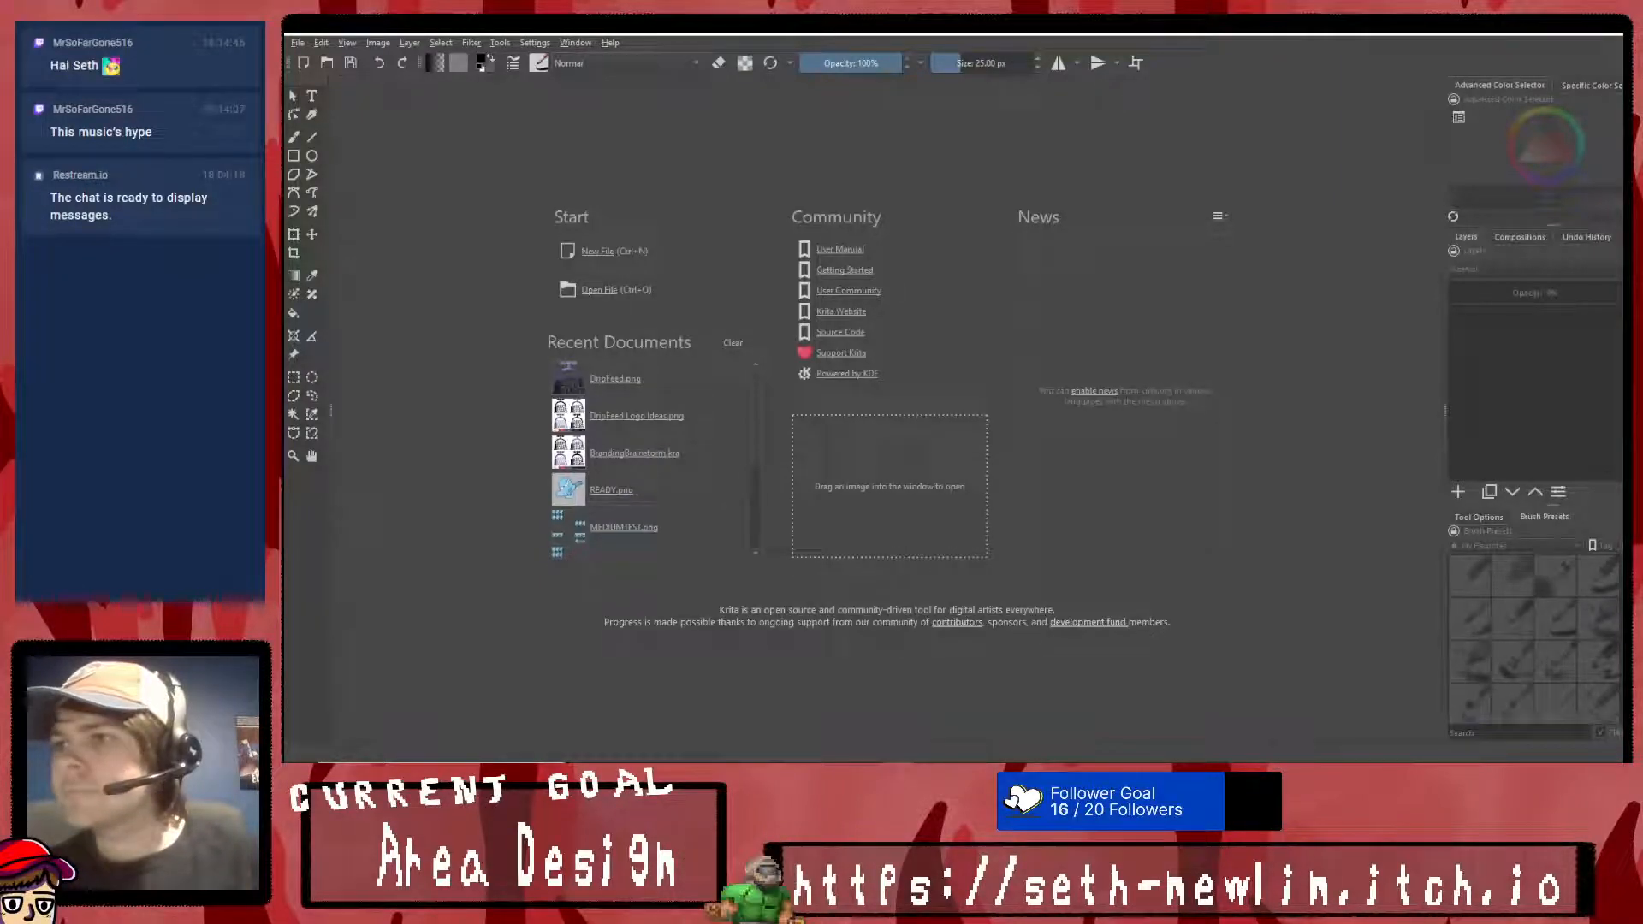
# - Open the recent document DripFeed.png
pyautogui.hotkey('alt', 'Tab')
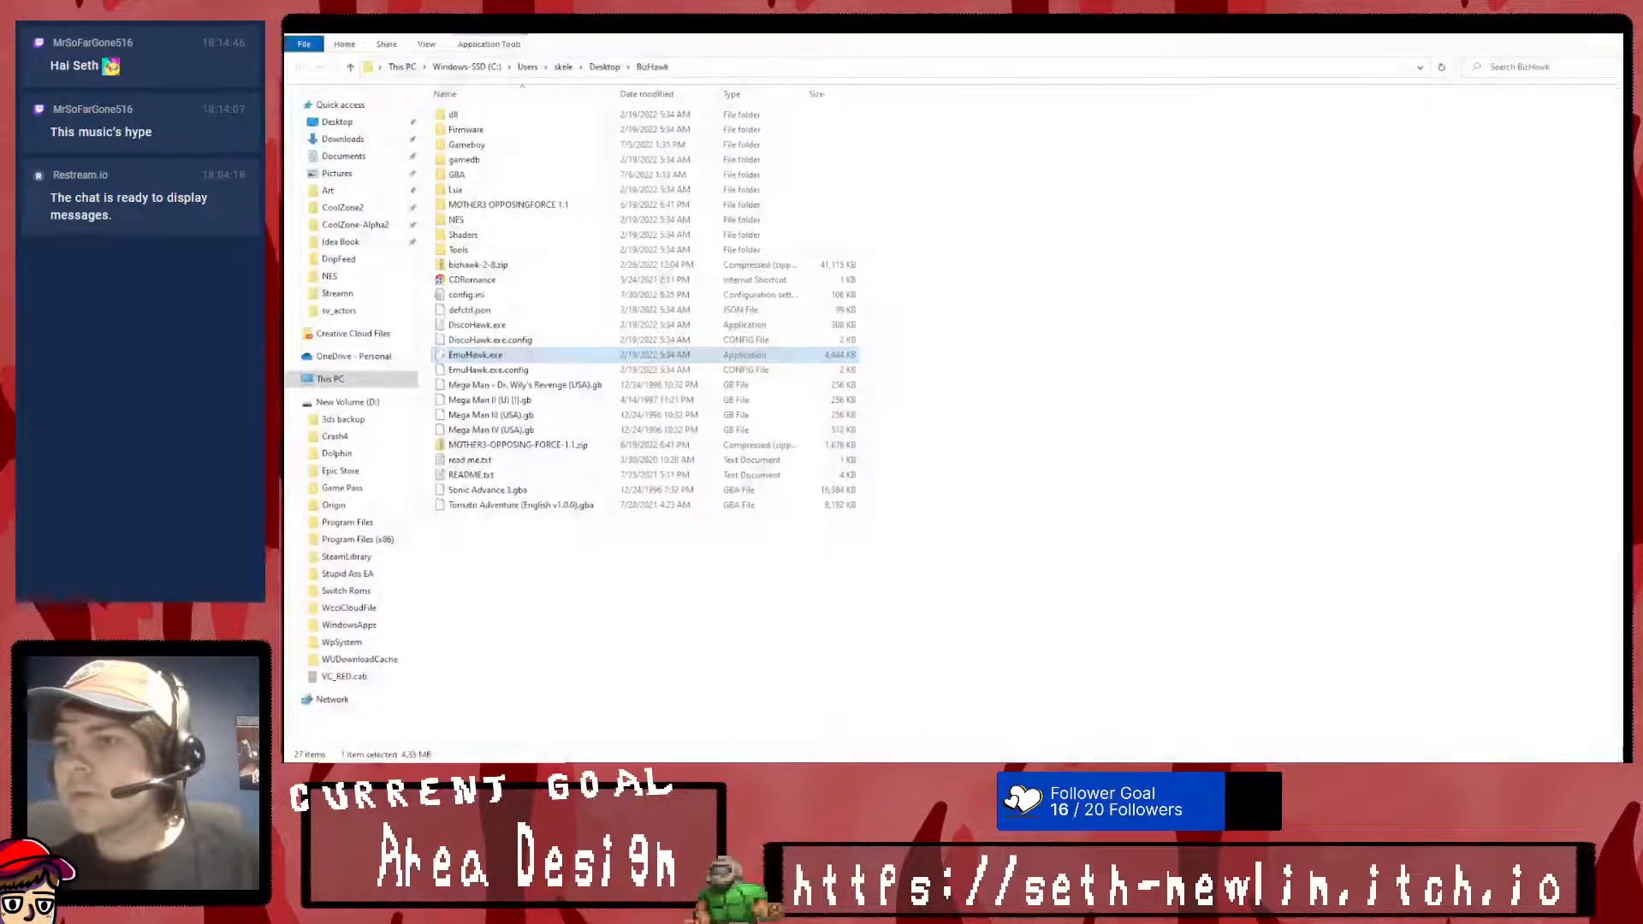
pyautogui.hotkey('alt', 'Tab')
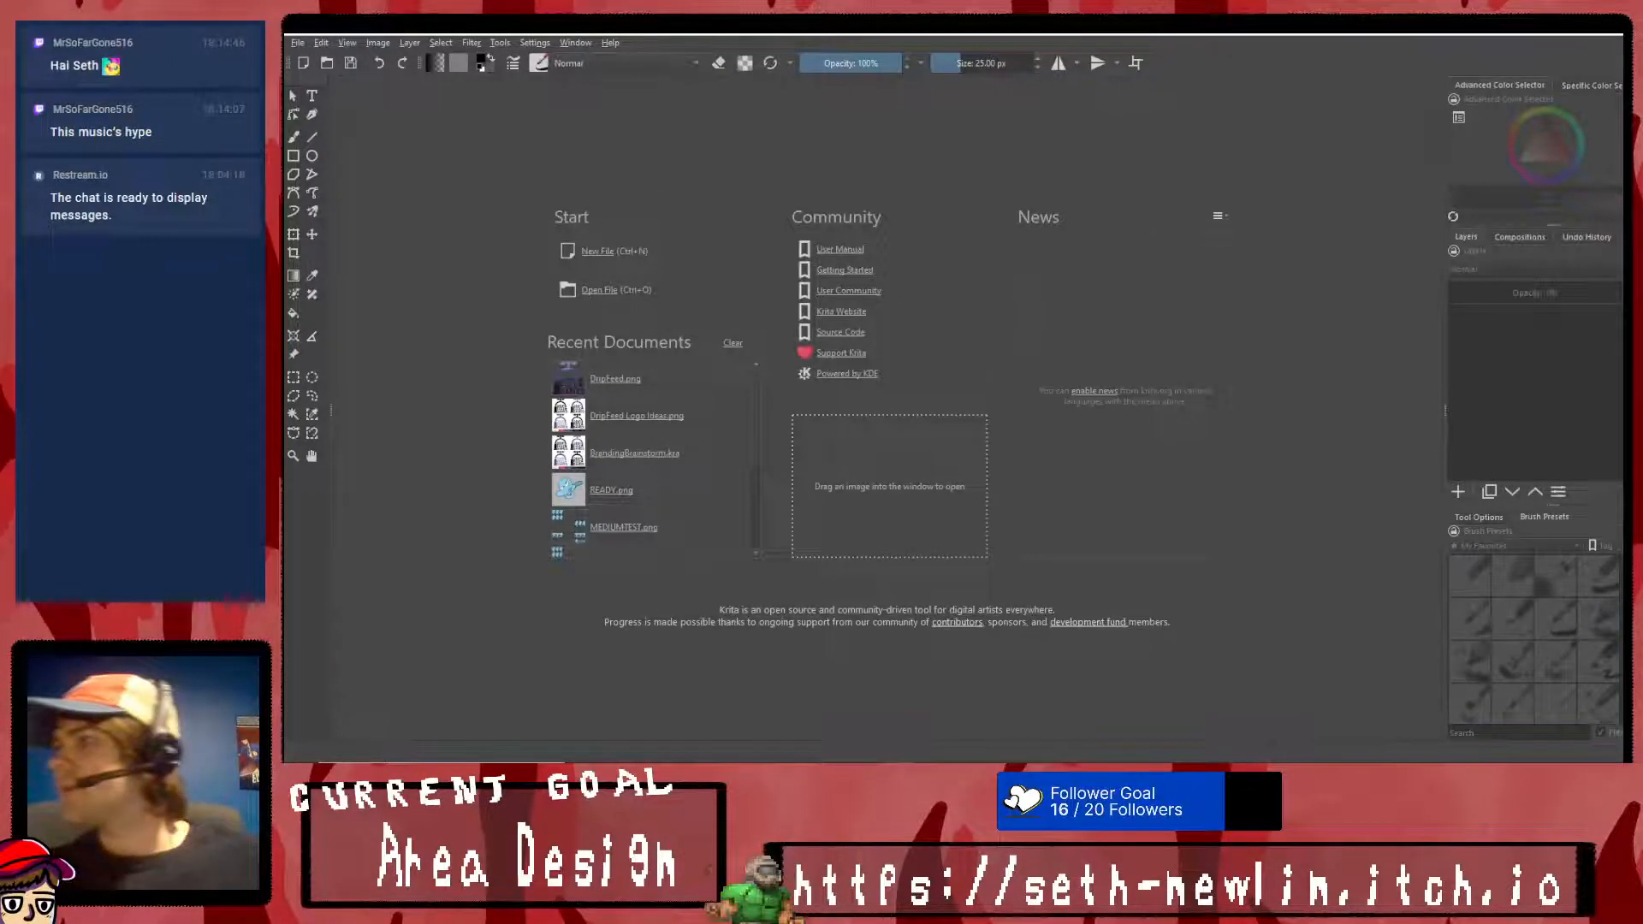
pyautogui.click(633, 379)
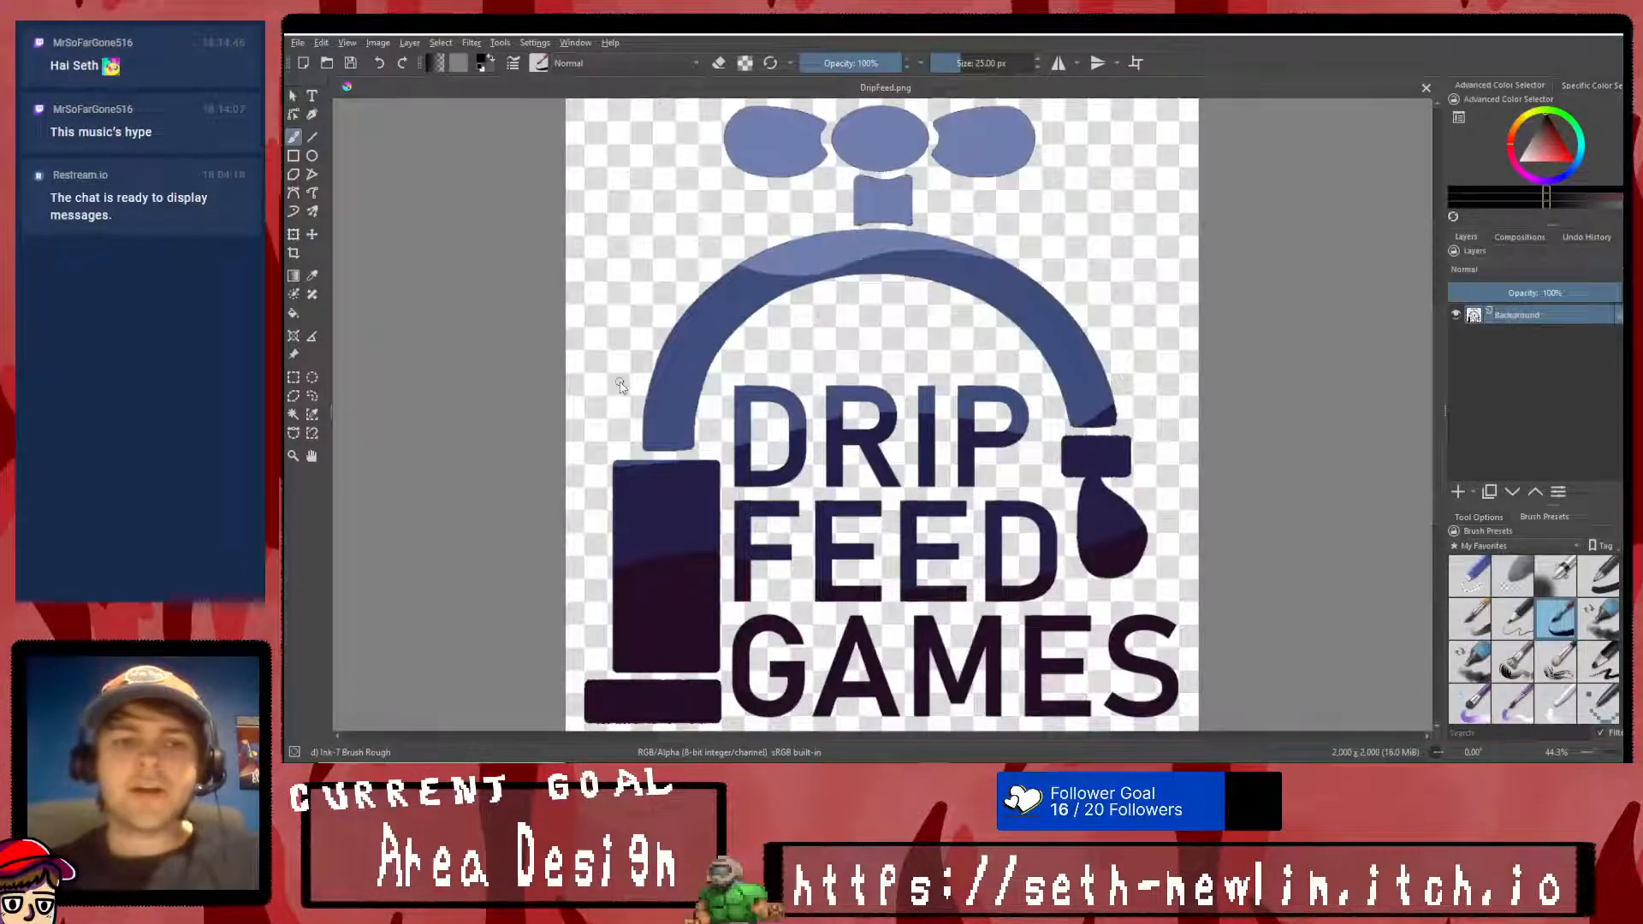
pyautogui.scroll(-1, 761, 398)
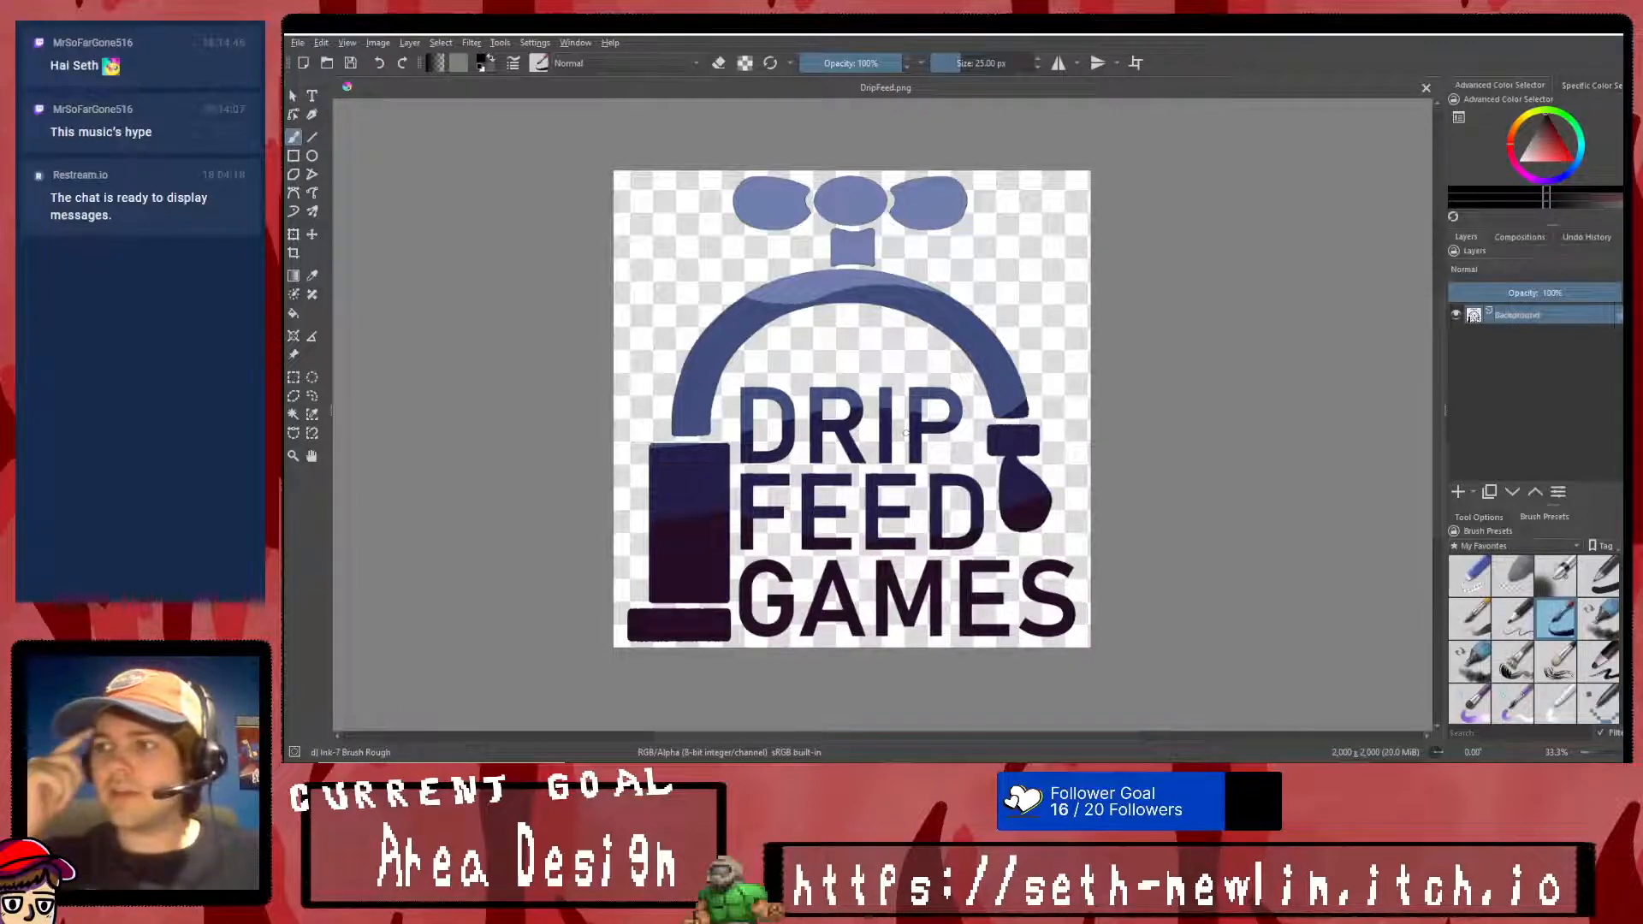
# - Sample the logo's dark navy and brush over the tap nozzle just above the drop, undoing the first stroke
pyautogui.scroll(5, 685, 568)
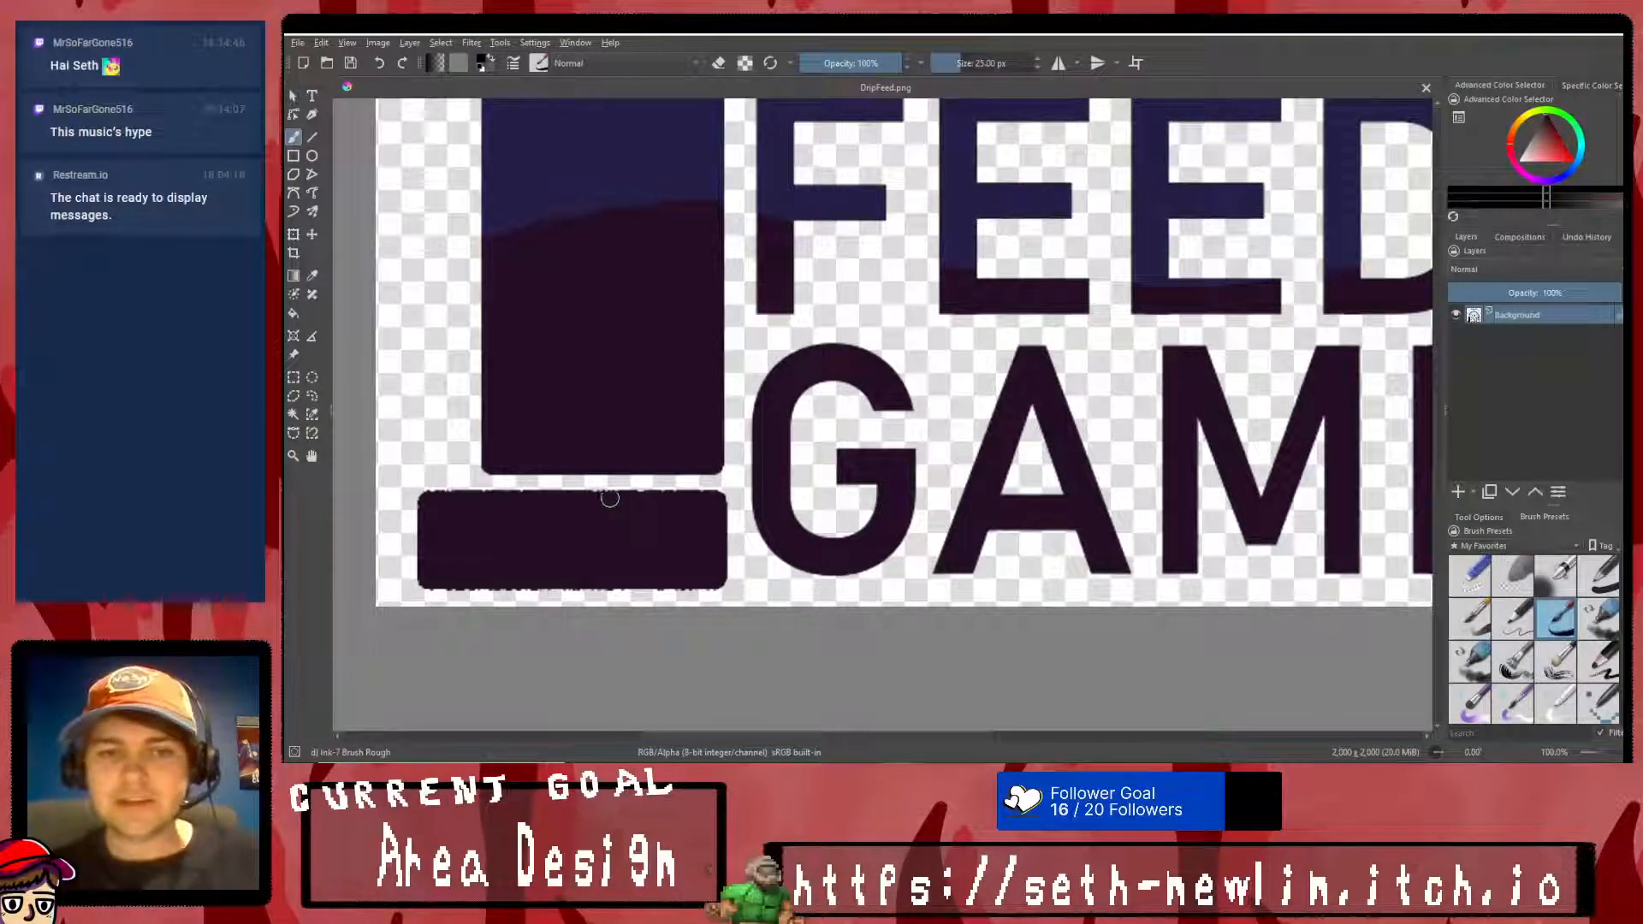
pyautogui.scroll(2, 487, 581)
pyautogui.scroll(-6, 668, 539)
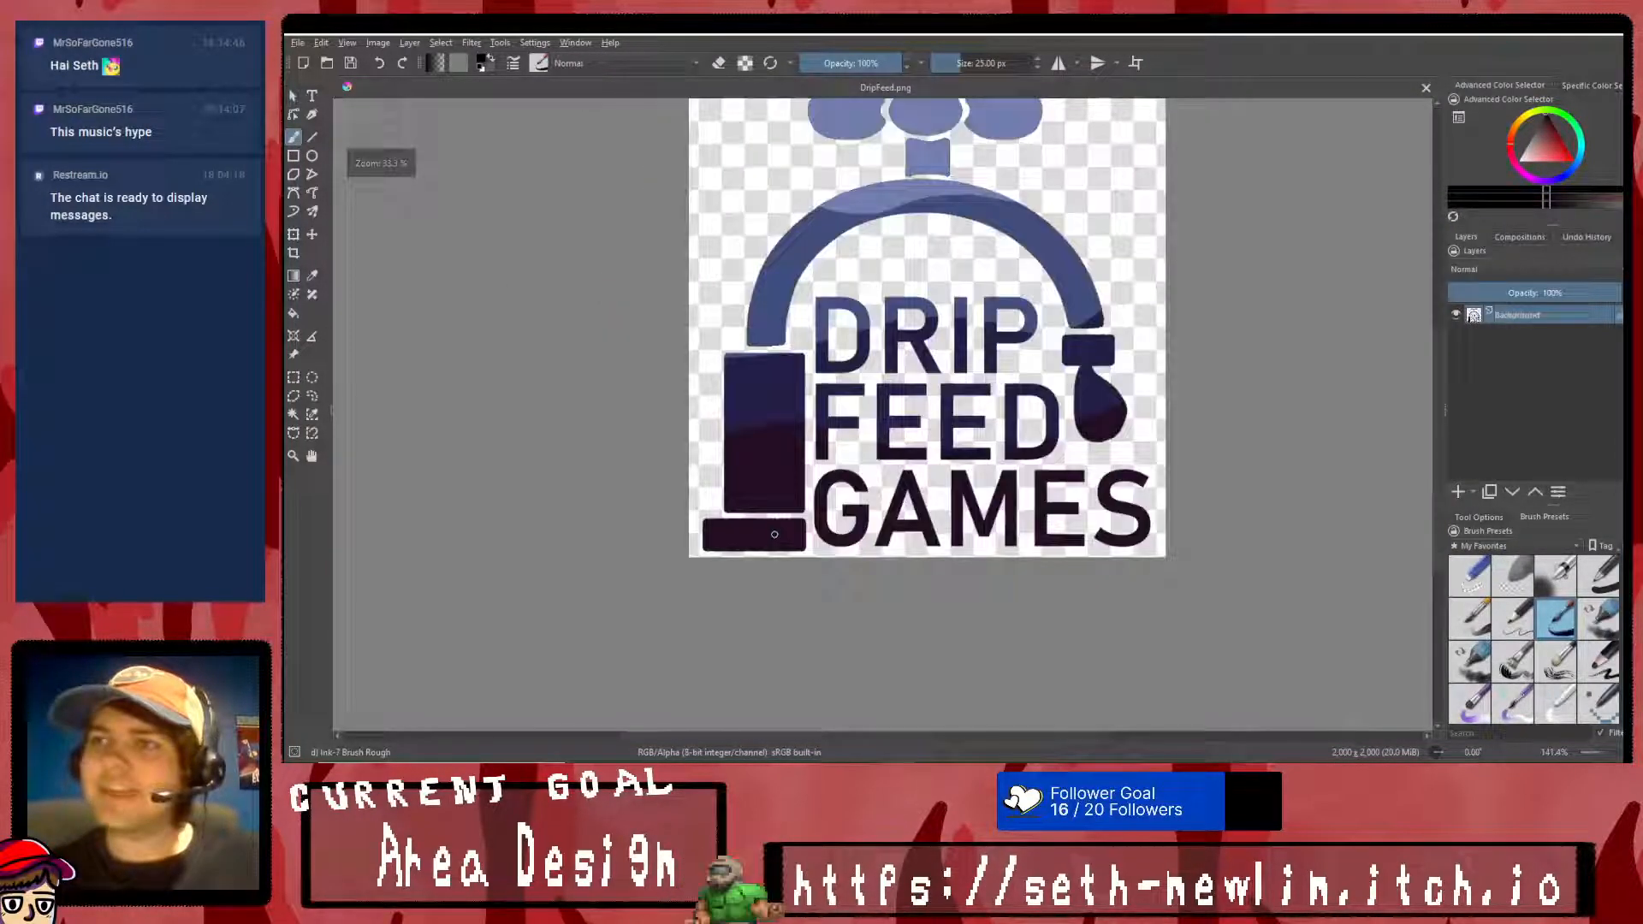
pyautogui.scroll(6, 906, 630)
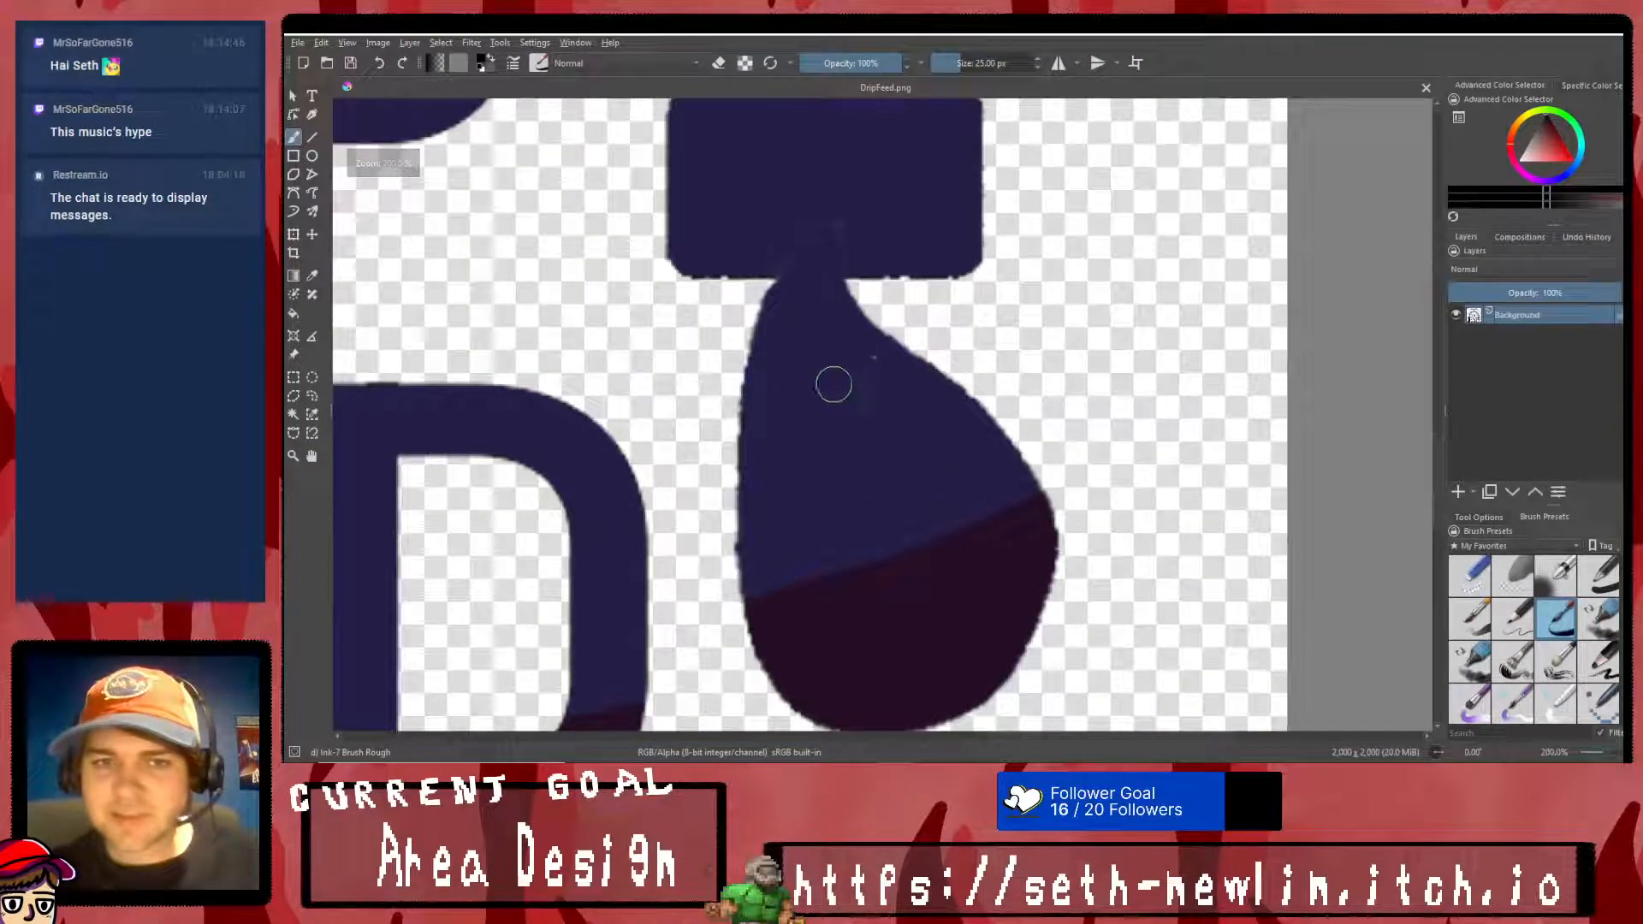
pyautogui.moveTo(825, 224); pyautogui.dragTo(868, 227)
pyautogui.hotkey('ctrl', 'z')
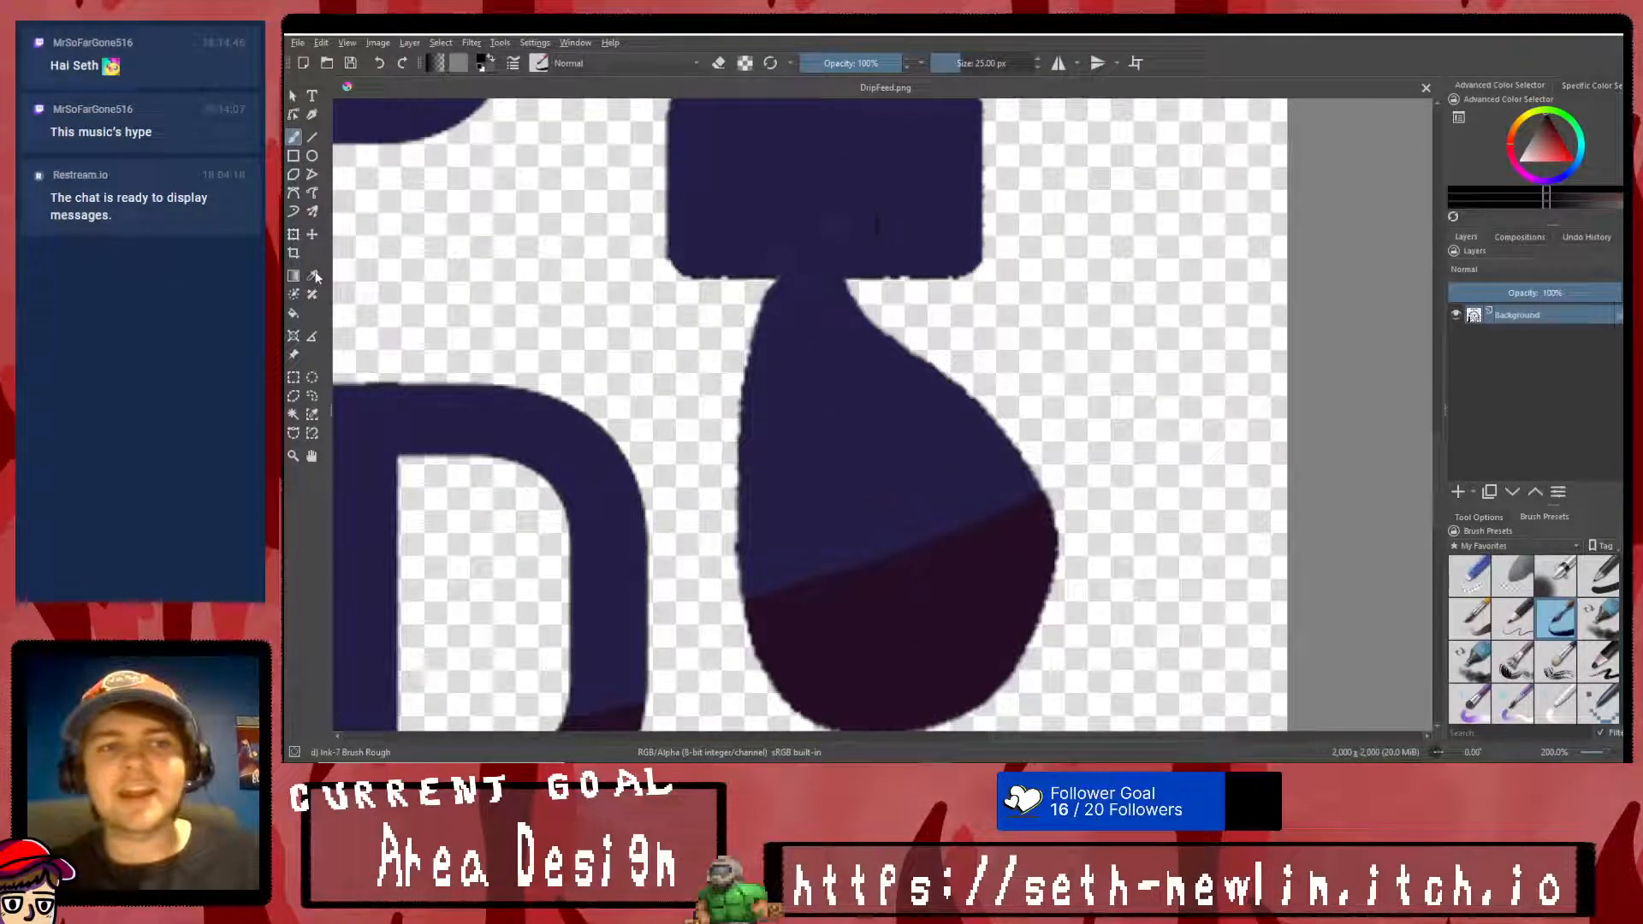
pyautogui.keyDown('ctrl'); pyautogui.click(814, 172); pyautogui.keyUp('ctrl')
pyautogui.moveTo(813, 202)
pyautogui.mouseDown()
pyautogui.moveTo(781, 231)
pyautogui.moveTo(857, 251)
pyautogui.mouseUp()
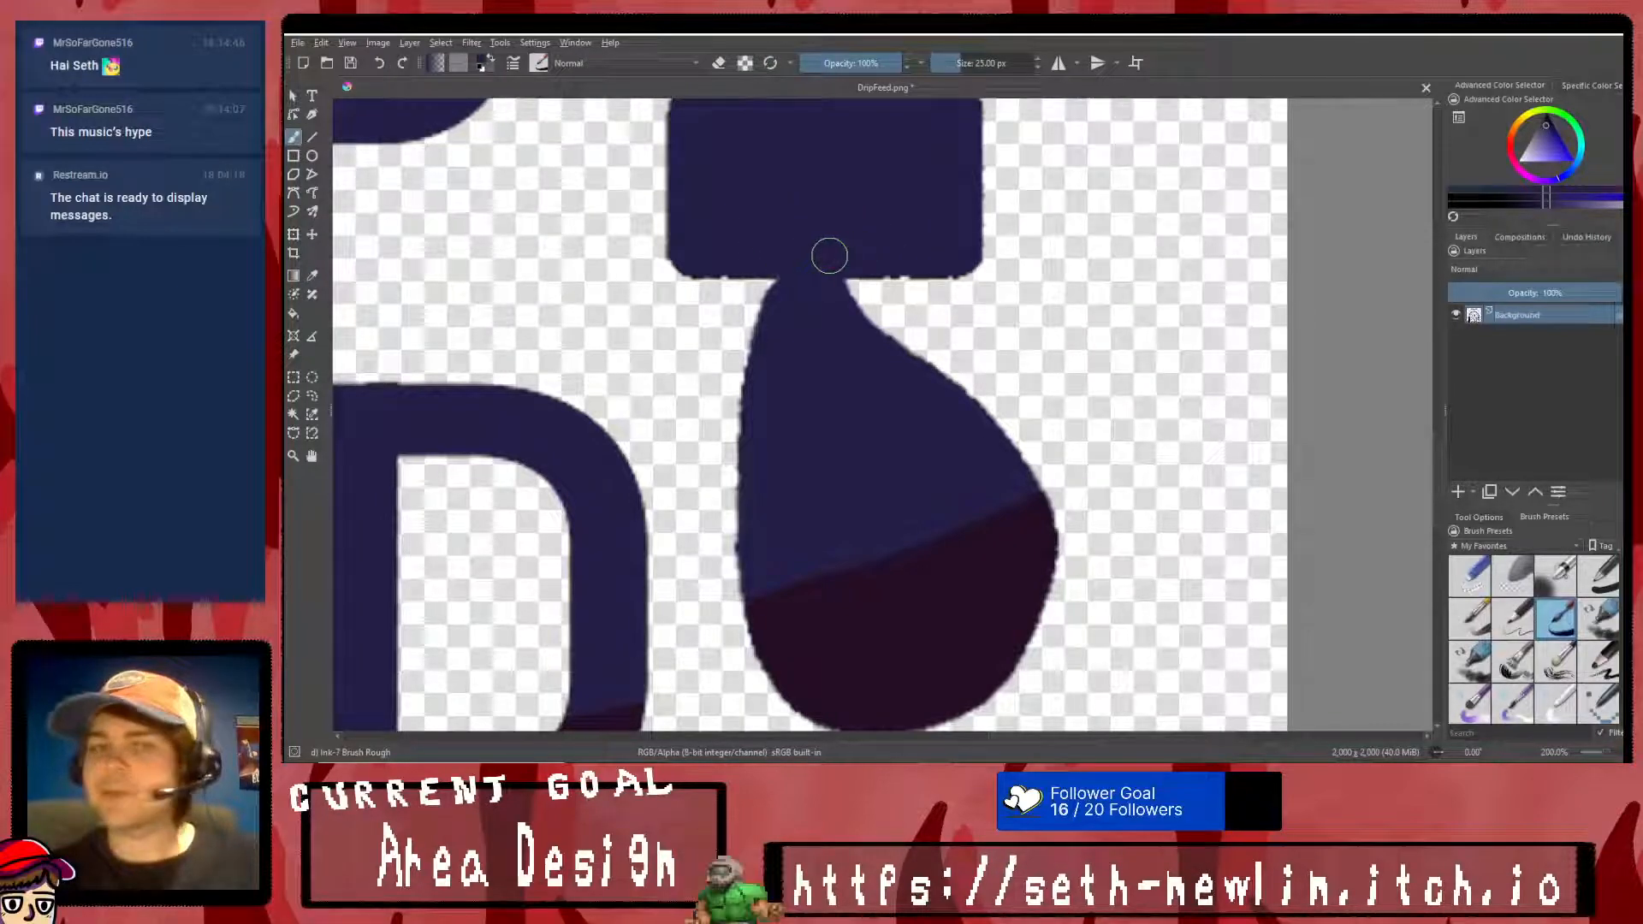
# - Lower the Background layer's opacity to 49%
pyautogui.keyDown('ctrl'); pyautogui.scroll(-5, 856, 250); pyautogui.keyUp('ctrl')
pyautogui.scroll(-4, 632, 179)
pyautogui.scroll(5, 637, 238)
pyautogui.moveTo(1513, 295); pyautogui.dragTo(1531, 293)
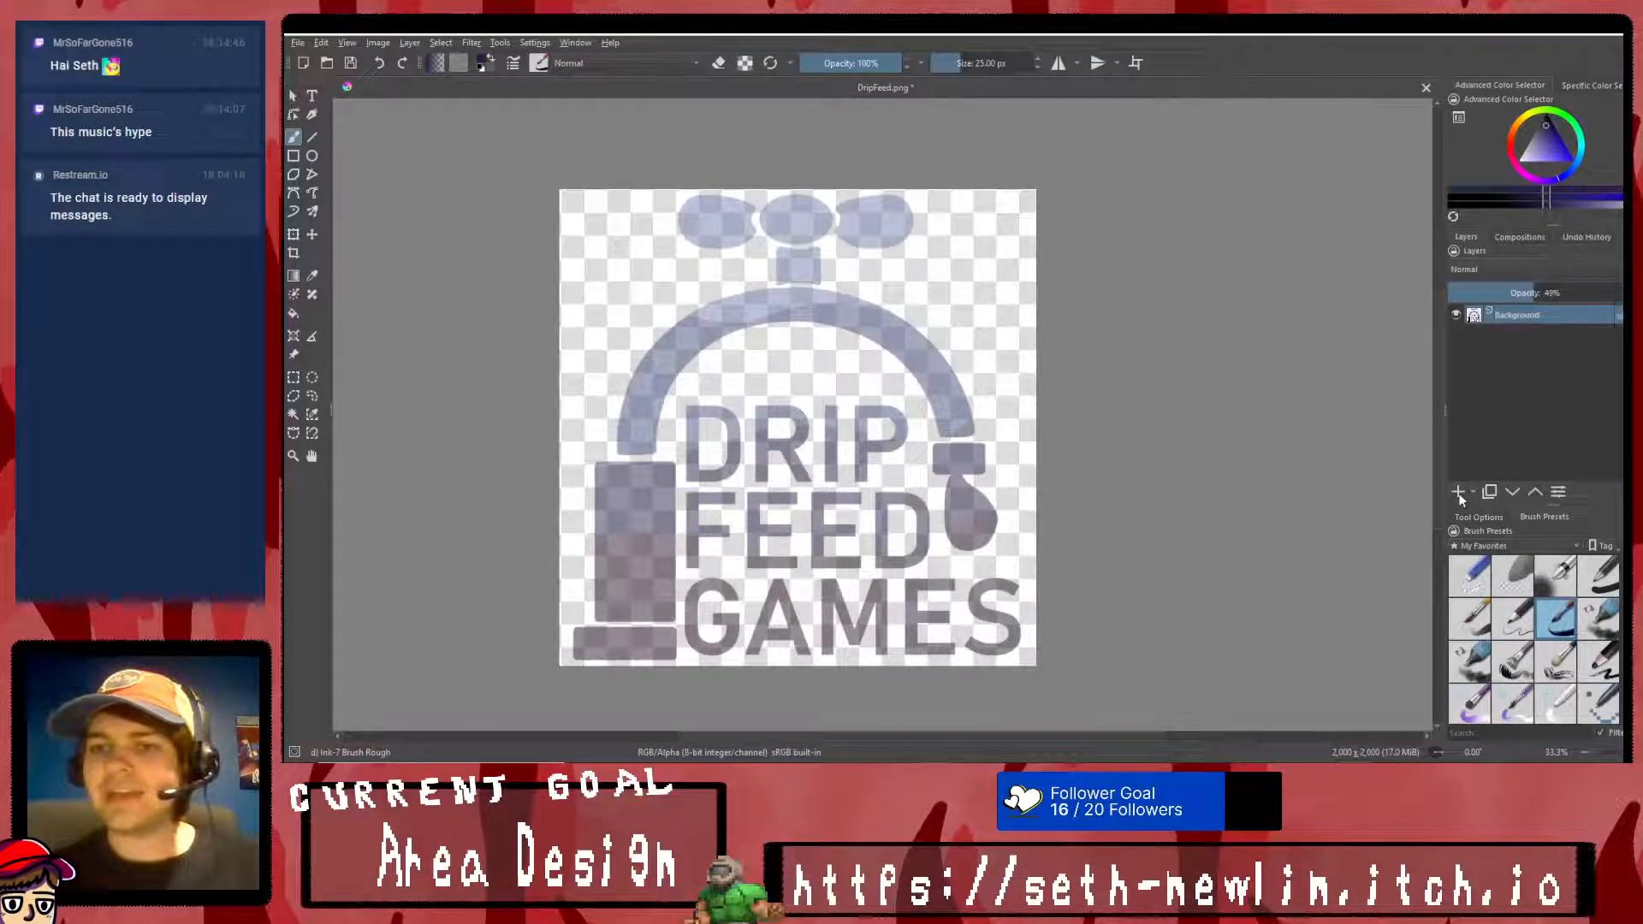
# - Add a new layer and place a text object reading DRIP in the logo's upper-left area
pyautogui.click(1458, 495)
pyautogui.click(312, 95)
pyautogui.moveTo(630, 264); pyautogui.dragTo(961, 565)
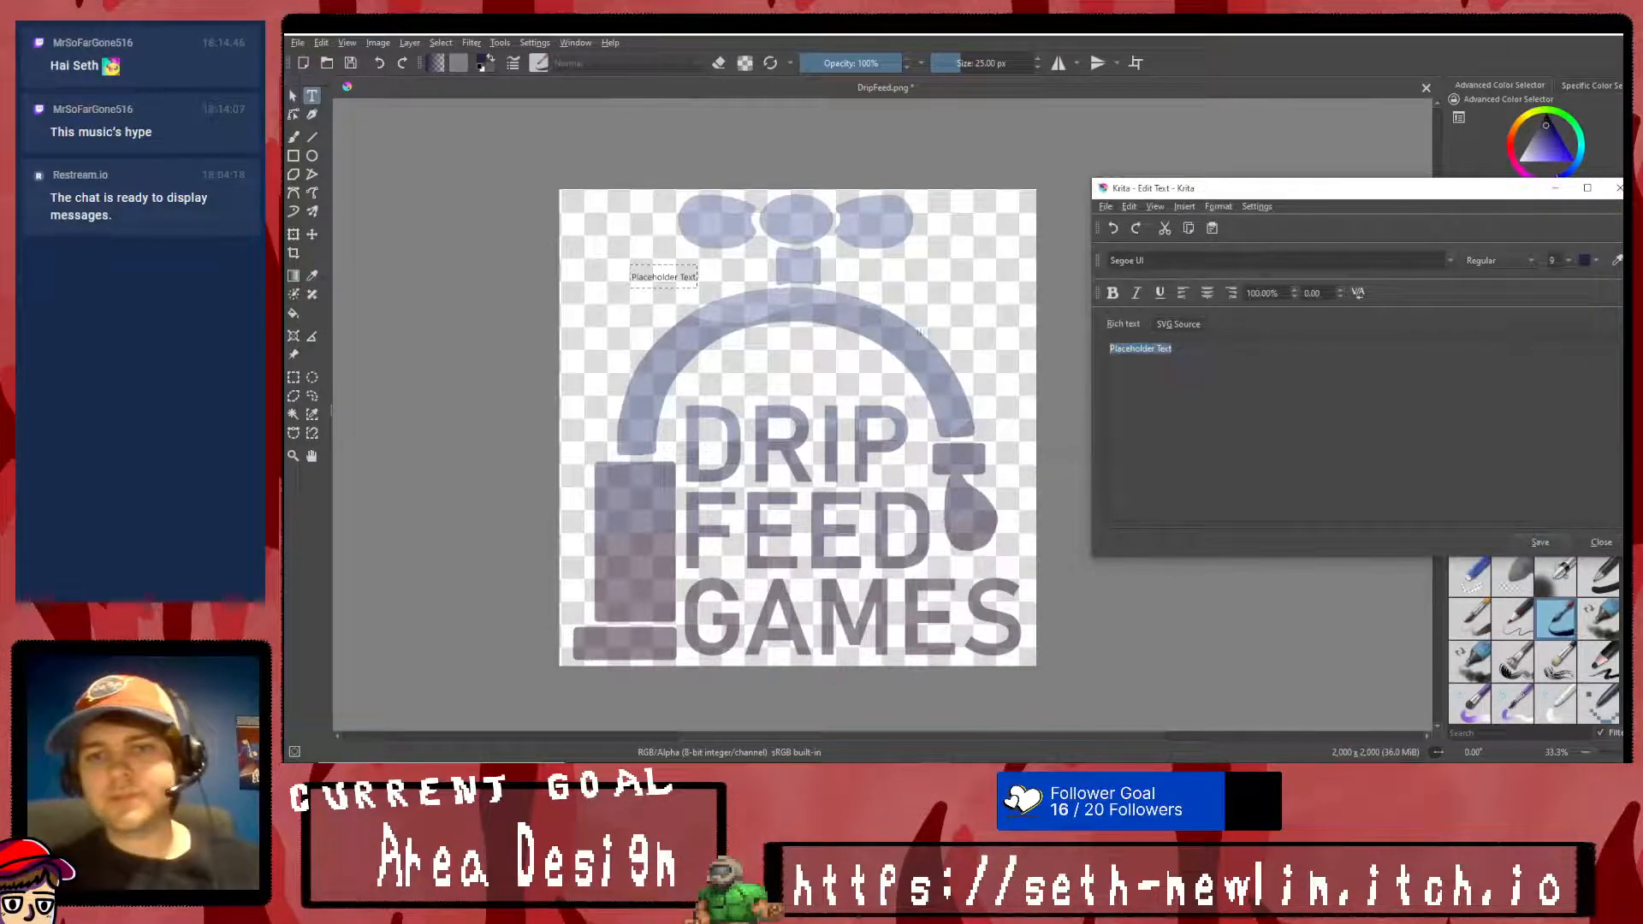
pyautogui.write('Test')
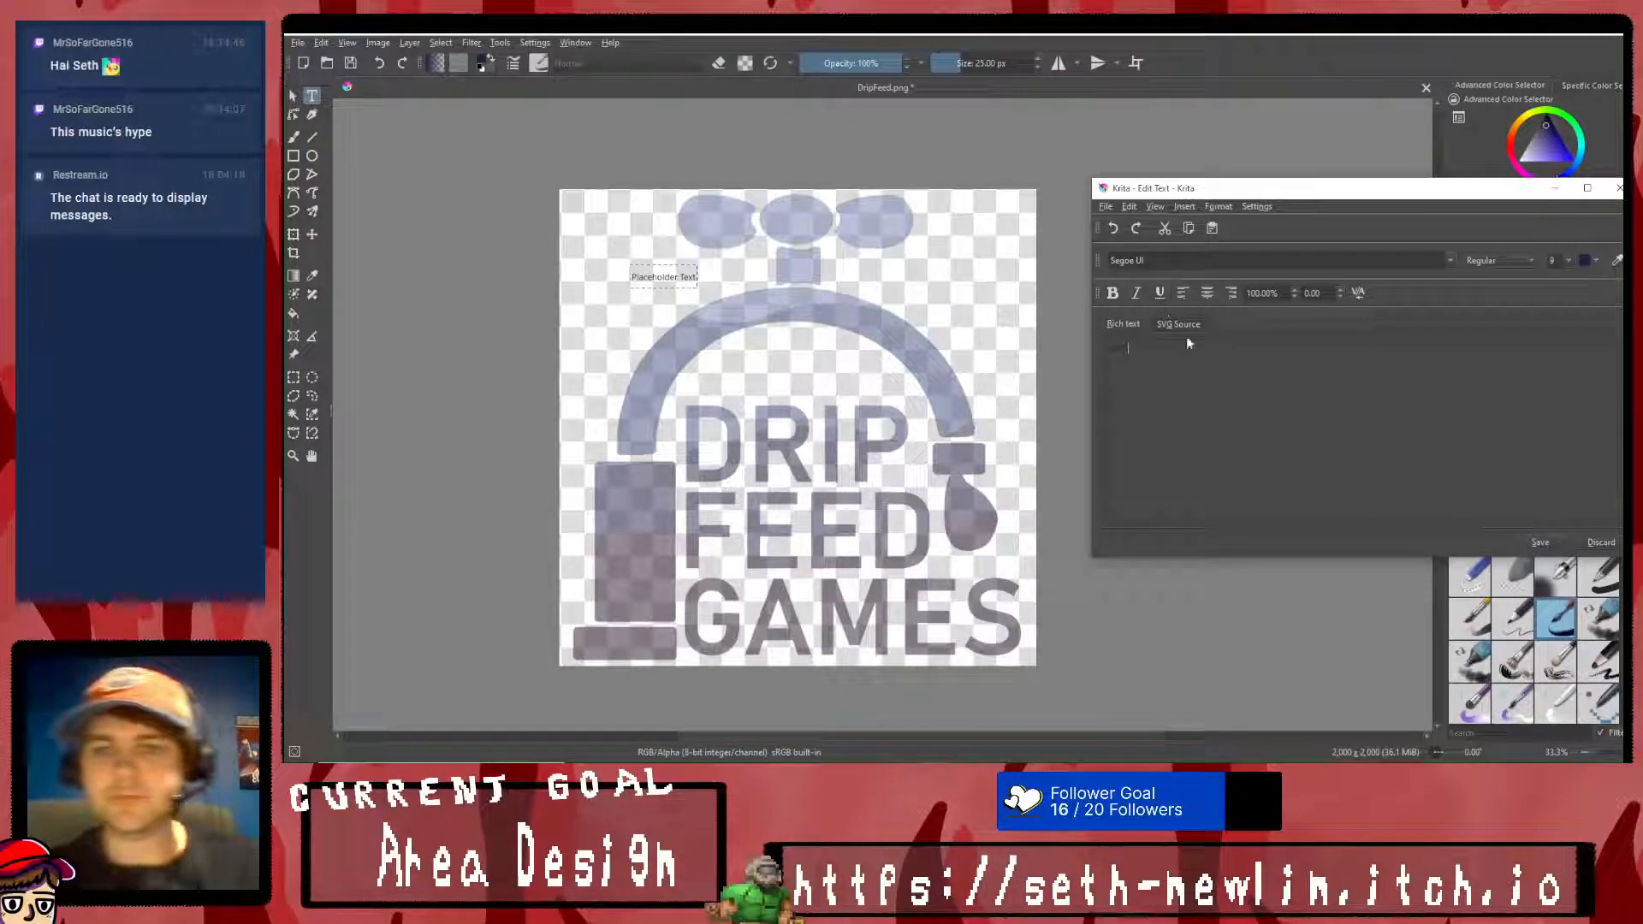
pyautogui.click(1537, 540)
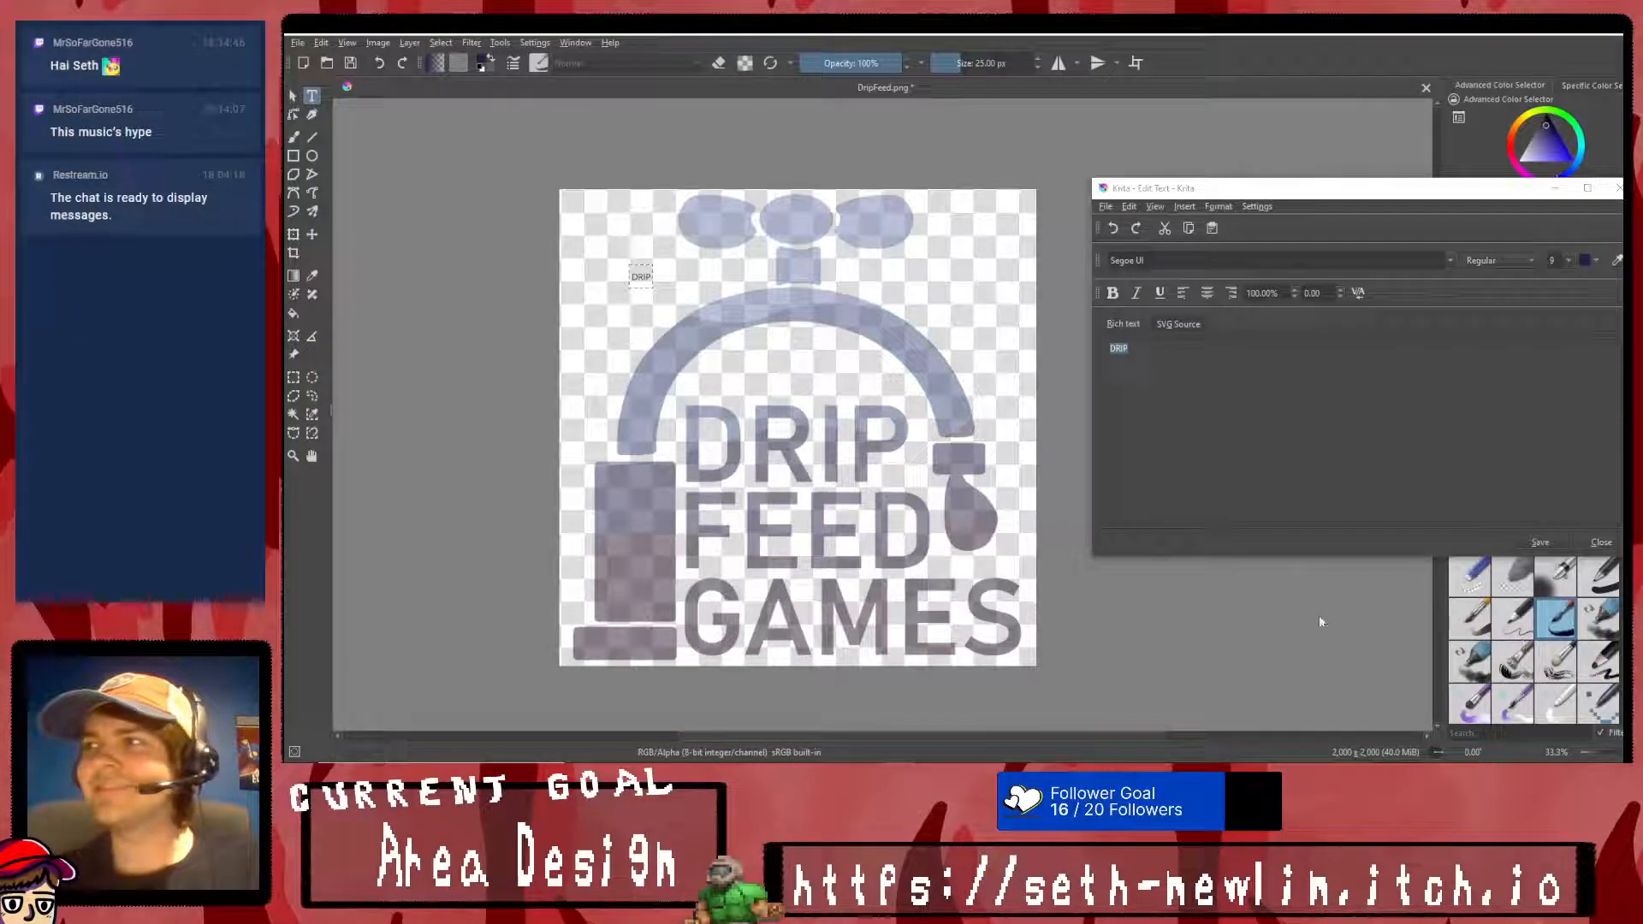
# - Select all of the DRIP text and apply the Broadway font
pyautogui.click(1232, 424)
pyautogui.hotkey('ctrl', 'a')
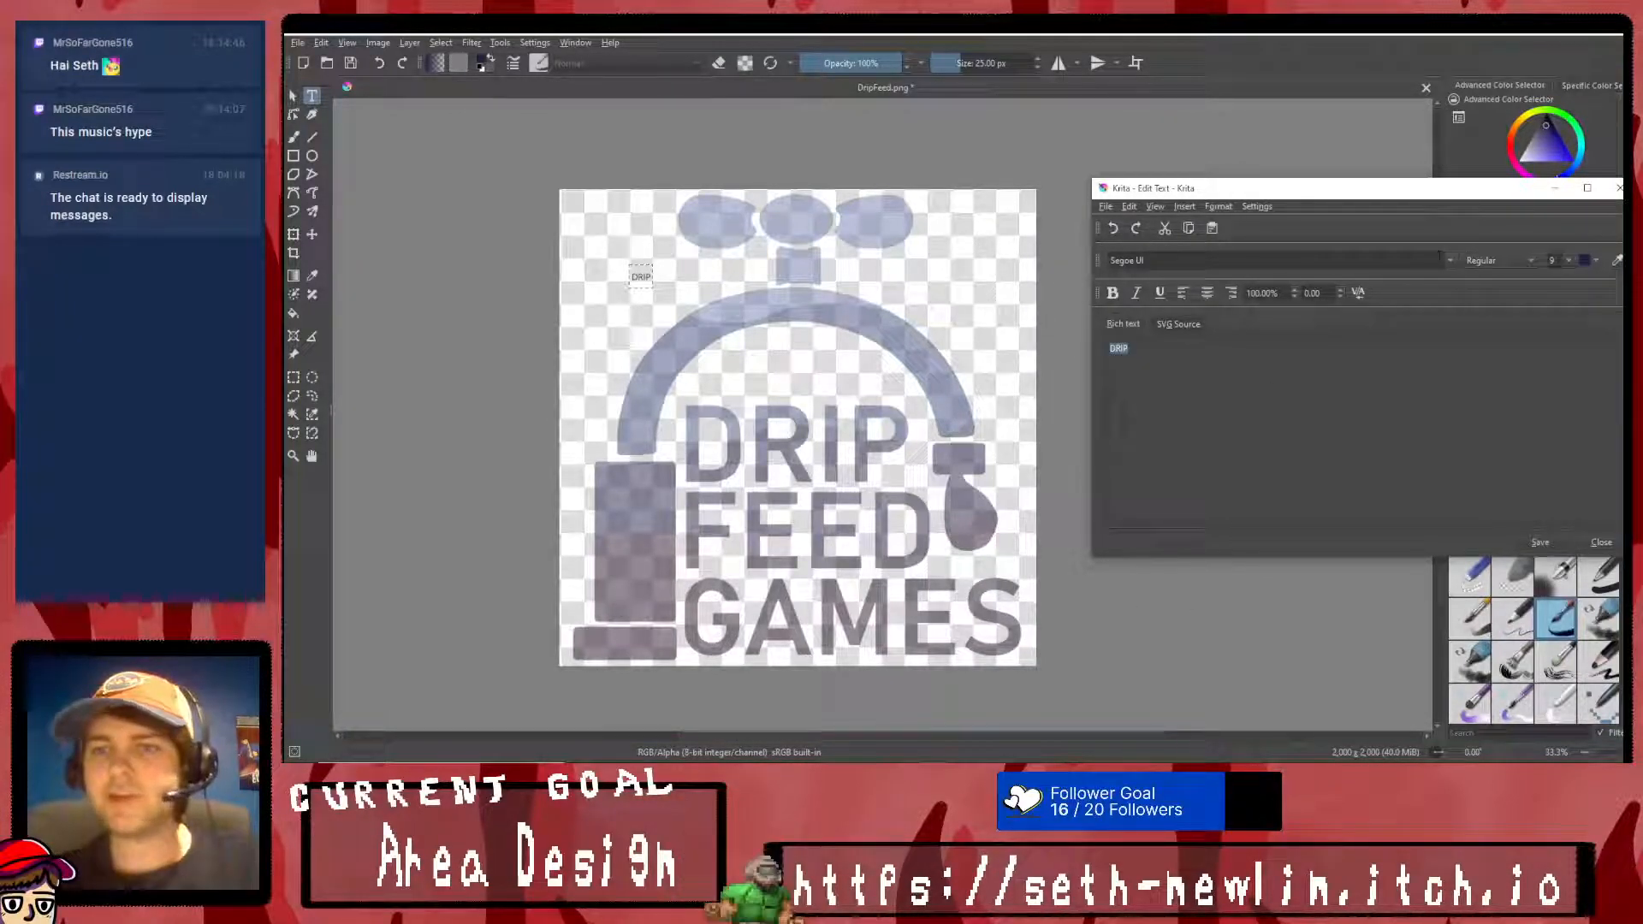
pyautogui.click(1450, 261)
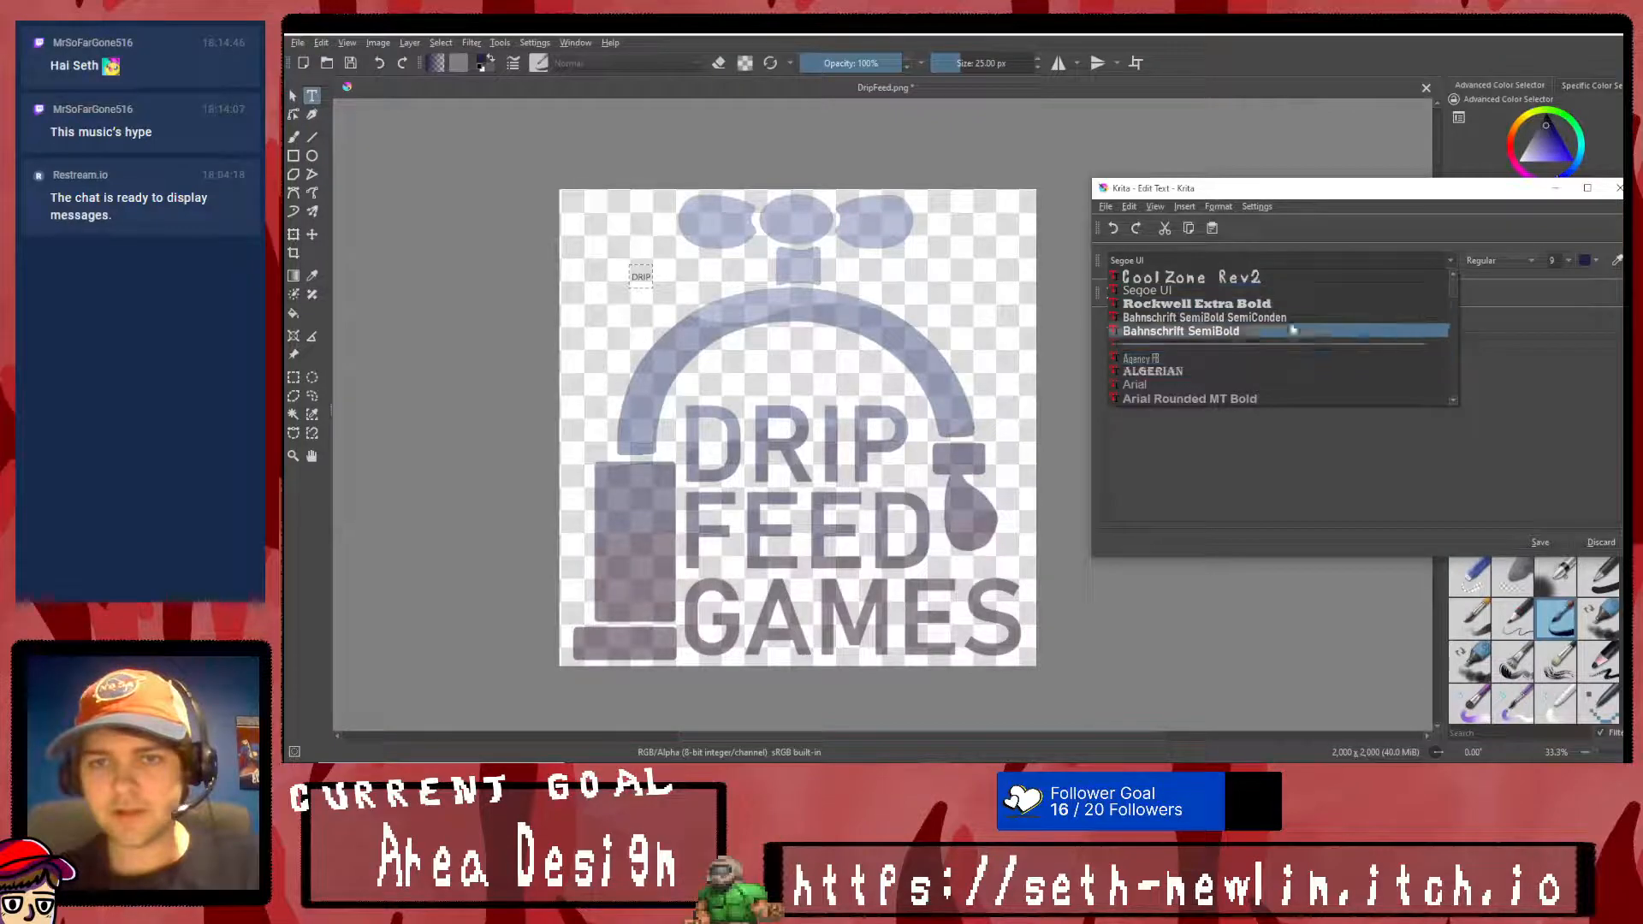
pyautogui.scroll(-1, 1288, 334)
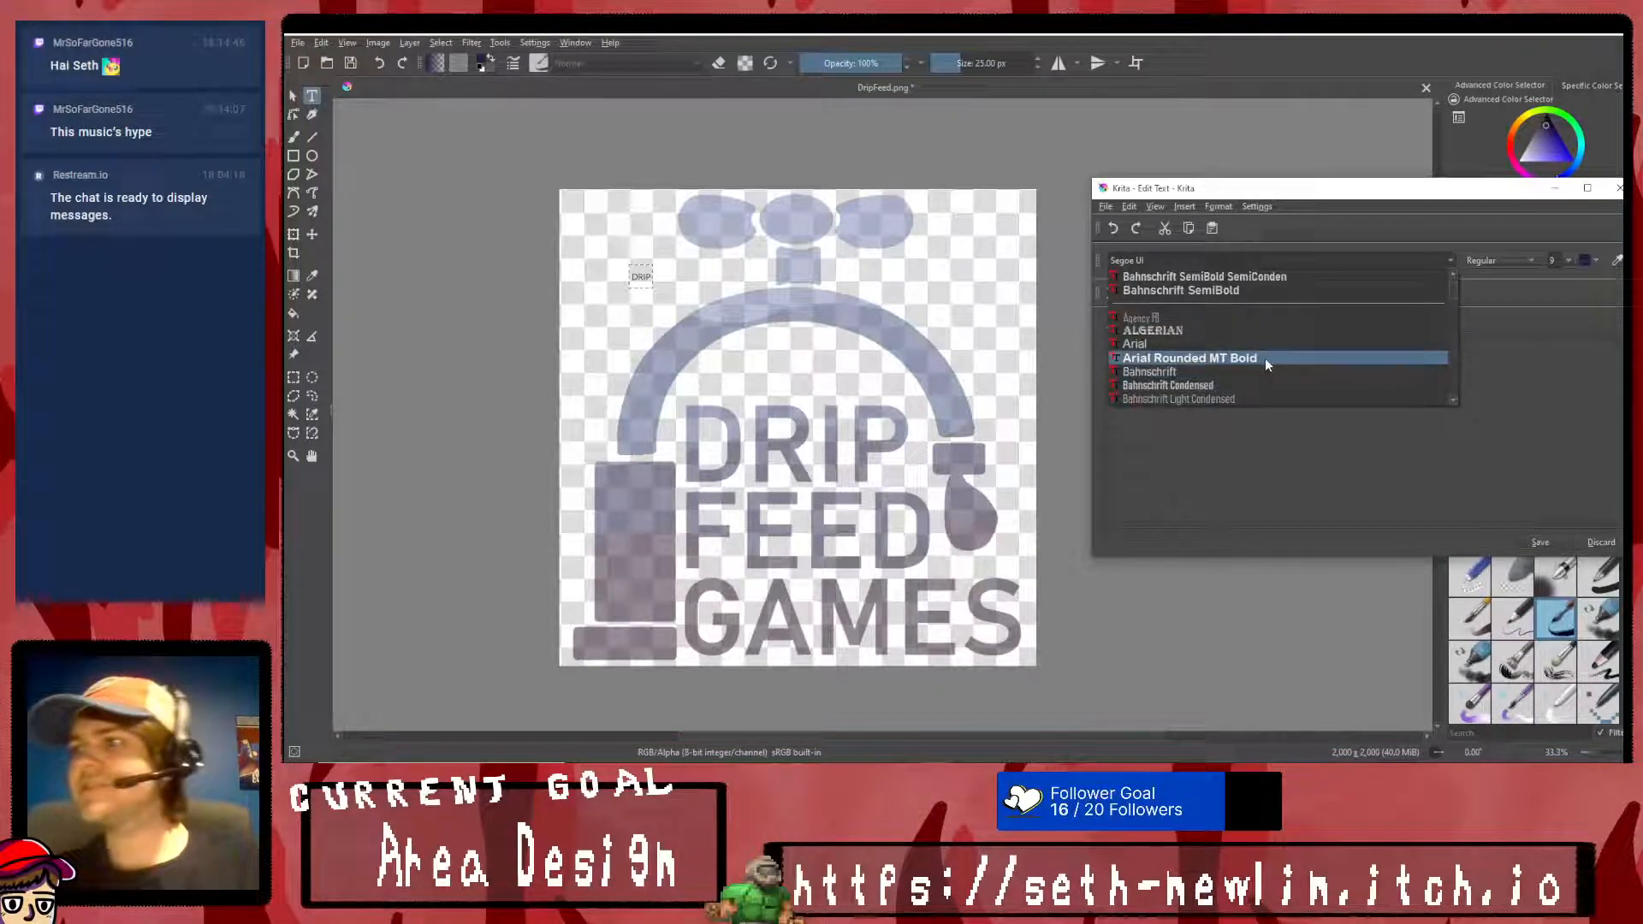
pyautogui.scroll(-1, 1264, 357)
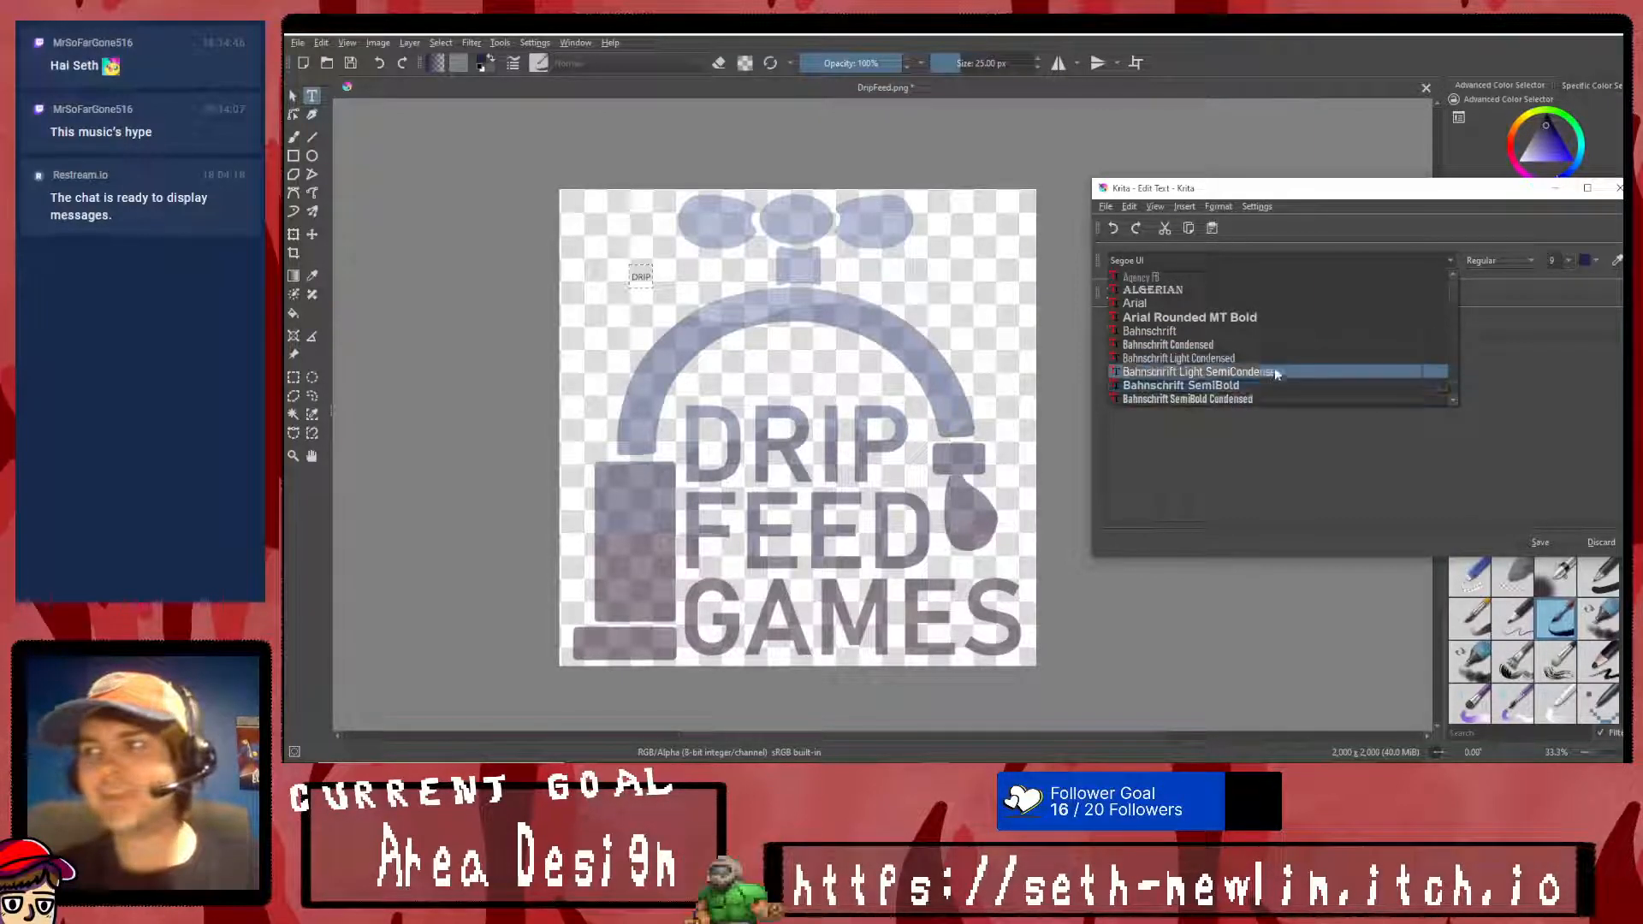
pyautogui.scroll(-3, 1275, 377)
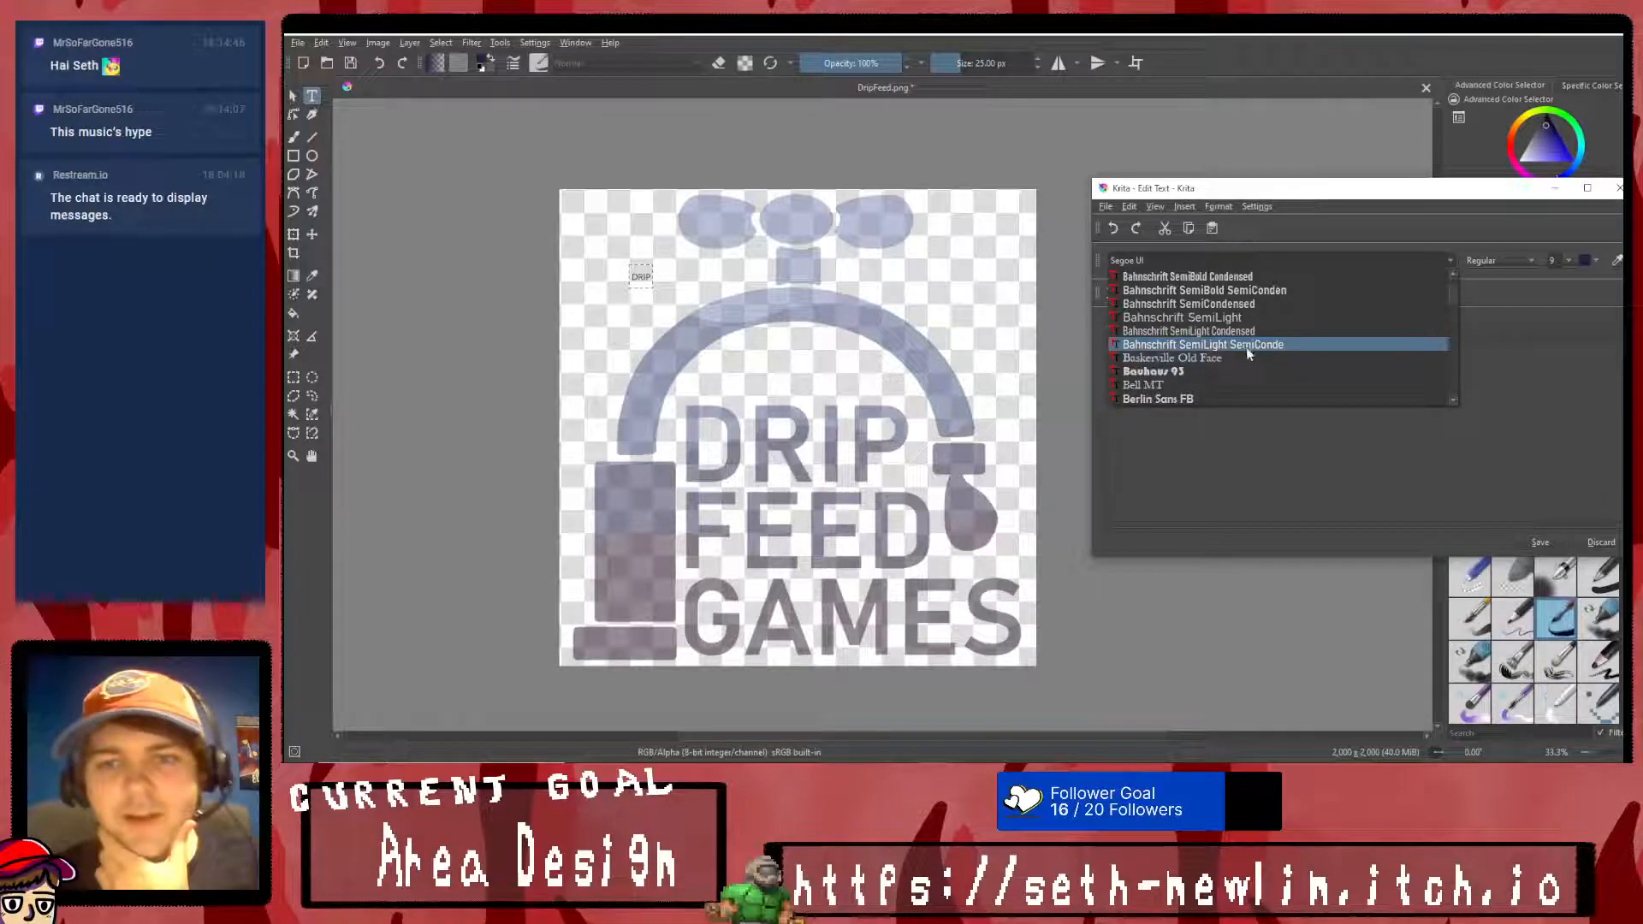
pyautogui.scroll(-1, 1249, 349)
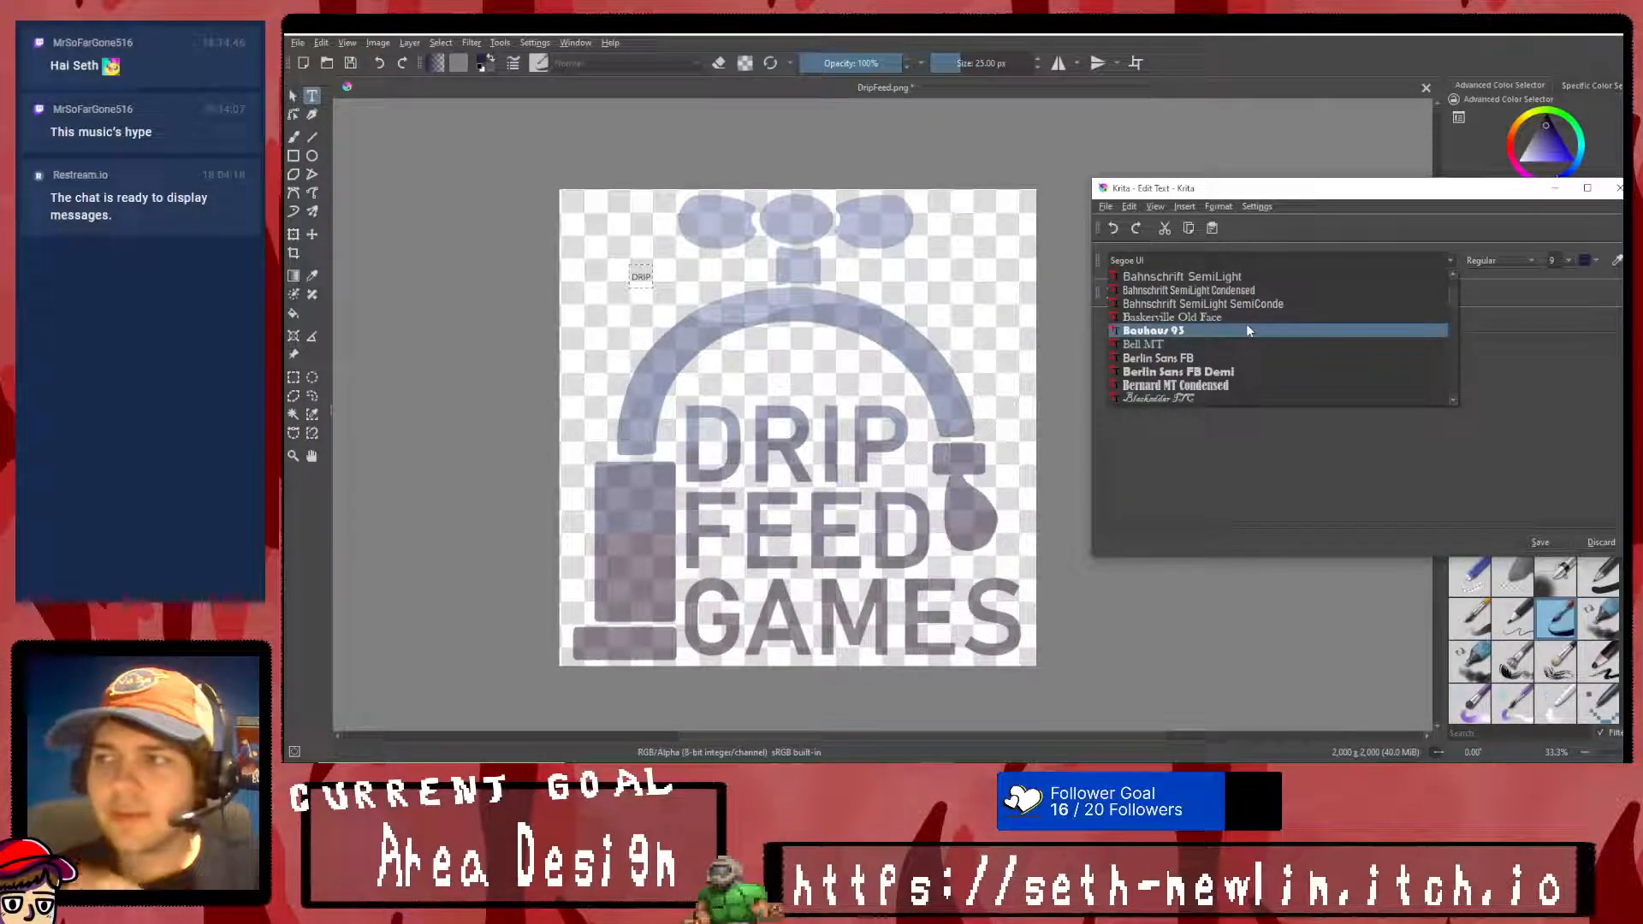
pyautogui.scroll(-3, 1246, 330)
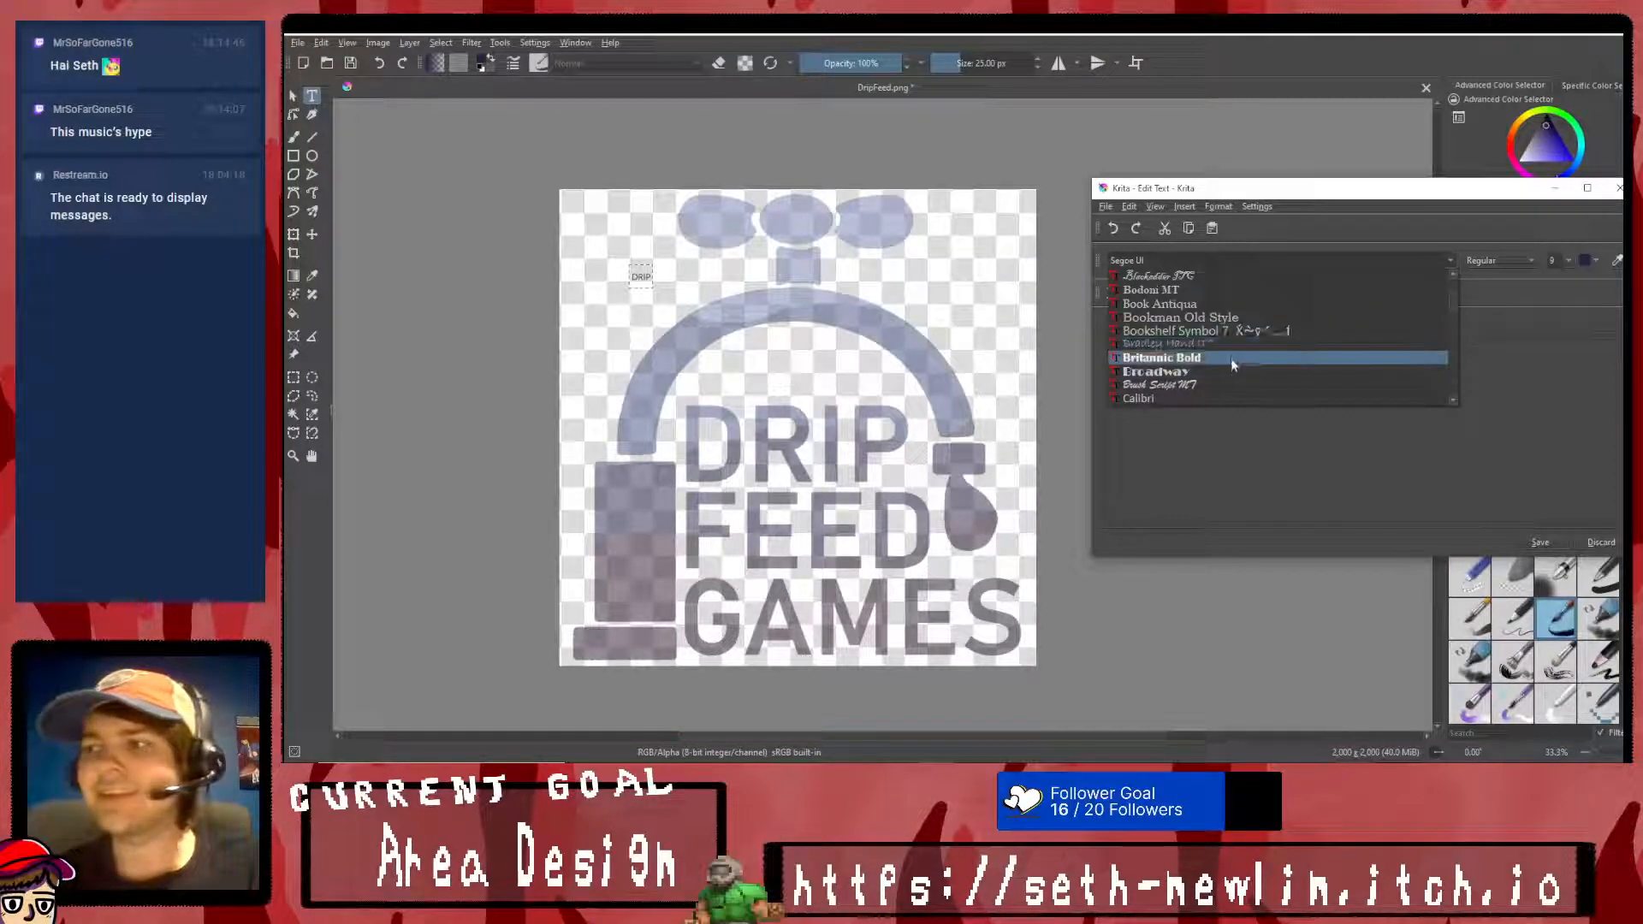
pyautogui.click(1229, 370)
pyautogui.click(1537, 540)
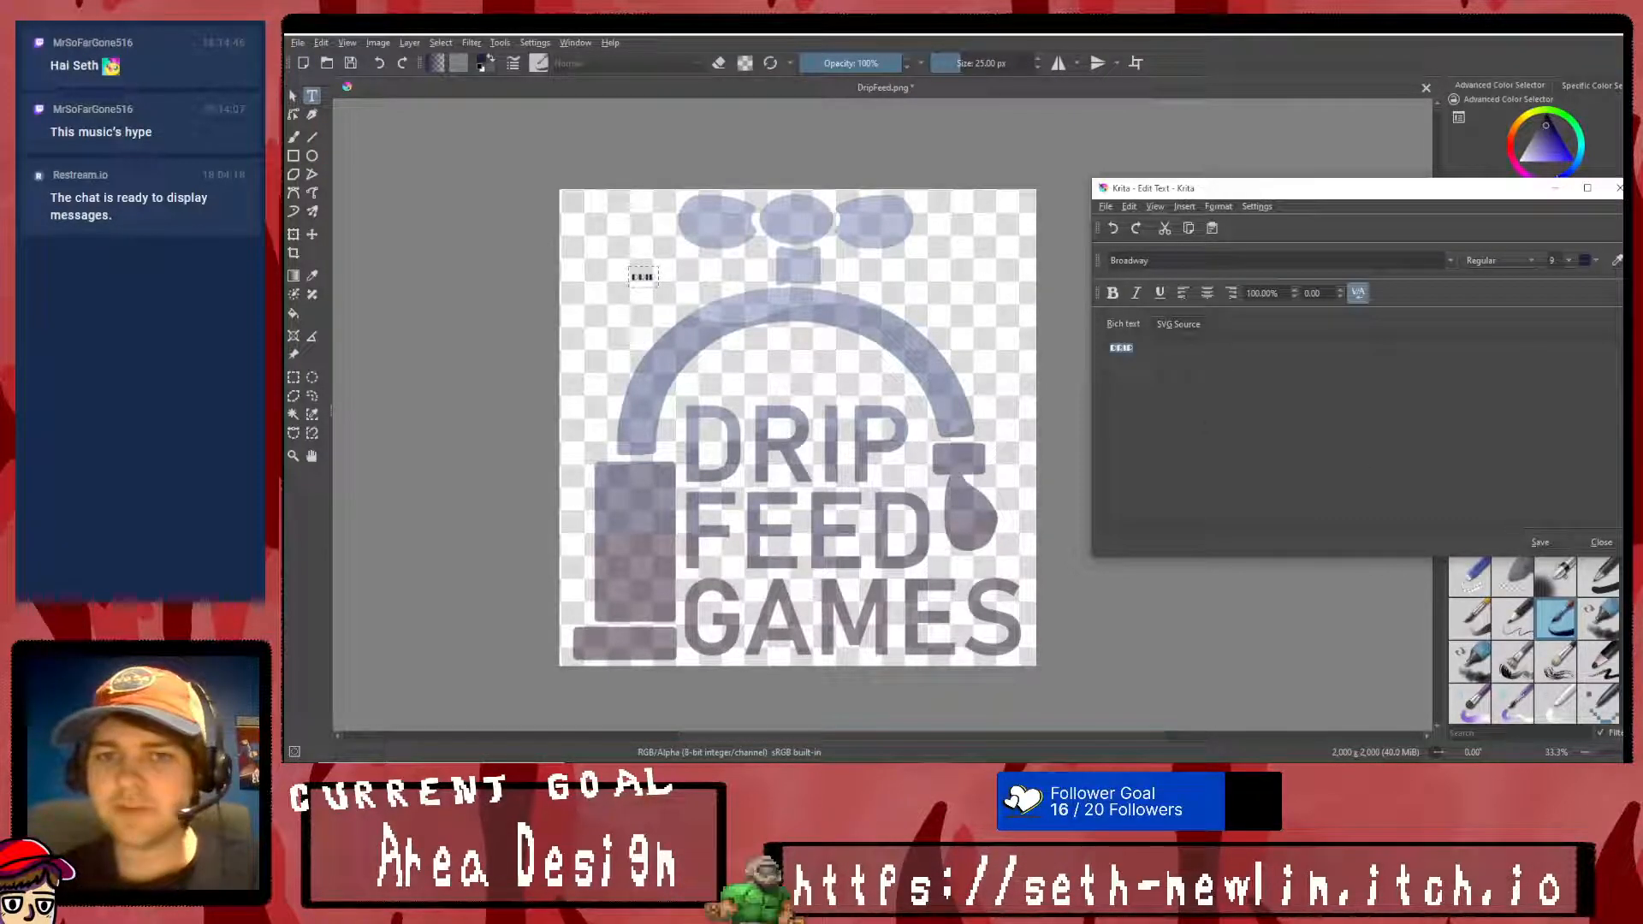
# - Set the DRIP text's font size to 28
pyautogui.click(1571, 260)
pyautogui.scroll(-2, 1553, 356)
pyautogui.click(1553, 356)
pyautogui.click(1540, 542)
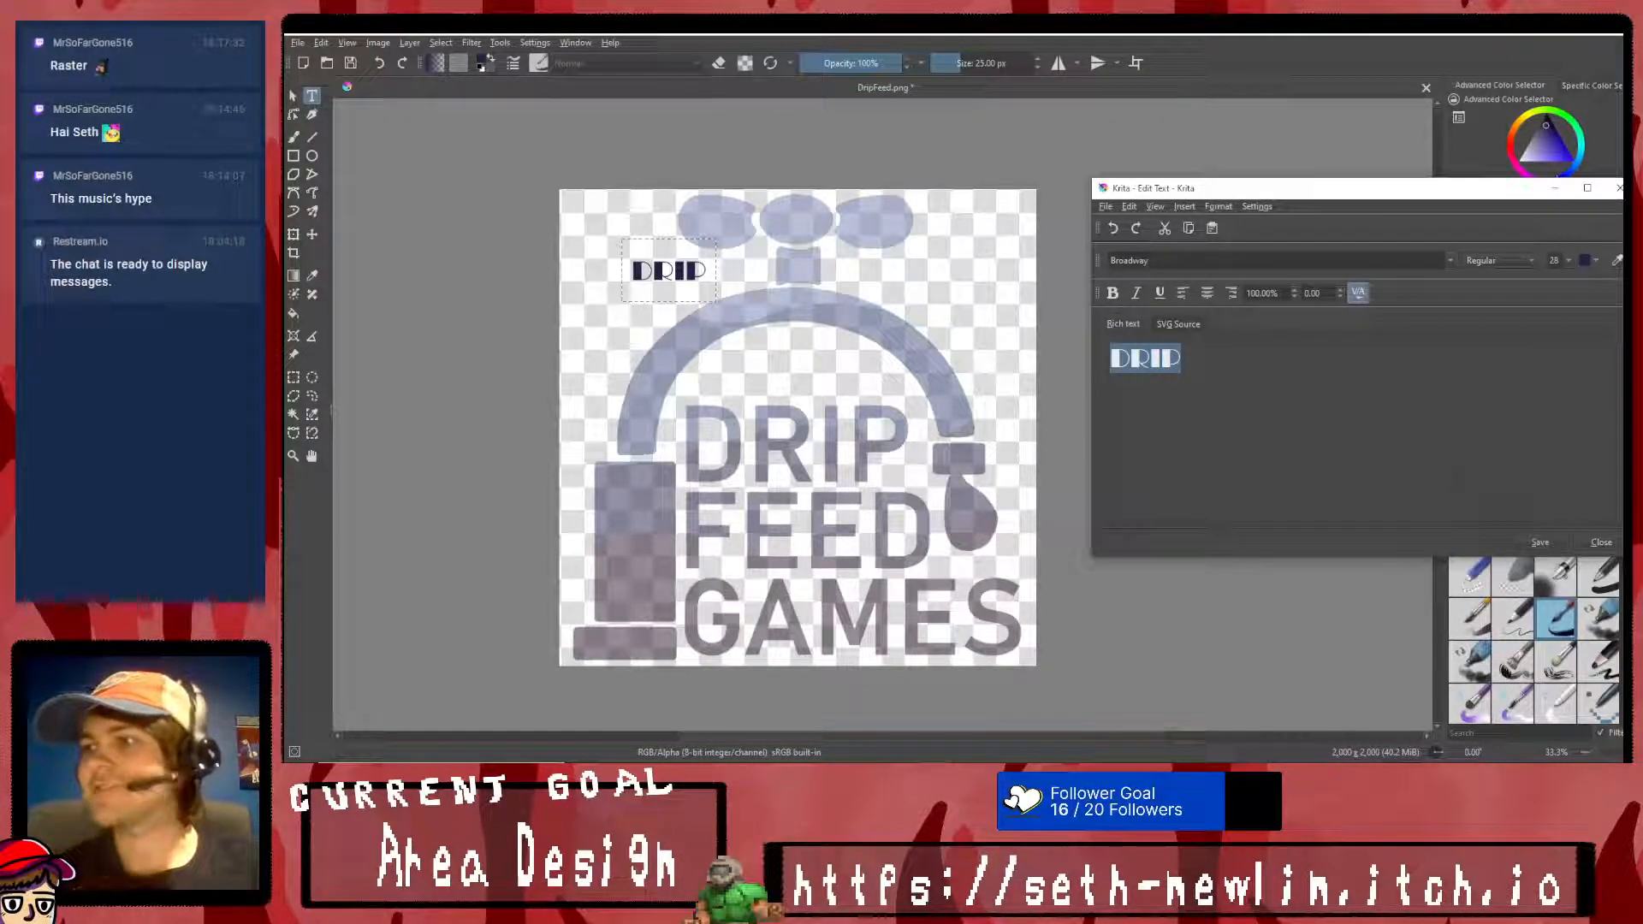
# - Change the DRIP text's font to Papyrus
pyautogui.click(1235, 262)
pyautogui.hotkey('ctrl', 'a')
pyautogui.write('papy')
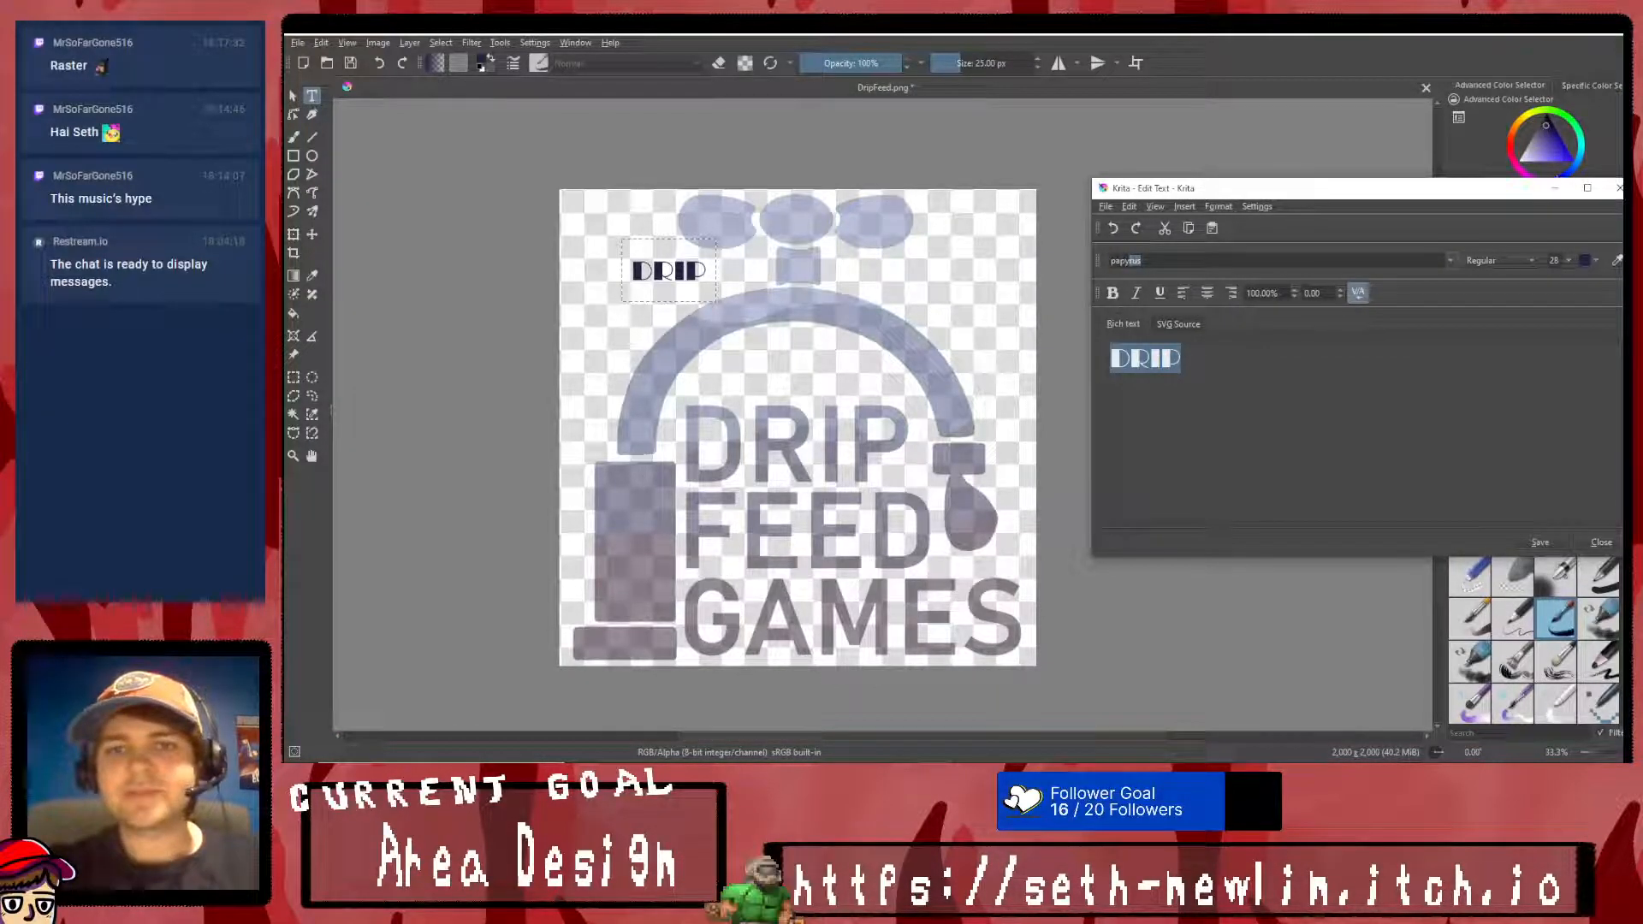
pyautogui.press('Return')
pyautogui.click(1538, 542)
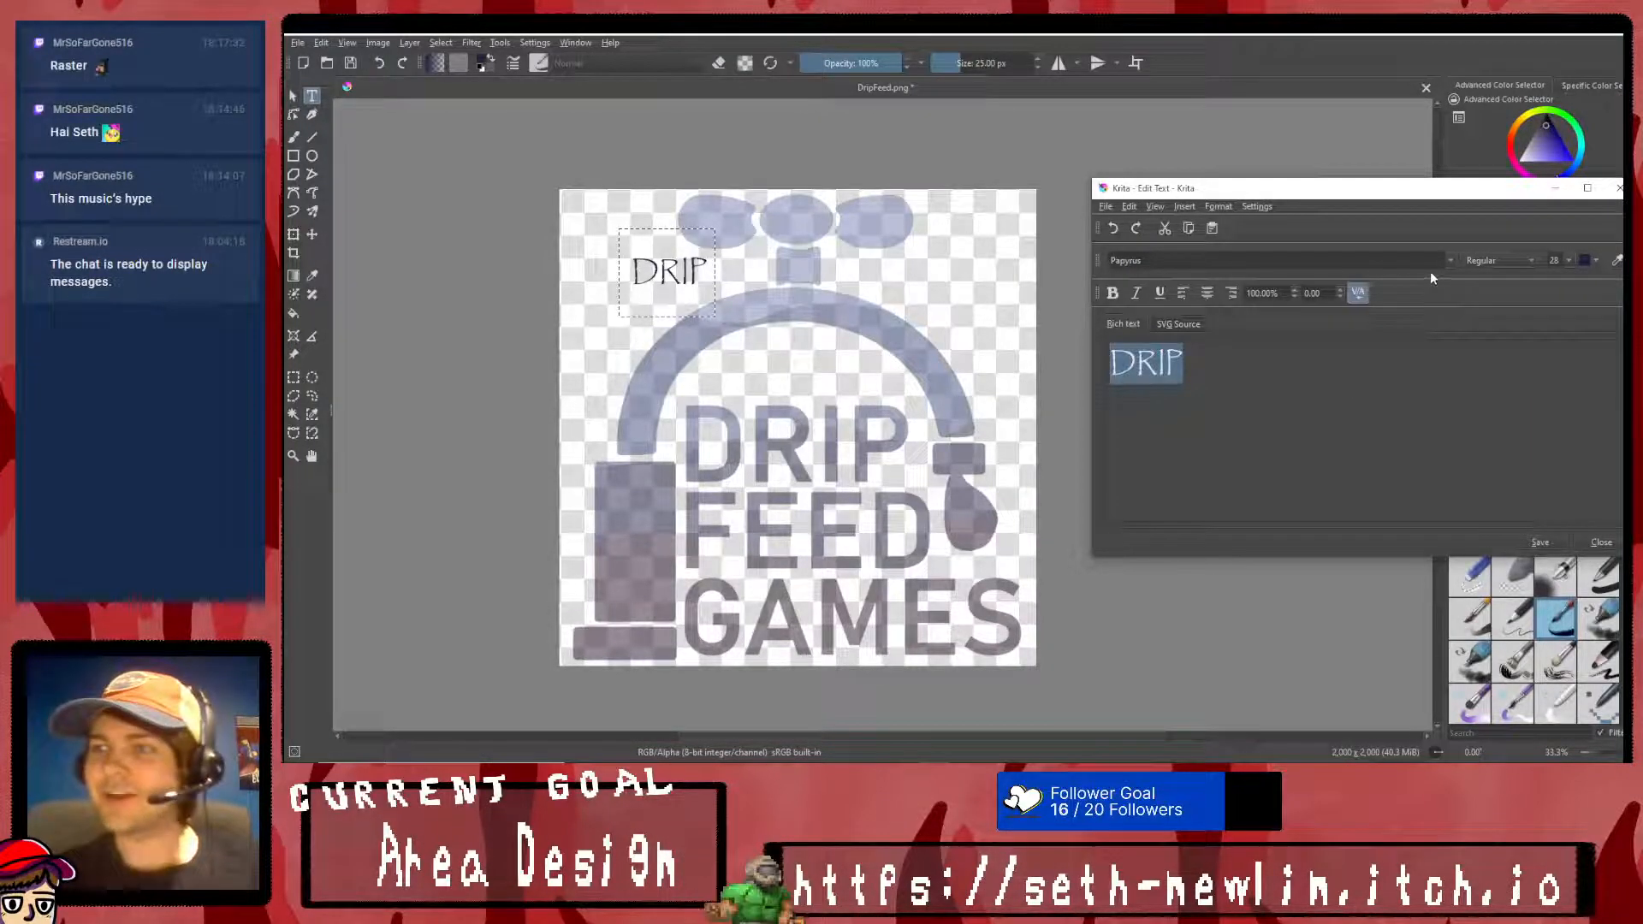
# - Change the DRIP text's font to Rockwell Extra Bold
pyautogui.click(1445, 254)
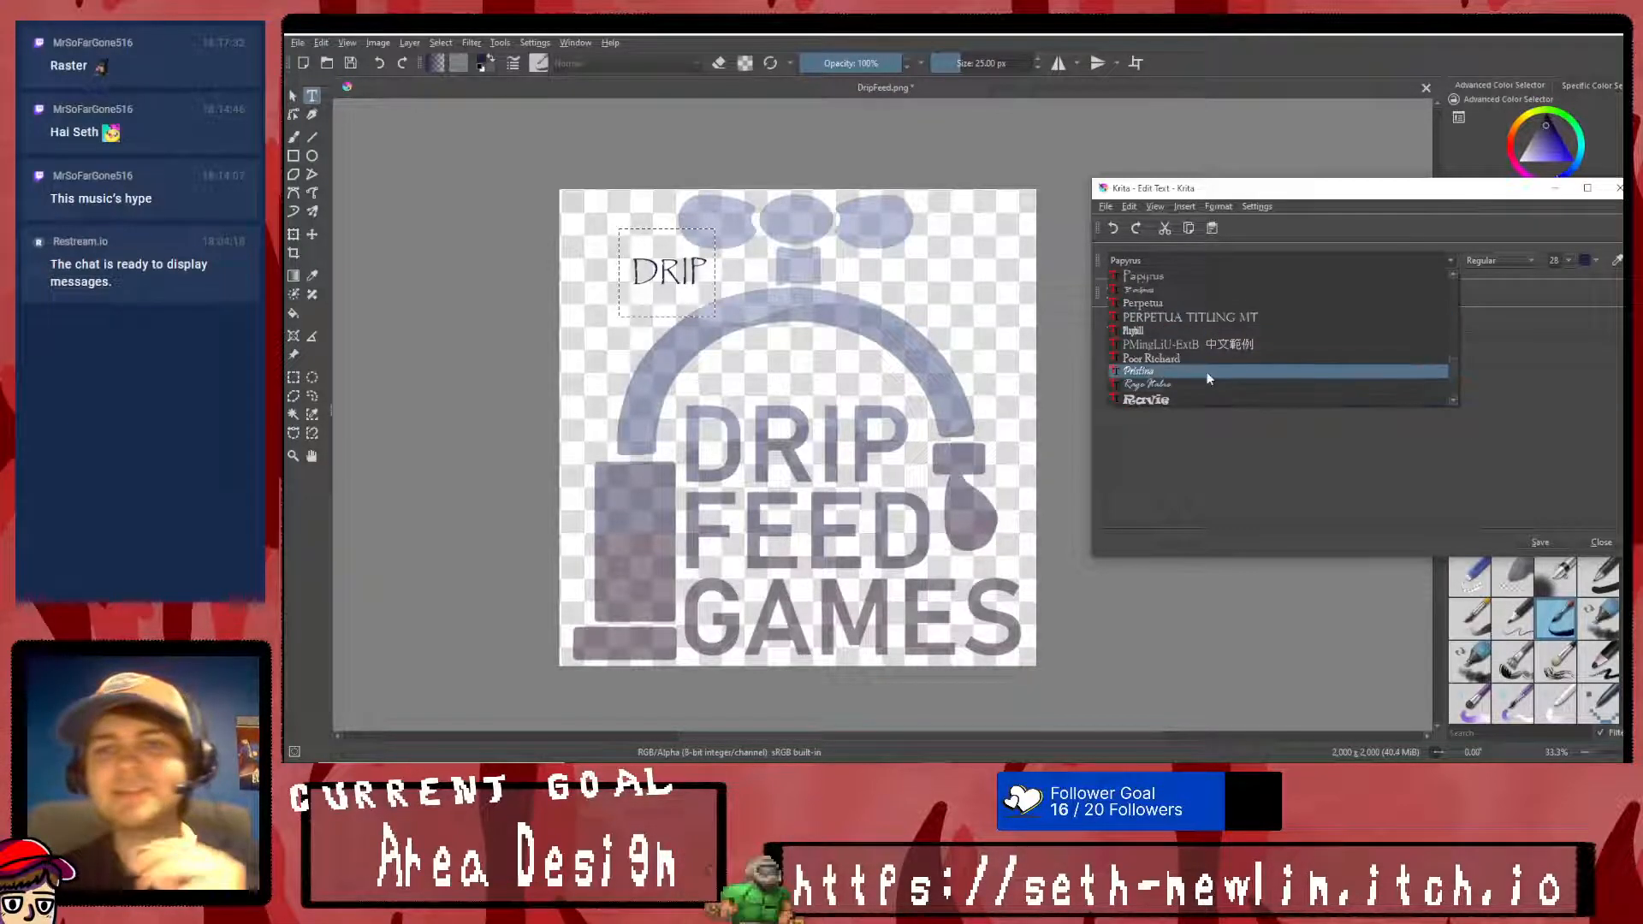
pyautogui.scroll(-3, 1213, 357)
pyautogui.scroll(-3, 1222, 347)
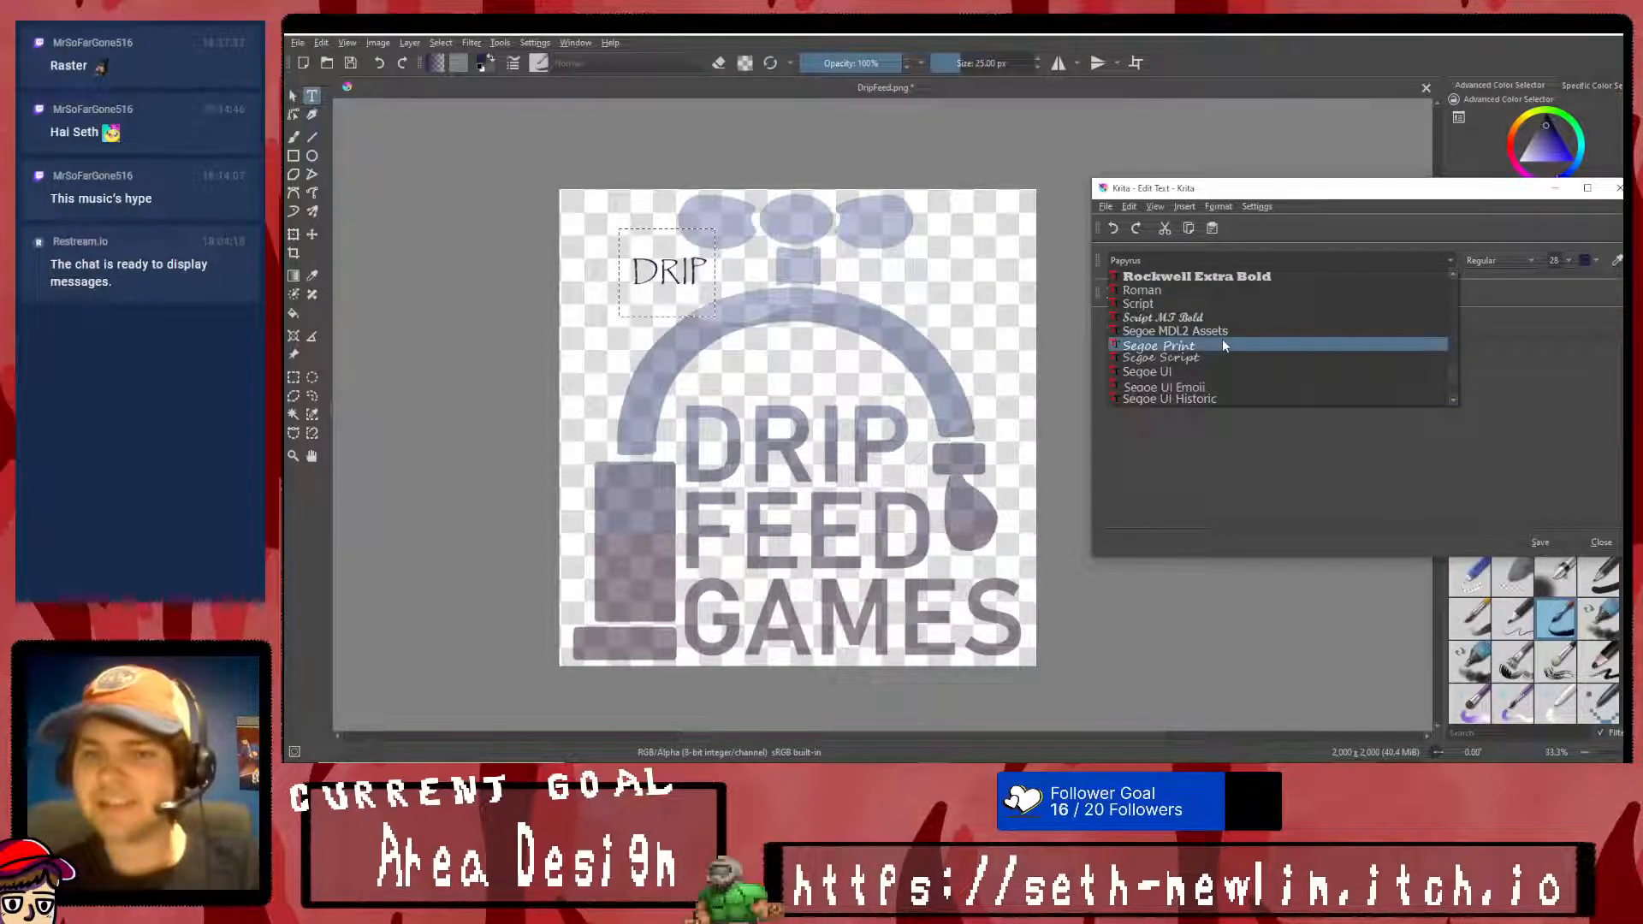
pyautogui.scroll(2, 1225, 346)
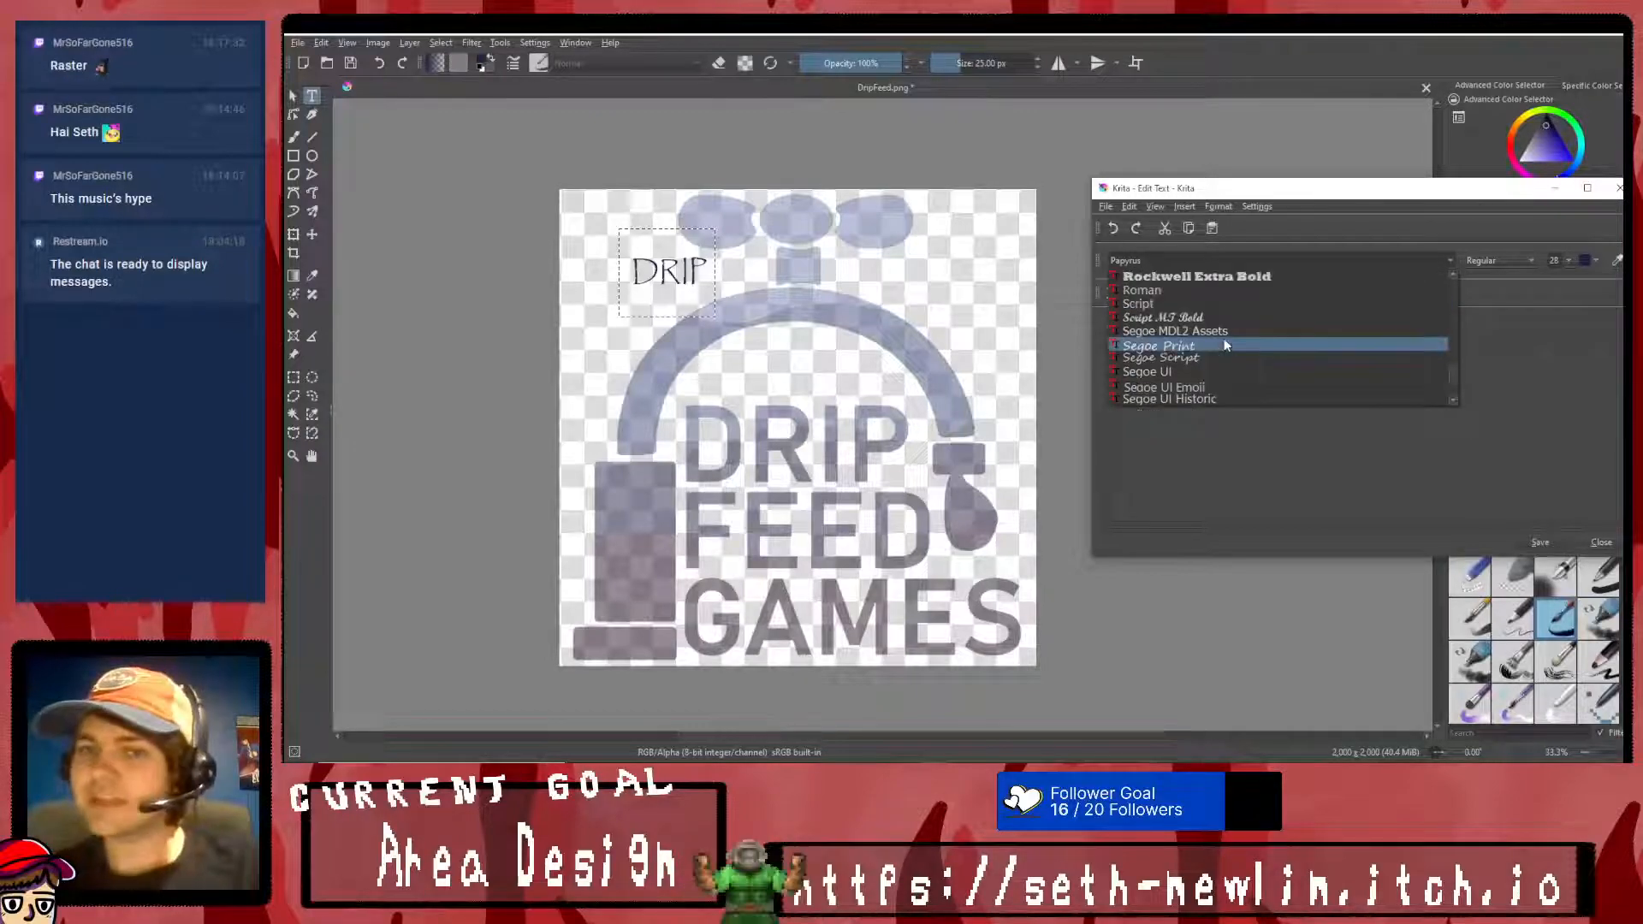
pyautogui.click(1258, 277)
pyautogui.click(1551, 542)
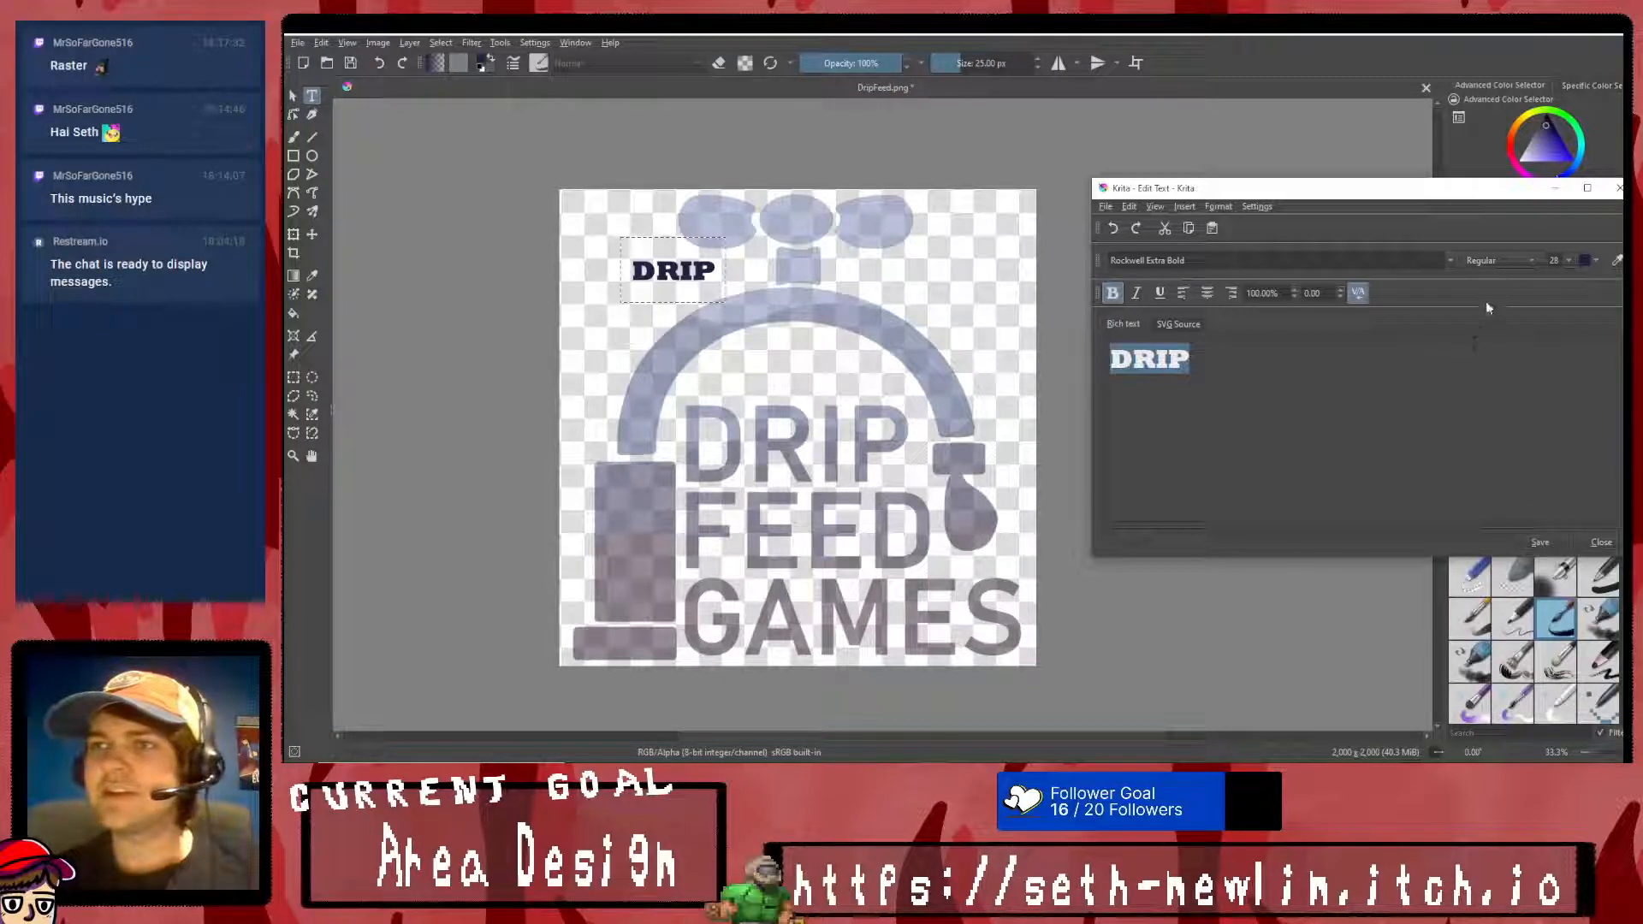
# - Change the DRIP text's font to Tw Cen MT Condensed Extra Bold
pyautogui.click(1450, 260)
pyautogui.scroll(-5, 1359, 338)
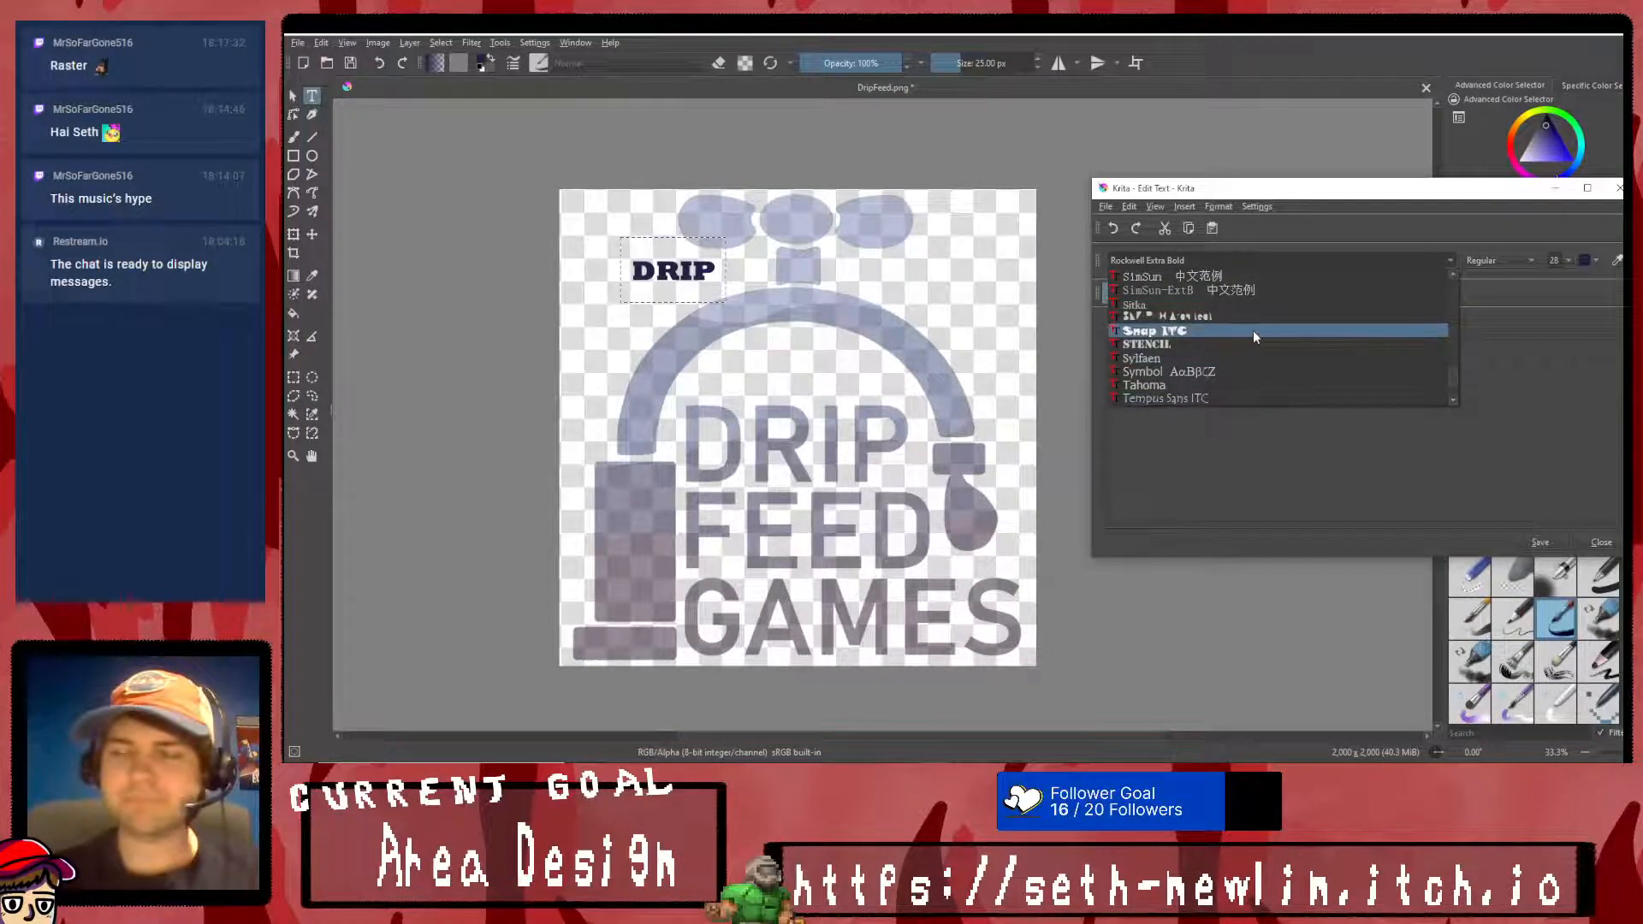
pyautogui.scroll(-3, 1252, 330)
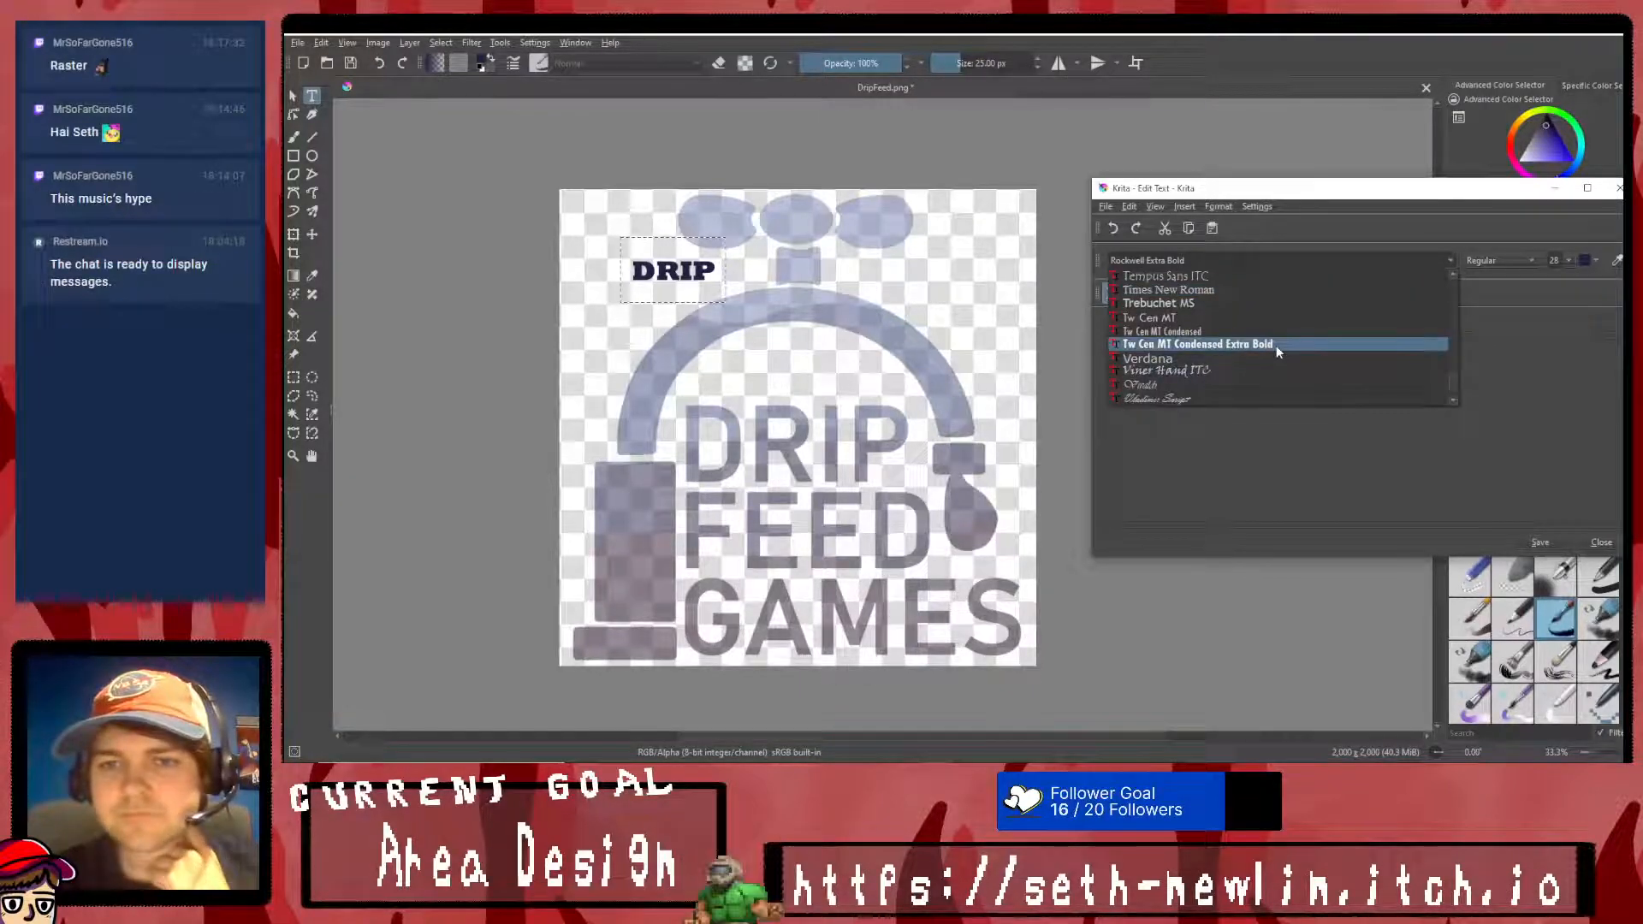
pyautogui.click(1275, 344)
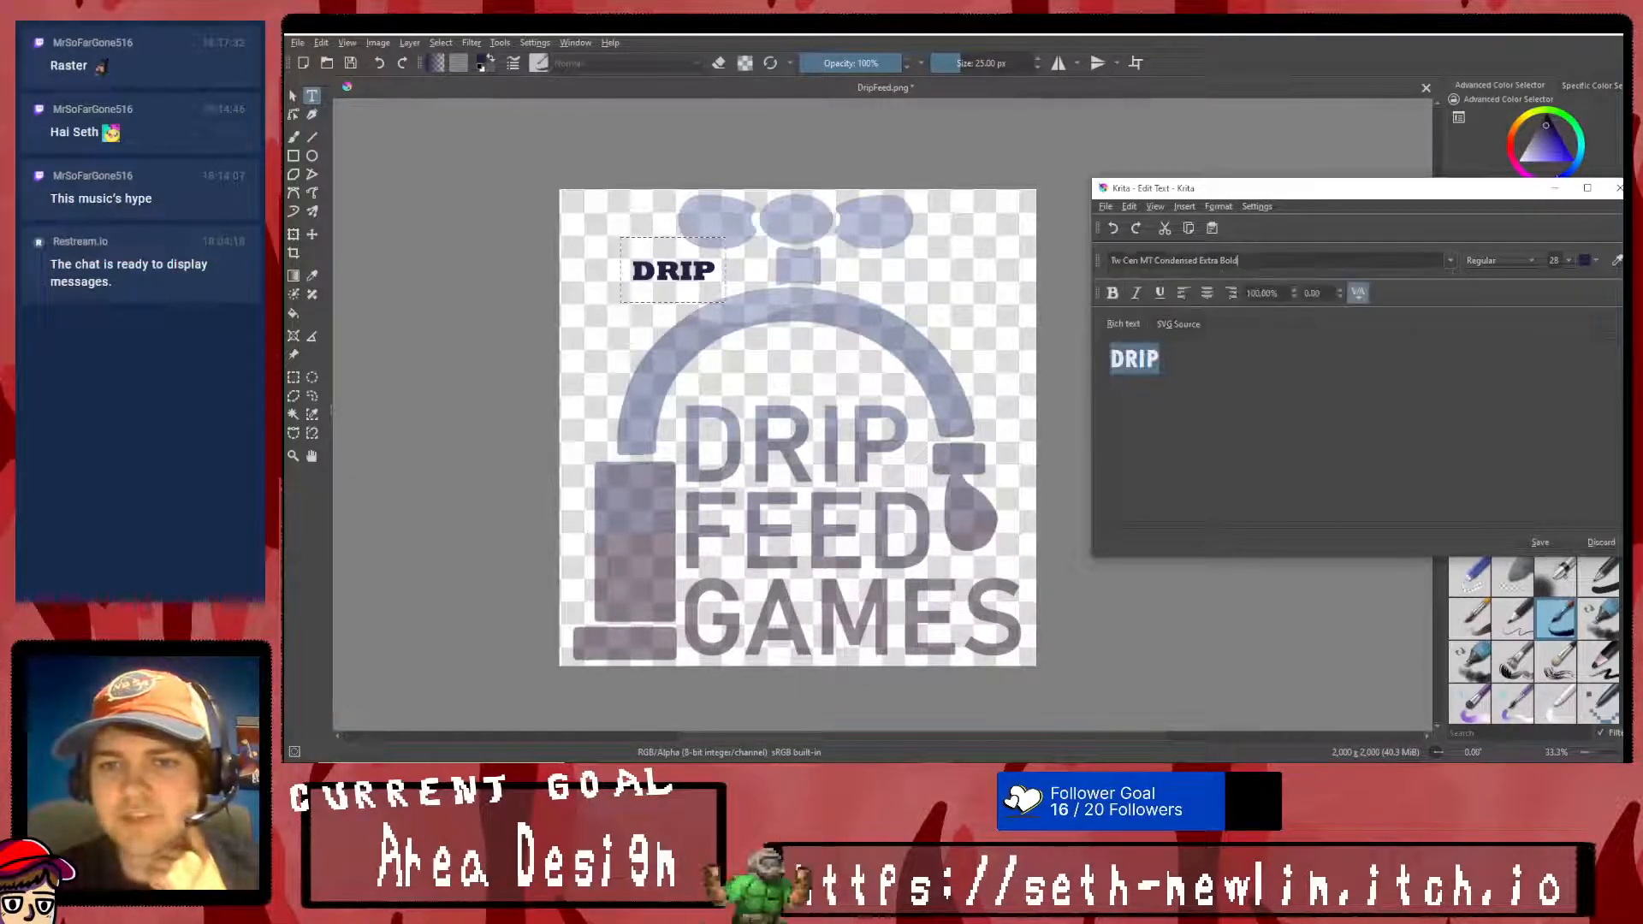
# - Change the DRIP text's font to Arial Rounded MT Bold
pyautogui.click(1421, 259)
pyautogui.scroll(-3, 1344, 315)
pyautogui.scroll(15, 1297, 340)
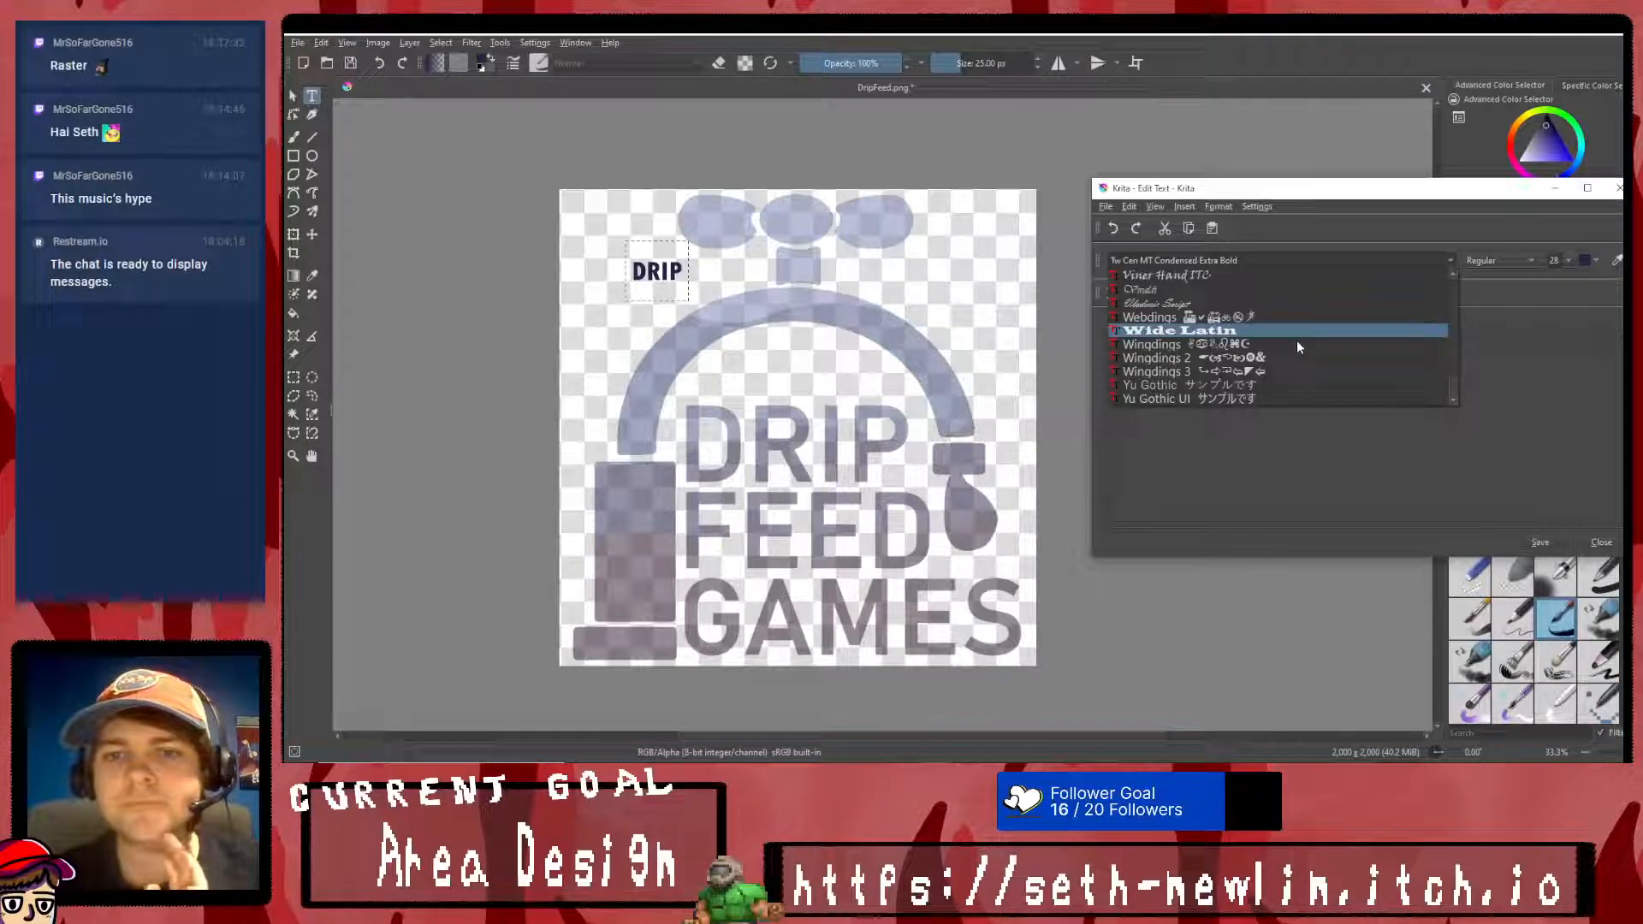
pyautogui.scroll(20, 1316, 334)
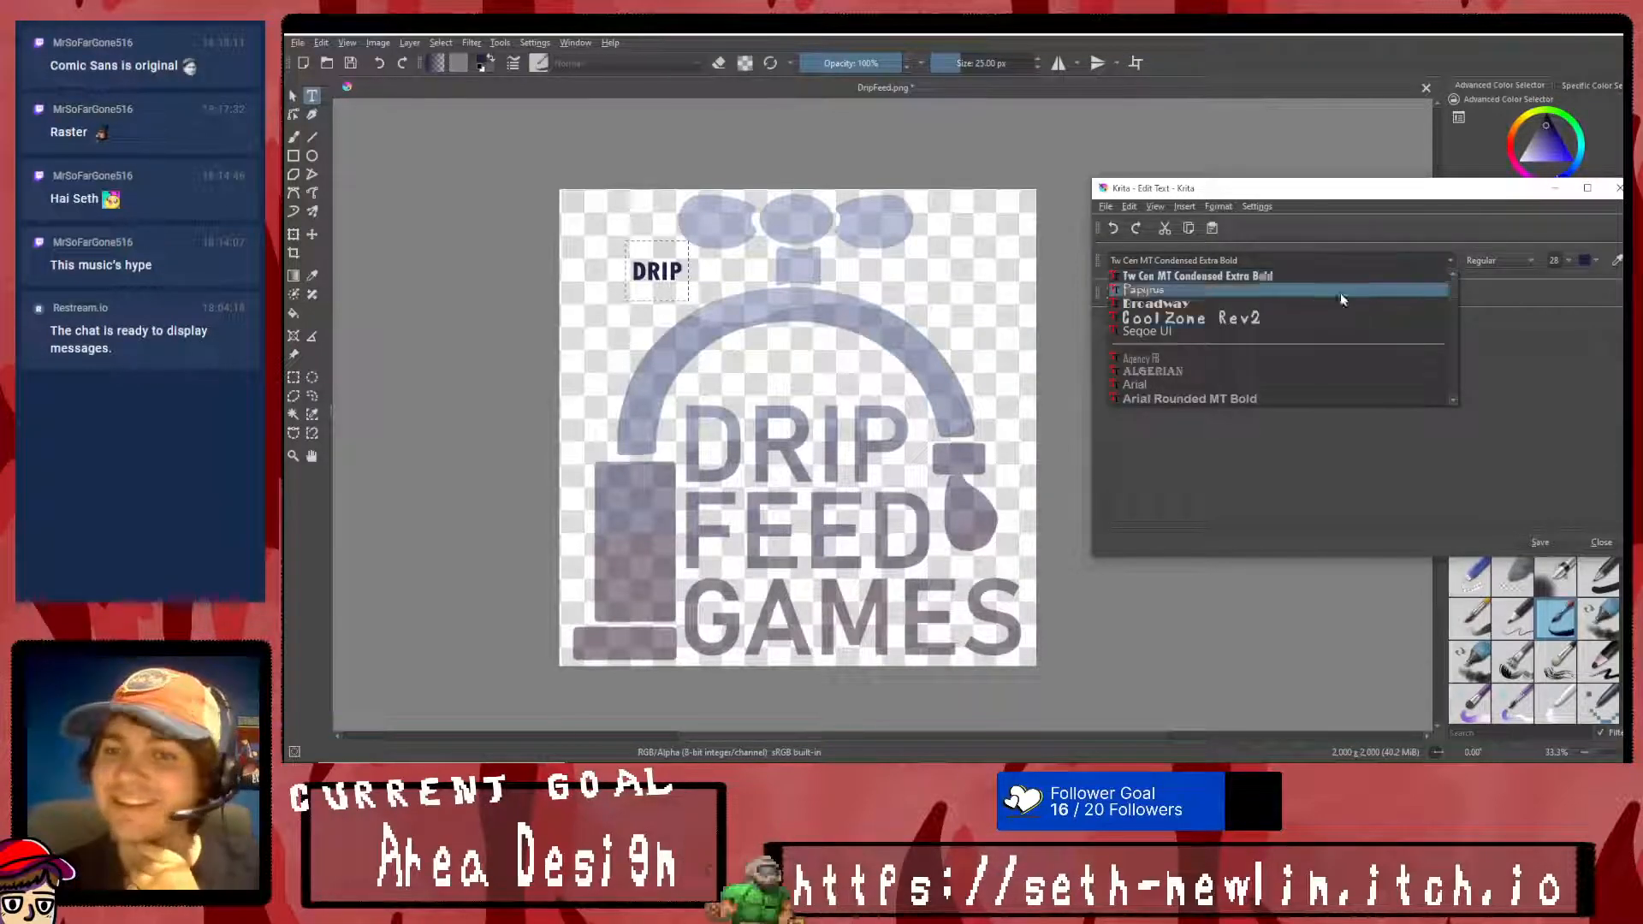
pyautogui.scroll(-2, 1292, 316)
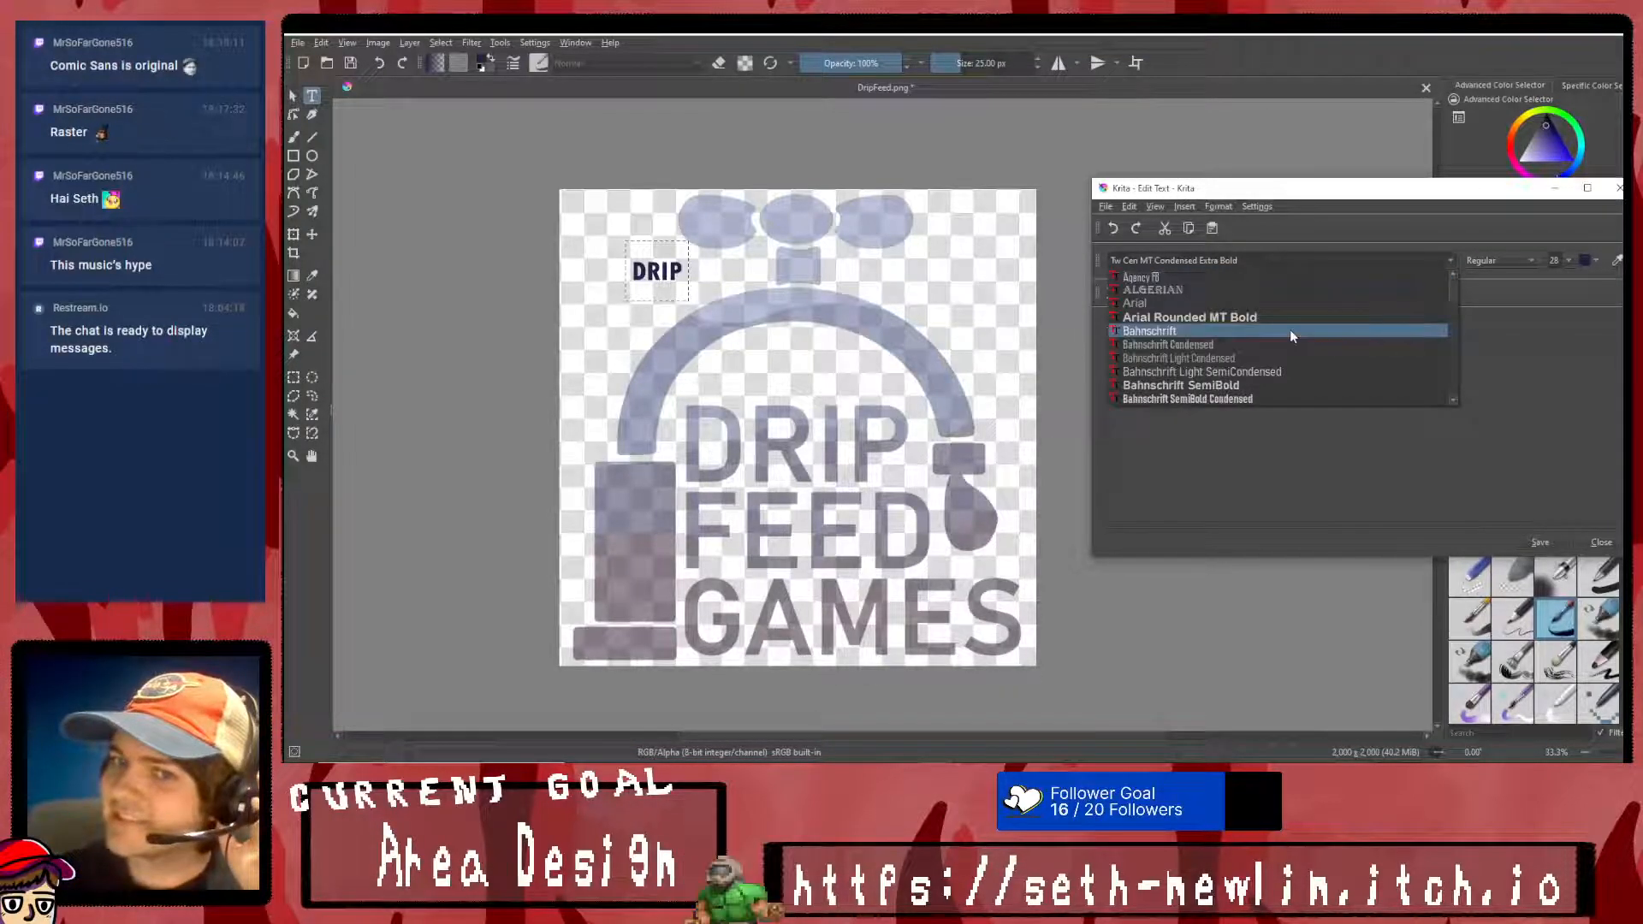
pyautogui.click(1297, 319)
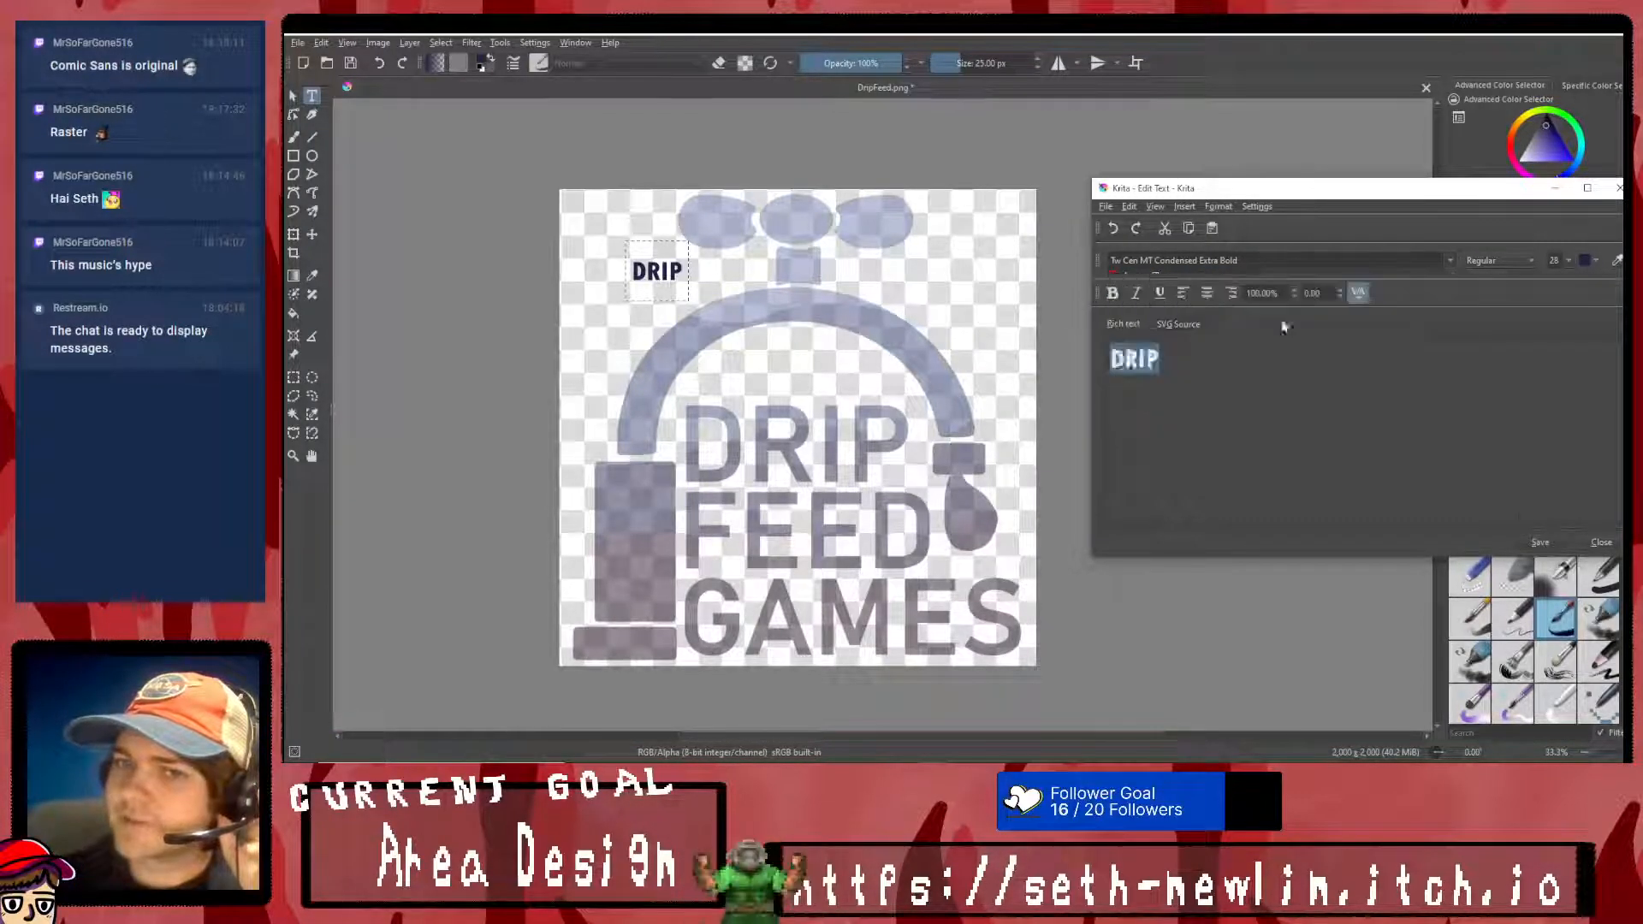
pyautogui.click(1537, 544)
# - Change the DRIP text's font to Bahnschrift SemiBold, save it and finish editing the text
pyautogui.click(1448, 260)
pyautogui.scroll(-1, 1325, 355)
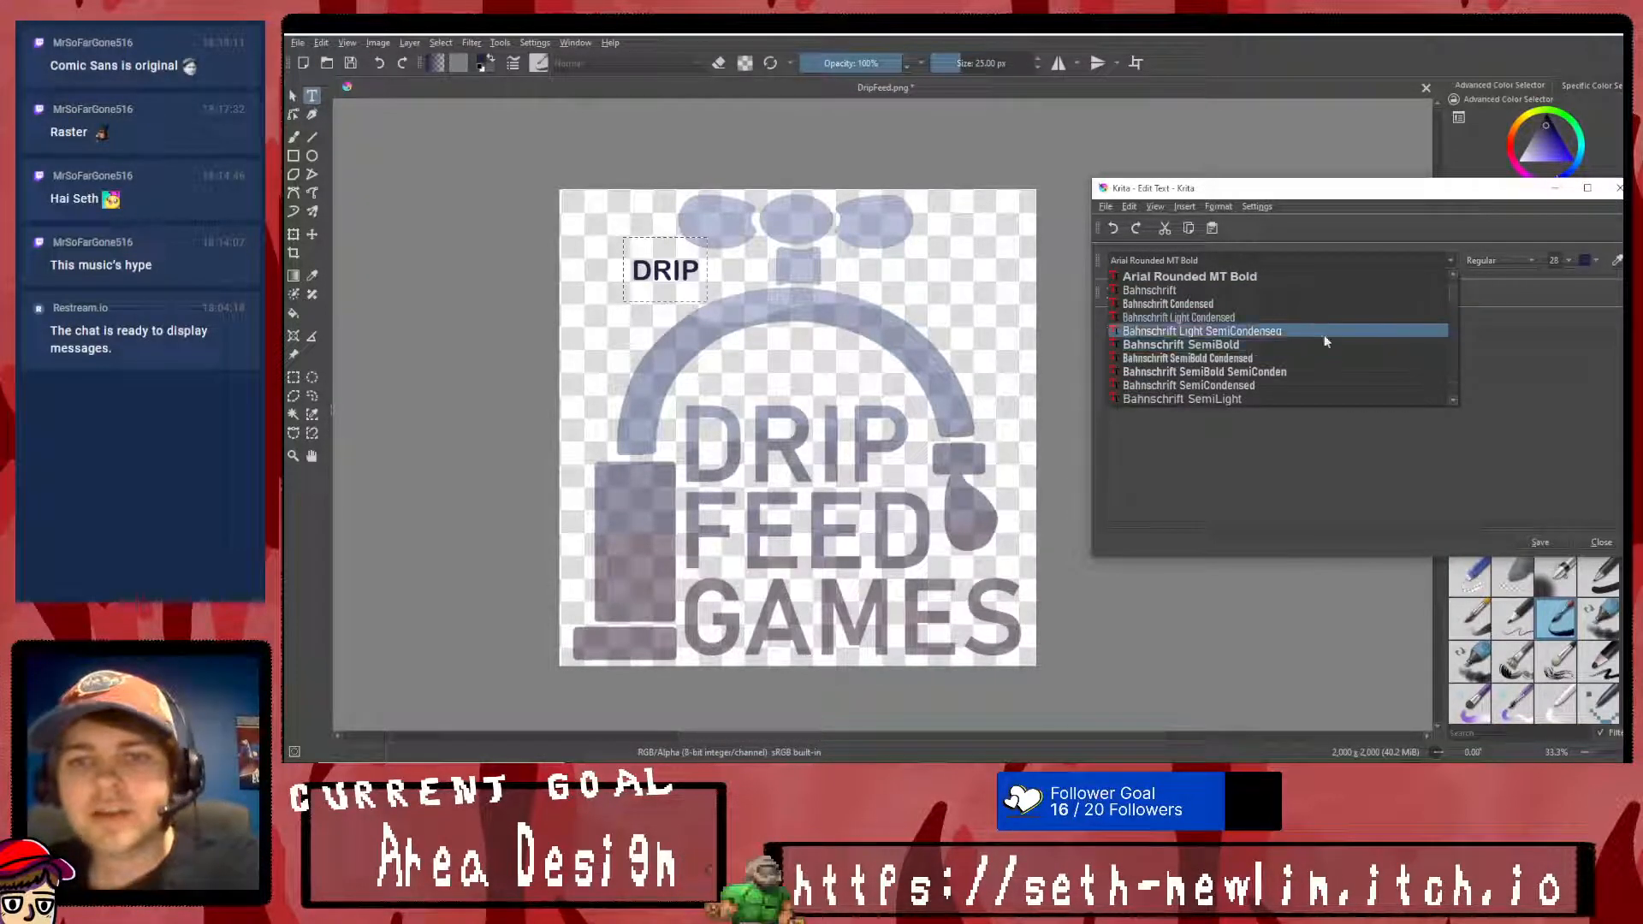
pyautogui.click(1323, 343)
pyautogui.click(1529, 544)
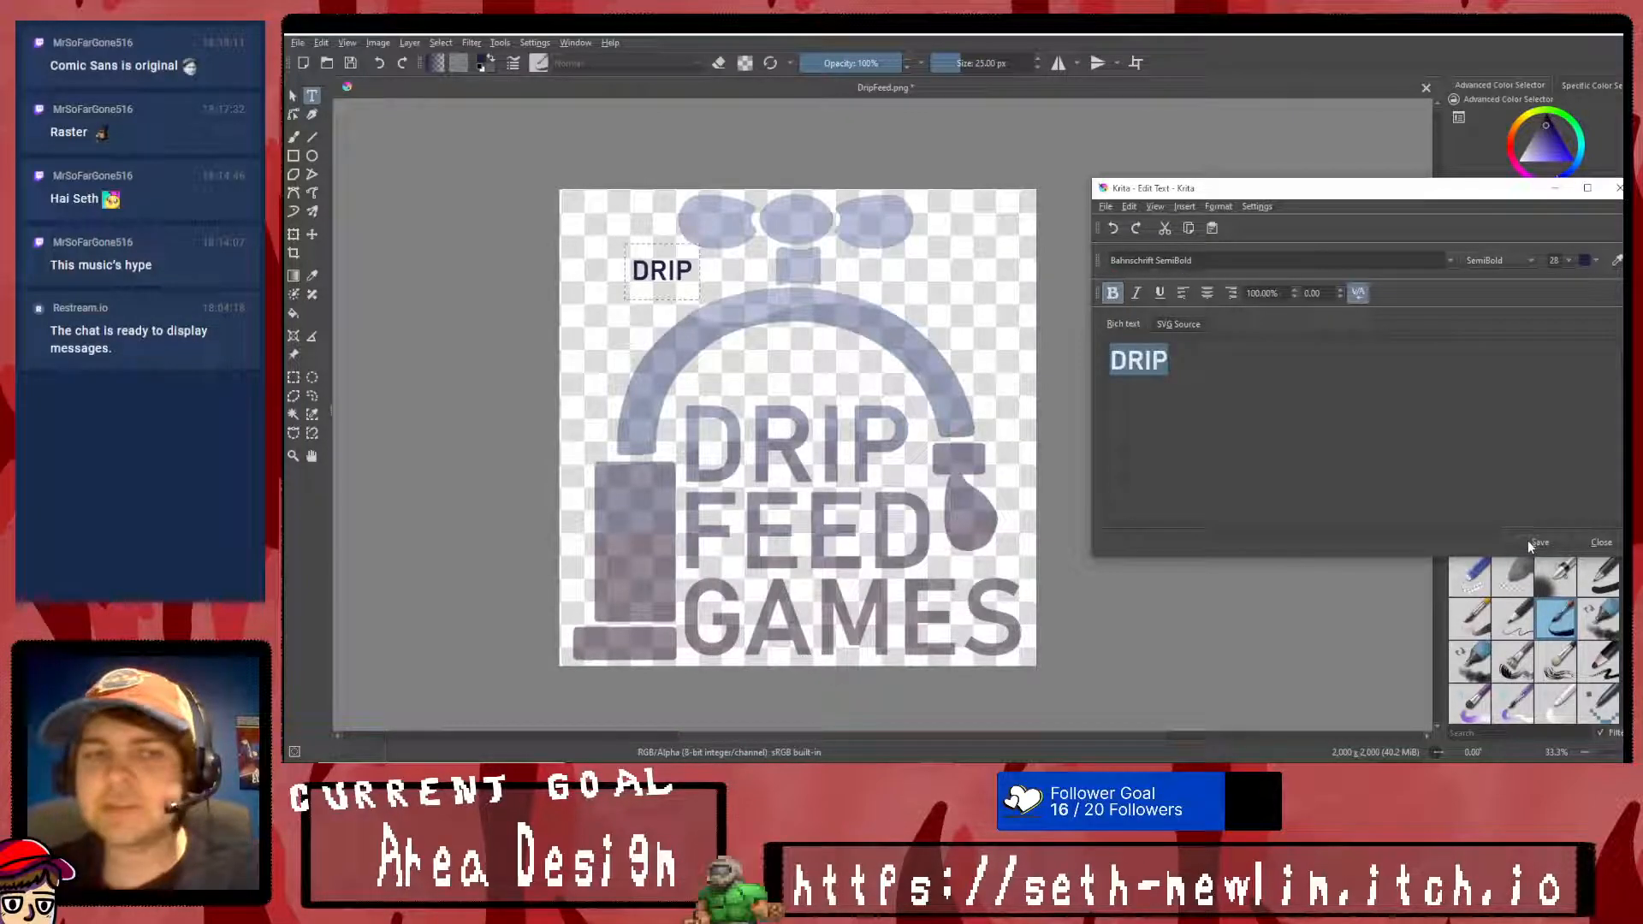
pyautogui.click(1447, 262)
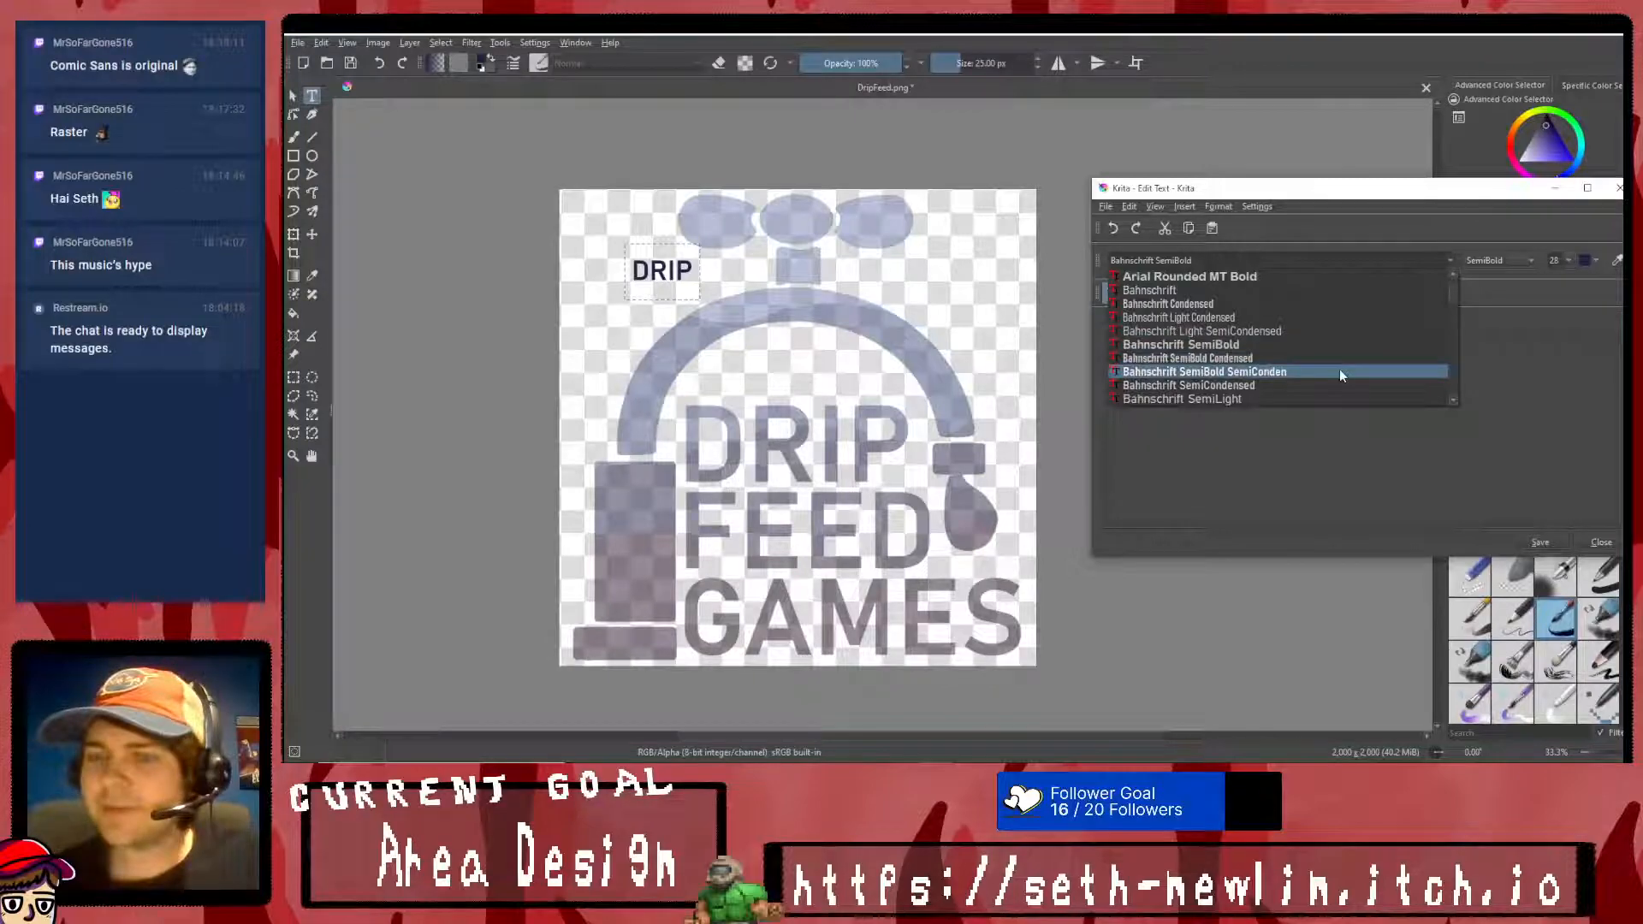
pyautogui.scroll(-1, 1338, 368)
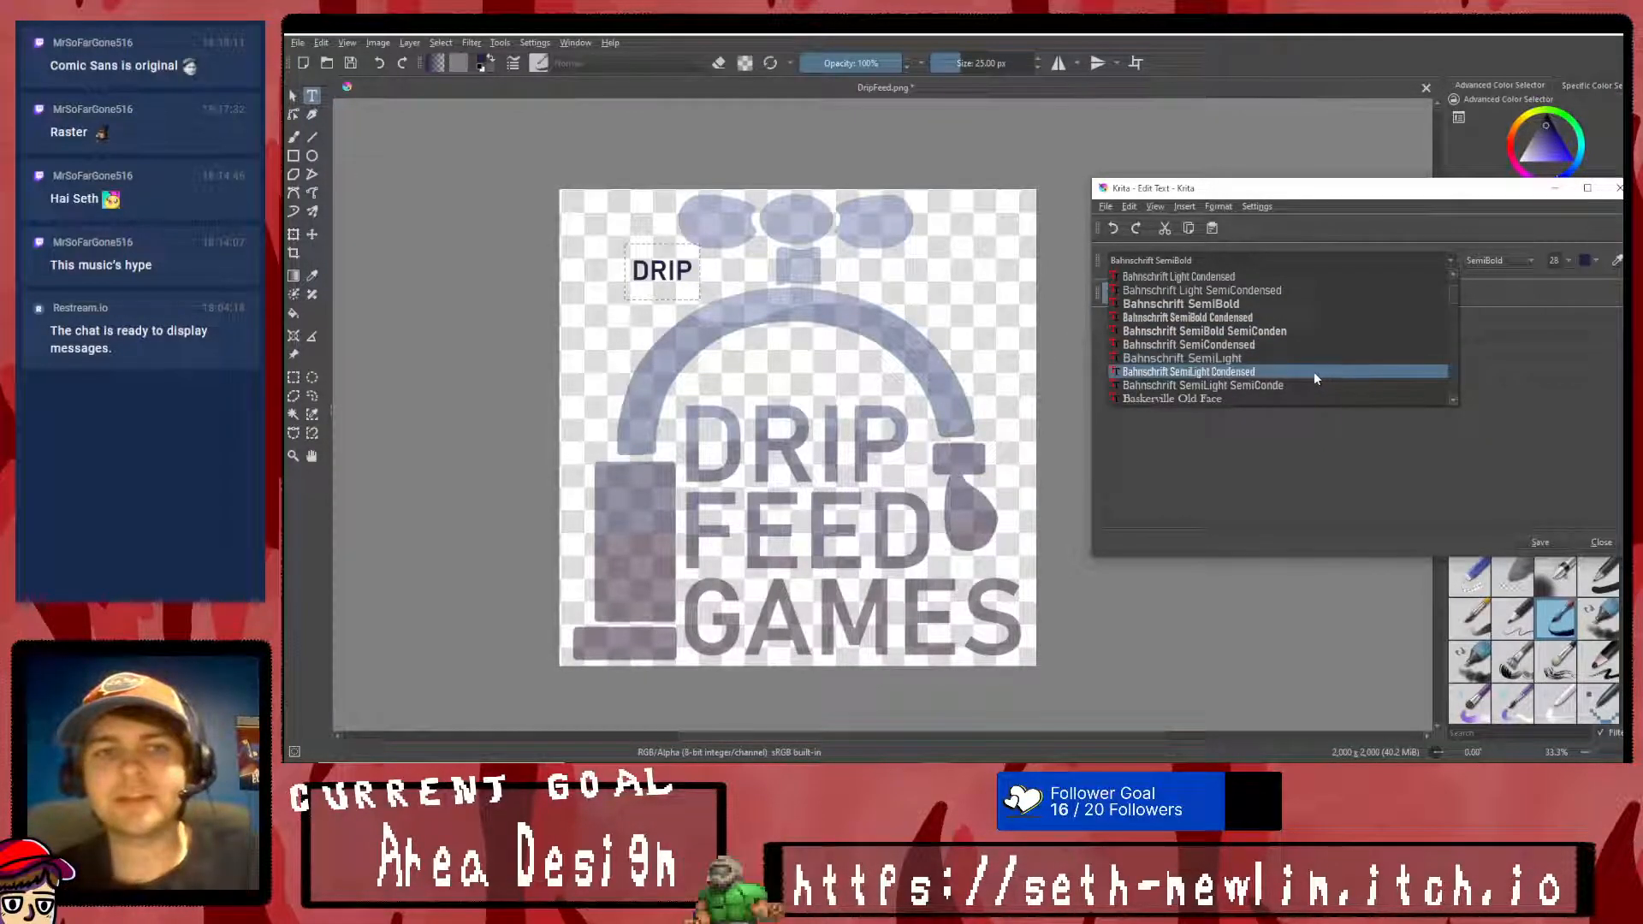
pyautogui.scroll(1, 1315, 372)
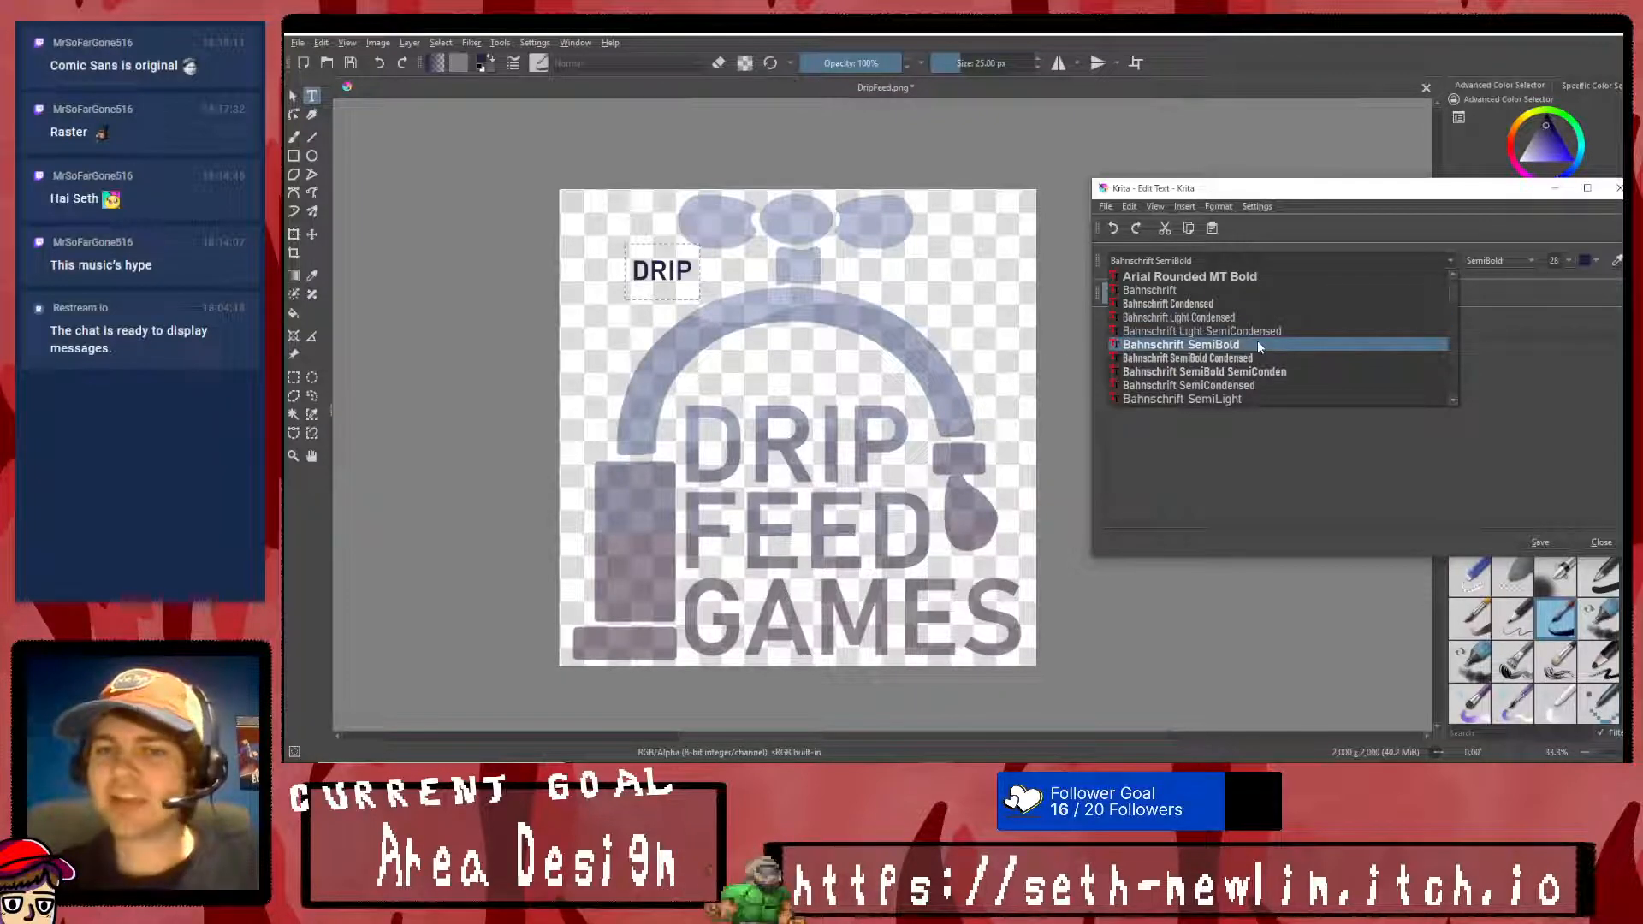
pyautogui.click(1258, 344)
pyautogui.click(1555, 542)
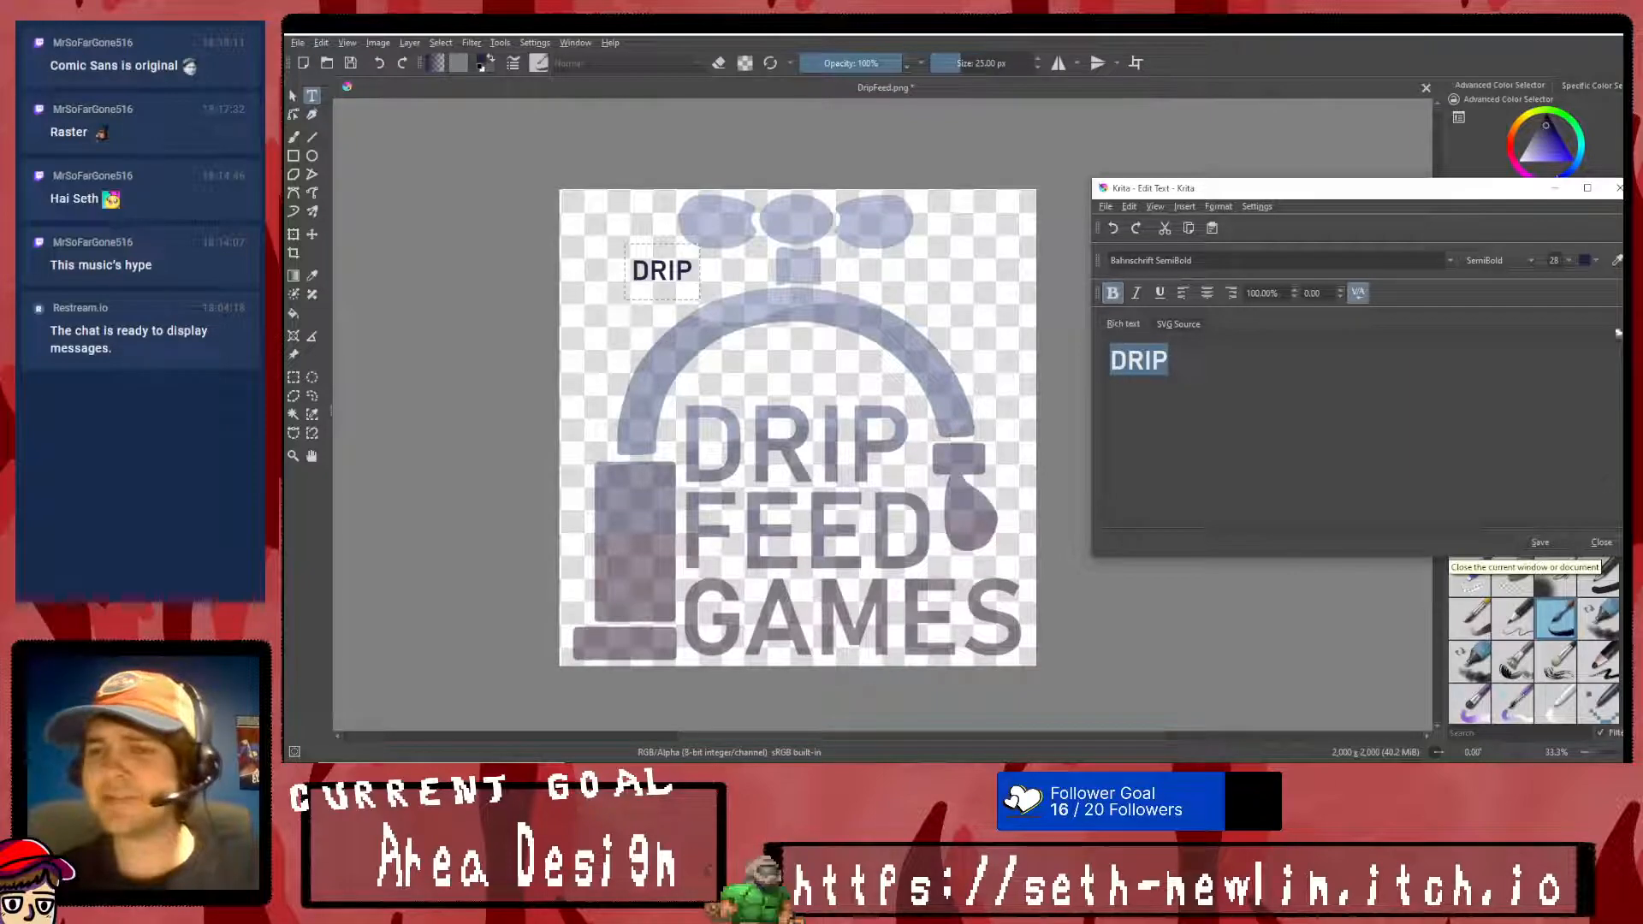
pyautogui.click(1598, 541)
# - Enlarge the DRIP text and position it exactly over the faded DRIP lettering of the logo
pyautogui.click(295, 236)
pyautogui.keyDown('shift'); pyautogui.moveTo(692, 282); pyautogui.dragTo(947, 368); pyautogui.keyUp('shift')
pyautogui.moveTo(799, 294); pyautogui.dragTo(851, 438)
pyautogui.keyDown('shift'); pyautogui.moveTo(1003, 517); pyautogui.dragTo(902, 493); pyautogui.keyUp('shift')
pyautogui.rightClick(859, 433)
pyautogui.click(907, 624)
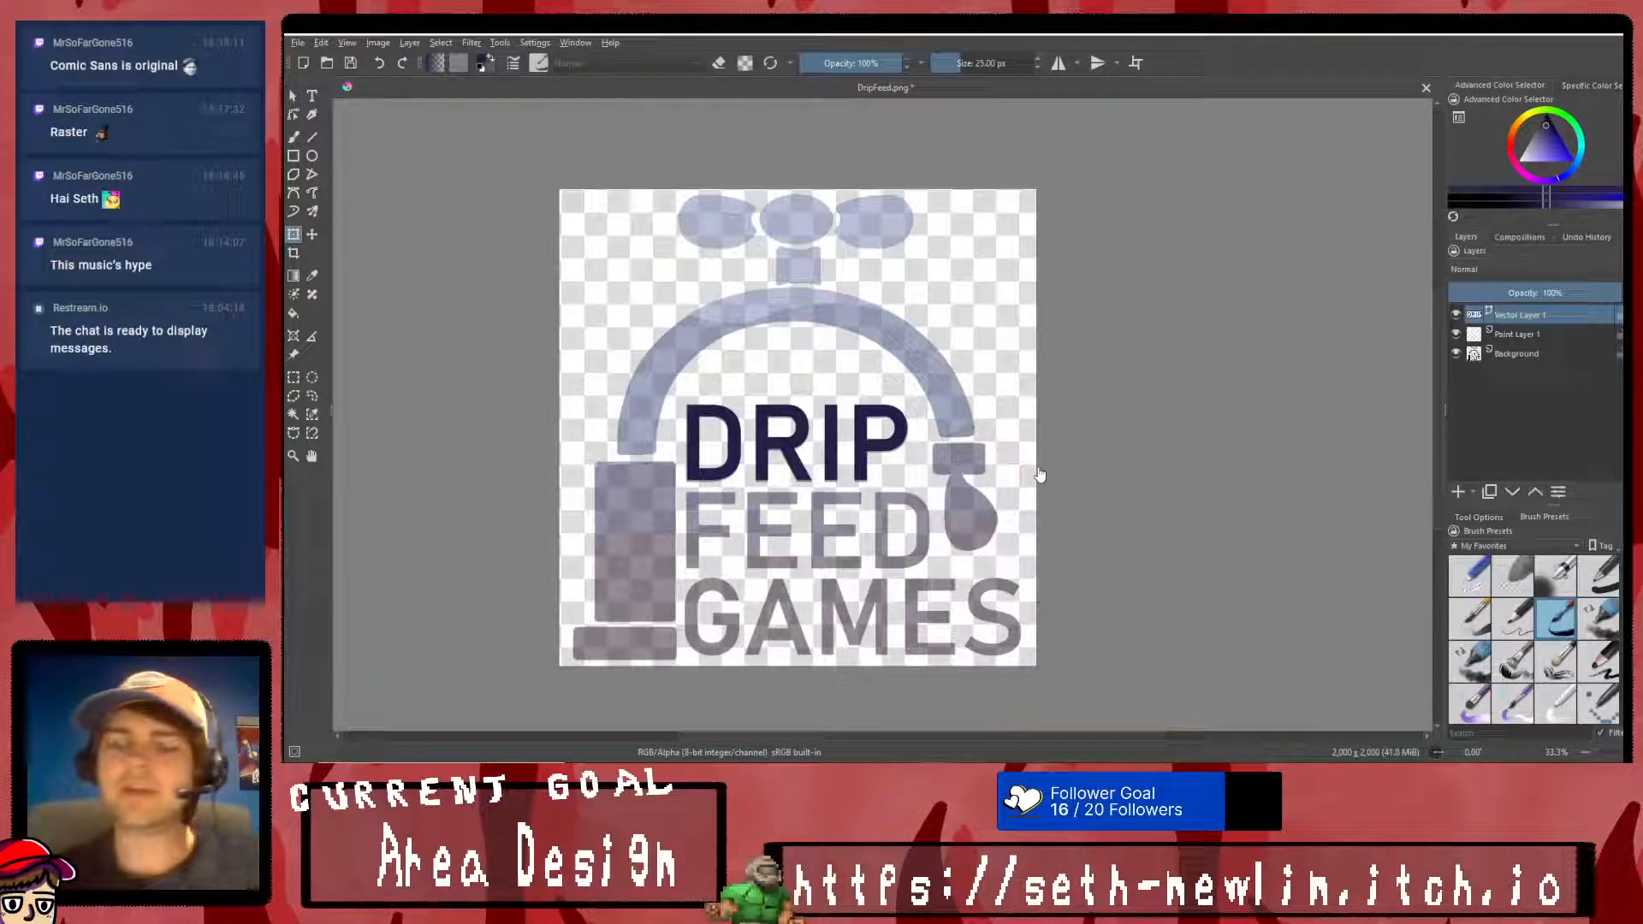
# - Duplicate the DRIP vector layer, place the copy beneath the original and move its text over the faded FEED lettering
pyautogui.rightClick(1523, 313)
pyautogui.click(1514, 439)
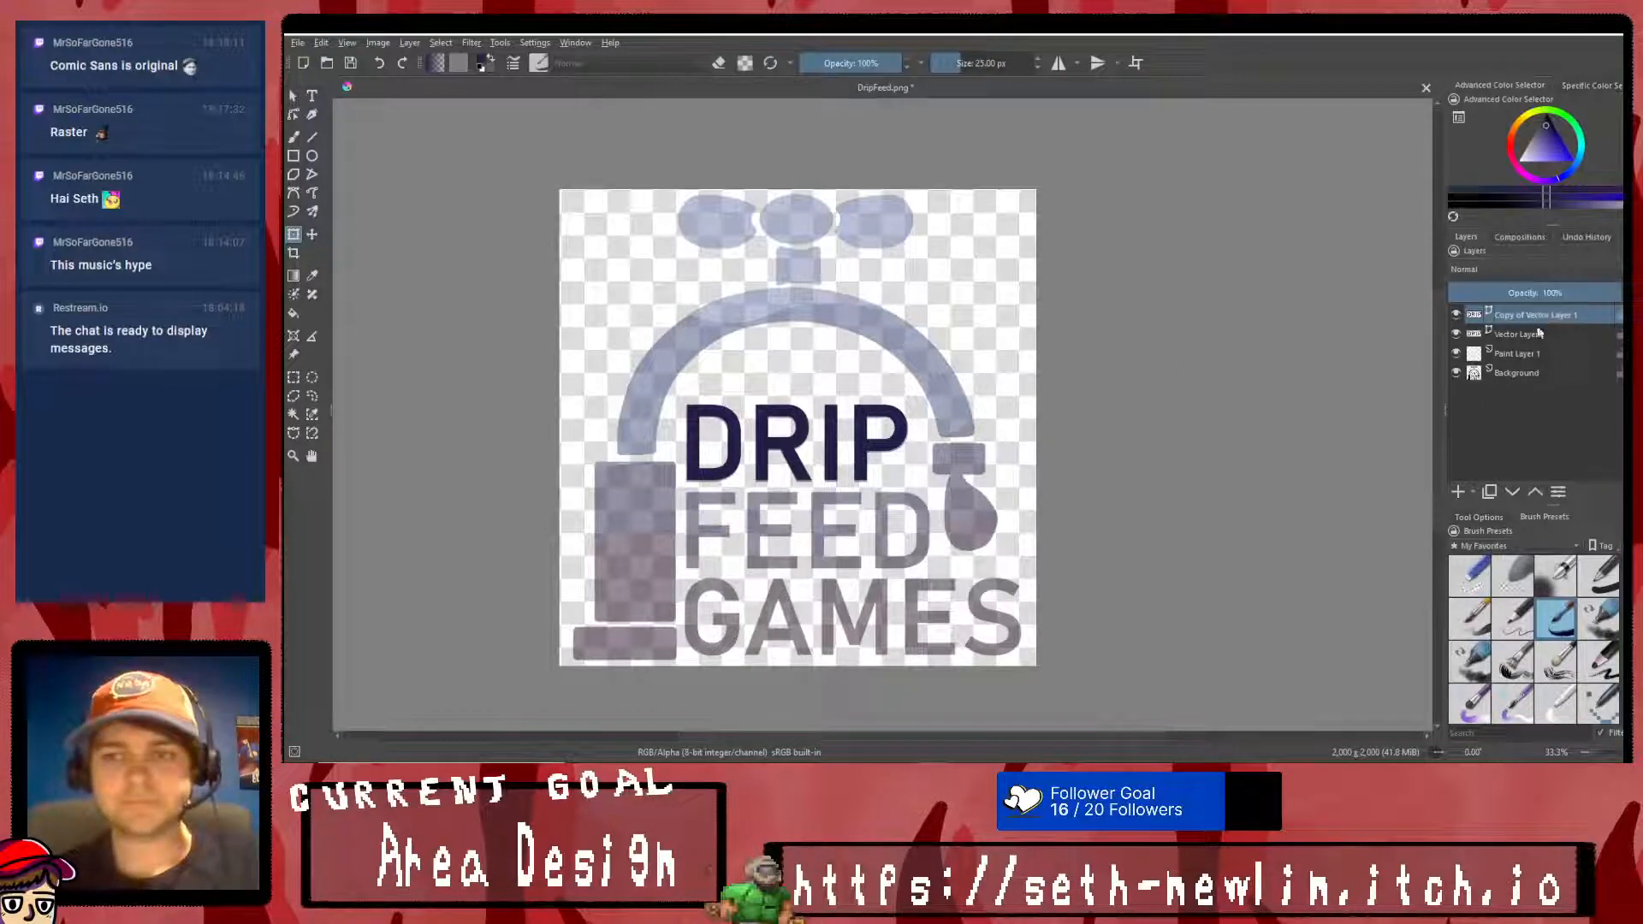
pyautogui.moveTo(1517, 325); pyautogui.dragTo(1517, 342)
pyautogui.moveTo(845, 432); pyautogui.dragTo(844, 521)
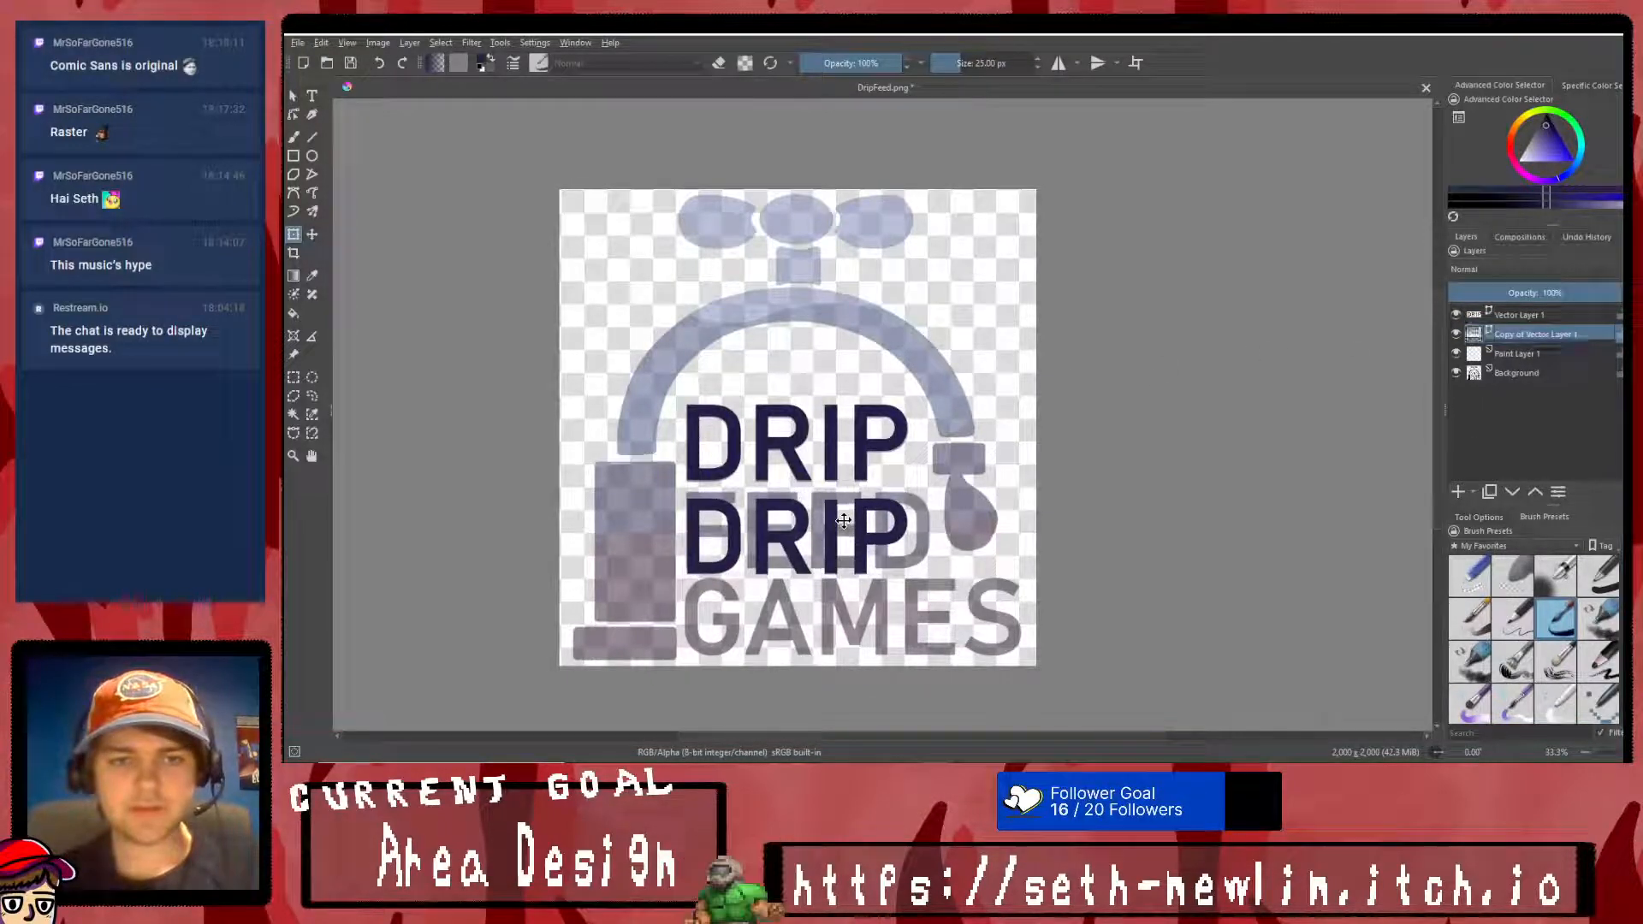
# - Replace the duplicated DRIP wording over the faded FEED with FEED
pyautogui.click(312, 95)
pyautogui.doubleClick(809, 519)
pyautogui.hotkey('ctrl', 'a')
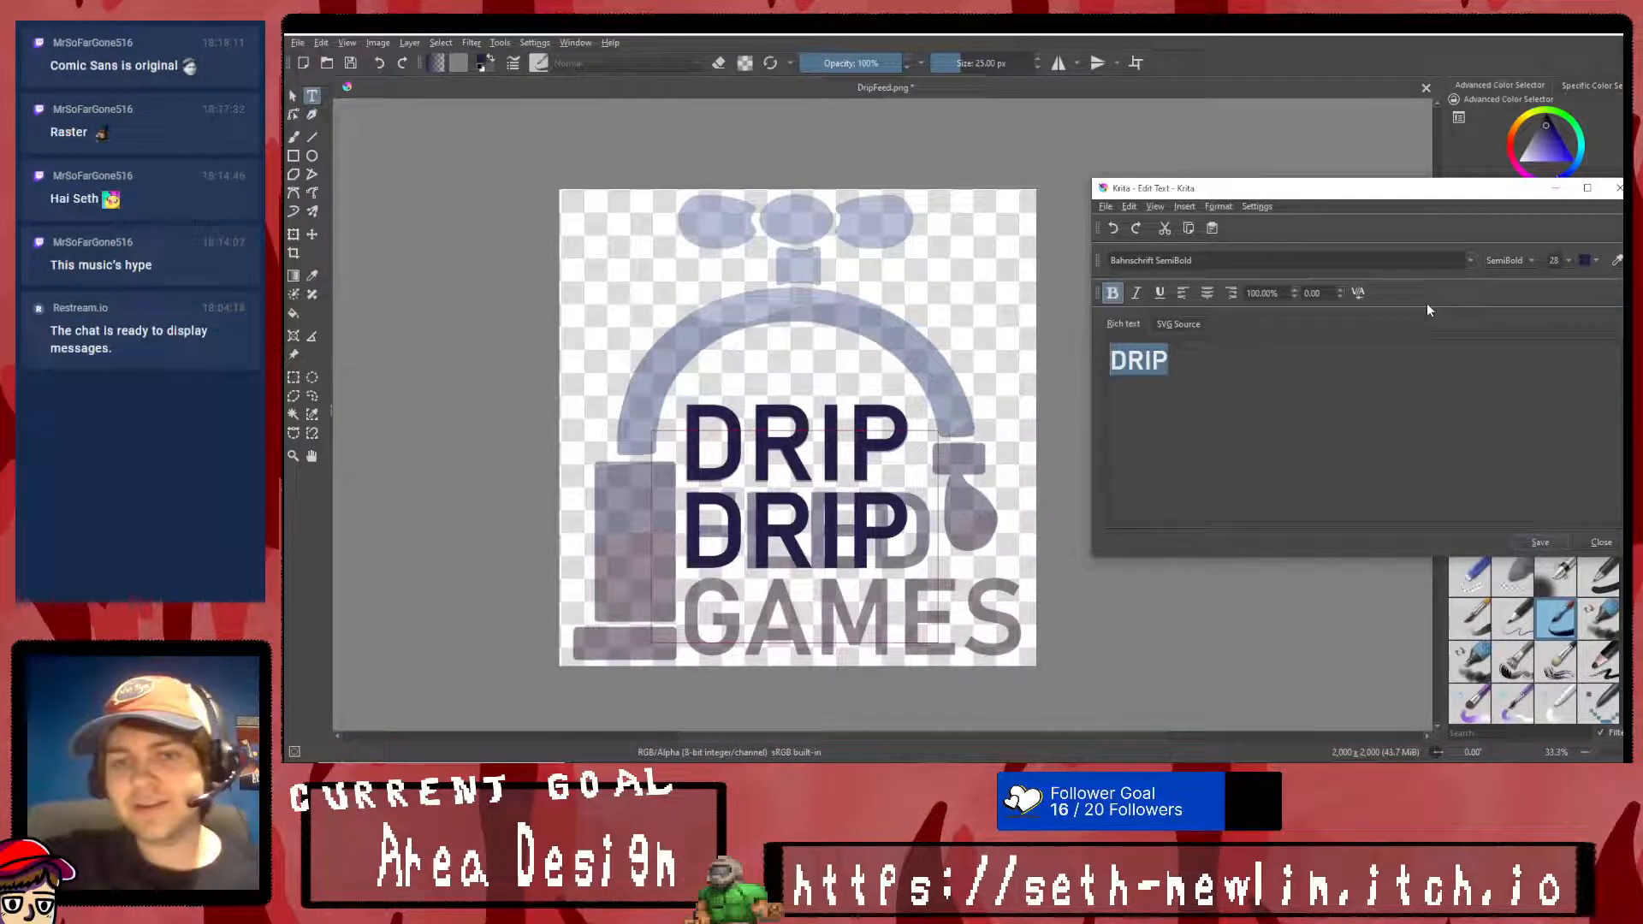
pyautogui.write('Feed')
pyautogui.press('BackSpace')
pyautogui.press('BackSpace')
pyautogui.press('BackSpace')
pyautogui.write('EED')
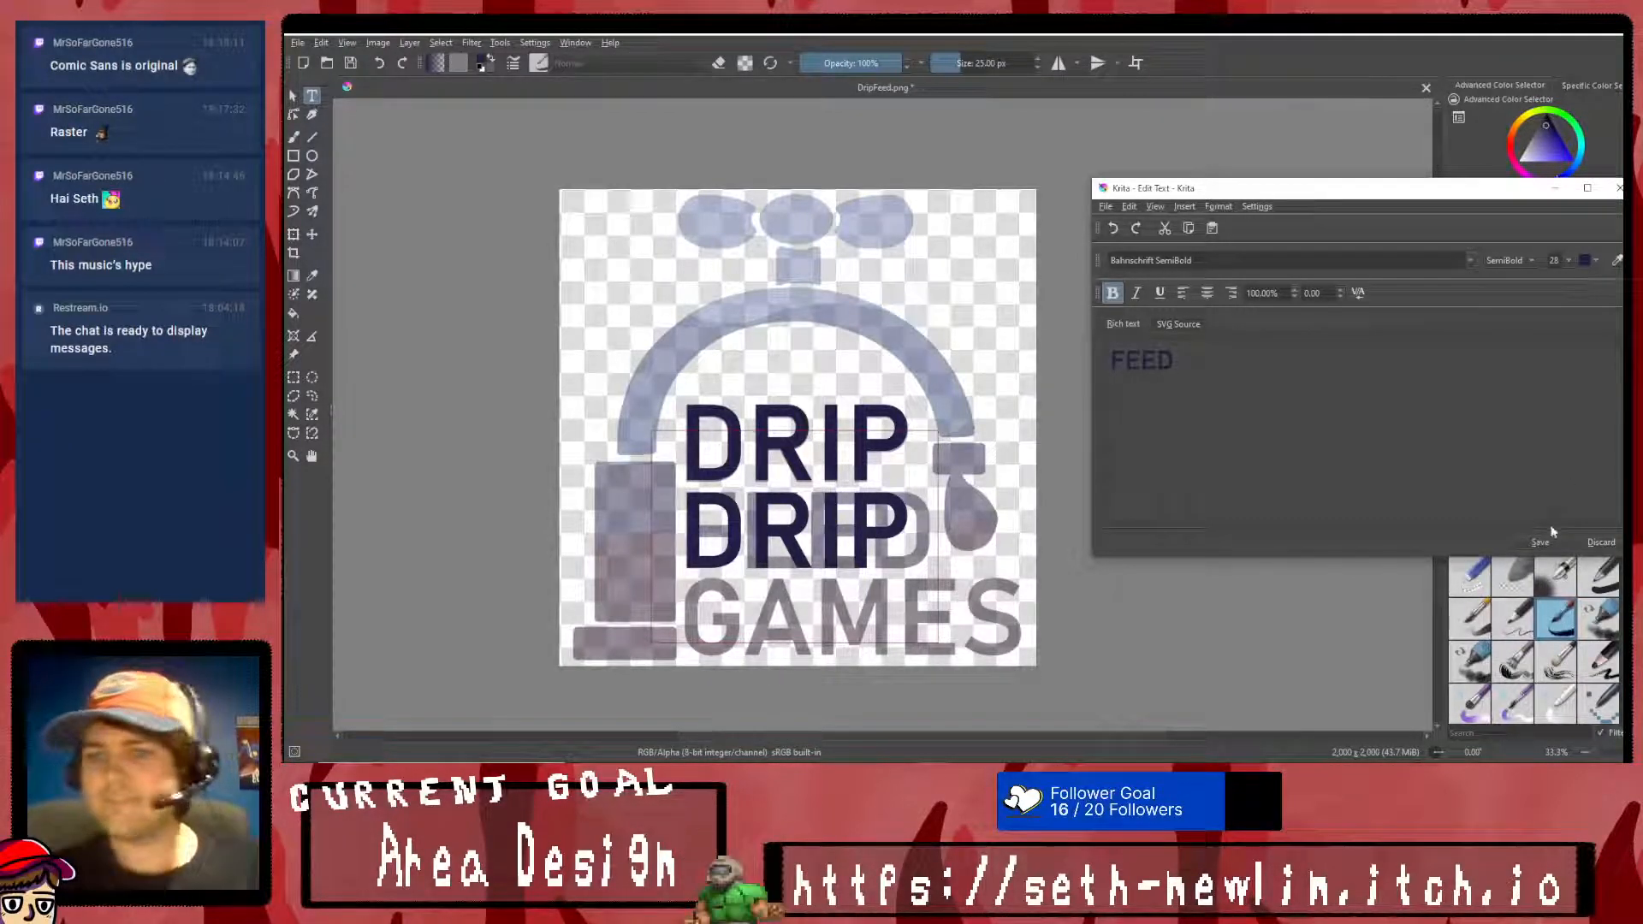
pyautogui.click(1546, 543)
pyautogui.click(1594, 544)
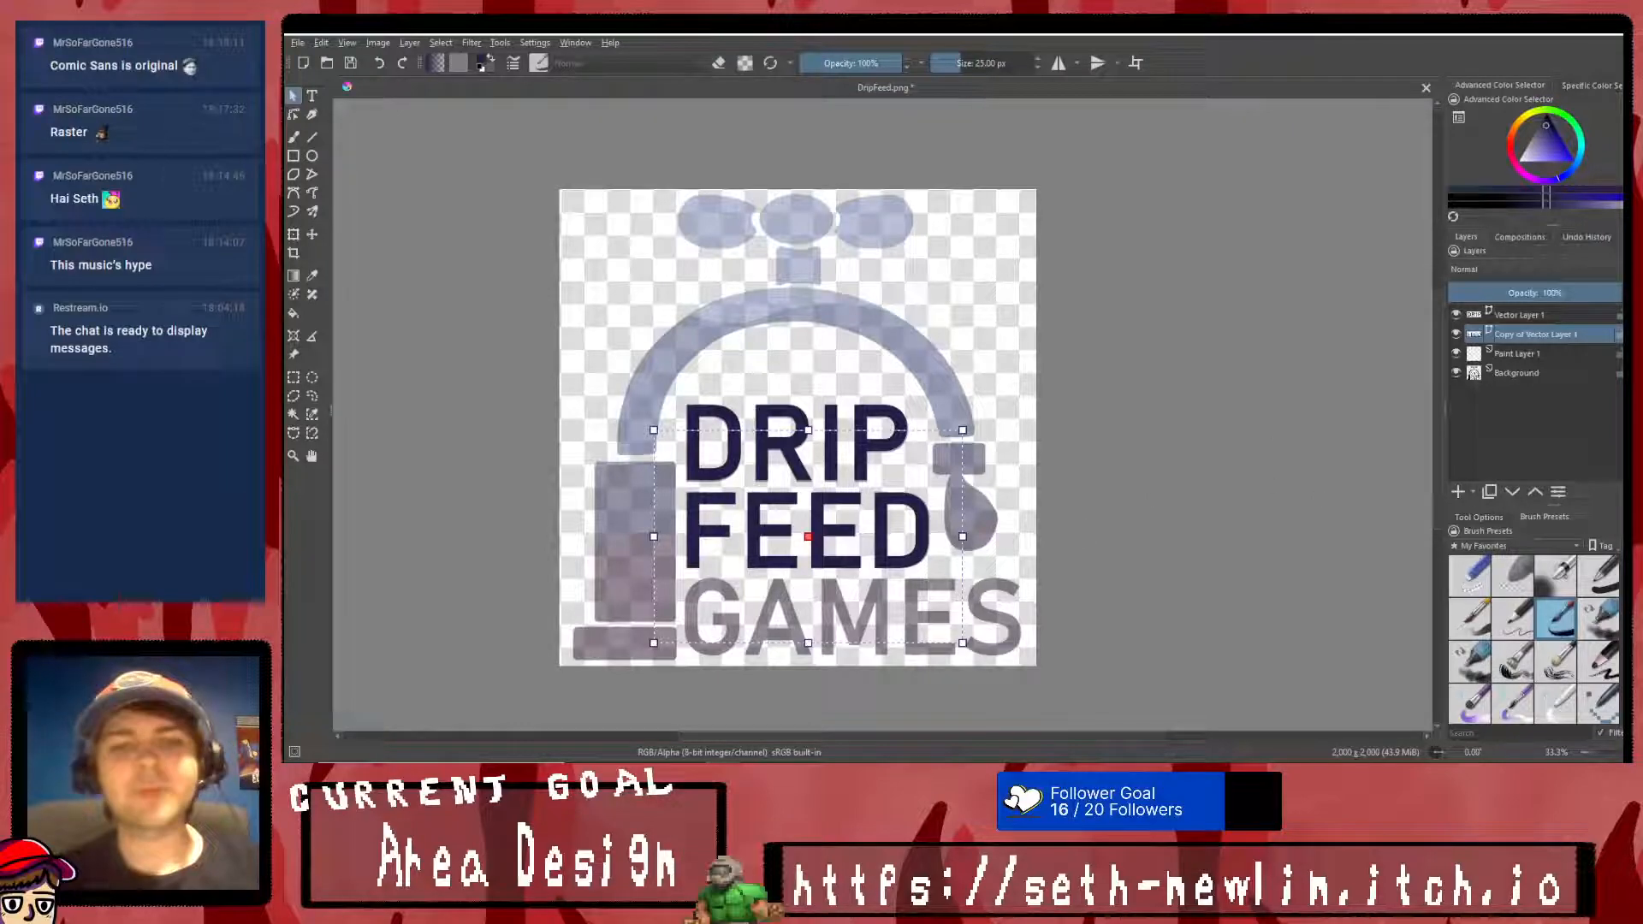
# - Duplicate the FEED vector layer and move the lower copy's text over the faded GAMES lettering
pyautogui.rightClick(1551, 339)
pyautogui.click(1504, 462)
pyautogui.click(1540, 354)
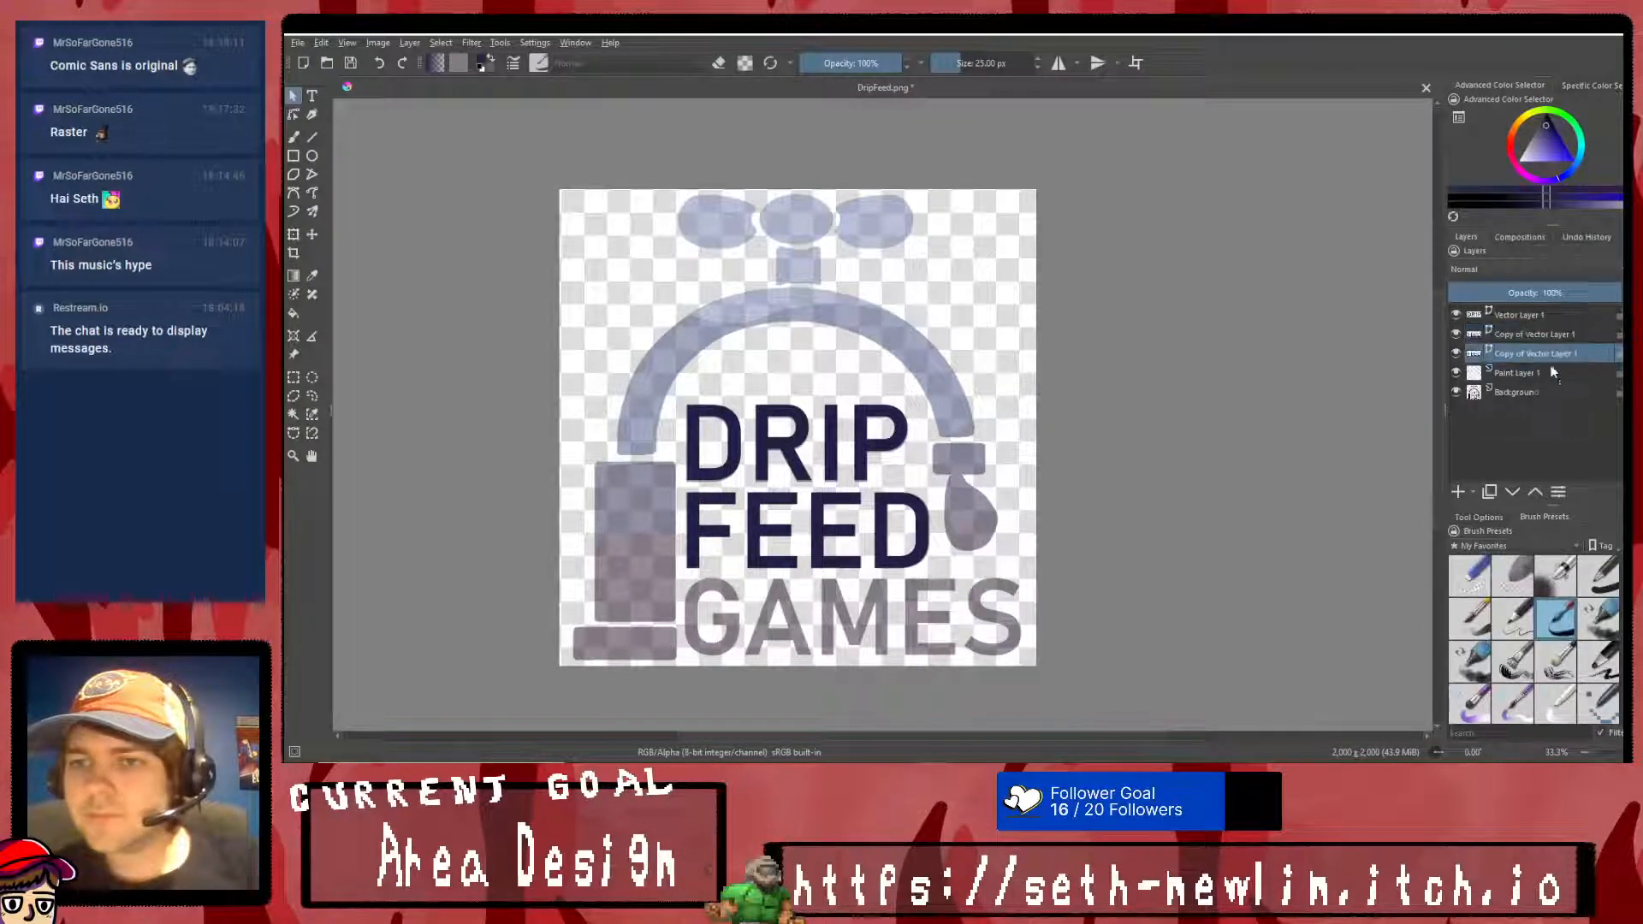
pyautogui.click(294, 234)
pyautogui.moveTo(758, 528); pyautogui.dragTo(758, 616)
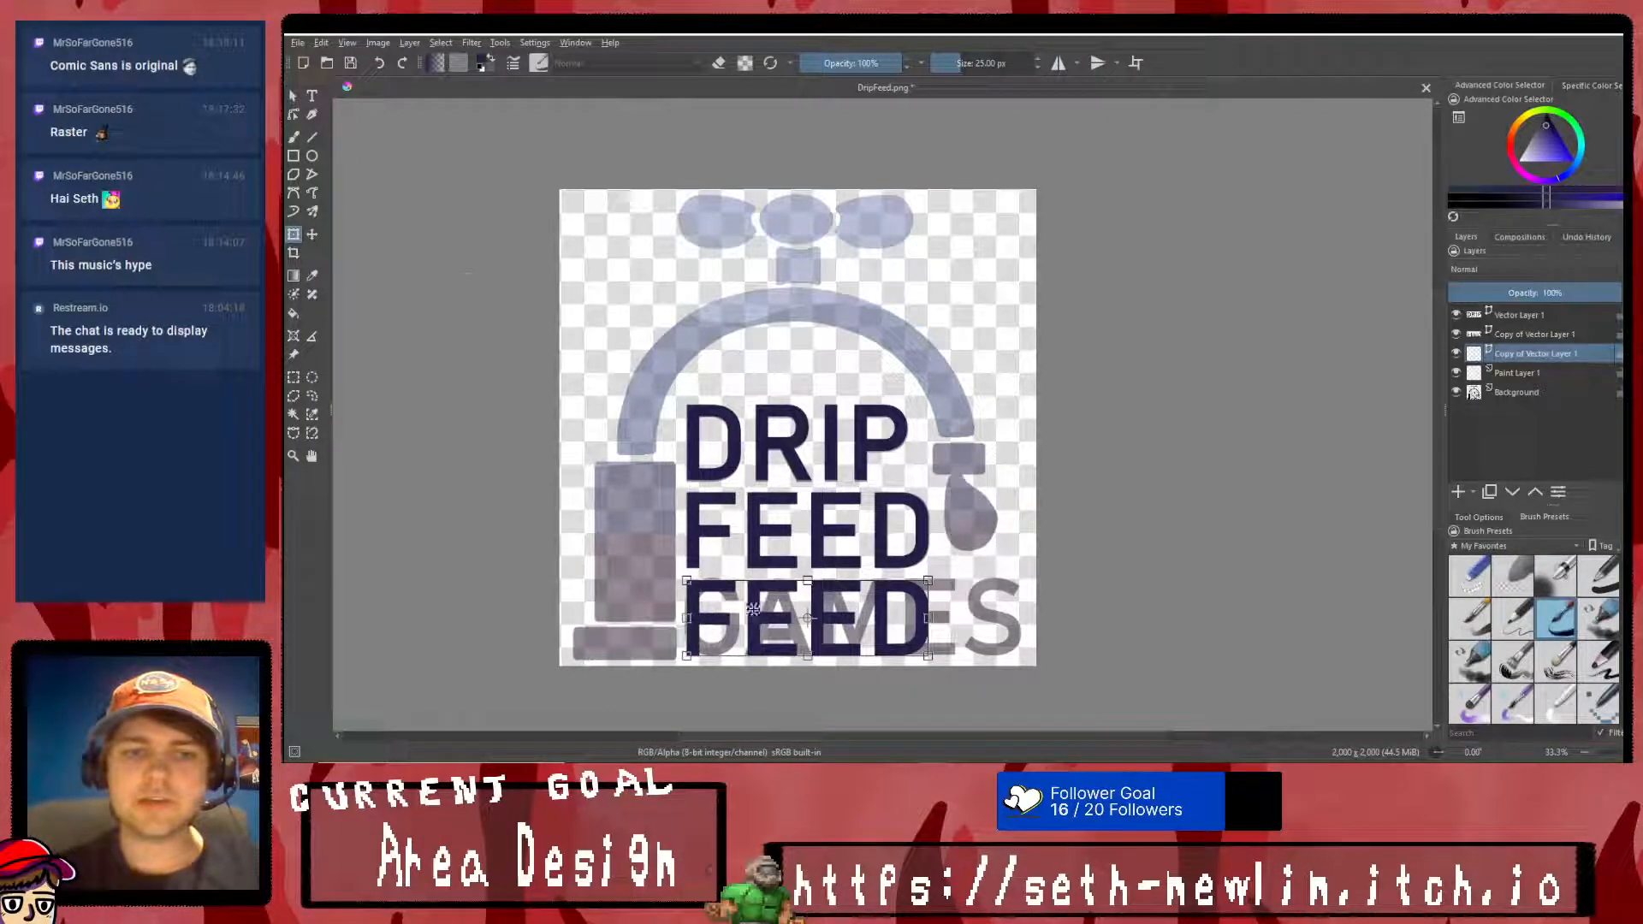
pyautogui.press('Return')
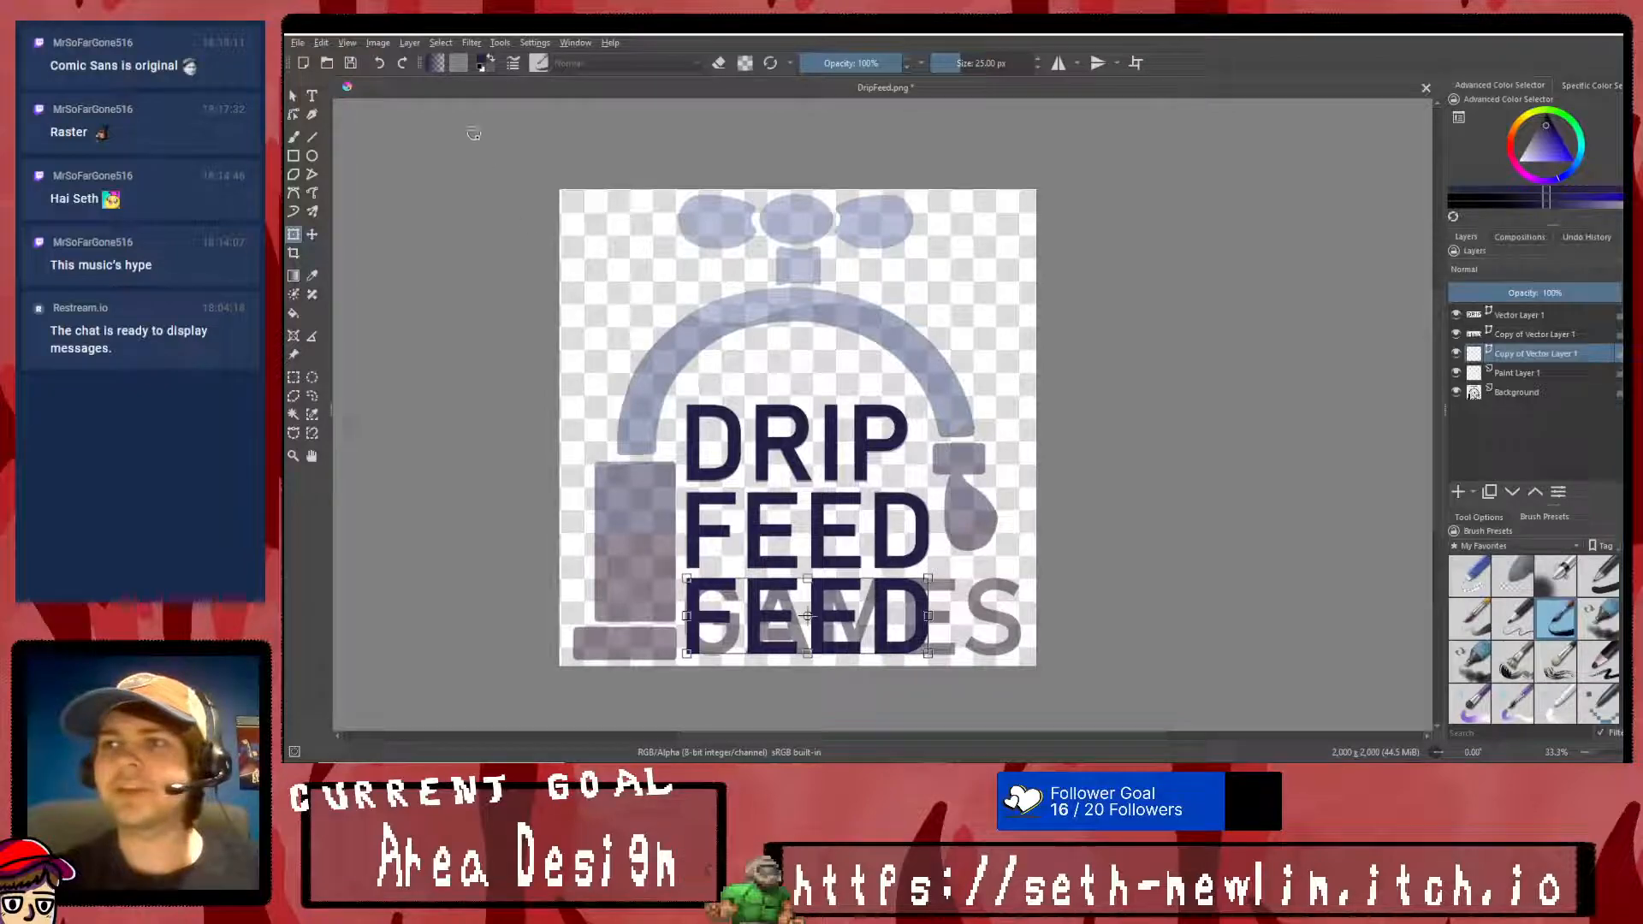
# - Replace the wording of the lowest FEED copy with GAMES
pyautogui.click(312, 95)
pyautogui.moveTo(654, 516); pyautogui.dragTo(962, 728)
pyautogui.press('BackSpace')
pyautogui.write('GAMES')
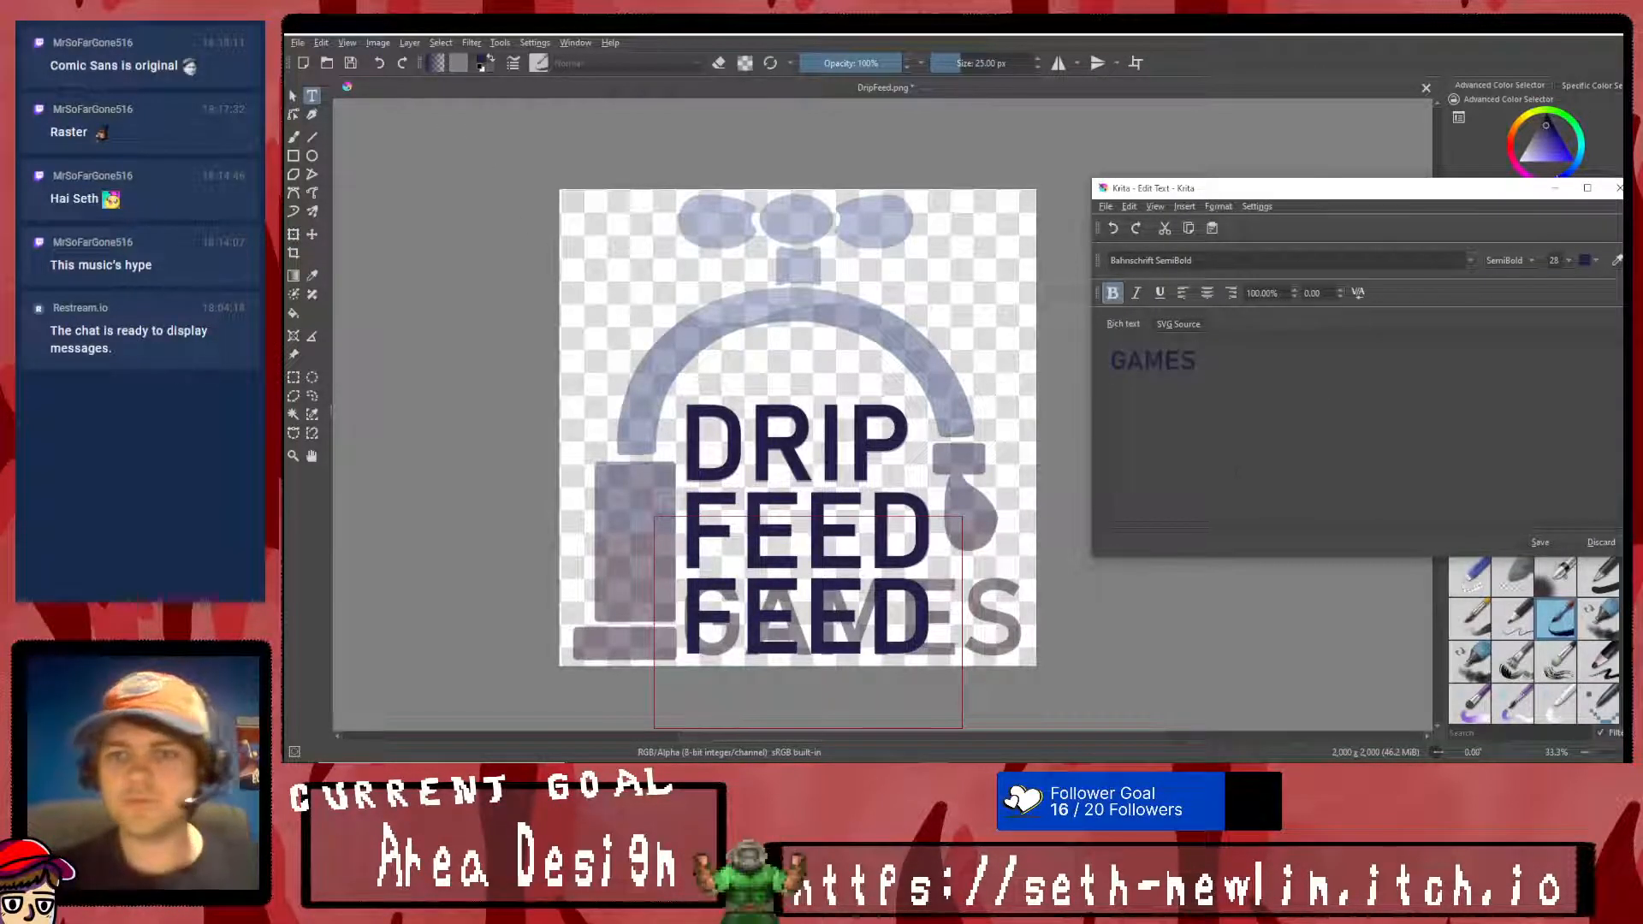
pyautogui.click(1539, 543)
pyautogui.click(1601, 543)
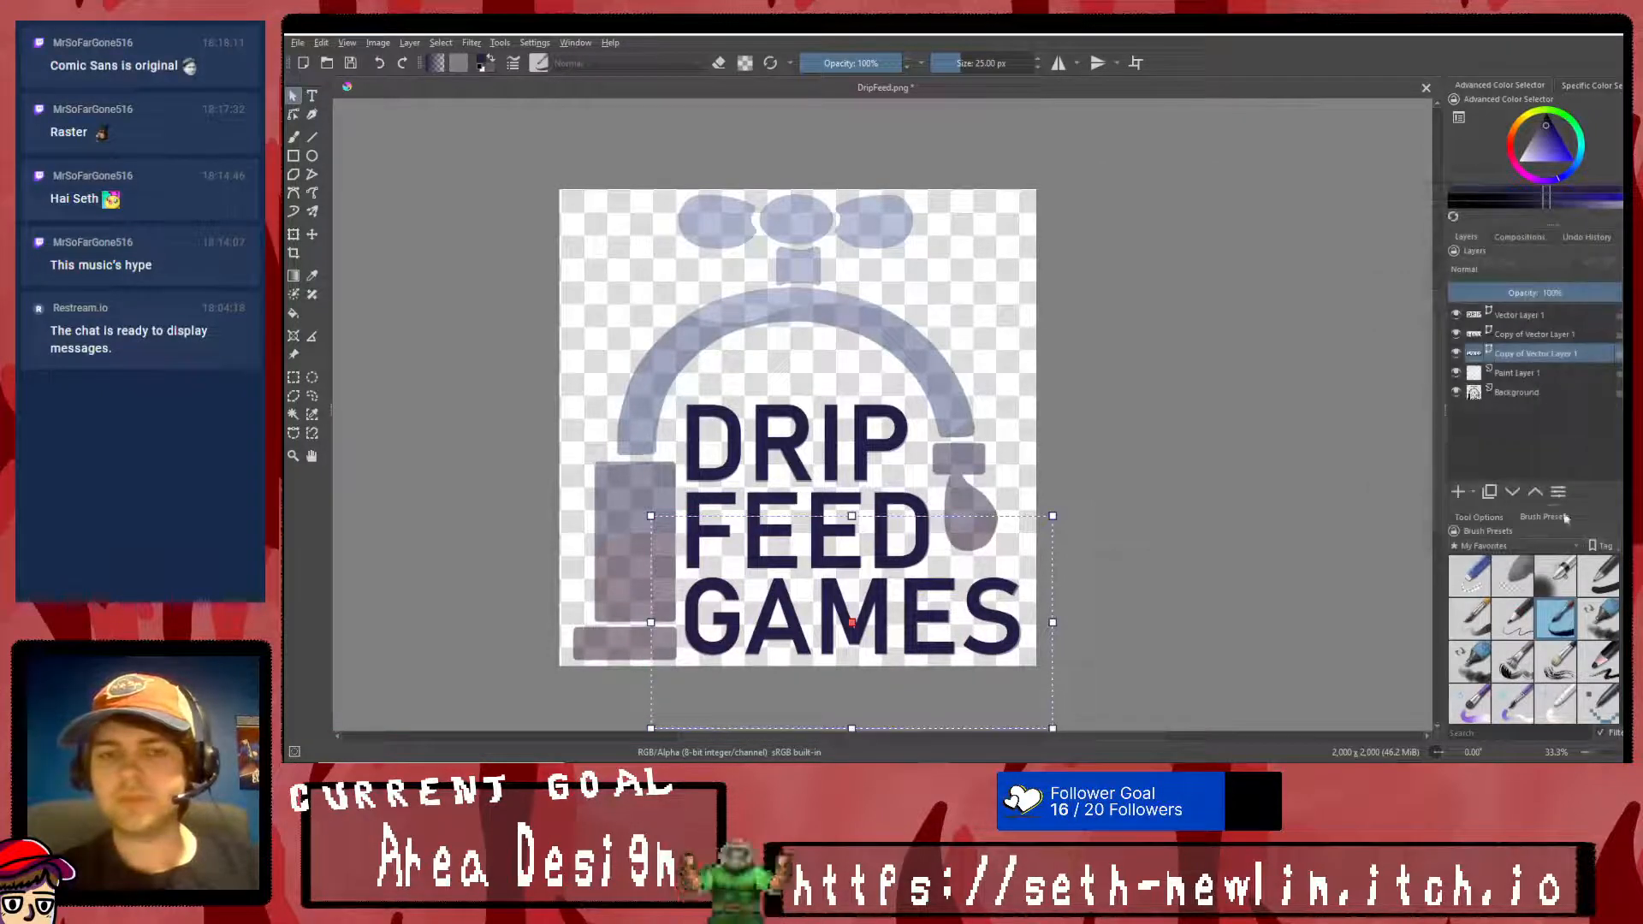
# - Merge the three text layers into one and toggle its visibility to compare it with the faded lettering
pyautogui.click(1513, 318)
pyautogui.hotkey('ctrl', 'e')
pyautogui.hotkey('ctrl', 'e')
pyautogui.click(1460, 314)
pyautogui.click(1460, 315)
pyautogui.click(1461, 315)
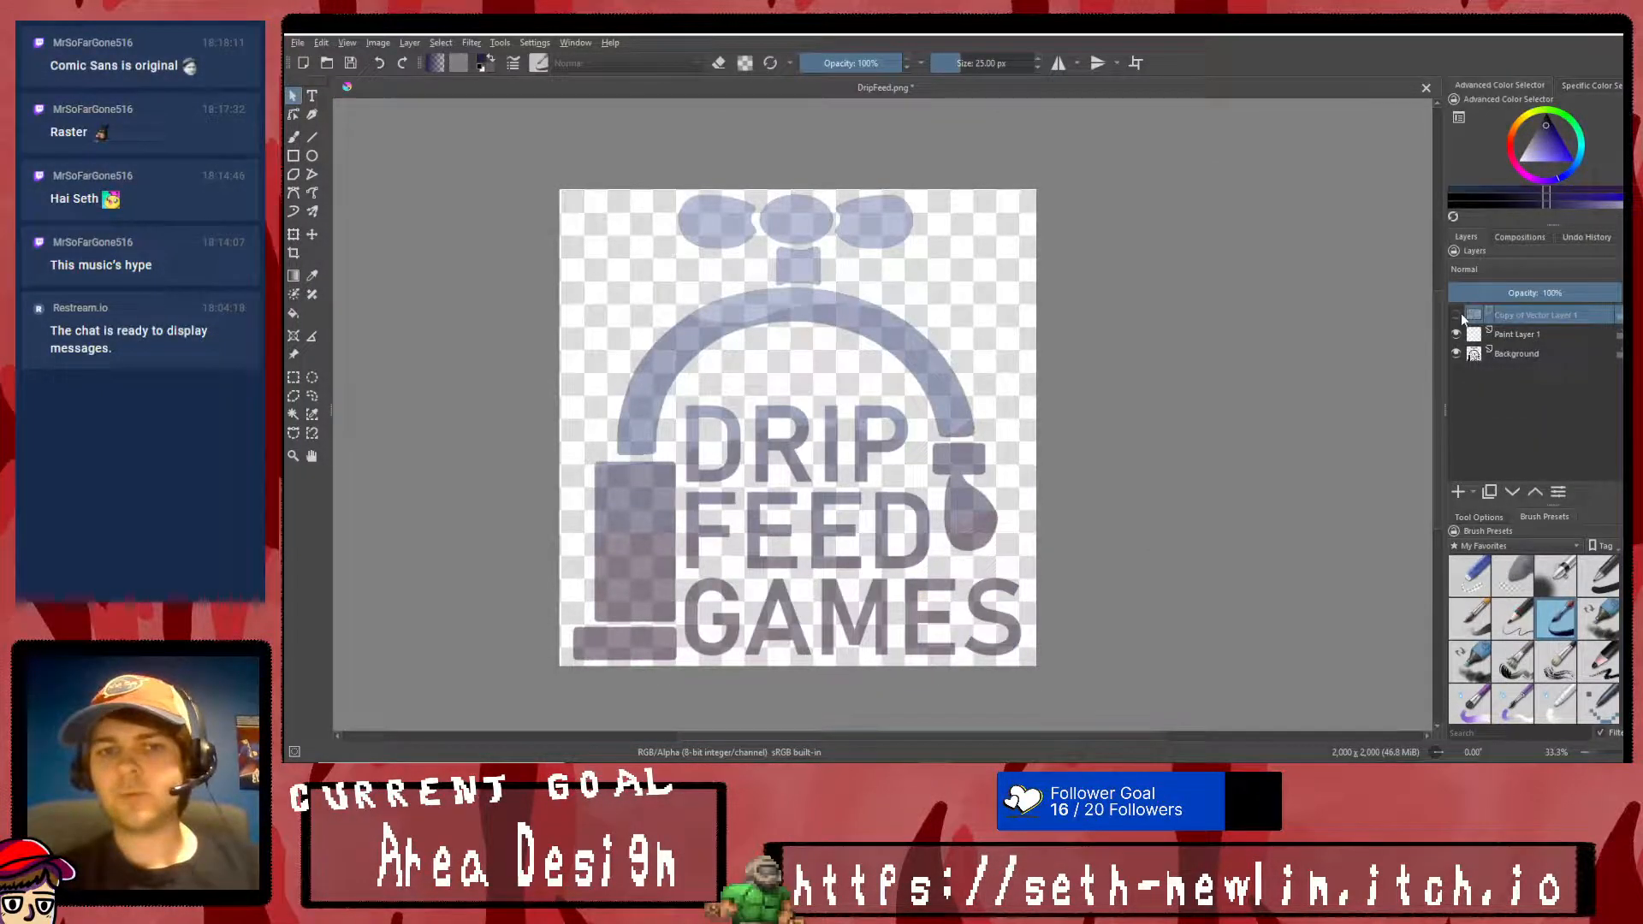
pyautogui.click(1460, 315)
pyautogui.click(1461, 315)
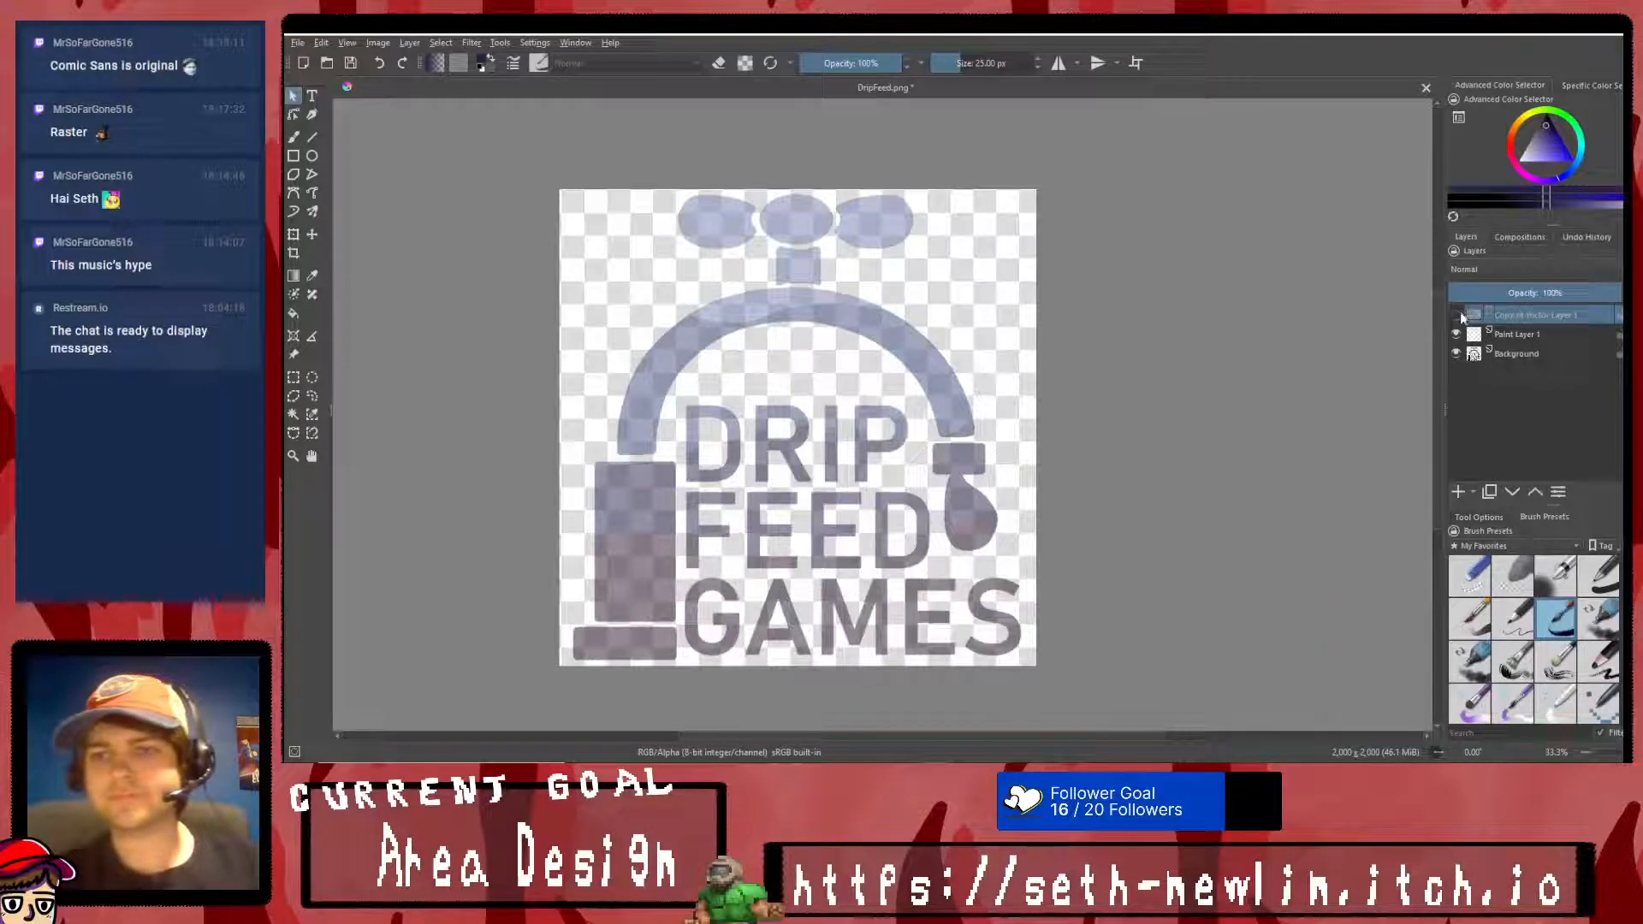
# - Raise the Background layer's opacity to 100% for comparison and return it to a semi-transparent level
pyautogui.click(1456, 355)
pyautogui.click(1455, 355)
pyautogui.click(1539, 351)
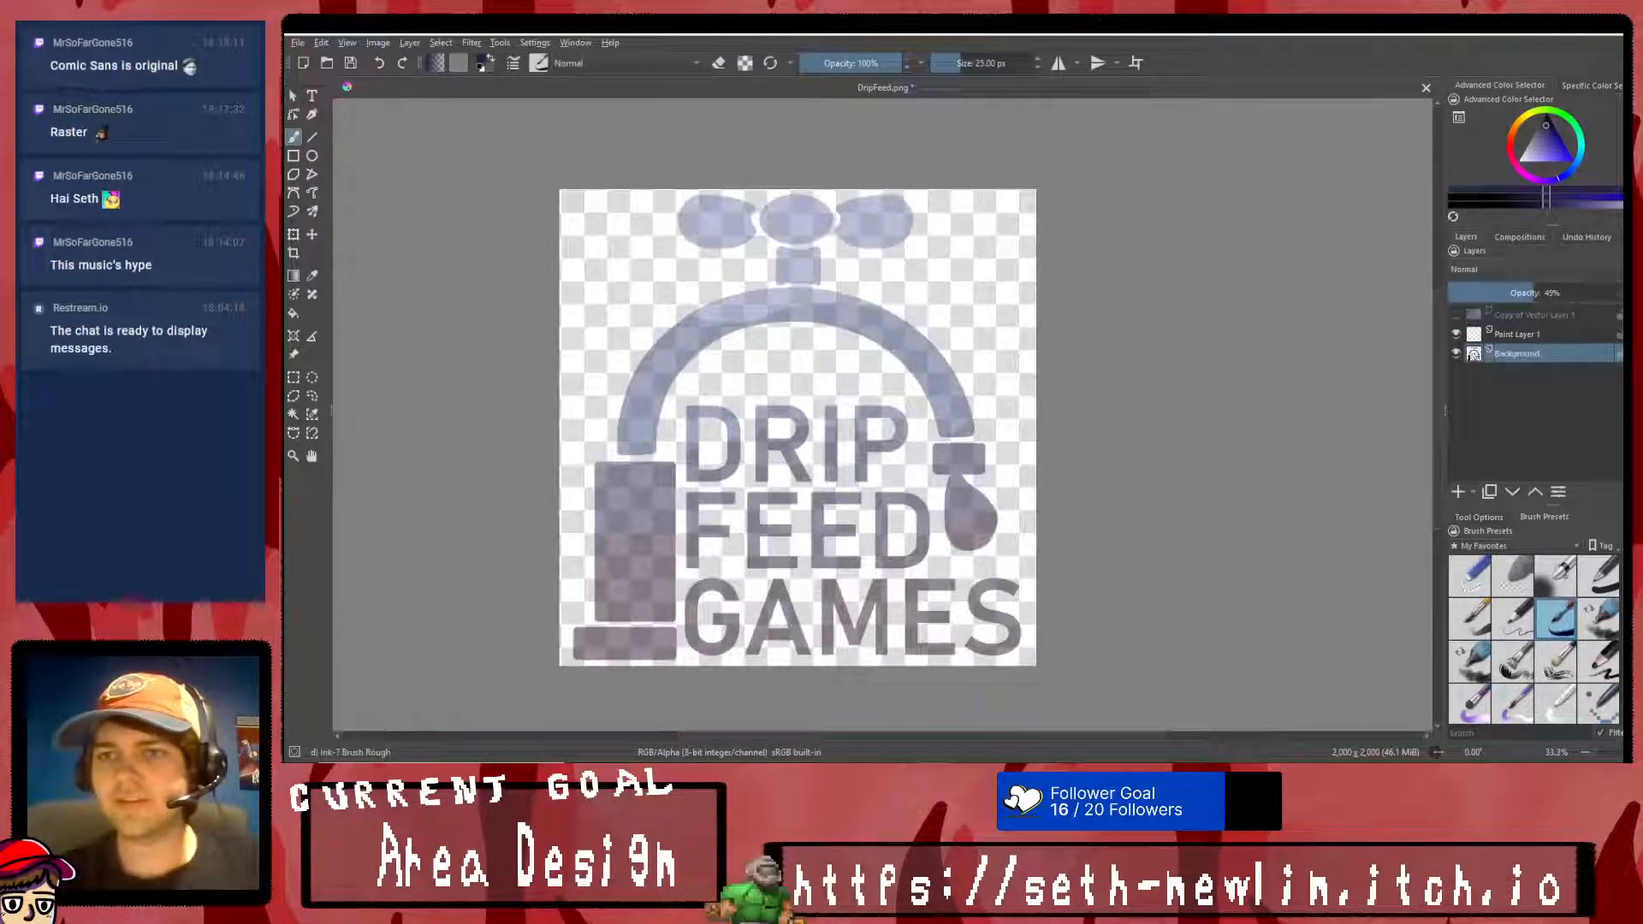
pyautogui.moveTo(1533, 292); pyautogui.dragTo(1613, 293)
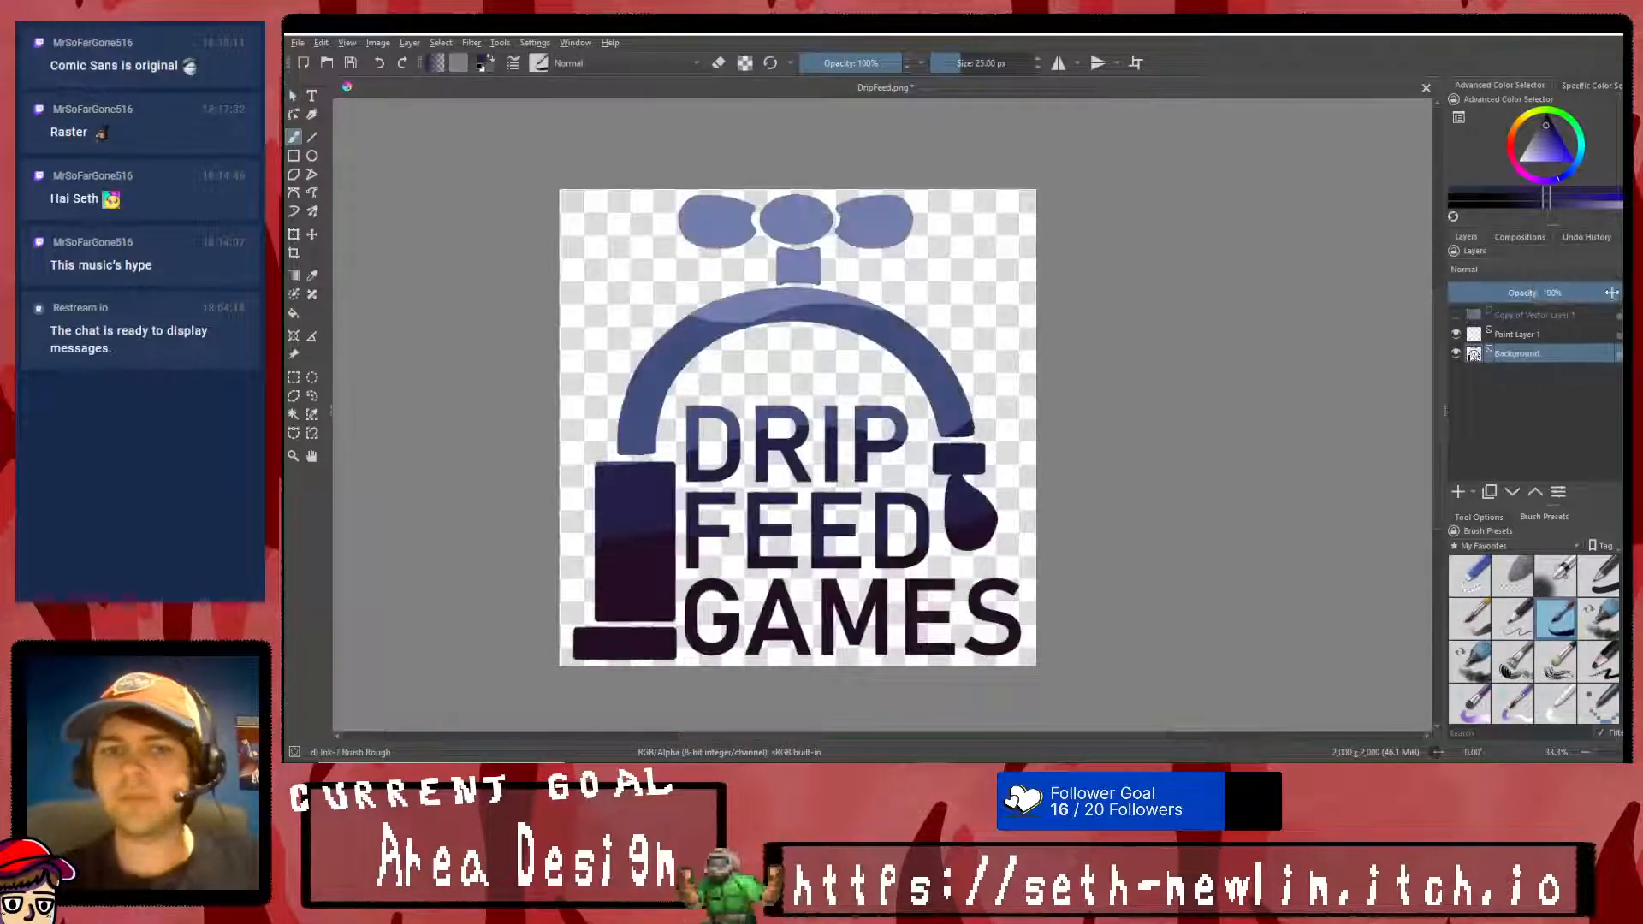
pyautogui.click(1560, 294)
# - Delete Paint Layer 1 and show the merged text layer again
pyautogui.click(1510, 334)
pyautogui.click(1632, 492)
pyautogui.click(1467, 315)
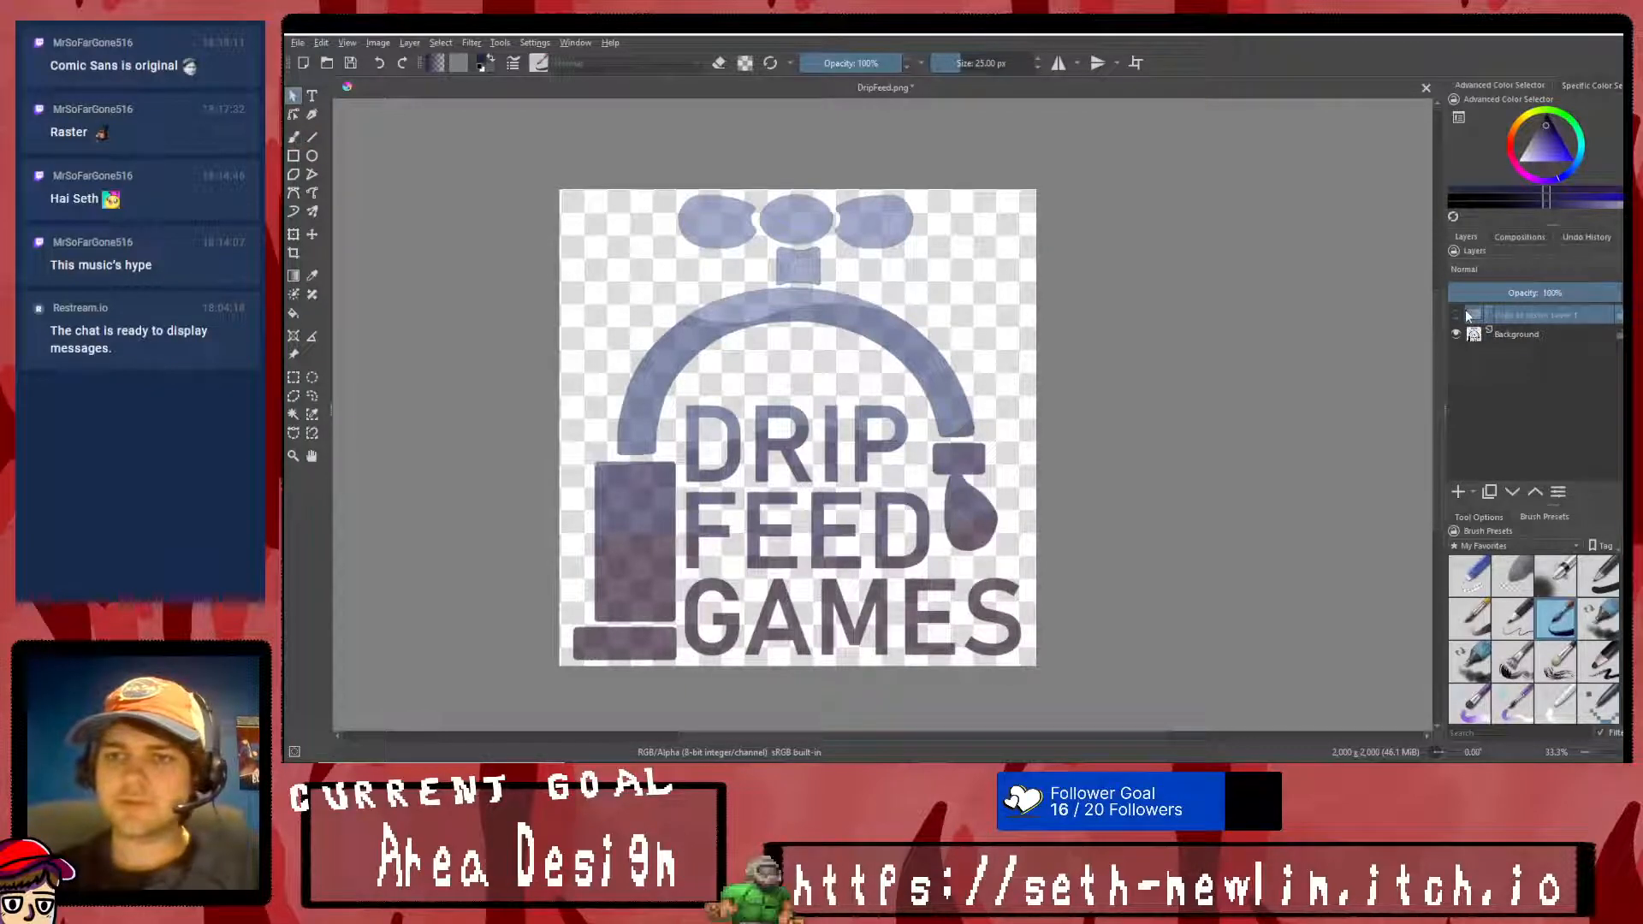
pyautogui.click(1455, 315)
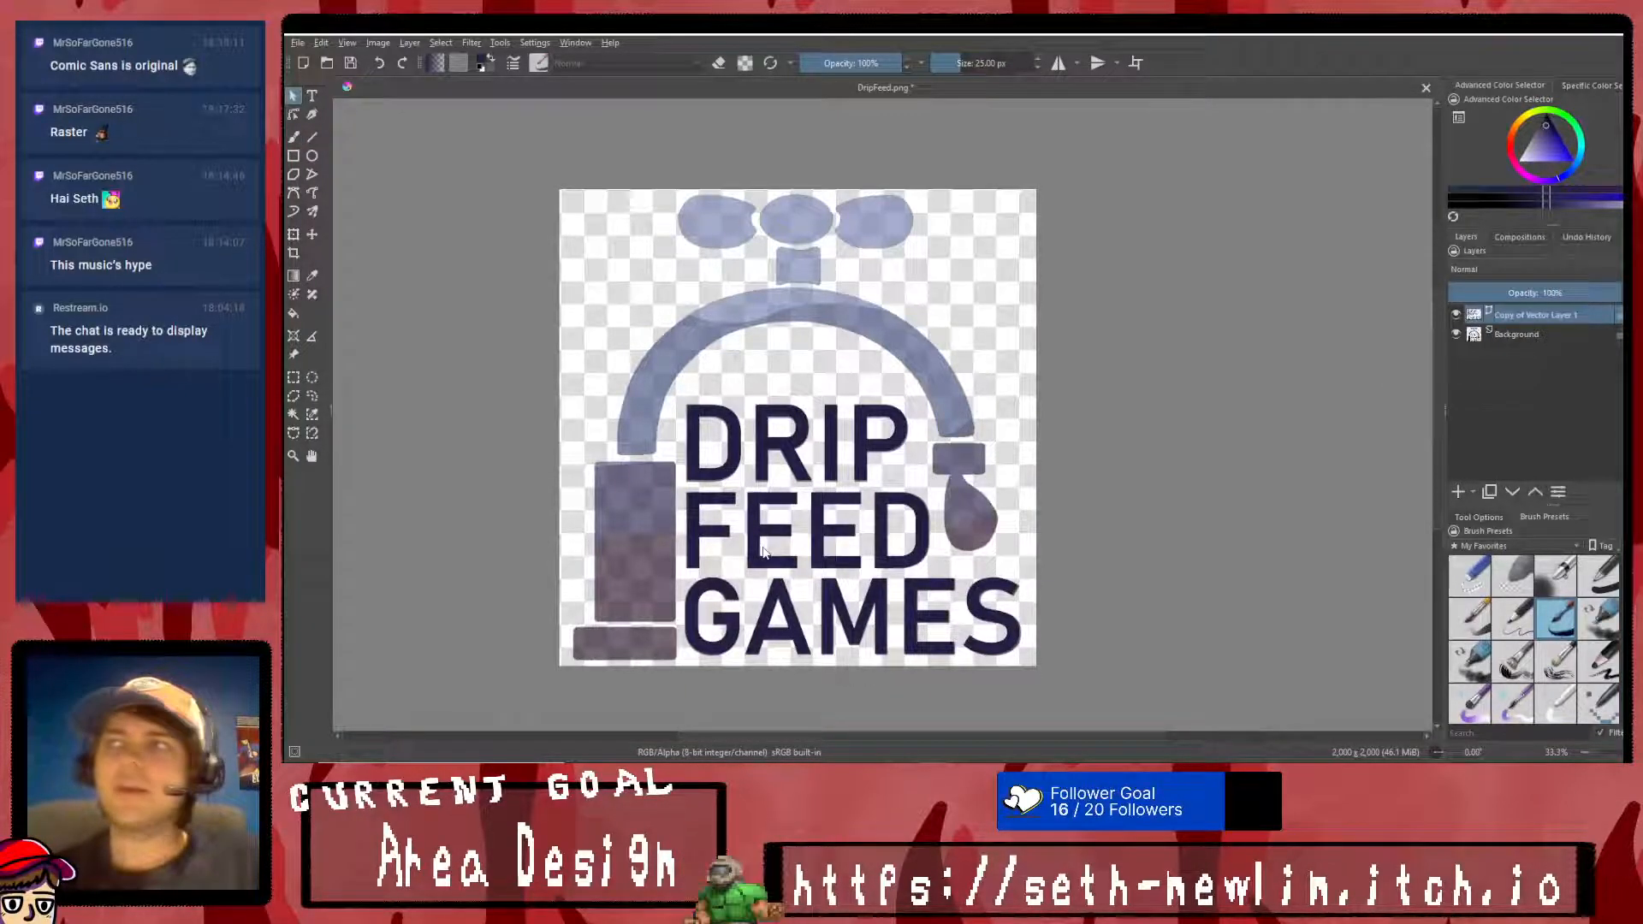
# - Choose black as the colour for the Line tool and add a new paint layer between the text layer and the Background
pyautogui.keyDown('ctrl'); pyautogui.scroll(3, 592, 691); pyautogui.keyUp('ctrl')
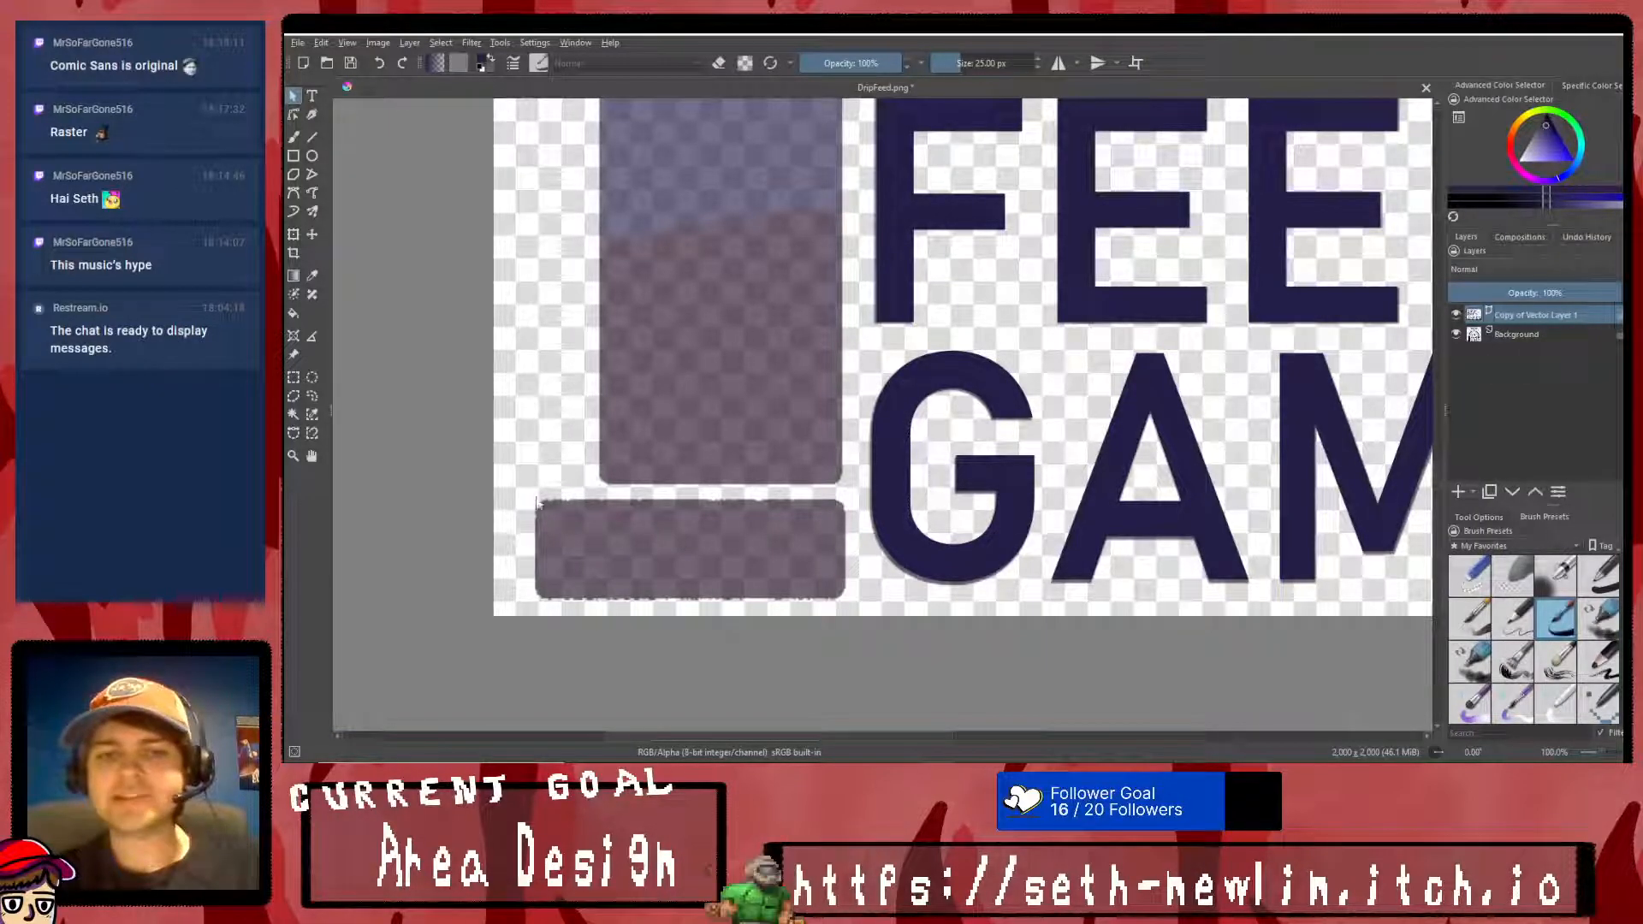
pyautogui.click(312, 137)
pyautogui.moveTo(1558, 150); pyautogui.dragTo(1535, 40)
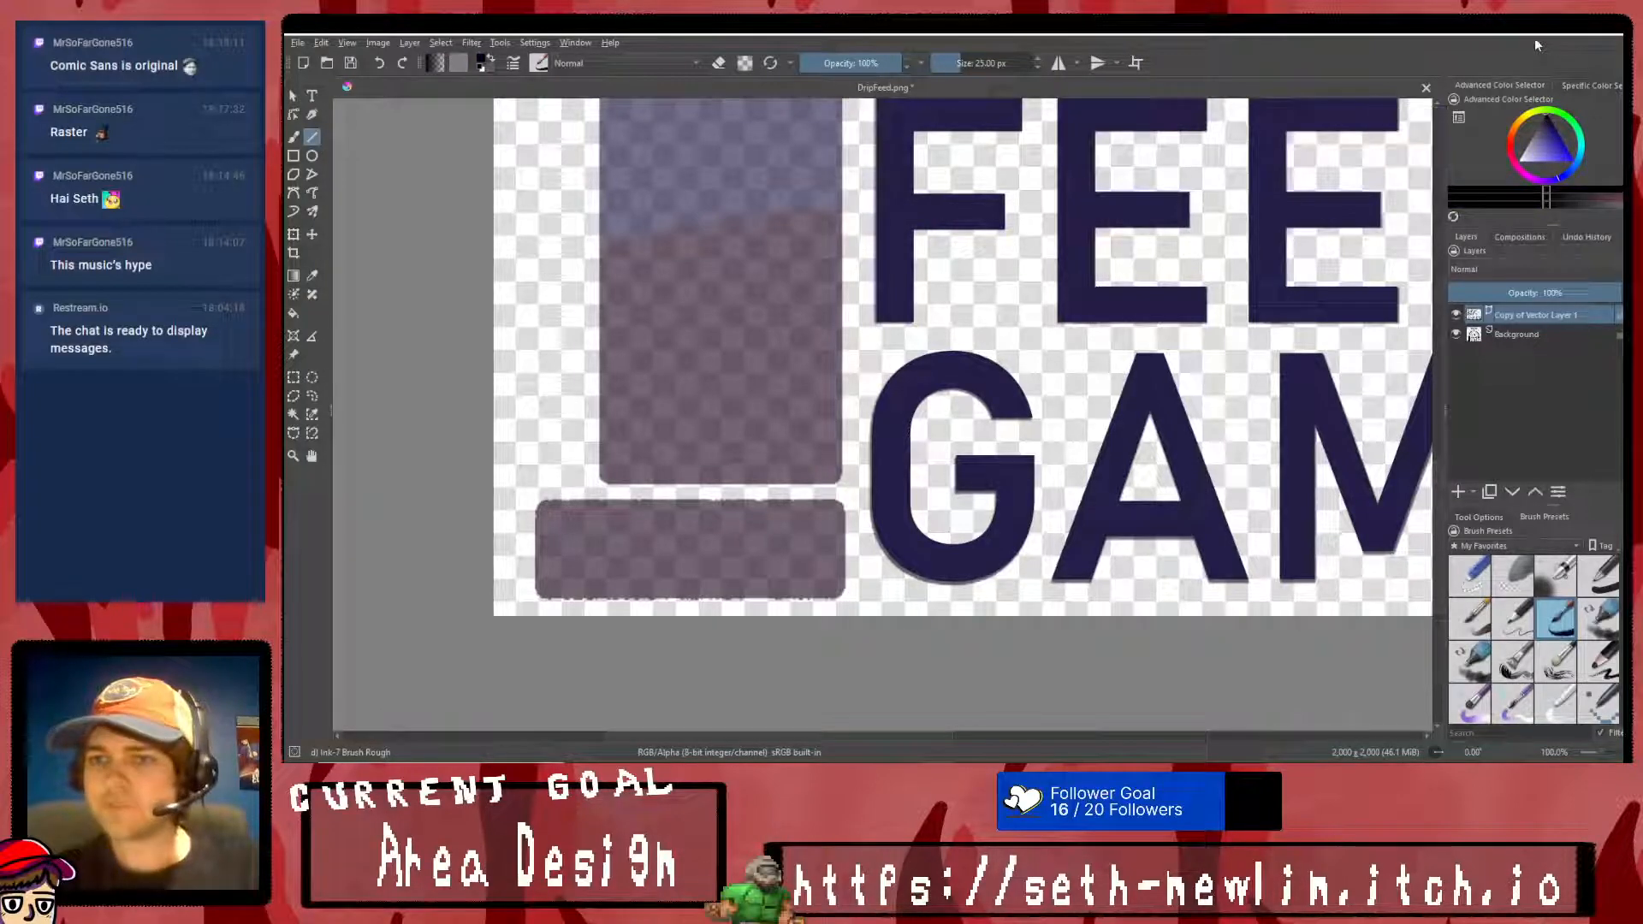
pyautogui.click(1457, 493)
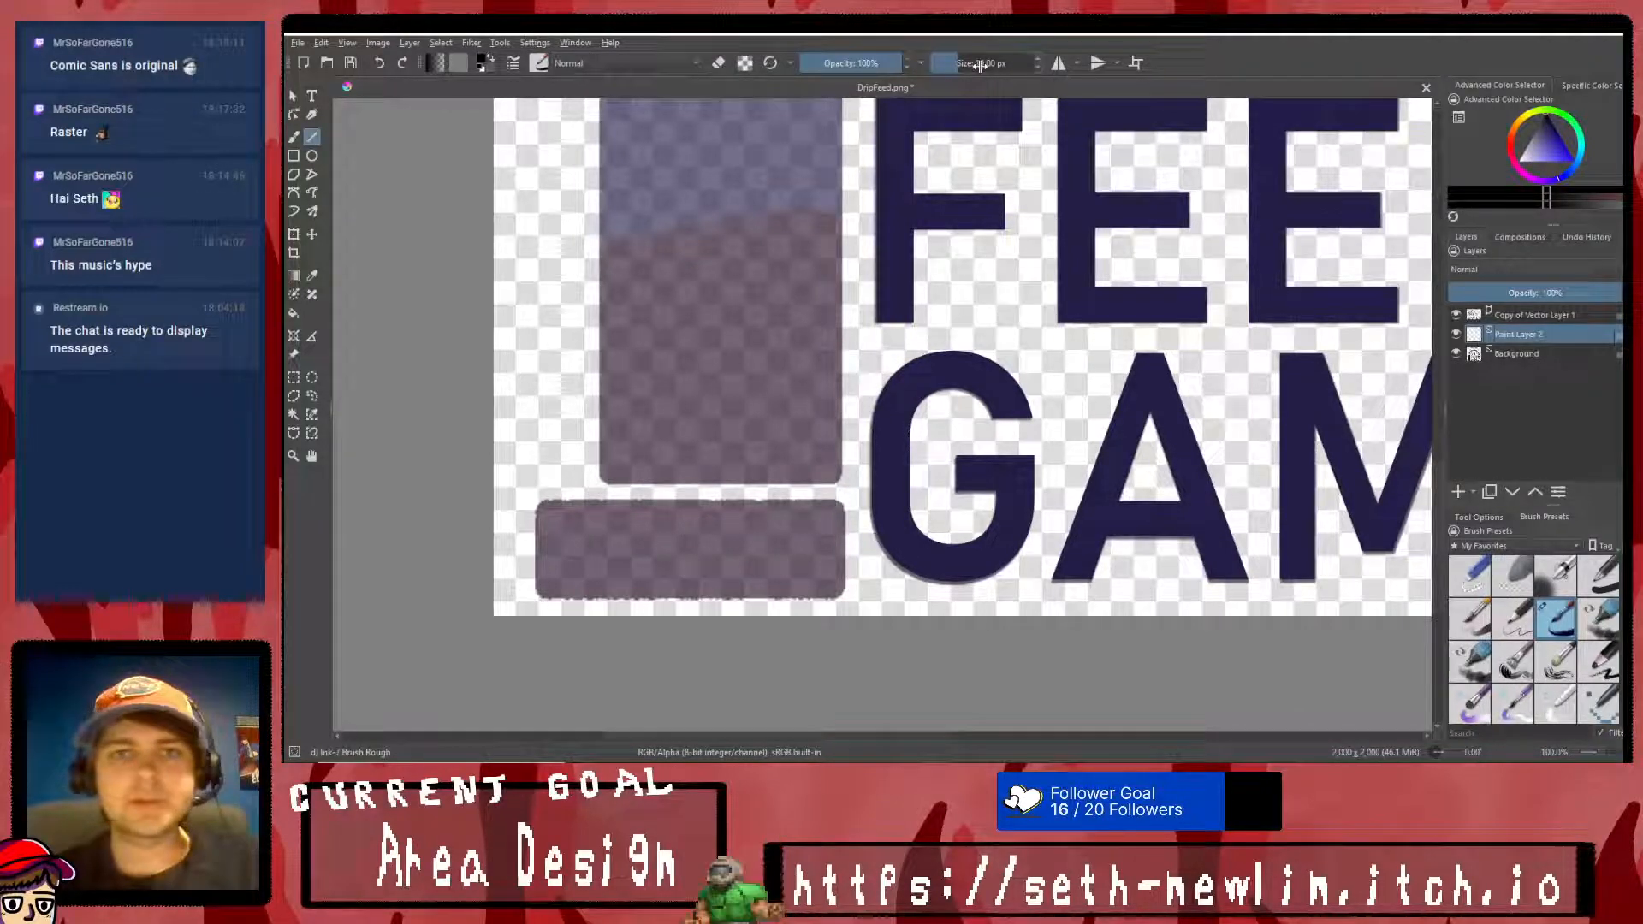
# - Outline the faded base block with straight lines using the Basic-1 brush at about 13.45 px, and fill it with black
pyautogui.click(1596, 576)
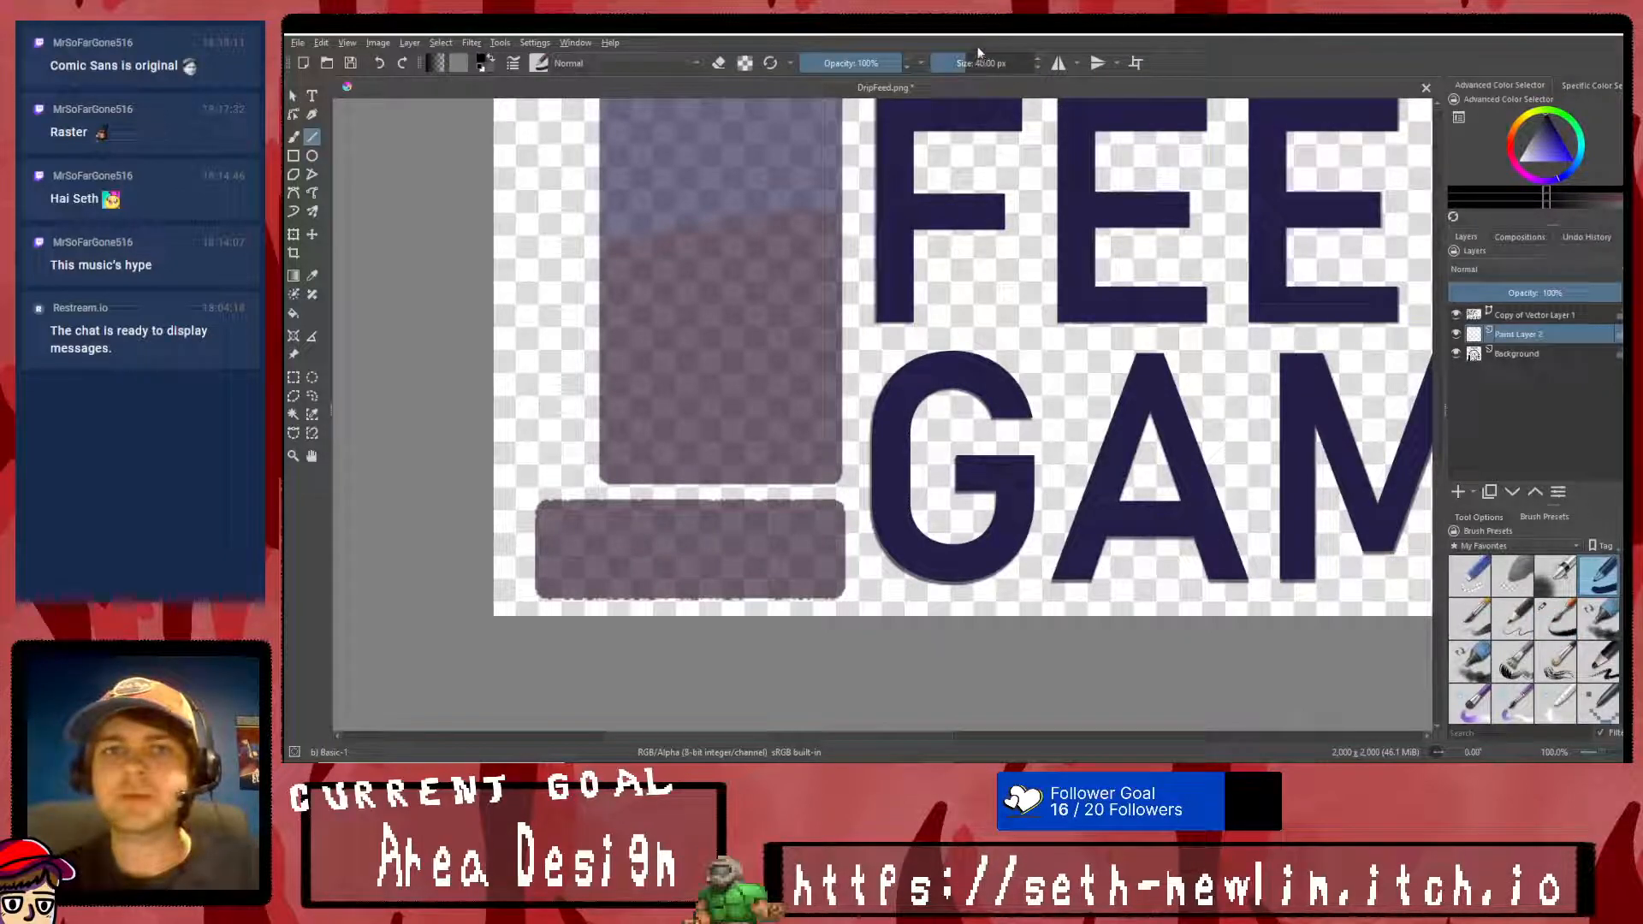
pyautogui.moveTo(967, 63); pyautogui.dragTo(954, 63)
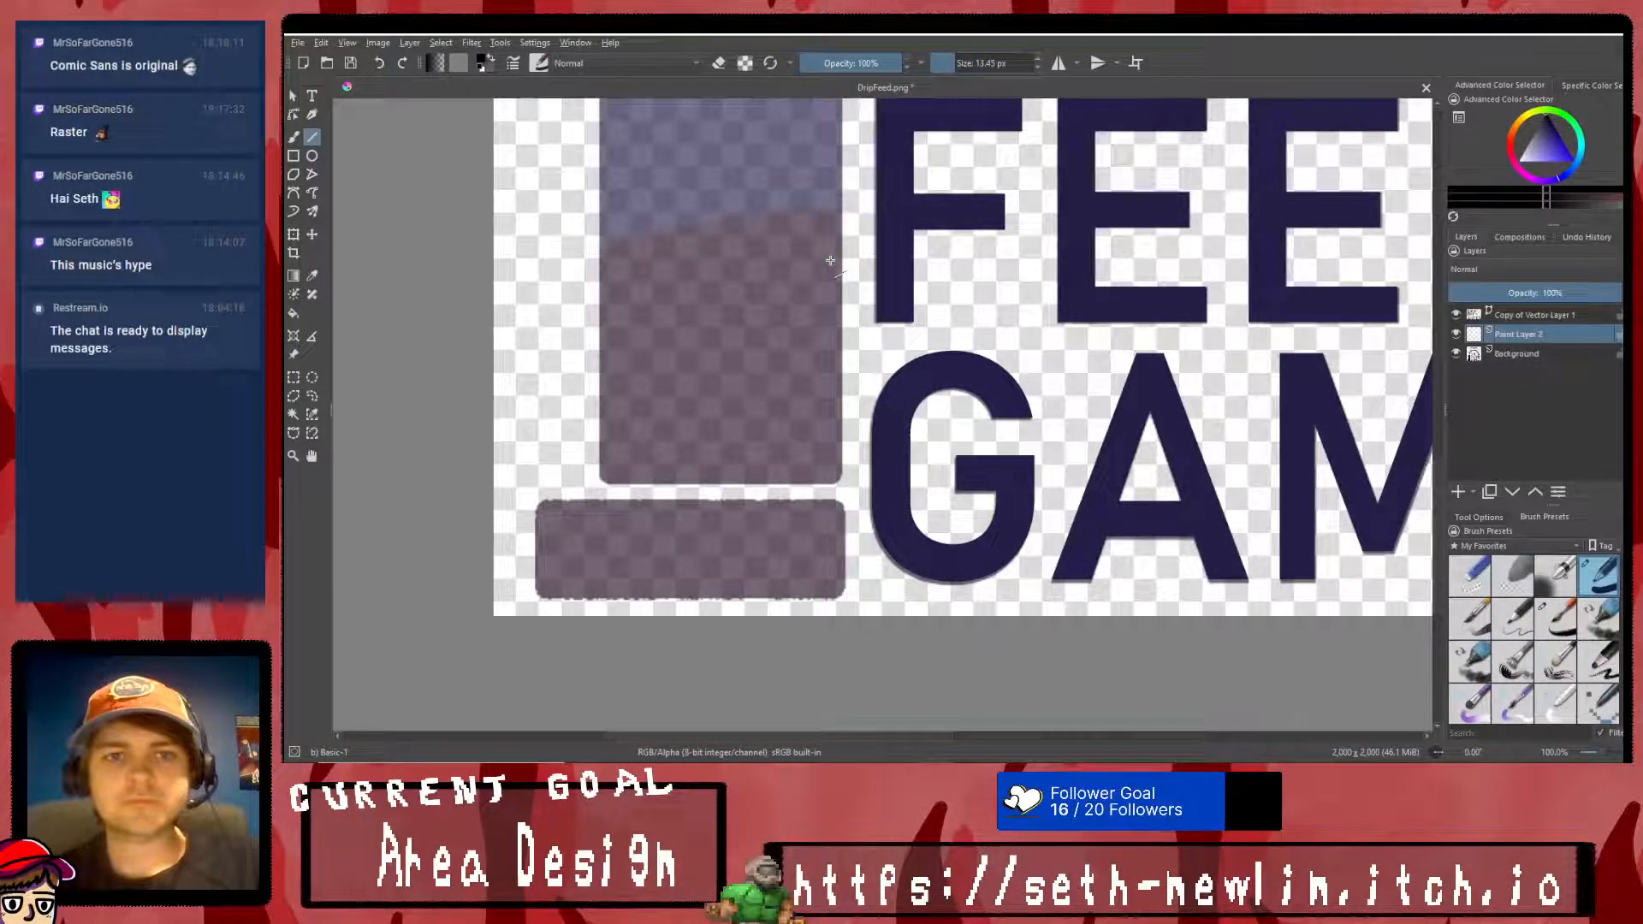
pyautogui.moveTo(553, 499); pyautogui.dragTo(536, 524)
pyautogui.moveTo(536, 525); pyautogui.dragTo(844, 498)
pyautogui.moveTo(845, 498); pyautogui.dragTo(558, 501)
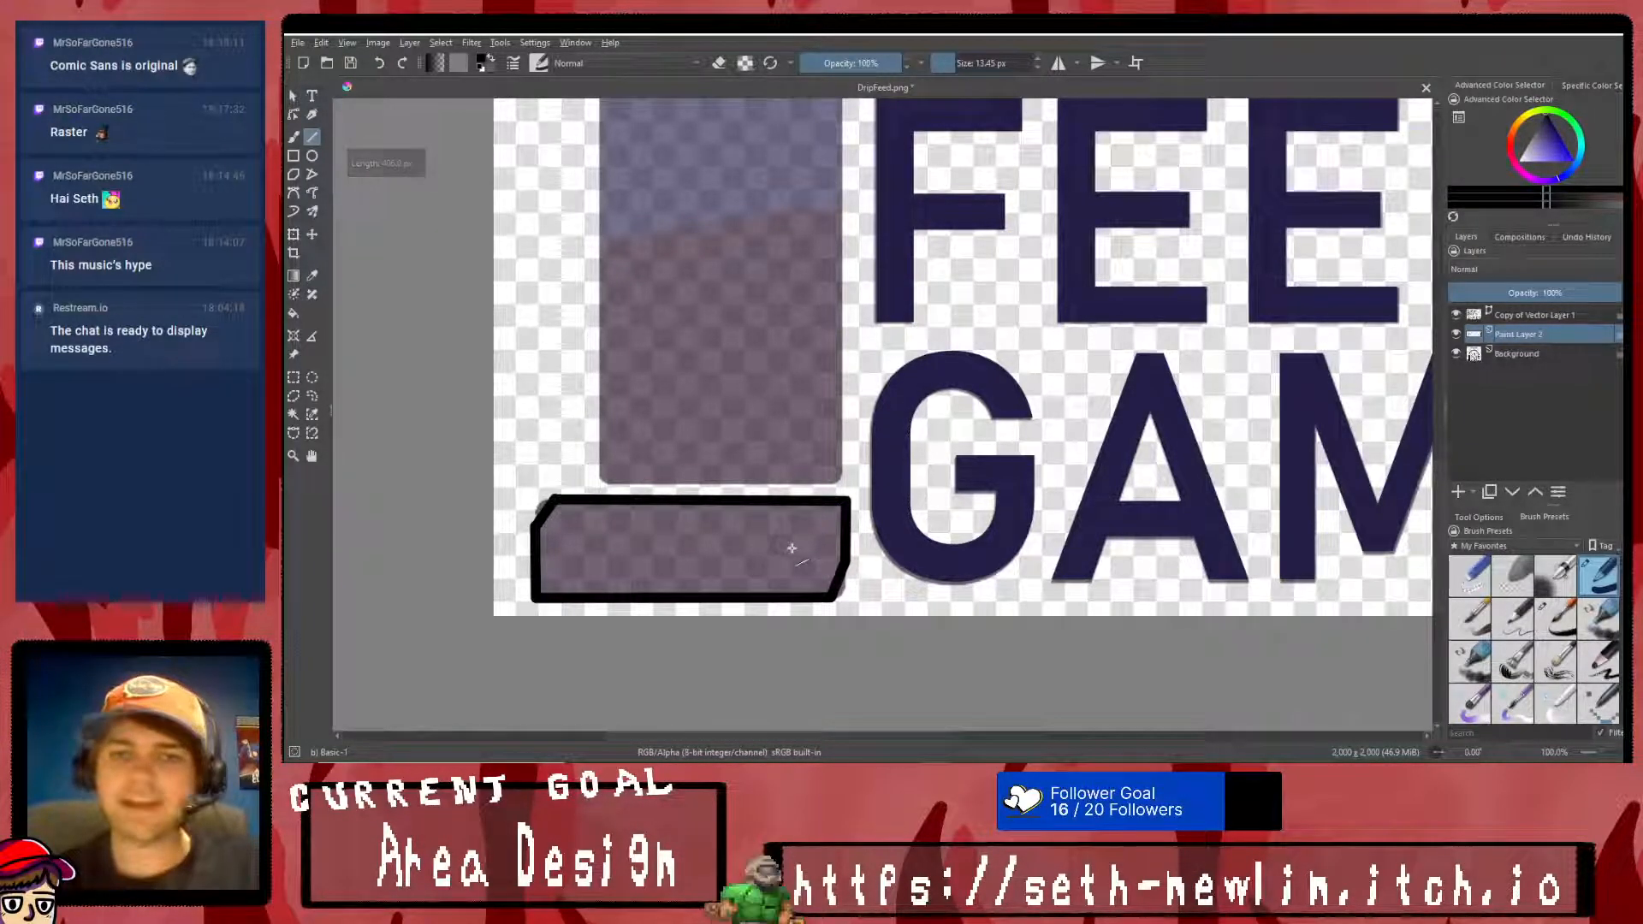
pyautogui.click(292, 313)
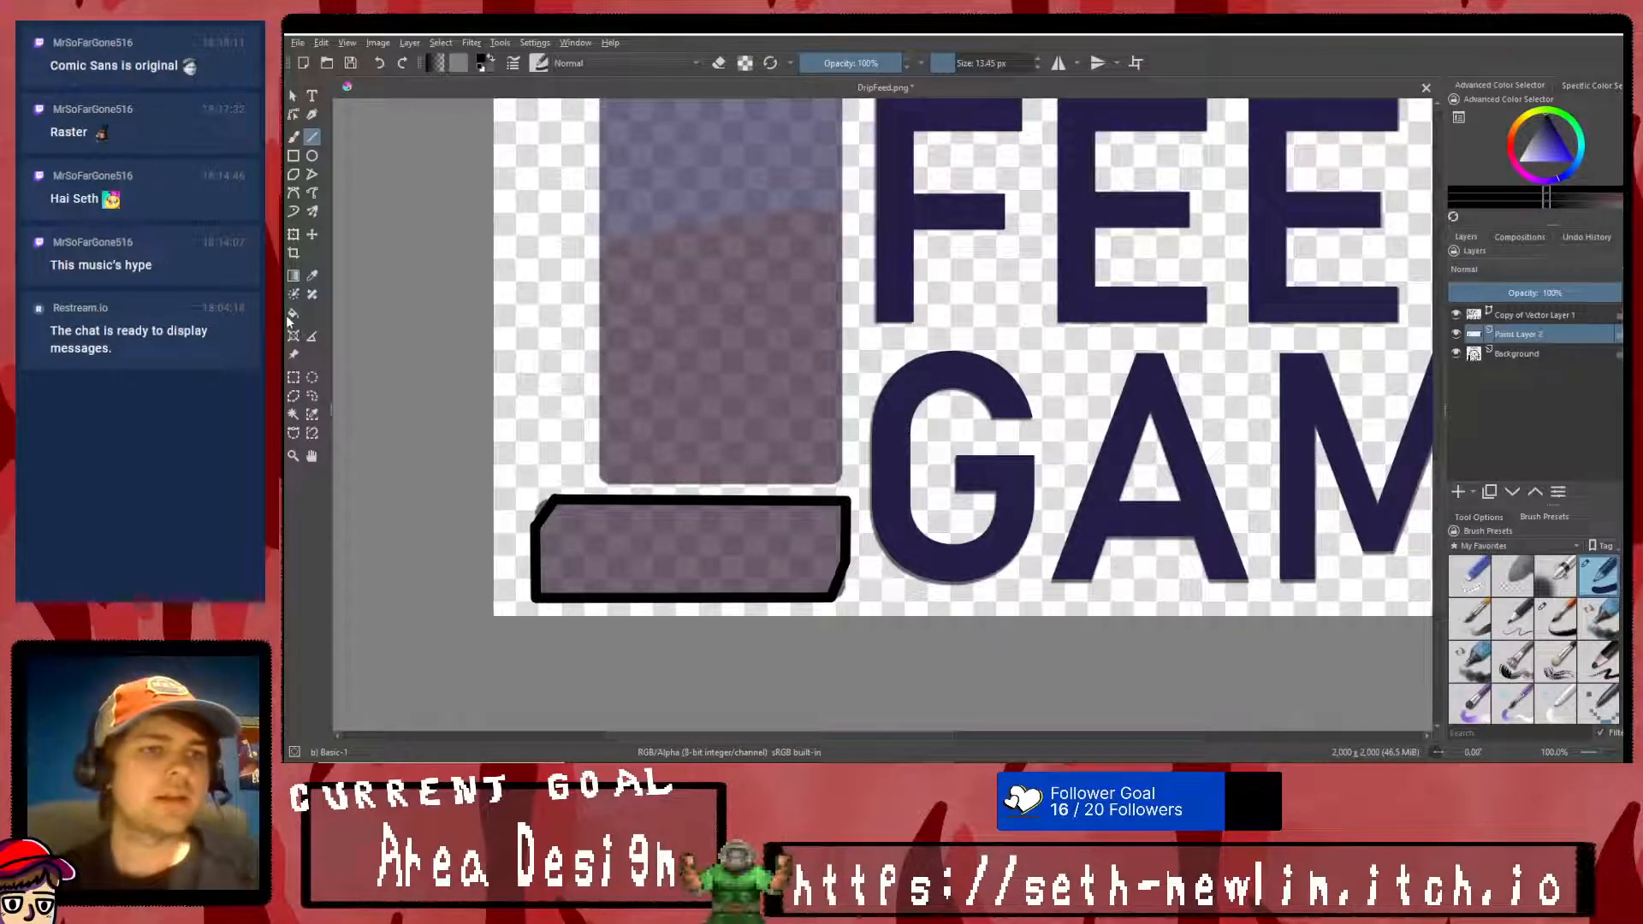
pyautogui.click(700, 558)
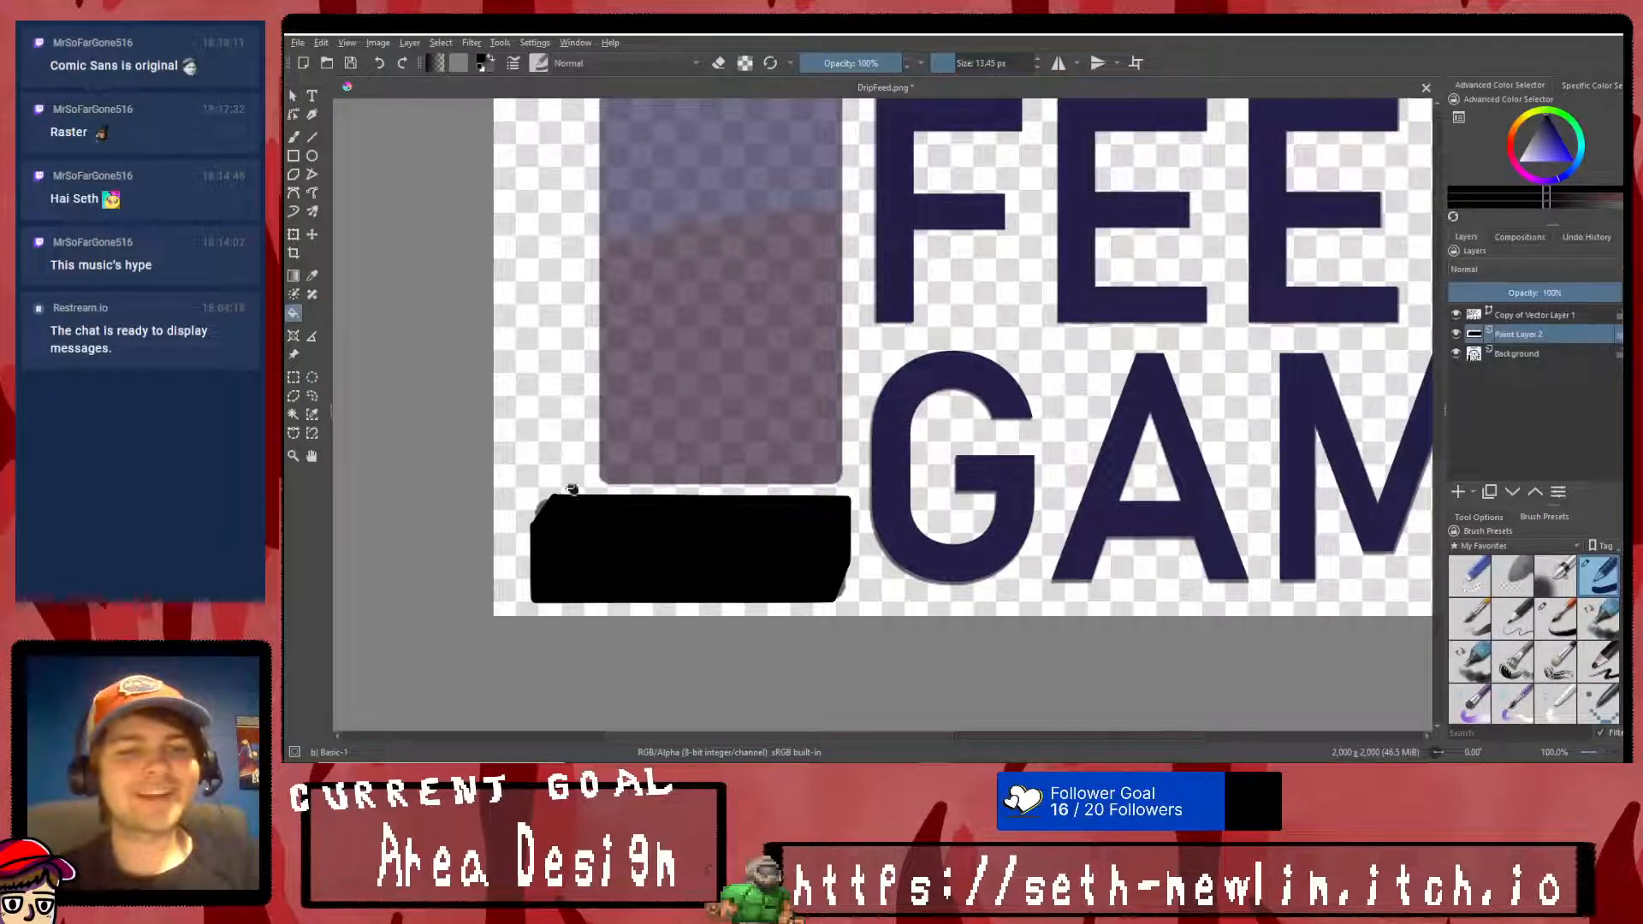
# - Inspect the black base block up close and check the artwork with the Background layer hidden and shown again
pyautogui.click(293, 433)
pyautogui.scroll(3, 512, 563)
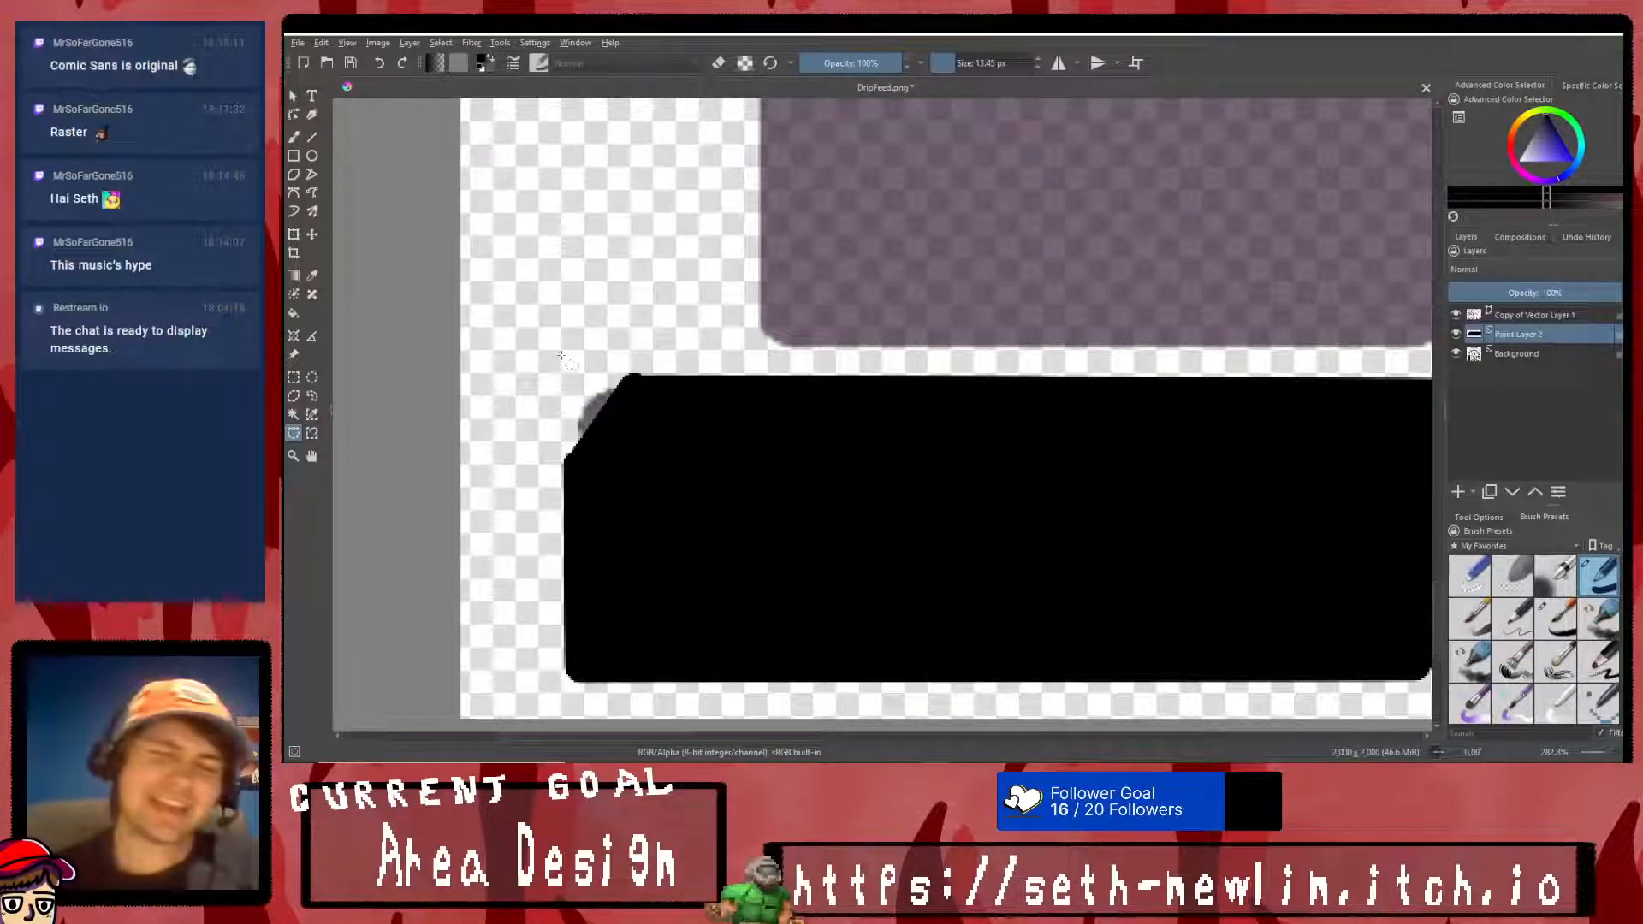
pyautogui.scroll(-3, 596, 372)
pyautogui.scroll(1, 922, 361)
pyautogui.scroll(1, 894, 416)
pyautogui.scroll(-4, 530, 439)
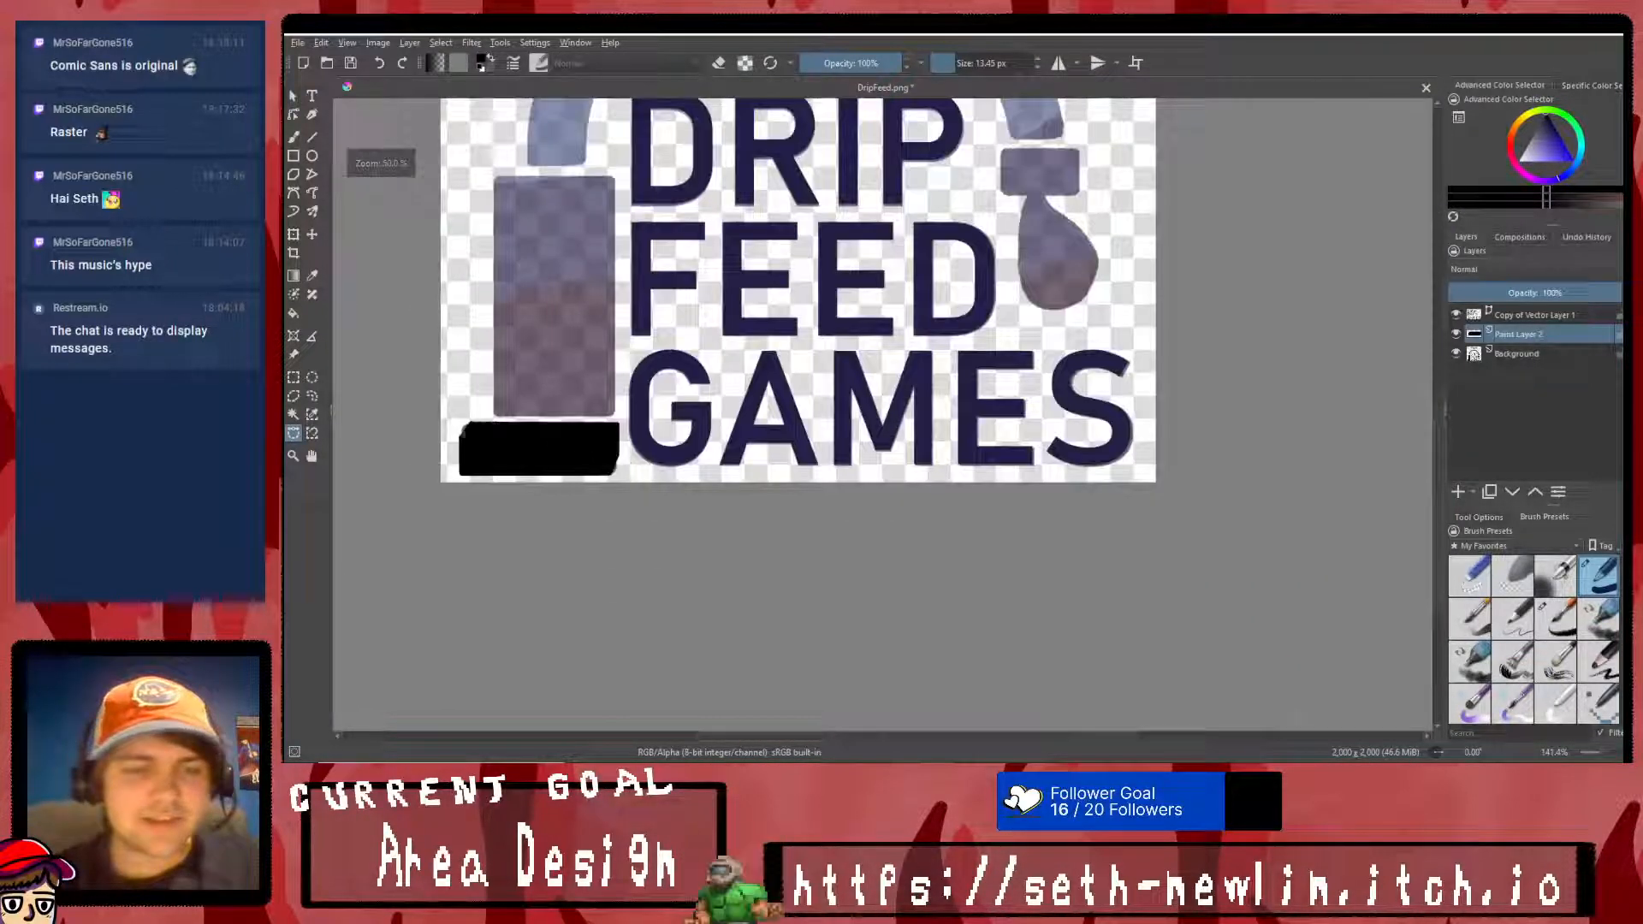
pyautogui.scroll(6, 480, 436)
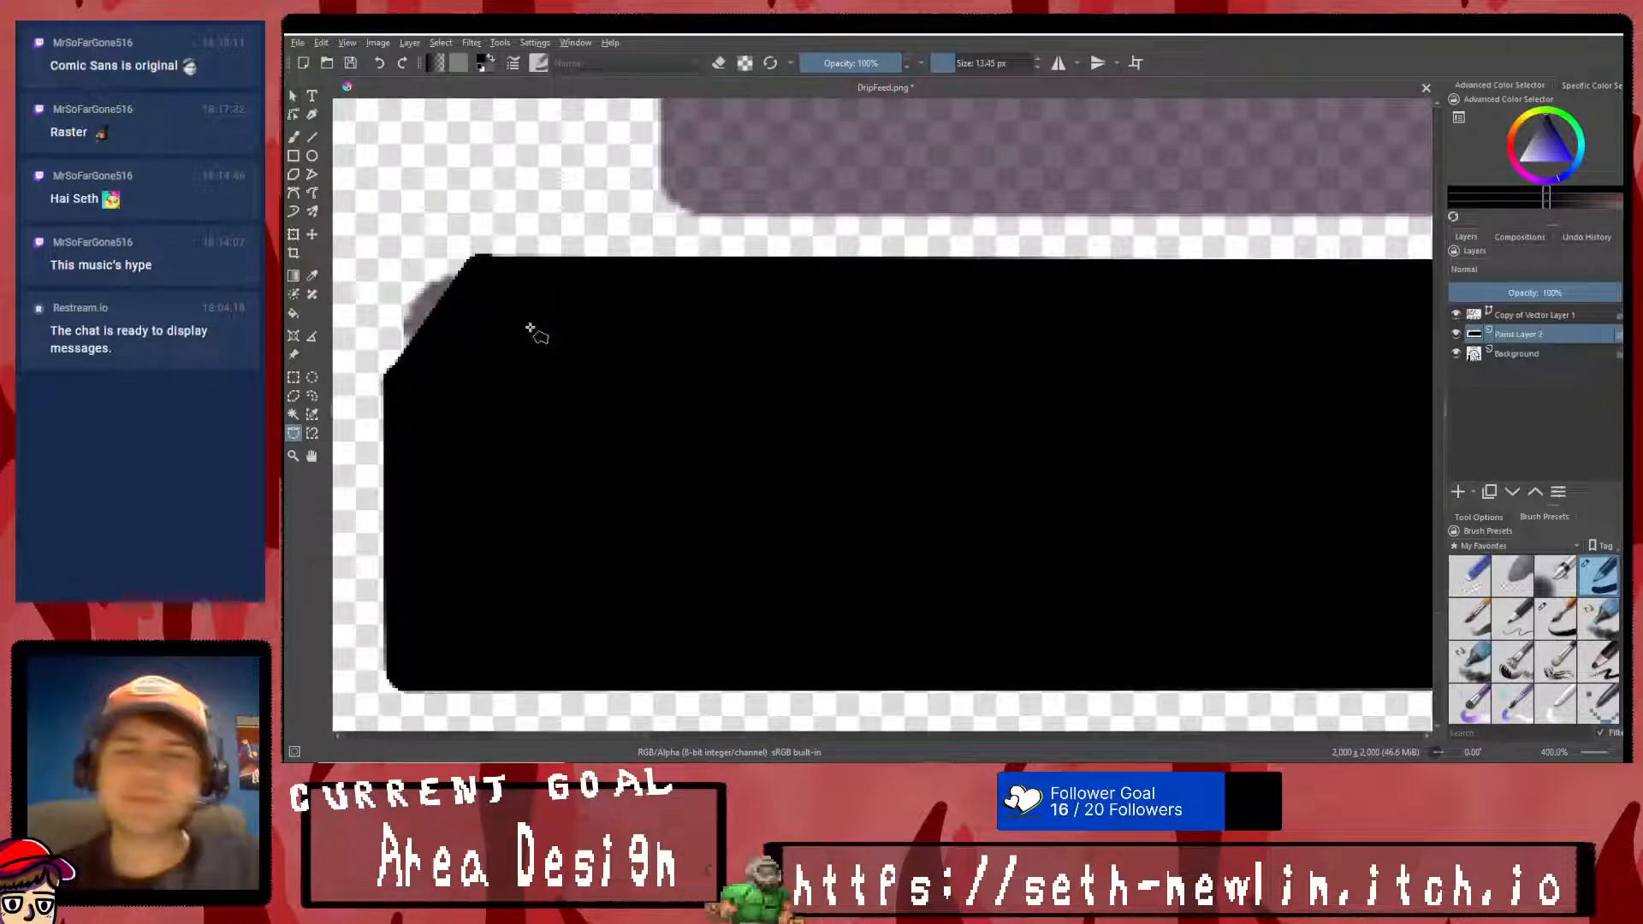
pyautogui.scroll(-9, 524, 328)
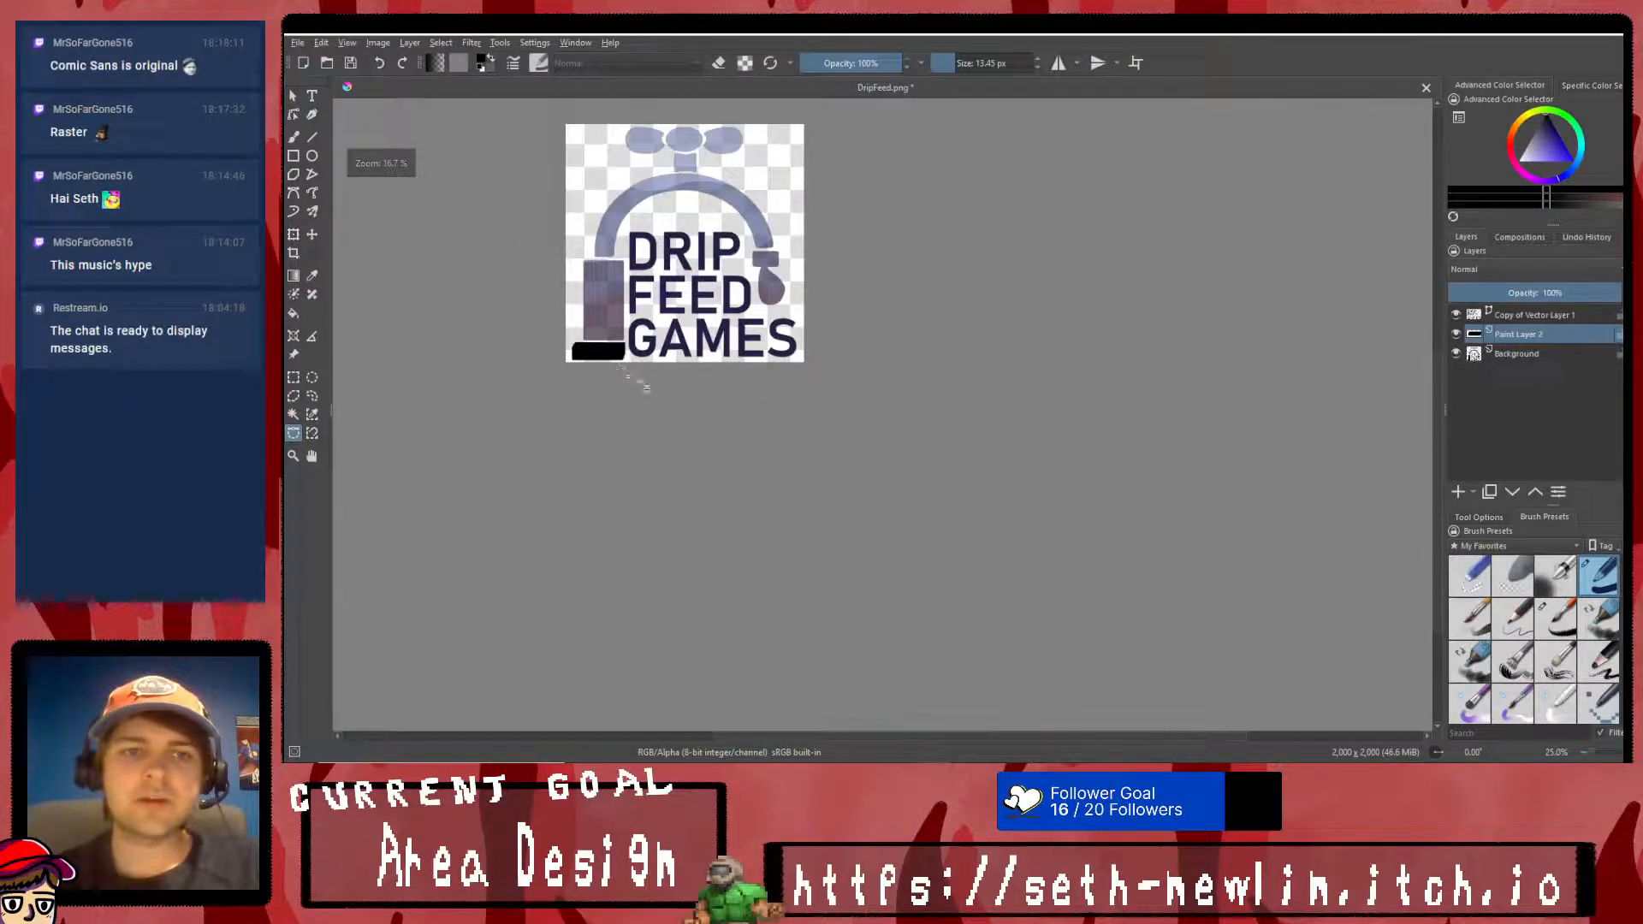
pyautogui.click(1456, 354)
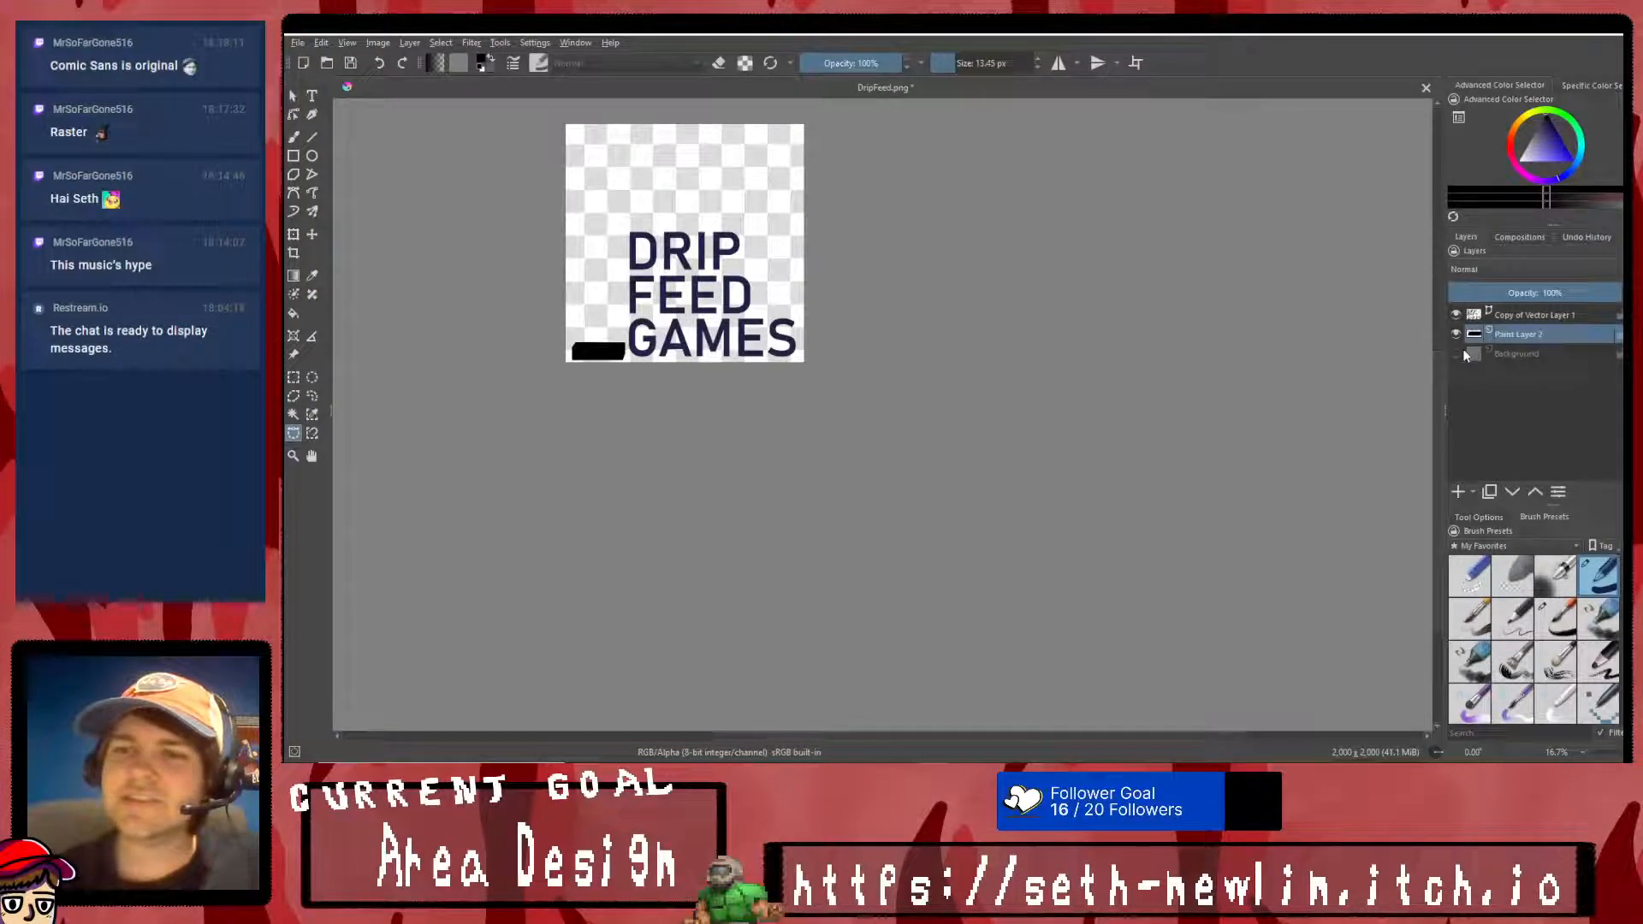
pyautogui.click(1455, 354)
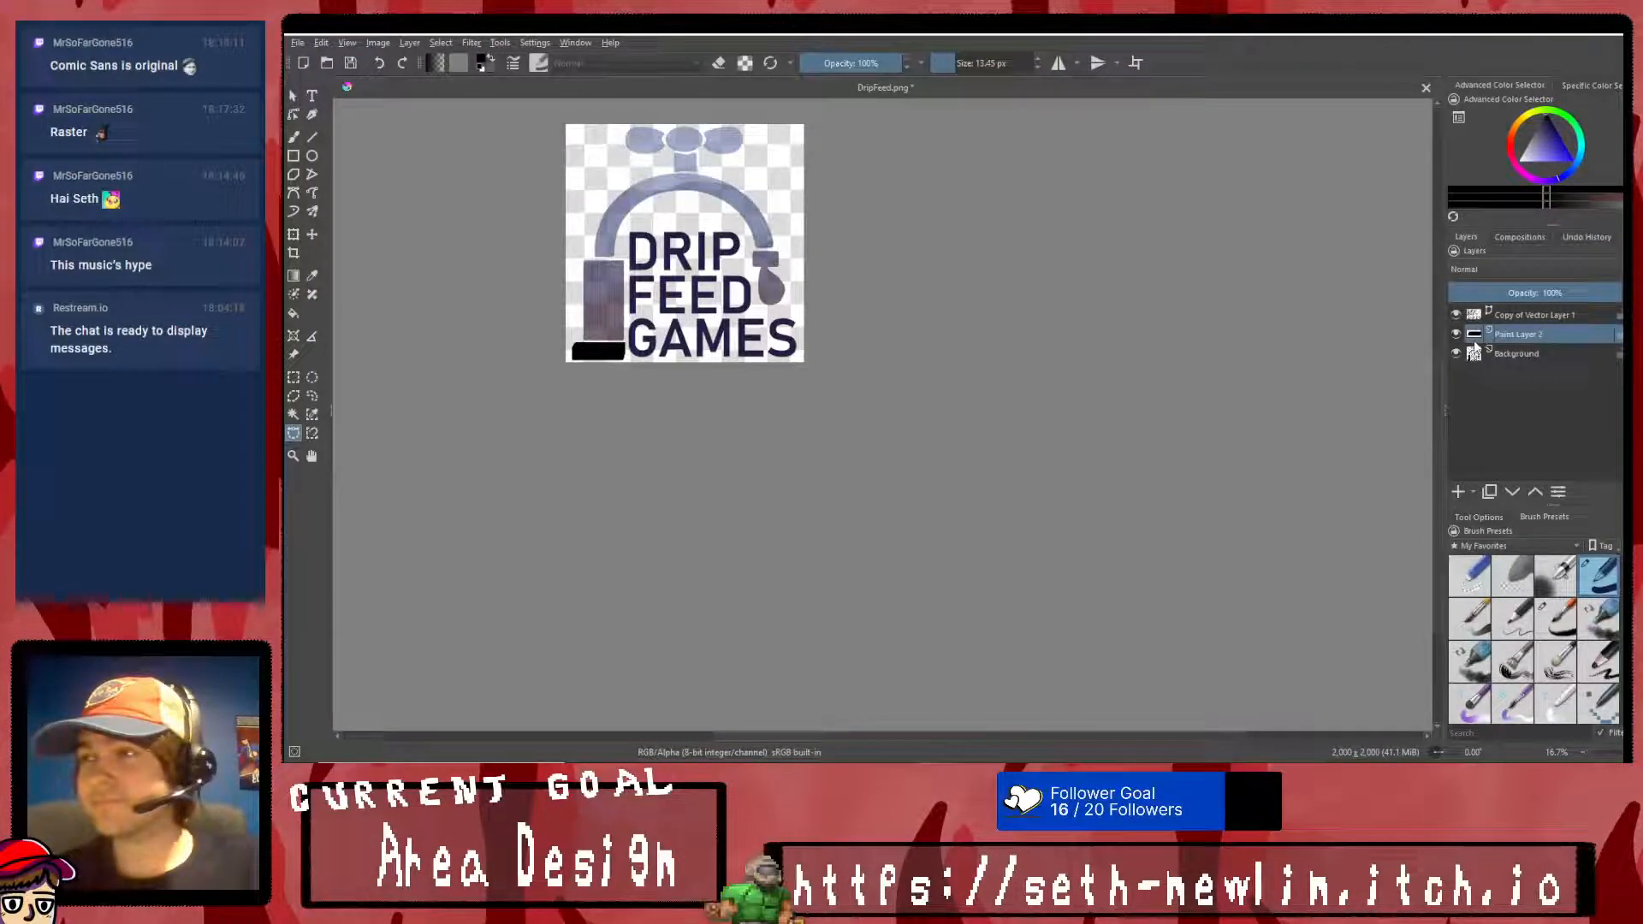
pyautogui.scroll(4, 555, 334)
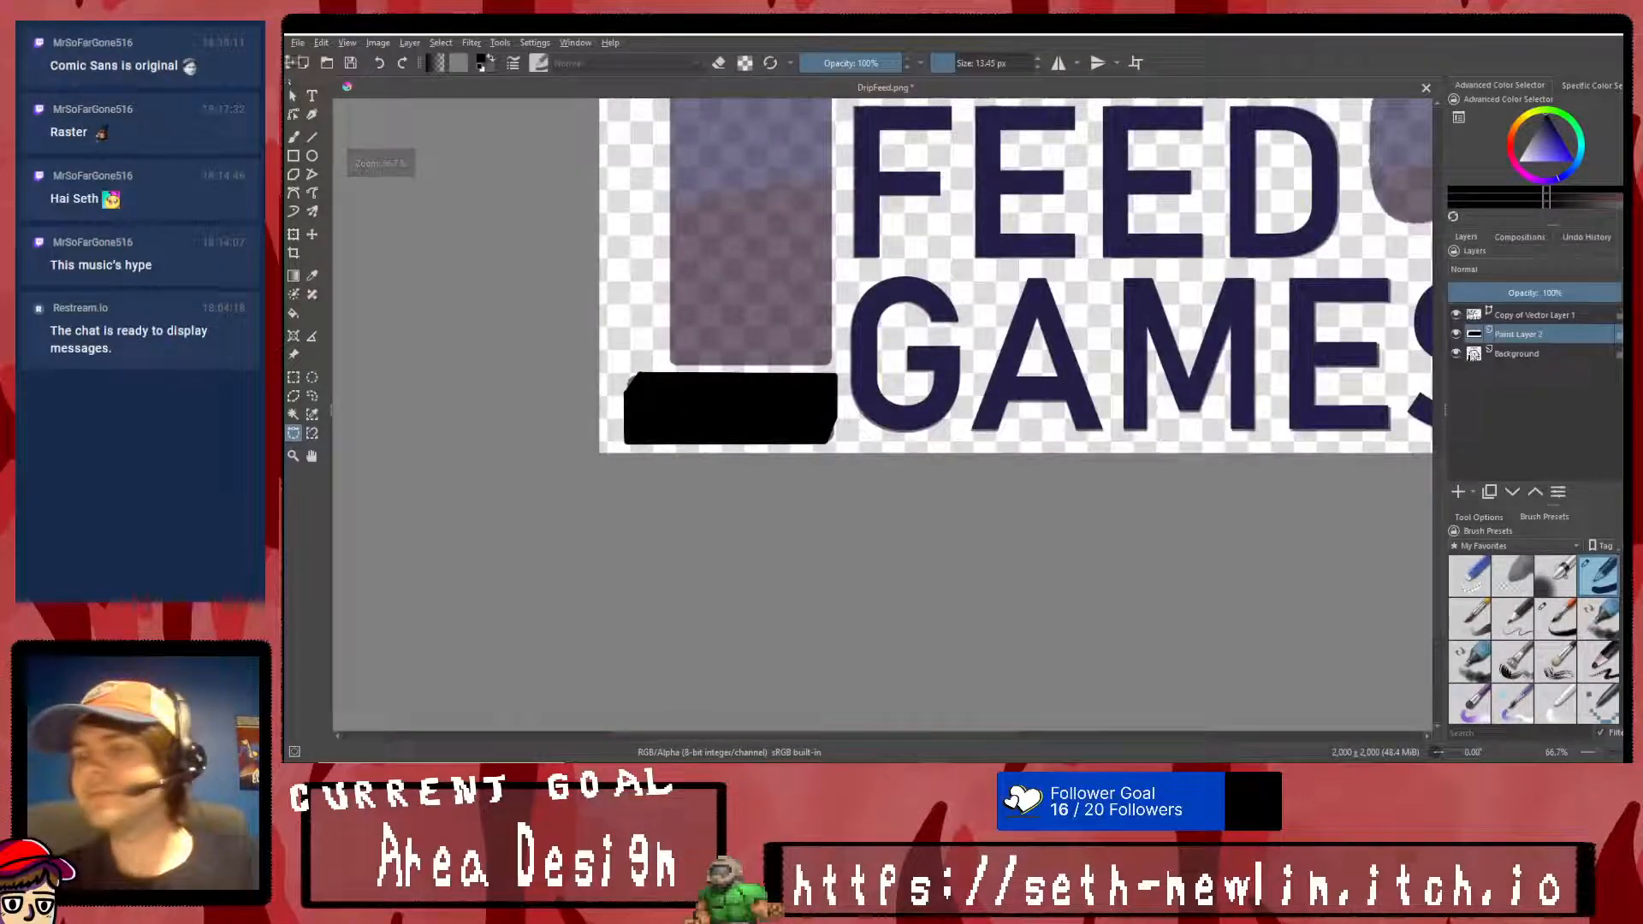
# - Trim the uneven paint above the base block's top edge near its left corner, using a rectangular selection about 71 by 24 px
pyautogui.click(312, 137)
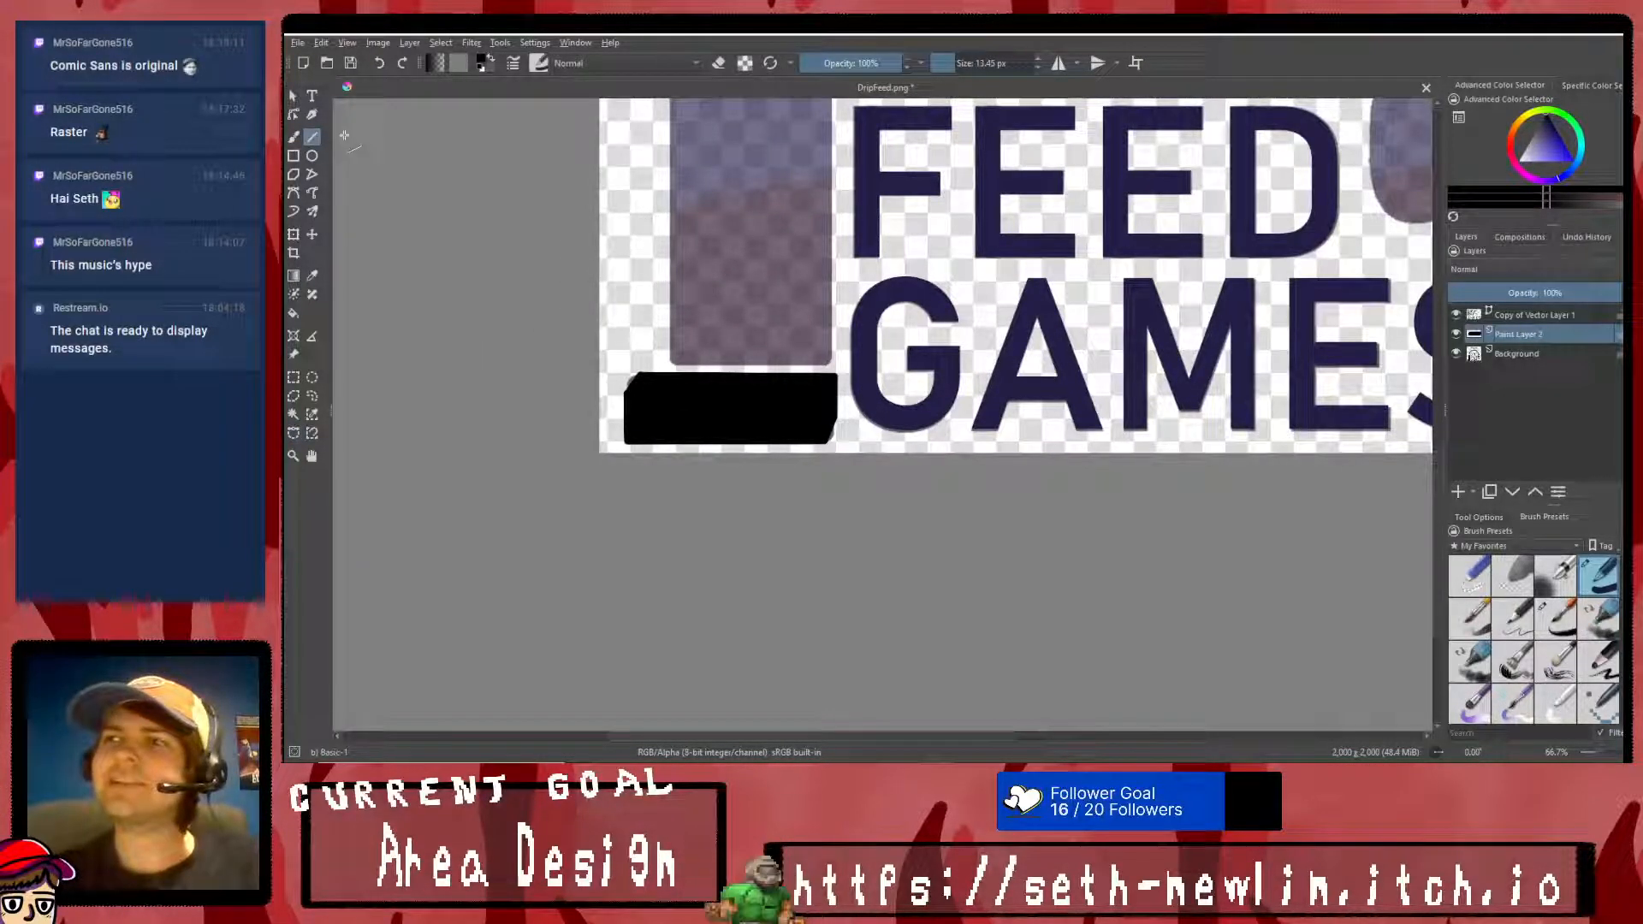
pyautogui.scroll(2, 656, 349)
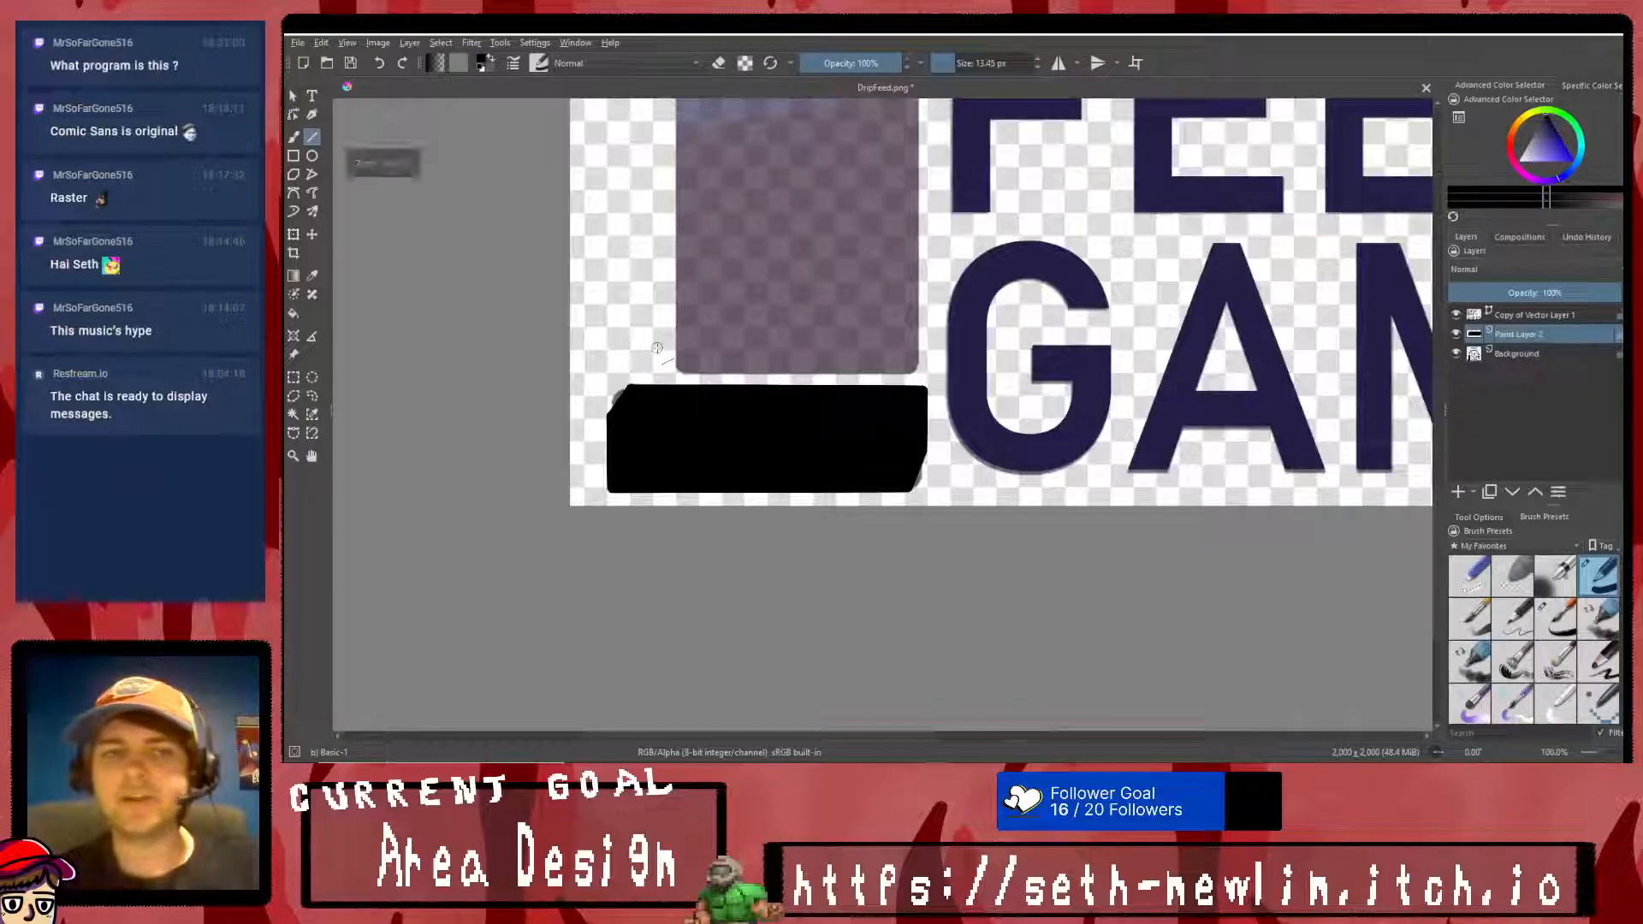
pyautogui.scroll(2, 383, 402)
pyautogui.click(294, 377)
pyautogui.moveTo(780, 362); pyautogui.dragTo(956, 404)
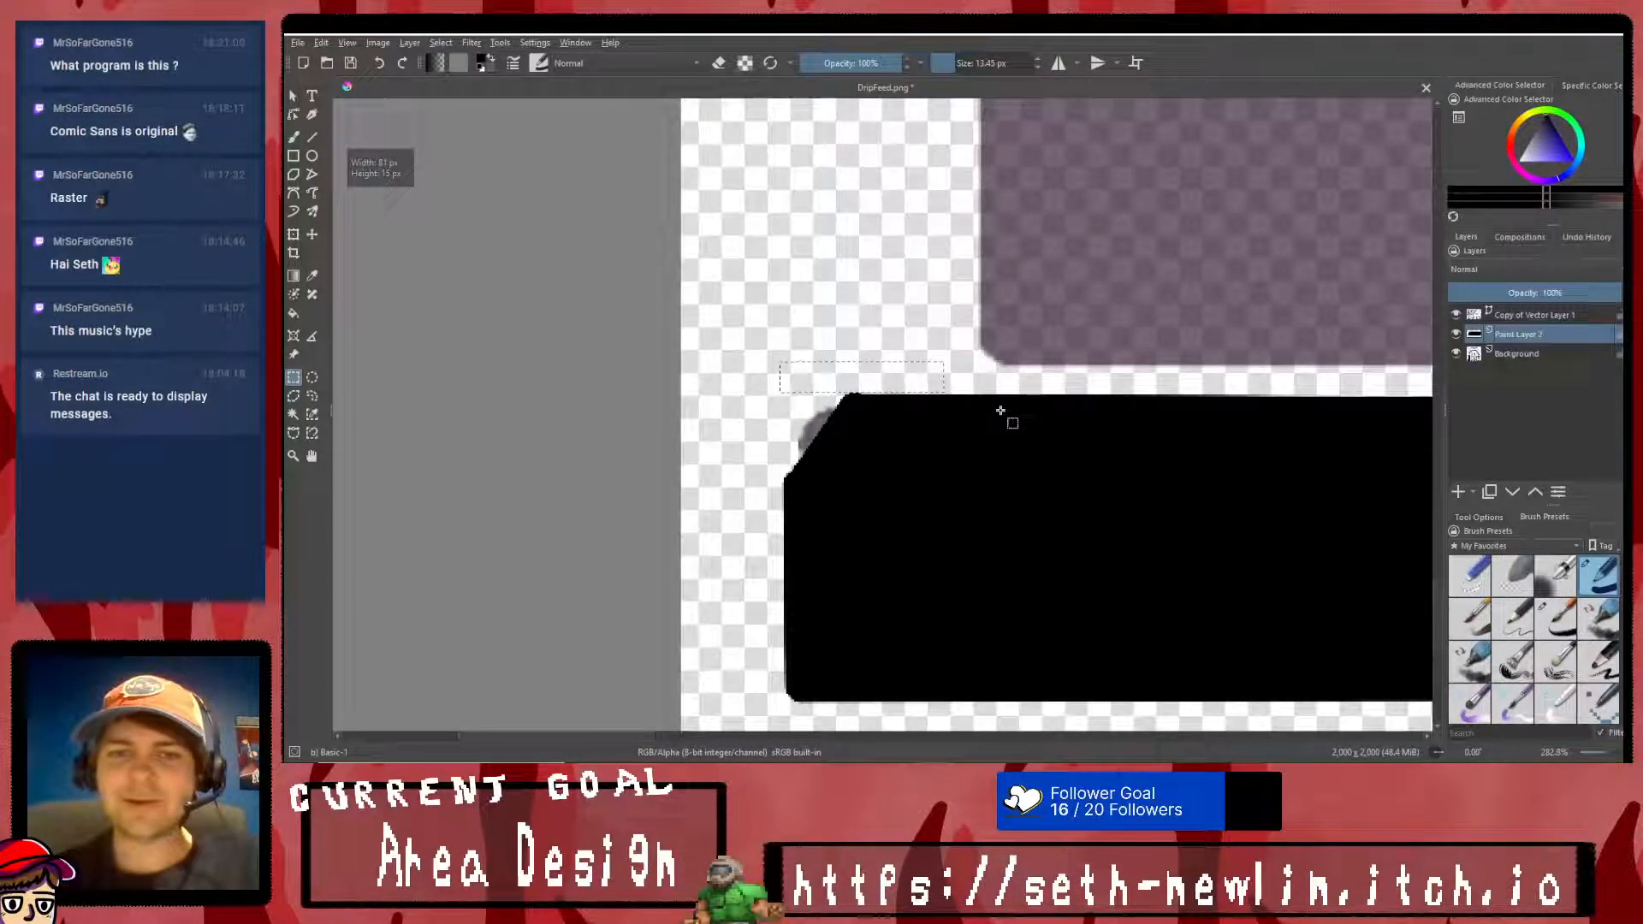
pyautogui.moveTo(958, 346); pyautogui.dragTo(813, 394)
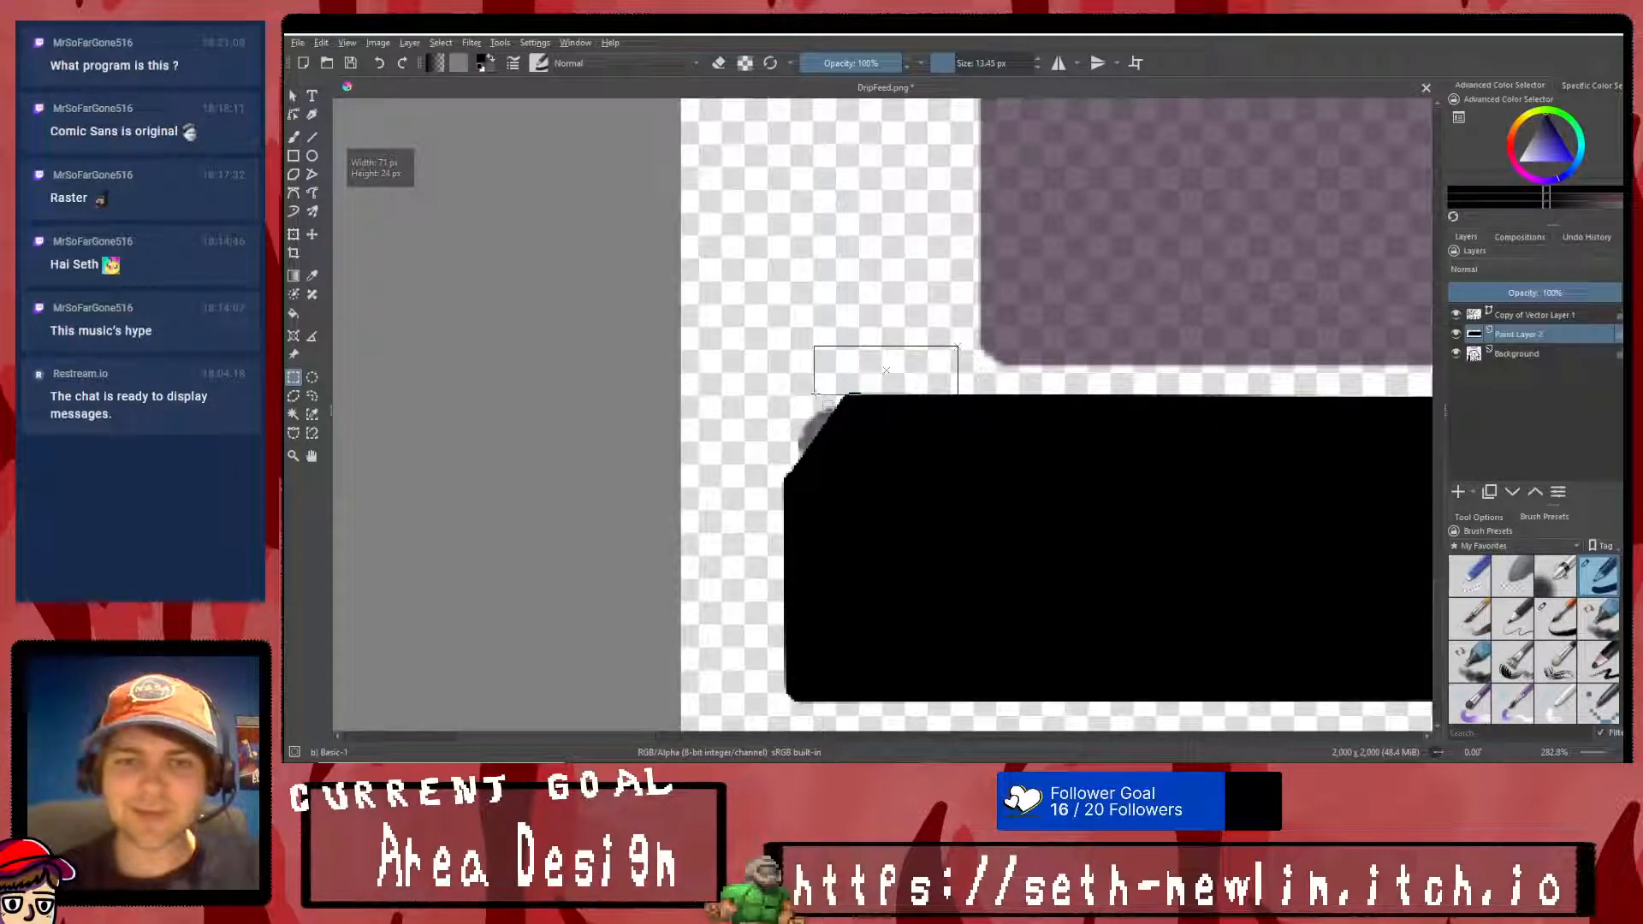
pyautogui.rightClick(938, 301)
pyautogui.click(943, 321)
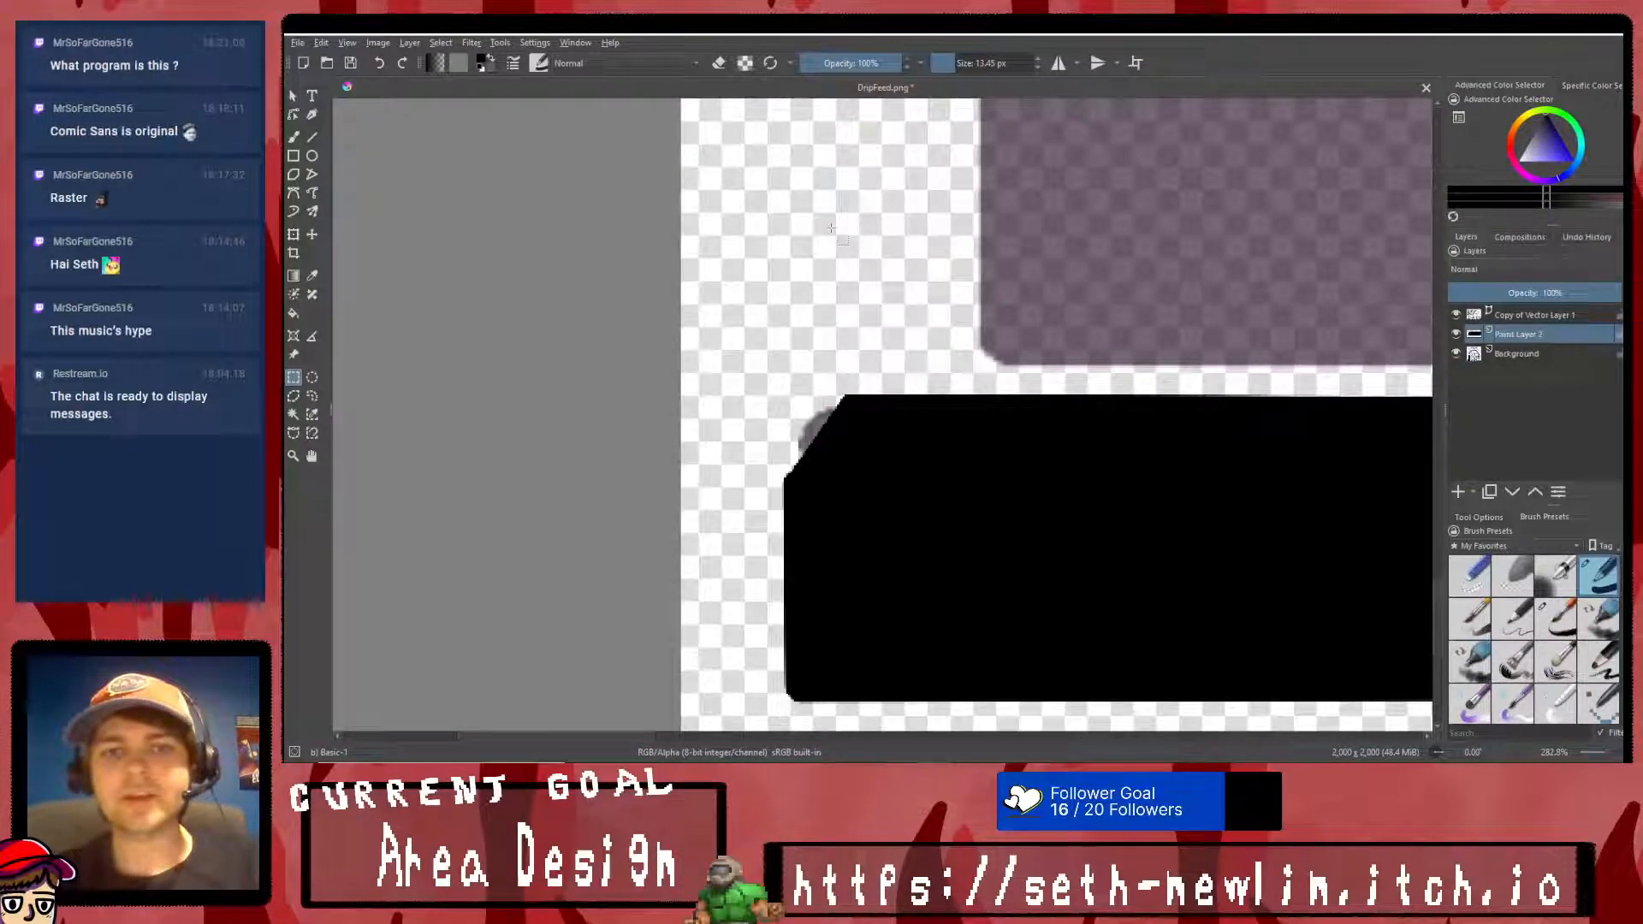
# - Outline the faded upright block above the base with straight black lines, cutting the lower-left and upper-right corners diagonally
pyautogui.scroll(-5, 918, 434)
pyautogui.scroll(2, 1075, 411)
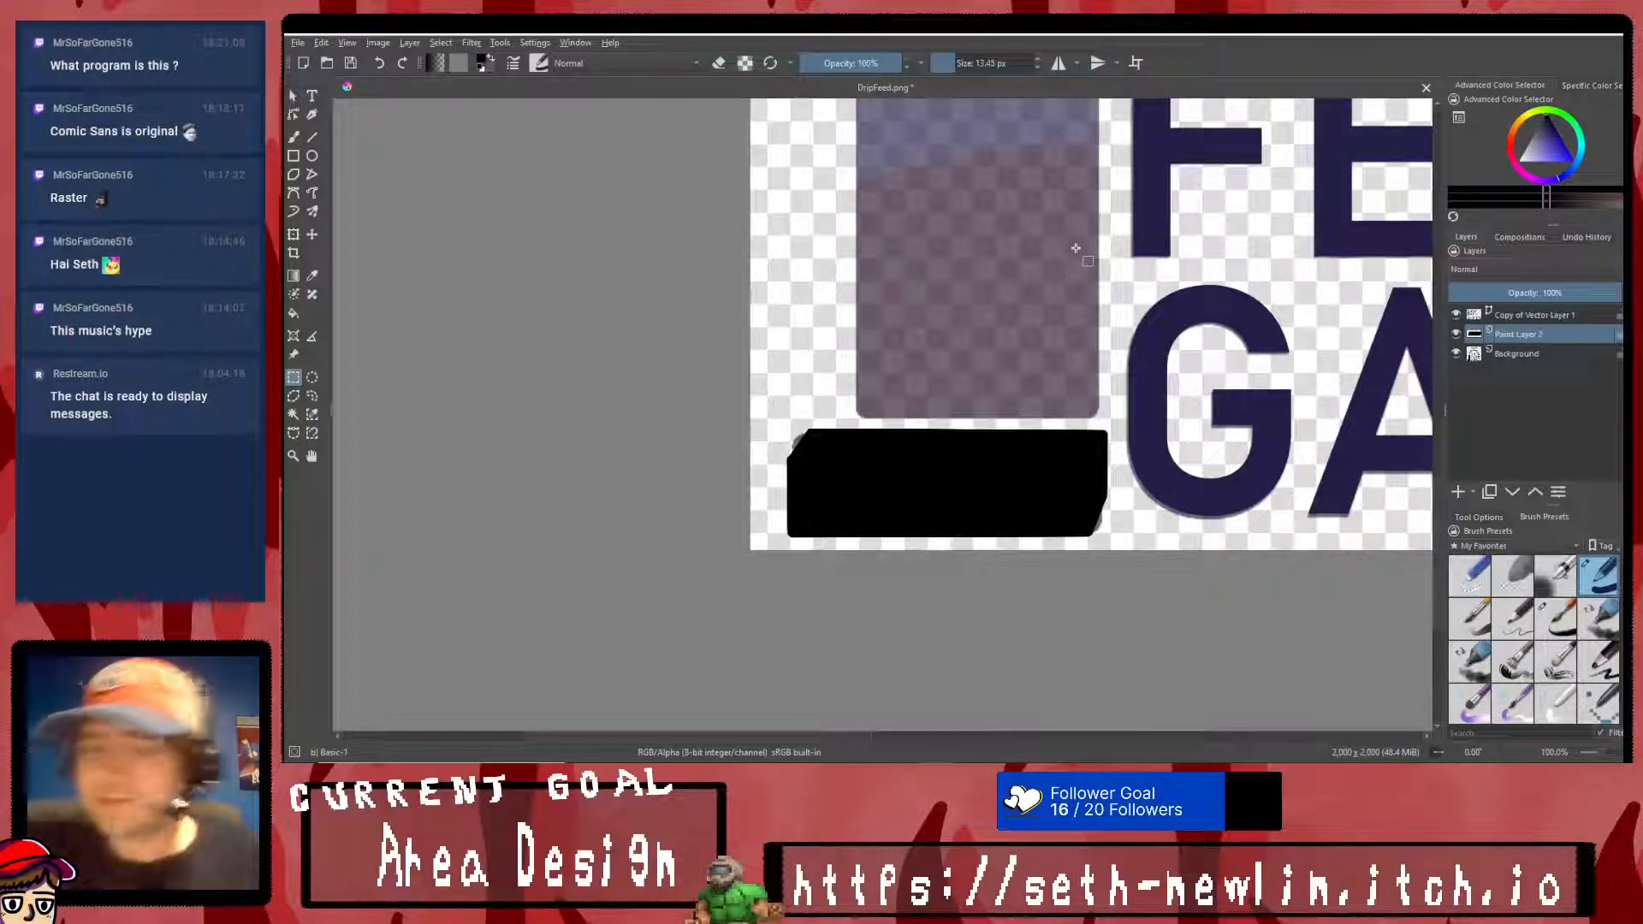
pyautogui.press('v')
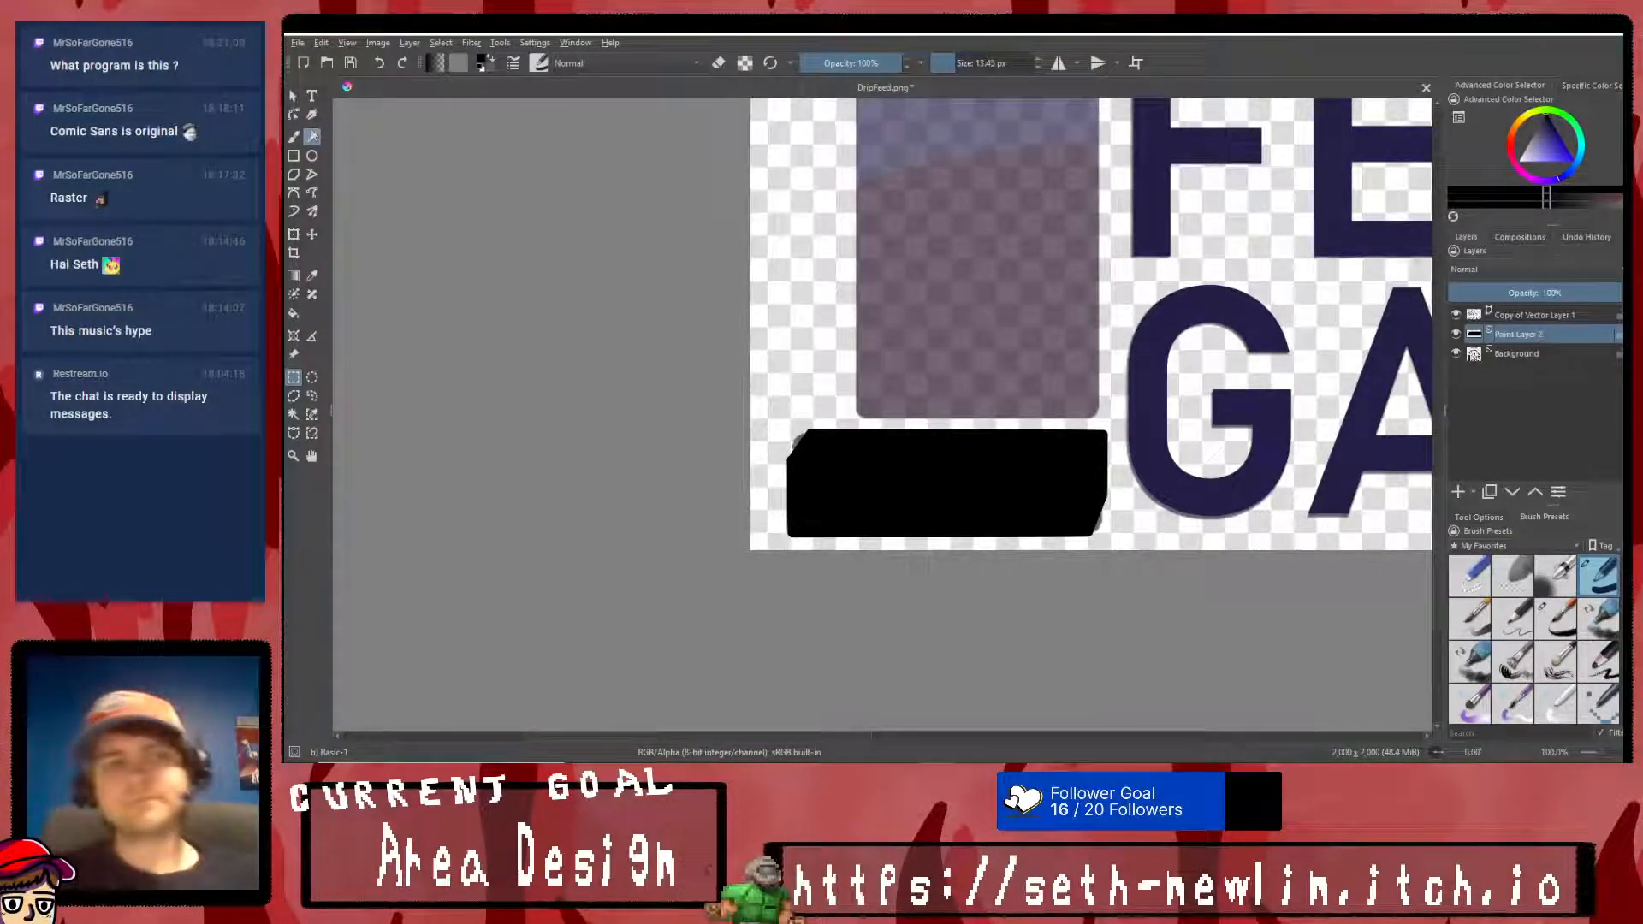
pyautogui.scroll(-3, 892, 428)
pyautogui.scroll(2, 880, 272)
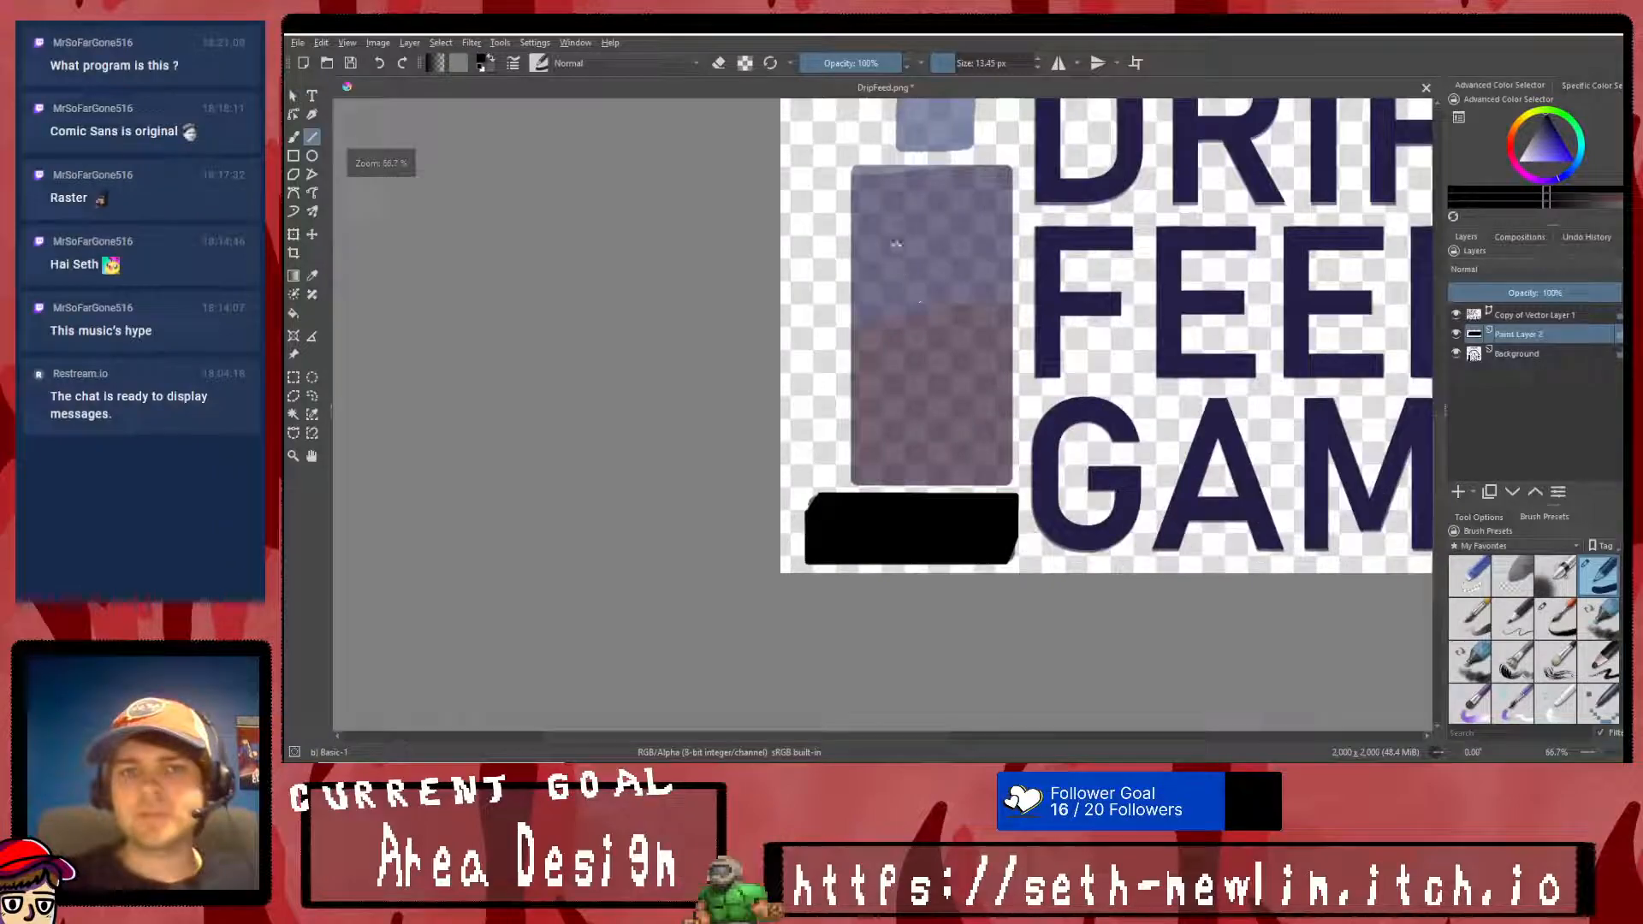
pyautogui.scroll(1, 870, 449)
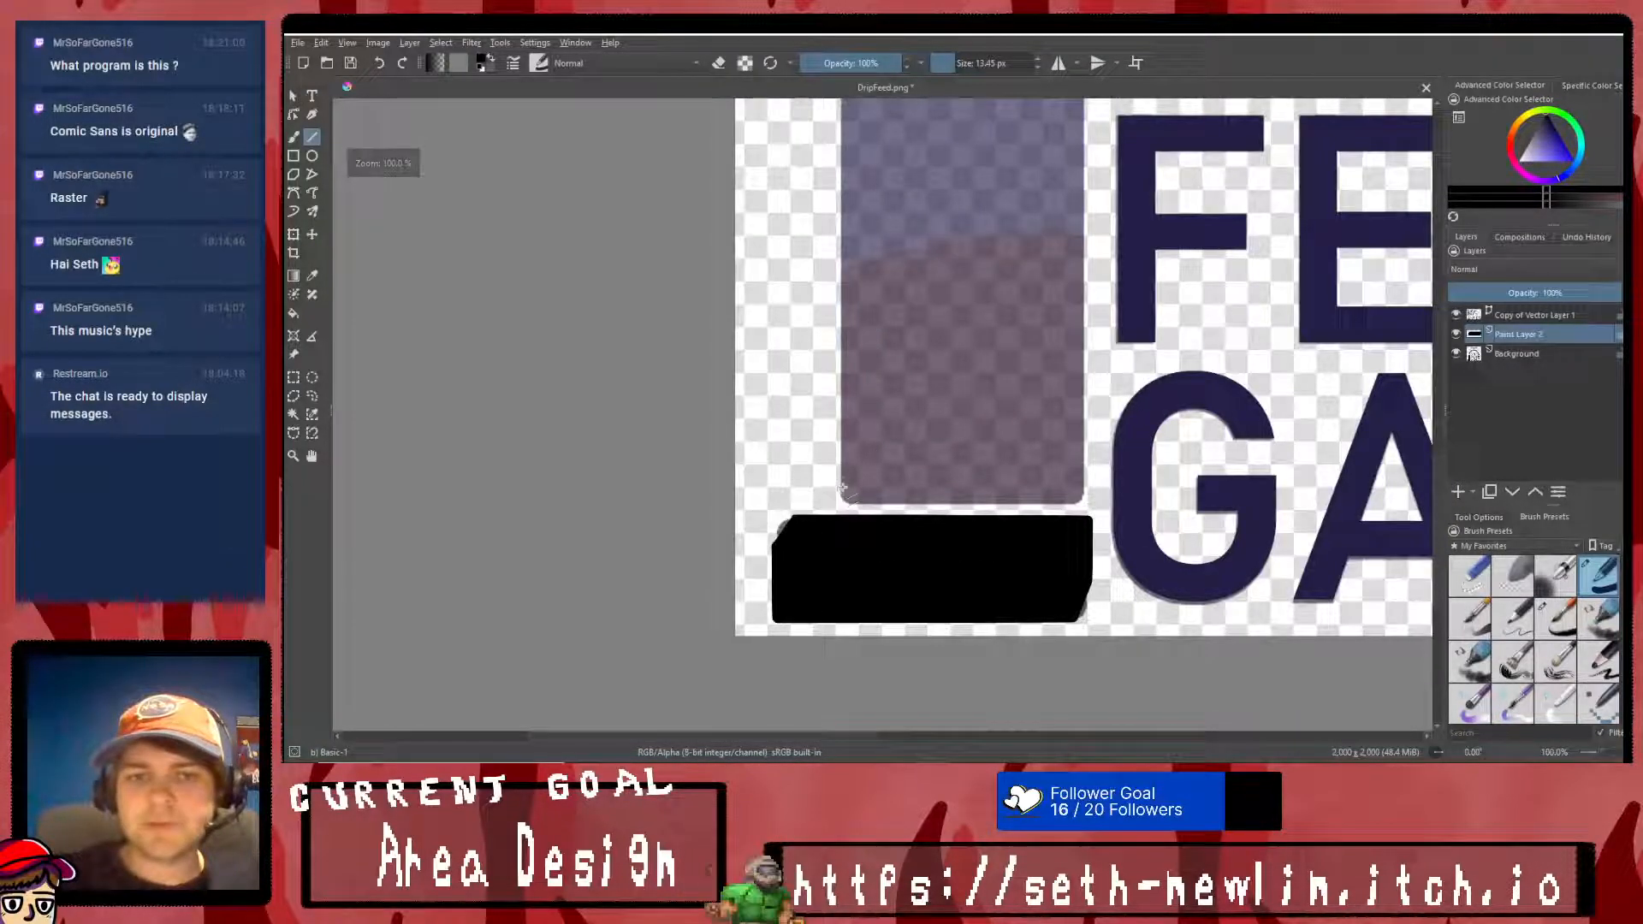
pyautogui.moveTo(863, 505); pyautogui.dragTo(1083, 503)
pyautogui.moveTo(1084, 502); pyautogui.dragTo(844, 569)
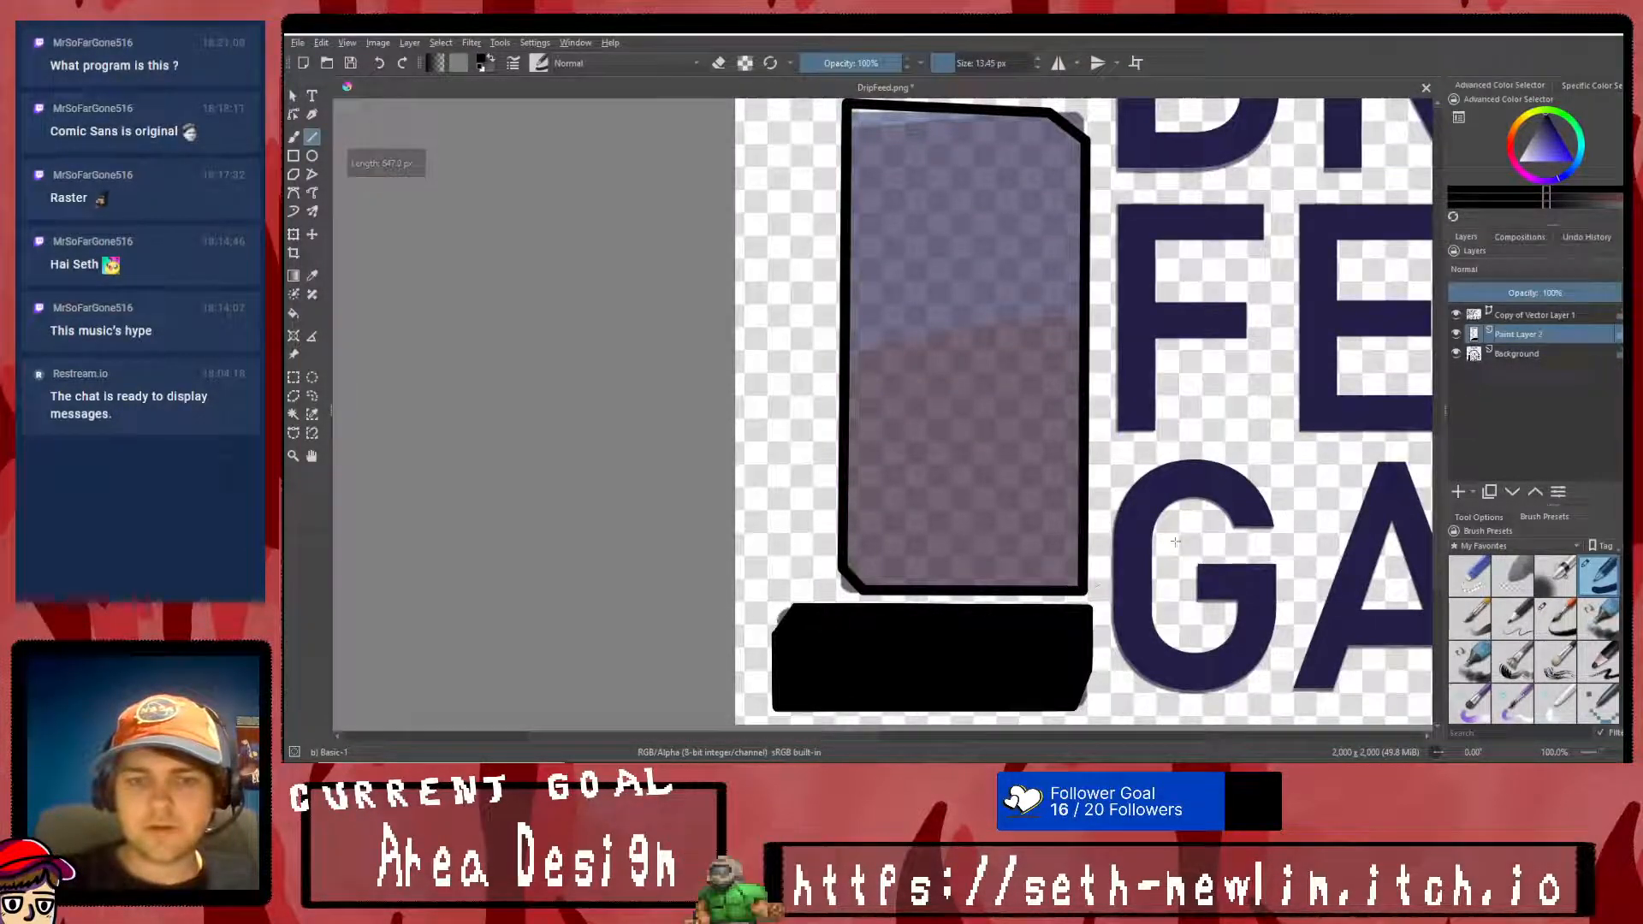
# - Cut a thin slanted wedge off the base block's top edge, deepening toward the right, using a polygonal selection
pyautogui.scroll(-1, 975, 545)
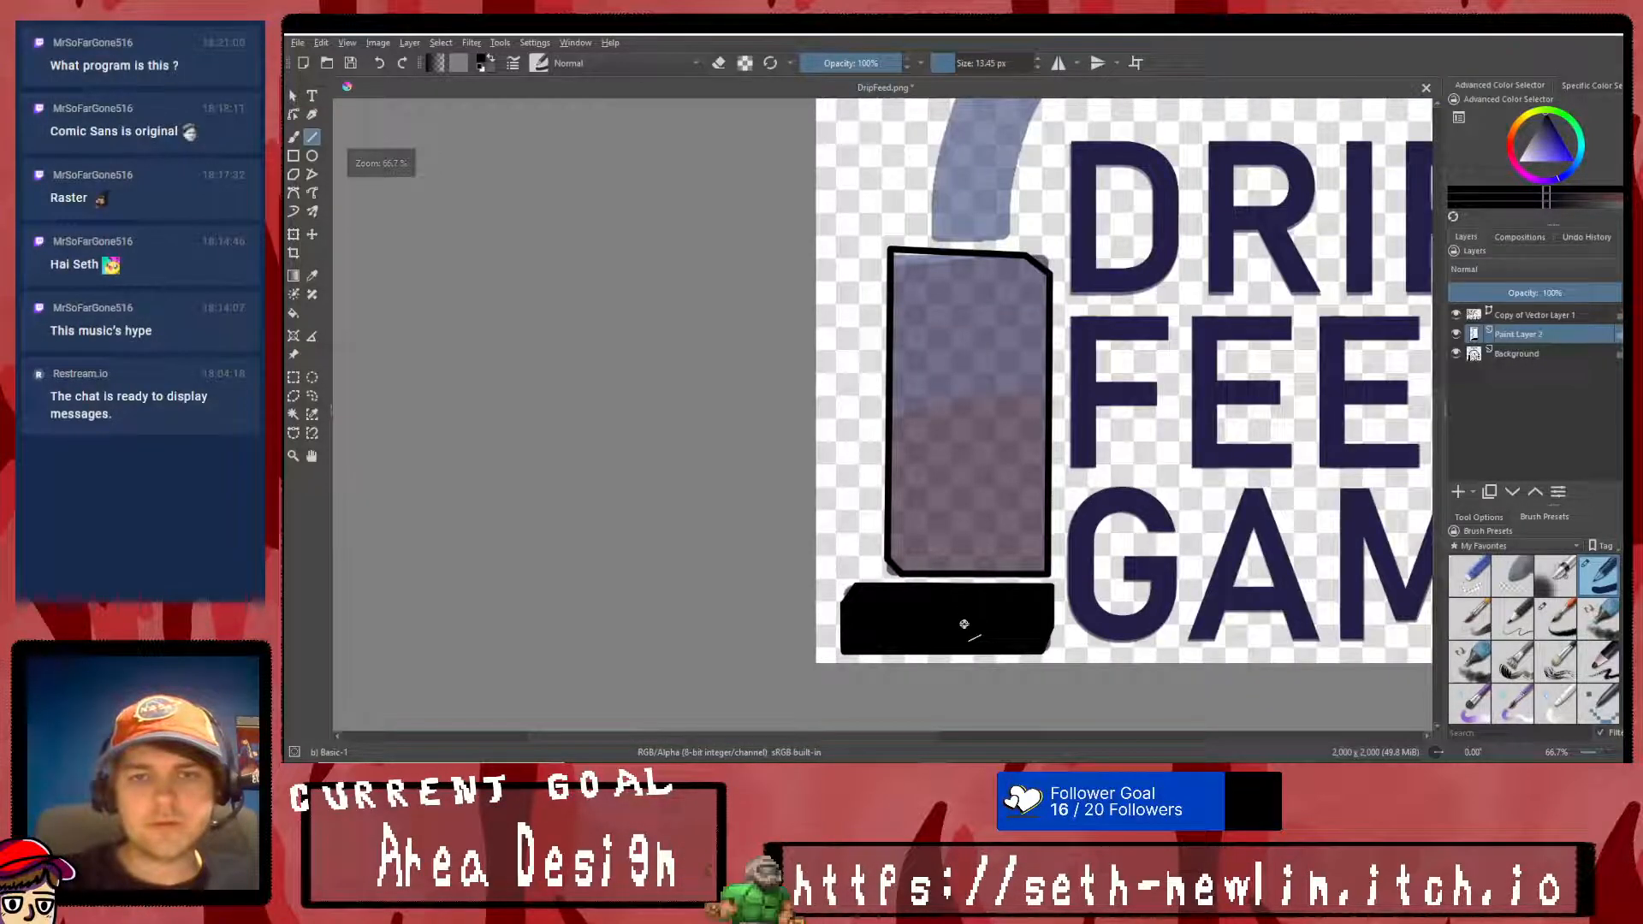
pyautogui.scroll(2, 967, 627)
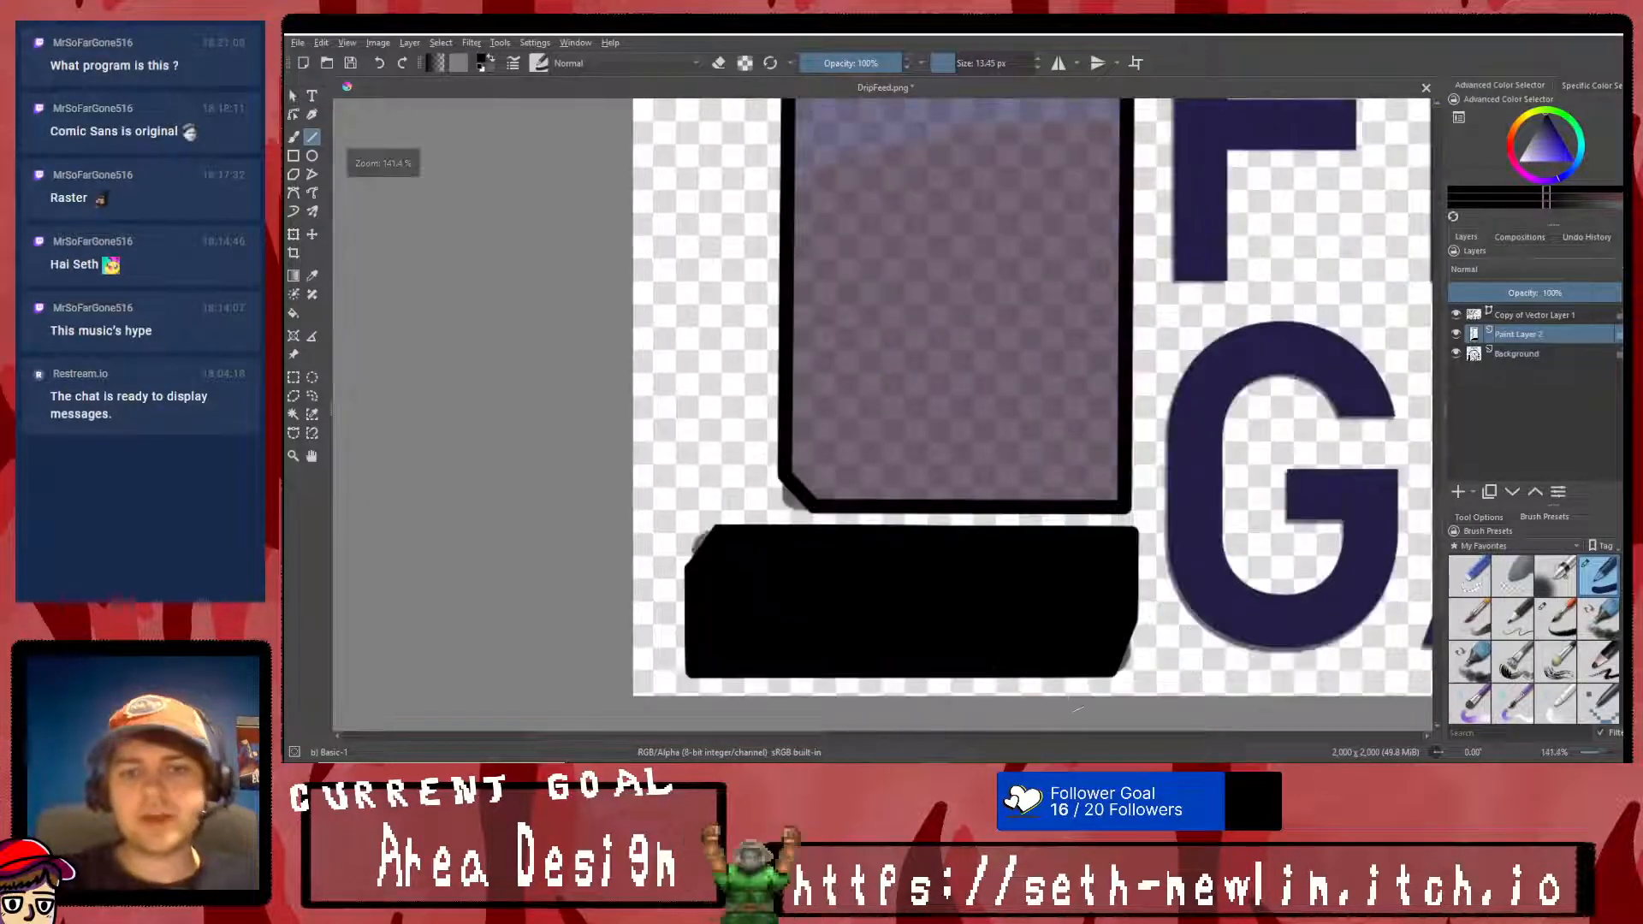
pyautogui.click(294, 433)
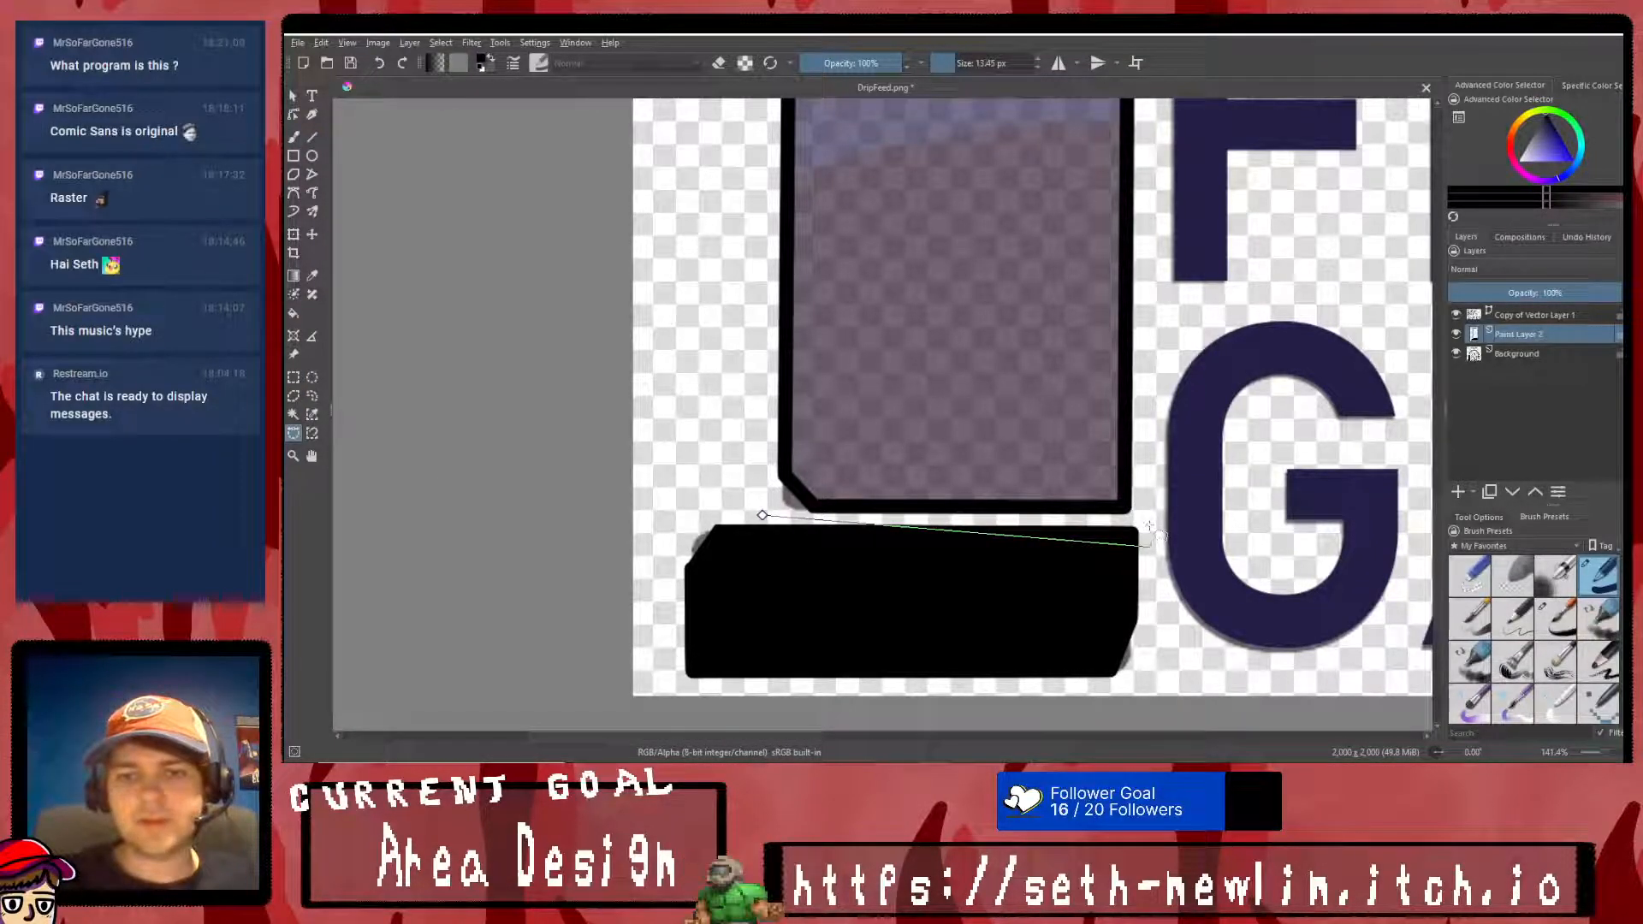
pyautogui.click(762, 515)
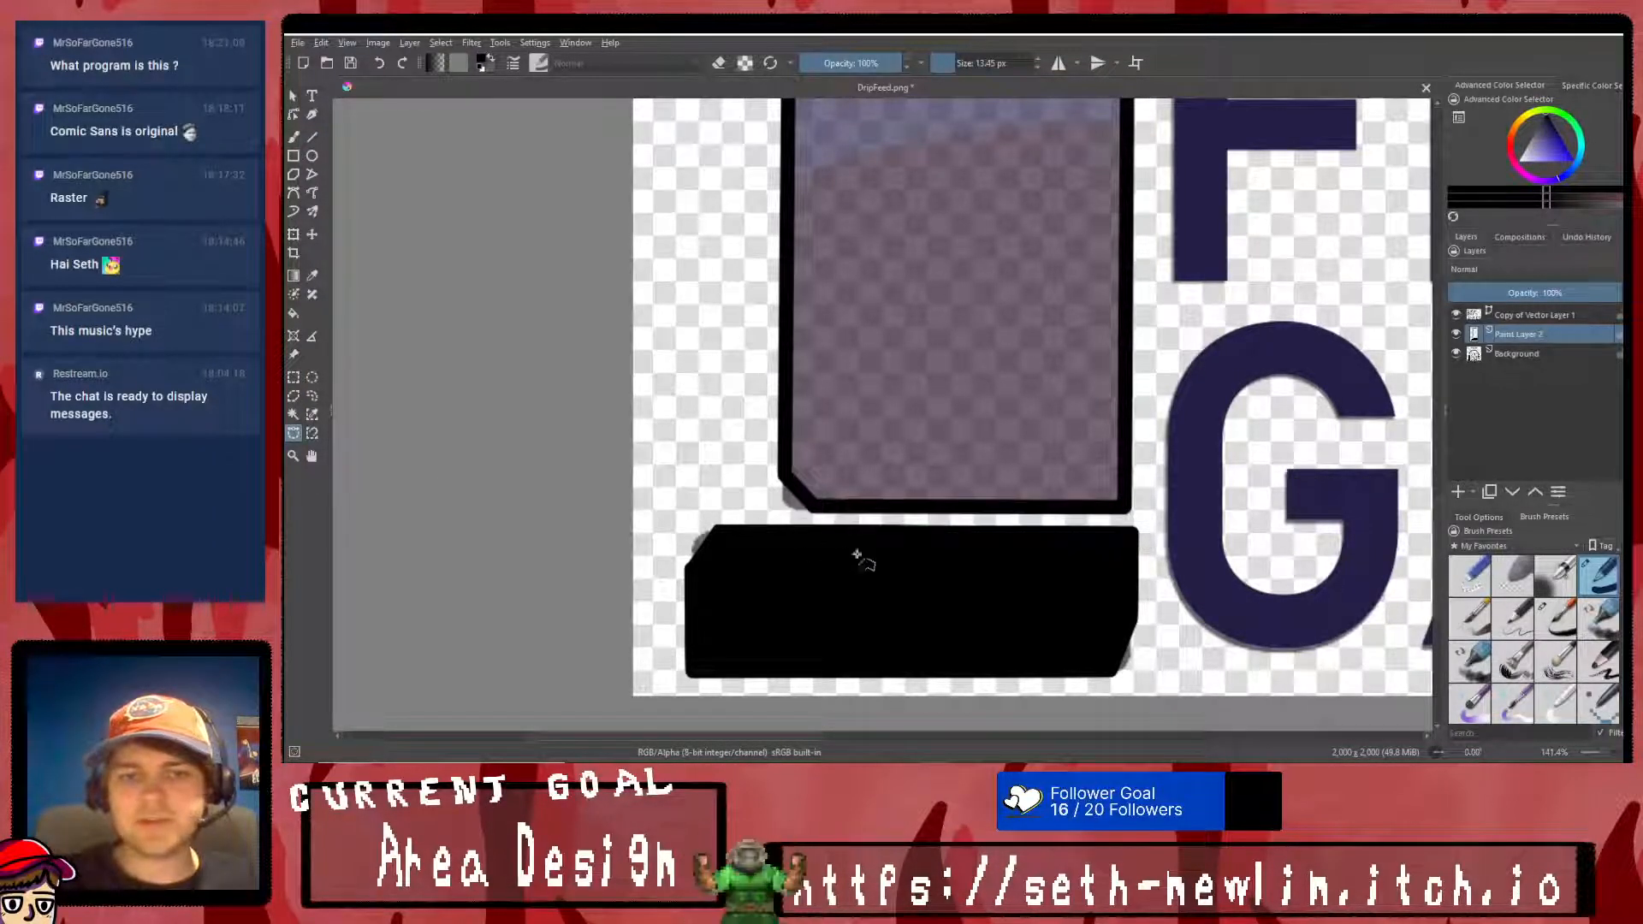
pyautogui.rightClick(1043, 571)
pyautogui.click(1055, 503)
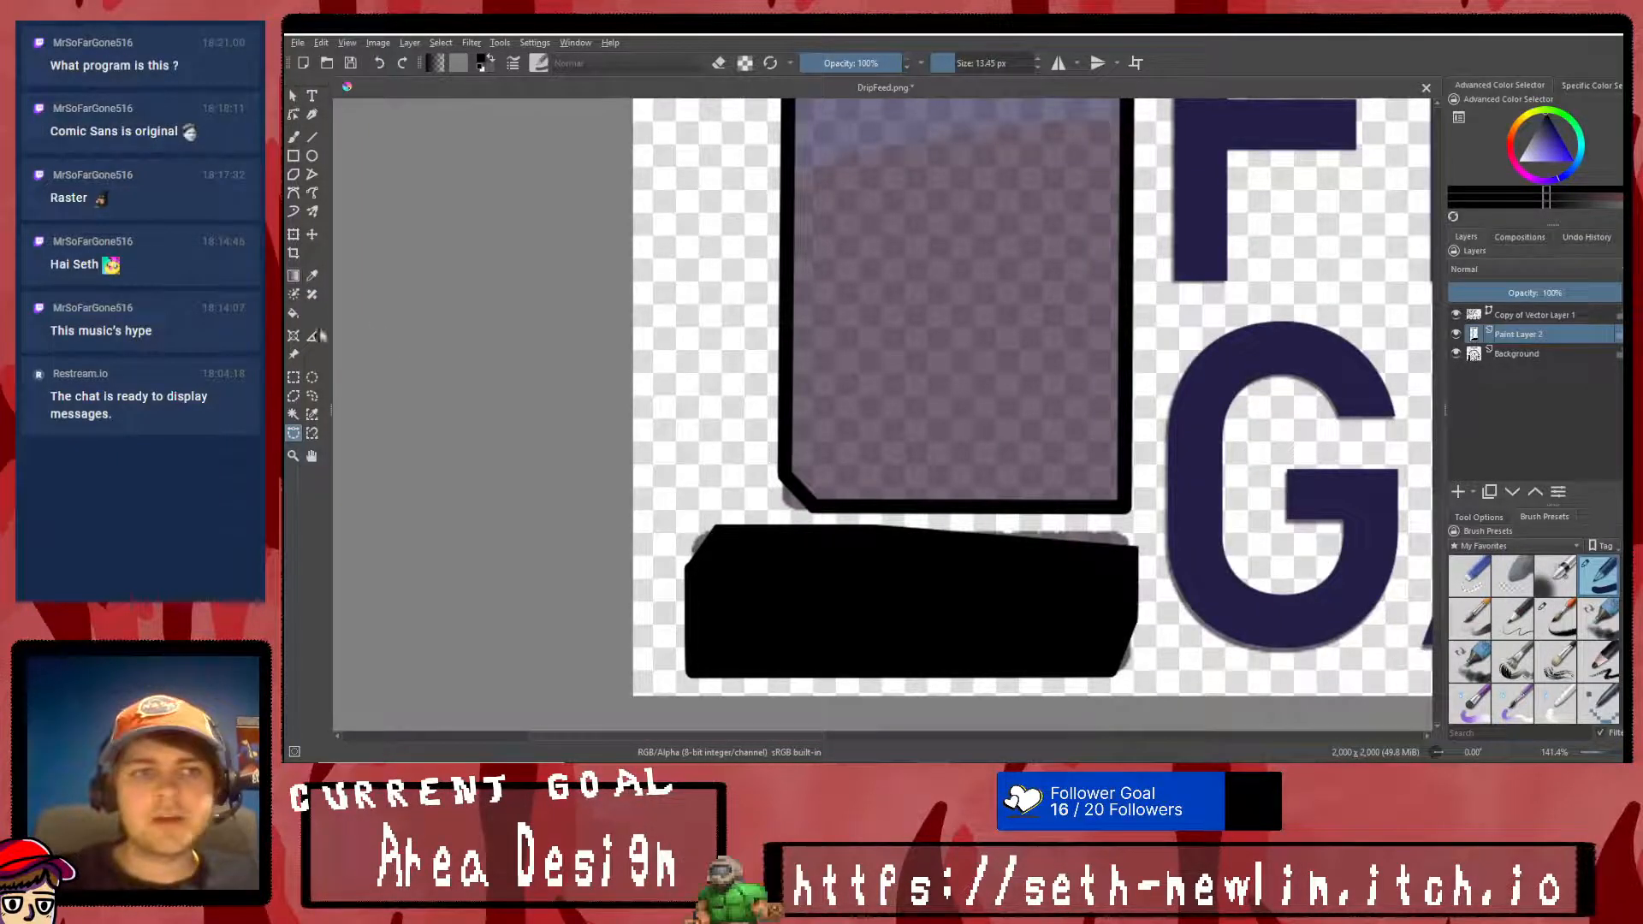
# - Delete the lower end of the upright block's outline with a polygonal selection spanning both side lines
pyautogui.click(761, 497)
pyautogui.click(757, 440)
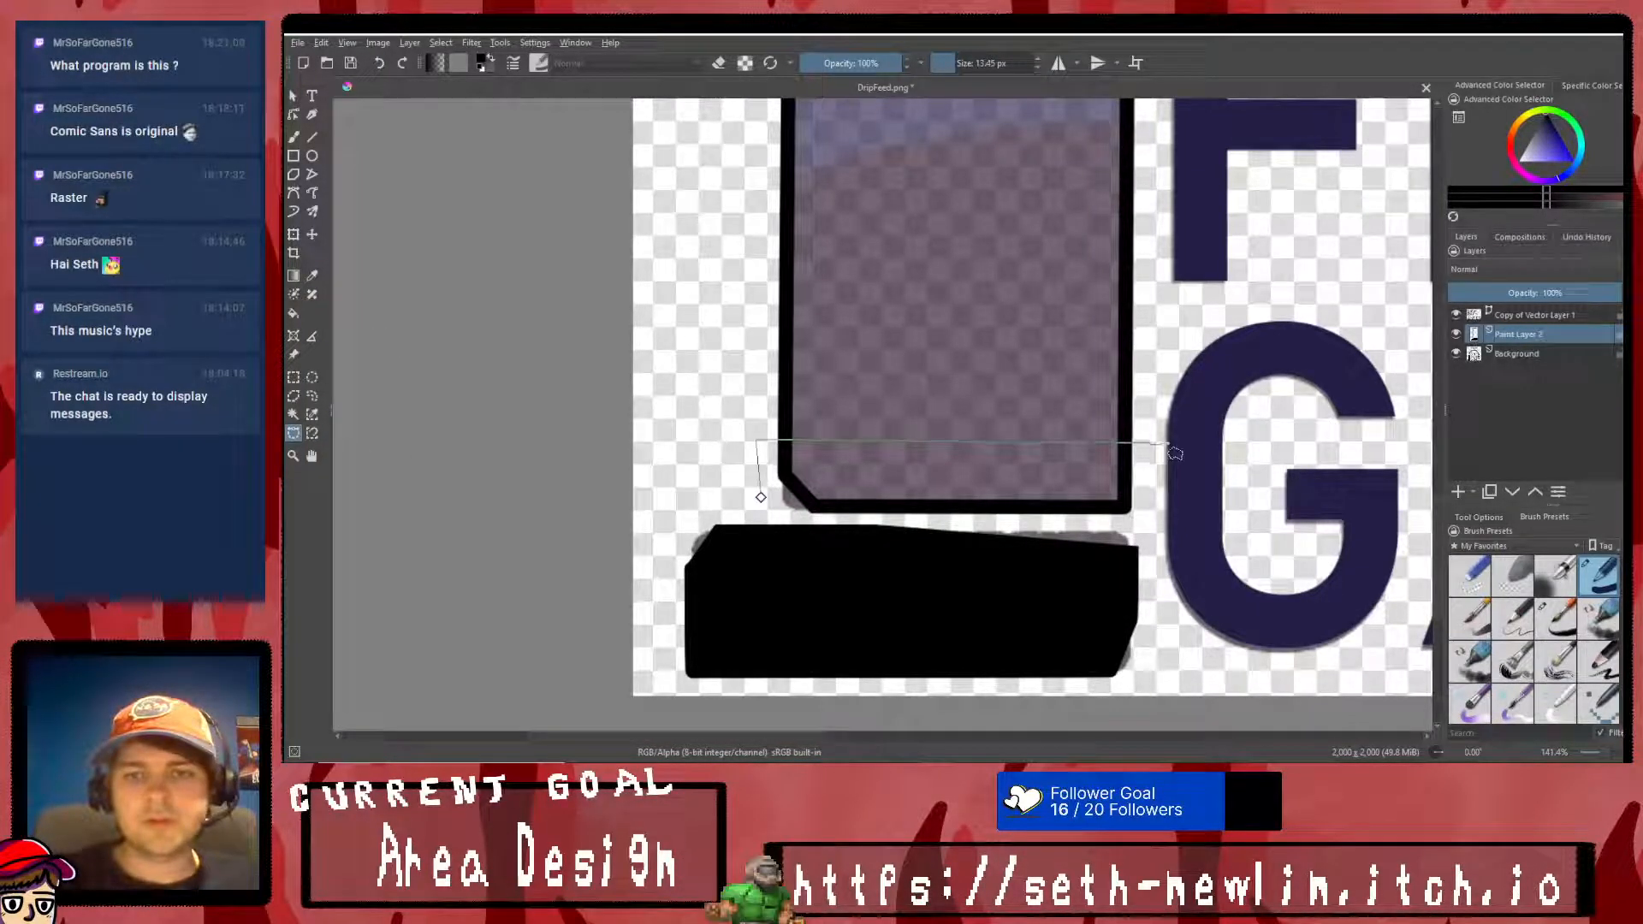
pyautogui.click(761, 497)
pyautogui.press('Delete')
pyautogui.click(293, 377)
pyautogui.rightClick(894, 308)
pyautogui.click(909, 330)
# - Try to close the upright block's outline with a slanted lower edge reaching close to the base block, and undo the lines
pyautogui.click(313, 138)
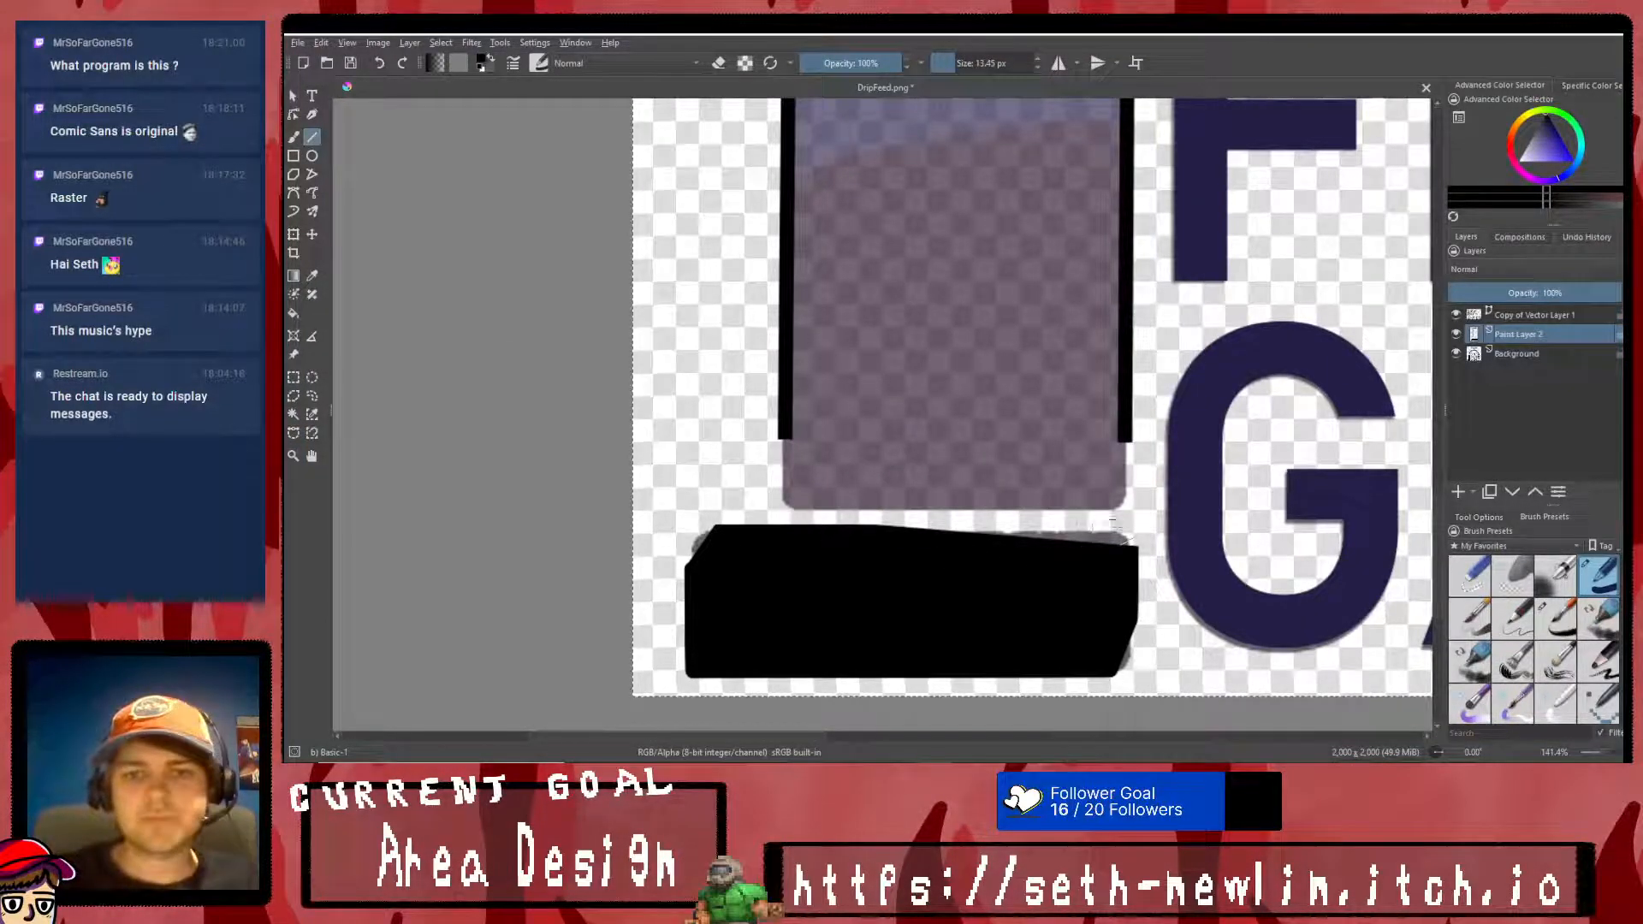
pyautogui.moveTo(1123, 531); pyautogui.dragTo(995, 512)
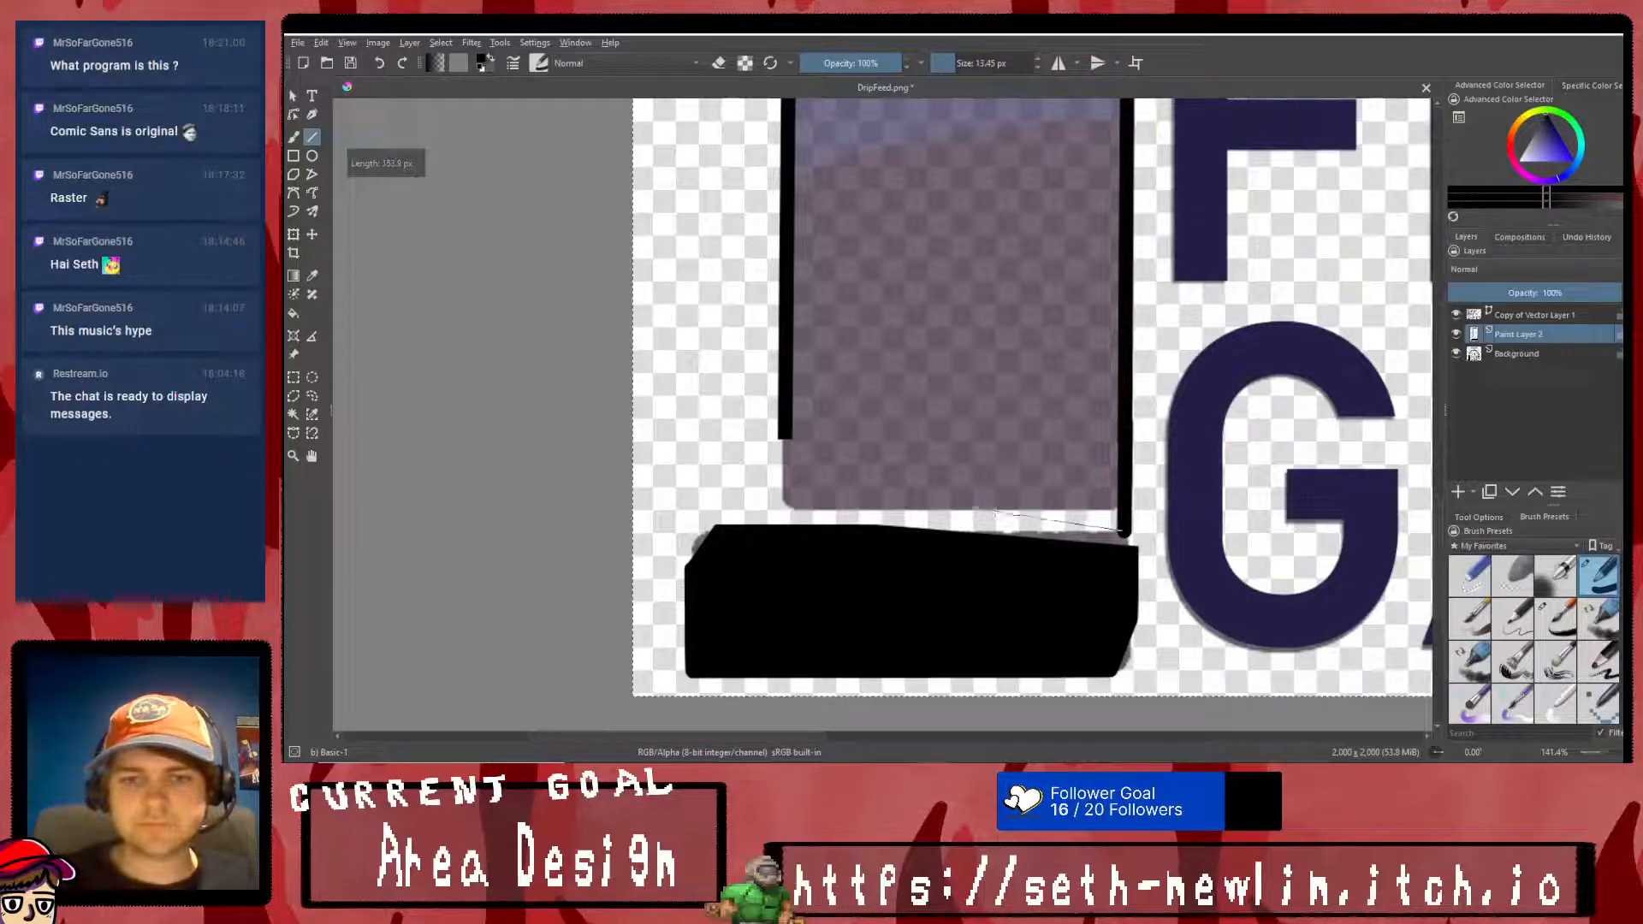
pyautogui.moveTo(882, 497); pyautogui.dragTo(782, 499)
pyautogui.moveTo(782, 499); pyautogui.dragTo(787, 419)
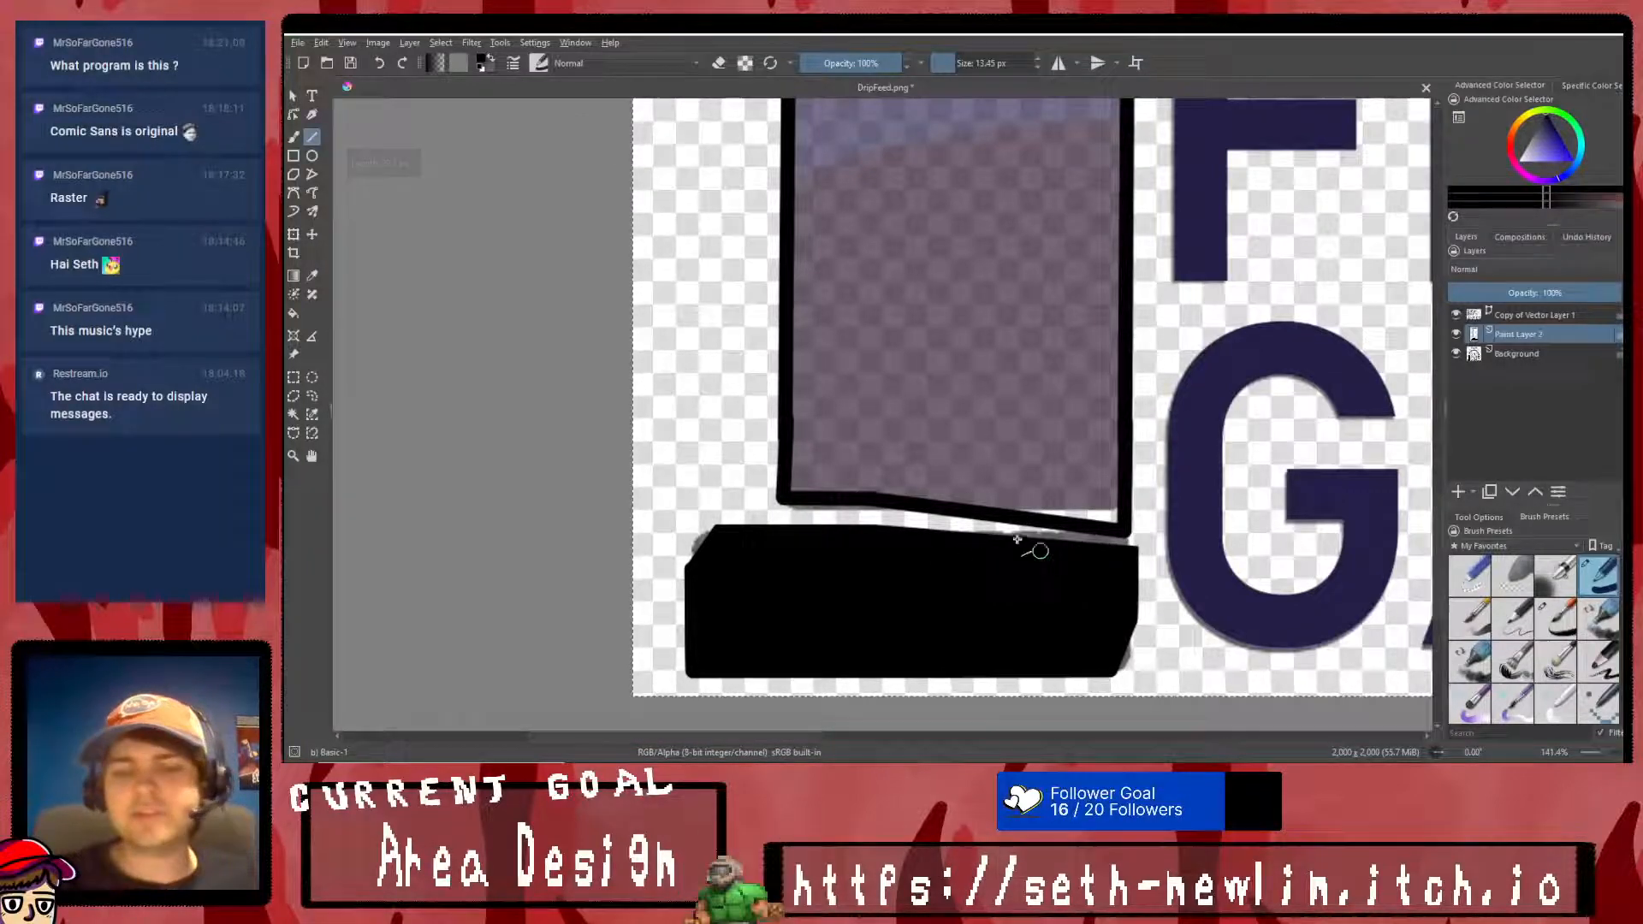
pyautogui.hotkey('ctrl', 'z')
pyautogui.hotkey('ctrl', 'z')
pyautogui.hotkey('ctrl', 'z')
pyautogui.moveTo(1126, 531); pyautogui.dragTo(886, 503)
pyautogui.hotkey('ctrl', 'z')
pyautogui.hotkey('ctrl', 'z')
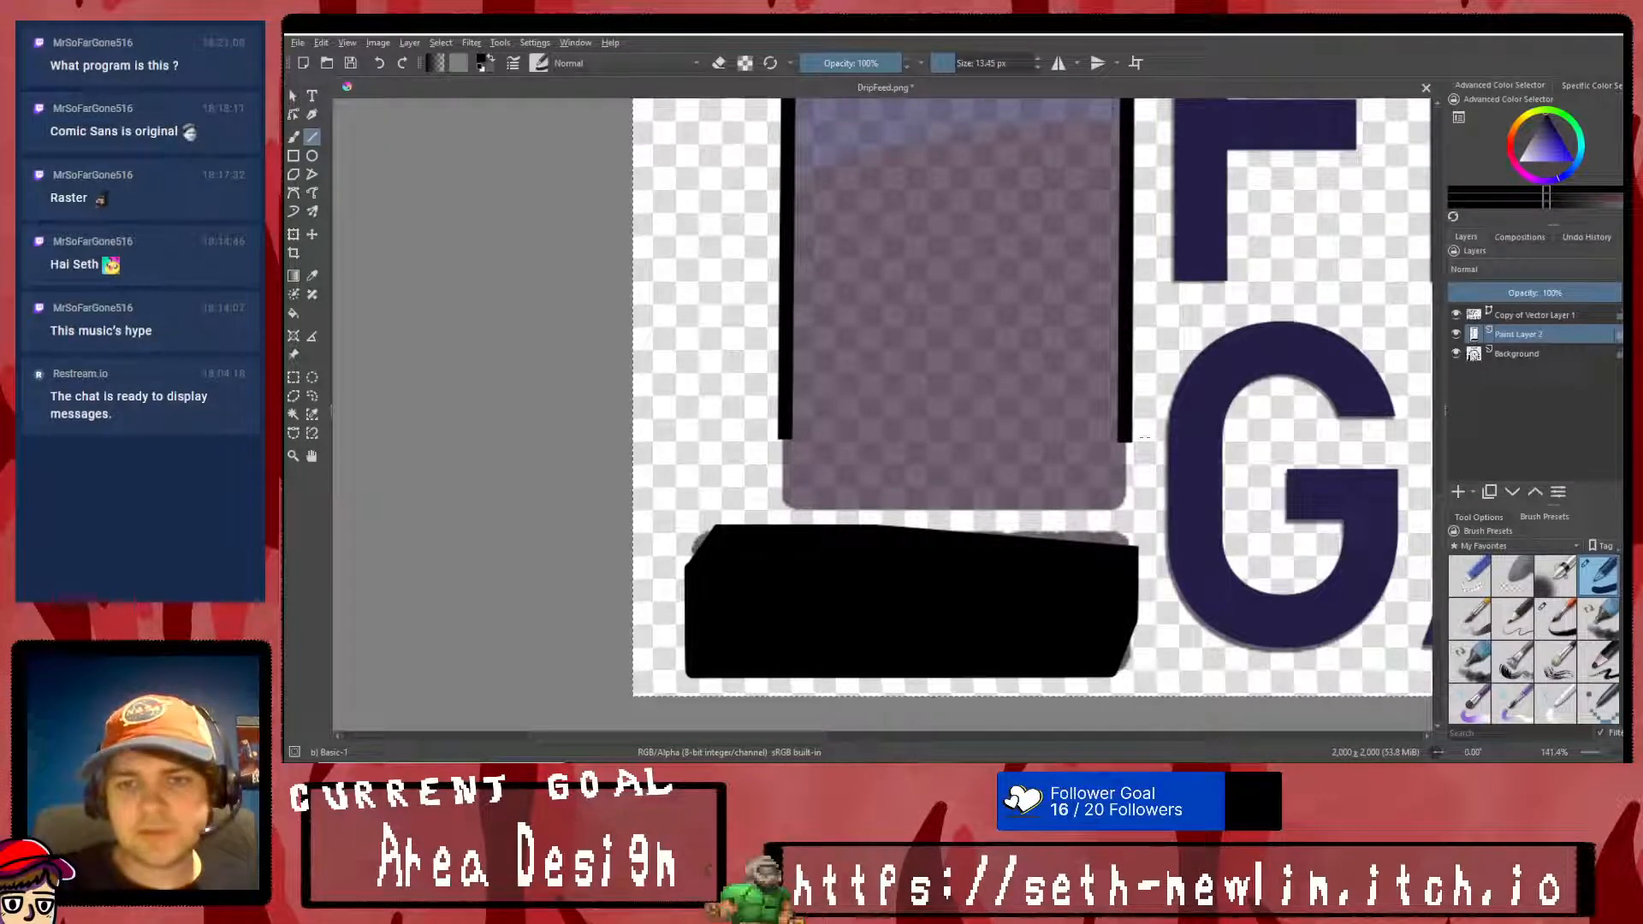
# - Close the upright block's outline with straight lines, sloping its lower edge parallel to the base's top, and clear the canvas-wide selection
pyautogui.moveTo(1128, 513); pyautogui.dragTo(877, 485)
pyautogui.moveTo(770, 491); pyautogui.dragTo(782, 484)
pyautogui.moveTo(1126, 441); pyautogui.dragTo(1129, 516)
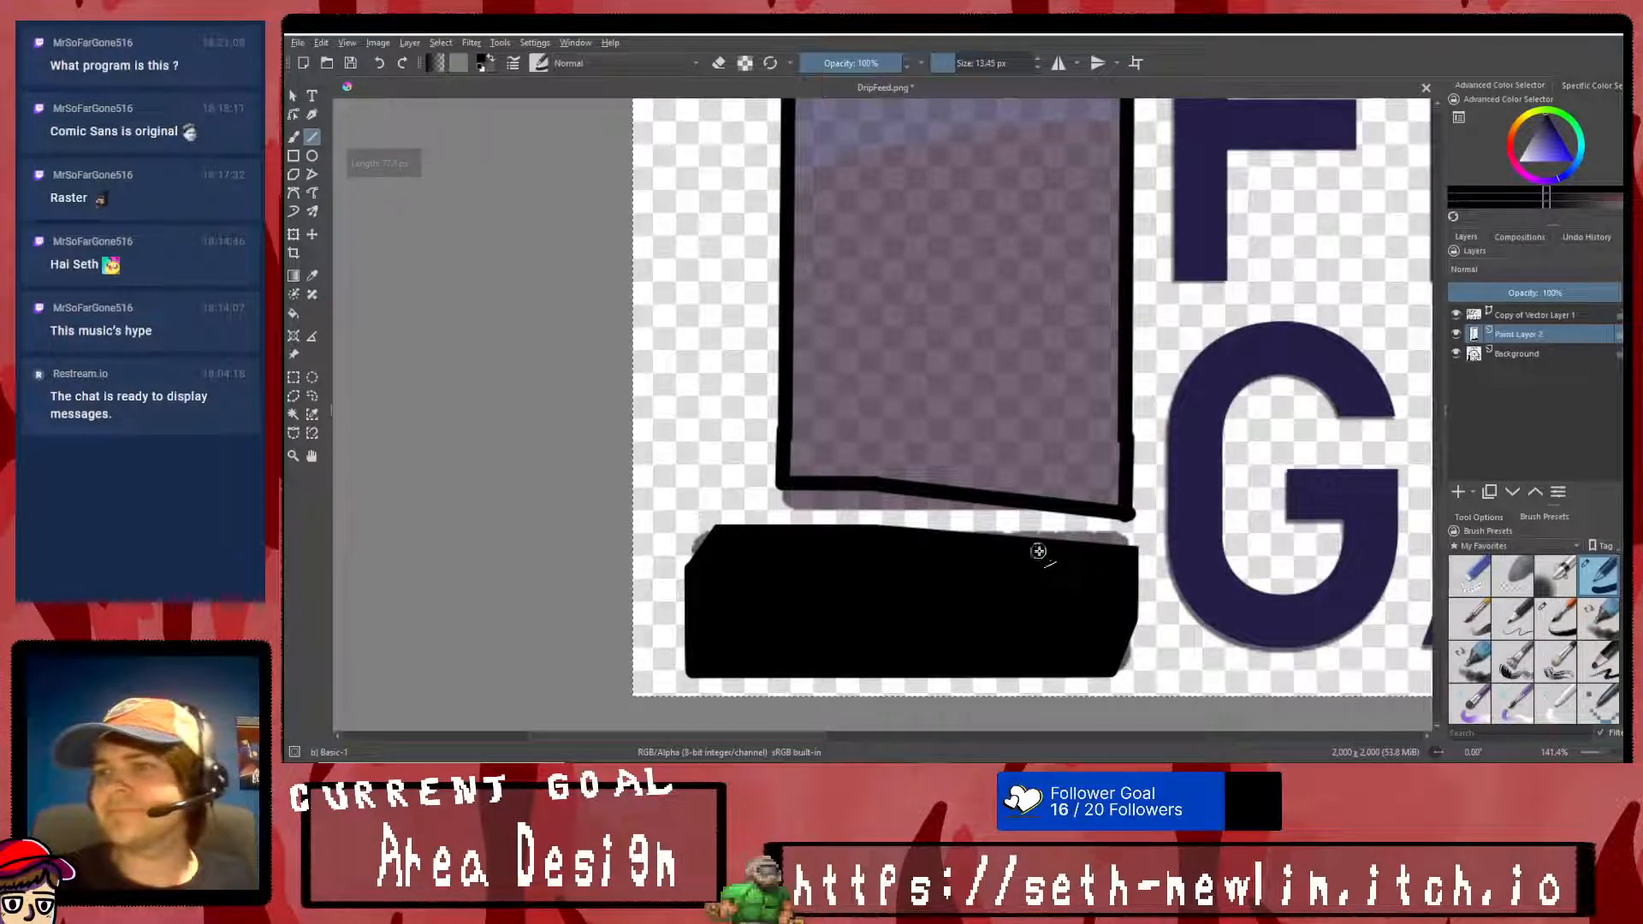
pyautogui.scroll(-5, 950, 425)
pyautogui.scroll(1, 917, 388)
pyautogui.click(293, 377)
pyautogui.rightClick(946, 330)
pyautogui.click(1028, 352)
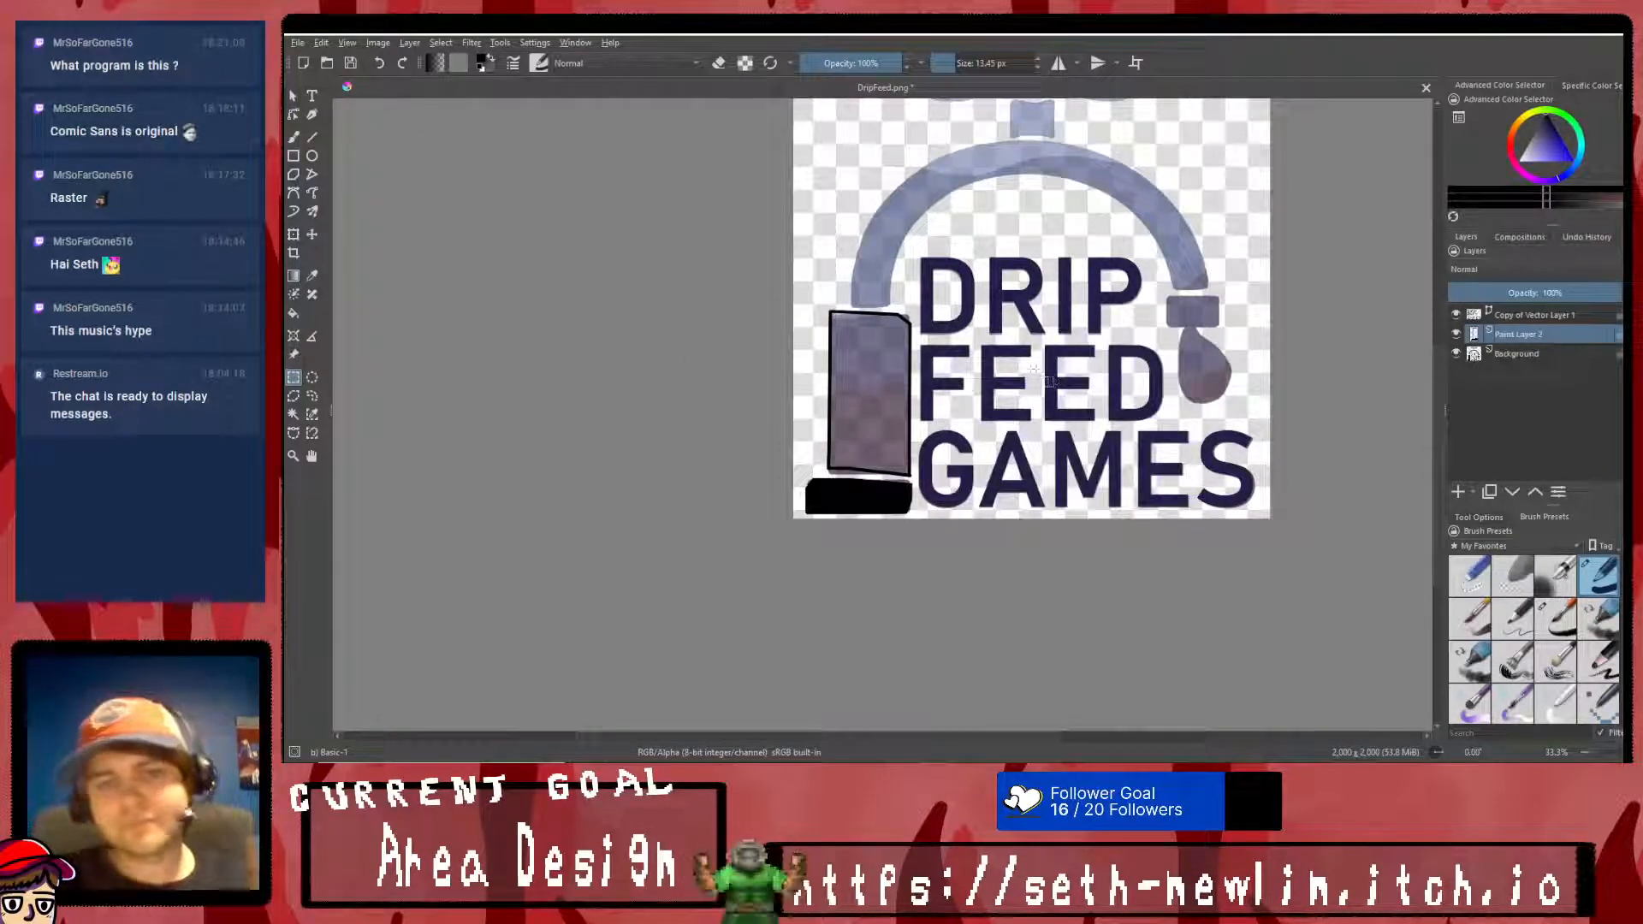
# - Hide the Background layer, fill the upright block's outline with black, and show the Background layer again
pyautogui.click(1456, 353)
pyautogui.click(293, 313)
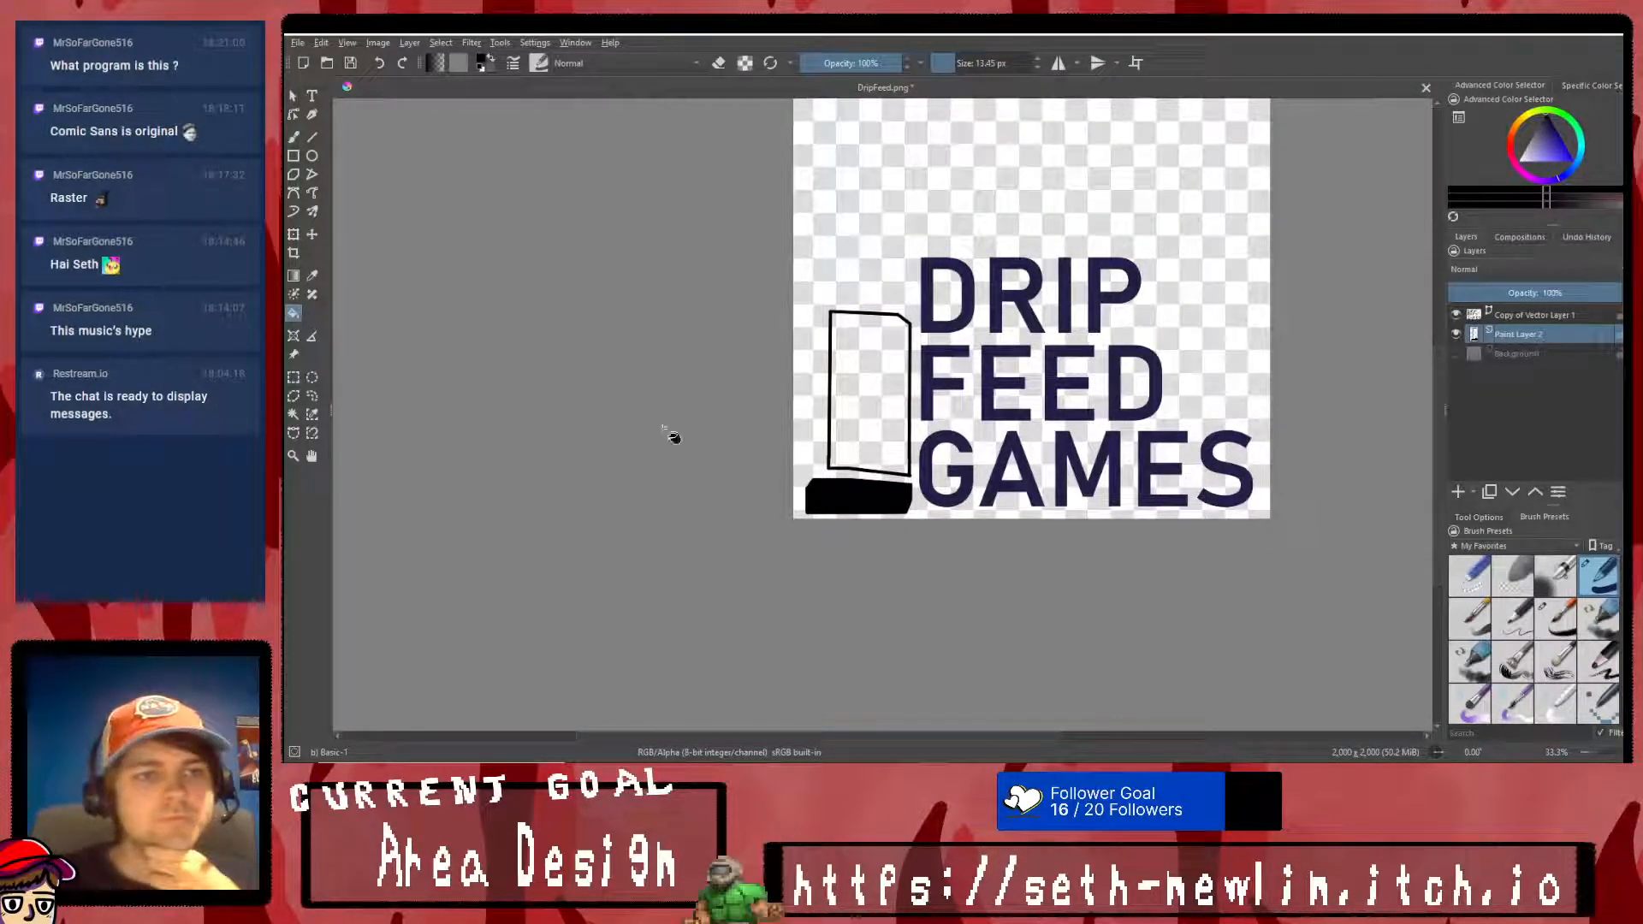
pyautogui.click(848, 457)
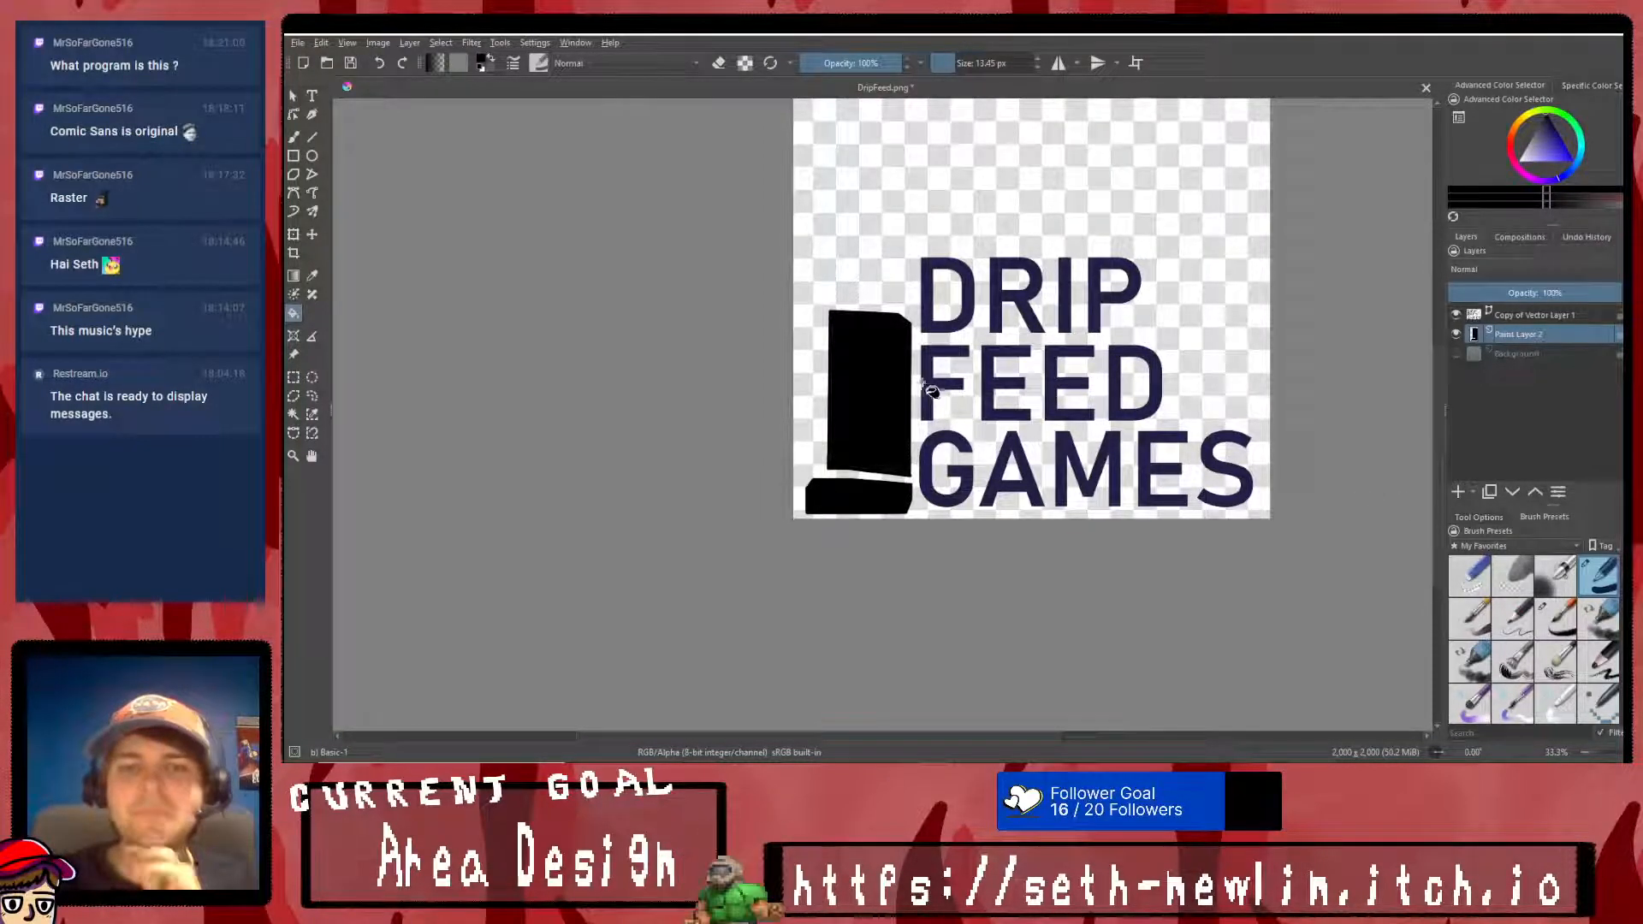
pyautogui.scroll(2, 847, 329)
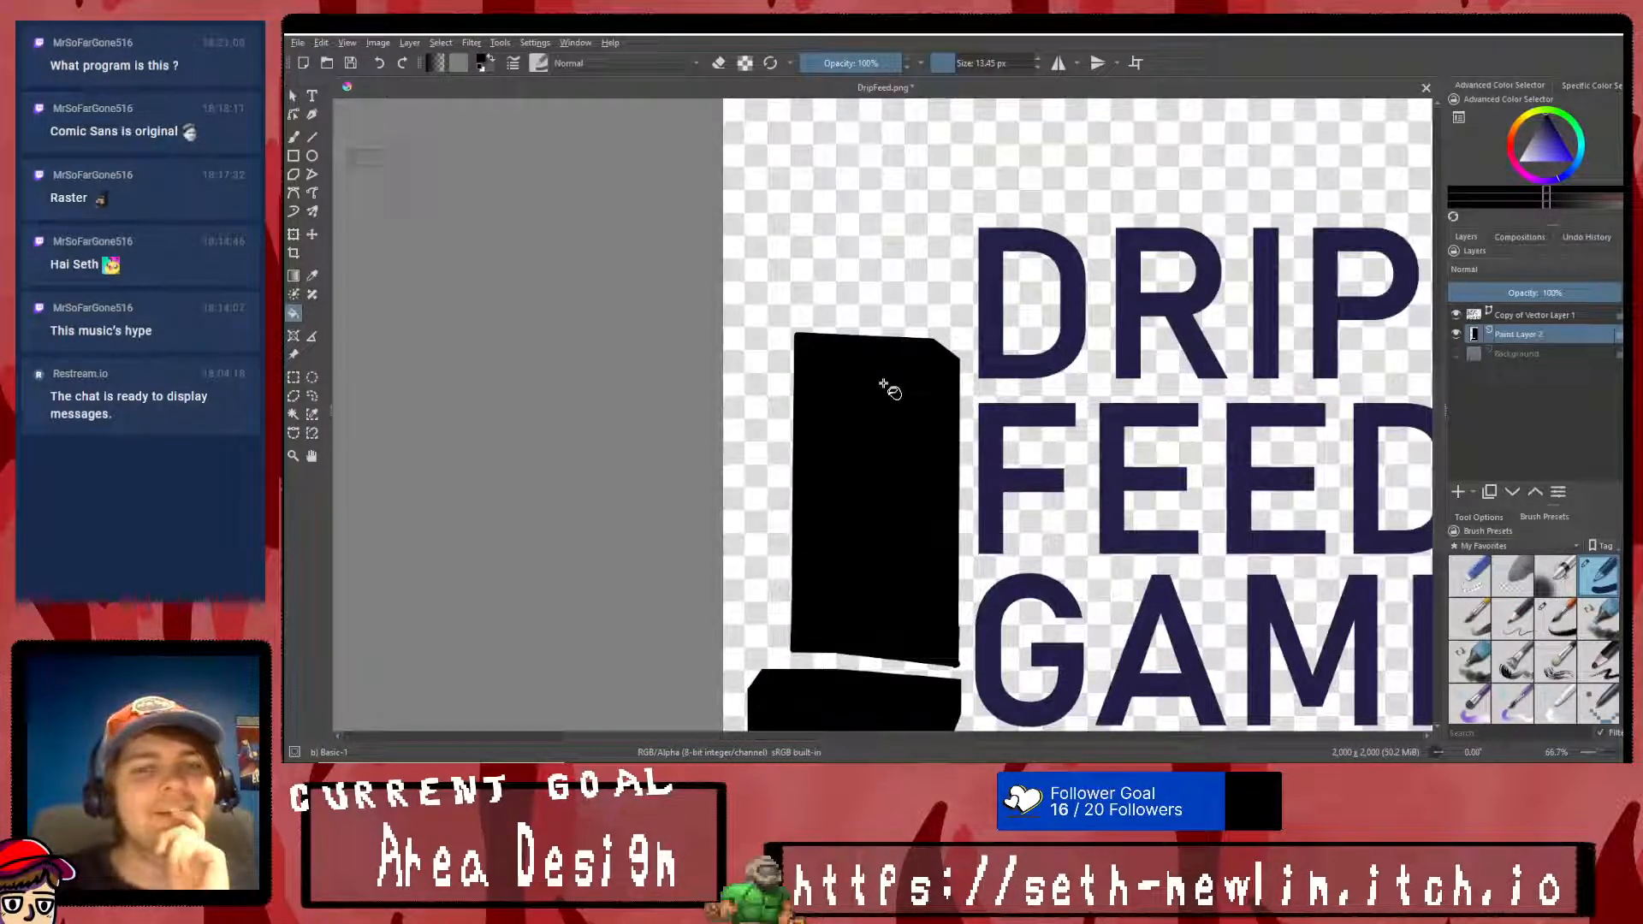
pyautogui.click(1456, 354)
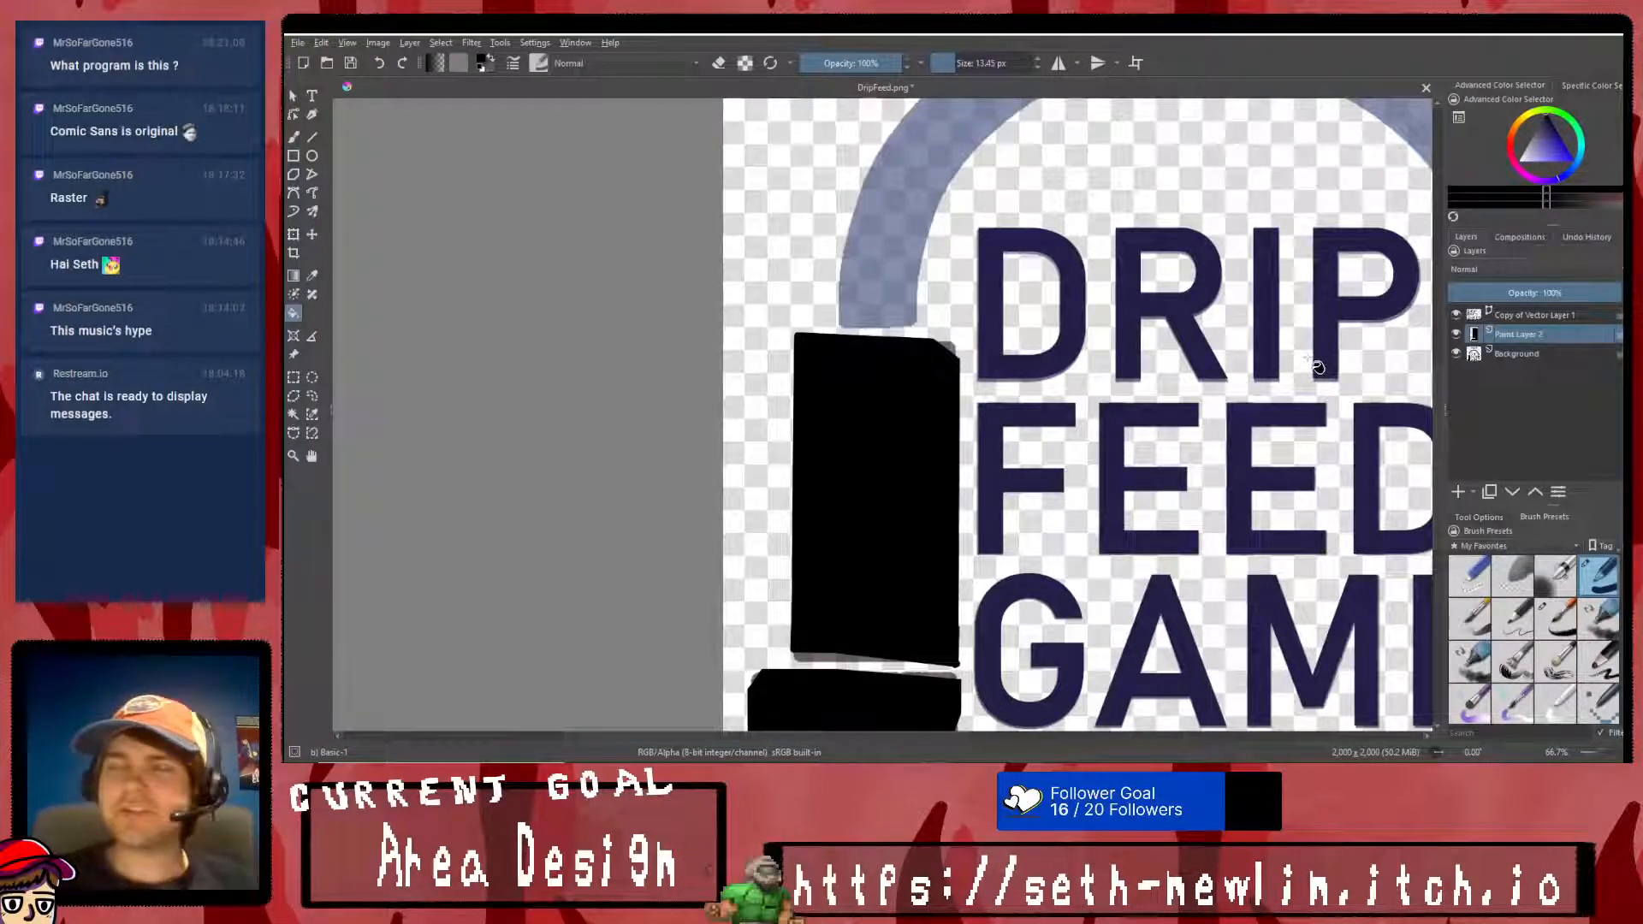
# - Fill the faded arch on the Background layer with black and set that layer's opacity to 100%
pyautogui.scroll(-3, 1318, 366)
pyautogui.scroll(1, 1407, 264)
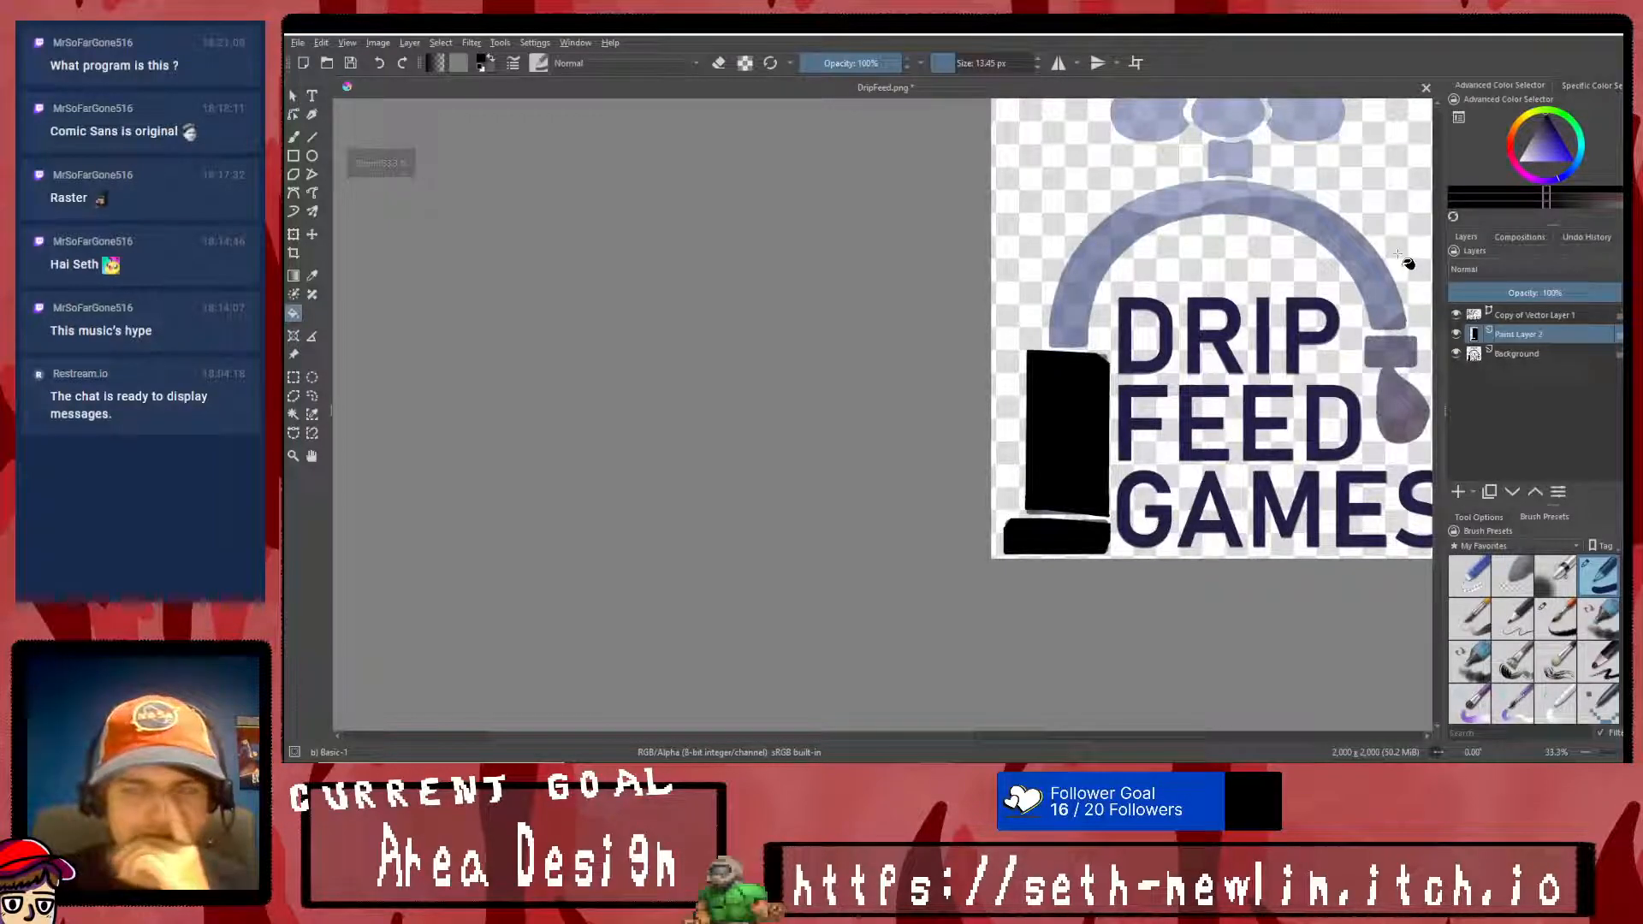
pyautogui.click(1456, 354)
pyautogui.click(1456, 353)
pyautogui.click(1525, 353)
pyautogui.click(295, 313)
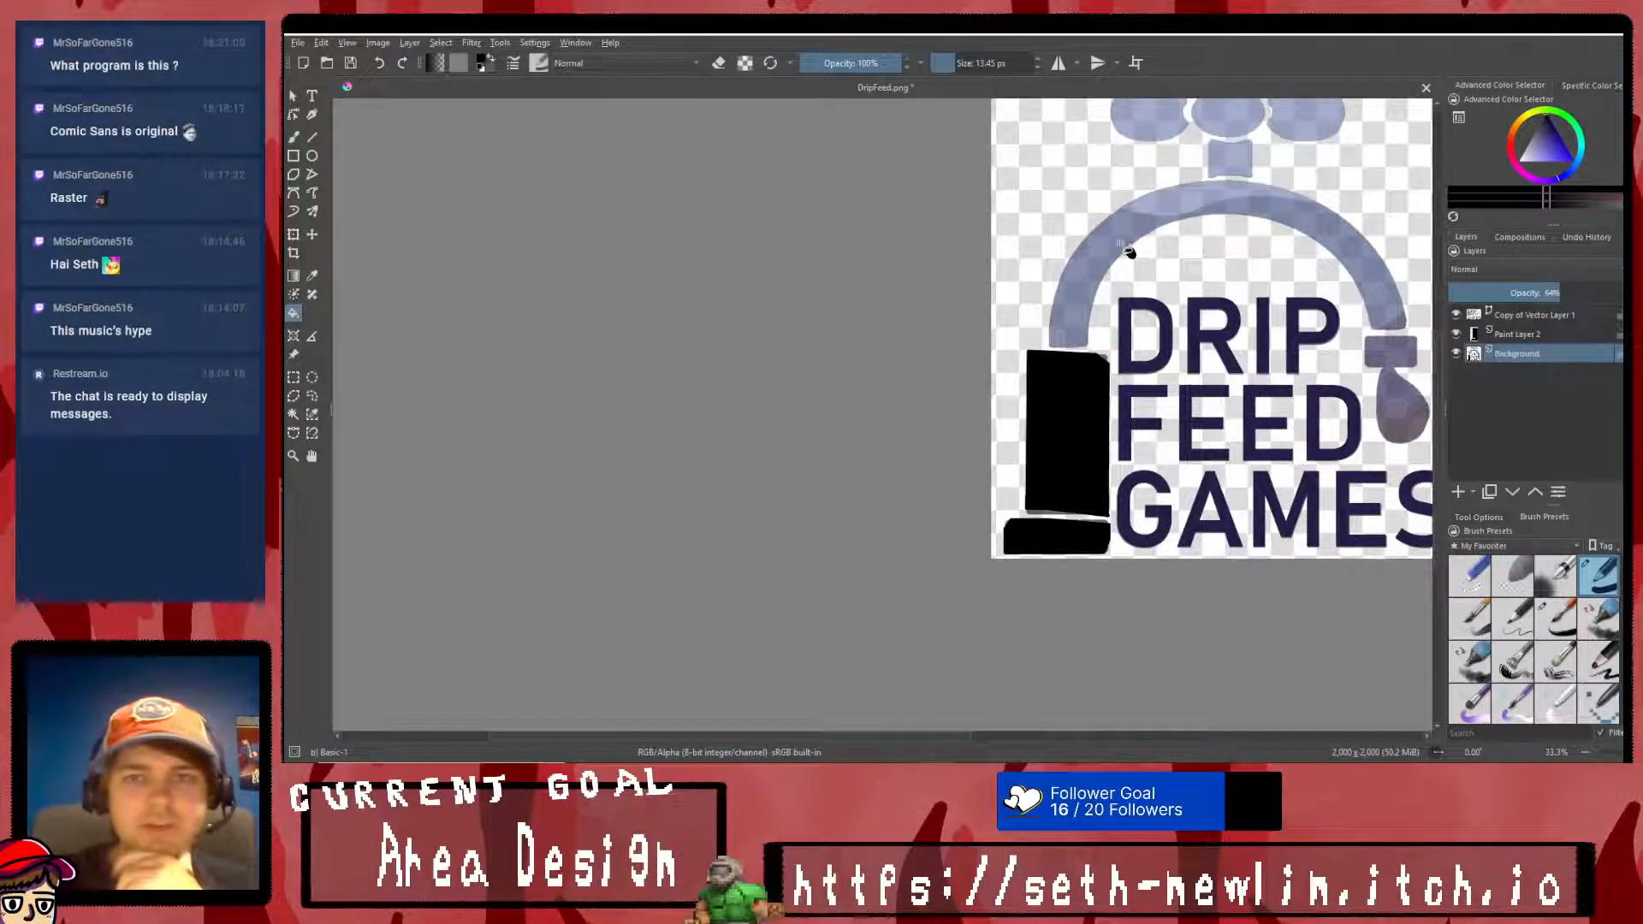
pyautogui.click(1161, 224)
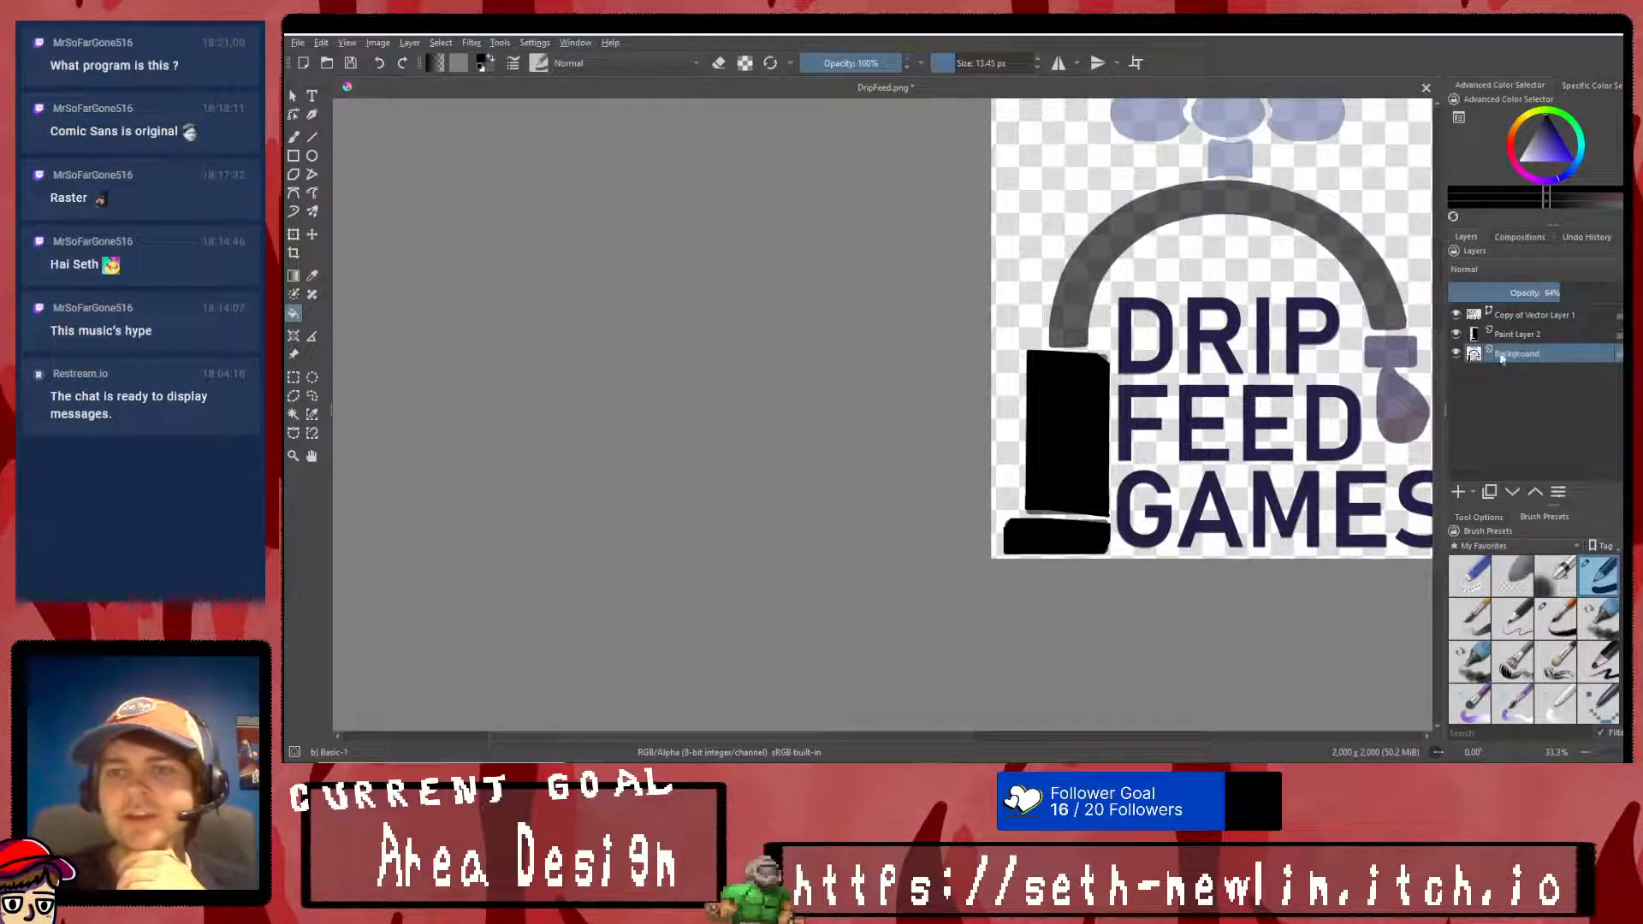
pyautogui.moveTo(1560, 320); pyautogui.dragTo(1620, 316)
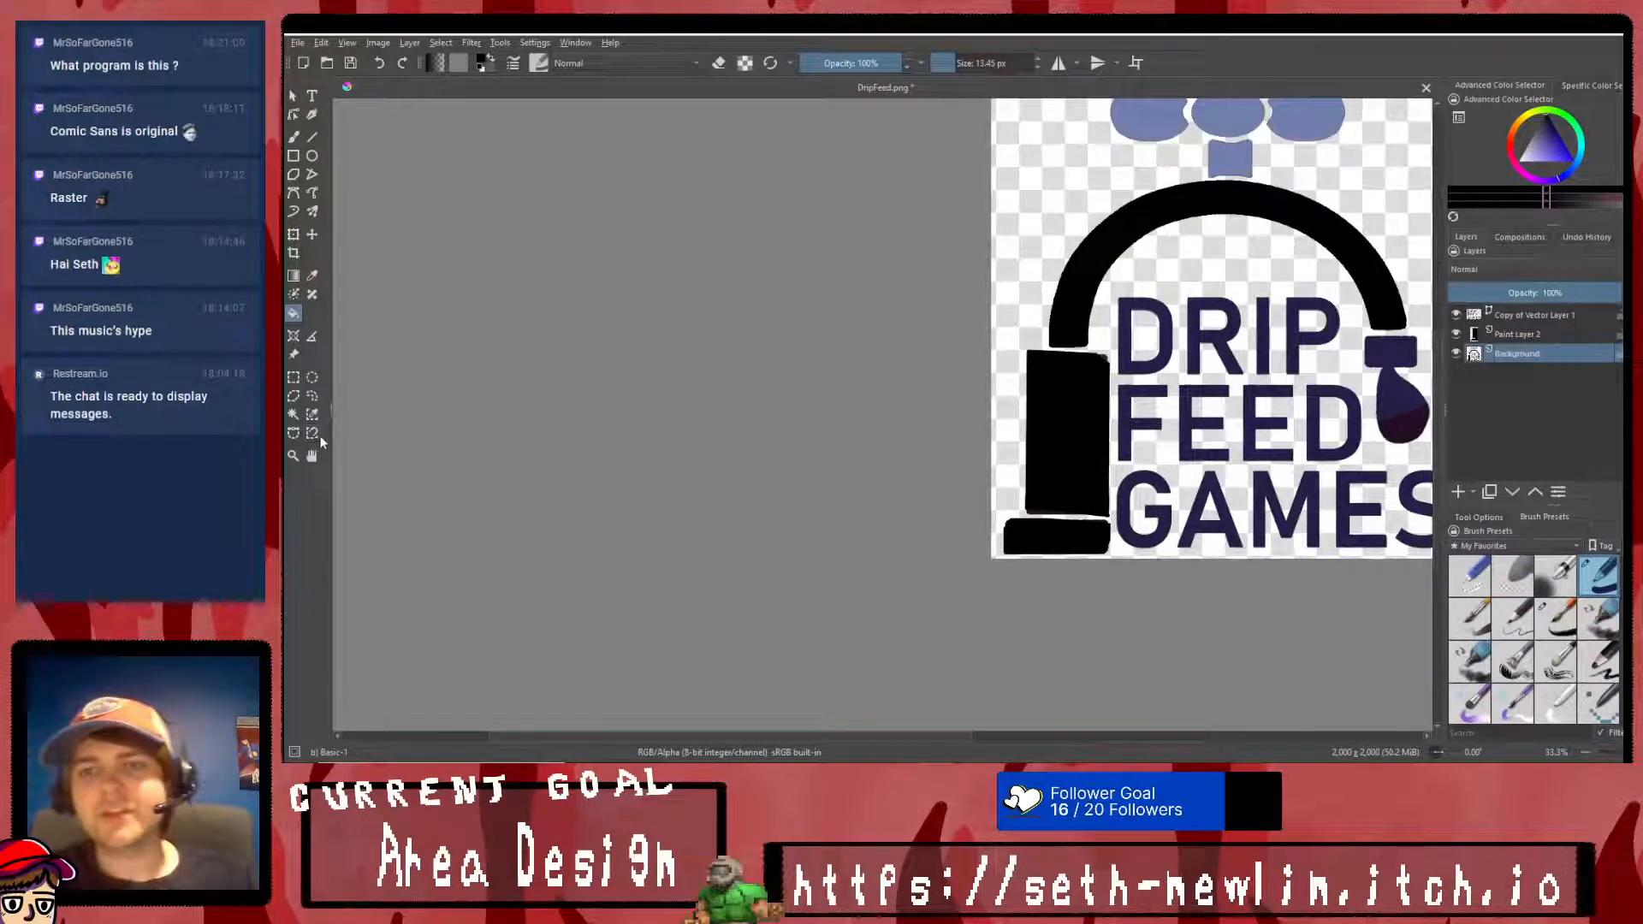
# - Enclose the black arch in a polygonal selection, paste a copy above Paint Layer 2, and merge it down into that layer
pyautogui.click(294, 434)
pyautogui.scroll(-3, 1263, 261)
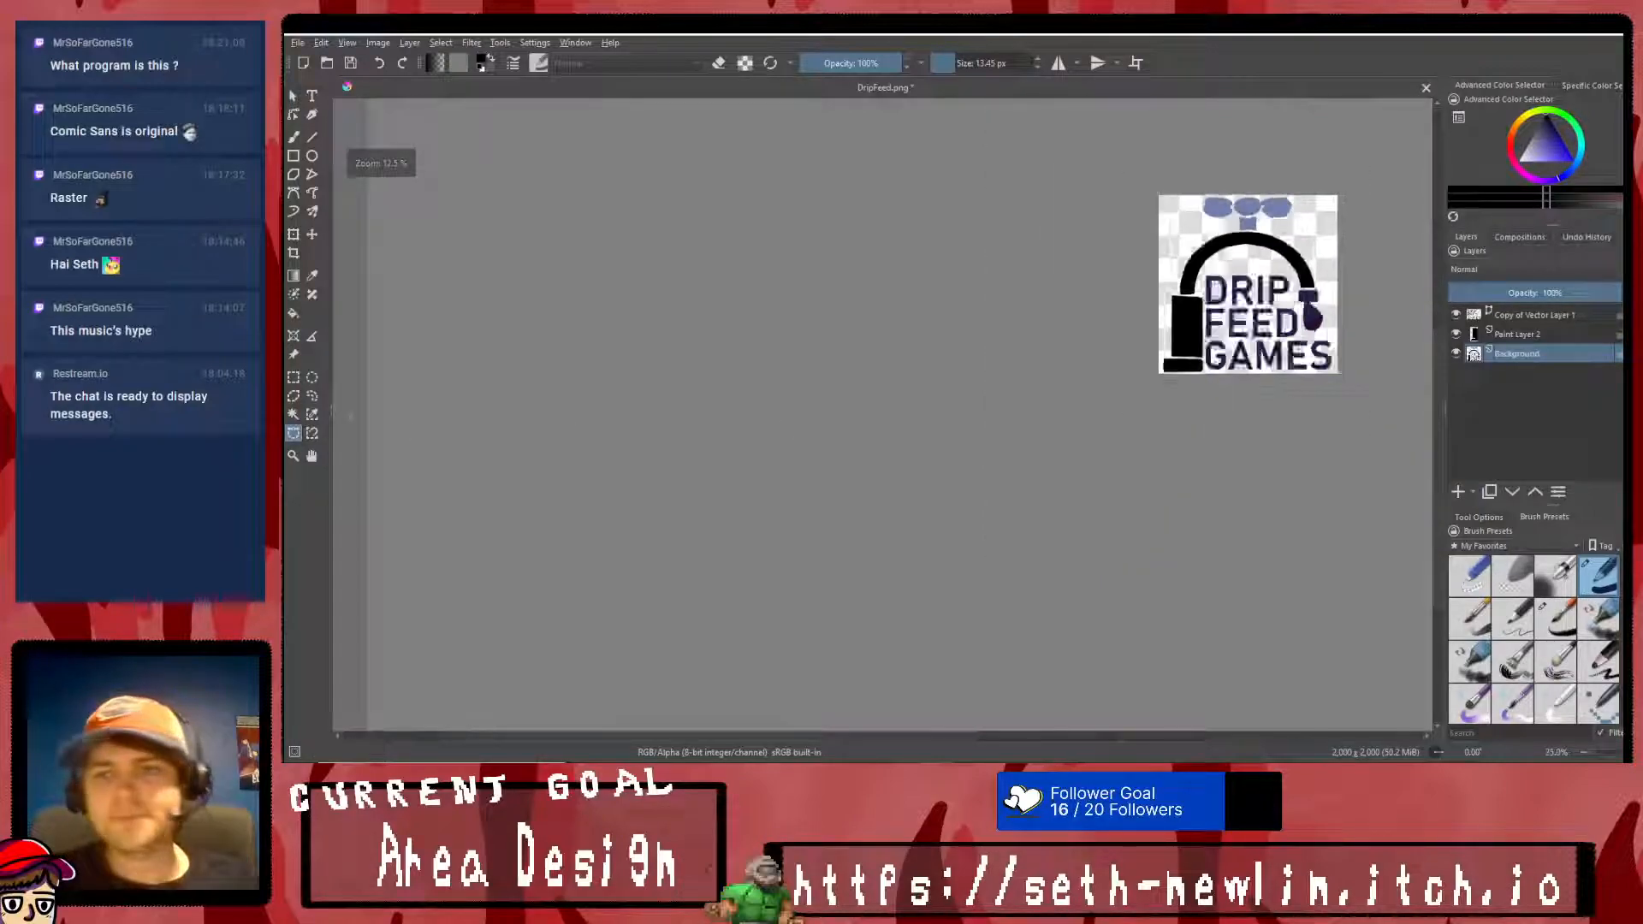
pyautogui.scroll(4, 1300, 266)
pyautogui.click(1332, 394)
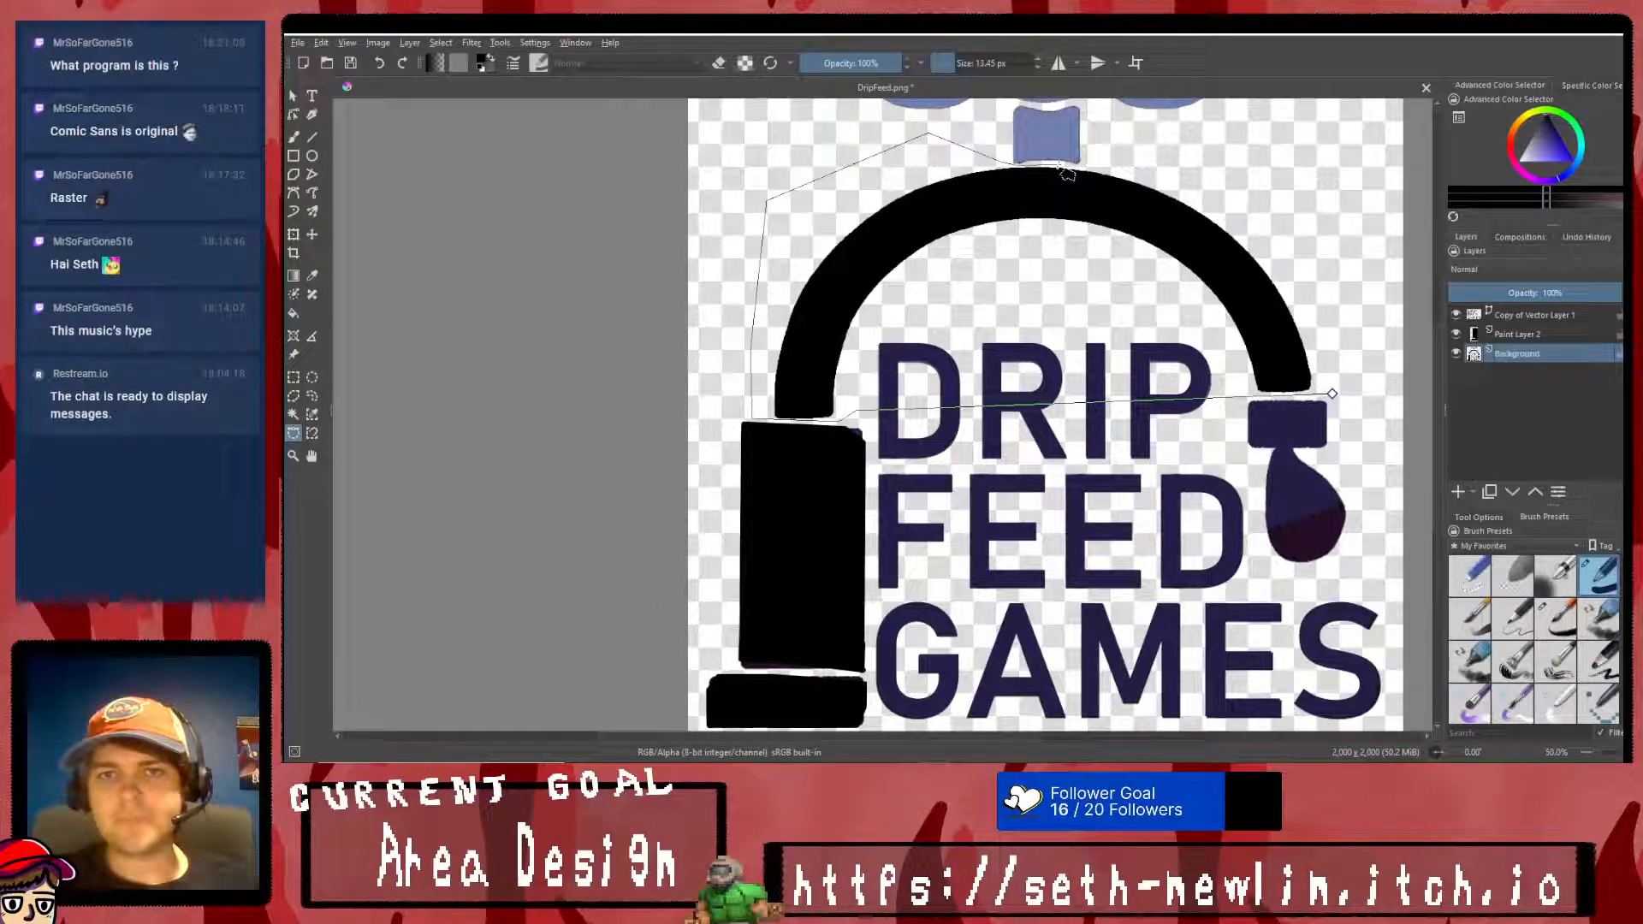
pyautogui.click(1271, 197)
pyautogui.click(1336, 361)
pyautogui.click(1332, 393)
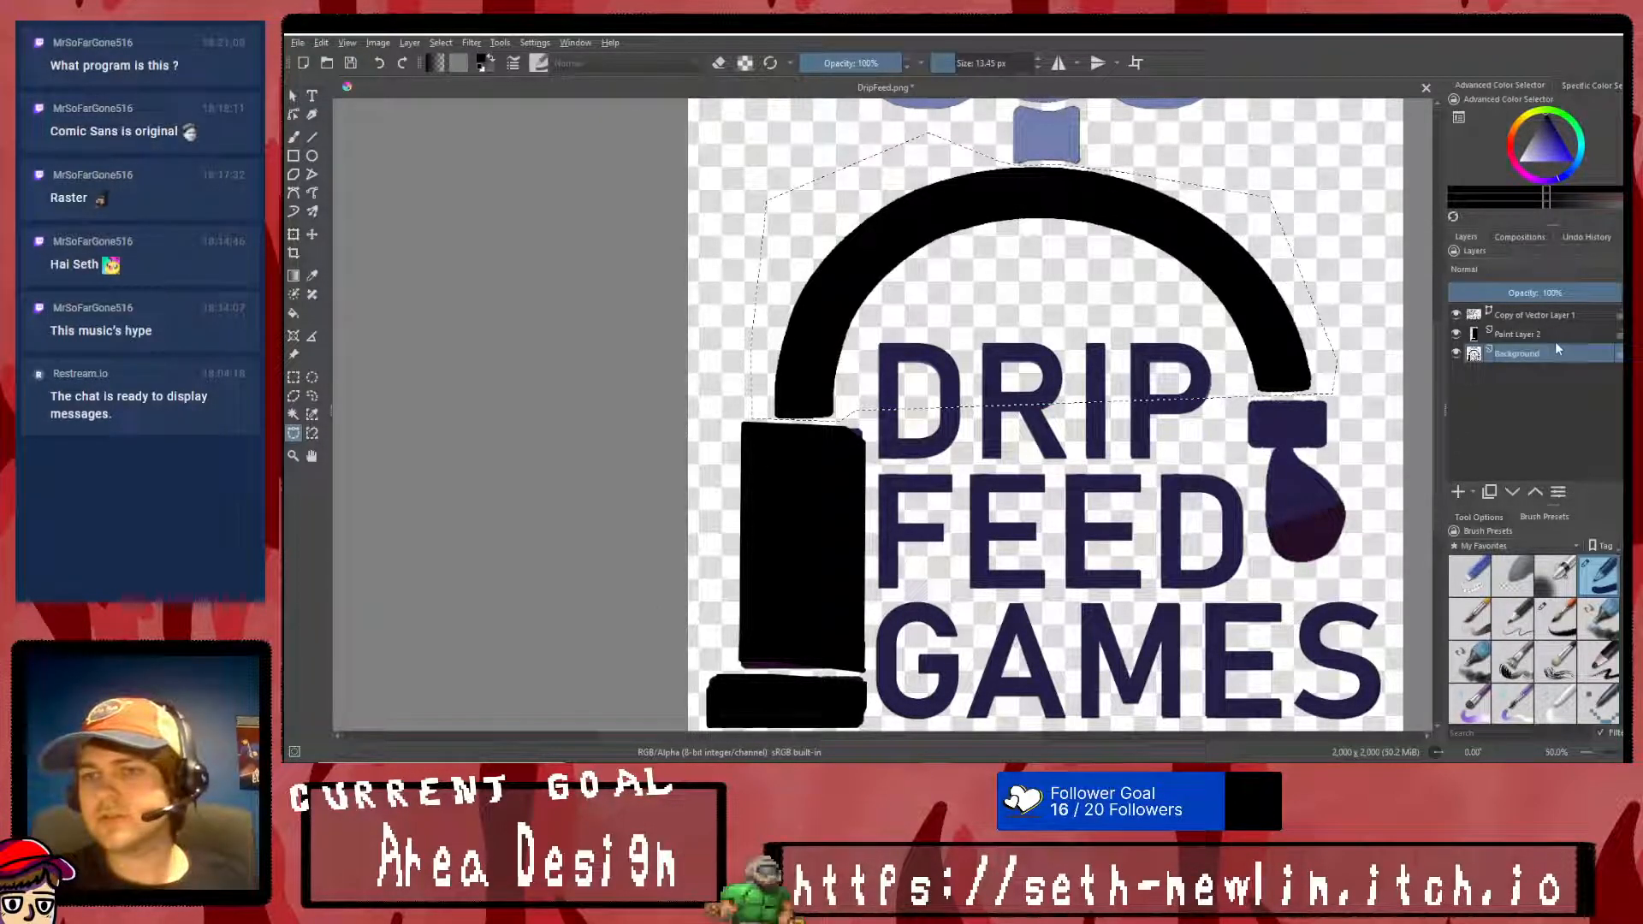
pyautogui.click(1532, 335)
pyautogui.hotkey('ctrl', 'v')
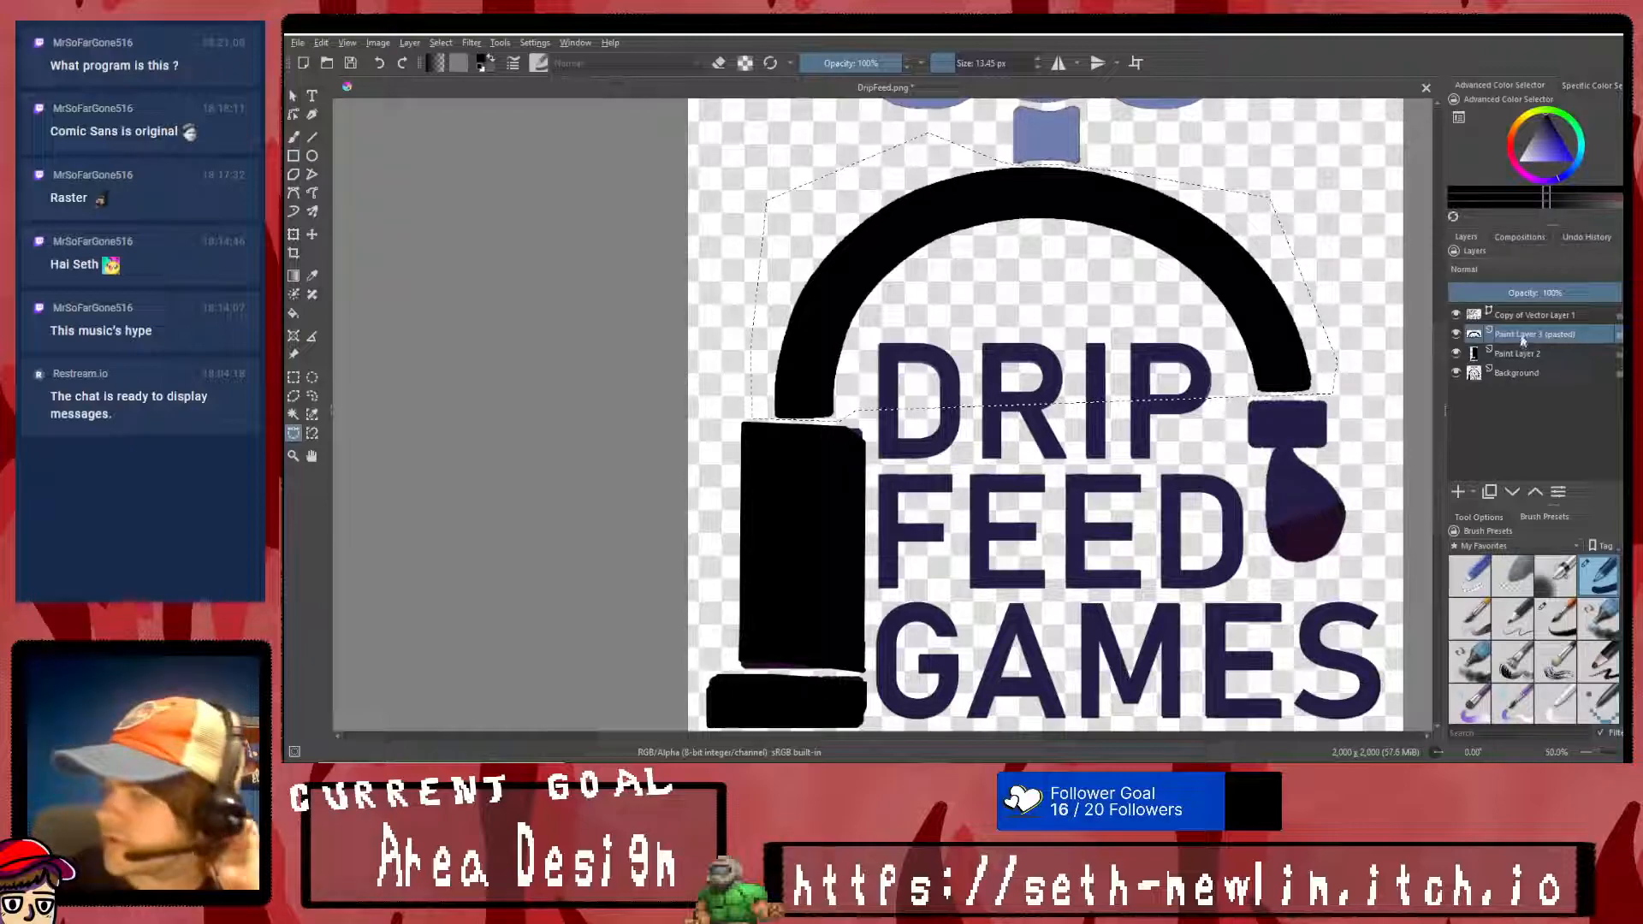
pyautogui.hotkey('ctrl', 'e')
# - Set the Background layer's opacity to 32% and clear the selection around the arch
pyautogui.click(1511, 354)
pyautogui.moveTo(1531, 292); pyautogui.dragTo(1497, 294)
pyautogui.click(293, 377)
pyautogui.rightClick(963, 324)
pyautogui.scroll(-1, 882, 321)
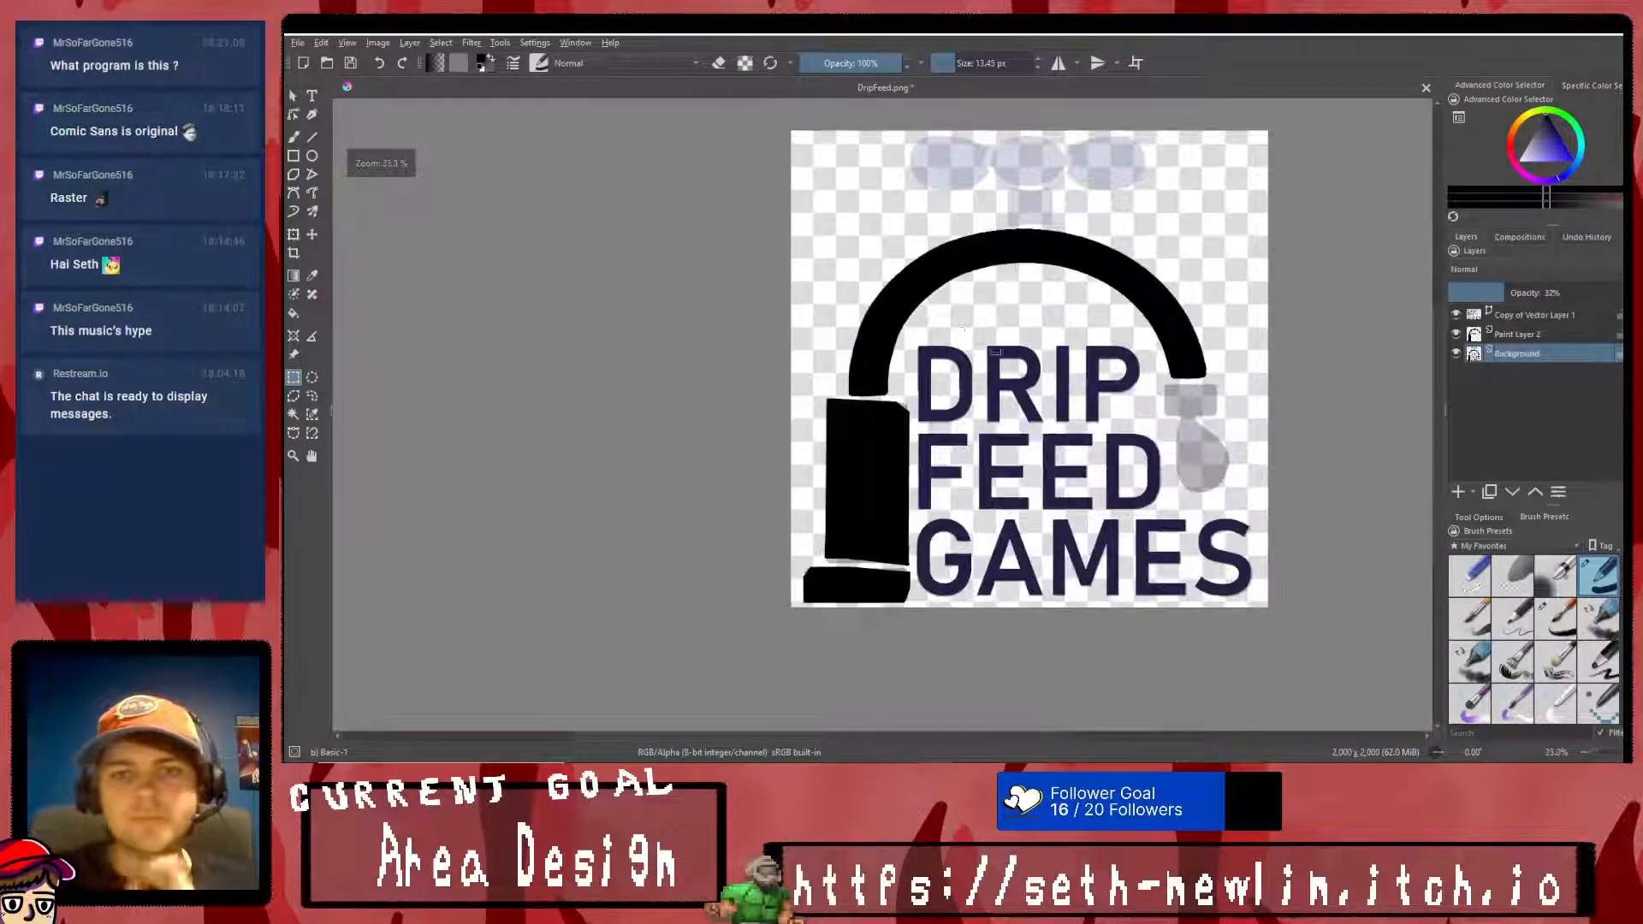
pyautogui.scroll(3, 798, 317)
# - Erase the lower corners and bottom edge of the arch's end above the upright block on Paint Layer 2 with straight strokes
pyautogui.click(293, 137)
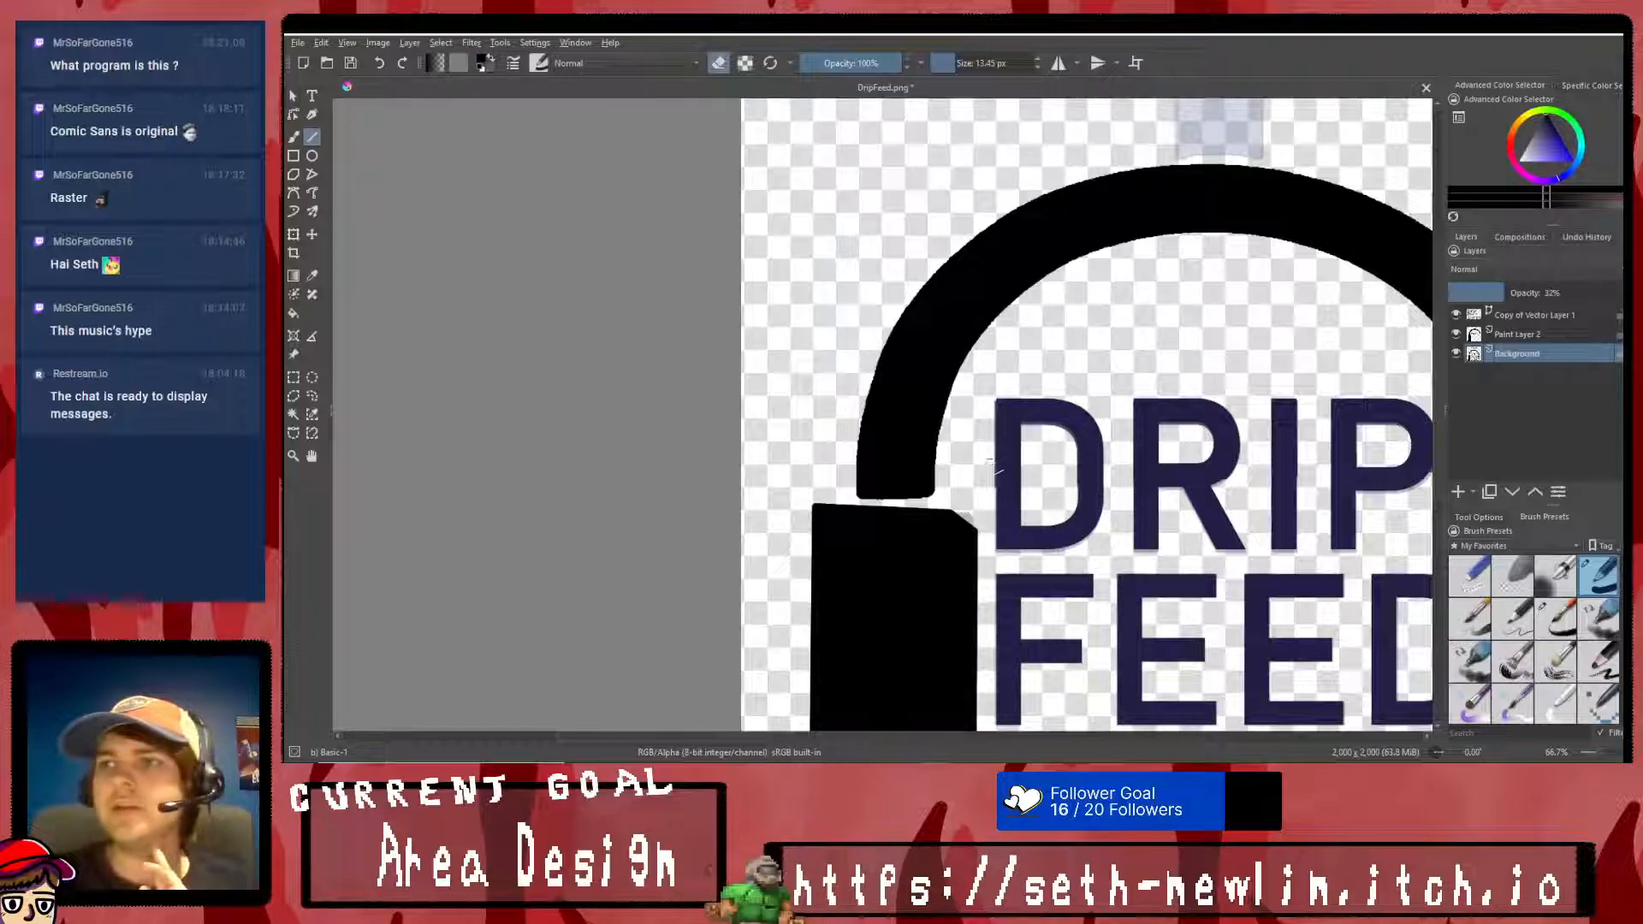
pyautogui.scroll(3, 988, 463)
pyautogui.moveTo(811, 453); pyautogui.dragTo(818, 540)
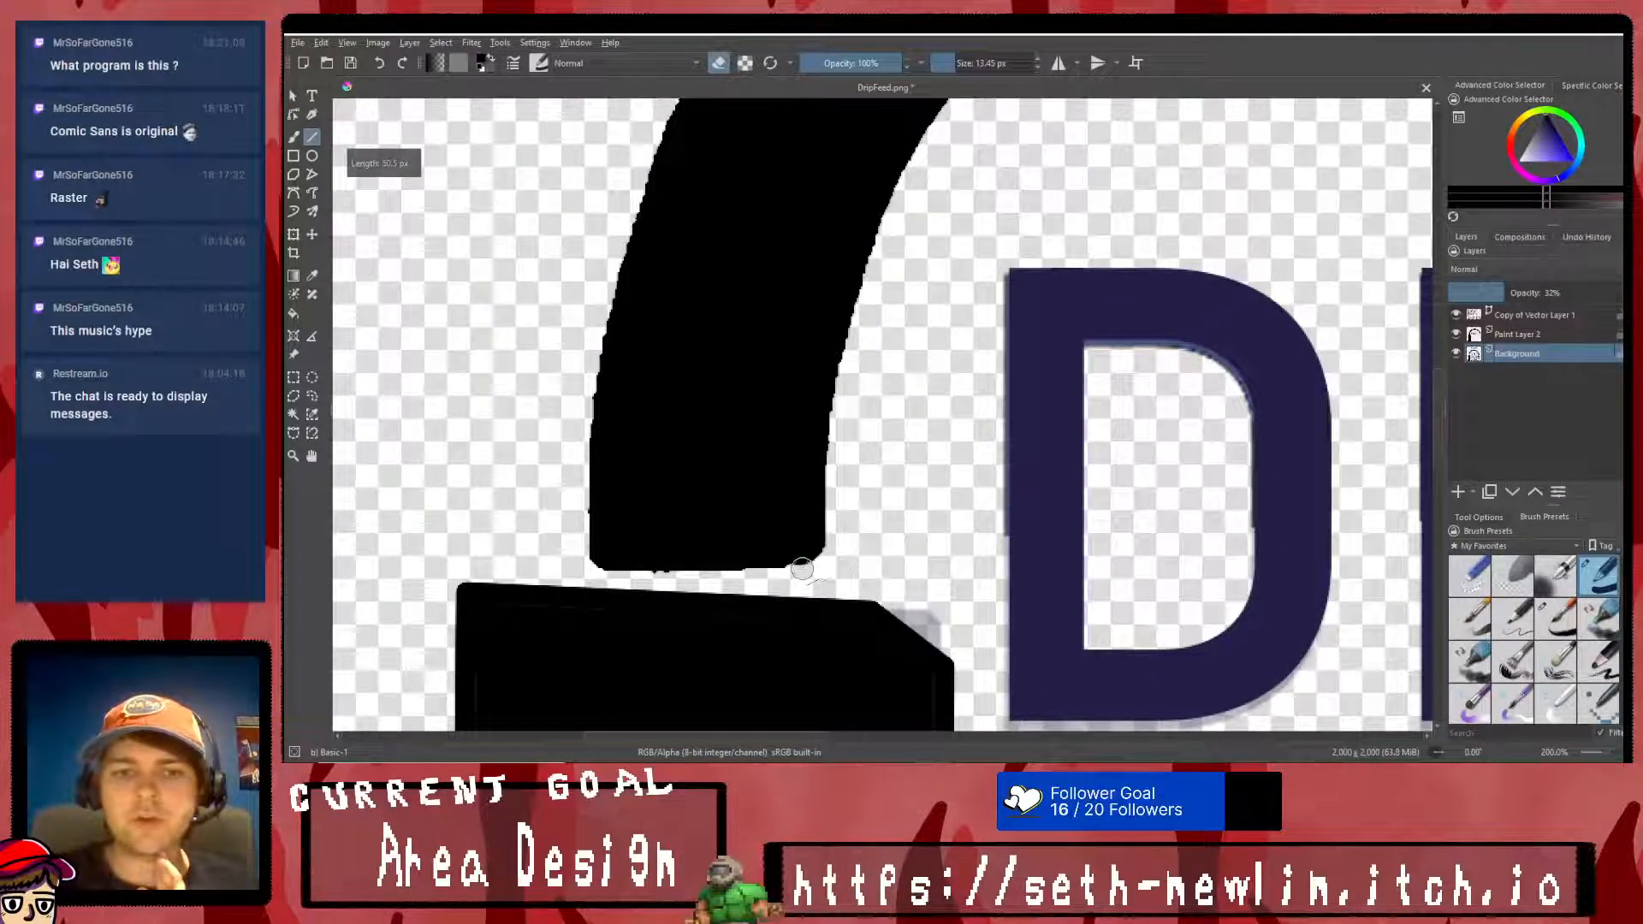
pyautogui.click(1536, 333)
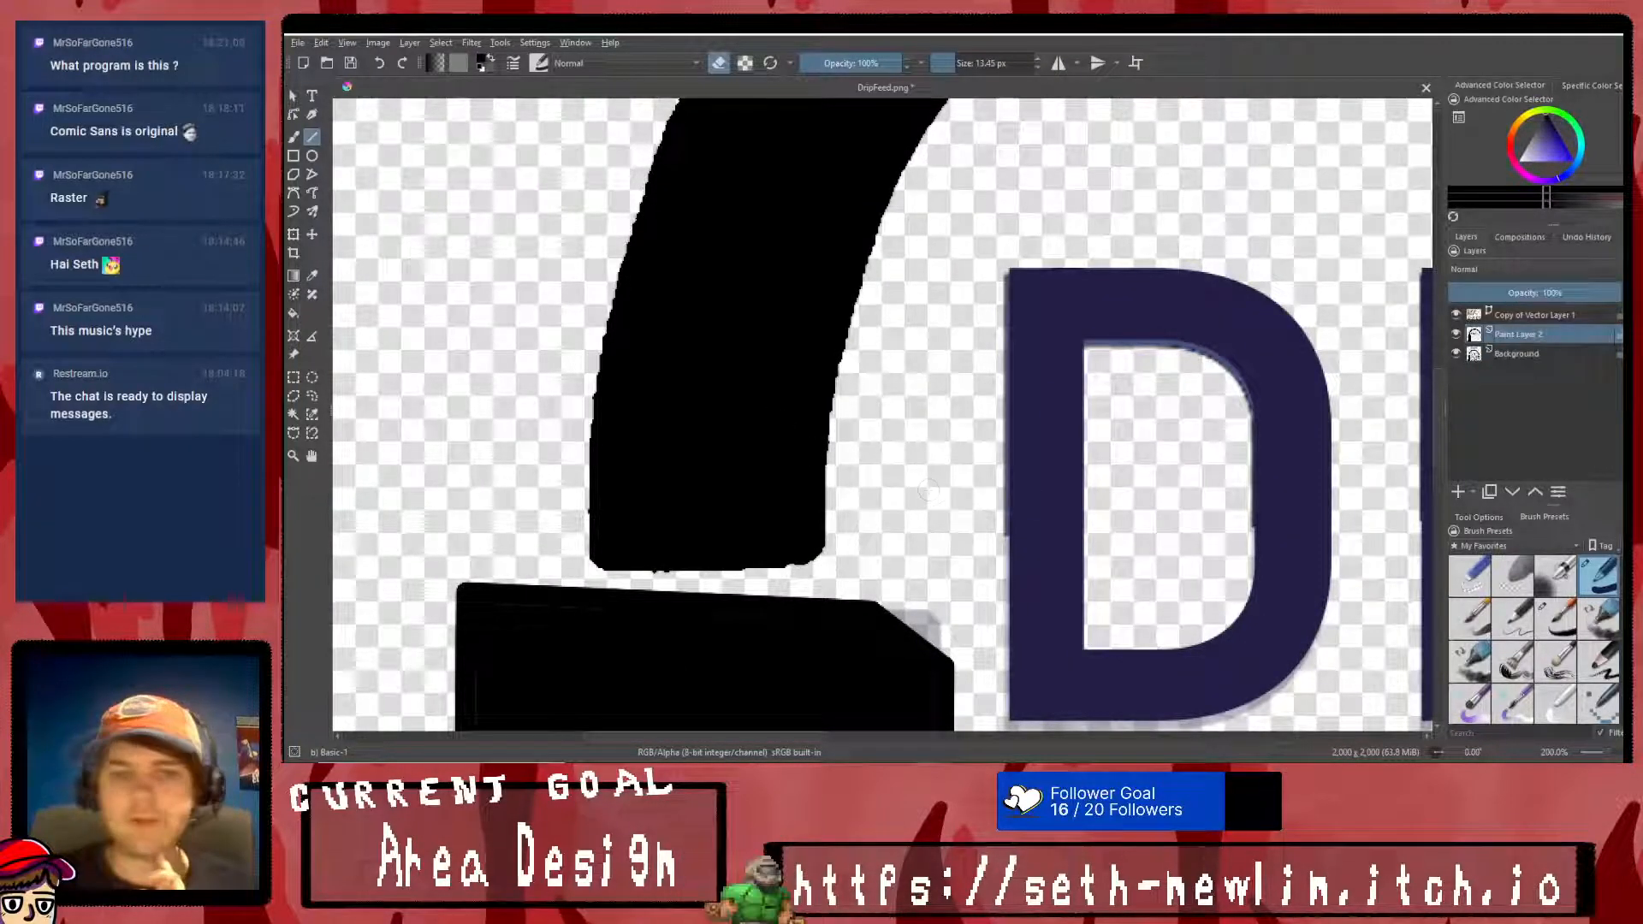
pyautogui.moveTo(845, 532)
pyautogui.mouseDown()
pyautogui.moveTo(798, 569)
pyautogui.moveTo(571, 568)
pyautogui.moveTo(630, 582)
pyautogui.mouseUp()
pyautogui.moveTo(569, 512); pyautogui.dragTo(640, 570)
pyautogui.moveTo(569, 387); pyautogui.dragTo(612, 579)
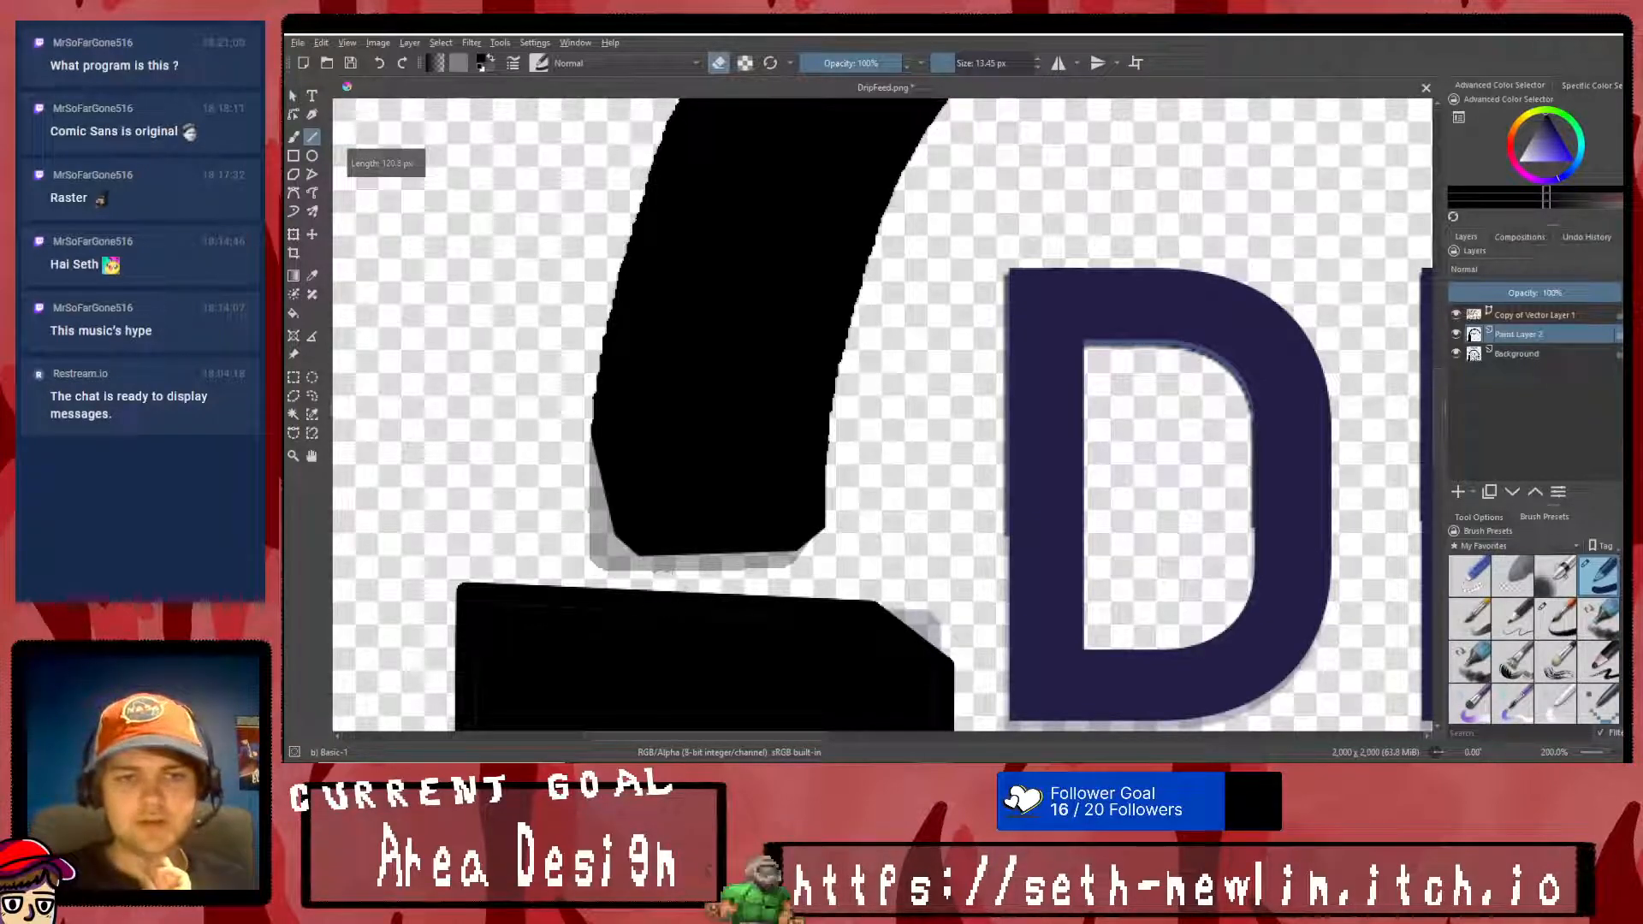
pyautogui.scroll(-8, 673, 571)
pyautogui.scroll(5, 766, 557)
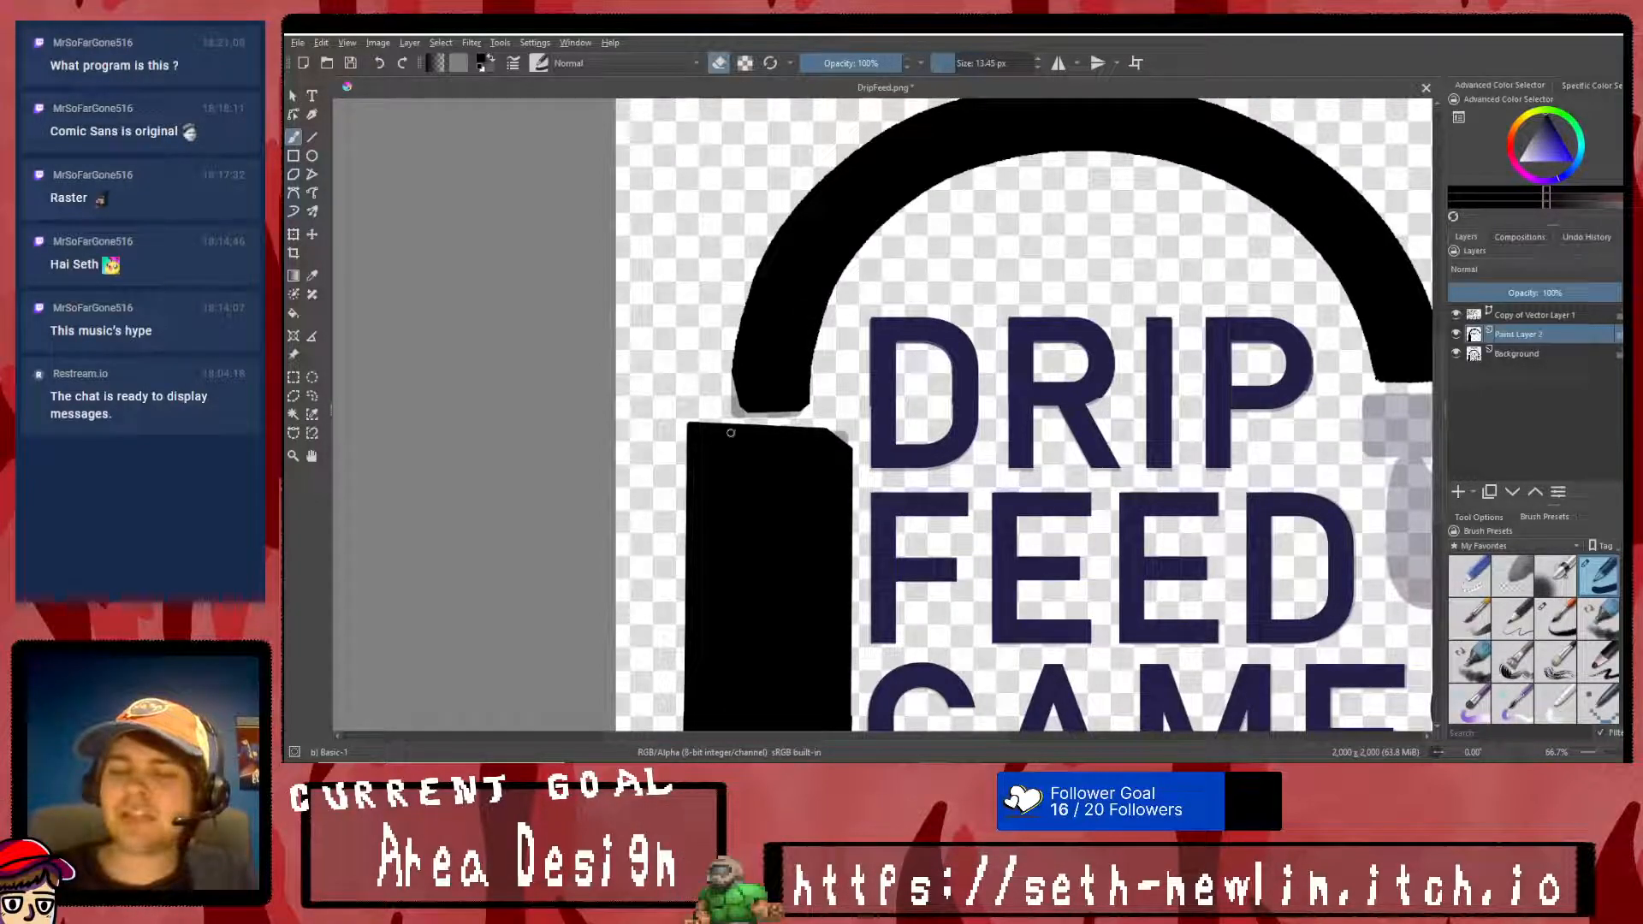
# - Try a straight stroke along the upright block's cut-off upper corner, switch off eraser mode, and undo the stroke
pyautogui.click(313, 137)
pyautogui.scroll(3, 690, 448)
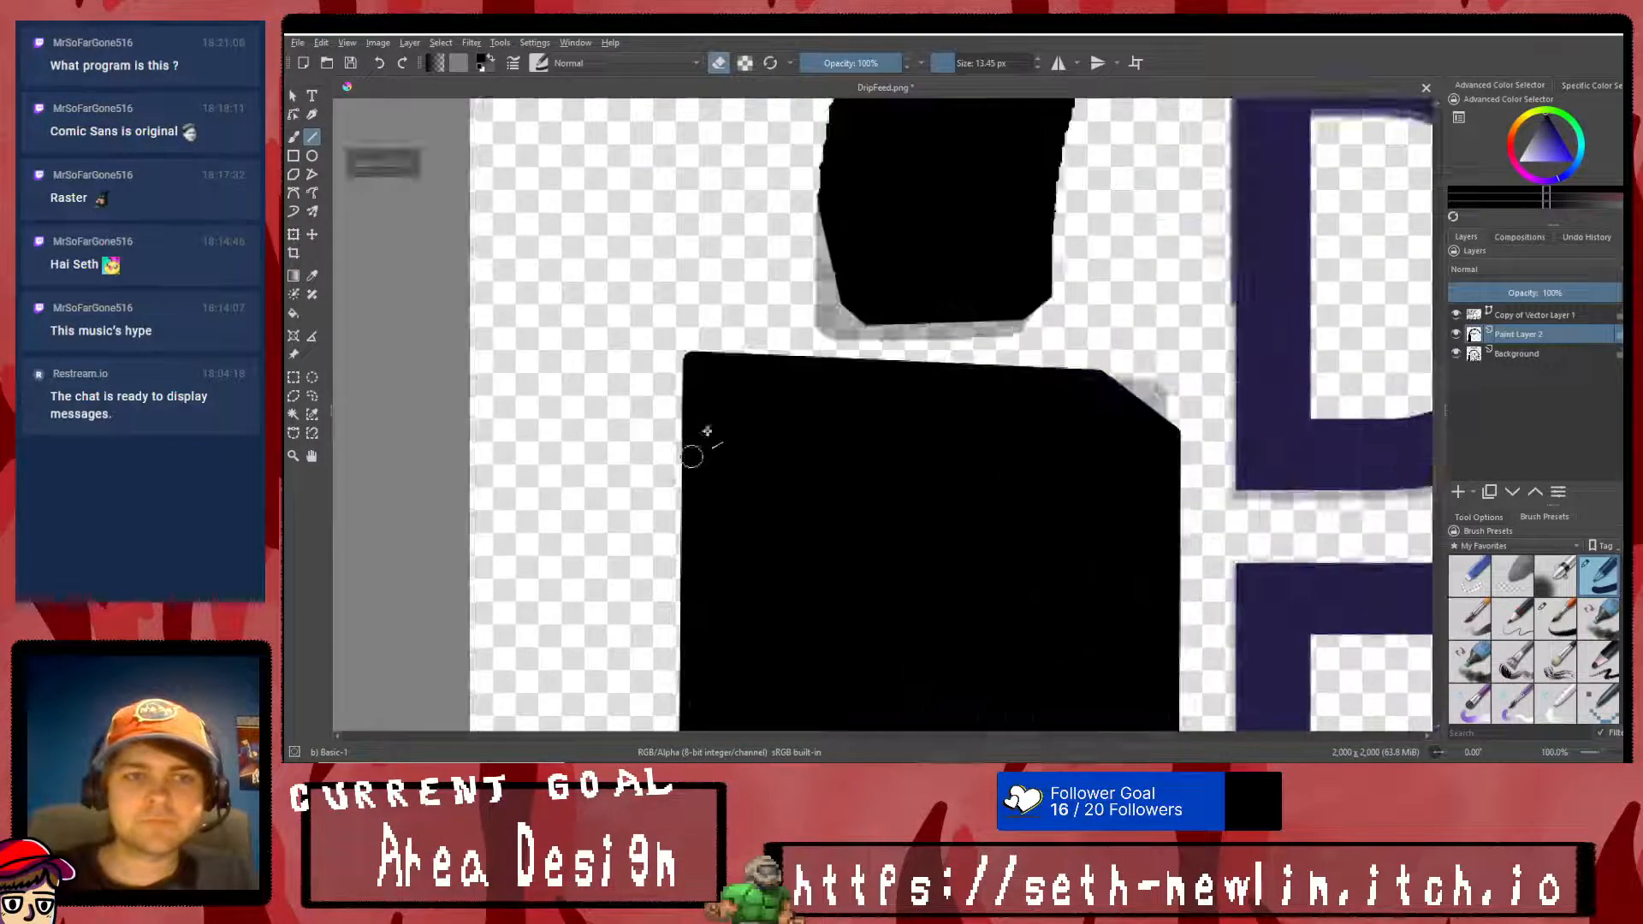
pyautogui.moveTo(1173, 440)
pyautogui.mouseDown()
pyautogui.moveTo(1167, 305)
pyautogui.moveTo(1170, 329)
pyautogui.mouseUp()
pyautogui.click(1169, 330)
pyautogui.click(718, 63)
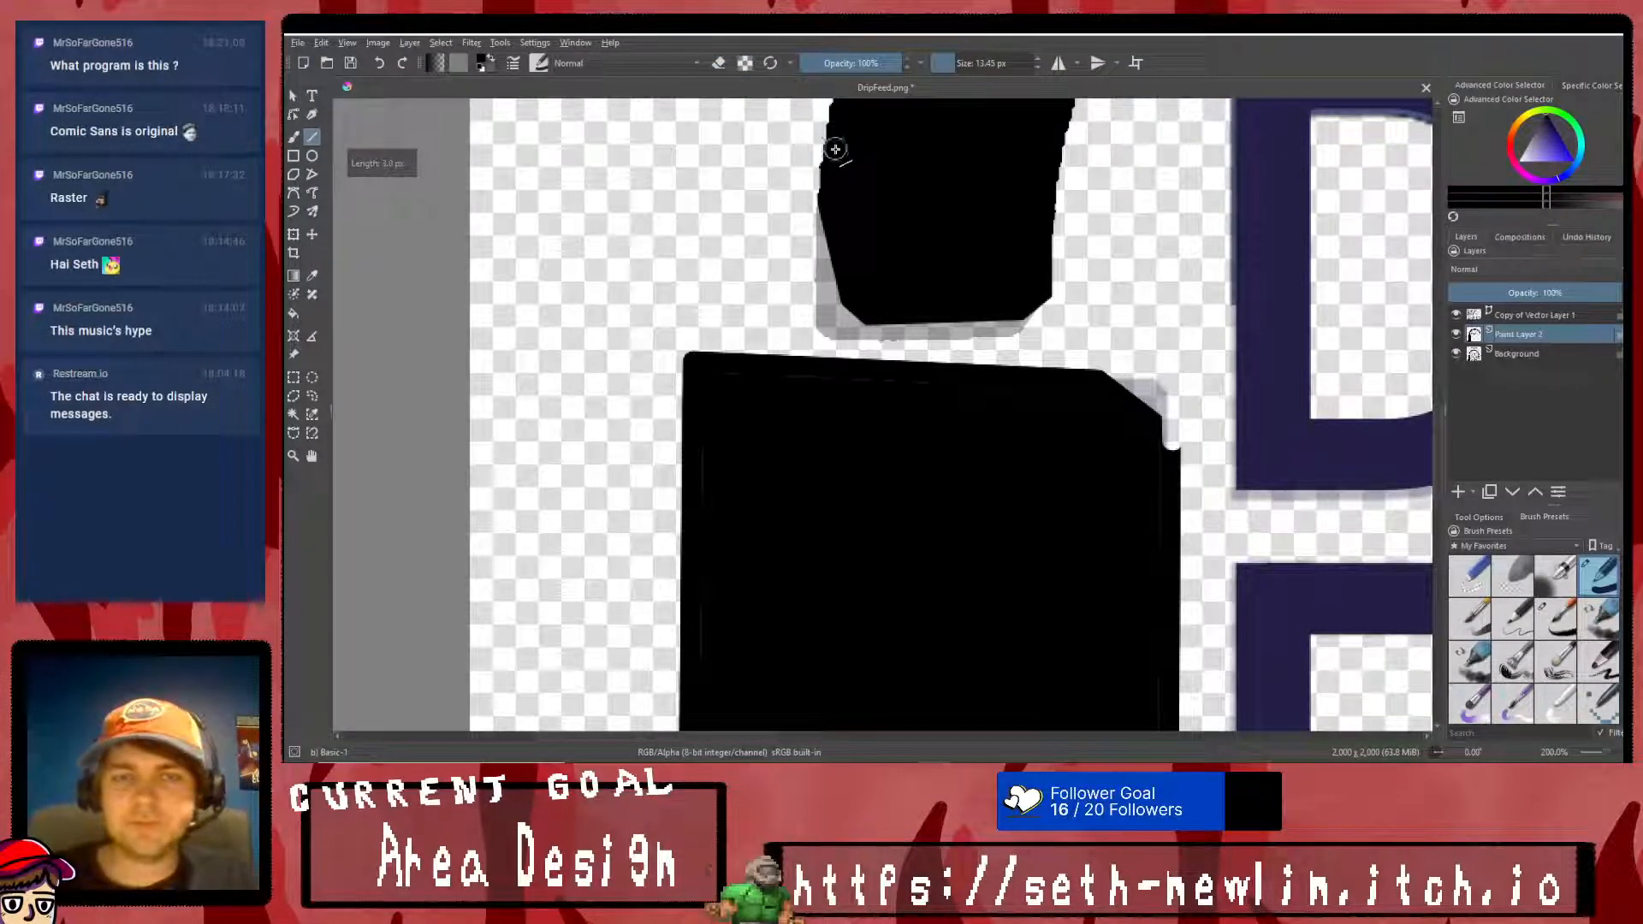
pyautogui.hotkey('ctrl', 'z')
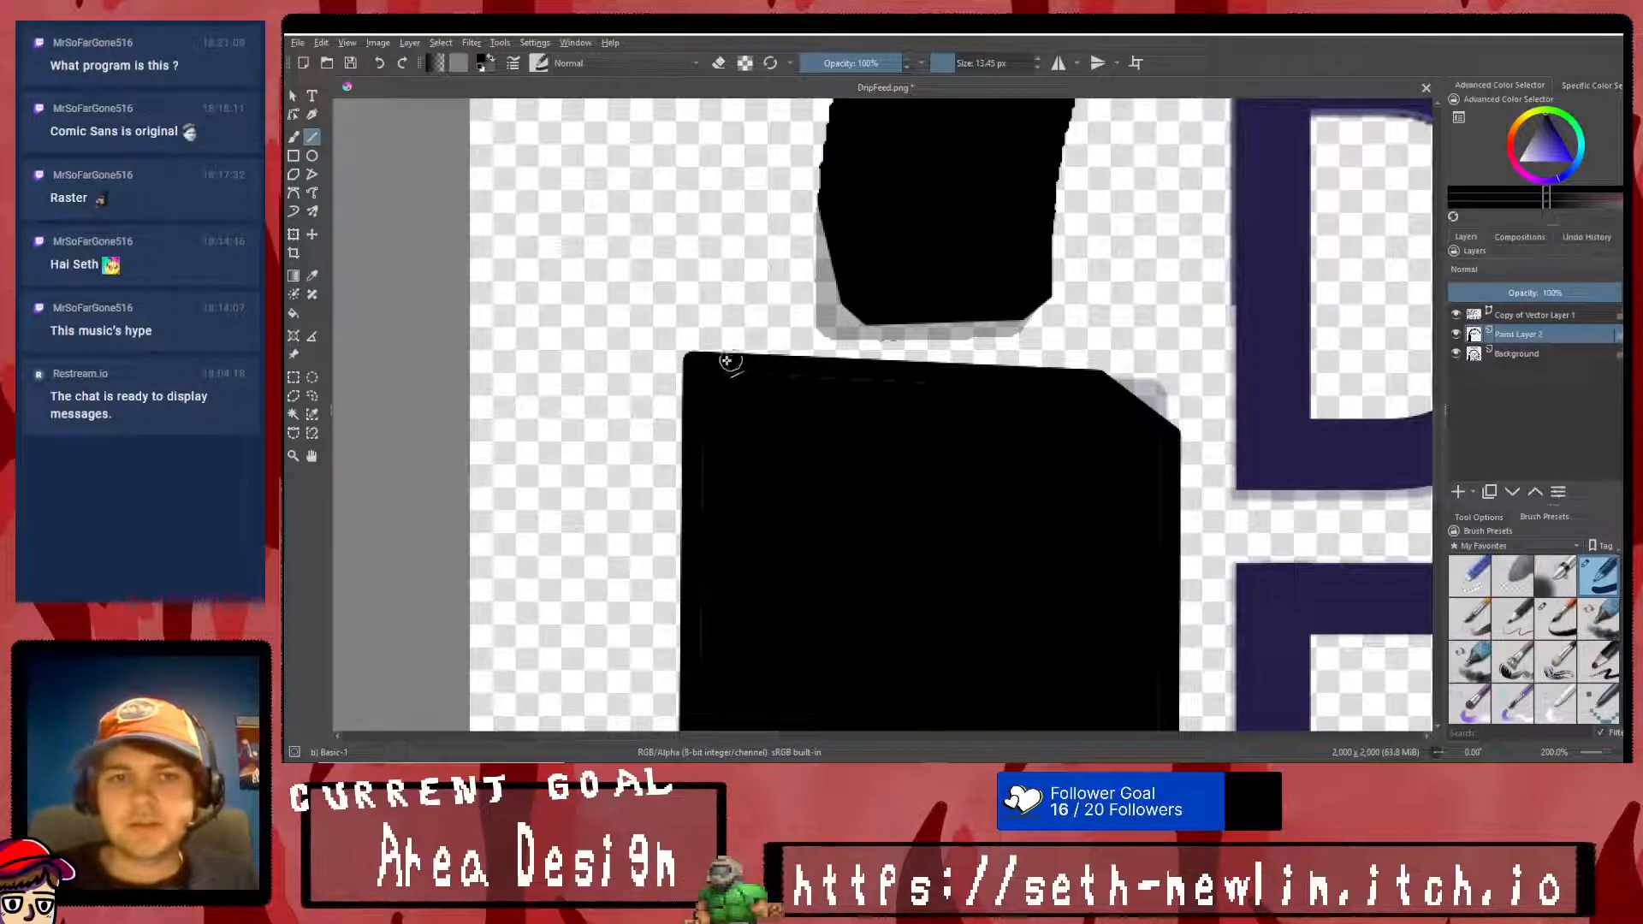
# - Square off the upright block's cut-off upper corner with two straight black lines and fill the enclosed gap with black
pyautogui.moveTo(706, 365)
pyautogui.mouseDown()
pyautogui.moveTo(1168, 324)
pyautogui.moveTo(1171, 349)
pyautogui.mouseUp()
pyautogui.moveTo(1171, 349); pyautogui.dragTo(1171, 458)
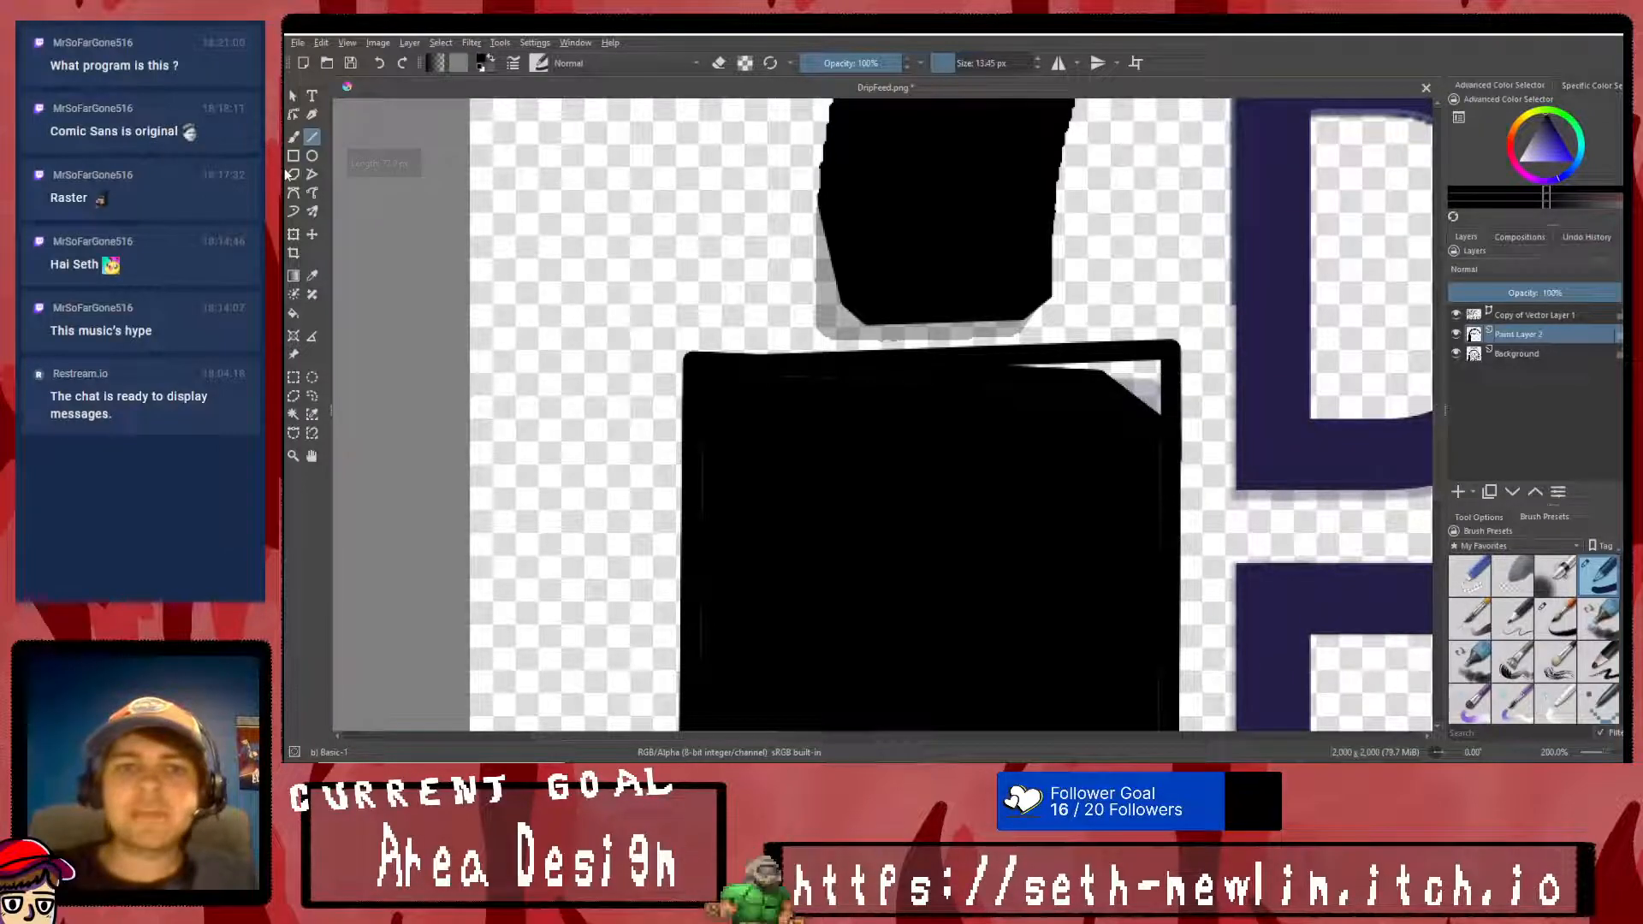
pyautogui.click(292, 314)
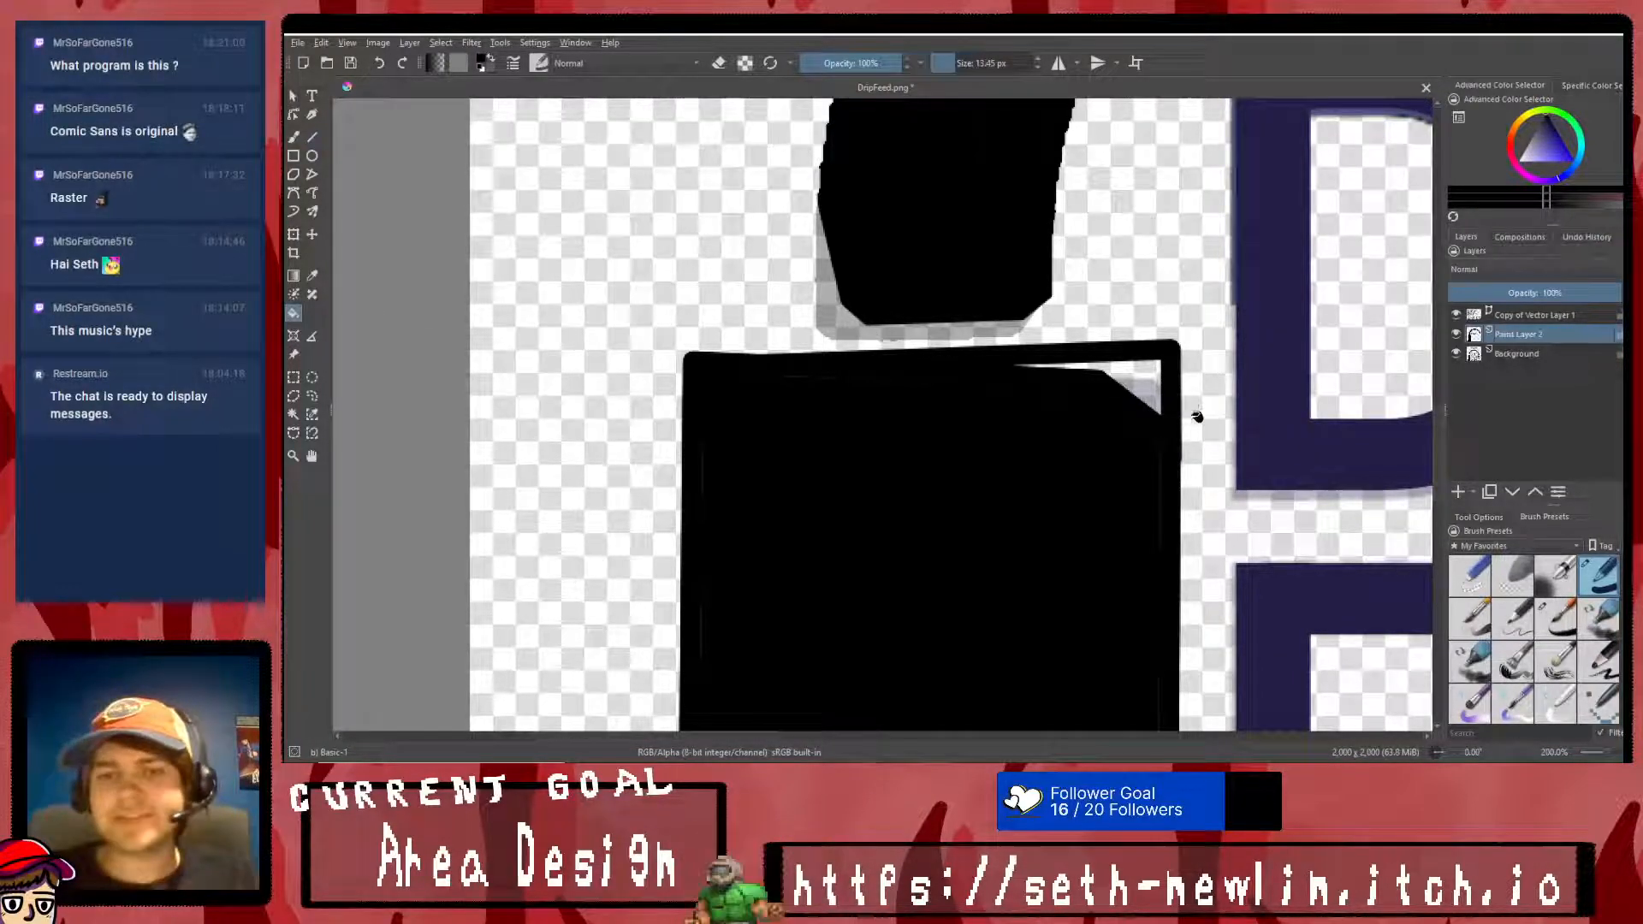
pyautogui.click(1136, 369)
pyautogui.scroll(-1, 1031, 442)
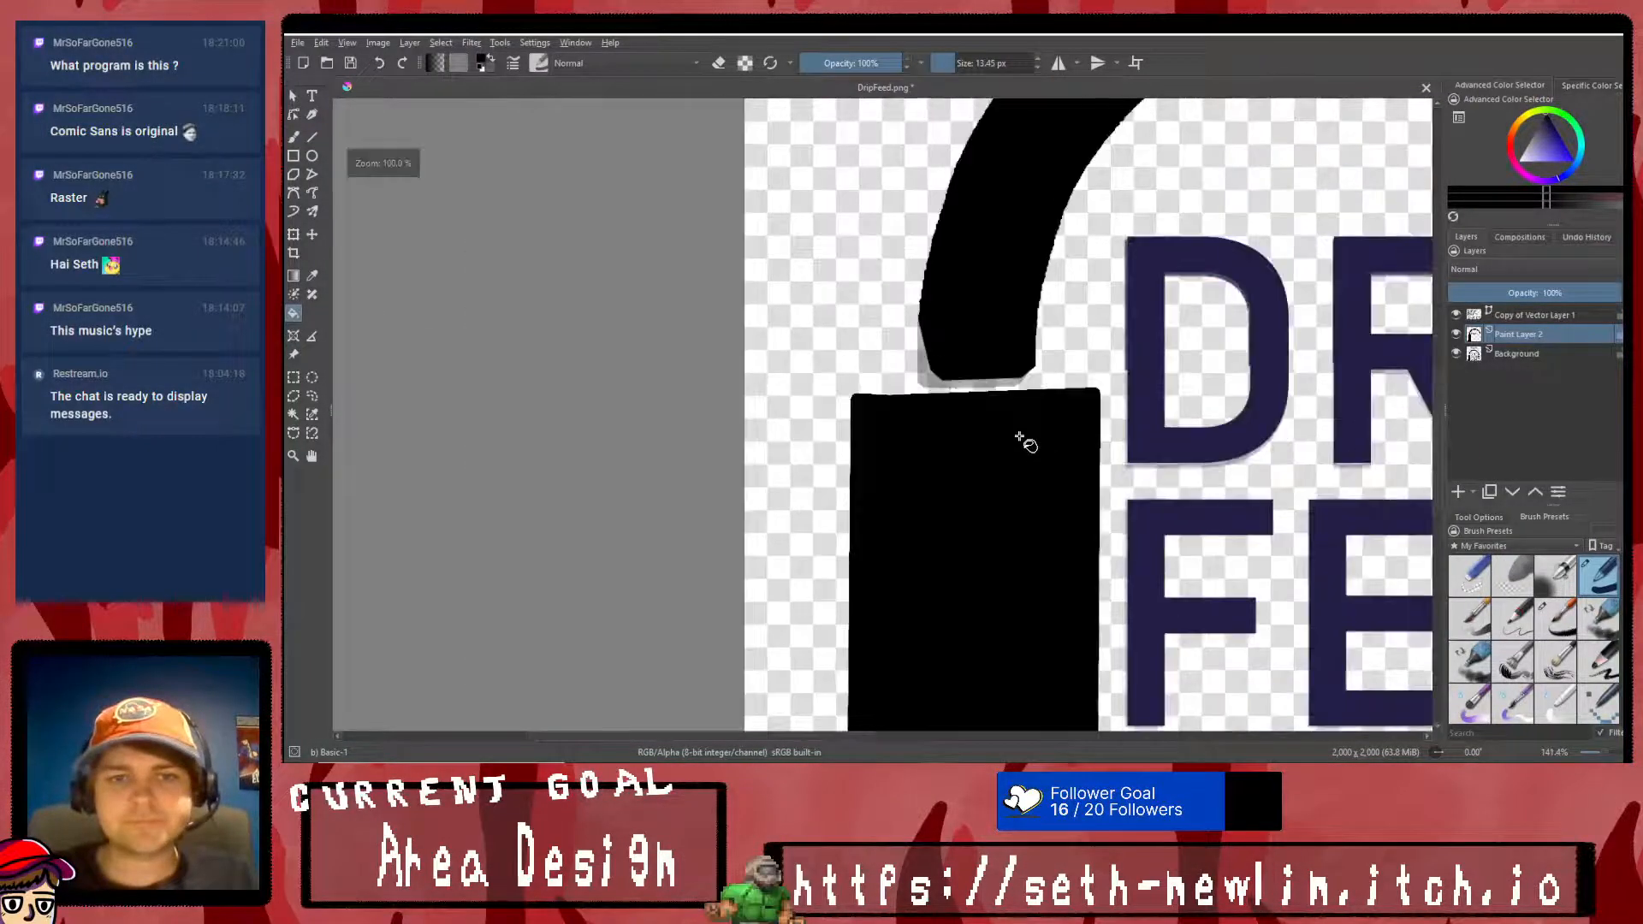
pyautogui.scroll(-3, 1026, 441)
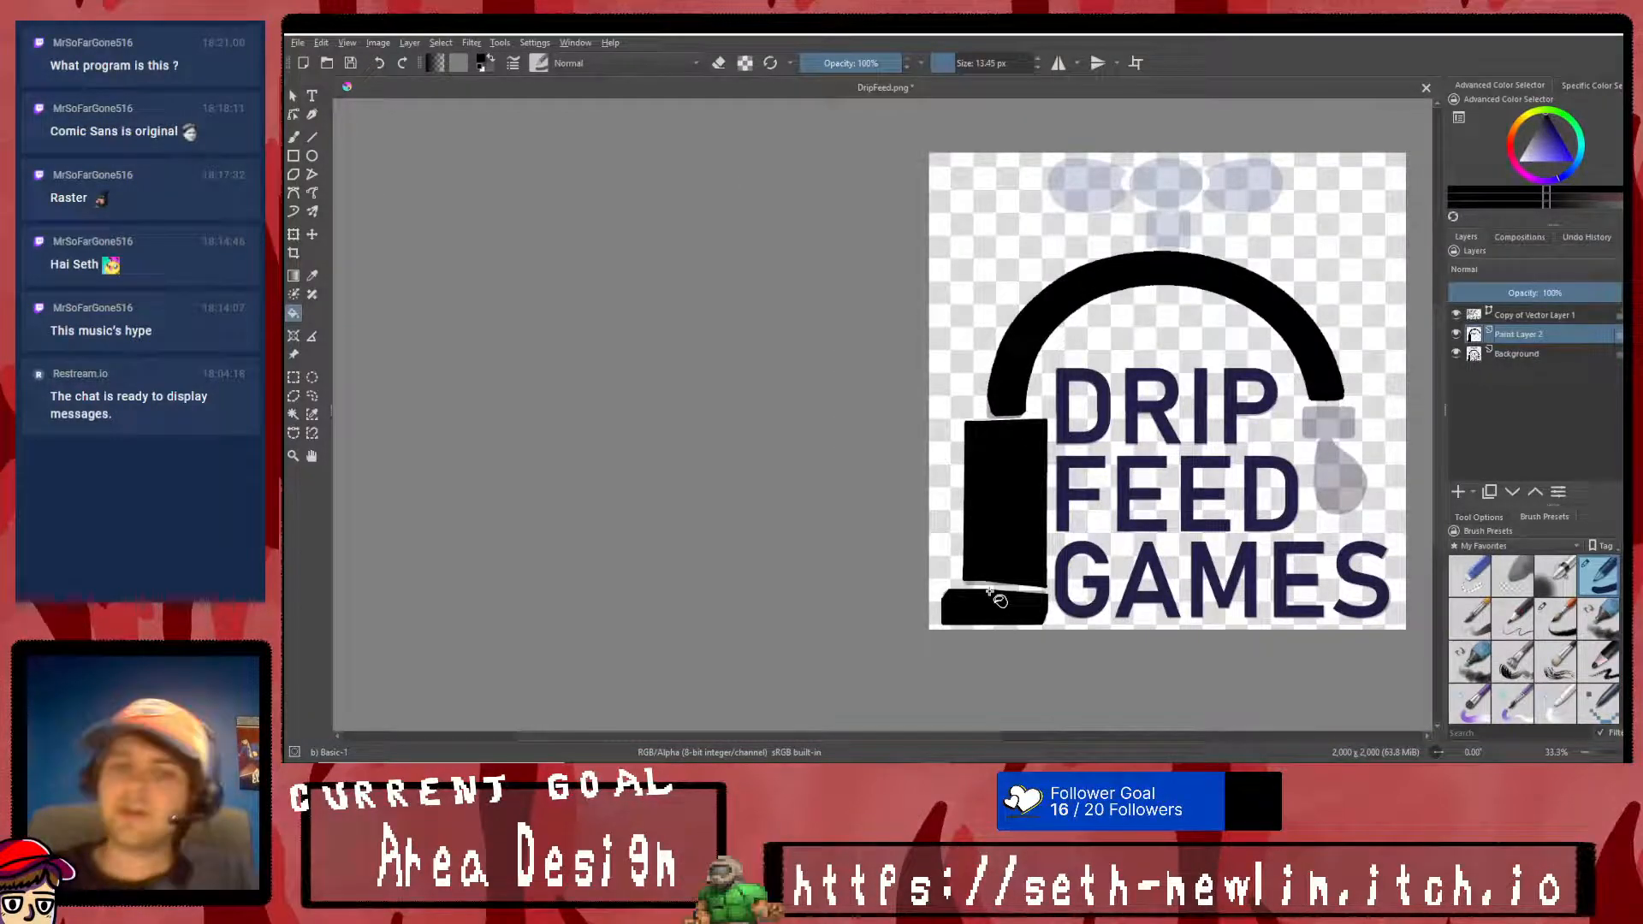
# - Hide the Background layer and move the arch from Paint Layer 2 onto its own pasted layer using a rectangular selection
pyautogui.click(1455, 354)
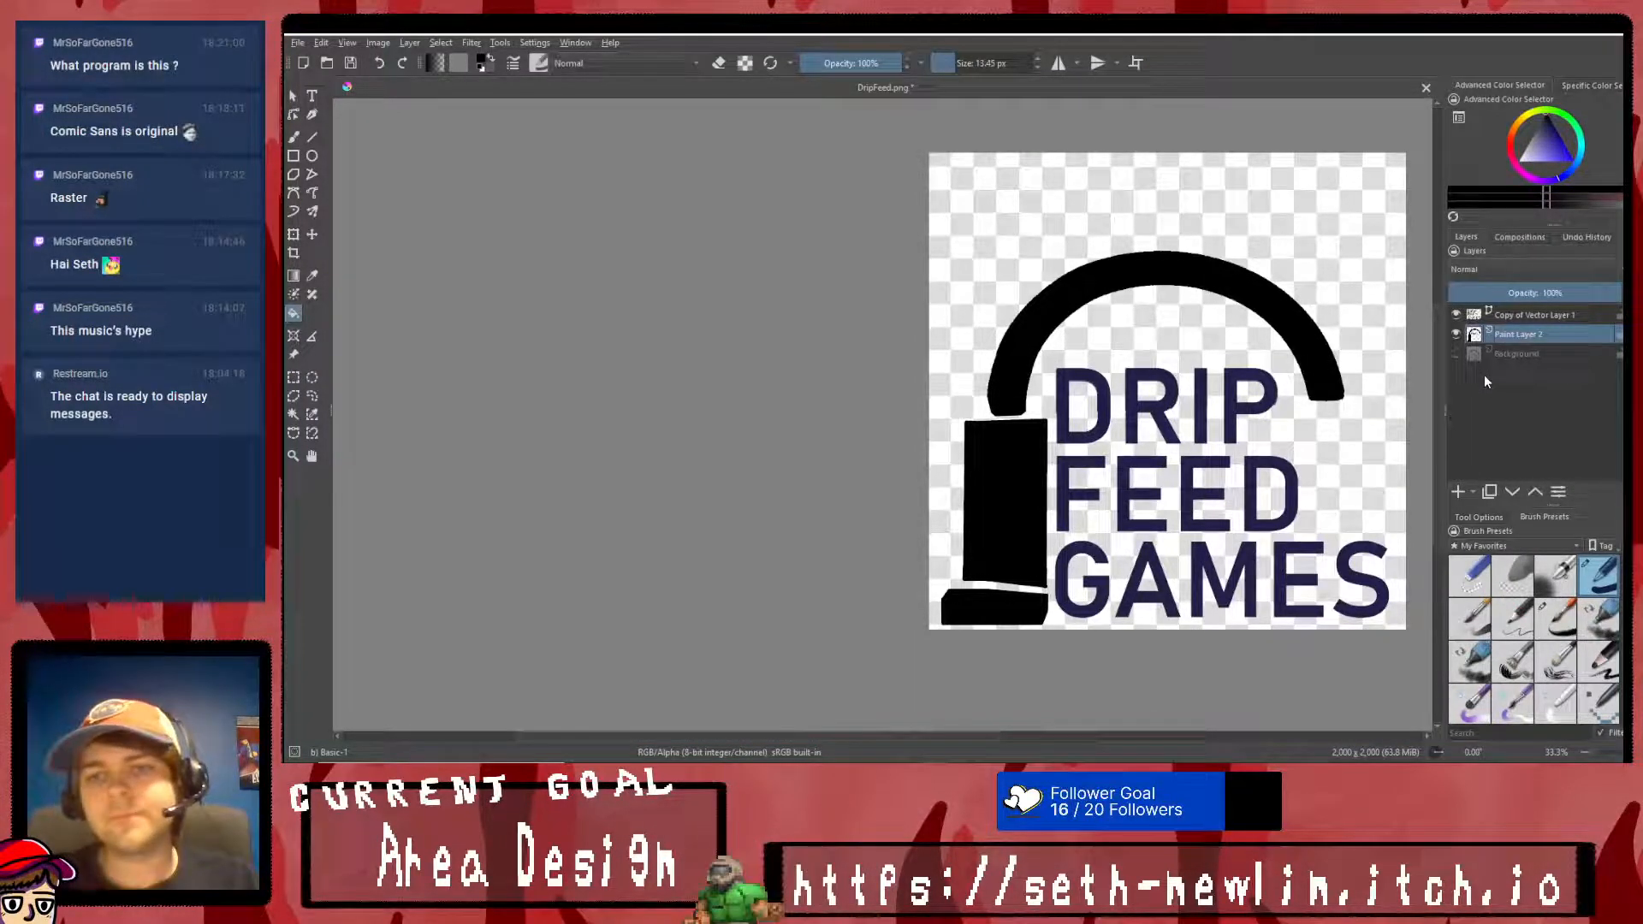
pyautogui.hotkey('ctrl', 'z')
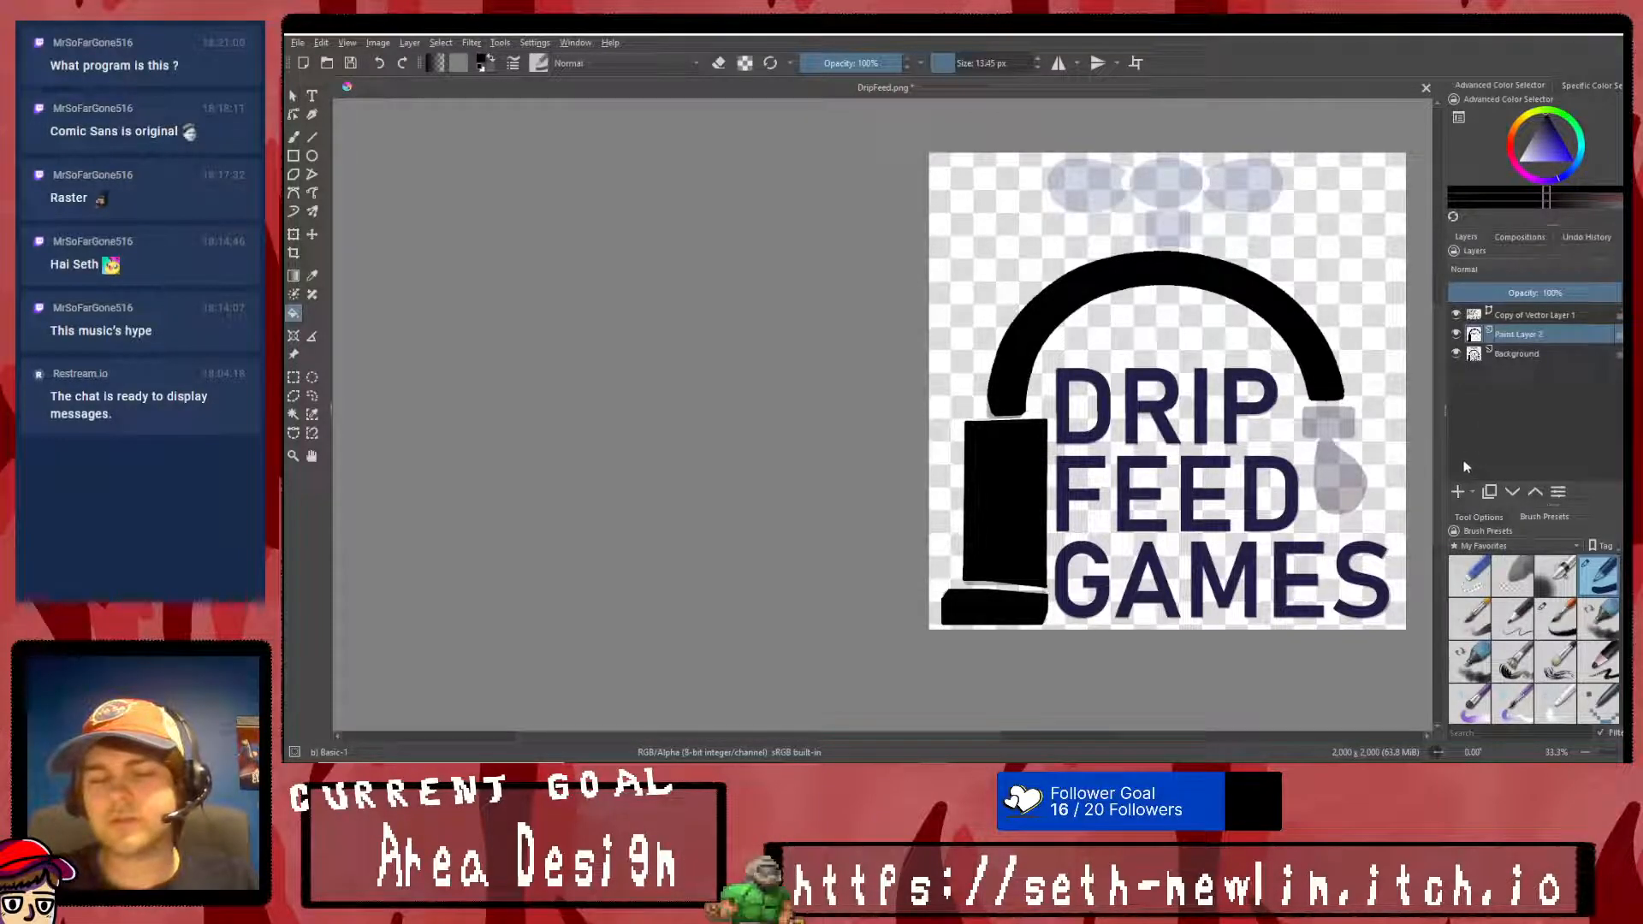
pyautogui.click(1455, 353)
pyautogui.click(293, 378)
pyautogui.moveTo(935, 175)
pyautogui.mouseDown()
pyautogui.moveTo(1260, 411)
pyautogui.moveTo(1332, 427)
pyautogui.moveTo(1093, 182)
pyautogui.moveTo(938, 178)
pyautogui.mouseUp()
pyautogui.moveTo(1360, 407); pyautogui.dragTo(934, 407)
pyautogui.moveTo(947, 186); pyautogui.dragTo(1361, 417)
pyautogui.press('Delete')
pyautogui.hotkey('ctrl', 'v')
# - Hide the pasted arch layer, replace Paint Layer 2 with an empty paint layer above the visible Background, and clear the selection
pyautogui.click(1458, 334)
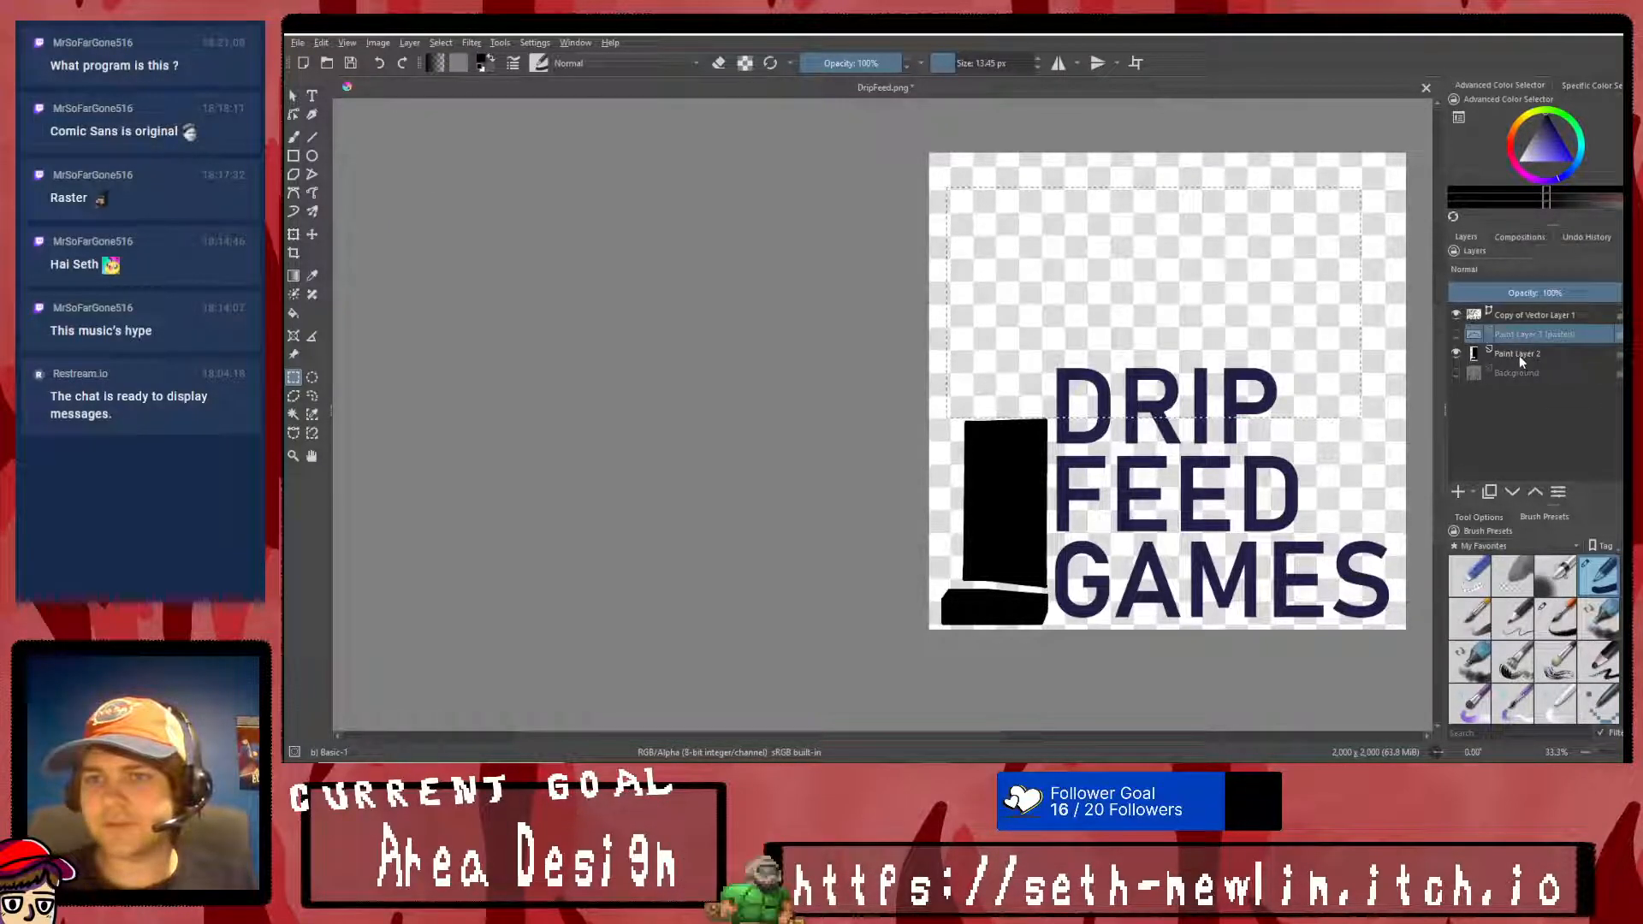
pyautogui.click(1517, 354)
pyautogui.hotkey('shift', 'Delete')
pyautogui.click(1457, 353)
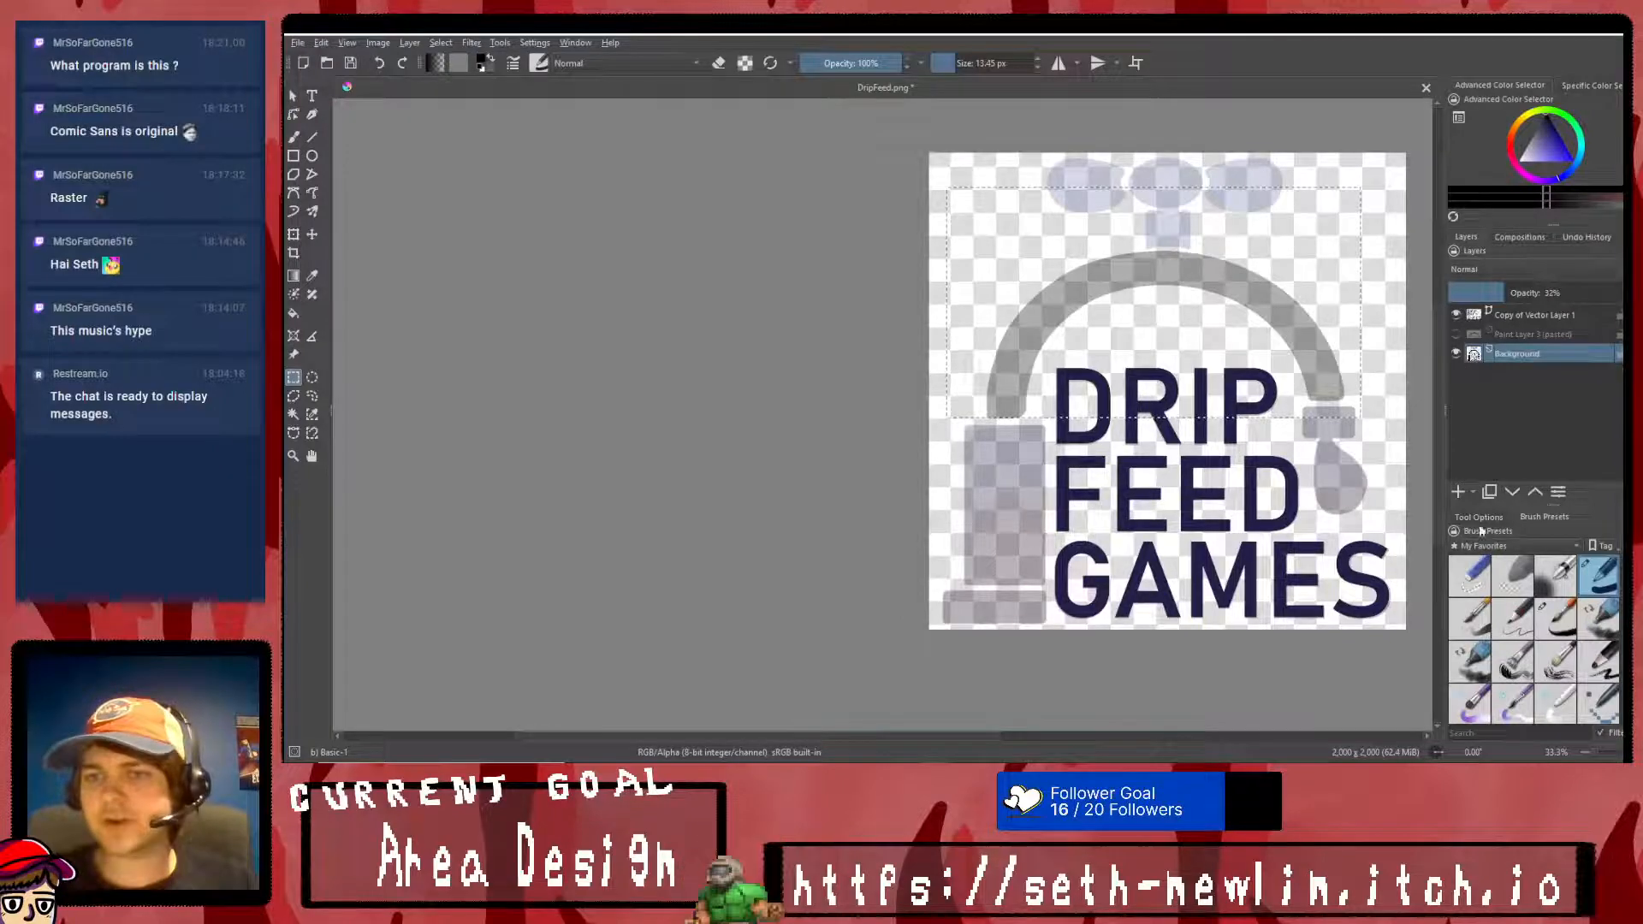
pyautogui.click(1479, 496)
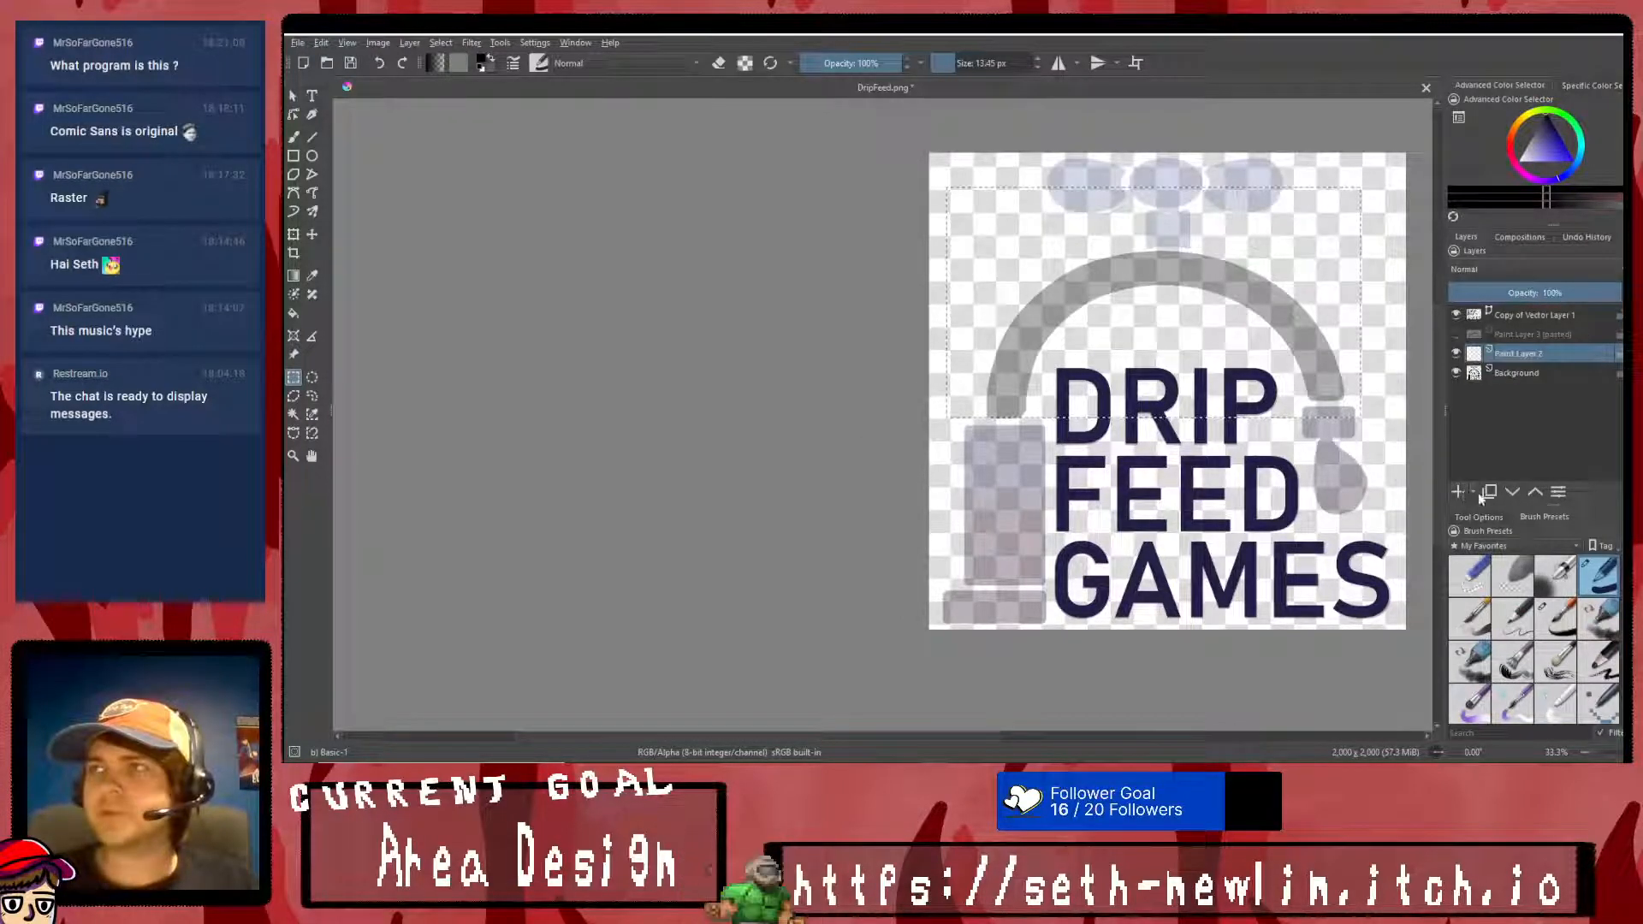
pyautogui.rightClick(1099, 395)
pyautogui.click(1129, 410)
pyautogui.rightClick(1129, 409)
pyautogui.click(1137, 425)
# - Outline the base block with straight black lines, sloping its upper edge down toward the wording
pyautogui.click(312, 136)
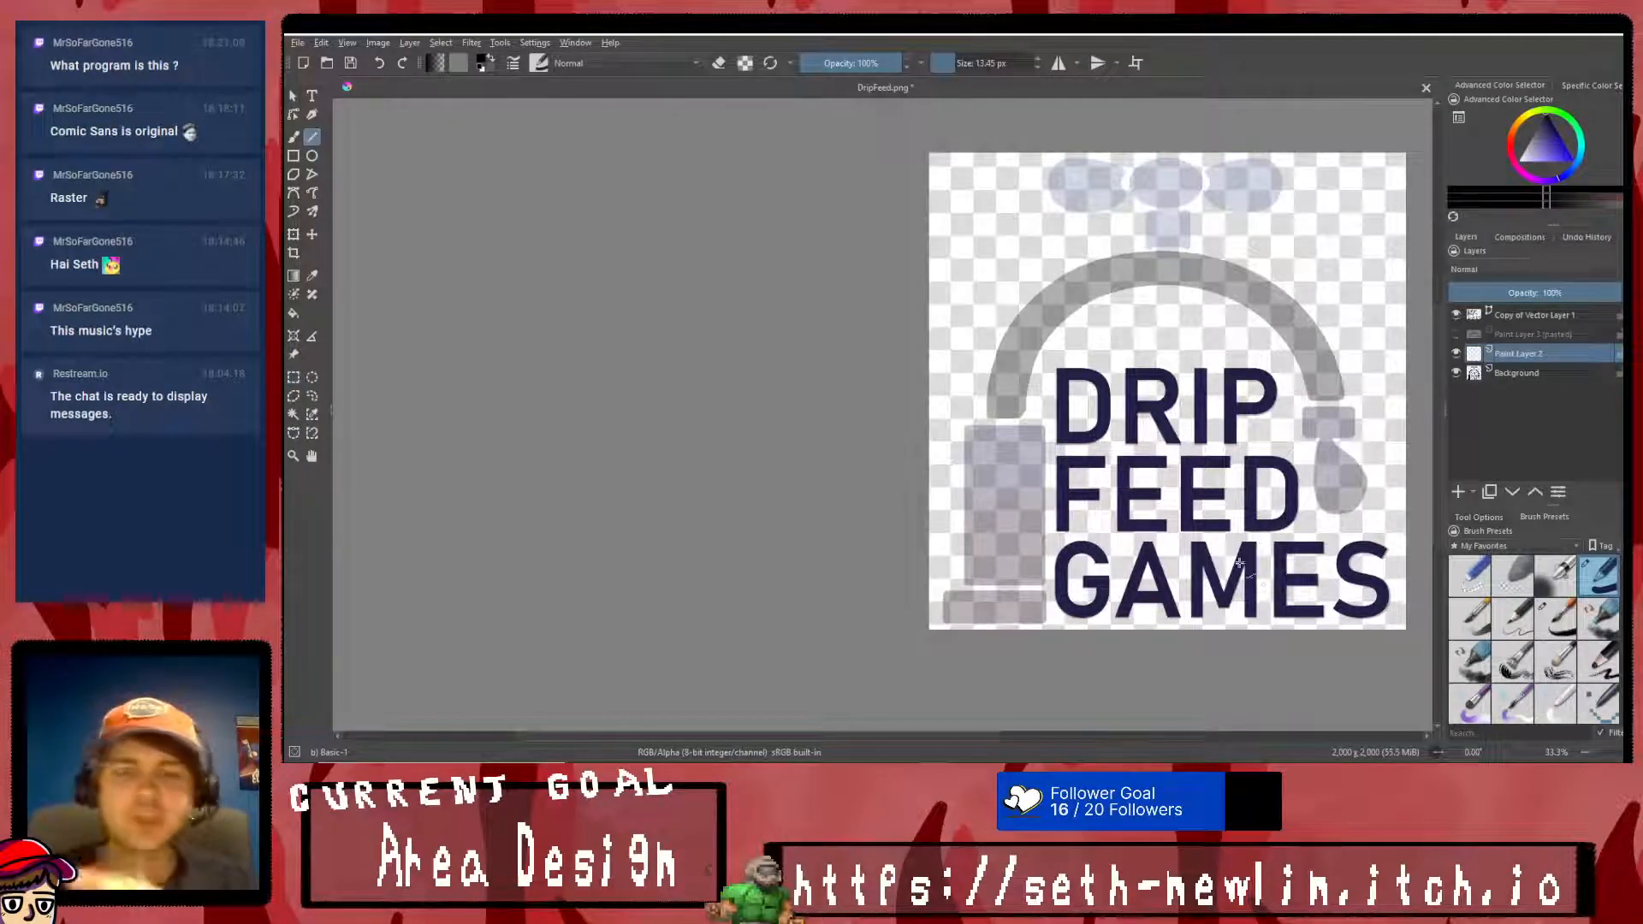
pyautogui.scroll(1, 1046, 611)
pyautogui.scroll(3, 1045, 611)
pyautogui.moveTo(723, 650)
pyautogui.mouseDown()
pyautogui.moveTo(725, 494)
pyautogui.moveTo(1156, 535)
pyautogui.moveTo(1155, 653)
pyautogui.moveTo(724, 669)
pyautogui.moveTo(725, 635)
pyautogui.mouseUp()
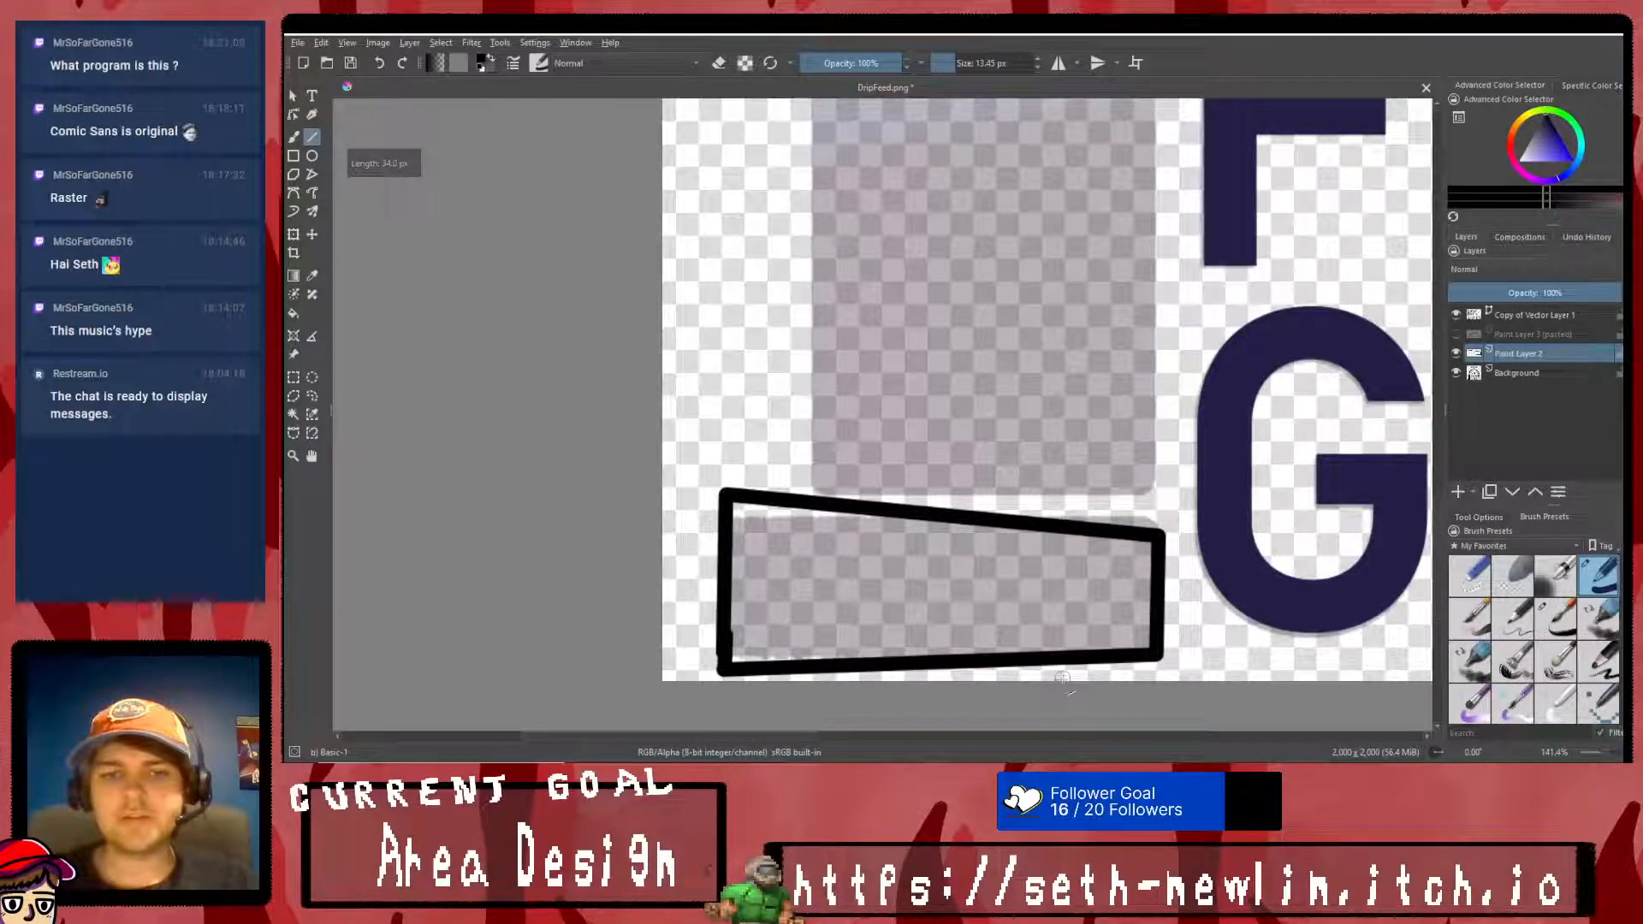
# - Outline the upright block with straight black lines, with its upper edge rising toward the wording and its lower edge following the base's slope
pyautogui.scroll(-3, 1035, 571)
pyautogui.scroll(3, 1001, 536)
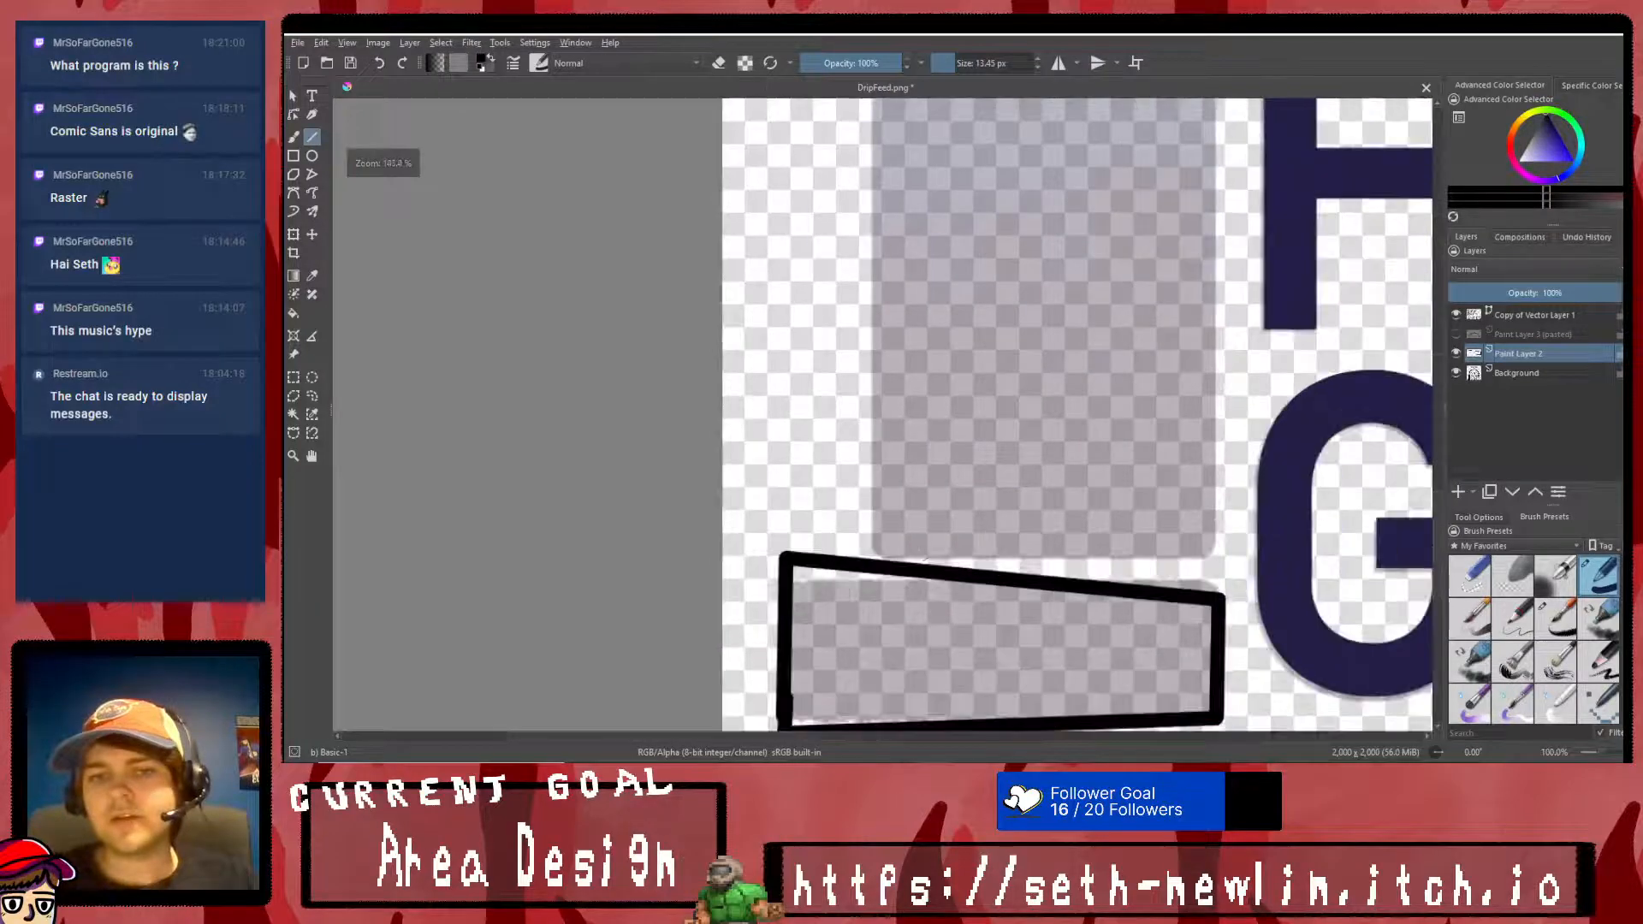
pyautogui.moveTo(881, 529)
pyautogui.mouseDown()
pyautogui.moveTo(1207, 570)
pyautogui.moveTo(1230, 257)
pyautogui.moveTo(1216, 407)
pyautogui.moveTo(1215, 362)
pyautogui.mouseUp()
pyautogui.scroll(6, 1209, 564)
pyautogui.moveTo(1215, 362)
pyautogui.mouseDown()
pyautogui.moveTo(933, 416)
pyautogui.moveTo(872, 409)
pyautogui.moveTo(879, 437)
pyautogui.moveTo(884, 356)
pyautogui.mouseUp()
pyautogui.scroll(-12, 879, 436)
pyautogui.keyDown('ctrl'); pyautogui.scroll(-8, 1039, 256); pyautogui.keyUp('ctrl')
pyautogui.keyDown('ctrl'); pyautogui.scroll(2, 1039, 256); pyautogui.keyUp('ctrl')
pyautogui.keyDown('ctrl'); pyautogui.scroll(-2, 1038, 257); pyautogui.keyUp('ctrl')
pyautogui.keyDown('ctrl'); pyautogui.scroll(3, 1039, 257); pyautogui.keyUp('ctrl')
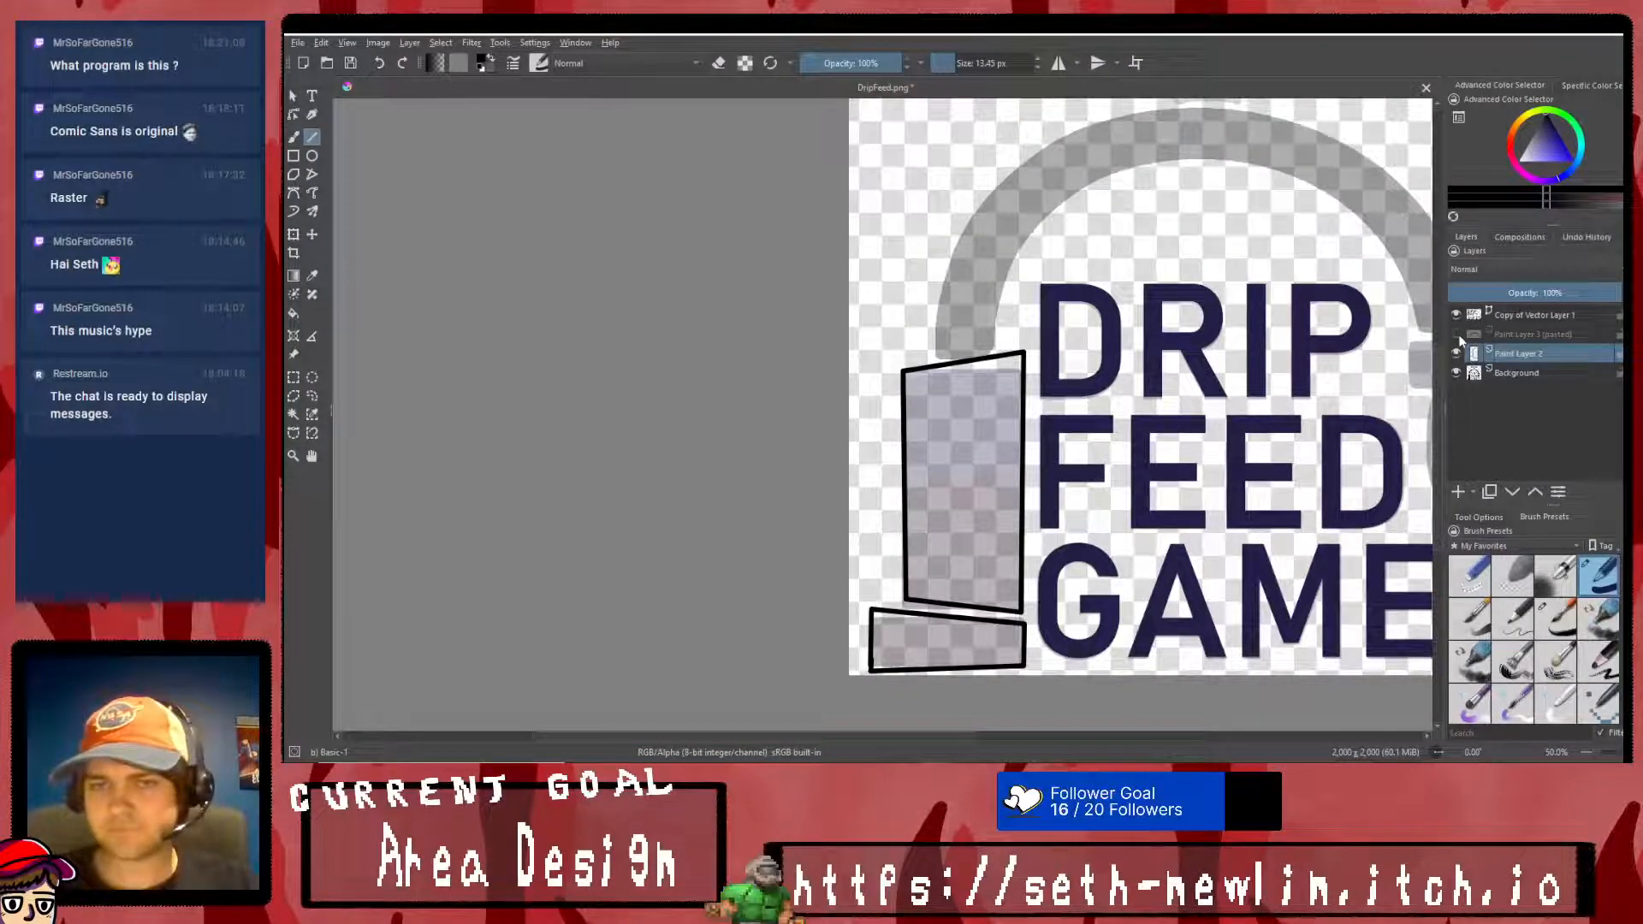
# - Show the pasted arch layer and shift the arch up and away from the wording with the Transform tool
pyautogui.click(1456, 333)
pyautogui.click(294, 237)
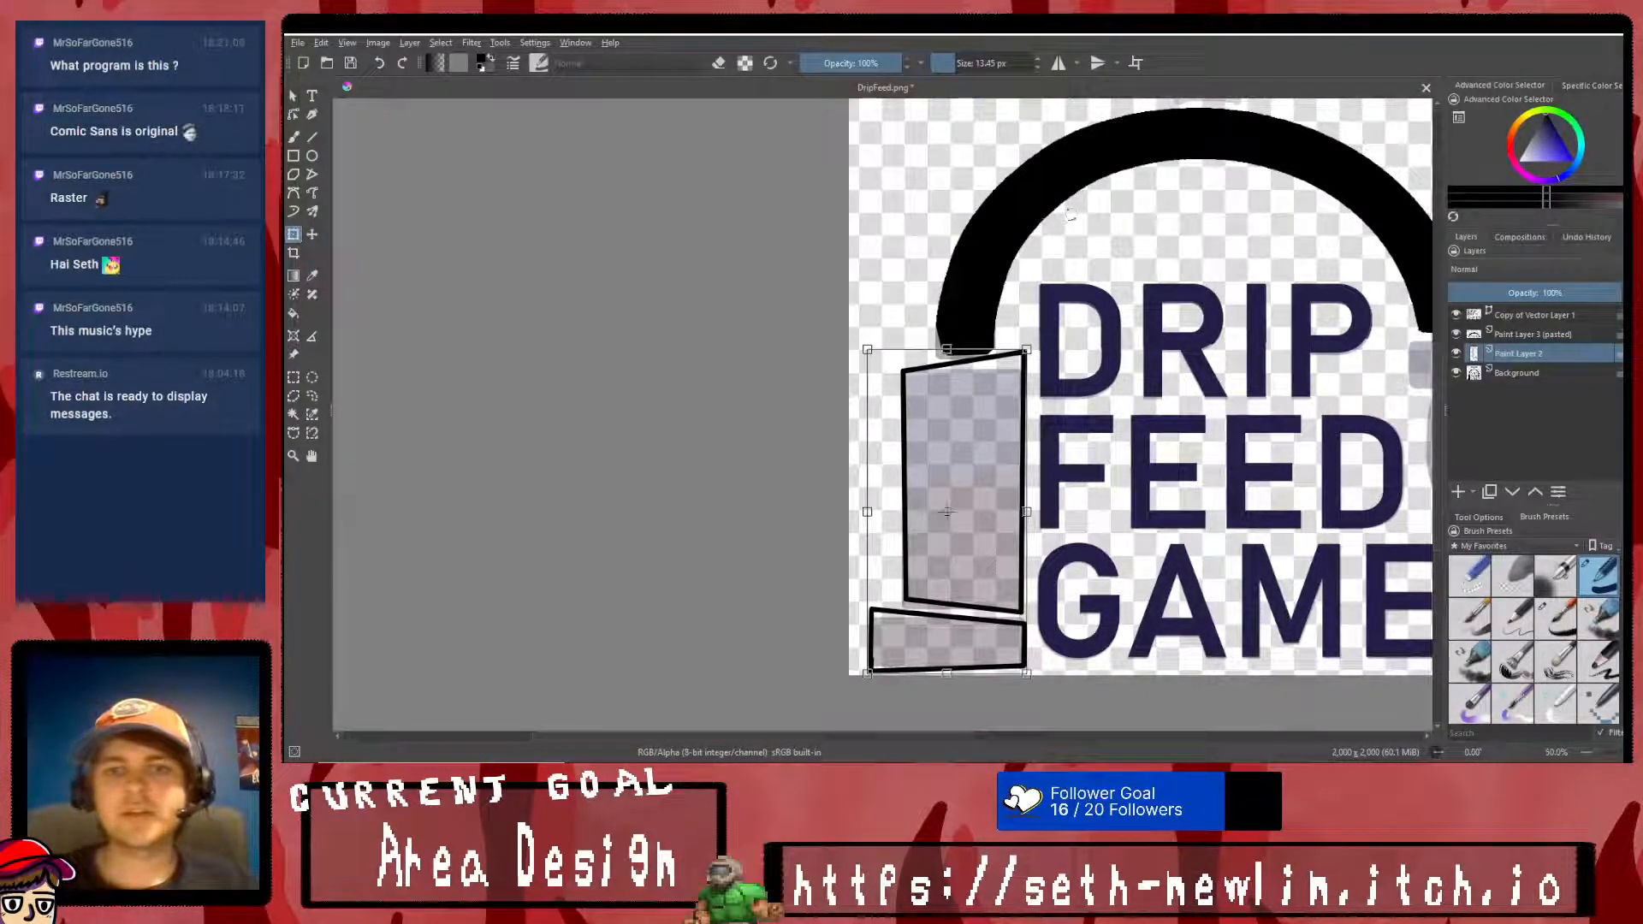
pyautogui.click(1549, 340)
pyautogui.moveTo(1140, 201)
pyautogui.mouseDown()
pyautogui.moveTo(1066, 143)
pyautogui.moveTo(1154, 162)
pyautogui.moveTo(1059, 139)
pyautogui.mouseUp()
pyautogui.rightClick(1135, 223)
pyautogui.click(1164, 408)
# - Delete the leftover DRIP lettering fragments from the arch layer with a rectangular selection, and clear the selection
pyautogui.click(294, 377)
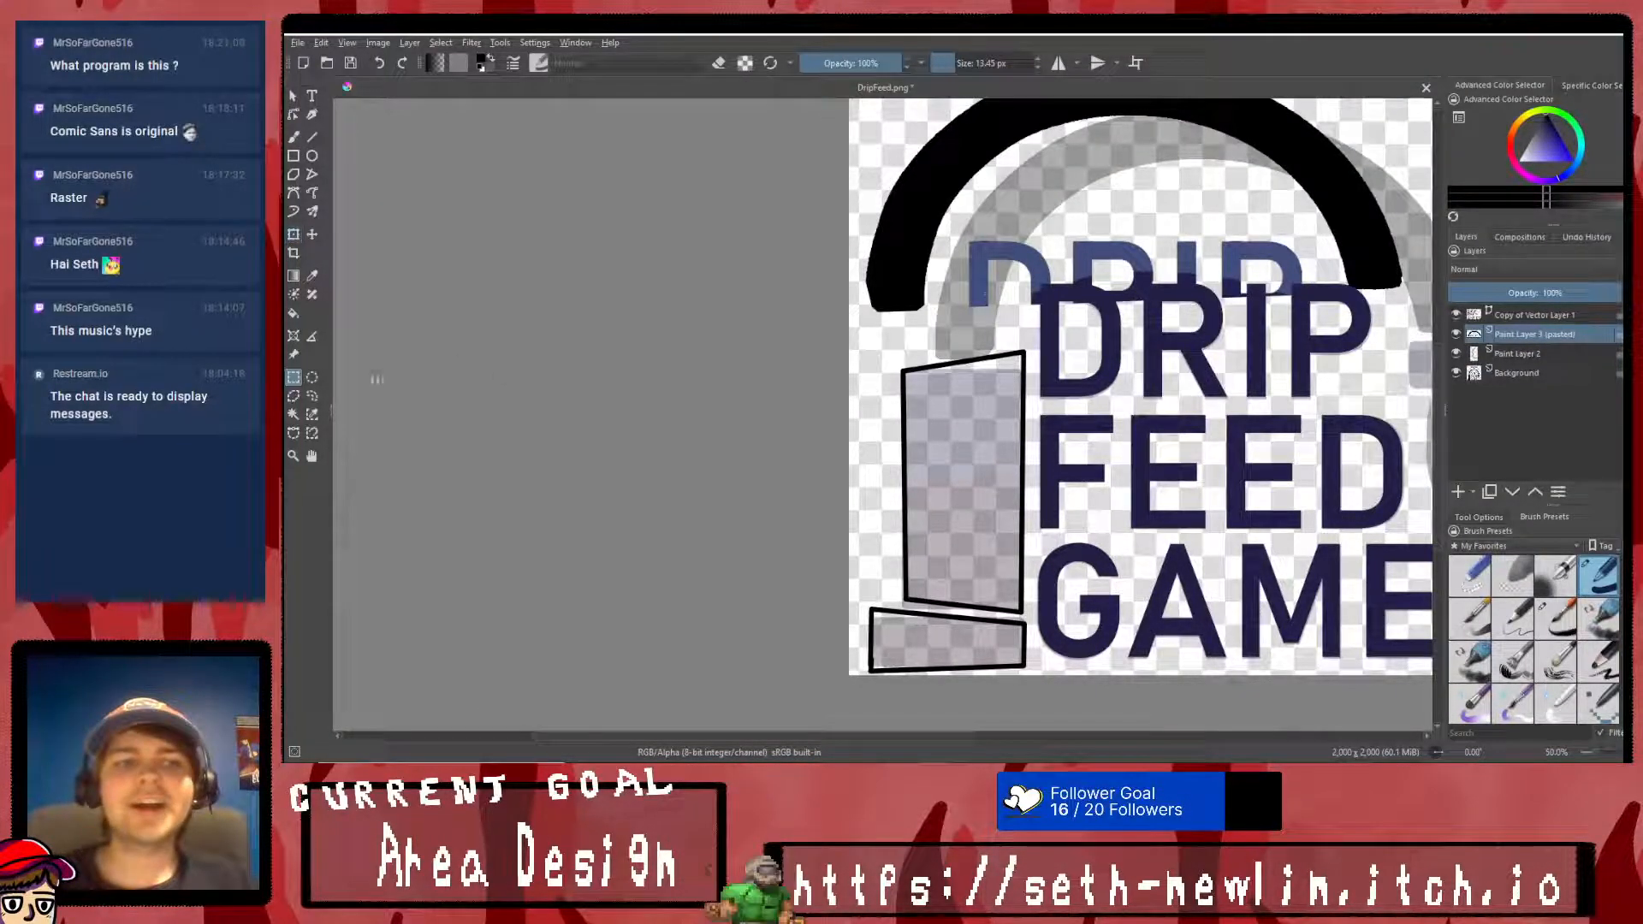
pyautogui.moveTo(957, 219); pyautogui.dragTo(1319, 342)
pyautogui.press('Delete')
pyautogui.rightClick(1311, 343)
pyautogui.click(1342, 360)
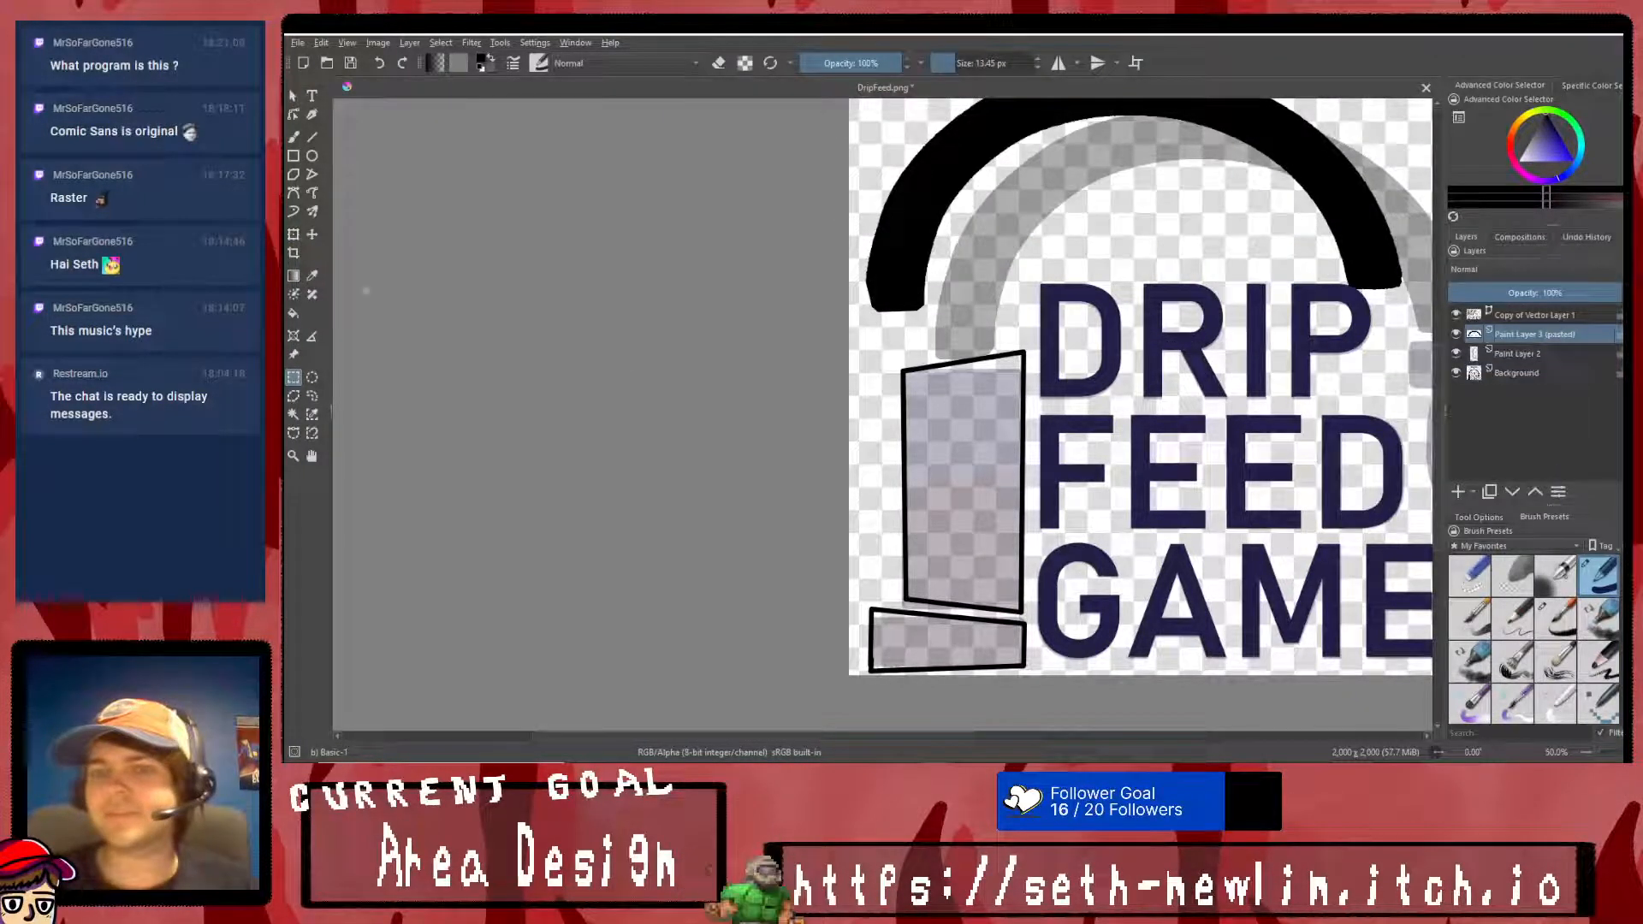
# - Move the arch back over its faded copy so its end meets the upright block's slanted upper edge
pyautogui.click(293, 233)
pyautogui.moveTo(1018, 168); pyautogui.dragTo(1091, 222)
pyautogui.rightClick(1091, 223)
pyautogui.click(1165, 410)
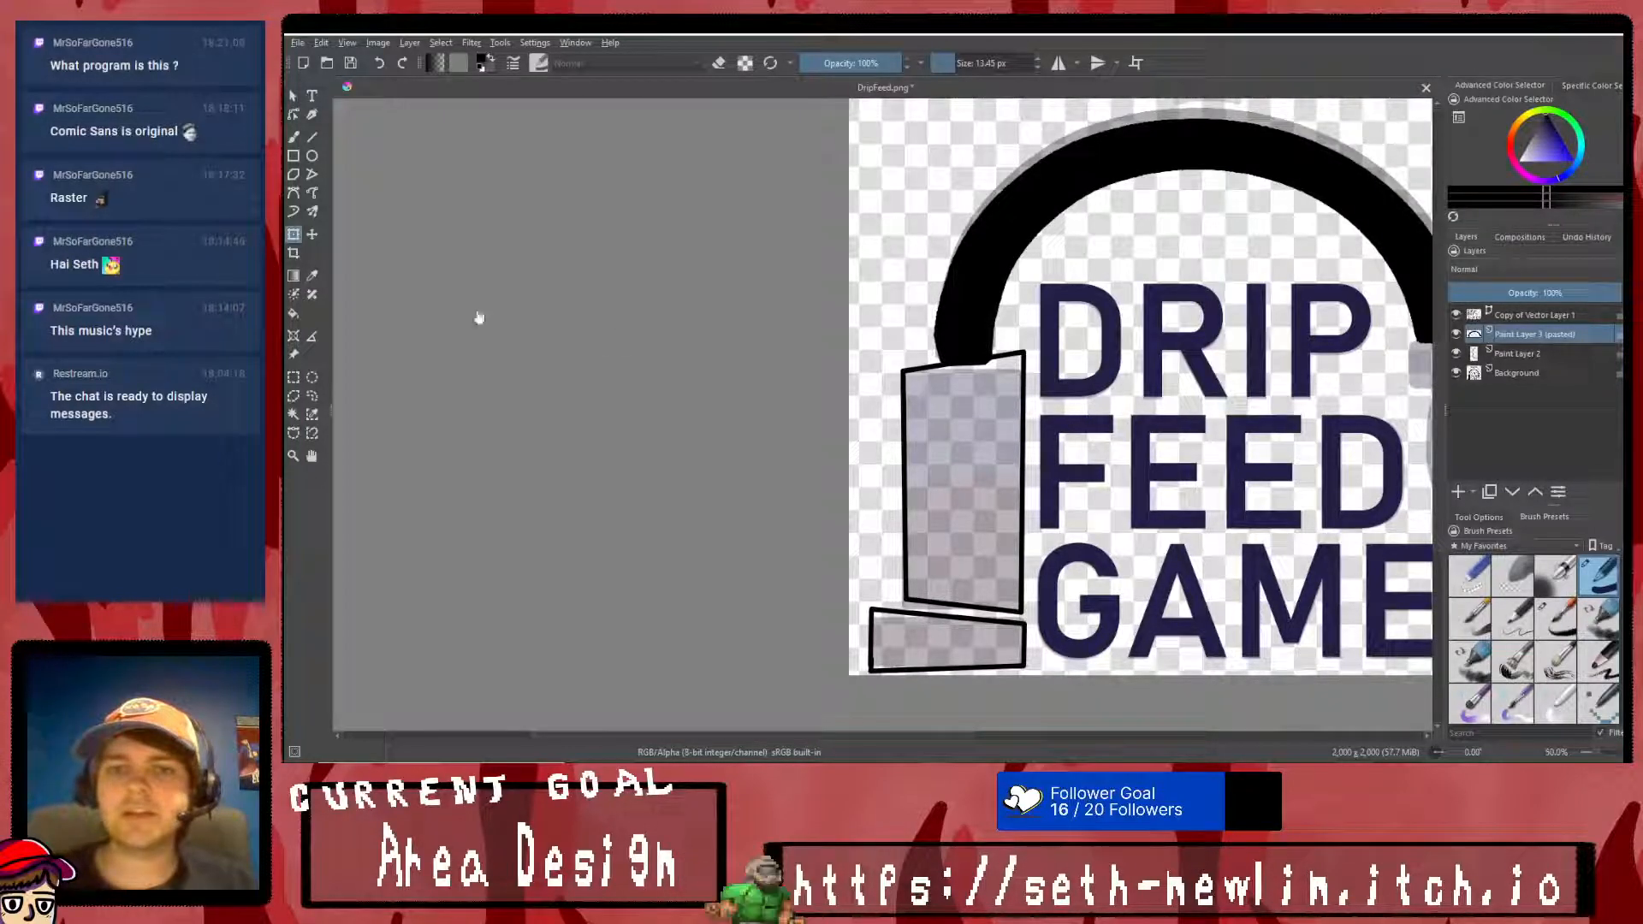
# - Erase the lower end of the arch with straight lines parallel to the upright block's slanted upper edge, leaving a gap between them
pyautogui.click(295, 138)
pyautogui.scroll(2, 934, 363)
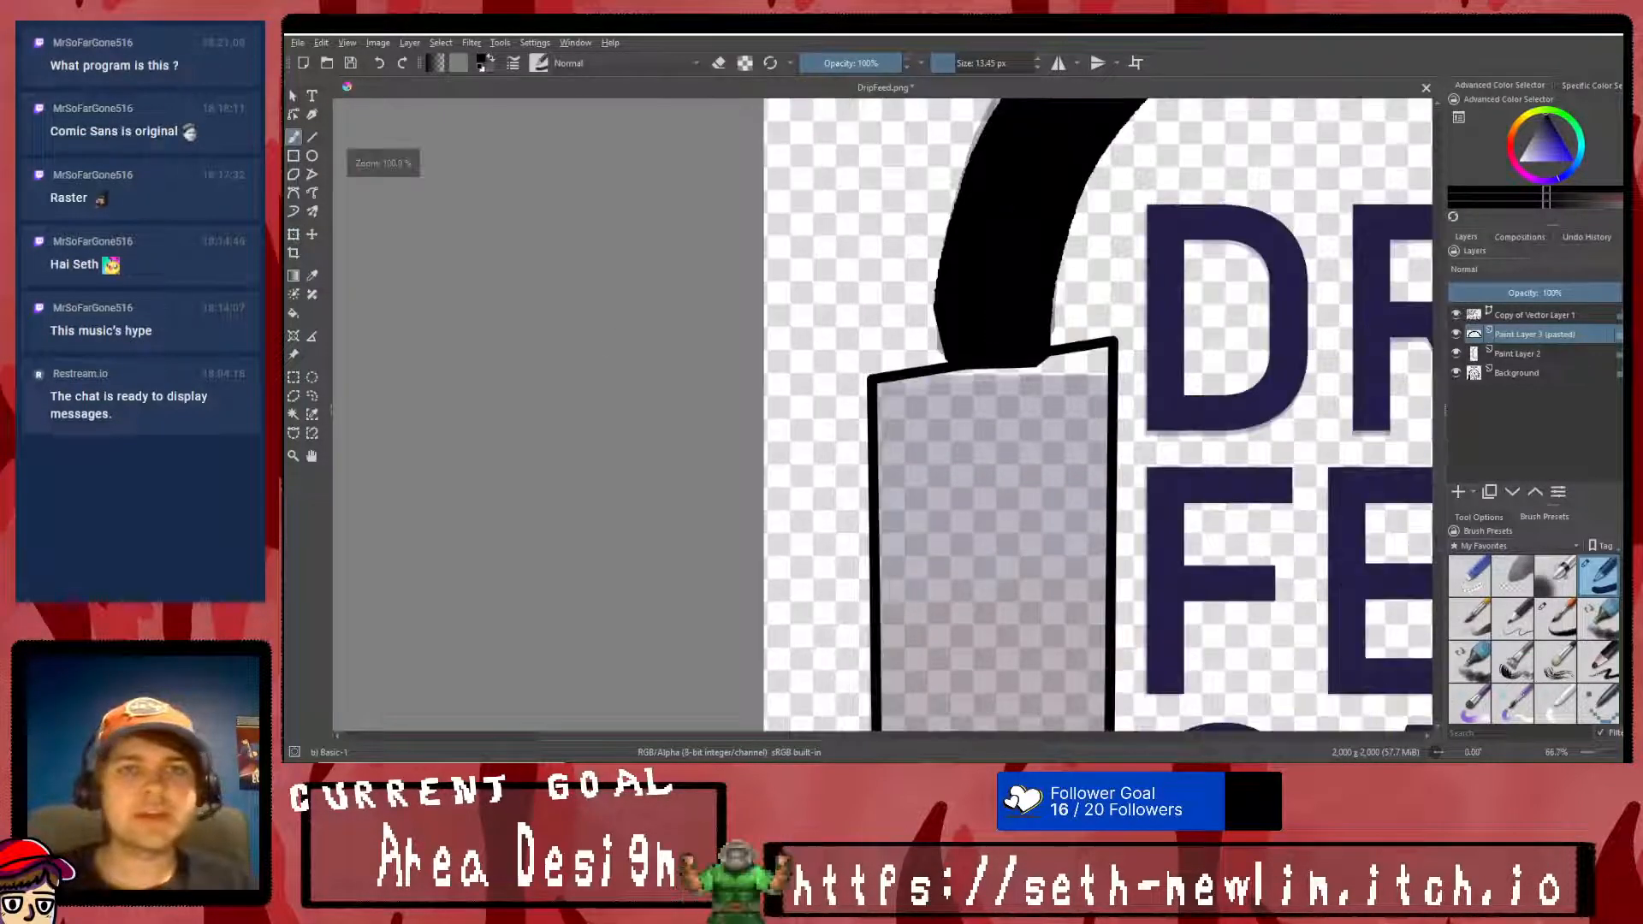
pyautogui.click(719, 62)
pyautogui.scroll(2, 1116, 342)
pyautogui.moveTo(1031, 326)
pyautogui.mouseDown()
pyautogui.moveTo(761, 338)
pyautogui.moveTo(671, 380)
pyautogui.moveTo(1061, 353)
pyautogui.moveTo(1073, 335)
pyautogui.moveTo(799, 386)
pyautogui.moveTo(811, 399)
pyautogui.mouseUp()
pyautogui.moveTo(711, 353); pyautogui.dragTo(1020, 303)
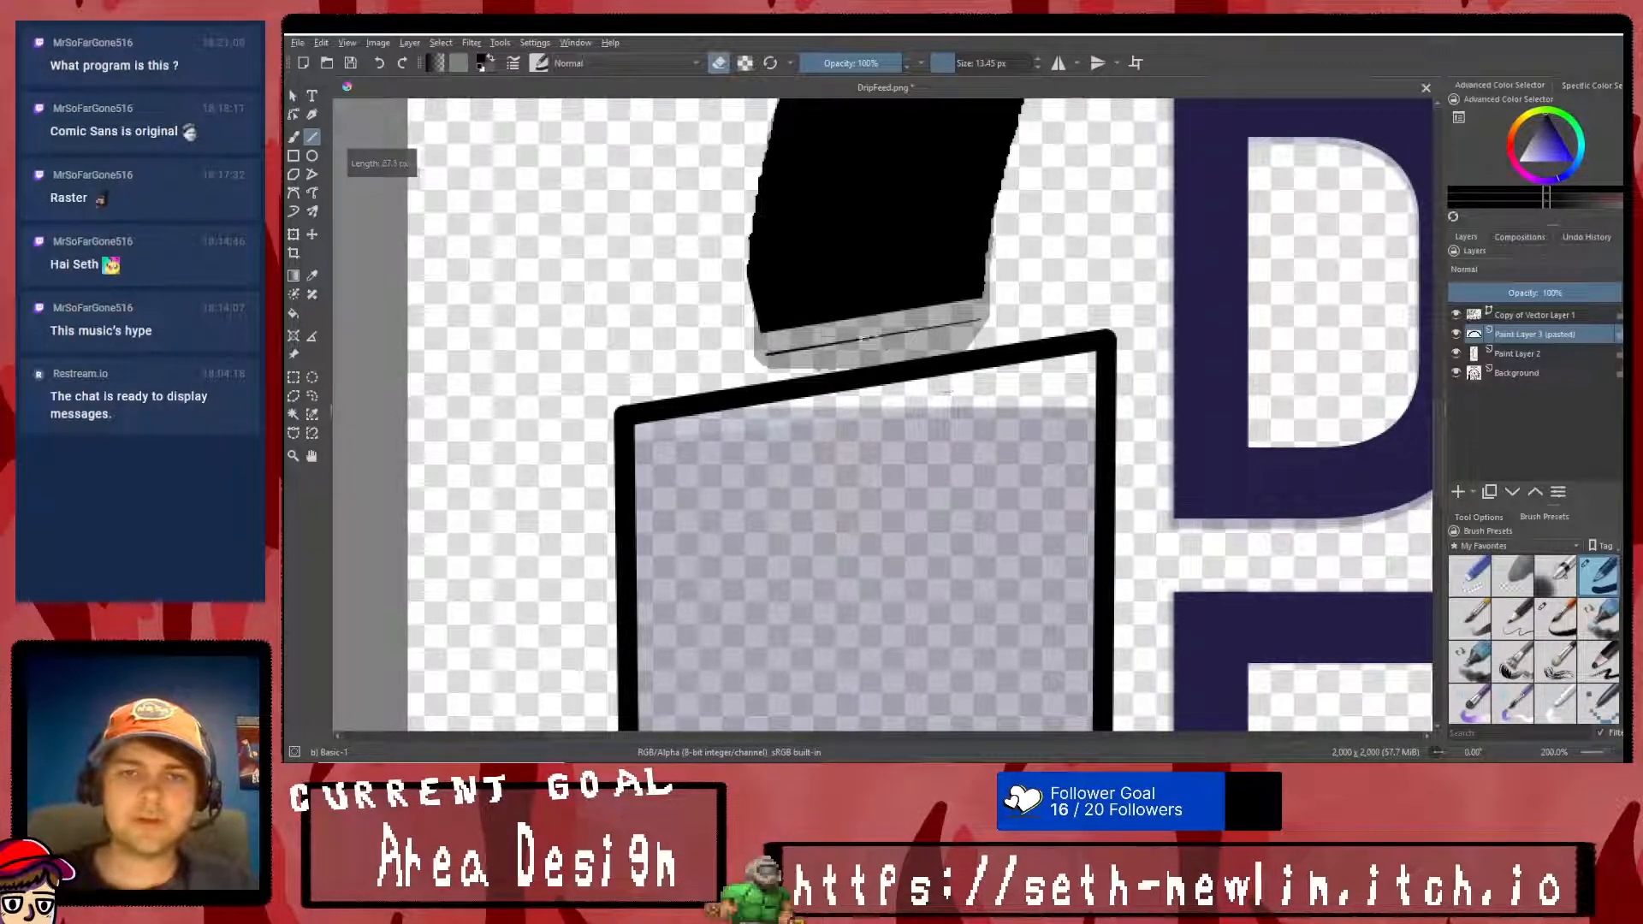
pyautogui.moveTo(724, 357); pyautogui.dragTo(1042, 316)
pyautogui.moveTo(989, 387); pyautogui.dragTo(861, 418)
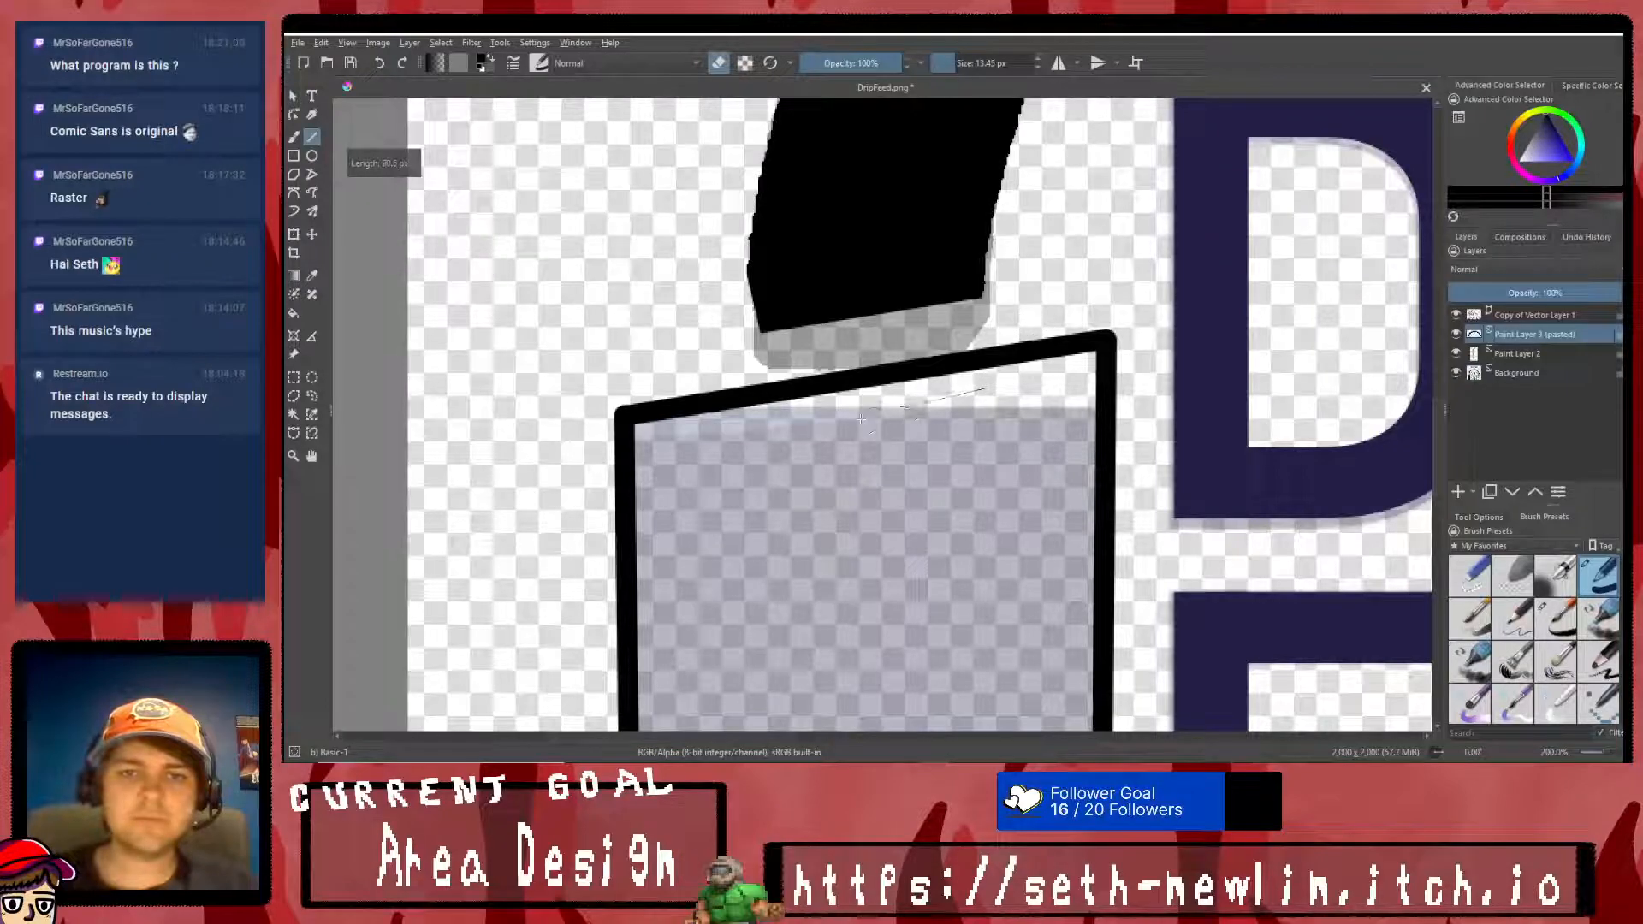
pyautogui.scroll(-6, 945, 597)
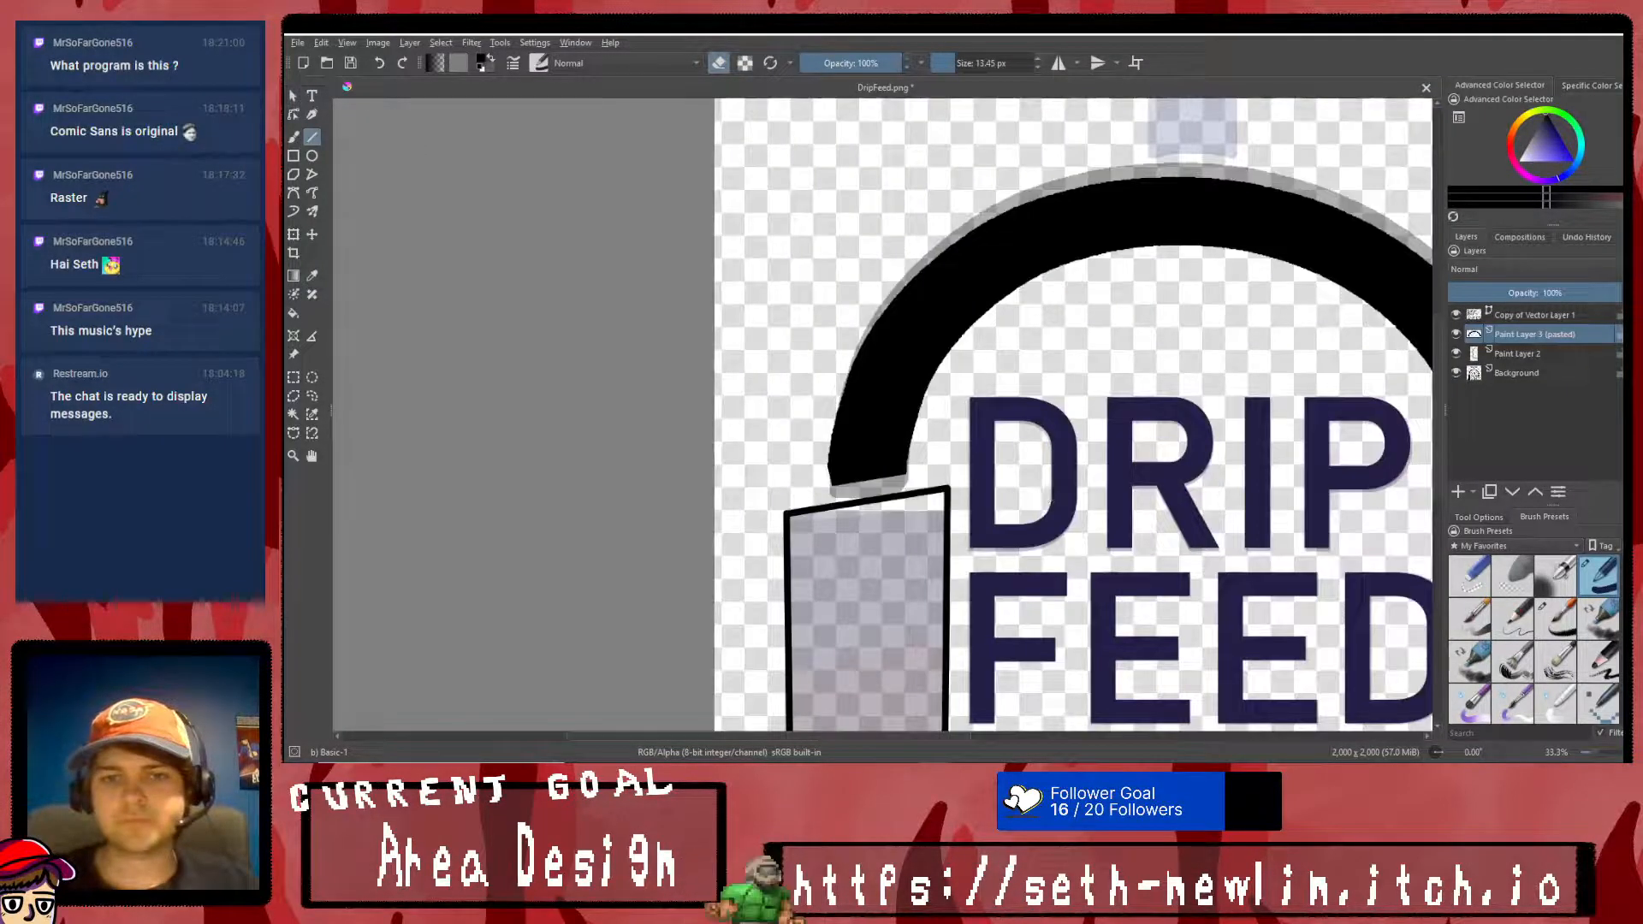
pyautogui.scroll(4, 945, 598)
pyautogui.scroll(-3, 941, 385)
pyautogui.scroll(1, 942, 257)
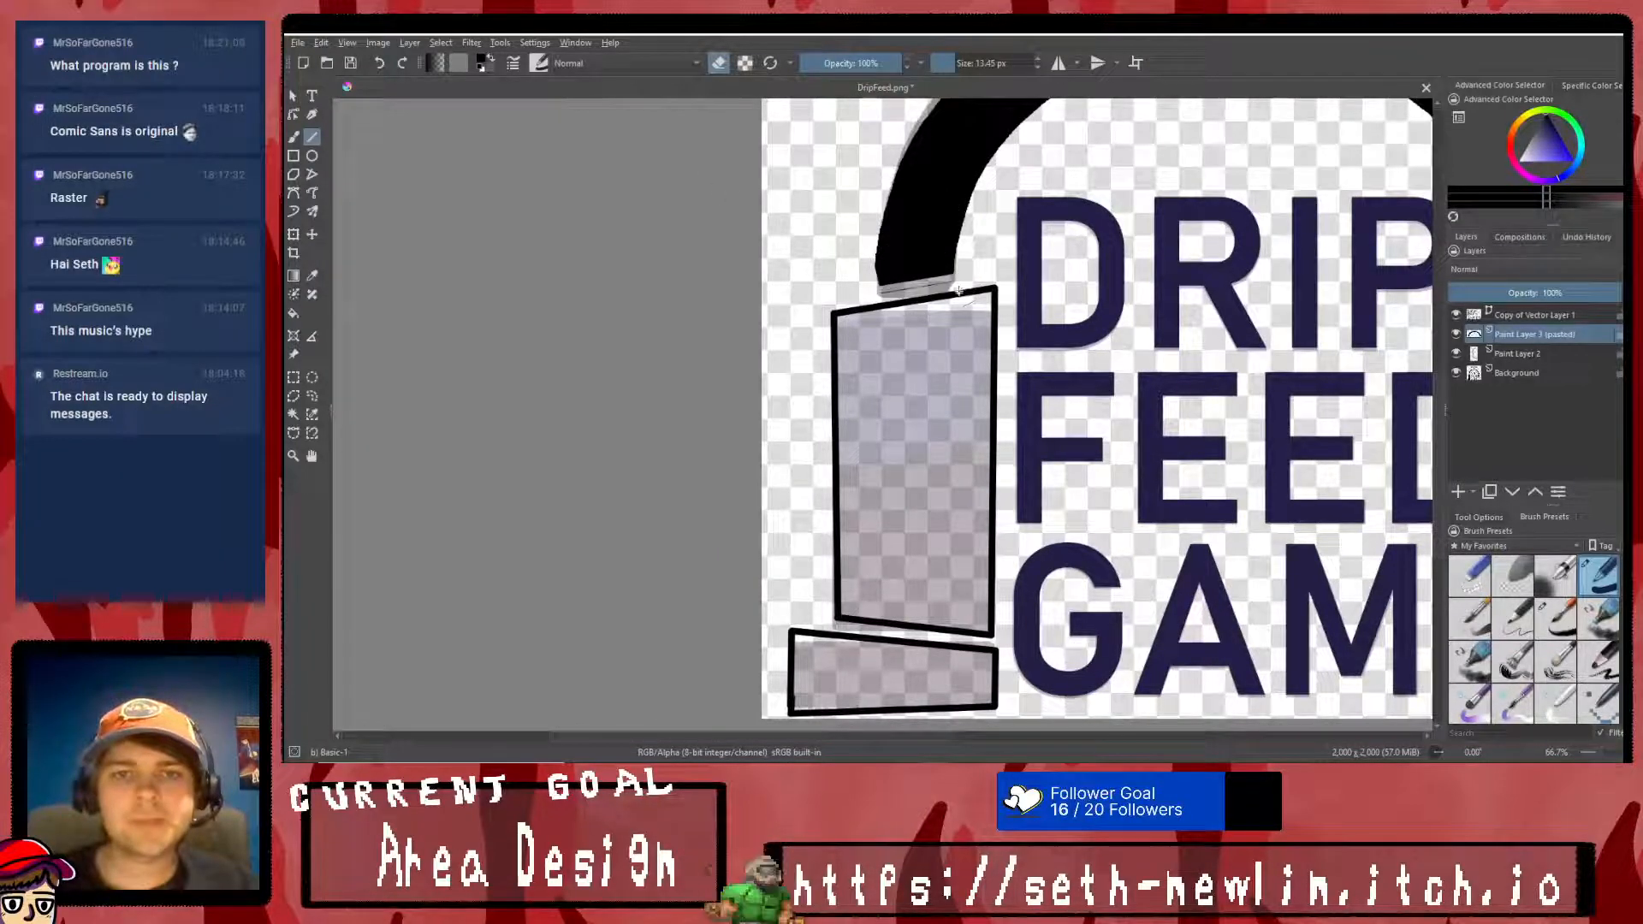
pyautogui.scroll(-1, 1136, 438)
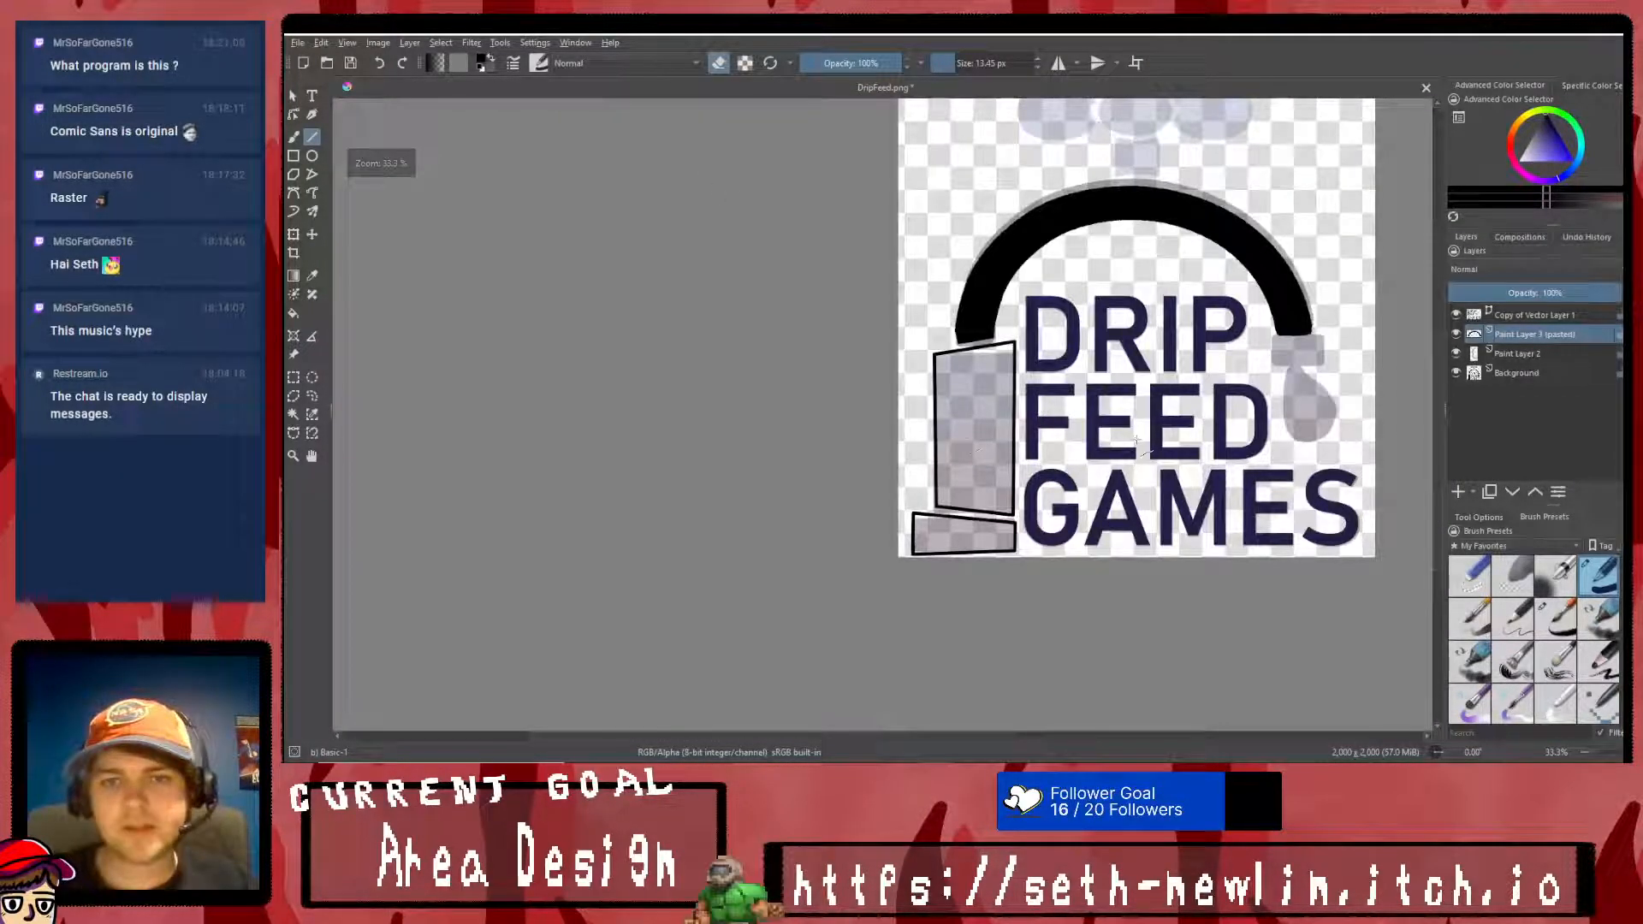
# - Fill the upright block and the base block with black on Paint Layer 2, undoing the stray fill outside them
pyautogui.click(293, 314)
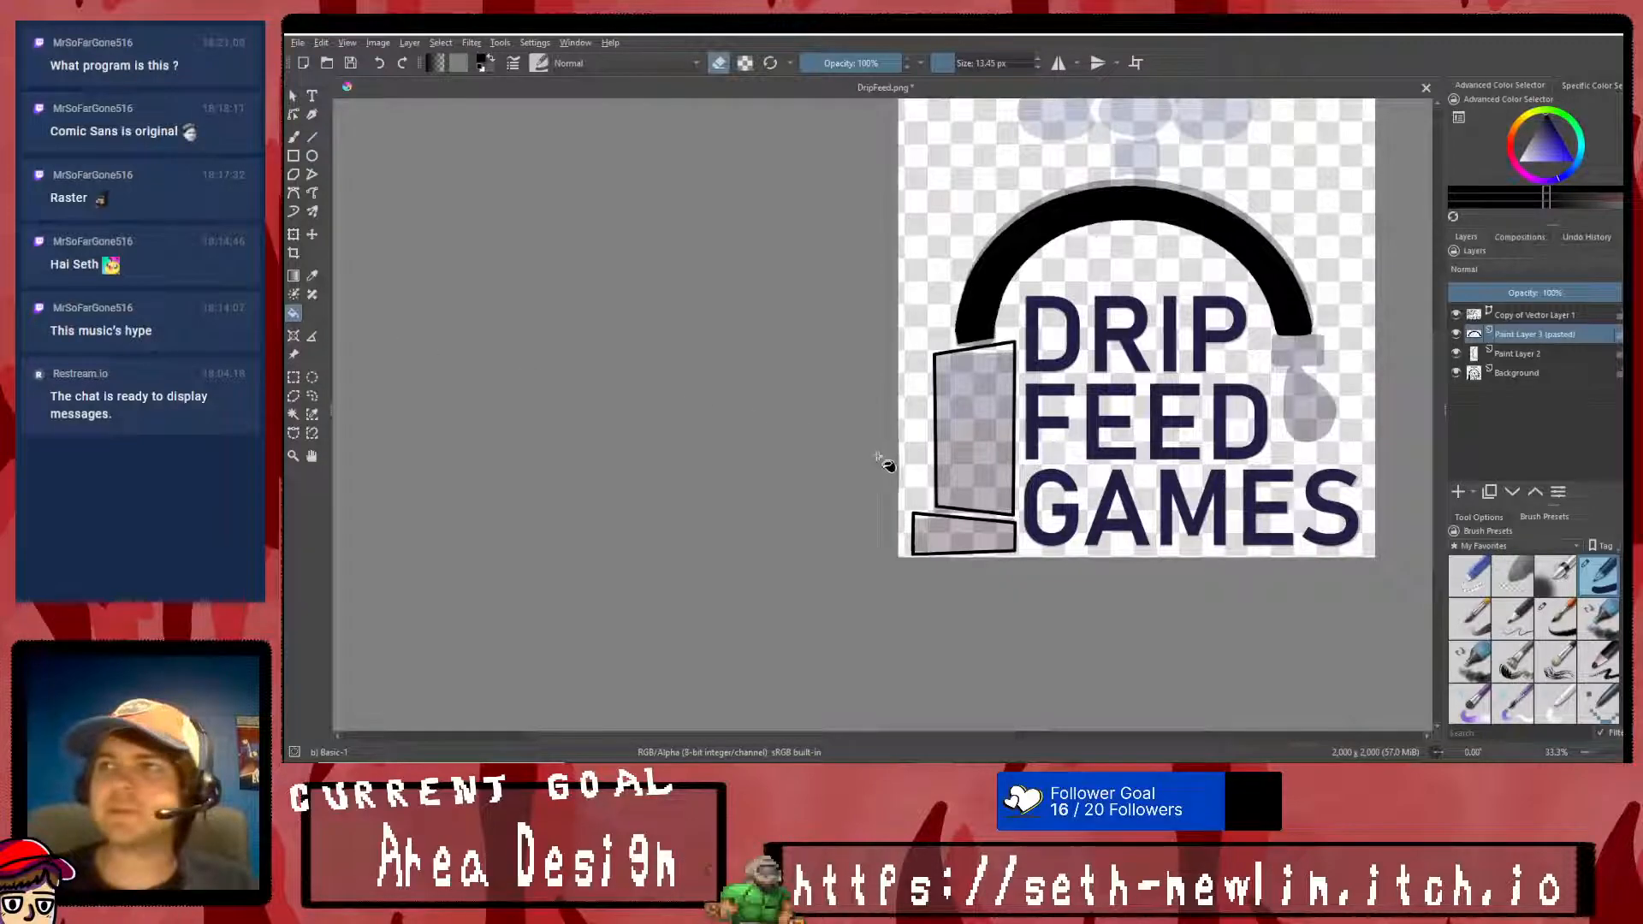
pyautogui.click(1510, 355)
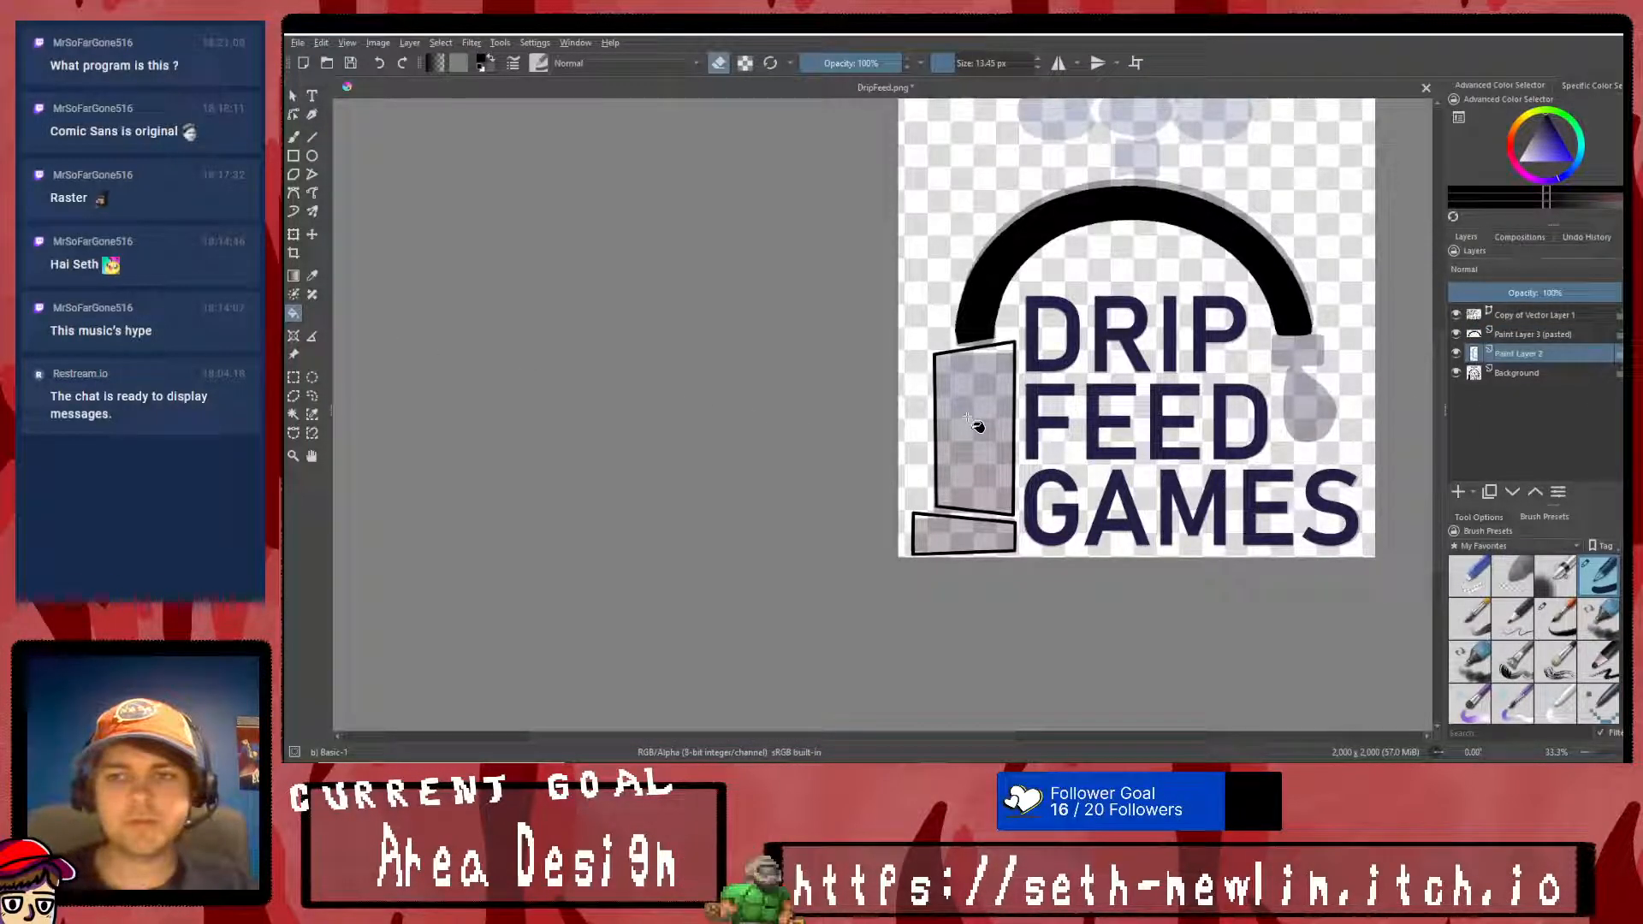
pyautogui.click(1455, 352)
pyautogui.click(1455, 353)
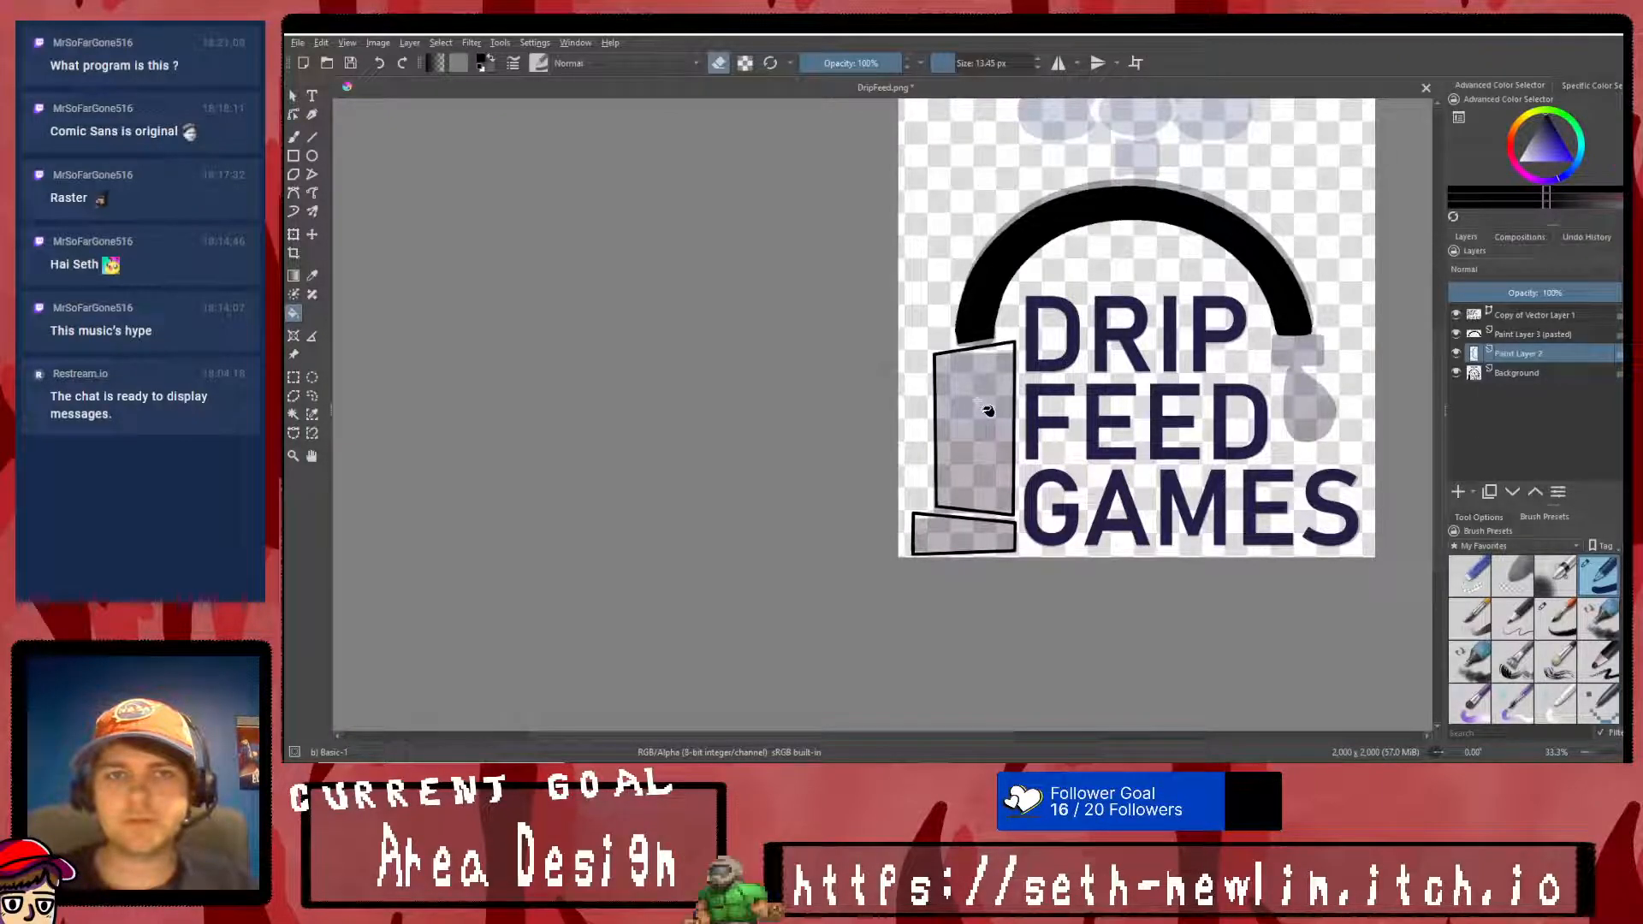
pyautogui.click(964, 417)
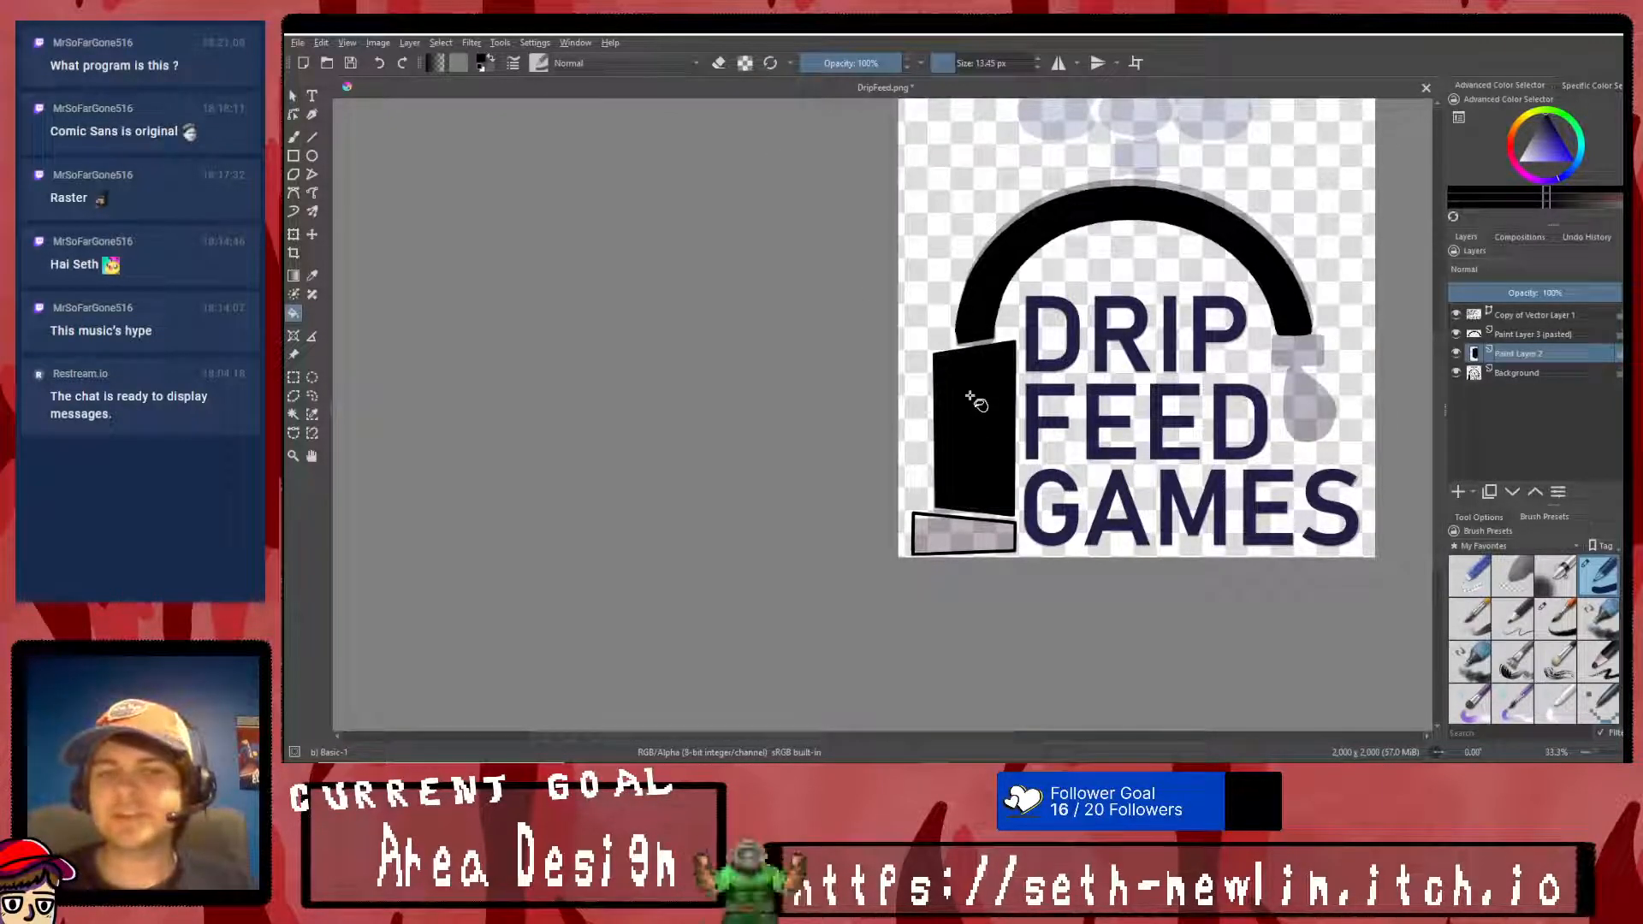
pyautogui.click(936, 538)
pyautogui.click(1053, 336)
pyautogui.hotkey('ctrl', 'z')
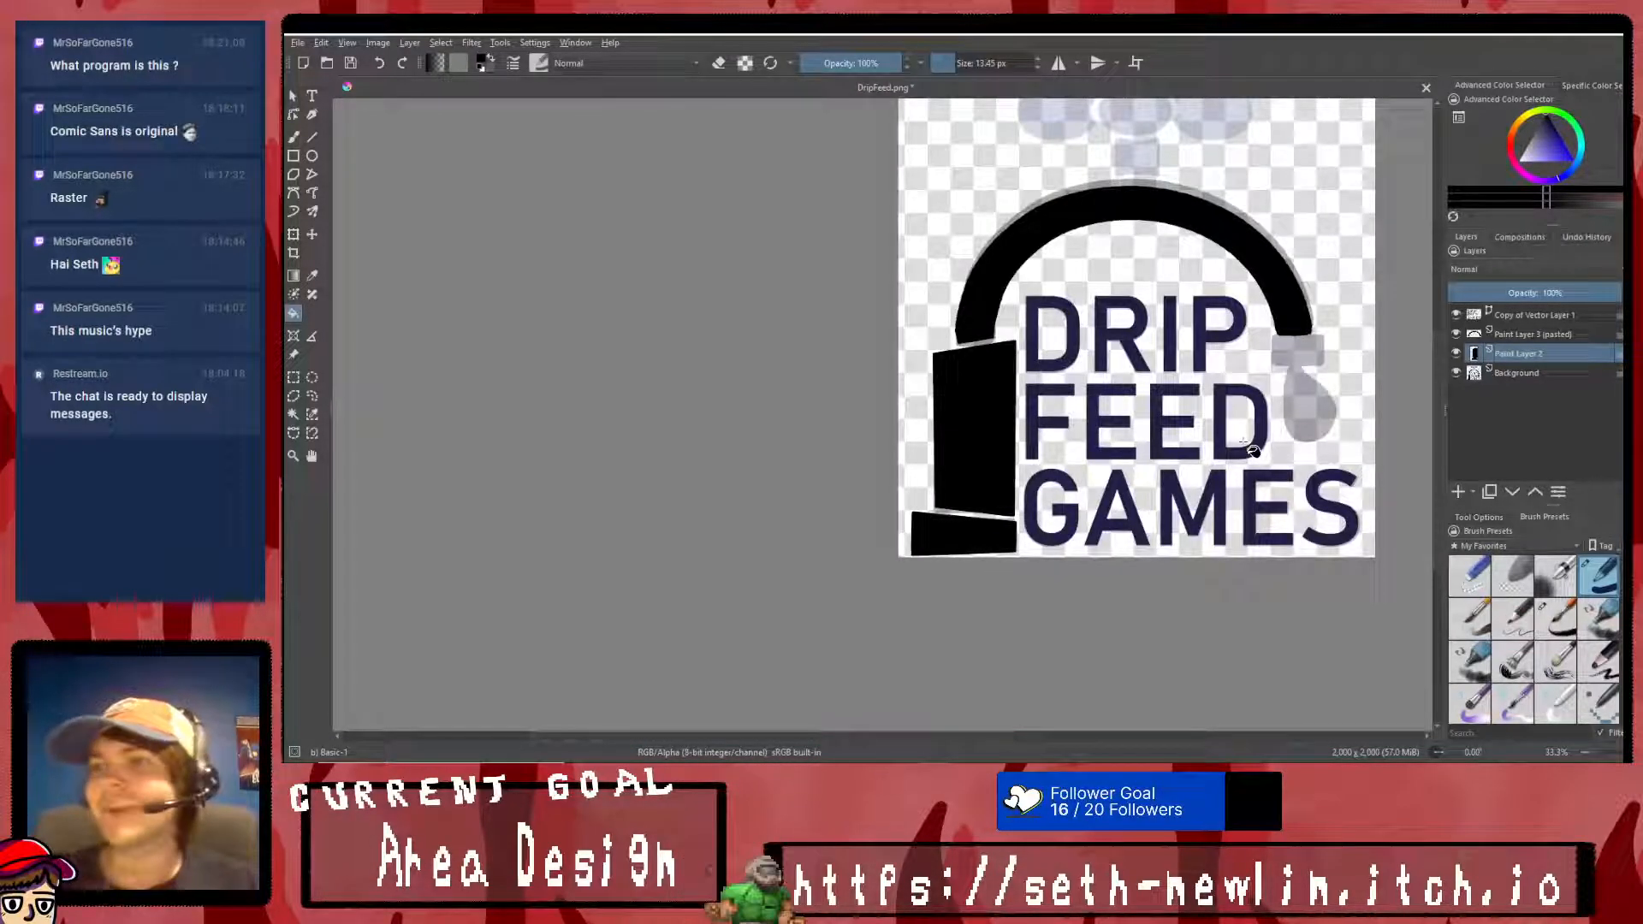
# - Hide the faded Background layer so only the redrawn logo parts show
pyautogui.scroll(-1, 1219, 433)
pyautogui.scroll(1, 1259, 425)
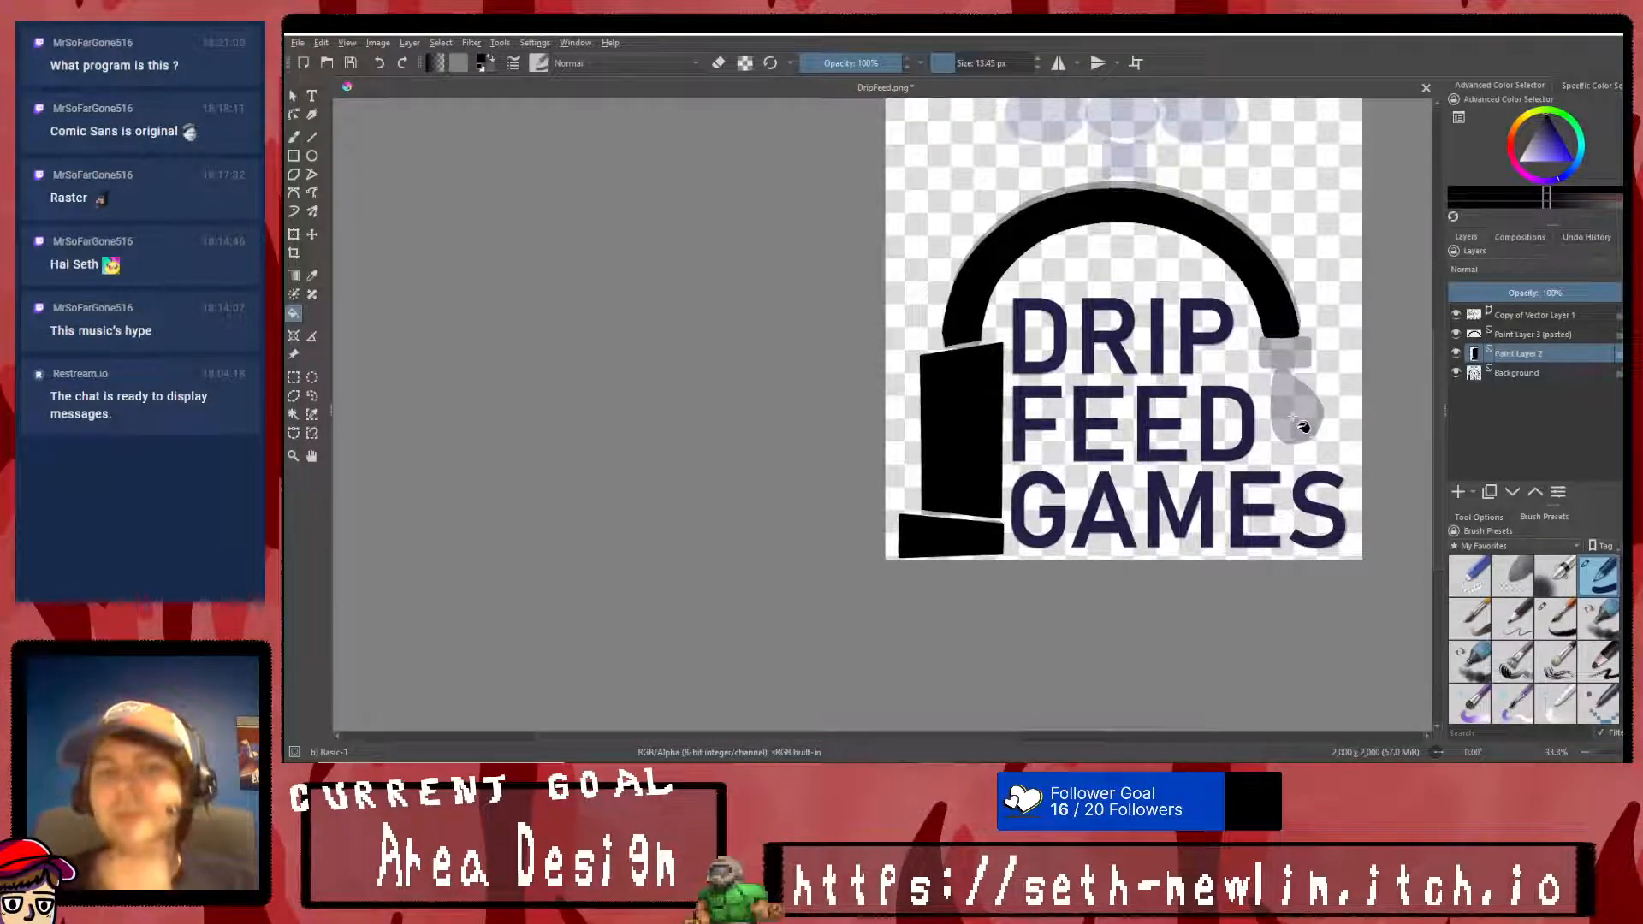
pyautogui.scroll(1, 1189, 295)
pyautogui.scroll(-1, 1229, 311)
pyautogui.scroll(1, 1258, 323)
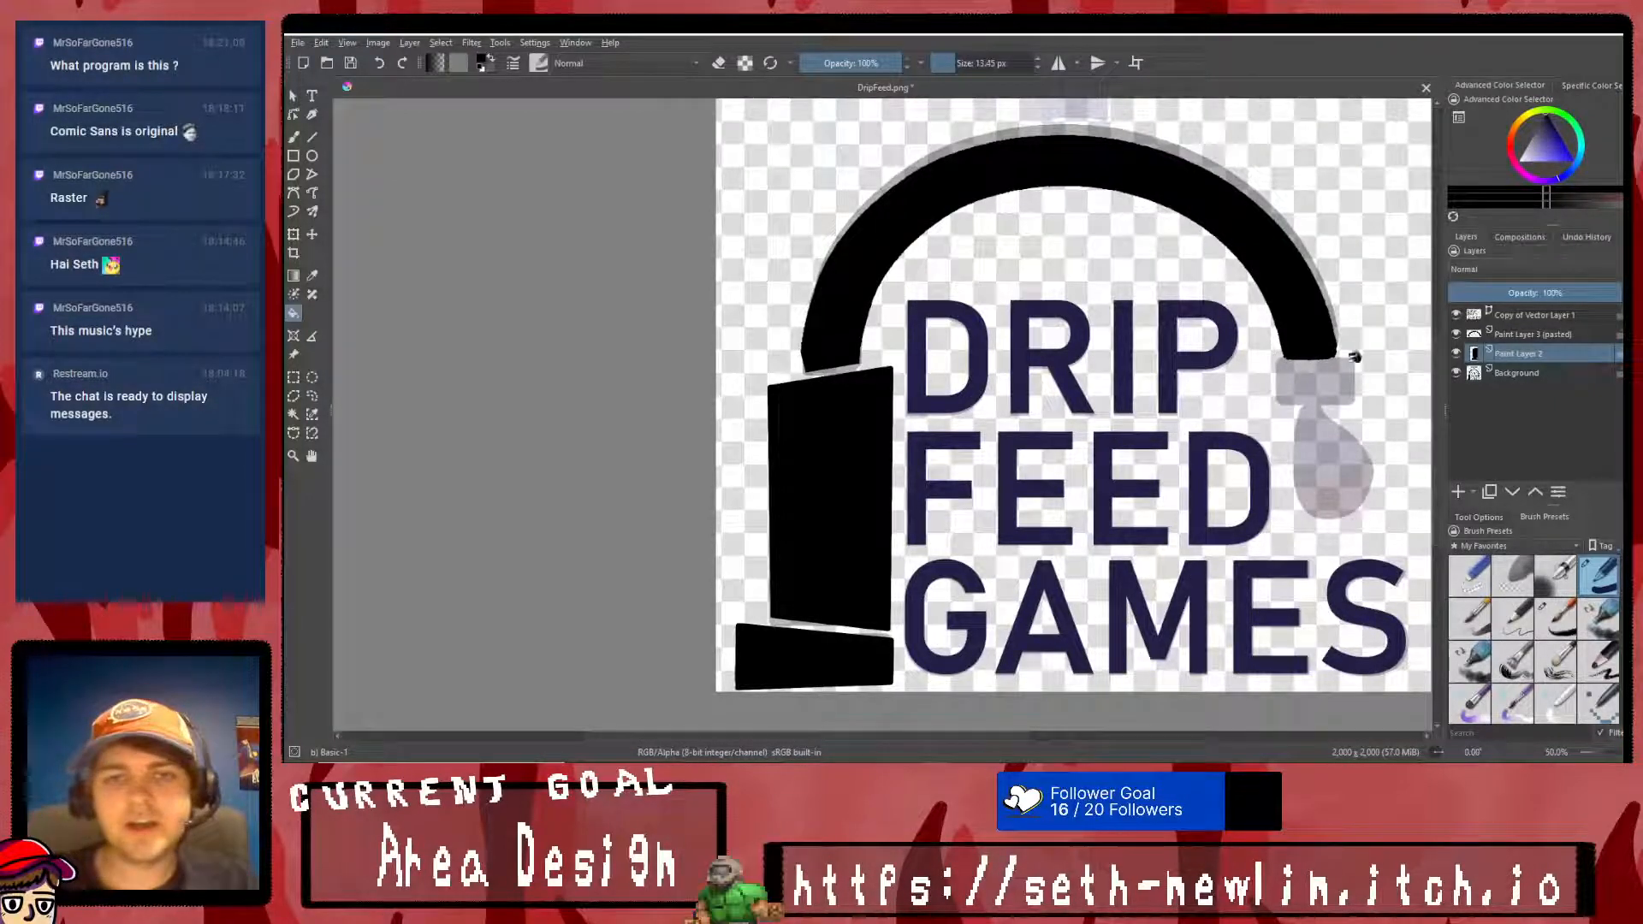
pyautogui.click(1458, 372)
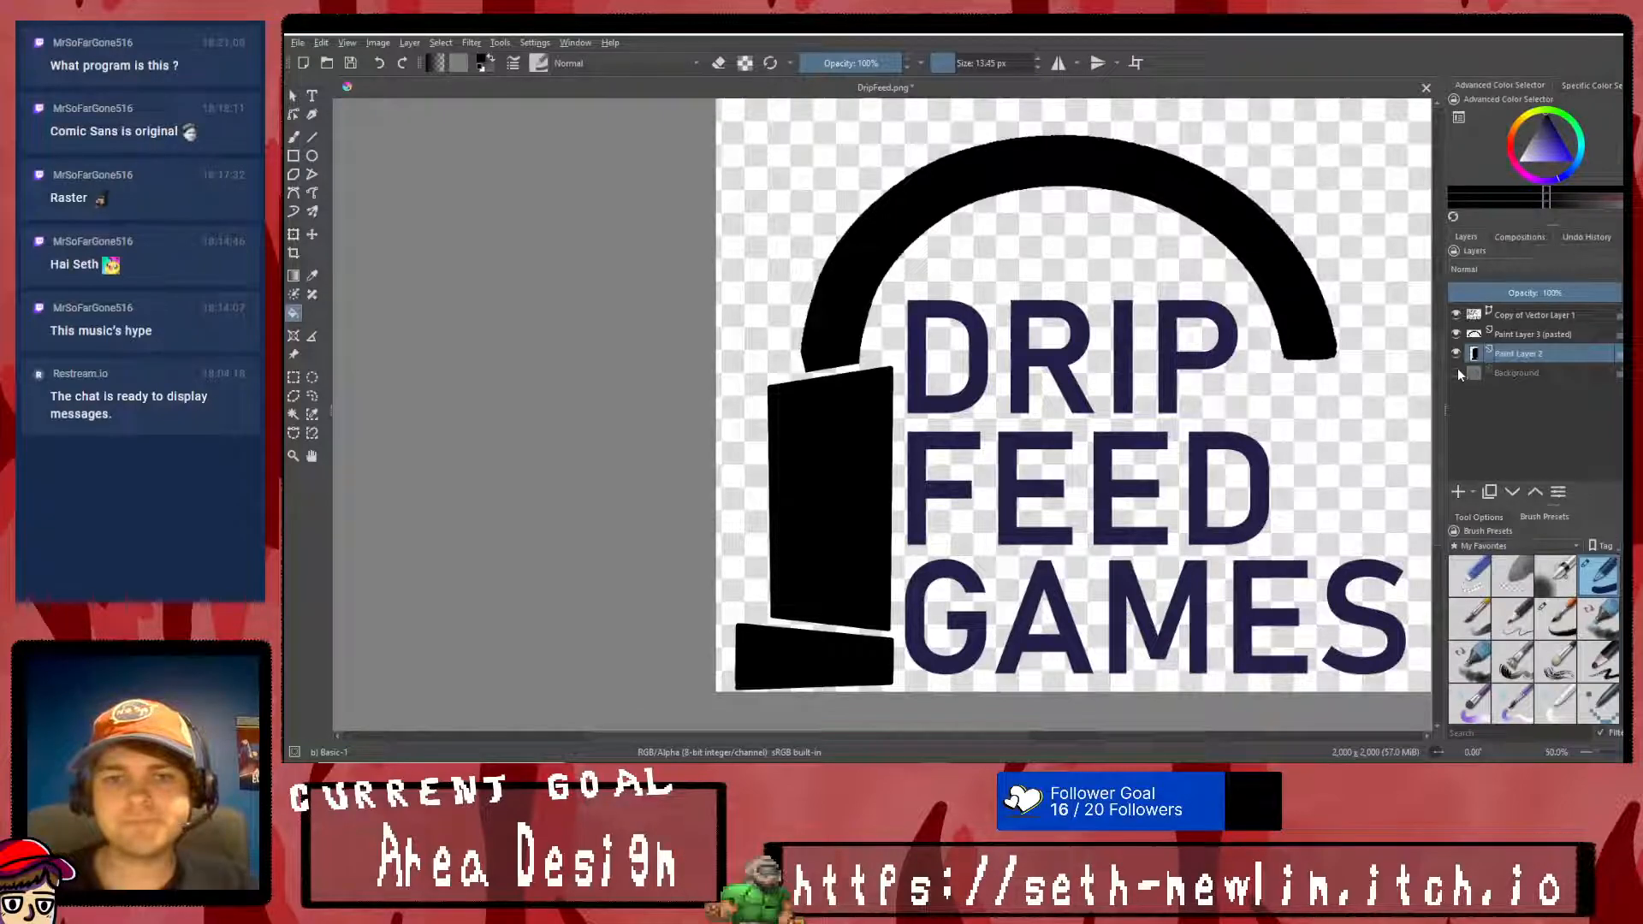
pyautogui.moveTo(1458, 373)
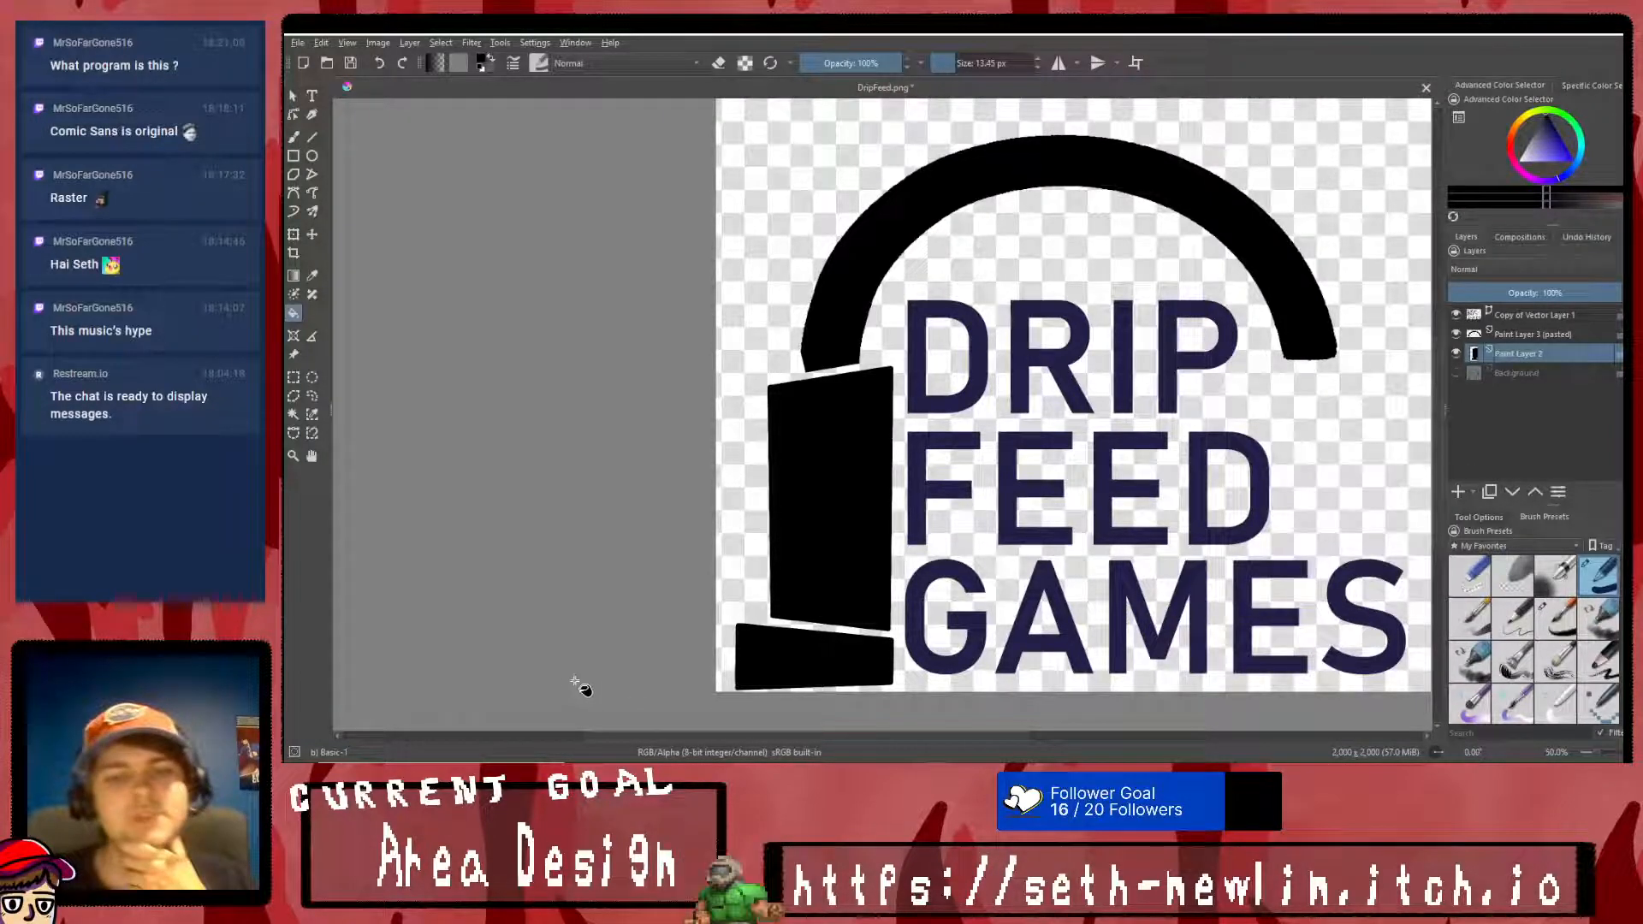
# - Paint out the arch's chipped outer corner in black, try trimming it with a straight eraser line, and undo the trim
pyautogui.scroll(4, 792, 314)
pyautogui.press('b')
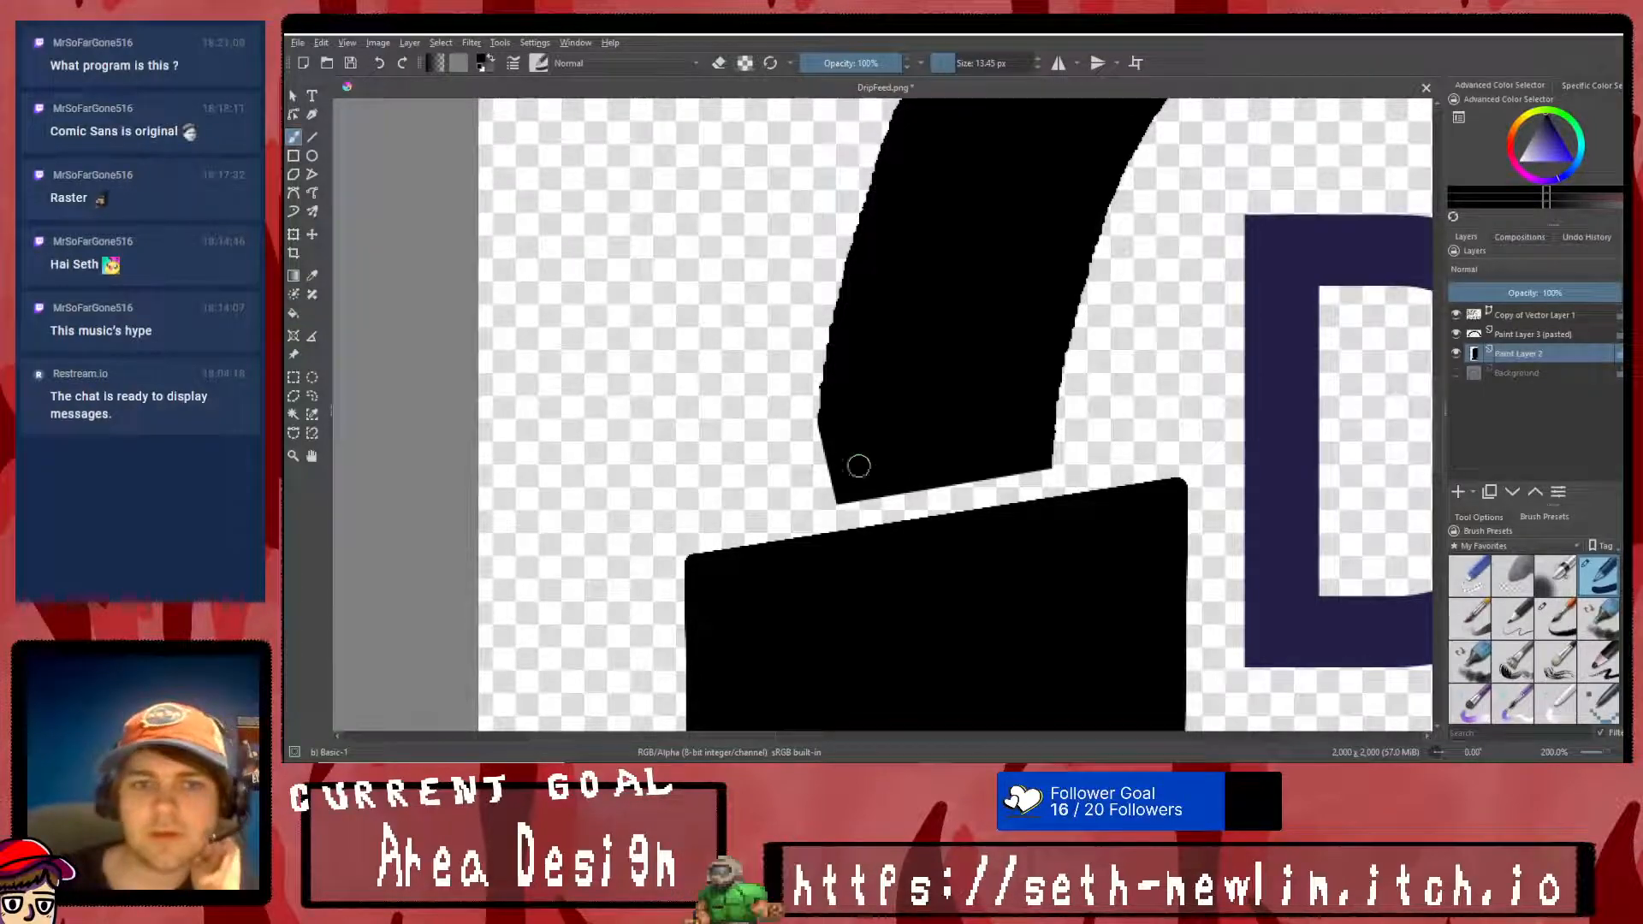
pyautogui.moveTo(825, 411)
pyautogui.mouseDown()
pyautogui.moveTo(825, 492)
pyautogui.moveTo(894, 475)
pyautogui.mouseUp()
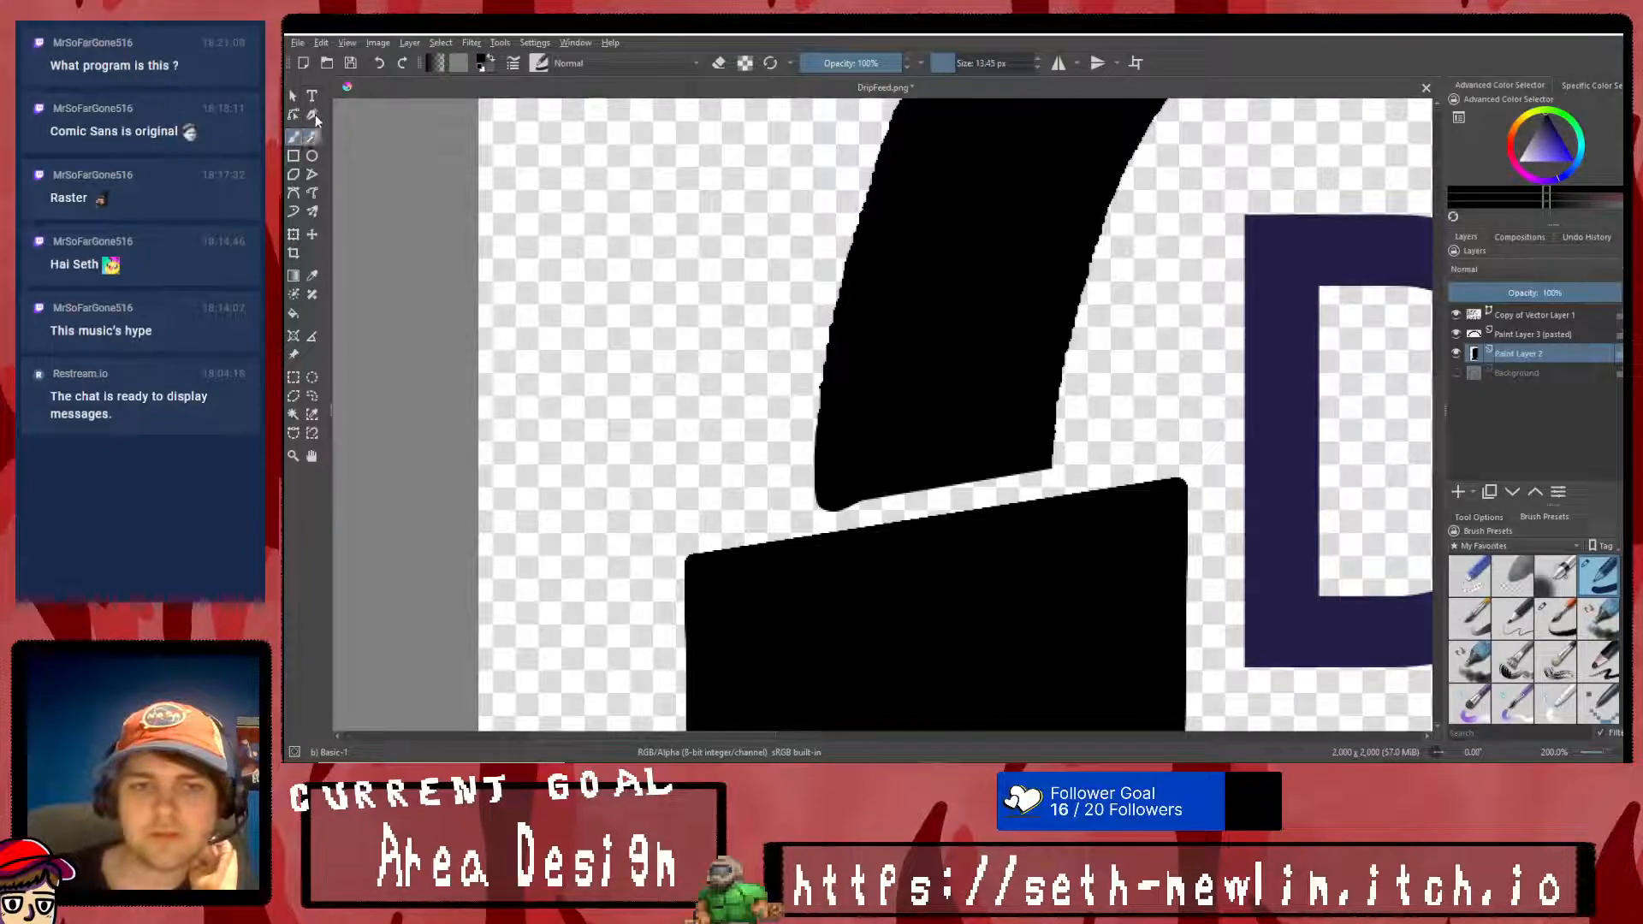
pyautogui.click(312, 136)
pyautogui.click(719, 62)
pyautogui.moveTo(789, 511); pyautogui.dragTo(1131, 459)
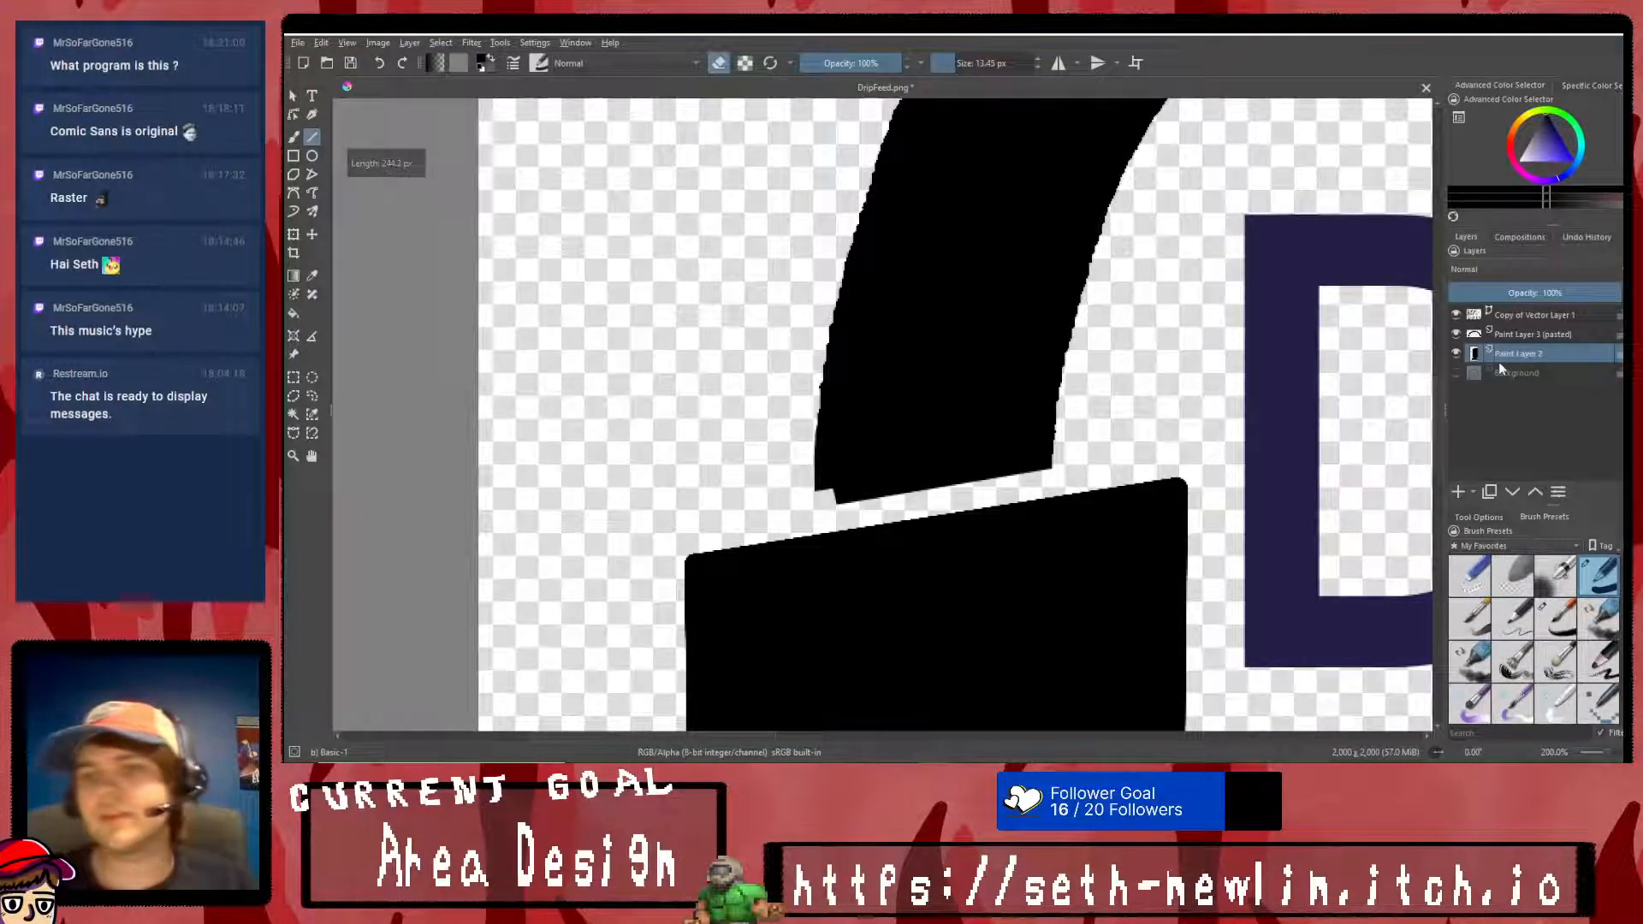
pyautogui.hotkey('ctrl', 'z')
# - Merge the arch layer down into Paint Layer 2 and erase the arch's end straight, parallel to the block's slanted edge
pyautogui.click(1532, 334)
pyautogui.hotkey('ctrl', 'e')
pyautogui.moveTo(789, 512); pyautogui.dragTo(1120, 457)
pyautogui.hotkey('ctrl', 'z')
pyautogui.moveTo(799, 512); pyautogui.dragTo(1114, 462)
pyautogui.scroll(-7, 1074, 488)
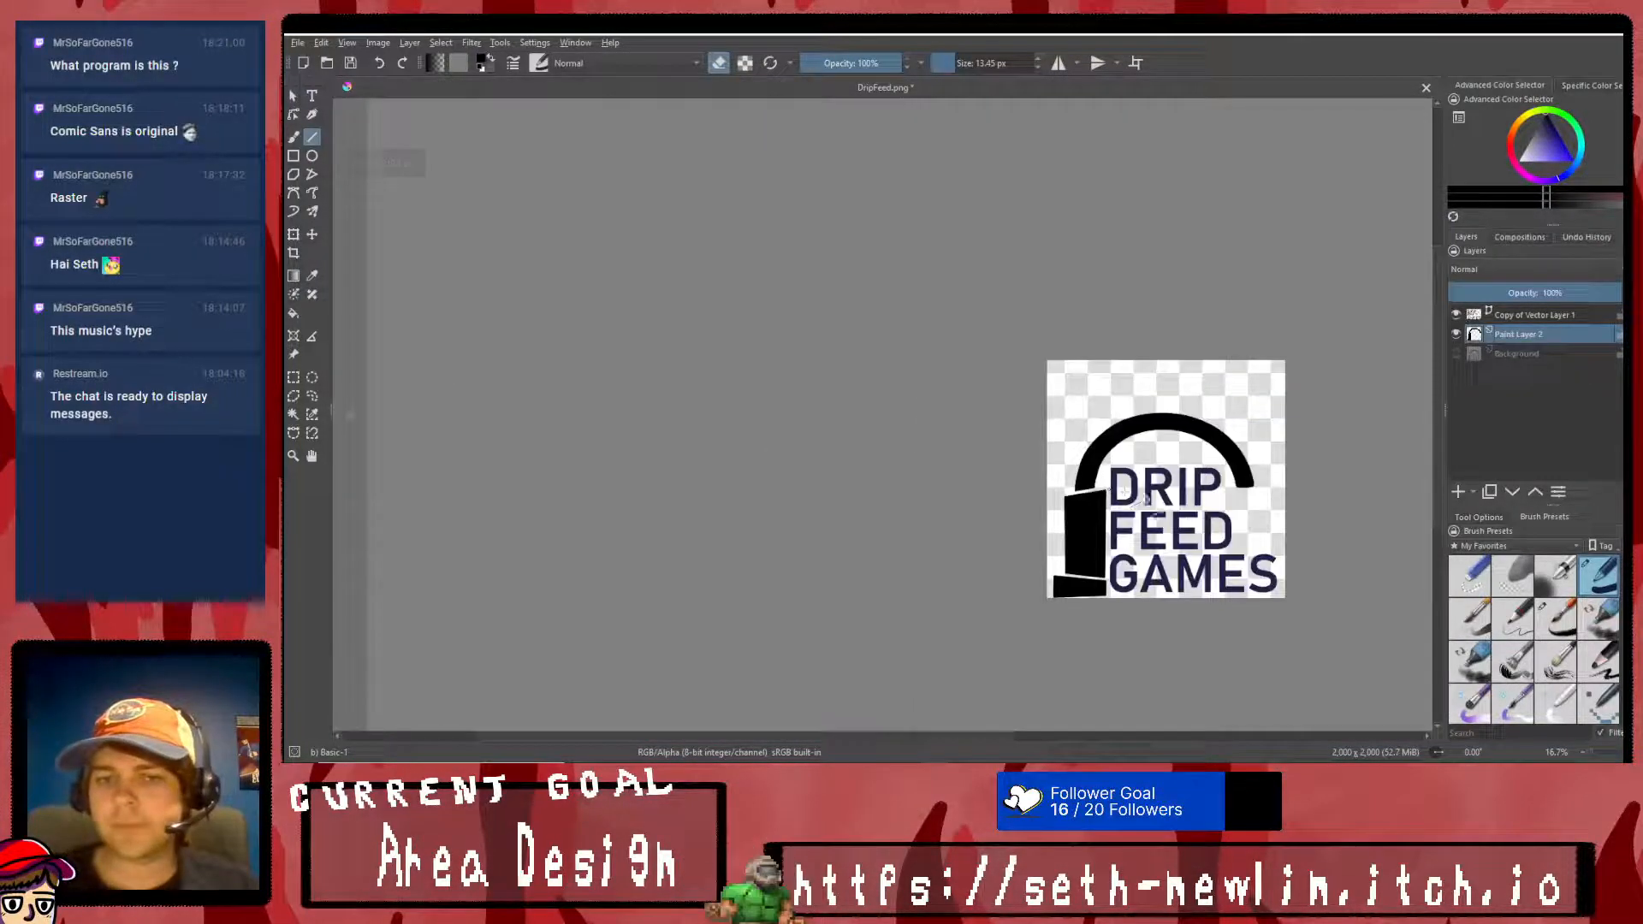
pyautogui.scroll(4, 1269, 519)
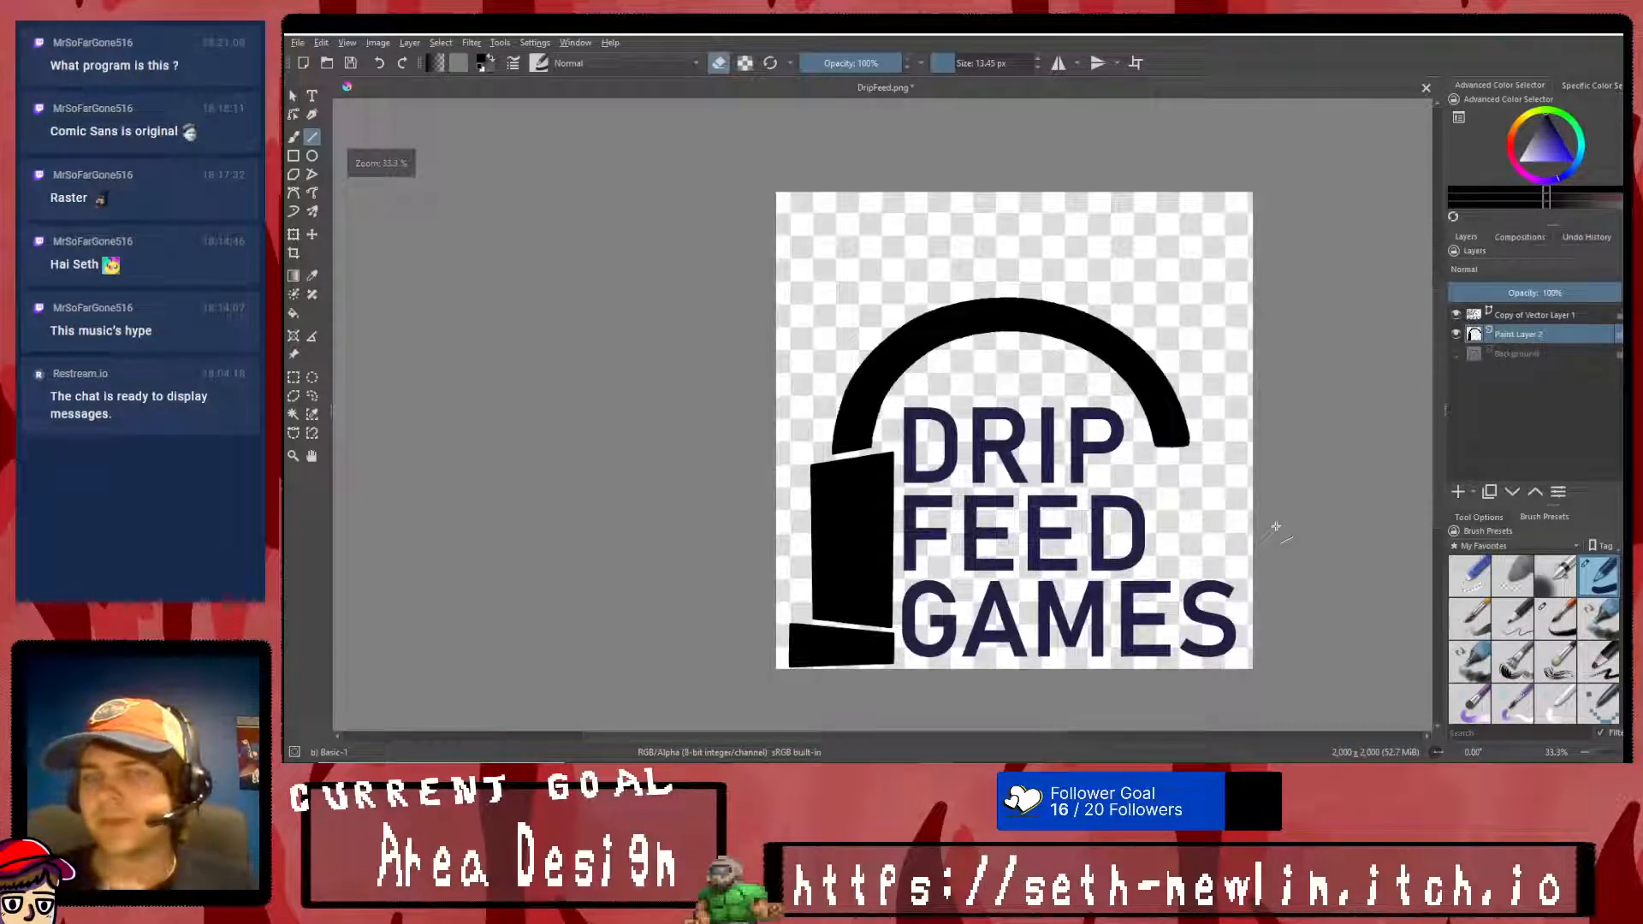
pyautogui.scroll(3, 1253, 510)
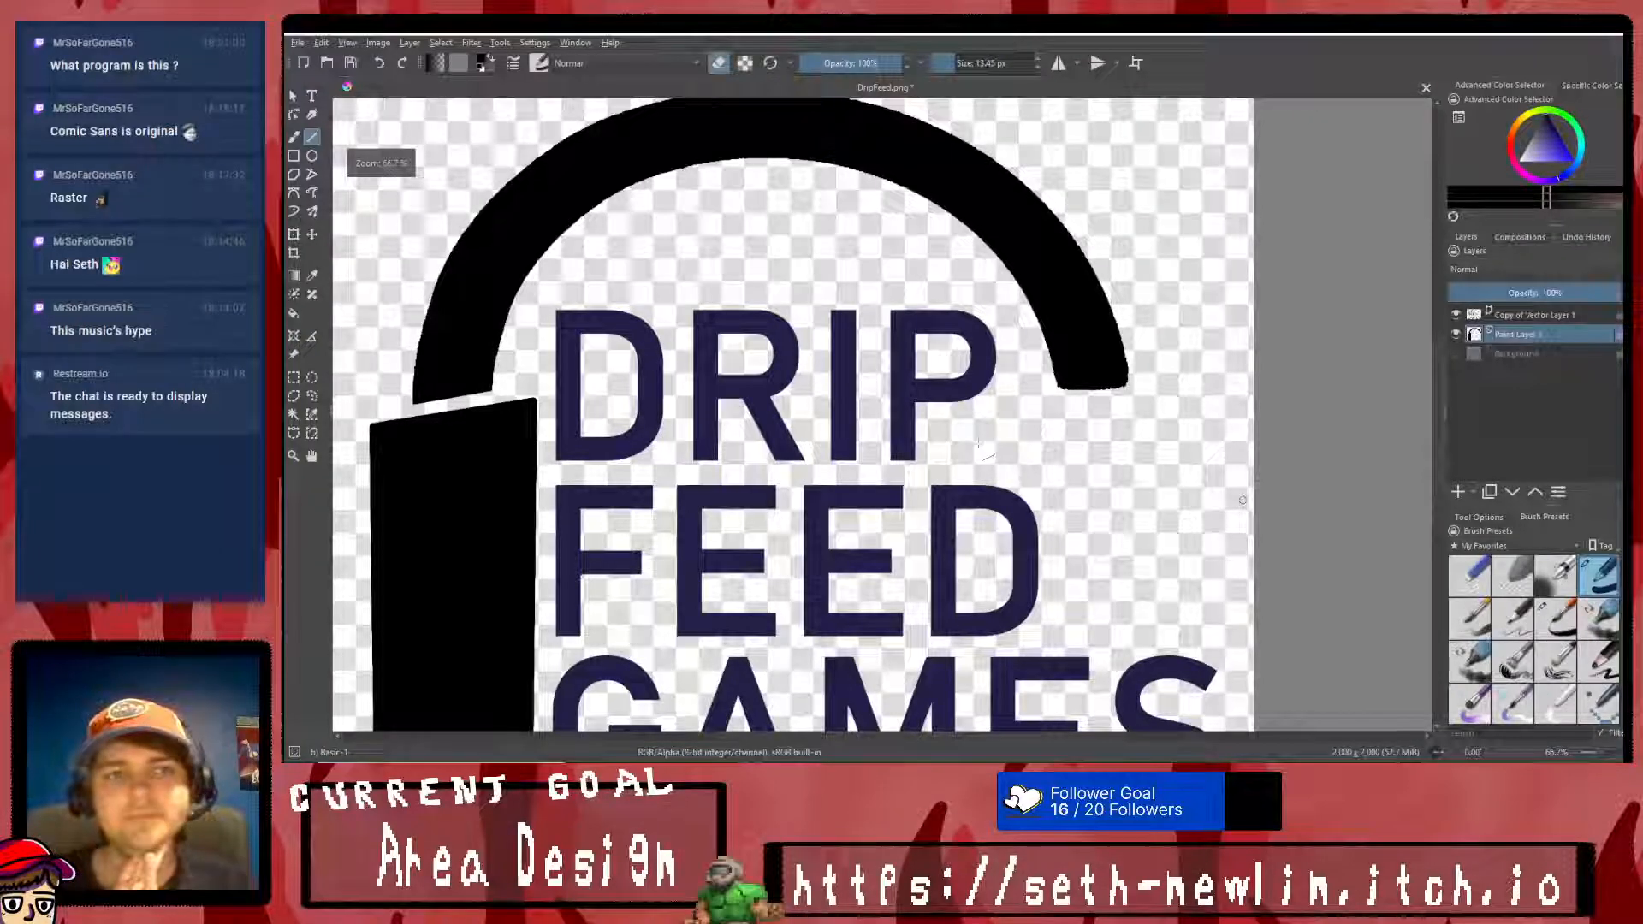
# - Switch to DripFeedRev2.kra, add a paint layer above the logo and lower the Background layer's opacity to 45%
pyautogui.hotkey('alt', 'Tab')
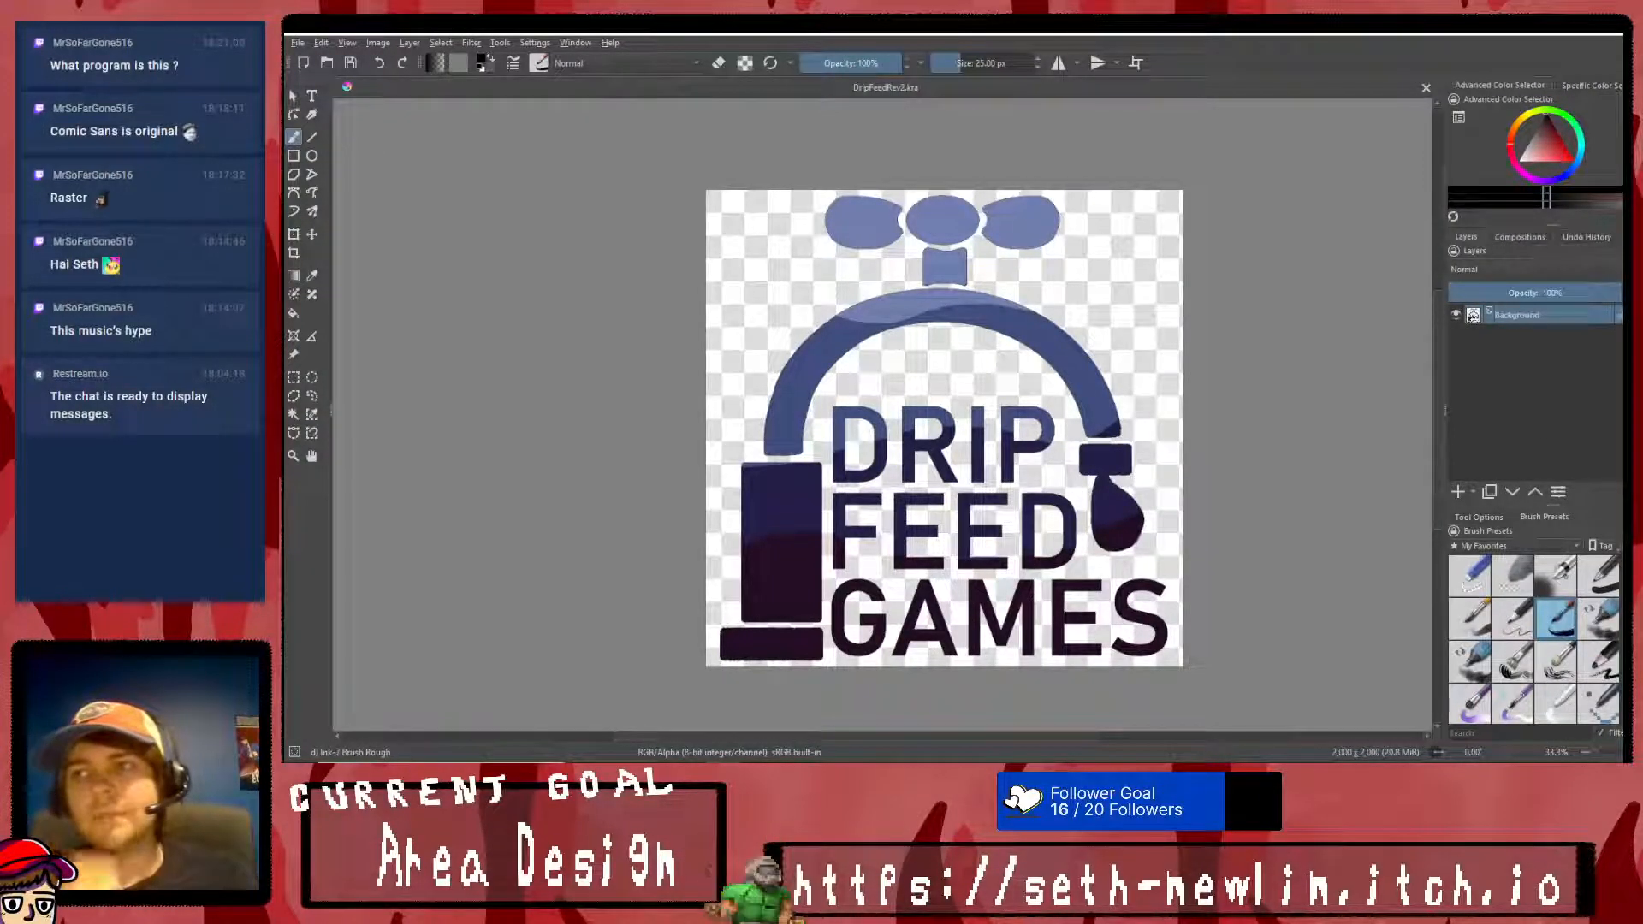
pyautogui.press('+')
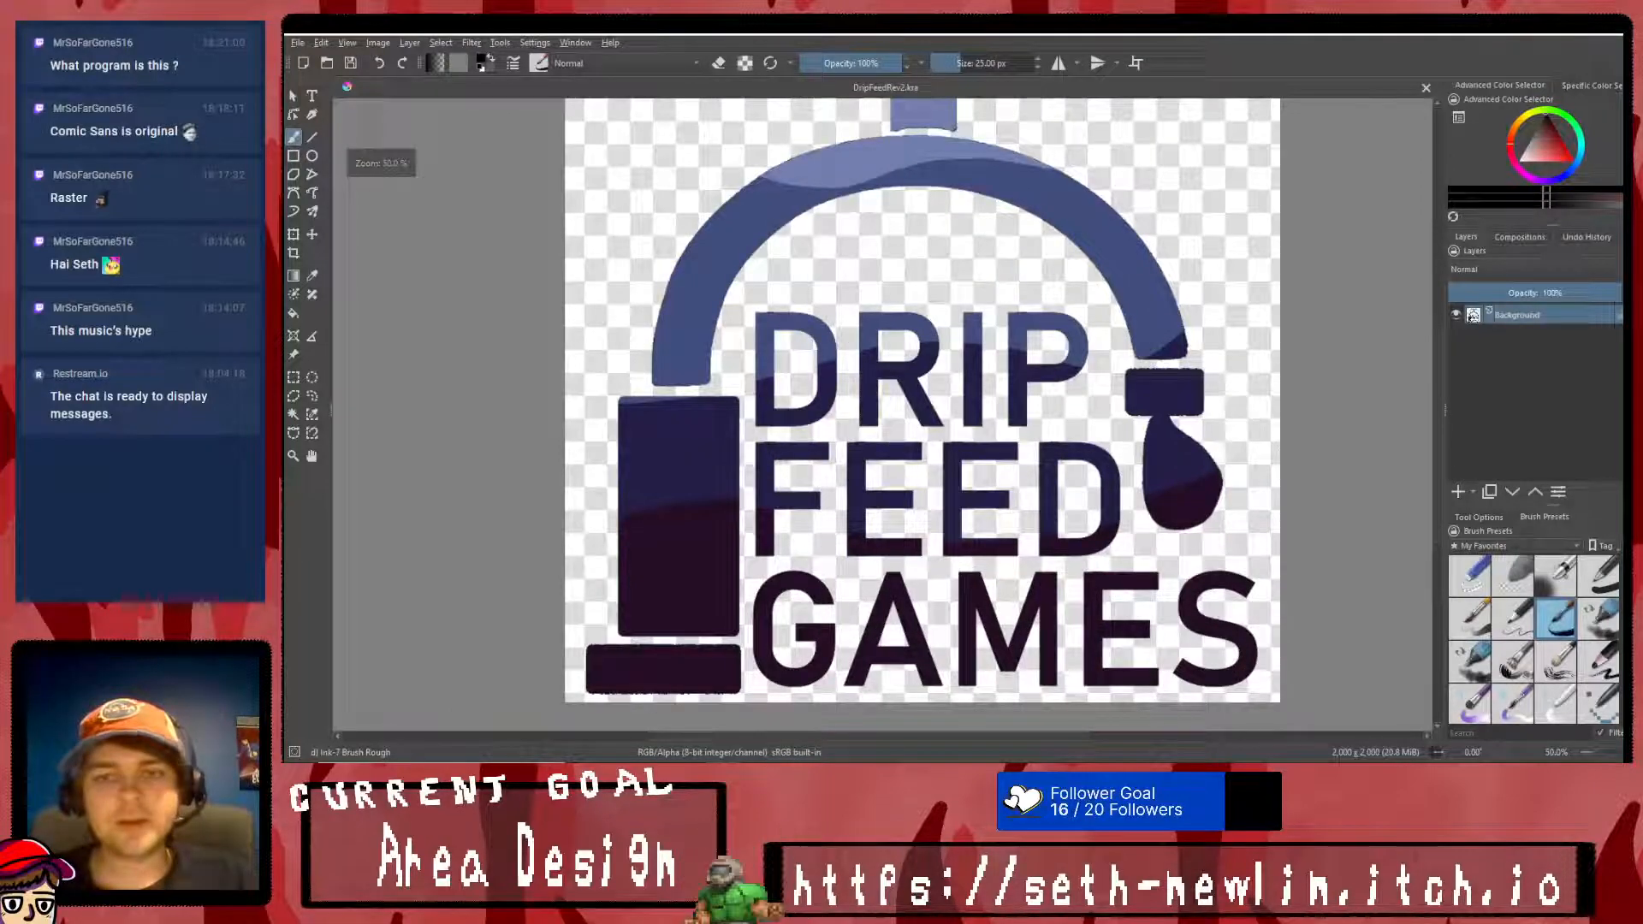
pyautogui.click(1457, 491)
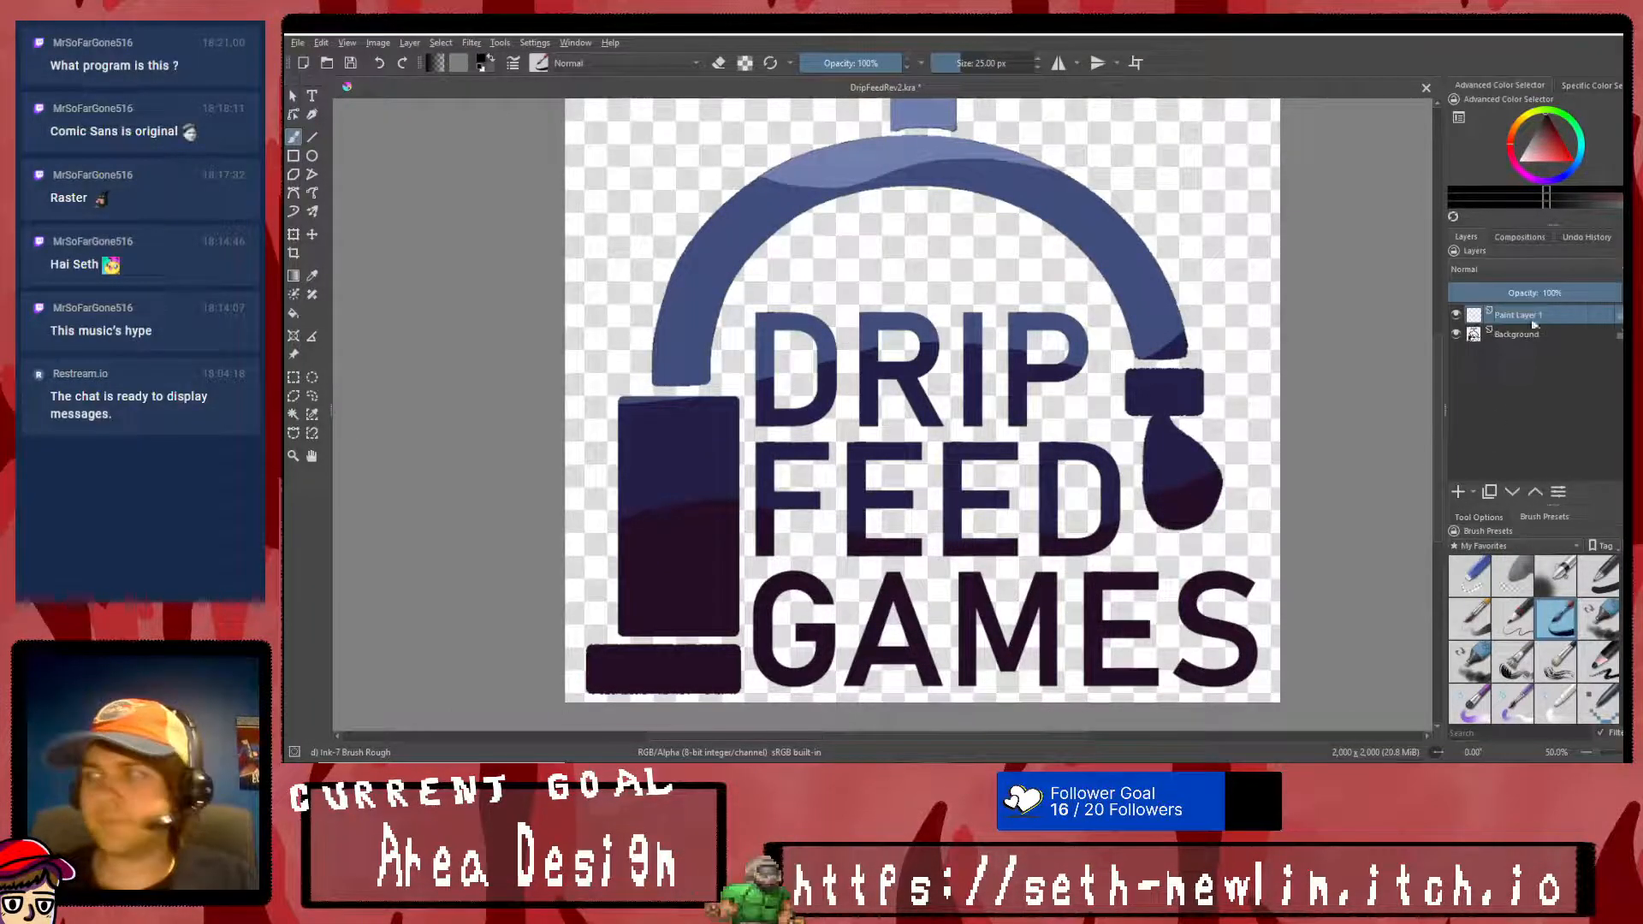
pyautogui.click(1532, 335)
pyautogui.click(1518, 292)
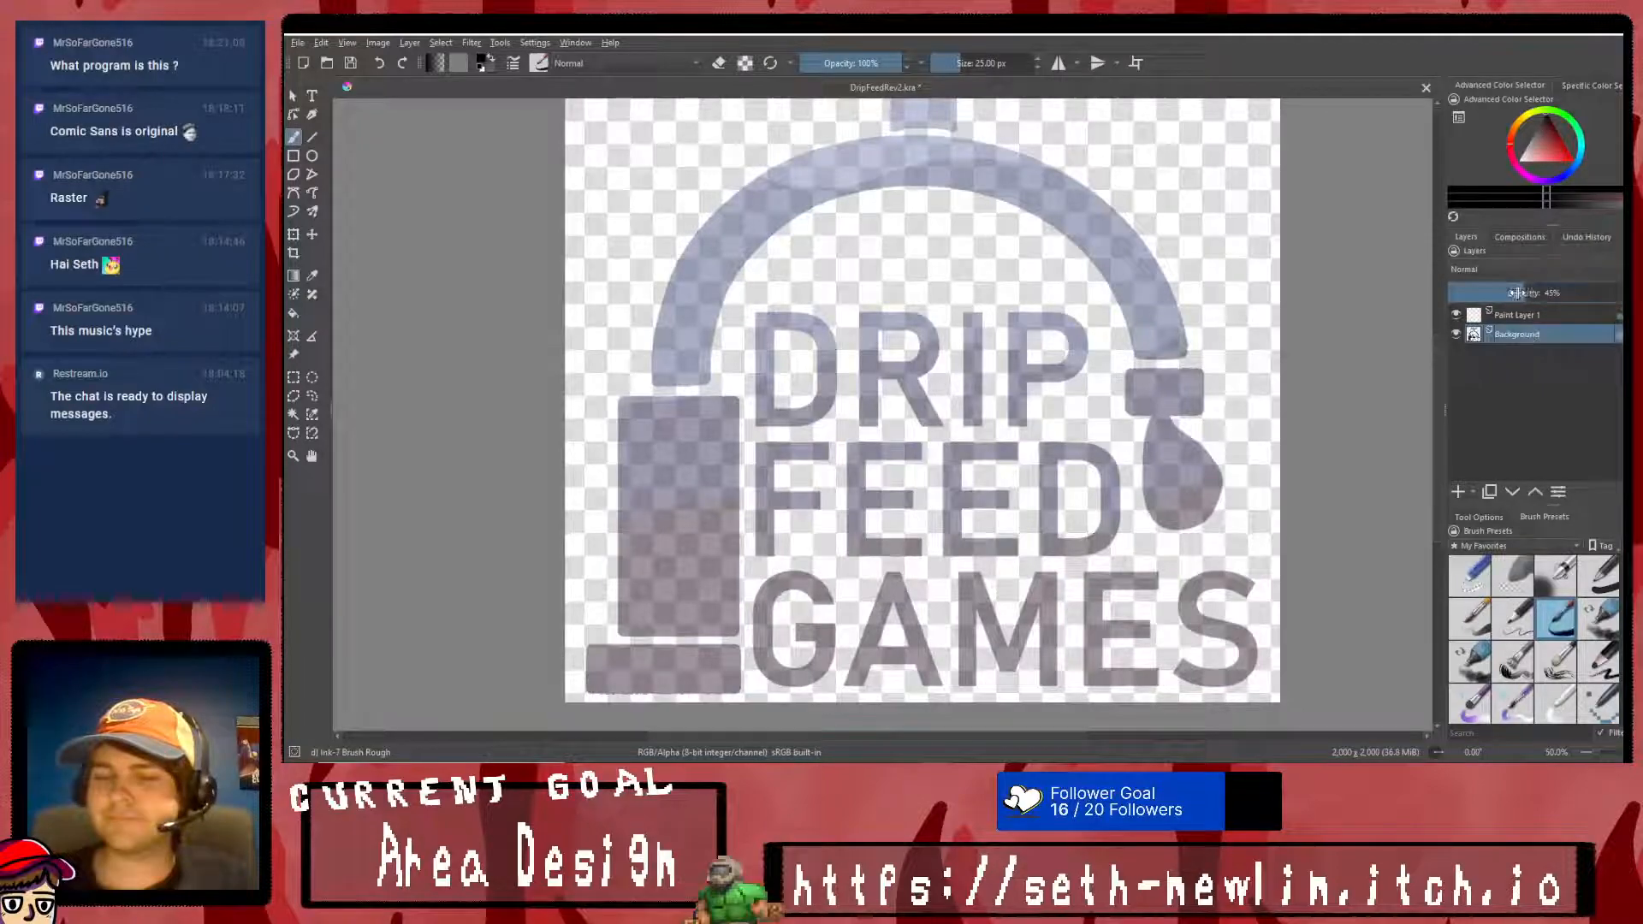
# - Outline the base block on Paint Layer 1 with straight black lines, Basic-1 brush at 15 px, narrowing it toward the wording
pyautogui.click(1526, 316)
pyautogui.click(315, 142)
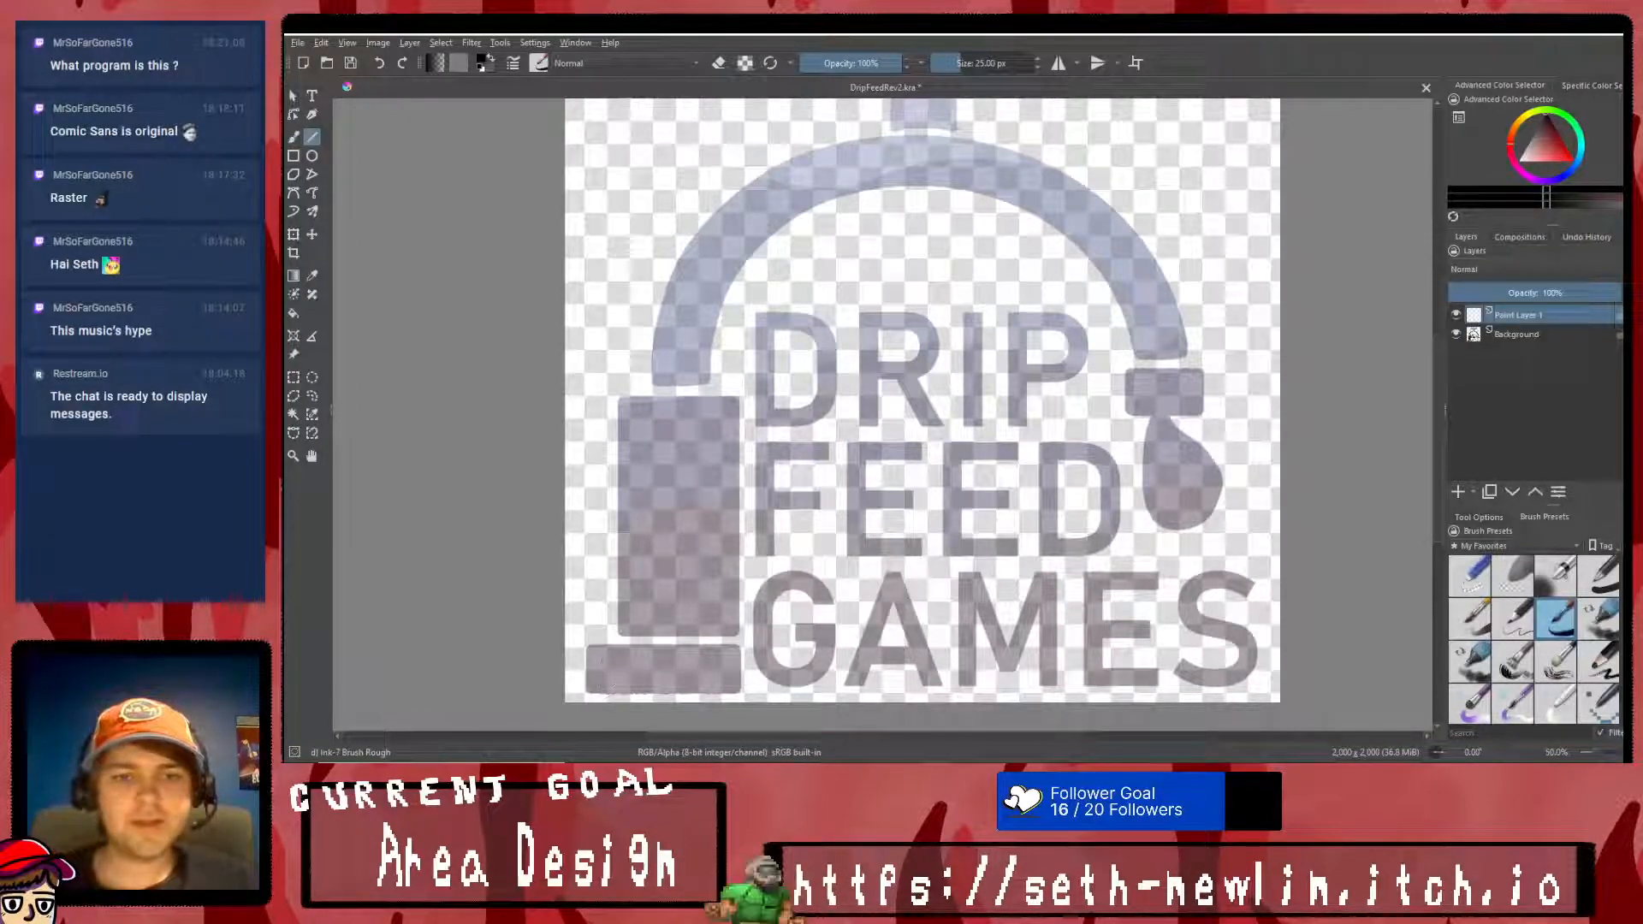
pyautogui.scroll(-2, 606, 678)
pyautogui.scroll(4, 609, 689)
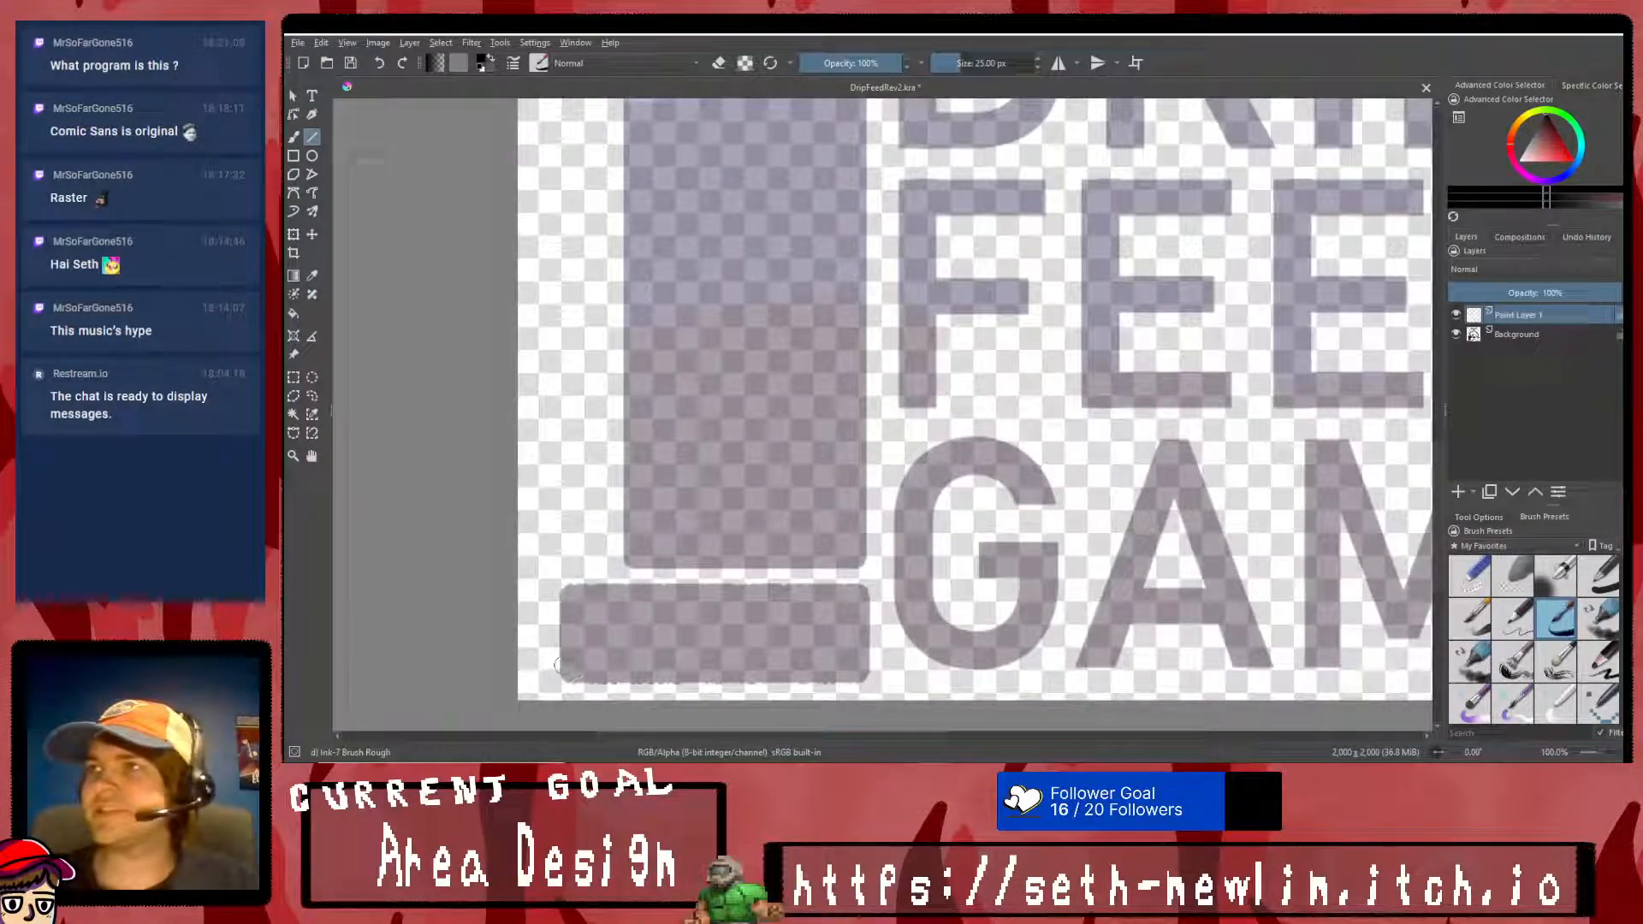
pyautogui.moveTo(563, 682); pyautogui.dragTo(562, 562)
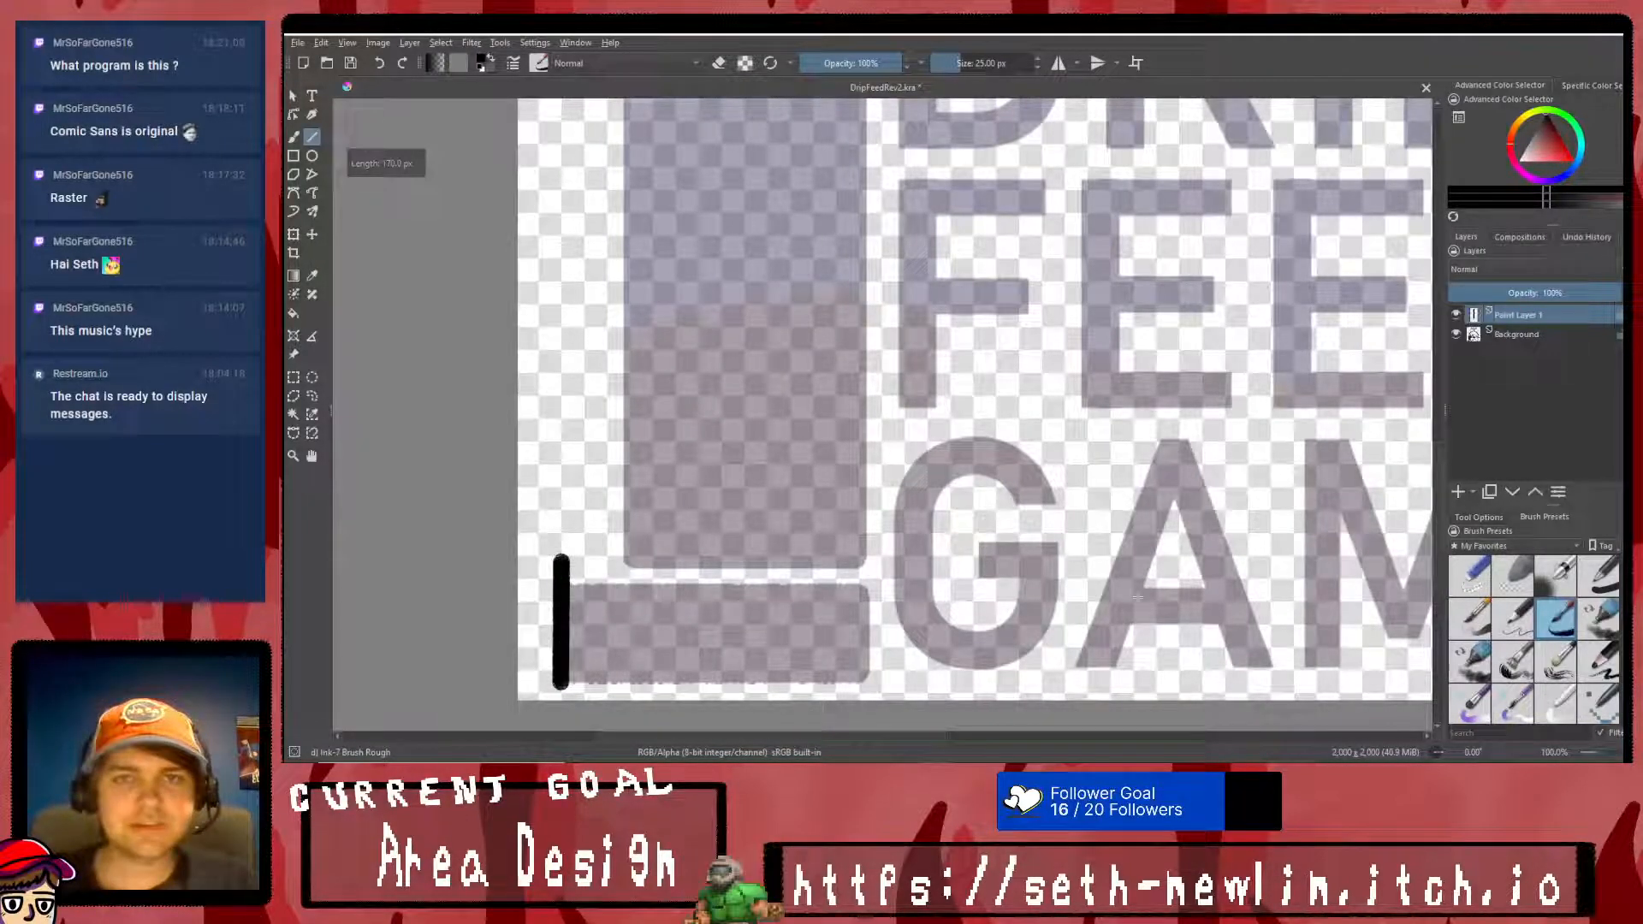
pyautogui.click(1596, 577)
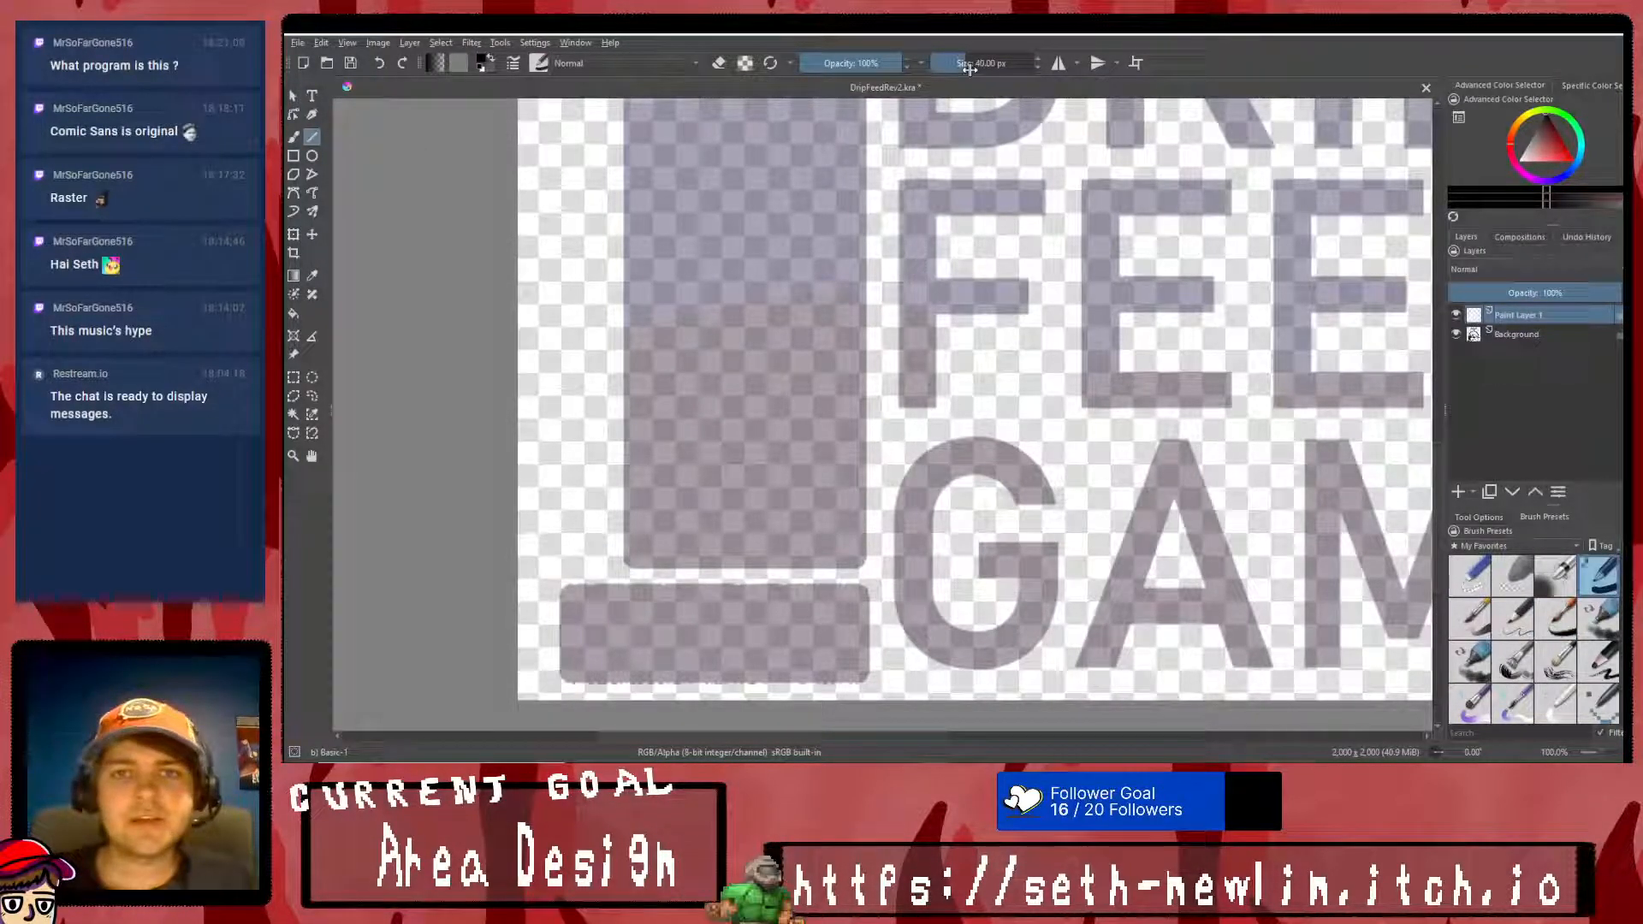
pyautogui.moveTo(980, 65); pyautogui.dragTo(1003, 63)
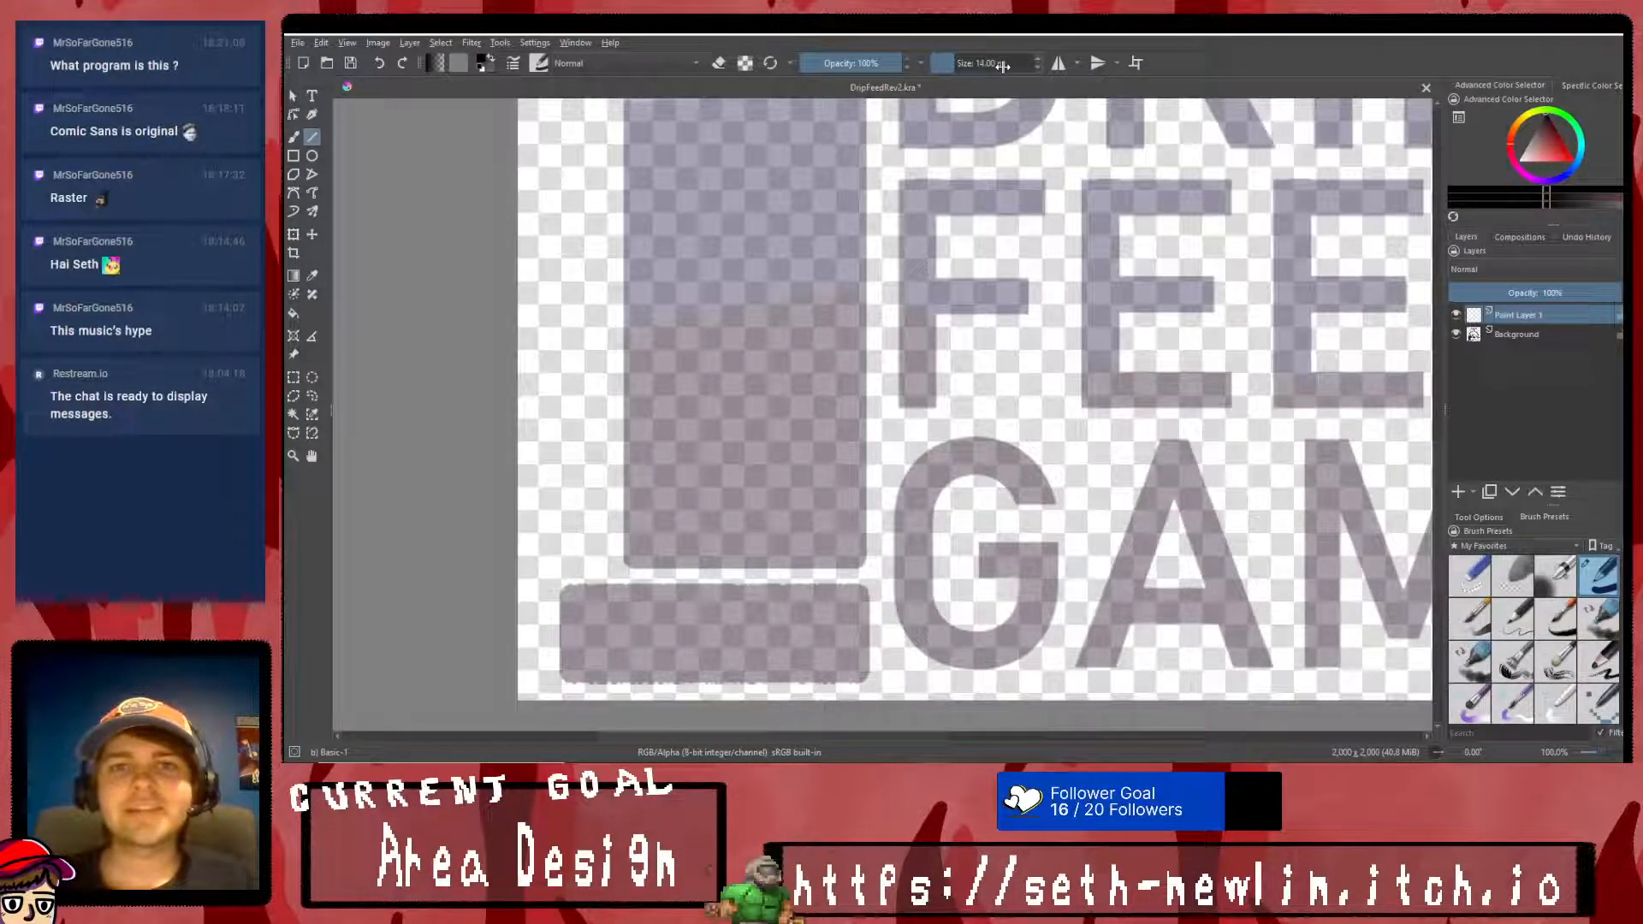
pyautogui.moveTo(563, 682)
pyautogui.mouseDown()
pyautogui.moveTo(564, 559)
pyautogui.moveTo(868, 584)
pyautogui.moveTo(869, 666)
pyautogui.mouseUp()
pyautogui.hotkey('ctrl', 'z')
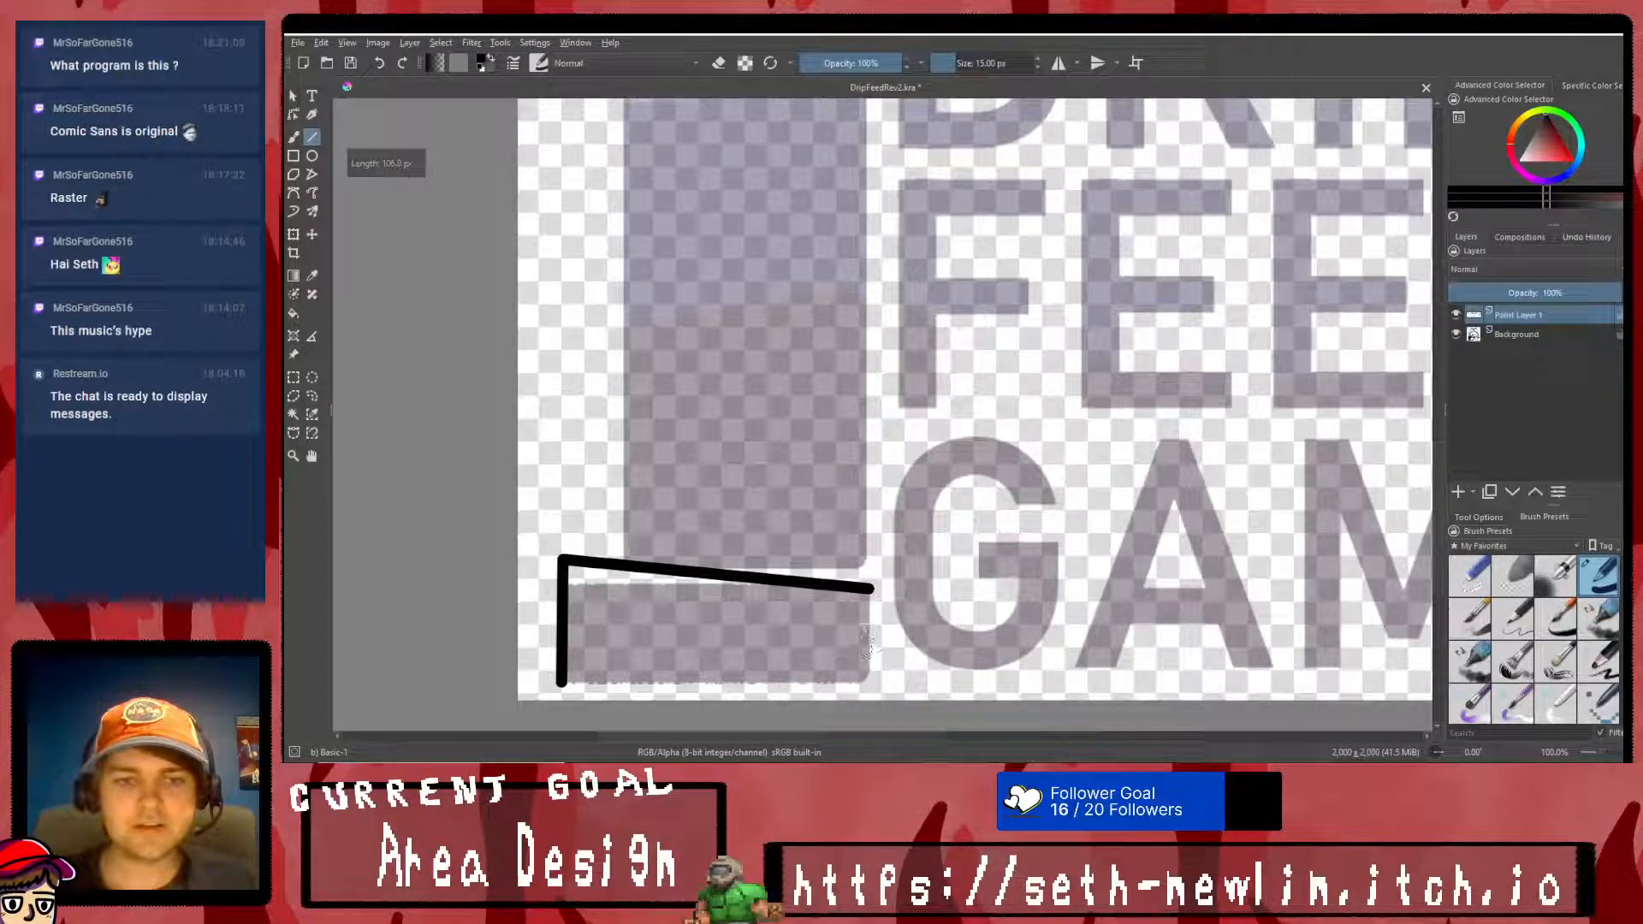
pyautogui.moveTo(871, 589)
pyautogui.mouseDown()
pyautogui.moveTo(877, 663)
pyautogui.moveTo(563, 684)
pyautogui.mouseUp()
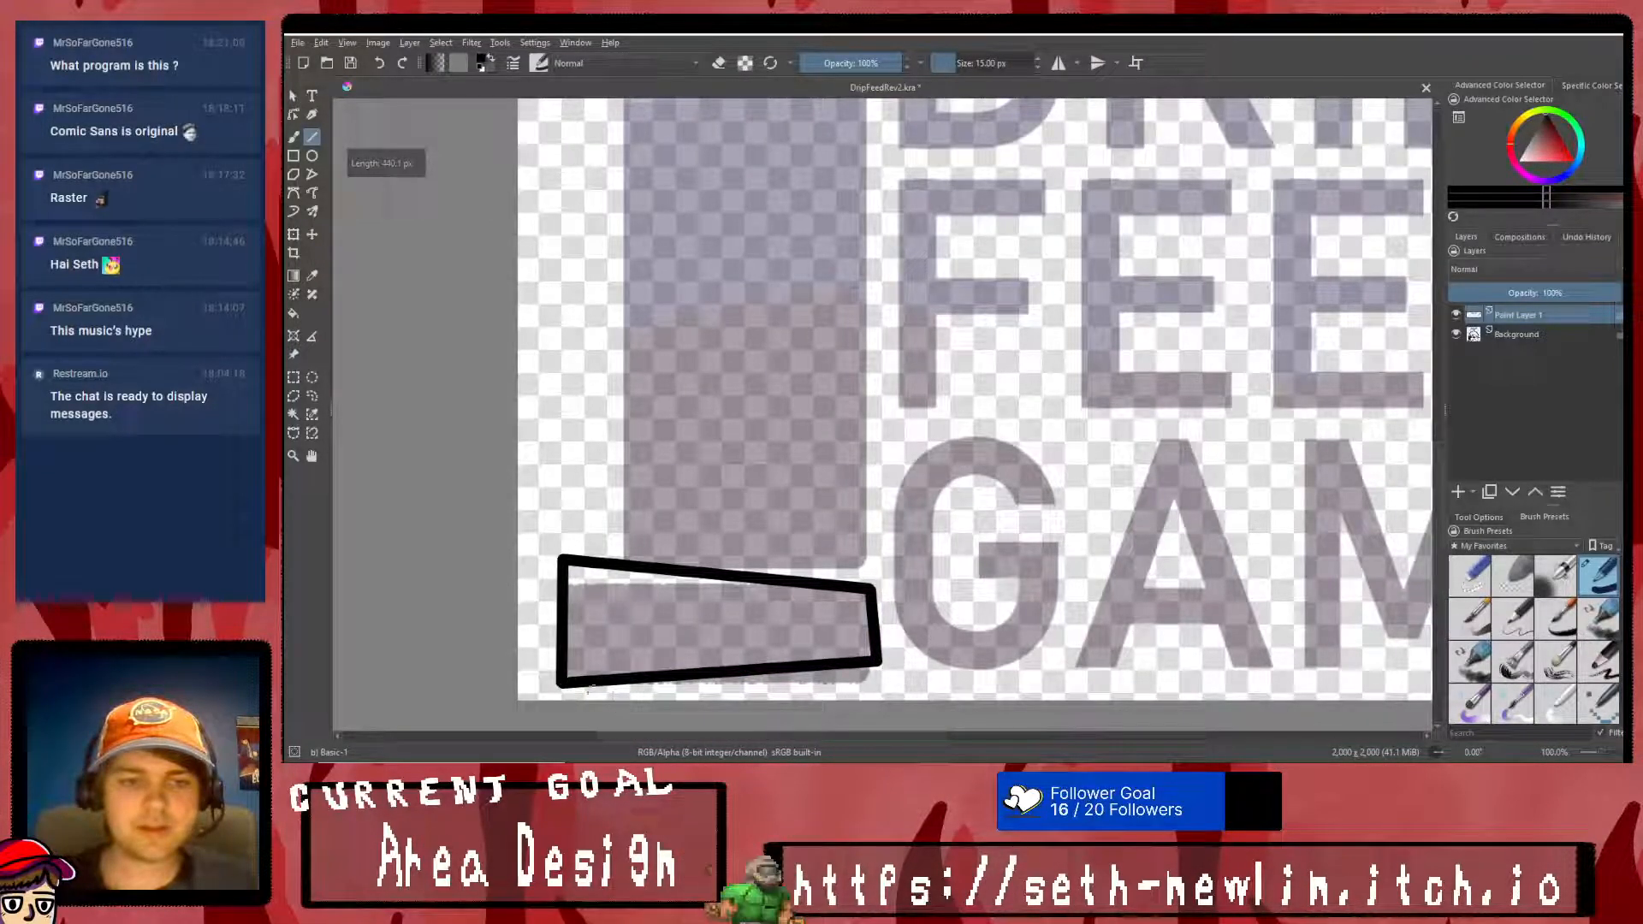
# - Outline the upright block with straight black lines, its upper edge rising toward the wording and its lower edge parallel to the base's slope
pyautogui.scroll(-5, 799, 629)
pyautogui.scroll(5, 770, 624)
pyautogui.scroll(-5, 642, 616)
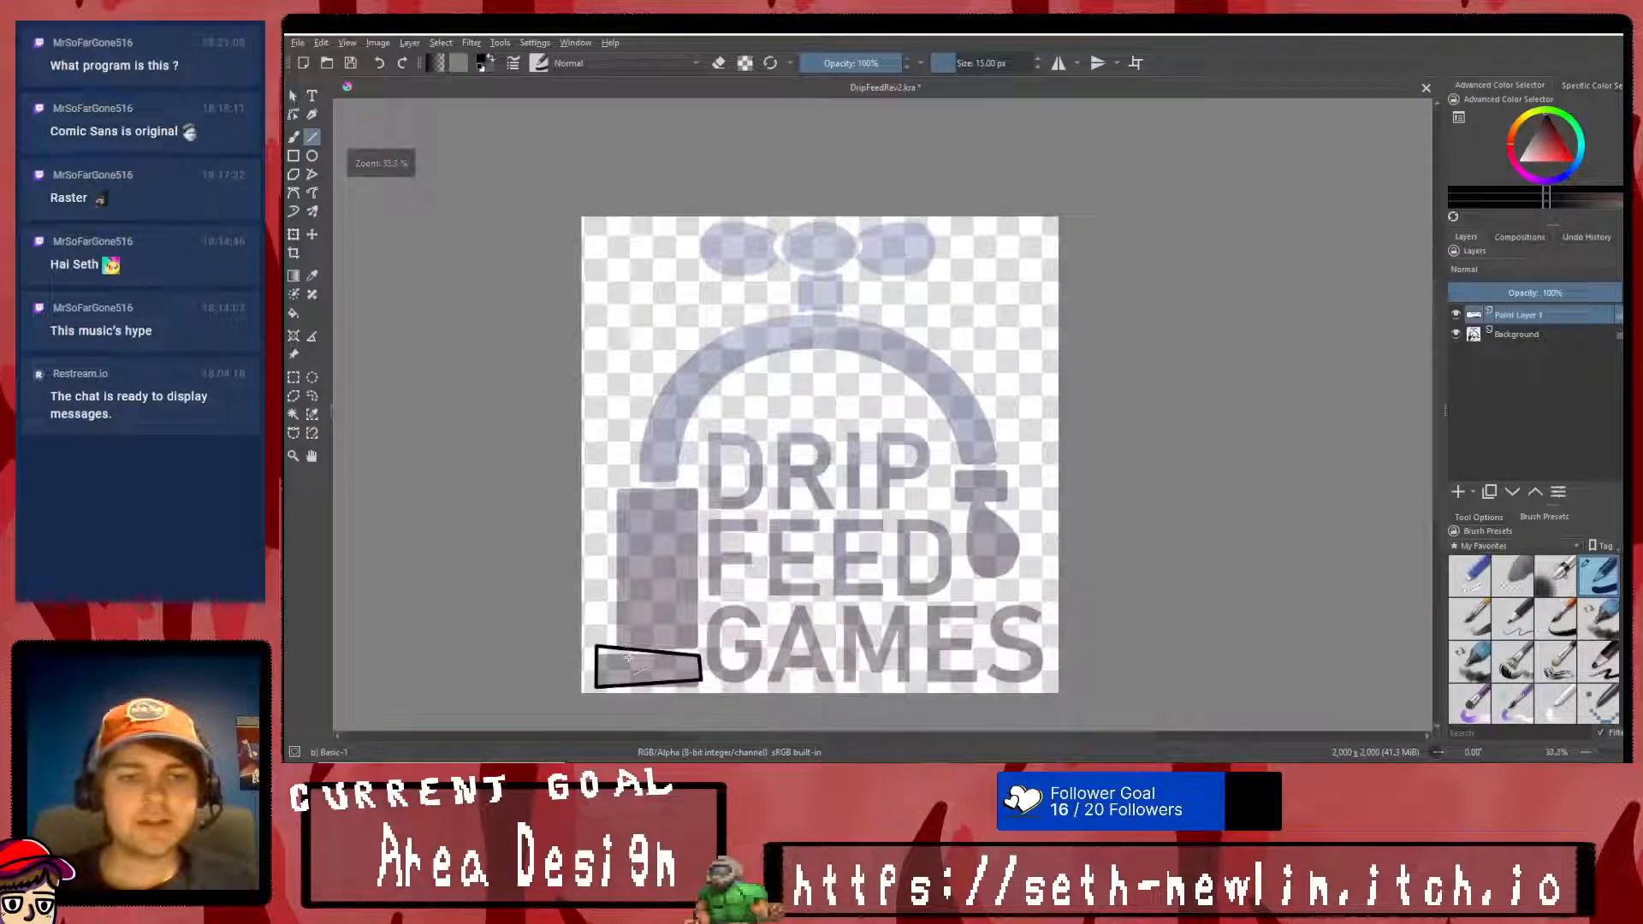
pyautogui.scroll(5, 590, 608)
pyautogui.moveTo(594, 599)
pyautogui.mouseDown()
pyautogui.moveTo(835, 629)
pyautogui.moveTo(840, 142)
pyautogui.moveTo(607, 167)
pyautogui.mouseUp()
pyautogui.moveTo(608, 167); pyautogui.dragTo(593, 601)
pyautogui.scroll(-2, 734, 419)
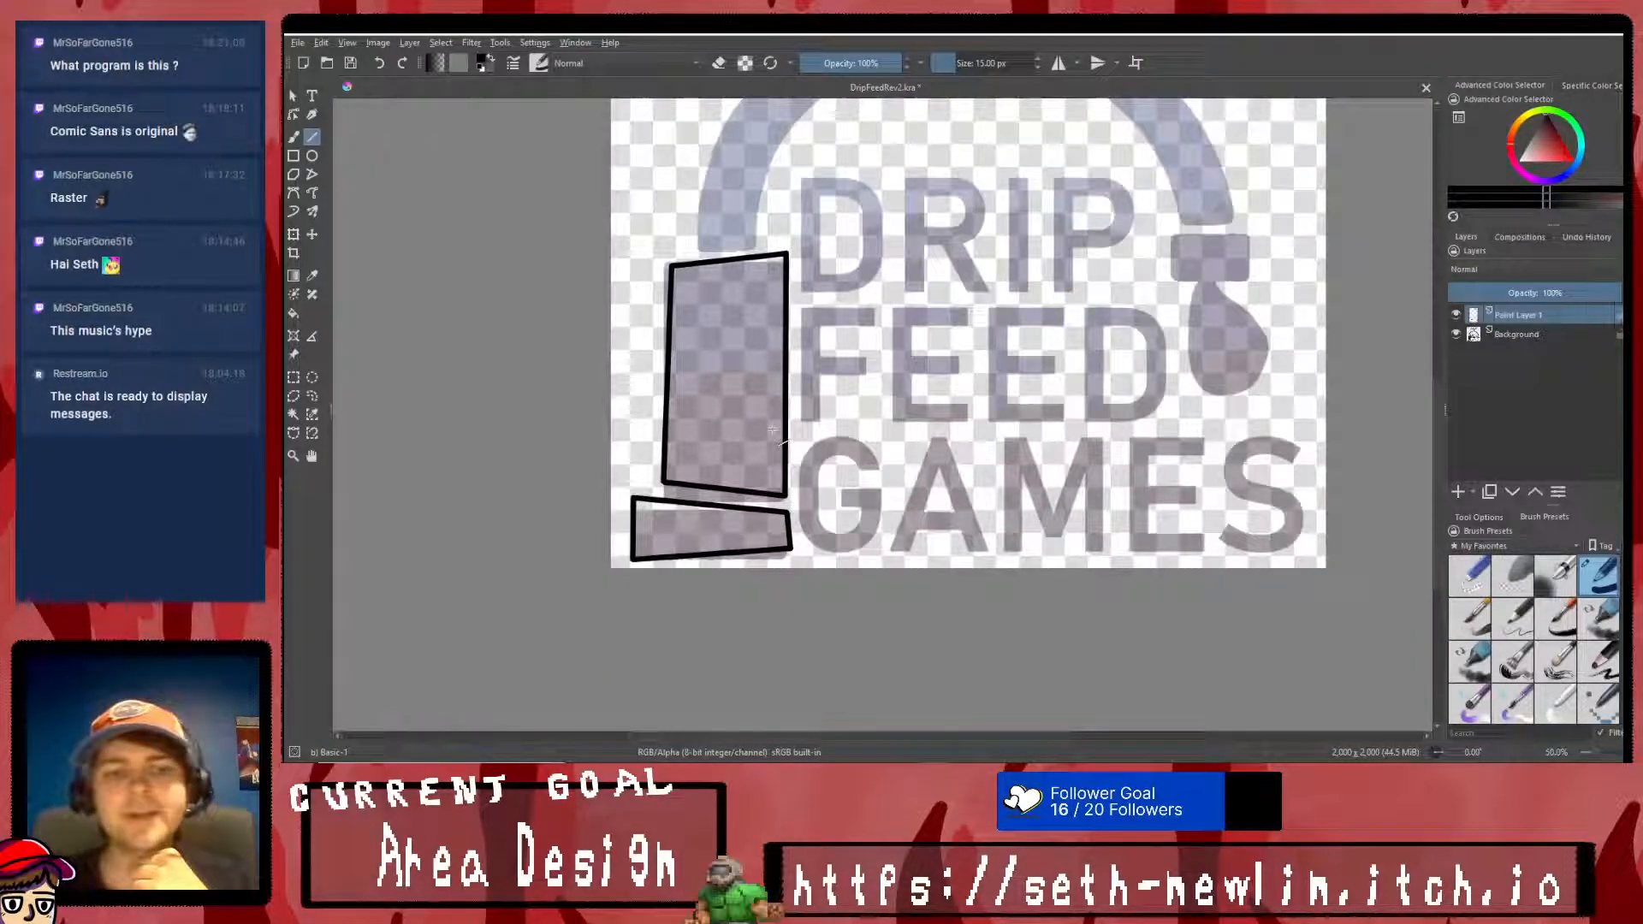
# - Fill the outlined upright block and the base block on Paint Layer 1 with black
pyautogui.scroll(1, 777, 426)
pyautogui.click(294, 315)
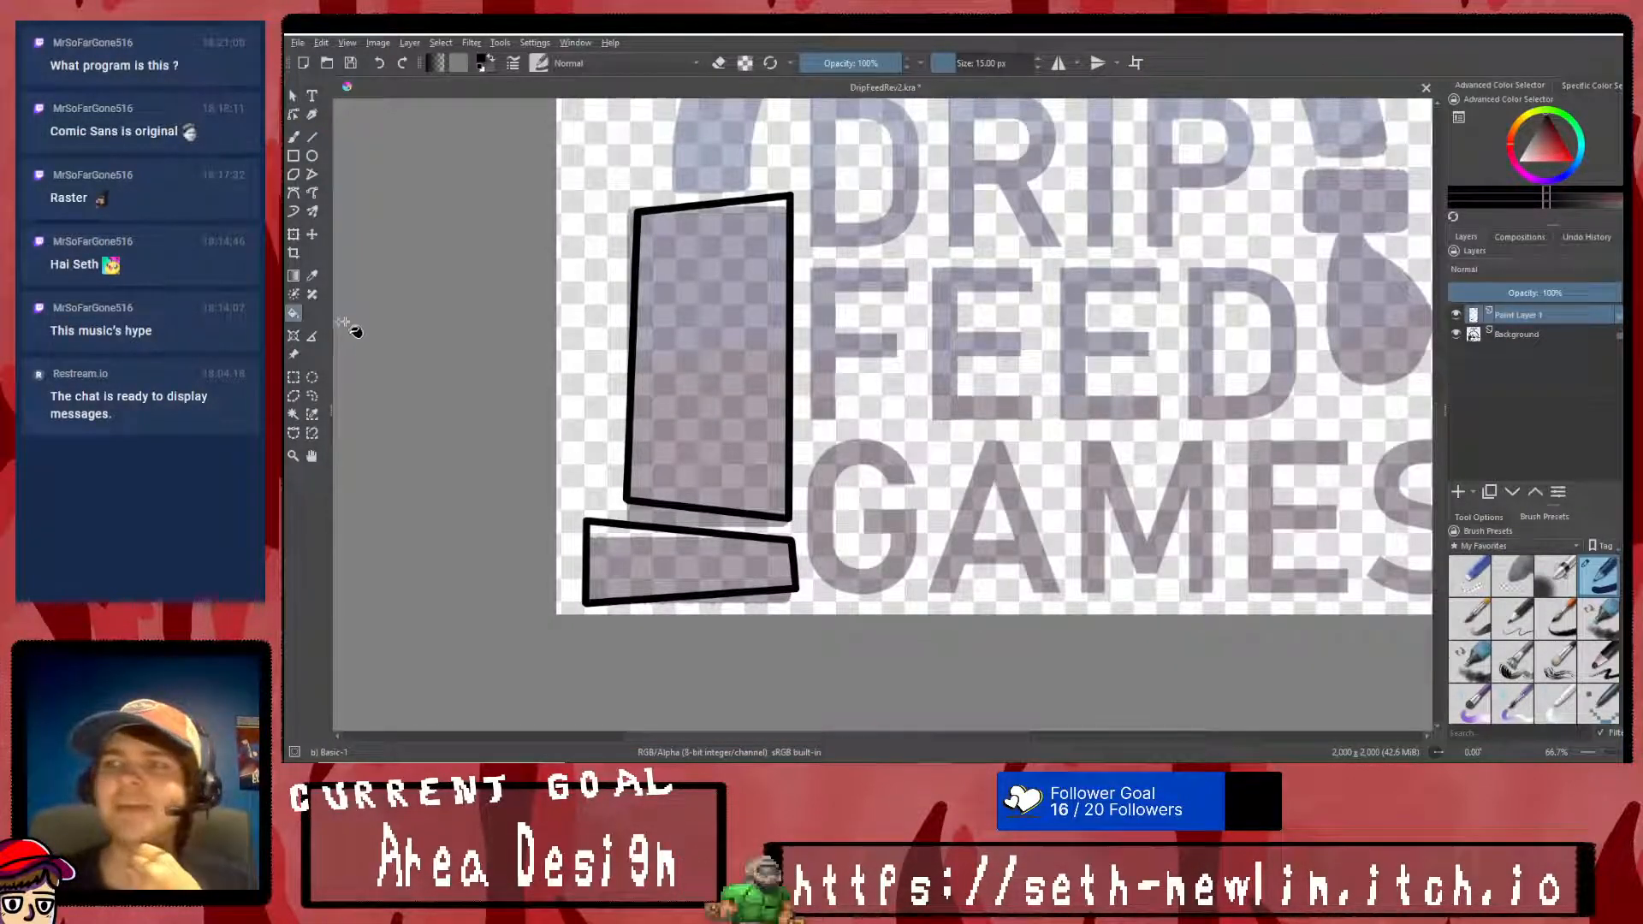
pyautogui.click(708, 404)
pyautogui.click(665, 591)
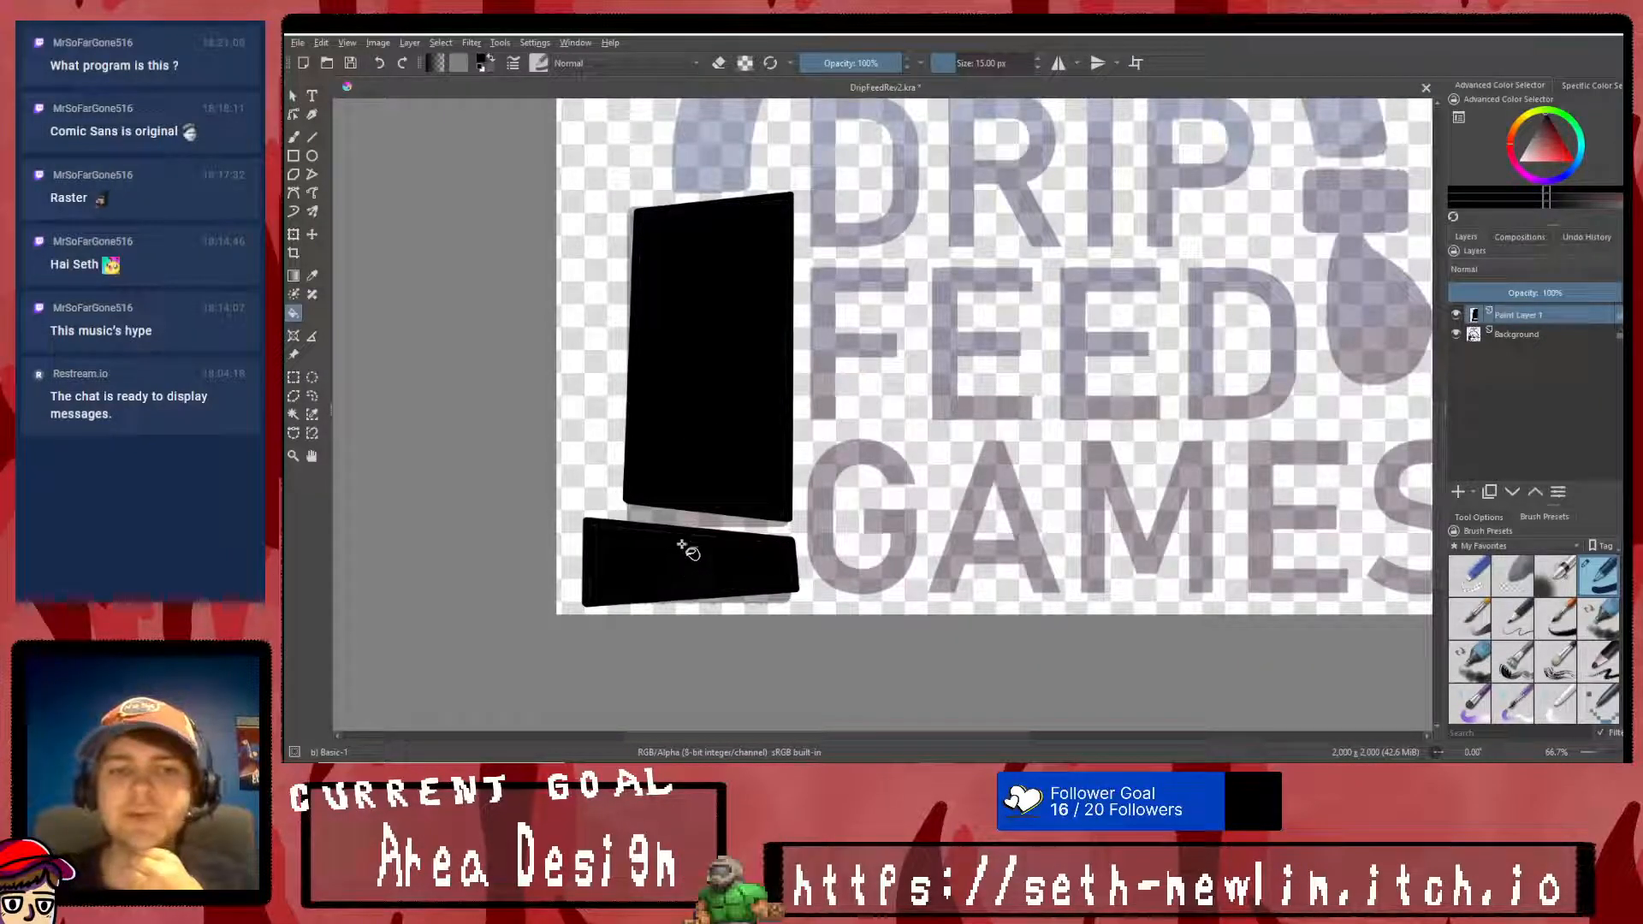
pyautogui.scroll(-4, 715, 409)
pyautogui.scroll(2, 782, 319)
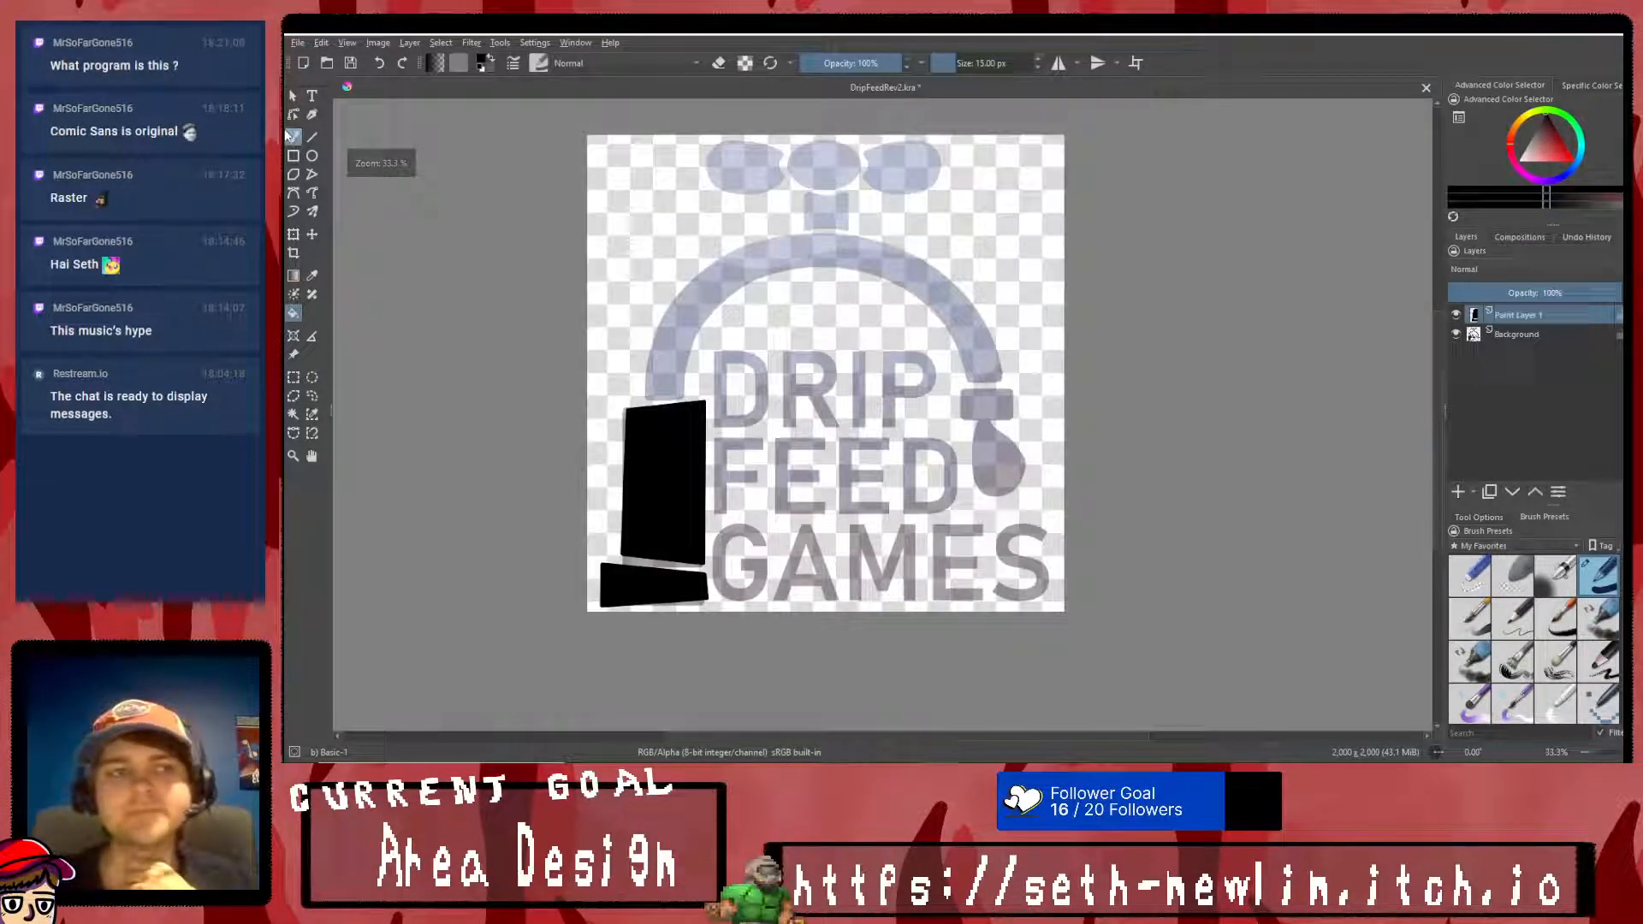
# - Select the faded arch on the Background layer with a polygonal outline, leaving out the blocks, the wording and the tap stem
pyautogui.click(1518, 334)
pyautogui.click(293, 431)
pyautogui.scroll(3, 634, 387)
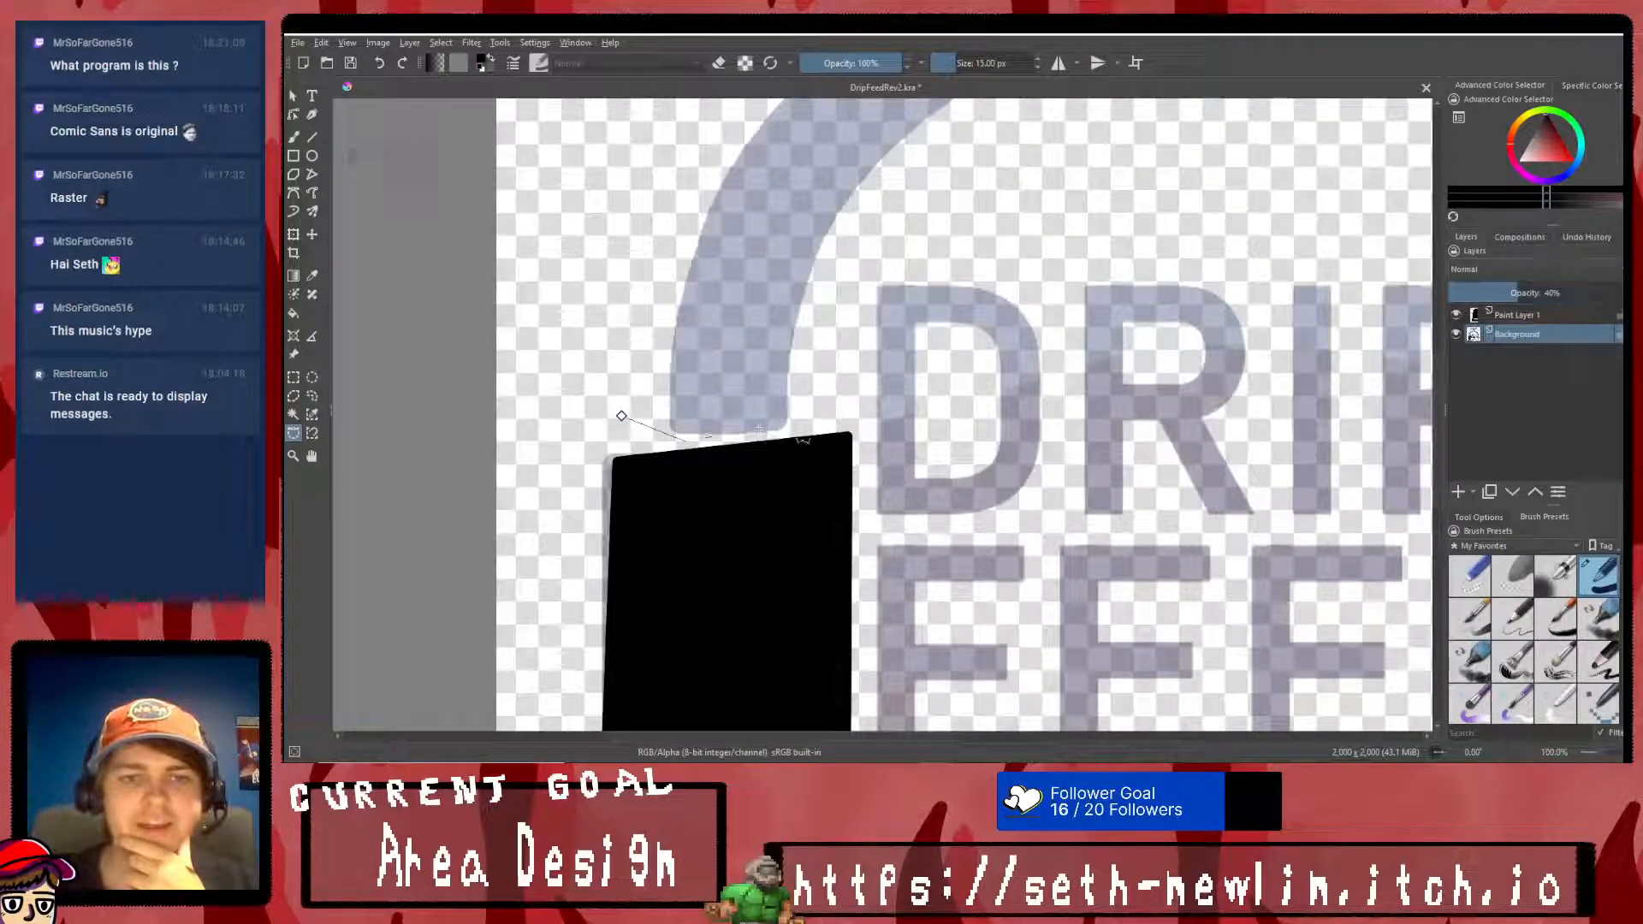
pyautogui.click(860, 252)
pyautogui.click(1060, 195)
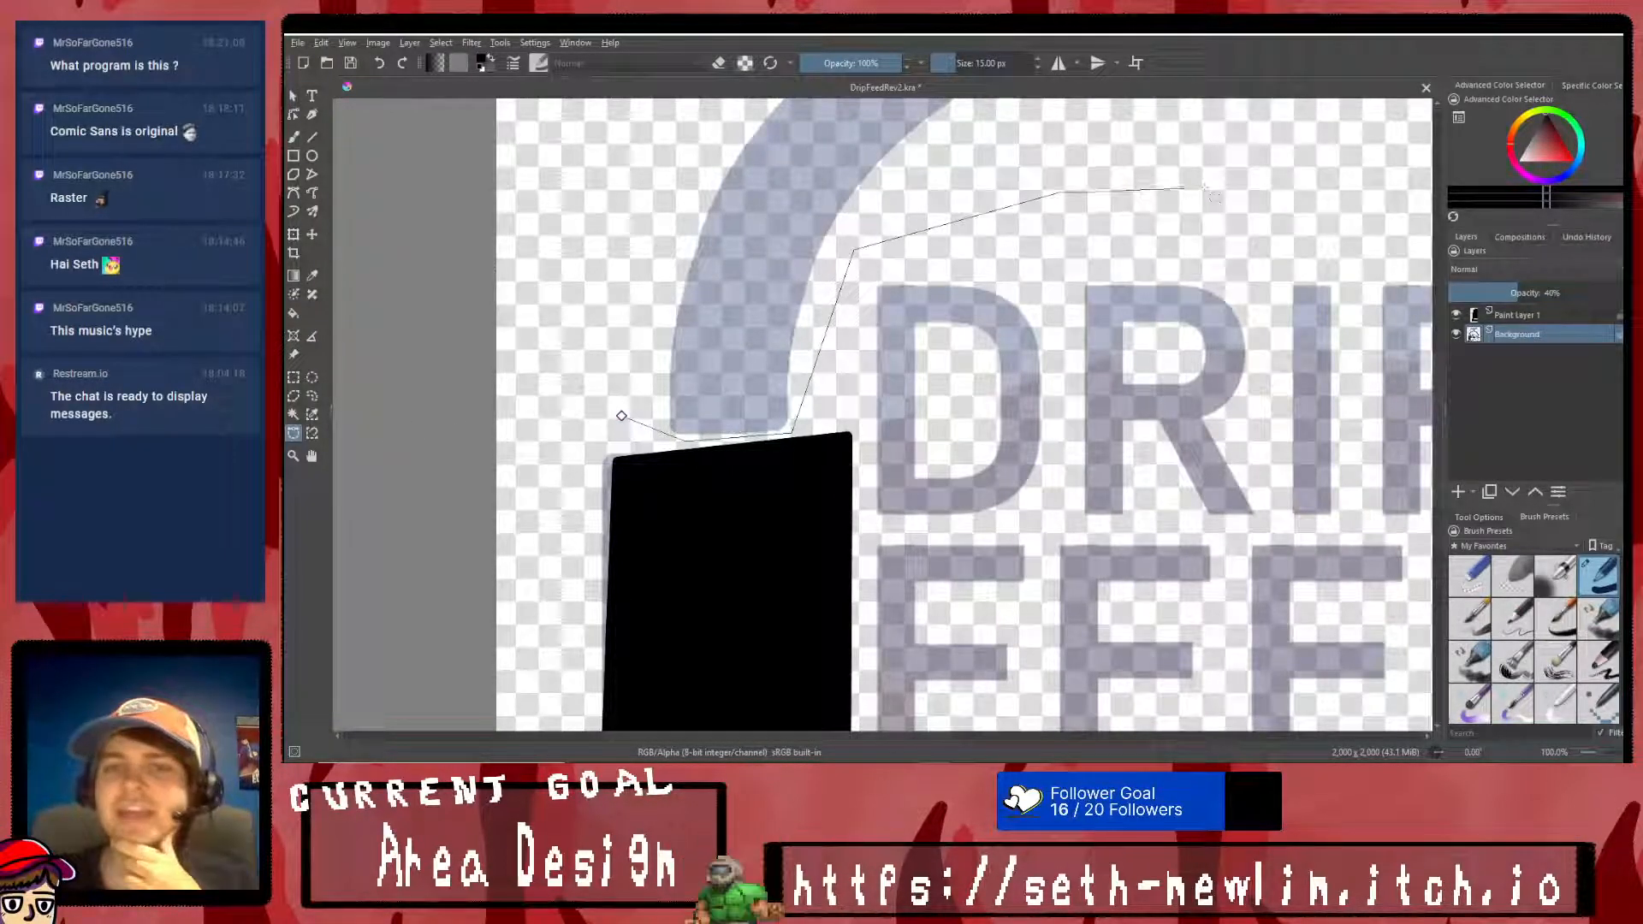
pyautogui.scroll(-5, 1232, 185)
pyautogui.scroll(6, 1309, 188)
pyautogui.click(1146, 281)
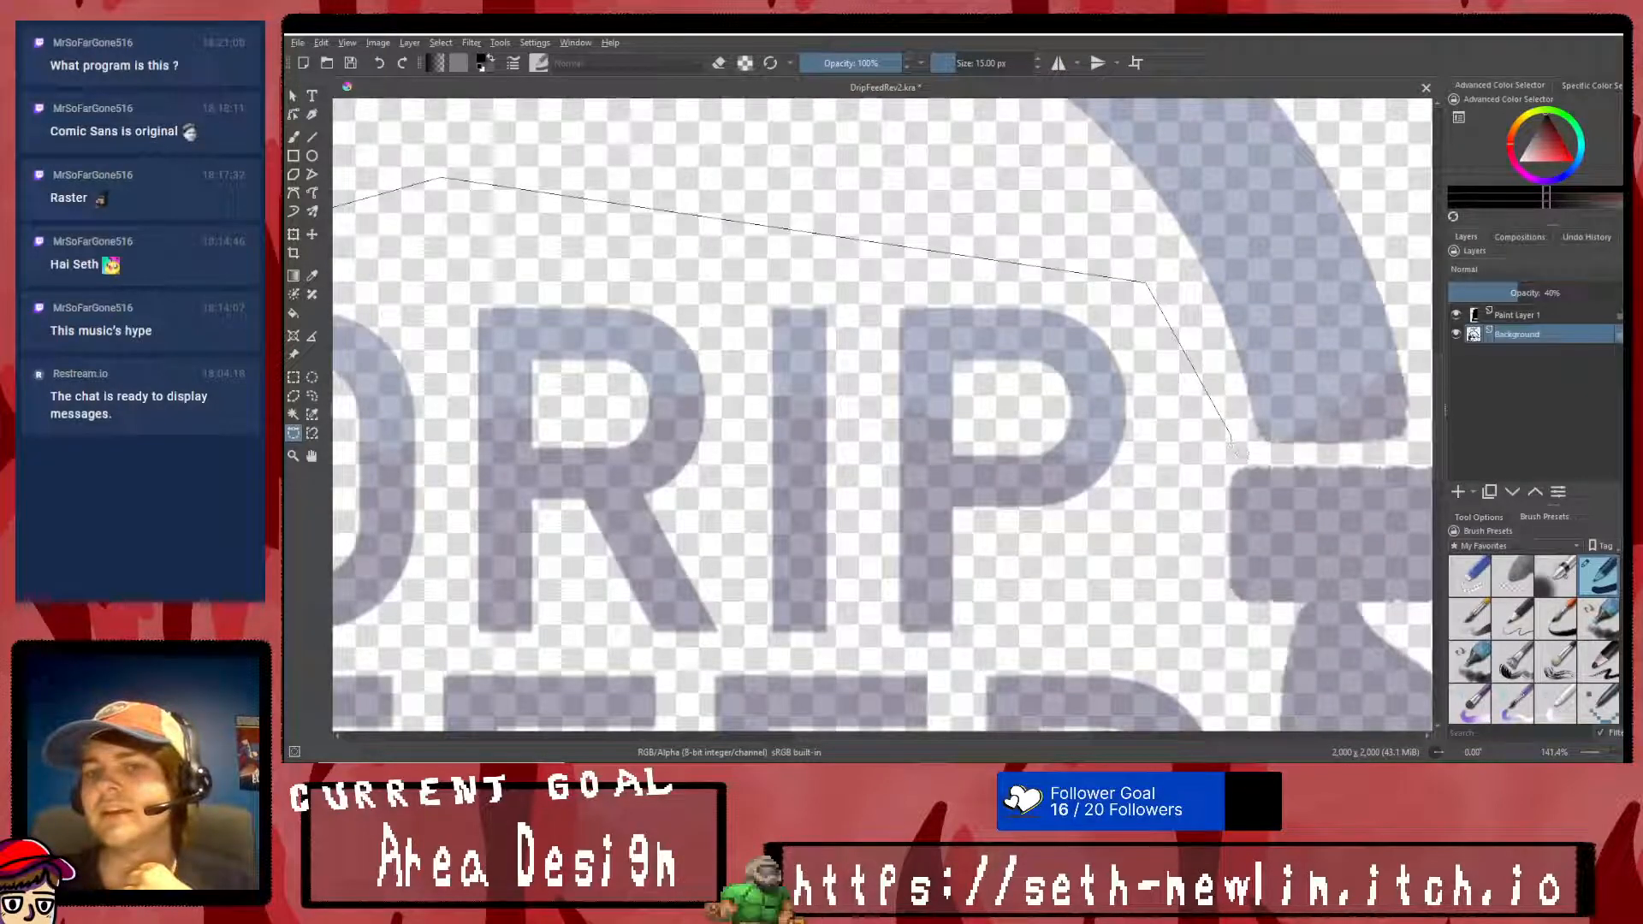
pyautogui.click(1248, 445)
pyautogui.scroll(-2, 1284, 458)
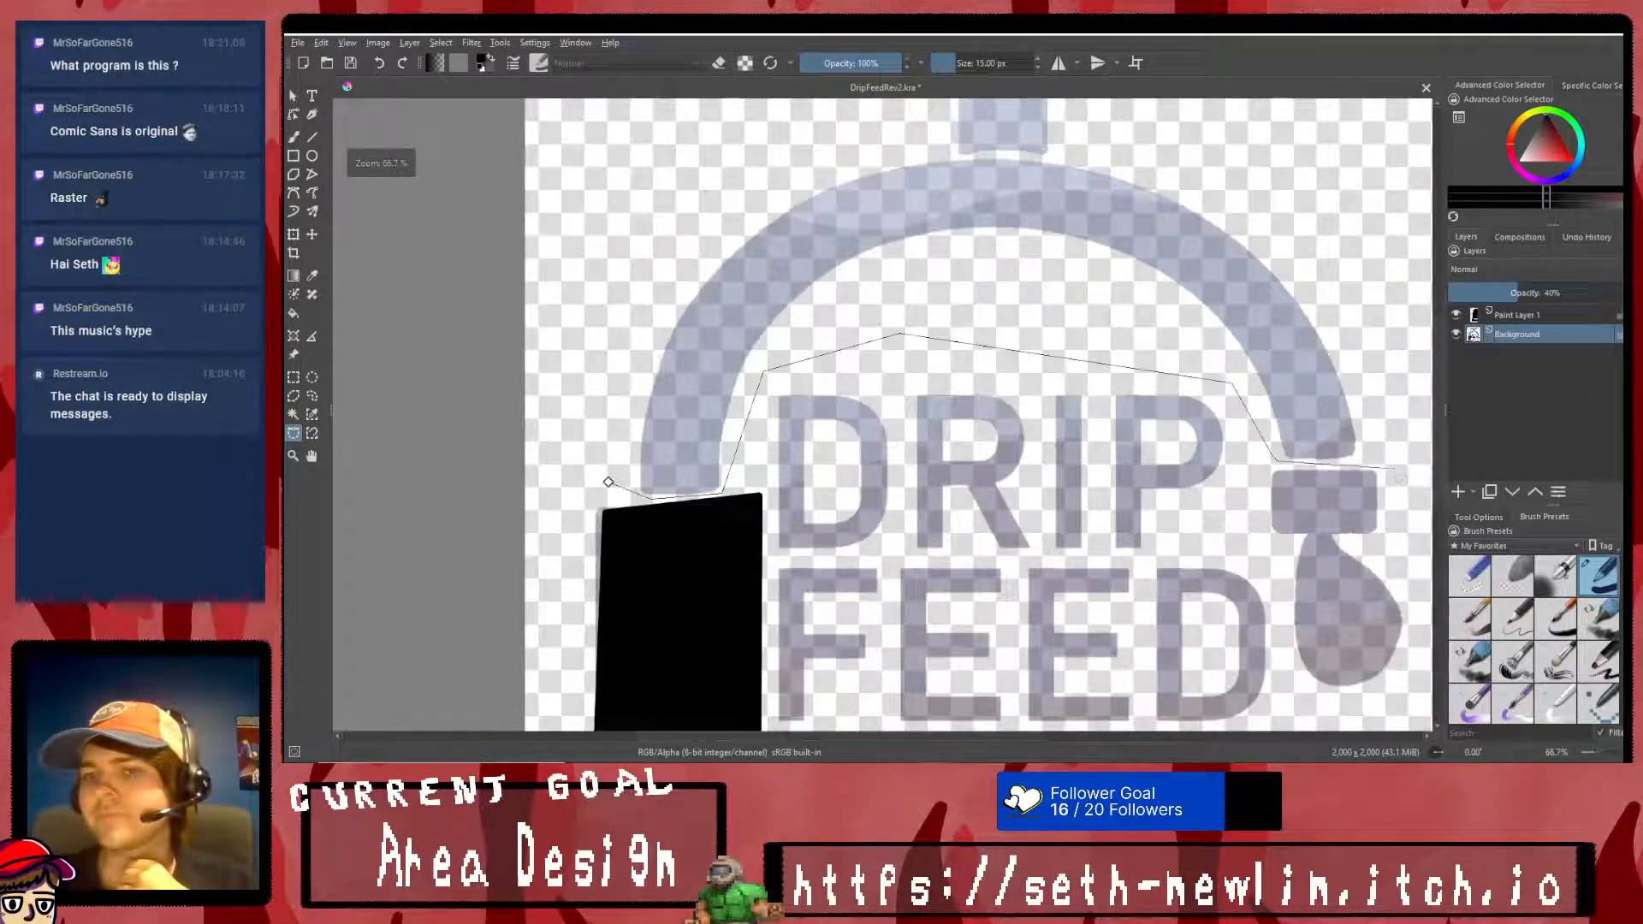
pyautogui.click(1339, 282)
pyautogui.click(1155, 175)
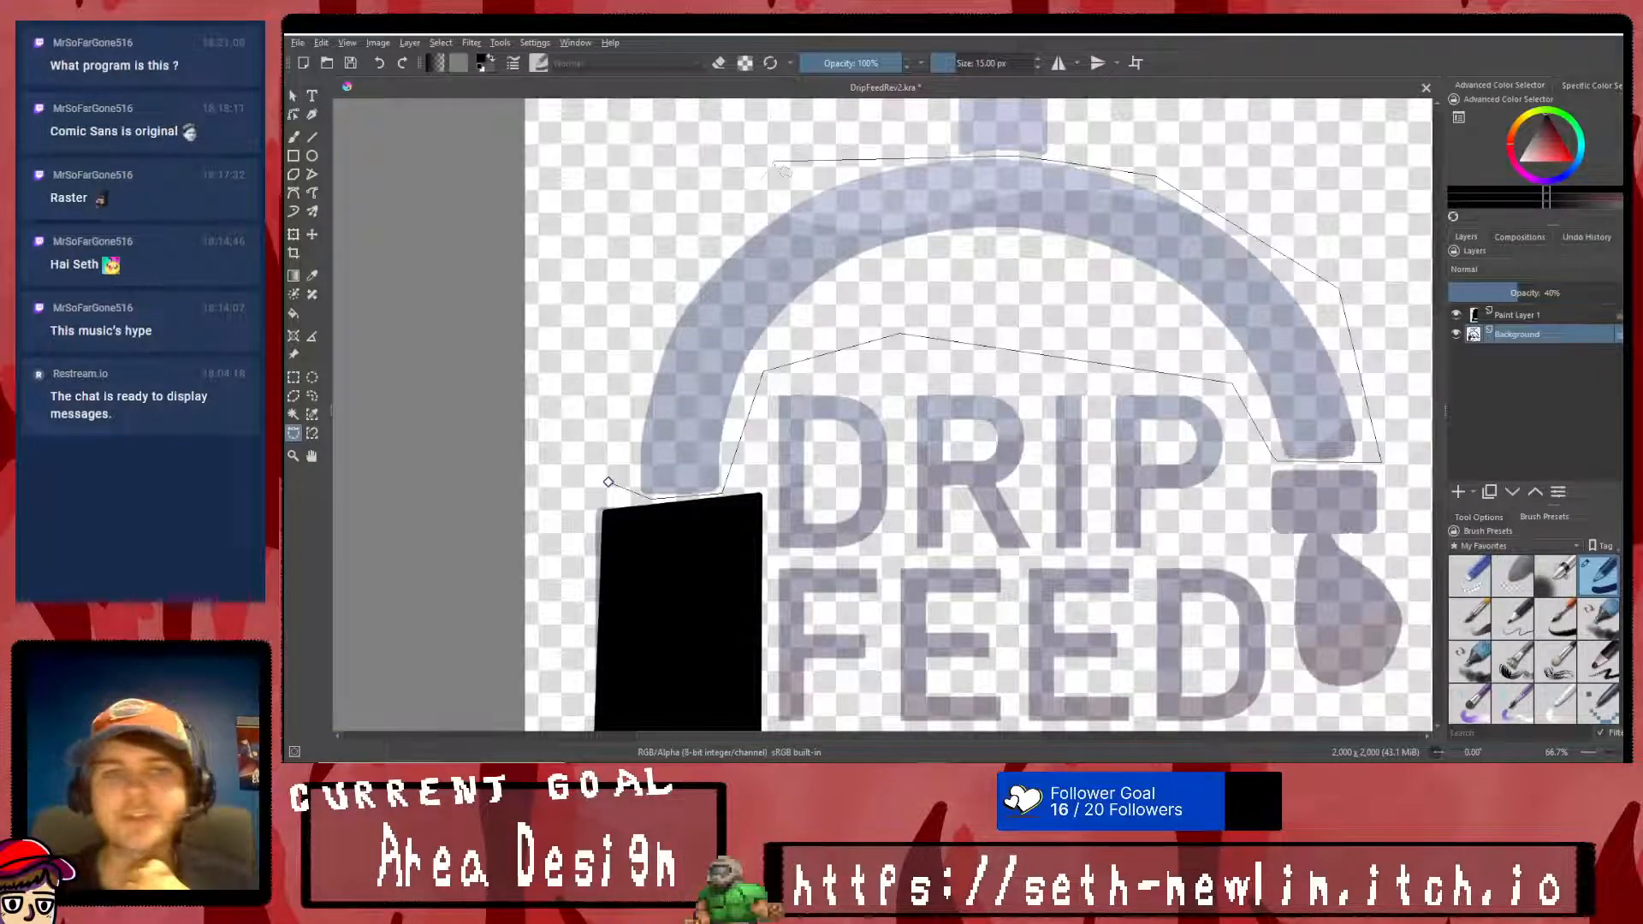
pyautogui.click(607, 481)
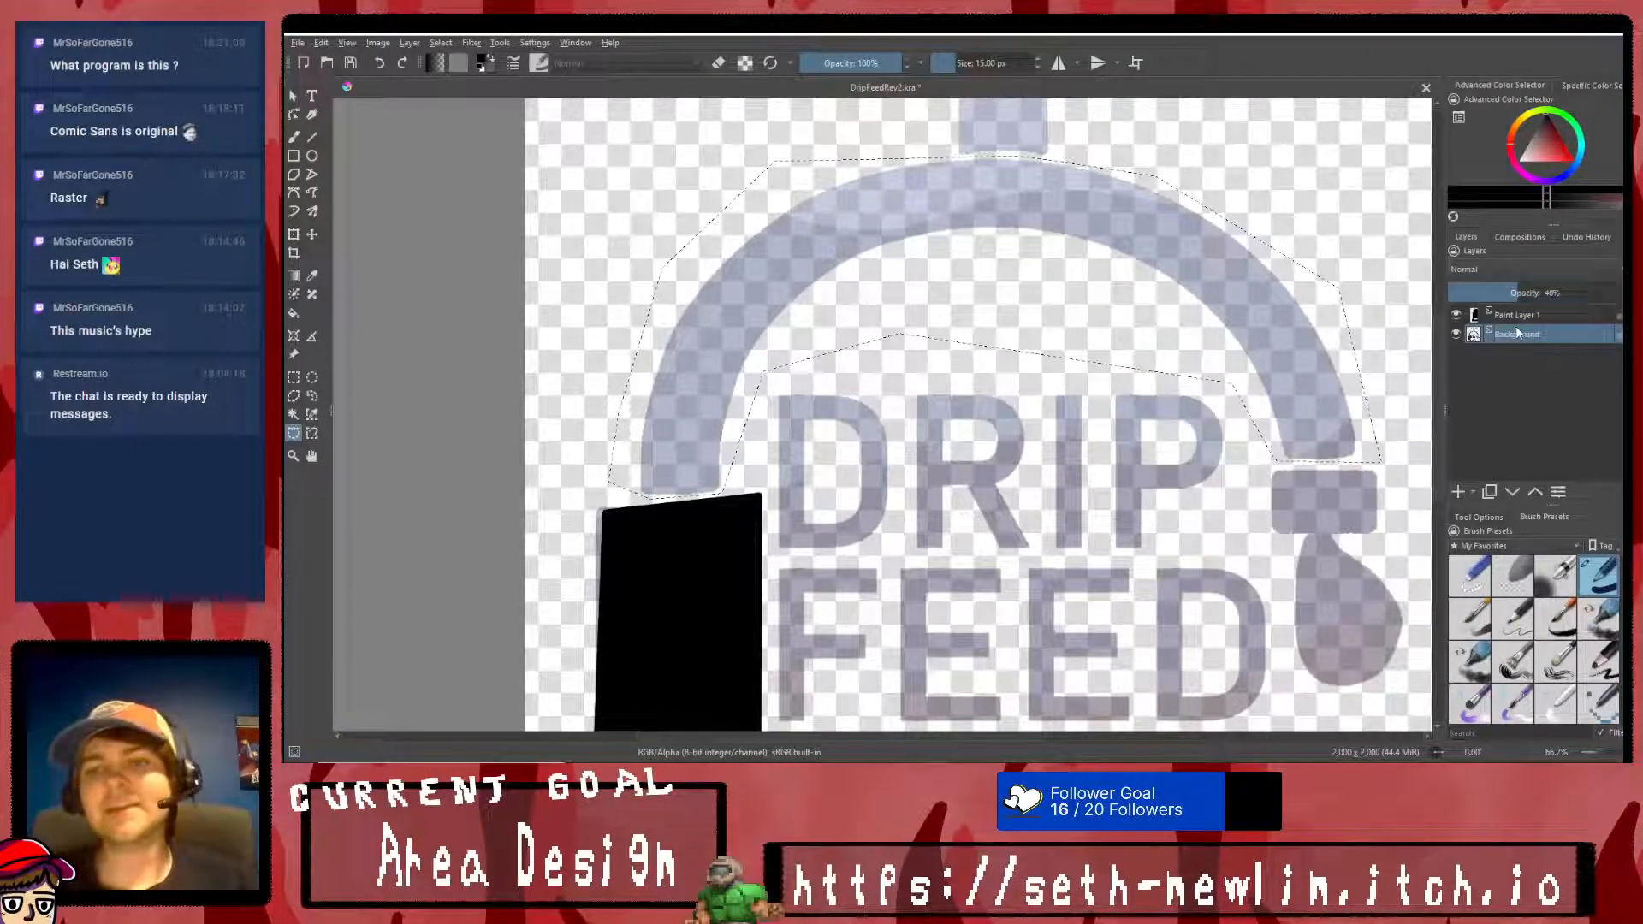
# - Copy the selected arch to its own layer, clear the selection and fill the arch with black
pyautogui.hotkey('ctrl', 'c')
pyautogui.hotkey('ctrl', 'v')
pyautogui.click(294, 377)
pyautogui.rightClick(802, 301)
pyautogui.click(828, 325)
pyautogui.click(293, 314)
pyautogui.click(841, 219)
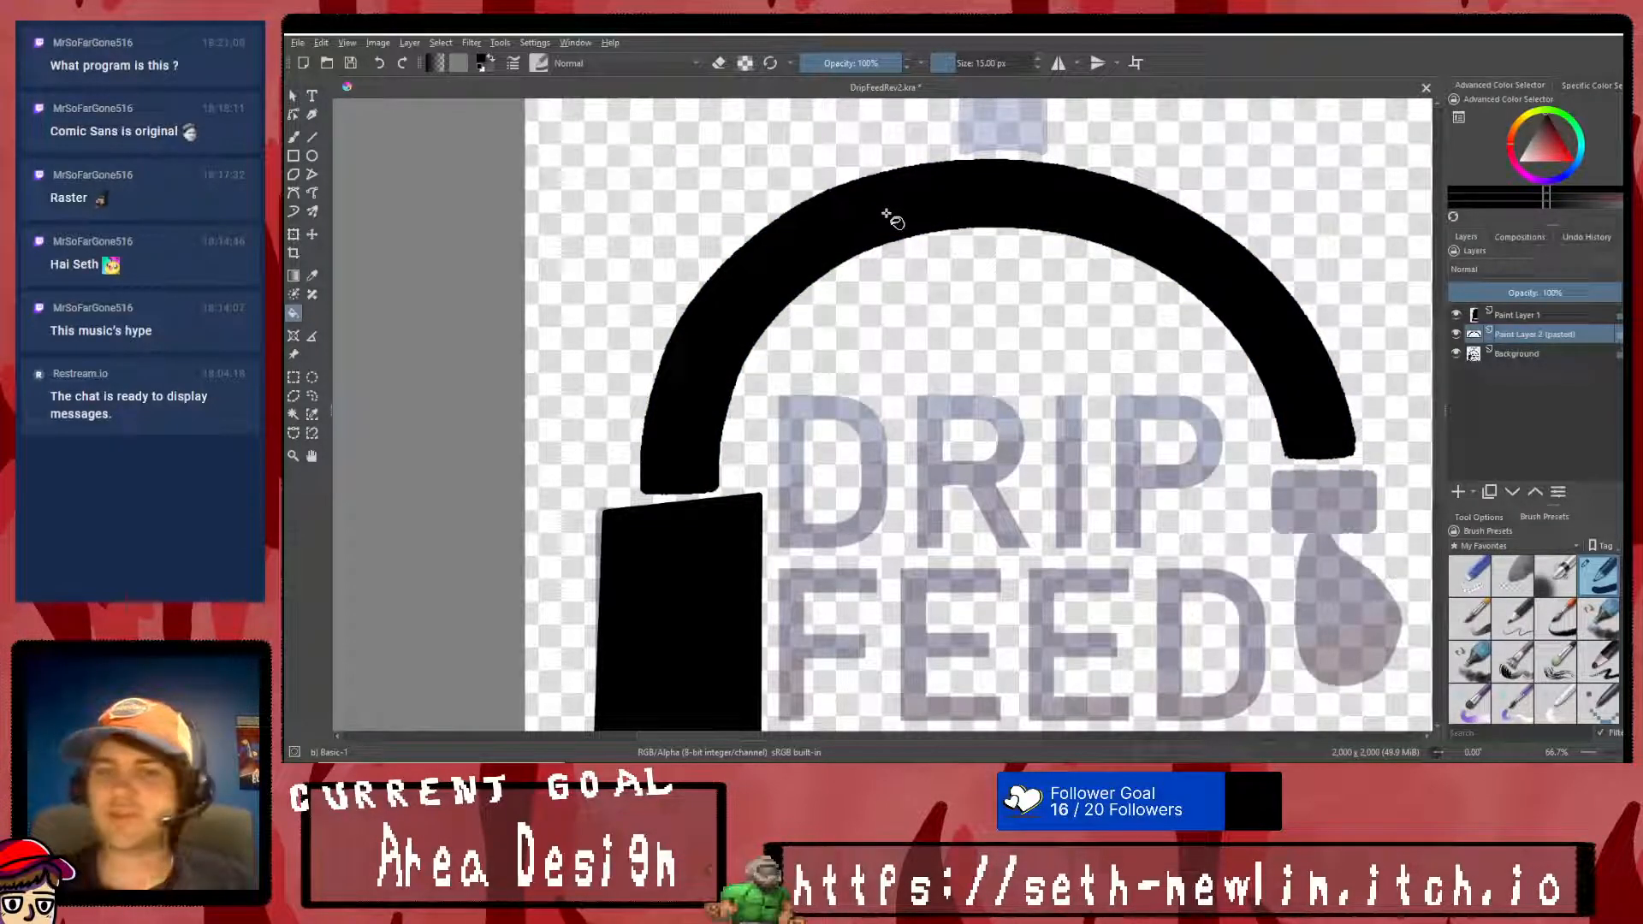
# - Place the pasted arch layer above Paint Layer 1 and lower its opacity to about half
pyautogui.click(294, 234)
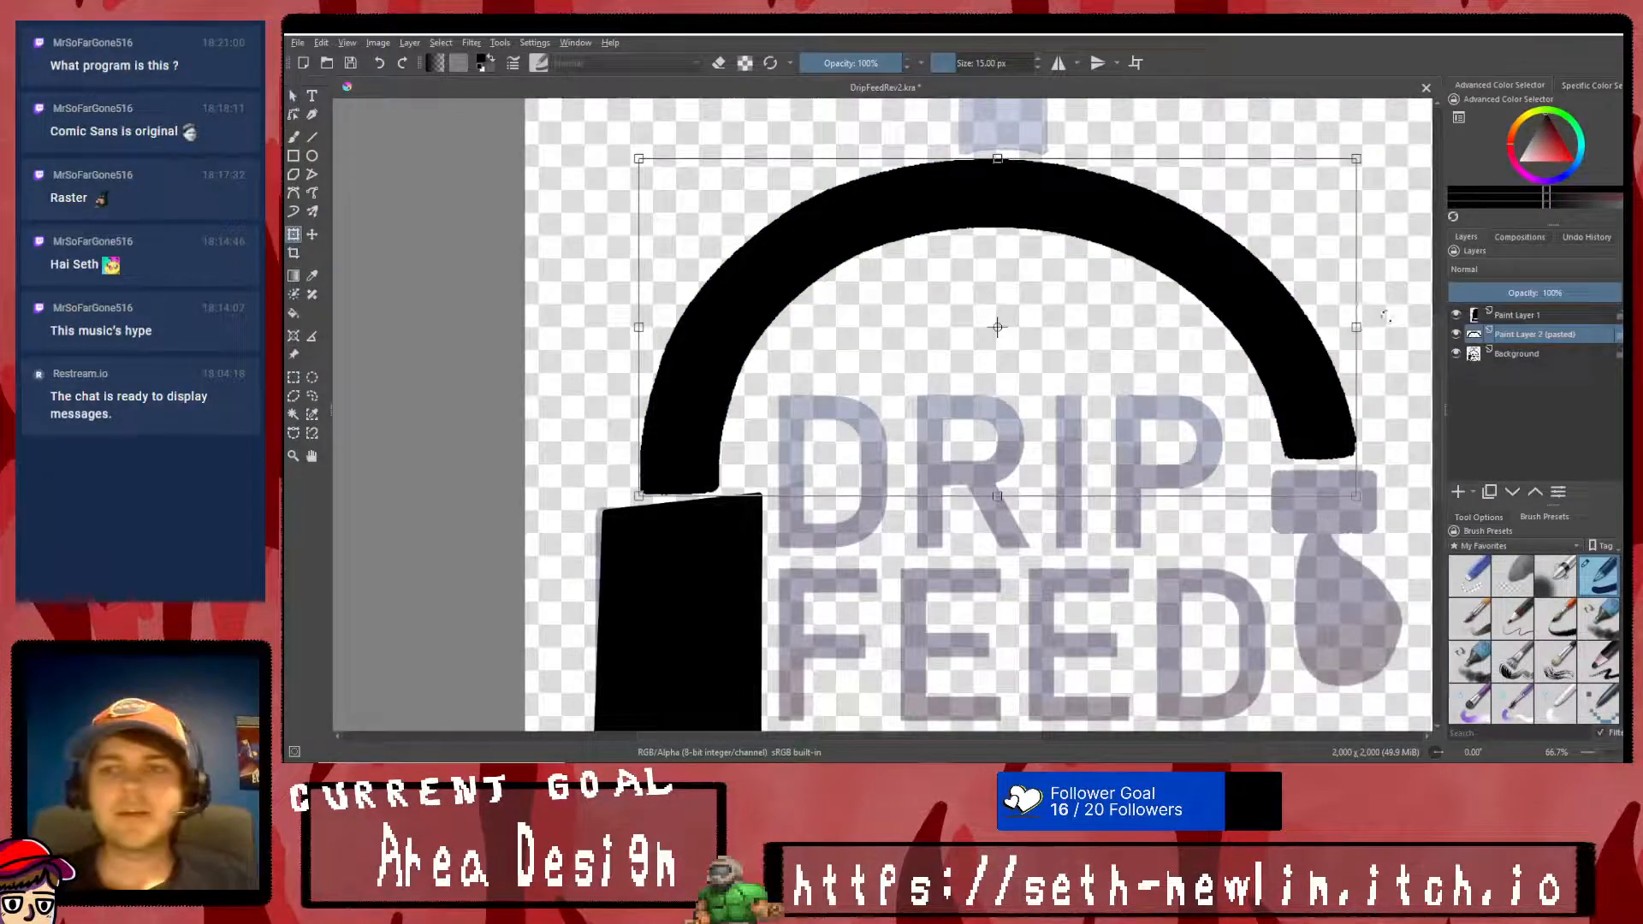
pyautogui.click(1485, 317)
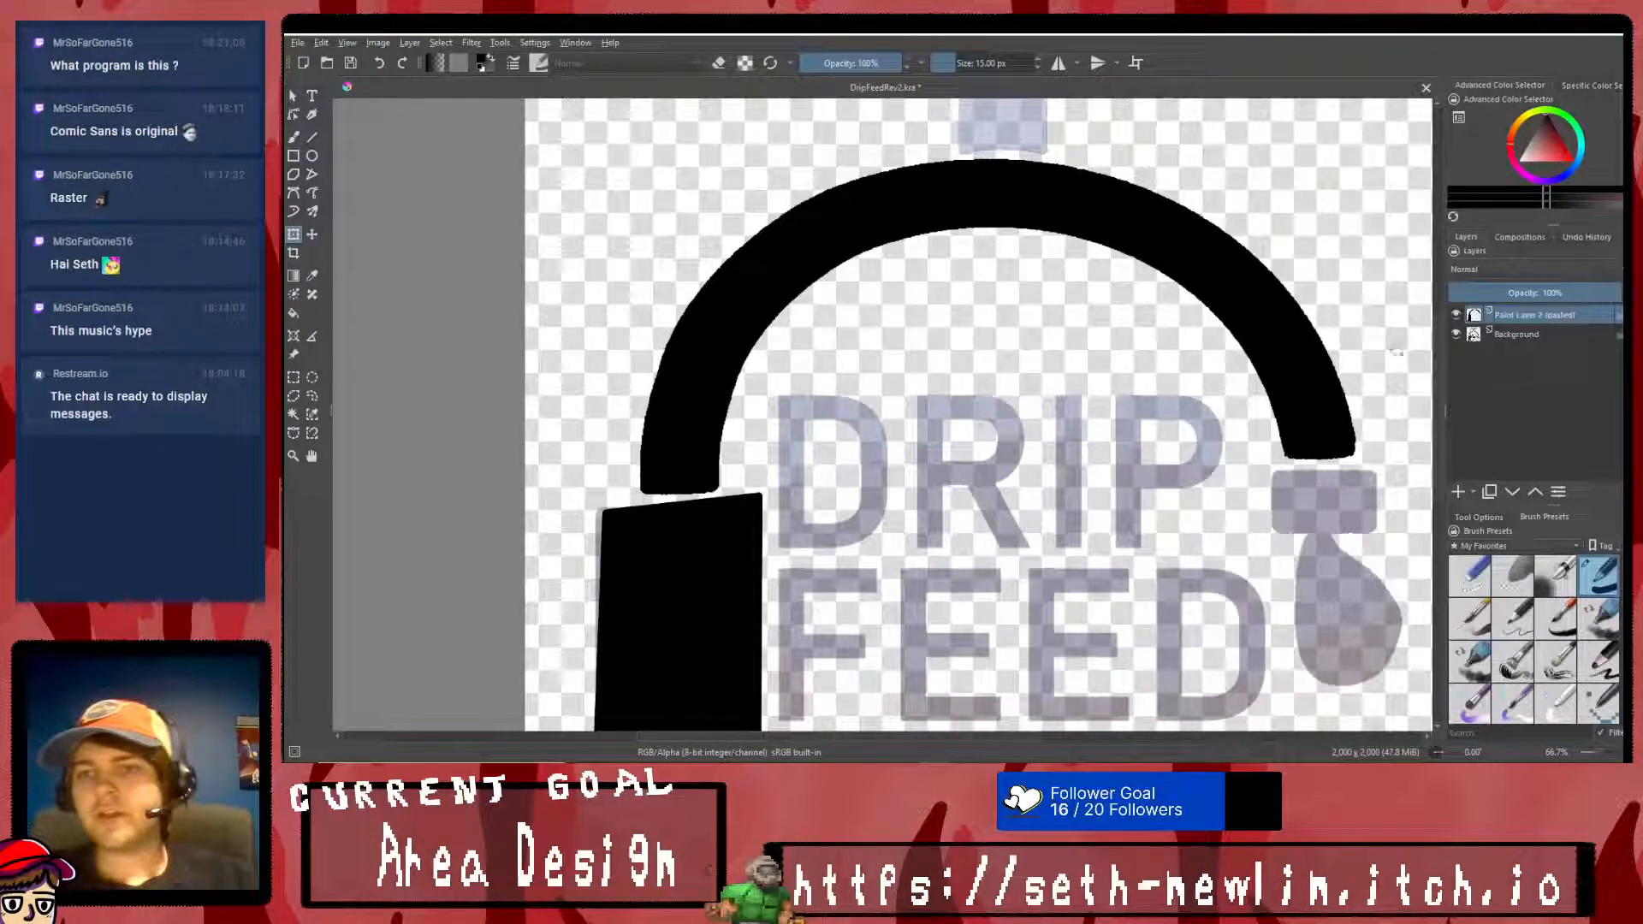
pyautogui.hotkey('ctrl', 'z')
pyautogui.moveTo(1575, 335); pyautogui.dragTo(1561, 309)
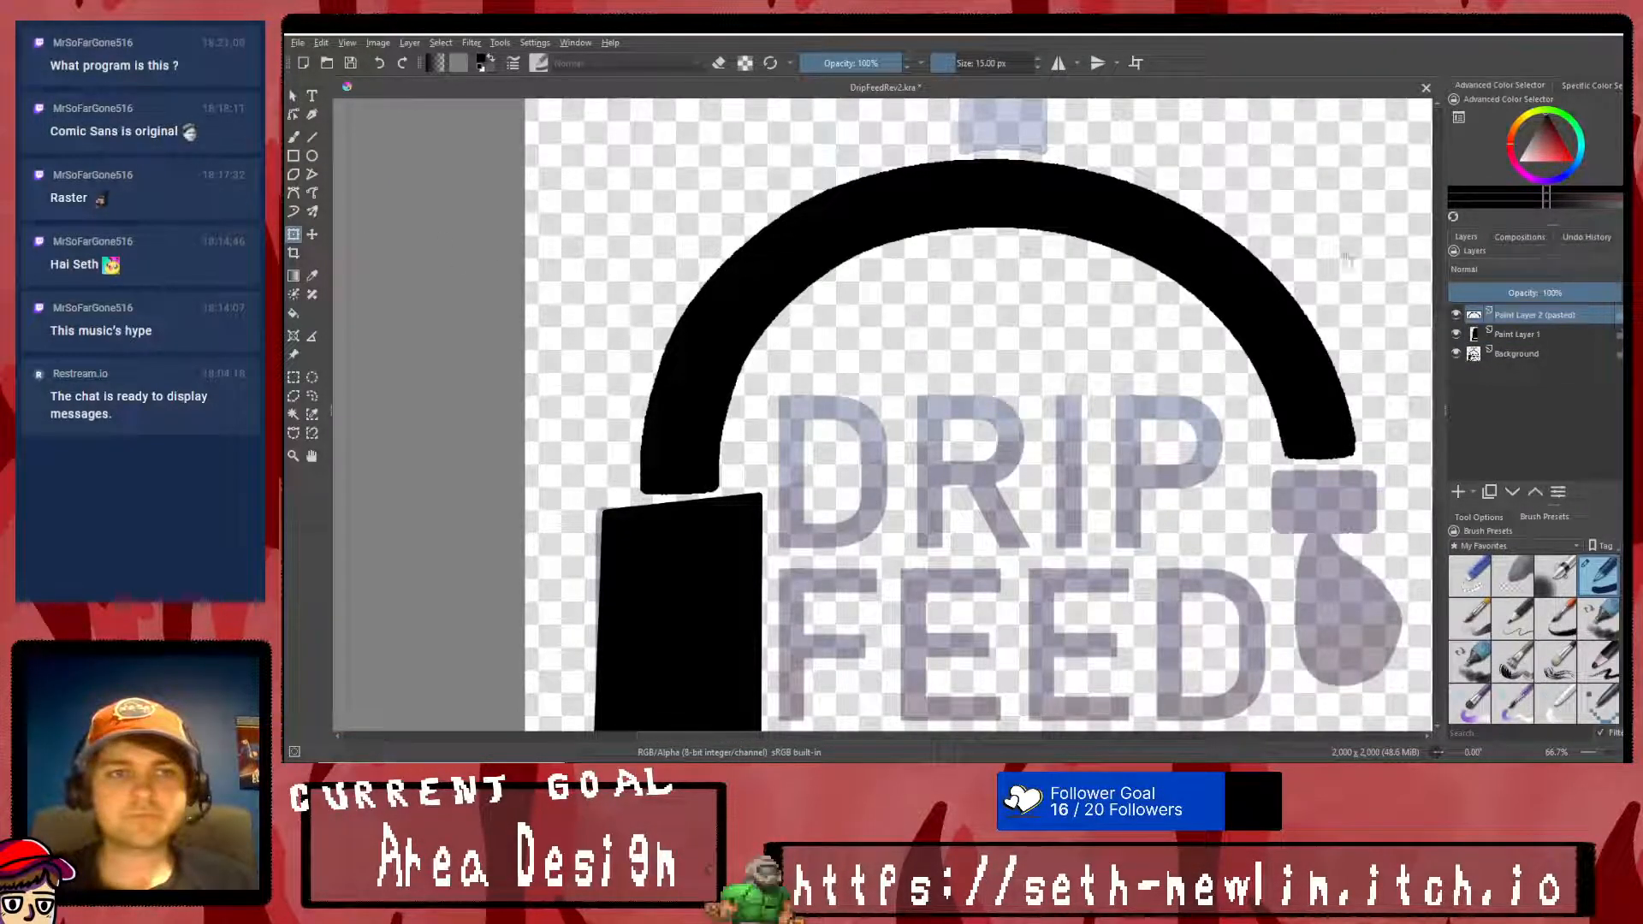
pyautogui.click(1527, 294)
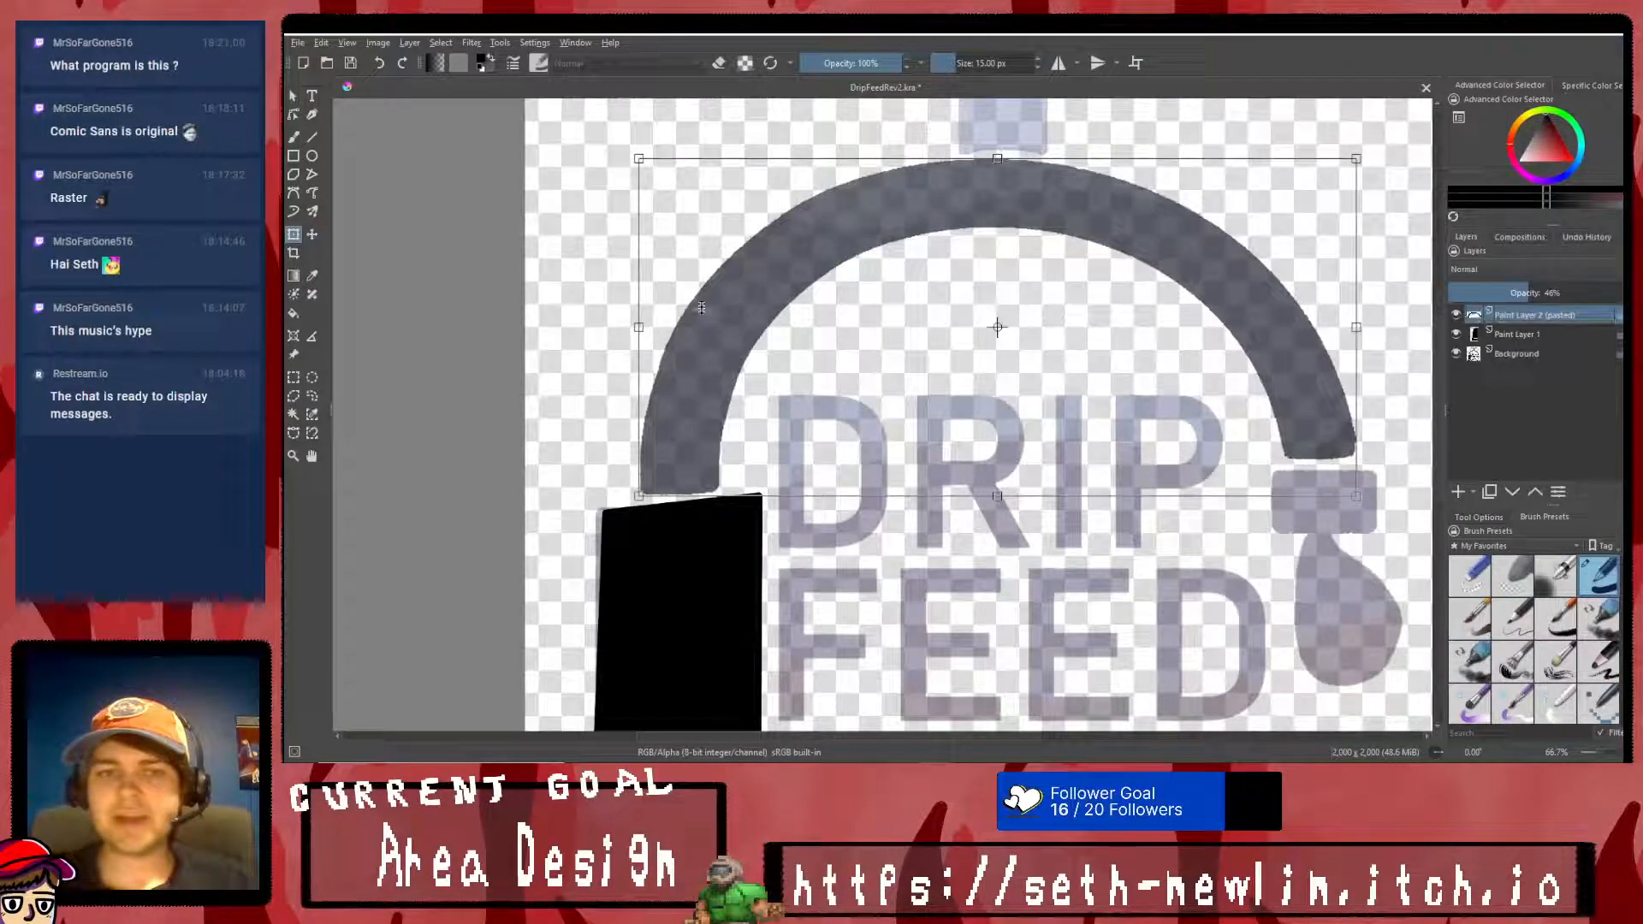
# - Move the arch down so its end overlaps the upright block, with Paint Layer 1 made translucent at about 42% opacity
pyautogui.moveTo(812, 327); pyautogui.dragTo(812, 376)
pyautogui.click(1525, 334)
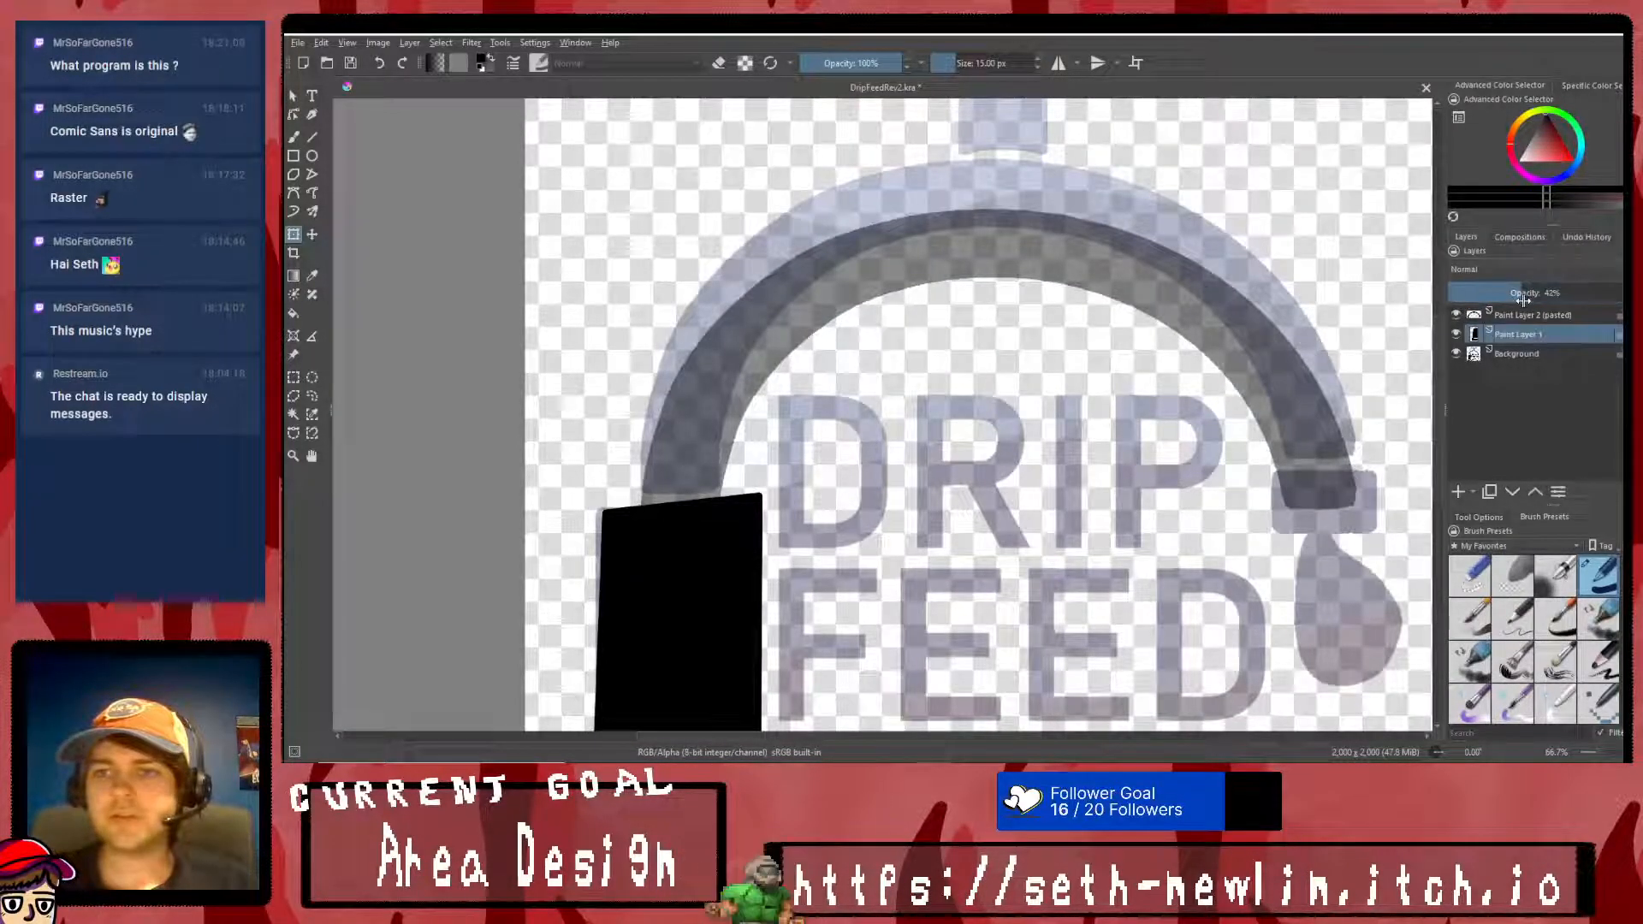
pyautogui.click(1523, 294)
pyautogui.click(1523, 315)
pyautogui.click(834, 286)
pyautogui.moveTo(834, 285); pyautogui.dragTo(835, 274)
pyautogui.press('Return')
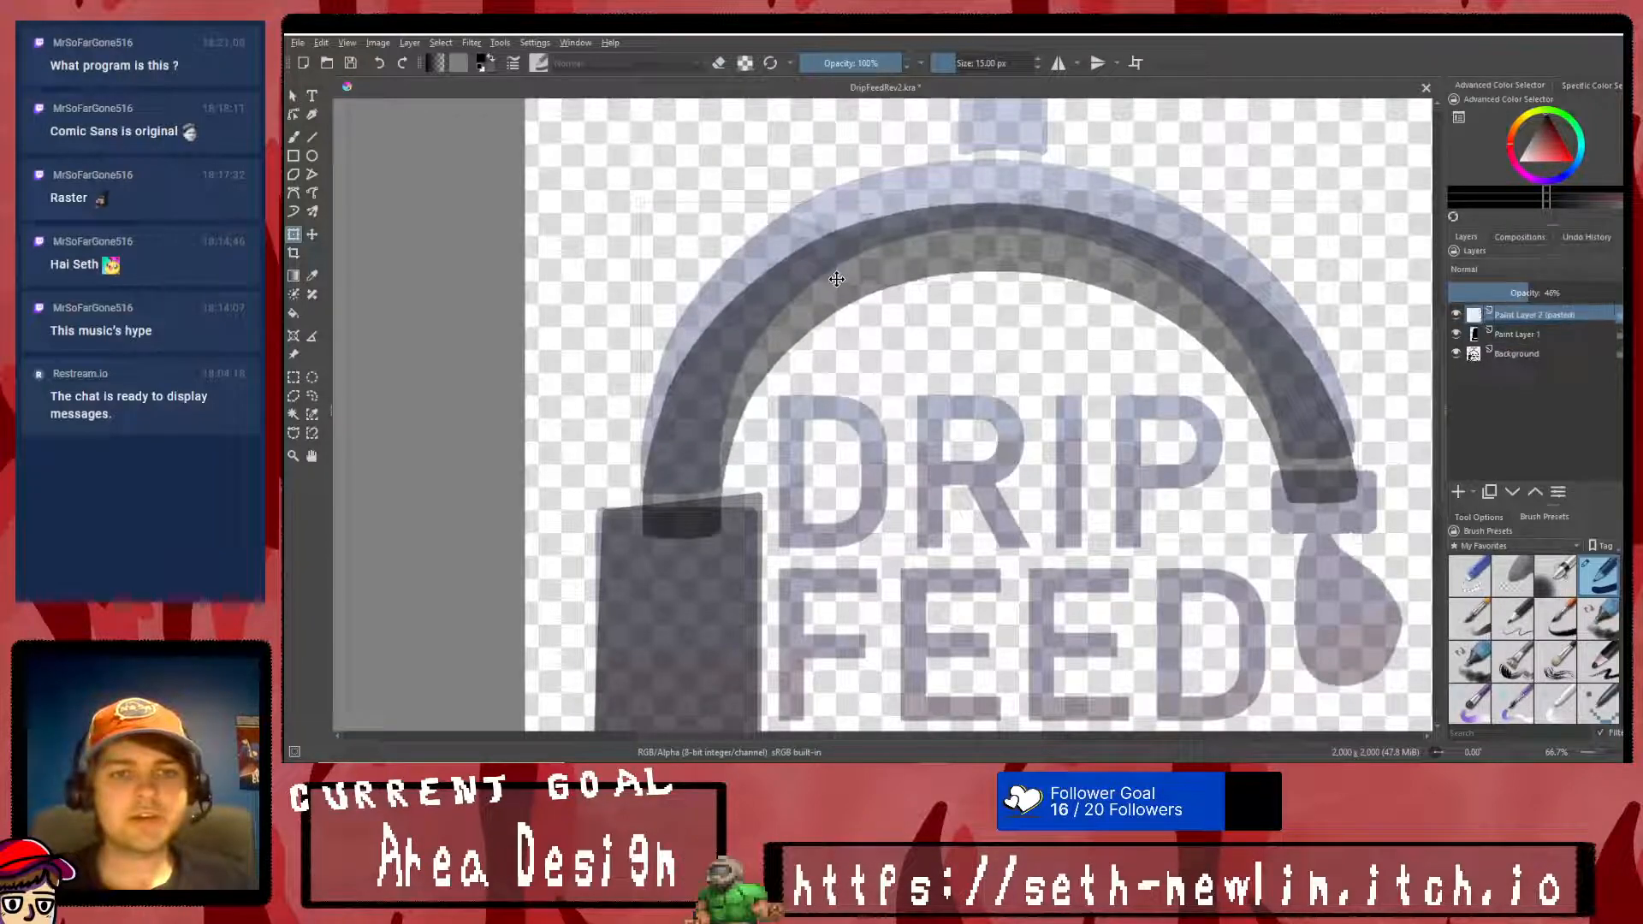
pyautogui.click(834, 274)
pyautogui.rightClick(835, 274)
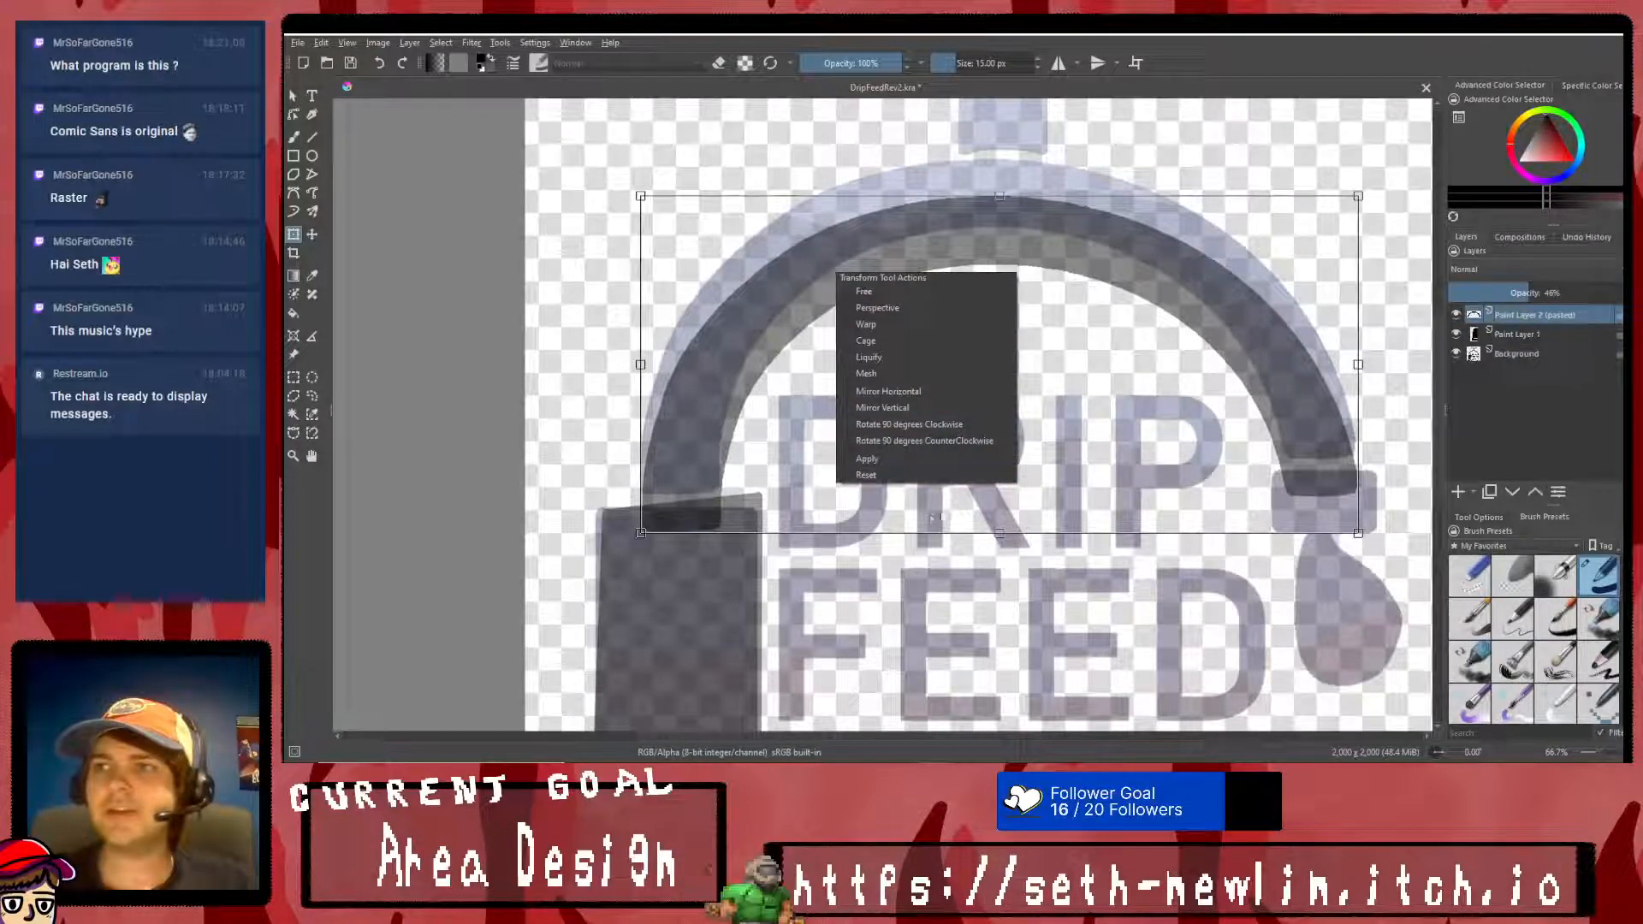
pyautogui.click(908, 462)
pyautogui.press('v')
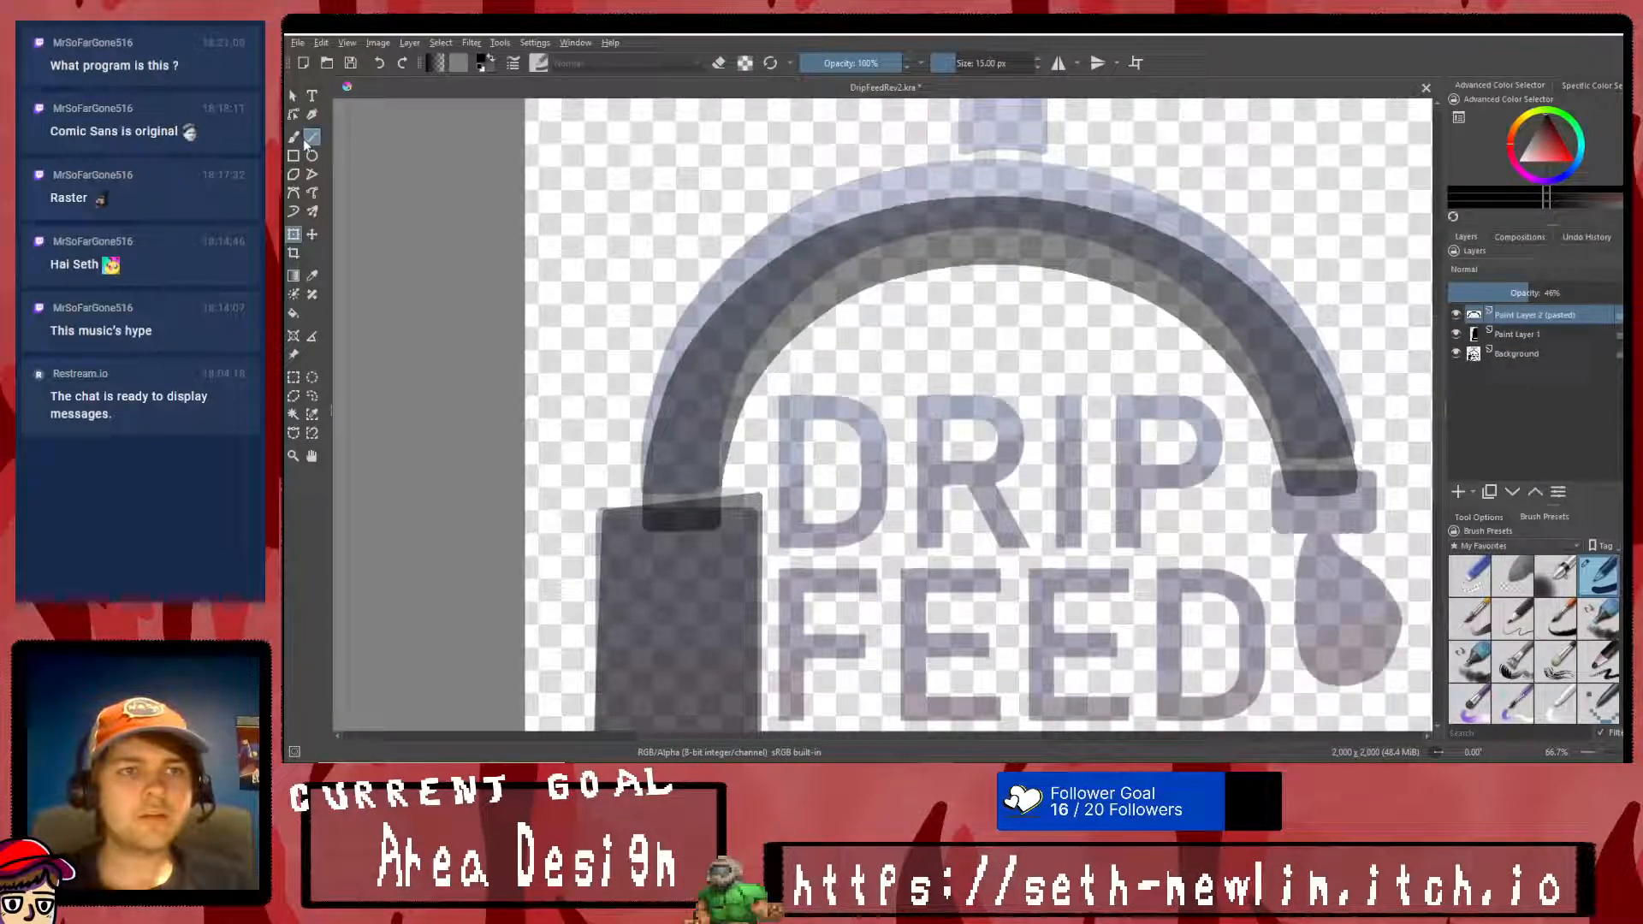
# - Erase a straight slanted gap through the arch's end above the upright block, parallel to the block's upper edge, and start clearing the overlapping remnant
pyautogui.click(718, 63)
pyautogui.keyDown('ctrl'); pyautogui.scroll(5, 676, 546); pyautogui.keyUp('ctrl')
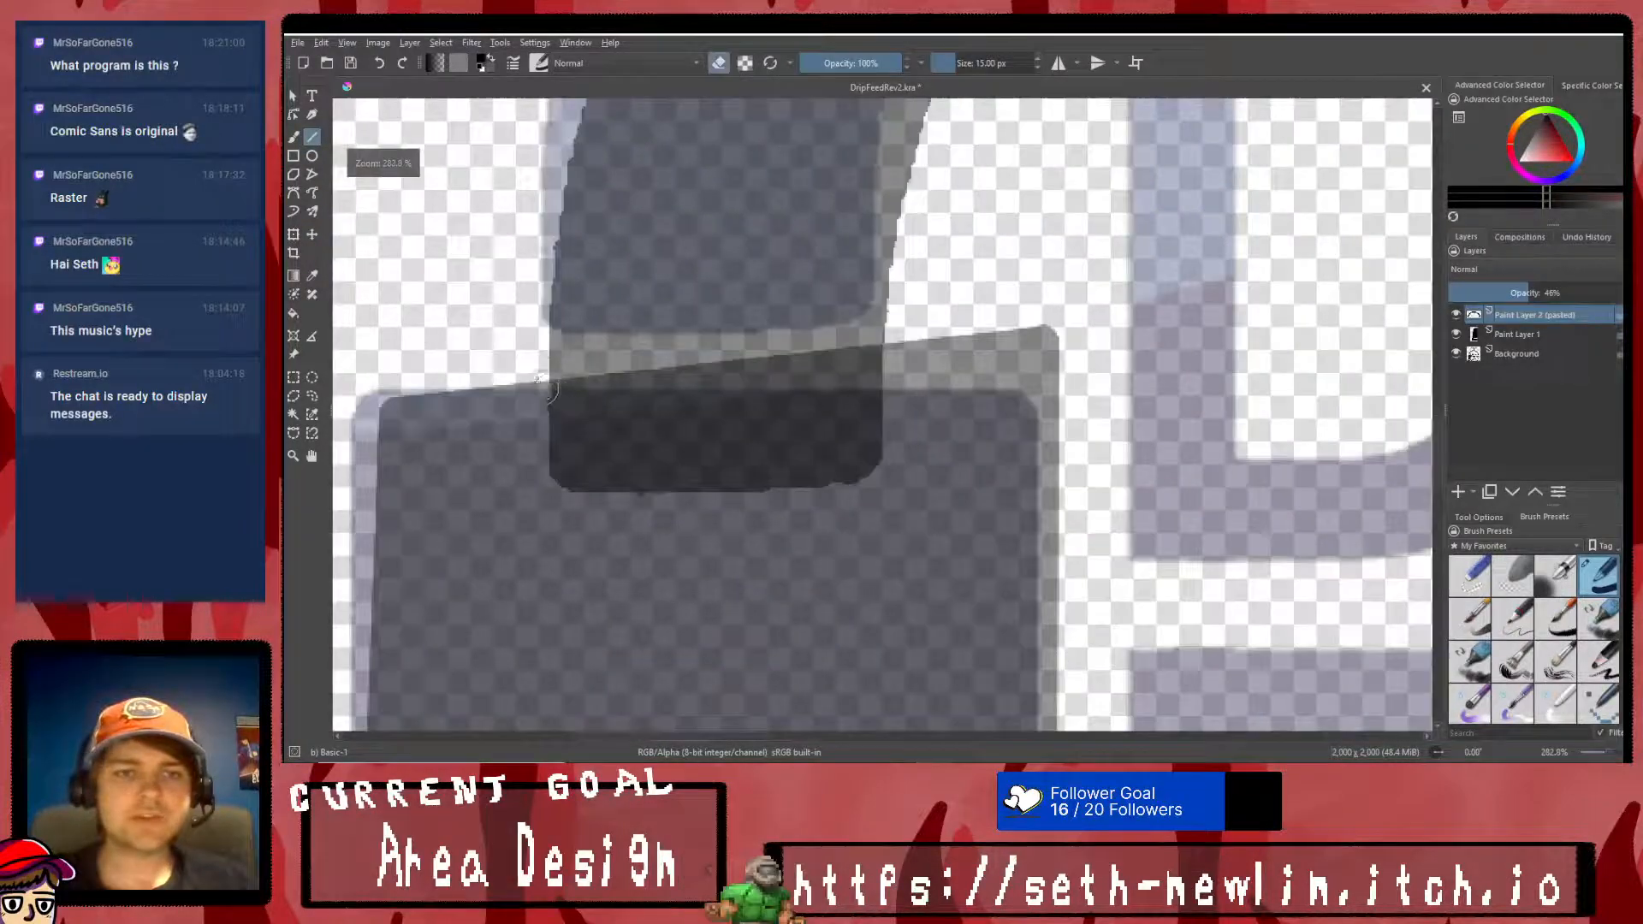
pyautogui.moveTo(519, 370)
pyautogui.mouseDown()
pyautogui.moveTo(943, 303)
pyautogui.moveTo(496, 356)
pyautogui.moveTo(914, 318)
pyautogui.mouseUp()
pyautogui.hotkey('ctrl', 'z')
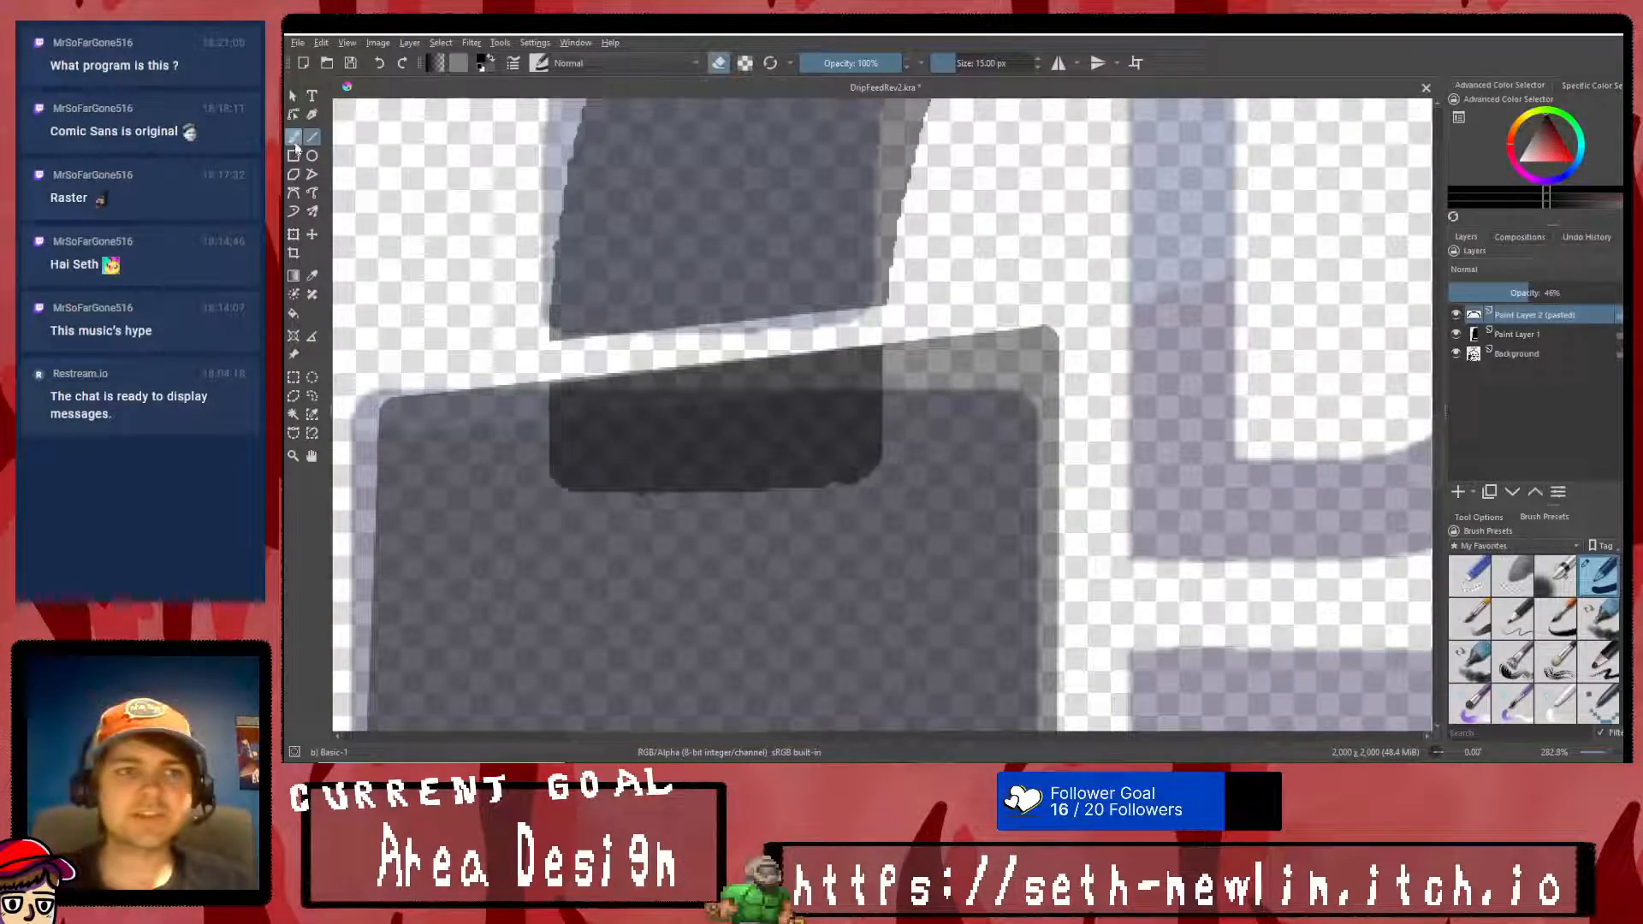
pyautogui.moveTo(503, 379)
pyautogui.mouseDown()
pyautogui.moveTo(965, 316)
pyautogui.moveTo(566, 407)
pyautogui.mouseUp()
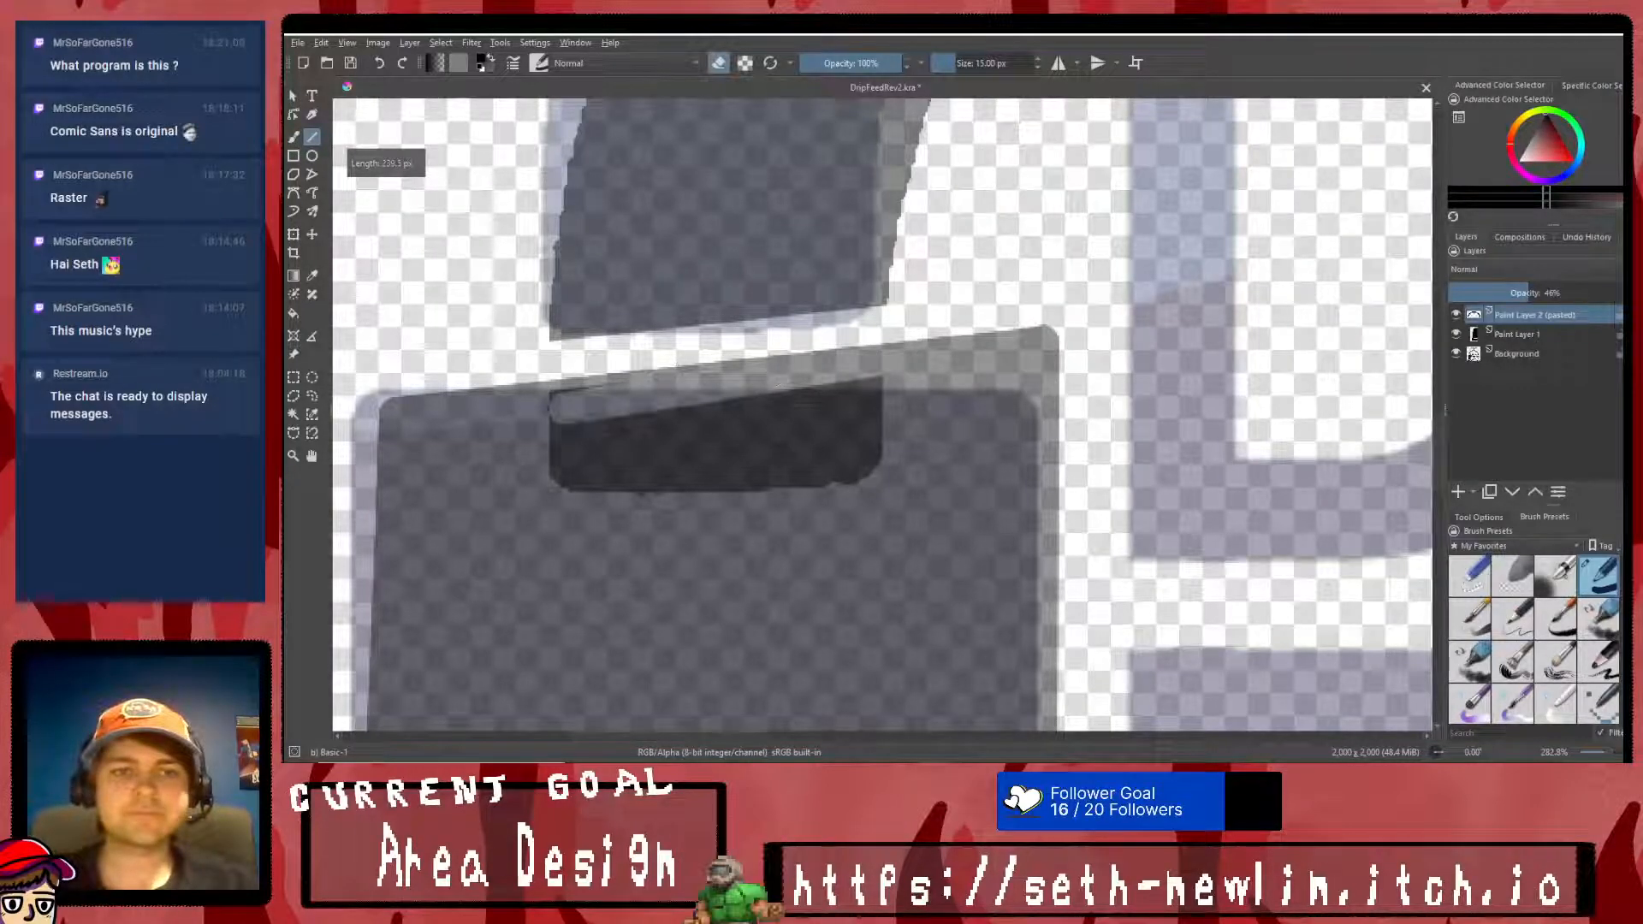
pyautogui.moveTo(451, 423); pyautogui.dragTo(723, 389)
pyautogui.moveTo(758, 363); pyautogui.dragTo(529, 396)
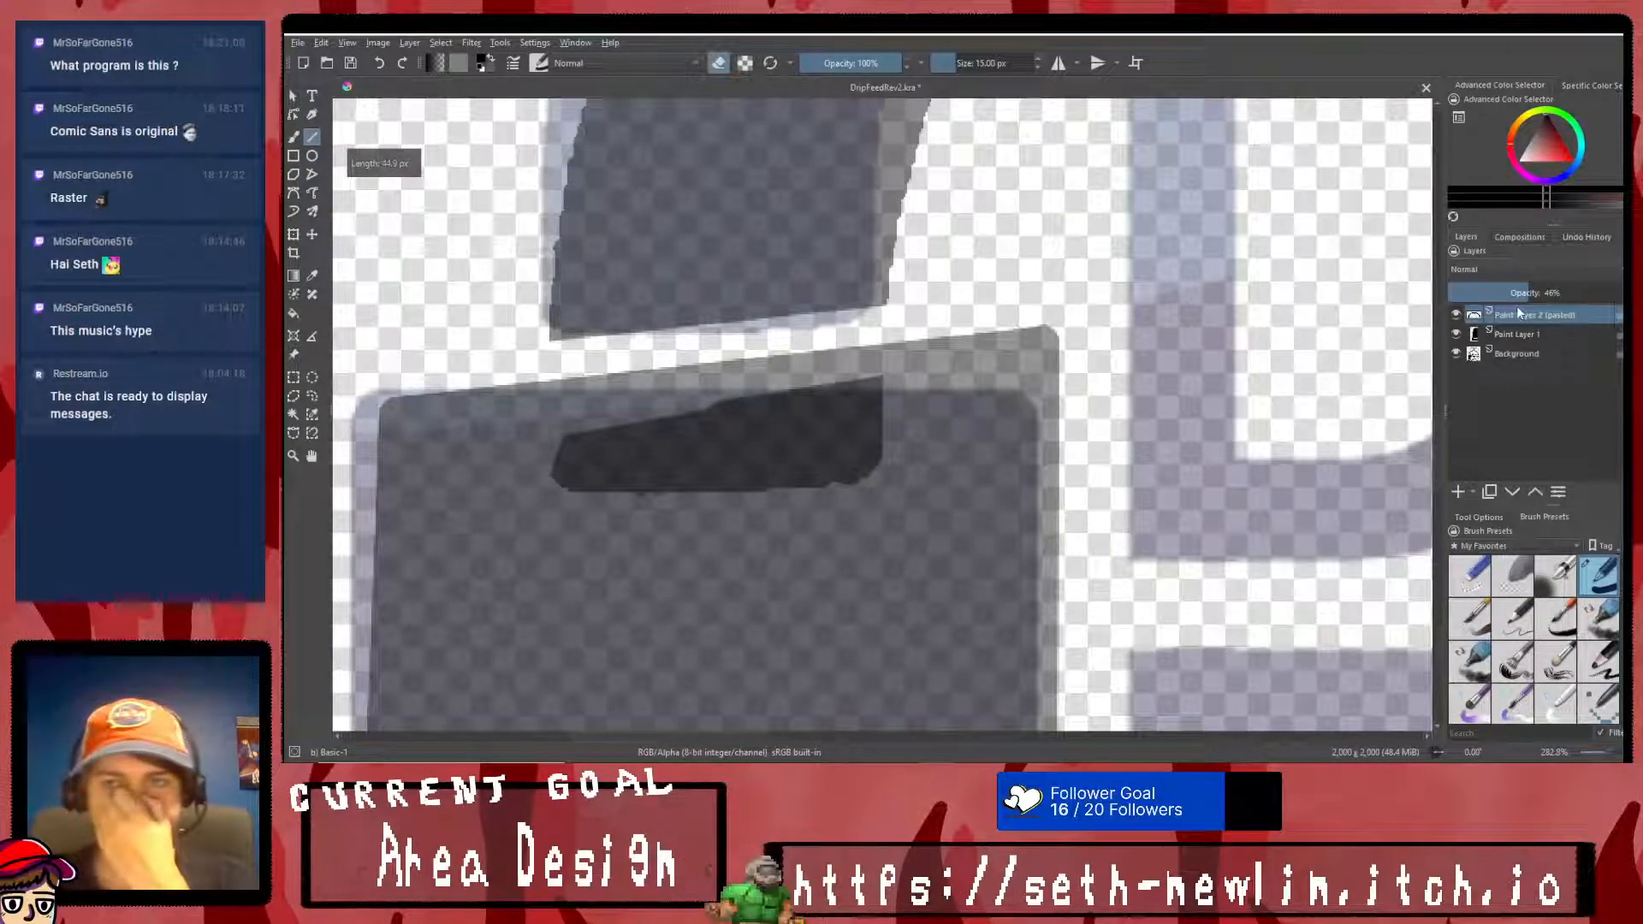
# - Restore the pasted arch layer and Paint Layer 1 to 100% opacity
pyautogui.moveTo(1562, 293); pyautogui.dragTo(1621, 295)
pyautogui.click(1582, 336)
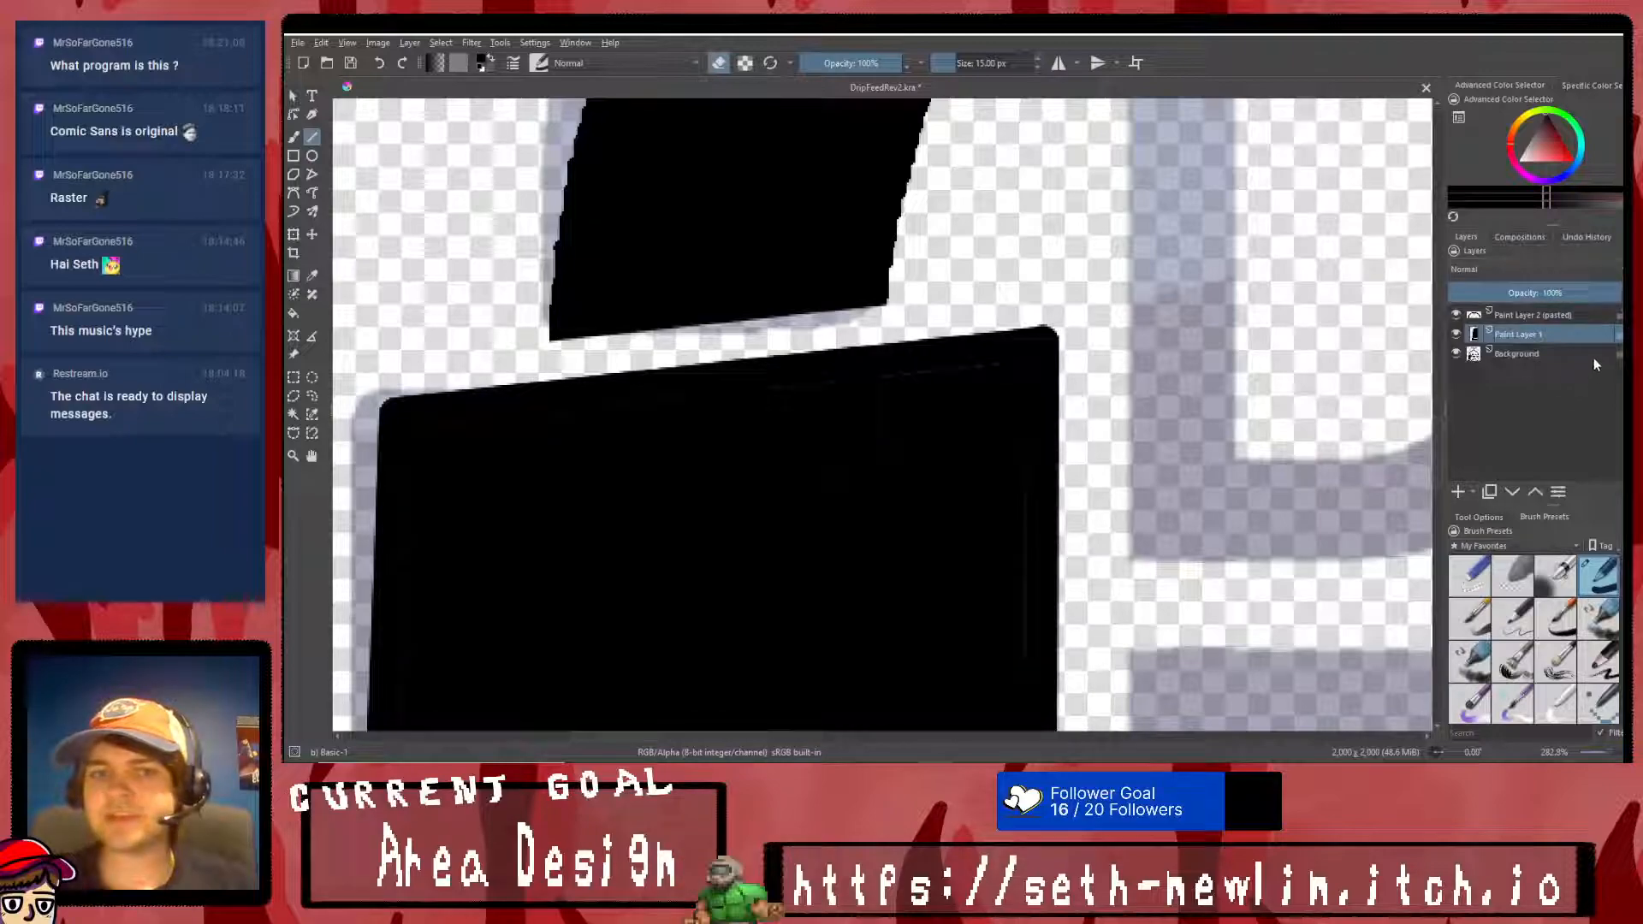
pyautogui.scroll(-3, 1083, 399)
pyautogui.scroll(-3, 1082, 398)
pyautogui.scroll(5, 1011, 352)
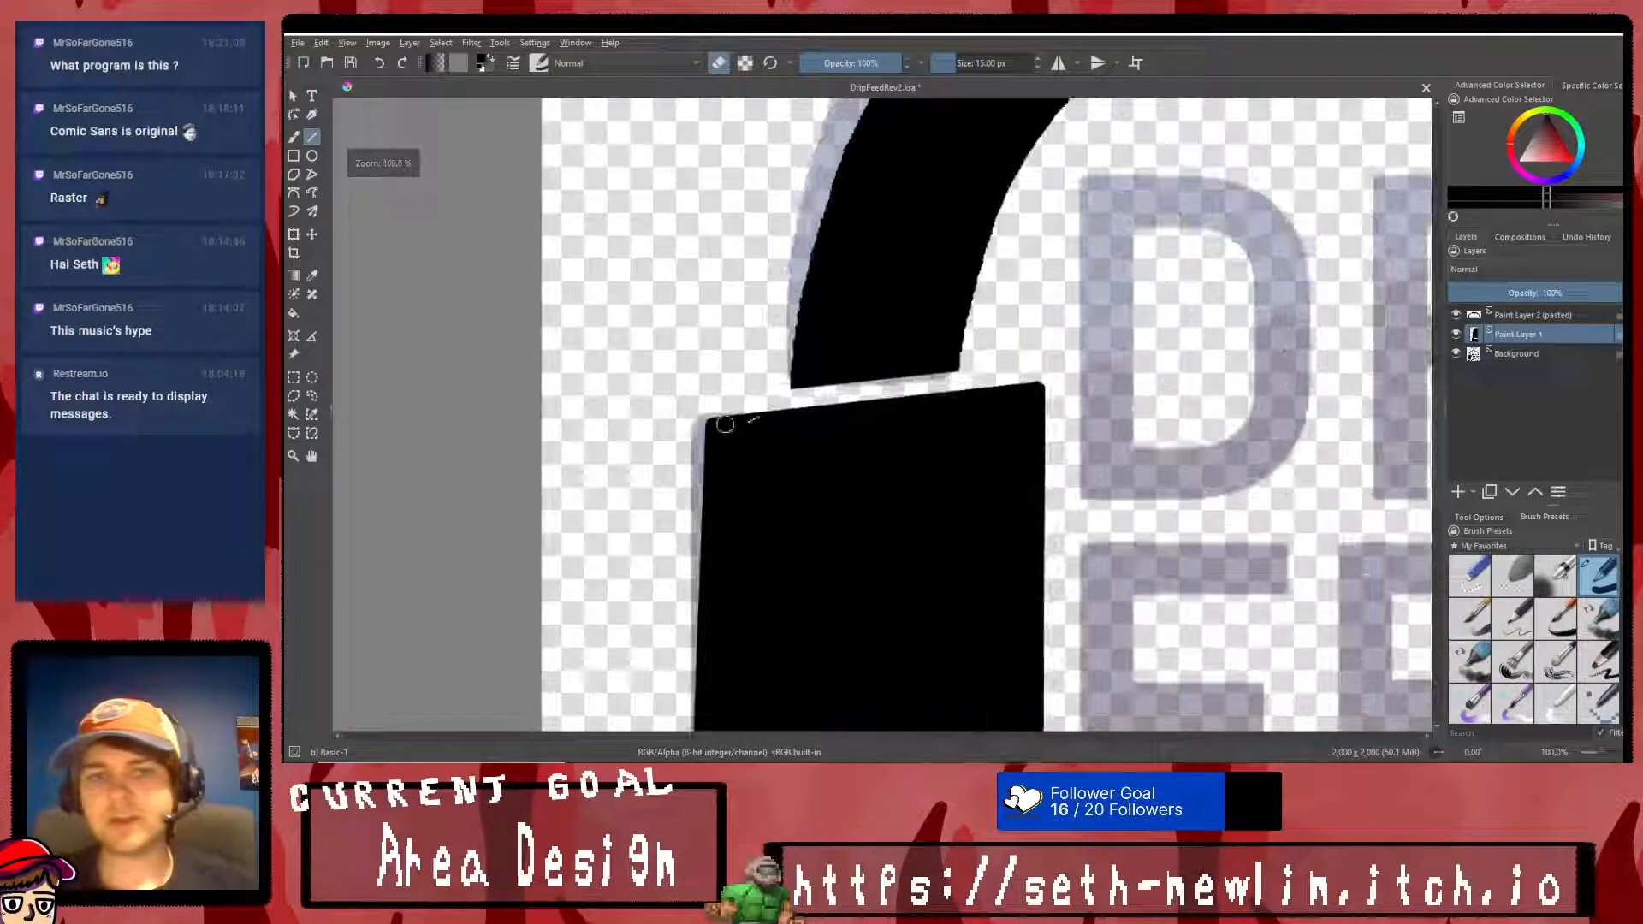
# - Trim the arch's end above the upright block with a straight eraser line, widening the slanted gap between them
pyautogui.moveTo(985, 370); pyautogui.dragTo(699, 408)
pyautogui.click(1518, 315)
pyautogui.moveTo(993, 368); pyautogui.dragTo(649, 420)
pyautogui.hotkey('ctrl', 'z')
pyautogui.moveTo(958, 360); pyautogui.dragTo(689, 405)
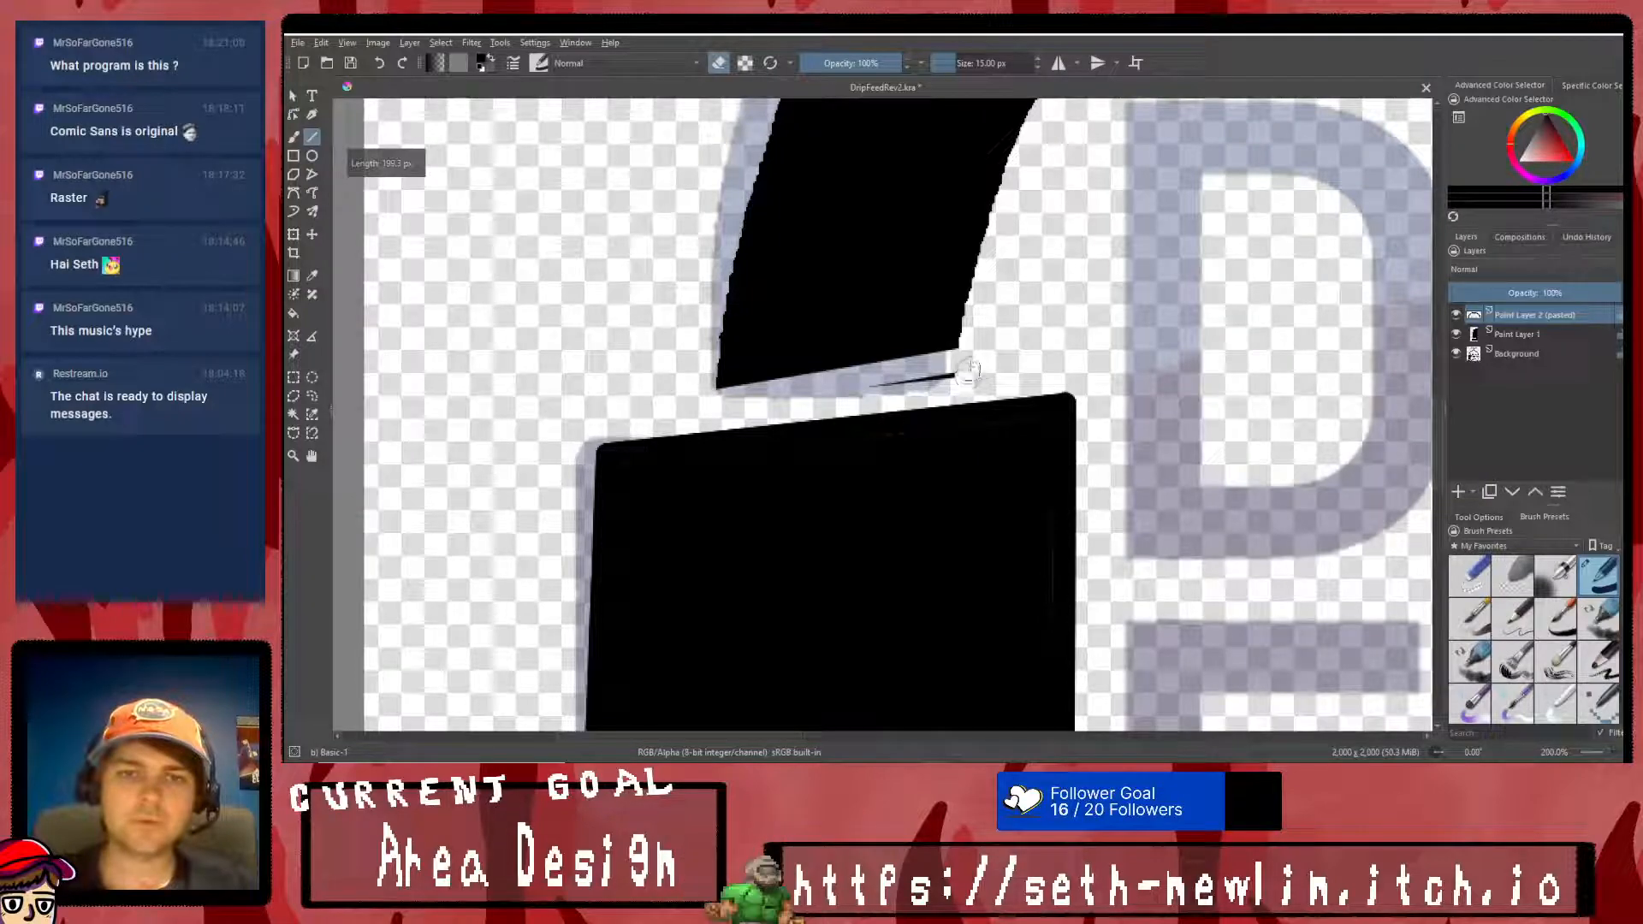
pyautogui.hotkey('ctrl', 'z')
pyautogui.moveTo(970, 363); pyautogui.dragTo(694, 400)
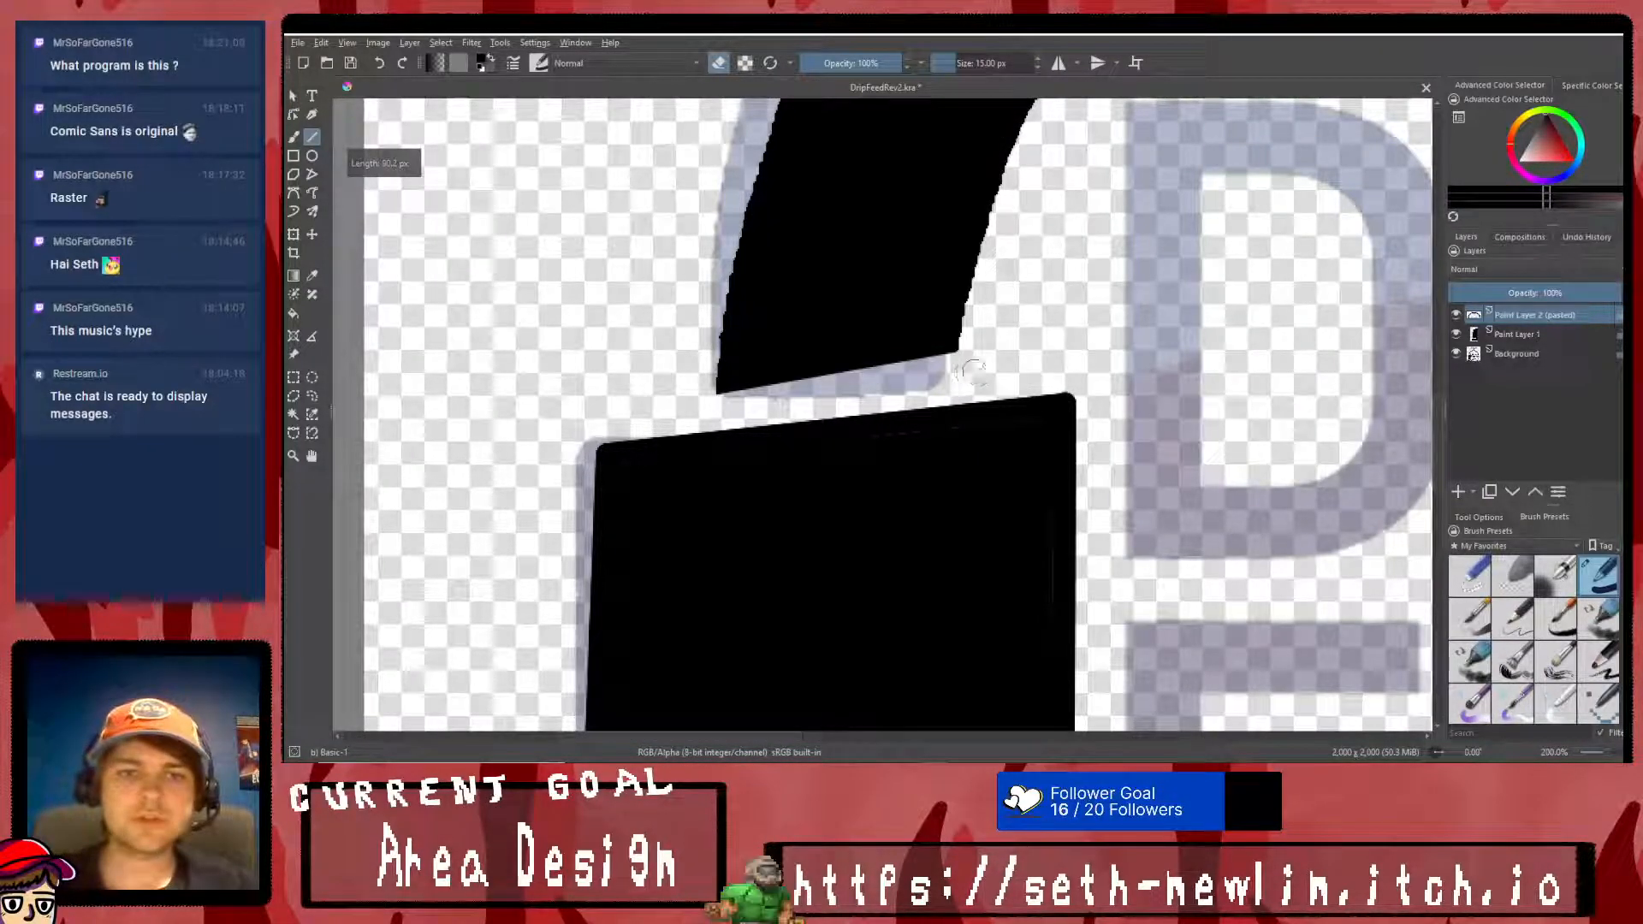
pyautogui.hotkey('ctrl', 'z')
pyautogui.moveTo(955, 373); pyautogui.dragTo(704, 411)
pyautogui.scroll(-5, 1032, 375)
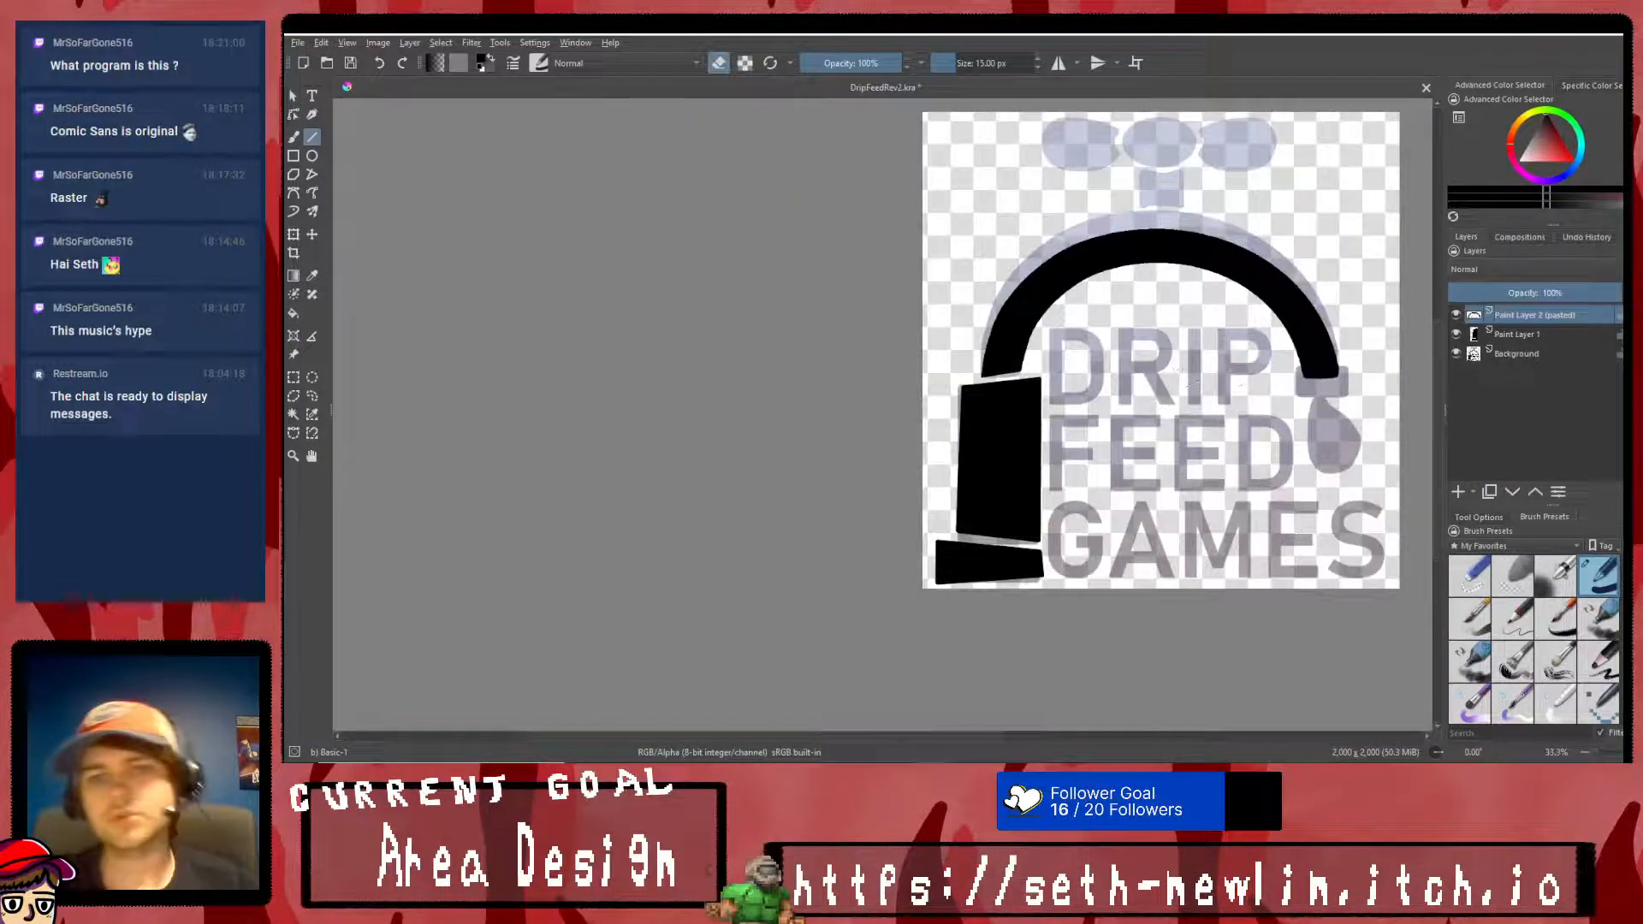
# - Merge the pasted arch layer down into Paint Layer 1
pyautogui.scroll(-3, 1230, 367)
pyautogui.scroll(5, 1284, 364)
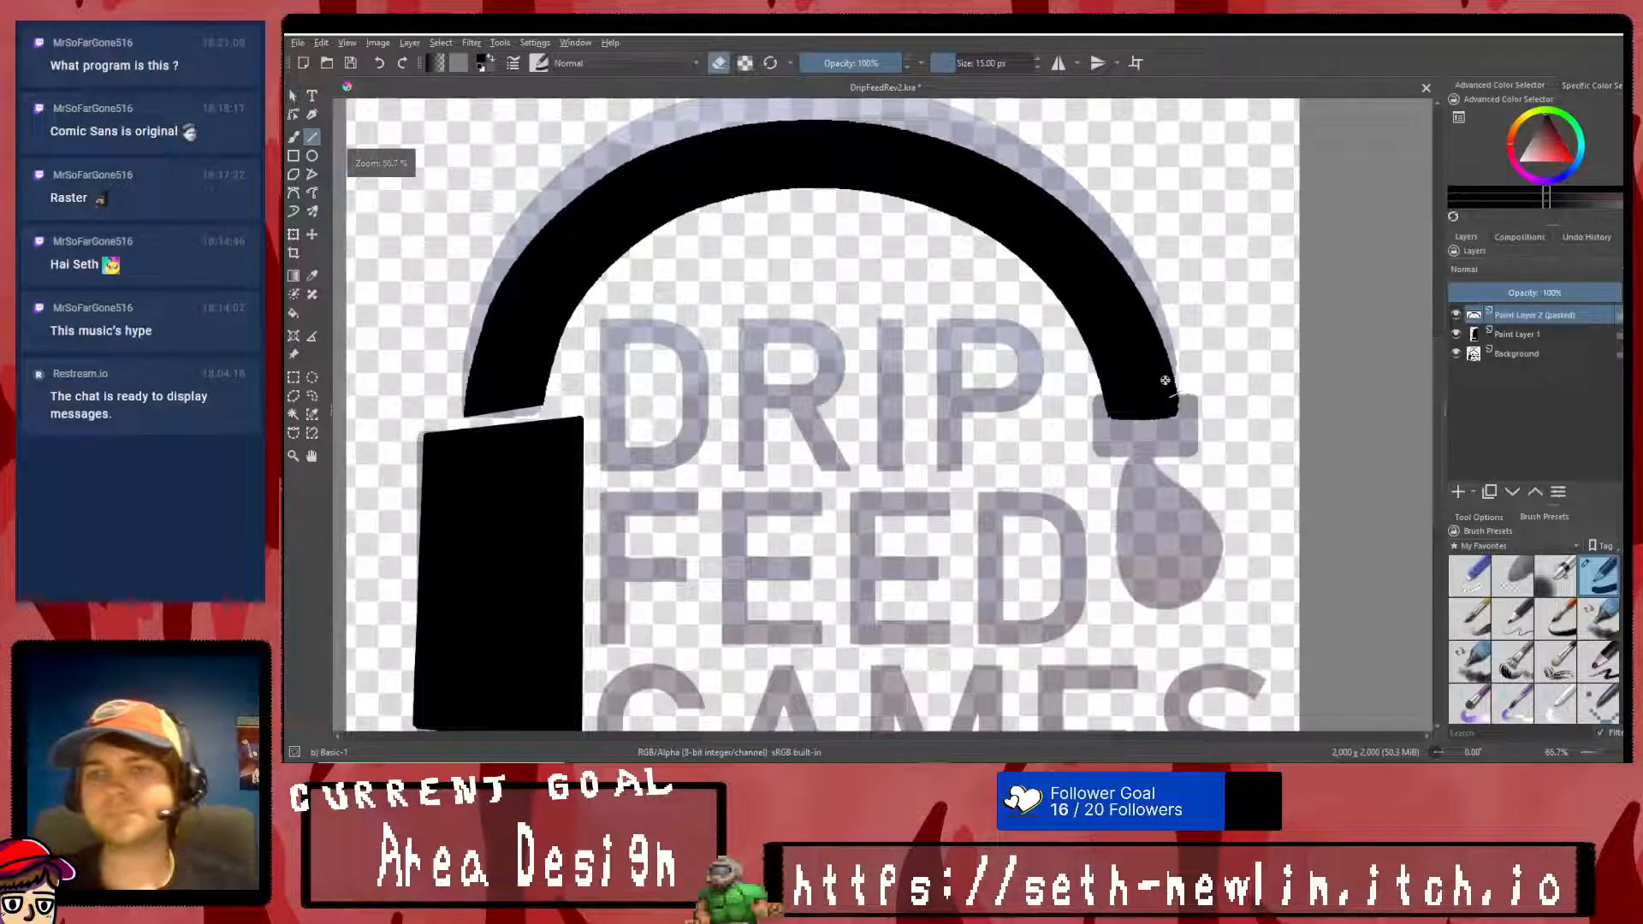
pyautogui.scroll(-2, 1166, 380)
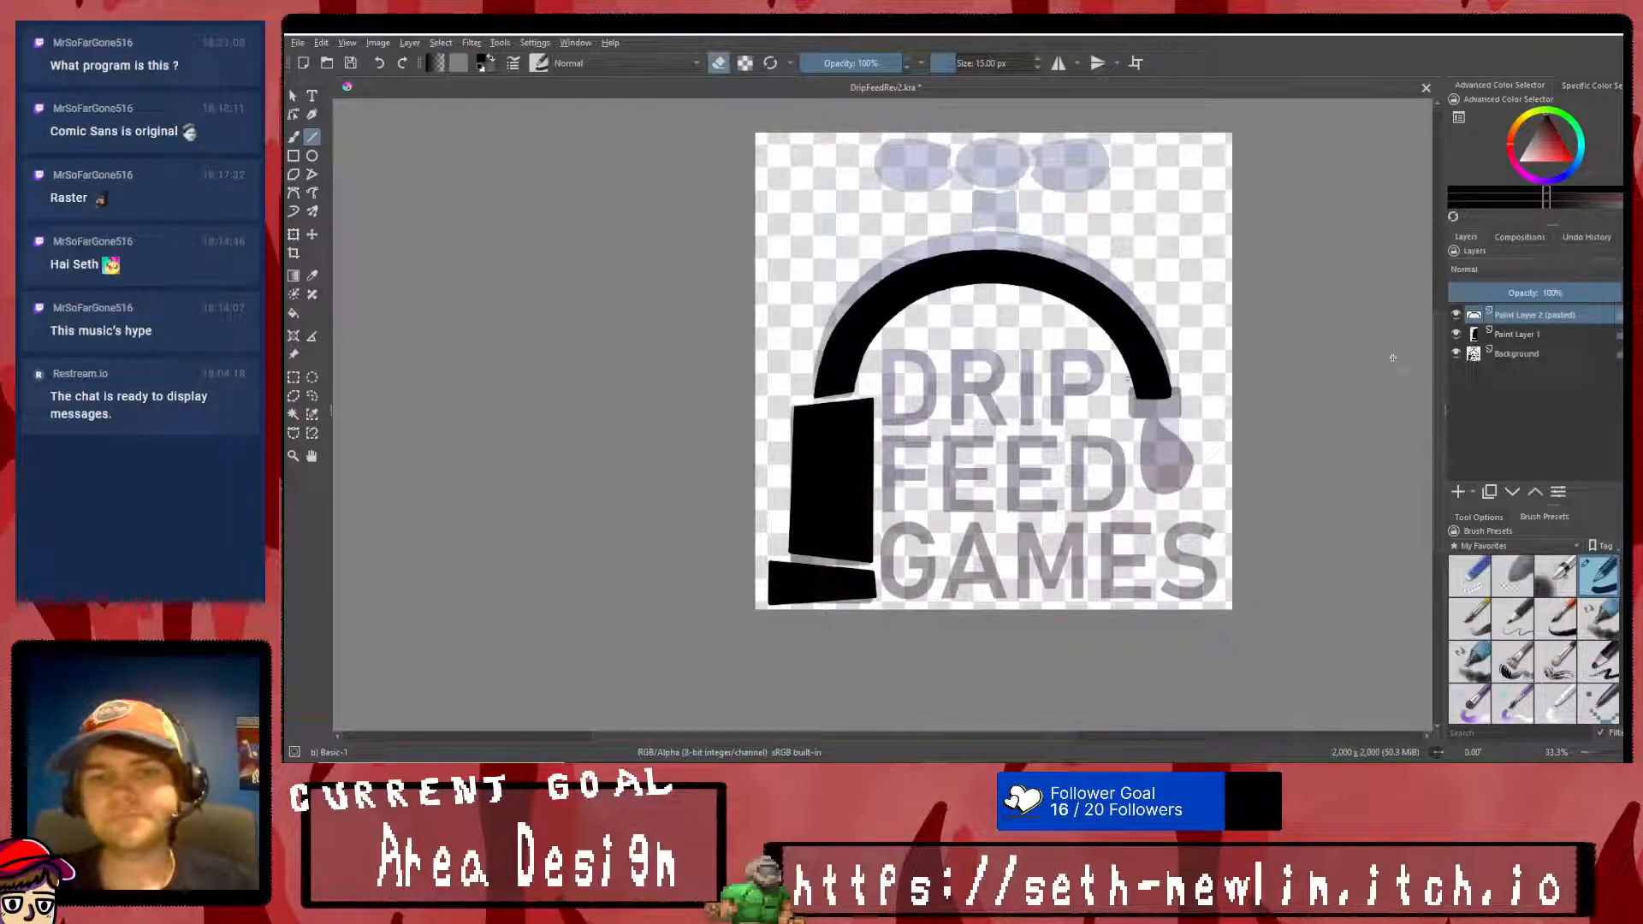
pyautogui.click(1461, 332)
pyautogui.click(1461, 332)
# - Erase the arch's spout end above the nozzle block with straight lines, leaving a cut that slopes down away from the wording
pyautogui.scroll(5, 1142, 381)
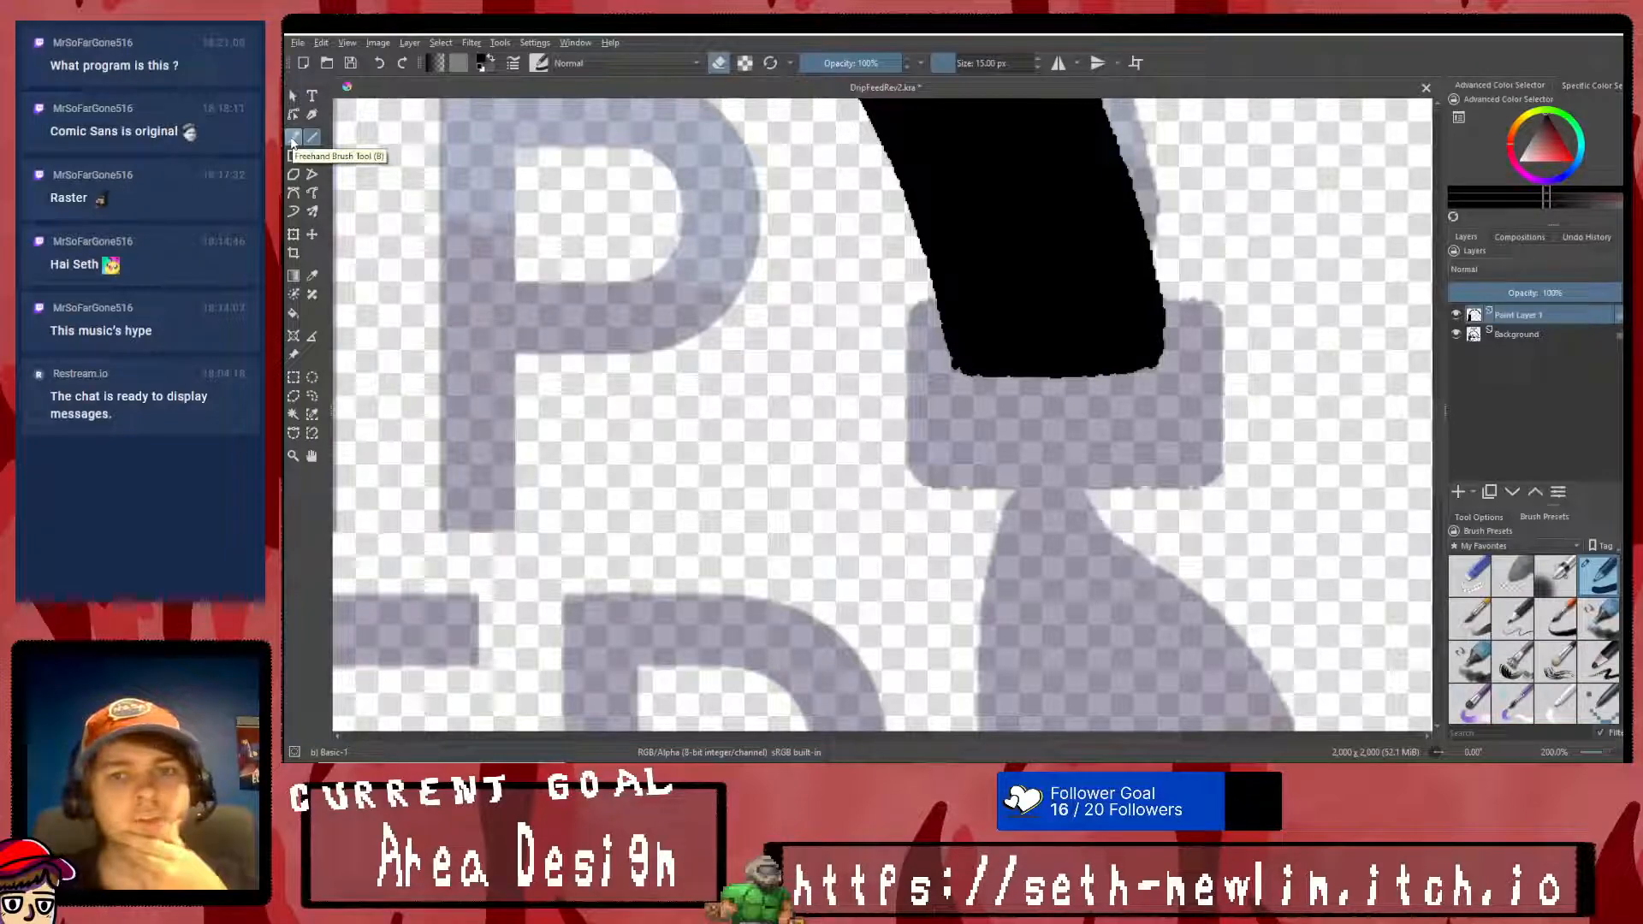
pyautogui.moveTo(905, 272)
pyautogui.mouseDown()
pyautogui.moveTo(1228, 314)
pyautogui.moveTo(1242, 298)
pyautogui.mouseUp()
pyautogui.moveTo(883, 238)
pyautogui.mouseDown()
pyautogui.moveTo(1222, 291)
pyautogui.moveTo(984, 266)
pyautogui.mouseUp()
pyautogui.moveTo(843, 301); pyautogui.dragTo(1151, 310)
pyautogui.moveTo(872, 324)
pyautogui.mouseDown()
pyautogui.moveTo(1146, 326)
pyautogui.moveTo(1177, 356)
pyautogui.mouseUp()
pyautogui.moveTo(882, 353); pyautogui.dragTo(1205, 369)
pyautogui.moveTo(917, 376); pyautogui.dragTo(1108, 375)
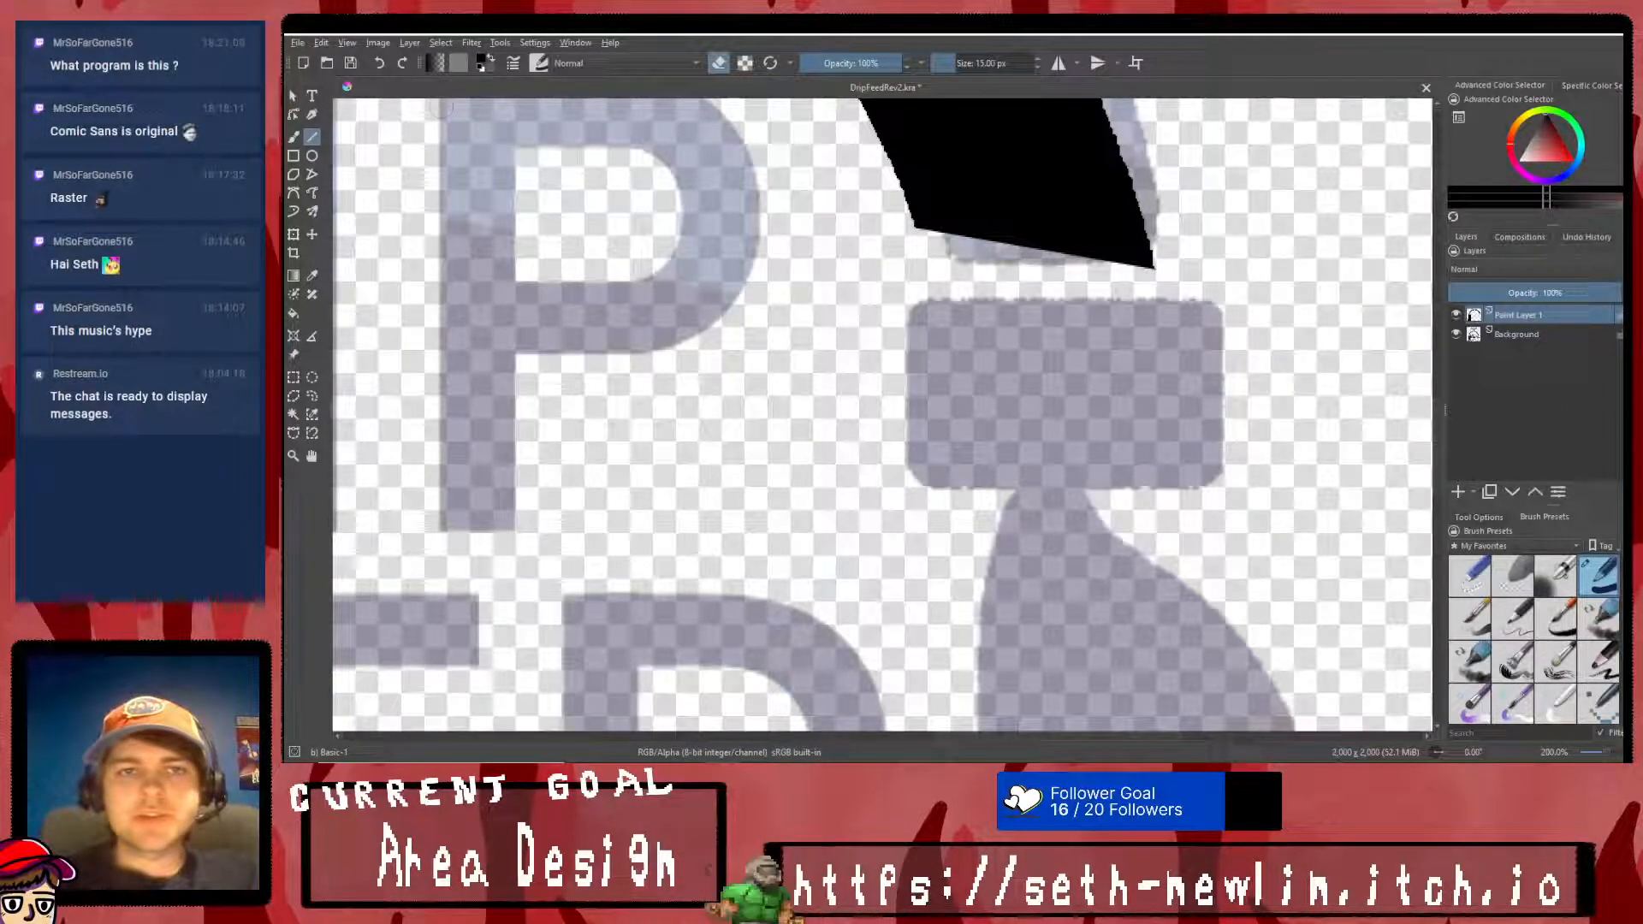
# - Outline the nozzle block above the drip with straight black 15 px lines, its upper edge parallel to the arch's cut, and fill it black
pyautogui.moveTo(883, 255); pyautogui.dragTo(1211, 304)
pyautogui.moveTo(1212, 305); pyautogui.dragTo(1201, 480)
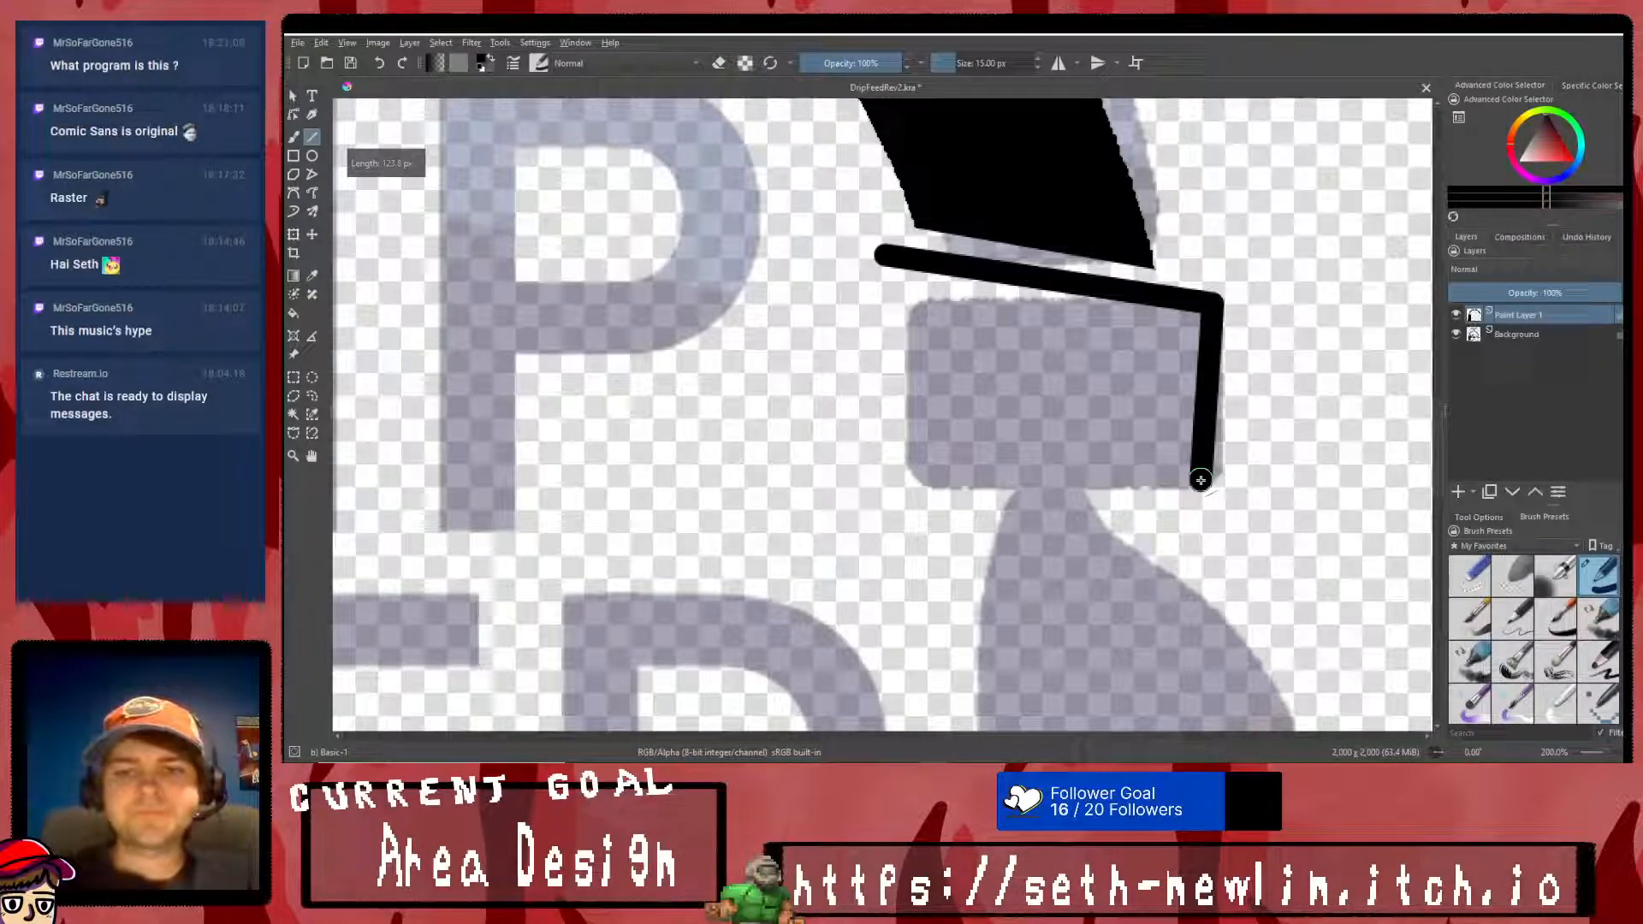
pyautogui.moveTo(880, 257)
pyautogui.mouseDown()
pyautogui.moveTo(905, 489)
pyautogui.moveTo(1200, 480)
pyautogui.mouseUp()
pyautogui.click(293, 313)
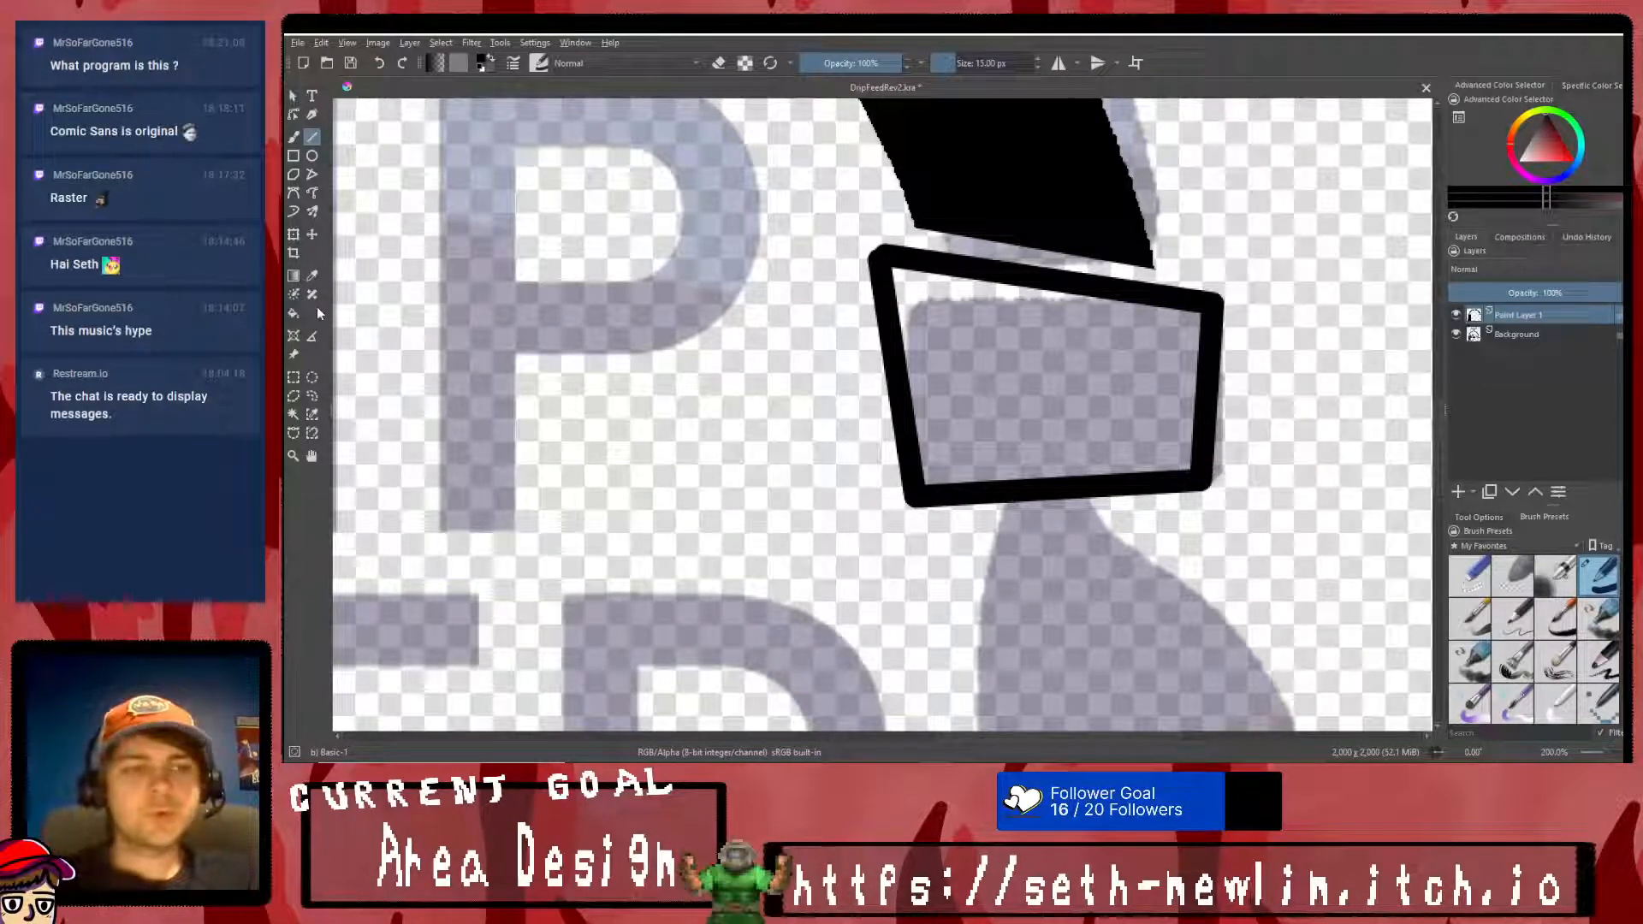
pyautogui.click(956, 374)
pyautogui.scroll(-5, 856, 411)
pyautogui.scroll(2, 598, 445)
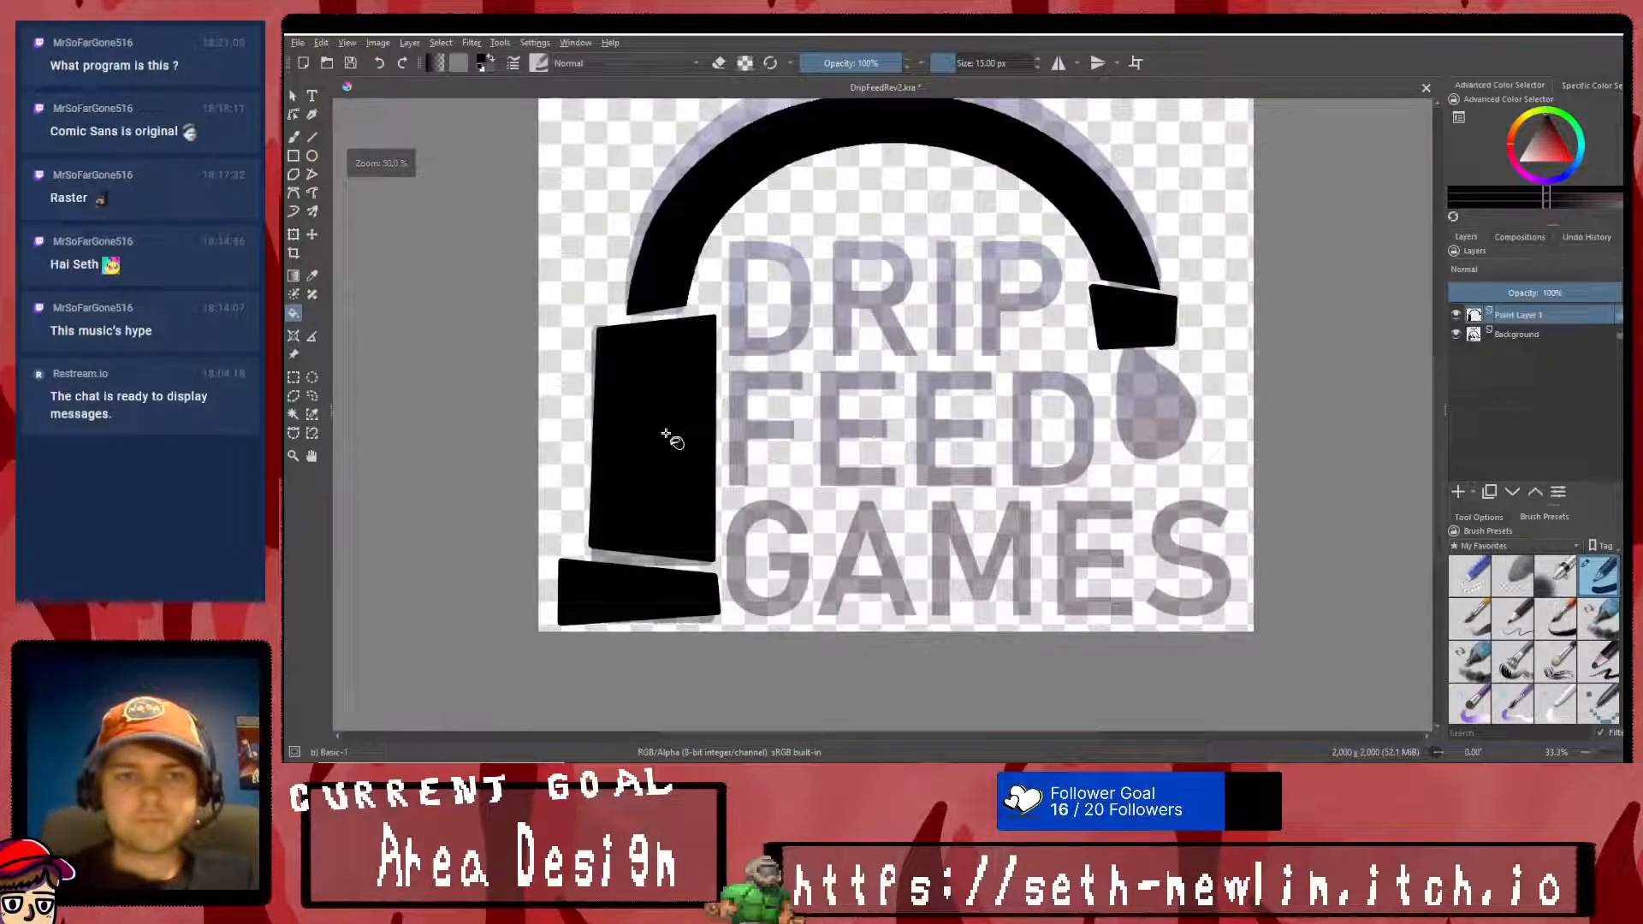
pyautogui.scroll(-3, 1048, 385)
pyautogui.scroll(1, 1034, 400)
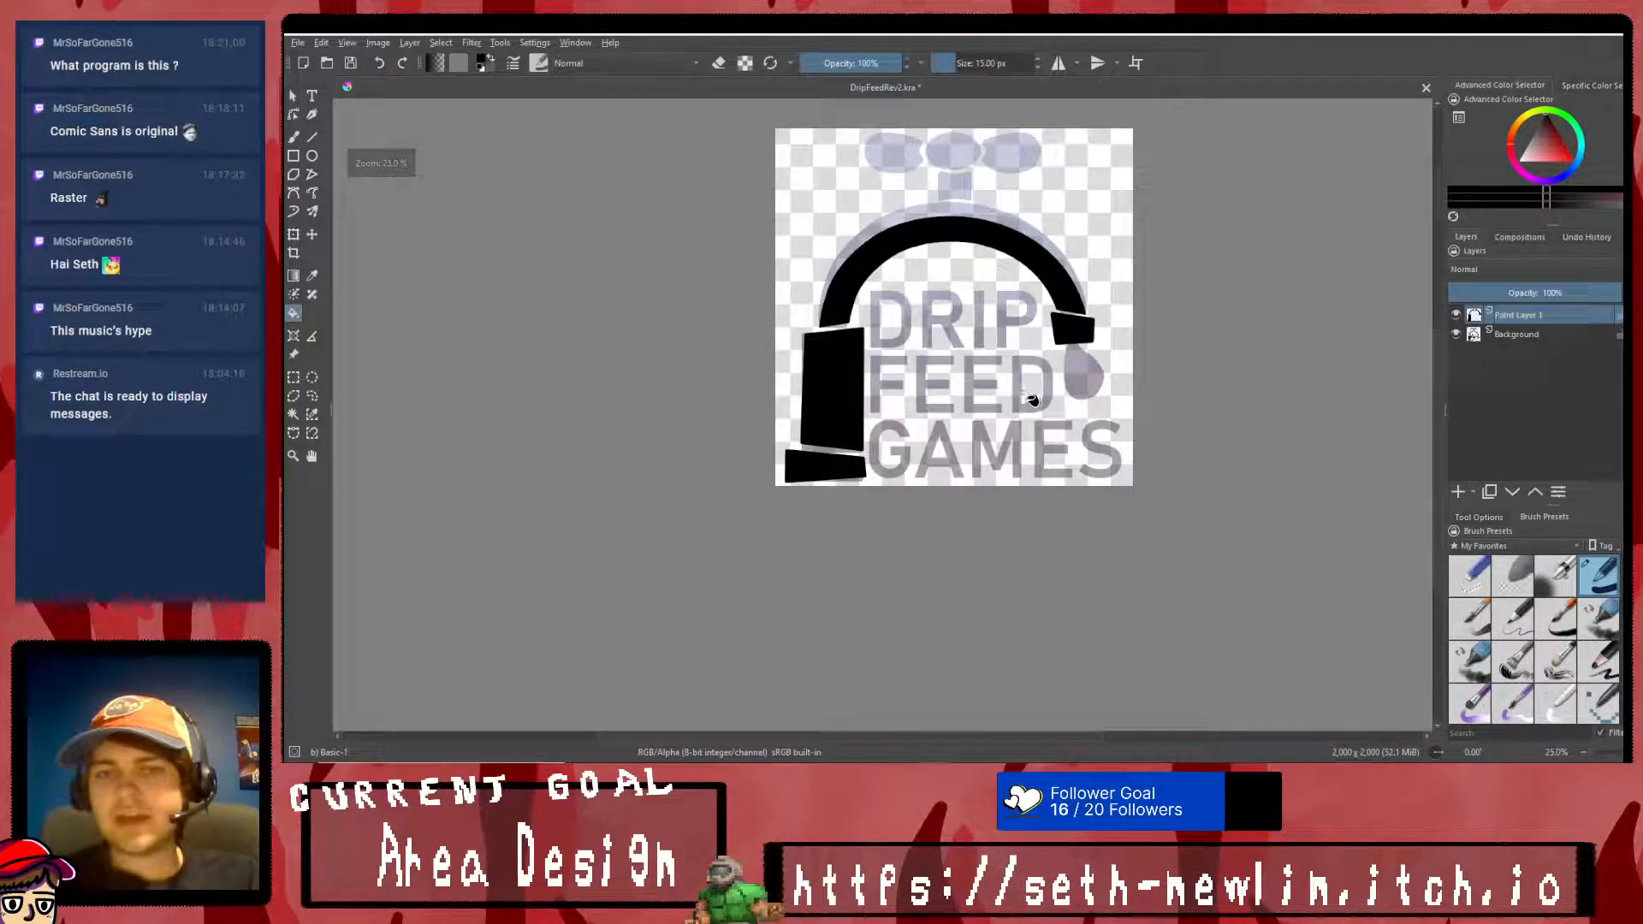
pyautogui.scroll(3, 1024, 389)
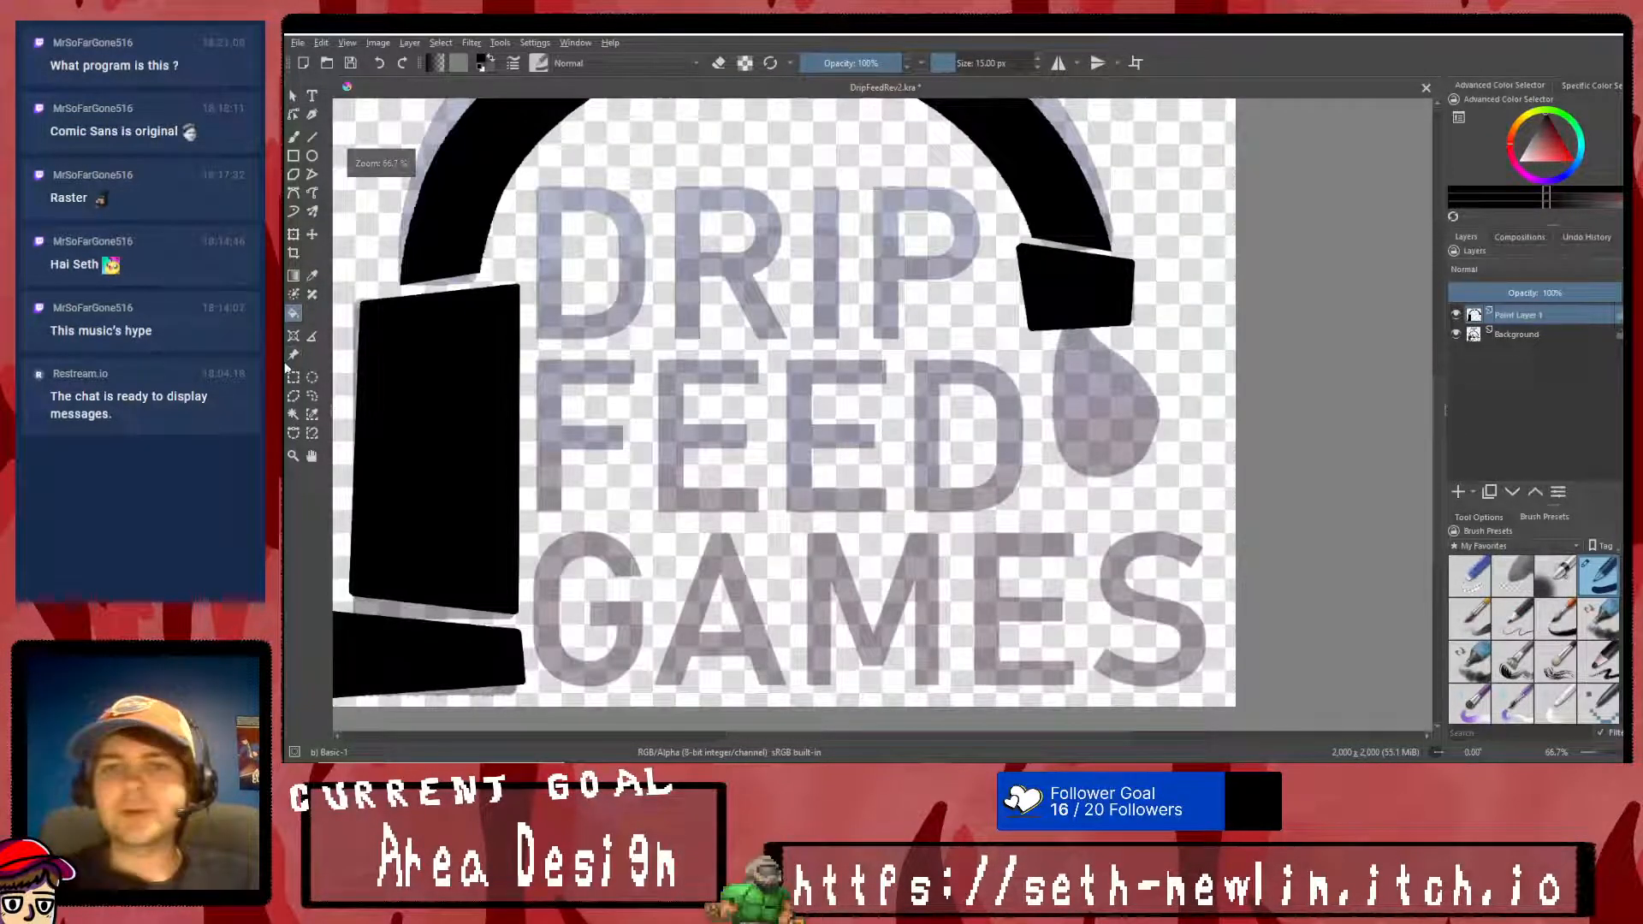
pyautogui.click(1006, 231)
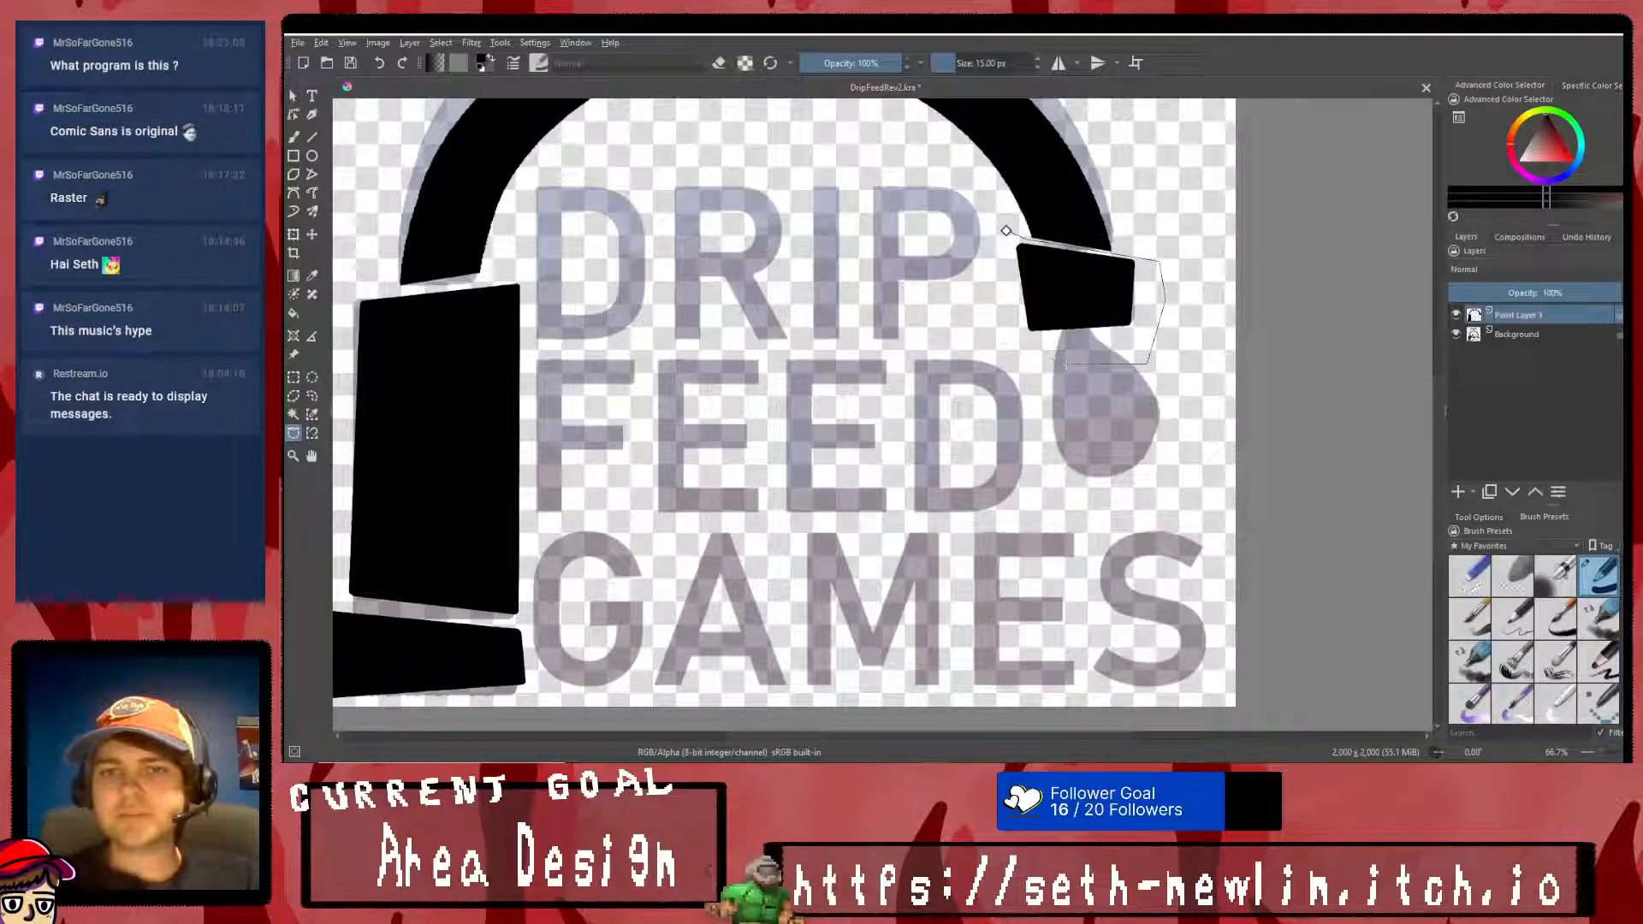
pyautogui.click(1006, 231)
pyautogui.click(293, 236)
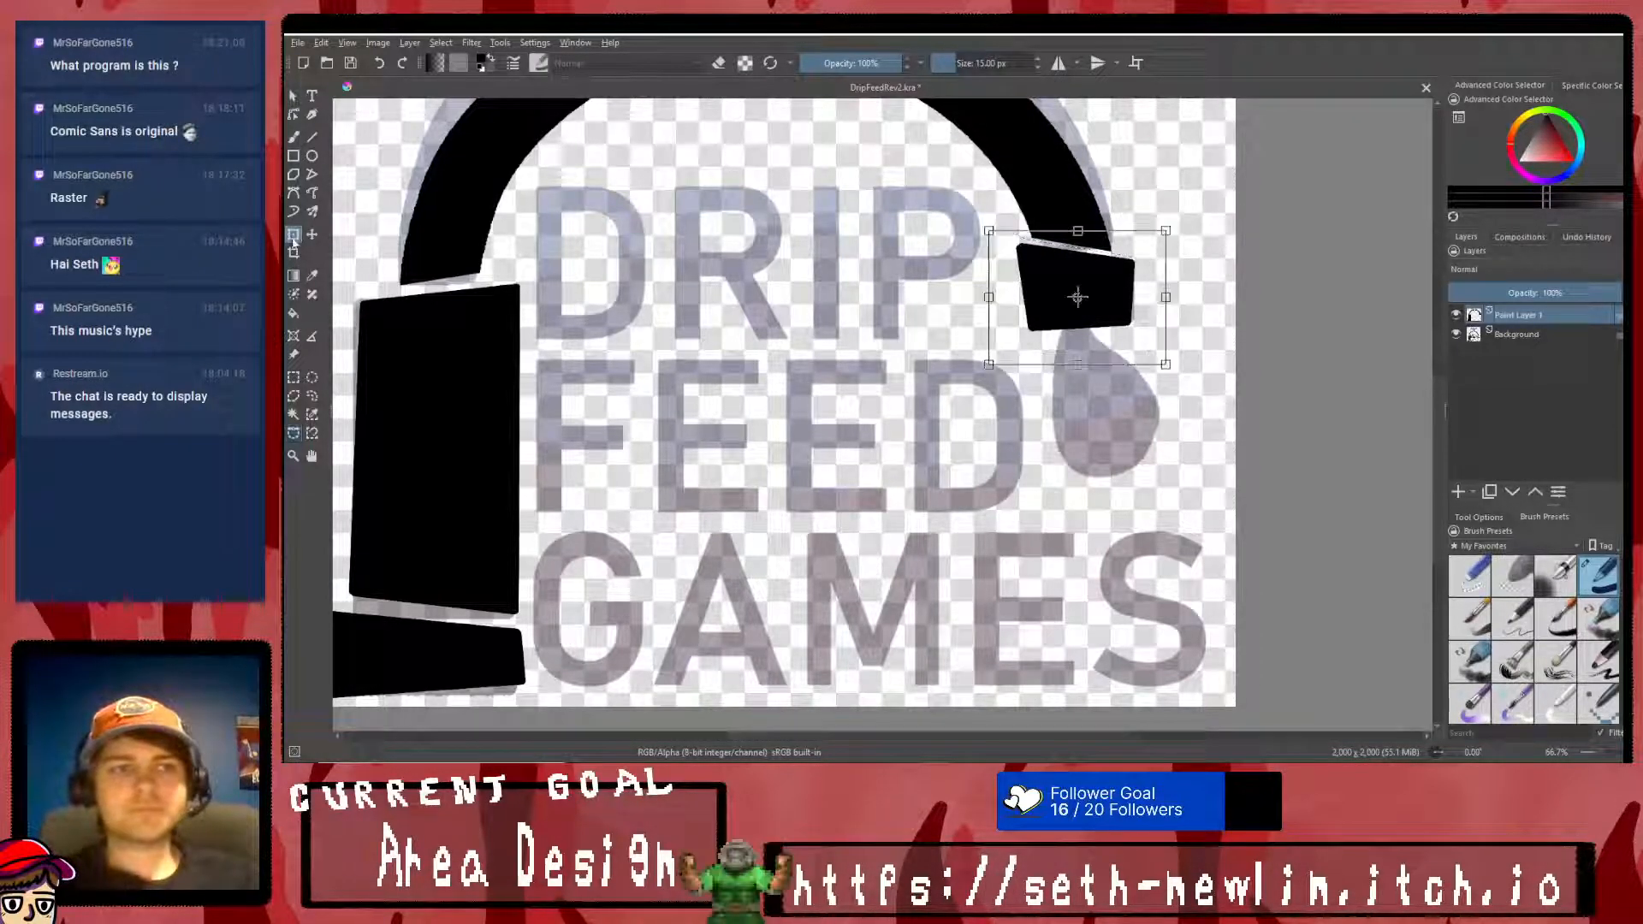
pyautogui.rightClick(1104, 286)
pyautogui.click(1127, 436)
pyautogui.press('-')
pyautogui.press('-')
pyautogui.click(293, 377)
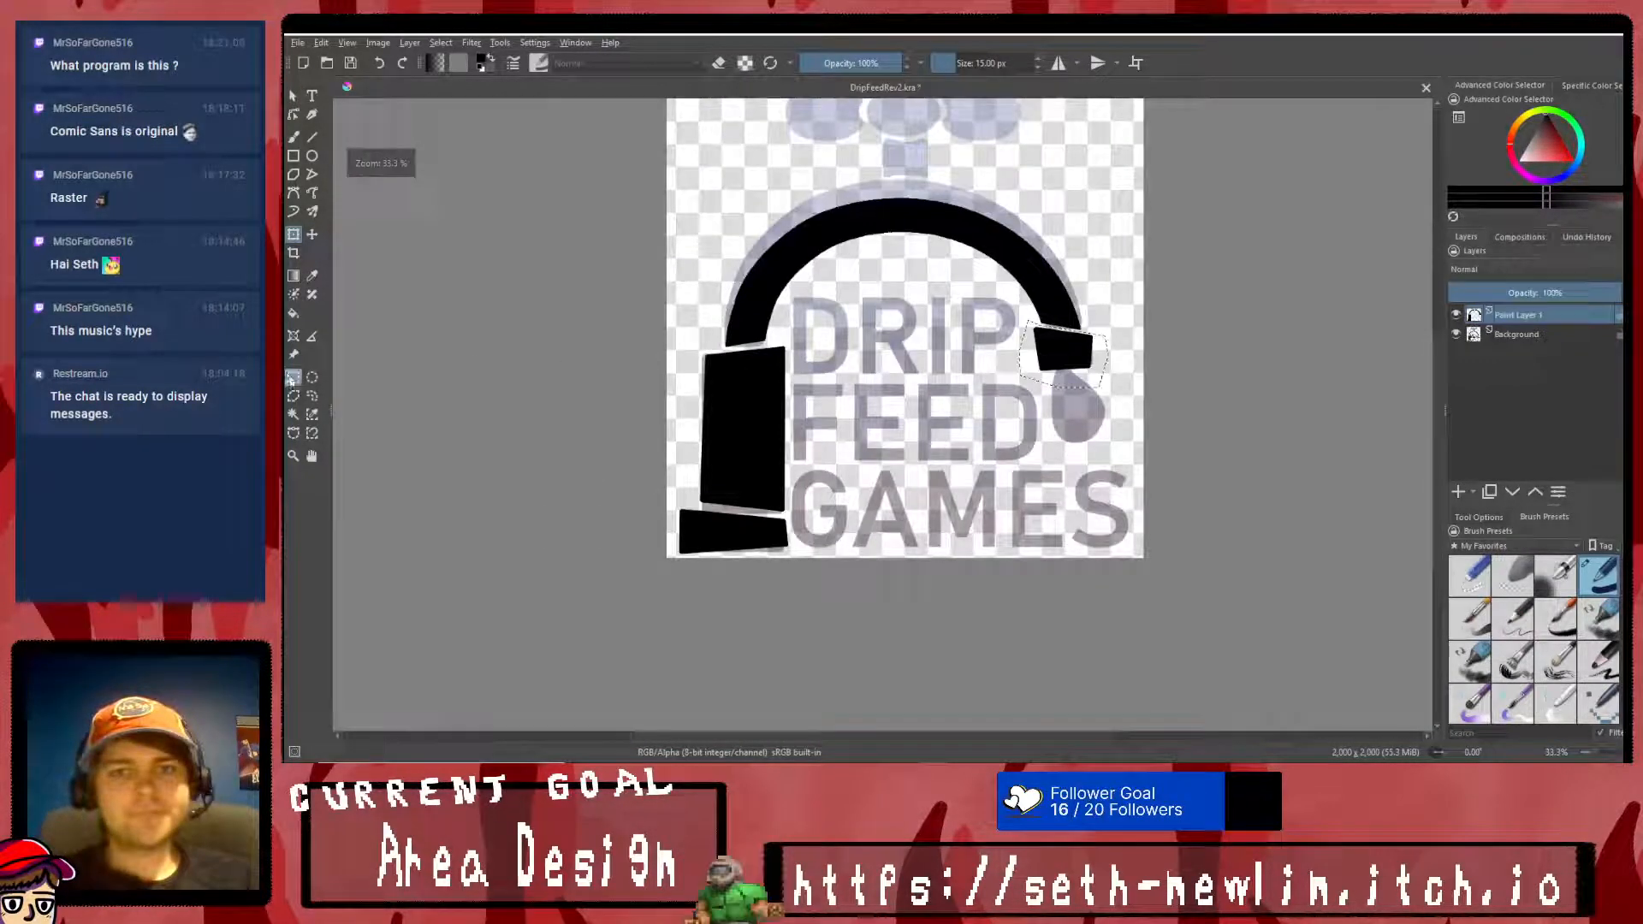
pyautogui.rightClick(866, 344)
pyautogui.click(898, 367)
pyautogui.click(293, 377)
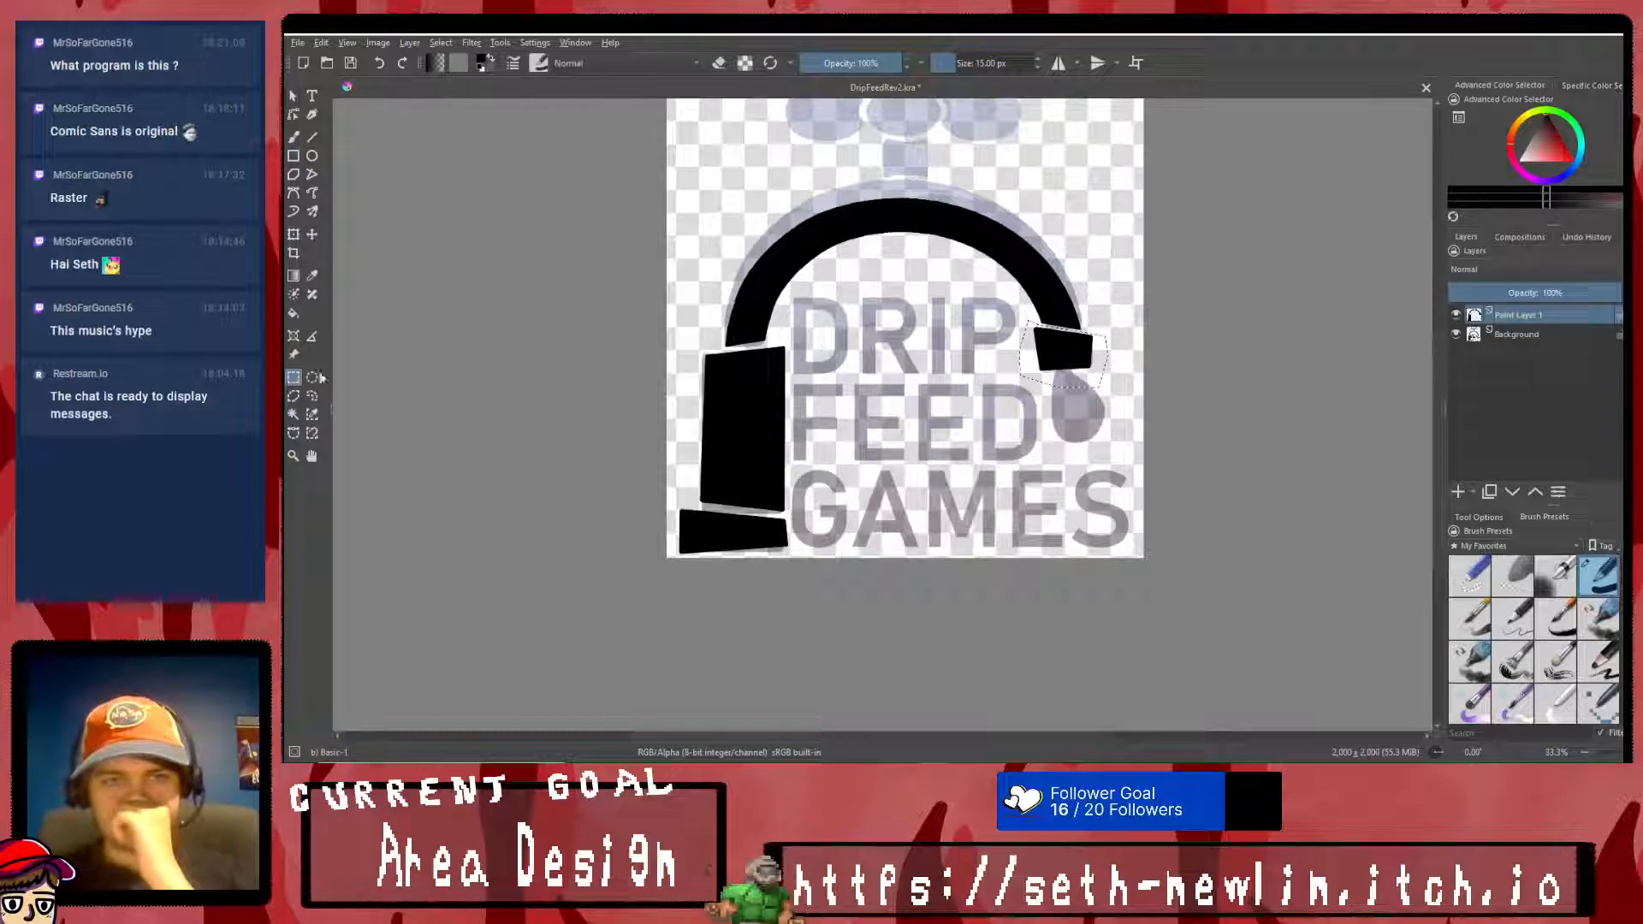
pyautogui.rightClick(818, 349)
pyautogui.click(948, 368)
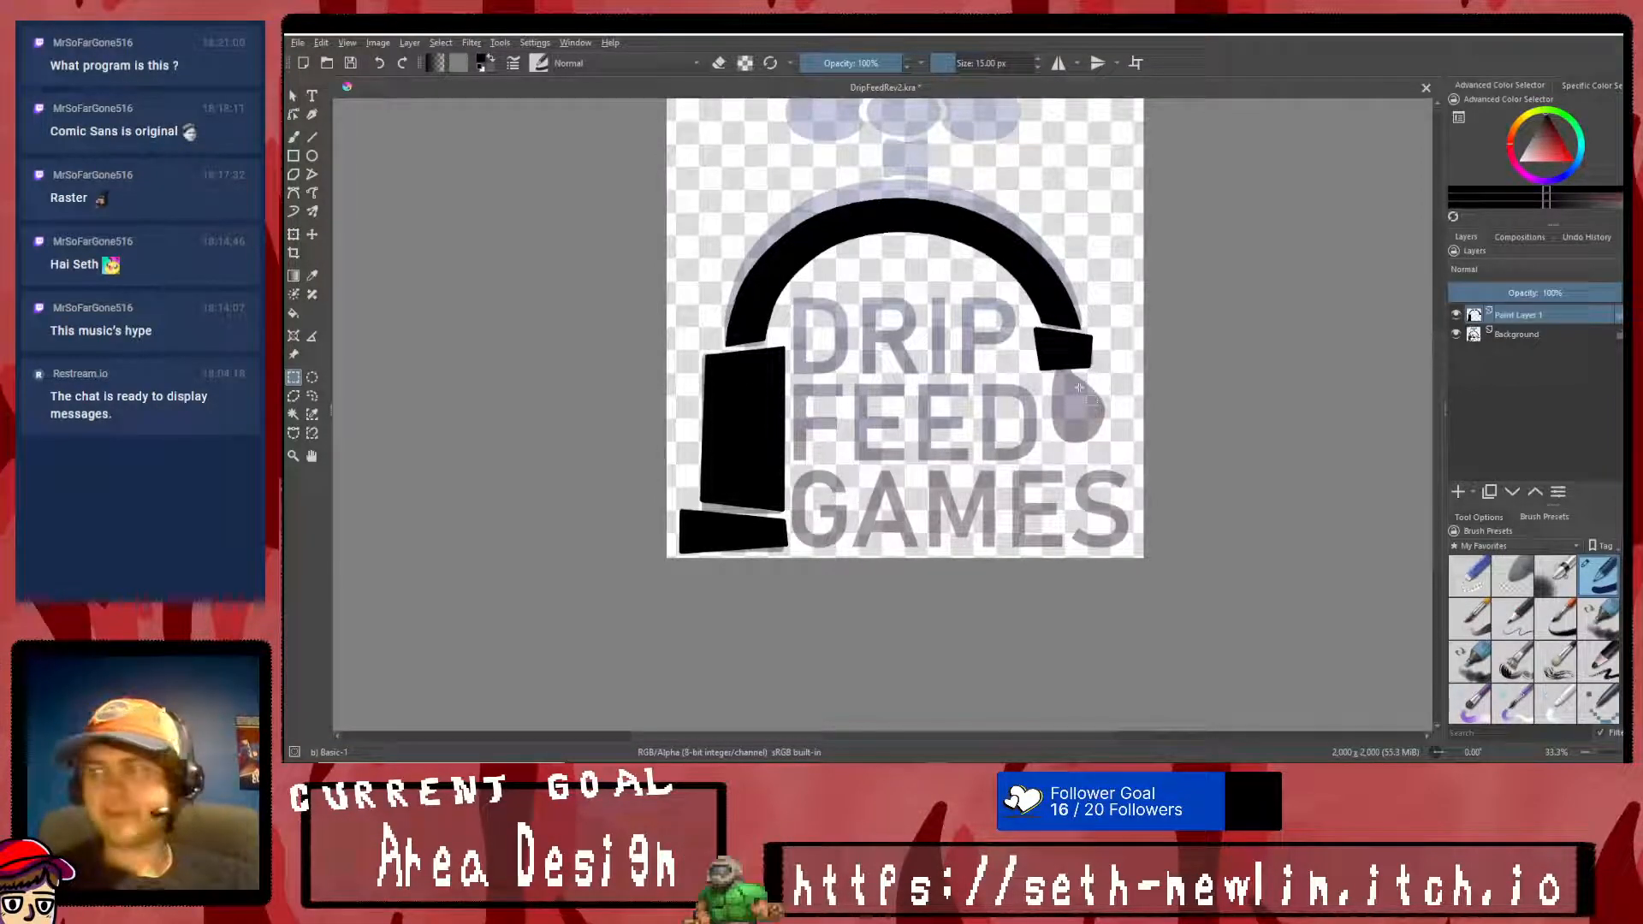
# - Hide Paint Layer 1 and keep the Background layer's faded logo showing
pyautogui.scroll(3, 1115, 370)
pyautogui.scroll(-2, 913, 385)
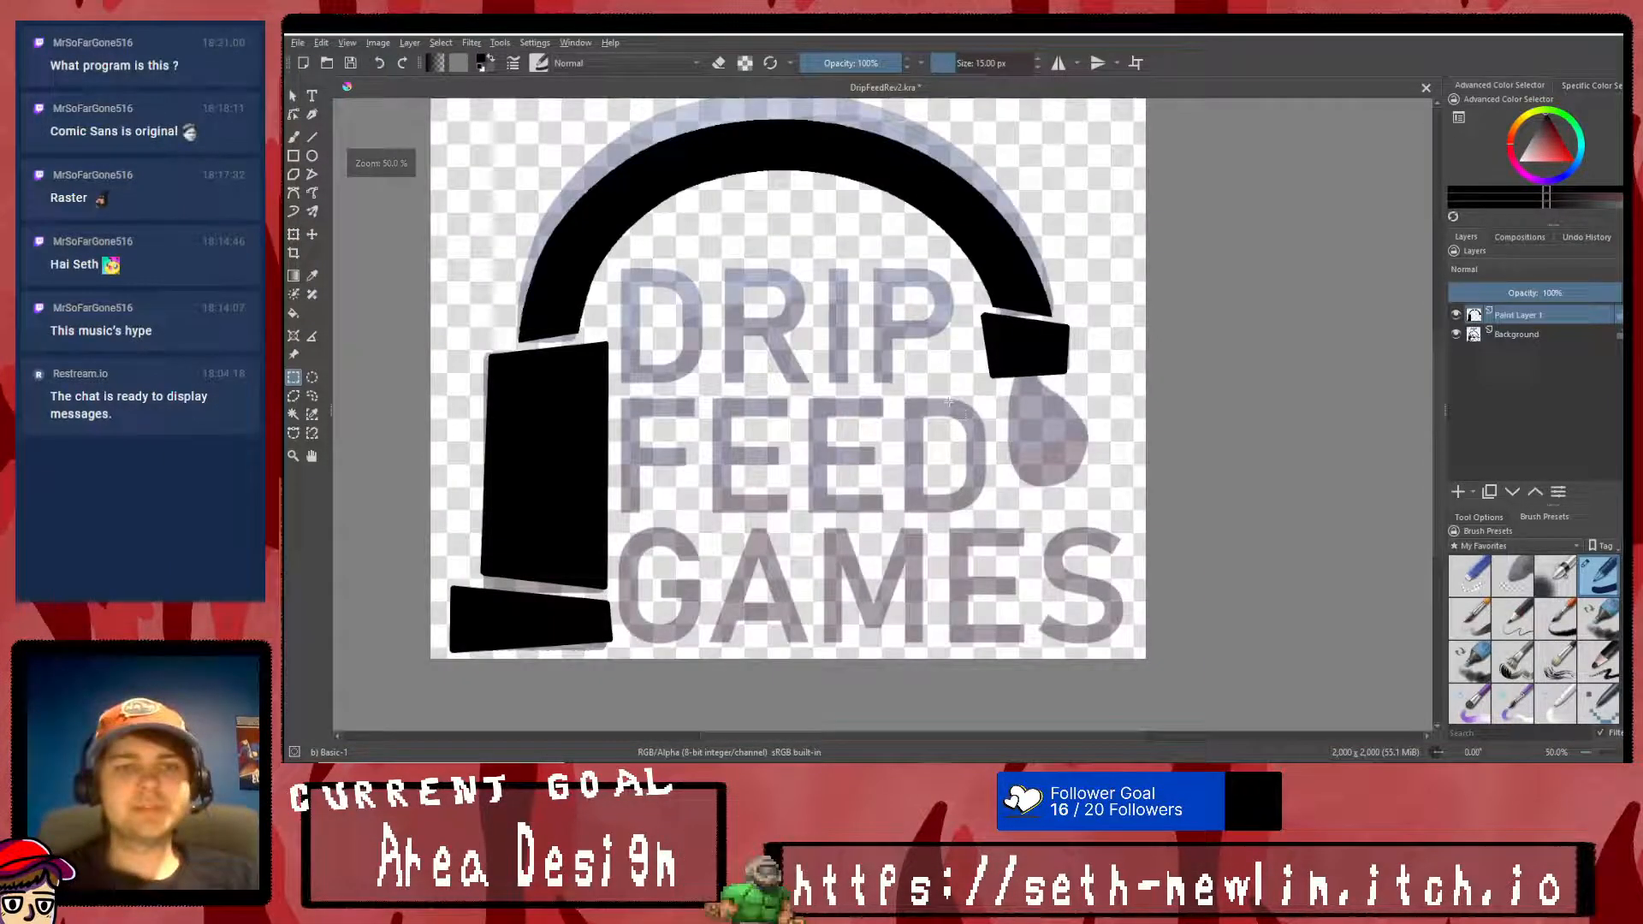
pyautogui.scroll(-1, 864, 291)
pyautogui.scroll(1, 822, 195)
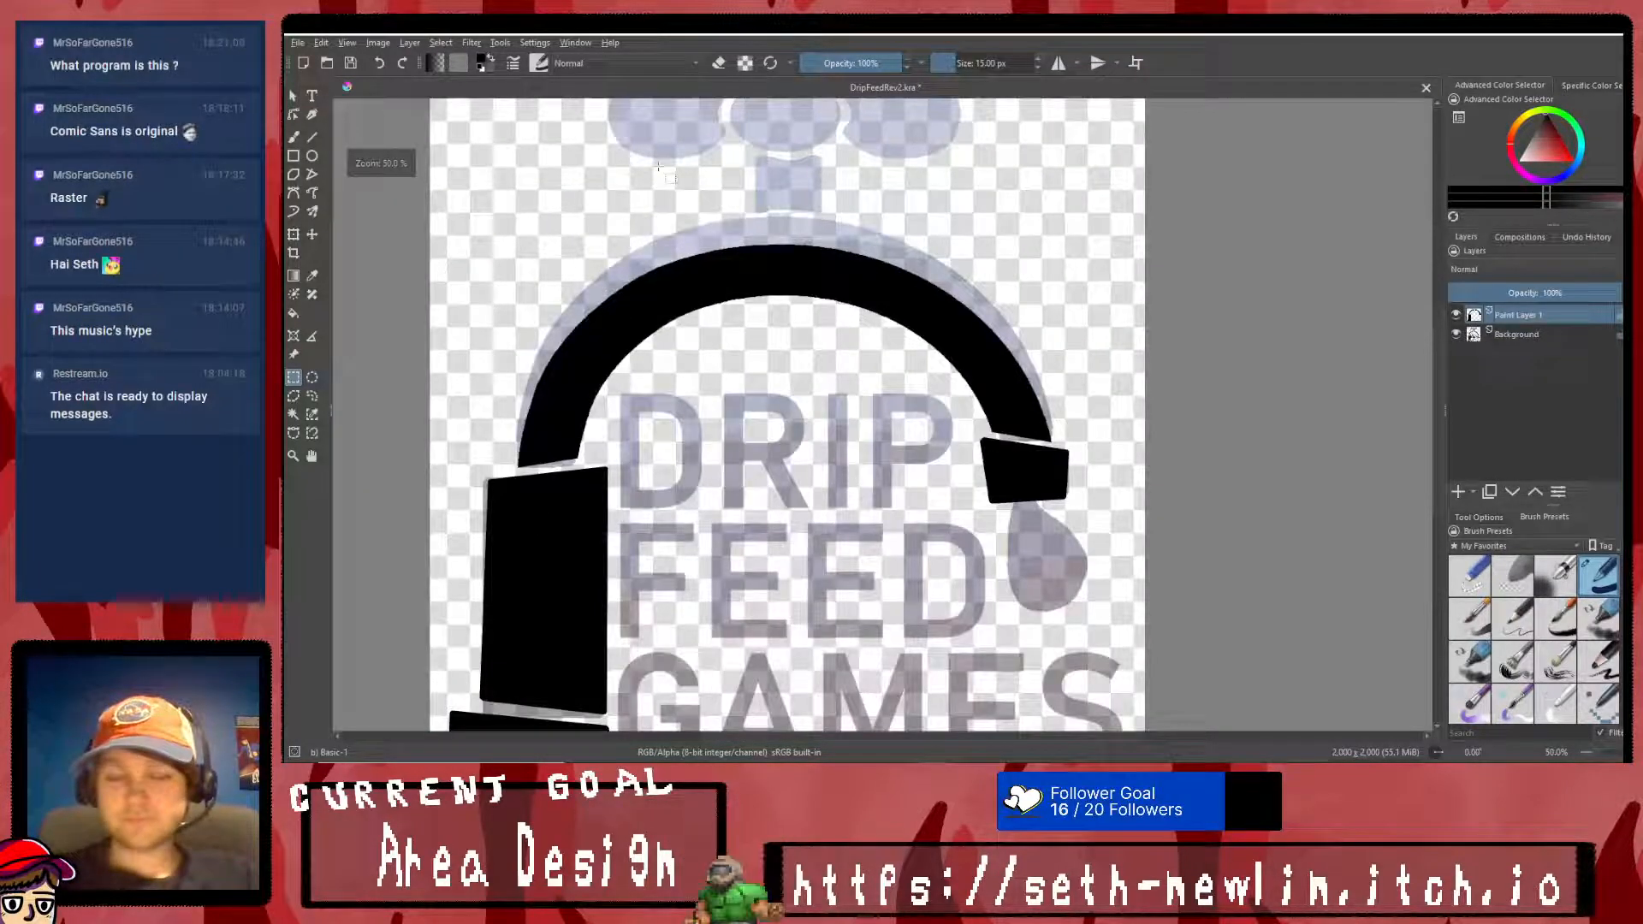
pyautogui.click(1457, 334)
pyautogui.click(1456, 334)
pyautogui.click(1454, 314)
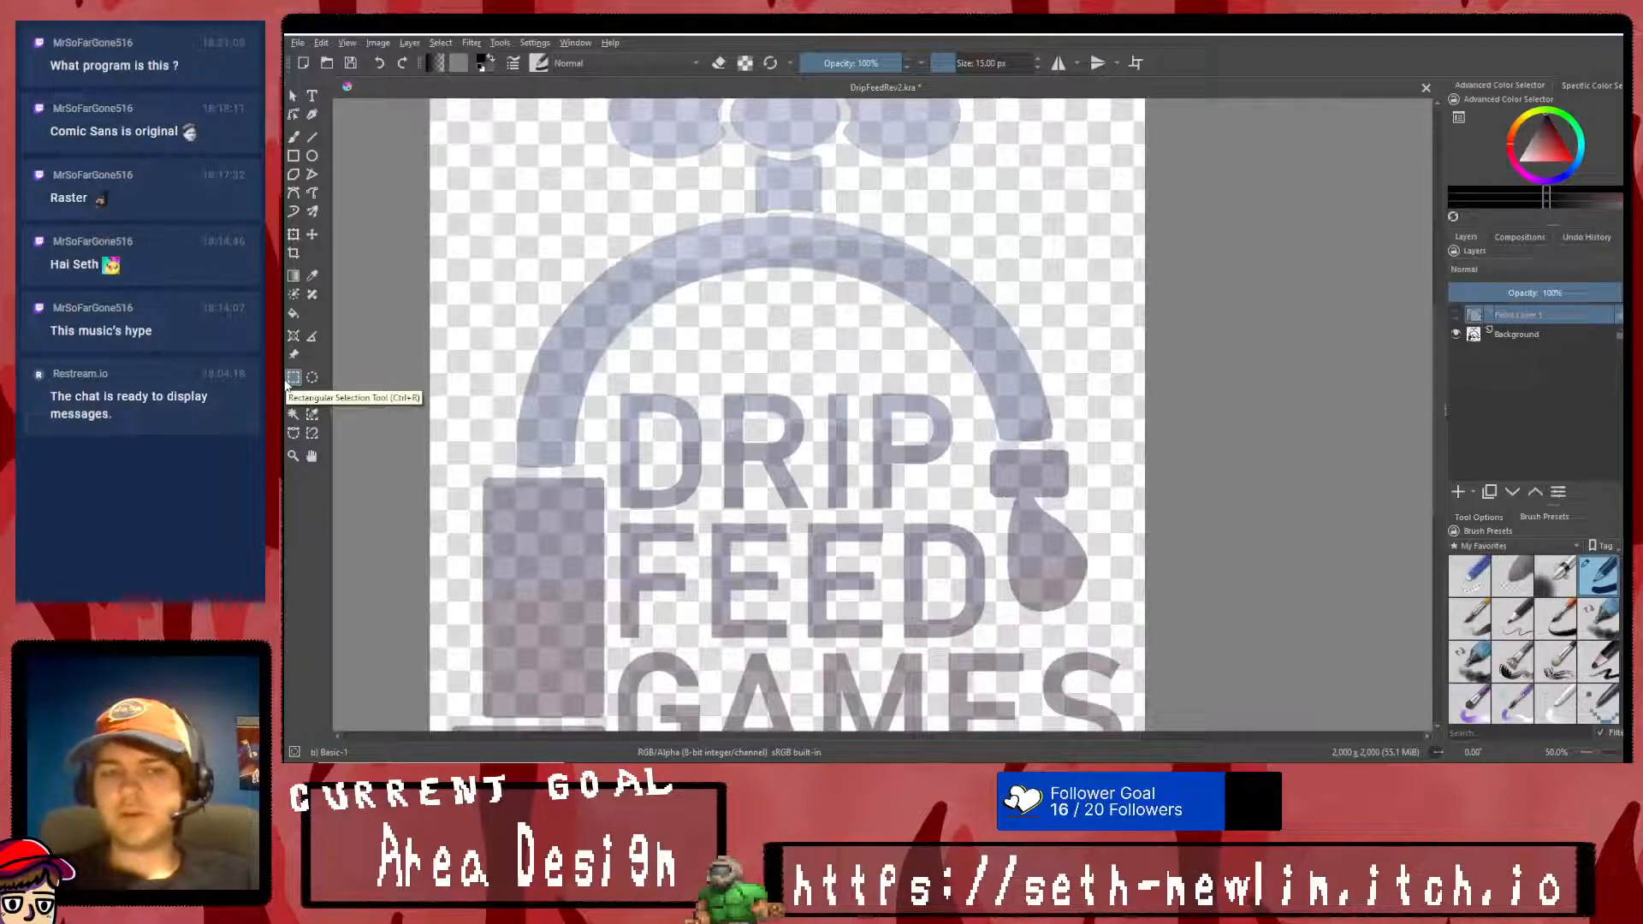
# - Outline the whole DRIP FEED GAMES wording with a closed polygonal selection that leaves out the tap, nozzle and drip
pyautogui.click(723, 366)
pyautogui.click(964, 384)
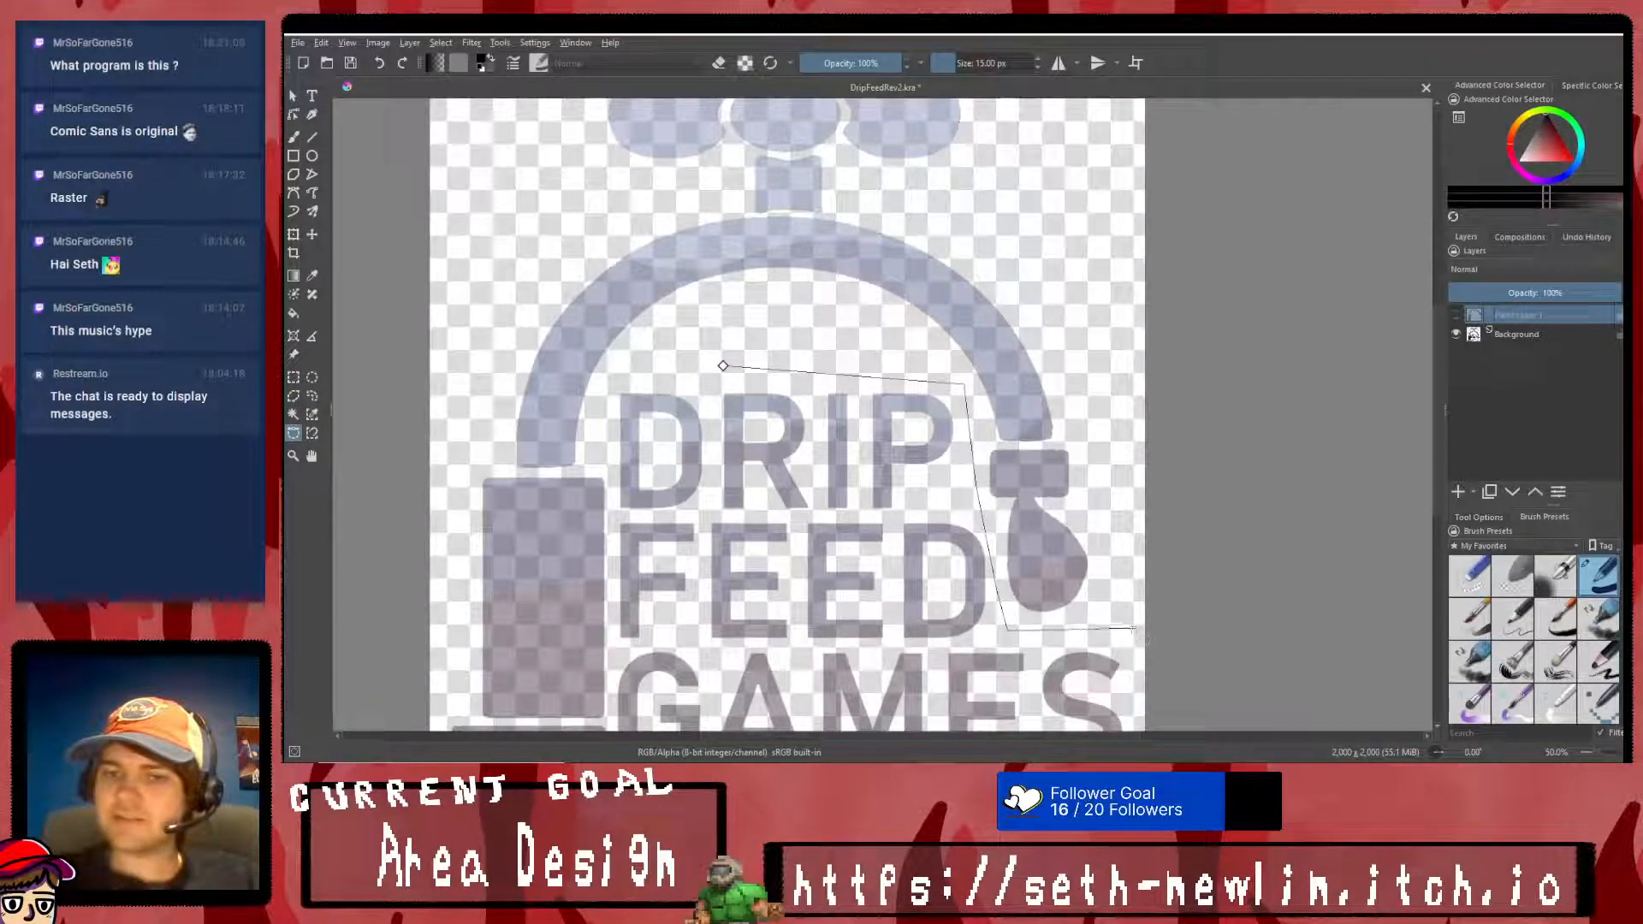
pyautogui.scroll(-3, 1116, 636)
pyautogui.scroll(3, 1121, 687)
pyautogui.click(1115, 668)
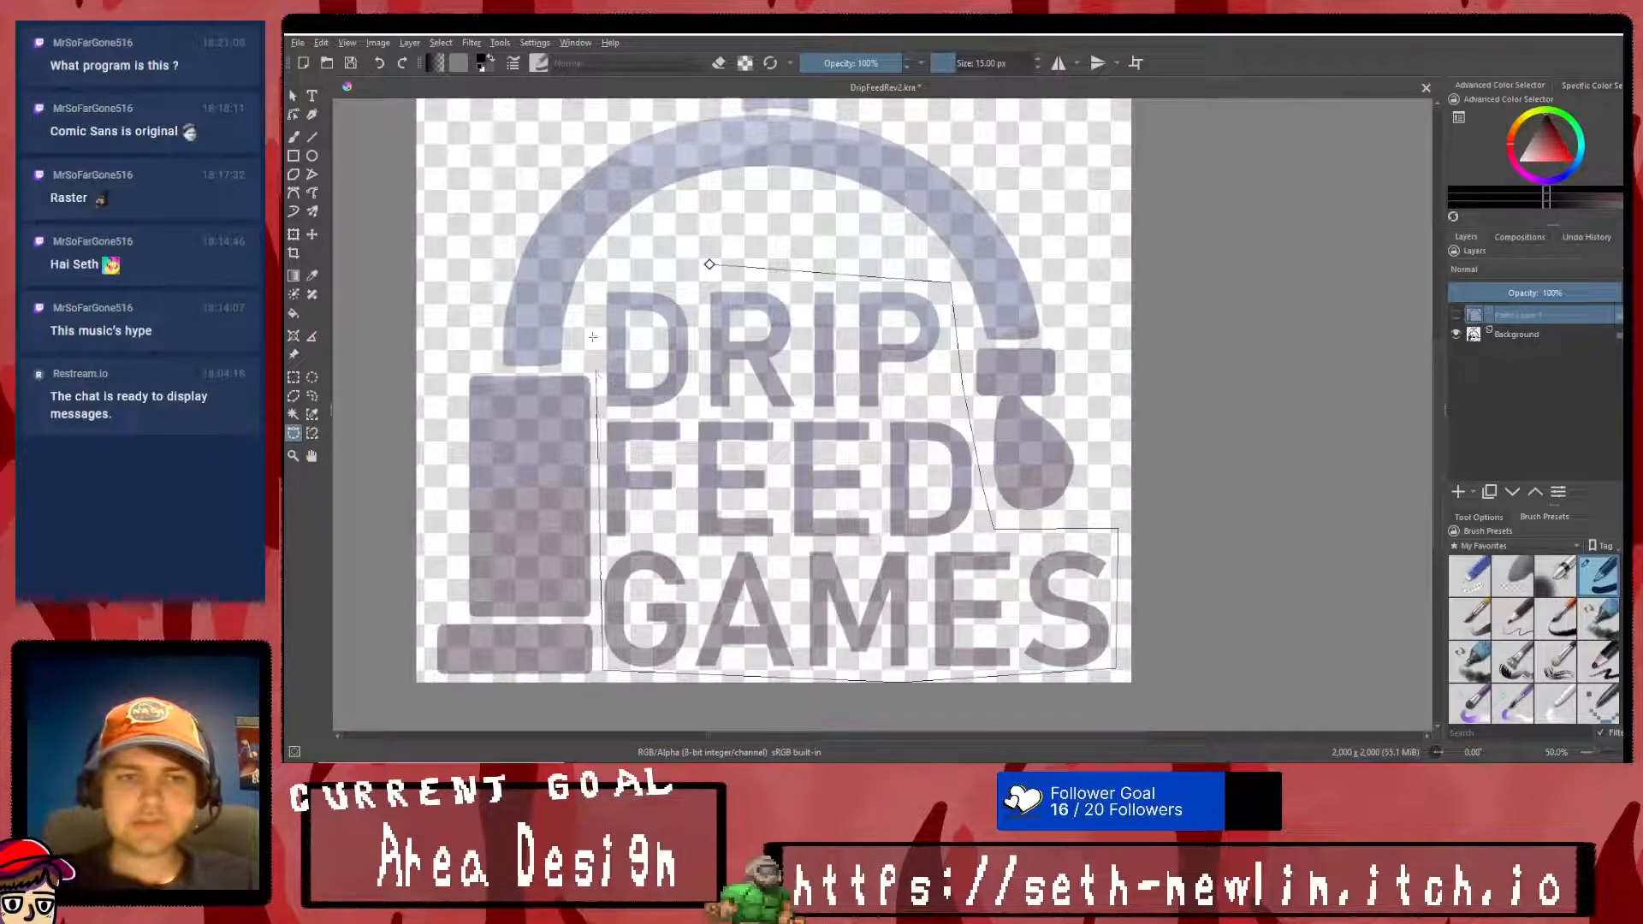
pyautogui.click(709, 263)
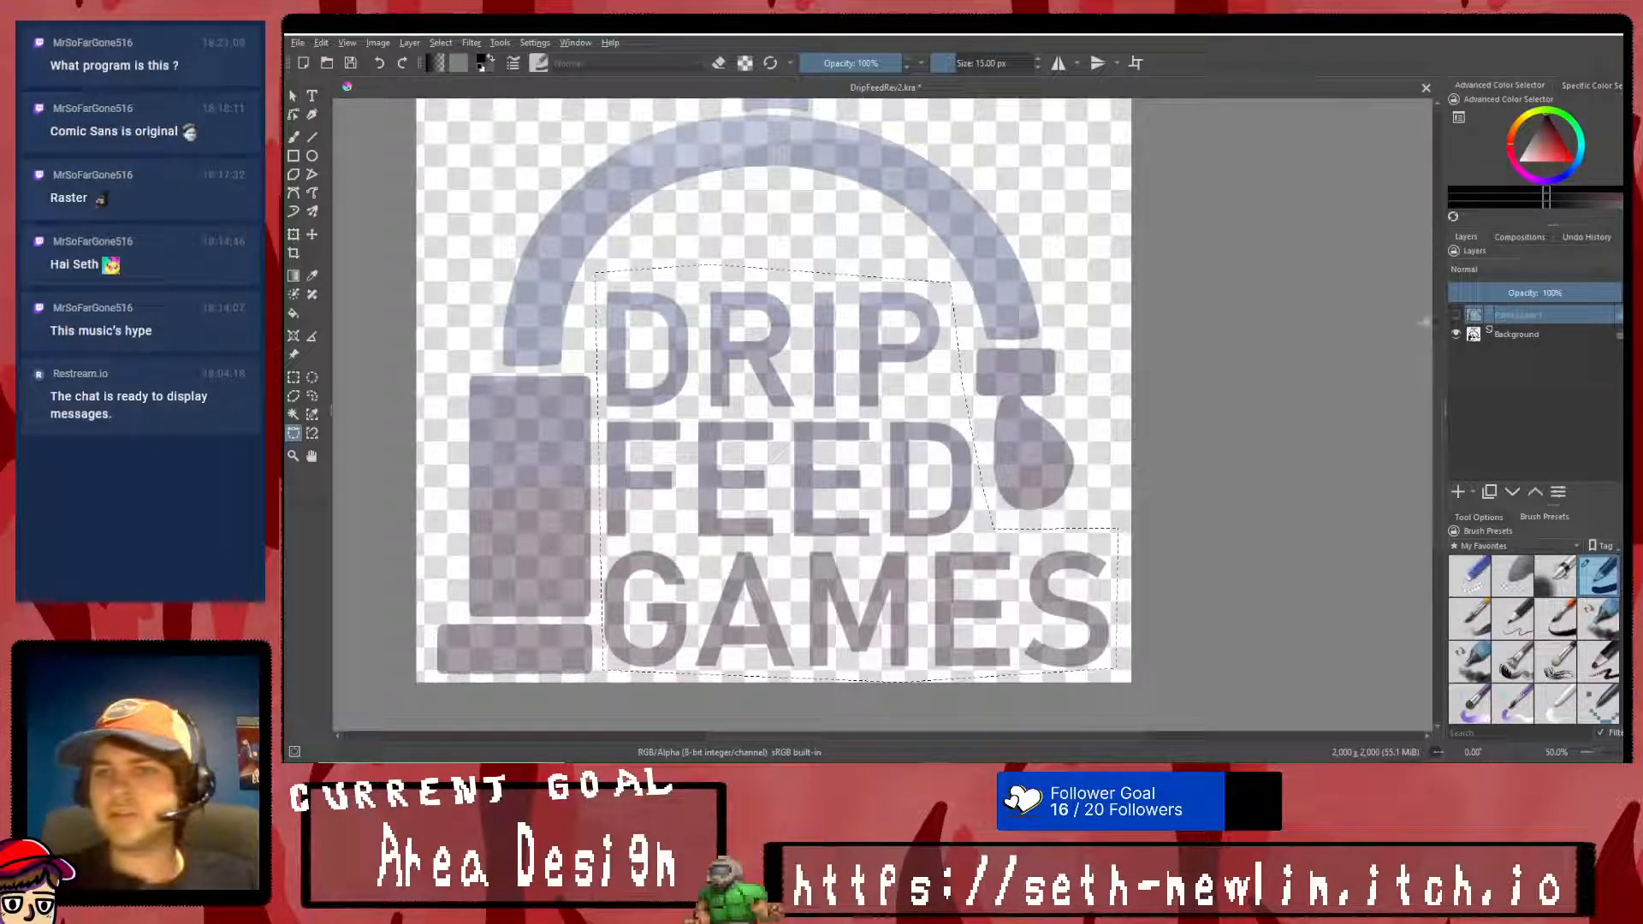
# - Copy the selected wording from the Background layer into a new layer above it, and remove the empty layer pasted from Paint Layer 1
pyautogui.hotkey('ctrl', 'v')
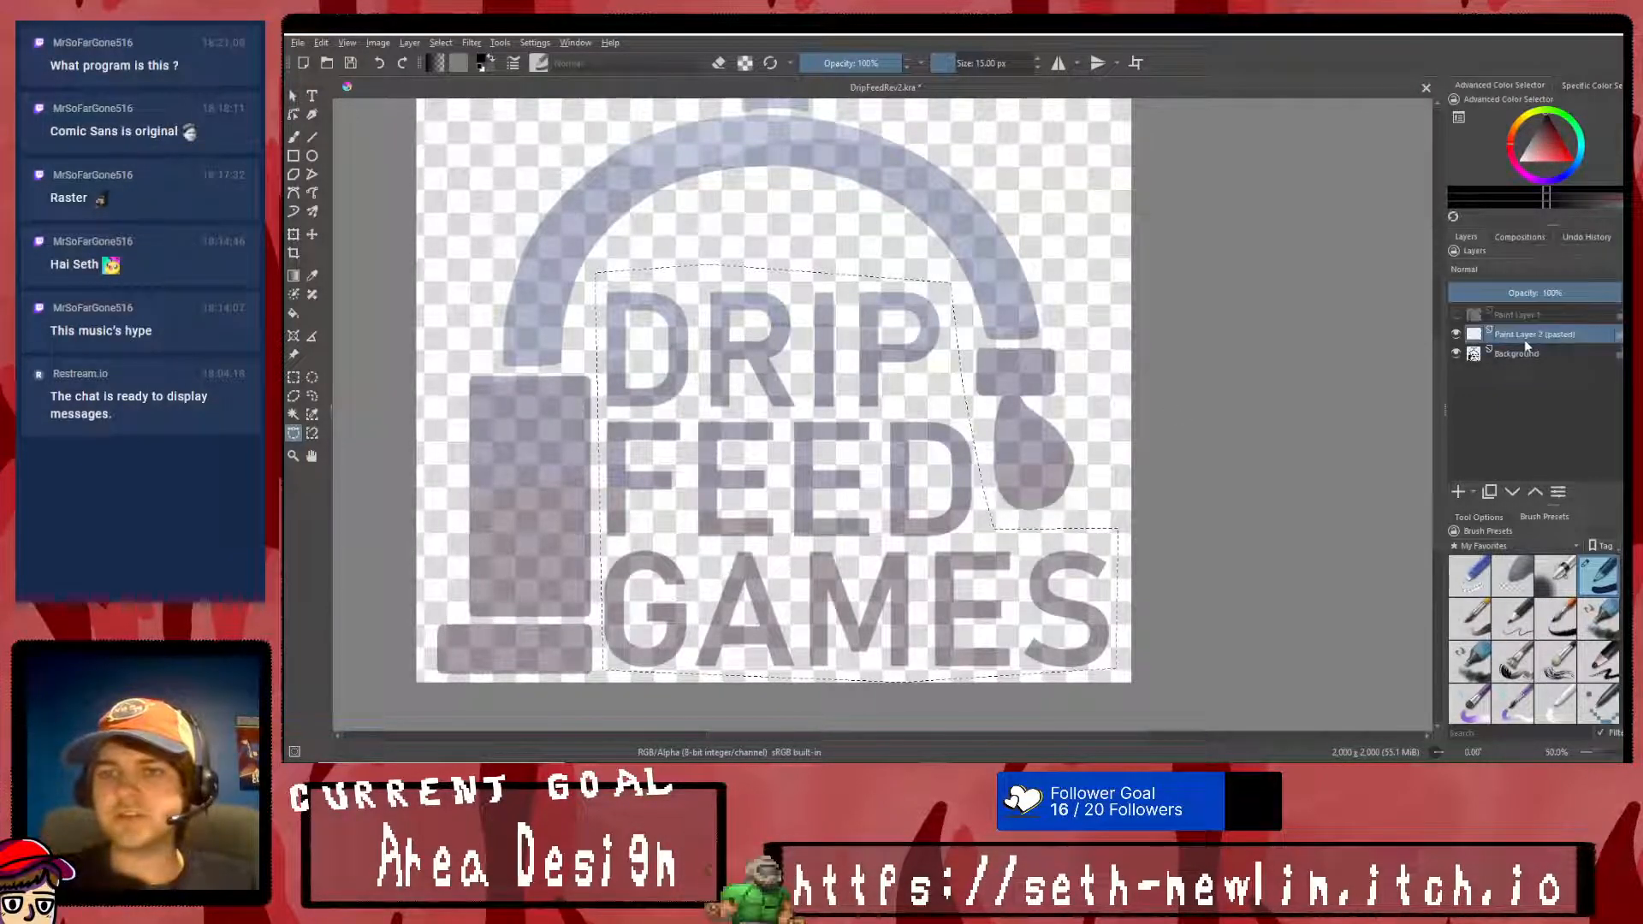
pyautogui.click(1562, 353)
pyautogui.hotkey('ctrl', 'v')
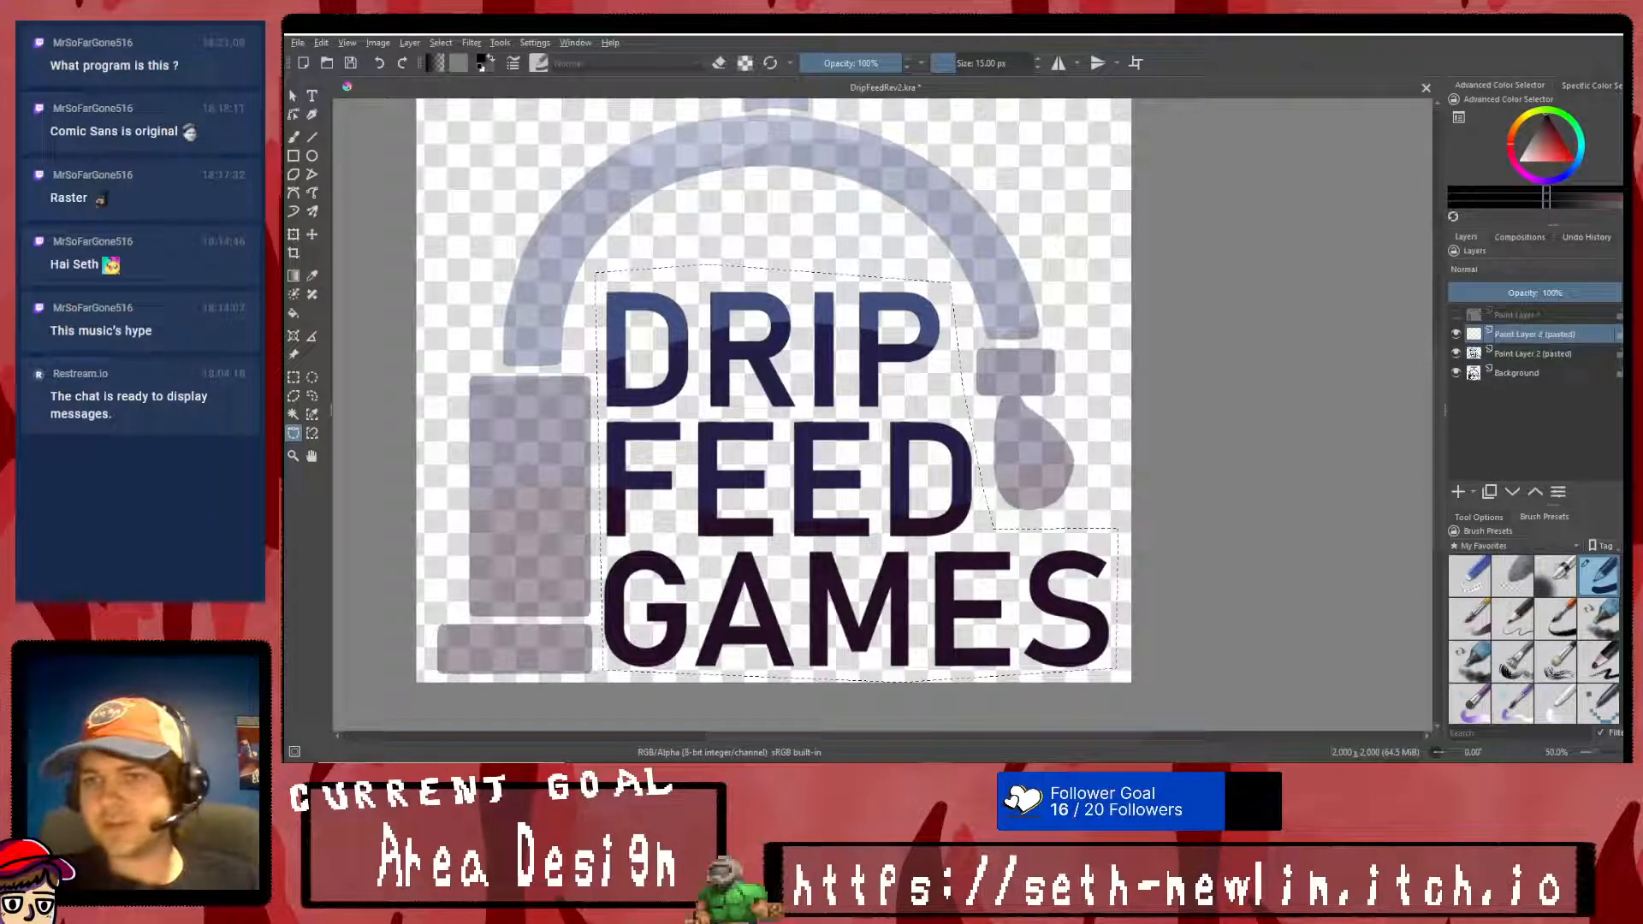
pyautogui.hotkey('shift', 'Delete')
# - Clear the selection and show Paint Layer 1 with the pasted wording while the Background layer is hidden
pyautogui.click(1455, 355)
pyautogui.rightClick(879, 444)
pyautogui.click(909, 465)
pyautogui.click(1455, 315)
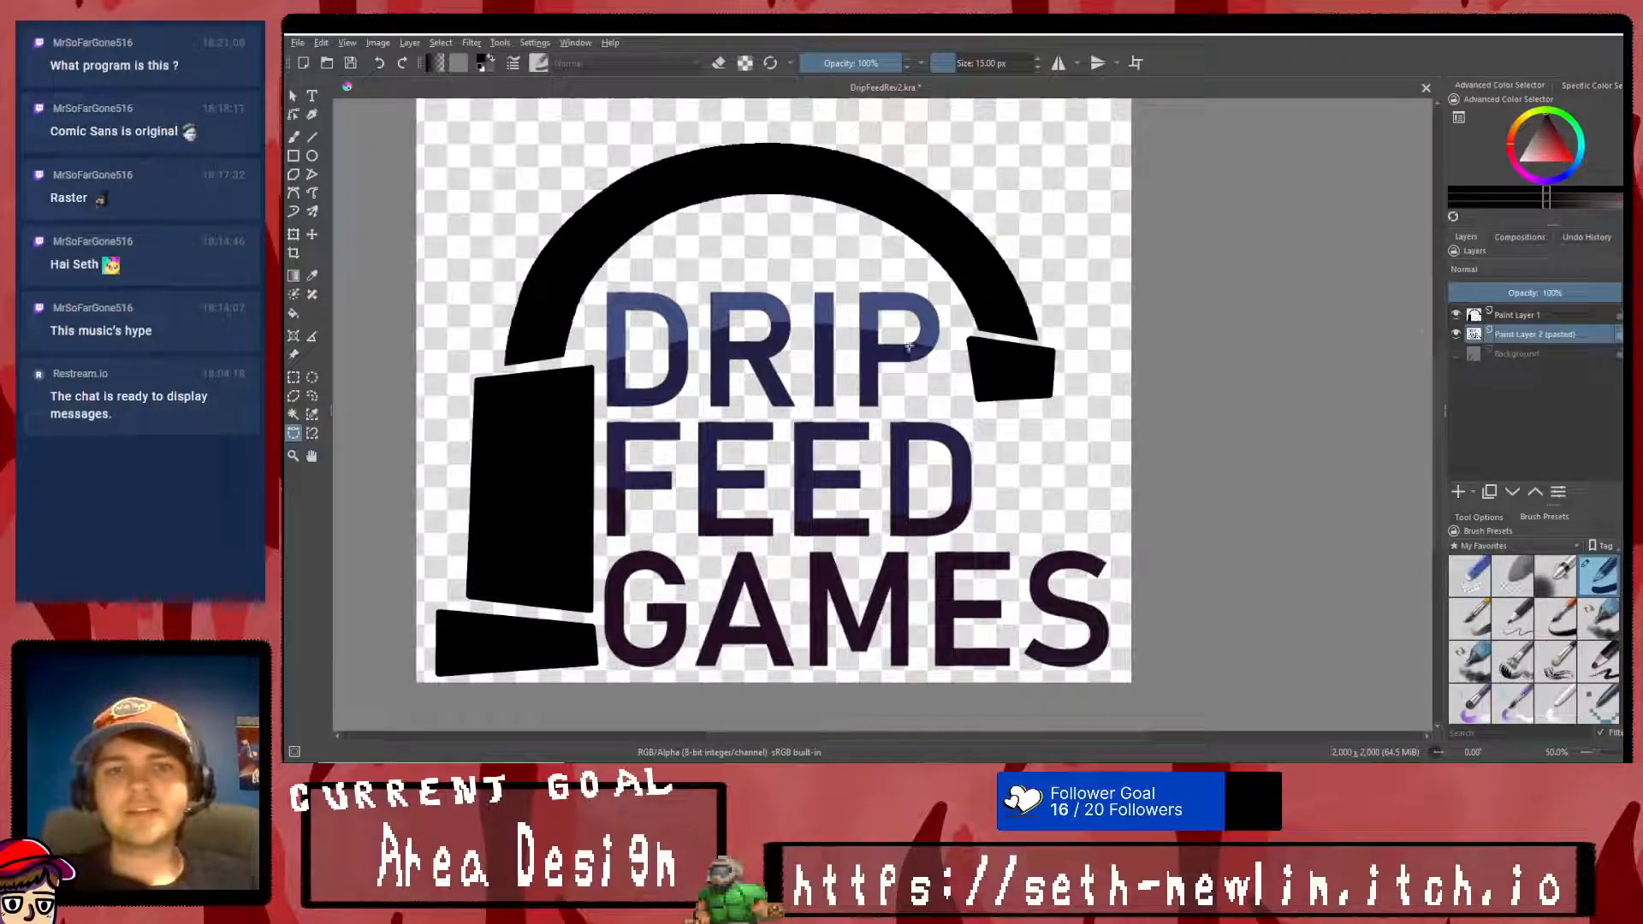
# - Fill each letter of the word DRIP with black on the pasted wording layer
pyautogui.click(292, 313)
pyautogui.scroll(1, 642, 342)
pyautogui.click(616, 324)
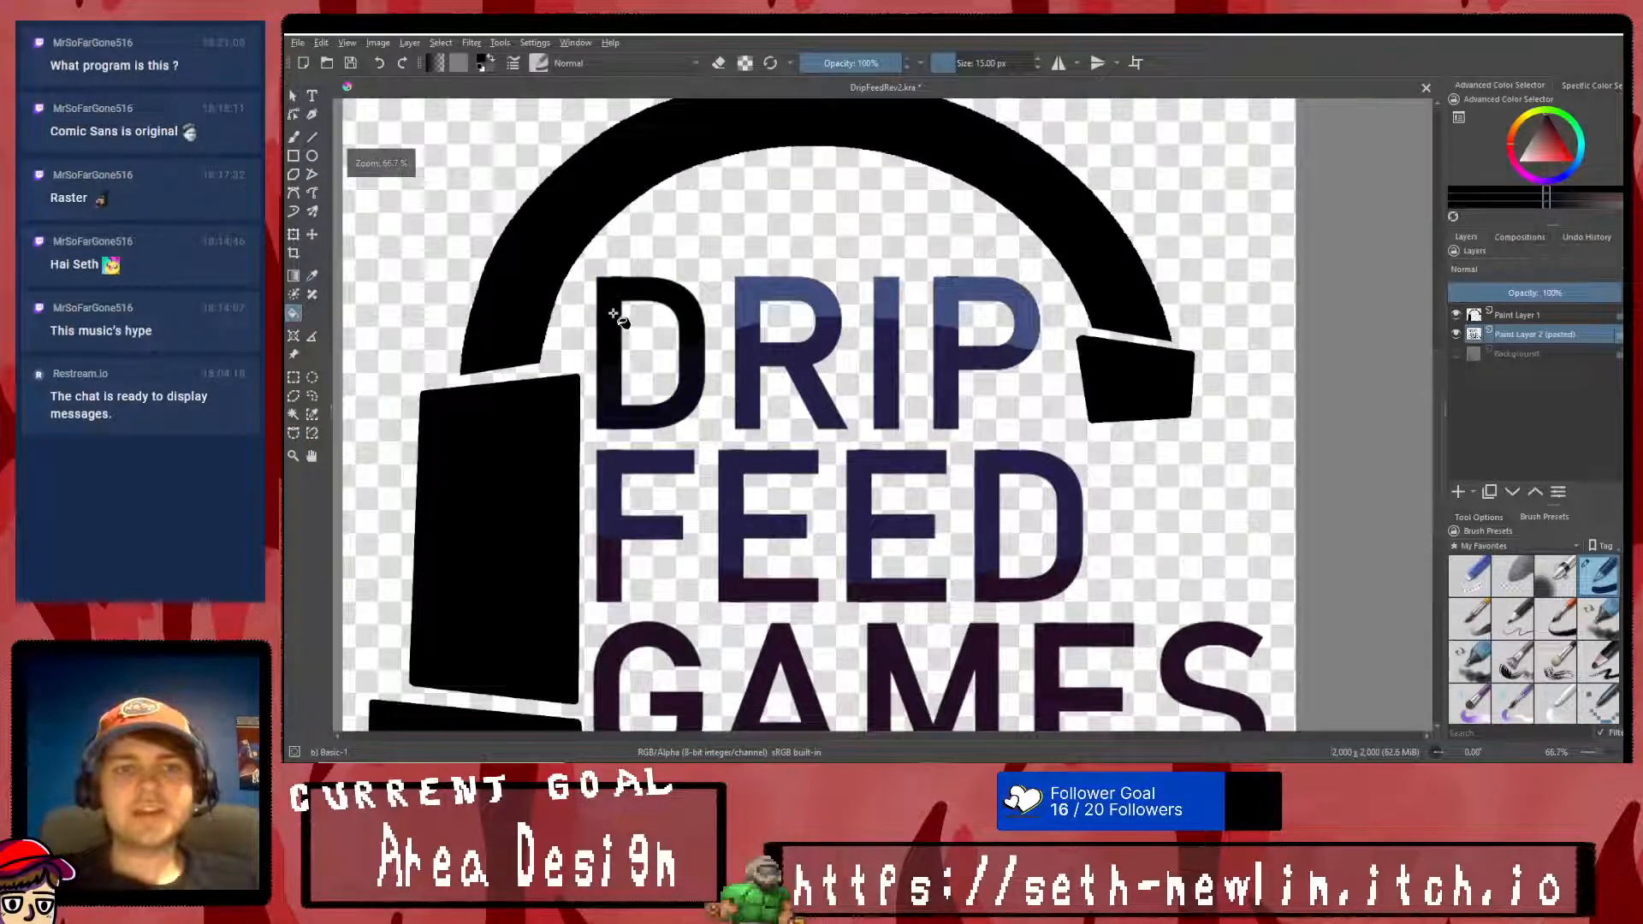
pyautogui.click(750, 296)
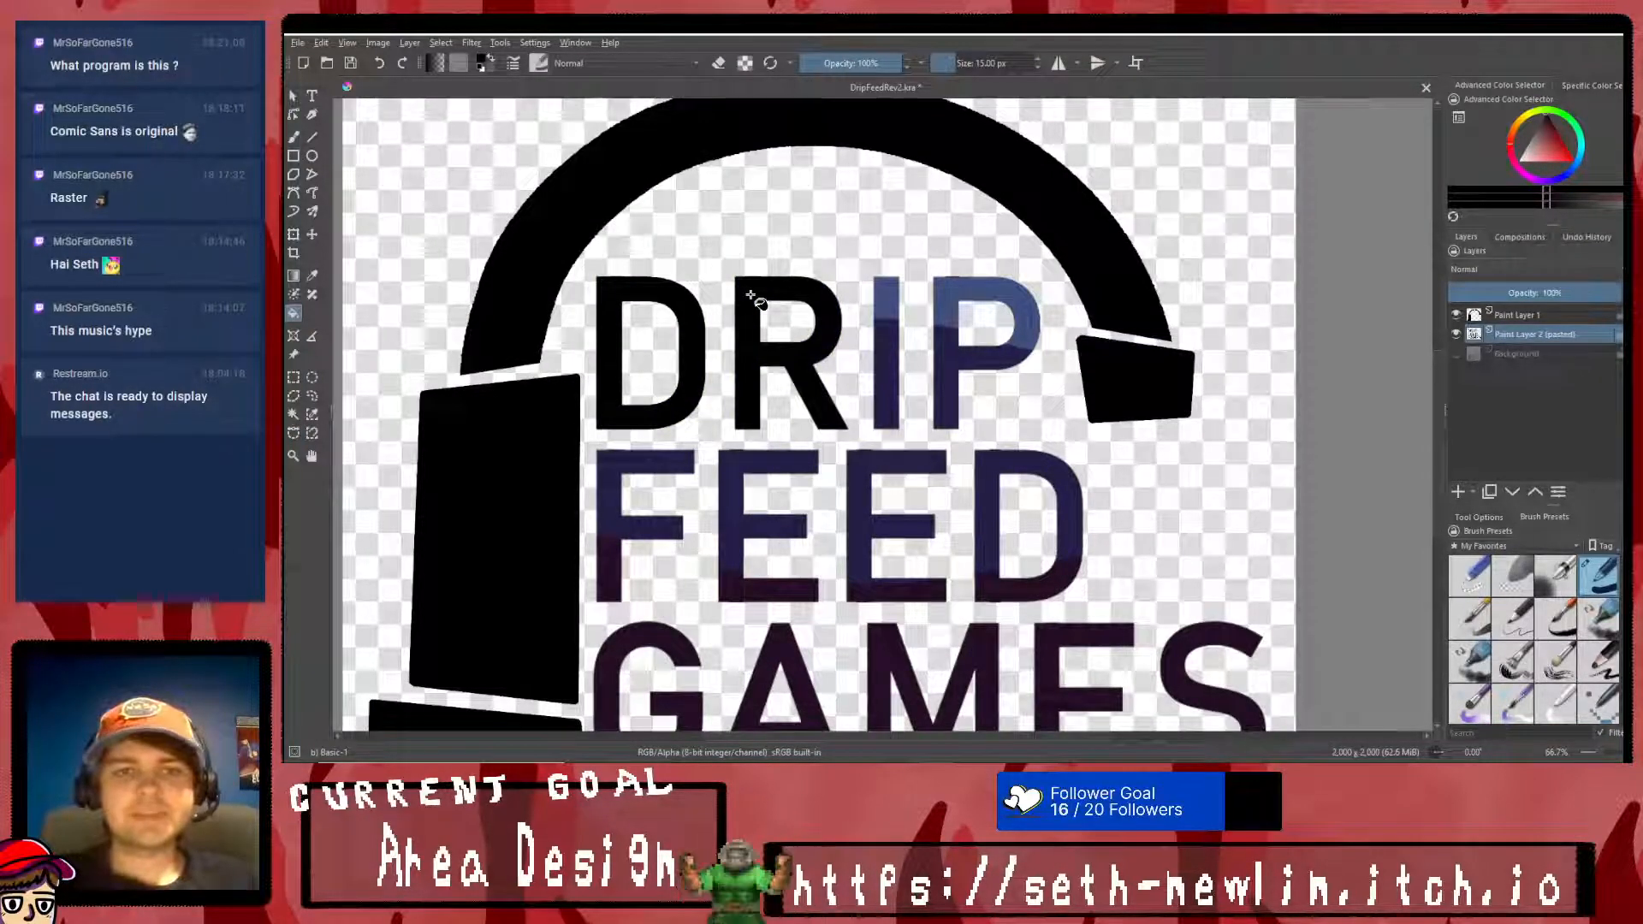
pyautogui.click(884, 297)
pyautogui.click(954, 292)
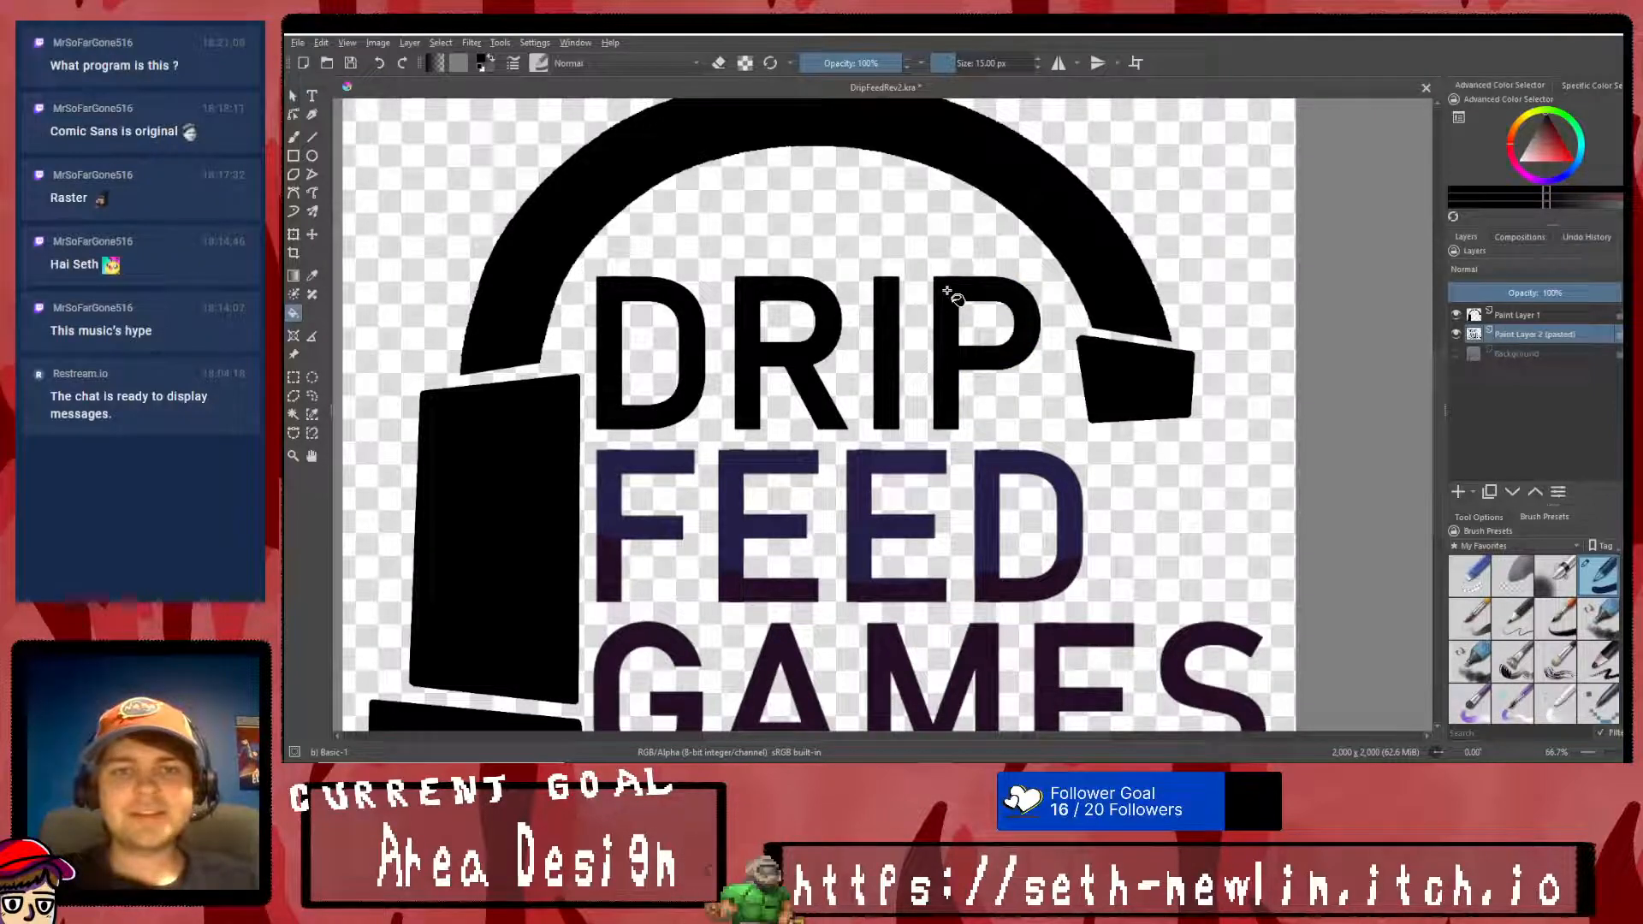
# - Fill each letter of the word FEED with black on the same layer
pyautogui.click(870, 471)
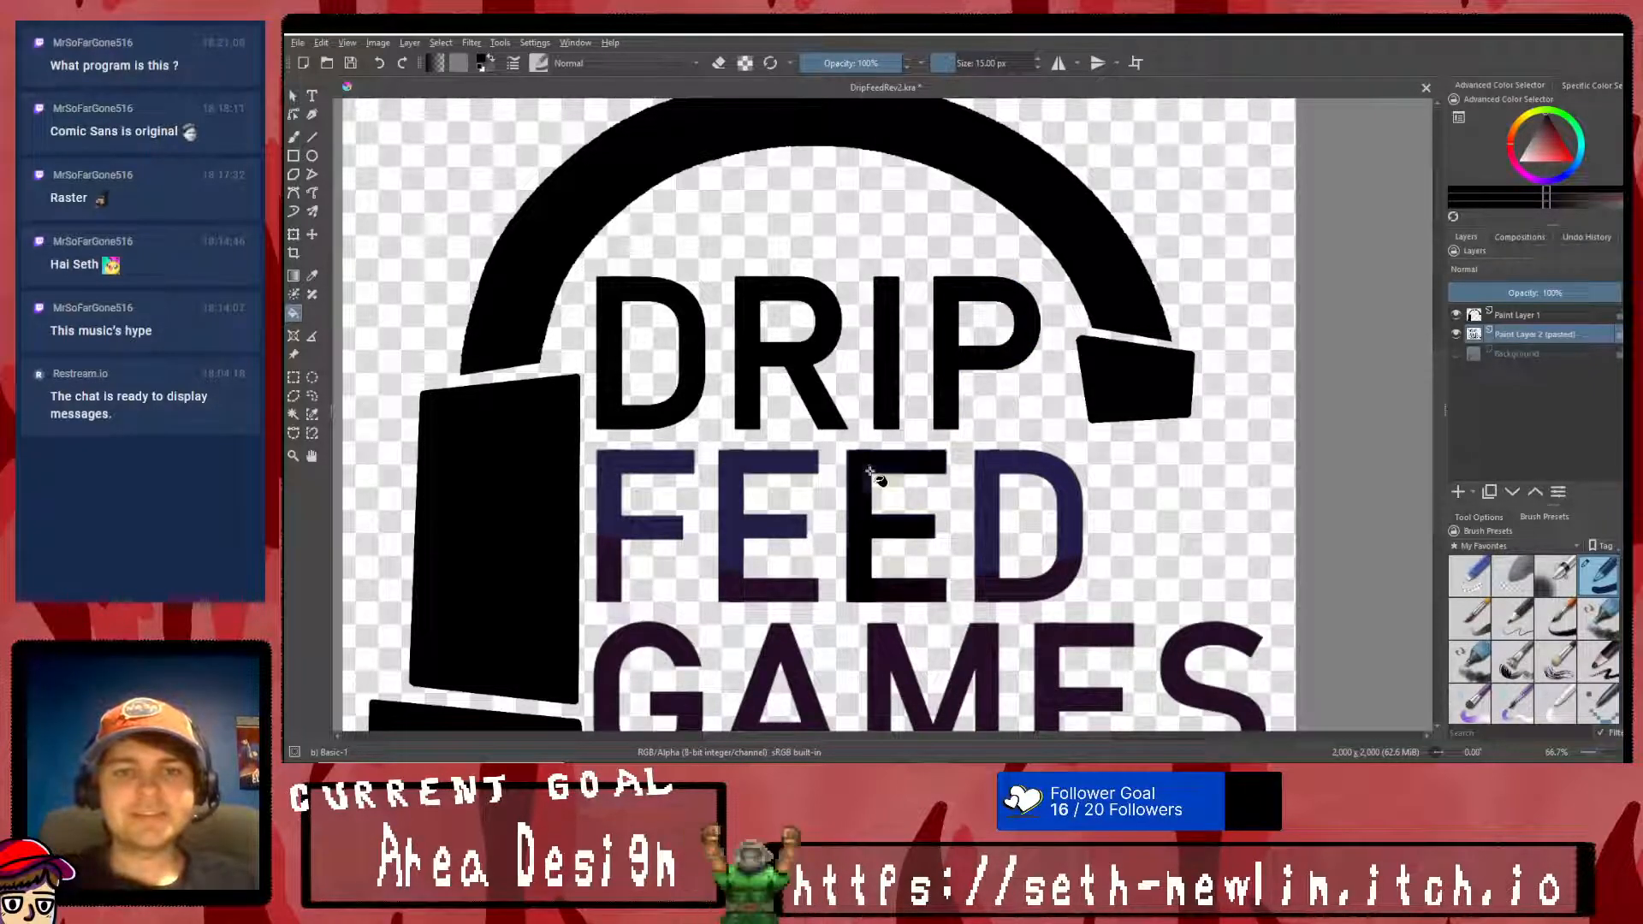
pyautogui.click(747, 467)
pyautogui.click(625, 460)
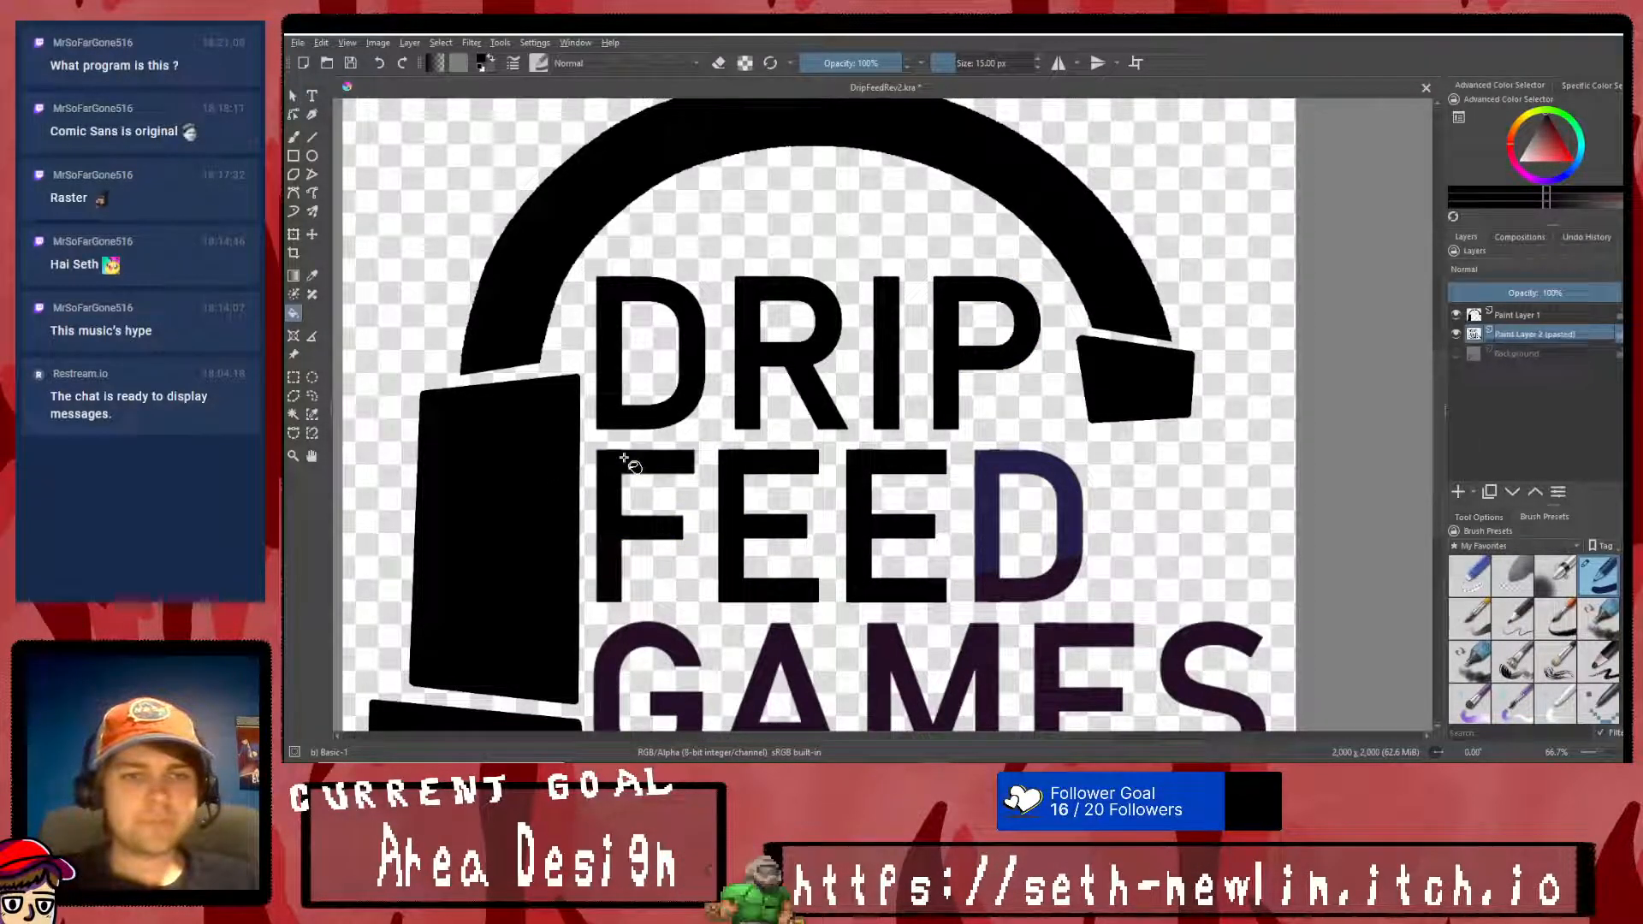
pyautogui.click(992, 470)
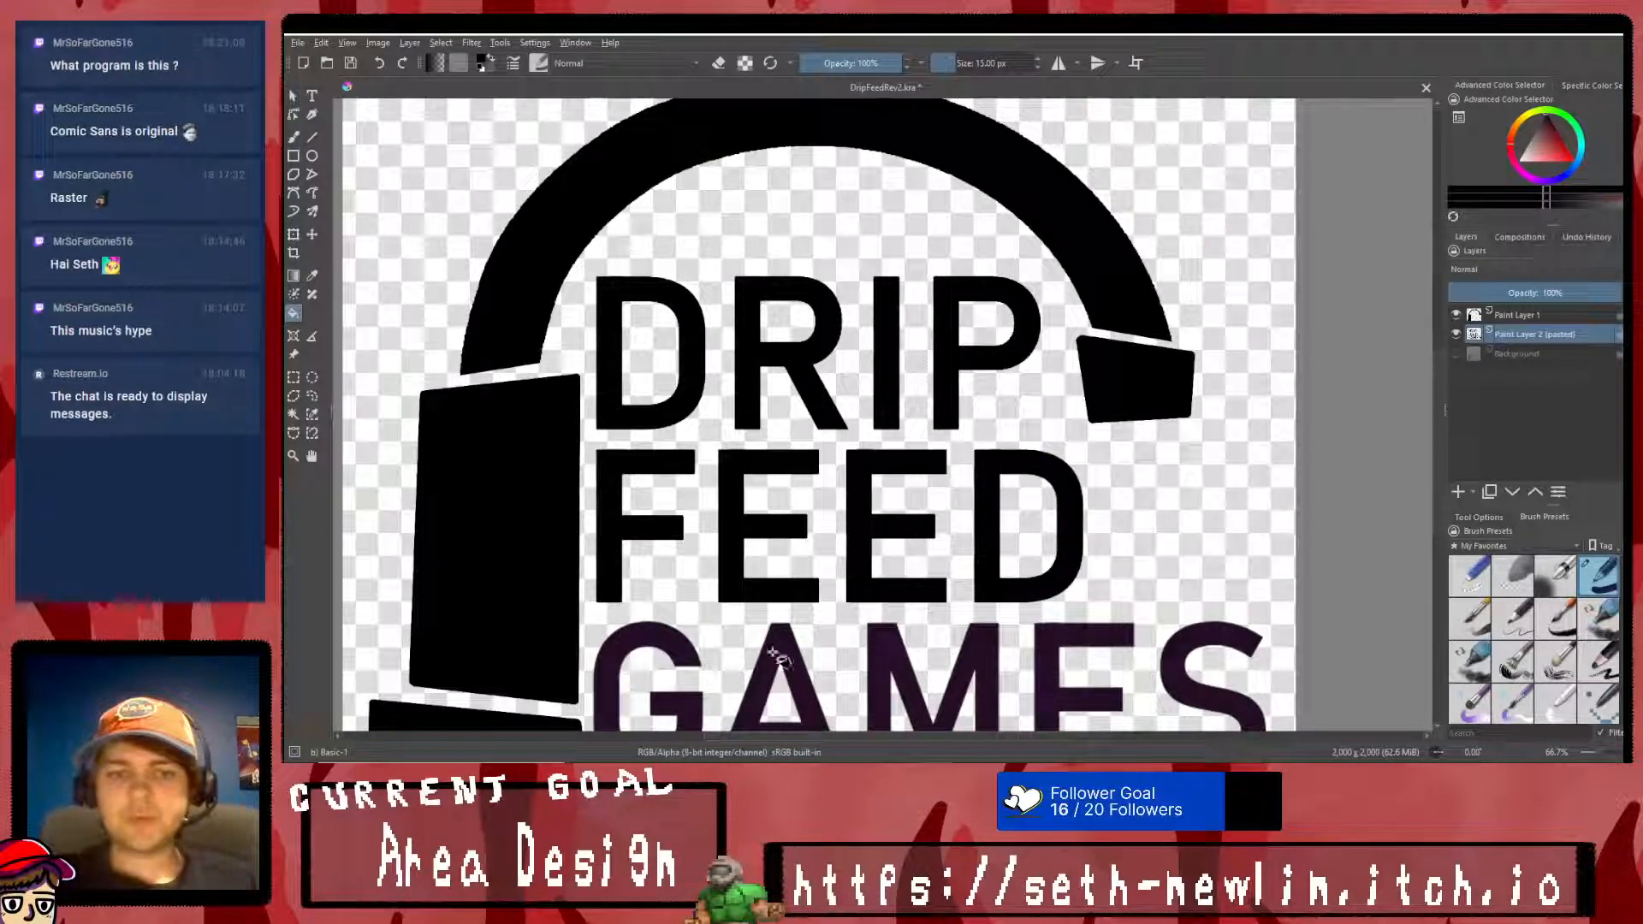
# - Fill each letter of the word GAMES with black on the pasted wording layer
pyautogui.scroll(-4, 796, 685)
pyautogui.scroll(1, 847, 702)
pyautogui.scroll(3, 850, 700)
pyautogui.click(627, 475)
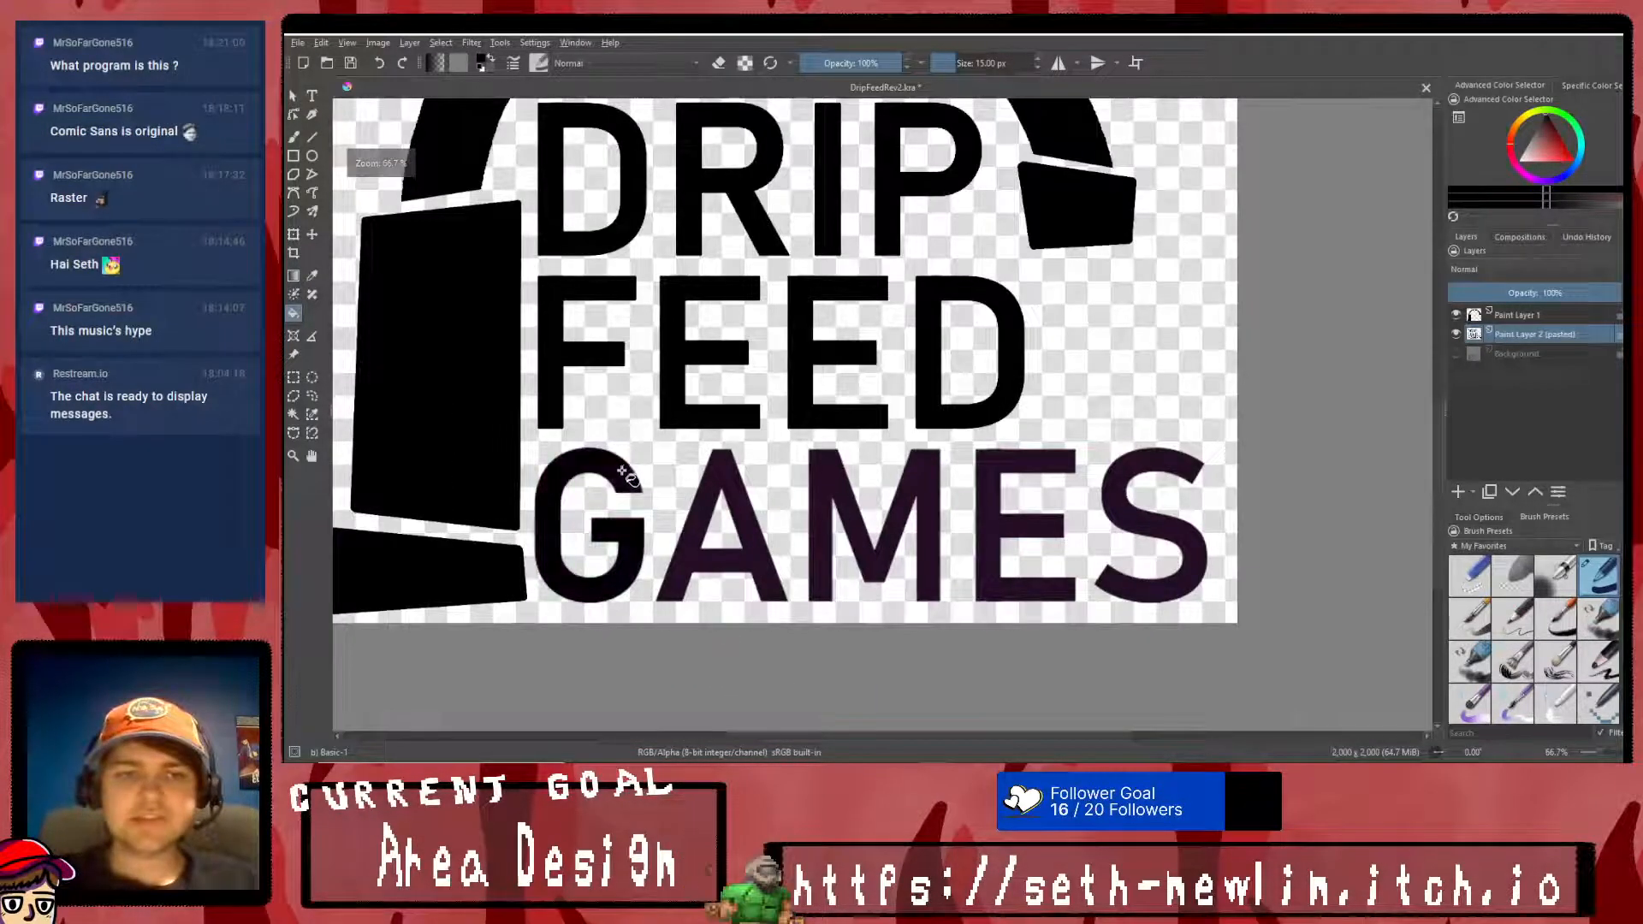
pyautogui.click(707, 512)
pyautogui.click(828, 498)
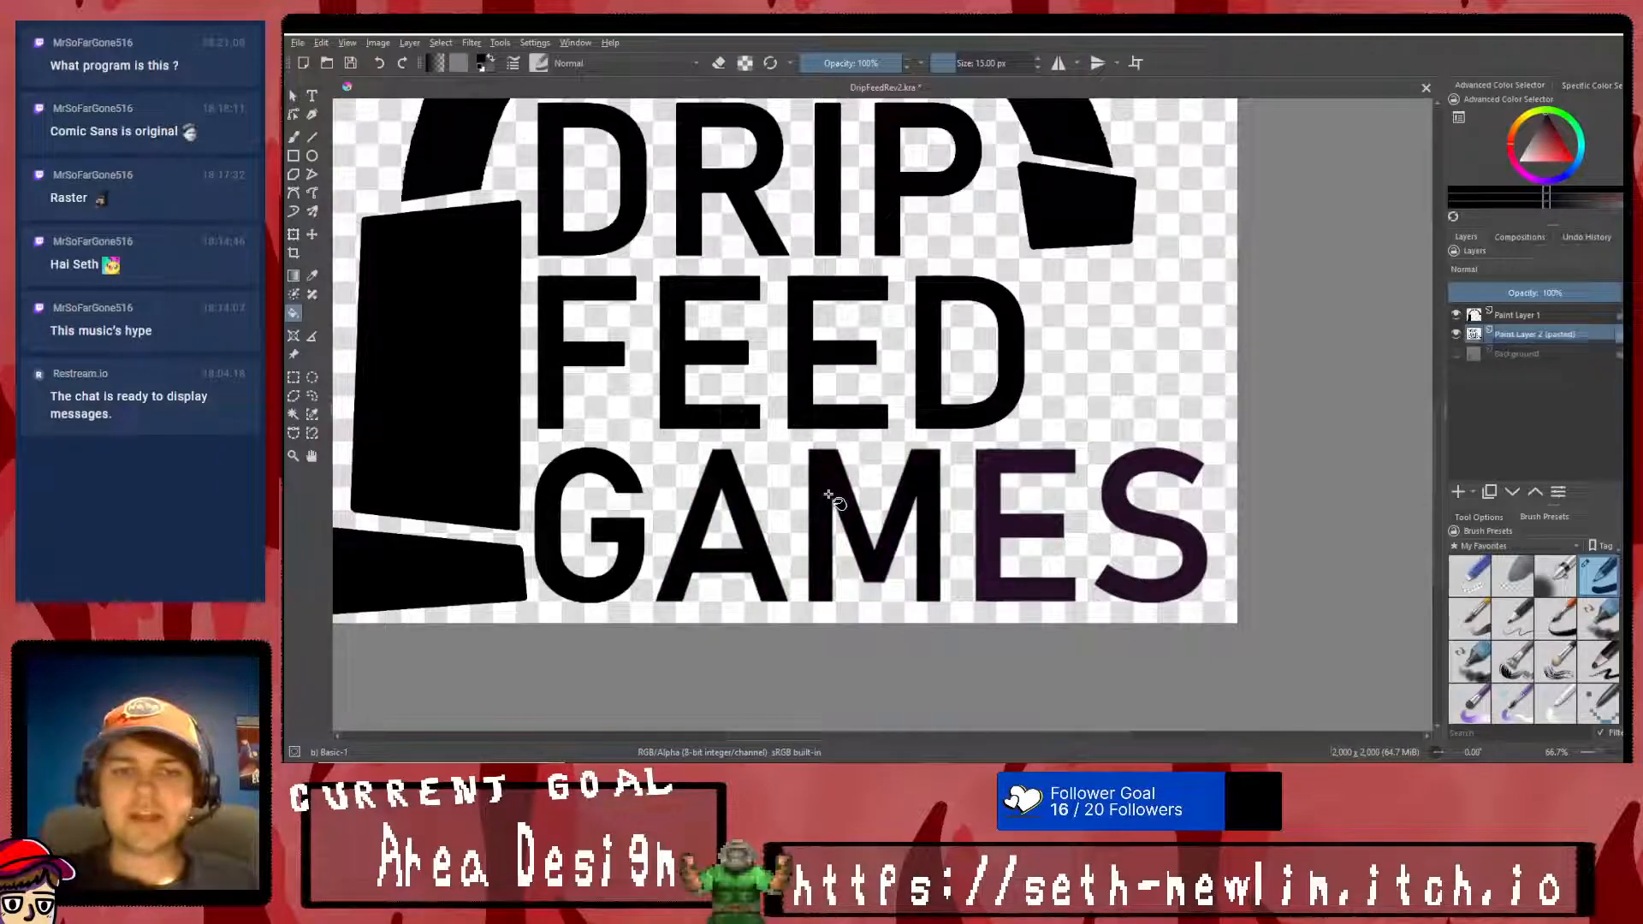
pyautogui.click(984, 510)
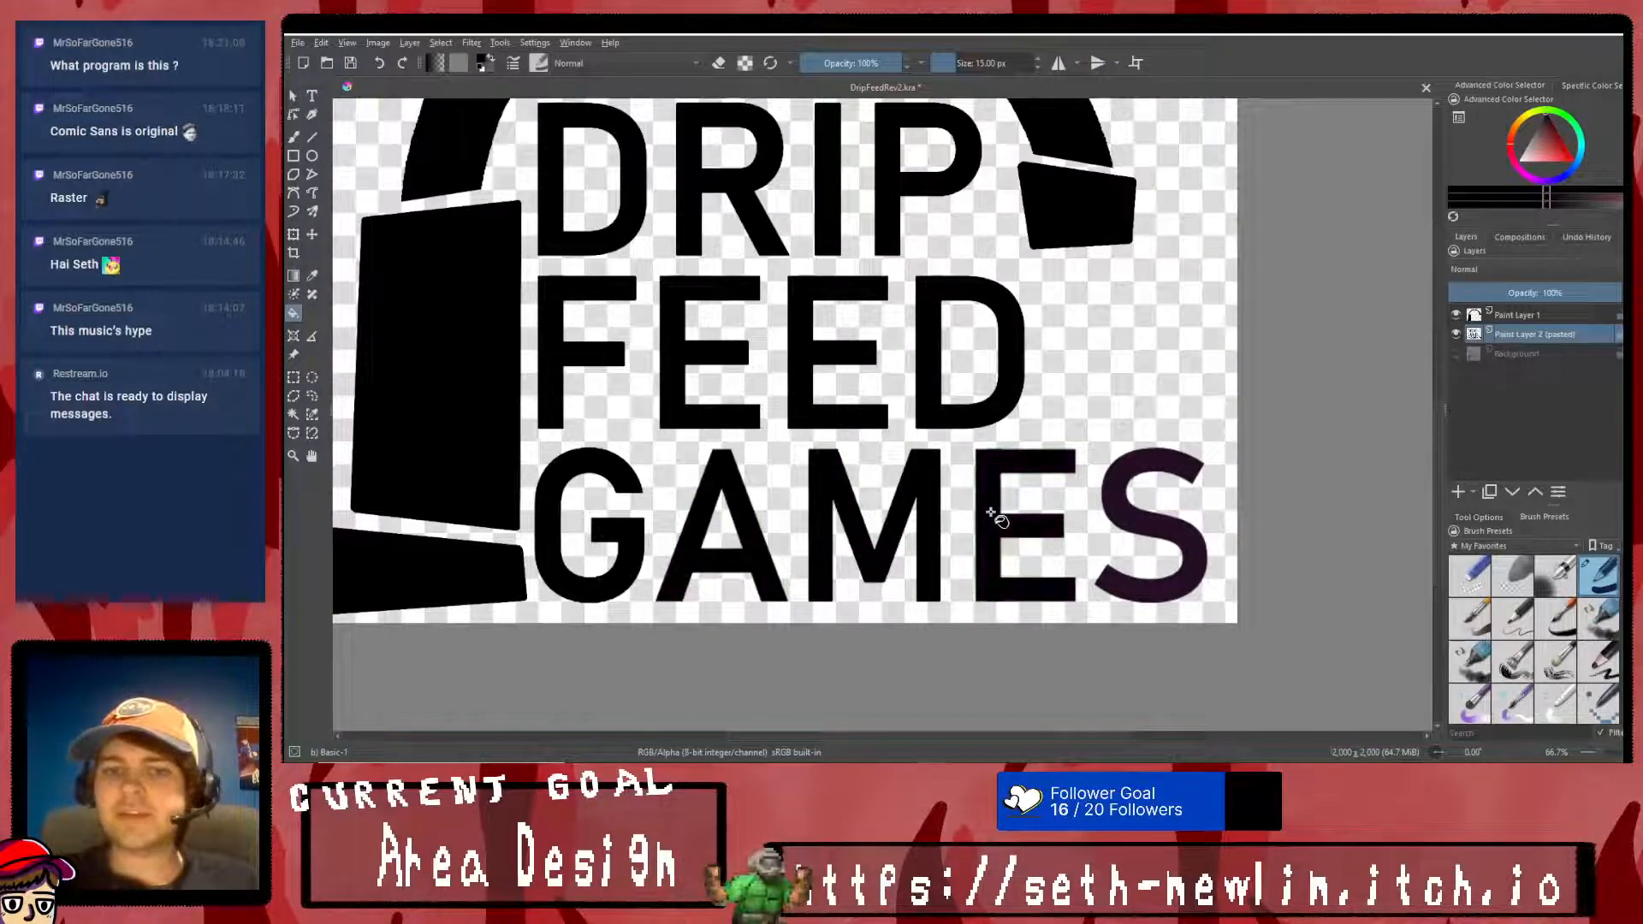
pyautogui.click(1116, 509)
pyautogui.scroll(-3, 1148, 494)
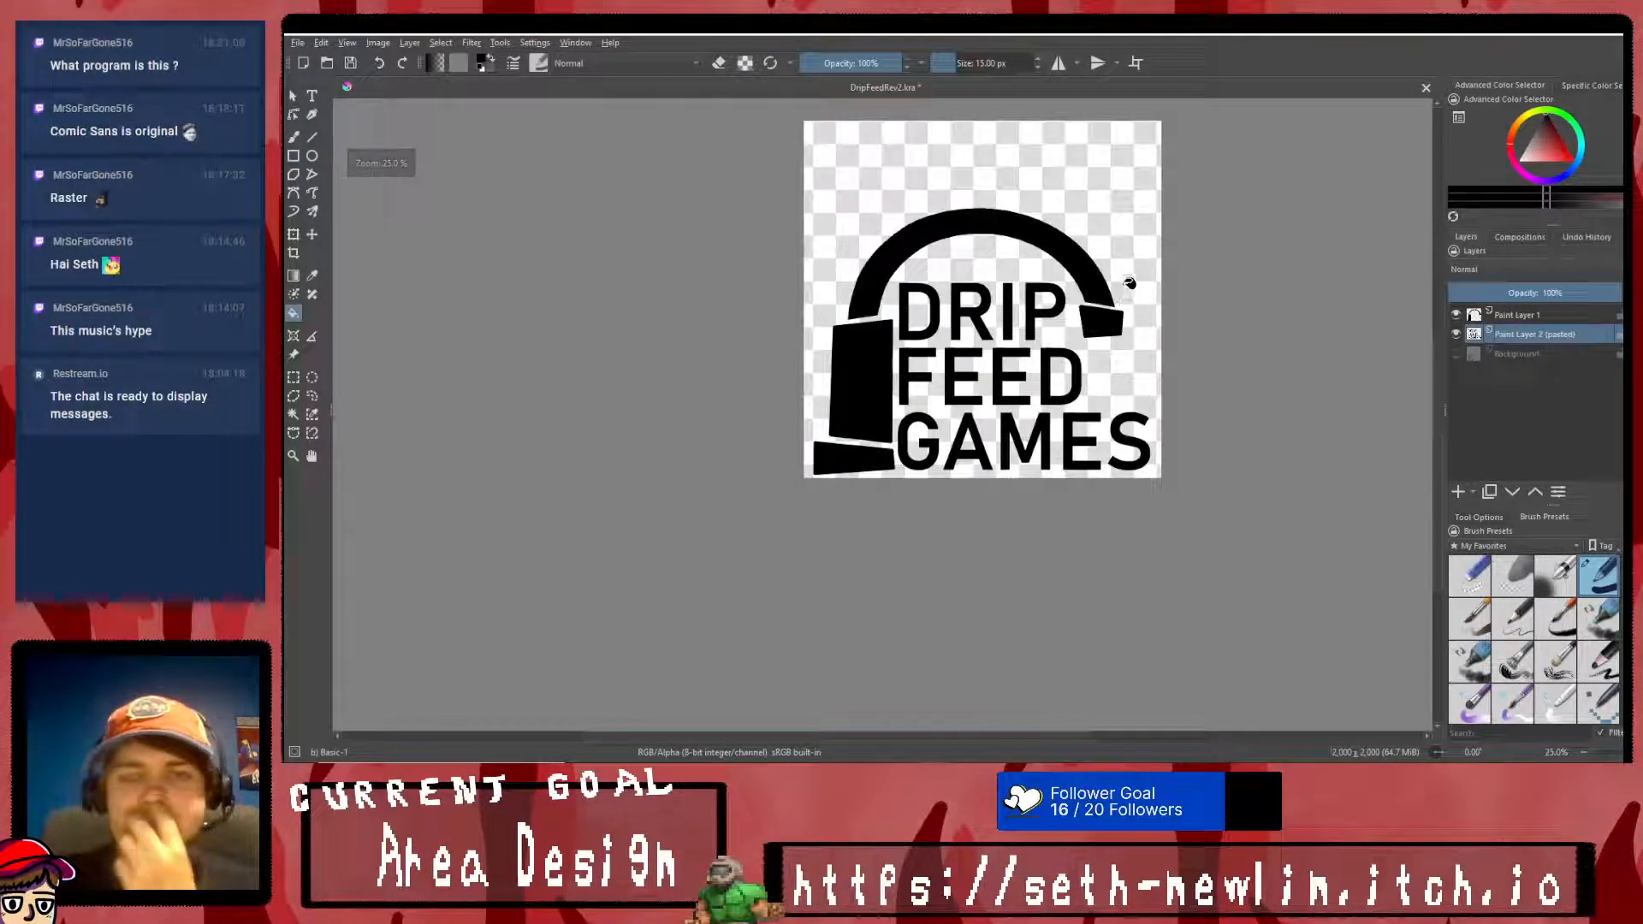
pyautogui.scroll(1, 1058, 195)
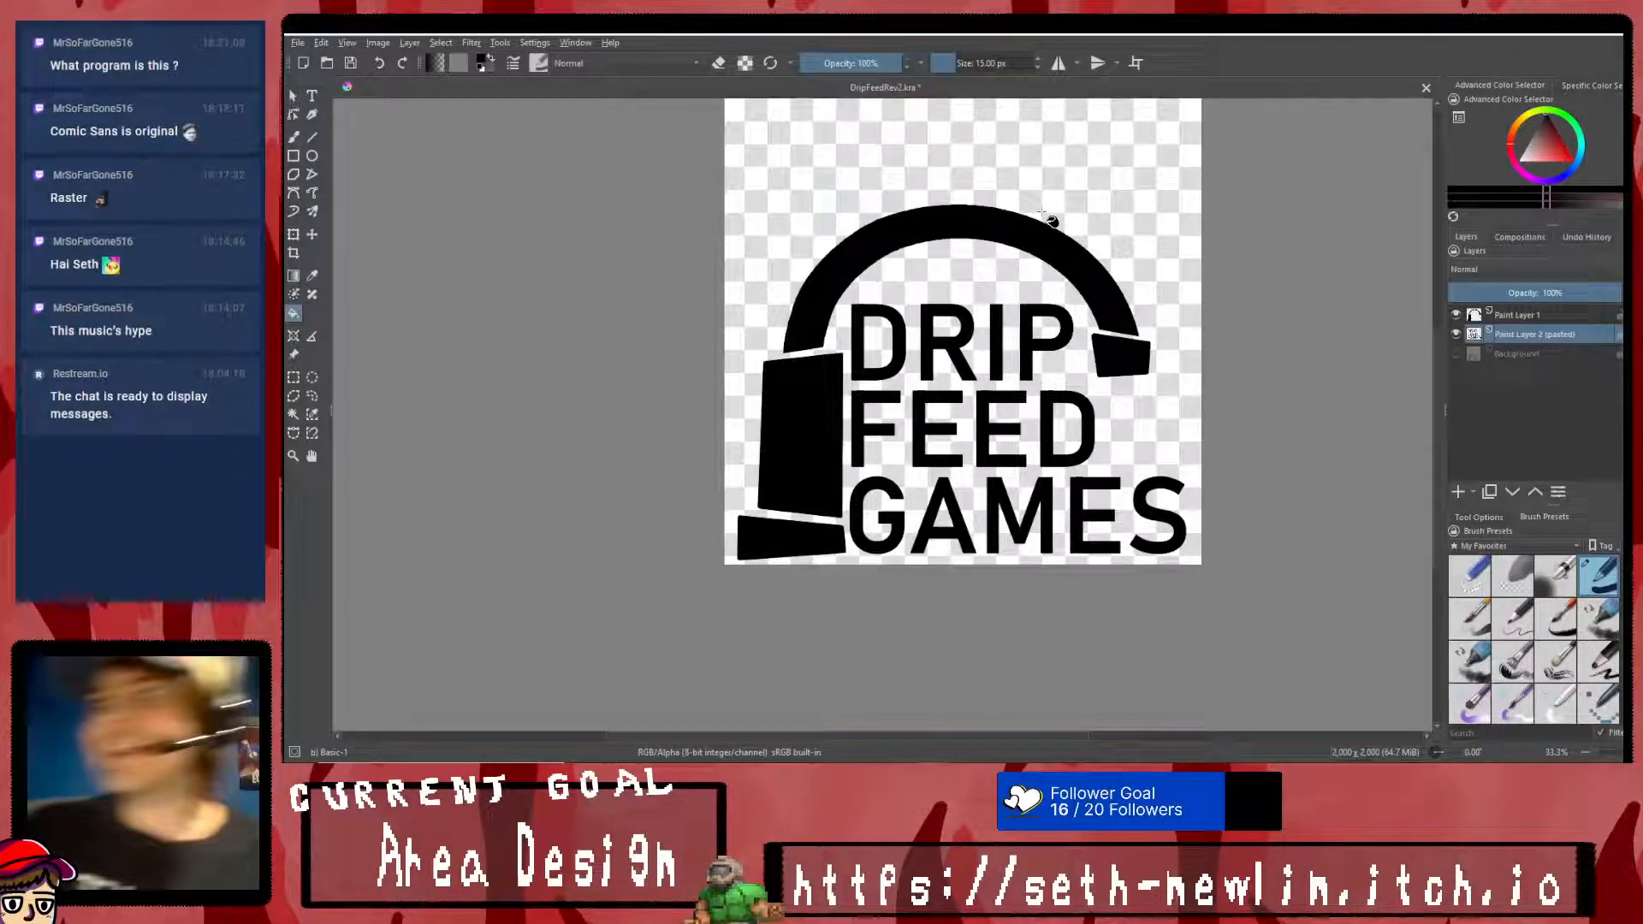
pyautogui.scroll(-1, 1042, 218)
pyautogui.scroll(1, 1036, 169)
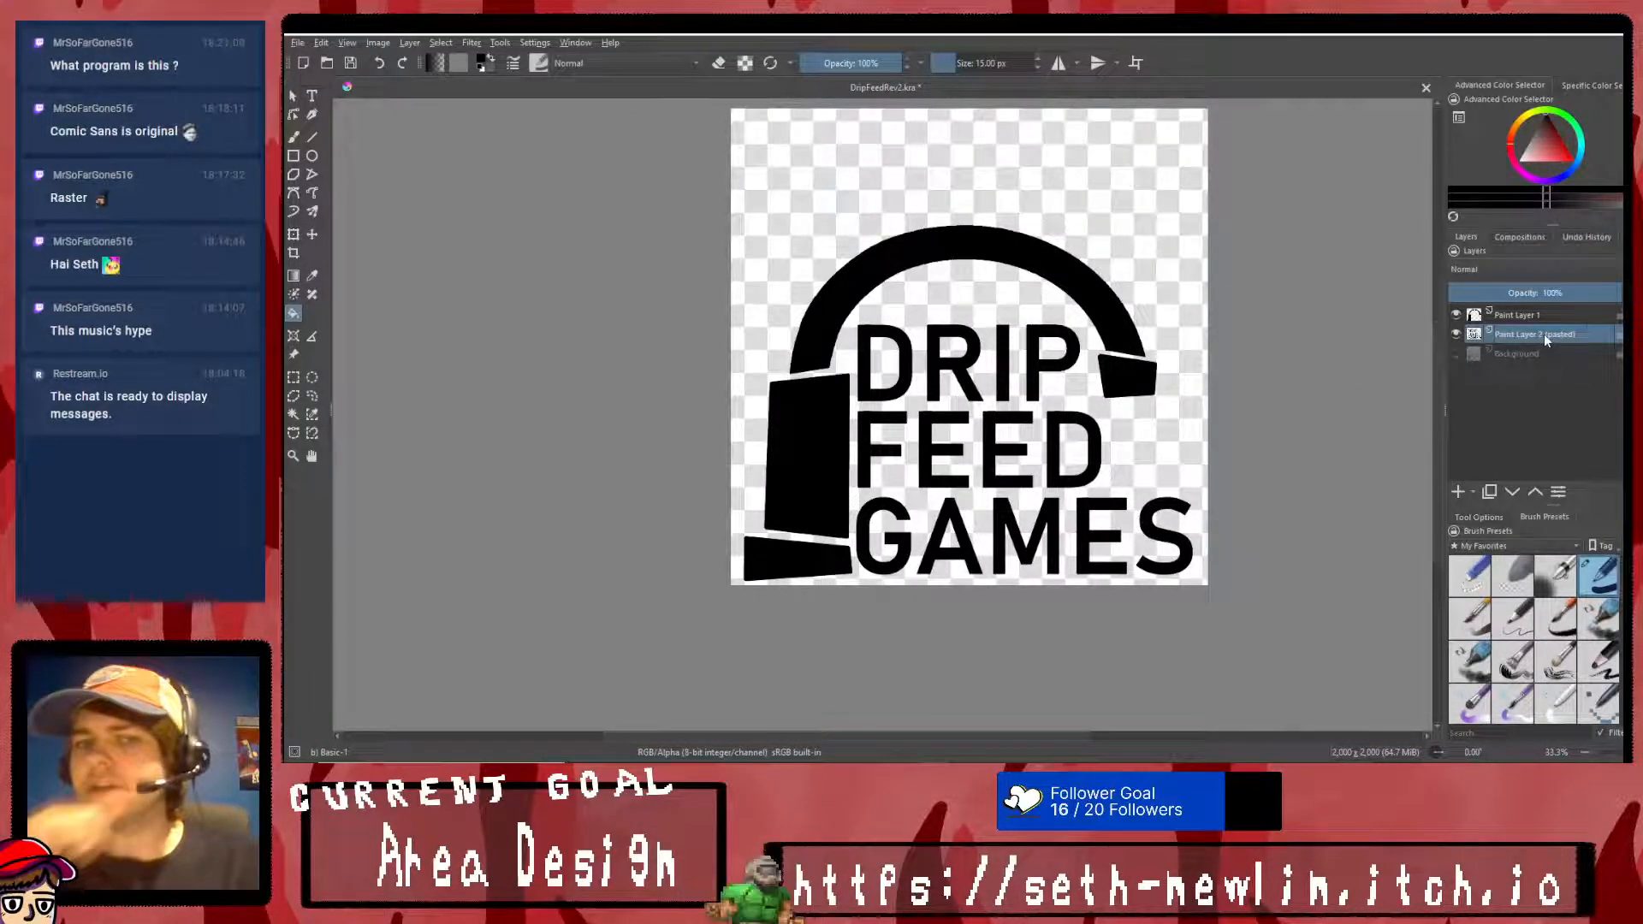
pyautogui.moveTo(1543, 334)
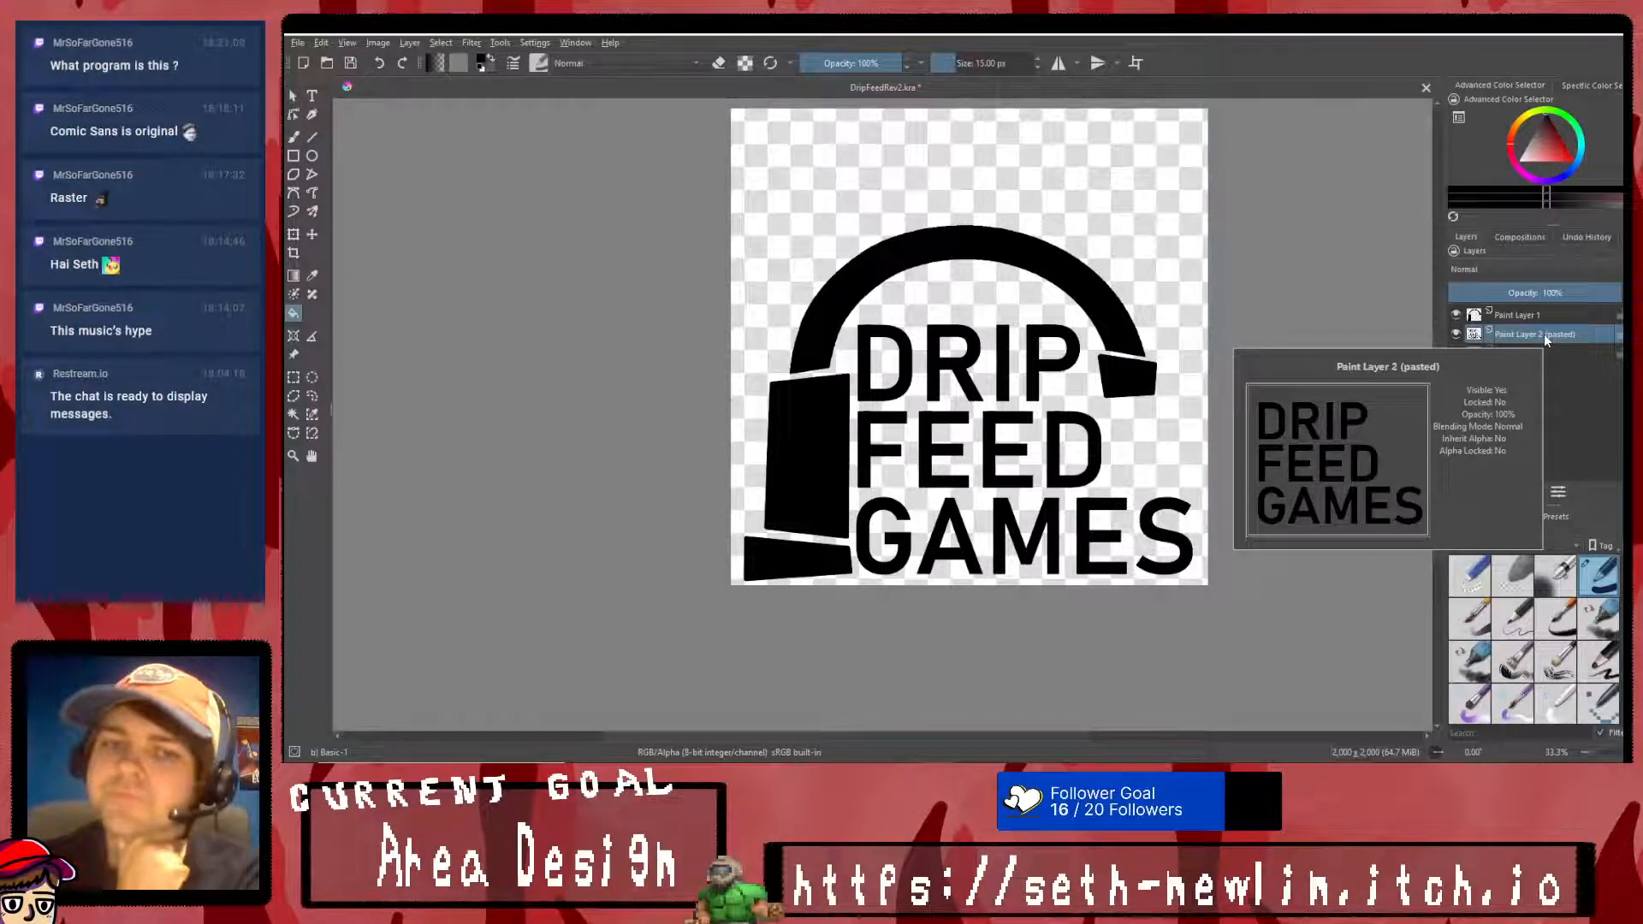
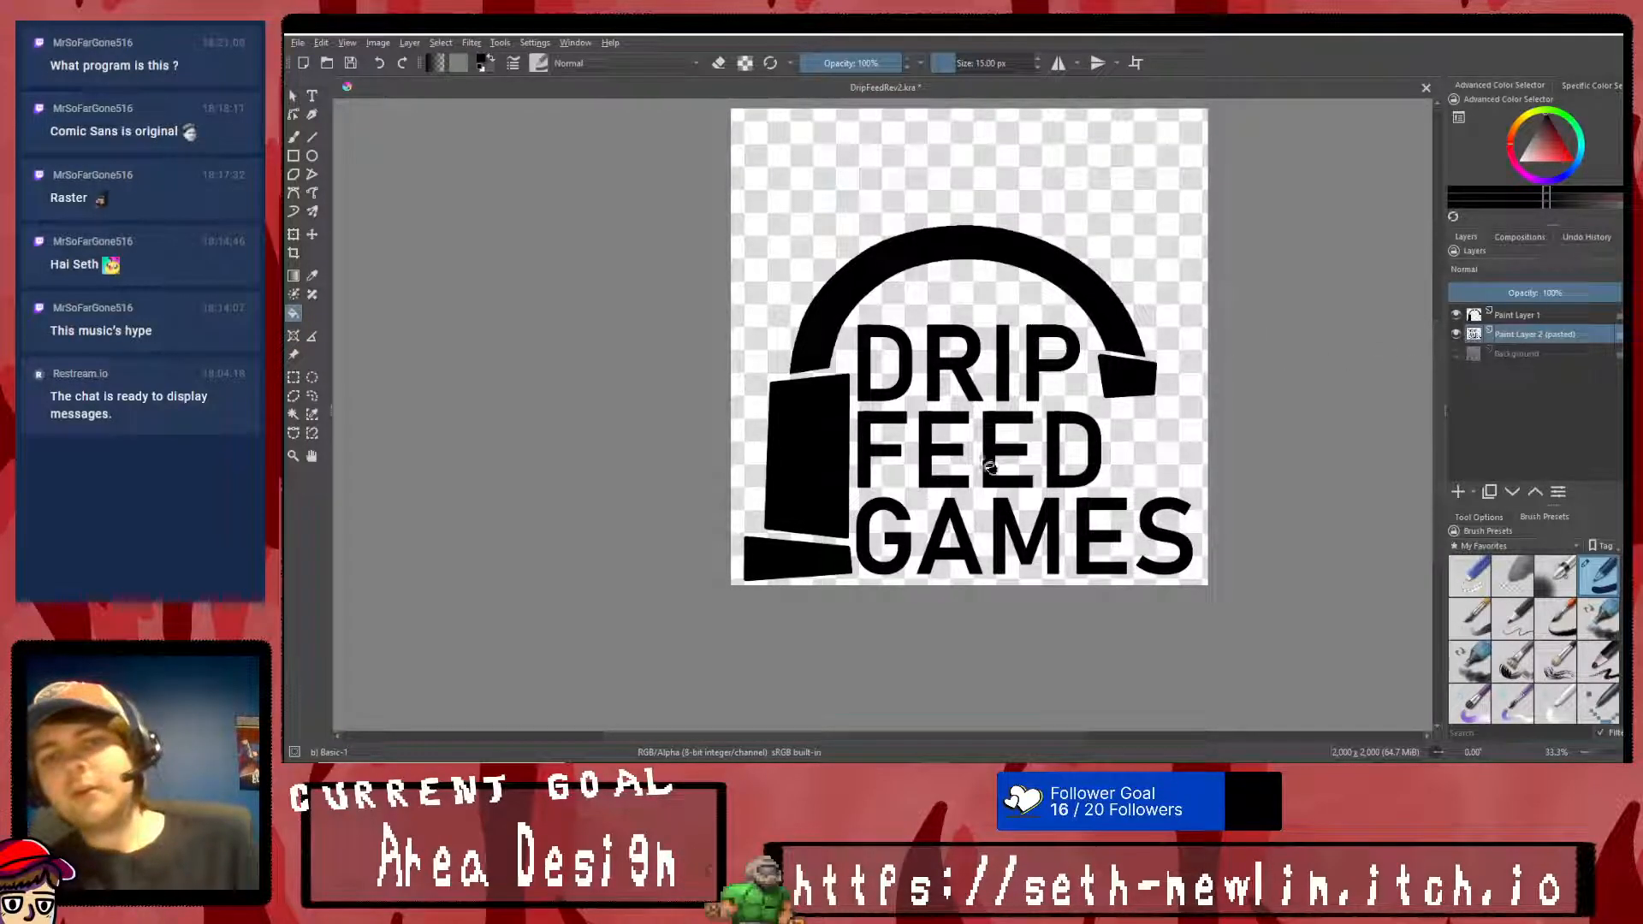
# - Show the Background sketch and, on Paint Layer 1, draw a black-filled ellipse over the middle knob of the tap handle
pyautogui.click(1503, 315)
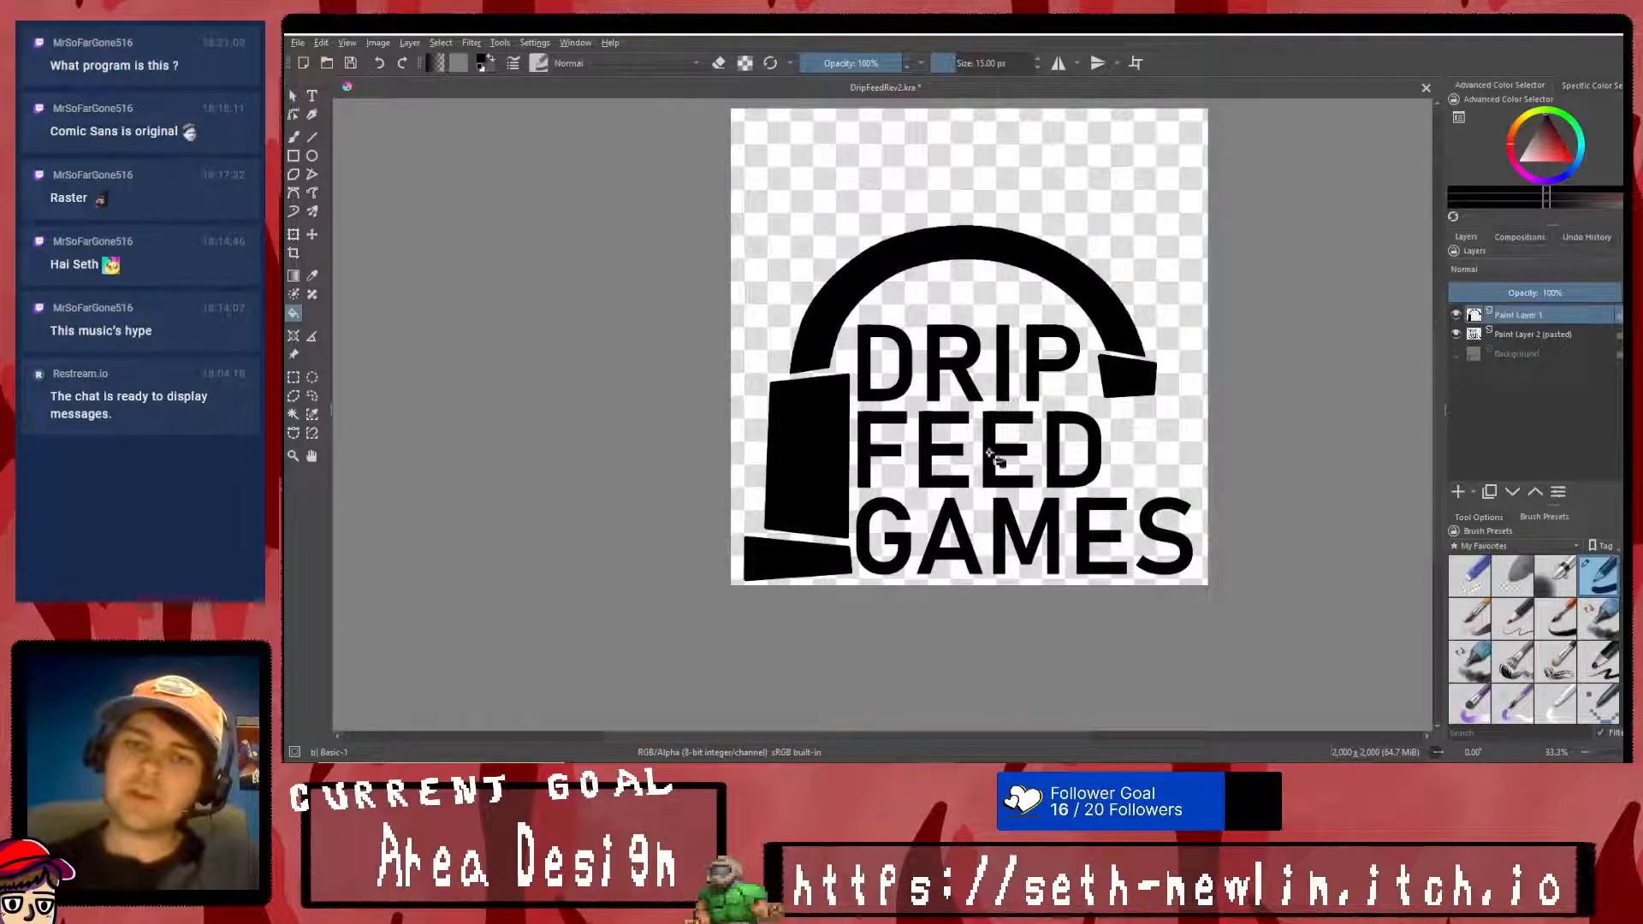
pyautogui.click(1456, 354)
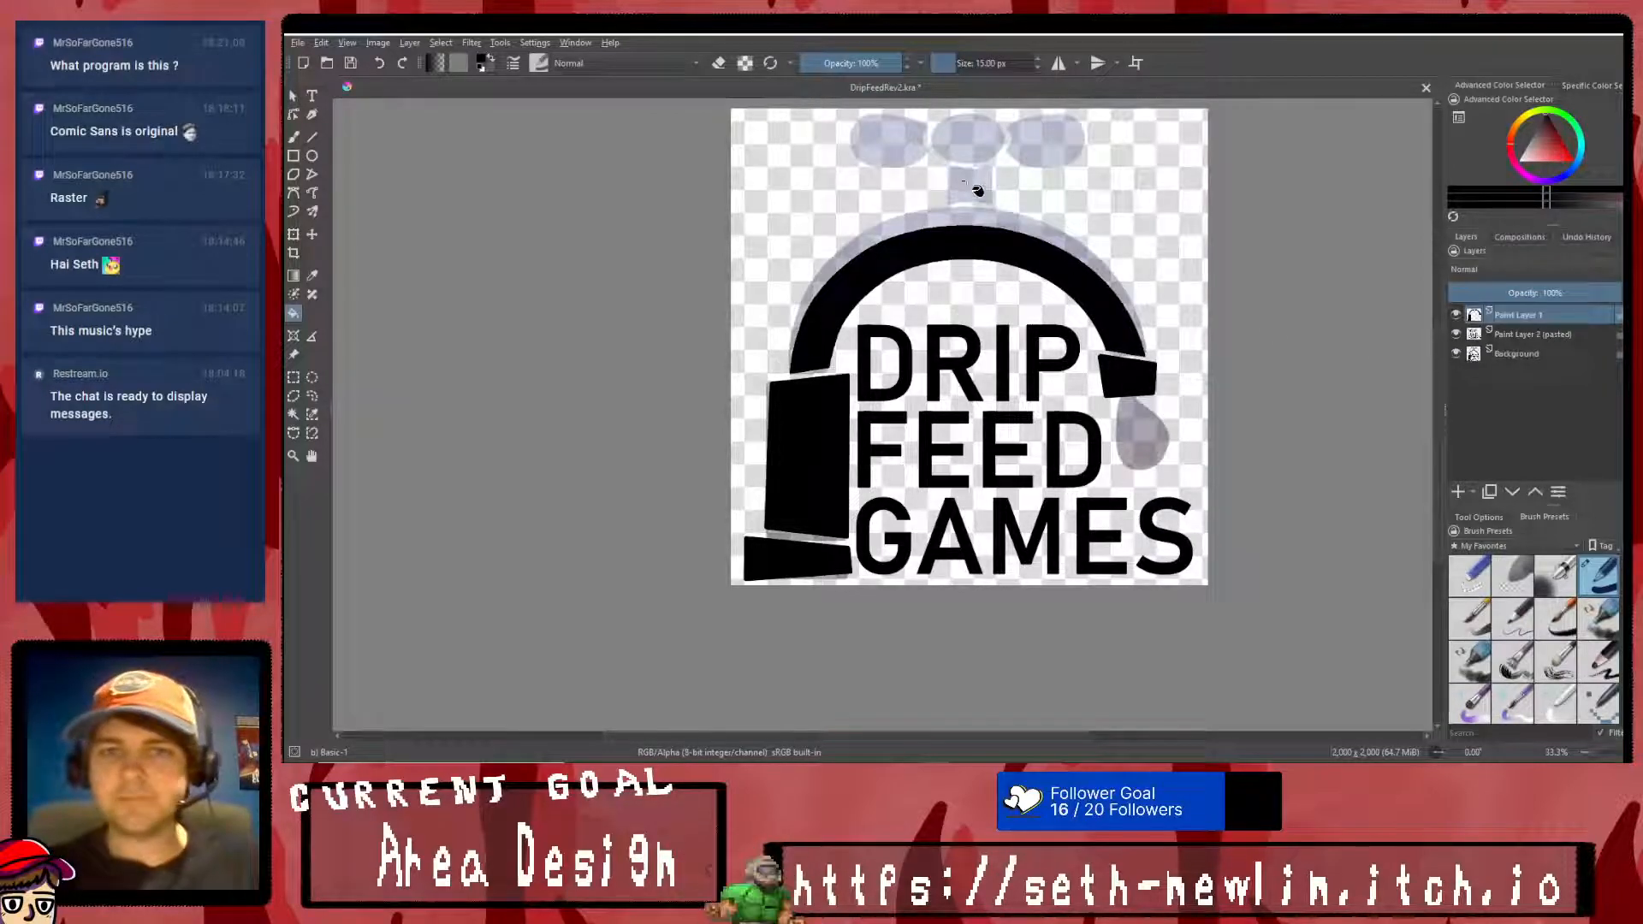
pyautogui.scroll(1, 974, 186)
pyautogui.scroll(-1, 960, 154)
pyautogui.scroll(2, 990, 110)
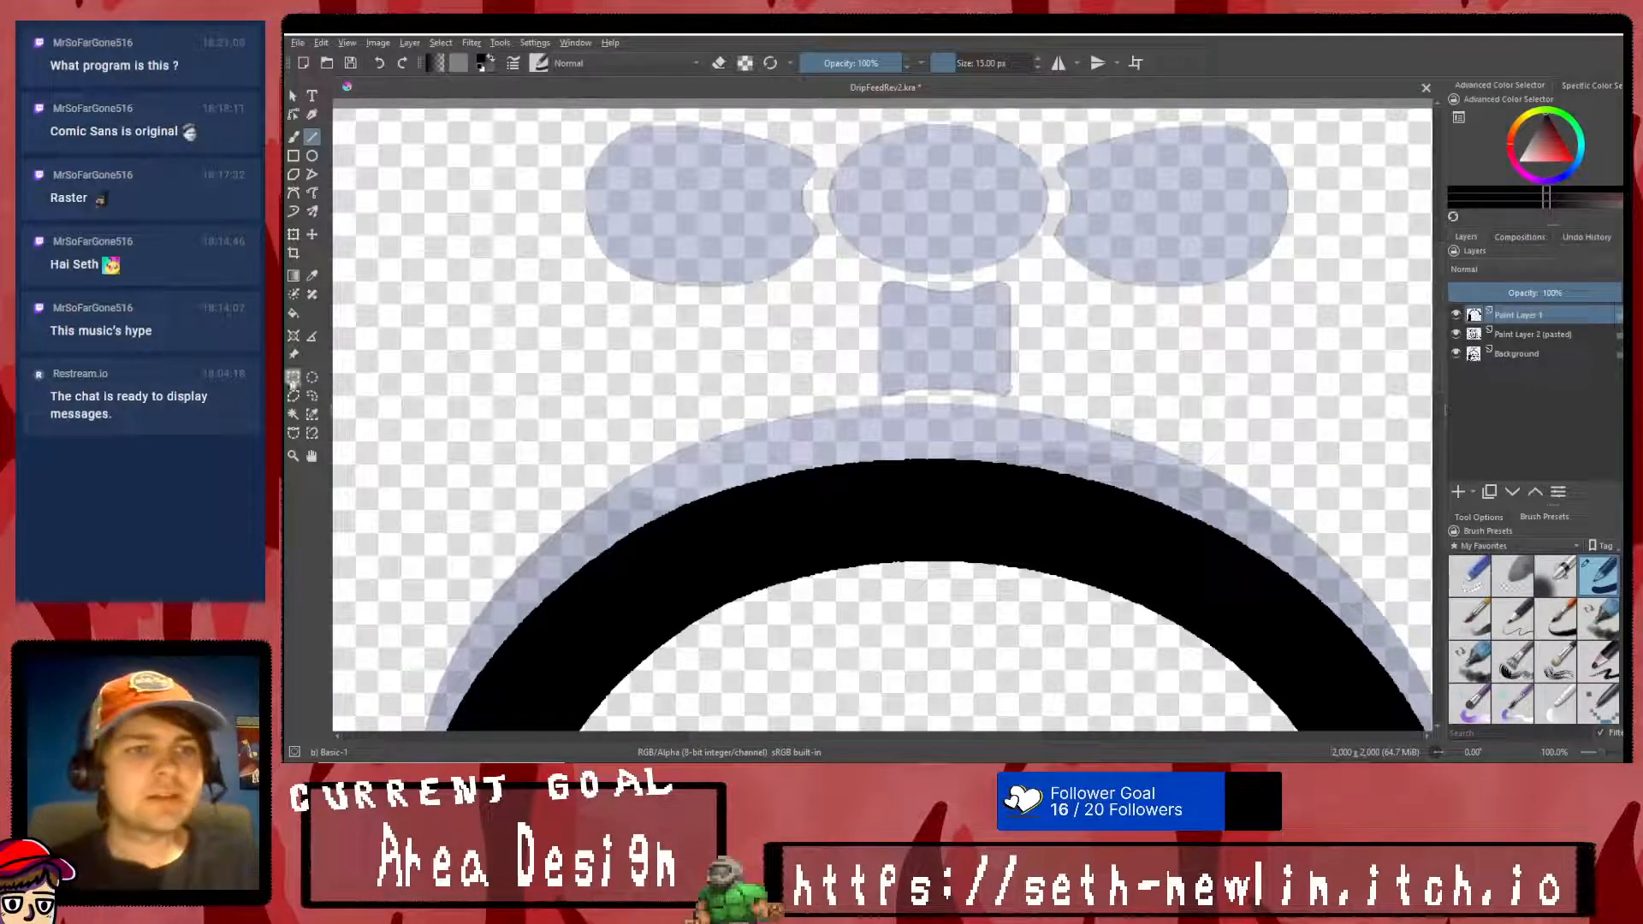
pyautogui.click(311, 156)
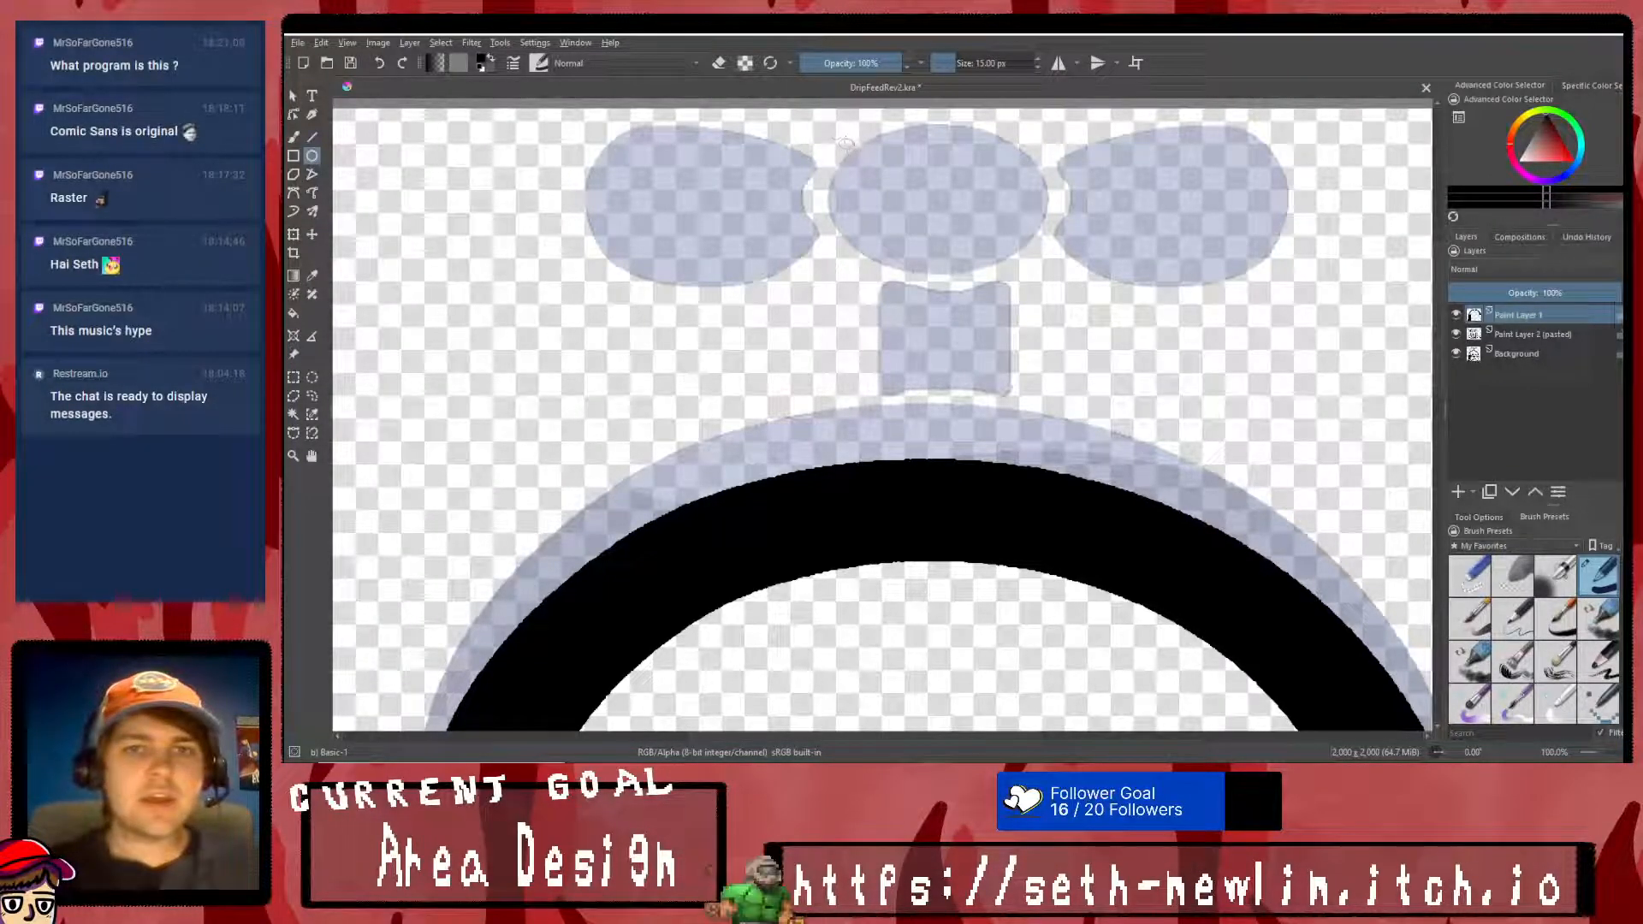
pyautogui.moveTo(838, 122)
pyautogui.mouseDown()
pyautogui.moveTo(958, 205)
pyautogui.moveTo(1049, 241)
pyautogui.moveTo(1049, 272)
pyautogui.mouseUp()
pyautogui.hotkey('ctrl', 't')
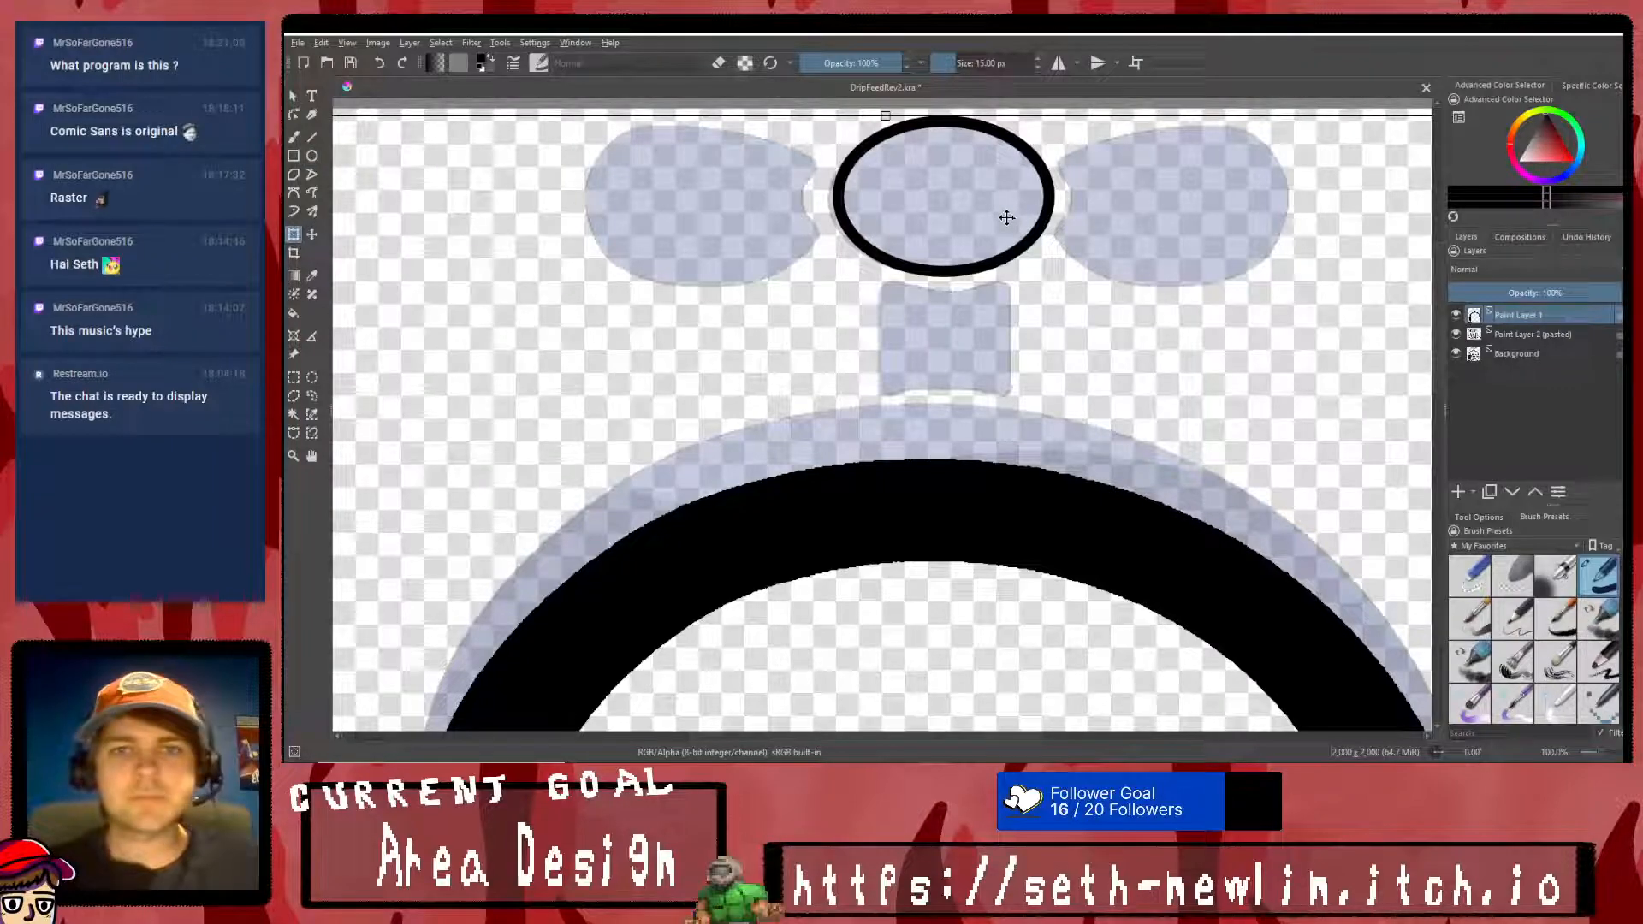
pyautogui.click(299, 313)
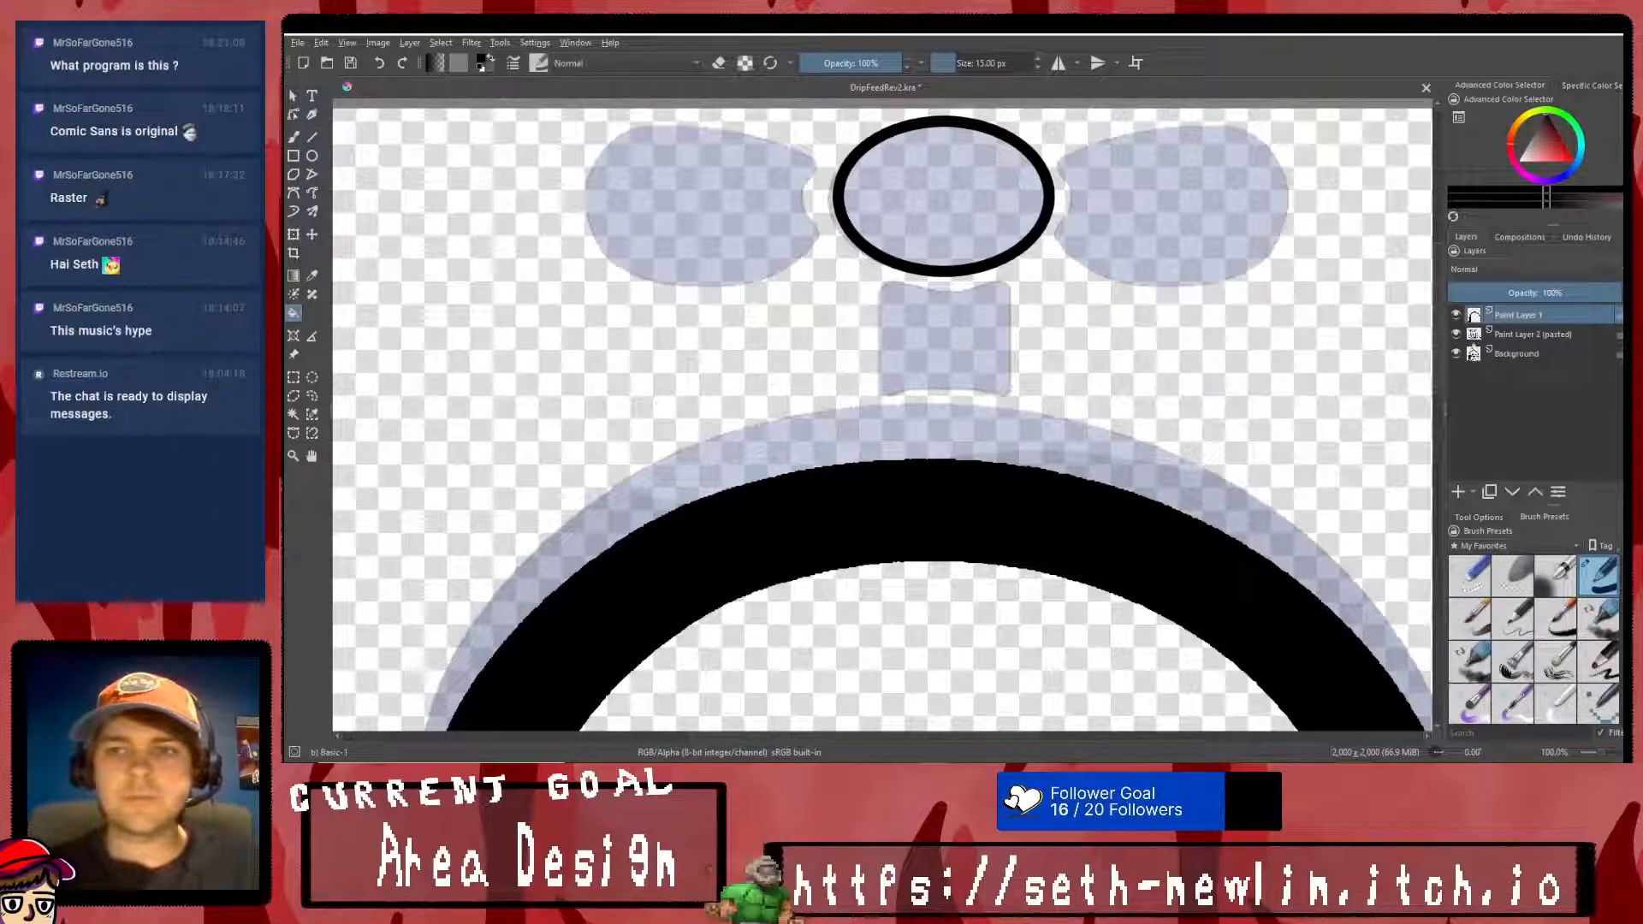
pyautogui.click(919, 196)
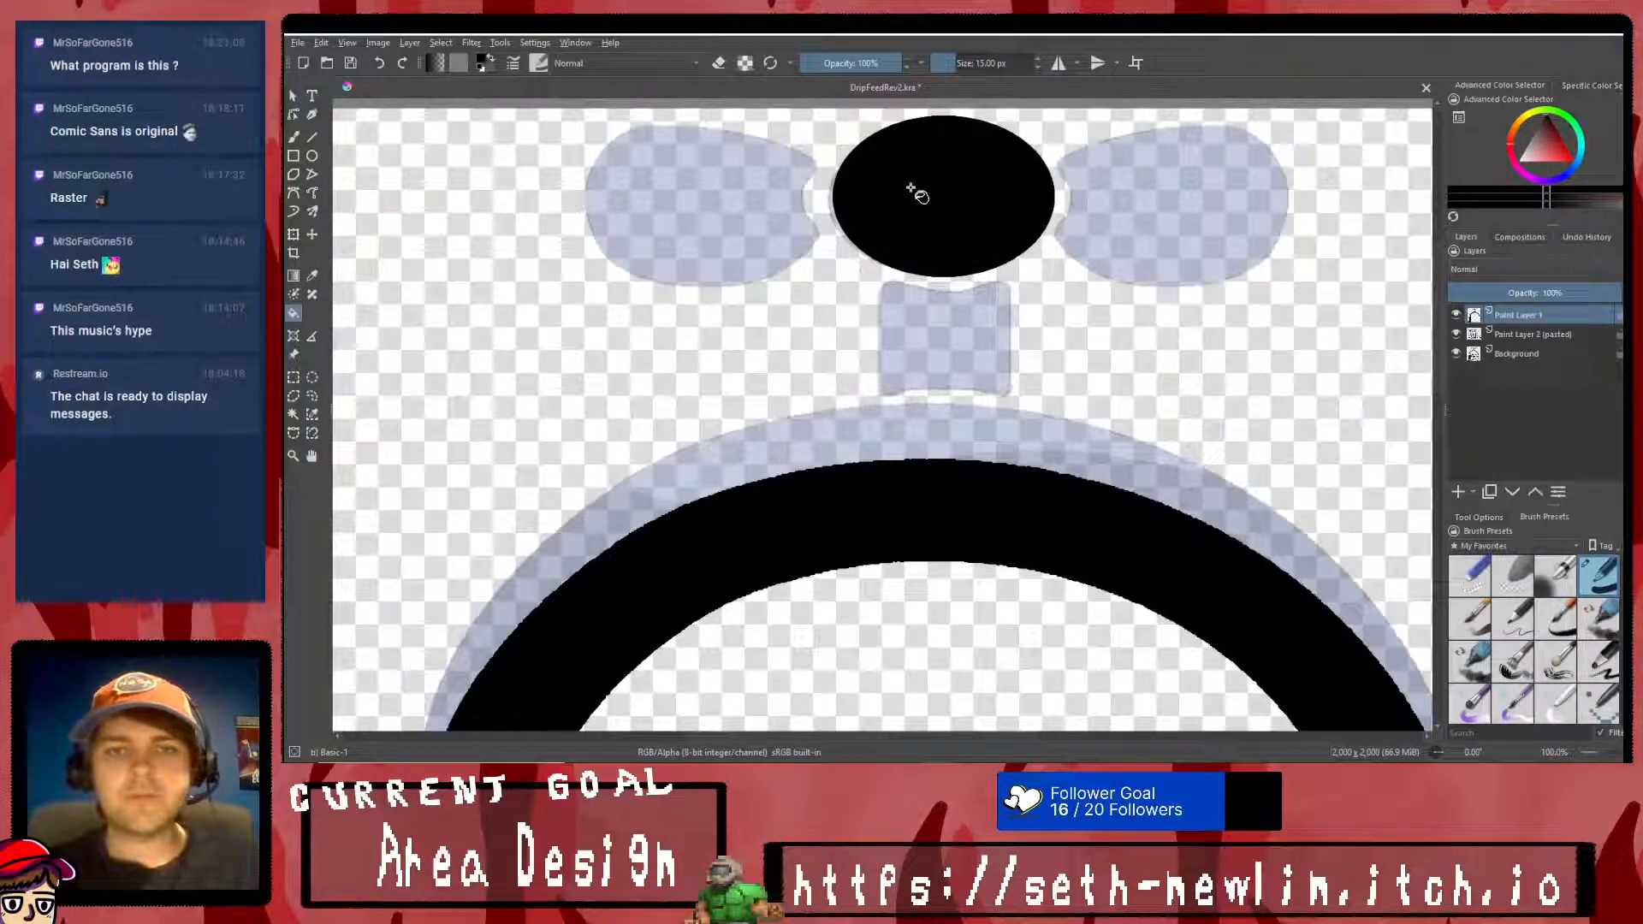
# - Draw a black-filled rectangle about 170 by 190 px over the sketched stem beneath the middle knob
pyautogui.click(295, 157)
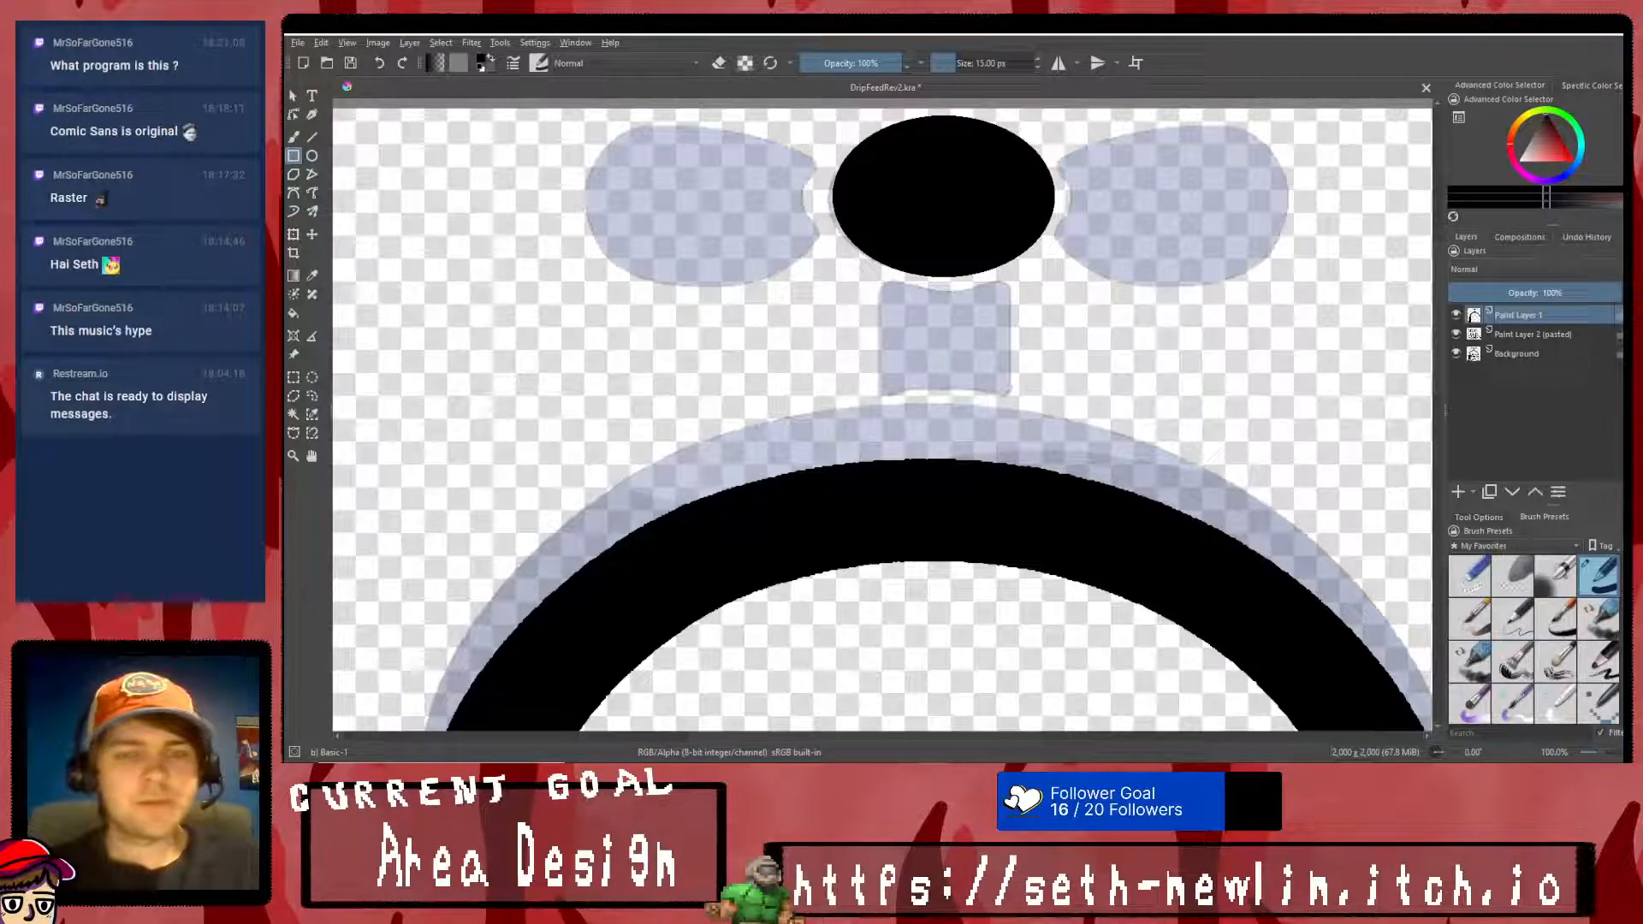
pyautogui.moveTo(878, 293); pyautogui.dragTo(1008, 429)
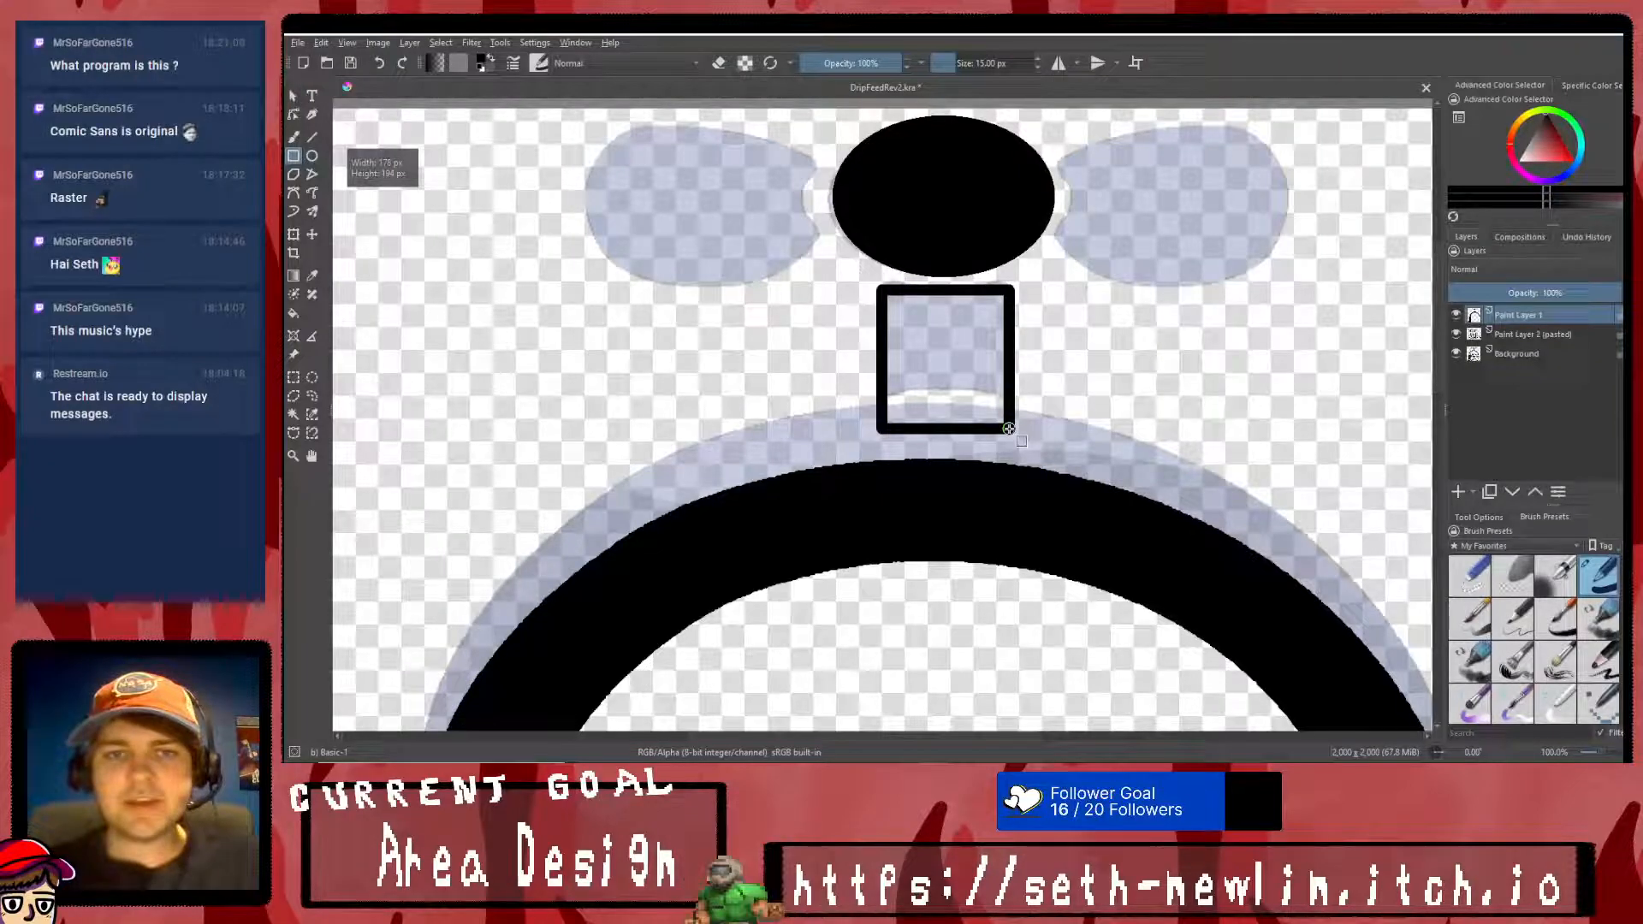
pyautogui.click(294, 313)
pyautogui.click(978, 333)
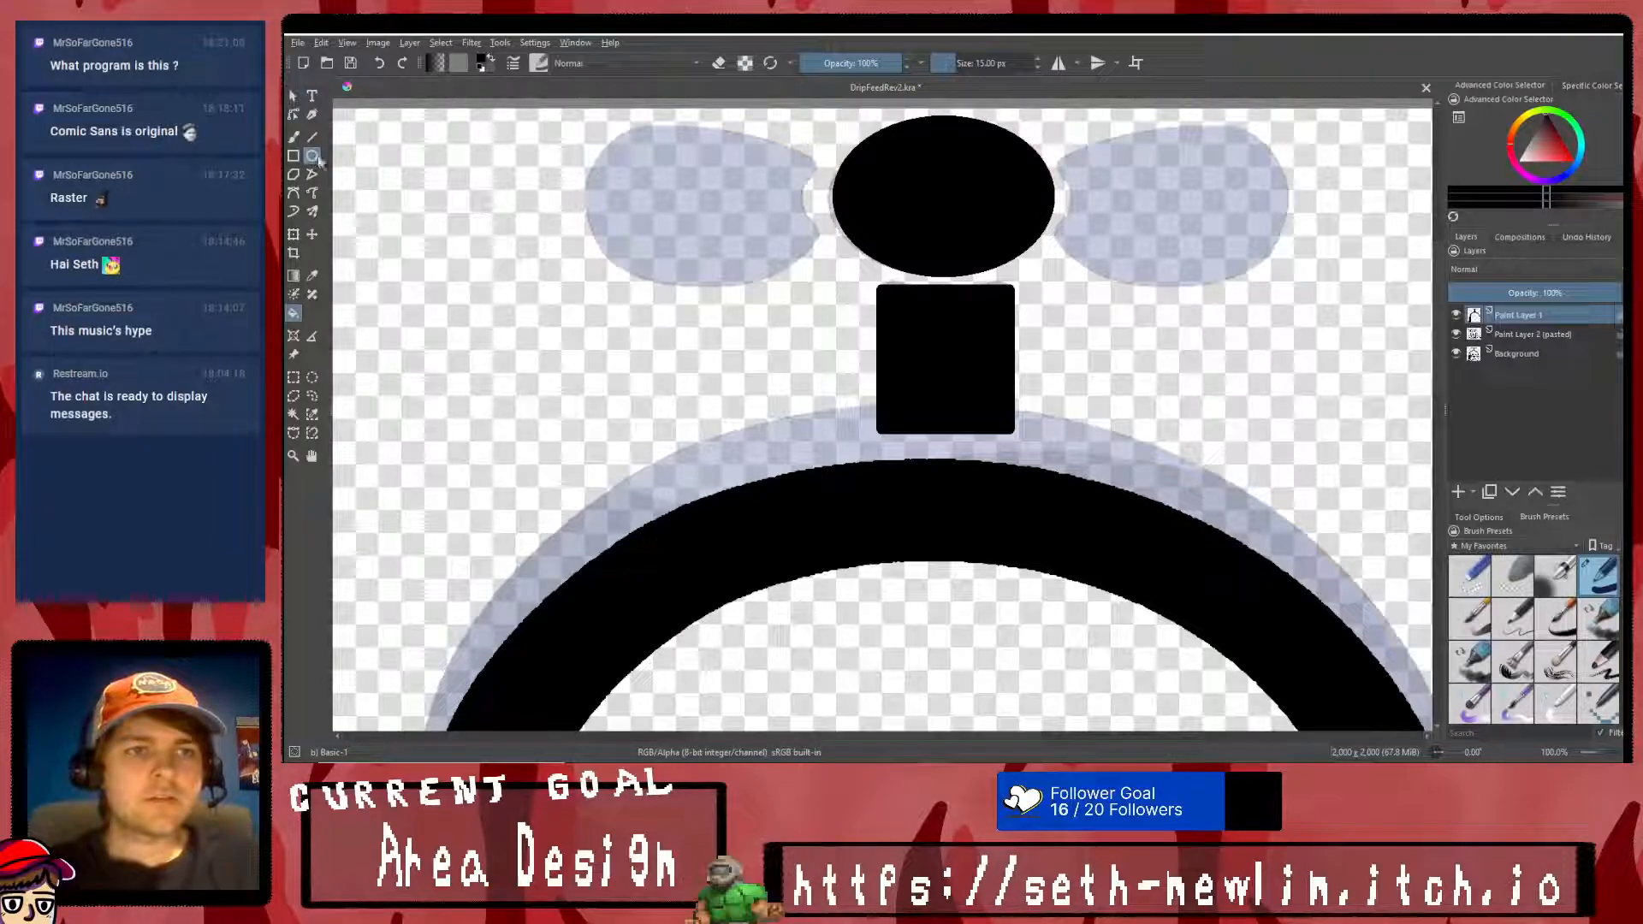
# - Draw a black-filled ellipse over the sketched left knob of the tap handle
pyautogui.moveTo(548, 126); pyautogui.dragTo(775, 300)
pyautogui.click(294, 313)
pyautogui.click(713, 258)
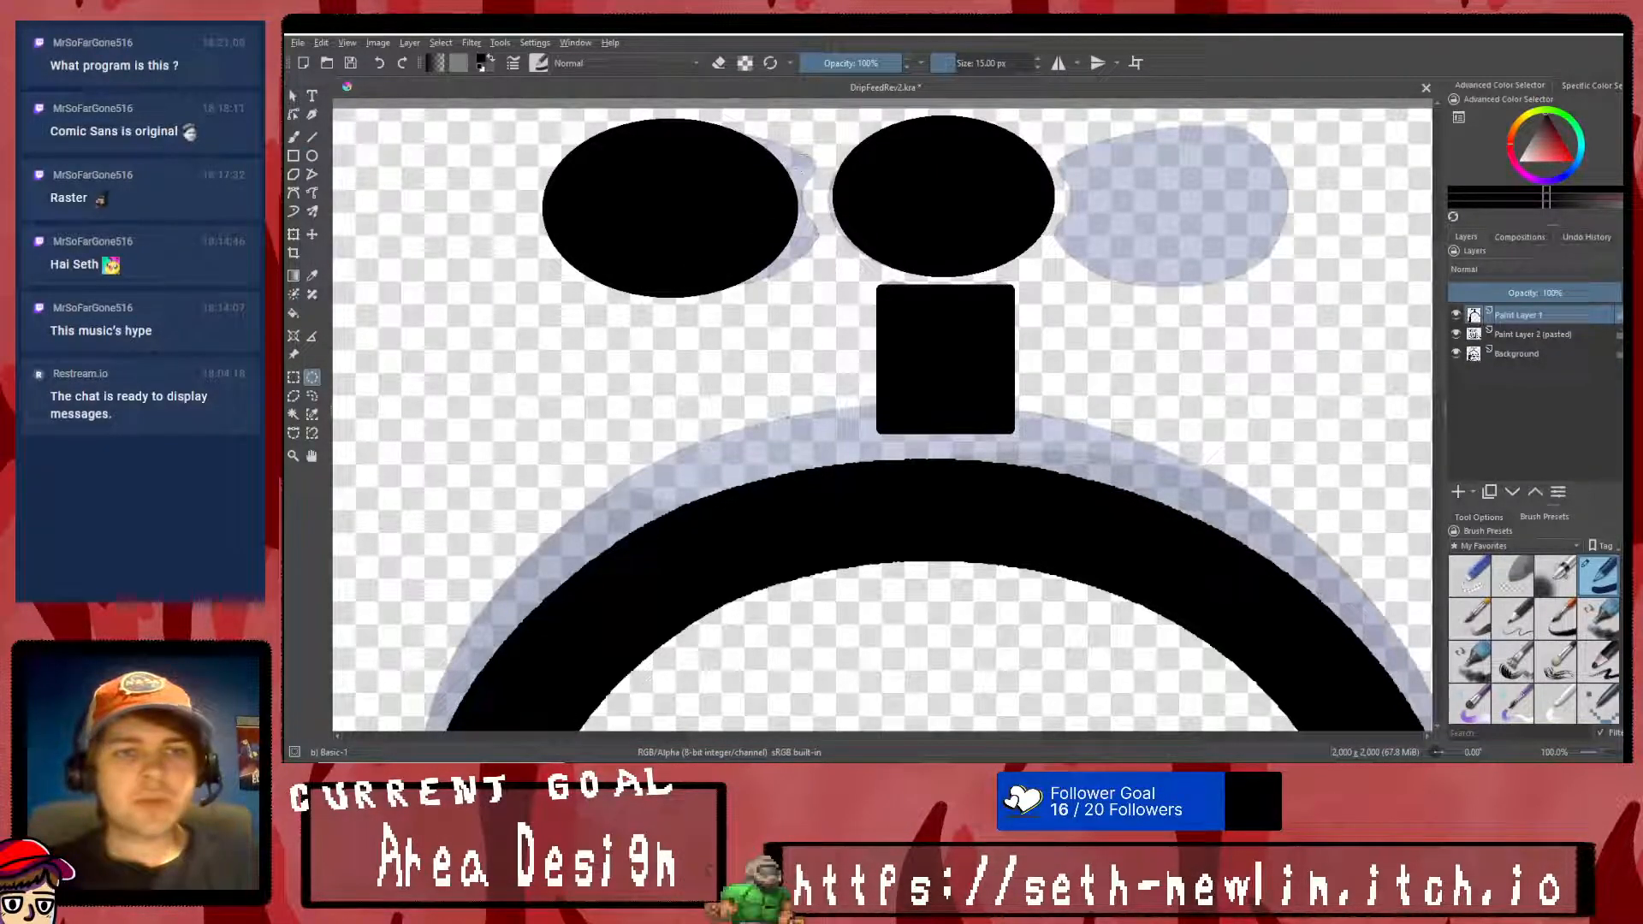
# - Select the left ellipse and move it outward, clear of the sketched left knob
pyautogui.click(293, 377)
pyautogui.moveTo(521, 108); pyautogui.dragTo(821, 319)
pyautogui.hotkey('ctrl', 't')
pyautogui.moveTo(709, 185); pyautogui.dragTo(534, 205)
pyautogui.rightClick(534, 206)
pyautogui.click(564, 389)
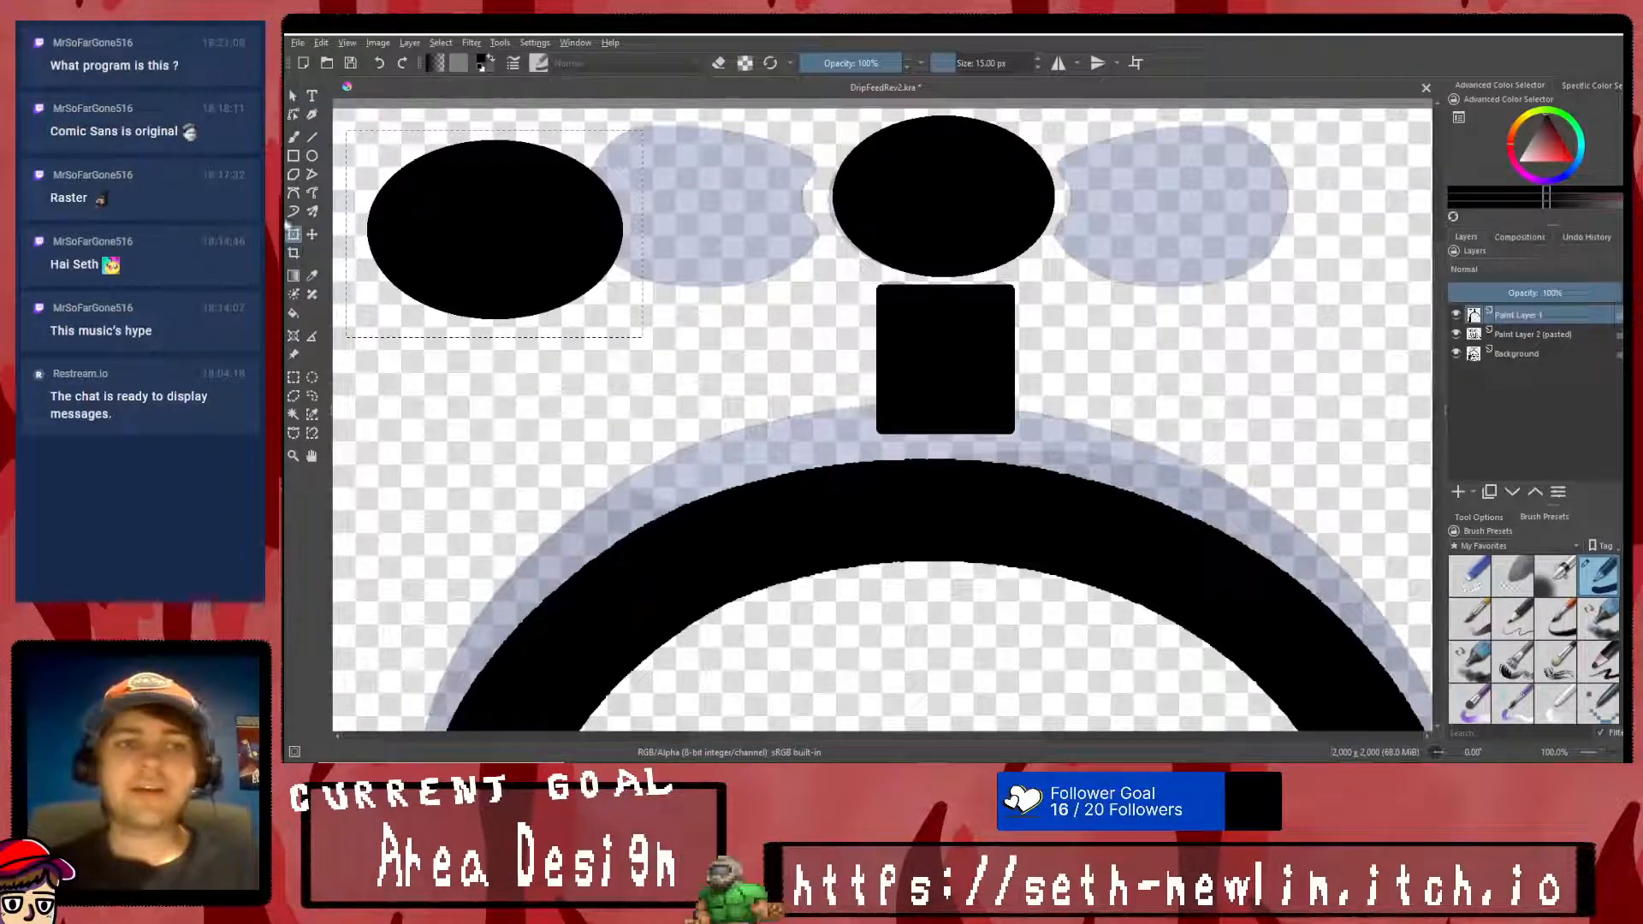
# - Cut a circular bite out of the left ellipse's inner side and clear the selection
pyautogui.rightClick(447, 335)
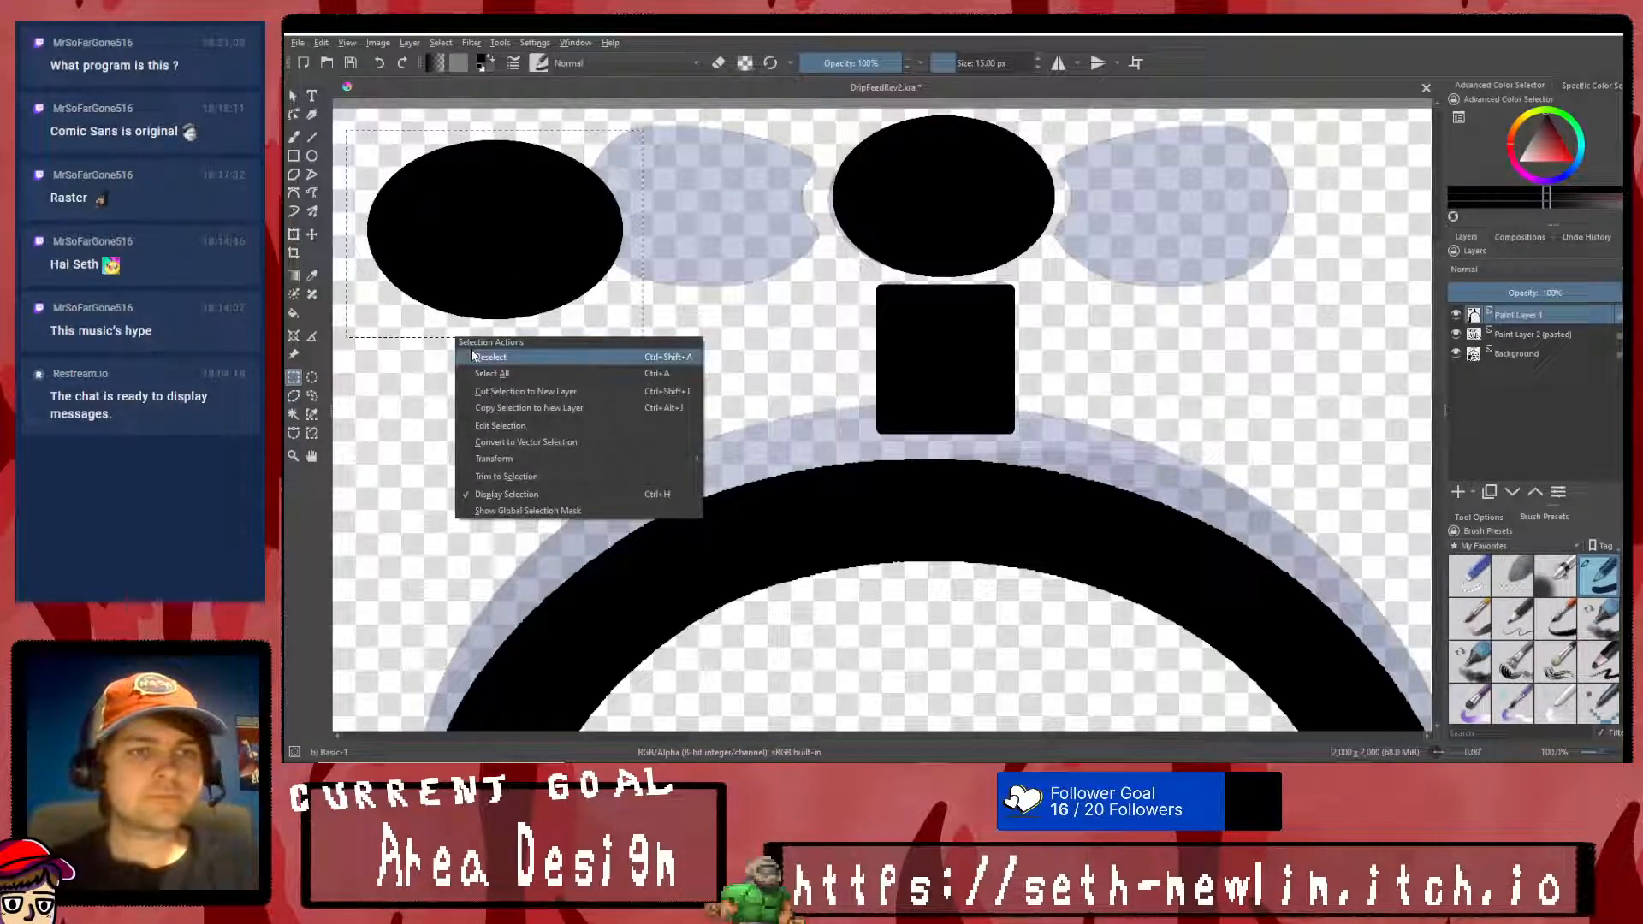
pyautogui.click(470, 351)
pyautogui.moveTo(680, 181)
pyautogui.mouseDown()
pyautogui.moveTo(498, 248)
pyautogui.moveTo(577, 260)
pyautogui.moveTo(560, 284)
pyautogui.mouseUp()
pyautogui.press('Delete')
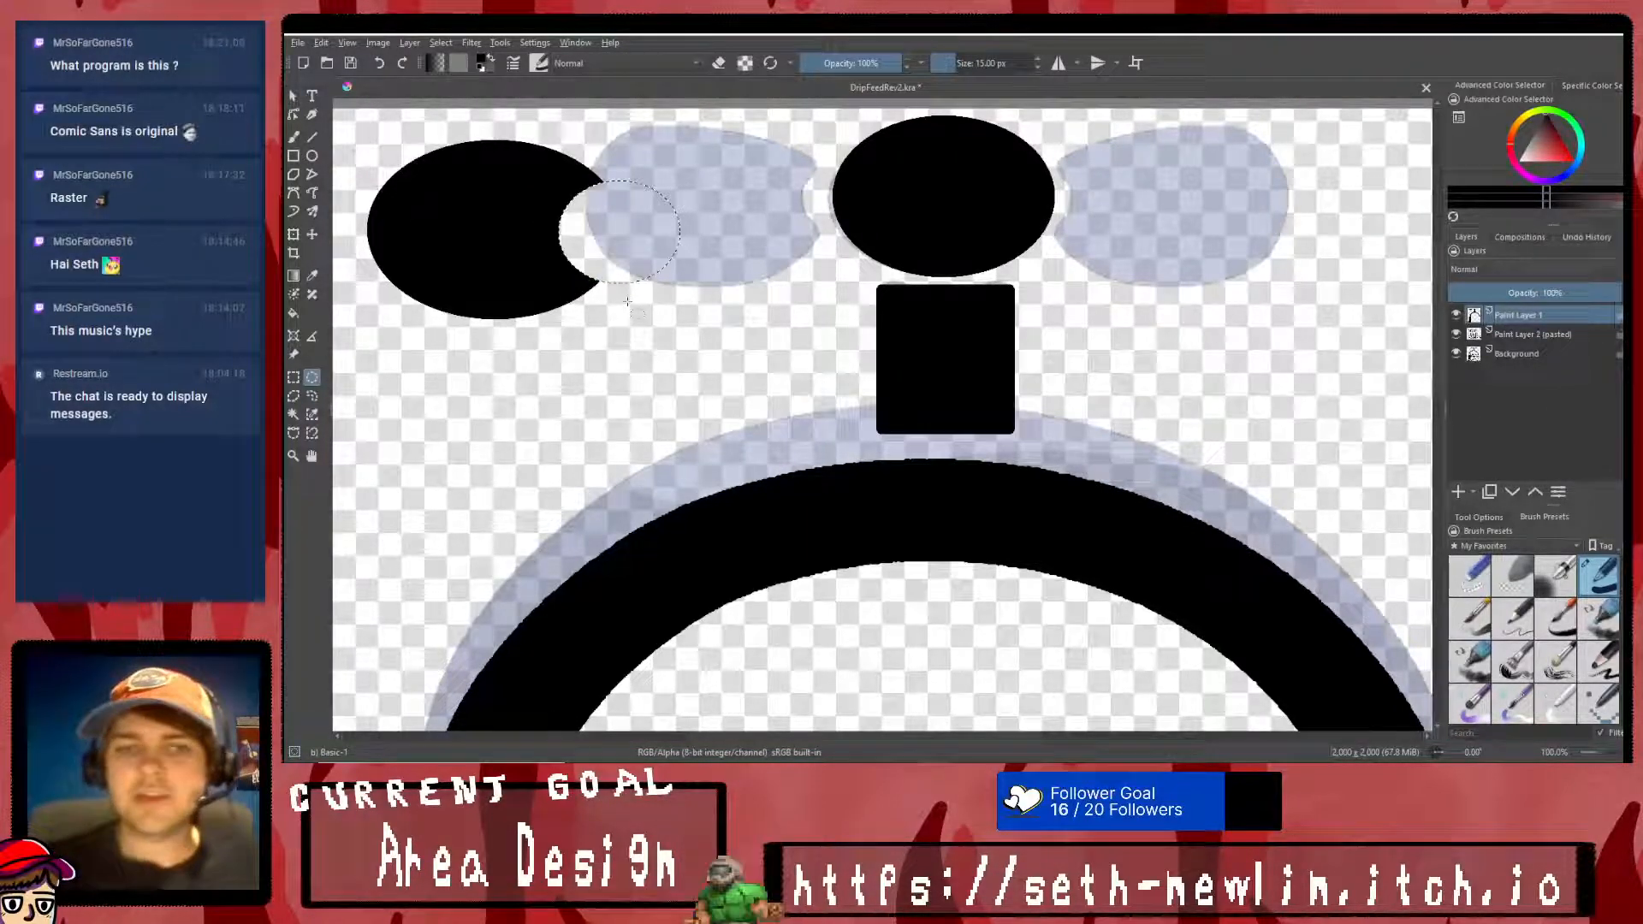
pyautogui.rightClick(660, 240)
pyautogui.click(692, 264)
# - Try to reposition the notched left ellipse with a transform on a rectangular selection around it
pyautogui.click(294, 236)
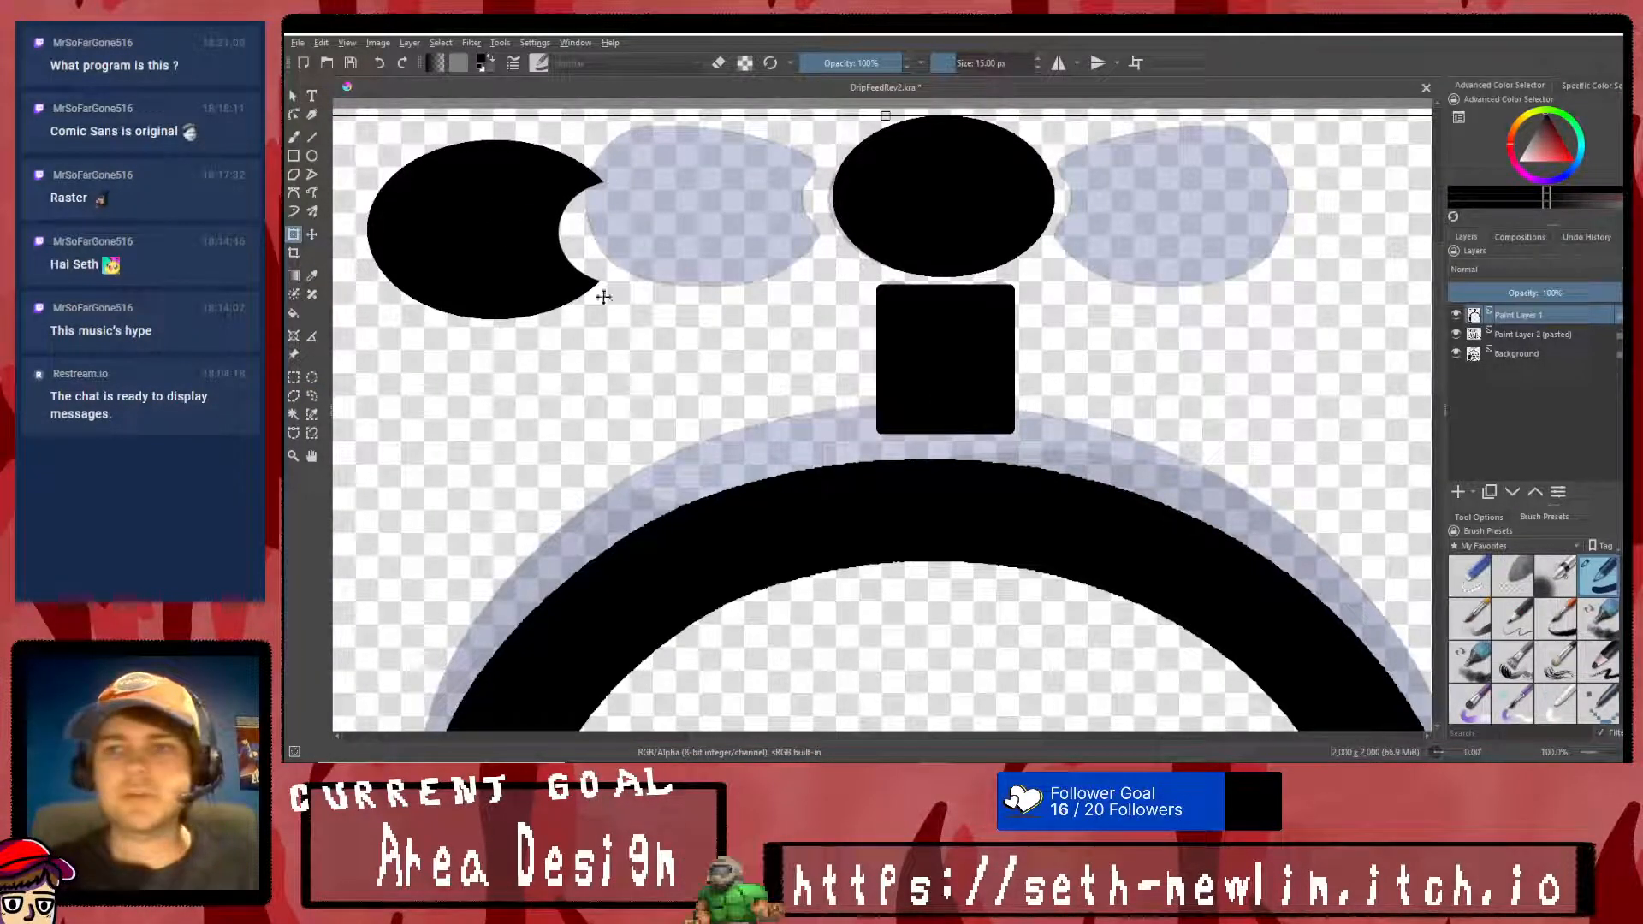
pyautogui.click(294, 376)
pyautogui.moveTo(351, 108); pyautogui.dragTo(663, 341)
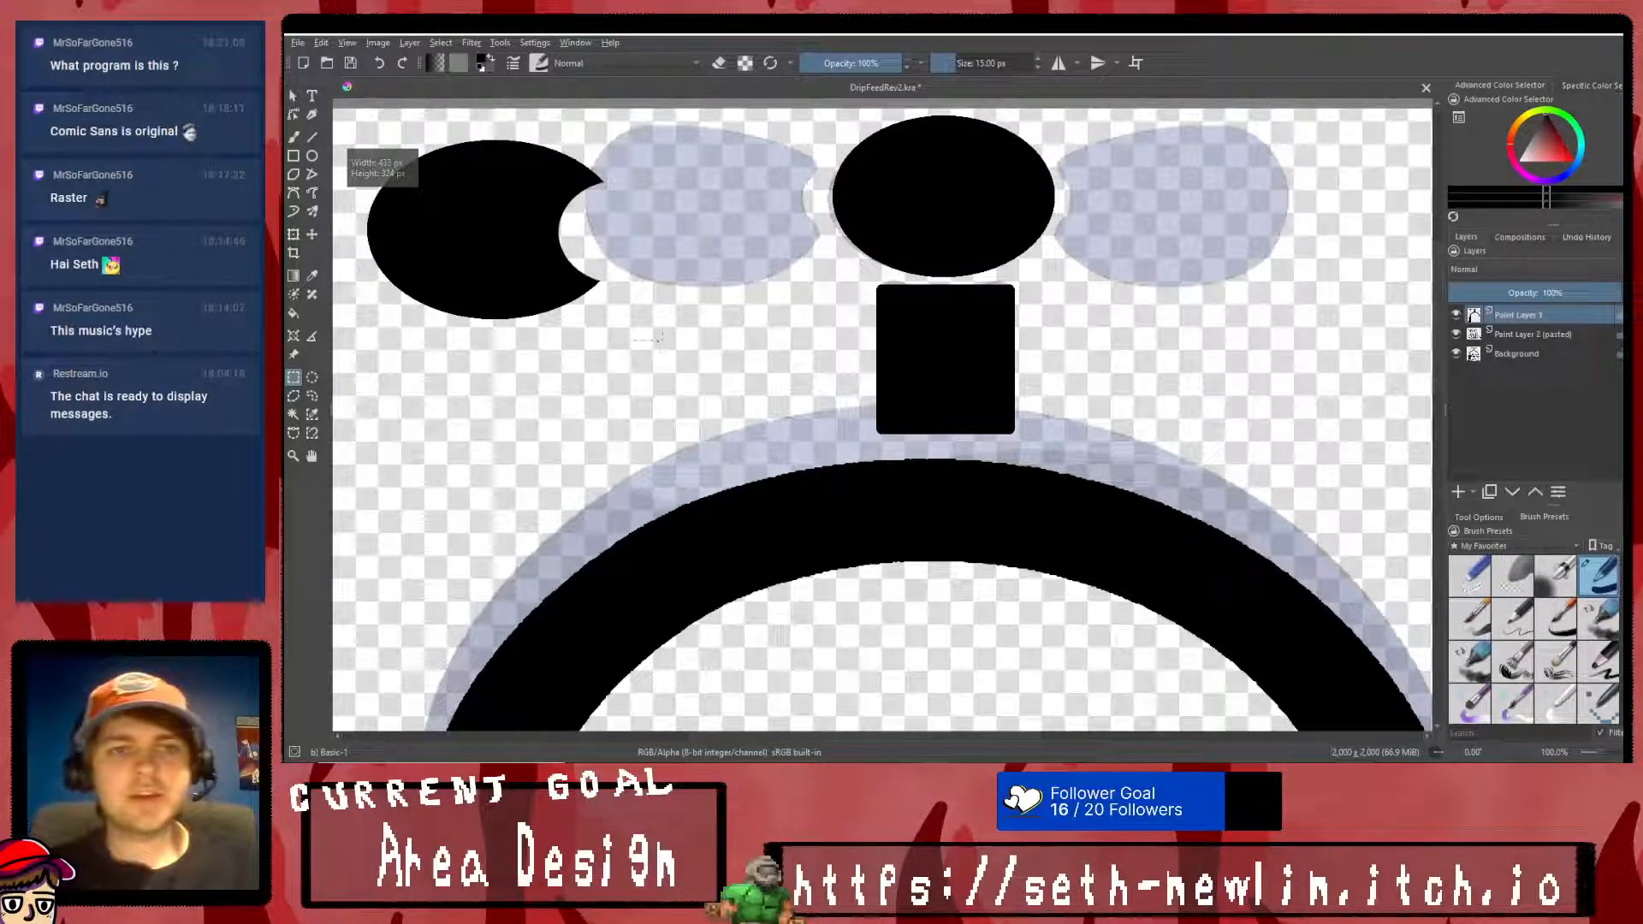
pyautogui.click(293, 234)
pyautogui.moveTo(484, 220)
pyautogui.mouseDown()
pyautogui.moveTo(733, 183)
pyautogui.moveTo(484, 219)
pyautogui.mouseUp()
pyautogui.rightClick(542, 240)
pyautogui.click(570, 425)
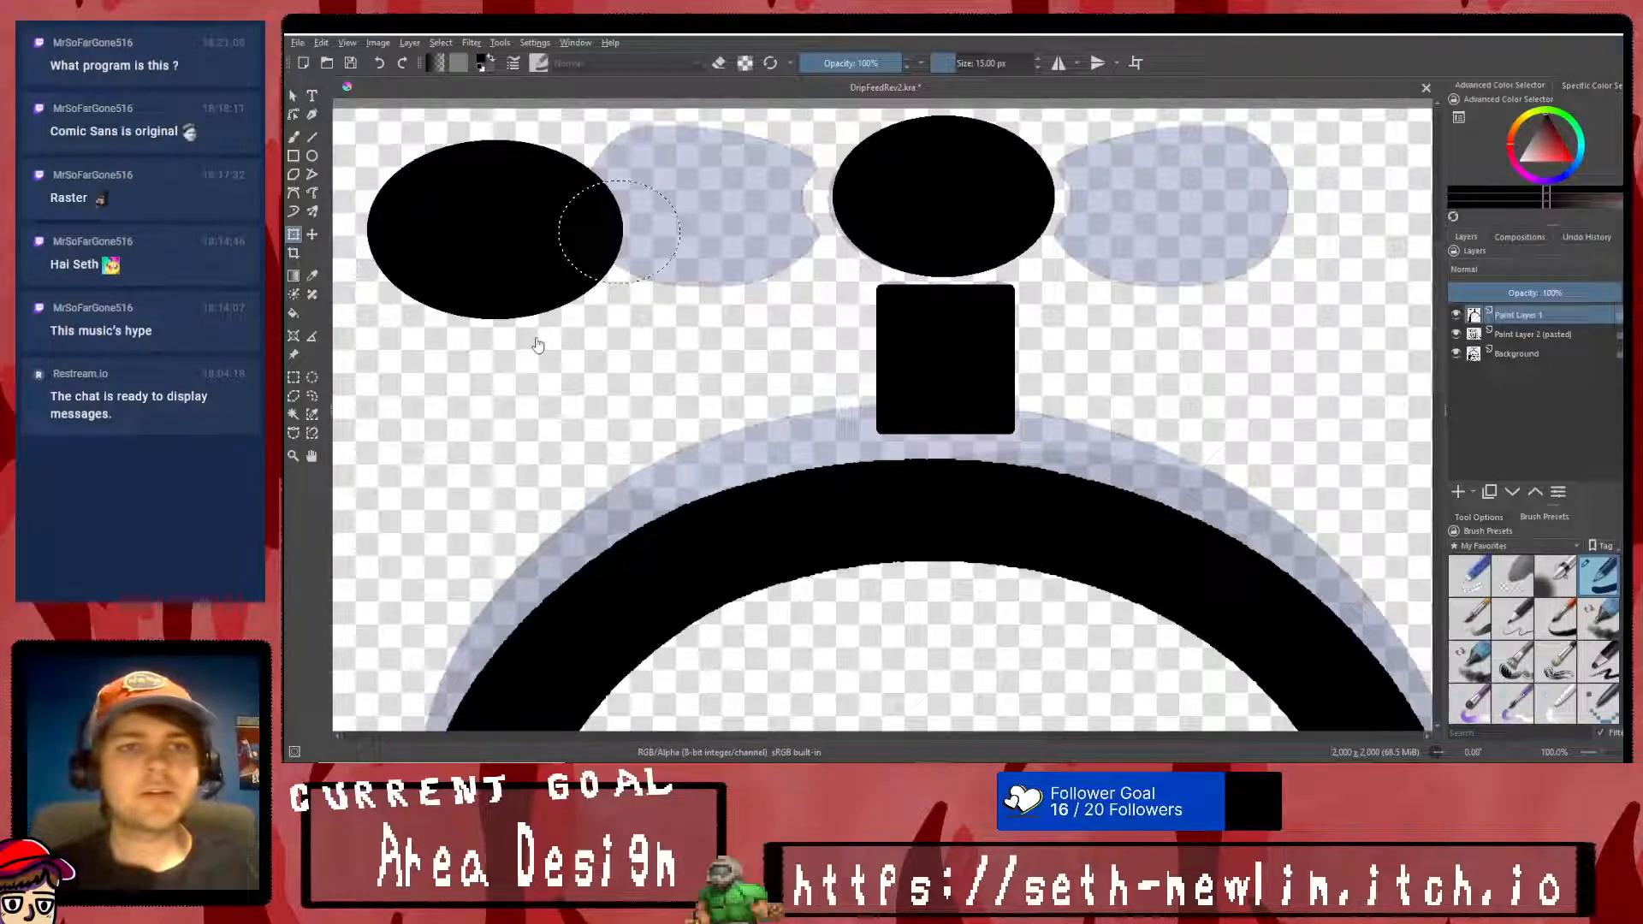
# - Cut an elliptical bite about 155 px tall out of the left ellipse's inner side and clear the selection
pyautogui.click(311, 377)
pyautogui.rightClick(681, 176)
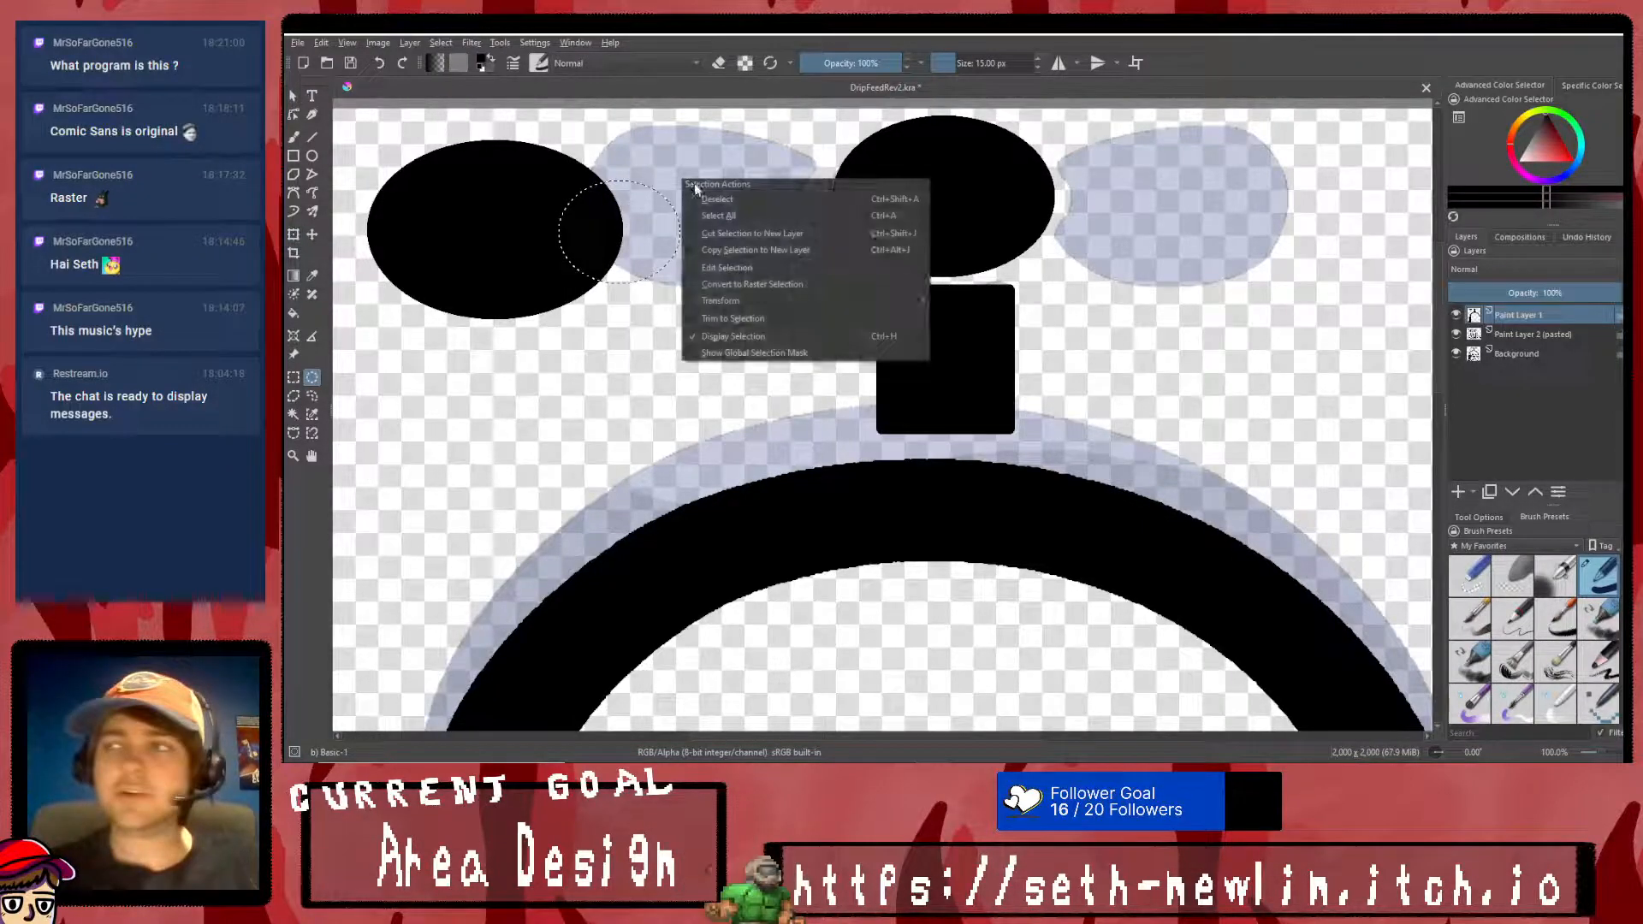
pyautogui.click(719, 194)
pyautogui.moveTo(642, 185); pyautogui.dragTo(582, 235)
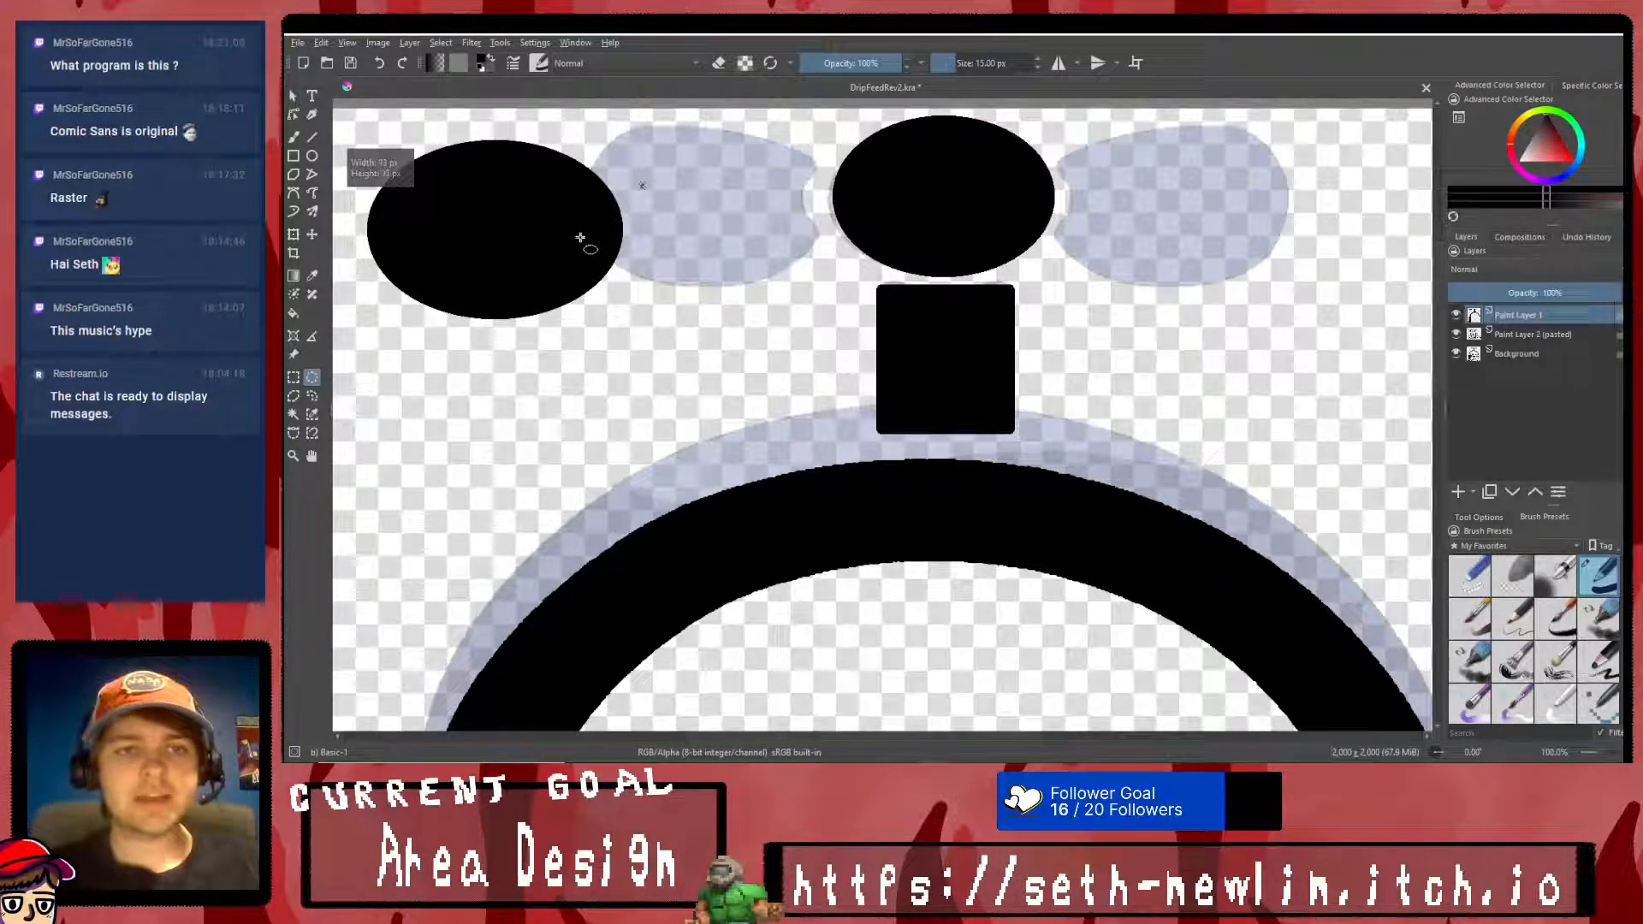
pyautogui.rightClick(652, 172)
pyautogui.click(690, 189)
pyautogui.moveTo(638, 167); pyautogui.dragTo(549, 269)
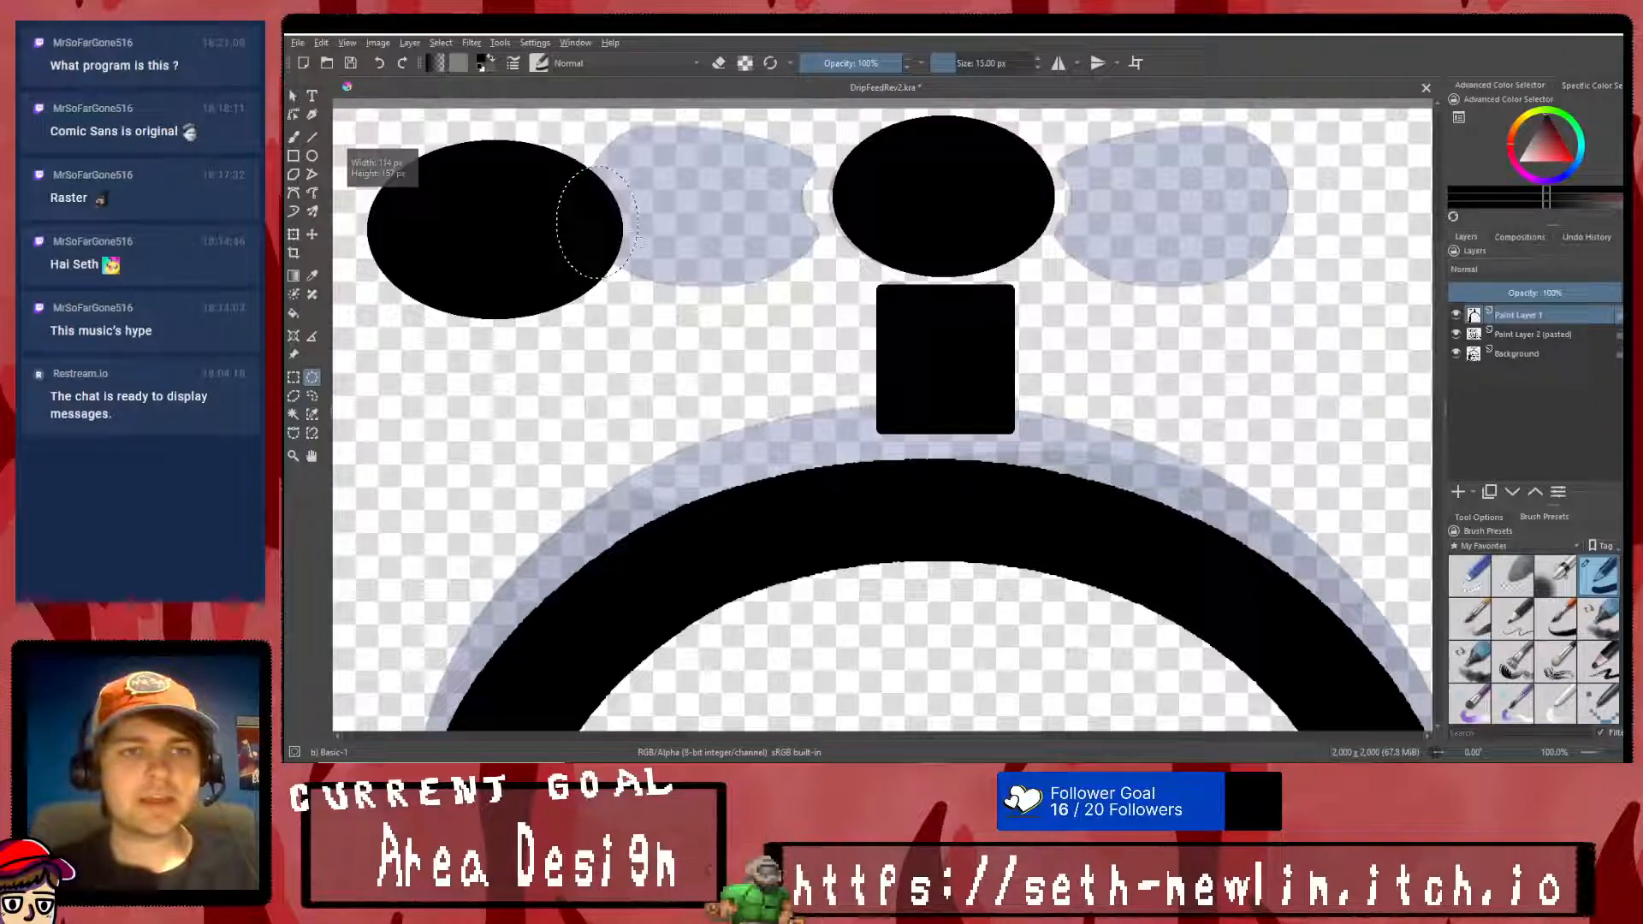
pyautogui.rightClick(643, 200)
pyautogui.click(681, 217)
# - Select the notched left ellipse and move it back so its bite wraps around the middle knob
pyautogui.click(289, 380)
pyautogui.moveTo(356, 125); pyautogui.dragTo(633, 340)
pyautogui.click(293, 234)
pyautogui.moveTo(495, 220); pyautogui.dragTo(742, 211)
pyautogui.rightClick(742, 211)
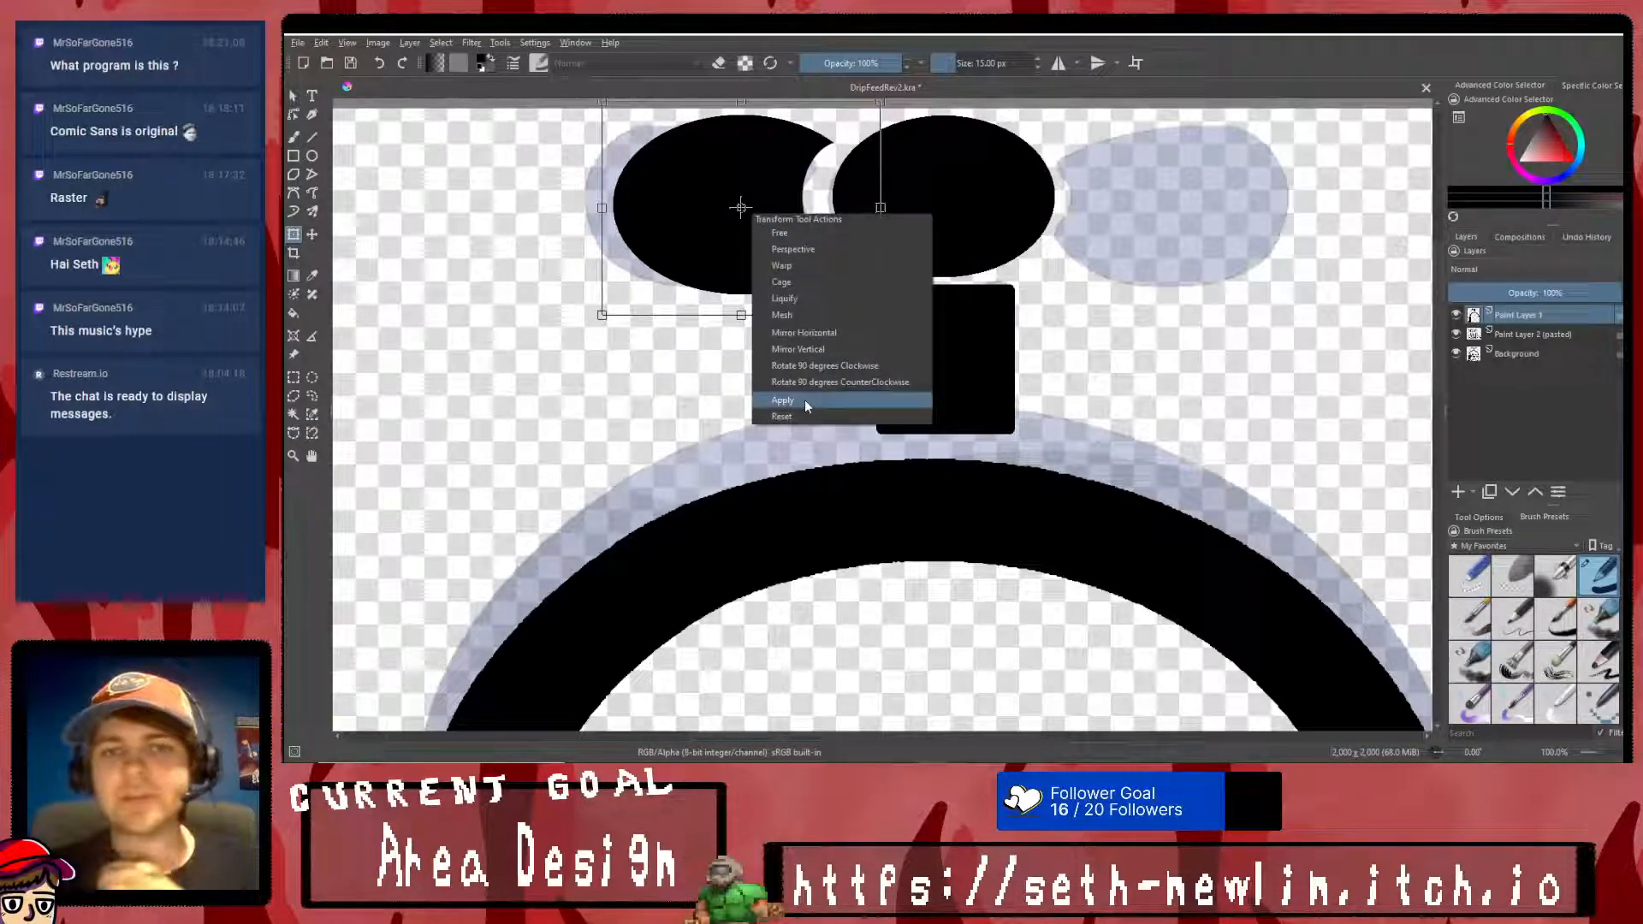
pyautogui.click(804, 399)
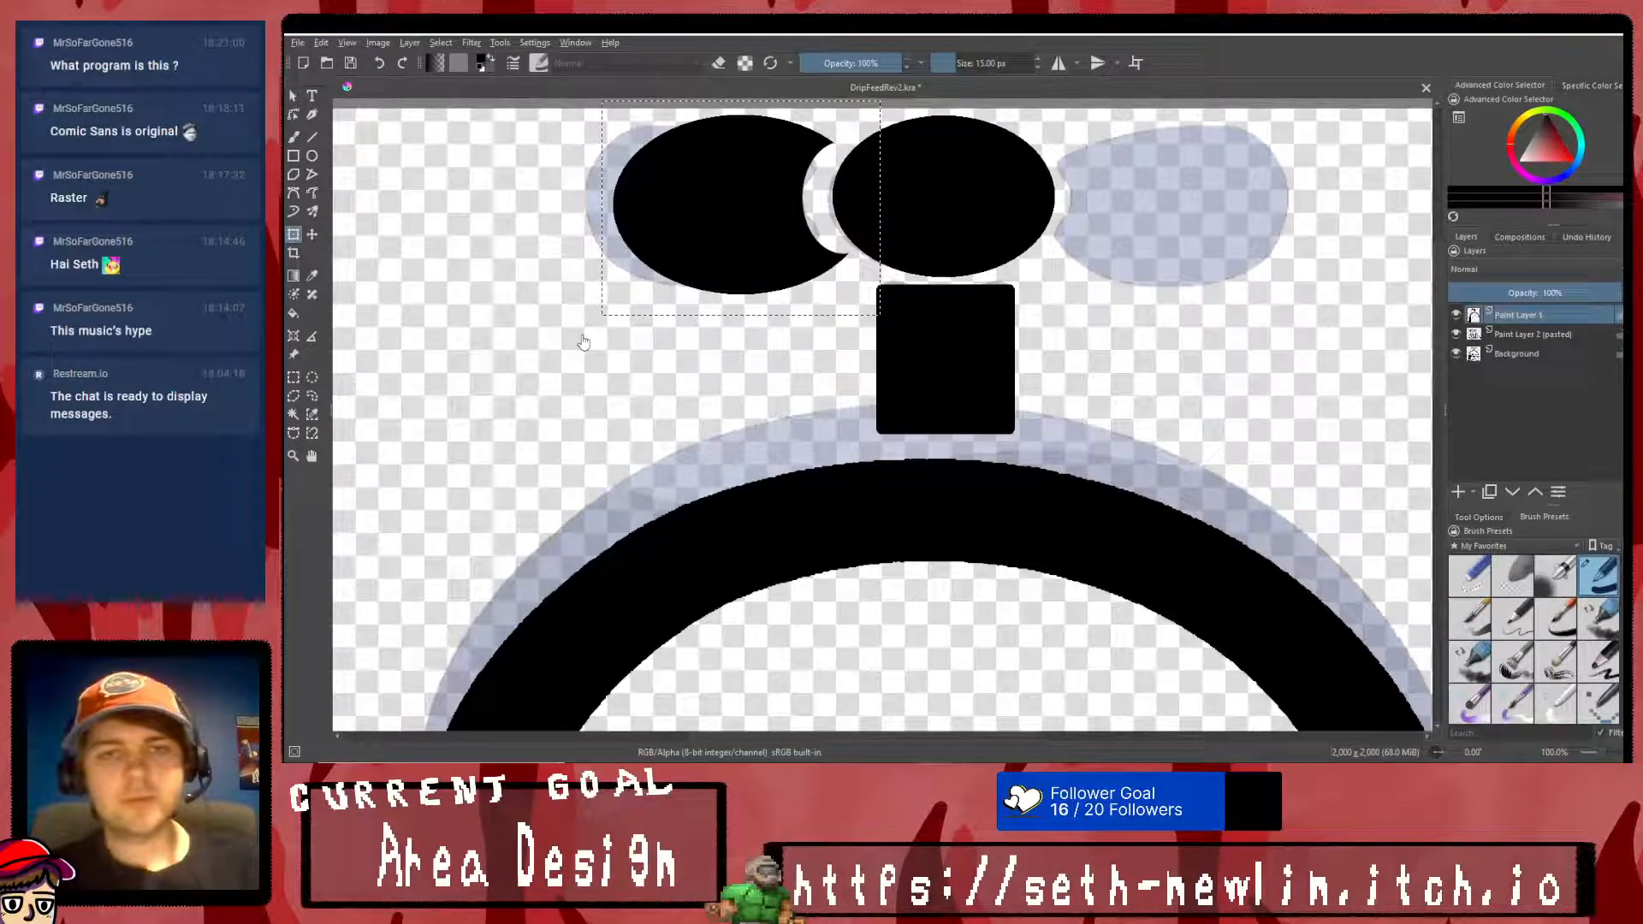
# - Paste a copy of the left knob, mirror it horizontally and place it on the other side of the middle knob
pyautogui.hotkey('ctrl', 'v')
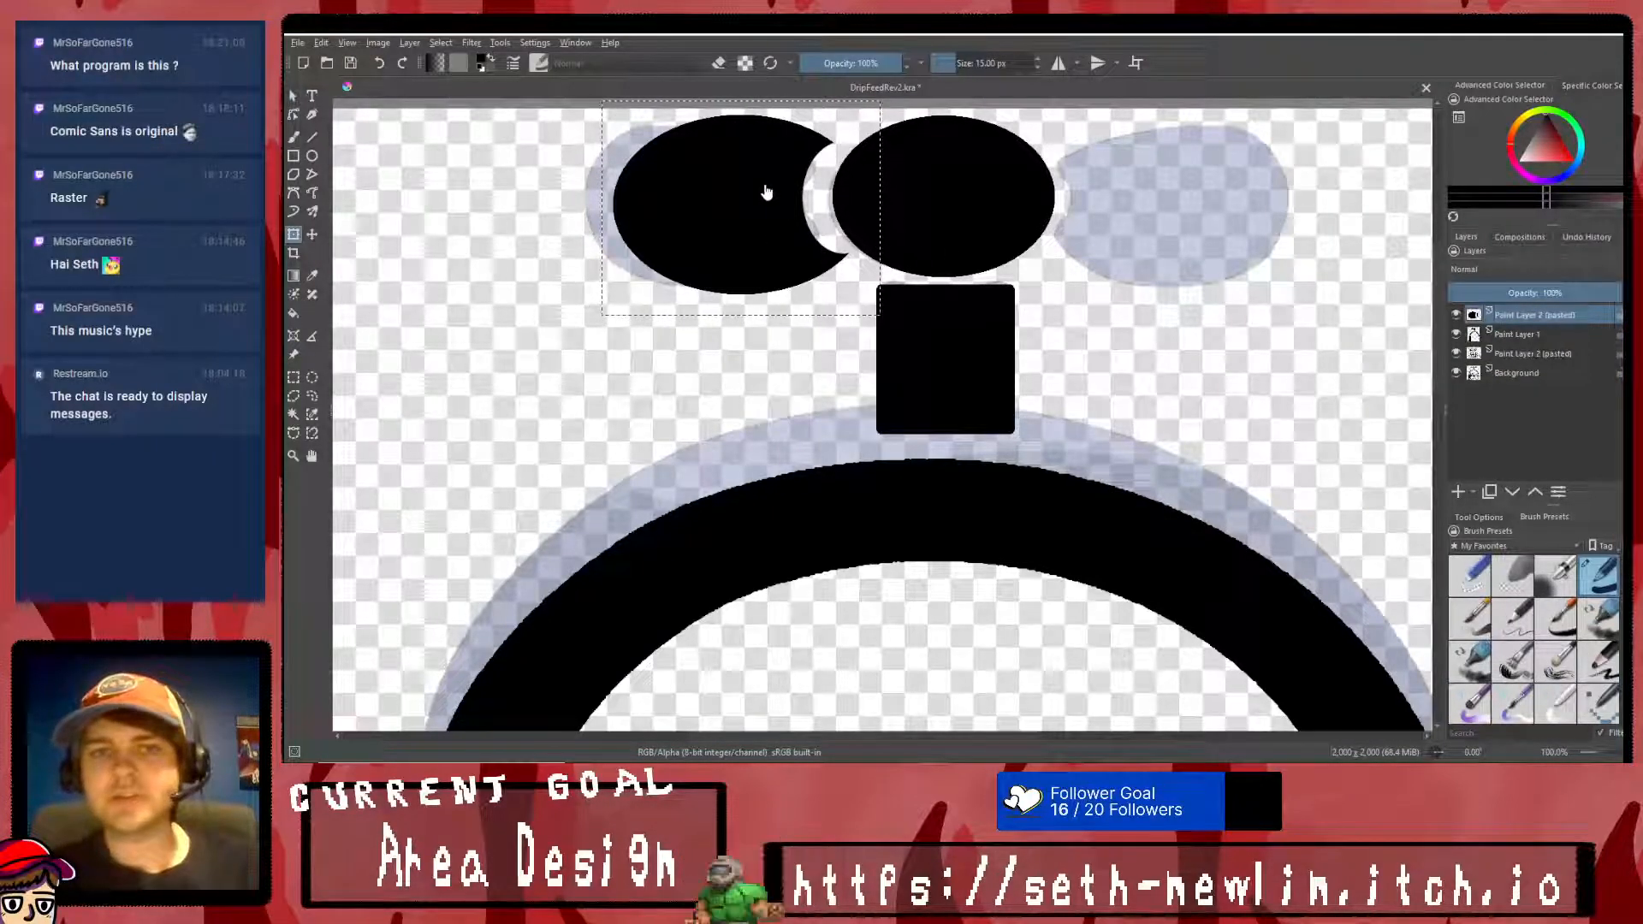
pyautogui.moveTo(726, 249); pyautogui.dragTo(1029, 295)
pyautogui.rightClick(1059, 314)
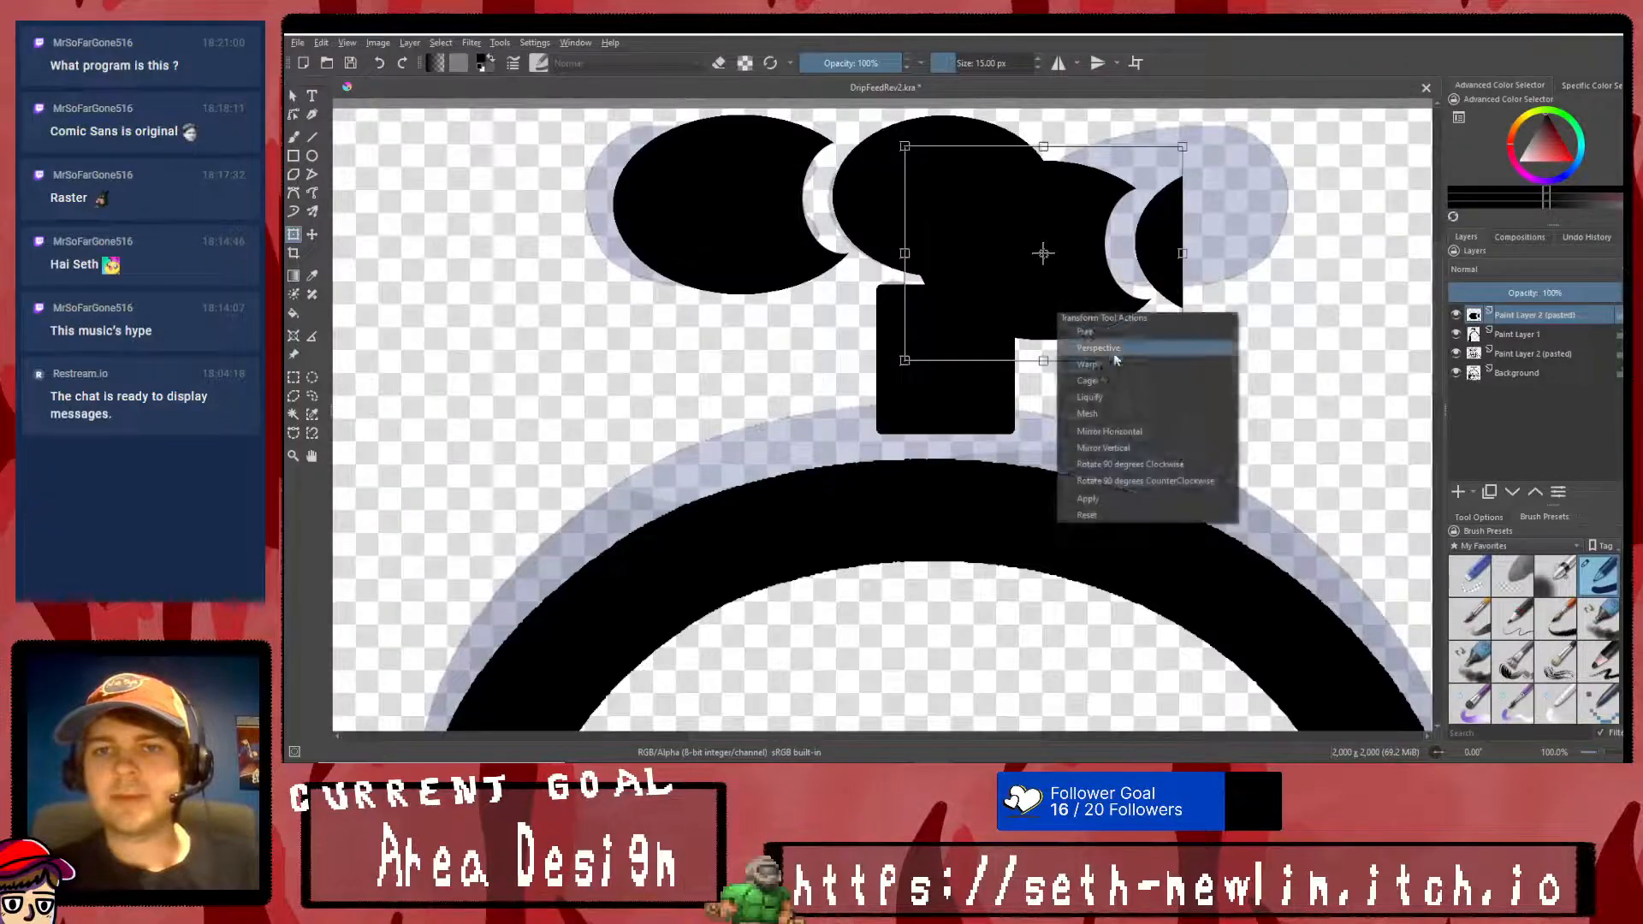
pyautogui.click(1137, 433)
pyautogui.moveTo(1155, 273); pyautogui.dragTo(1239, 240)
pyautogui.rightClick(1201, 250)
pyautogui.click(1232, 439)
# - Merge the mirrored knob's layer into Paint Layer 1 and extend the selection to the whole canvas
pyautogui.hotkey('ctrl', 'e')
pyautogui.click(1456, 318)
pyautogui.click(1456, 319)
pyautogui.click(296, 377)
pyautogui.rightClick(703, 349)
pyautogui.click(737, 399)
pyautogui.scroll(-4, 1061, 306)
pyautogui.scroll(2, 1063, 309)
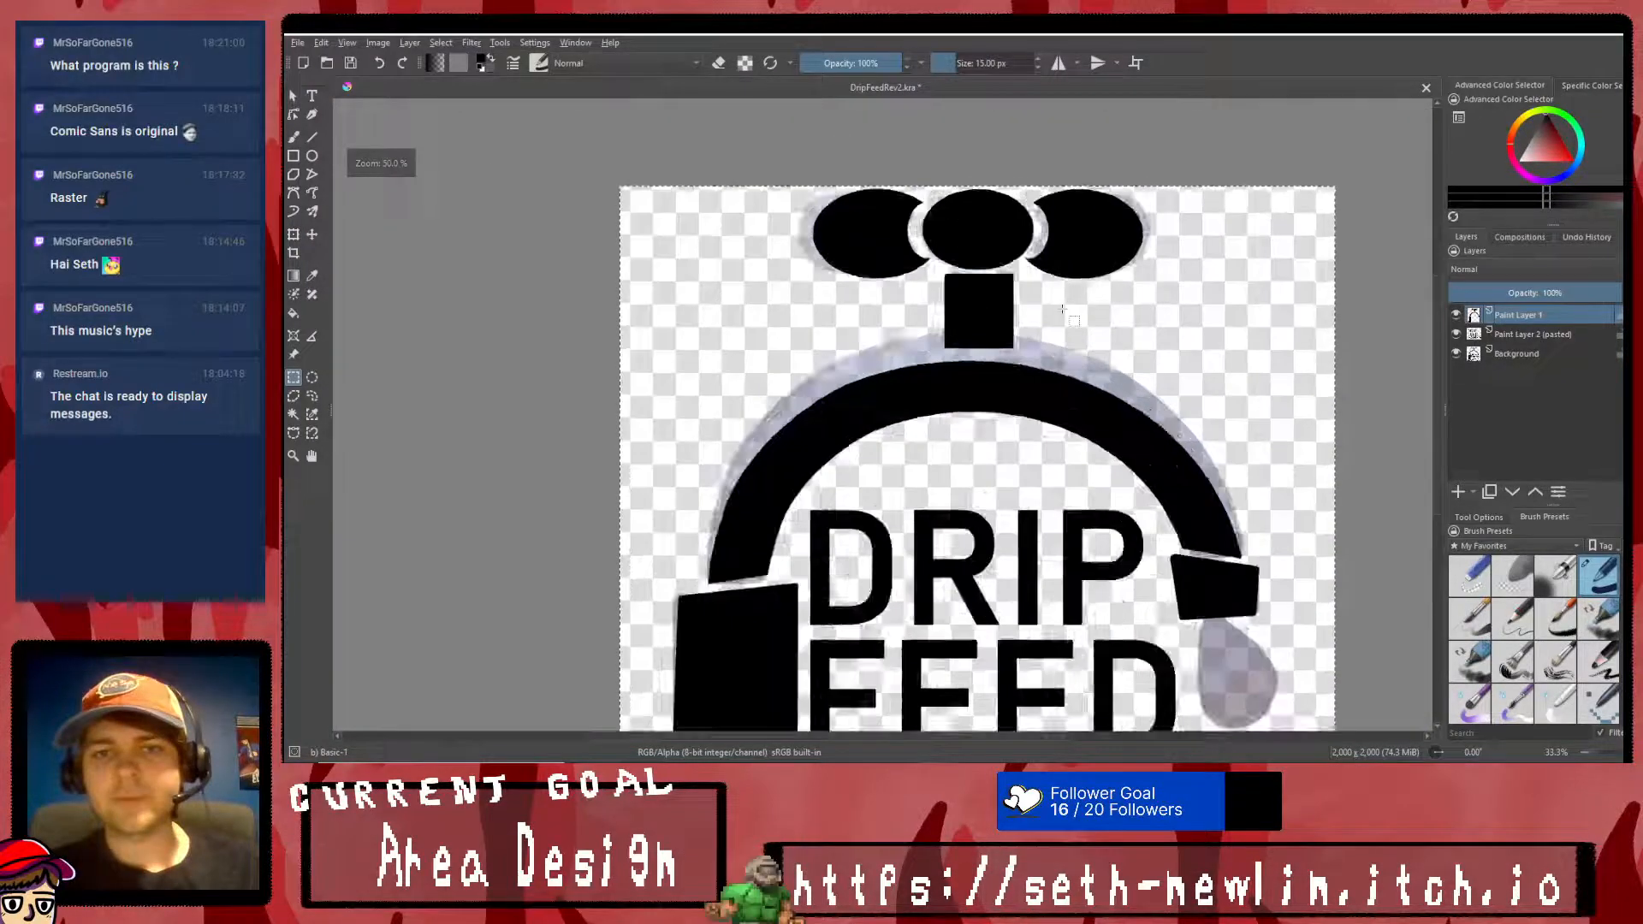
pyautogui.scroll(1, 1001, 240)
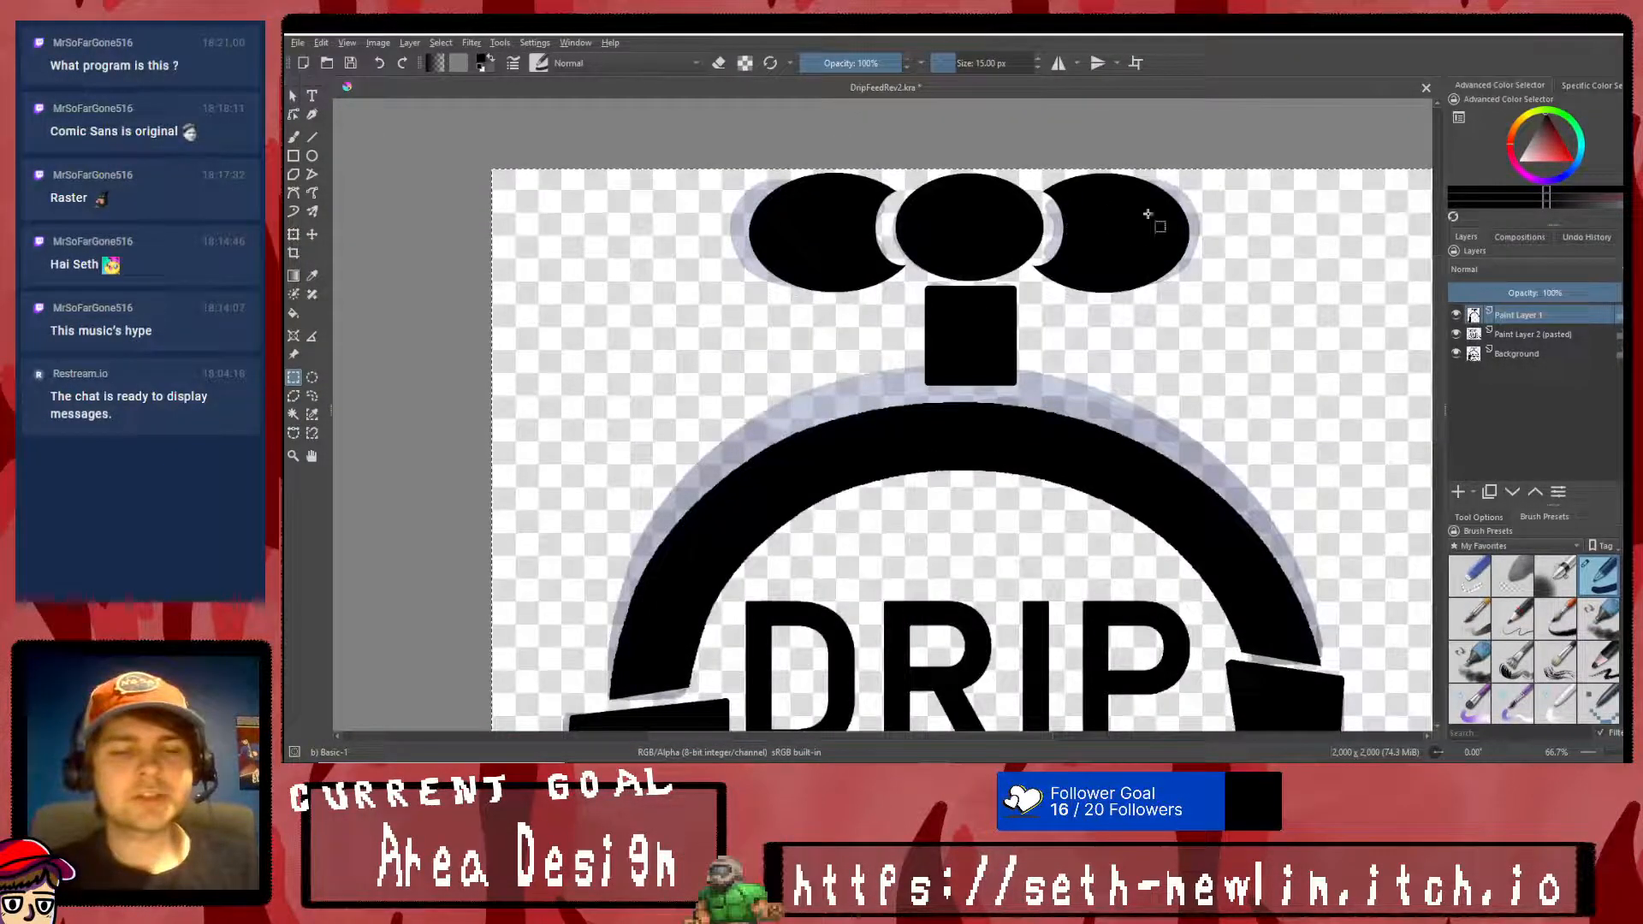
# - Undo the layer merge and the pasting and placement of the mirrored knob copy
pyautogui.hotkey('ctrl', 'z')
pyautogui.hotkey('ctrl', 'z')
pyautogui.hotkey('ctrl', 'z')
pyautogui.hotkey('ctrl', 'z')
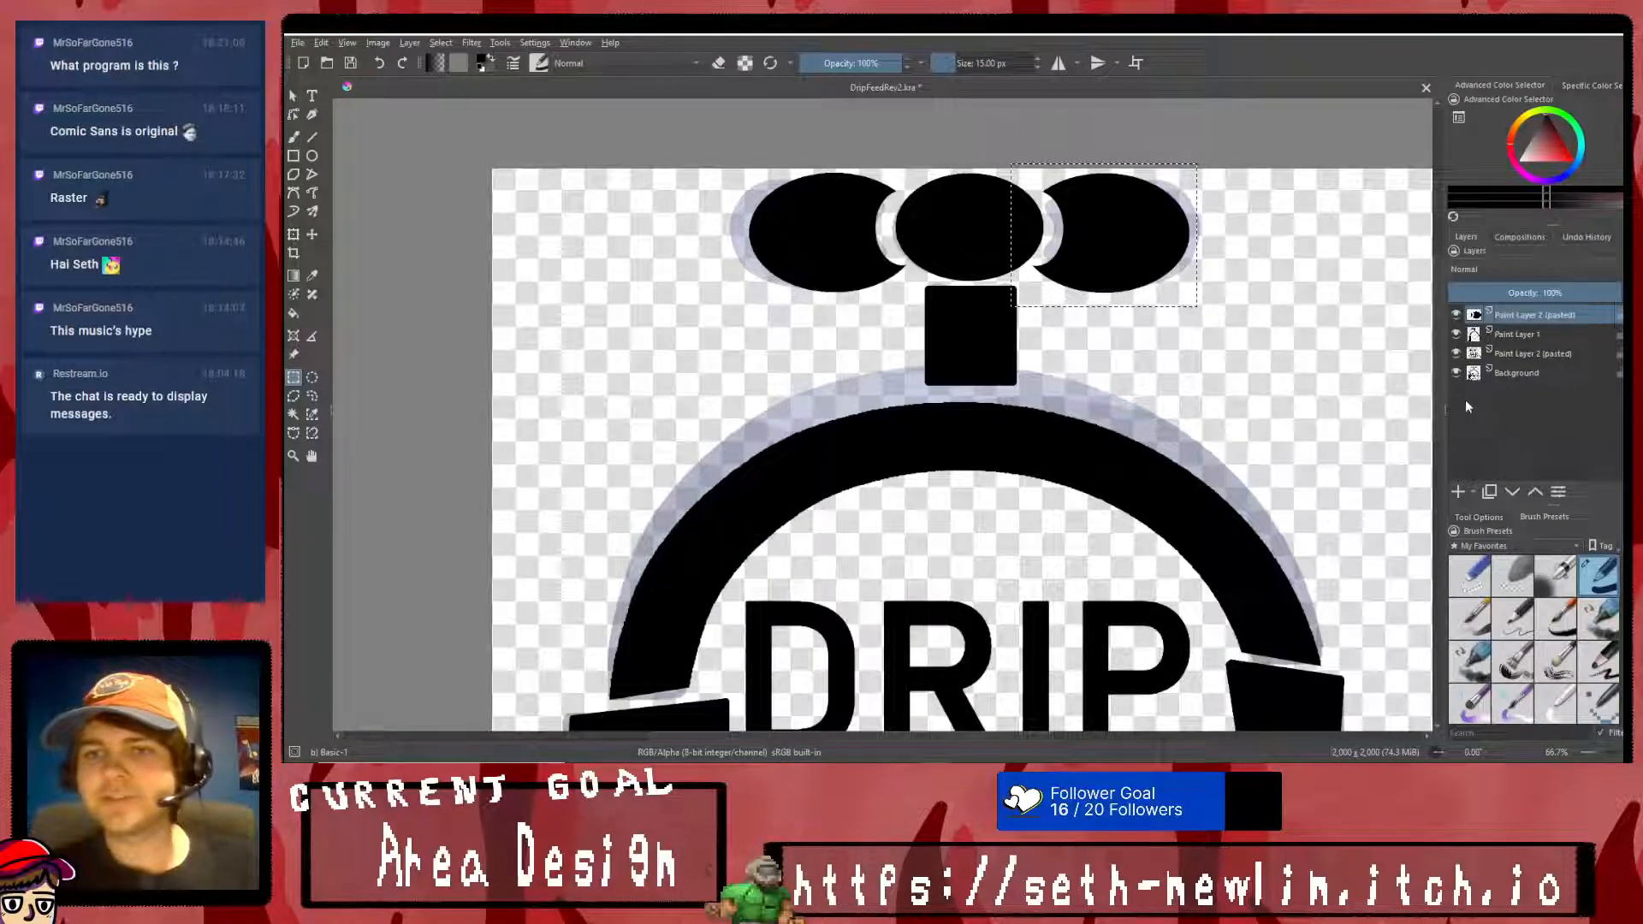
pyautogui.hotkey('ctrl', 't')
pyautogui.moveTo(872, 213); pyautogui.dragTo(660, 296)
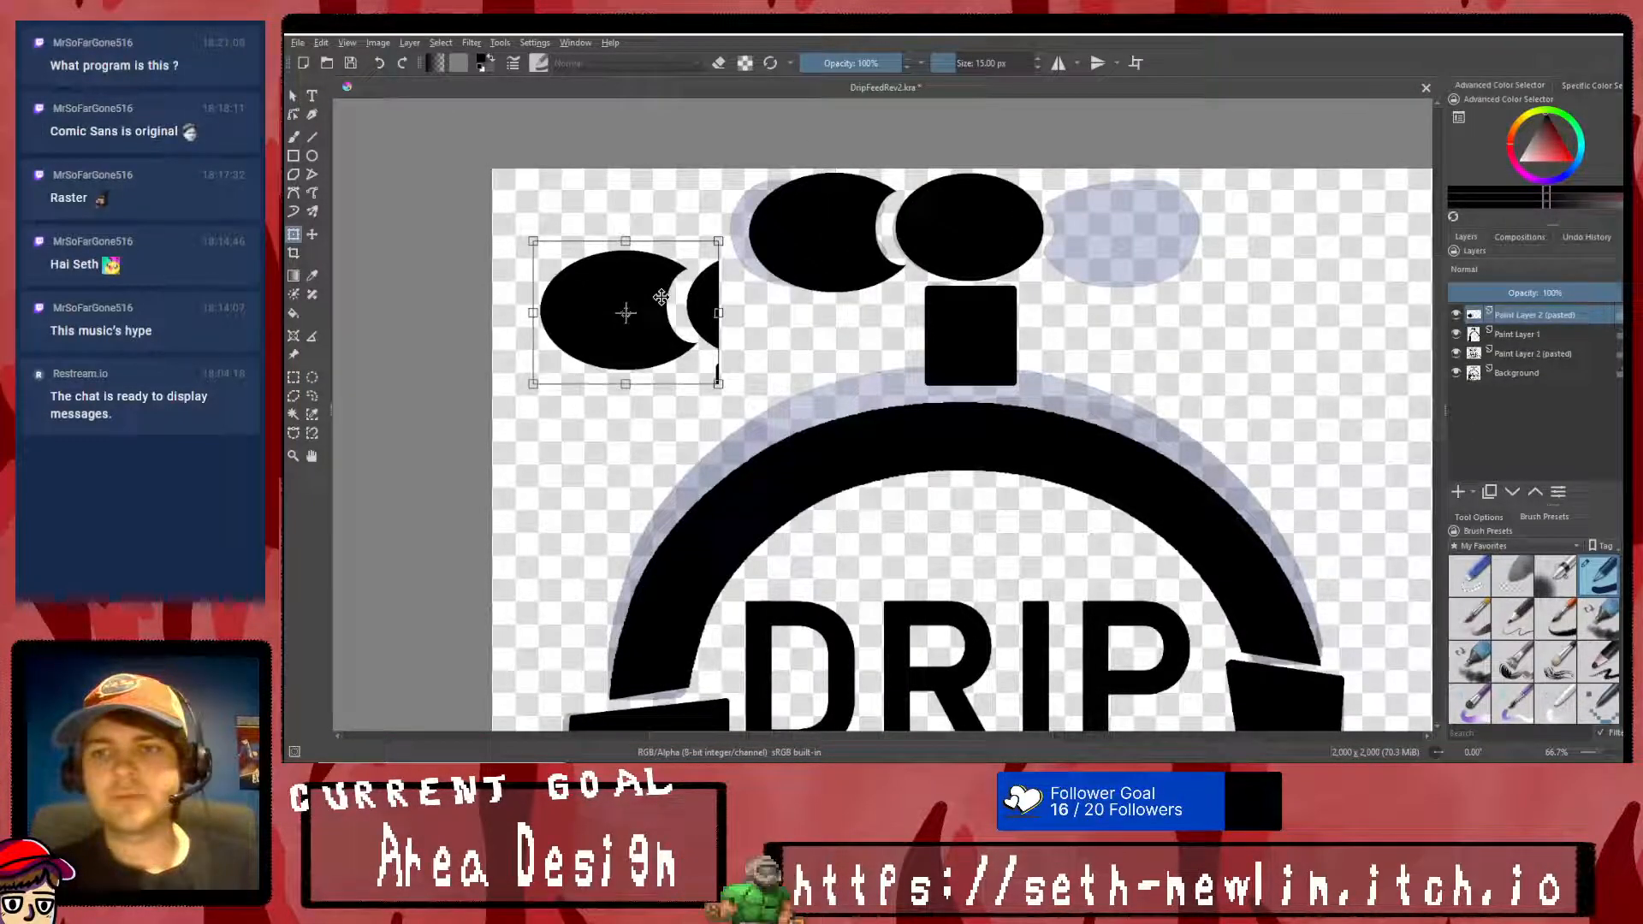
pyautogui.hotkey('ctrl', 'z')
pyautogui.hotkey('ctrl', 'shift', 'z')
pyautogui.hotkey('ctrl', 'z')
pyautogui.hotkey('ctrl', 'z')
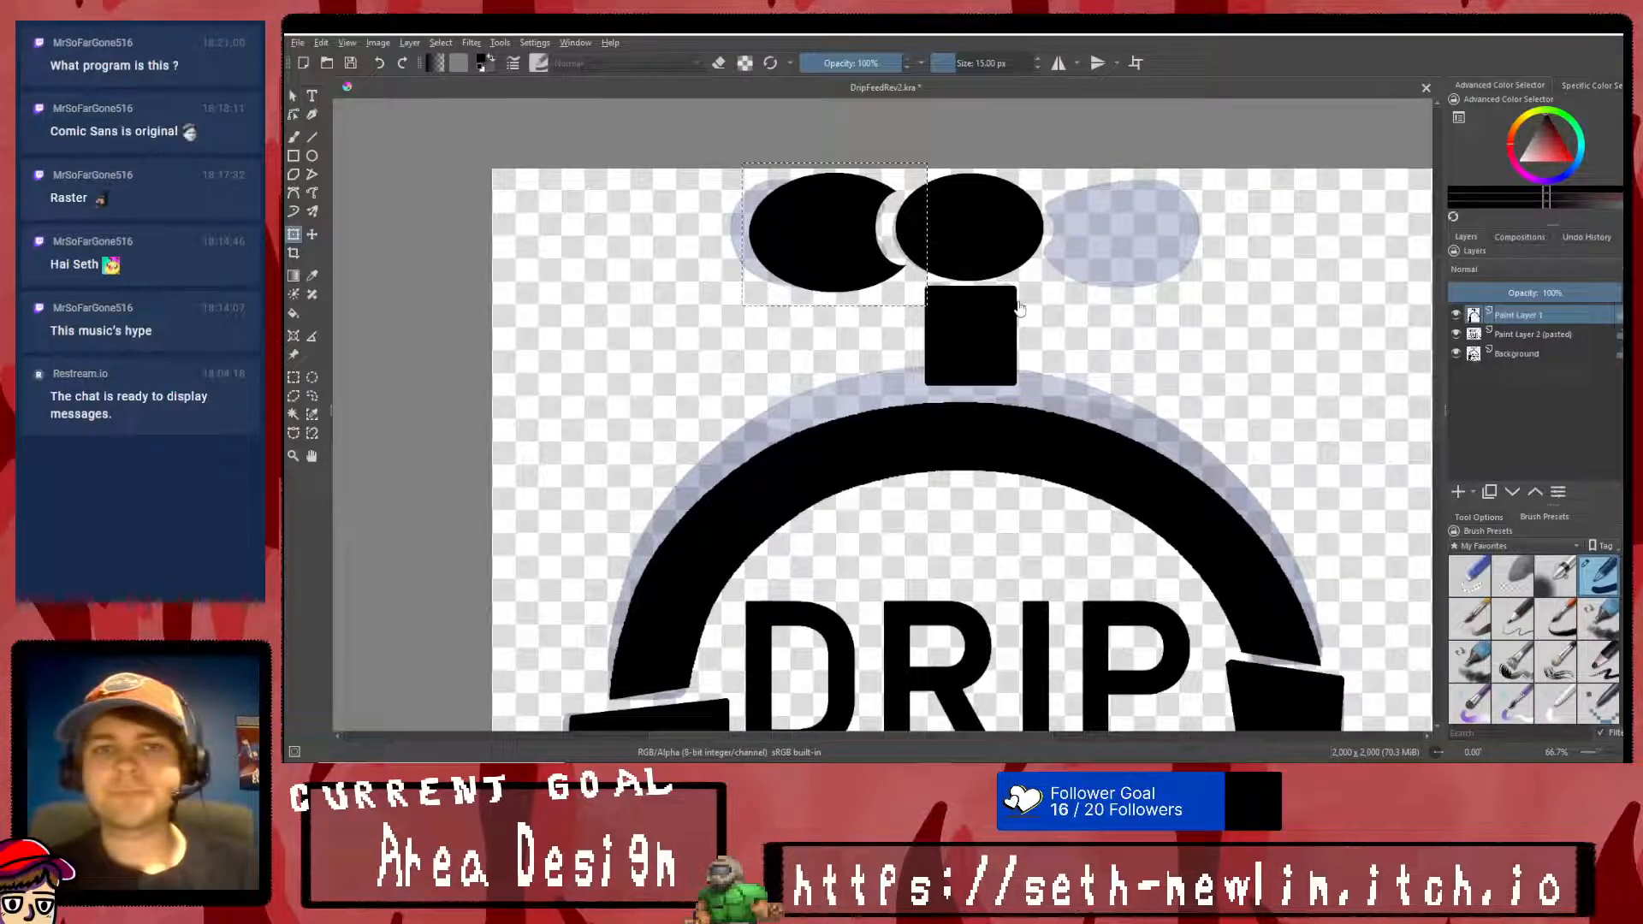
# - Scale the selected left knob down slightly, keeping it beside the middle knob over the sketch
pyautogui.moveTo(838, 242); pyautogui.dragTo(677, 259)
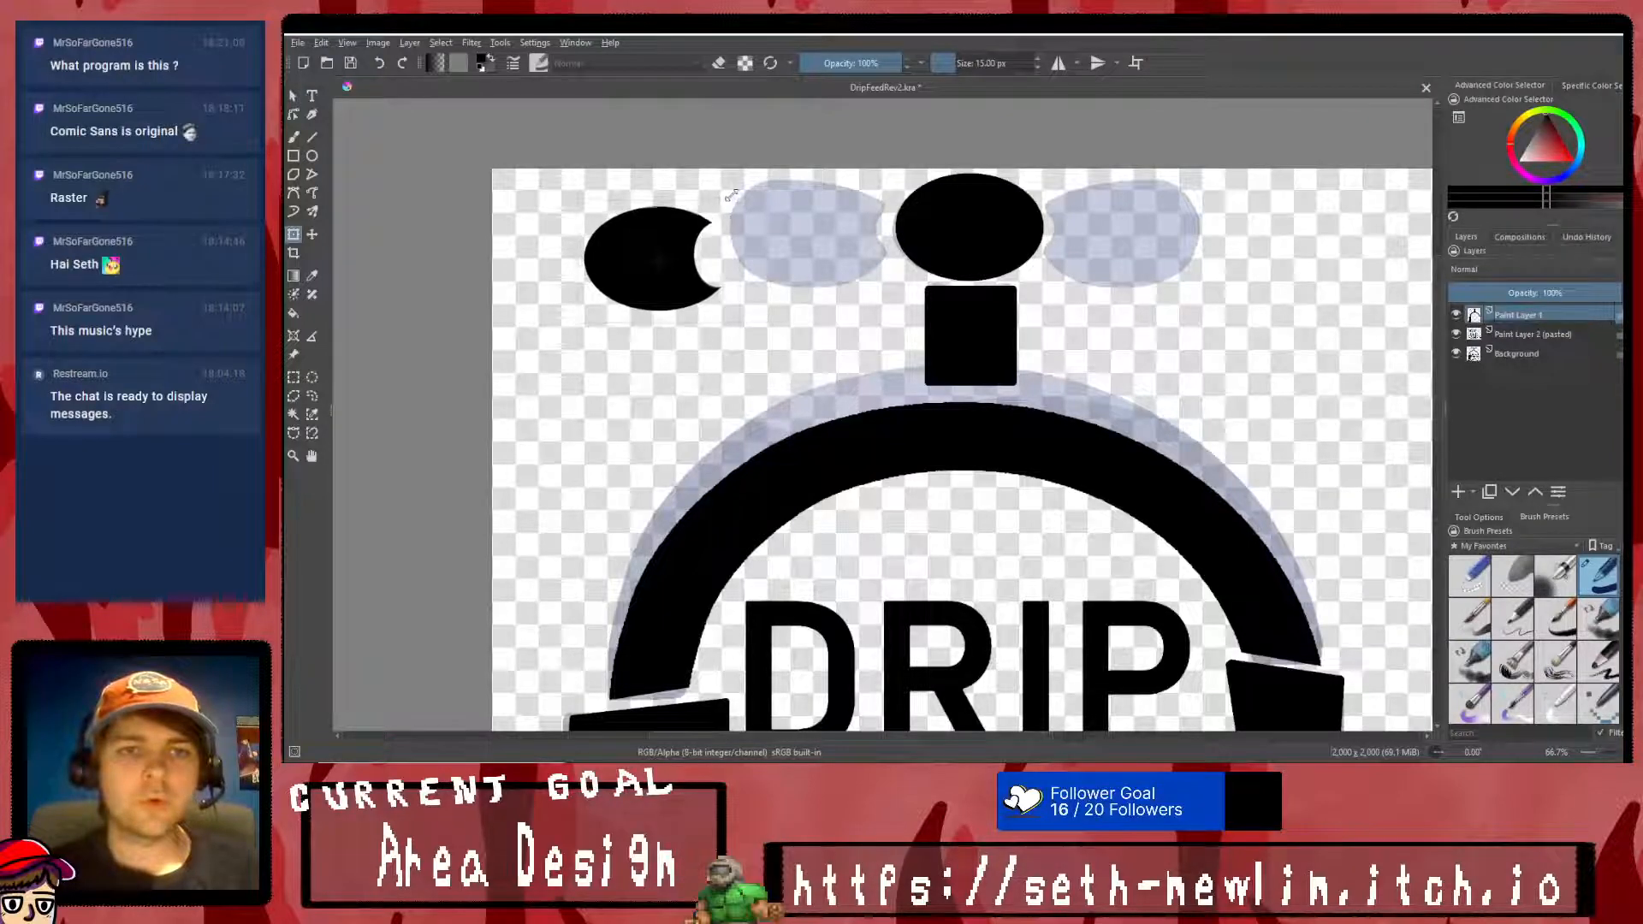
pyautogui.hotkey('ctrl', 'z')
pyautogui.moveTo(850, 190); pyautogui.dragTo(857, 206)
pyautogui.rightClick(874, 241)
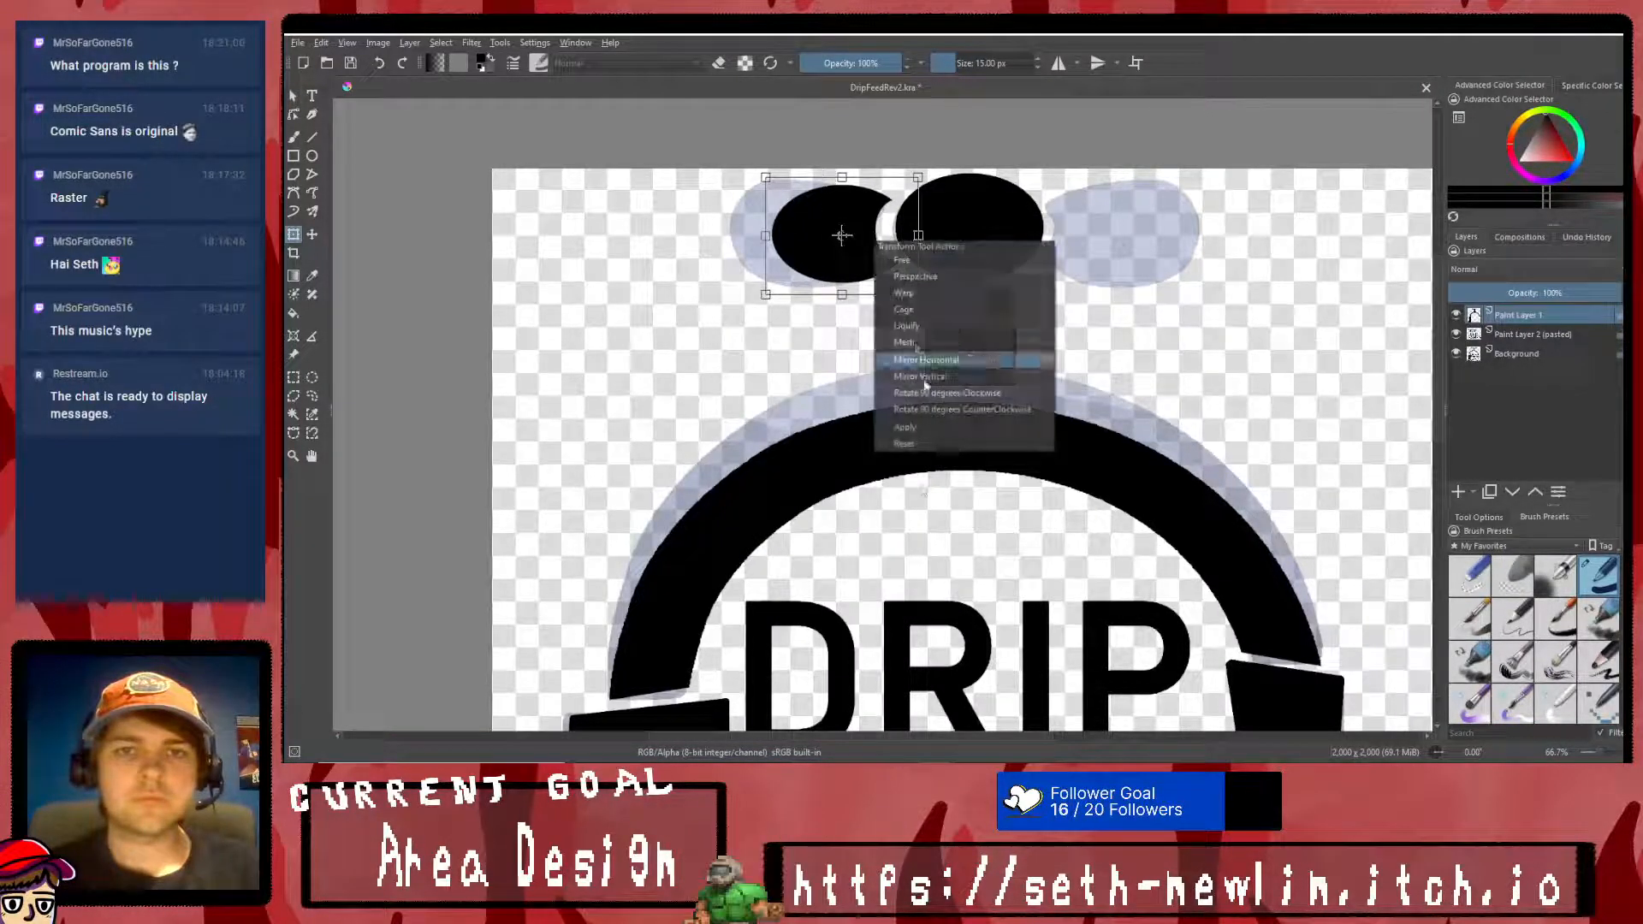
pyautogui.click(924, 443)
# - Stretch the left knob horizontally toward the sketched outline's outer edge and apply the transform
pyautogui.scroll(-4, 934, 408)
pyautogui.scroll(-2, 950, 411)
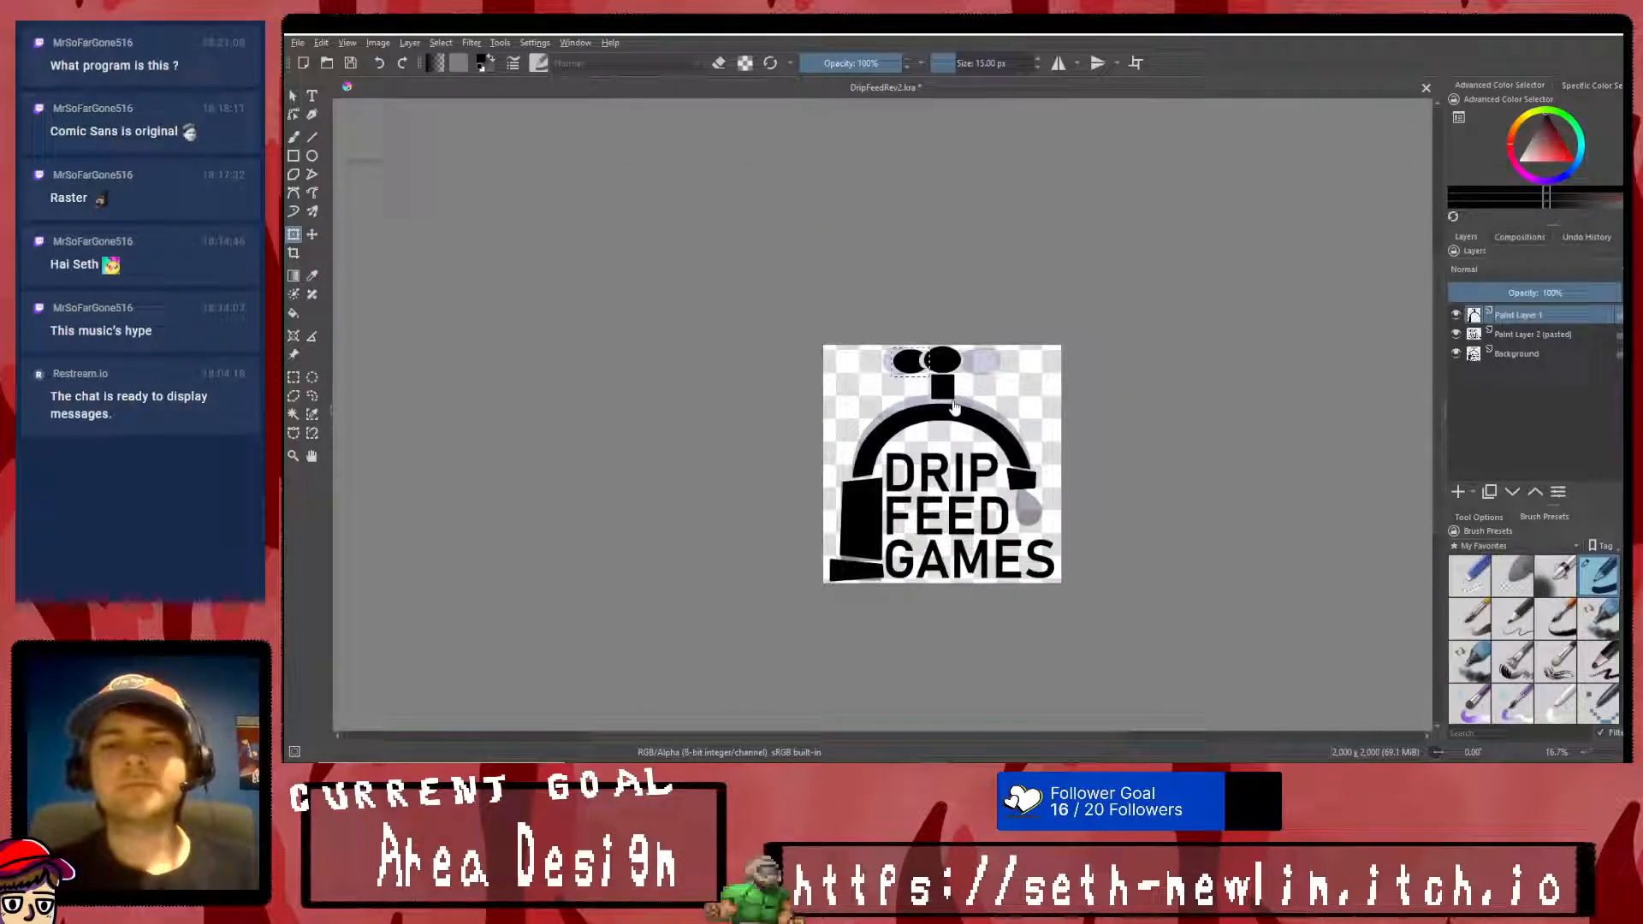
pyautogui.scroll(6, 924, 357)
pyautogui.click(808, 291)
pyautogui.moveTo(654, 249); pyautogui.dragTo(602, 255)
pyautogui.scroll(-5, 741, 245)
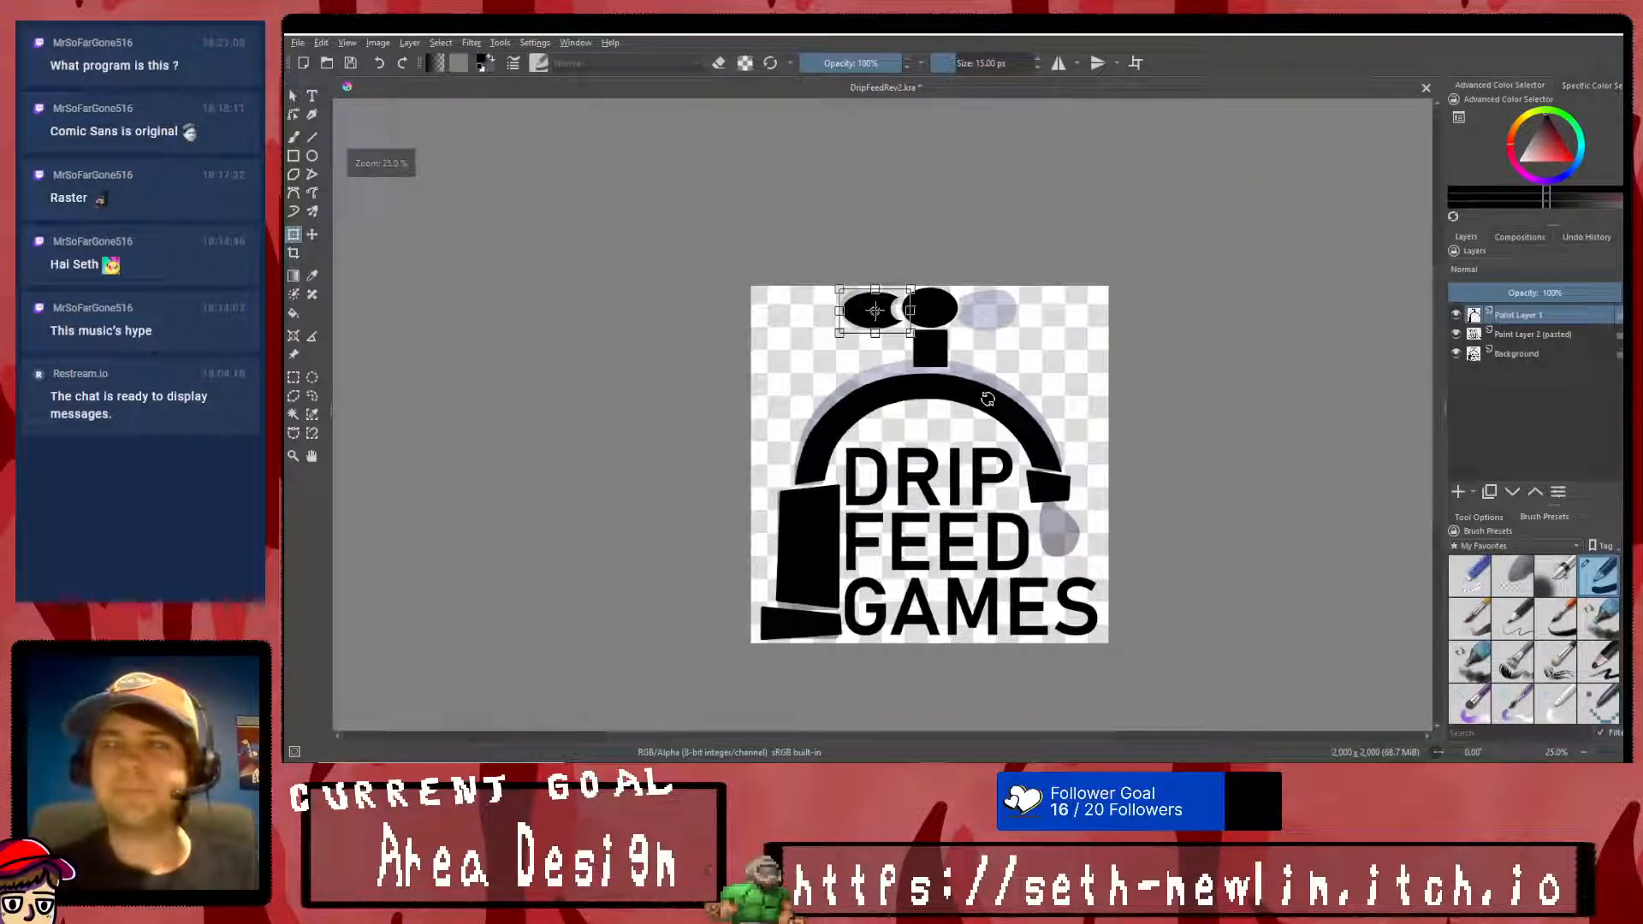
pyautogui.scroll(3, 880, 210)
pyautogui.rightClick(880, 210)
pyautogui.click(946, 401)
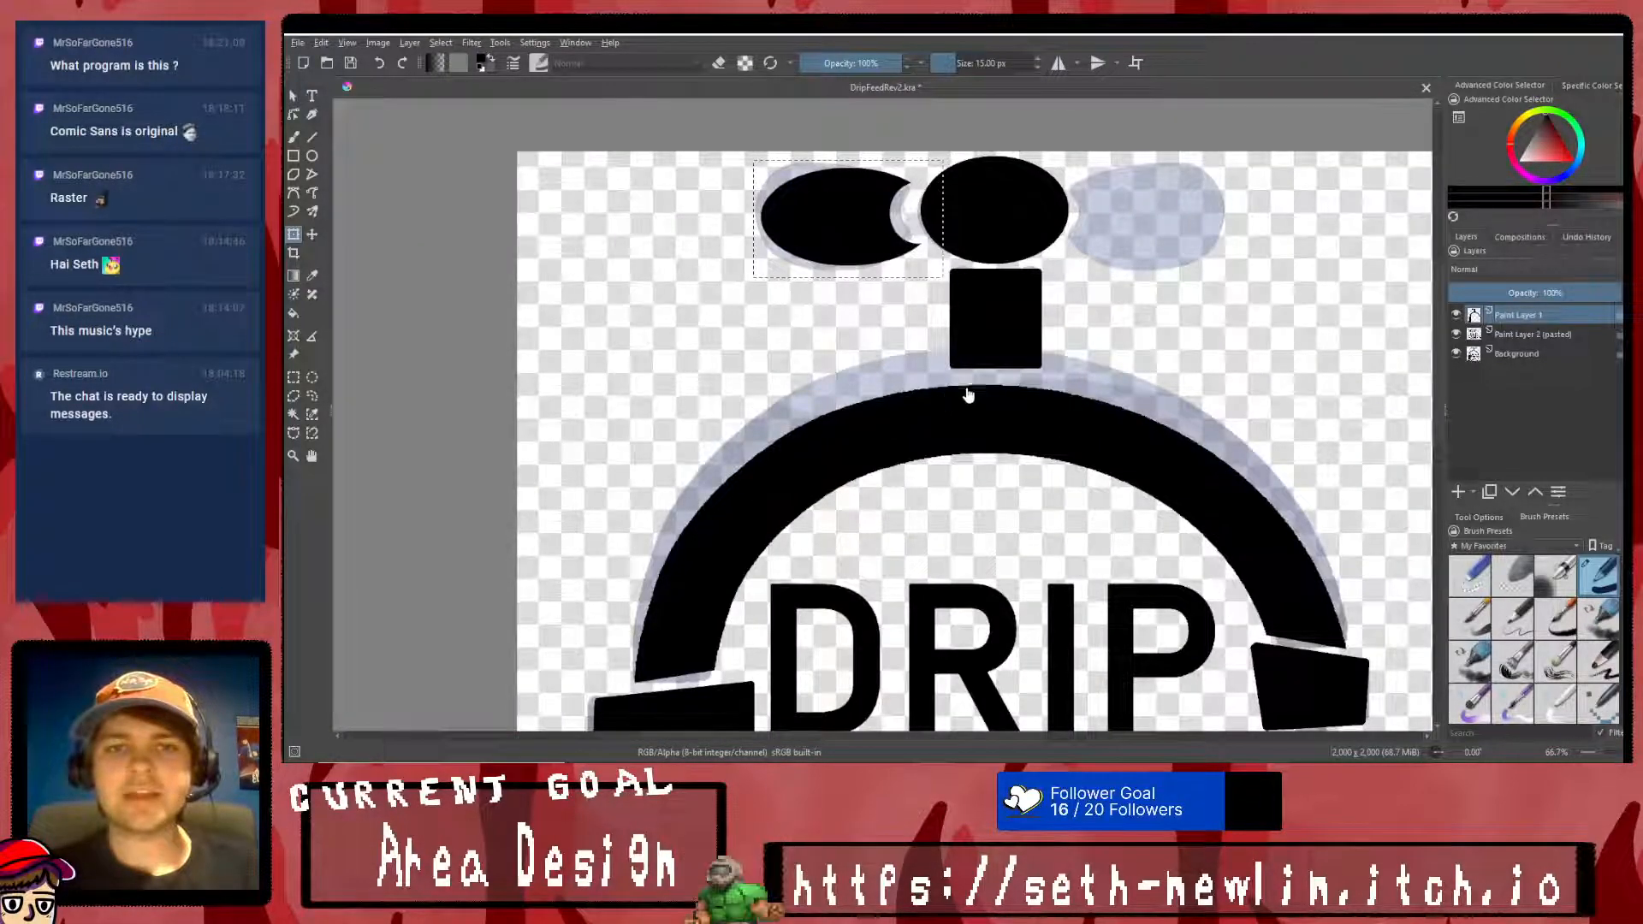
# - Place a horizontally mirrored copy of the left knob over the sketched right knob
pyautogui.rightClick(913, 213)
pyautogui.click(981, 334)
pyautogui.moveTo(884, 235); pyautogui.dragTo(1164, 208)
pyautogui.rightClick(1169, 208)
pyautogui.click(1193, 393)
# - Merge the mirrored knob's layer into Paint Layer 1 and clear the selection
pyautogui.hotkey('ctrl', 'e')
pyautogui.click(293, 377)
pyautogui.rightClick(713, 356)
pyautogui.click(748, 374)
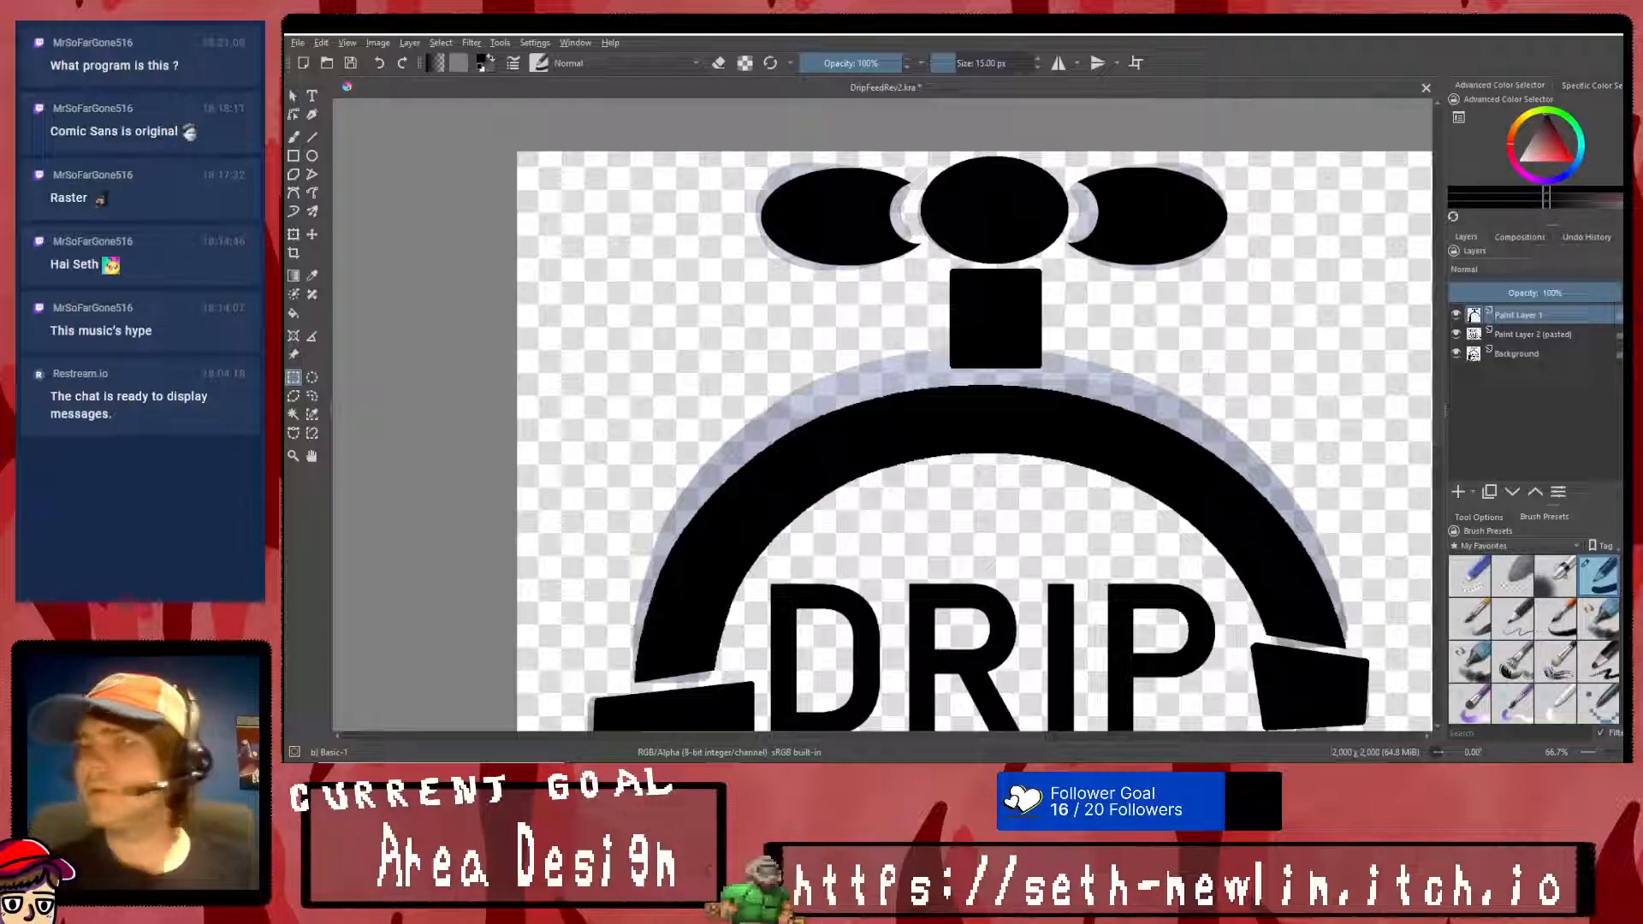
# - Hide the Background sketch layer and check the solid black tap artwork on its own
pyautogui.scroll(-2, 1092, 276)
pyautogui.scroll(-1, 1212, 394)
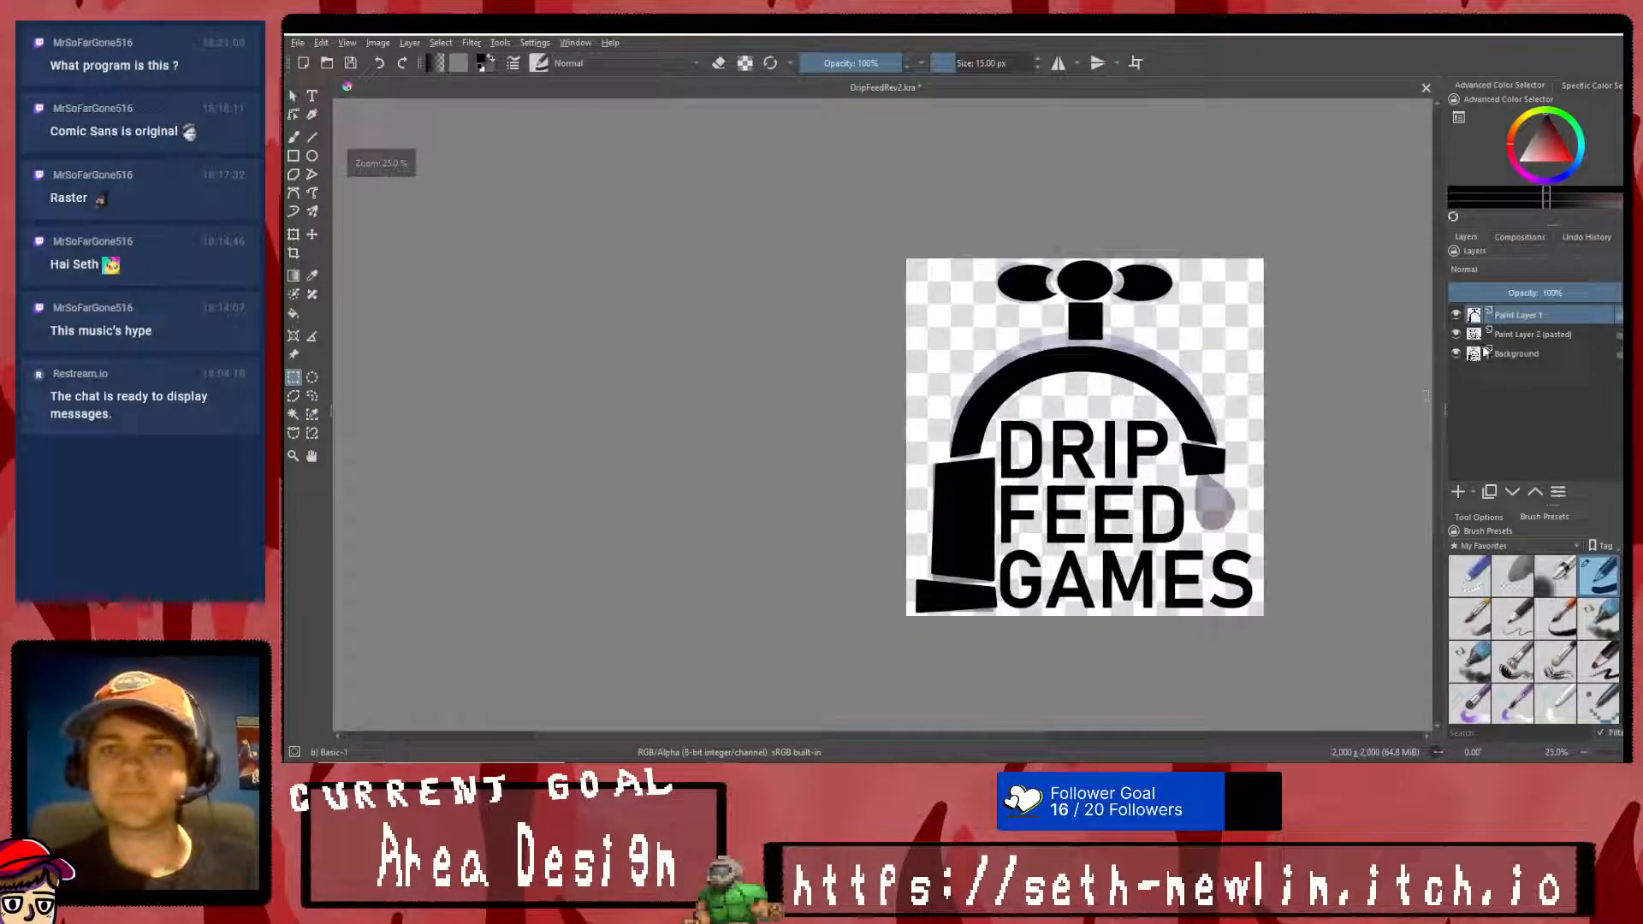
pyautogui.click(1455, 354)
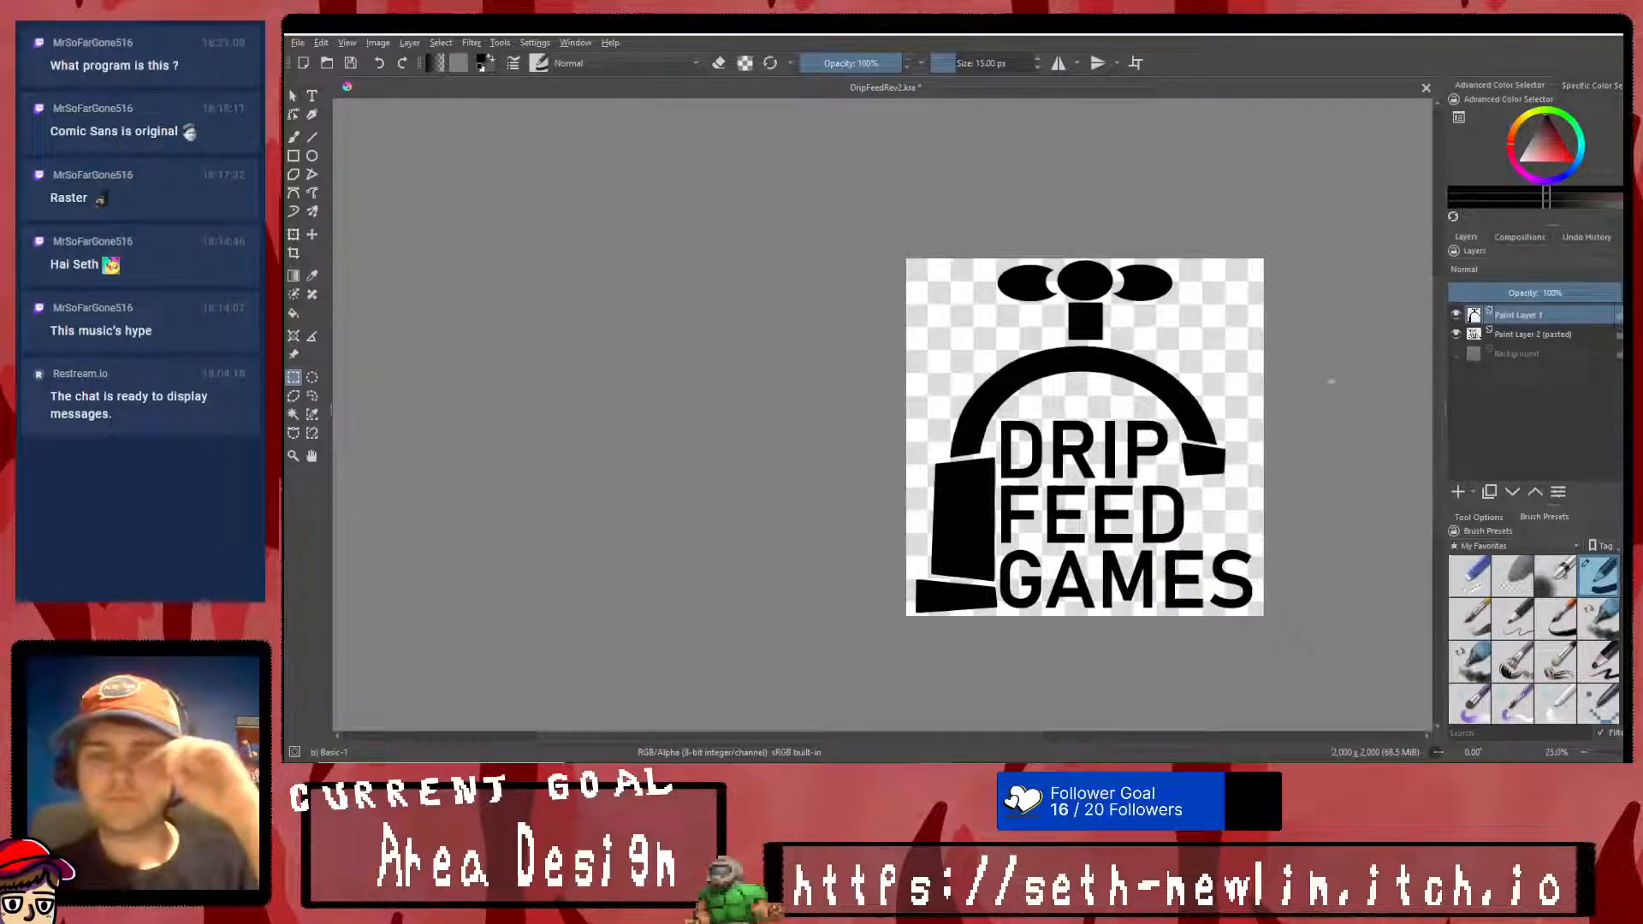
pyautogui.scroll(5, 1092, 304)
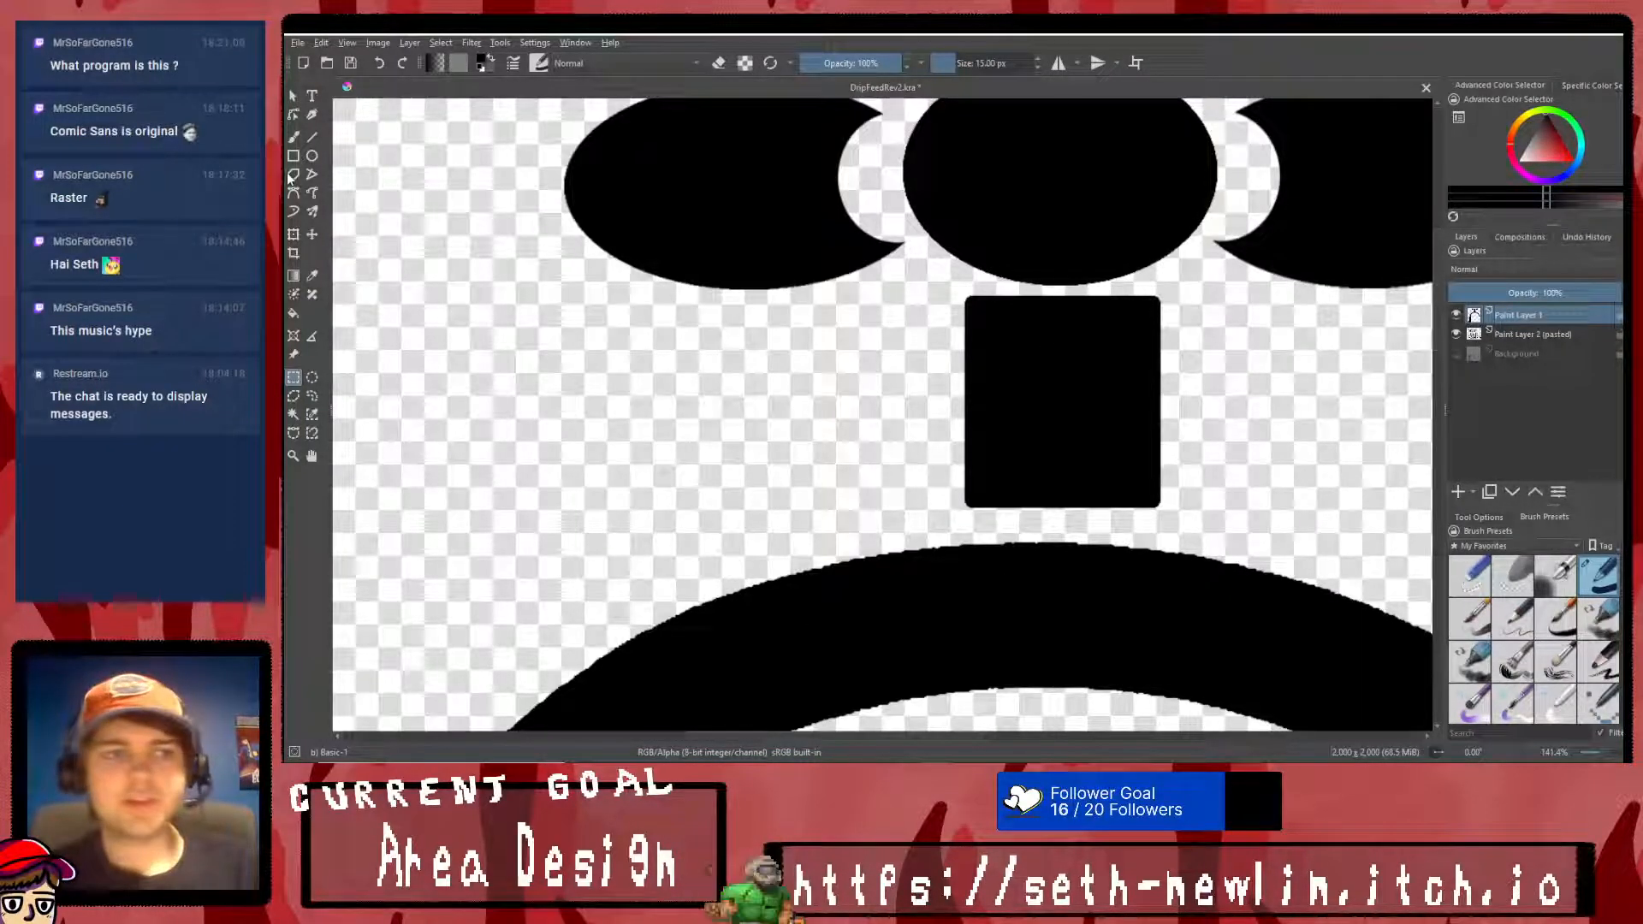
pyautogui.scroll(-3, 1375, 388)
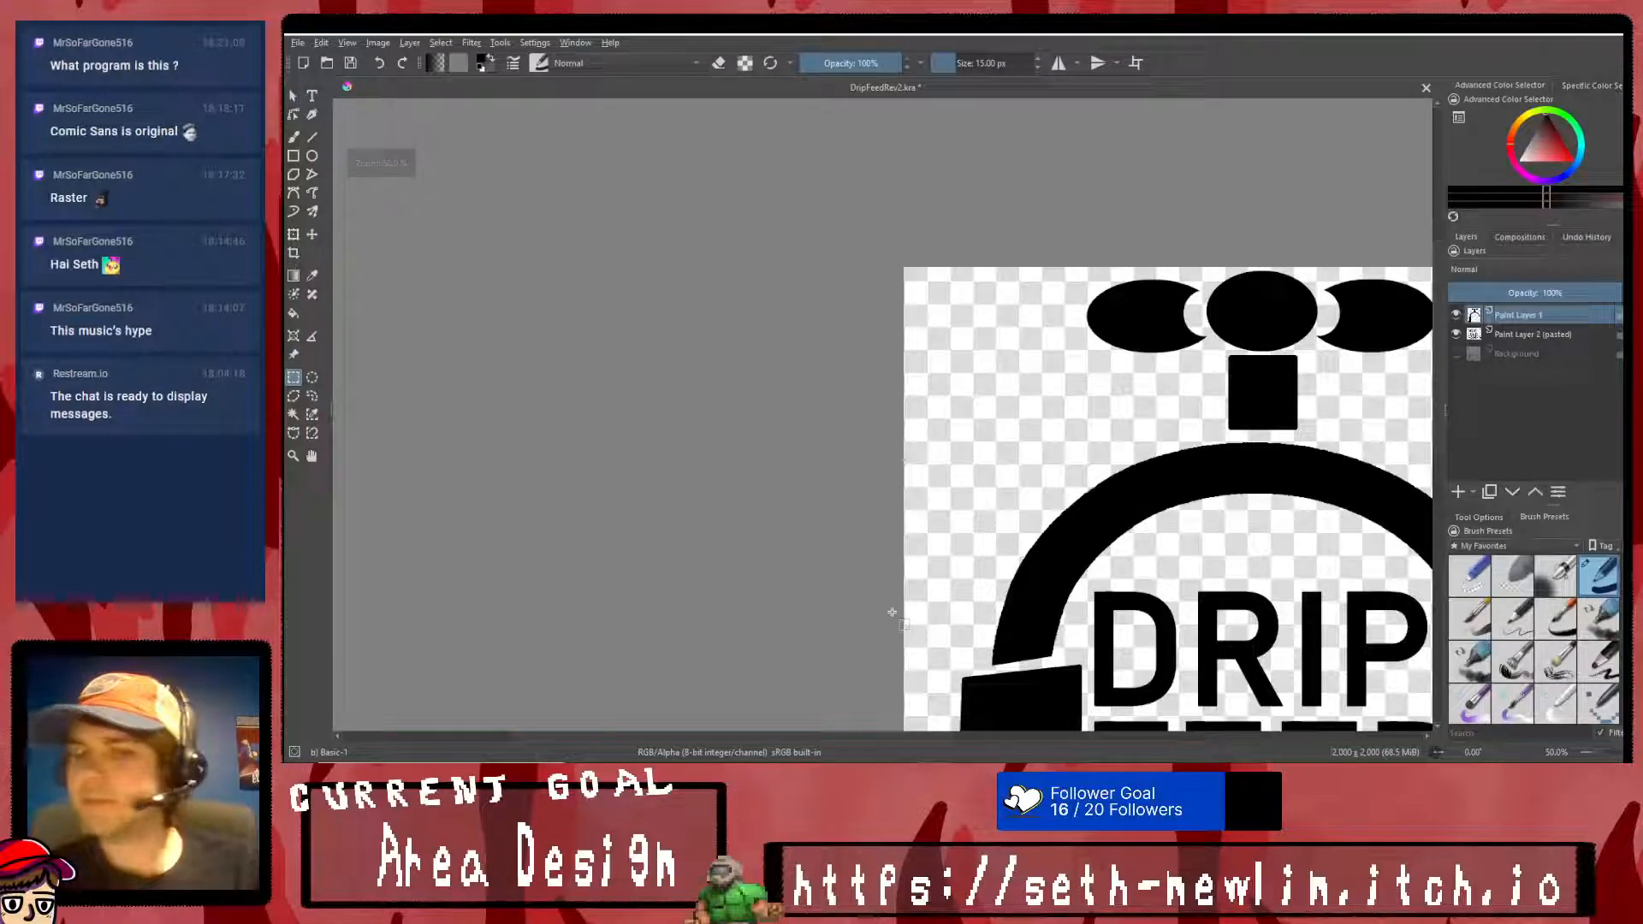
pyautogui.moveTo(853, 736); pyautogui.dragTo(1024, 737)
pyautogui.scroll(2, 920, 352)
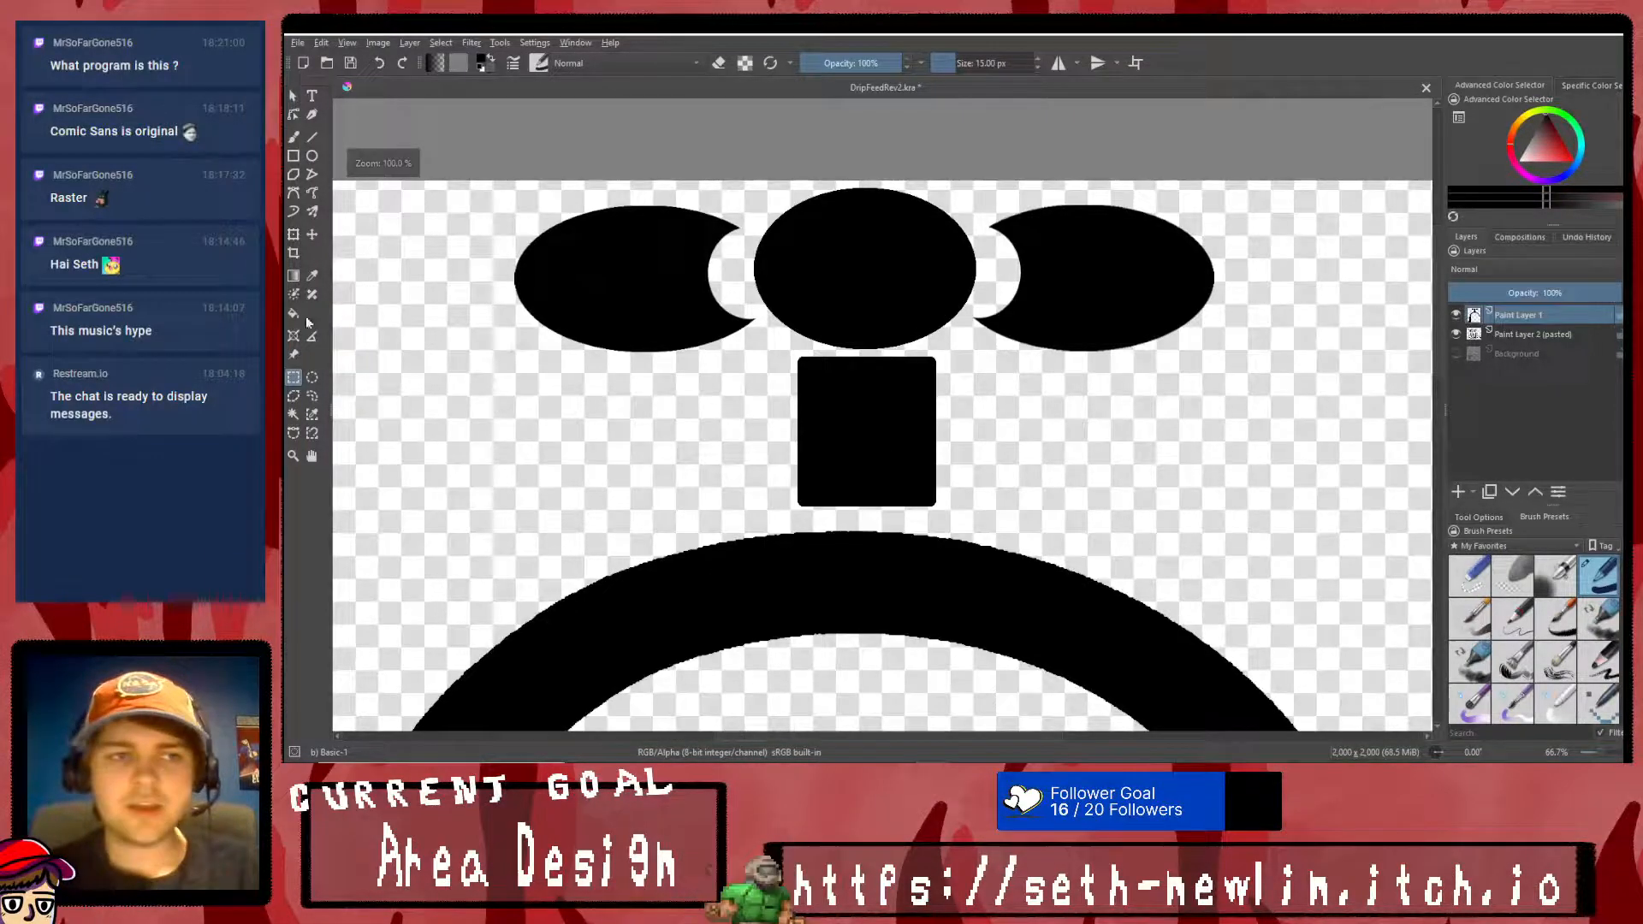
pyautogui.click(312, 377)
pyautogui.moveTo(773, 195); pyautogui.dragTo(973, 346)
pyautogui.hotkey('ctrl', 't')
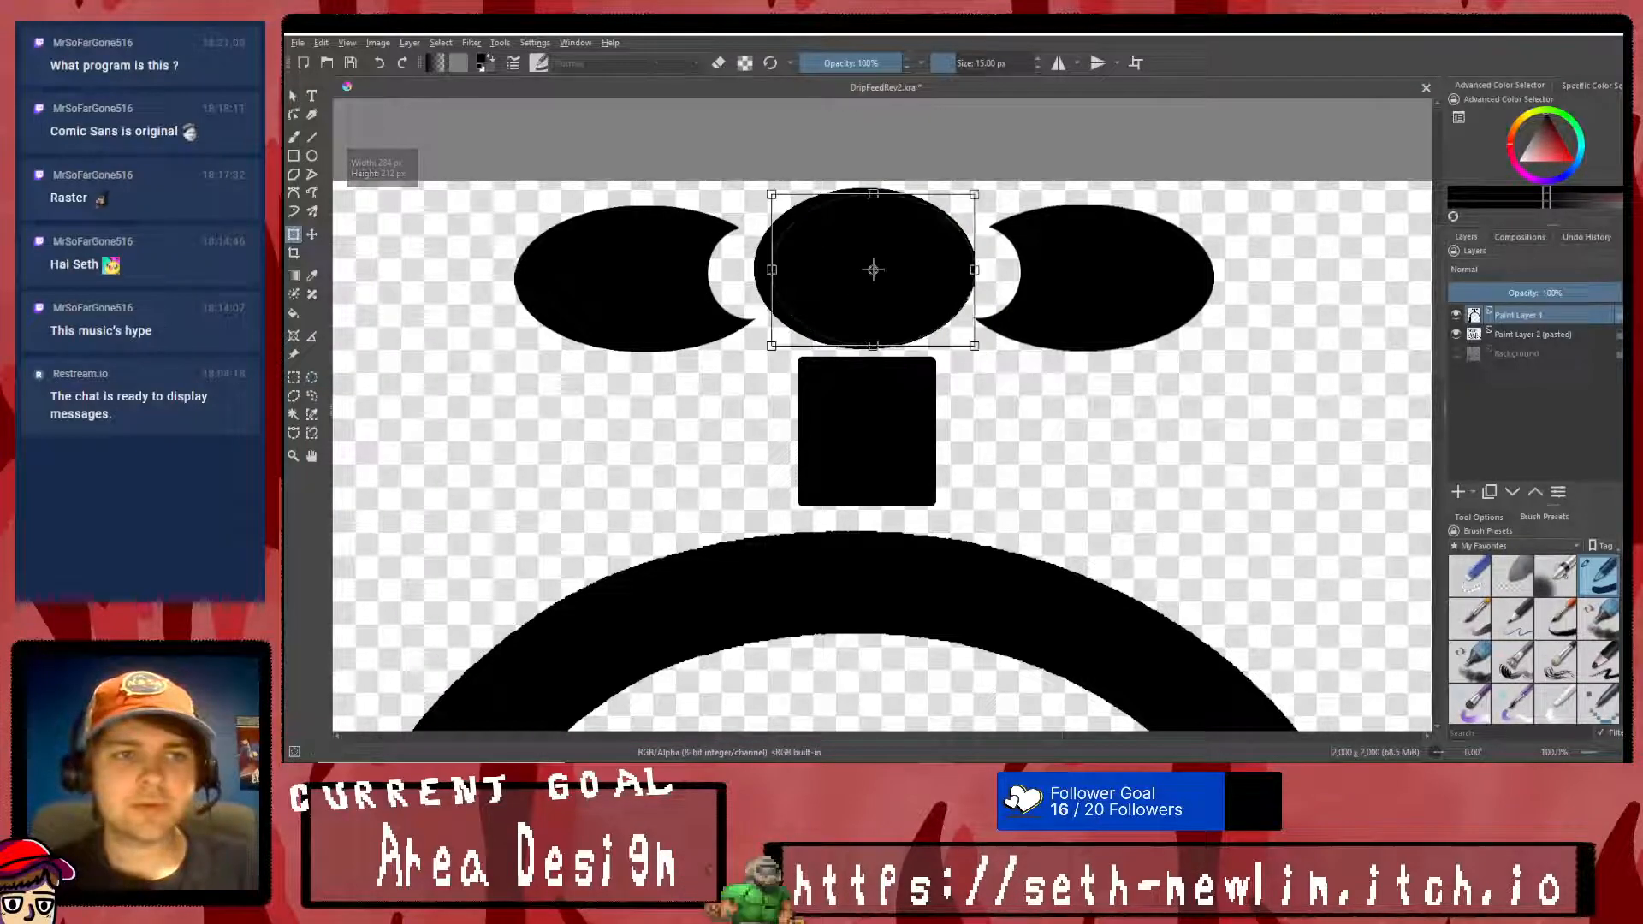
pyautogui.moveTo(930, 267); pyautogui.dragTo(931, 293)
pyautogui.hotkey('ctrl', 'z')
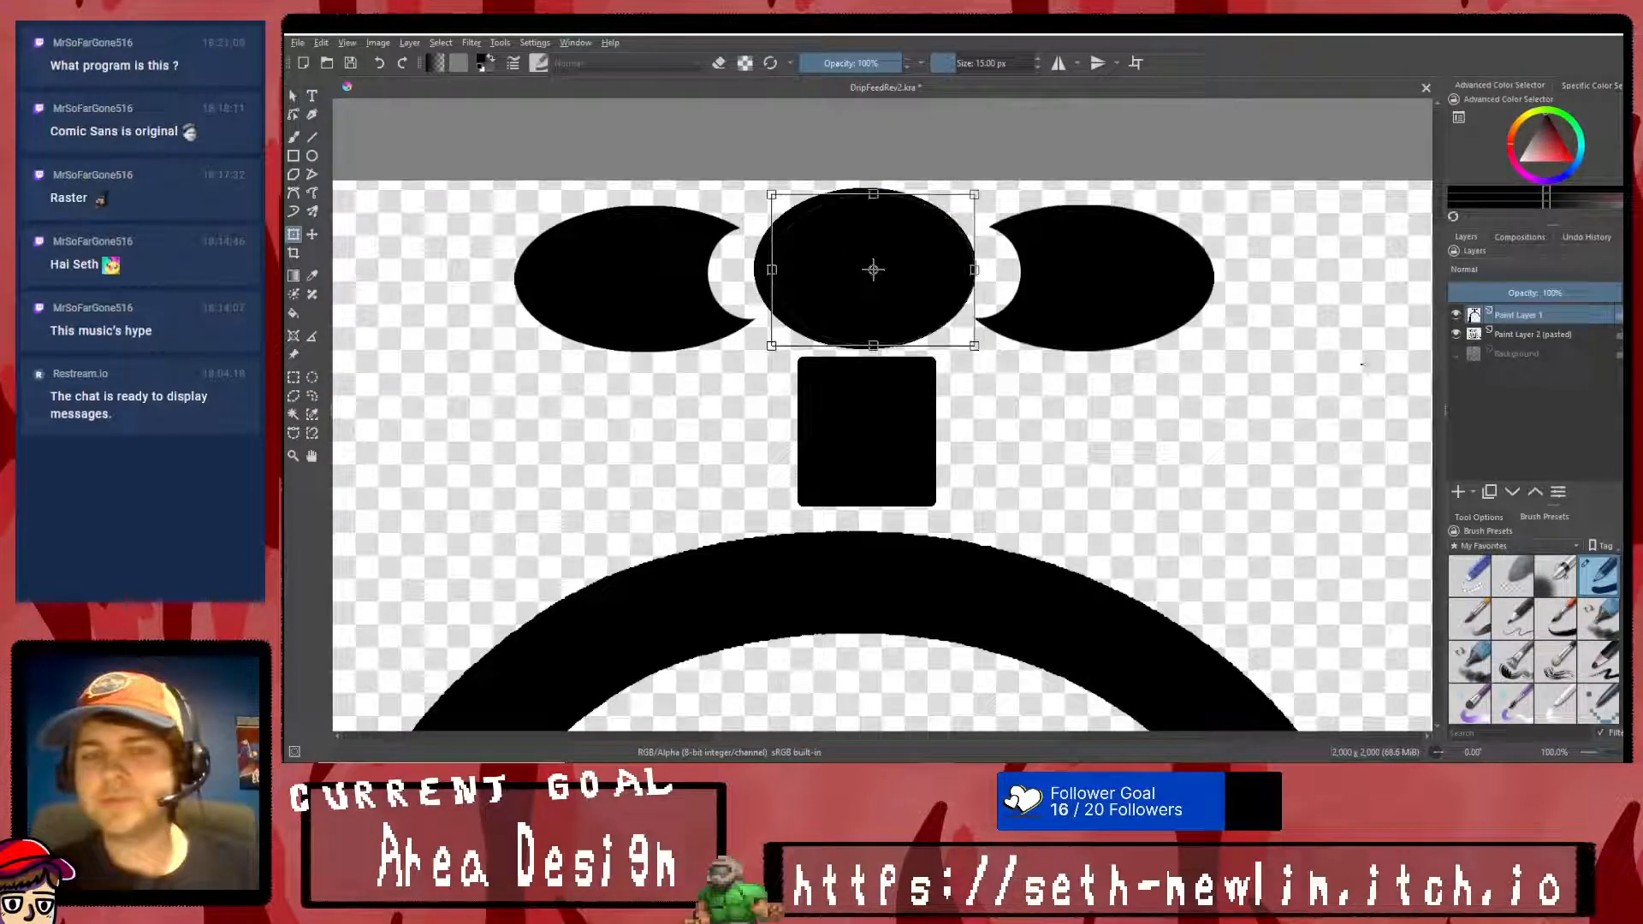
pyautogui.click(313, 377)
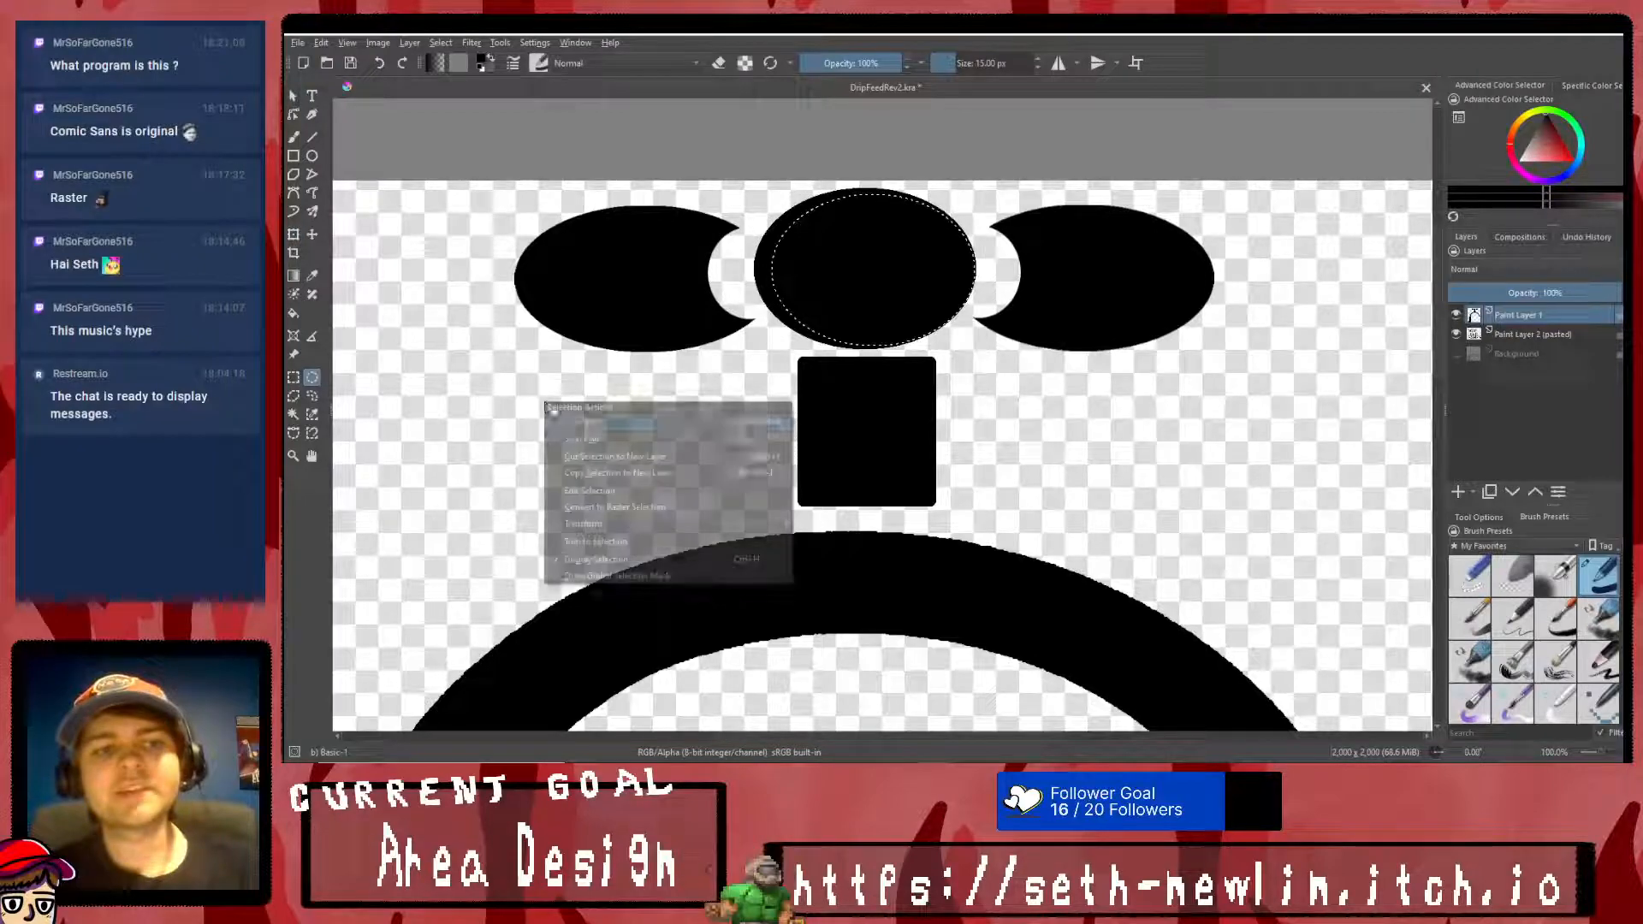
pyautogui.moveTo(759, 184); pyautogui.dragTo(965, 340)
pyautogui.click(292, 96)
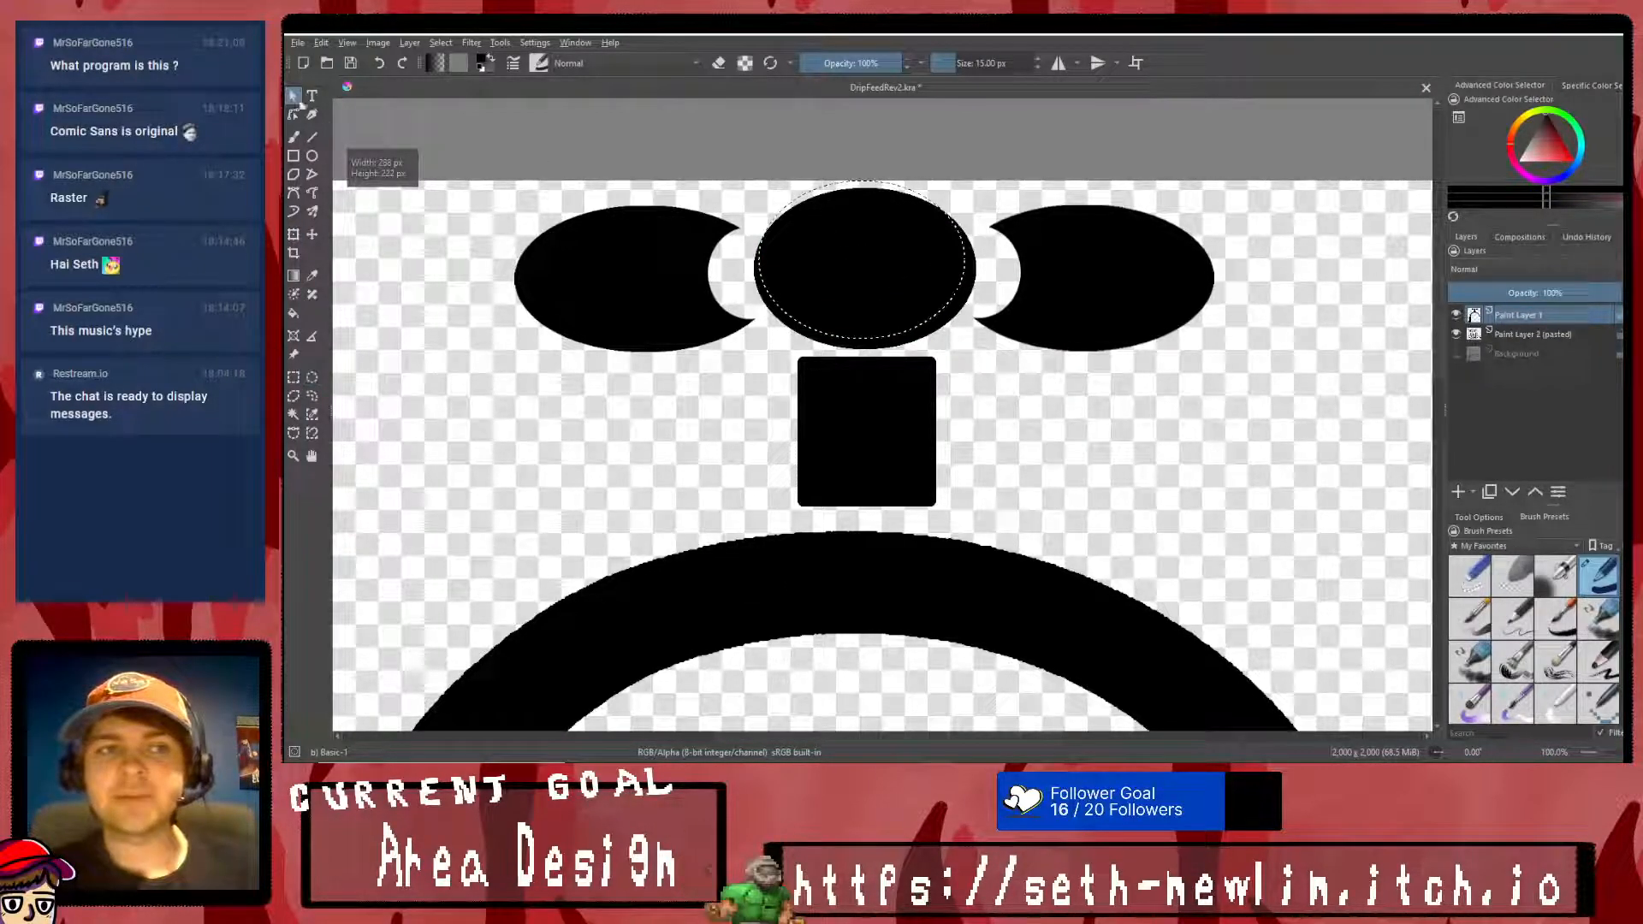
pyautogui.click(863, 289)
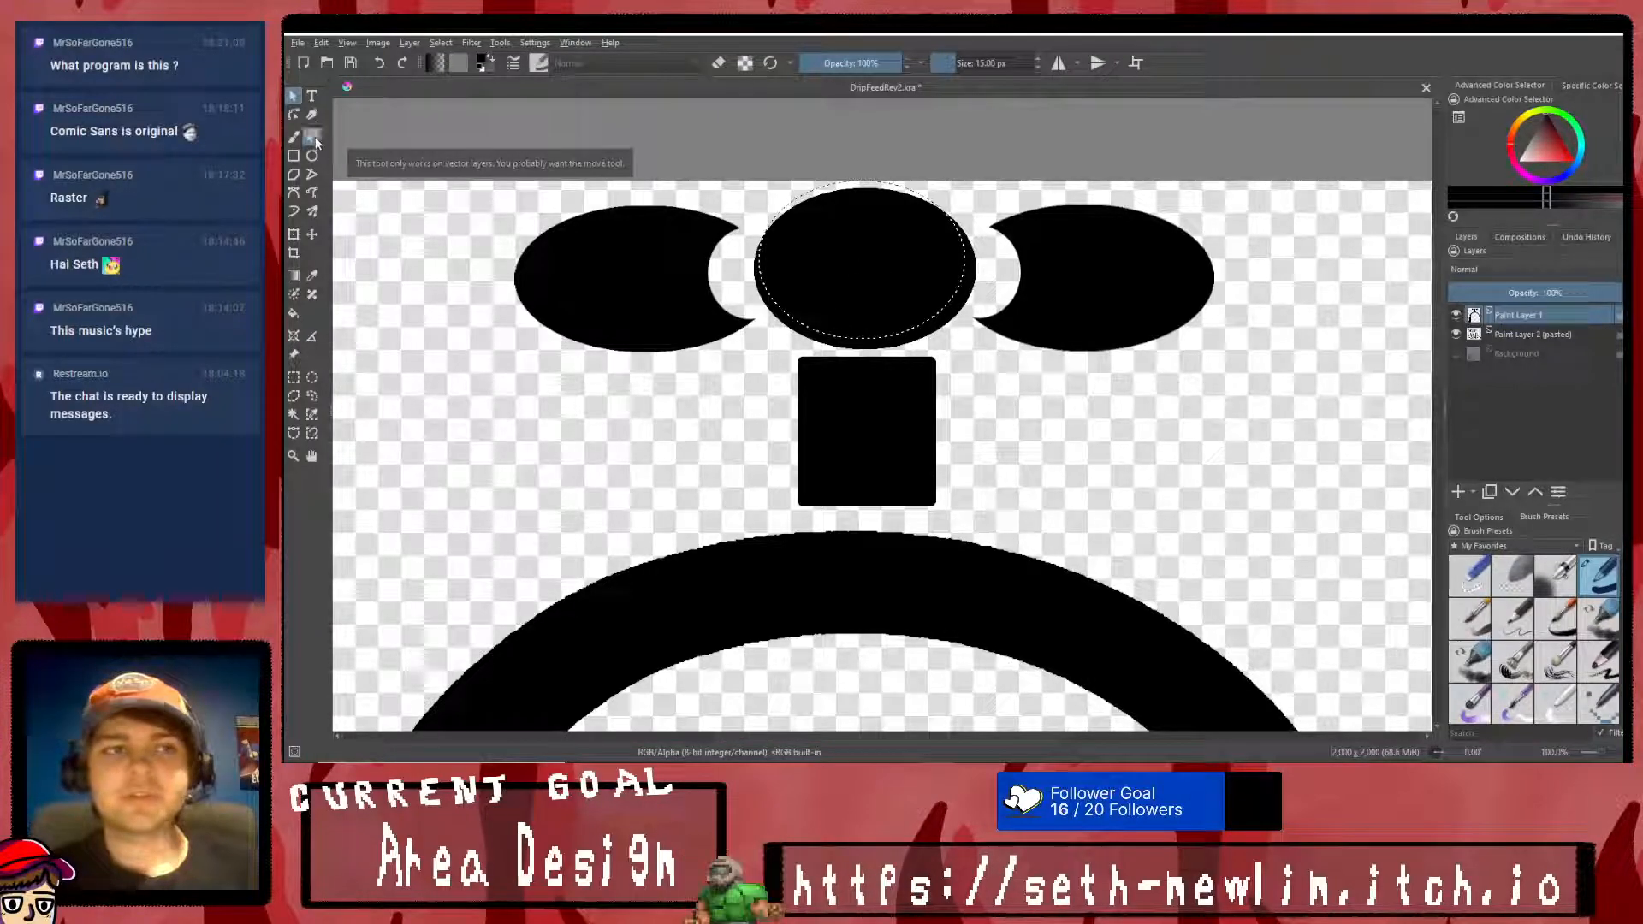
pyautogui.click(311, 454)
pyautogui.moveTo(848, 275)
pyautogui.mouseDown()
pyautogui.moveTo(855, 308)
pyautogui.moveTo(859, 269)
pyautogui.mouseUp()
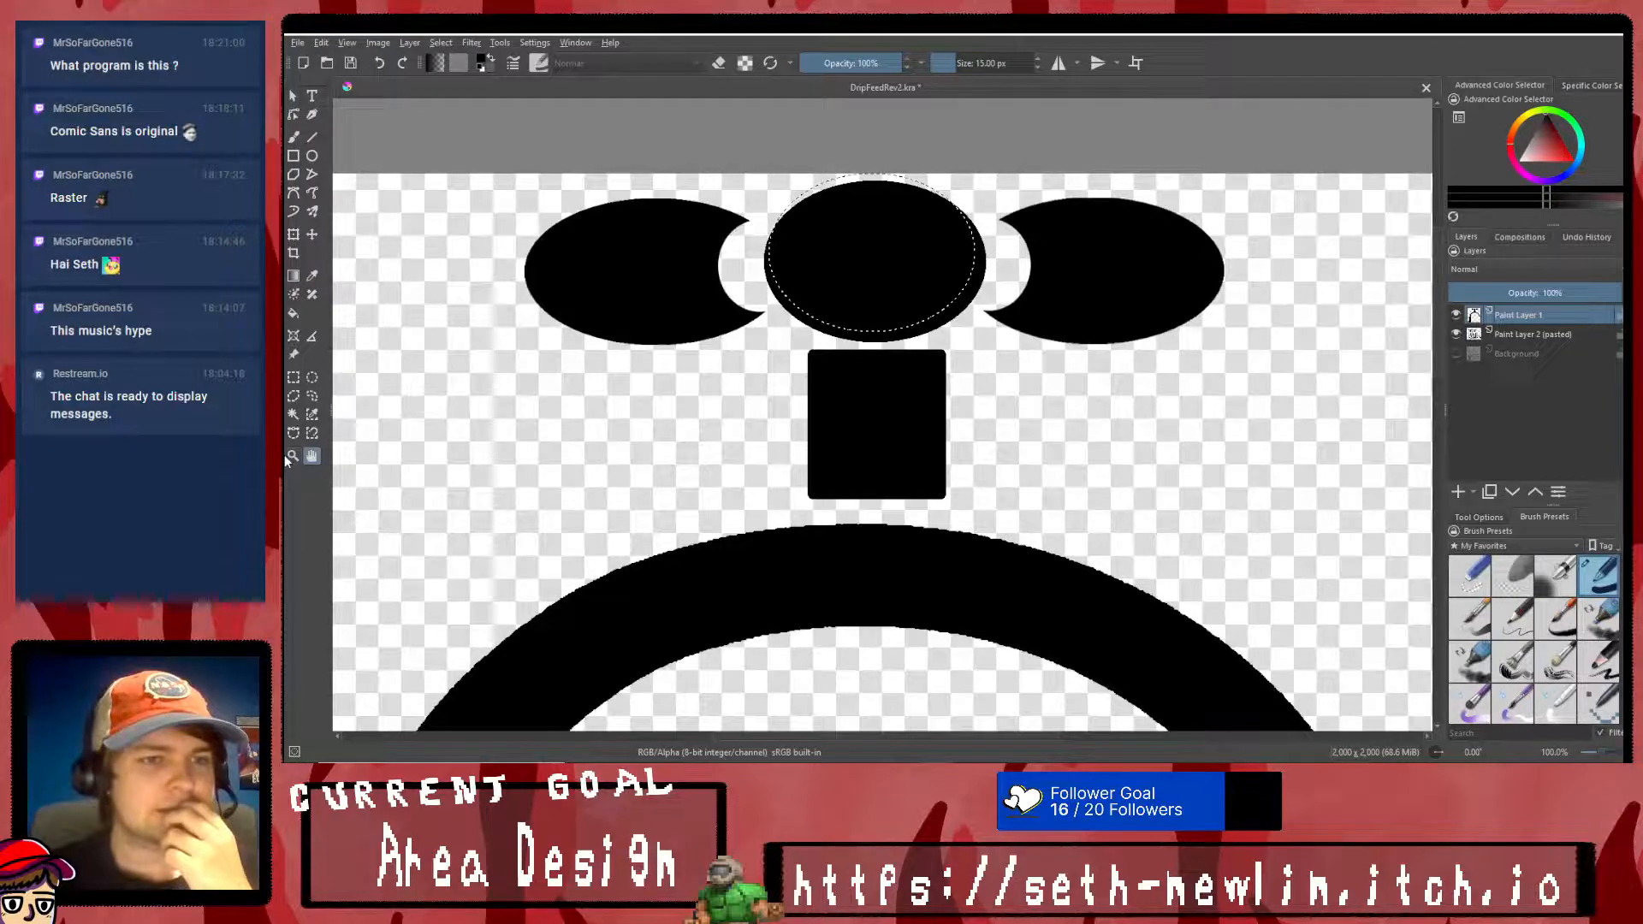
pyautogui.click(311, 433)
pyautogui.click(878, 224)
pyautogui.moveTo(852, 316)
pyautogui.mouseDown()
pyautogui.moveTo(813, 235)
pyautogui.moveTo(810, 276)
pyautogui.moveTo(858, 323)
pyautogui.mouseUp()
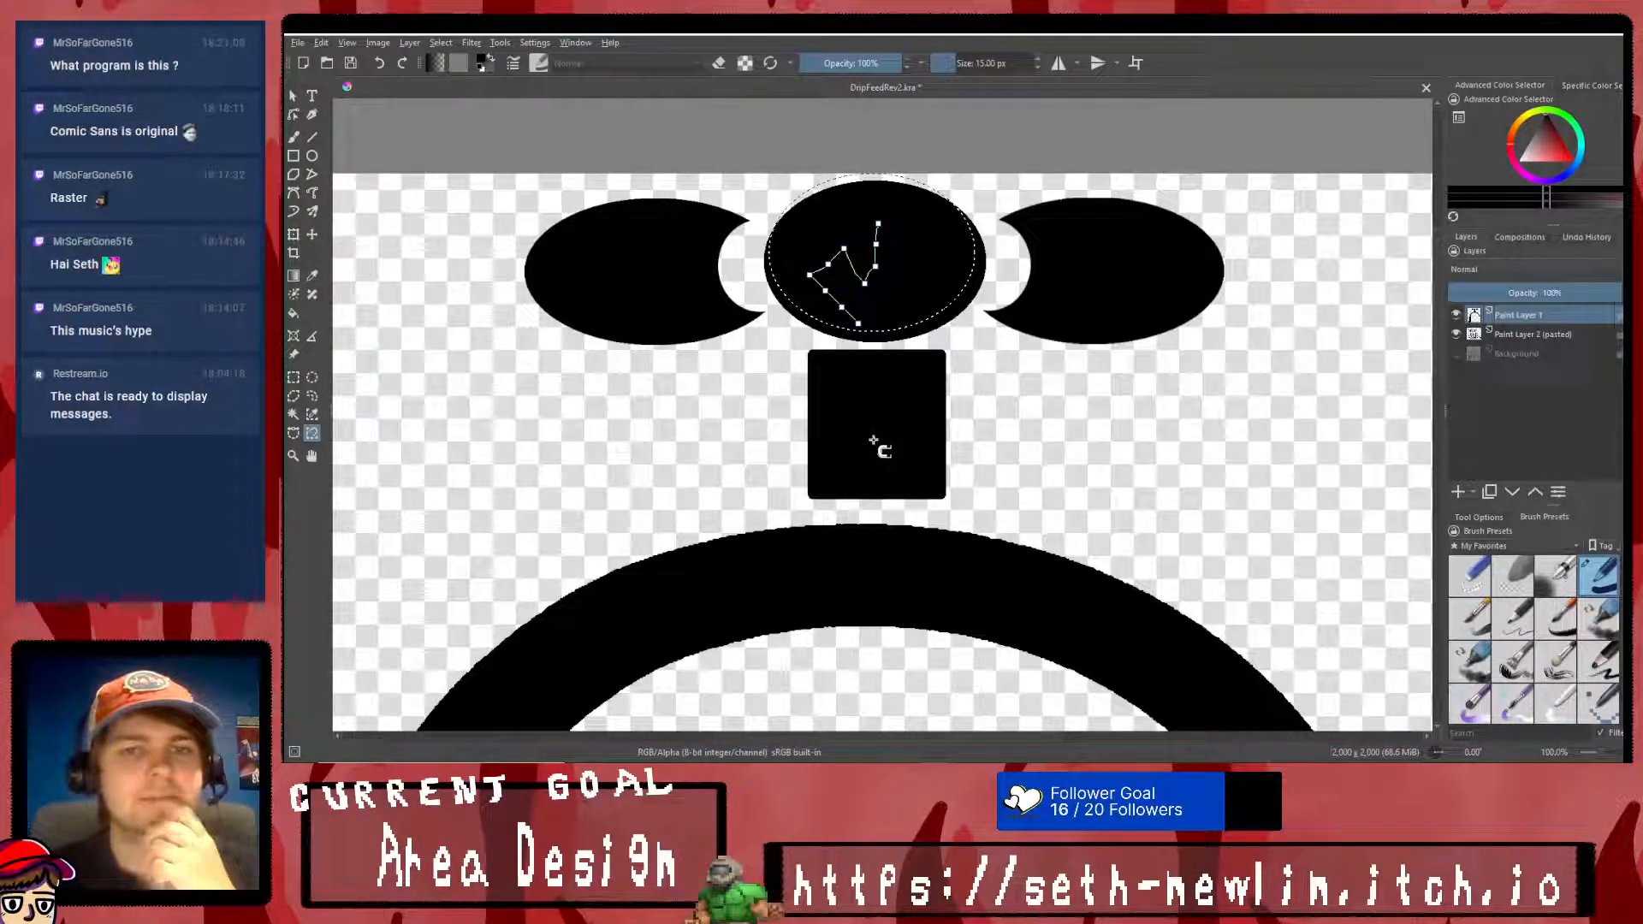
pyautogui.hotkey('ctrl', 'shift', 'a')
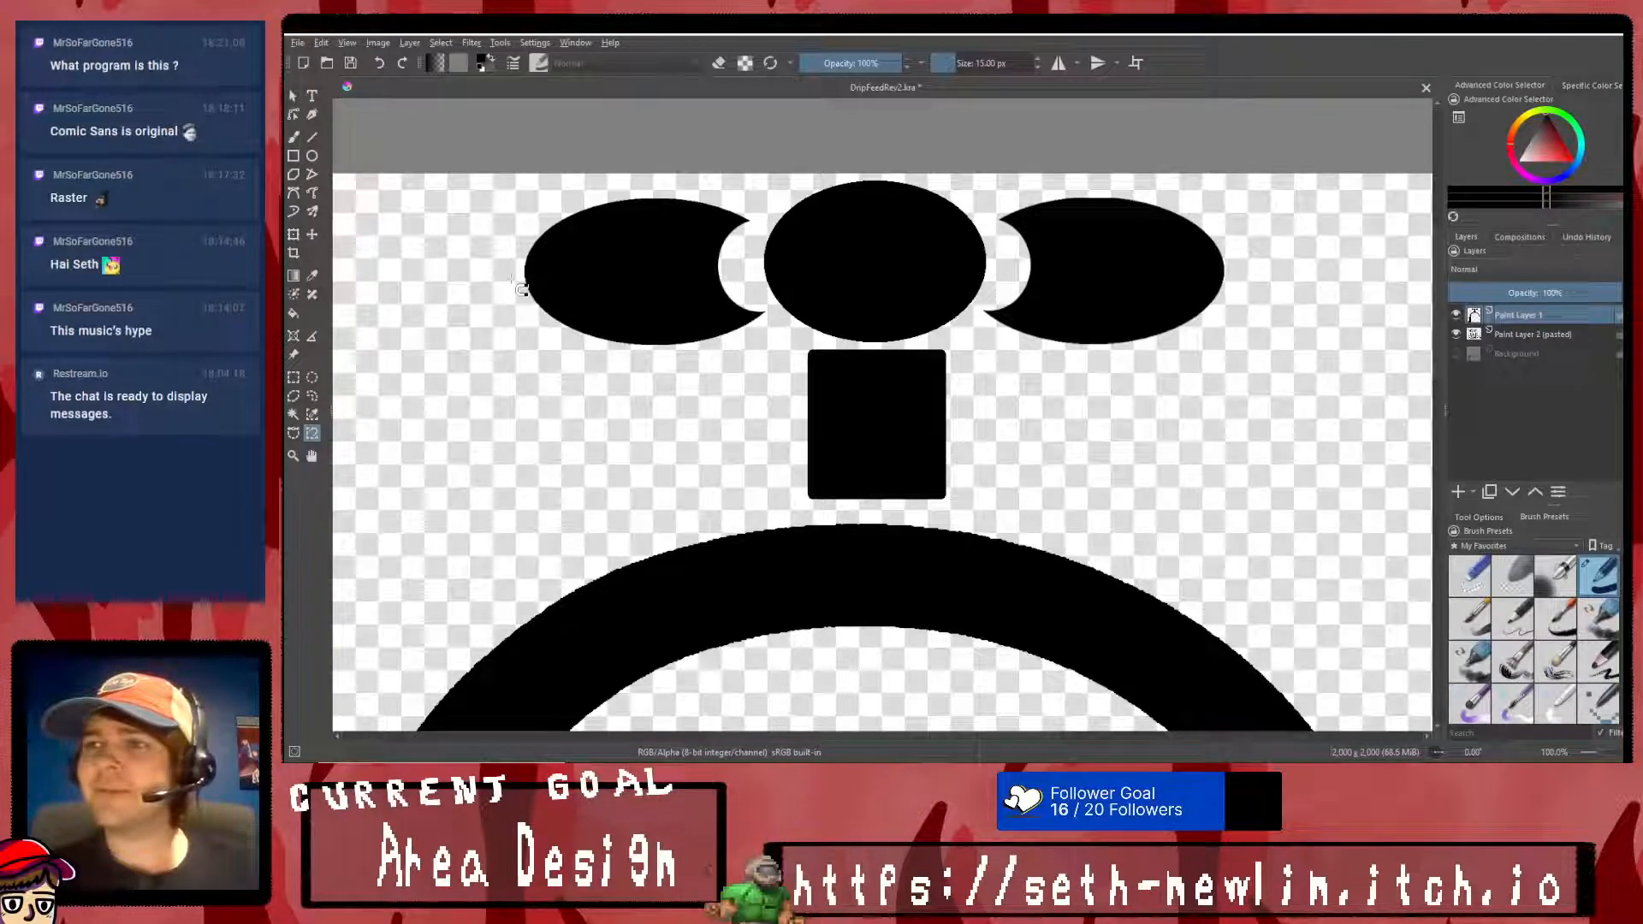
# - Move the rectangular stem into the empty area beneath the left knob, apply the transform and clear the selection
pyautogui.click(292, 378)
pyautogui.moveTo(784, 345); pyautogui.dragTo(986, 504)
pyautogui.moveTo(962, 346); pyautogui.dragTo(763, 503)
pyautogui.click(293, 234)
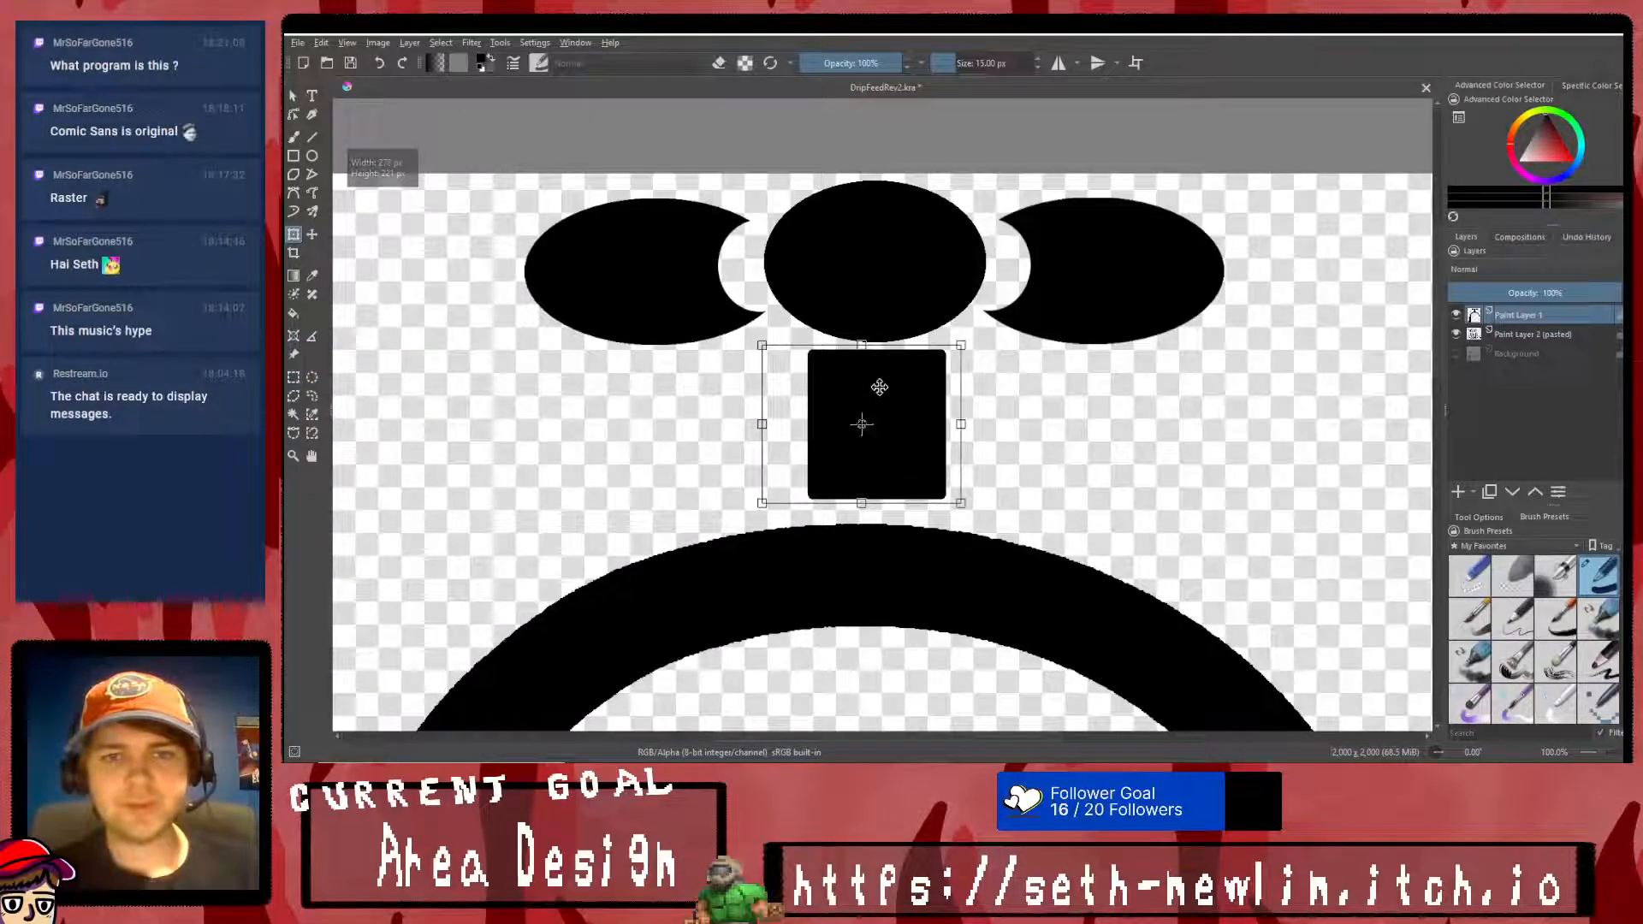
pyautogui.moveTo(887, 400); pyautogui.dragTo(477, 434)
pyautogui.rightClick(476, 434)
pyautogui.click(489, 624)
pyautogui.click(293, 378)
pyautogui.rightClick(545, 347)
pyautogui.click(586, 367)
# - Cut a shallow elliptical notch out of the stem's top edge
pyautogui.click(311, 378)
pyautogui.moveTo(395, 348); pyautogui.dragTo(532, 400)
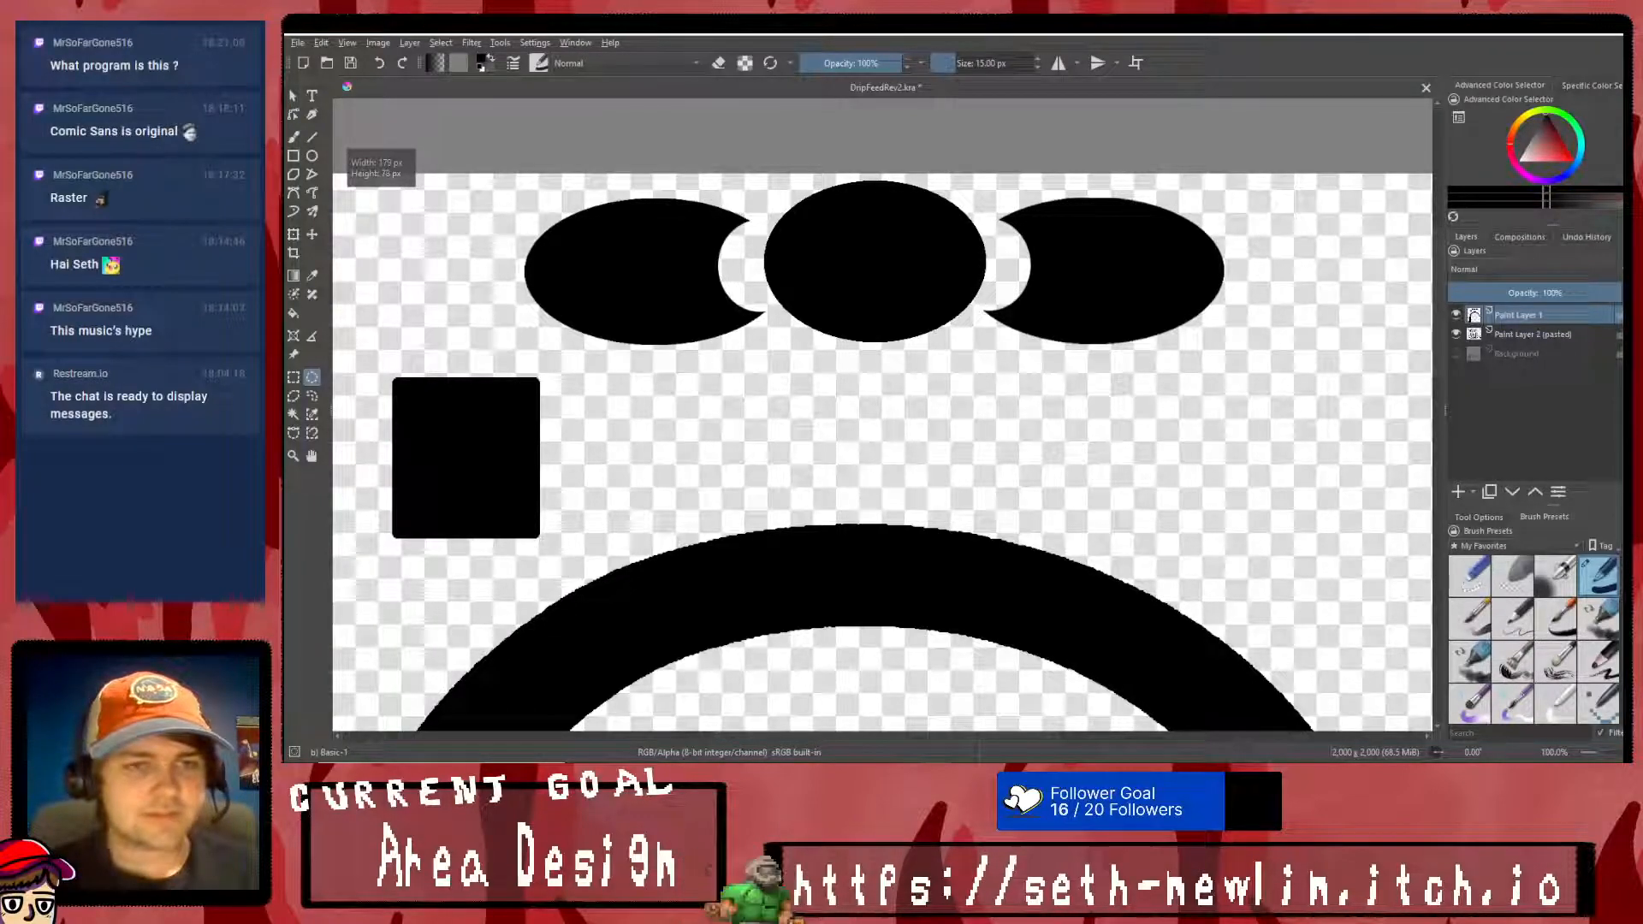
pyautogui.press('Delete')
pyautogui.moveTo(413, 546); pyautogui.dragTo(527, 515)
pyautogui.press('Delete')
pyautogui.click(411, 561)
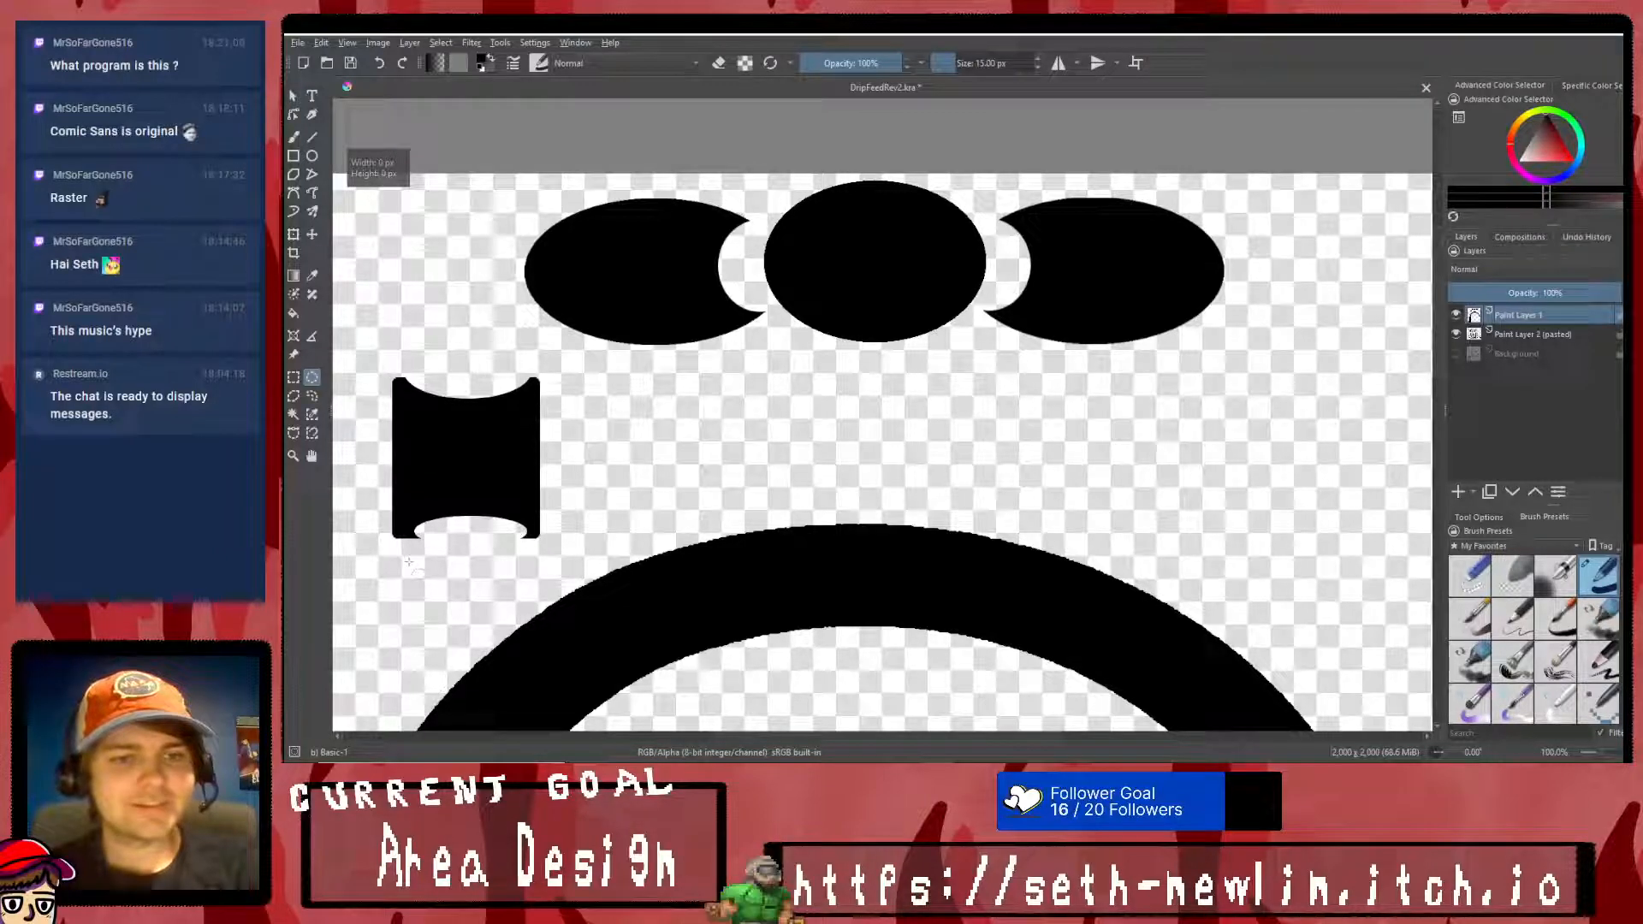
pyautogui.hotkey('ctrl', 'z')
pyautogui.hotkey('ctrl', 'z')
# - Cut a matching elliptical notch out of the stem's bottom edge and clear the selection
pyautogui.moveTo(409, 554); pyautogui.dragTo(535, 518)
pyautogui.rightClick(564, 493)
pyautogui.click(590, 509)
# - Move the notched stem back under the middle knob, nesting its top curve against the knob, and apply the transform
pyautogui.click(297, 233)
pyautogui.click(294, 378)
pyautogui.moveTo(573, 369); pyautogui.dragTo(377, 565)
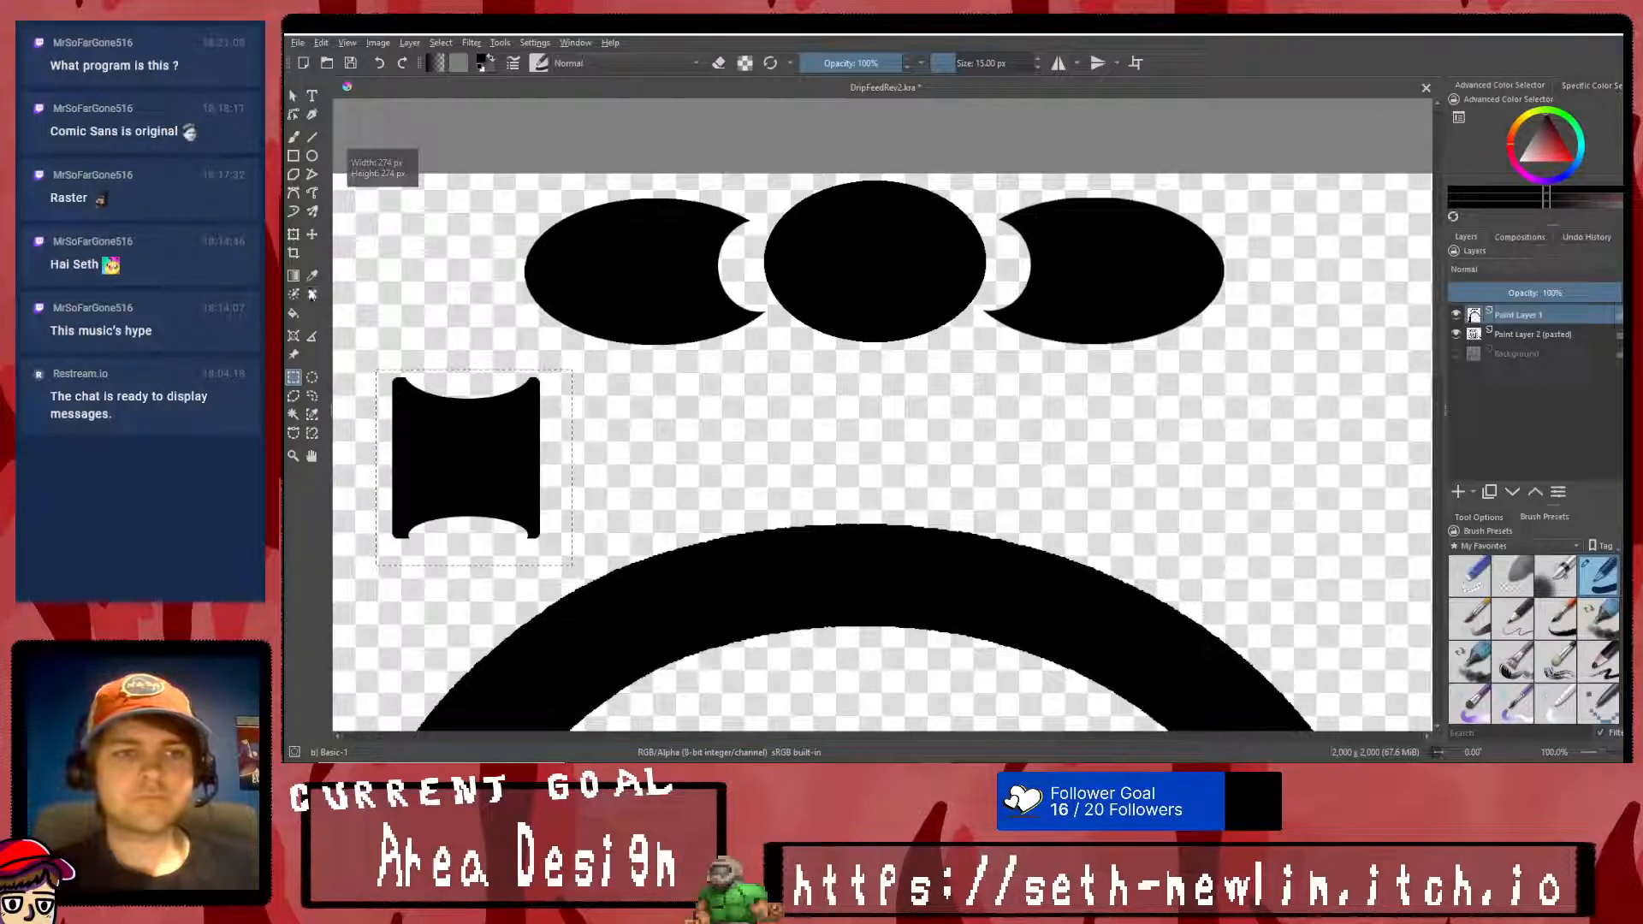
pyautogui.click(294, 236)
pyautogui.moveTo(519, 462); pyautogui.dragTo(921, 414)
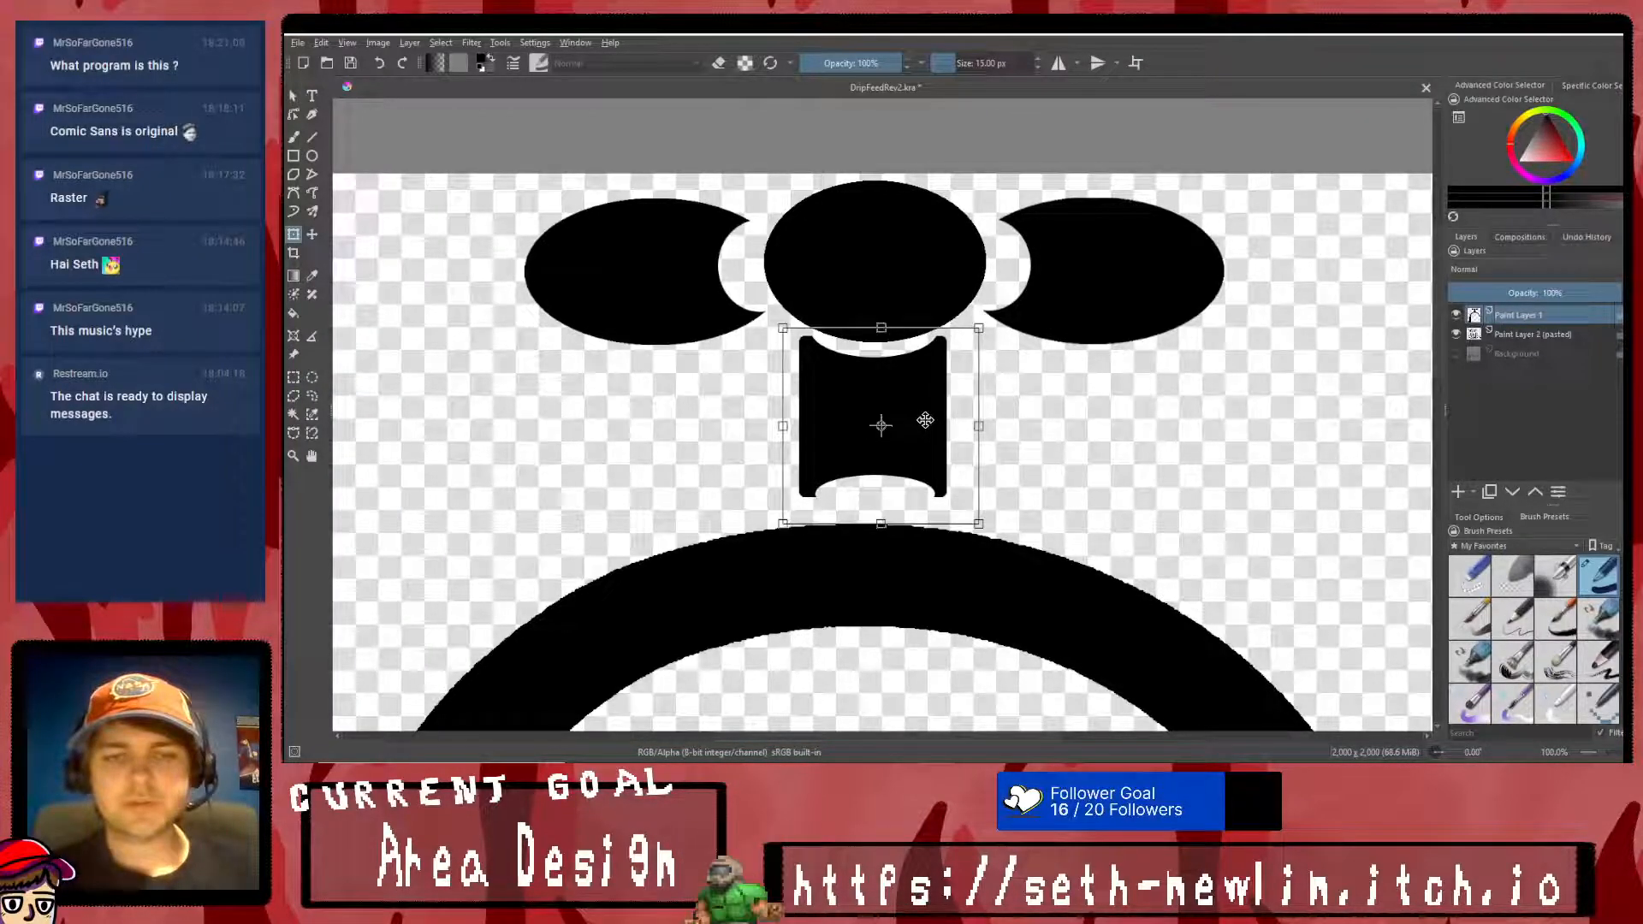
pyautogui.rightClick(932, 431)
pyautogui.click(951, 625)
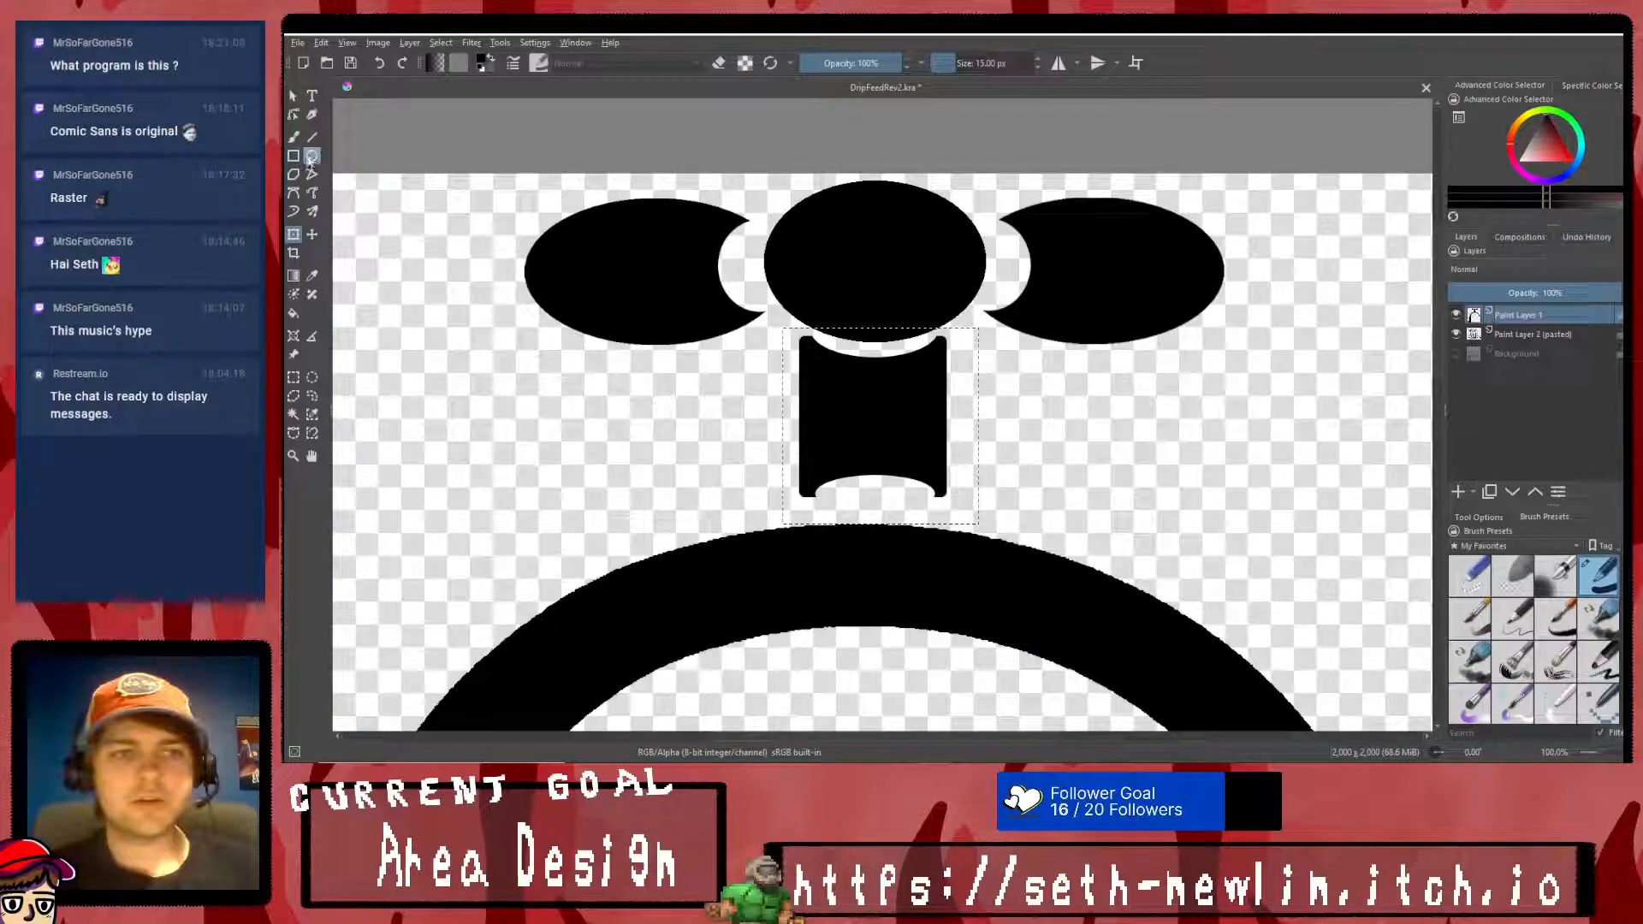
# - Shift the three knobs and the stem together slightly down toward the arch, then clear the selection
pyautogui.click(293, 376)
pyautogui.moveTo(471, 173); pyautogui.dragTo(1278, 502)
pyautogui.click(293, 235)
pyautogui.moveTo(924, 335); pyautogui.dragTo(924, 359)
pyautogui.rightClick(925, 357)
pyautogui.click(953, 559)
pyautogui.scroll(3, 872, 545)
pyautogui.click(293, 376)
pyautogui.rightClick(547, 399)
pyautogui.click(581, 428)
# - Erase the stem's two blunt bottom corners with the 15 px brush so the notch curve reaches both sides
pyautogui.click(294, 138)
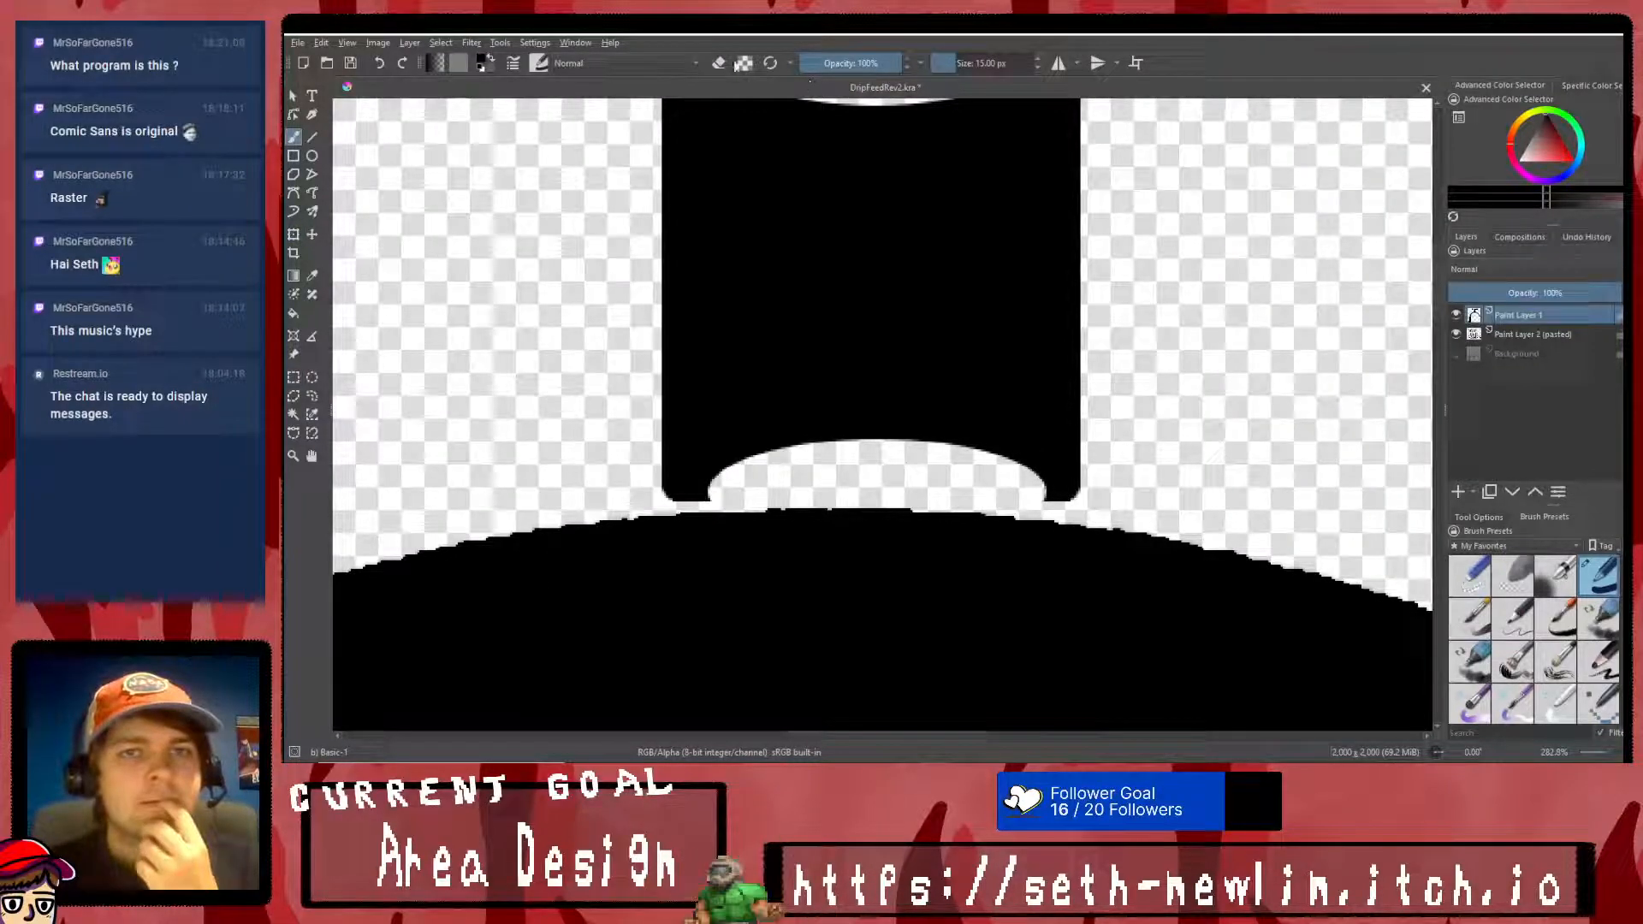
pyautogui.click(720, 64)
pyautogui.moveTo(734, 481); pyautogui.dragTo(660, 500)
pyautogui.moveTo(1013, 483); pyautogui.dragTo(1063, 507)
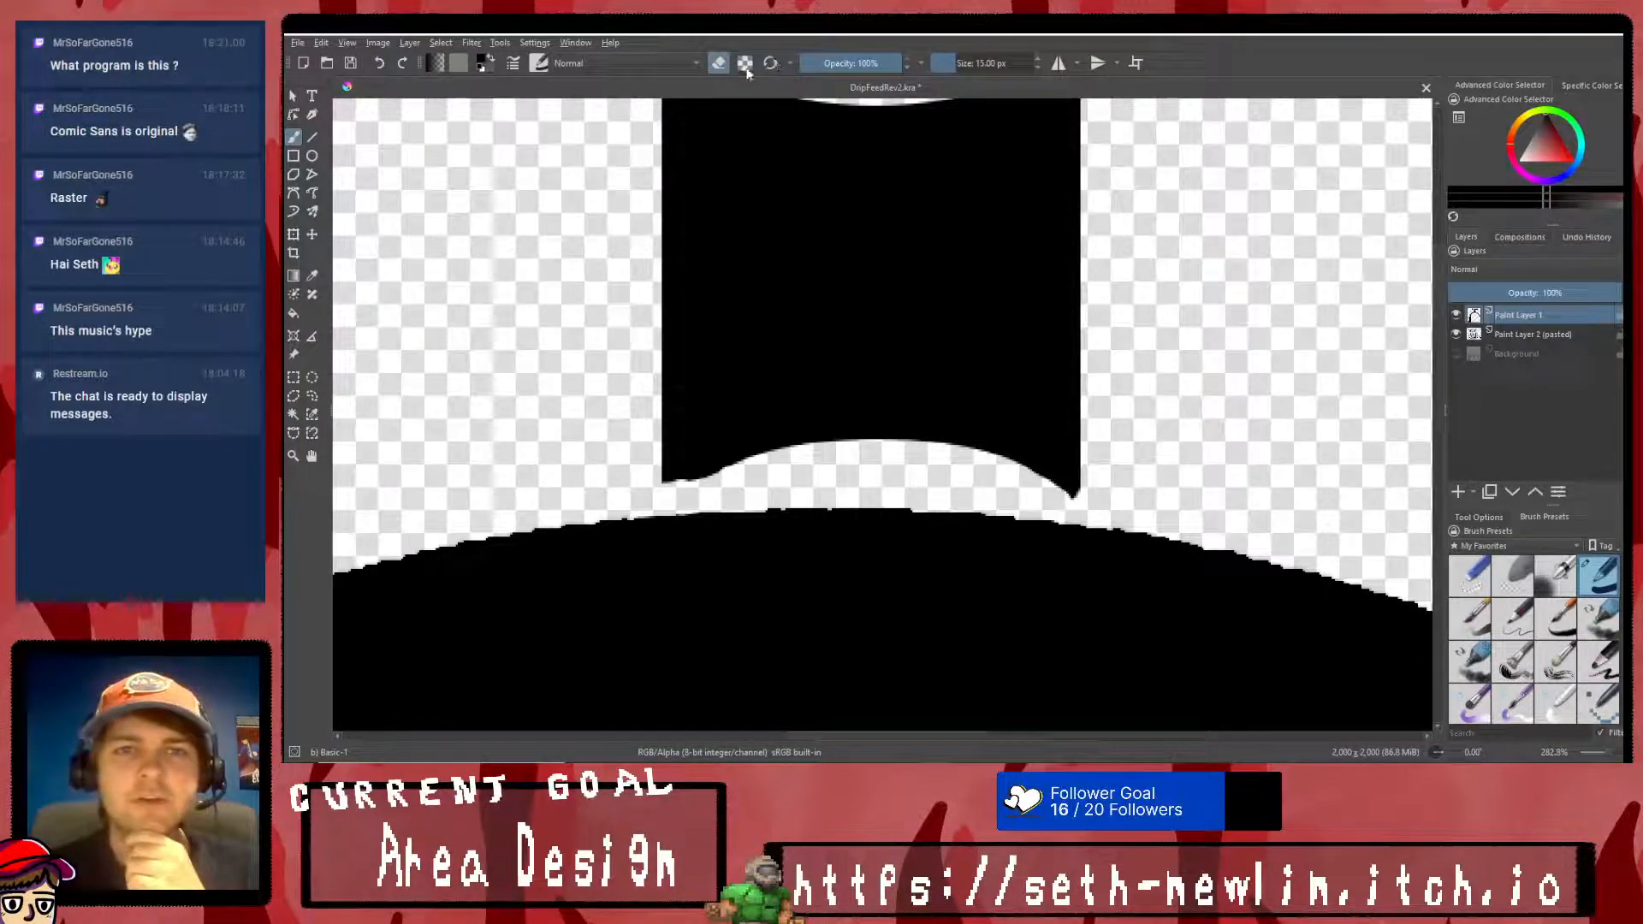
# - Repaint the stem's bottom-left corner in black and trim it to a point with the eraser at 9 px
pyautogui.moveTo(680, 491)
pyautogui.mouseDown()
pyautogui.moveTo(690, 479)
pyautogui.moveTo(669, 492)
pyautogui.mouseUp()
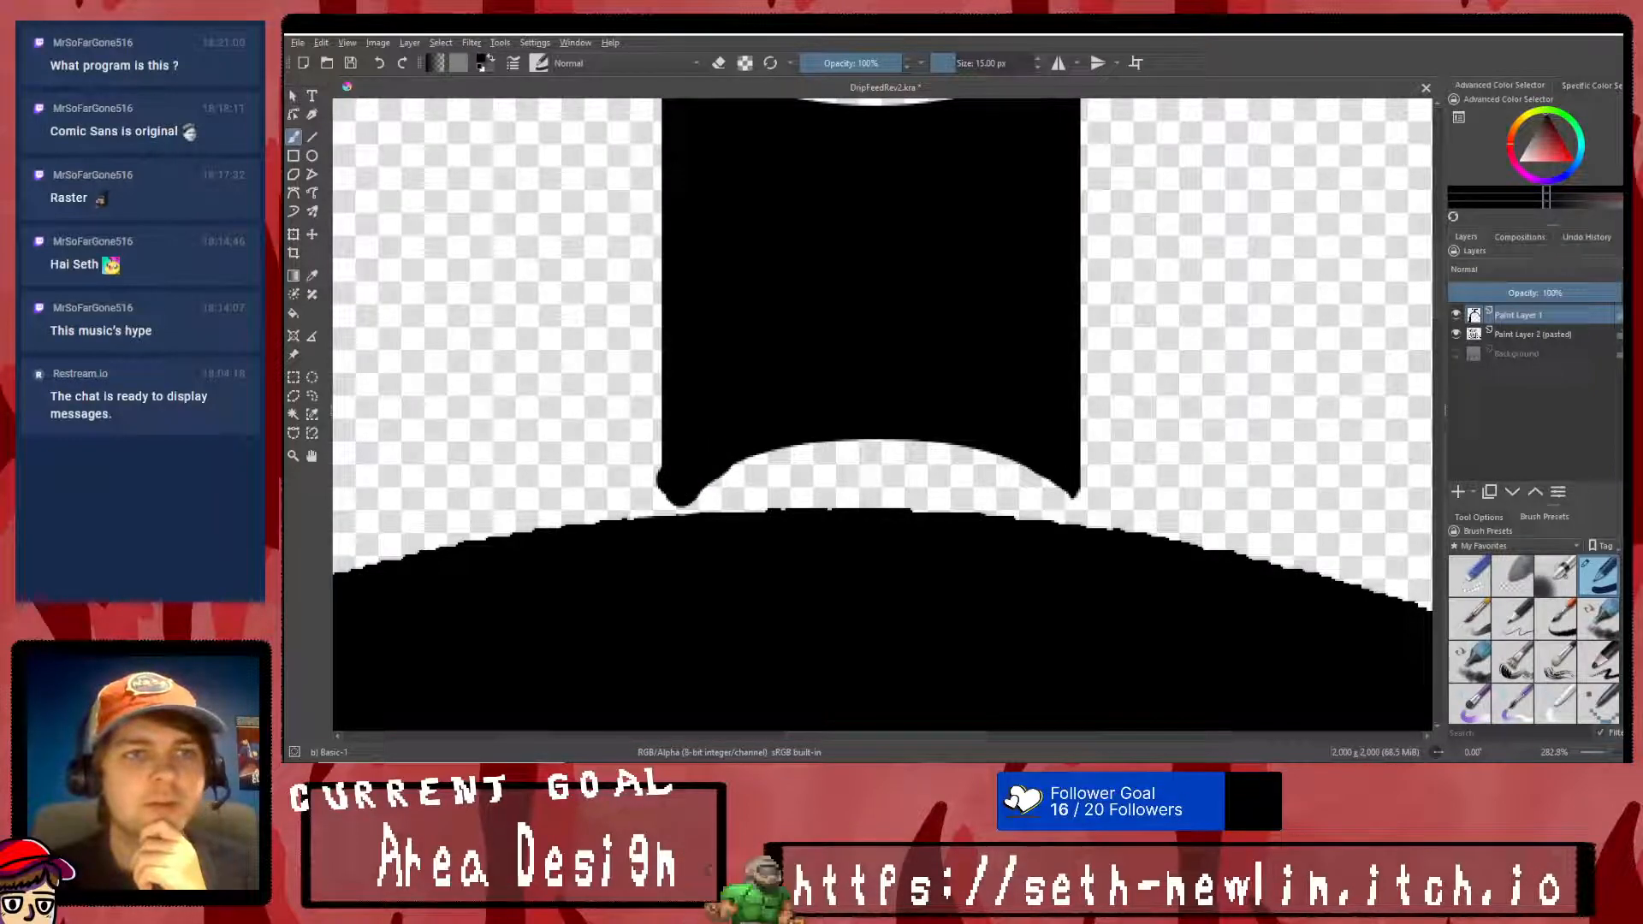
pyautogui.click(718, 64)
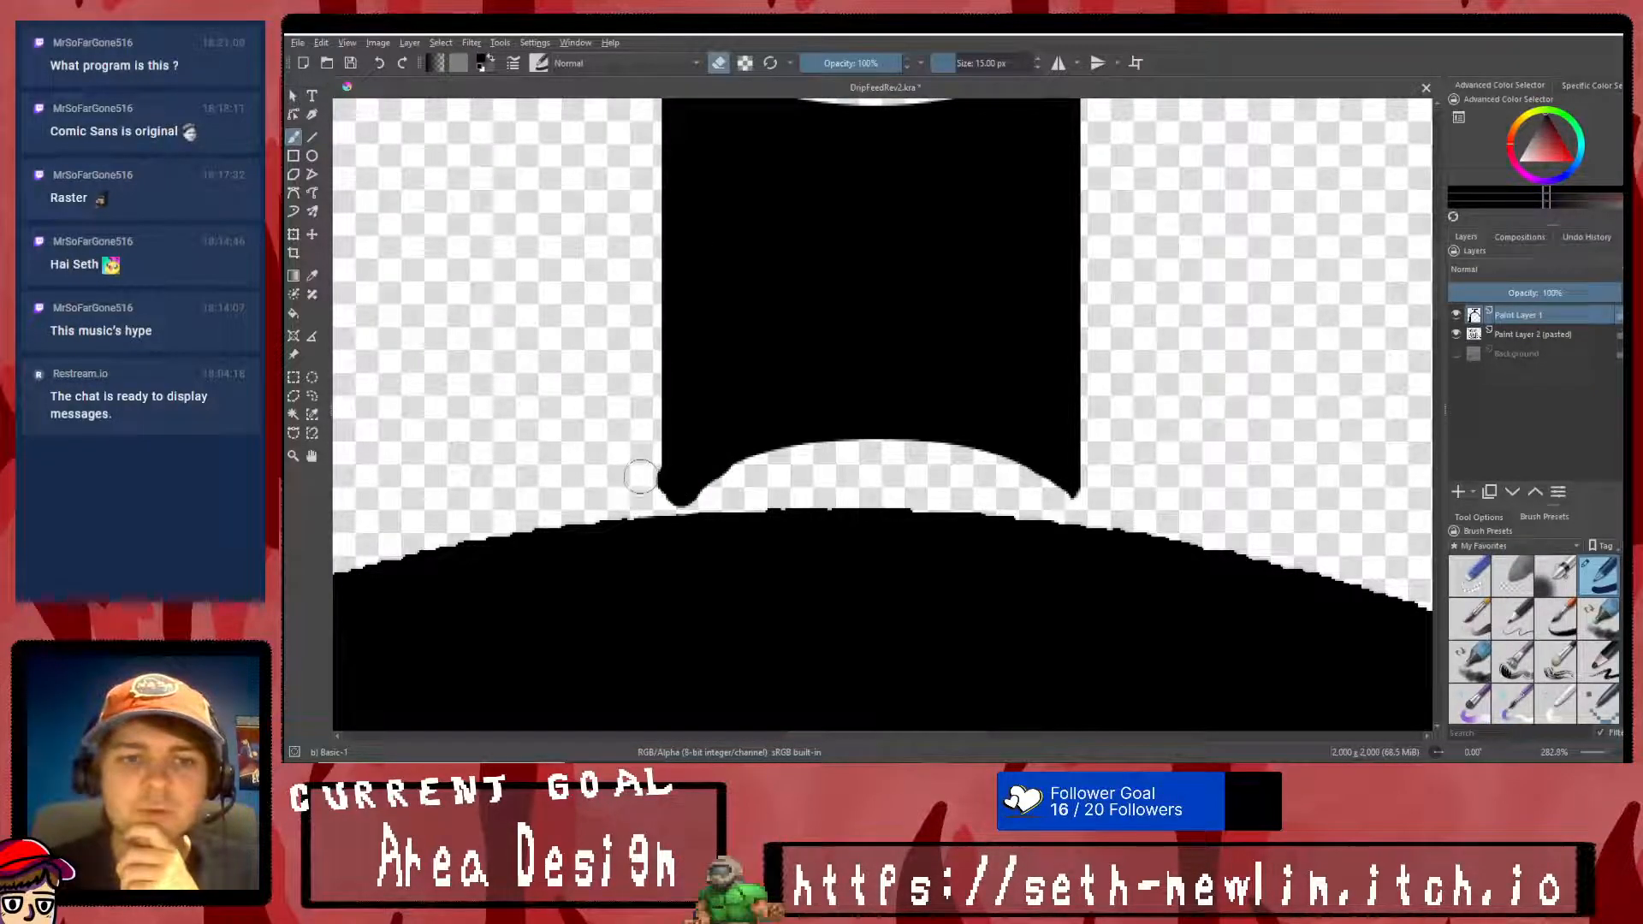
pyautogui.moveTo(751, 484); pyautogui.dragTo(689, 496)
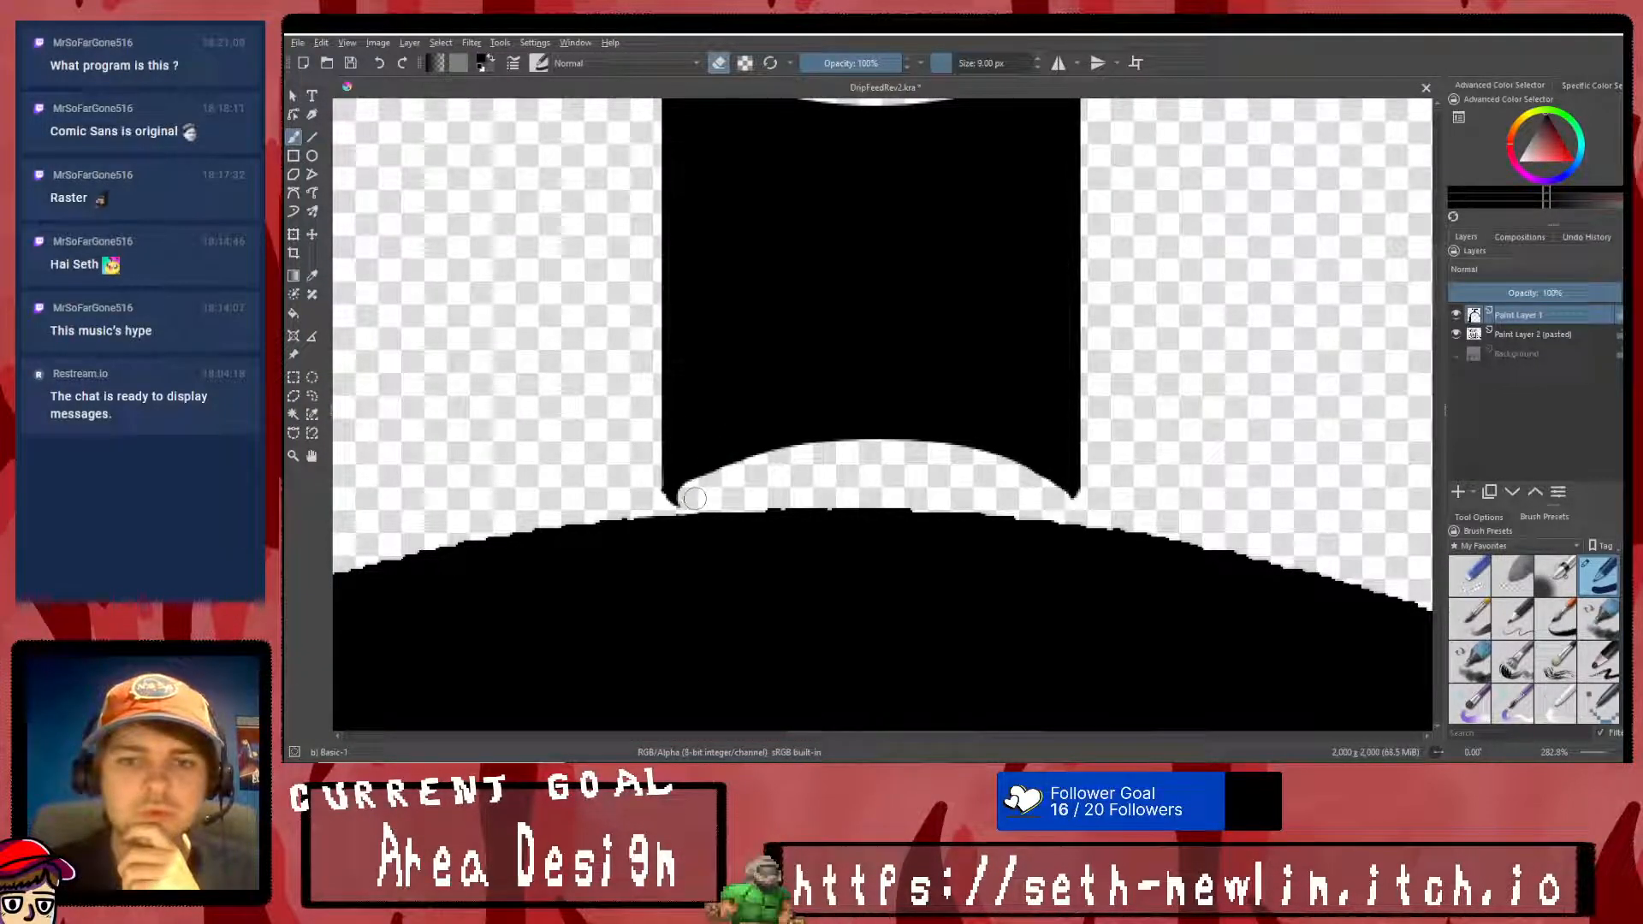
pyautogui.scroll(-2, 739, 476)
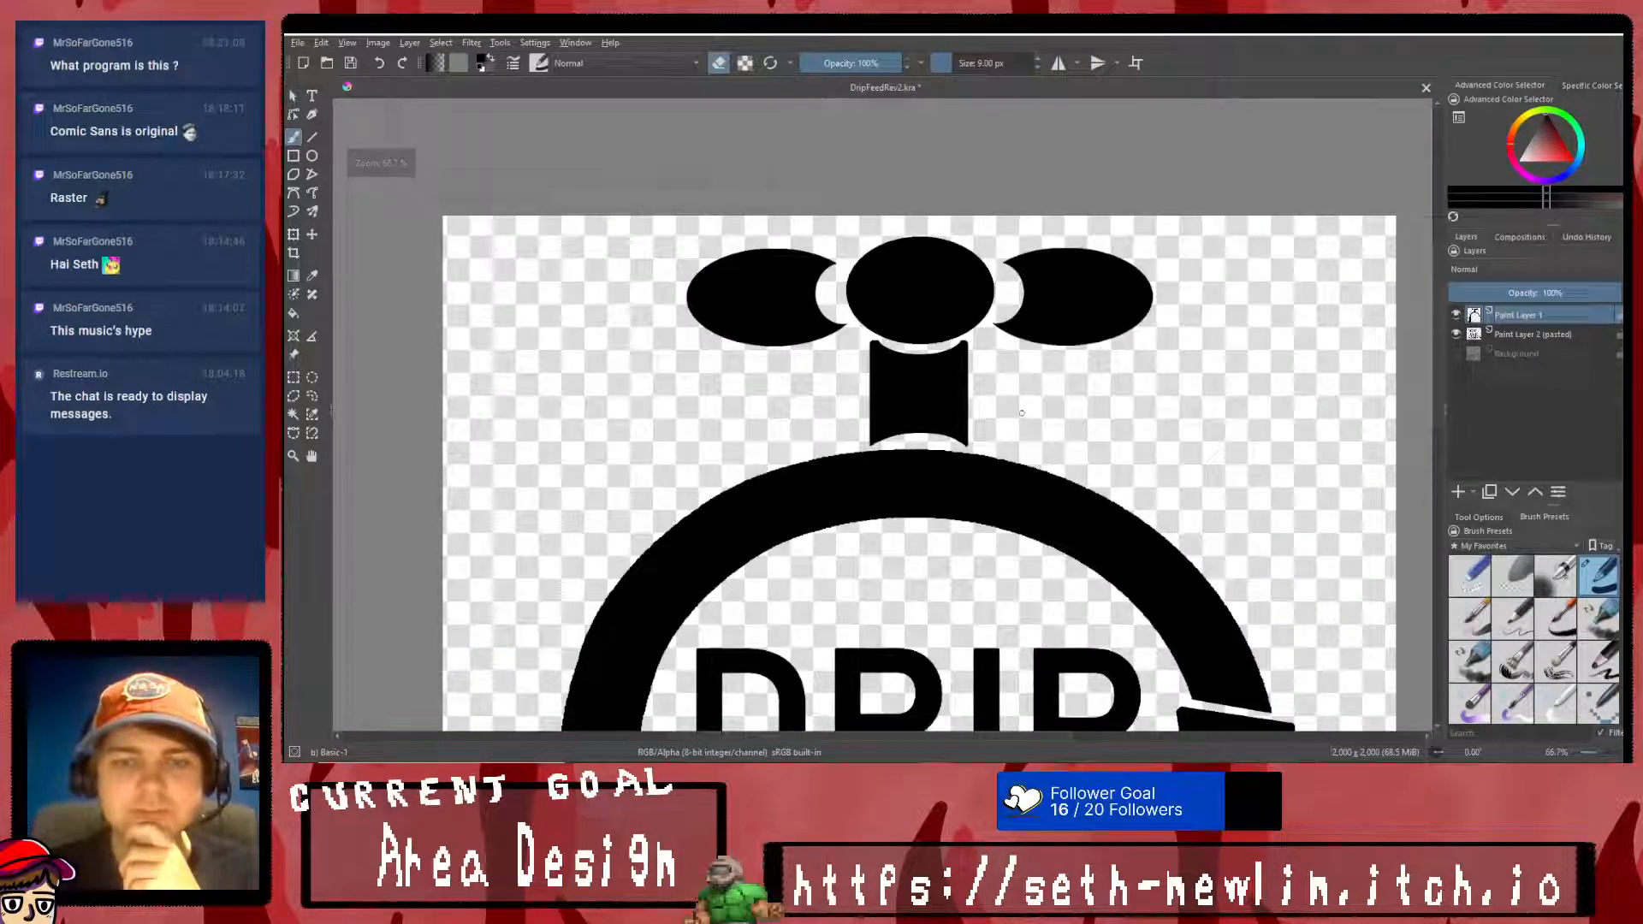
pyautogui.scroll(-4, 826, 470)
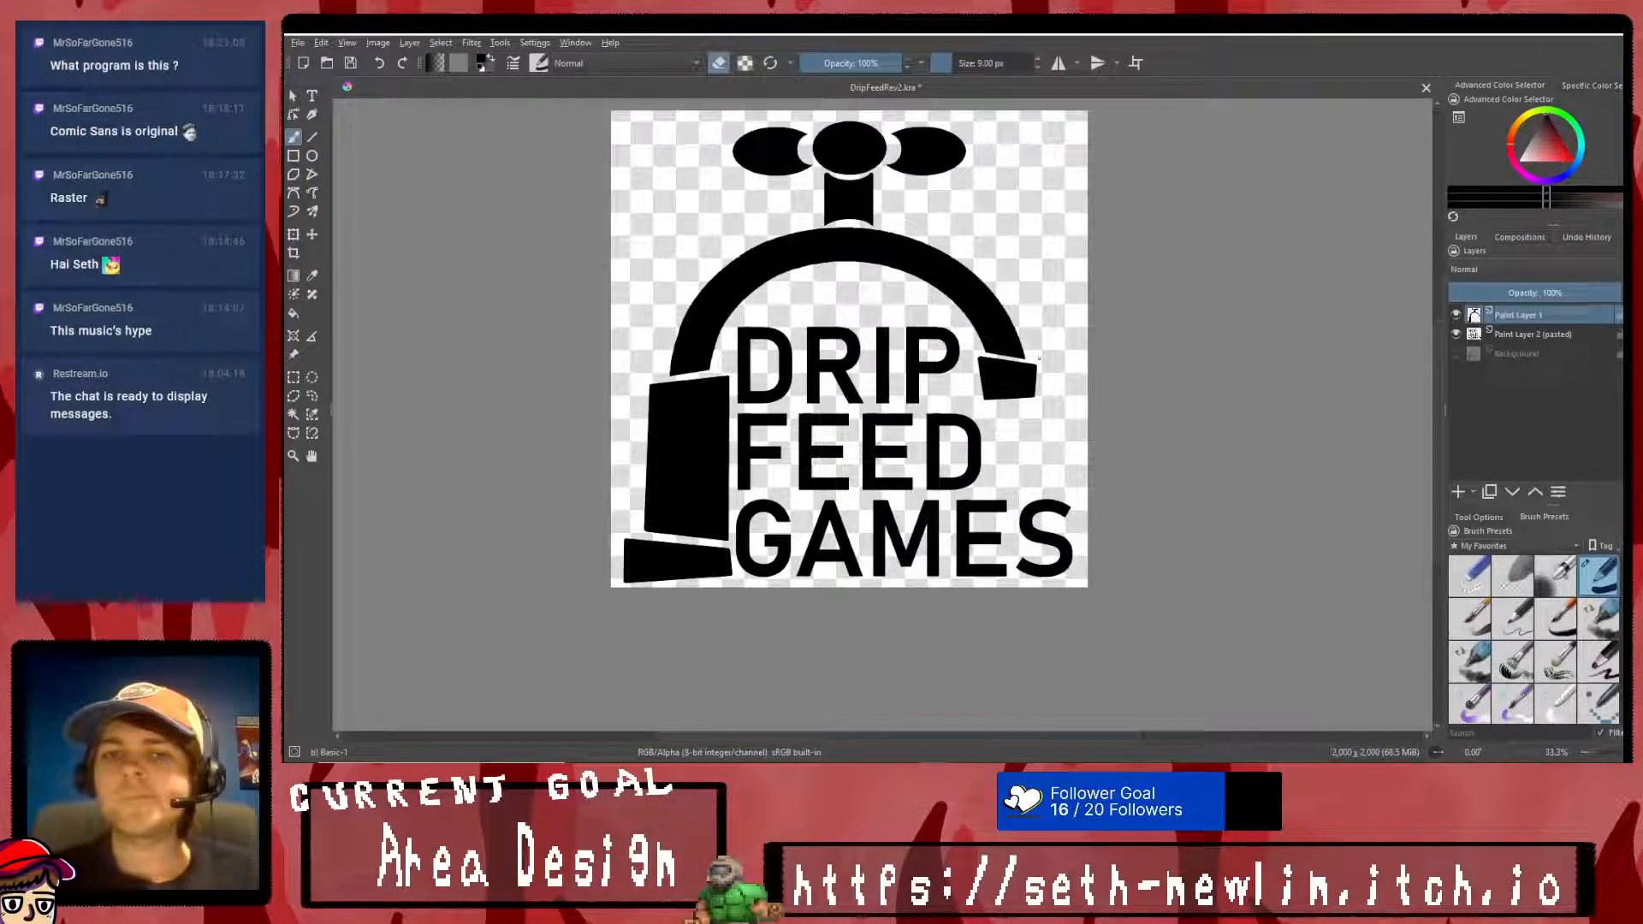
# - Show the Background sketch again and paste a copy of its water drop below the nozzle onto a new layer
pyautogui.scroll(1, 1021, 368)
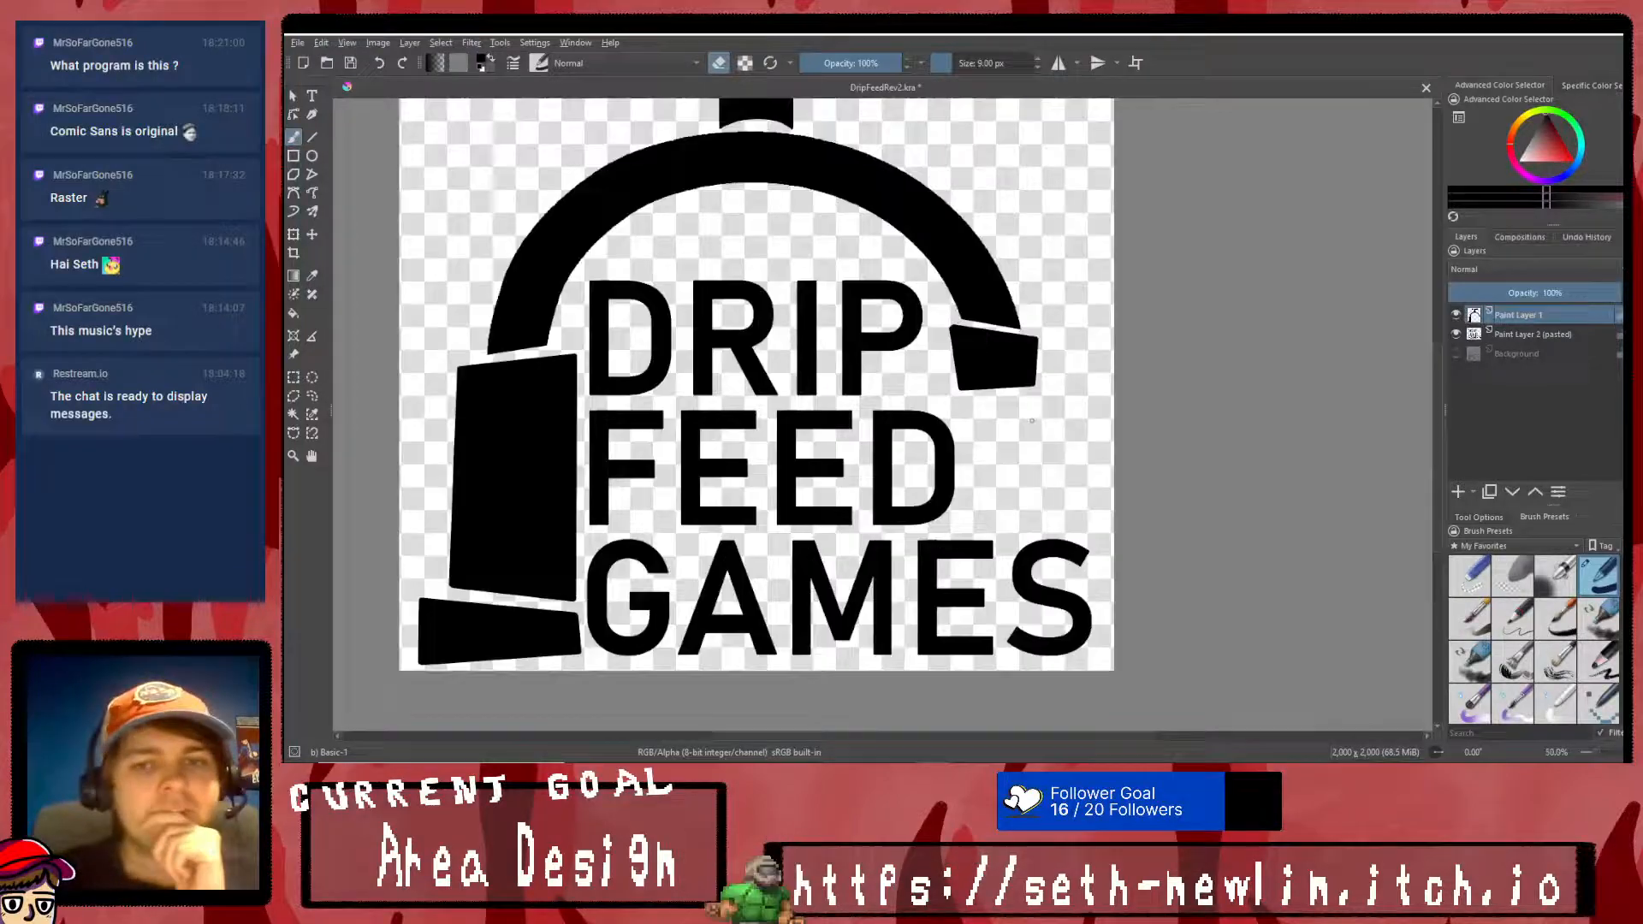
pyautogui.click(1456, 353)
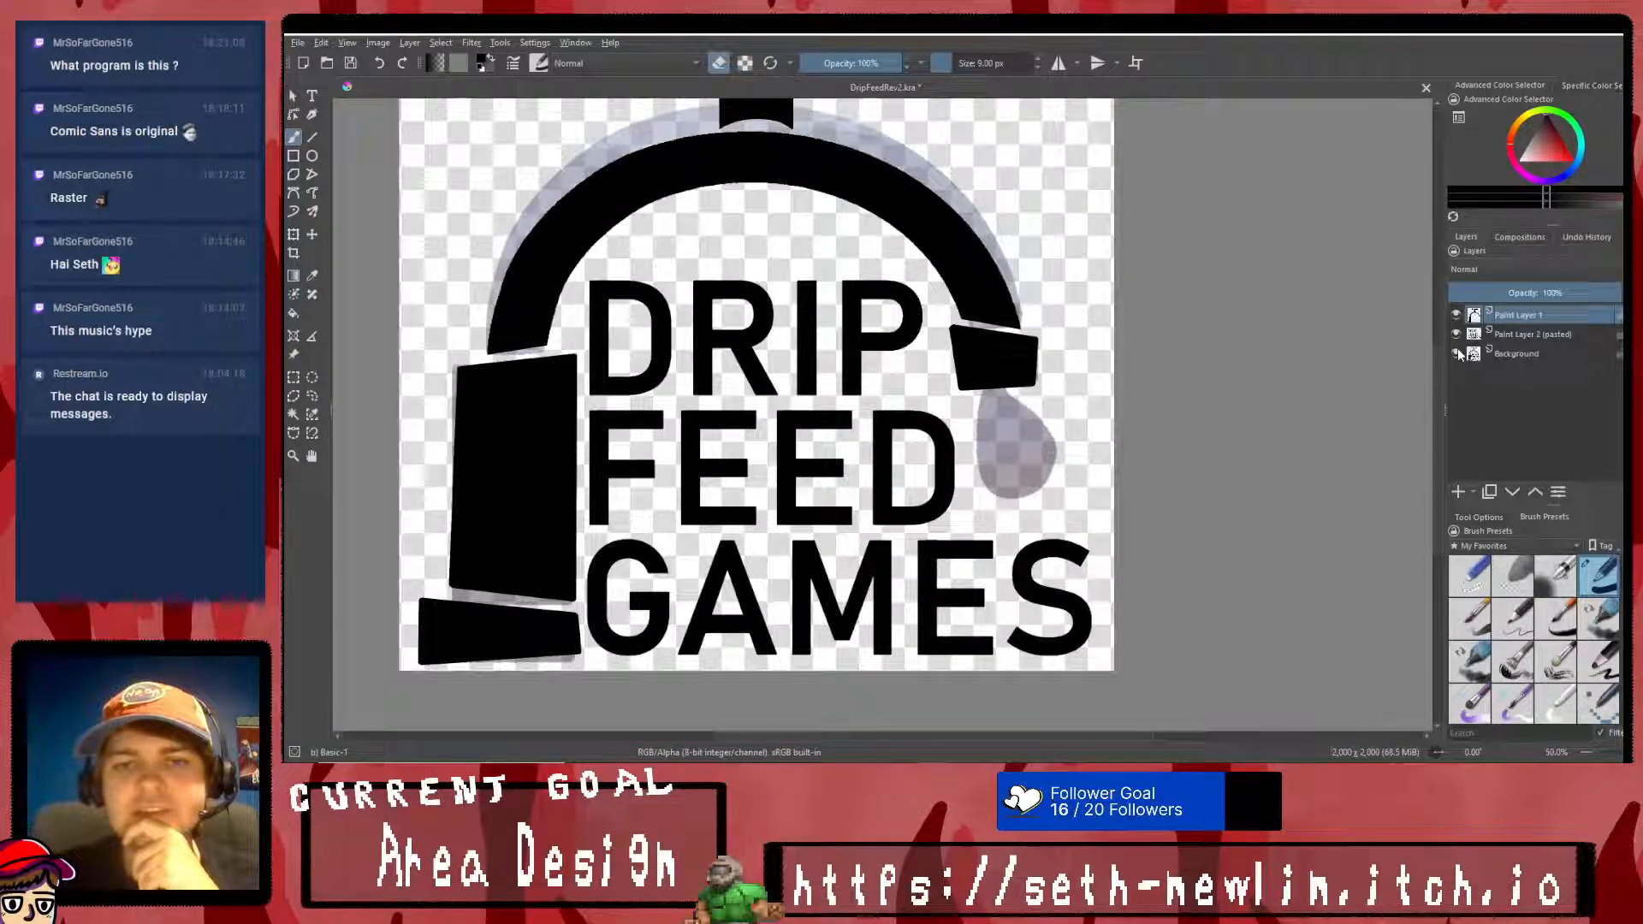
pyautogui.click(293, 376)
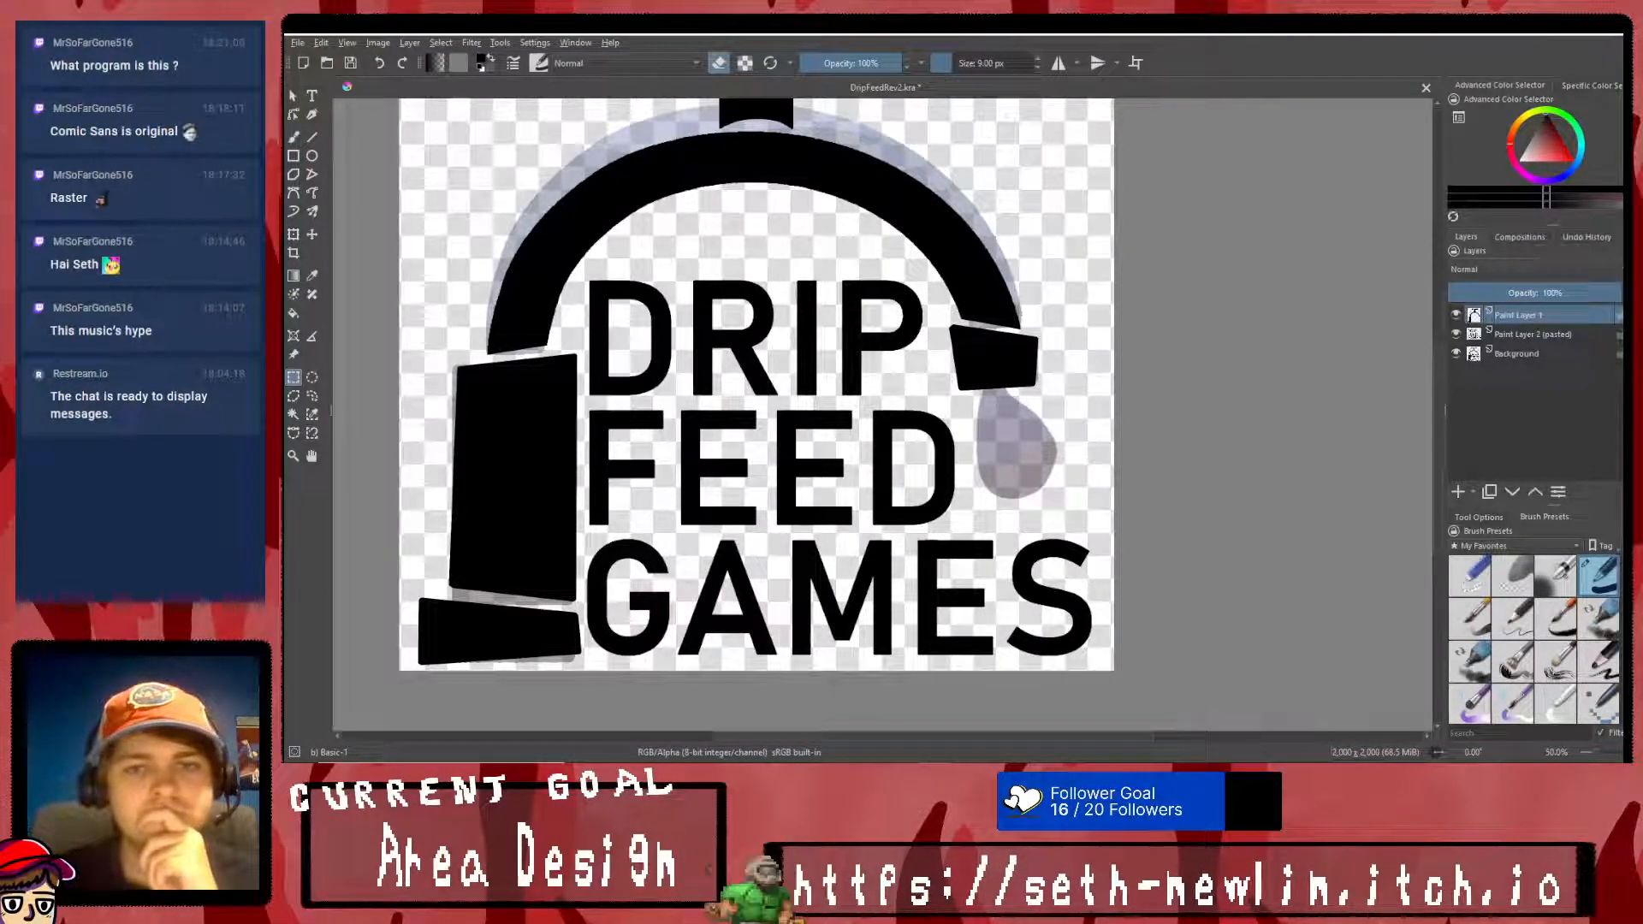
pyautogui.moveTo(949, 359); pyautogui.dragTo(1069, 505)
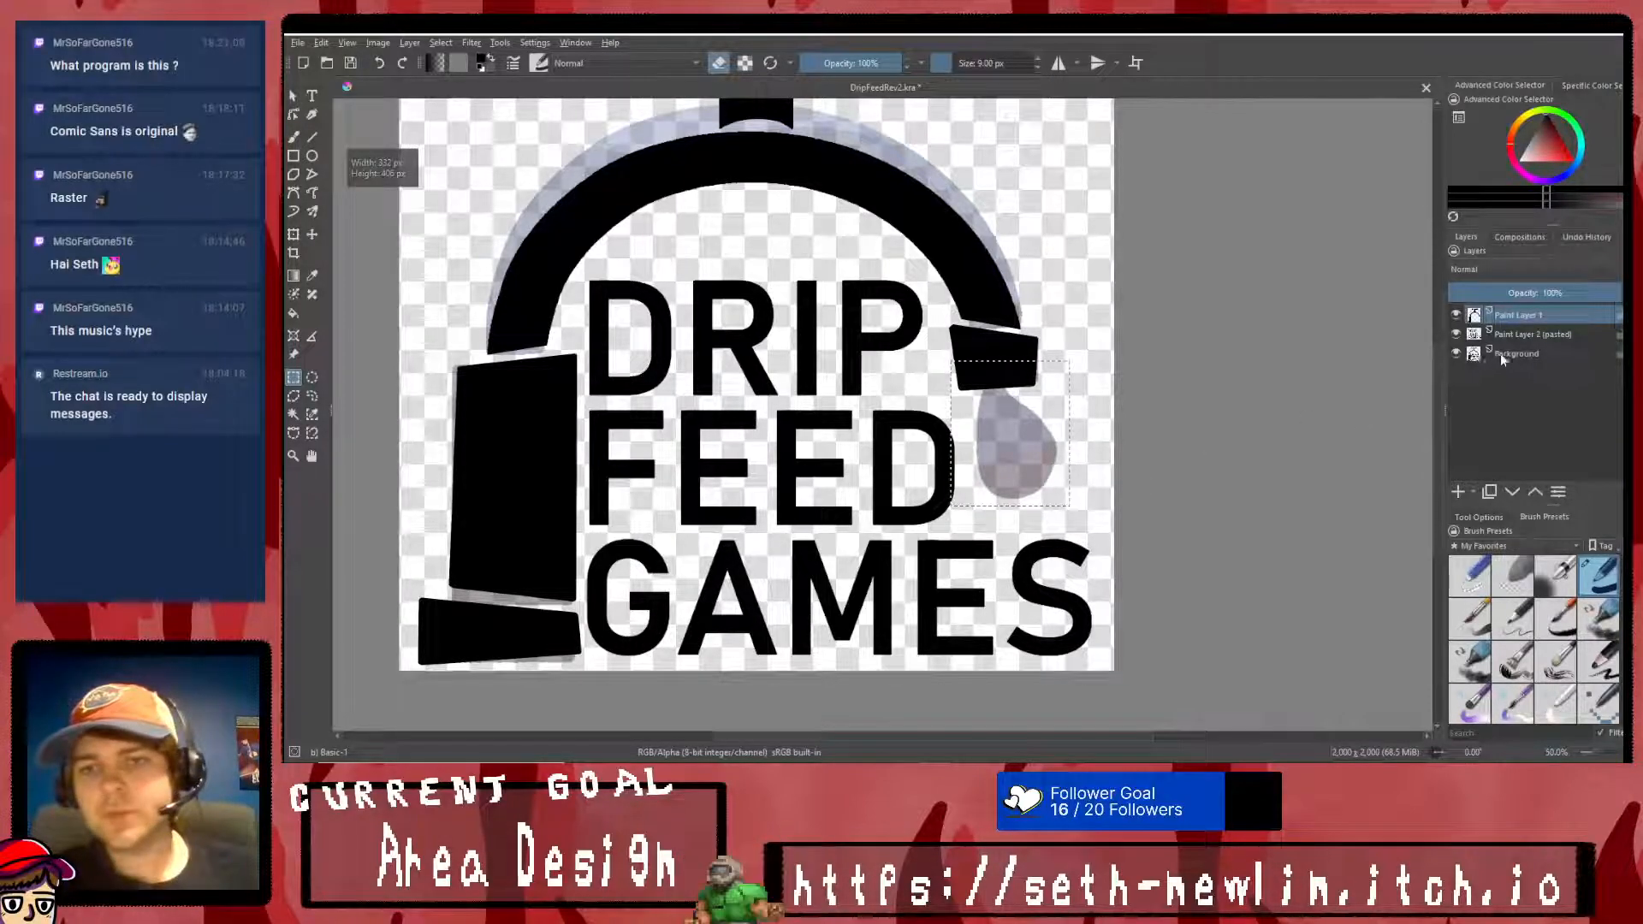
pyautogui.hotkey('ctrl', 'c')
pyautogui.hotkey('ctrl', 'v')
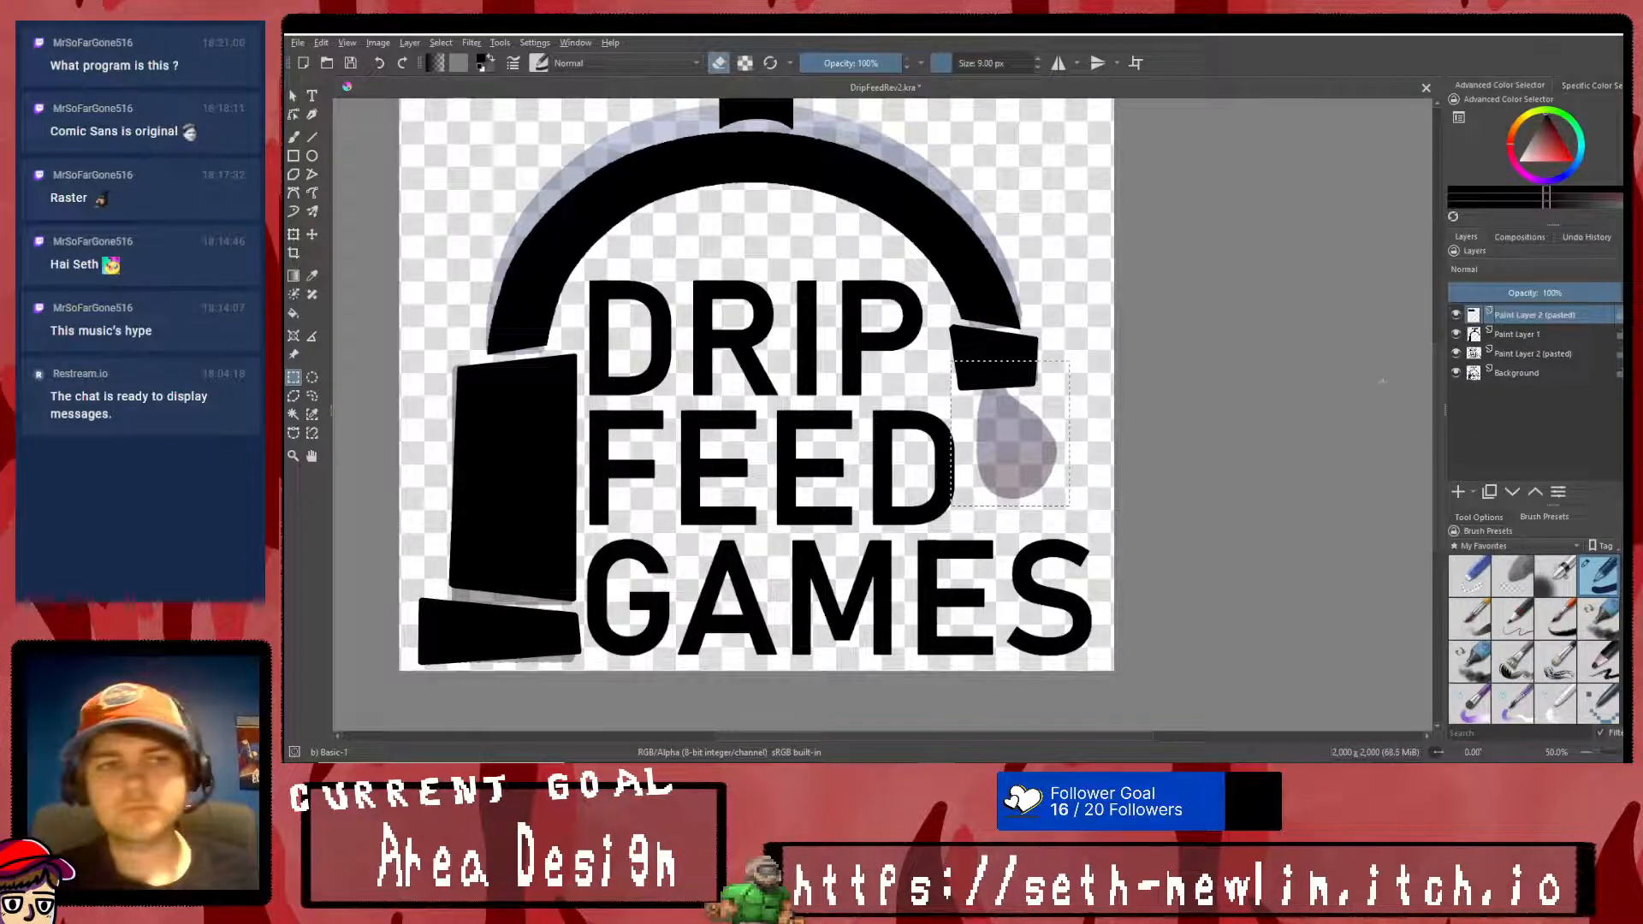
# - Place the pasted drop layer directly above Background and clear the selection
pyautogui.moveTo(1536, 315); pyautogui.dragTo(1532, 356)
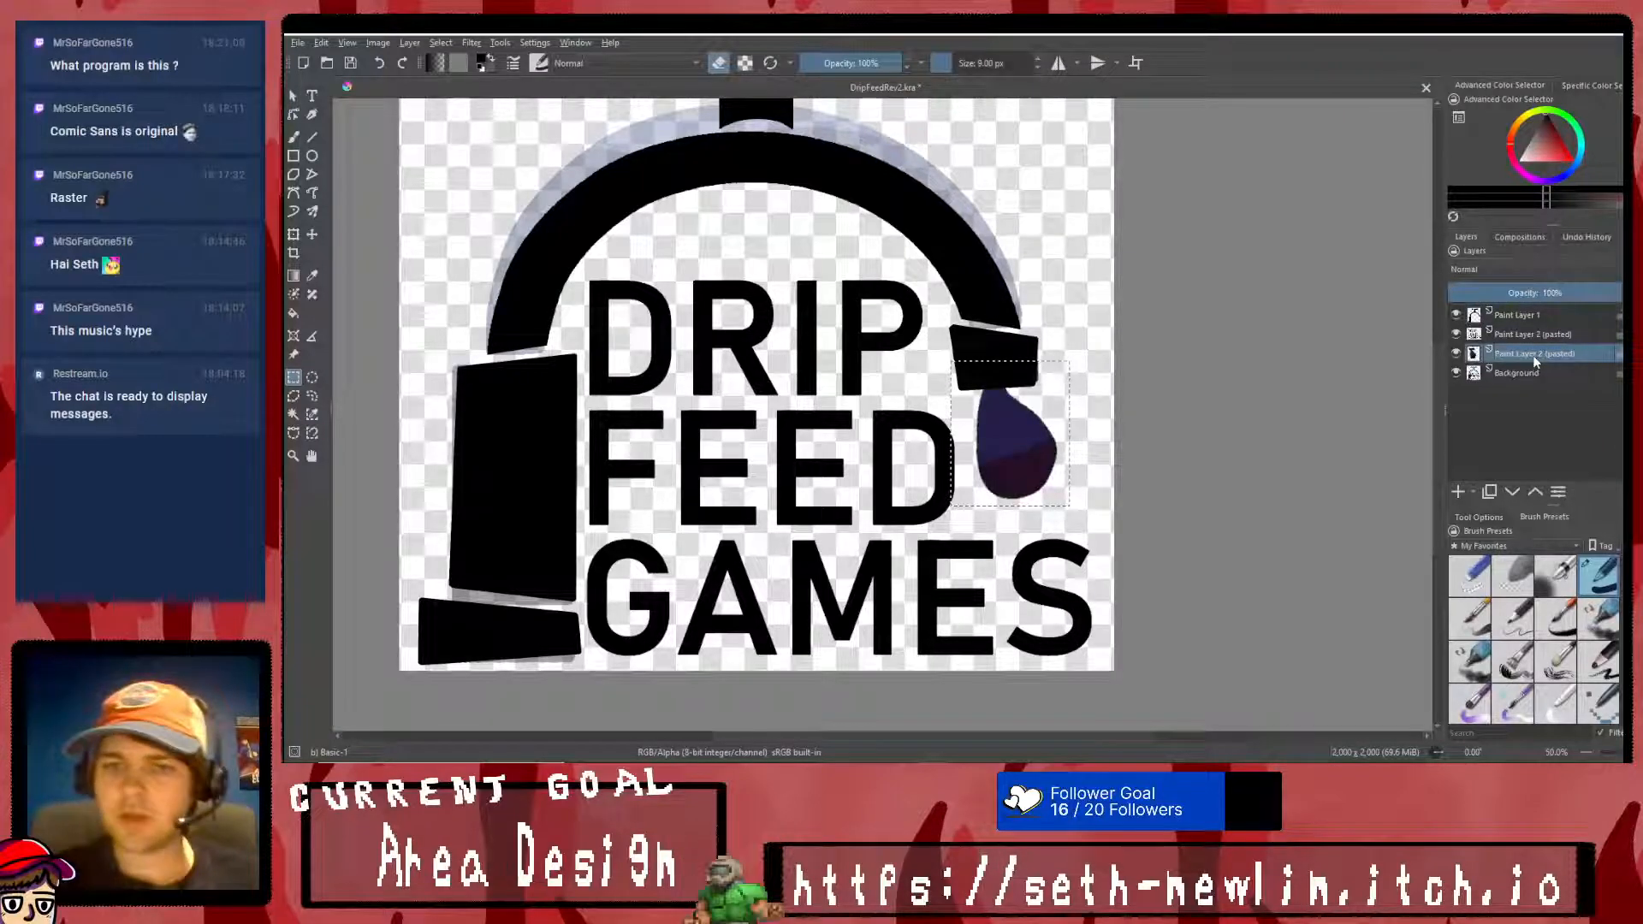
pyautogui.rightClick(691, 288)
pyautogui.click(722, 309)
# - Fill the pasted water drop with solid black using the Fill tool, with eraser mode off
pyautogui.click(294, 314)
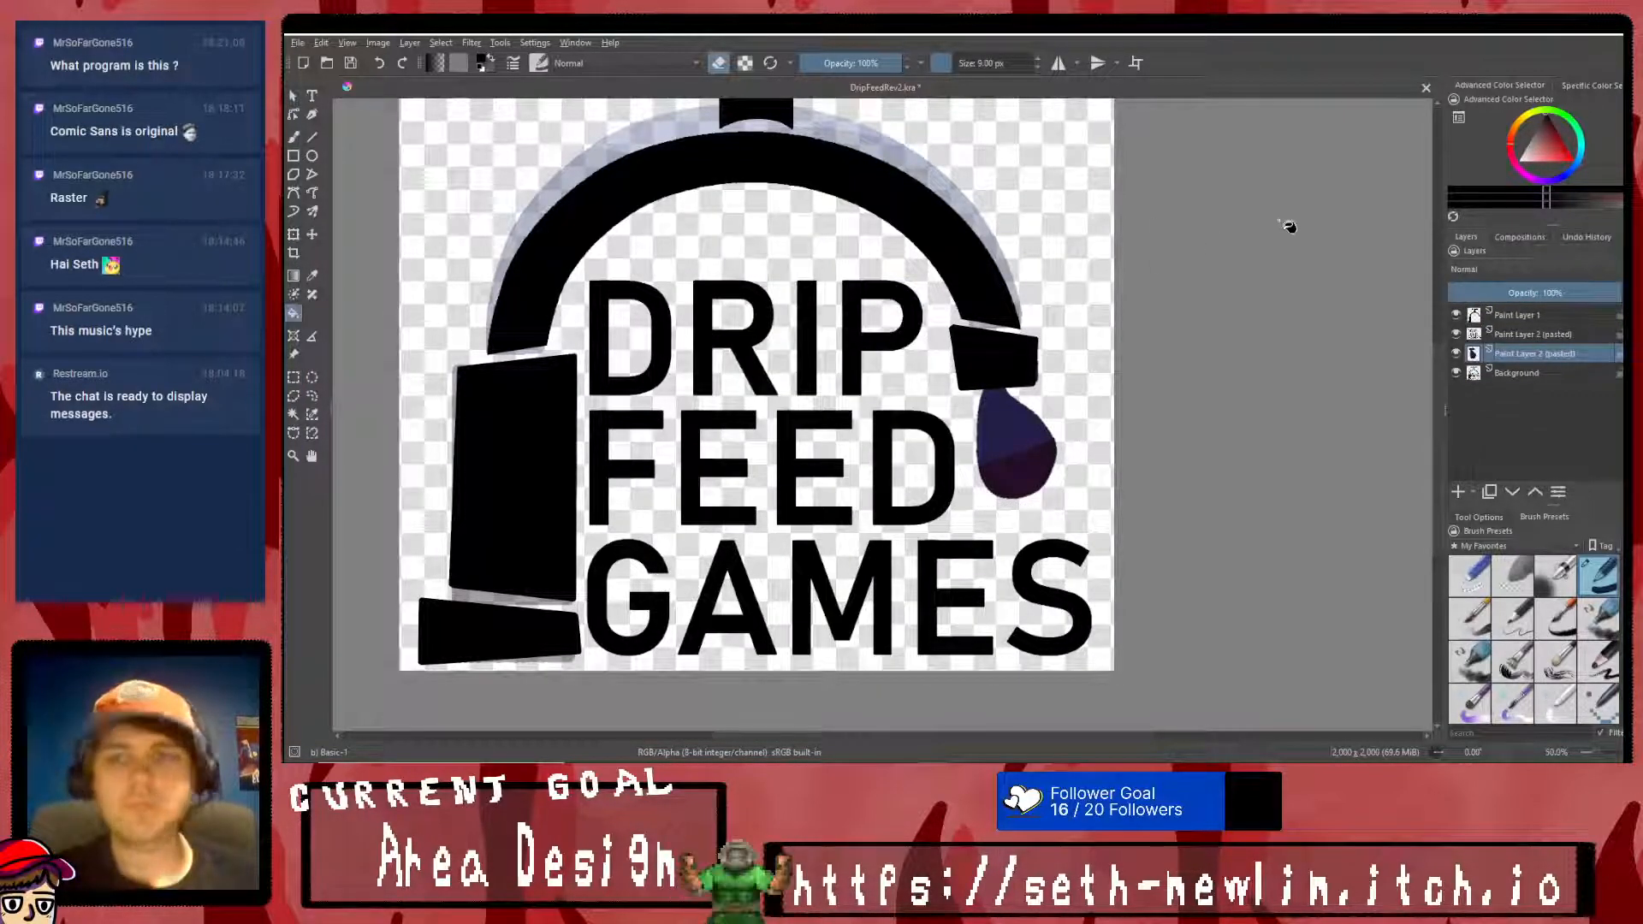
pyautogui.click(1014, 432)
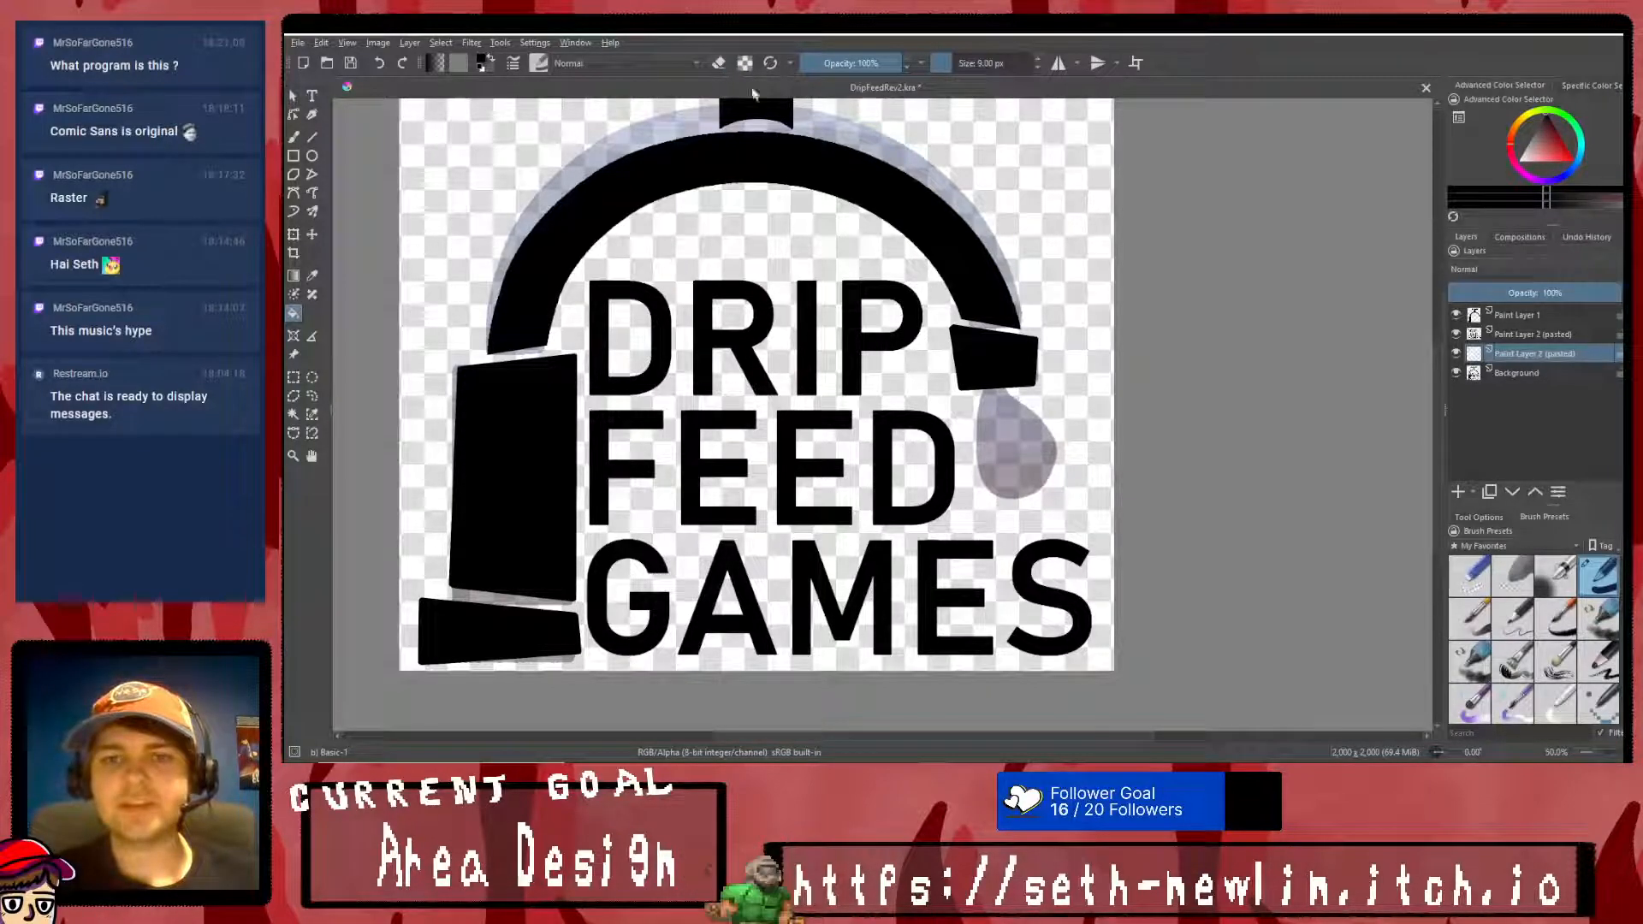
pyautogui.click(1018, 438)
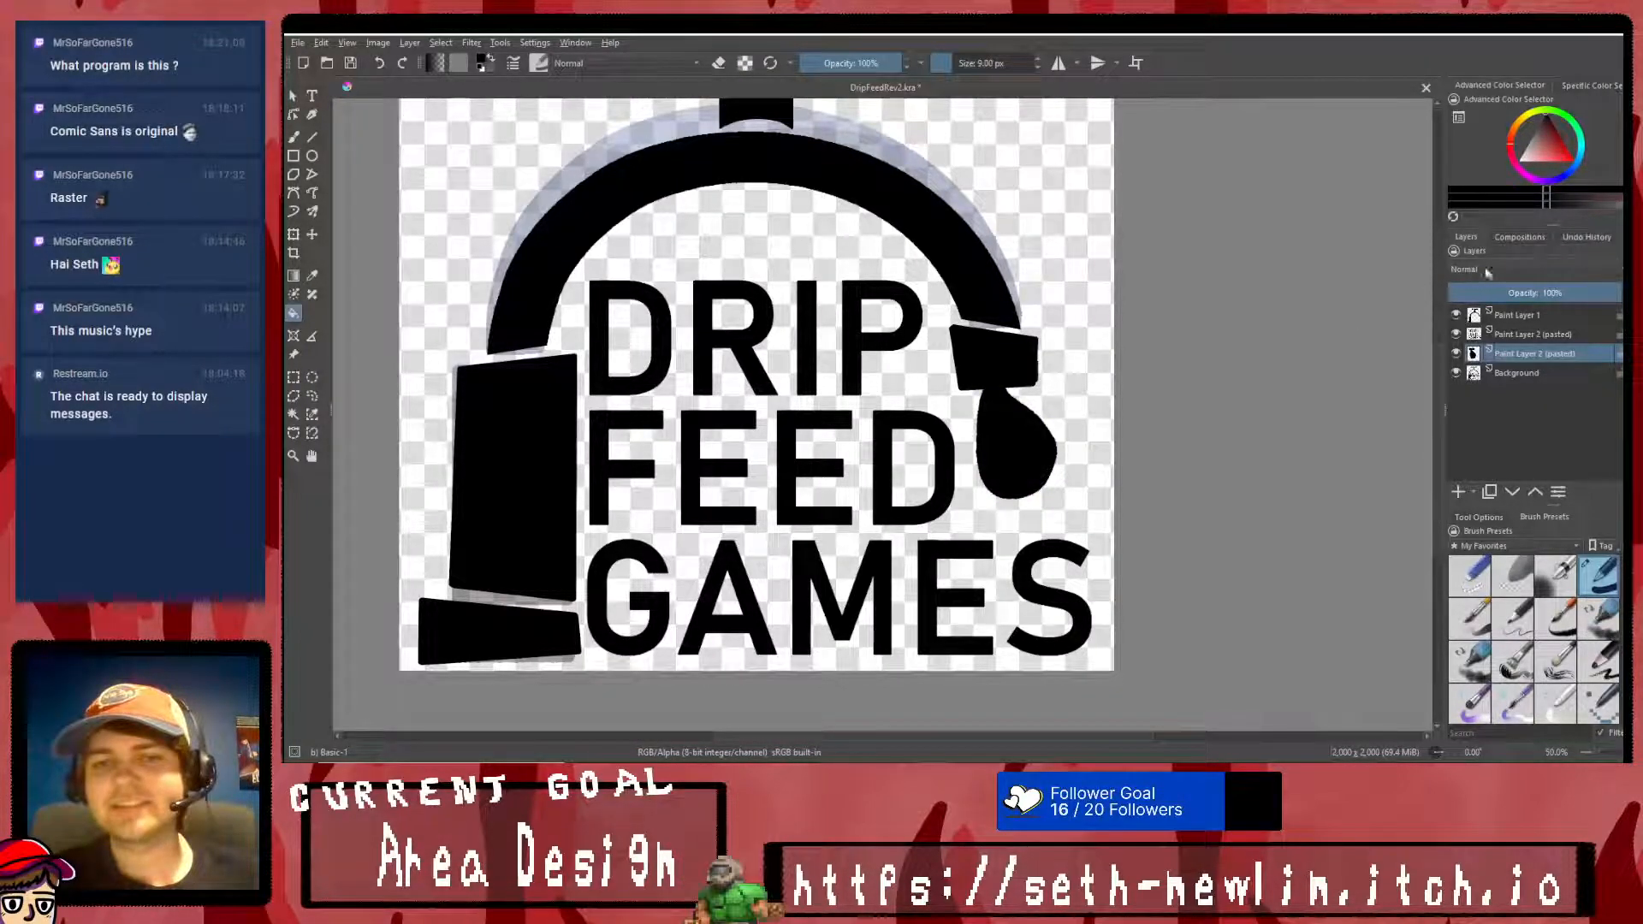
# - Hide the Background sketch and merge the black artwork layers into a single layer
pyautogui.click(1455, 372)
pyautogui.scroll(-2, 1142, 393)
pyautogui.scroll(1, 1108, 343)
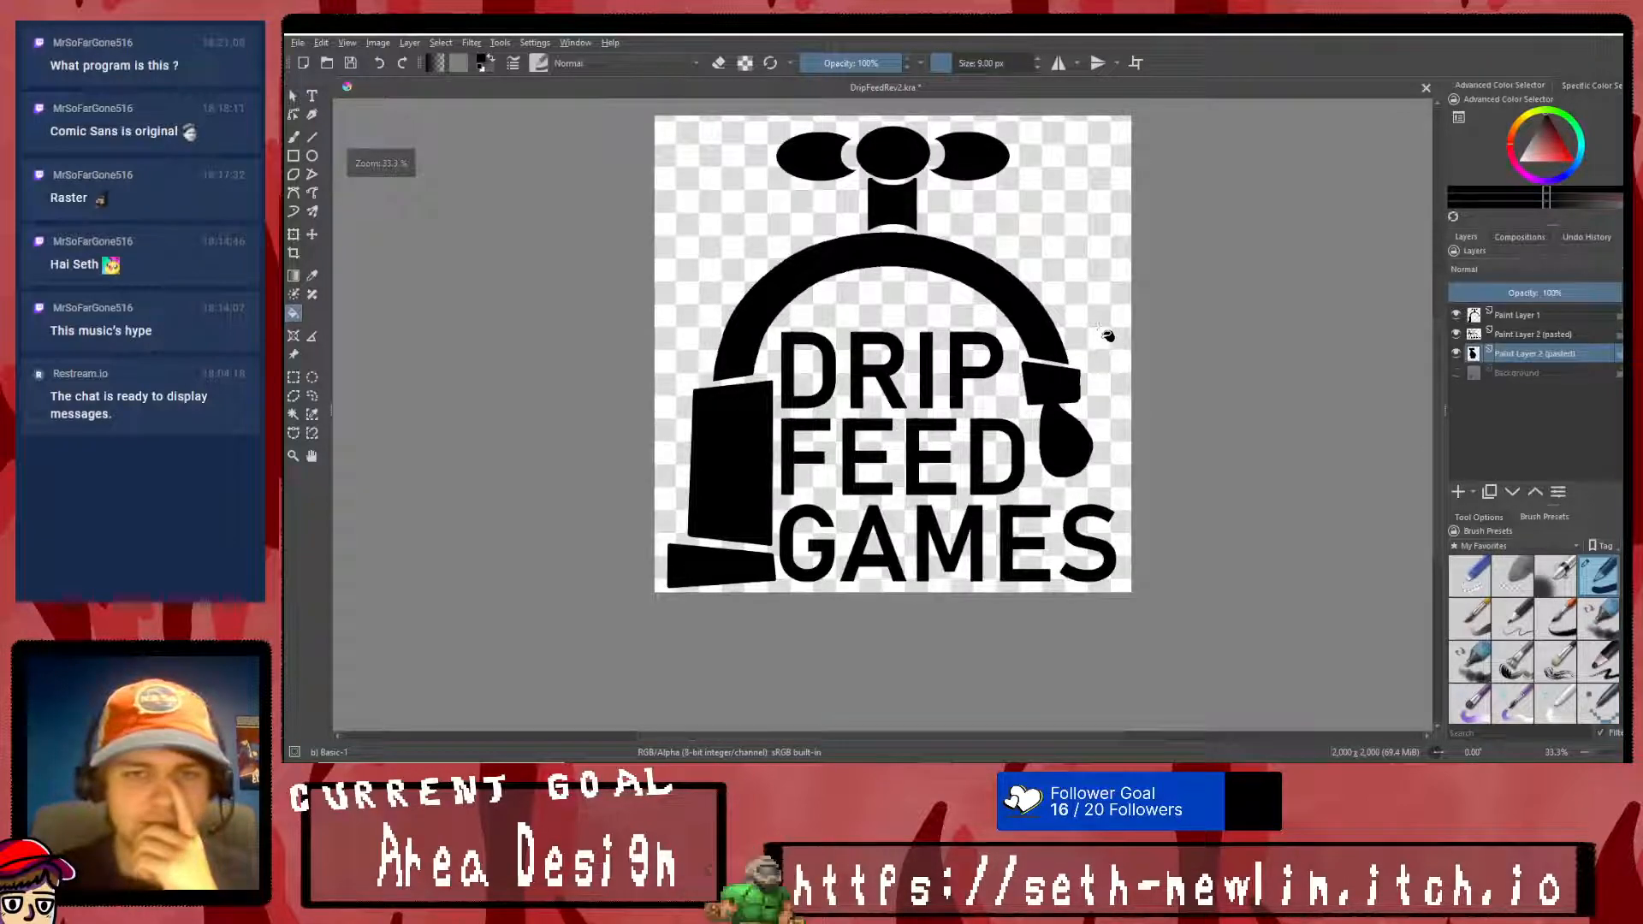
pyautogui.click(1548, 315)
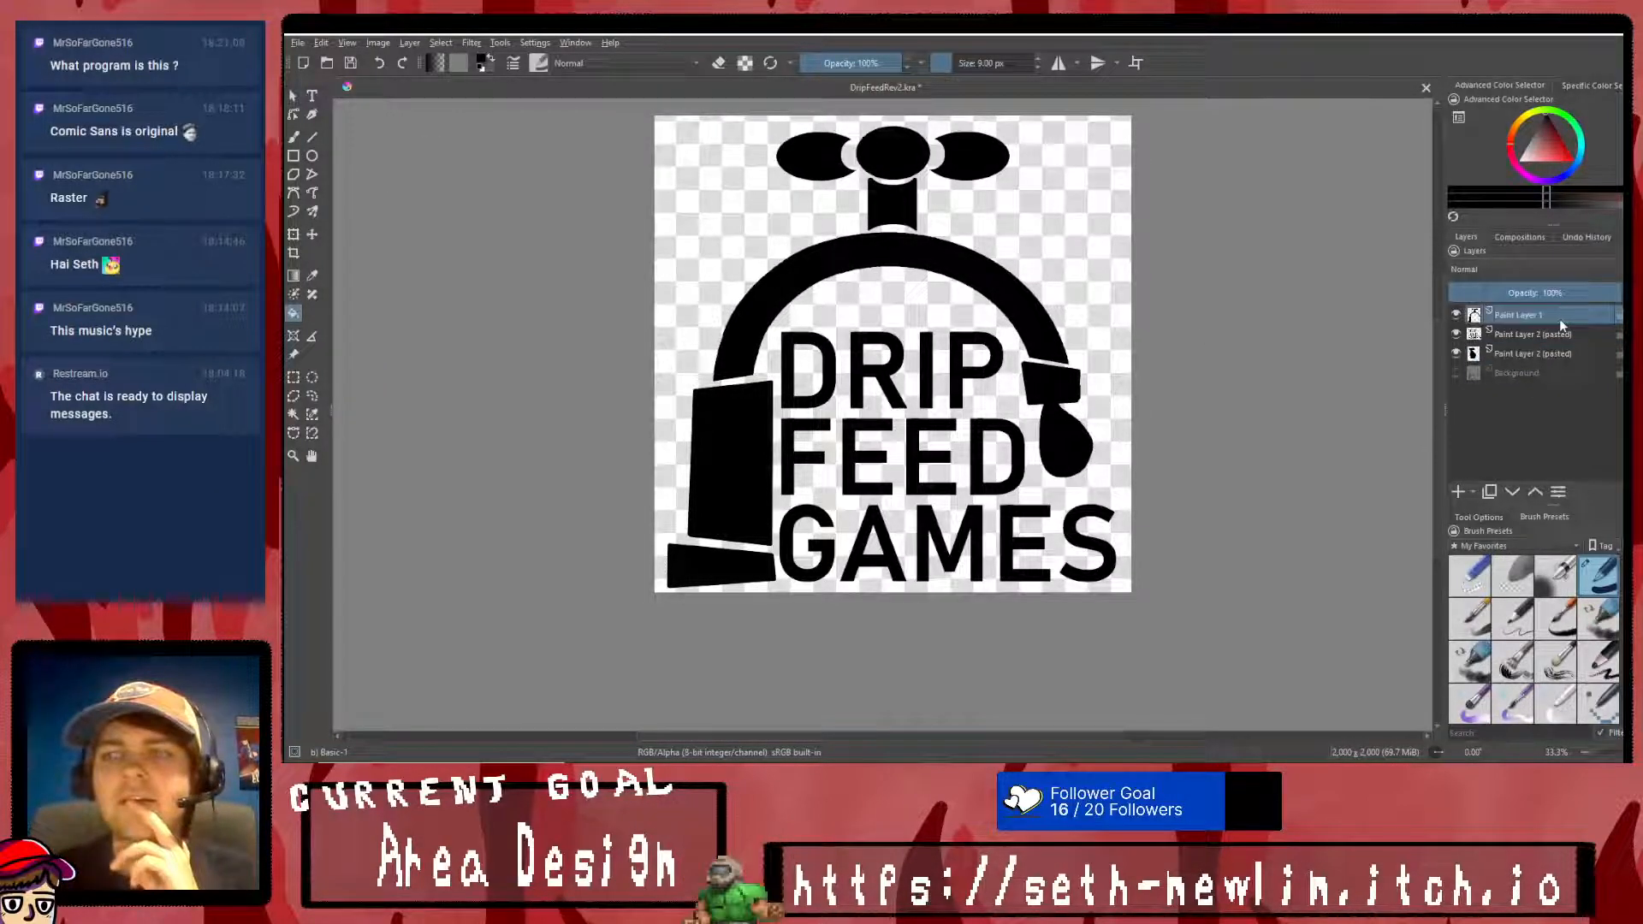
pyautogui.hotkey('ctrl', 'e')
pyautogui.hotkey('ctrl', 'e')
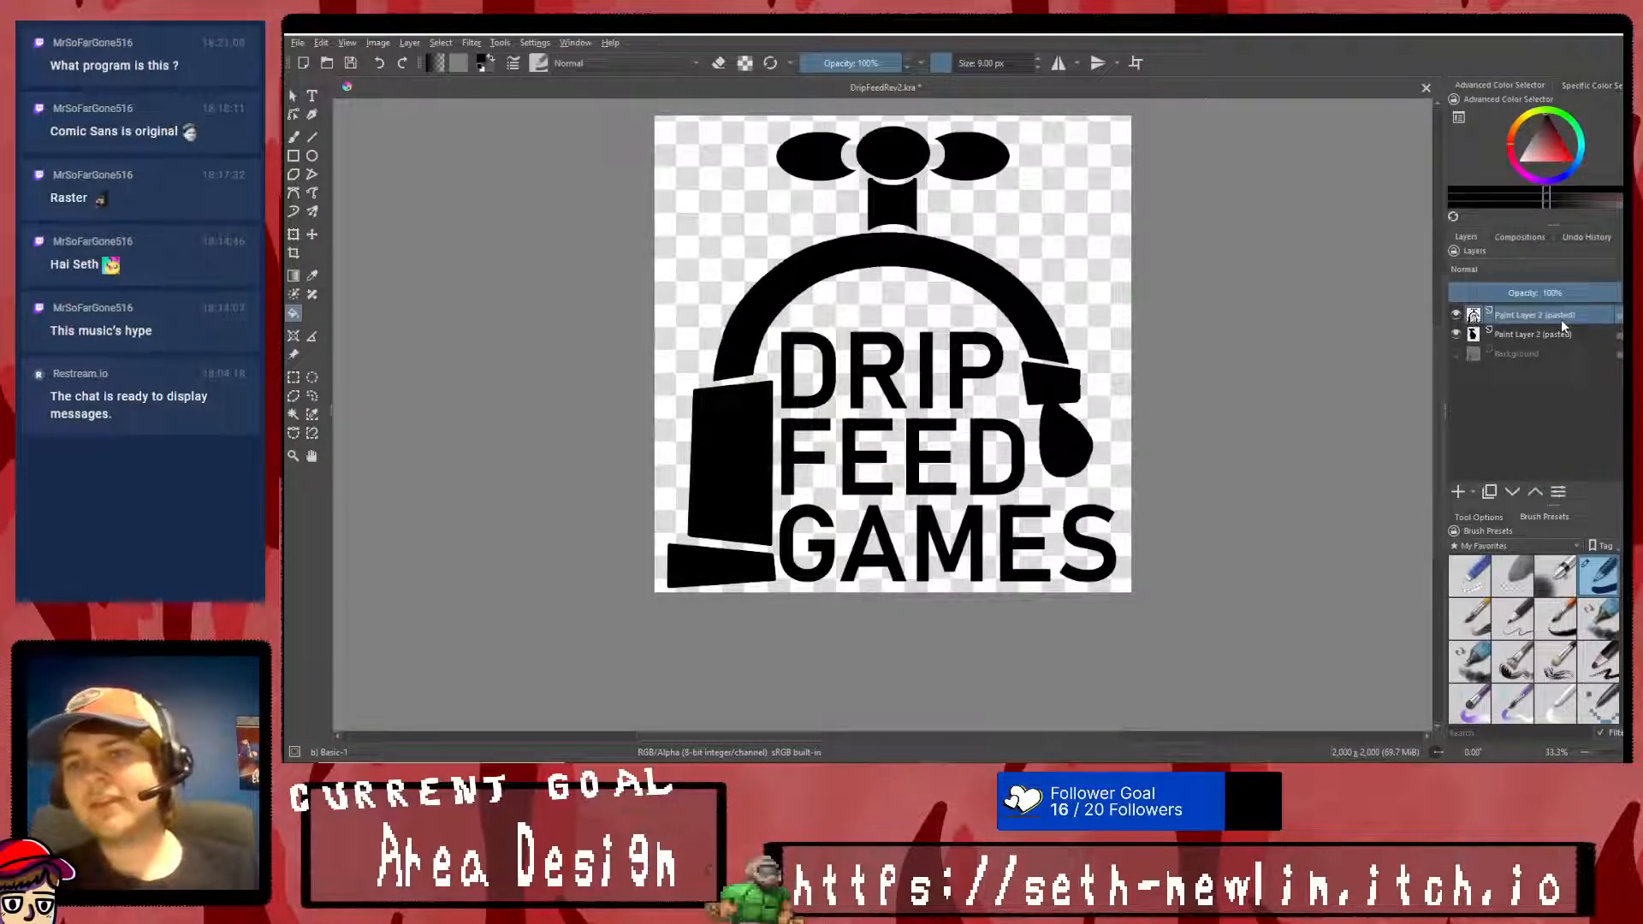
# - Touch up the join between the nozzle and the water drop with the 9 px brush, undoing the last stroke
pyautogui.scroll(5, 1061, 424)
pyautogui.click(294, 136)
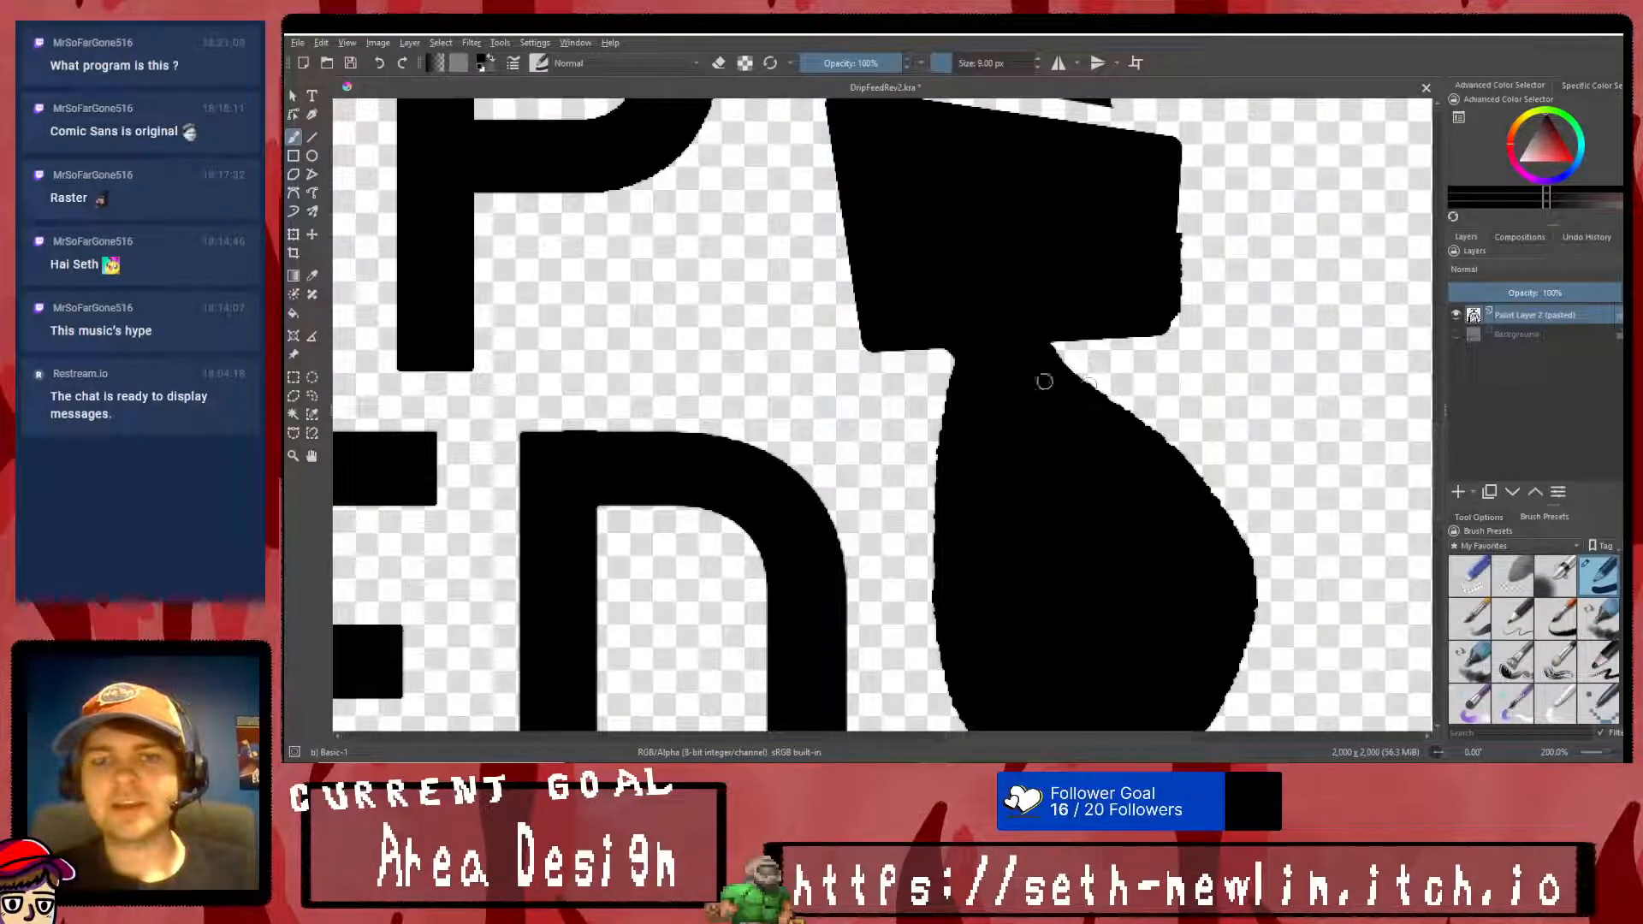
pyautogui.moveTo(1082, 328)
pyautogui.mouseDown()
pyautogui.moveTo(1032, 368)
pyautogui.moveTo(1098, 335)
pyautogui.moveTo(1049, 365)
pyautogui.moveTo(1073, 332)
pyautogui.mouseUp()
pyautogui.hotkey('ctrl', 'z')
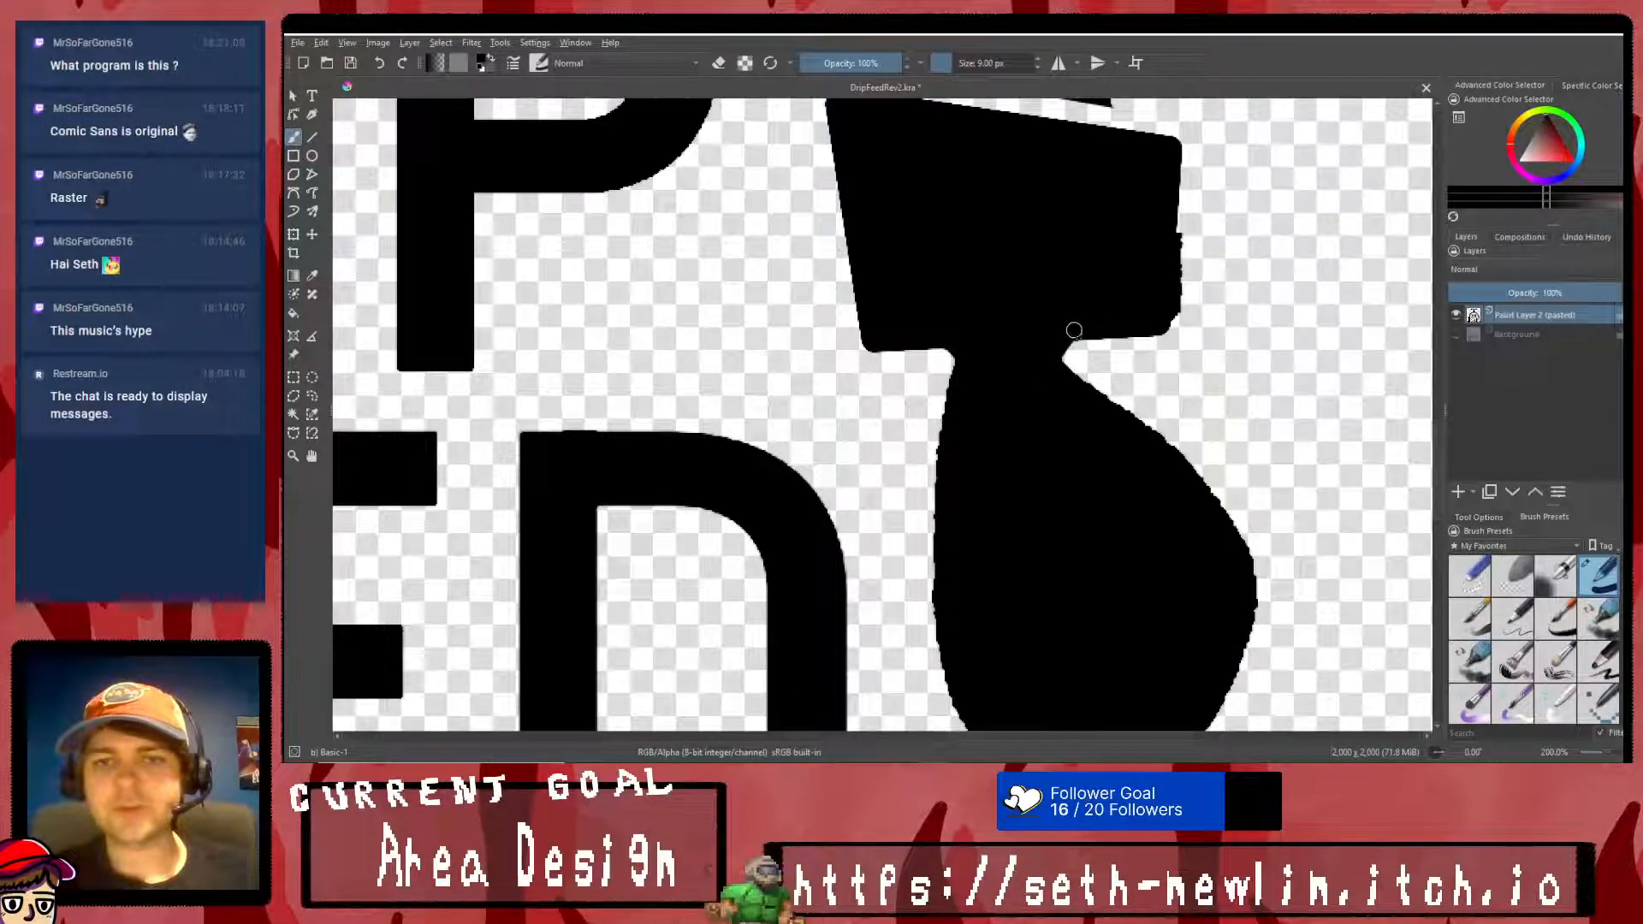
pyautogui.scroll(-5, 936, 391)
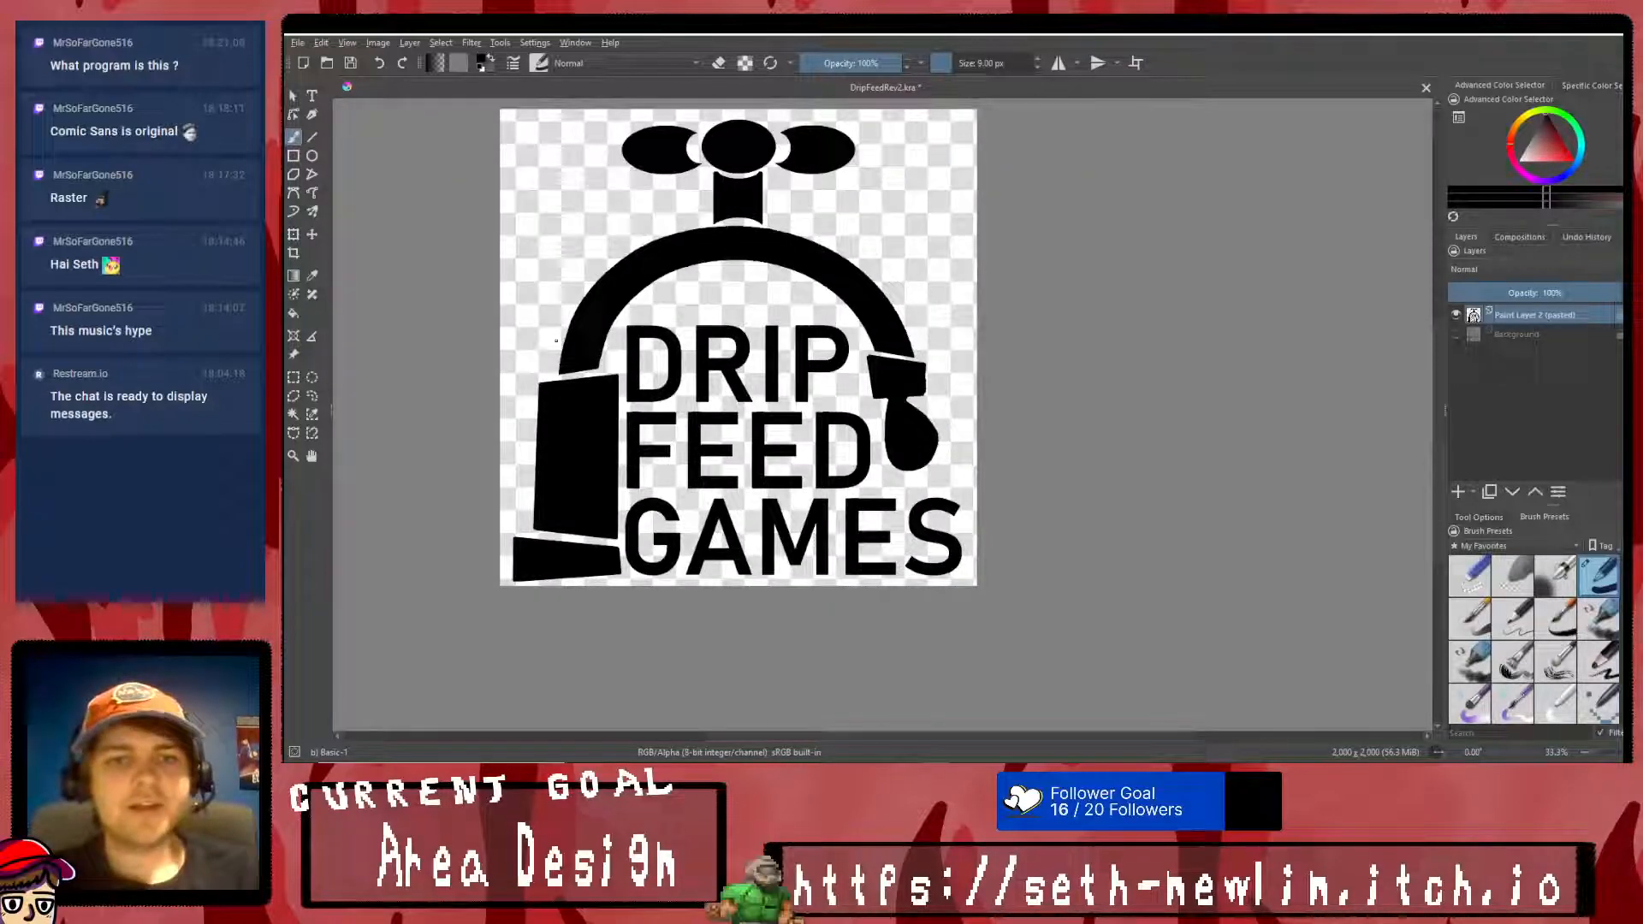
pyautogui.scroll(-1, 550, 343)
pyautogui.scroll(1, 556, 333)
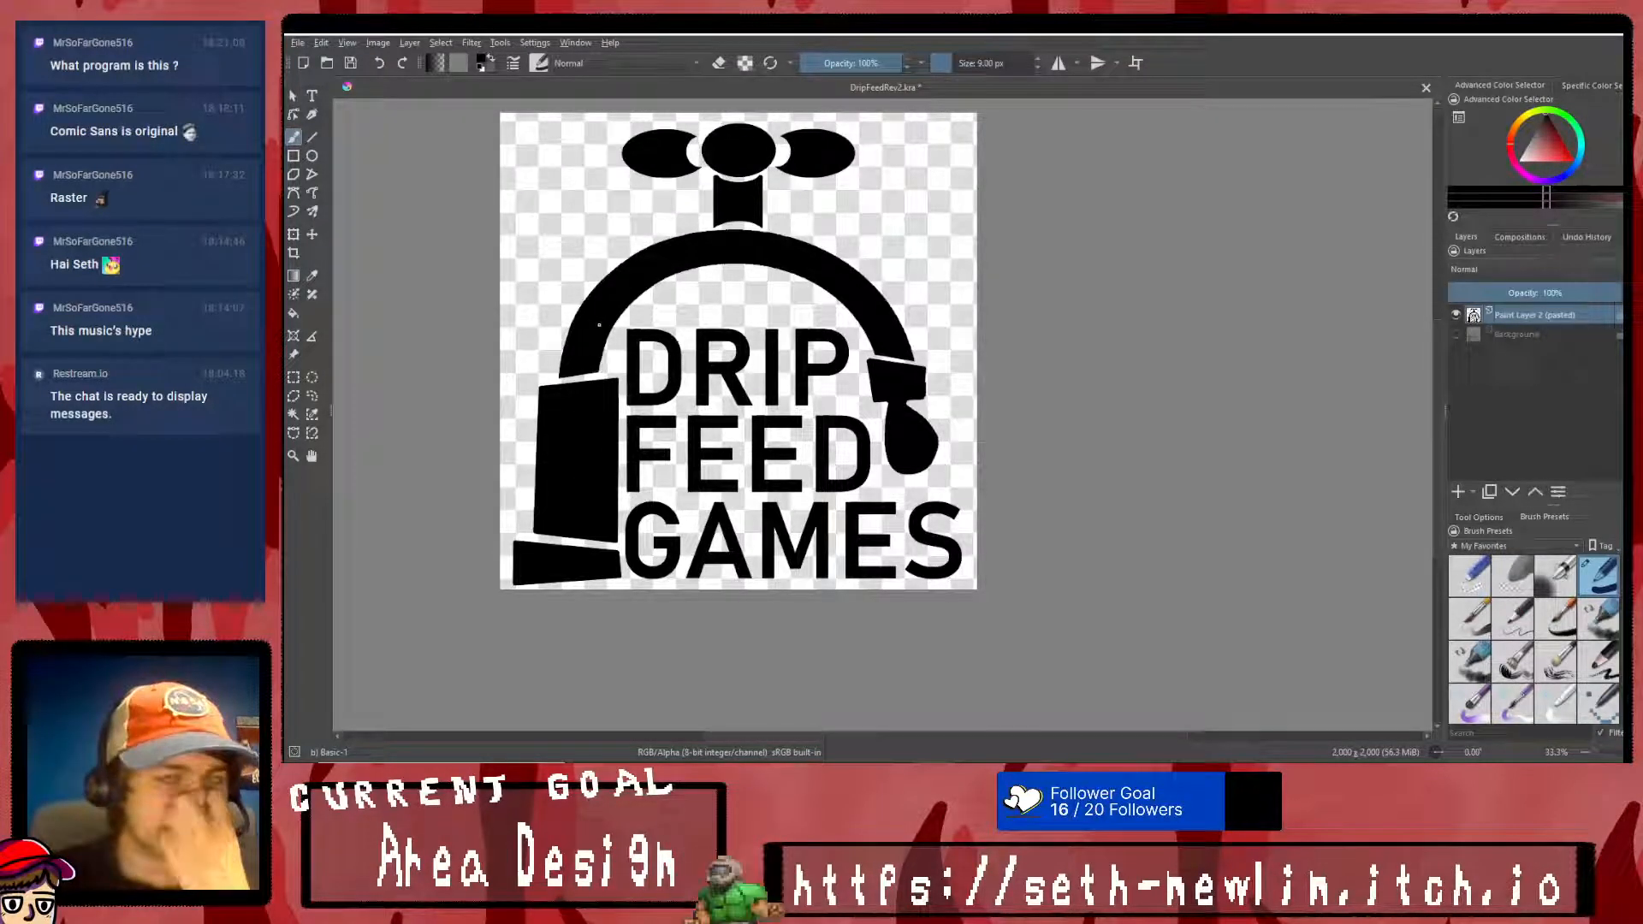
# - Hide the black logo layer, show the Background sketch and raise the sketch's opacity to 100%
pyautogui.click(1455, 315)
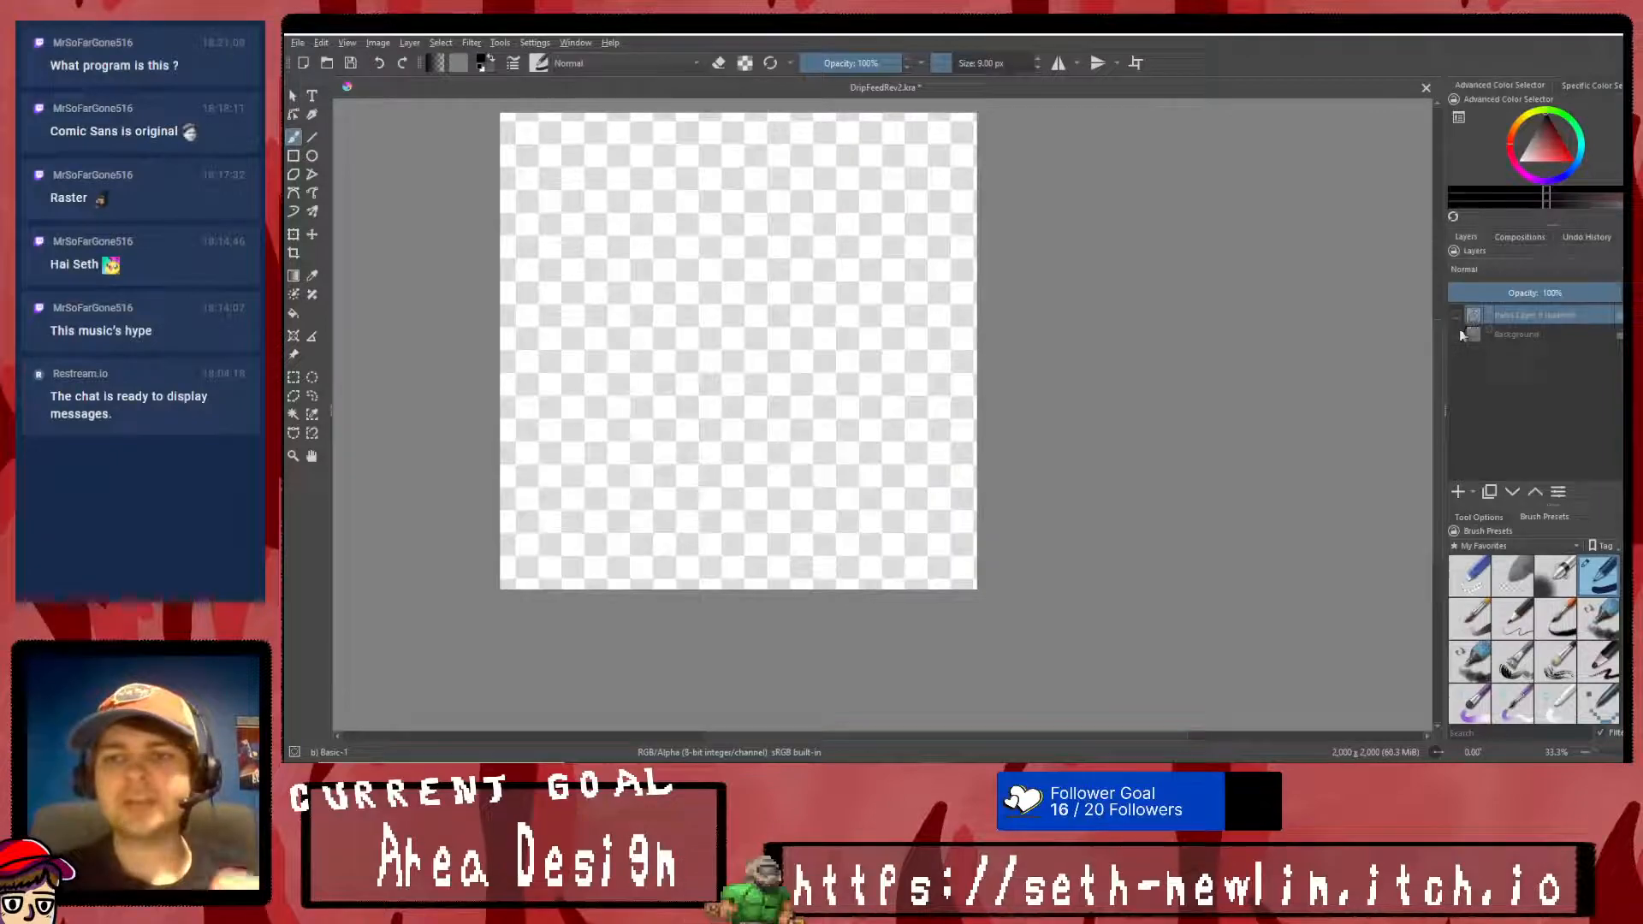
pyautogui.click(1457, 333)
pyautogui.click(1527, 335)
pyautogui.moveTo(1539, 291); pyautogui.dragTo(1620, 293)
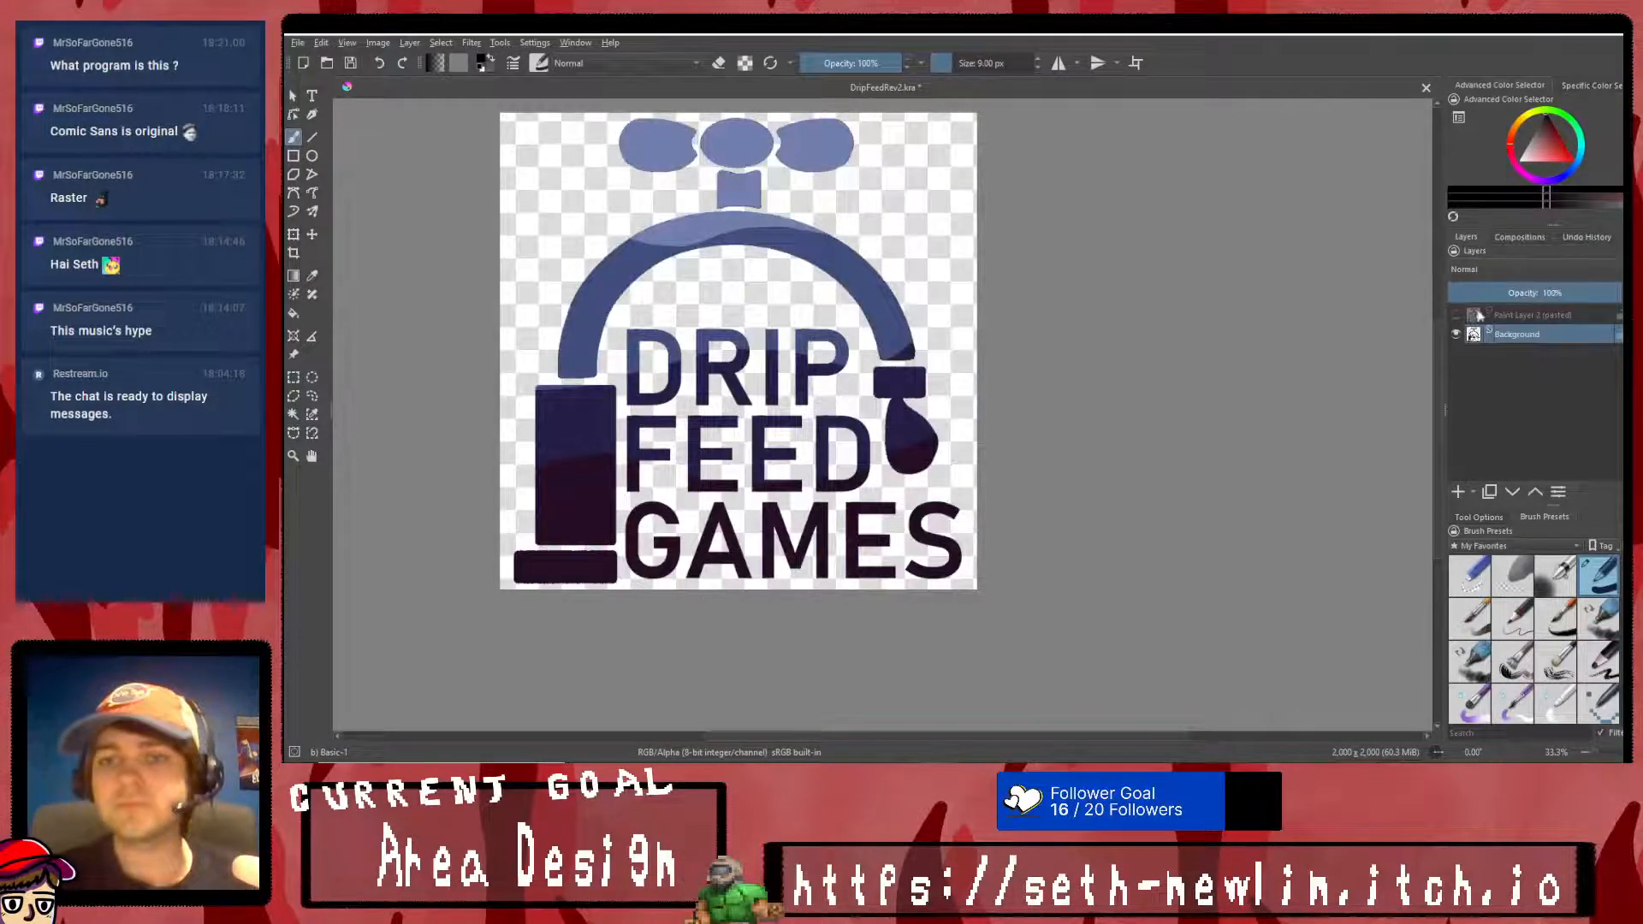
# - Compare the black logo with the Background sketch by alternating the visibility of the two layers
pyautogui.click(1456, 332)
pyautogui.click(1458, 316)
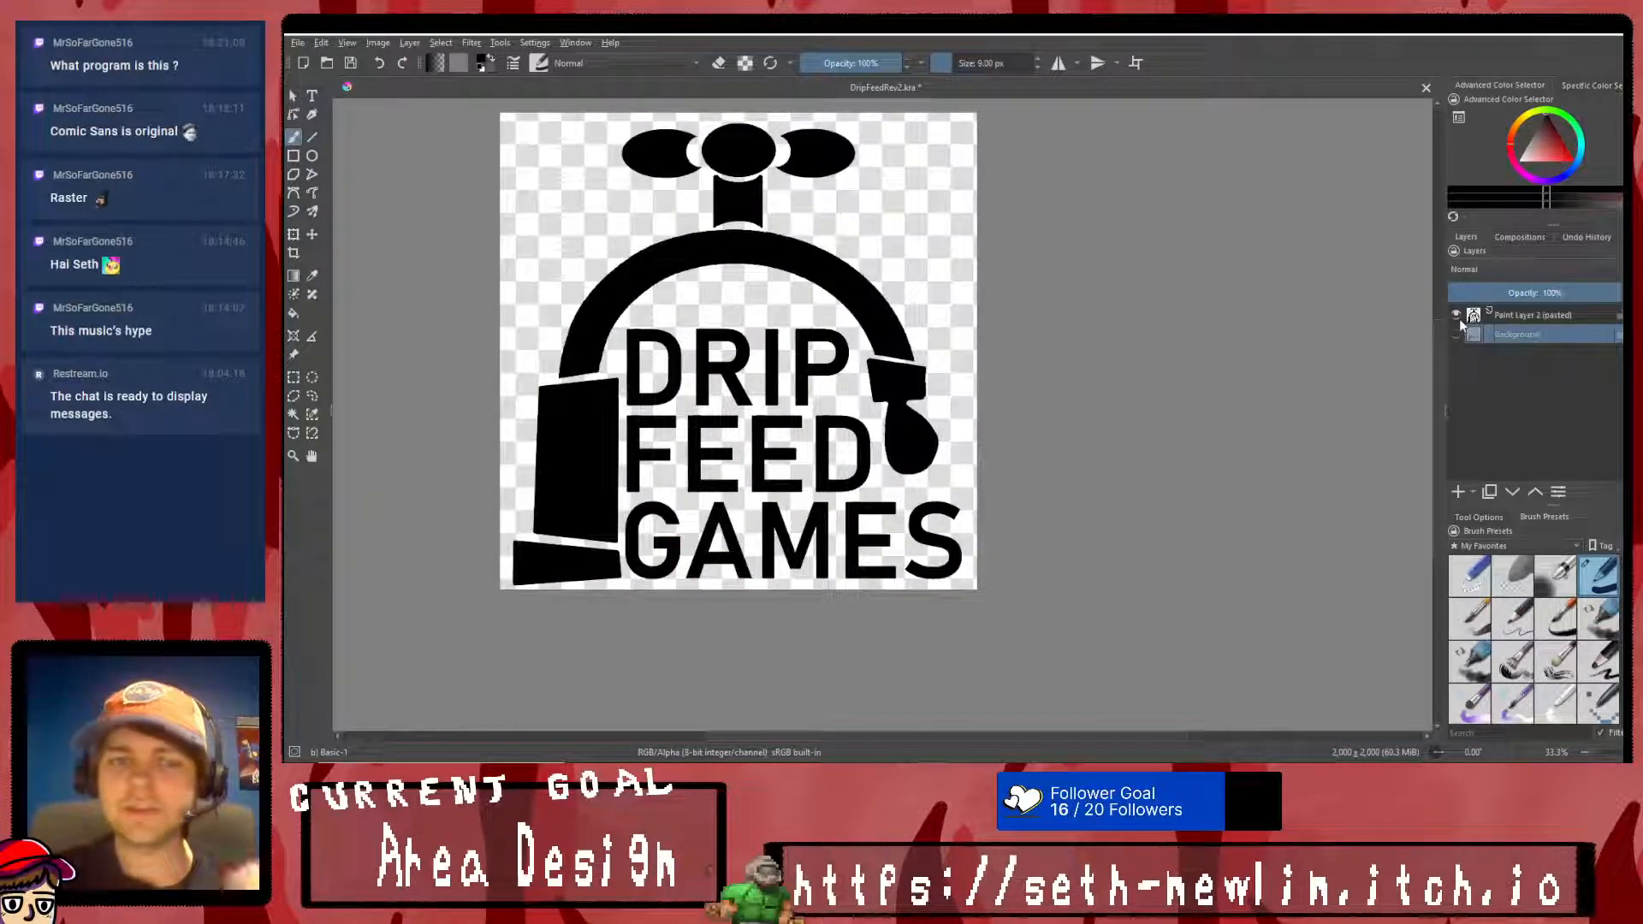
pyautogui.click(1457, 316)
pyautogui.click(1456, 333)
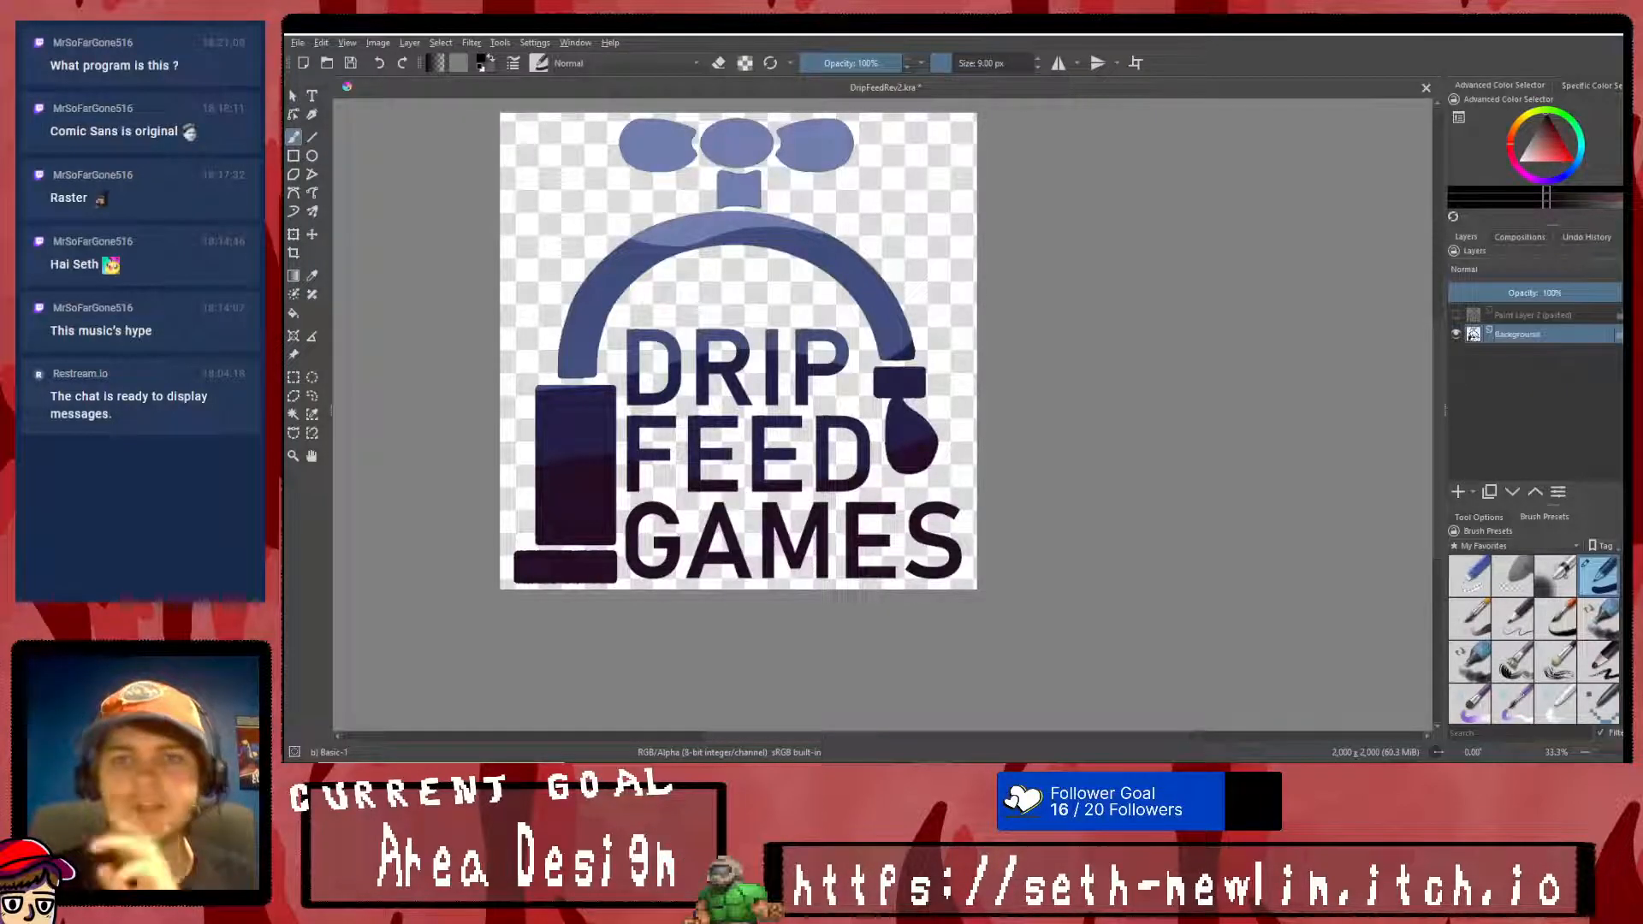
pyautogui.click(1457, 316)
pyautogui.click(1457, 333)
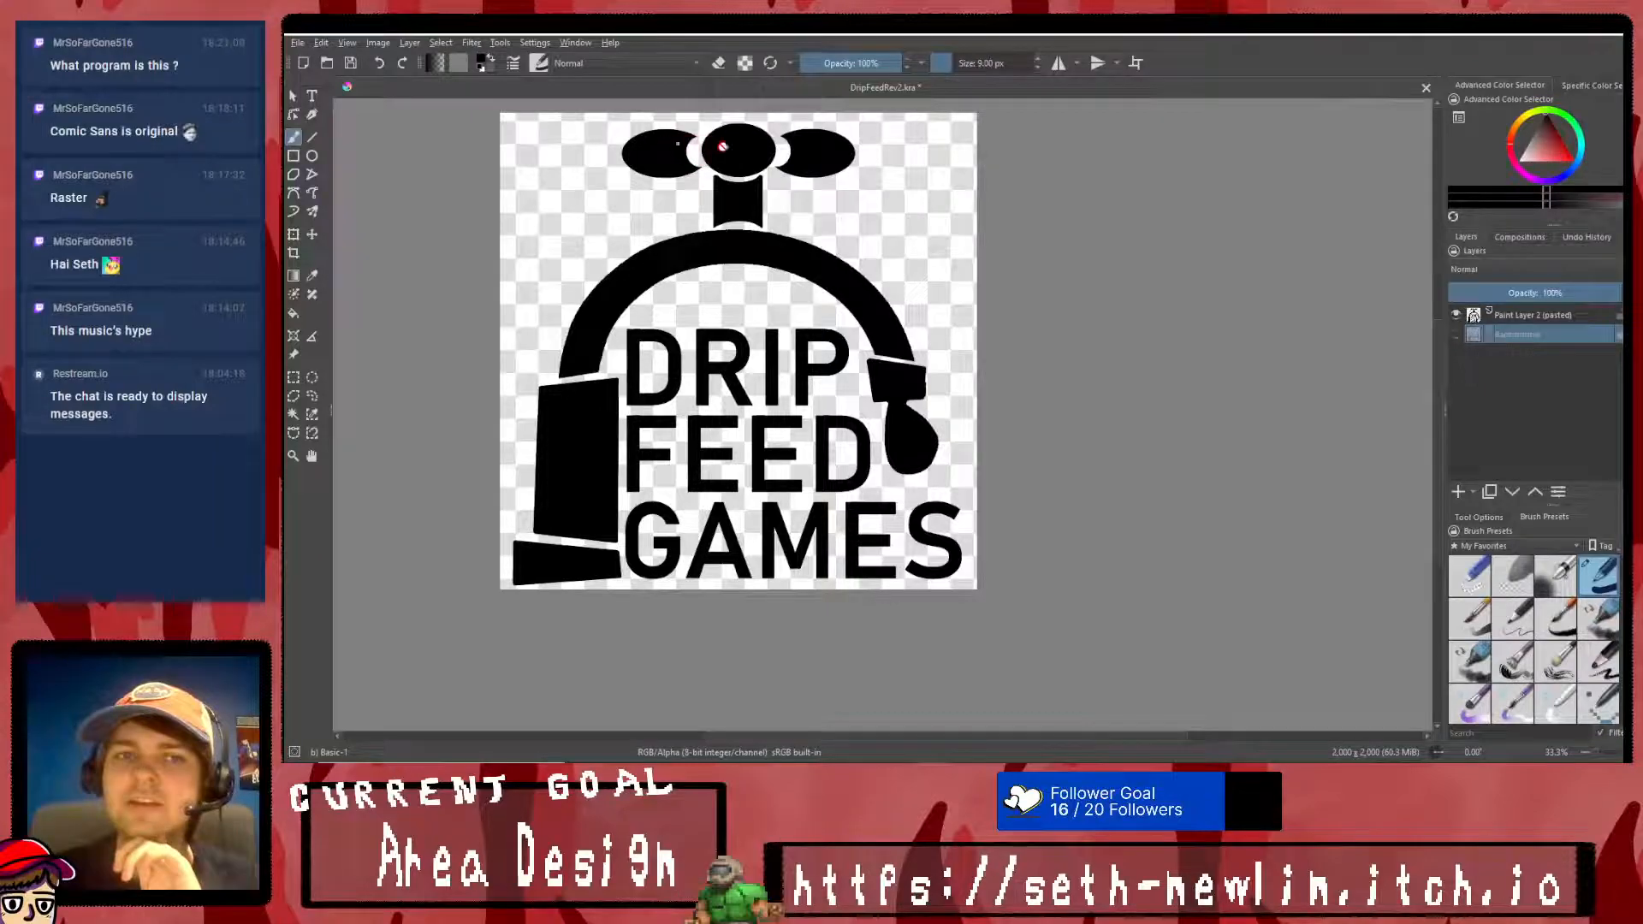
pyautogui.click(1457, 316)
pyautogui.click(1456, 333)
pyautogui.click(1457, 333)
pyautogui.click(1457, 316)
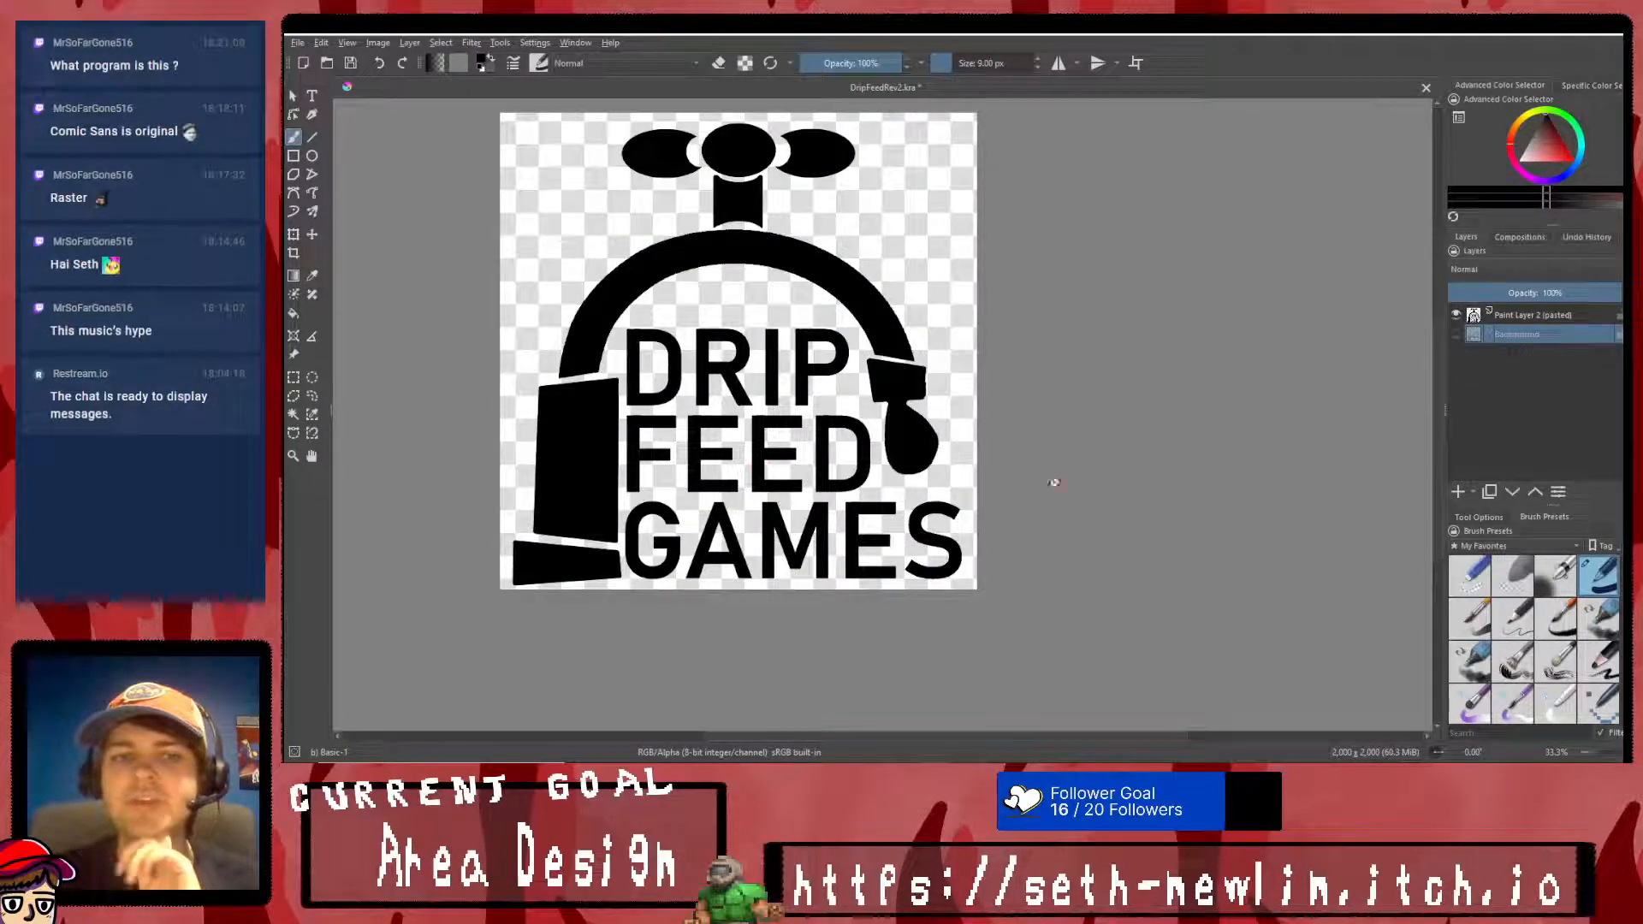
pyautogui.click(1457, 315)
pyautogui.click(1456, 334)
pyautogui.click(1455, 334)
pyautogui.click(1457, 316)
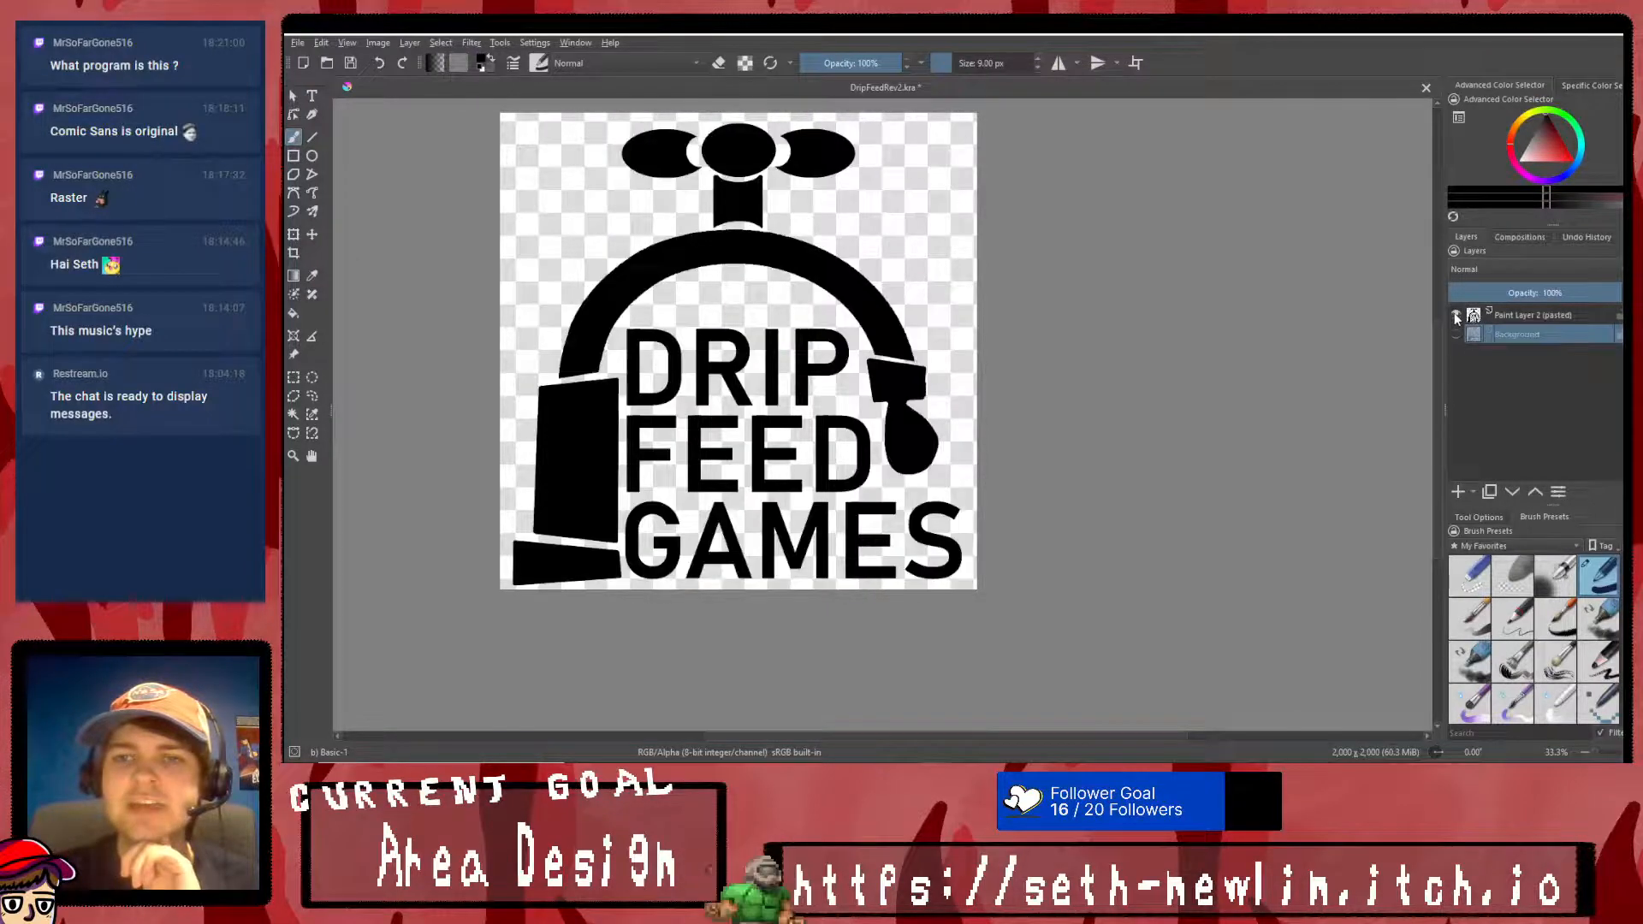
pyautogui.click(1457, 316)
pyautogui.click(1455, 334)
pyautogui.click(1456, 333)
pyautogui.click(1456, 315)
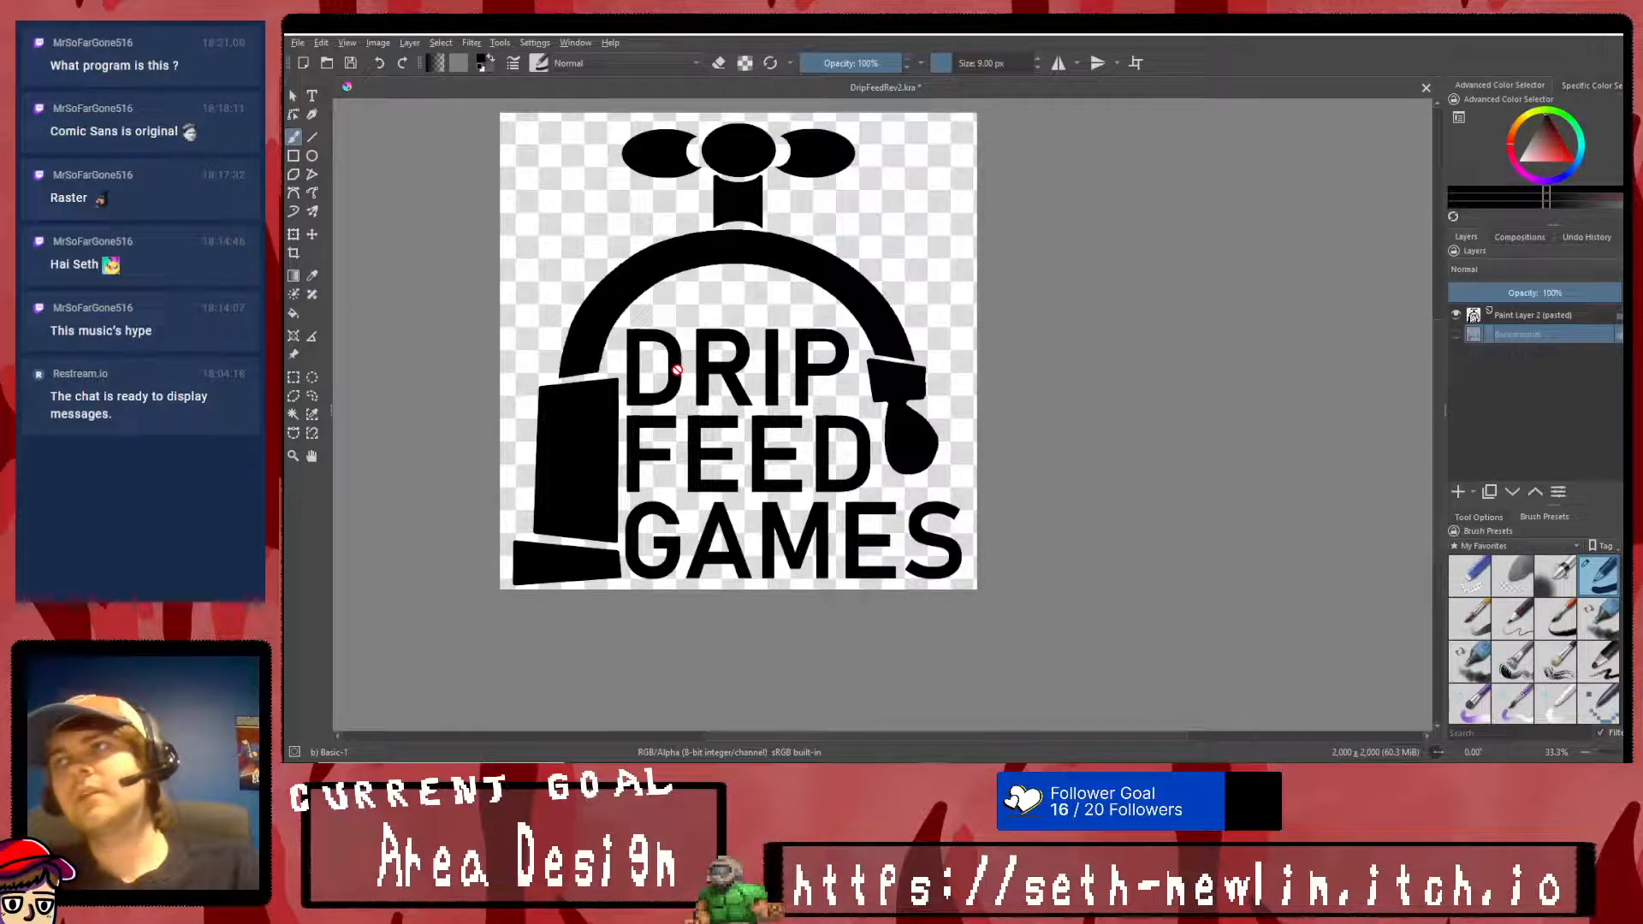
# - Copy the R of DRIP from the Background sketch and paste it onto a new layer above the black logo
pyautogui.click(294, 383)
pyautogui.scroll(3, 684, 332)
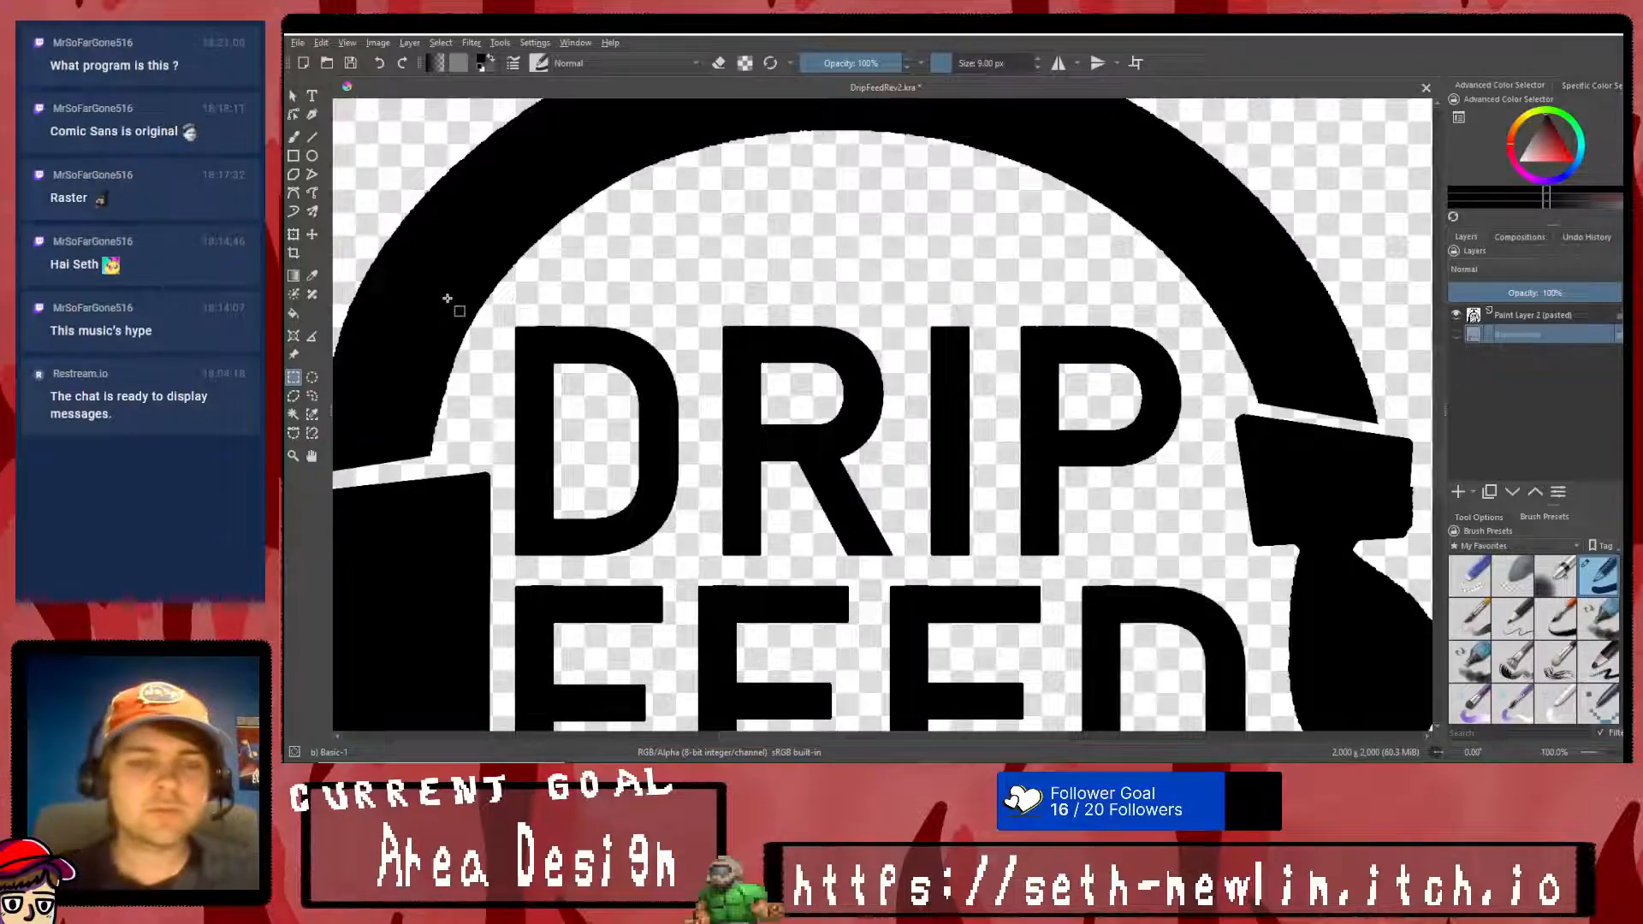
pyautogui.moveTo(919, 565); pyautogui.dragTo(915, 572)
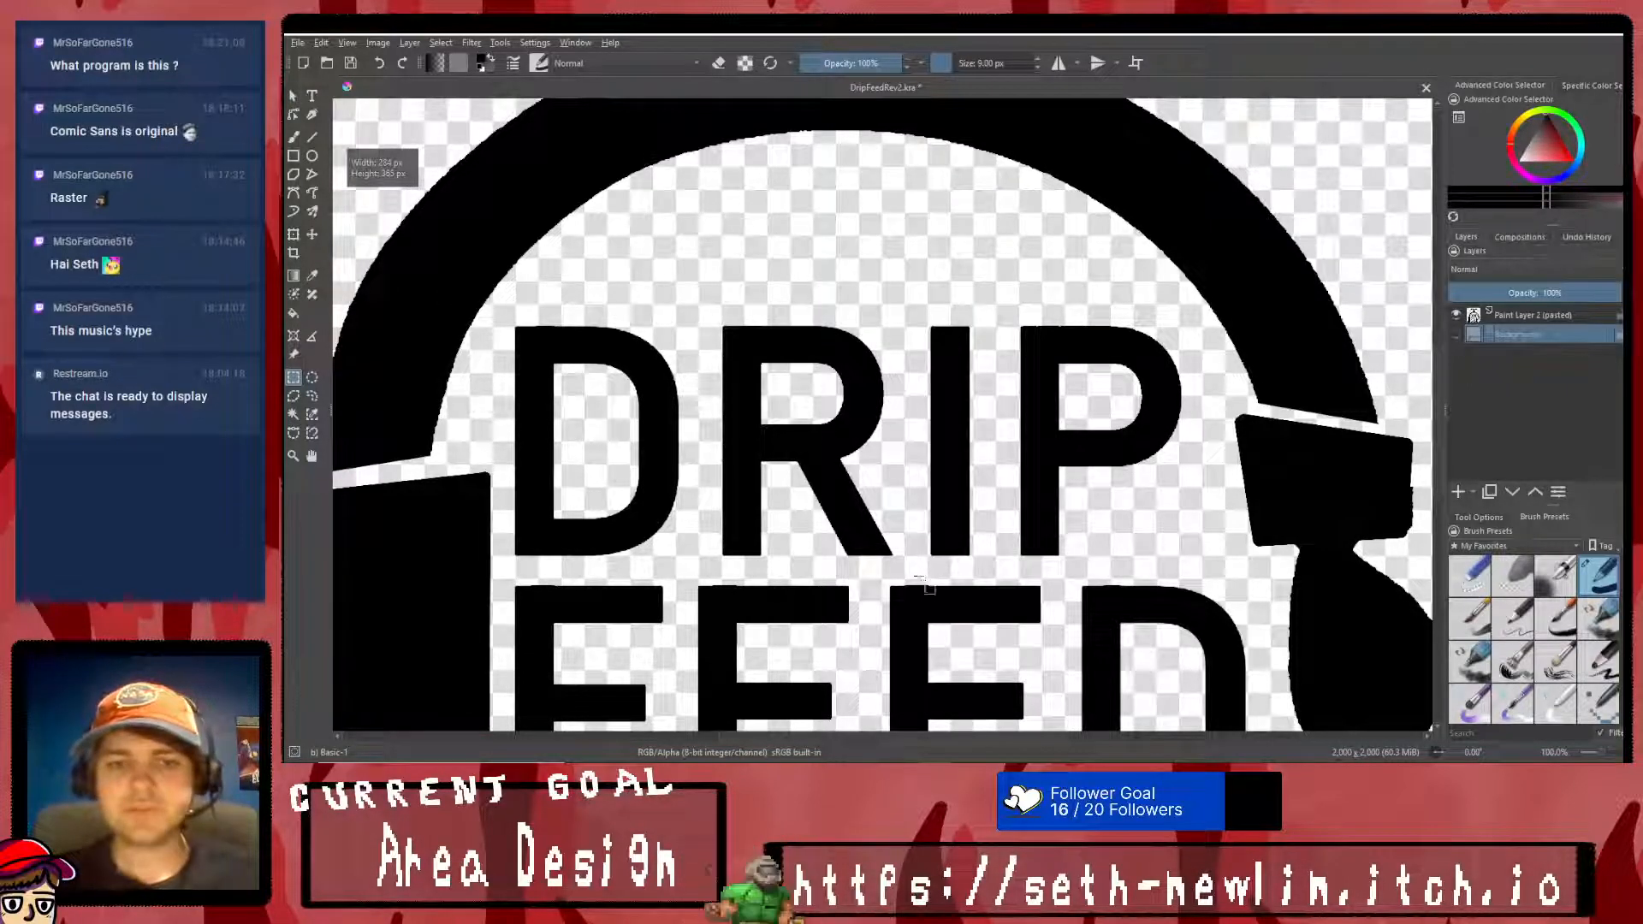
pyautogui.hotkey('ctrl', 'shift', 'c')
pyautogui.hotkey('ctrl', 'v')
pyautogui.moveTo(1522, 332); pyautogui.dragTo(1528, 308)
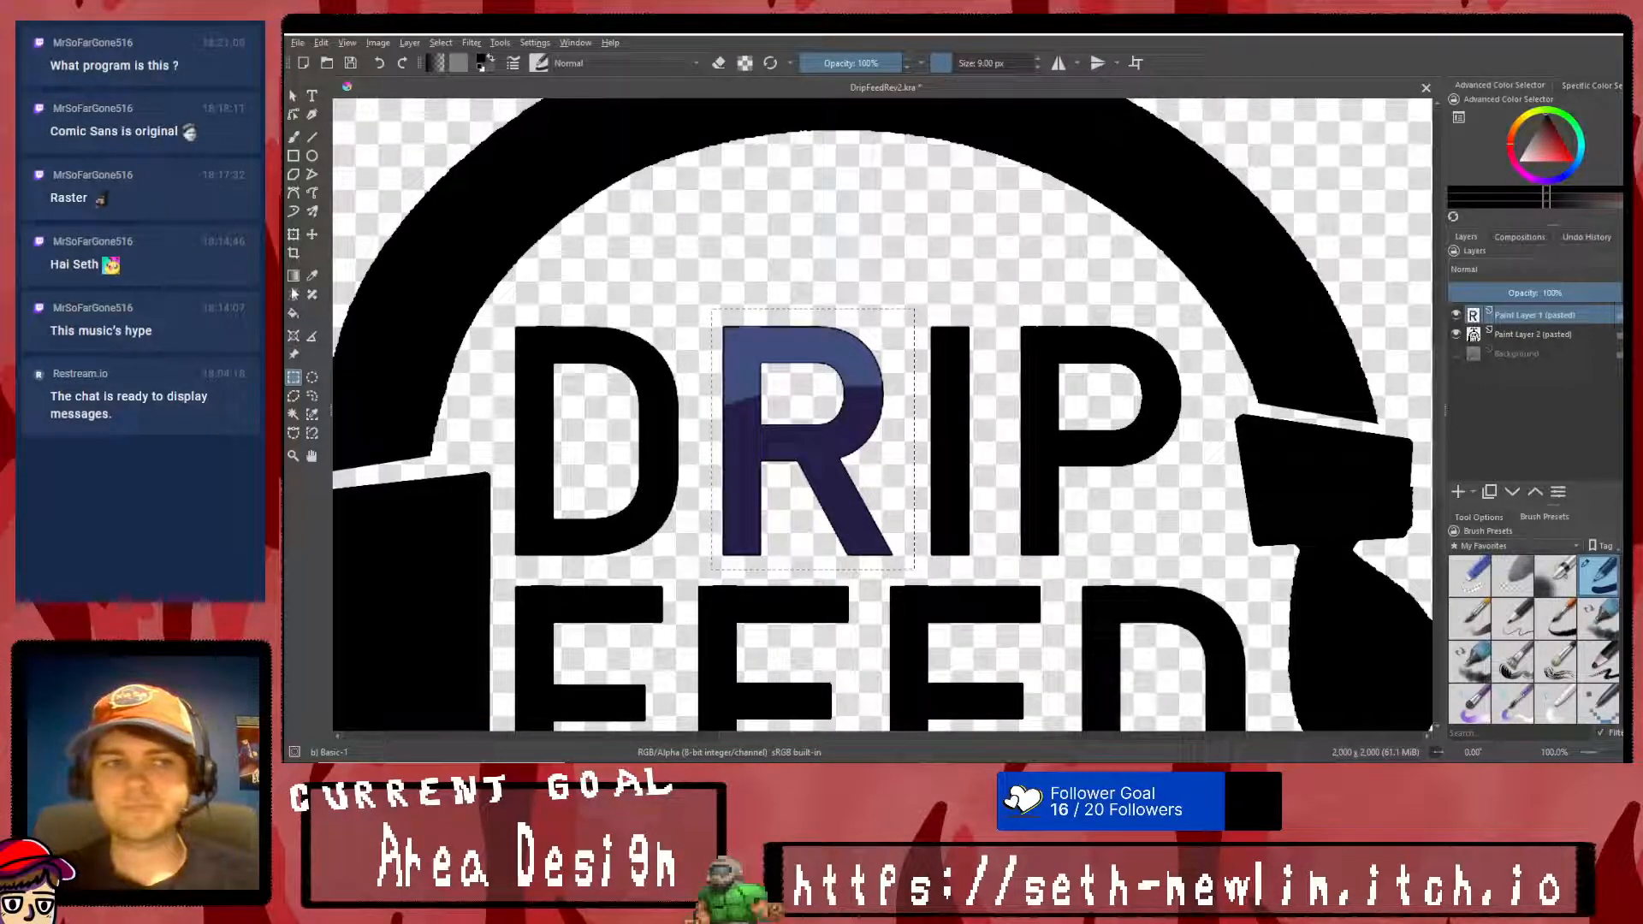
# - Move the pasted R up over the I of DRIP, fill it with solid black and clear the selection
pyautogui.click(294, 233)
pyautogui.moveTo(873, 485); pyautogui.dragTo(1035, 421)
pyautogui.click(1081, 595)
pyautogui.click(1545, 149)
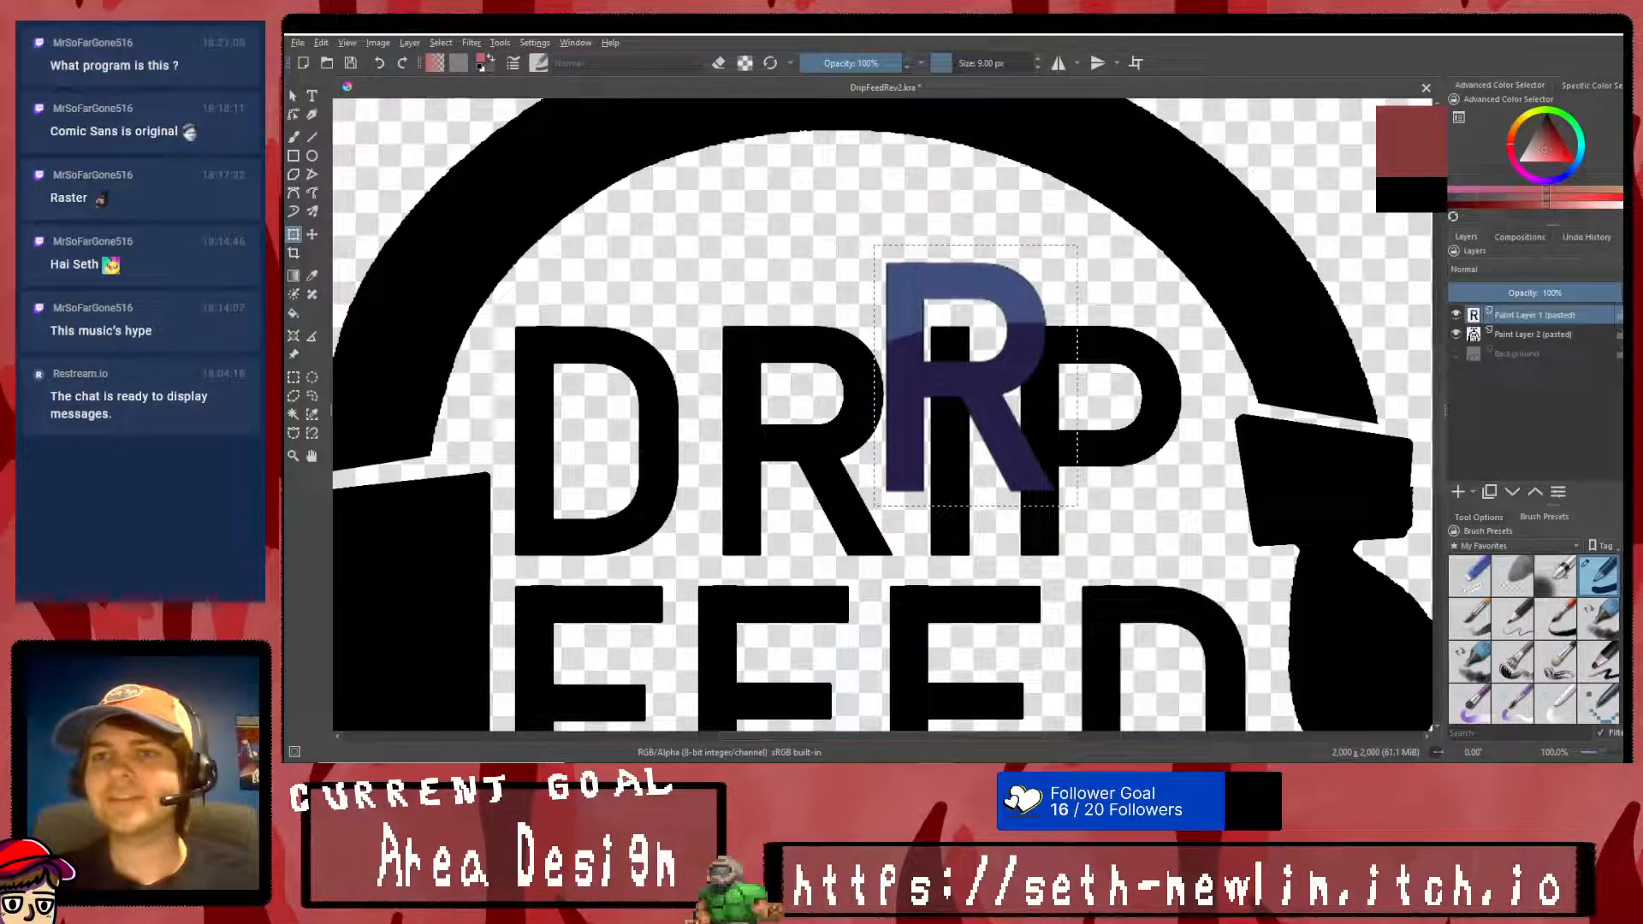
pyautogui.click(293, 313)
pyautogui.click(897, 372)
pyautogui.click(936, 383)
pyautogui.click(294, 376)
pyautogui.rightClick(657, 391)
pyautogui.click(663, 410)
# - Lower the opacity of the logo layer and the pasted R layer to about 45%
pyautogui.click(1532, 334)
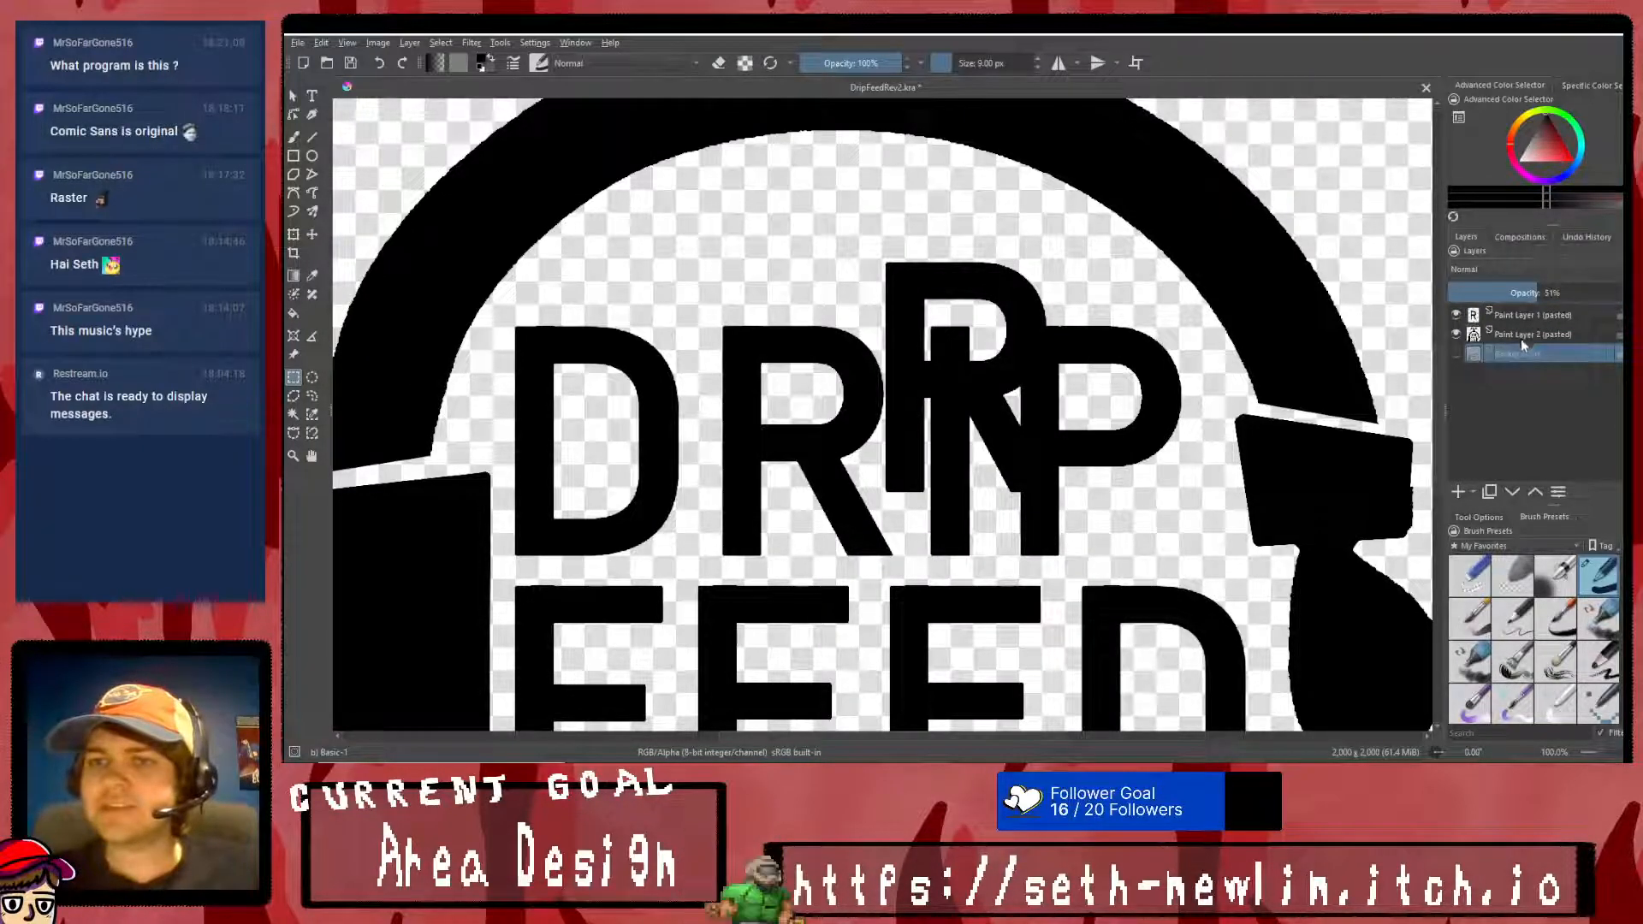
pyautogui.click(1537, 314)
pyautogui.click(1528, 294)
# - Transform the pasted R so it tilts slightly clockwise and overlaps the D of DRIP, and apply it
pyautogui.click(293, 235)
pyautogui.moveTo(1013, 291); pyautogui.dragTo(789, 351)
pyautogui.moveTo(892, 289); pyautogui.dragTo(909, 307)
pyautogui.moveTo(794, 389); pyautogui.dragTo(800, 396)
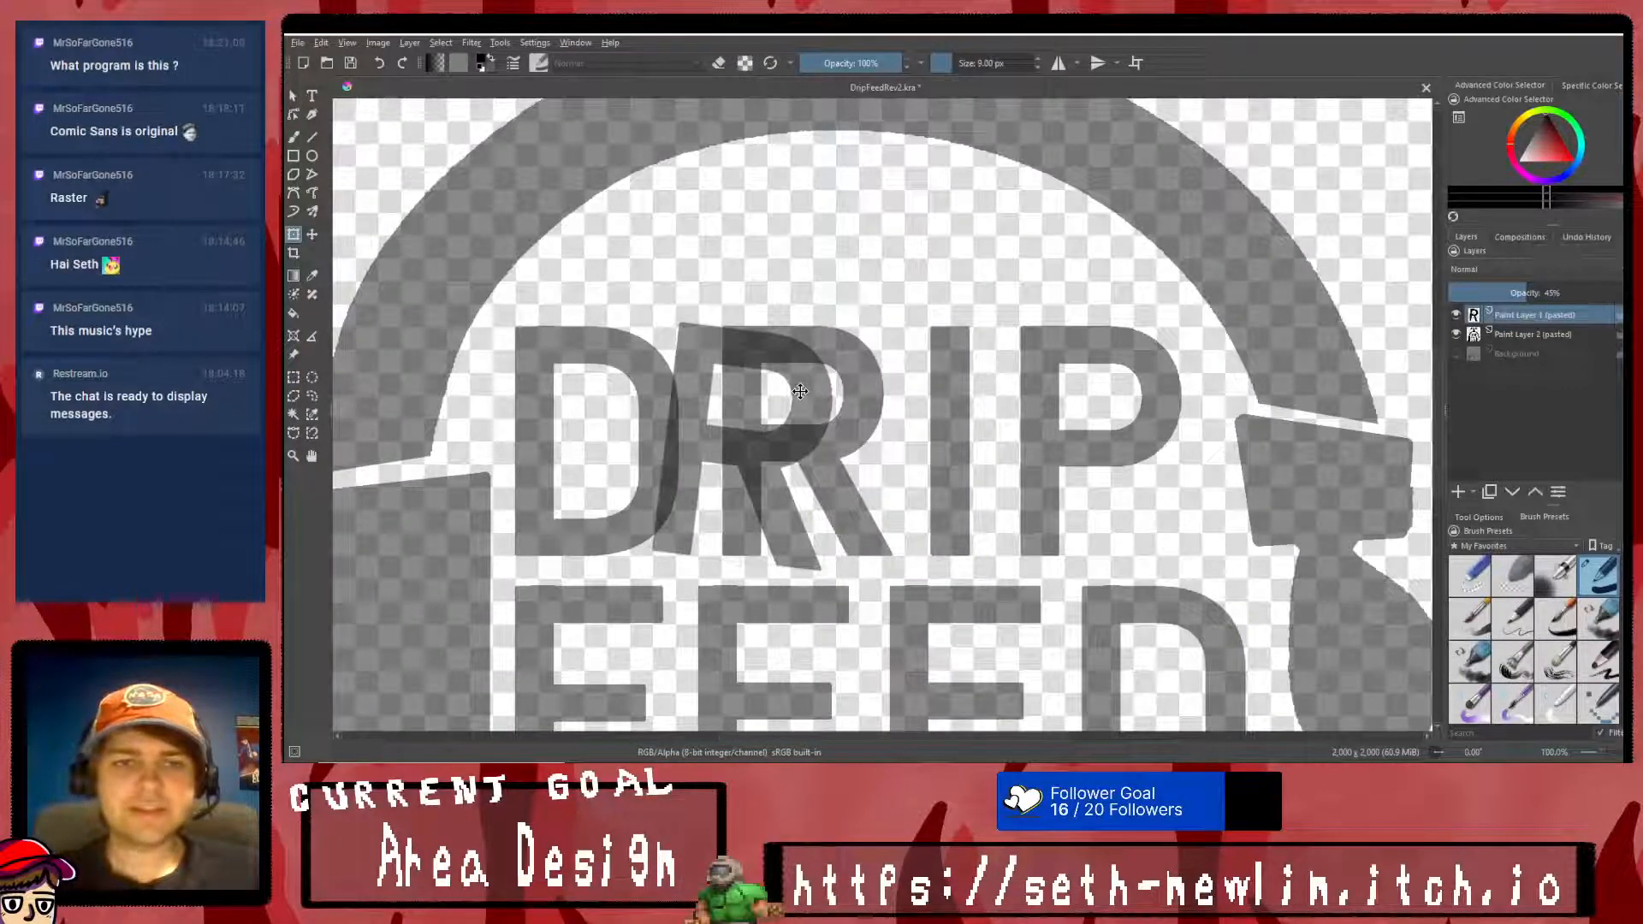
pyautogui.rightClick(800, 397)
pyautogui.click(831, 585)
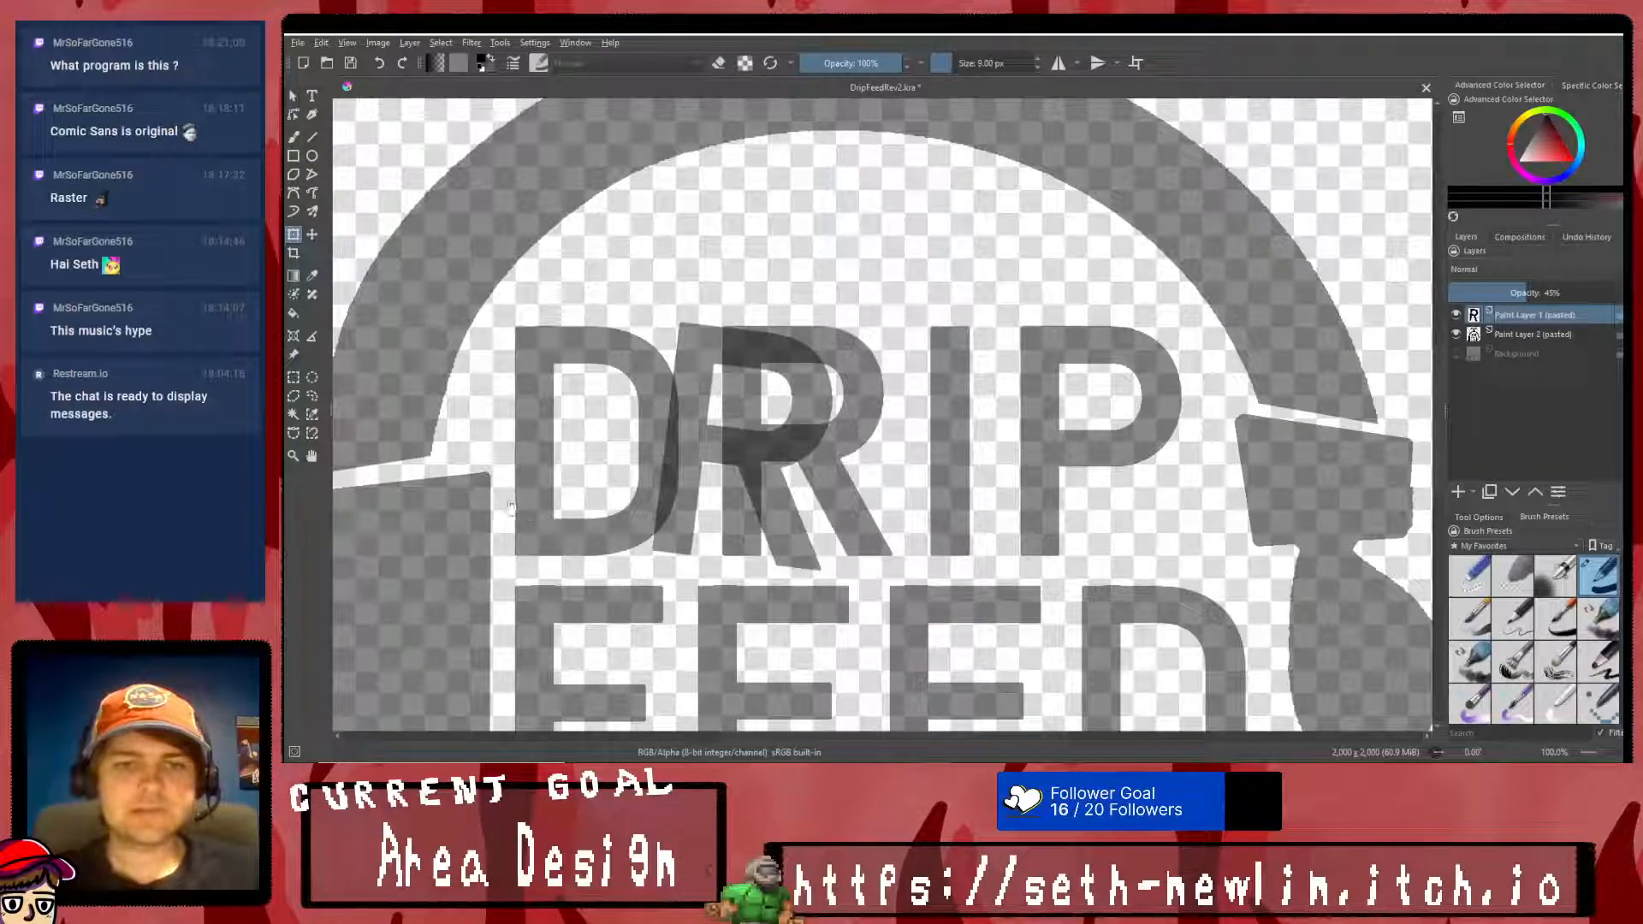
# - Erase a straight 9 px line on the logo layer through the D, following the tilted R's left edge
pyautogui.scroll(1, 552, 516)
pyautogui.click(314, 138)
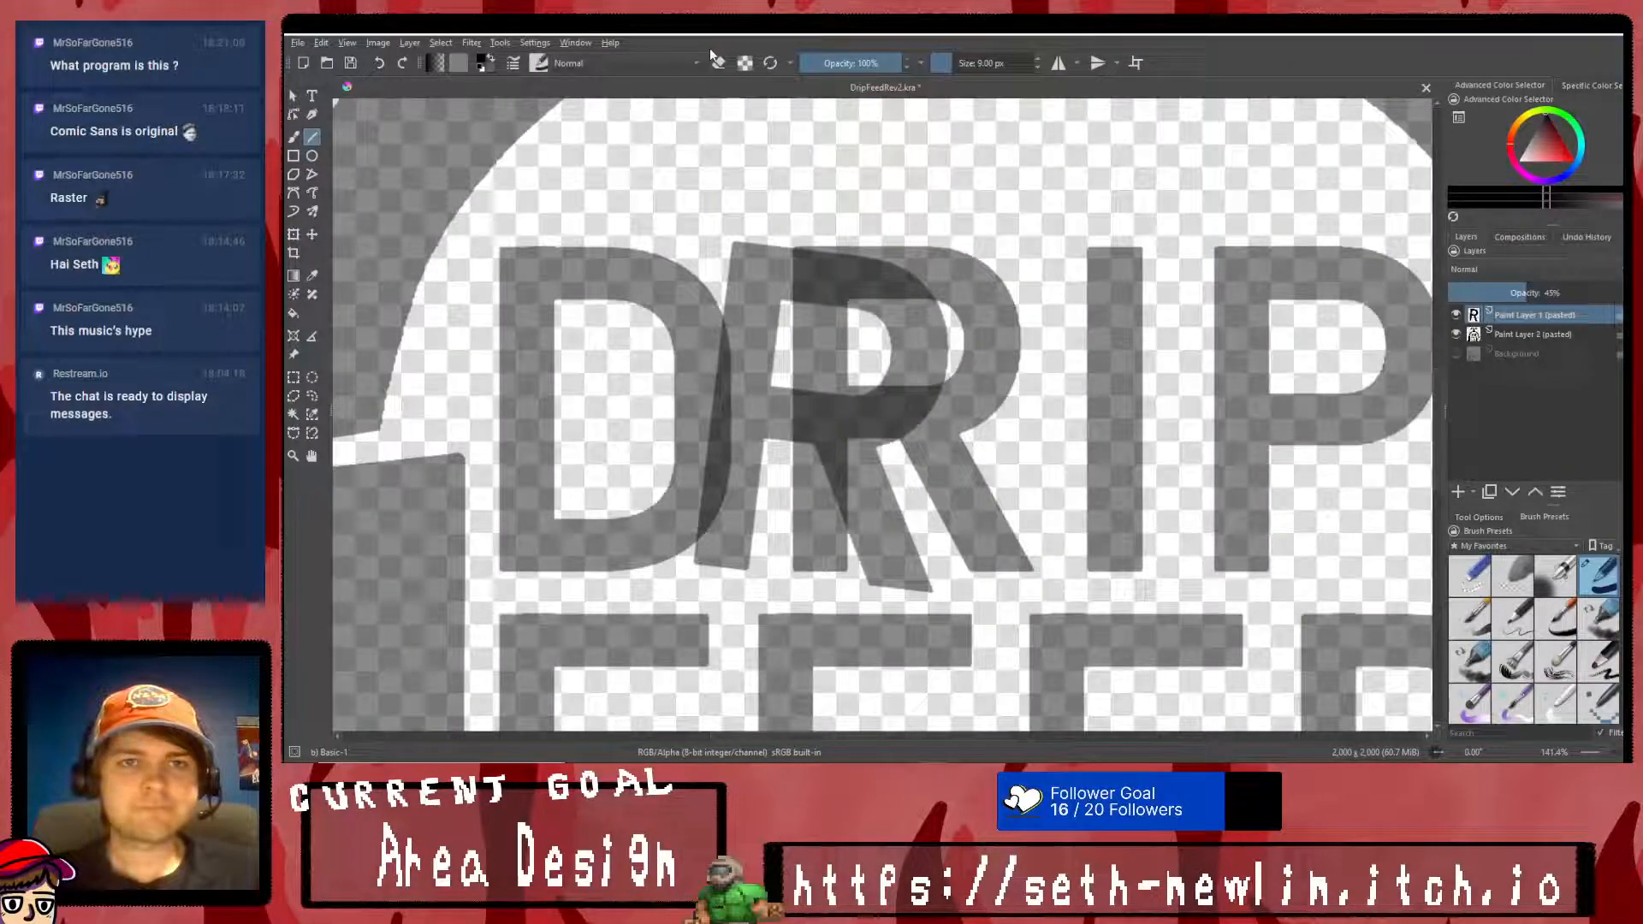
pyautogui.moveTo(724, 298); pyautogui.dragTo(697, 483)
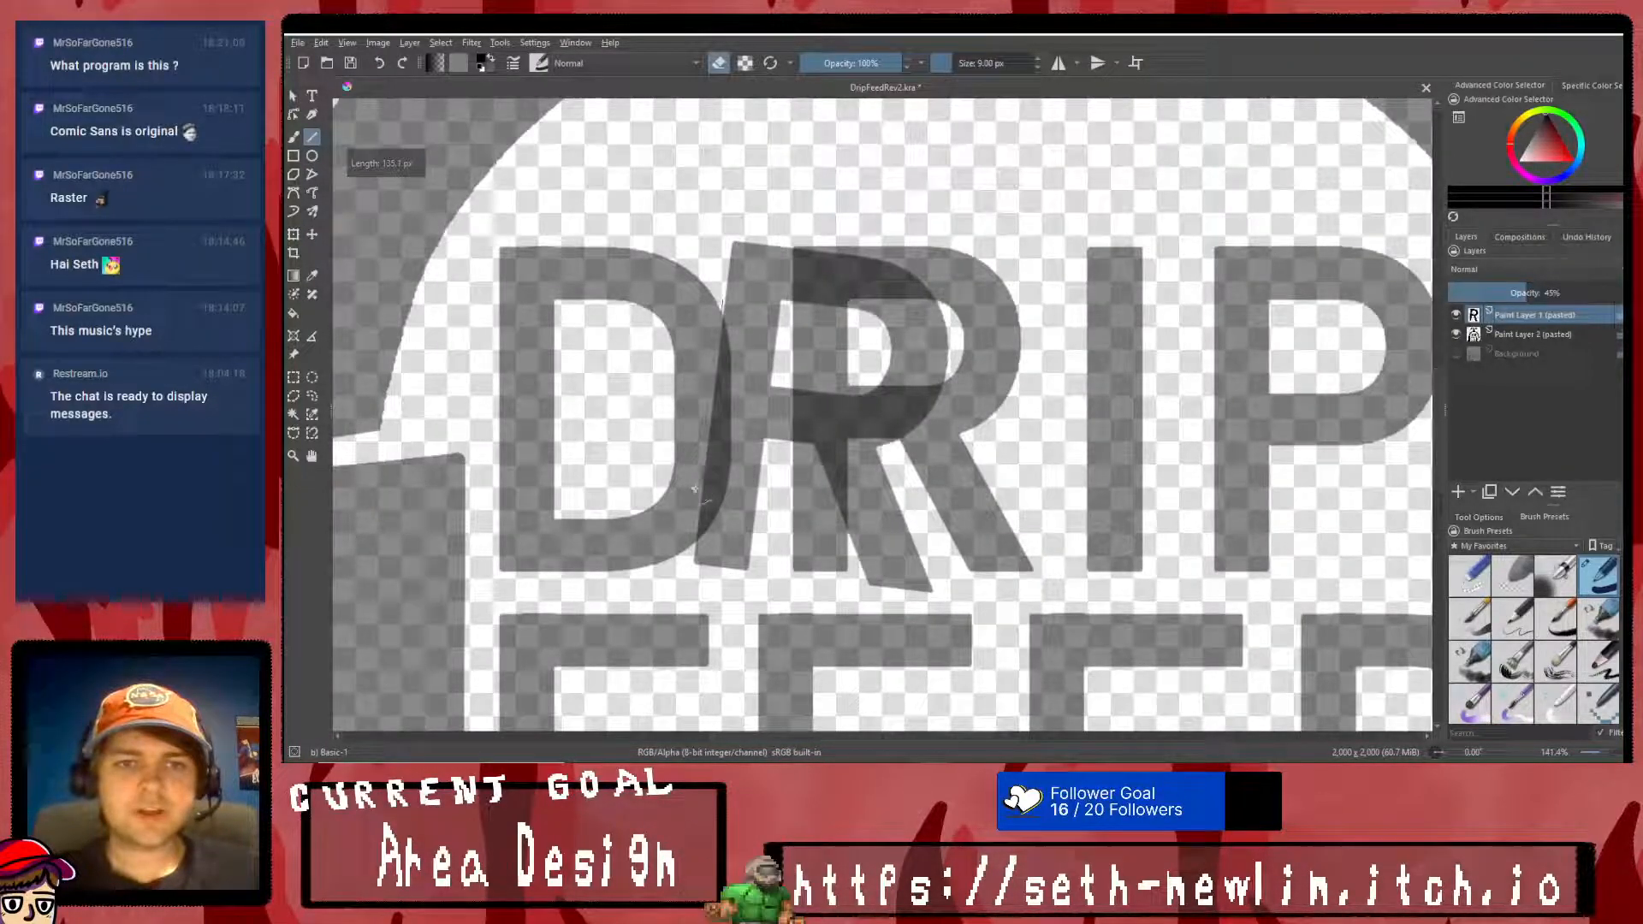
pyautogui.moveTo(689, 554); pyautogui.dragTo(690, 559)
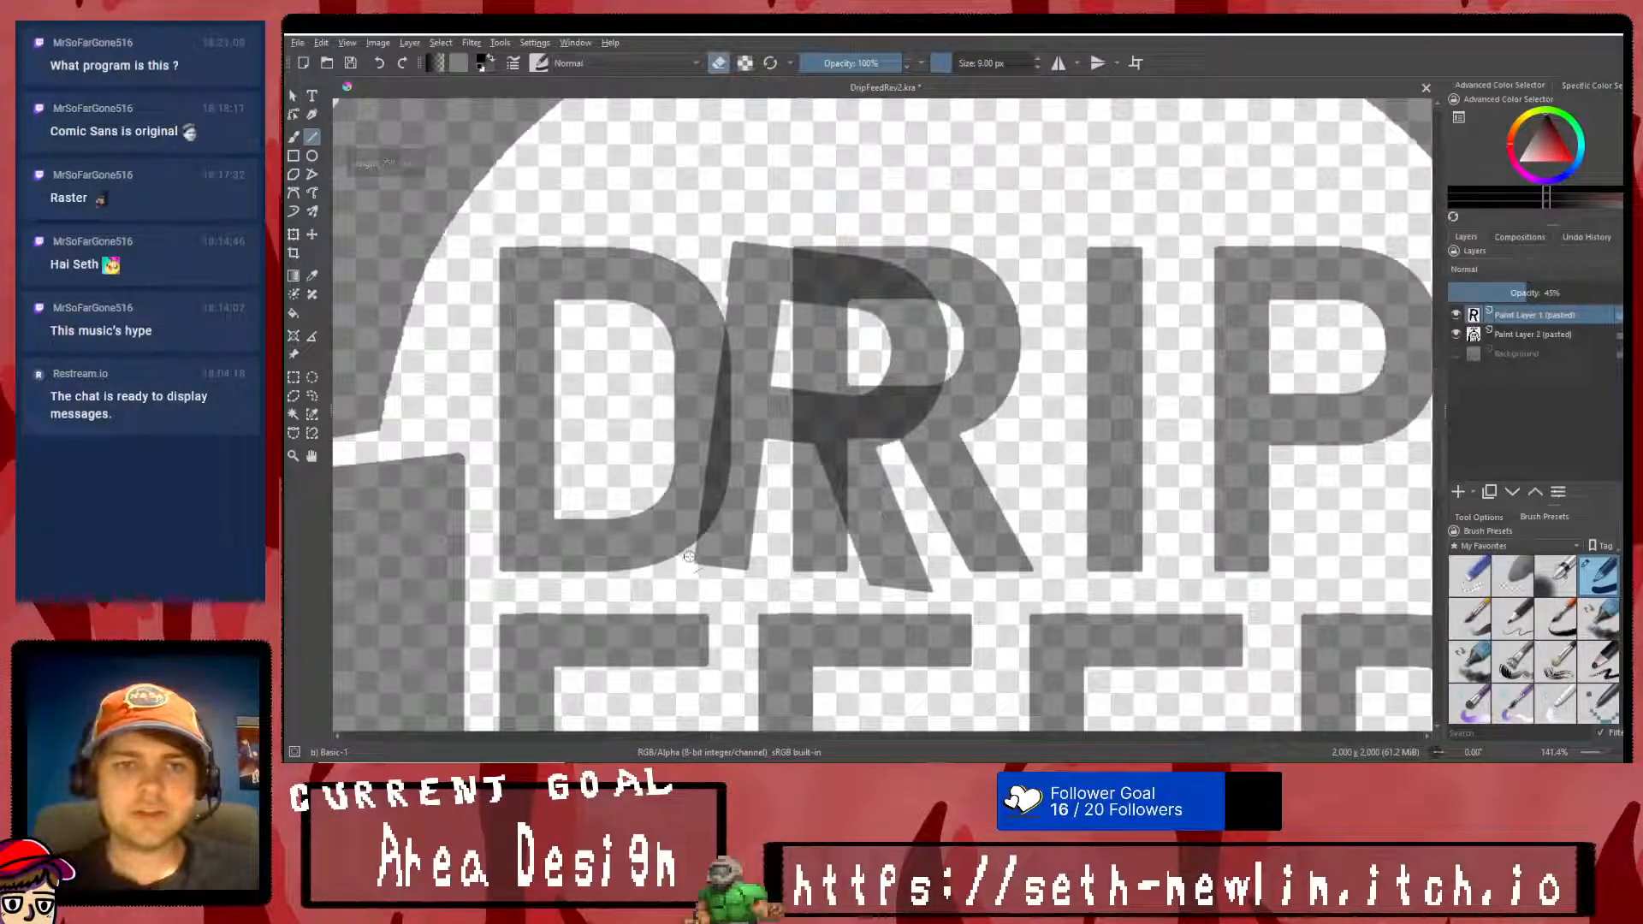
pyautogui.press('pagedown')
pyautogui.moveTo(723, 305); pyautogui.dragTo(704, 437)
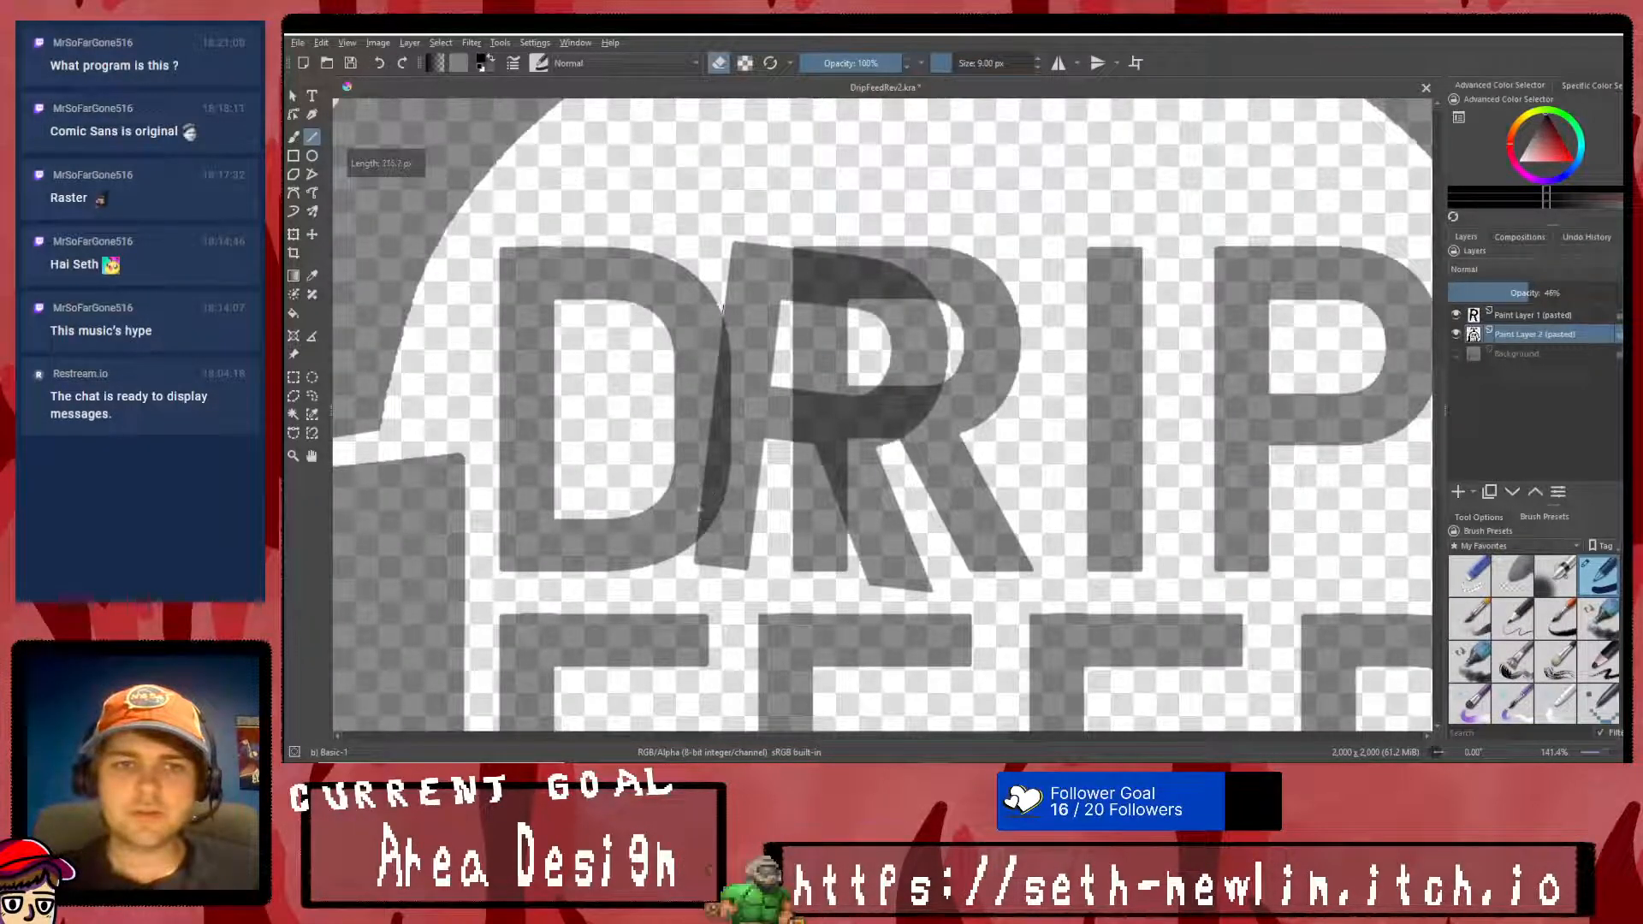
pyautogui.moveTo(689, 547); pyautogui.dragTo(689, 551)
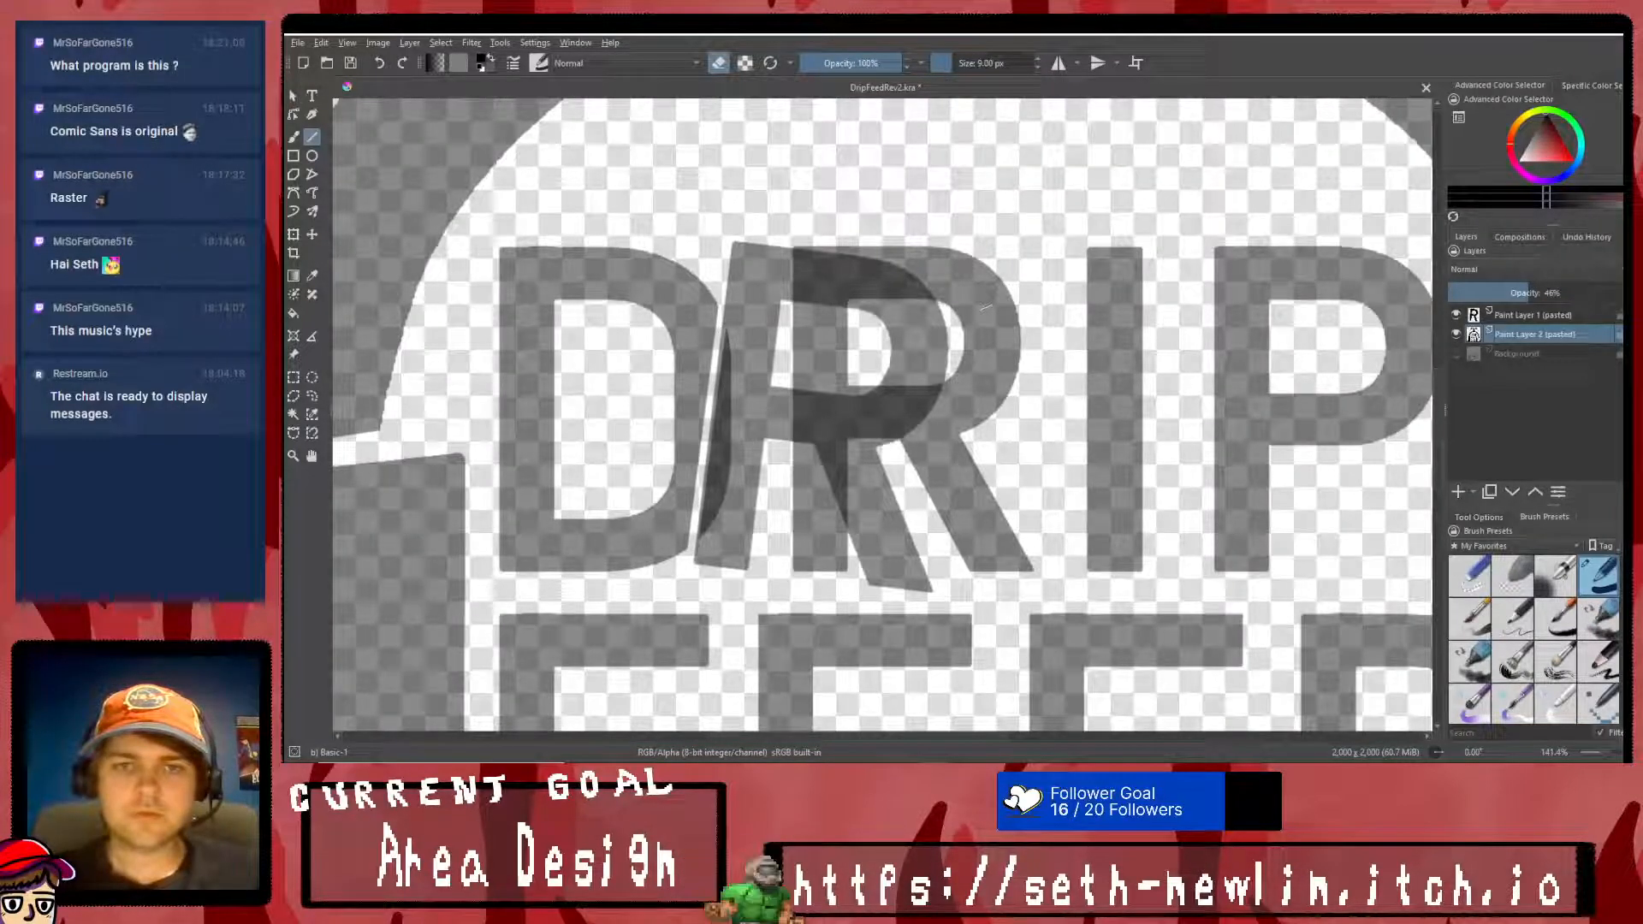
# - Enlarge the eraser to about 112 px and erase the original upright R from the logo layer
pyautogui.click(980, 66)
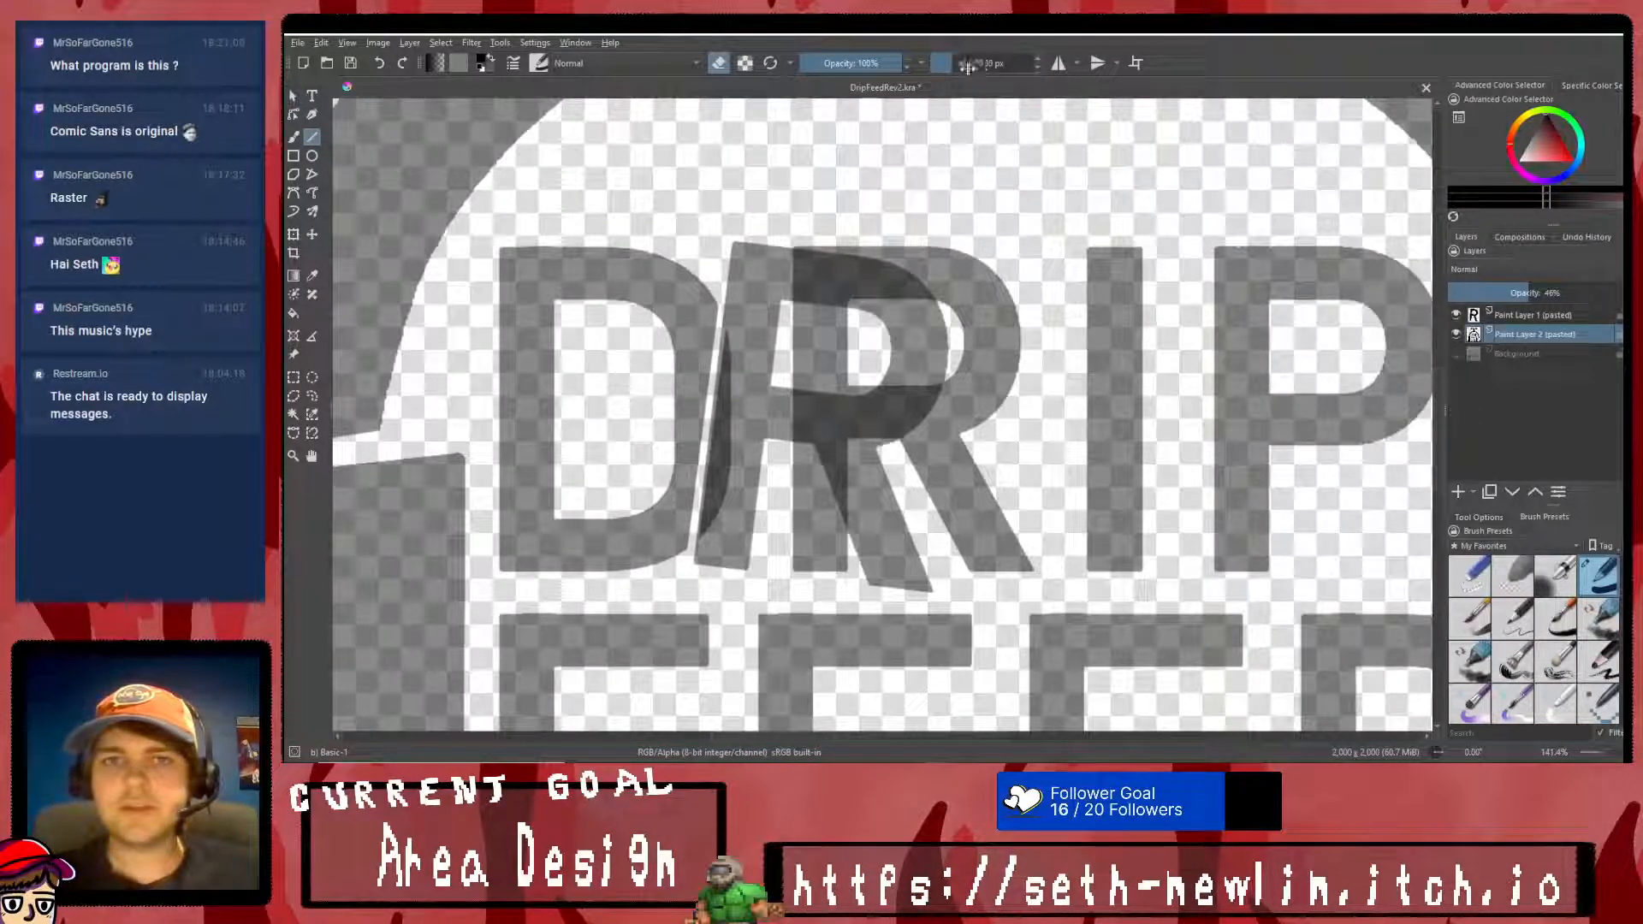
pyautogui.moveTo(821, 248); pyautogui.dragTo(824, 339)
pyautogui.click(295, 137)
pyautogui.moveTo(856, 281)
pyautogui.mouseDown()
pyautogui.moveTo(946, 342)
pyautogui.moveTo(907, 419)
pyautogui.moveTo(821, 445)
pyautogui.moveTo(921, 556)
pyautogui.moveTo(967, 498)
pyautogui.moveTo(980, 544)
pyautogui.moveTo(950, 402)
pyautogui.moveTo(1018, 351)
pyautogui.moveTo(890, 256)
pyautogui.moveTo(817, 462)
pyautogui.moveTo(814, 531)
pyautogui.mouseUp()
pyautogui.hotkey('ctrl', 'z')
pyautogui.click(973, 526)
# - Restore the logo and R layers to 100% opacity and review the tilted R within the whole logo
pyautogui.click(1531, 315)
pyautogui.click(1613, 292)
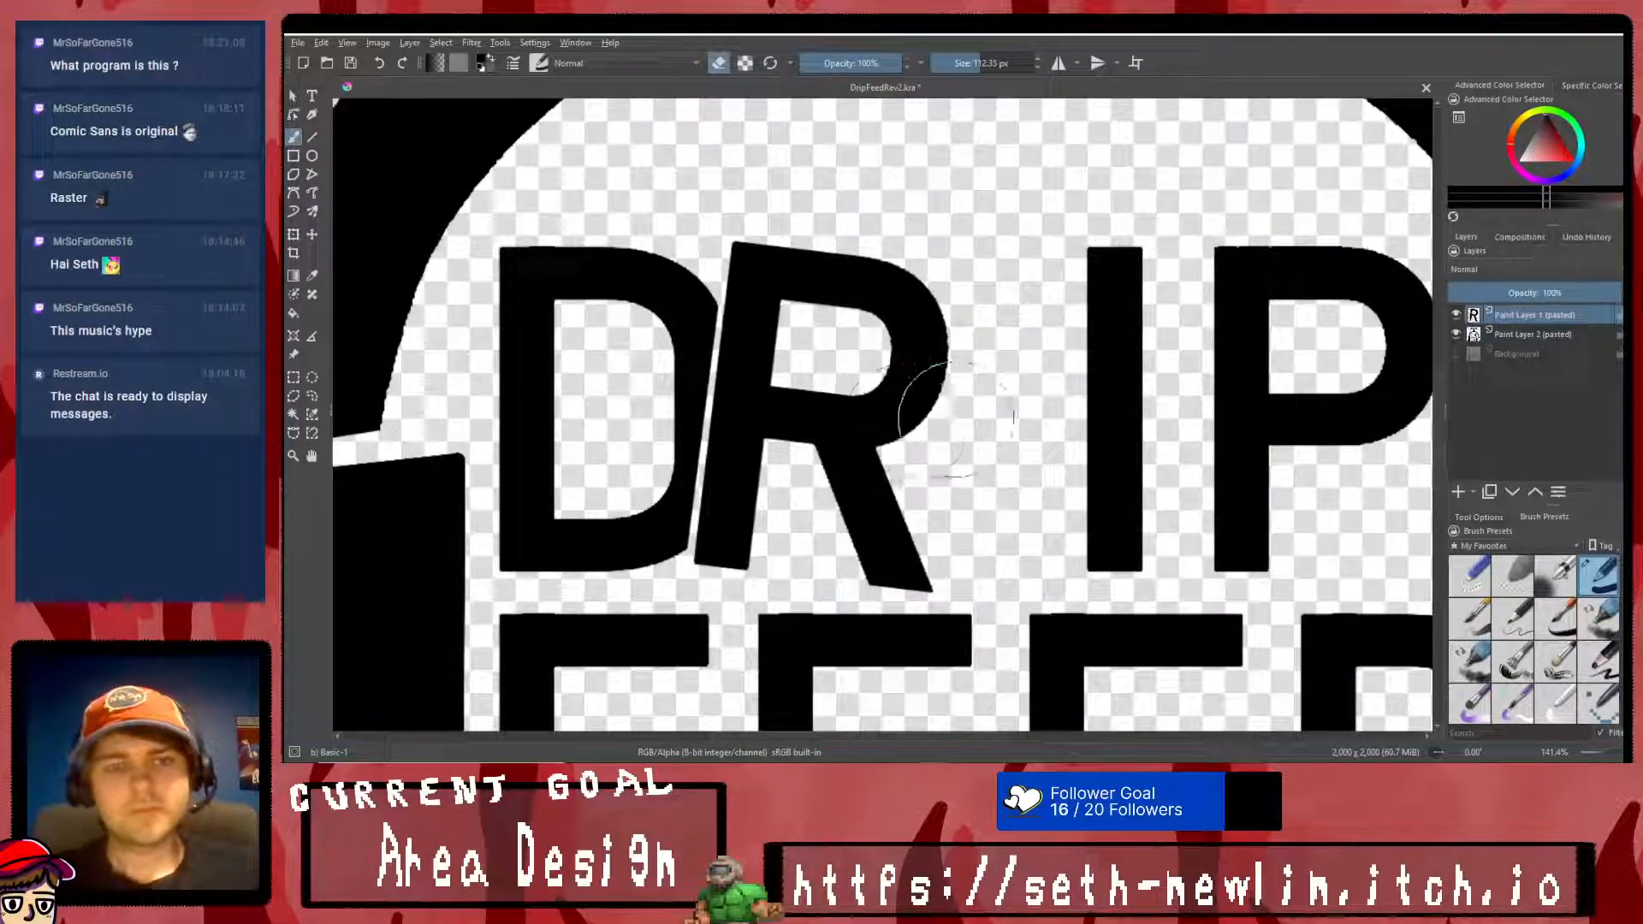
pyautogui.scroll(-3, 959, 421)
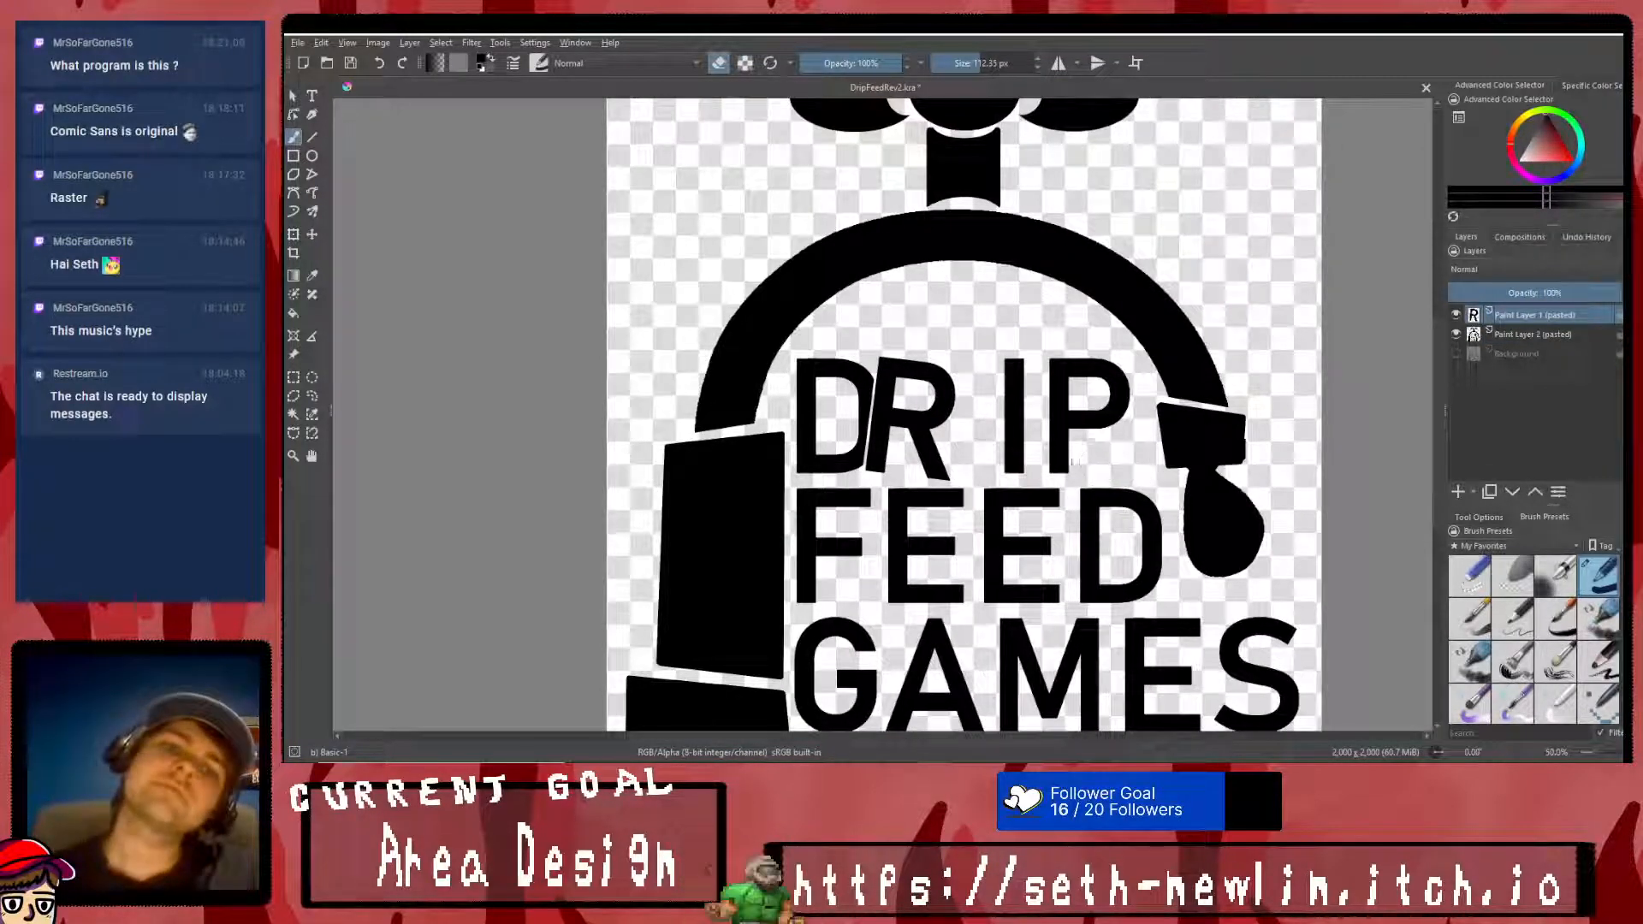
pyautogui.scroll(-3, 1127, 473)
pyautogui.scroll(2, 1033, 462)
pyautogui.scroll(1, 1033, 462)
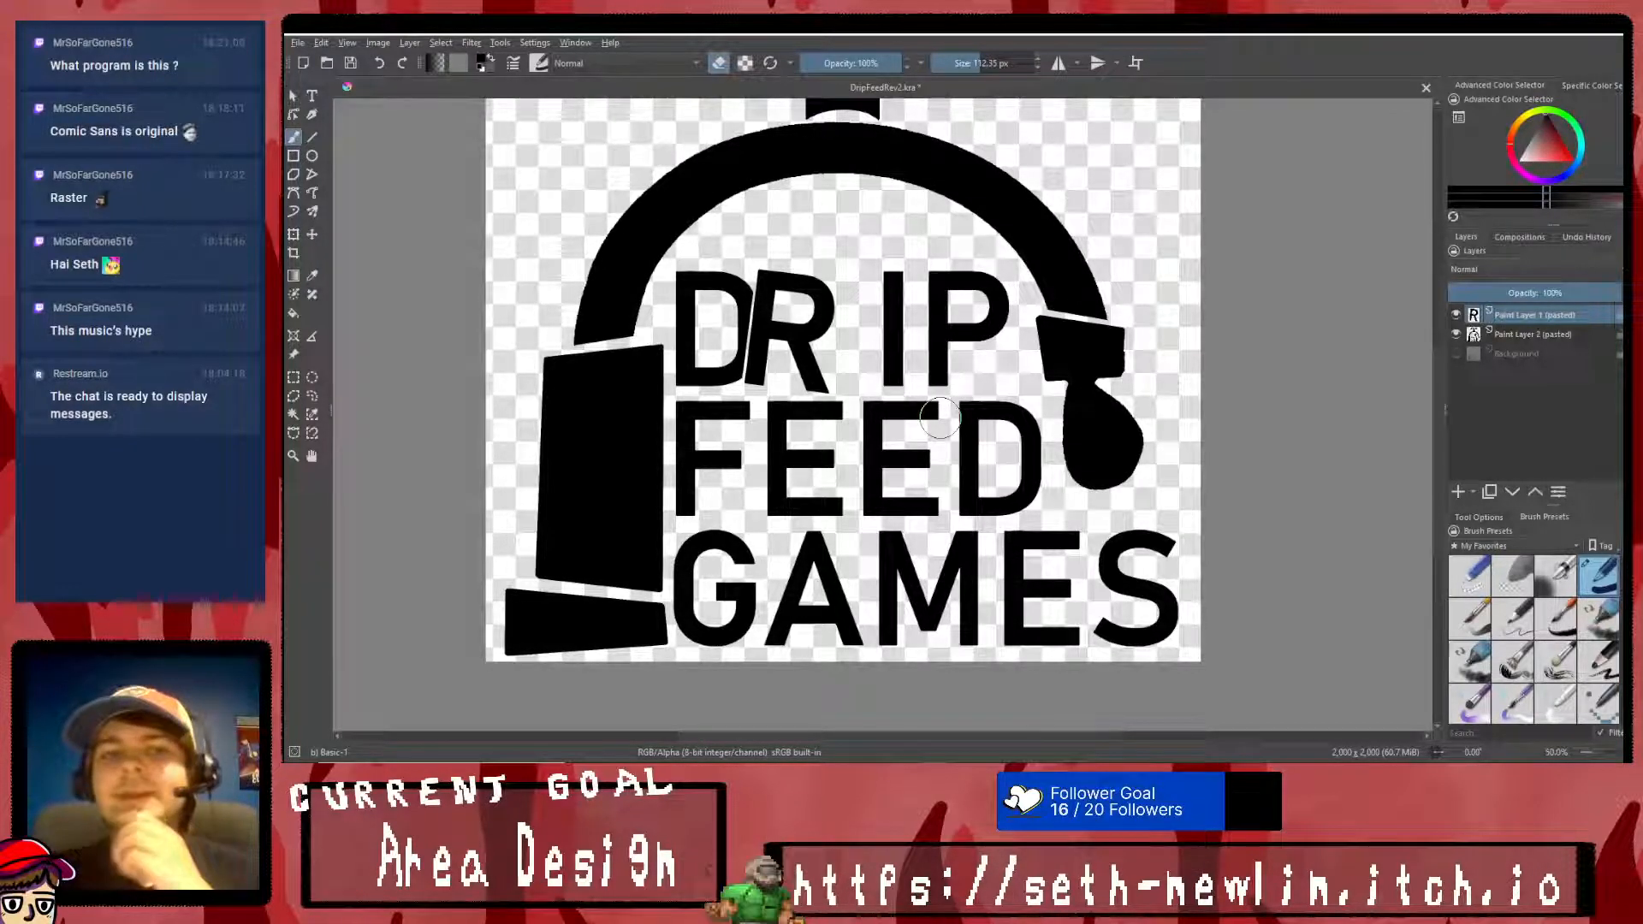
# - Undo the tilted R experiment, including the erasing, transform, fill and pasted R layer
pyautogui.hotkey('ctrl', 'z')
pyautogui.hotkey('ctrl', 'z')
pyautogui.hotkey('ctrl', 'z')
pyautogui.hotkey('ctrl', 'z')
pyautogui.hotkey('ctrl', 'z')
pyautogui.hotkey('ctrl', 'z')
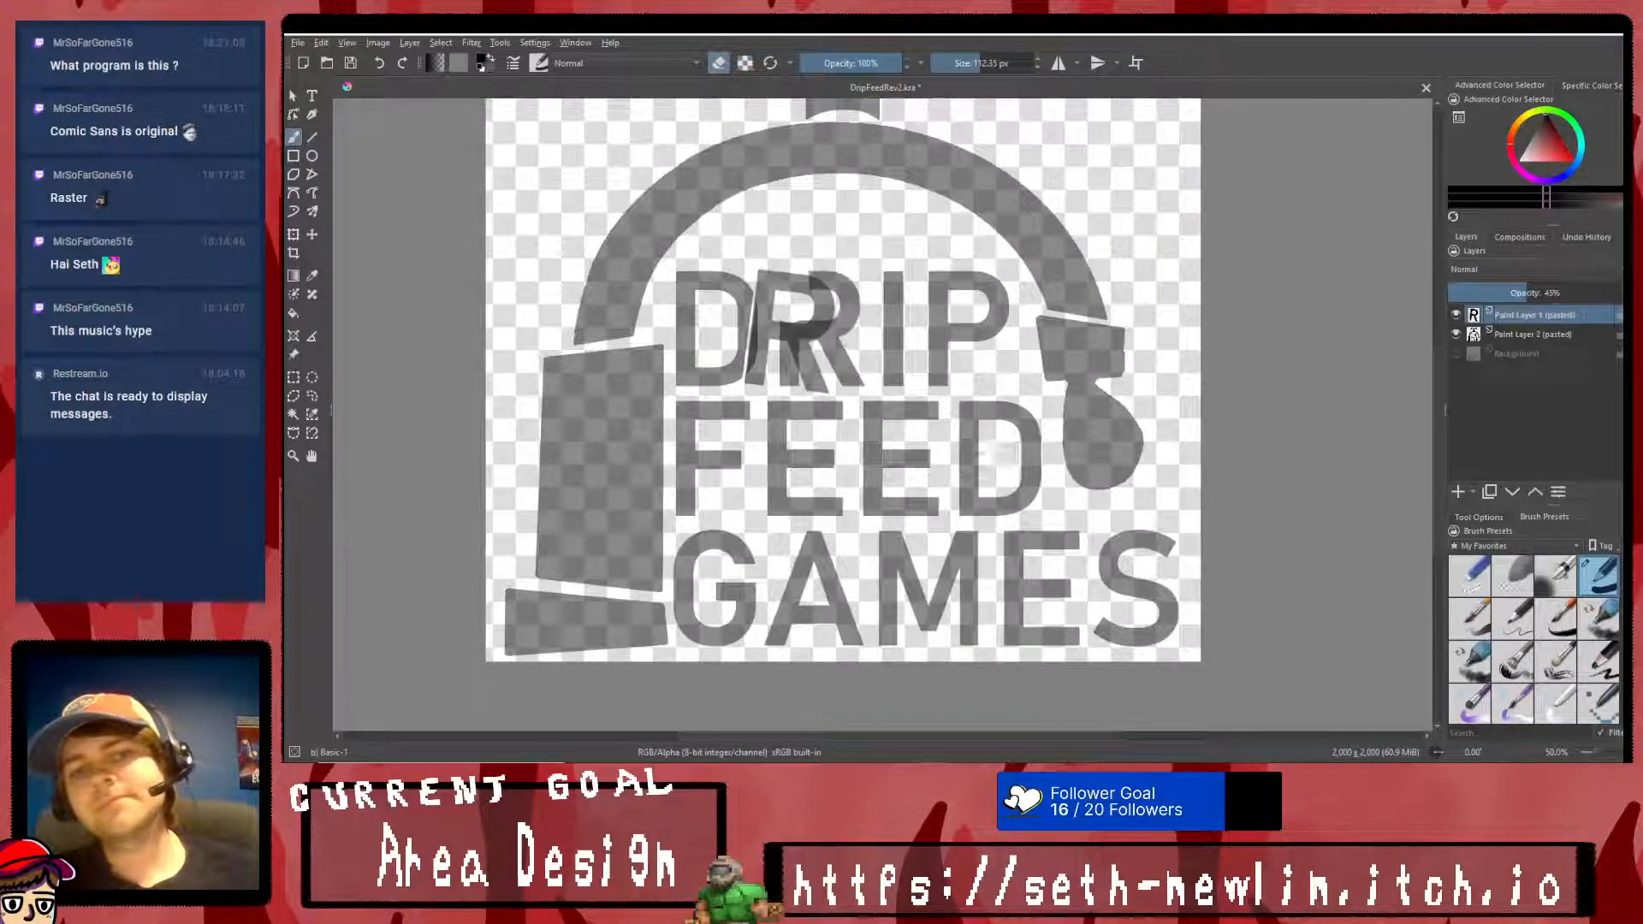
pyautogui.hotkey('ctrl', 'z')
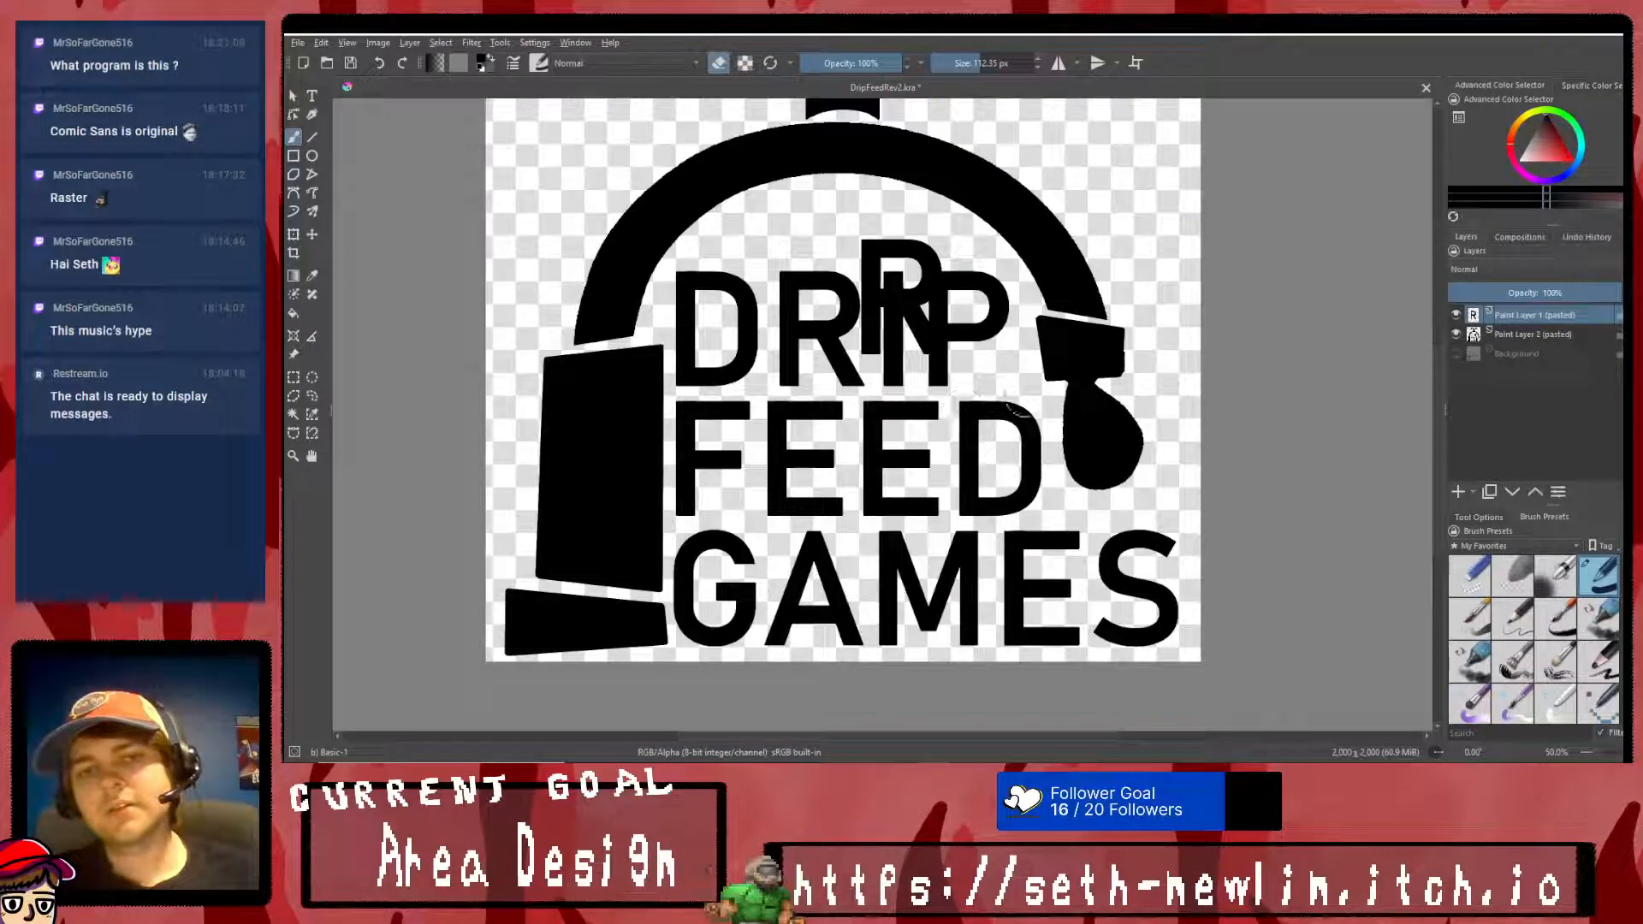
pyautogui.moveTo(797, 263); pyautogui.dragTo(801, 276)
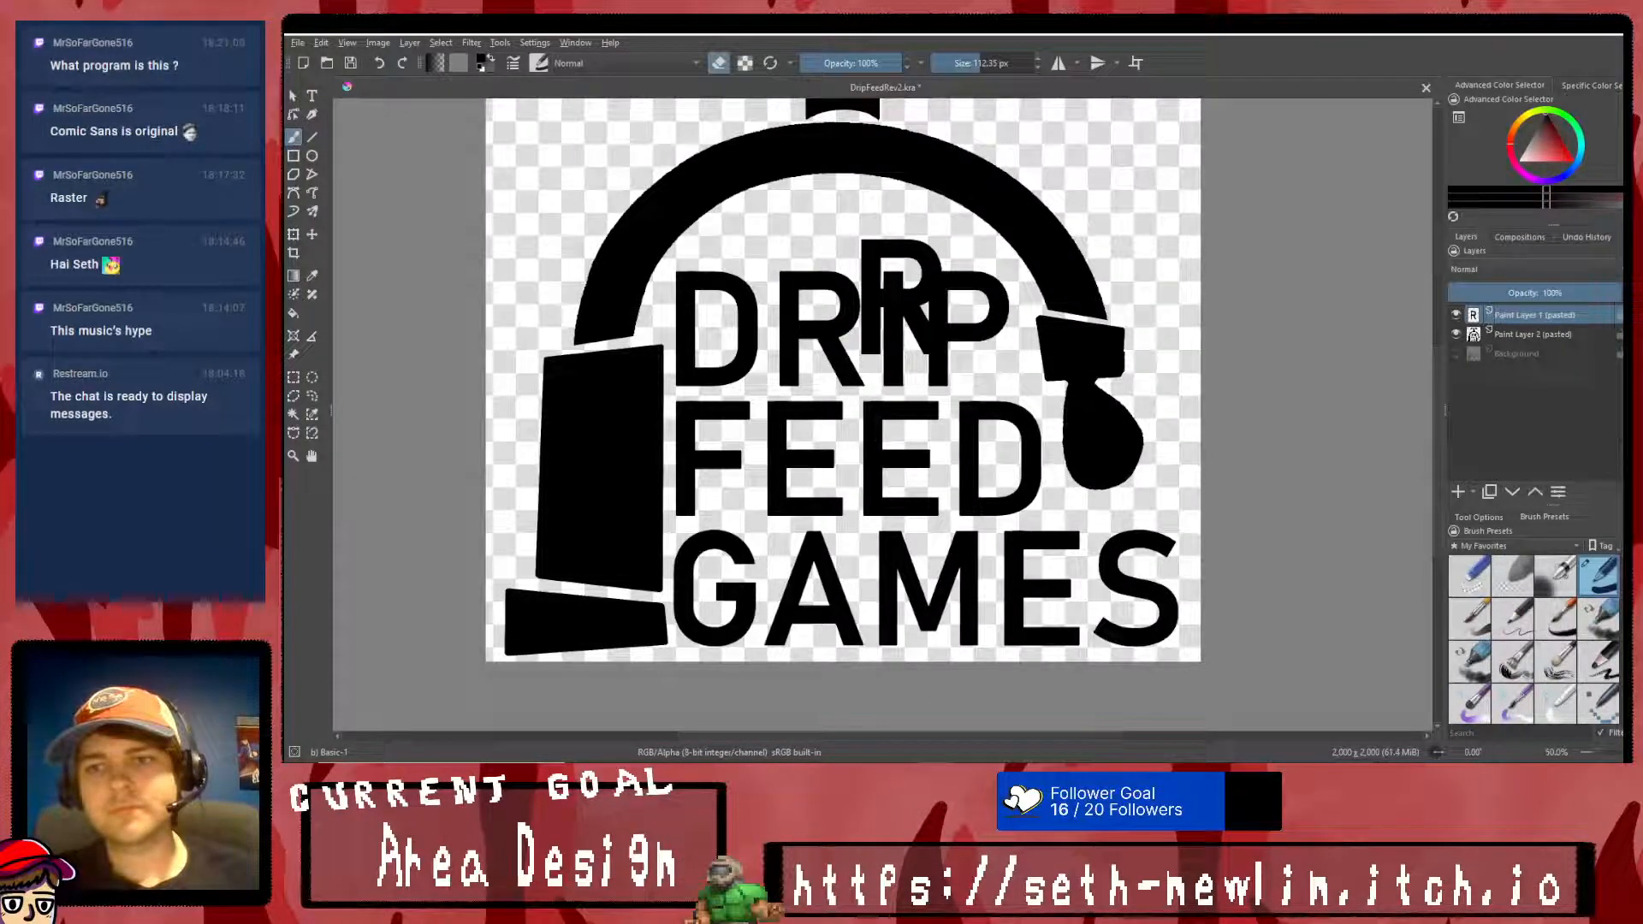
pyautogui.hotkey('ctrl', 'z')
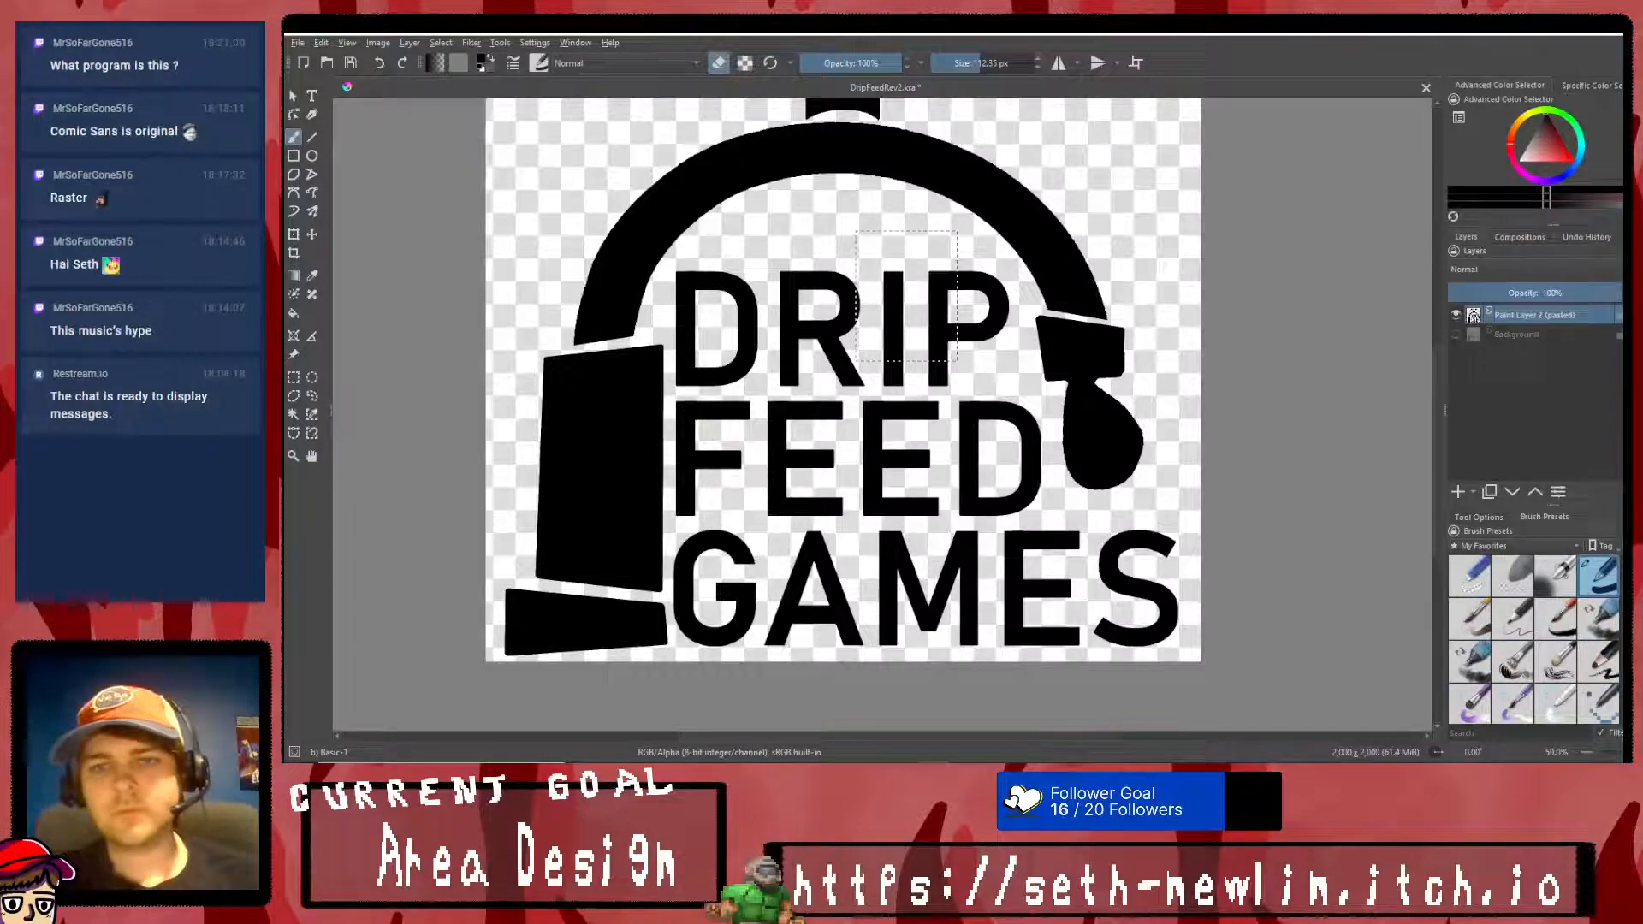
# - Clear the old selection, select the R of DRIP and rotate it slightly clockwise
pyautogui.click(294, 377)
pyautogui.rightClick(752, 382)
pyautogui.click(792, 395)
pyautogui.moveTo(768, 250); pyautogui.dragTo(877, 394)
pyautogui.click(293, 233)
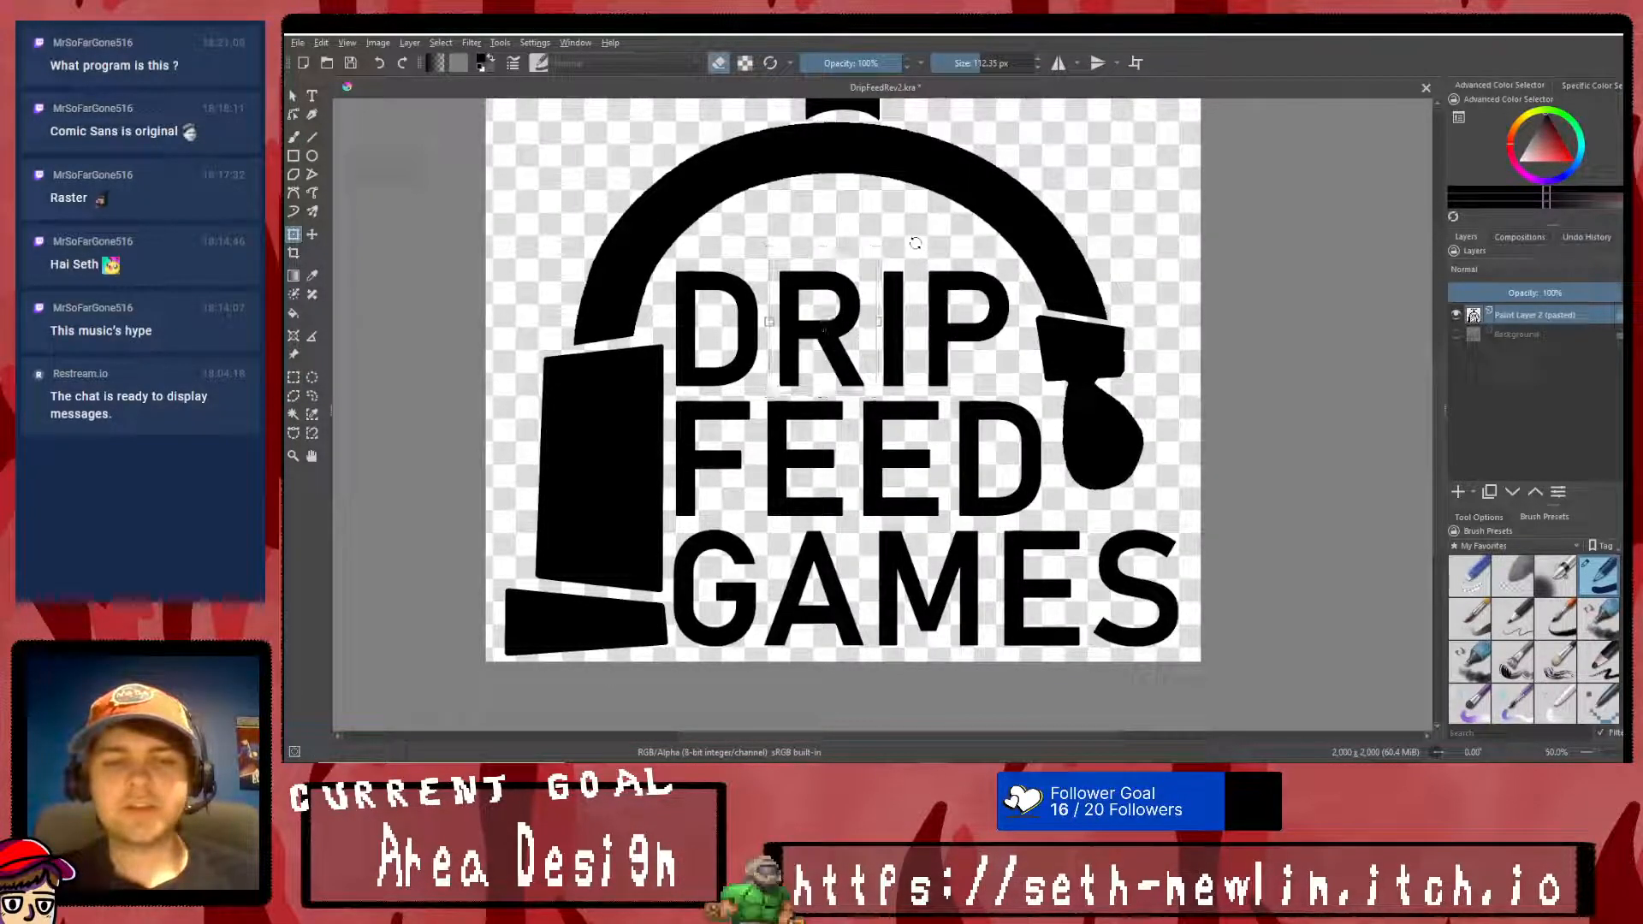
pyautogui.rightClick(826, 327)
pyautogui.click(858, 516)
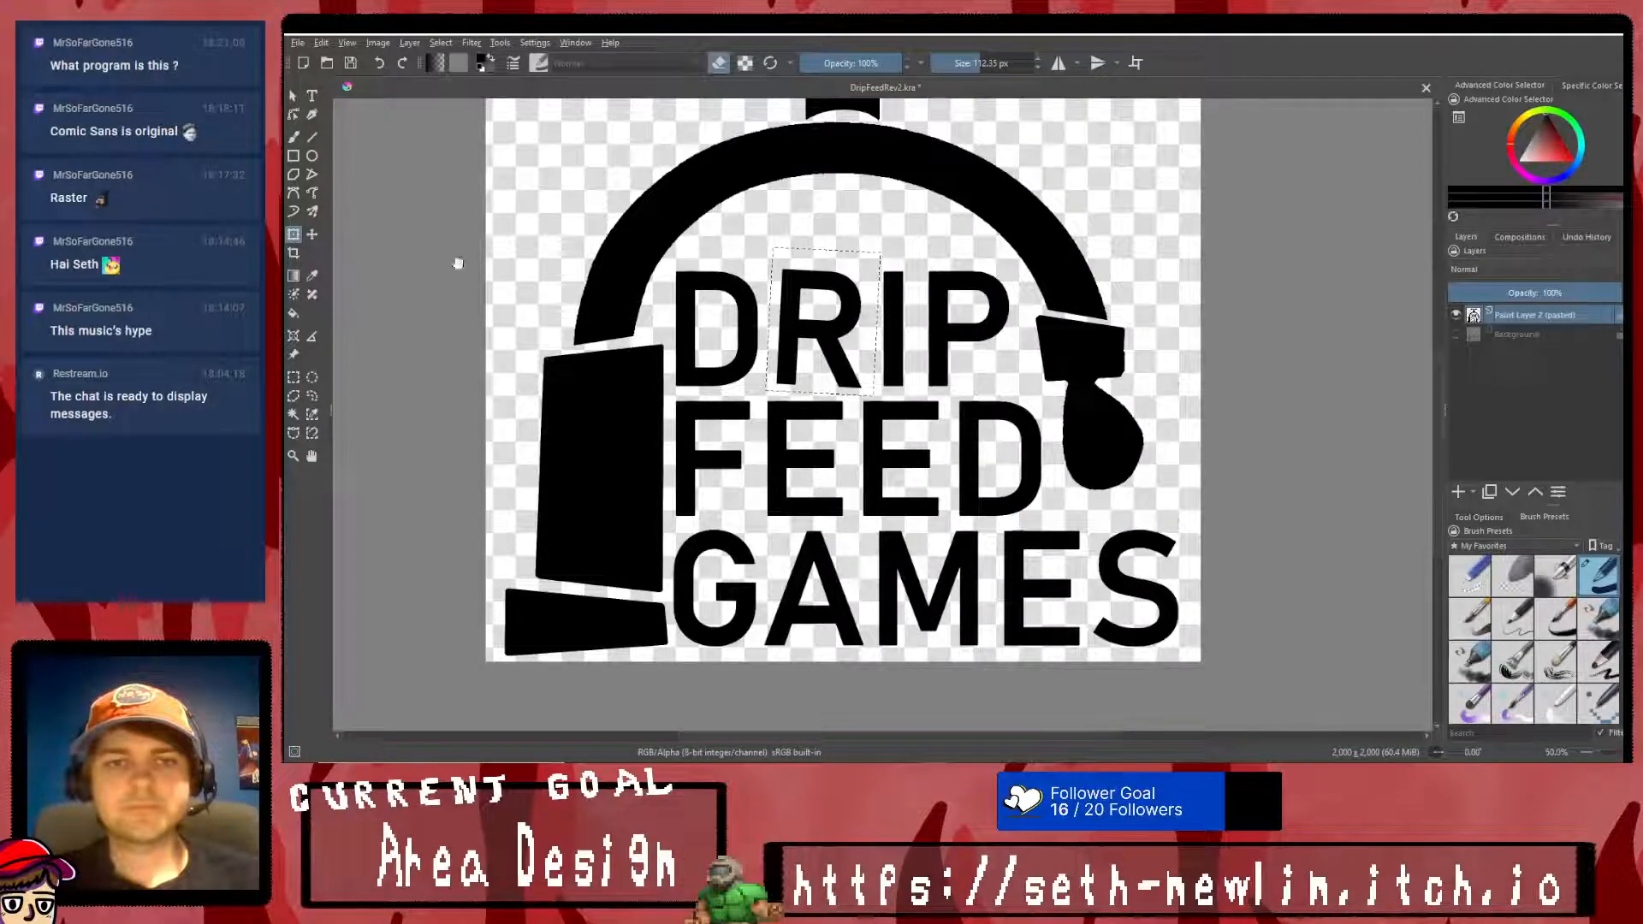
# - Select the D of DRIP and rotate it slightly counterclockwise
pyautogui.click(293, 378)
pyautogui.moveTo(767, 256); pyautogui.dragTo(670, 389)
pyautogui.hotkey('ctrl', 't')
pyautogui.moveTo(787, 225); pyautogui.dragTo(776, 217)
pyautogui.rightClick(717, 314)
pyautogui.click(753, 512)
# - Select the I of DRIP and tilt it slightly clockwise
pyautogui.click(294, 377)
pyautogui.moveTo(872, 261); pyautogui.dragTo(911, 392)
pyautogui.click(293, 235)
pyautogui.moveTo(902, 240); pyautogui.dragTo(910, 241)
pyautogui.rightClick(883, 308)
pyautogui.click(919, 505)
# - Select the P of DRIP, tilt it slightly counterclockwise and clear the selection
pyautogui.click(294, 377)
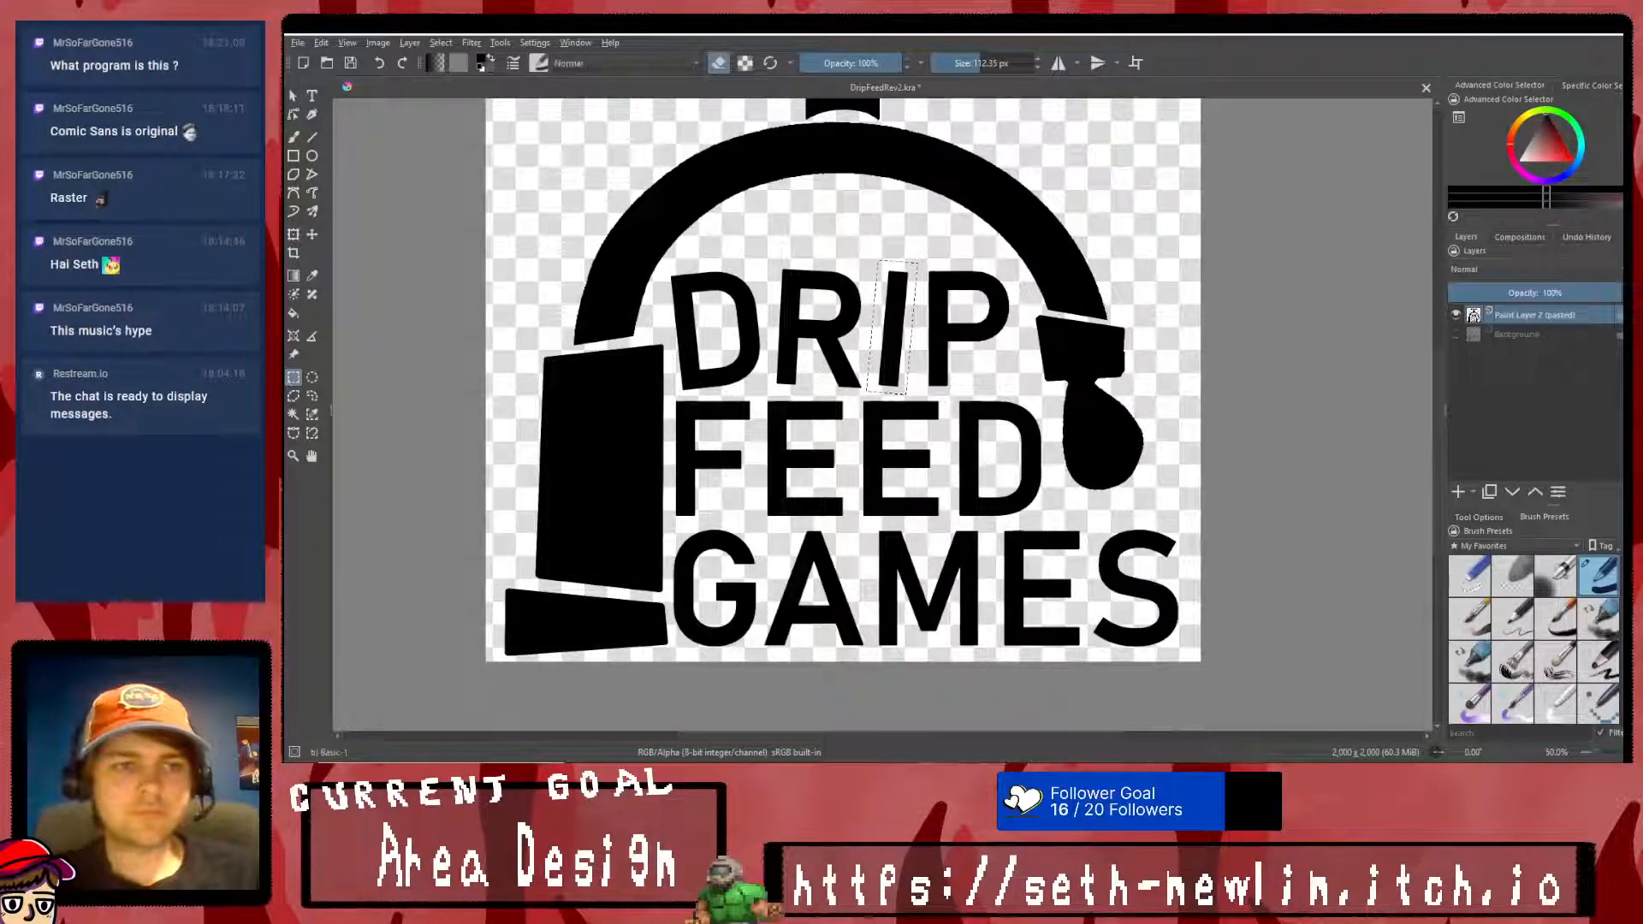
pyautogui.moveTo(1010, 265); pyautogui.dragTo(917, 394)
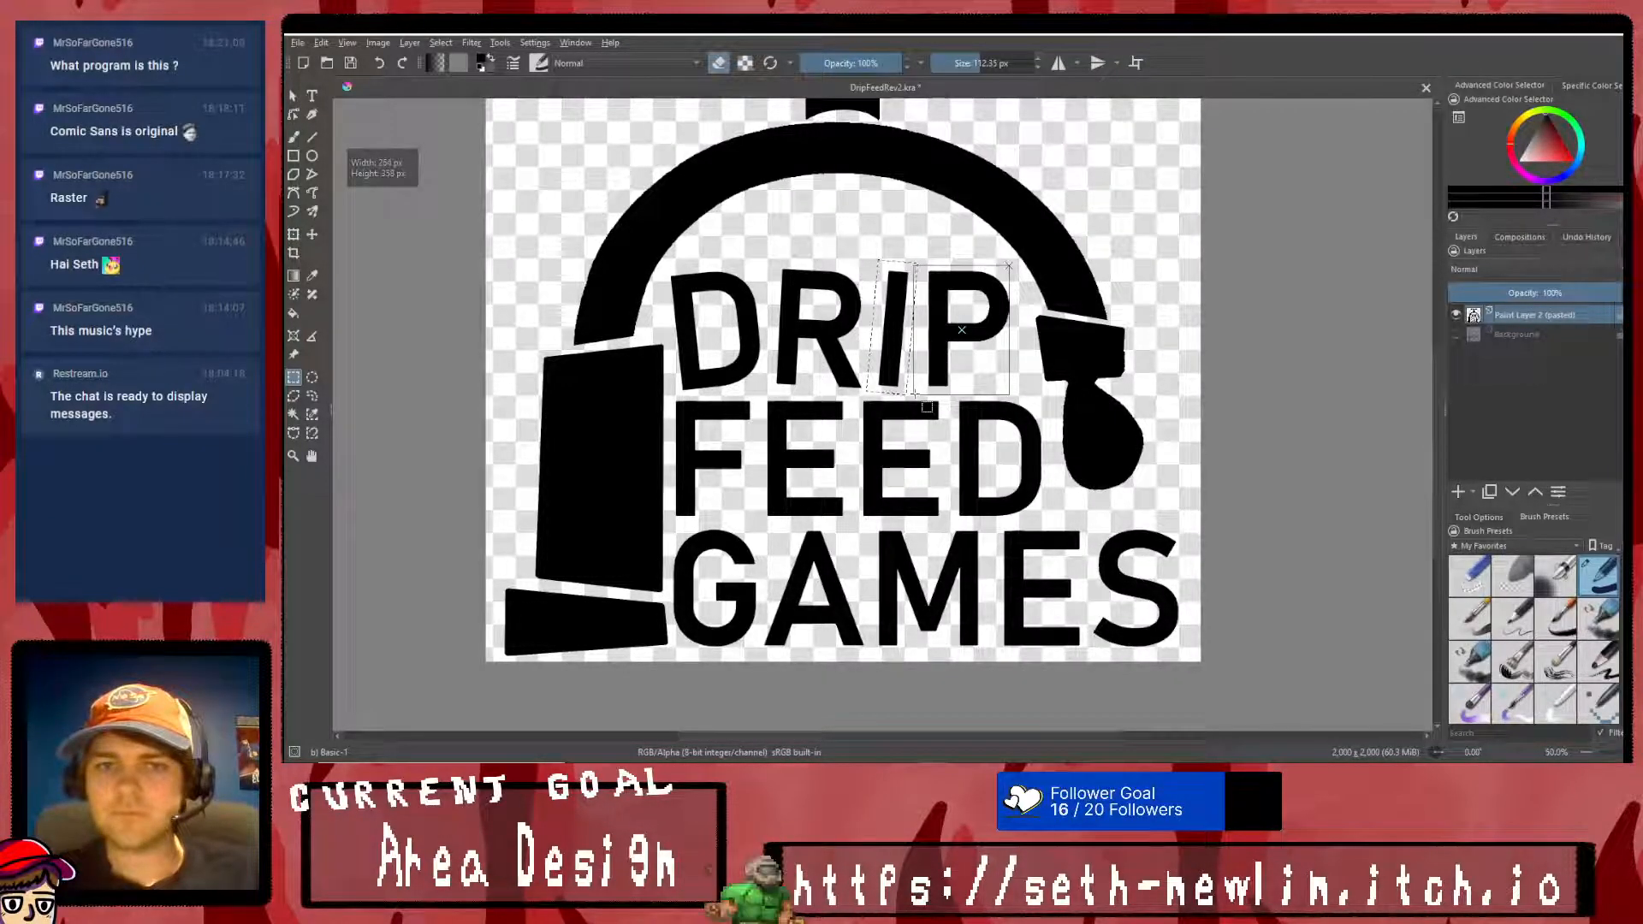
pyautogui.click(294, 235)
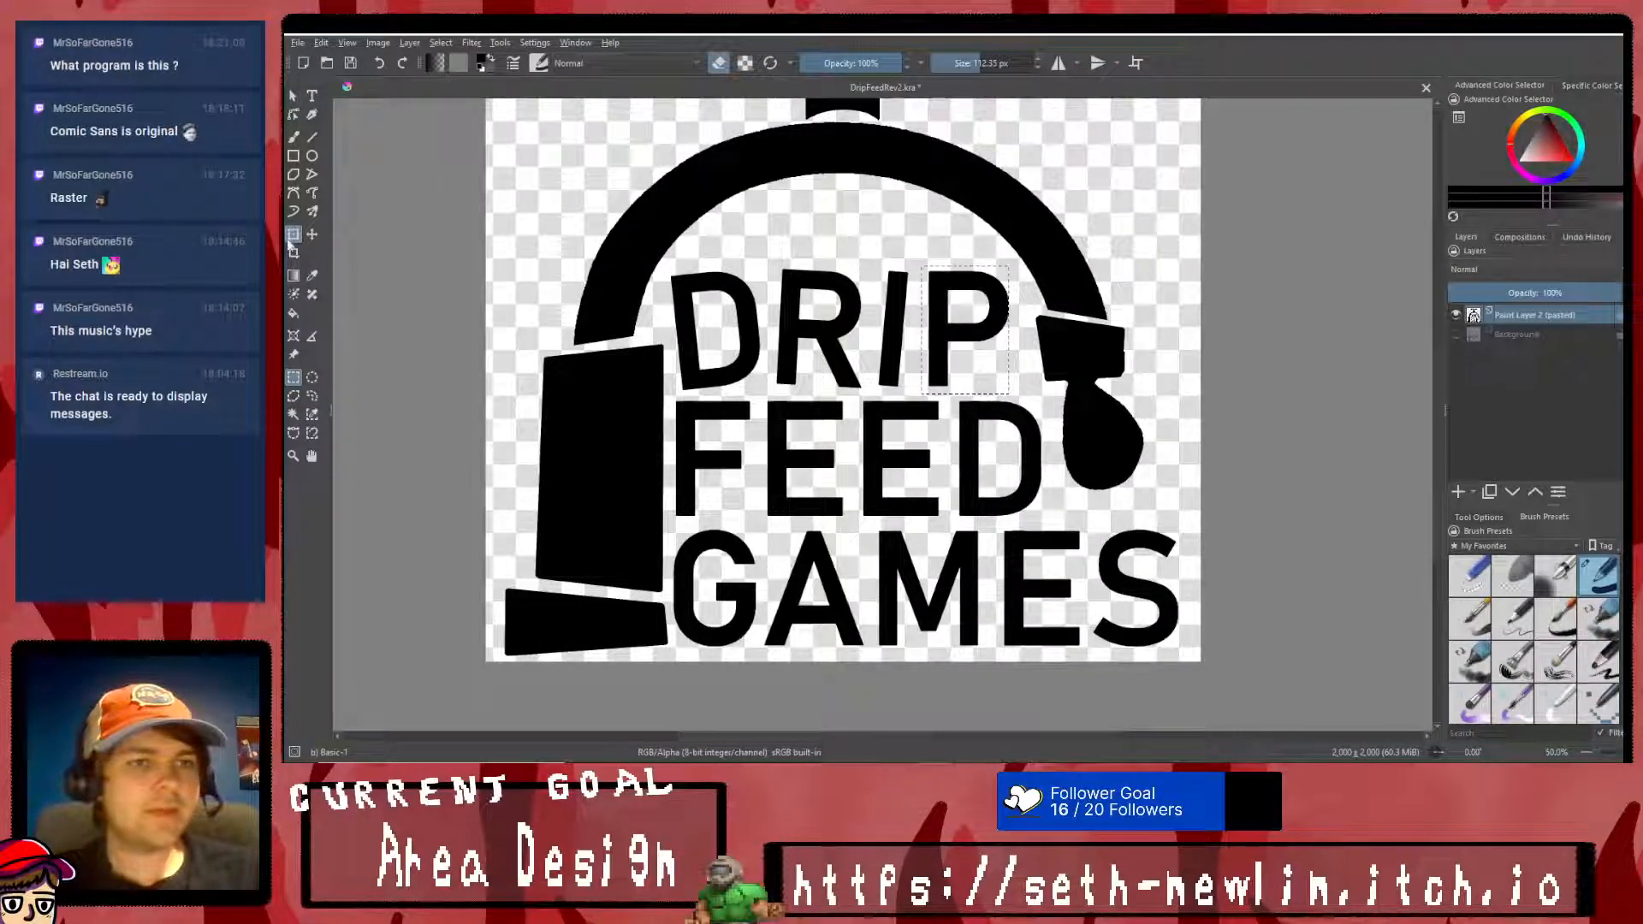
pyautogui.moveTo(1005, 251); pyautogui.dragTo(1020, 260)
pyautogui.rightClick(967, 330)
pyautogui.click(1027, 524)
pyautogui.scroll(-3, 957, 373)
pyautogui.click(293, 377)
pyautogui.rightClick(893, 260)
pyautogui.click(992, 279)
# - Reselect the R of DRIP, rotate it a little further clockwise and clear the selection
pyautogui.scroll(3, 970, 341)
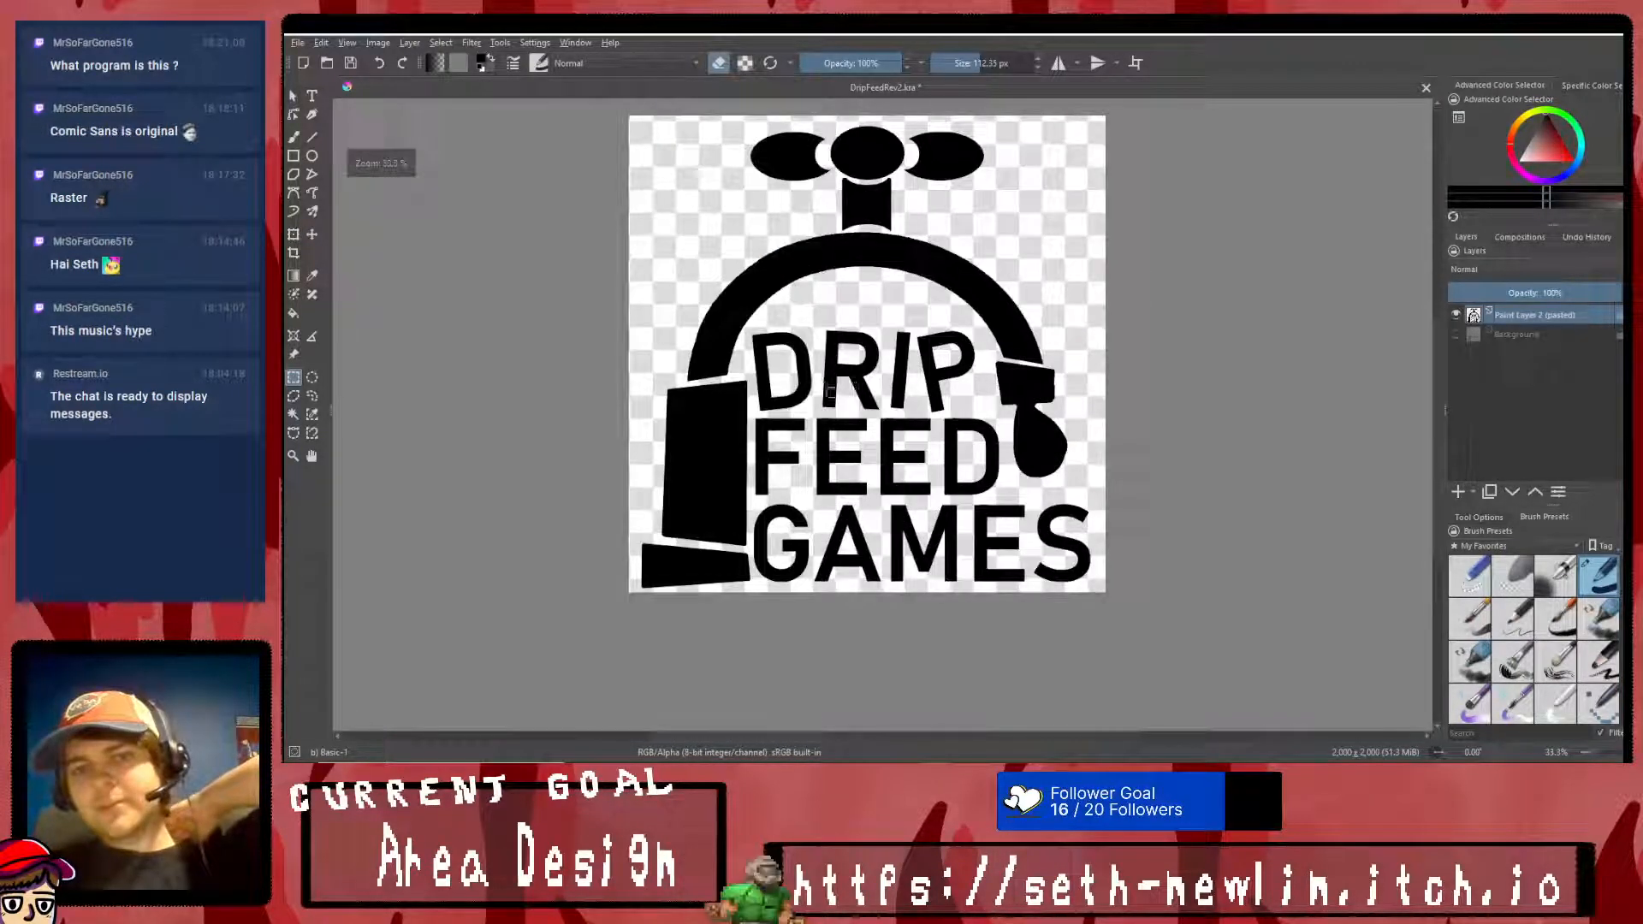
pyautogui.moveTo(830, 300); pyautogui.dragTo(940, 434)
pyautogui.moveTo(819, 291); pyautogui.dragTo(916, 428)
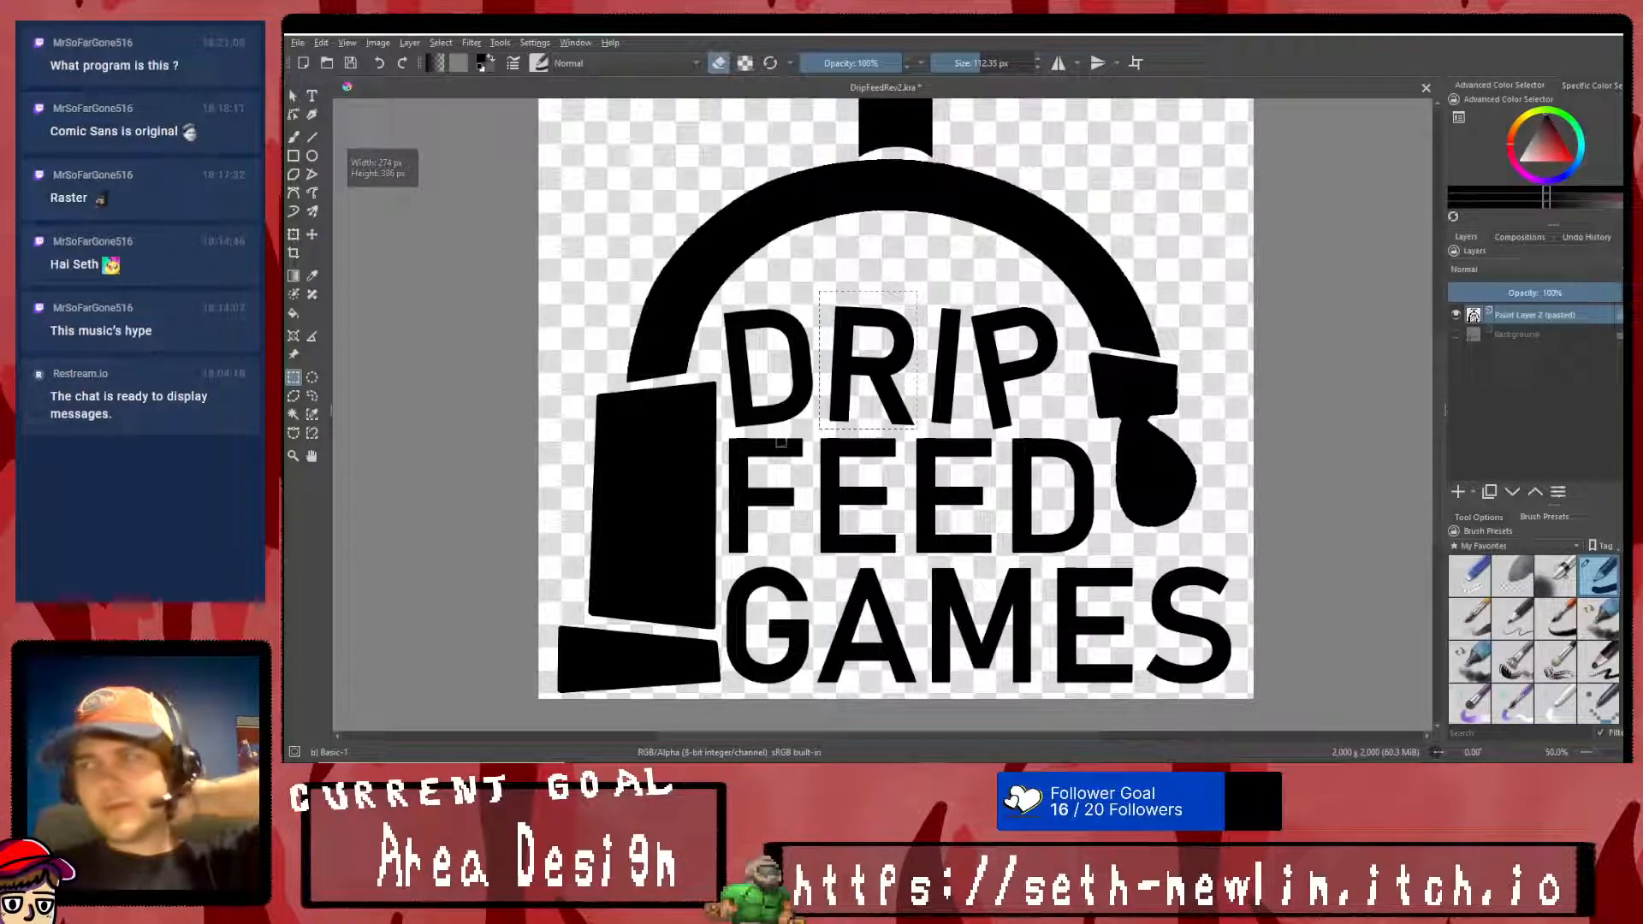
pyautogui.click(294, 234)
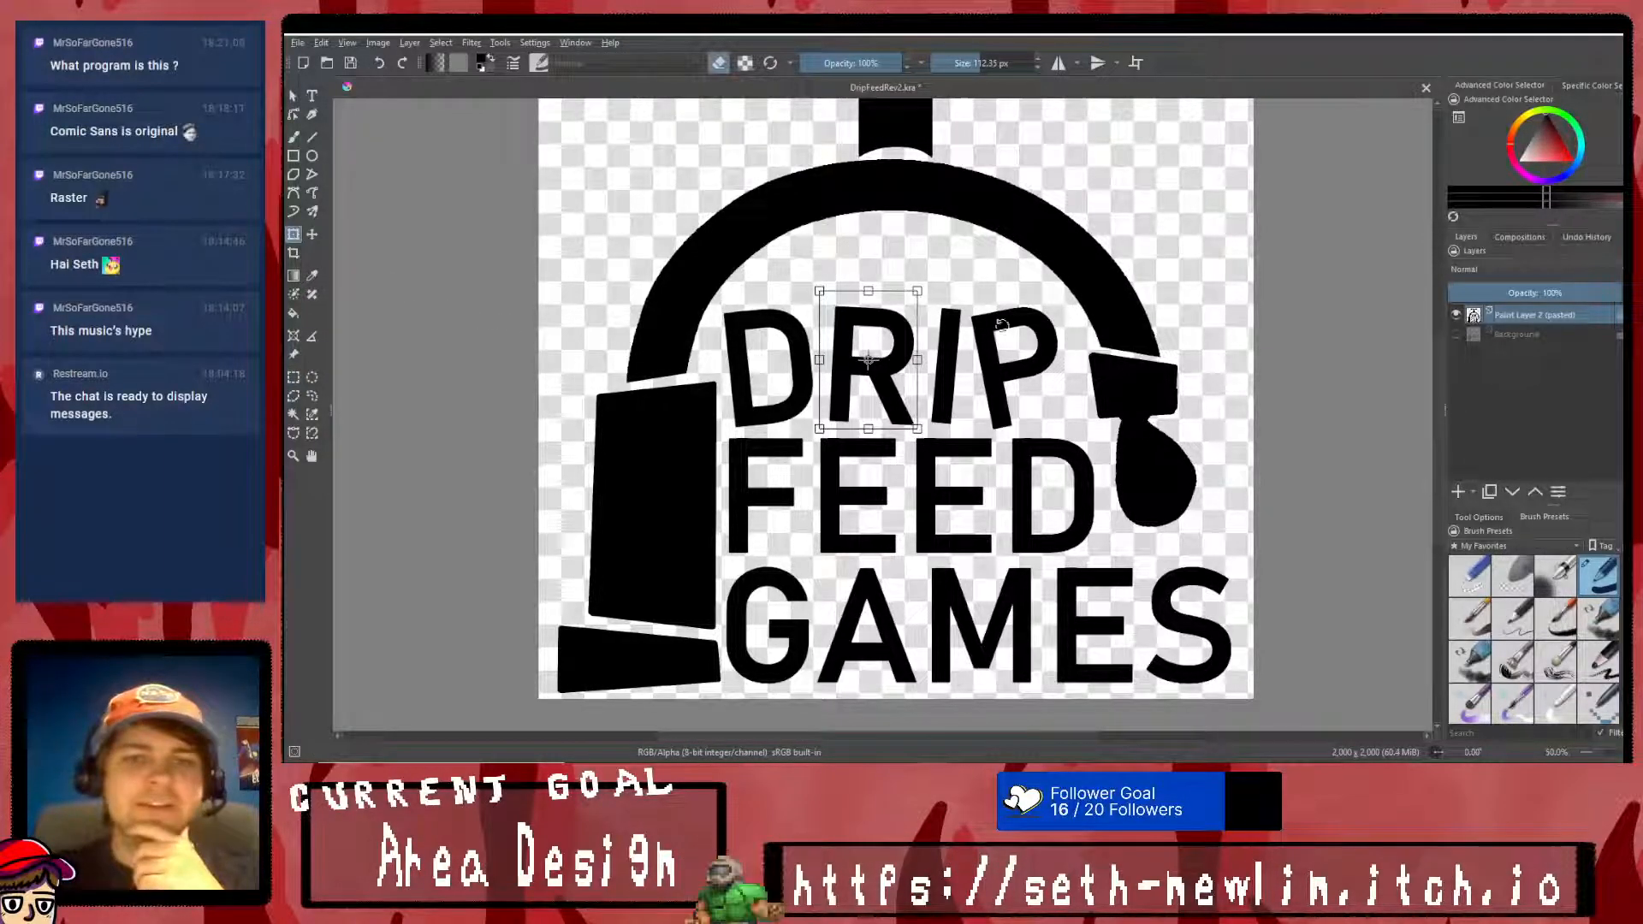
pyautogui.moveTo(942, 281); pyautogui.dragTo(946, 285)
pyautogui.rightClick(906, 316)
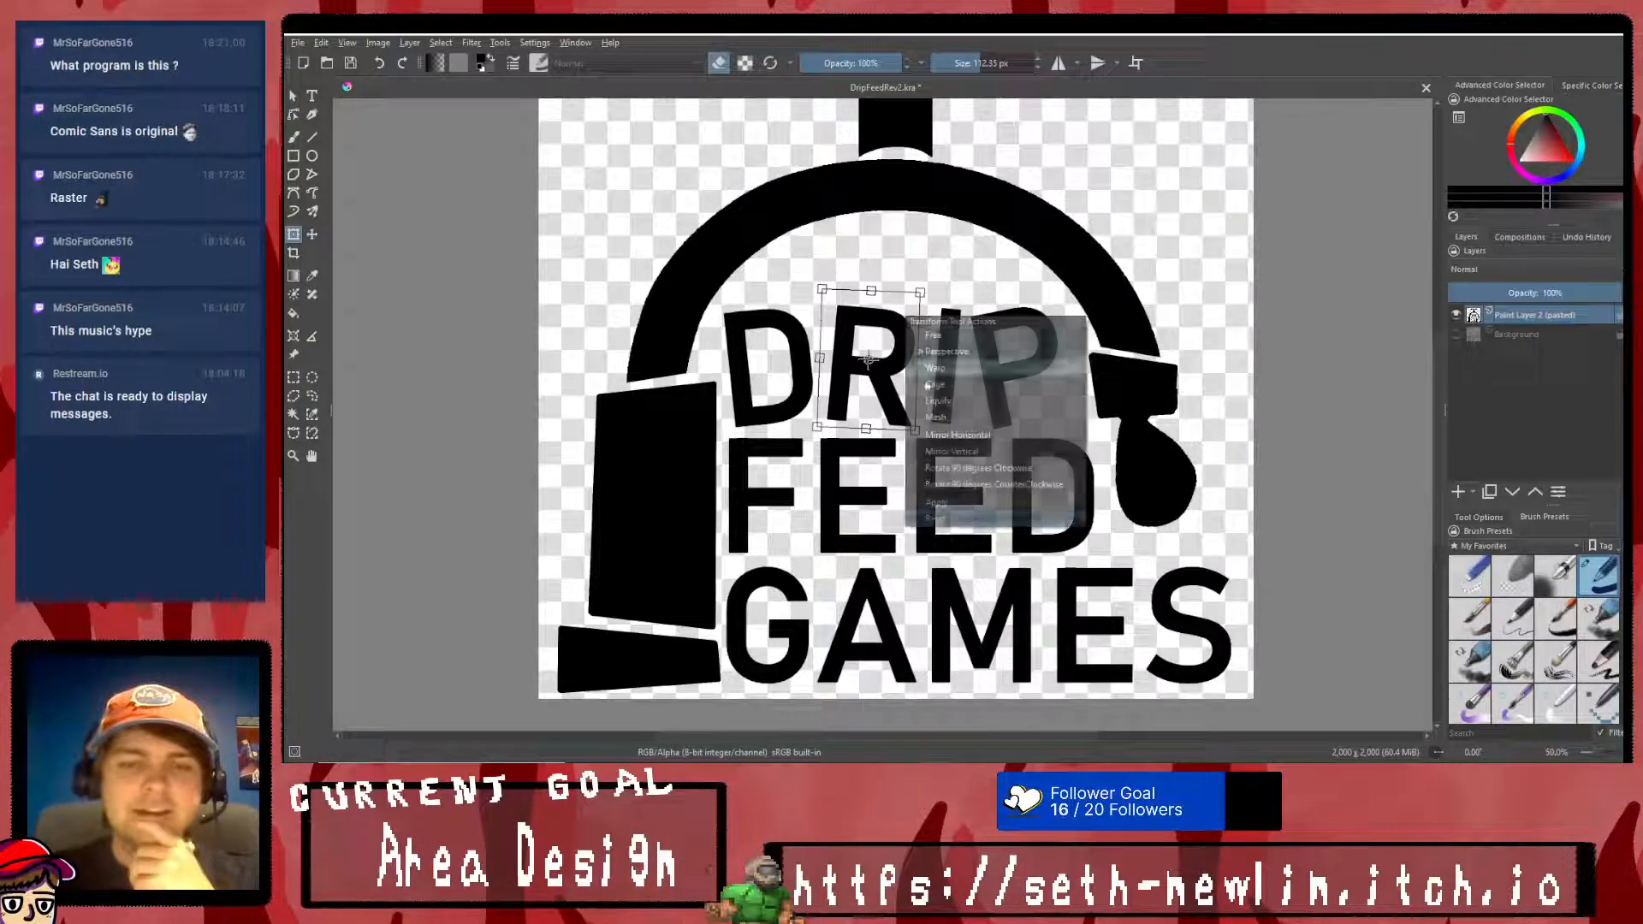
pyautogui.click(931, 505)
pyautogui.scroll(-2, 960, 421)
pyautogui.click(294, 377)
pyautogui.rightClick(935, 277)
pyautogui.click(963, 296)
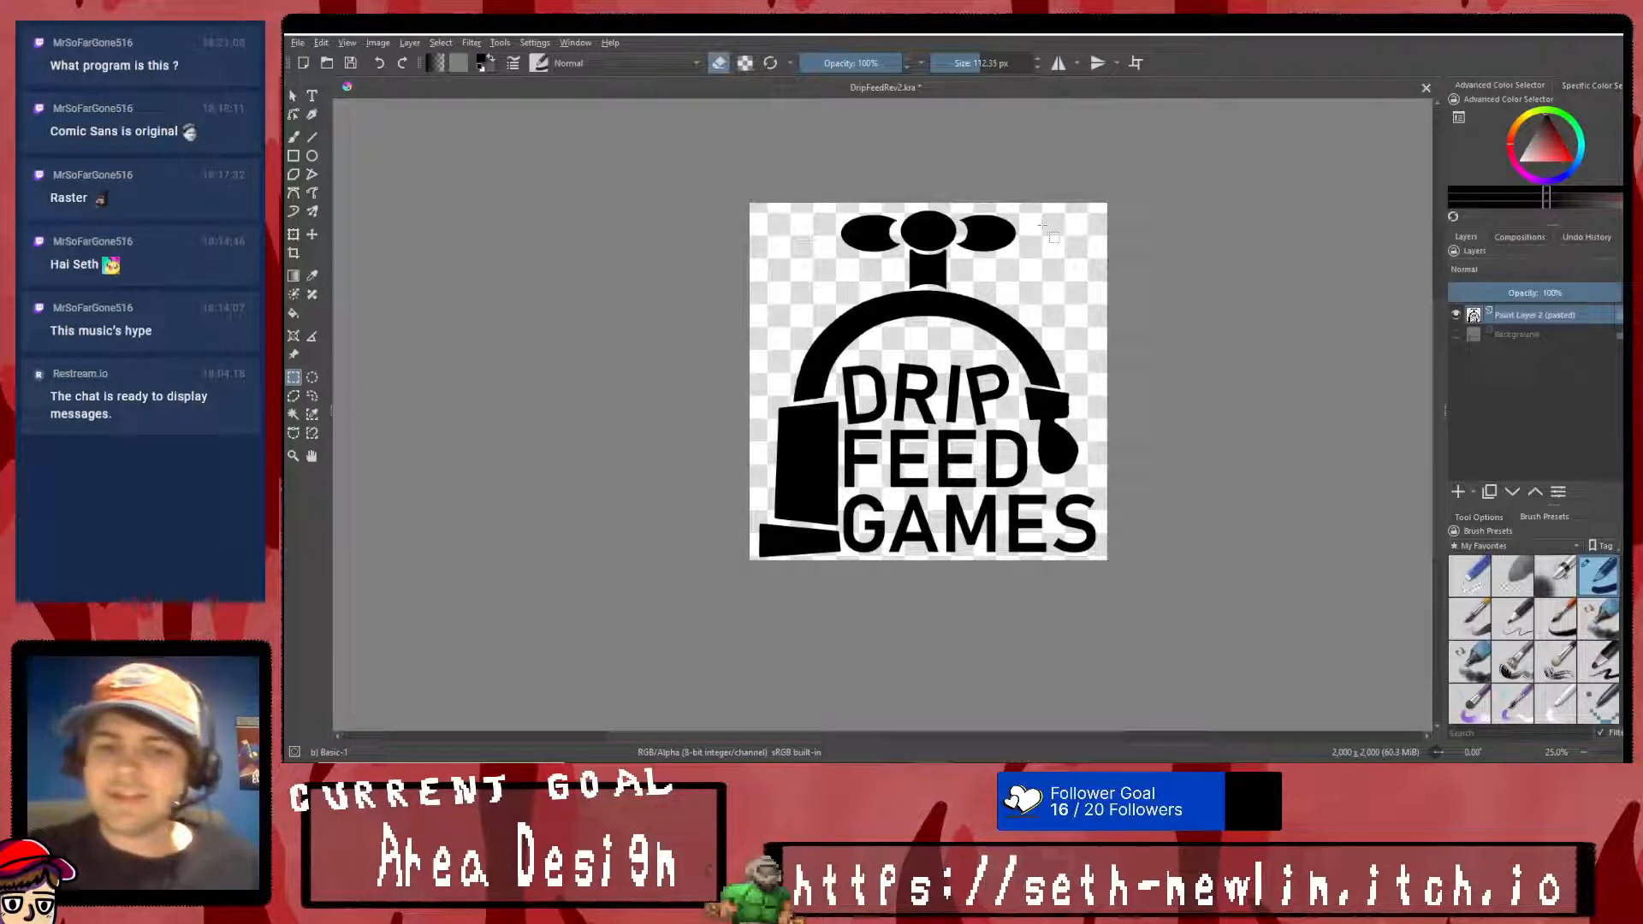
# - Save the logo file, switch to the Steam library and launch RPG Maker MV
pyautogui.hotkey('ctrl', 's')
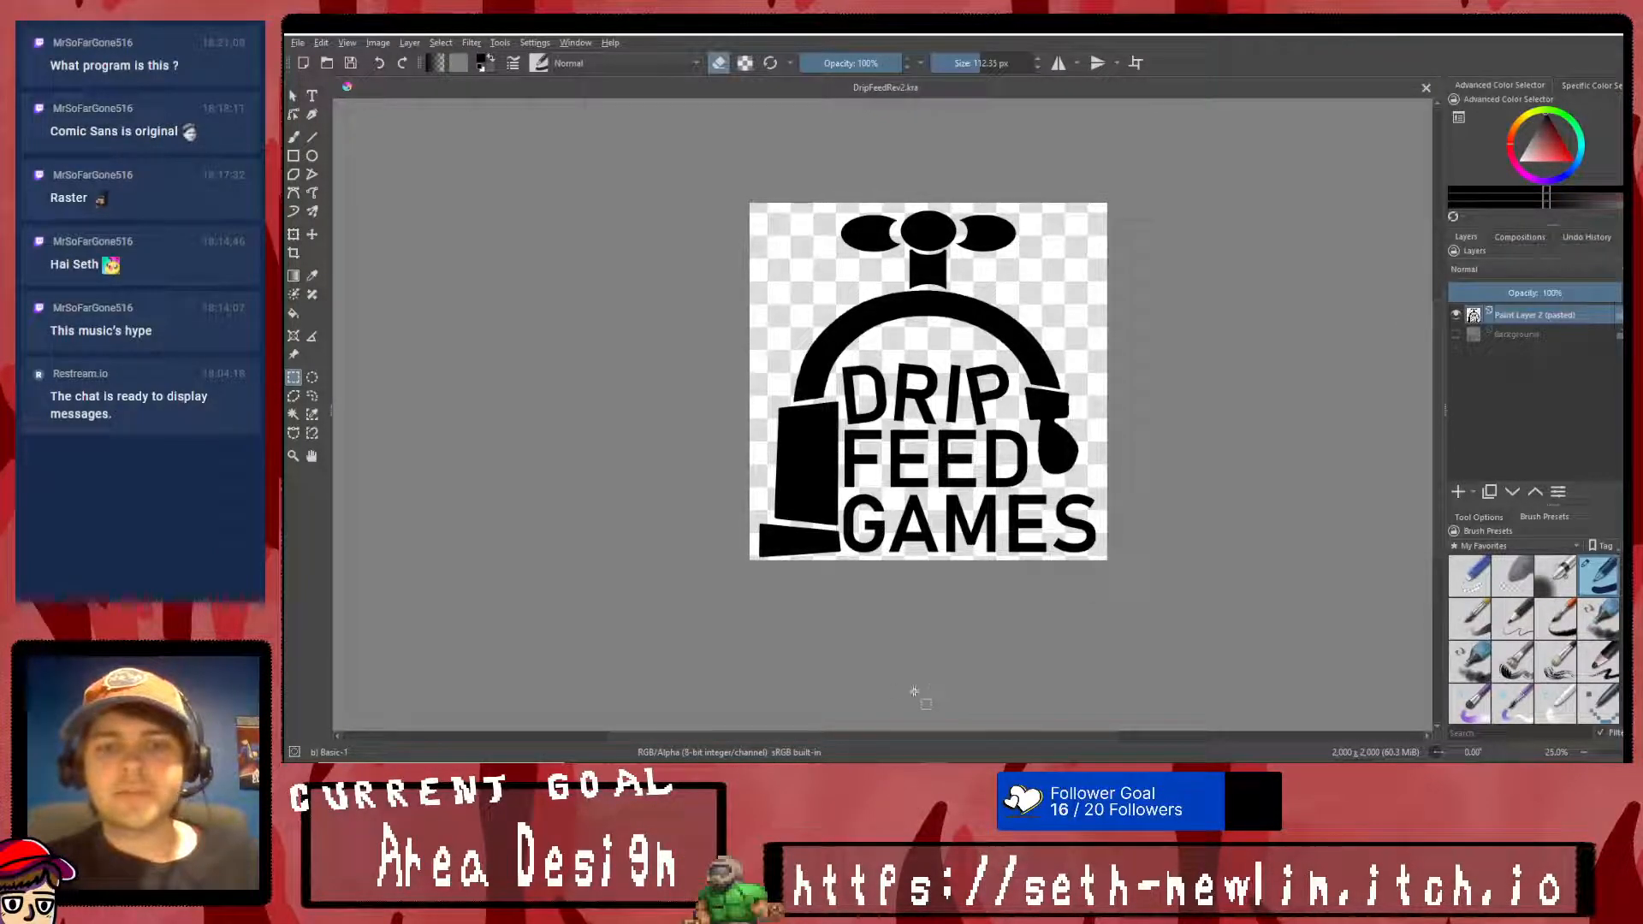
pyautogui.hotkey('alt', 'Tab')
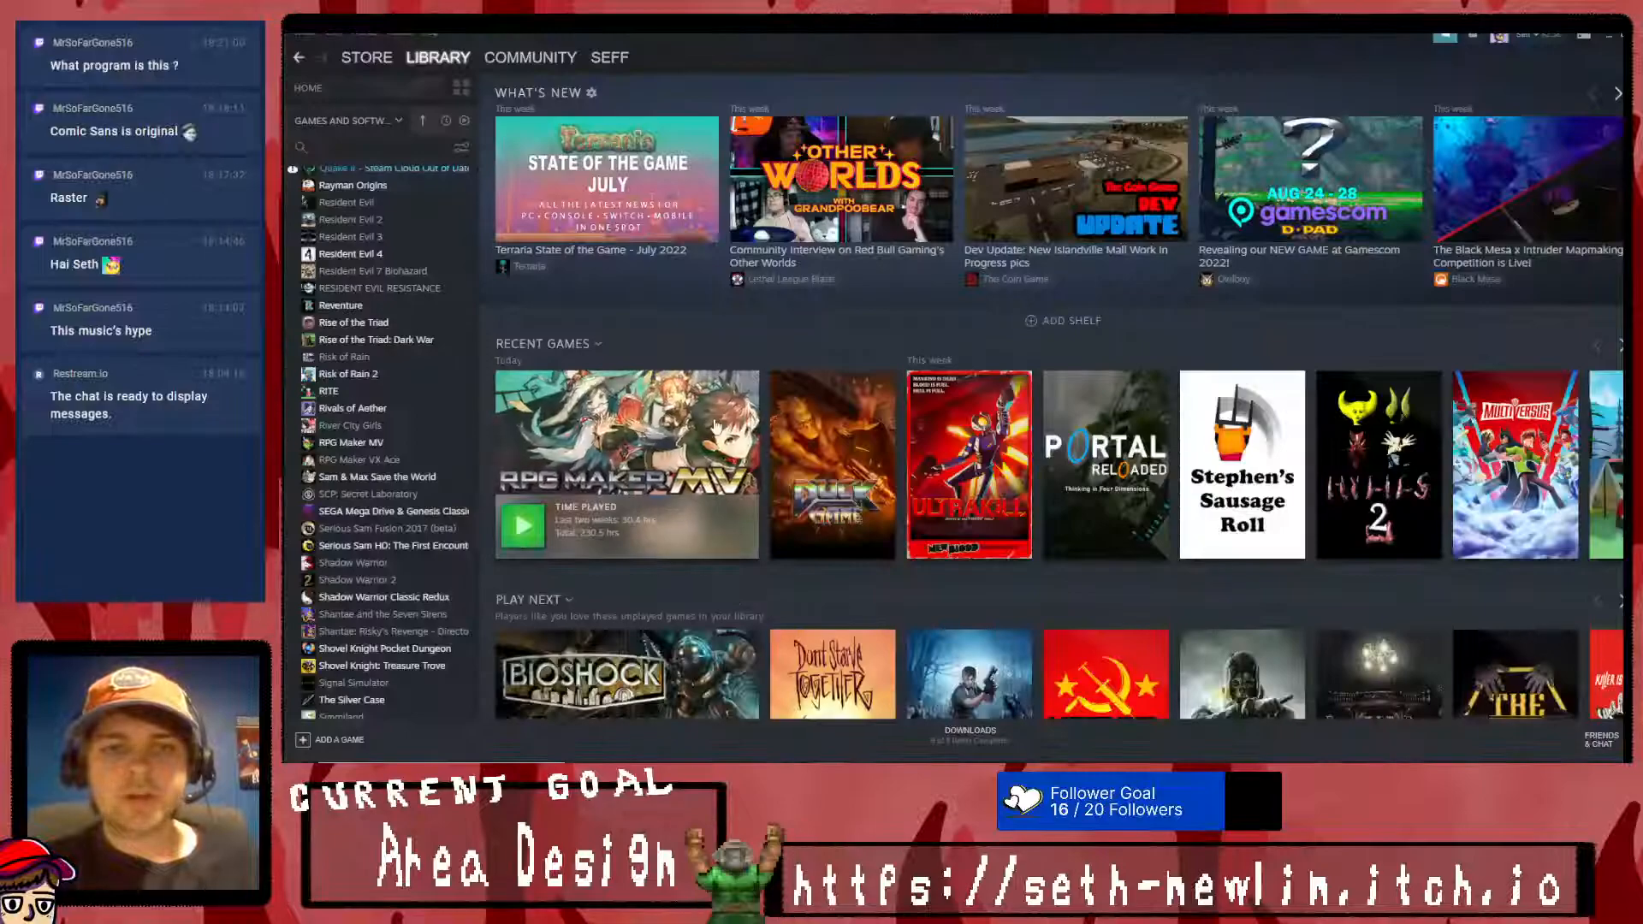
pyautogui.click(524, 526)
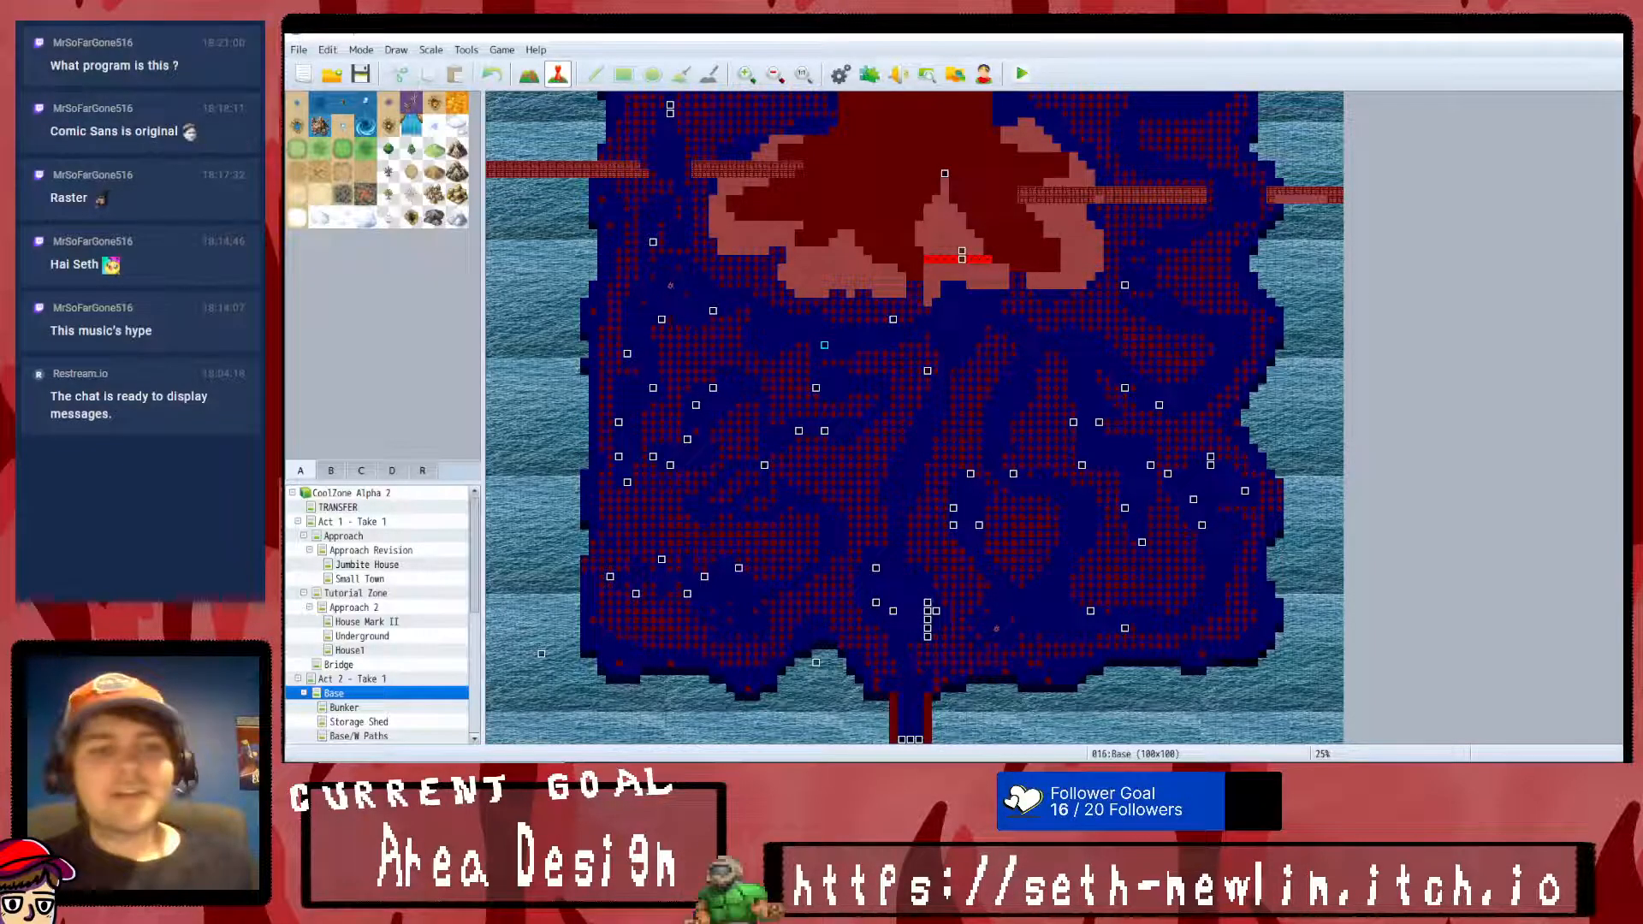
# - Look through the Act 2 maps, including Base, Base/W Paths, Train Station and Train Station Mark II
pyautogui.scroll(-1, 426, 715)
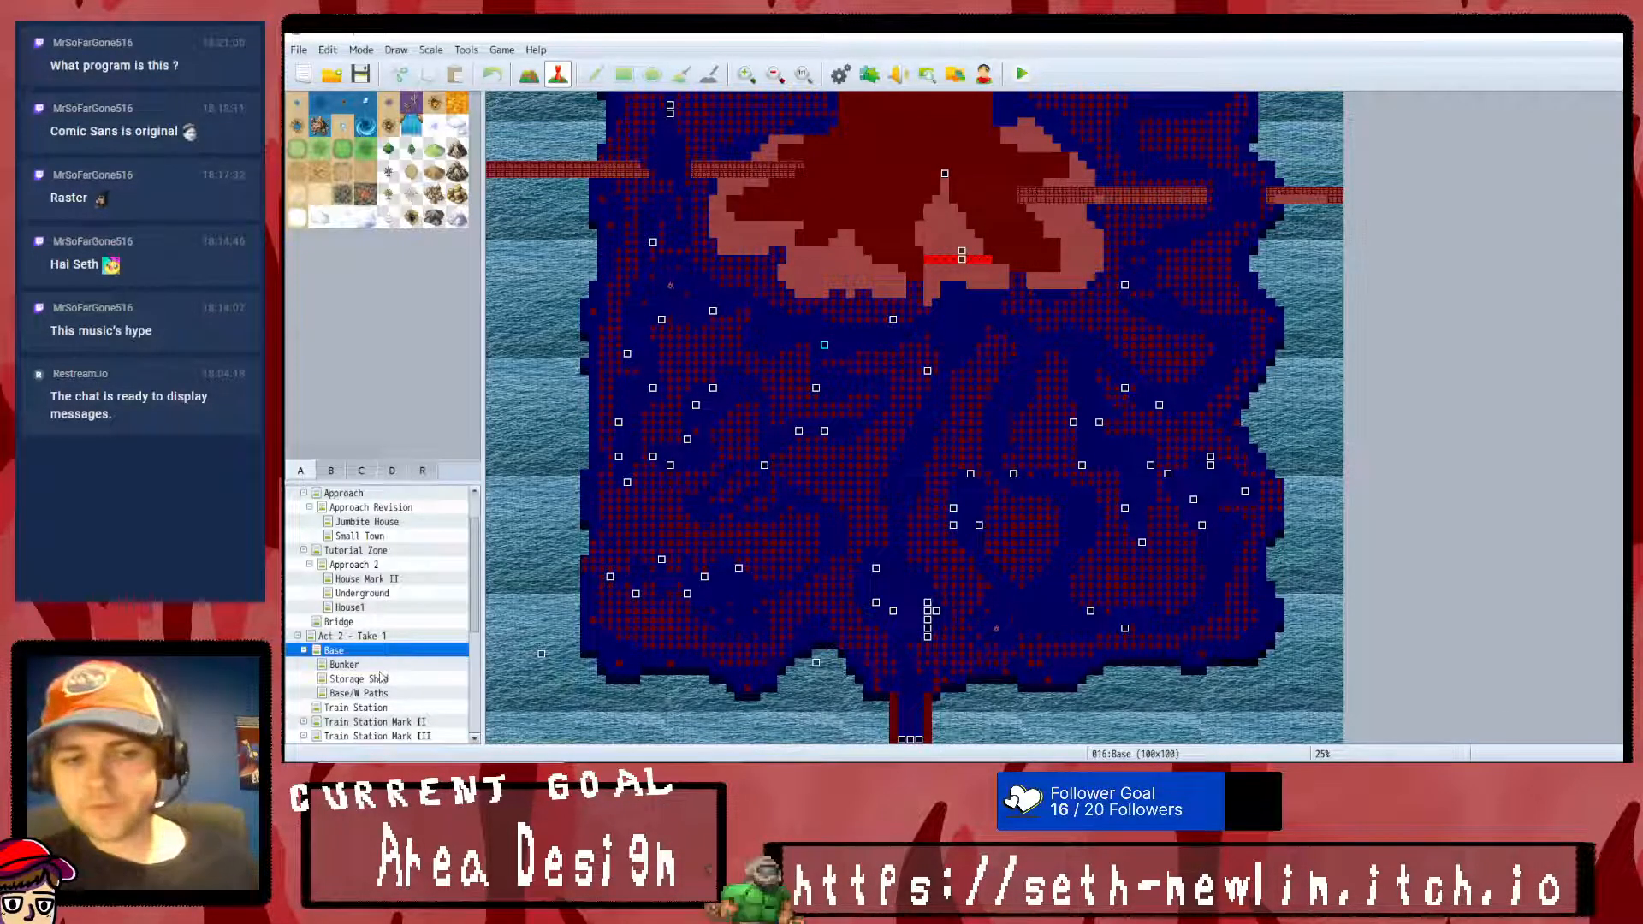
pyautogui.click(386, 666)
pyautogui.press('Down')
pyautogui.press('Down')
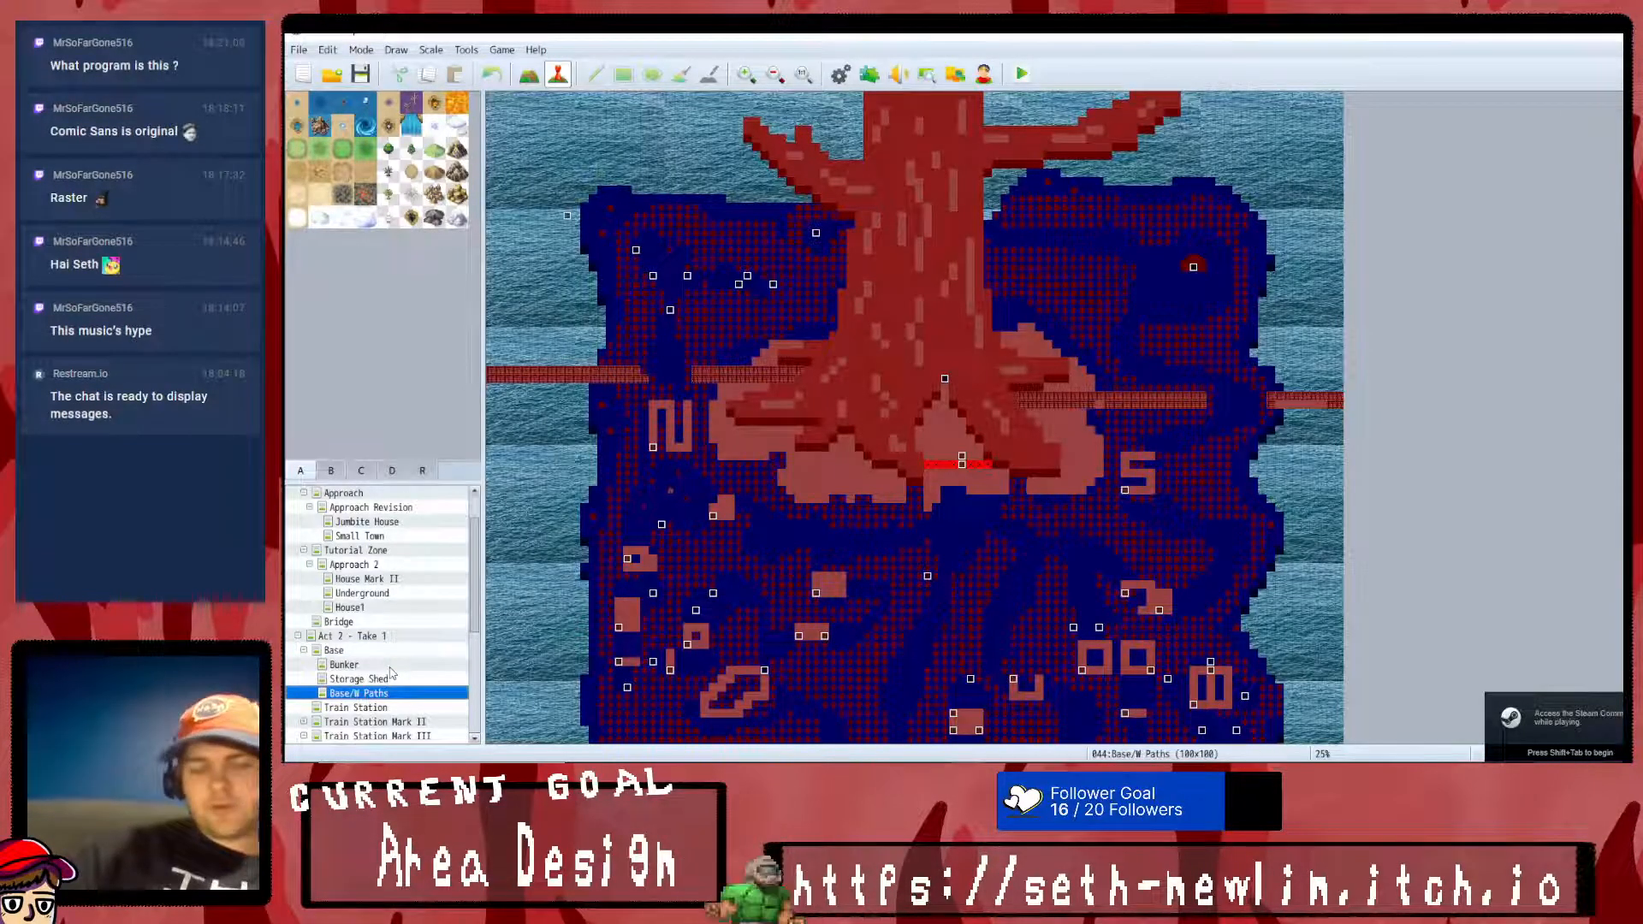
pyautogui.press('Down')
pyautogui.press('Down')
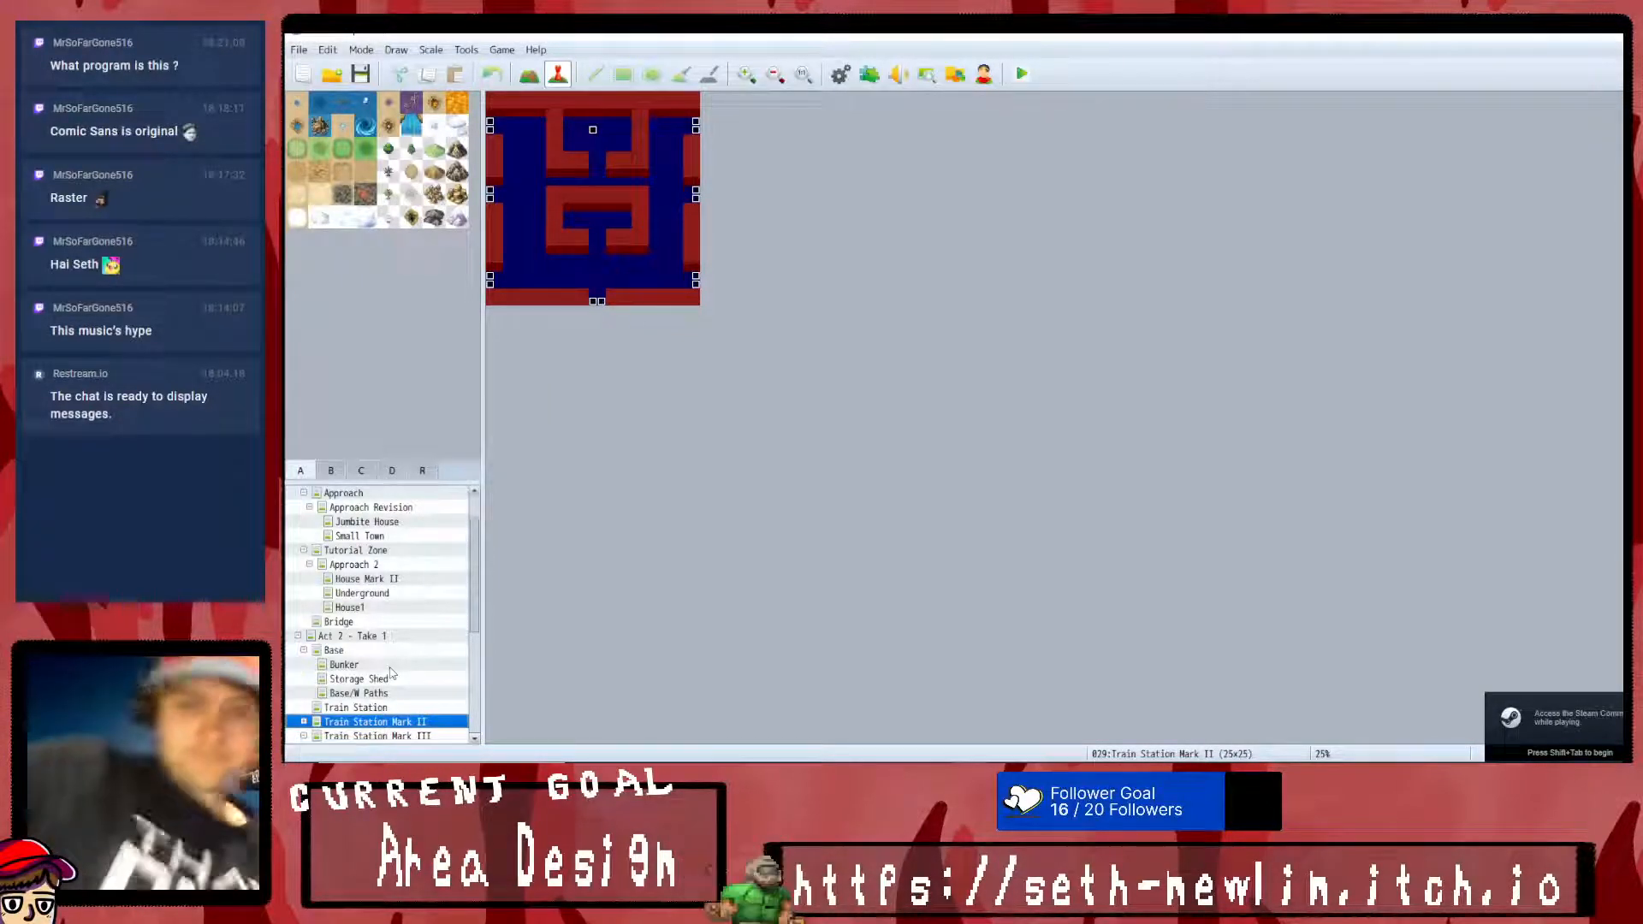
pyautogui.press('Up')
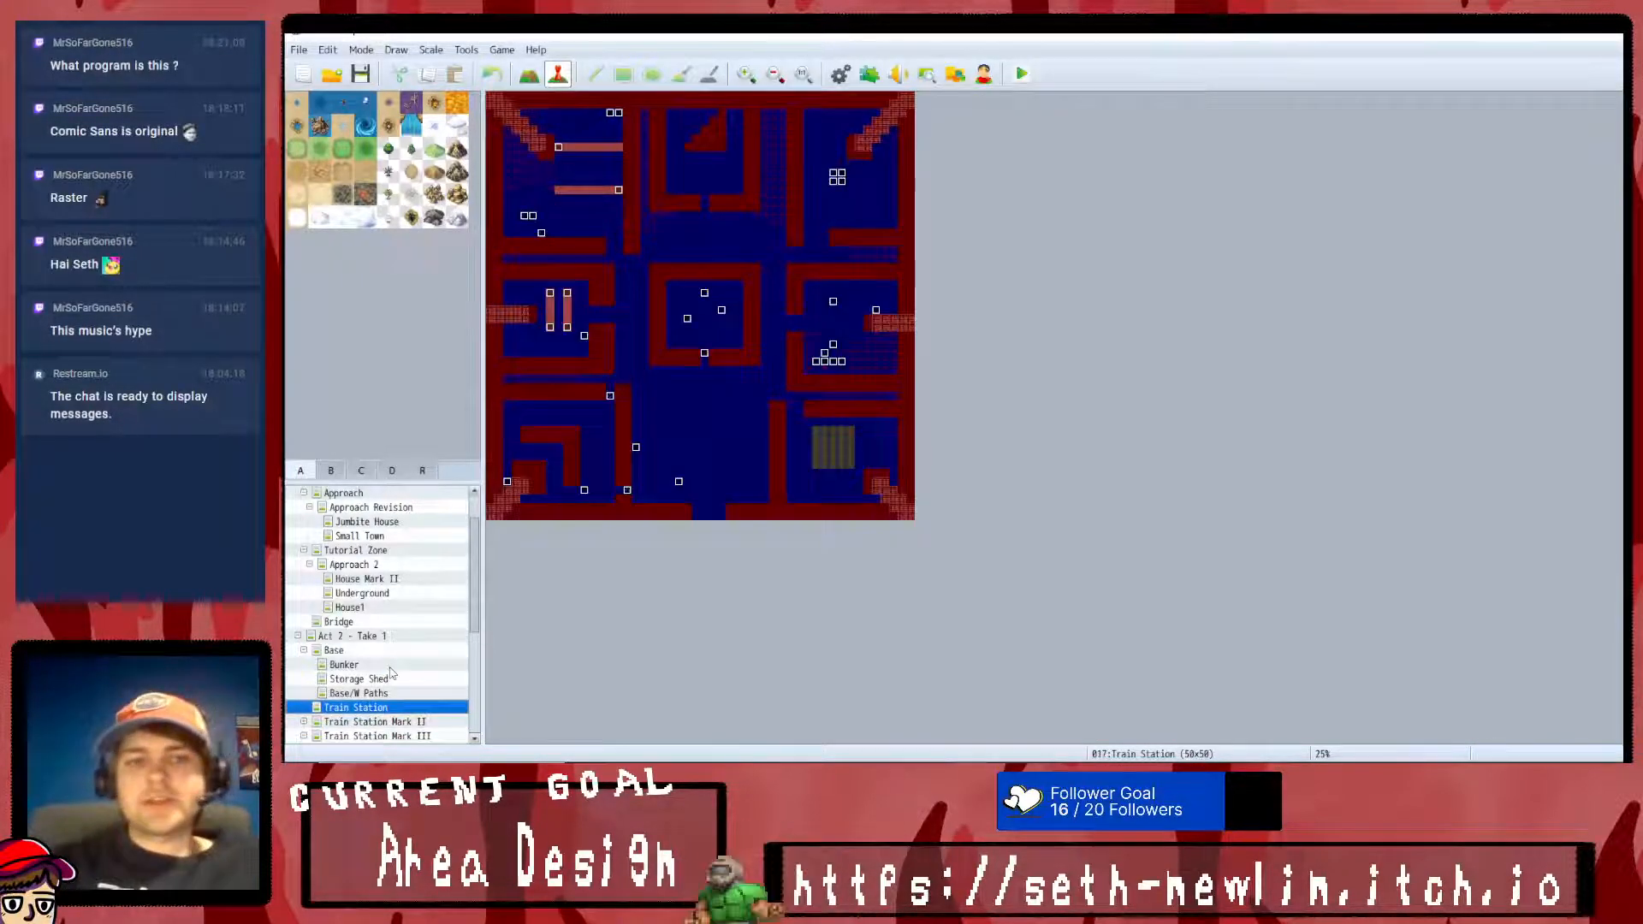
pyautogui.press('Up')
pyautogui.press('Up')
pyautogui.press('Up')
pyautogui.press('Up')
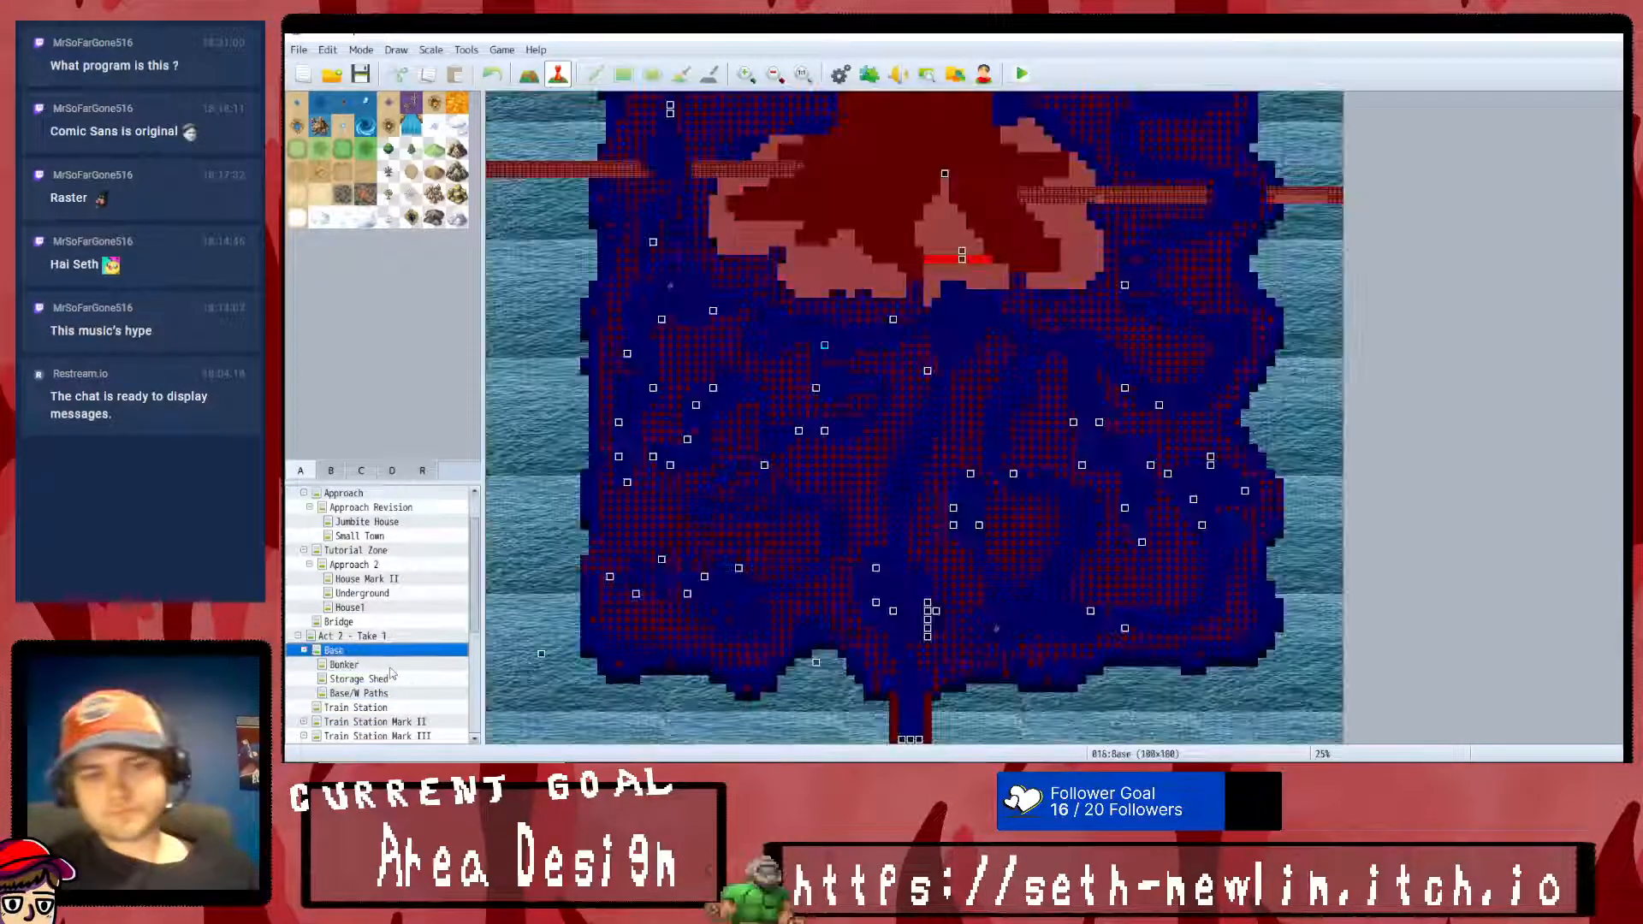
pyautogui.press('Up')
pyautogui.press('Up')
pyautogui.press('Up')
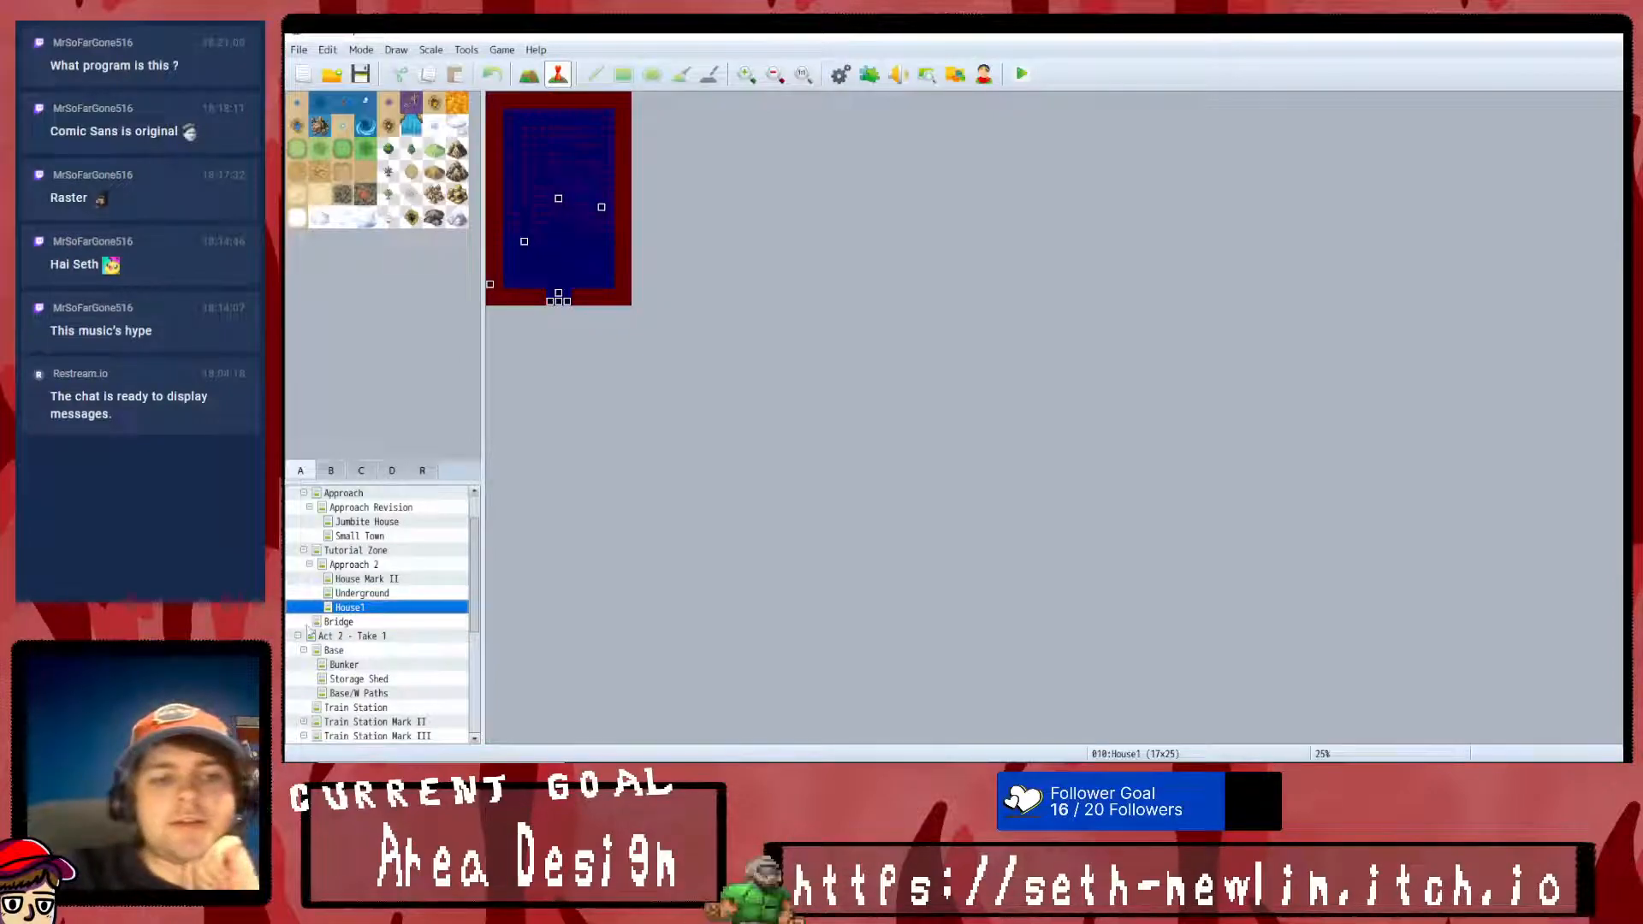
# - Collapse the Base map group and look through the Underground, Tutorial Zone, Approach 2, Approach Revision and Jumbite House maps
pyautogui.click(305, 654)
pyautogui.press('Up')
pyautogui.press('Up')
pyautogui.press('Up')
pyautogui.press('Up')
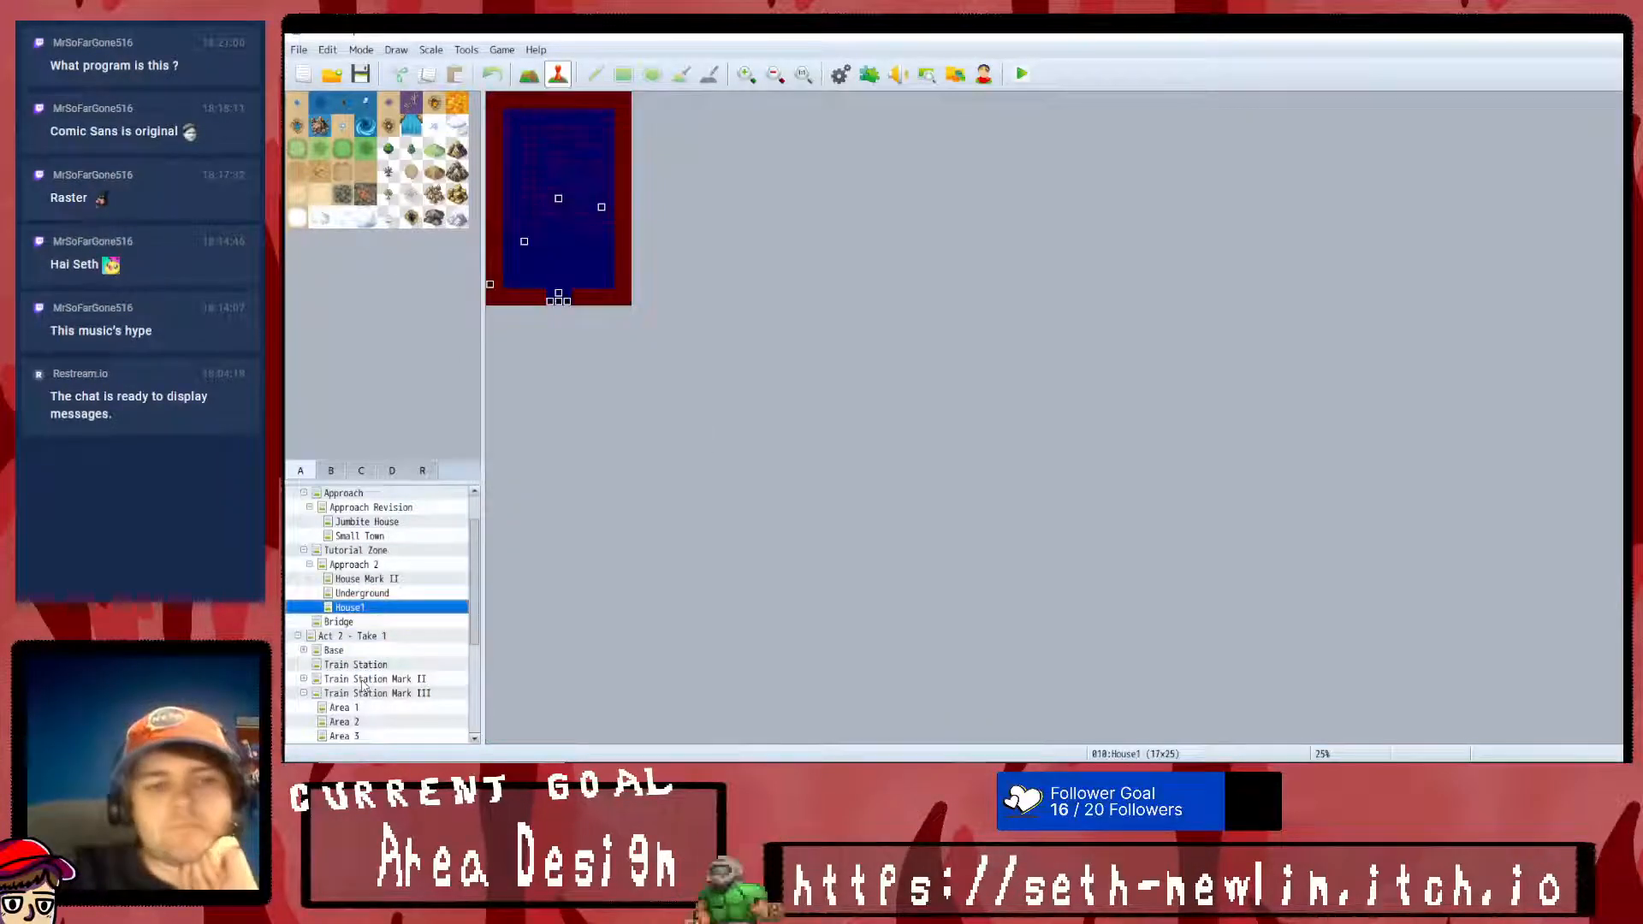
pyautogui.press('Up')
pyautogui.press('Down')
pyautogui.press('Down')
pyautogui.press('Down')
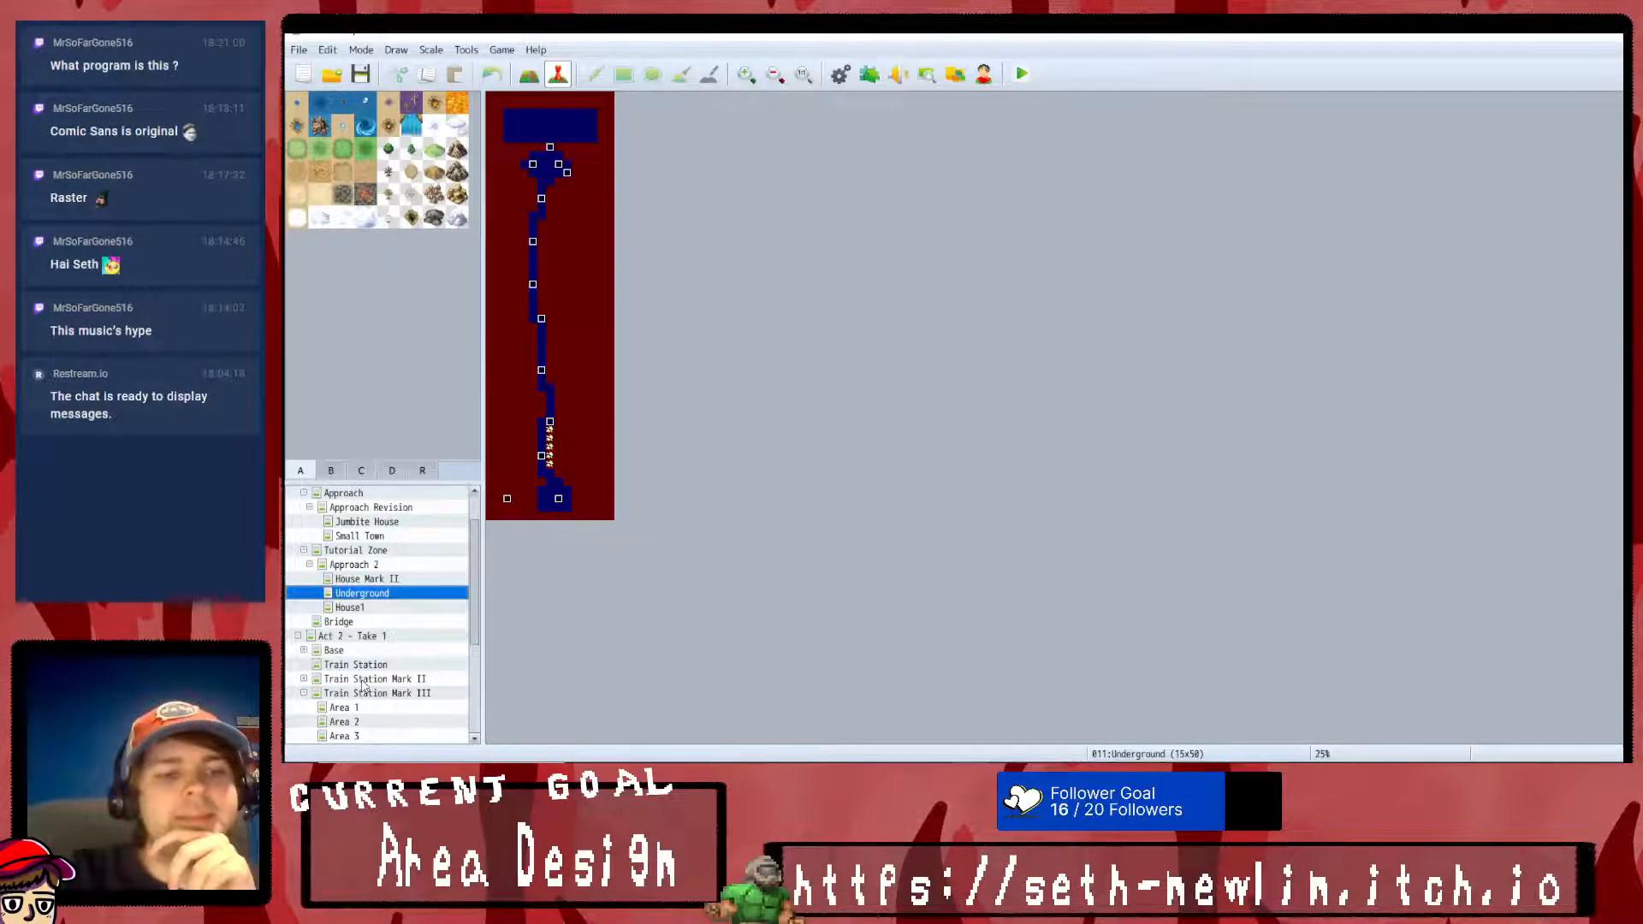
pyautogui.press('Up')
pyautogui.press('Up')
pyautogui.press('Up')
pyautogui.press('Up')
pyautogui.press('Up')
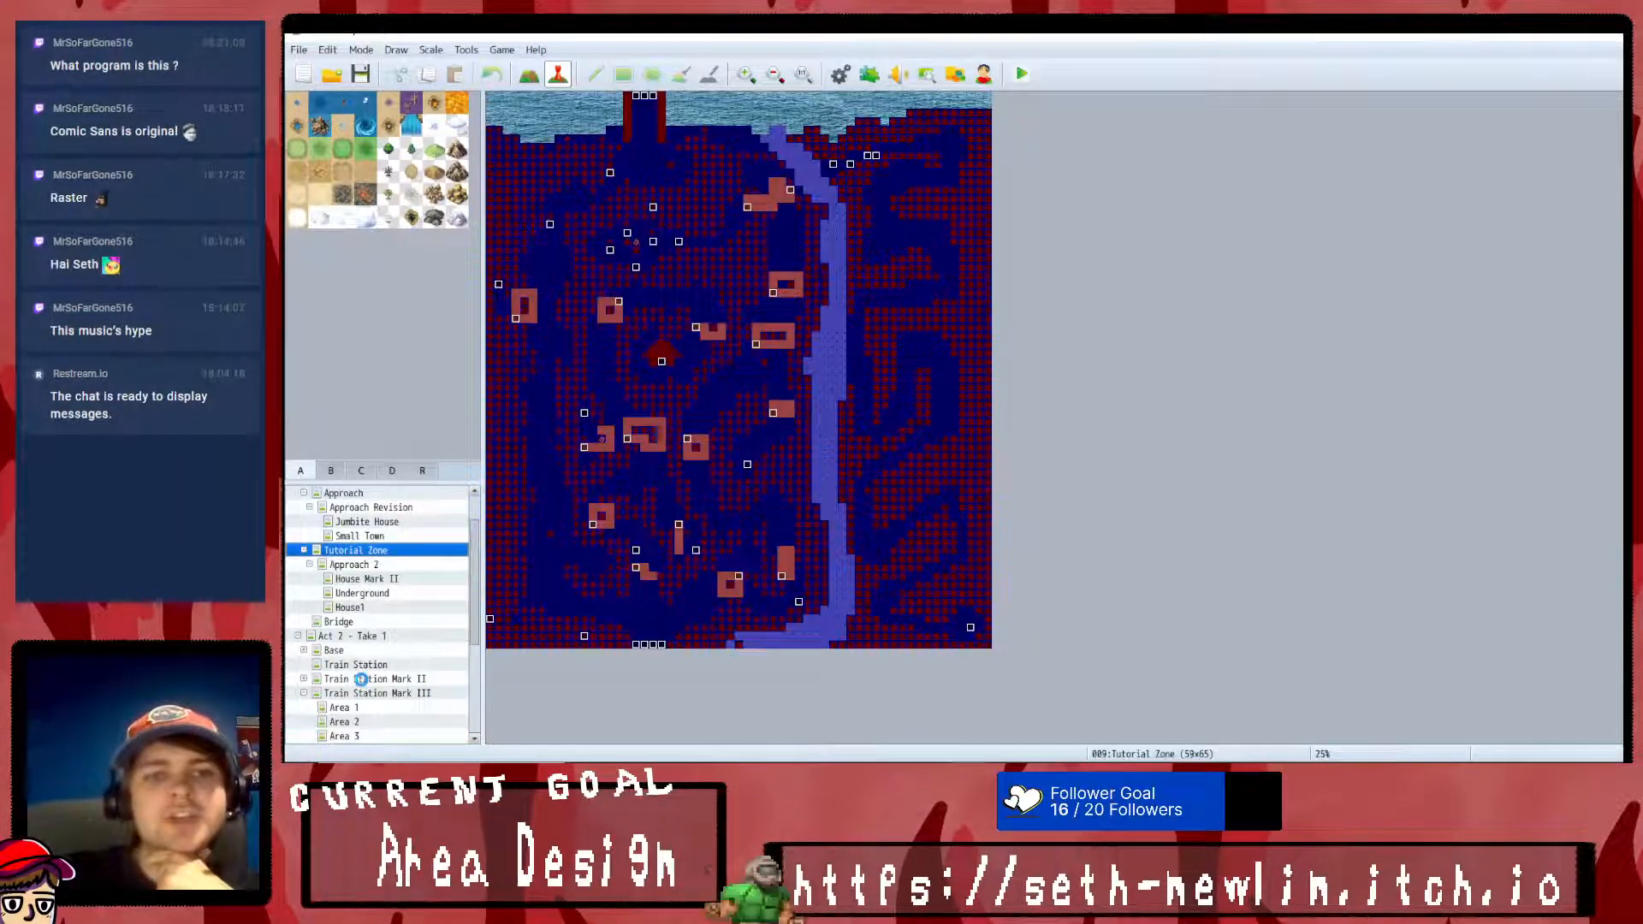
pyautogui.press('Down')
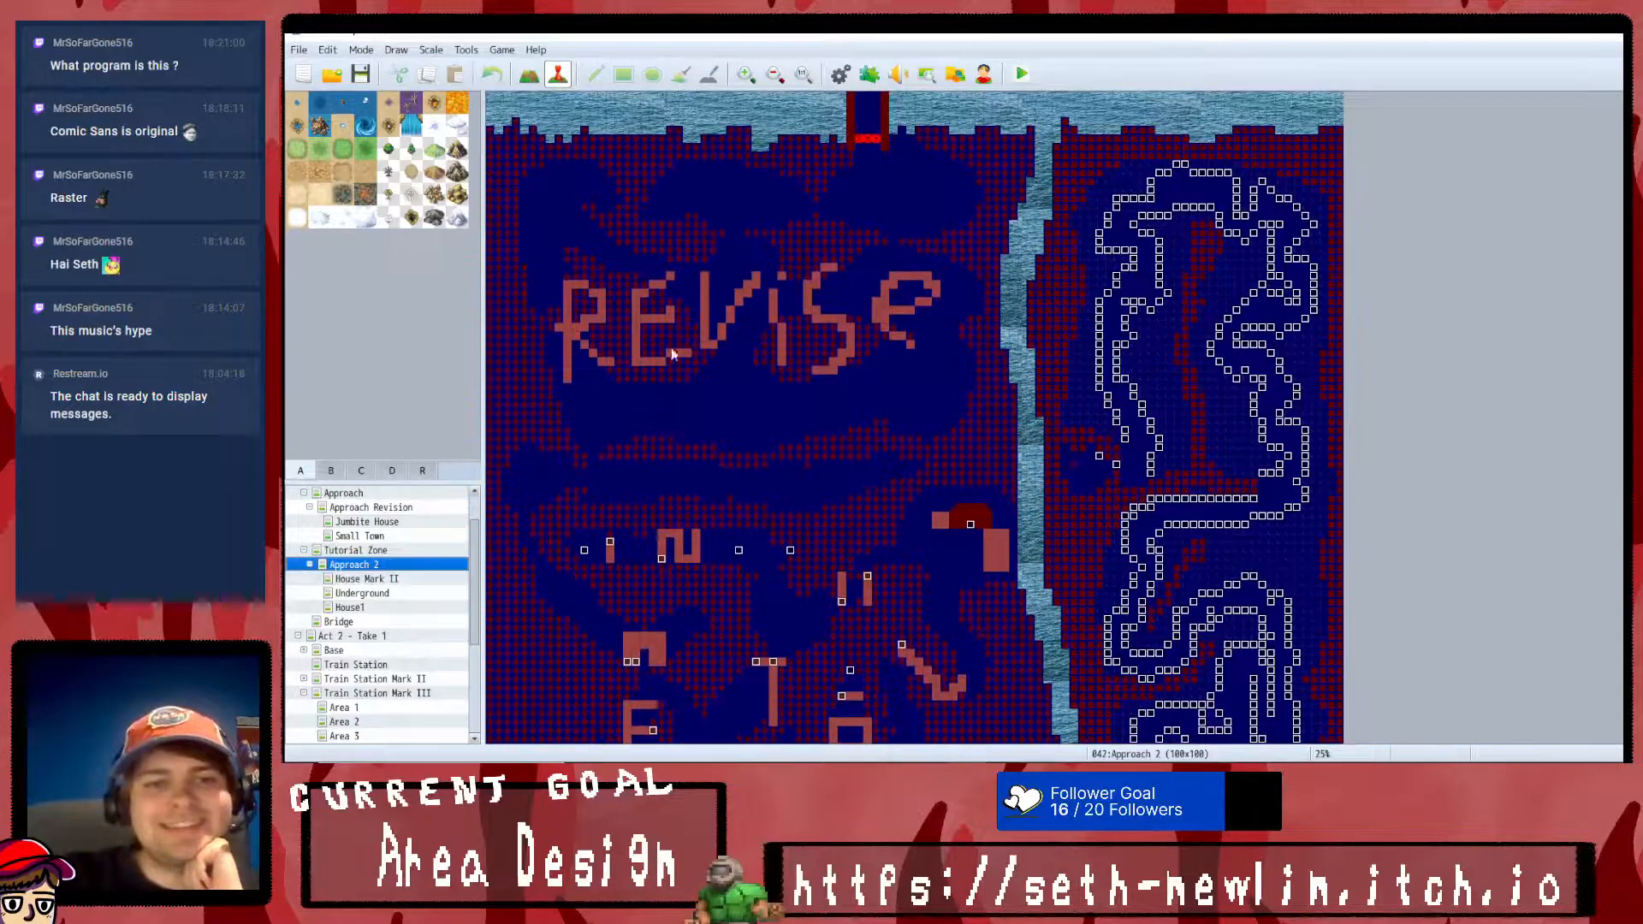
pyautogui.press('Up')
pyautogui.press('Up')
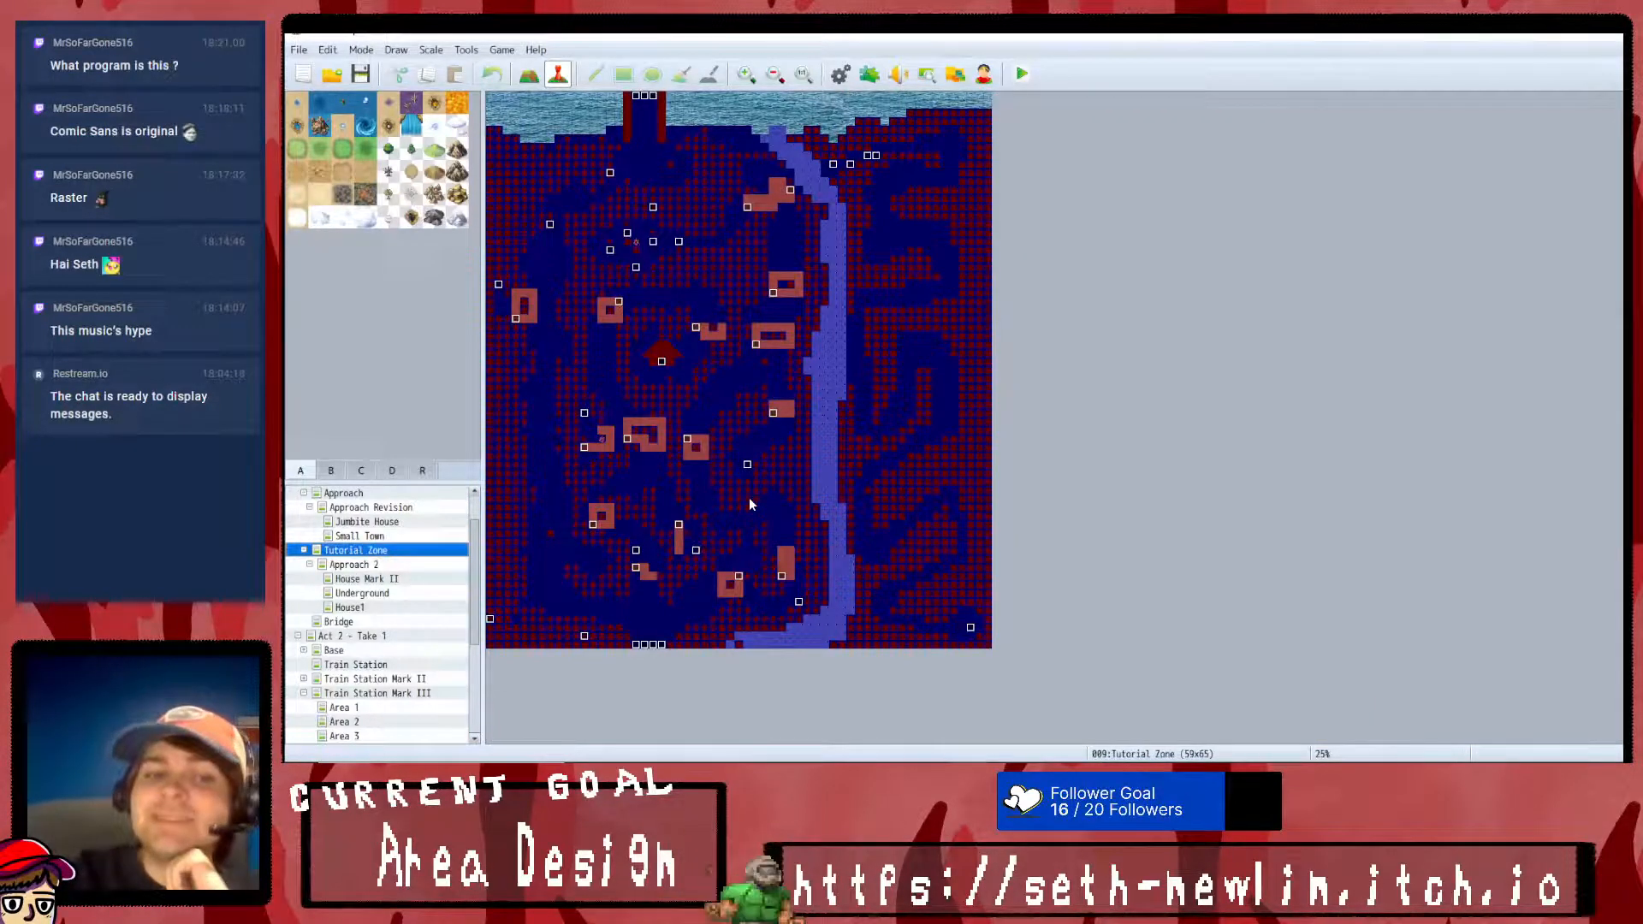
pyautogui.press('Up')
pyautogui.press('Up')
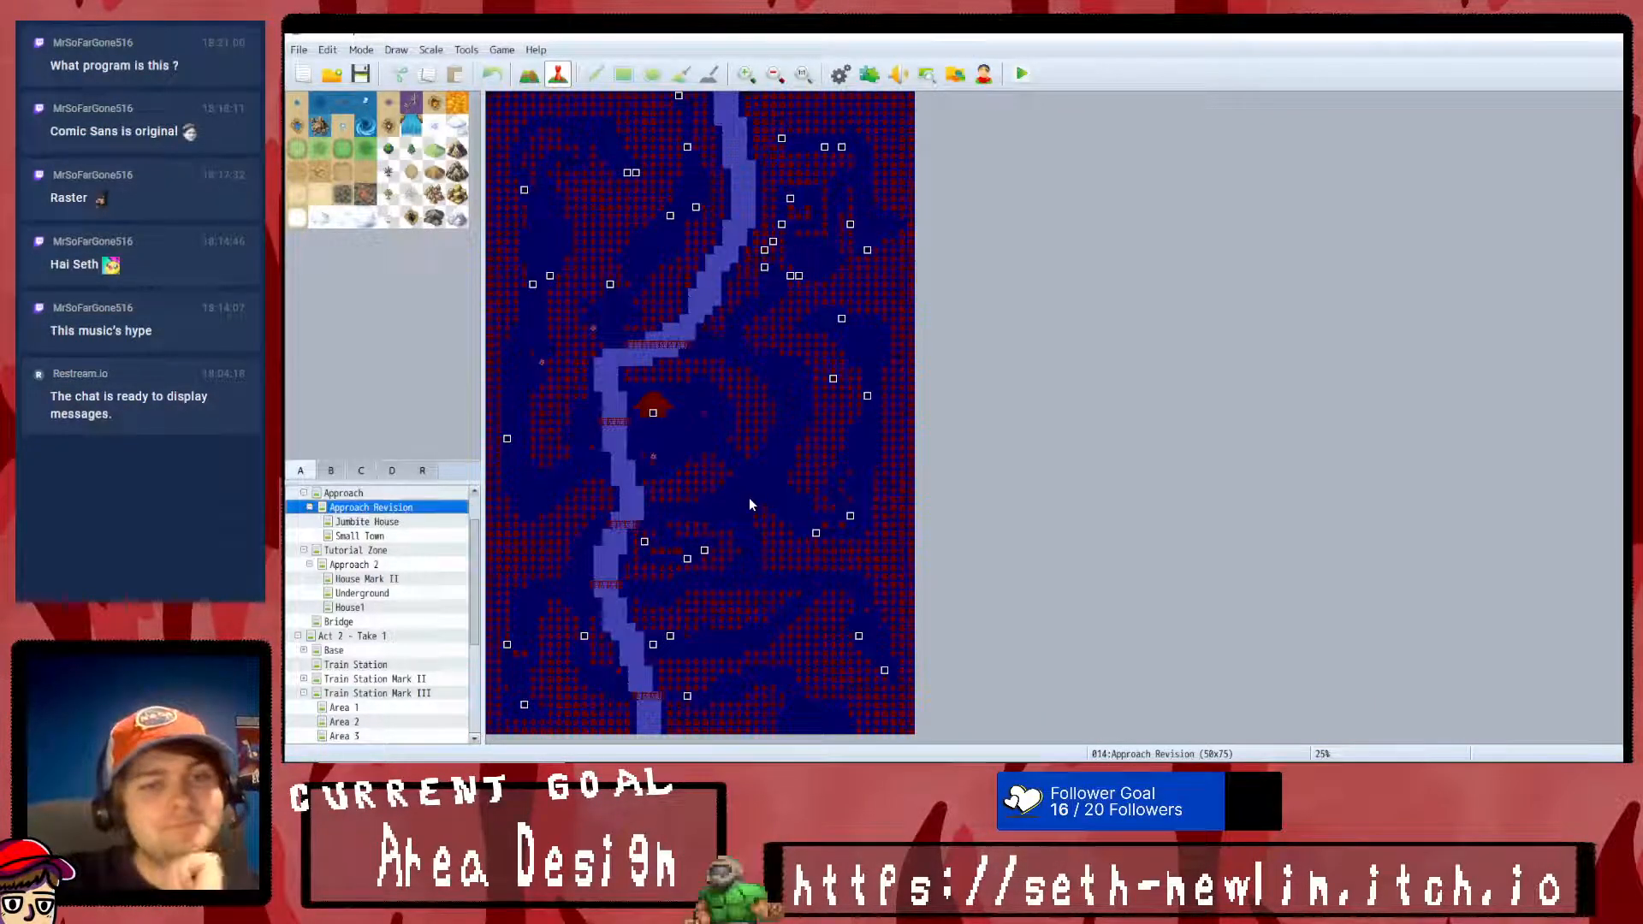
pyautogui.press('Down')
pyautogui.press('Down')
pyautogui.press('Down')
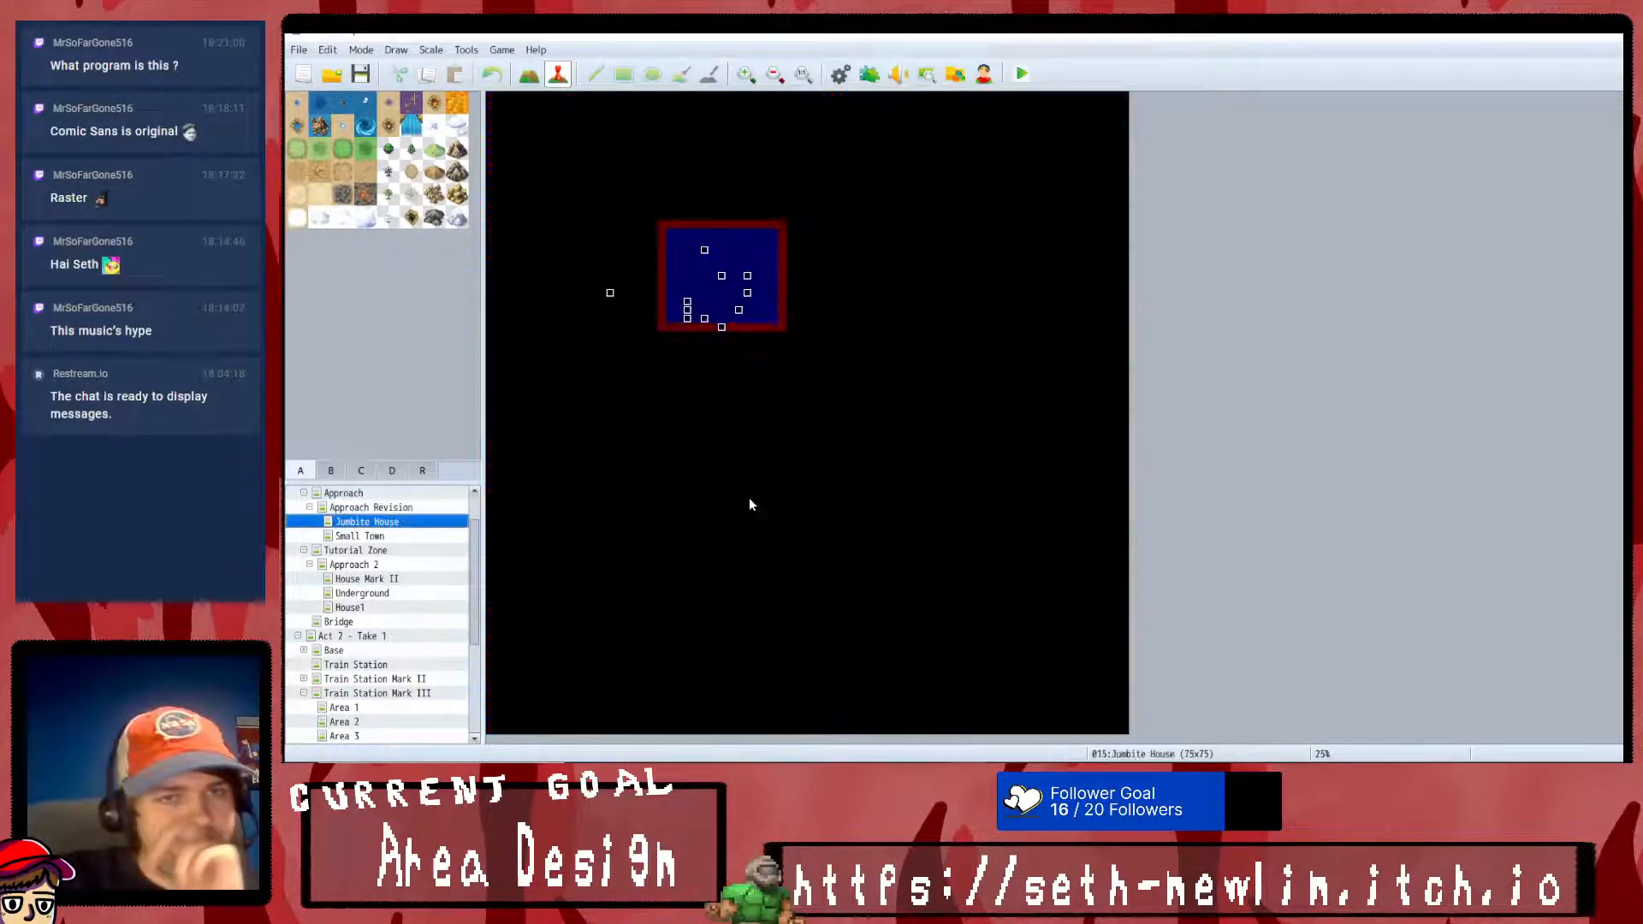
pyautogui.press('Down')
pyautogui.press('Down')
pyautogui.press('Down')
pyautogui.press('Down')
pyautogui.press('Down')
pyautogui.press('Down')
pyautogui.press('Down')
pyautogui.press('Down')
pyautogui.press('Down')
pyautogui.press('Down')
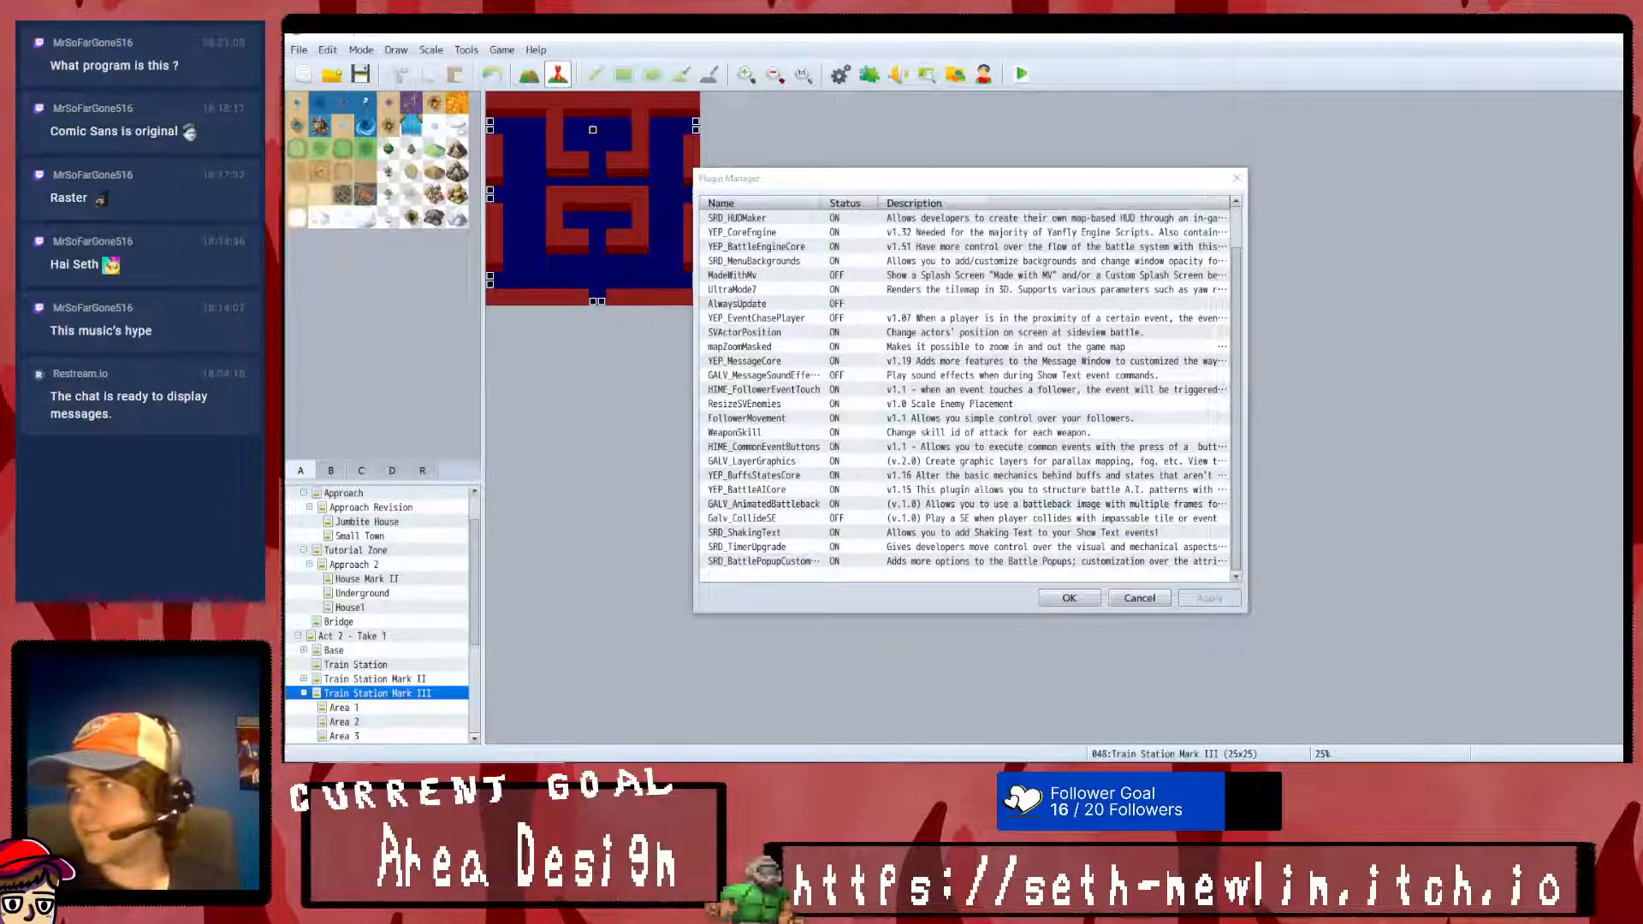
# - Start a new entry in the Plugin Manager and look through the available plugin names
pyautogui.doubleClick(941, 575)
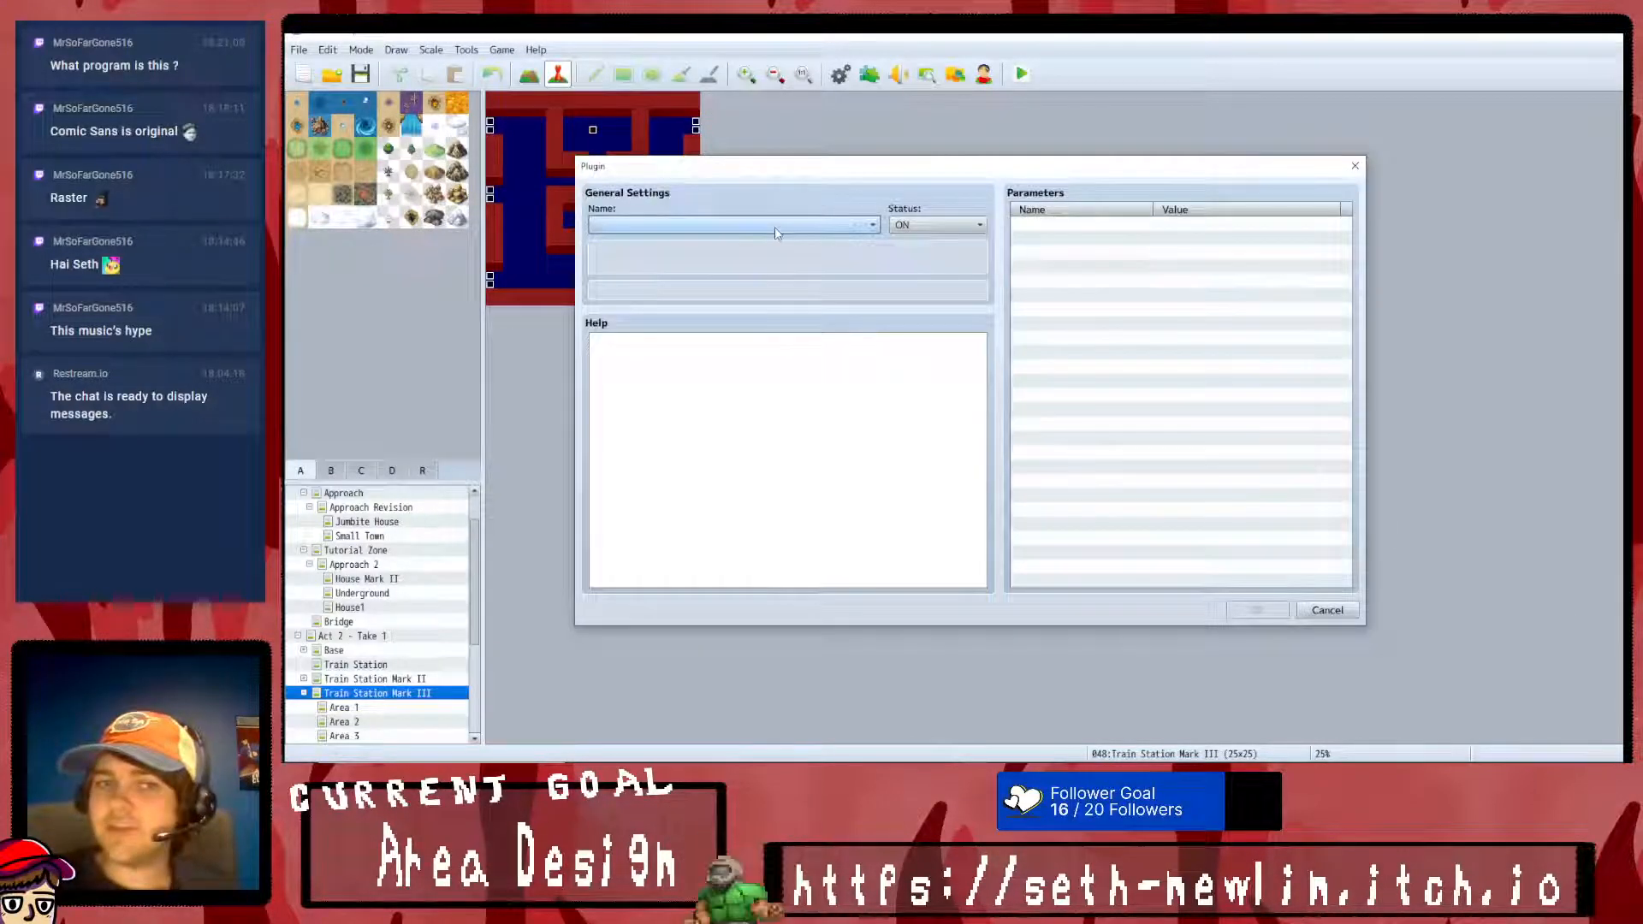
pyautogui.click(744, 224)
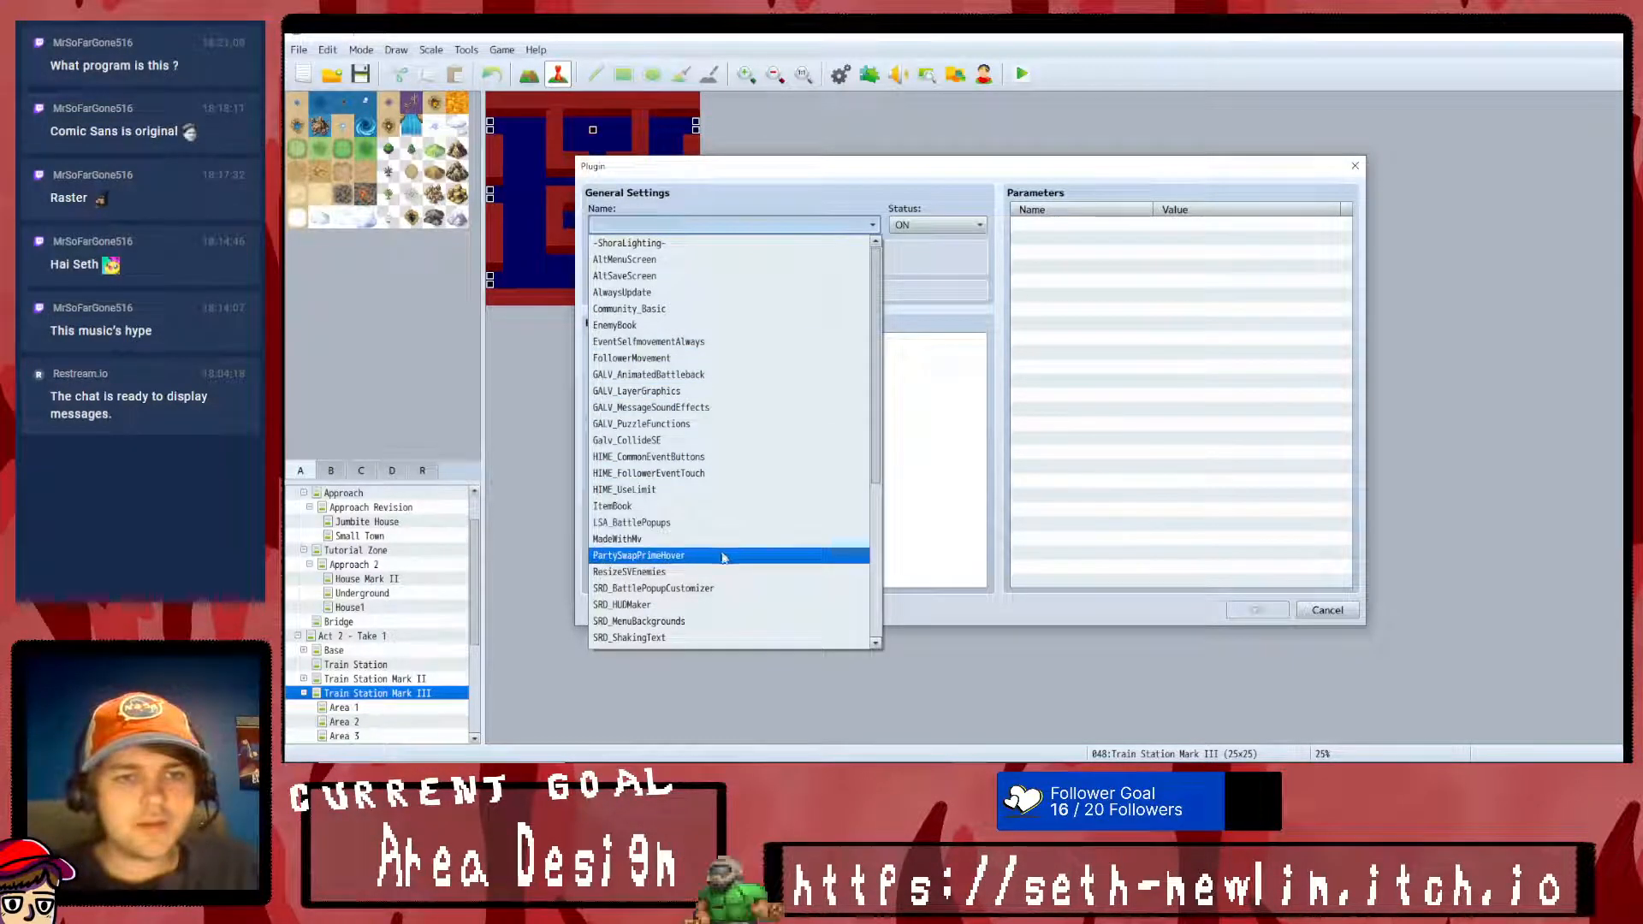
pyautogui.scroll(-4, 680, 521)
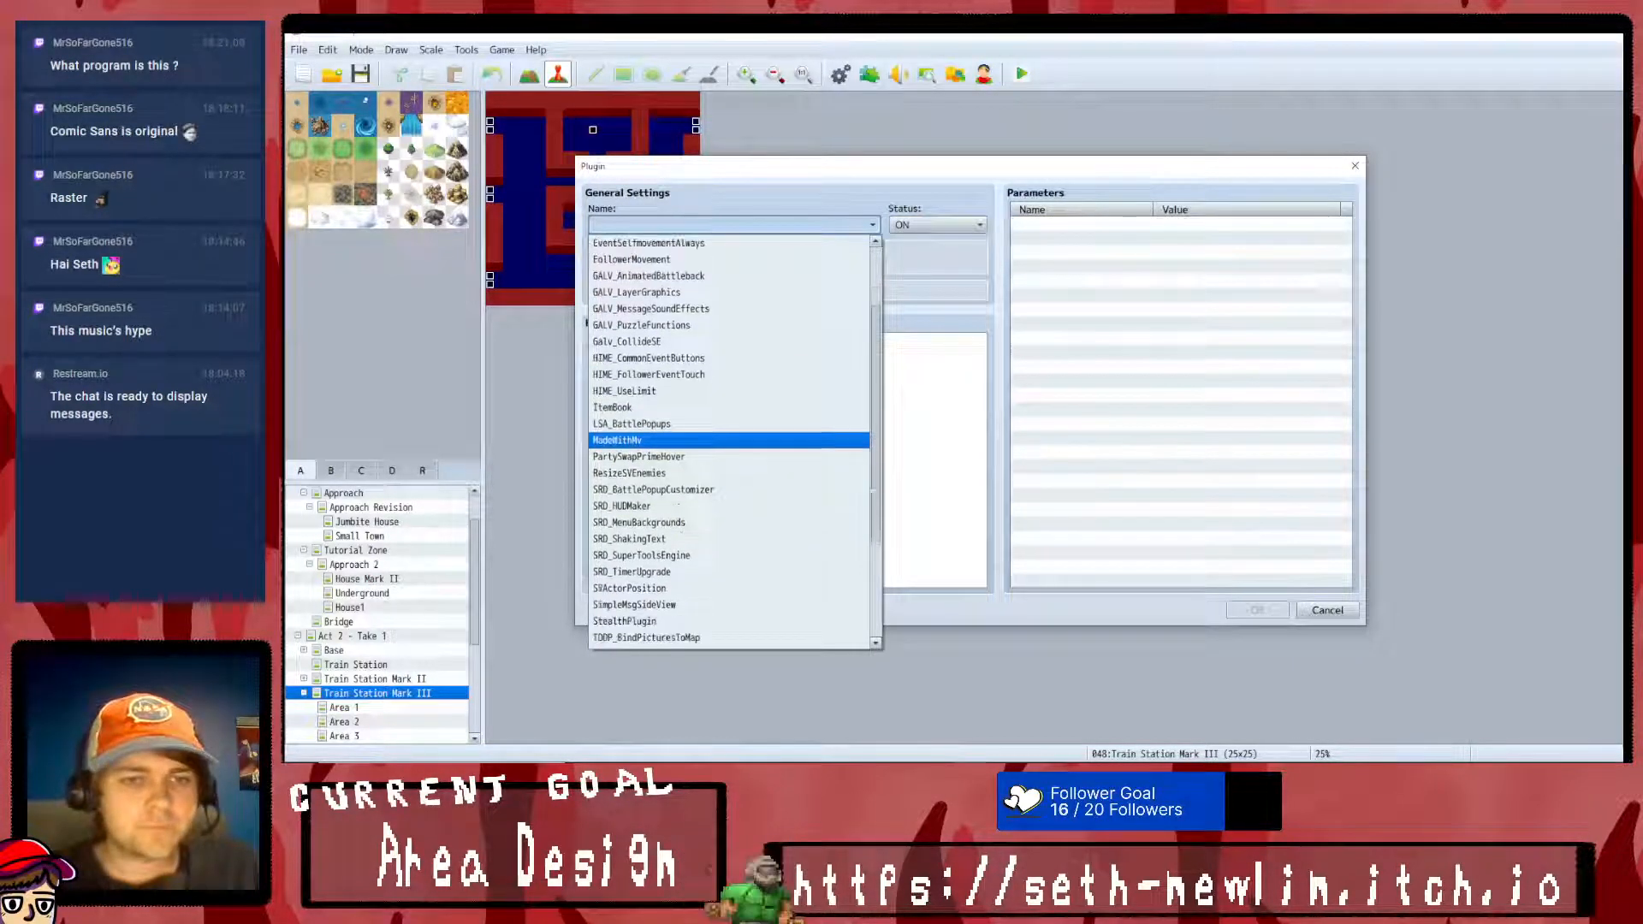
pyautogui.scroll(-1, 678, 505)
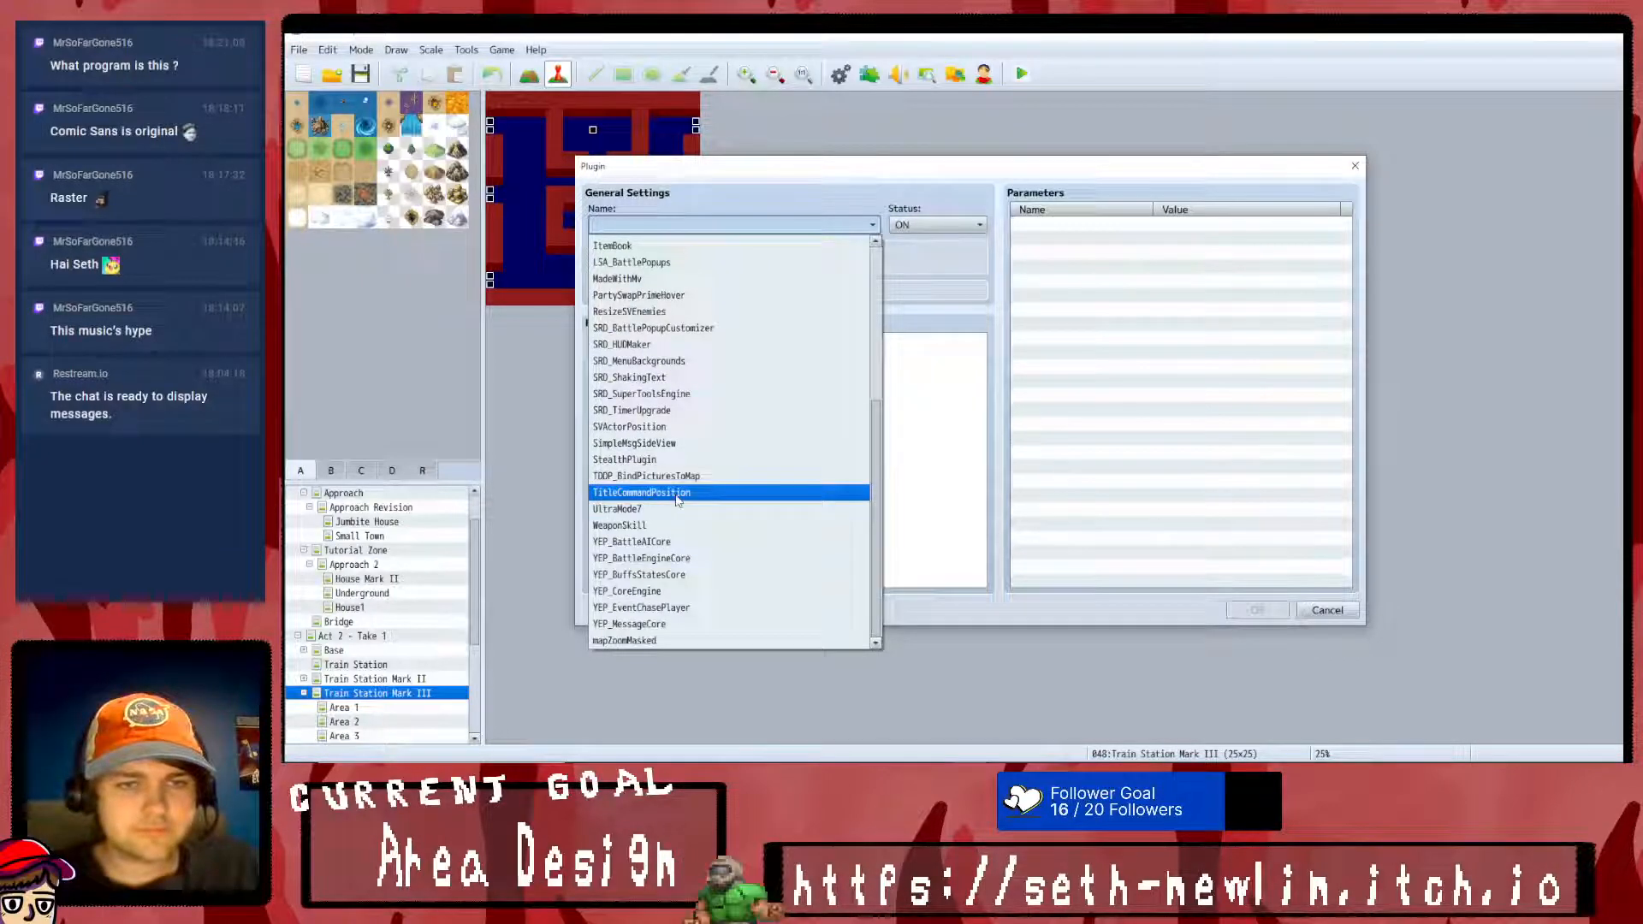
pyautogui.scroll(5, 677, 599)
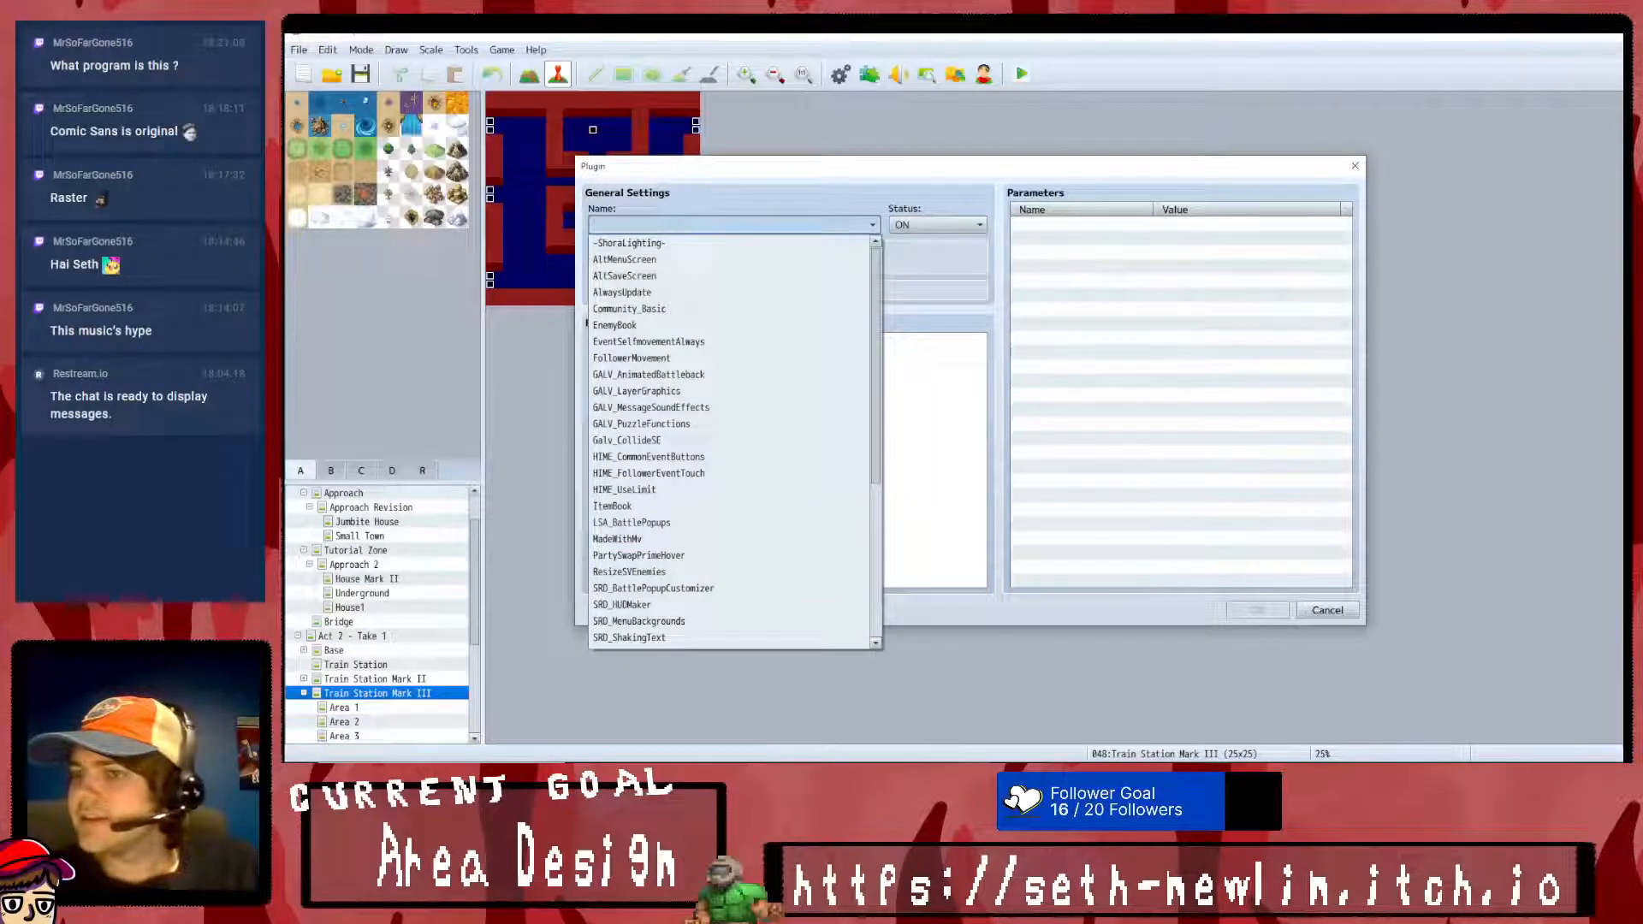
# - Choose ItemClassRestriction as the plugin for the new Plugin Manager entry
pyautogui.press('super+e')
pyautogui.moveTo(1334, 41); pyautogui.dragTo(1623, 77)
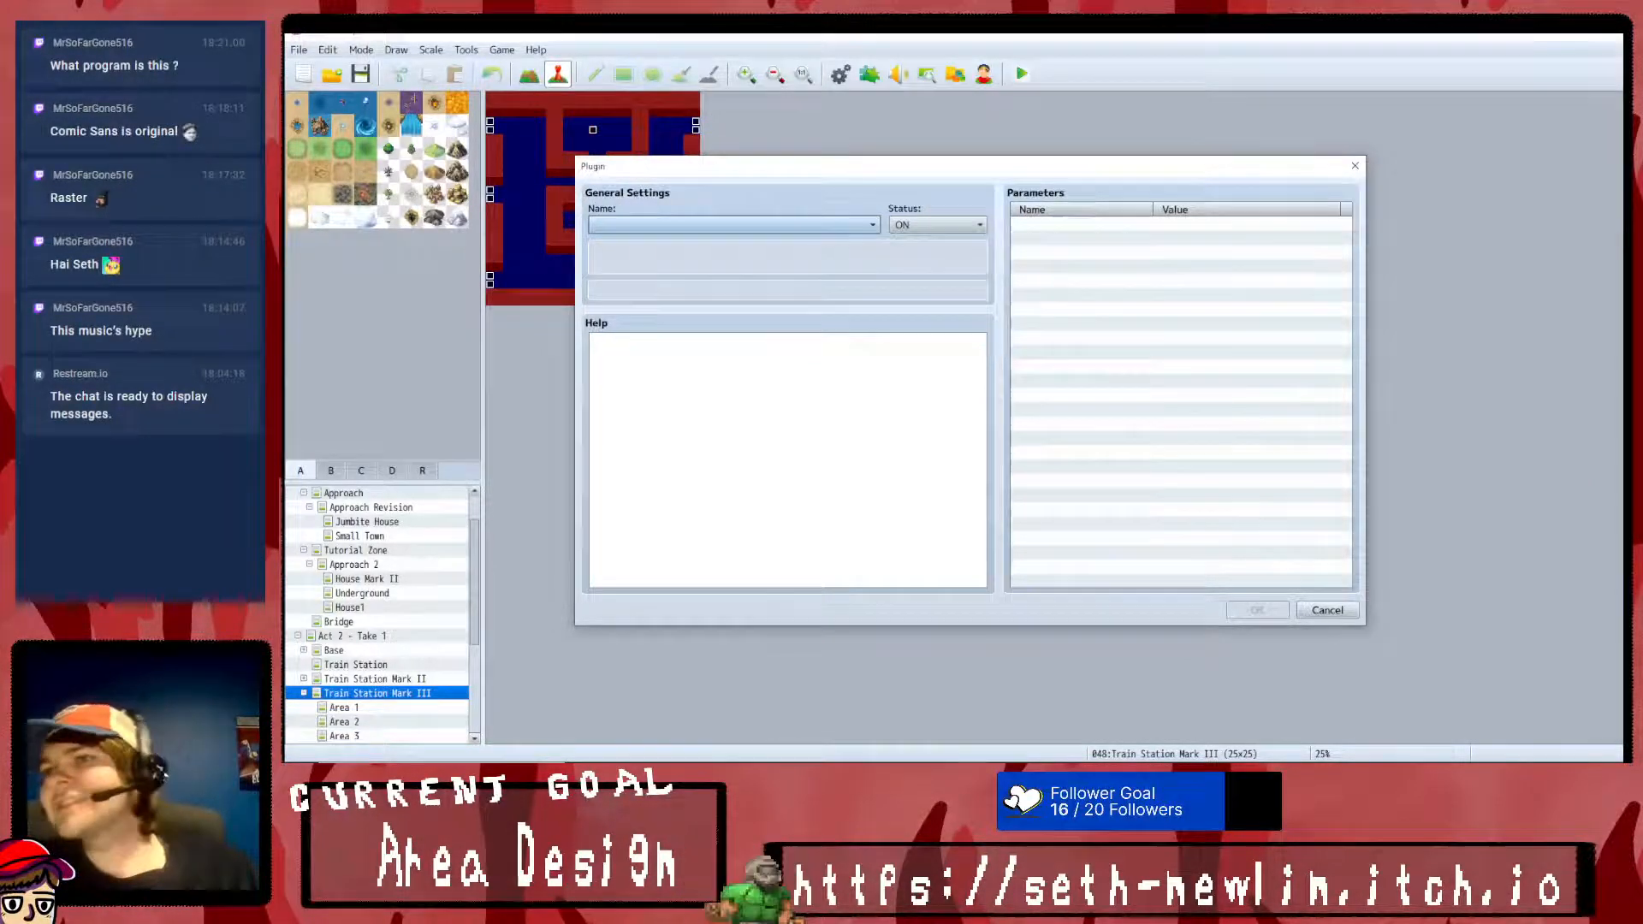
pyautogui.click(732, 224)
pyautogui.scroll(-1, 697, 599)
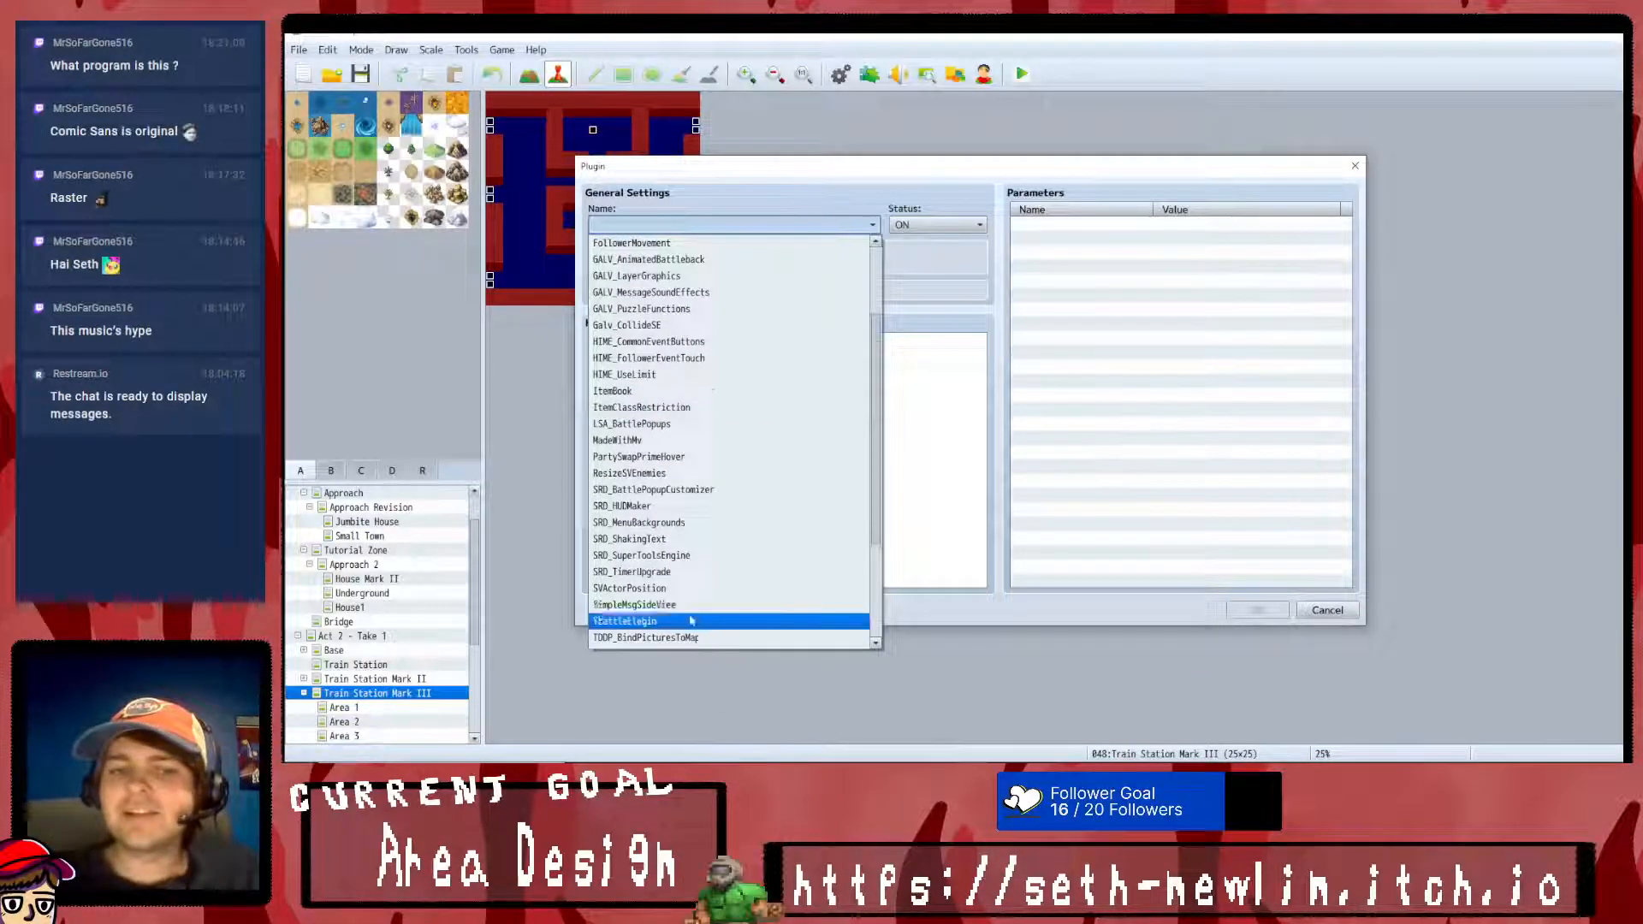
pyautogui.scroll(-2, 697, 620)
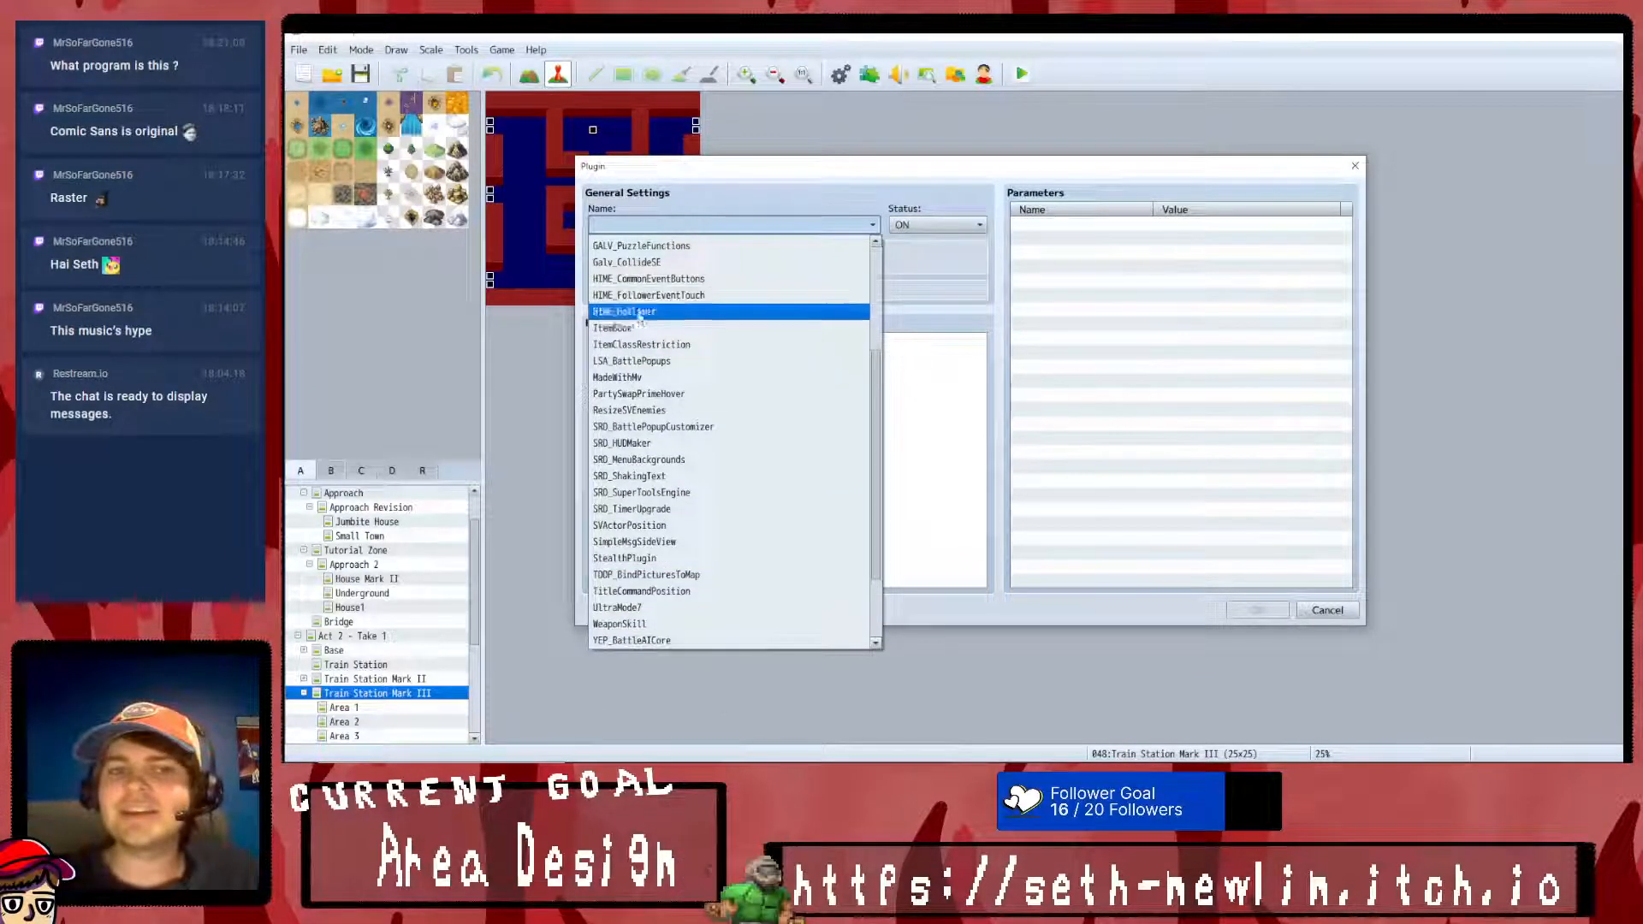
pyautogui.click(642, 344)
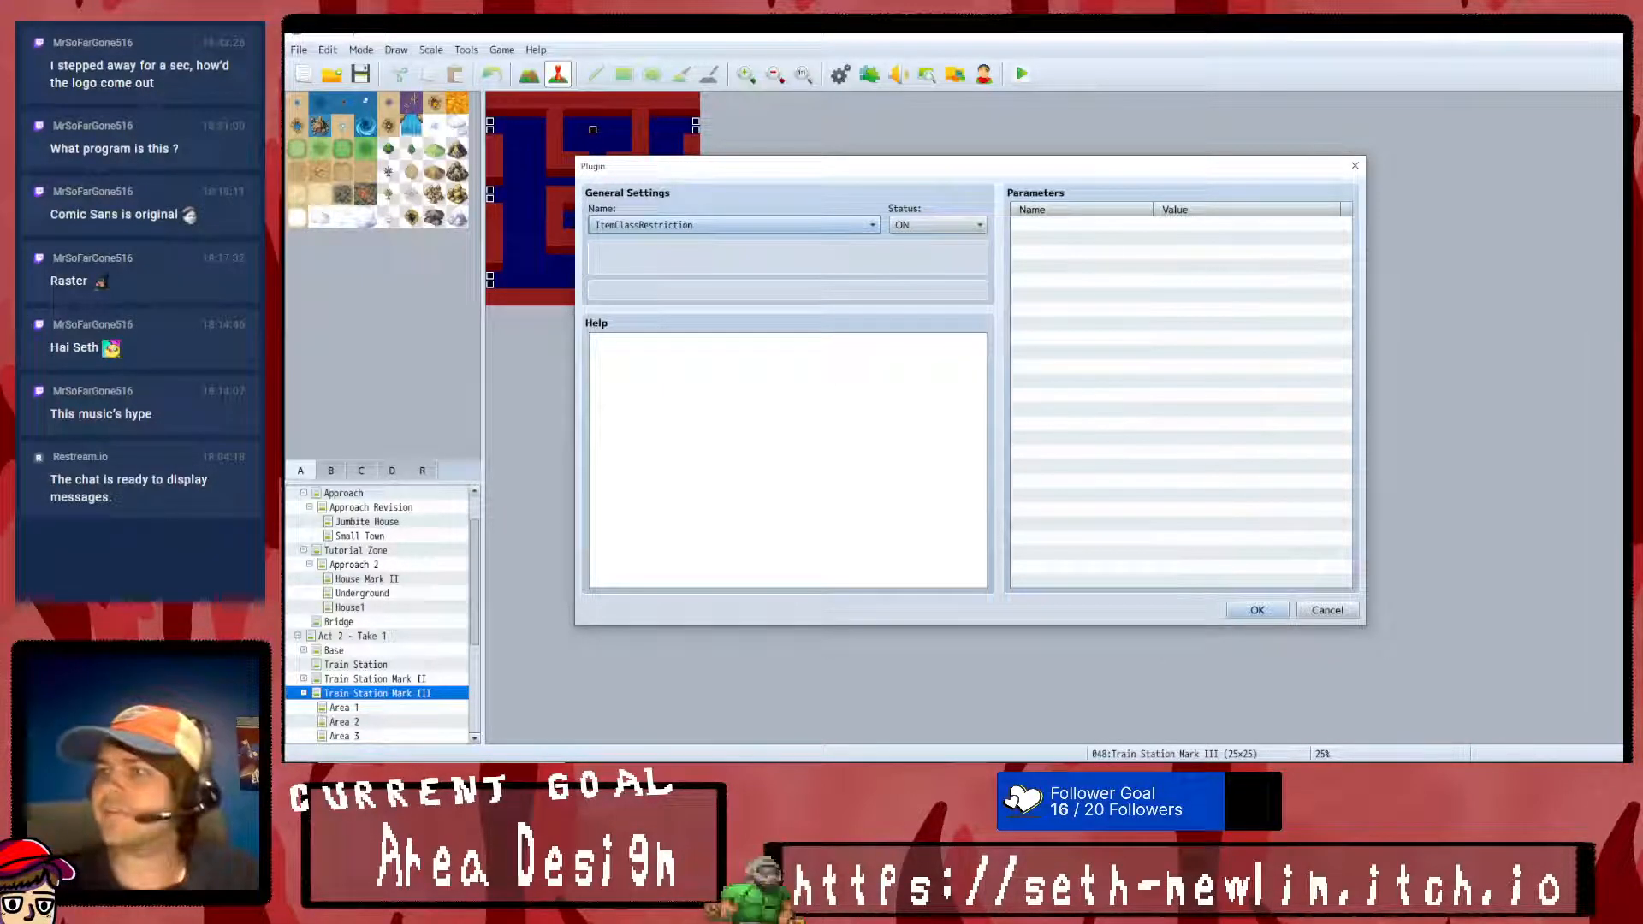
# - Switch to Krita and look over the Drip Feed Games logo in close-up and as a whole
pyautogui.hotkey('alt', 'Tab')
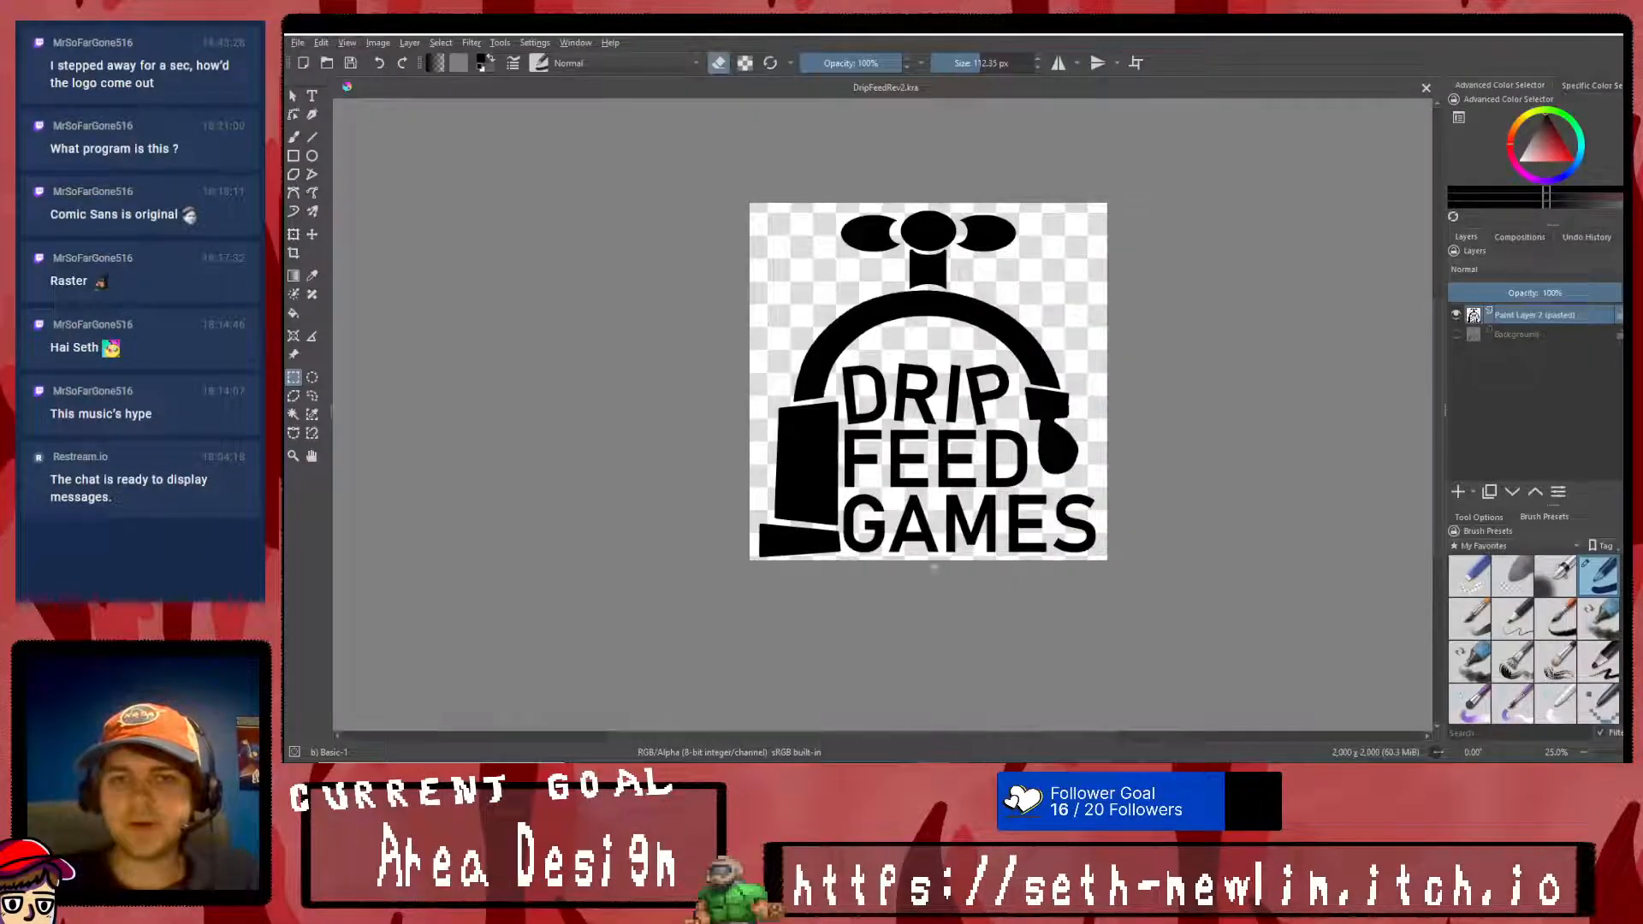
pyautogui.keyDown('ctrl'); pyautogui.scroll(1, 938, 574); pyautogui.keyUp('ctrl')
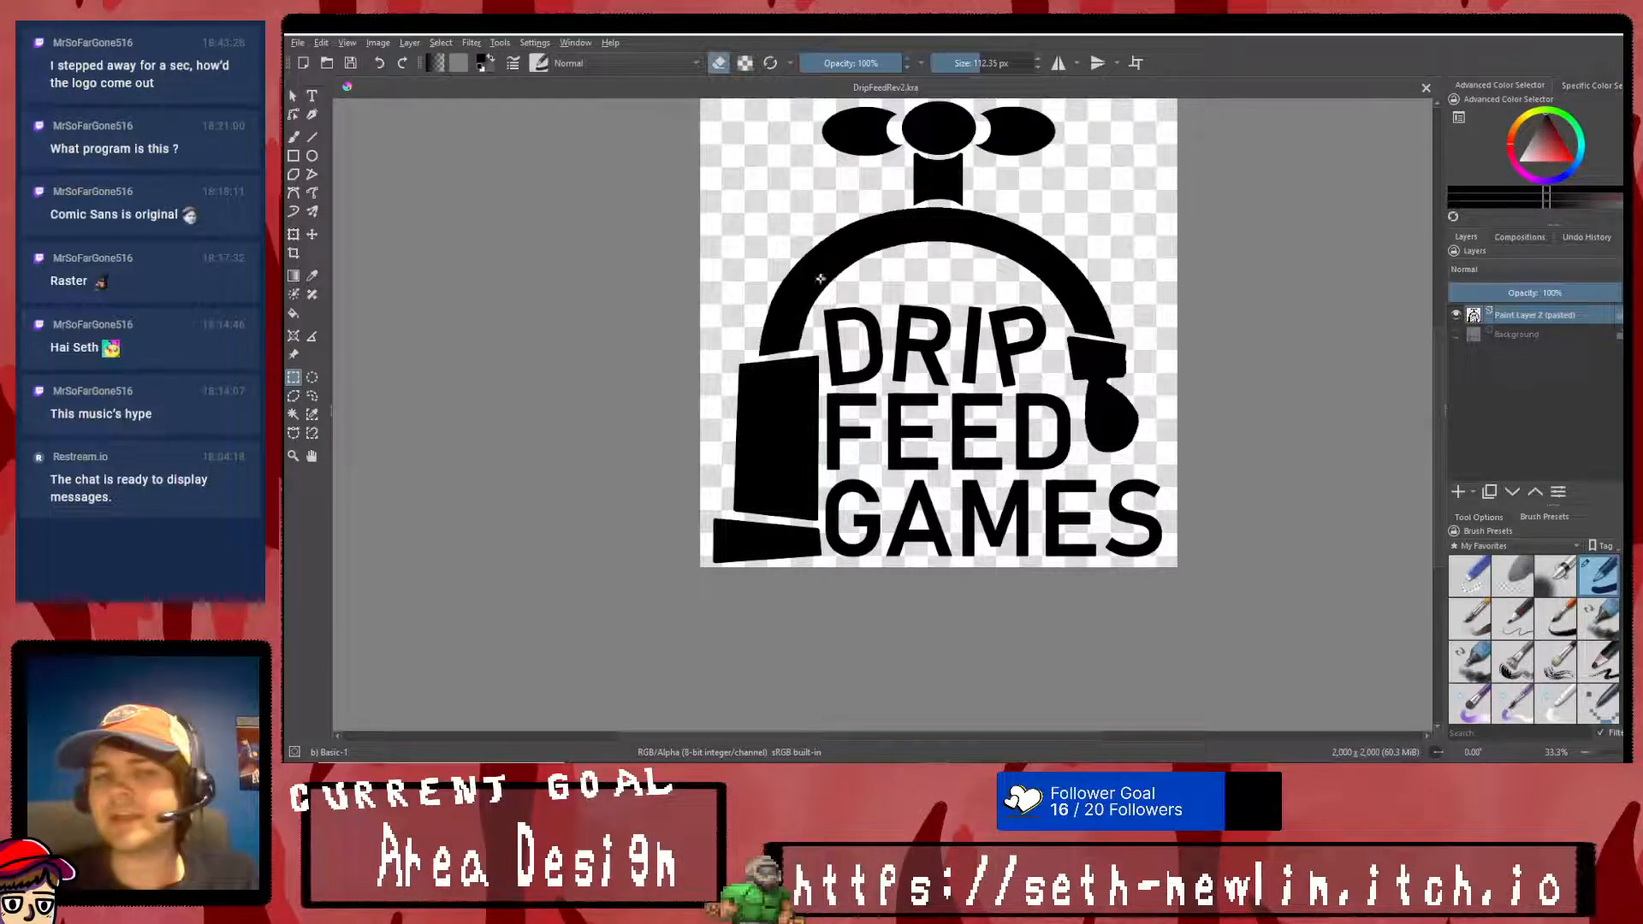
pyautogui.scroll(-3, 1115, 315)
pyautogui.scroll(2, 1139, 286)
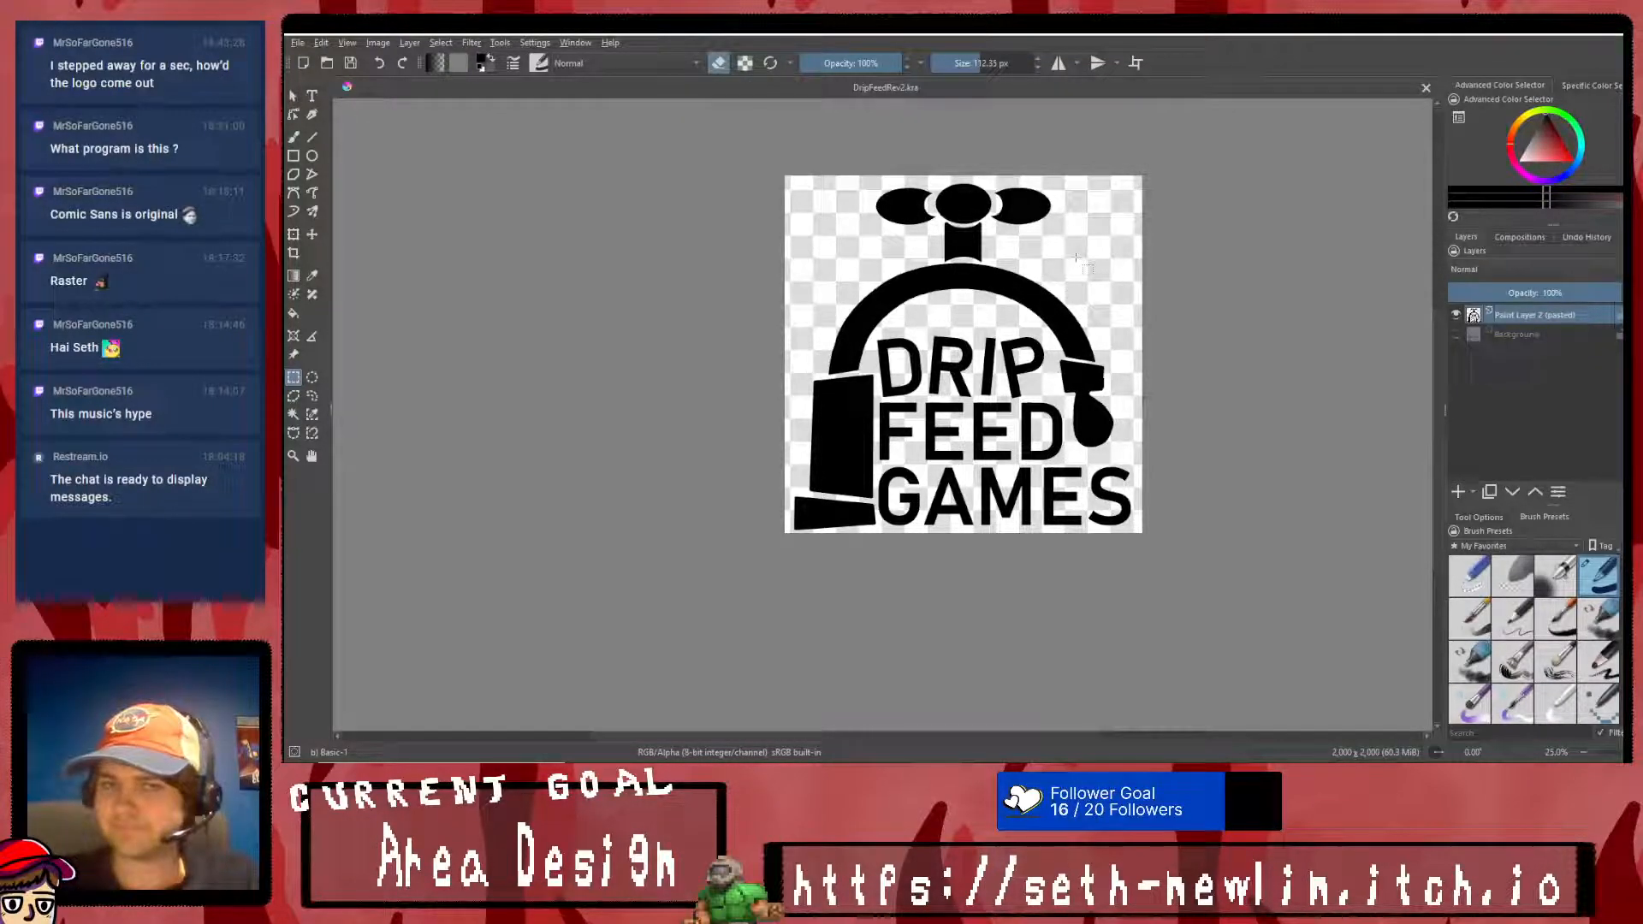
# - Return to RPG Maker MV and add the ItemClassRestriction plugin to the plugin list with status ON
pyautogui.hotkey('alt', 'Tab')
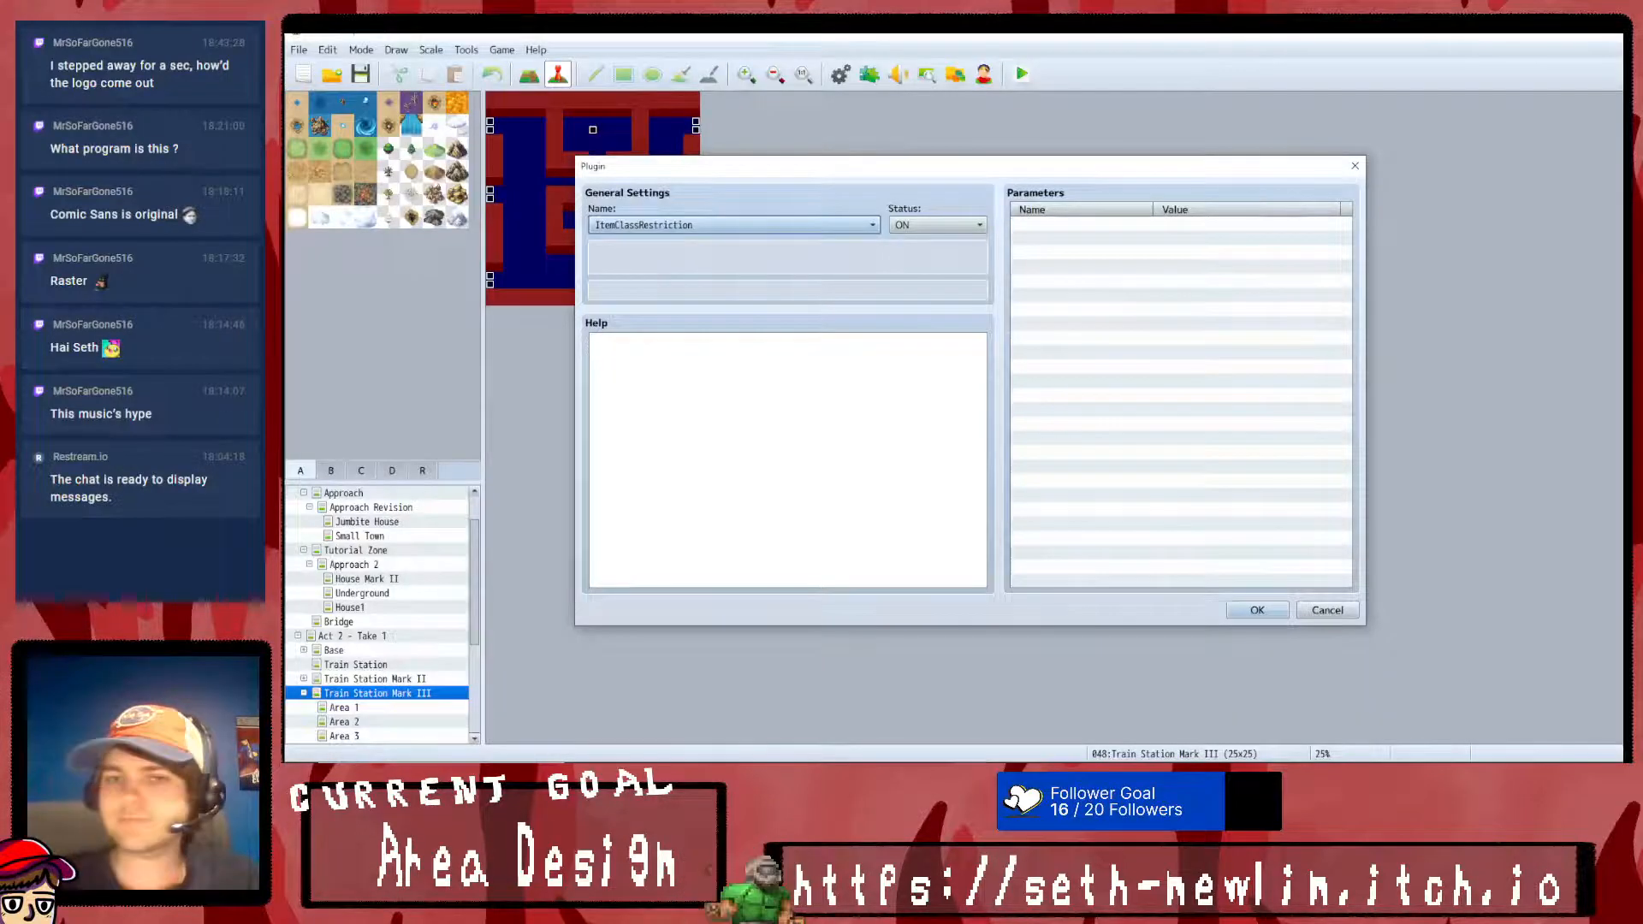
pyautogui.click(792, 226)
pyautogui.click(793, 225)
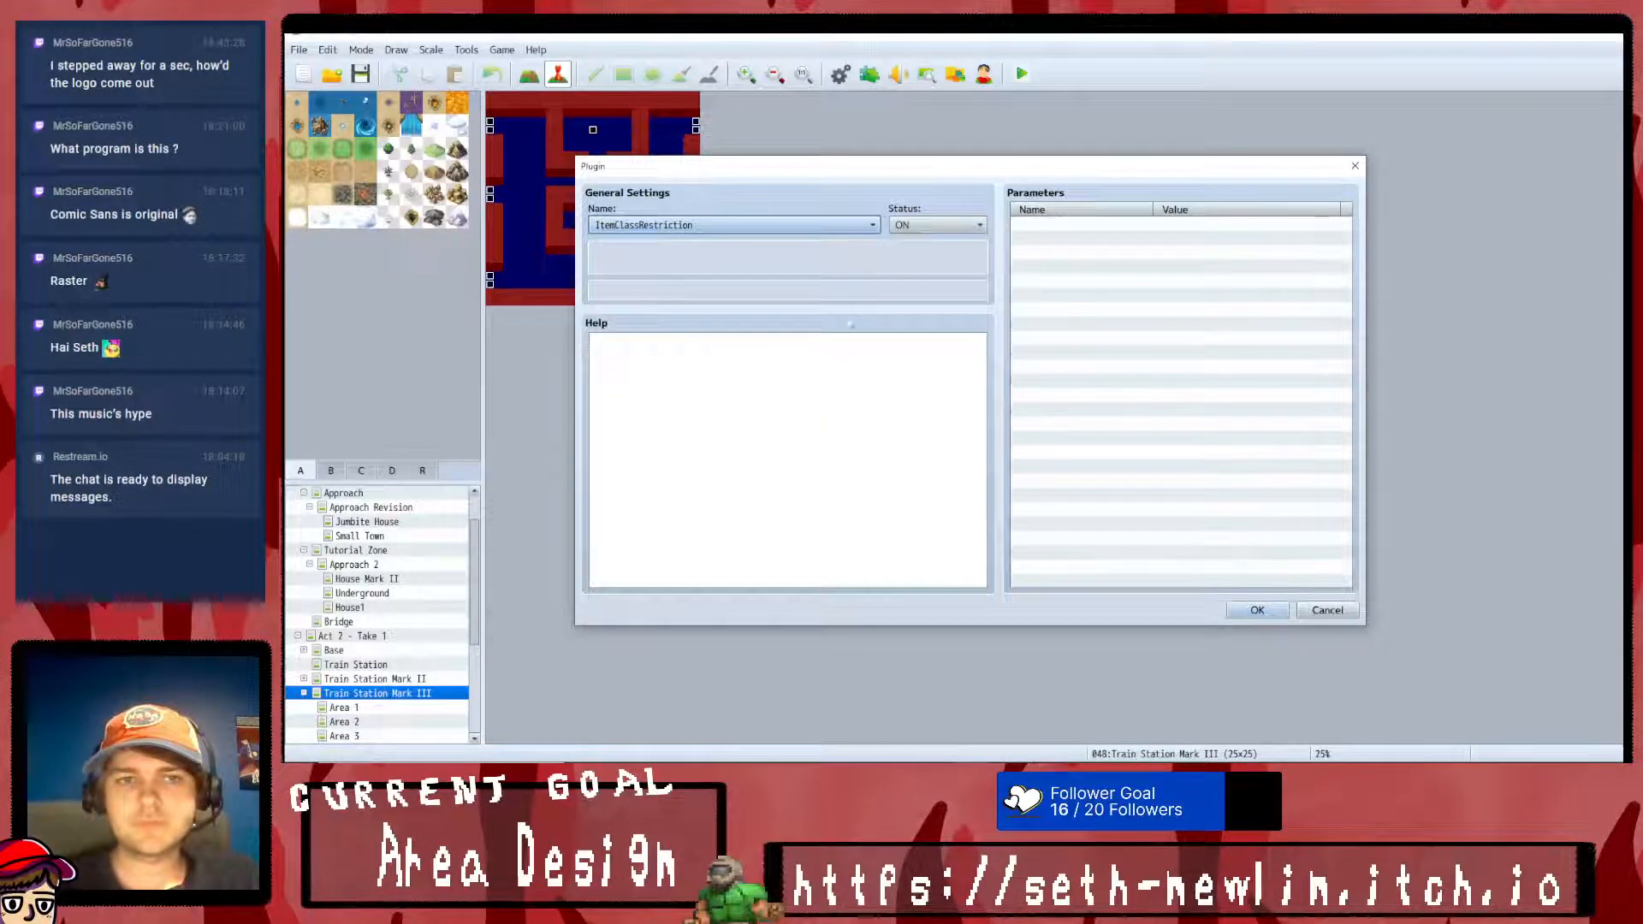
pyautogui.click(1257, 610)
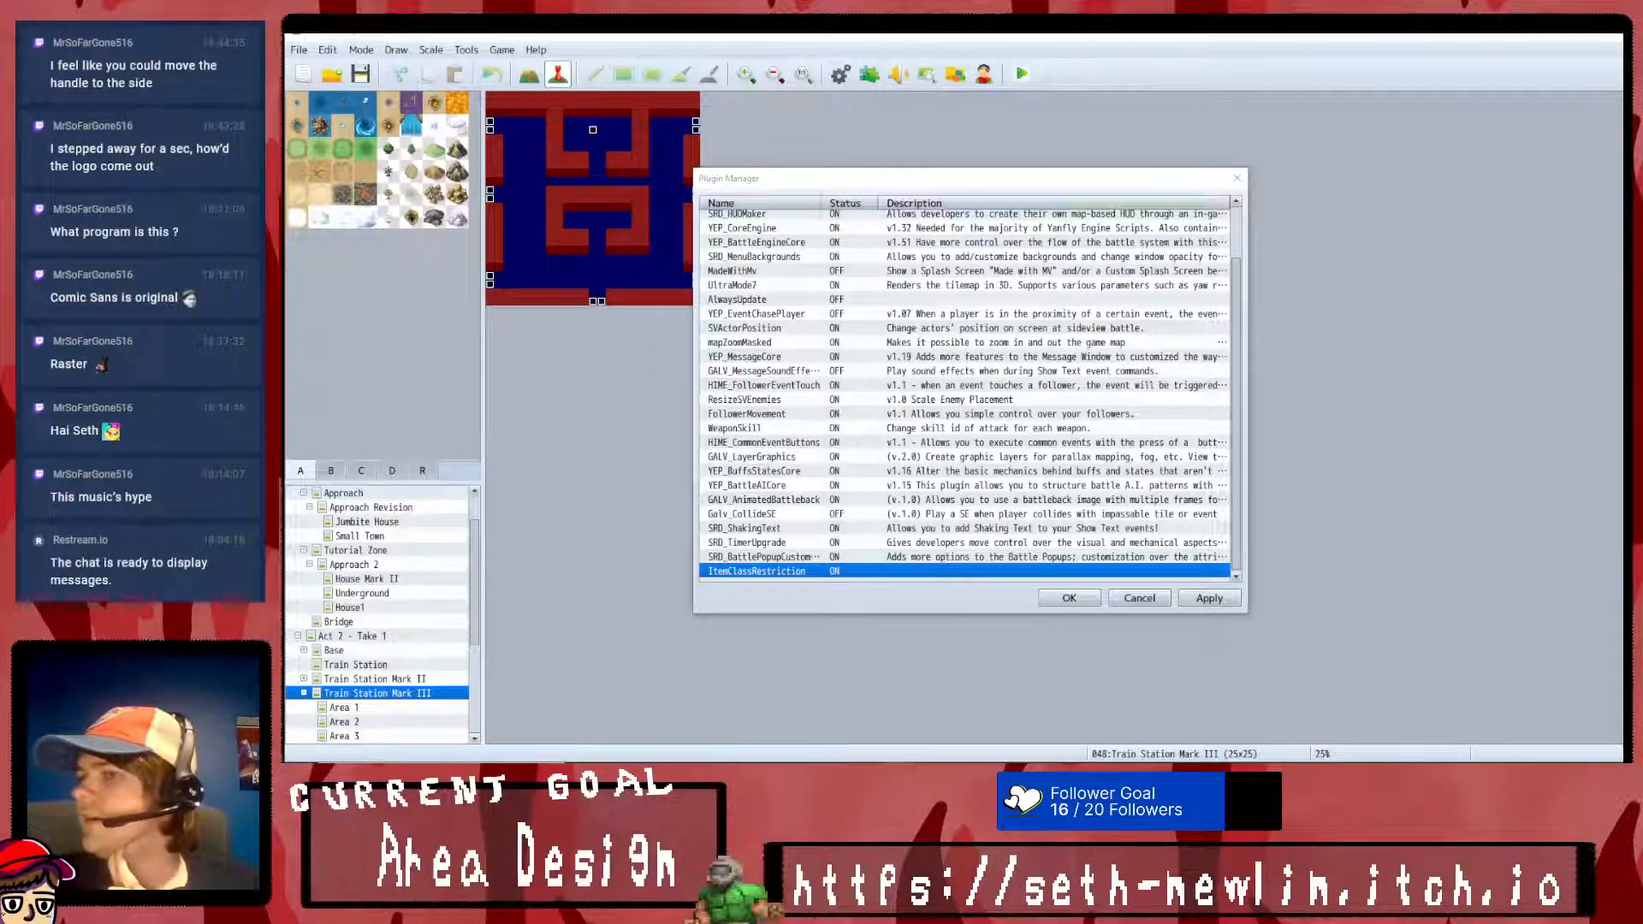
# - Switch to Krita to examine the tap handle's placement on the logo, and return to the Plugin Manager in RPG Maker MV
pyautogui.hotkey('alt', 'Tab')
pyautogui.moveTo(856, 183); pyautogui.dragTo(962, 223)
pyautogui.click(956, 271)
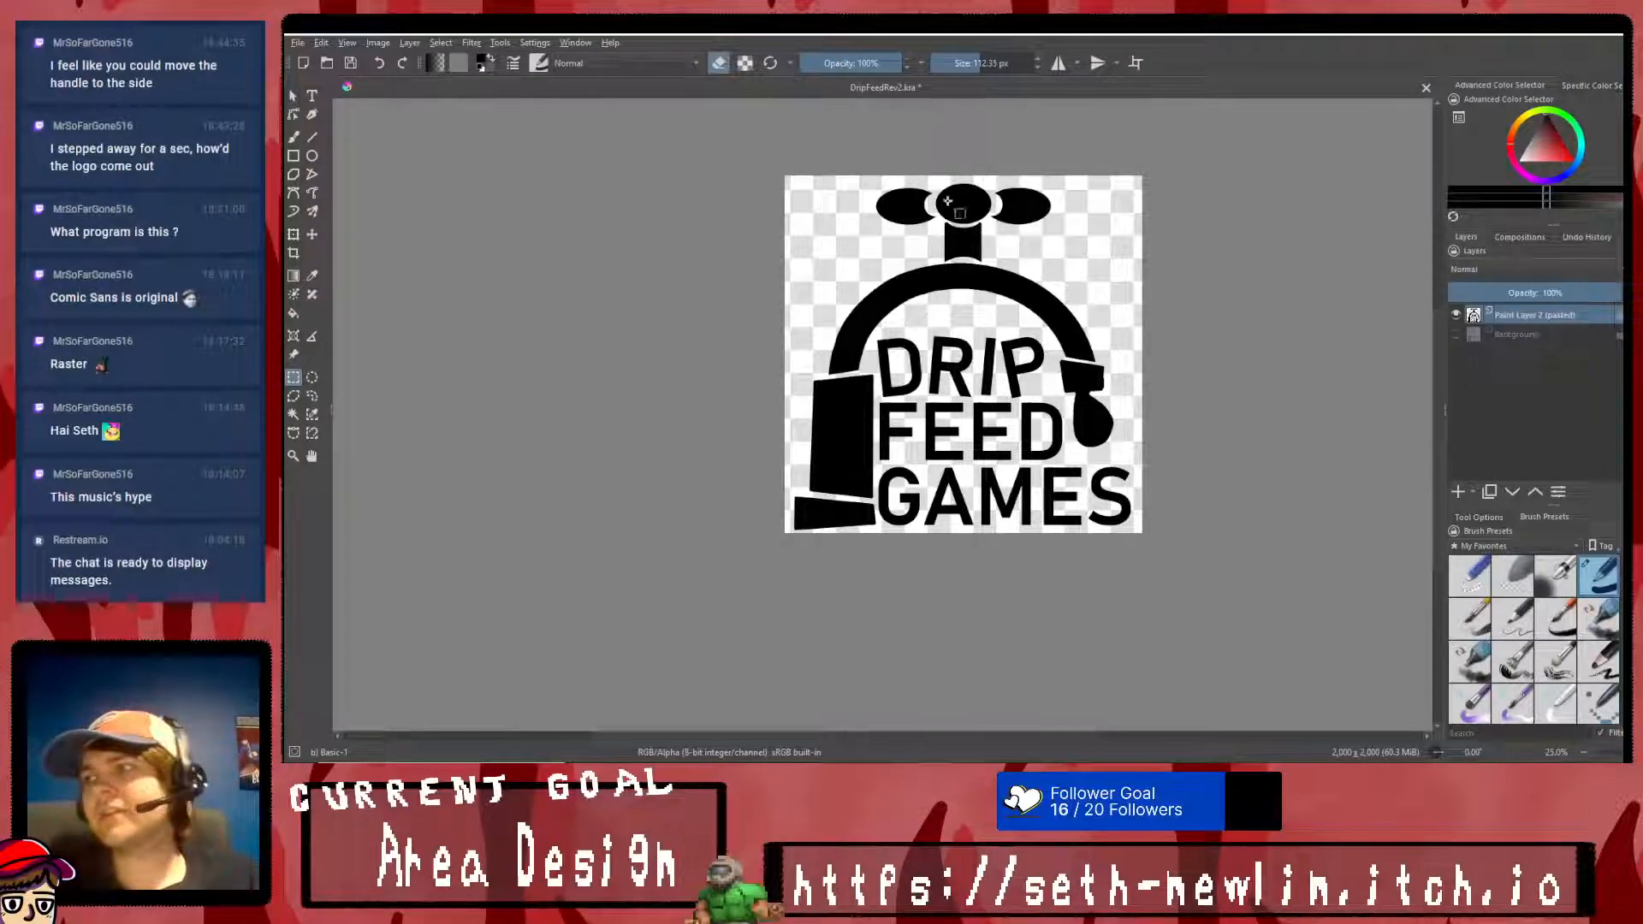
pyautogui.keyDown('ctrl'); pyautogui.scroll(2, 934, 187); pyautogui.keyUp('ctrl')
pyautogui.keyDown('ctrl'); pyautogui.scroll(2, 935, 186); pyautogui.keyUp('ctrl')
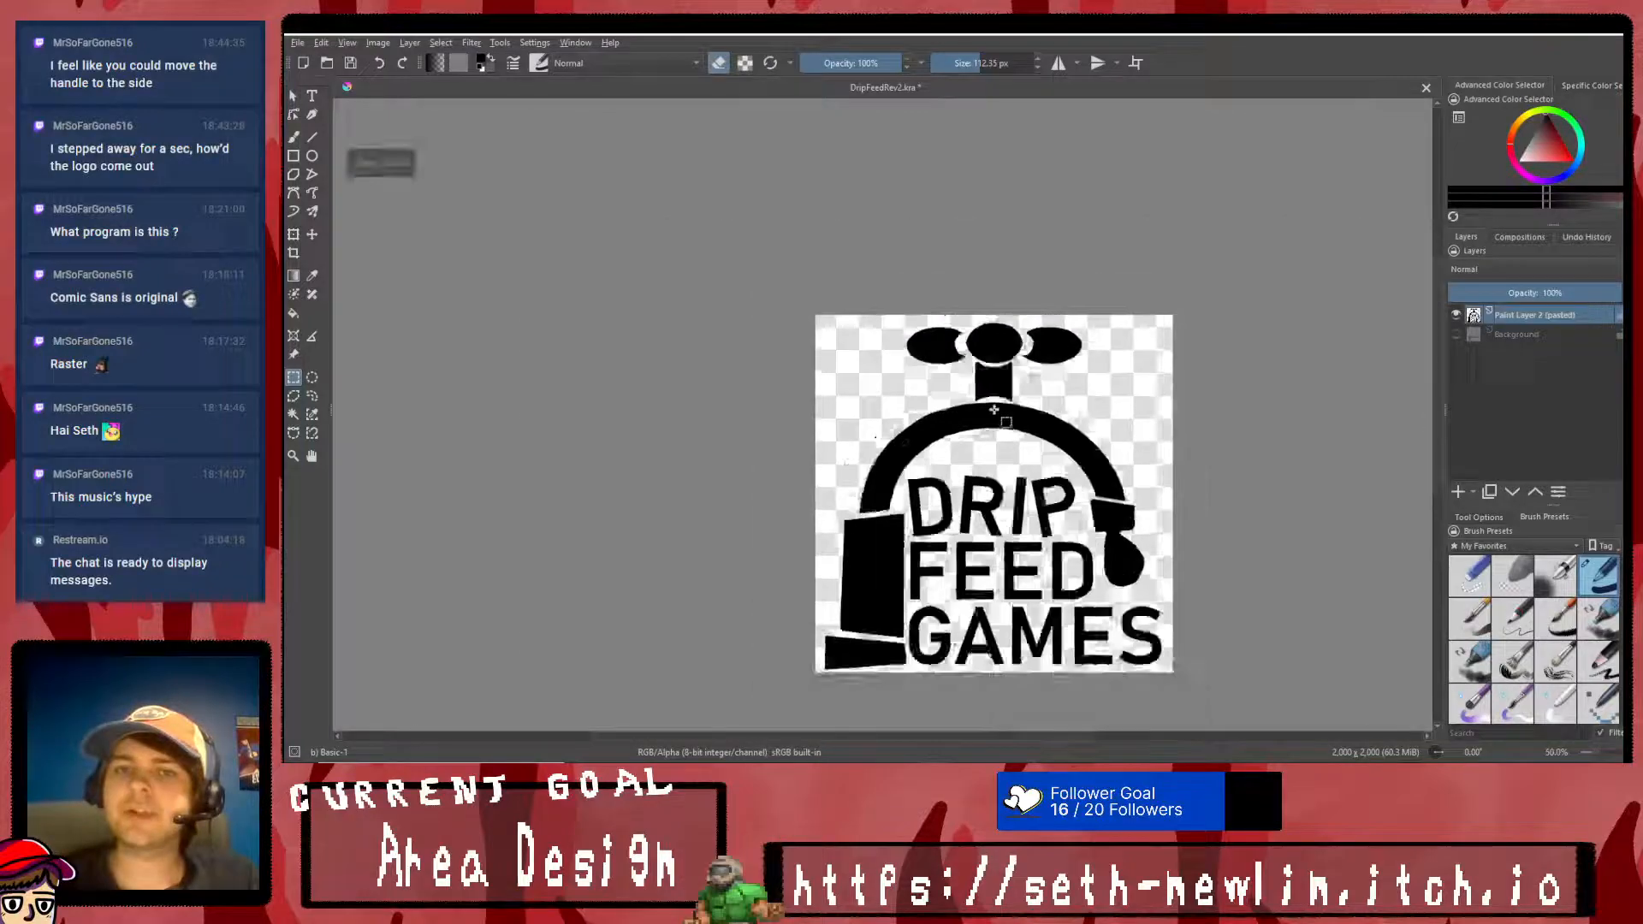
pyautogui.keyDown('ctrl'); pyautogui.scroll(-3, 1018, 402); pyautogui.keyUp('ctrl')
pyautogui.keyDown('ctrl'); pyautogui.scroll(1, 1080, 496); pyautogui.keyUp('ctrl')
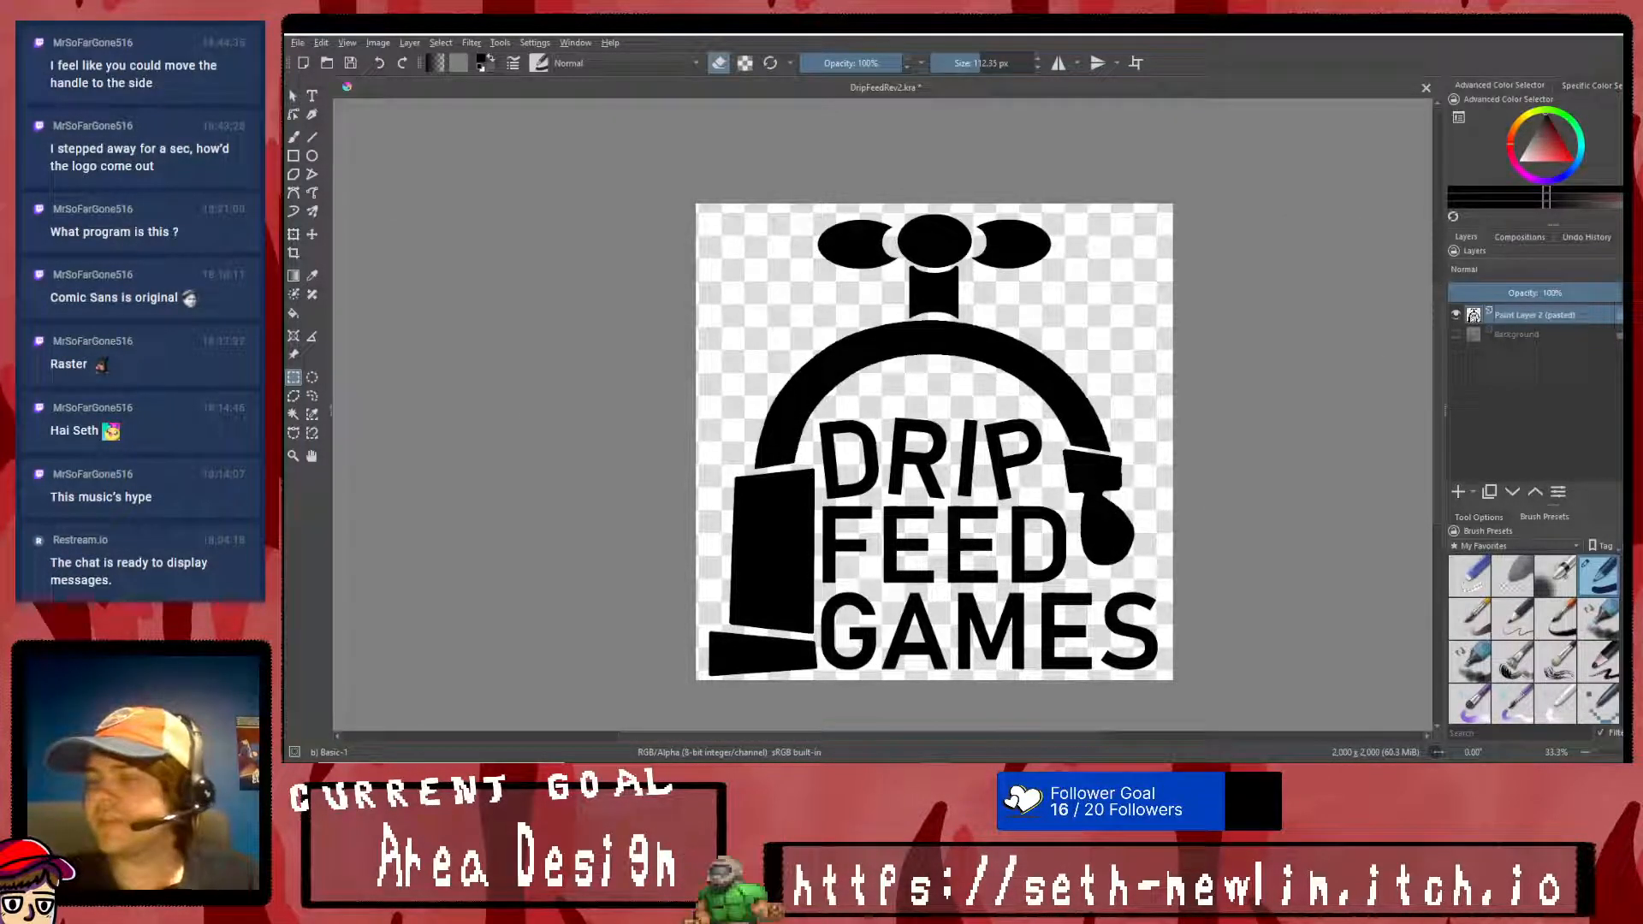
pyautogui.hotkey('alt', 'Tab')
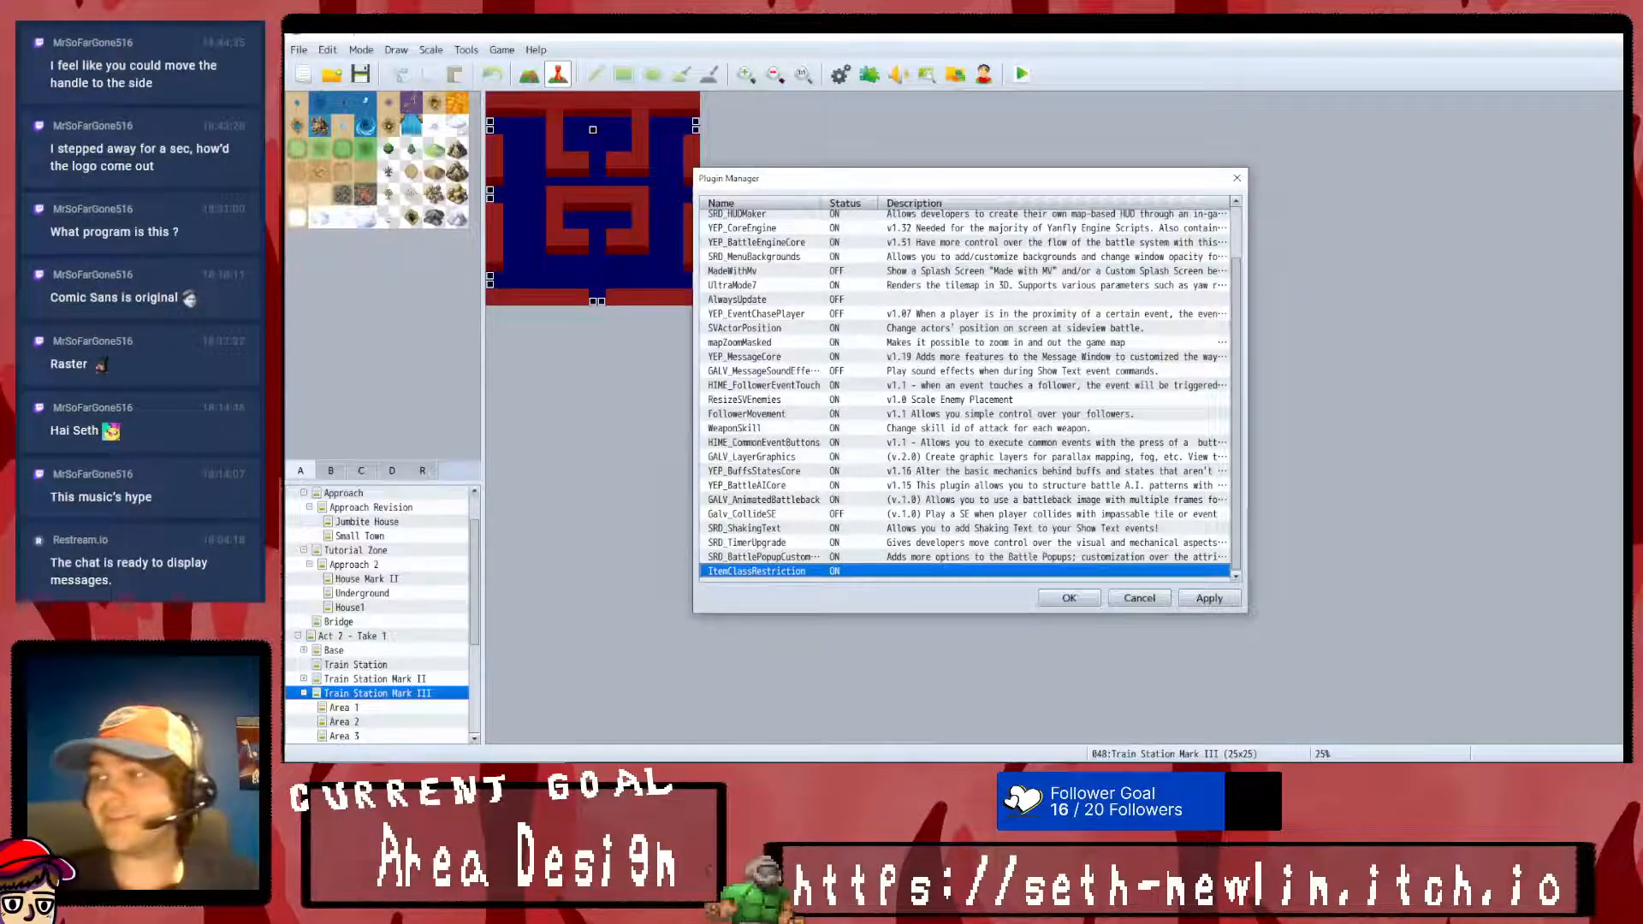
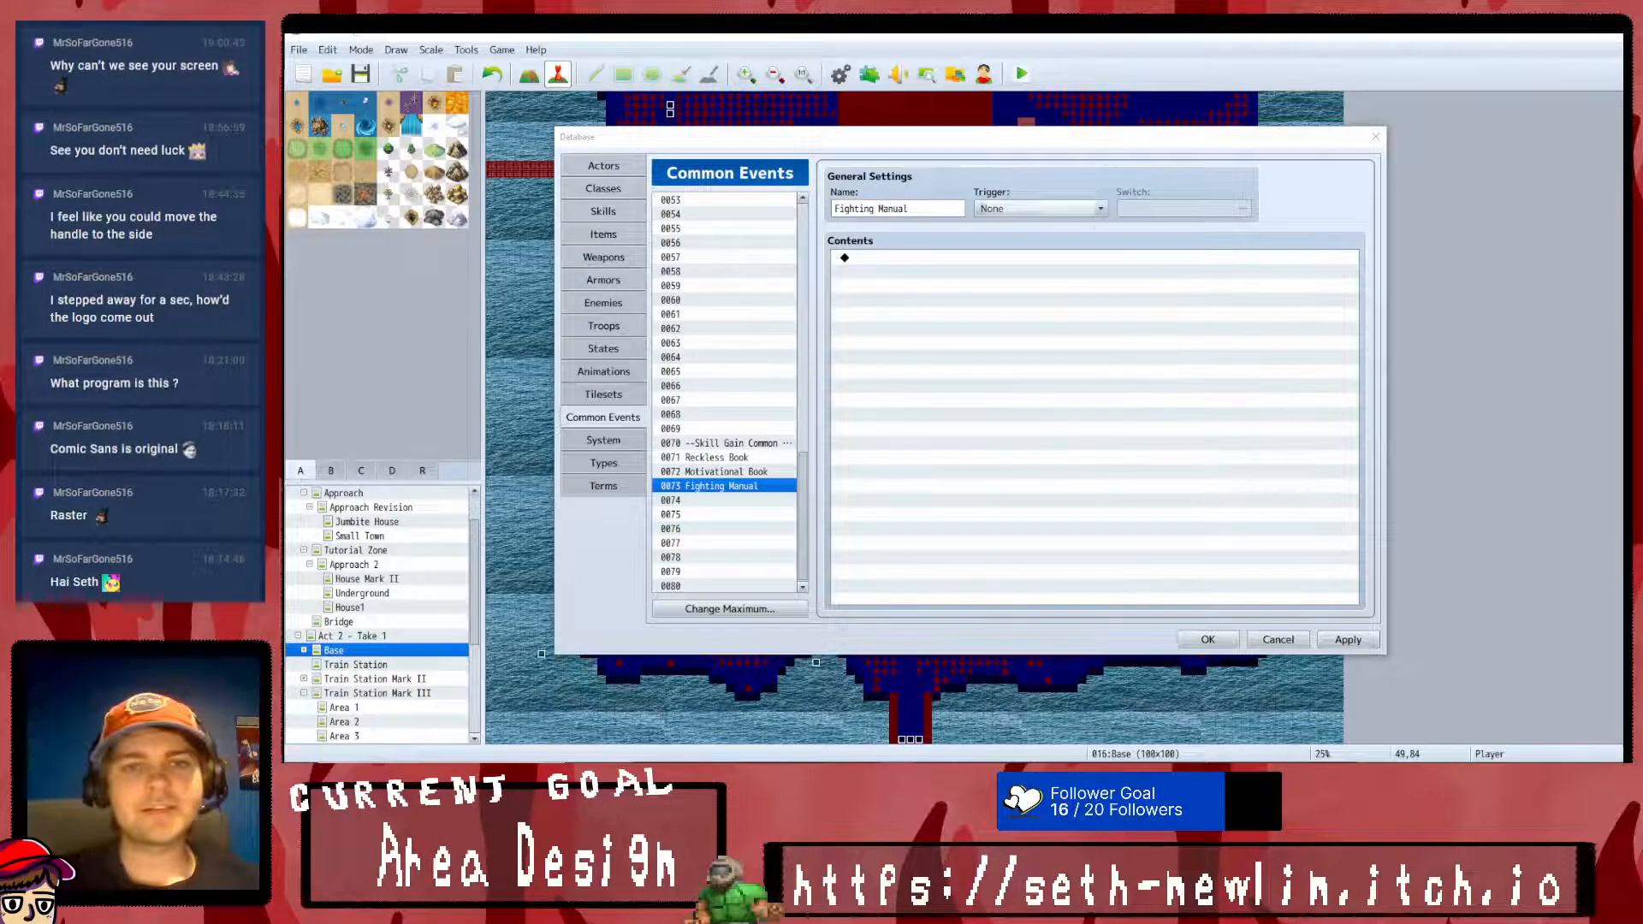
# - Look over the Reckless Book and Motivational Book common events and apply the pending database changes
pyautogui.click(758, 458)
pyautogui.click(745, 471)
pyautogui.click(1373, 640)
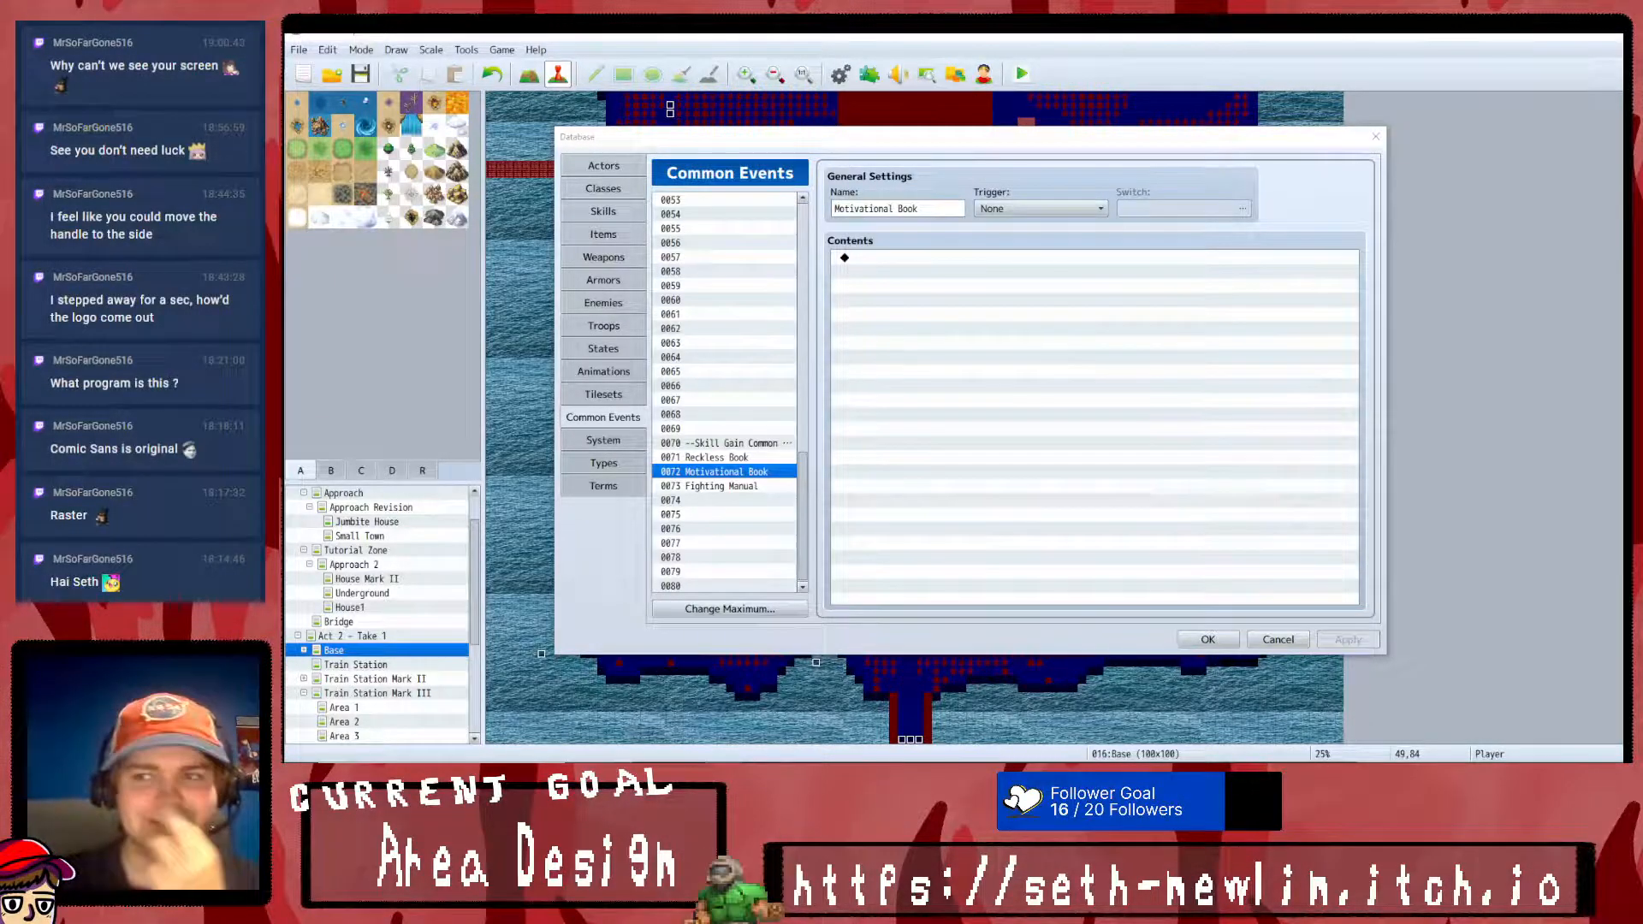
pyautogui.click(1096, 479)
# - In the Reckless Book common event's message, change the \StopShake code to \ResetShake and apply the change
pyautogui.click(736, 457)
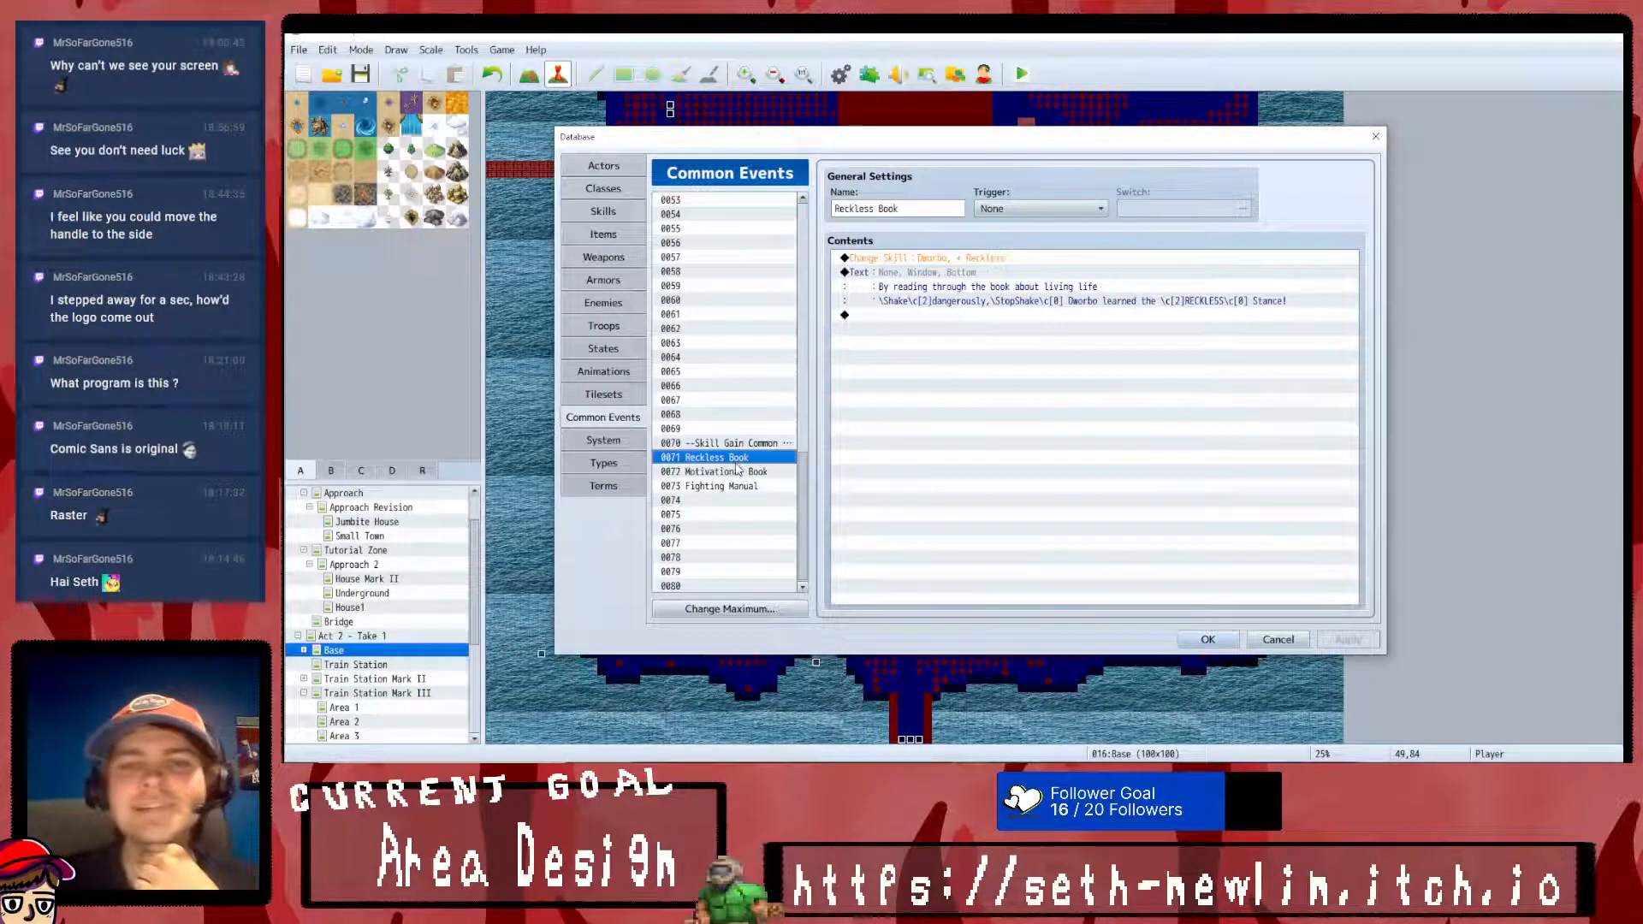
pyautogui.click(1041, 282)
pyautogui.click(1071, 304)
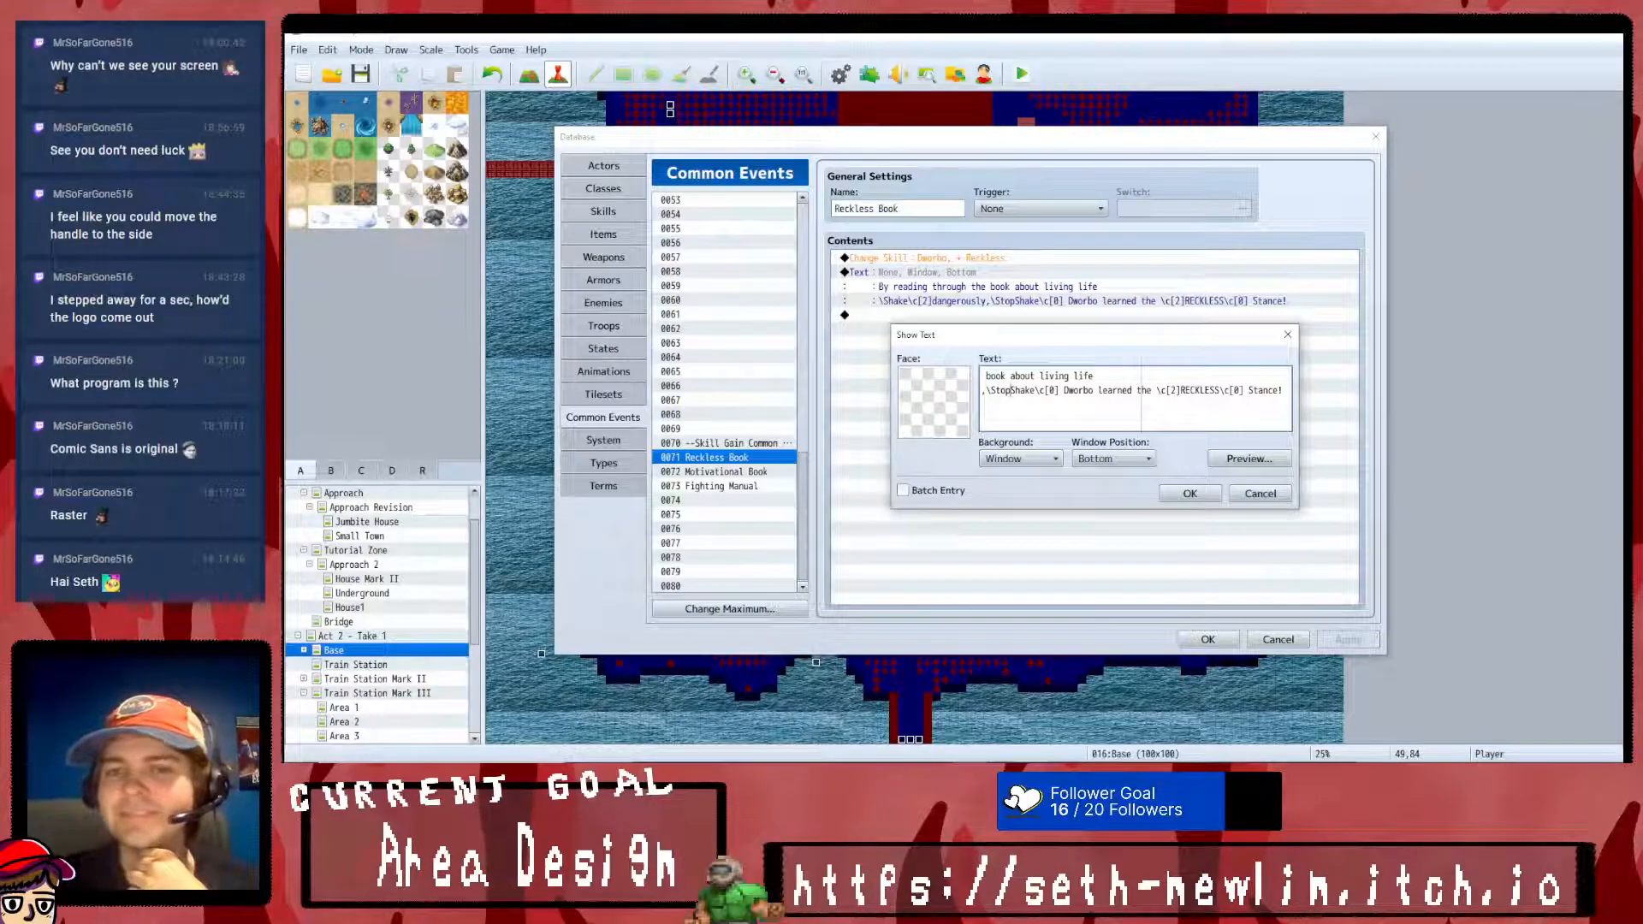
pyautogui.press('BackSpace')
pyautogui.press('BackSpace')
pyautogui.press('BackSpace')
pyautogui.press('BackSpace')
pyautogui.write('Reset')
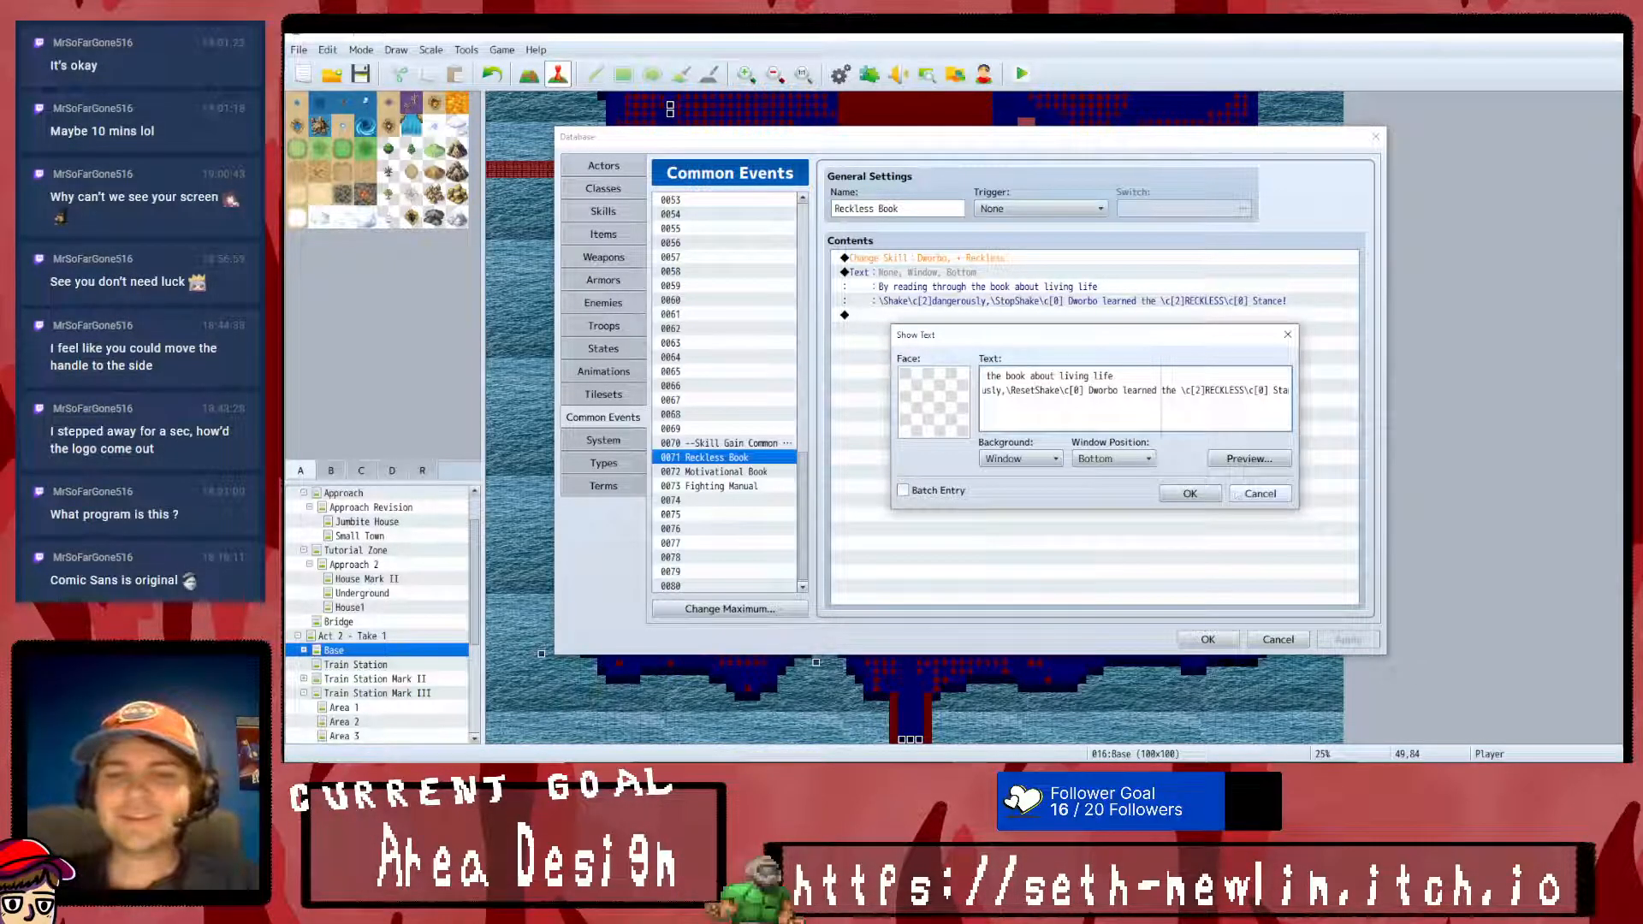
pyautogui.click(1189, 493)
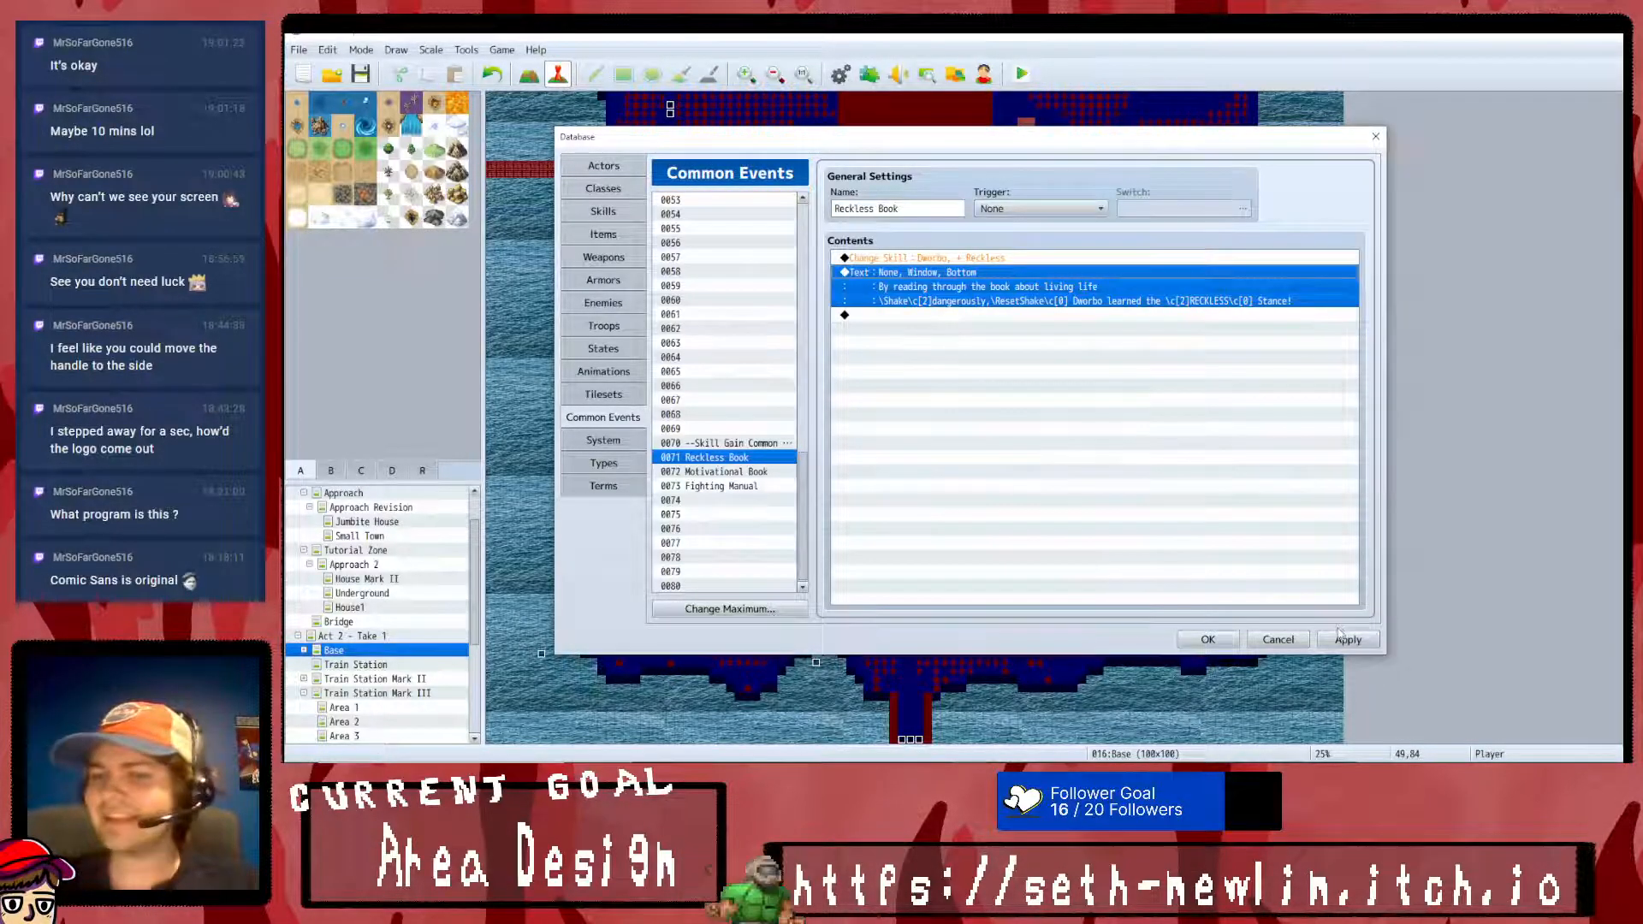
pyautogui.click(1342, 638)
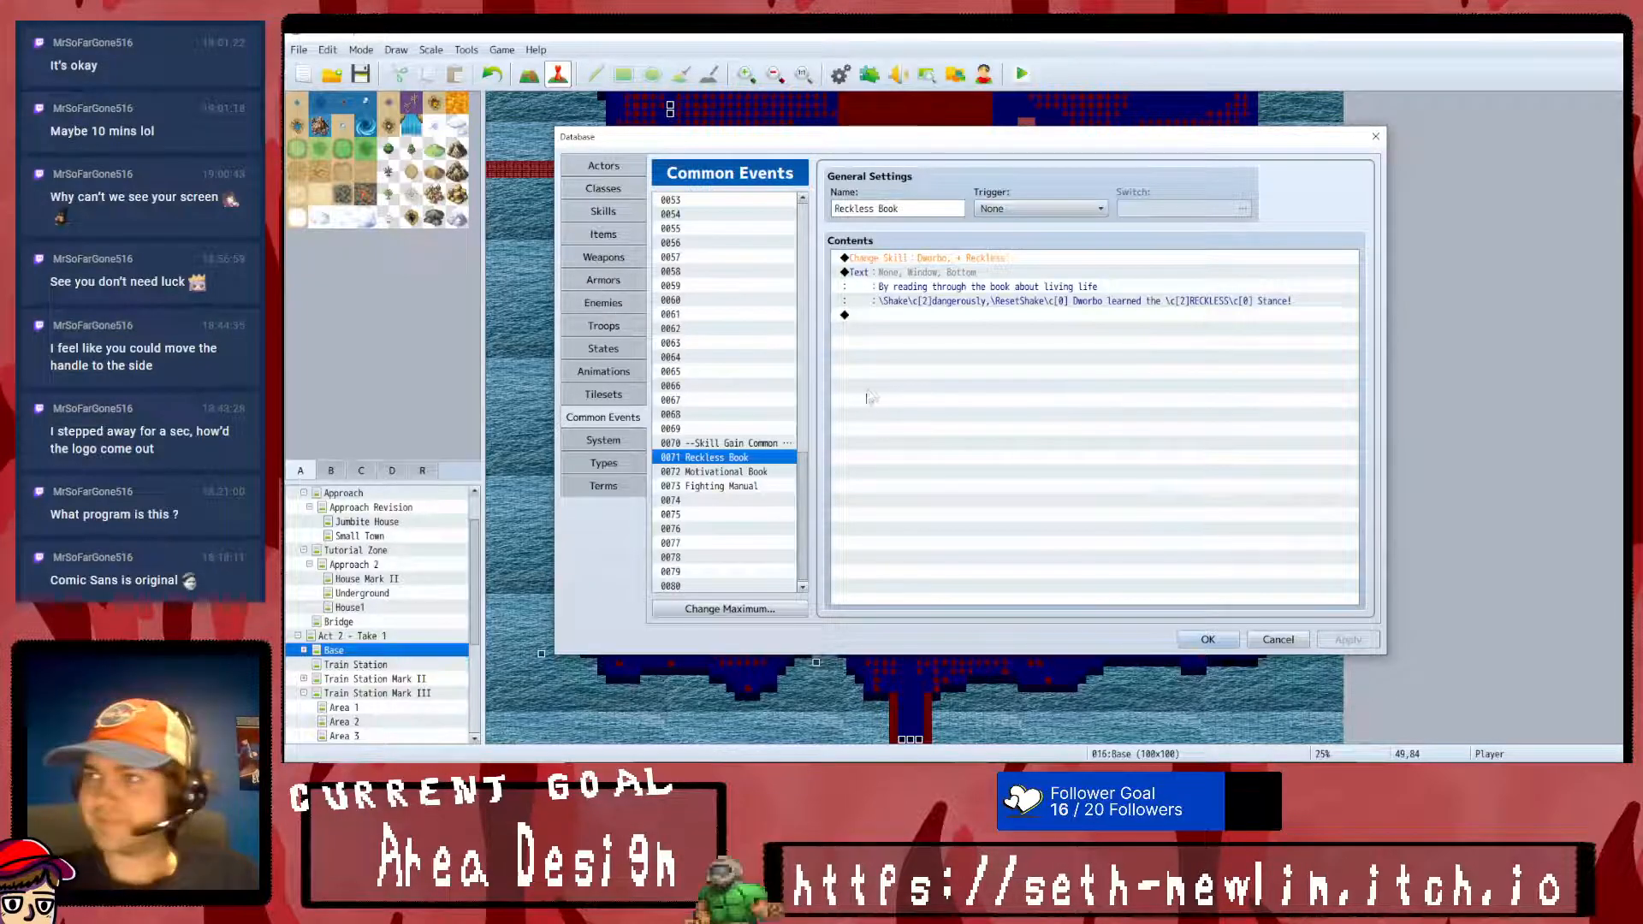
pyautogui.click(741, 471)
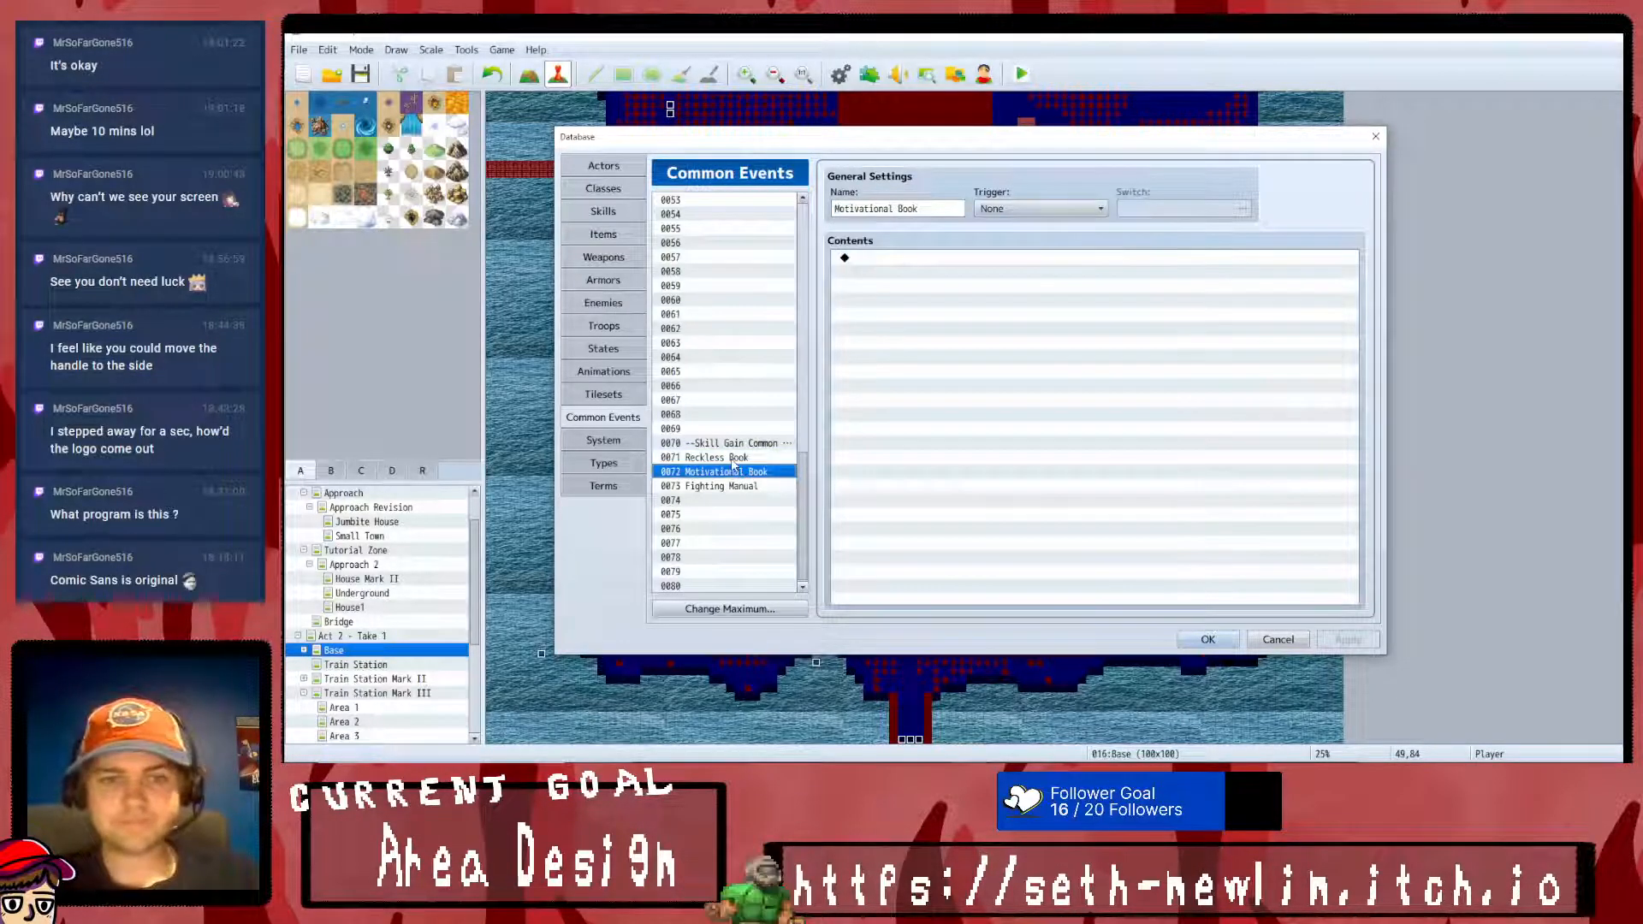
pyautogui.click(735, 458)
pyautogui.click(737, 471)
pyautogui.doubleClick(967, 309)
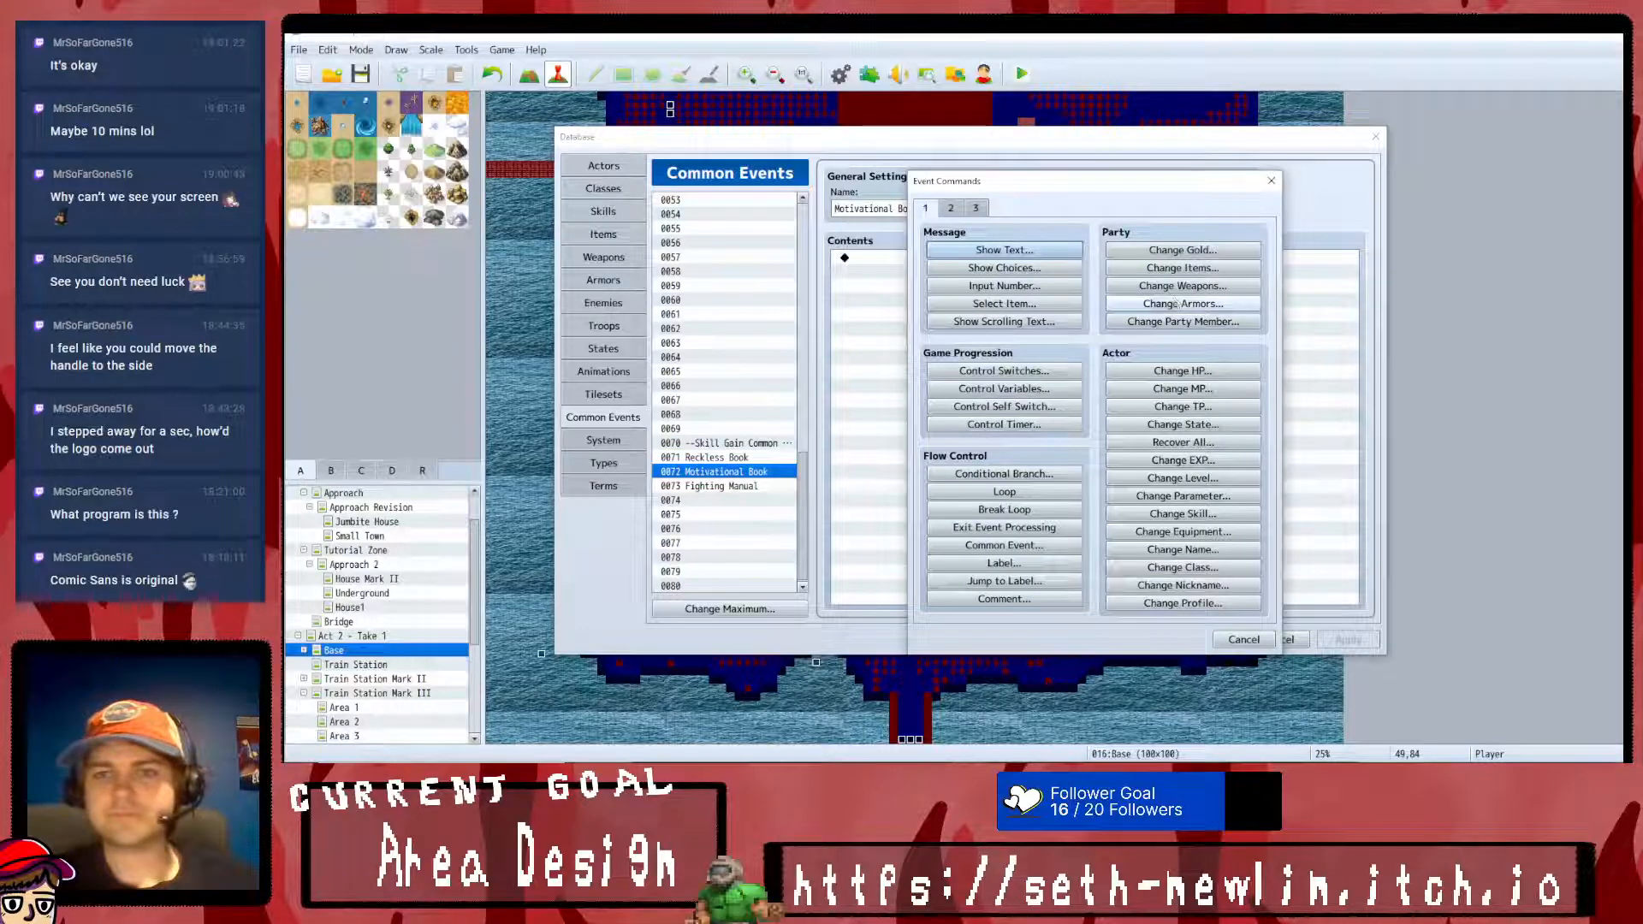
pyautogui.click(1268, 184)
# - Copy the Reckless Book common event over entries 0072 and 0073
pyautogui.click(731, 457)
pyautogui.hotkey('ctrl', 'c')
pyautogui.click(730, 472)
pyautogui.hotkey('ctrl', 'v')
pyautogui.click(733, 485)
pyautogui.hotkey('ctrl', 'v')
# - Rename common event 0072 as Motivational Book and common event 0073 as Fighting Manual
pyautogui.click(727, 472)
pyautogui.tripleClick(894, 208)
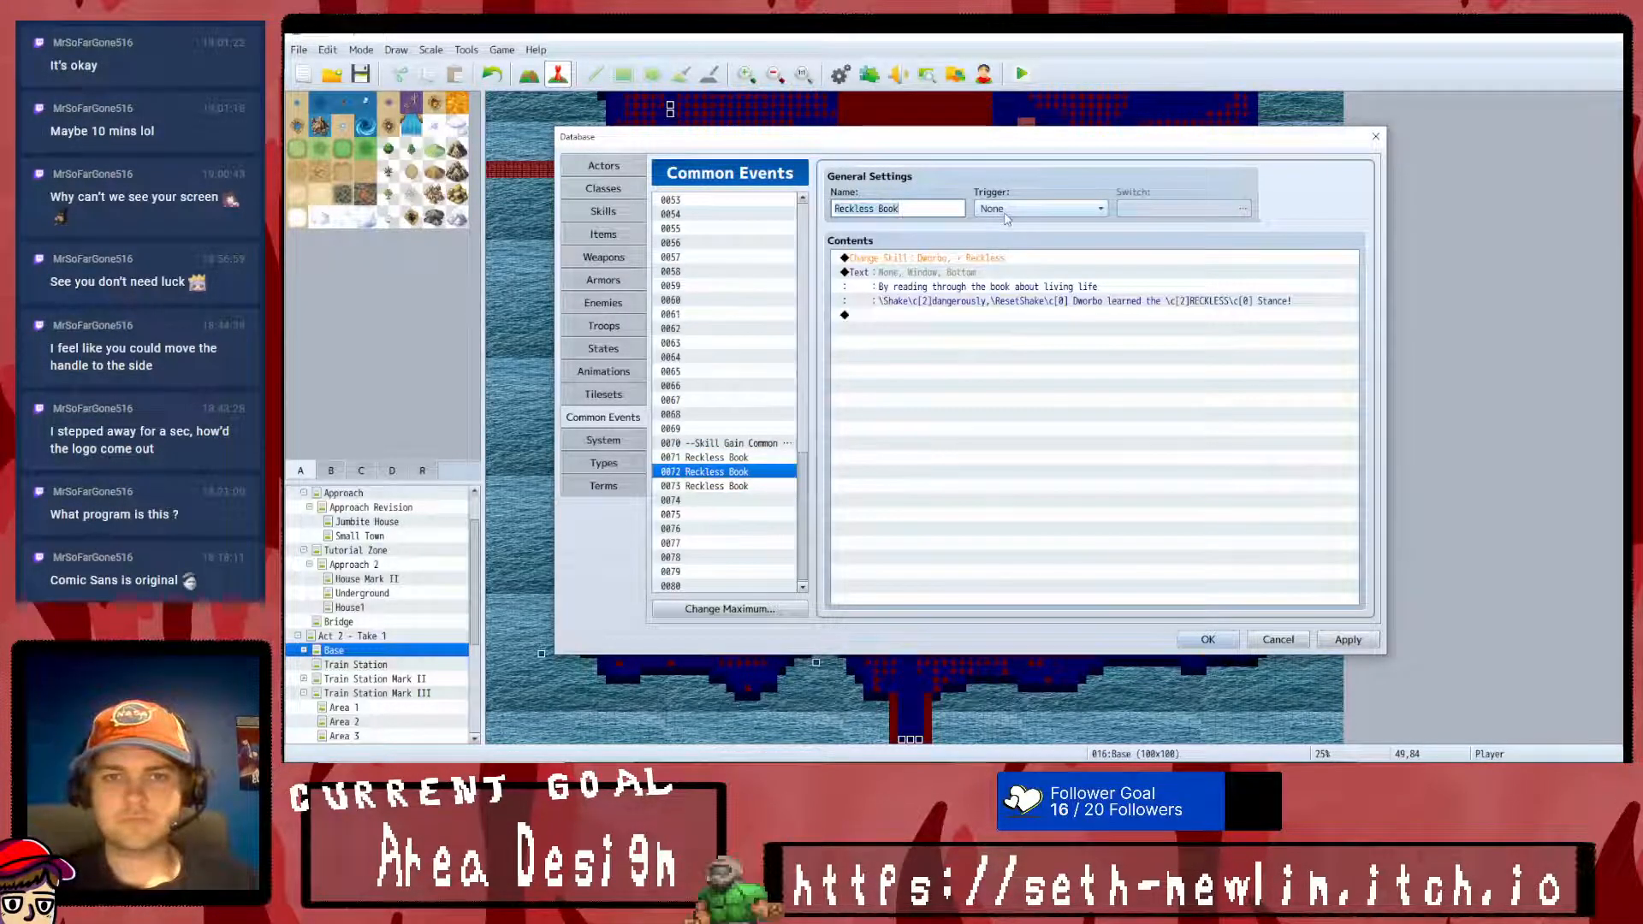
pyautogui.write('Motivational Book')
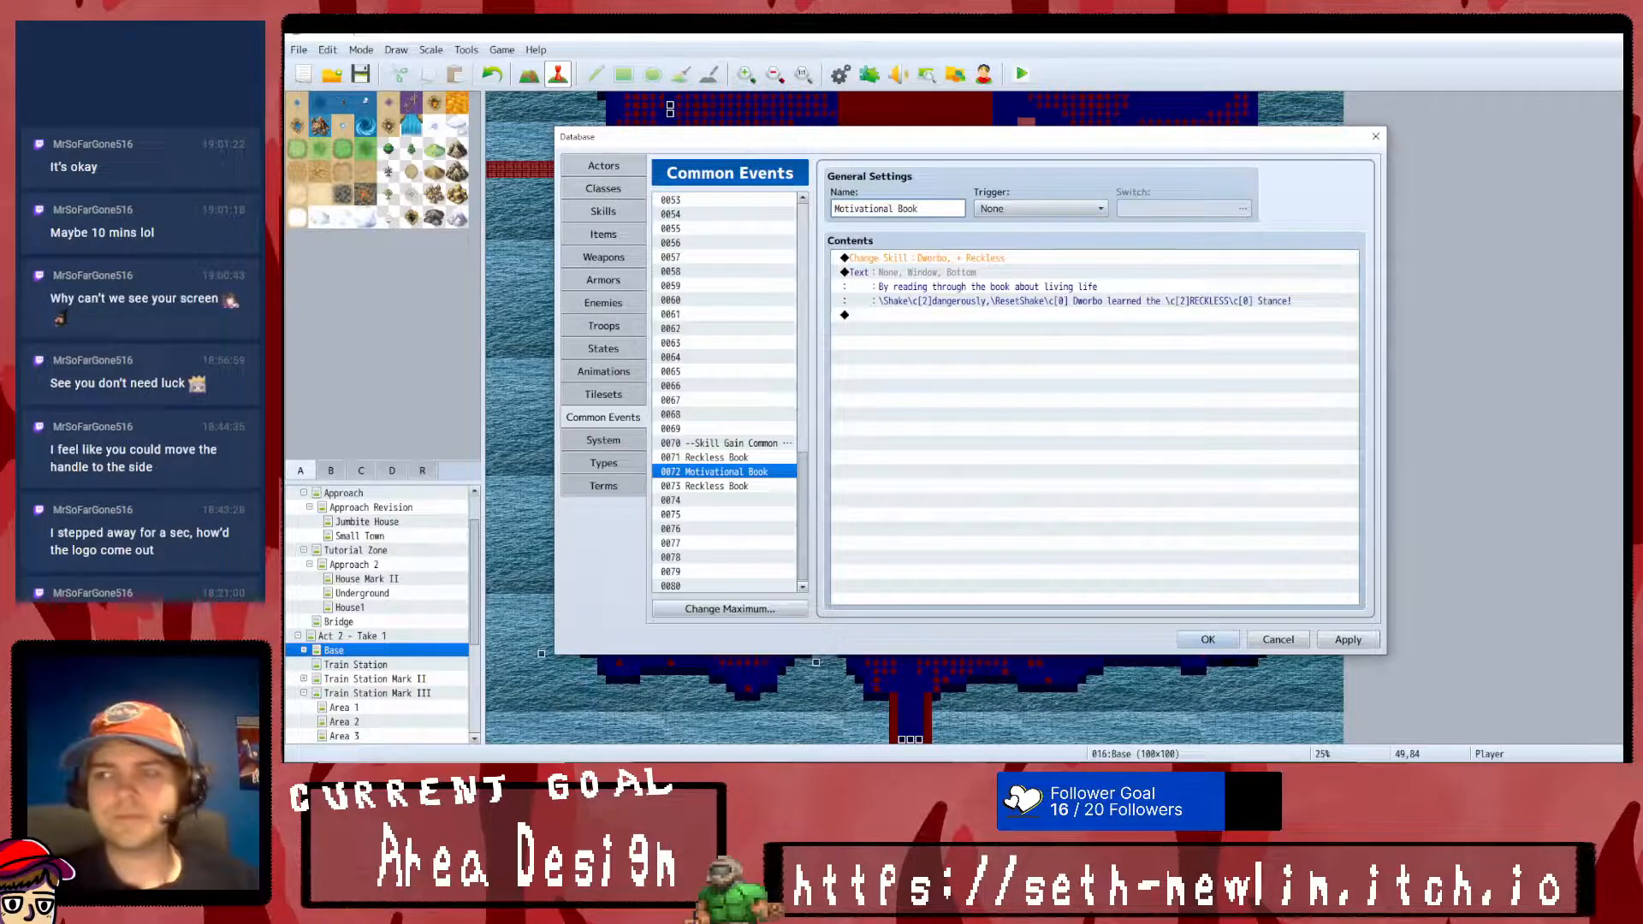
pyautogui.click(719, 486)
pyautogui.tripleClick(934, 207)
pyautogui.write('Fighting Manual')
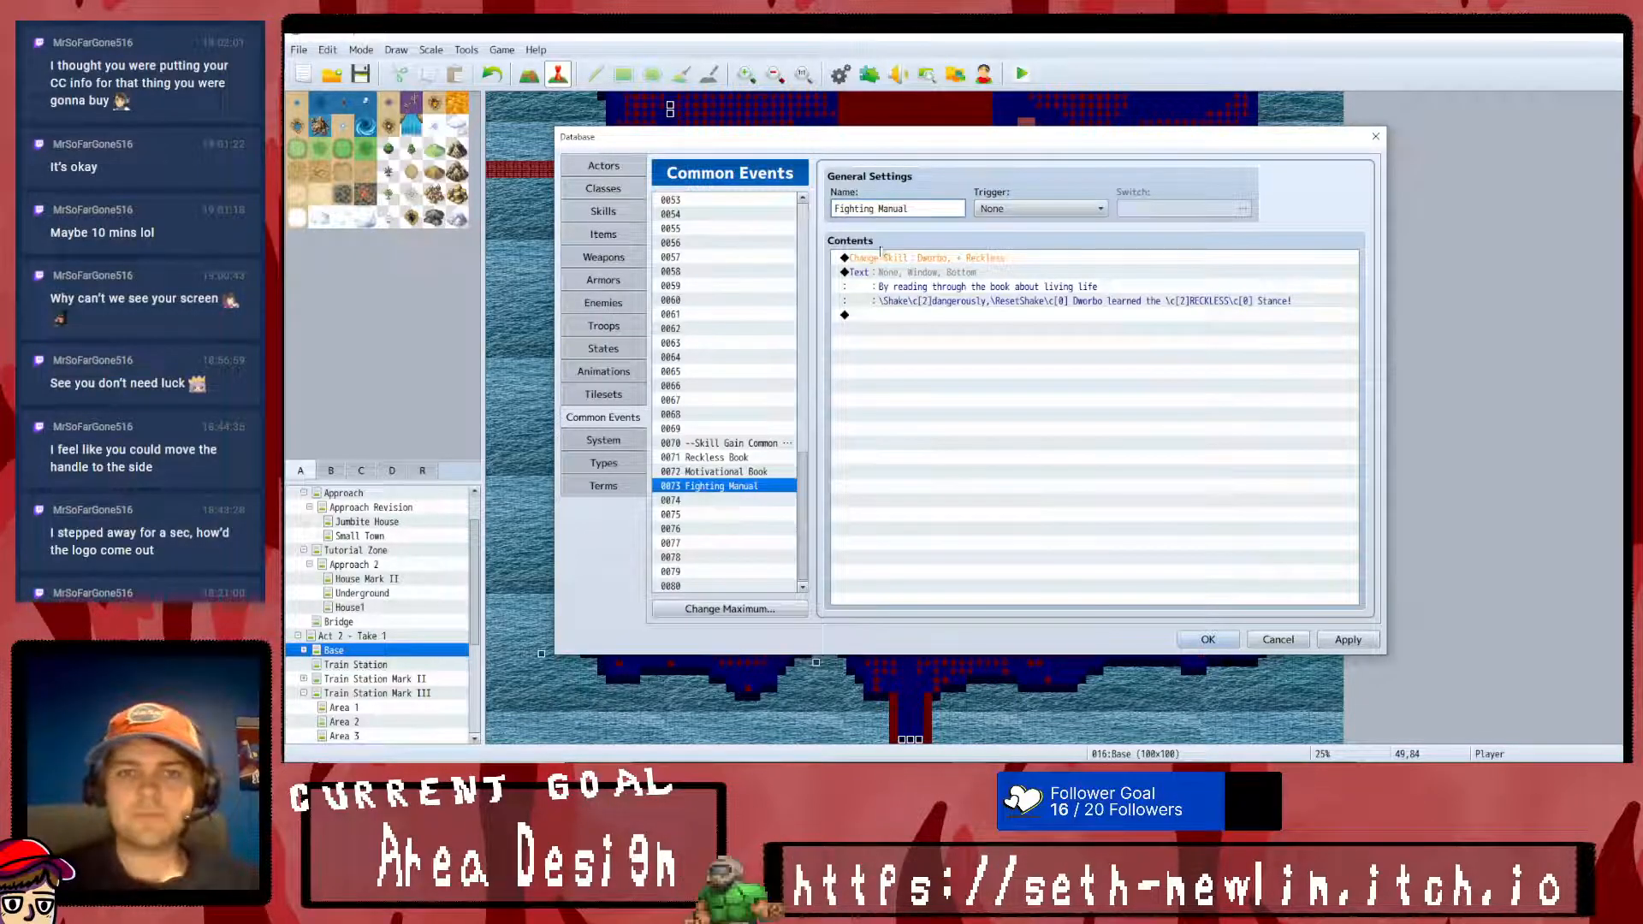
# - Edit the Motivational Book event's Change Skill command so that Frumble learns the skill Cool Thinkin
pyautogui.click(739, 473)
pyautogui.rightClick(947, 257)
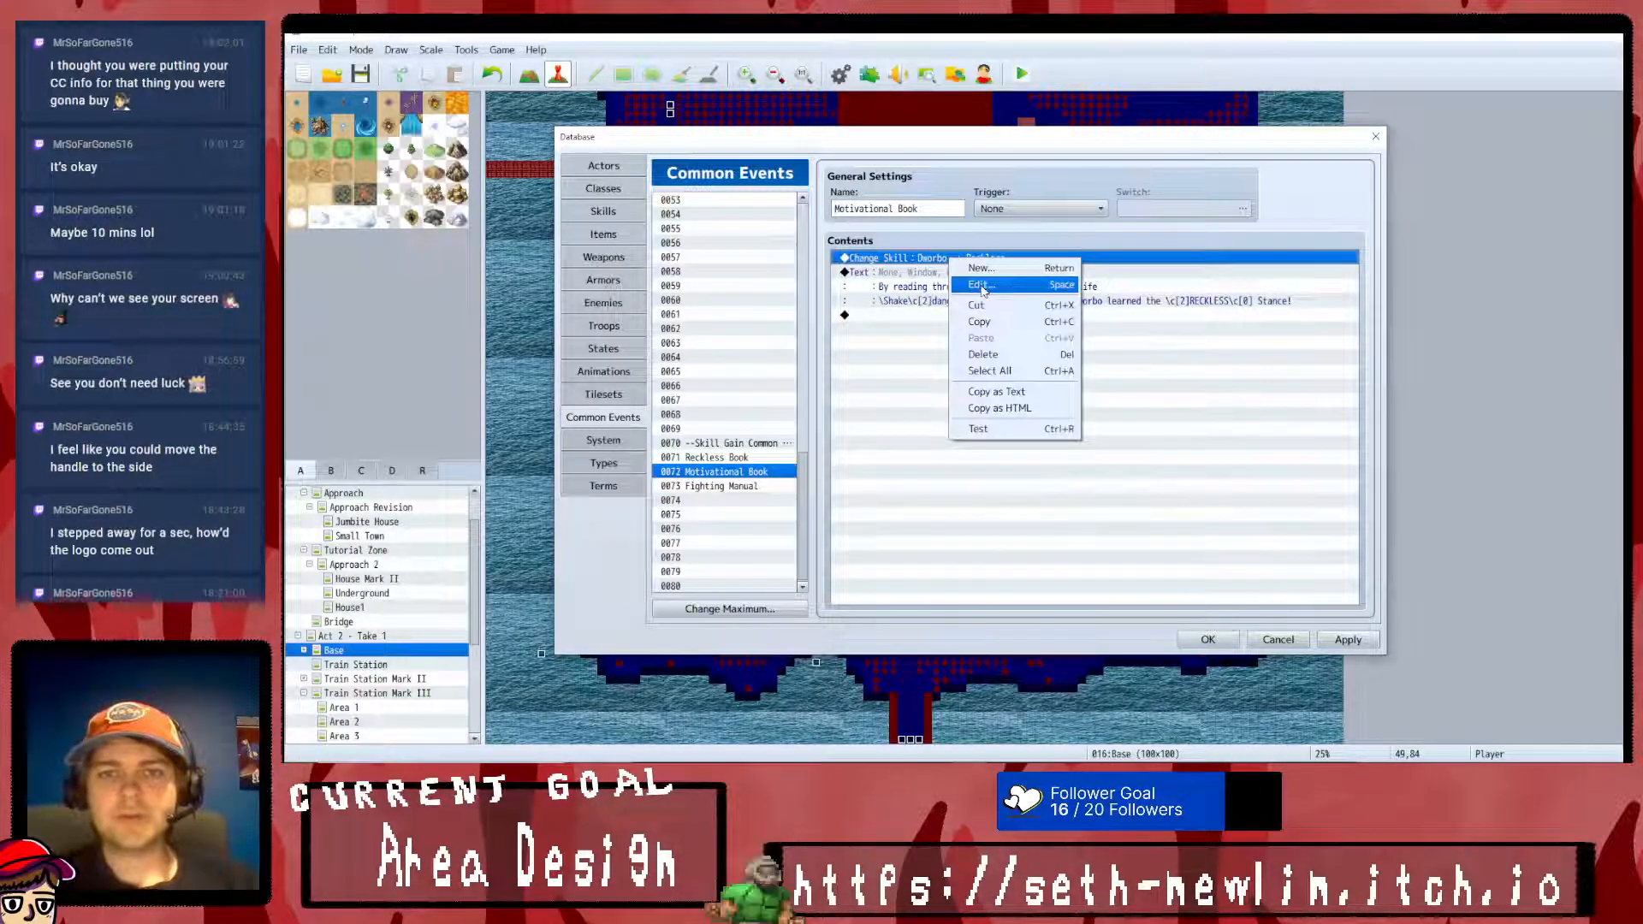
pyautogui.click(974, 286)
pyautogui.click(1084, 368)
pyautogui.click(1107, 406)
pyautogui.click(1110, 368)
pyautogui.click(1103, 416)
pyautogui.click(1071, 480)
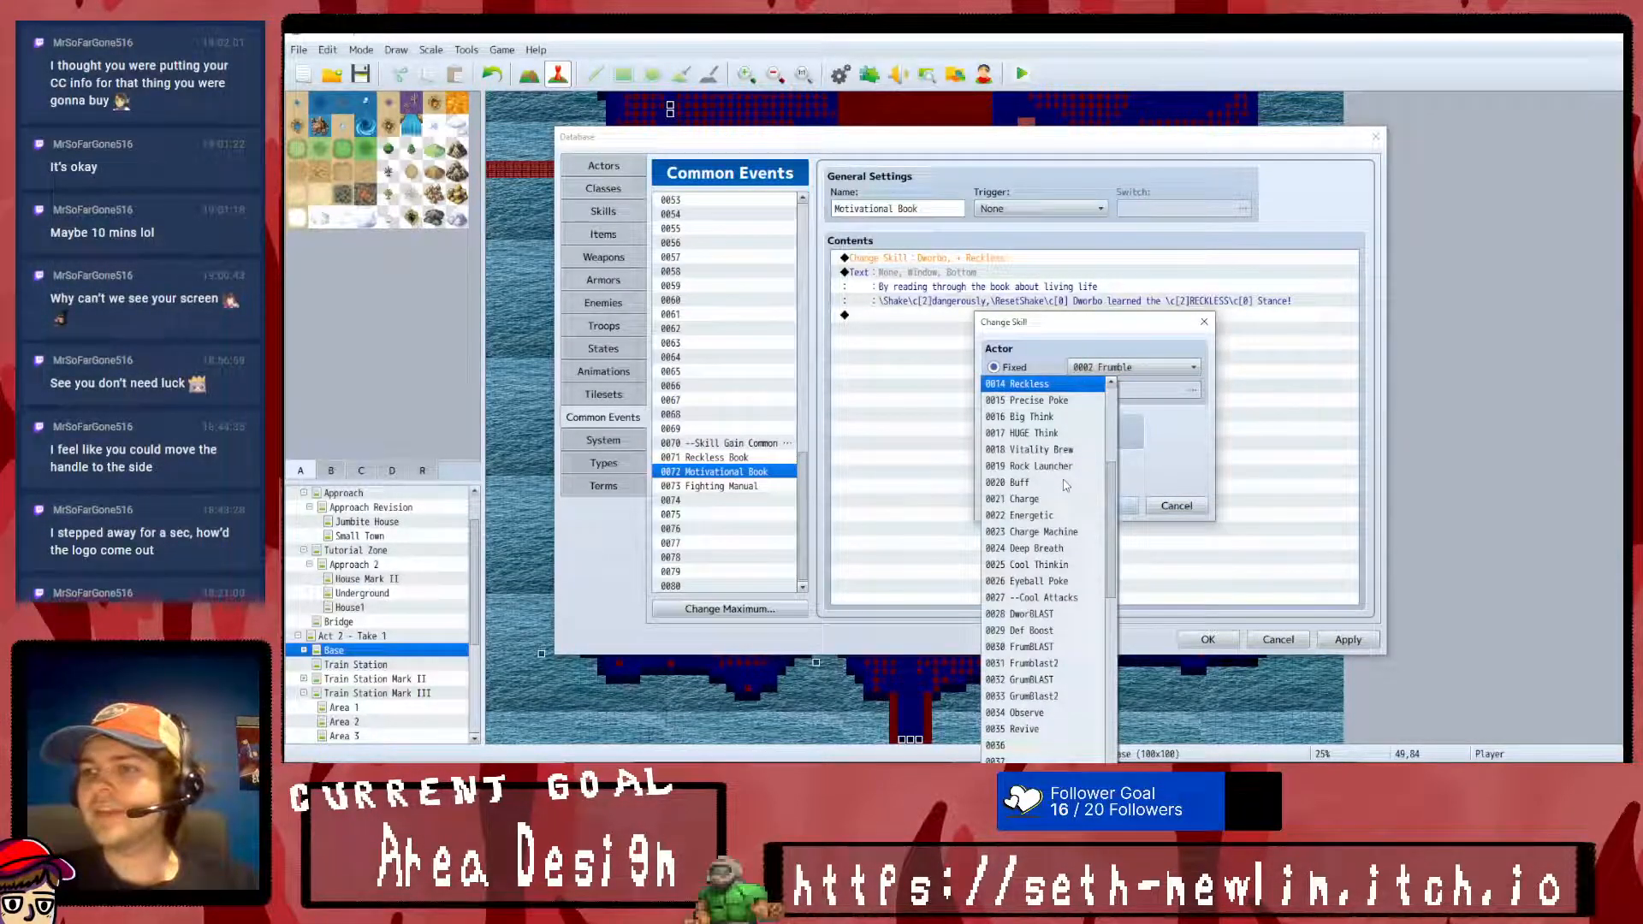
pyautogui.scroll(-8, 1061, 556)
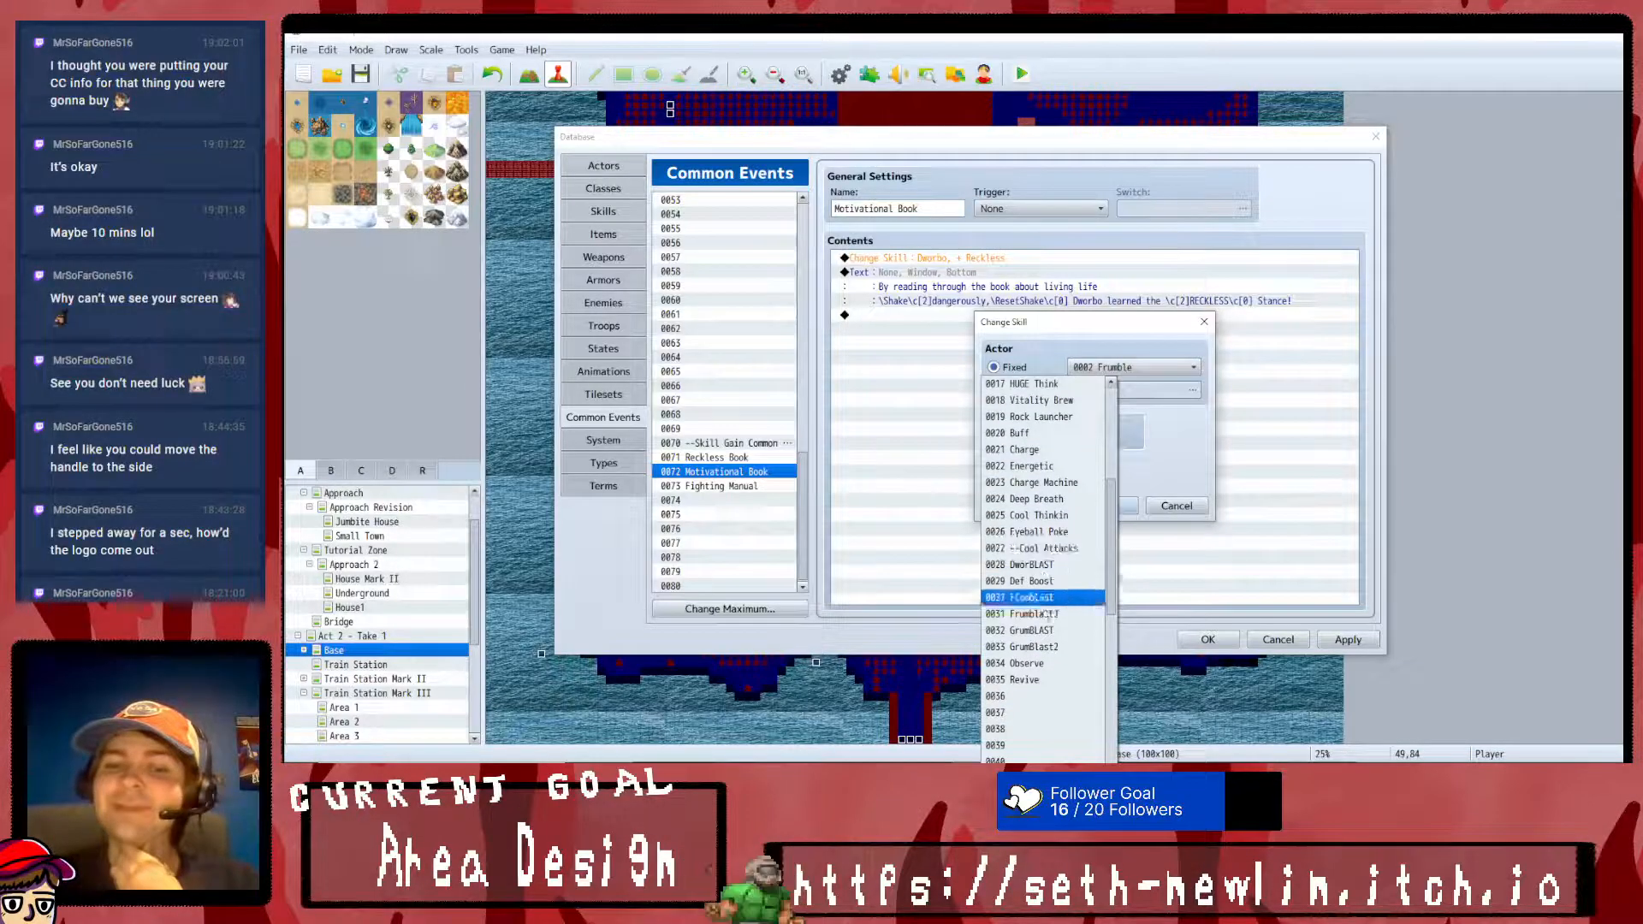
pyautogui.scroll(3, 1054, 637)
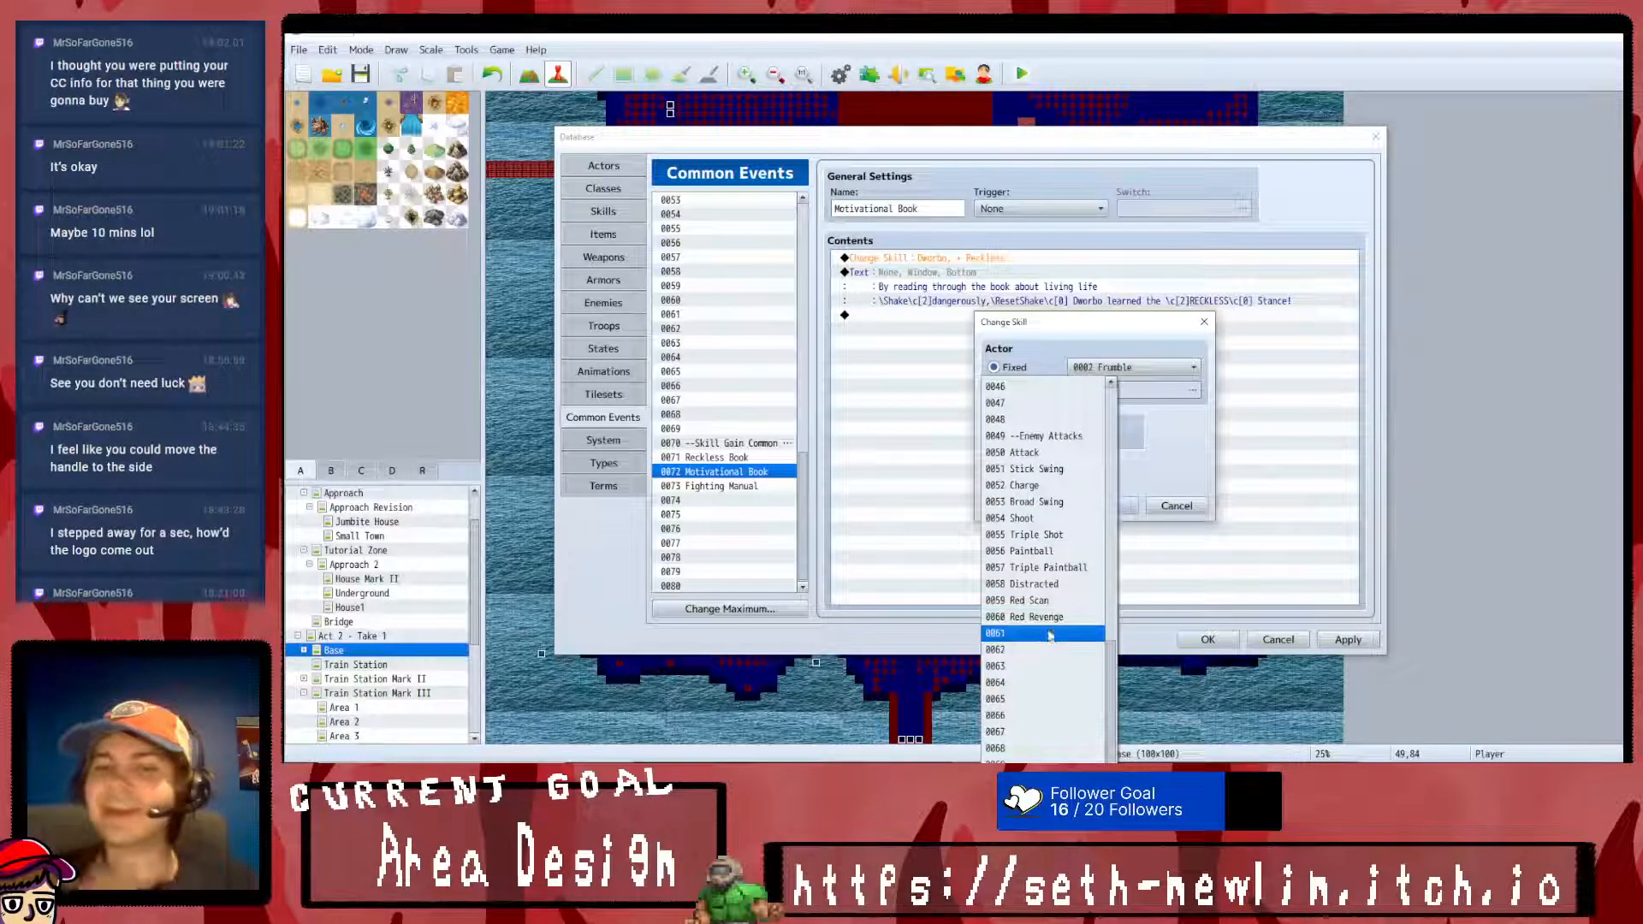
pyautogui.scroll(9, 1057, 624)
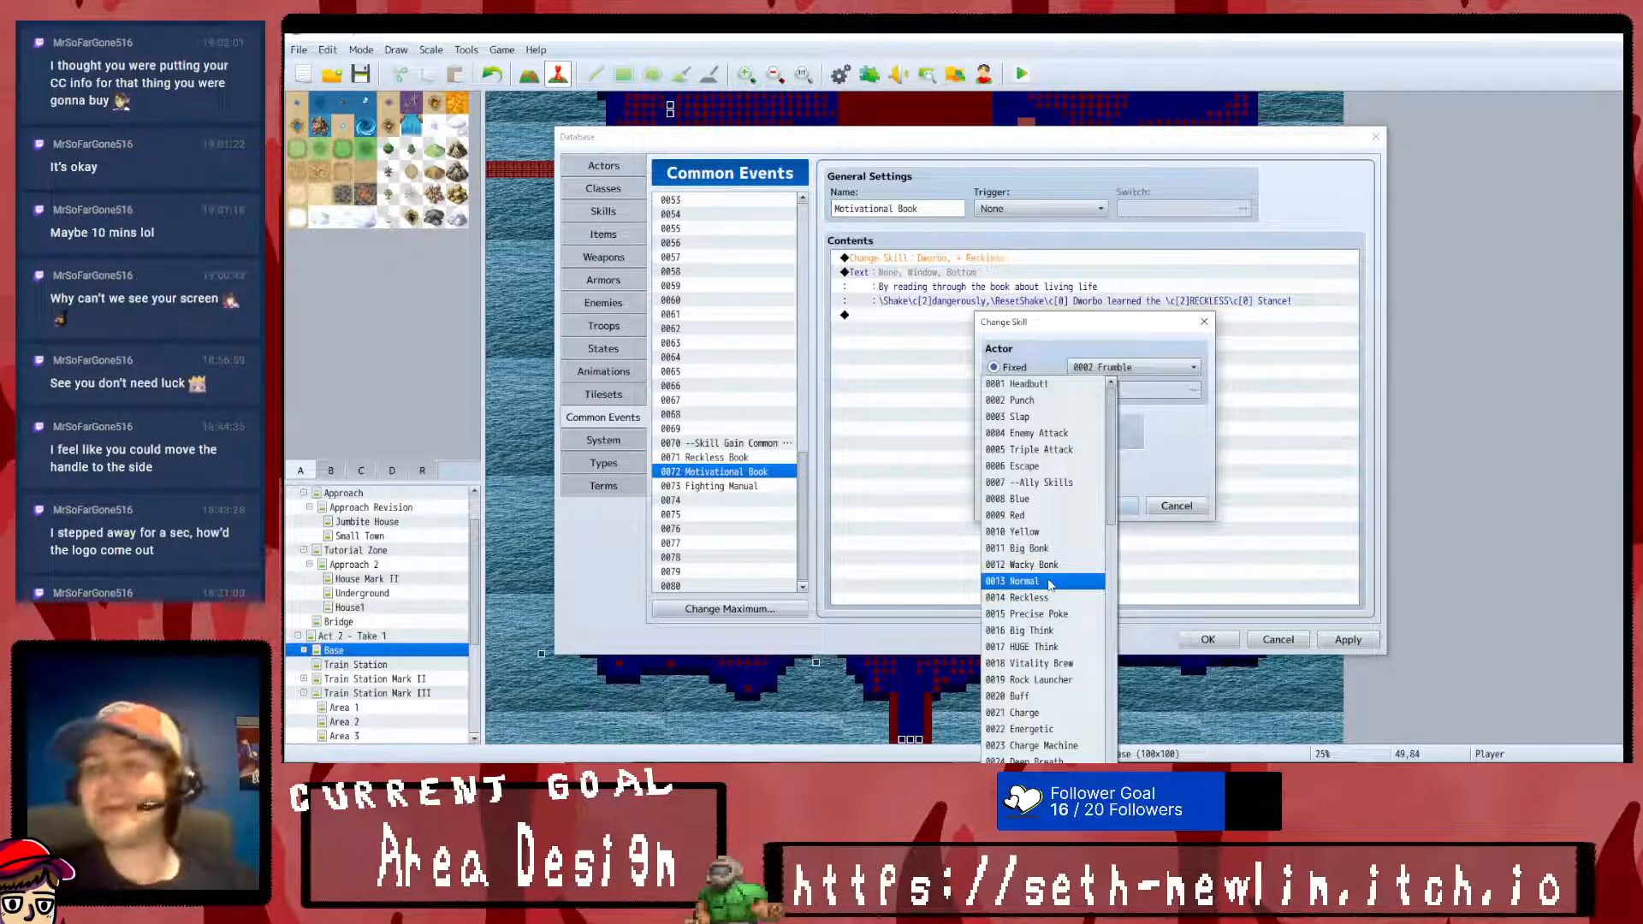
pyautogui.scroll(-1, 1065, 668)
pyautogui.click(1038, 744)
pyautogui.click(1104, 506)
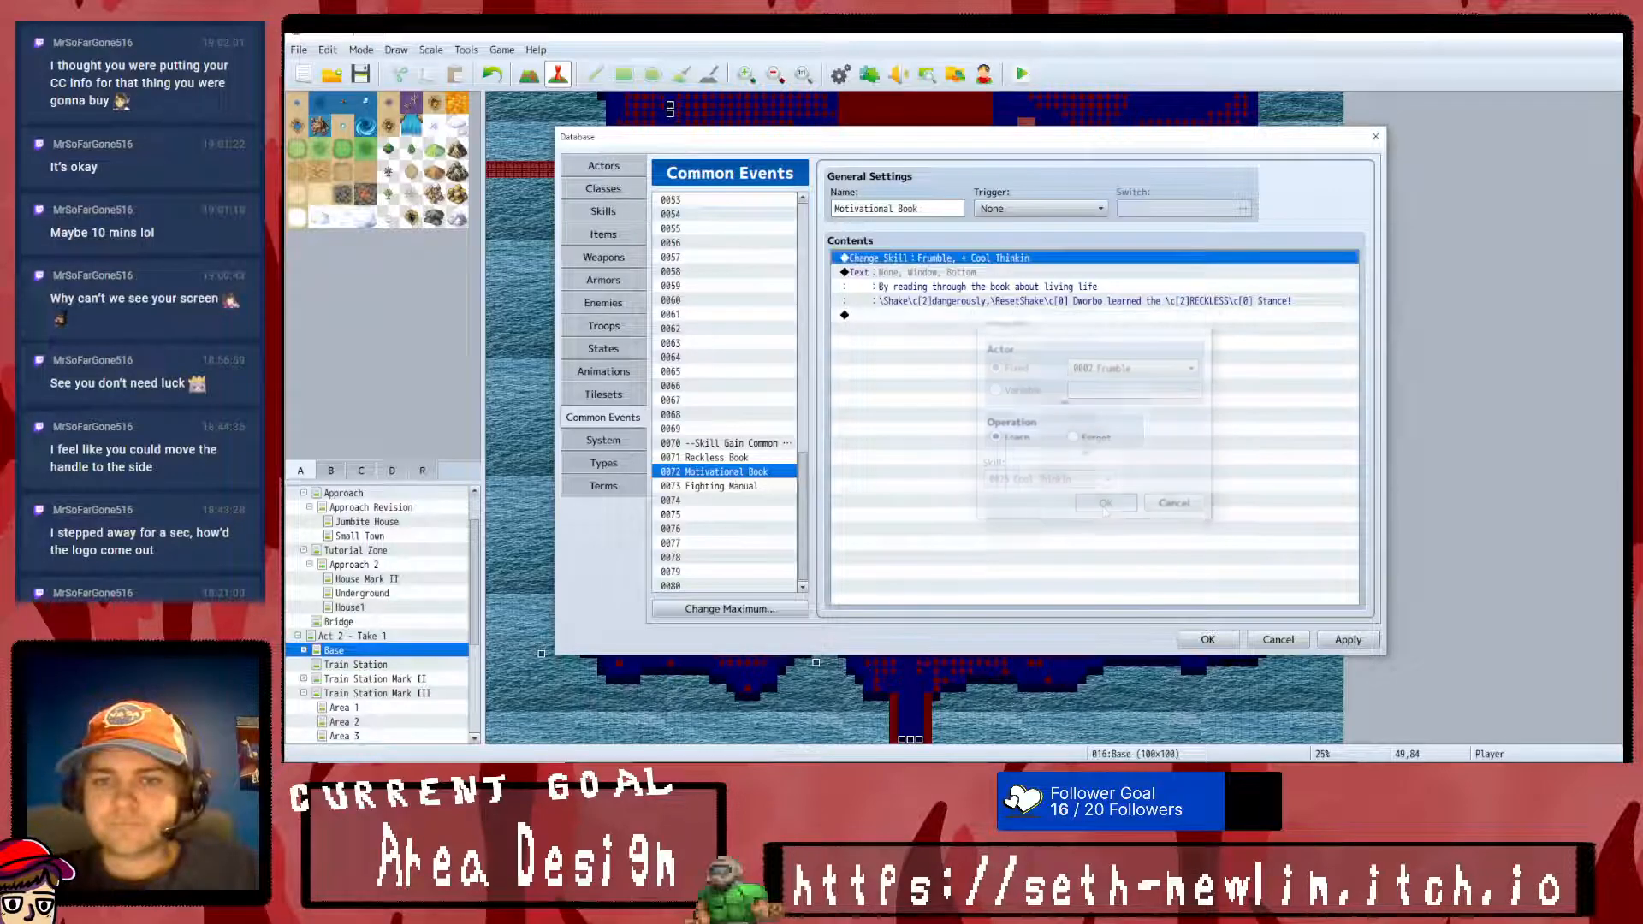
# - Change the first line of the Motivational Book message to "By reading through the book about motivation, Frumble's"
pyautogui.rightClick(970, 286)
pyautogui.click(993, 285)
pyautogui.moveTo(1088, 376); pyautogui.dragTo(1037, 375)
pyautogui.press('BackSpace')
pyautogui.write('motivation,')
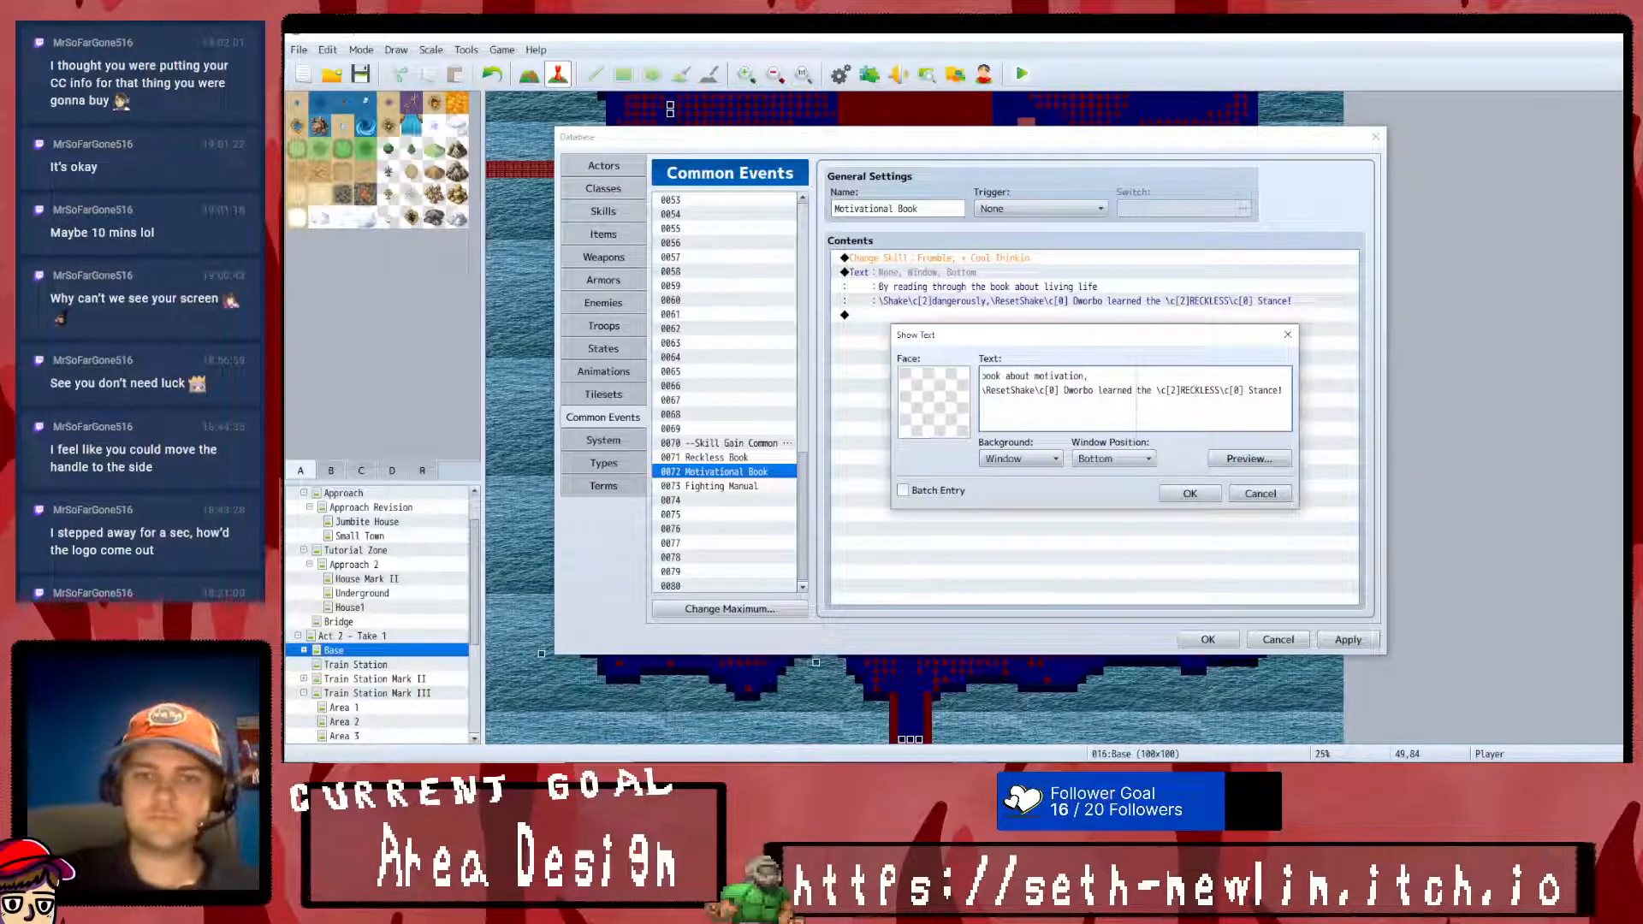
pyautogui.press('Left')
pyautogui.press('Left')
pyautogui.press('Left')
pyautogui.press('Left')
pyautogui.press('Left')
pyautogui.press('Left')
pyautogui.press('Left')
pyautogui.press('Left')
pyautogui.press('Left')
pyautogui.press('Left')
pyautogui.press('Left')
pyautogui.press('Left')
pyautogui.press('Left')
pyautogui.press('Left')
pyautogui.press('Left')
pyautogui.press('Left')
pyautogui.press('Left')
pyautogui.press('Left')
pyautogui.press('Left')
pyautogui.press('Left')
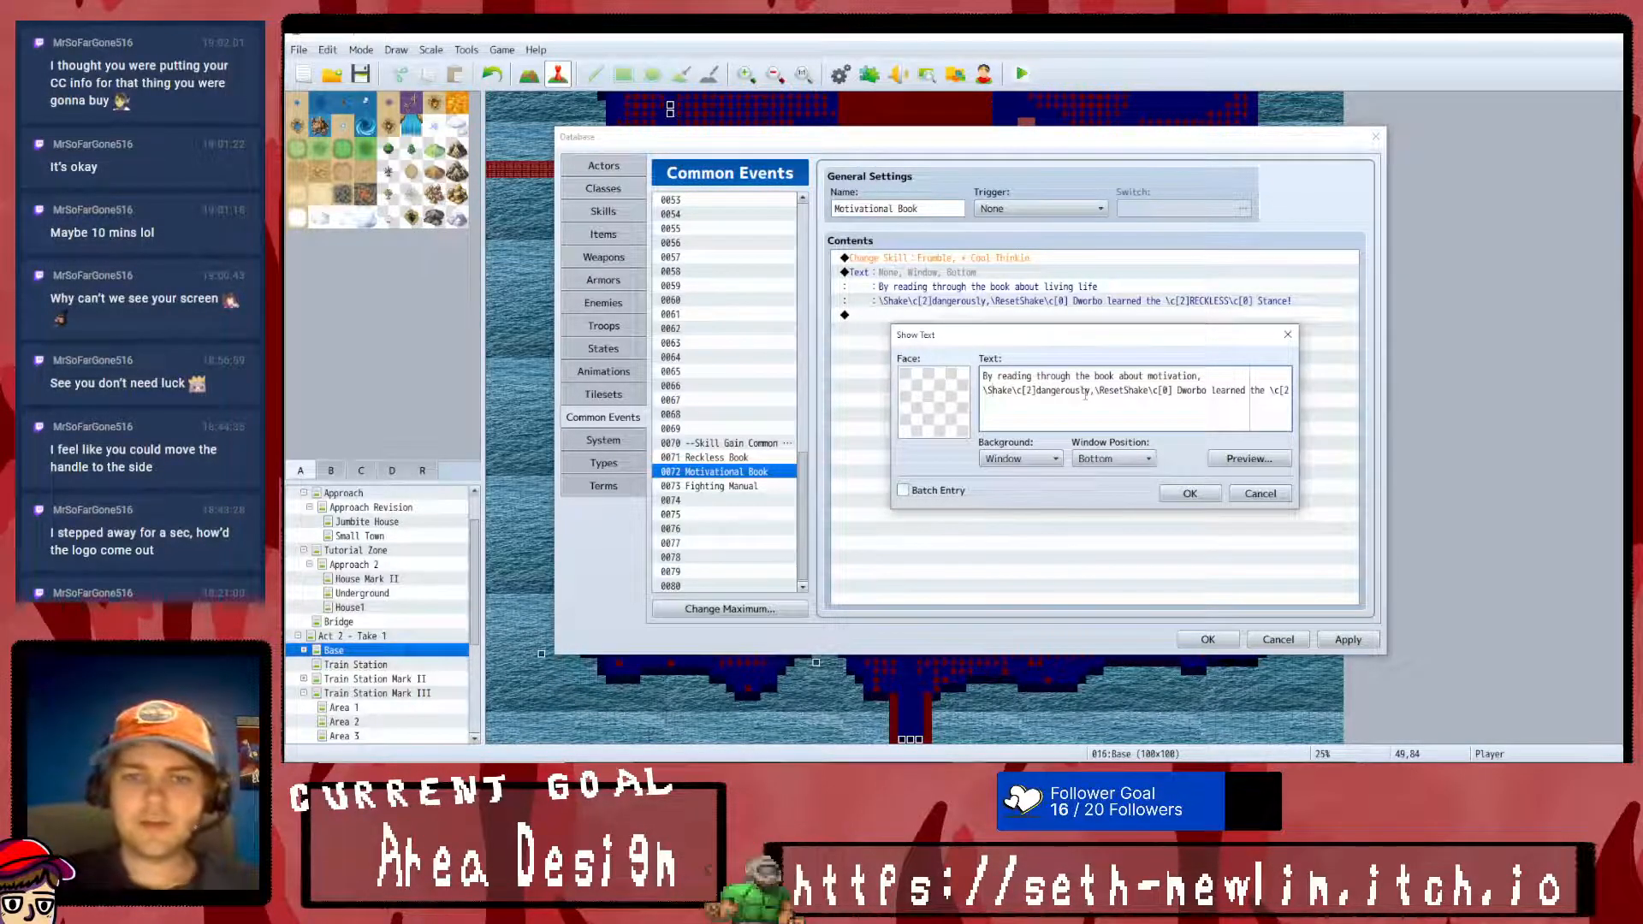
pyautogui.press('Left')
pyautogui.press('Left')
pyautogui.press('Left')
pyautogui.press('Left')
pyautogui.press('Left')
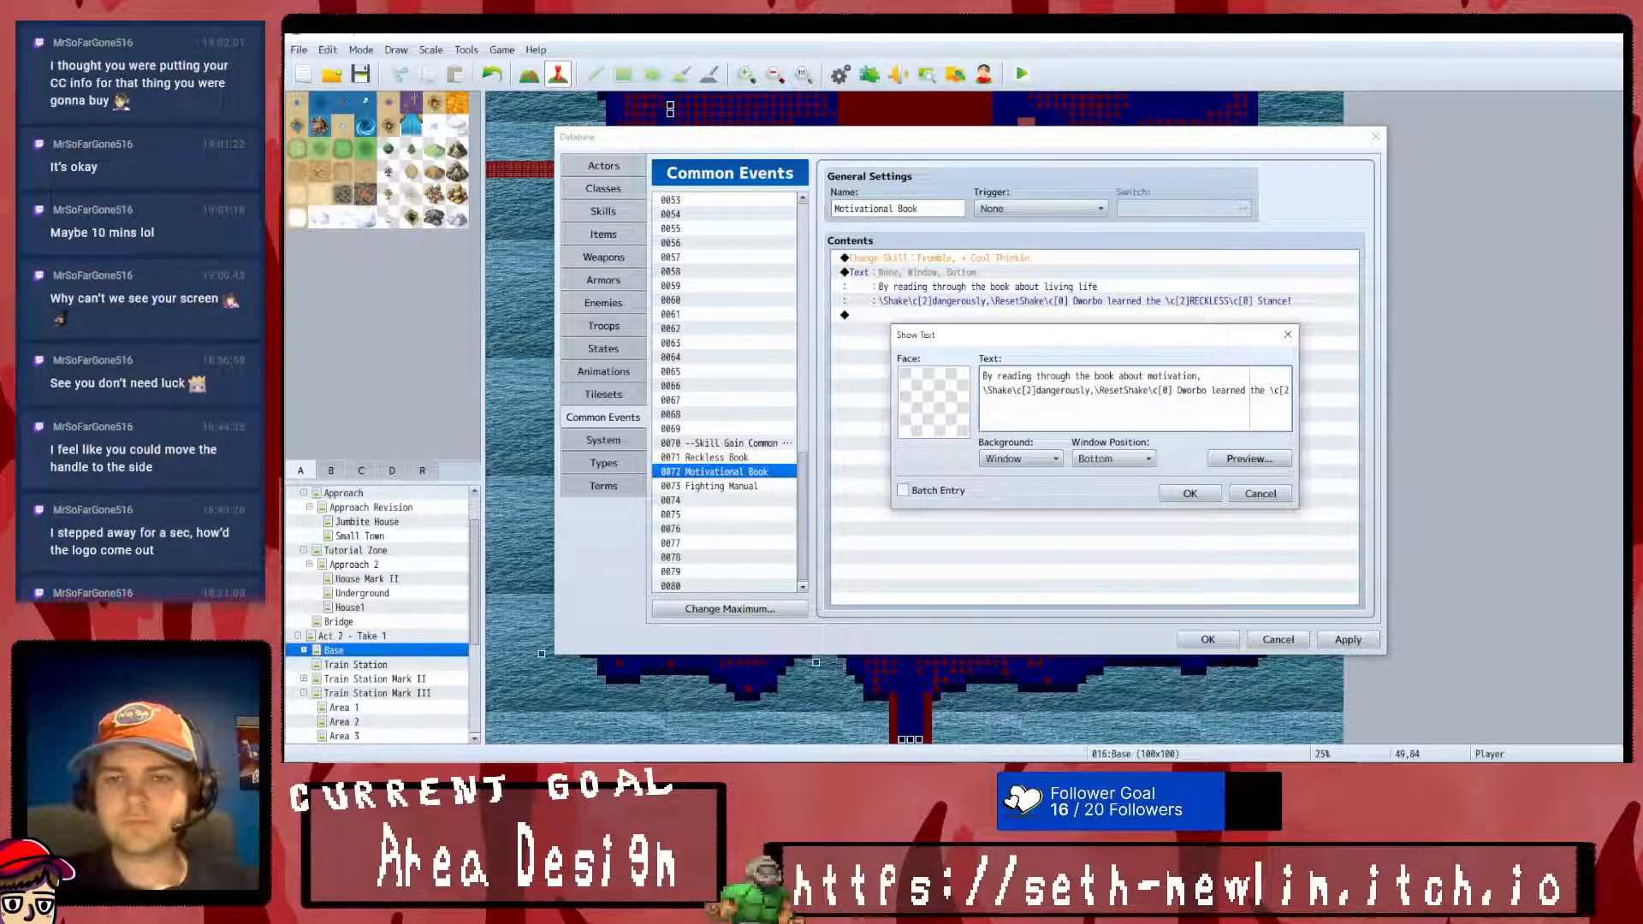
pyautogui.write('Frumble')
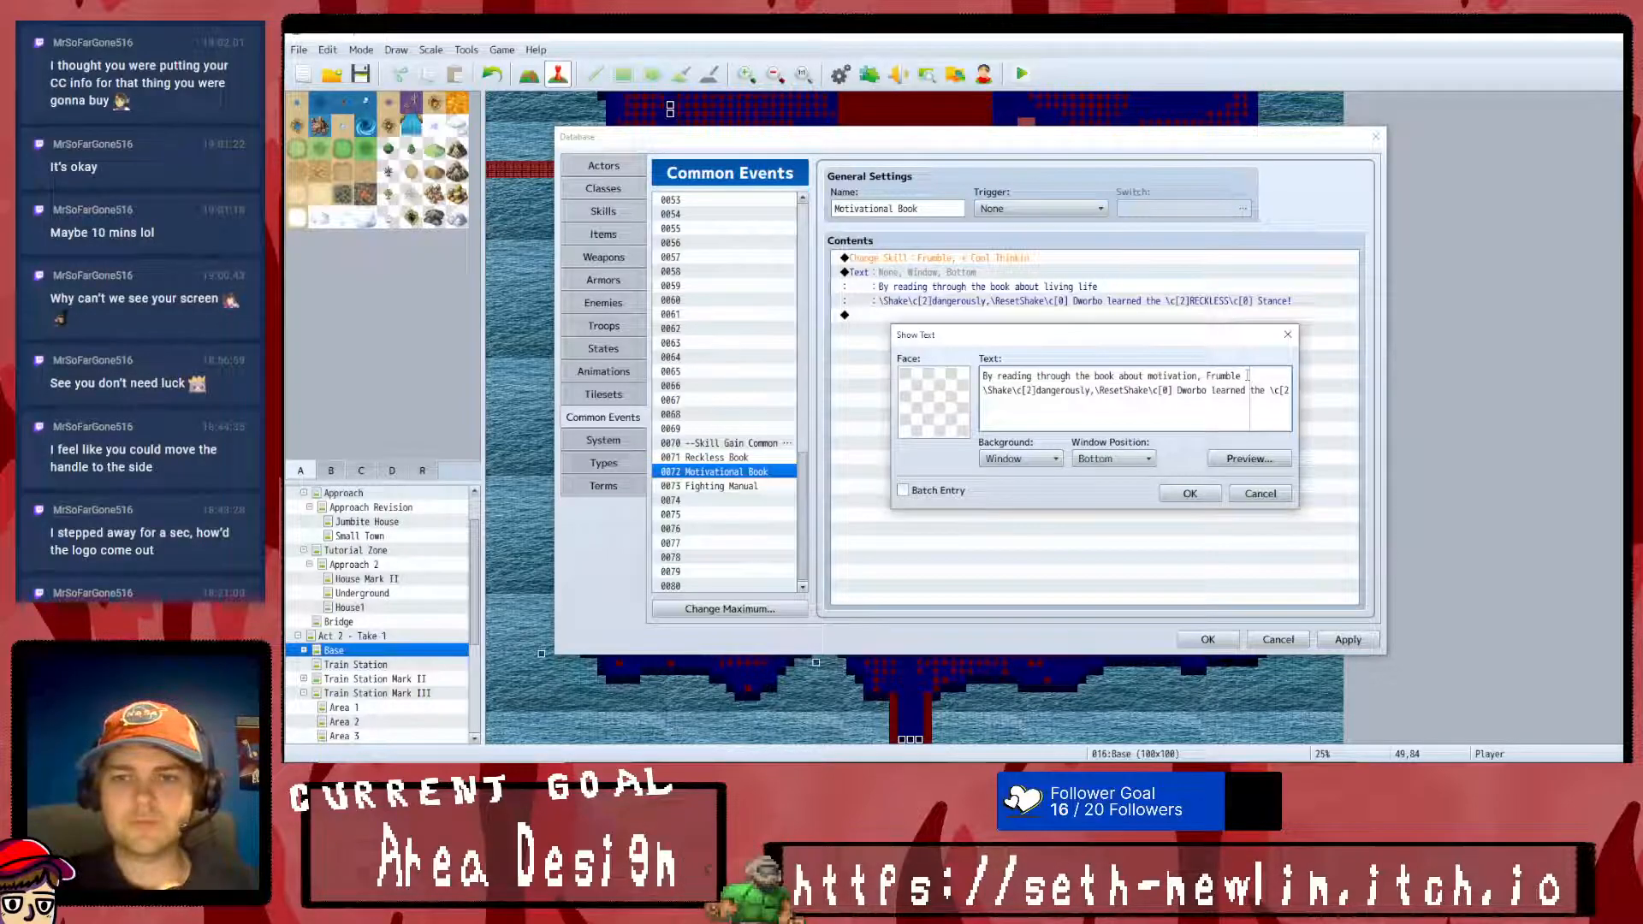
pyautogui.write('s')
# - In the message's second line, replace "dangerously" with "Self-Esteem" and the sentence about Dworbo's stance with "rose!"
pyautogui.tripleClick(1043, 396)
pyautogui.moveTo(1043, 397)
pyautogui.mouseDown()
pyautogui.moveTo(968, 397)
pyautogui.moveTo(1042, 395)
pyautogui.mouseUp()
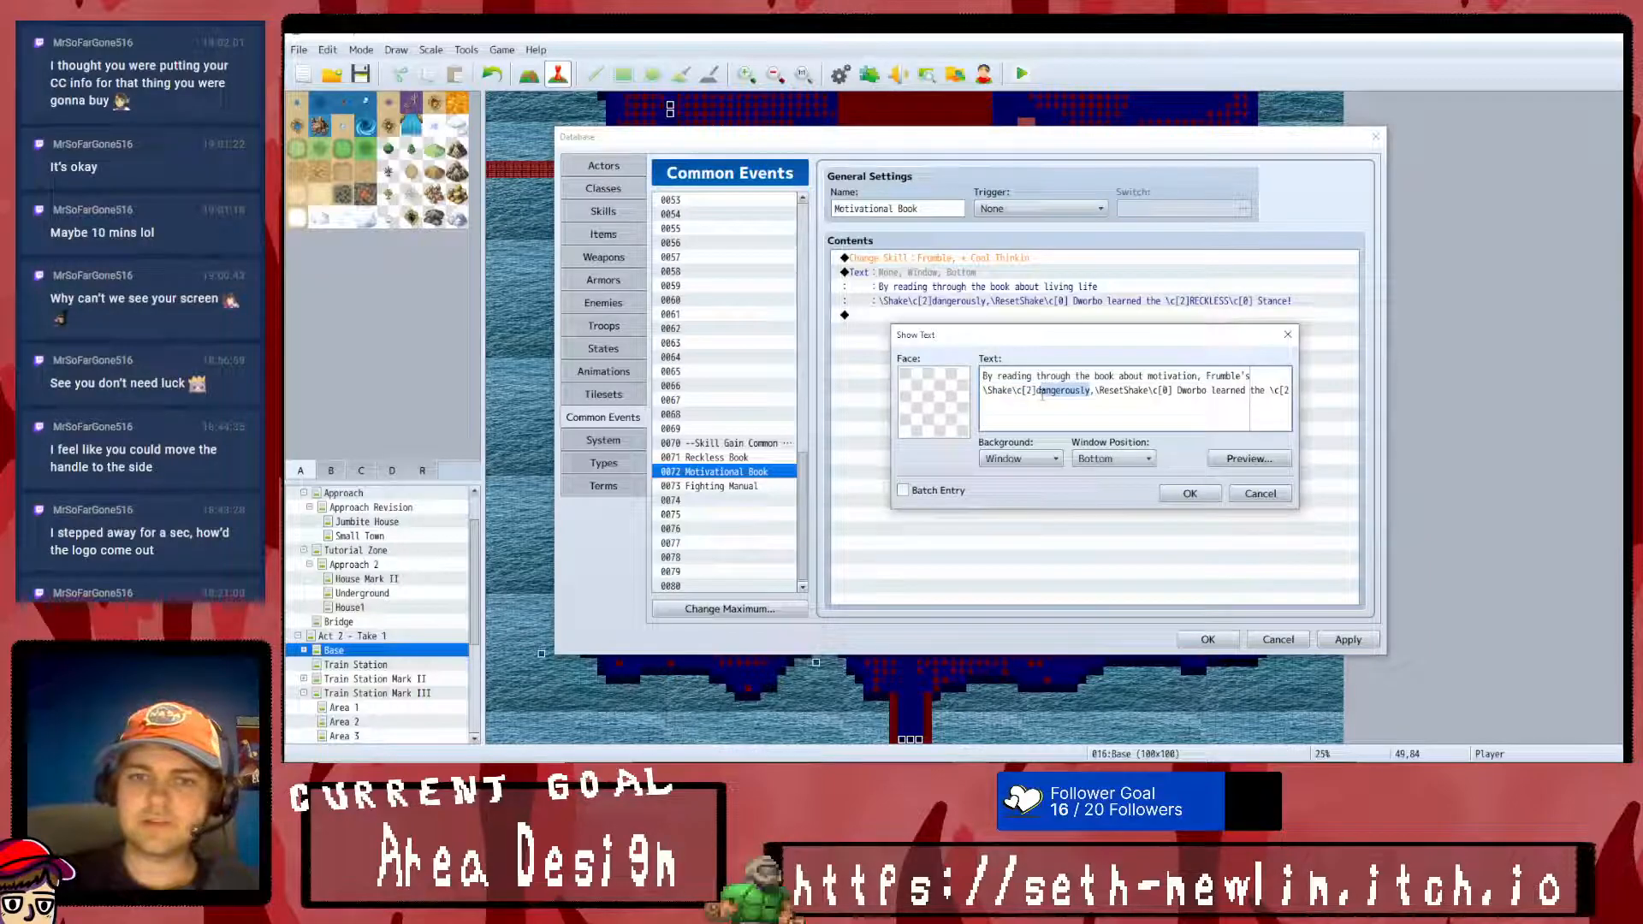
pyautogui.write('Self-Esteem')
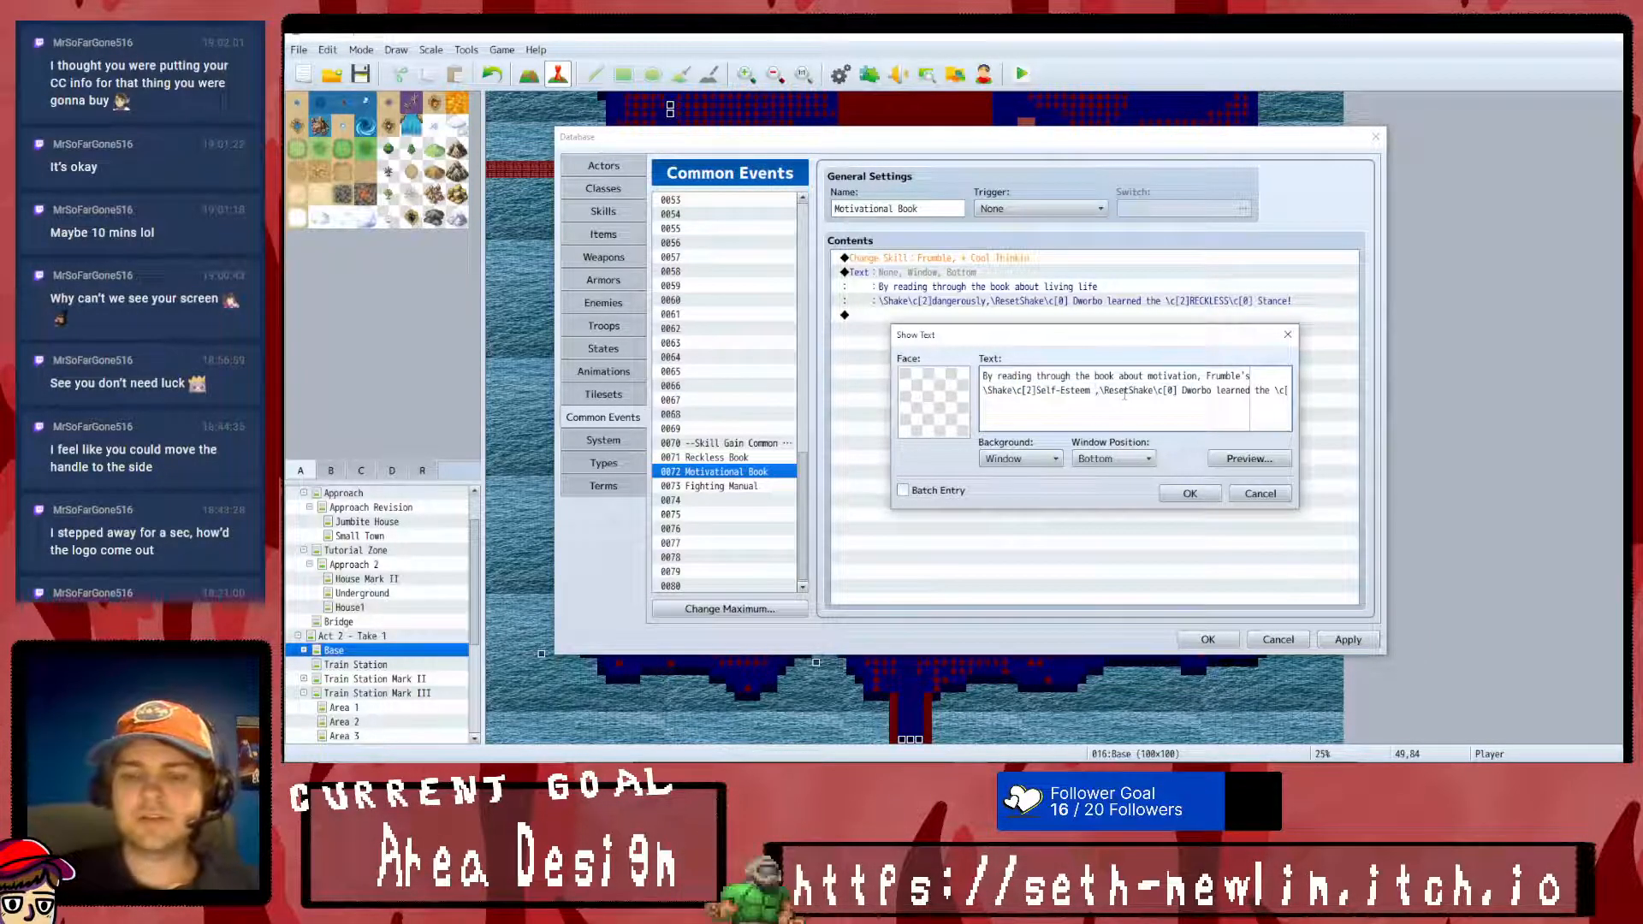
pyautogui.moveTo(1181, 390); pyautogui.dragTo(1464, 404)
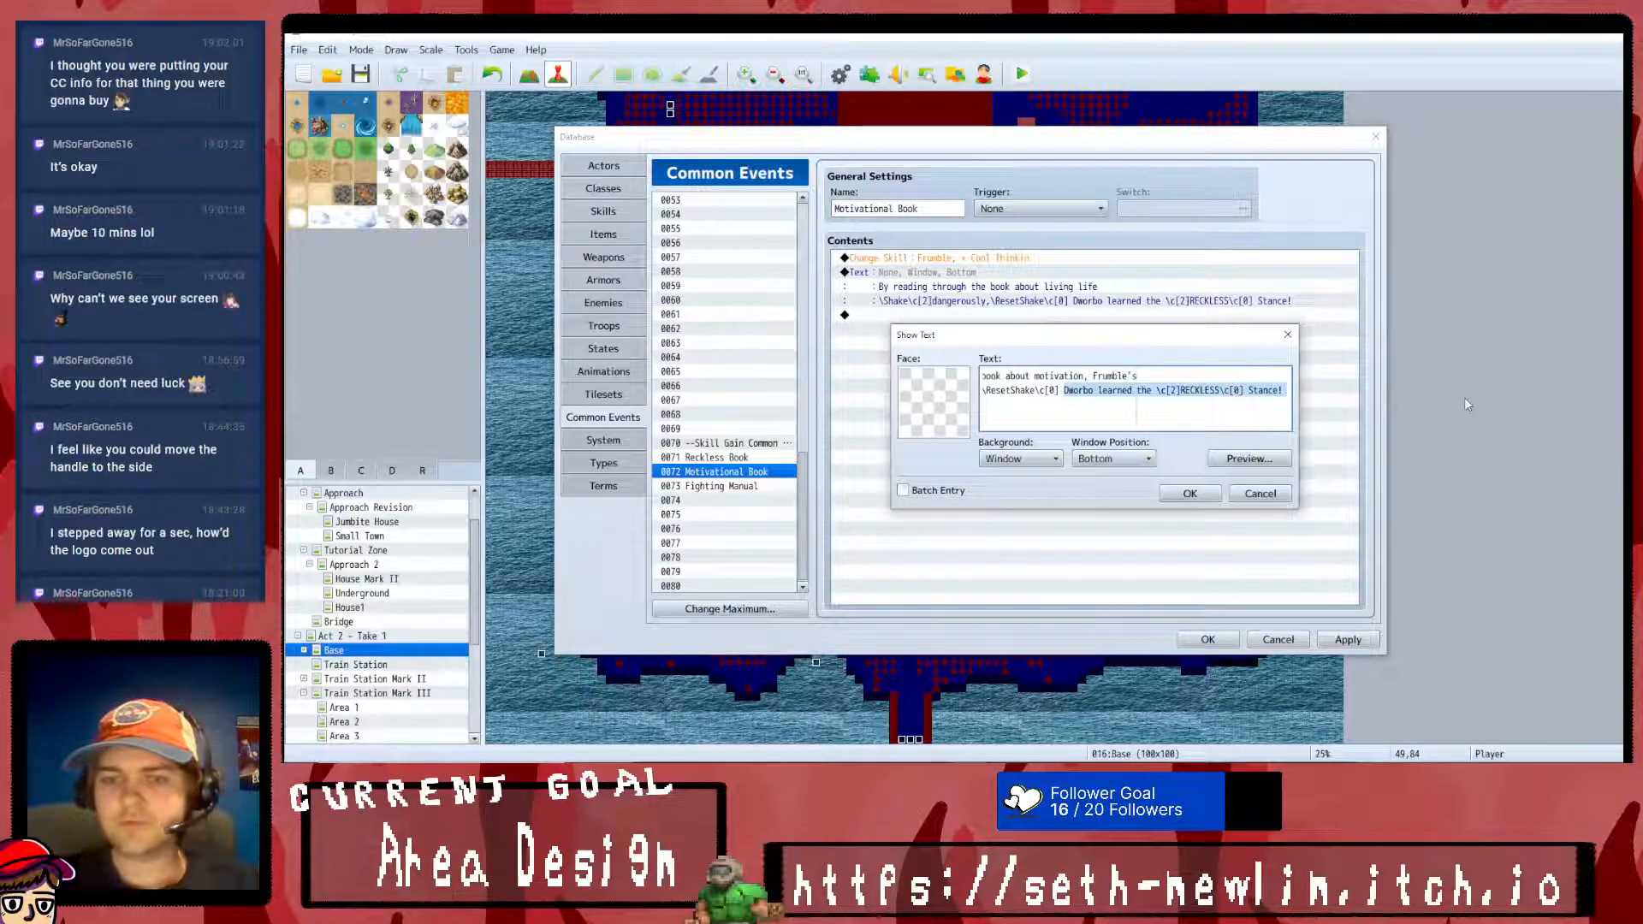
pyautogui.write('rose!')
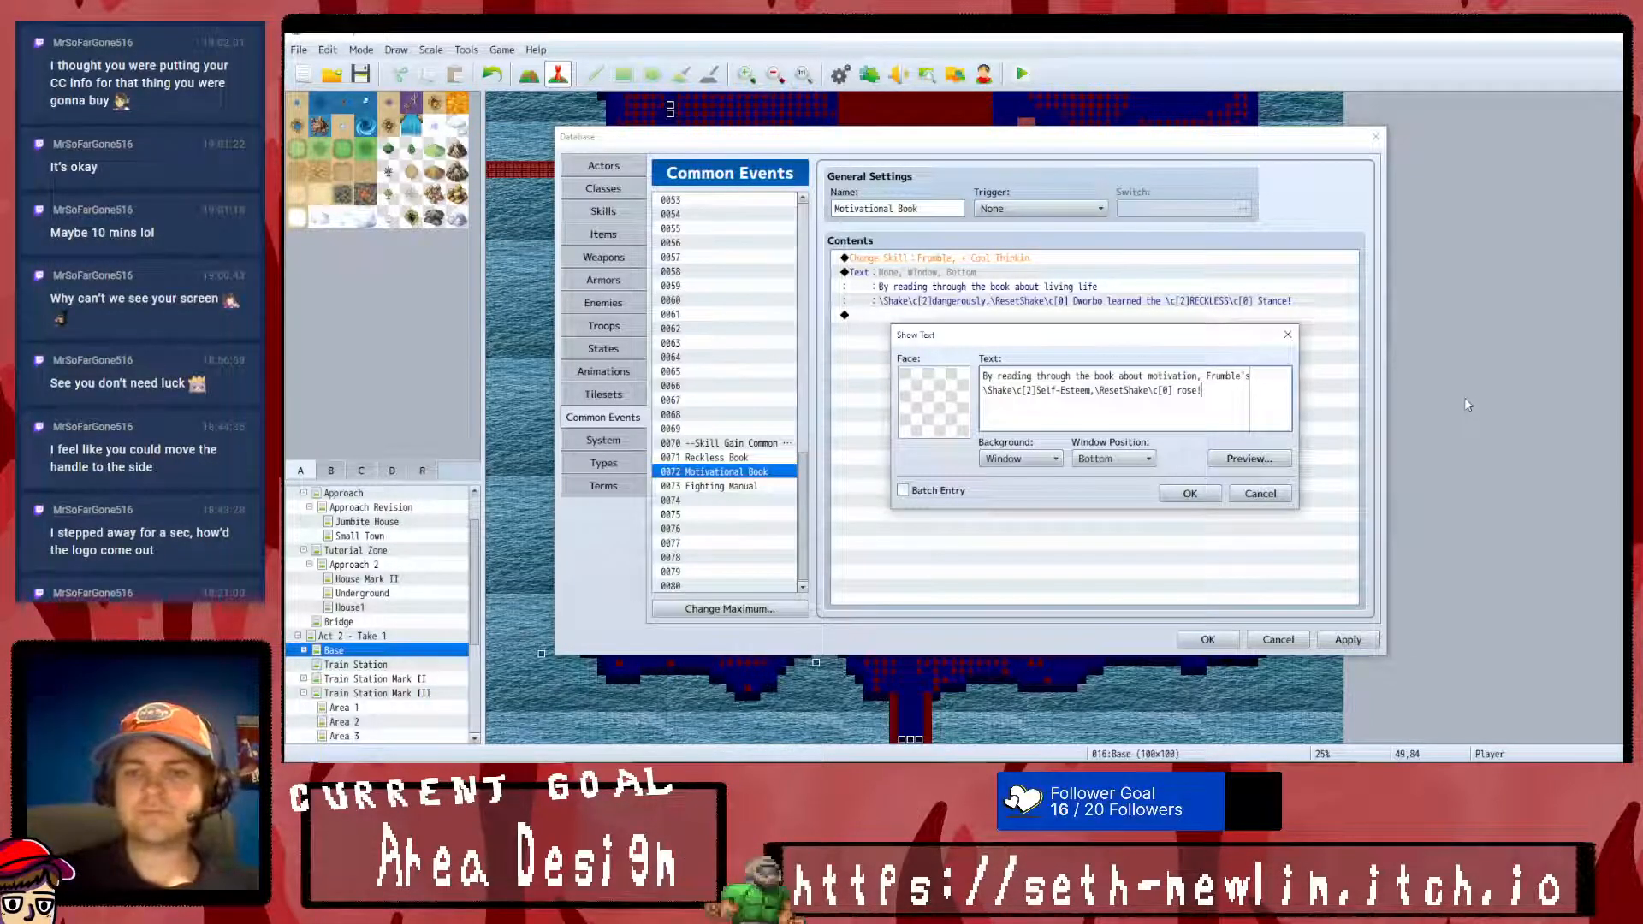
pyautogui.write(' Frumble learned')
# - Append "Frumble learned" to the message's second line and preview the text
pyautogui.click(1249, 459)
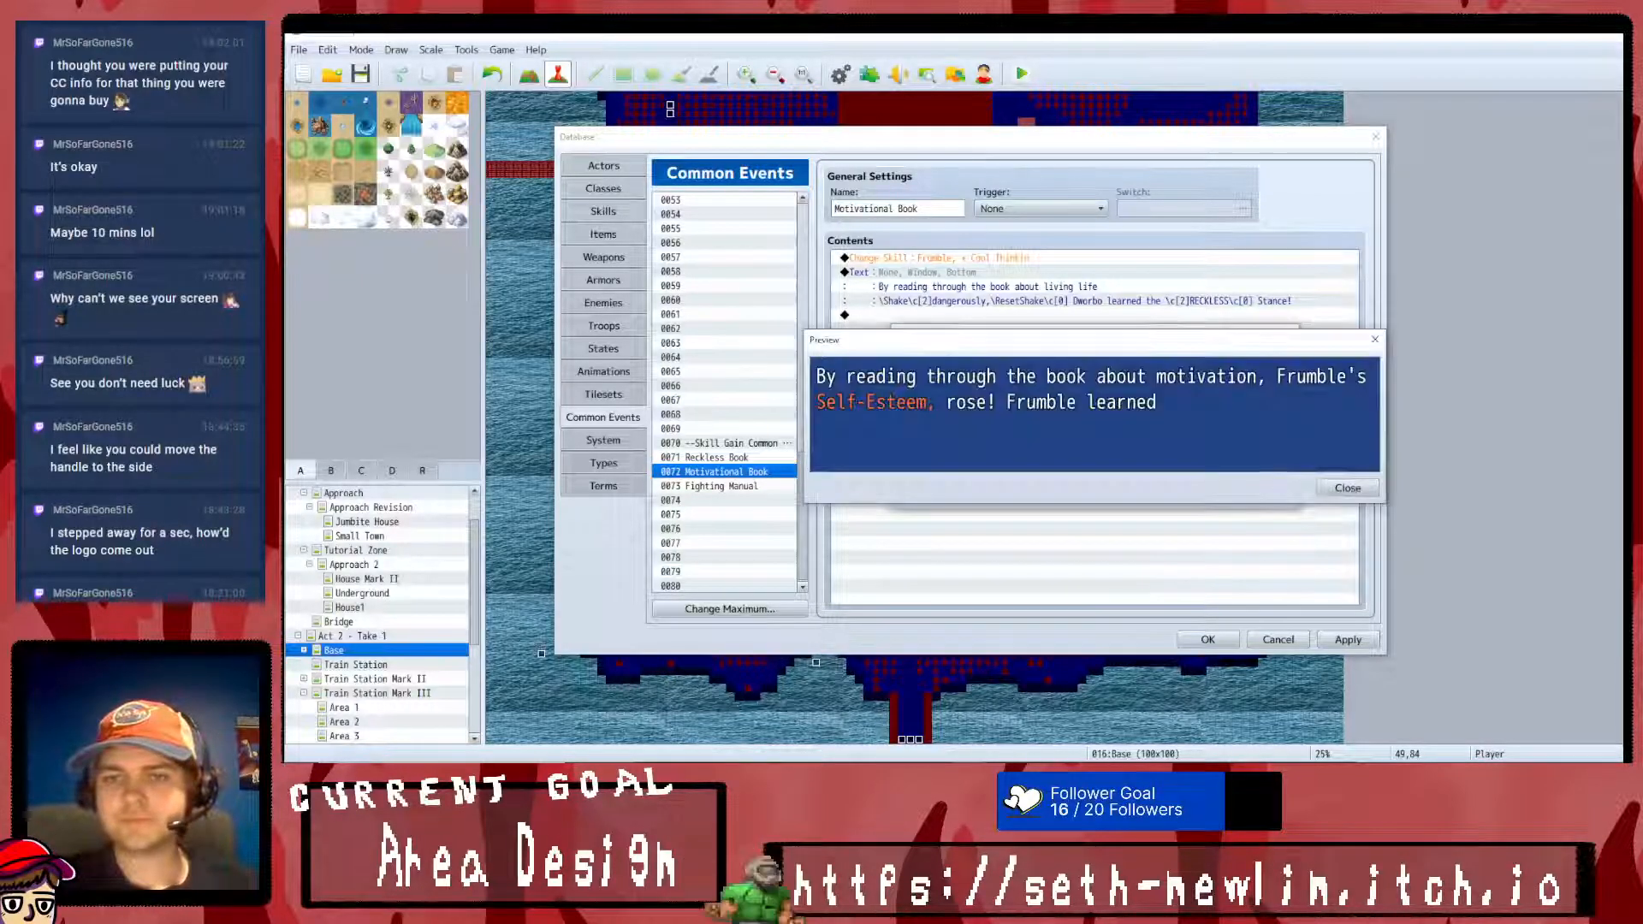
pyautogui.click(1346, 488)
# - Add the color code \c[2] and the skill name "Cool Thinkin!" after "Frumble learned"
pyautogui.write("\\c's")
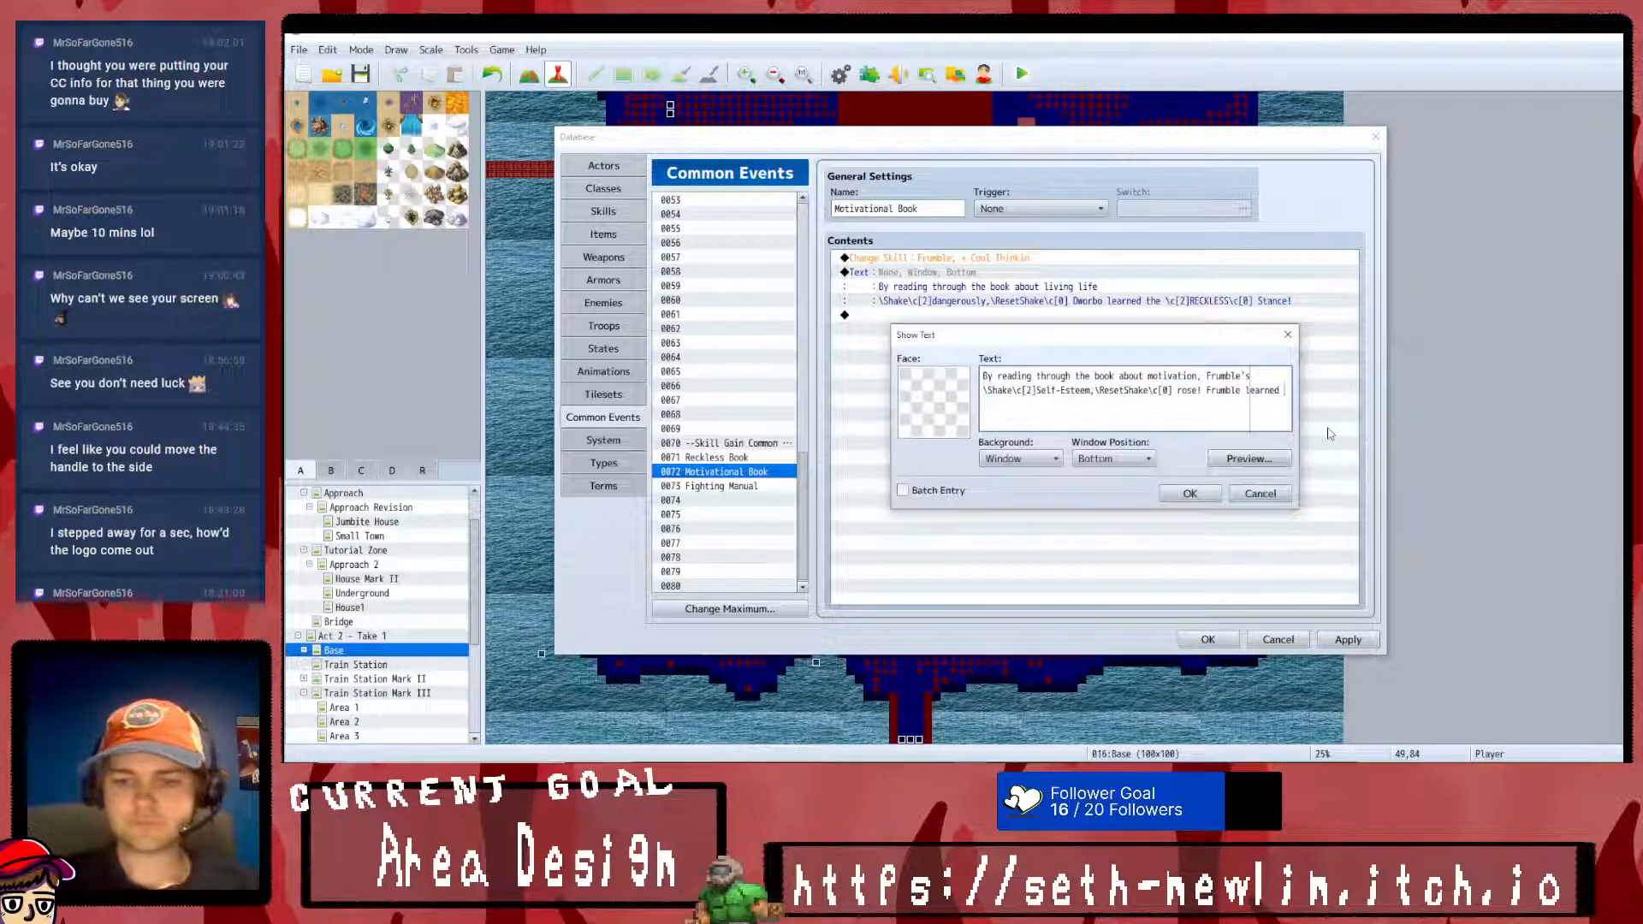
pyautogui.write('[2] ')
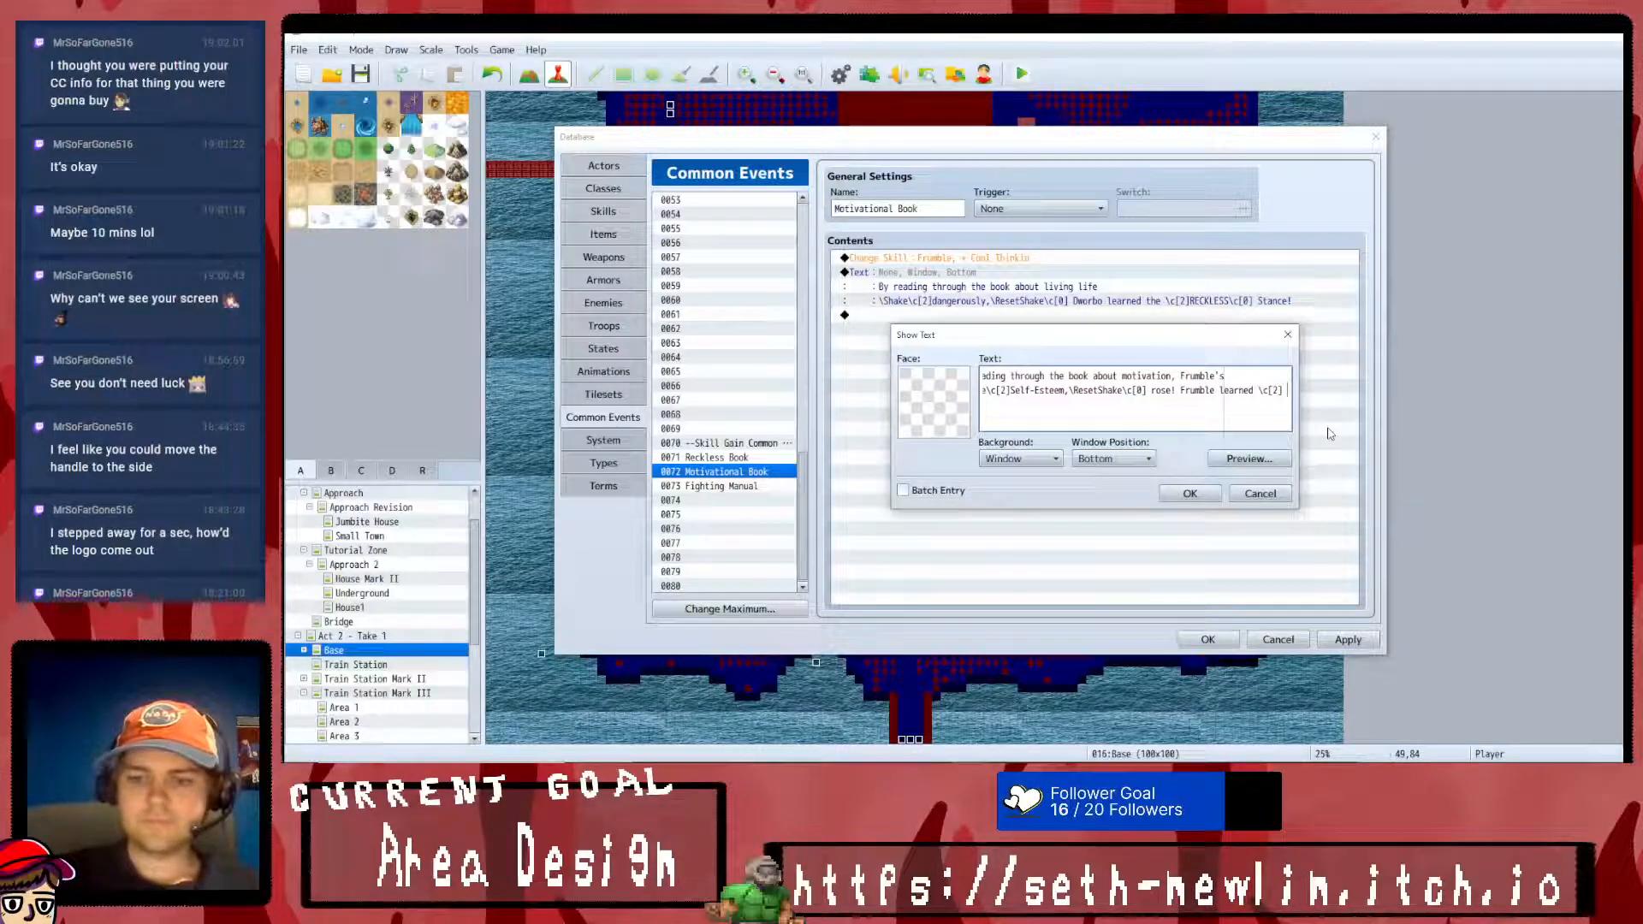
pyautogui.write('\\[0')
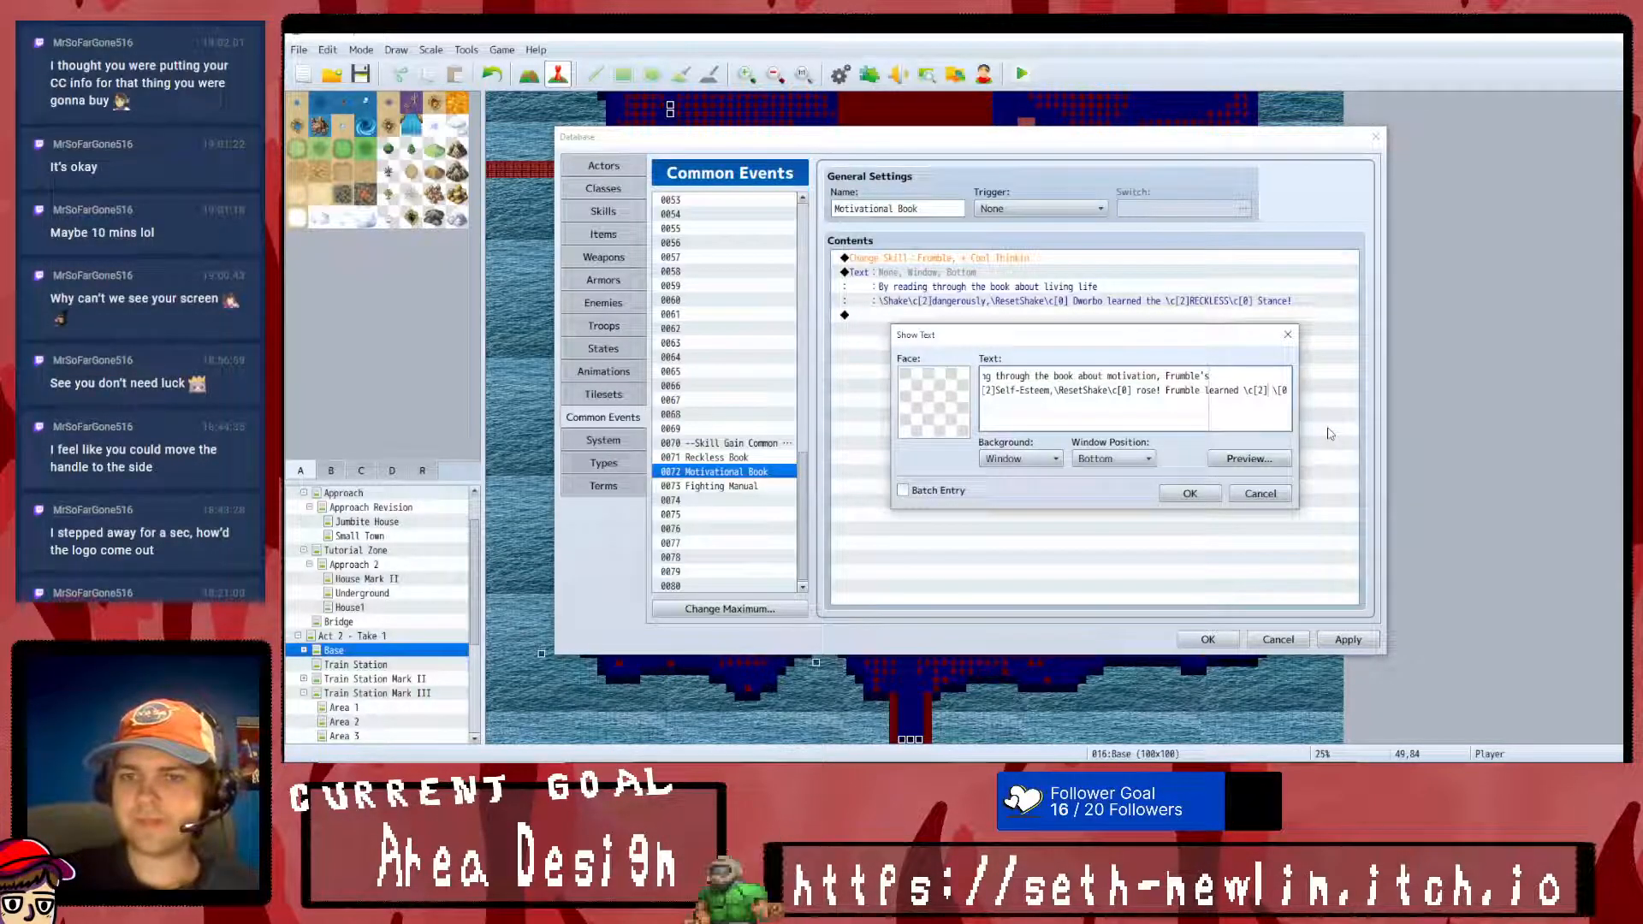
pyautogui.write(']')
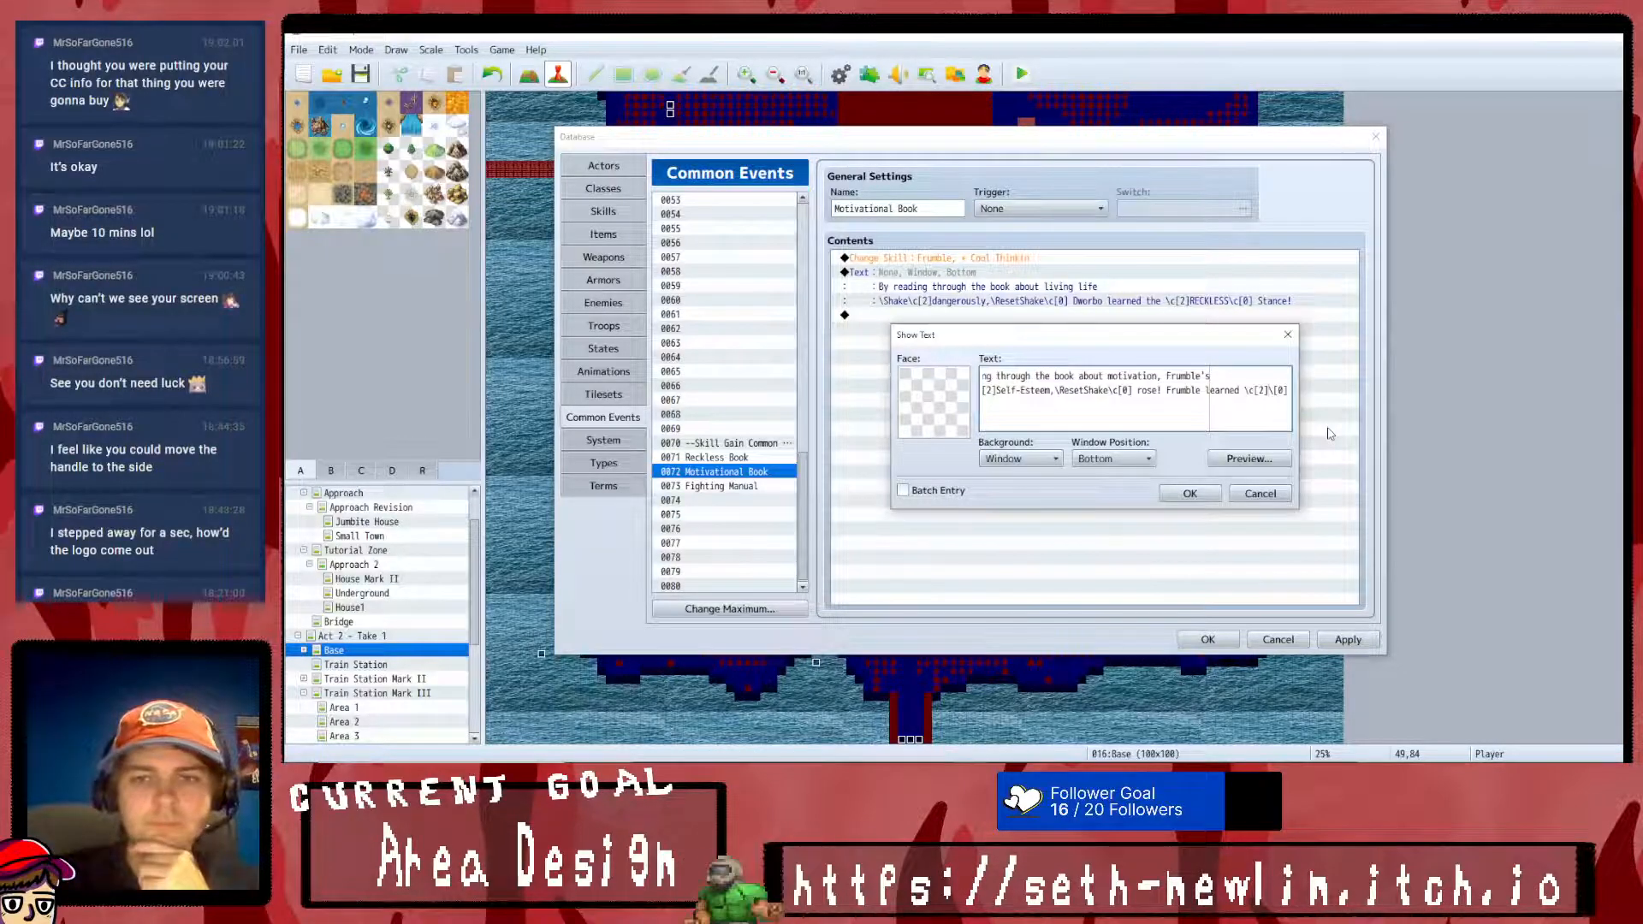
pyautogui.press('BackSpace')
pyautogui.press('BackSpace')
pyautogui.press('BackSpace')
pyautogui.press('BackSpace')
pyautogui.write('Cool Thinkin')
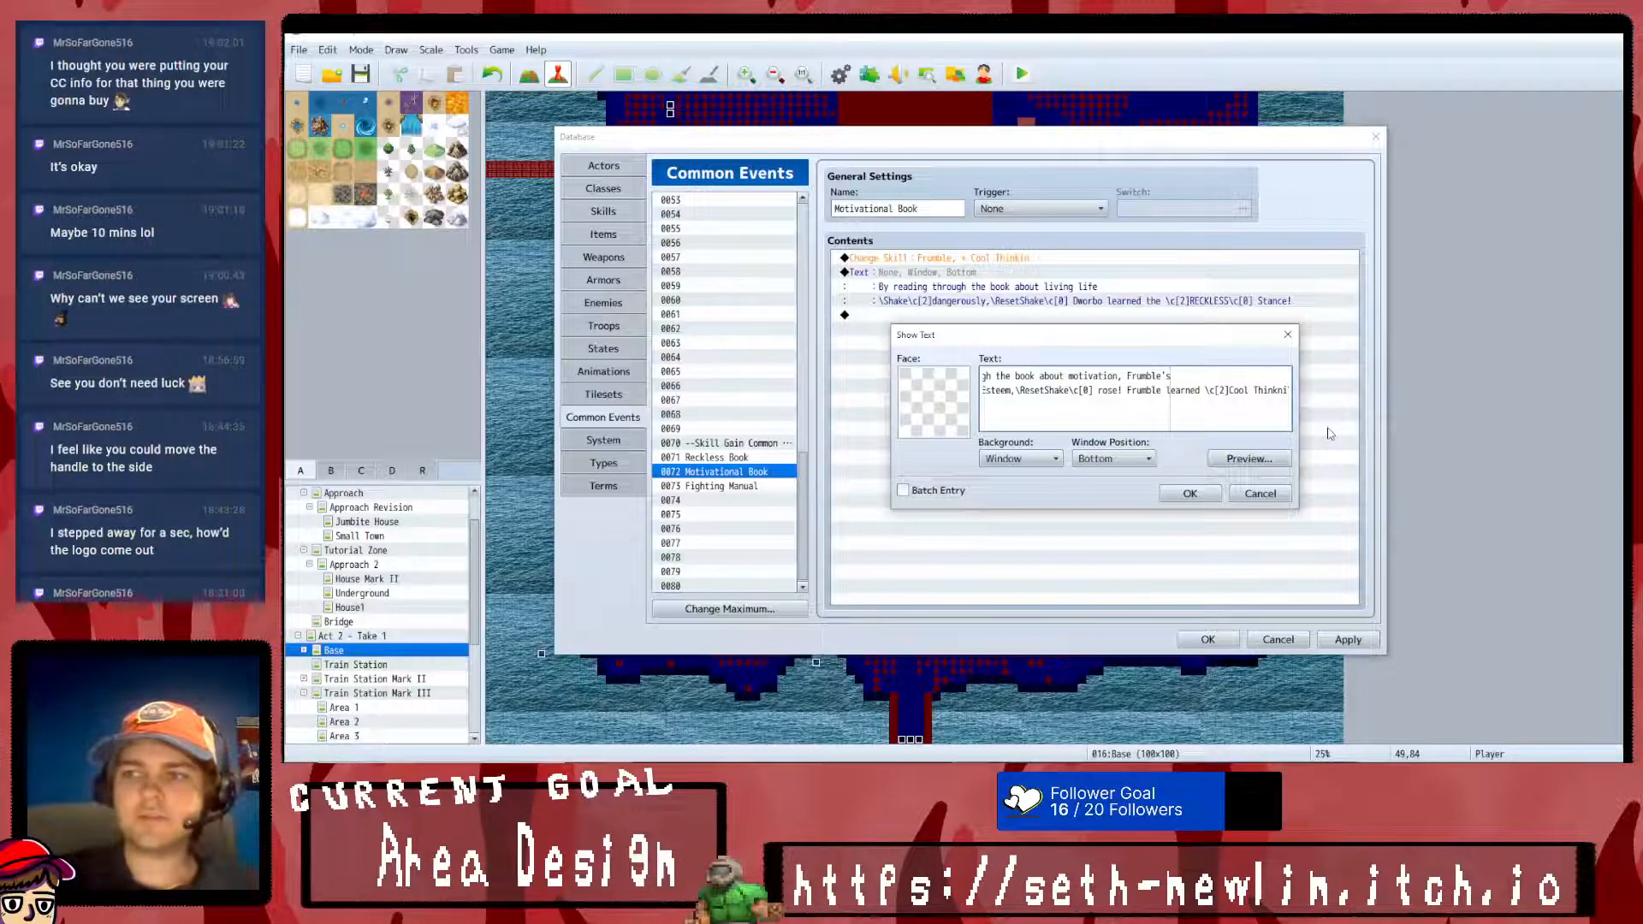
pyautogui.write('!')
# - Preview the message, complete the closing color code as \c[0], and apply the Motivational Book changes
pyautogui.click(1278, 459)
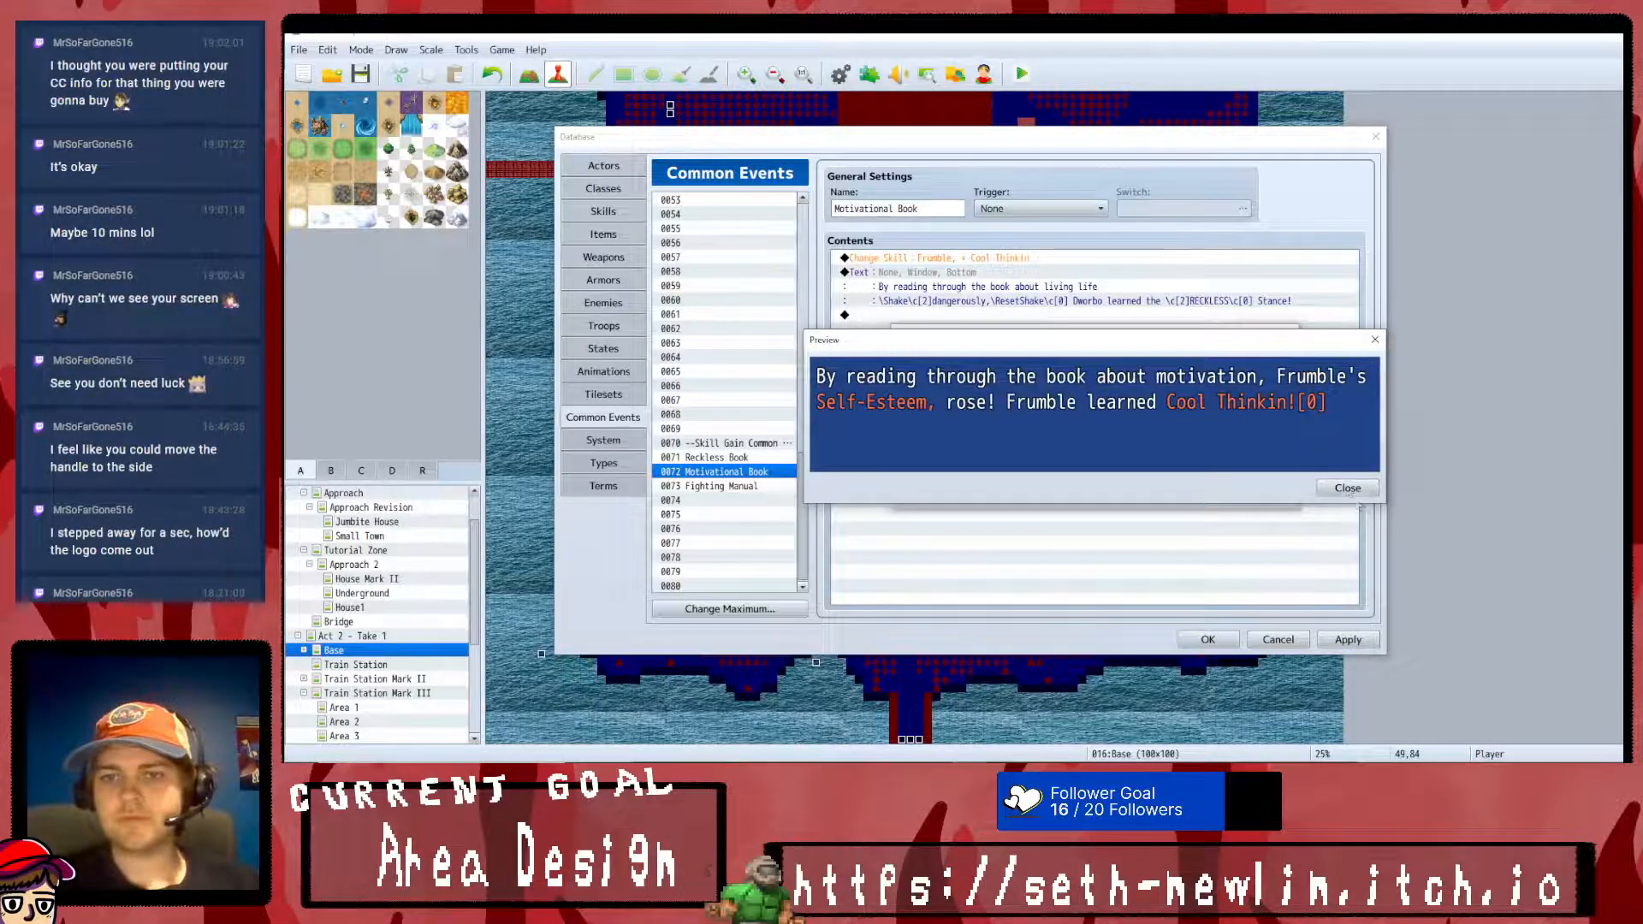
pyautogui.click(1346, 487)
pyautogui.write('\\c')
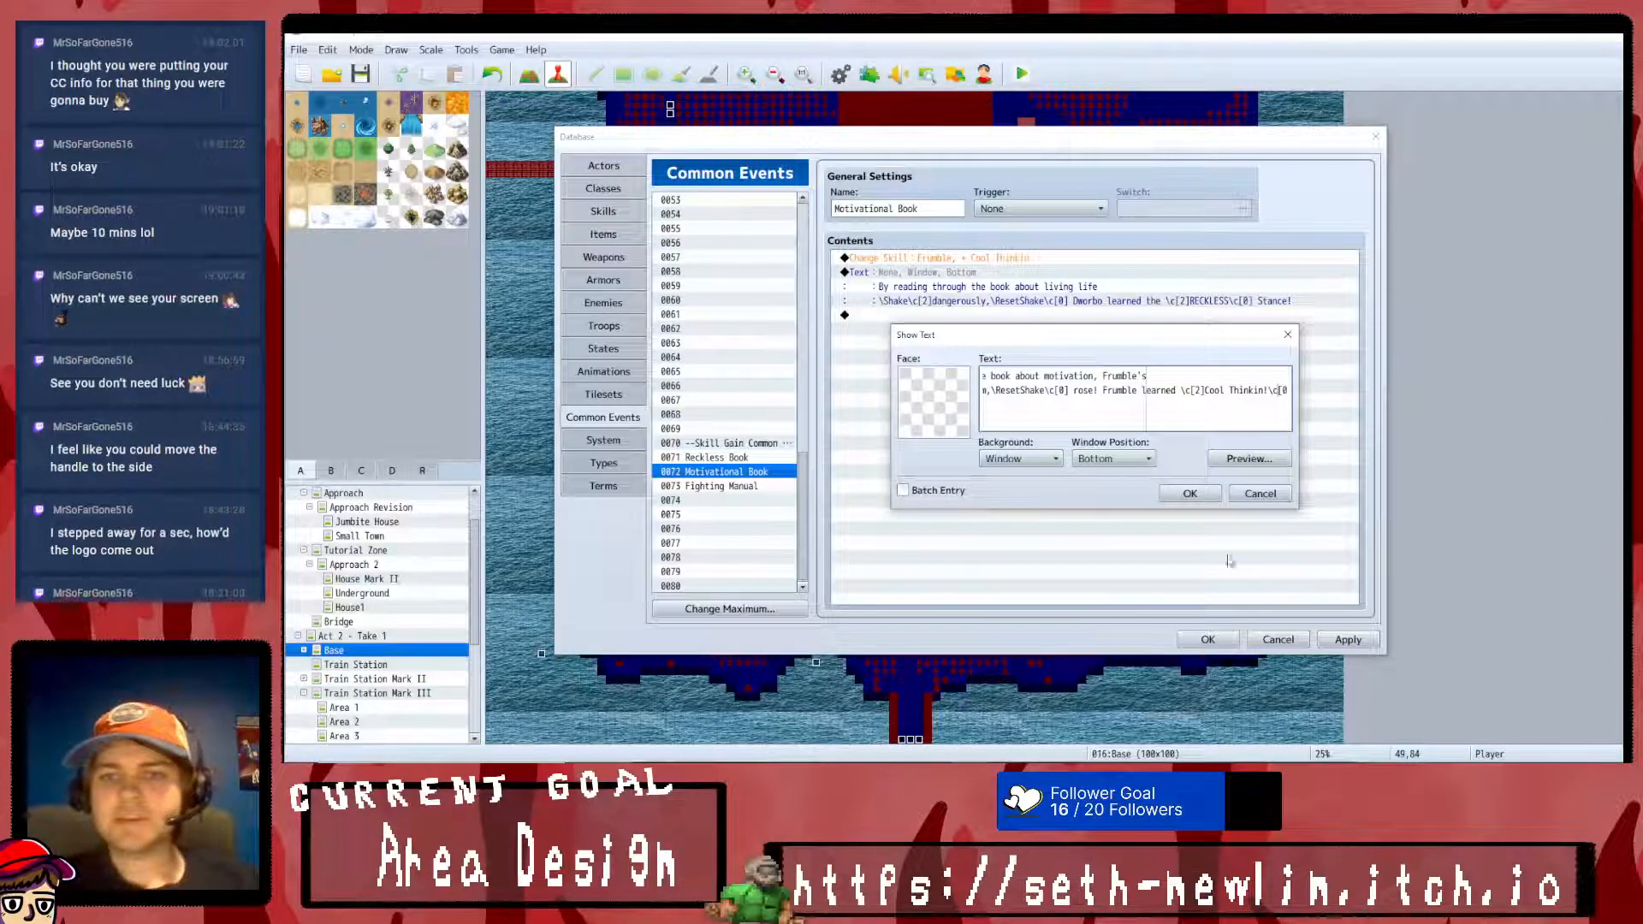
pyautogui.click(1190, 494)
pyautogui.click(1347, 639)
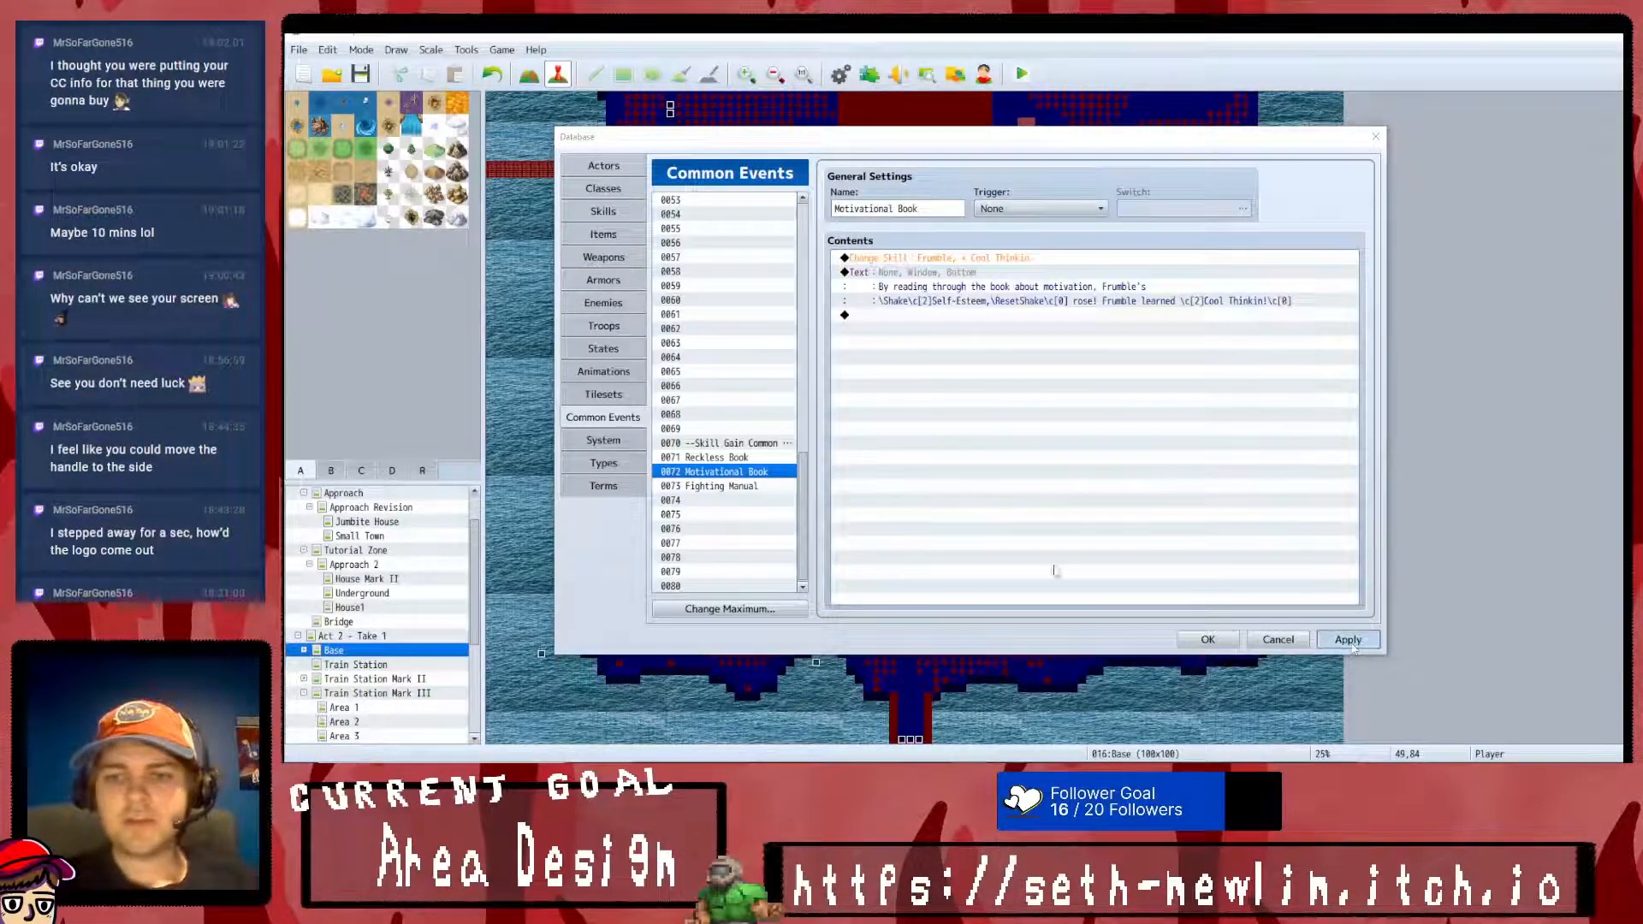
# - In the Fighting Manual common event, change the skill command so Grumblina learns Eyeball Poke
pyautogui.click(710, 486)
pyautogui.rightClick(948, 260)
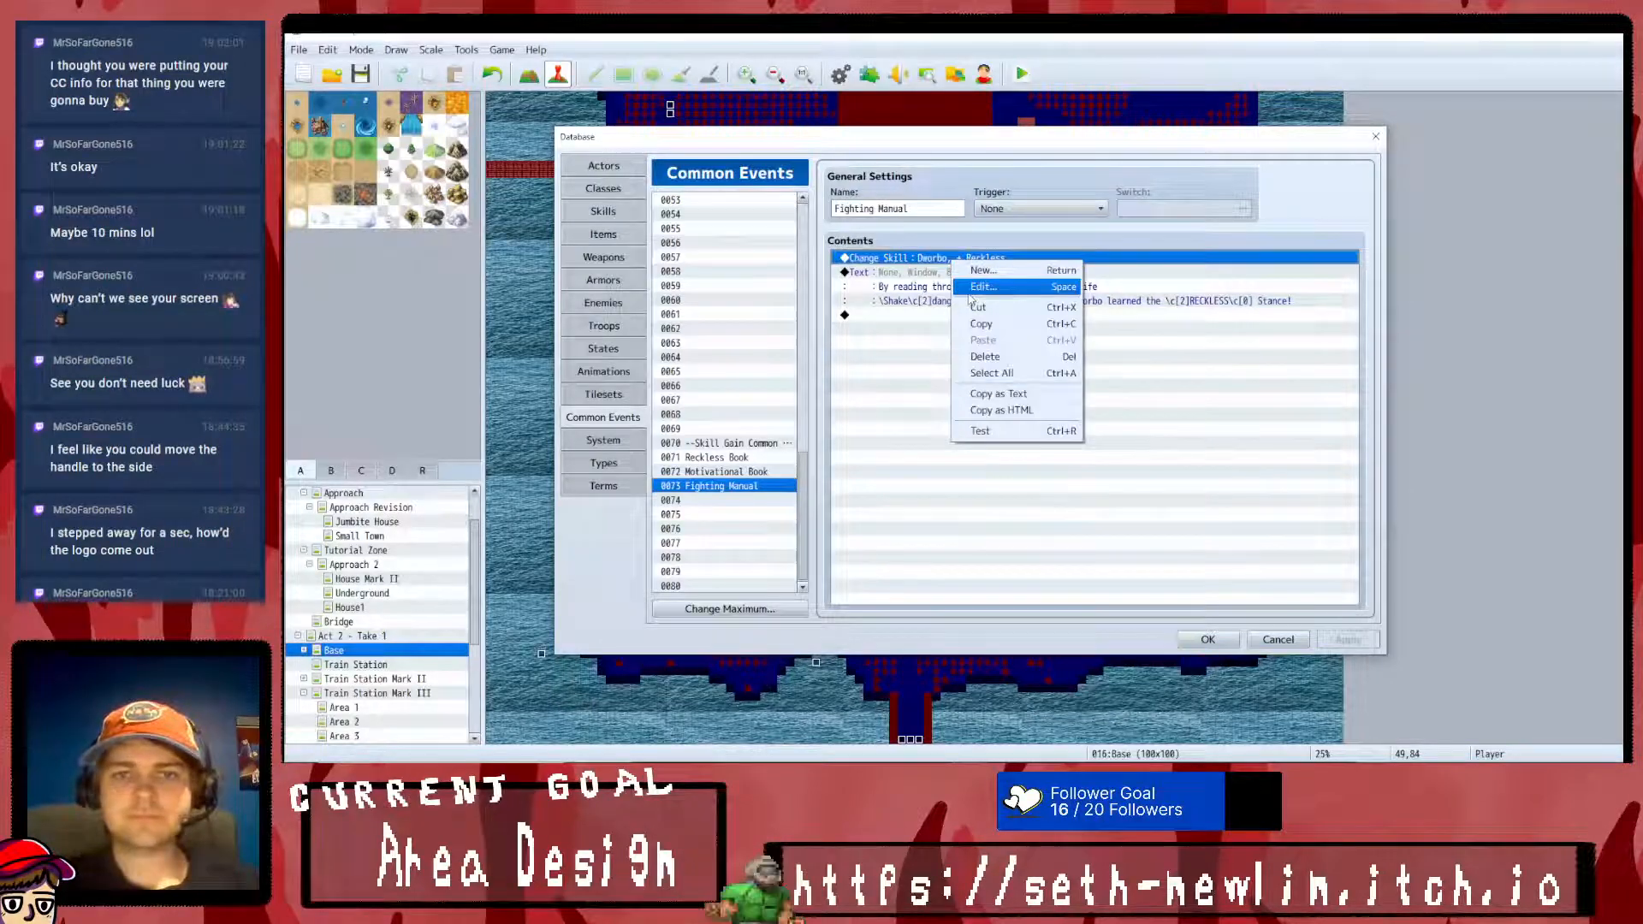
pyautogui.click(967, 287)
pyautogui.click(1131, 367)
pyautogui.click(1113, 410)
pyautogui.click(1048, 481)
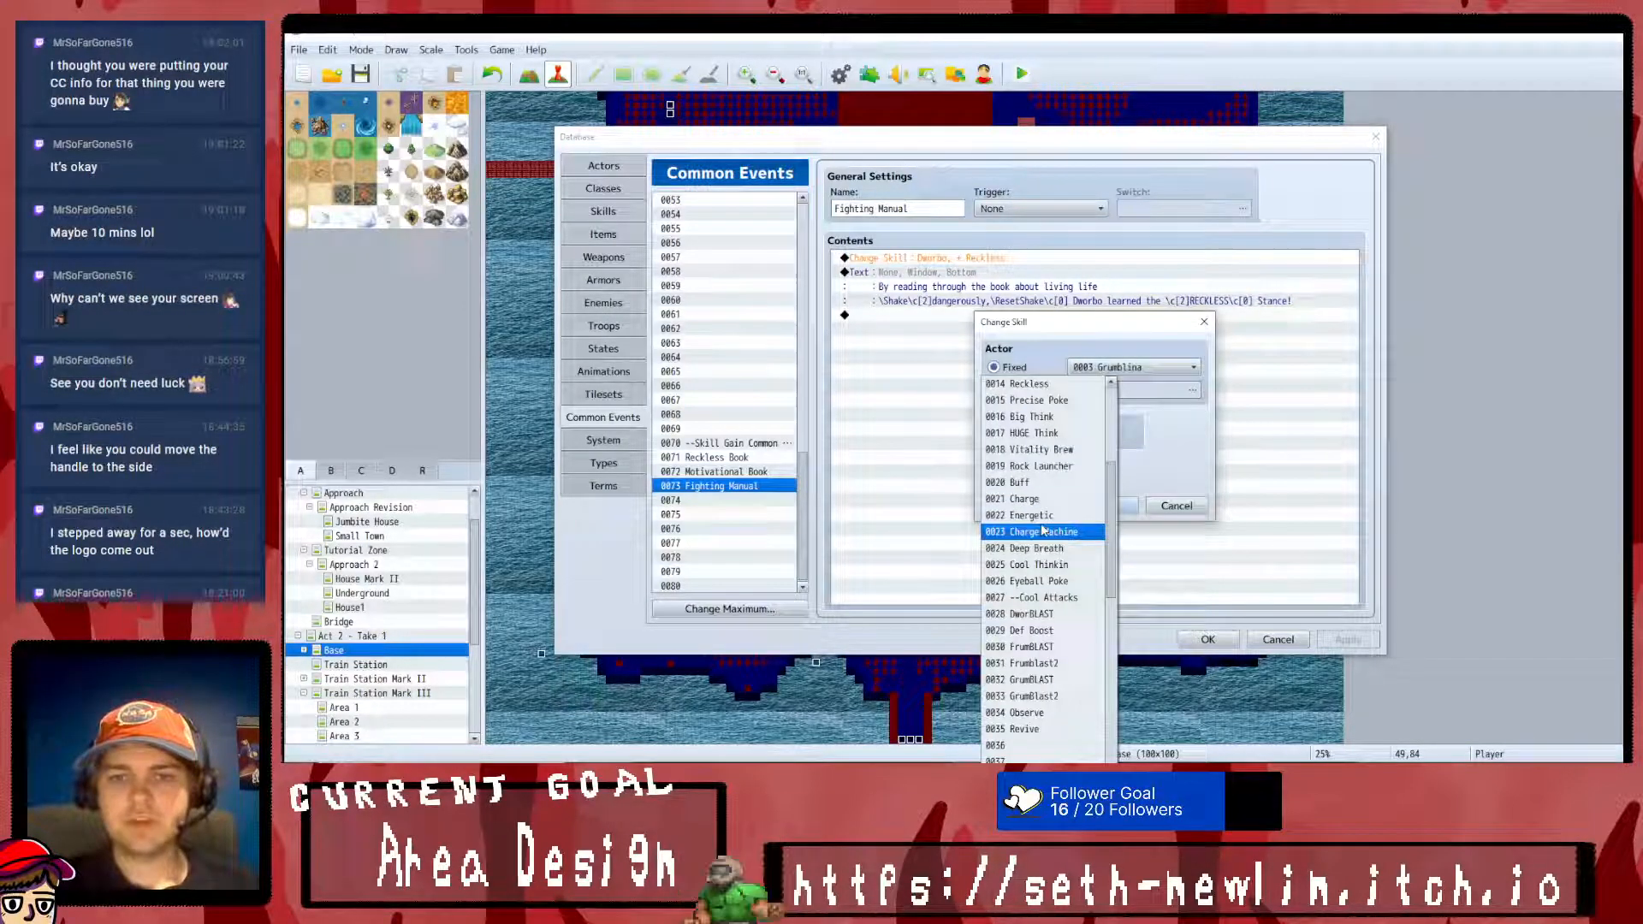
pyautogui.click(1018, 565)
pyautogui.click(1048, 481)
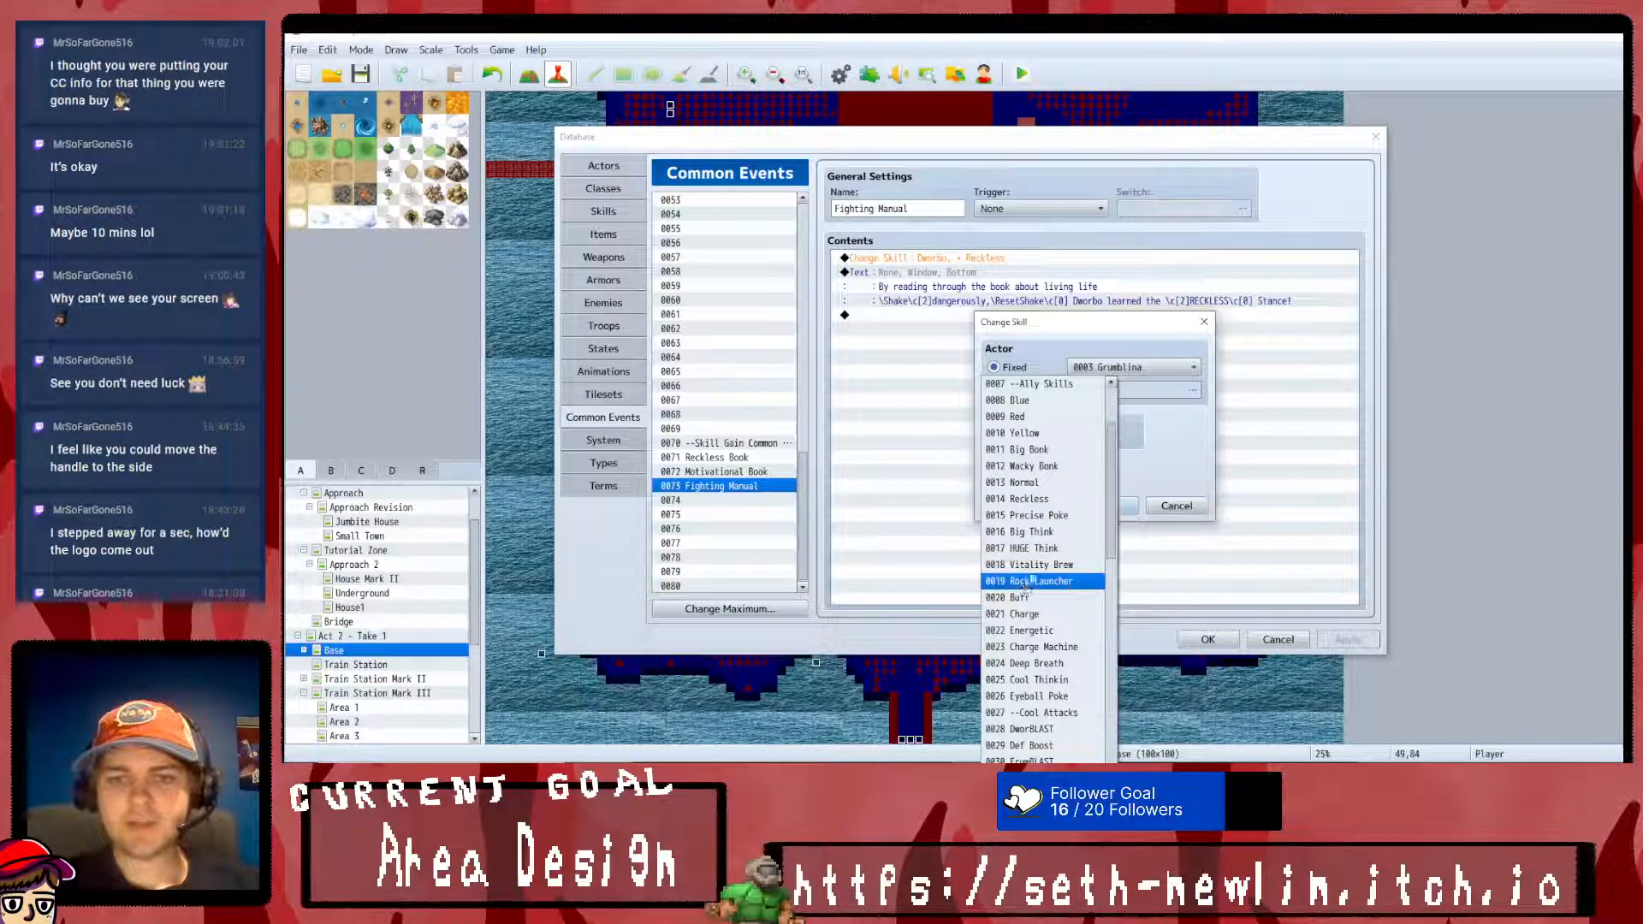
pyautogui.click(1038, 695)
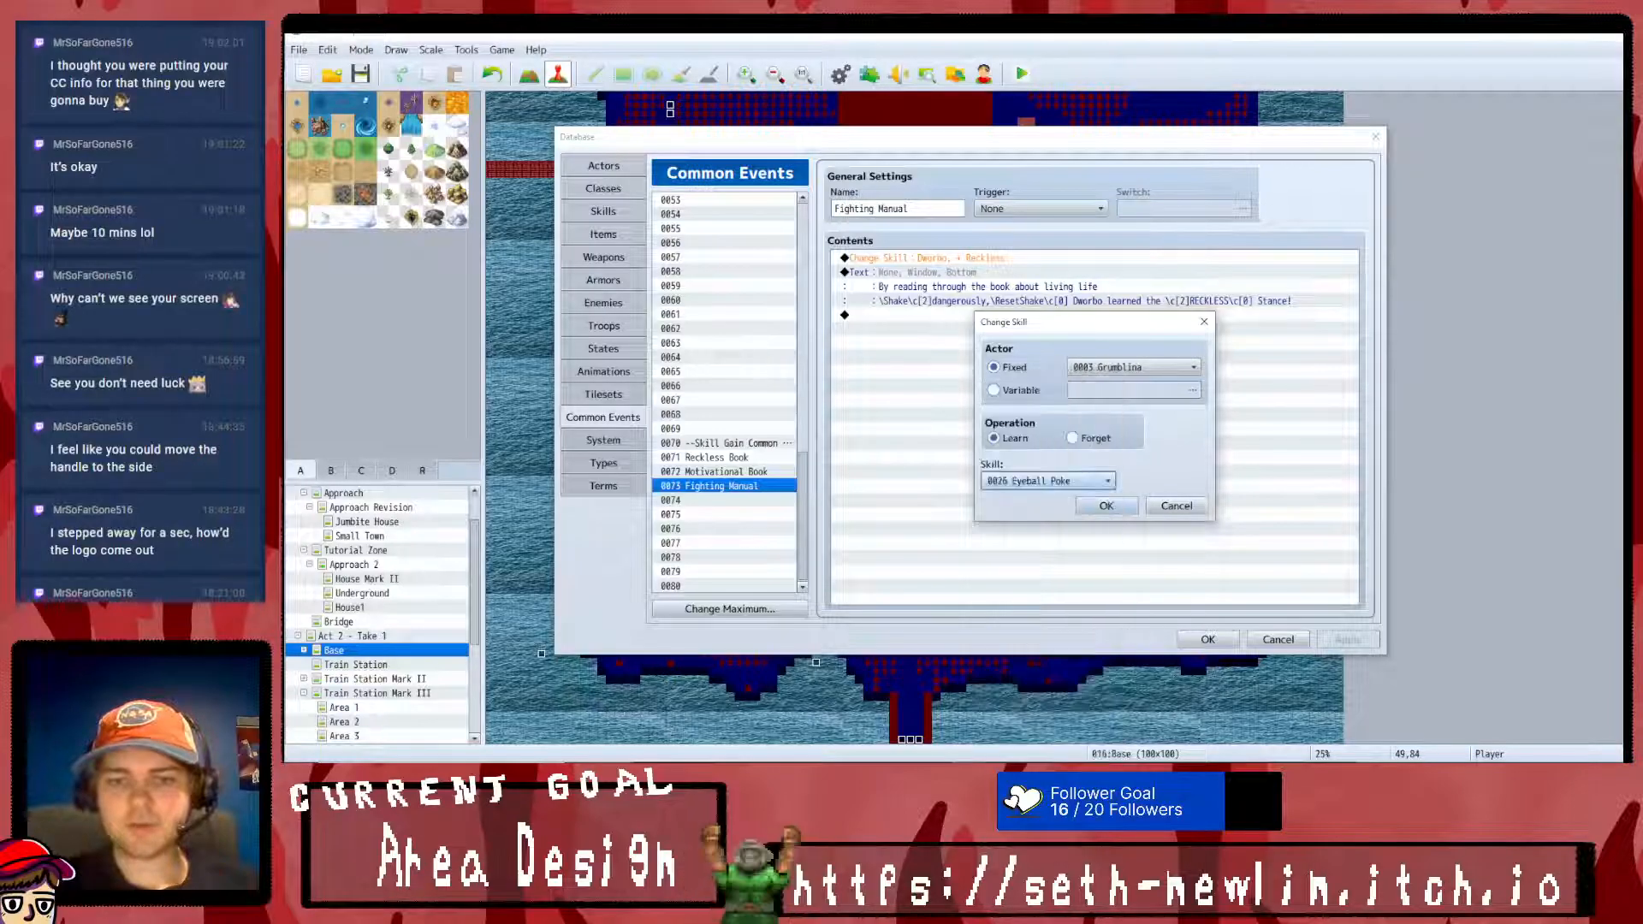
pyautogui.click(1106, 506)
# - Change the Fighting Manual message's first line to "By reading through the combat manual, Grumblina learned some" and preview it
pyautogui.rightClick(1010, 272)
pyautogui.click(1035, 279)
pyautogui.moveTo(1089, 376)
pyautogui.mouseDown()
pyautogui.moveTo(984, 376)
pyautogui.moveTo(1112, 370)
pyautogui.mouseUp()
pyautogui.write('combat manu')
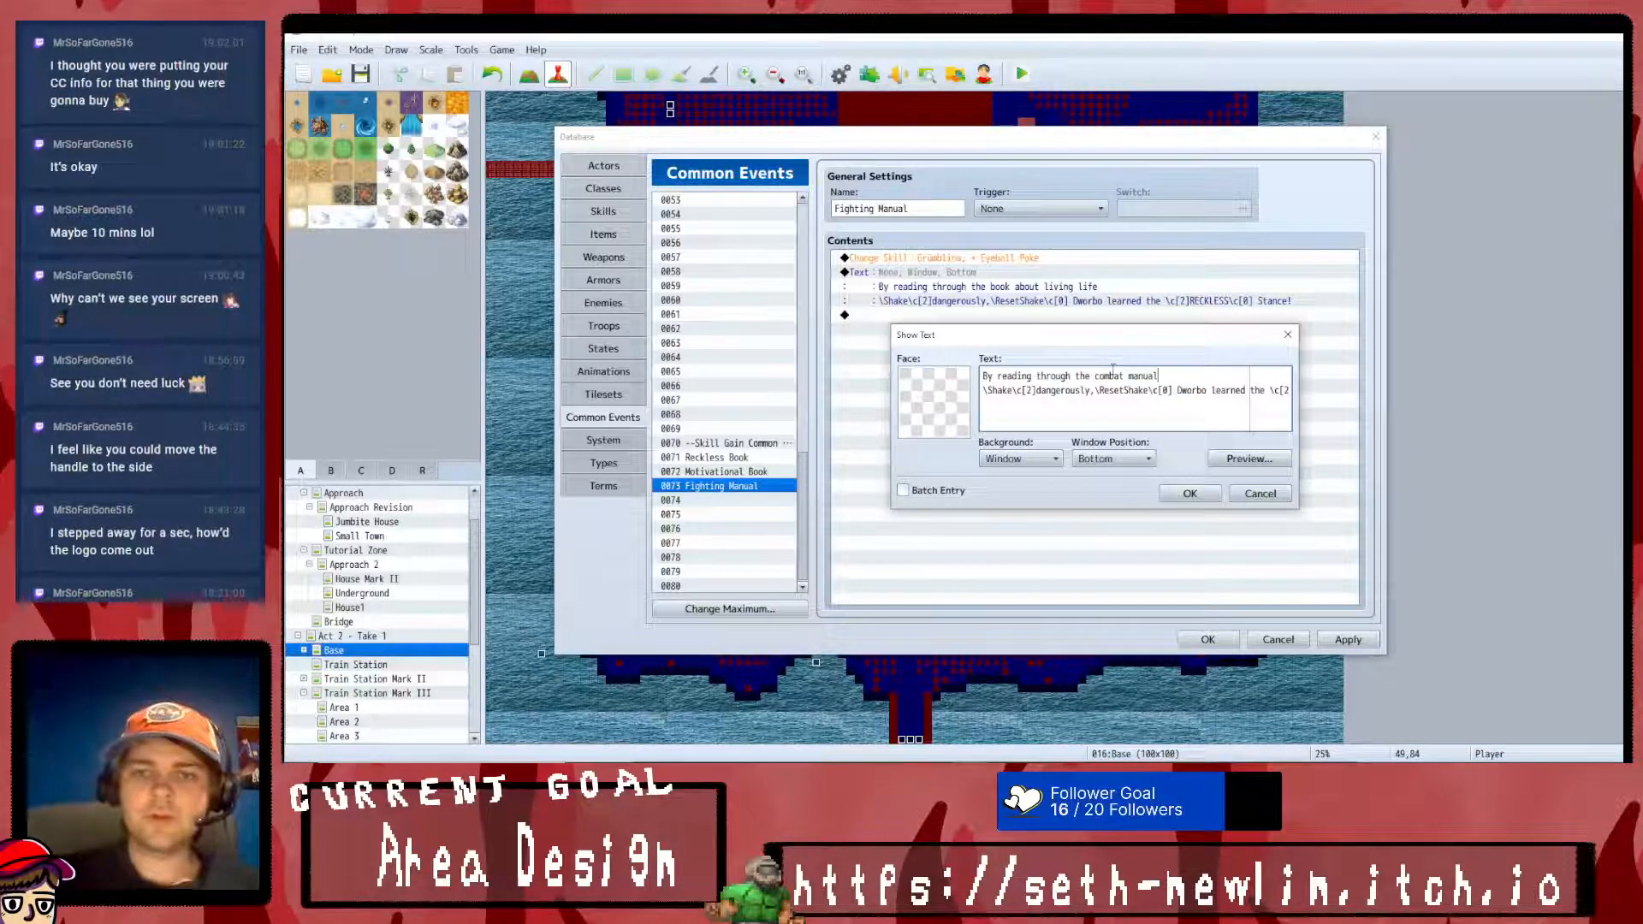
pyautogui.write('al, Grumb')
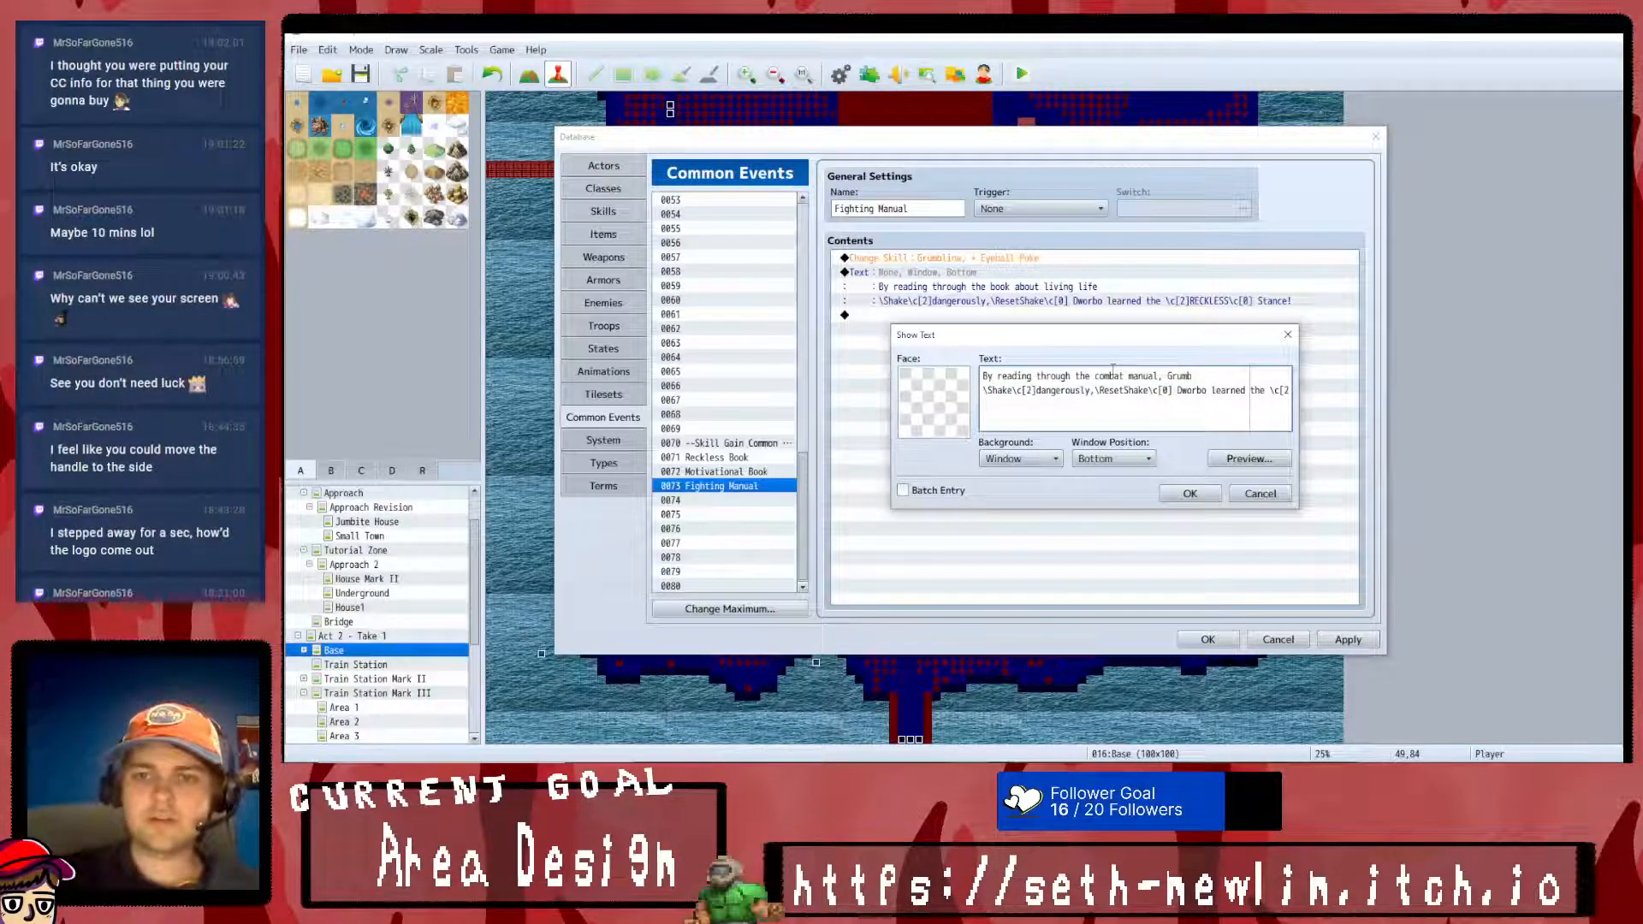
pyautogui.write('lina learned some')
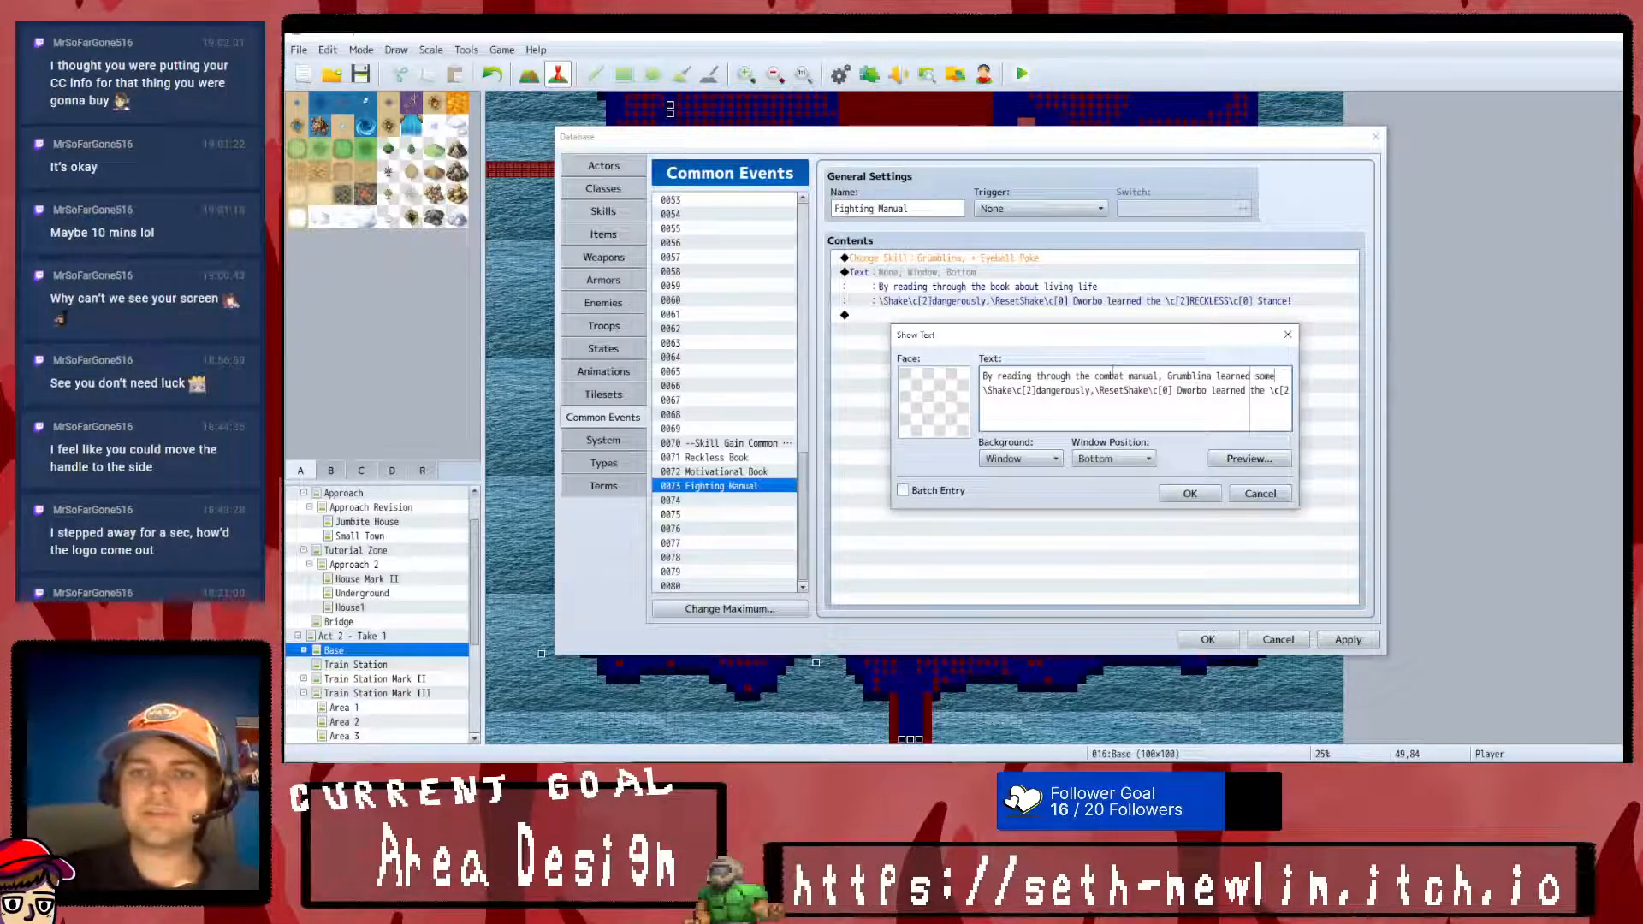
pyautogui.click(1248, 459)
pyautogui.click(1342, 487)
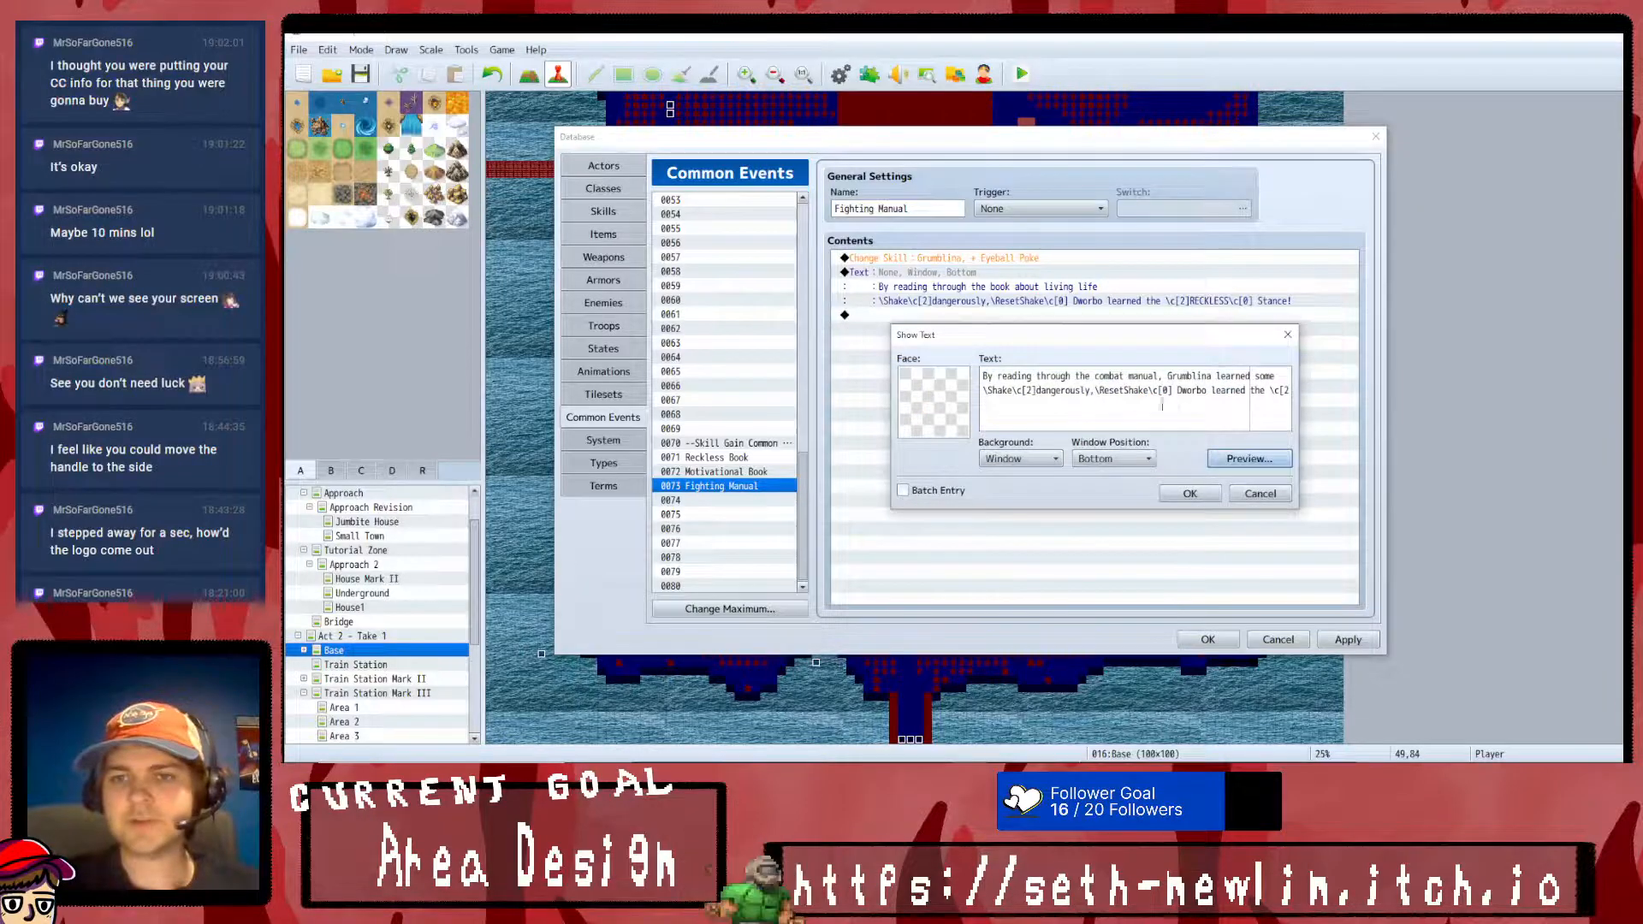
# - In the message's second line, replace "dangerously," with "dirty tactics!"
pyautogui.moveTo(1090, 391); pyautogui.dragTo(1036, 391)
pyautogui.write('dirty tactics')
pyautogui.click(1182, 391)
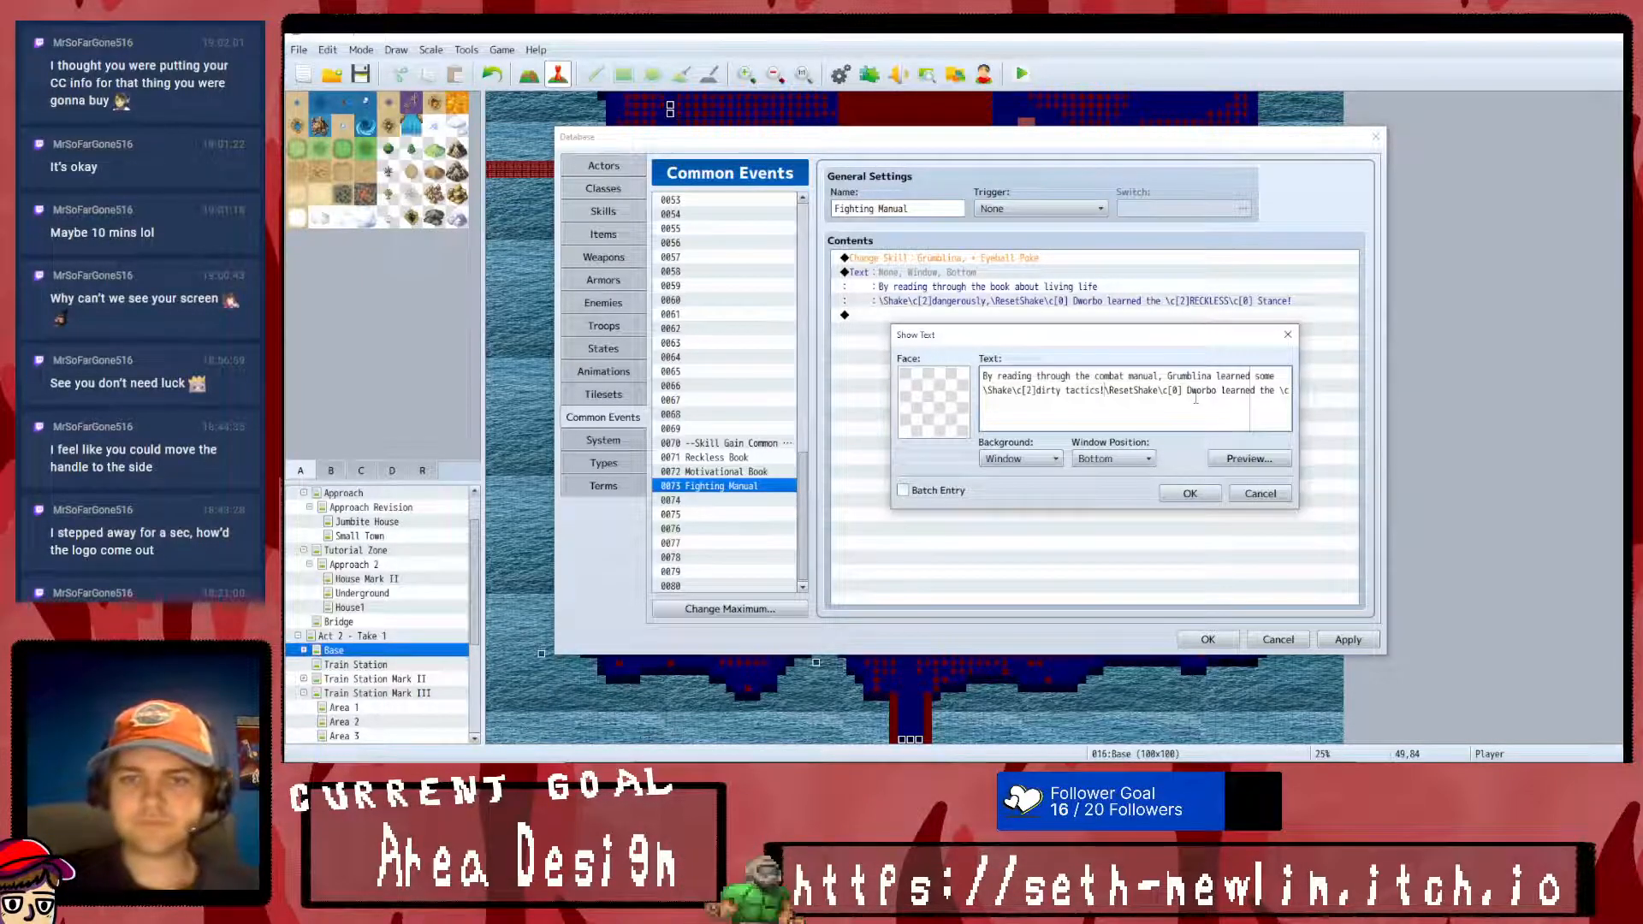
# - Replace "Dworbo learned the" in the second line with "Grumblina learned"
pyautogui.moveTo(1201, 392); pyautogui.dragTo(1155, 391)
pyautogui.click(1183, 391)
pyautogui.write('Grumblina')
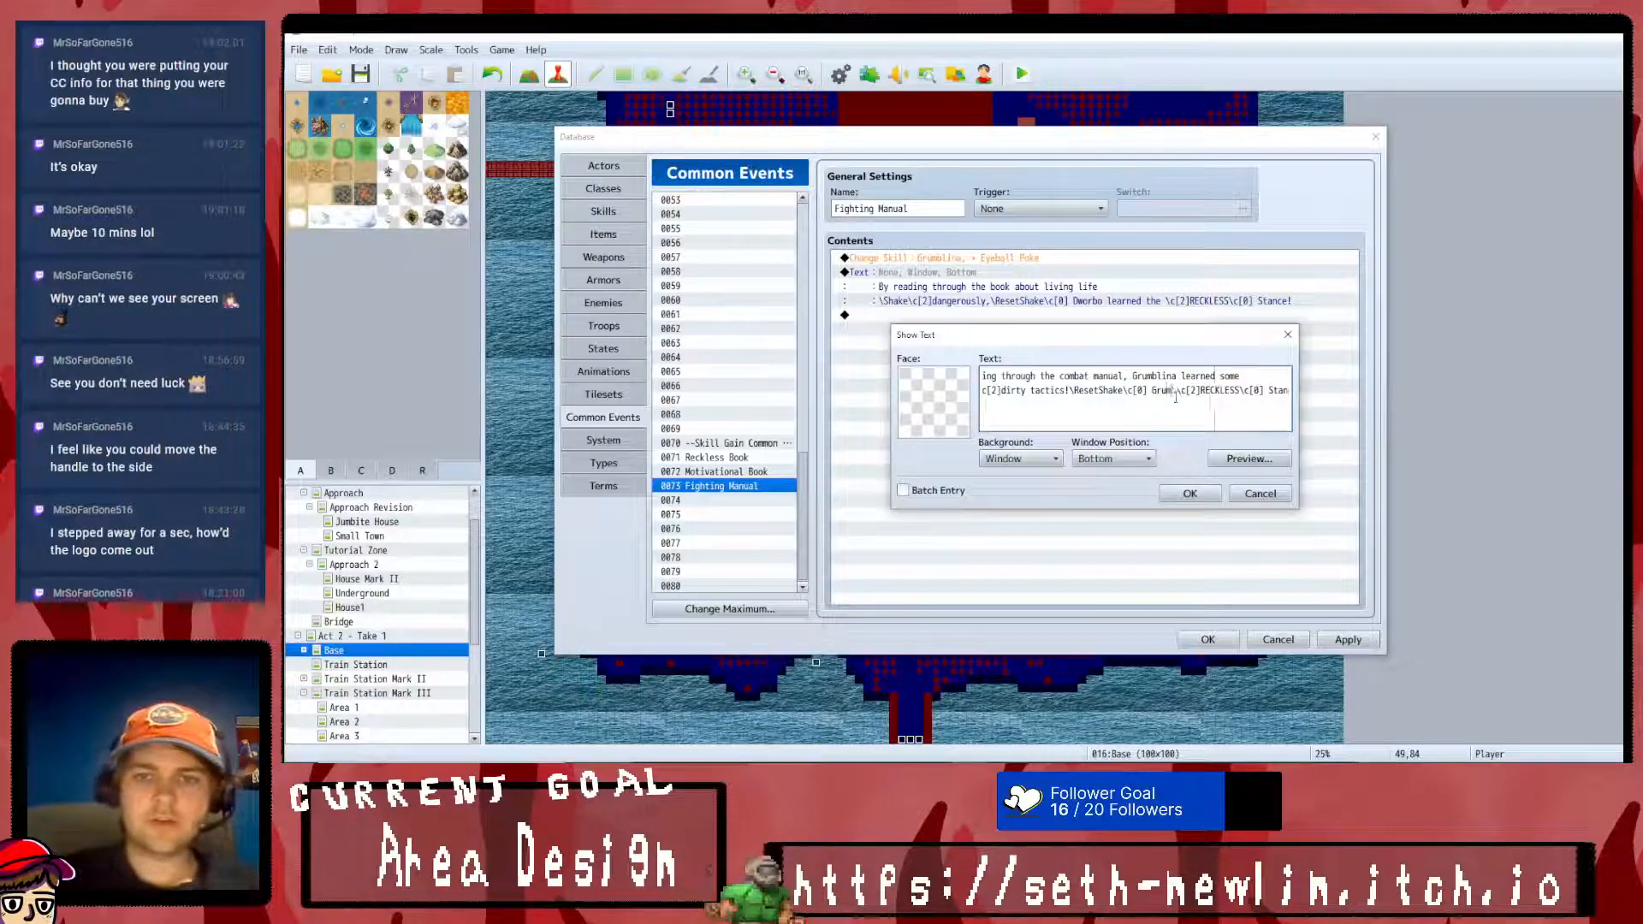
pyautogui.write(' learned')
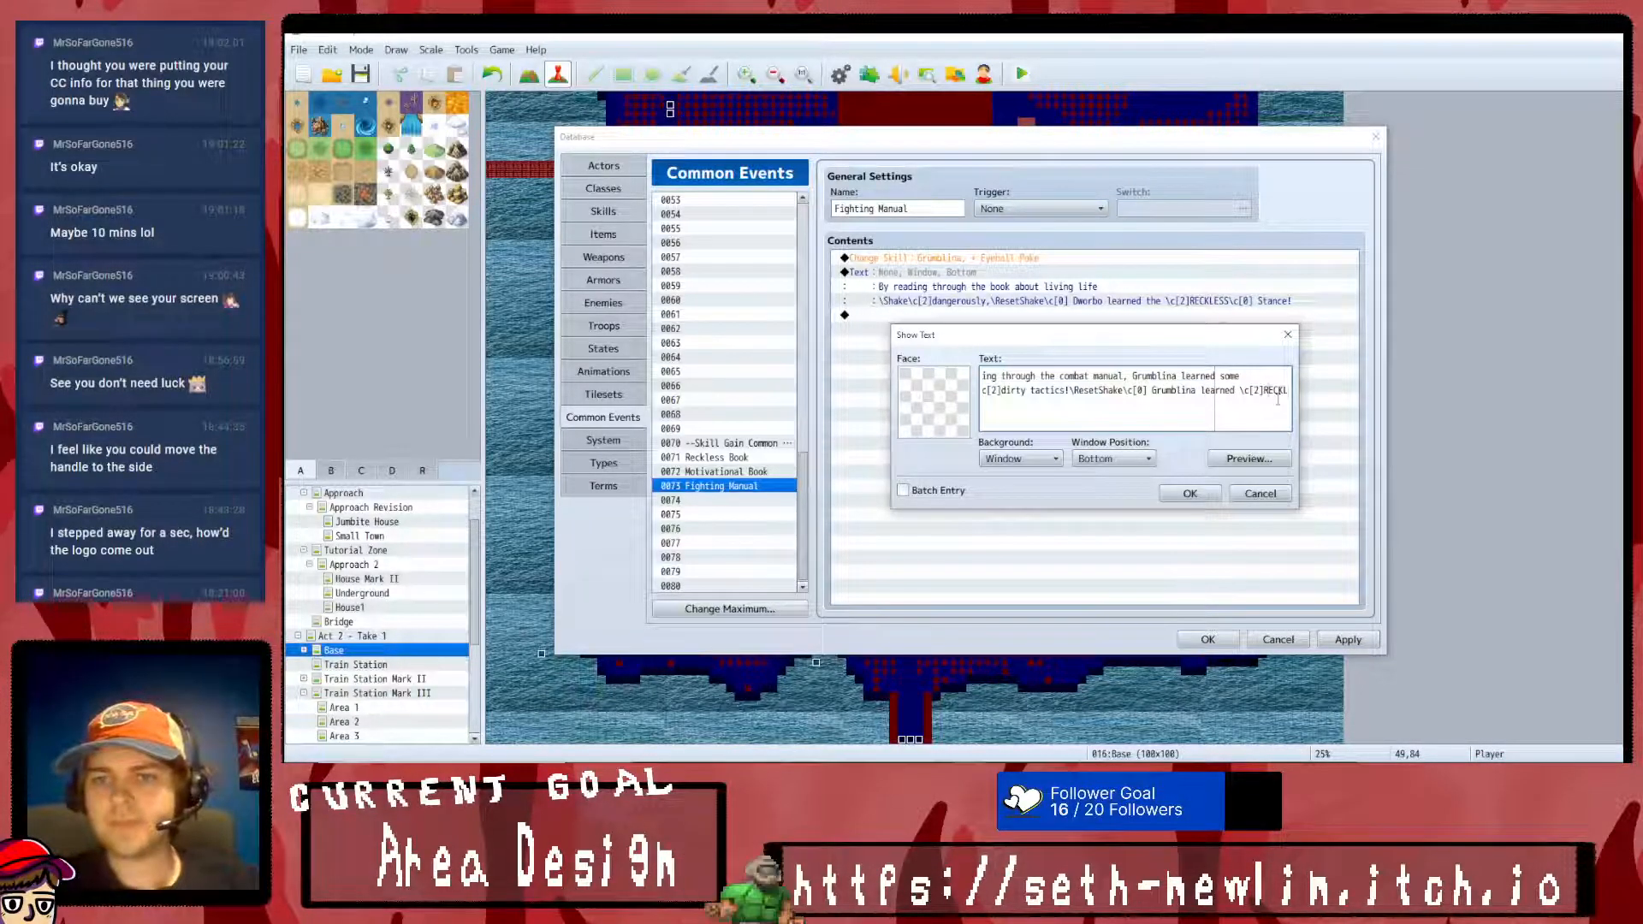
# - Replace the colored skill name "RECKLESS" in the second line with "Eyeball Poke!"
pyautogui.press('Right')
pyautogui.press('Right')
pyautogui.press('Right')
pyautogui.press('Right')
pyautogui.press('Right')
pyautogui.press('Right')
pyautogui.press('Right')
pyautogui.press('Right')
pyautogui.press('Left')
pyautogui.press('Left')
pyautogui.press('Left')
pyautogui.press('Left')
pyautogui.press('Left')
pyautogui.press('Left')
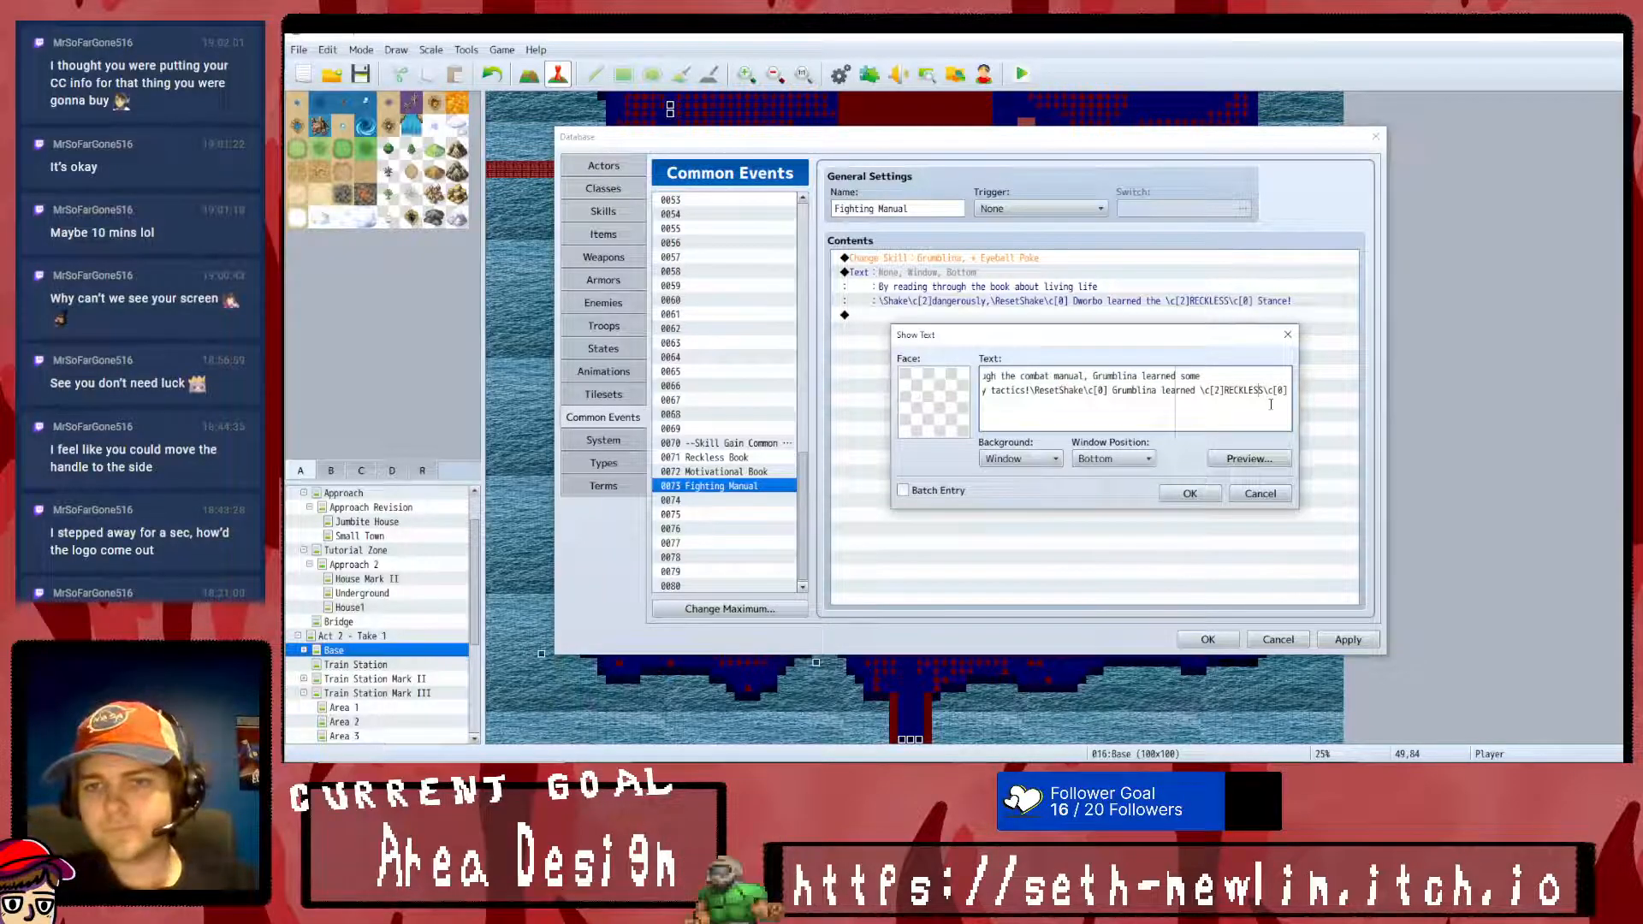
pyautogui.press('BackSpace')
pyautogui.press('BackSpace')
pyautogui.press('BackSpace')
pyautogui.press('BackSpace')
pyautogui.press('BackSpace')
pyautogui.press('BackSpace')
pyautogui.press('BackSpace')
pyautogui.write('Eyeball Poke')
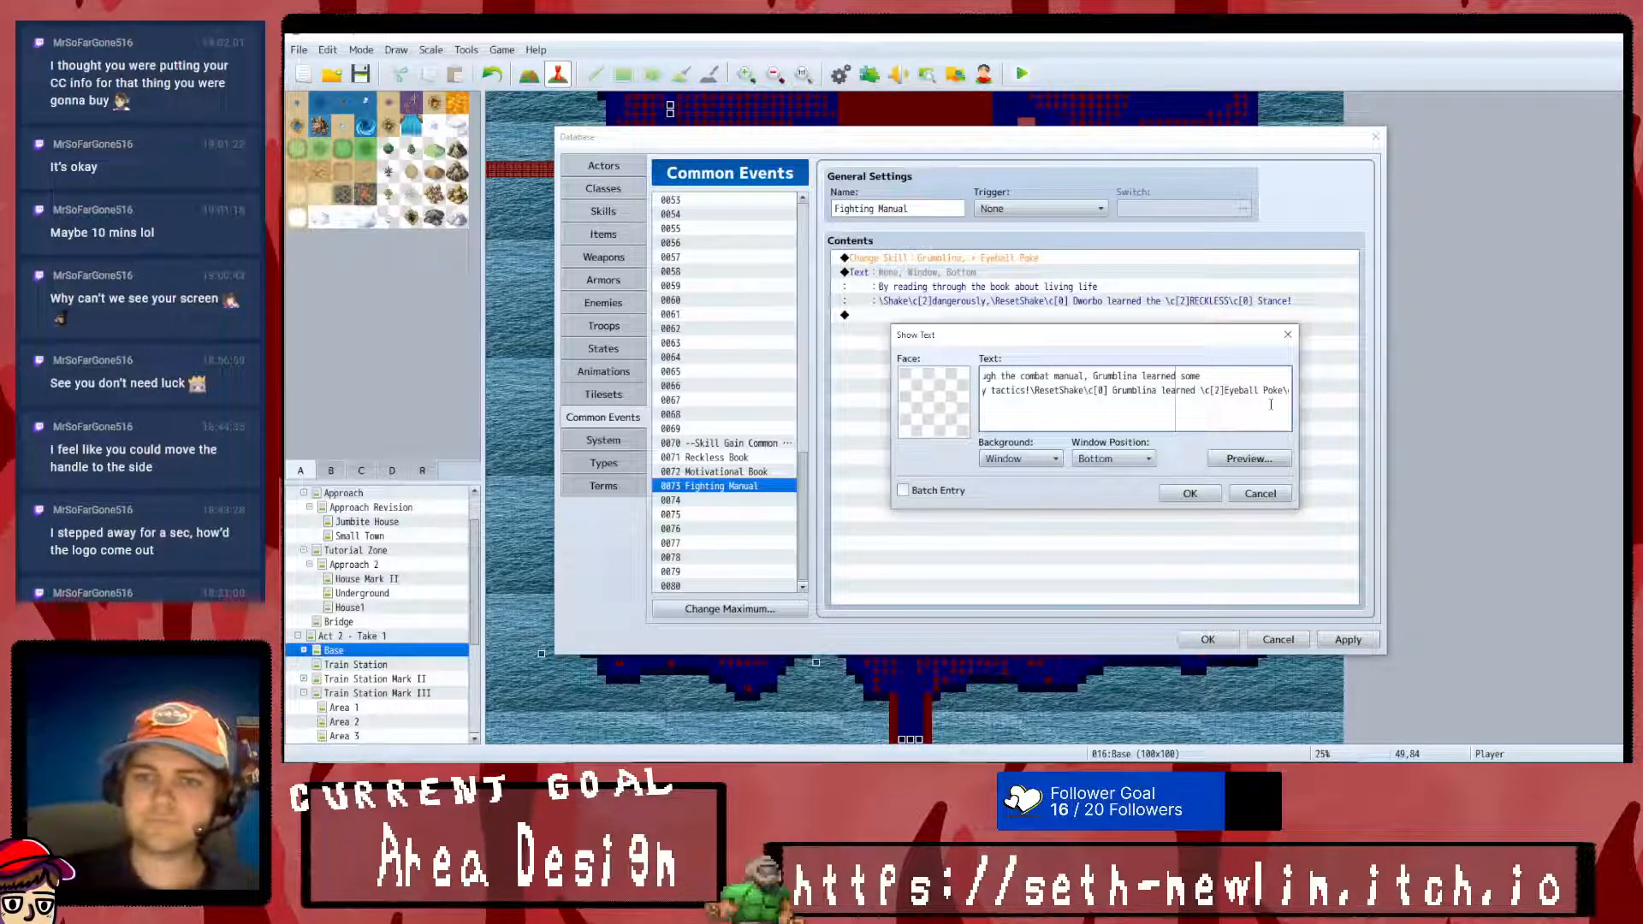
# - Delete the trailing "Stance!" from the message and save the text and the database changes
pyautogui.press('Right')
pyautogui.press('Right')
pyautogui.press('Right')
pyautogui.press('Right')
pyautogui.press('Right')
pyautogui.press('Right')
pyautogui.press('Right')
pyautogui.press('Right')
pyautogui.press('Right')
pyautogui.press('Right')
pyautogui.press('Right')
pyautogui.press('Right')
pyautogui.press('Right')
pyautogui.moveTo(1284, 393); pyautogui.dragTo(1261, 394)
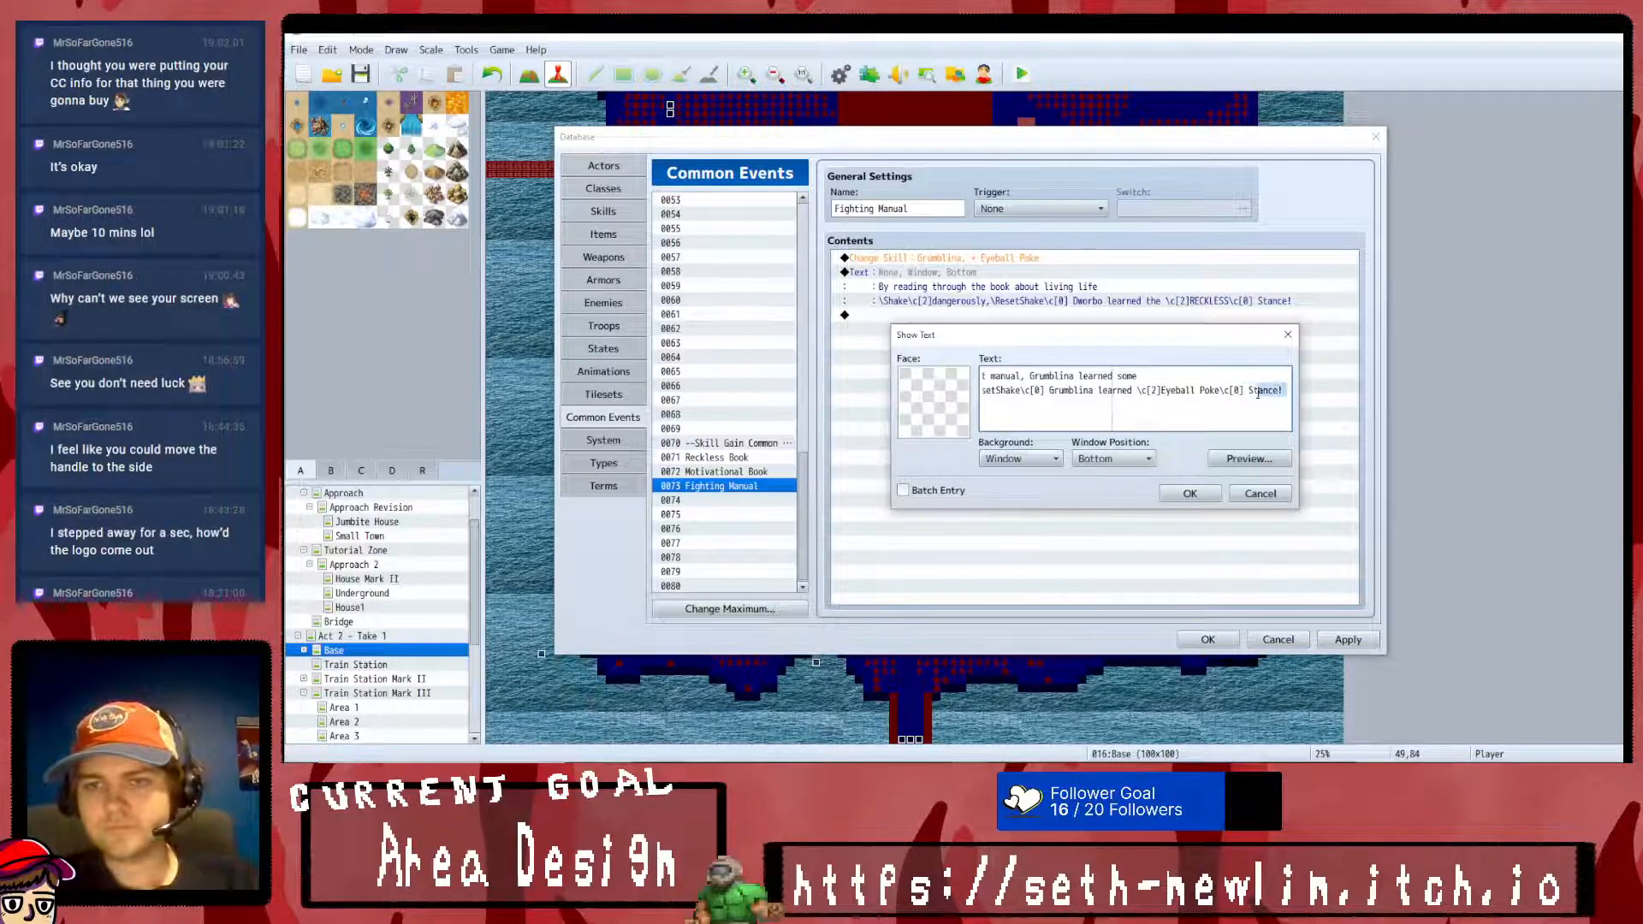
pyautogui.press('BackSpace')
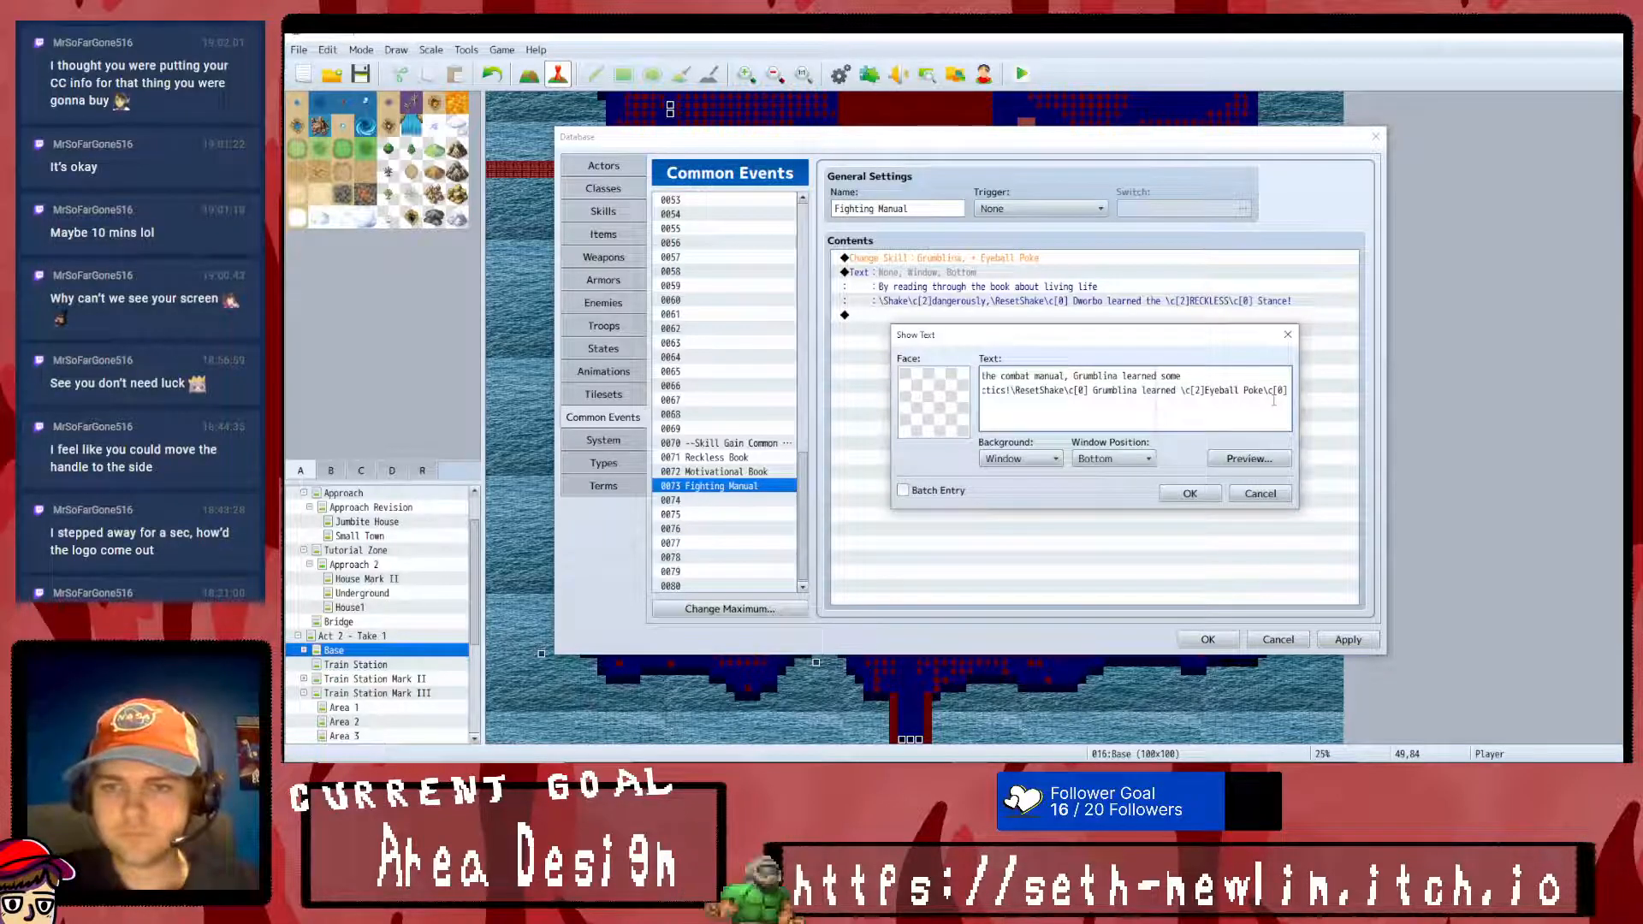
pyautogui.click(1189, 493)
pyautogui.click(1202, 644)
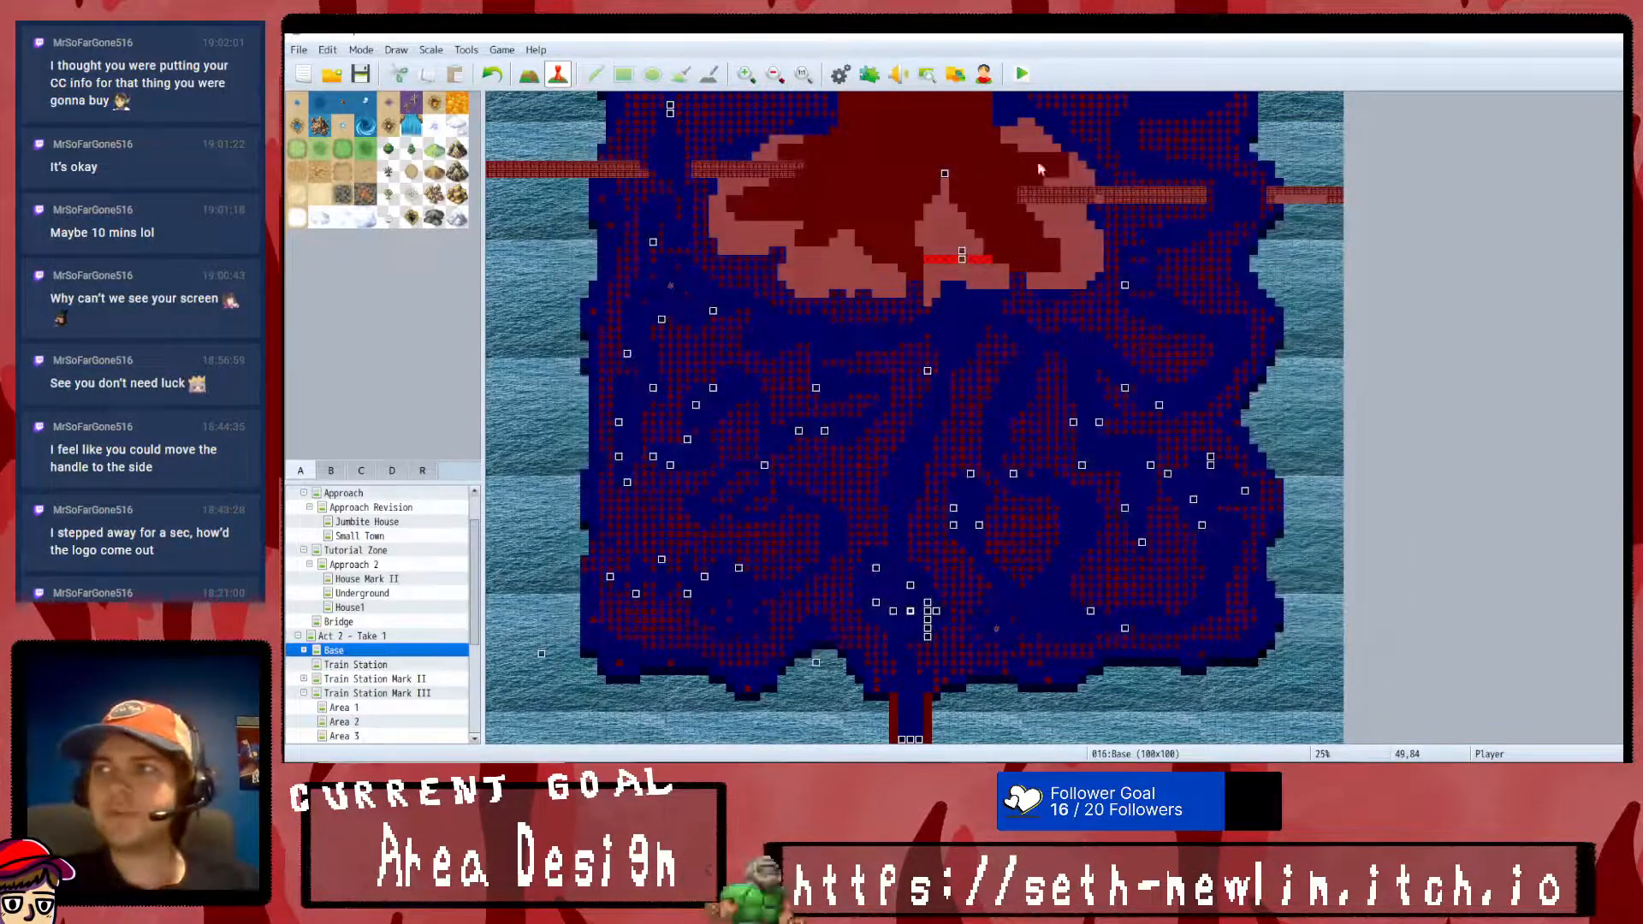
# - Save the changes, launch a playtest, start the game from the title screen and dismiss the opening message
pyautogui.click(1024, 73)
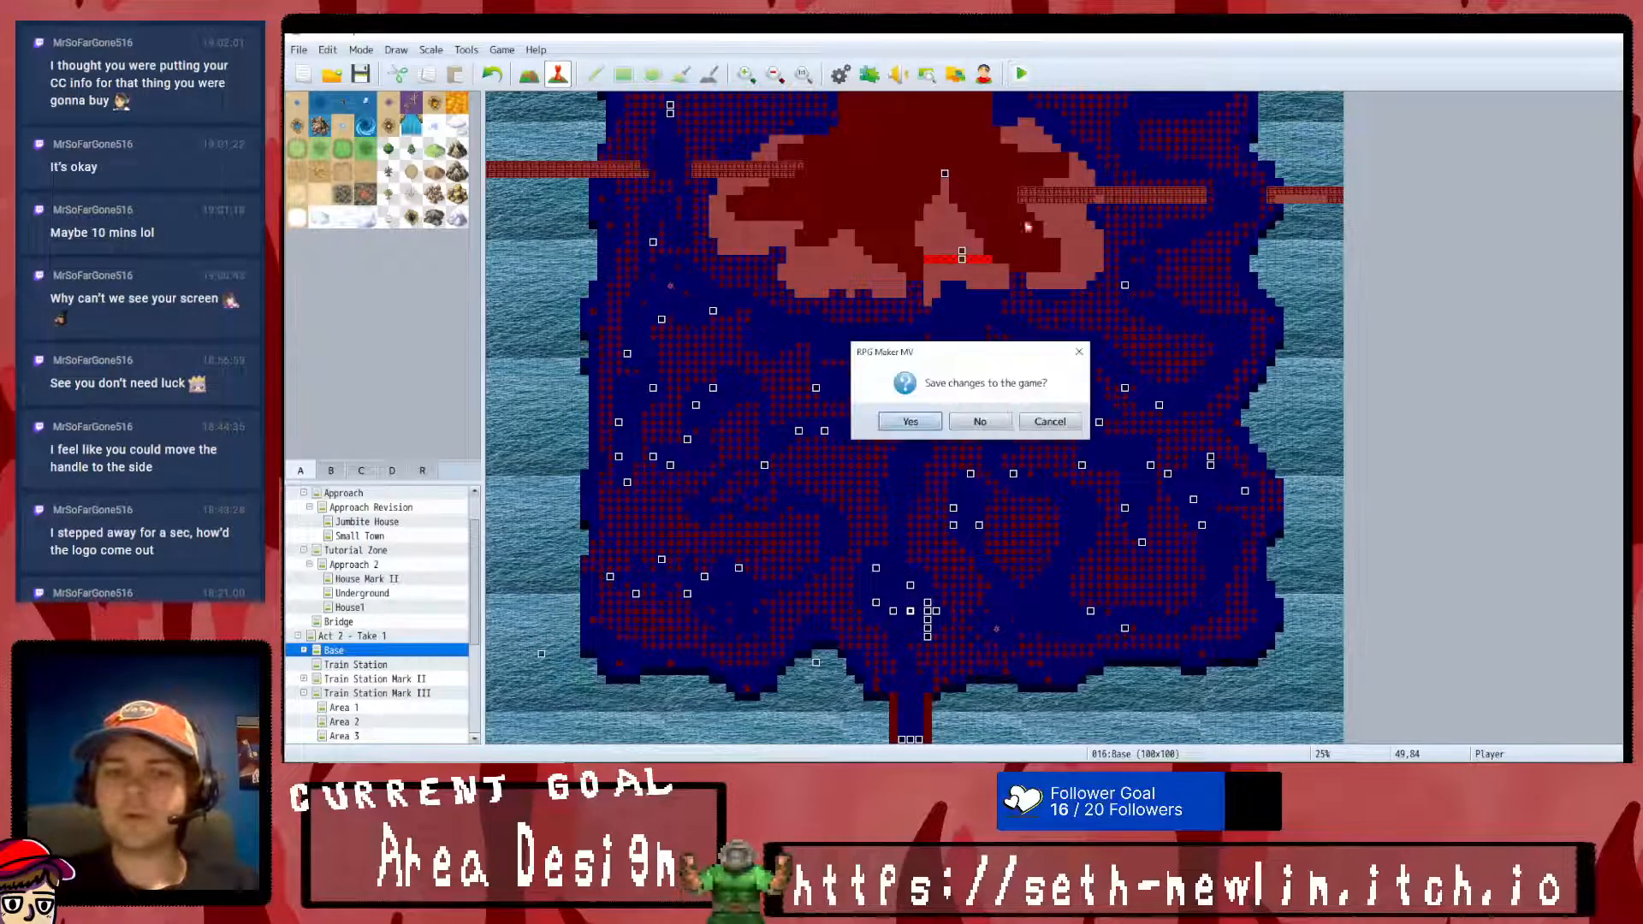
pyautogui.click(916, 422)
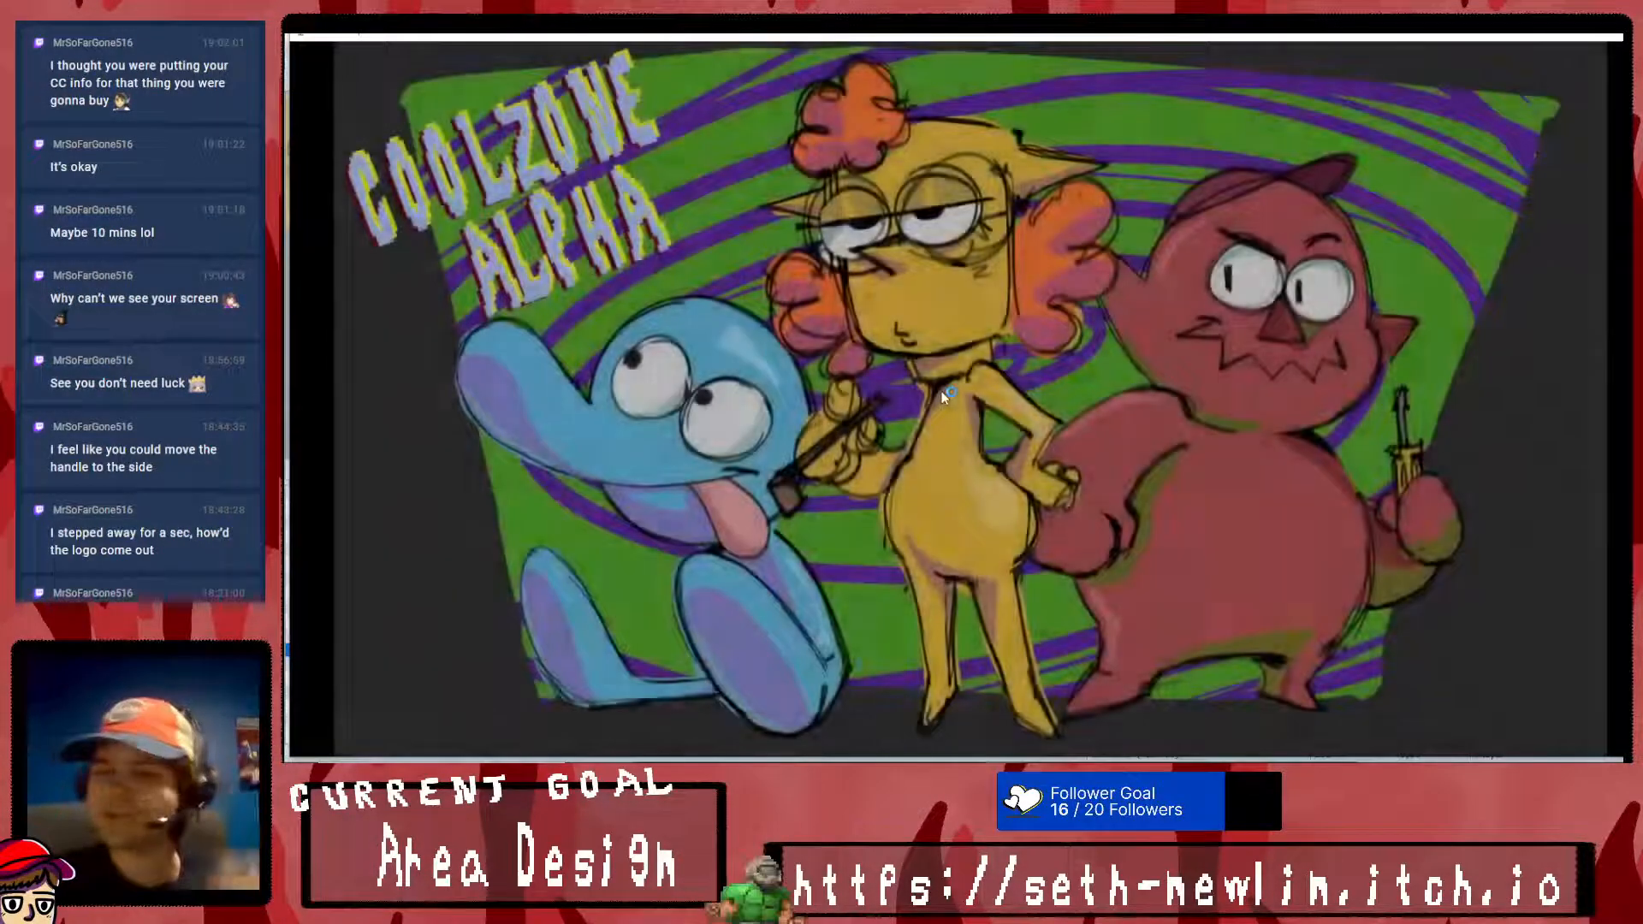
pyautogui.press('Return')
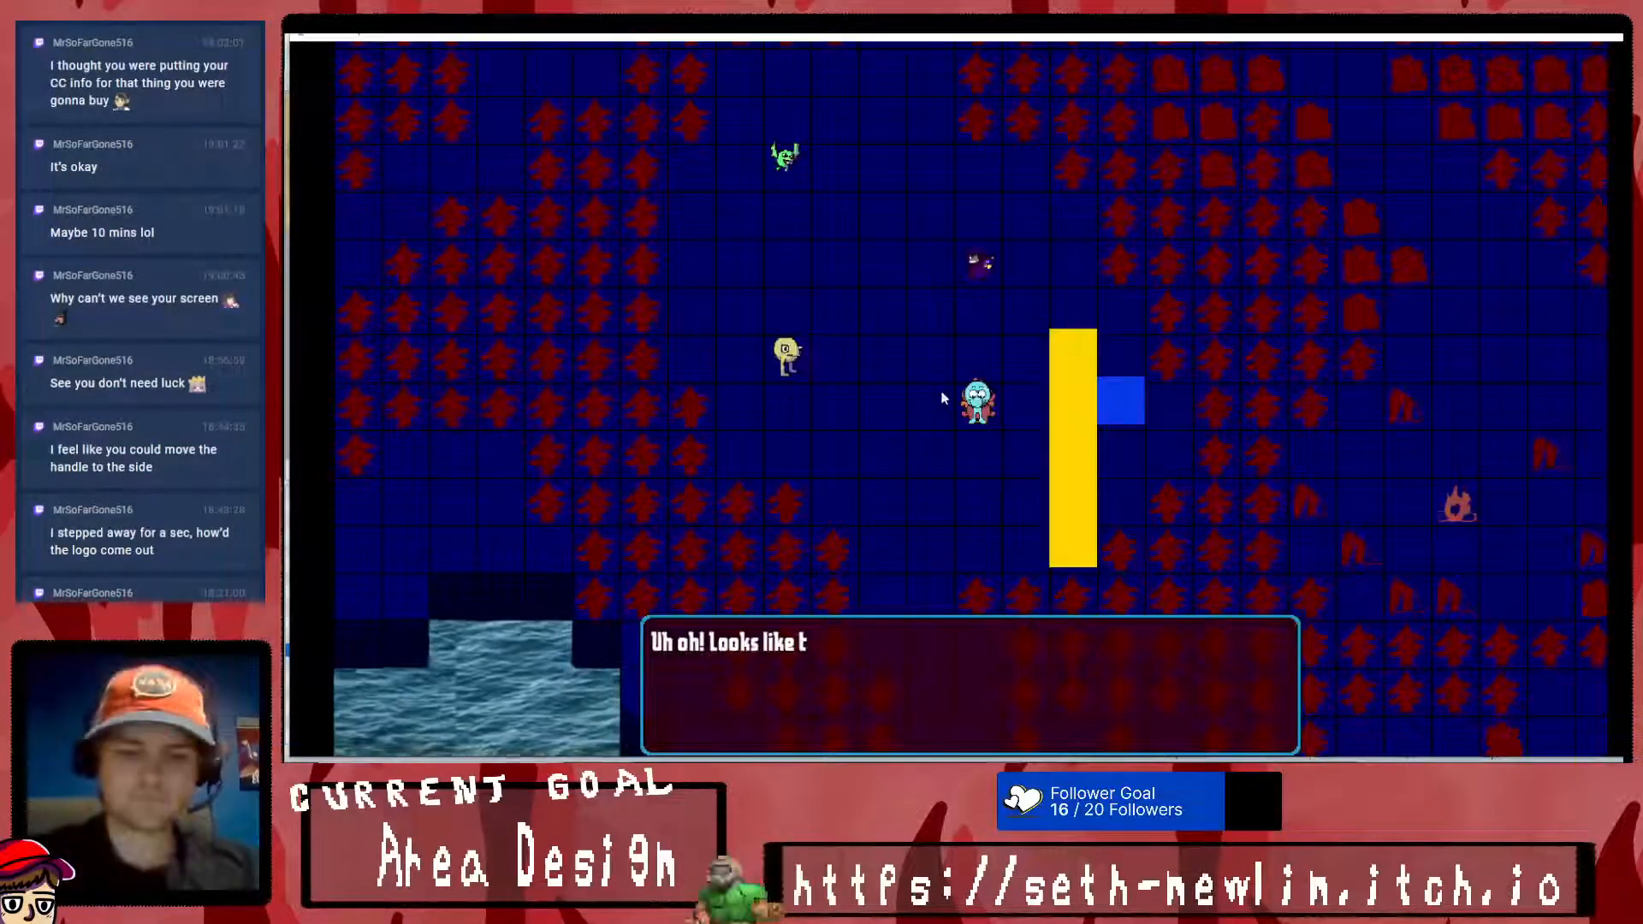
pyautogui.press('Return')
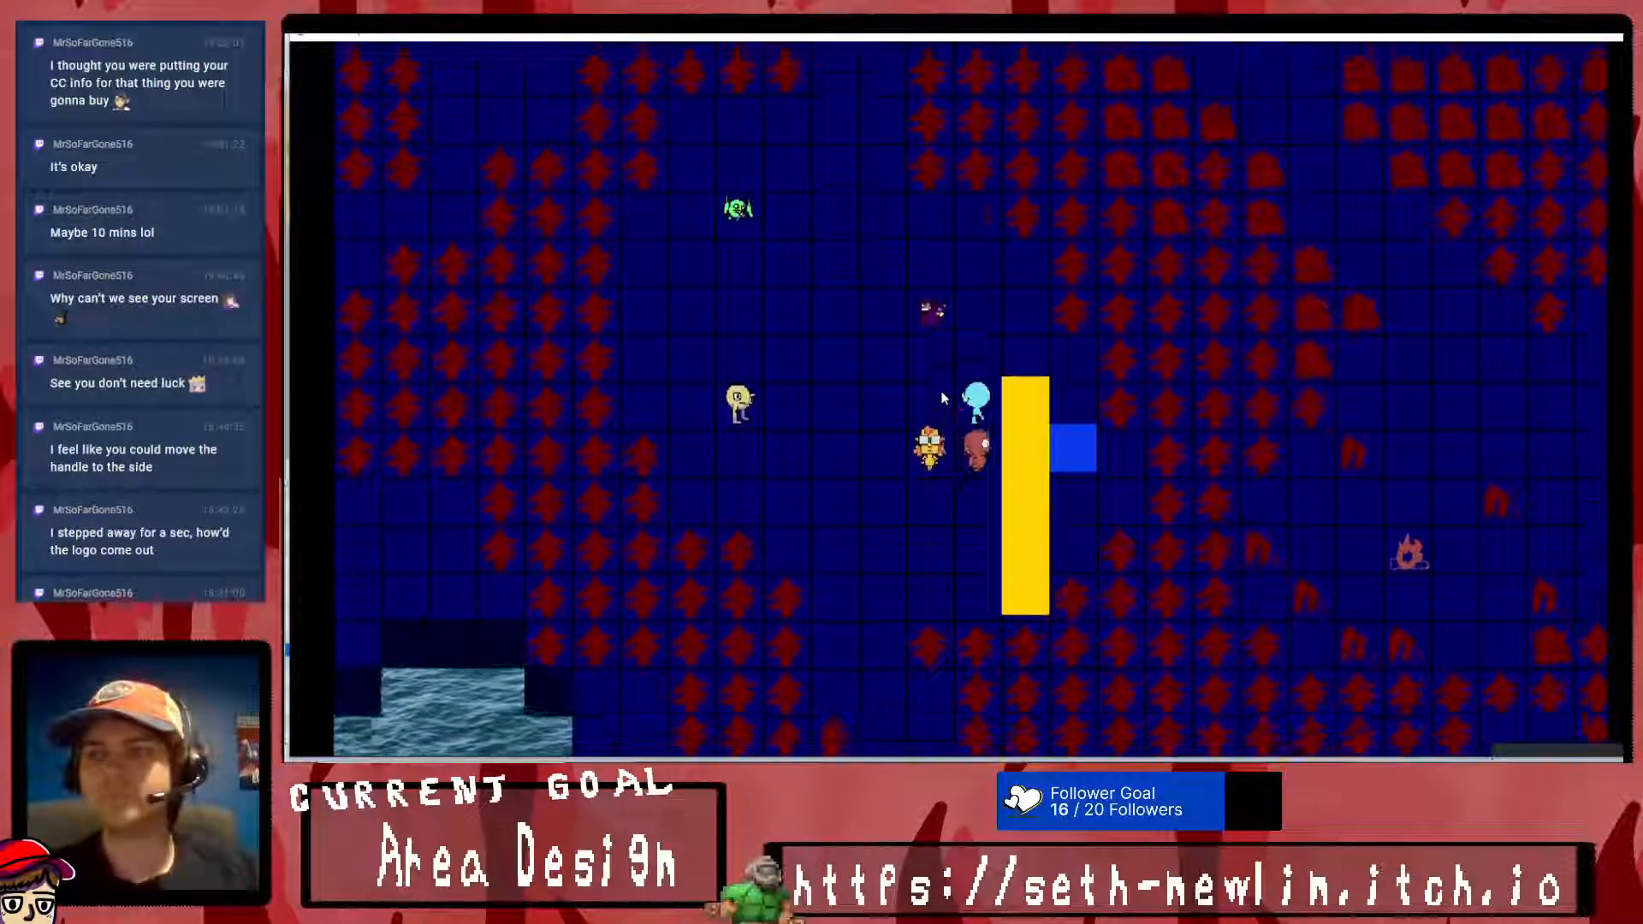
# - Walk to the nearby vendor and buy one Dangerous Book, one Motivational Book and one Fighting Manual
pyautogui.press('Right')
pyautogui.press('Down')
pyautogui.press('Left')
pyautogui.press('Up')
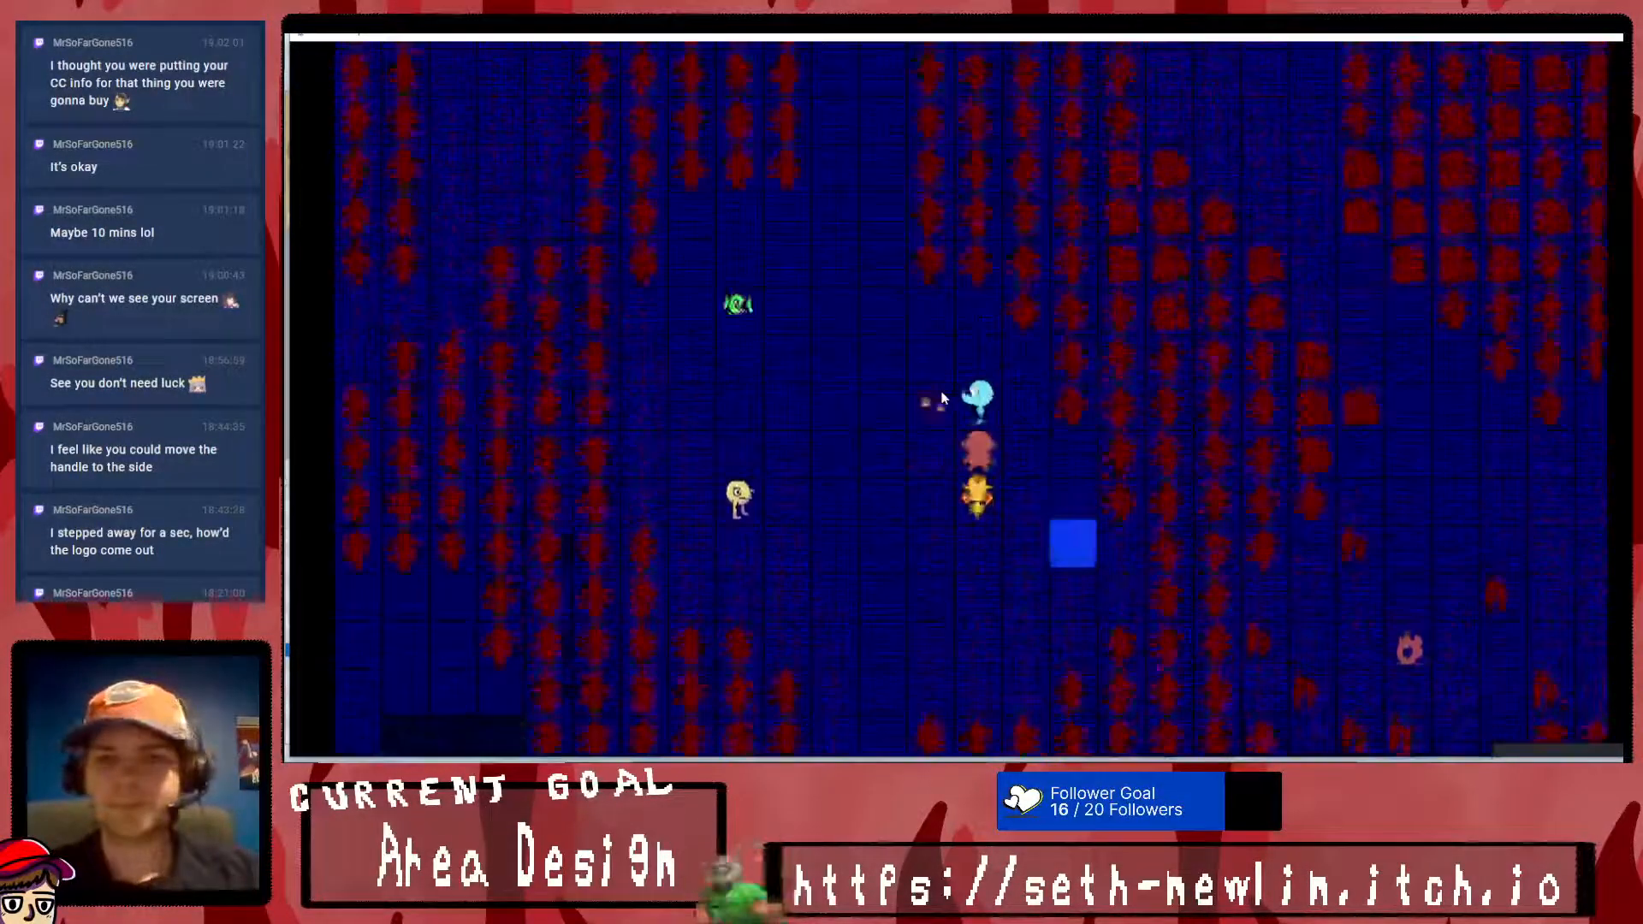
pyautogui.press('Escape')
pyautogui.press('Return')
pyautogui.press('Down')
pyautogui.press('Return')
pyautogui.press('Return')
pyautogui.press('Down')
pyautogui.press('Return')
pyautogui.press('Return')
pyautogui.press('Down')
pyautogui.press('Return')
pyautogui.press('Return')
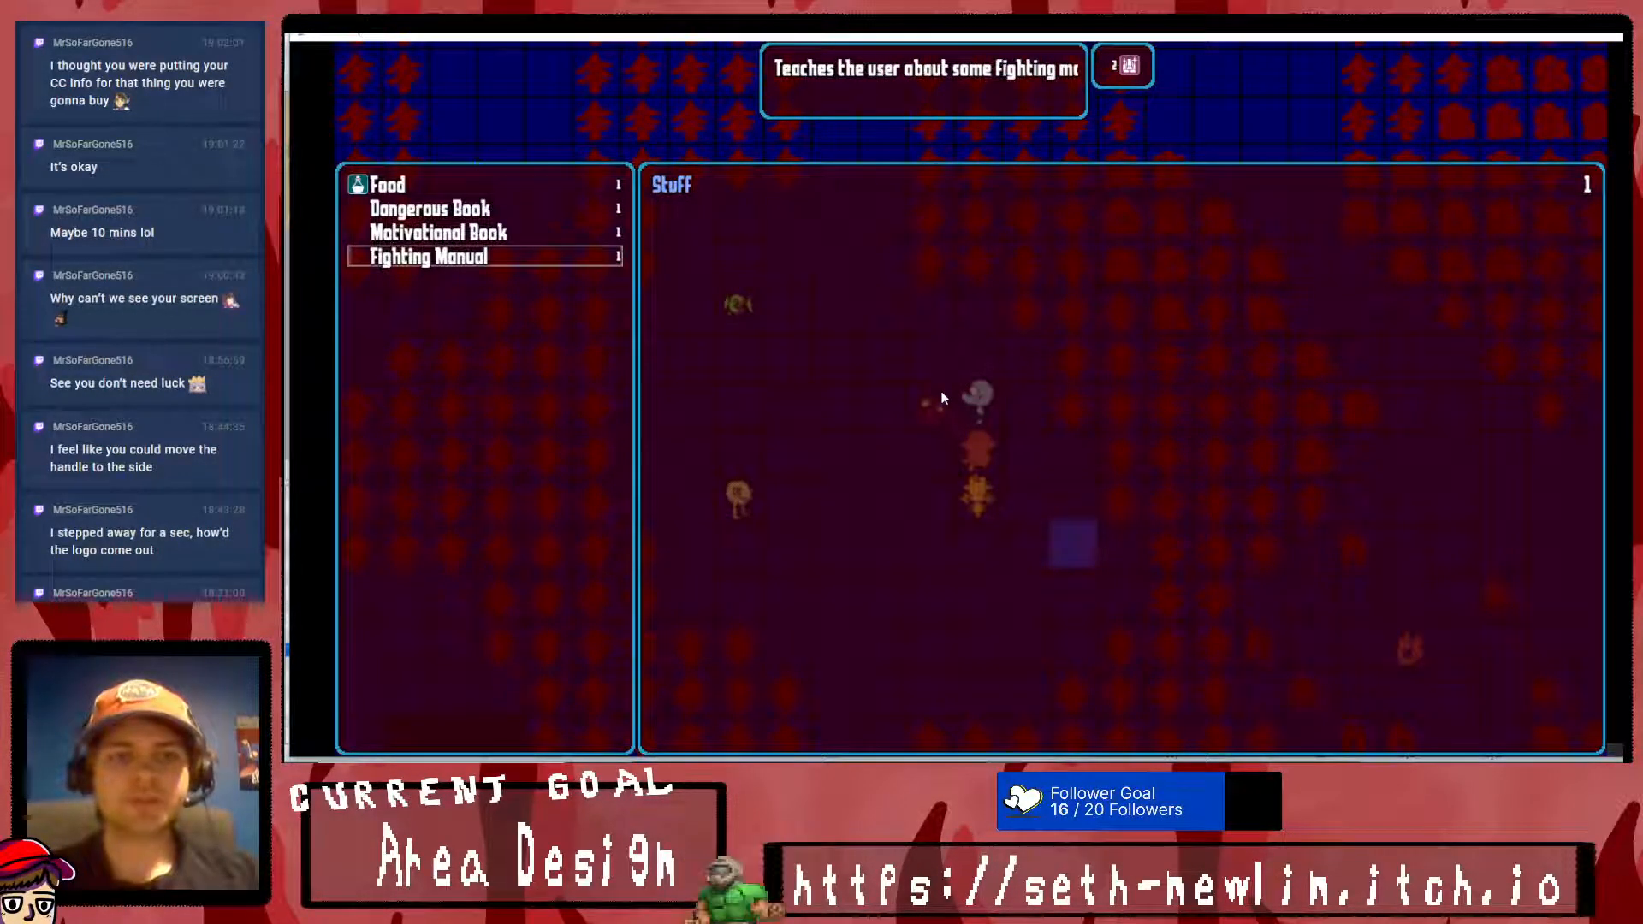
# - Leave the shop, use the Dangerous Book from the party's inventory and read its skill message
pyautogui.press('Escape')
pyautogui.press('Up')
pyautogui.press('Escape')
pyautogui.press('Down')
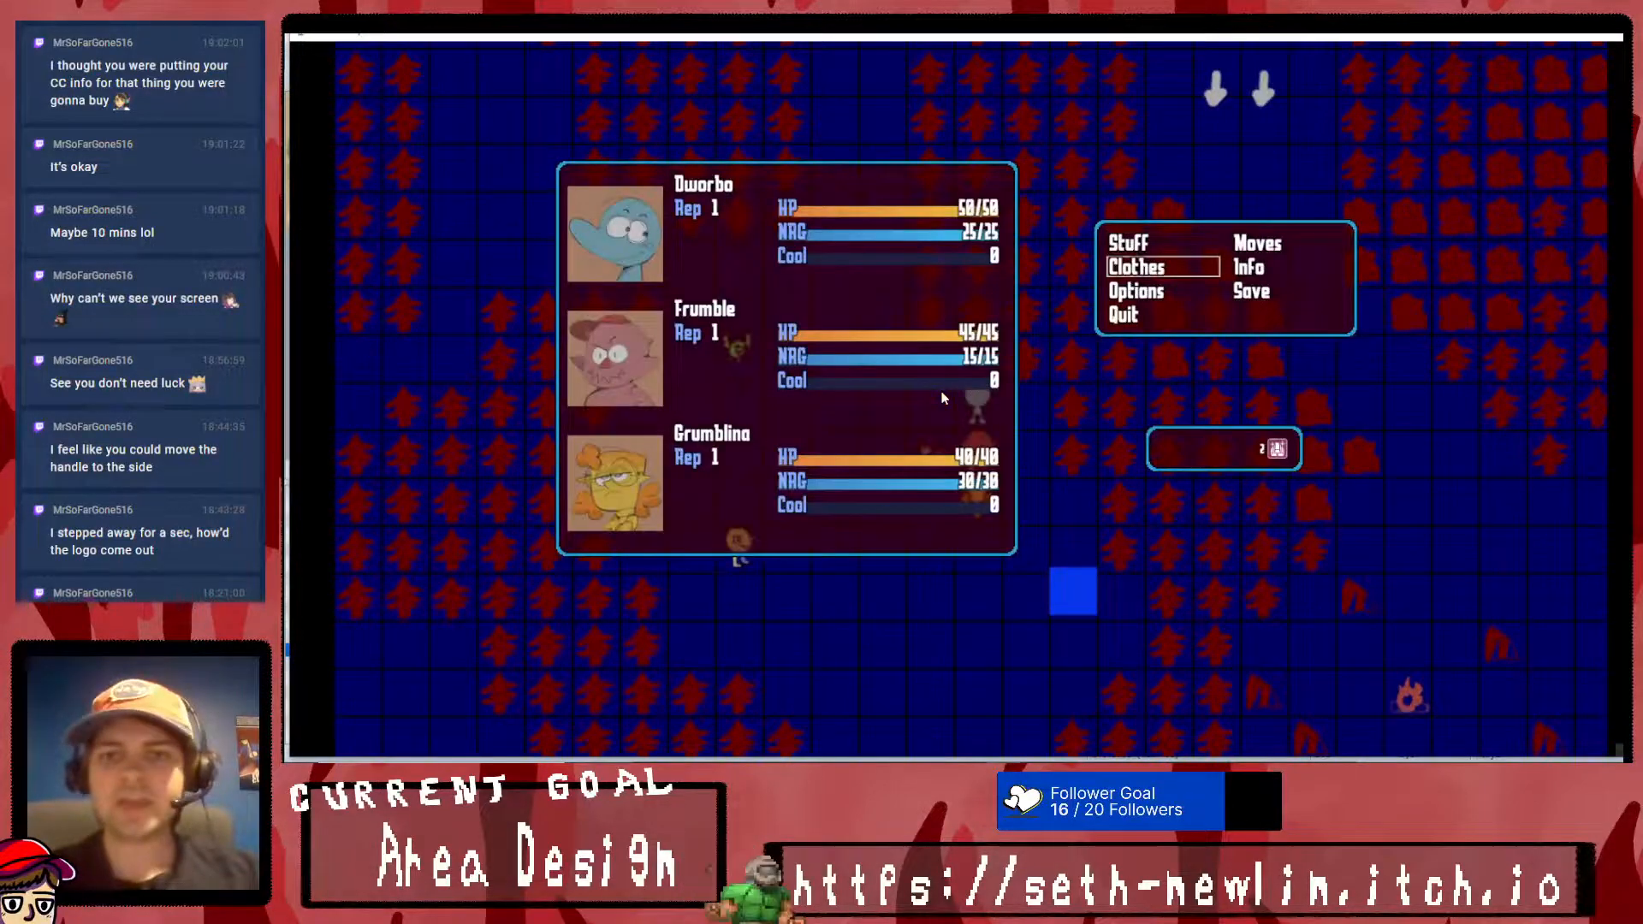
pyautogui.press('Up')
pyautogui.press('Return')
pyautogui.press('Return')
pyautogui.press('Return')
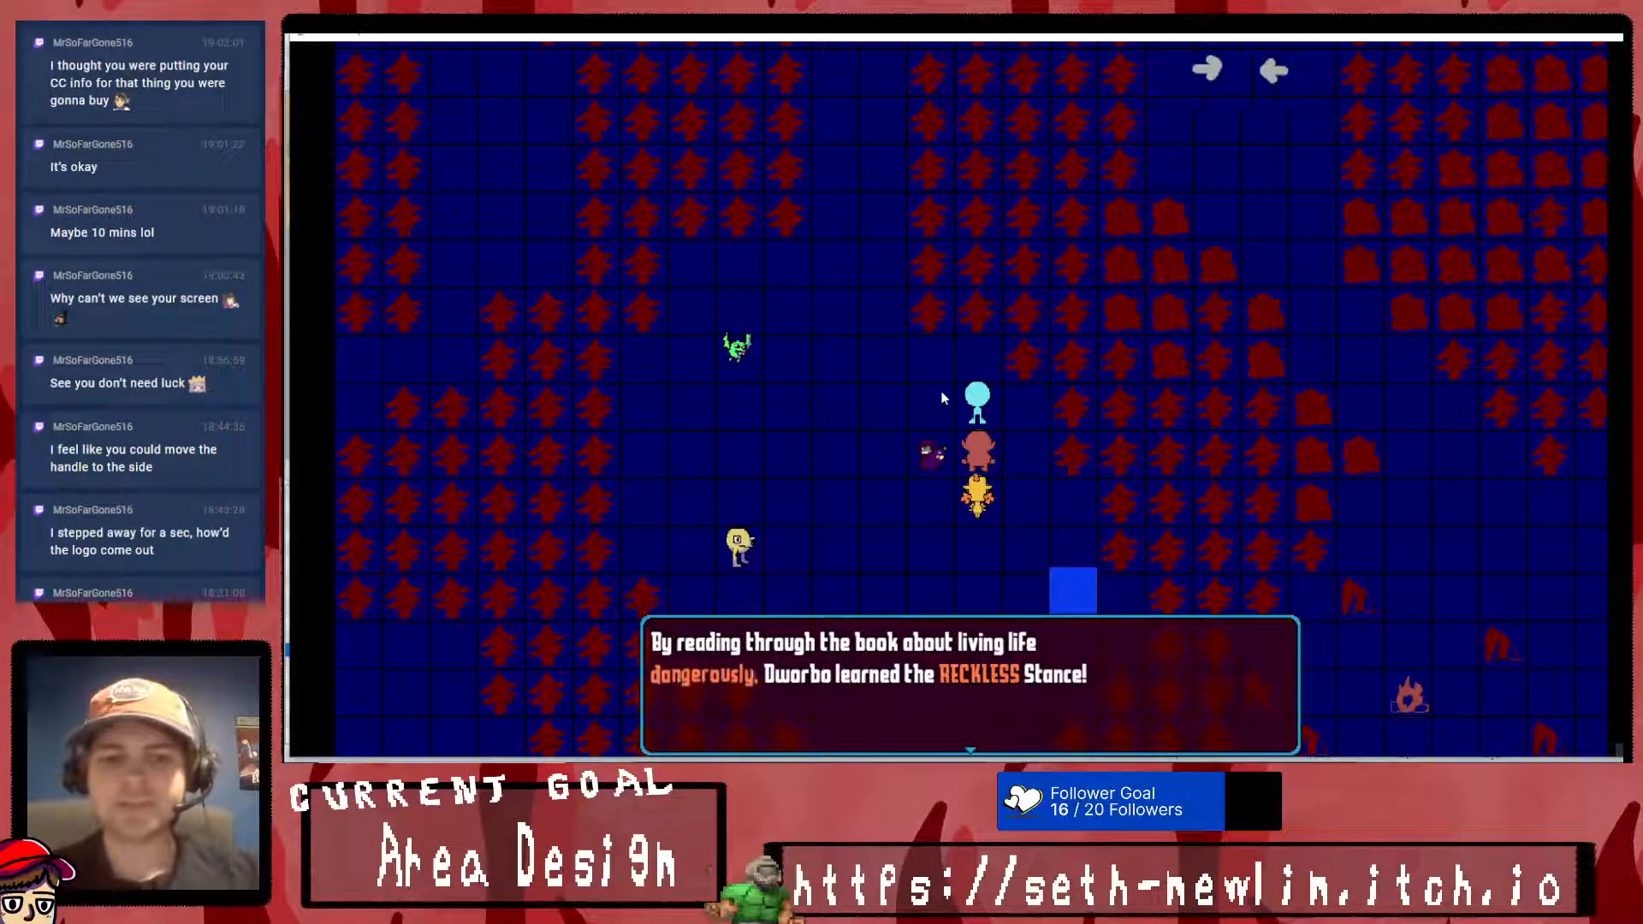
pyautogui.press('Return')
# - Check Dworbo's moves in the party menu for the newly learned stance and return to the map
pyautogui.press('Down')
pyautogui.press('Up')
pyautogui.press('Down')
pyautogui.press('Right')
pyautogui.press('Return')
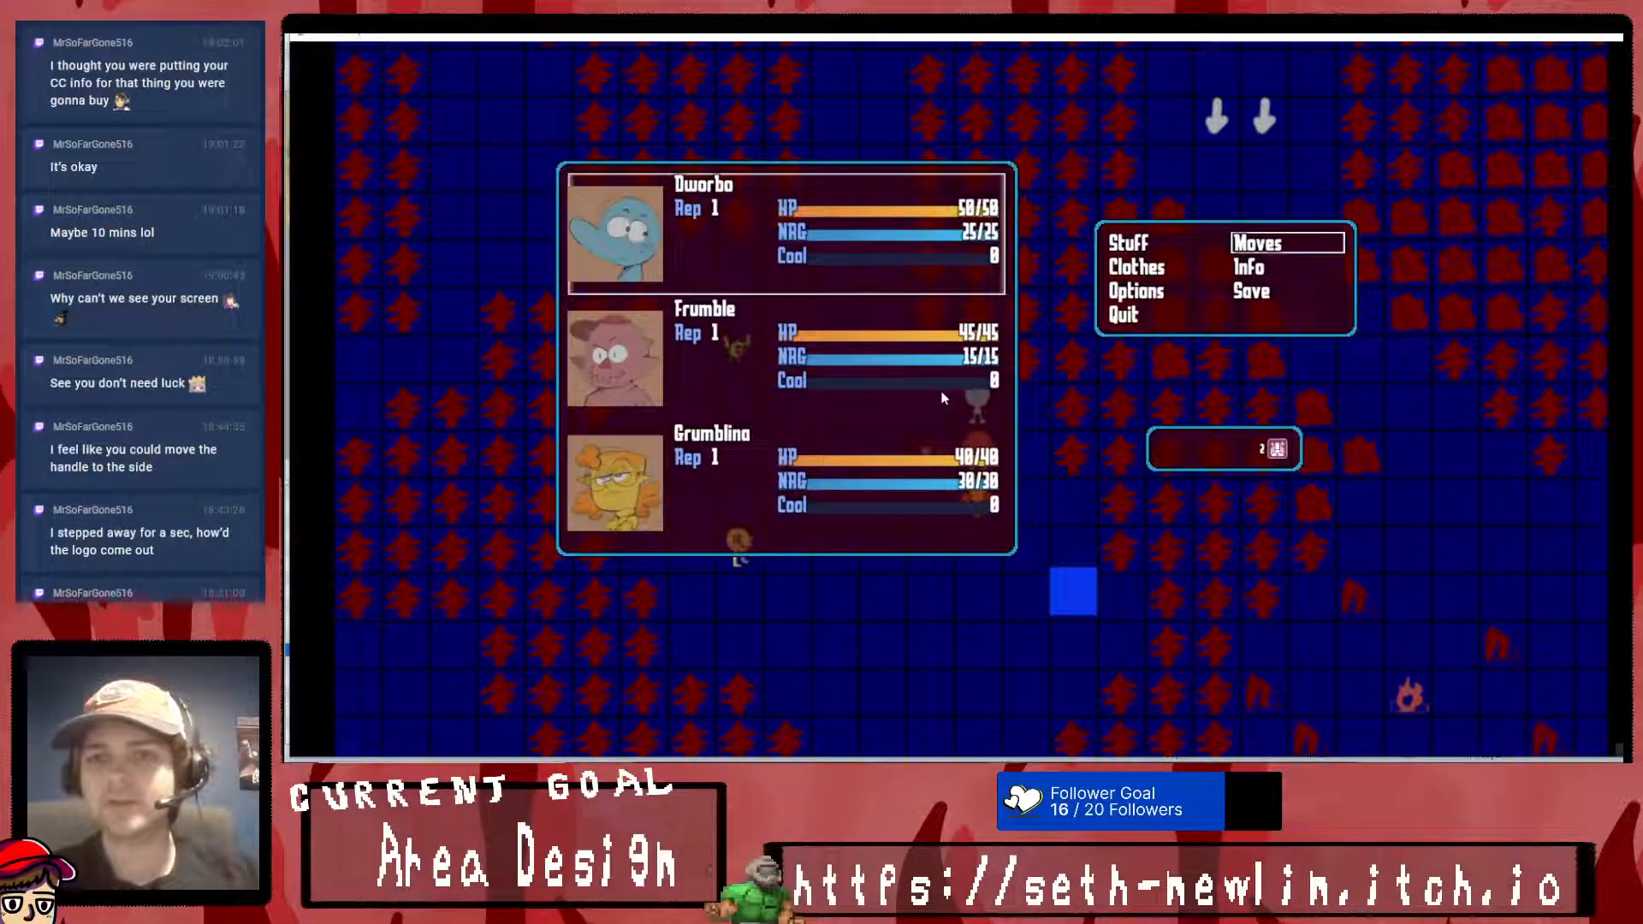
pyautogui.press('Return')
pyautogui.press('Down')
pyautogui.press('Escape')
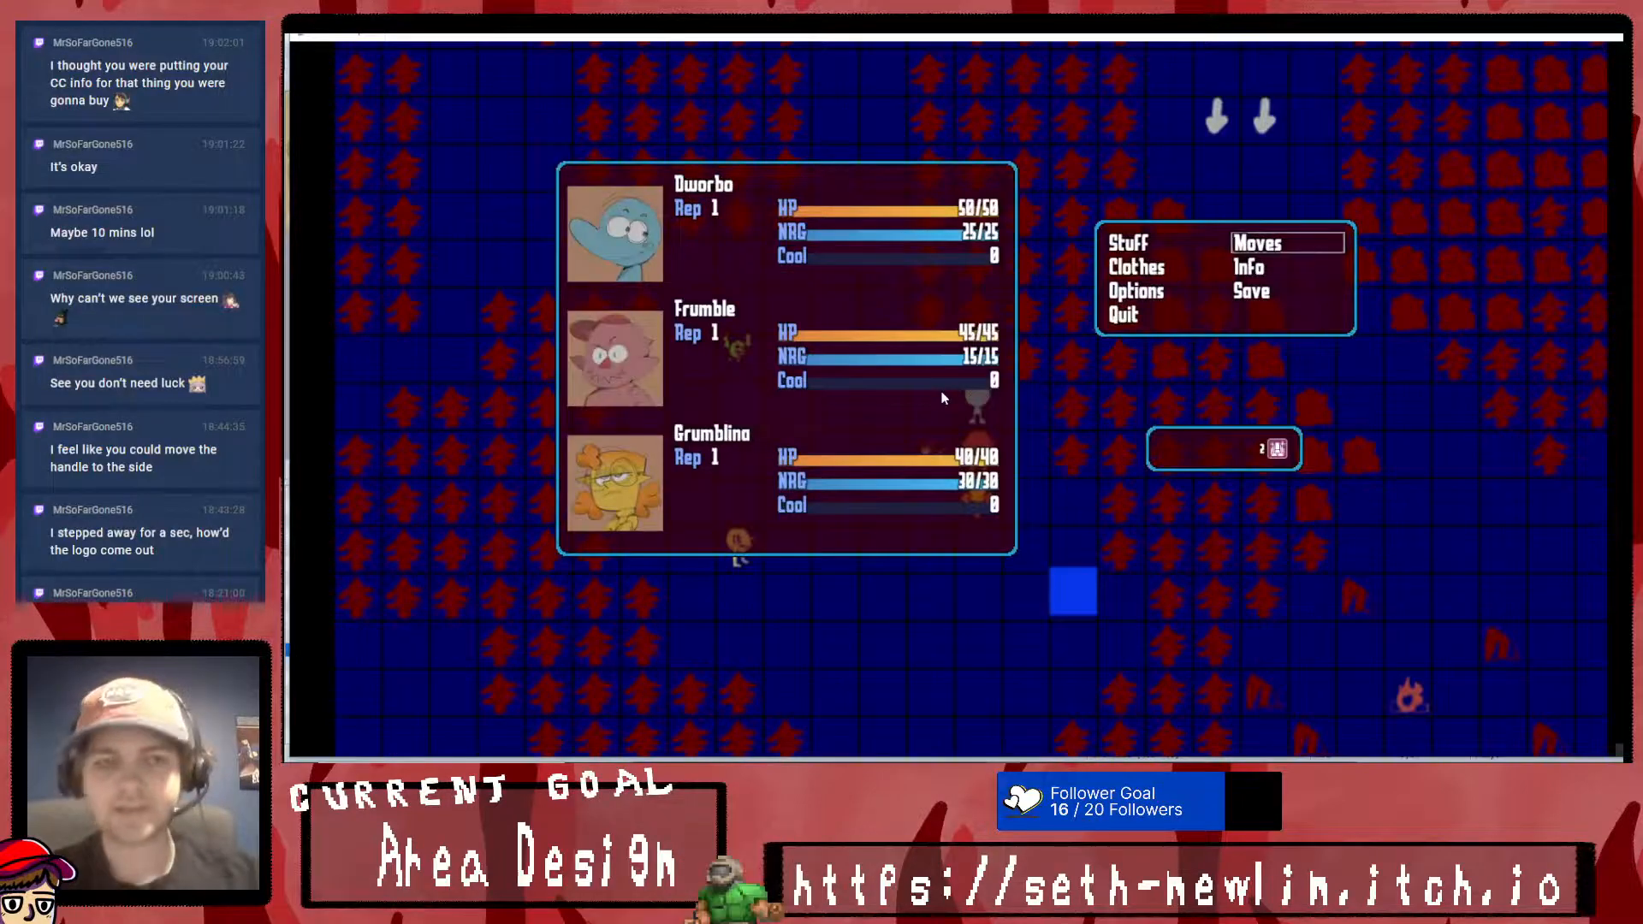
pyautogui.press('Return')
pyautogui.press('Down')
pyautogui.press('Return')
pyautogui.press('Down')
pyautogui.press('Down')
pyautogui.press('Up')
pyautogui.press('Up')
pyautogui.press('Down')
pyautogui.press('Escape')
pyautogui.press('Escape')
pyautogui.press('Up')
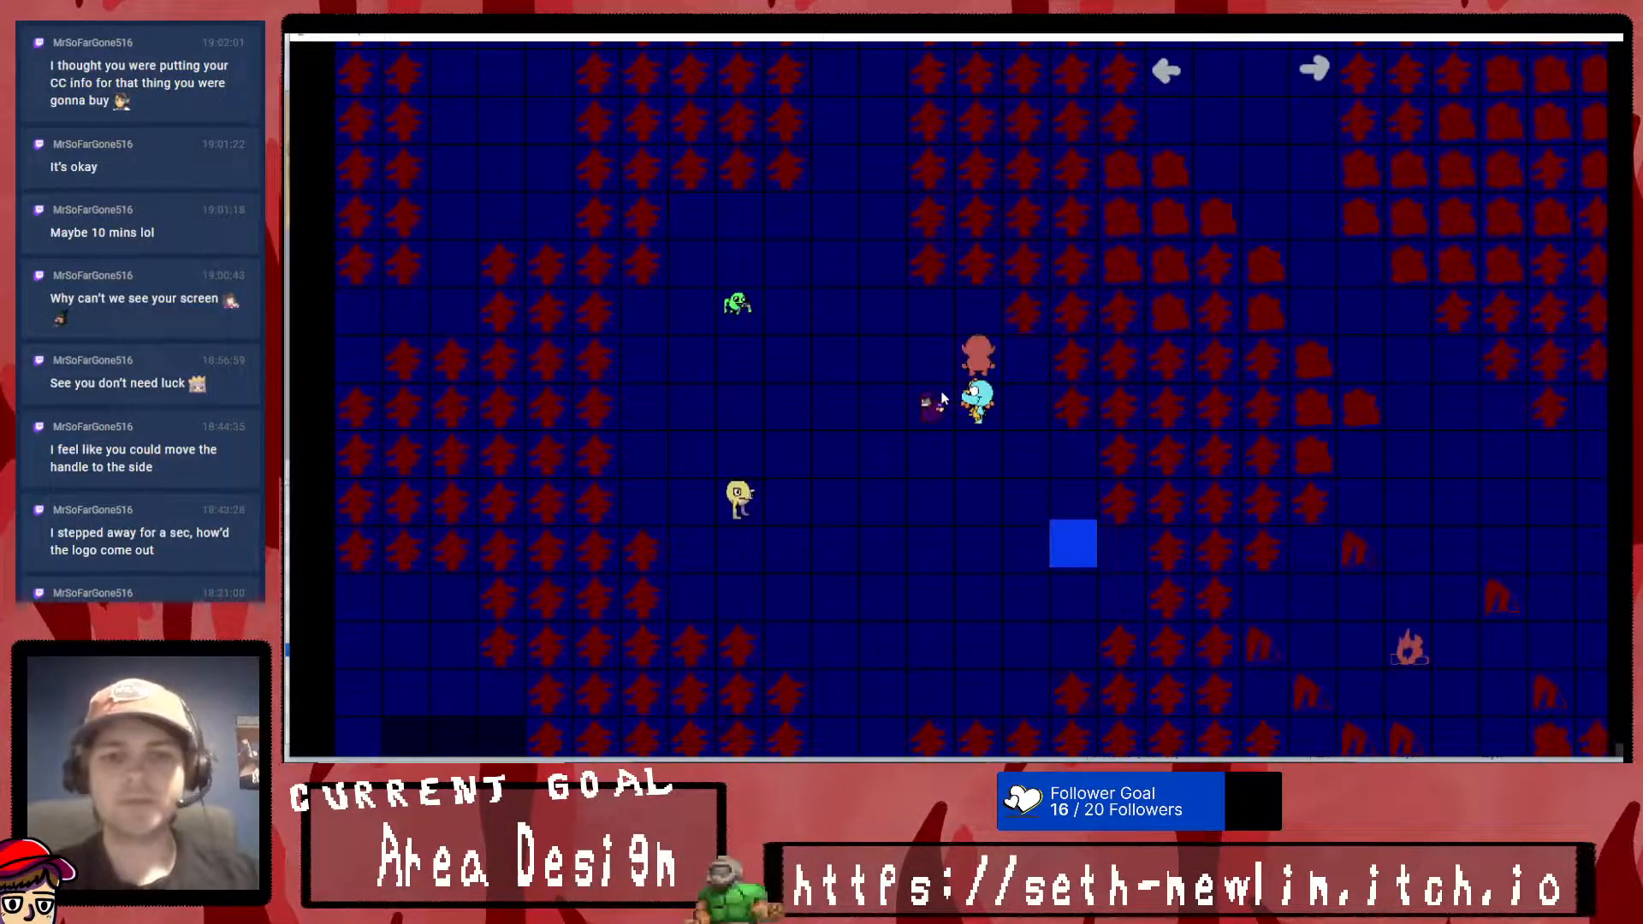
pyautogui.press('Return')
pyautogui.press('Return')
pyautogui.press('Down')
pyautogui.press('Down')
pyautogui.press('Escape')
pyautogui.press('Escape')
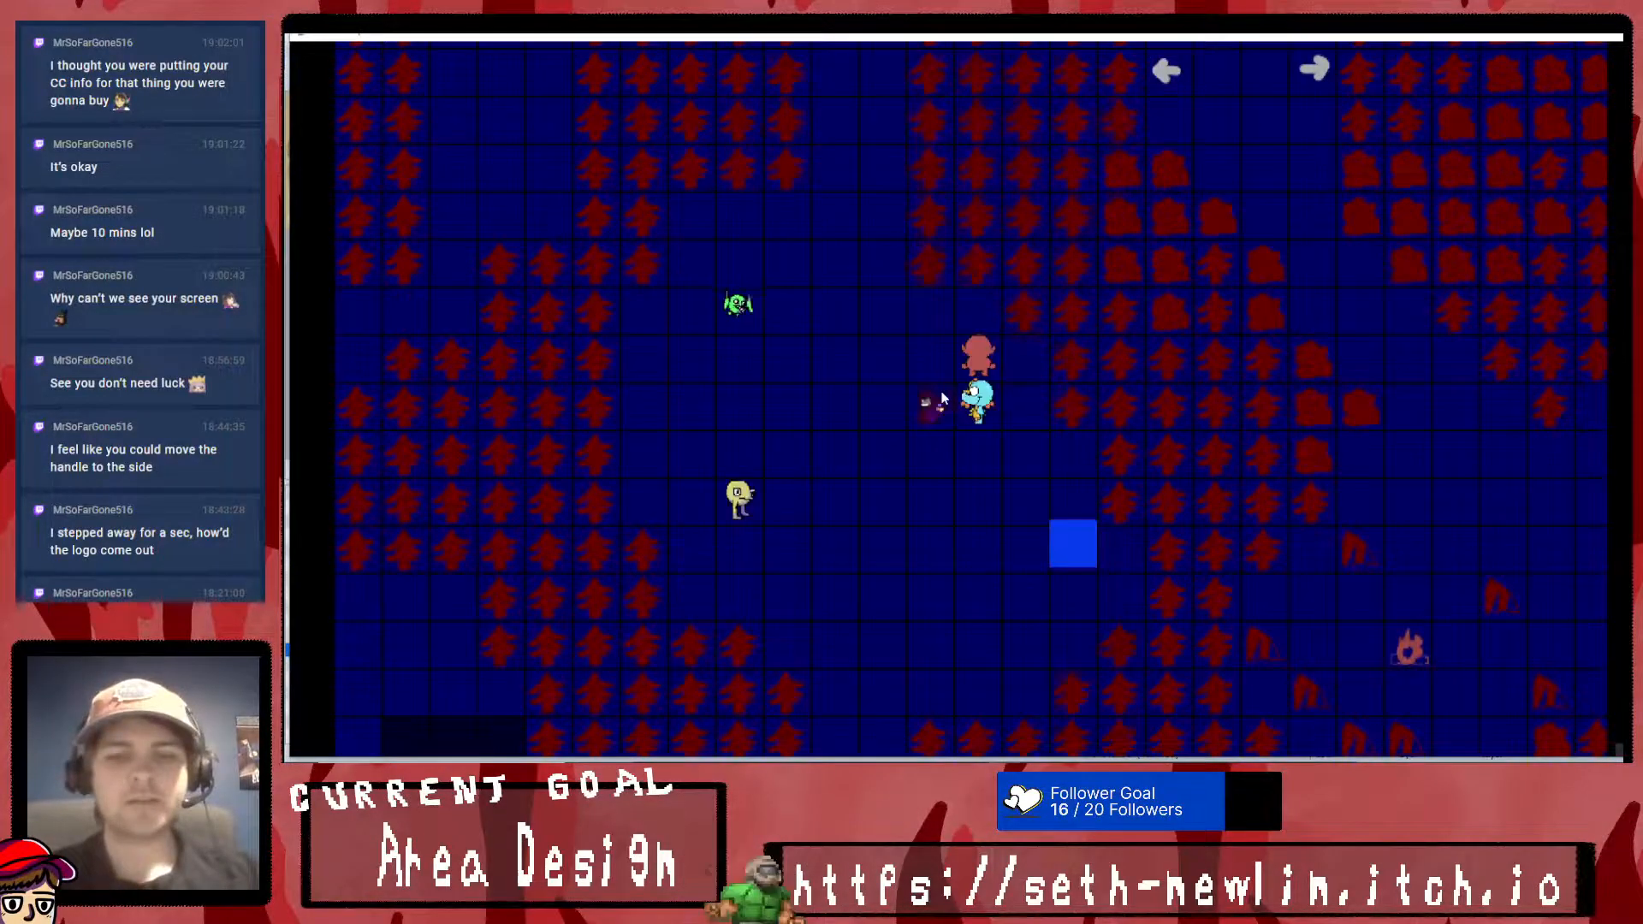
# - Try to use the Motivational Book from the party's inventory and close the playtest
pyautogui.press('Escape')
pyautogui.press('Return')
pyautogui.press('Return')
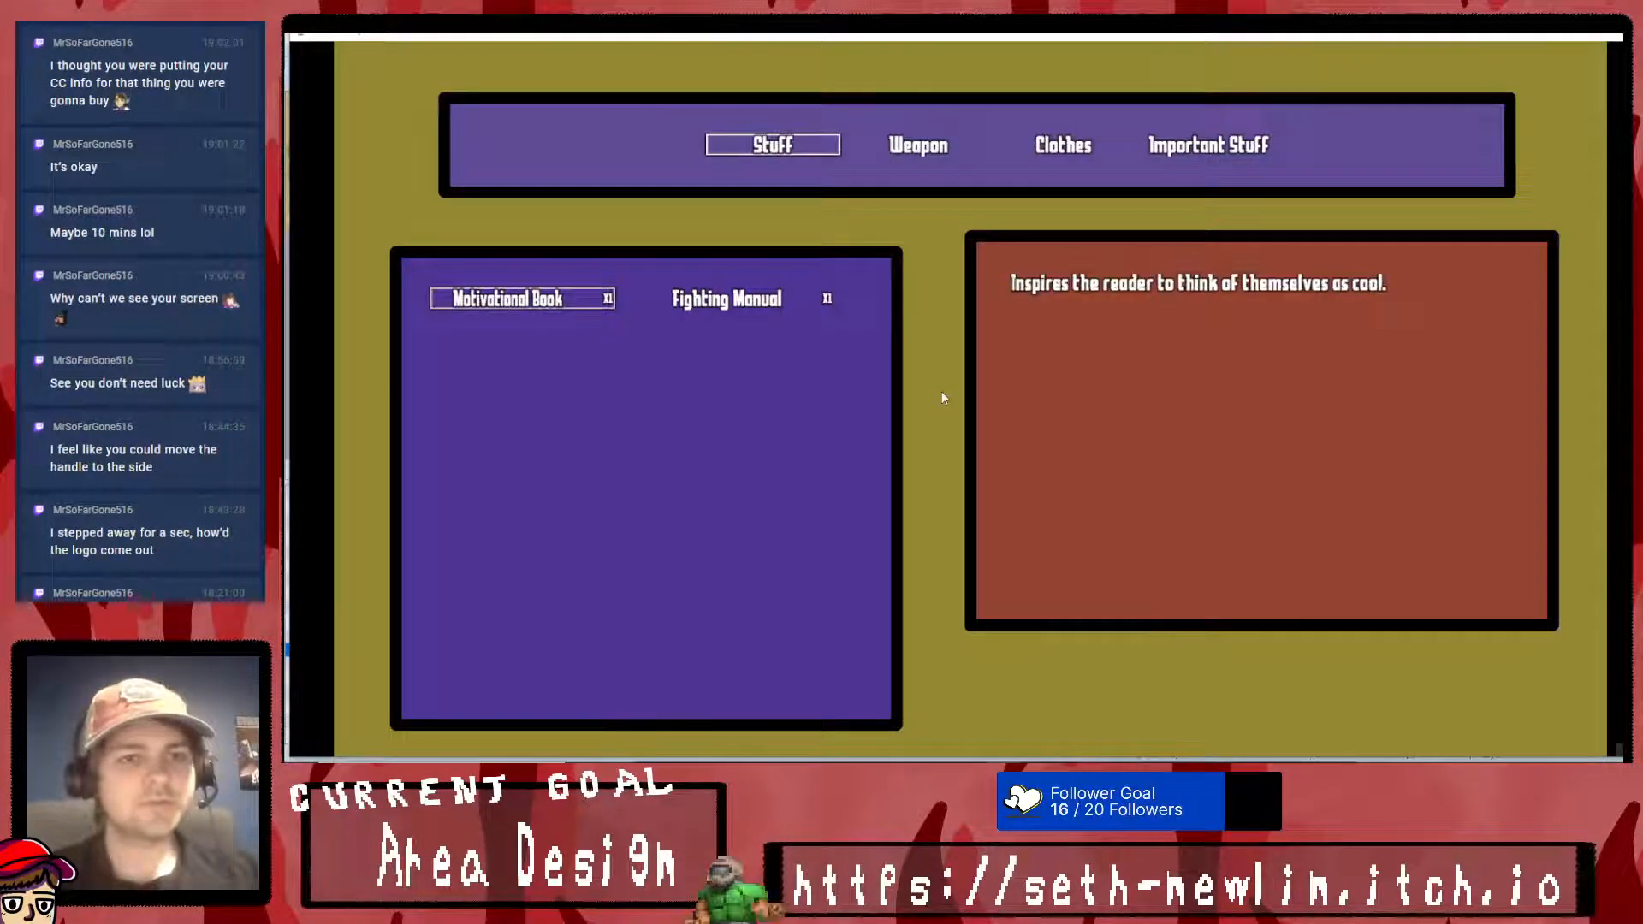
pyautogui.press('Return')
pyautogui.press('Escape')
pyautogui.press('Escape')
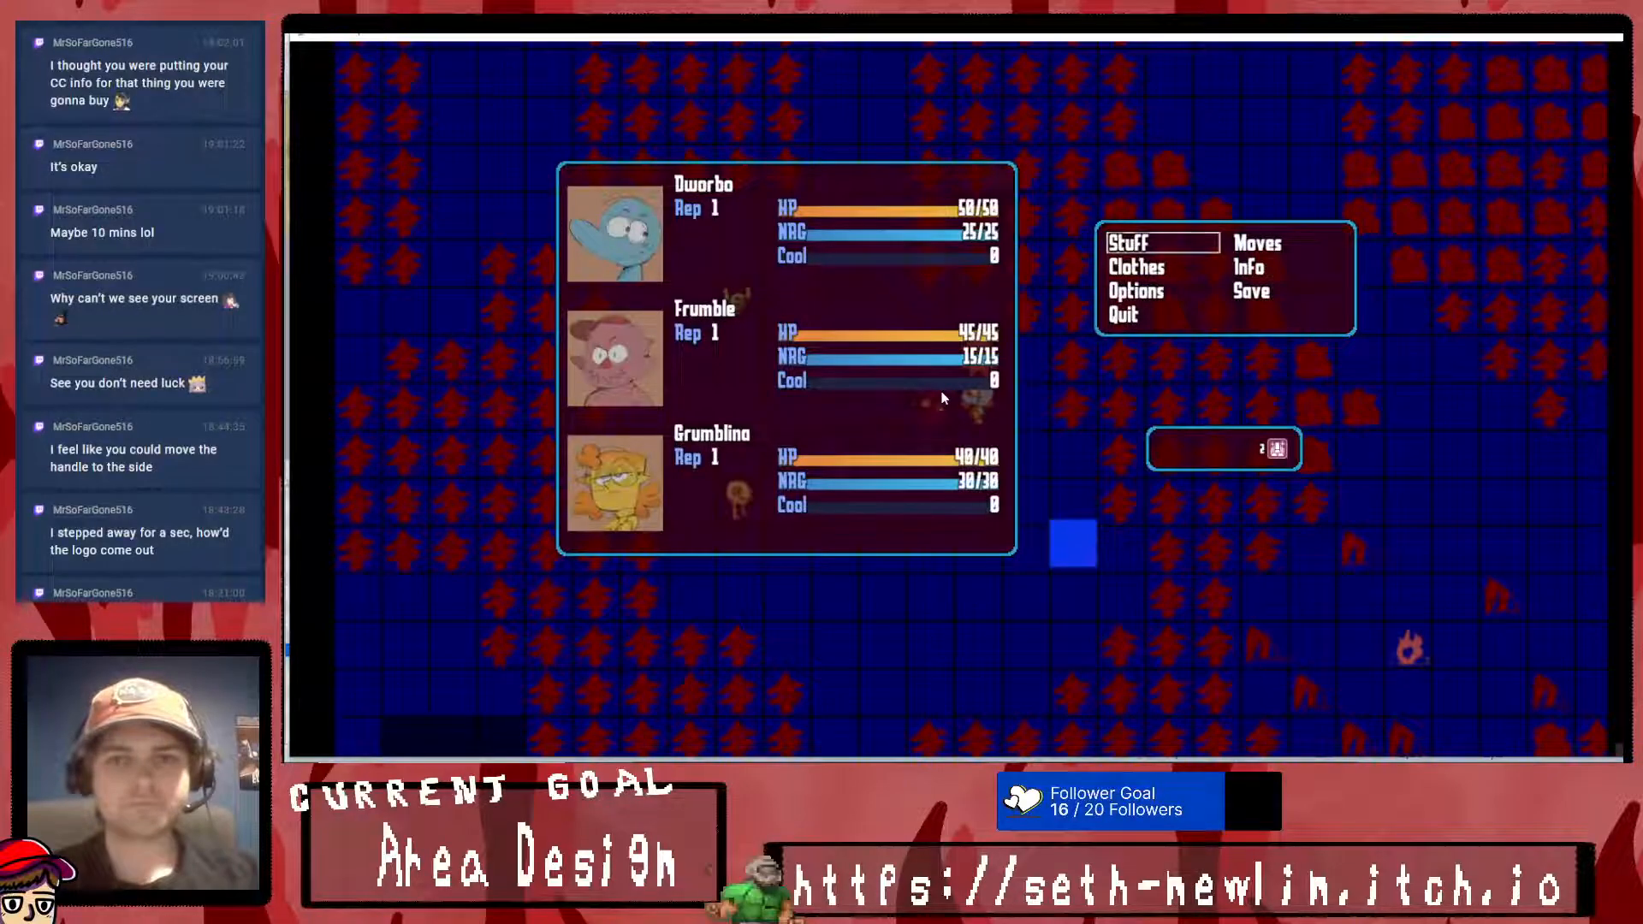
pyautogui.press('Escape')
pyautogui.press('Up')
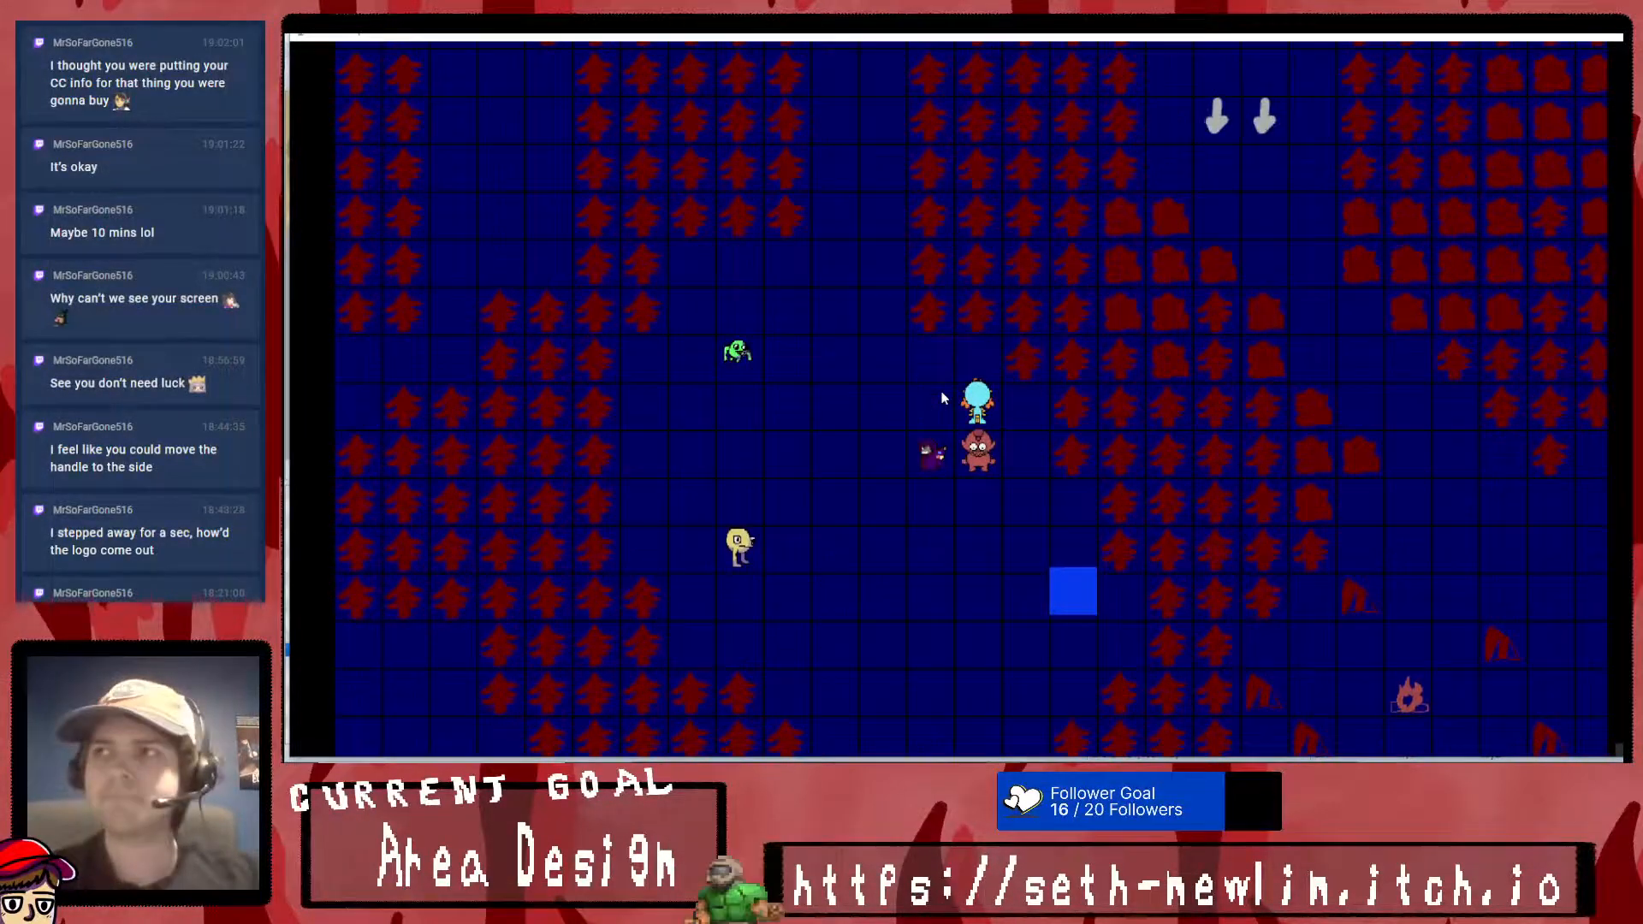
pyautogui.hotkey('alt', 'F4')
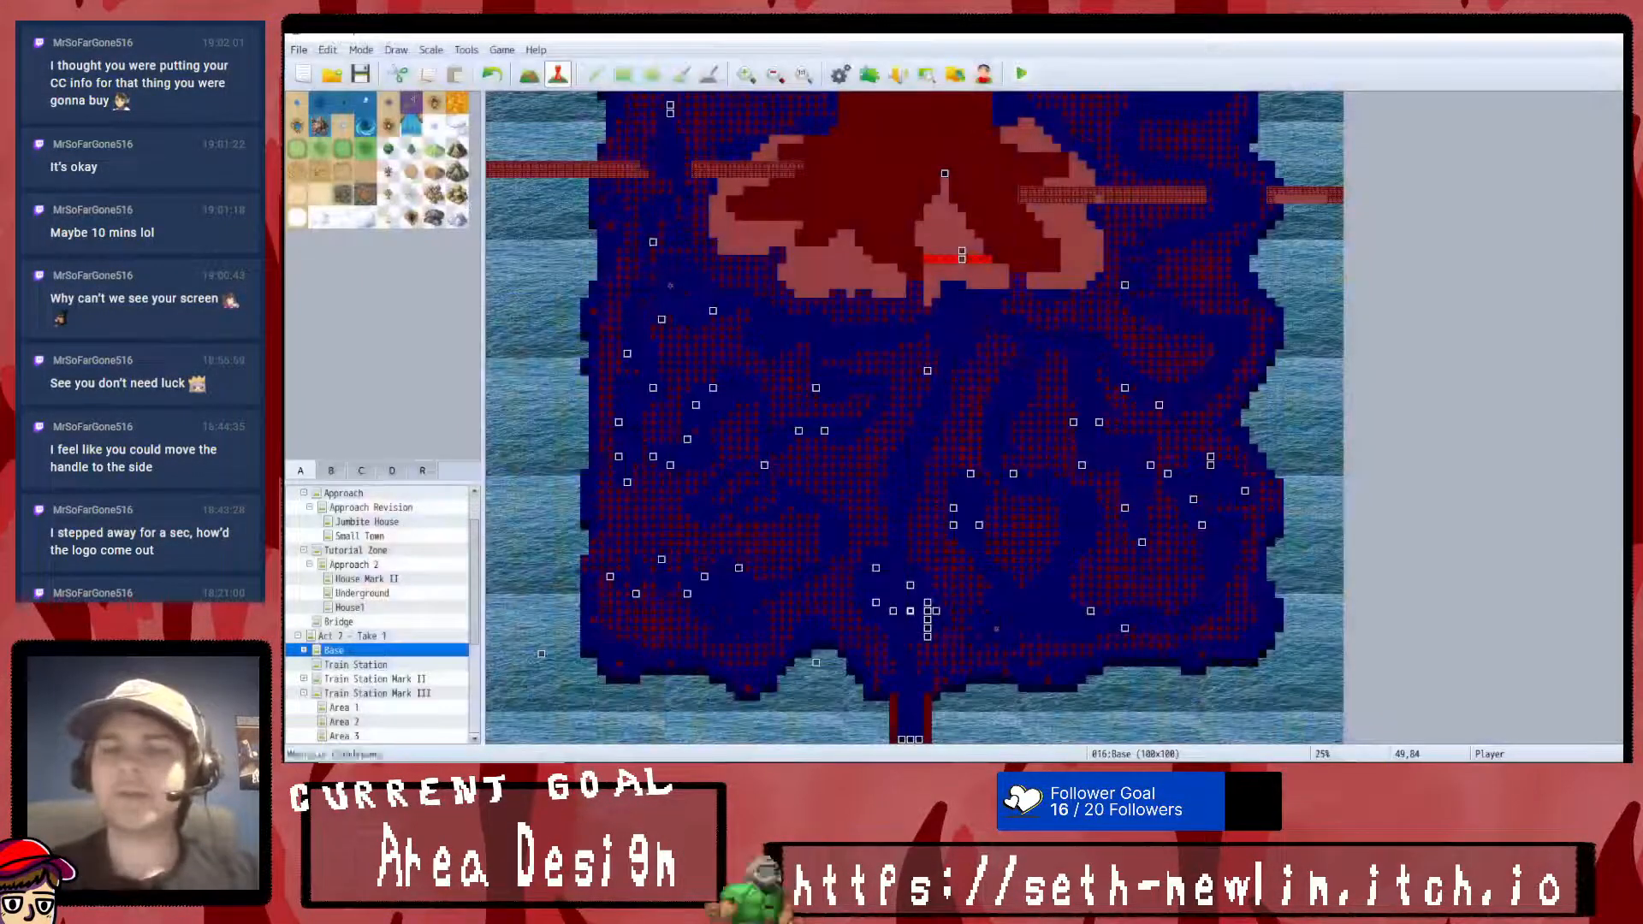
# - Open the item database and compare the settings and effects of the Motivational Book and Fighting Manual
pyautogui.click(840, 74)
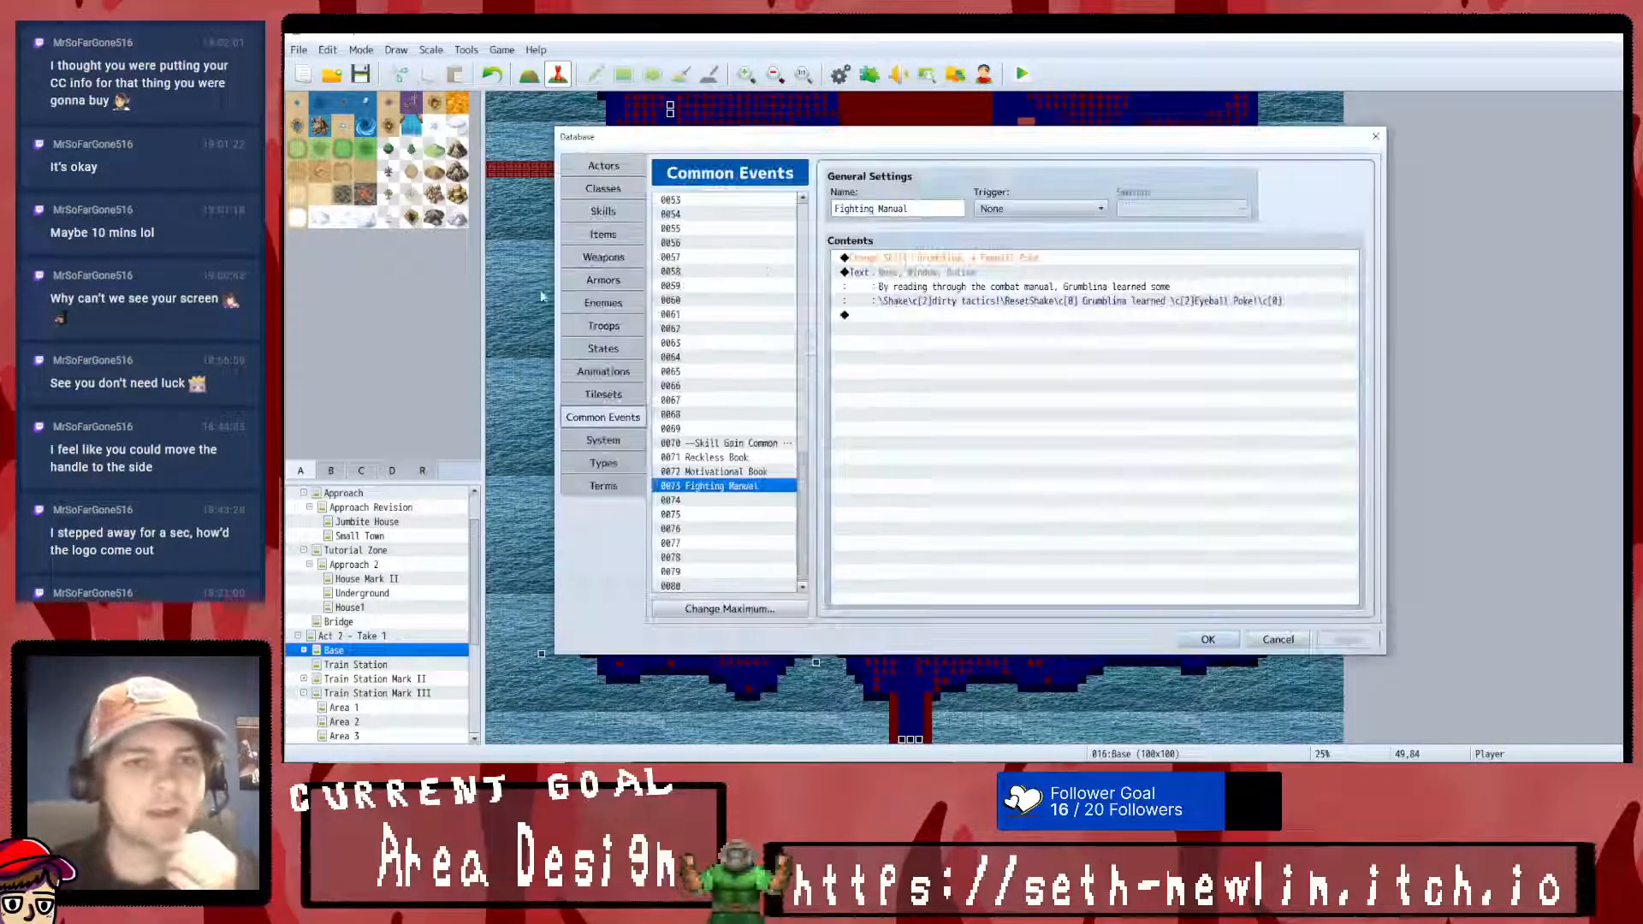
pyautogui.click(614, 253)
pyautogui.click(617, 239)
pyautogui.click(735, 372)
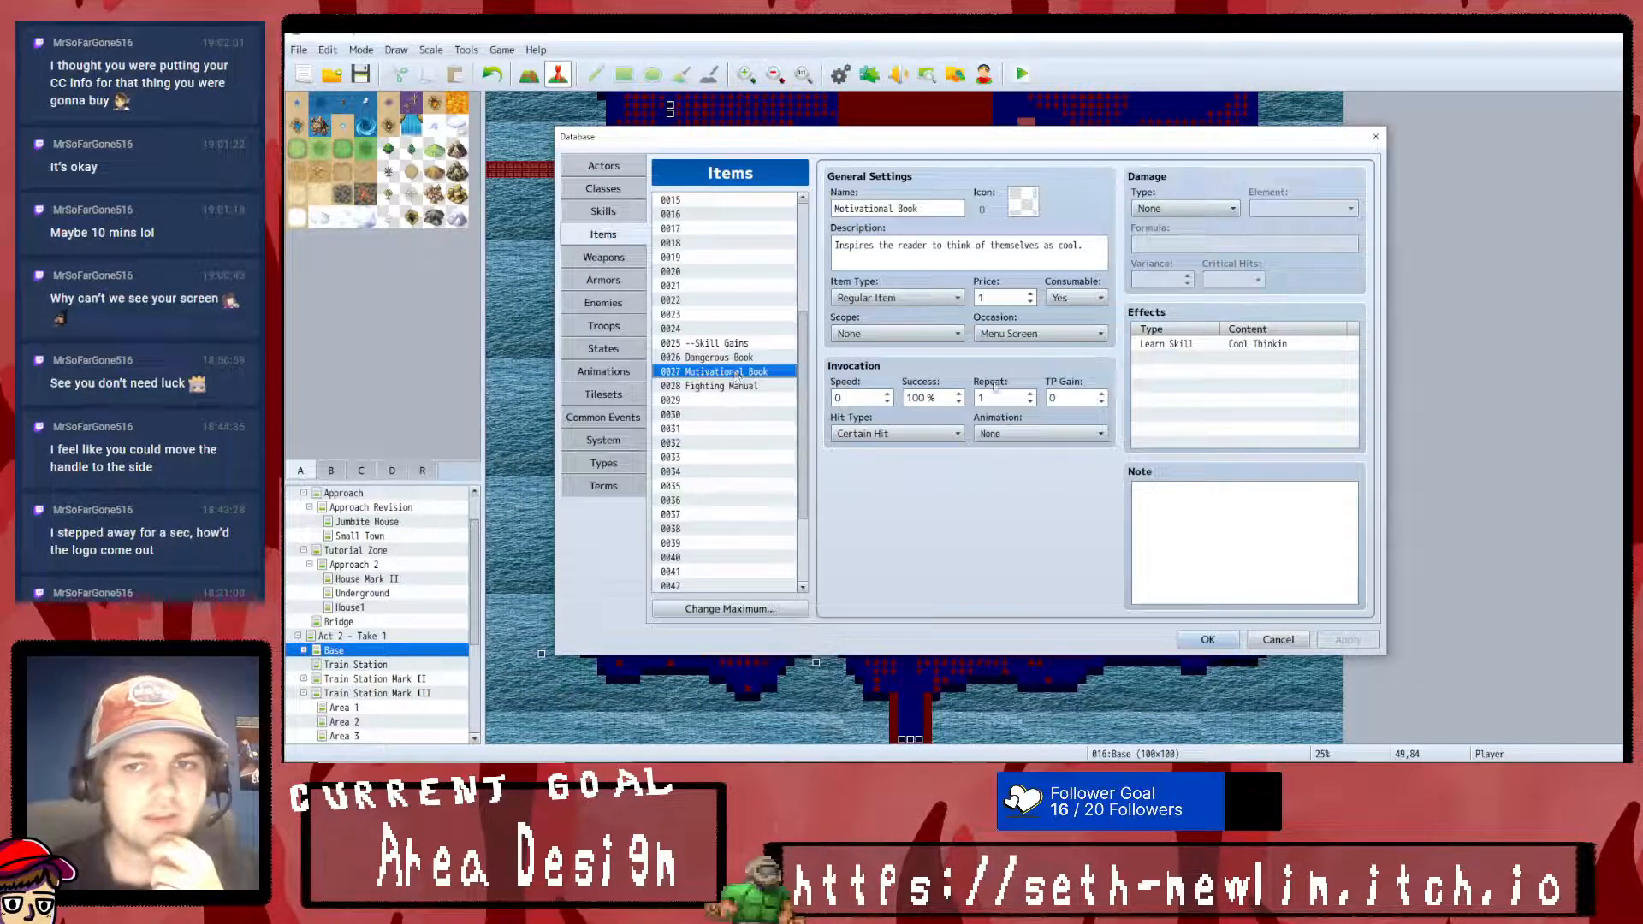
pyautogui.click(733, 387)
pyautogui.click(738, 373)
pyautogui.click(733, 389)
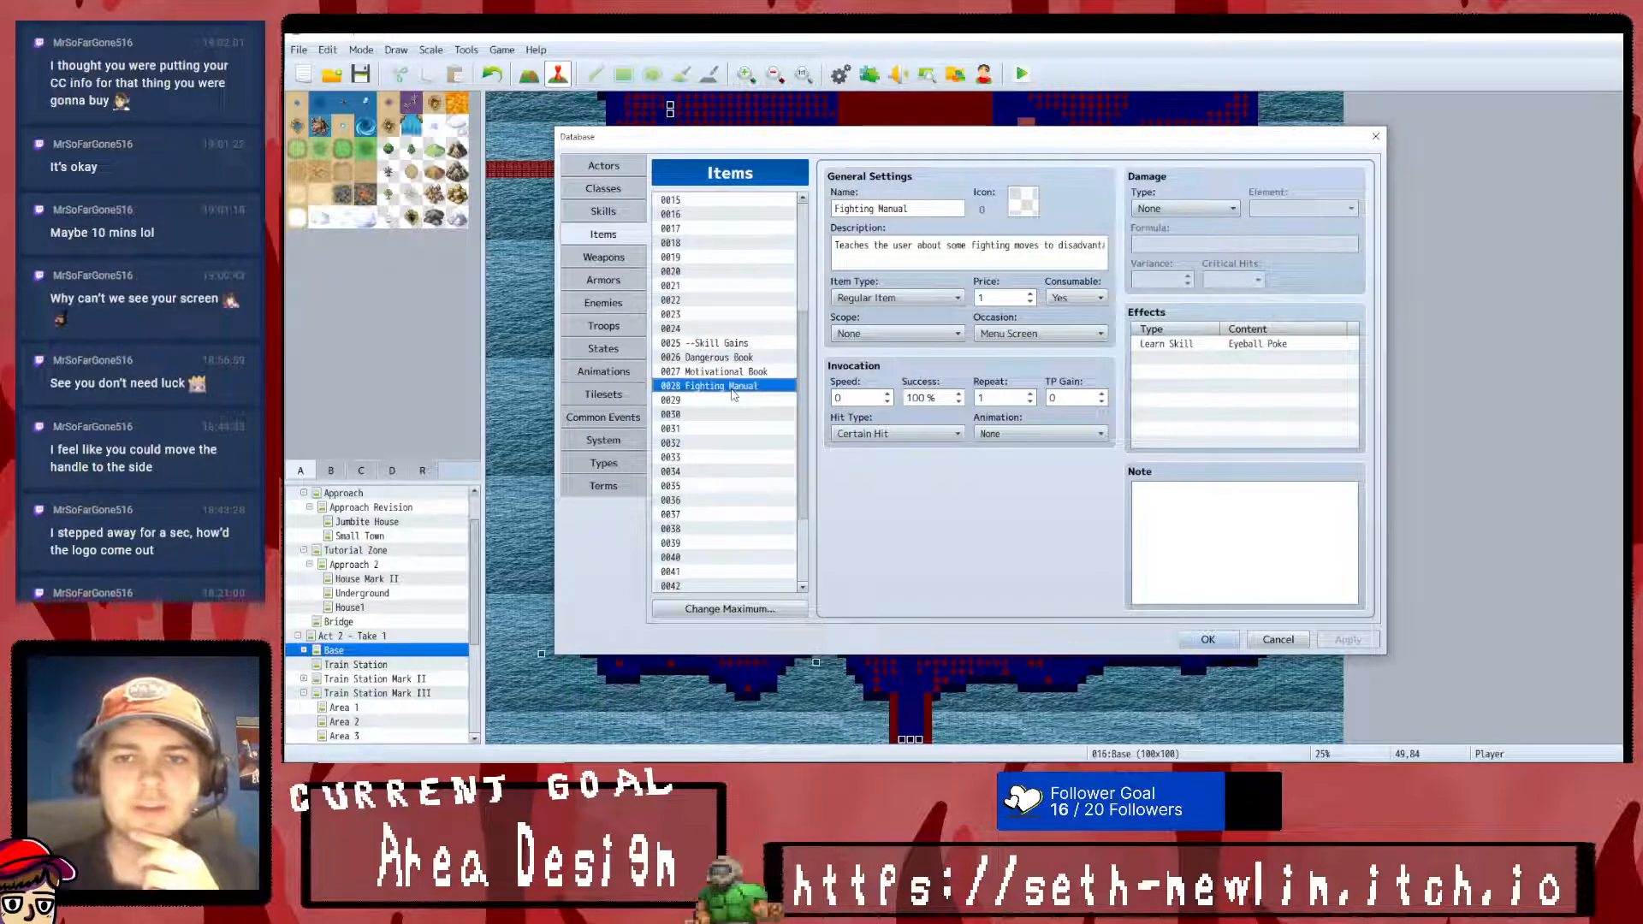
pyautogui.click(738, 374)
pyautogui.click(743, 358)
pyautogui.click(742, 372)
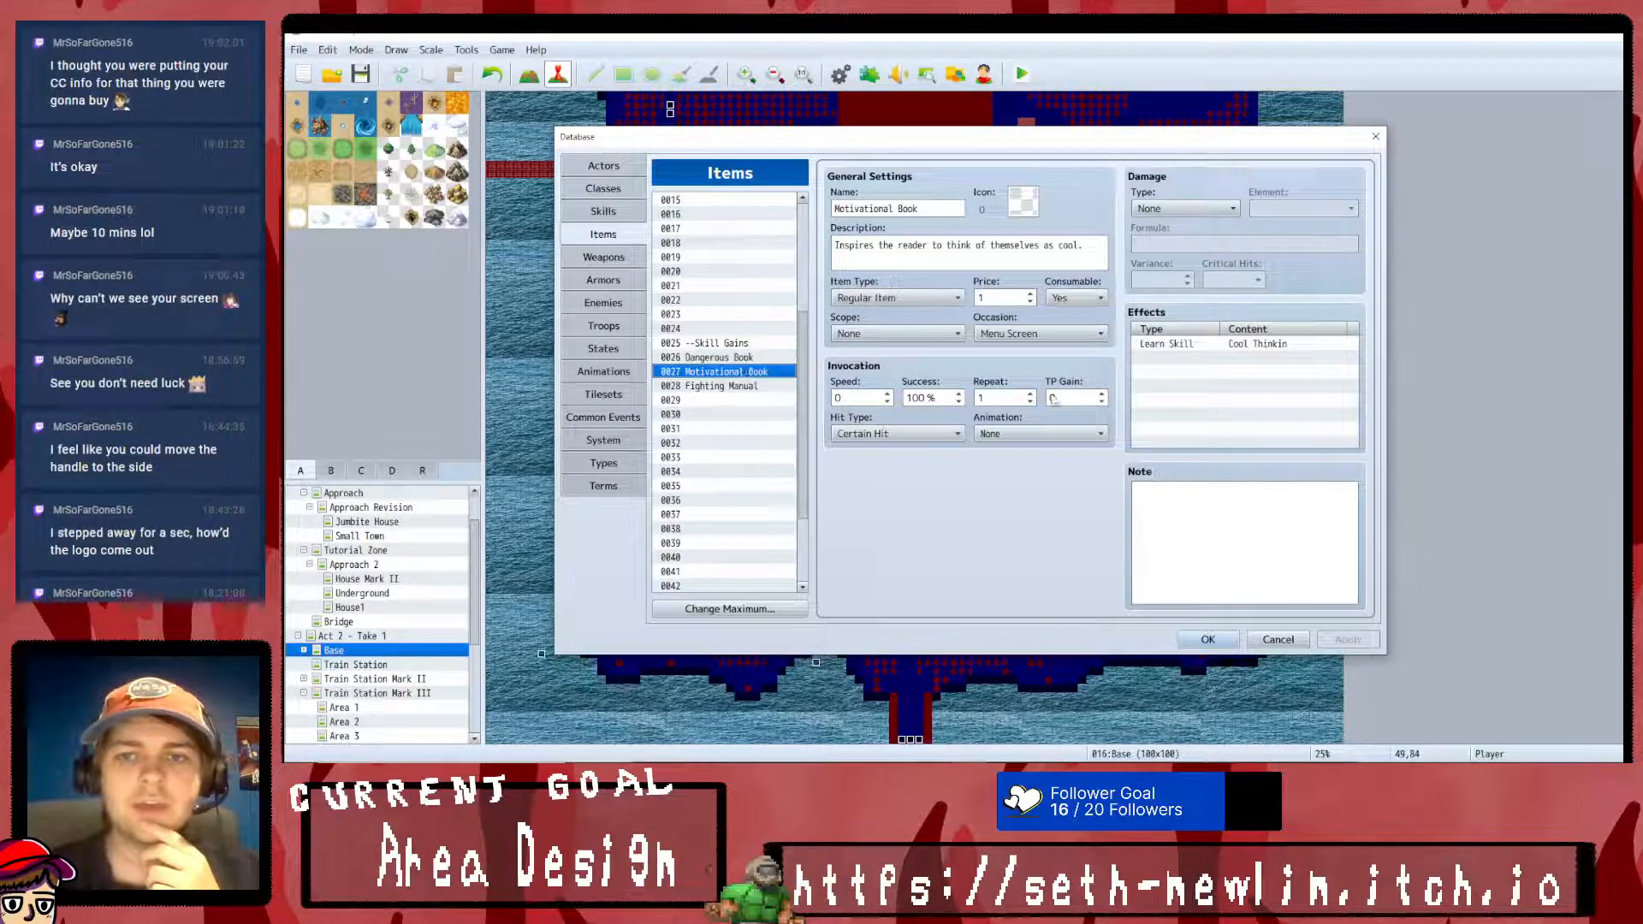
# - Remove the Learn Skill effect from the Motivational Book item
pyautogui.click(1241, 344)
pyautogui.press('Delete')
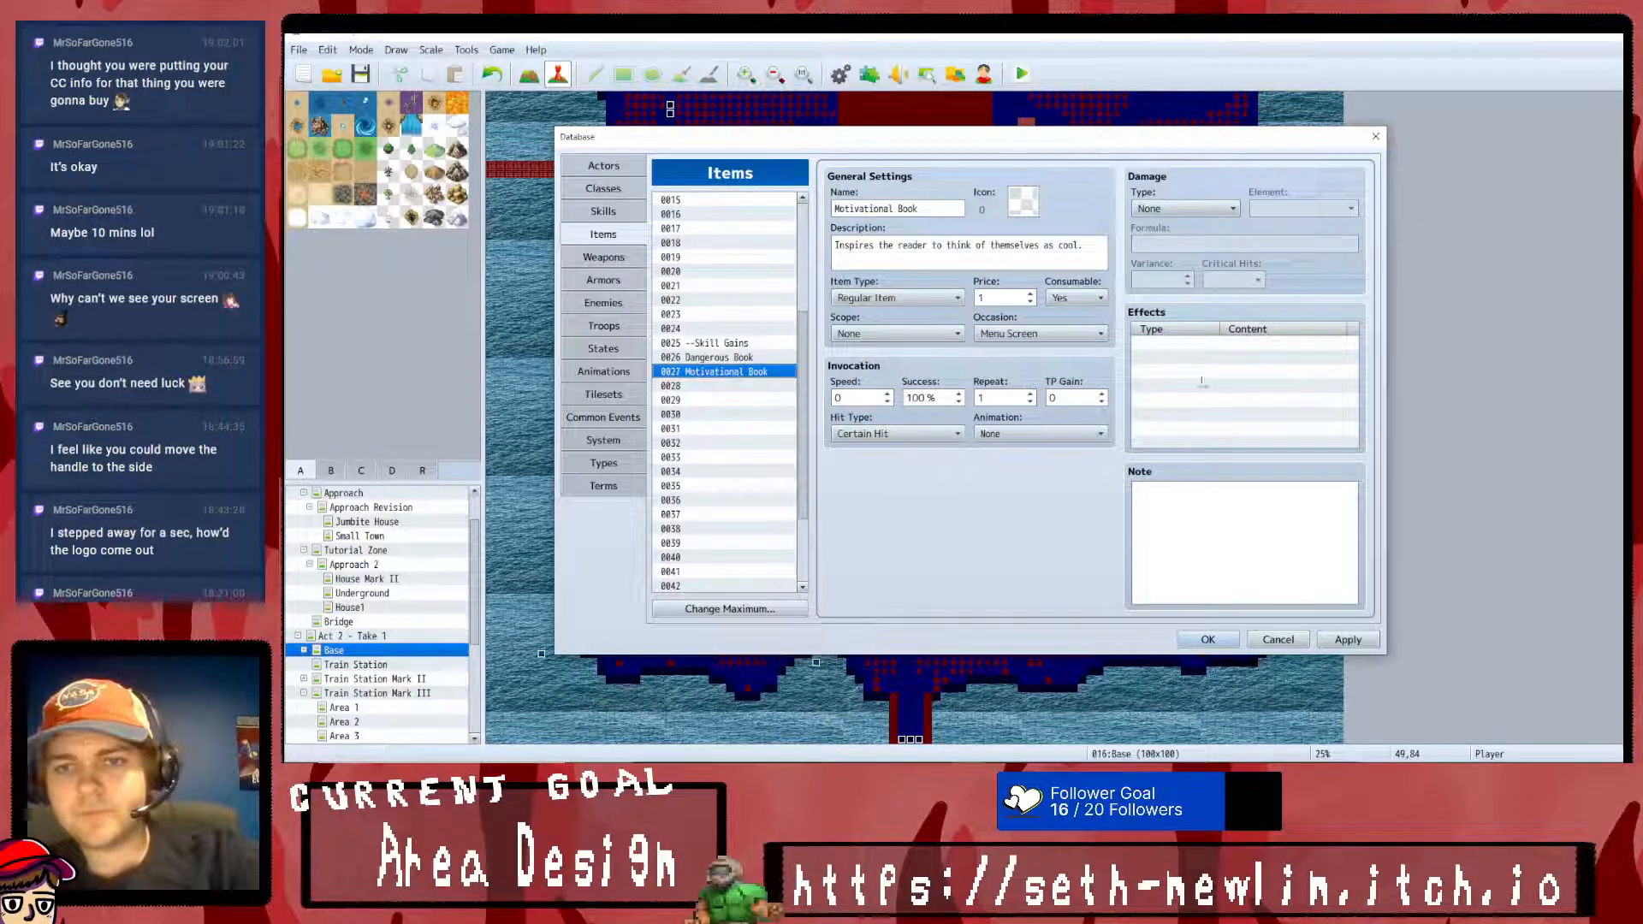
pyautogui.doubleClick(1325, 417)
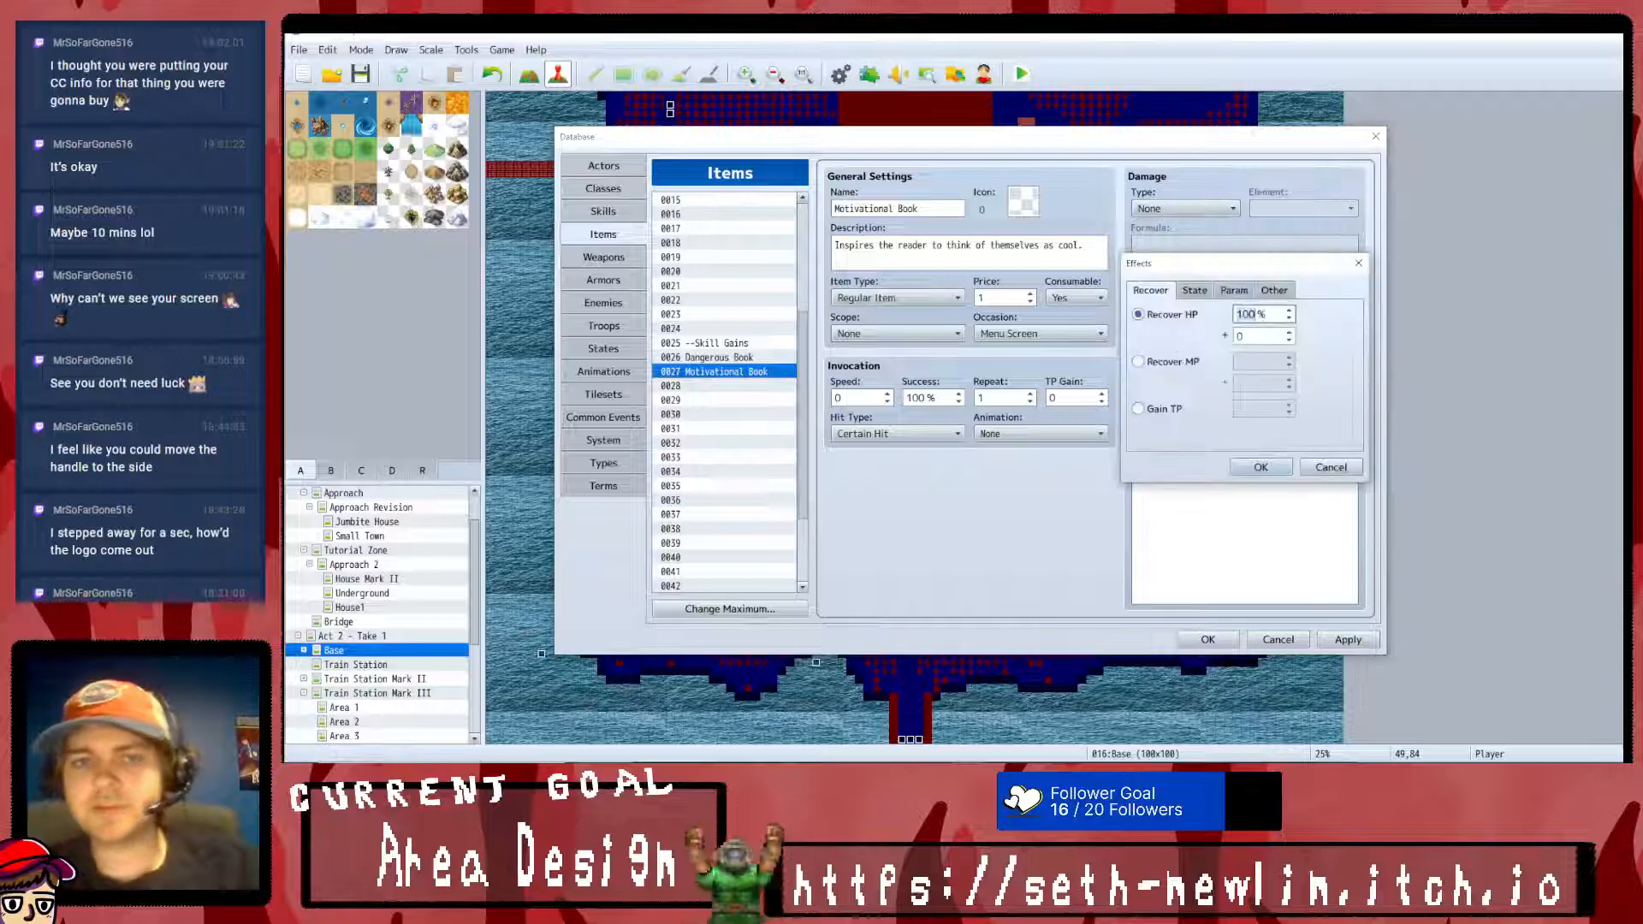
pyautogui.click(1329, 466)
# - Copy the Motivational Book into item slot 0028, name it Fighting Manual and describe it as "Teaches the user about combat."
pyautogui.click(741, 386)
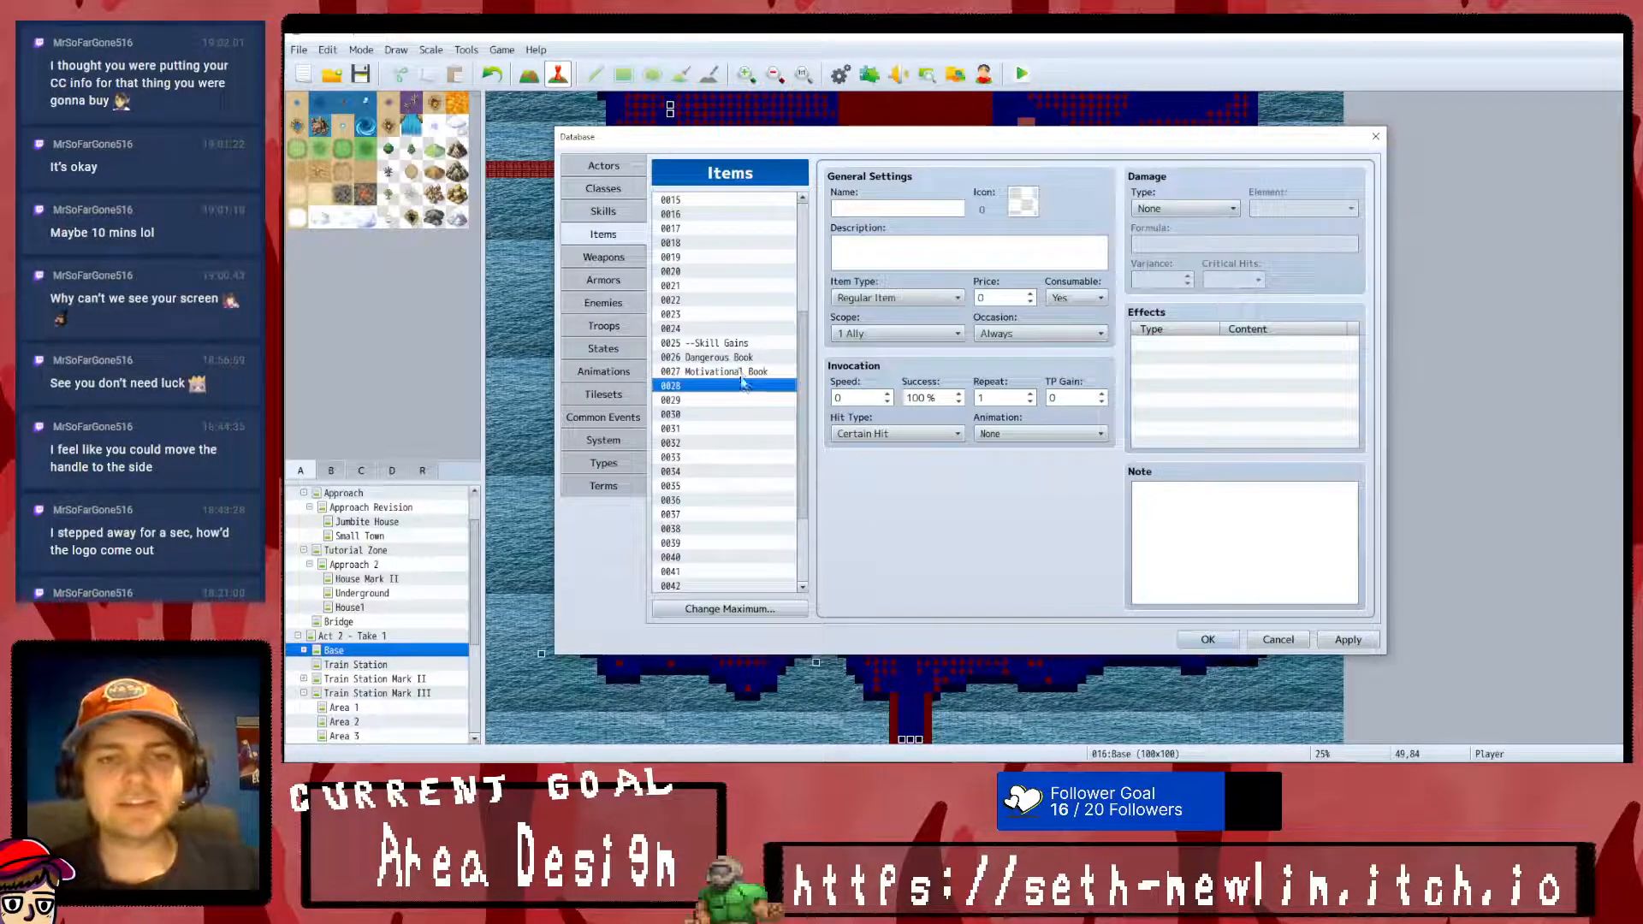
pyautogui.click(740, 374)
pyautogui.click(739, 386)
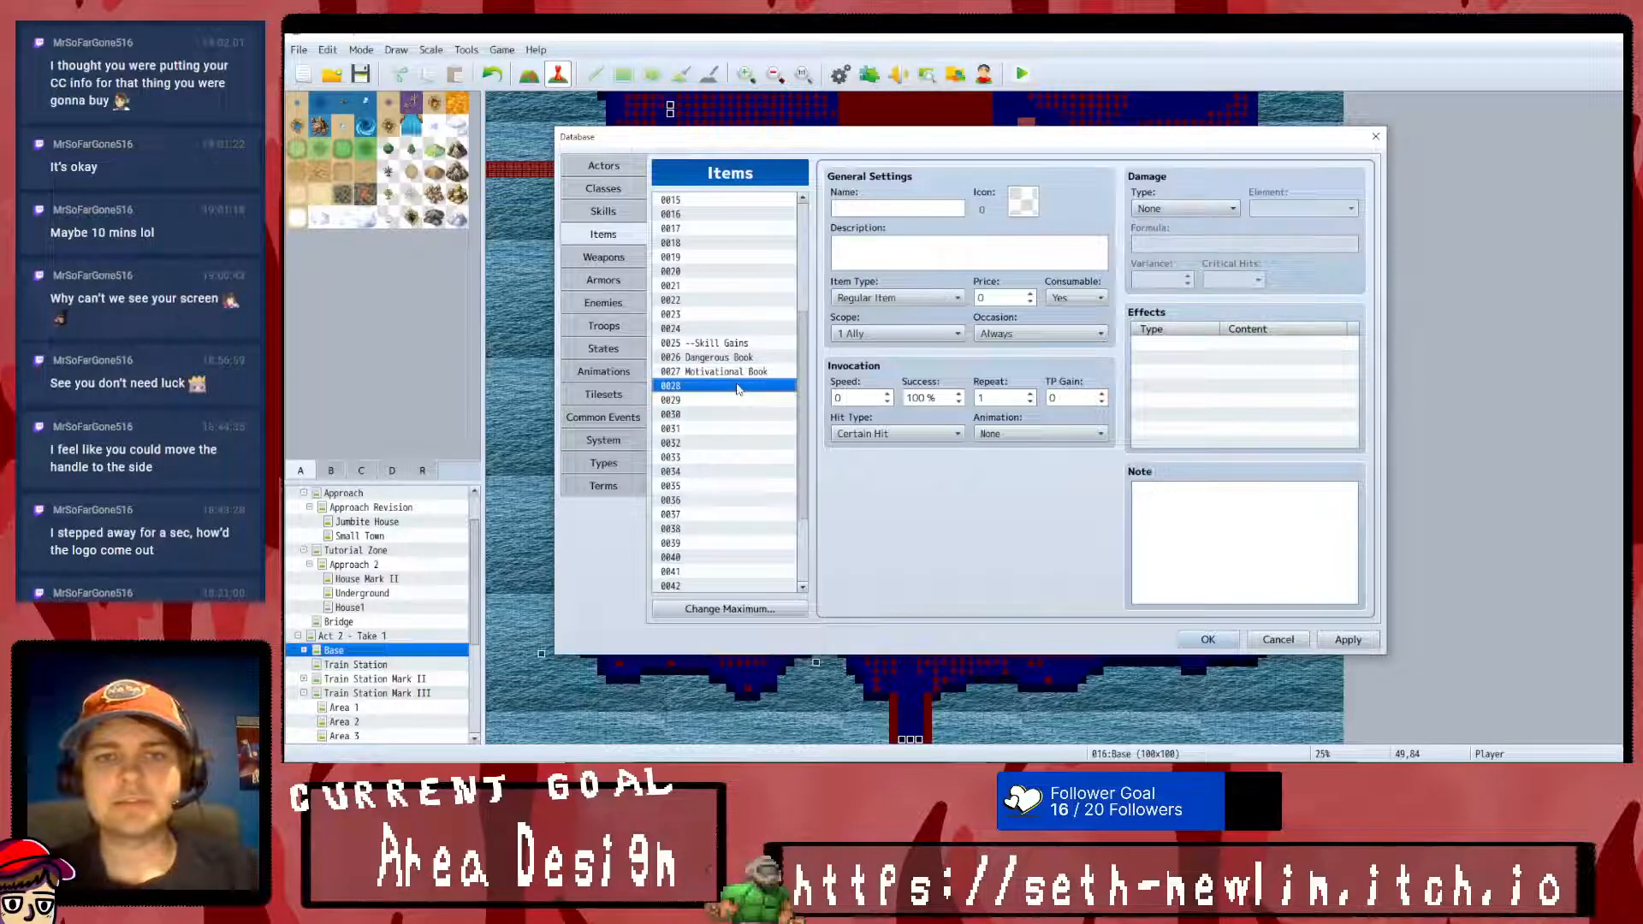
pyautogui.hotkey('ctrl', 'v')
pyautogui.click(935, 210)
pyautogui.write('F')
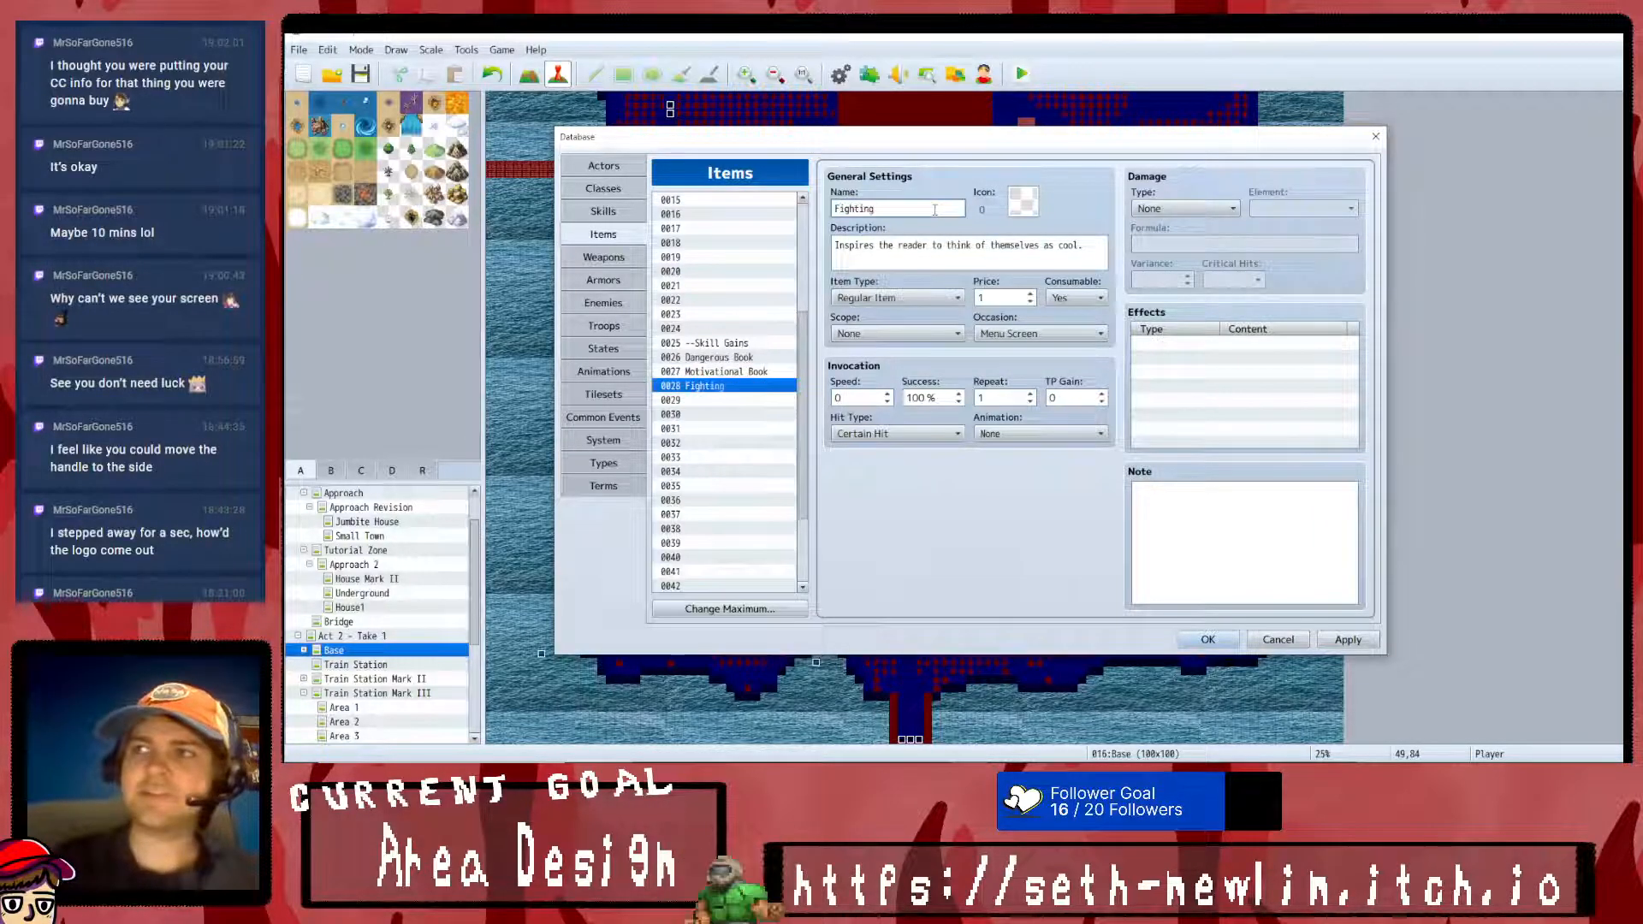
pyautogui.tripleClick(1082, 237)
pyautogui.press('BackSpace')
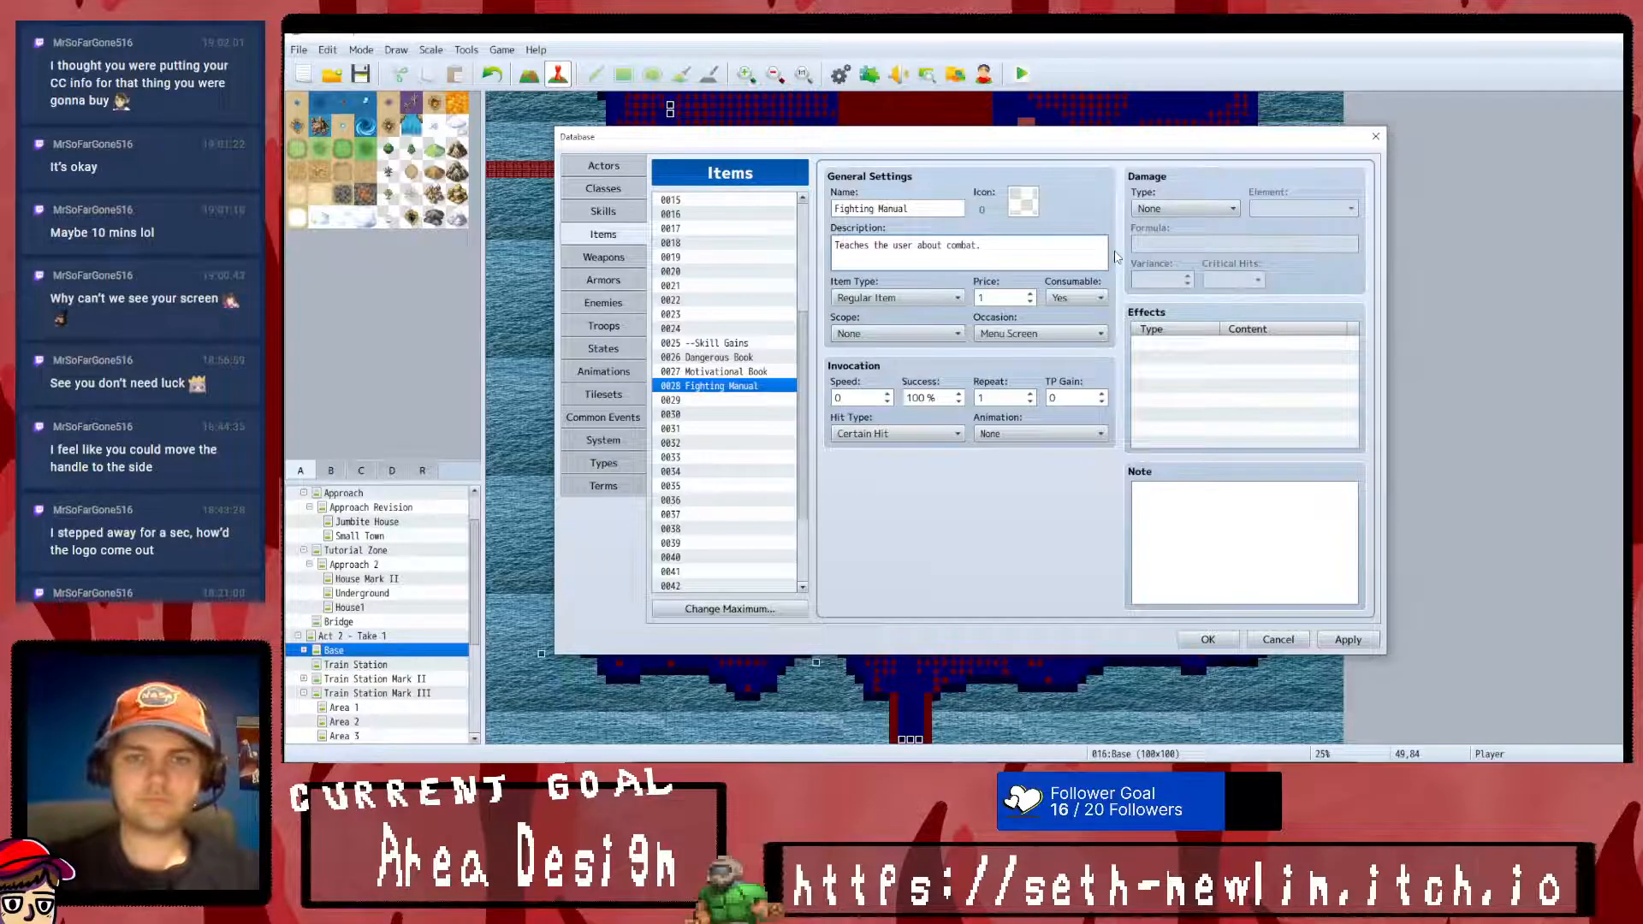
# - Review the Fighting Manual's item type, scope, occasion, consumable and effect options without changing them
pyautogui.click(891, 298)
pyautogui.click(881, 309)
pyautogui.click(894, 333)
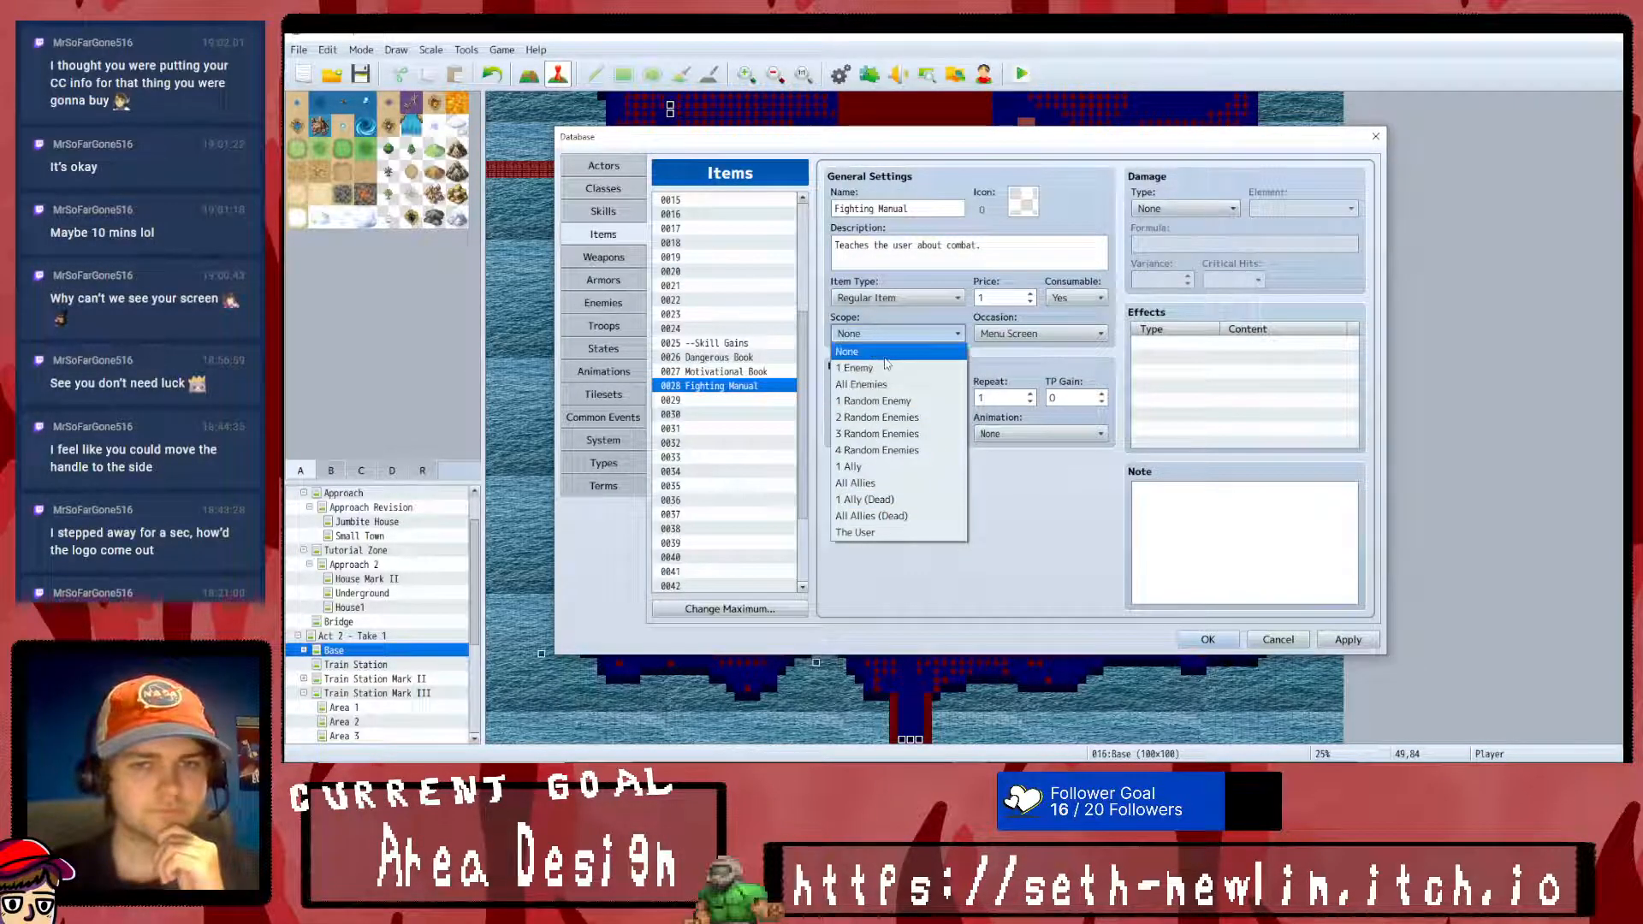
pyautogui.click(864, 352)
pyautogui.click(1076, 334)
pyautogui.click(1078, 332)
pyautogui.click(1076, 299)
pyautogui.click(1076, 313)
pyautogui.doubleClick(1235, 355)
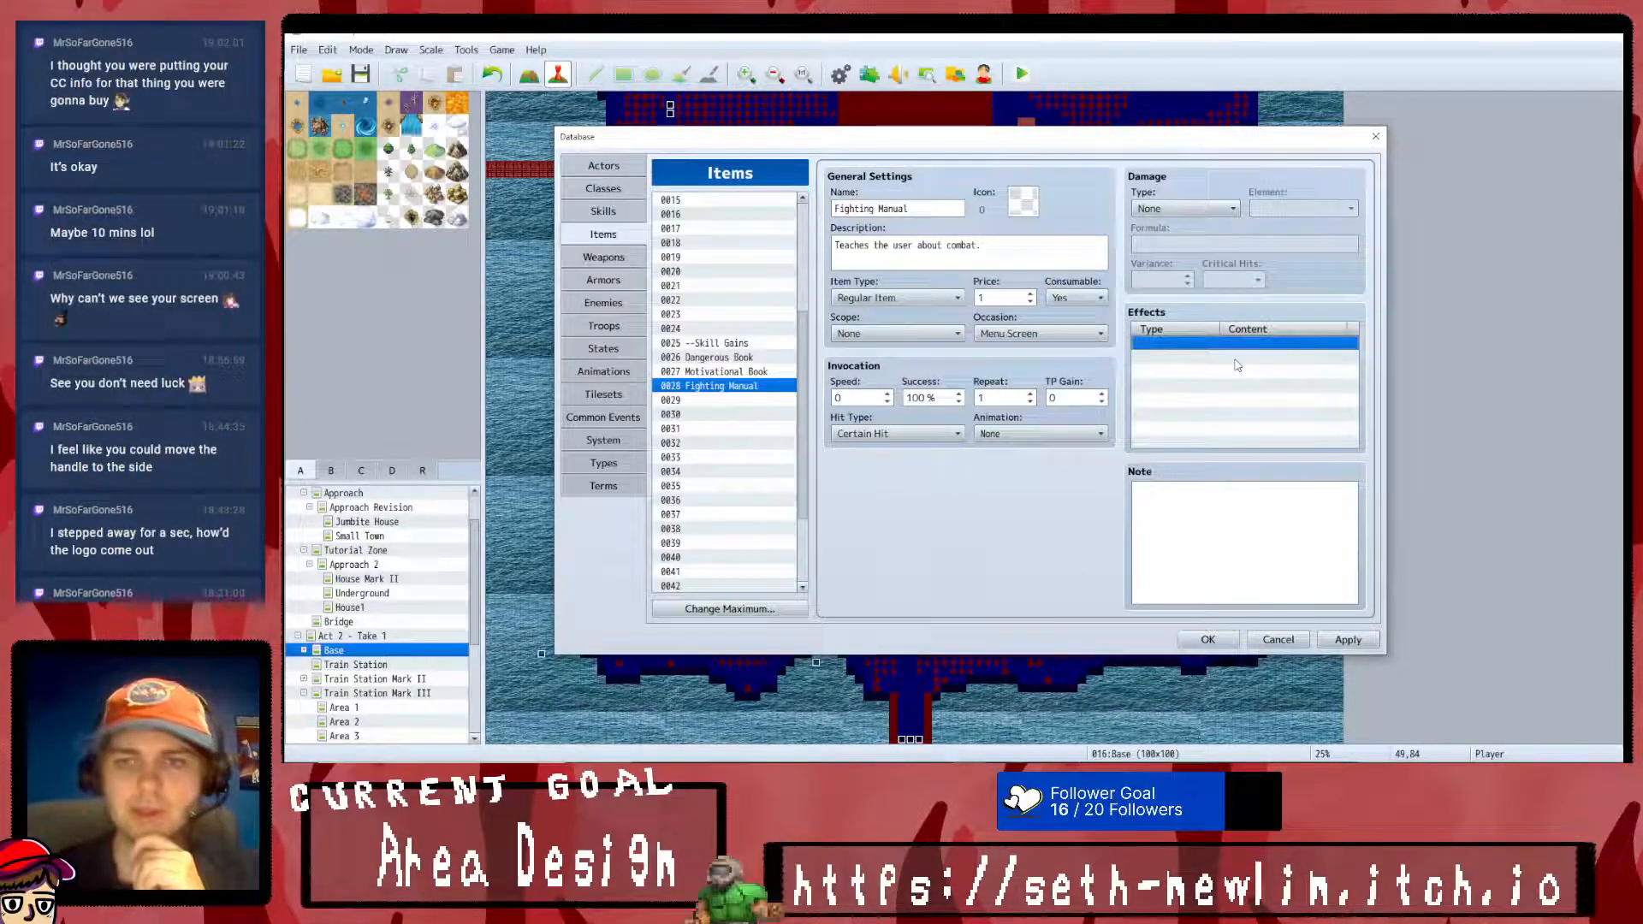
pyautogui.click(1367, 263)
# - Copy the Dangerous Book's common event effect into the Motivational Book's effects
pyautogui.click(747, 373)
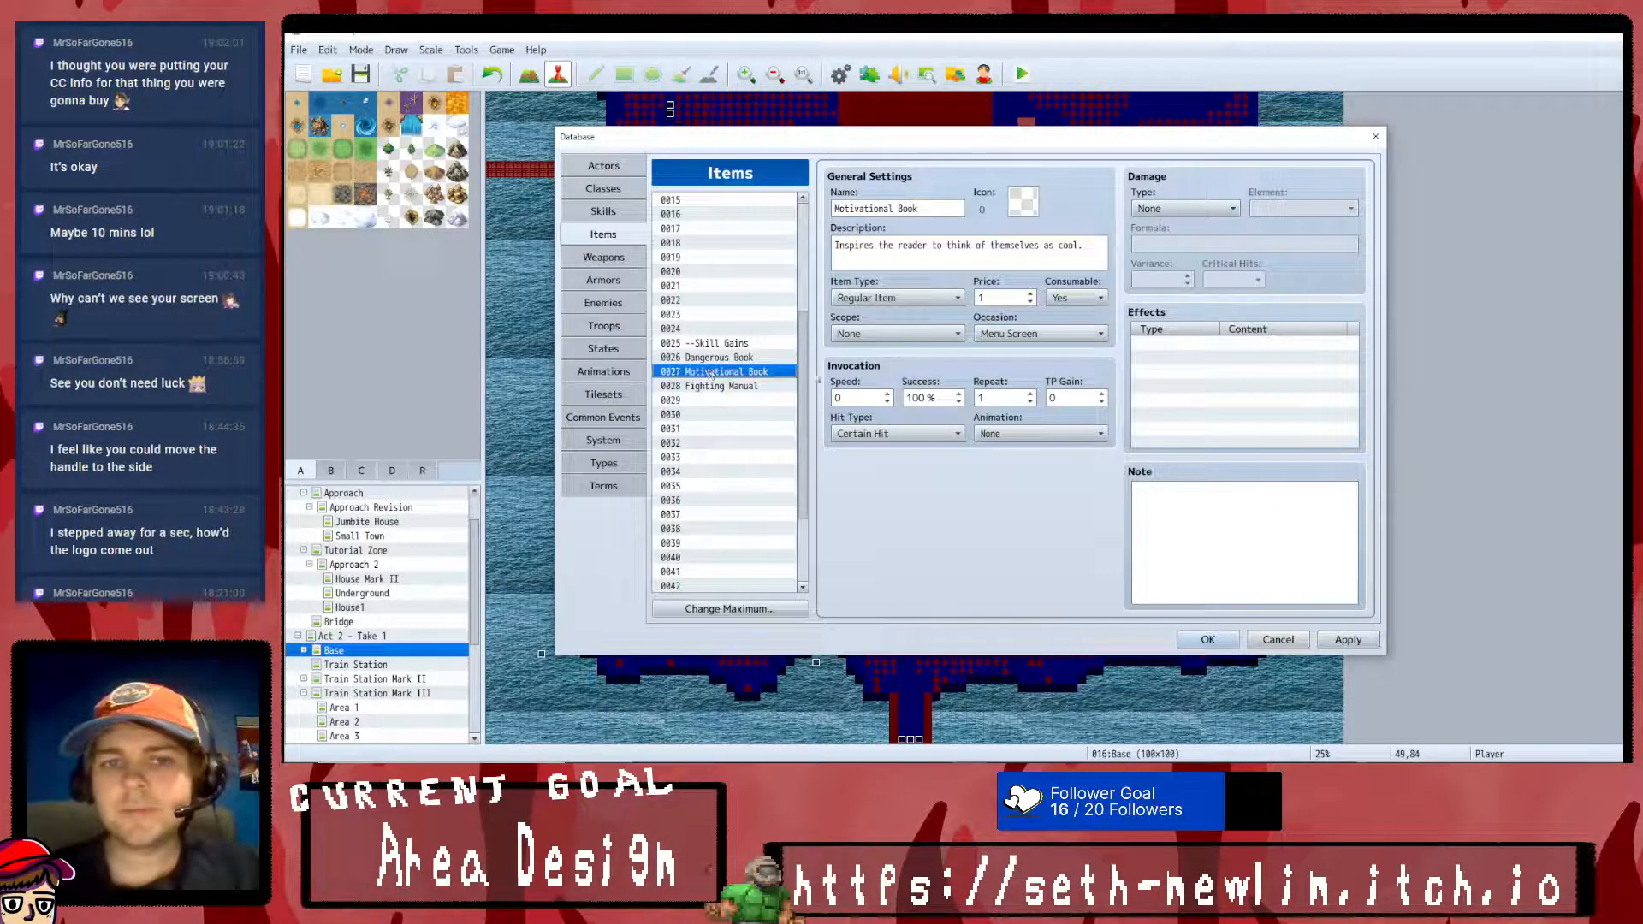
pyautogui.click(674, 356)
pyautogui.click(1218, 346)
pyautogui.click(723, 373)
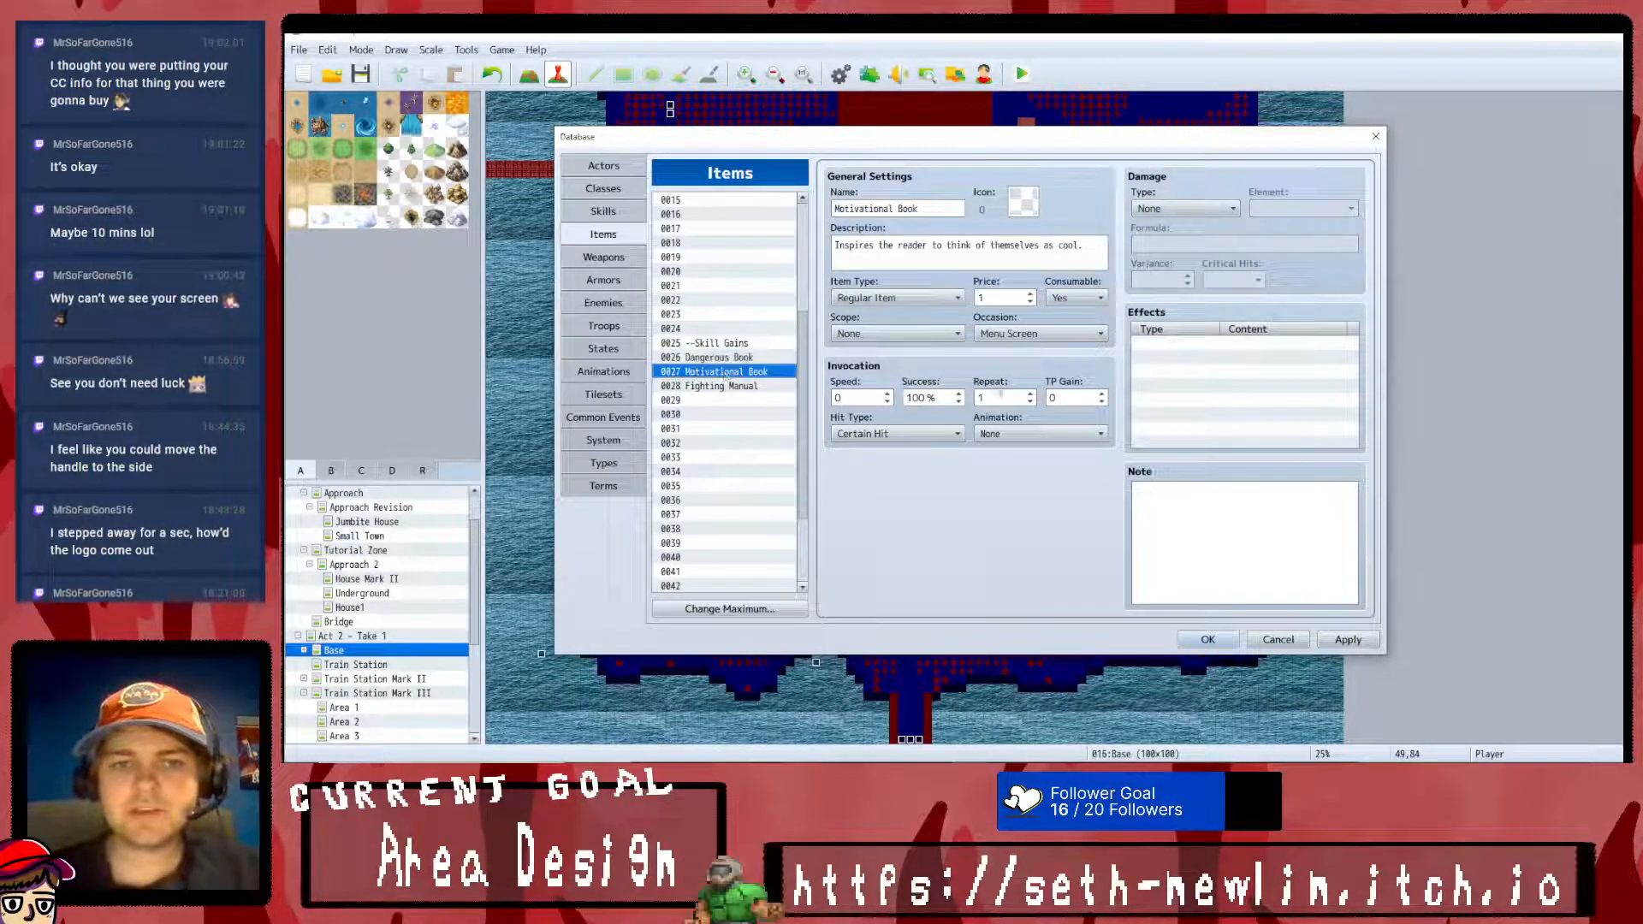
pyautogui.click(1205, 347)
pyautogui.hotkey('ctrl', 'v')
# - Change the Motivational Book's effect to common event 0072 Motivational Book and apply the change
pyautogui.rightClick(1208, 344)
pyautogui.click(1255, 363)
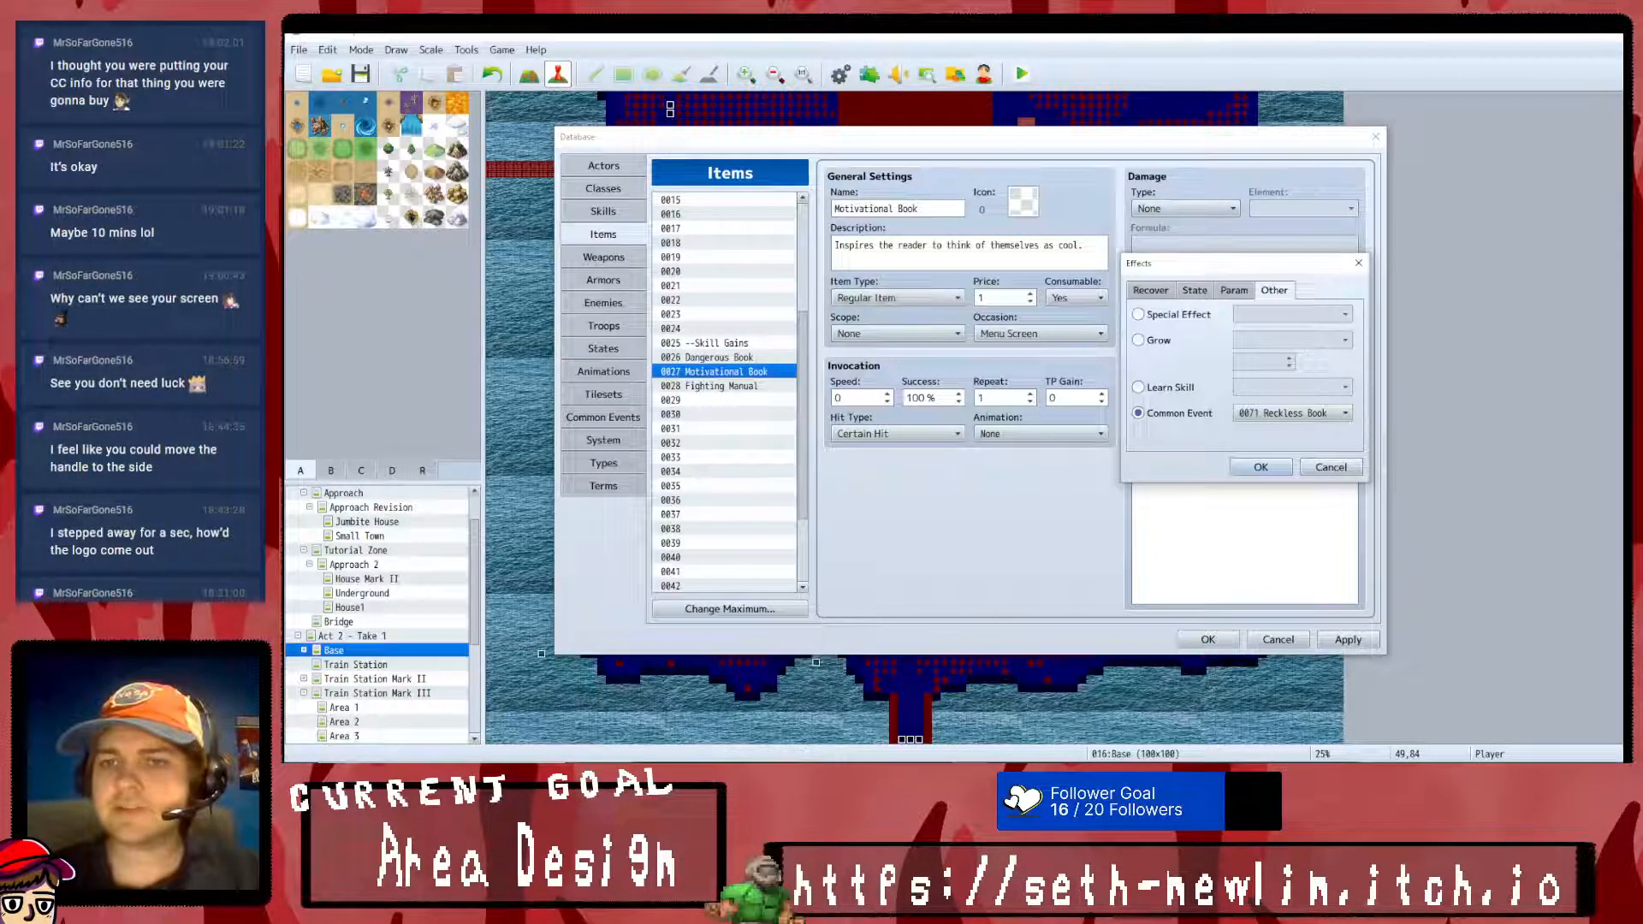
pyautogui.click(1294, 414)
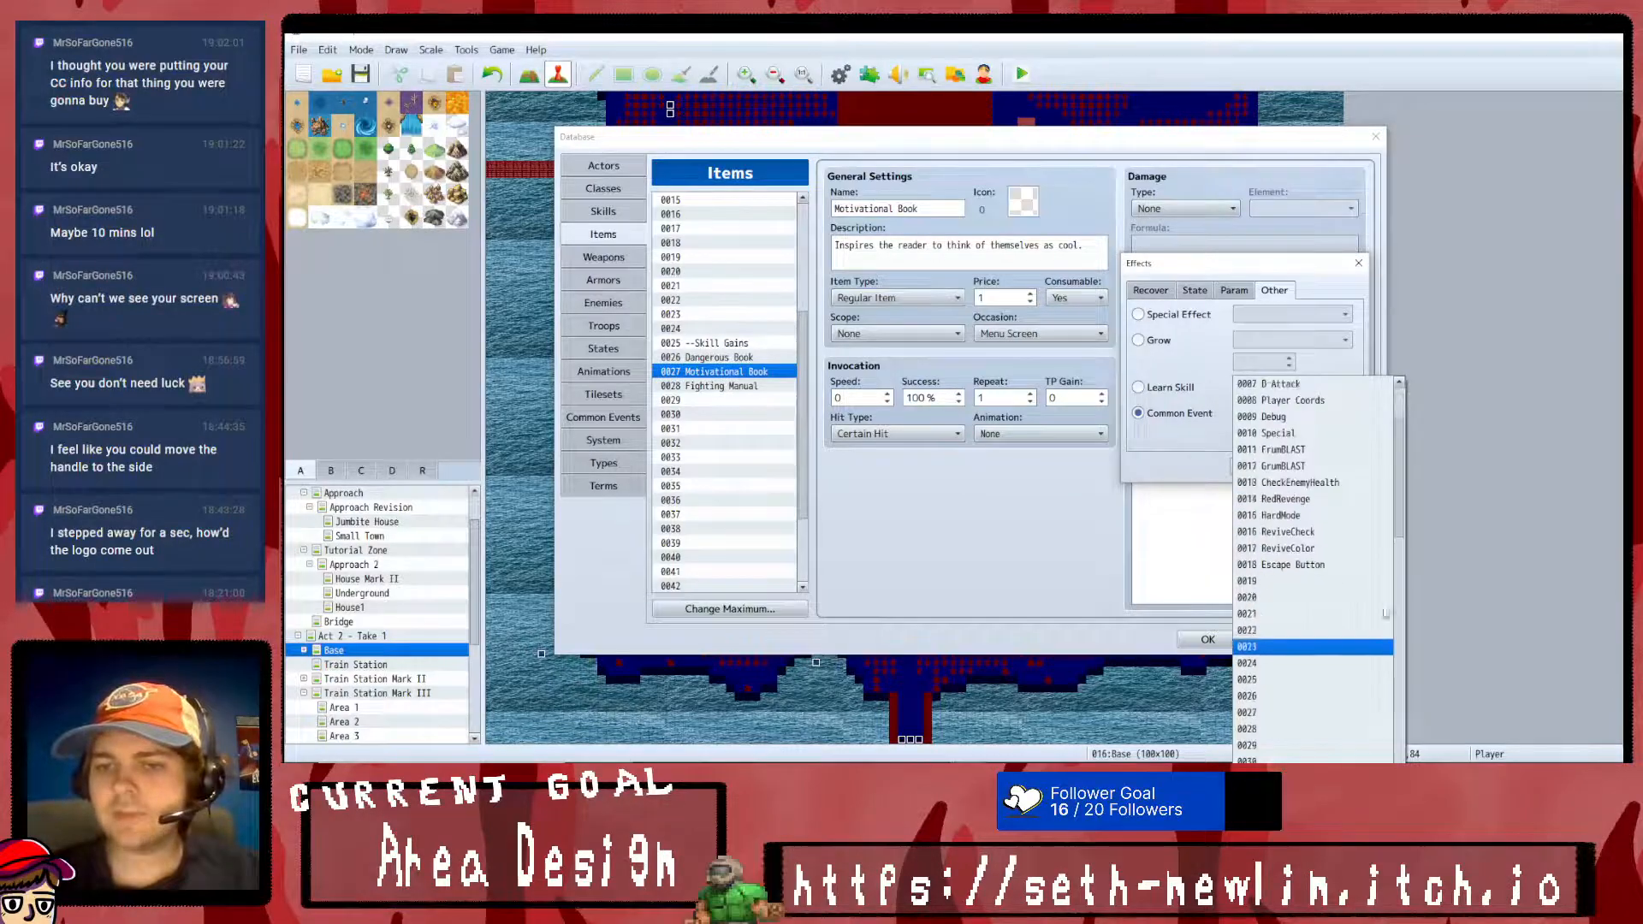
pyautogui.click(1409, 522)
pyautogui.click(1333, 417)
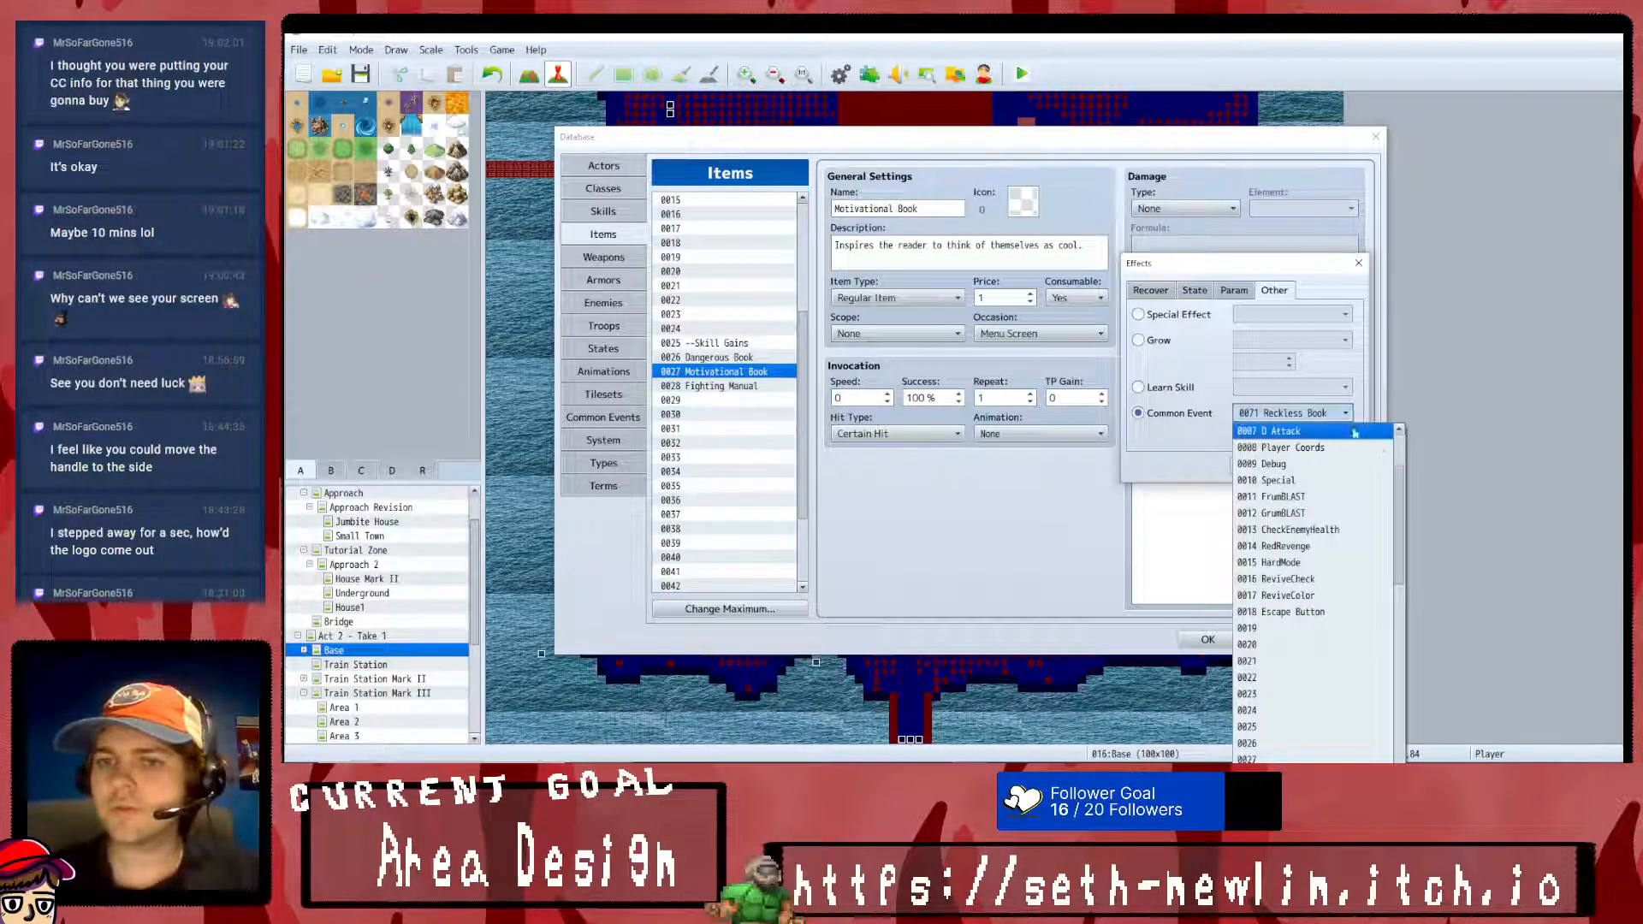
pyautogui.moveTo(1404, 474); pyautogui.dragTo(1403, 714)
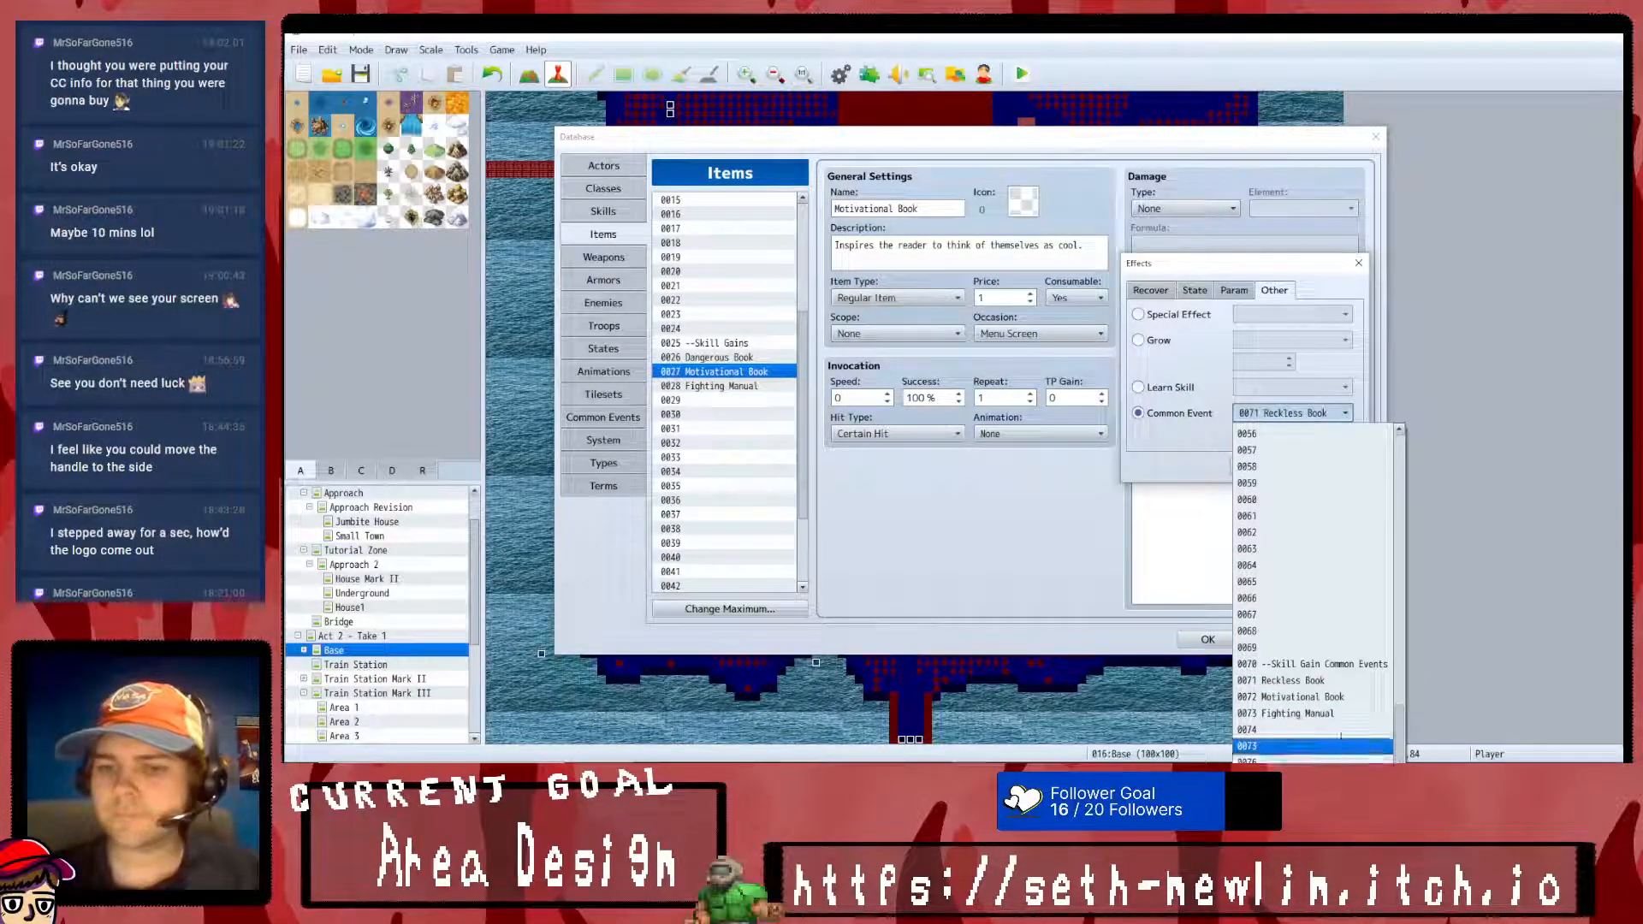
pyautogui.click(1321, 704)
pyautogui.click(1269, 475)
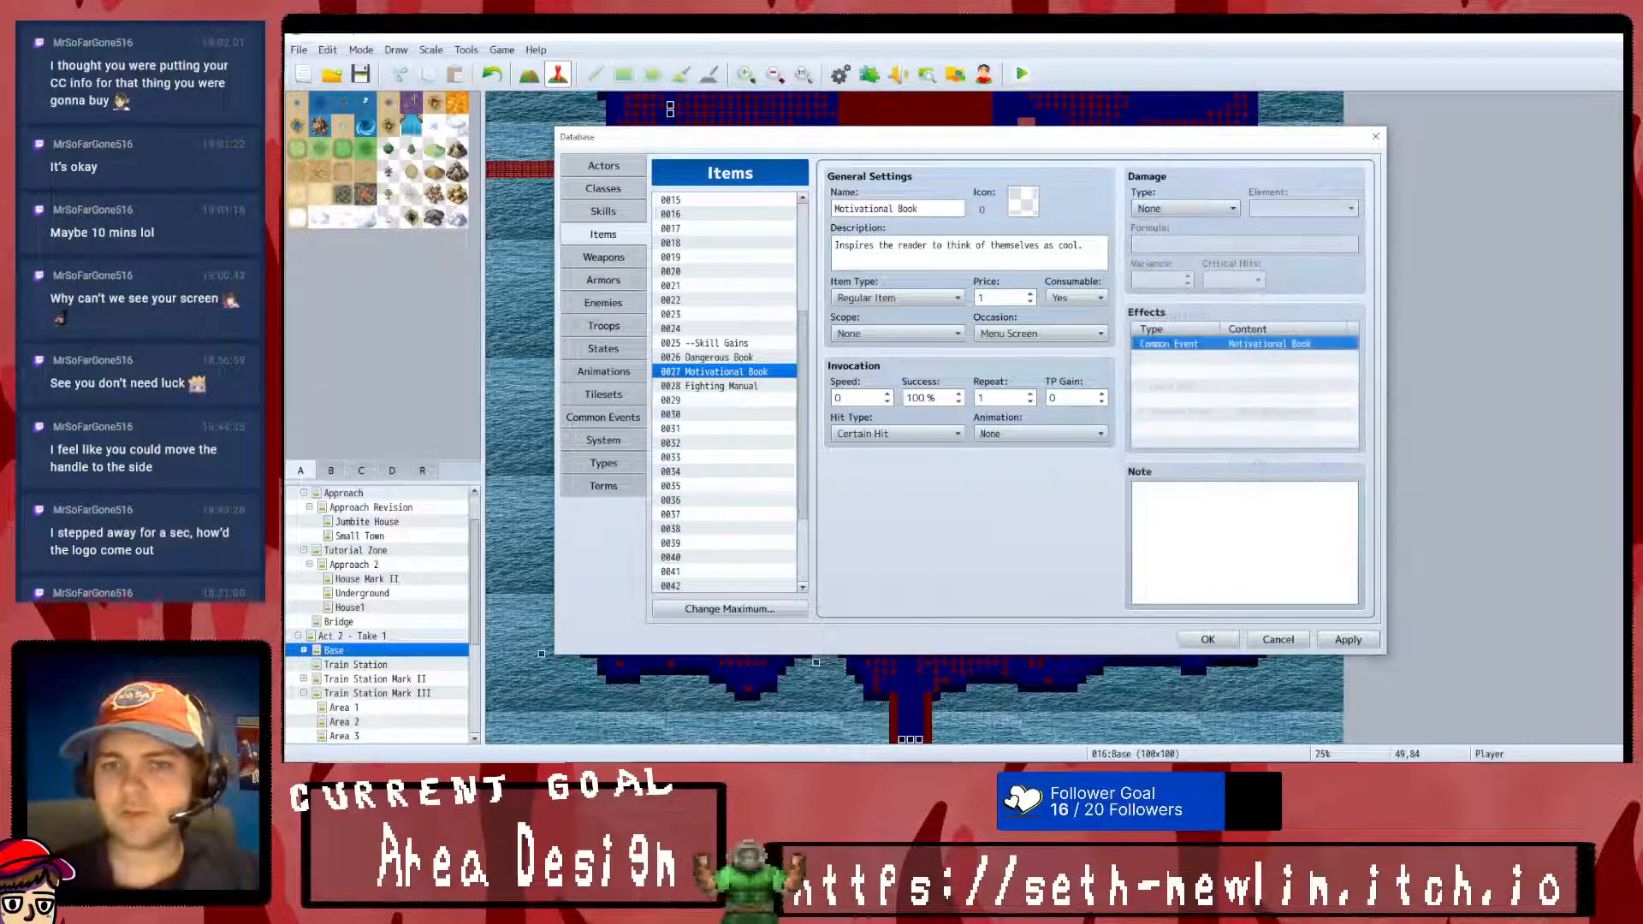
pyautogui.click(1348, 640)
# - Give the Fighting Manual the copied effect set to common event 0073 Fighting Manual, then apply and close the database
pyautogui.click(699, 386)
pyautogui.click(1195, 348)
pyautogui.hotkey('ctrl', 'v')
pyautogui.rightClick(1195, 348)
pyautogui.click(1229, 357)
pyautogui.click(1291, 414)
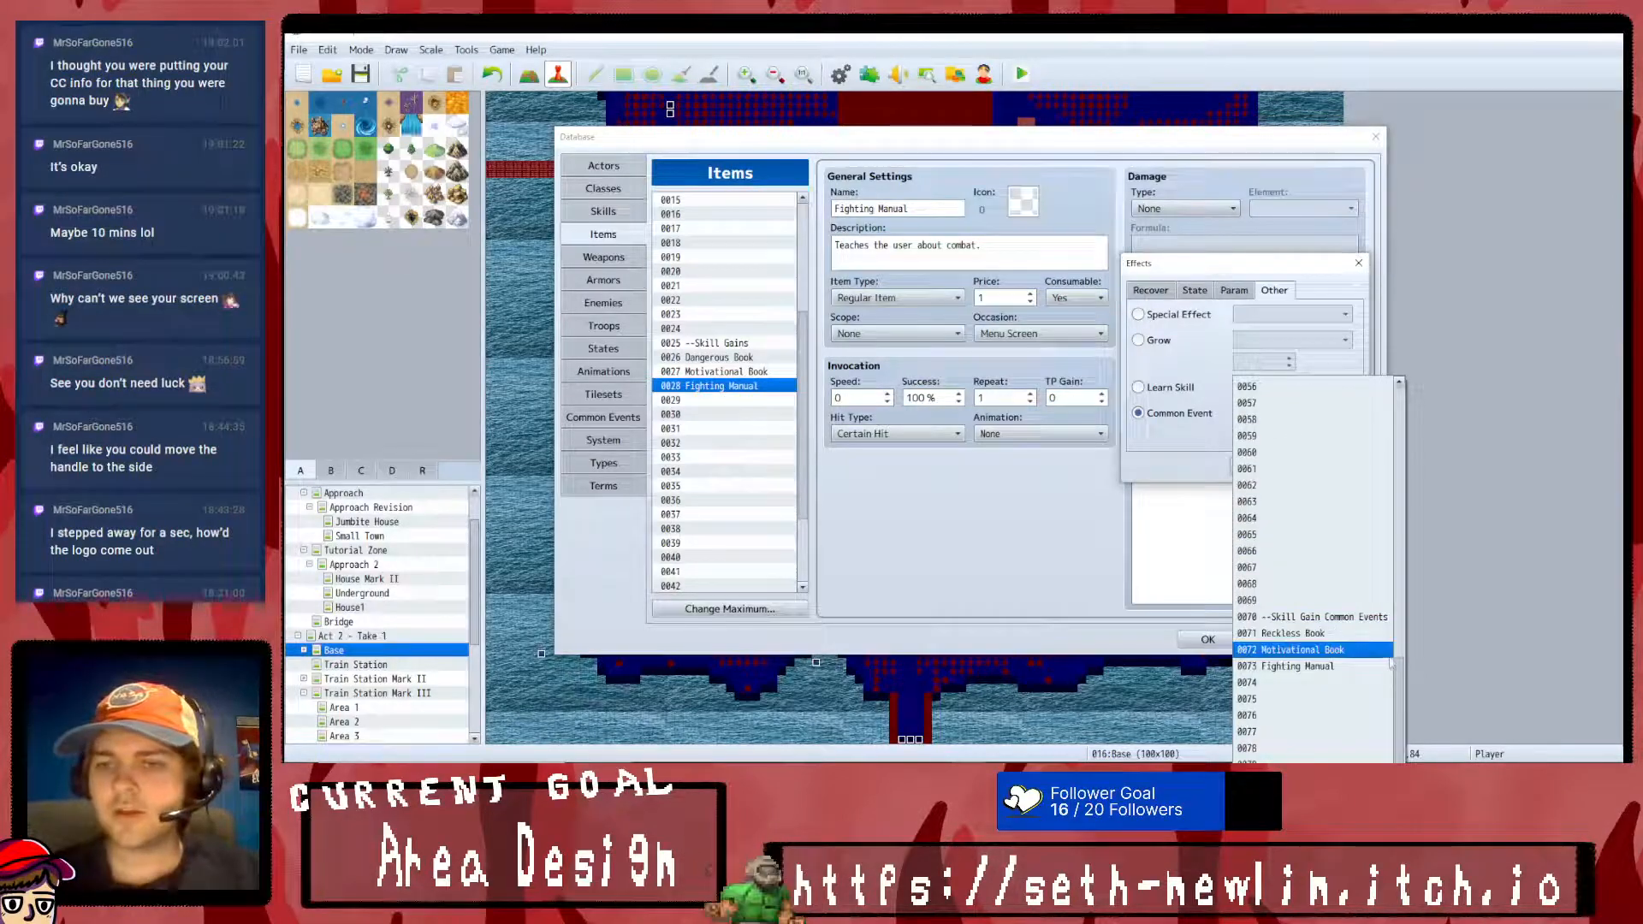
pyautogui.click(1319, 667)
pyautogui.click(1269, 475)
pyautogui.click(1348, 640)
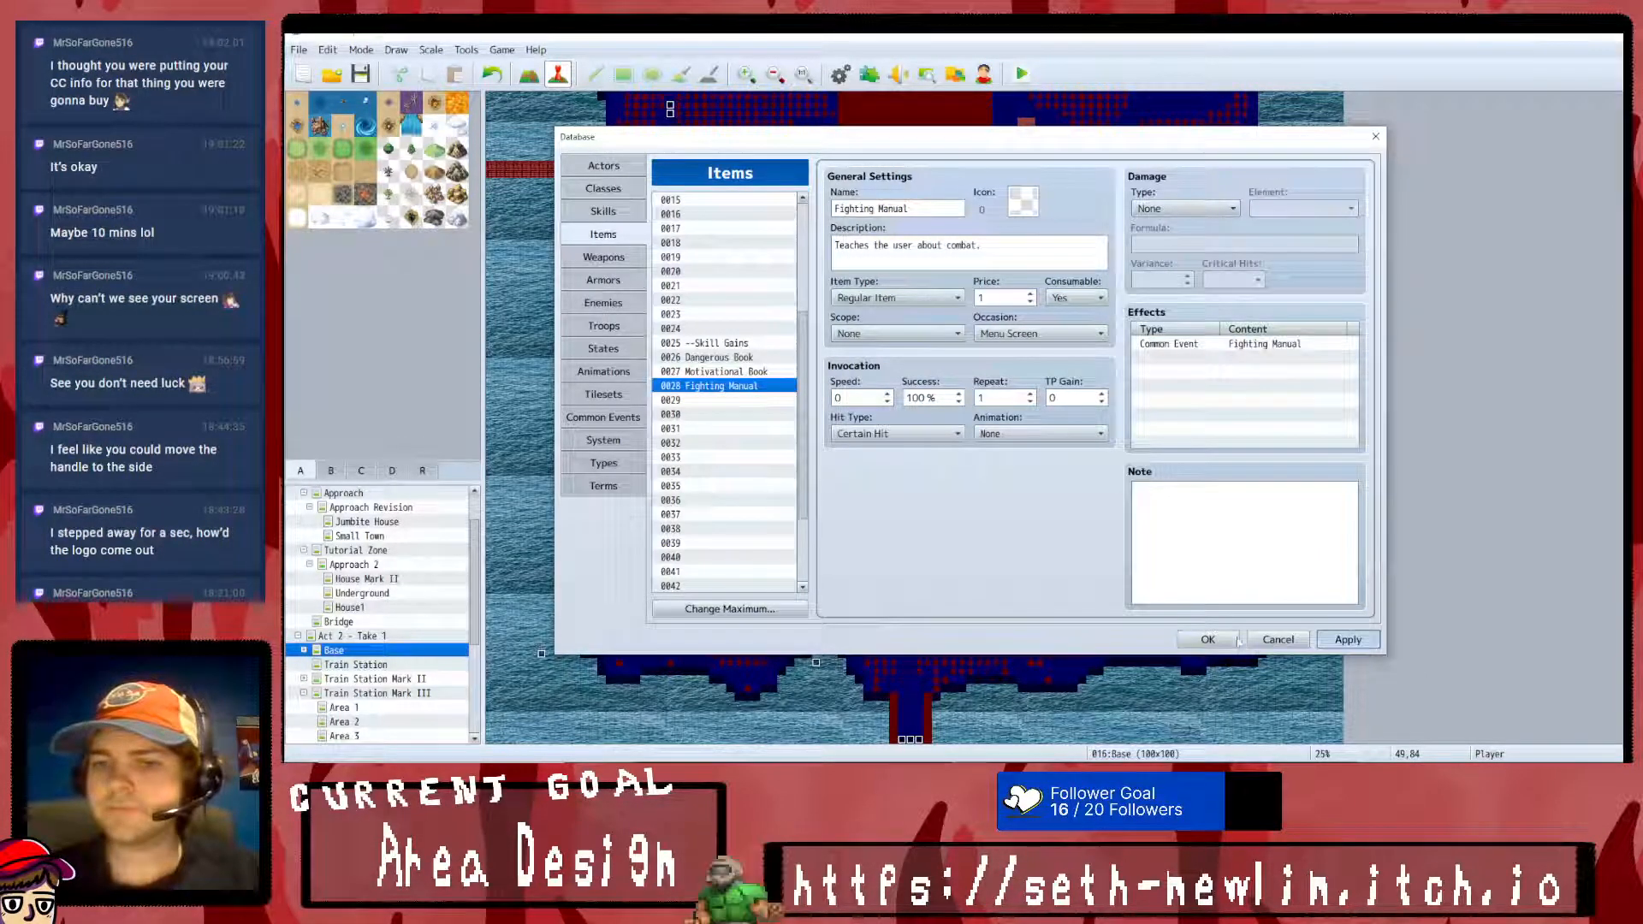
pyautogui.click(1207, 639)
# - Launch a playtest and start a new game from the title screen
pyautogui.click(1021, 74)
pyautogui.click(932, 424)
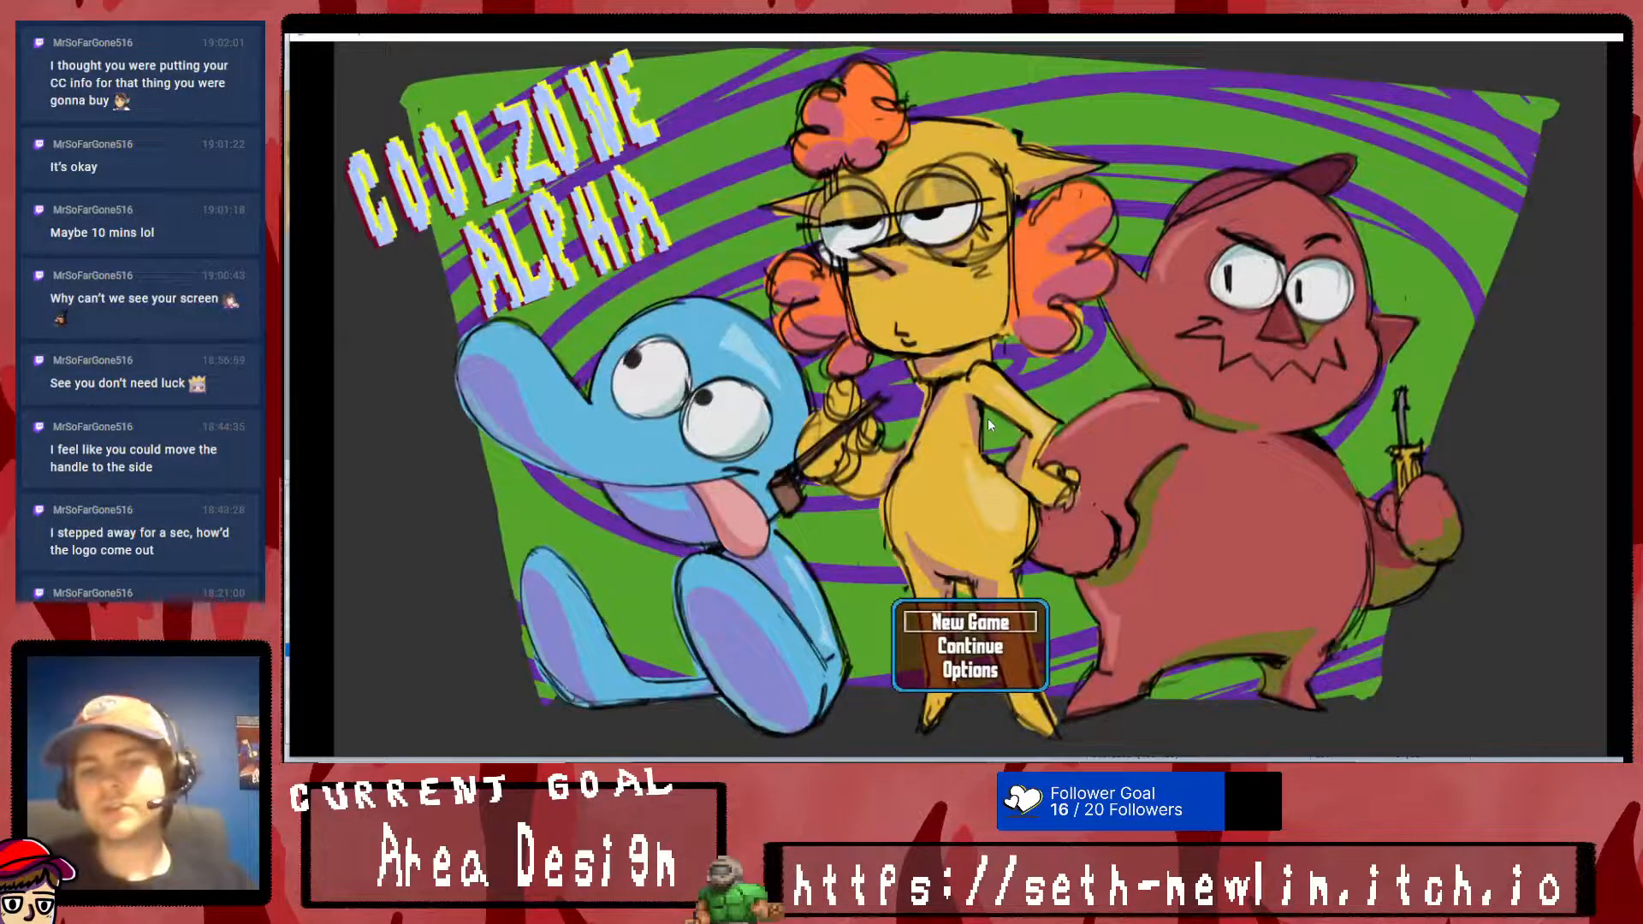
pyautogui.press('Return')
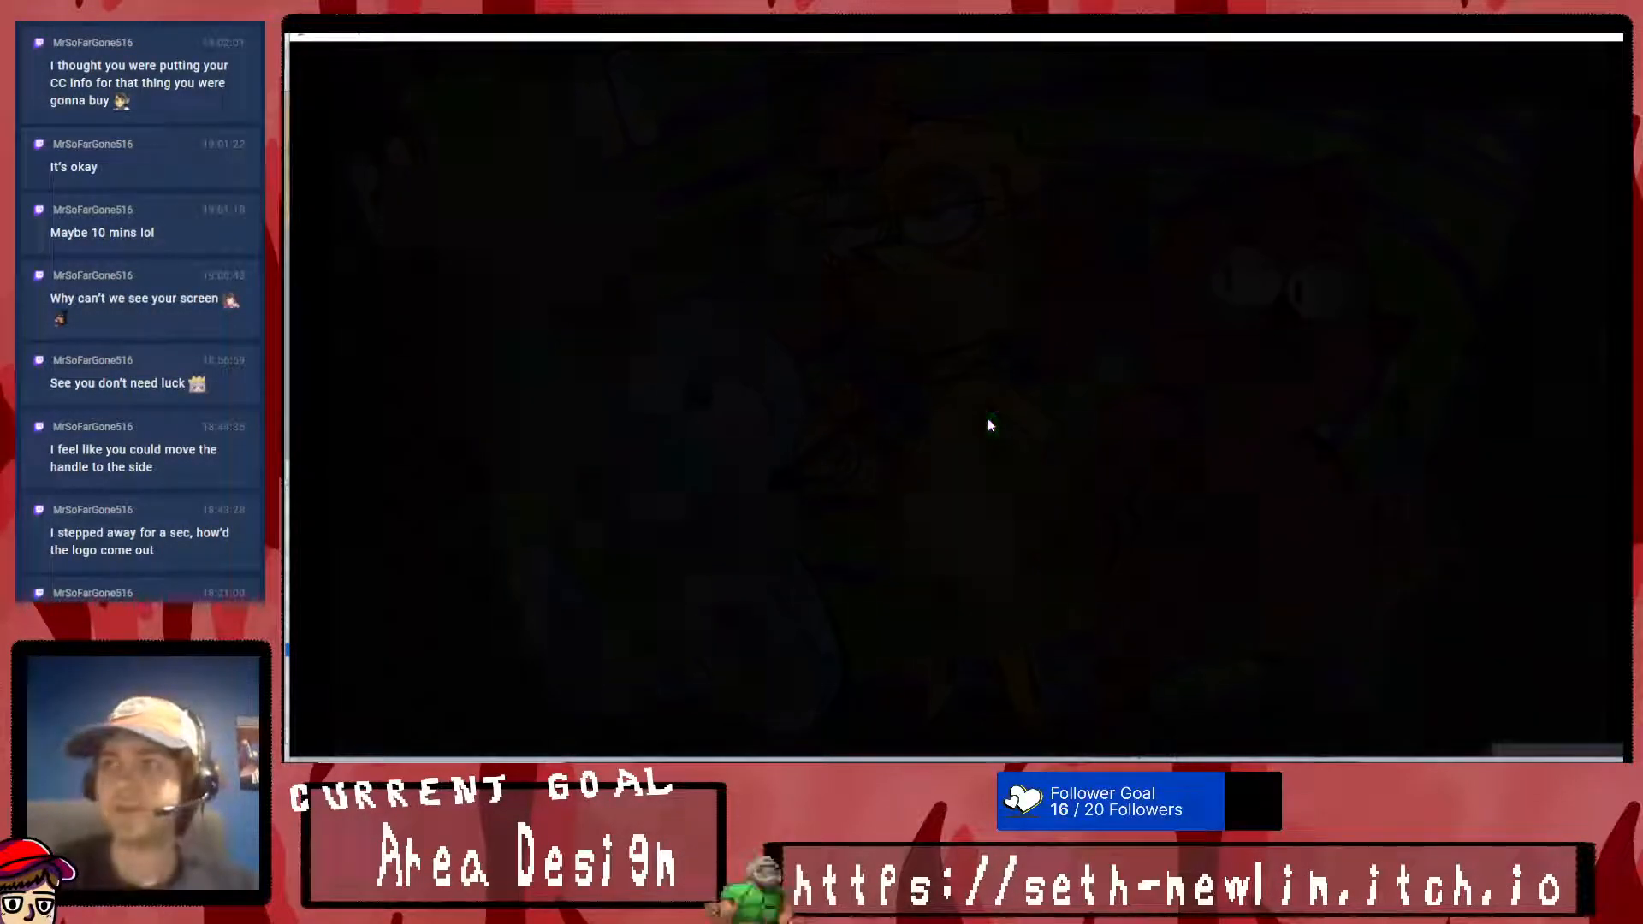
pyautogui.press('Return')
# - Walk the party to the nearby purple vendor and open the shop
pyautogui.press('Return')
pyautogui.press('Up')
pyautogui.press('Right')
pyautogui.press('Down')
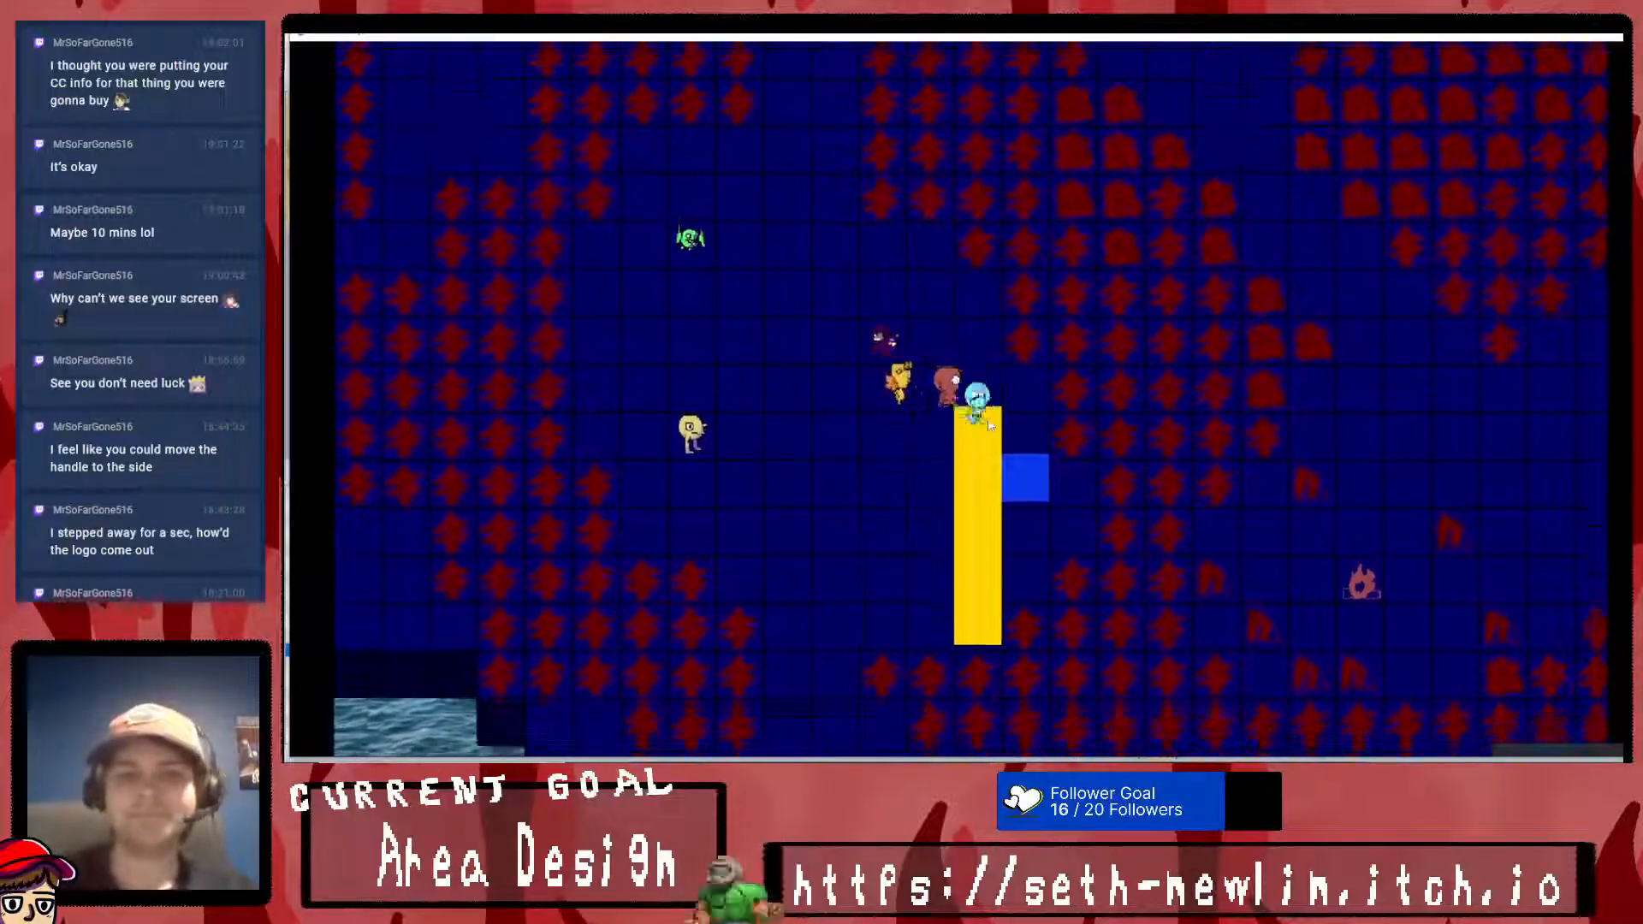
pyautogui.press('Left')
pyautogui.press('Up')
pyautogui.press('Left')
# - Buy one Dangerous Book, one Motivational Book and one Fighting Manual, then leave the shop
pyautogui.press('Return')
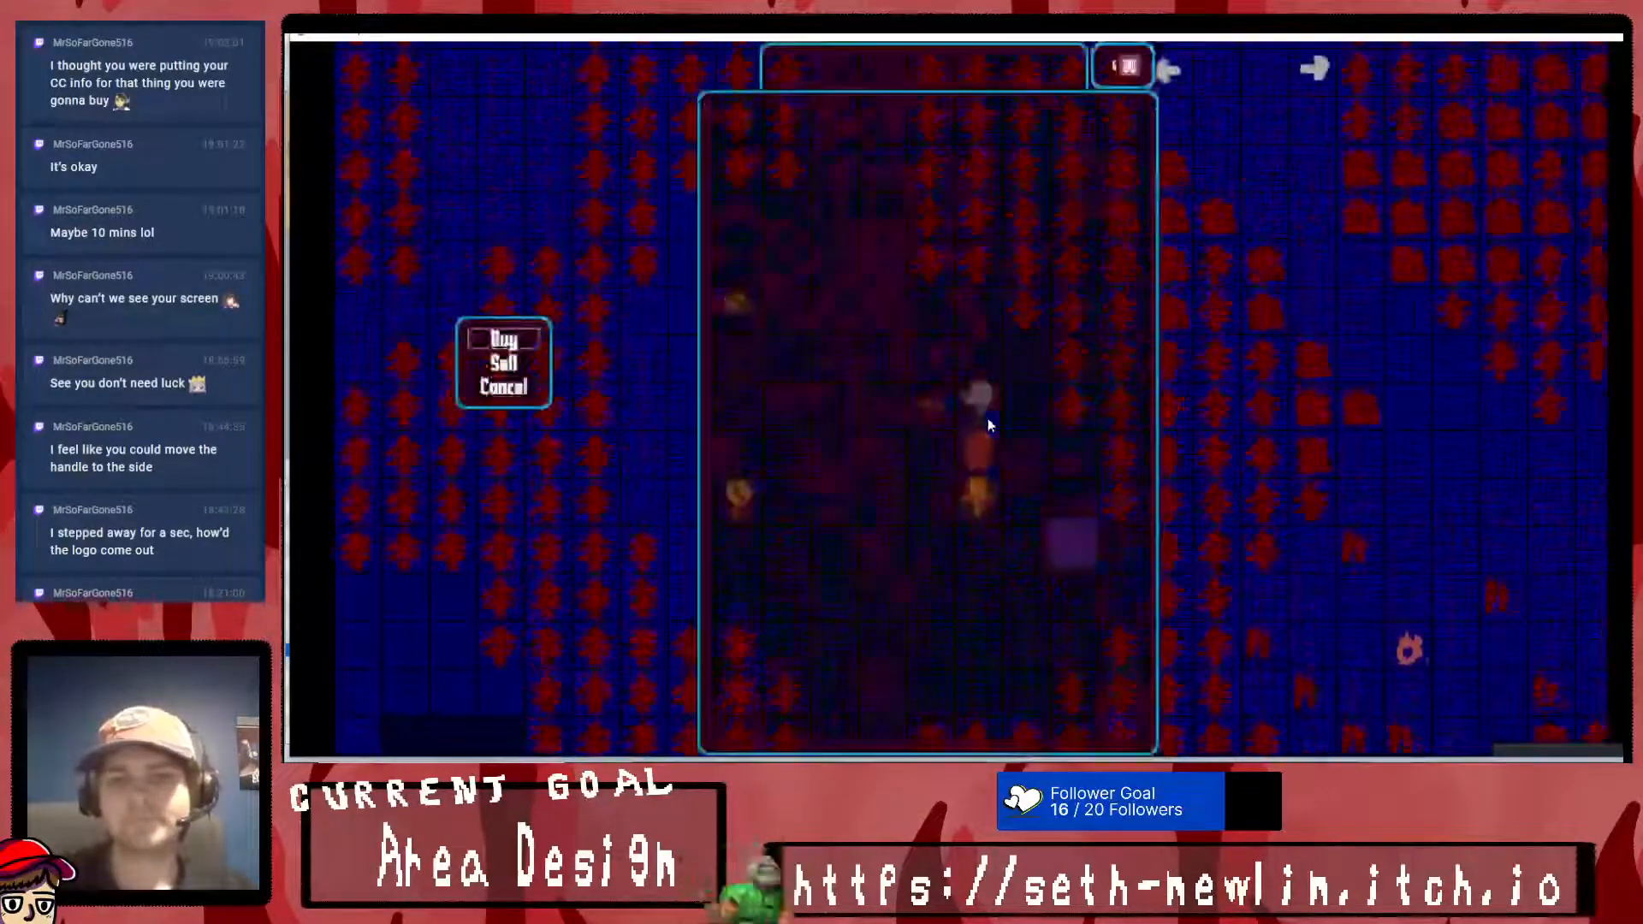
pyautogui.press('Return')
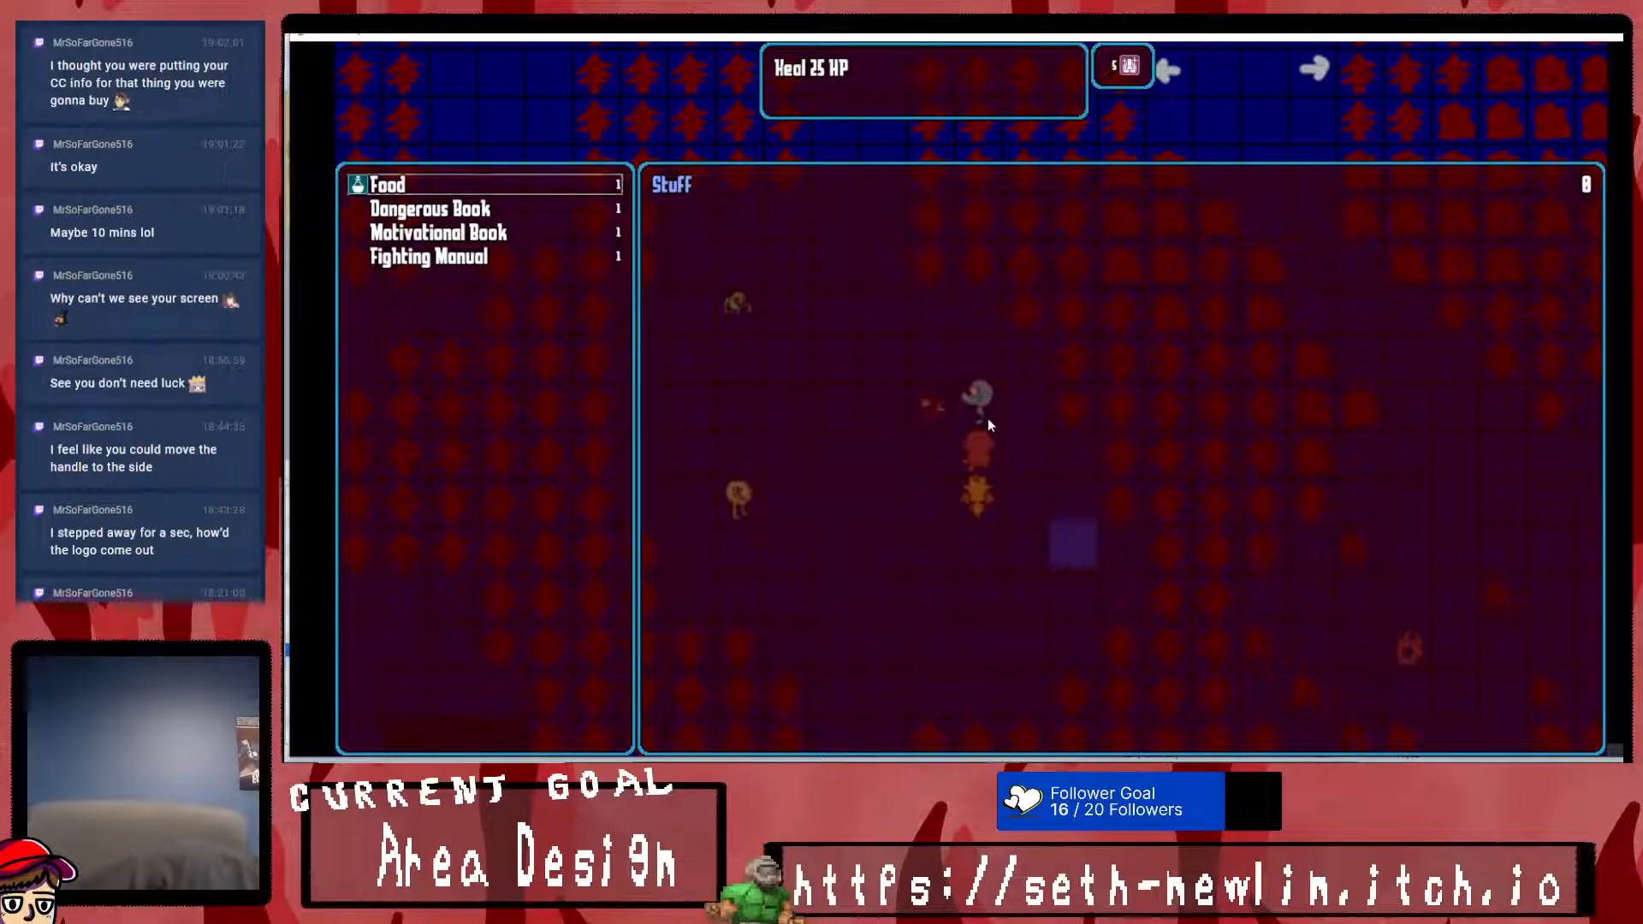
pyautogui.press('Down')
pyautogui.press('Down')
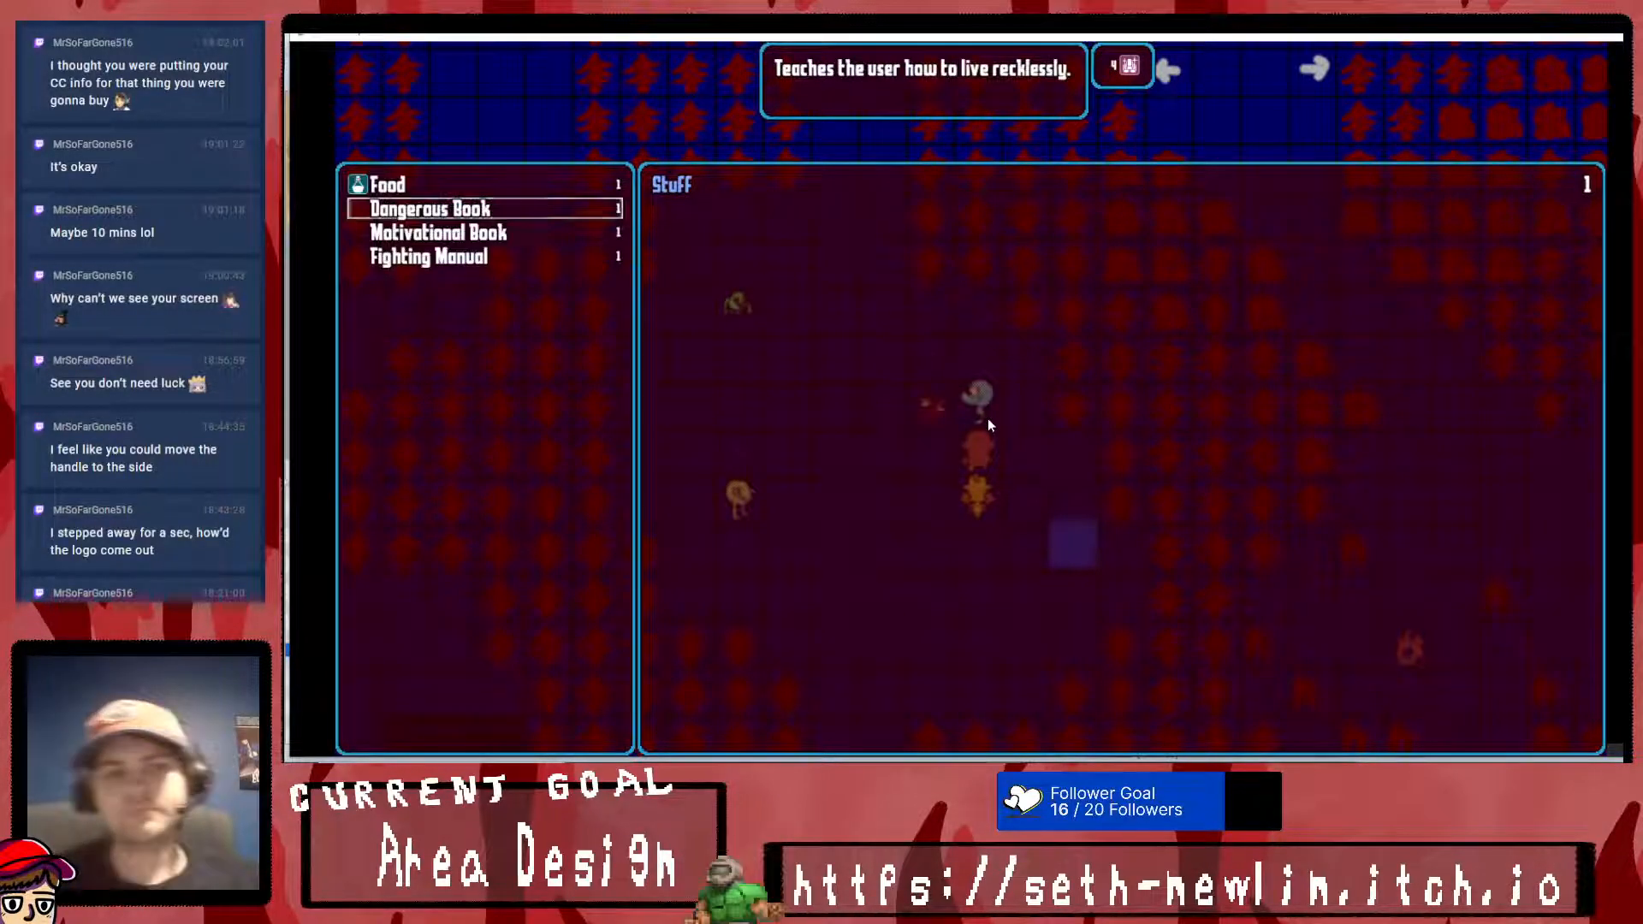
pyautogui.press('Down')
pyautogui.press('Return')
pyautogui.press('Return')
pyautogui.press('Escape')
# - Use the Dangerous Book from the party's inventory and dismiss its skill message
pyautogui.press('Escape')
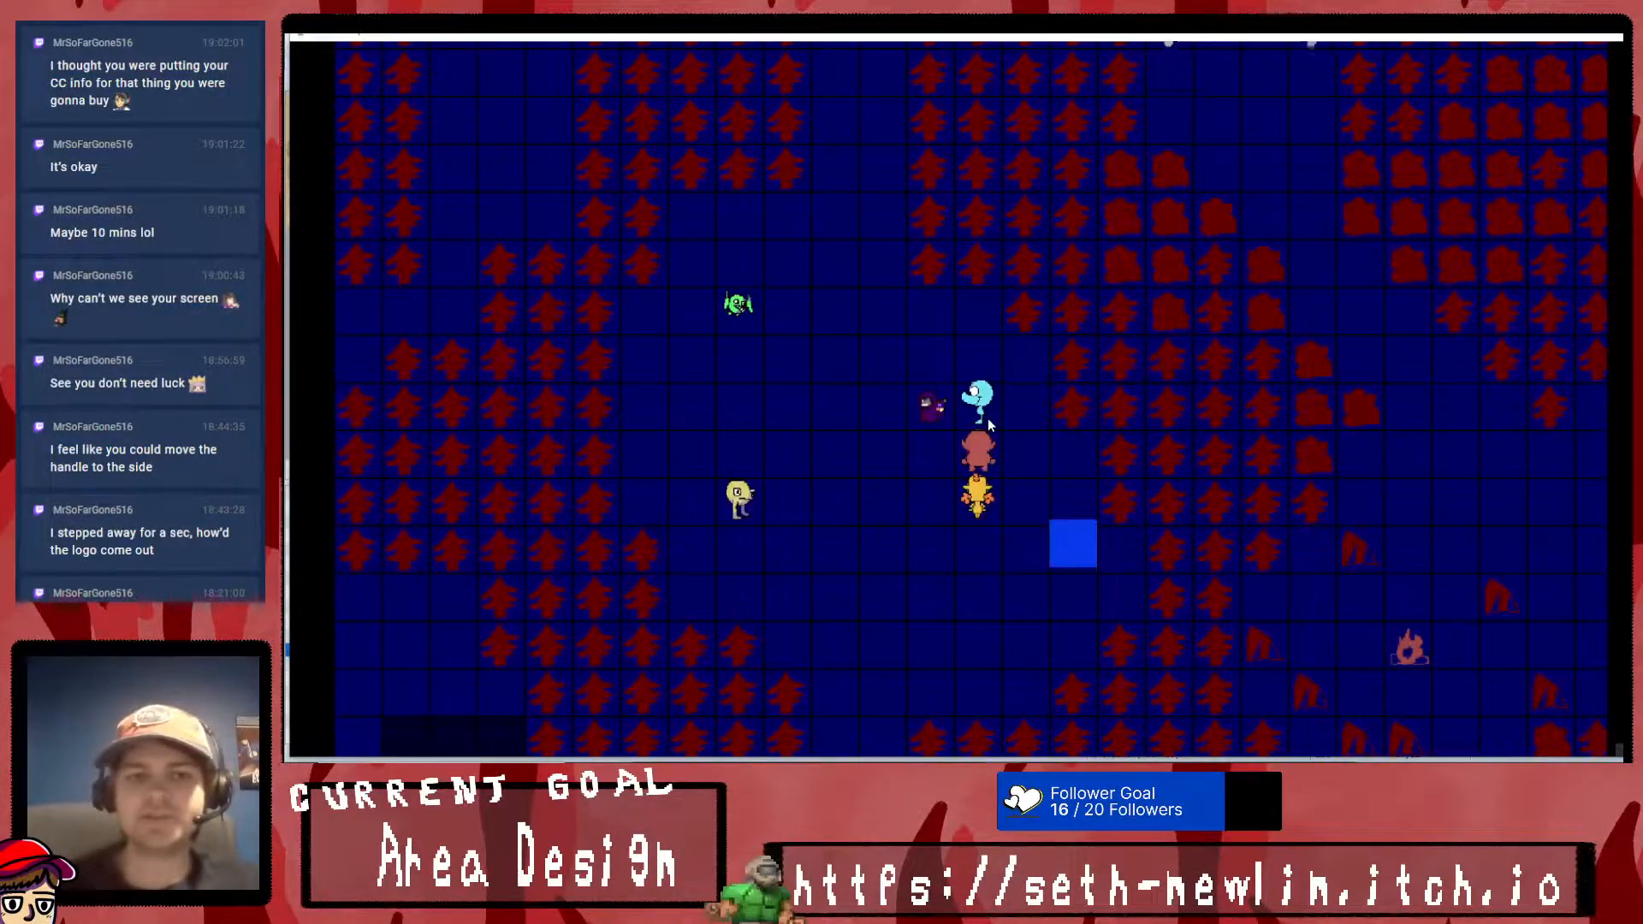
pyautogui.press('Escape')
pyautogui.press('Return')
pyautogui.press('Return')
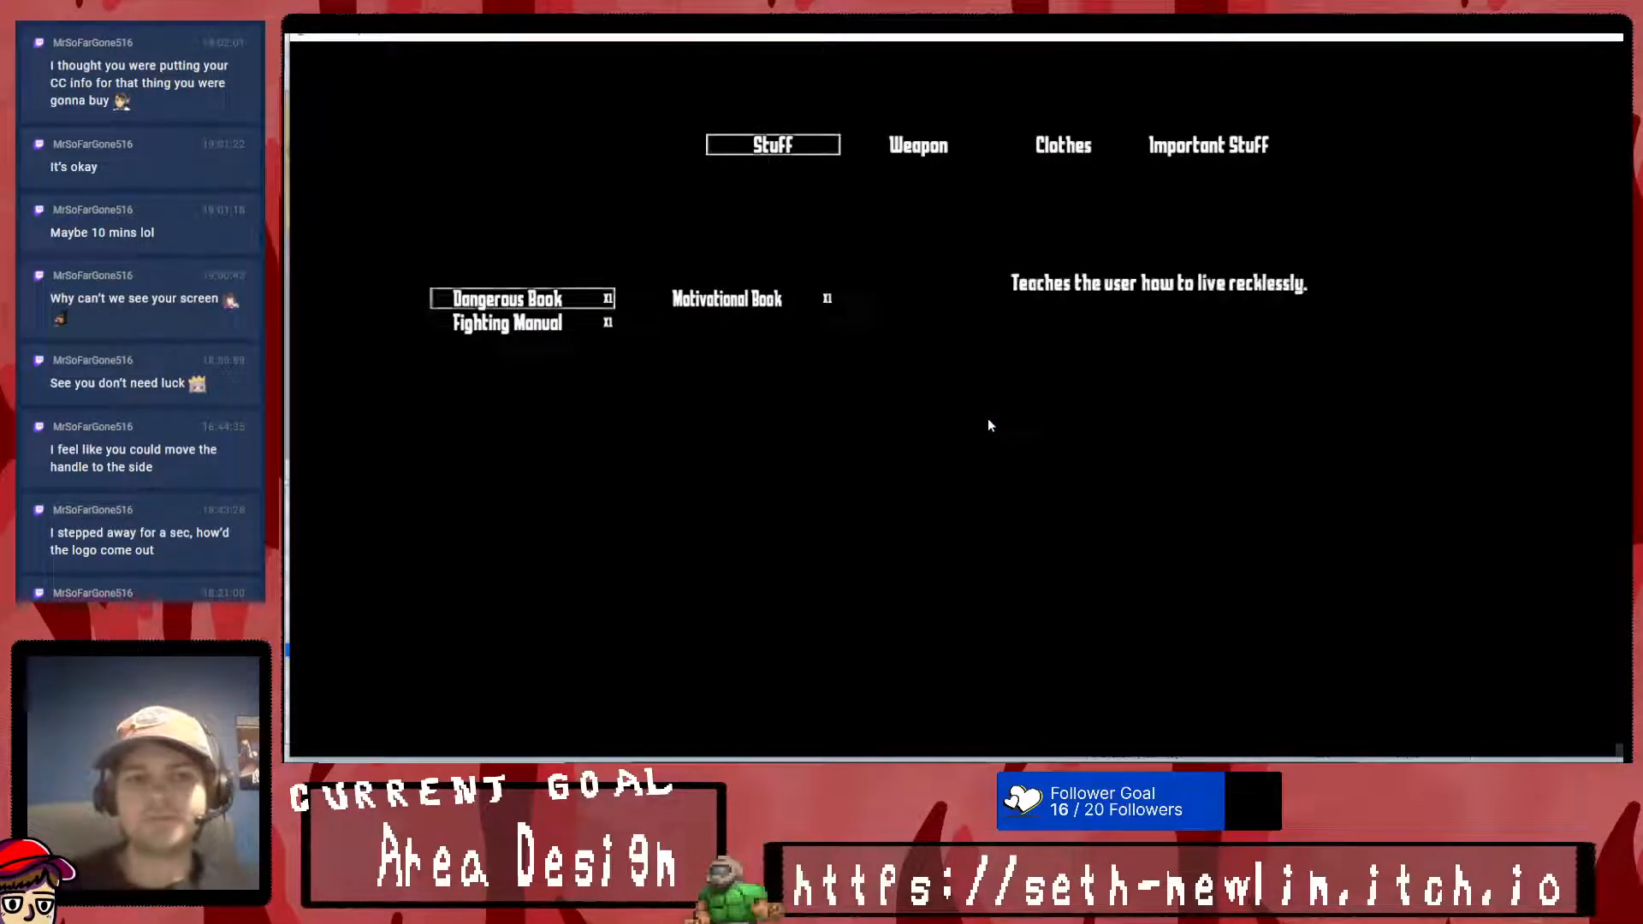
pyautogui.press('Return')
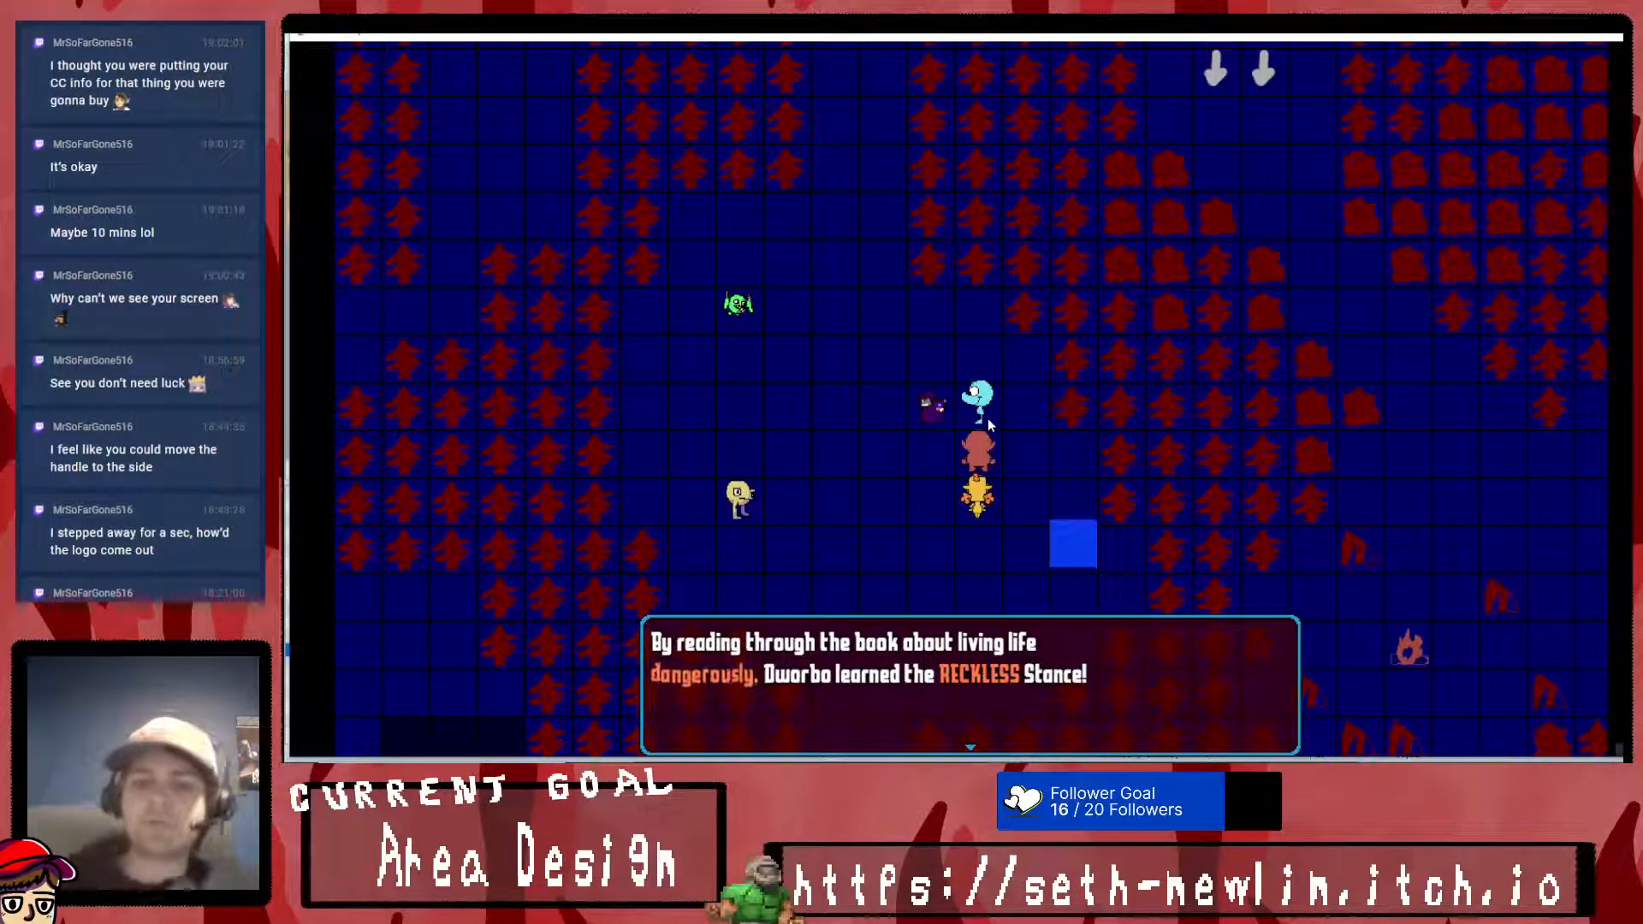
pyautogui.press('Return')
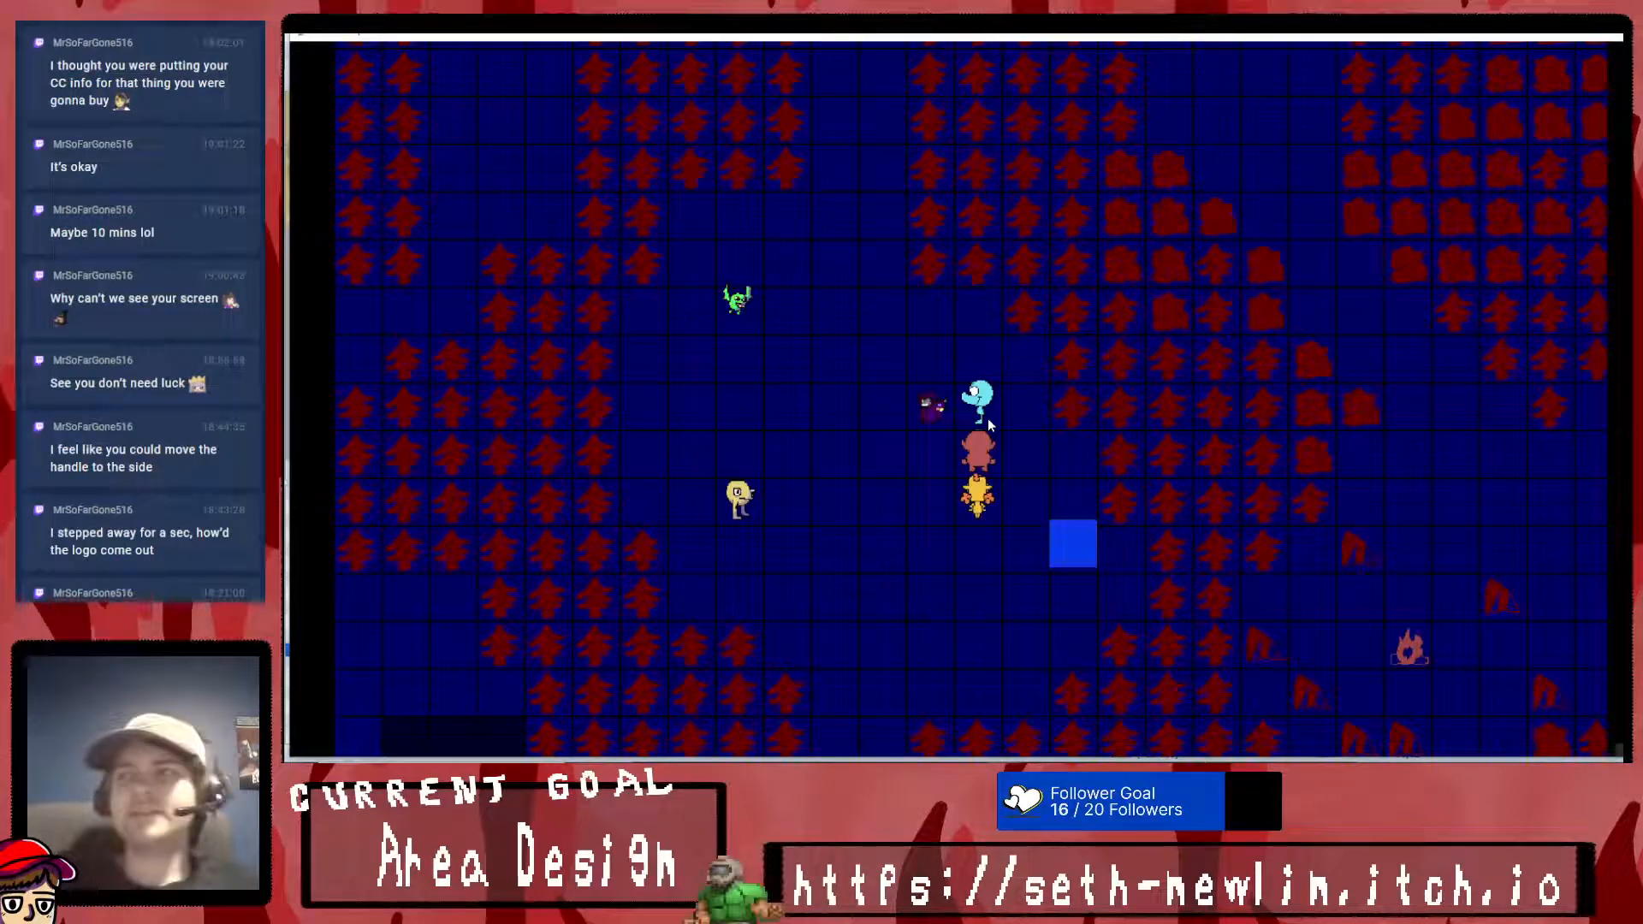
# - Use the Motivational Book from the party's inventory and dismiss its skill message
pyautogui.press('Escape')
pyautogui.press('Return')
pyautogui.press('Return')
pyautogui.press('Return')
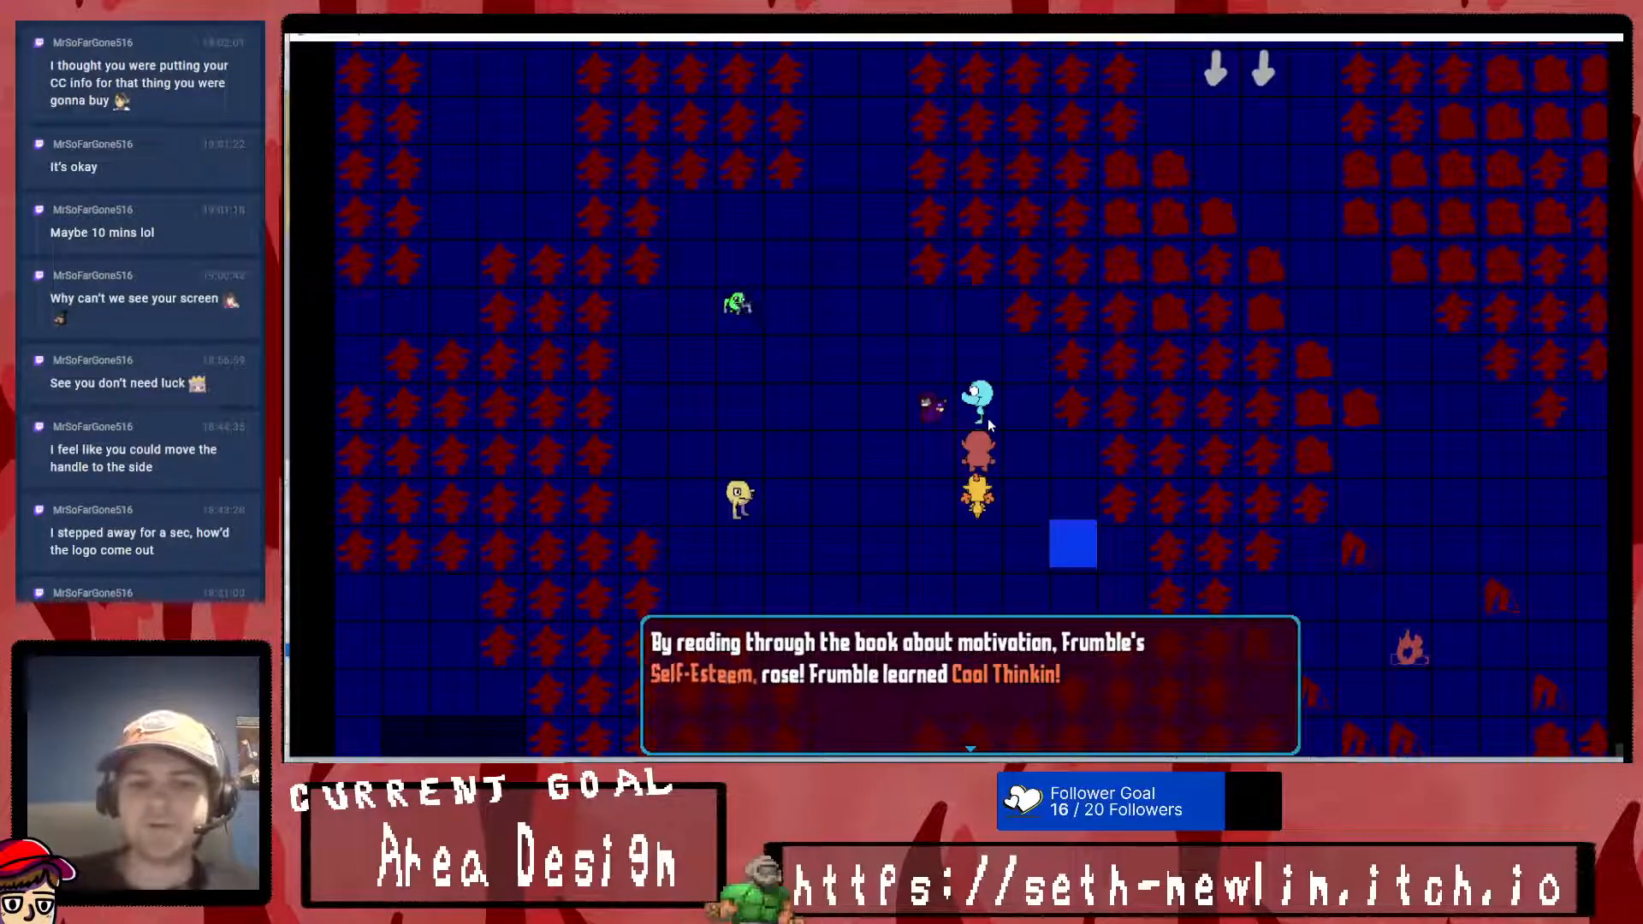
pyautogui.press('Return')
# - Use the Fighting Manual from the party's inventory and dismiss its skill message
pyautogui.press('Escape')
pyautogui.press('Return')
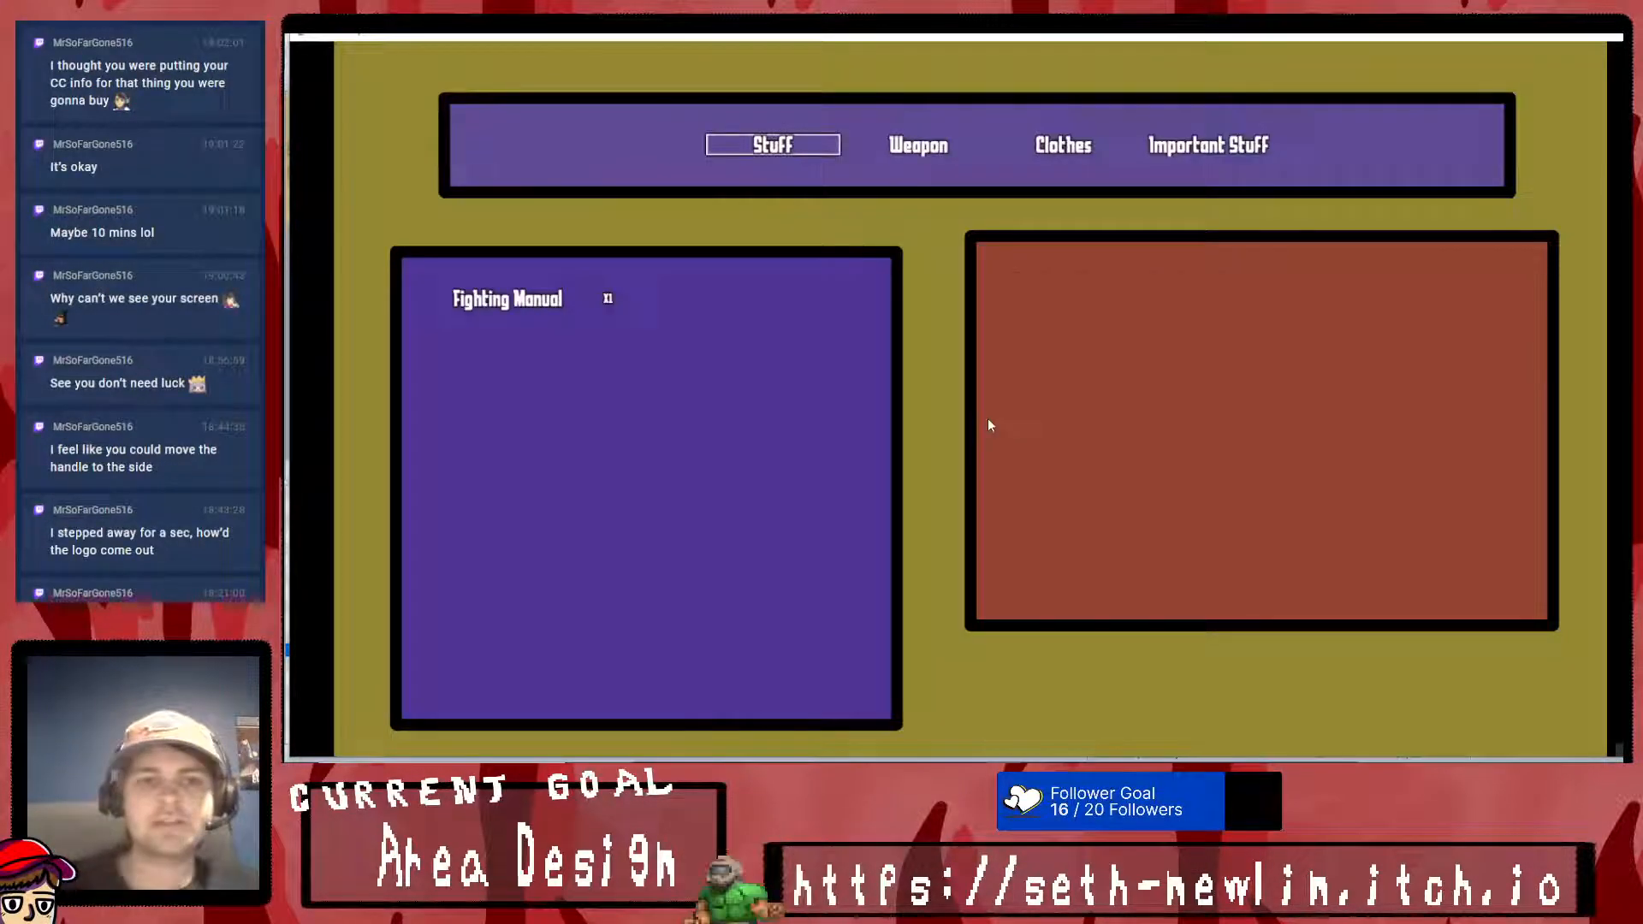
pyautogui.press('Return')
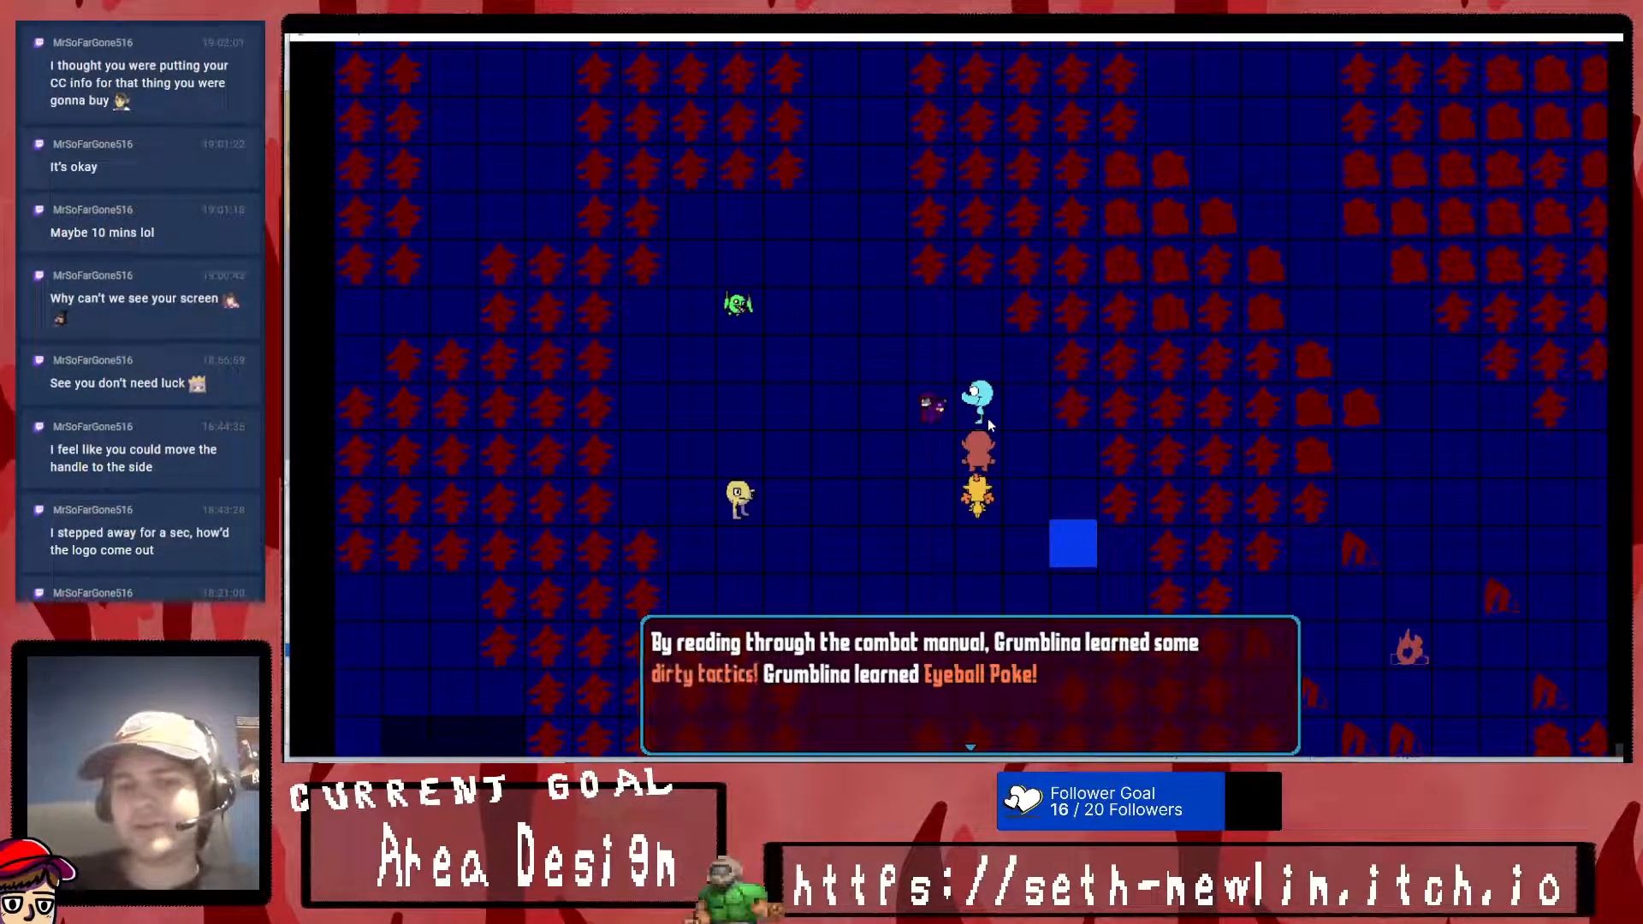
pyautogui.press('Return')
# - Check Frumble's Brainstorm moves in the party menu for the newly learned skill
pyautogui.press('Right')
pyautogui.press('Return')
pyautogui.press('Down')
pyautogui.press('Return')
pyautogui.press('Down')
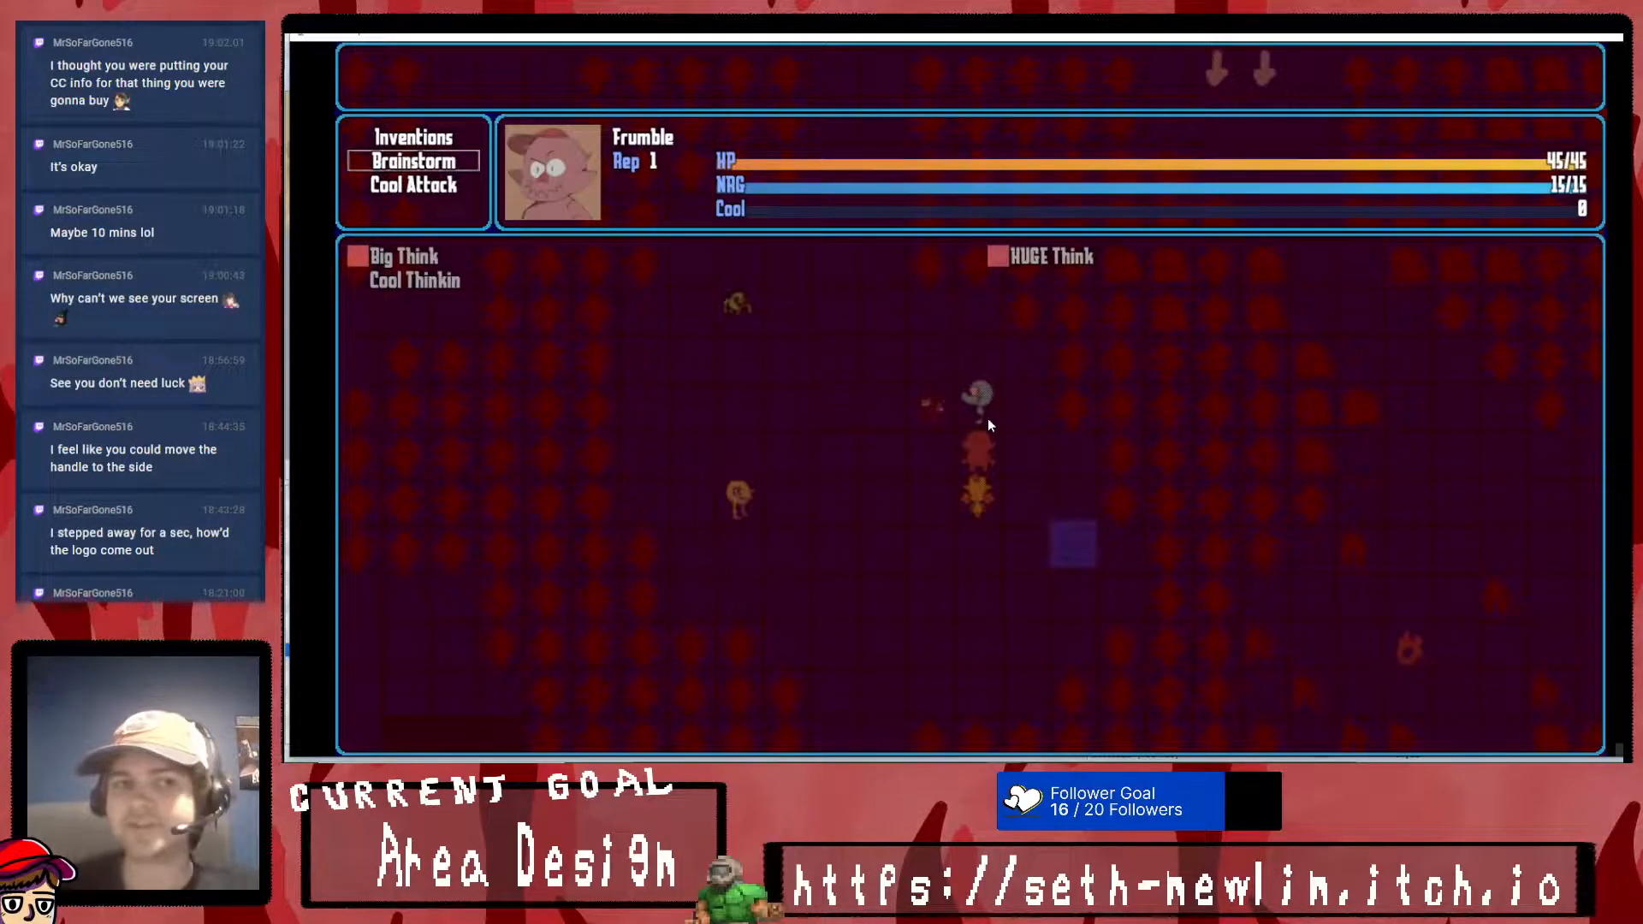
# - Check Grumblina's moves in the party menu and close the playtest
pyautogui.press('Escape')
pyautogui.press('Down')
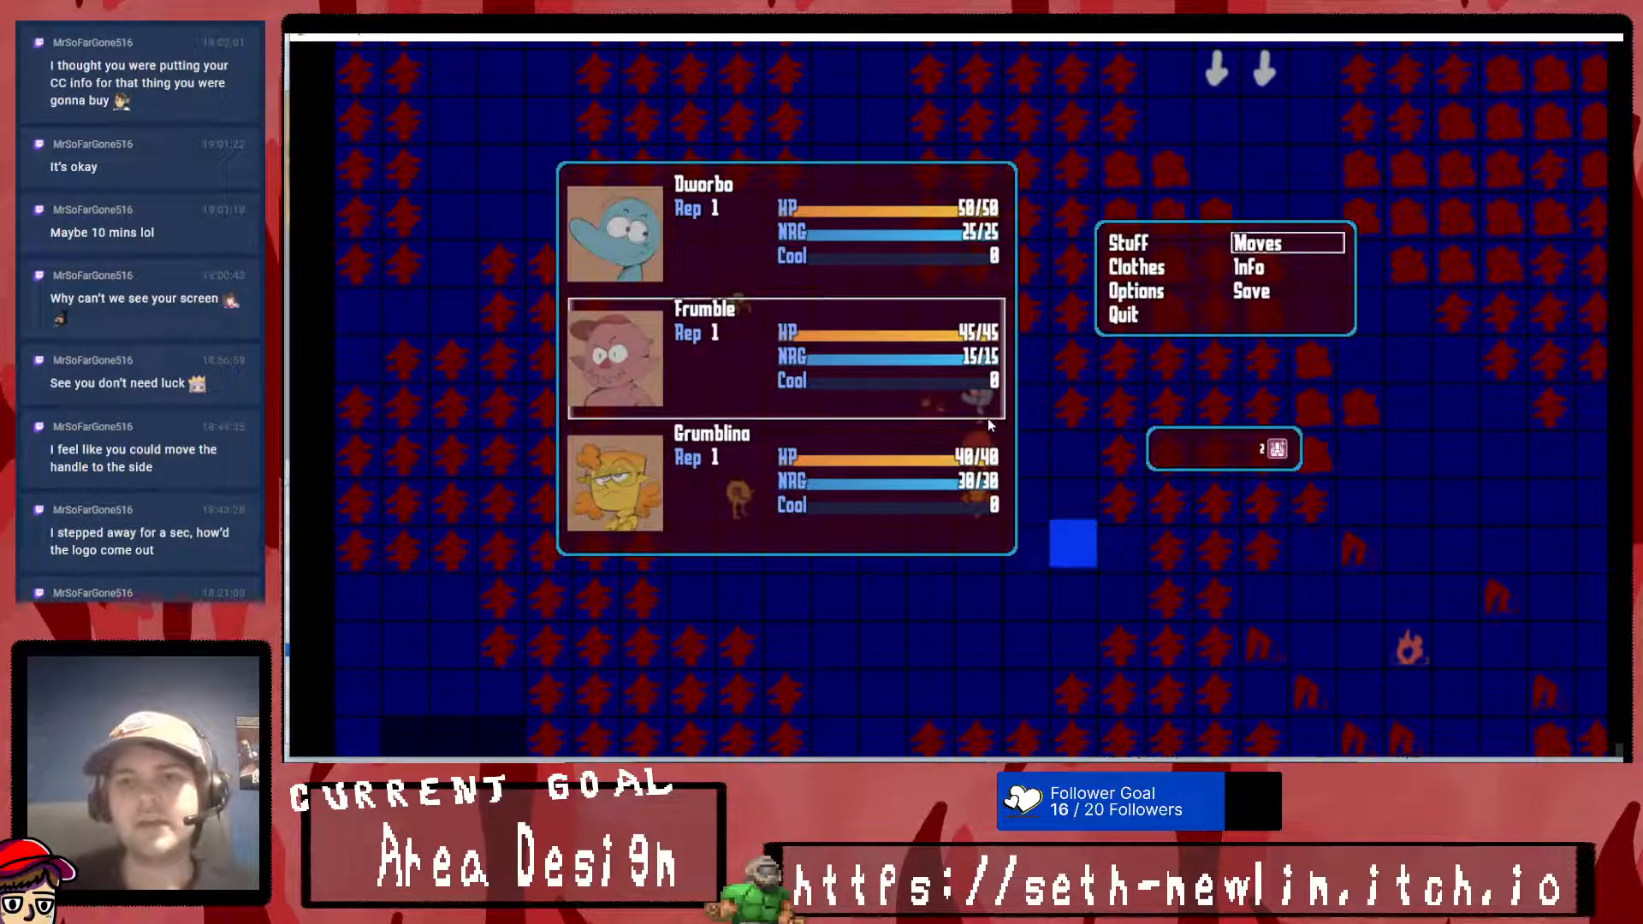
pyautogui.press('Return')
pyautogui.press('Down')
pyautogui.press('Up')
pyautogui.press('Escape')
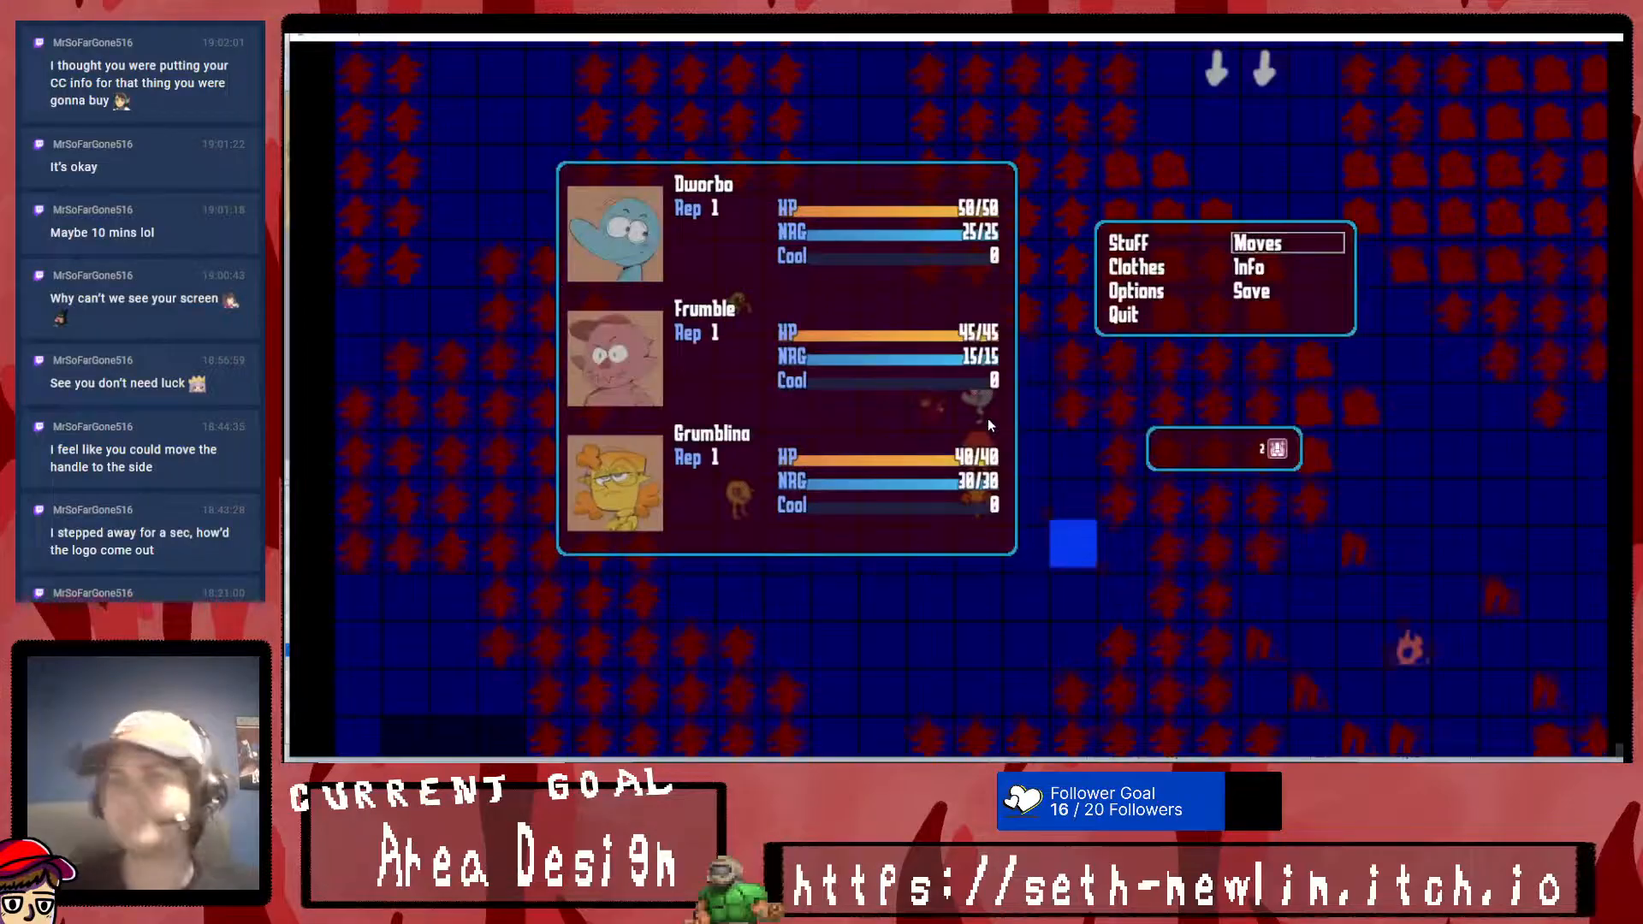
pyautogui.press('Escape')
pyautogui.click(1600, 36)
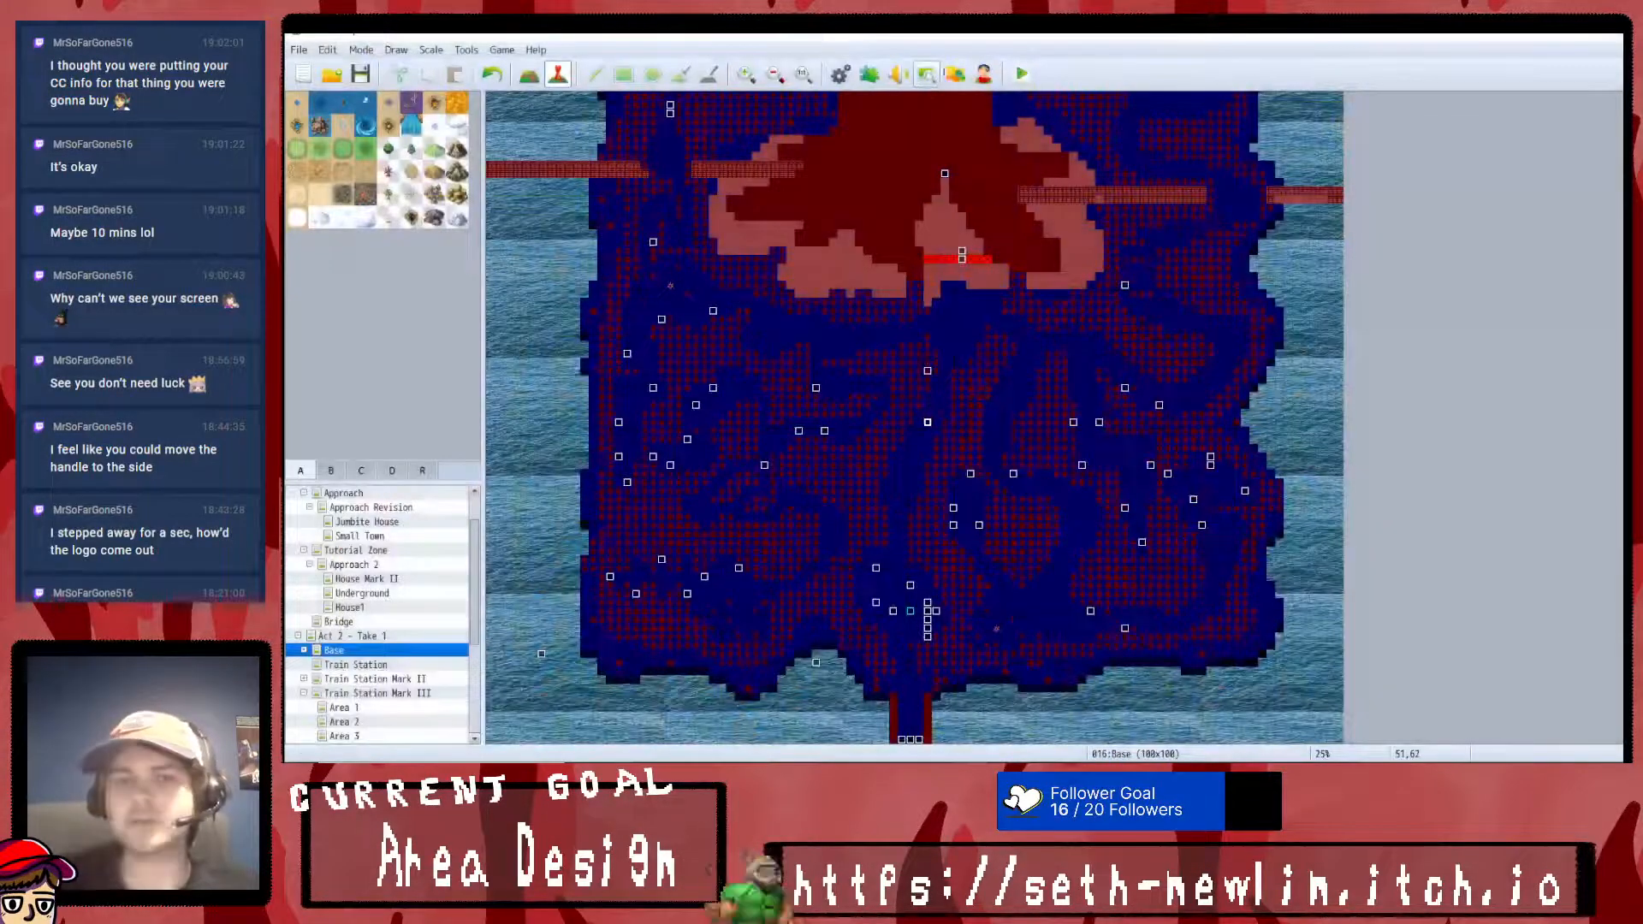
# - Open the database and review the Fighting Manual's common event and item entries and the skills list
pyautogui.click(841, 74)
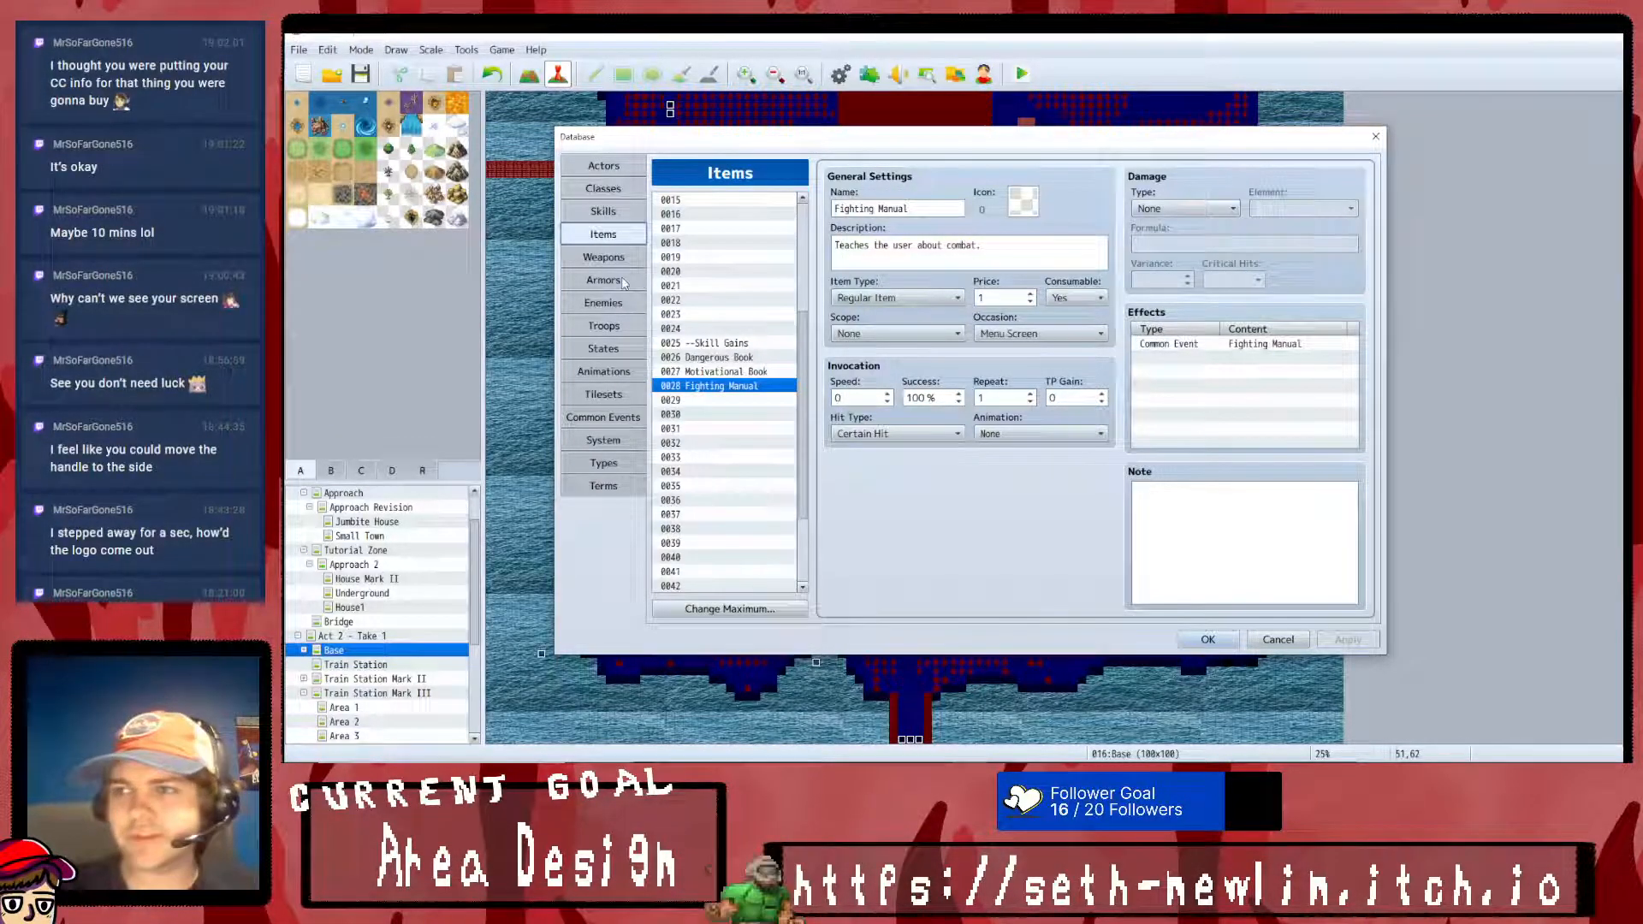
pyautogui.click(618, 417)
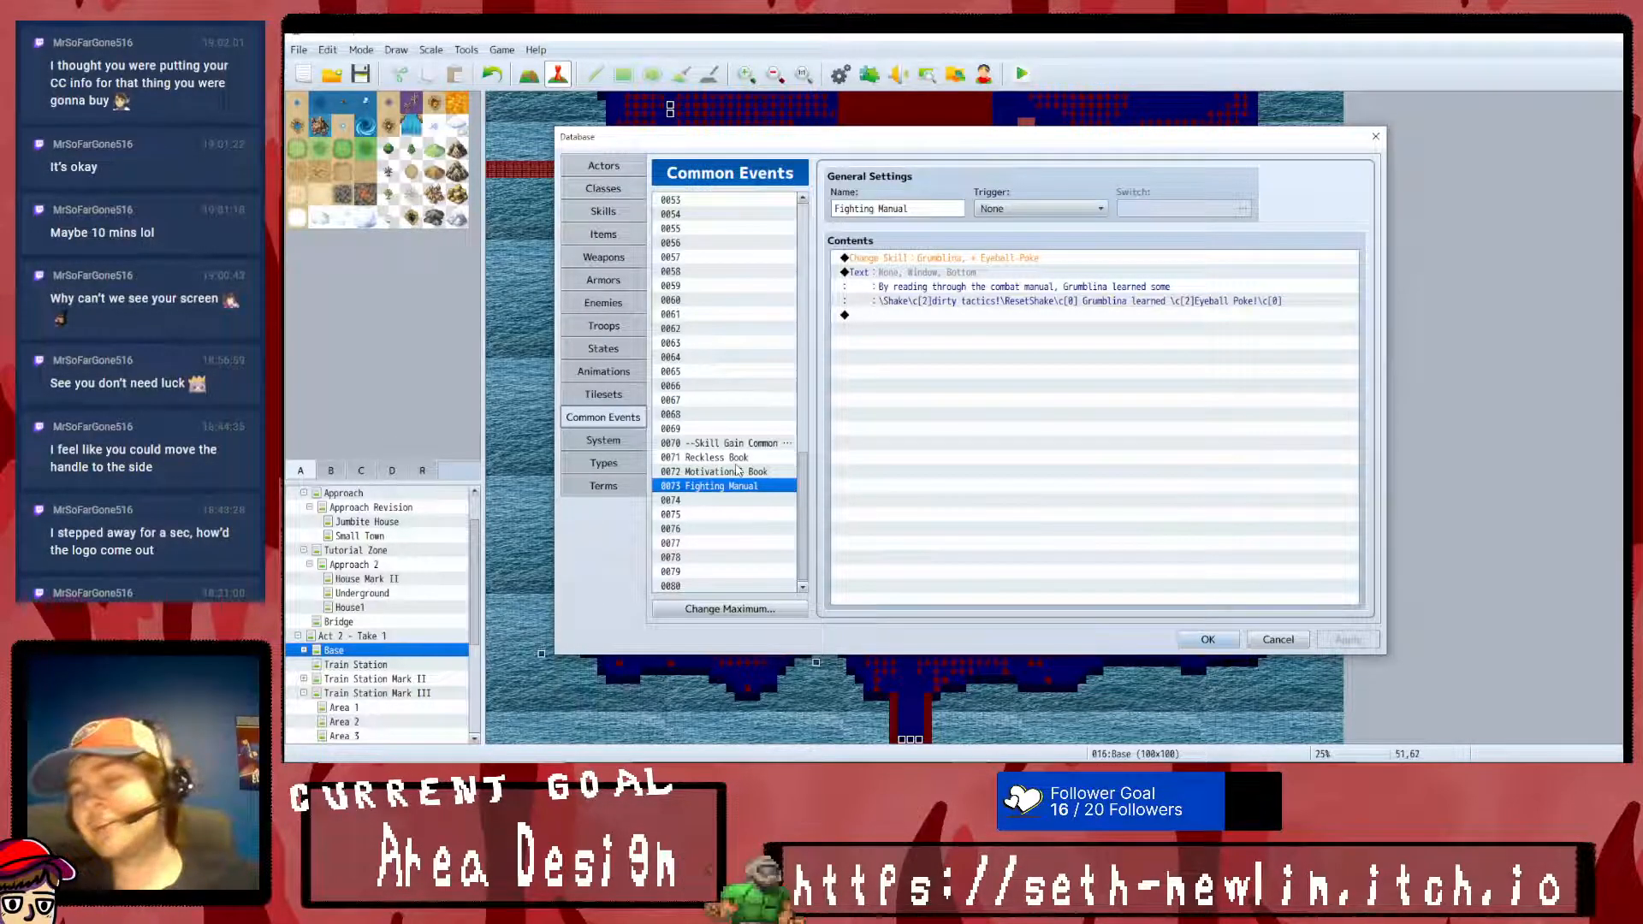
pyautogui.click(595, 237)
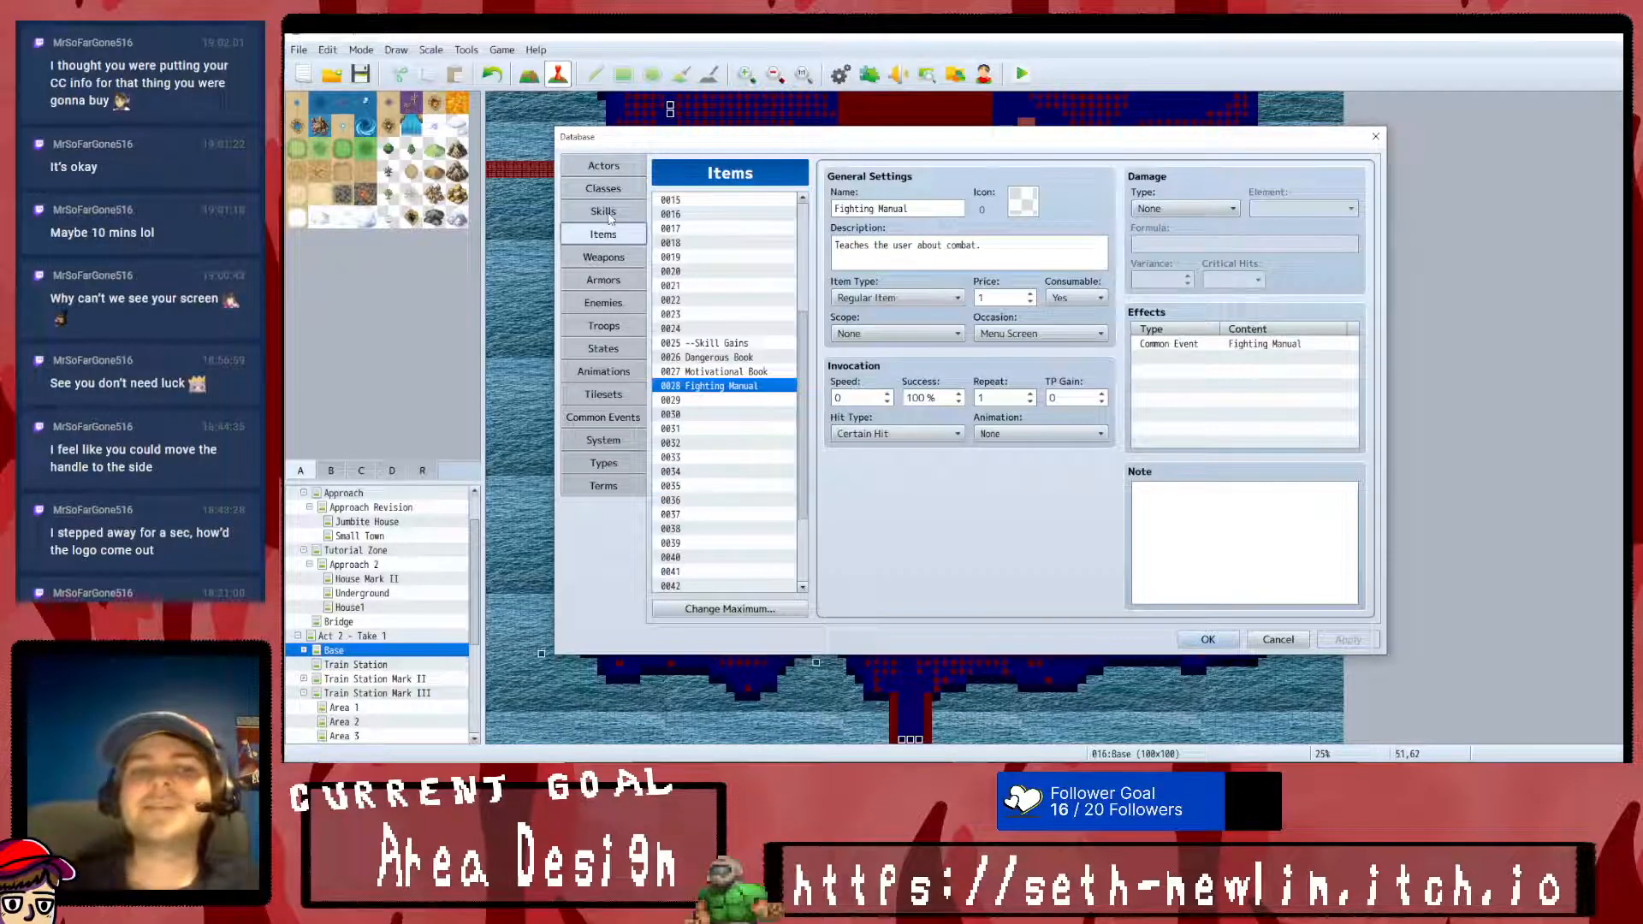
pyautogui.click(603, 211)
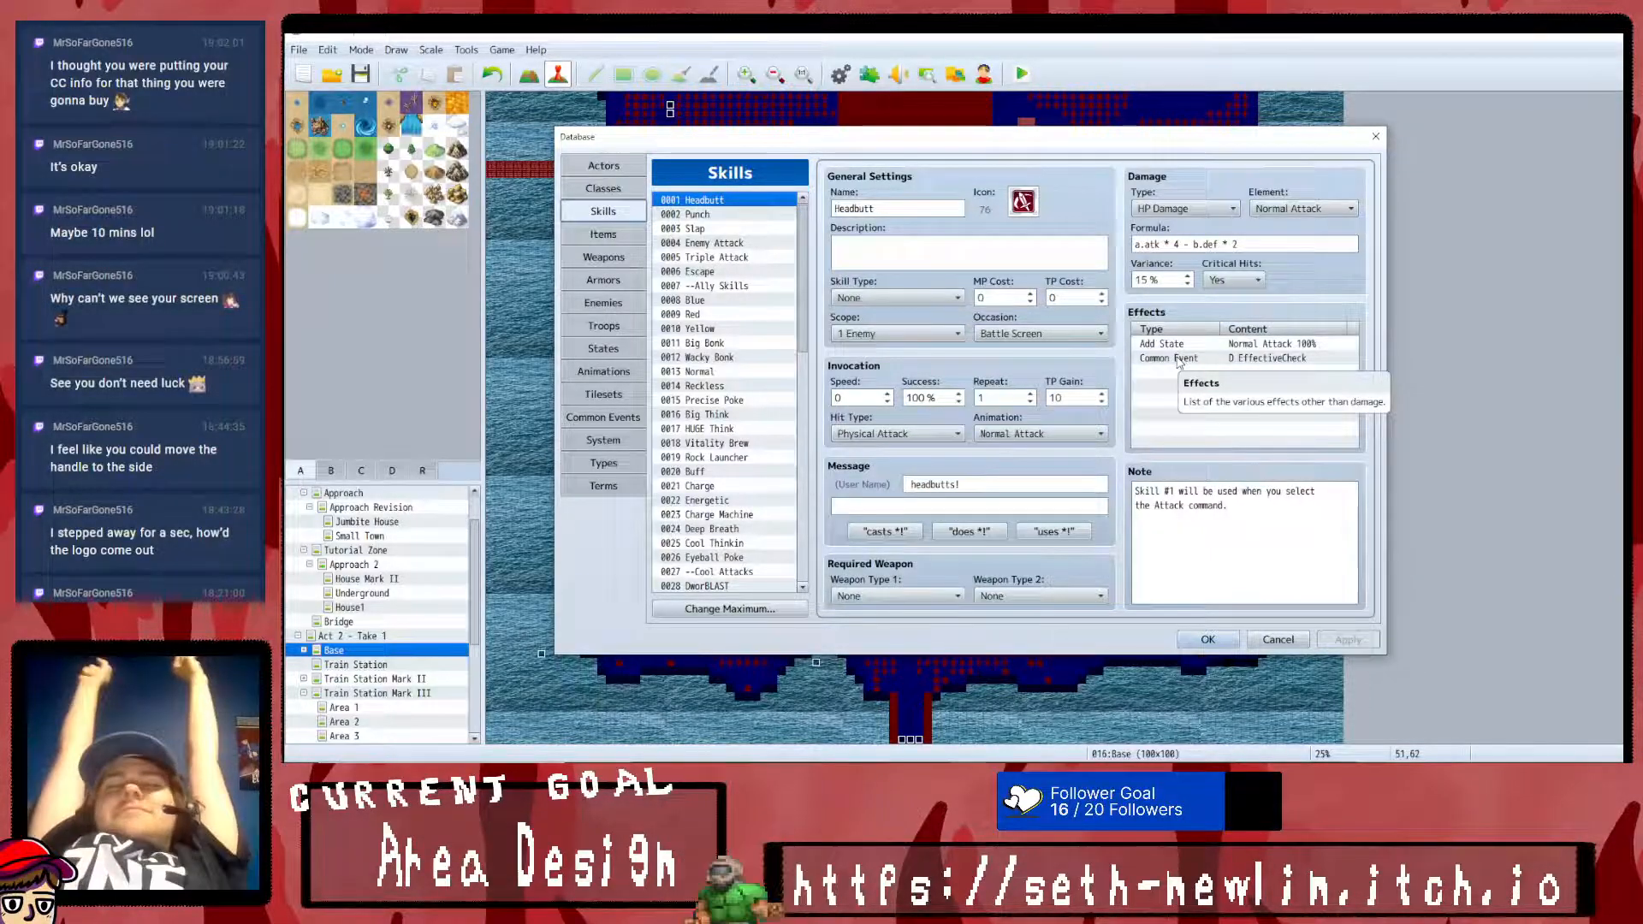
# - Adjust the system audio volume to 20
pyautogui.press('XF86AudioLowerVolume')
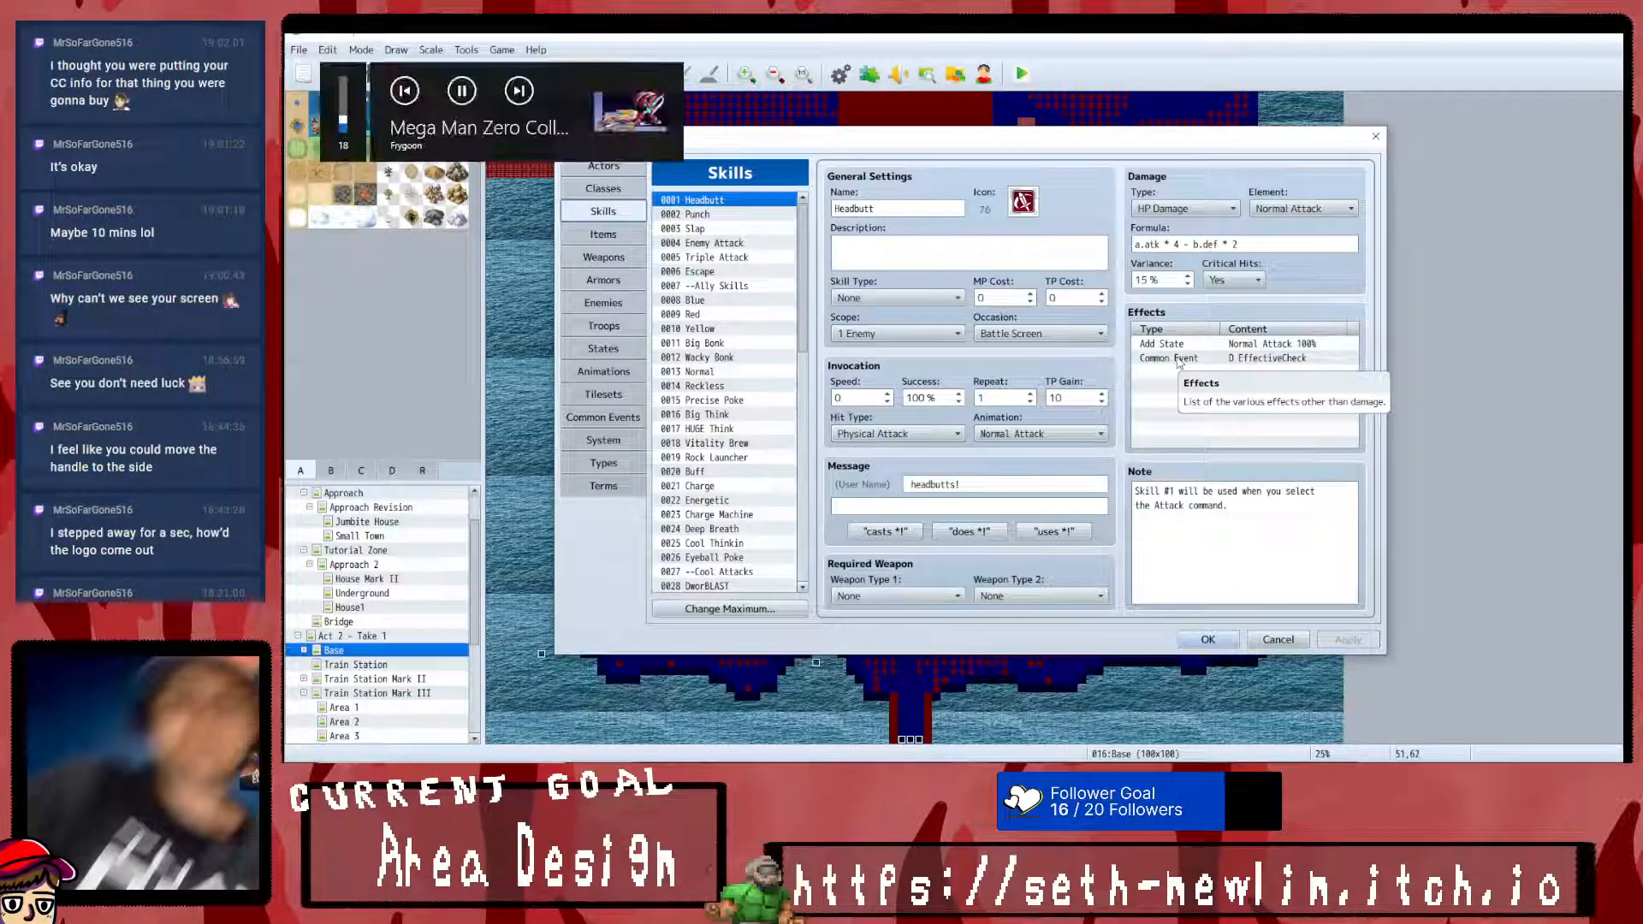
pyautogui.press('XF86AudioLowerVolume')
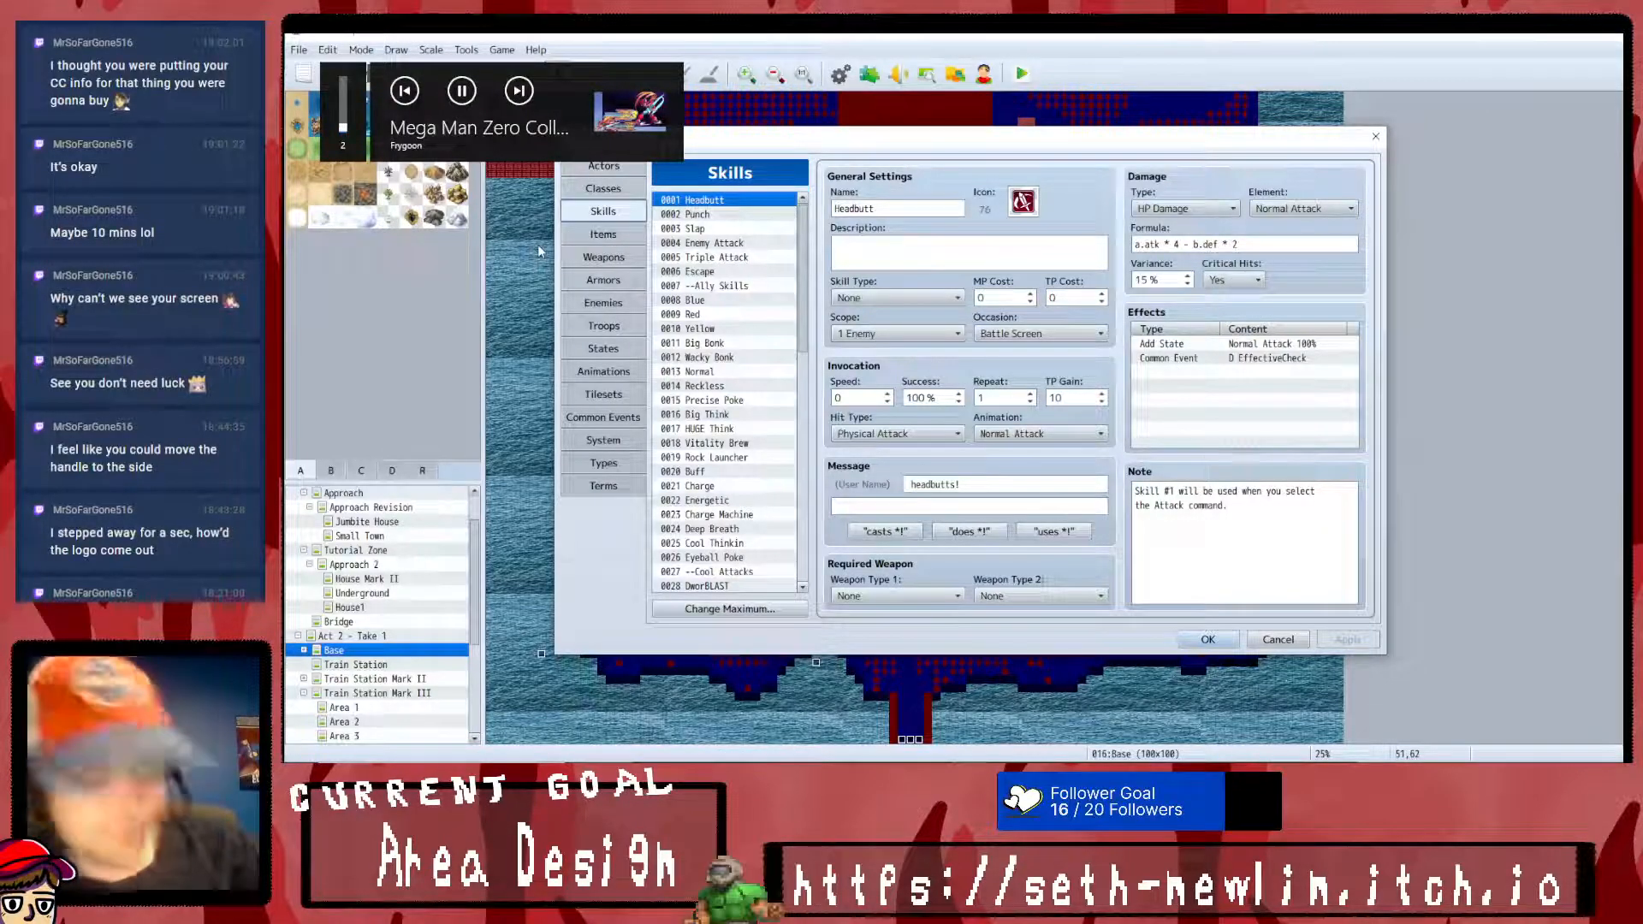
pyautogui.press('XF86AudioRaiseVolume')
pyautogui.press('XF86AudioRaiseVolume')
pyautogui.press('XF86AudioRaiseVolume')
pyautogui.press('XF86AudioRaiseVolume')
pyautogui.press('XF86AudioRaiseVolume')
pyautogui.press('XF86AudioRaiseVolume')
pyautogui.press('XF86AudioRaiseVolume')
pyautogui.press('XF86AudioRaiseVolume')
pyautogui.press('XF86AudioRaiseVolume')
pyautogui.press('XF86AudioRaiseVolume')
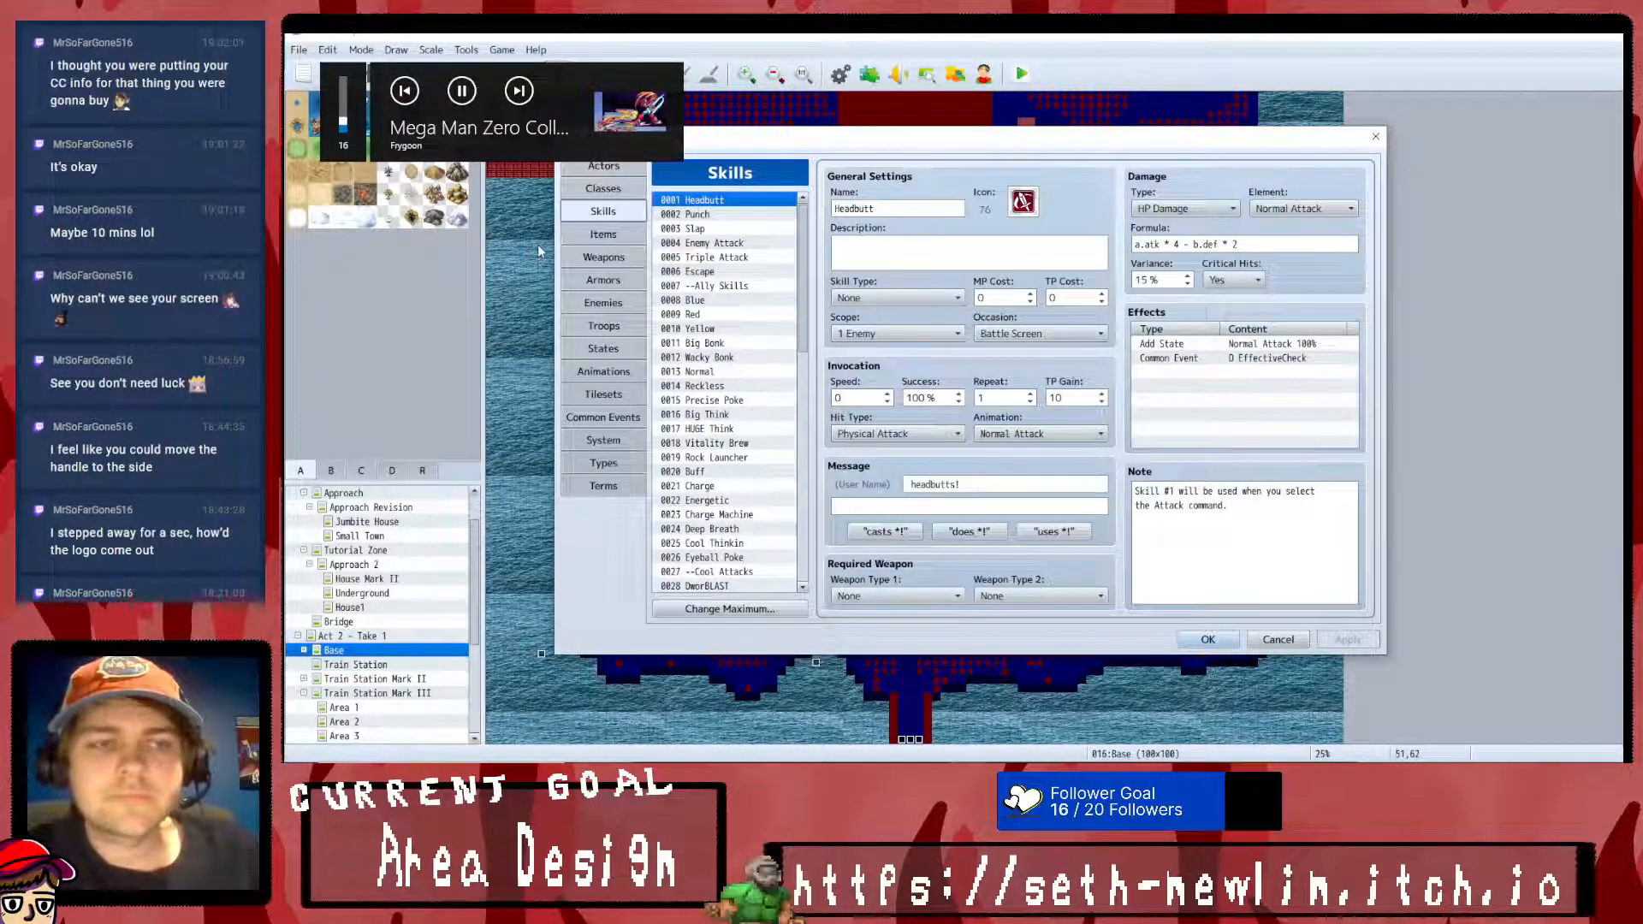
pyautogui.press('XF86AudioLowerVolume')
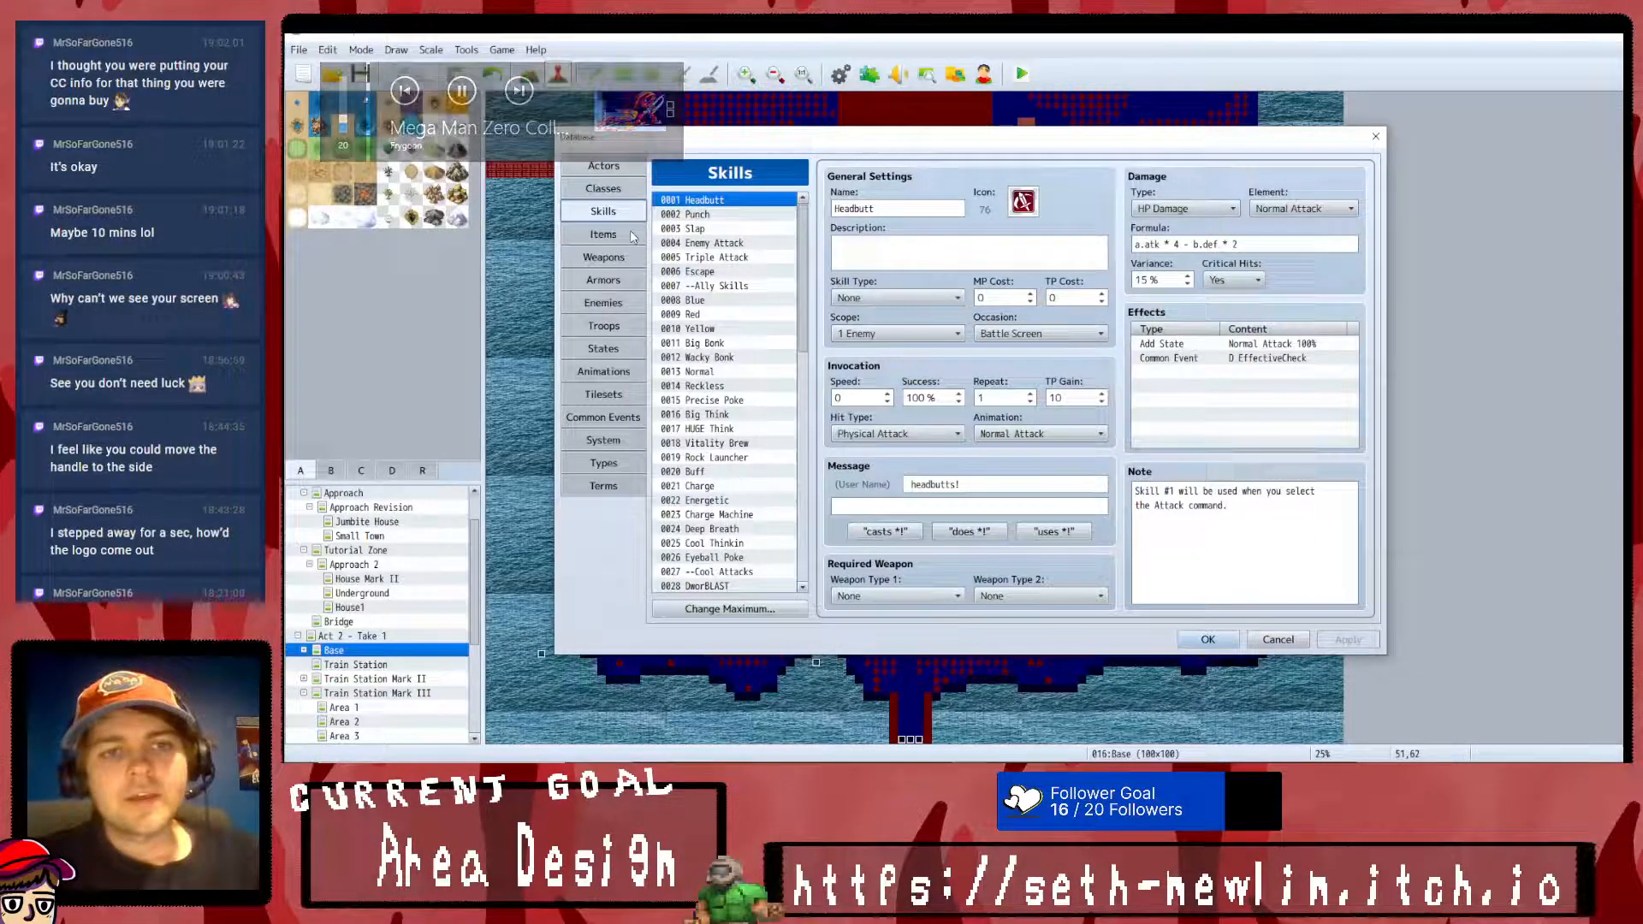
# - Remove the comma after "Self-Esteem" in the Motivational Book common event's message and save the database changes
pyautogui.click(603, 417)
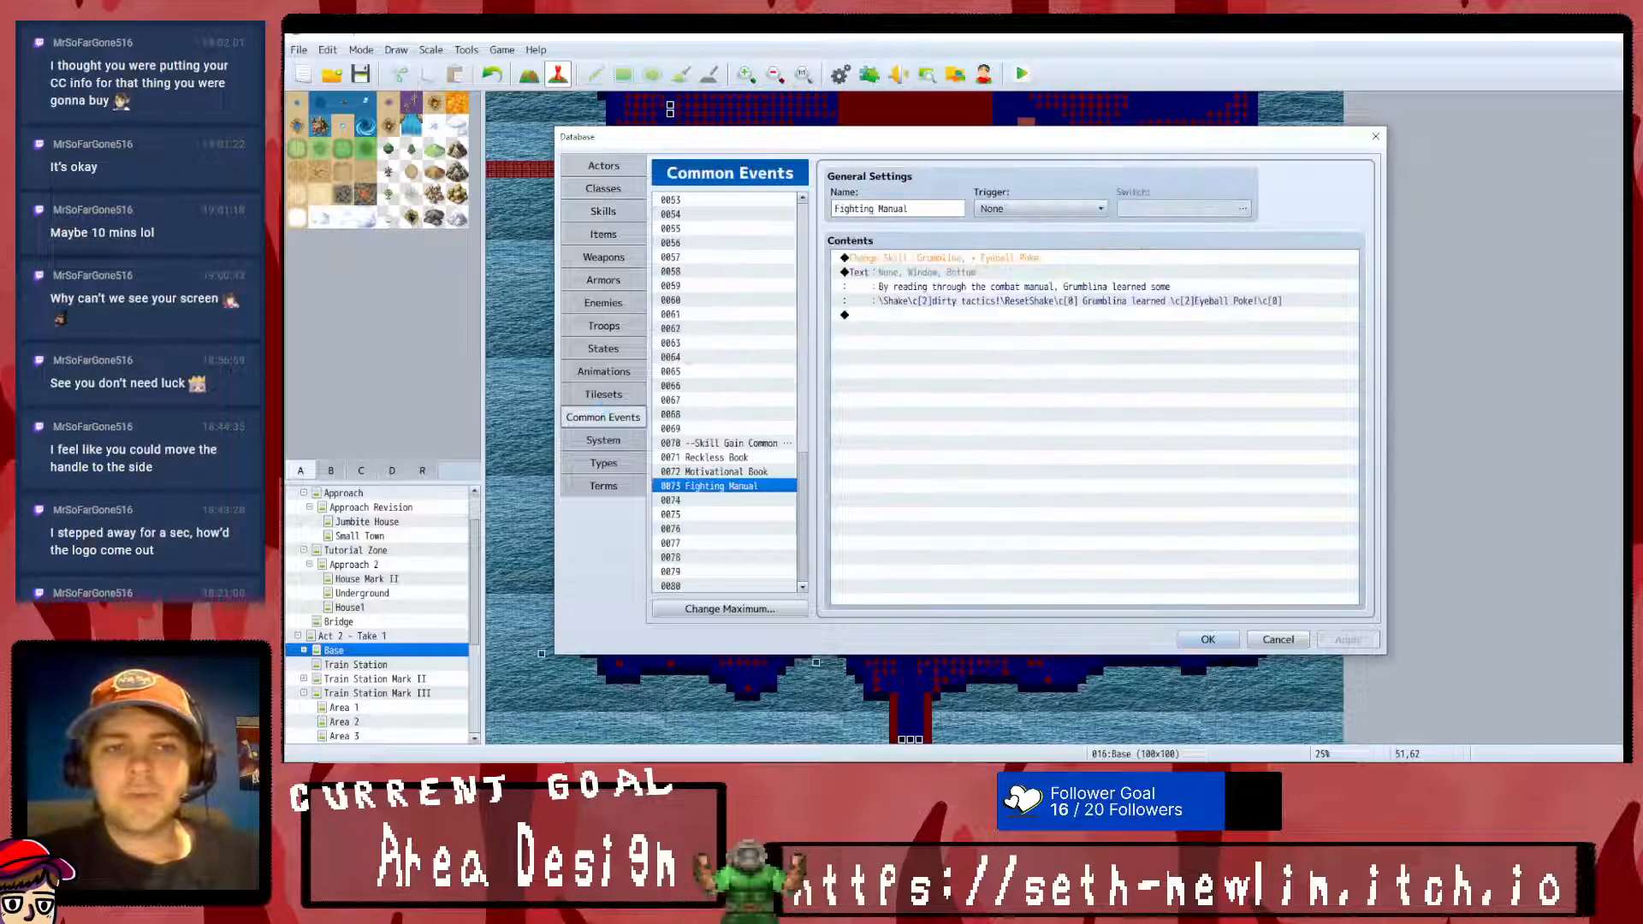
pyautogui.click(719, 471)
pyautogui.rightClick(991, 286)
pyautogui.click(1018, 293)
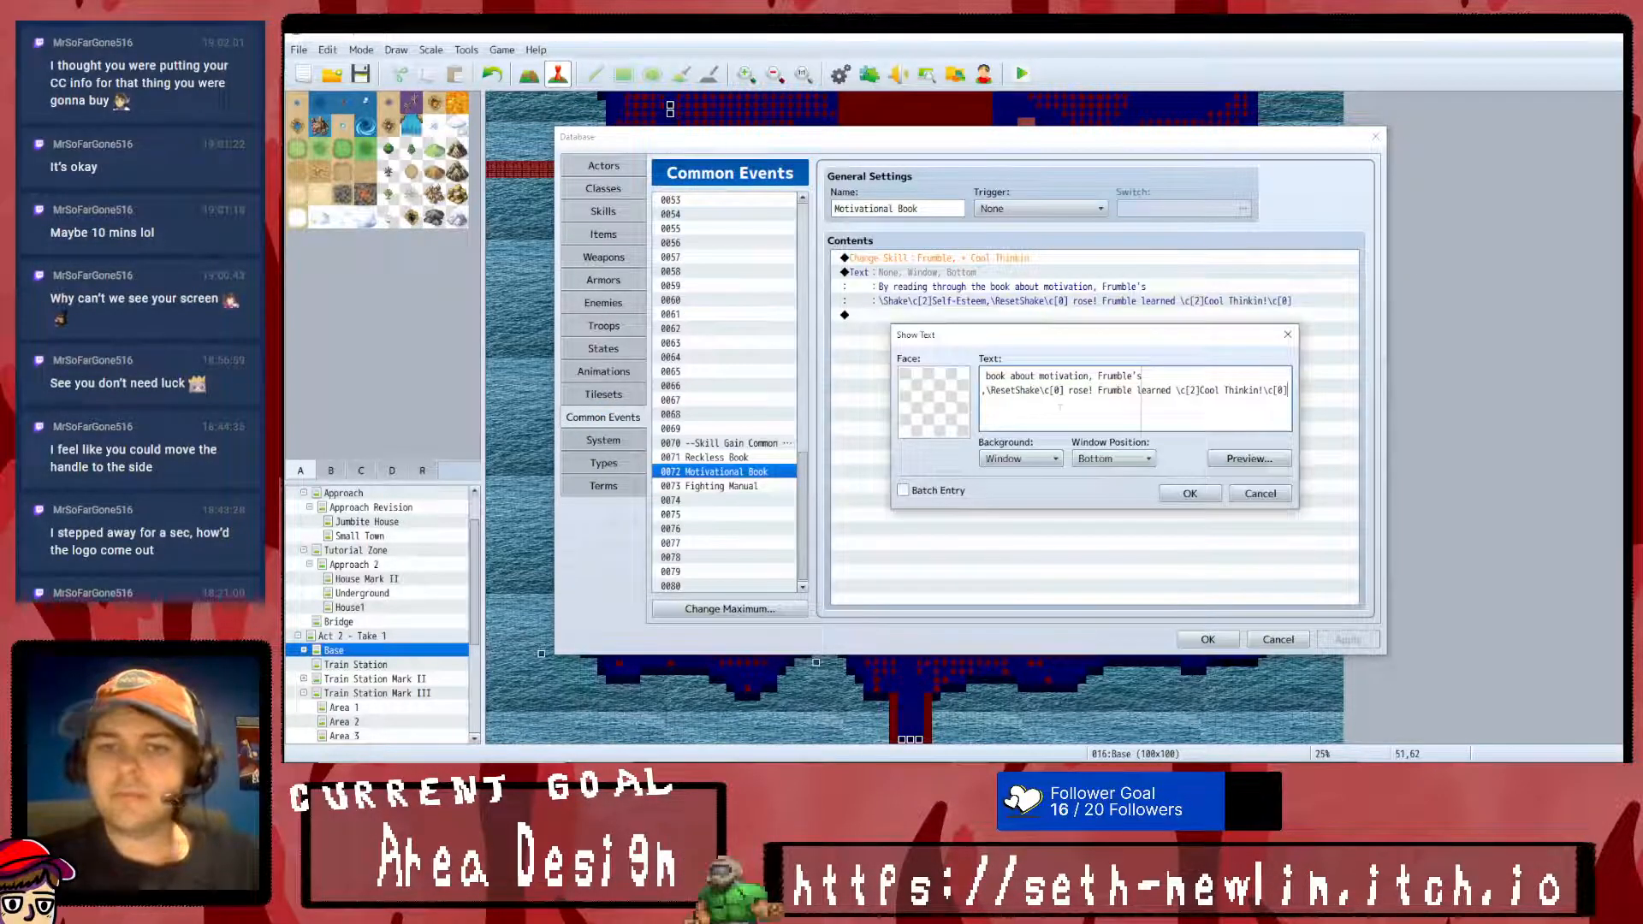
pyautogui.press('BackSpace')
pyautogui.click(1189, 494)
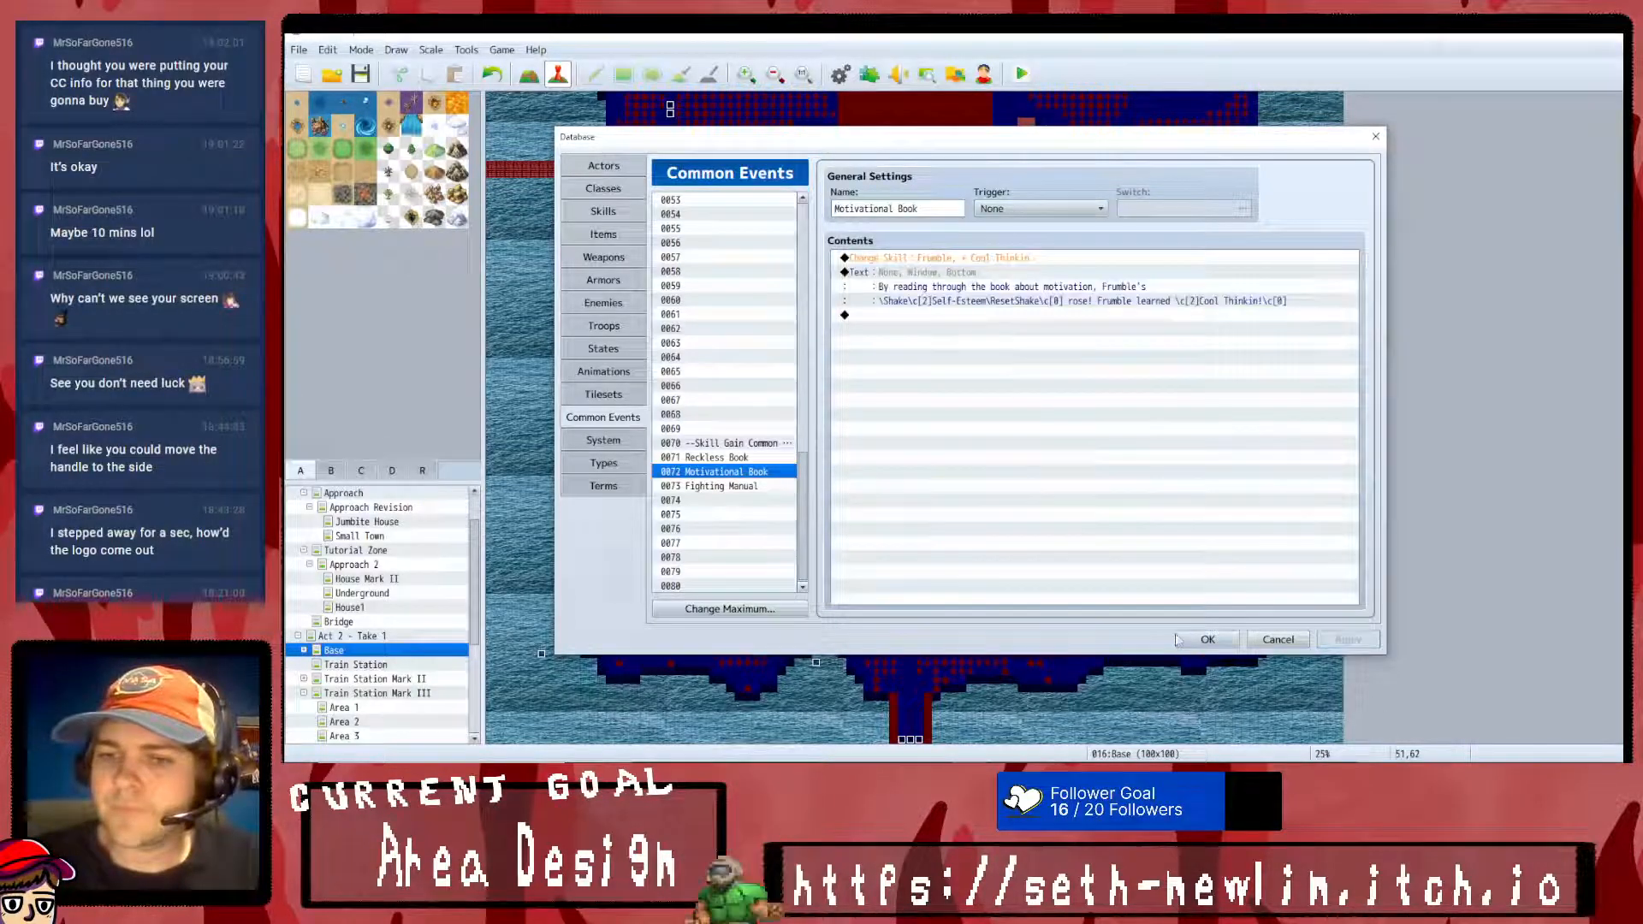
pyautogui.click(1198, 640)
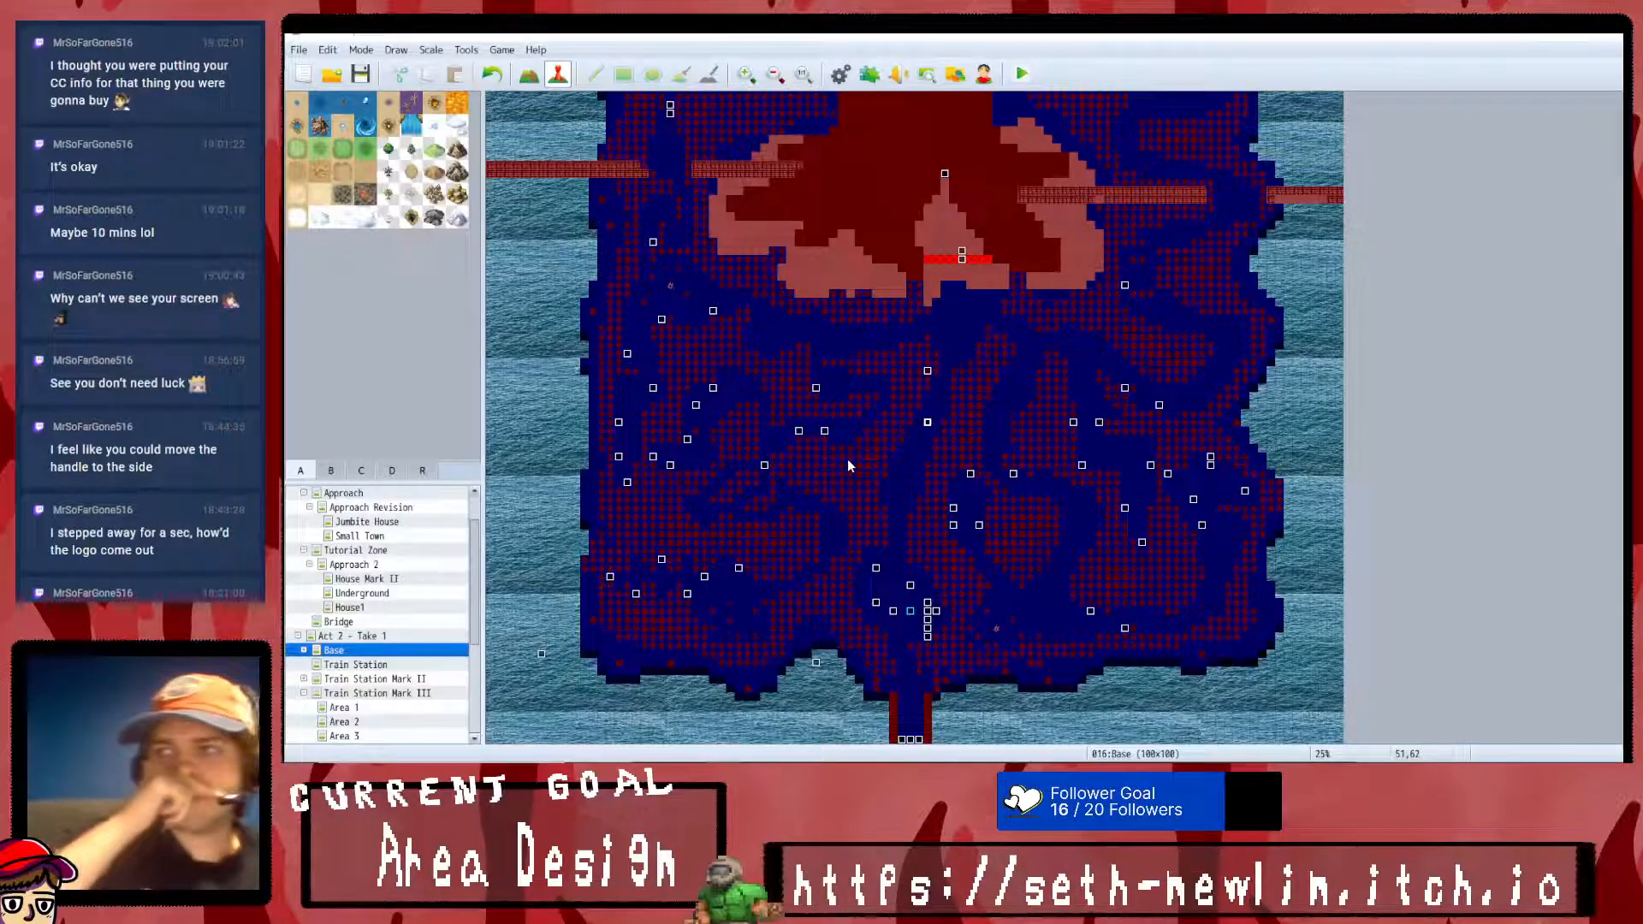
# - Look over the Act 1 maps Approach, Approach Revision, Small Town and Tutorial Zone
pyautogui.scroll(1, 399, 676)
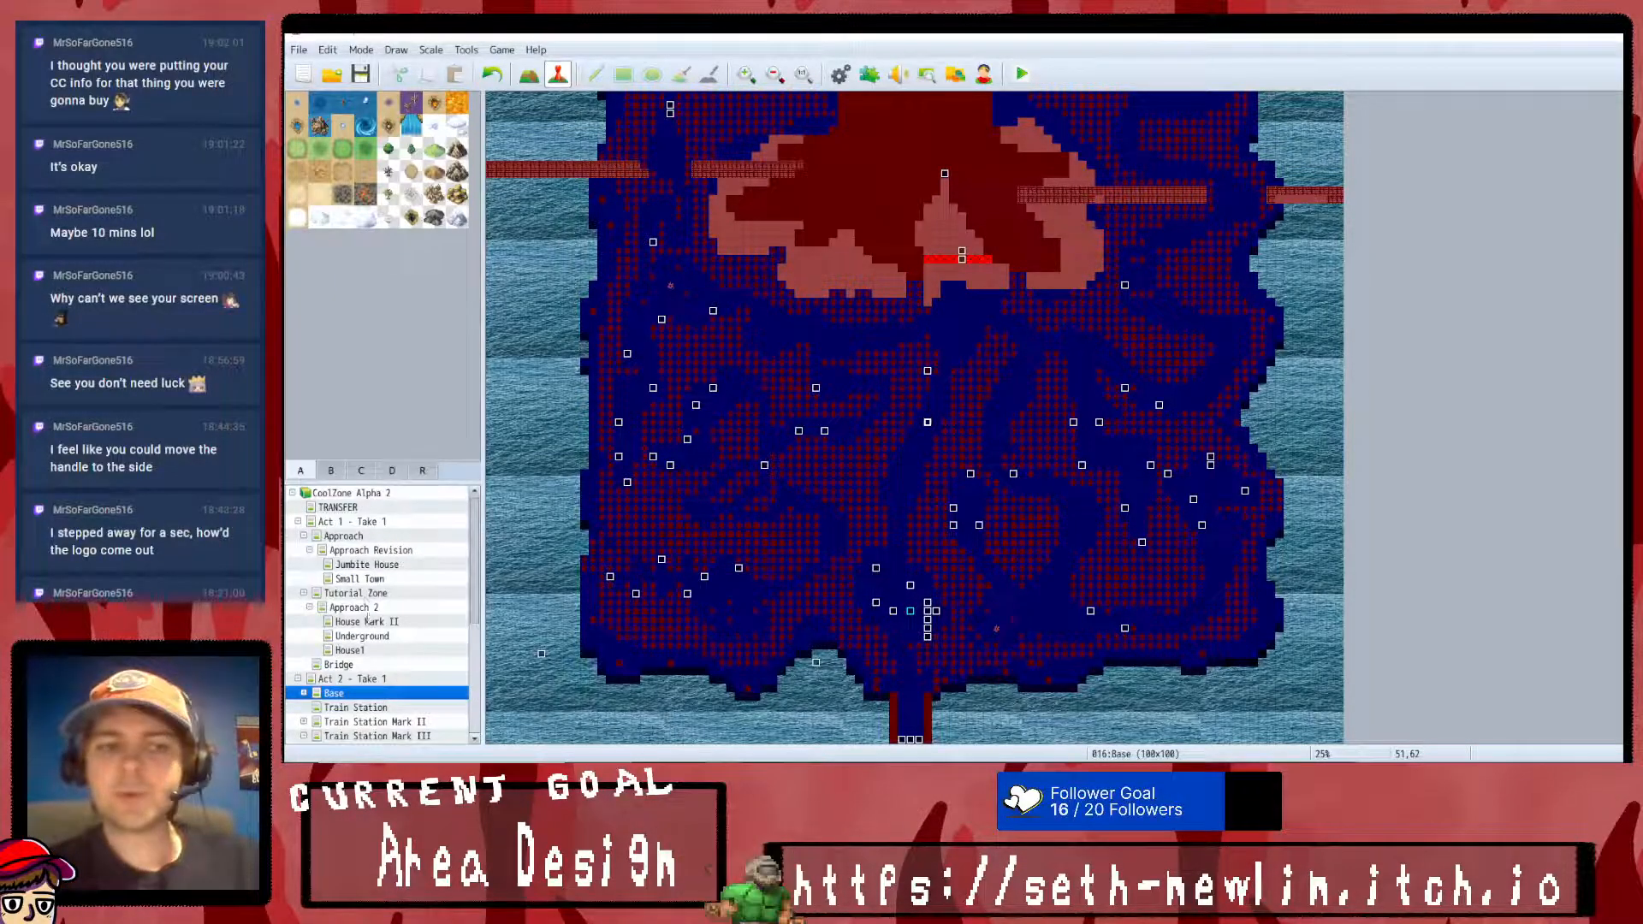
pyautogui.click(358, 537)
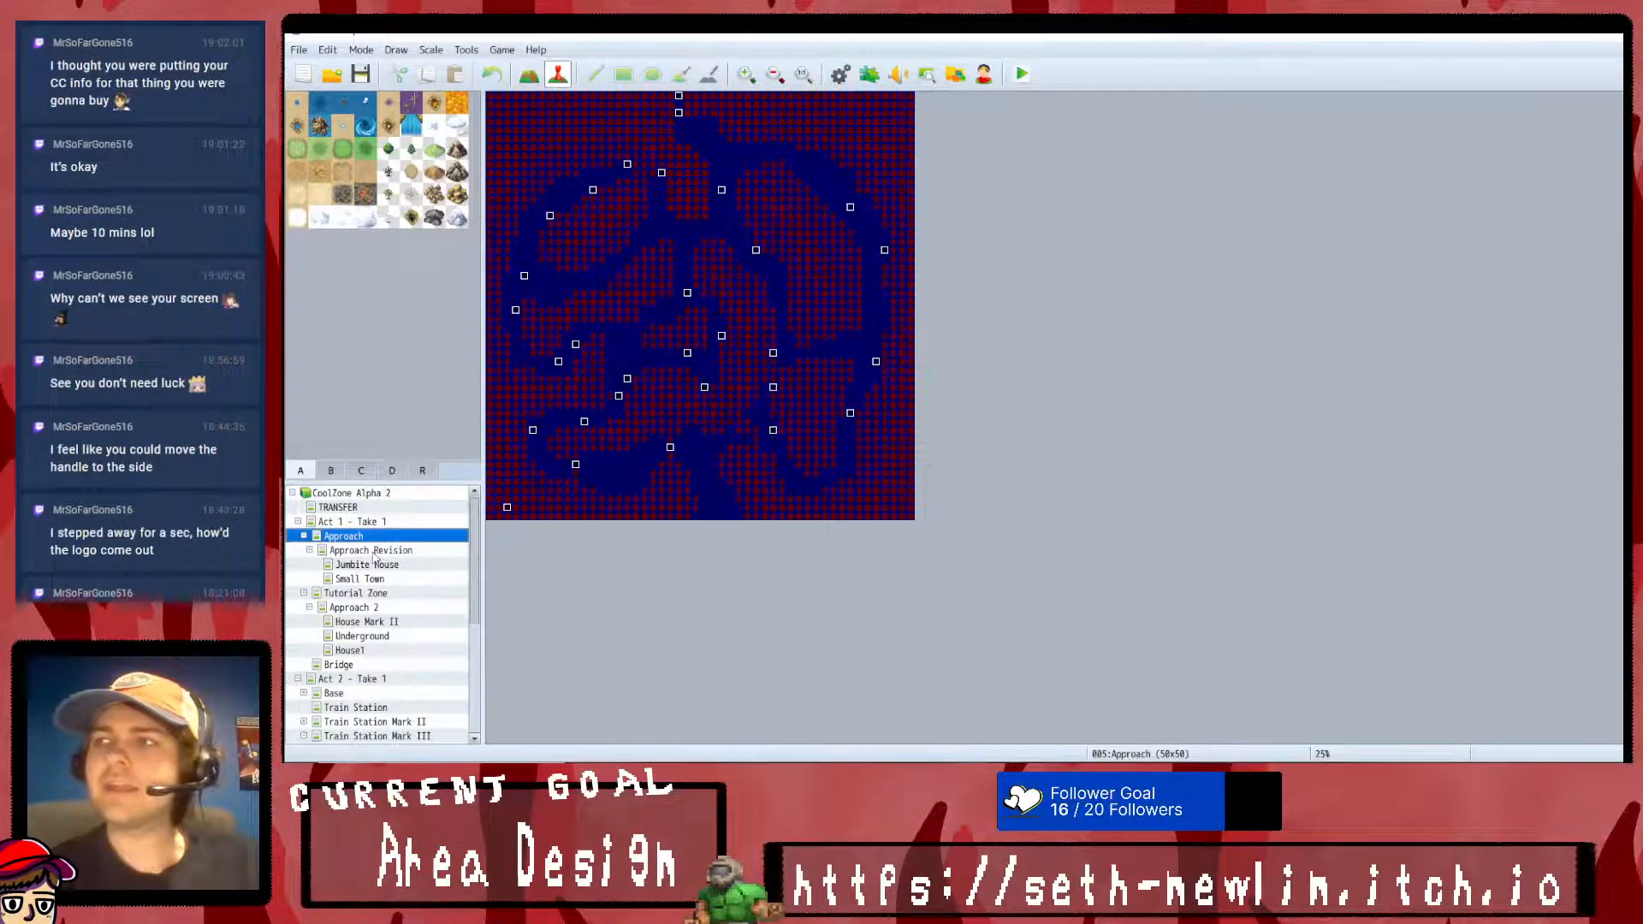
pyautogui.click(373, 551)
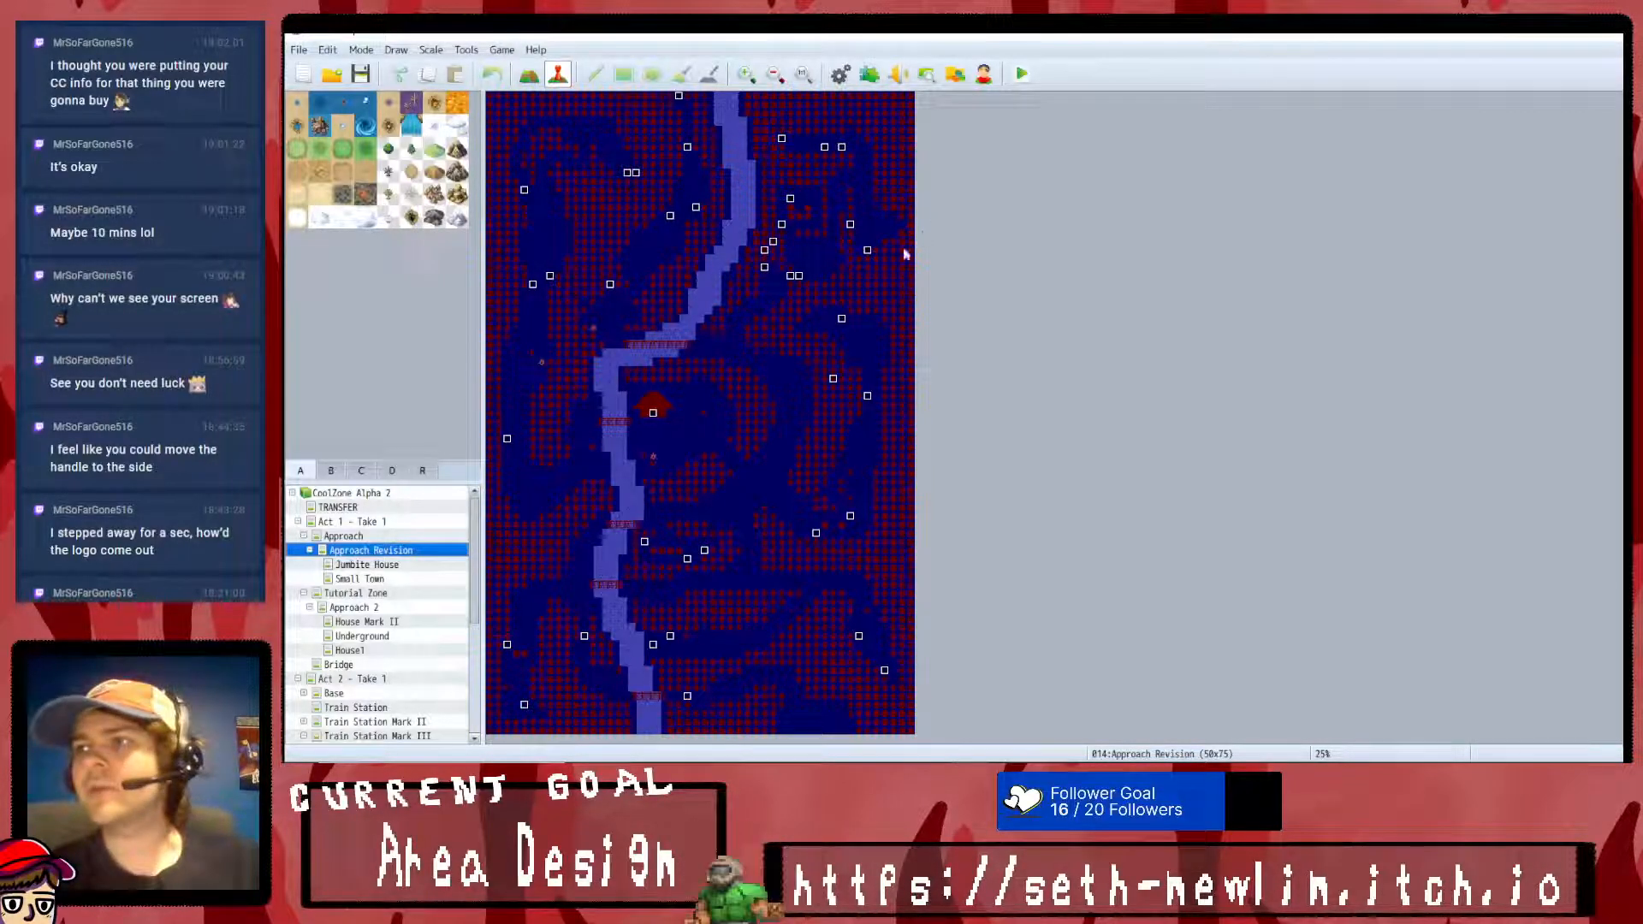
pyautogui.click(385, 579)
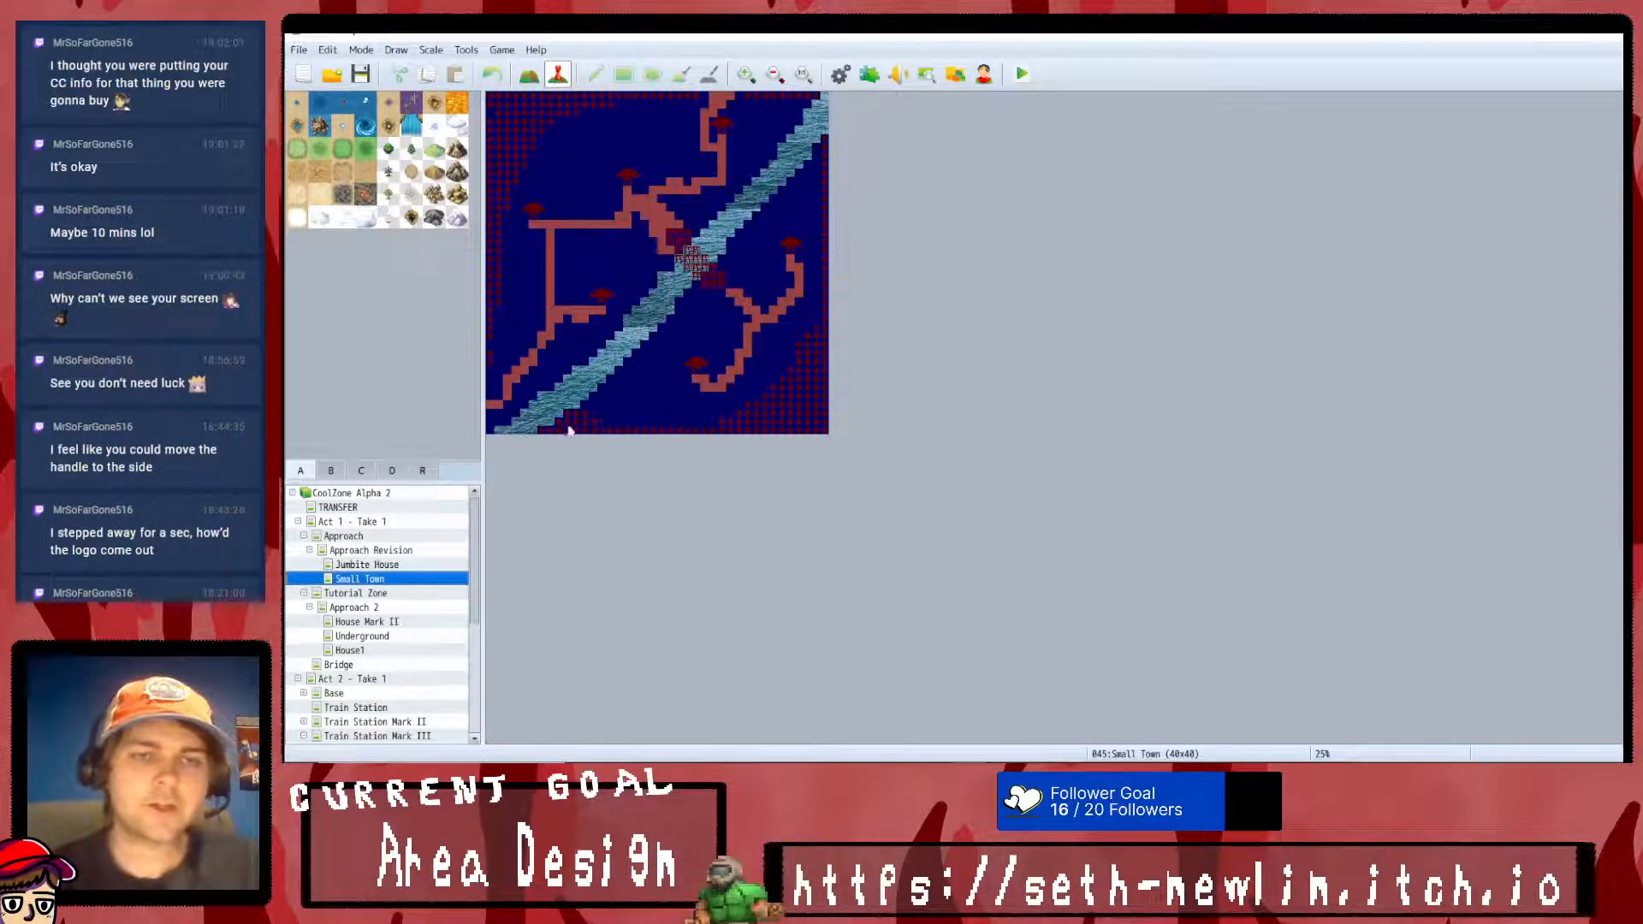
pyautogui.click(387, 593)
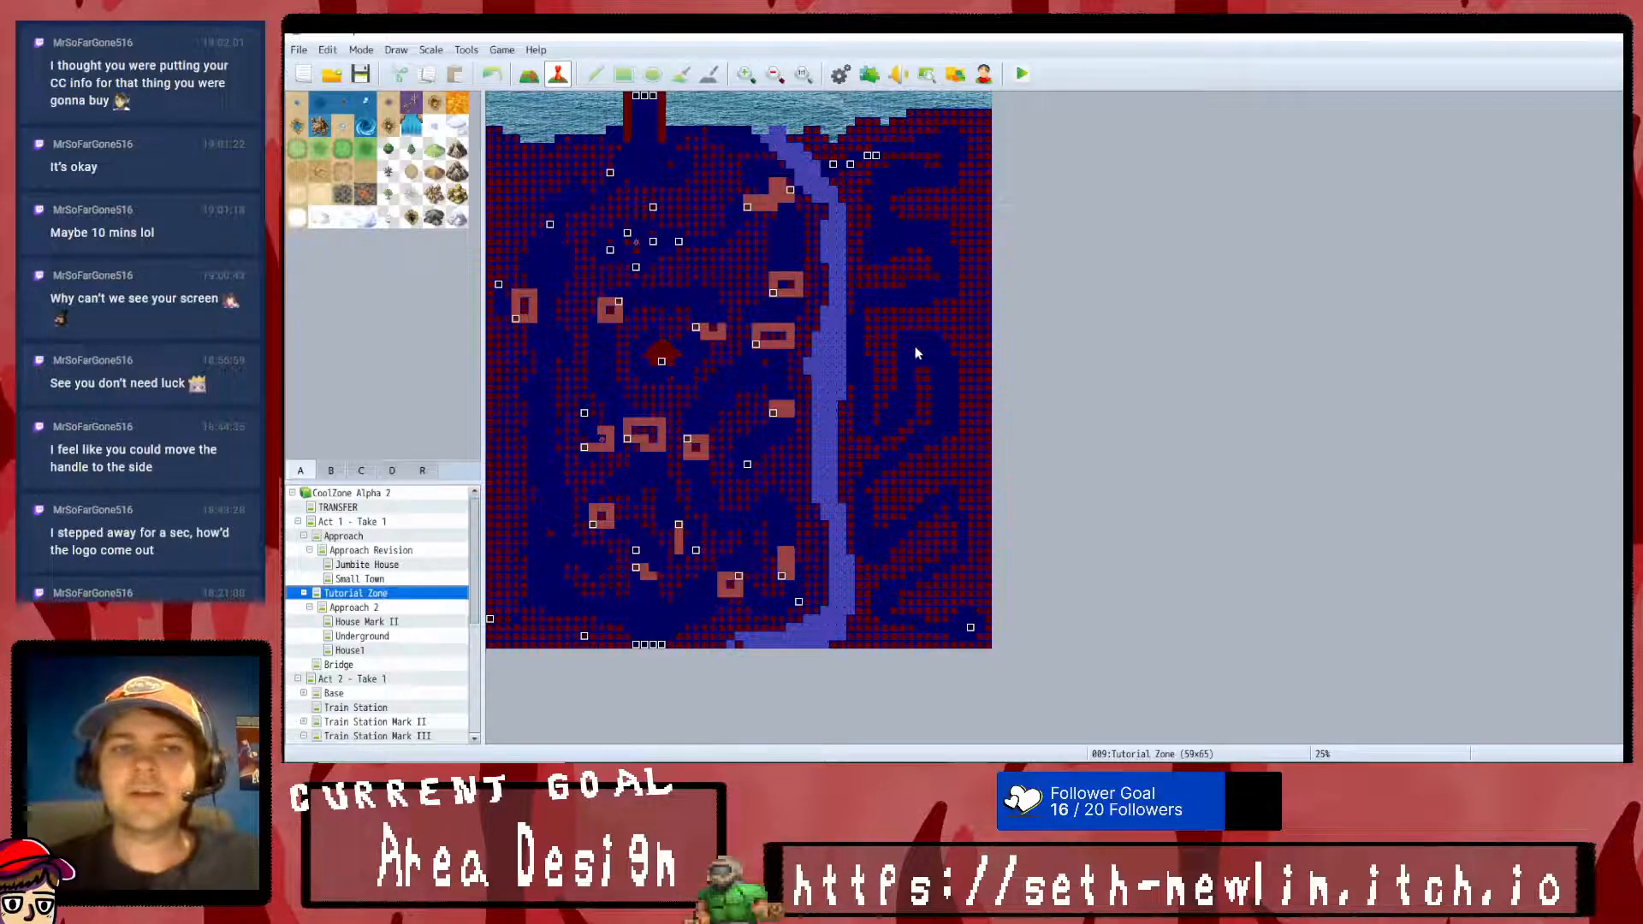
pyautogui.click(745, 75)
pyautogui.click(745, 74)
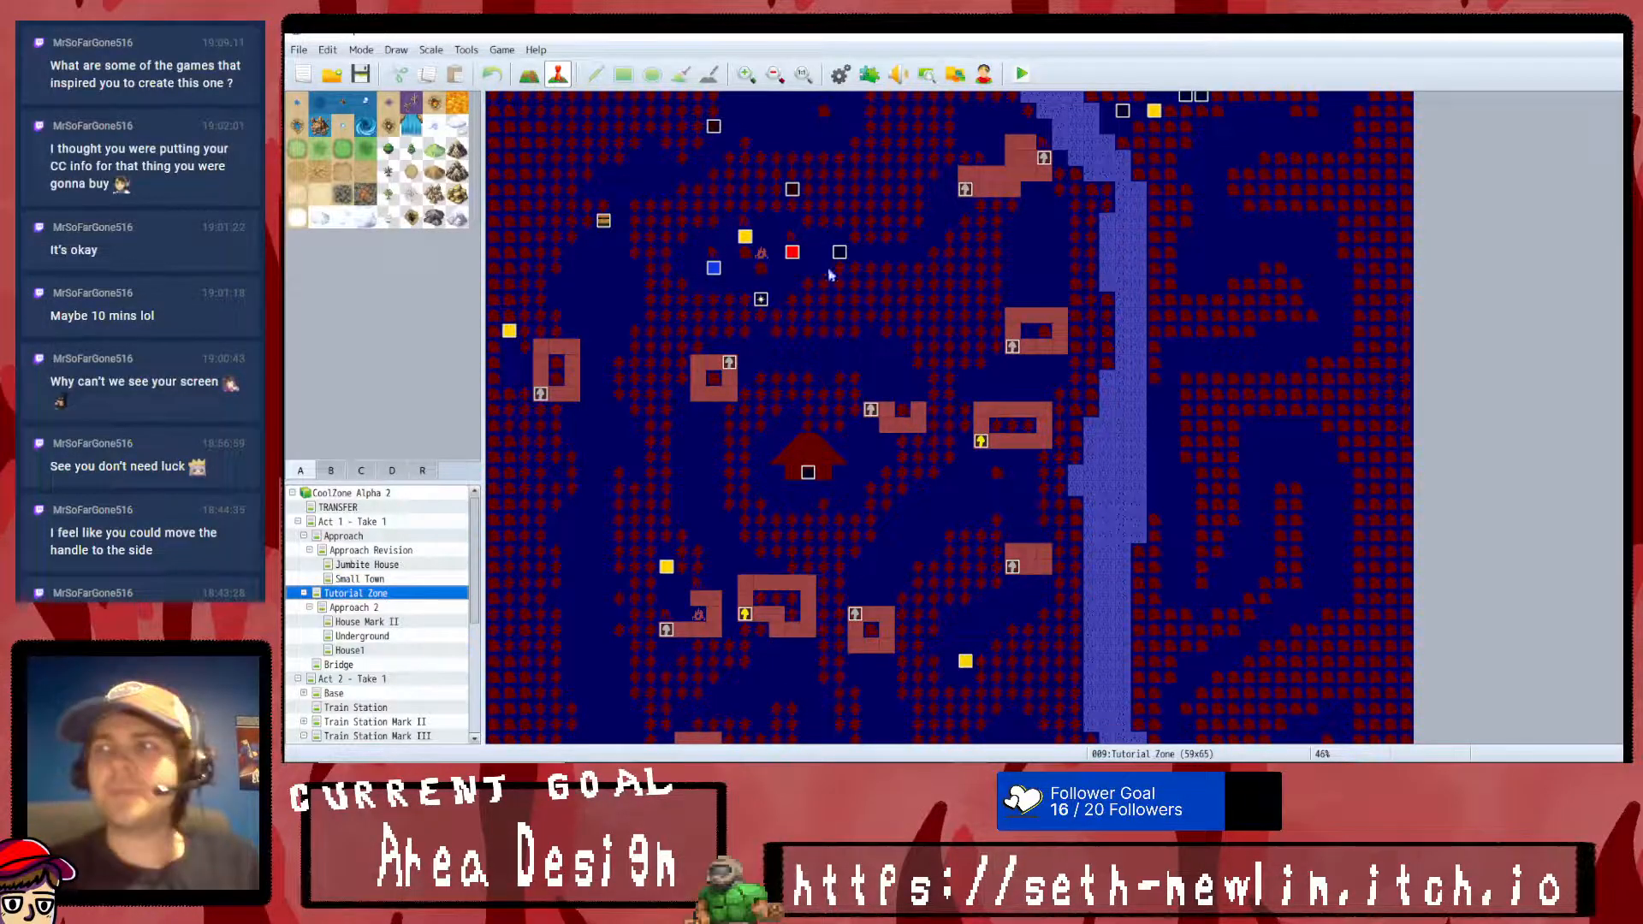
# - Examine the Tutorial Zone's layout and events along with its Approach 2 and House Mark II submaps
pyautogui.scroll(-3, 821, 342)
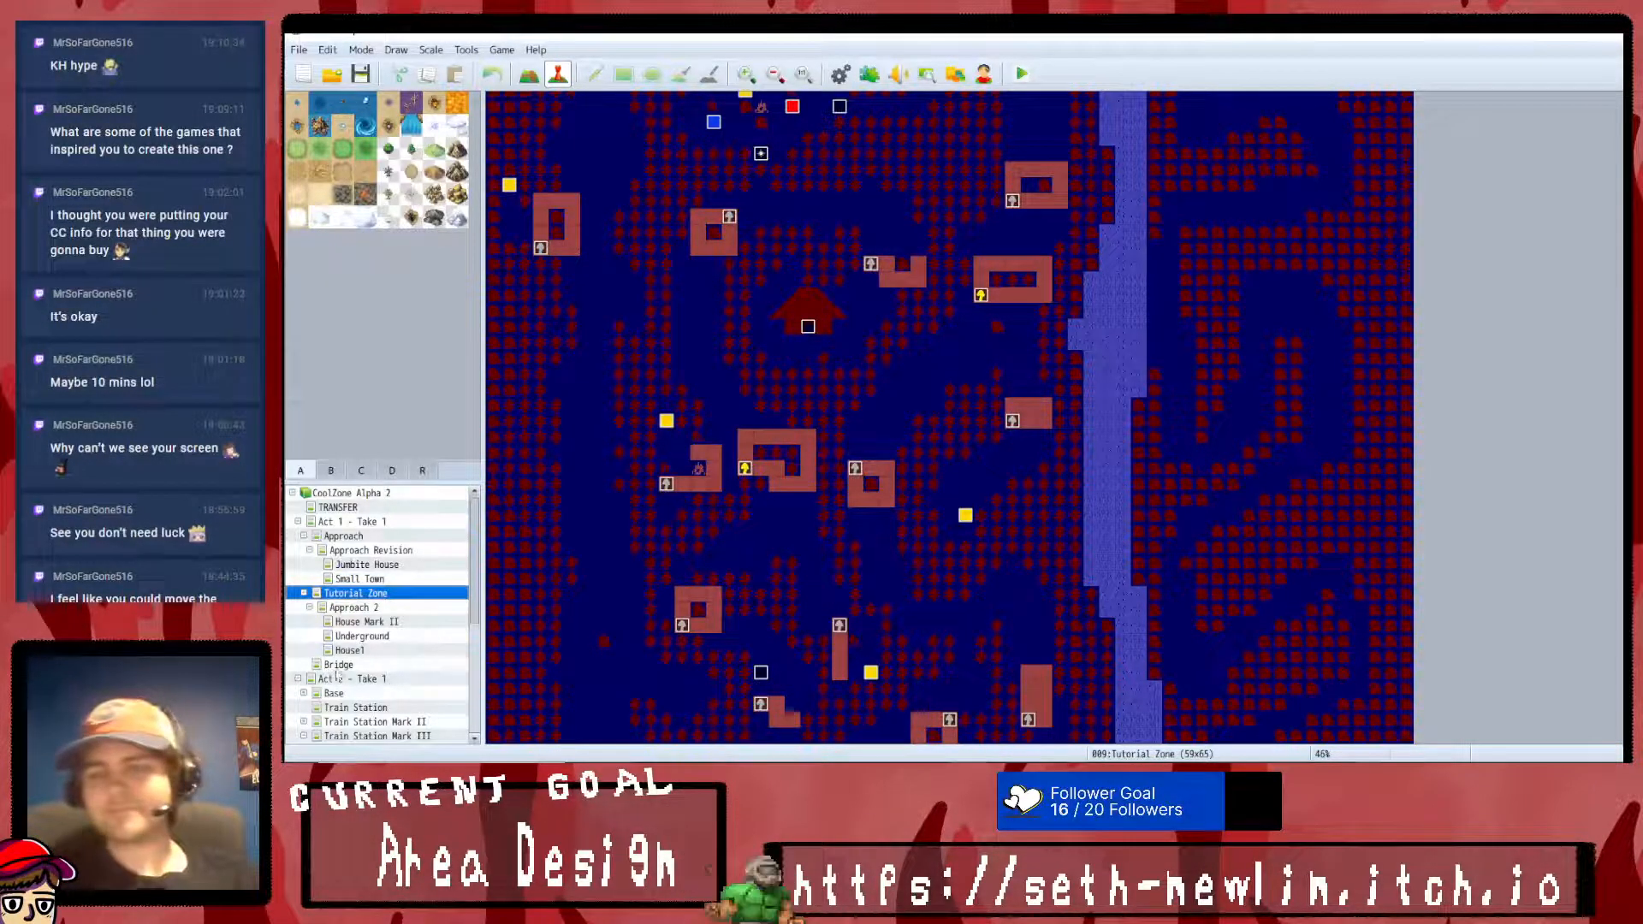
pyautogui.click(376, 609)
pyautogui.click(375, 622)
pyautogui.click(374, 607)
pyautogui.click(368, 593)
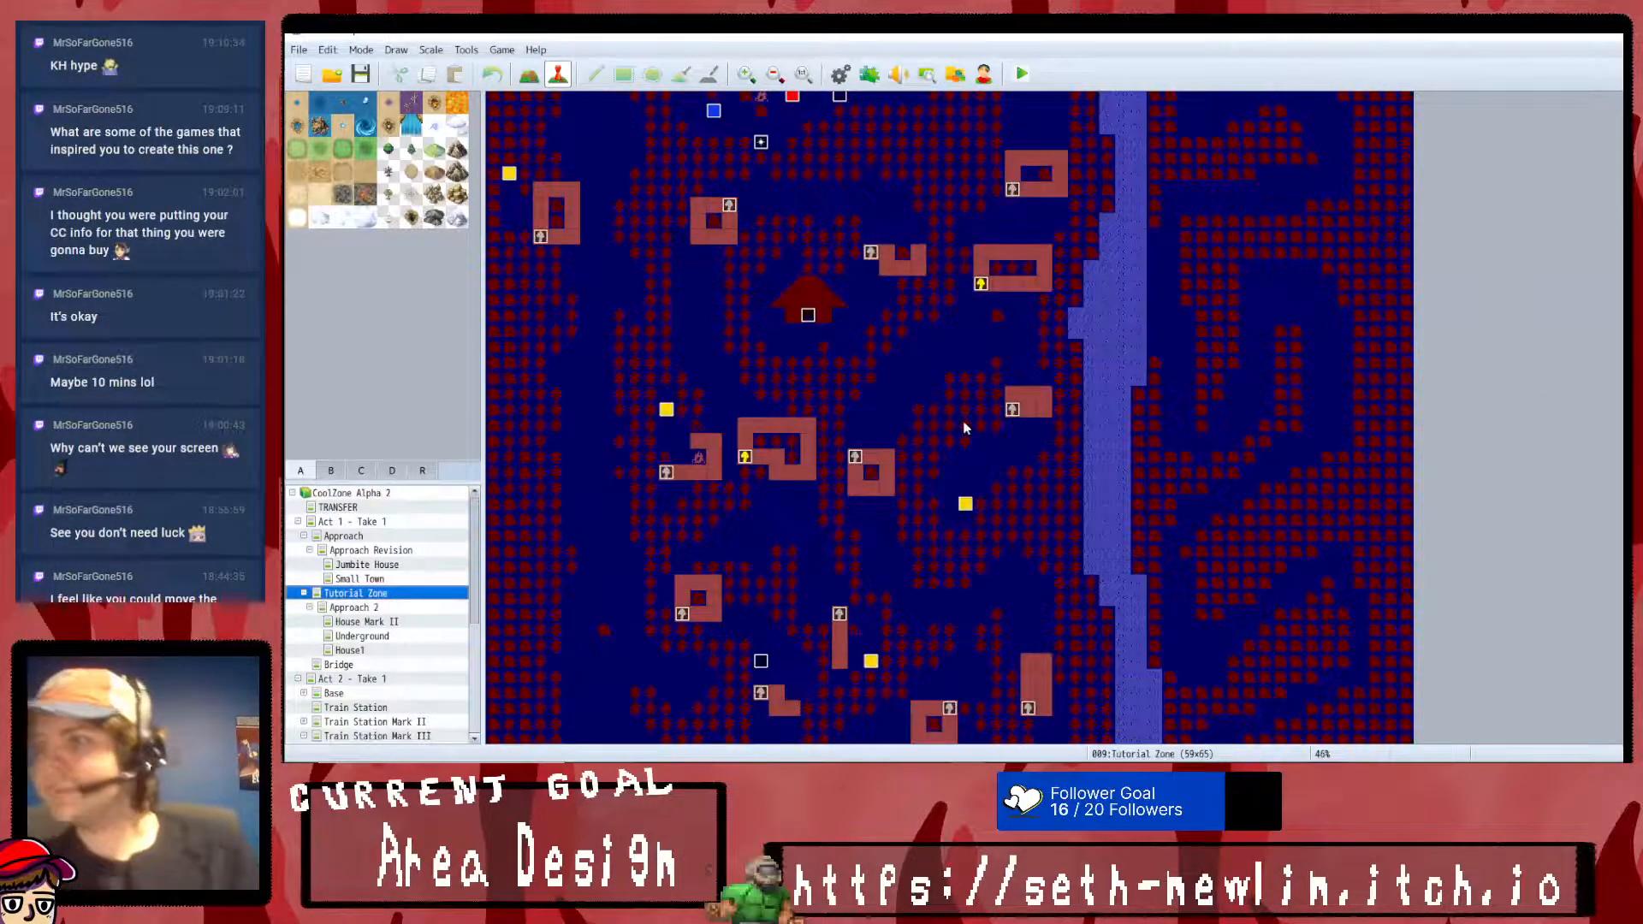
pyautogui.scroll(-2, 956, 436)
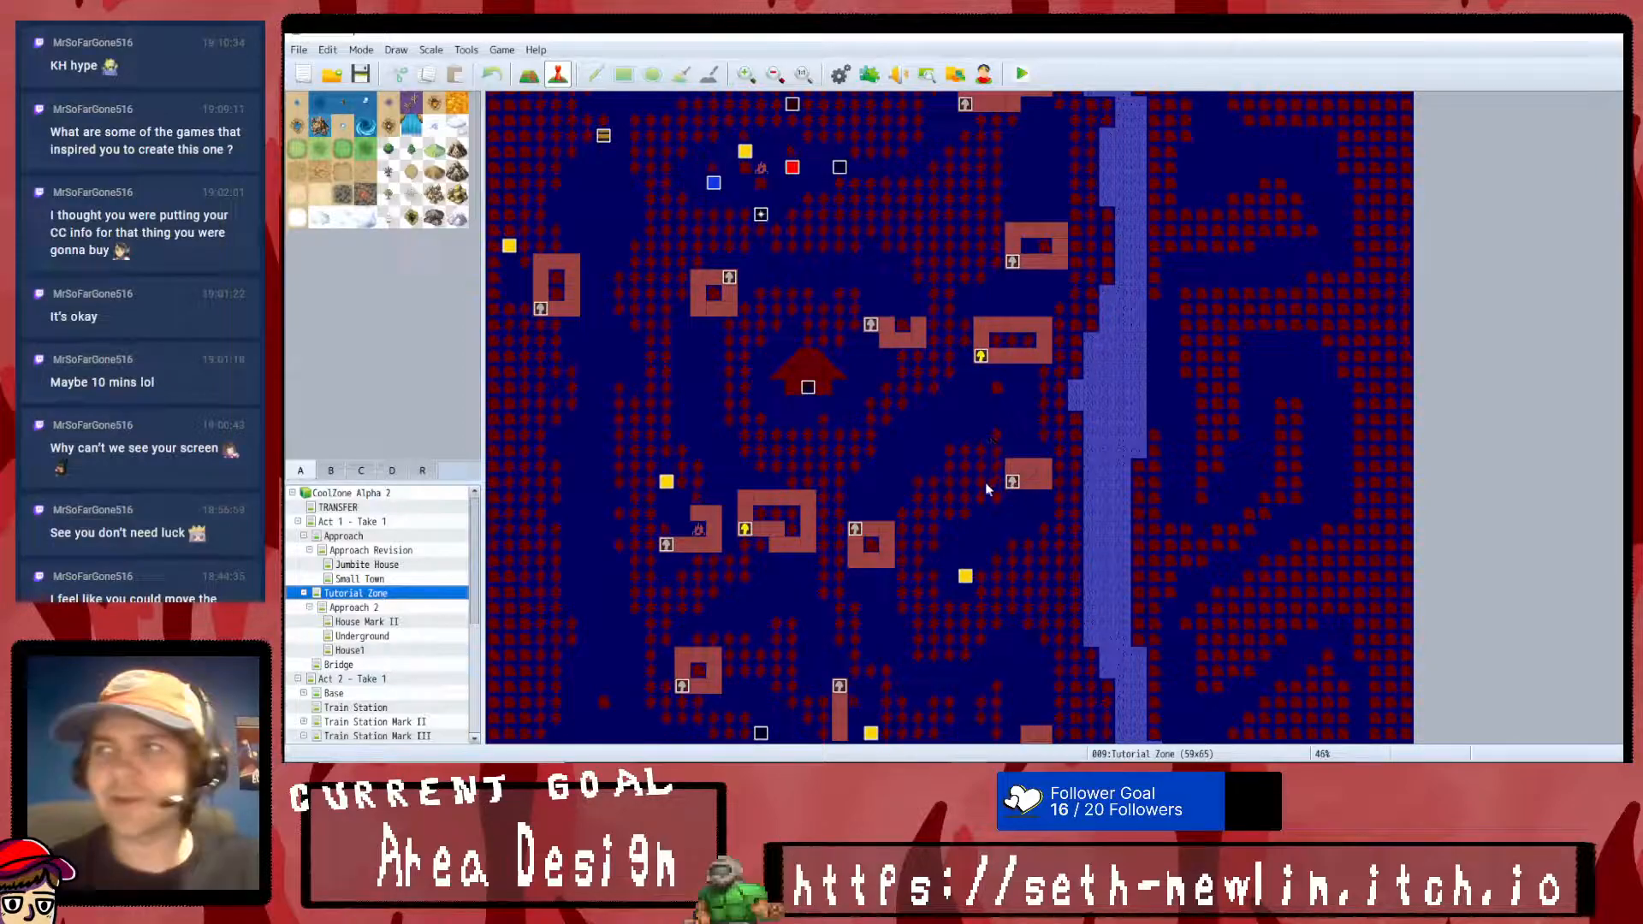
pyautogui.click(389, 607)
pyautogui.click(405, 619)
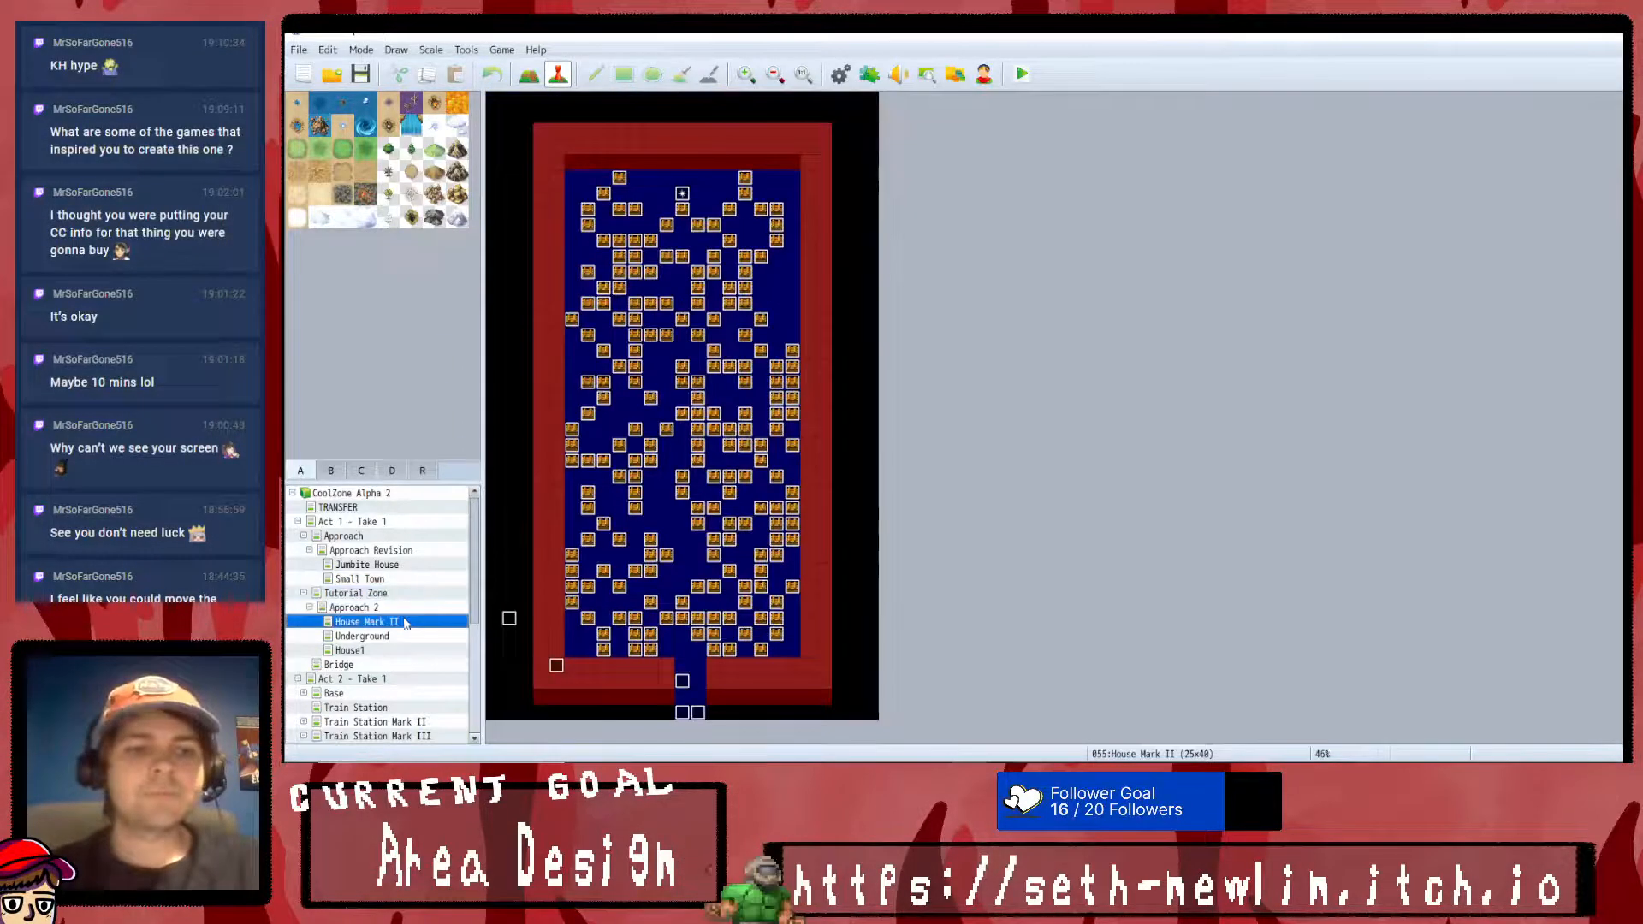
pyautogui.click(406, 593)
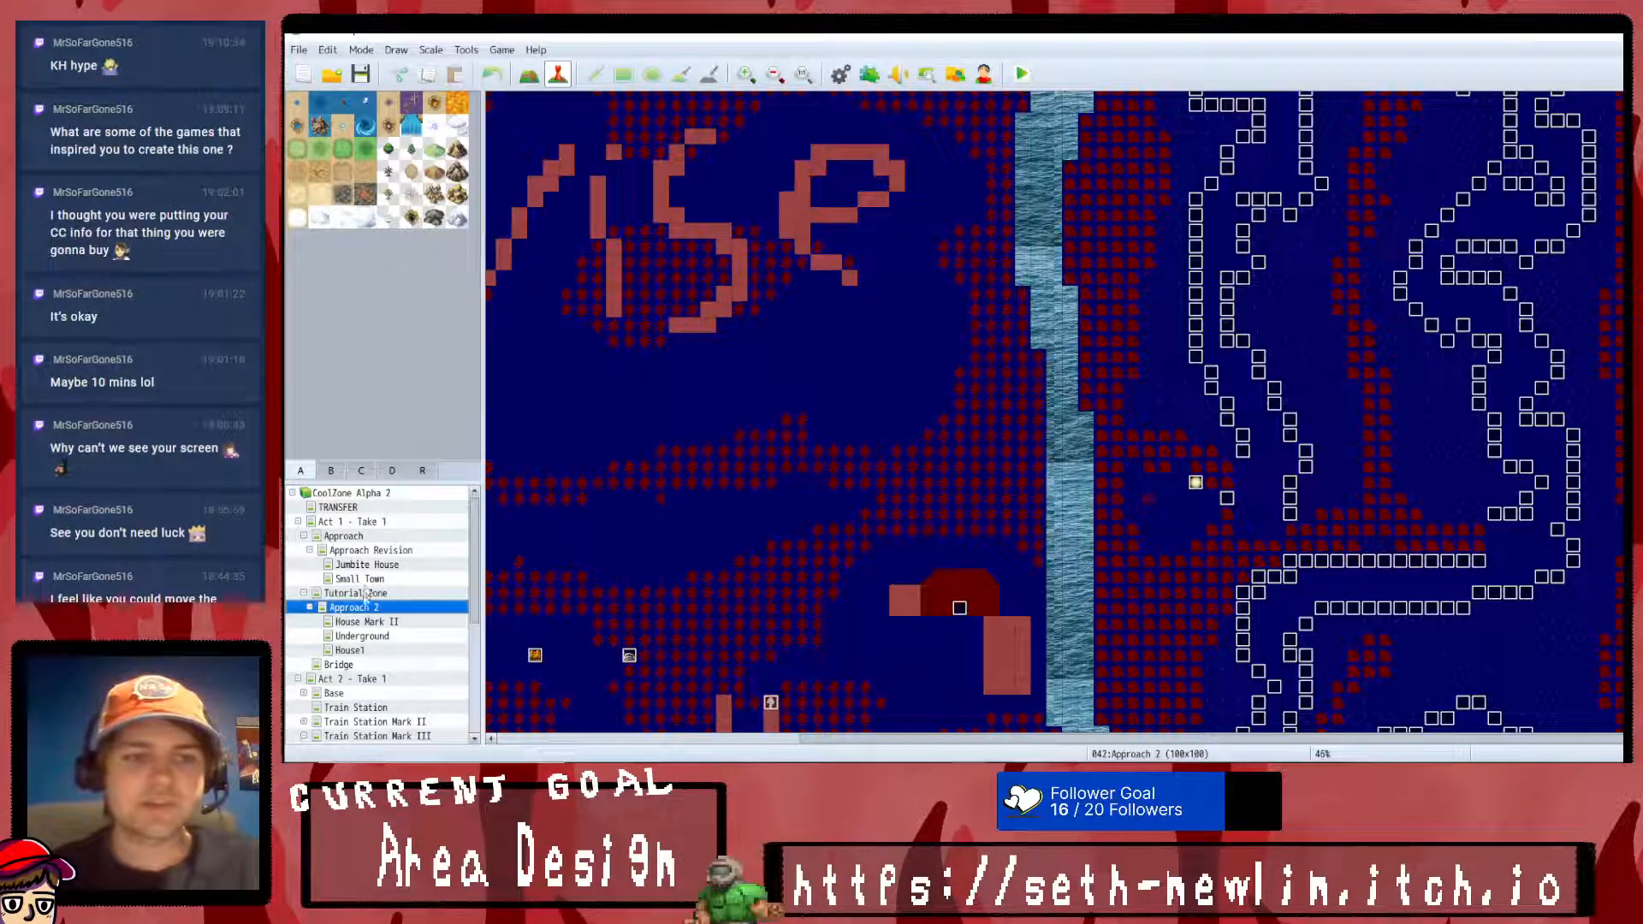
pyautogui.scroll(-5, 749, 460)
pyautogui.scroll(5, 748, 460)
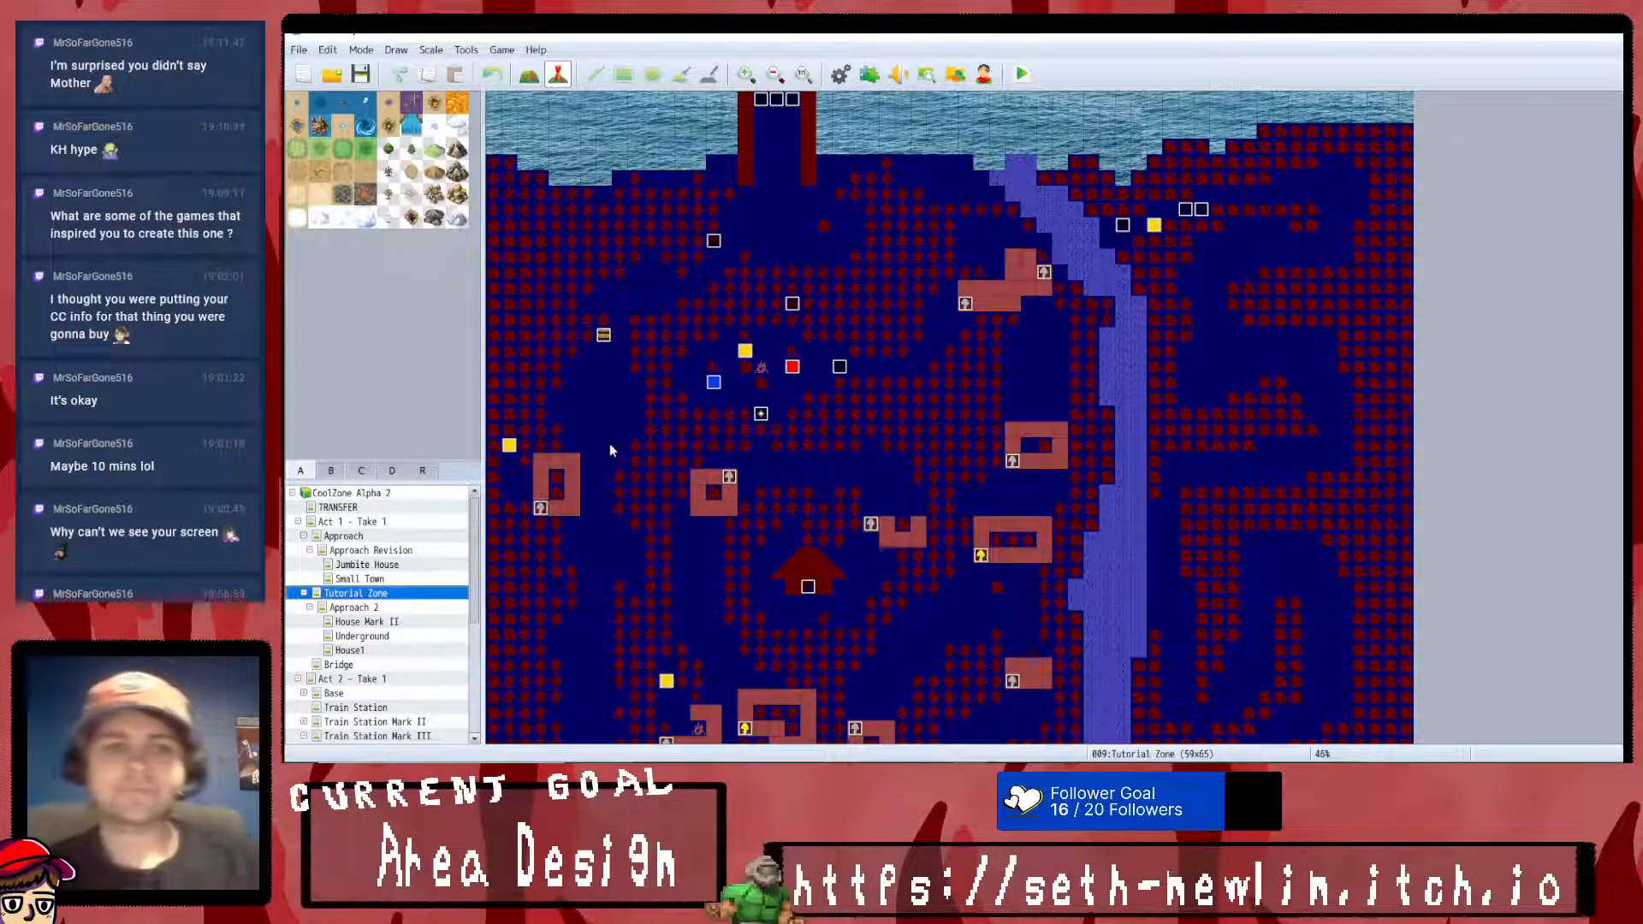
pyautogui.scroll(-1, 599, 453)
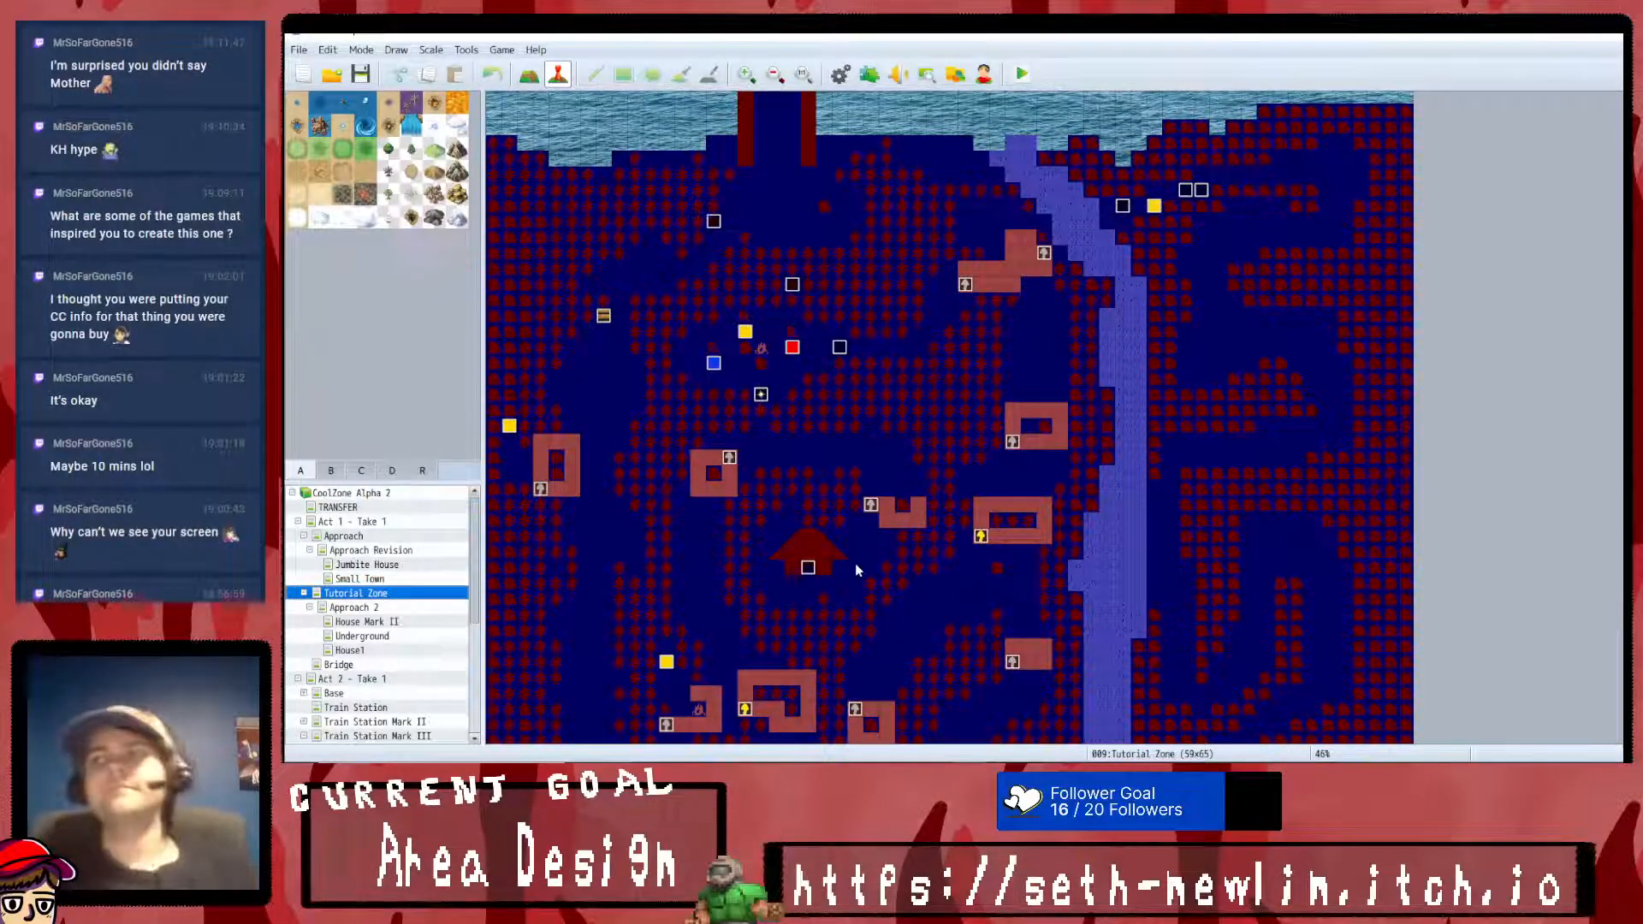
pyautogui.scroll(1, 855, 563)
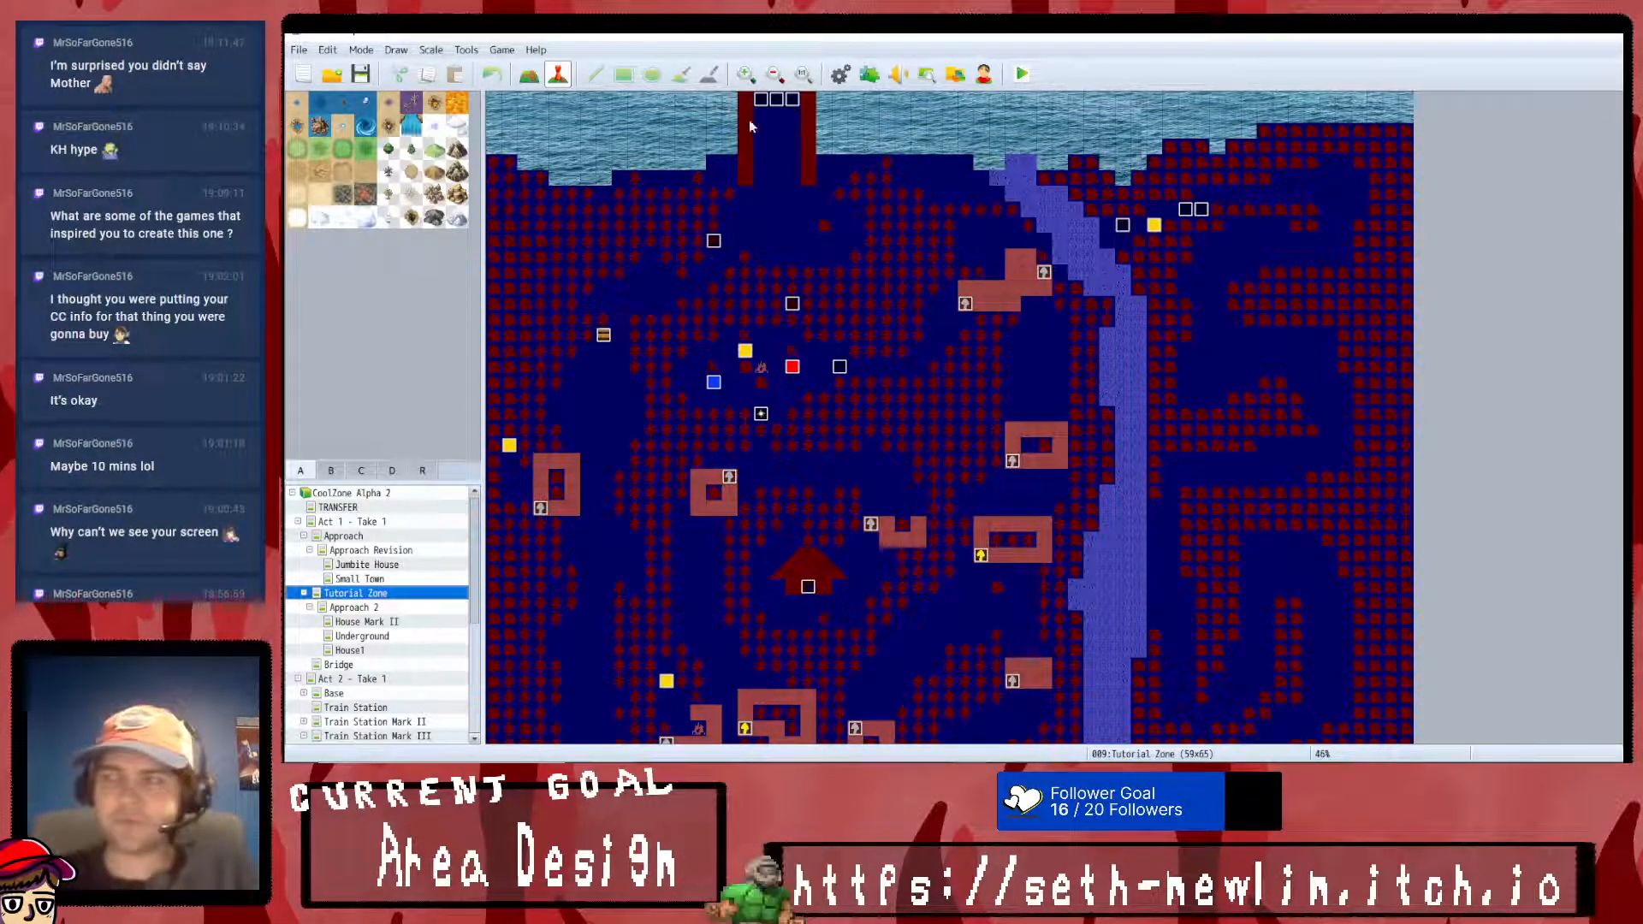
# - Examine the Bridge map and the full layout of the Base map in Act 2 - Take 1
pyautogui.click(362, 664)
pyautogui.scroll(5, 676, 513)
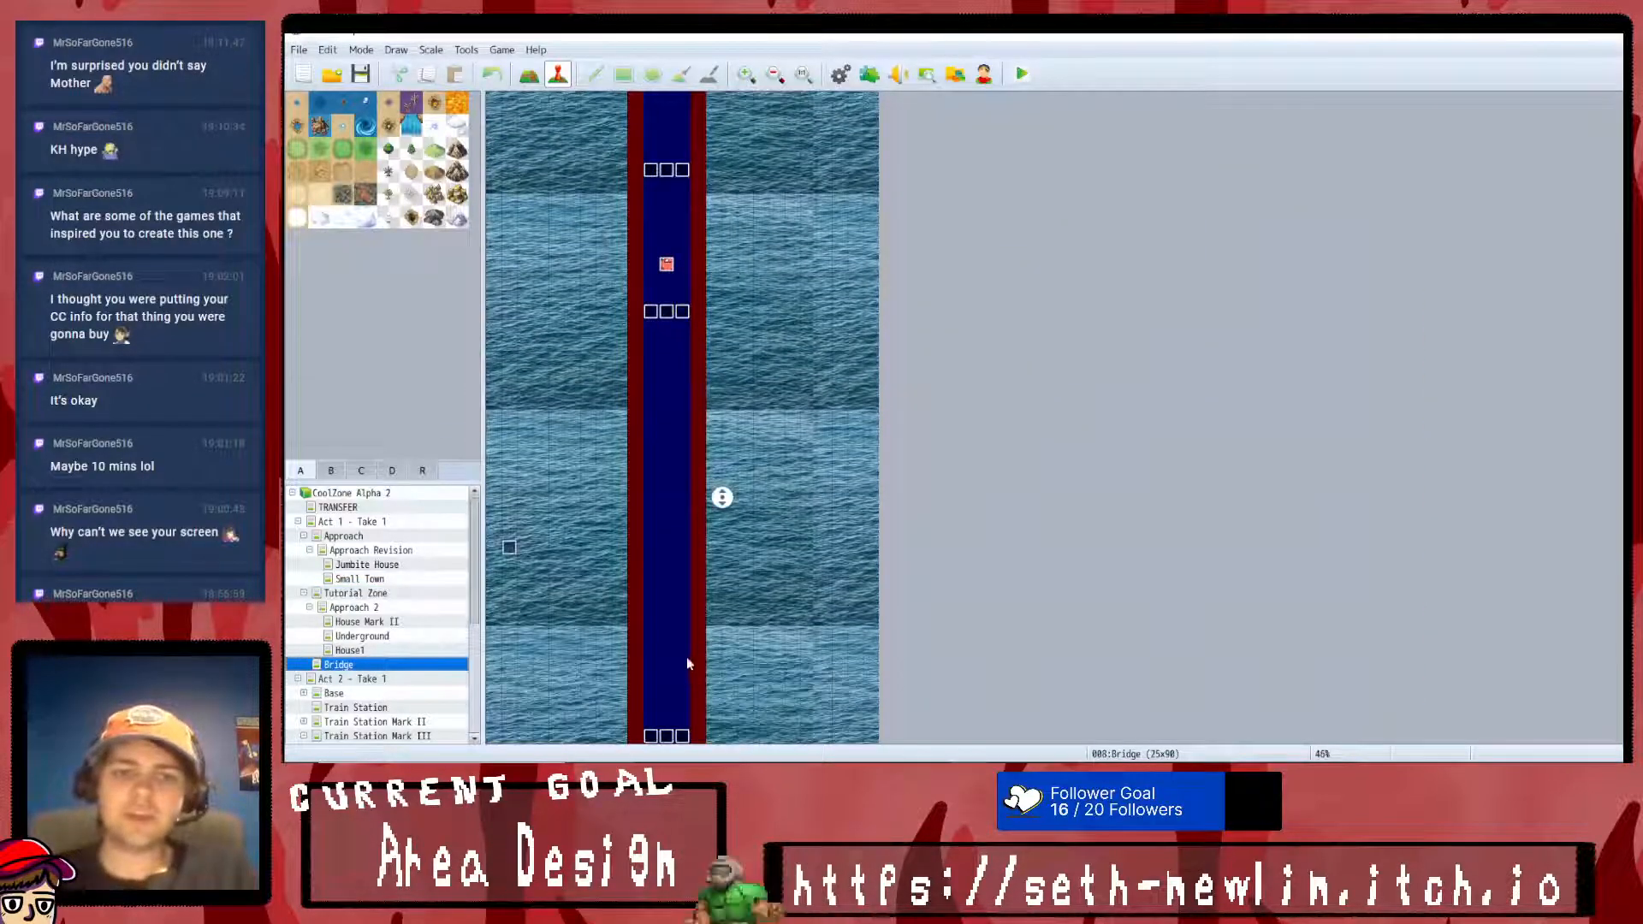
pyautogui.moveTo(667, 353)
pyautogui.mouseDown(button='middle')
pyautogui.moveTo(676, 685)
pyautogui.moveTo(732, 81)
pyautogui.mouseUp(button='middle')
pyautogui.click(346, 692)
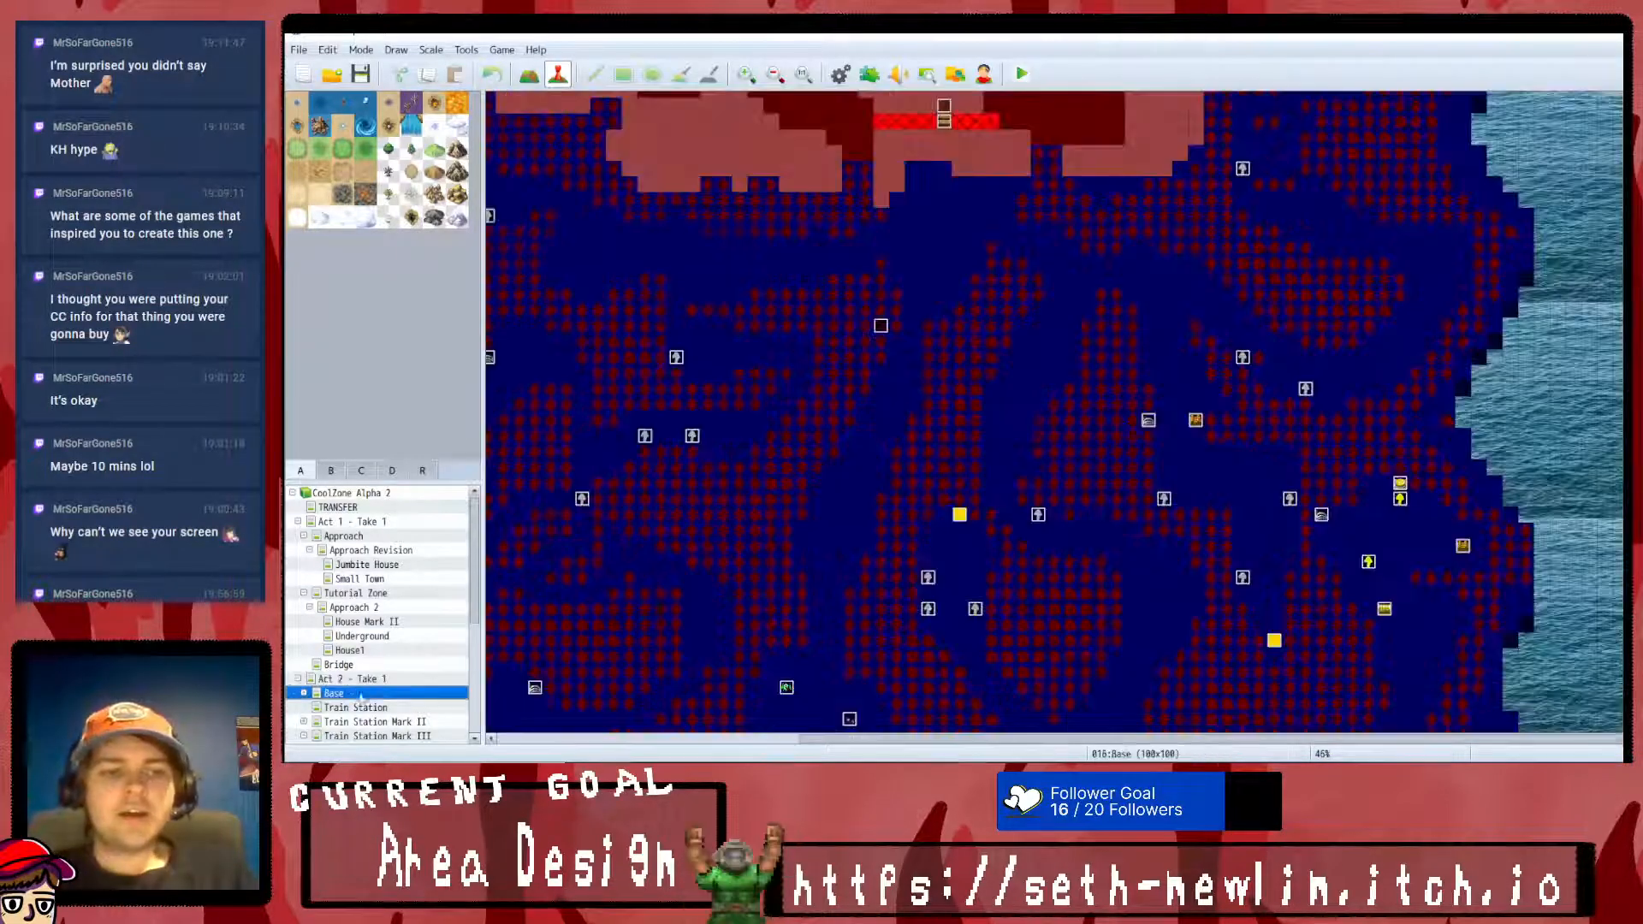
pyautogui.moveTo(960, 474); pyautogui.dragTo(838, 599, button='middle')
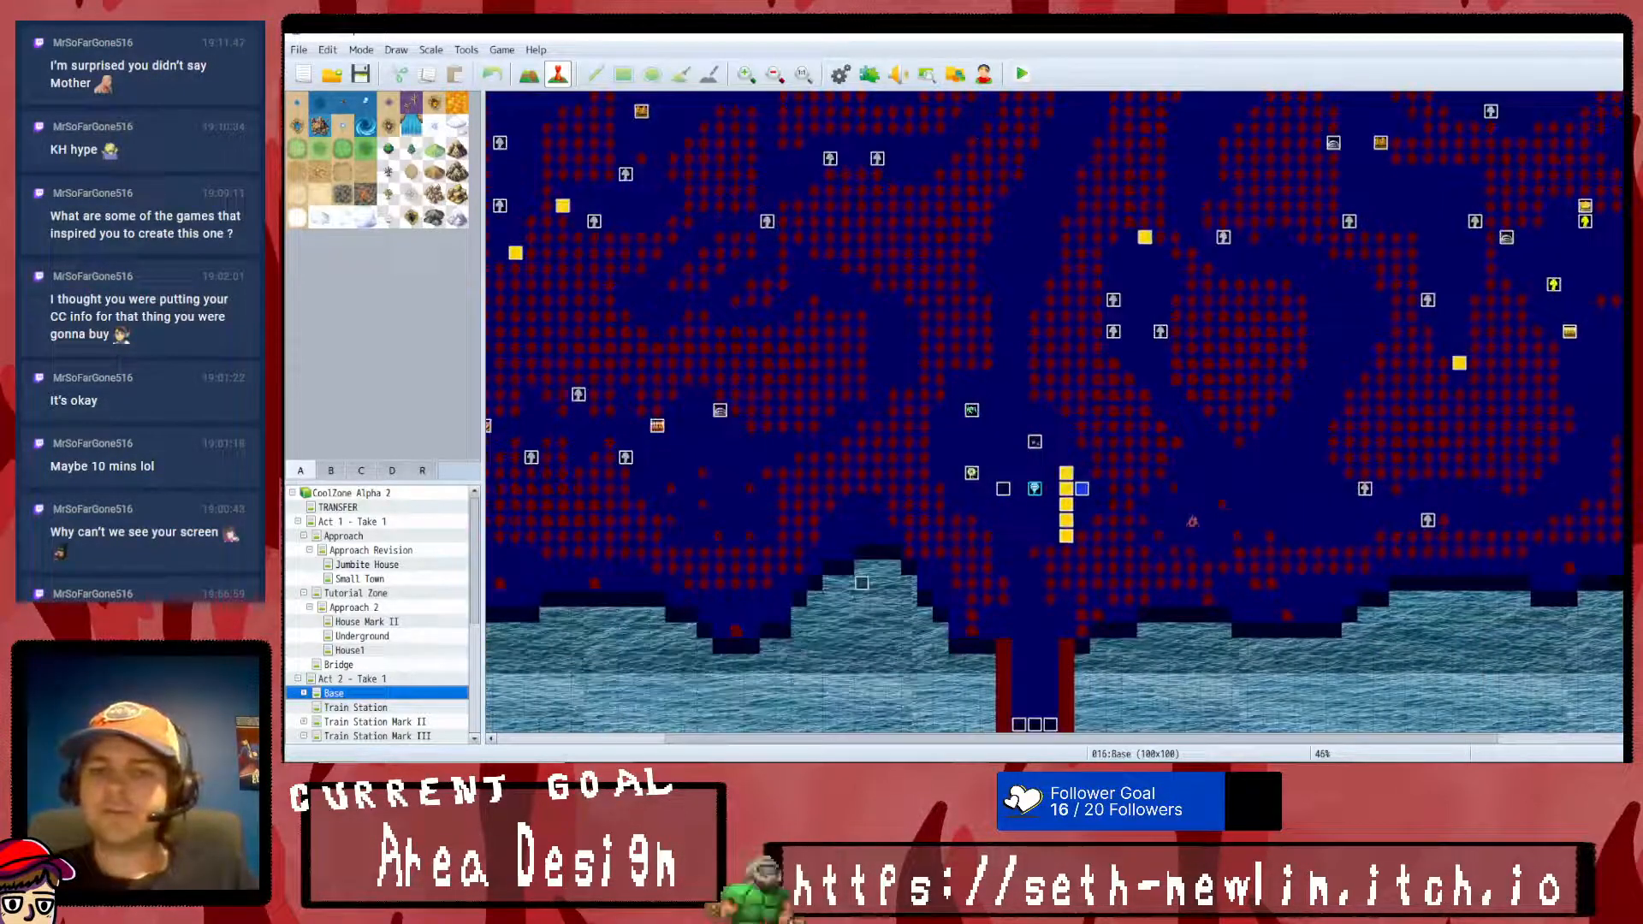
pyautogui.click(776, 77)
pyautogui.click(778, 81)
pyautogui.moveTo(878, 682); pyautogui.dragTo(668, 171, button='middle')
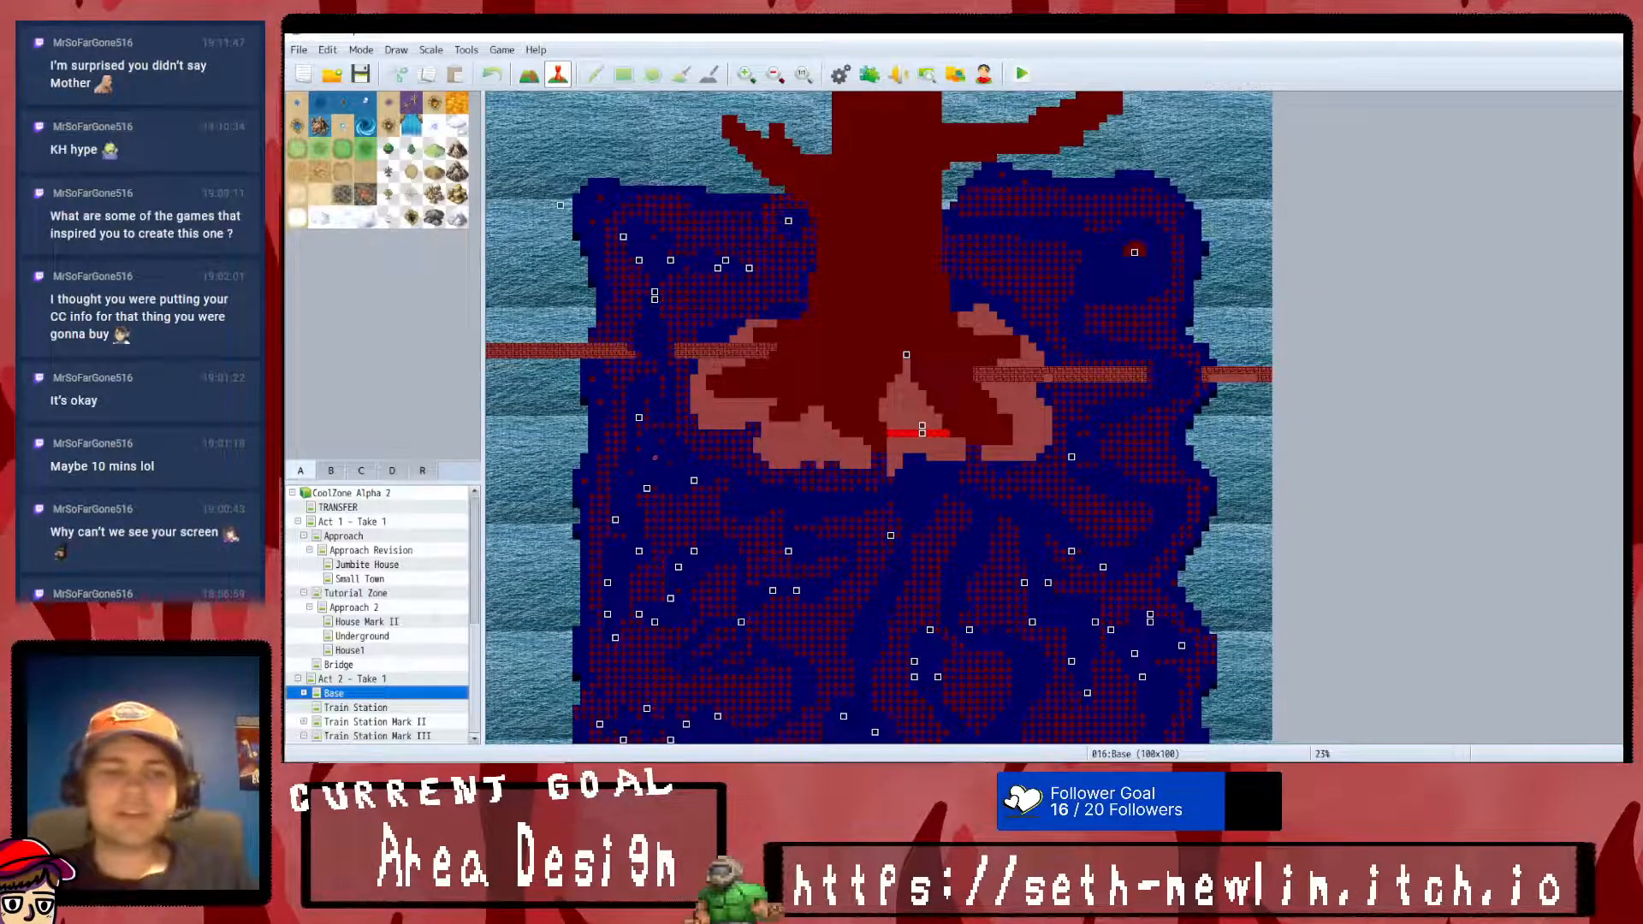
# - Look through the Train Station, Train Station Mark II and Train Station Mark III maps
pyautogui.click(405, 709)
pyautogui.click(401, 722)
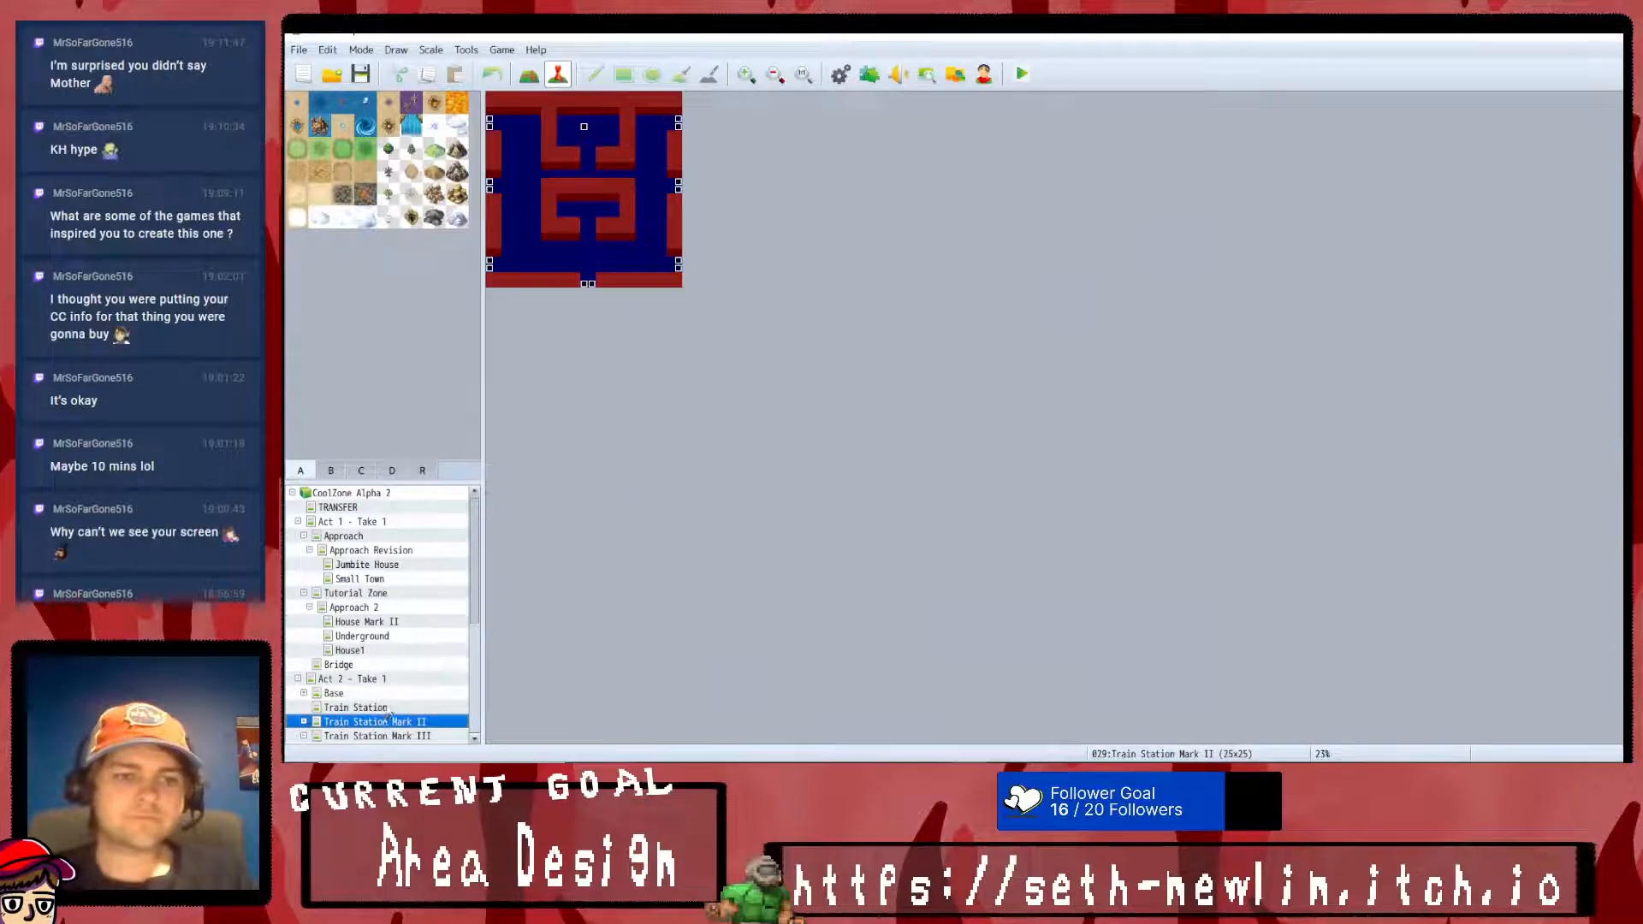
pyautogui.click(303, 722)
pyautogui.click(302, 652)
pyautogui.click(376, 666)
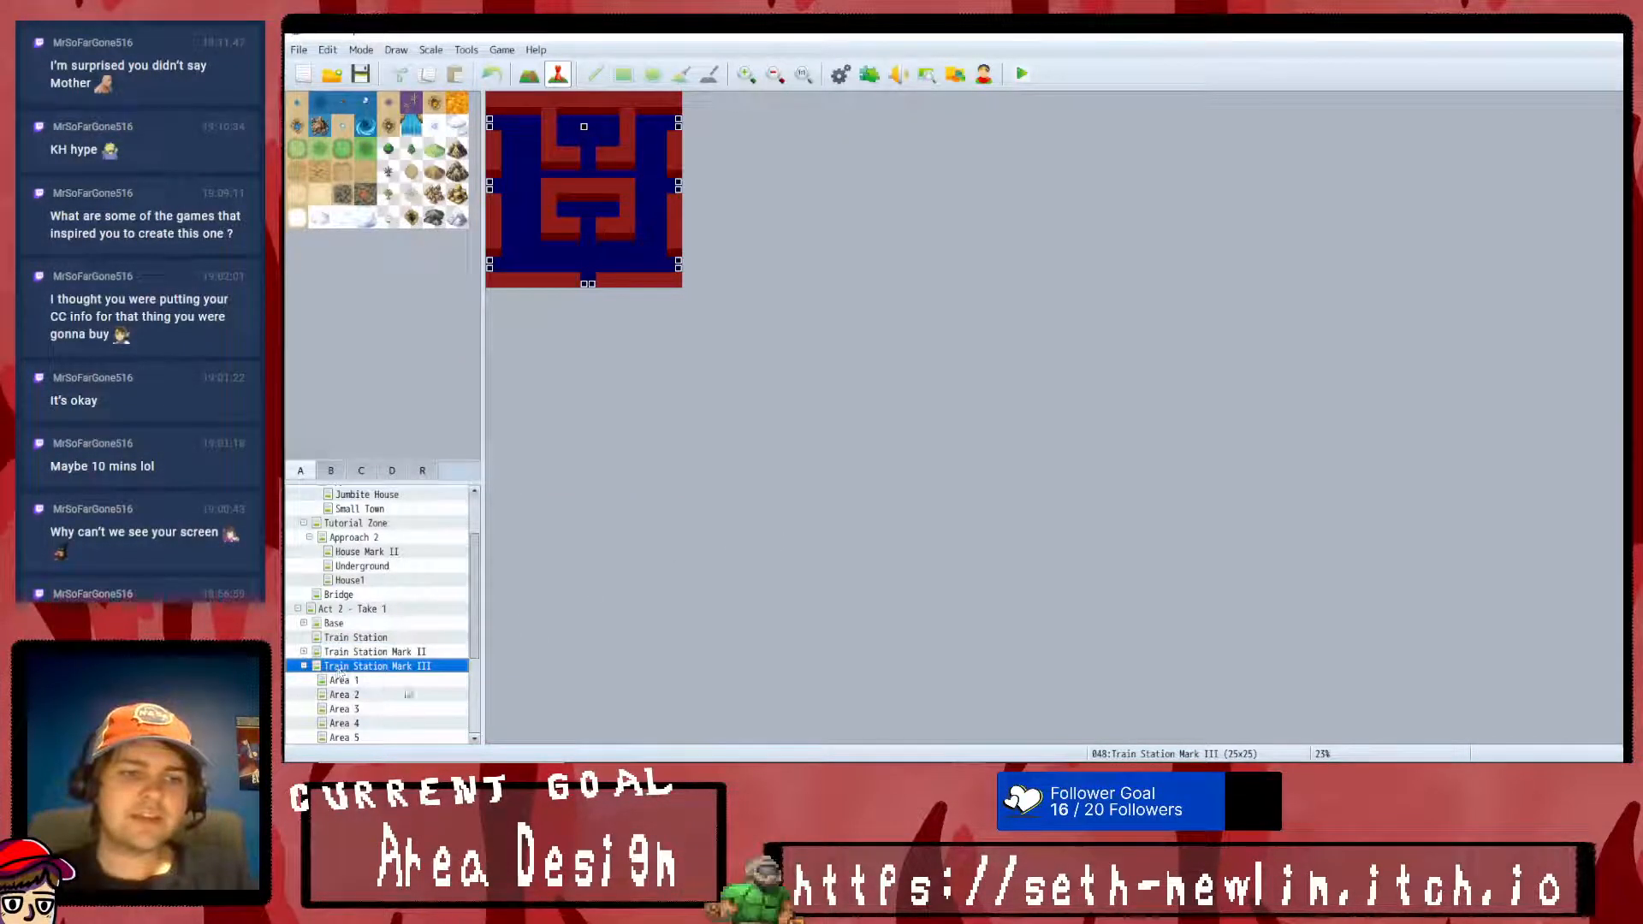
# - Look through the Area 1 to Area 6 submaps of Train Station Mark III in Act 2
pyautogui.press('Down')
pyautogui.press('Down')
pyautogui.press('Down')
pyautogui.press('Down')
pyautogui.press('Down')
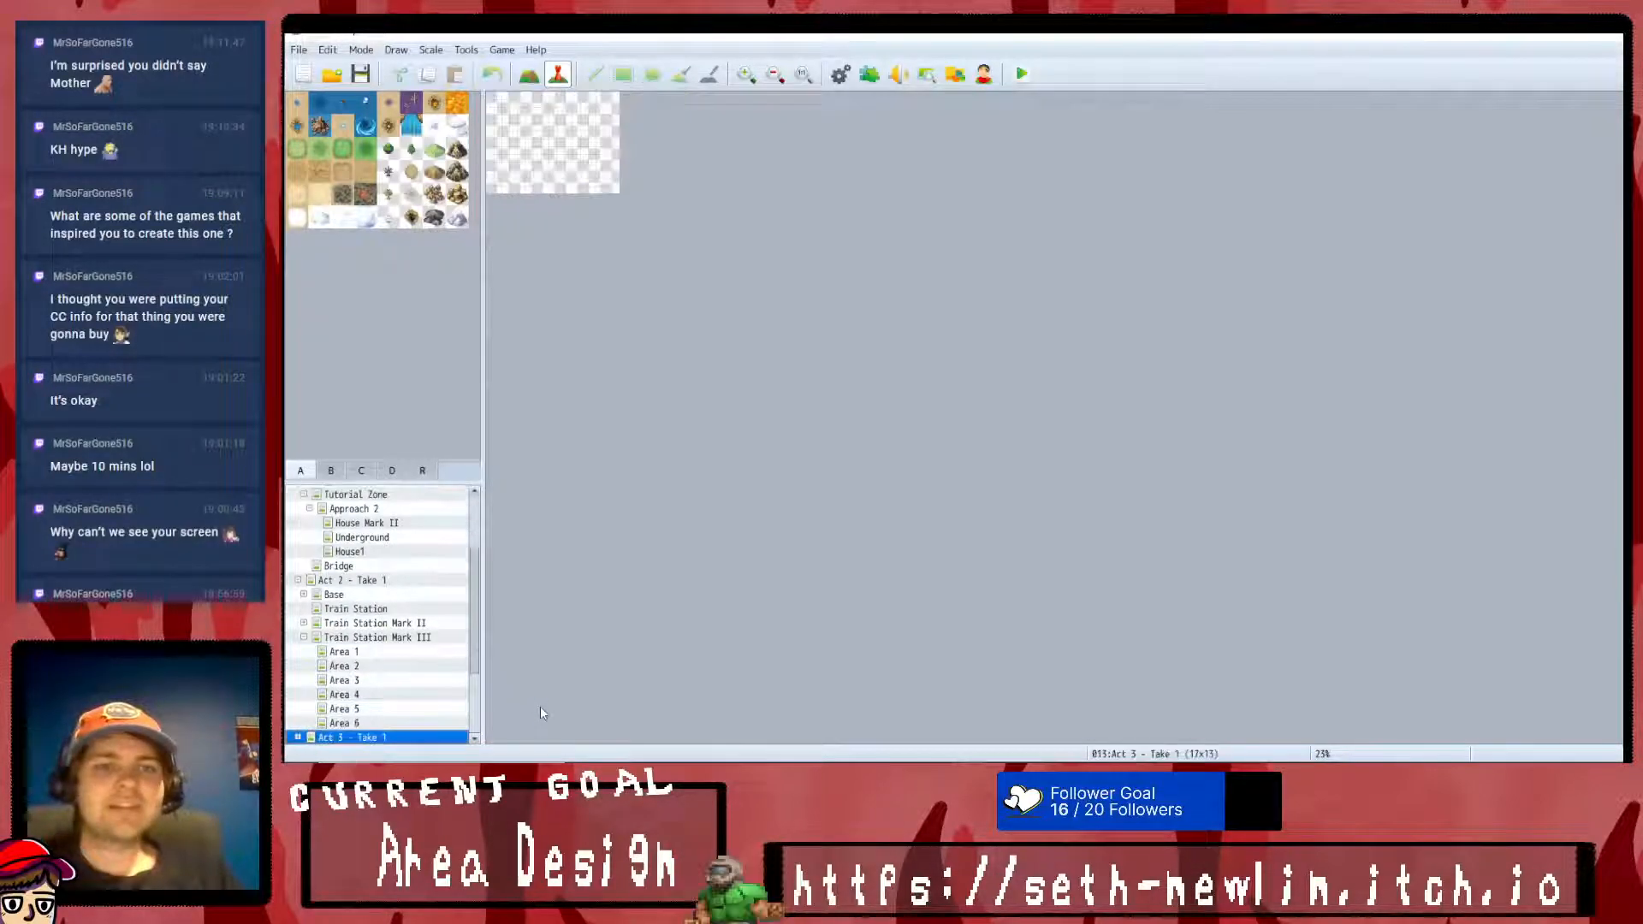
pyautogui.press('Up')
pyautogui.press('Up')
pyautogui.press('Up')
pyautogui.press('Up')
pyautogui.press('Up')
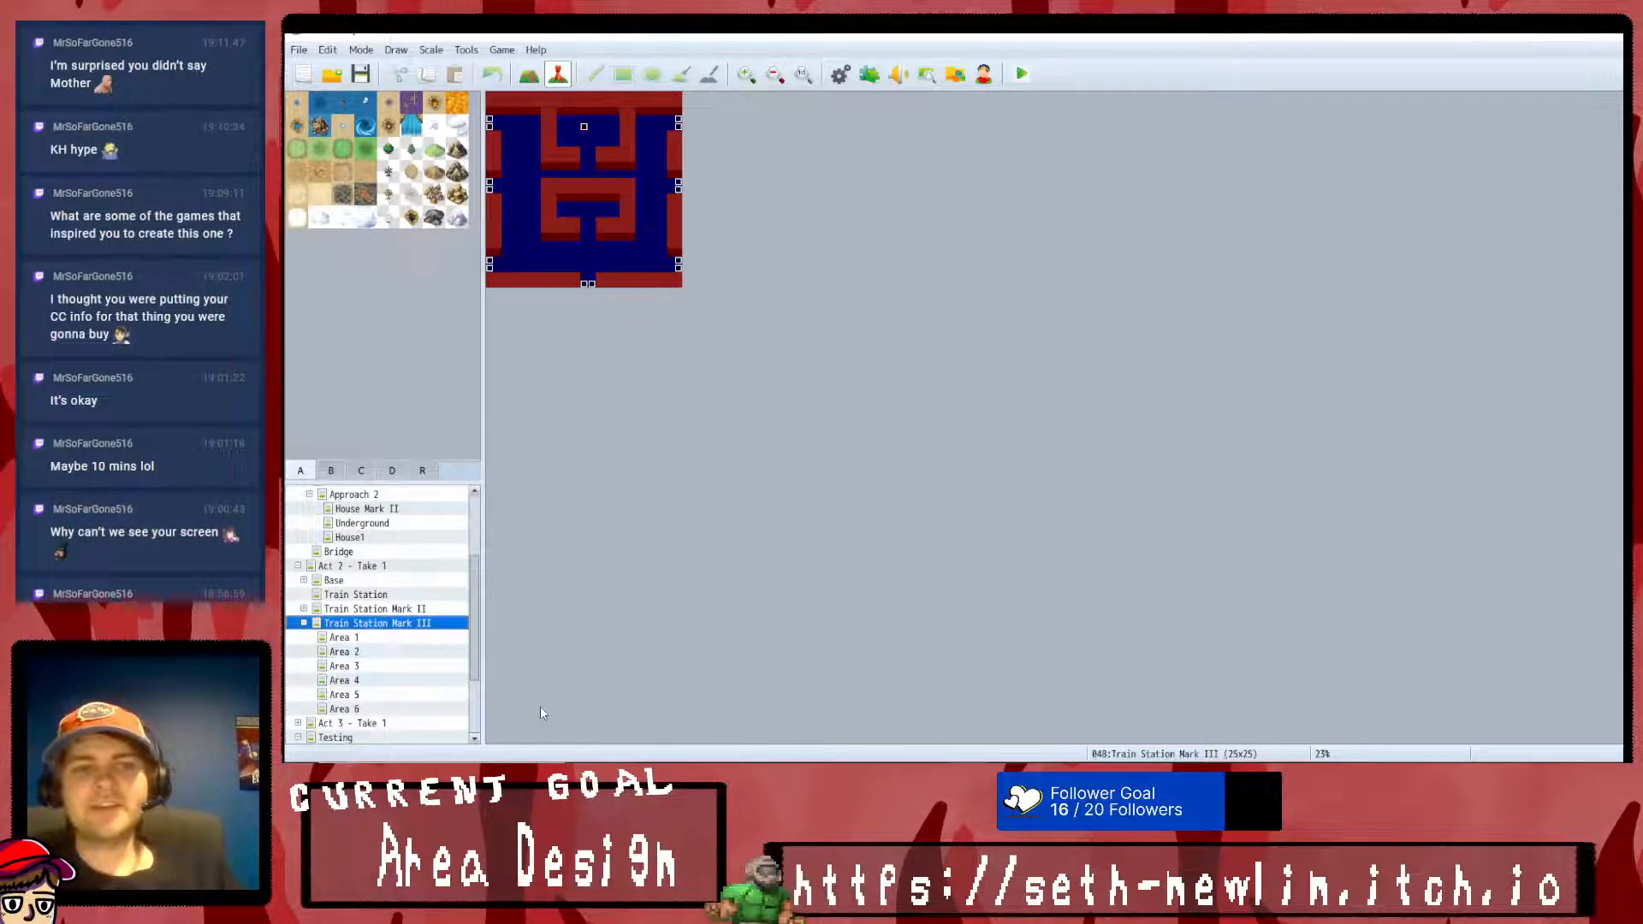
pyautogui.press('Down')
pyautogui.press('Down')
pyautogui.press('Down')
pyautogui.press('Down')
pyautogui.press('Down')
pyautogui.press('Down')
pyautogui.press('Down')
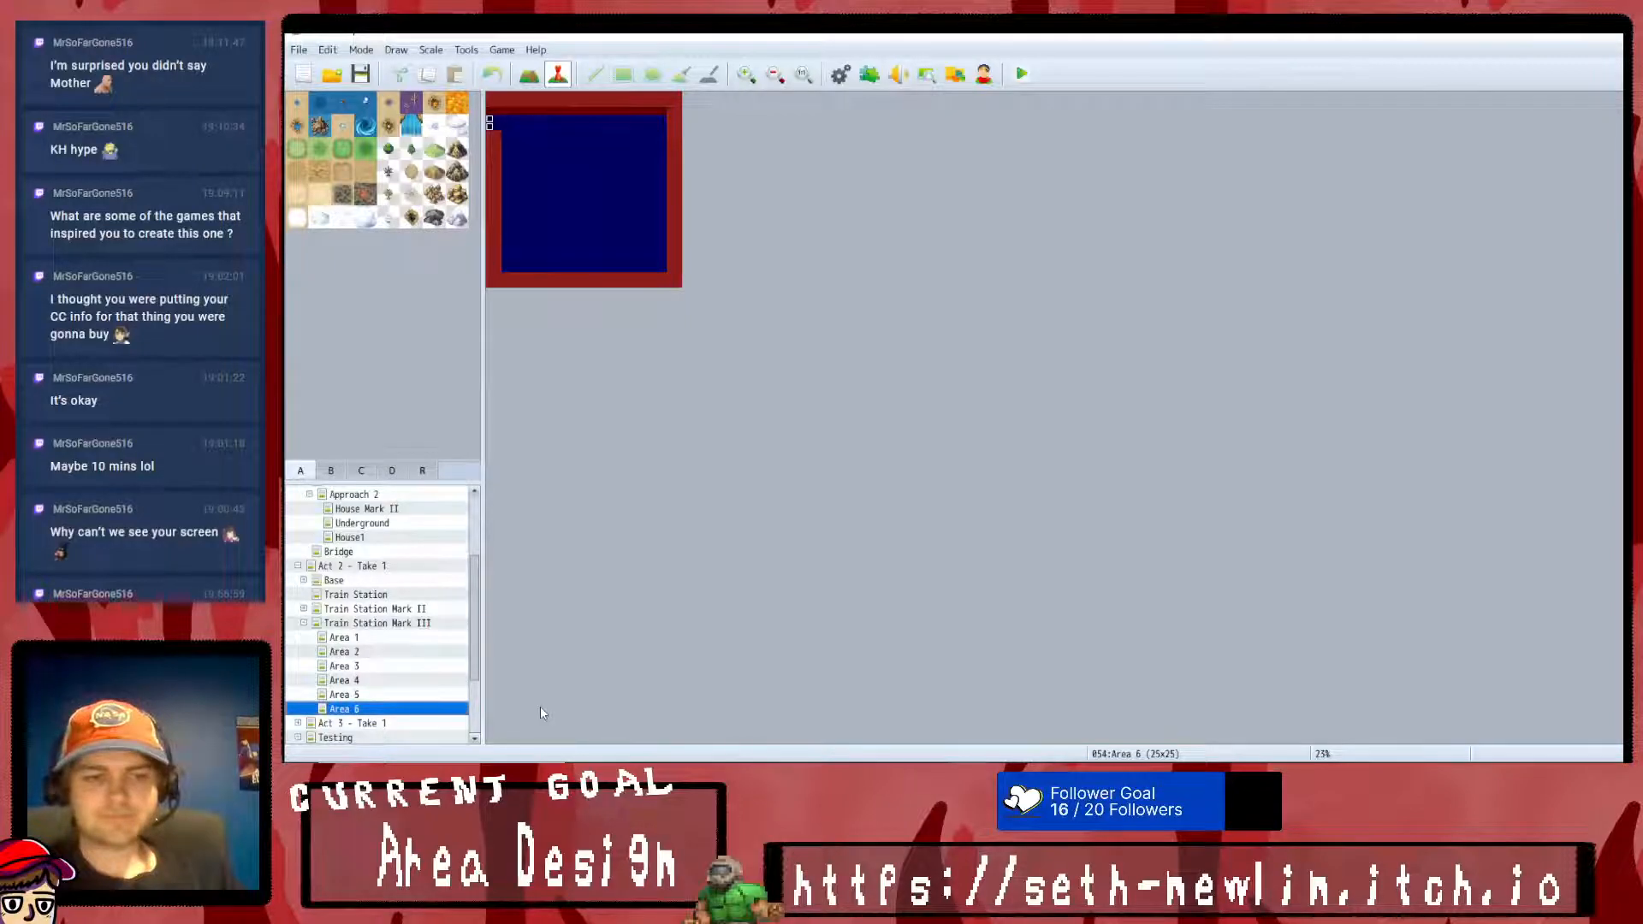
# - View the Testing map and revisit the last Train Station Mark III area submaps, ending on Area 6
pyautogui.press('Up')
pyautogui.press('Down')
pyautogui.press('Down')
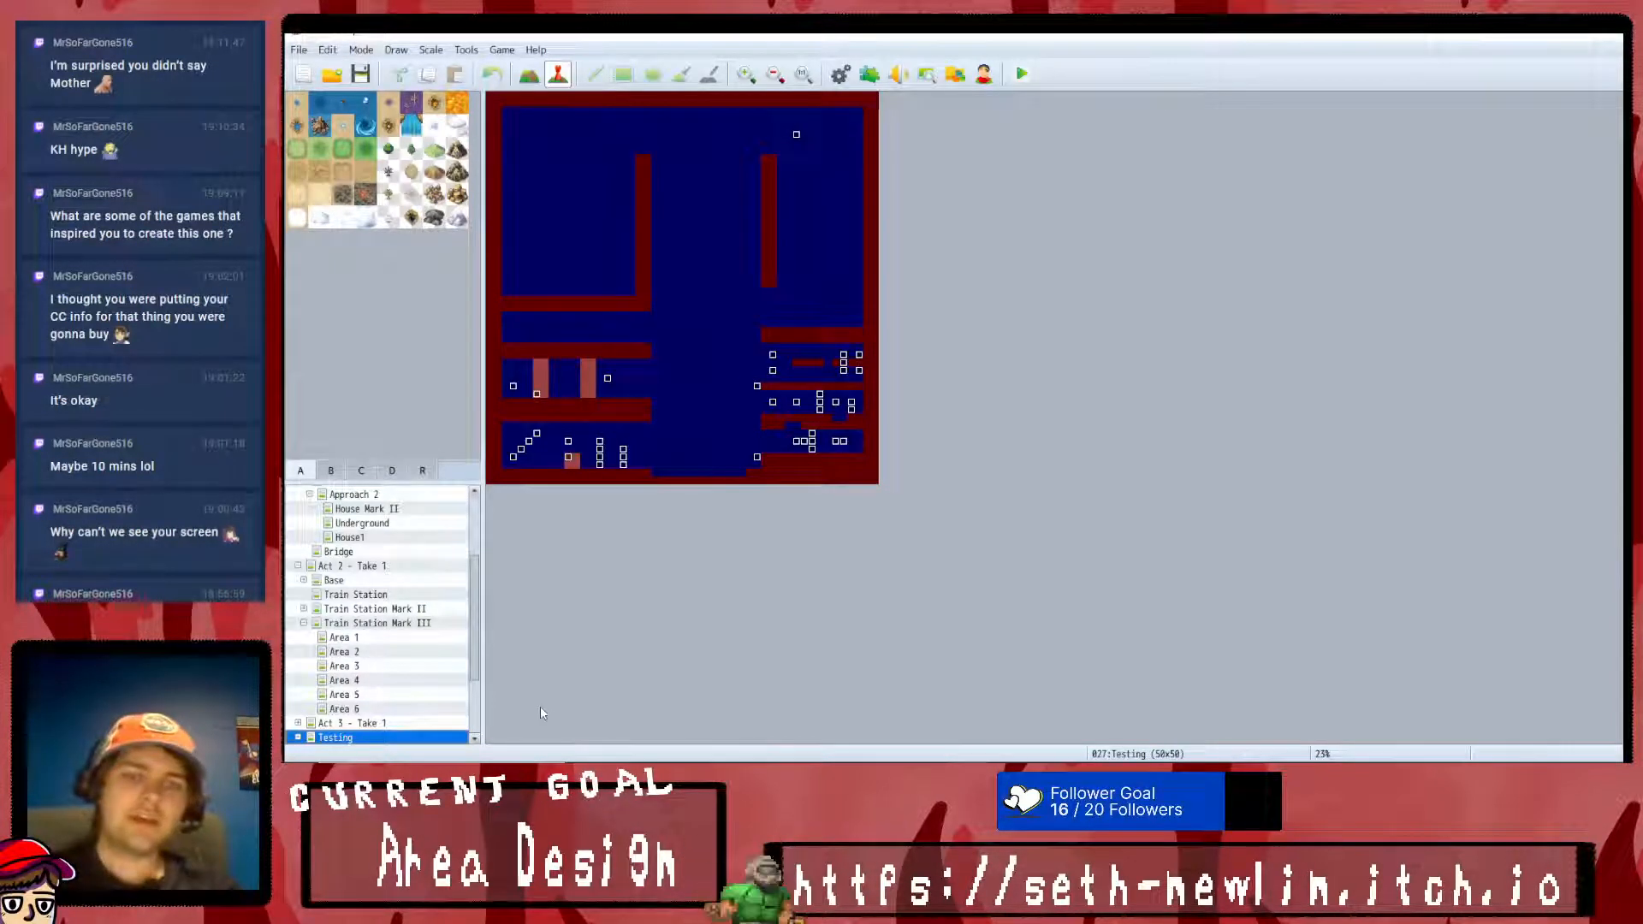
pyautogui.press('Up')
pyautogui.press('Up')
pyautogui.press('Up')
pyautogui.press('Up')
pyautogui.press('Up')
pyautogui.press('Up')
pyautogui.press('Down')
pyautogui.press('Down')
pyautogui.press('Down')
pyautogui.press('Down')
pyautogui.press('Down')
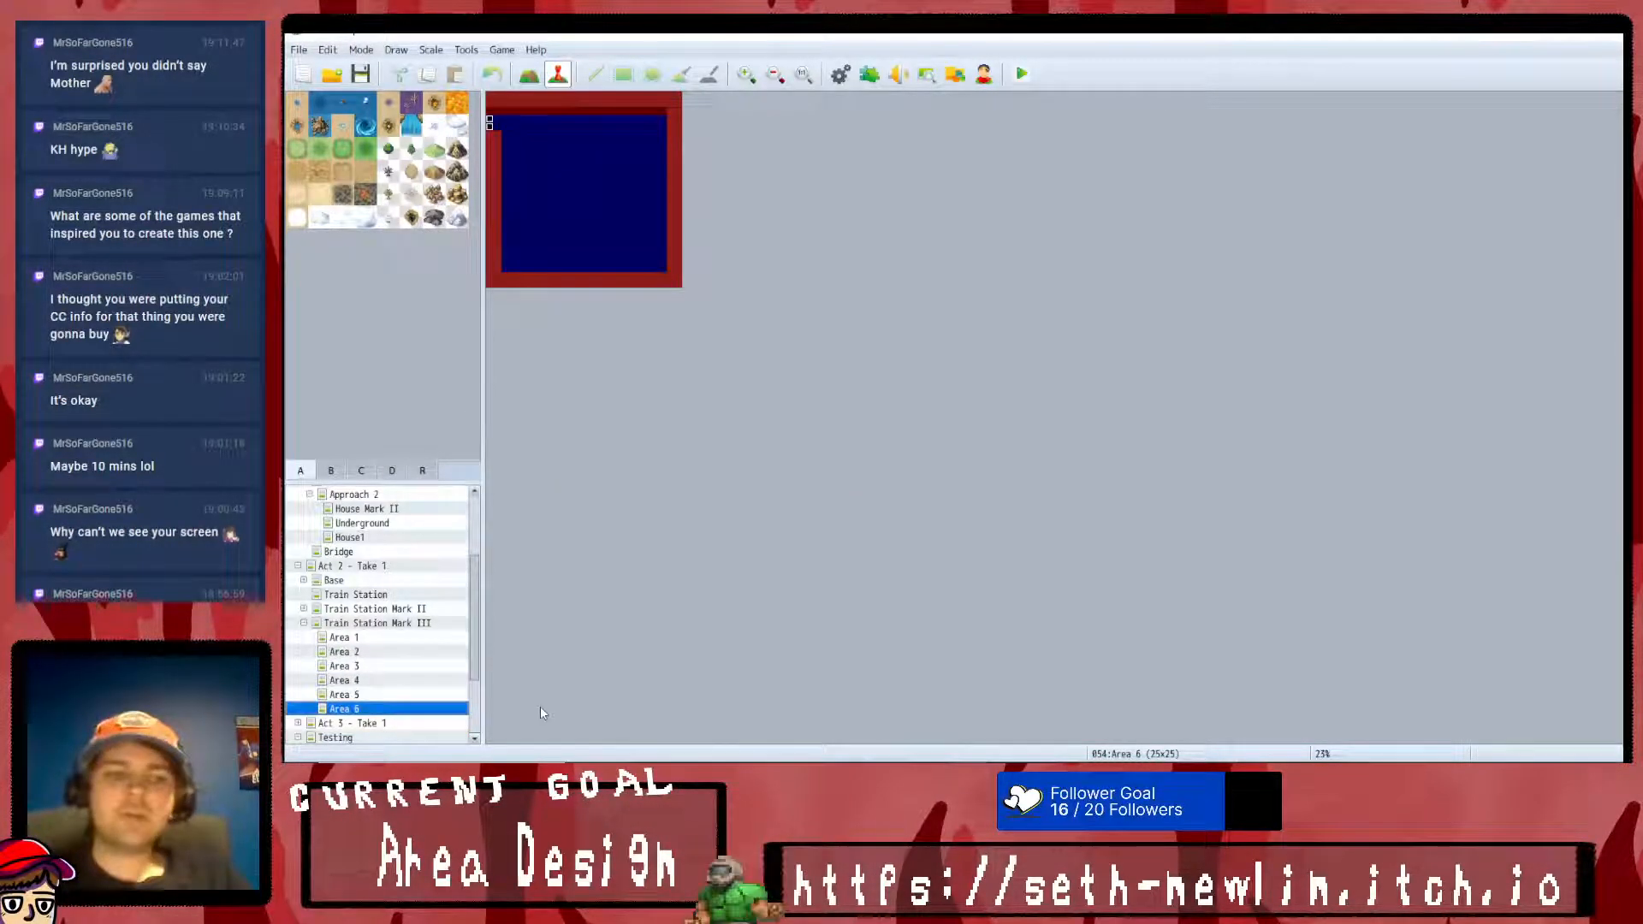
# - Expand Act 3 - Take 1 and look over the Floor 1 to Floor 5 maps
pyautogui.click(297, 723)
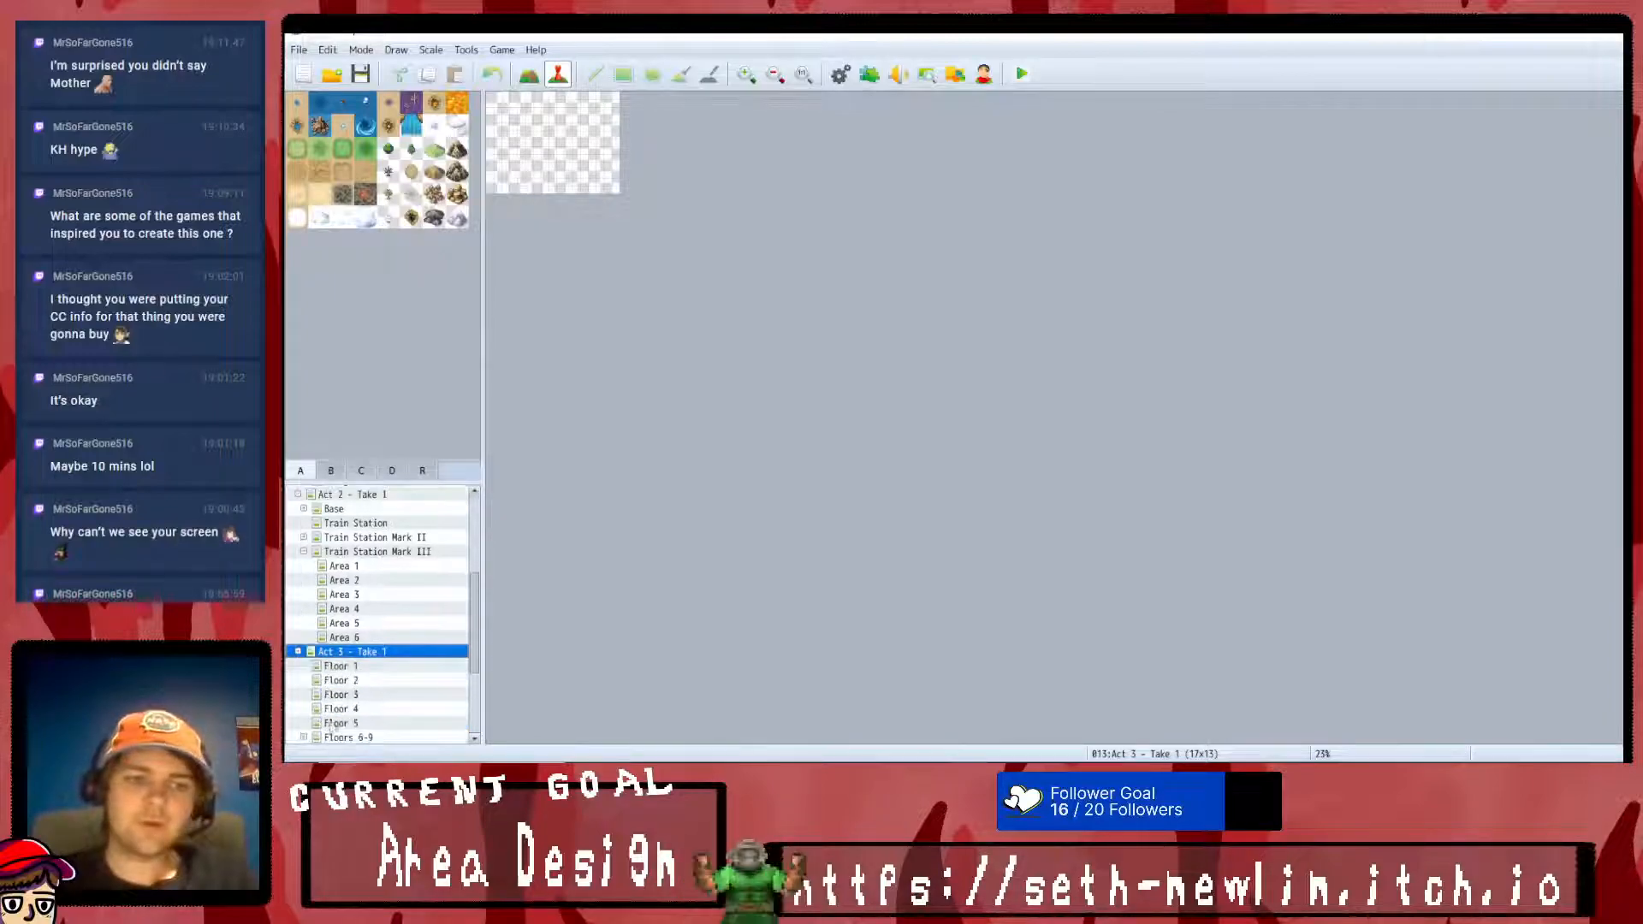
pyautogui.click(387, 668)
pyautogui.press('Down')
pyautogui.press('Down')
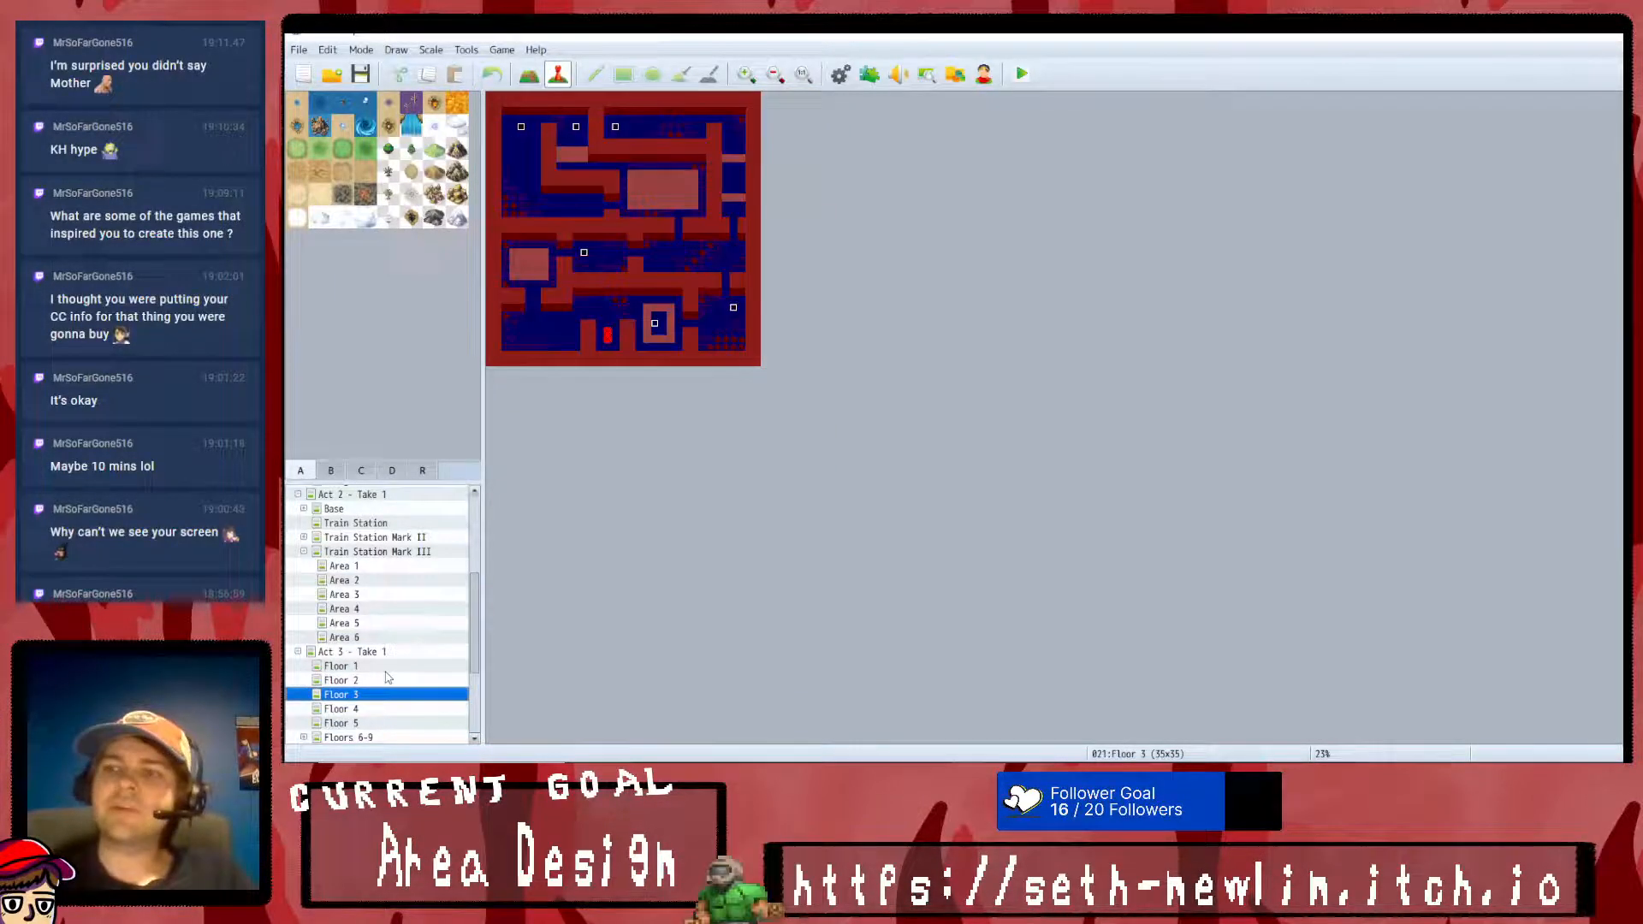
pyautogui.press('Down')
pyautogui.press('Down')
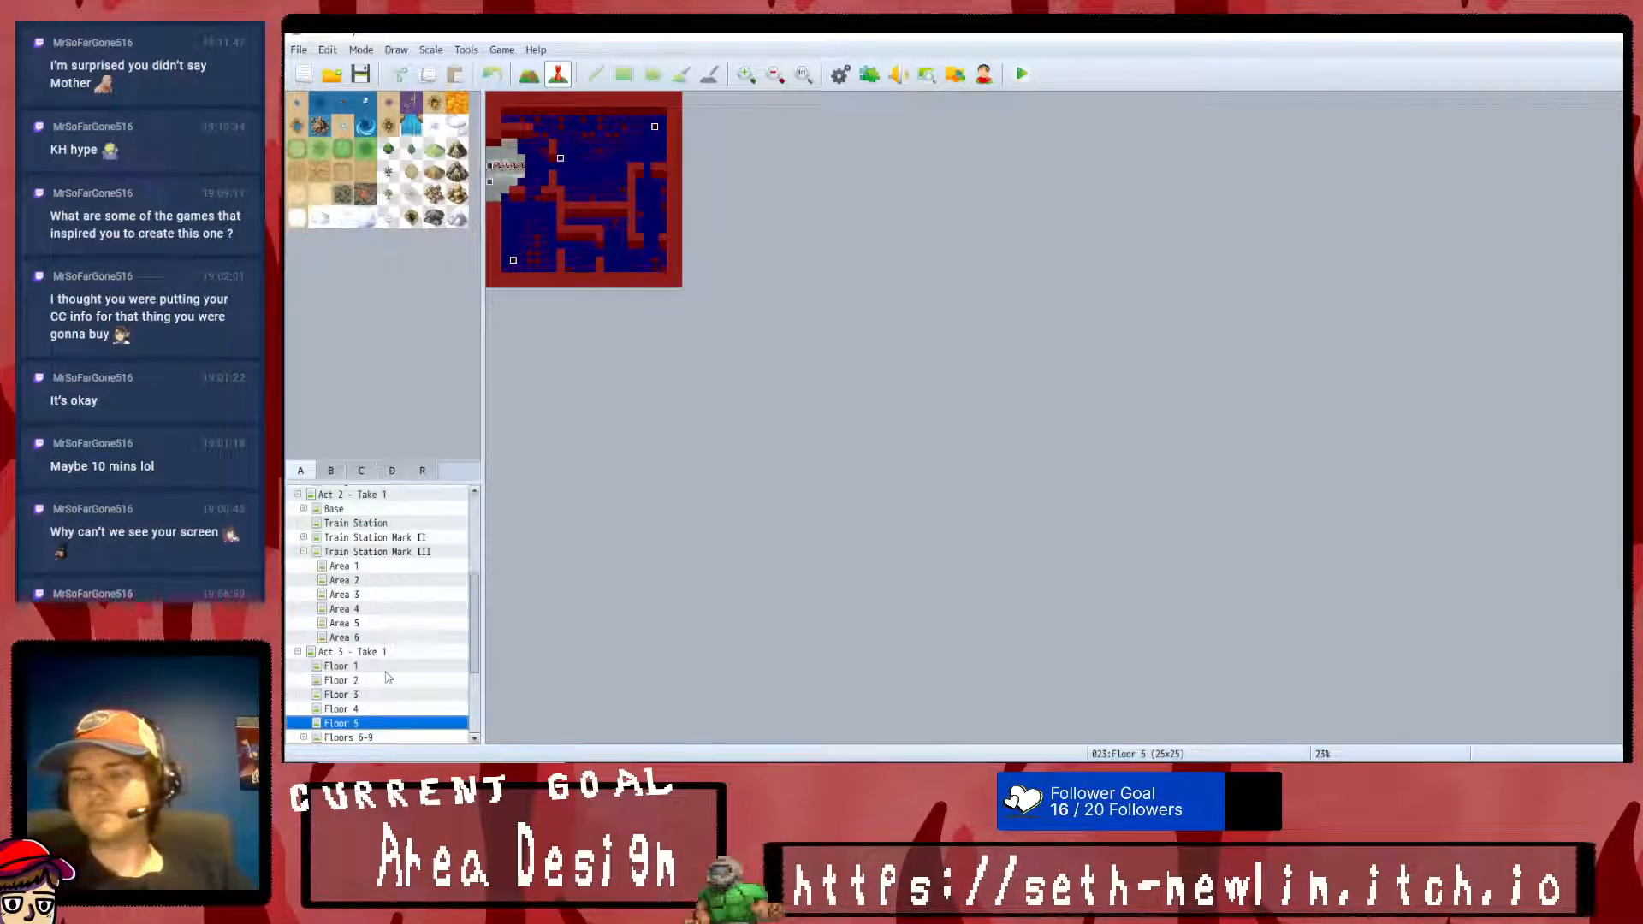
# - View the Floors 6-9, Floor 10 and Roof maps of Act 3
pyautogui.press('Down')
pyautogui.moveTo(821, 502); pyautogui.dragTo(842, 616, button='middle')
pyautogui.moveTo(854, 455); pyautogui.dragTo(759, 343, button='middle')
pyautogui.press('Down')
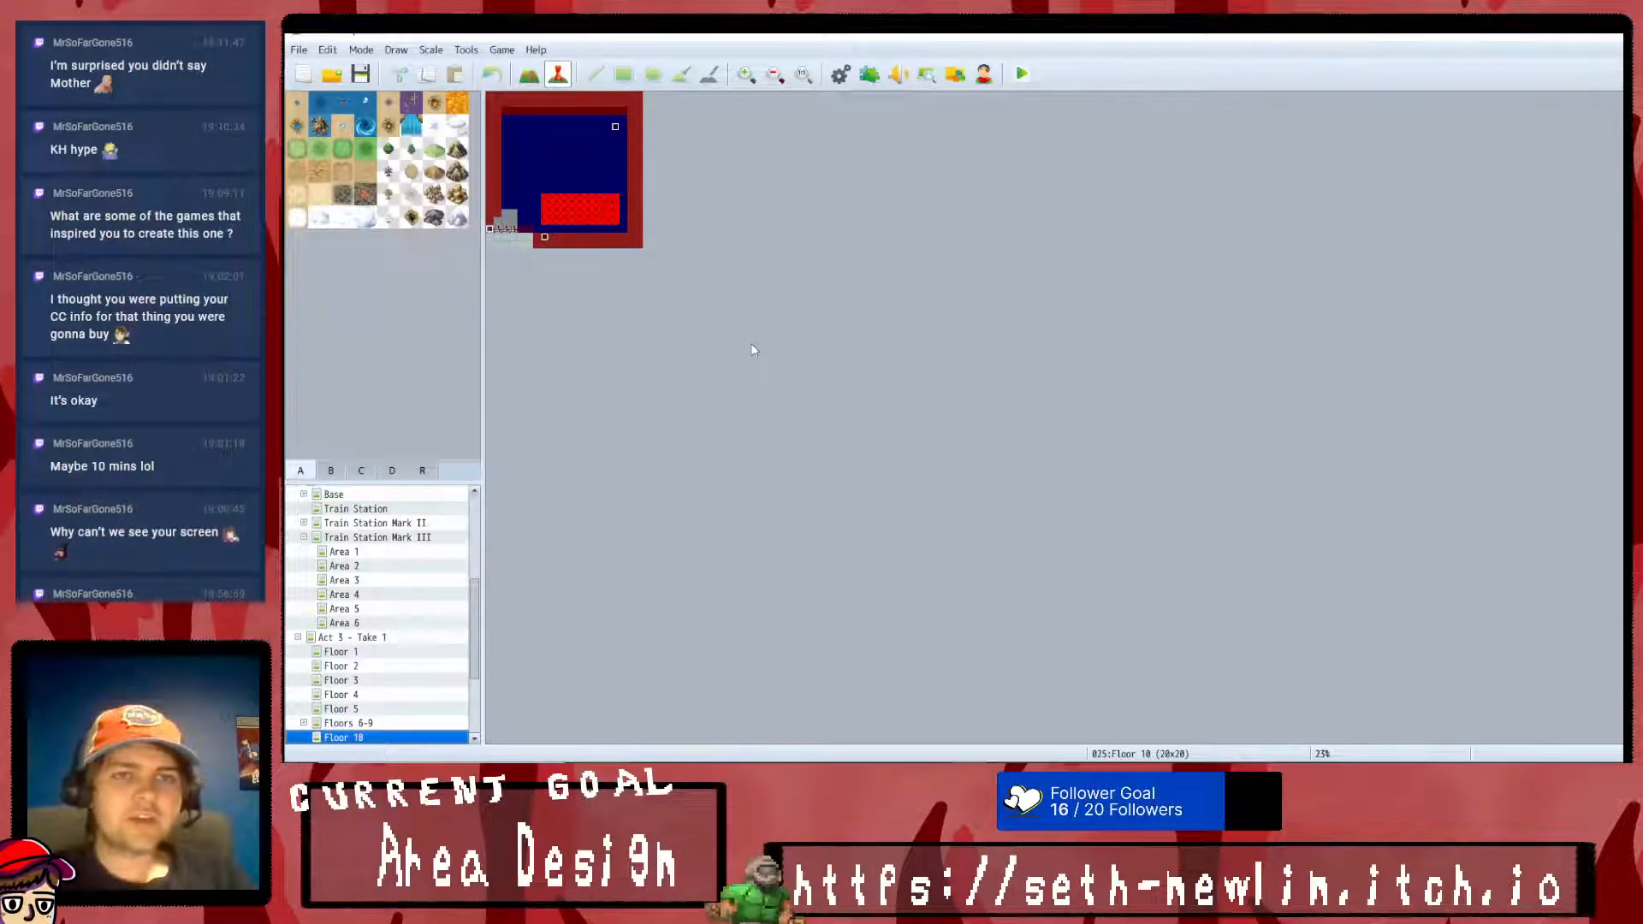
pyautogui.press('Down')
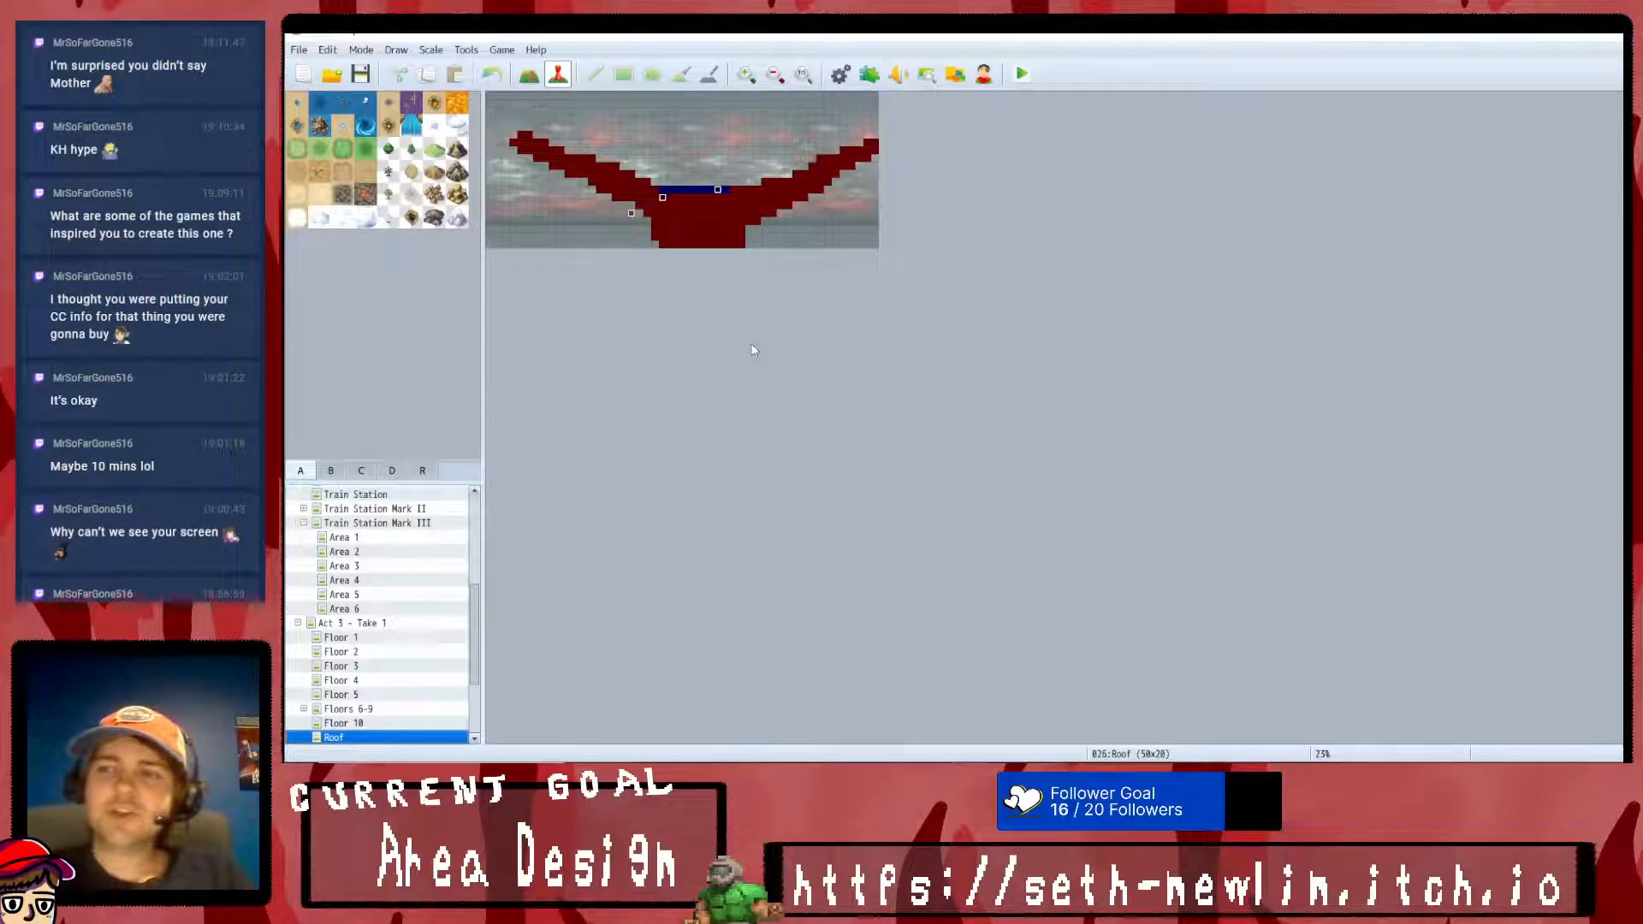
# - Return to Act 1 - Take 1 and review the Approach, Approach Revision, Jumbite House and Small Town maps
pyautogui.scroll(5, 364, 572)
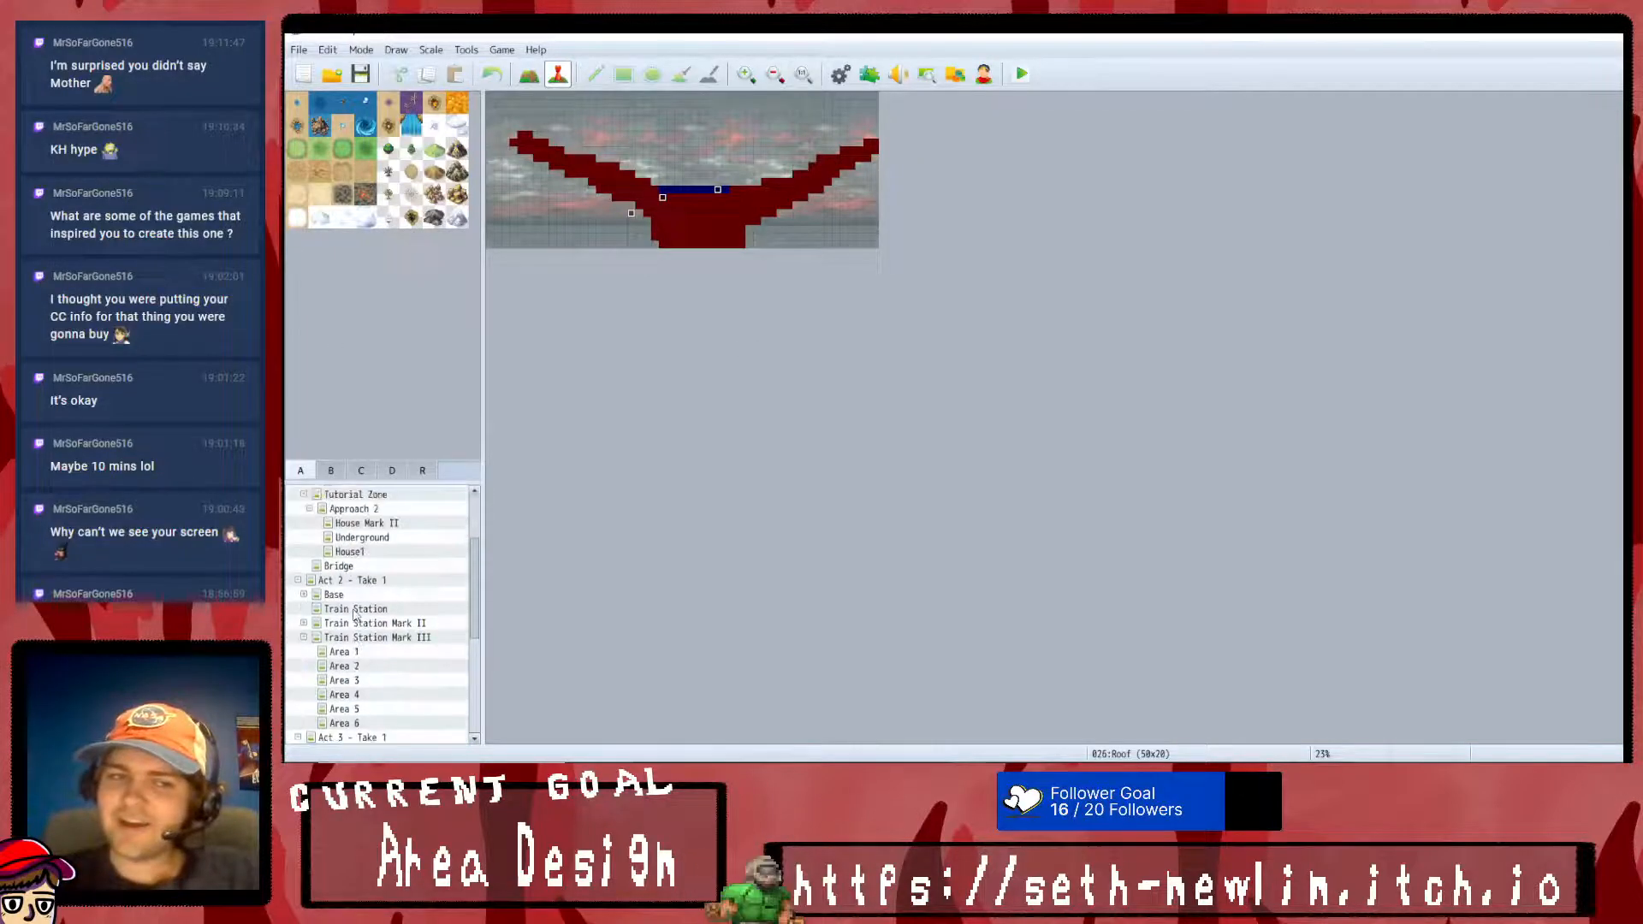
pyautogui.click(369, 509)
pyautogui.click(371, 521)
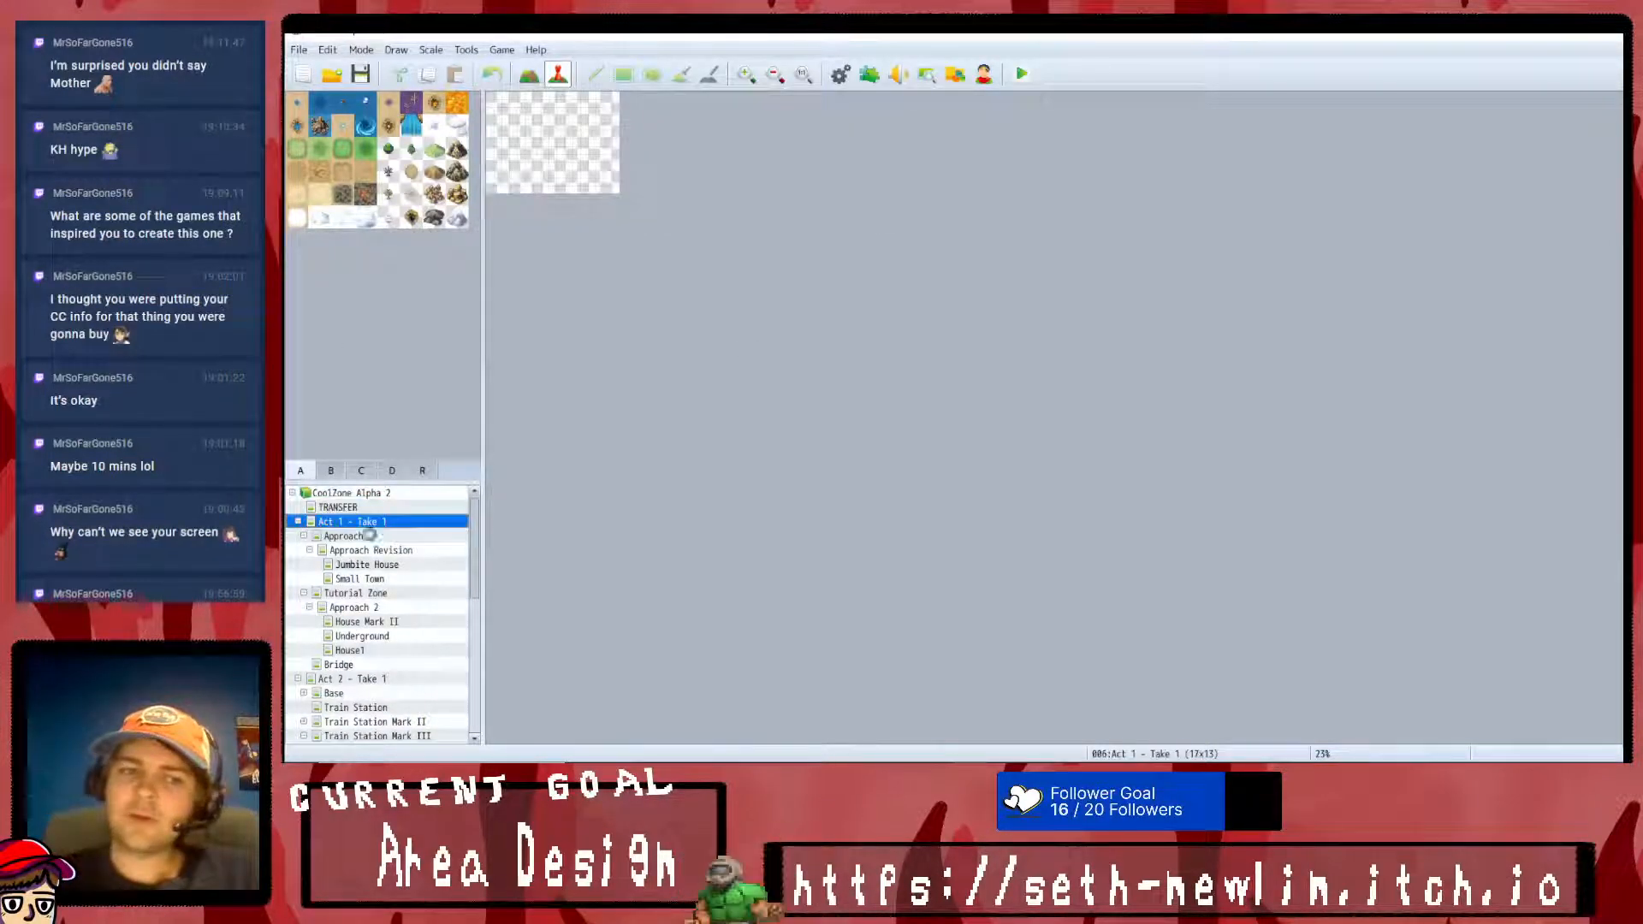
pyautogui.click(367, 535)
pyautogui.click(372, 550)
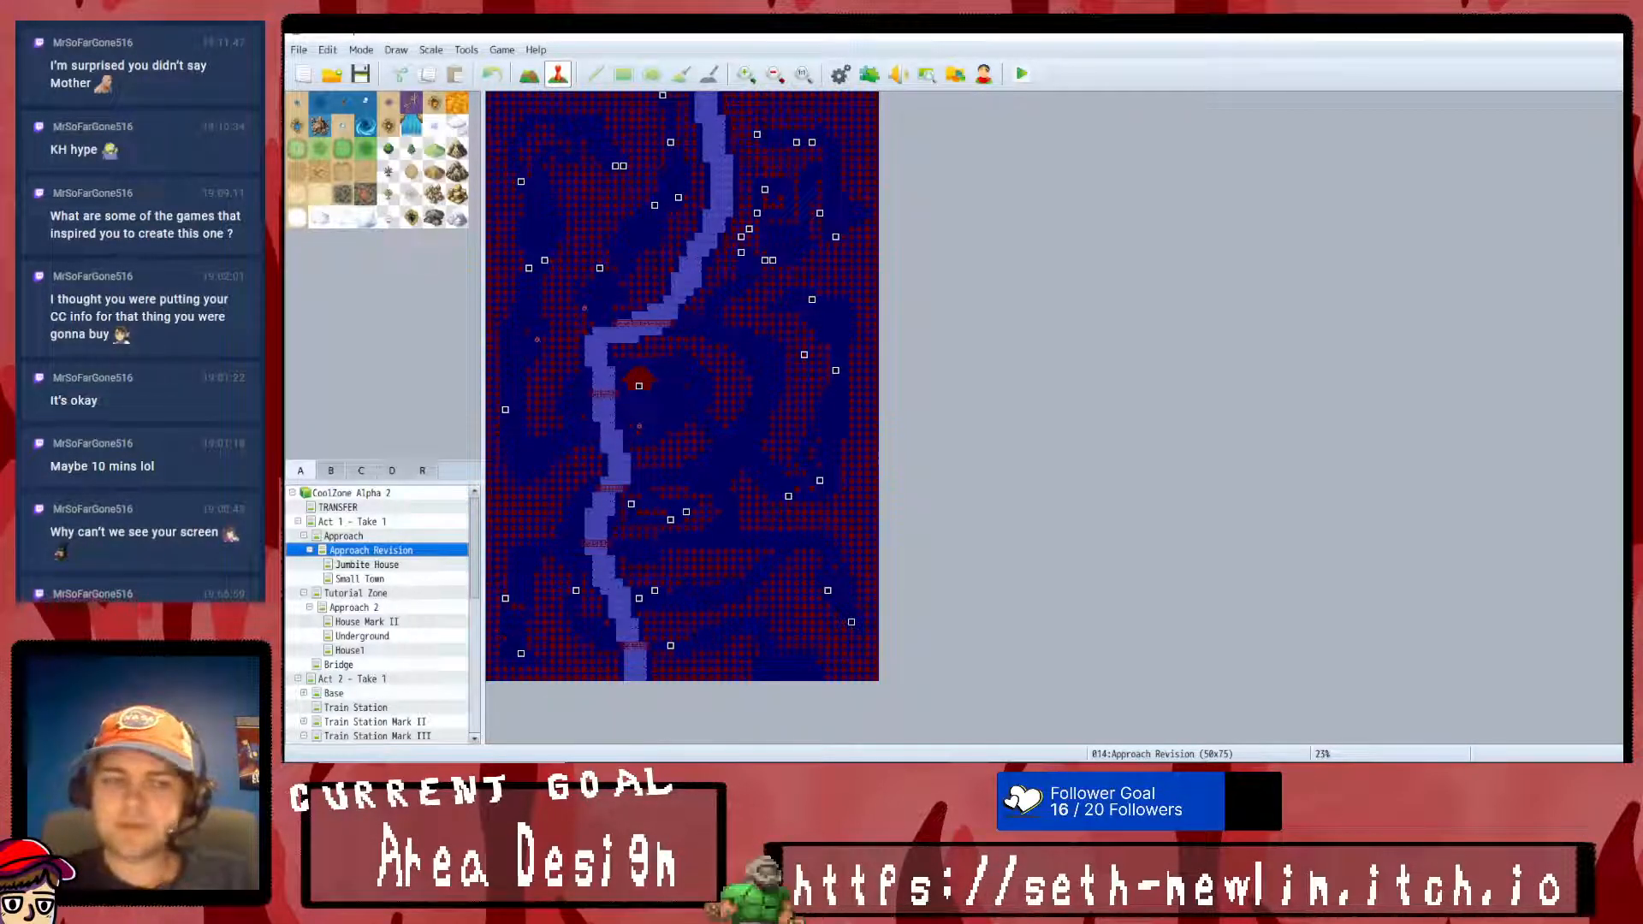
pyautogui.moveTo(722, 775)
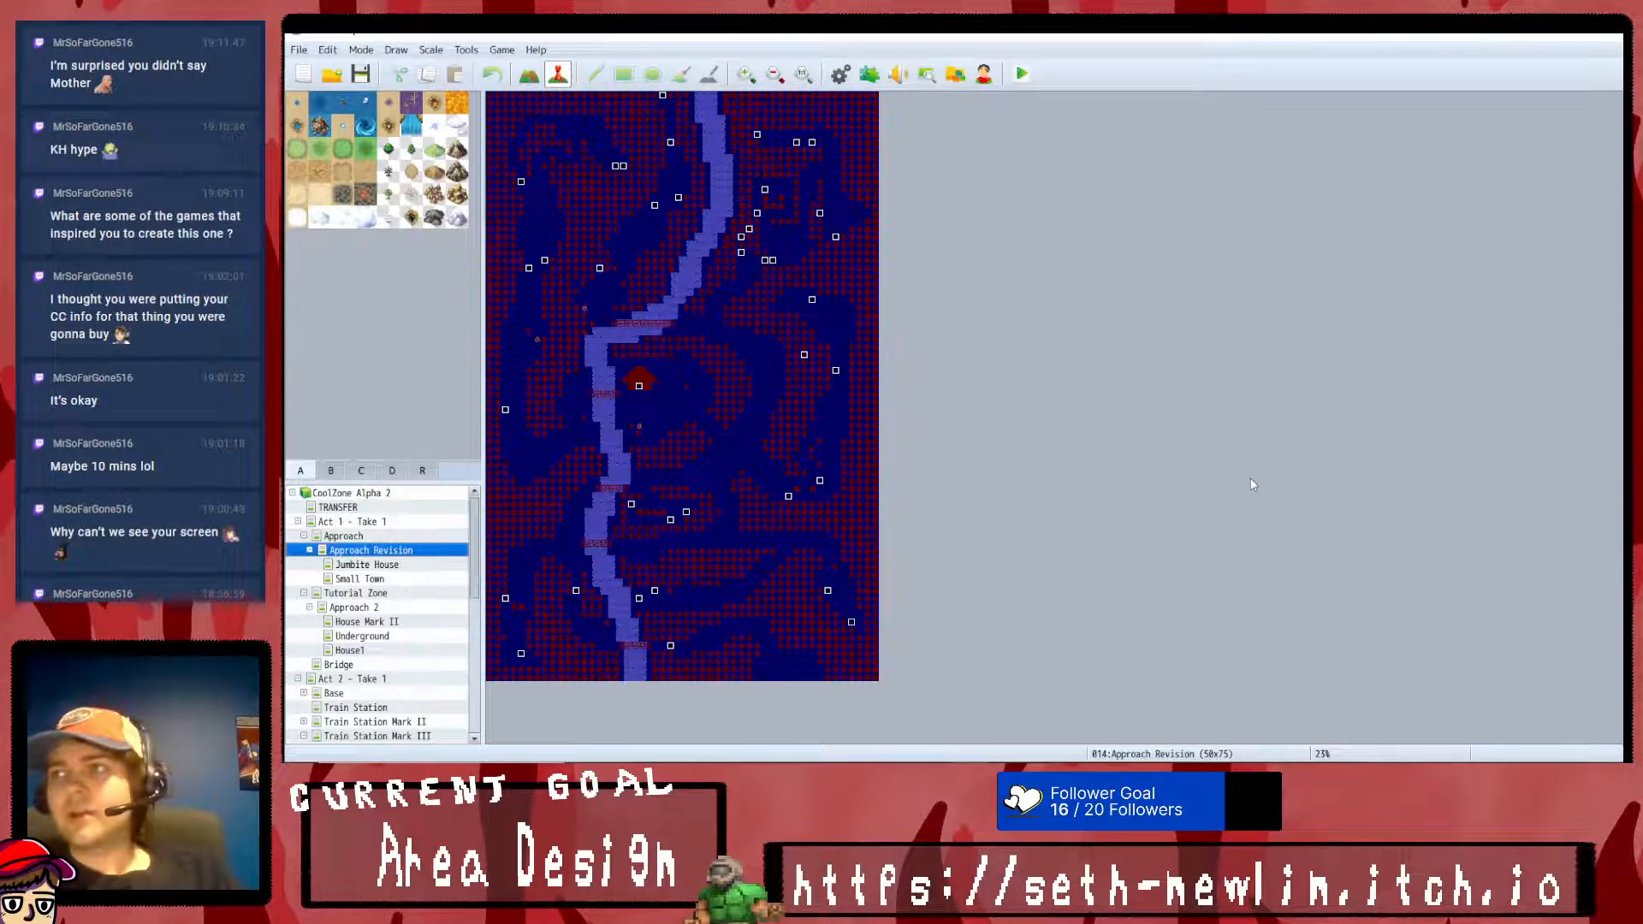
pyautogui.press('Down')
pyautogui.press('Down')
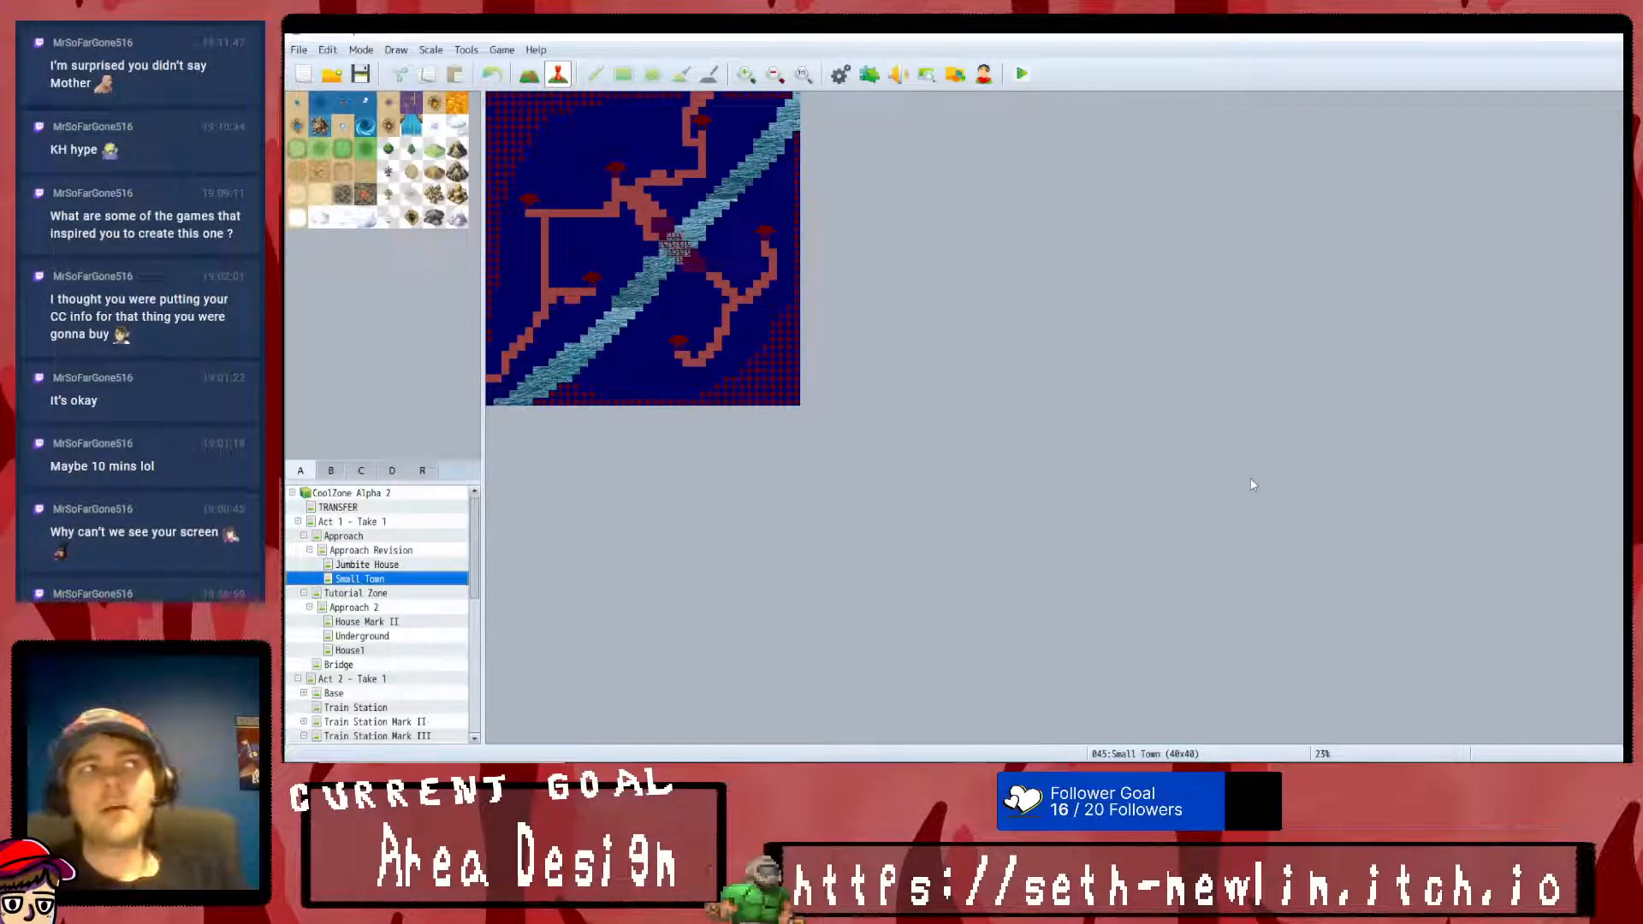
# - Compare the Tutorial Zone map with the full layout of its Approach 2 submap
pyautogui.press('Down')
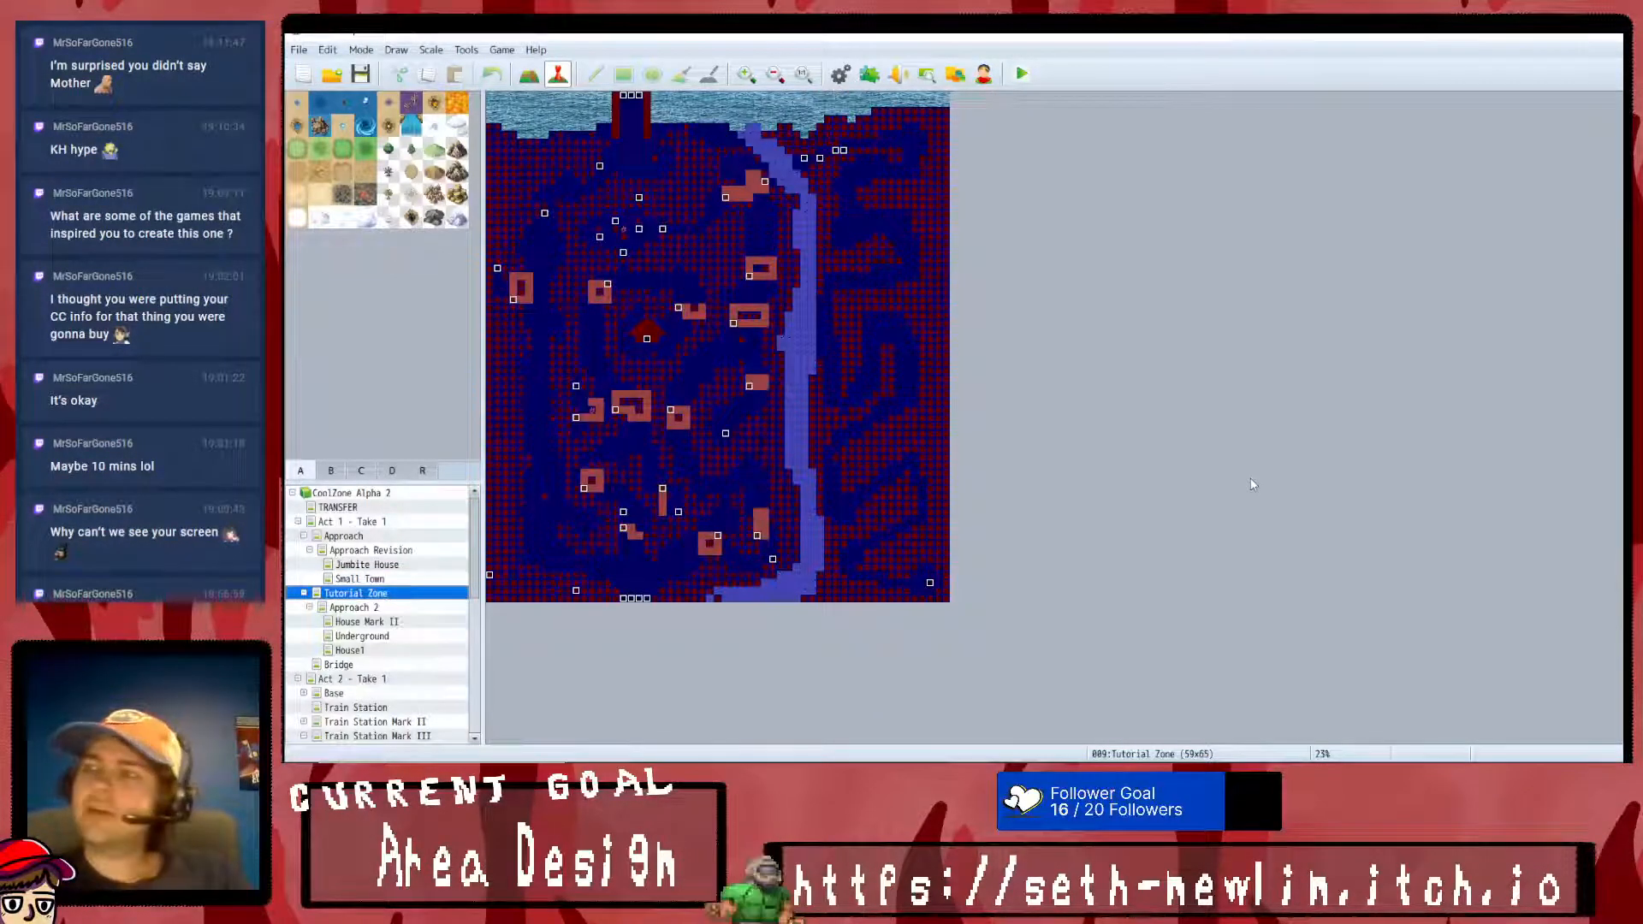
pyautogui.press('Down')
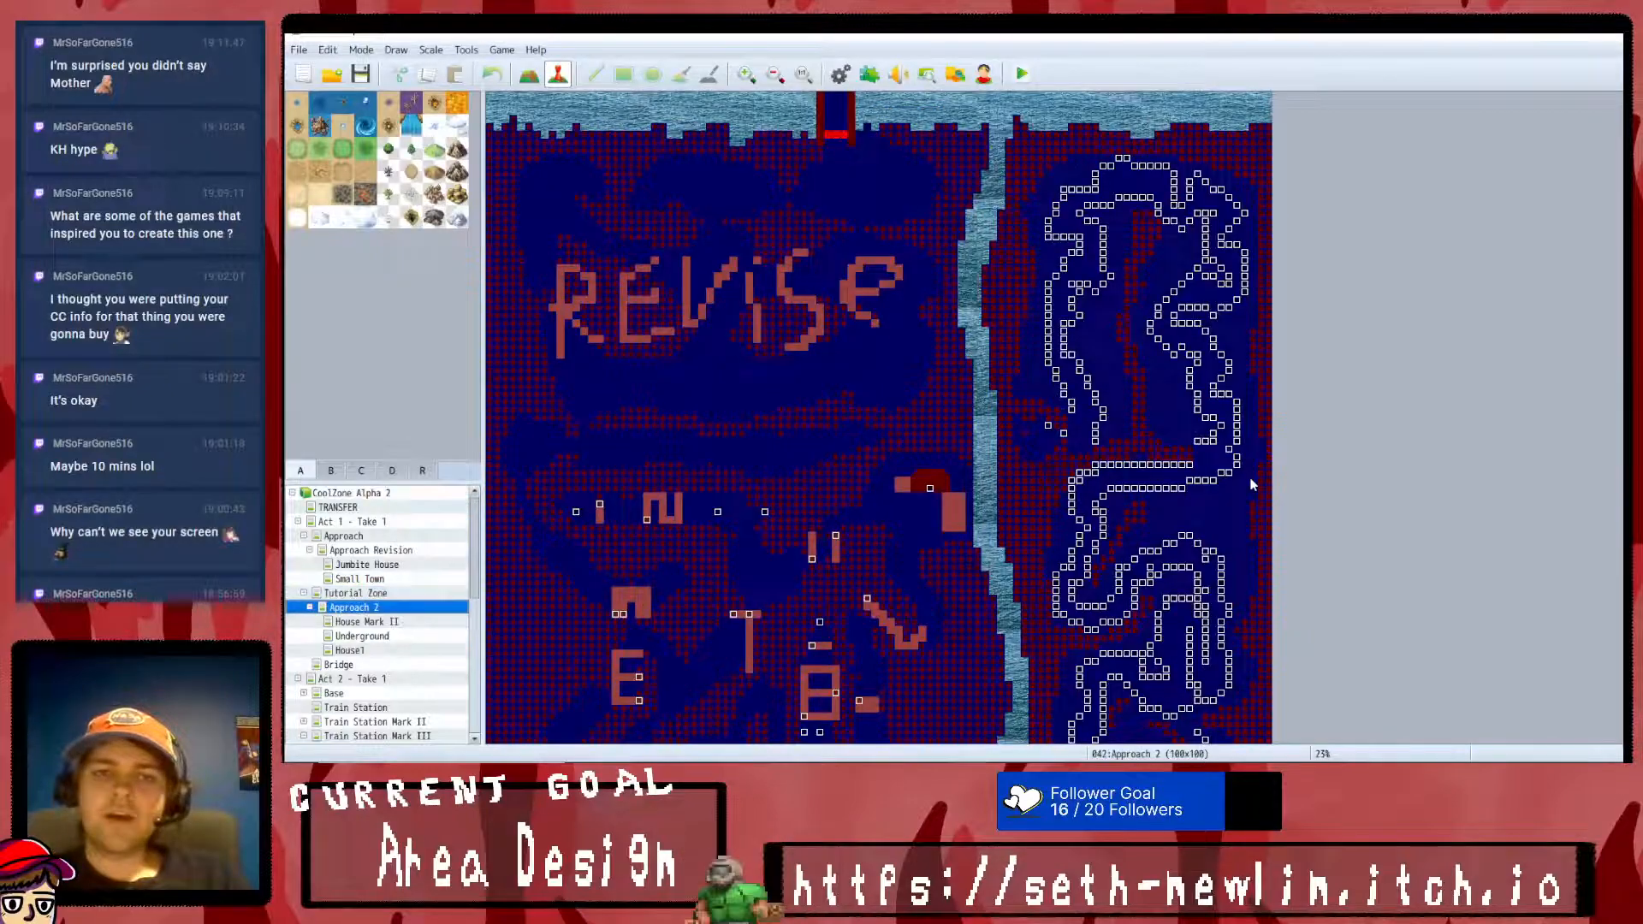
pyautogui.scroll(-3, 1250, 481)
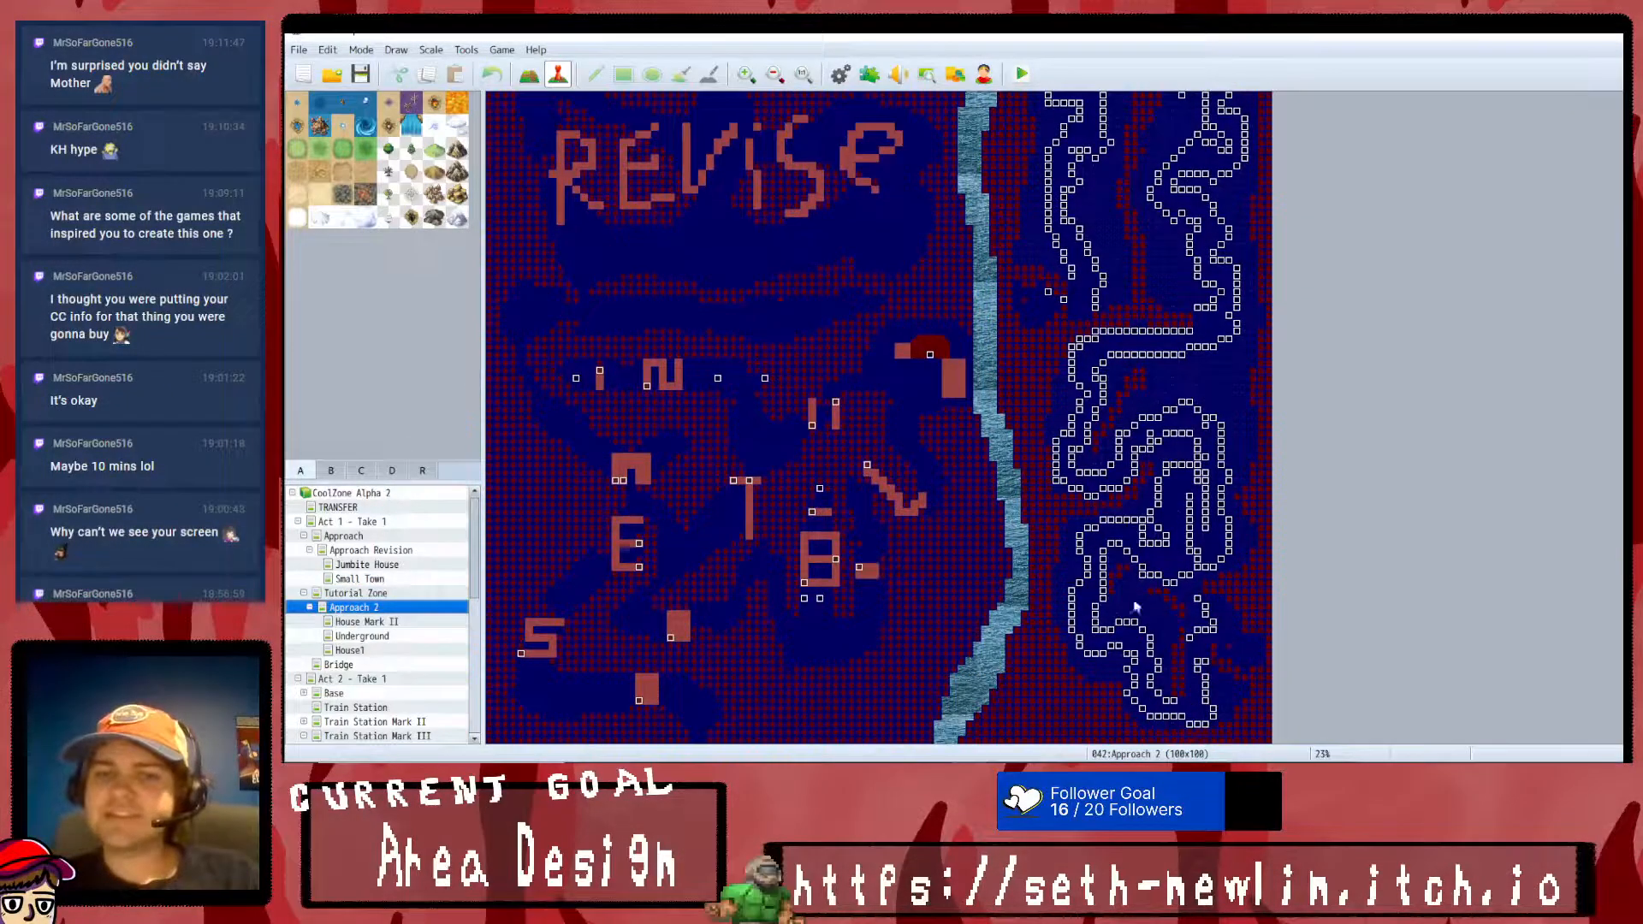
pyautogui.press('Up')
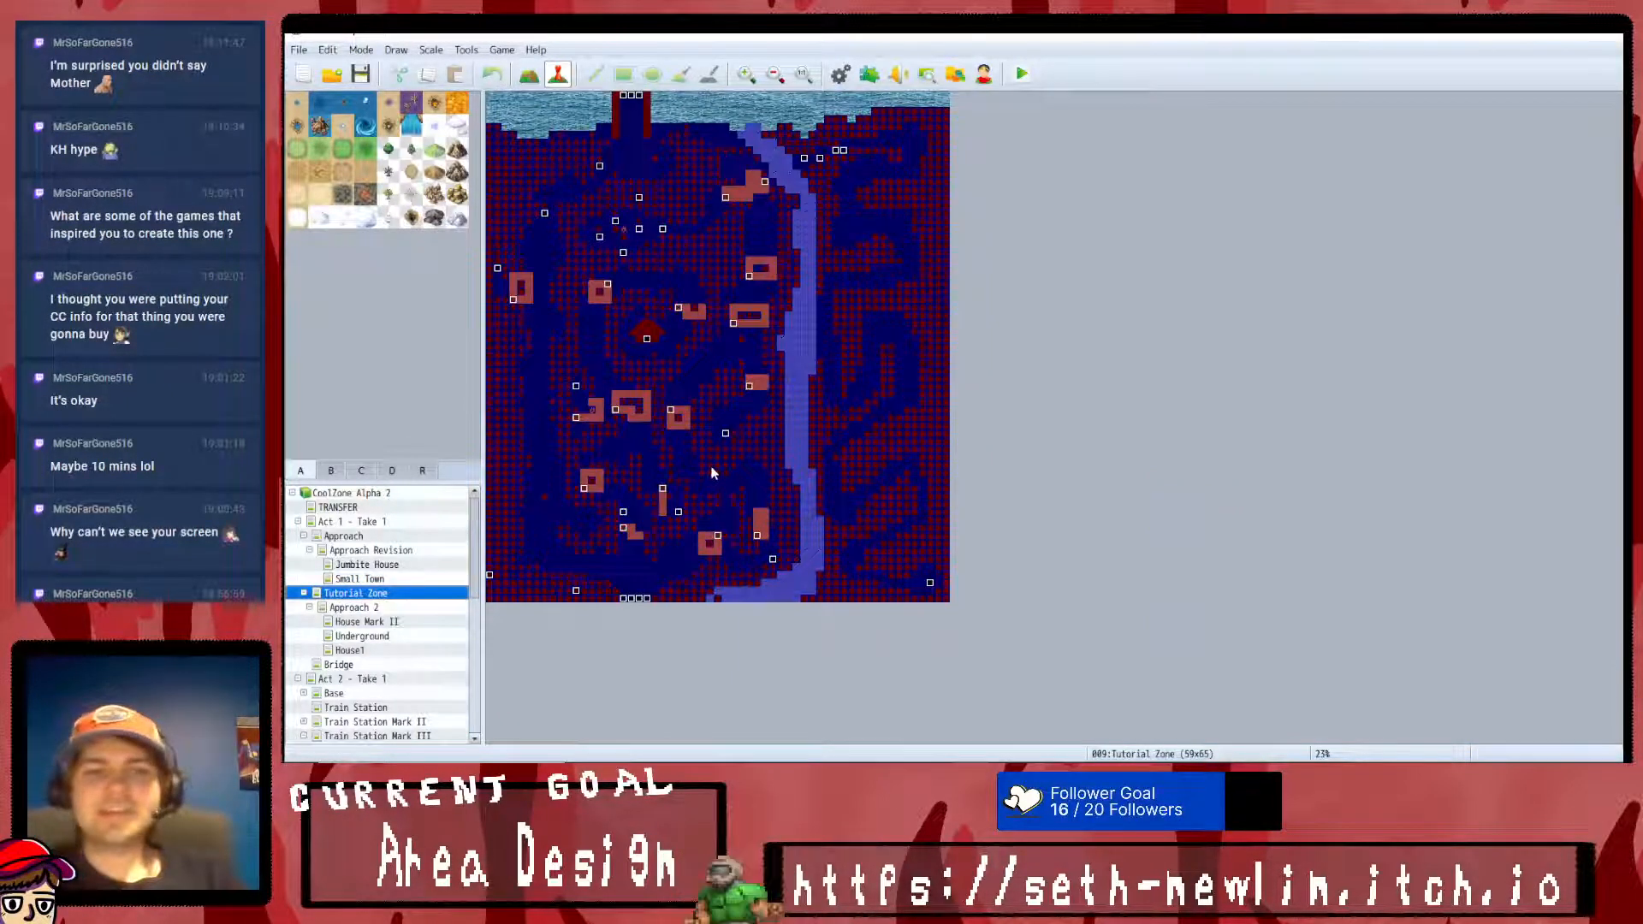
pyautogui.press('Down')
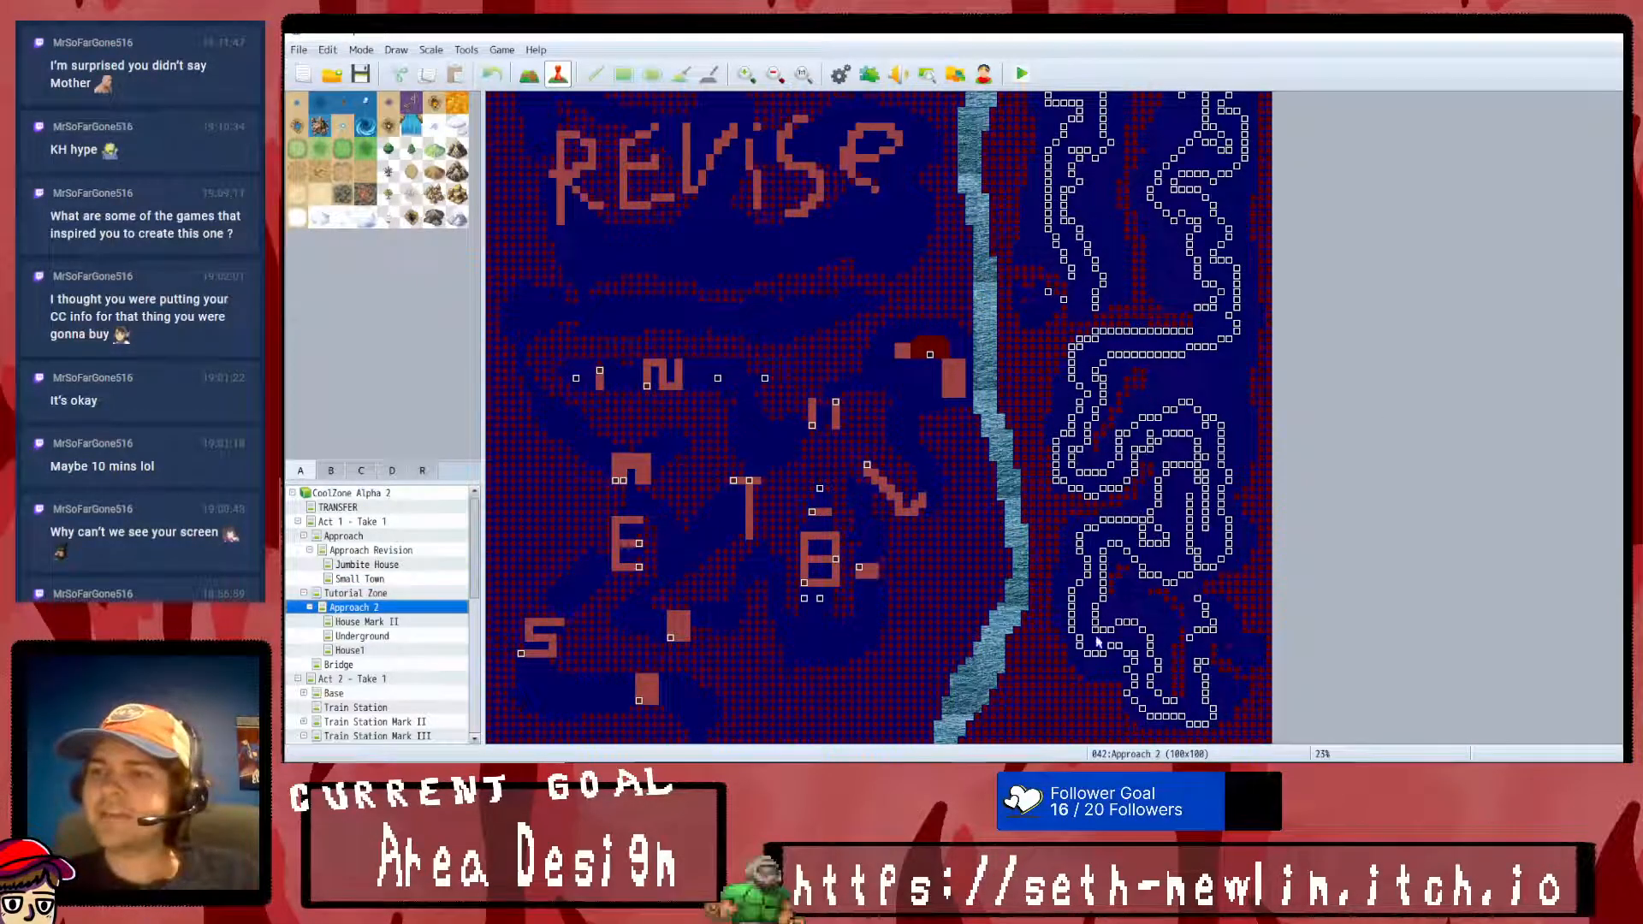
pyautogui.scroll(3, 979, 332)
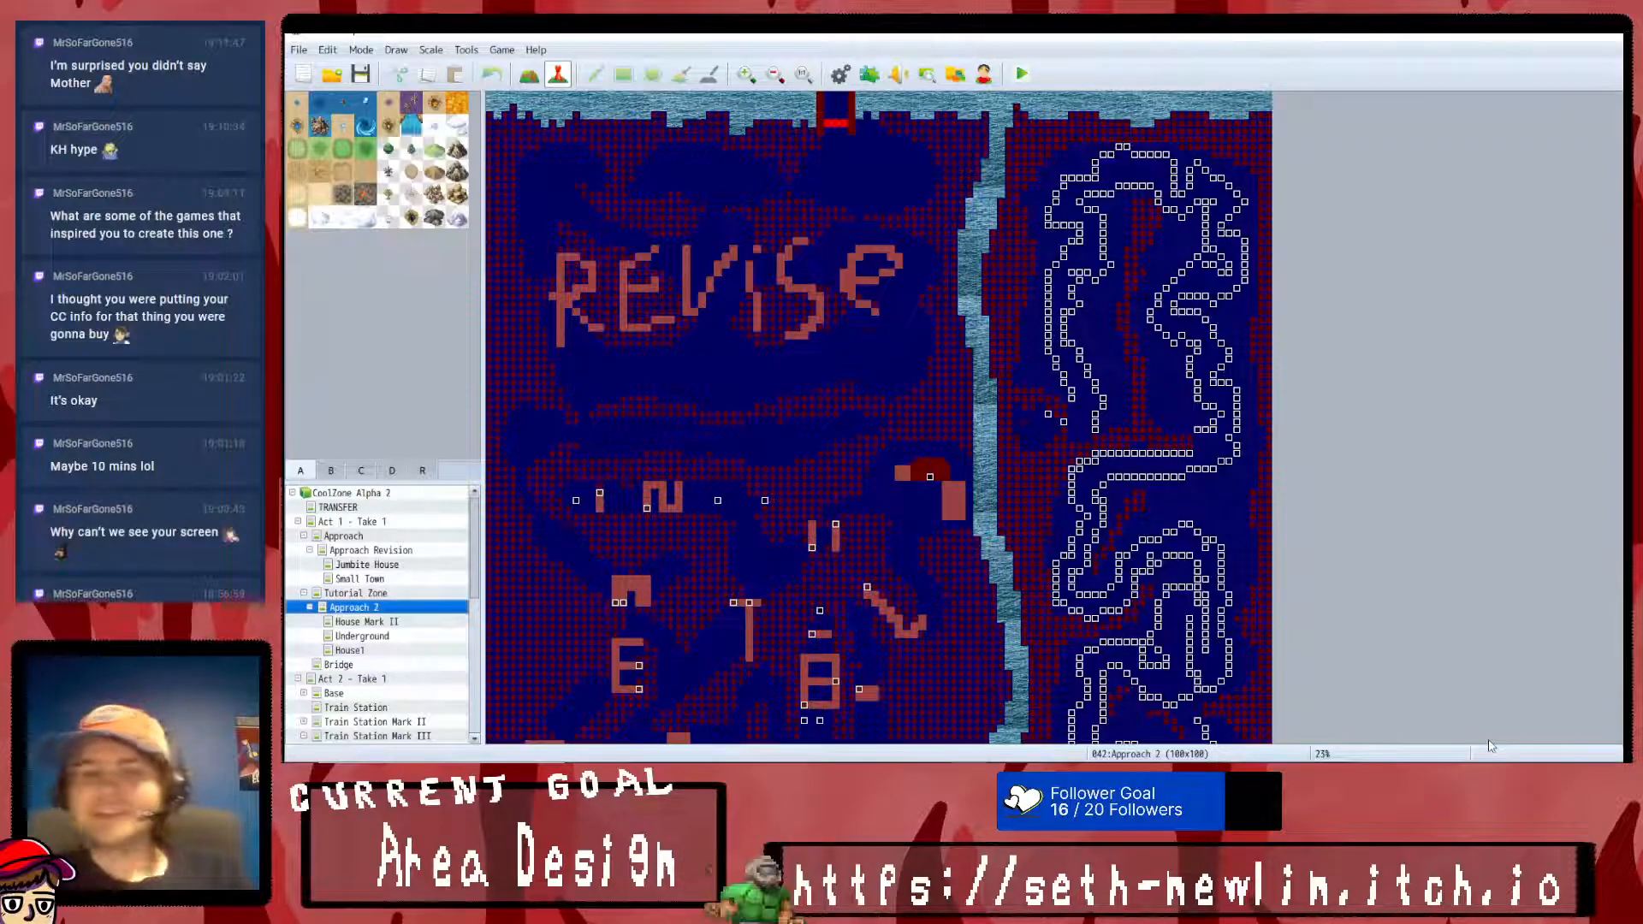
# - Go through the submaps of Approach 2 and examine the length of the Bridge map
pyautogui.press('Down')
pyautogui.press('Down')
pyautogui.press('Down')
pyautogui.press('Down')
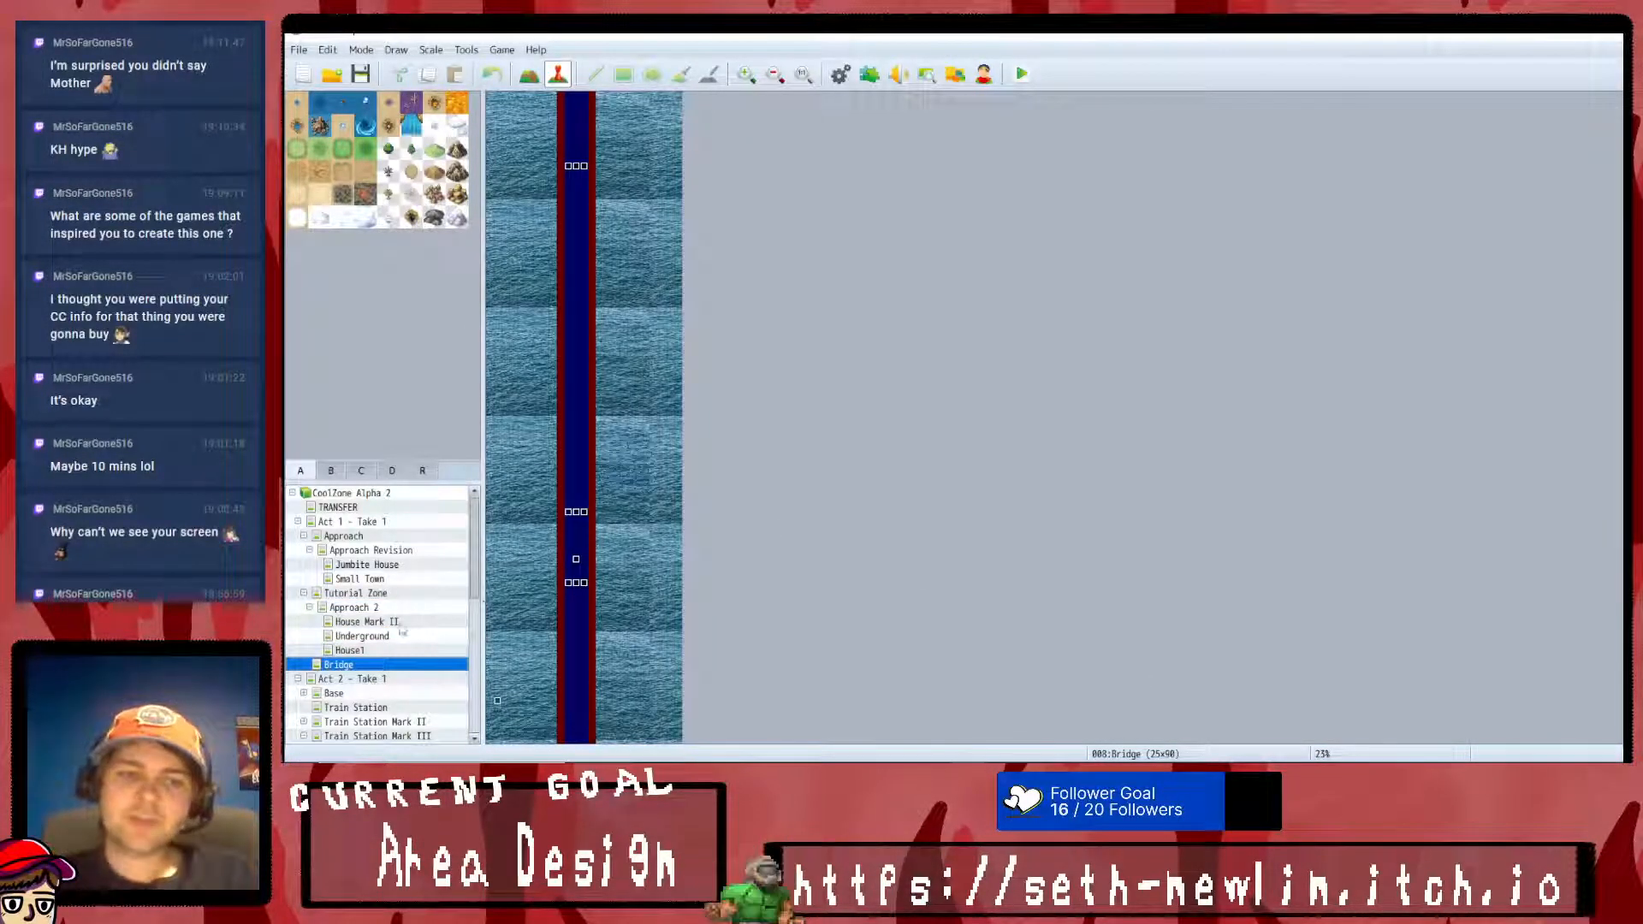
pyautogui.middleClick(574, 547)
pyautogui.middleClick(587, 702)
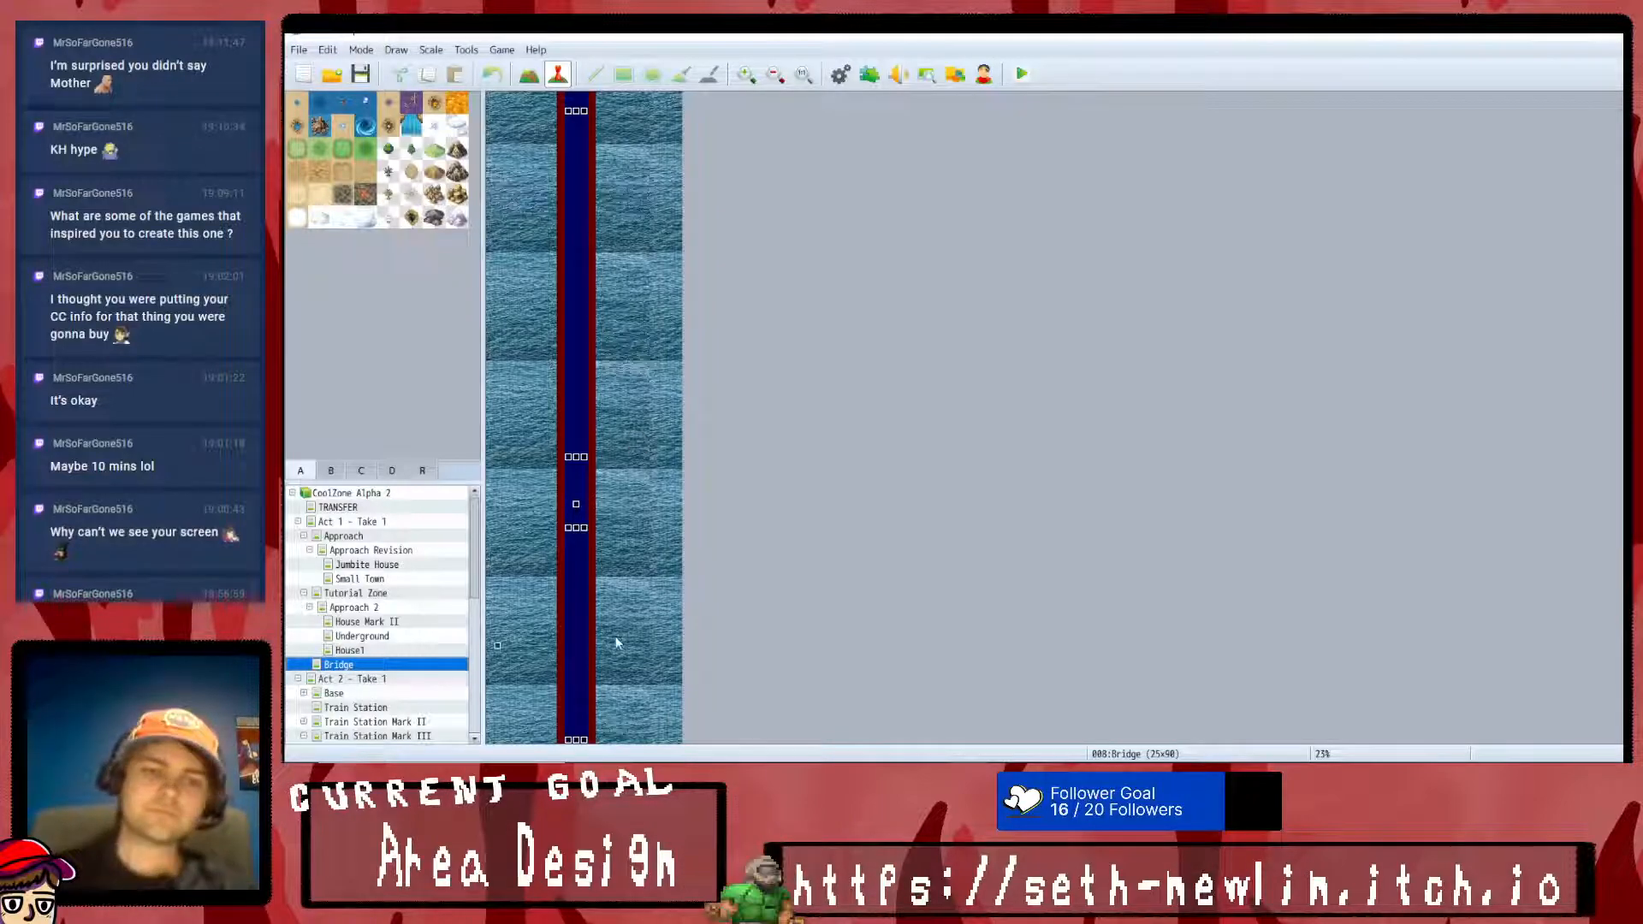
pyautogui.scroll(1, 647, 120)
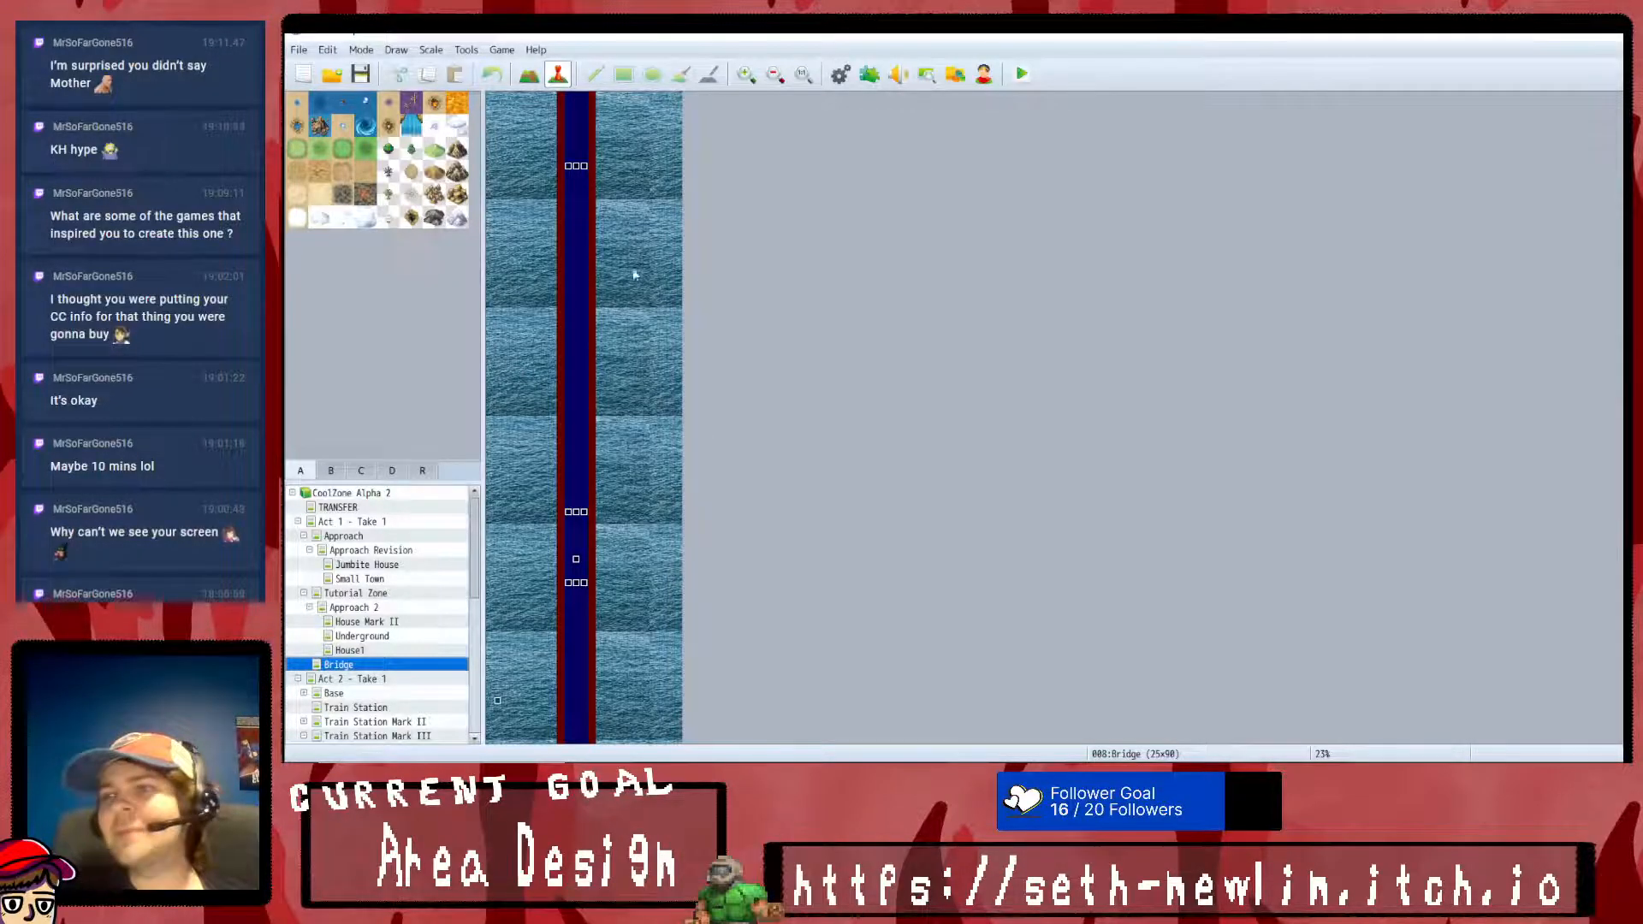
pyautogui.scroll(-1, 616, 547)
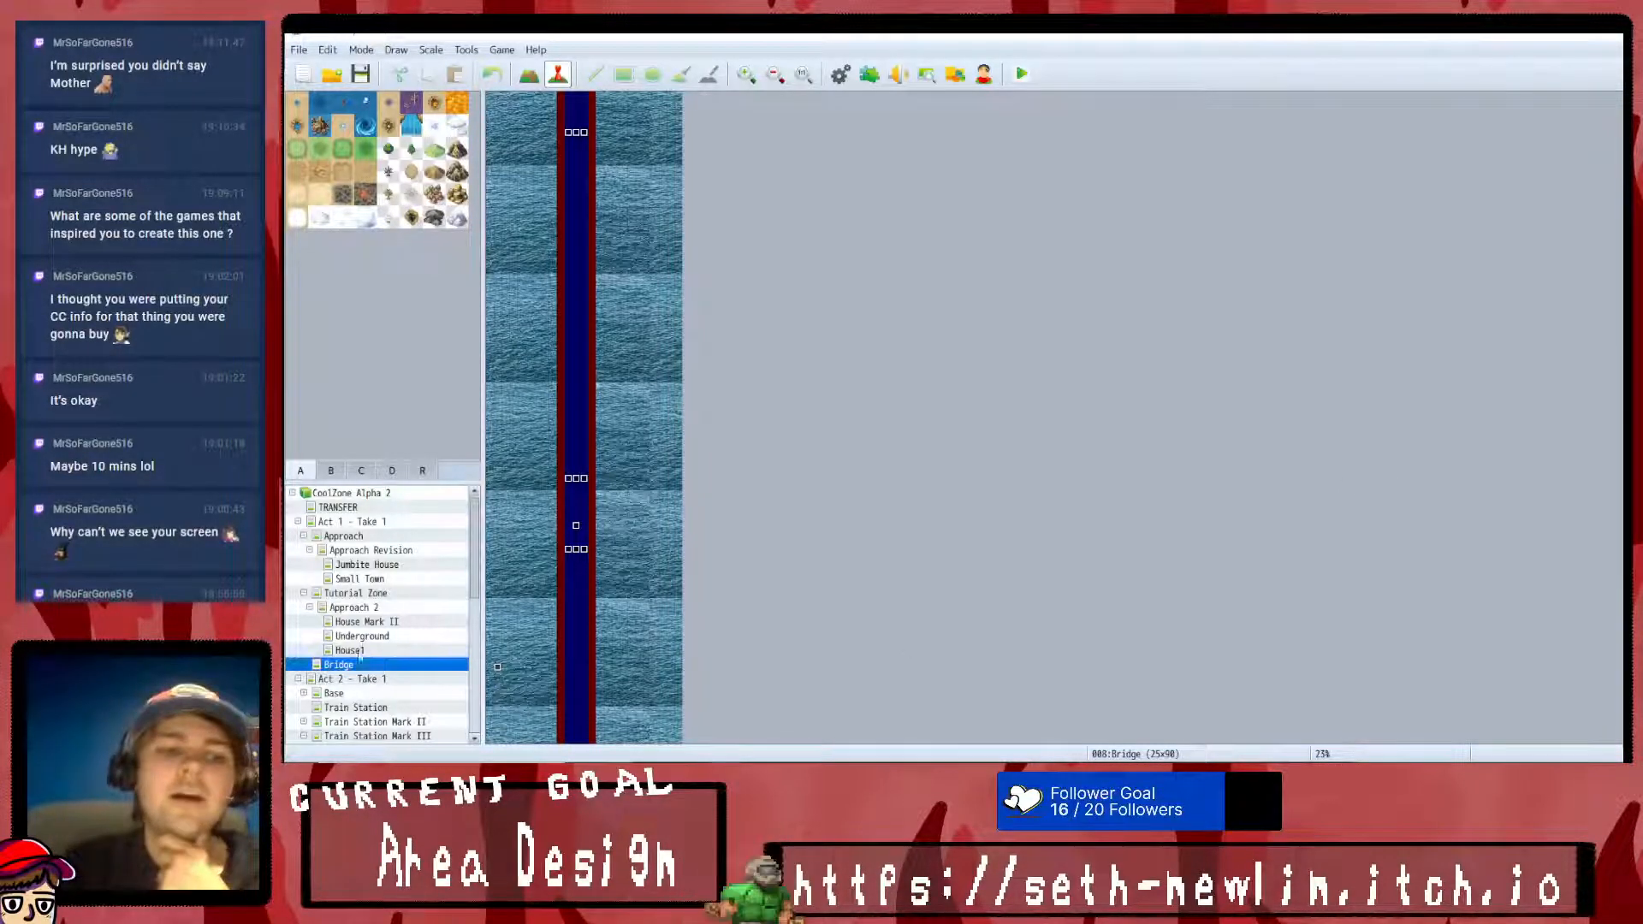
# - Review the Act 2 Base map from top to bottom along with the three Train Station versions
pyautogui.click(413, 678)
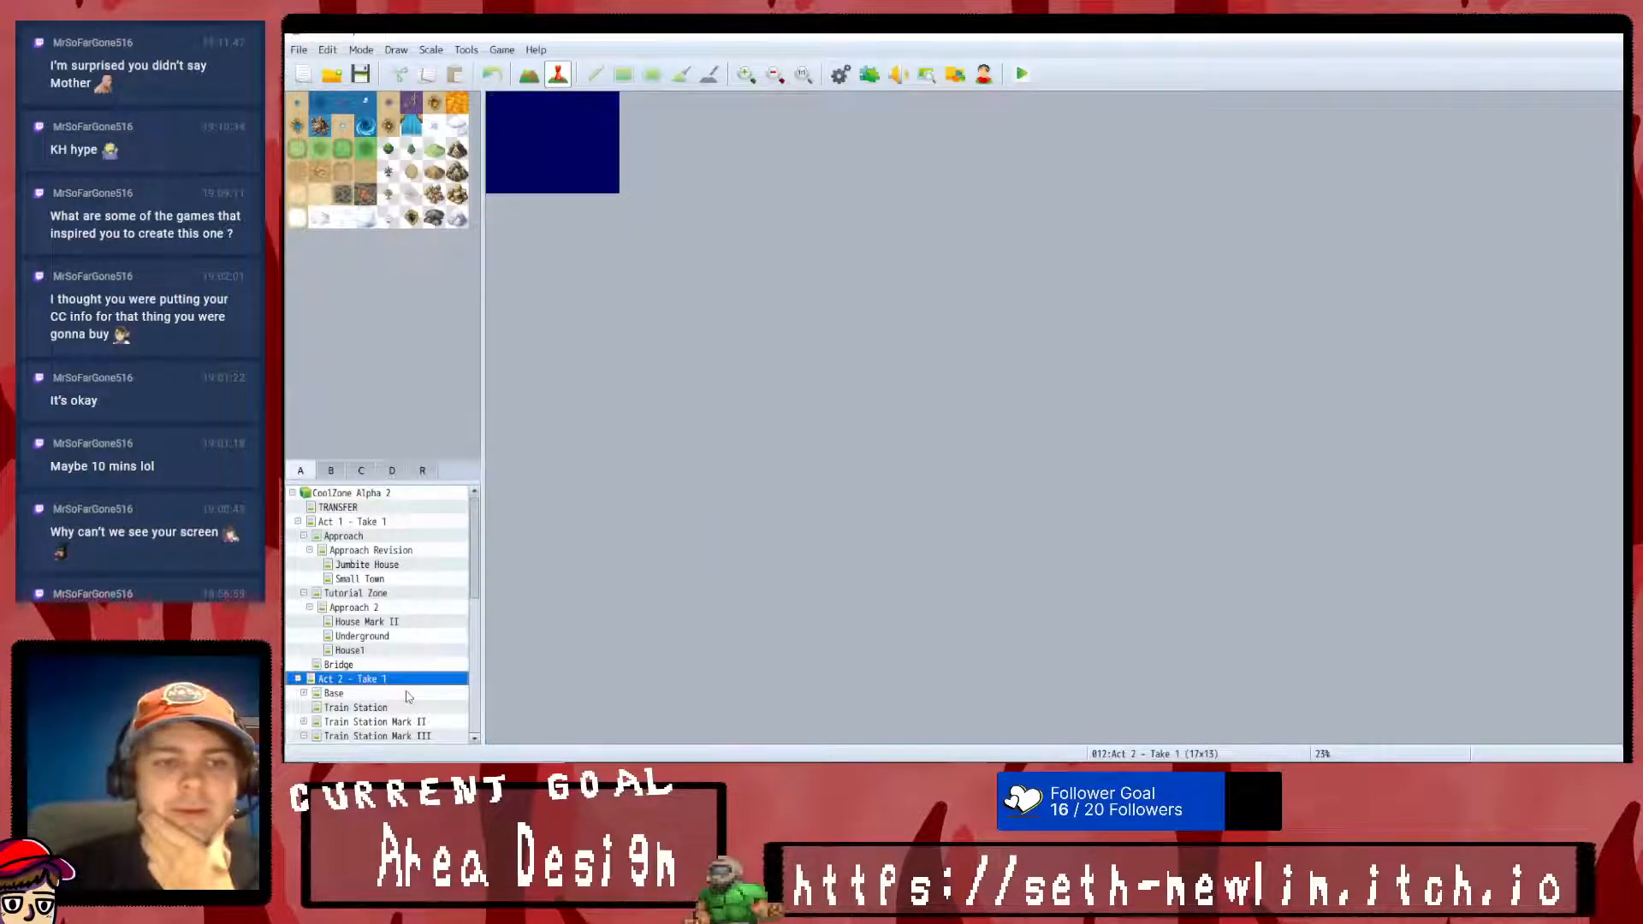
pyautogui.click(408, 694)
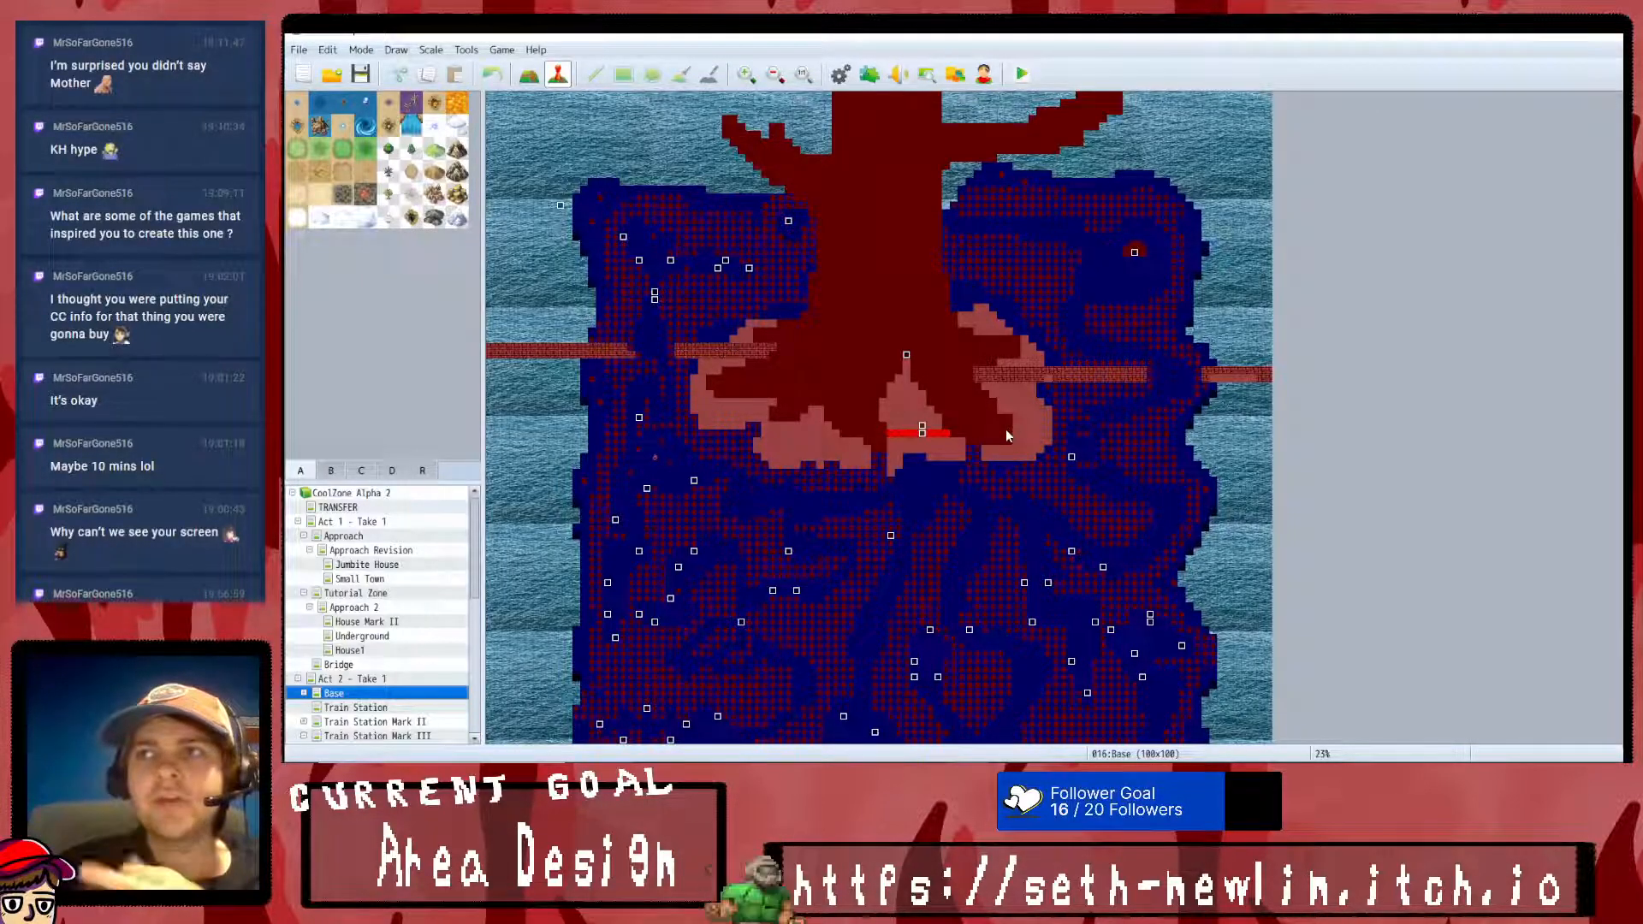
pyautogui.scroll(-3, 1009, 444)
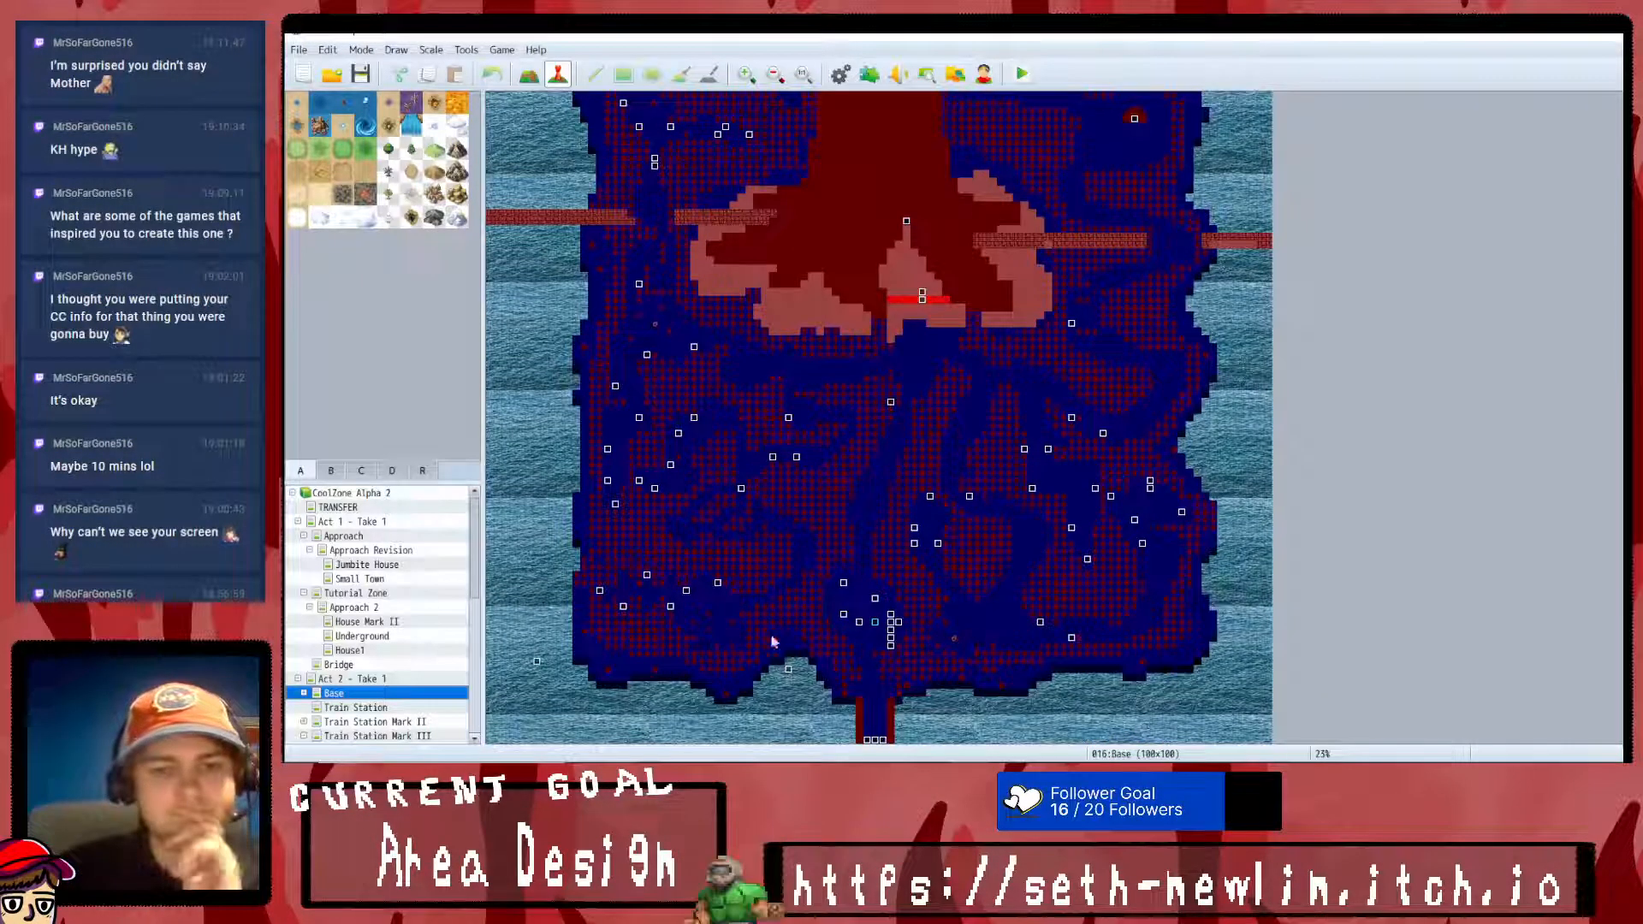
pyautogui.click(436, 706)
pyautogui.click(412, 694)
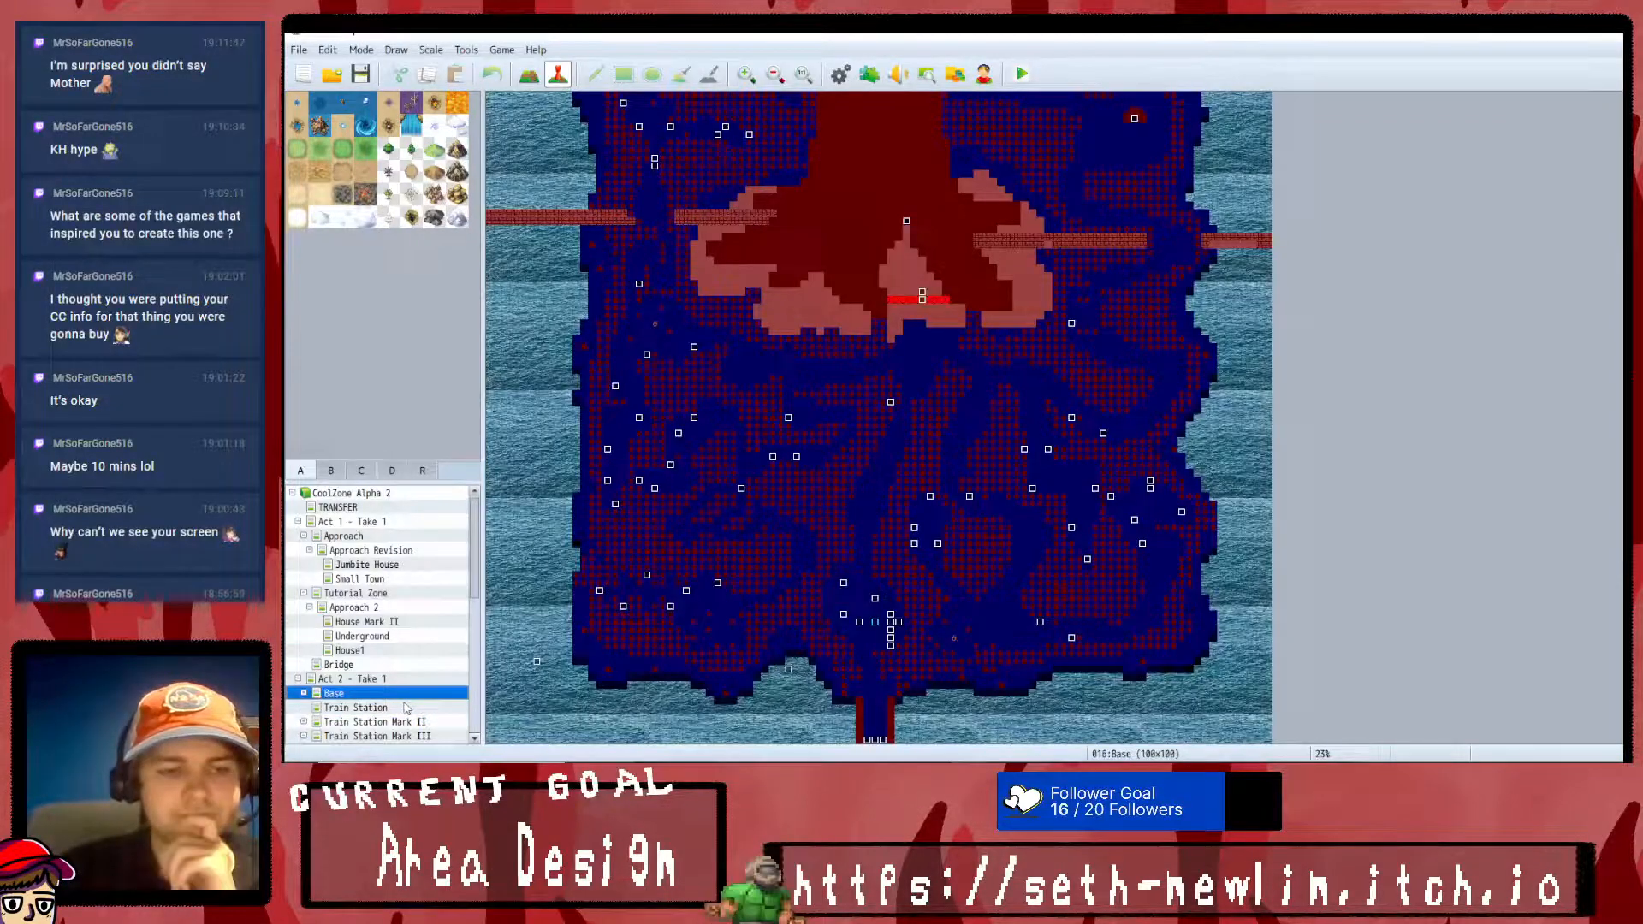
pyautogui.click(411, 708)
pyautogui.click(411, 723)
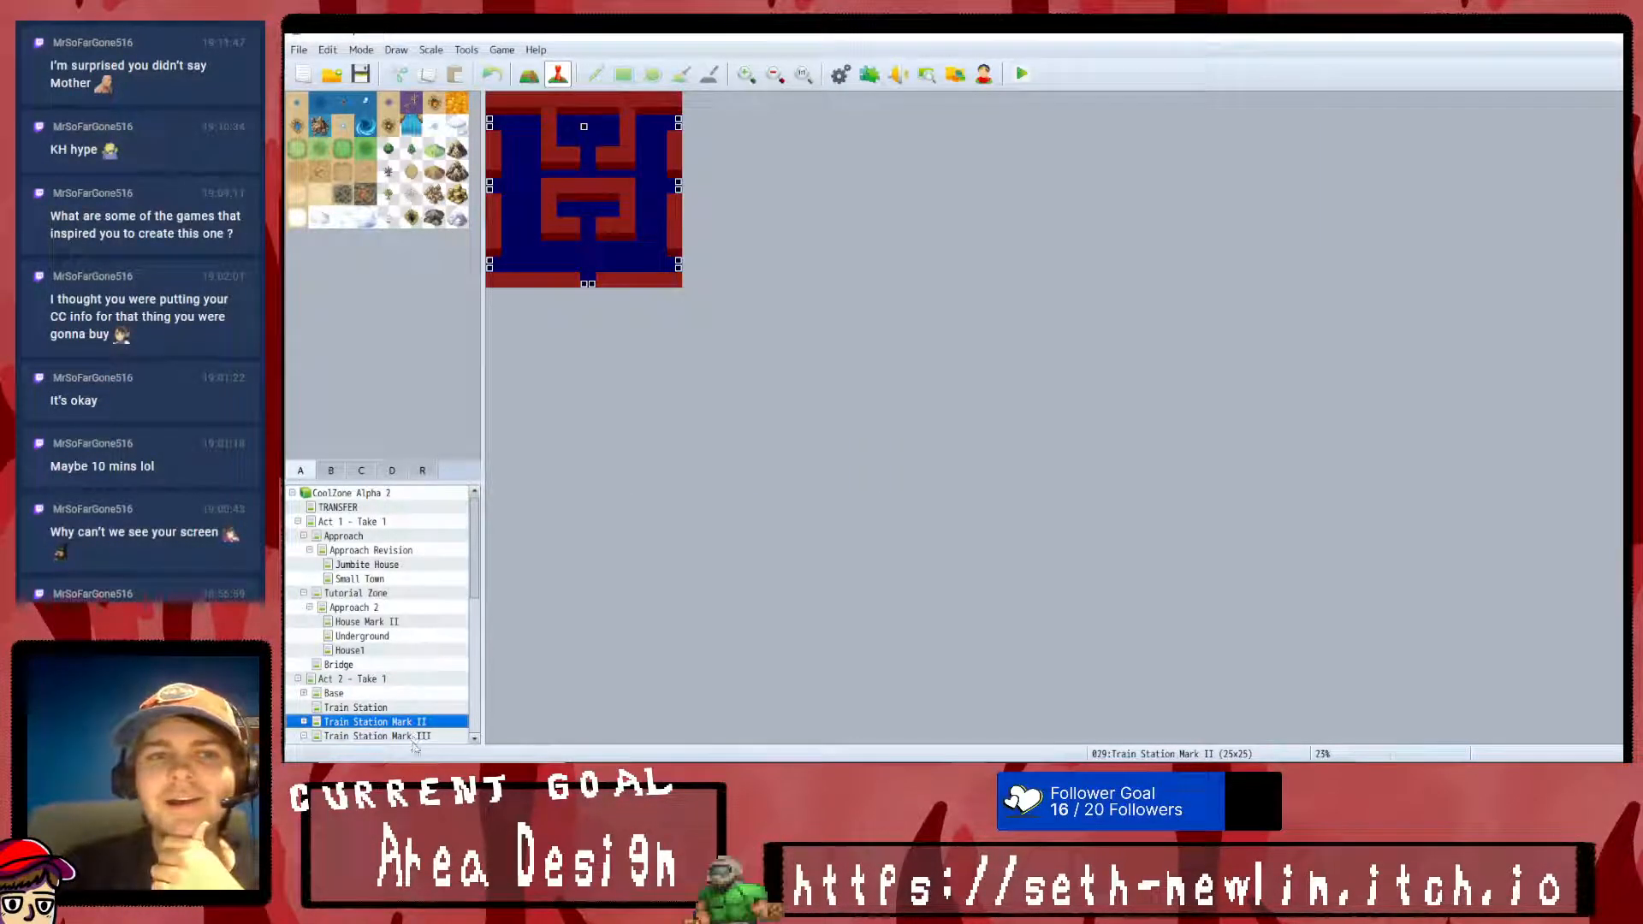
pyautogui.click(421, 738)
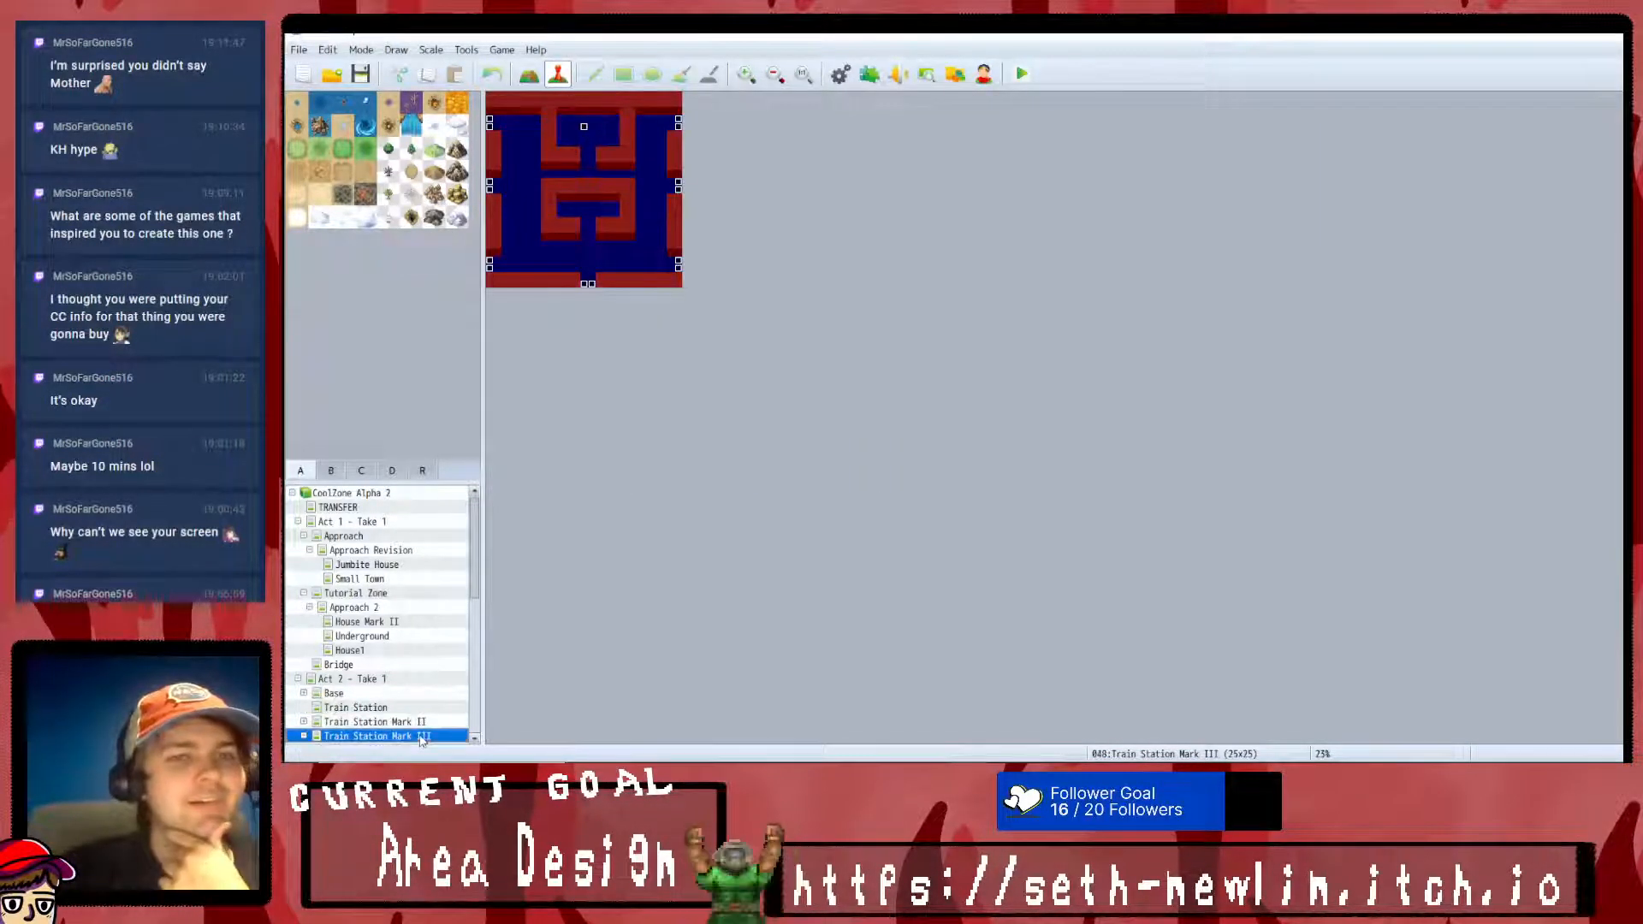
# - Go back over the Bridge, Underground and House Mark II maps and inspect the lower part of Approach 2
pyautogui.click(396, 665)
pyautogui.click(412, 638)
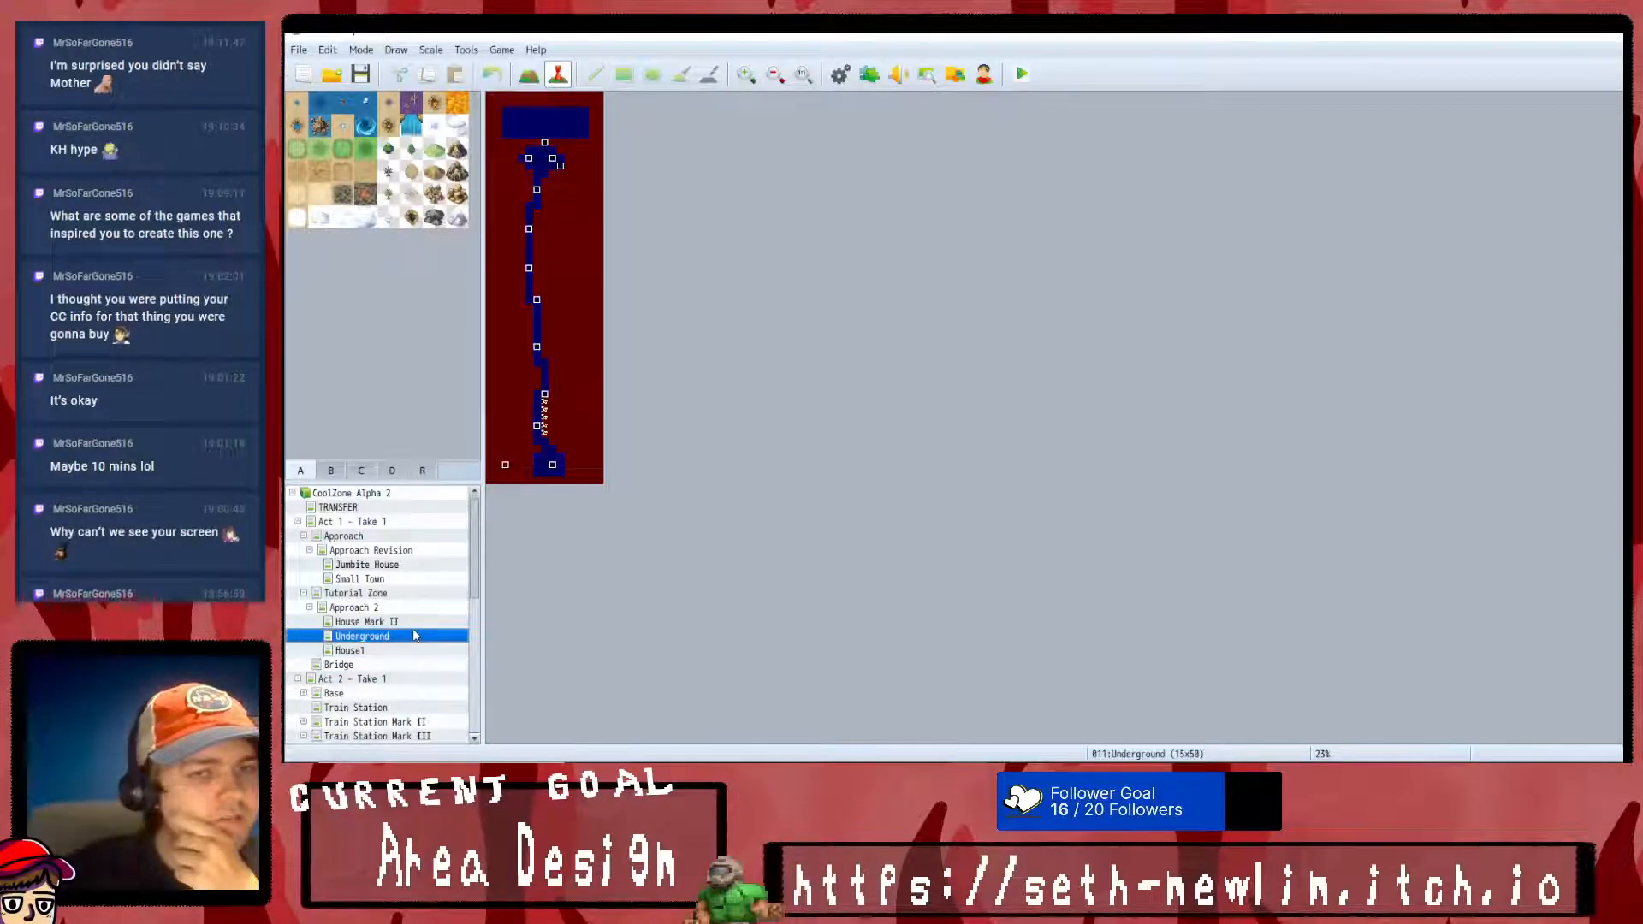
pyautogui.click(419, 621)
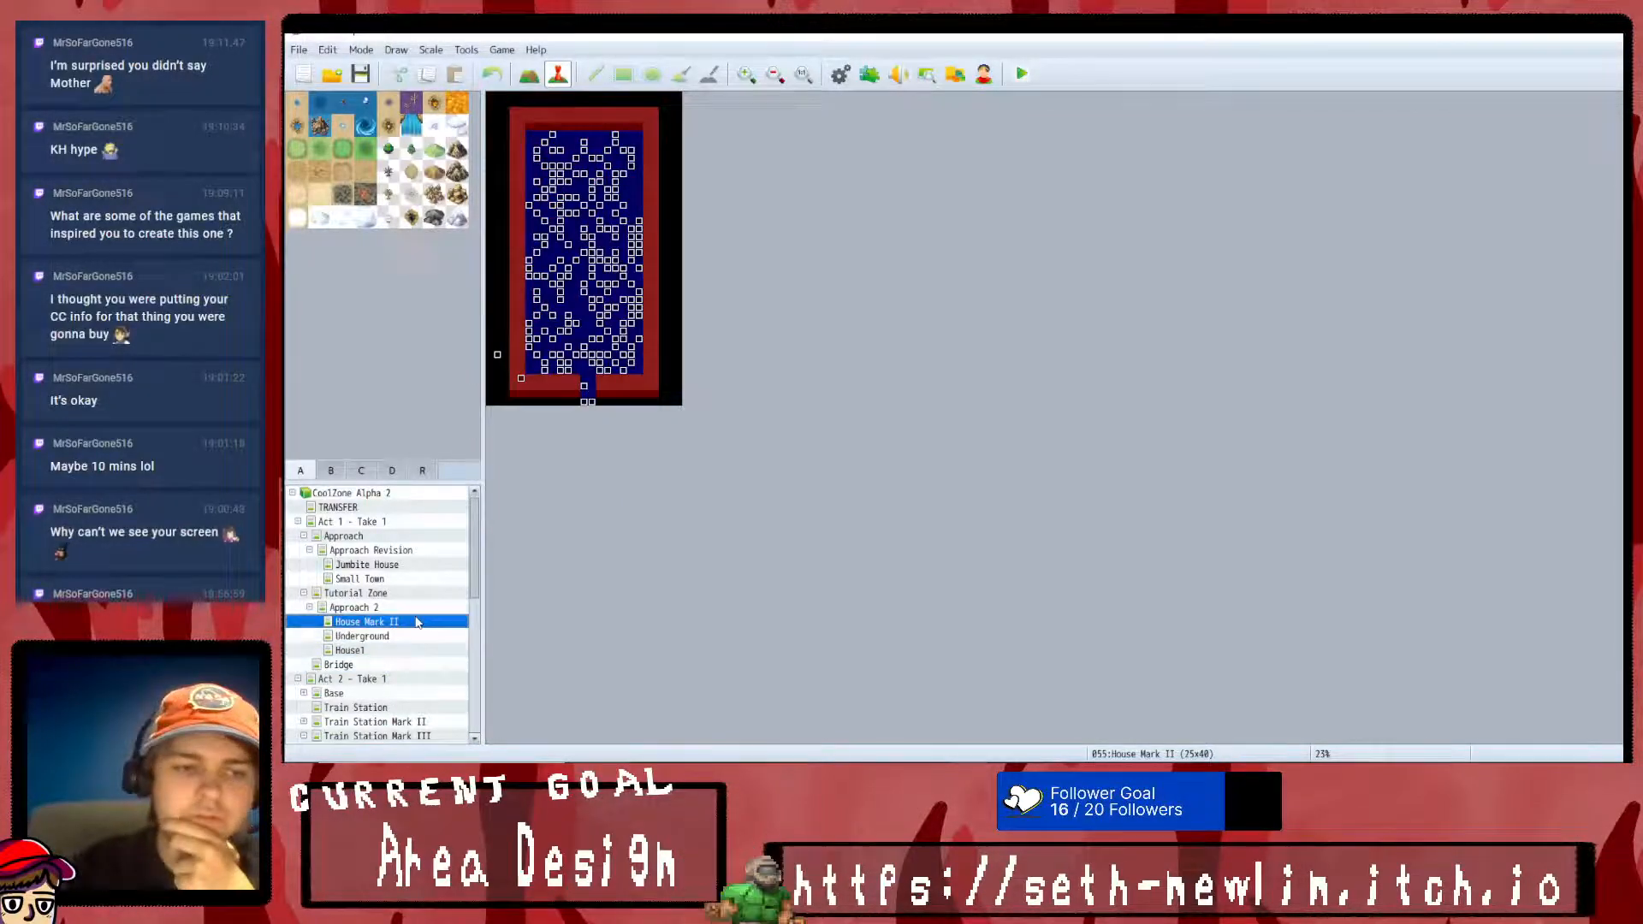
pyautogui.click(411, 607)
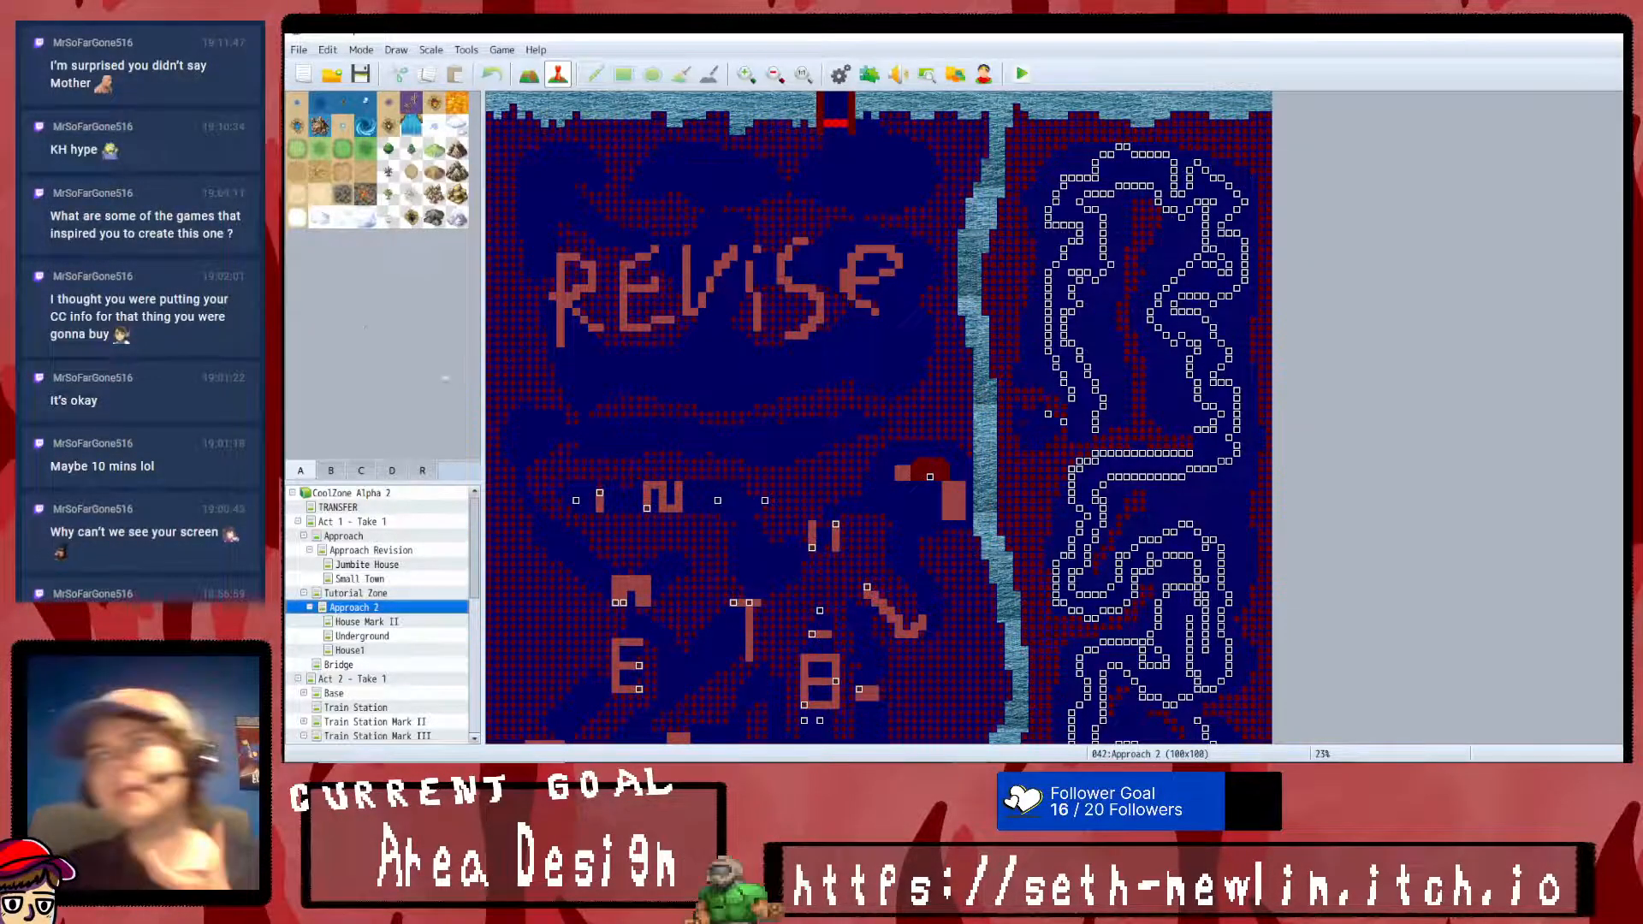
pyautogui.scroll(-3, 723, 389)
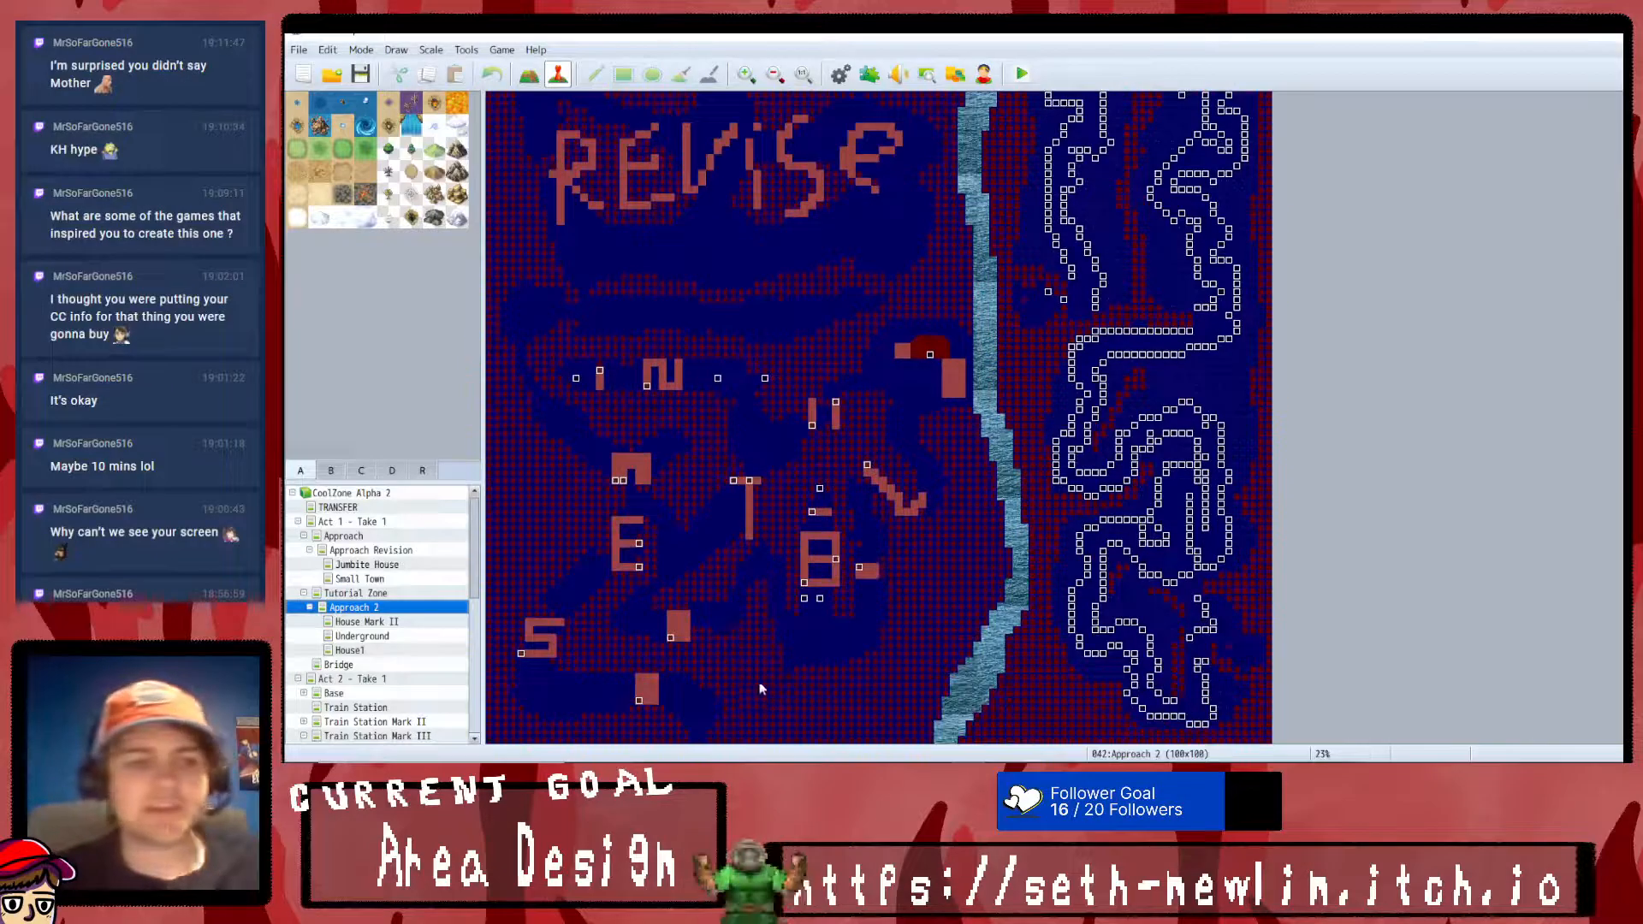
# - Look through the House Mark II, Underground, Approach, Approach Revision, Jumbite House and Small Town maps of Act 1
pyautogui.click(364, 622)
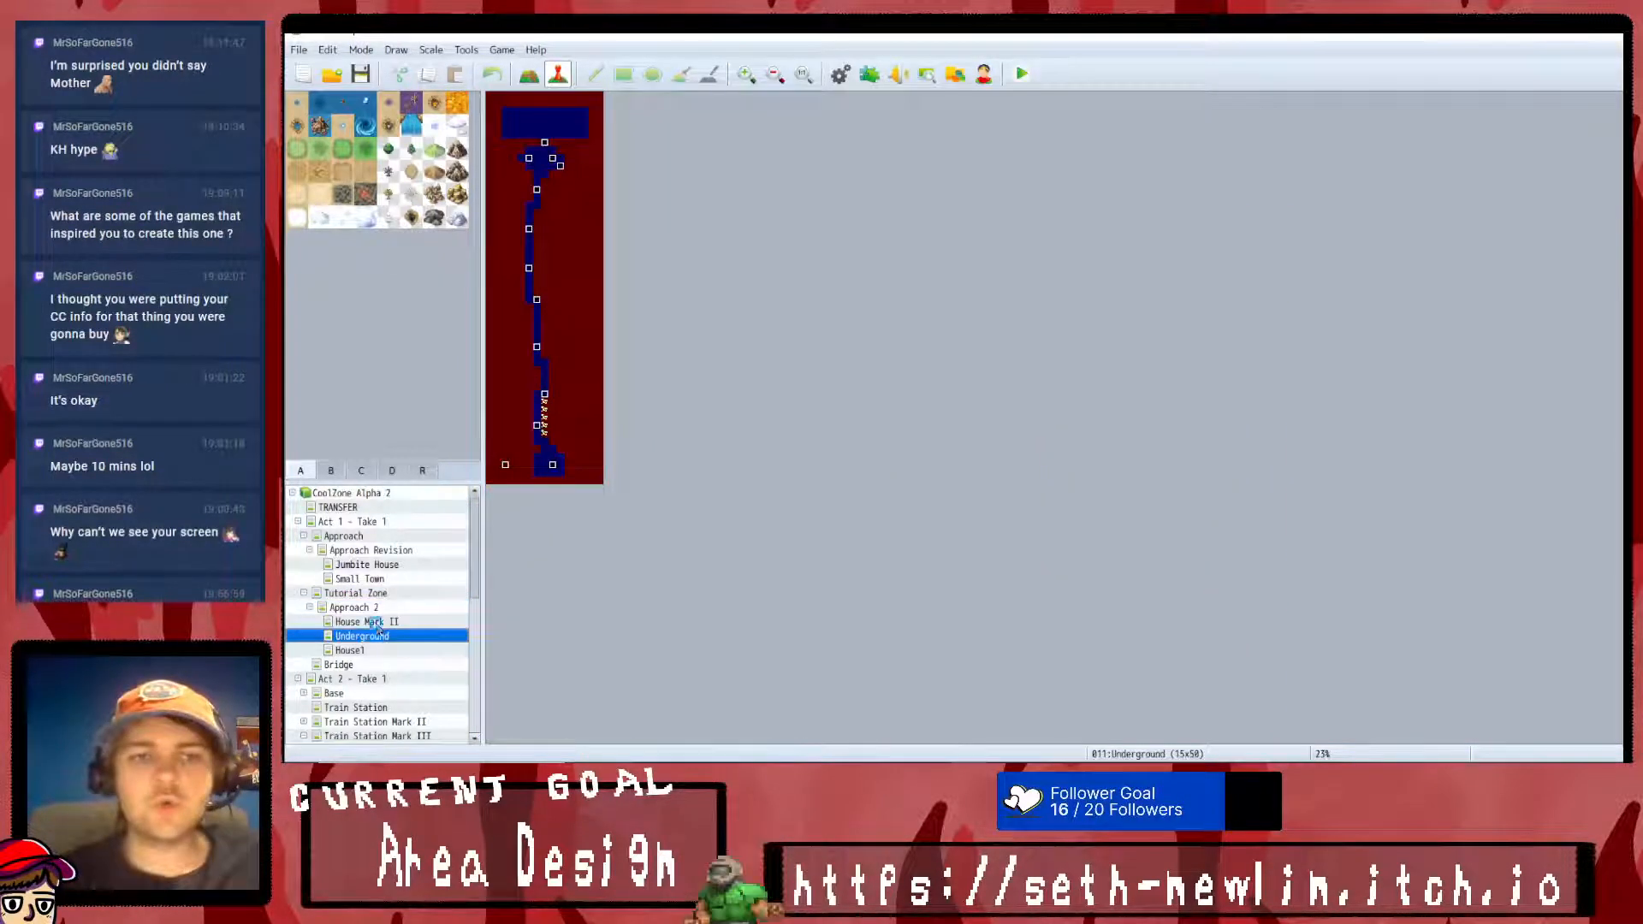
pyautogui.click(373, 566)
pyautogui.press('Up')
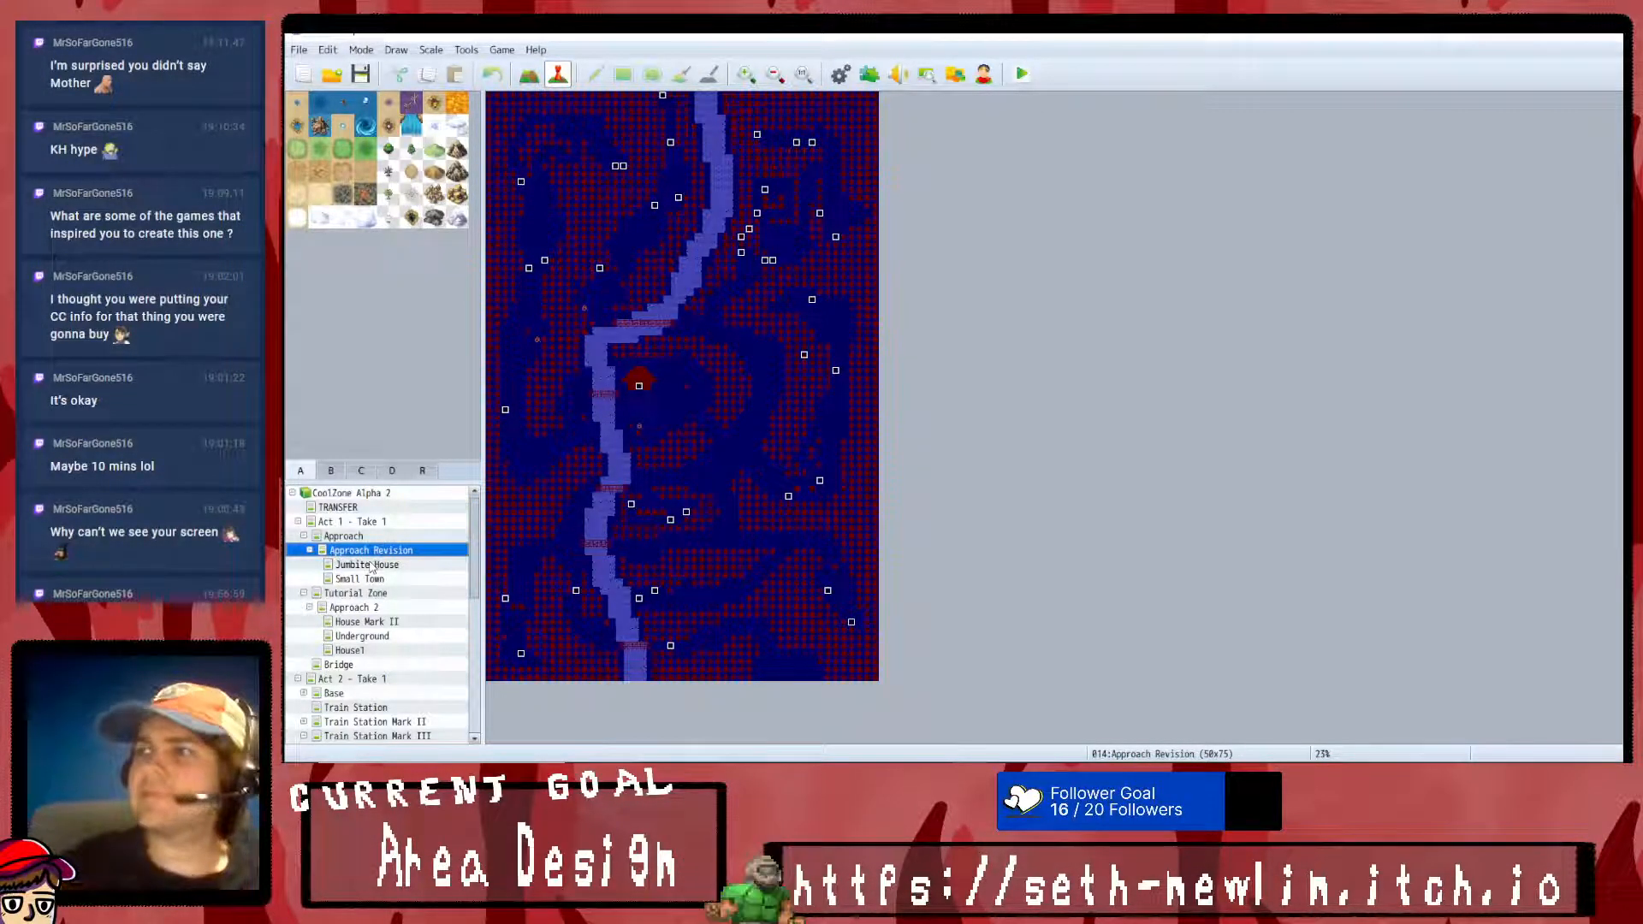
pyautogui.doubleClick(380, 536)
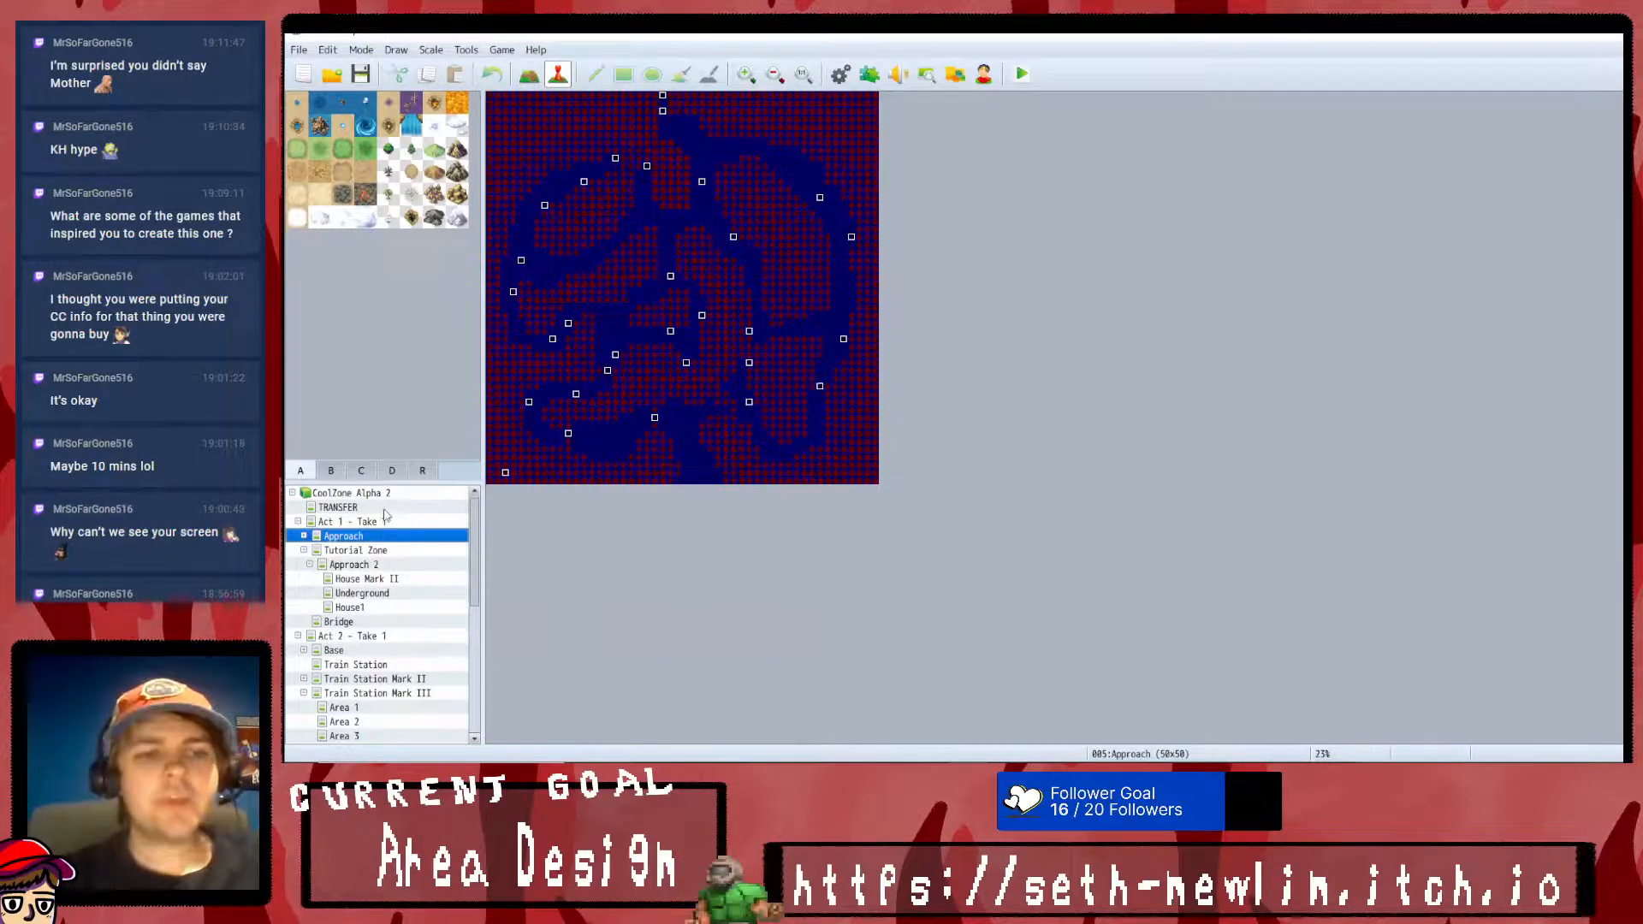
pyautogui.doubleClick(381, 536)
pyautogui.click(372, 552)
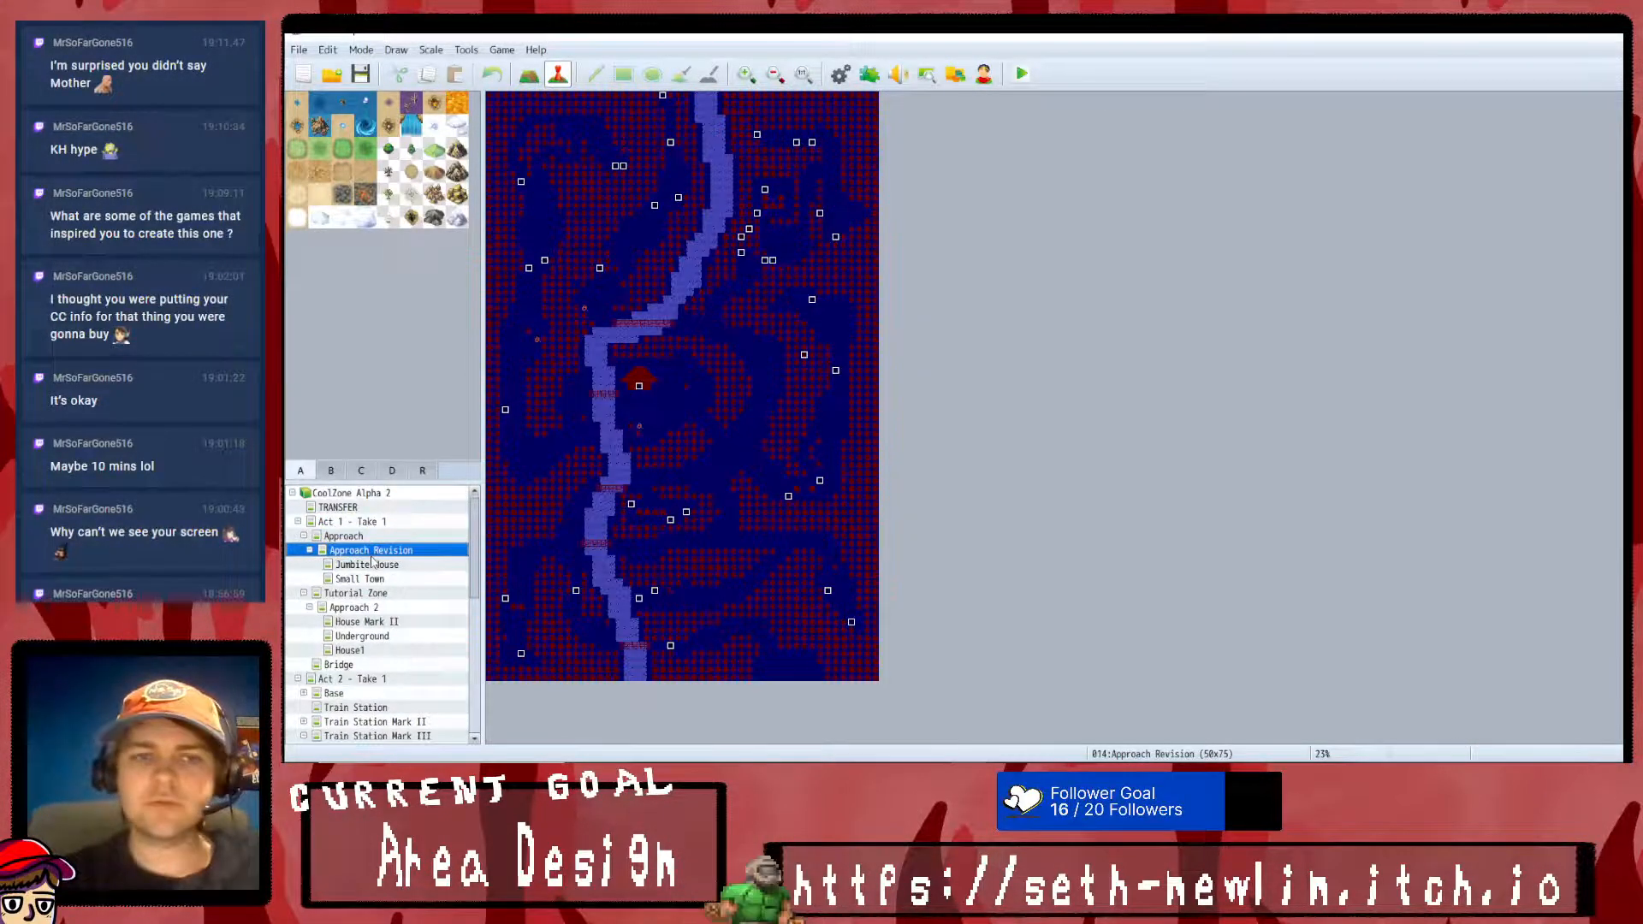
pyautogui.click(372, 563)
pyautogui.click(376, 579)
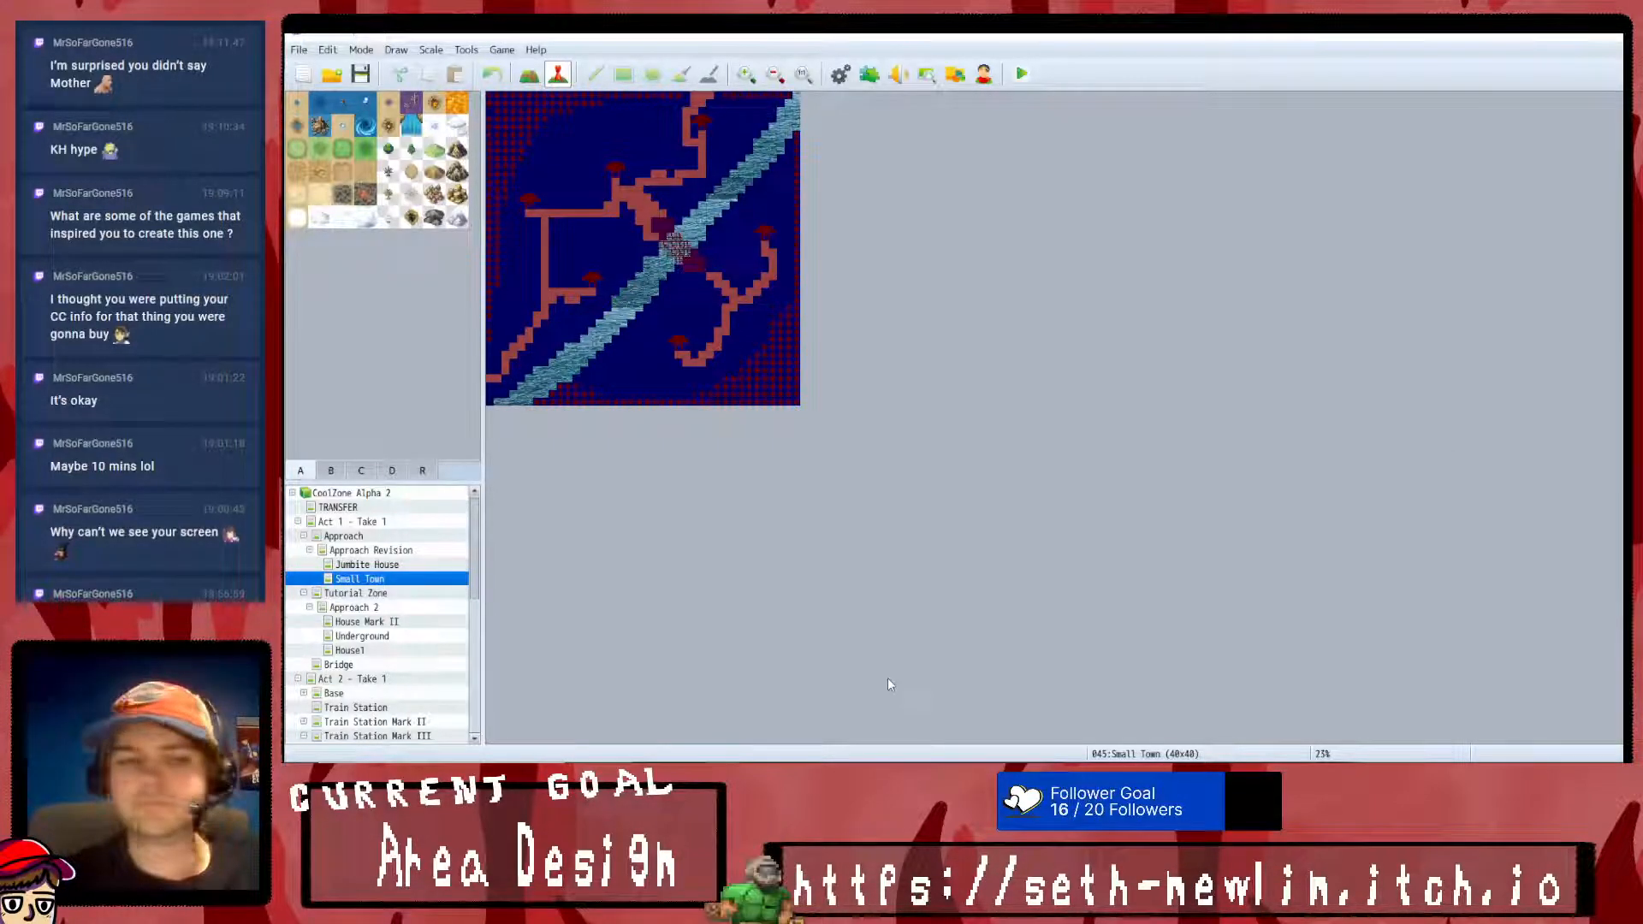
# - Create a new top-level map in the project named "Prolouge", keeping the default map properties
pyautogui.click(366, 522)
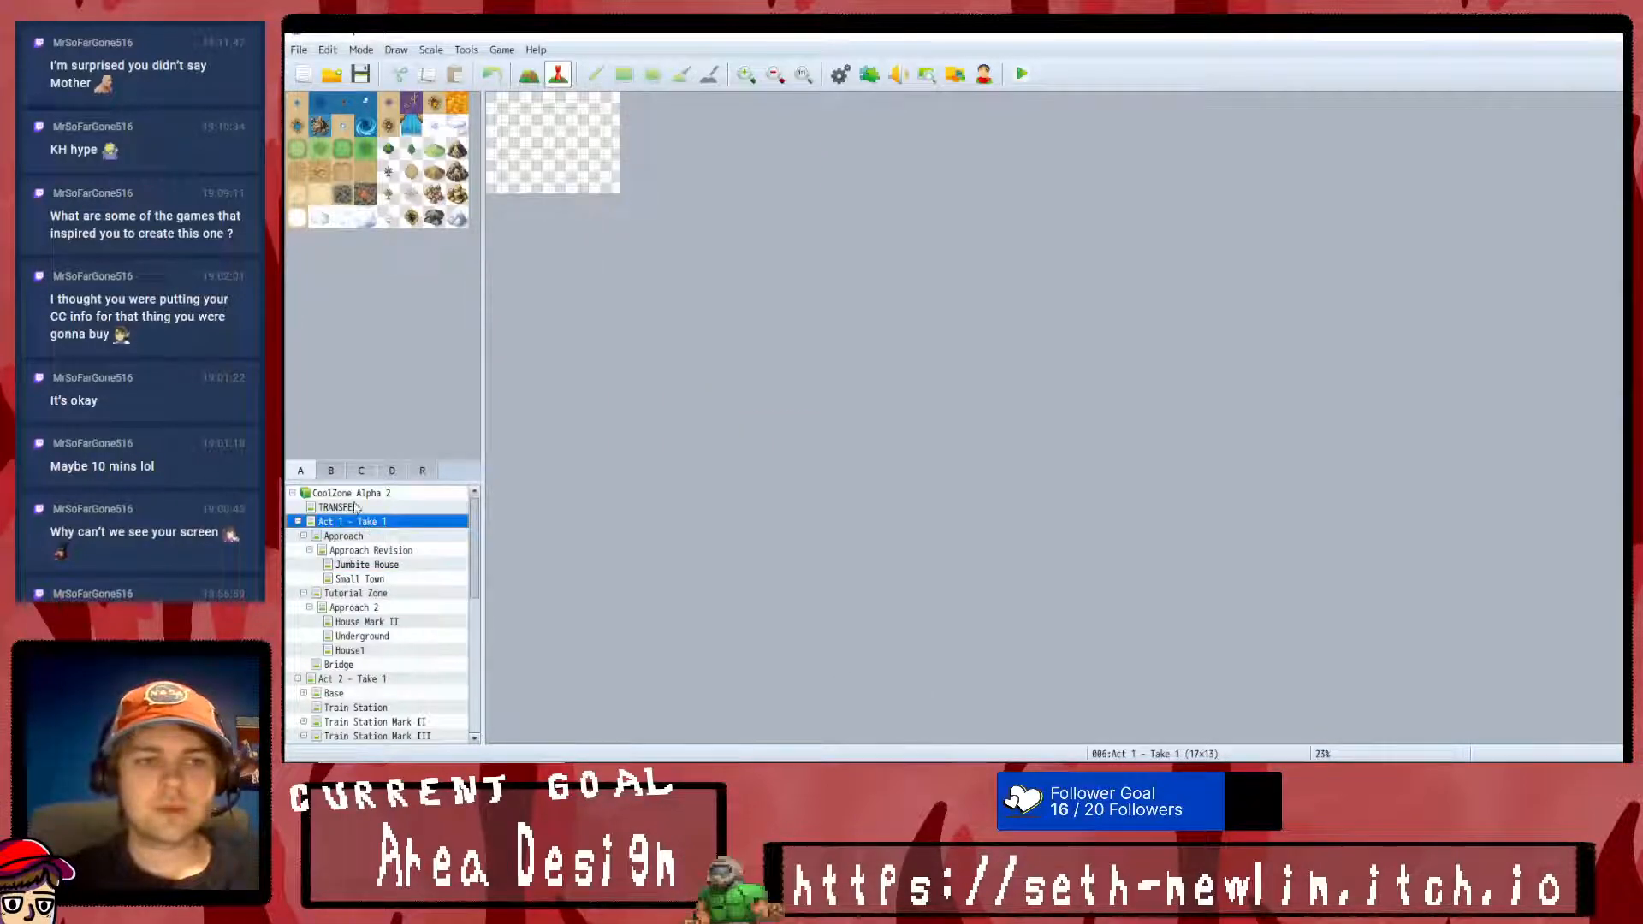
pyautogui.rightClick(351, 493)
pyautogui.click(368, 523)
pyautogui.write('Prolouge')
pyautogui.press('Return')
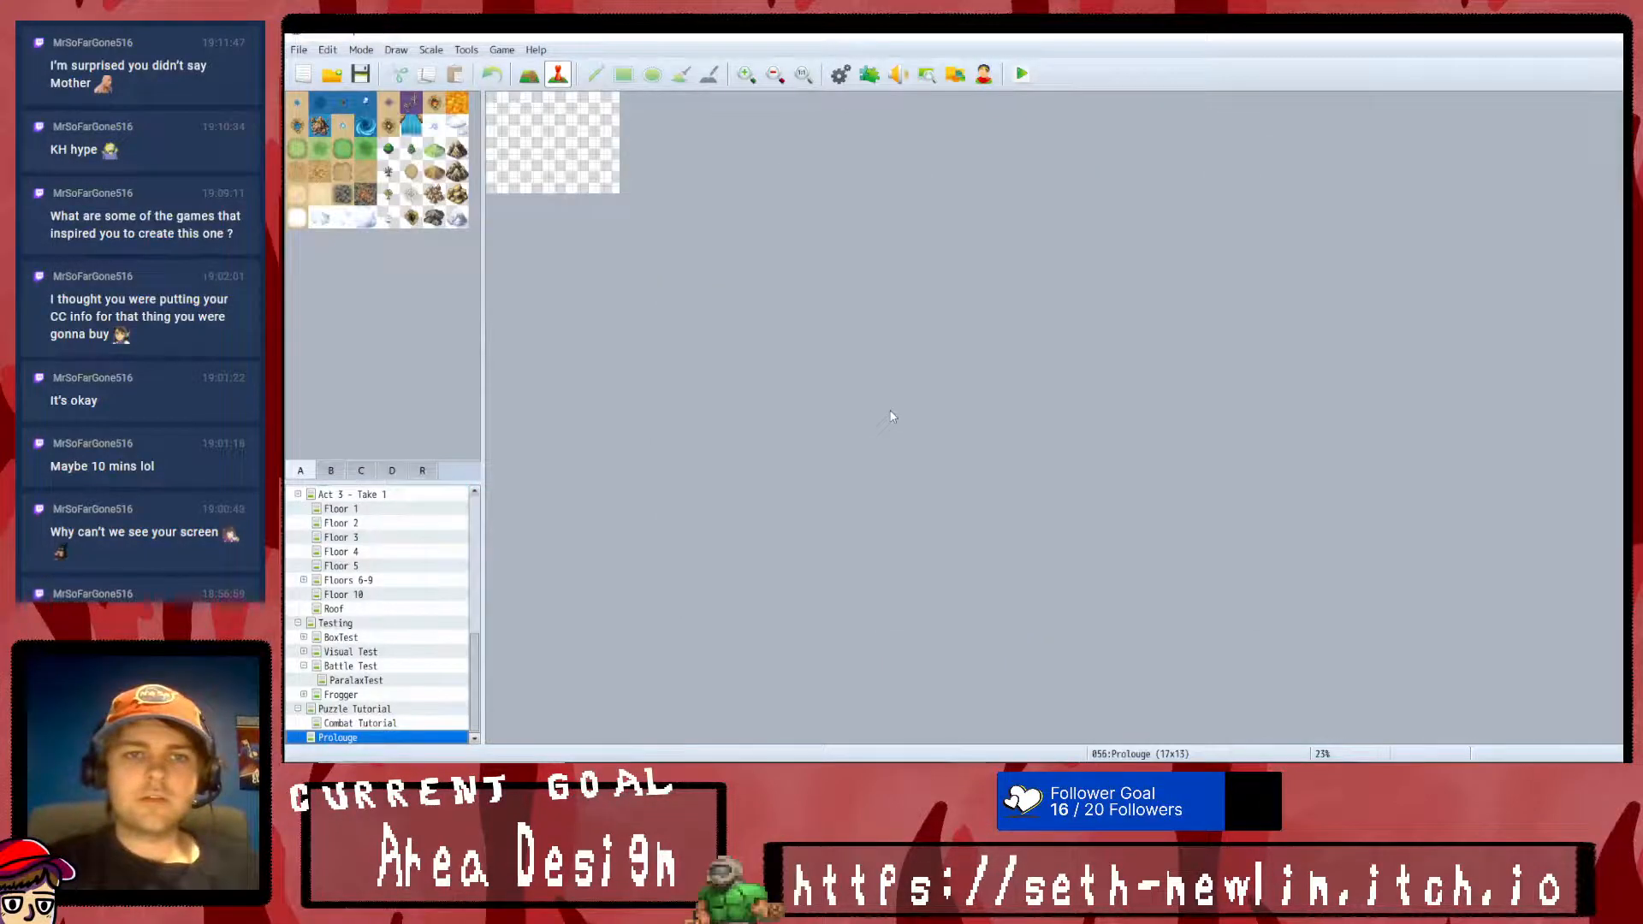
# - Move the Prolouge map into Act 1 - Take 1, directly below the Bridge map
pyautogui.moveTo(354, 741); pyautogui.dragTo(374, 505)
pyautogui.scroll(-7, 385, 598)
pyautogui.moveTo(363, 739); pyautogui.dragTo(359, 524)
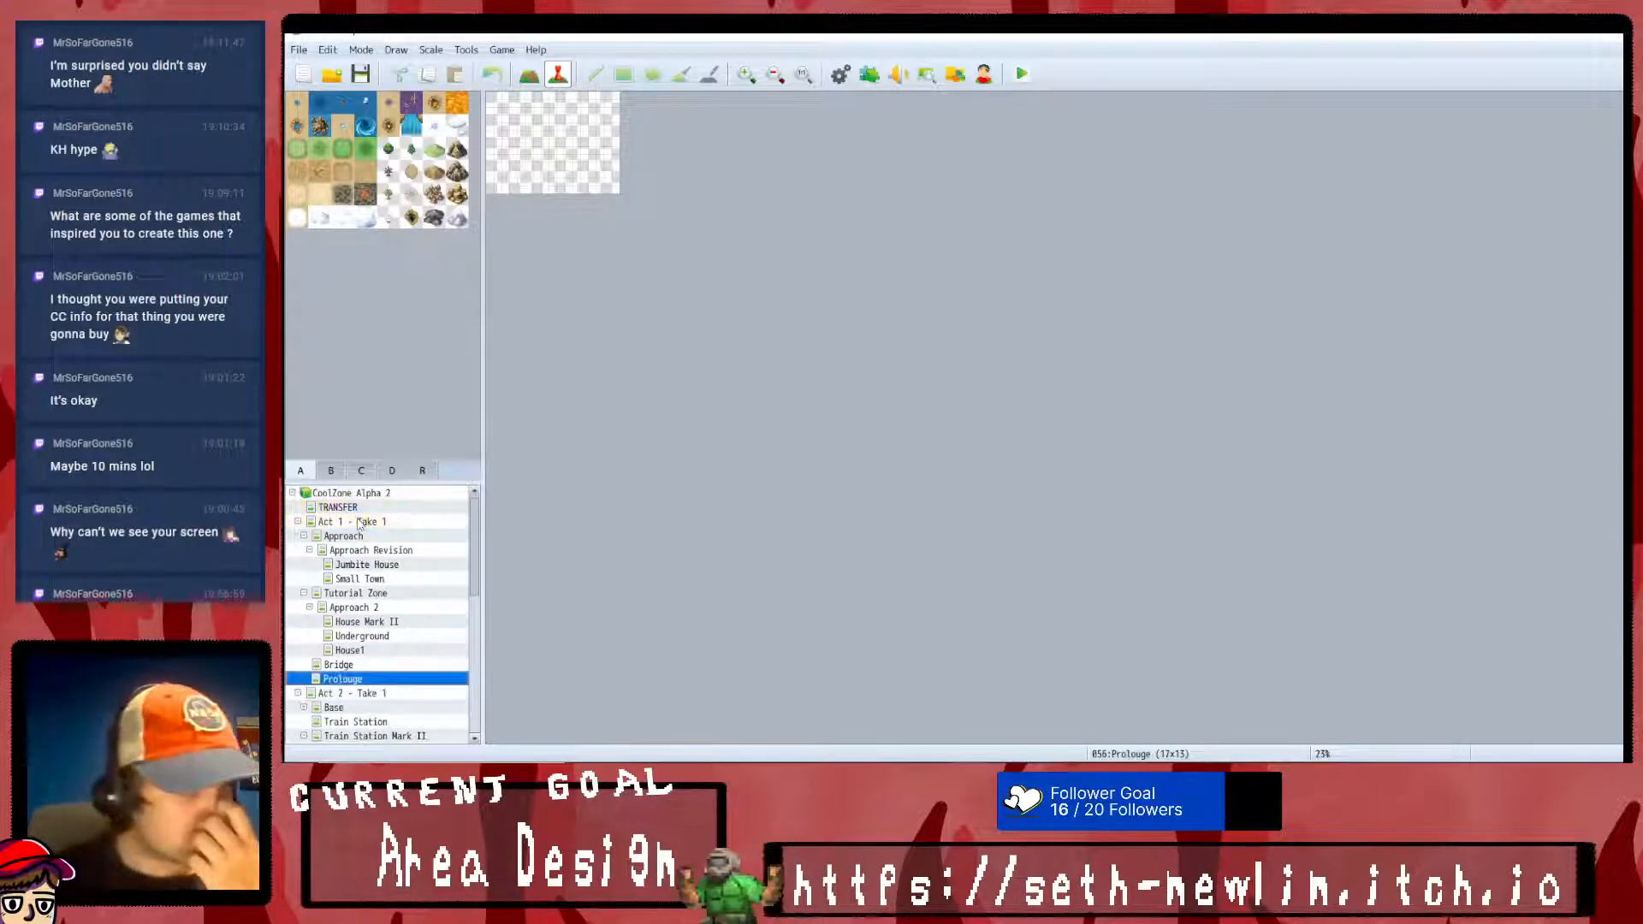
# - Start a new map under Prolouge, name it "Starting Sequence" and use the 0001 Overworld tileset
pyautogui.rightClick(355, 681)
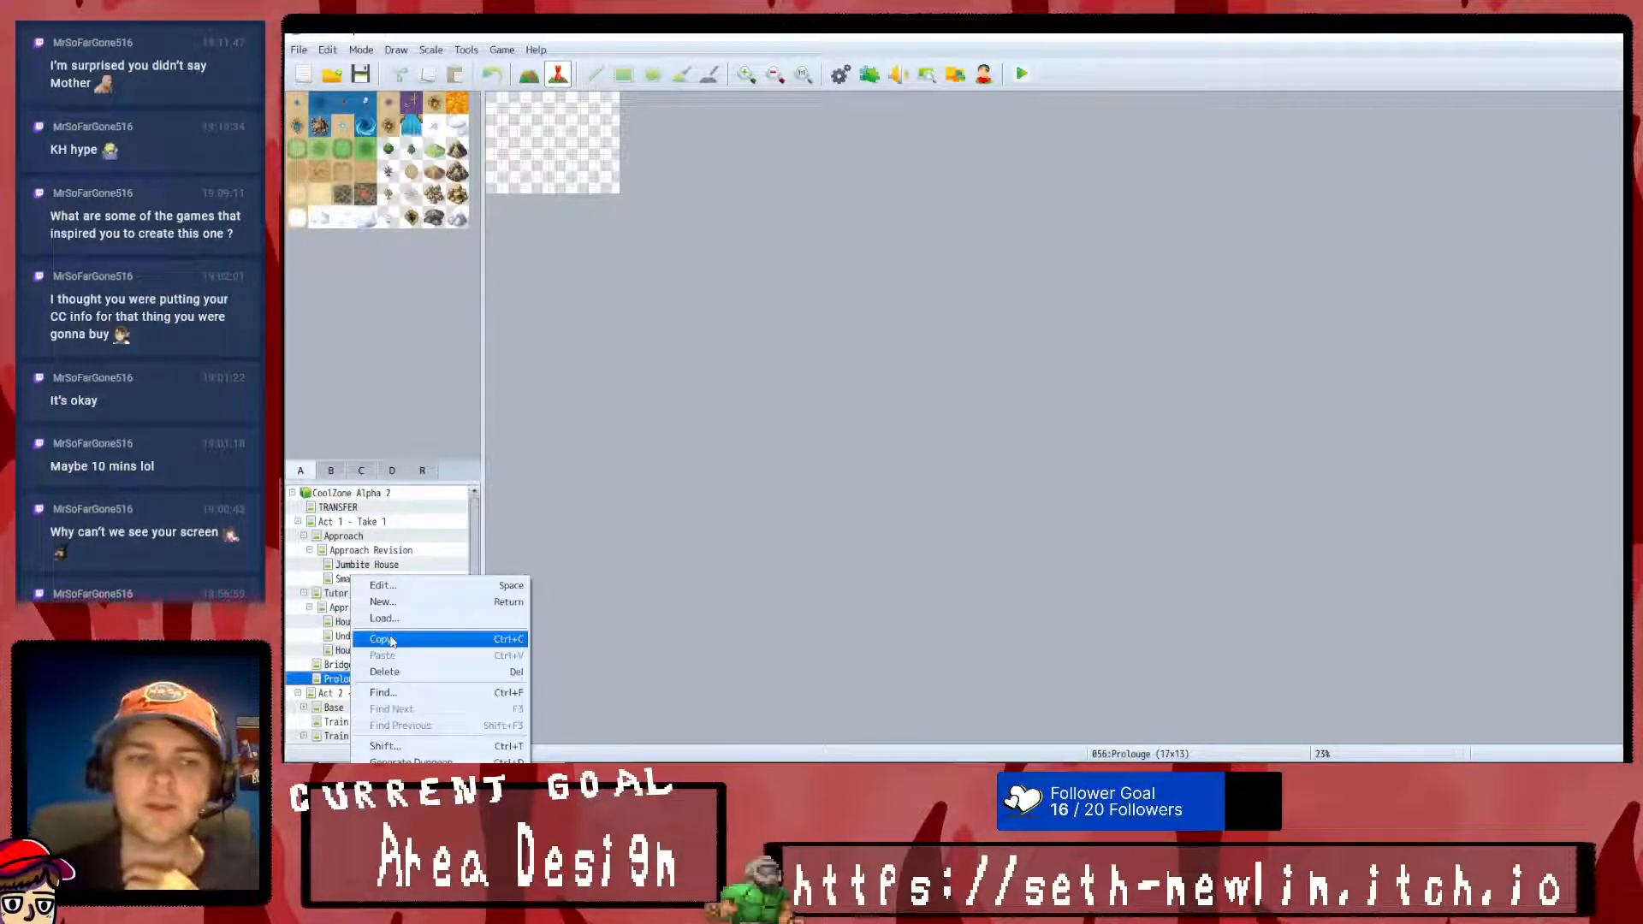
pyautogui.click(398, 601)
pyautogui.write('Starting Sequence')
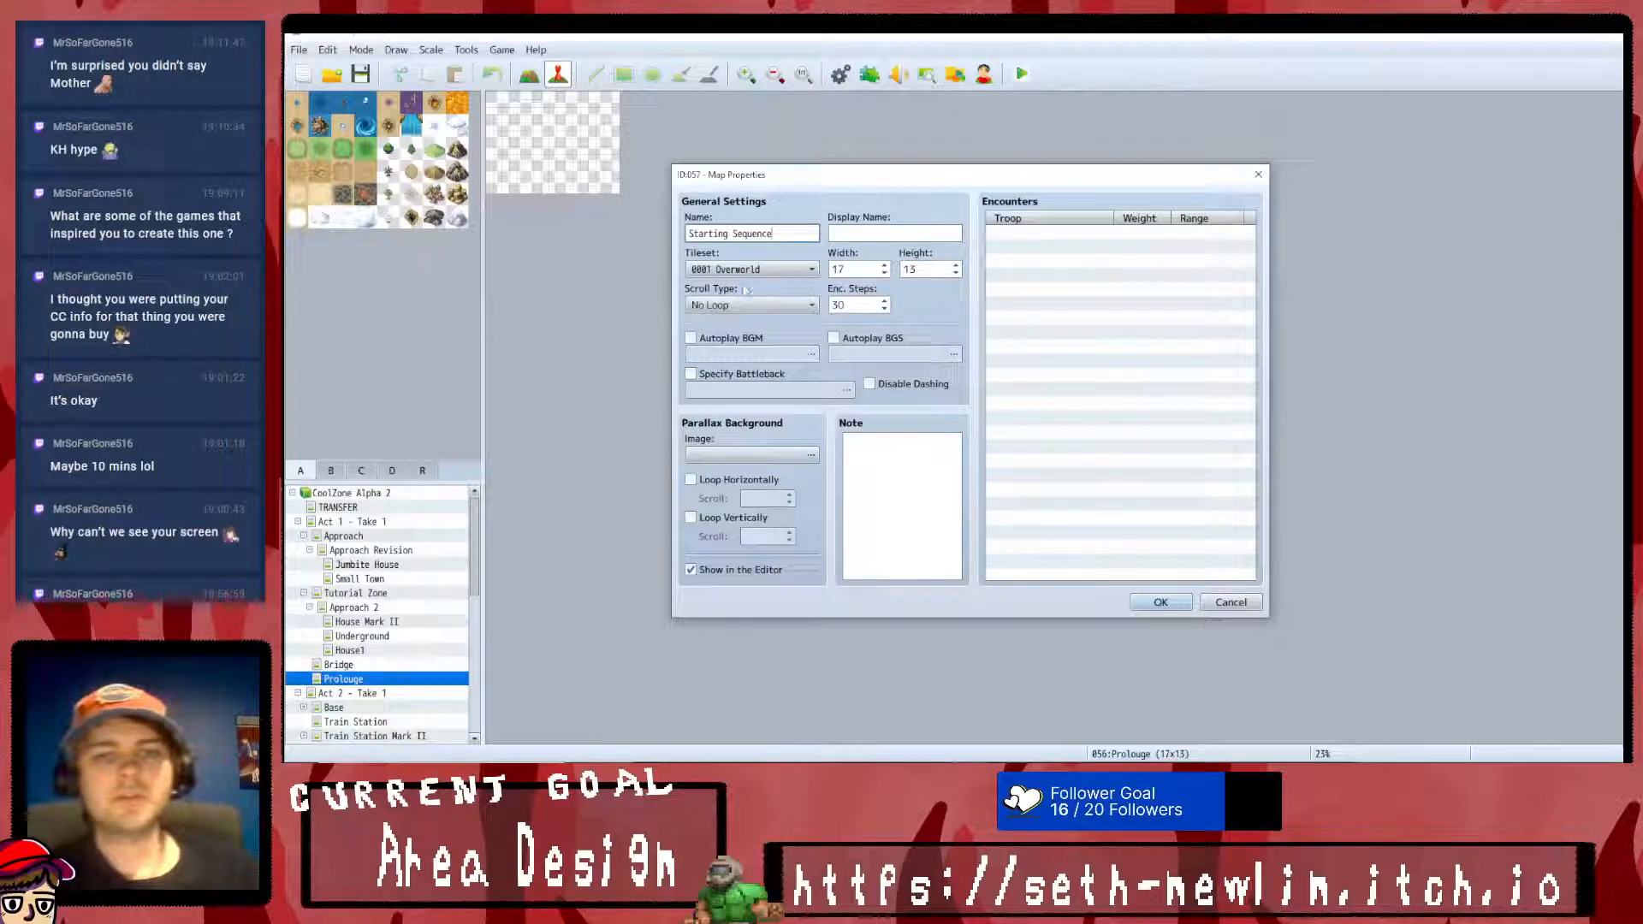
pyautogui.click(734, 269)
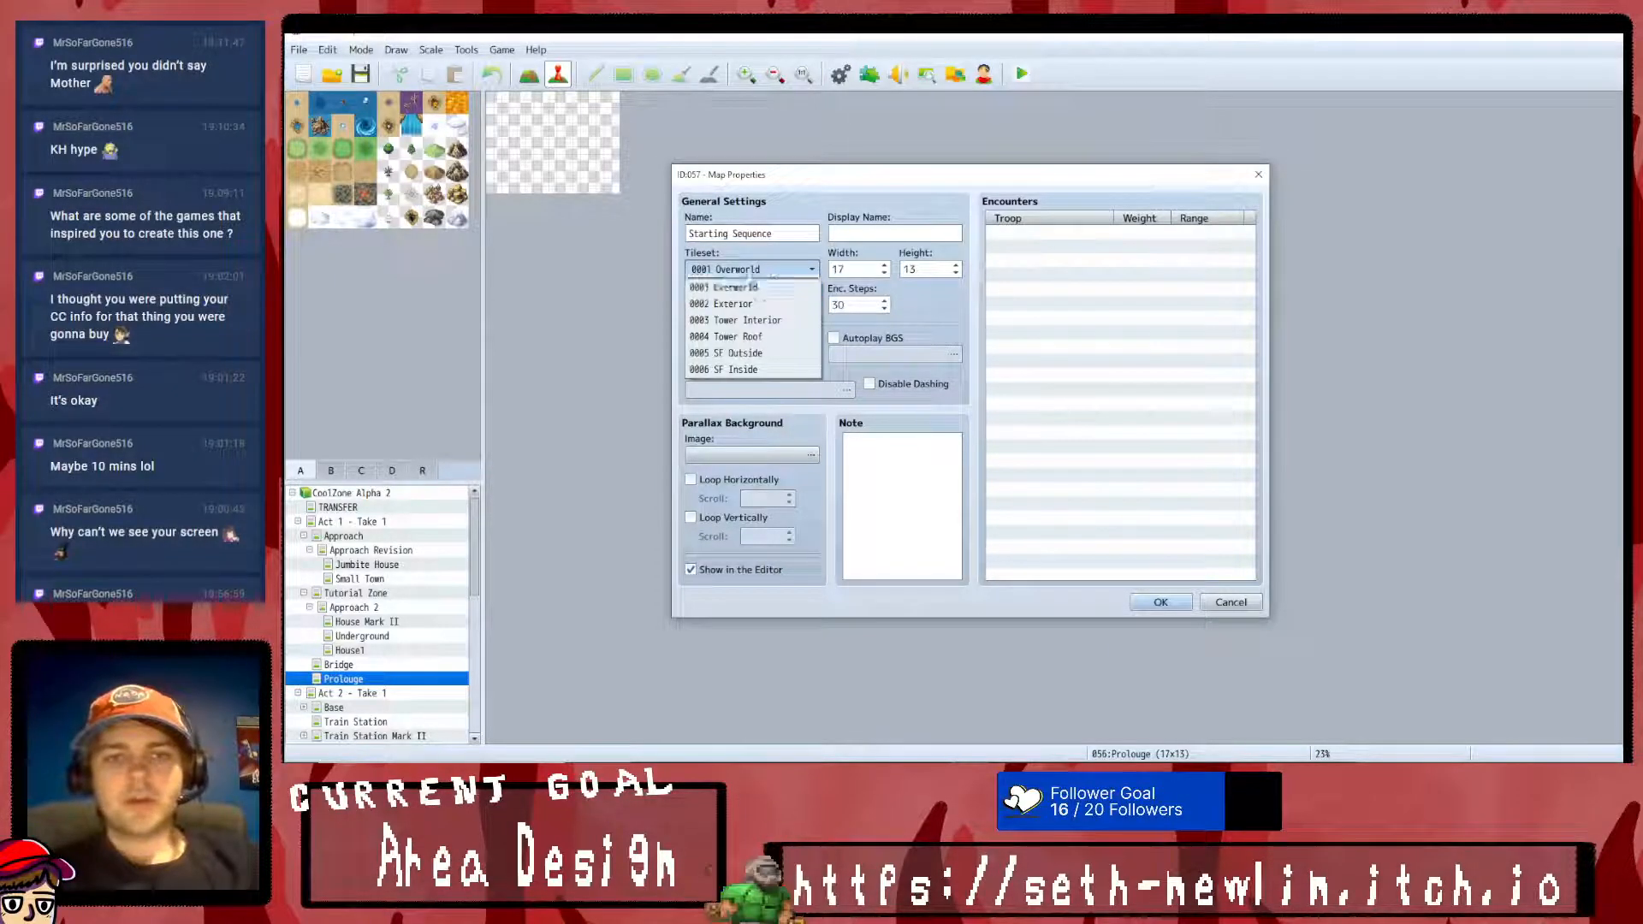
pyautogui.click(727, 282)
# - Set the Starting Sequence map's width to 35 and its height to 25
pyautogui.doubleClick(839, 269)
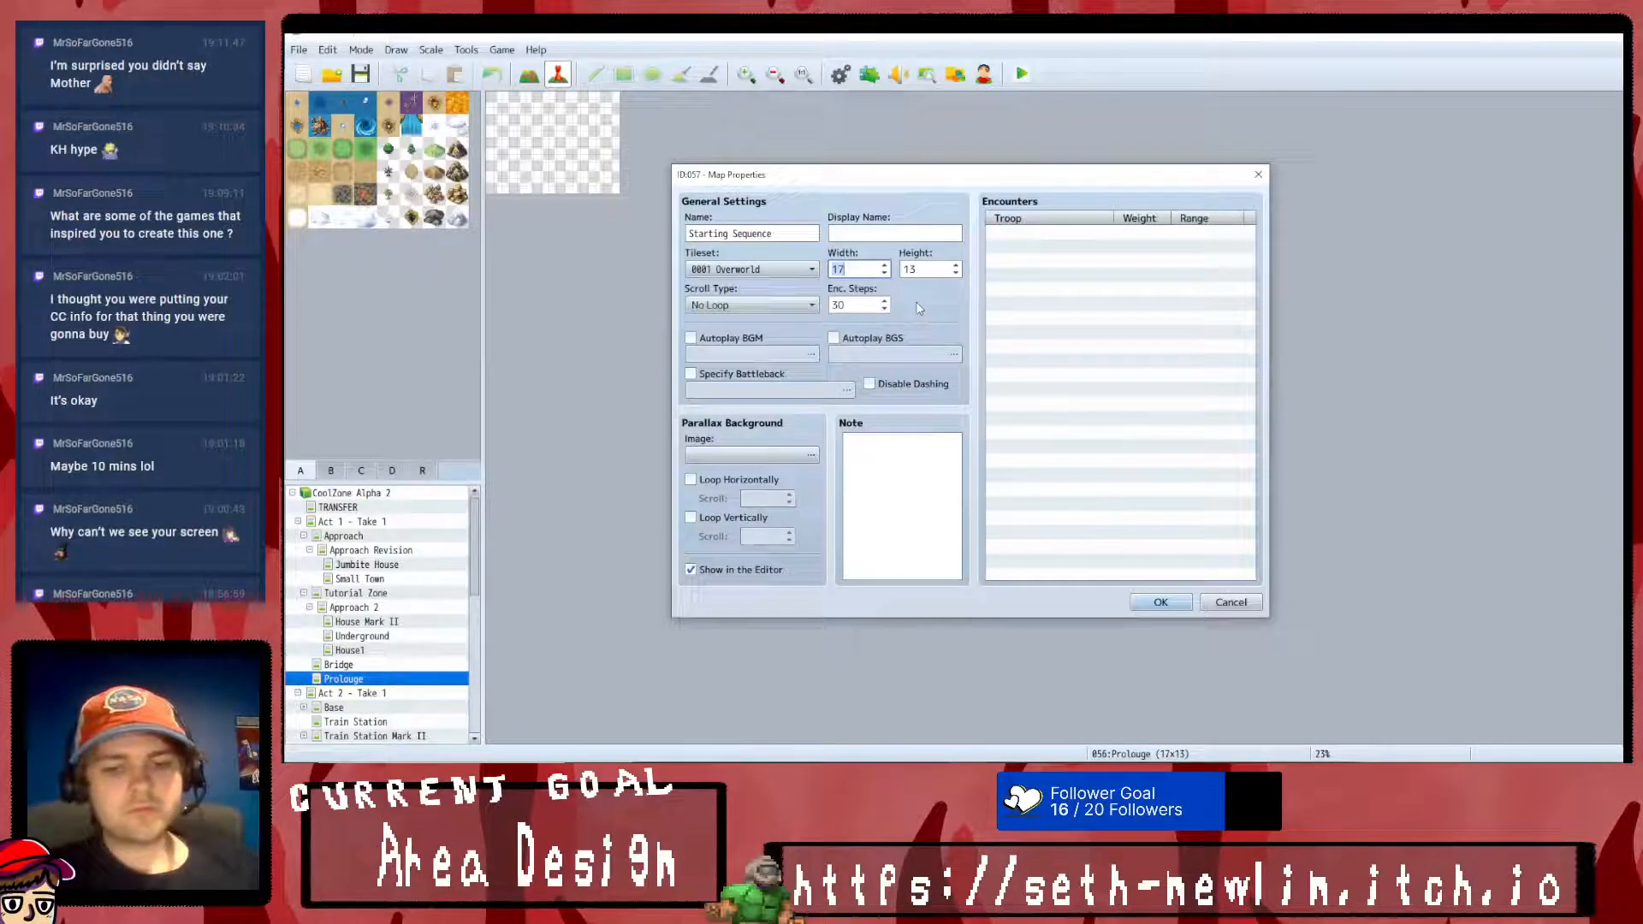
pyautogui.write('25')
pyautogui.press('Tab')
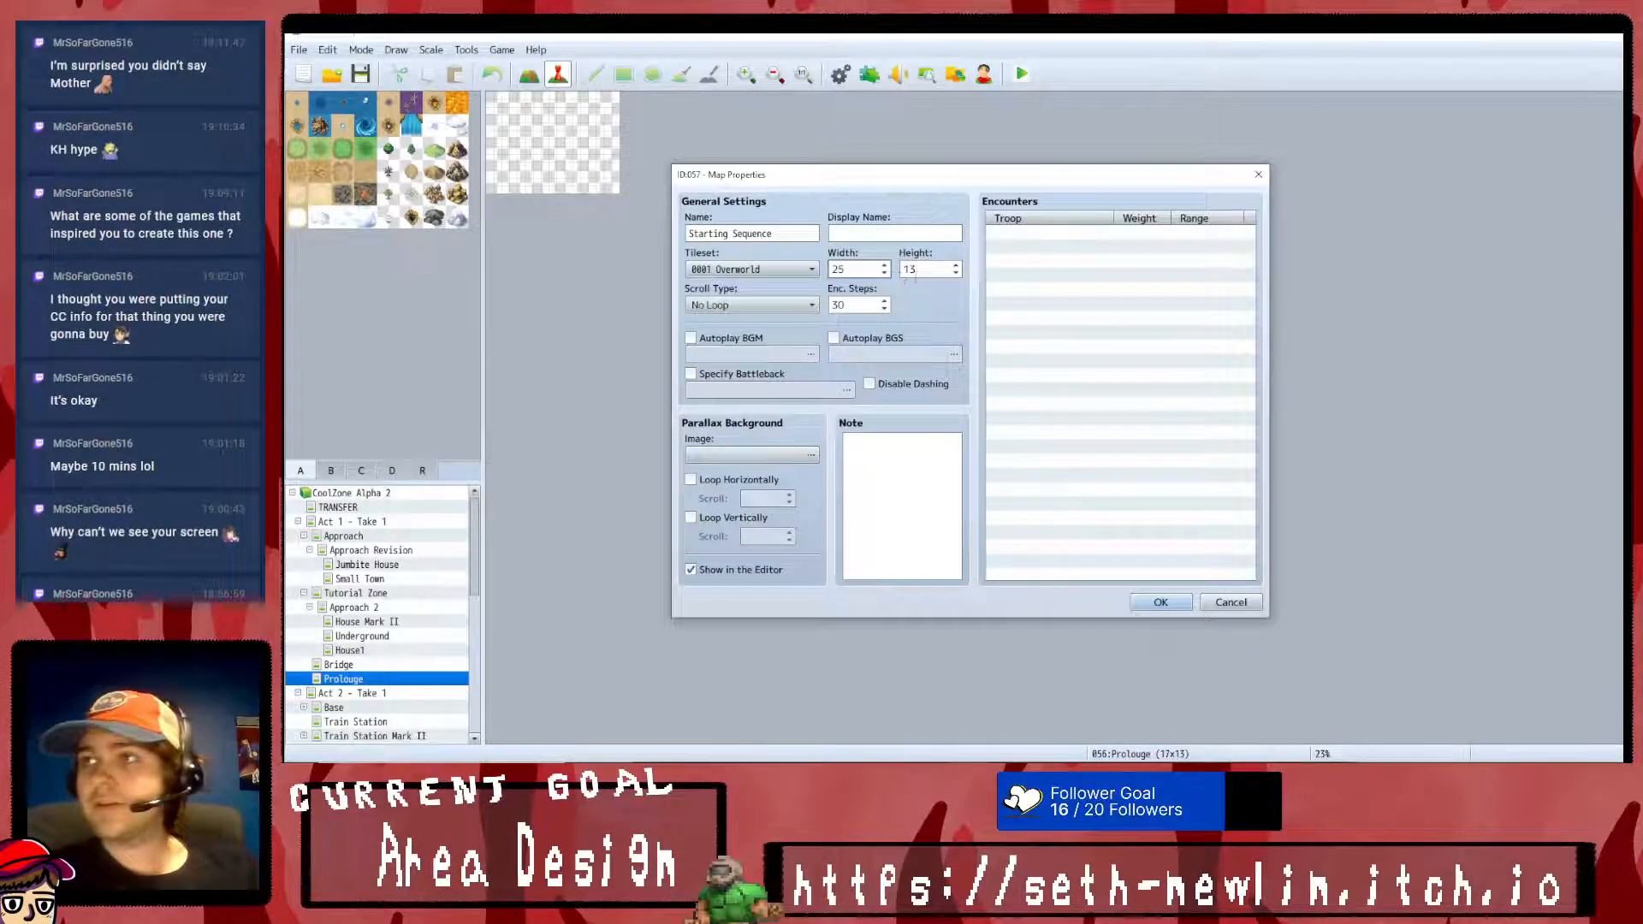
pyautogui.doubleClick(854, 270)
pyautogui.write('35')
pyautogui.press('Tab')
pyautogui.write('25')
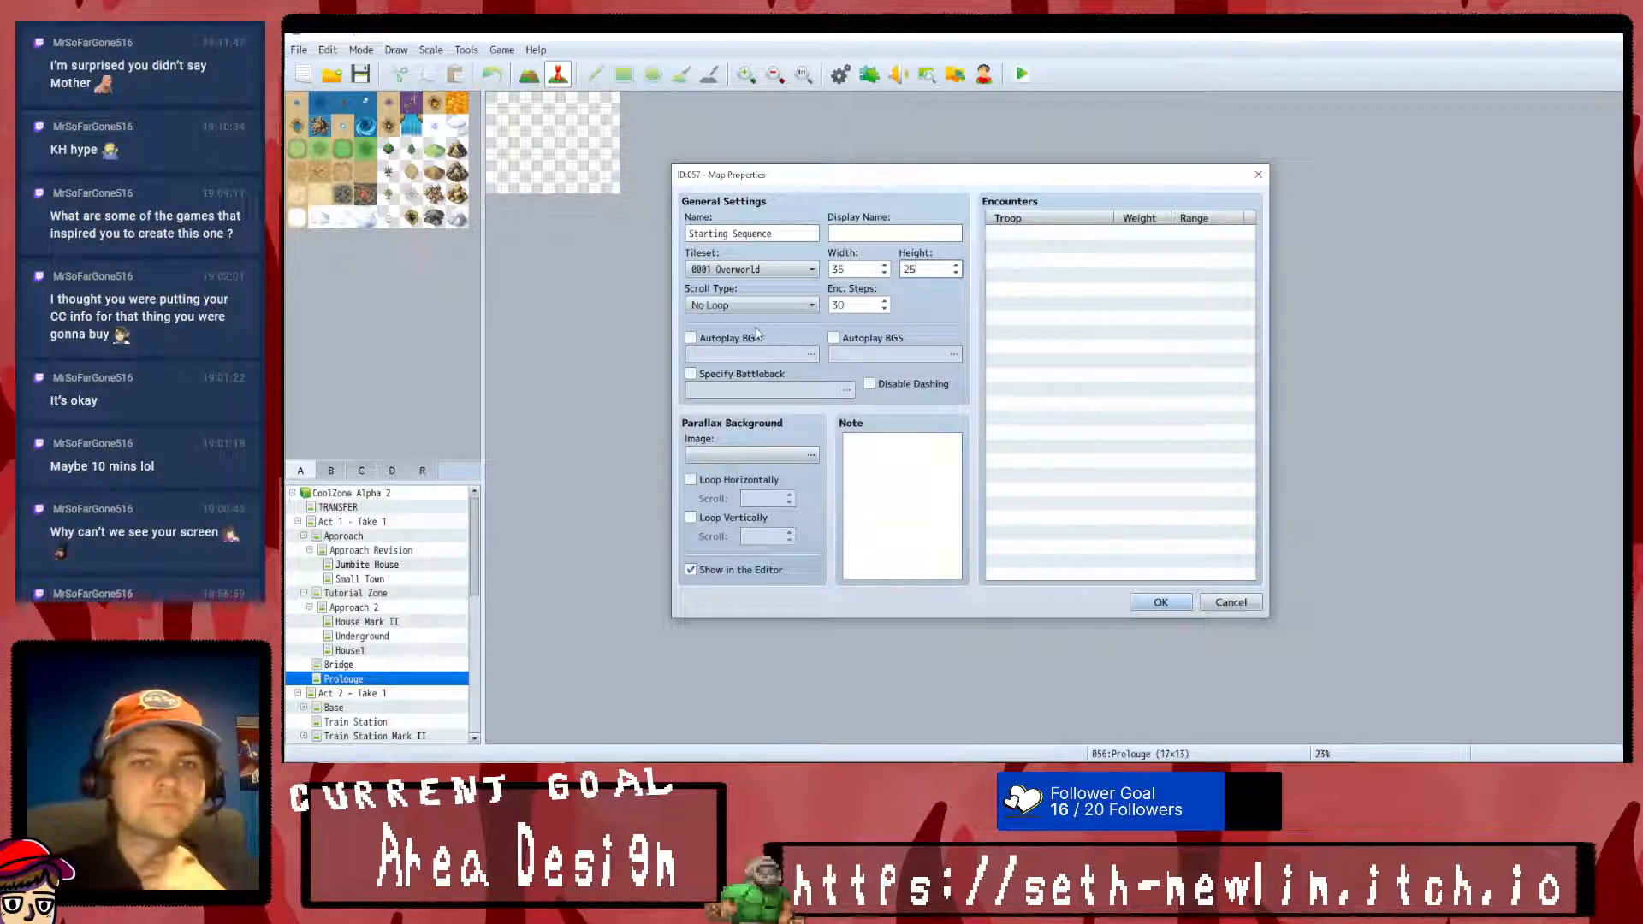
# - Compare the parallax background images, choose SeaofClouds for Starting Sequence and create the map
pyautogui.click(810, 454)
pyautogui.click(796, 439)
pyautogui.click(795, 468)
pyautogui.click(796, 481)
pyautogui.click(796, 468)
pyautogui.click(800, 440)
pyautogui.click(799, 424)
pyautogui.click(798, 411)
pyautogui.click(797, 424)
pyautogui.click(796, 454)
pyautogui.click(797, 439)
pyautogui.click(797, 425)
pyautogui.click(797, 439)
pyautogui.click(796, 468)
pyautogui.click(793, 483)
pyautogui.click(786, 496)
pyautogui.click(780, 511)
pyautogui.click(775, 525)
pyautogui.click(777, 482)
pyautogui.click(778, 455)
pyautogui.click(781, 439)
pyautogui.click(782, 411)
pyautogui.click(783, 382)
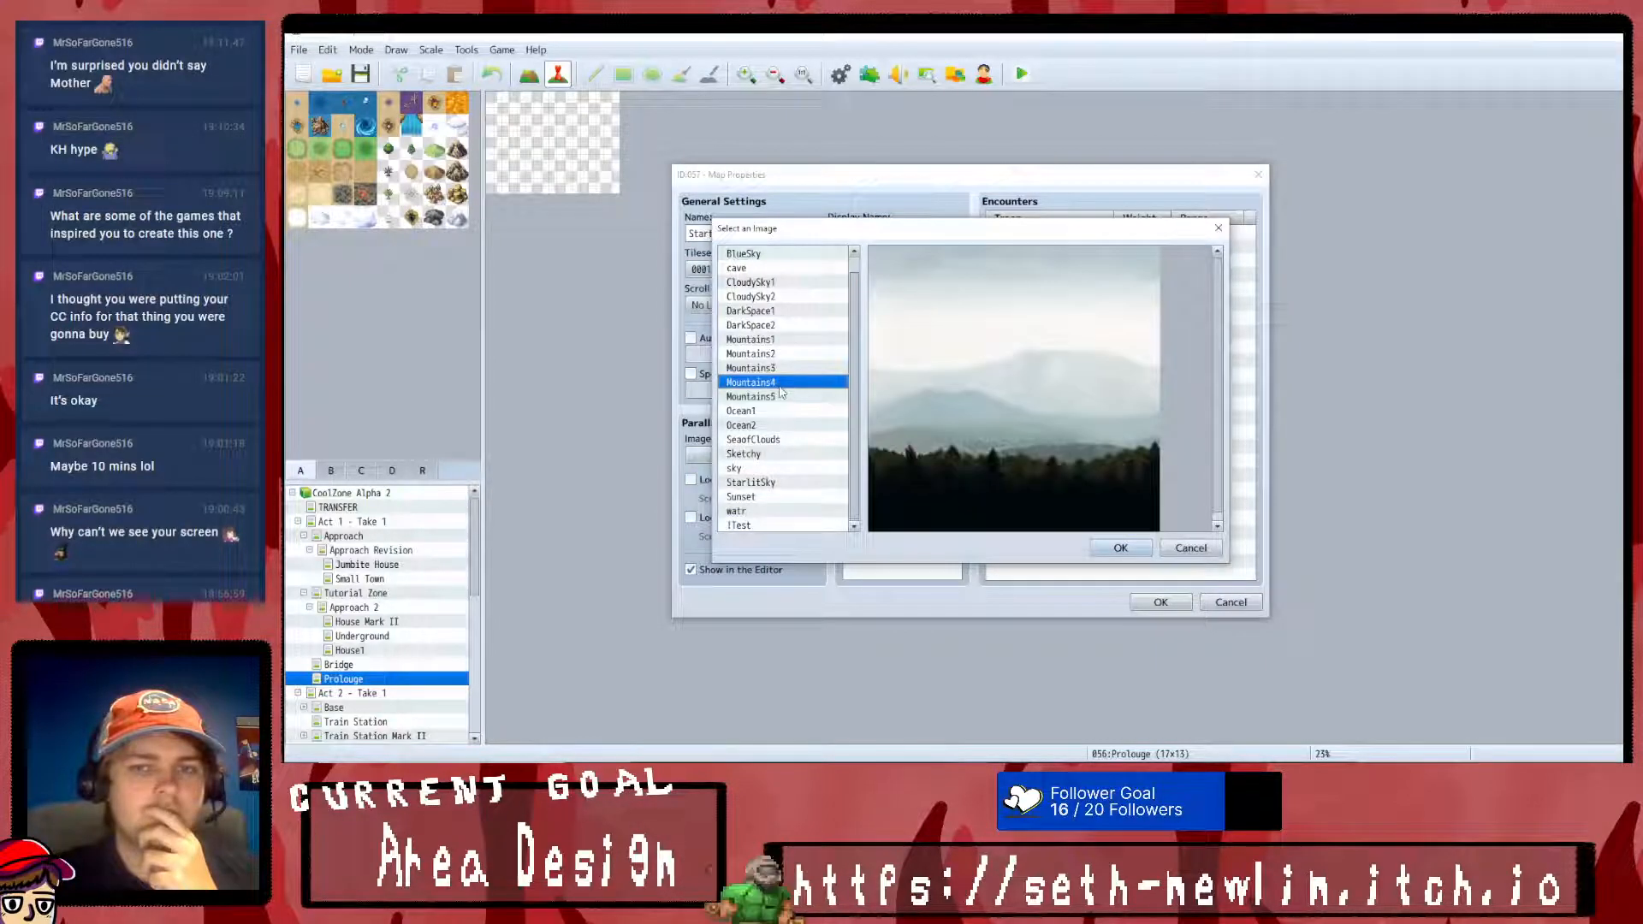
pyautogui.click(784, 368)
pyautogui.click(784, 339)
pyautogui.click(785, 325)
pyautogui.click(787, 310)
pyautogui.click(782, 425)
pyautogui.click(772, 439)
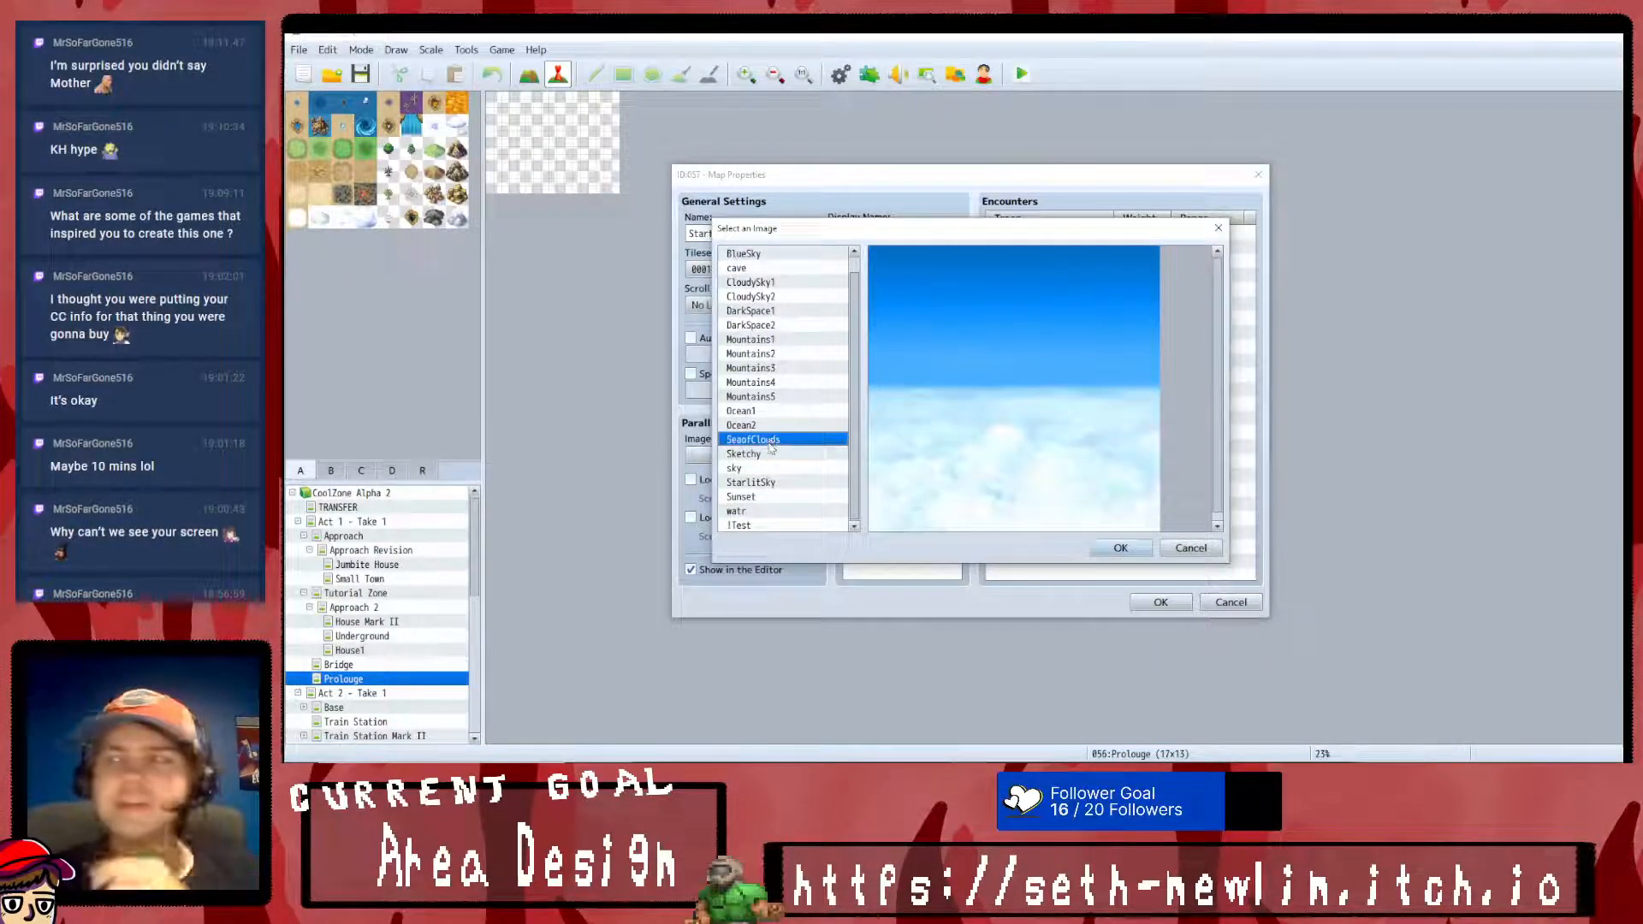
pyautogui.click(773, 426)
pyautogui.click(772, 439)
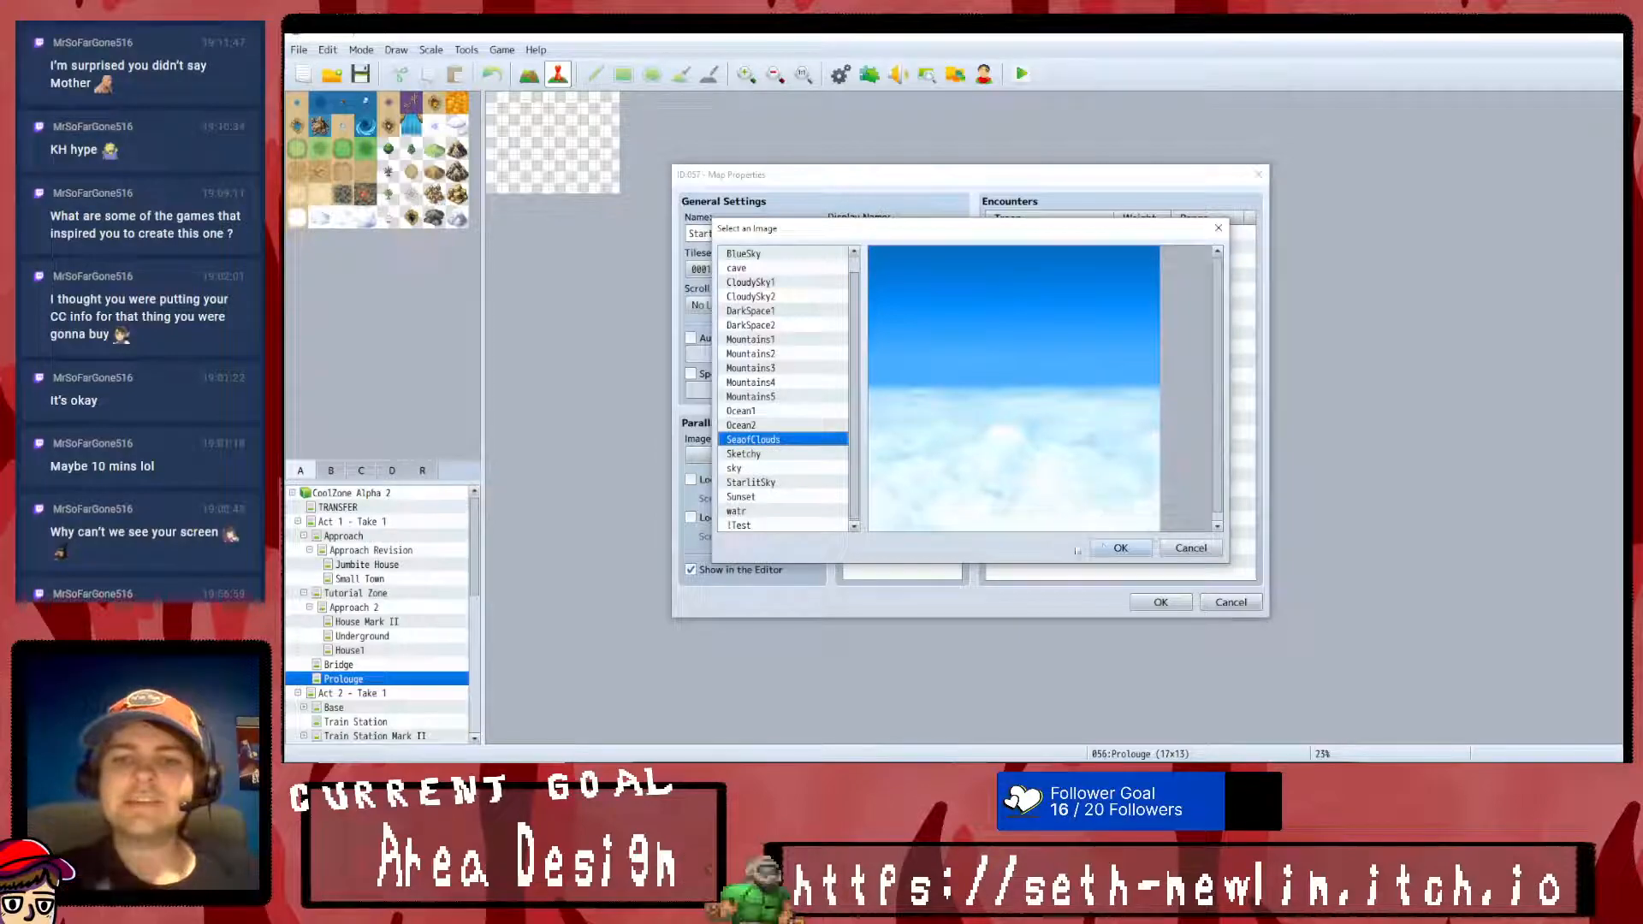
pyautogui.click(1129, 548)
pyautogui.click(1162, 601)
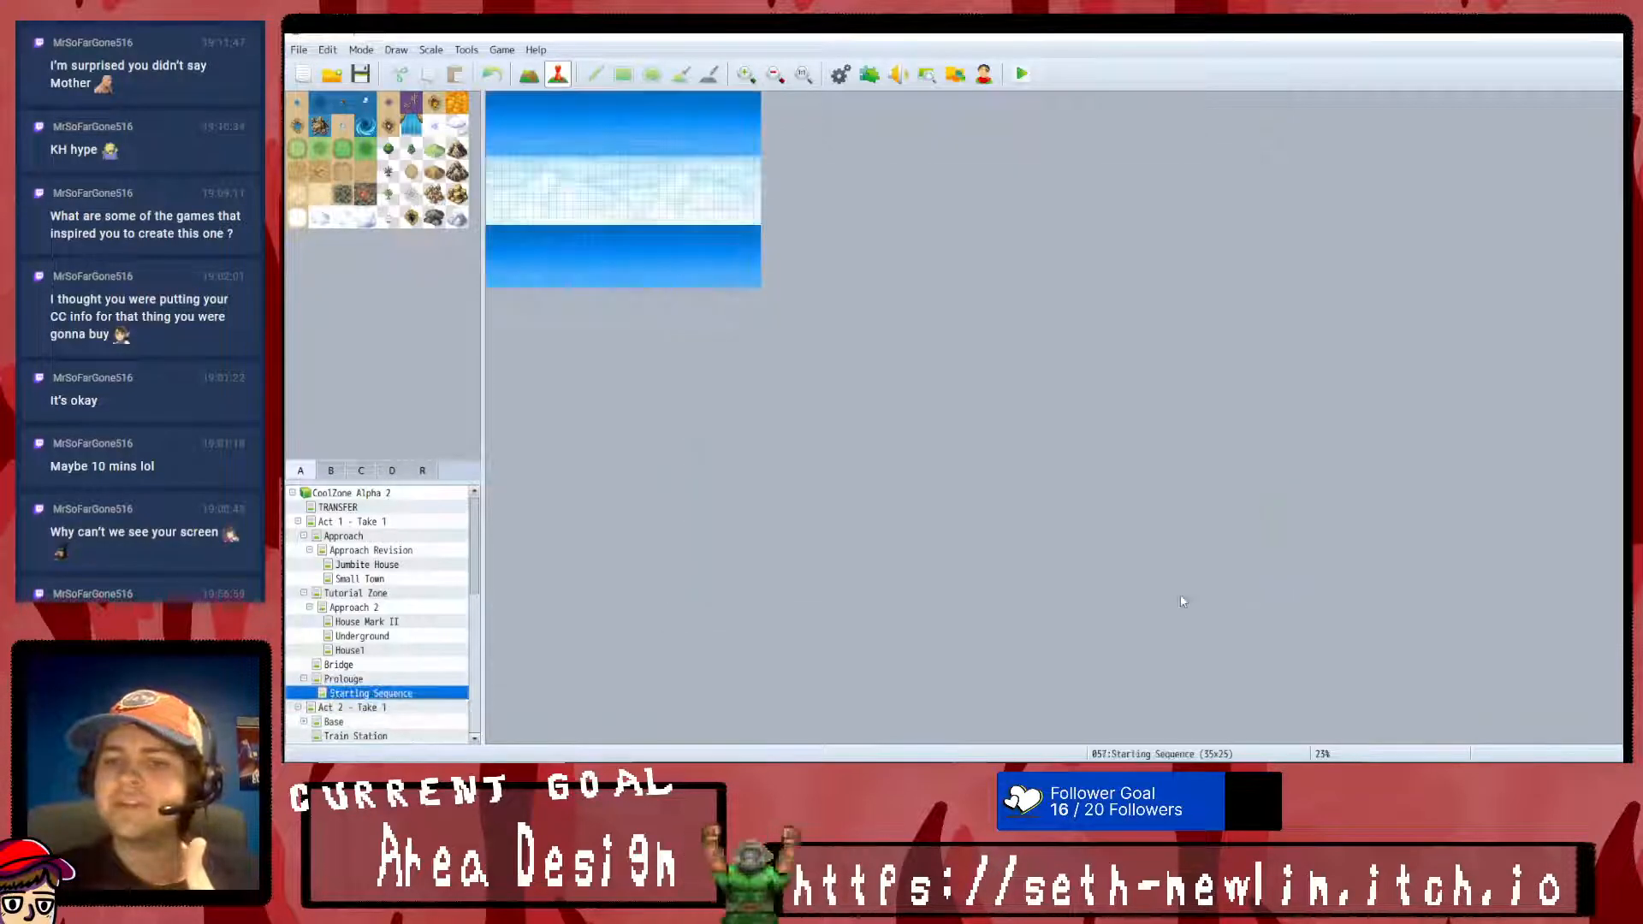
# - Fill the bottom three rows of Starting Sequence with dark red tiles and the row above them with dark blue tiles
pyautogui.click(746, 74)
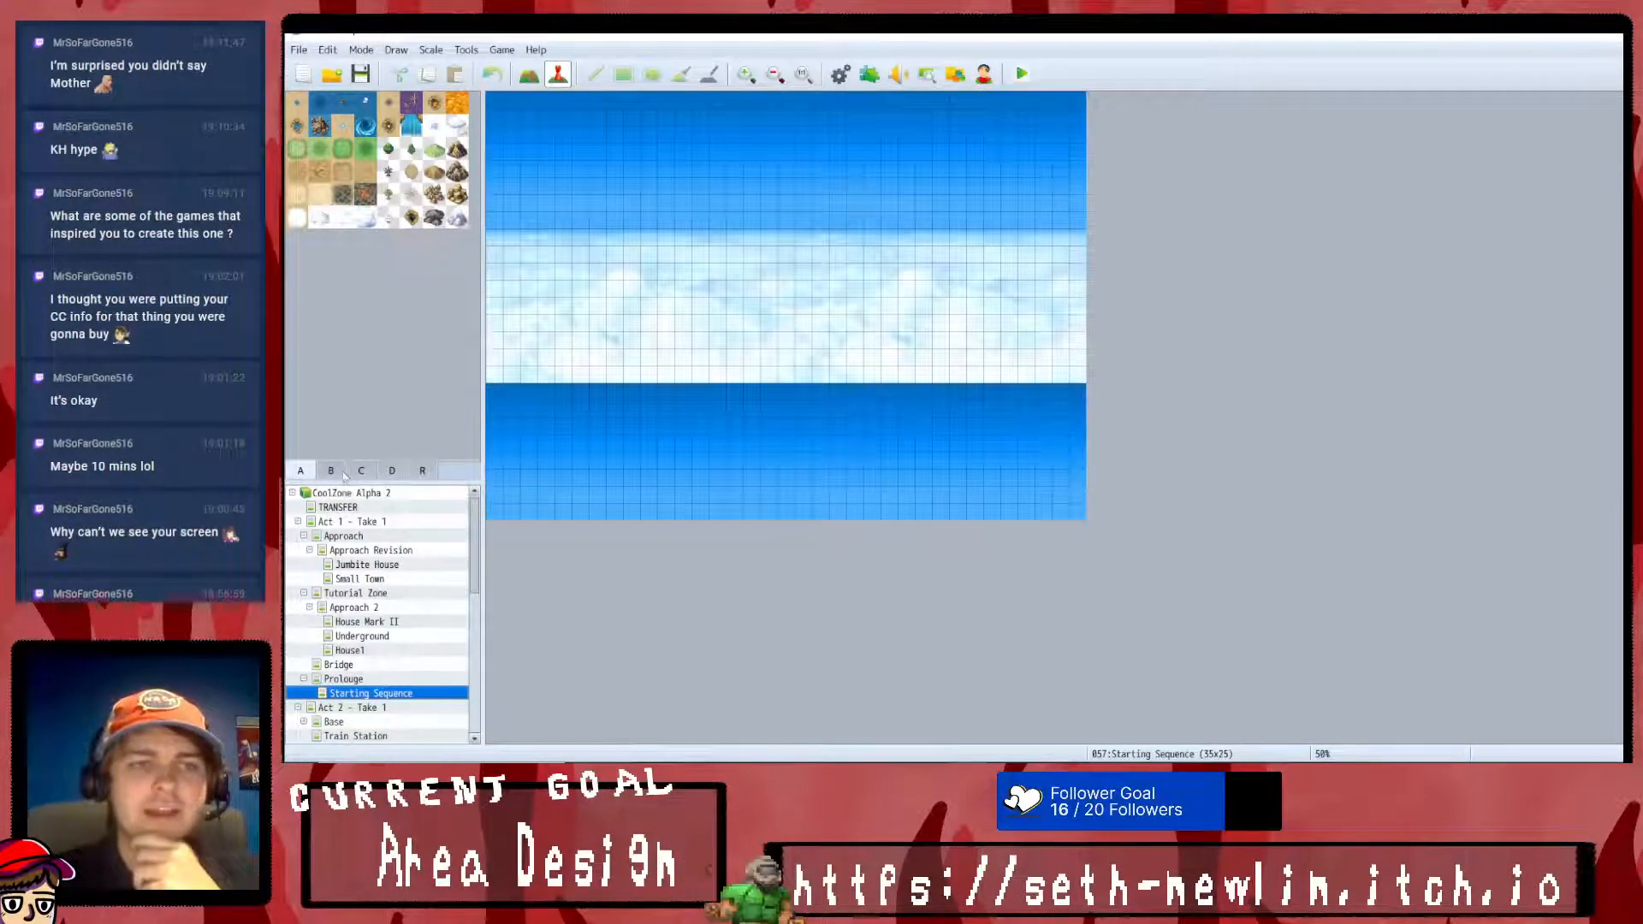
pyautogui.click(331, 471)
pyautogui.click(529, 75)
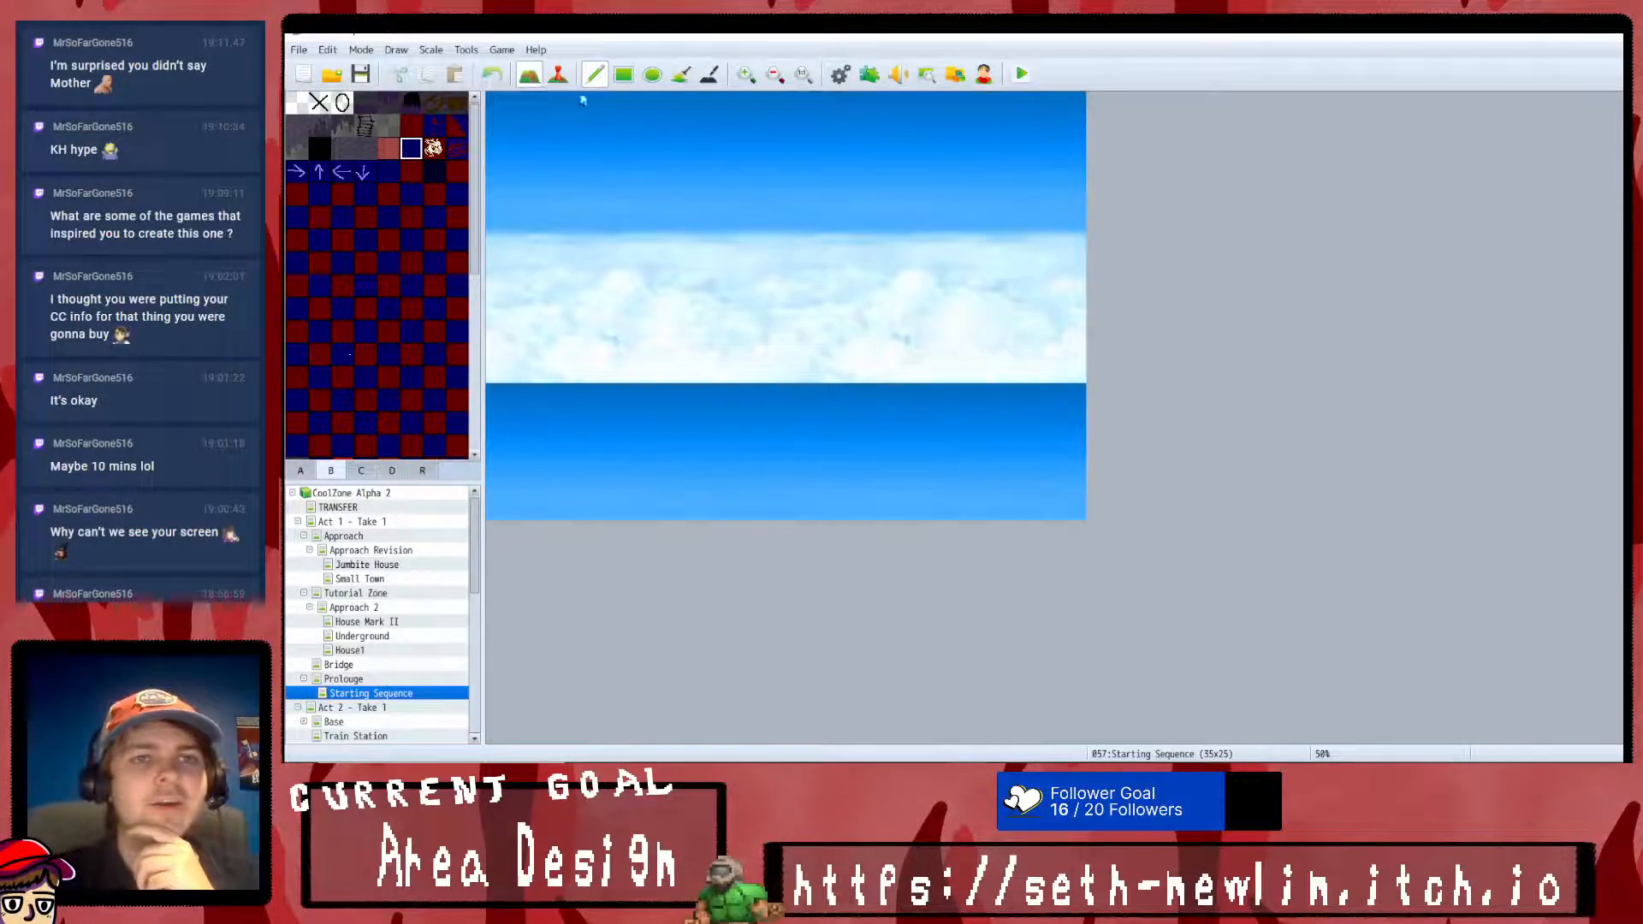
pyautogui.click(623, 74)
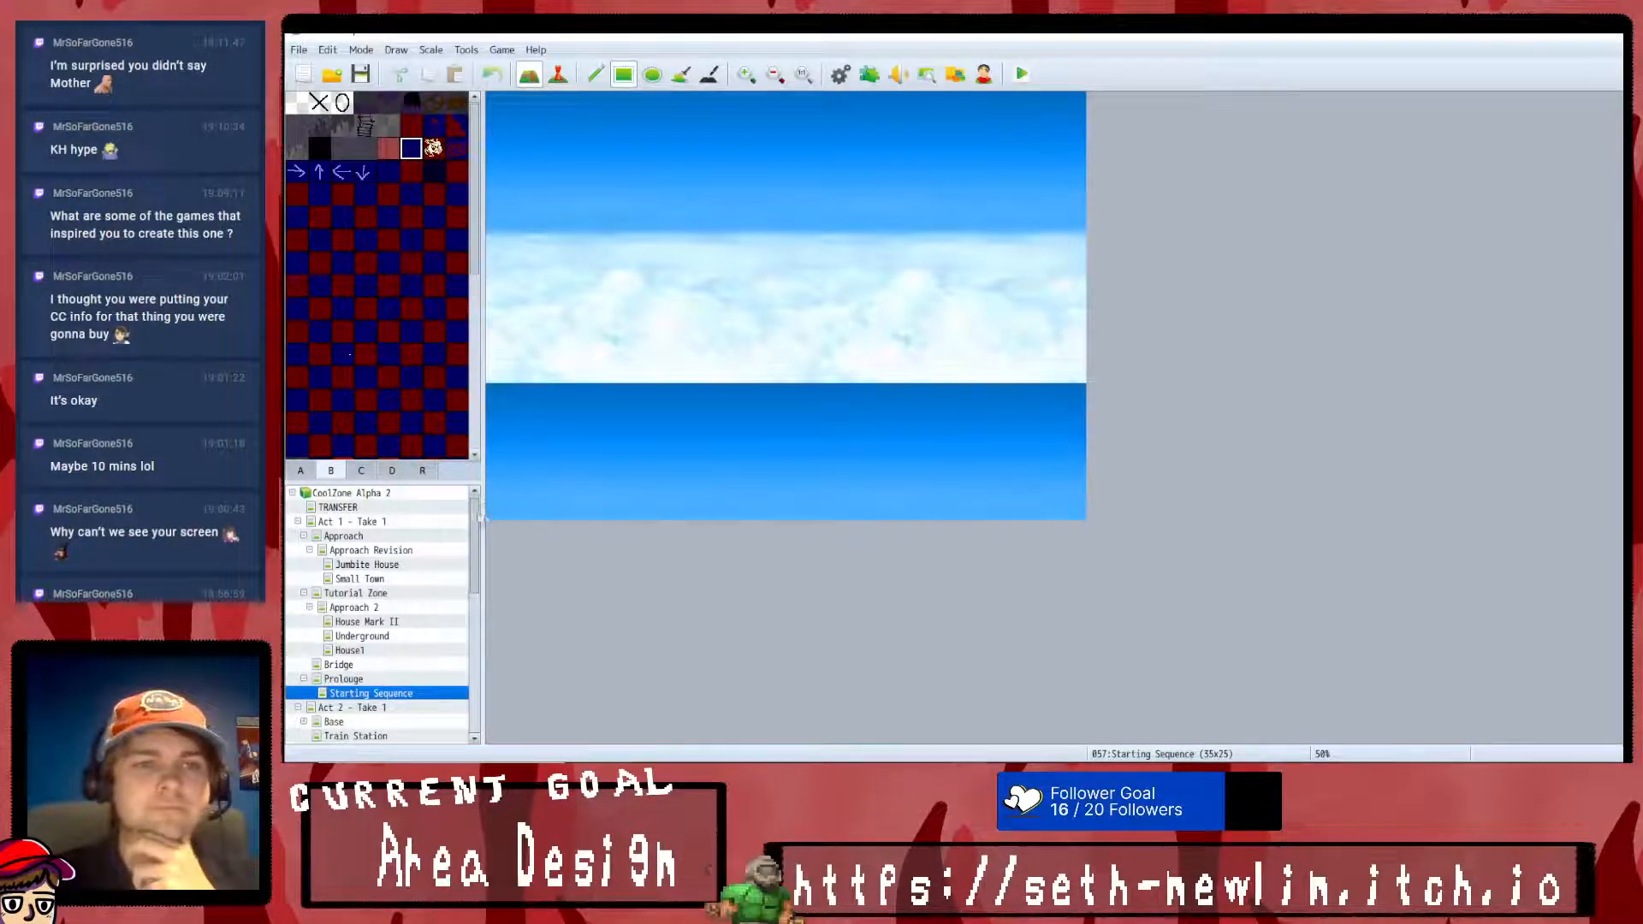
pyautogui.click(415, 126)
pyautogui.moveTo(494, 511); pyautogui.dragTo(1082, 492)
pyautogui.click(494, 477)
pyautogui.moveTo(942, 482); pyautogui.dragTo(1082, 479)
pyautogui.click(412, 147)
pyautogui.moveTo(493, 462); pyautogui.dragTo(1111, 470)
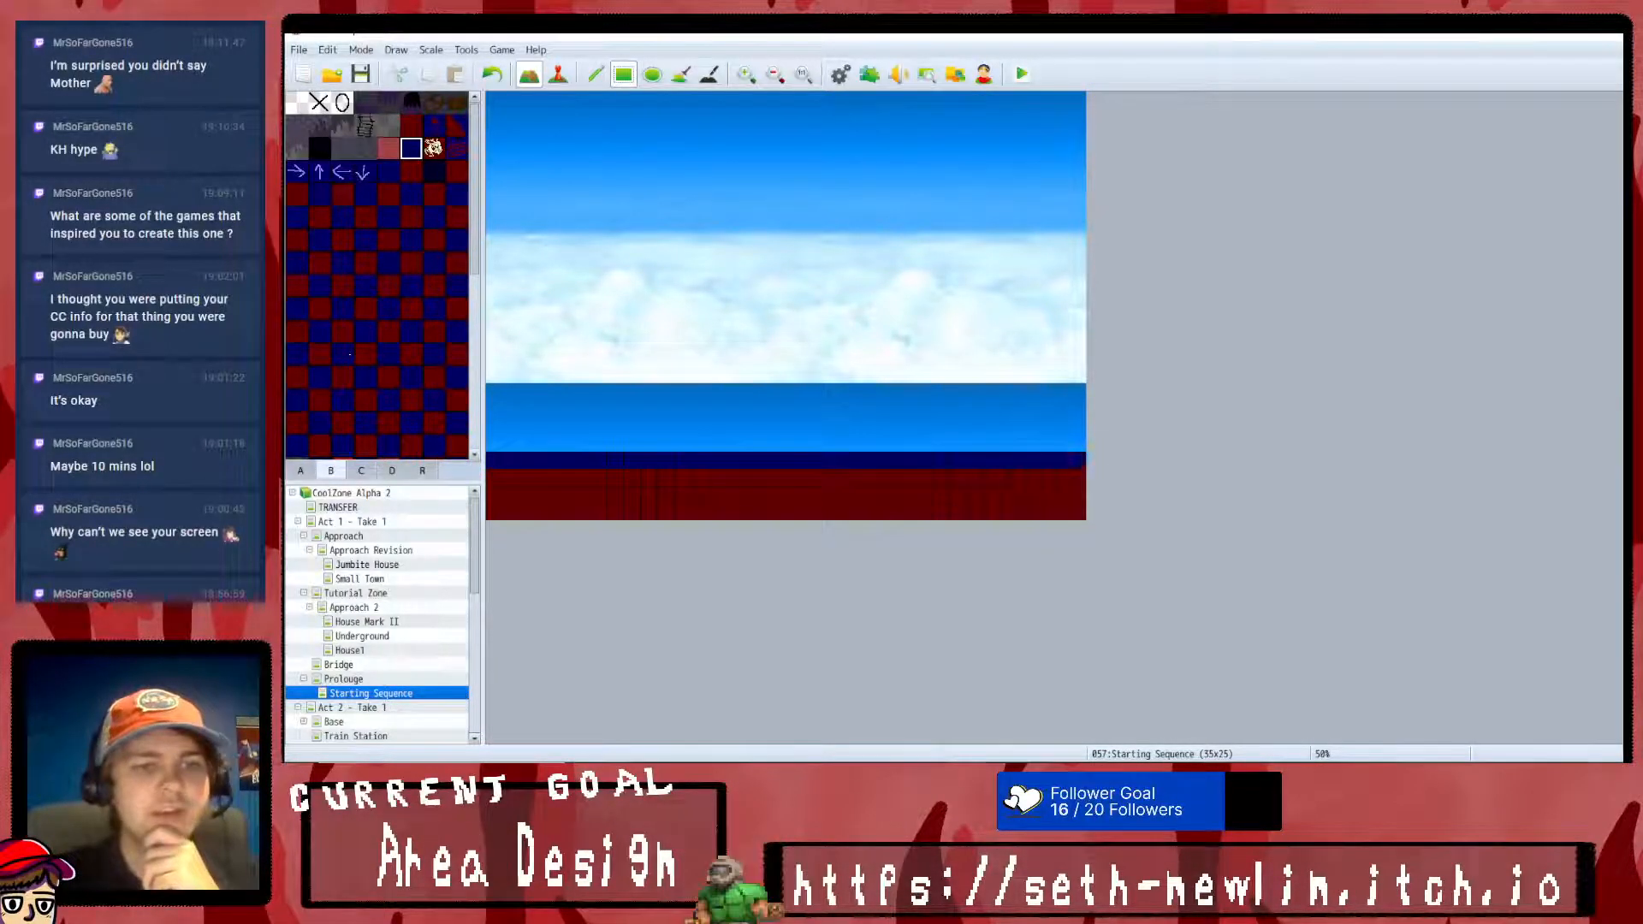
# - Switch to event editing and look through the Act 1 maps from Bridge up to Approach
pyautogui.click(558, 76)
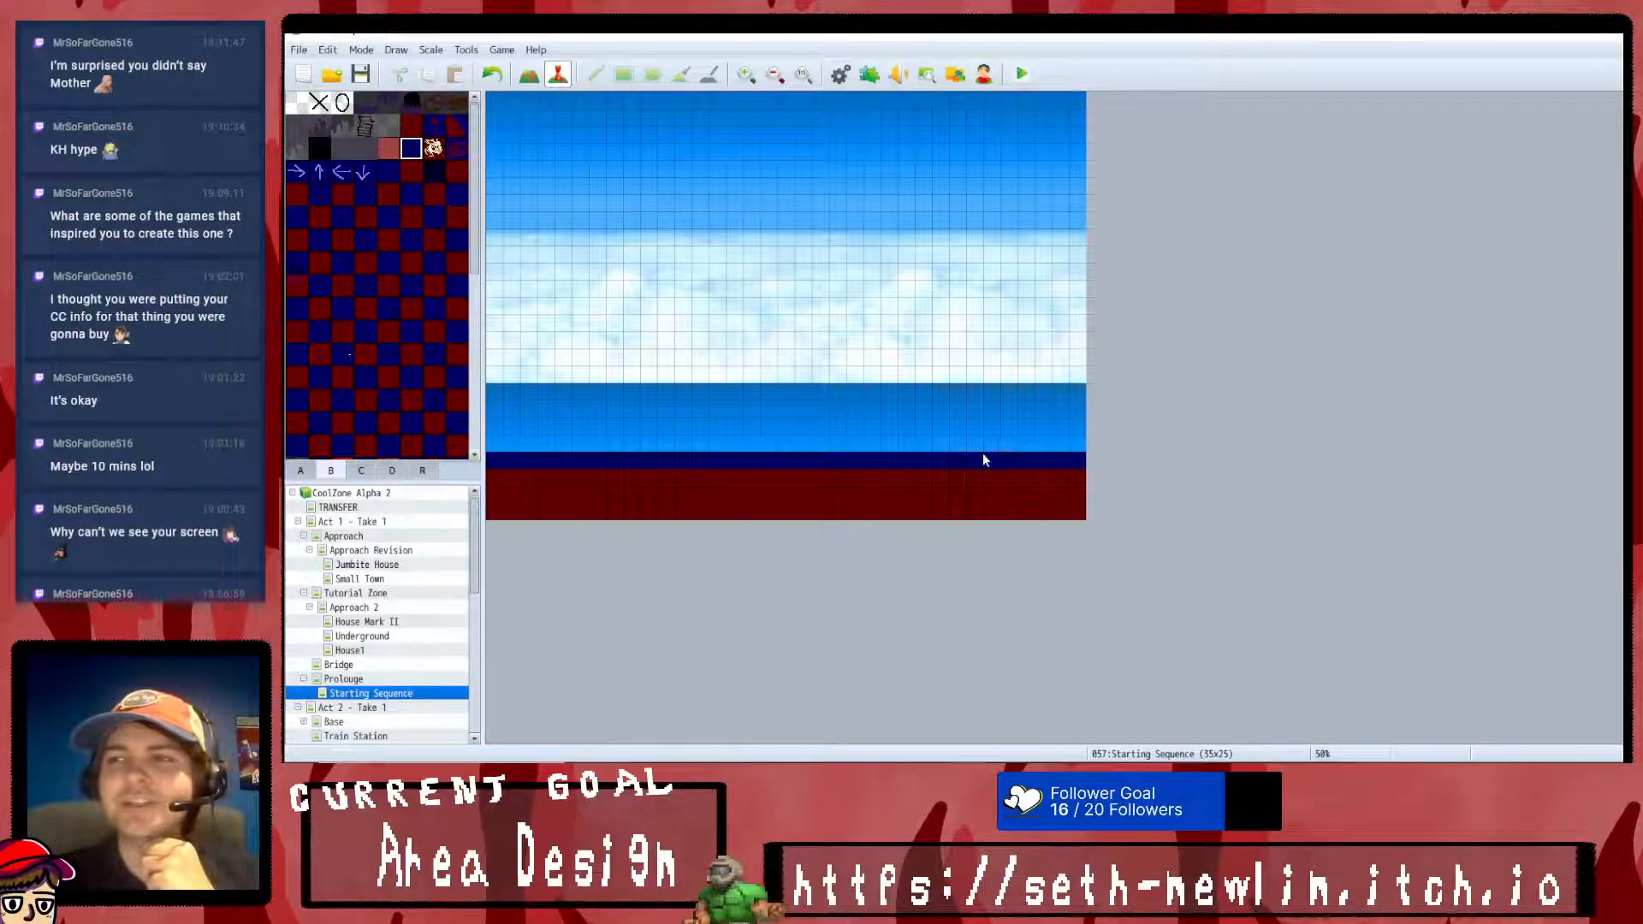
pyautogui.scroll(-3, 411, 374)
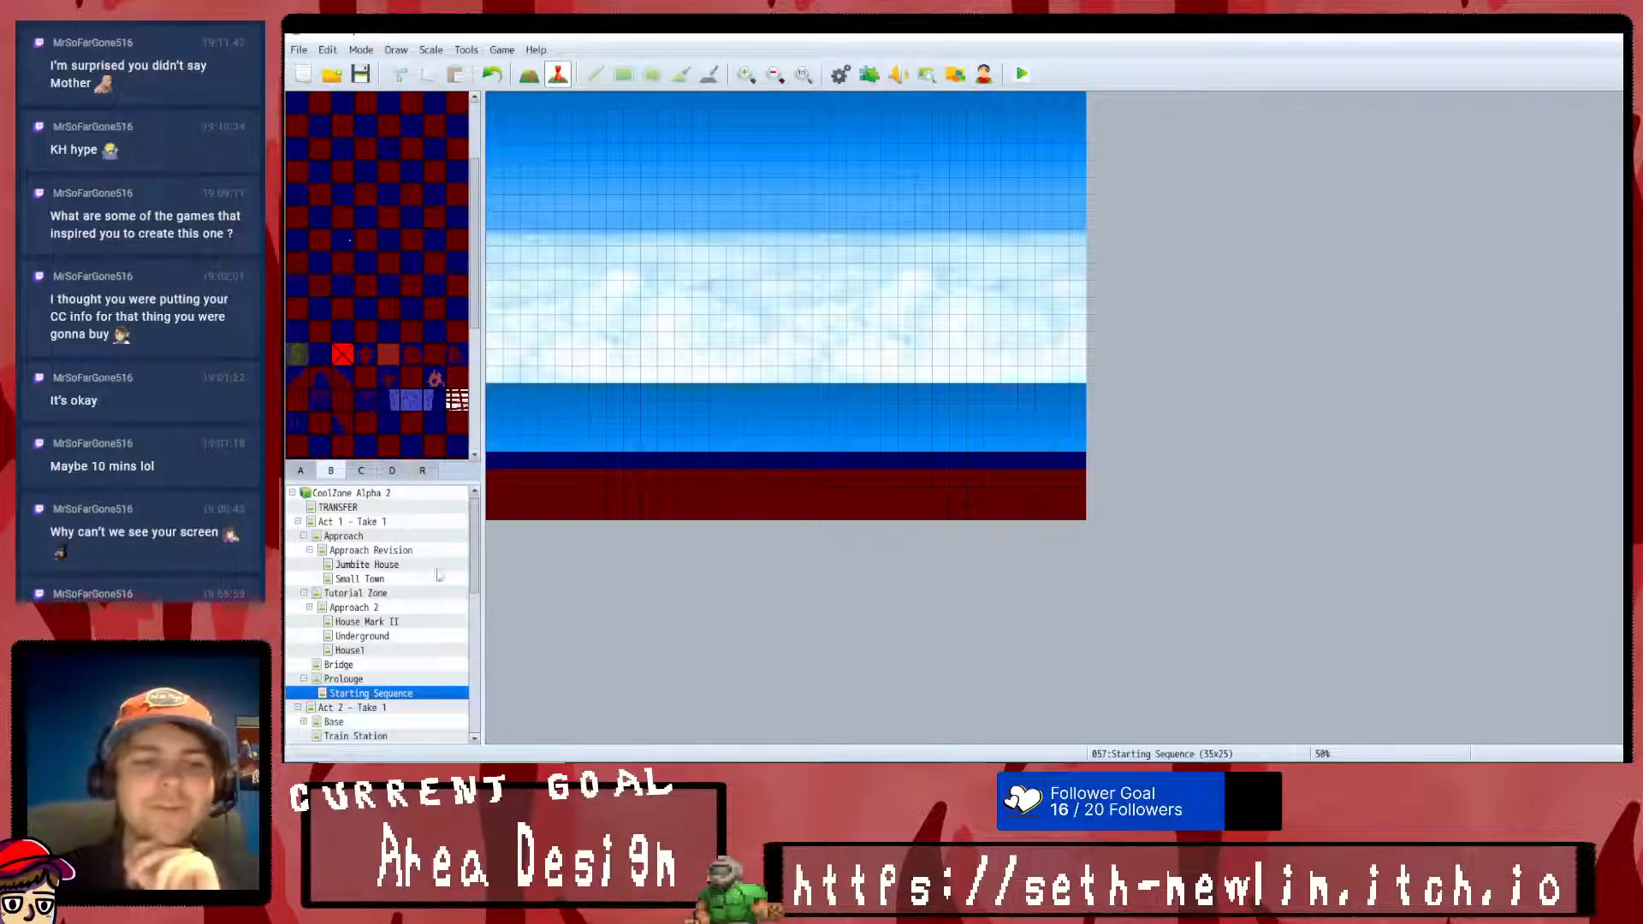
pyautogui.click(389, 665)
pyautogui.click(390, 648)
pyautogui.click(396, 639)
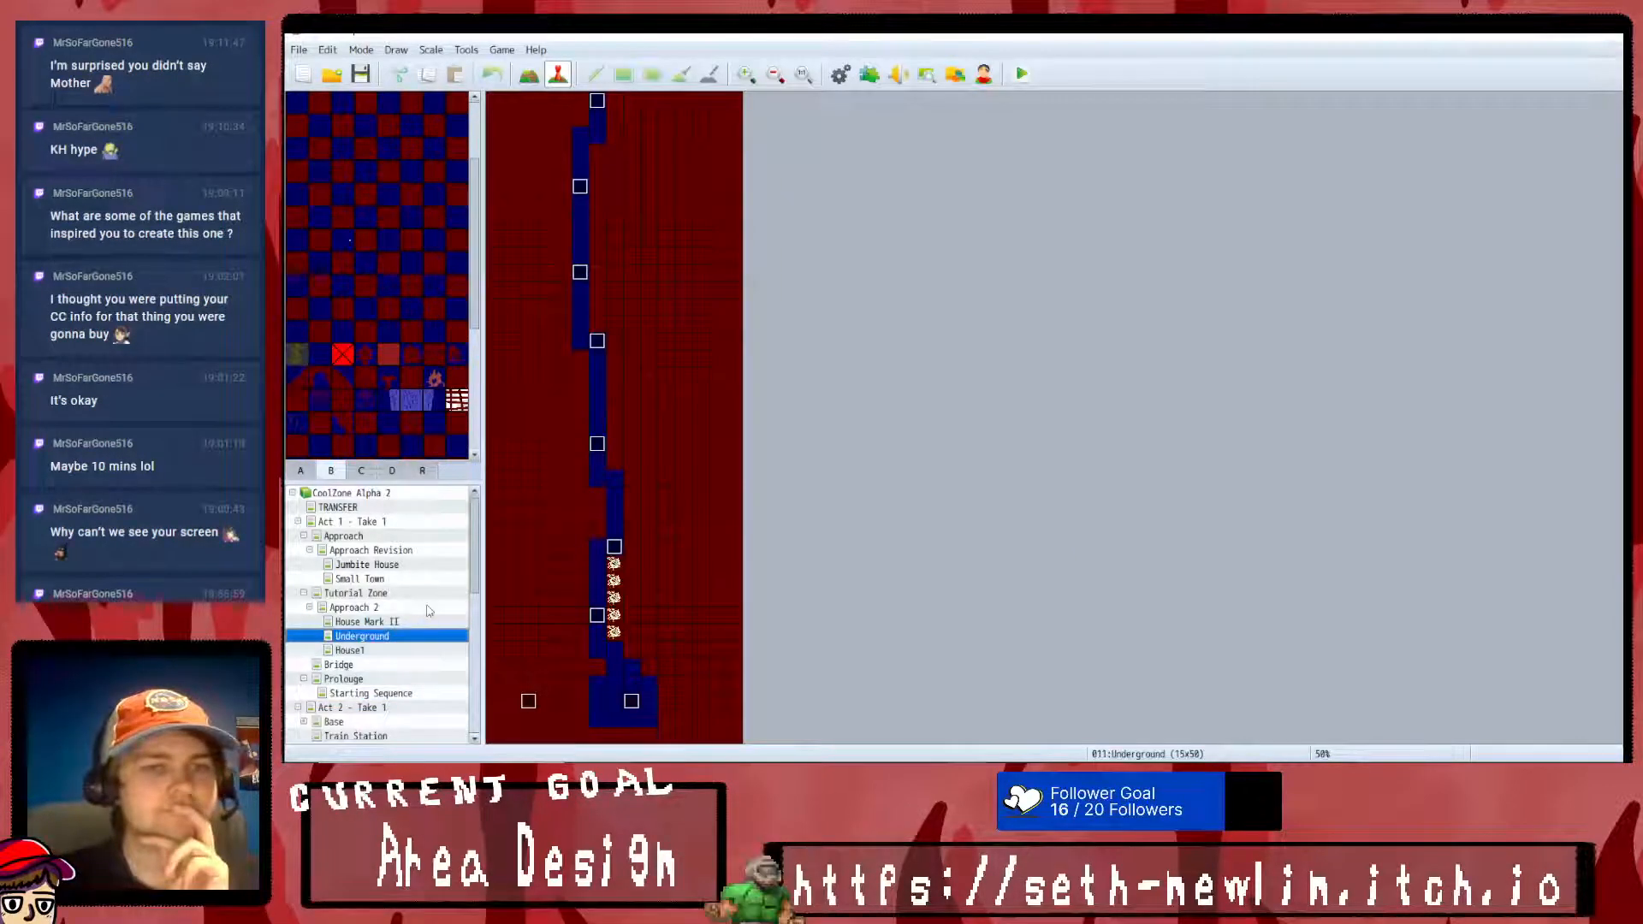
pyautogui.click(419, 605)
pyautogui.click(390, 623)
pyautogui.click(394, 596)
pyautogui.click(397, 582)
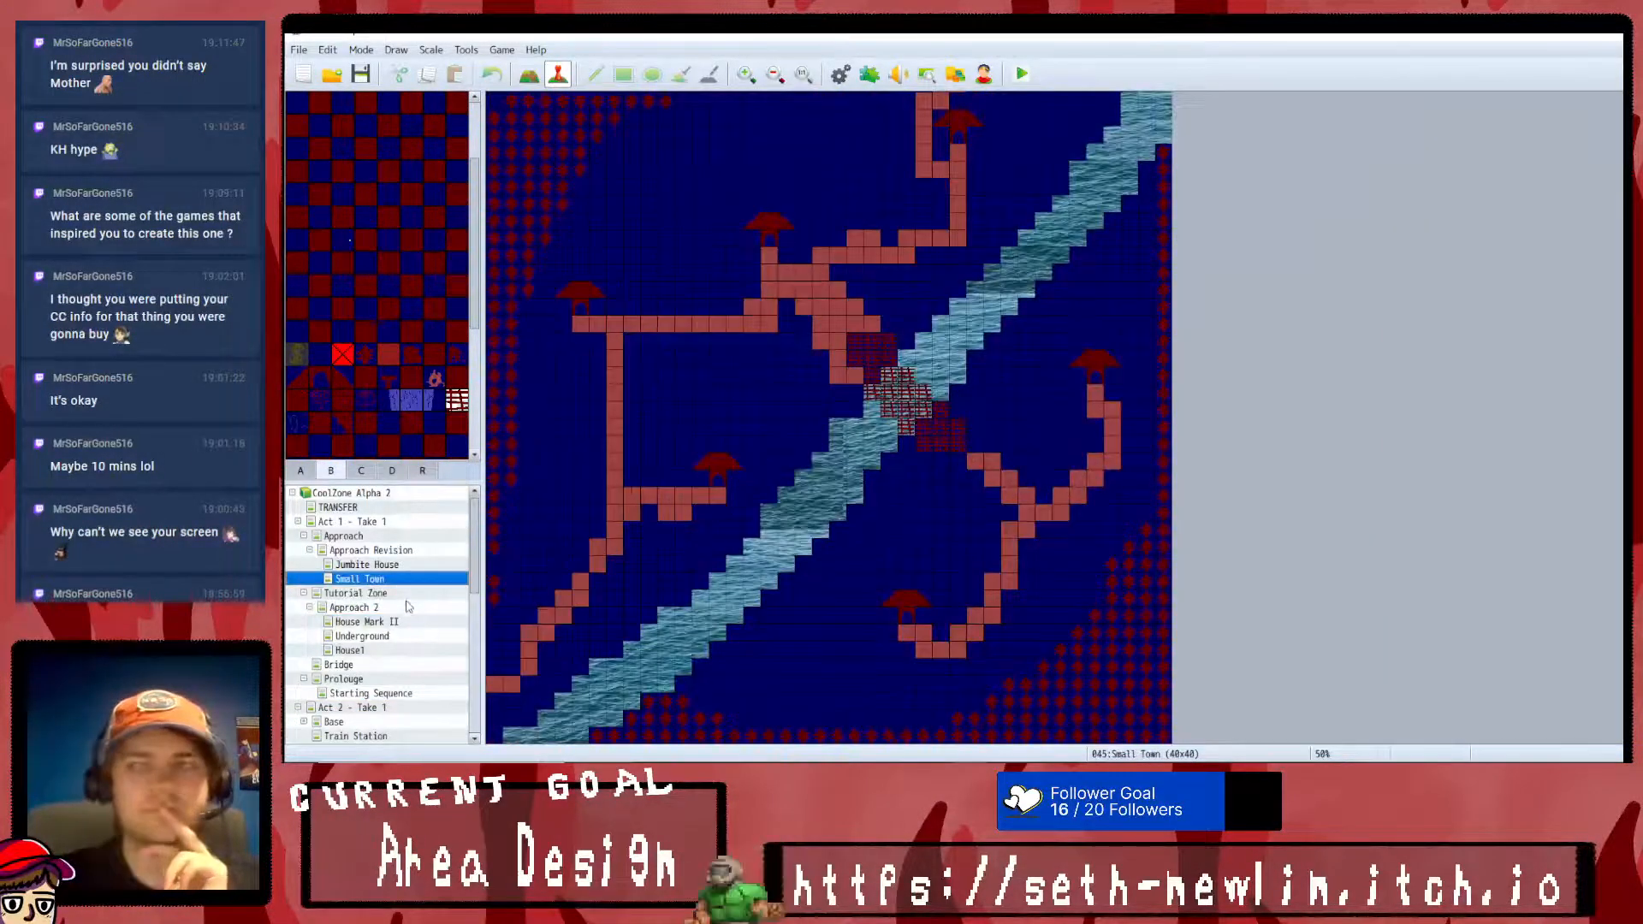
pyautogui.click(402, 592)
pyautogui.click(401, 568)
pyautogui.click(405, 552)
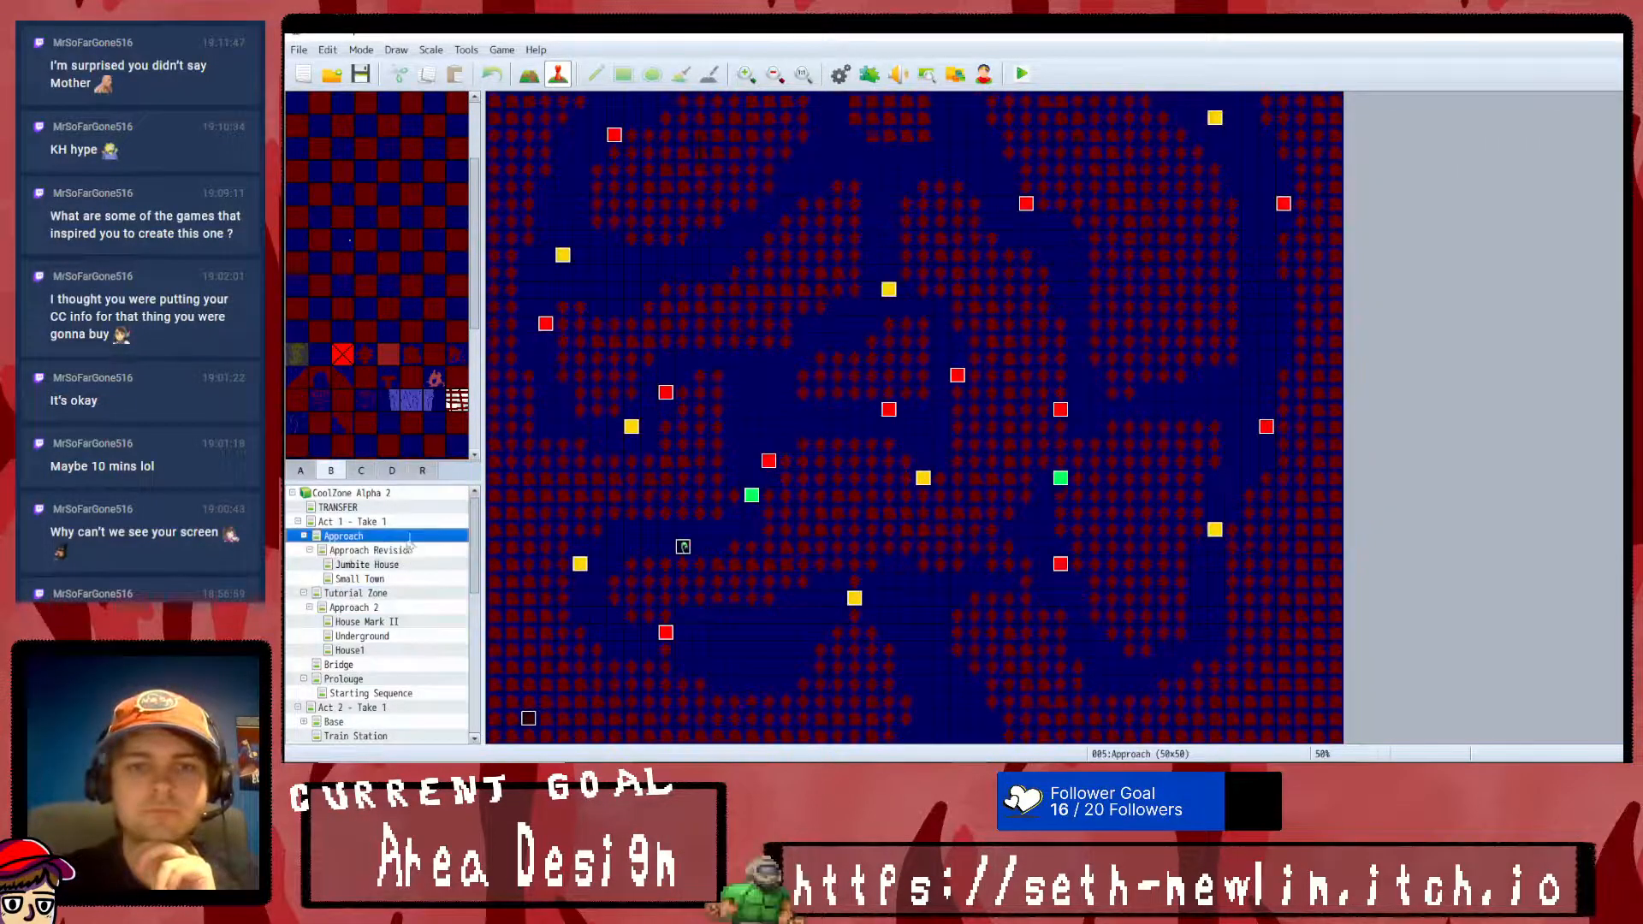
pyautogui.click(414, 524)
# - Revisit Small Town, House Mark II, Underground, House1 and Bridge, and inspect the river layout of Approach Revision
pyautogui.click(395, 579)
pyautogui.click(400, 622)
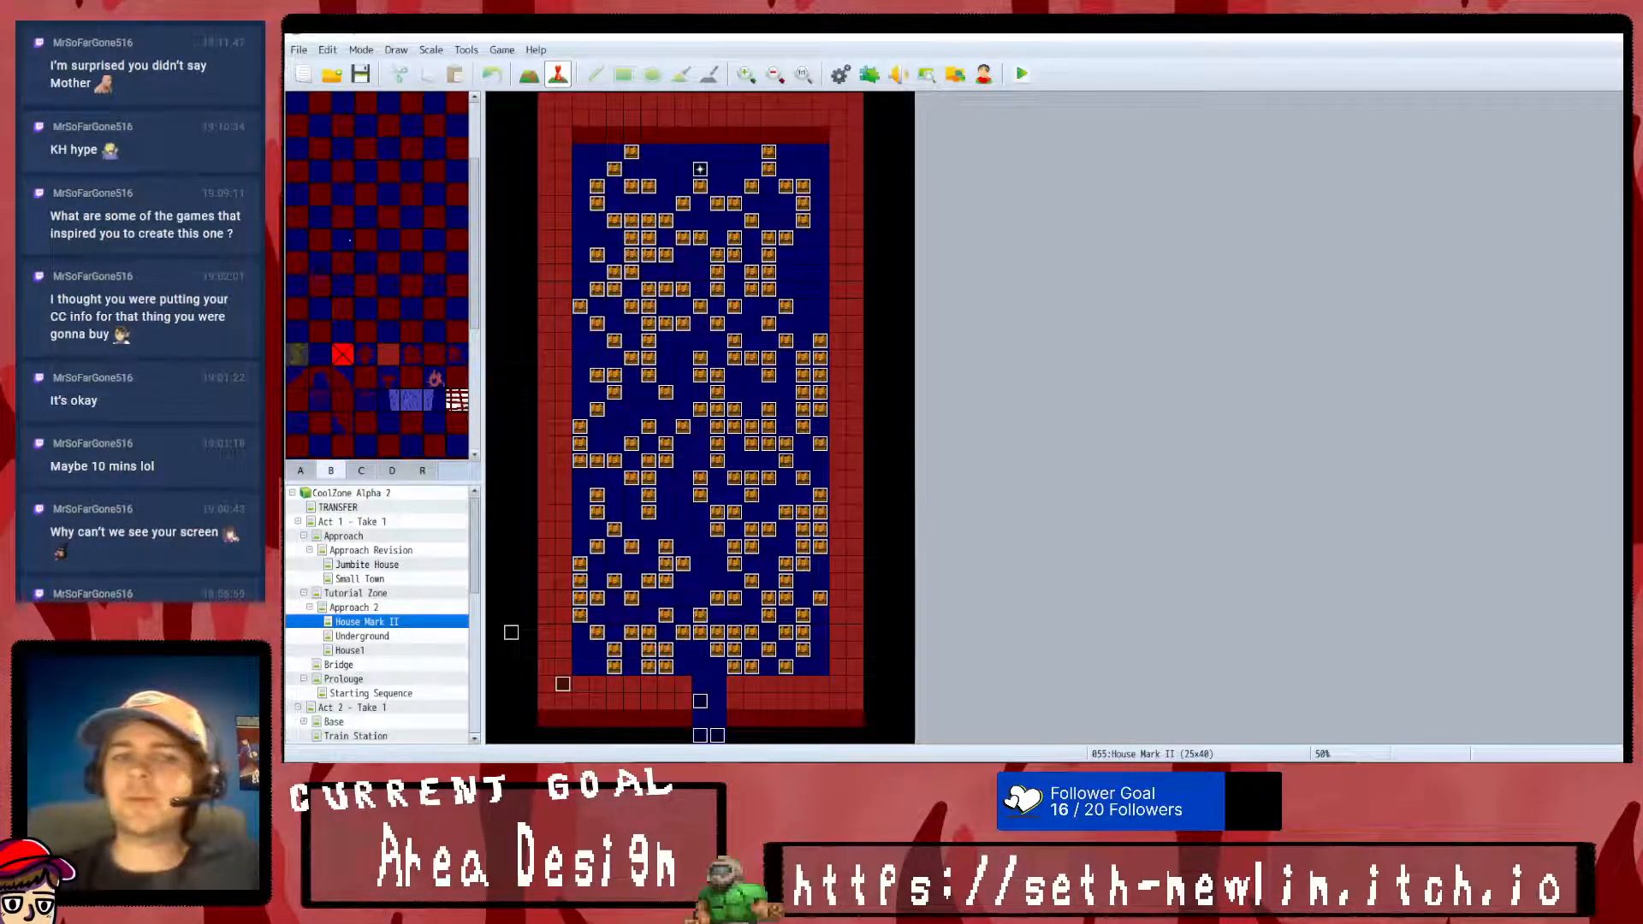
pyautogui.click(374, 637)
pyautogui.click(375, 651)
pyautogui.click(371, 678)
pyautogui.click(373, 668)
pyautogui.click(373, 579)
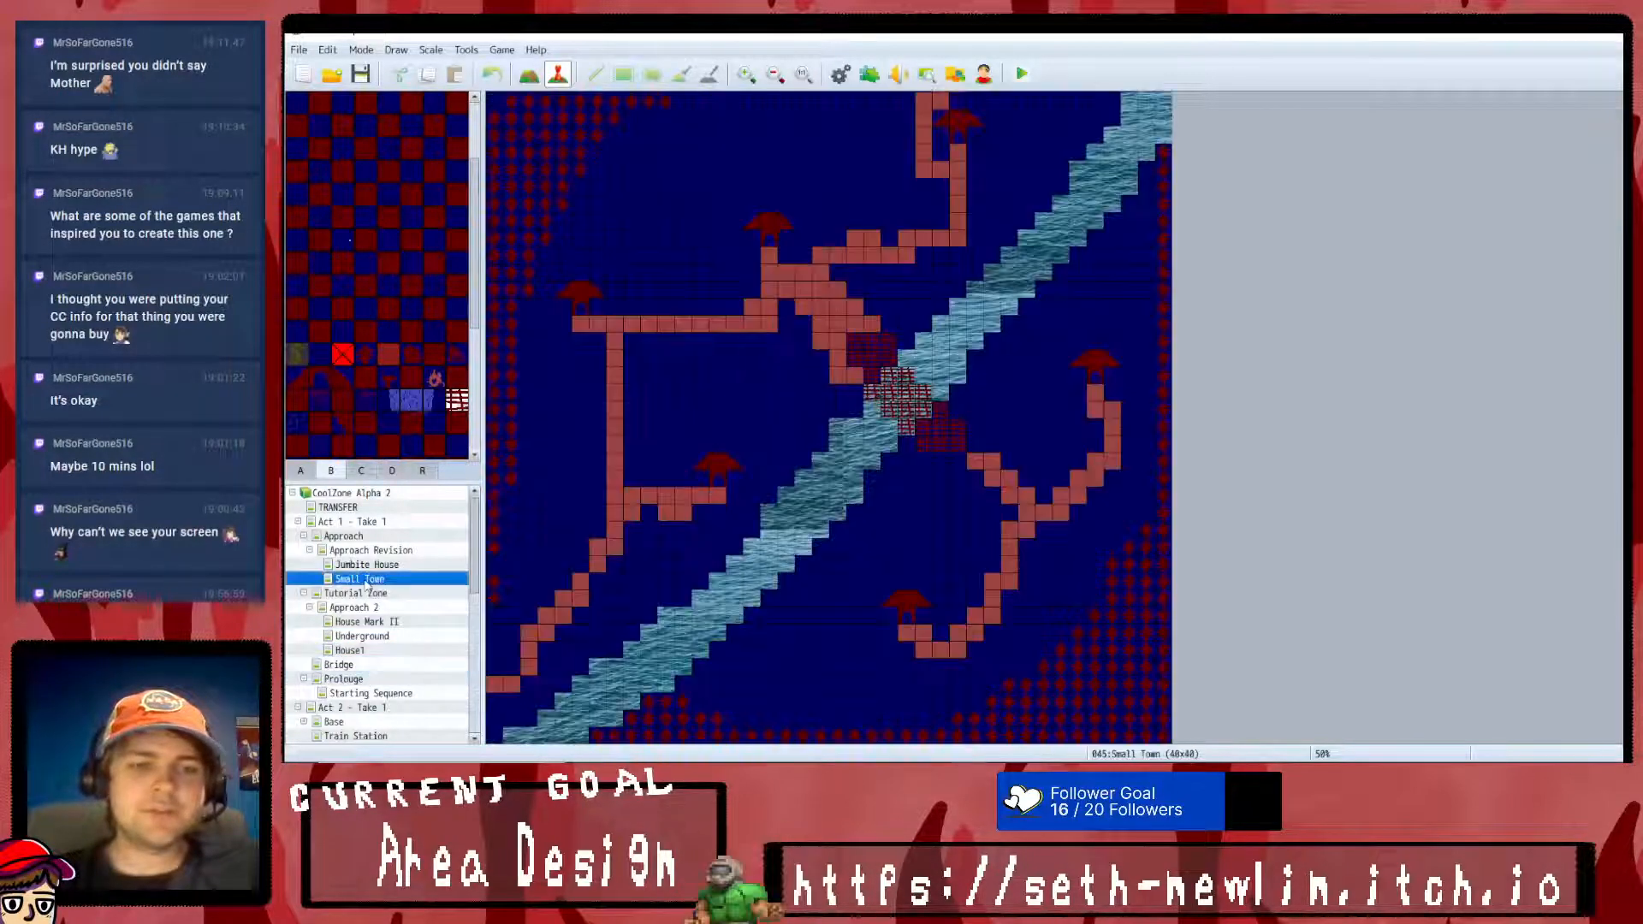
pyautogui.click(374, 566)
pyautogui.click(374, 553)
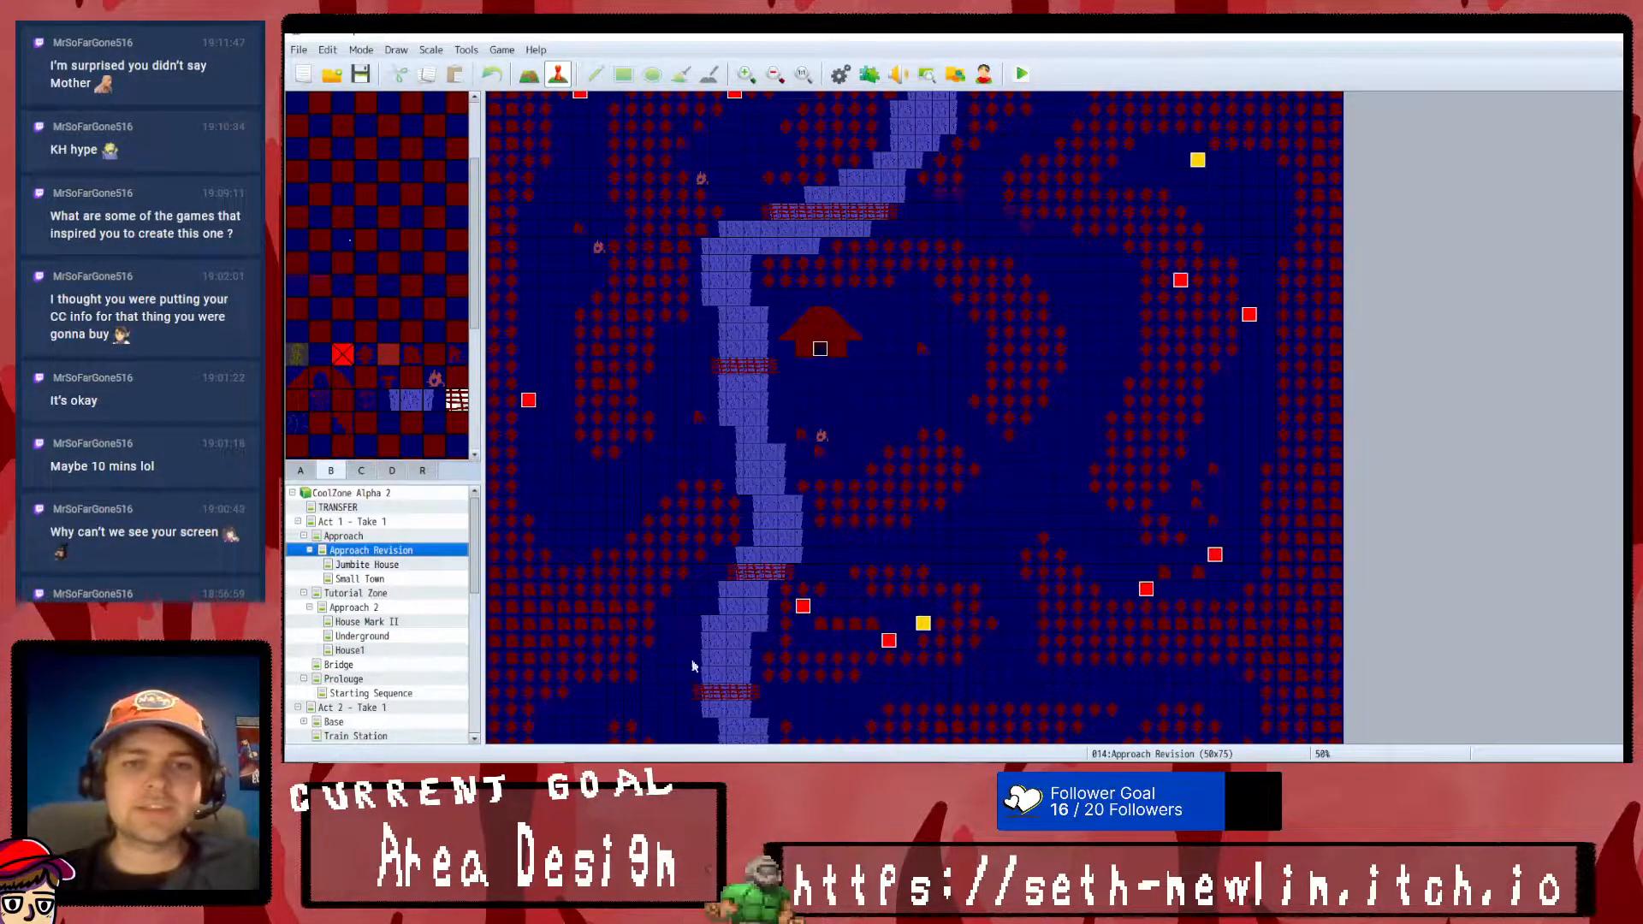
pyautogui.click(374, 537)
# - Examine the upper part of the Act 2 Base map and compare it with the Bridge and Approach 2 maps
pyautogui.click(358, 706)
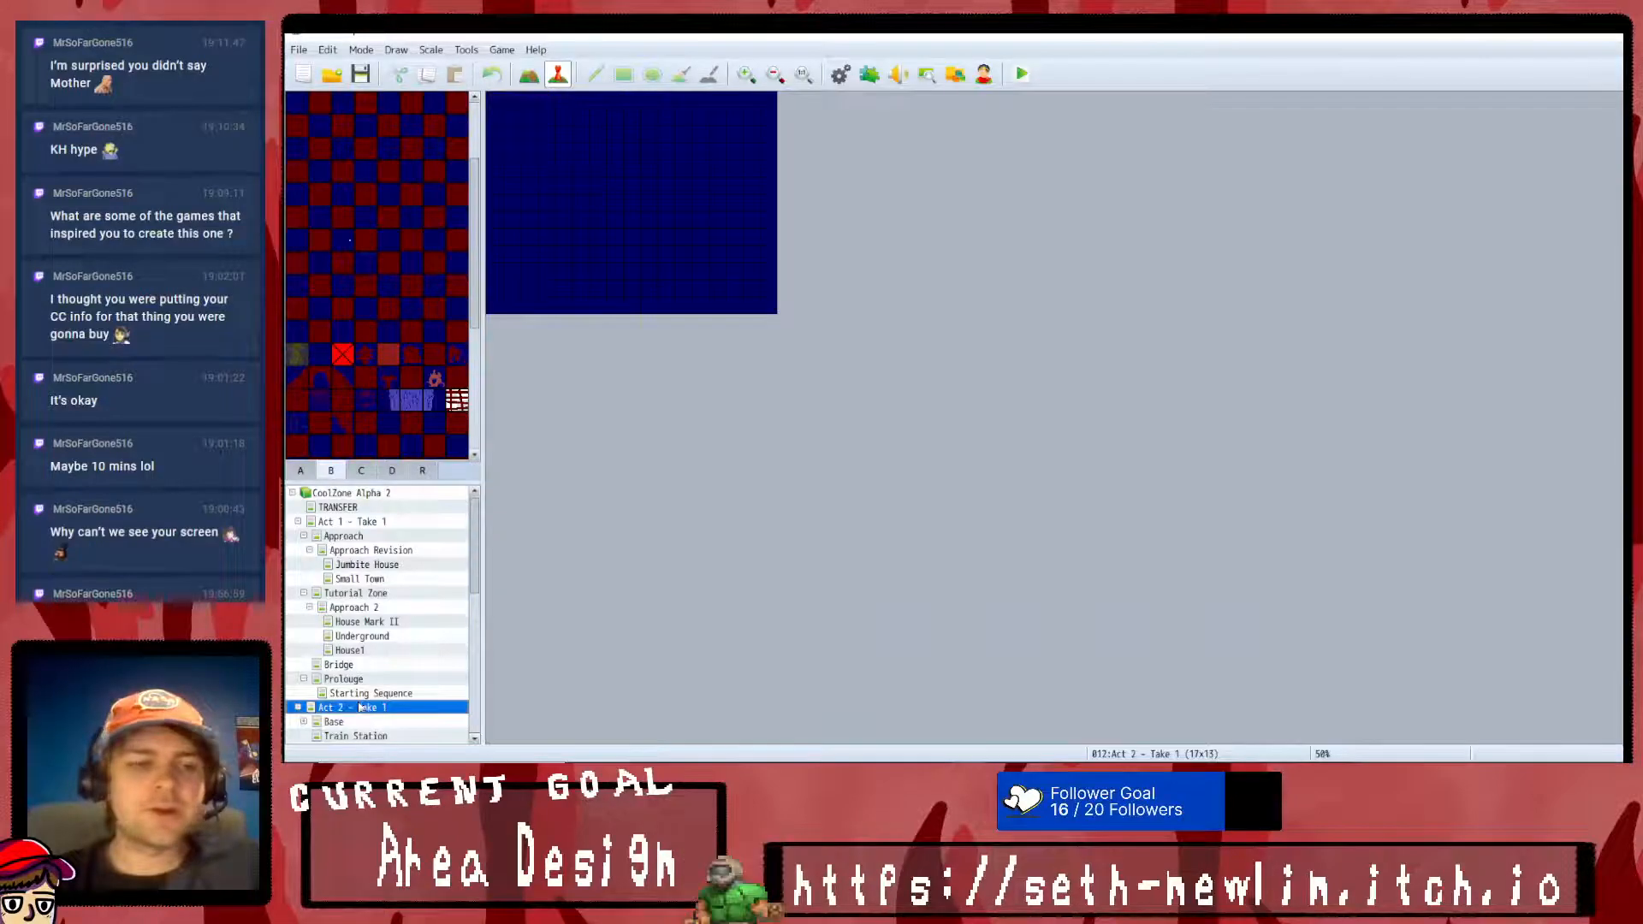
pyautogui.click(358, 693)
pyautogui.click(347, 723)
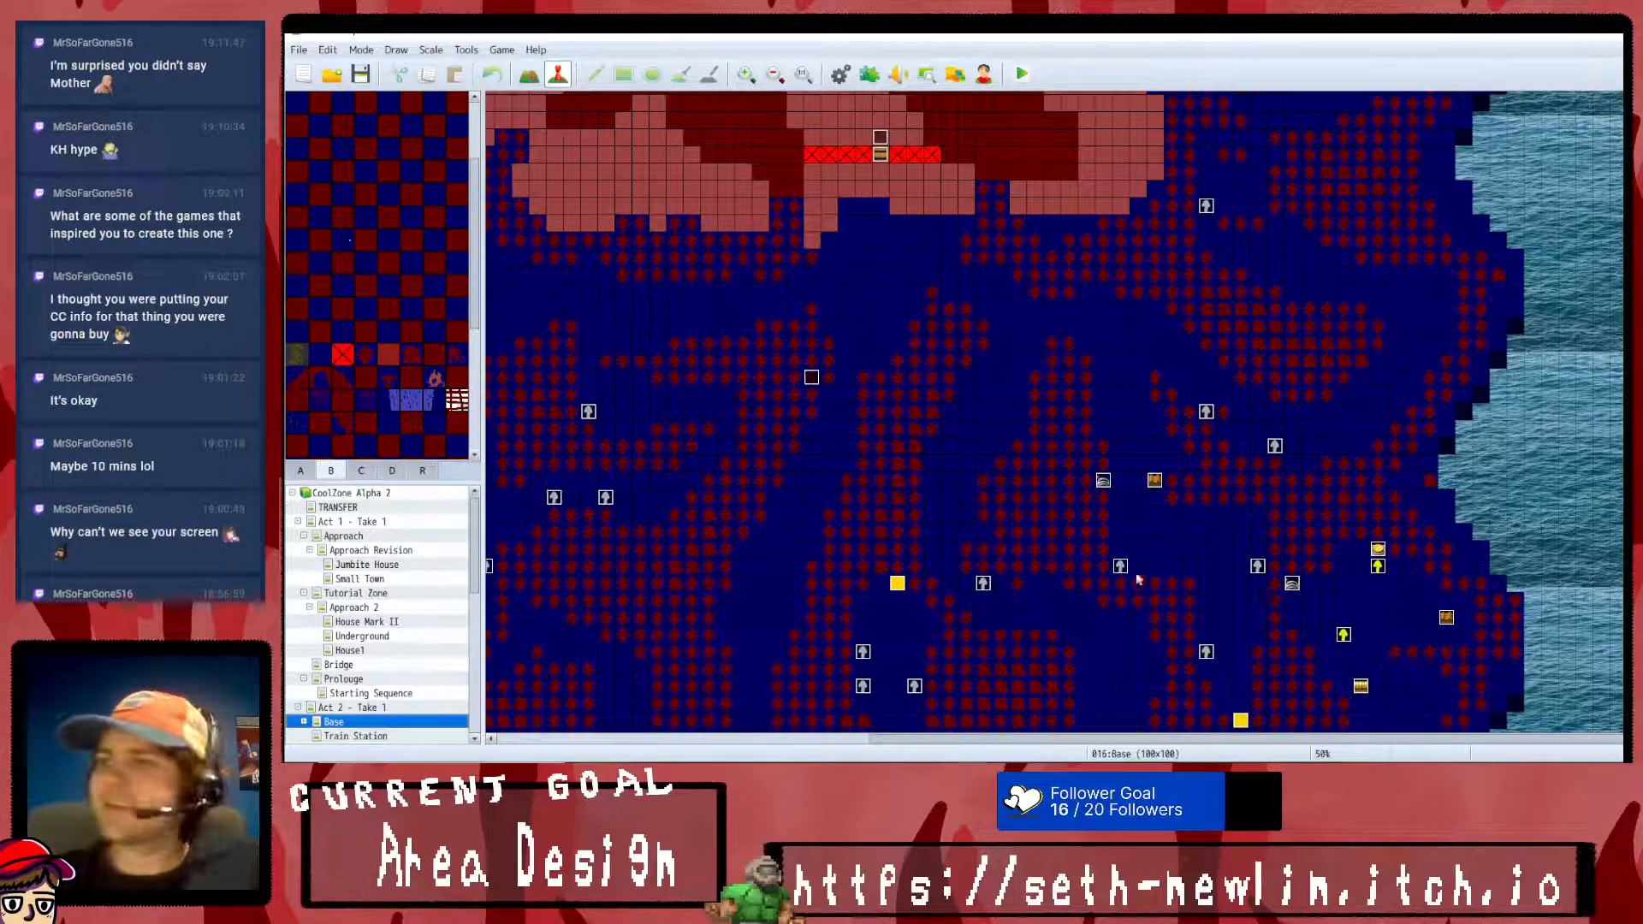
pyautogui.scroll(3, 1044, 389)
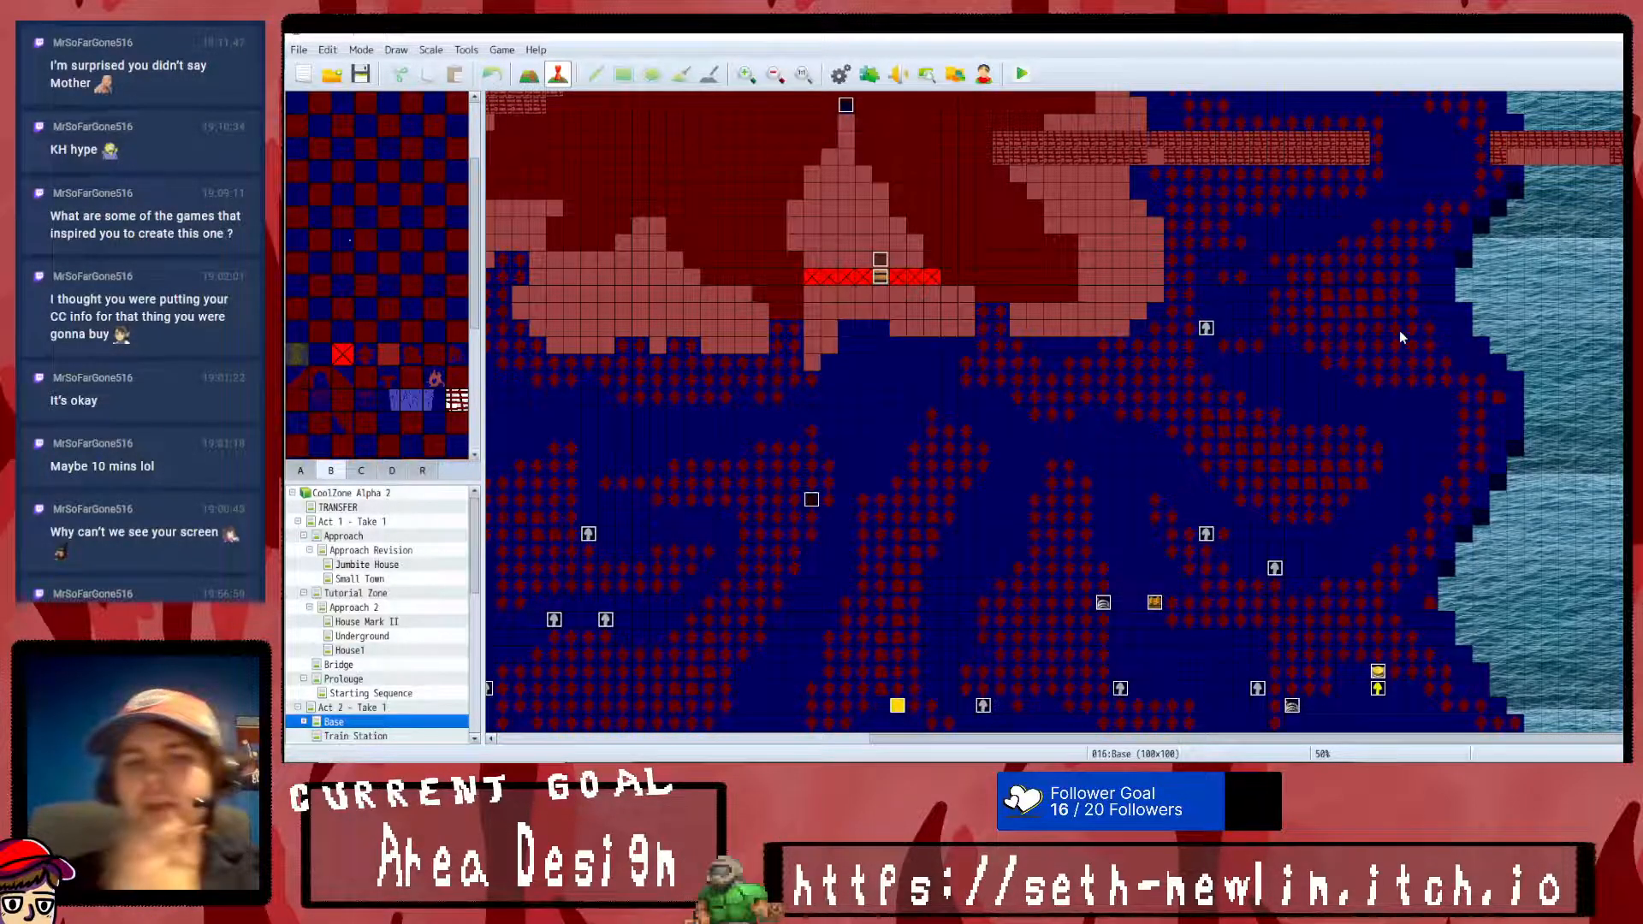
pyautogui.click(363, 652)
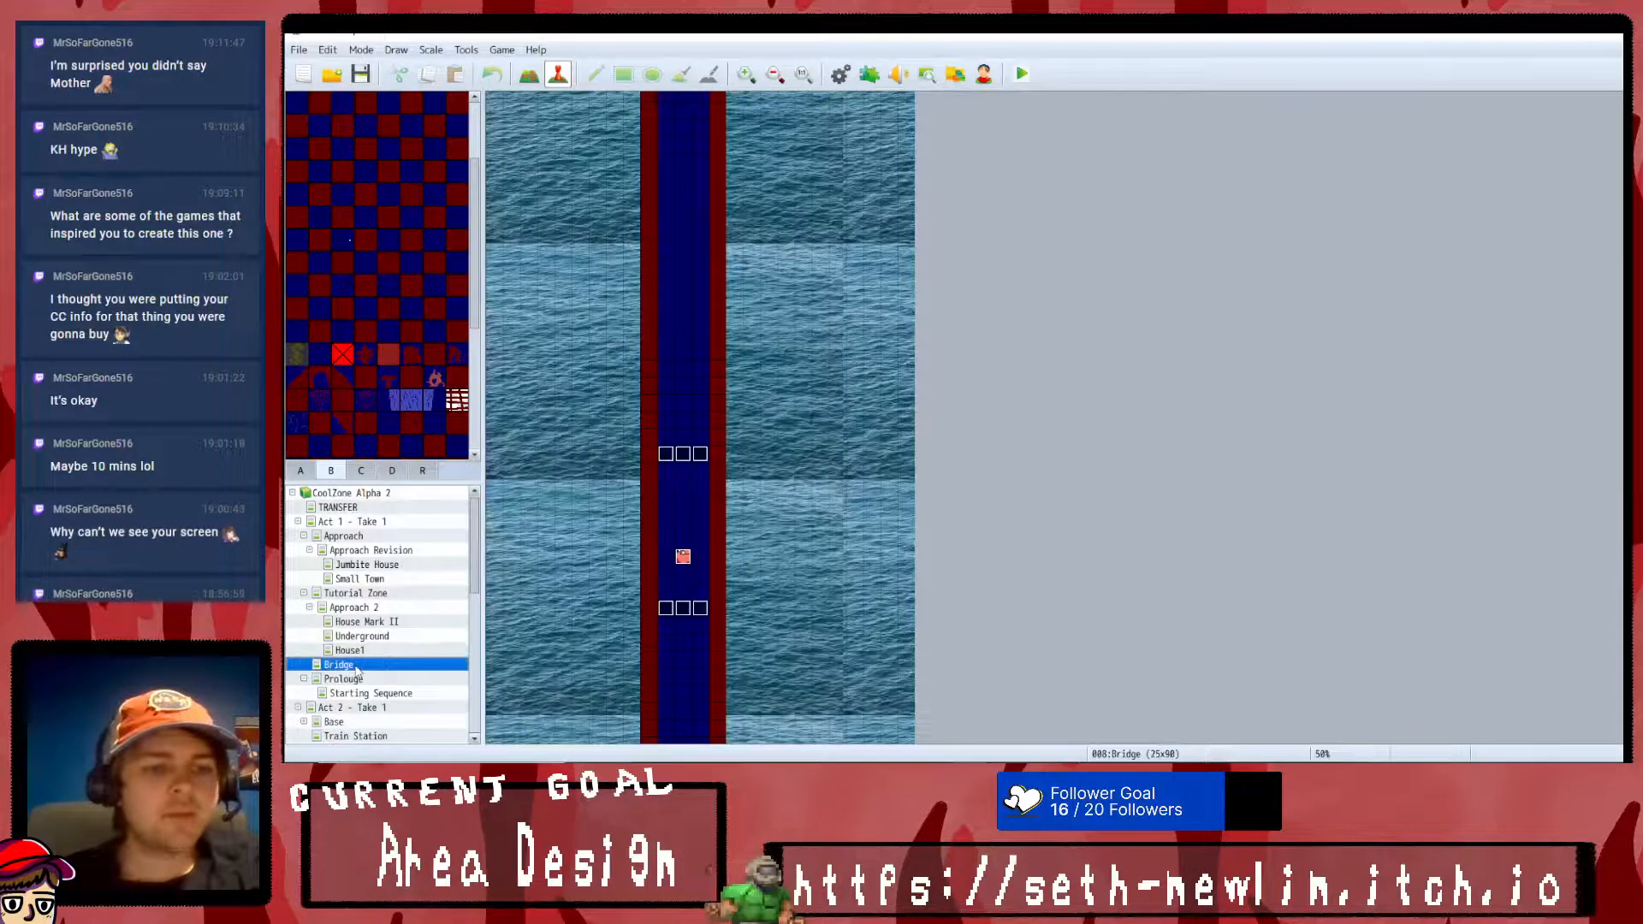
pyautogui.click(369, 607)
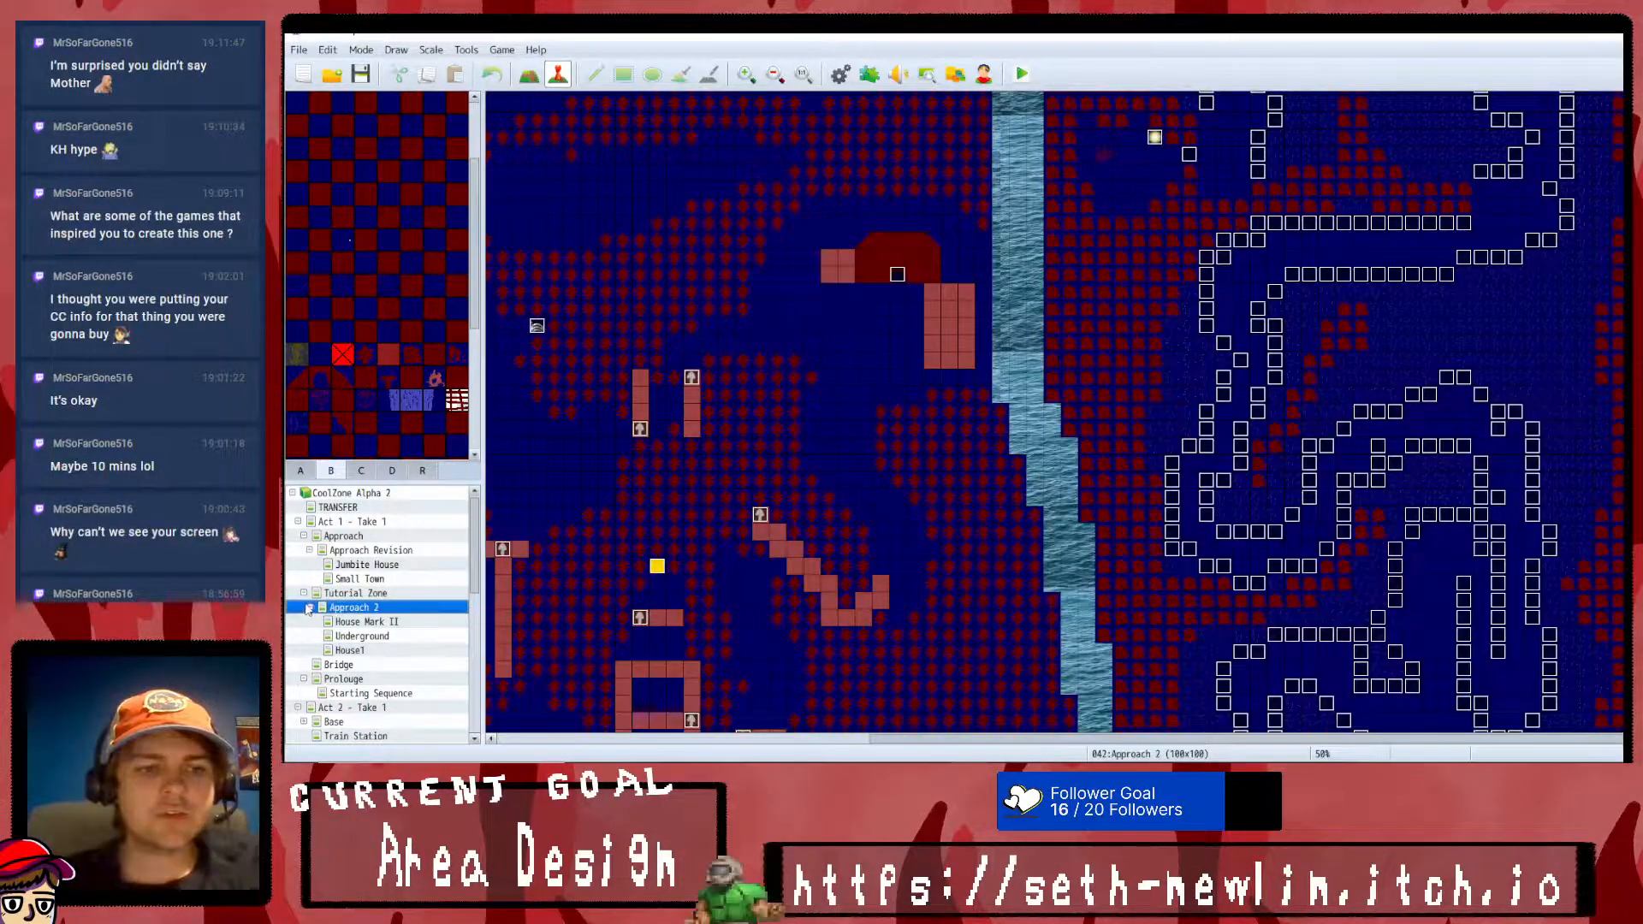
# - Collapse the Approach 2 branch and create a new map named Village 2 under Act 1 - Take 1
pyautogui.click(309, 608)
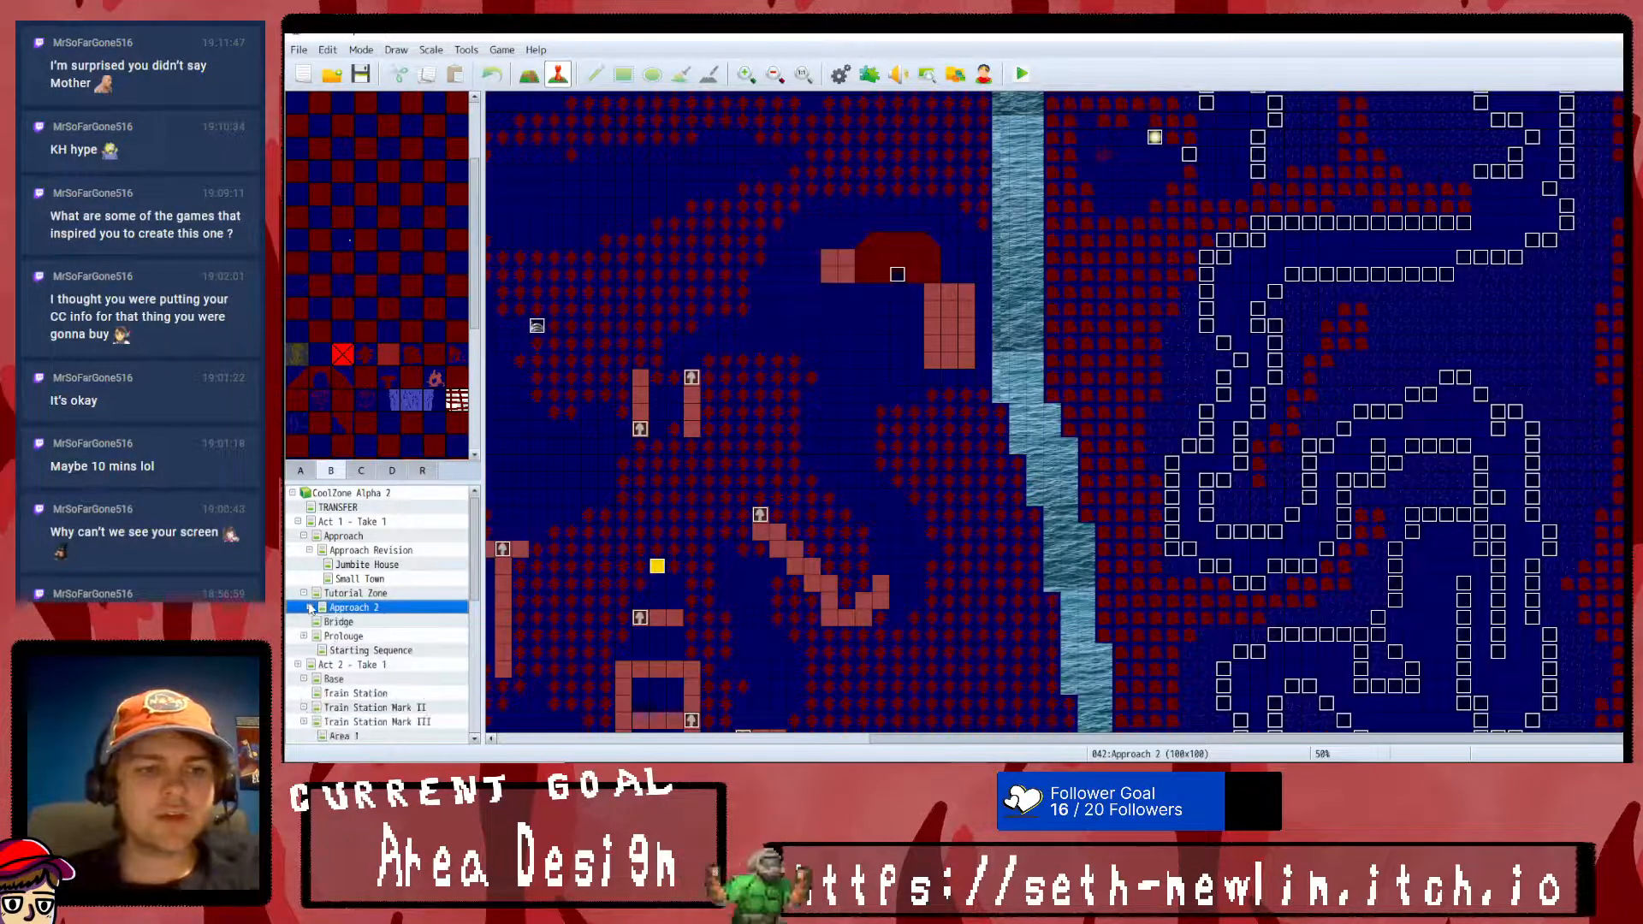
pyautogui.rightClick(358, 522)
pyautogui.click(393, 532)
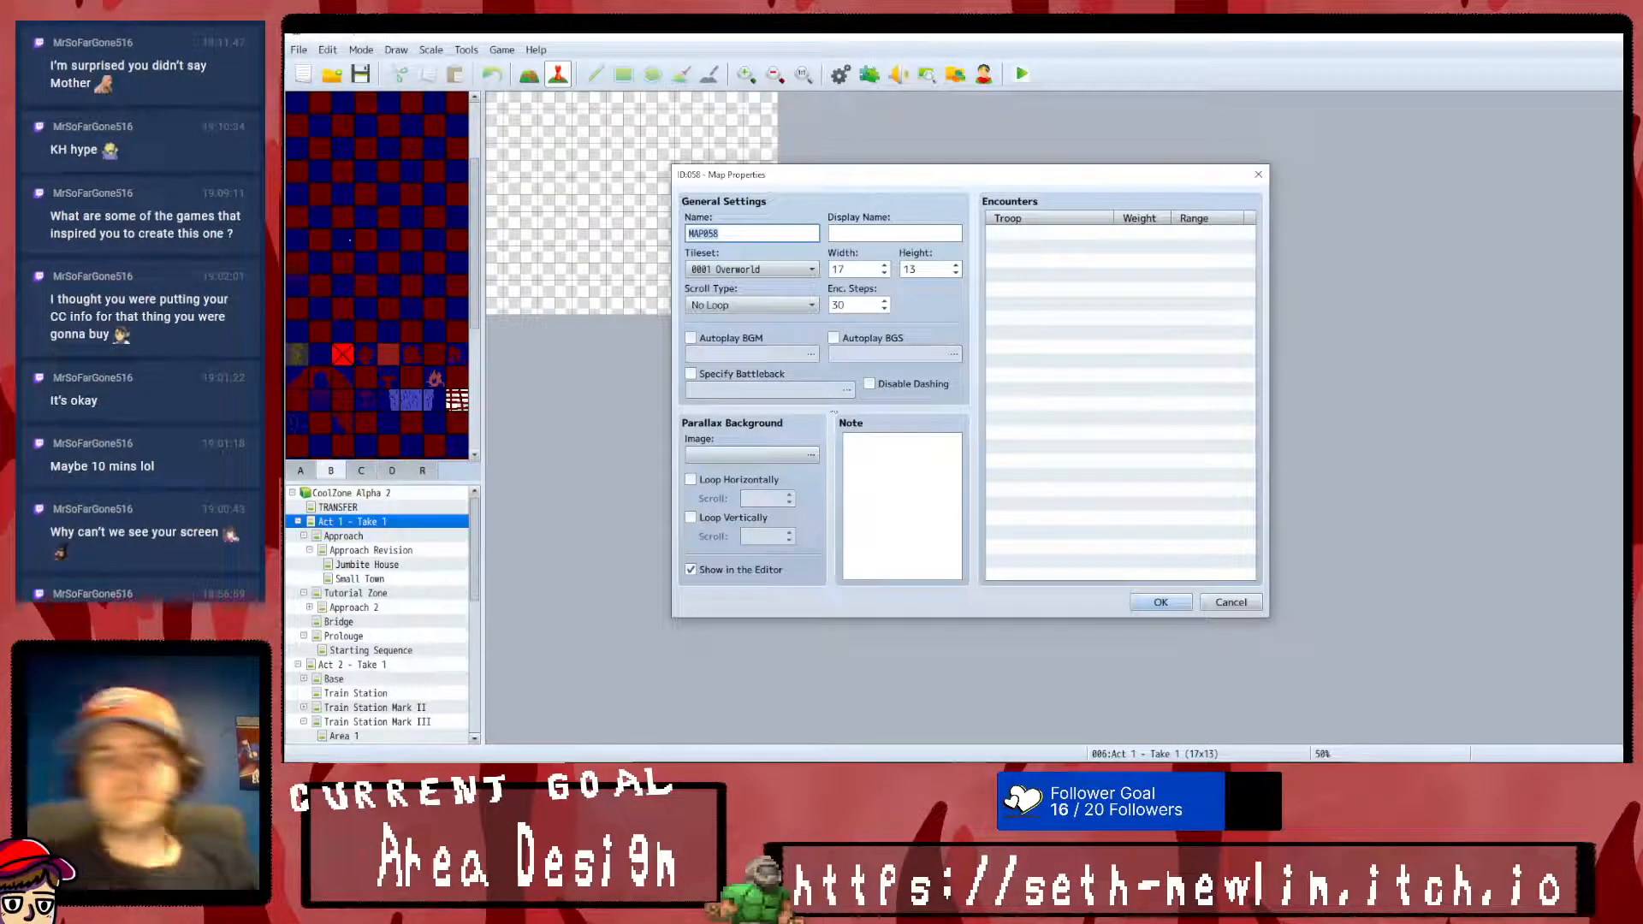
pyautogui.write('Village 2')
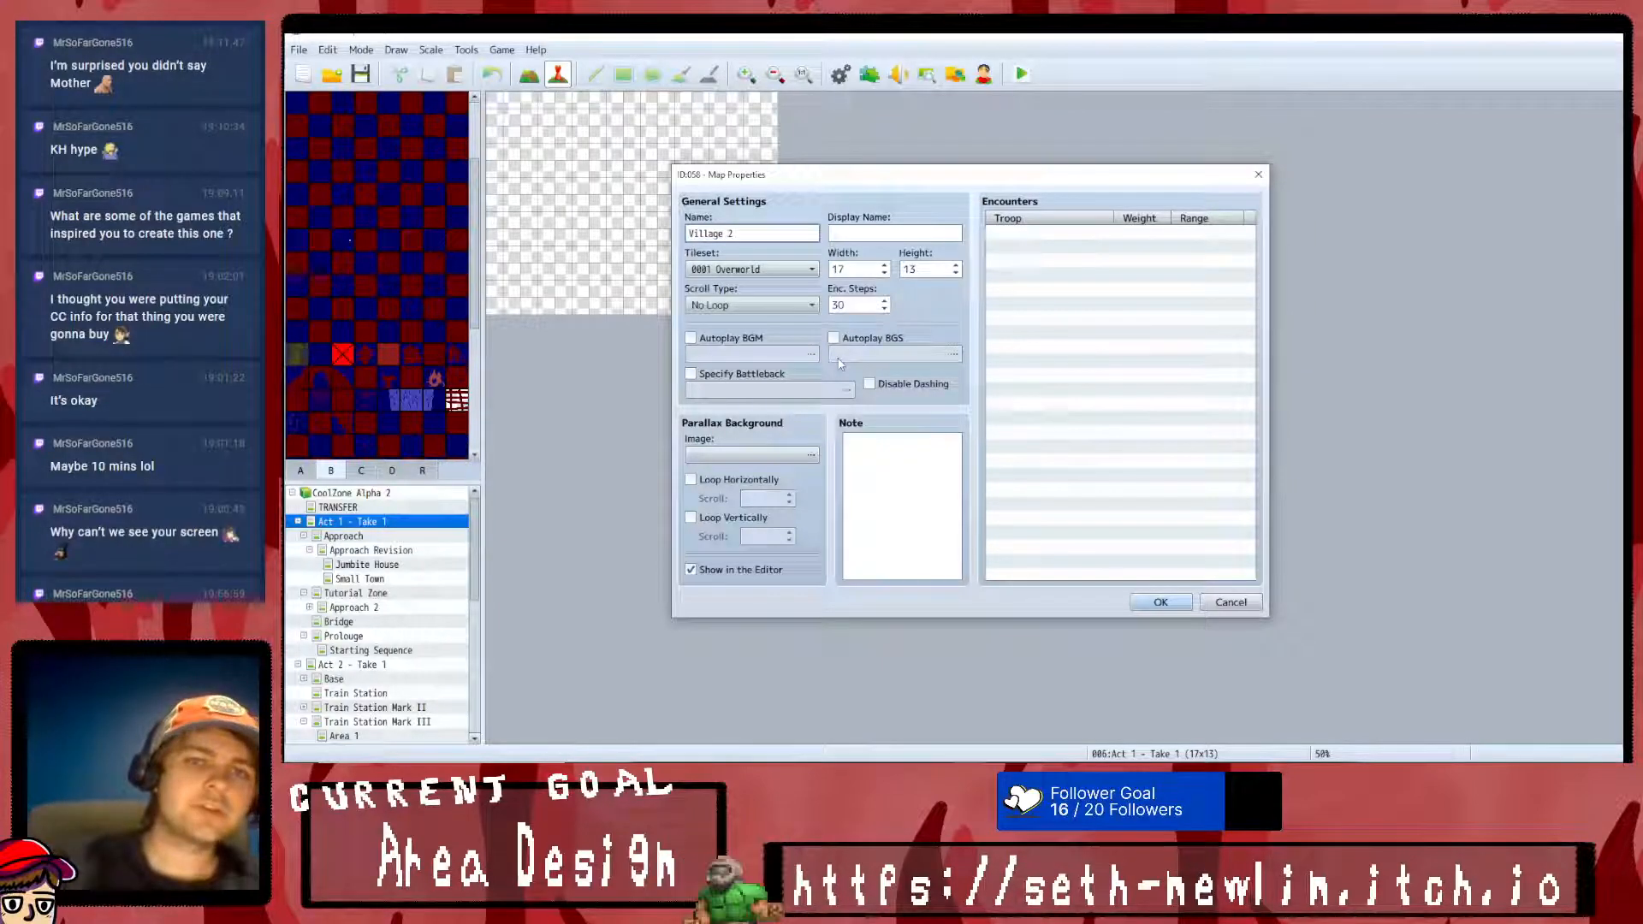
pyautogui.press('Return')
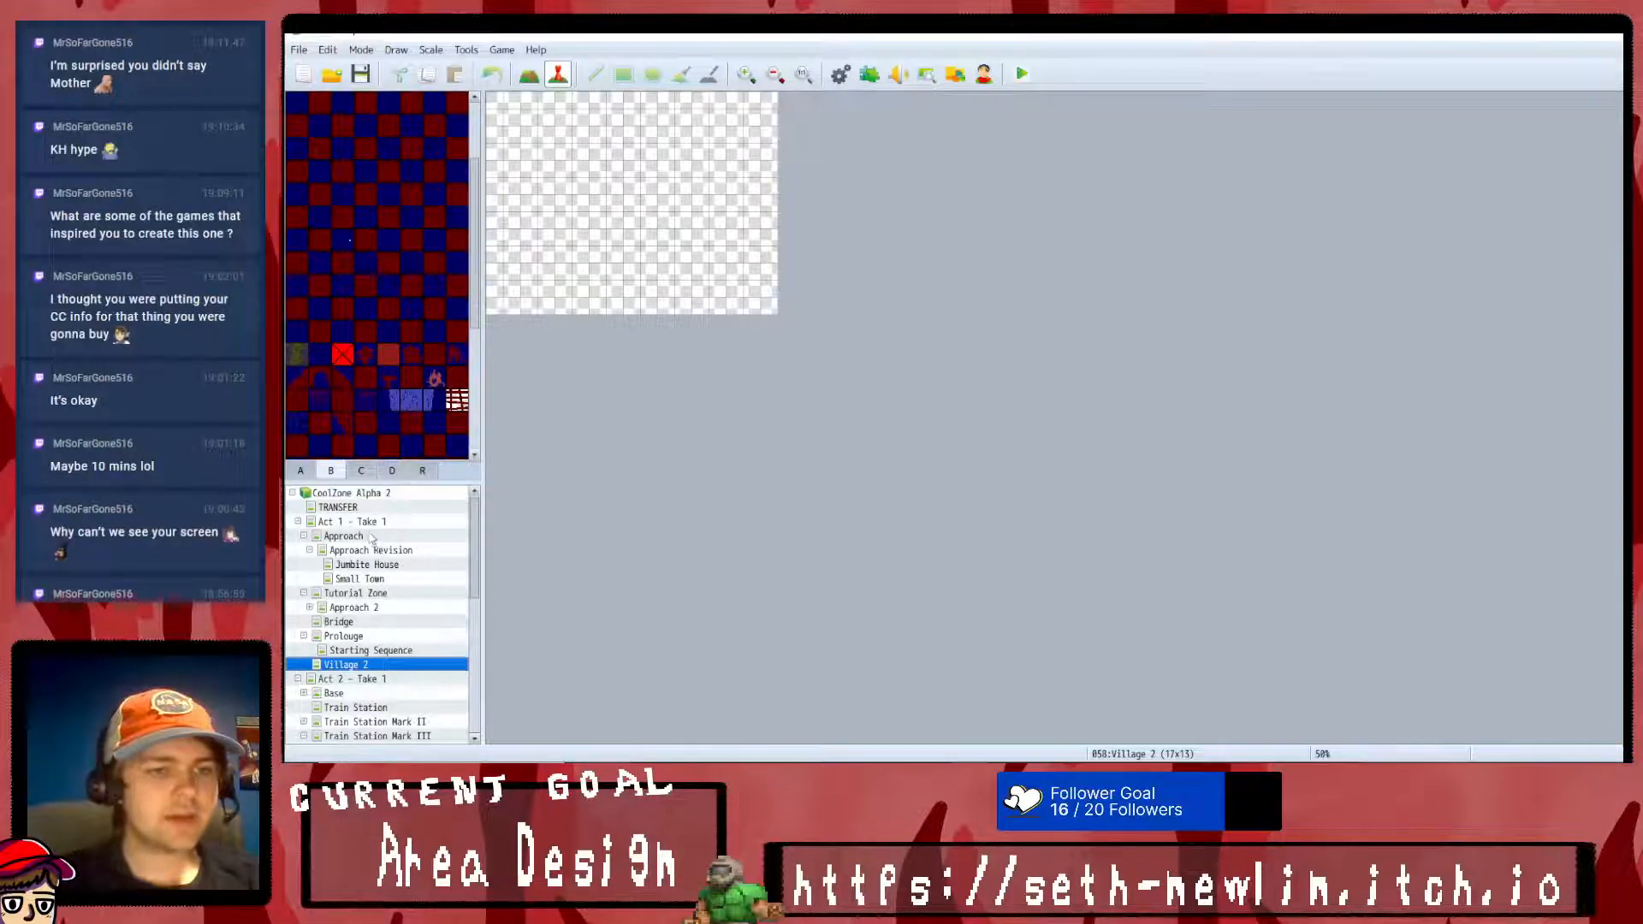
# - Open the Small Town map for tile editing and cover its whole area with dark blue tiles
pyautogui.click(365, 577)
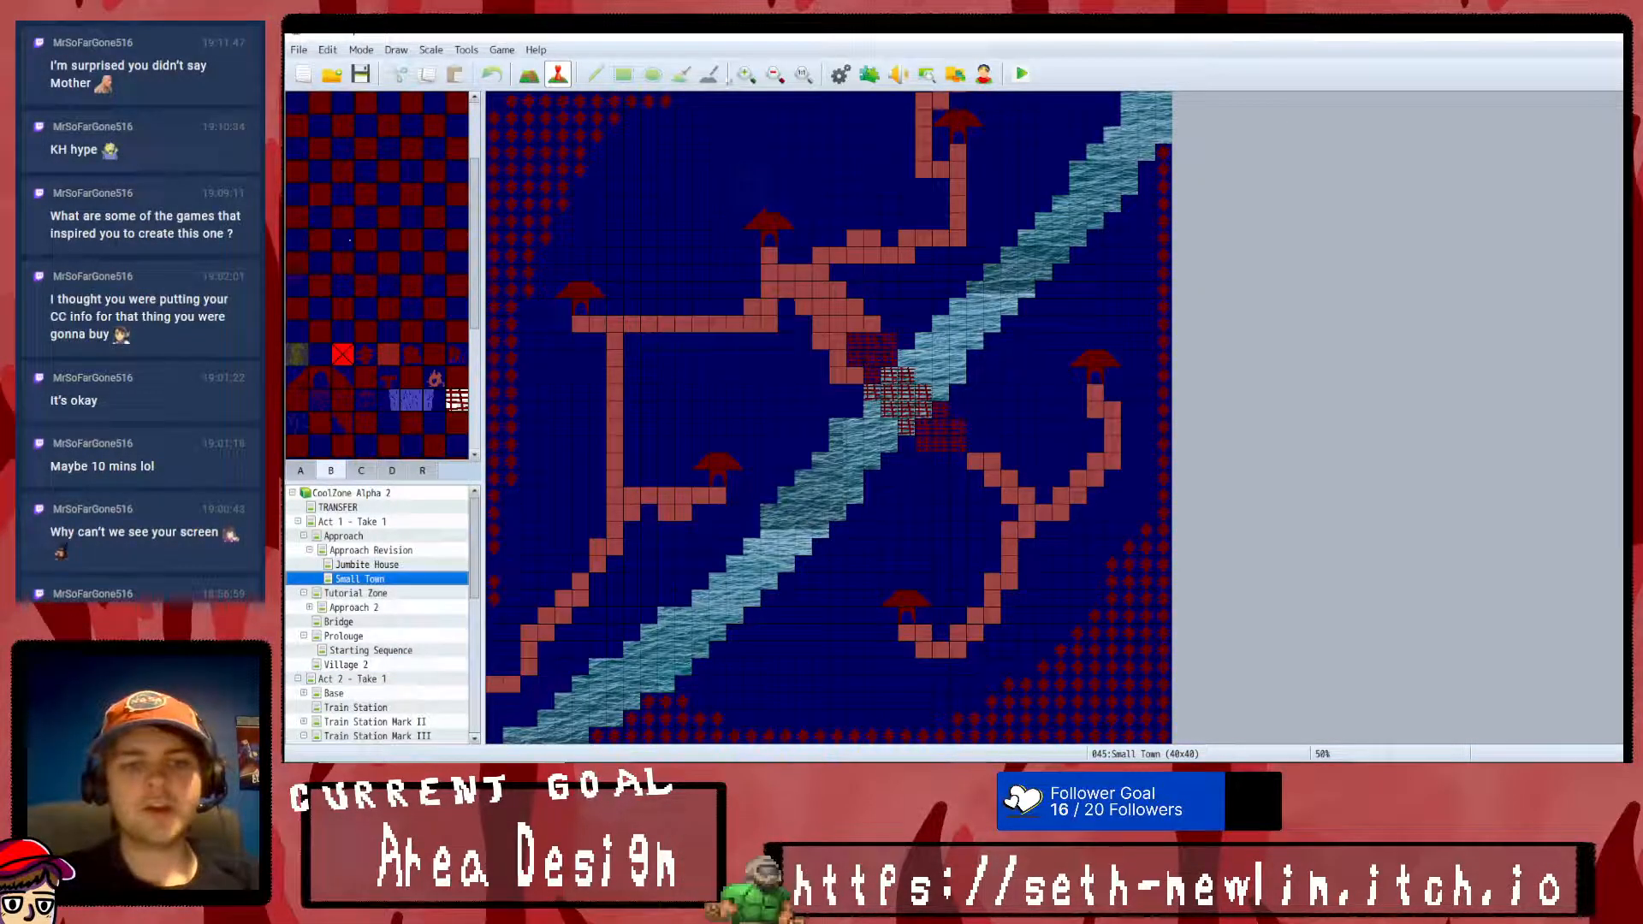
pyautogui.click(776, 74)
pyautogui.click(776, 74)
pyautogui.click(776, 75)
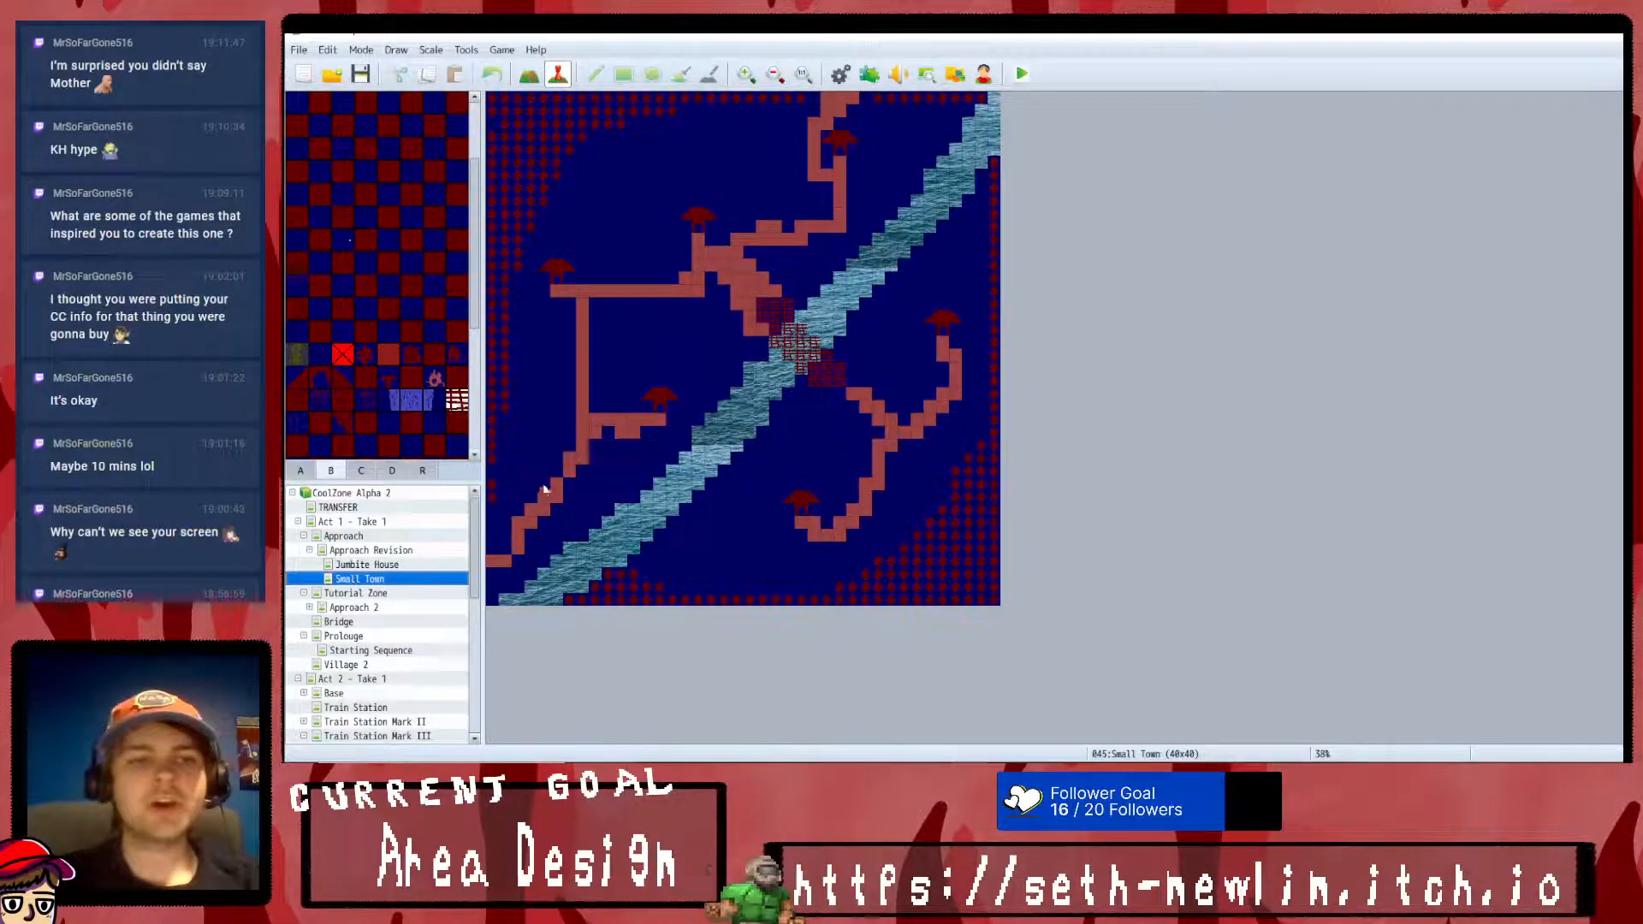
pyautogui.click(529, 76)
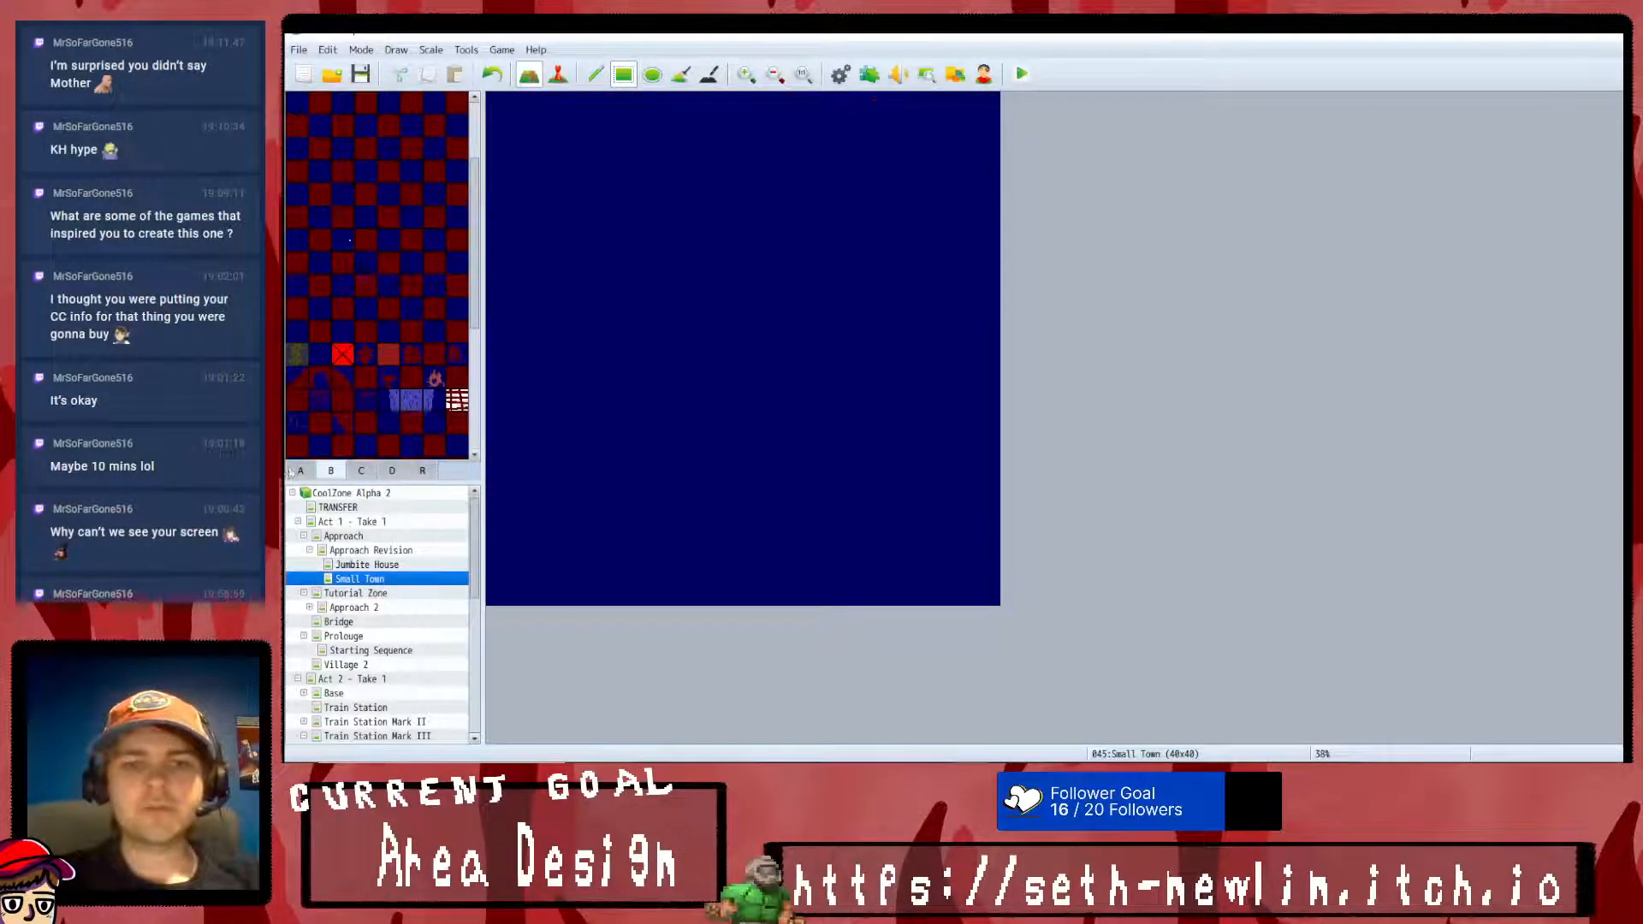
pyautogui.scroll(5, 366, 343)
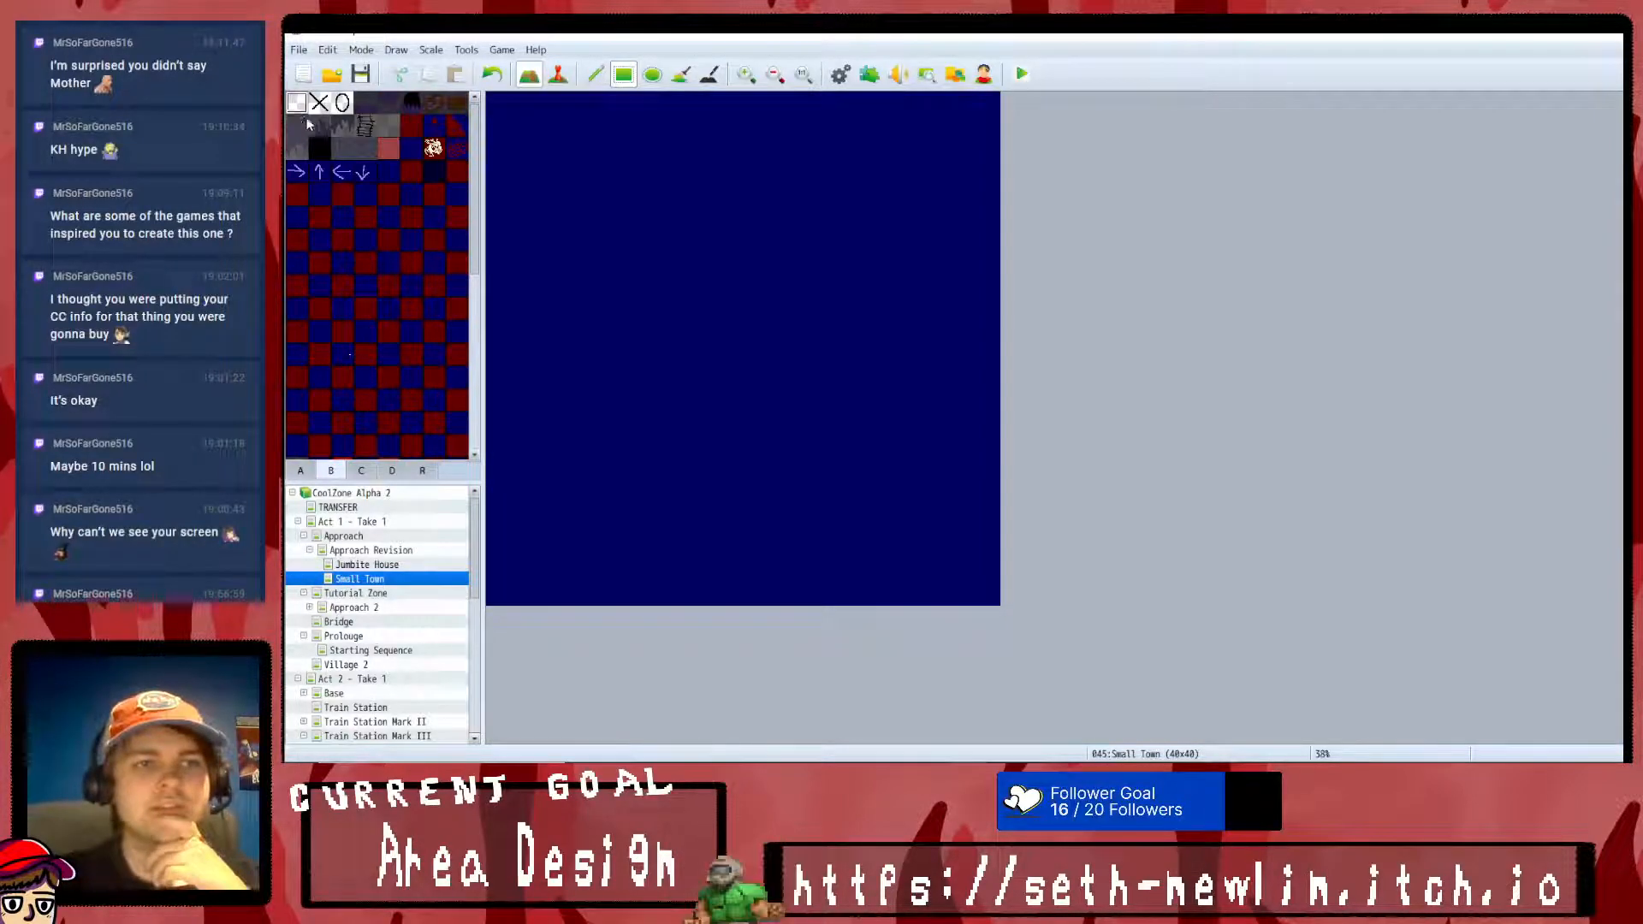
# - Paint a winding water river from Small Town's lower-left edge along the south and east sides up to the northern edge
pyautogui.click(595, 74)
pyautogui.click(539, 599)
pyautogui.click(563, 587)
pyautogui.moveTo(578, 582)
pyautogui.mouseDown()
pyautogui.moveTo(837, 560)
pyautogui.moveTo(940, 522)
pyautogui.moveTo(971, 413)
pyautogui.moveTo(924, 274)
pyautogui.moveTo(941, 98)
pyautogui.moveTo(967, 94)
pyautogui.moveTo(944, 165)
pyautogui.moveTo(956, 111)
pyautogui.moveTo(931, 137)
pyautogui.moveTo(914, 206)
pyautogui.moveTo(922, 291)
pyautogui.moveTo(909, 257)
pyautogui.moveTo(954, 372)
pyautogui.moveTo(946, 499)
pyautogui.moveTo(905, 539)
pyautogui.moveTo(547, 590)
pyautogui.moveTo(634, 549)
pyautogui.moveTo(803, 550)
pyautogui.moveTo(930, 485)
pyautogui.moveTo(910, 514)
pyautogui.moveTo(941, 475)
pyautogui.moveTo(951, 409)
pyautogui.moveTo(905, 188)
pyautogui.moveTo(930, 155)
pyautogui.mouseUp()
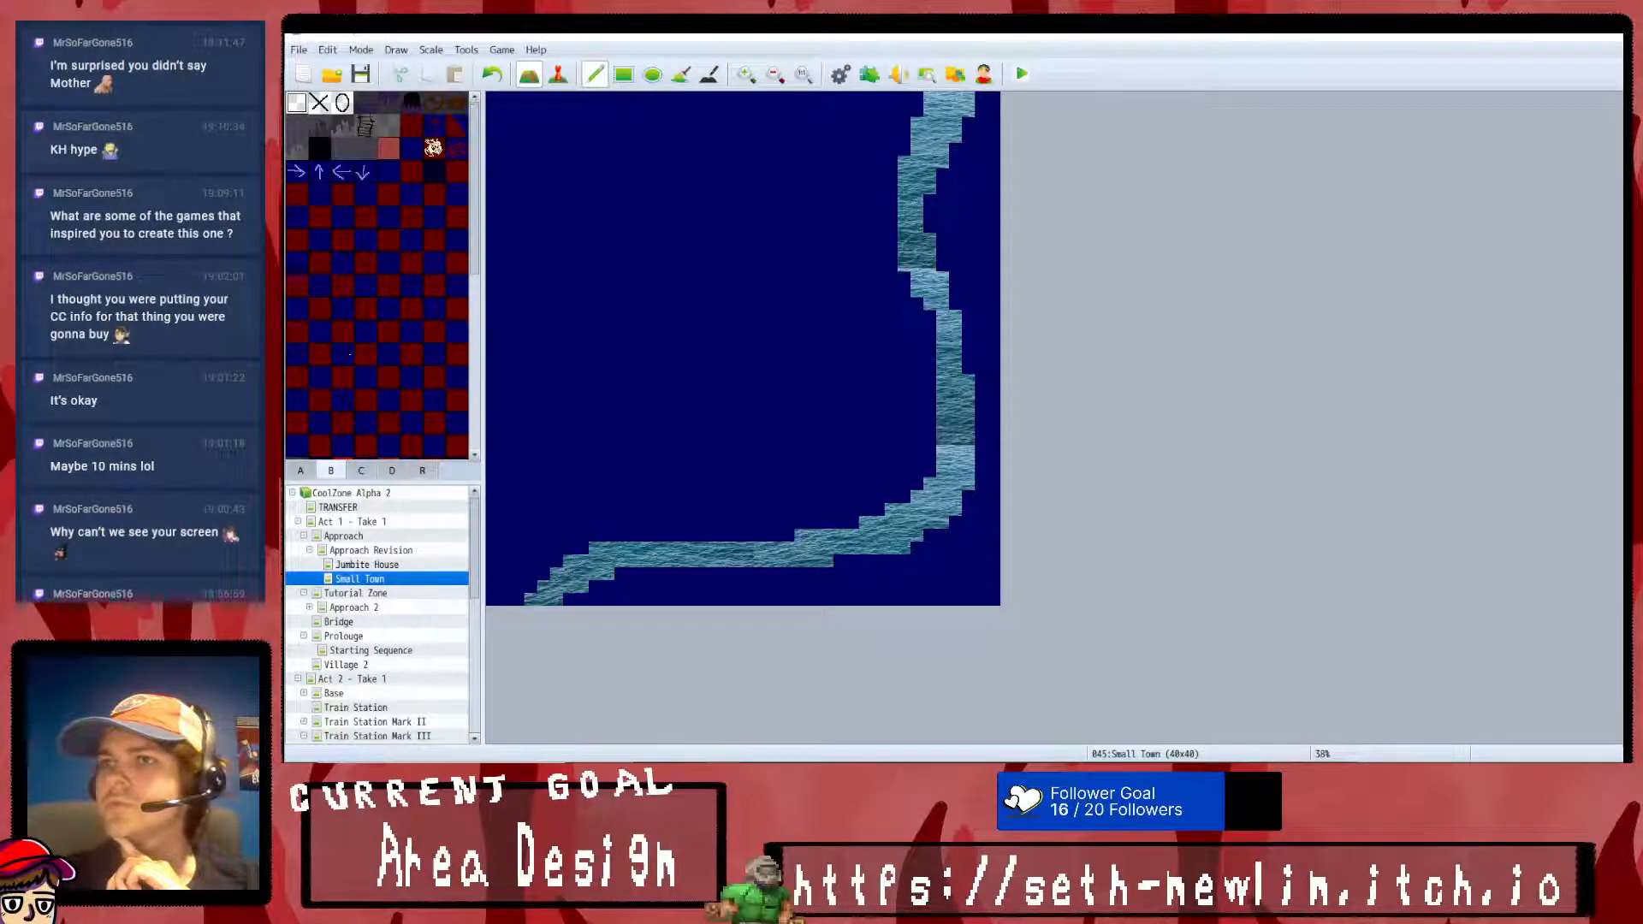
# - Line Small Town's outer edges with the red dotted border tiles, leaving gaps where the river passes
pyautogui.scroll(-2, 342, 205)
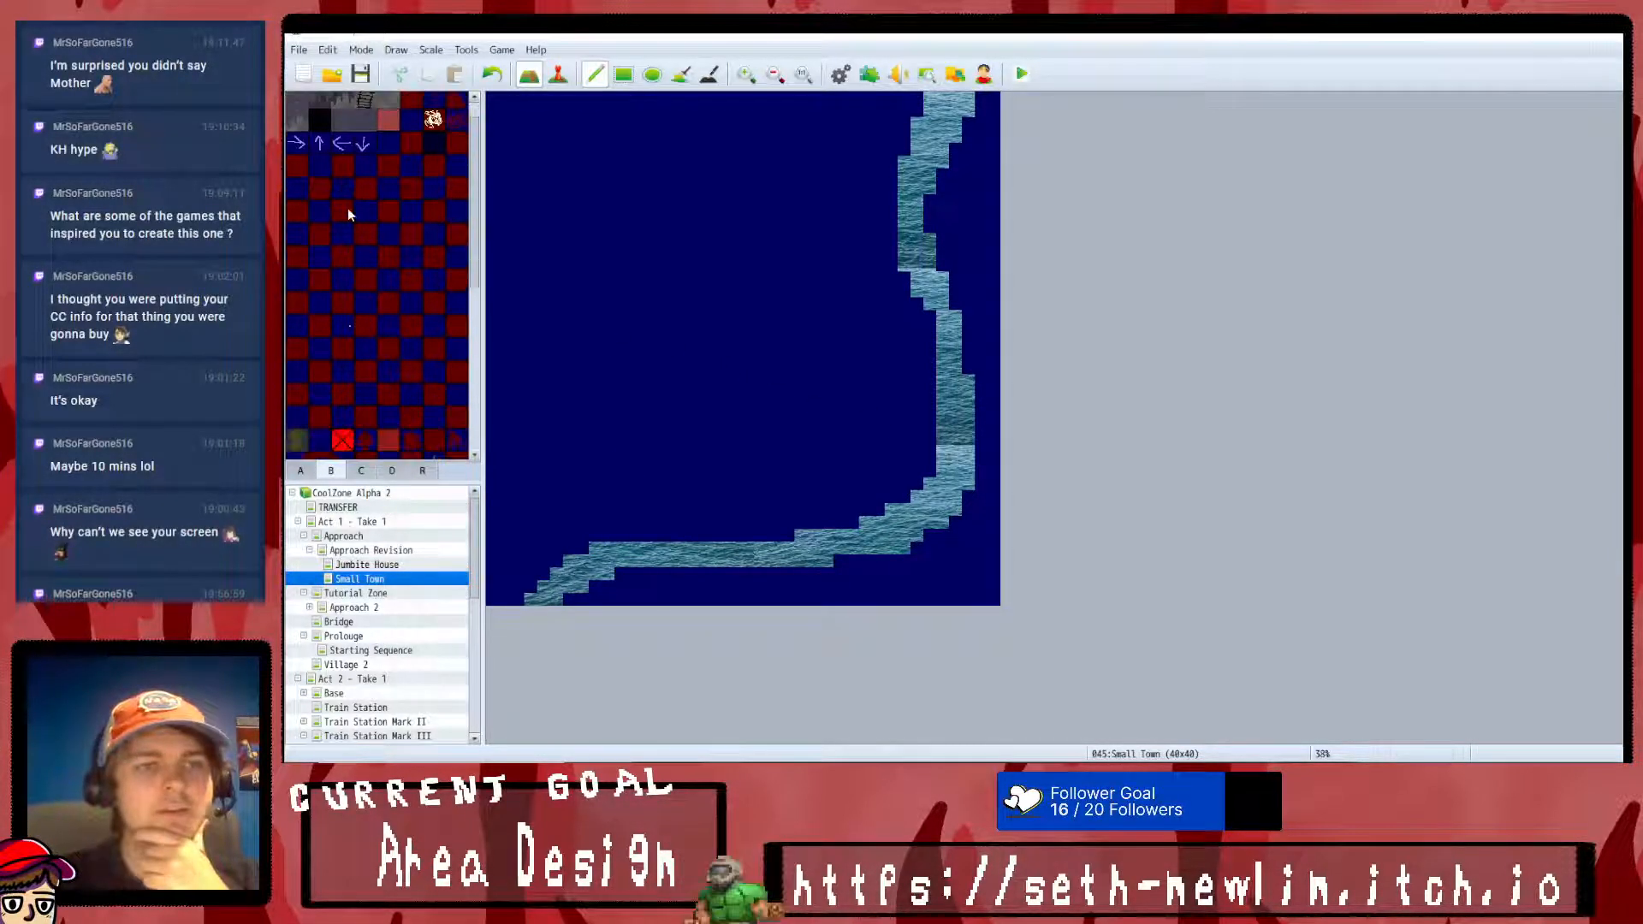
pyautogui.scroll(-4, 351, 285)
pyautogui.click(365, 268)
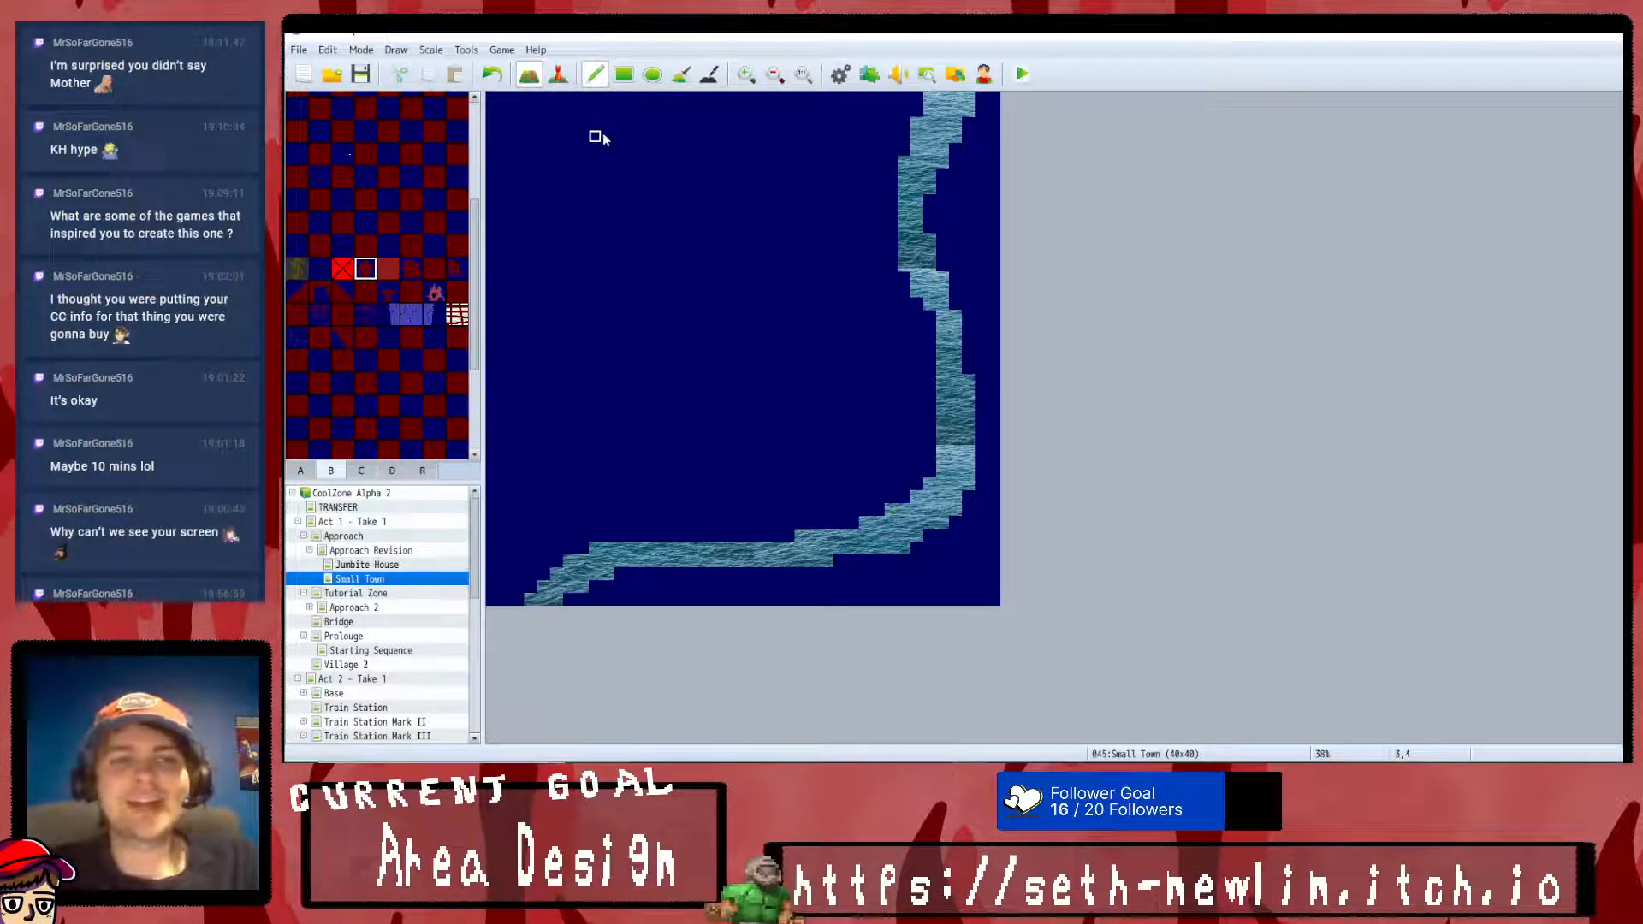
pyautogui.moveTo(491, 99)
pyautogui.mouseDown()
pyautogui.moveTo(493, 537)
pyautogui.moveTo(505, 415)
pyautogui.moveTo(490, 258)
pyautogui.moveTo(515, 94)
pyautogui.moveTo(550, 96)
pyautogui.mouseUp()
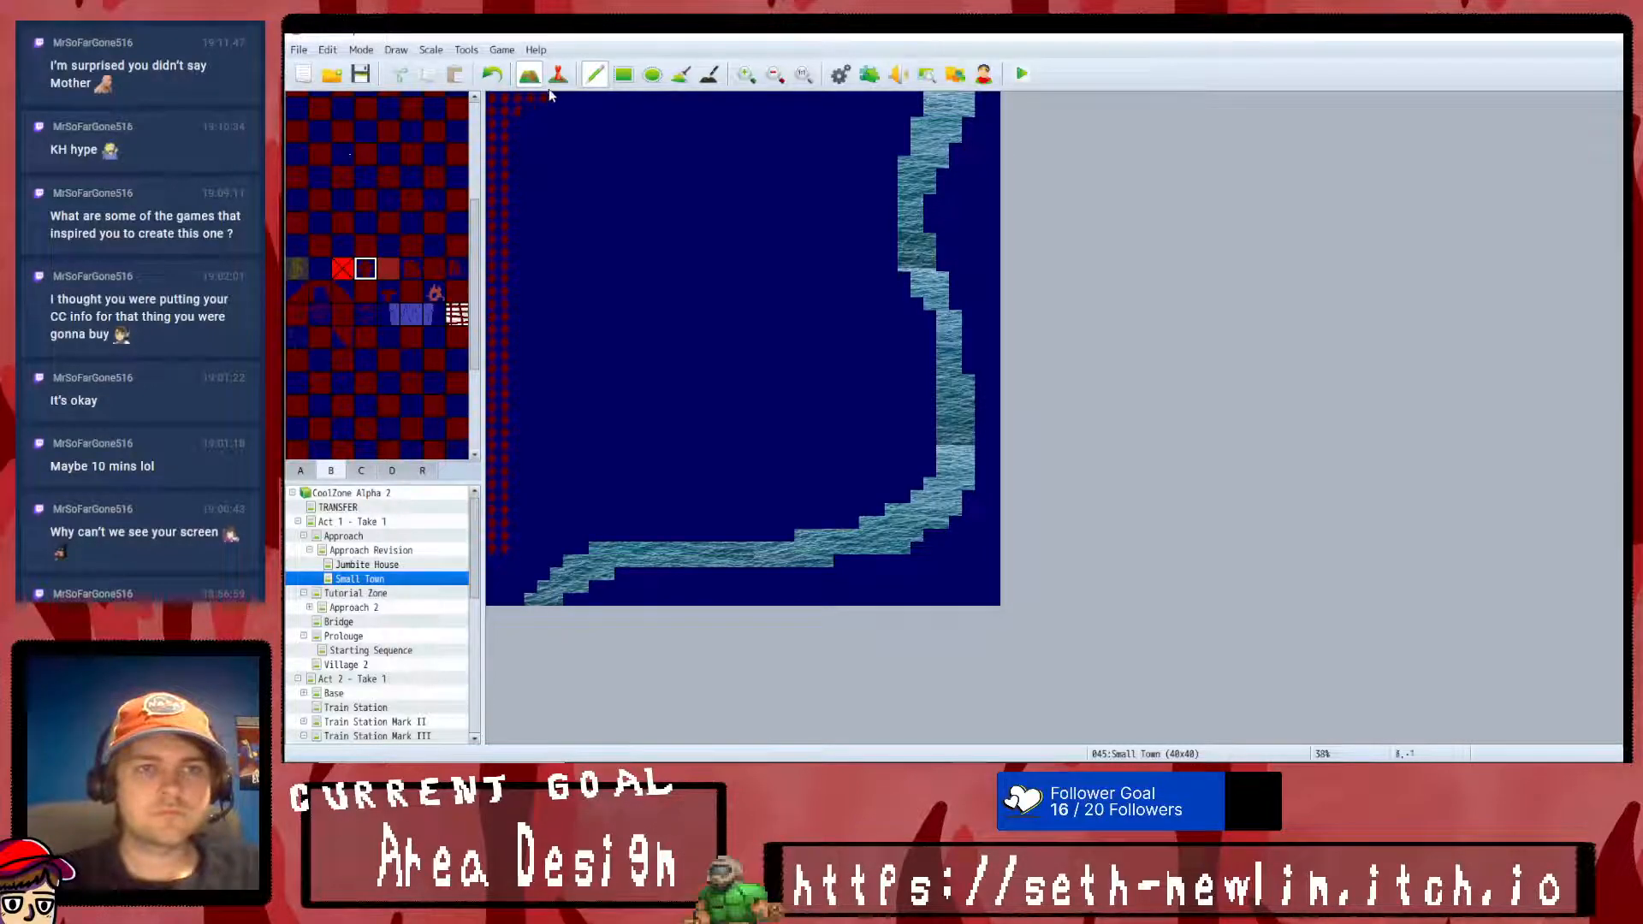
pyautogui.moveTo(659, 99)
pyautogui.mouseDown()
pyautogui.moveTo(796, 99)
pyautogui.moveTo(541, 123)
pyautogui.moveTo(495, 169)
pyautogui.mouseUp()
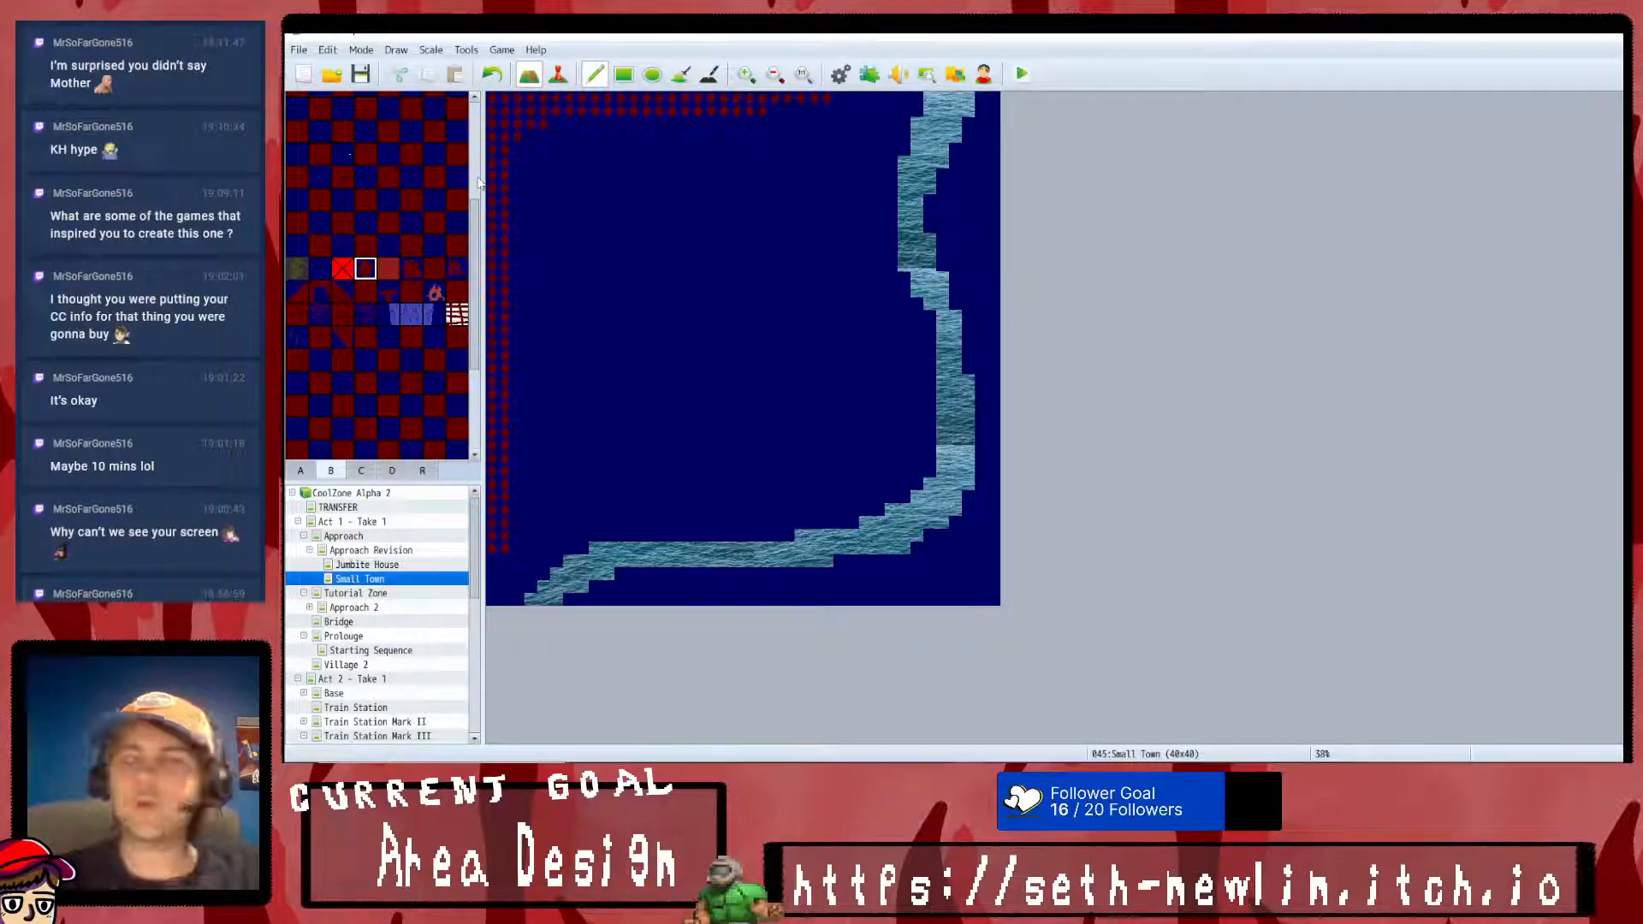
pyautogui.moveTo(915, 111)
pyautogui.mouseDown()
pyautogui.moveTo(891, 103)
pyautogui.moveTo(902, 141)
pyautogui.moveTo(978, 175)
pyautogui.mouseUp()
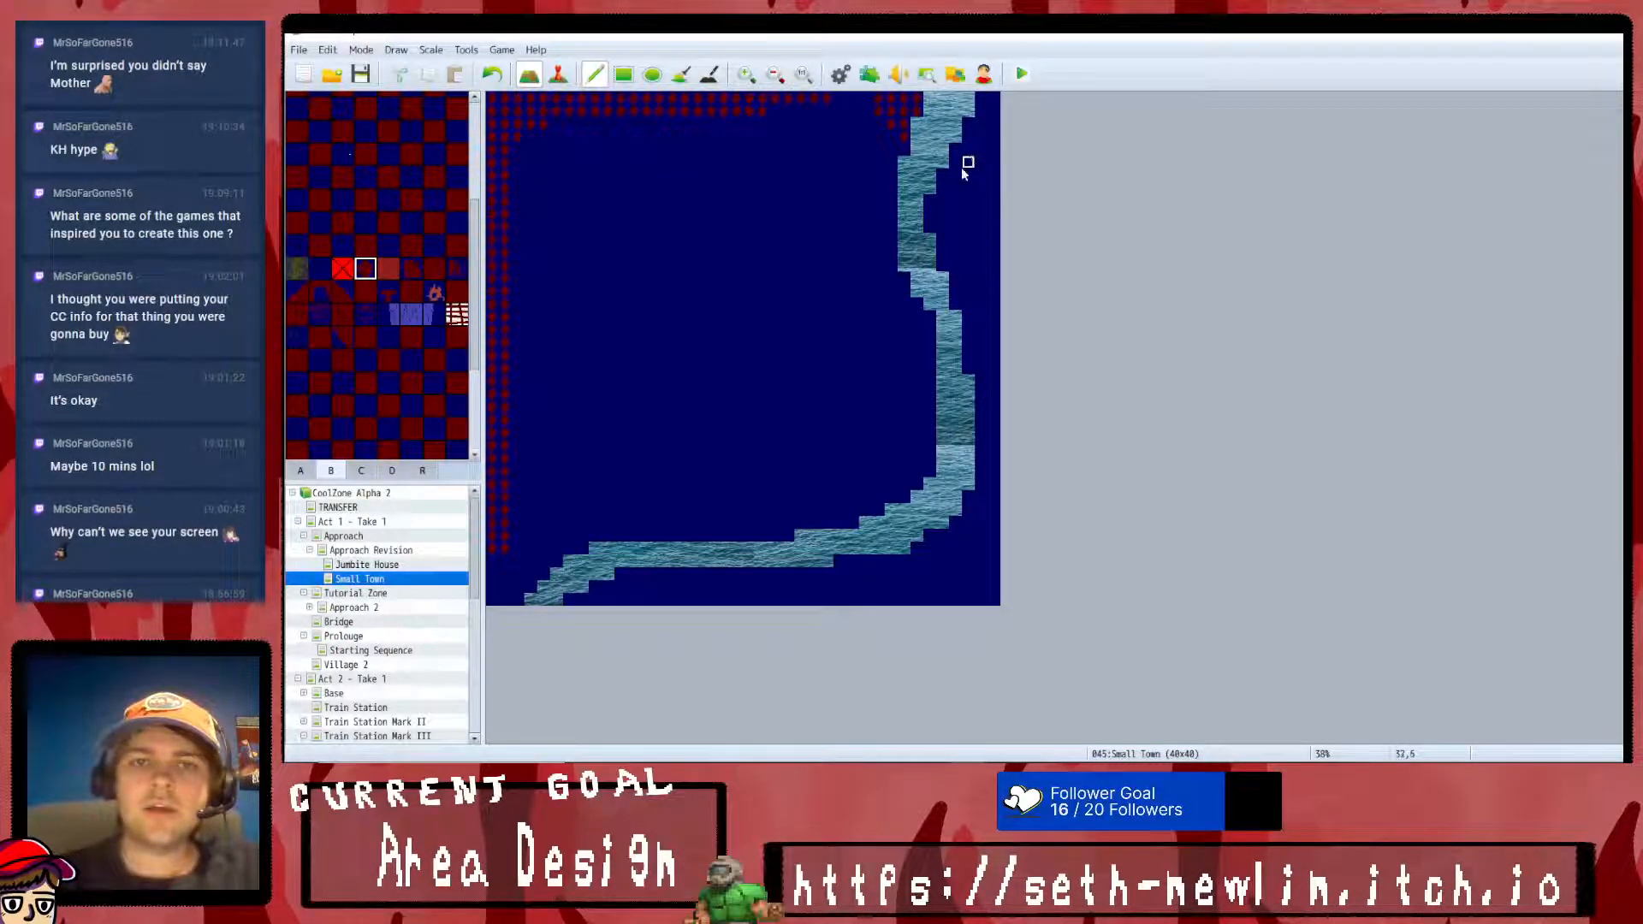
pyautogui.moveTo(992, 109)
pyautogui.mouseDown()
pyautogui.moveTo(972, 614)
pyautogui.moveTo(980, 601)
pyautogui.mouseUp()
pyautogui.moveTo(828, 596)
pyautogui.mouseDown()
pyautogui.moveTo(611, 599)
pyautogui.moveTo(877, 599)
pyautogui.mouseUp()
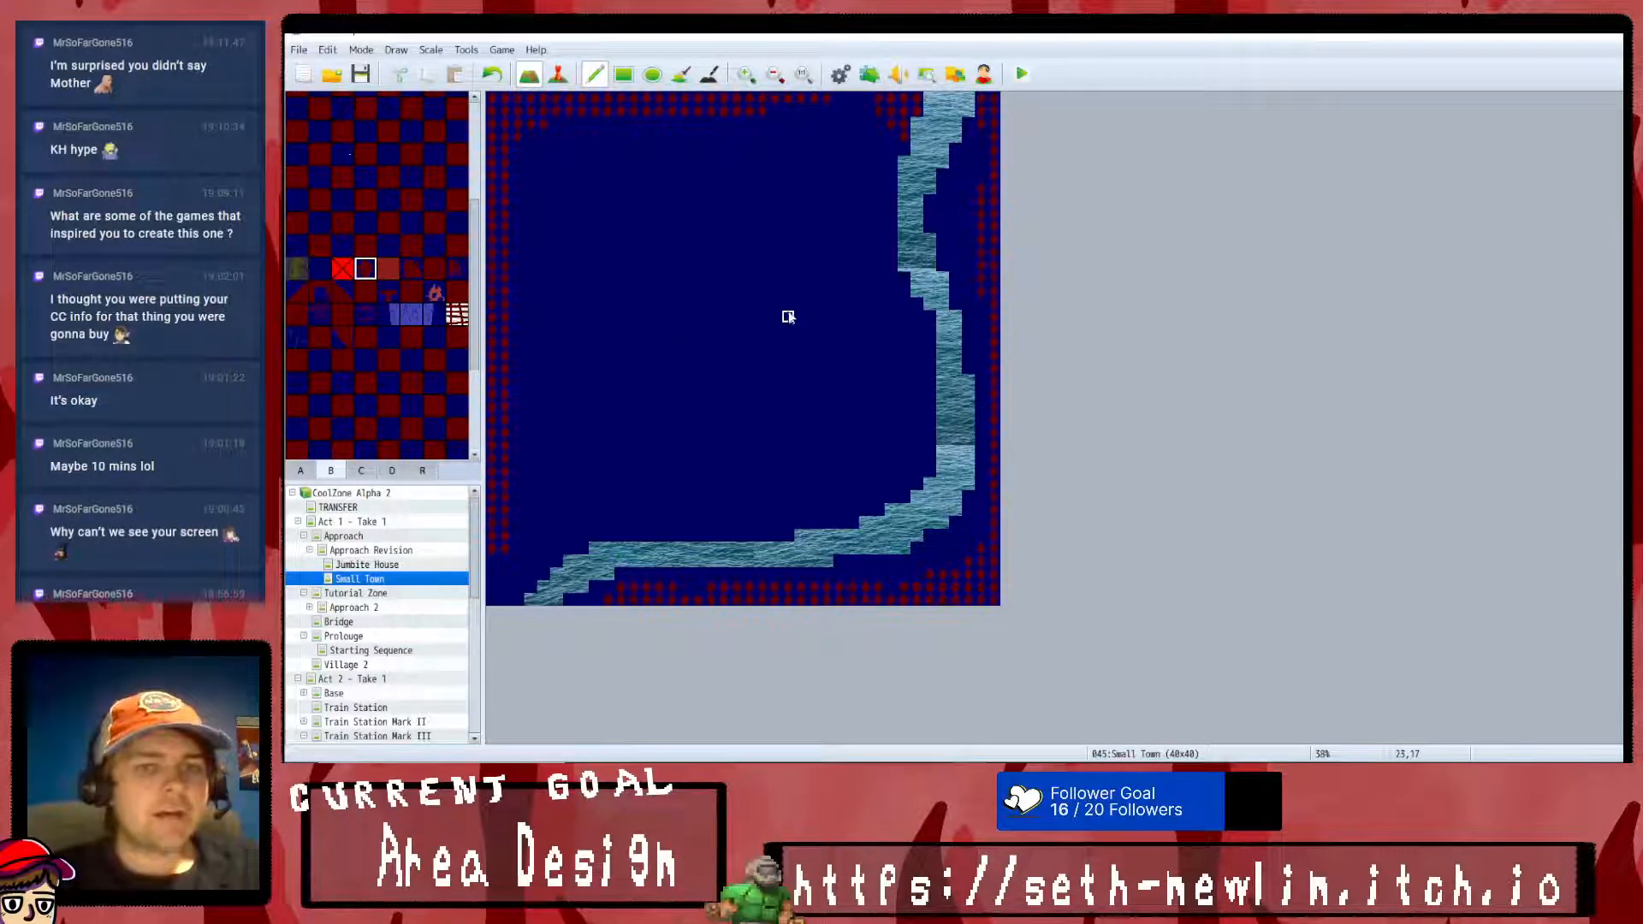
# - Place a single red-and-blue notch tile near the middle of Small Town, at tile 17,24
pyautogui.scroll(-3, 359, 381)
pyautogui.scroll(6, 373, 351)
pyautogui.scroll(4, 381, 376)
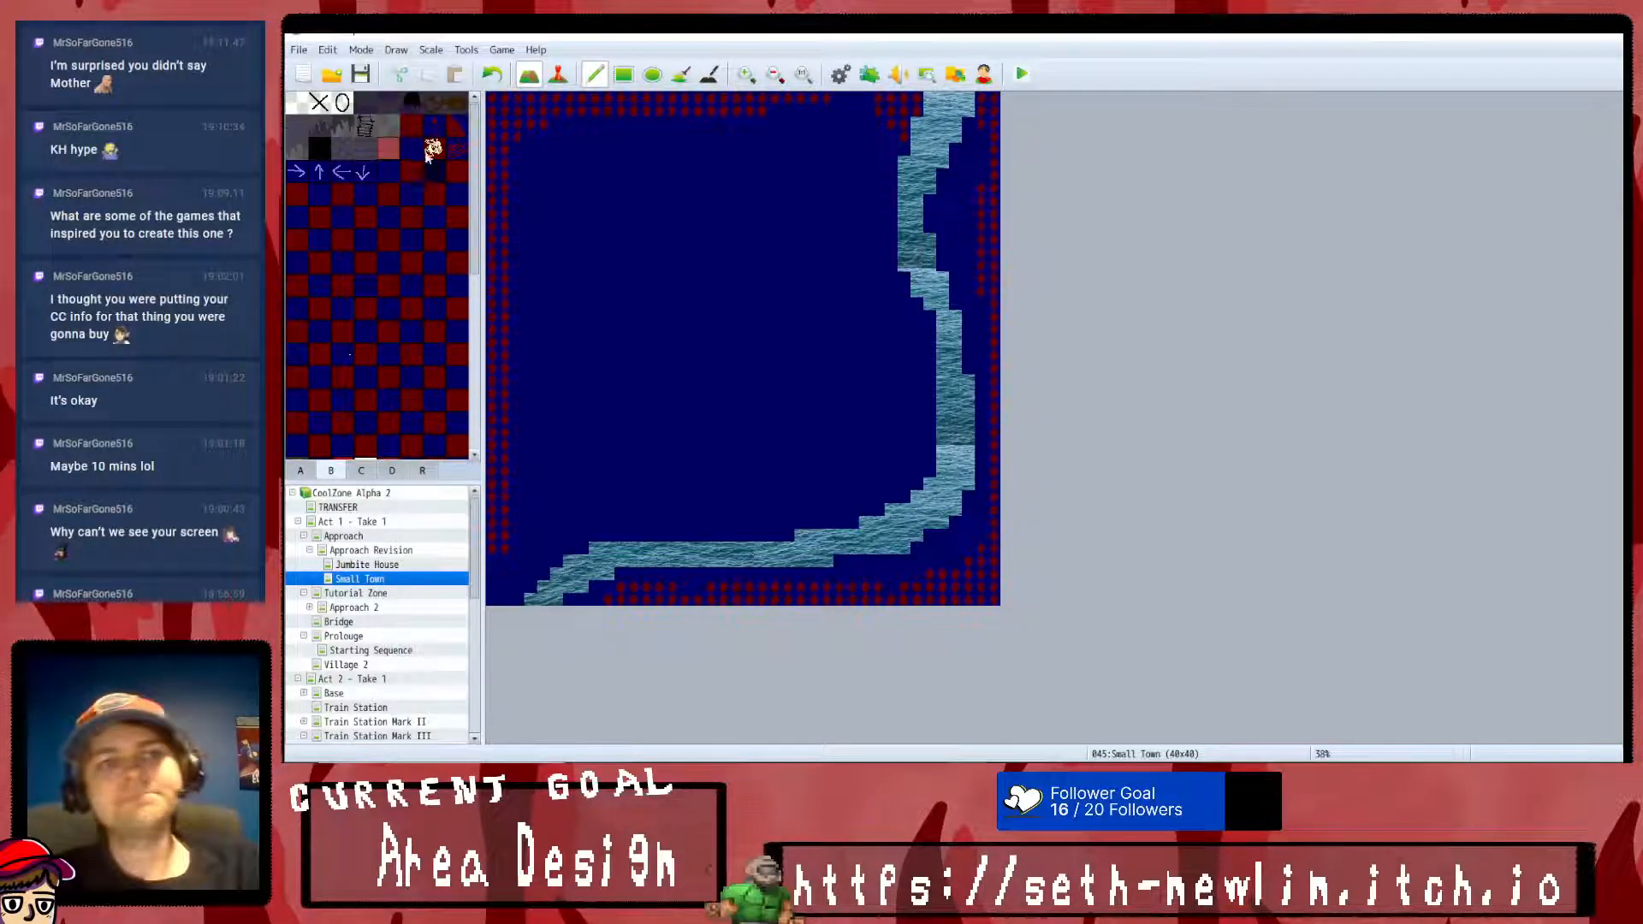
pyautogui.scroll(-3, 393, 364)
pyautogui.click(319, 206)
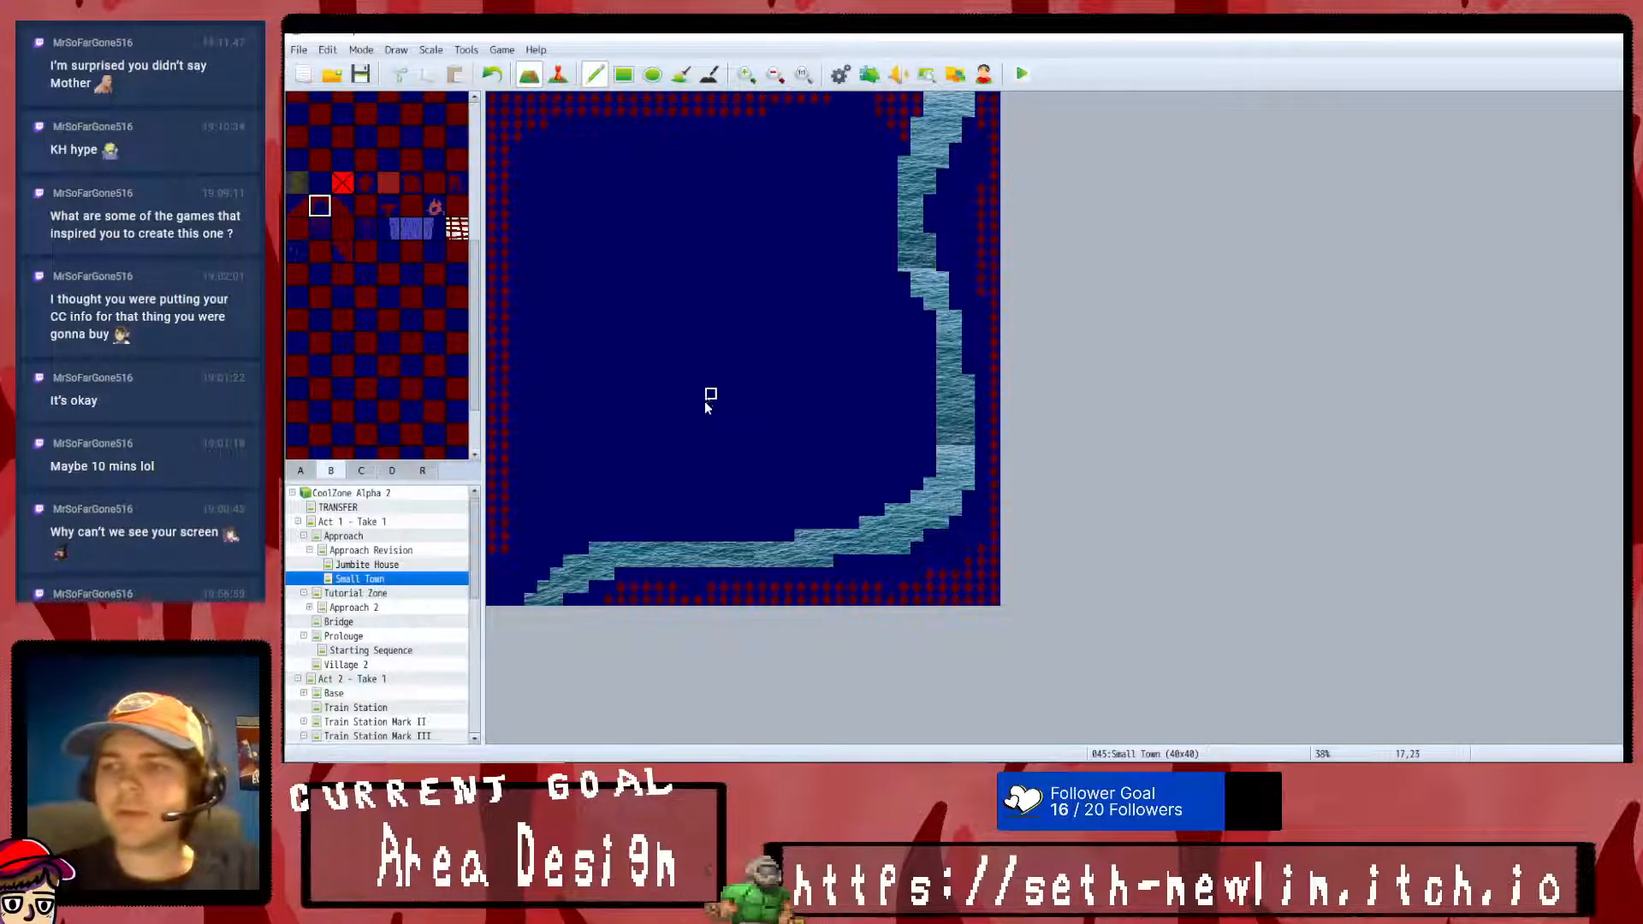
pyautogui.click(710, 409)
# - Outline a large rectangular block with solid dark red tiles in the middle of Small Town, undoing the first stroke
pyautogui.scroll(4, 322, 332)
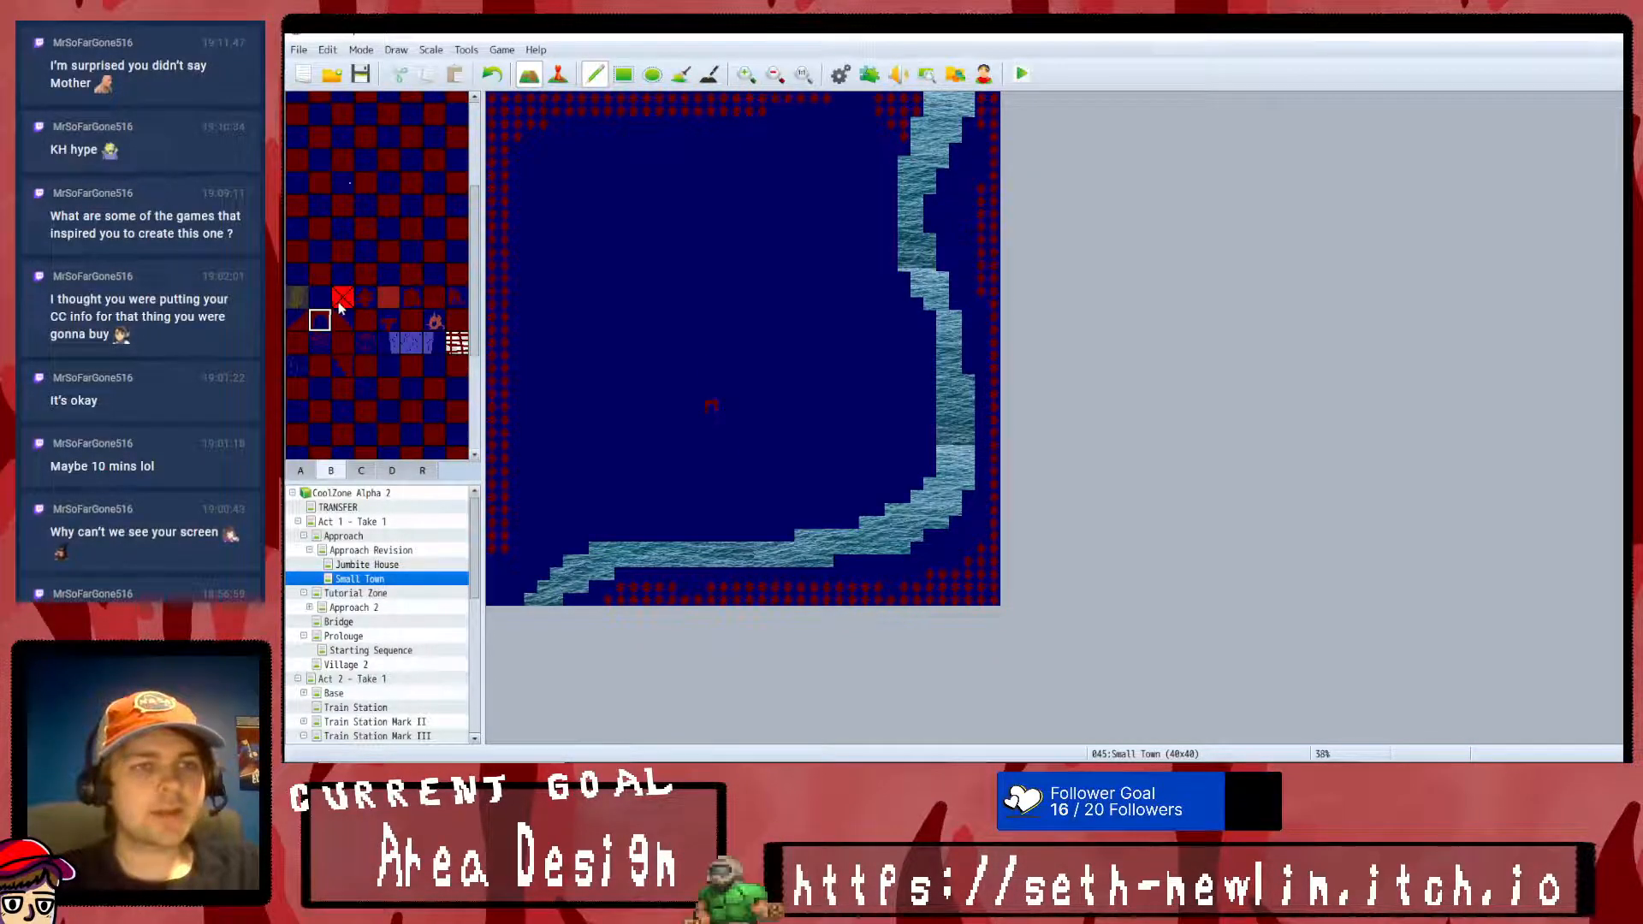
pyautogui.scroll(1, 411, 129)
pyautogui.click(410, 126)
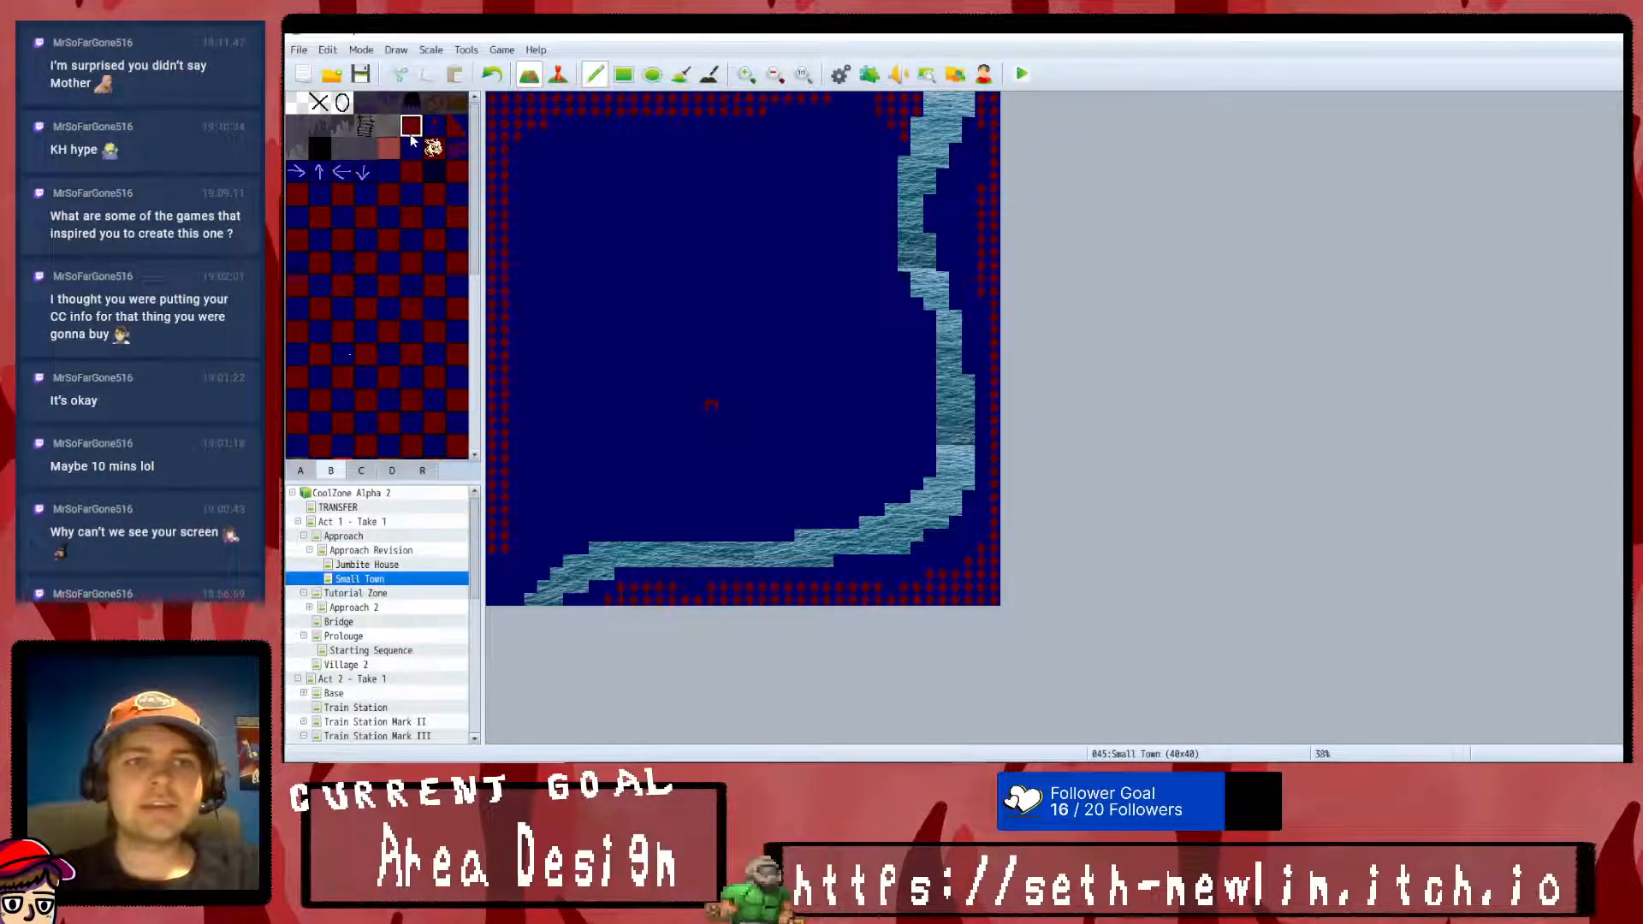
pyautogui.moveTo(699, 411); pyautogui.dragTo(605, 407)
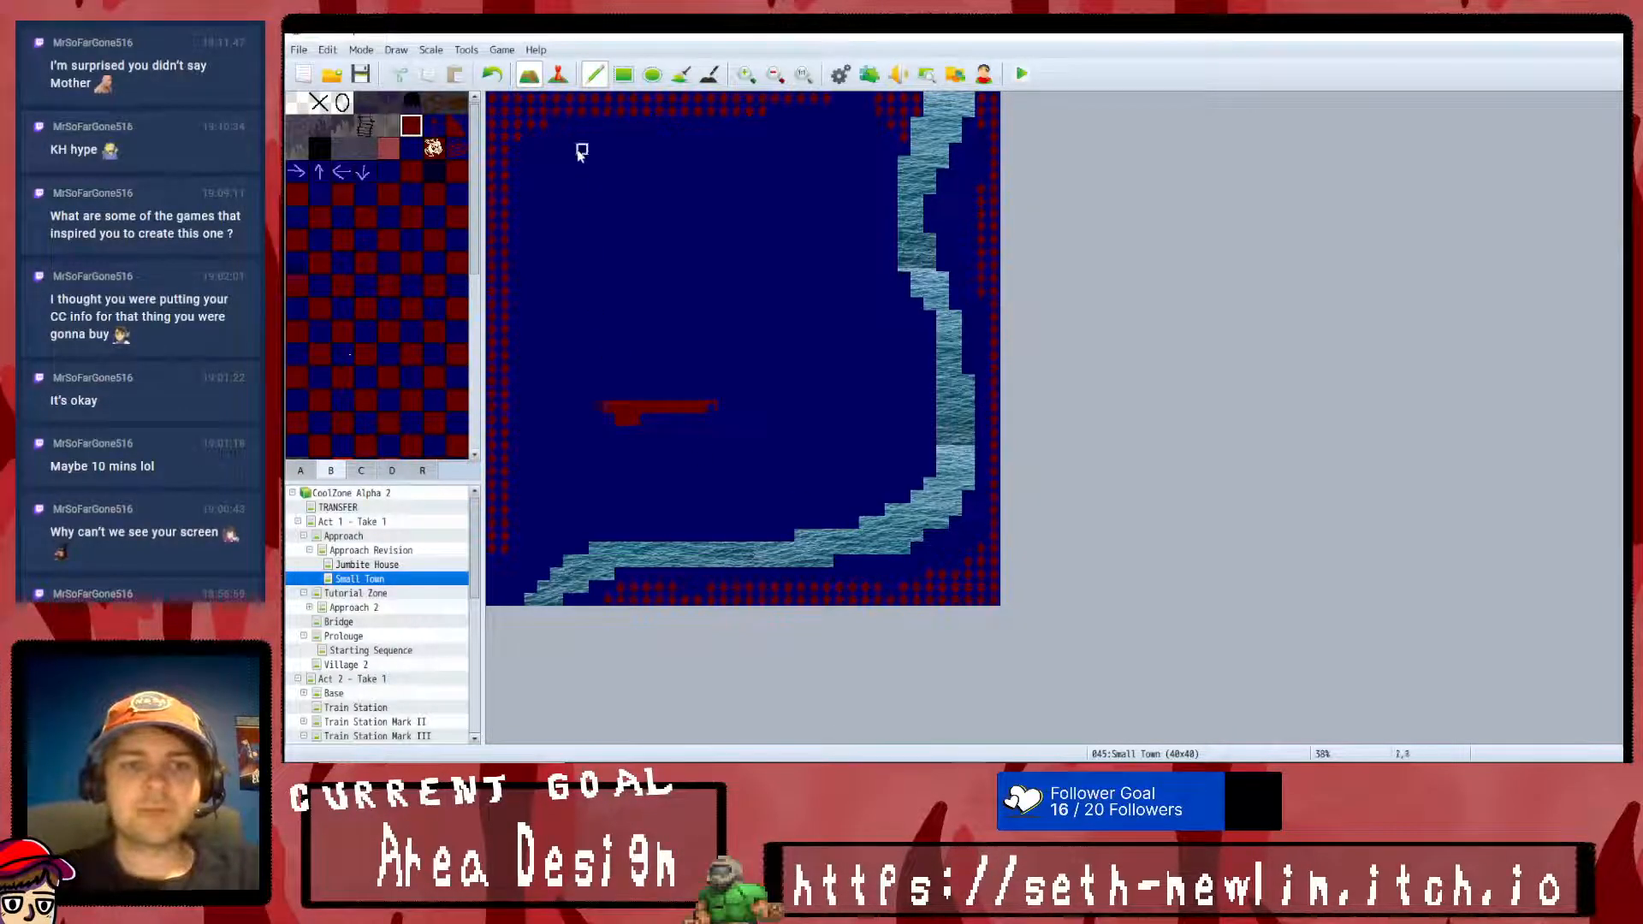
pyautogui.click(492, 75)
pyautogui.moveTo(717, 407)
pyautogui.mouseDown()
pyautogui.moveTo(605, 408)
pyautogui.moveTo(608, 257)
pyautogui.moveTo(595, 264)
pyautogui.moveTo(671, 243)
pyautogui.moveTo(850, 242)
pyautogui.moveTo(860, 377)
pyautogui.moveTo(850, 367)
pyautogui.moveTo(796, 407)
pyautogui.moveTo(633, 406)
pyautogui.moveTo(841, 373)
pyautogui.moveTo(839, 265)
pyautogui.moveTo(642, 264)
pyautogui.moveTo(609, 343)
pyautogui.mouseUp()
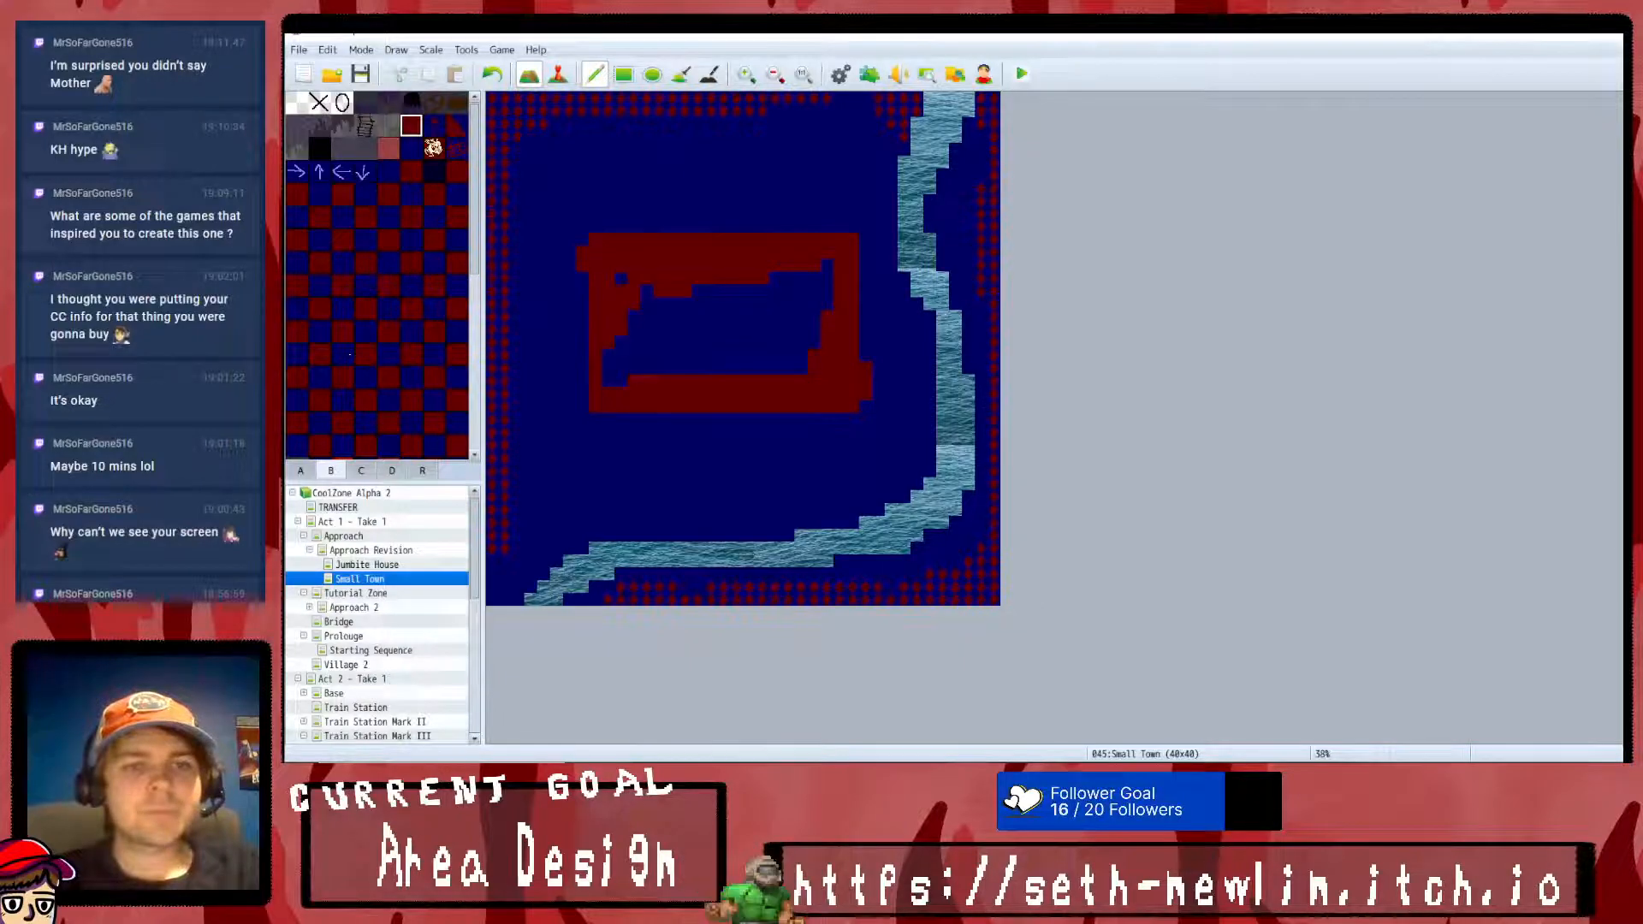
# - Fill the interior of the outlined block with solid dark red, including the leftover blue patches
pyautogui.click(681, 75)
pyautogui.click(685, 322)
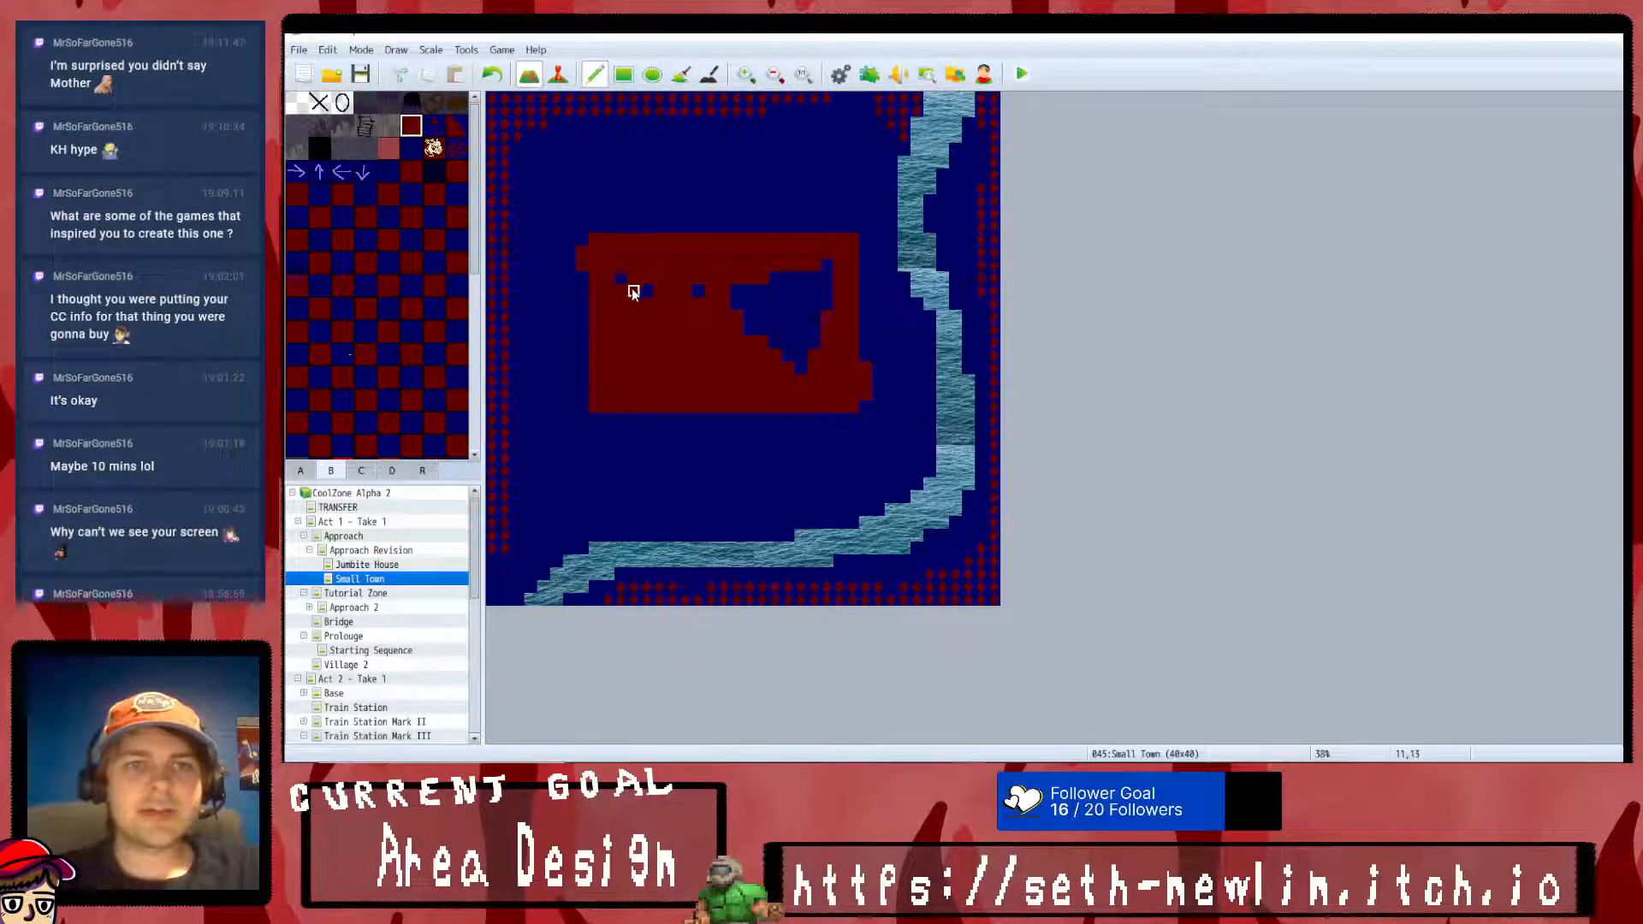
pyautogui.moveTo(728, 300)
pyautogui.mouseDown()
pyautogui.moveTo(747, 316)
pyautogui.moveTo(752, 293)
pyautogui.mouseUp()
pyautogui.click(681, 75)
pyautogui.click(805, 307)
pyautogui.click(801, 343)
pyautogui.click(759, 331)
pyautogui.click(775, 296)
# - Trim the stray red tiles sticking out of the block's left and right sides
pyautogui.click(596, 76)
pyautogui.moveTo(581, 254); pyautogui.dragTo(581, 267)
pyautogui.moveTo(867, 370); pyautogui.dragTo(867, 404)
pyautogui.scroll(-5, 412, 397)
pyautogui.scroll(3, 424, 387)
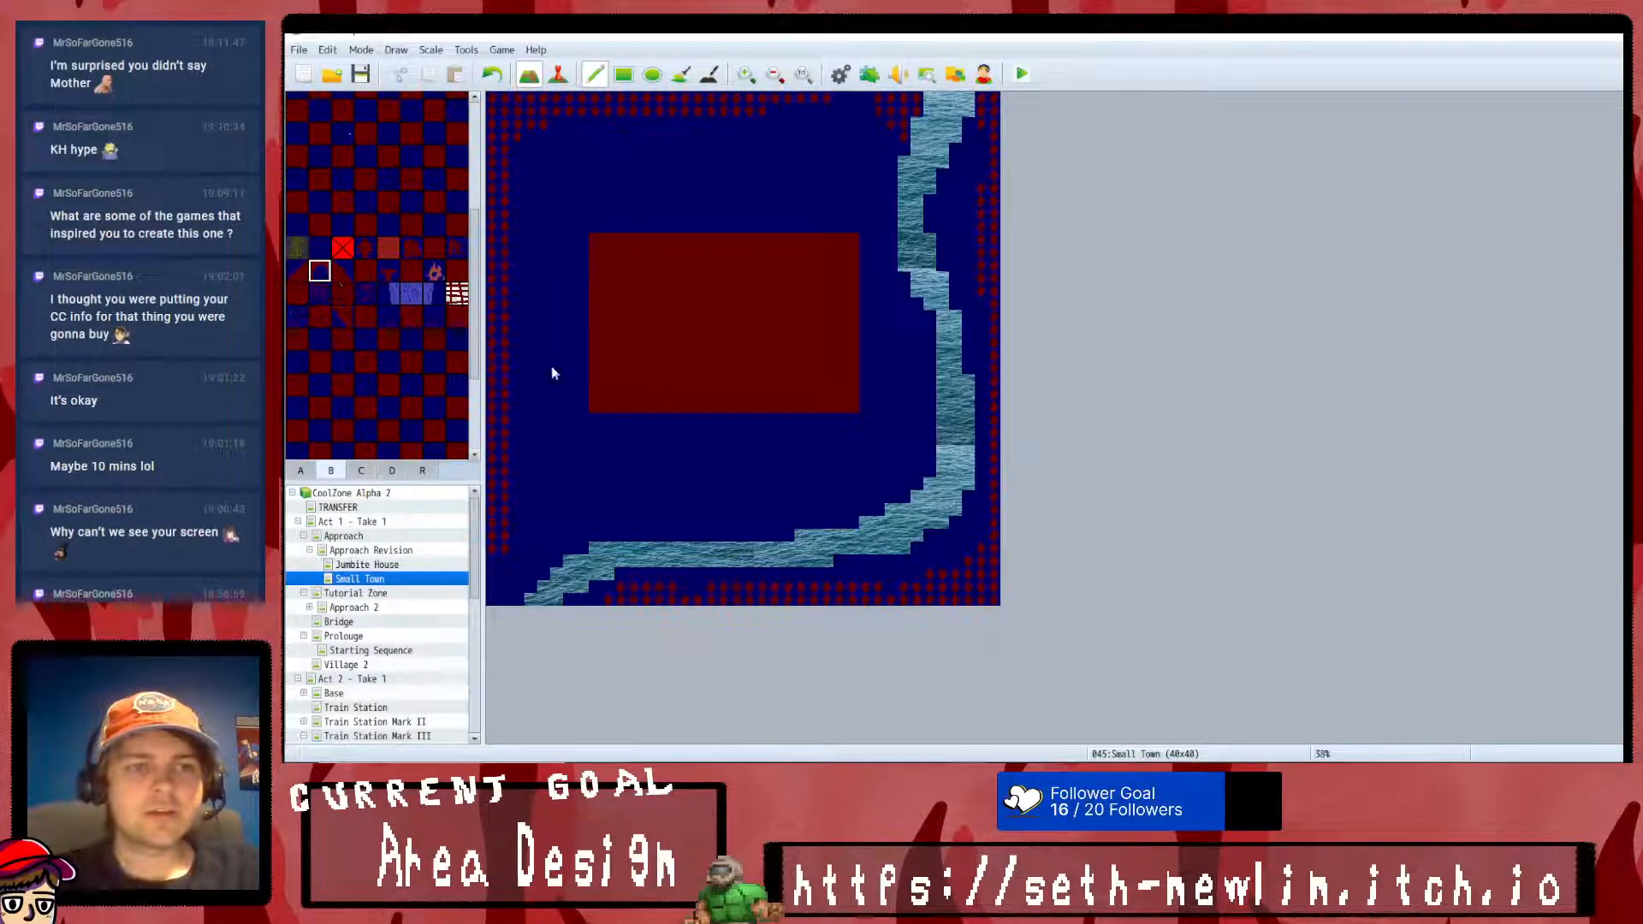
# - Undo the recent trims and fills, and flood the red block with dark blue tiles to clear it
pyautogui.click(494, 75)
pyautogui.click(494, 76)
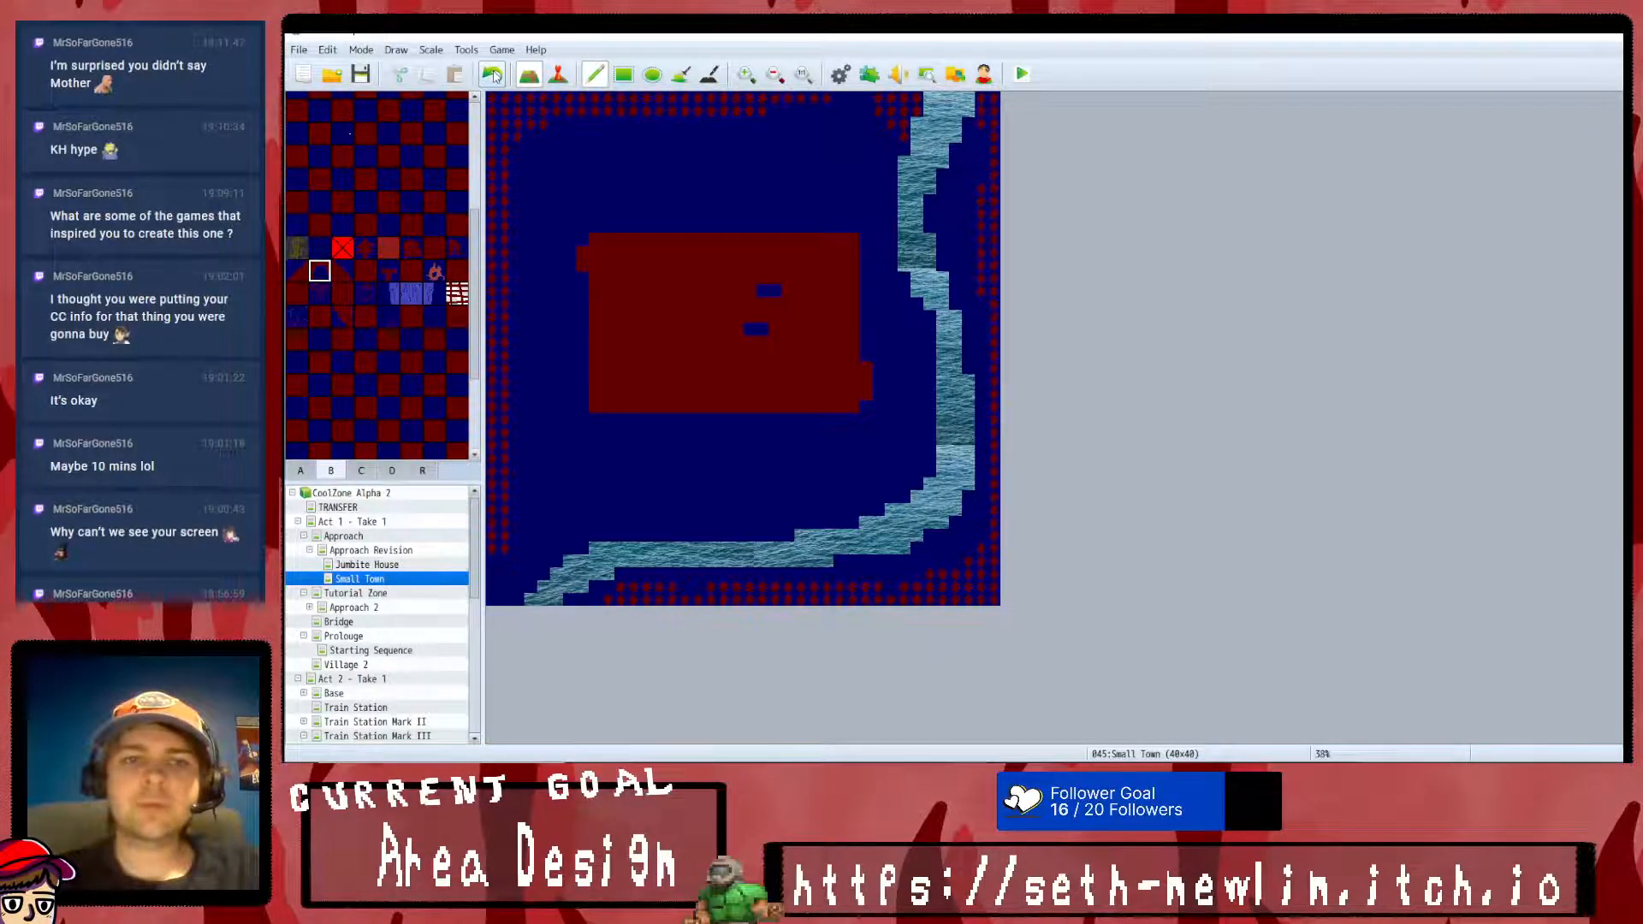
pyautogui.click(493, 76)
pyautogui.click(493, 75)
pyautogui.scroll(3, 398, 224)
pyautogui.scroll(3, 402, 193)
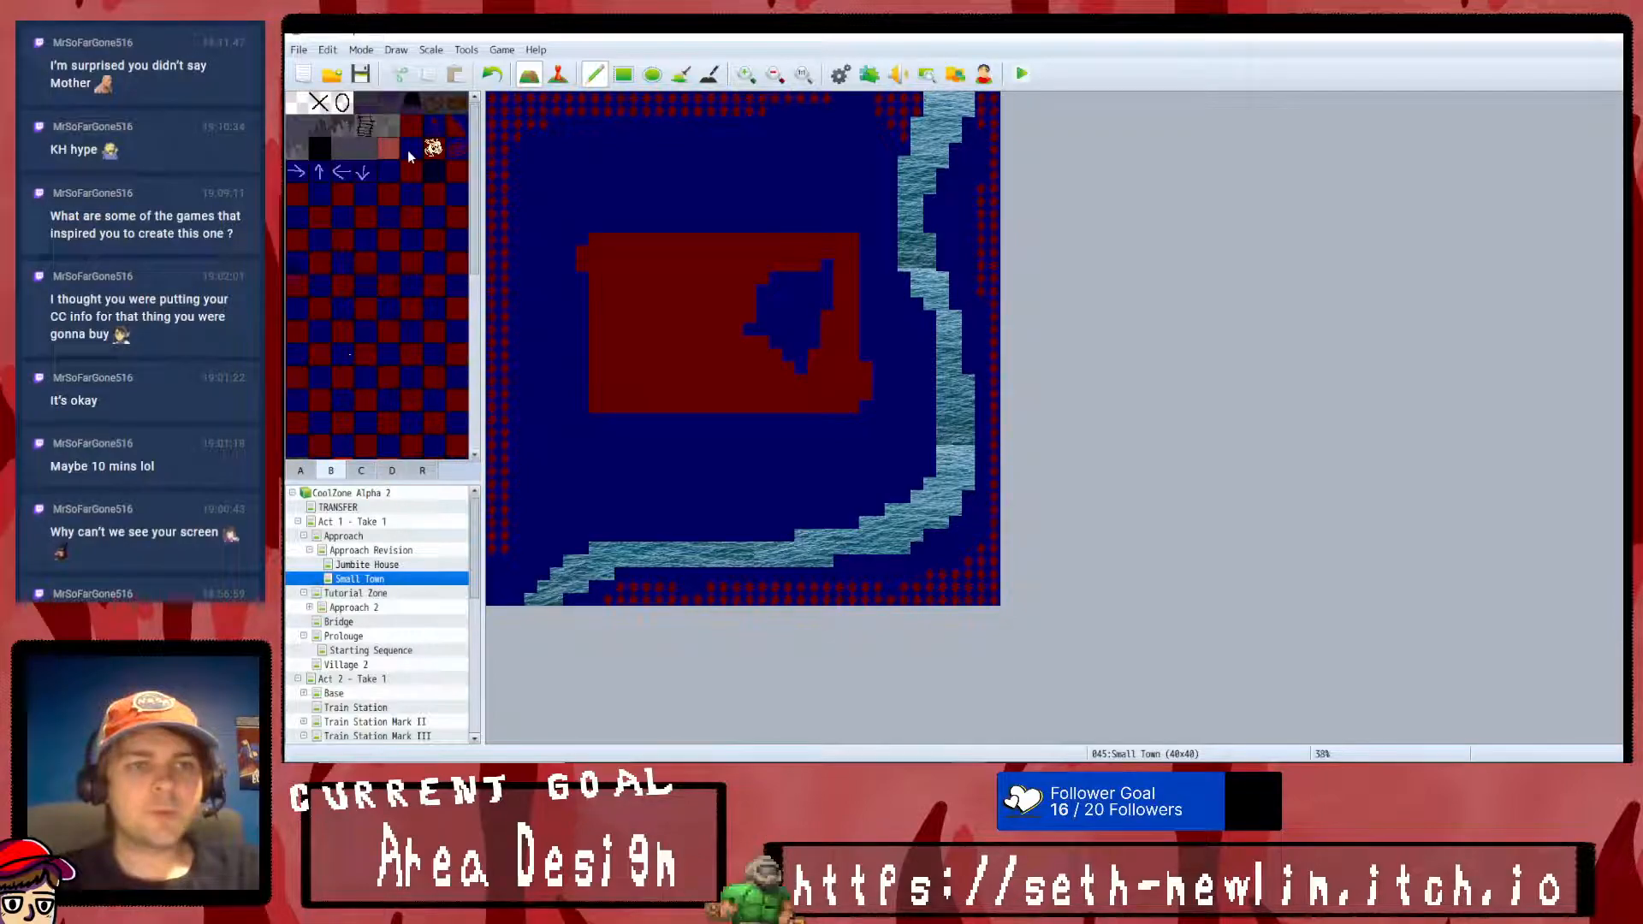
pyautogui.click(681, 74)
pyautogui.click(697, 285)
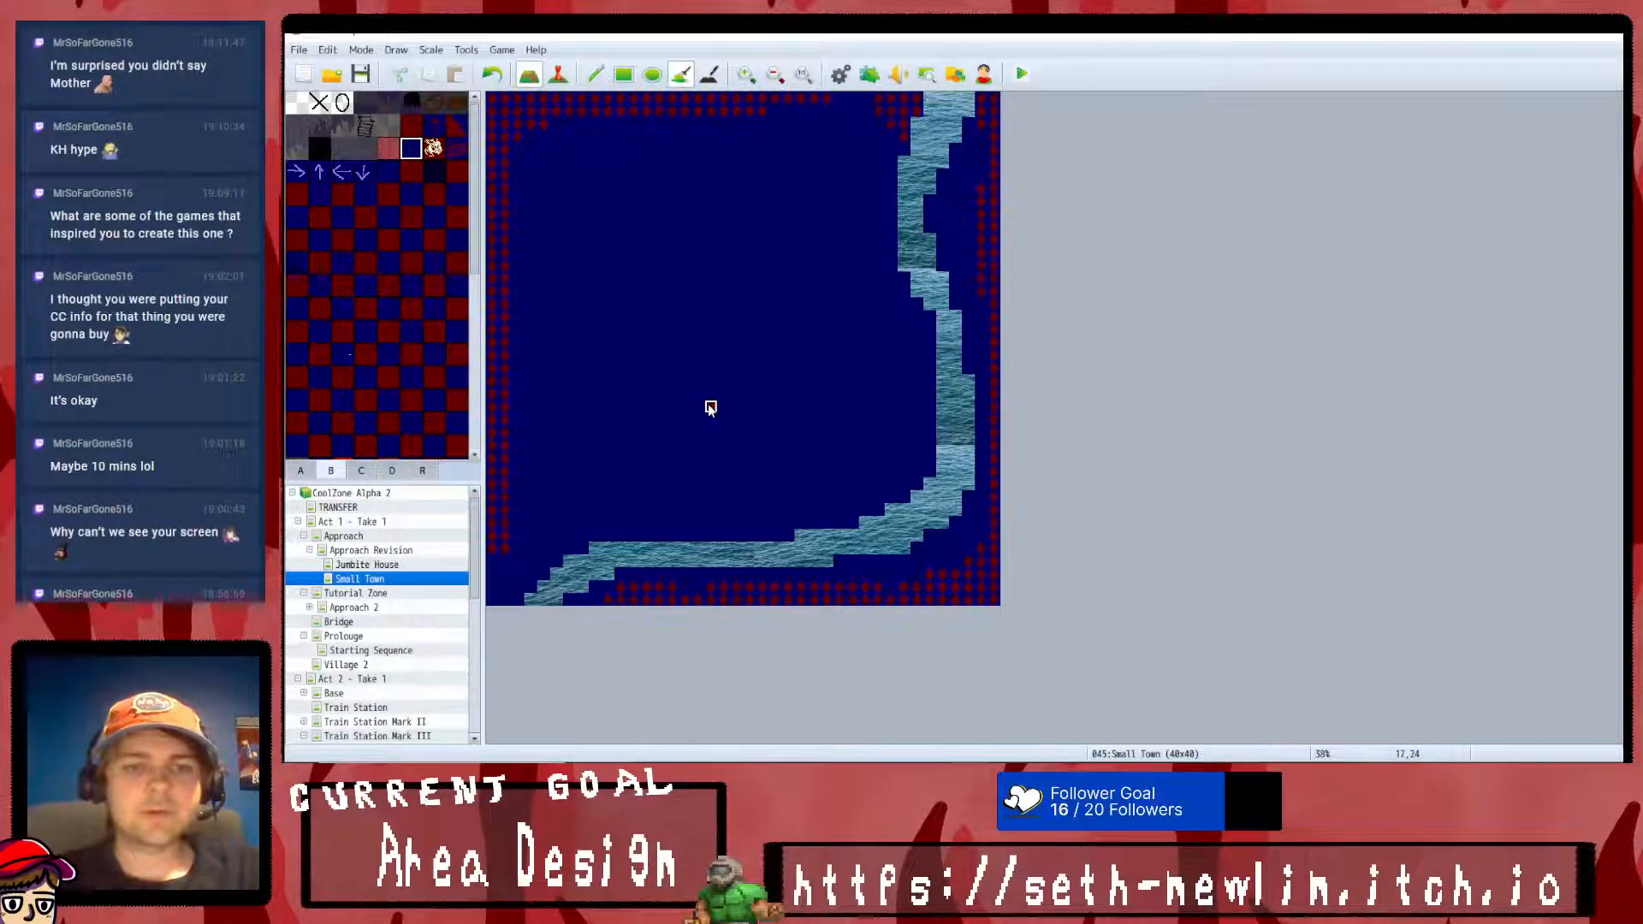
# - Draw a solid dark red rectangle about 19 tiles wide in the northwest part of Small Town
pyautogui.click(411, 126)
pyautogui.click(624, 73)
pyautogui.moveTo(565, 131)
pyautogui.mouseDown()
pyautogui.moveTo(732, 221)
pyautogui.moveTo(801, 310)
pyautogui.mouseUp()
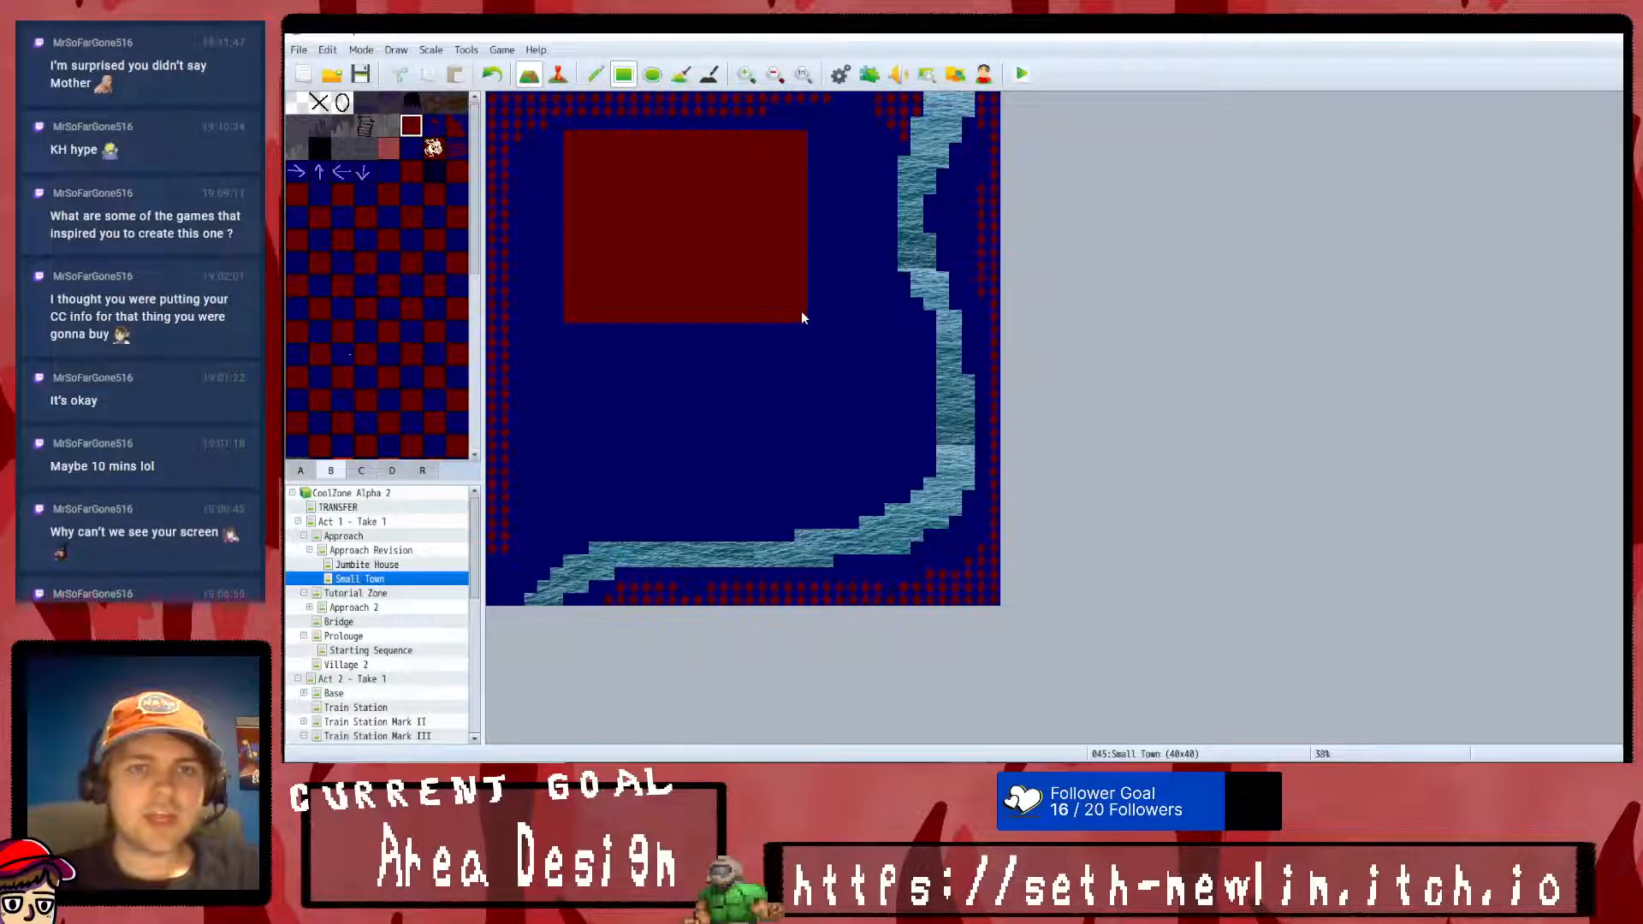
# - Place six notch tiles along the red rectangle's bottom row, spaced three tiles apart
pyautogui.scroll(-3, 373, 354)
pyautogui.scroll(-3, 368, 354)
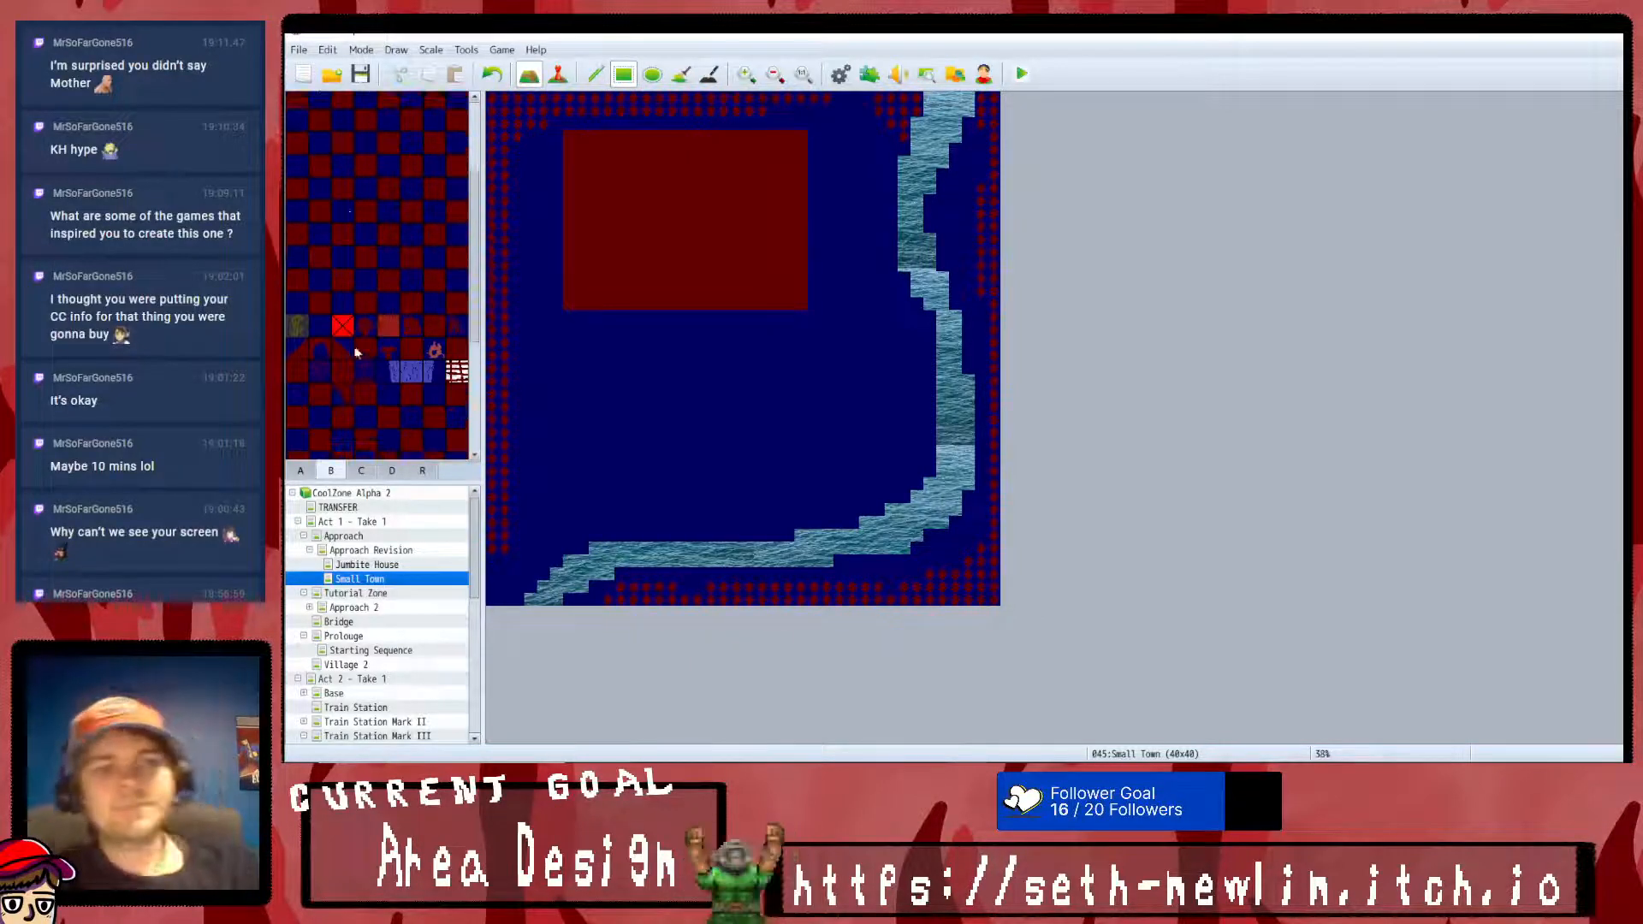
pyautogui.click(596, 74)
pyautogui.click(596, 306)
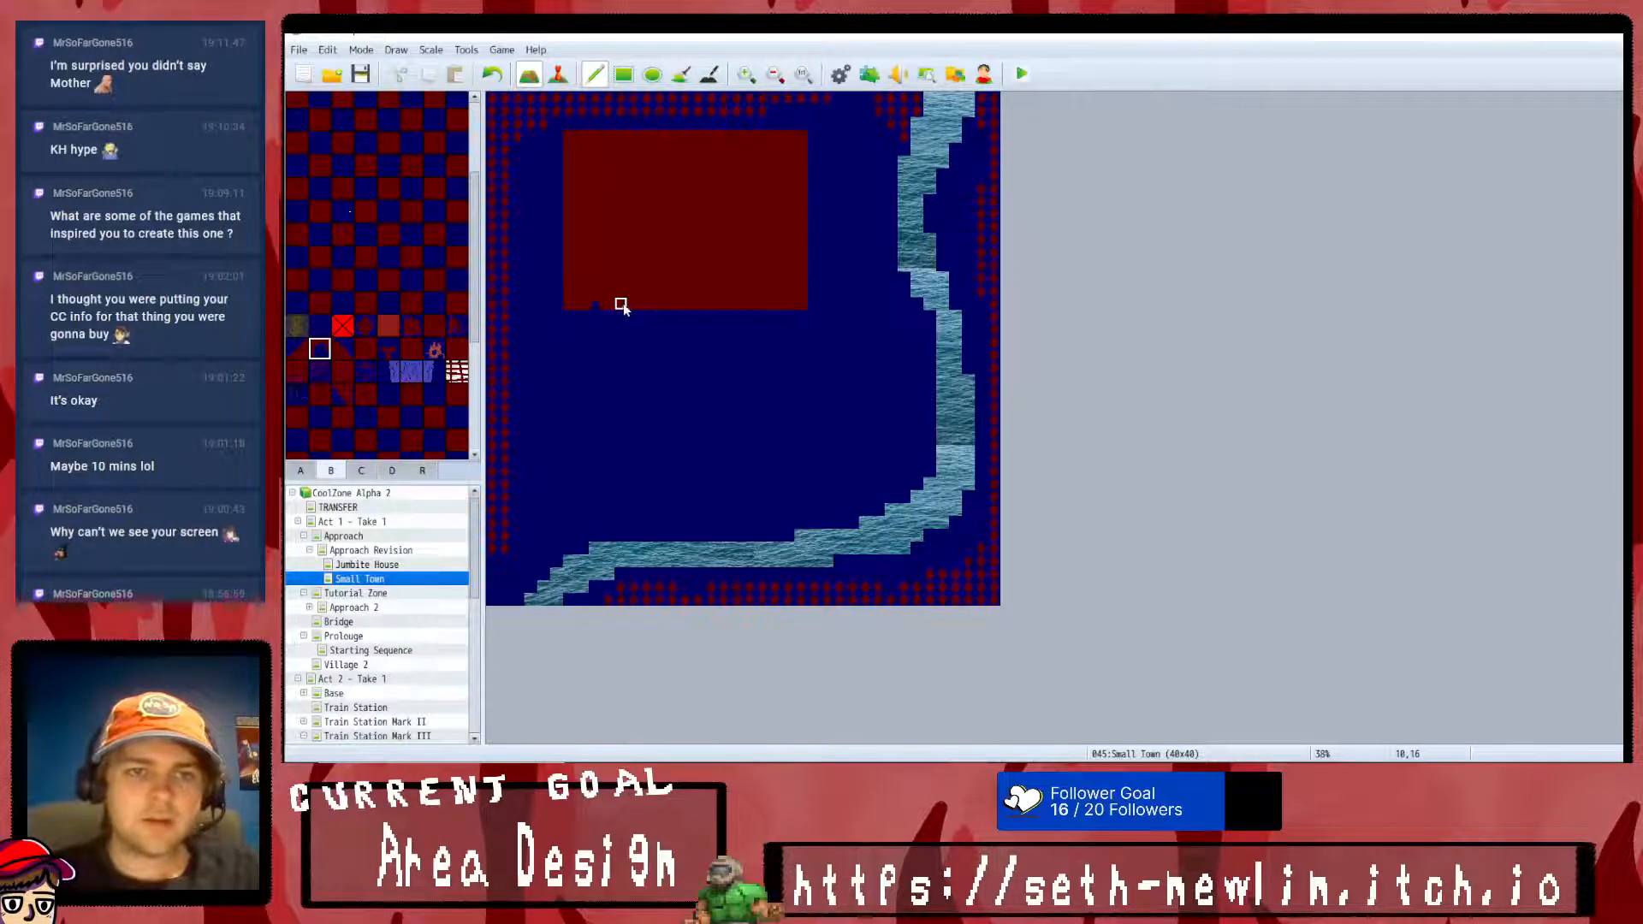
pyautogui.click(710, 306)
pyautogui.click(749, 307)
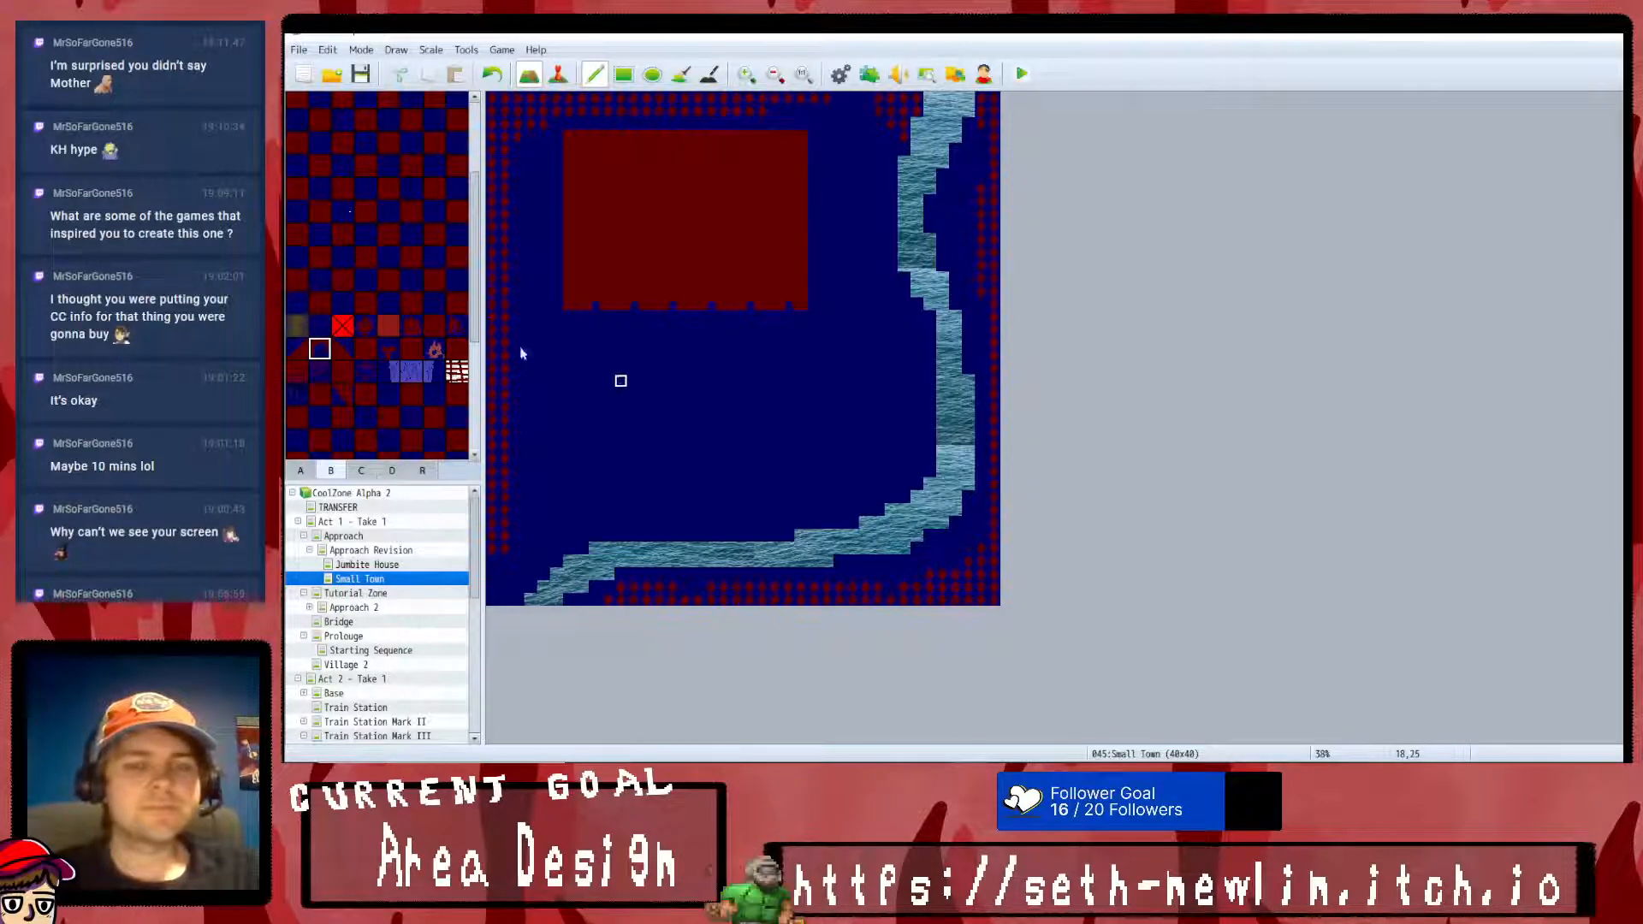
# - Widen the dark red rectangle by one full-height column on its right side
pyautogui.scroll(-4, 370, 330)
pyautogui.click(412, 125)
pyautogui.click(623, 73)
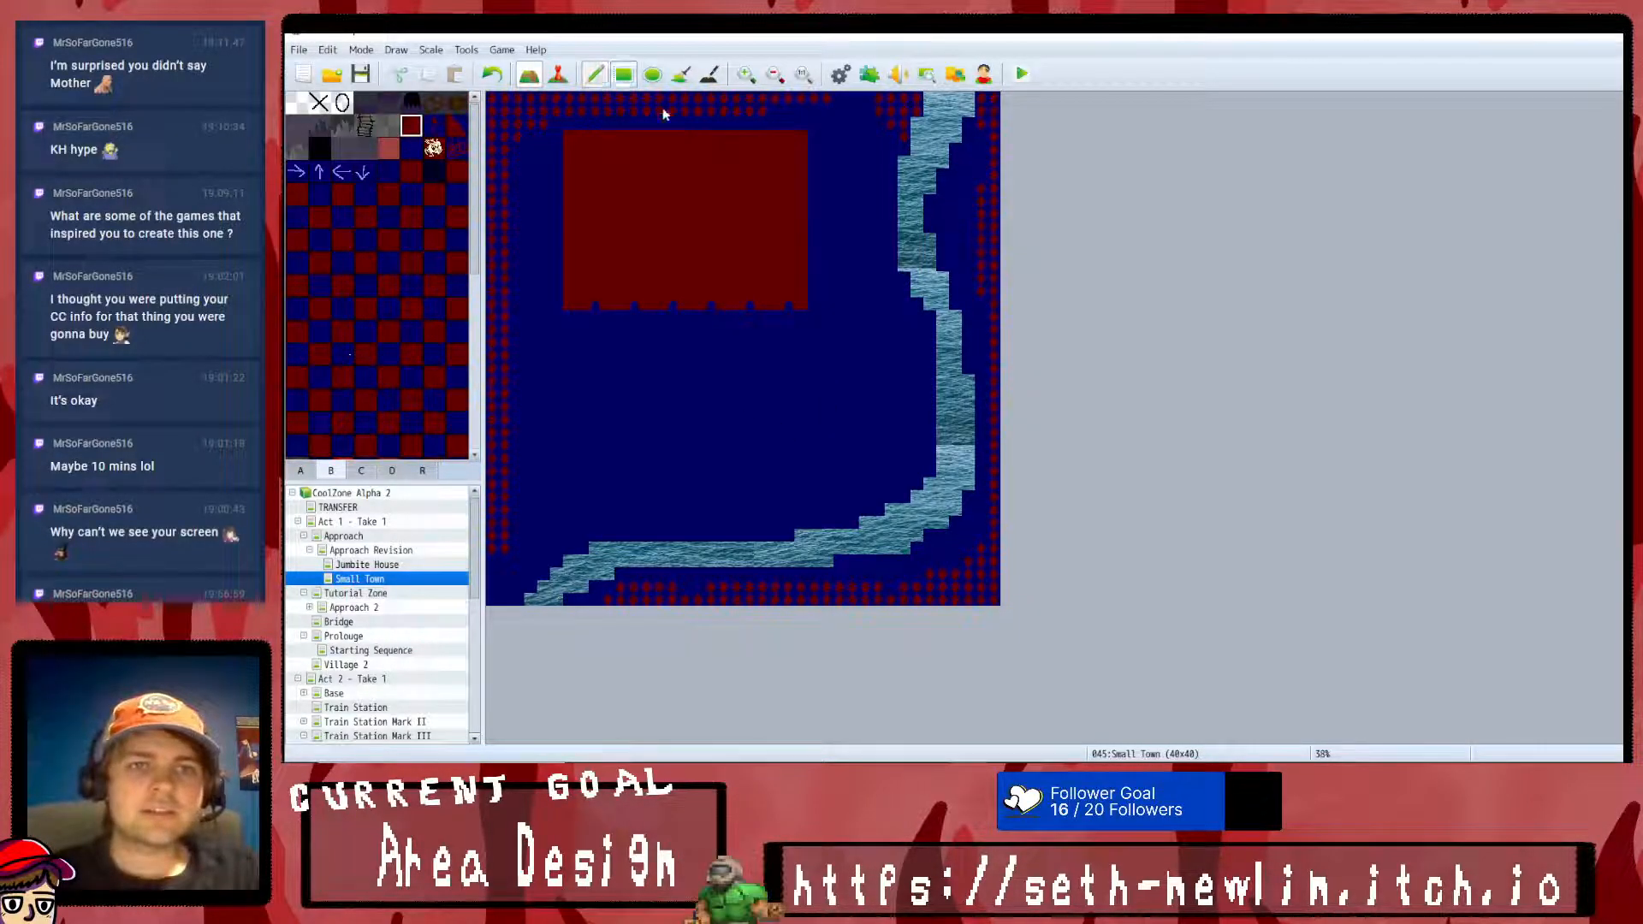
pyautogui.moveTo(813, 305); pyautogui.dragTo(813, 135)
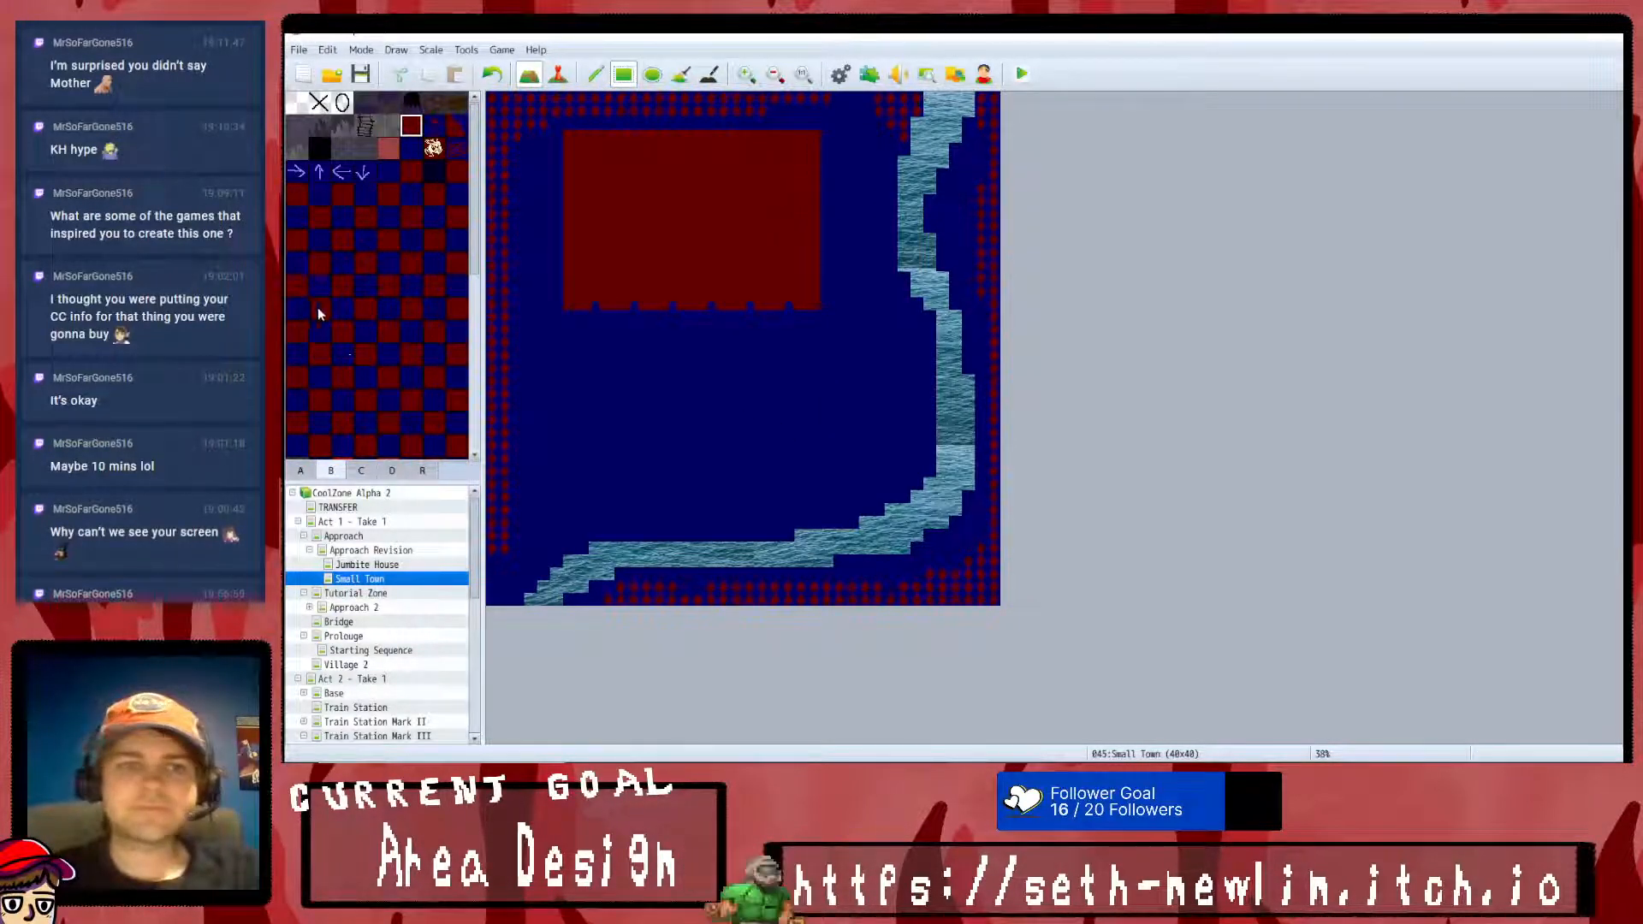
# - Try a column of diagonal red-and-blue tiles along the rectangle's left side and undo it
pyautogui.scroll(4, 325, 308)
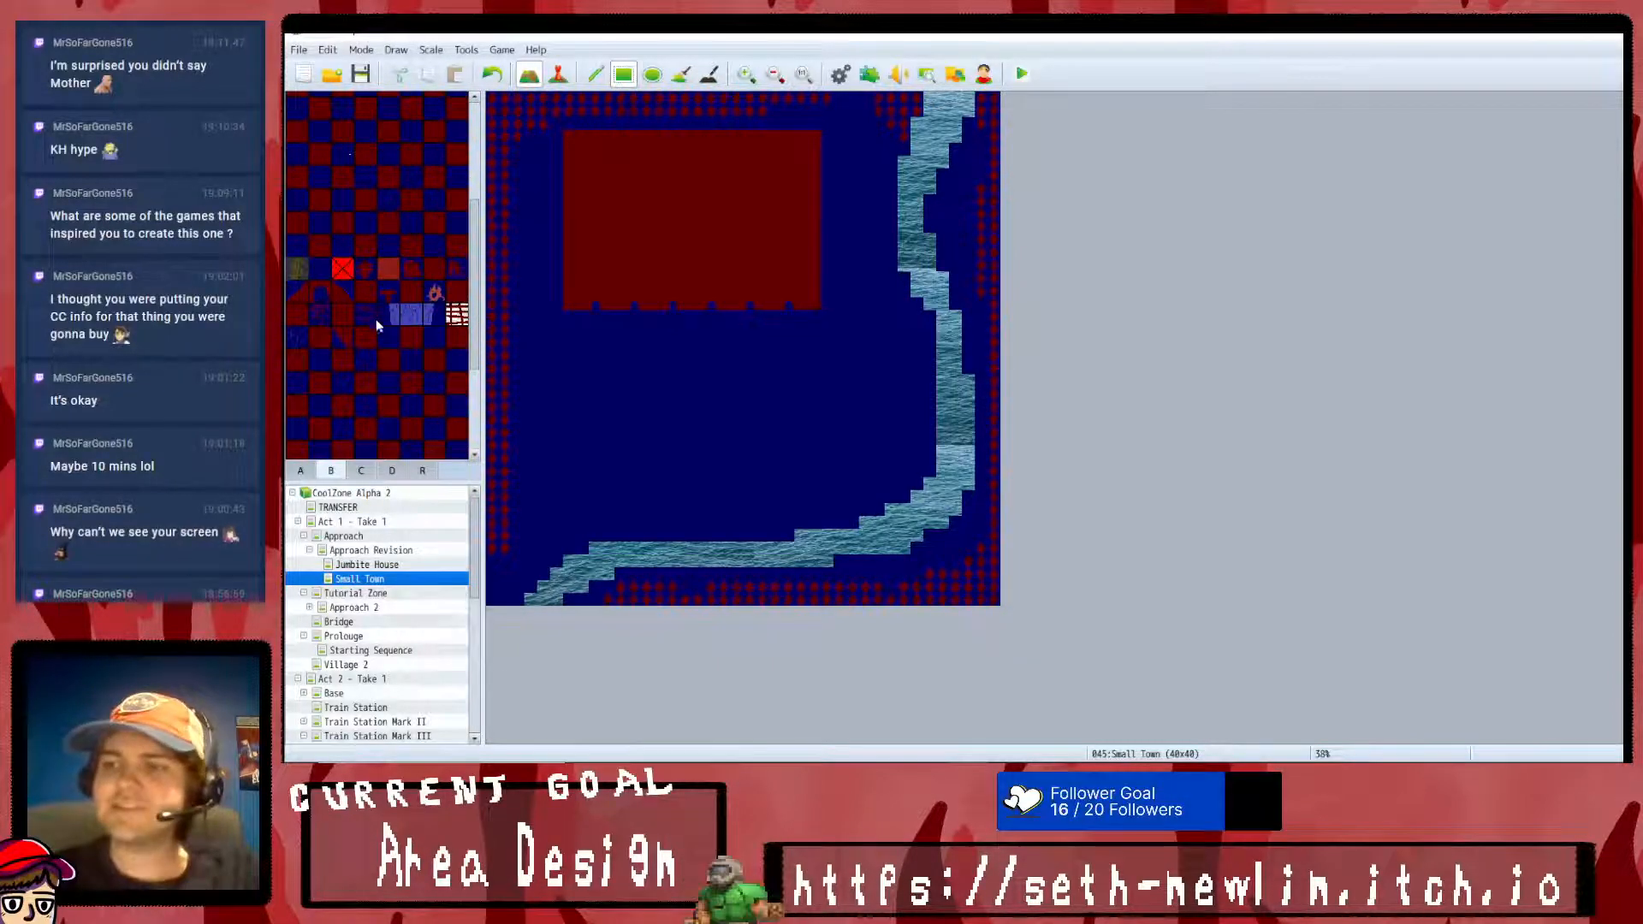
pyautogui.scroll(-4, 329, 377)
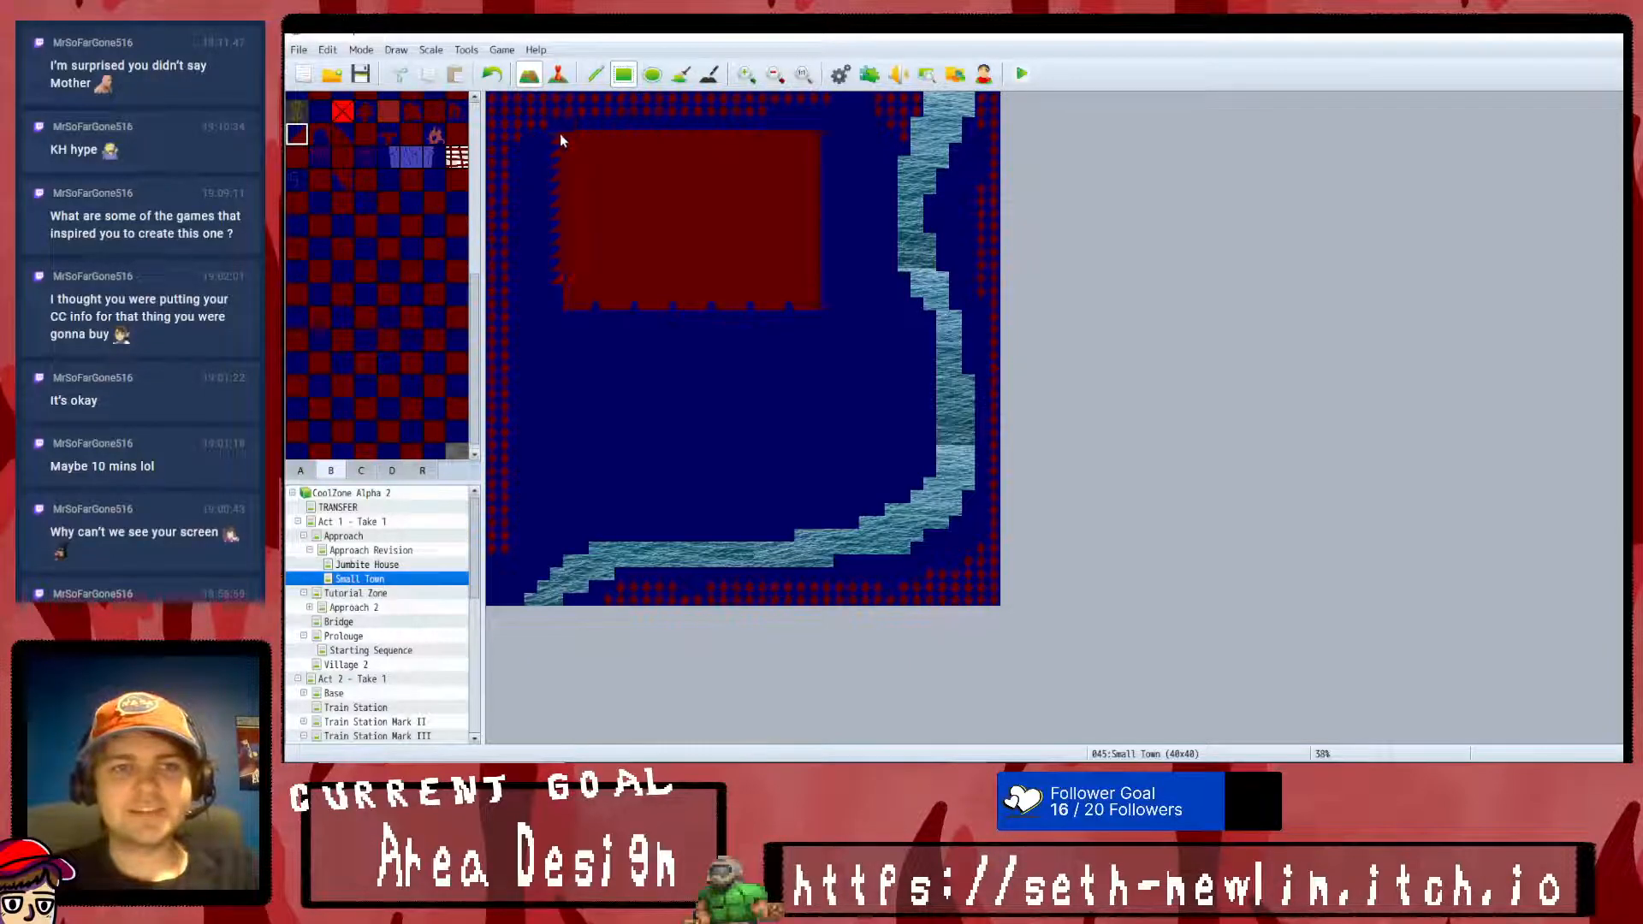
pyautogui.click(492, 76)
pyautogui.scroll(-1, 338, 500)
pyautogui.scroll(-1, 368, 390)
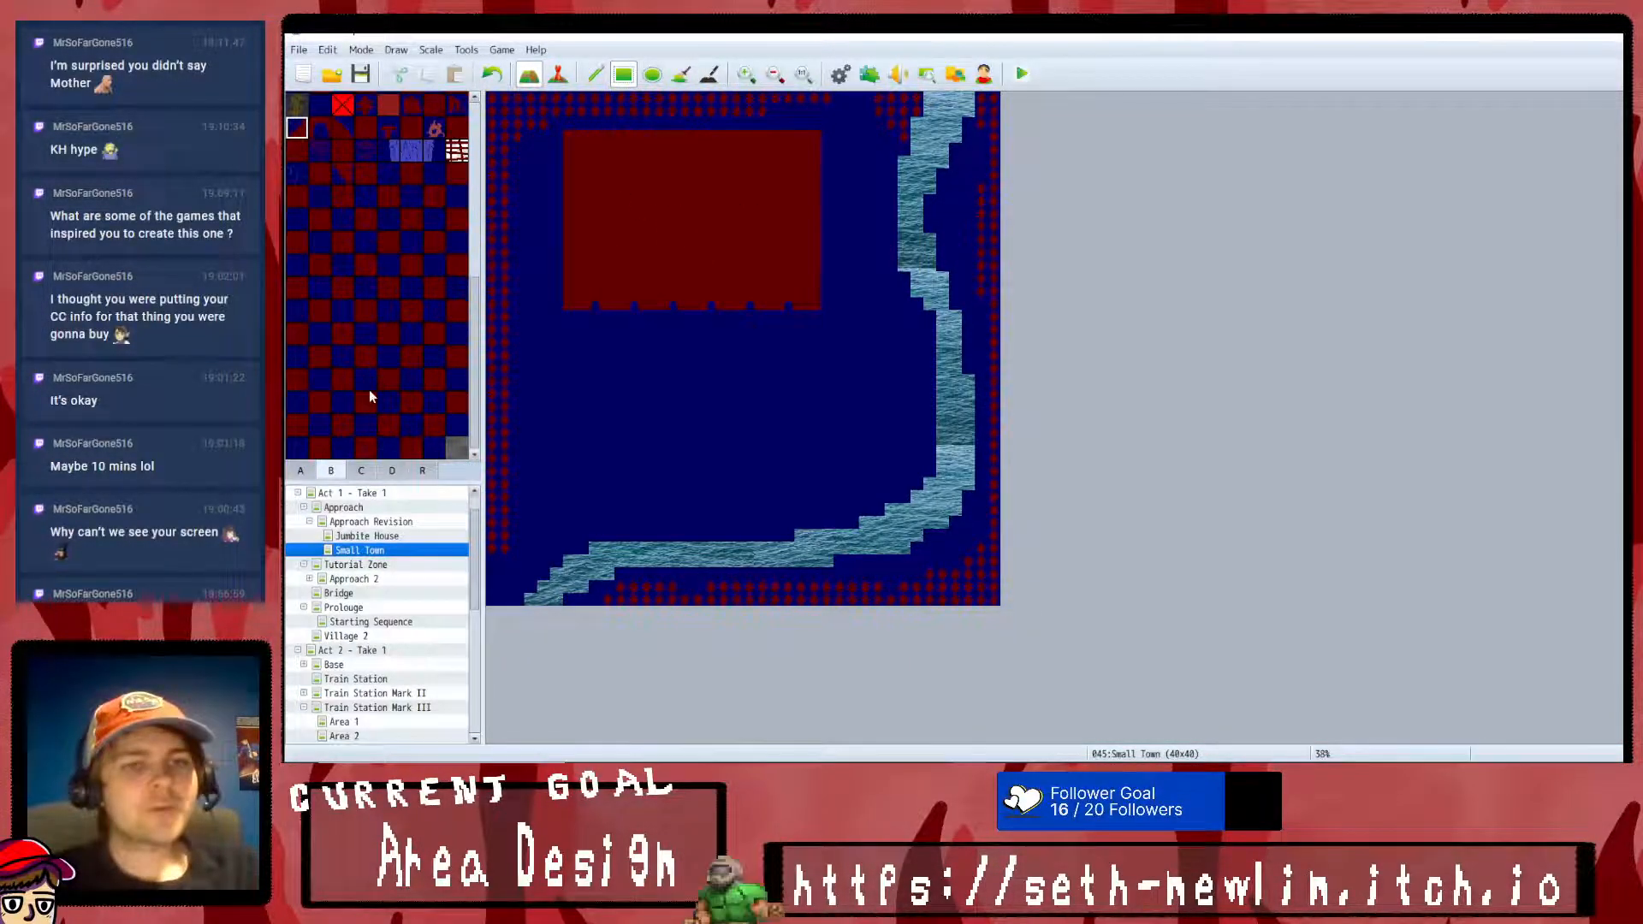
# - Draw two light red rectangles below the large building: 6 by 10 tiles beside the river and 14 by 7 tiles to the southwest
pyautogui.scroll(7, 363, 380)
pyautogui.scroll(3, 426, 171)
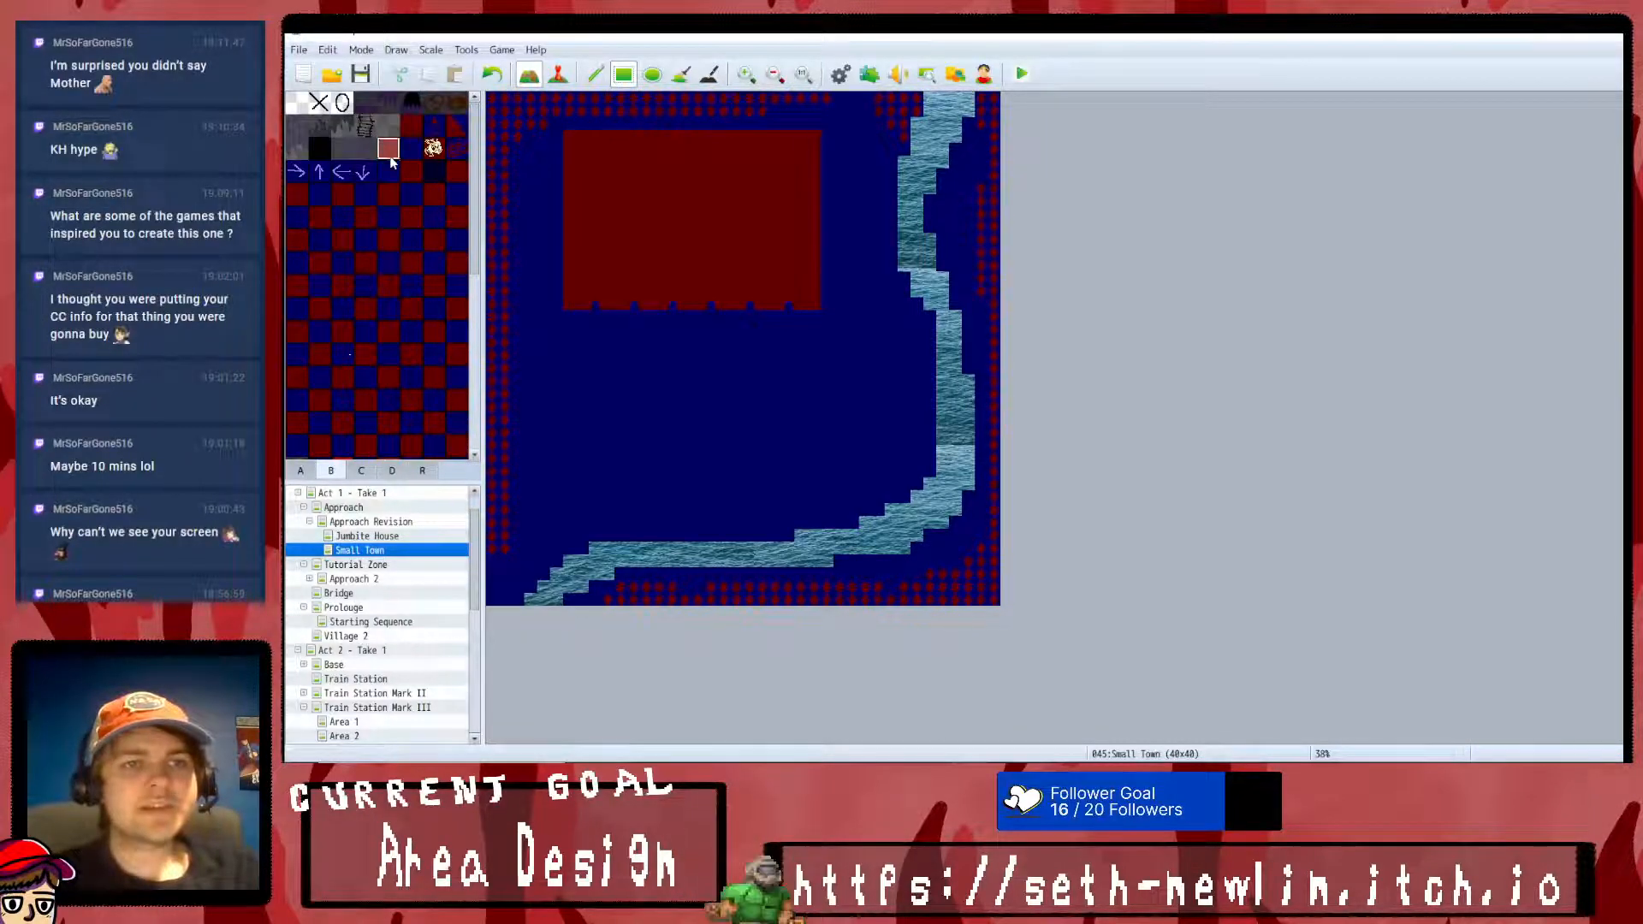
pyautogui.click(916, 345)
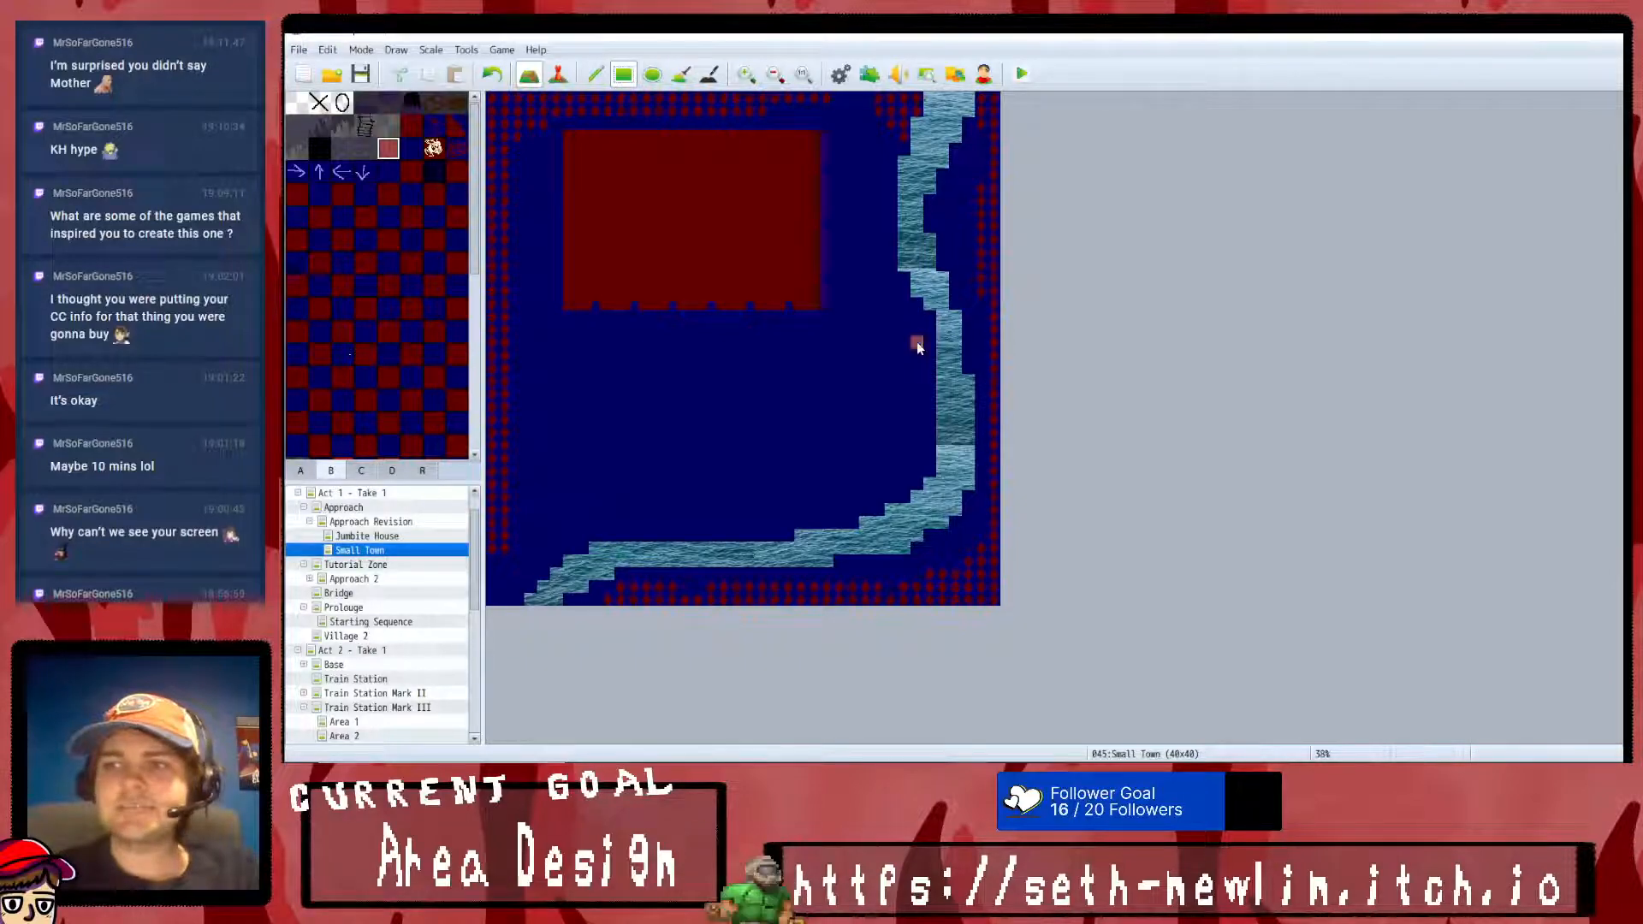
pyautogui.moveTo(883, 424)
pyautogui.mouseDown()
pyautogui.moveTo(865, 472)
pyautogui.moveTo(857, 456)
pyautogui.mouseUp()
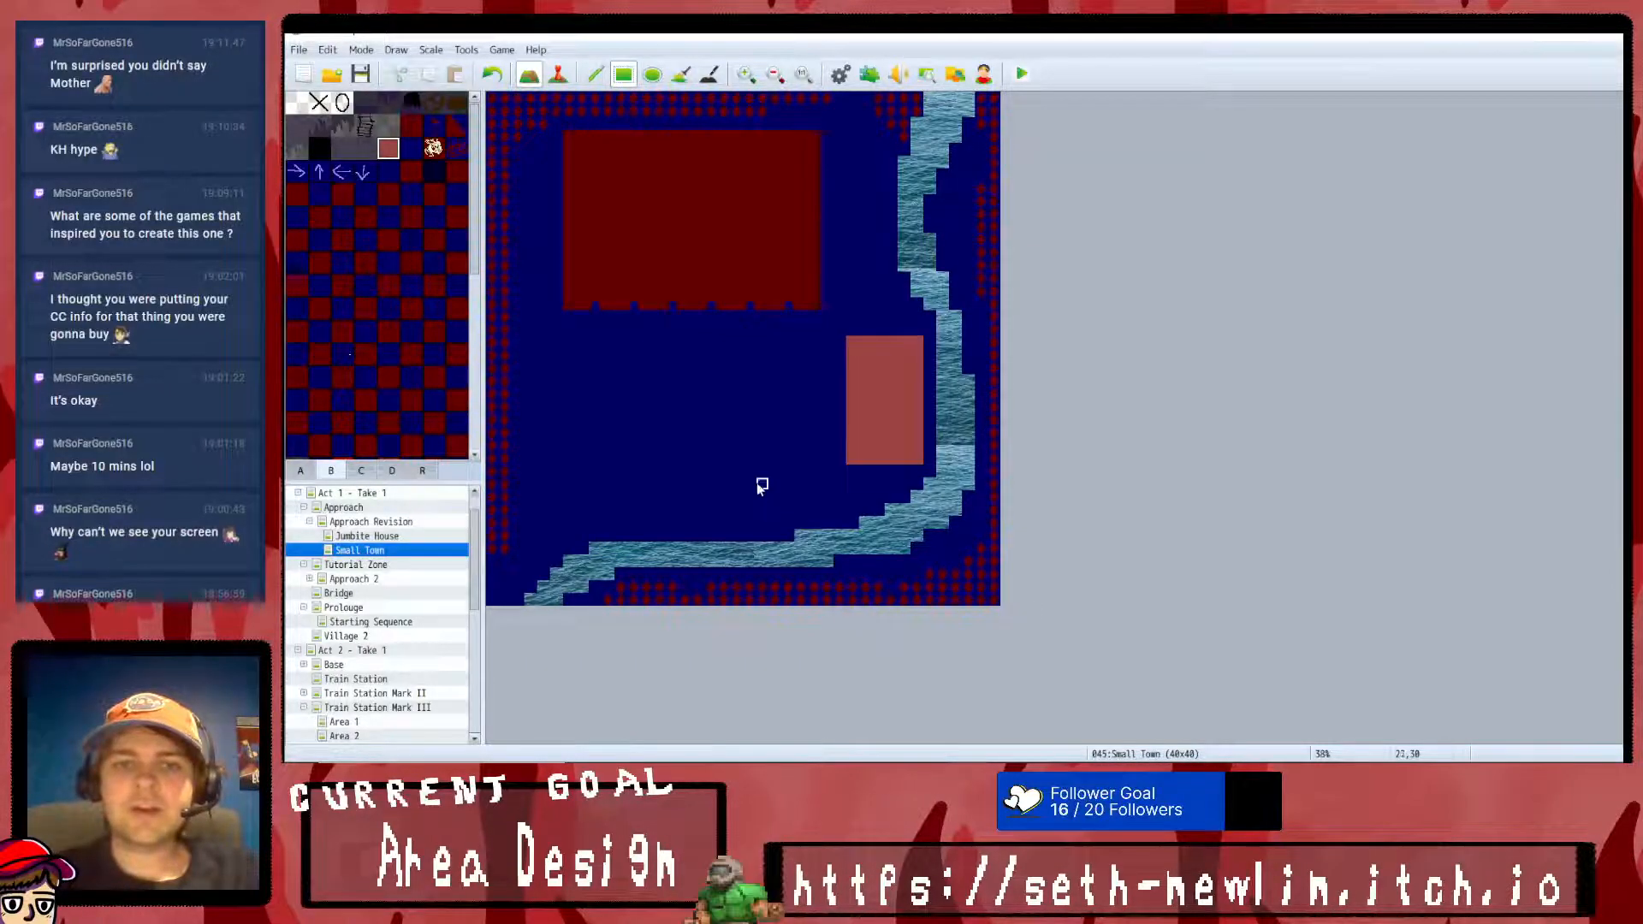
pyautogui.moveTo(775, 510)
pyautogui.mouseDown()
pyautogui.moveTo(634, 479)
pyautogui.moveTo(594, 457)
pyautogui.moveTo(608, 433)
pyautogui.mouseUp()
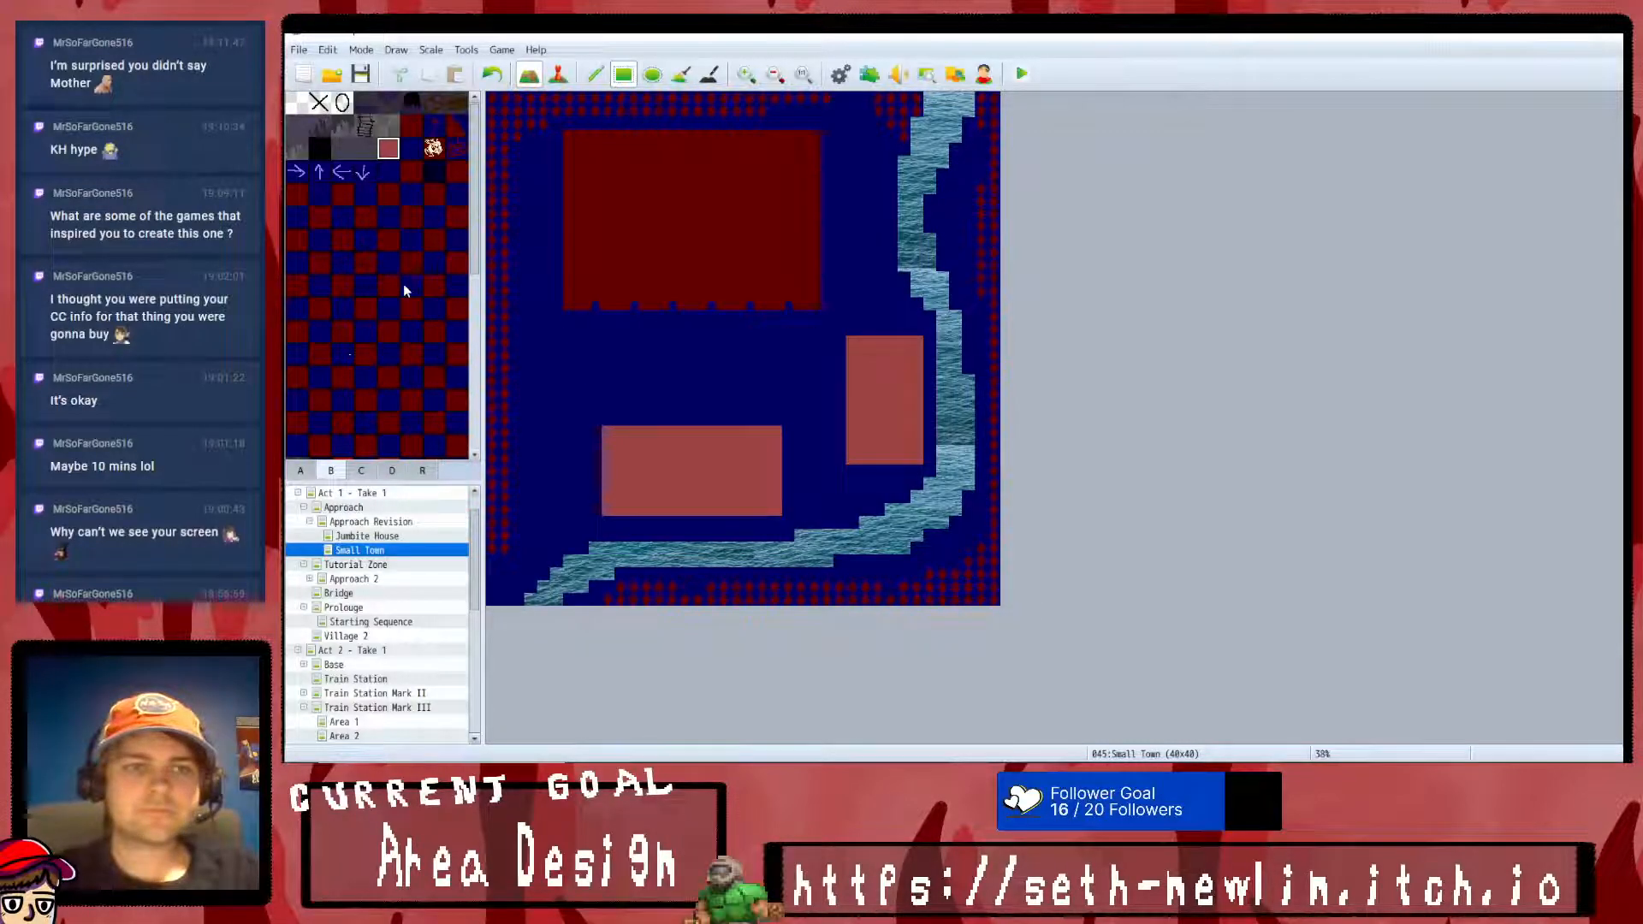
# - Draw a freehand light red path from the map's southwest corner, along the large building's south side, and up its east side to the north edge
pyautogui.scroll(-2, 403, 284)
pyautogui.scroll(-2, 417, 283)
pyautogui.scroll(-4, 392, 360)
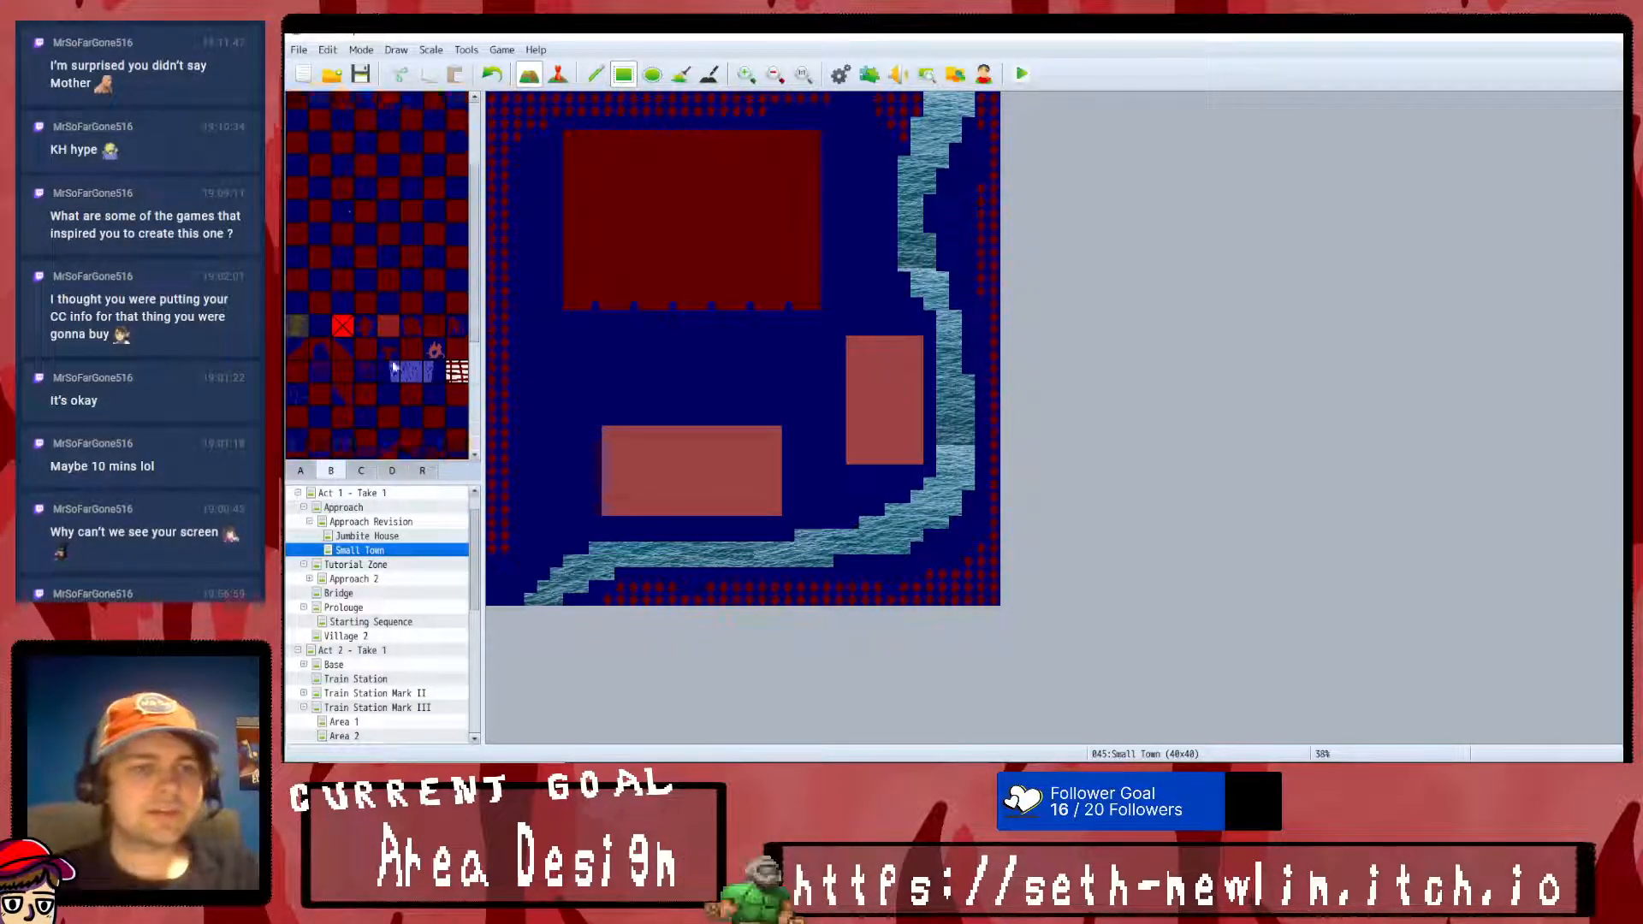
pyautogui.scroll(7, 393, 356)
pyautogui.scroll(2, 403, 349)
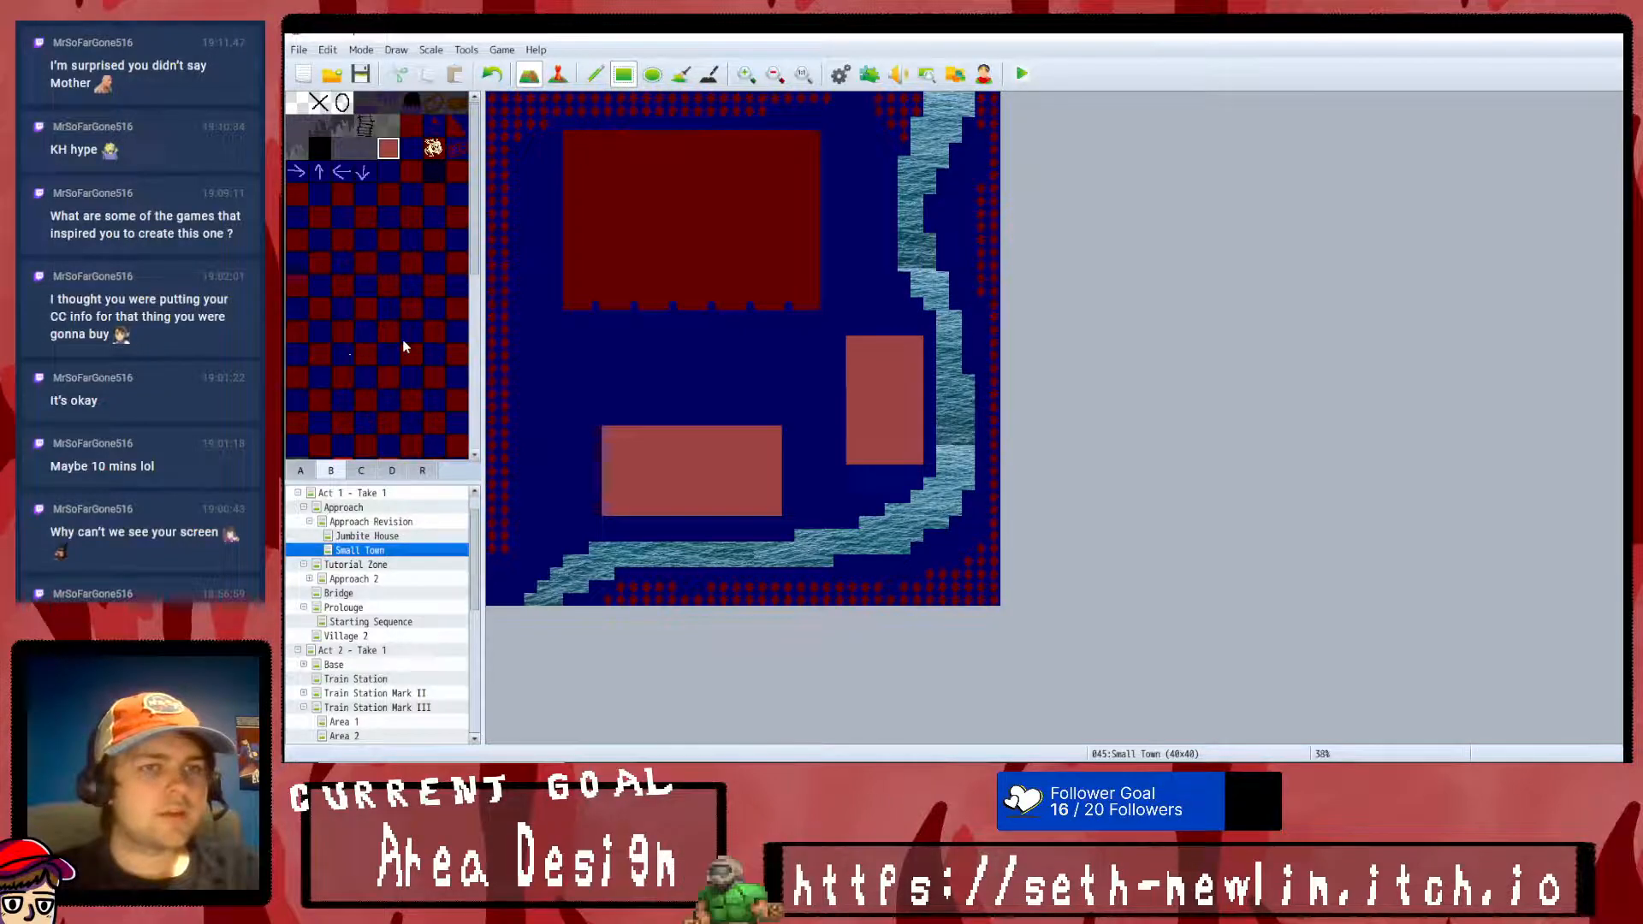
pyautogui.click(595, 73)
pyautogui.moveTo(500, 582)
pyautogui.mouseDown()
pyautogui.moveTo(569, 393)
pyautogui.moveTo(647, 342)
pyautogui.moveTo(593, 321)
pyautogui.moveTo(852, 318)
pyautogui.moveTo(866, 171)
pyautogui.moveTo(852, 96)
pyautogui.mouseUp()
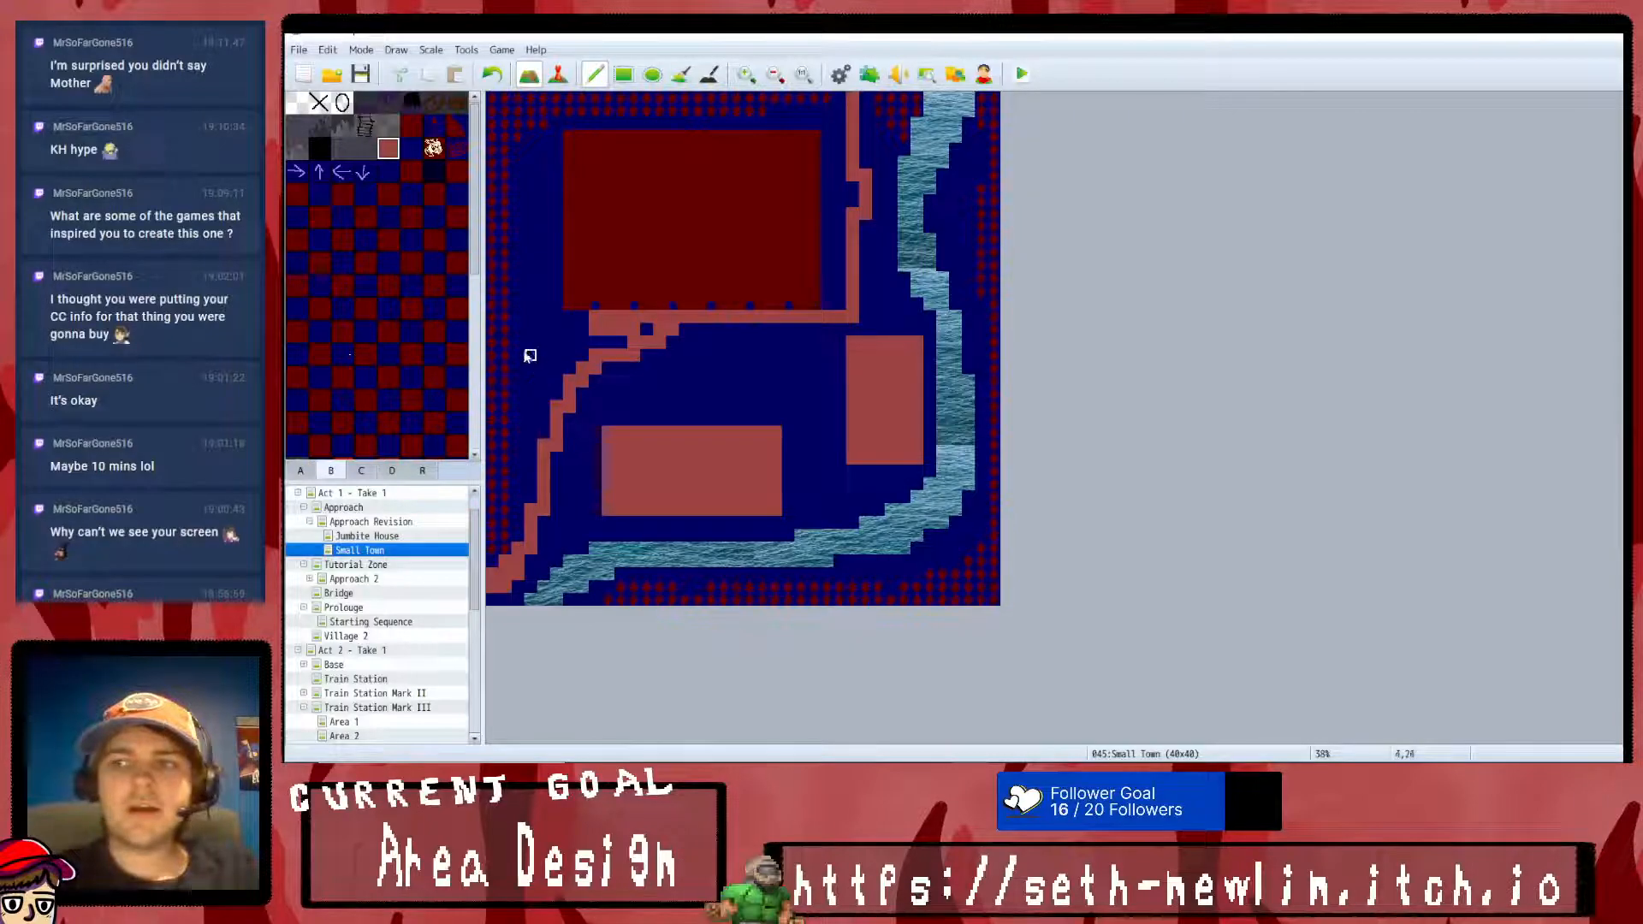
# - Extend the light red path up the large building's west side and along the eastern part of its north side
pyautogui.moveTo(581, 323)
pyautogui.mouseDown()
pyautogui.moveTo(554, 317)
pyautogui.moveTo(551, 173)
pyautogui.mouseUp()
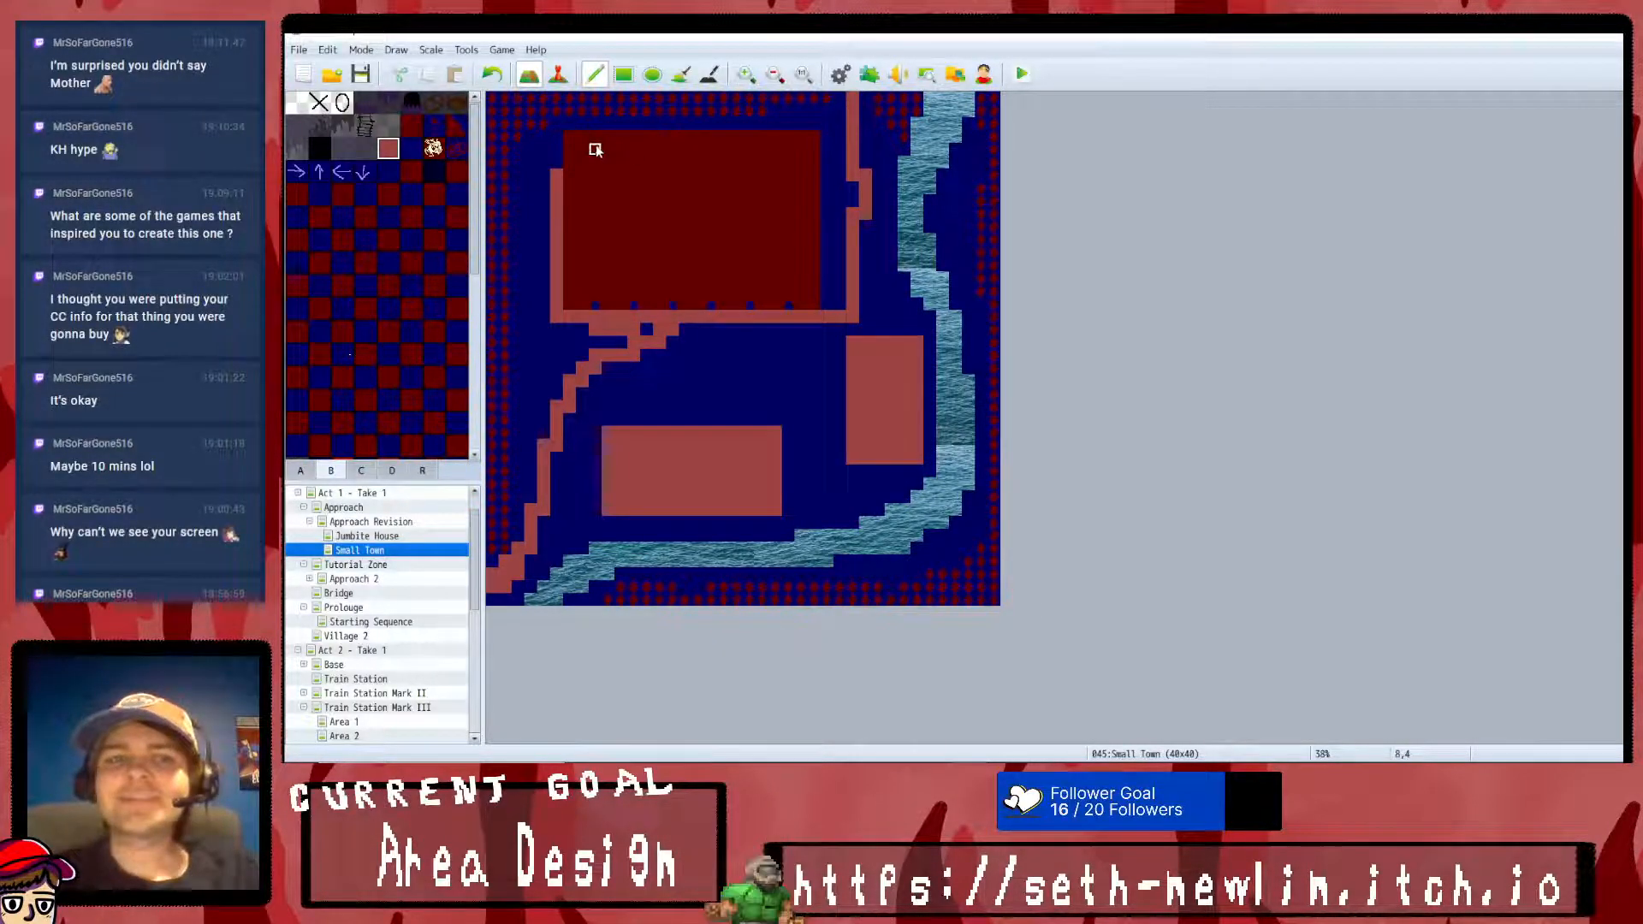
pyautogui.moveTo(850, 122); pyautogui.dragTo(654, 124)
pyautogui.scroll(-3, 372, 308)
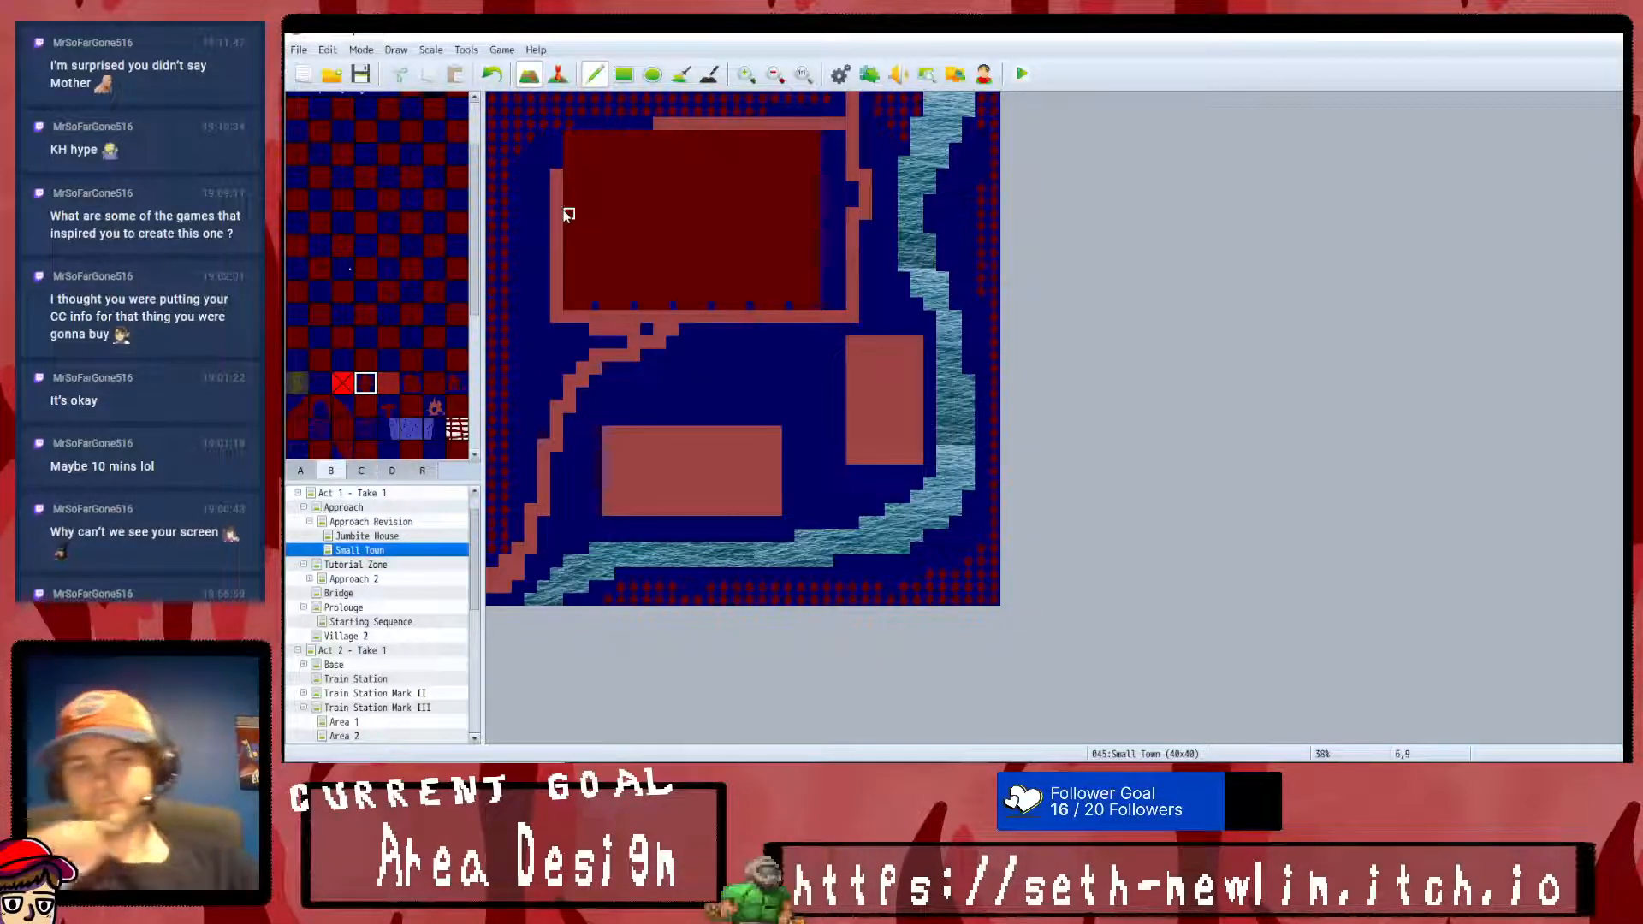
# - Paint plain dark blue tiles over the stray path tiles at the junction and the path stretches west and north of the large building
pyautogui.scroll(3, 391, 331)
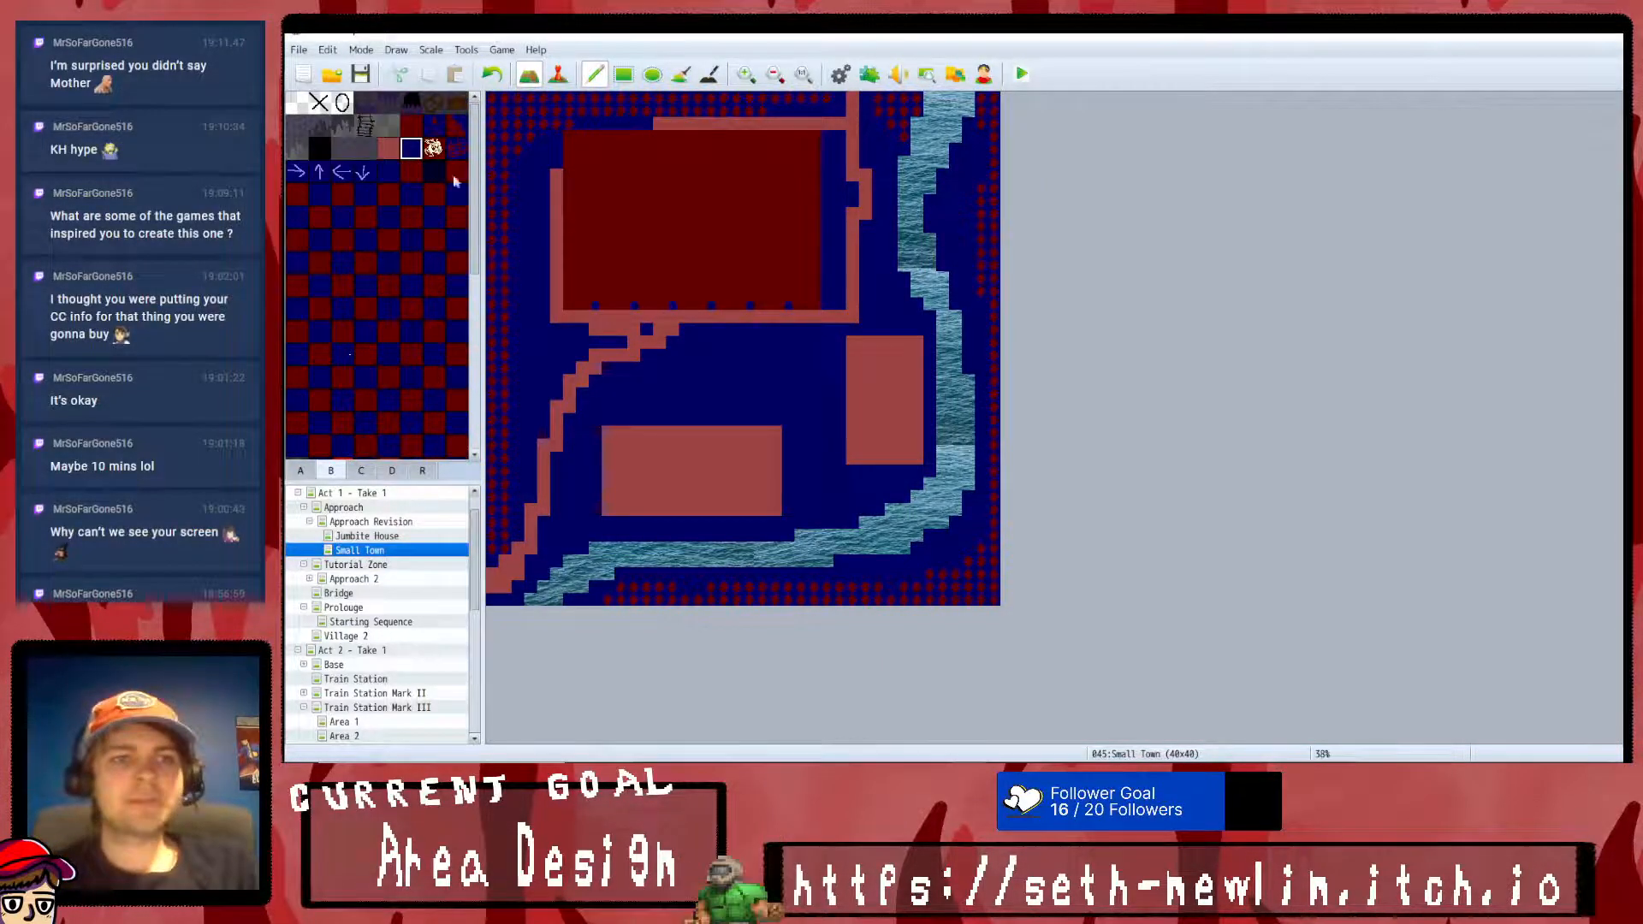
pyautogui.moveTo(646, 329)
pyautogui.mouseDown()
pyautogui.moveTo(594, 331)
pyautogui.moveTo(627, 341)
pyautogui.mouseUp()
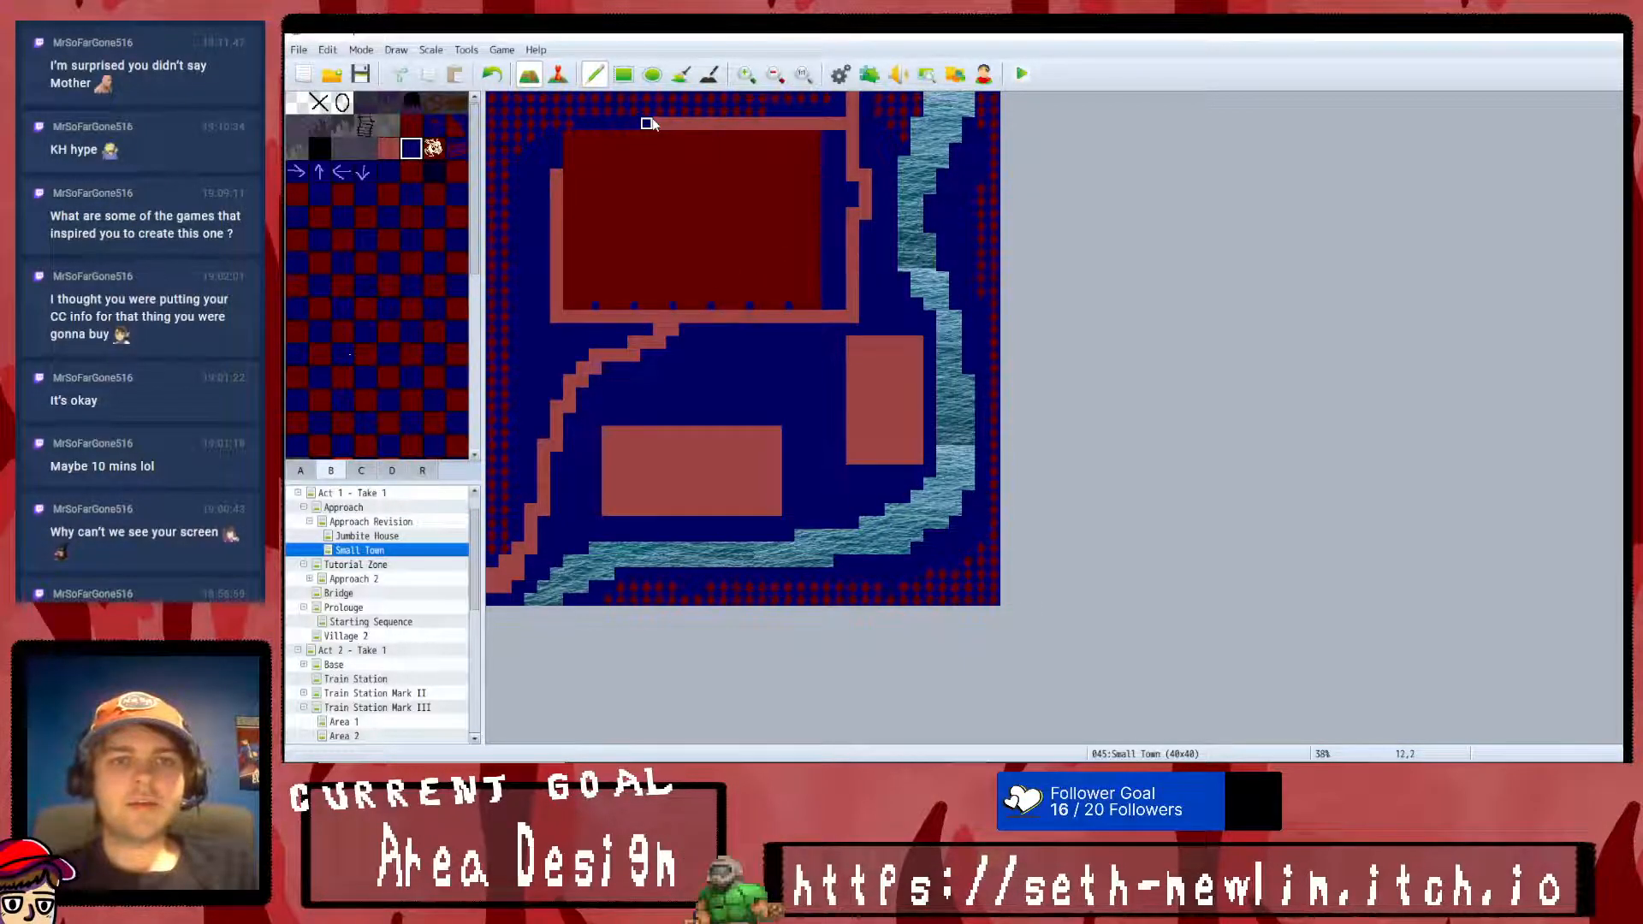
pyautogui.moveTo(553, 171); pyautogui.dragTo(554, 338)
pyautogui.moveTo(711, 111); pyautogui.dragTo(764, 124)
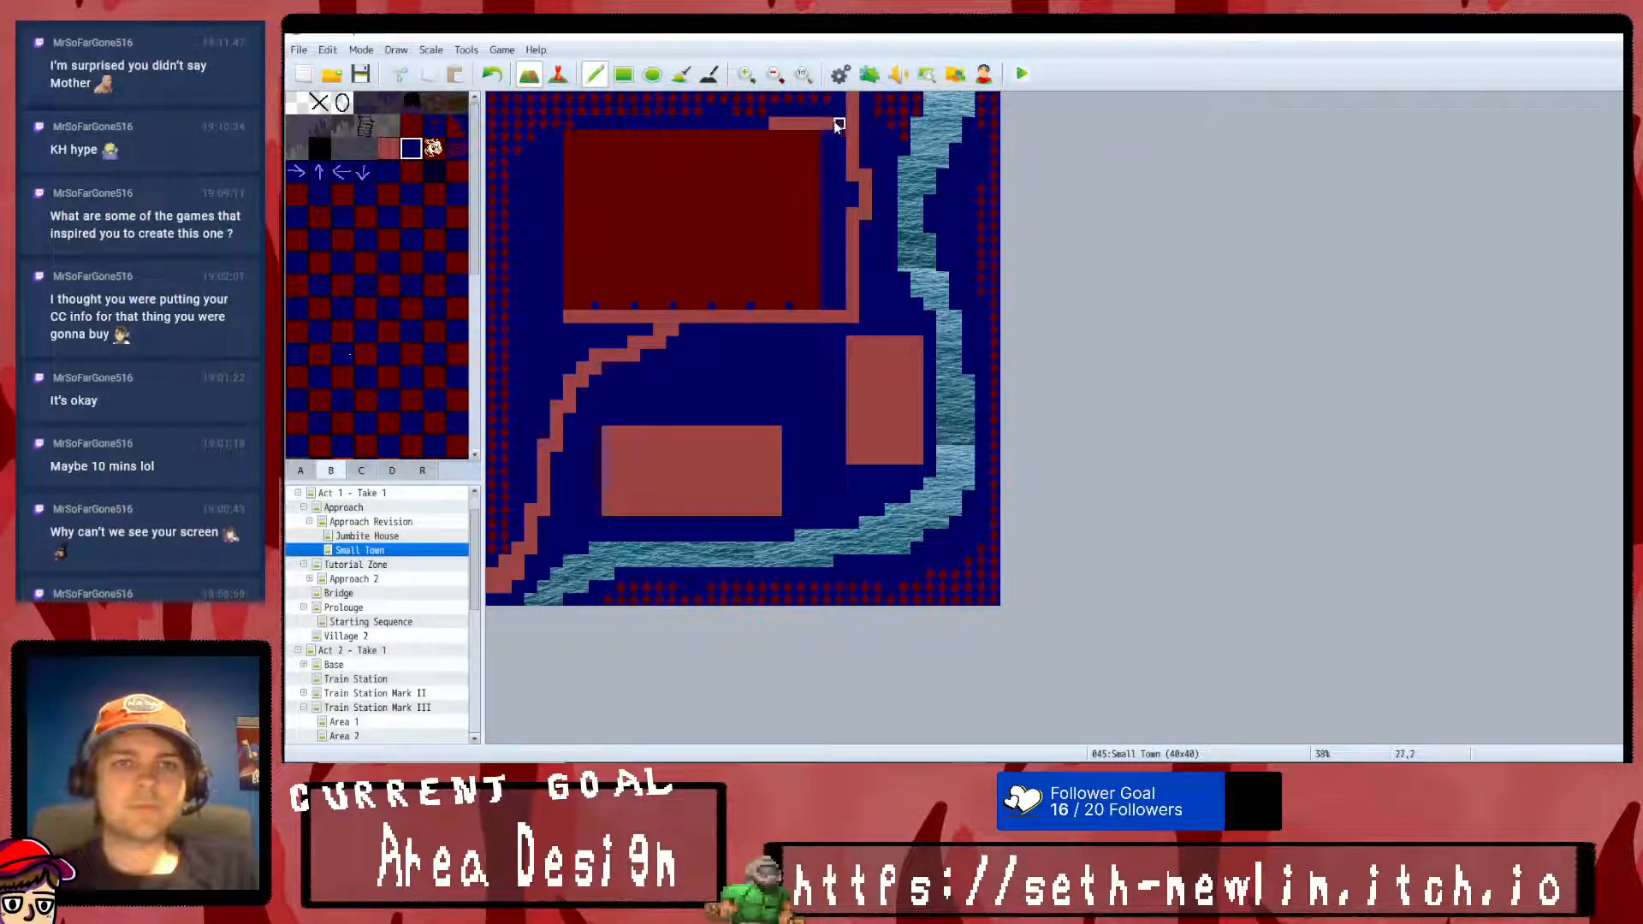
# - Thicken the dotted red border with the border tile in the gap between the map's west edge and the large building
pyautogui.scroll(-3, 429, 212)
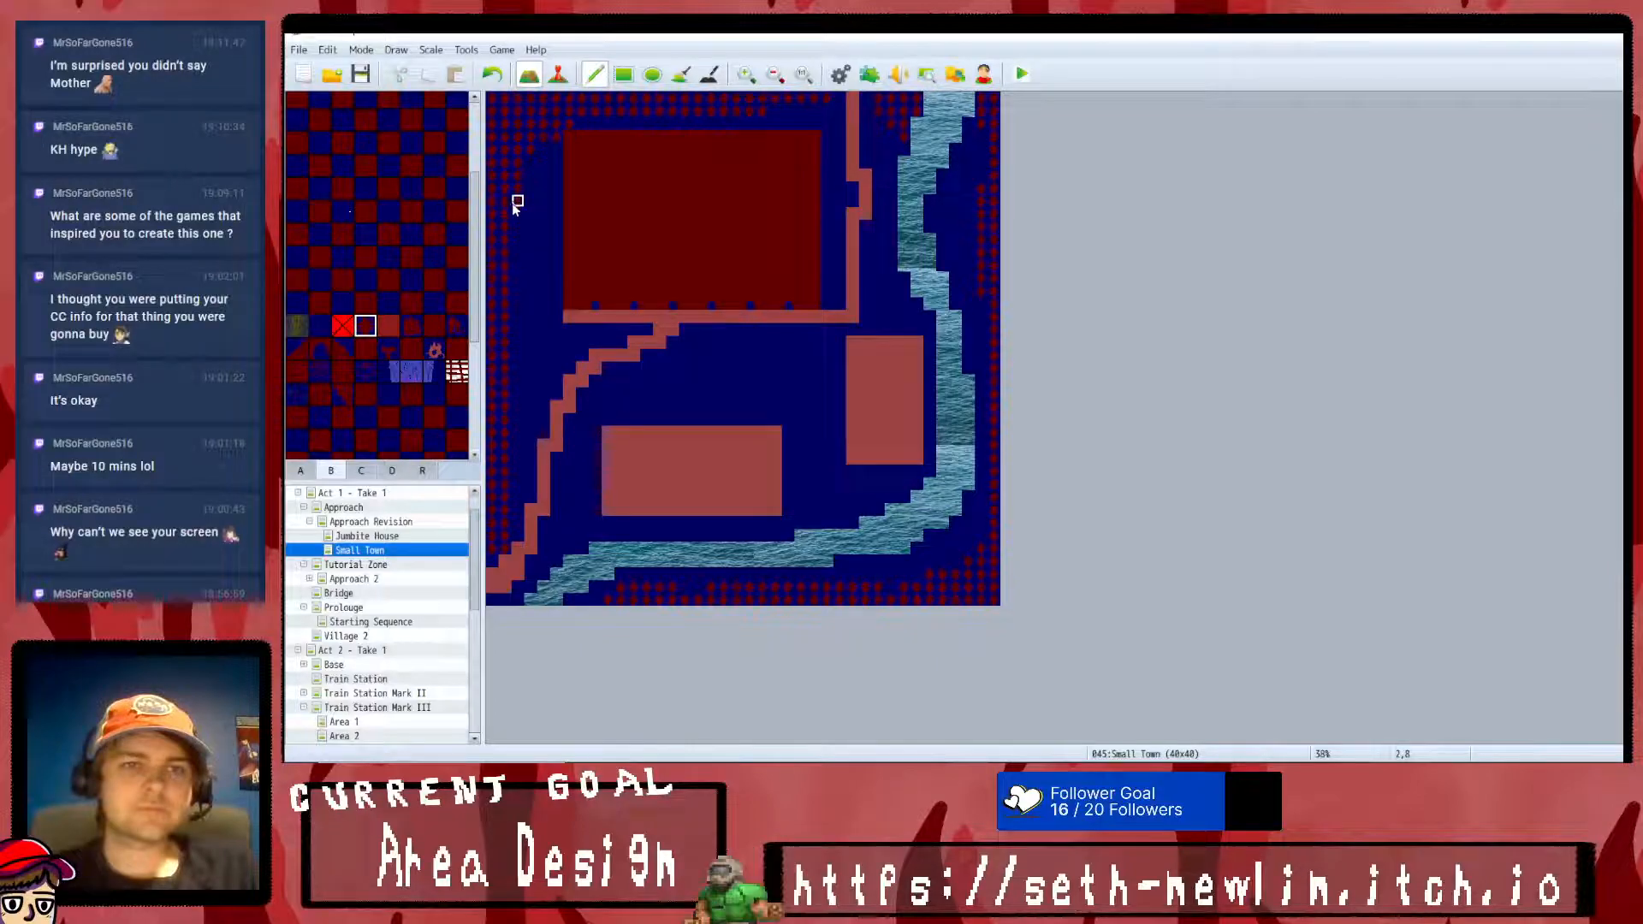
pyautogui.moveTo(553, 162)
pyautogui.mouseDown()
pyautogui.moveTo(528, 253)
pyautogui.moveTo(542, 356)
pyautogui.mouseUp()
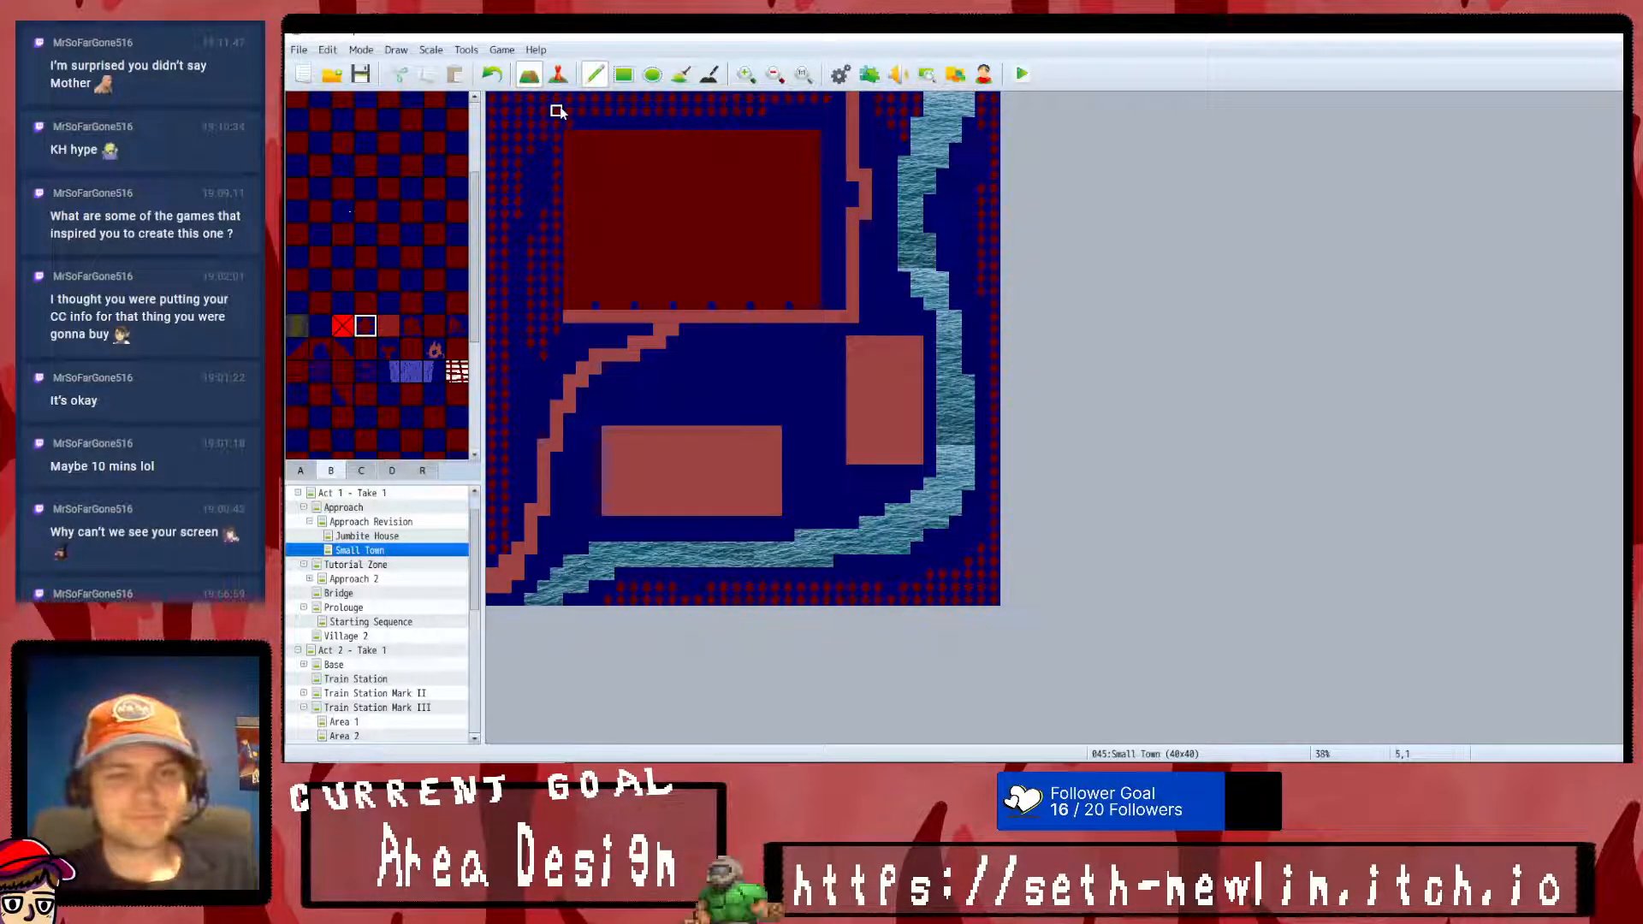
pyautogui.scroll(5, 428, 300)
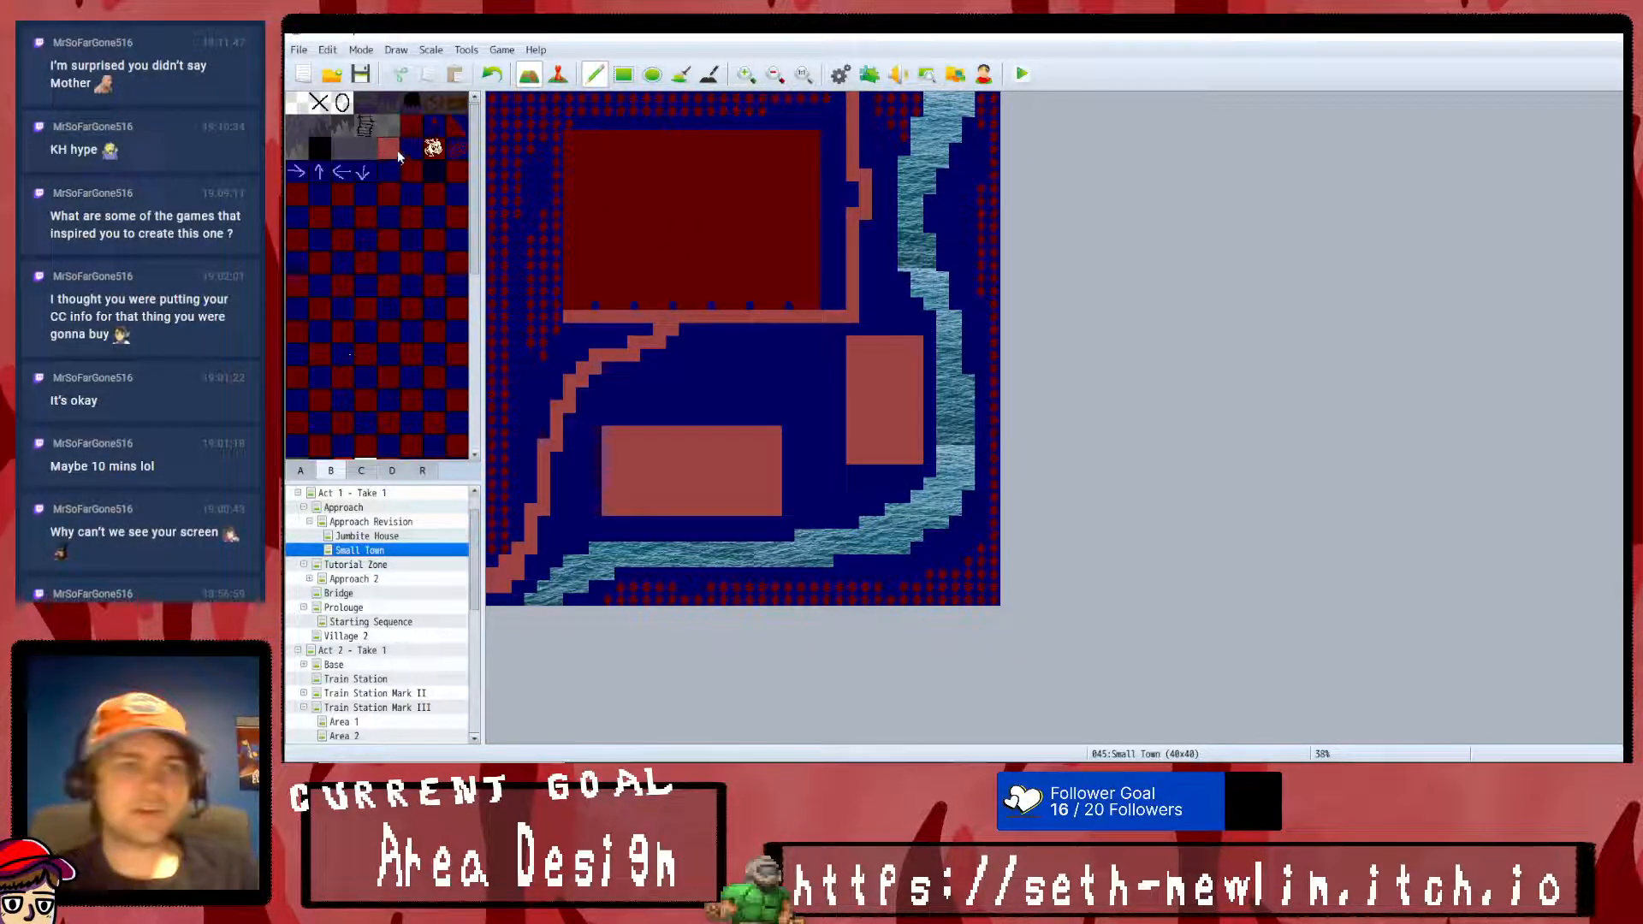
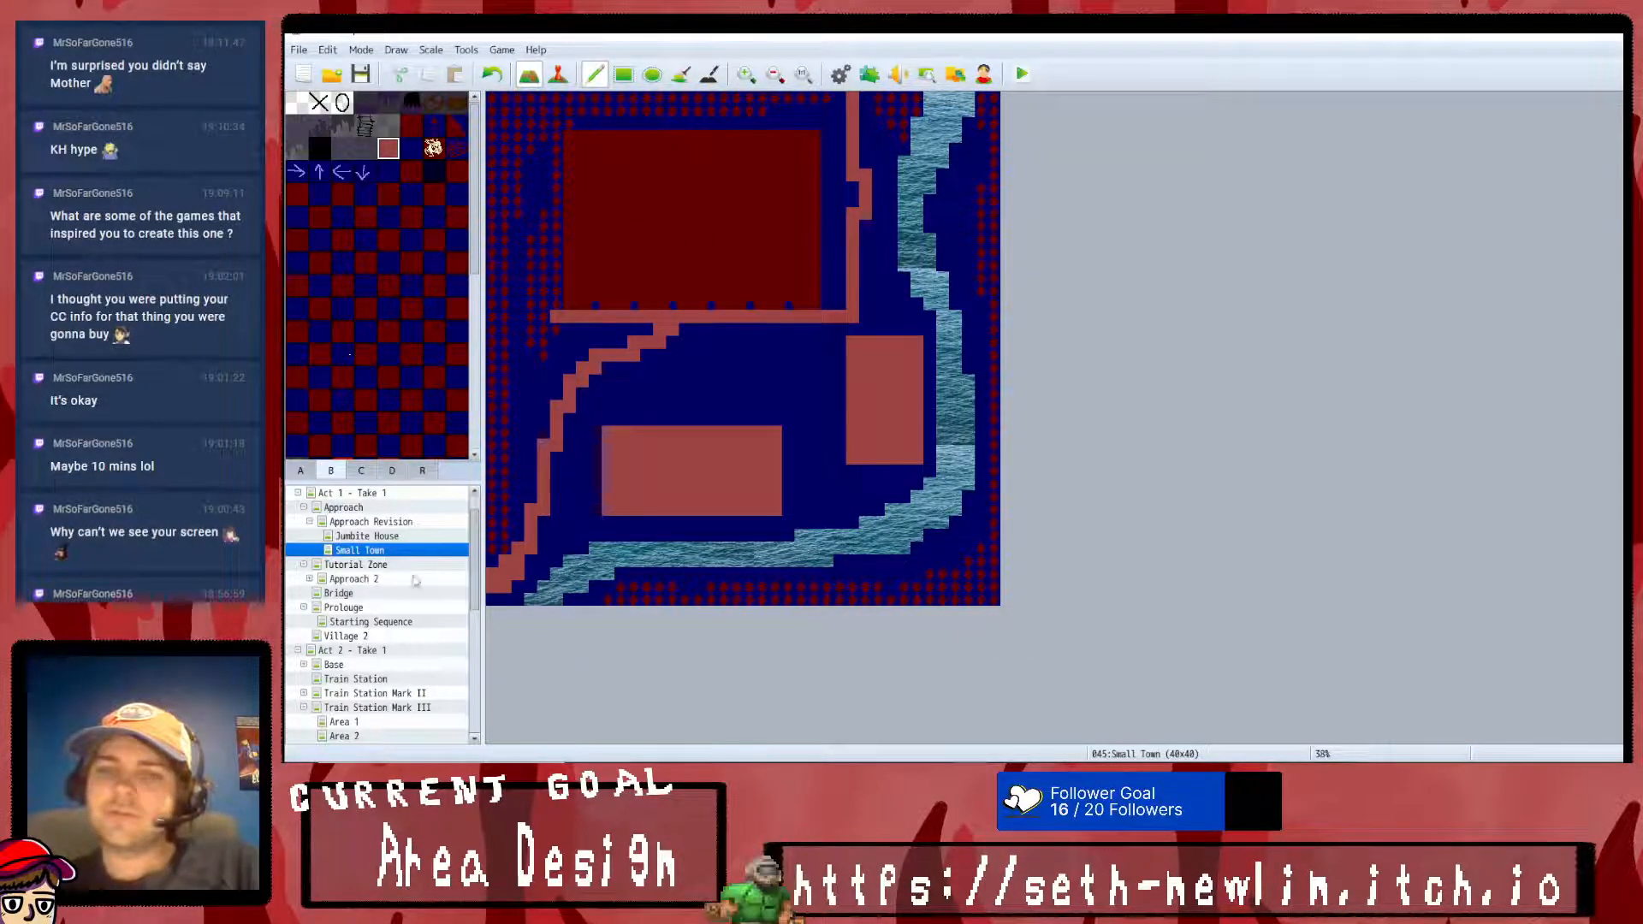
# - Create a new 35 by 35 map named Communal Interior under the Small Town map
pyautogui.rightClick(361, 554)
pyautogui.click(381, 575)
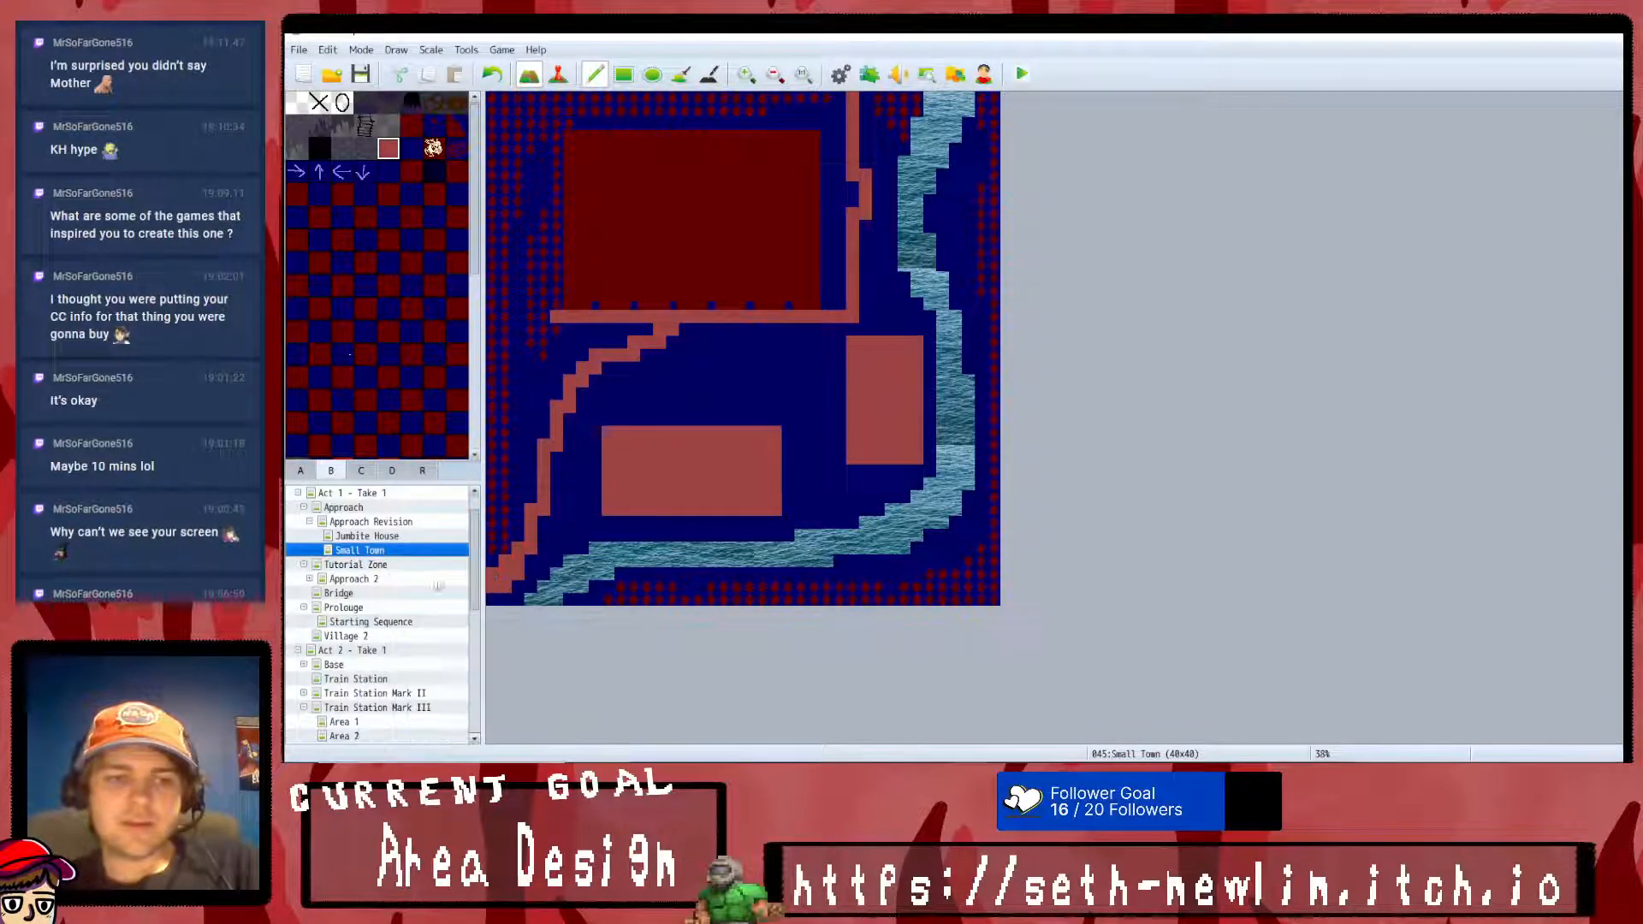
pyautogui.write('C')
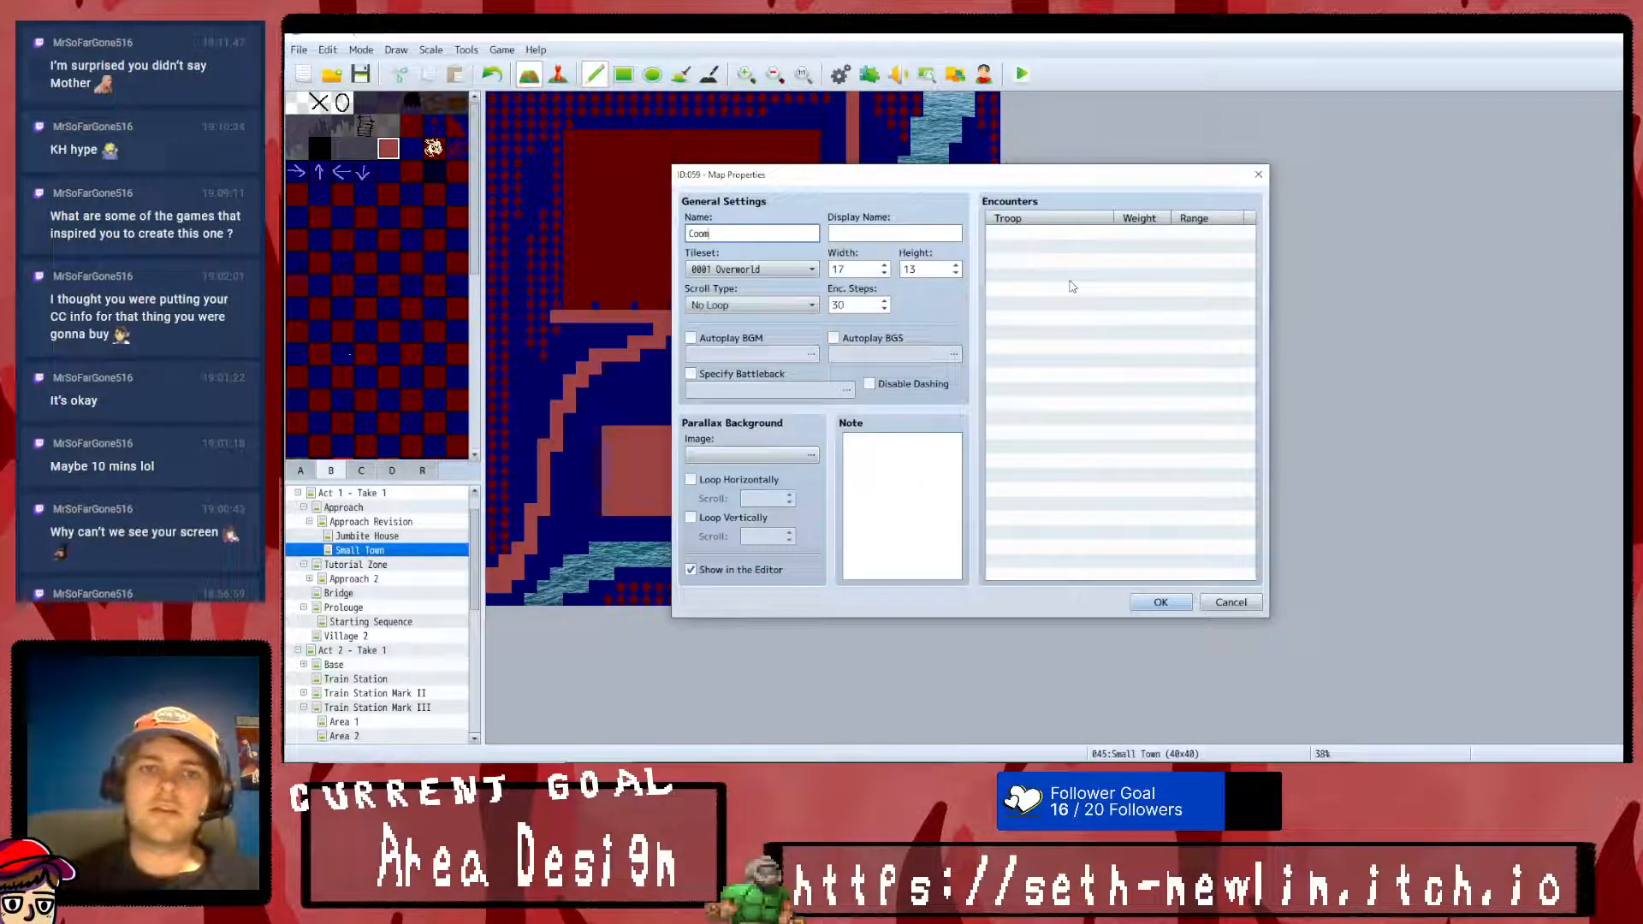
pyautogui.write('ommunal I')
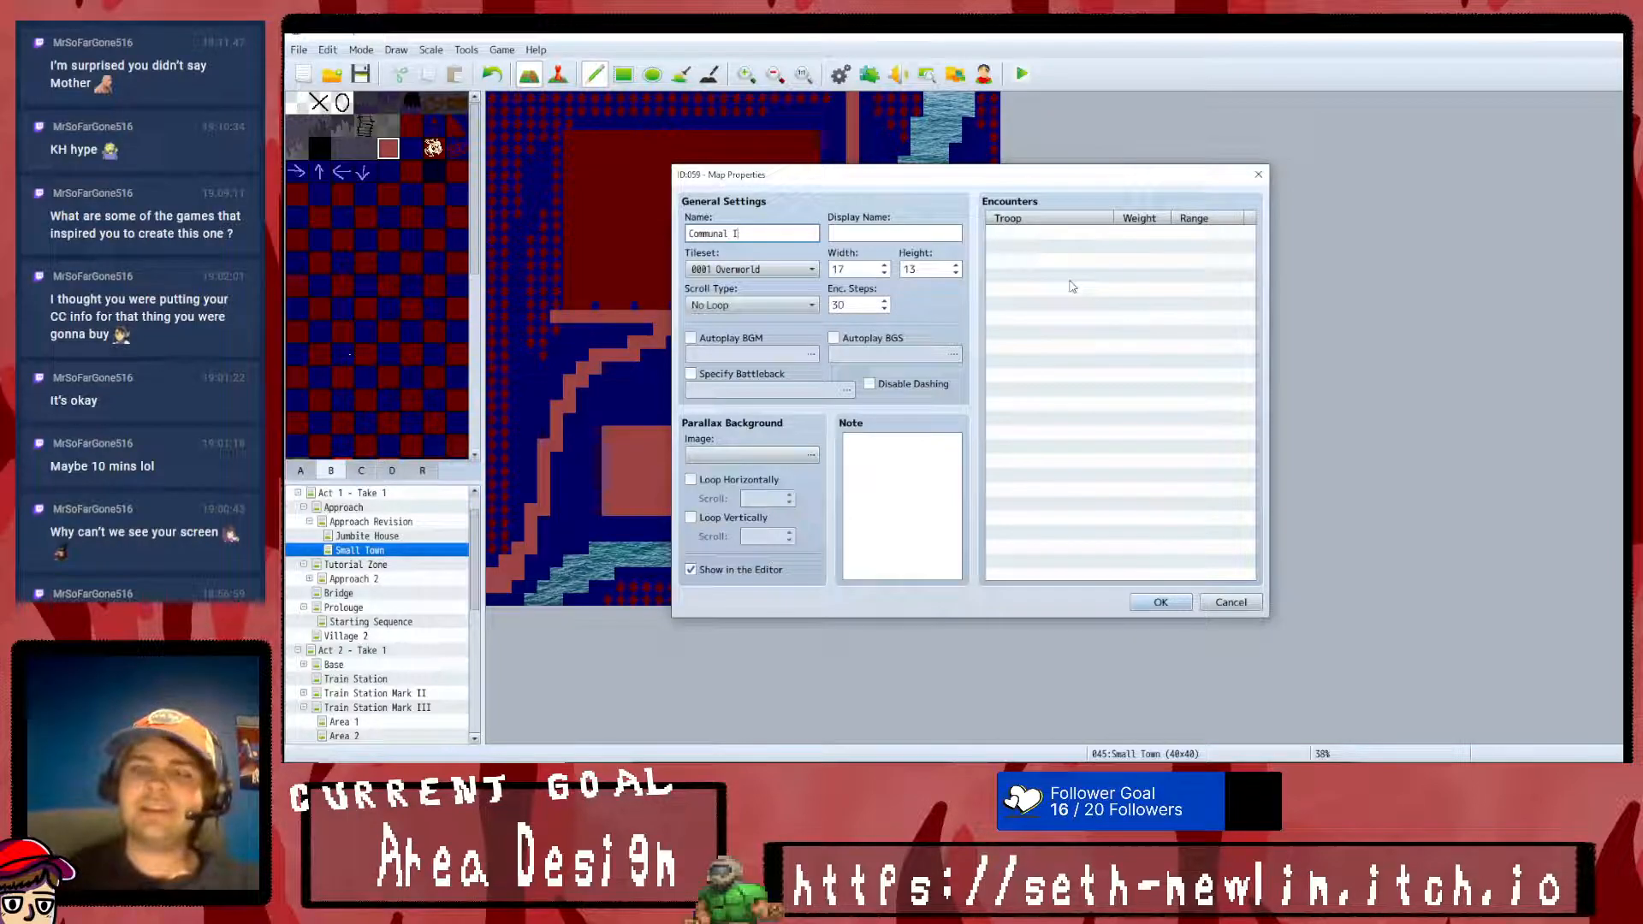
pyautogui.write('nterior')
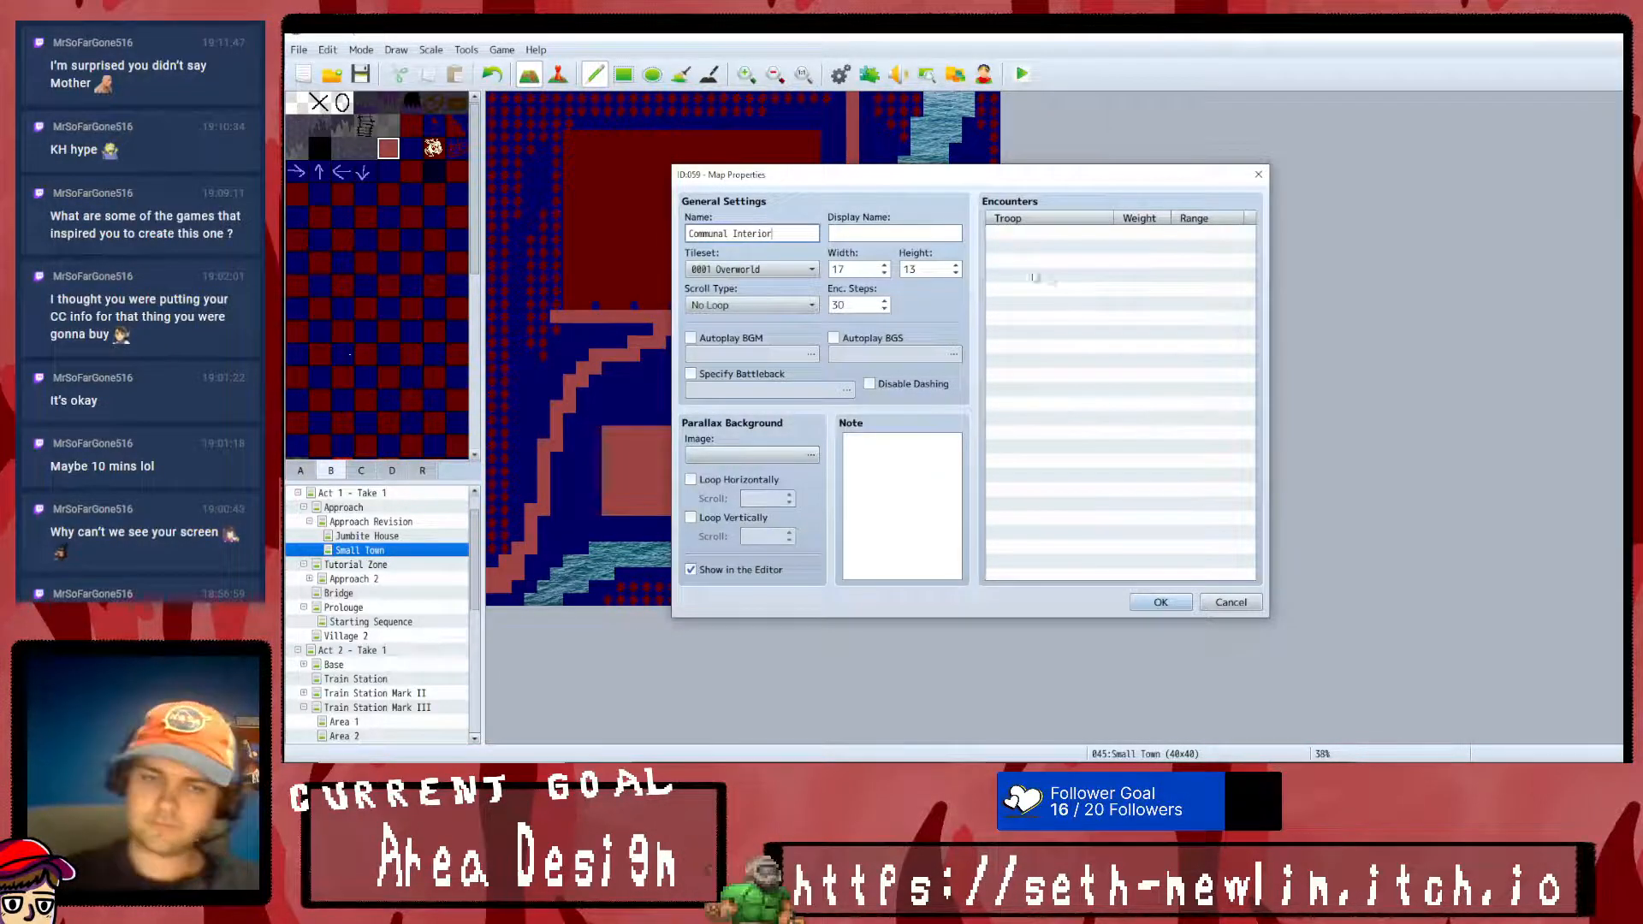
pyautogui.doubleClick(845, 271)
pyautogui.write('35')
pyautogui.press('Tab')
pyautogui.write('35')
pyautogui.press('Return')
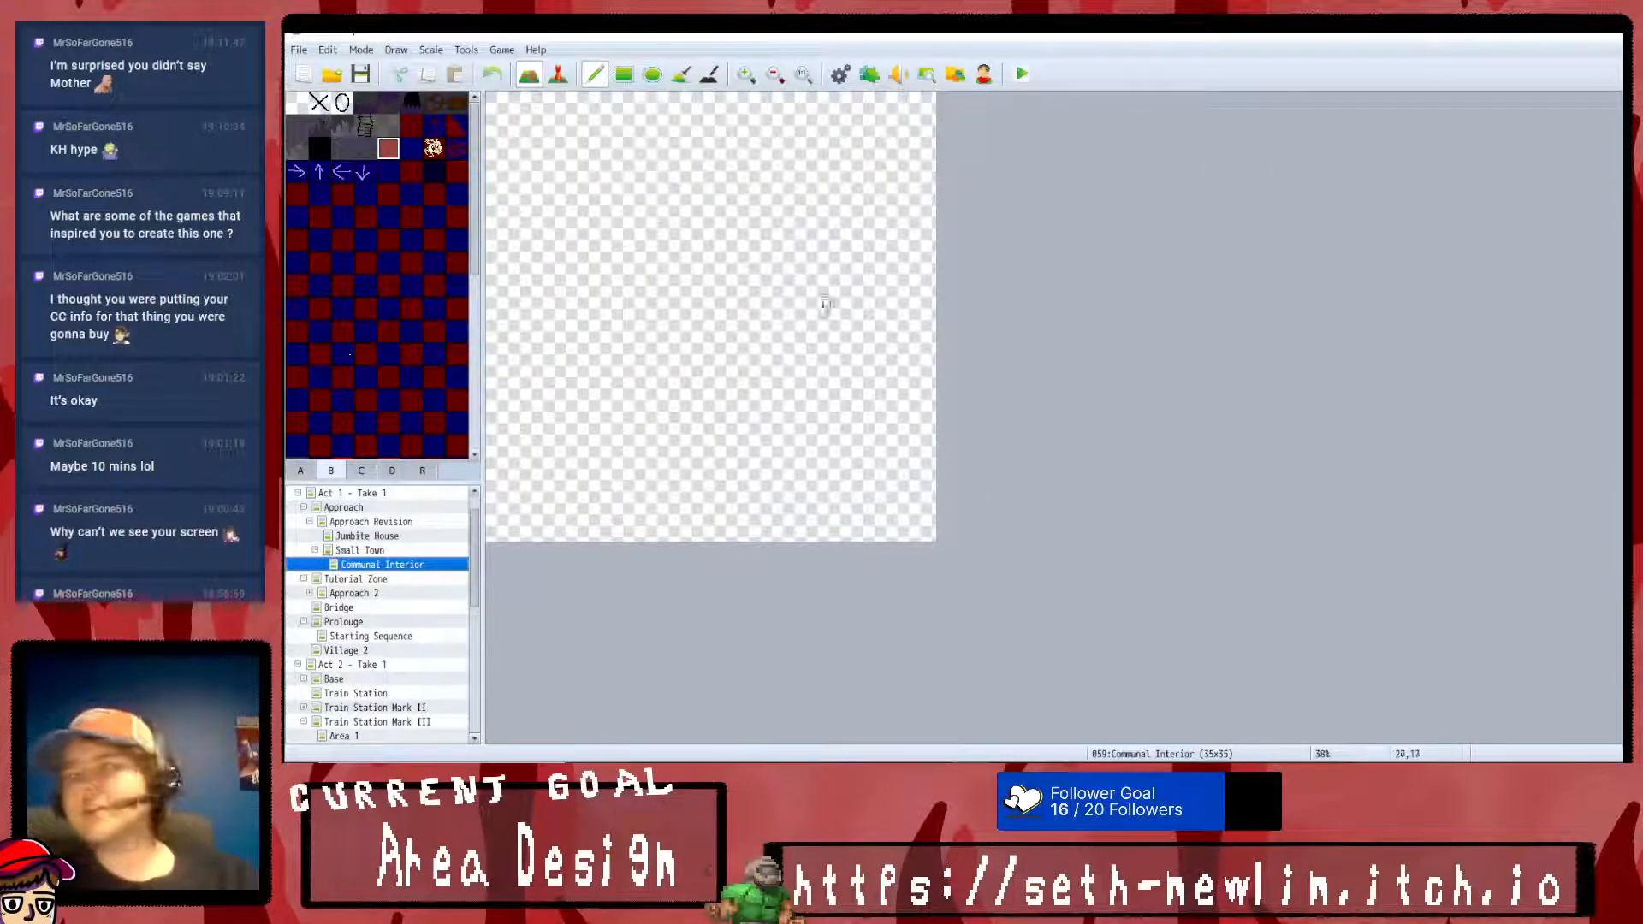
# - Fill the map with black and cover its interior with a plain dark blue floor, leaving a two-tile black margin
pyautogui.click(319, 148)
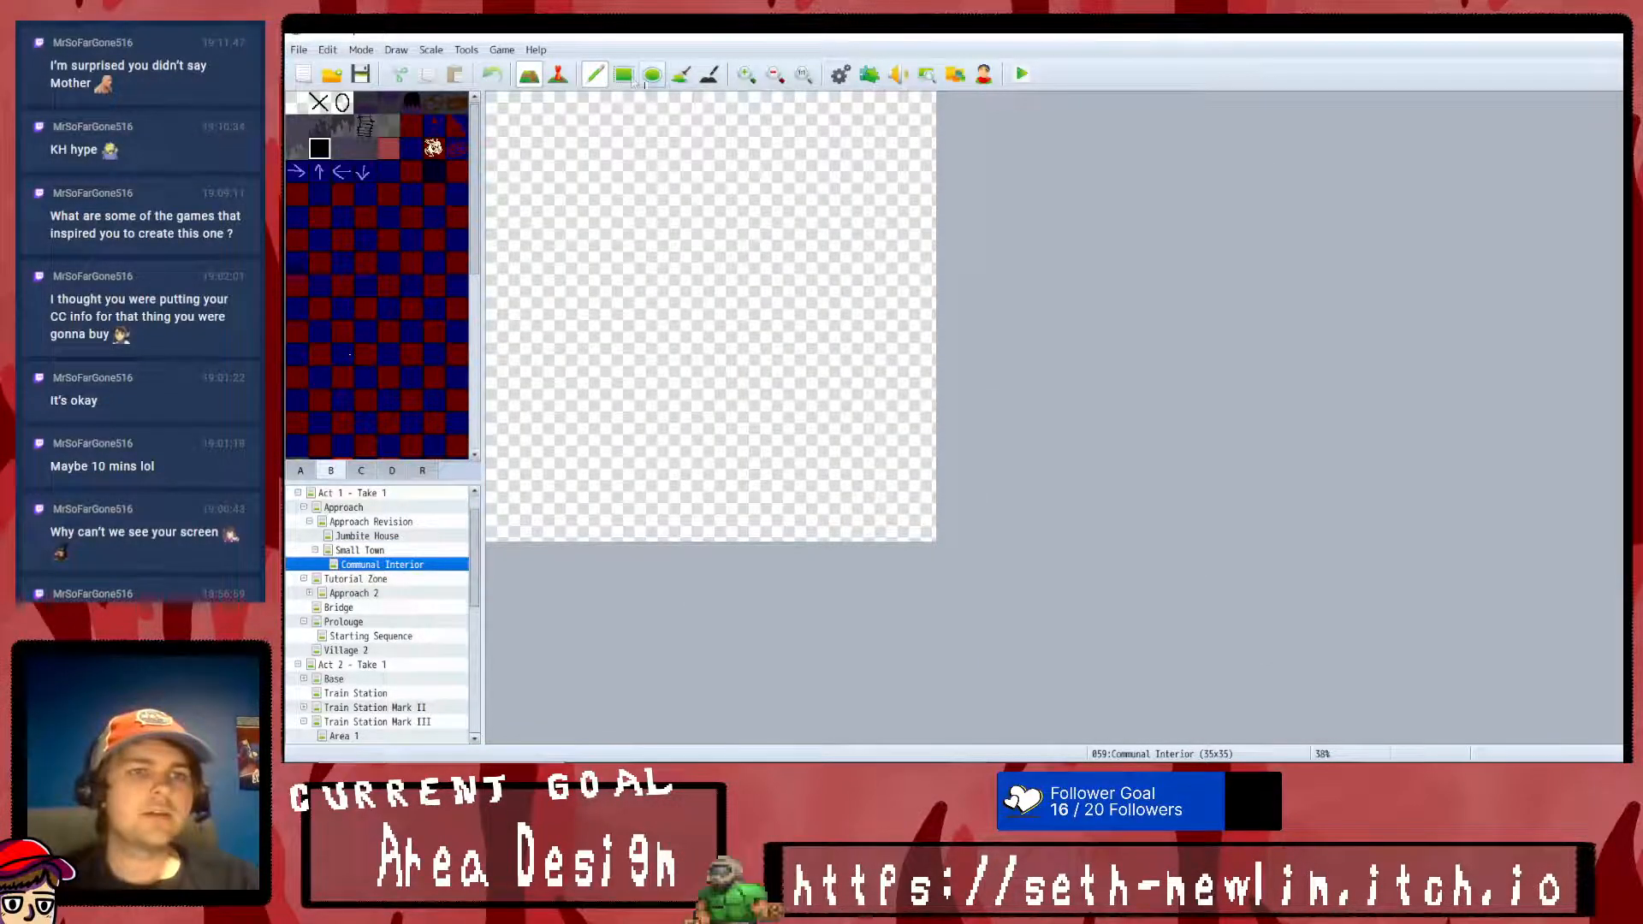
pyautogui.click(680, 74)
pyautogui.click(677, 151)
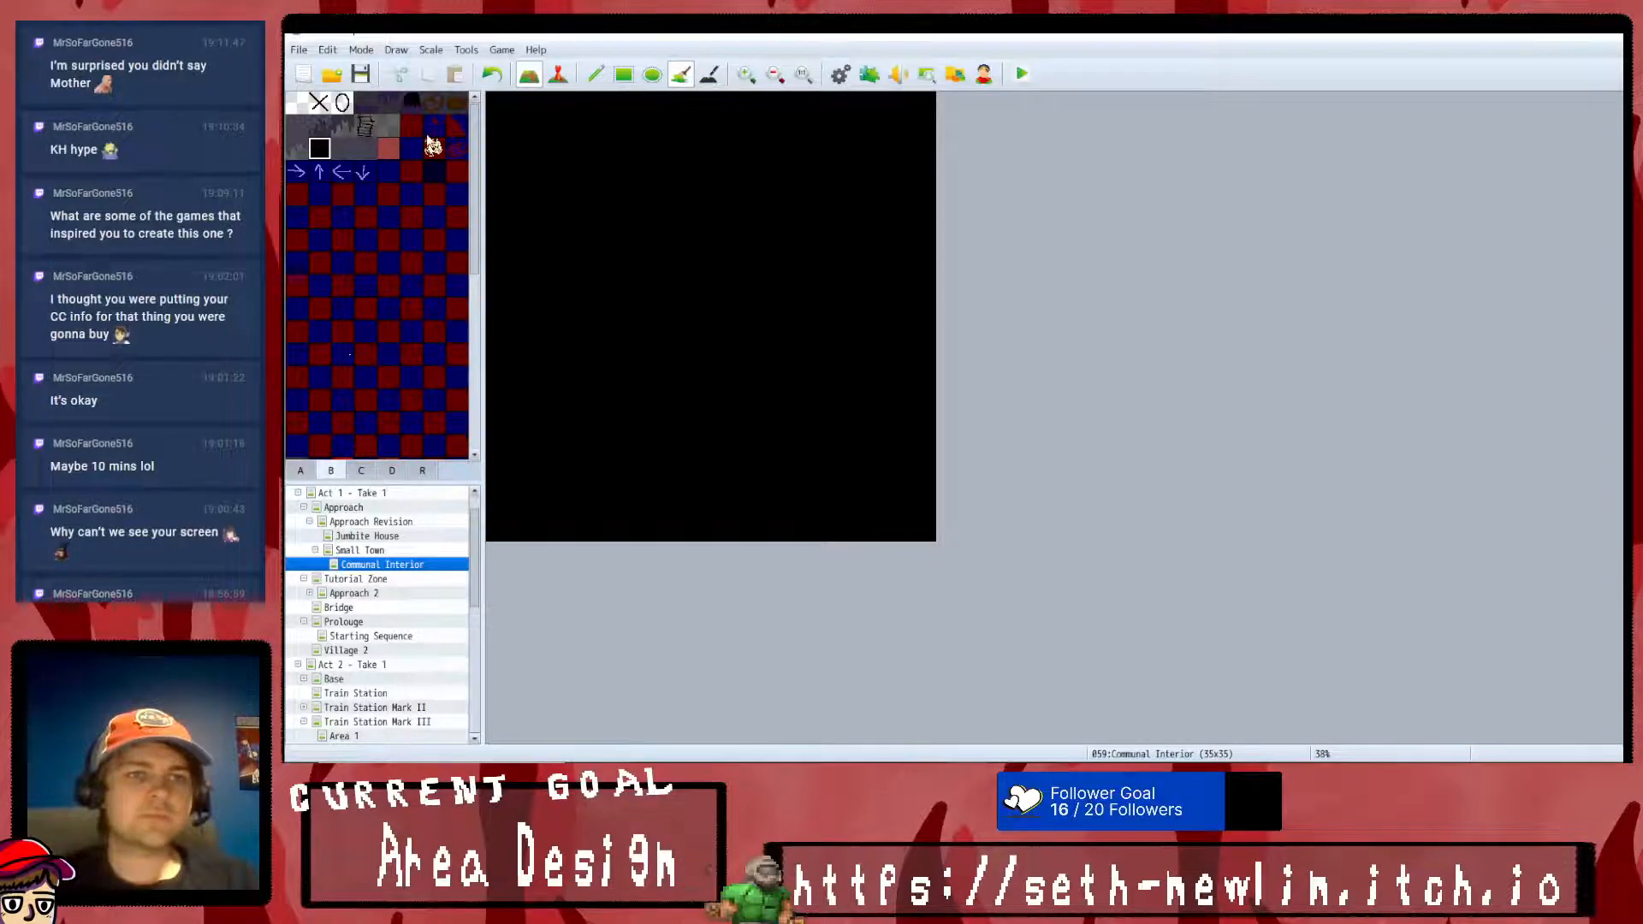
pyautogui.click(412, 147)
pyautogui.click(623, 74)
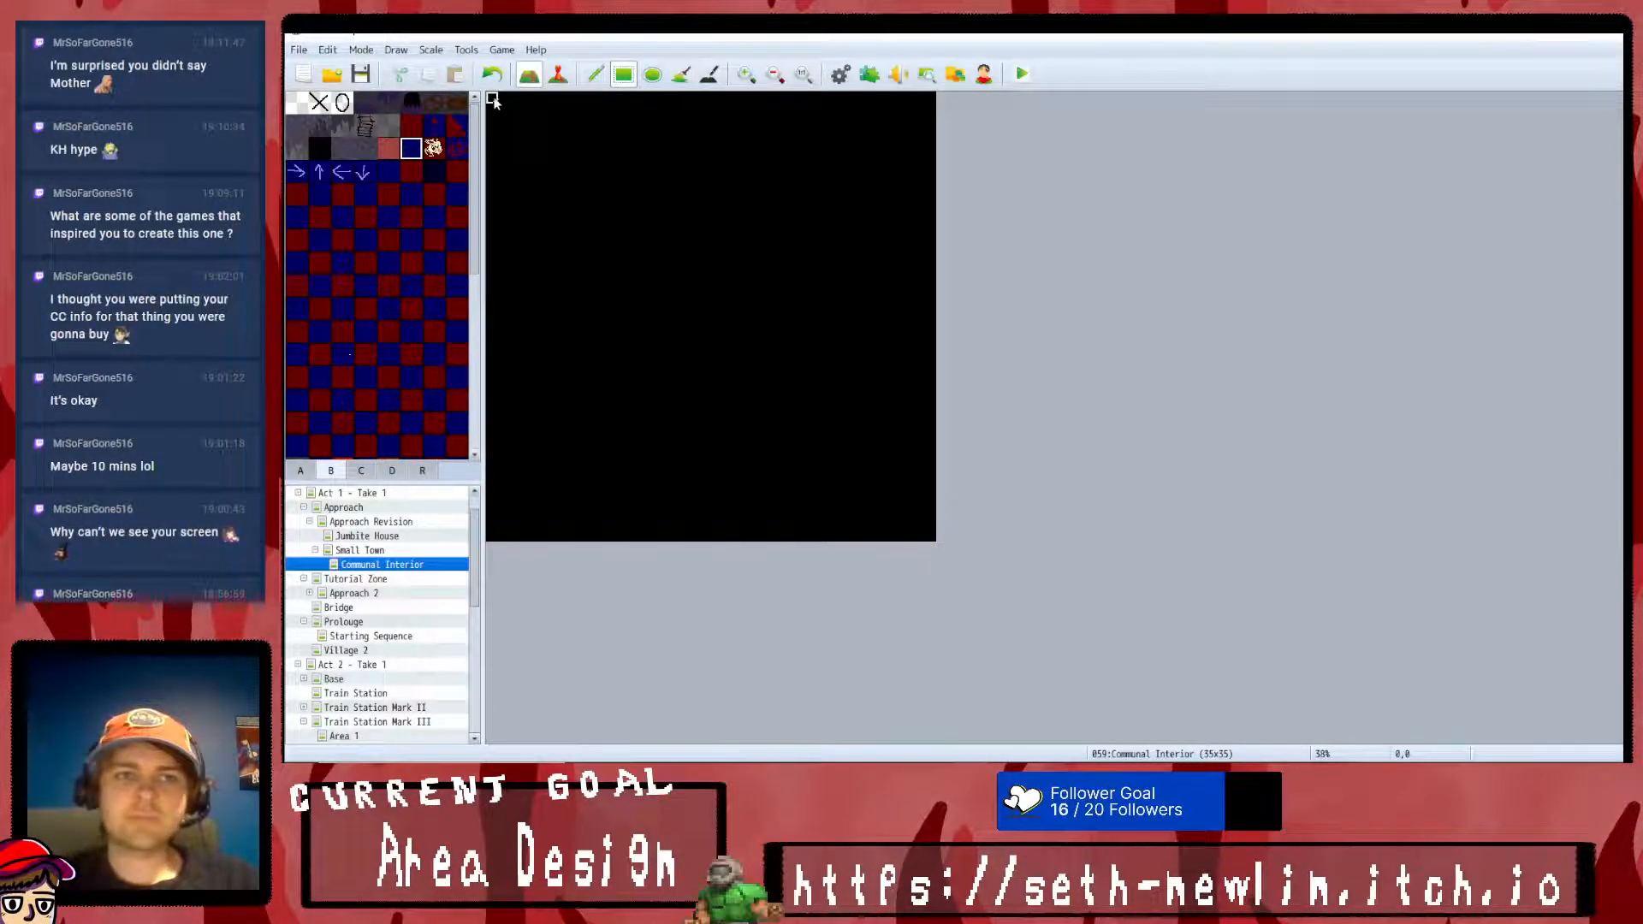
pyautogui.moveTo(512, 116)
pyautogui.mouseDown()
pyautogui.moveTo(753, 437)
pyautogui.moveTo(657, 501)
pyautogui.mouseUp()
pyautogui.moveTo(518, 513); pyautogui.dragTo(648, 128)
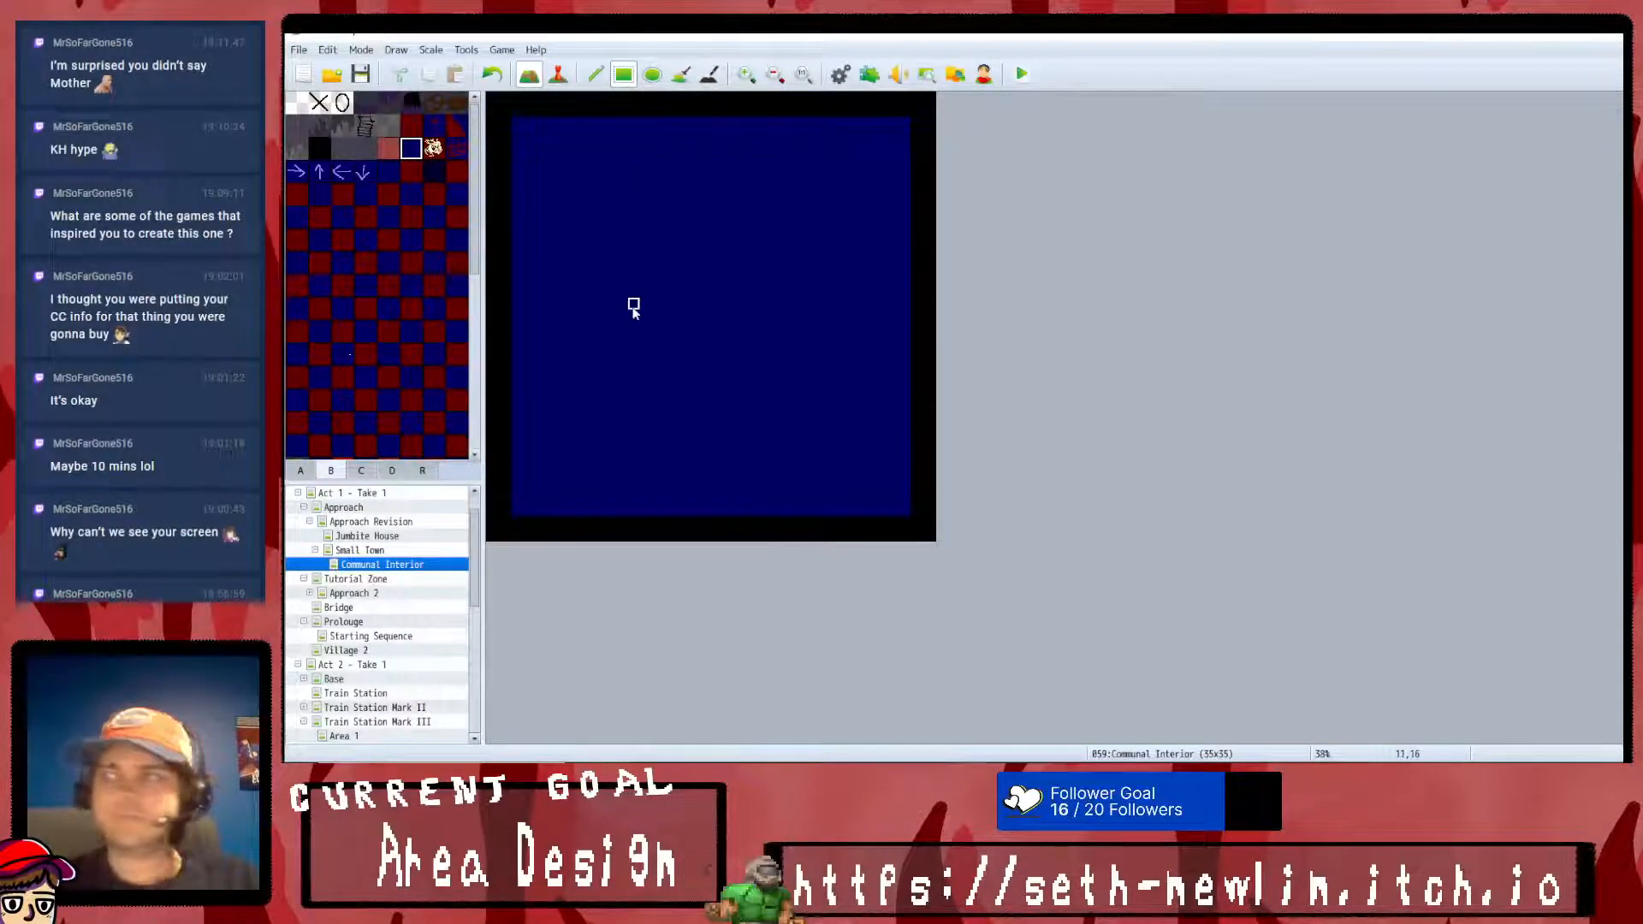
# - Frame the dark blue floor with a one-tile-thick red wall on all four sides
pyautogui.scroll(-5, 382, 196)
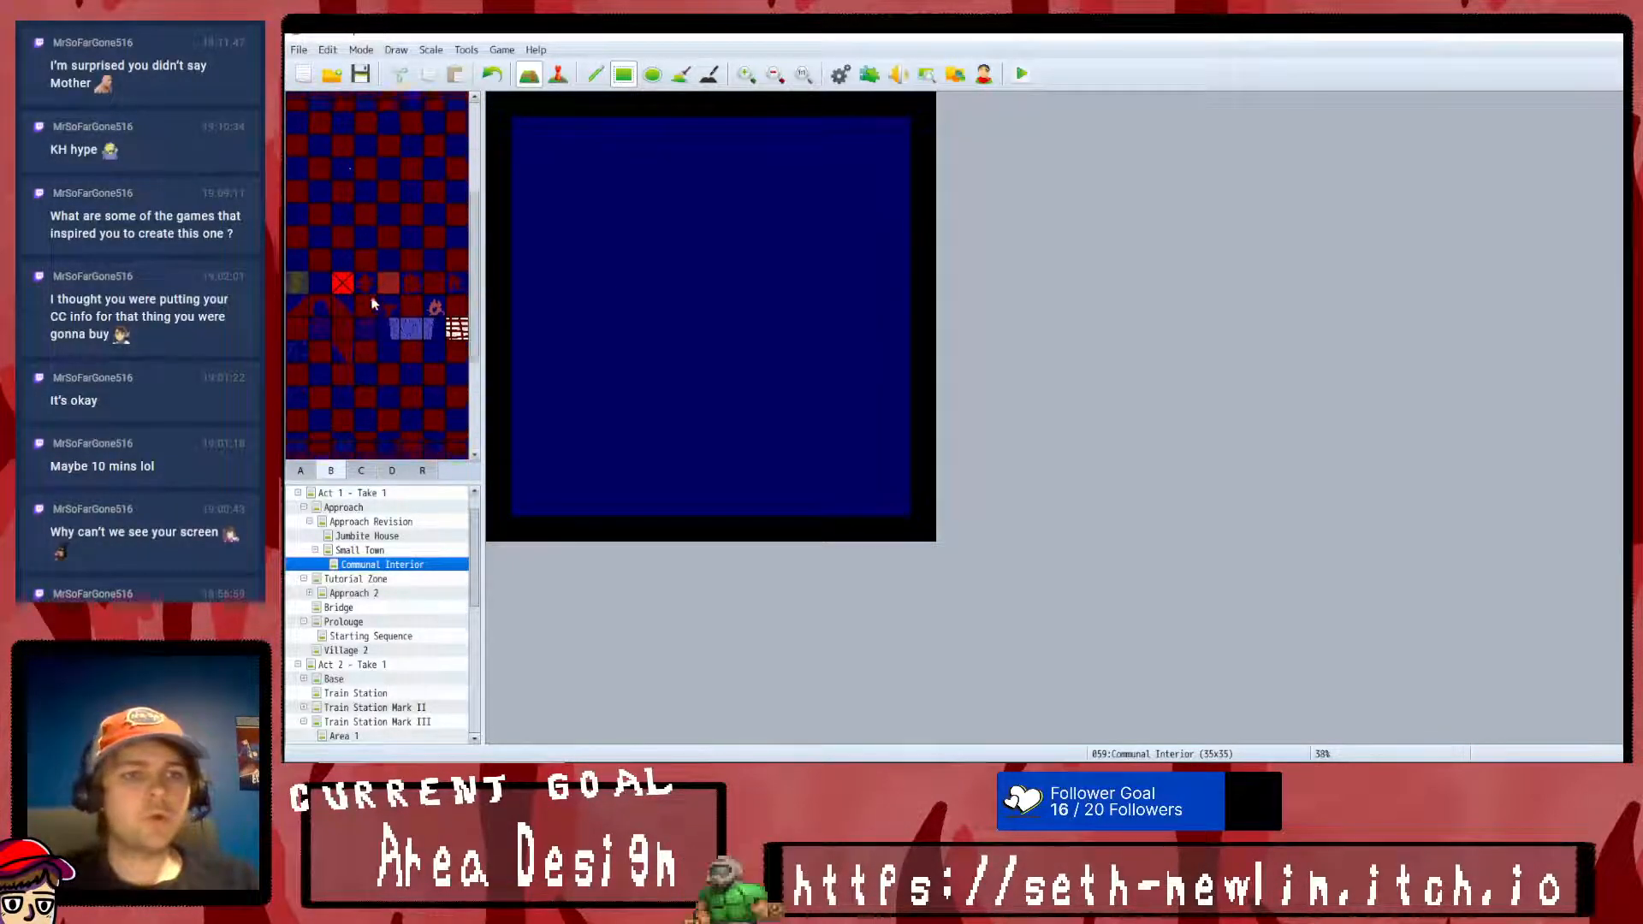
pyautogui.moveTo(516, 510); pyautogui.dragTo(526, 125)
pyautogui.moveTo(507, 354); pyautogui.dragTo(525, 501)
pyautogui.click(493, 74)
pyautogui.moveTo(531, 135); pyautogui.dragTo(900, 139)
pyautogui.moveTo(529, 494); pyautogui.dragTo(876, 493)
# - Paint one-tile dark red wall-face strips directly below the south wall and below the north wall
pyautogui.scroll(3, 377, 271)
pyautogui.scroll(5, 377, 270)
pyautogui.click(411, 126)
pyautogui.moveTo(518, 512); pyautogui.dragTo(898, 513)
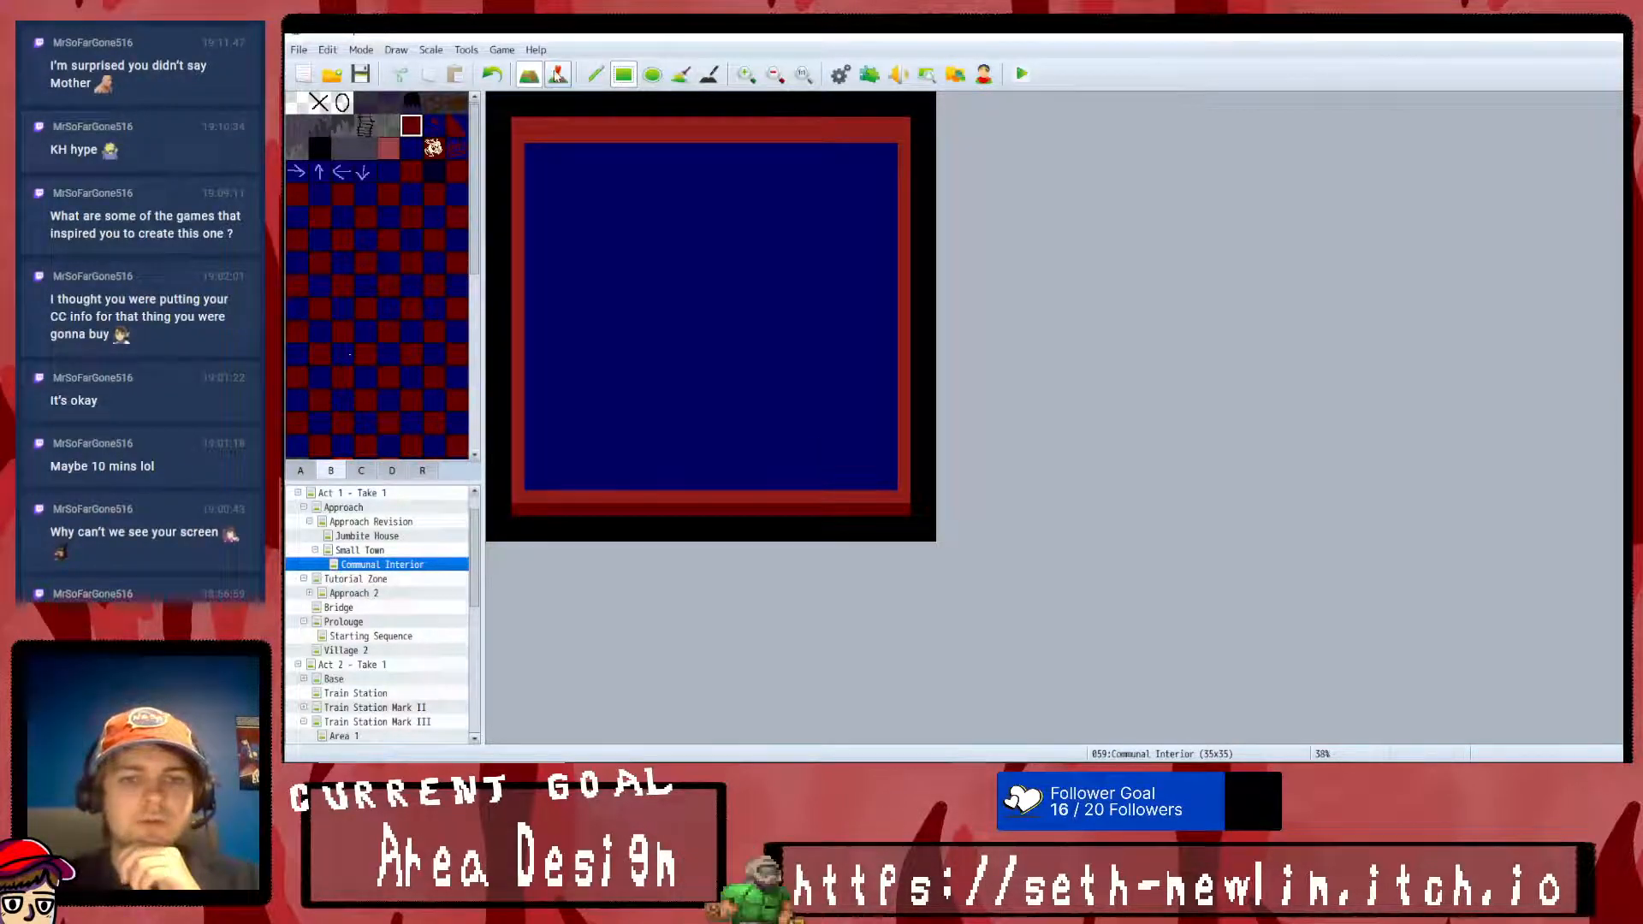
pyautogui.moveTo(543, 137); pyautogui.dragTo(890, 148)
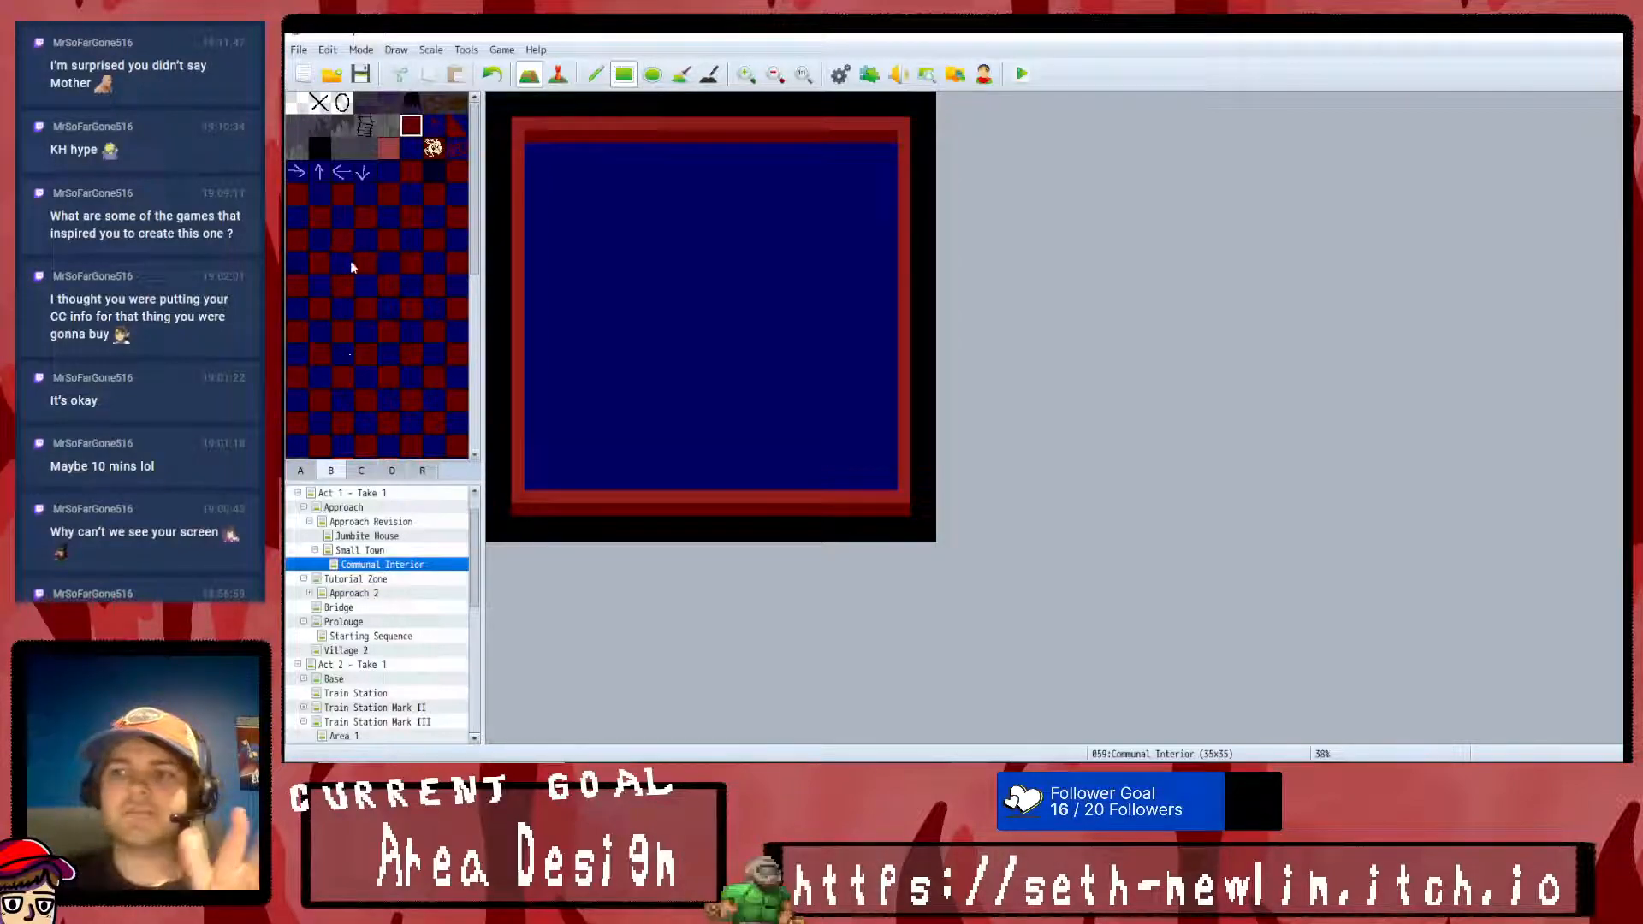
# - Try cutting five dark blue openings four tiles apart through the south wall to the map's south edge
pyautogui.click(419, 155)
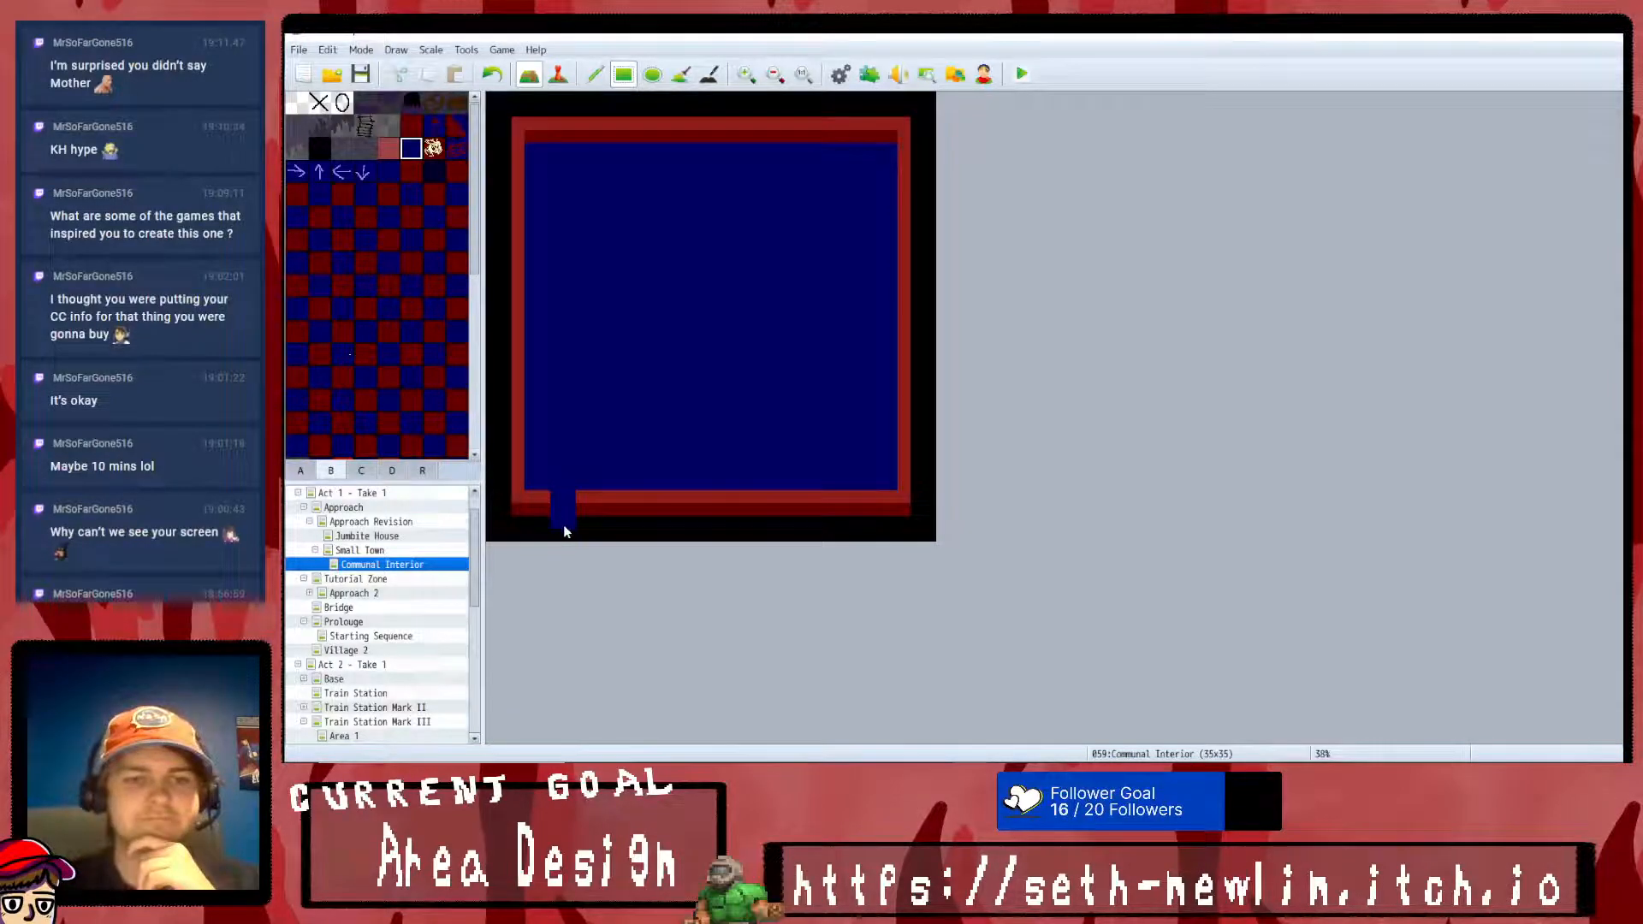
pyautogui.moveTo(565, 540); pyautogui.dragTo(558, 531)
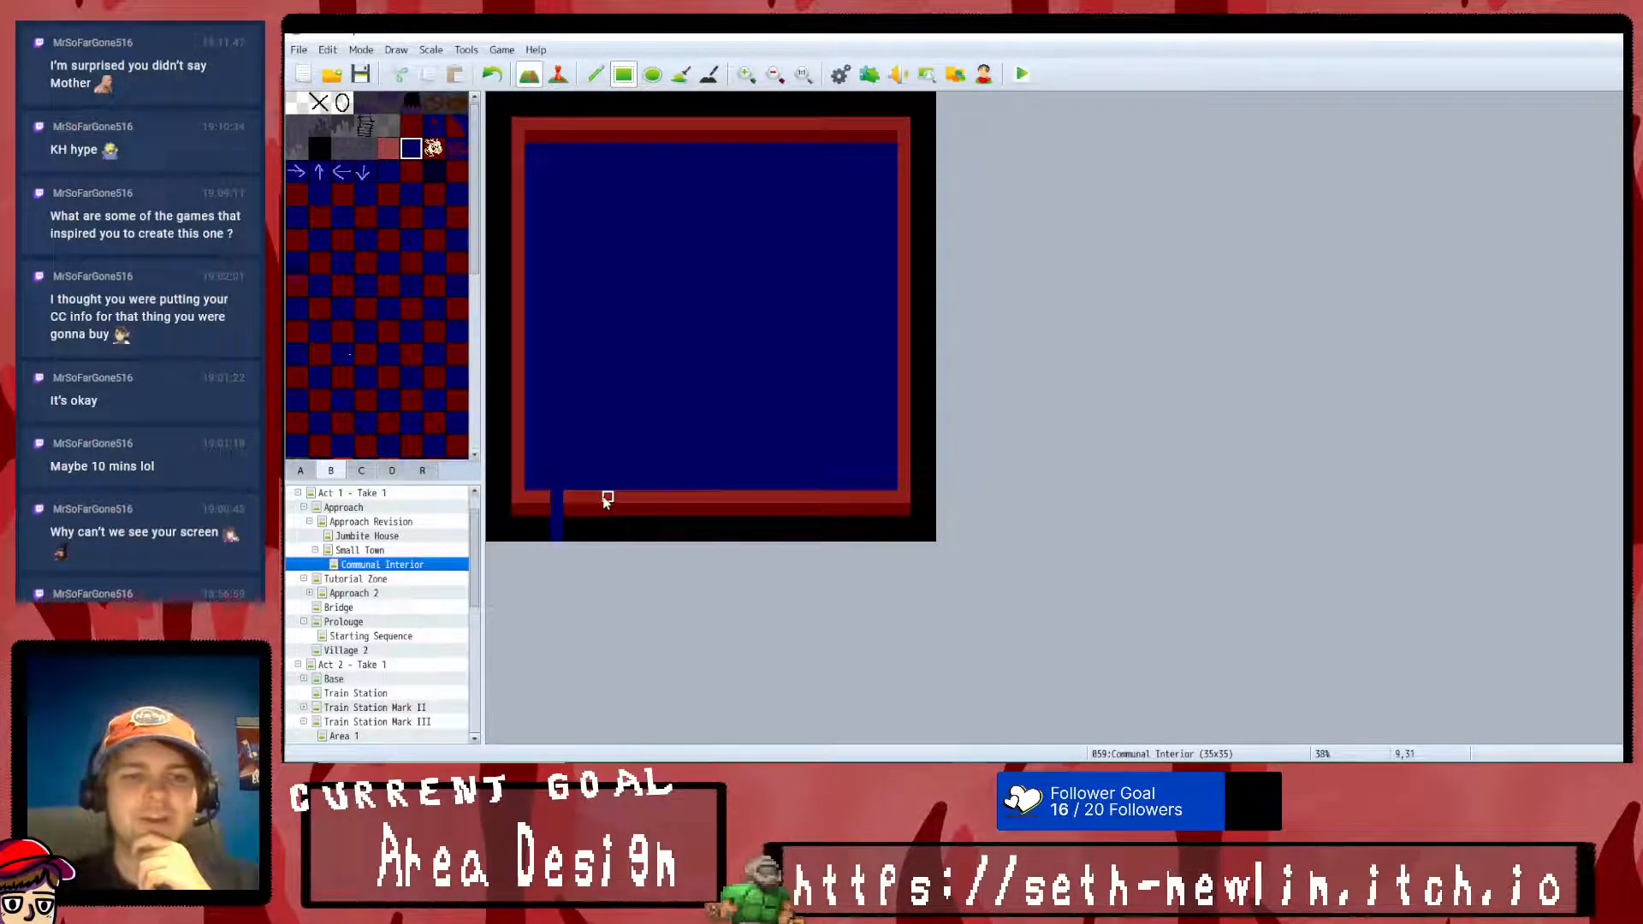
pyautogui.moveTo(654, 500); pyautogui.dragTo(655, 536)
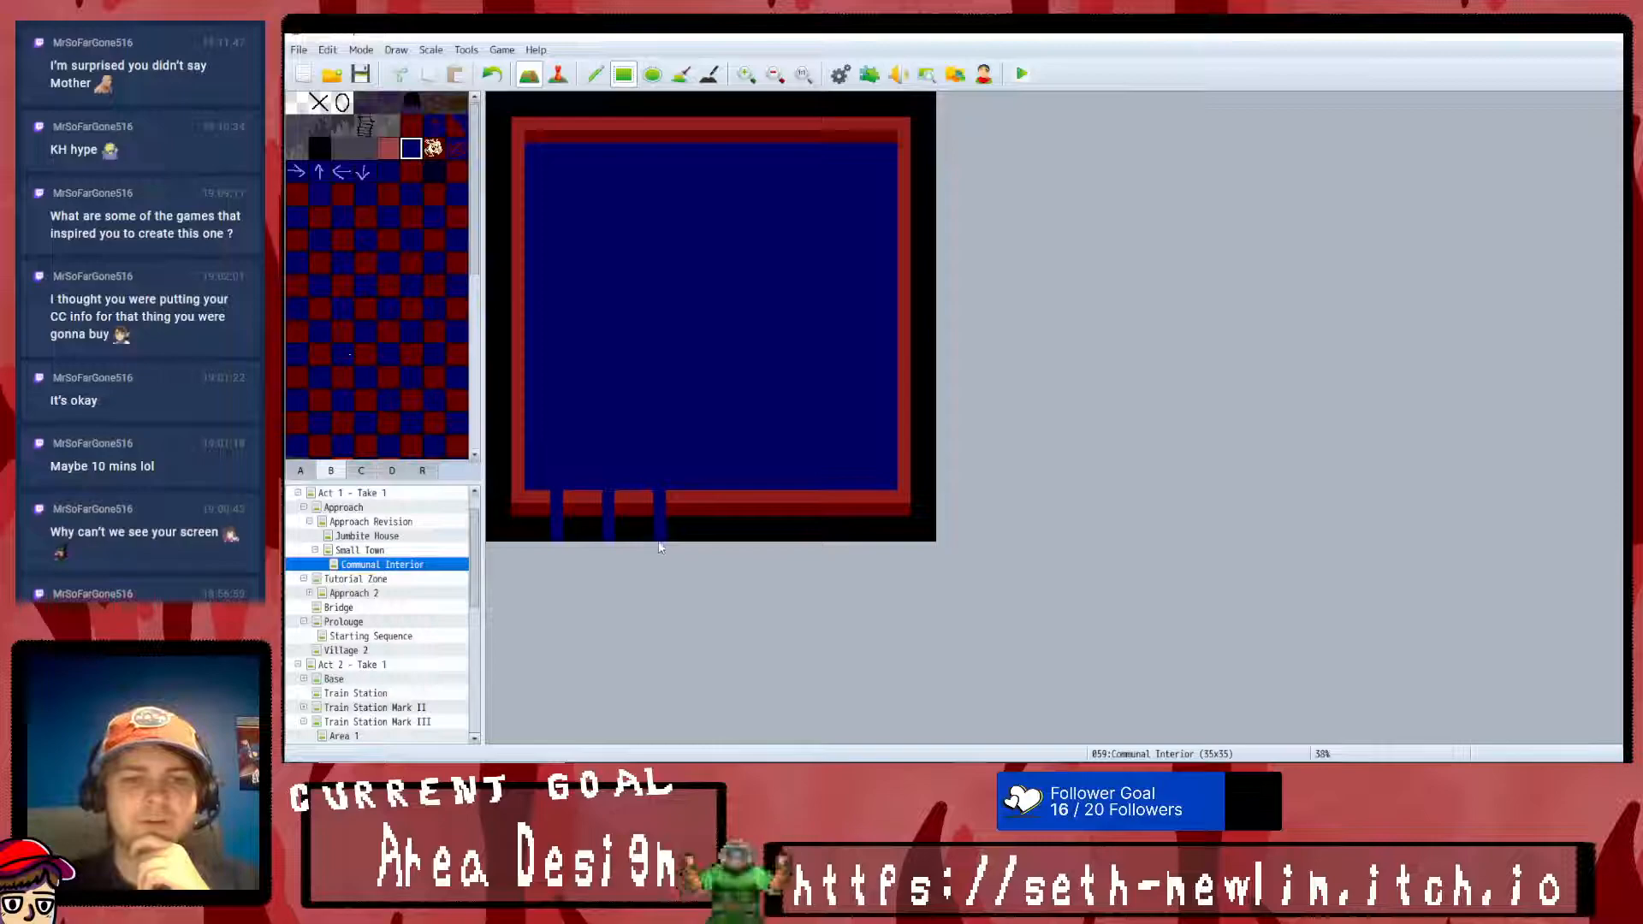
pyautogui.click(710, 498)
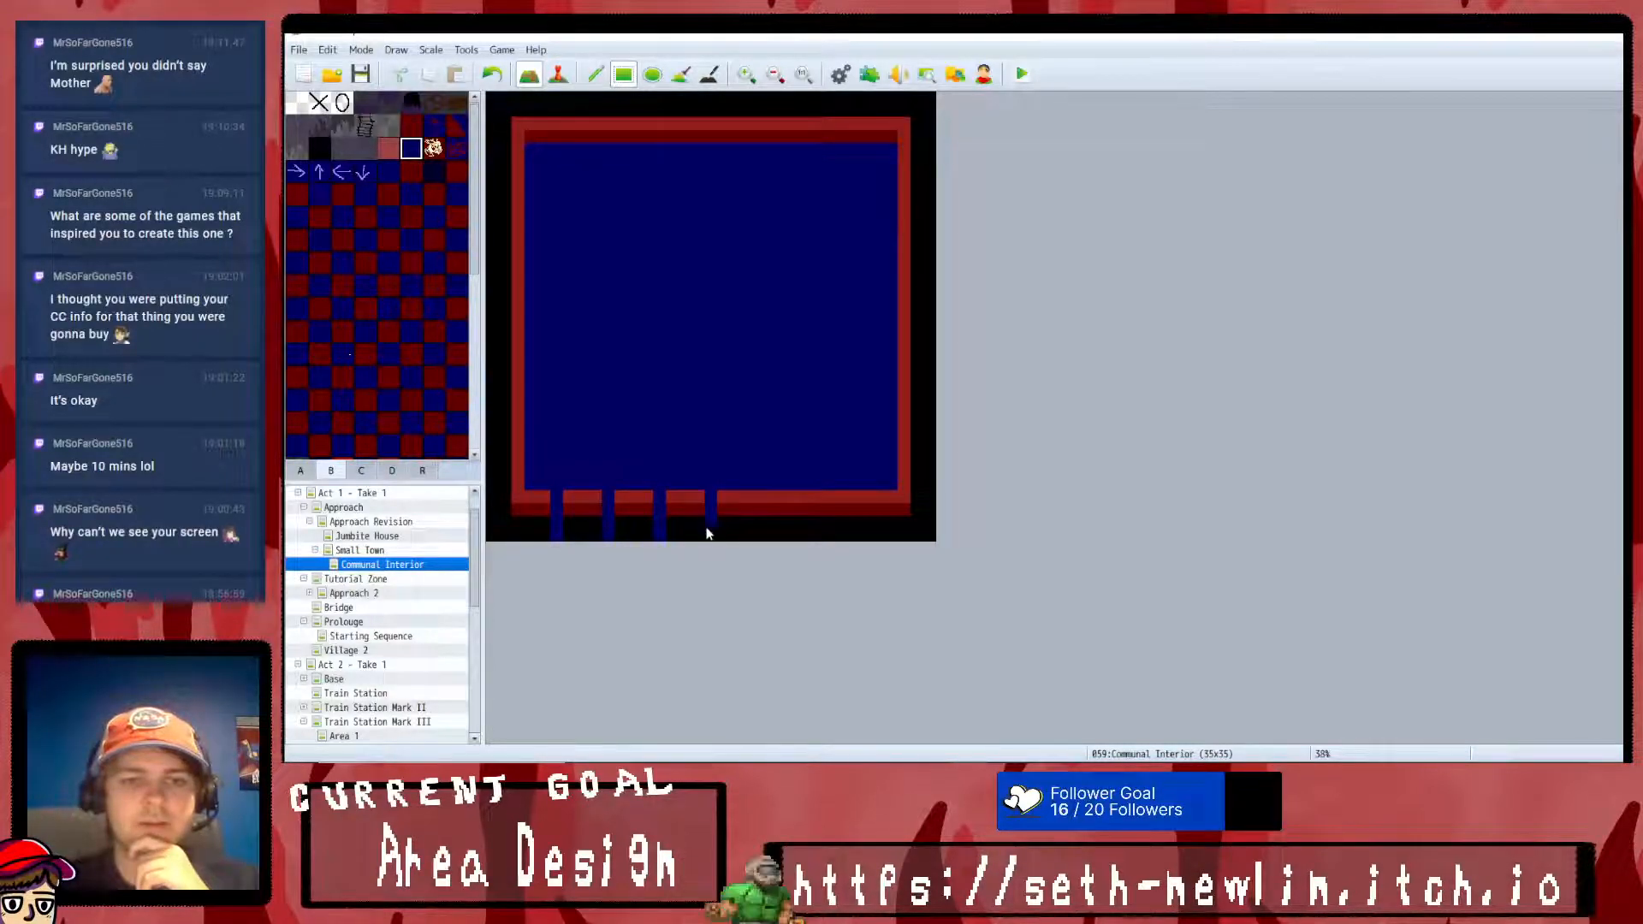
pyautogui.moveTo(759, 518); pyautogui.dragTo(757, 538)
# - Check the large building's doorways in Small Town, and narrow Communal Interior's easternmost opening to one tile
pyautogui.click(388, 550)
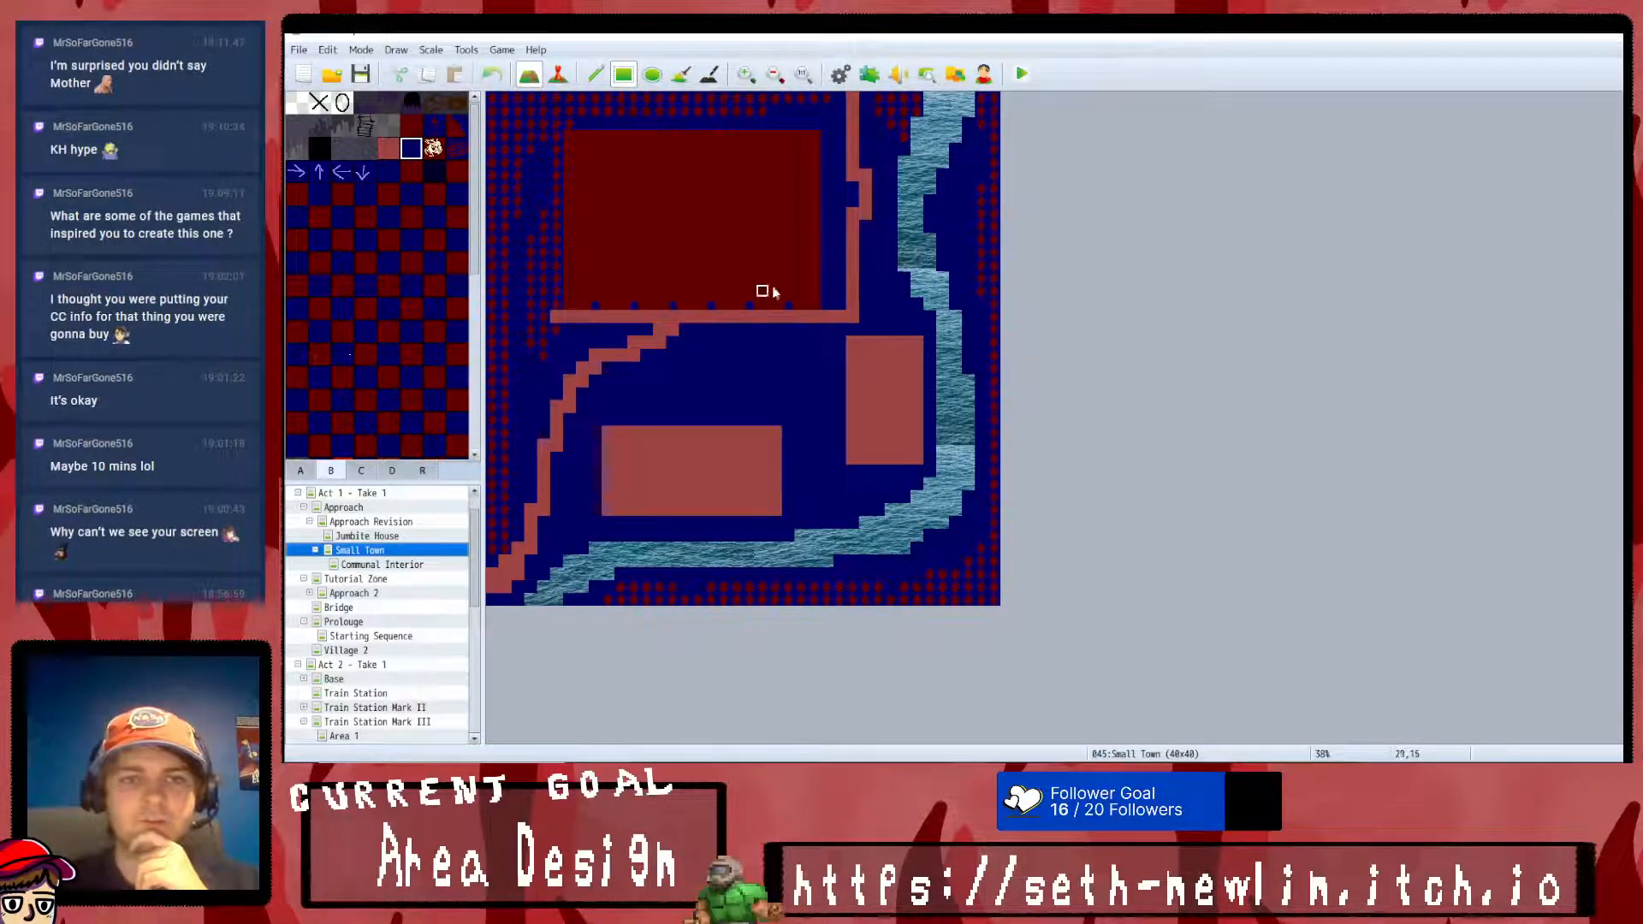
pyautogui.click(369, 564)
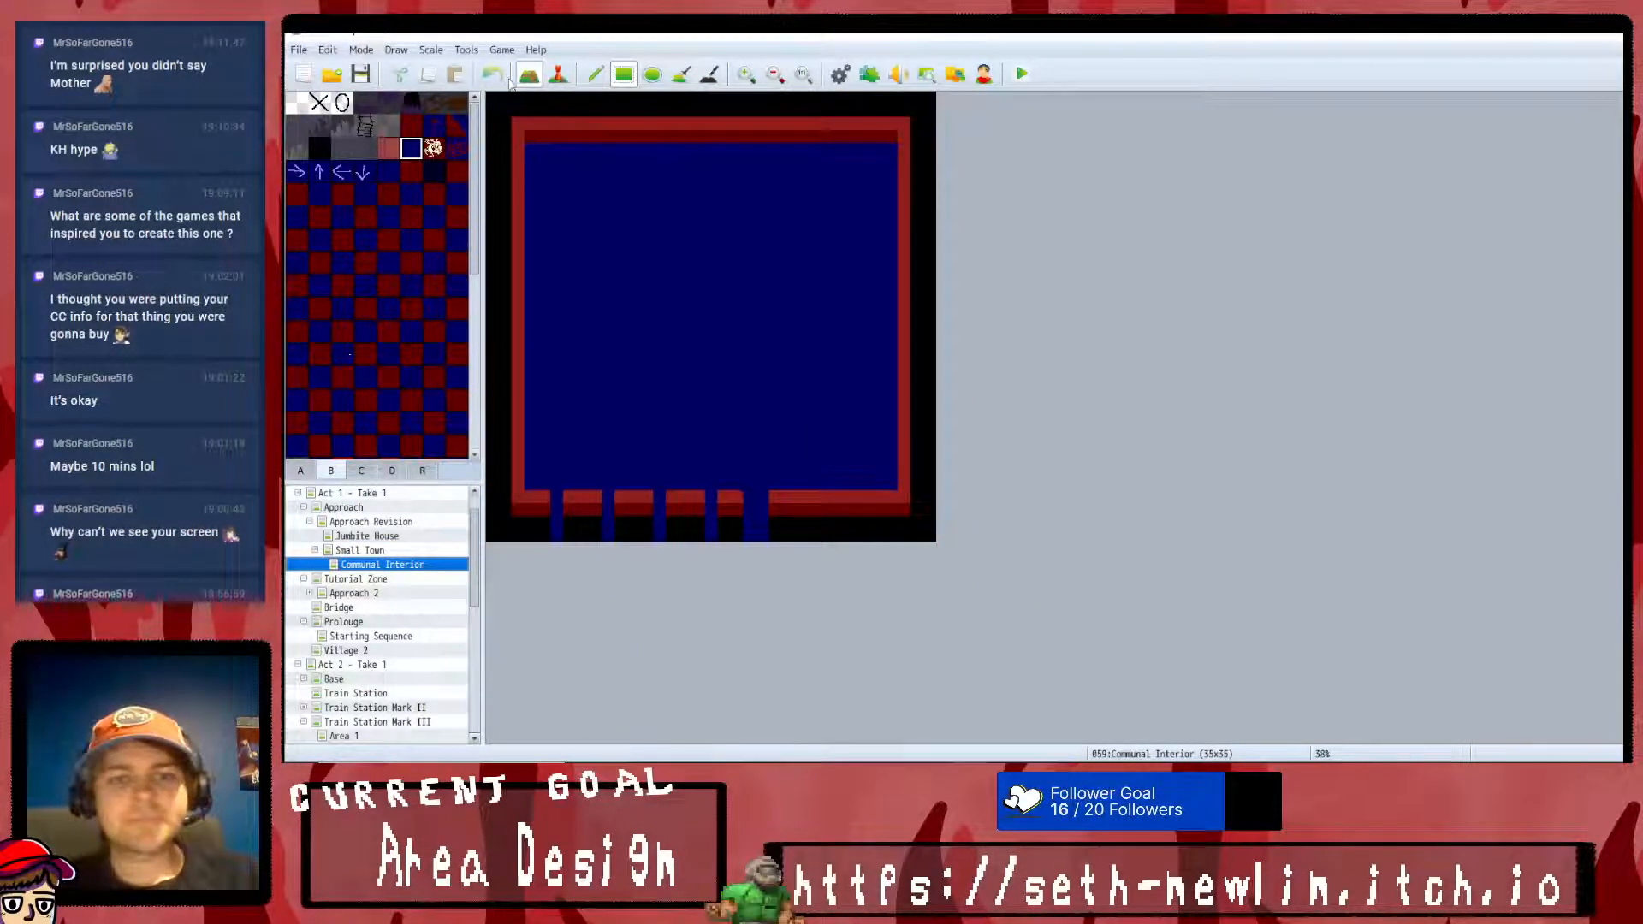
pyautogui.click(411, 125)
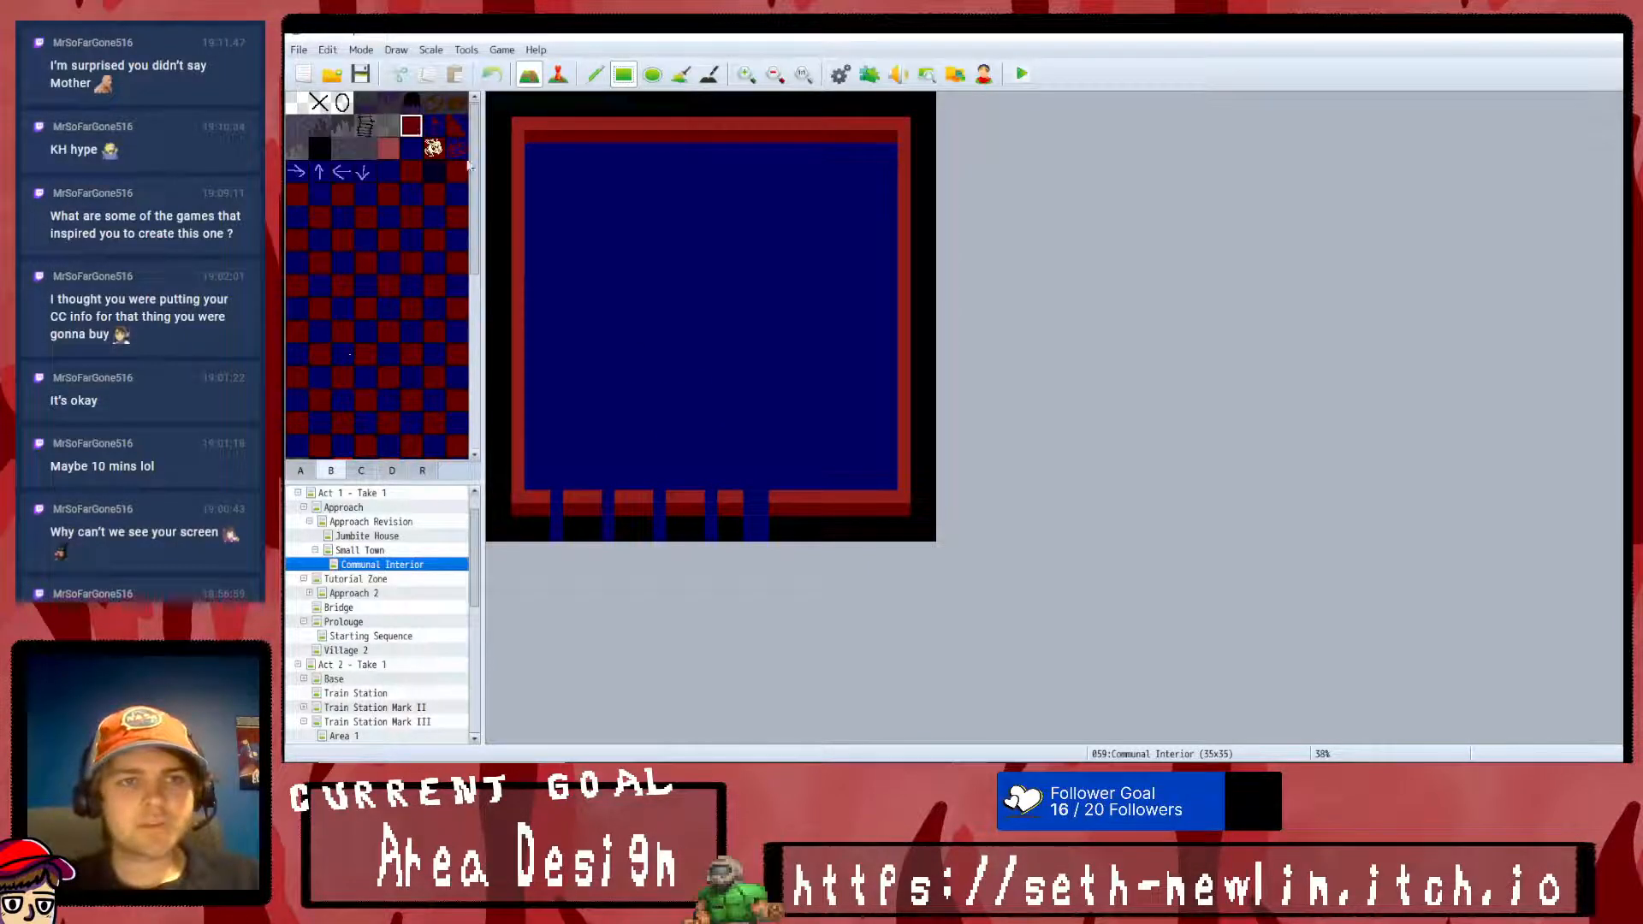
pyautogui.click(749, 497)
pyautogui.click(319, 148)
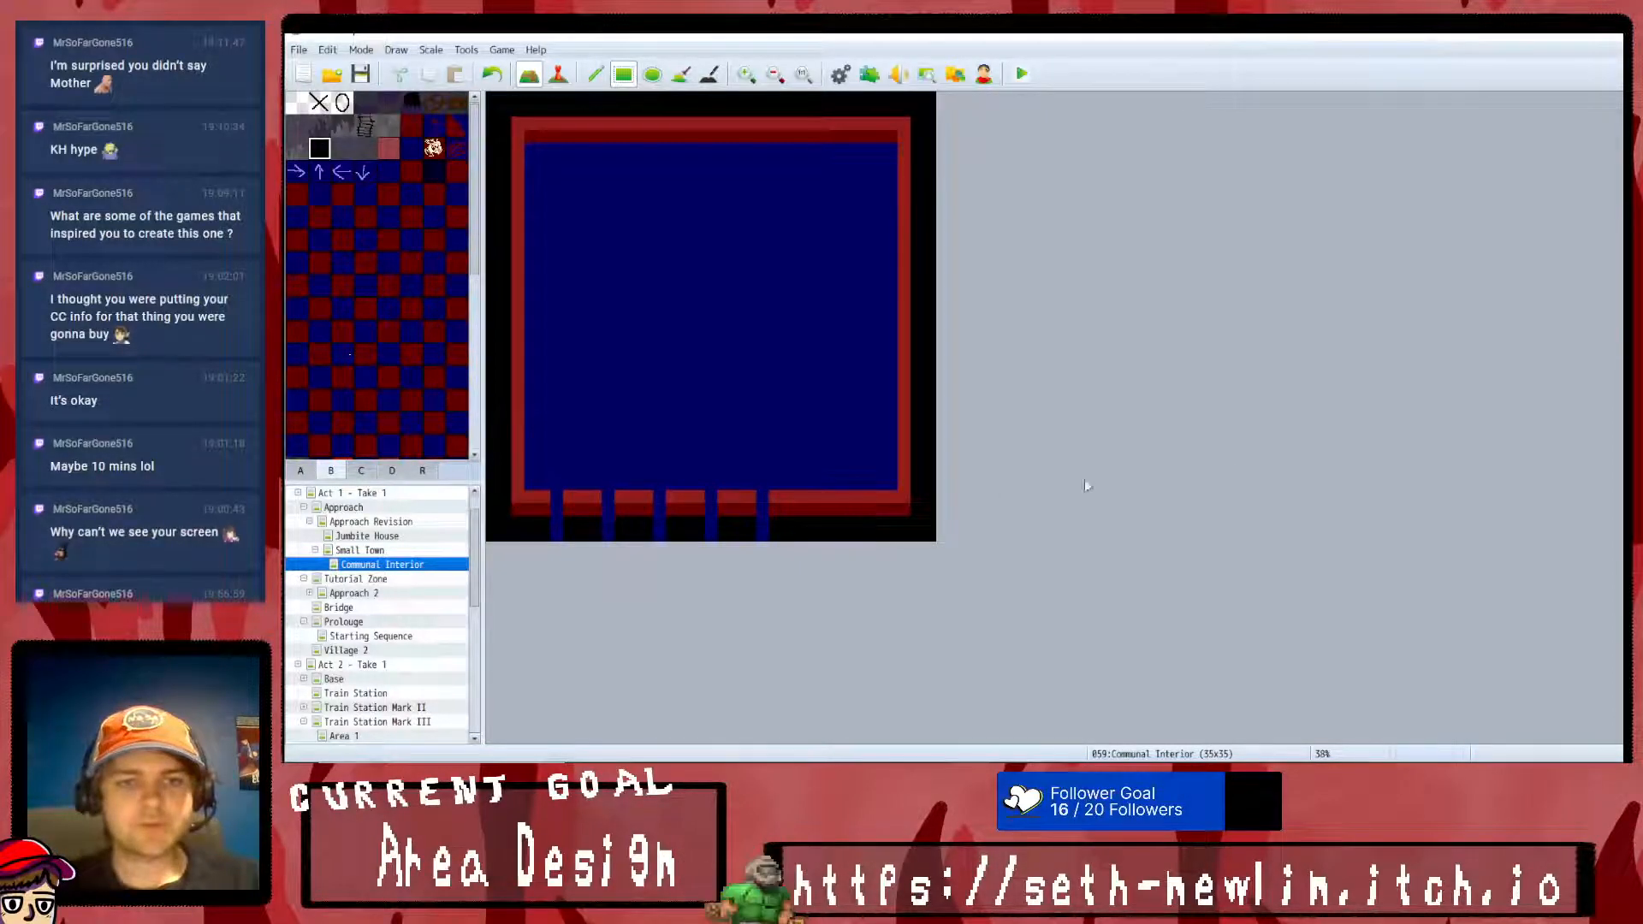
# - Close all the south openings by repainting the black margin, the dark red strip and the red wall
pyautogui.moveTo(759, 535)
pyautogui.mouseDown()
pyautogui.moveTo(511, 535)
pyautogui.moveTo(609, 502)
pyautogui.moveTo(796, 506)
pyautogui.mouseUp()
pyautogui.click(411, 125)
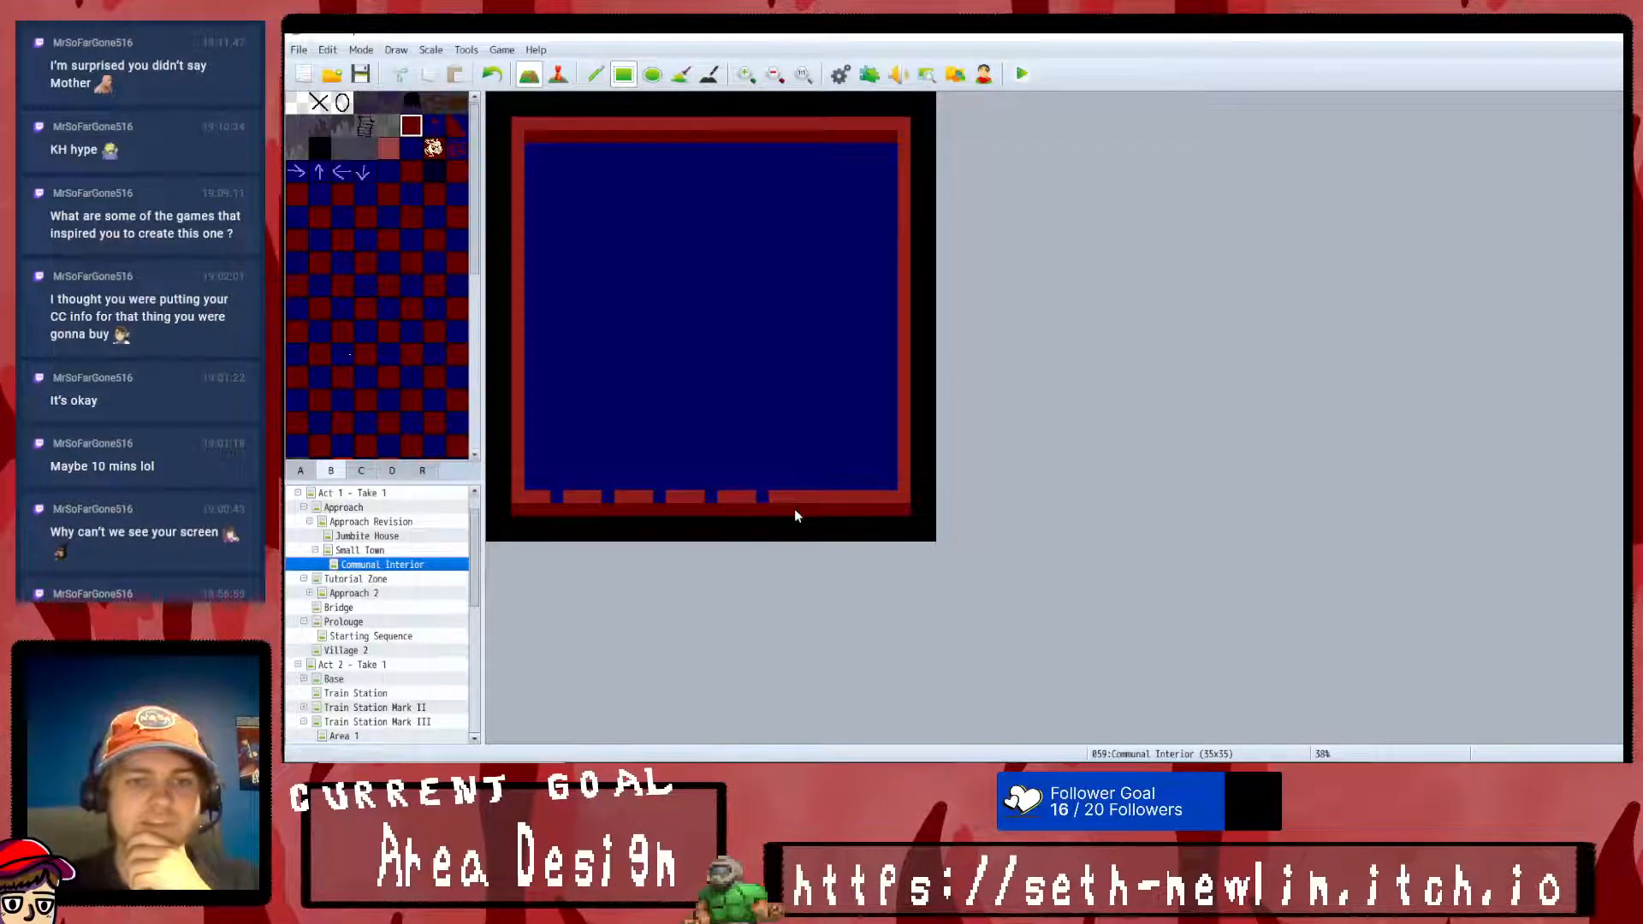
pyautogui.scroll(-3, 353, 331)
pyautogui.click(388, 397)
pyautogui.moveTo(557, 502); pyautogui.dragTo(788, 500)
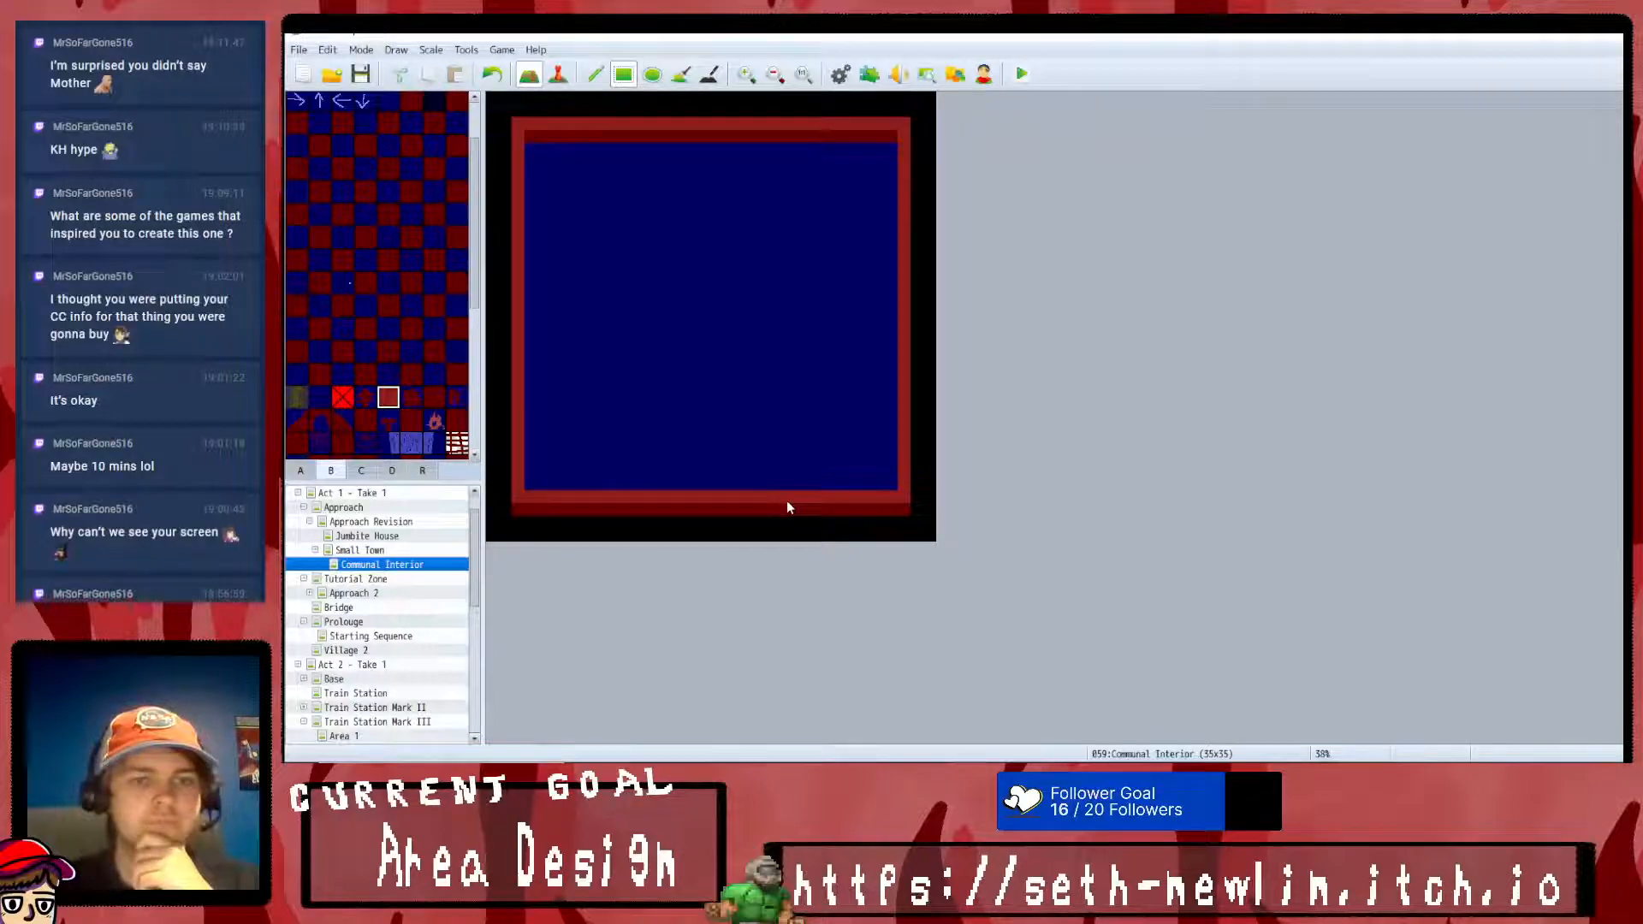
# - Cut four one-tile-wide dark blue openings five tiles apart through the south wall to the map's south edge
pyautogui.scroll(2, 375, 233)
pyautogui.click(408, 146)
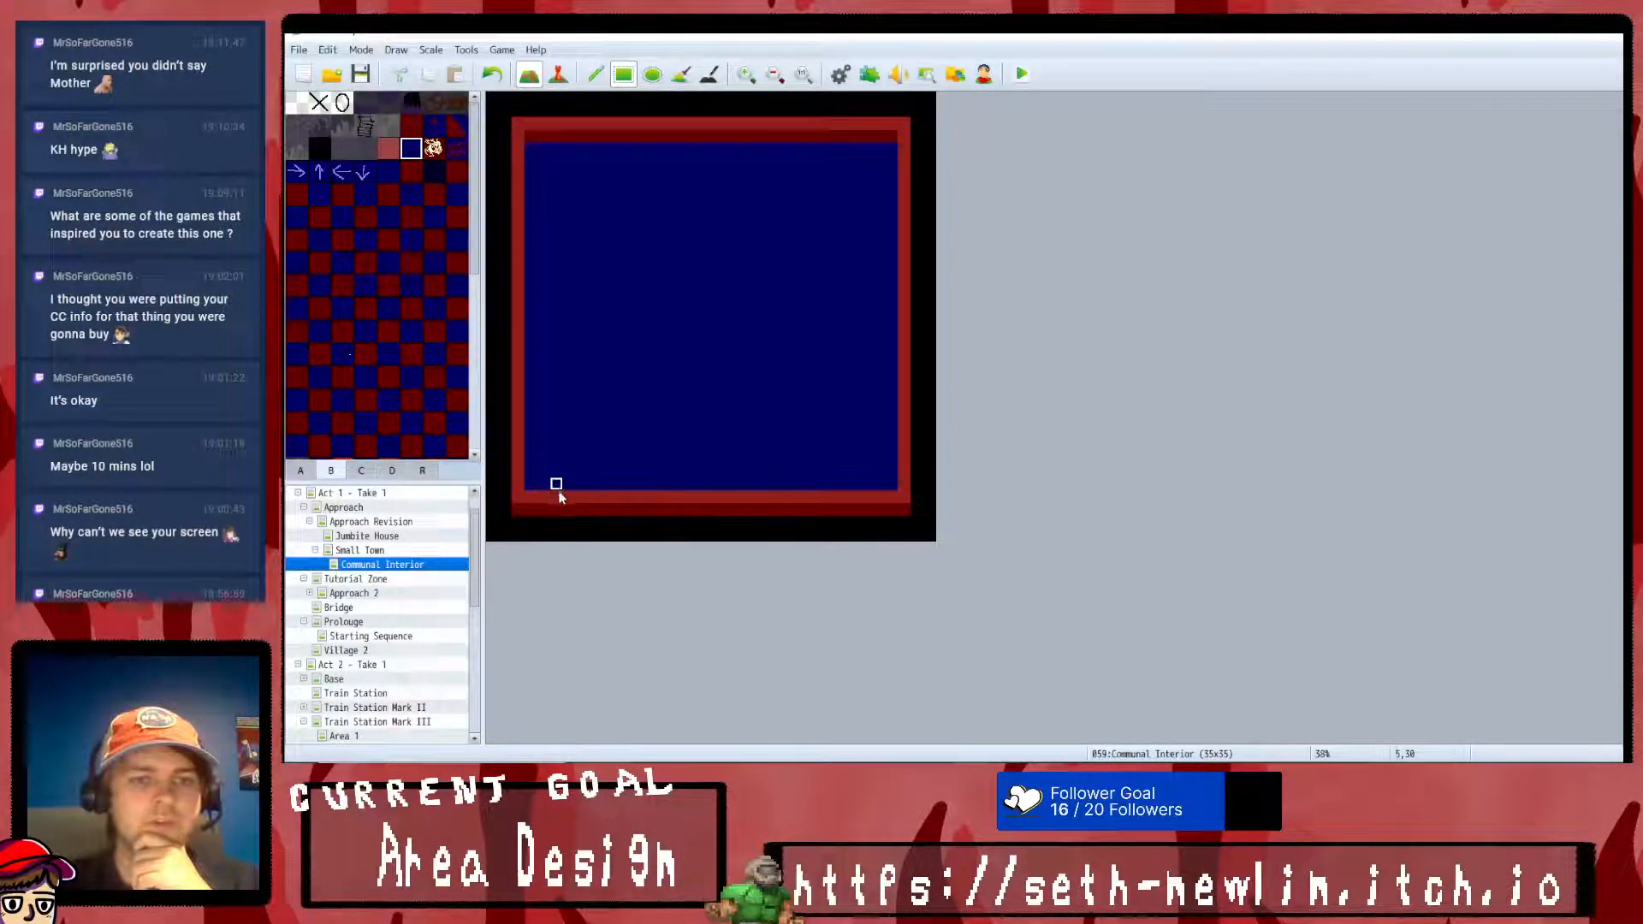
pyautogui.click(573, 524)
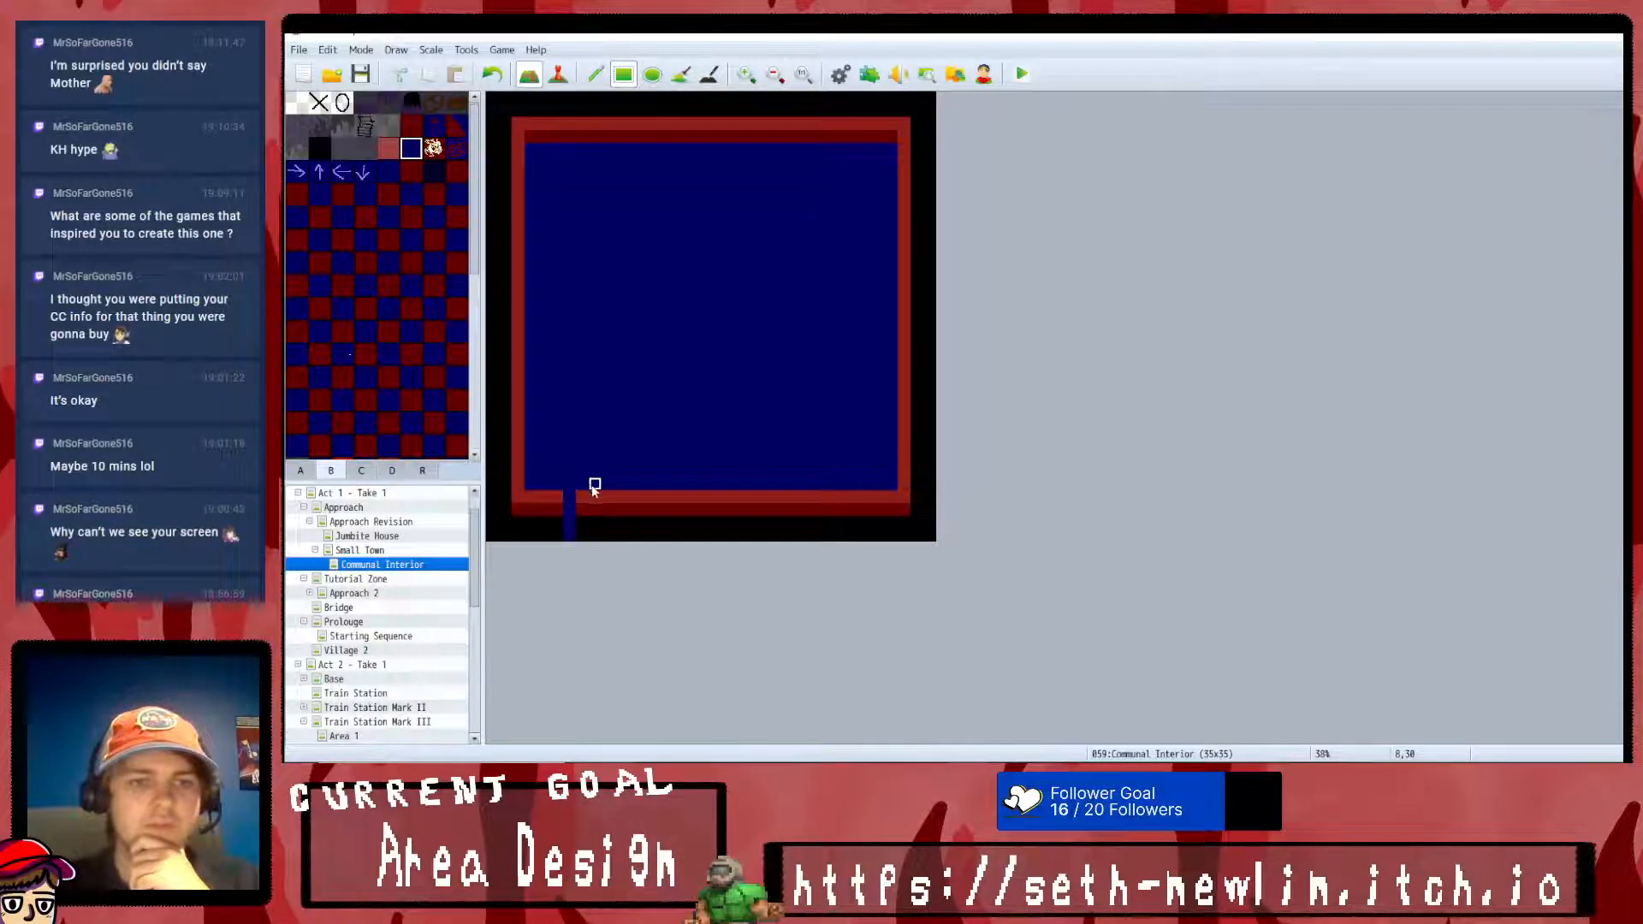
pyautogui.moveTo(620, 486); pyautogui.dragTo(620, 535)
pyautogui.click(492, 74)
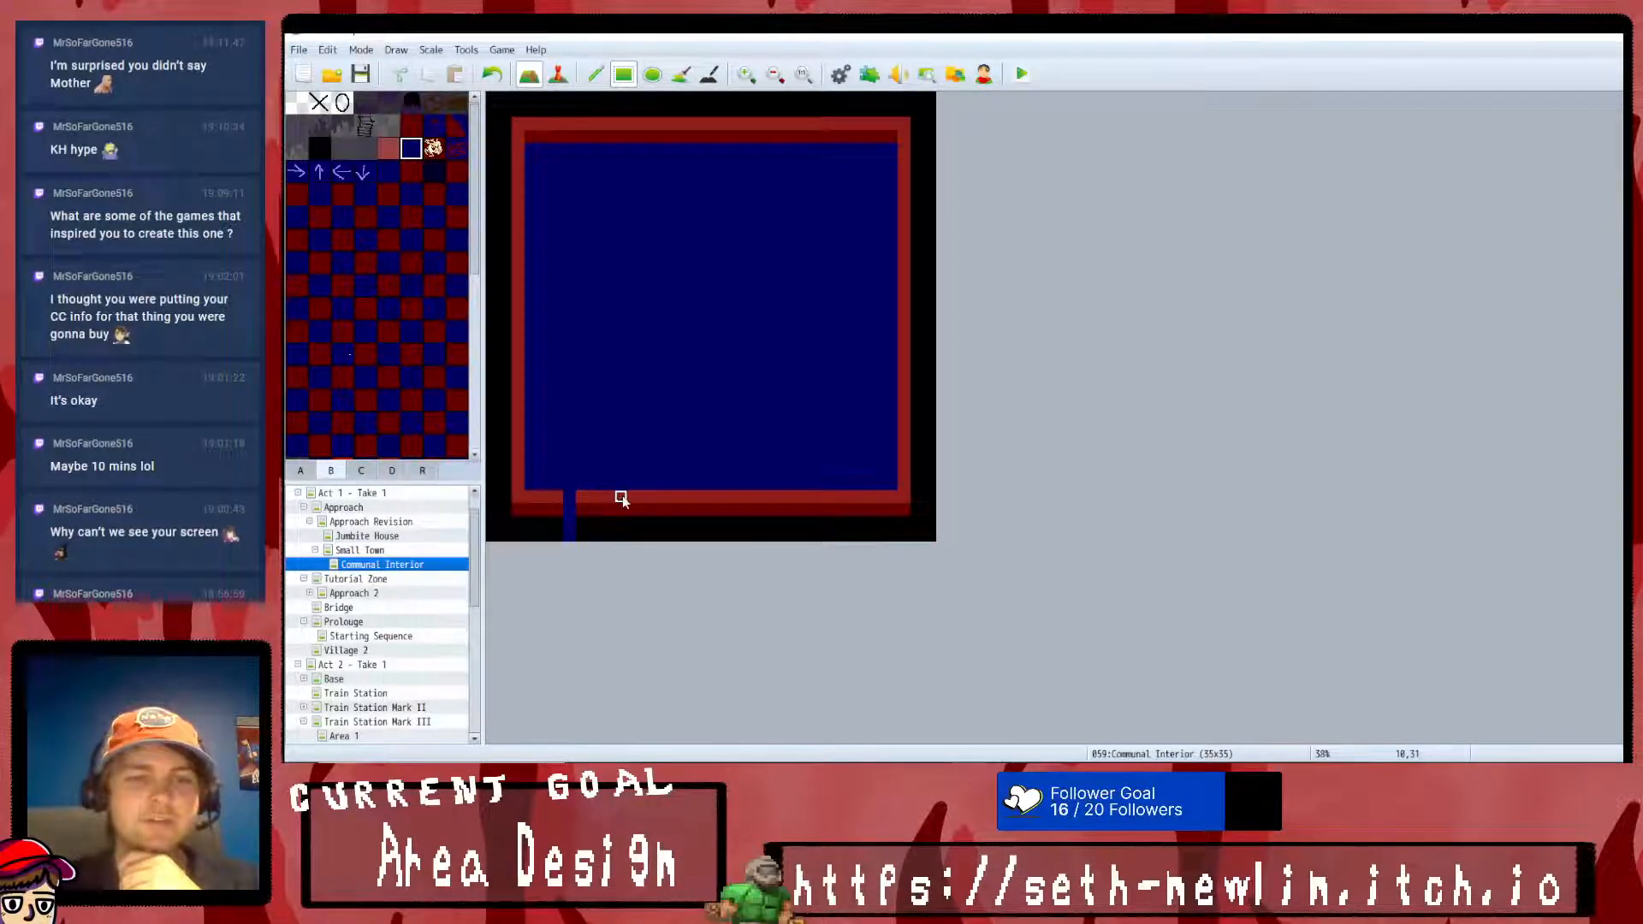
pyautogui.moveTo(633, 510); pyautogui.dragTo(634, 534)
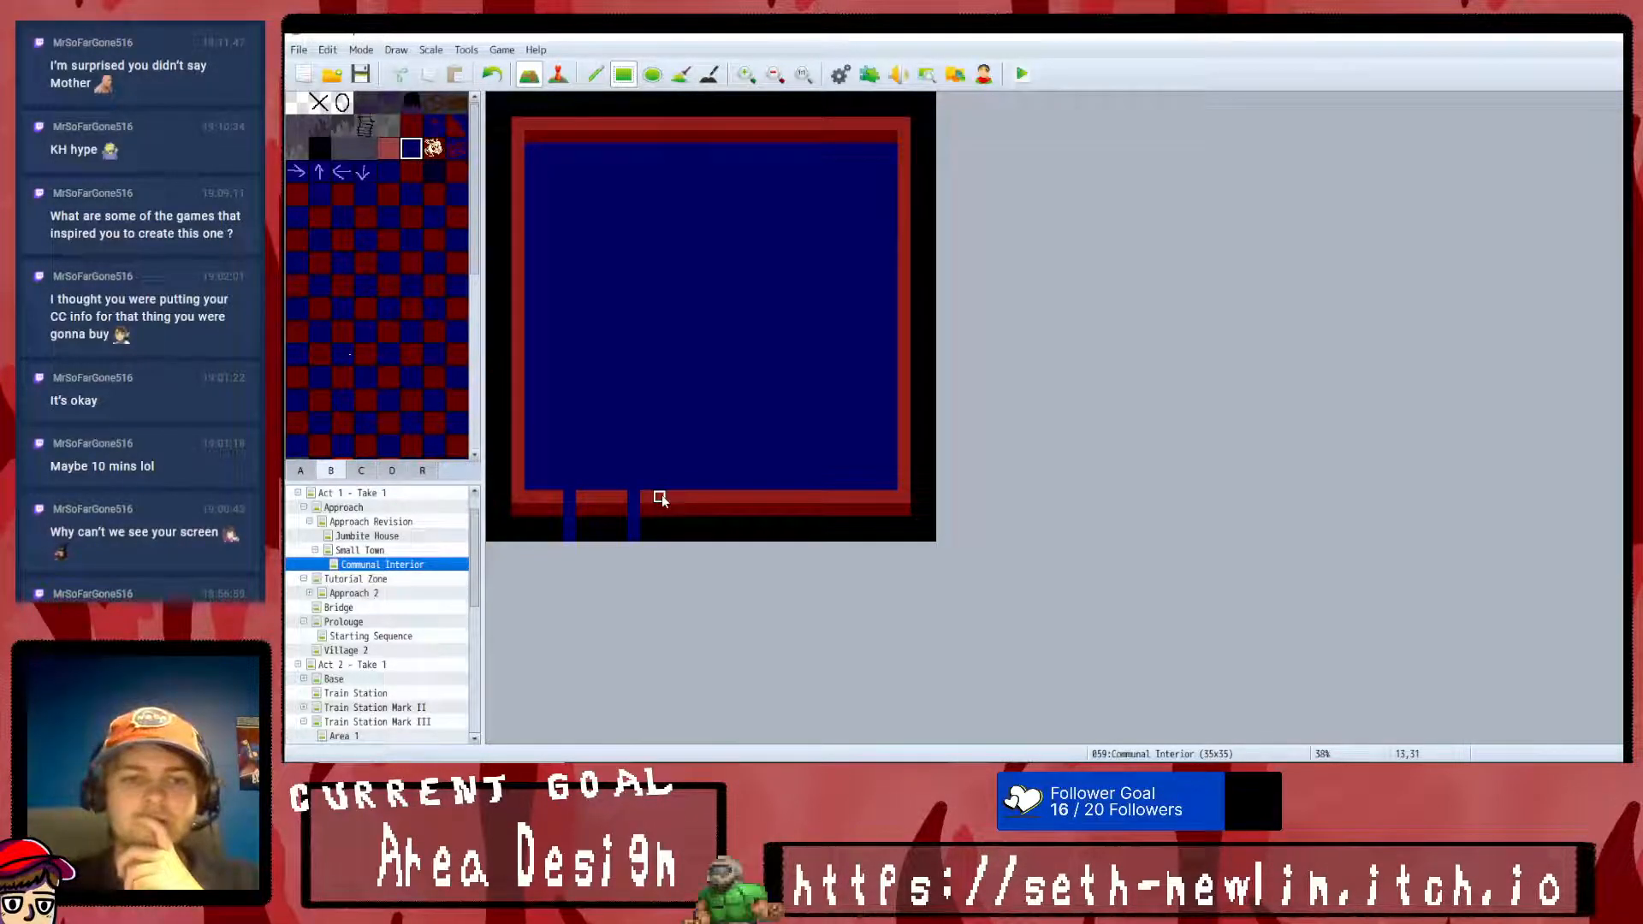
pyautogui.moveTo(697, 500); pyautogui.dragTo(696, 535)
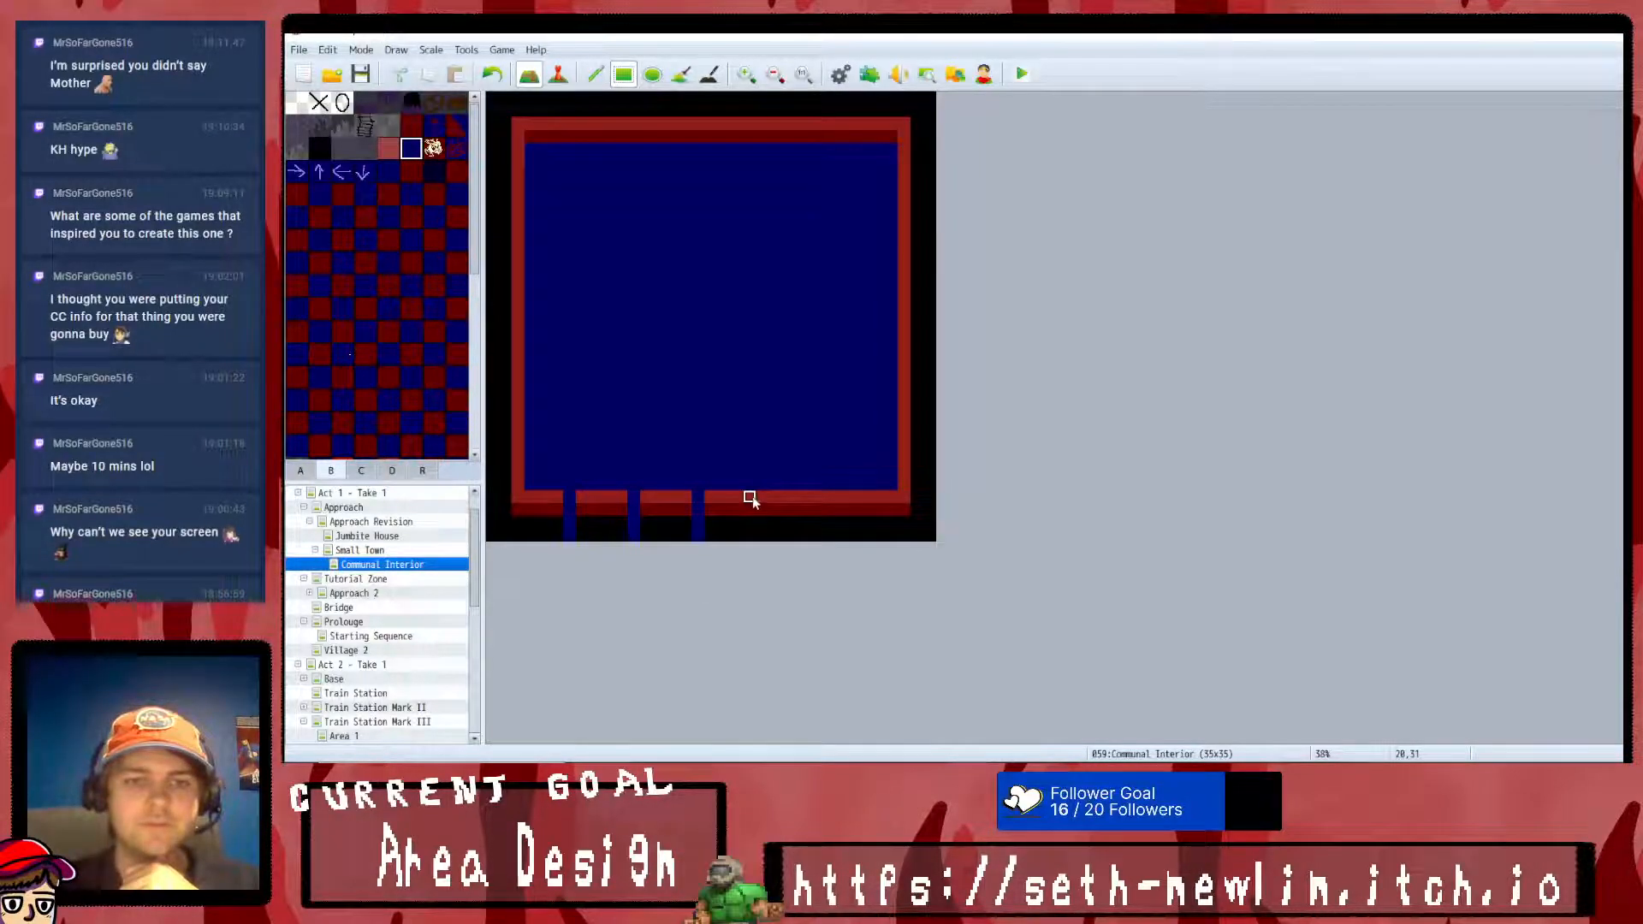
pyautogui.moveTo(757, 500); pyautogui.dragTo(759, 537)
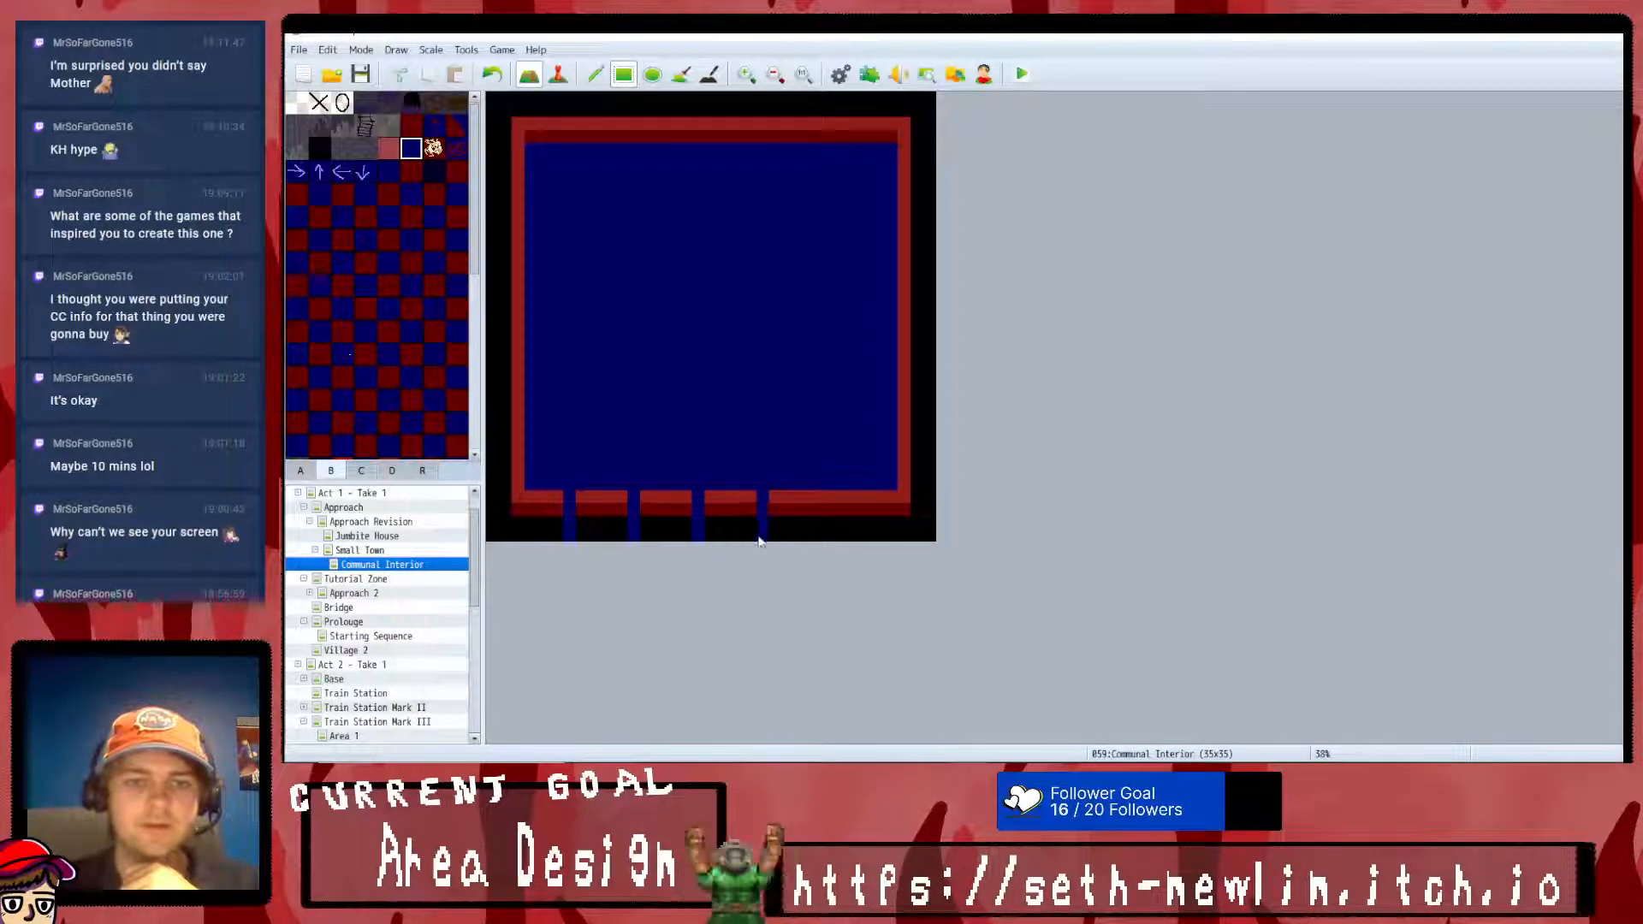
# - Cut two more openings in the eastern part of the south wall and repaint the stray floor tile with red wall
pyautogui.click(824, 499)
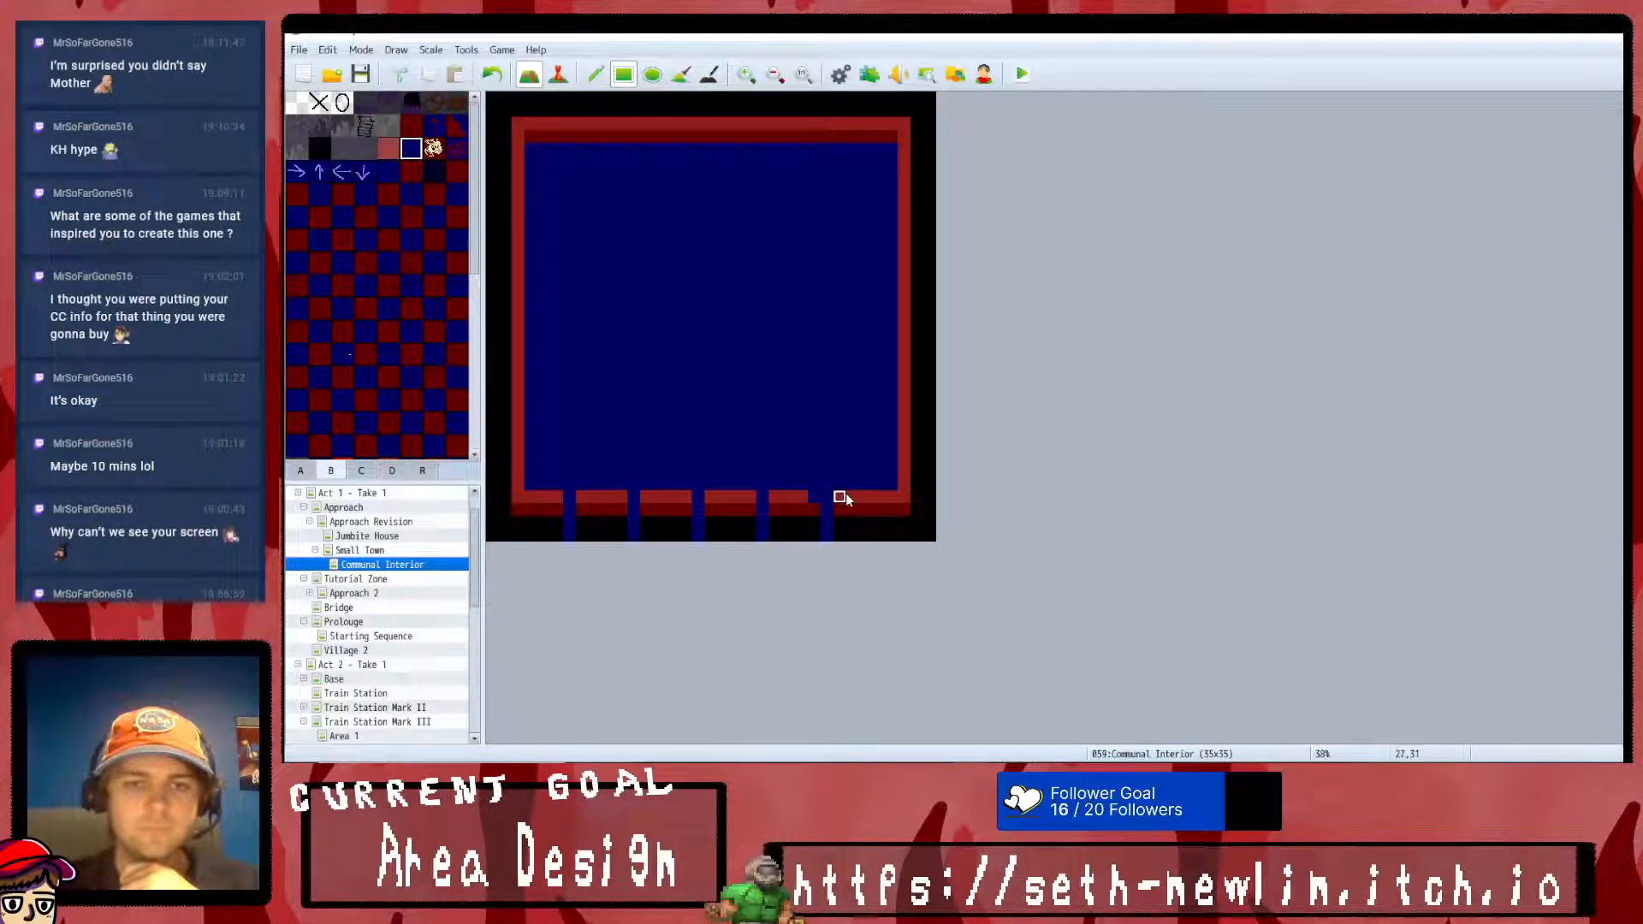
pyautogui.click(877, 499)
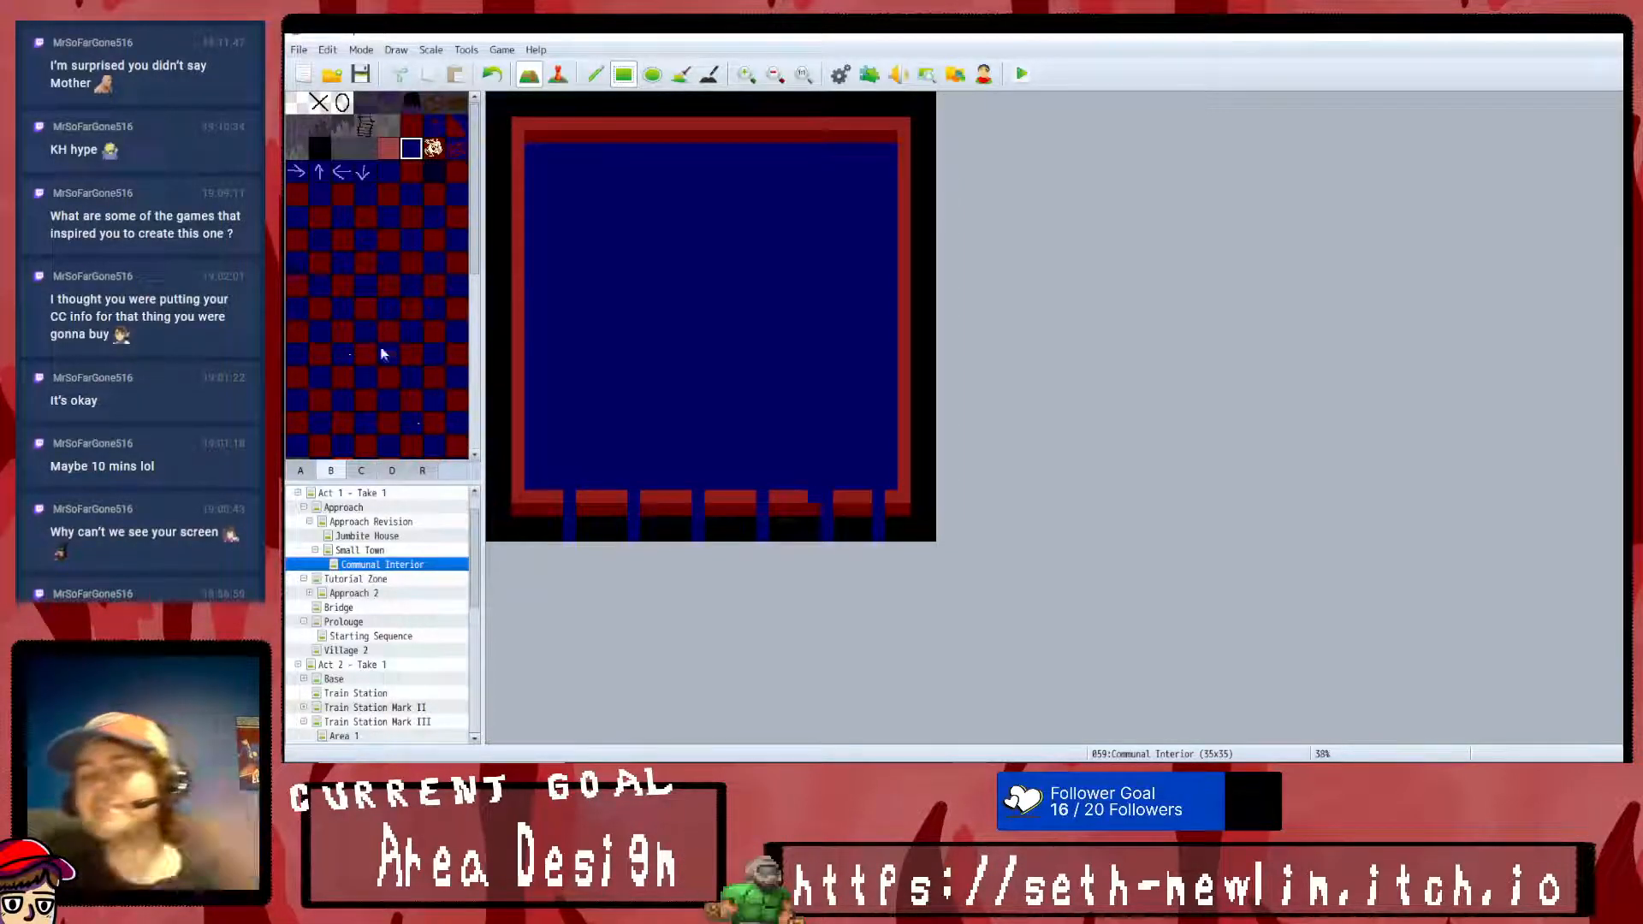
pyautogui.scroll(-3, 398, 184)
pyautogui.click(388, 383)
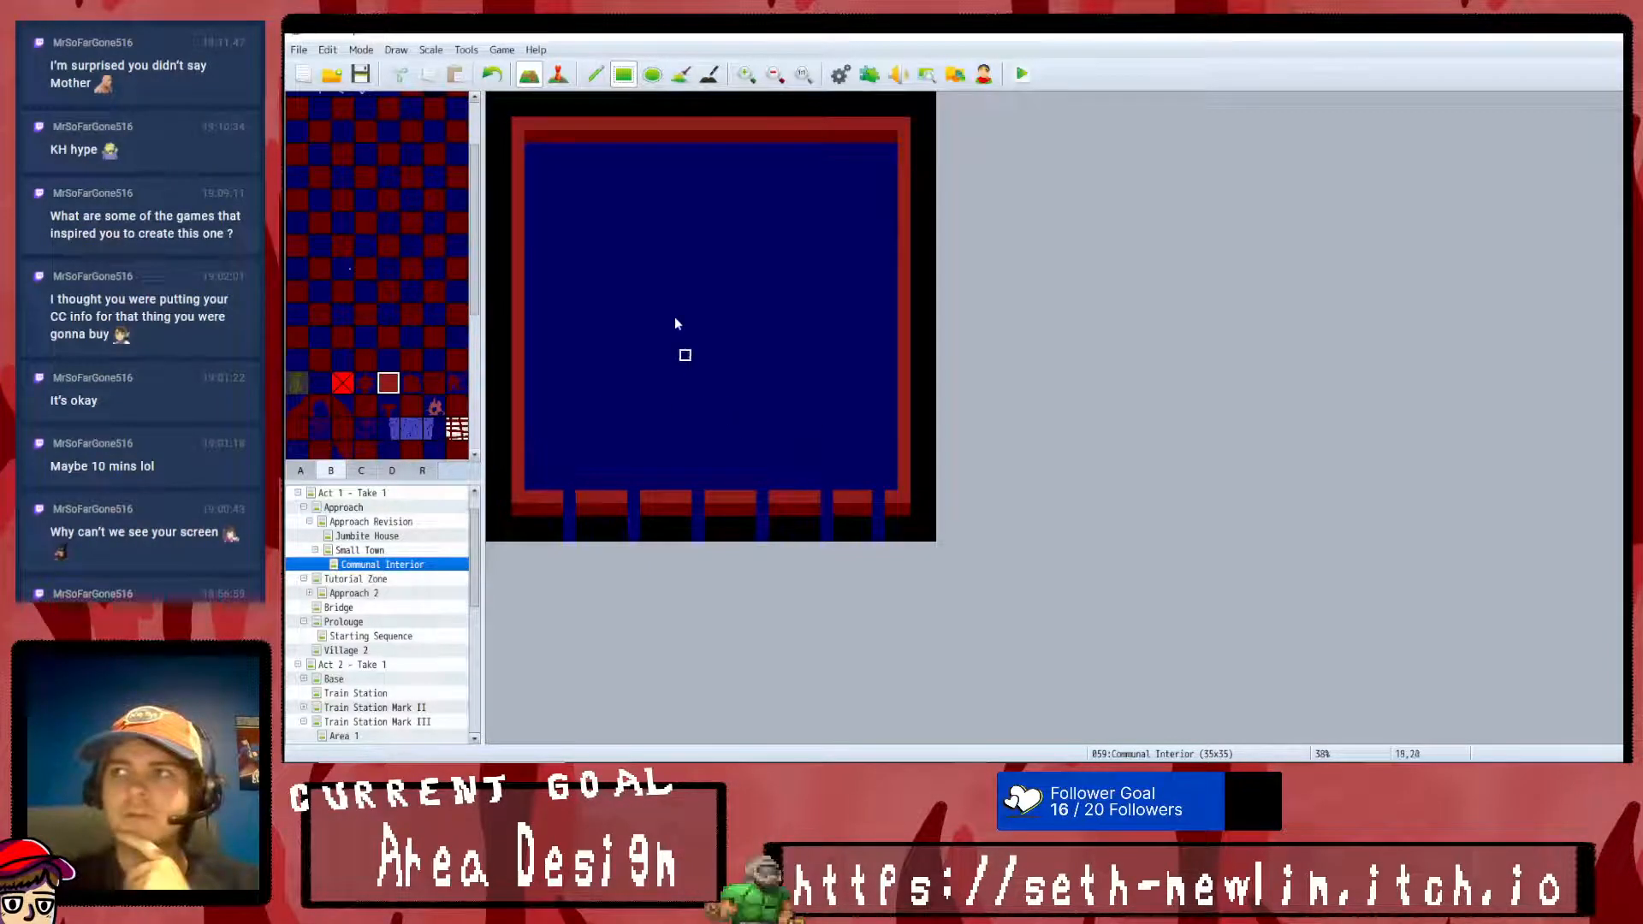
pyautogui.click(557, 74)
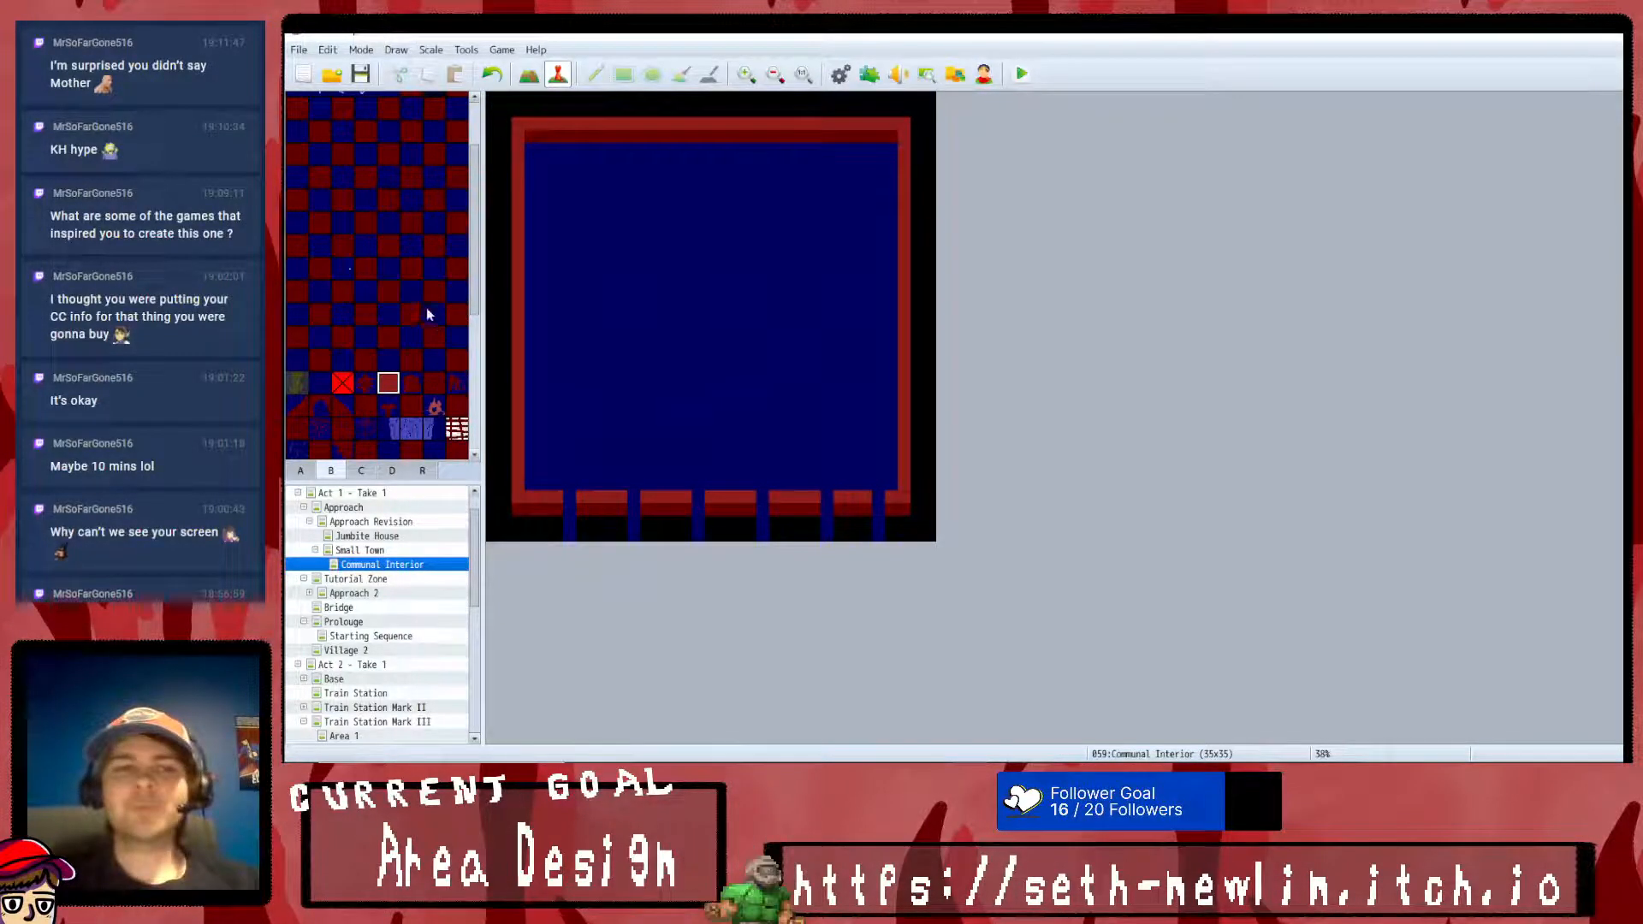
pyautogui.scroll(-3, 488, 470)
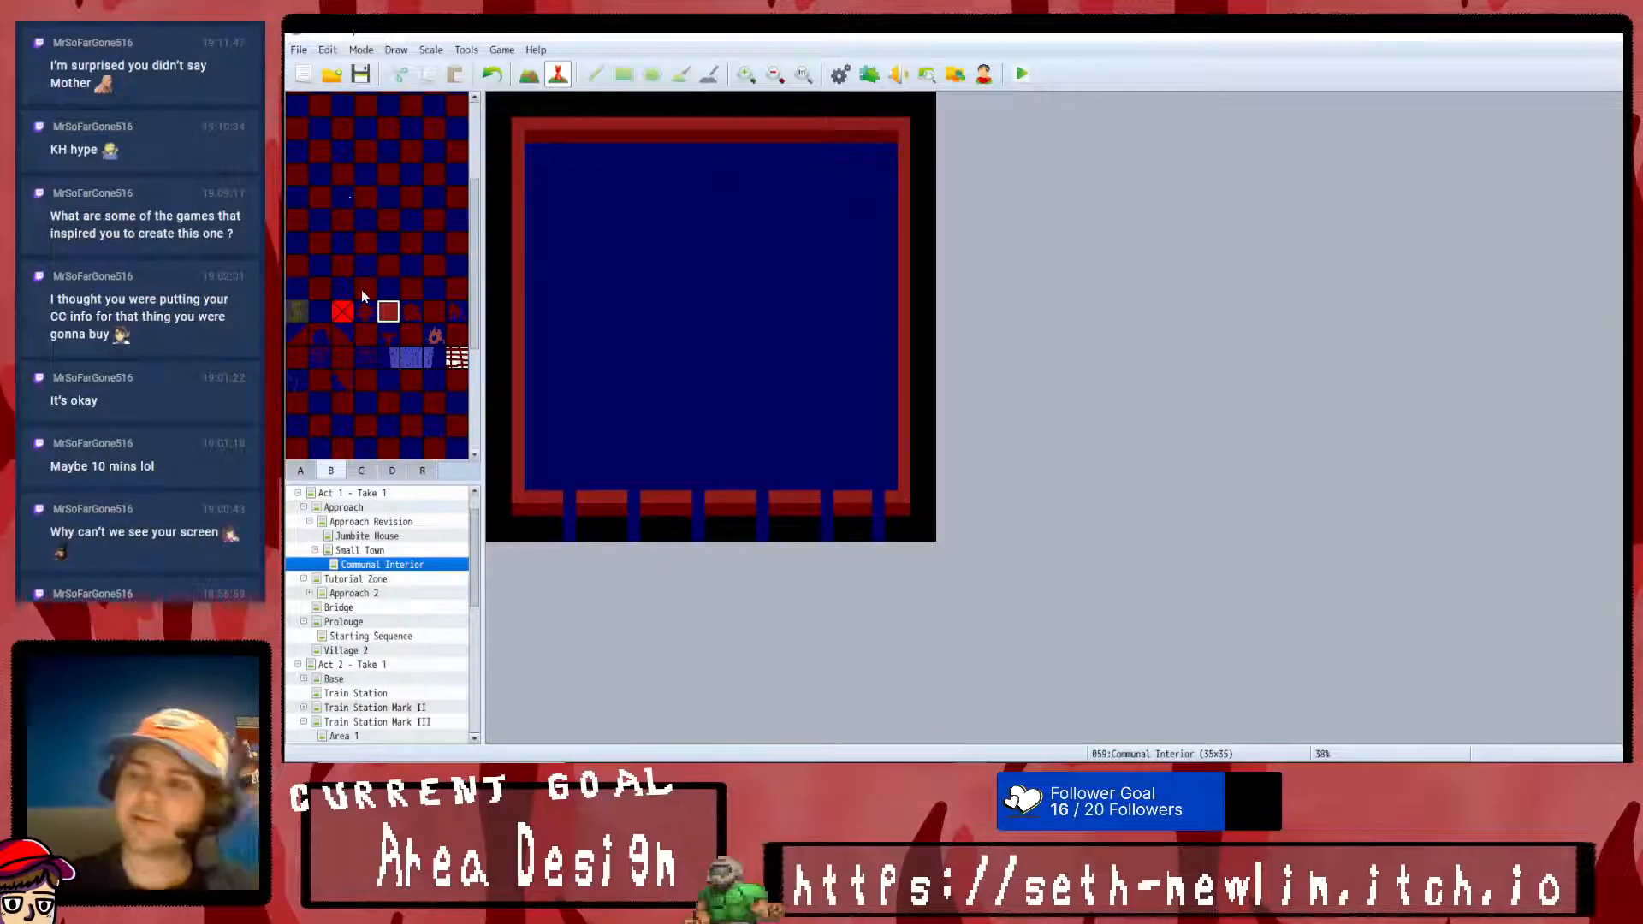
pyautogui.click(531, 75)
pyautogui.click(596, 76)
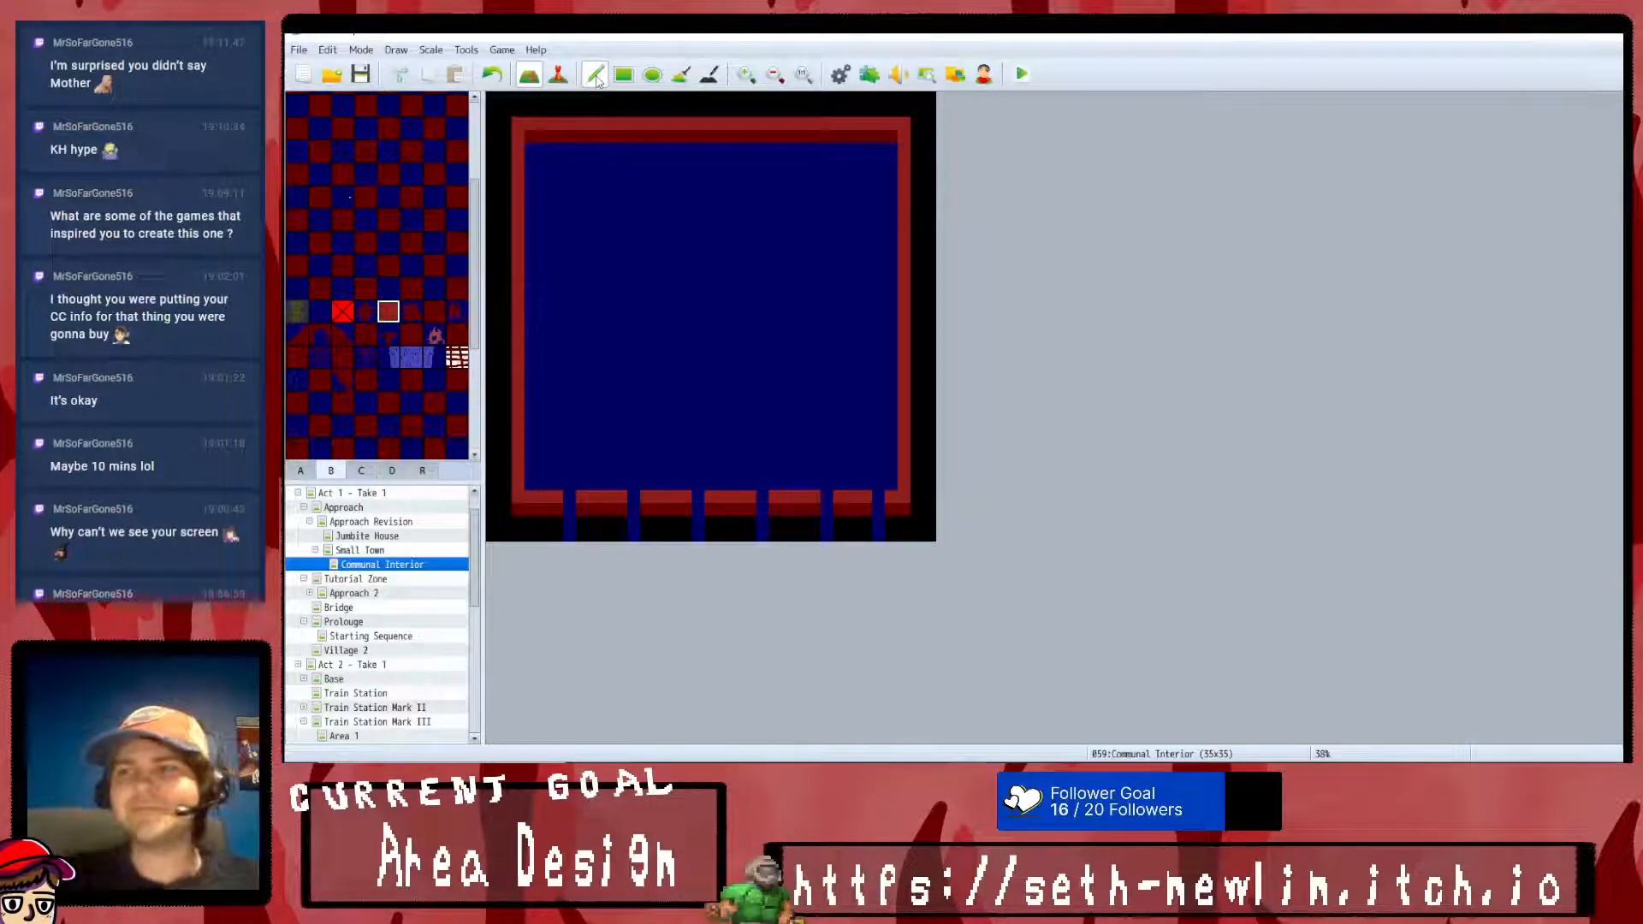
pyautogui.scroll(5, 368, 231)
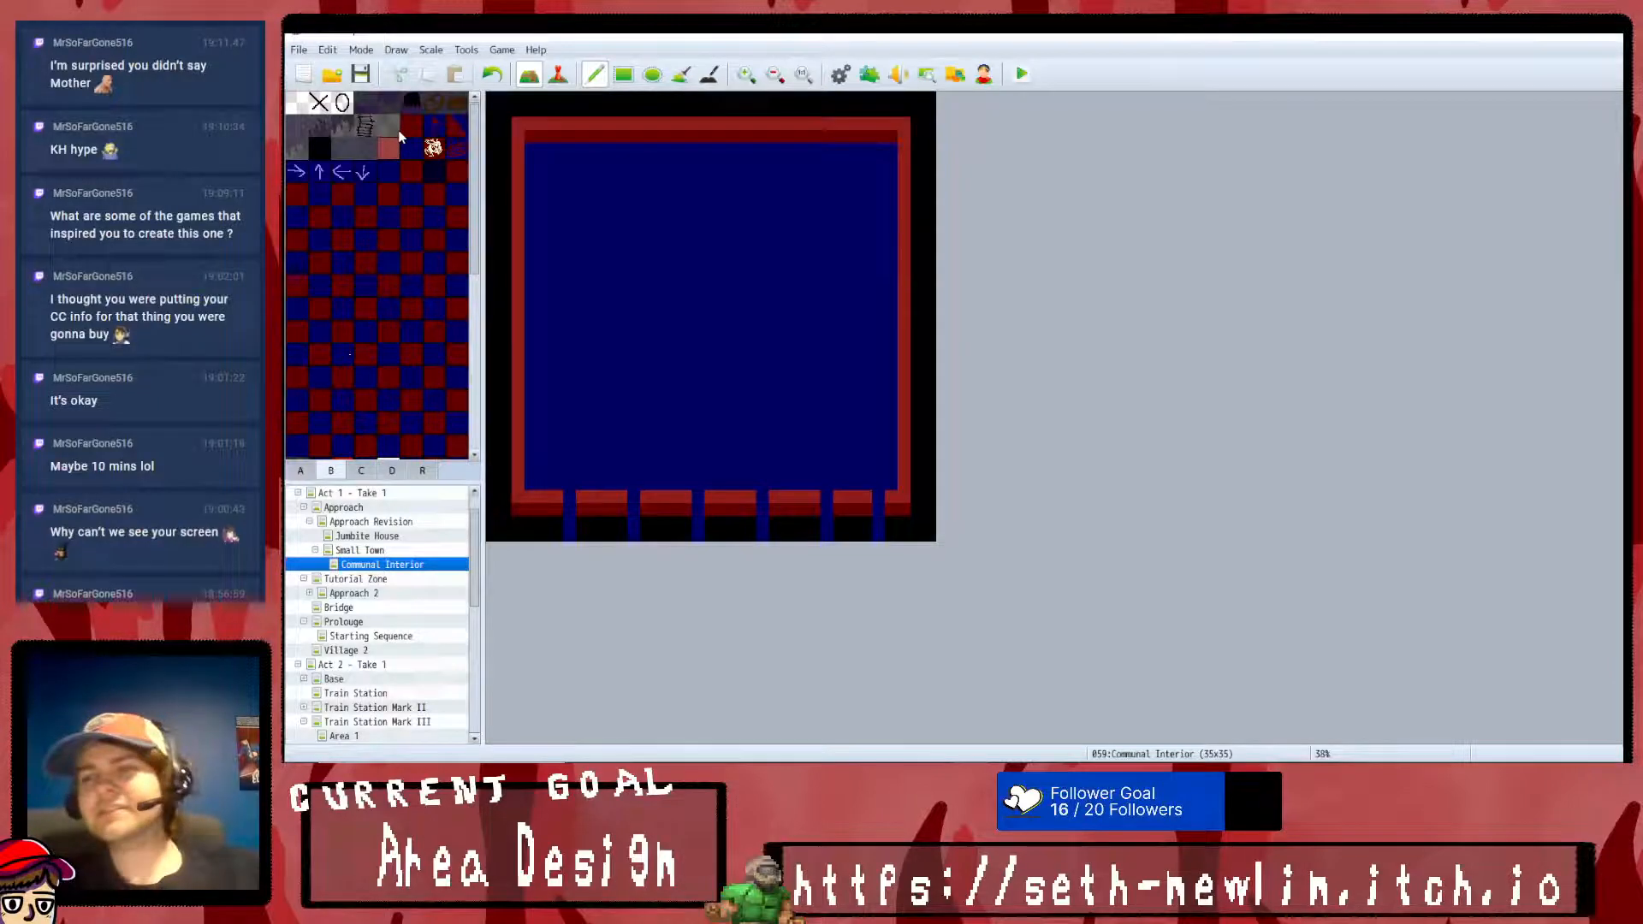
# - Paint one-tile-thick red walls enclosing a room in the northwest corner and a wider, shallower room beside it along the north wall
pyautogui.scroll(-2, 398, 208)
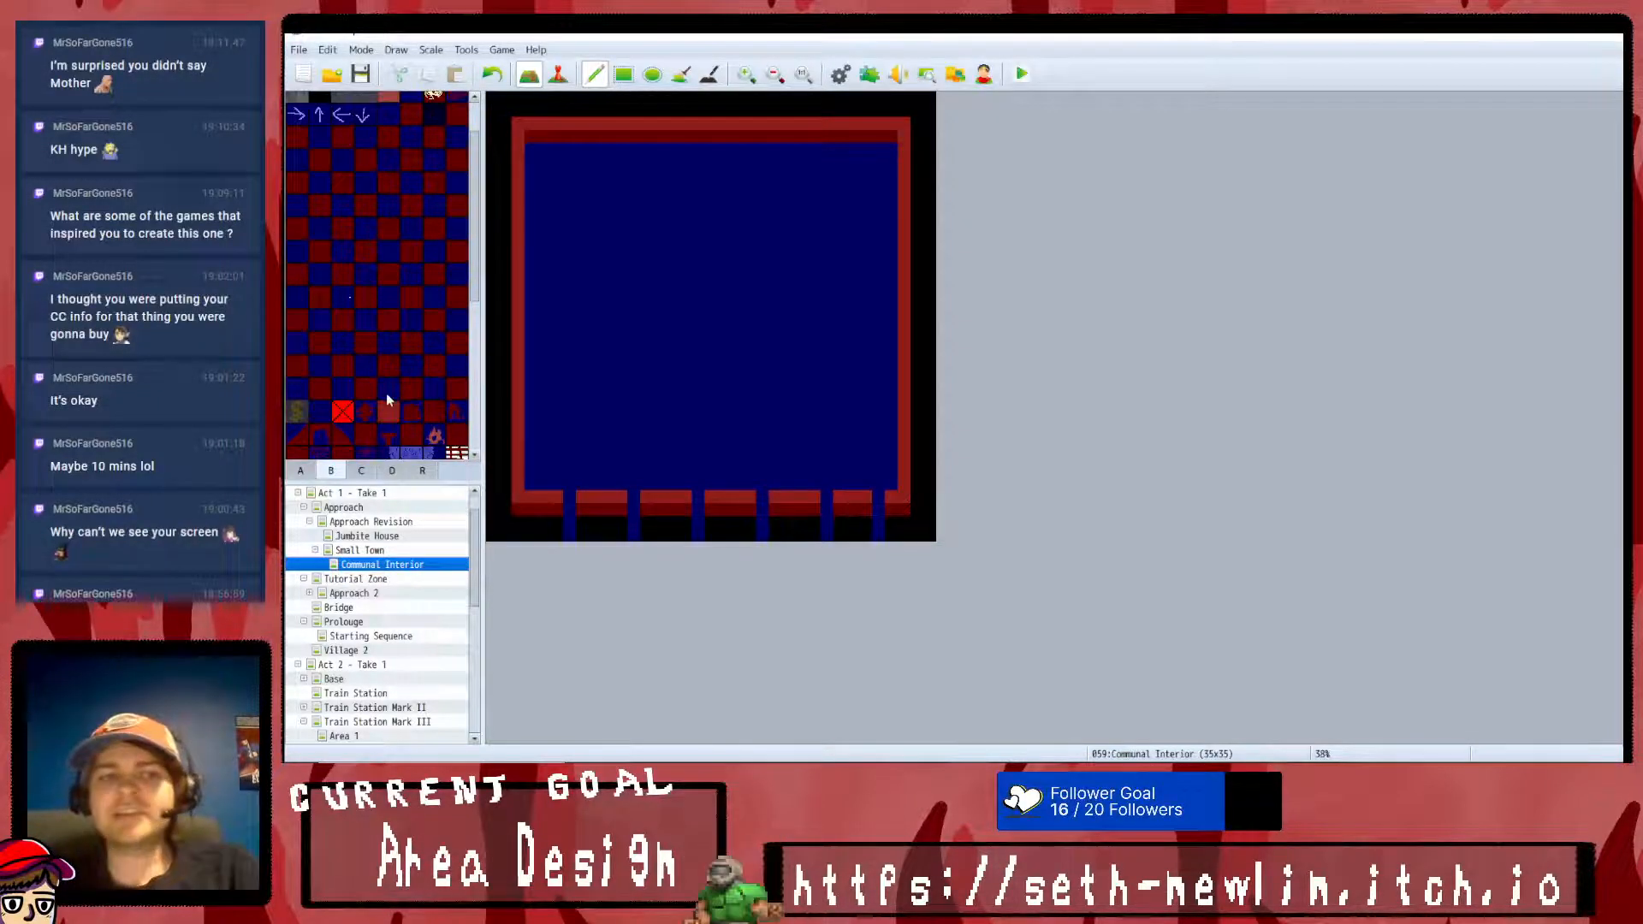
pyautogui.click(623, 73)
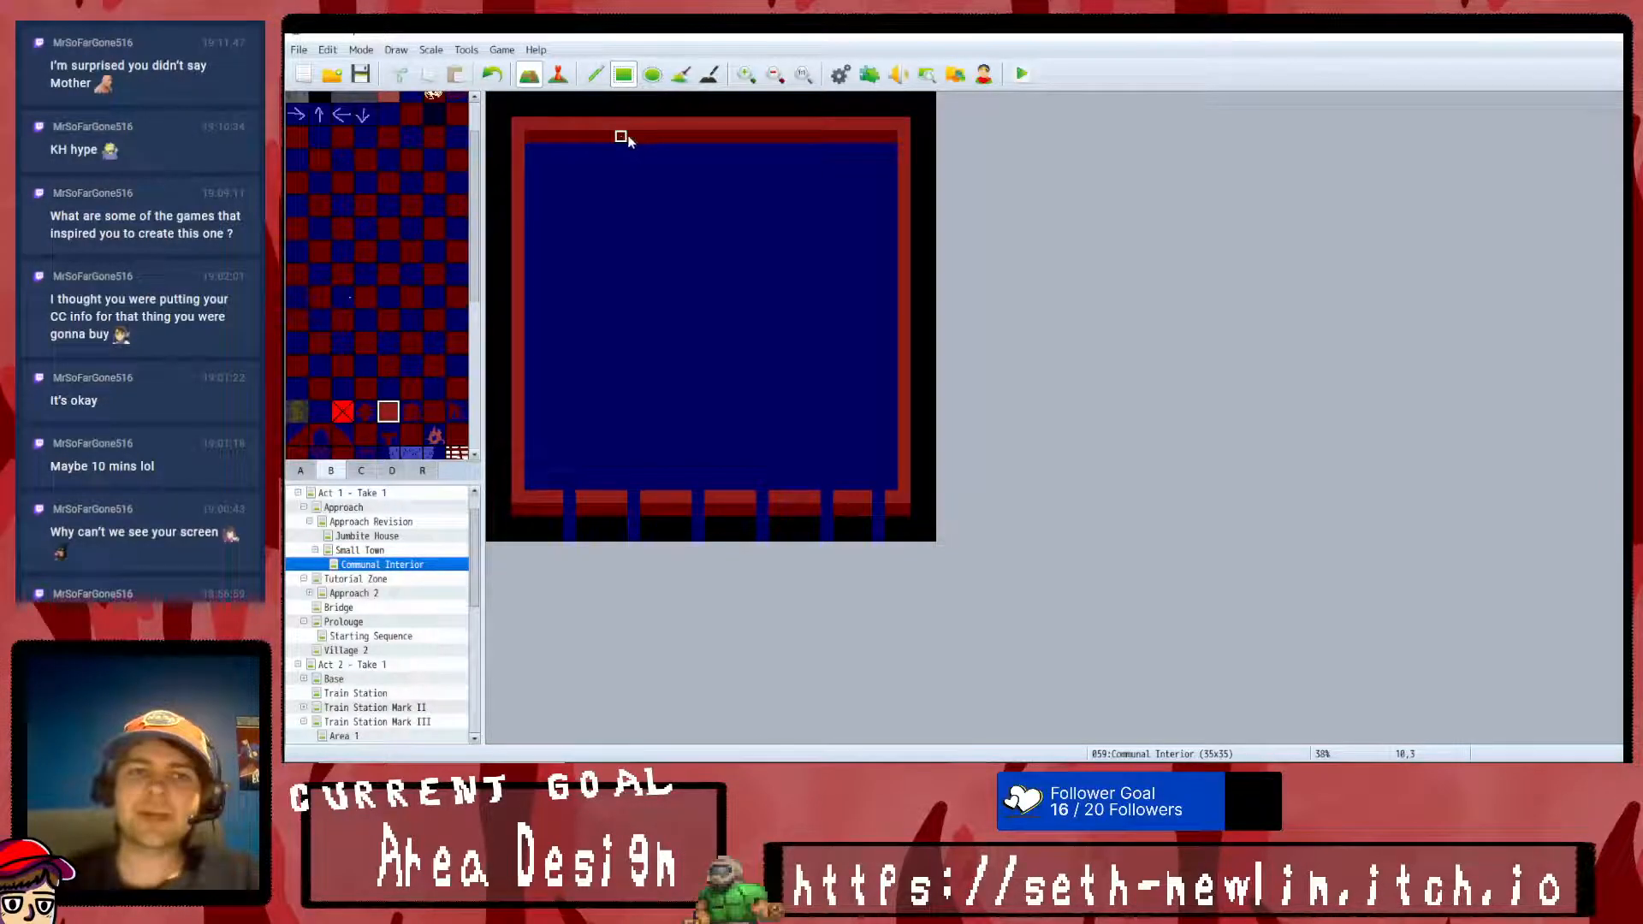
pyautogui.moveTo(634, 137); pyautogui.dragTo(636, 240)
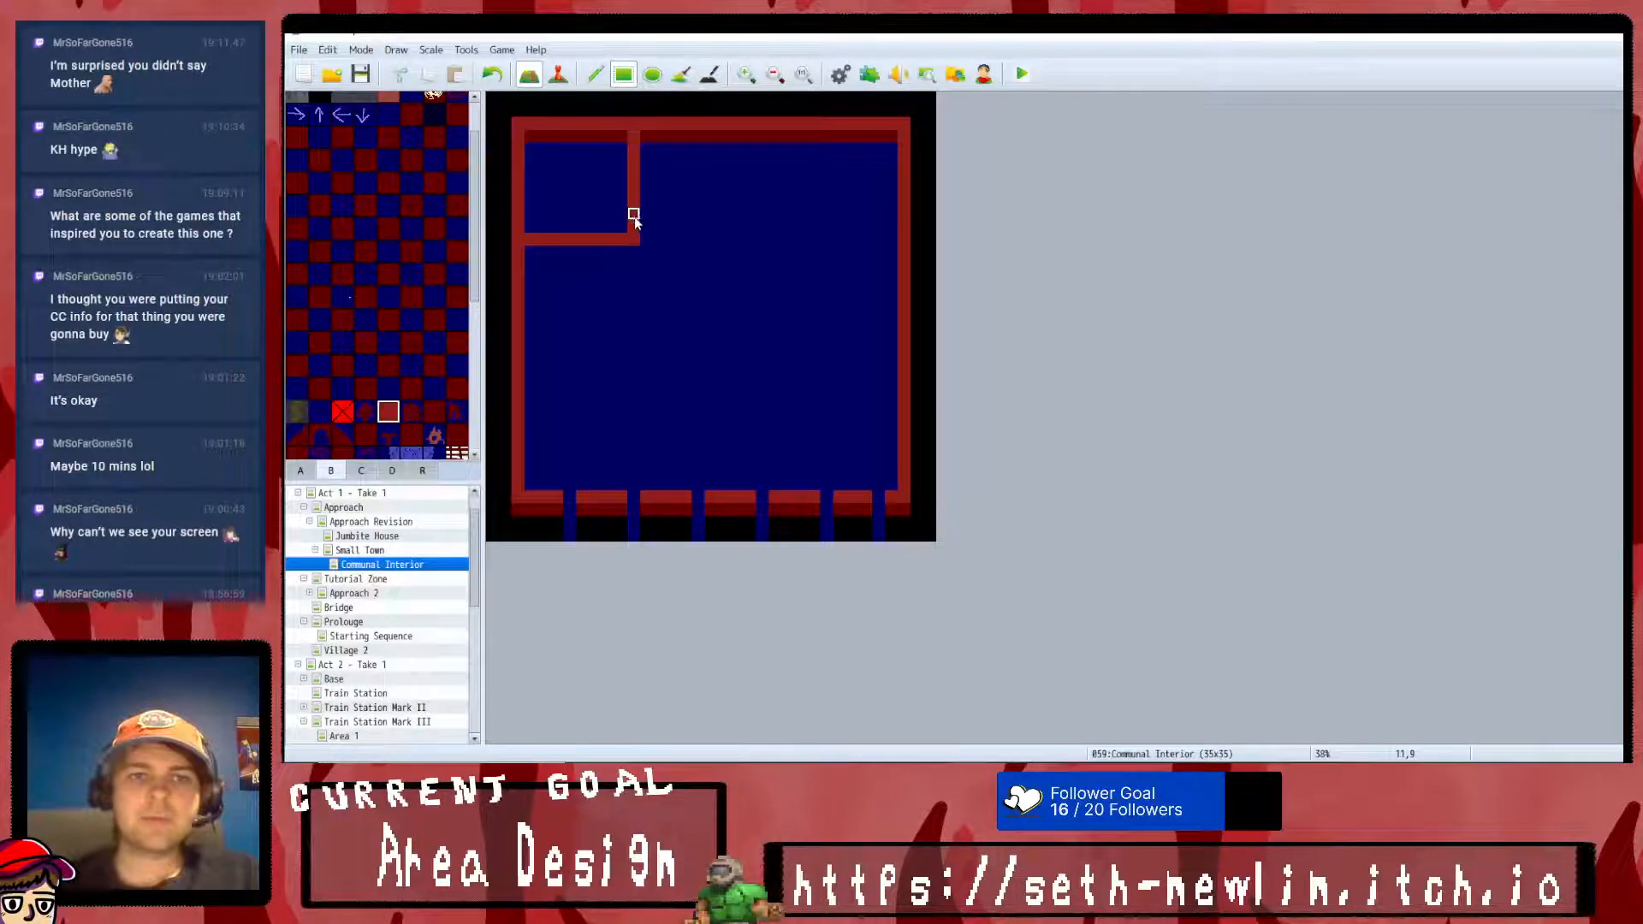
pyautogui.moveTo(634, 218); pyautogui.dragTo(794, 221)
pyautogui.moveTo(795, 139); pyautogui.dragTo(799, 224)
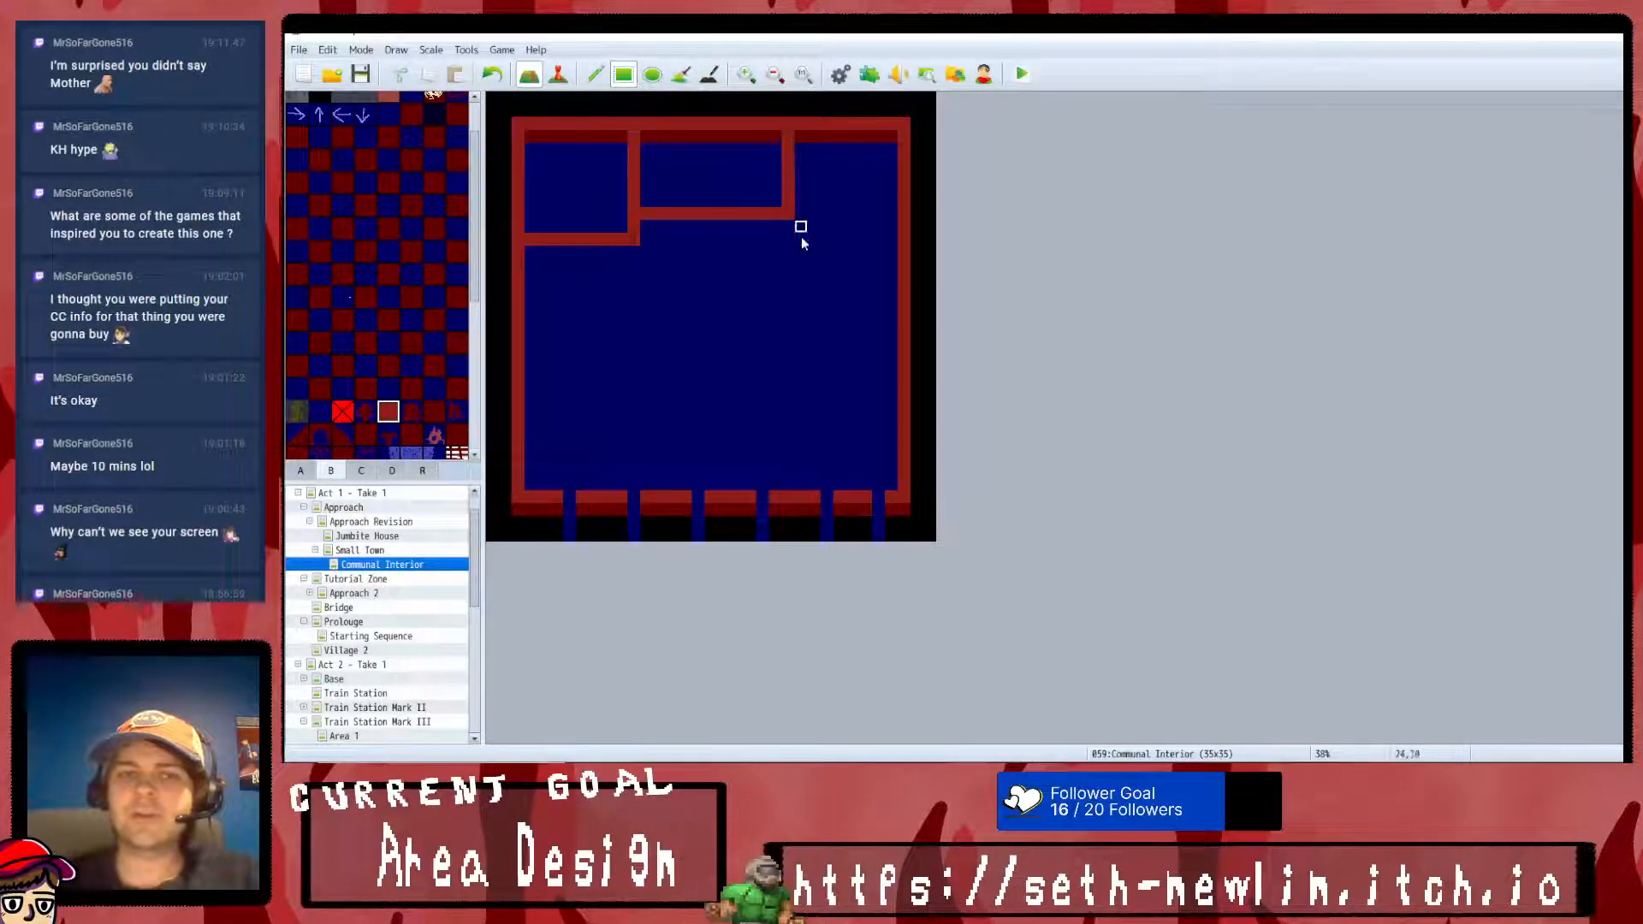
pyautogui.click(494, 74)
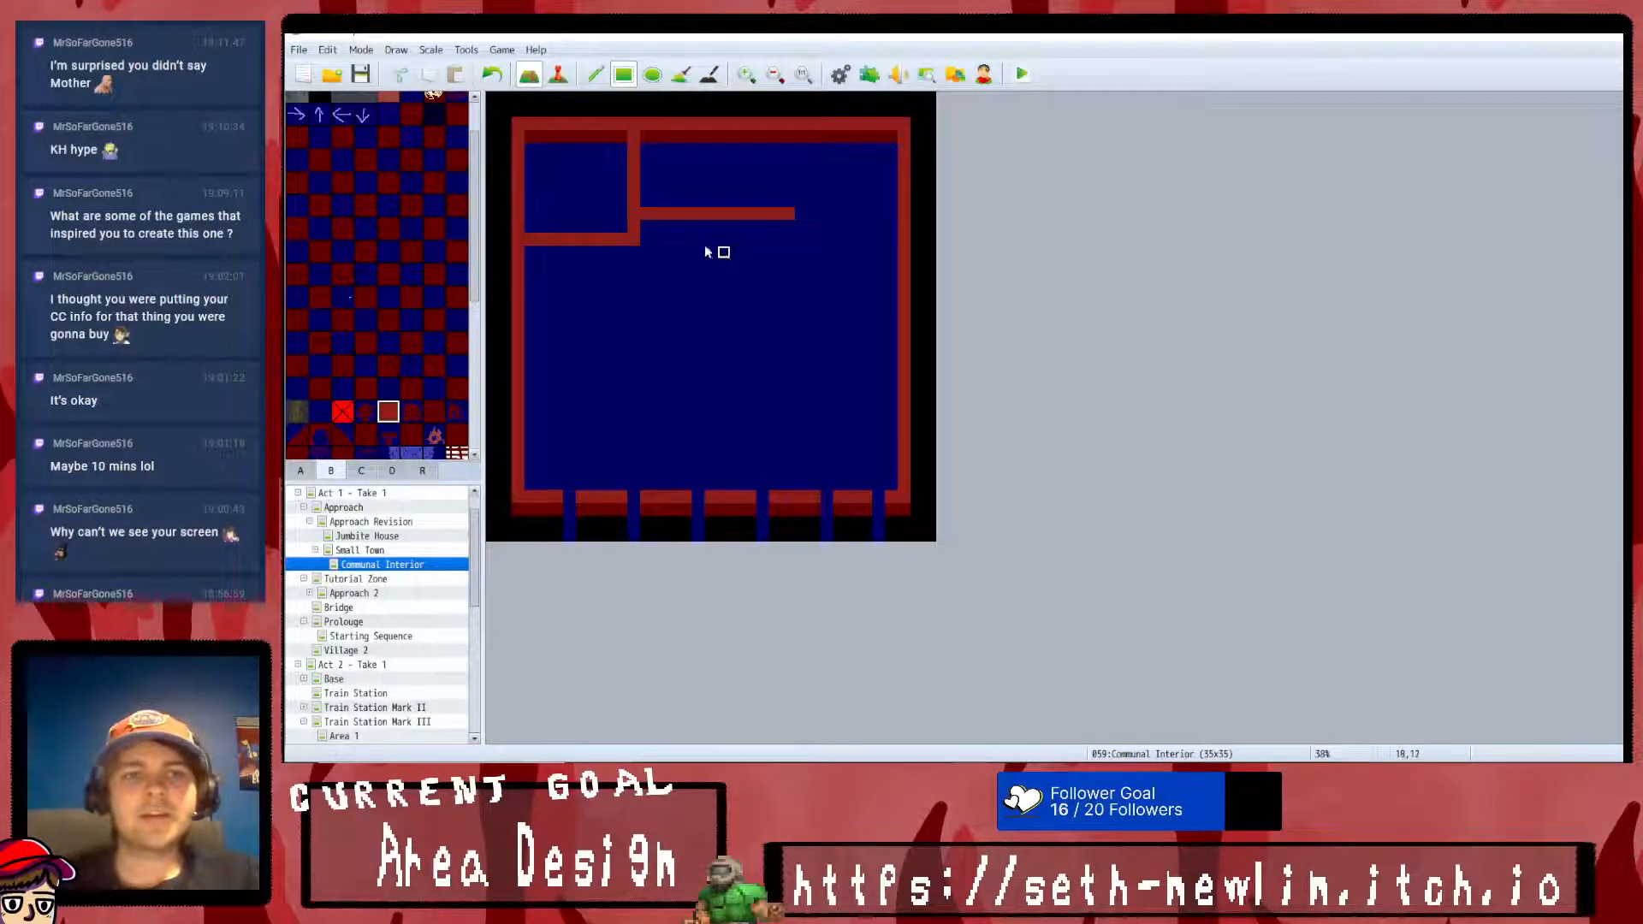
pyautogui.moveTo(800, 213)
pyautogui.mouseDown()
pyautogui.moveTo(827, 212)
pyautogui.moveTo(814, 212)
pyautogui.moveTo(815, 128)
pyautogui.mouseUp()
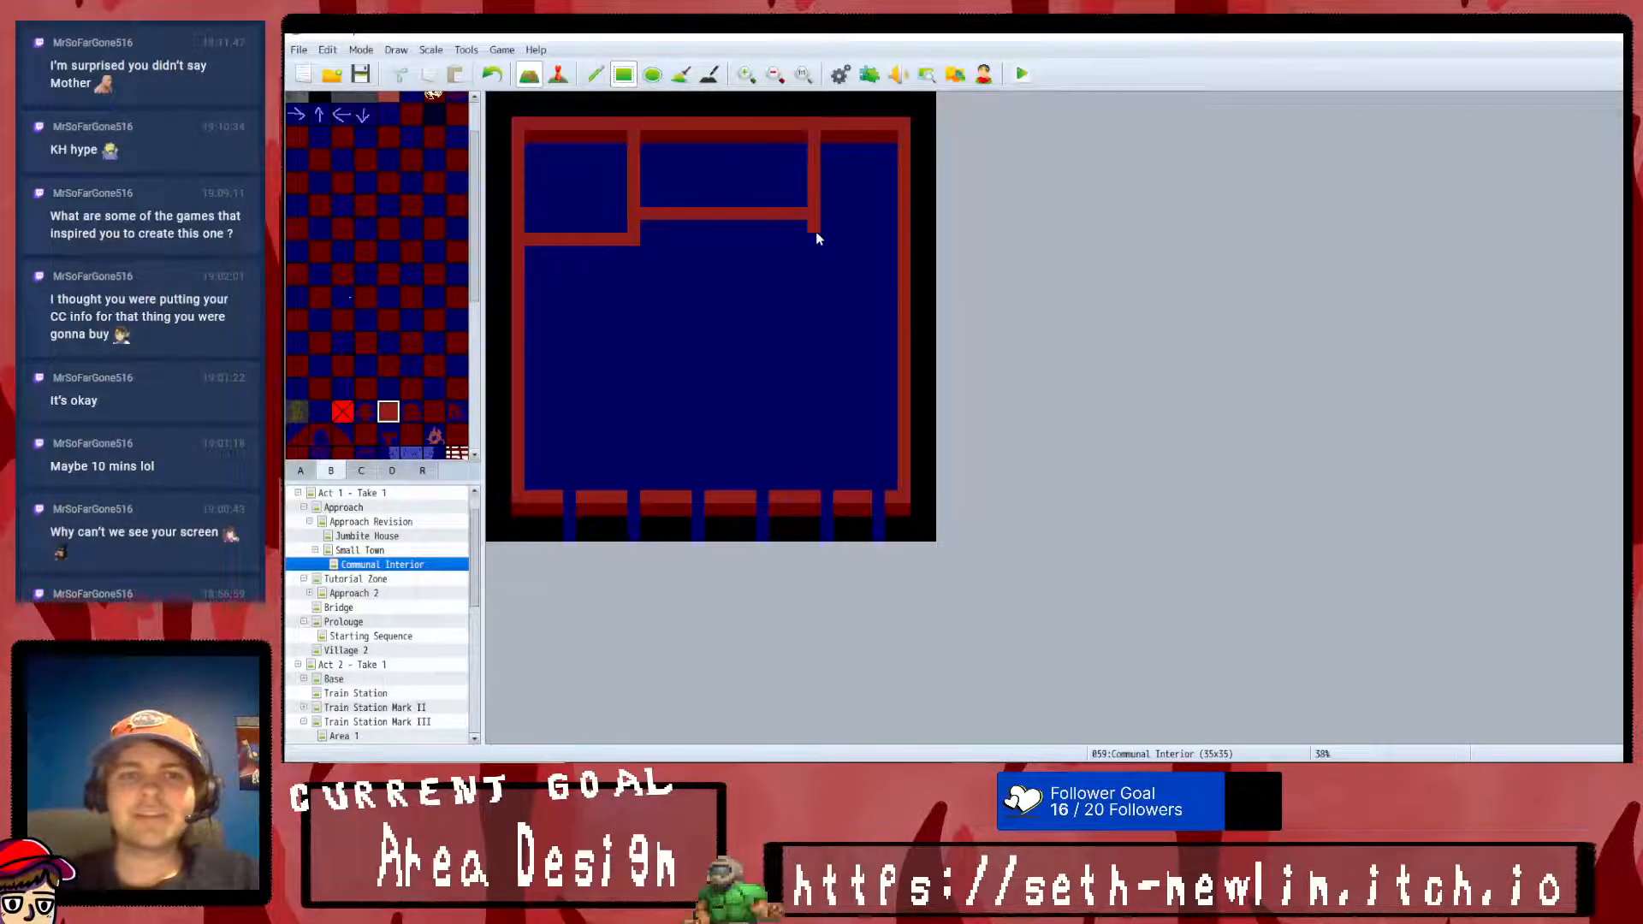
# - Divide the remaining floor with red walls: an eastern room, a full-width wall above the south corridor, and a stepped divider from the west wall
pyautogui.moveTo(765, 222)
pyautogui.mouseDown()
pyautogui.moveTo(763, 325)
pyautogui.moveTo(763, 312)
pyautogui.moveTo(890, 316)
pyautogui.mouseUp()
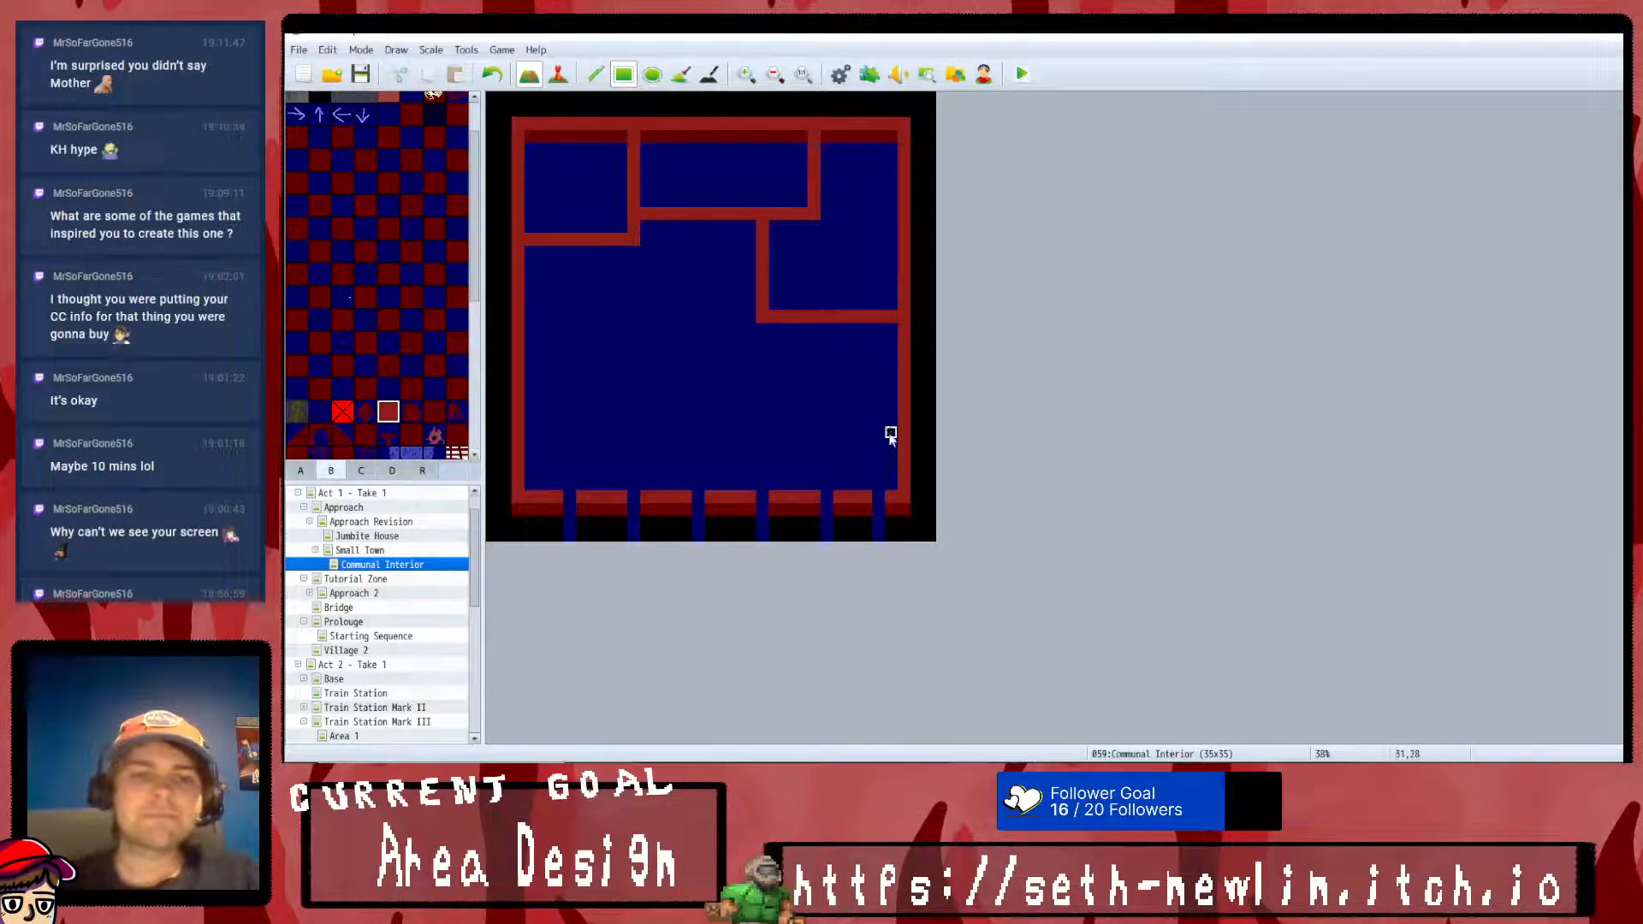
pyautogui.moveTo(530, 402)
pyautogui.mouseDown()
pyautogui.moveTo(631, 418)
pyautogui.moveTo(896, 403)
pyautogui.mouseUp()
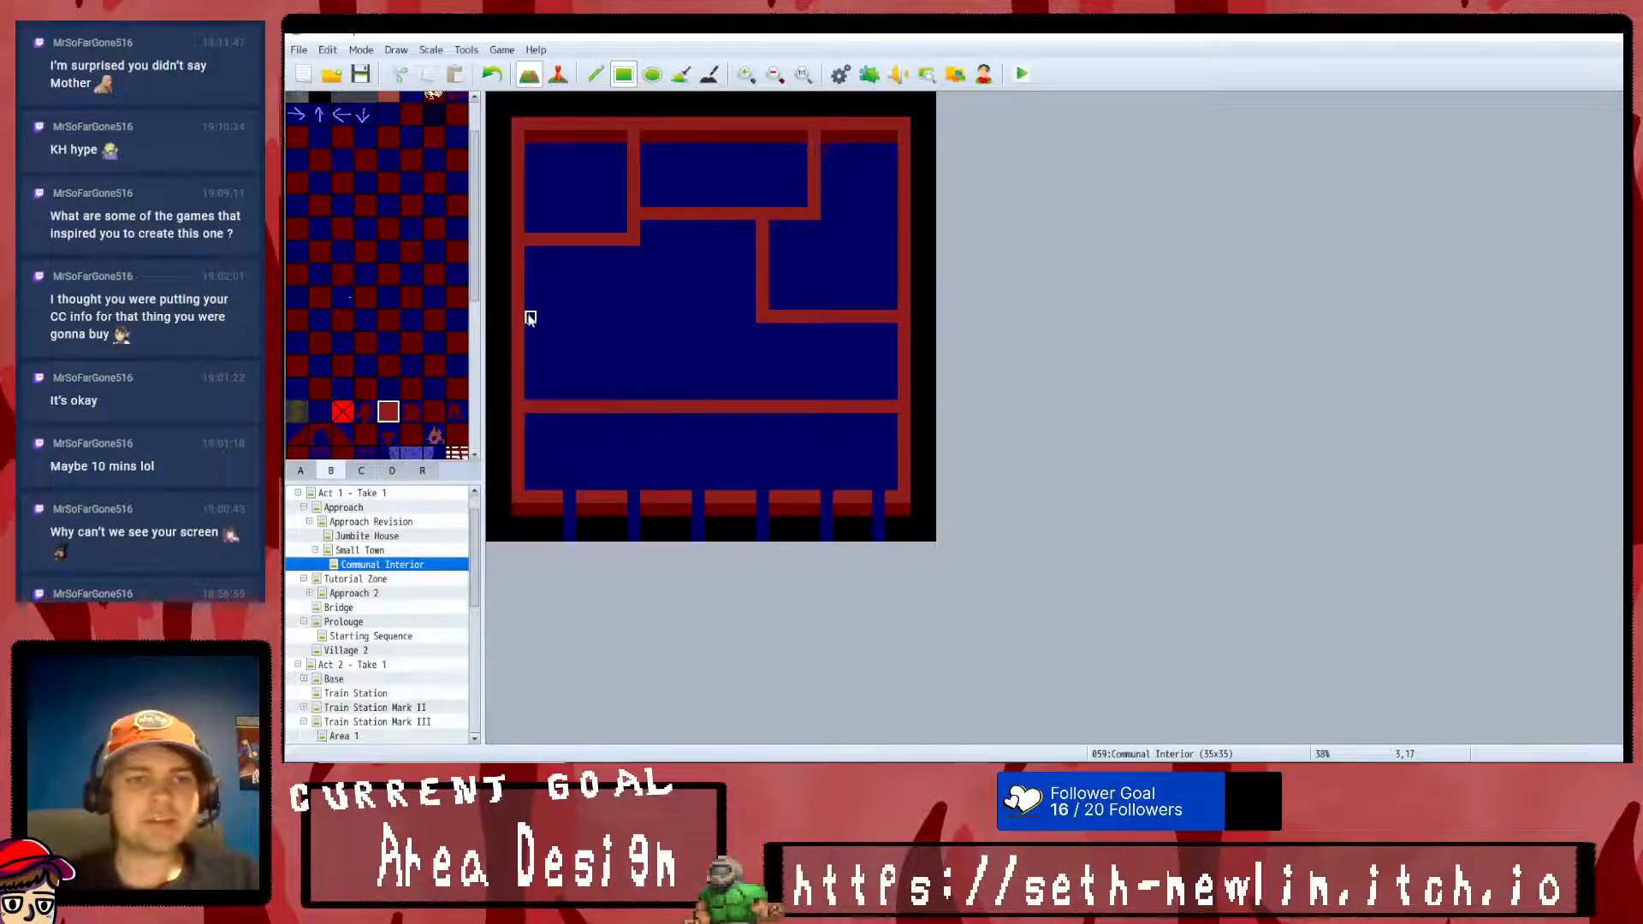
pyautogui.moveTo(531, 330); pyautogui.dragTo(662, 331)
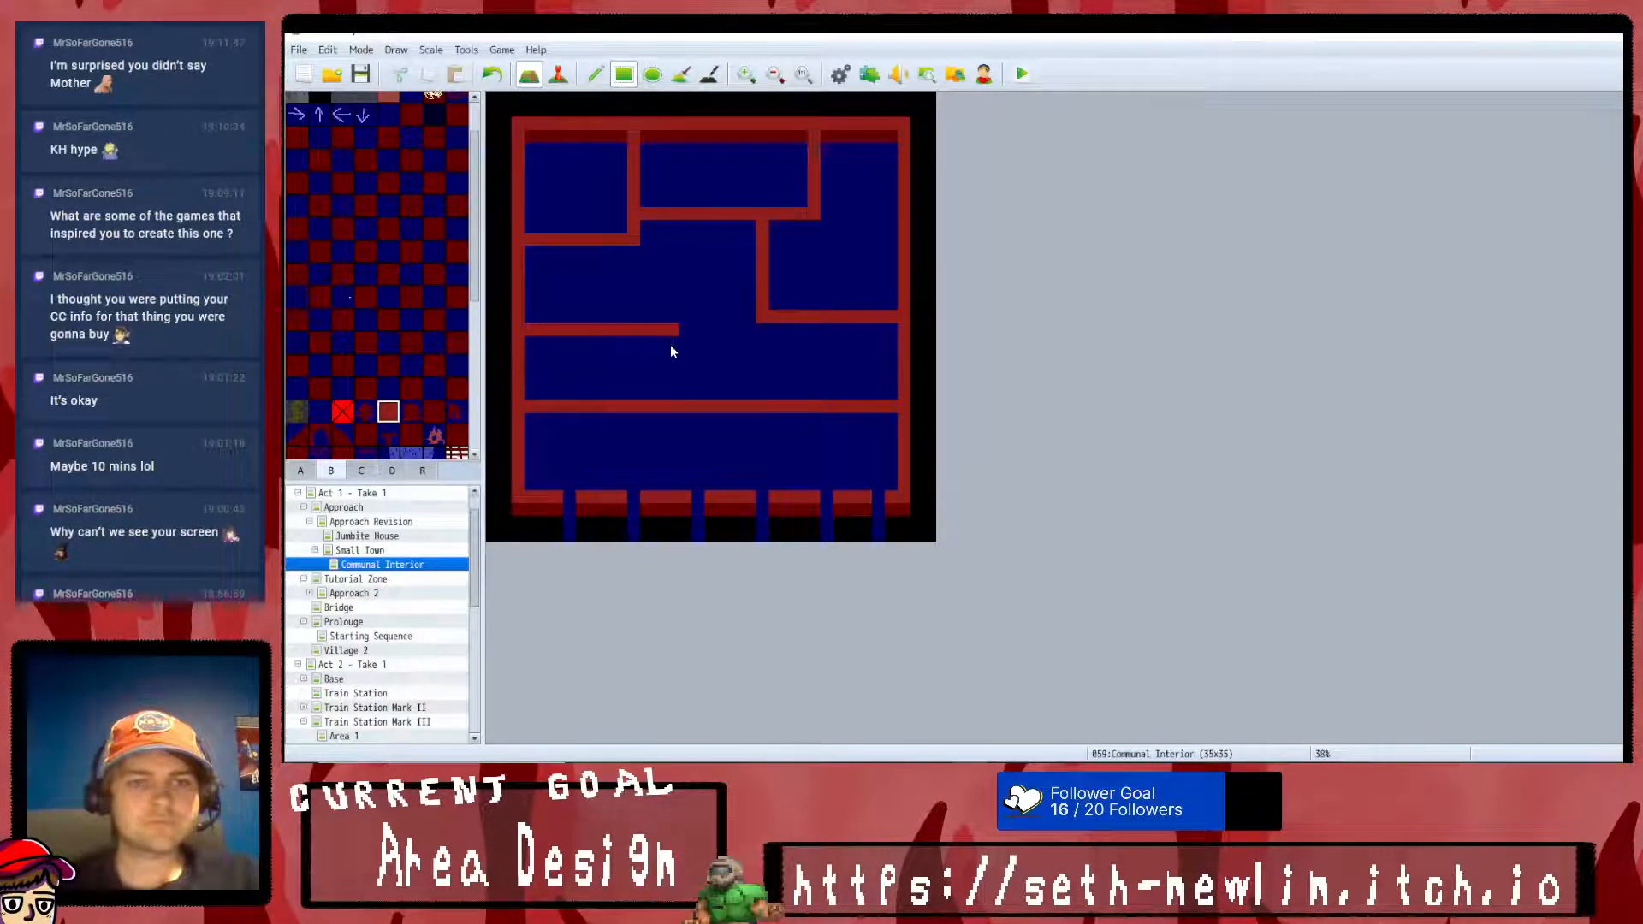
pyautogui.moveTo(676, 342); pyautogui.dragTo(687, 395)
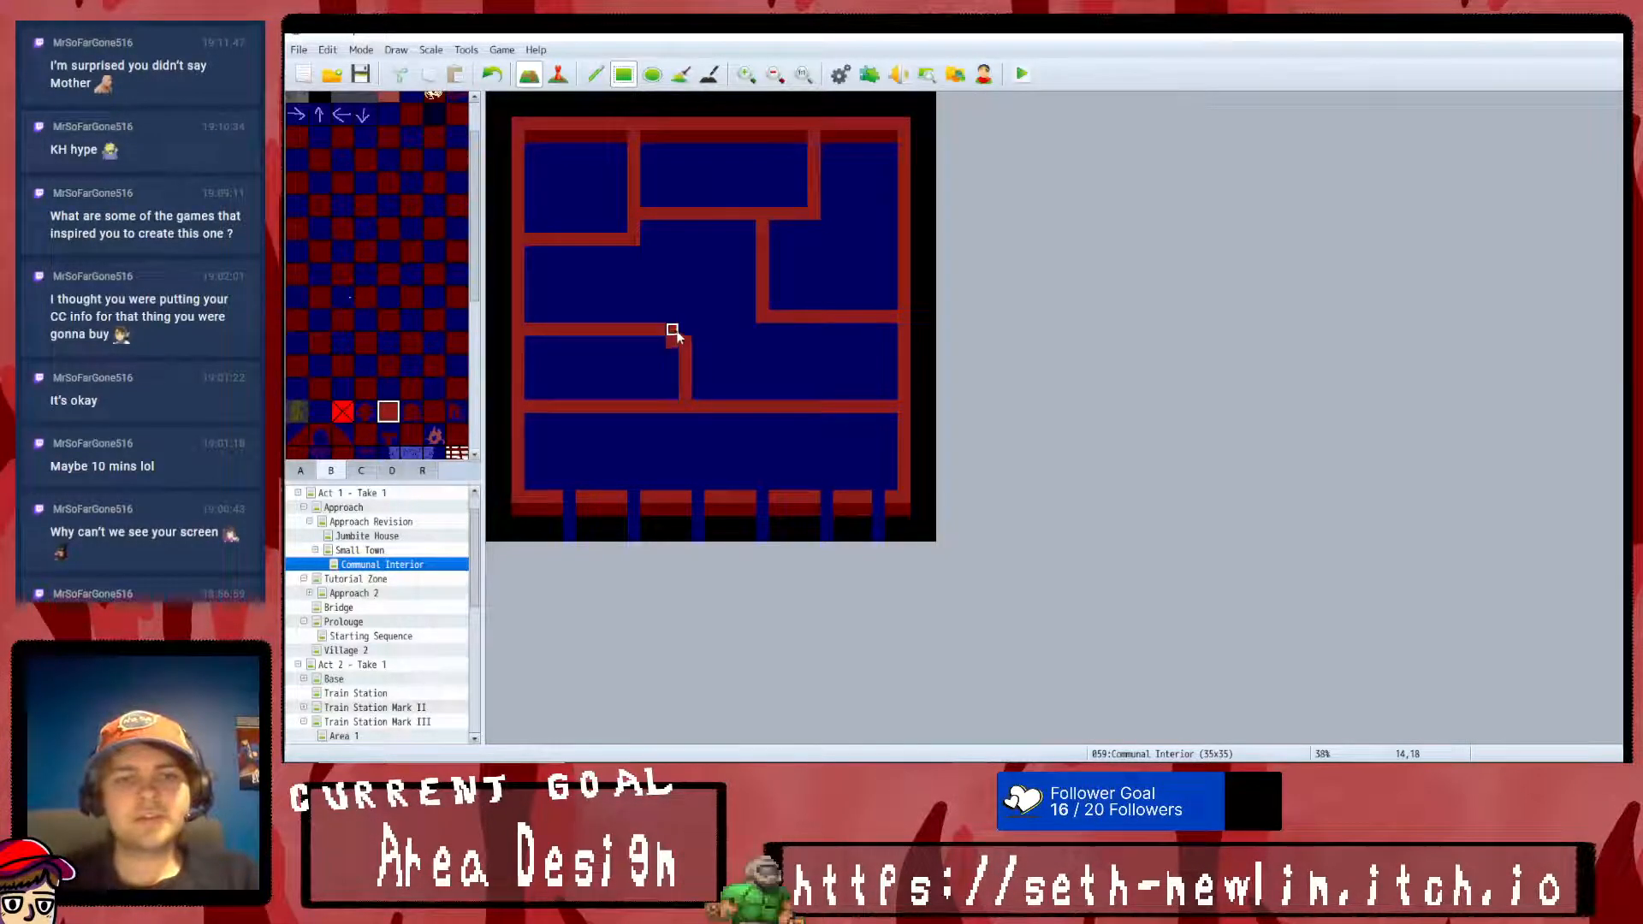
pyautogui.moveTo(677, 291); pyautogui.dragTo(738, 275)
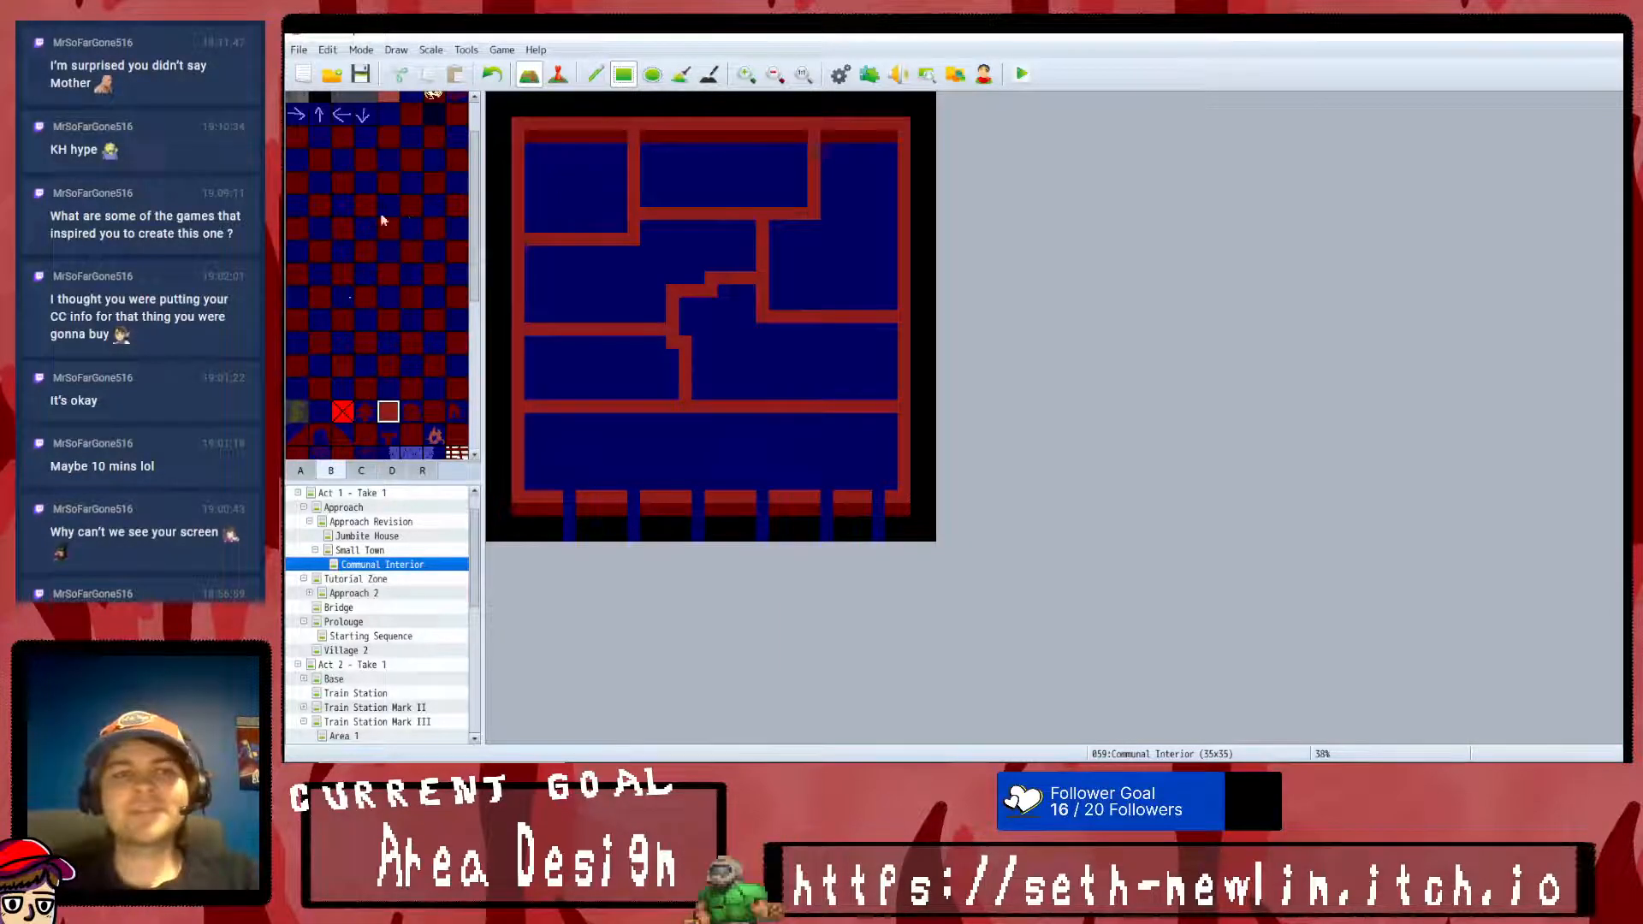
# - Reshape the northwest room's southeast corner into a stepped diagonal, replacing the old corner with dark blue floor and red wall tiles
pyautogui.scroll(2, 402, 171)
pyautogui.click(409, 153)
pyautogui.moveTo(678, 242); pyautogui.dragTo(609, 243)
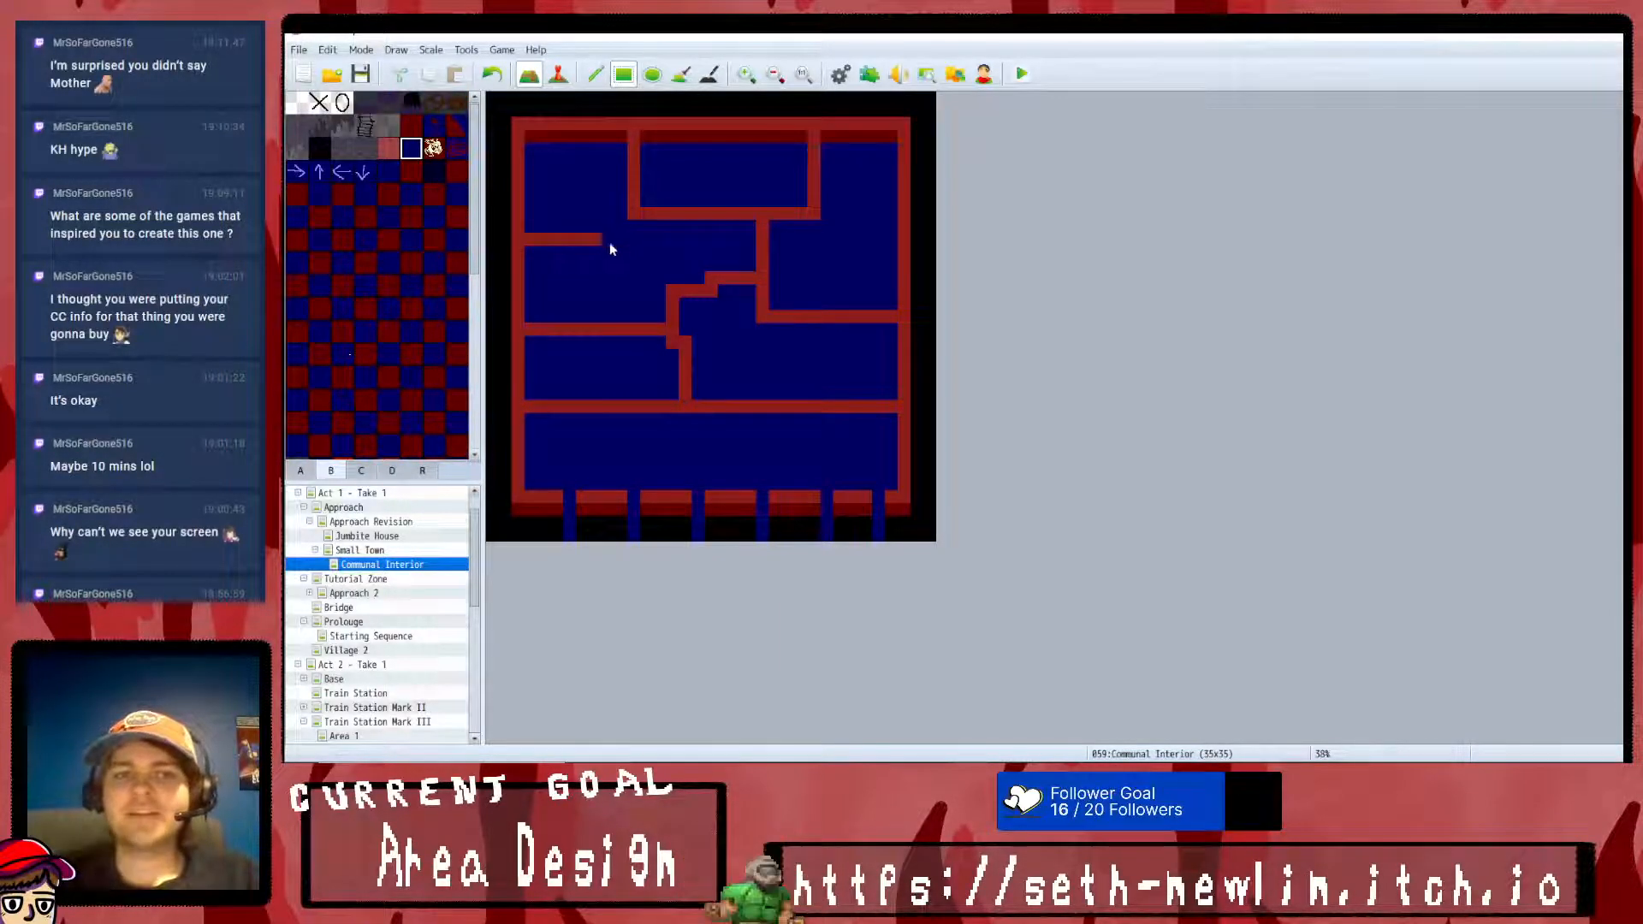
pyautogui.click(411, 125)
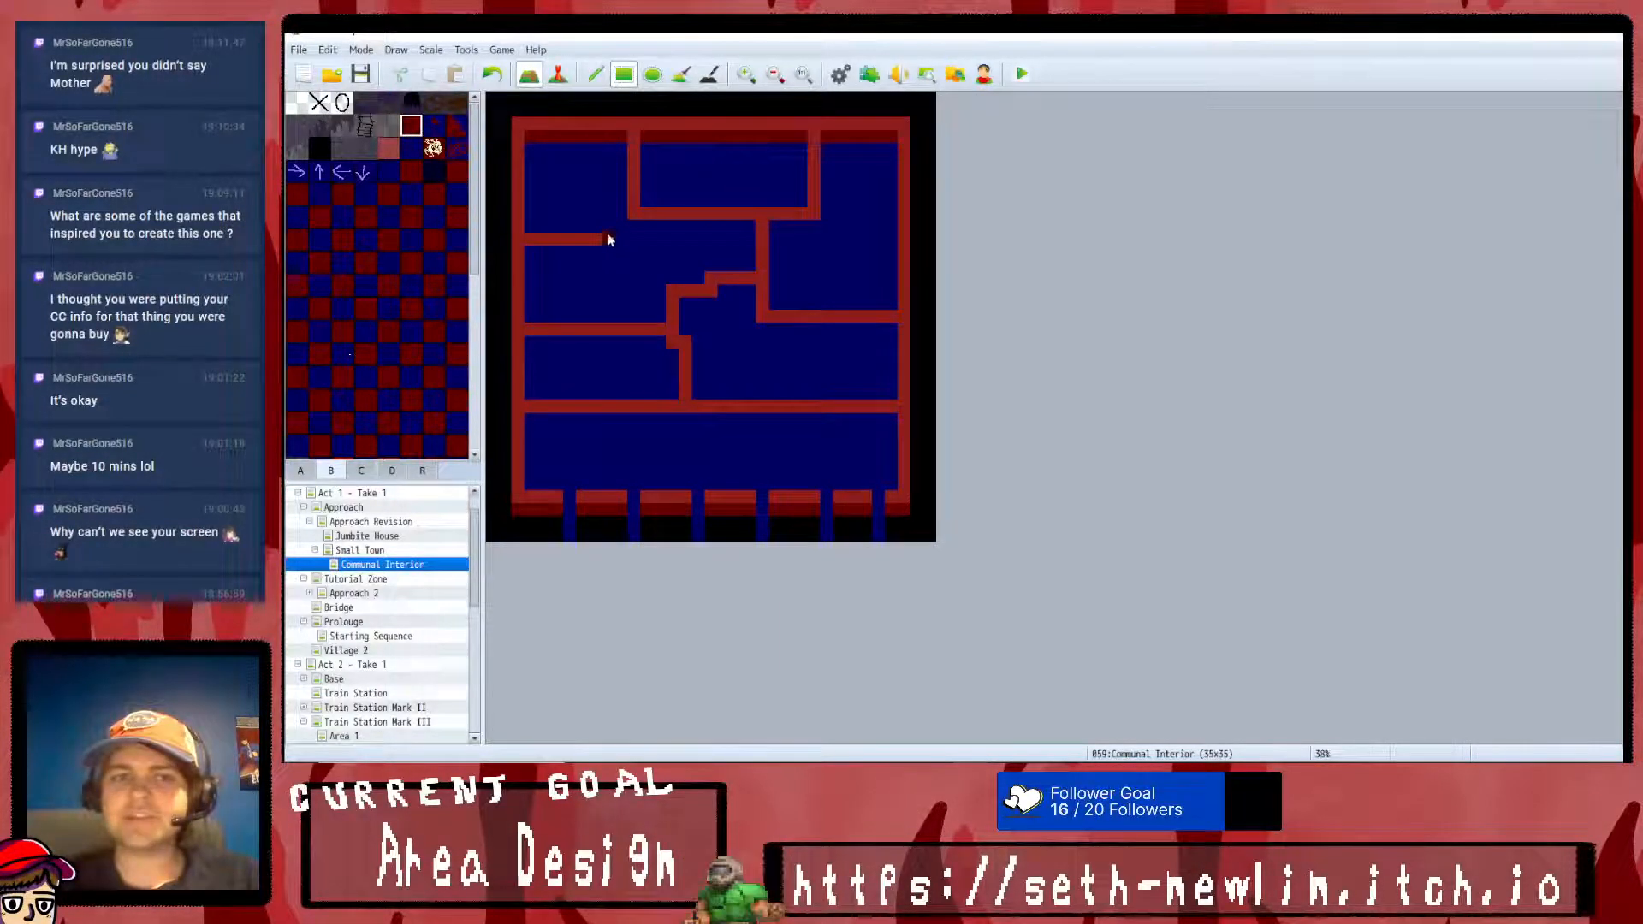
pyautogui.moveTo(610, 219); pyautogui.dragTo(608, 238)
pyautogui.scroll(-1, 396, 244)
pyautogui.click(389, 426)
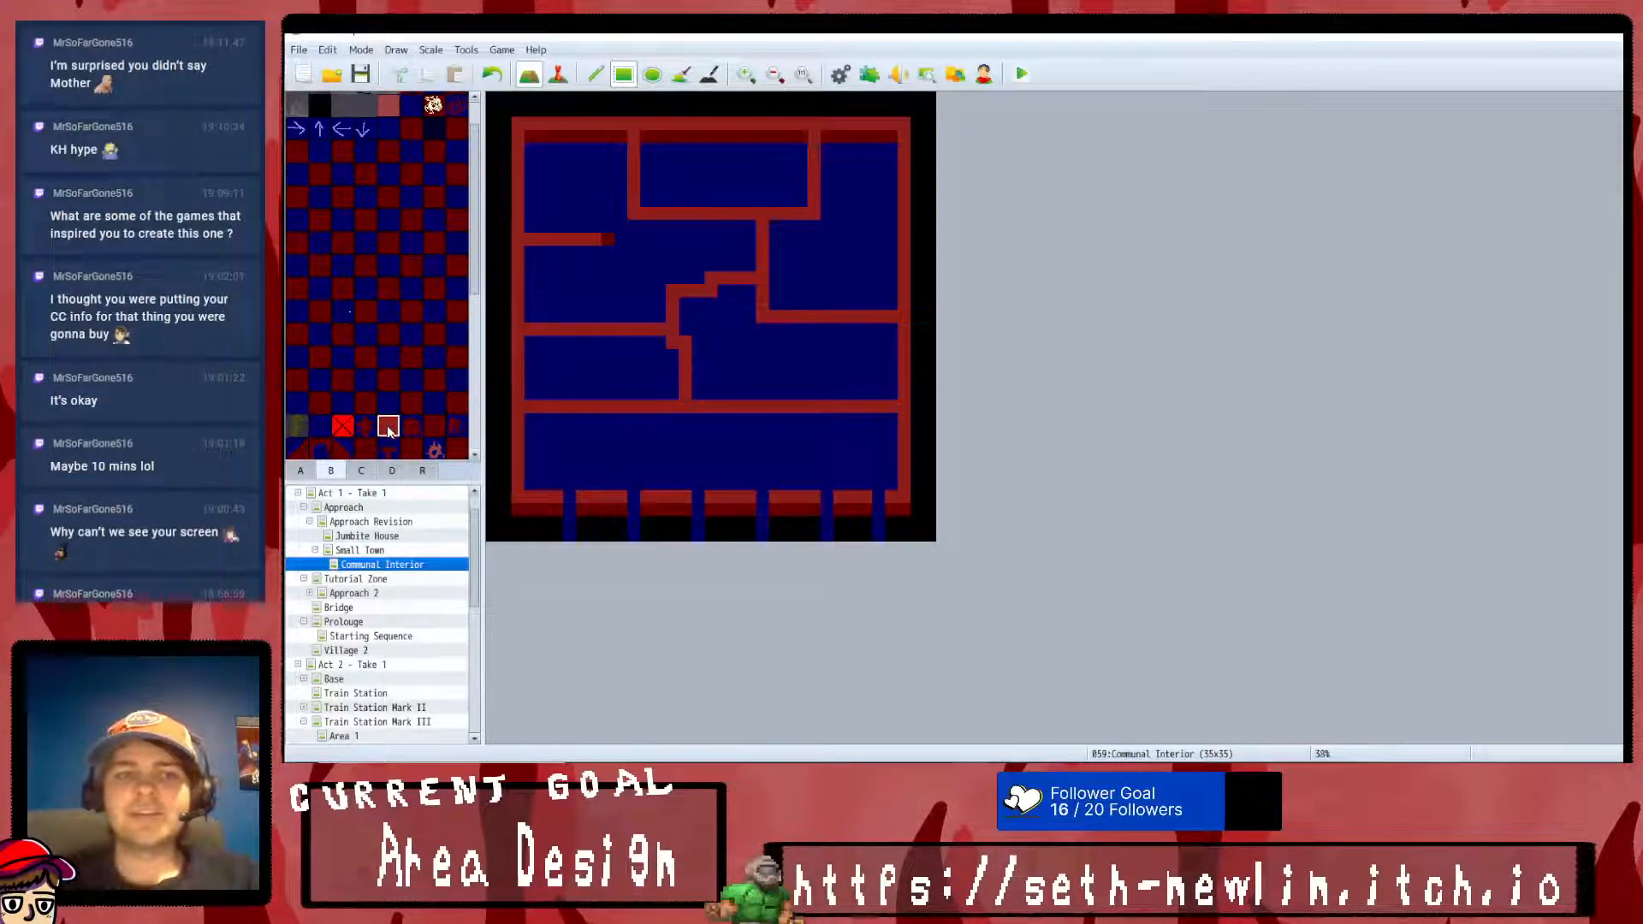
pyautogui.click(618, 224)
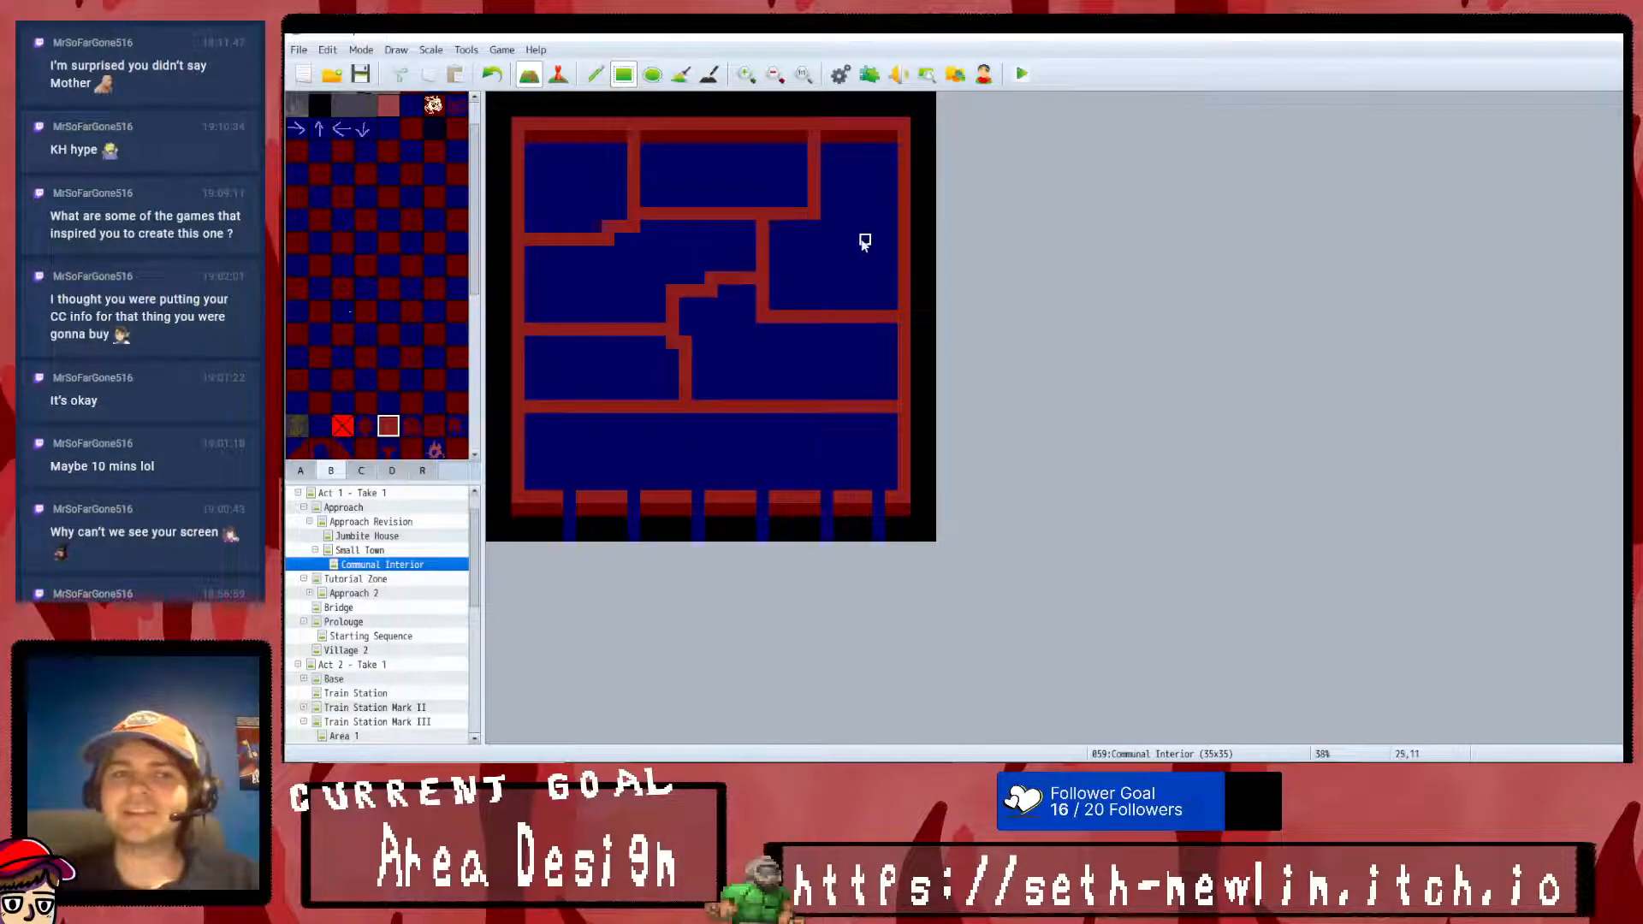
# - Turn the north-middle room's southeast corner into a red stair-stepped diagonal and clear the old corner tiles to dark blue floor
pyautogui.click(801, 189)
pyautogui.scroll(2, 410, 151)
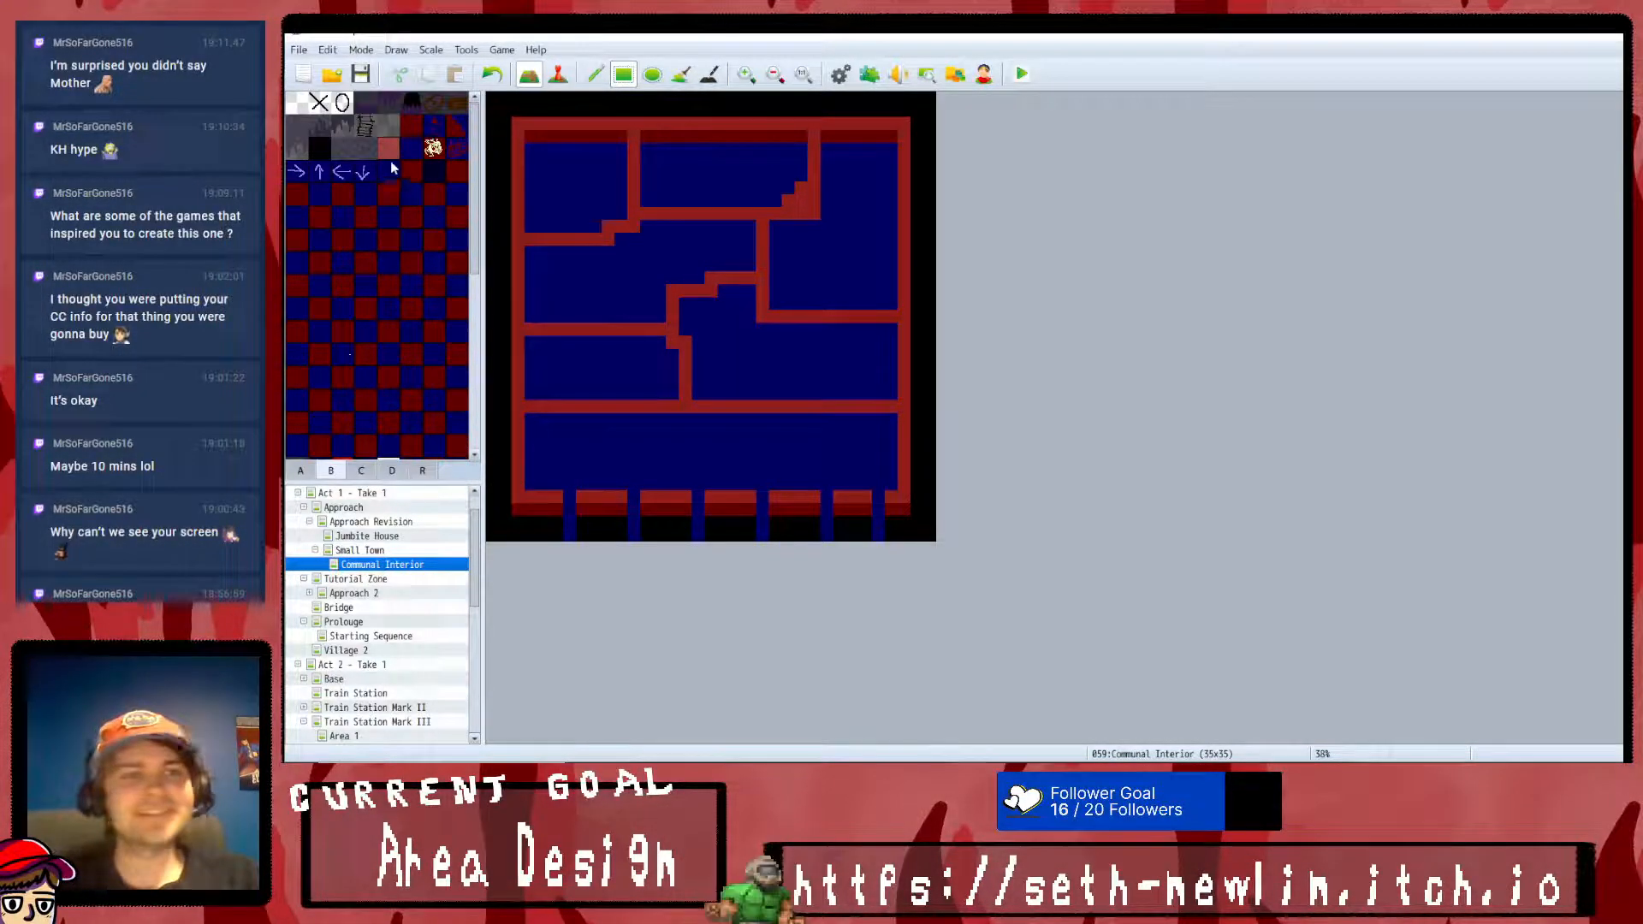
pyautogui.click(411, 150)
pyautogui.click(809, 207)
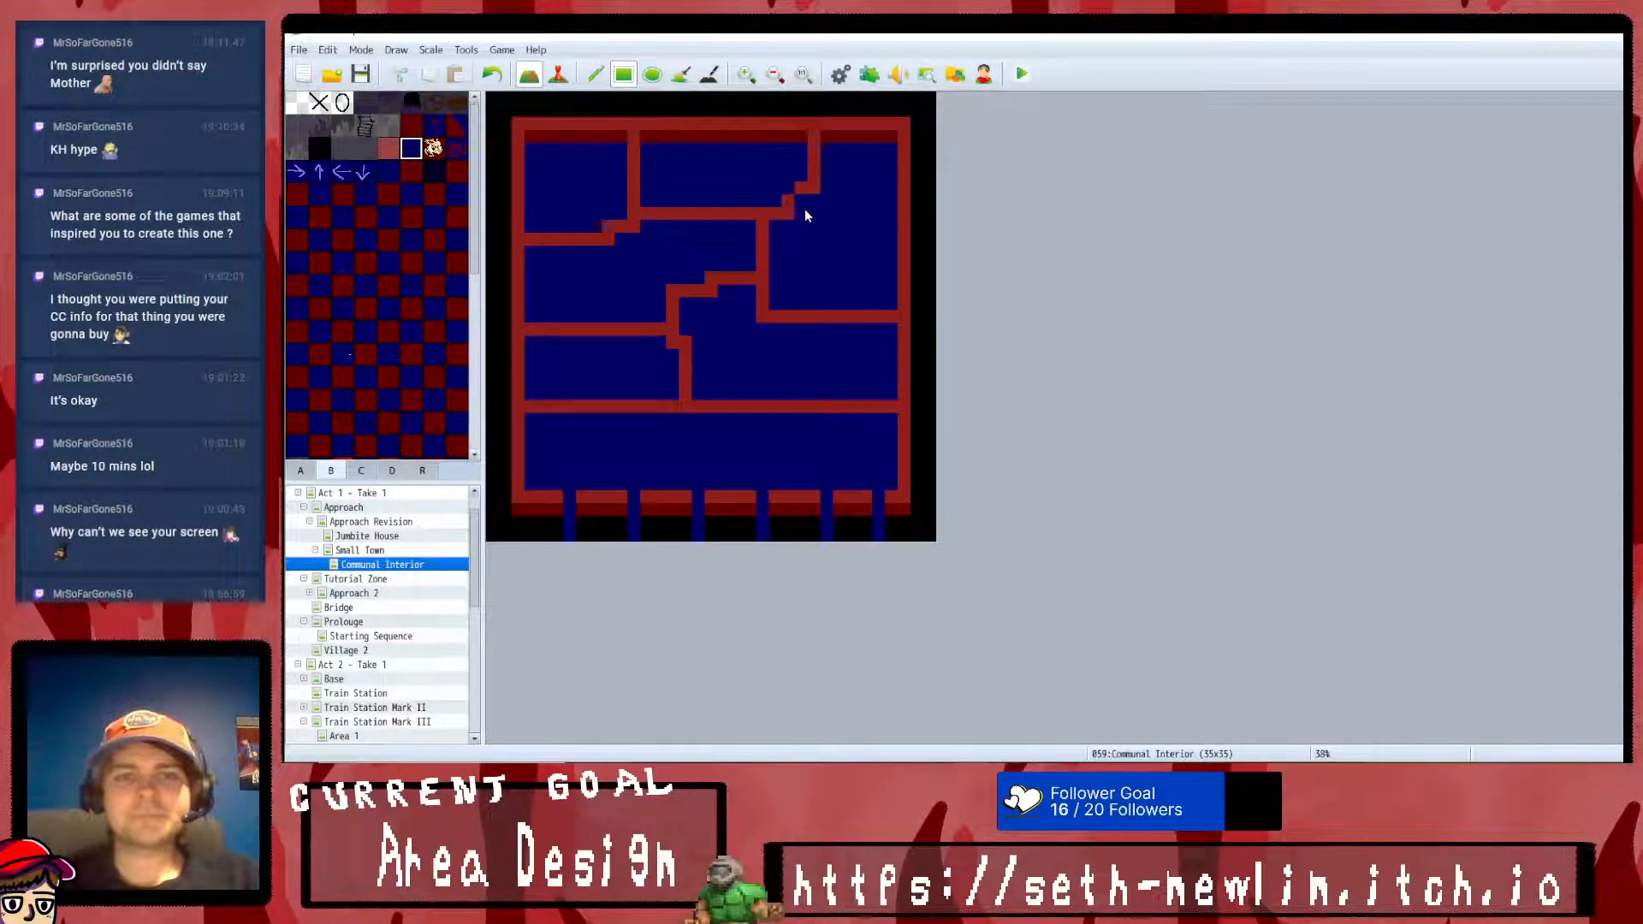
pyautogui.scroll(-5, 385, 206)
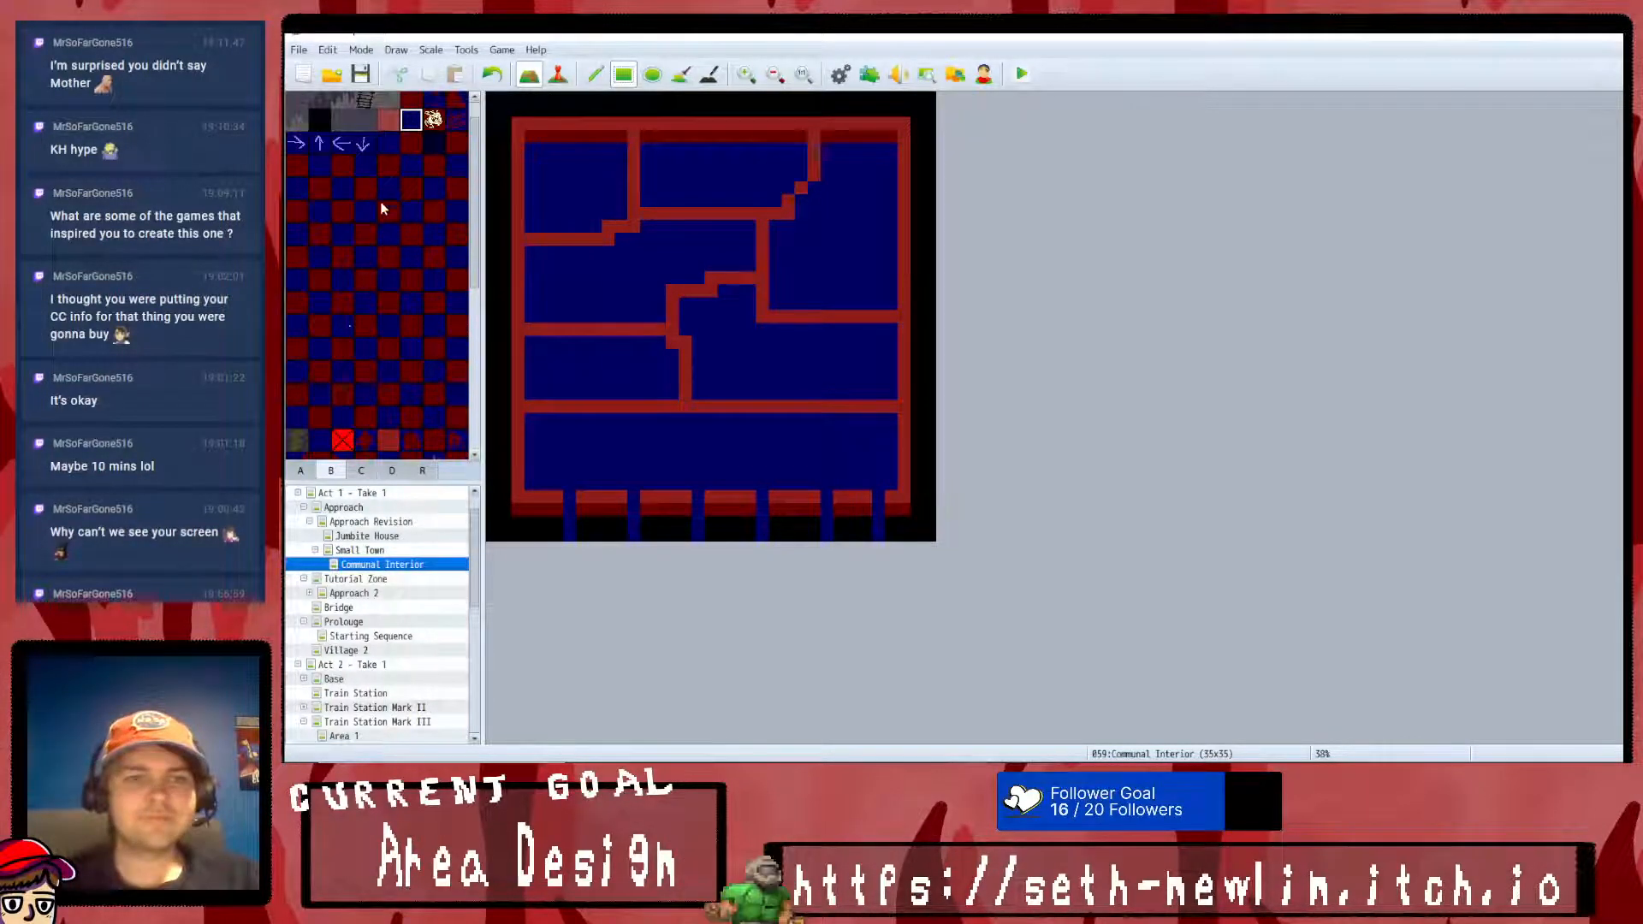
pyautogui.click(390, 366)
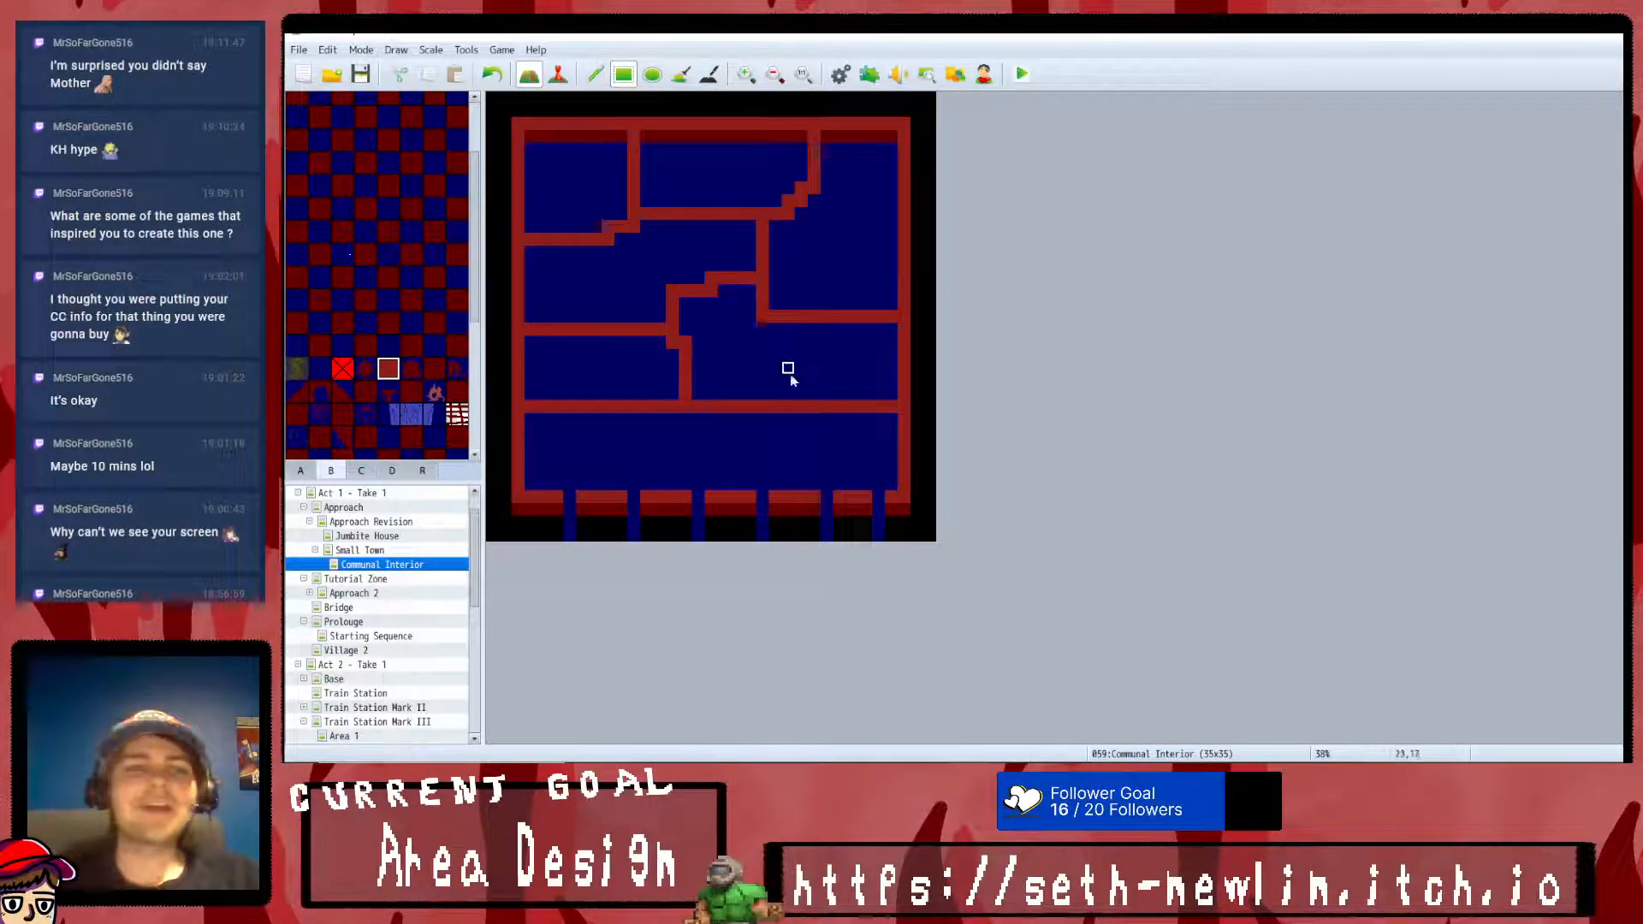
# - Rebuild the eastern room's southwest corner as a one-tile step, clearing the old corner to floor and repainting the red wall
pyautogui.click(784, 305)
pyautogui.click(771, 292)
pyautogui.scroll(3, 410, 236)
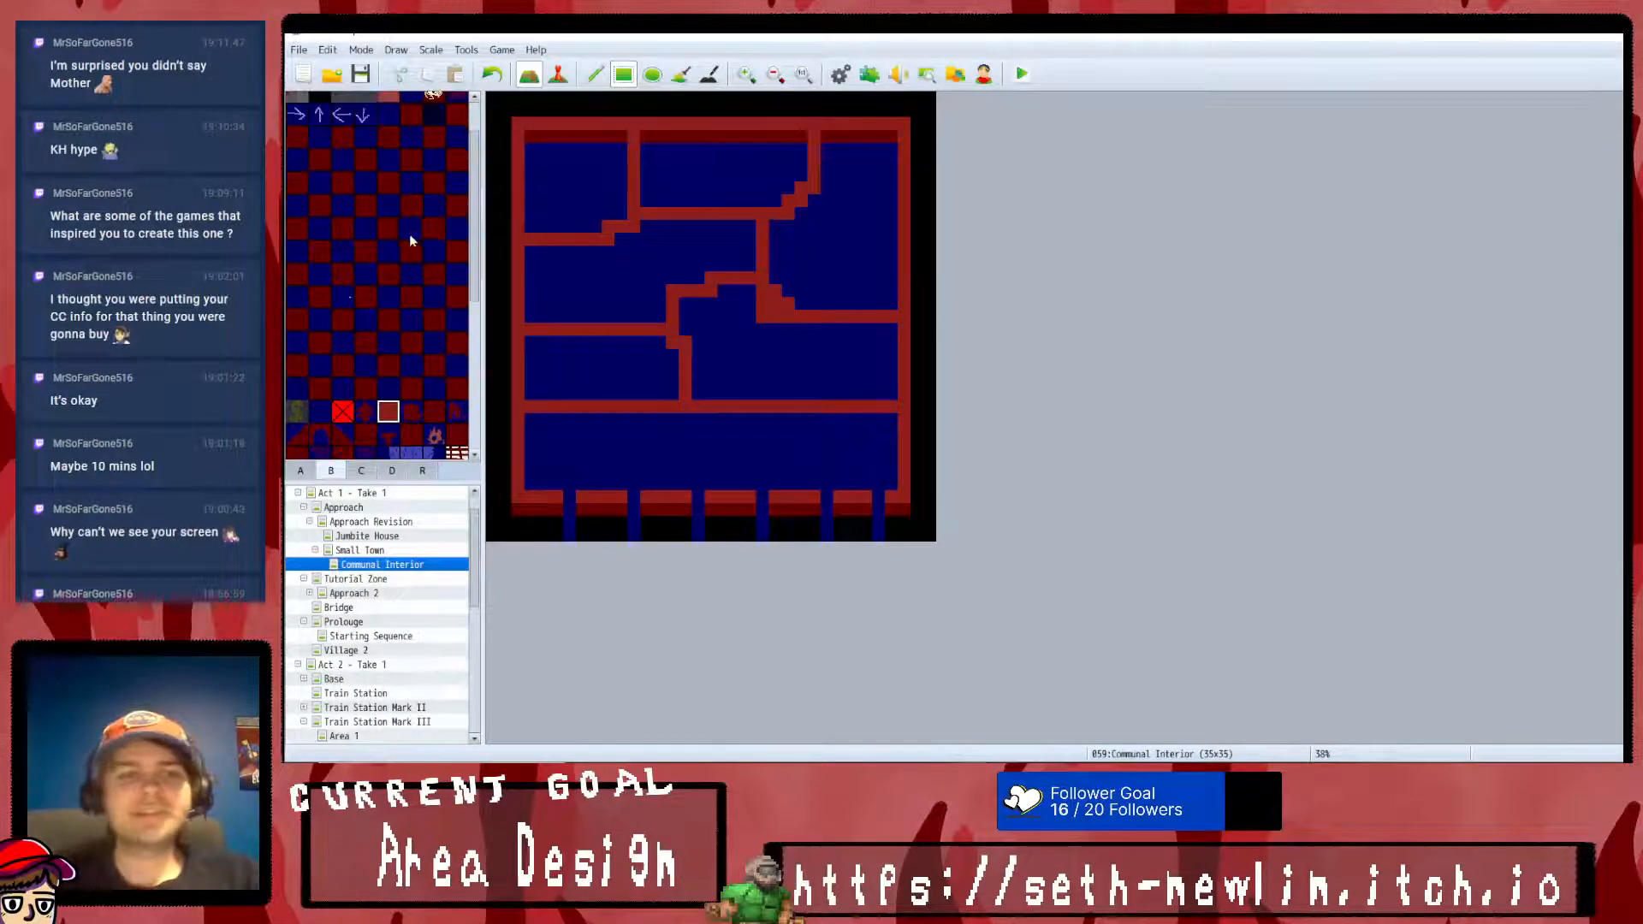
pyautogui.click(410, 146)
pyautogui.click(762, 310)
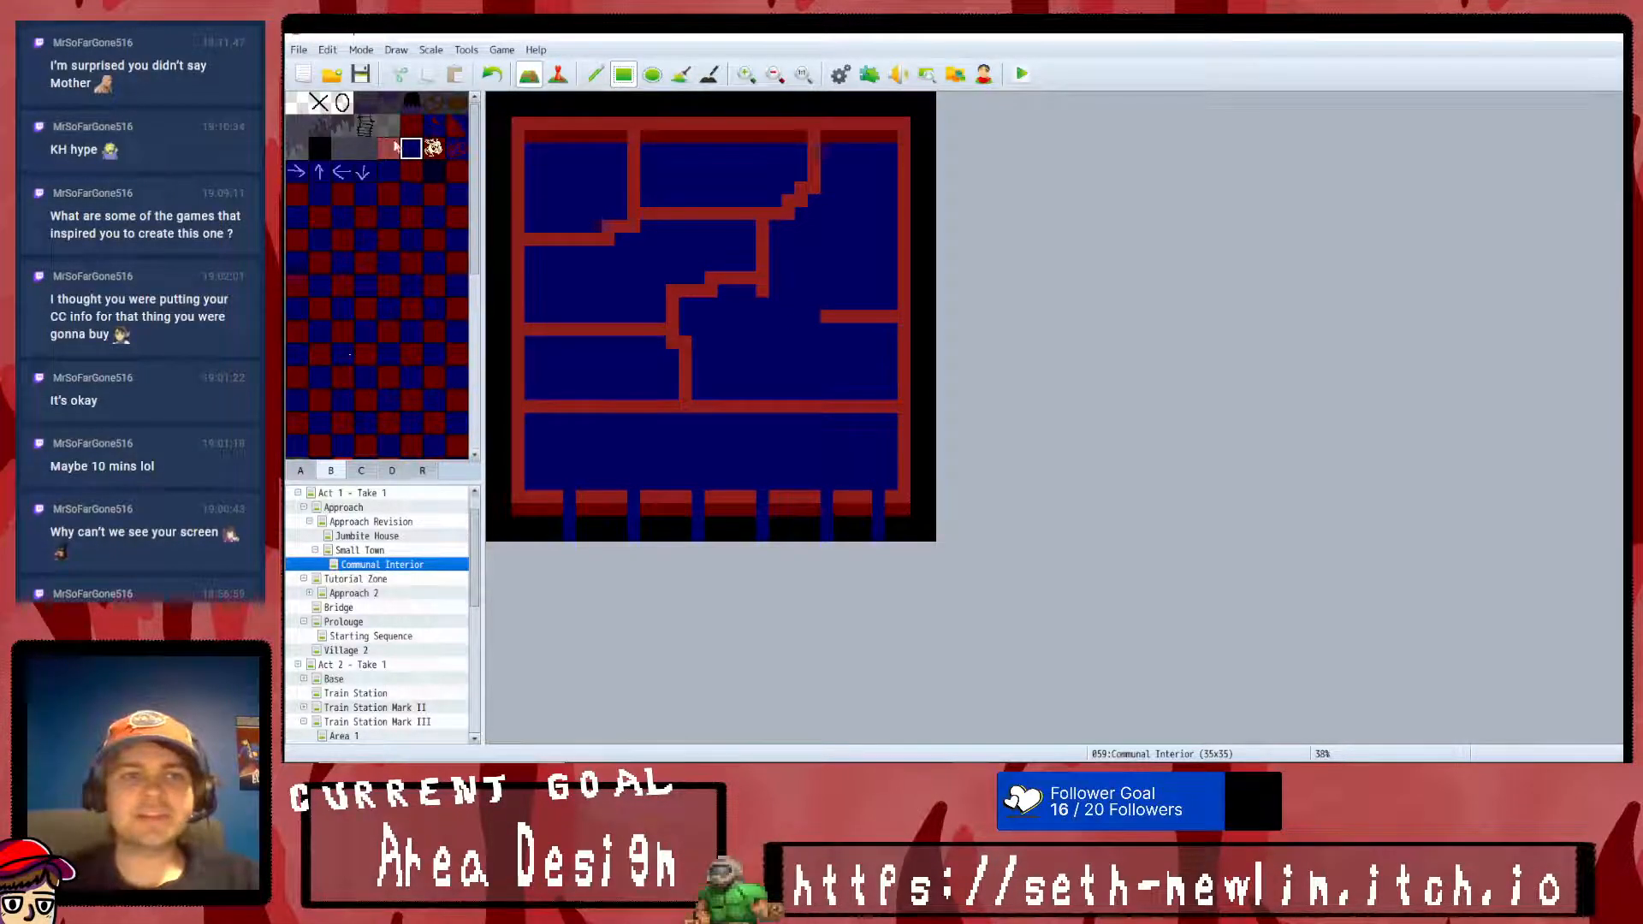
pyautogui.scroll(-1, 403, 359)
pyautogui.click(388, 411)
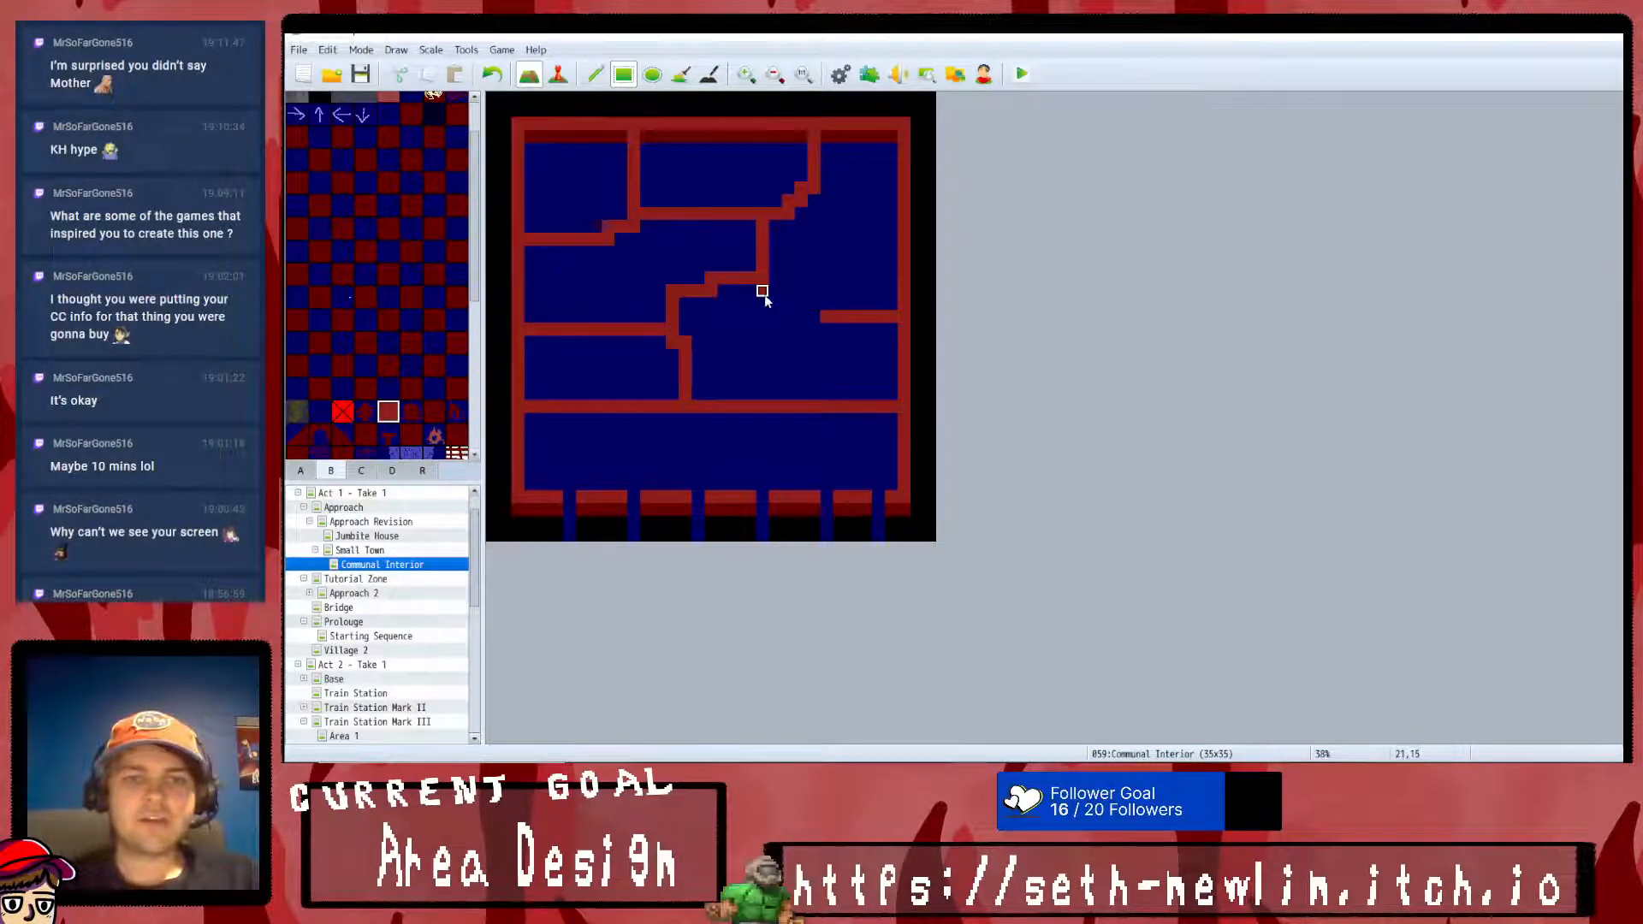
pyautogui.moveTo(774, 307); pyautogui.dragTo(809, 316)
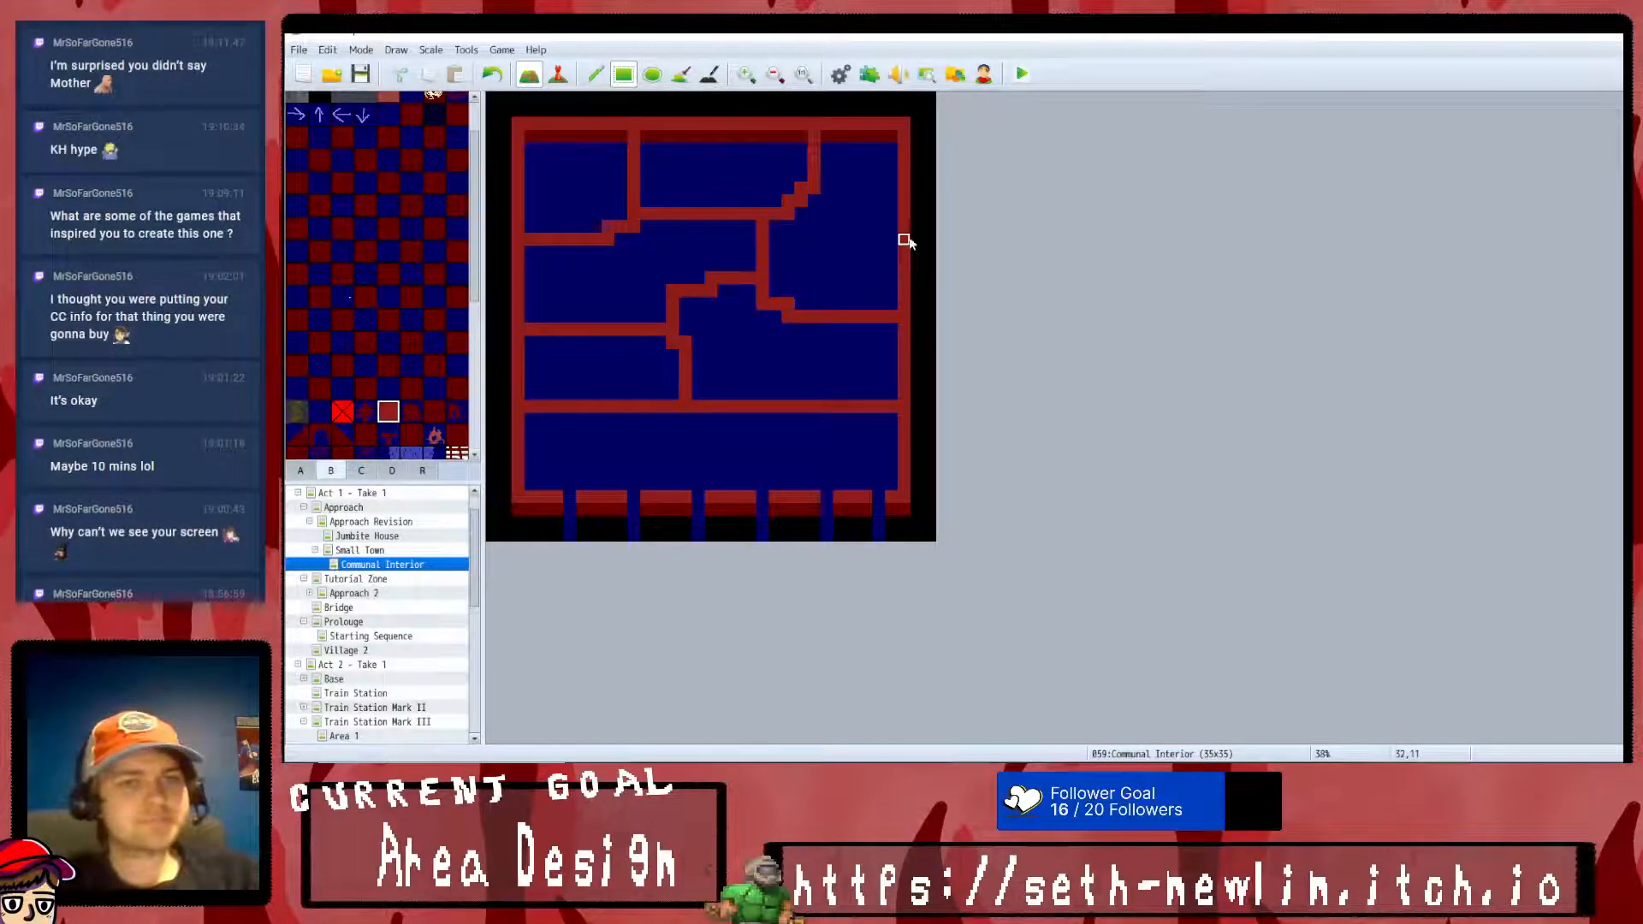
# - Extend the raised section of the eastern room's south wall two tiles east, replacing the lower wall tiles beneath it with floor
pyautogui.scroll(2, 395, 222)
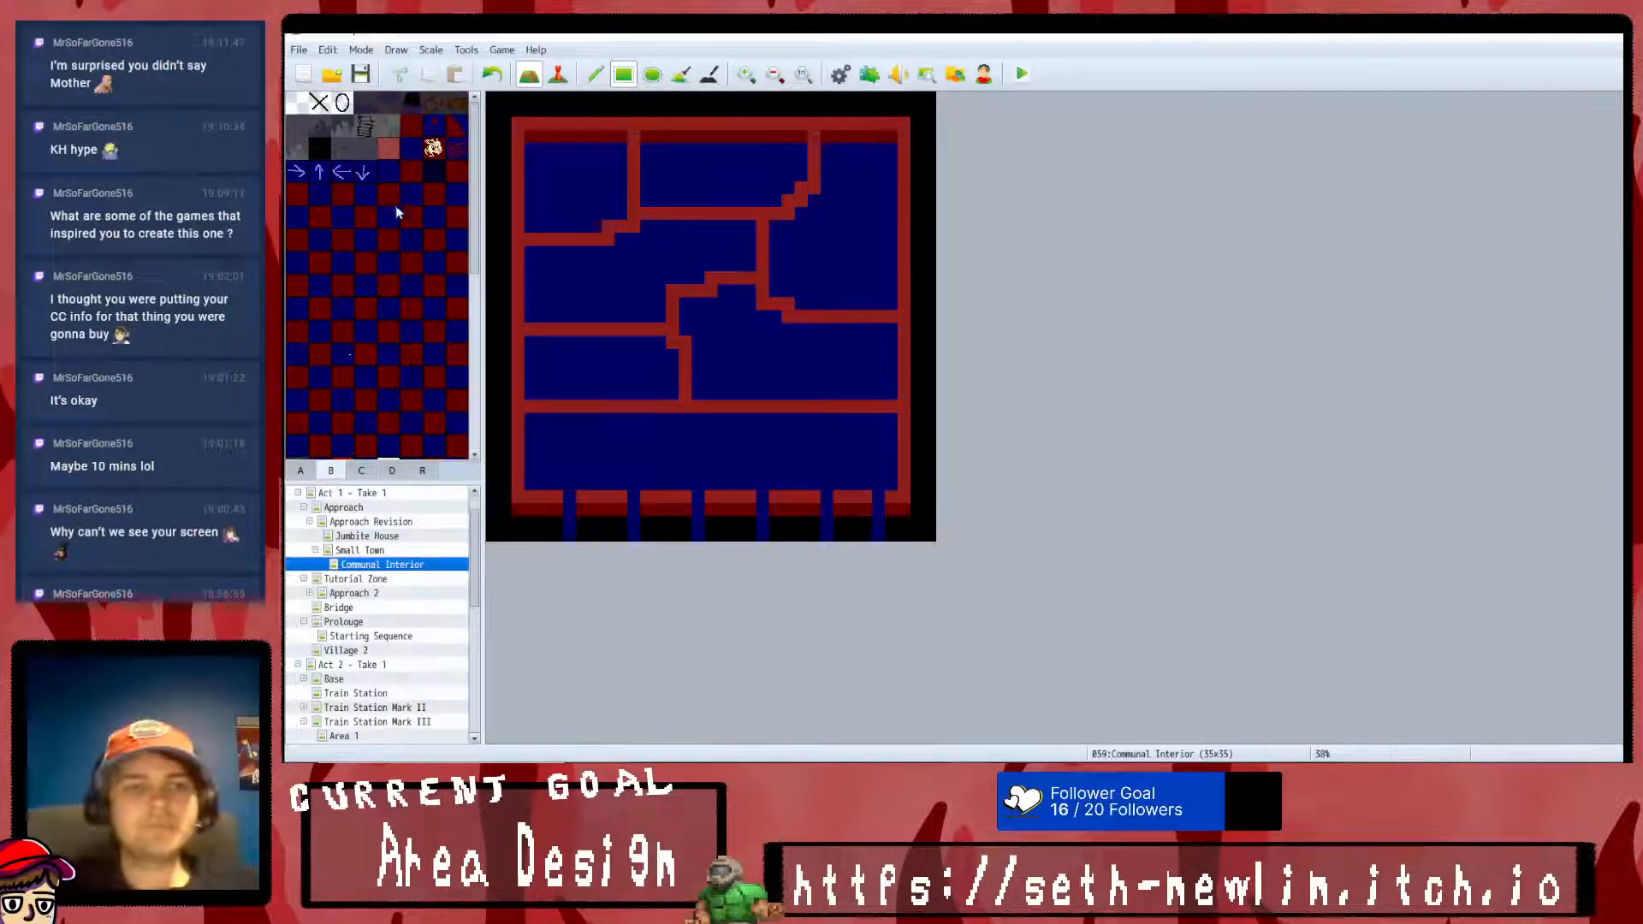
pyautogui.moveTo(813, 317); pyautogui.dragTo(785, 320)
pyautogui.scroll(-8, 397, 296)
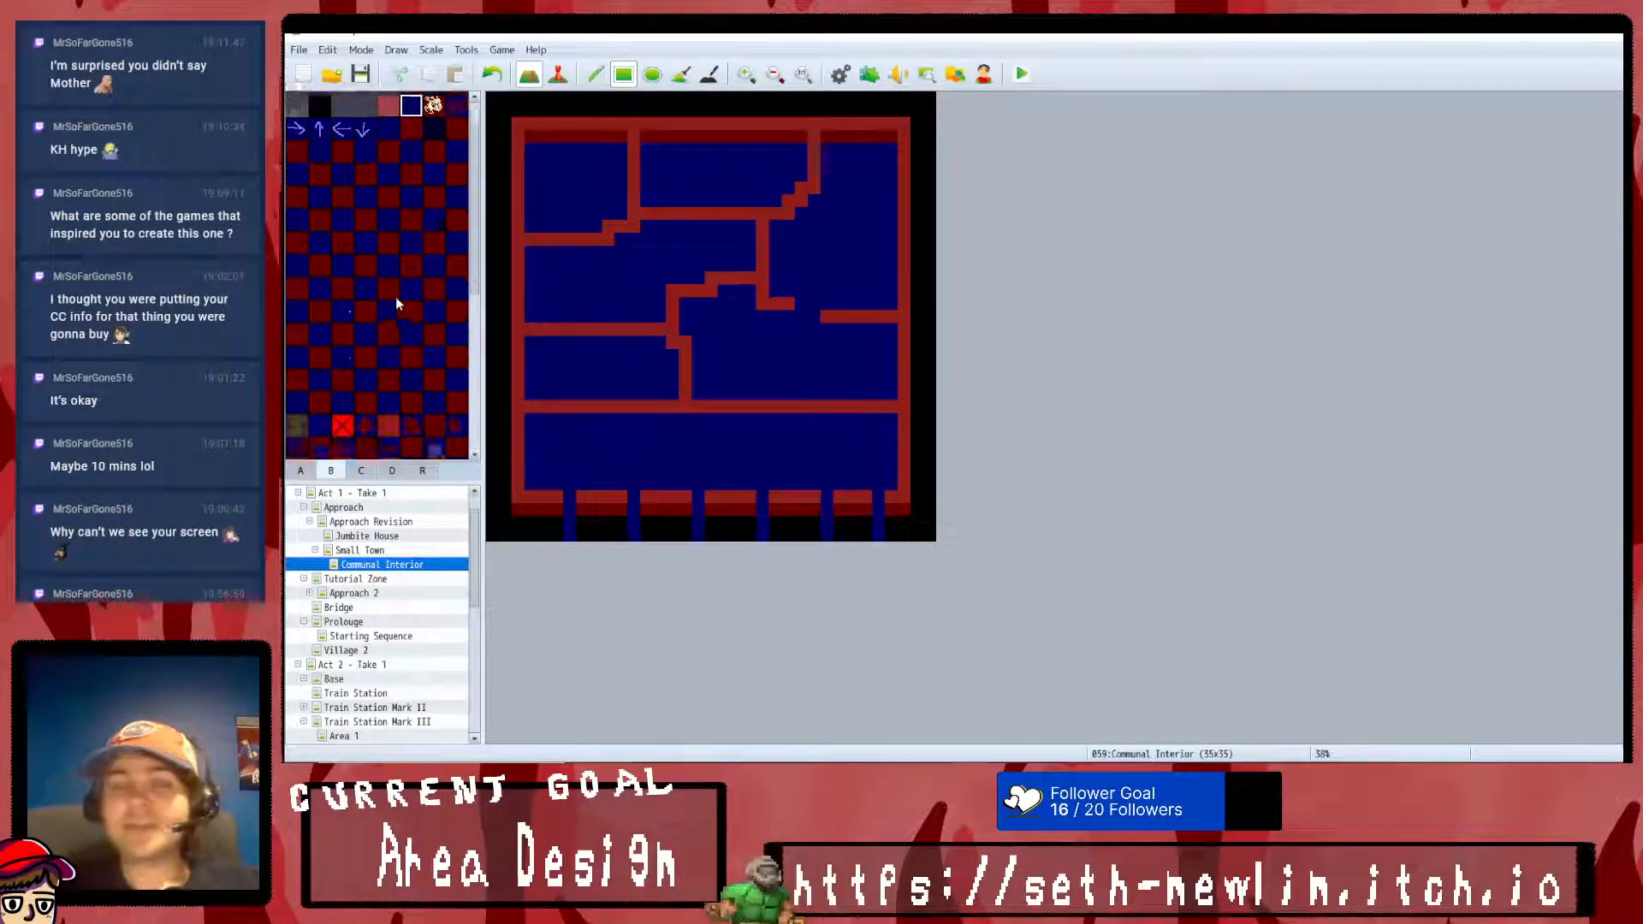
pyautogui.click(387, 326)
pyautogui.moveTo(801, 303); pyautogui.dragTo(807, 320)
pyautogui.click(813, 305)
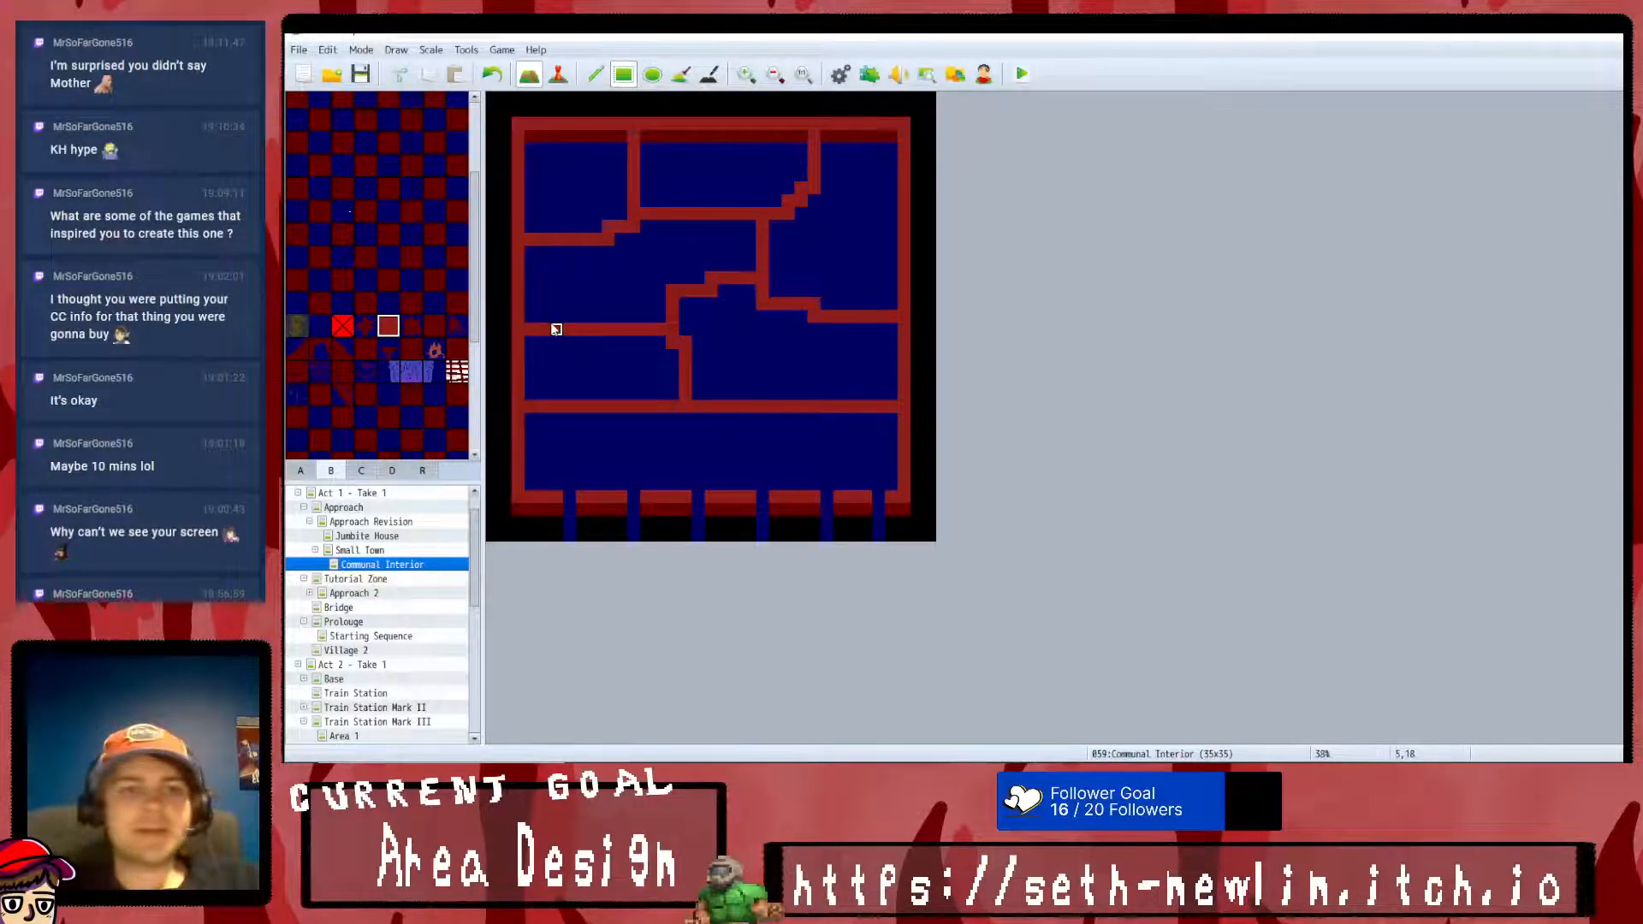
# - Step the west ends of the two western dividing walls upward in red and clear the leftover wall tiles below to floor
pyautogui.click(534, 291)
pyautogui.click(544, 227)
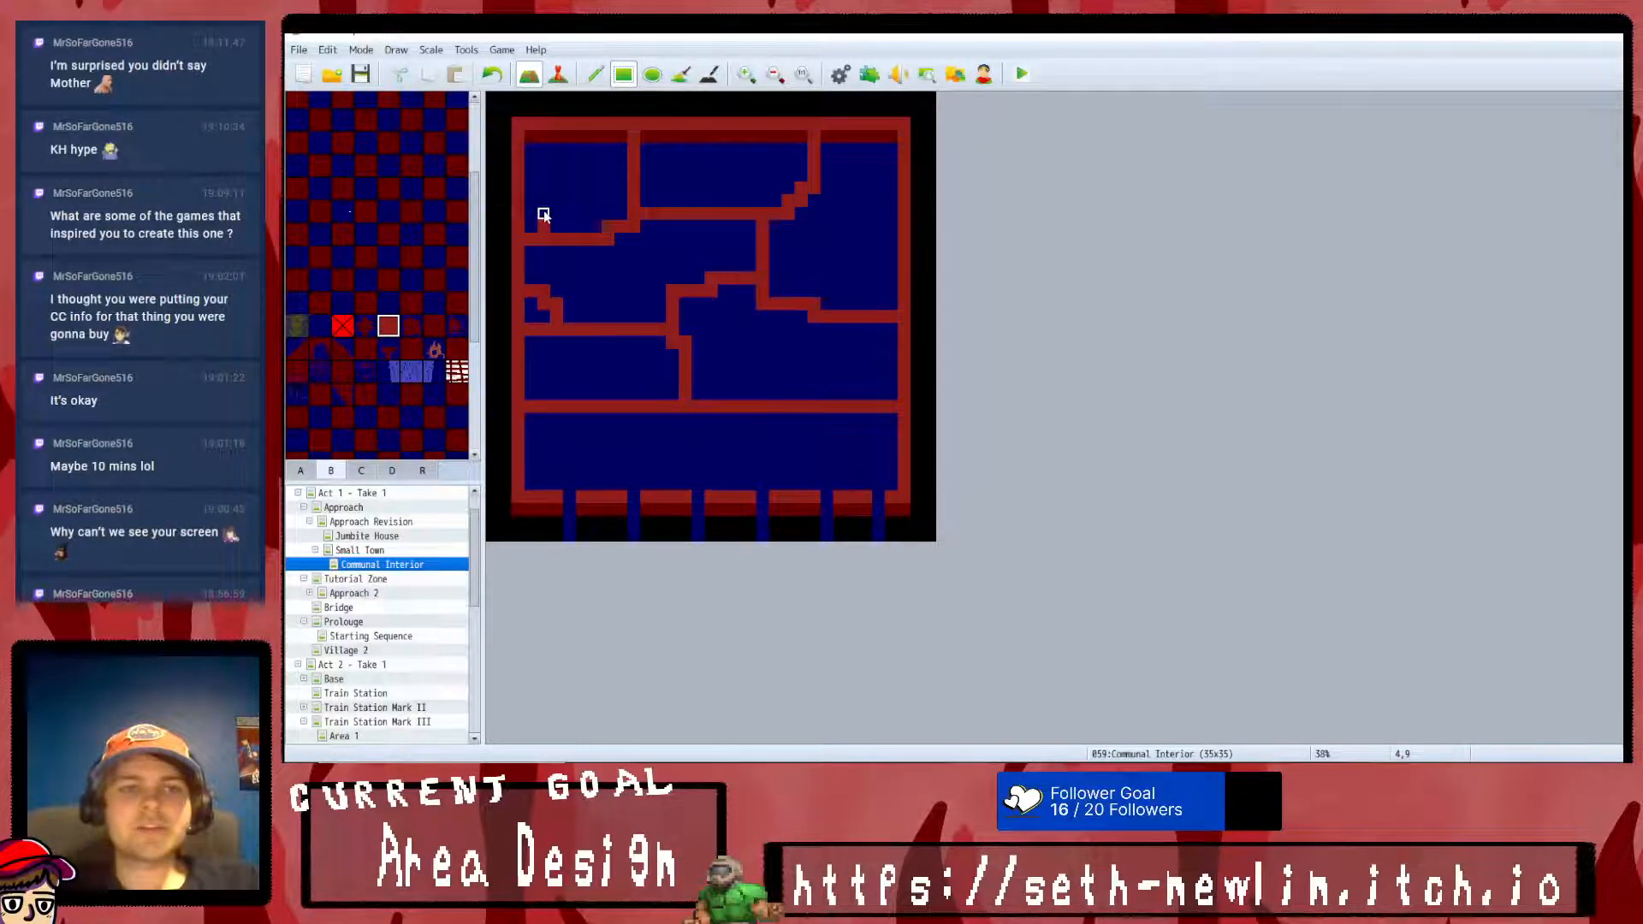
pyautogui.scroll(5, 359, 244)
pyautogui.click(413, 149)
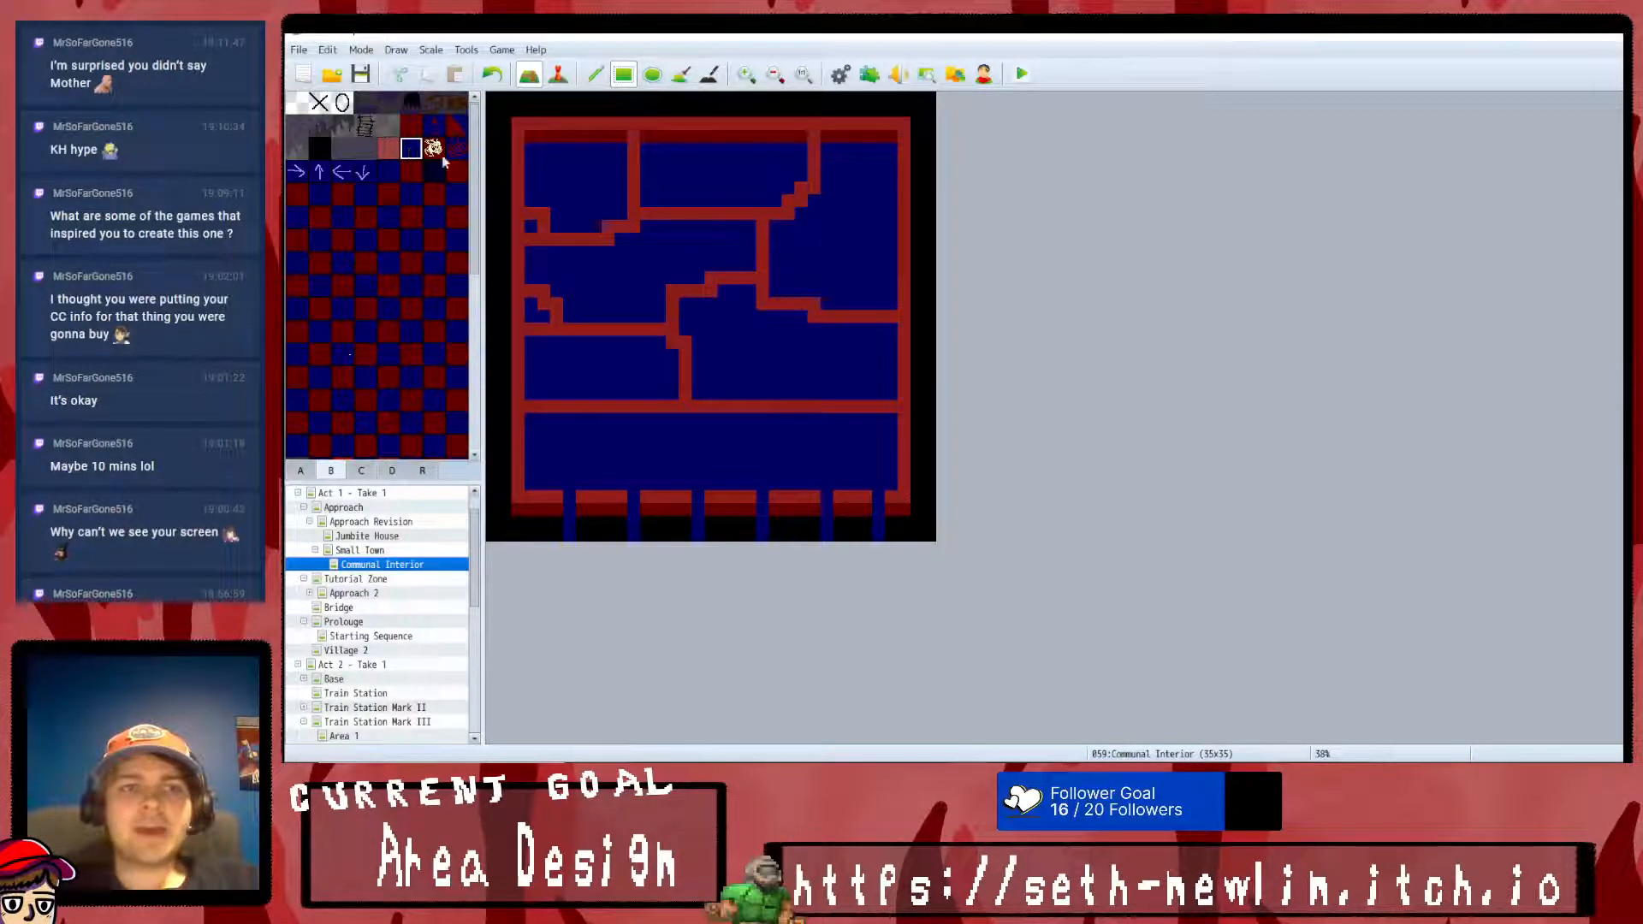
pyautogui.moveTo(544, 318); pyautogui.dragTo(534, 329)
pyautogui.scroll(-5, 376, 283)
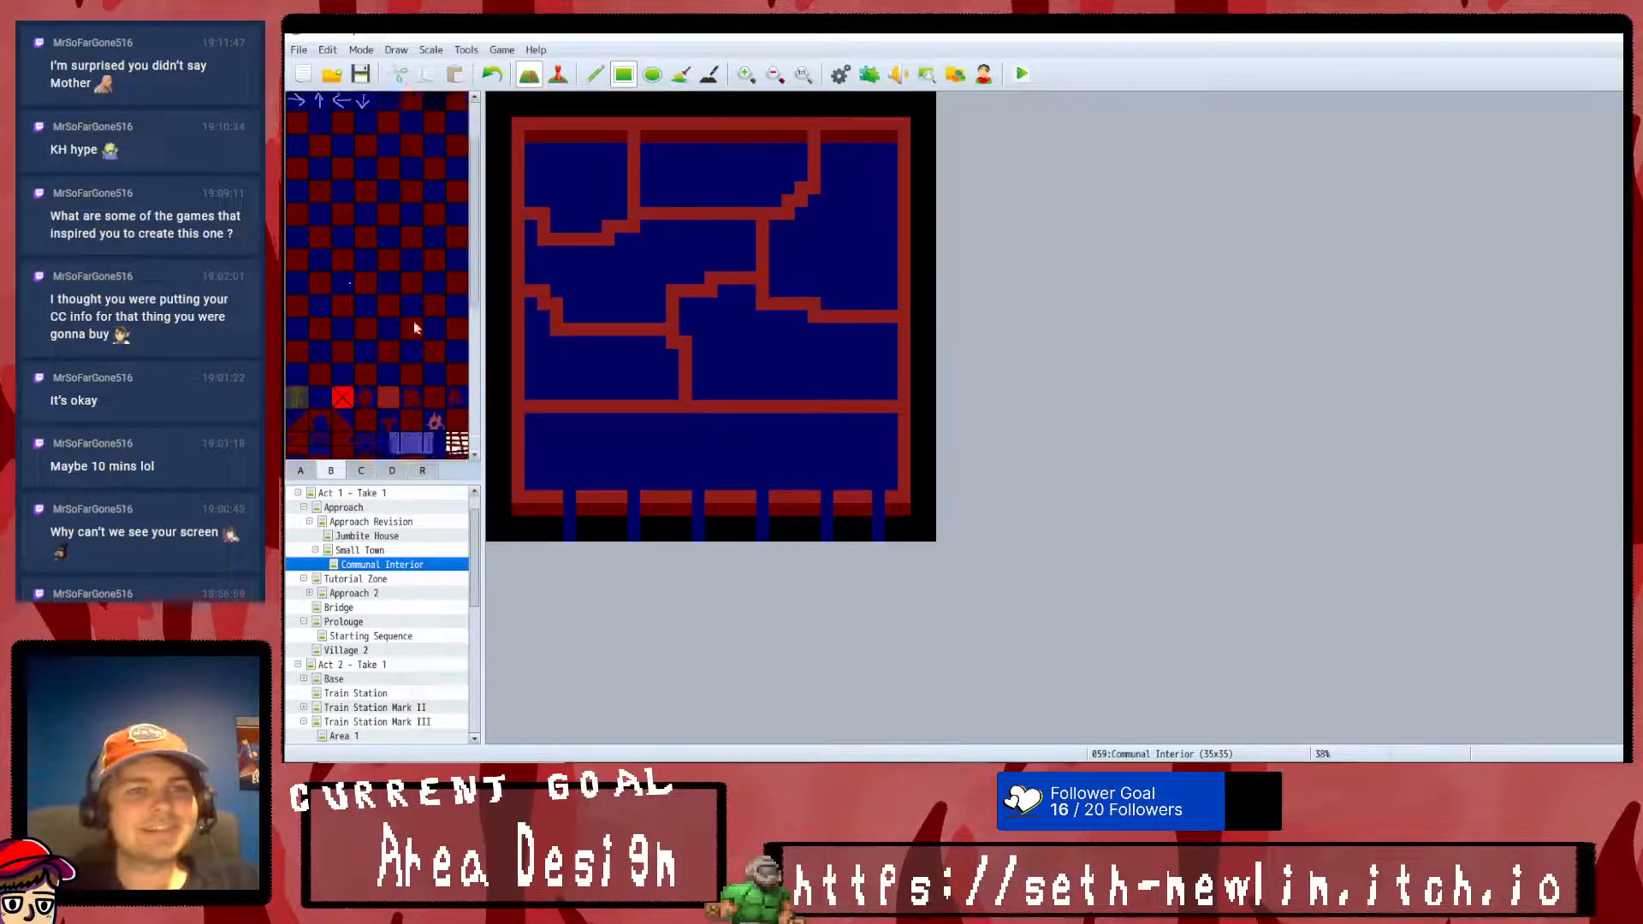
# - Add two-tile-deep red wall blocks protruding into the rooms from the north wall, the corridor wall and the east wall
pyautogui.click(385, 311)
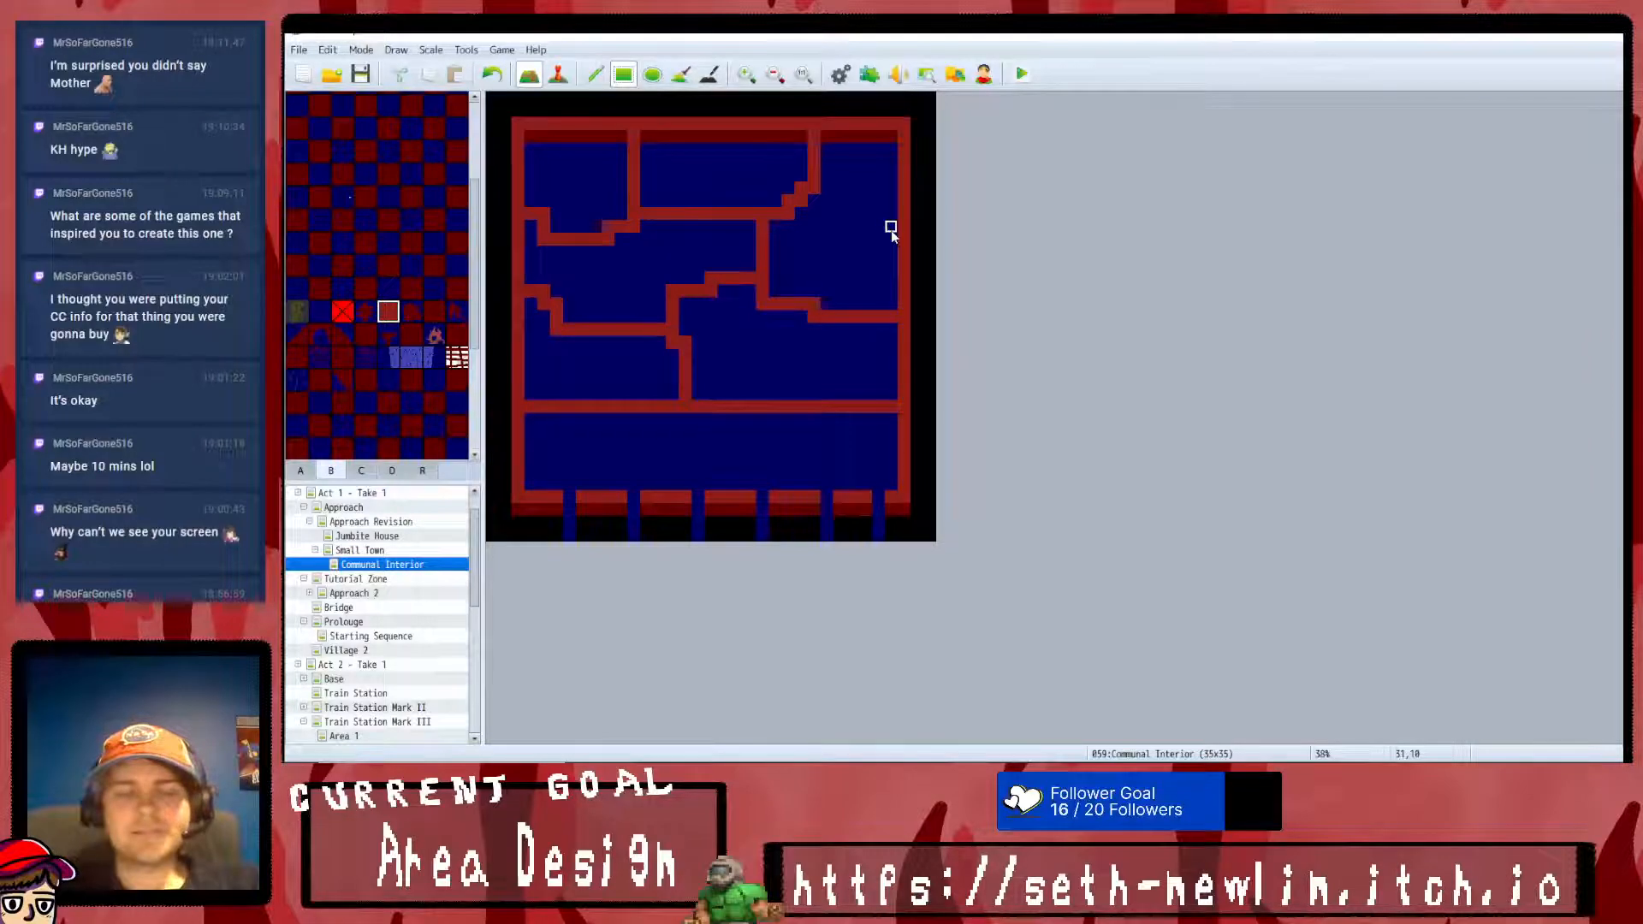
pyautogui.moveTo(881, 132); pyautogui.dragTo(898, 165)
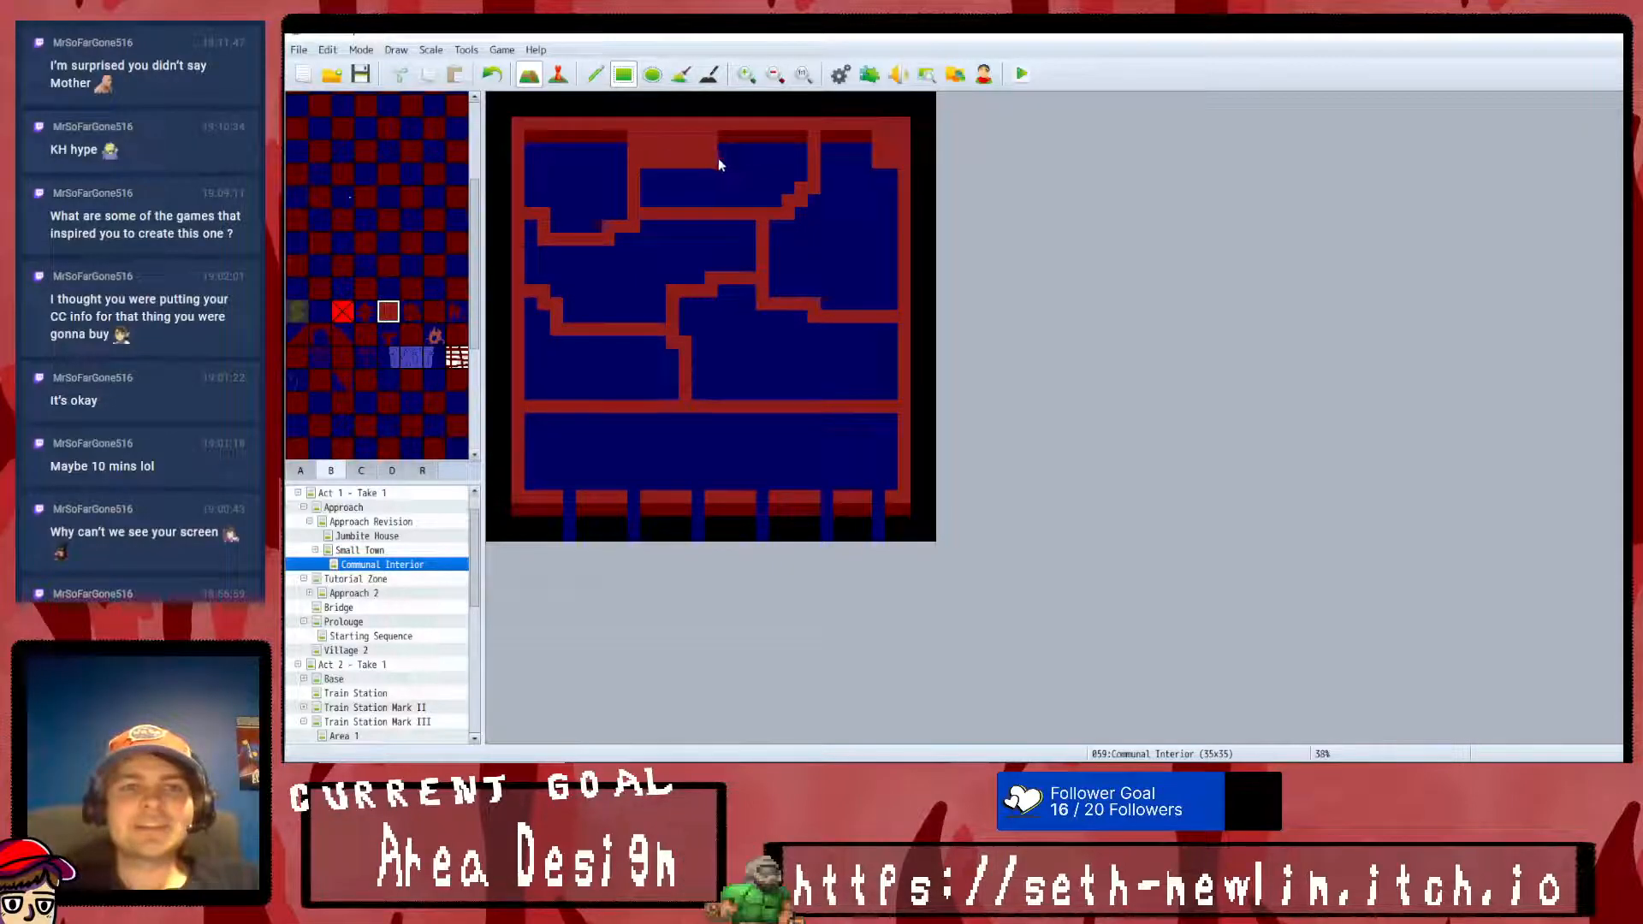
pyautogui.moveTo(580, 135); pyautogui.dragTo(593, 162)
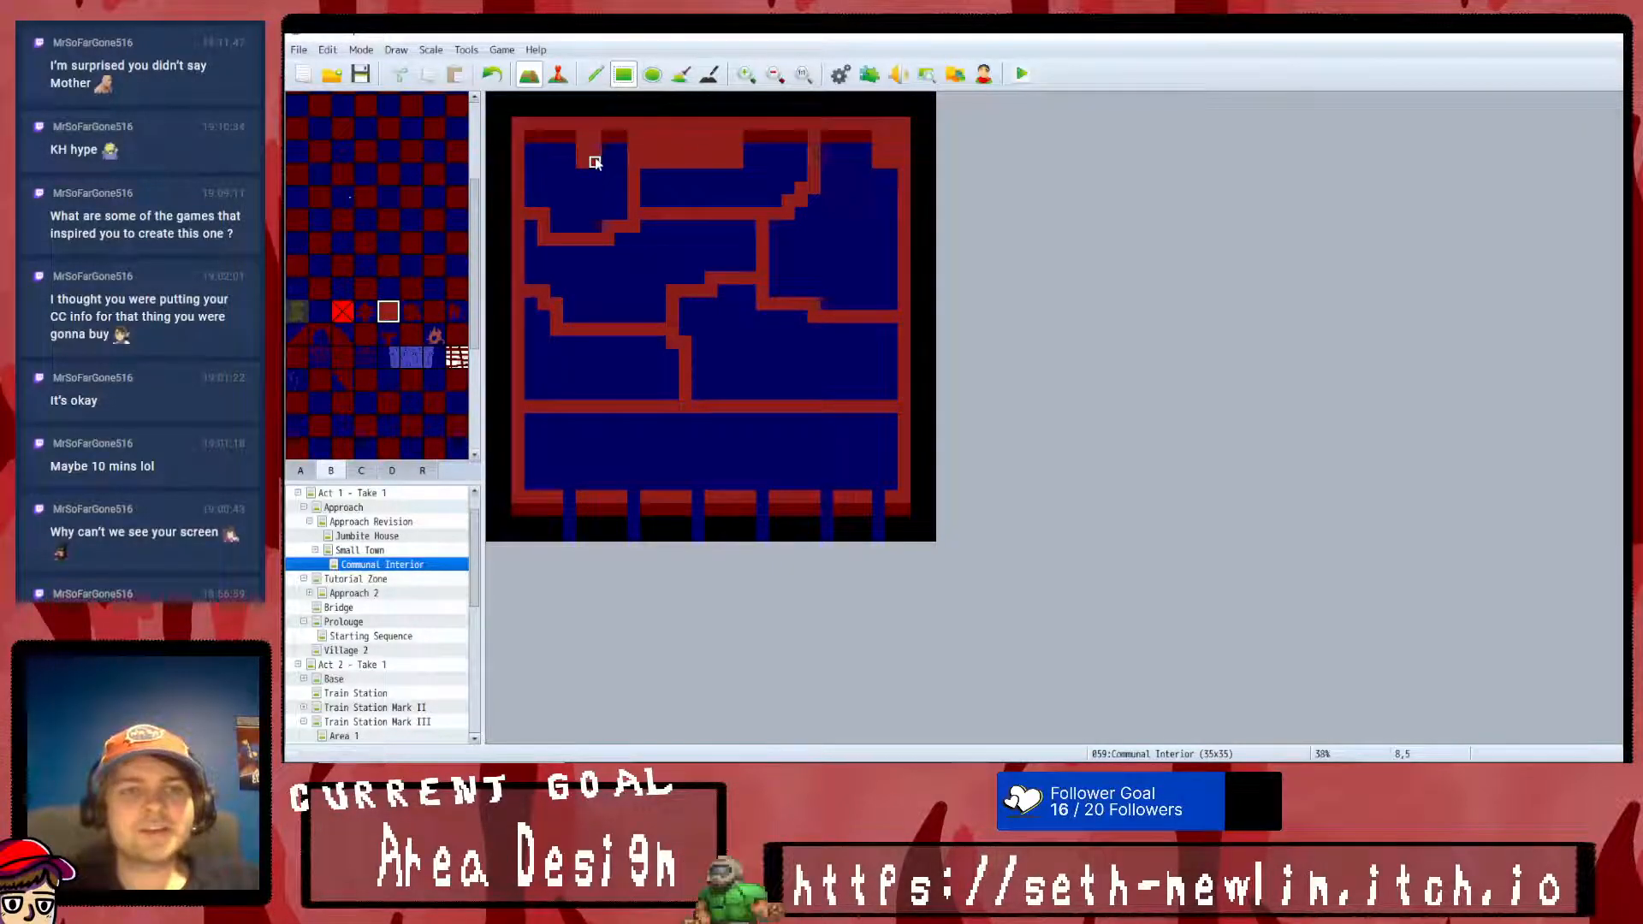
pyautogui.moveTo(762, 401); pyautogui.dragTo(825, 378)
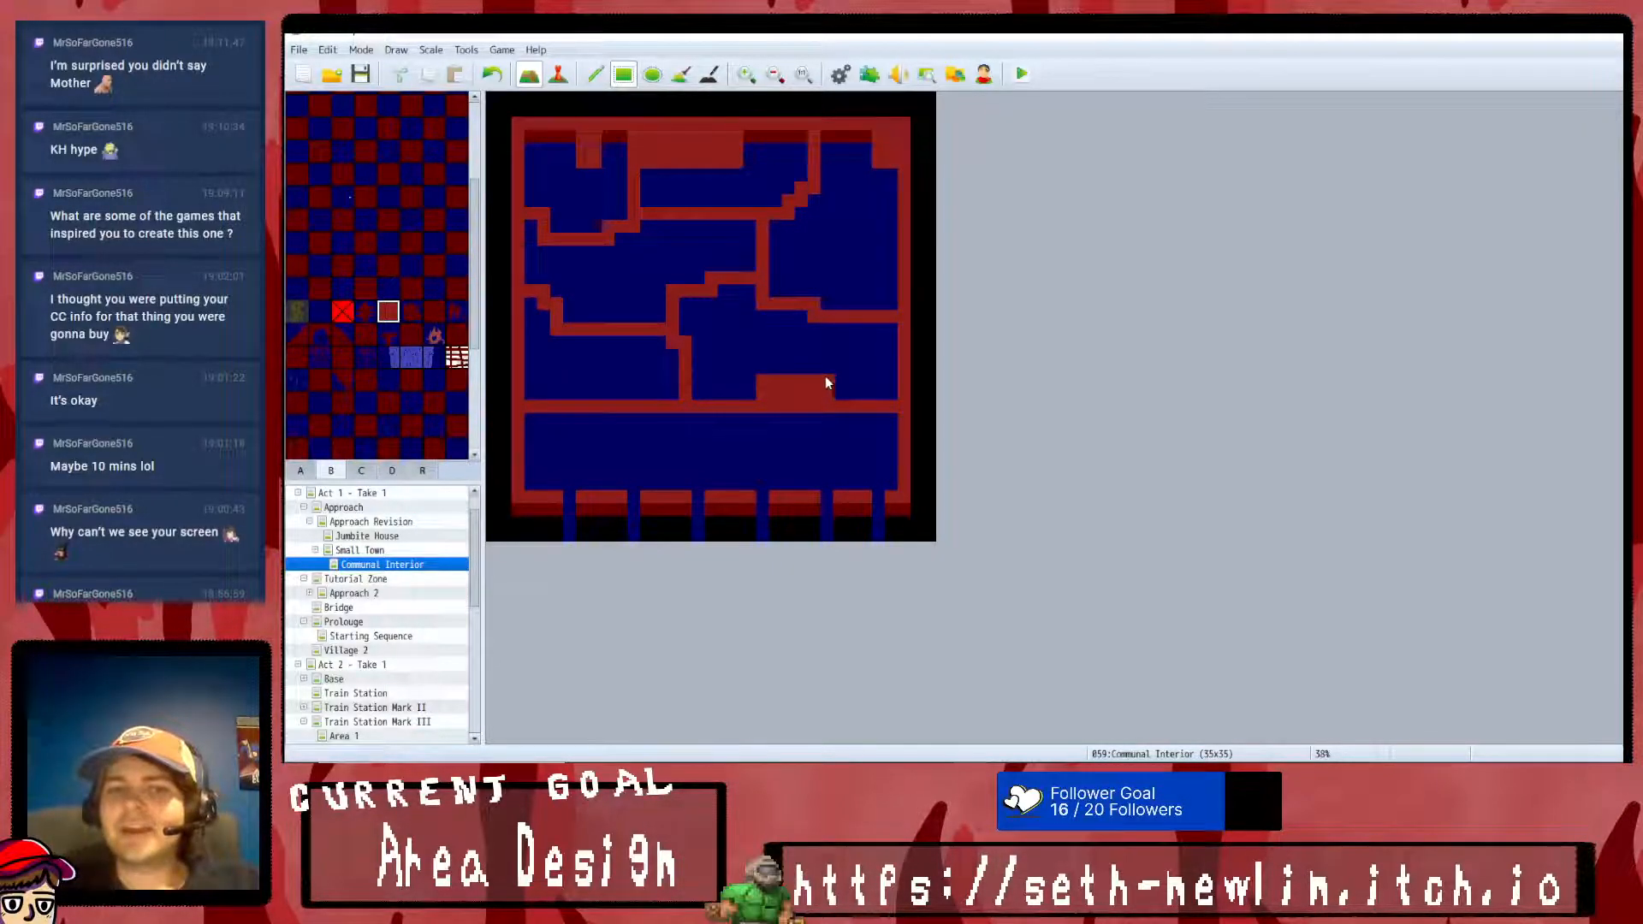
pyautogui.moveTo(592, 397); pyautogui.dragTo(604, 376)
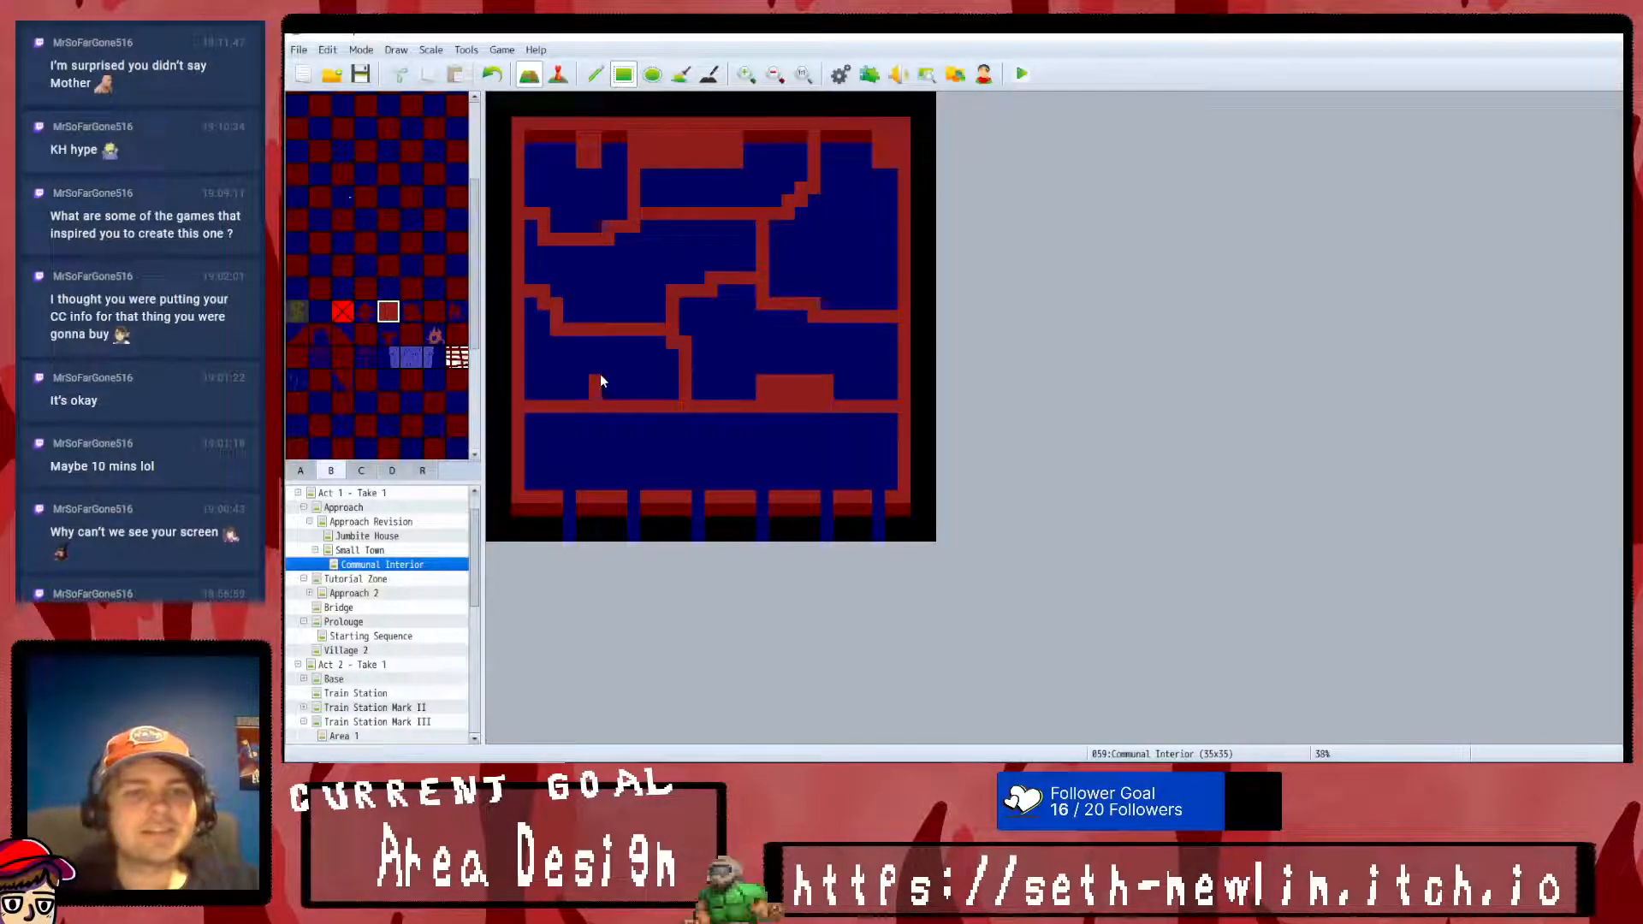
pyautogui.click(890, 241)
pyautogui.moveTo(870, 246); pyautogui.dragTo(862, 252)
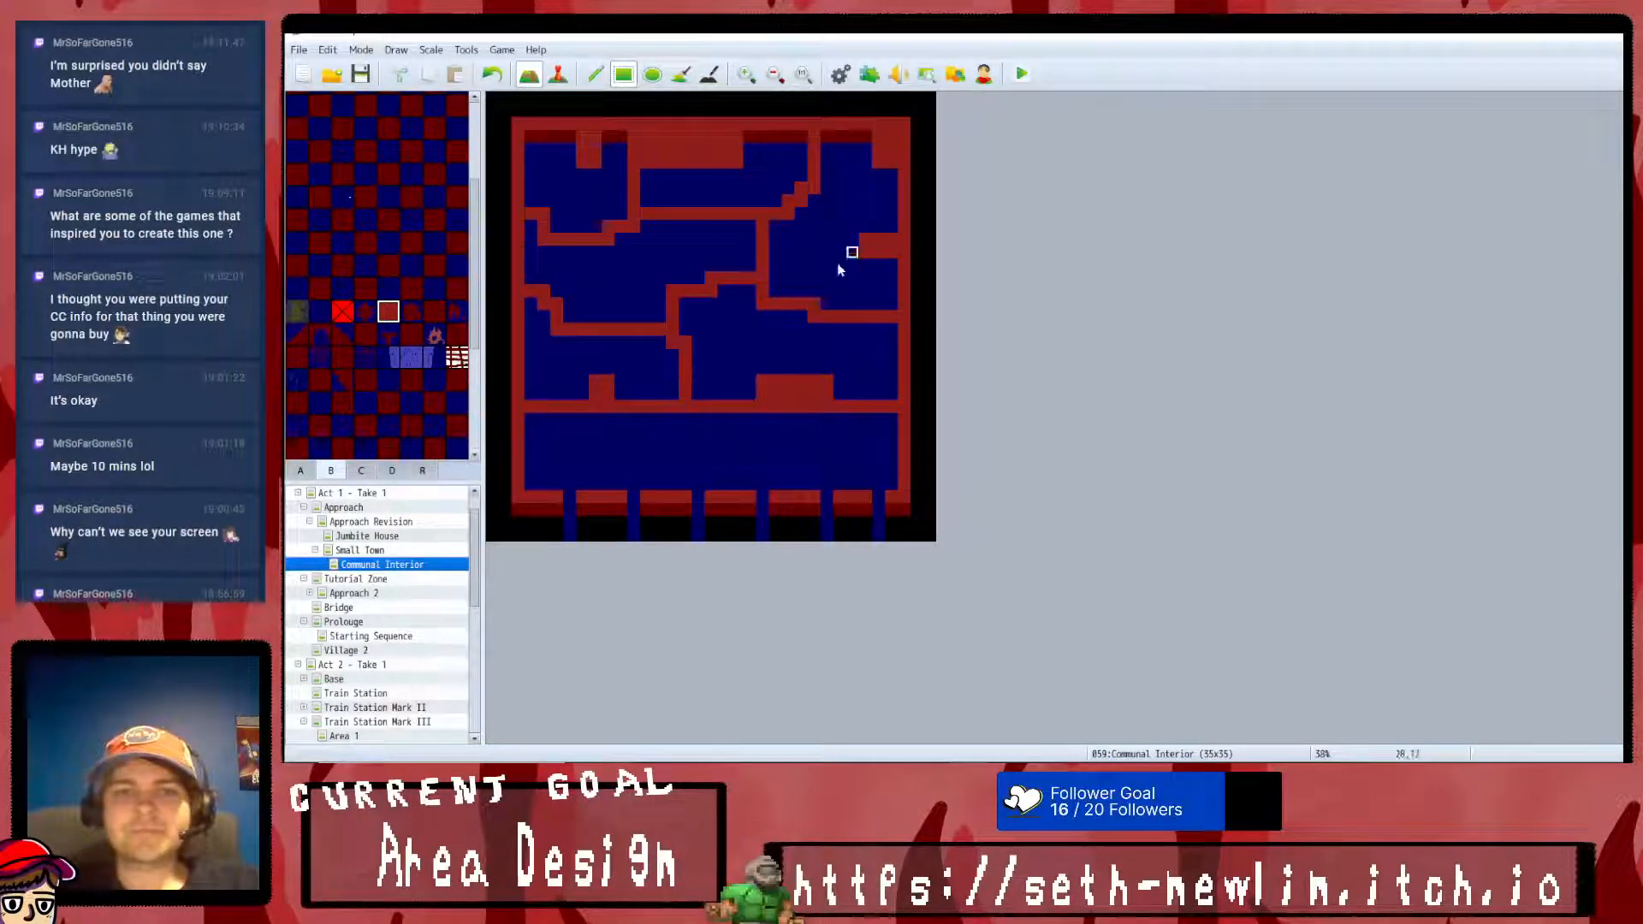
# - Add red wall blocks beneath the bend of the upper western dividing wall and at the east end of the lower western dividing wall
pyautogui.moveTo(596, 252); pyautogui.dragTo(618, 288)
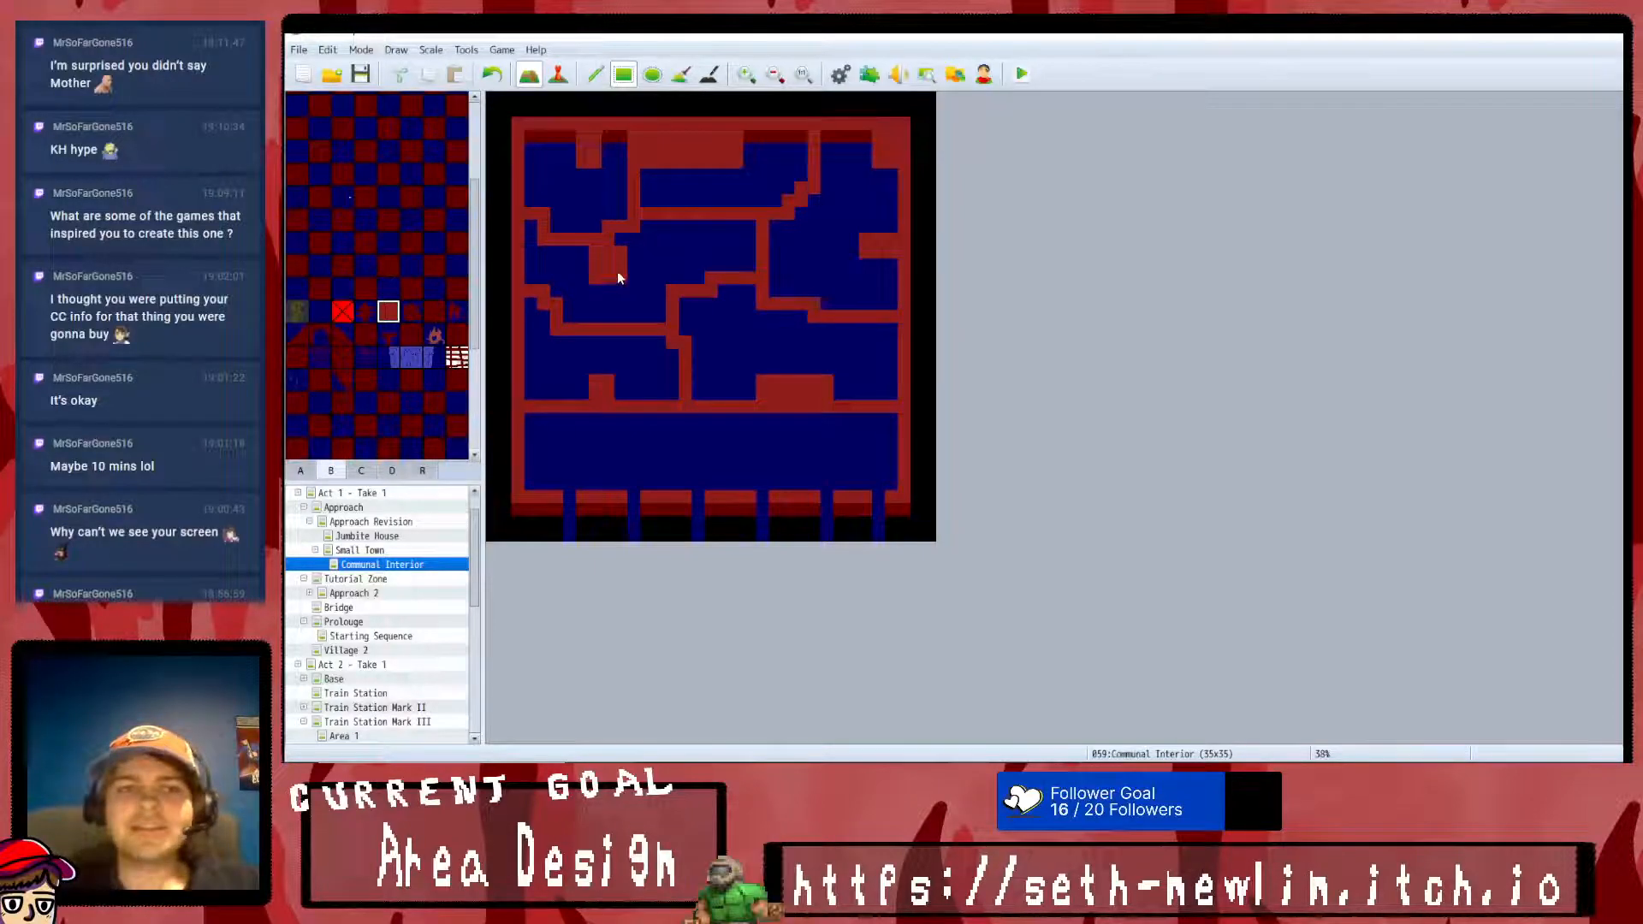
pyautogui.click(671, 315)
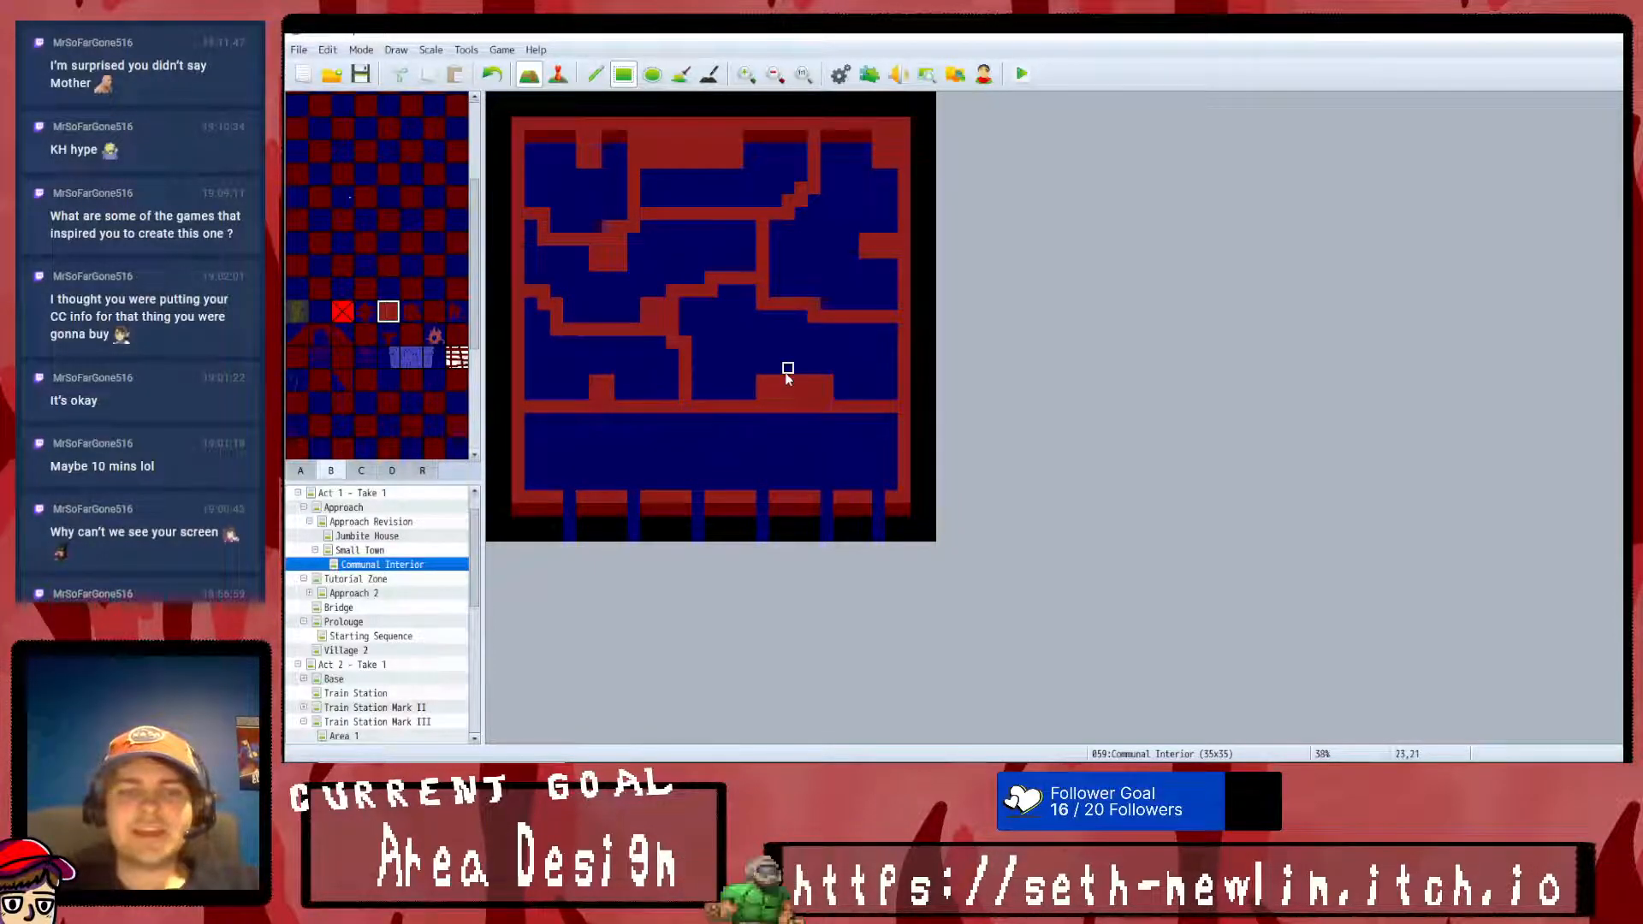
# - Paint dark red wall-face tiles under the north wall blocks, the northeastern stepped wall and the east wall's protruding block
pyautogui.scroll(5, 346, 222)
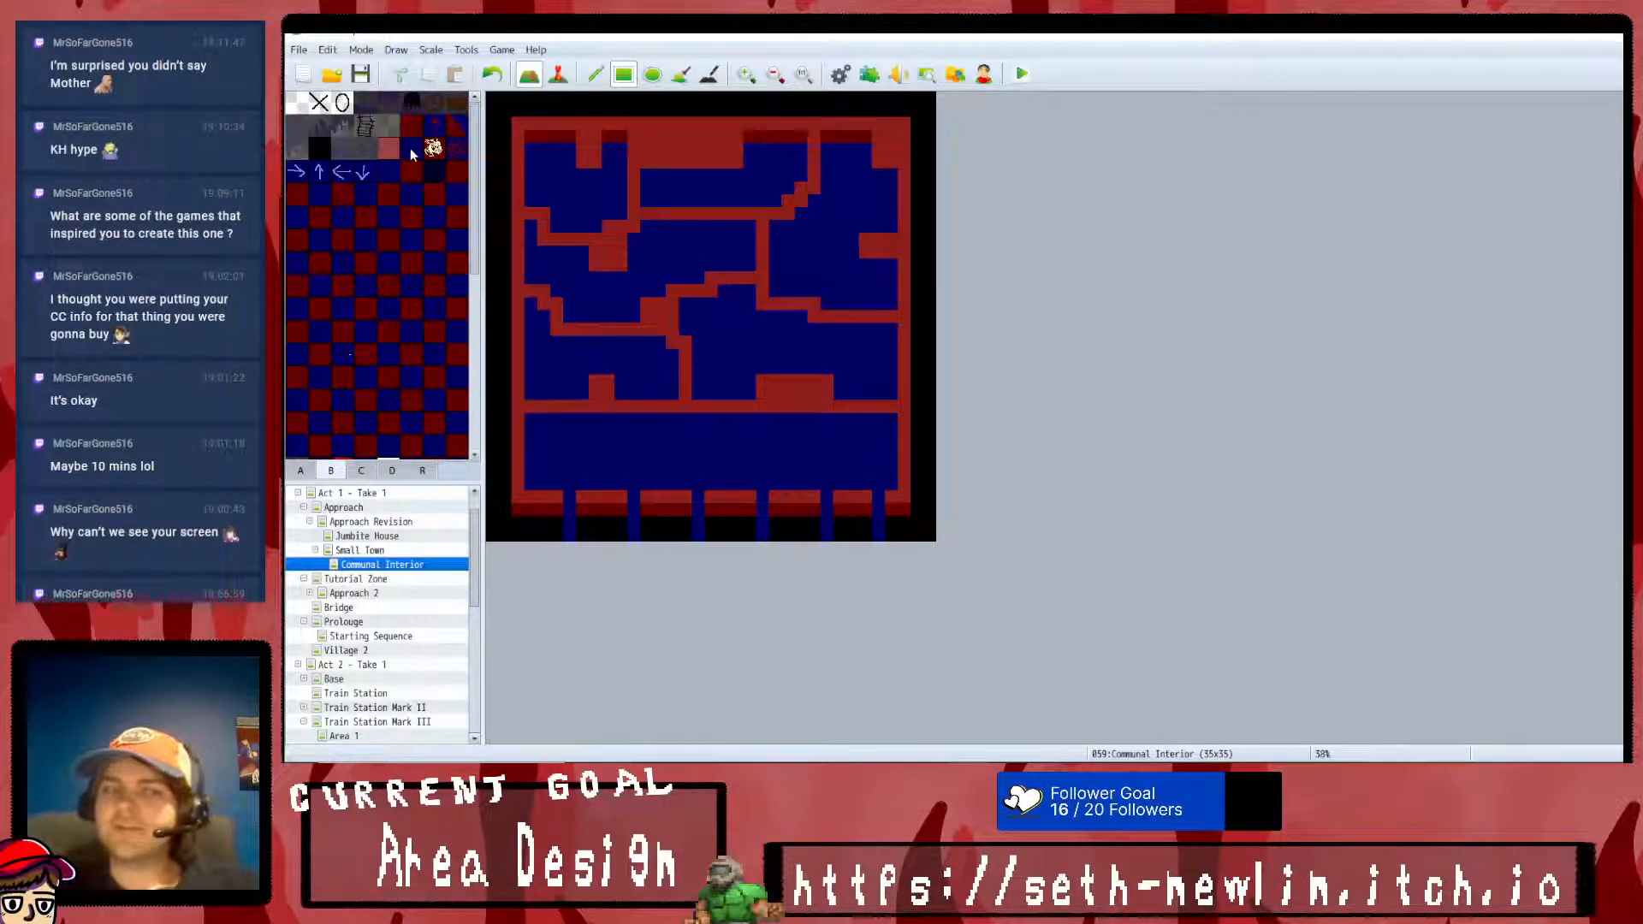
pyautogui.moveTo(645, 173); pyautogui.dragTo(731, 174)
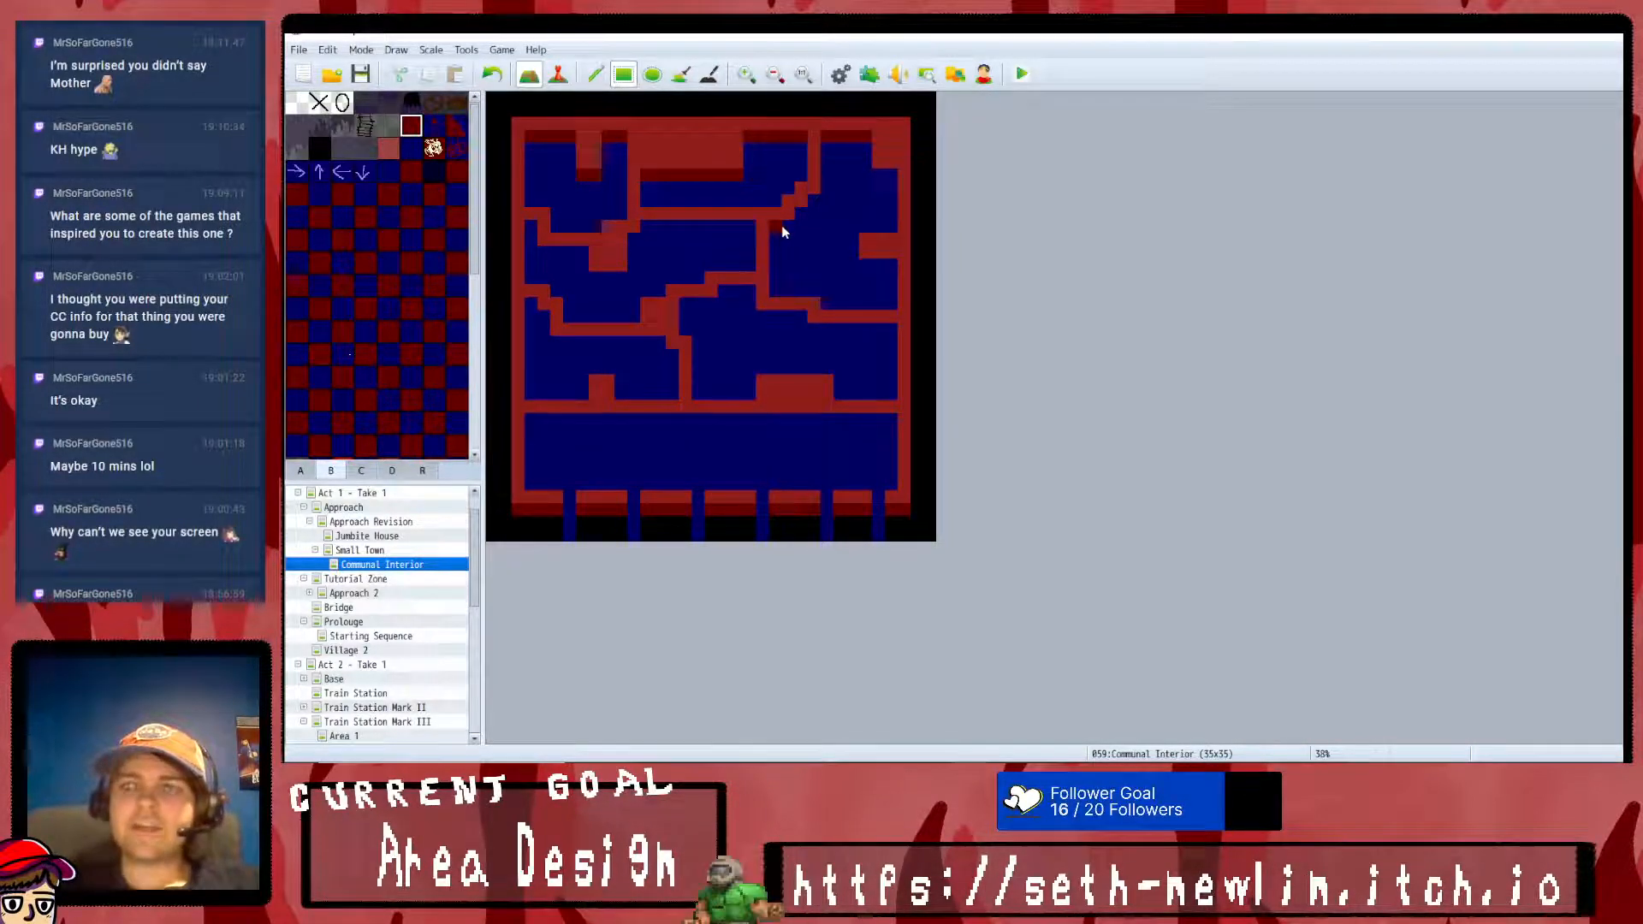
pyautogui.click(804, 216)
pyautogui.click(813, 203)
pyautogui.click(888, 177)
pyautogui.click(866, 255)
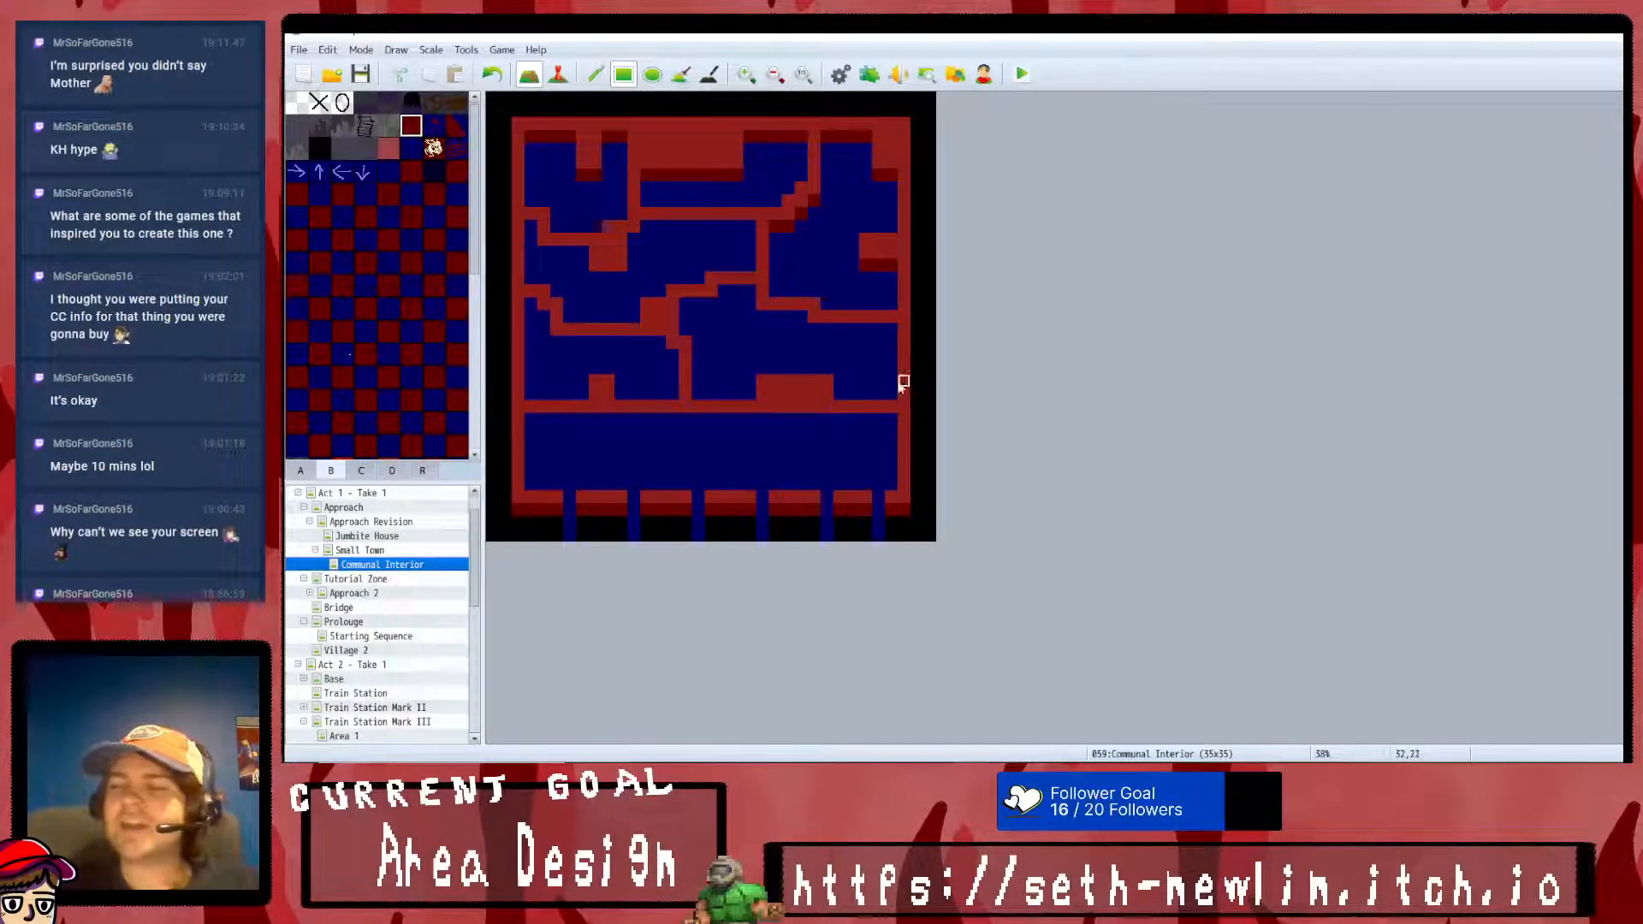
# - Paint a one-tile-high dark red wall face beneath the corridor wall and the remaining dividing walls and blocks
pyautogui.moveTo(838, 432); pyautogui.dragTo(556, 419)
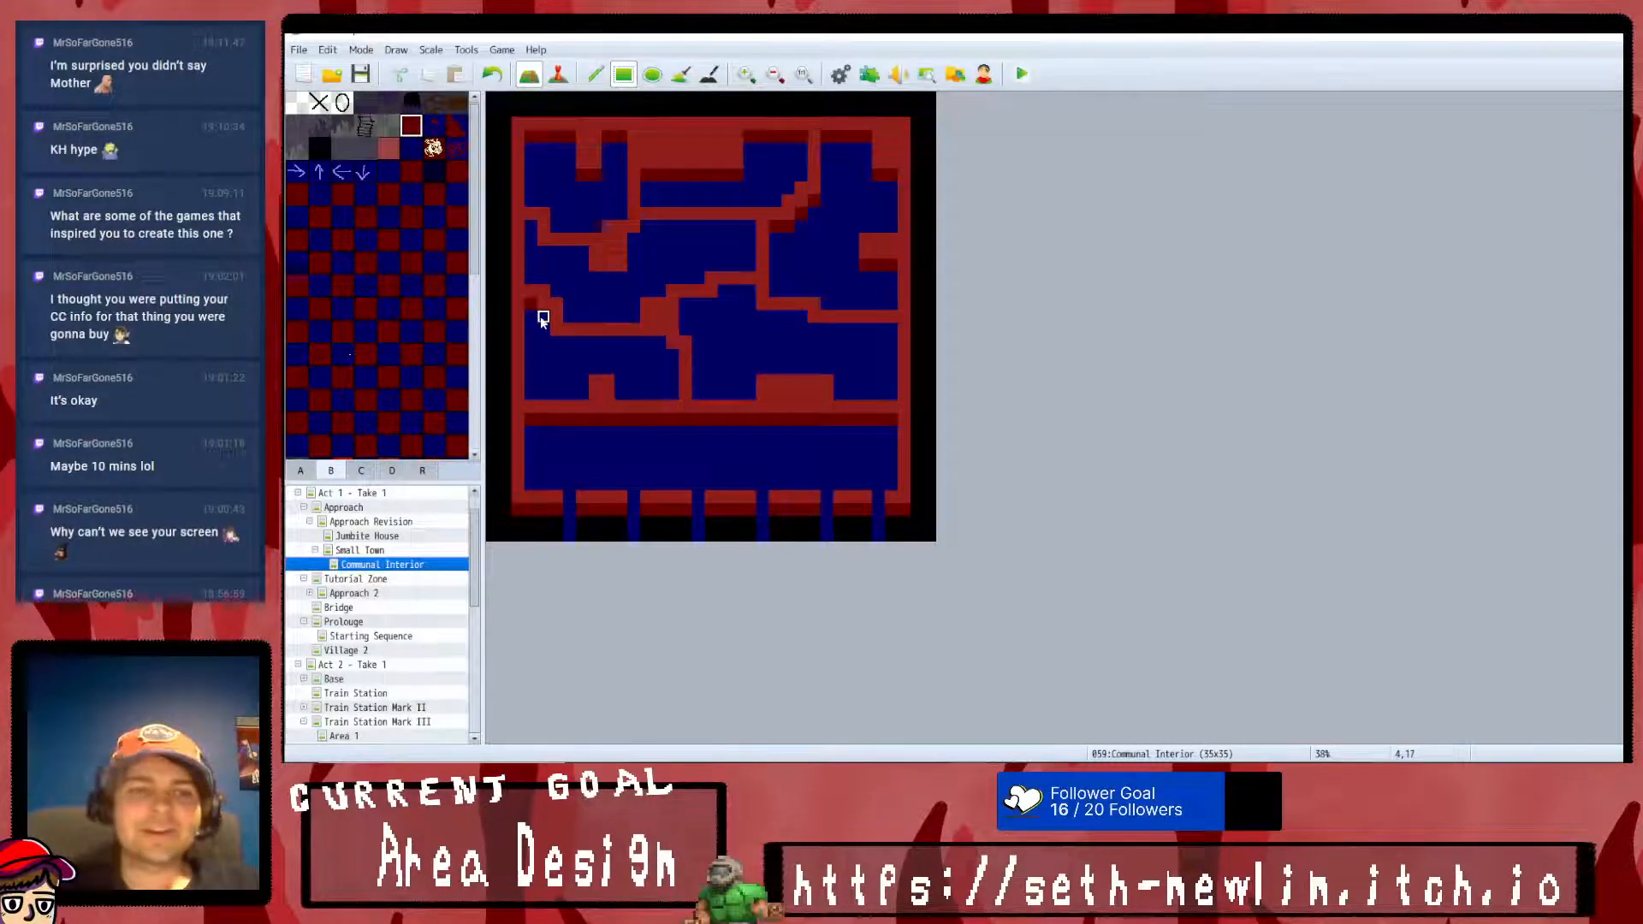
pyautogui.click(671, 352)
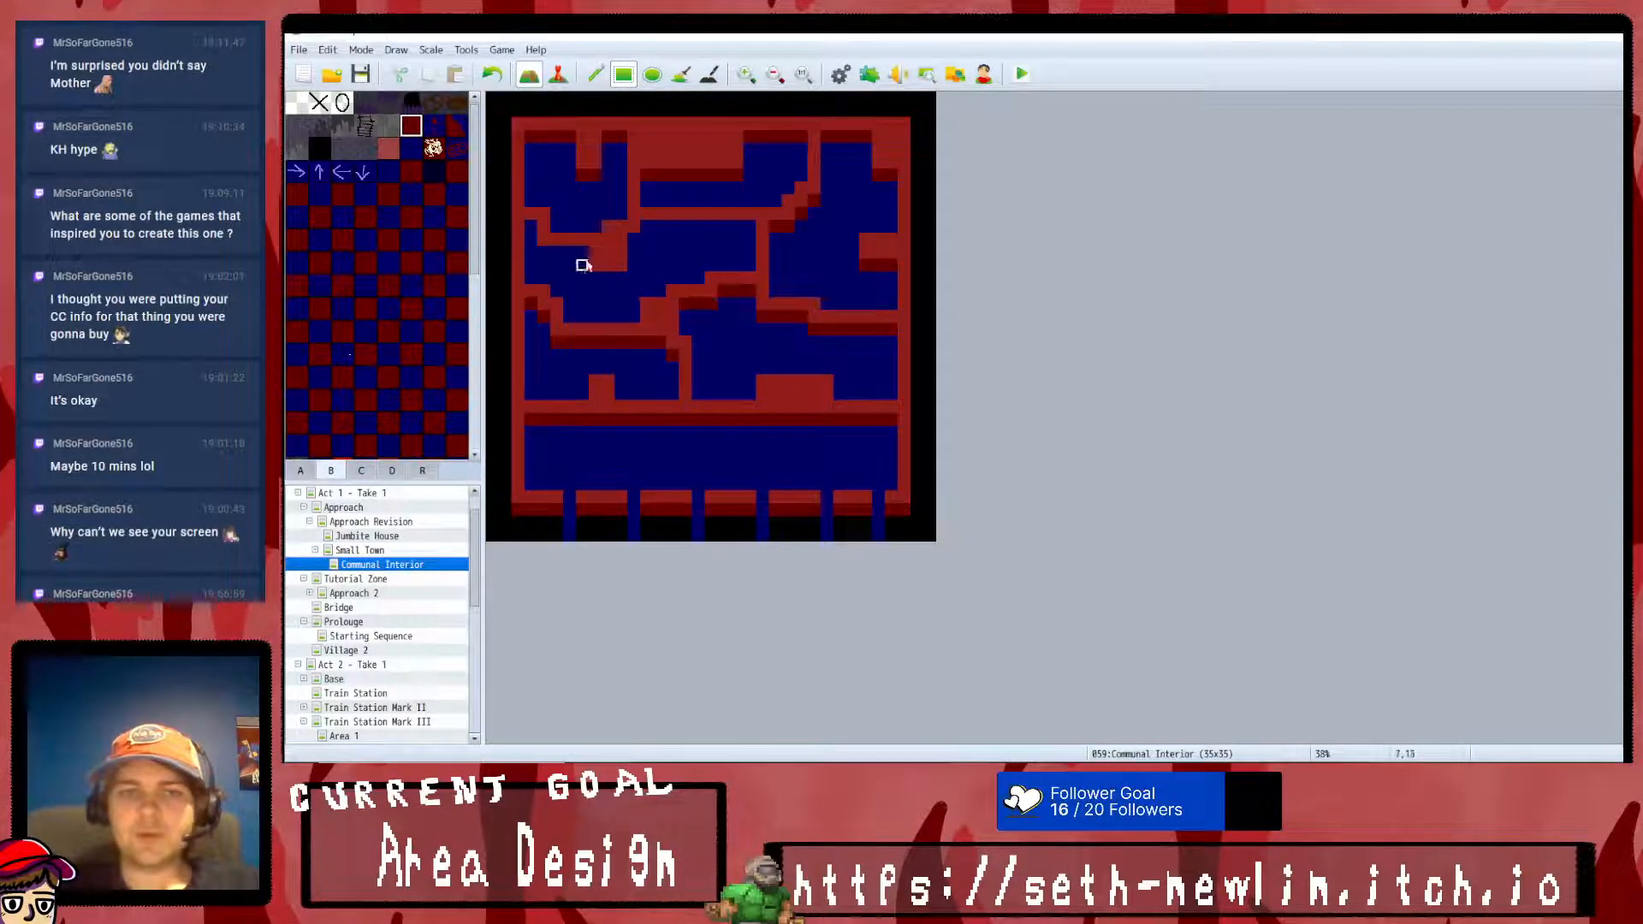
pyautogui.moveTo(627, 279)
pyautogui.mouseDown()
pyautogui.moveTo(576, 249)
pyautogui.moveTo(542, 254)
pyautogui.mouseUp()
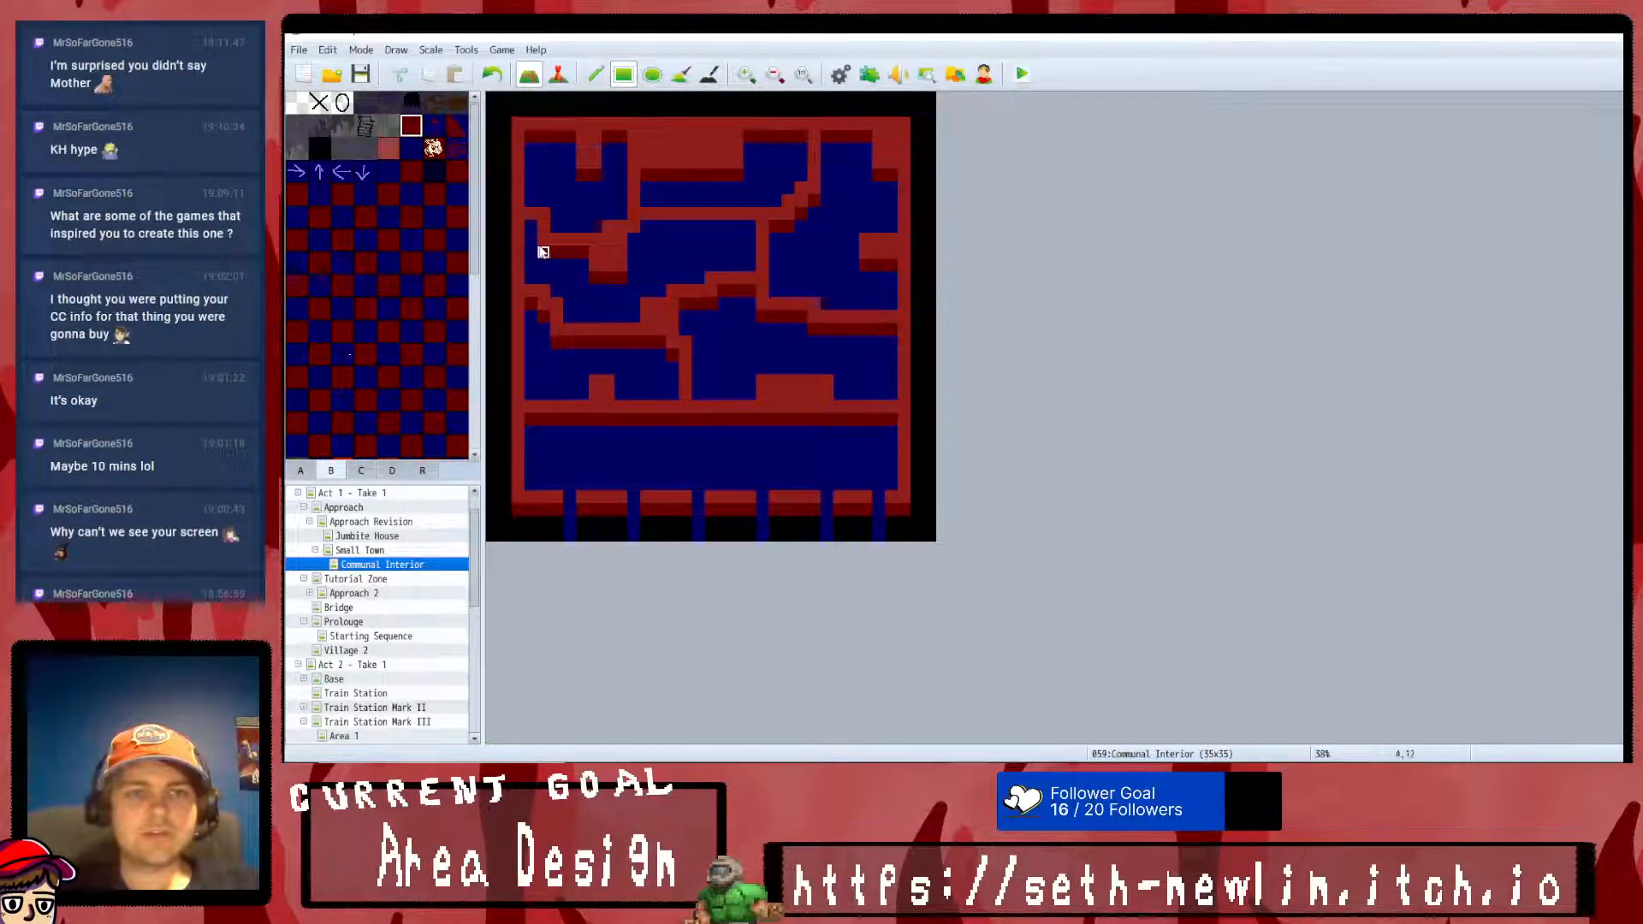
pyautogui.moveTo(643, 231); pyautogui.dragTo(747, 232)
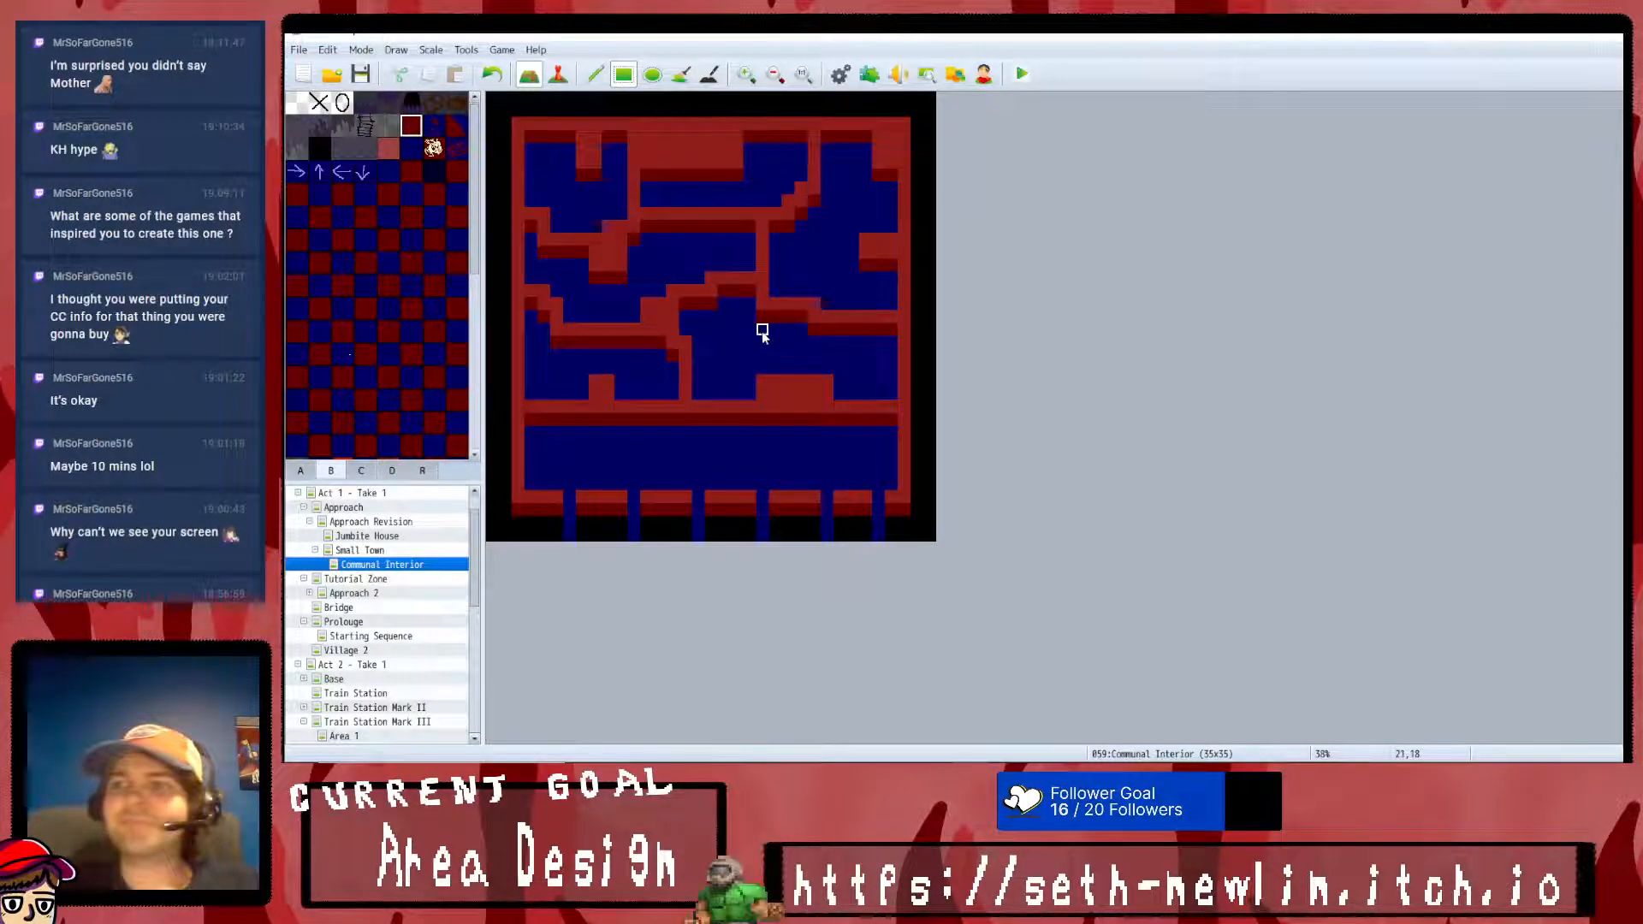
# - Cut one-tile-wide blue floor doorways through the corridor wall and the dividing walls to connect the rooms
pyautogui.click(413, 148)
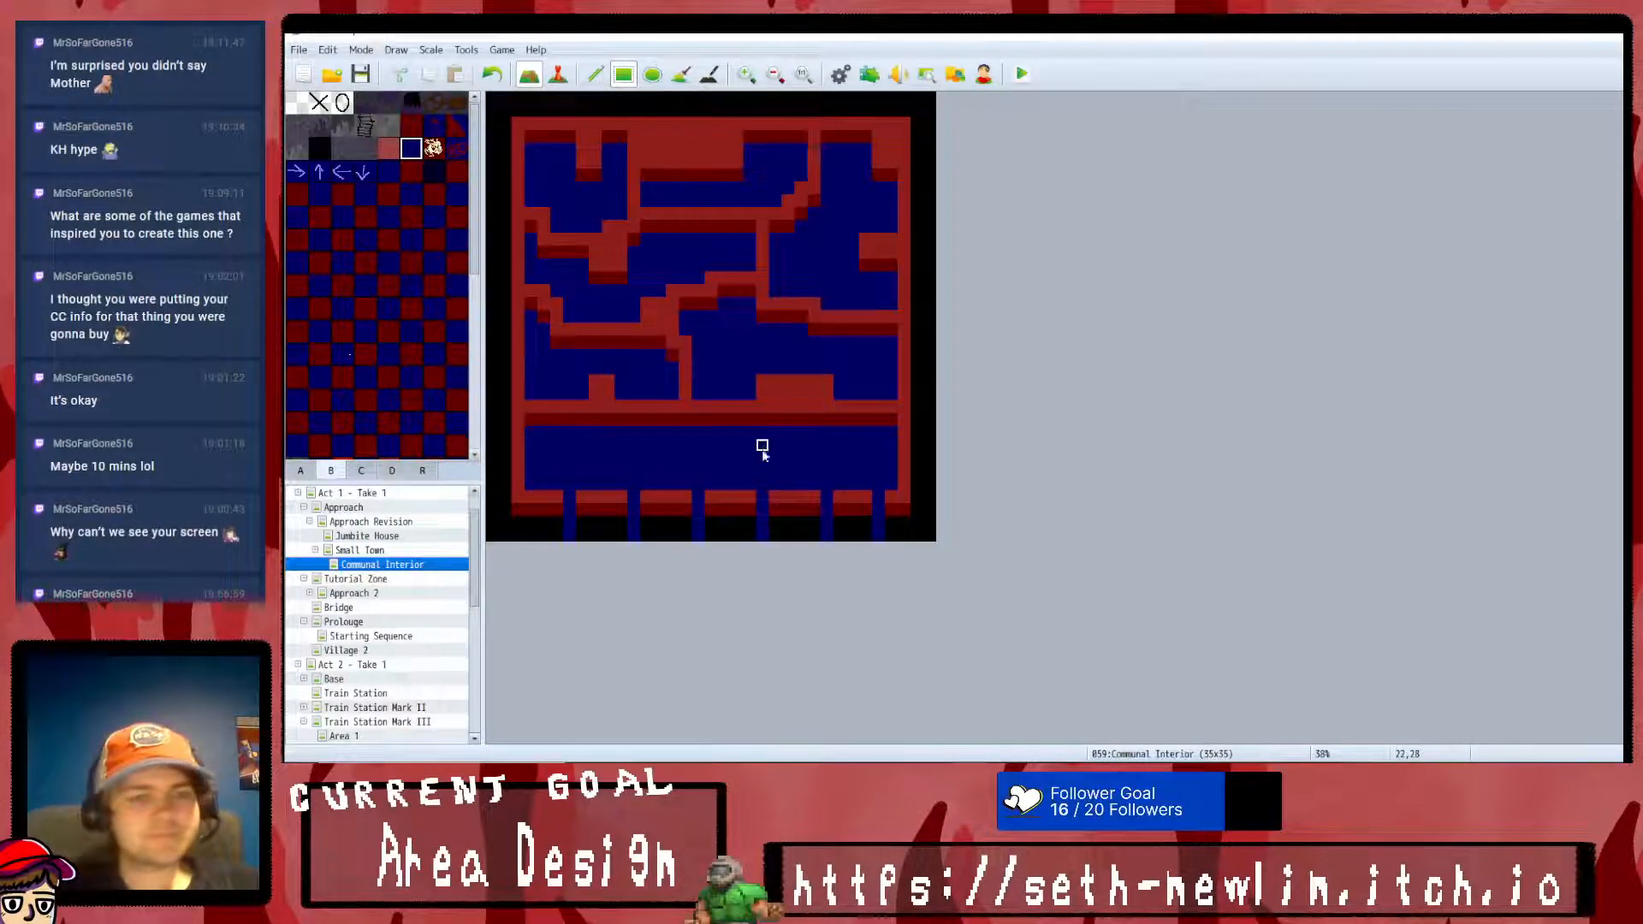
pyautogui.moveTo(724, 404); pyautogui.dragTo(723, 422)
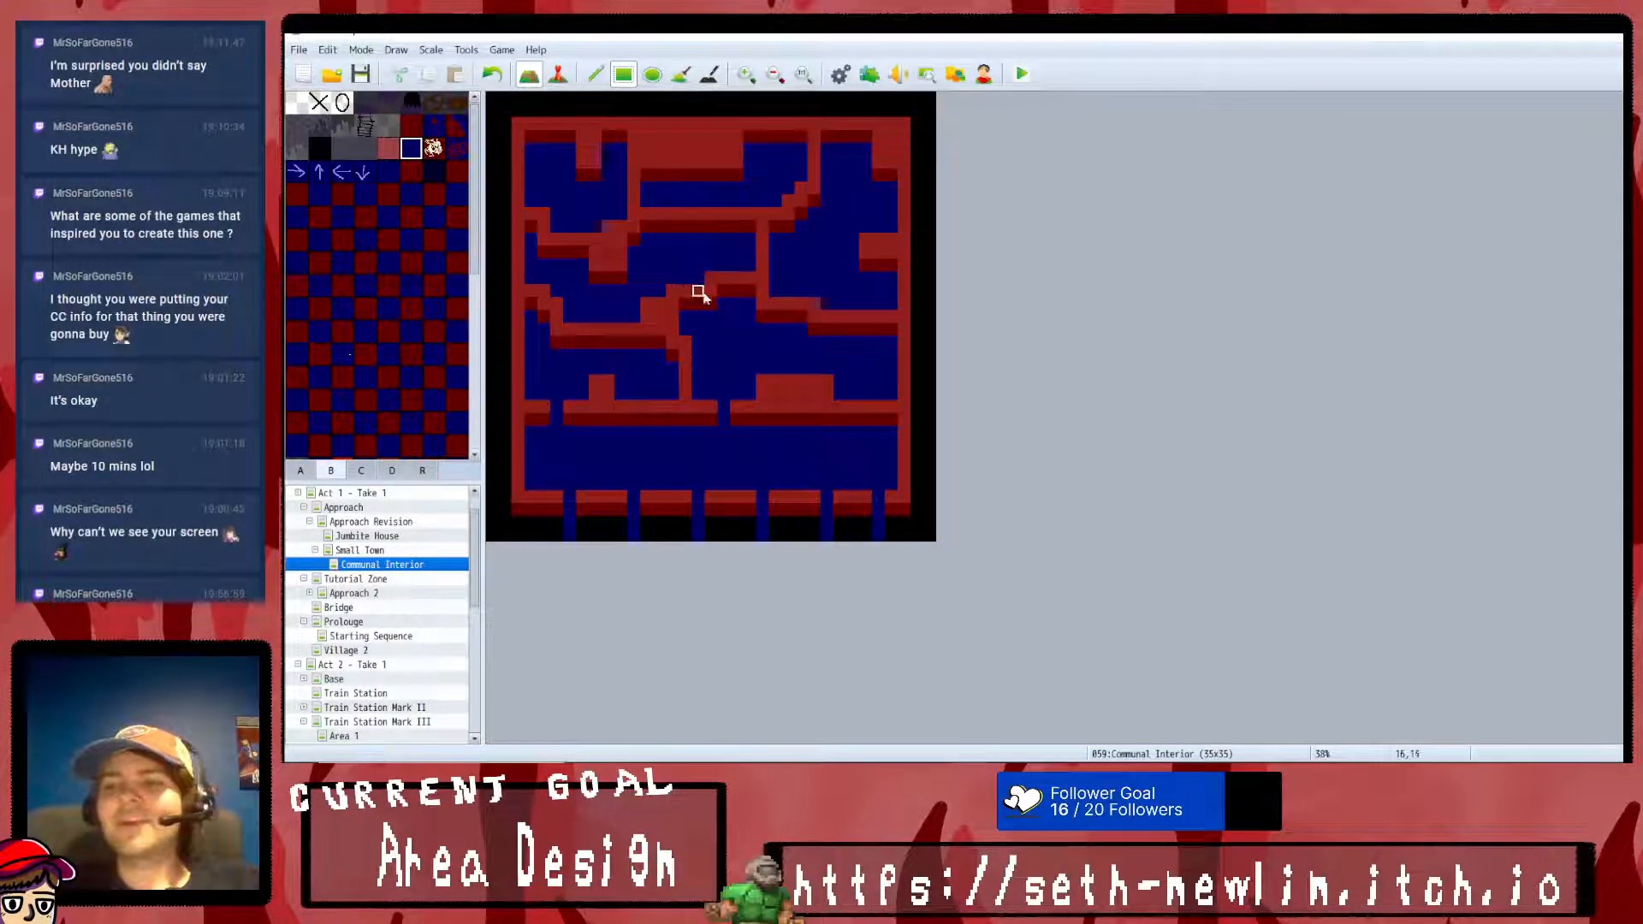
pyautogui.click(596, 75)
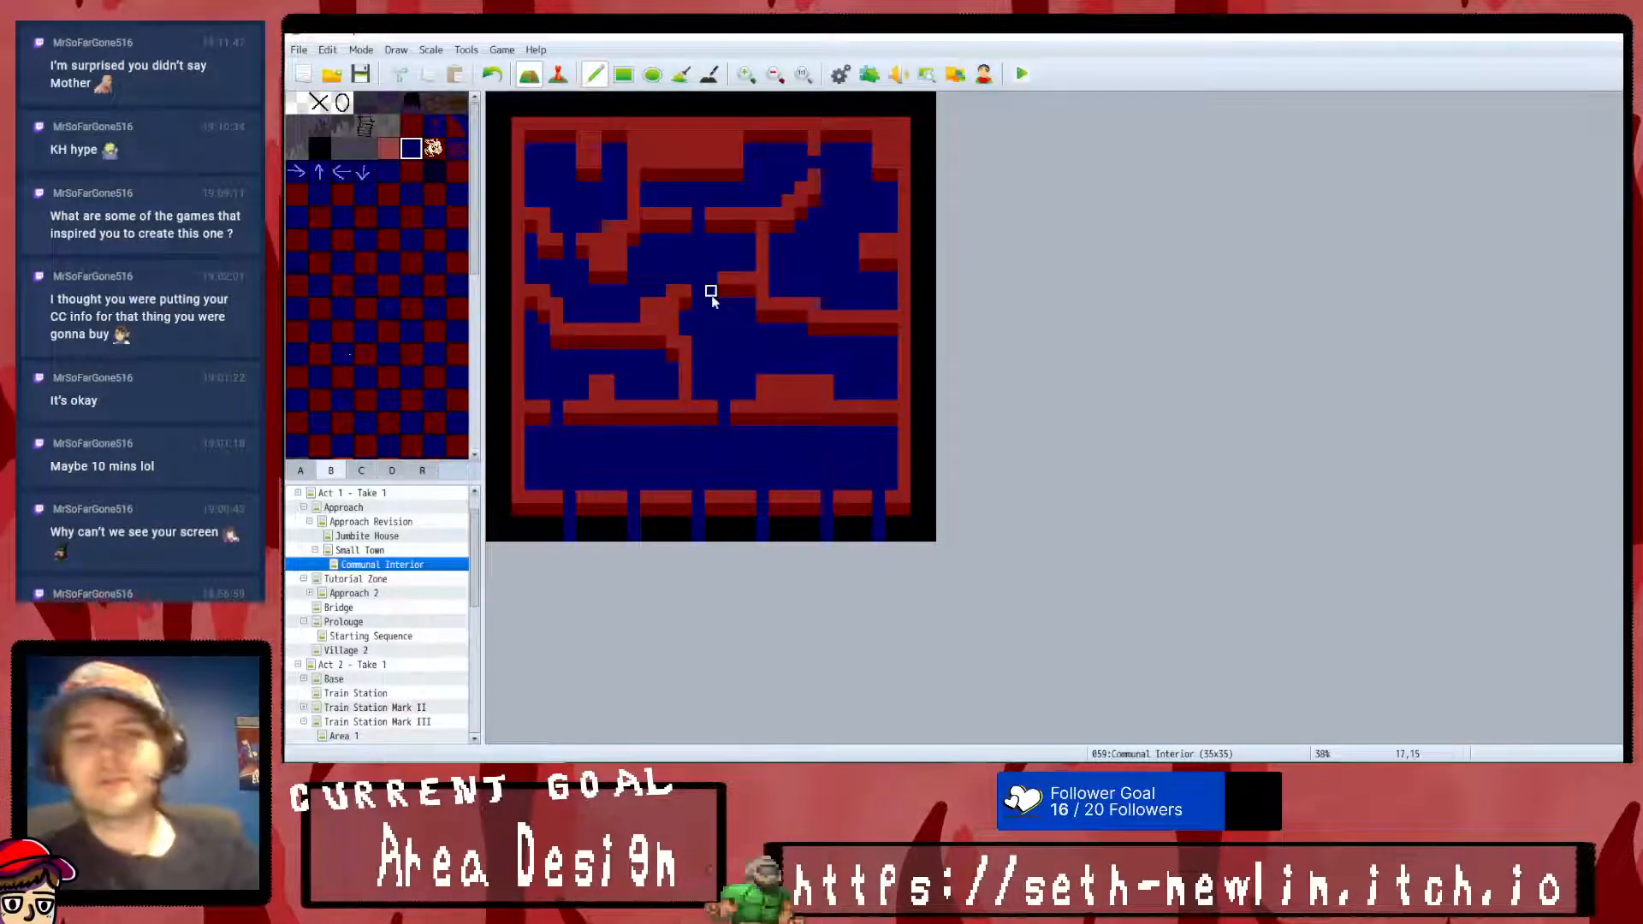
# - Try decorative tiles from the tileset in the southeastern room and undo the latest tile placements
pyautogui.scroll(-3, 416, 358)
pyautogui.scroll(-2, 420, 360)
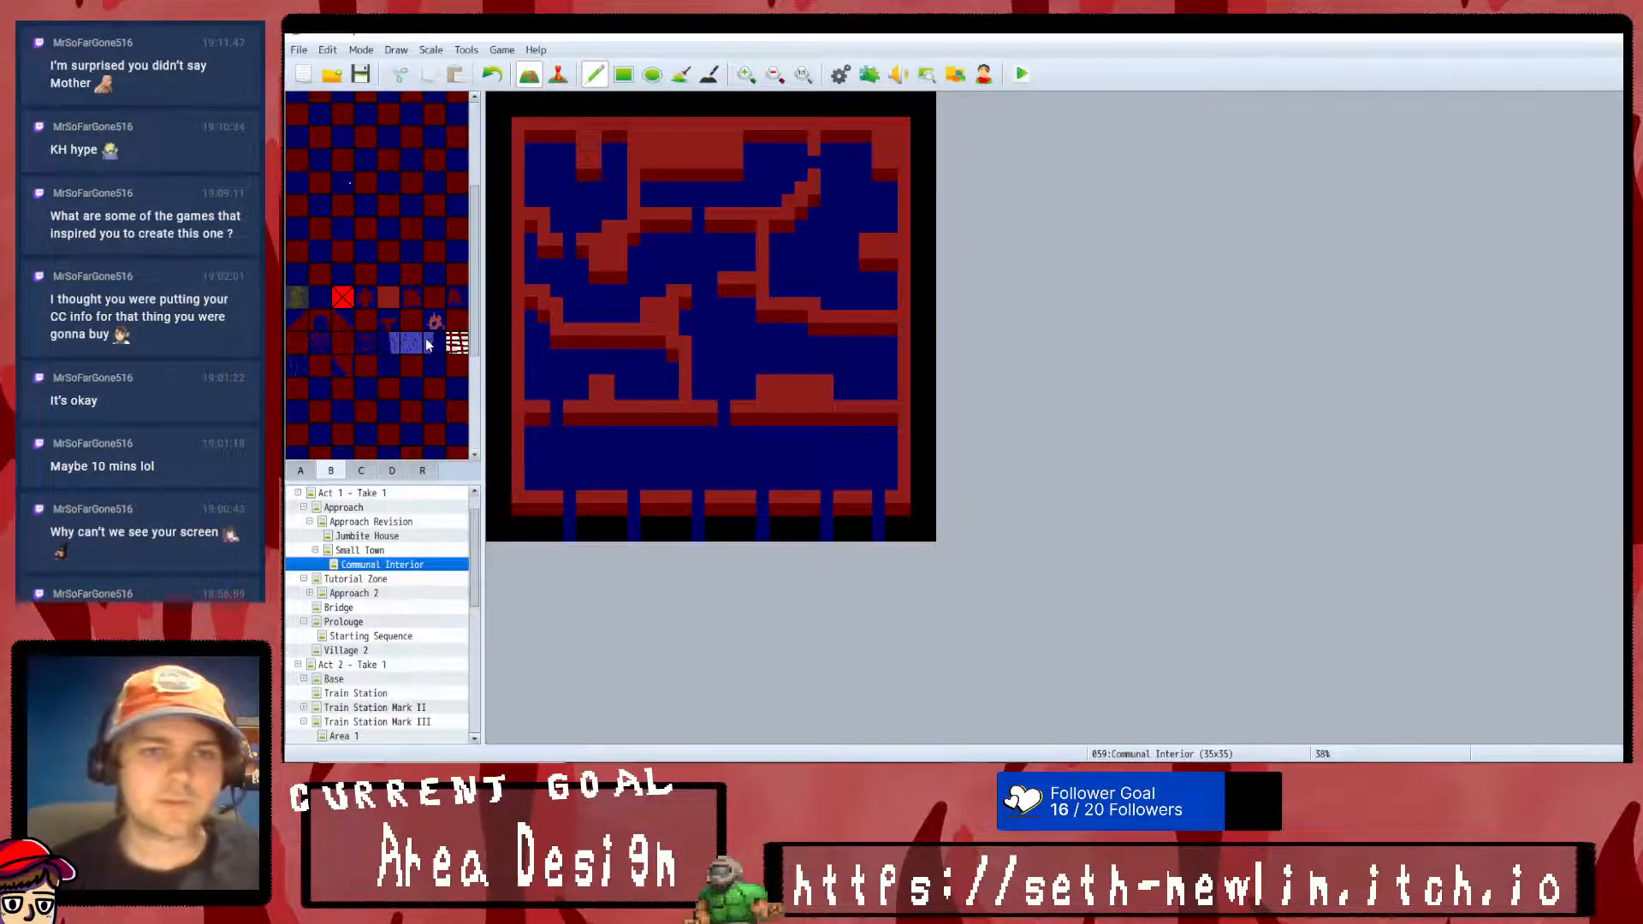
pyautogui.scroll(6, 424, 330)
pyautogui.scroll(-3, 420, 300)
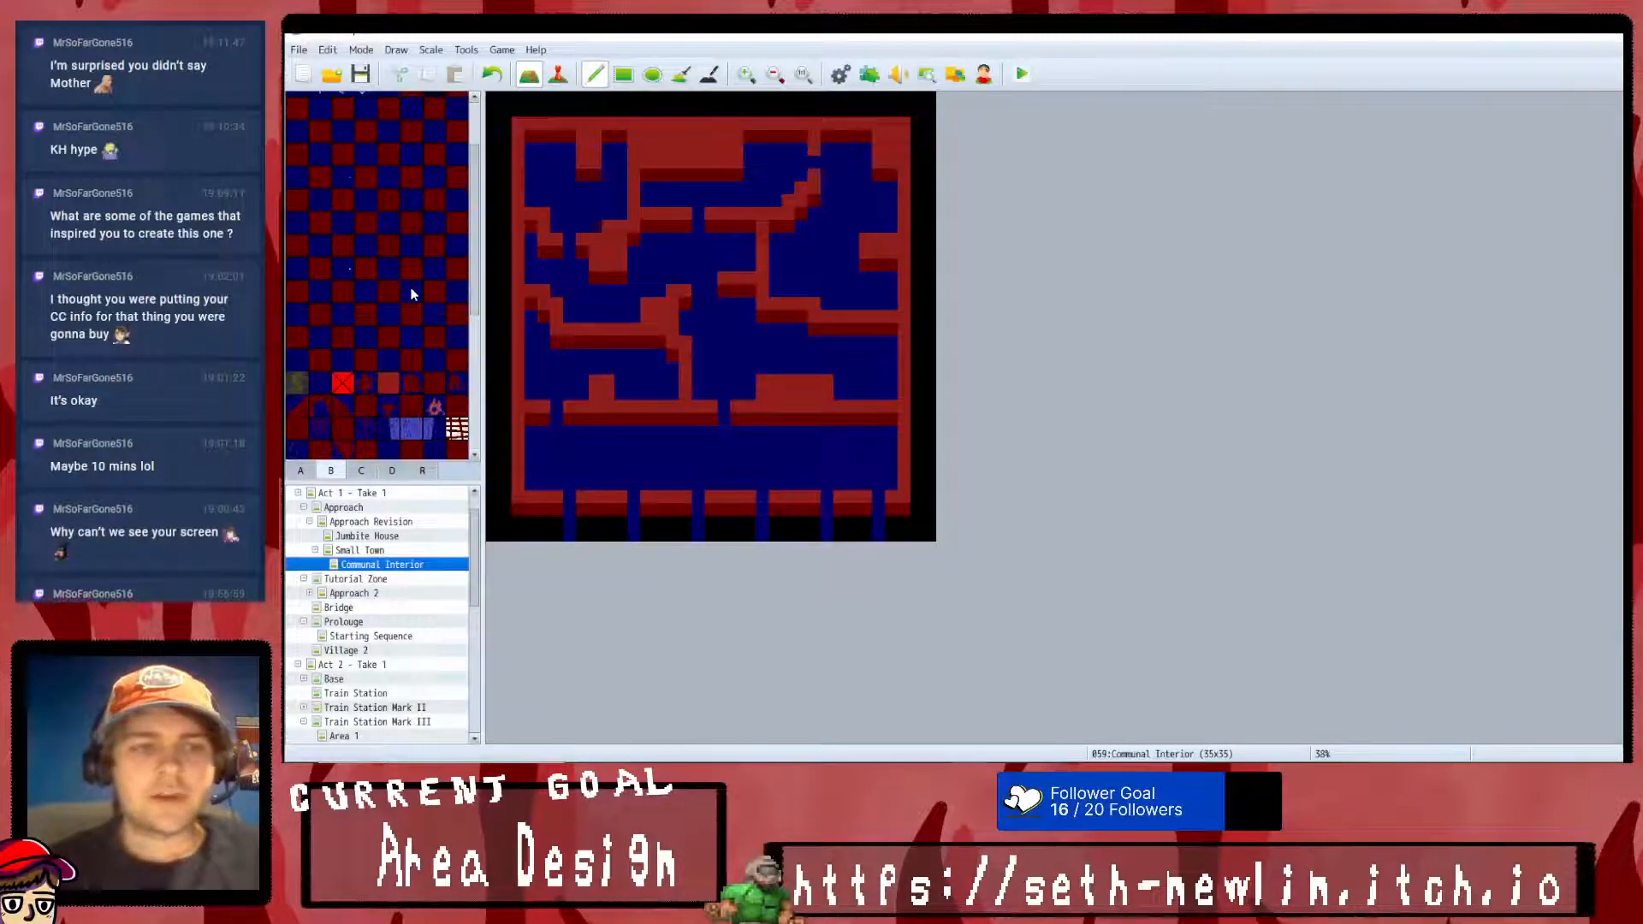
pyautogui.scroll(-4, 411, 293)
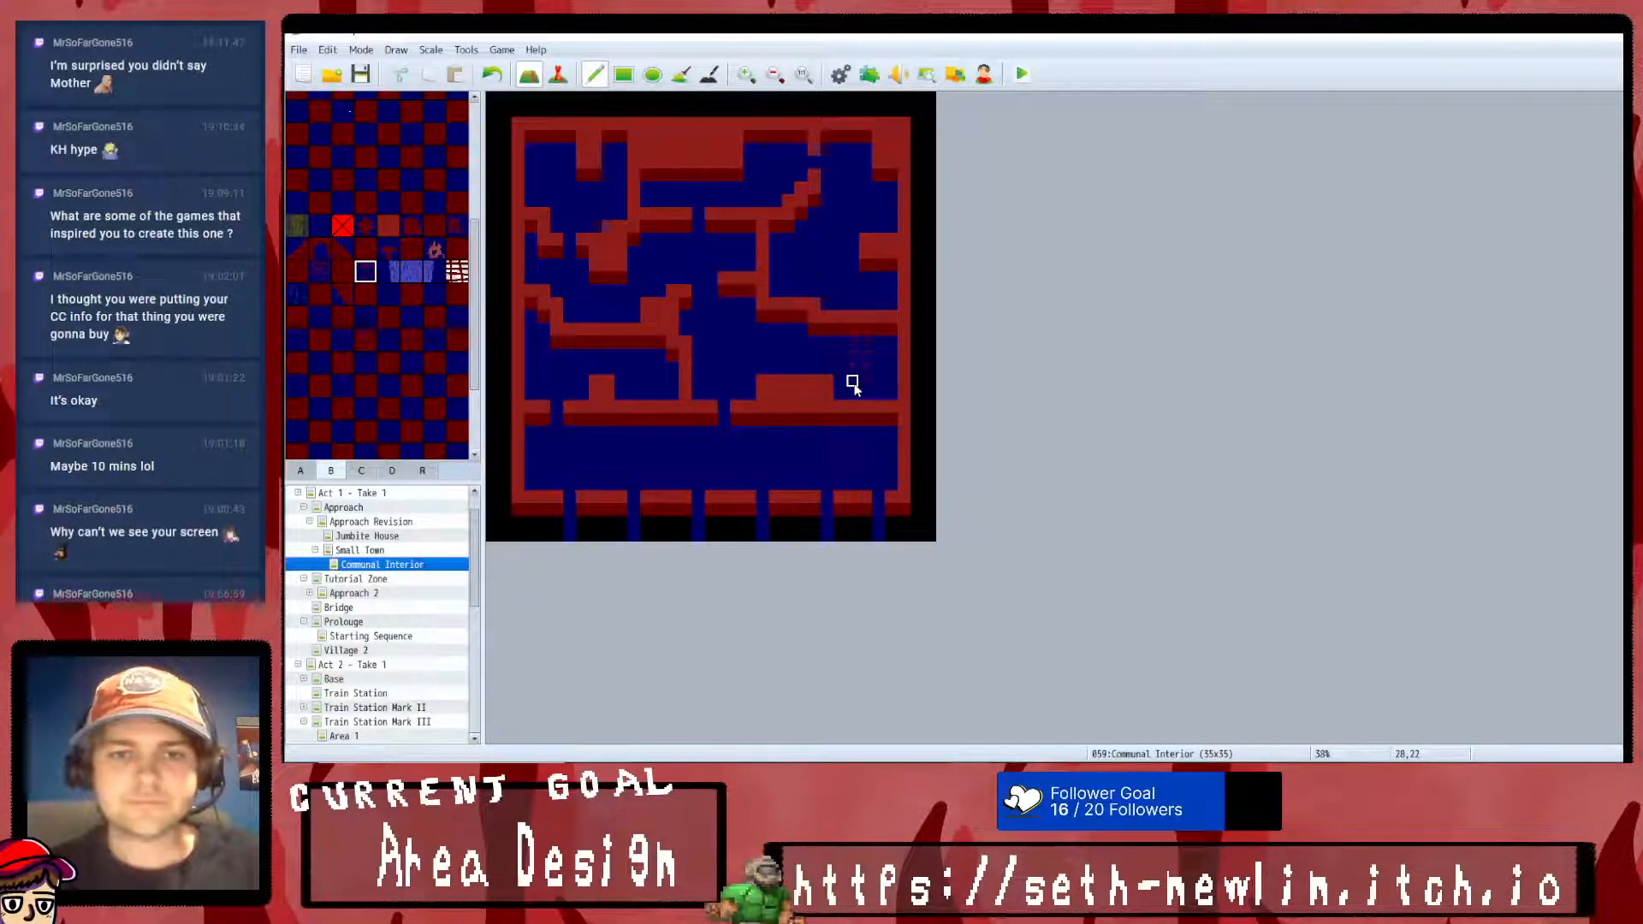
pyautogui.click(499, 77)
pyautogui.click(500, 77)
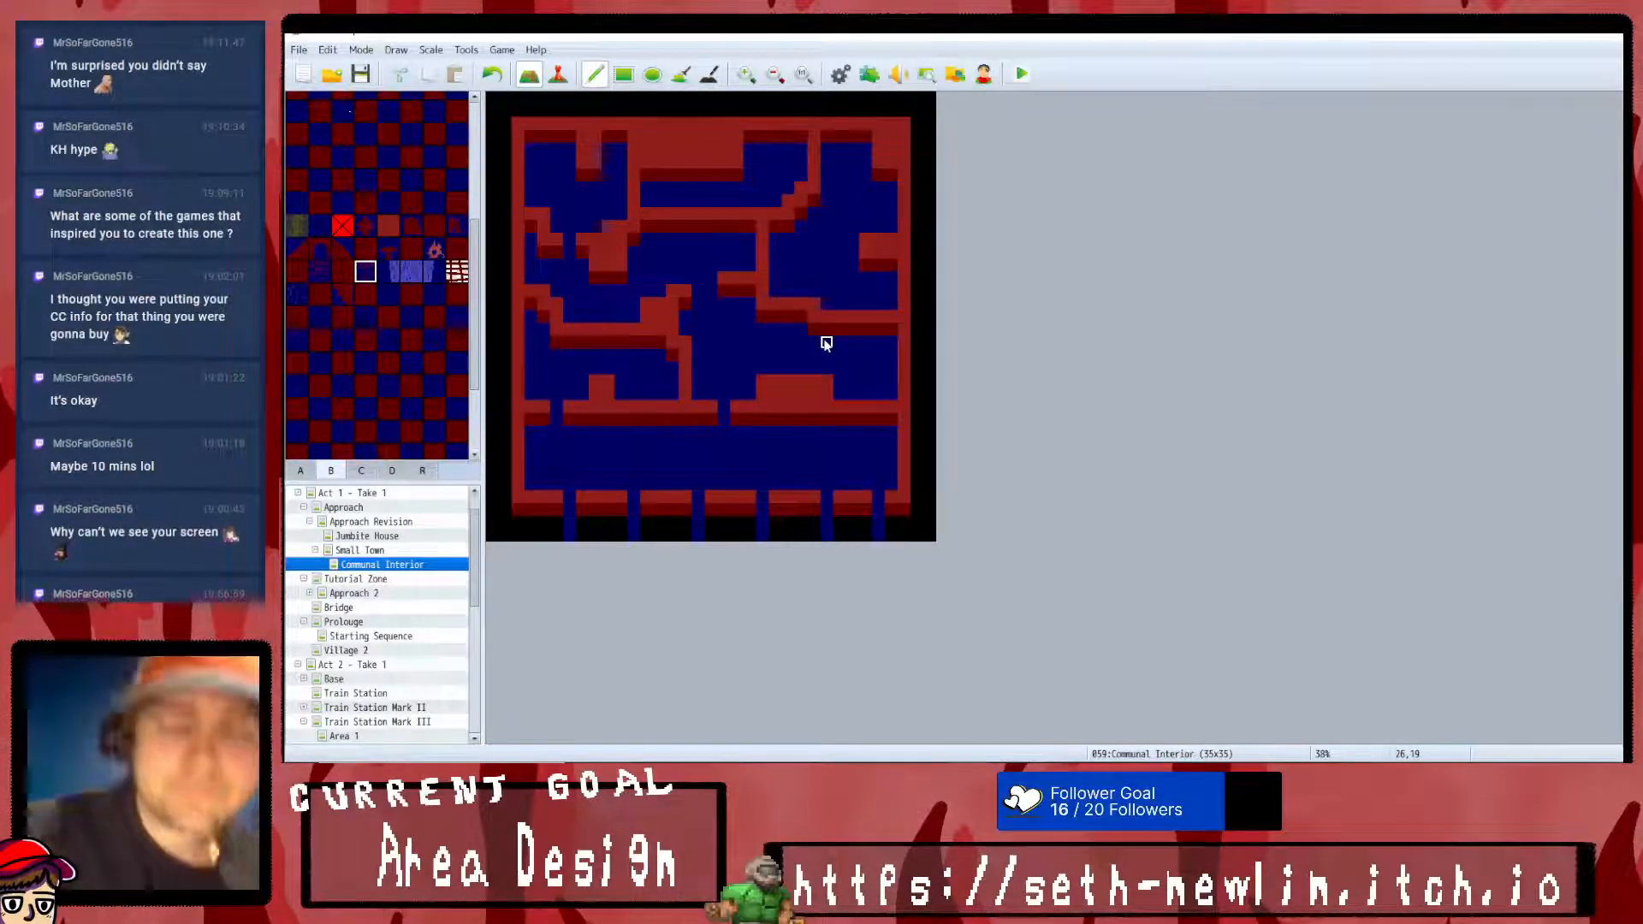
# - Run a battle test of the Regular troop from the database with the preset party, dismissing the script error
pyautogui.press('XF86AudioLowerVolume')
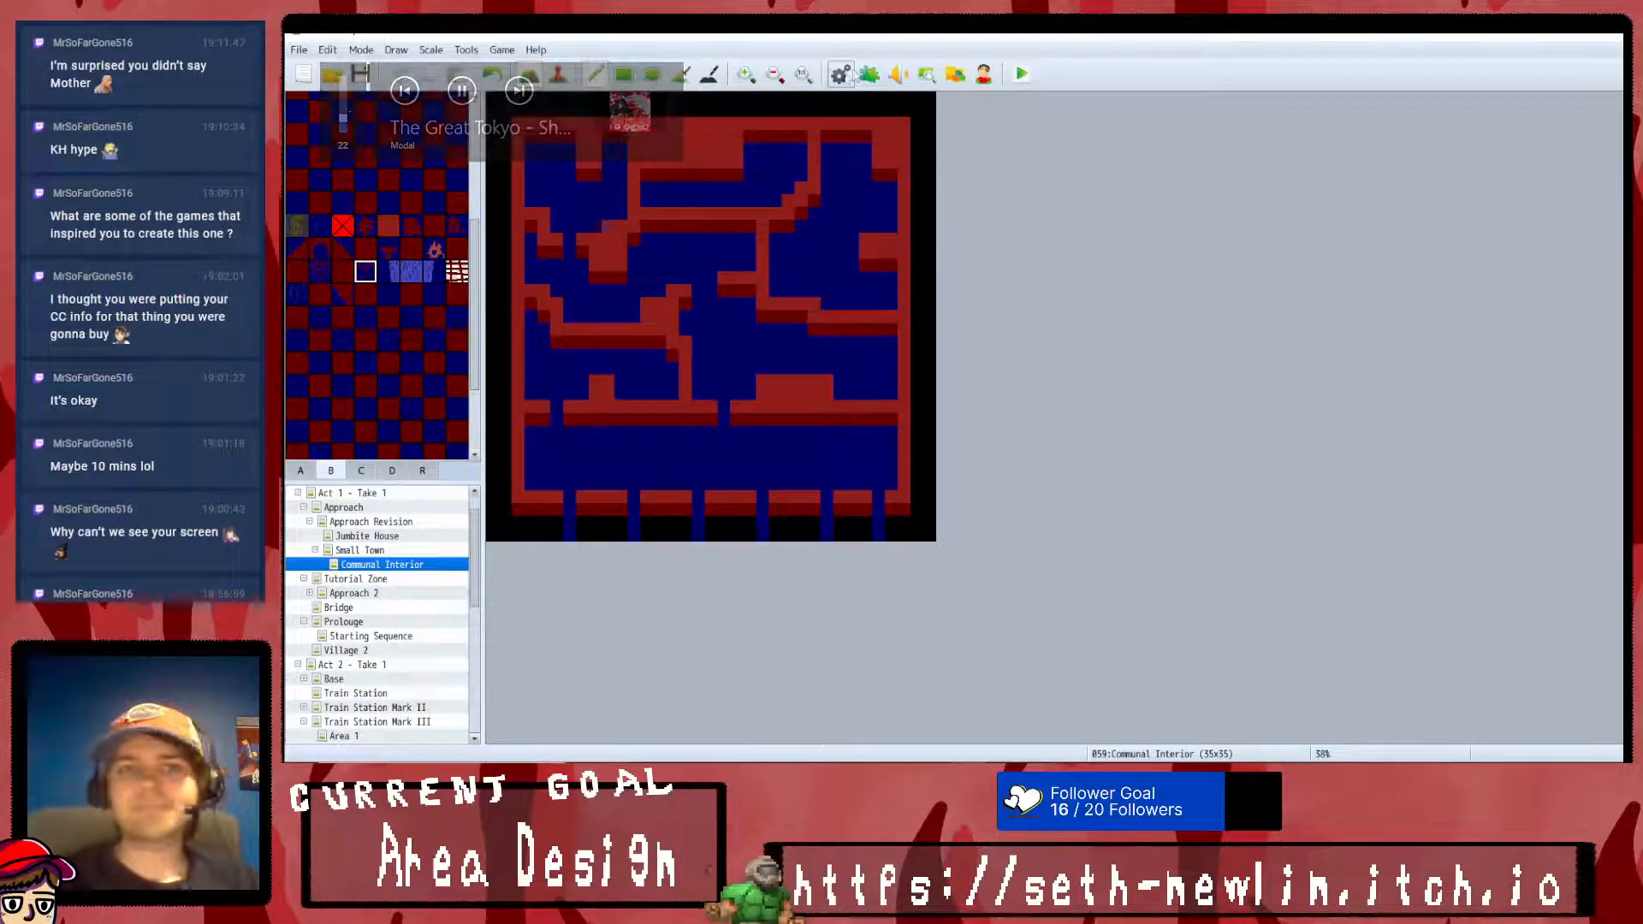
pyautogui.press('F9')
pyautogui.click(604, 326)
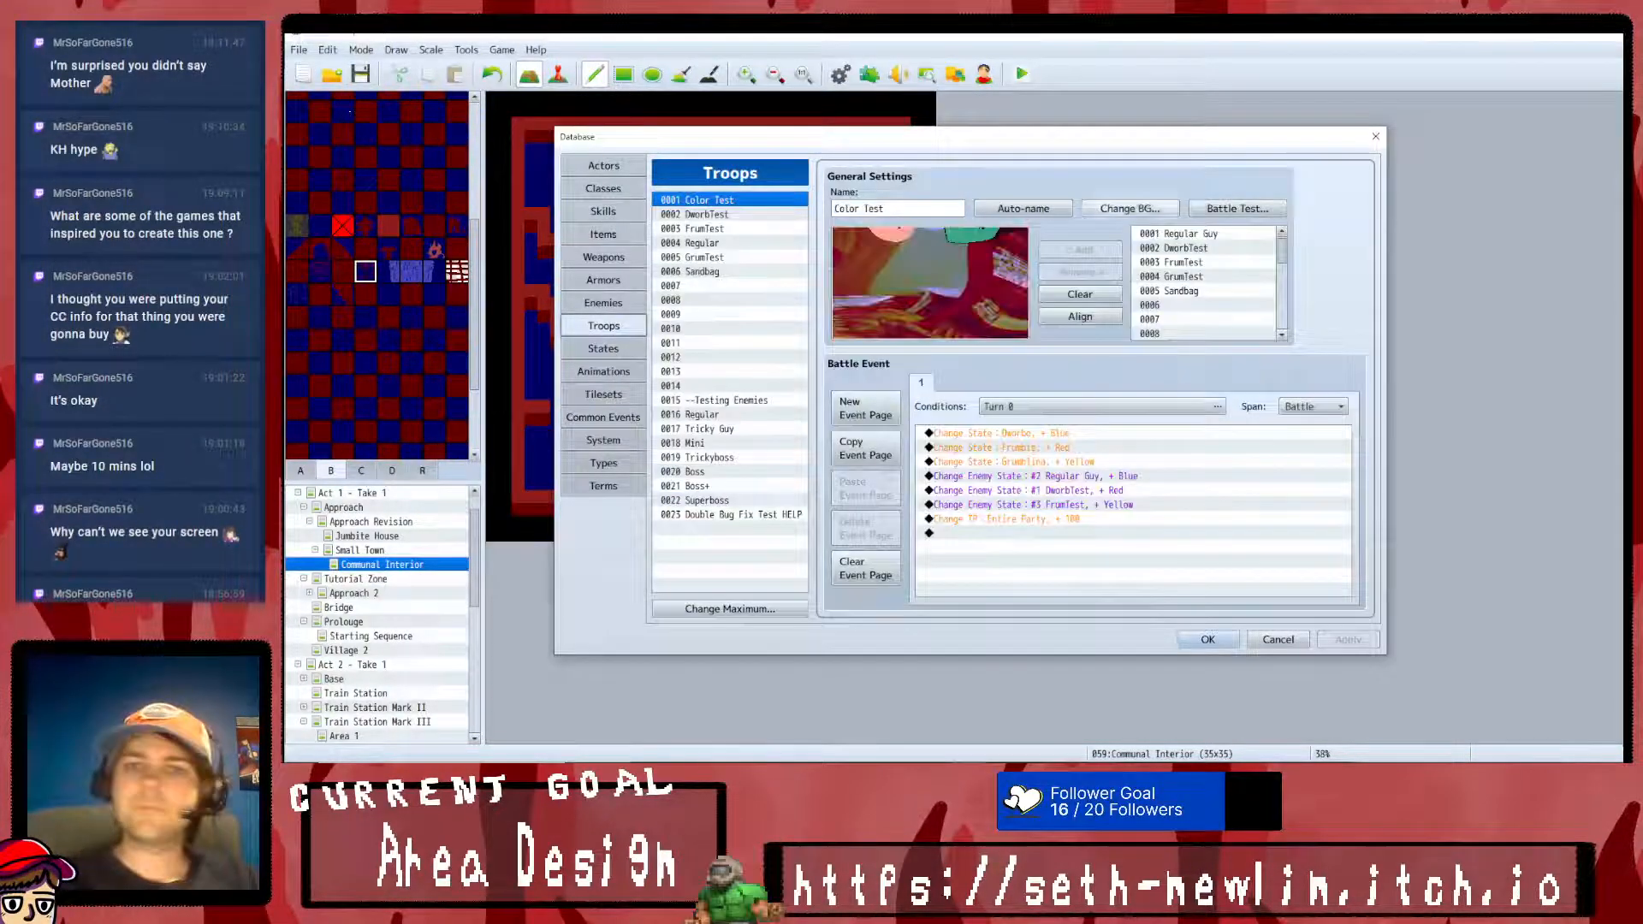
pyautogui.click(1237, 208)
pyautogui.click(1118, 514)
pyautogui.click(695, 243)
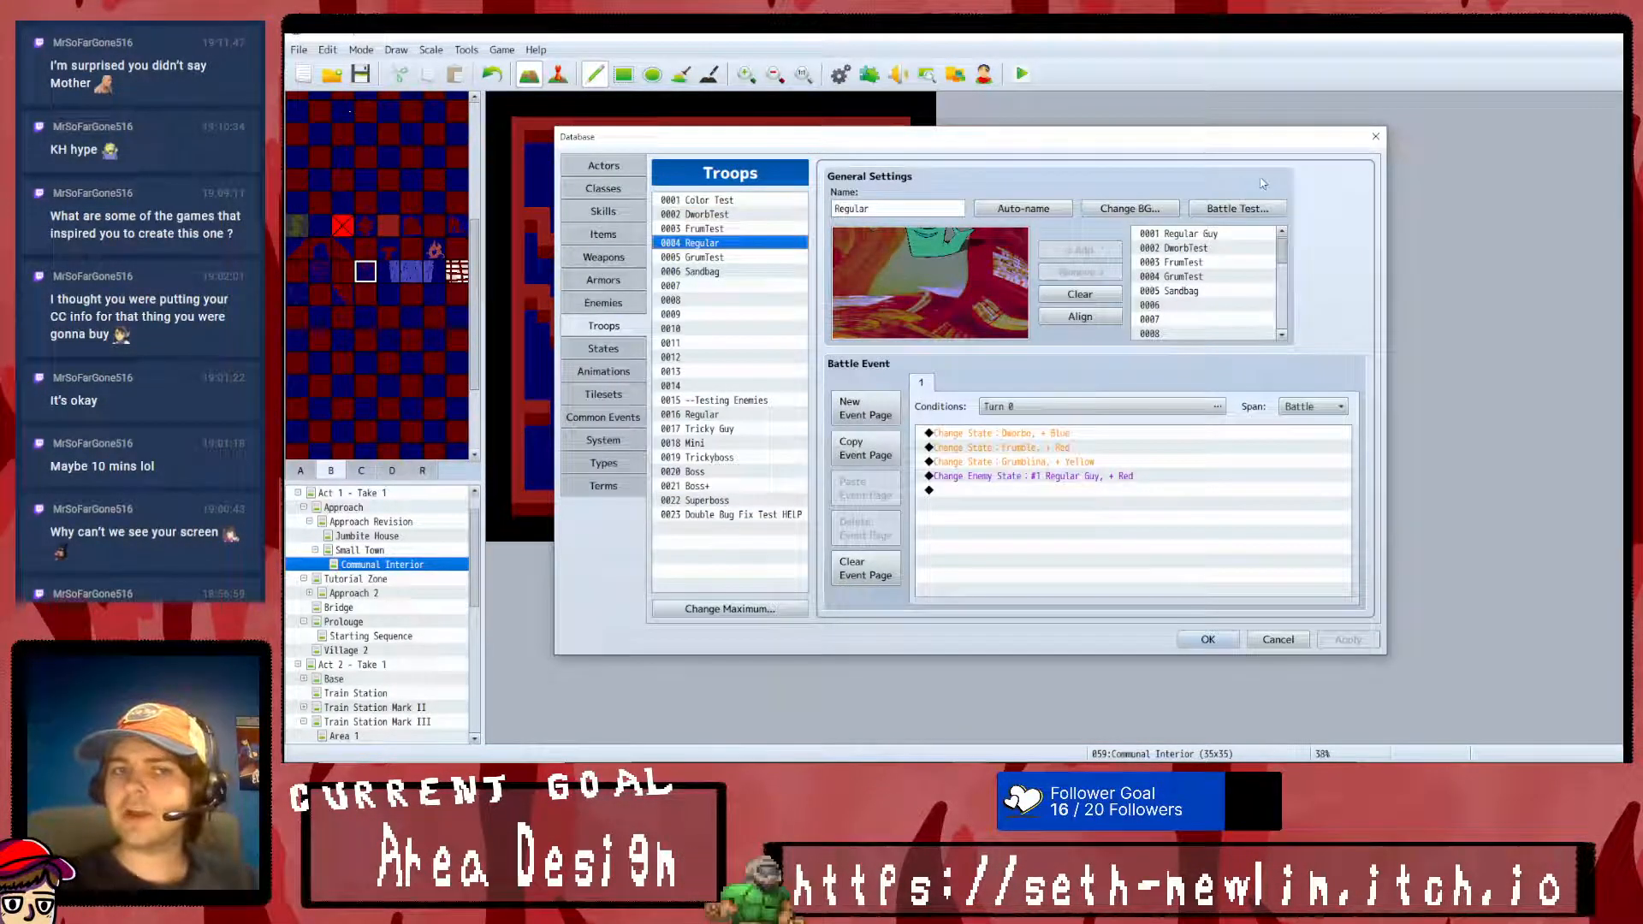
pyautogui.click(1237, 208)
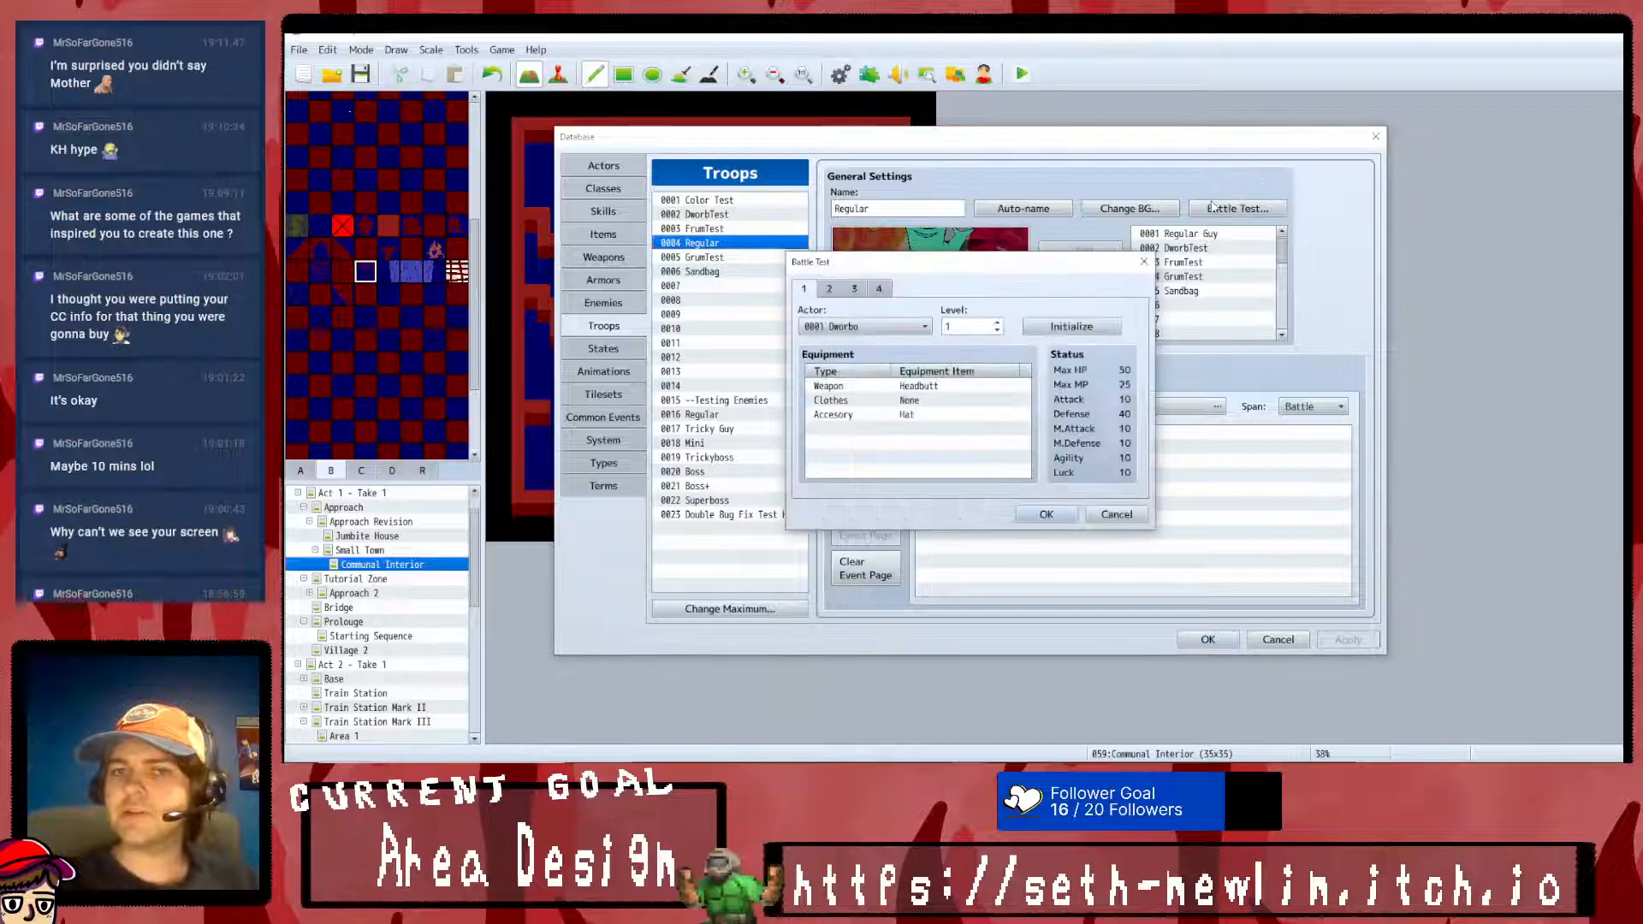
pyautogui.click(1061, 518)
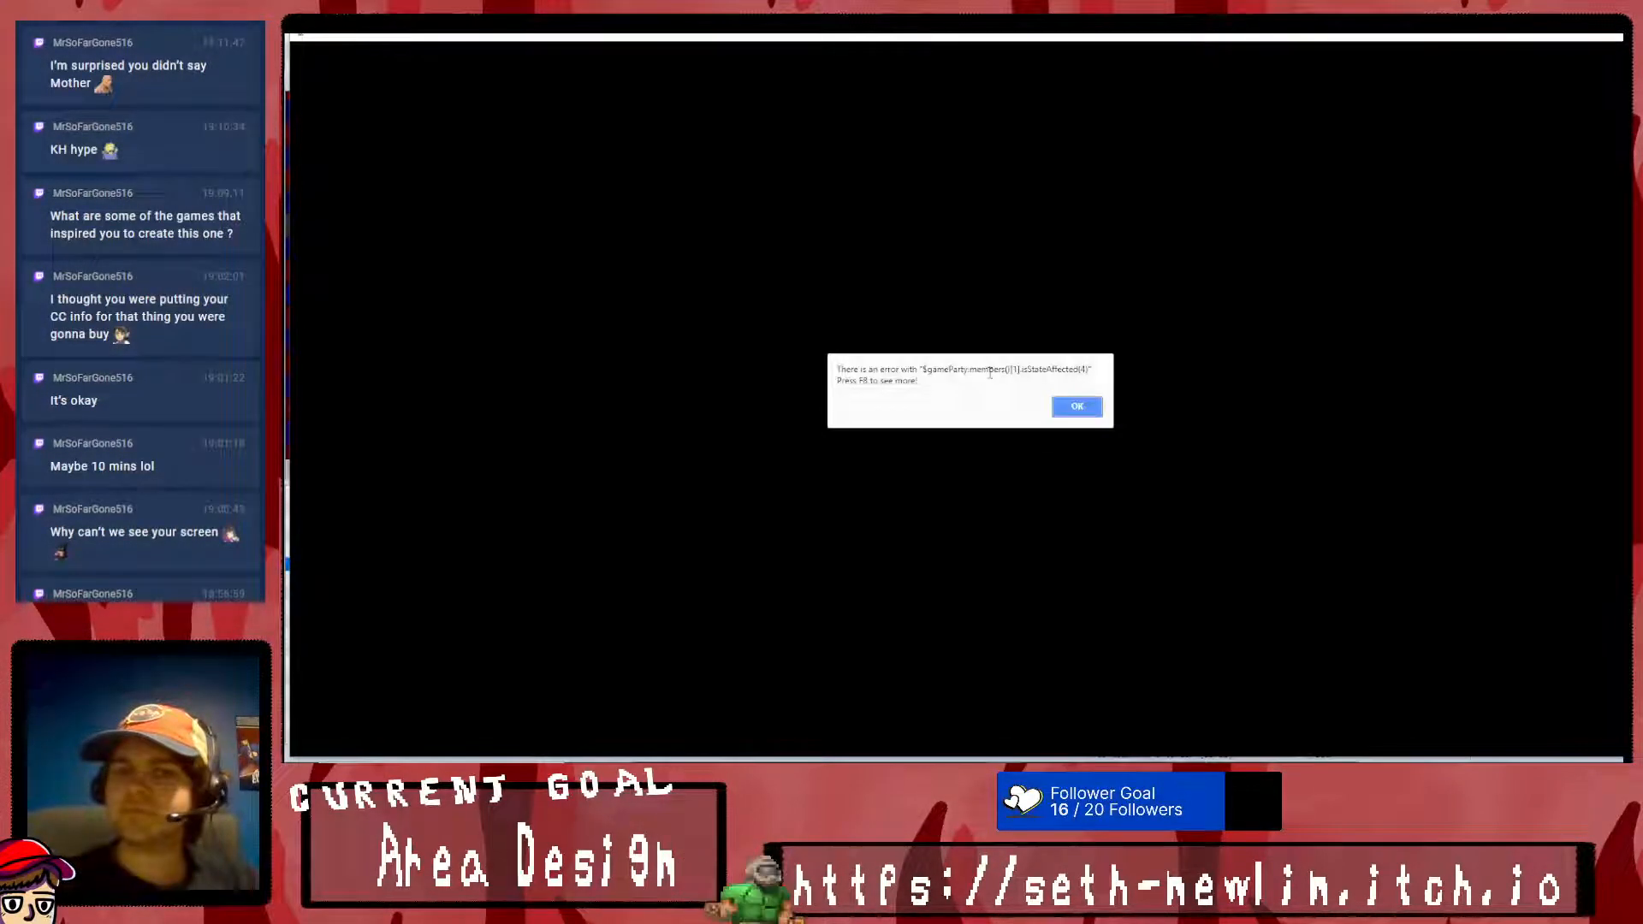
pyautogui.click(1080, 415)
pyautogui.click(962, 440)
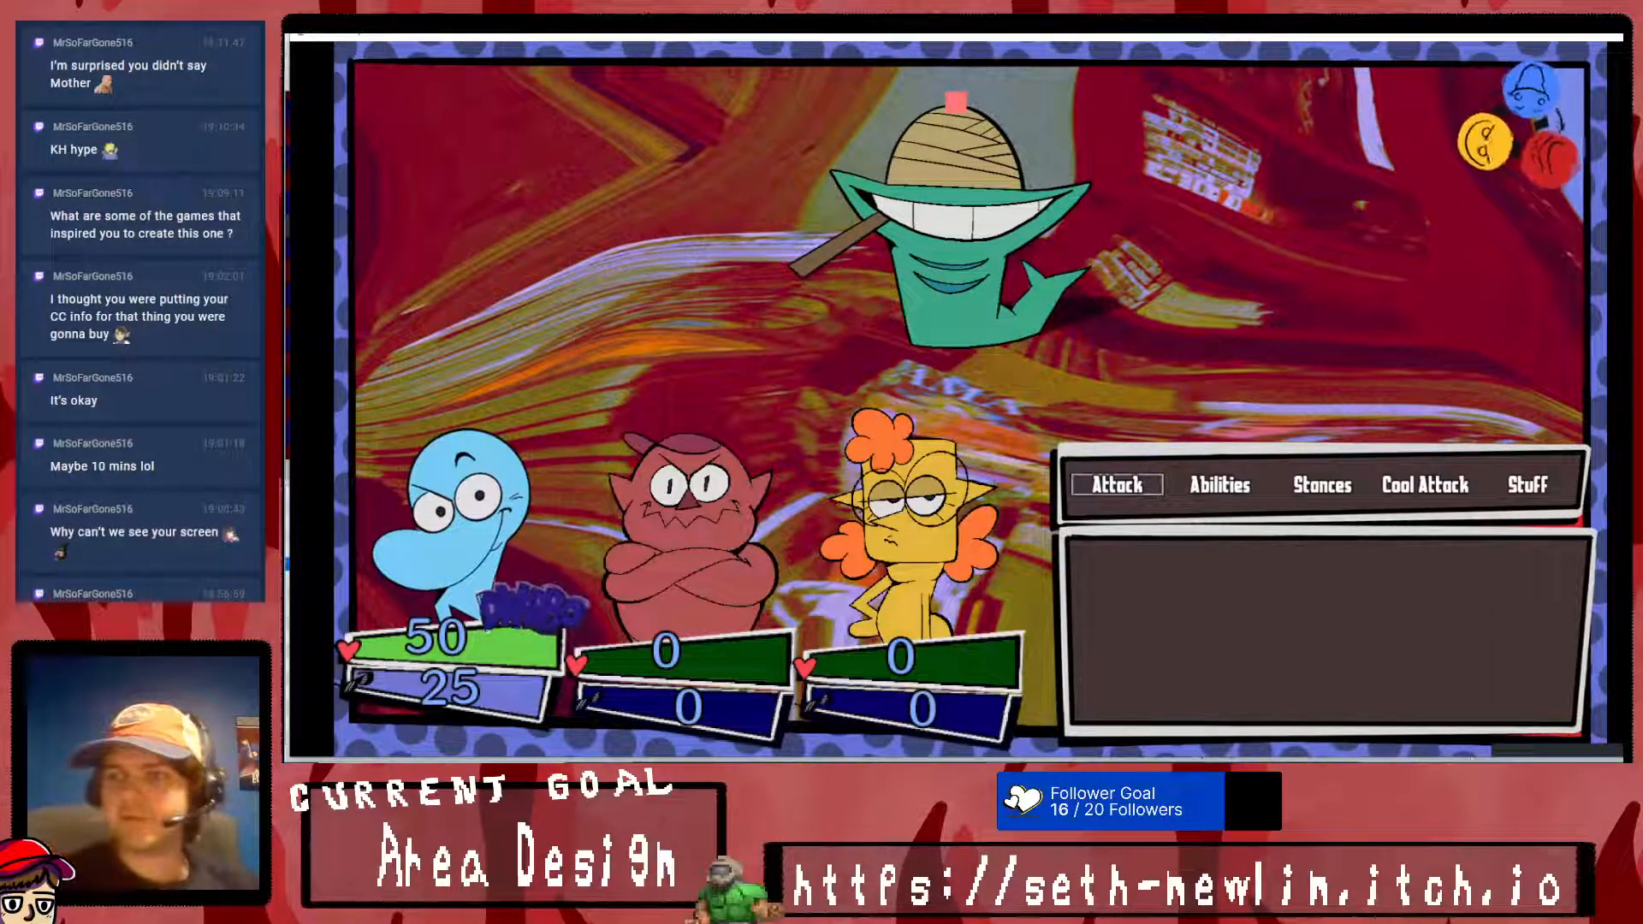
# - Attack Regular Guy in the test battle and close the battle test
pyautogui.press('Return')
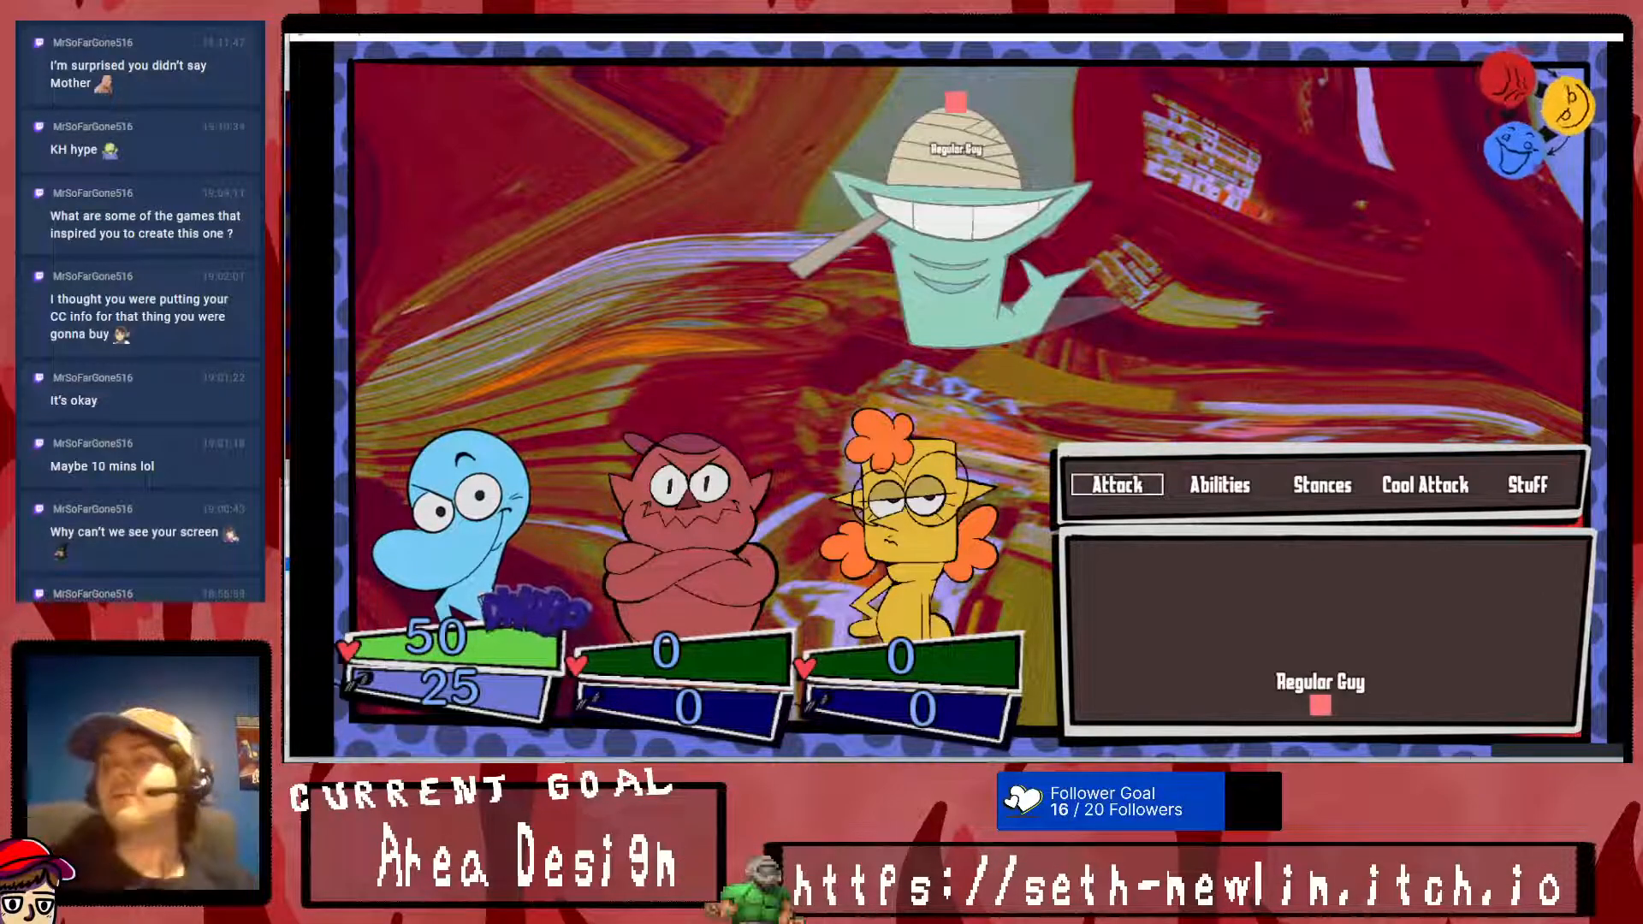
pyautogui.press('Return')
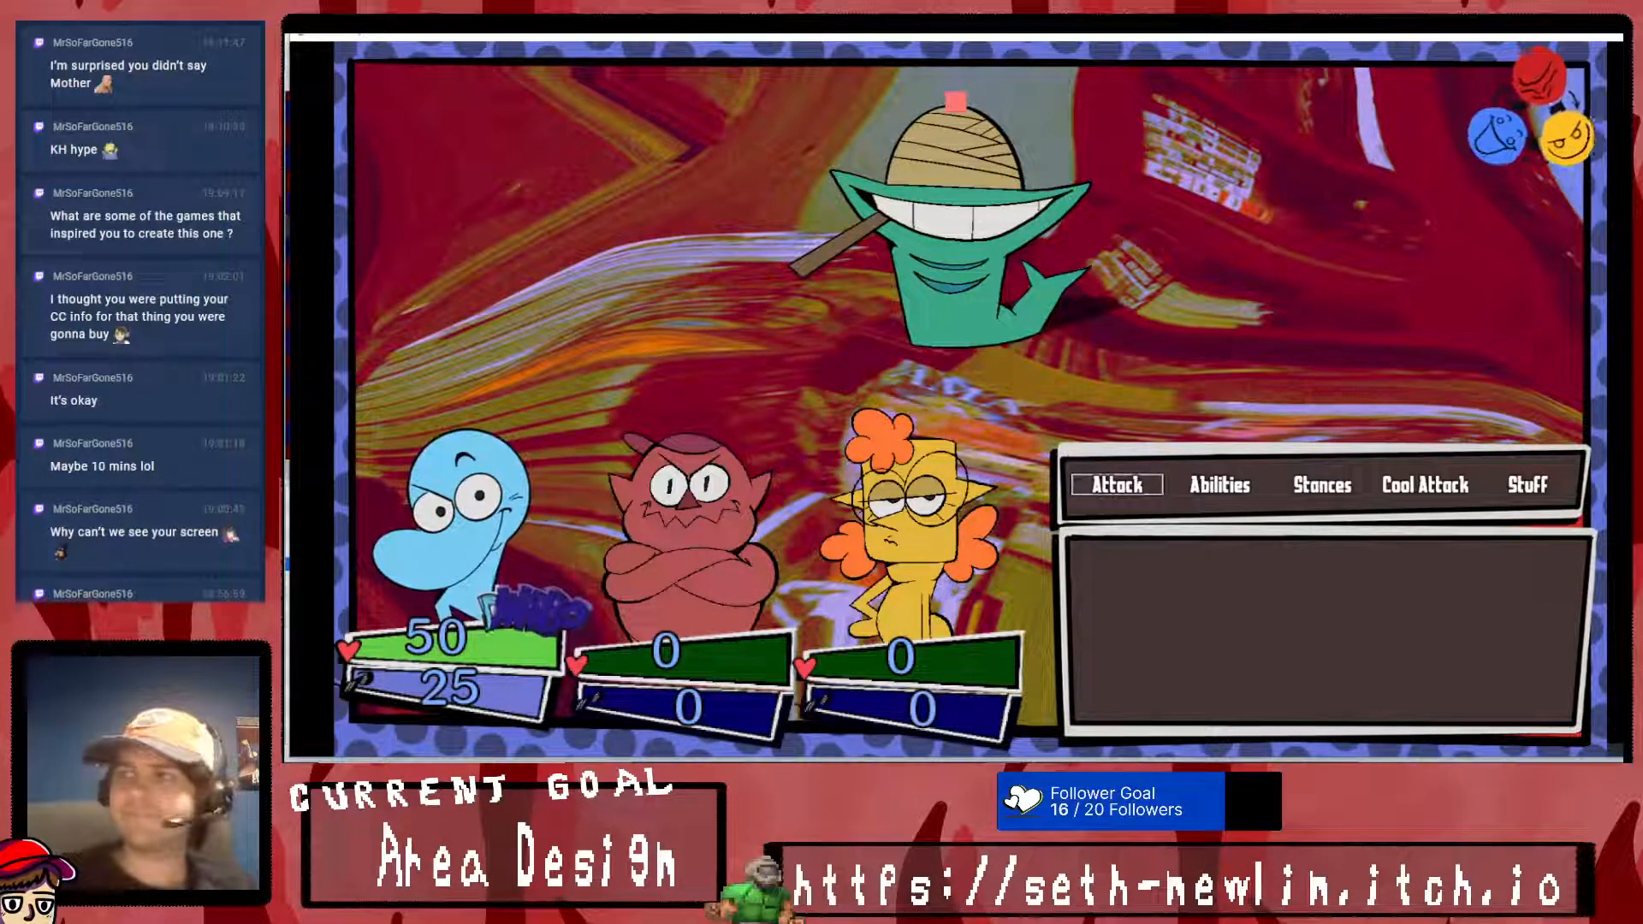
pyautogui.click(1620, 36)
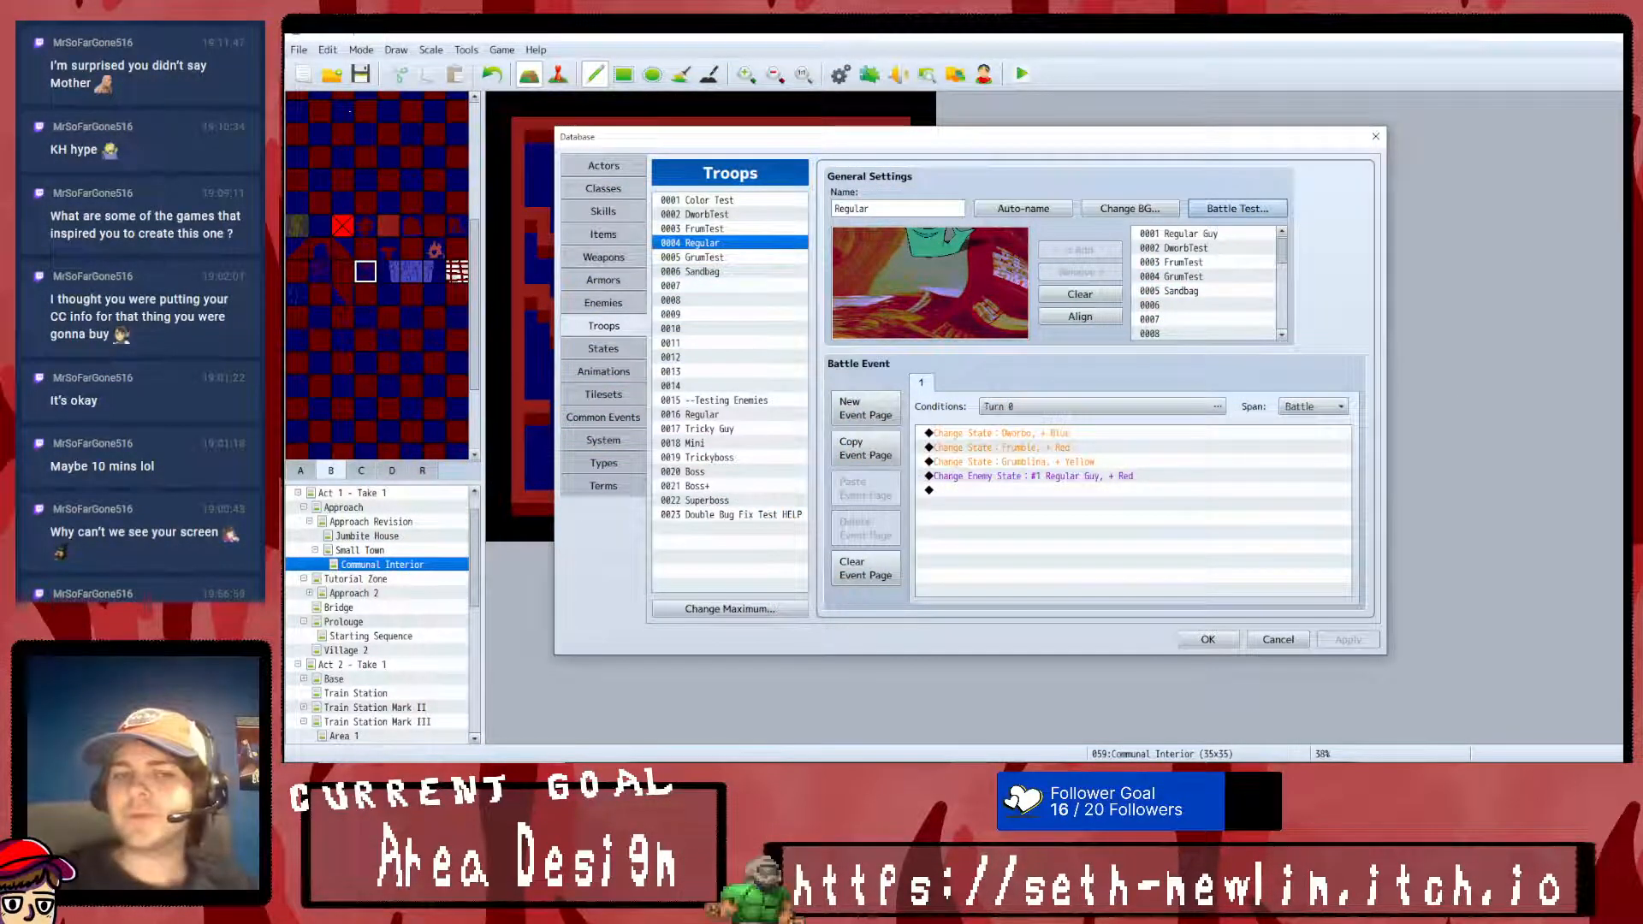
# - Run a battle test of the Trickyboss troop with the preset party
pyautogui.click(694, 443)
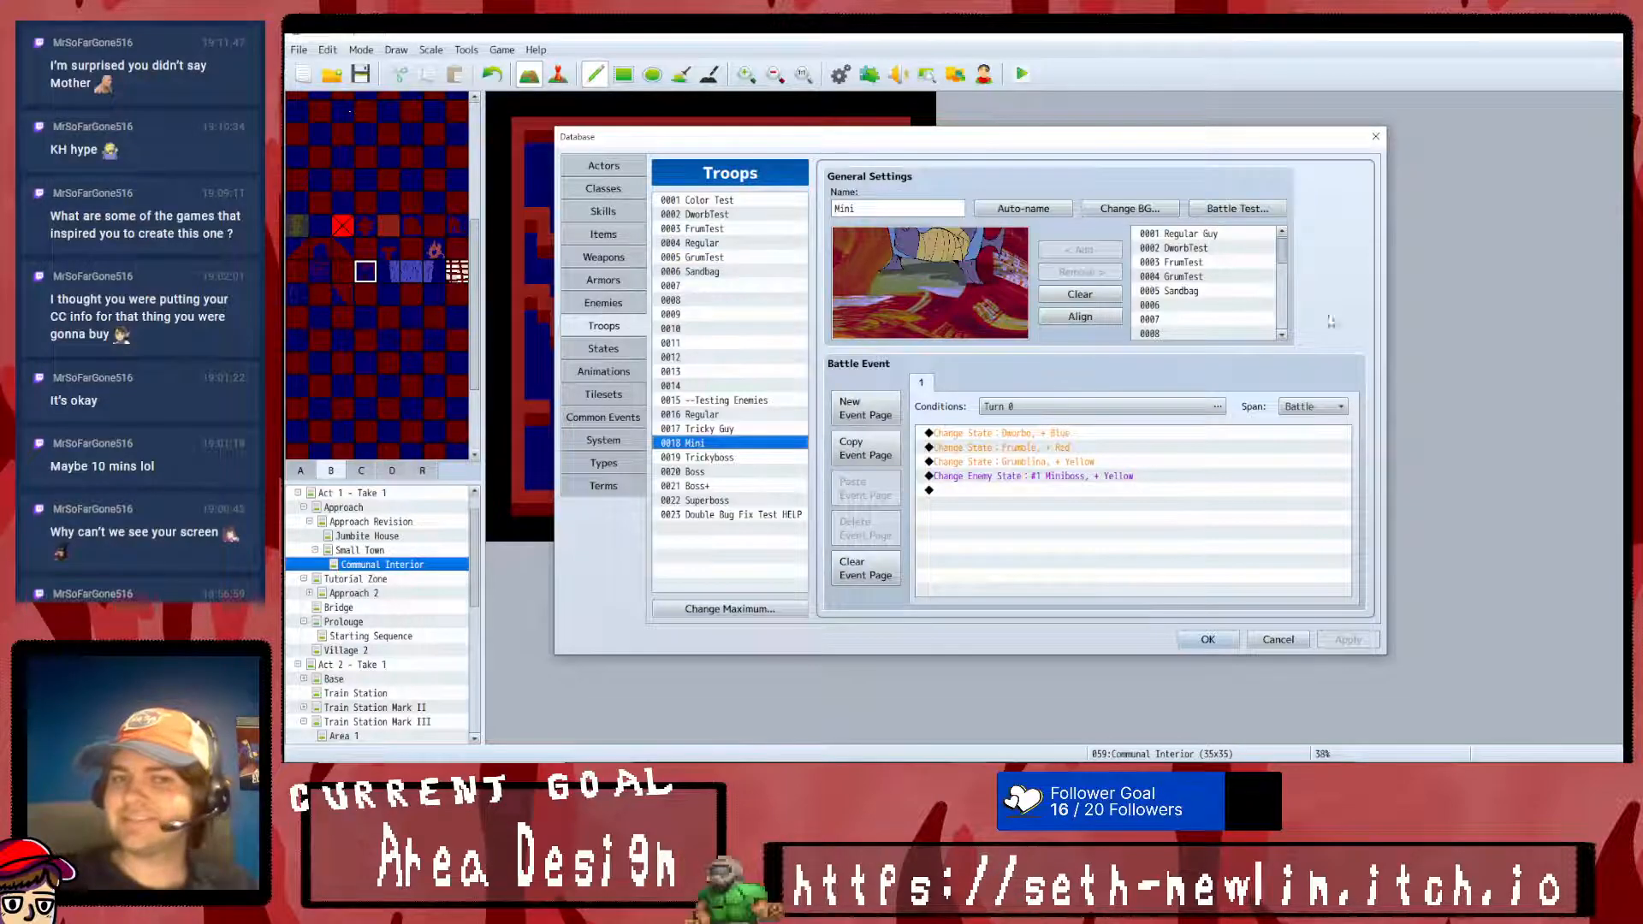
pyautogui.rightClick(802, 454)
pyautogui.click(1238, 208)
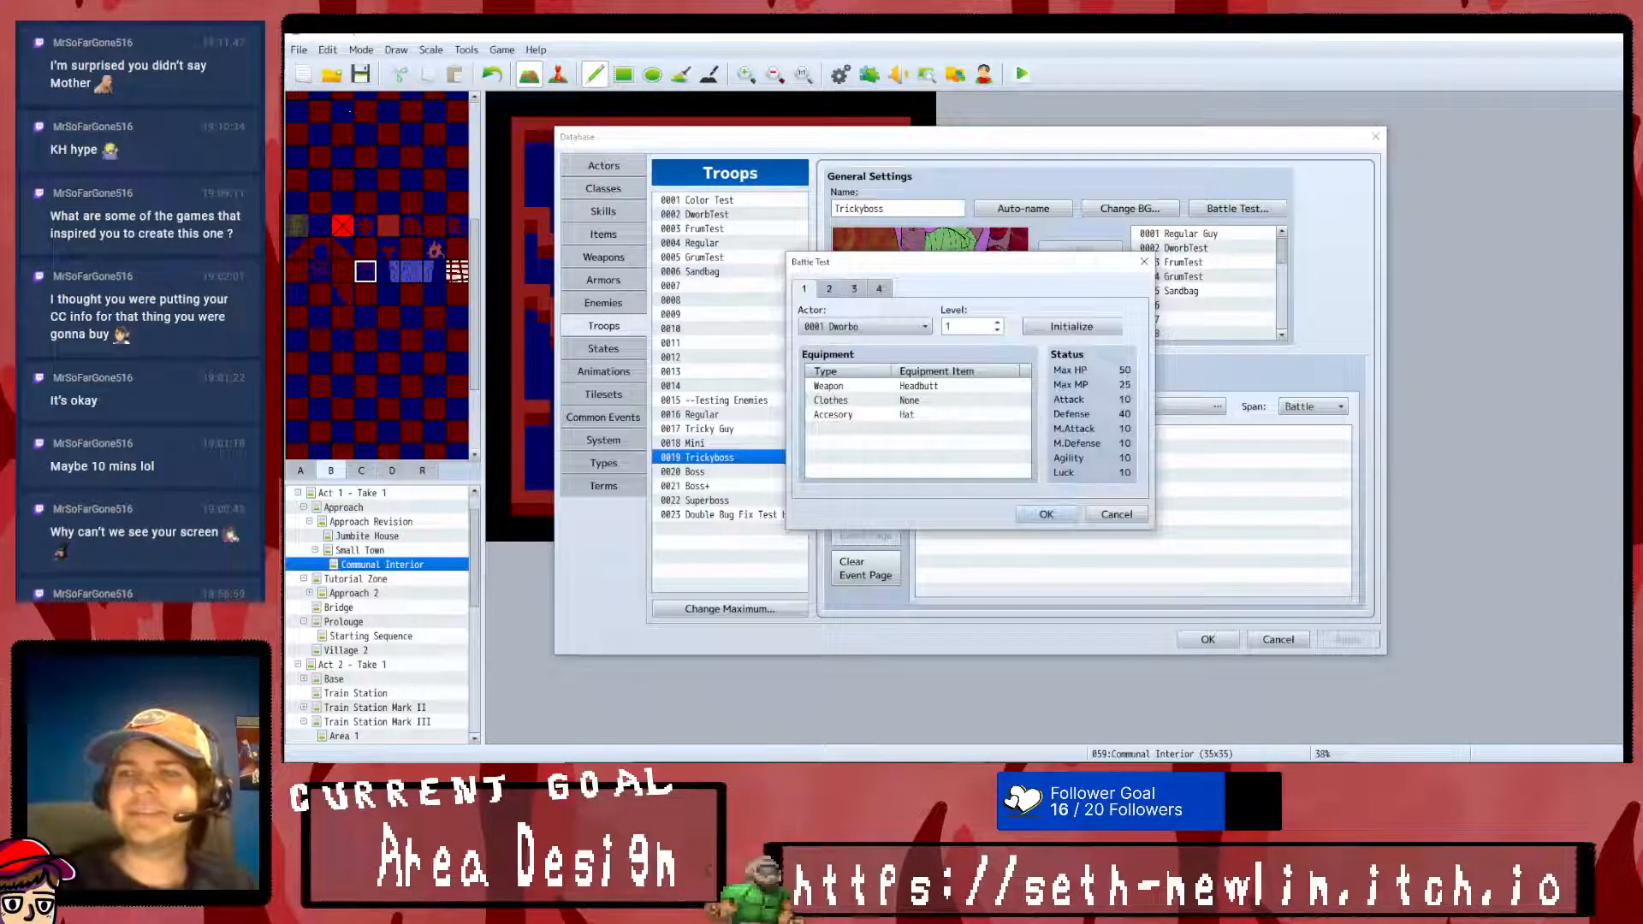
pyautogui.click(1042, 519)
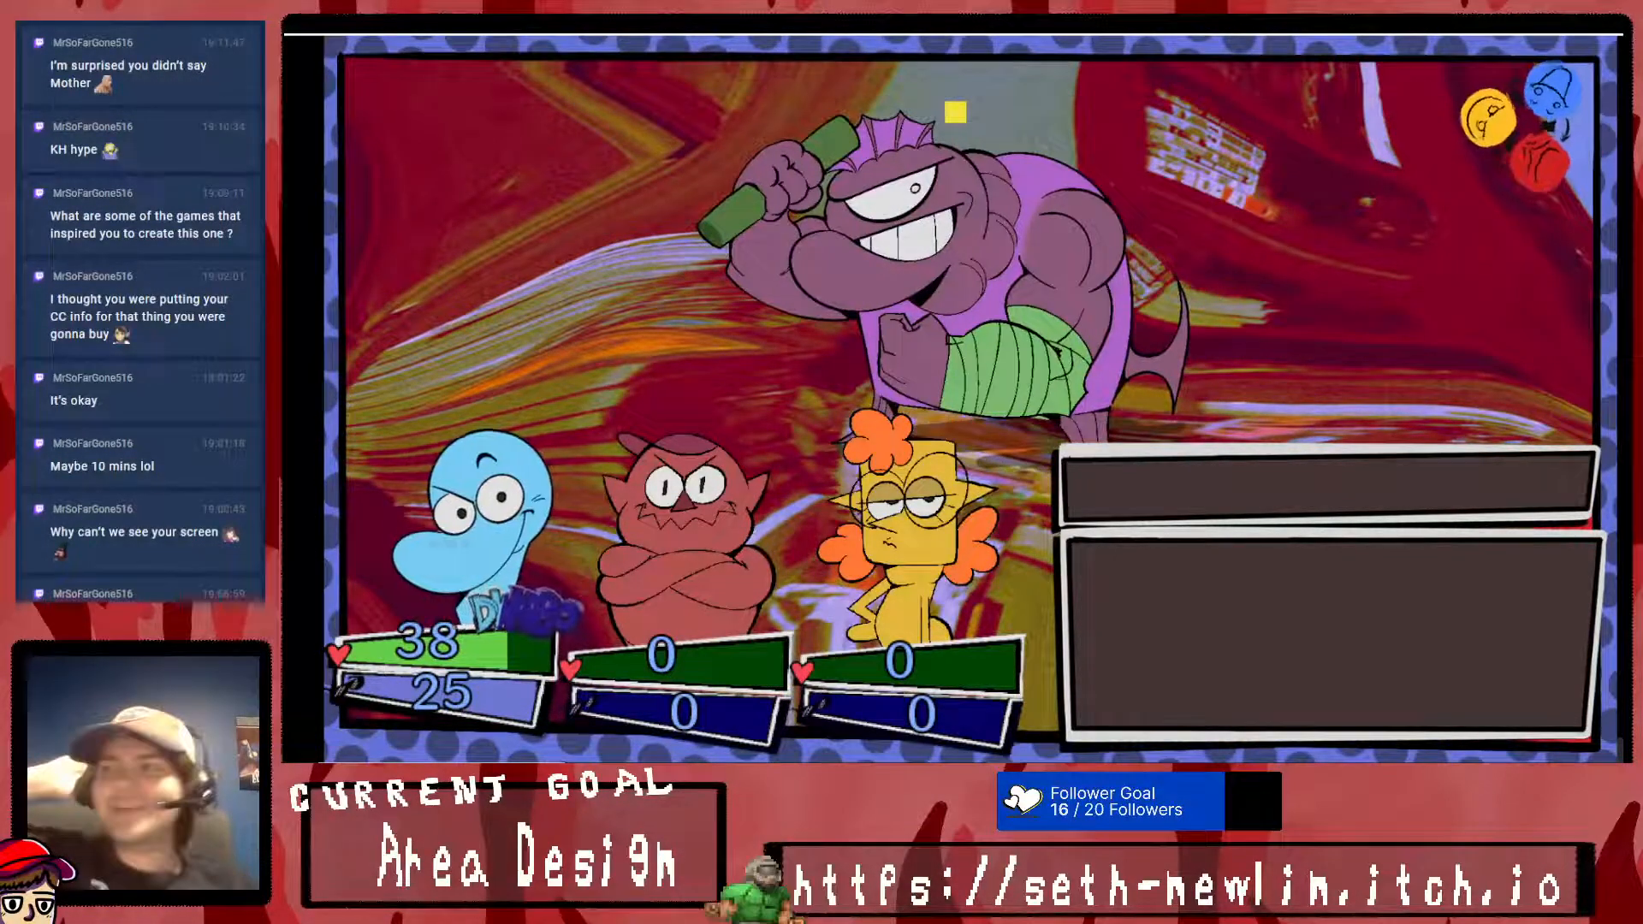
# - Attack Trickyboss over several turns, end the battle test and close the database
pyautogui.press('Return')
pyautogui.press('Return')
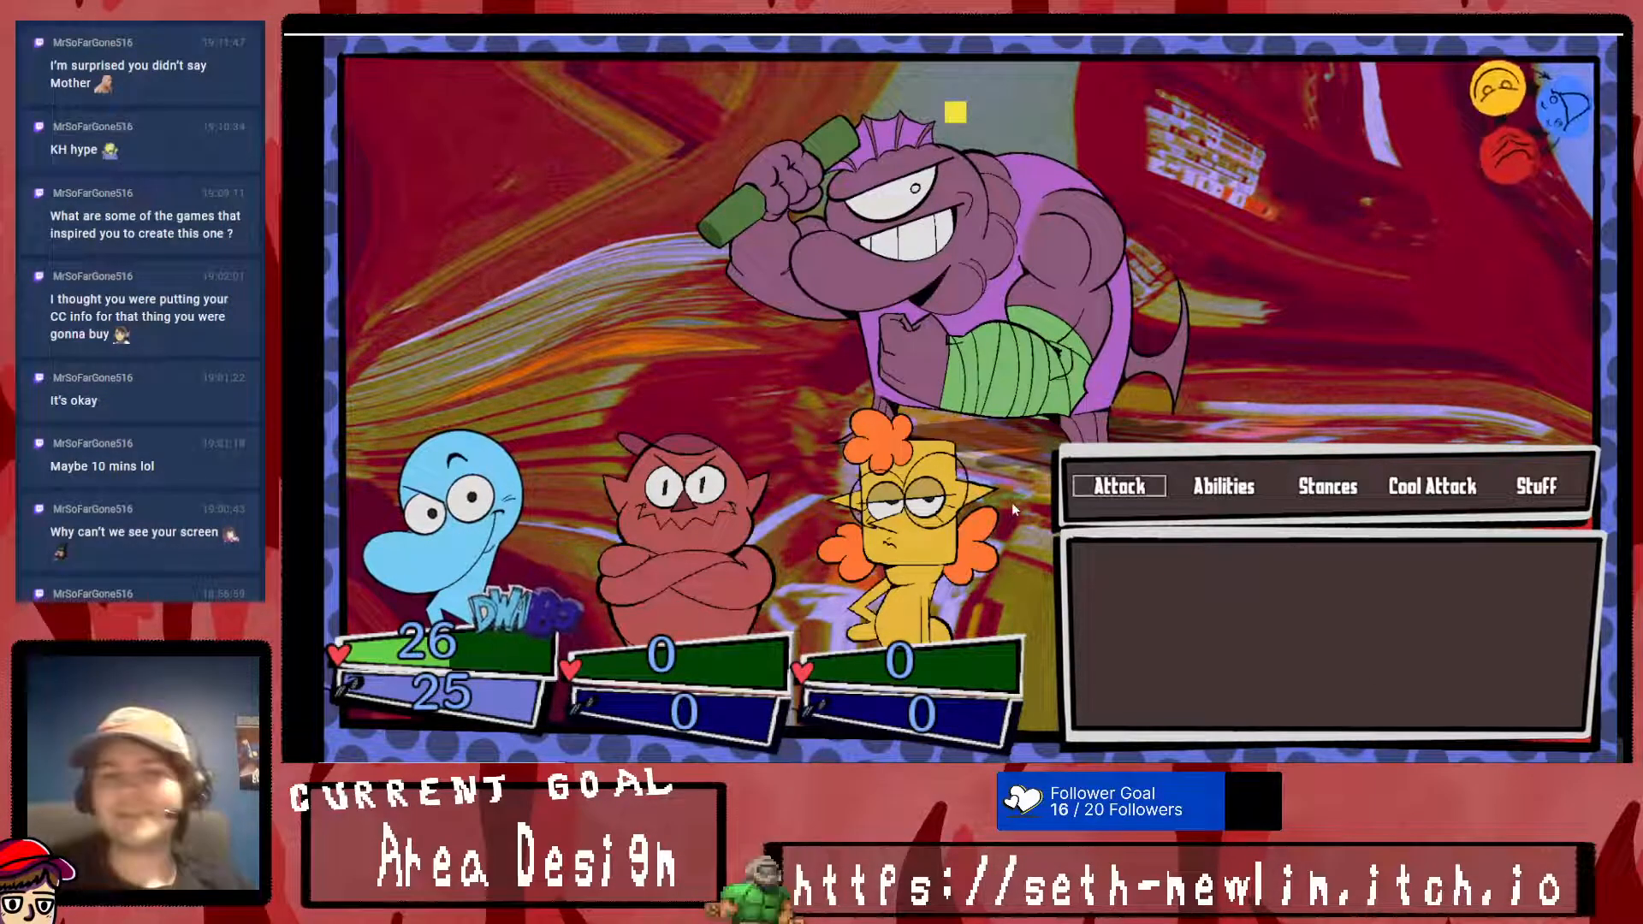
pyautogui.press('Return')
pyautogui.press('Return')
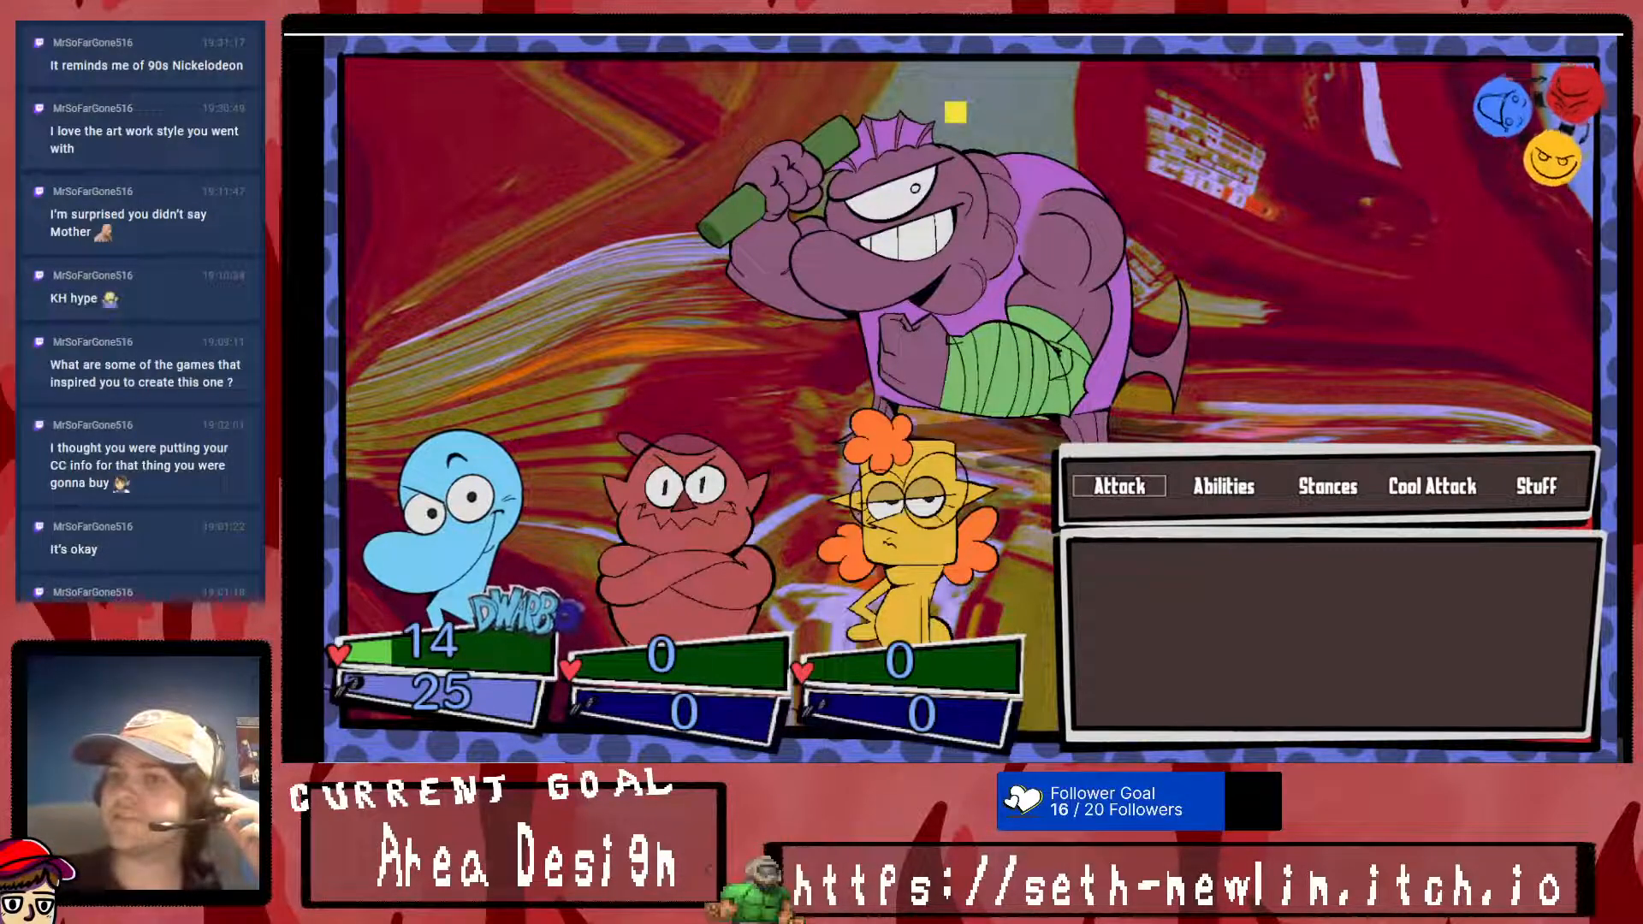
pyautogui.hotkey('alt', 'F4')
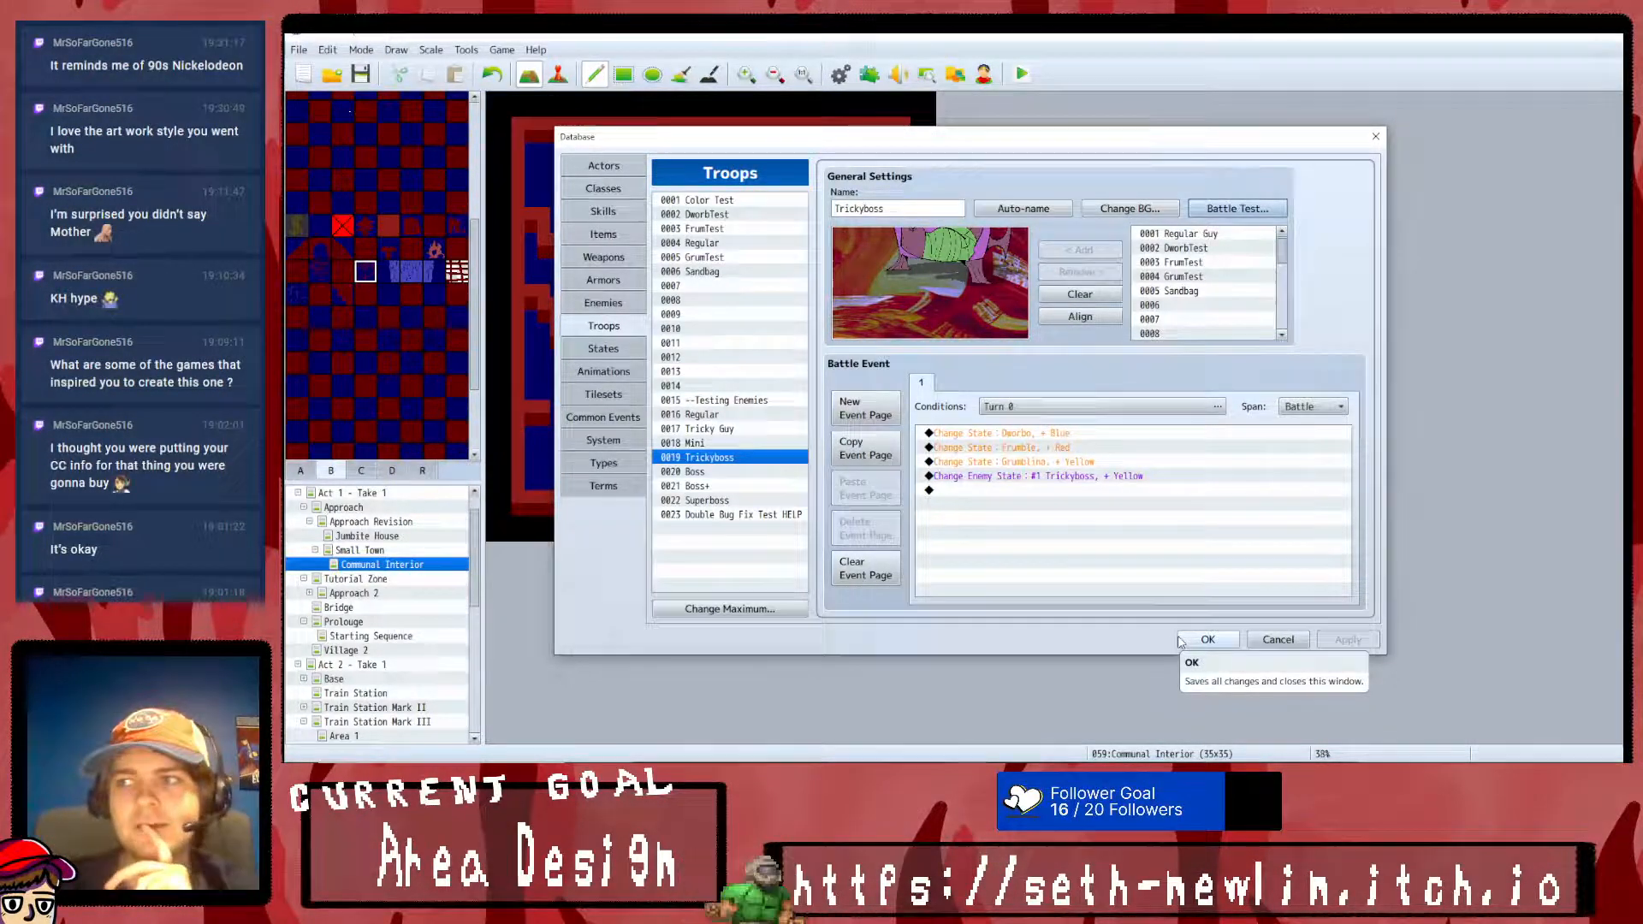
pyautogui.click(1205, 640)
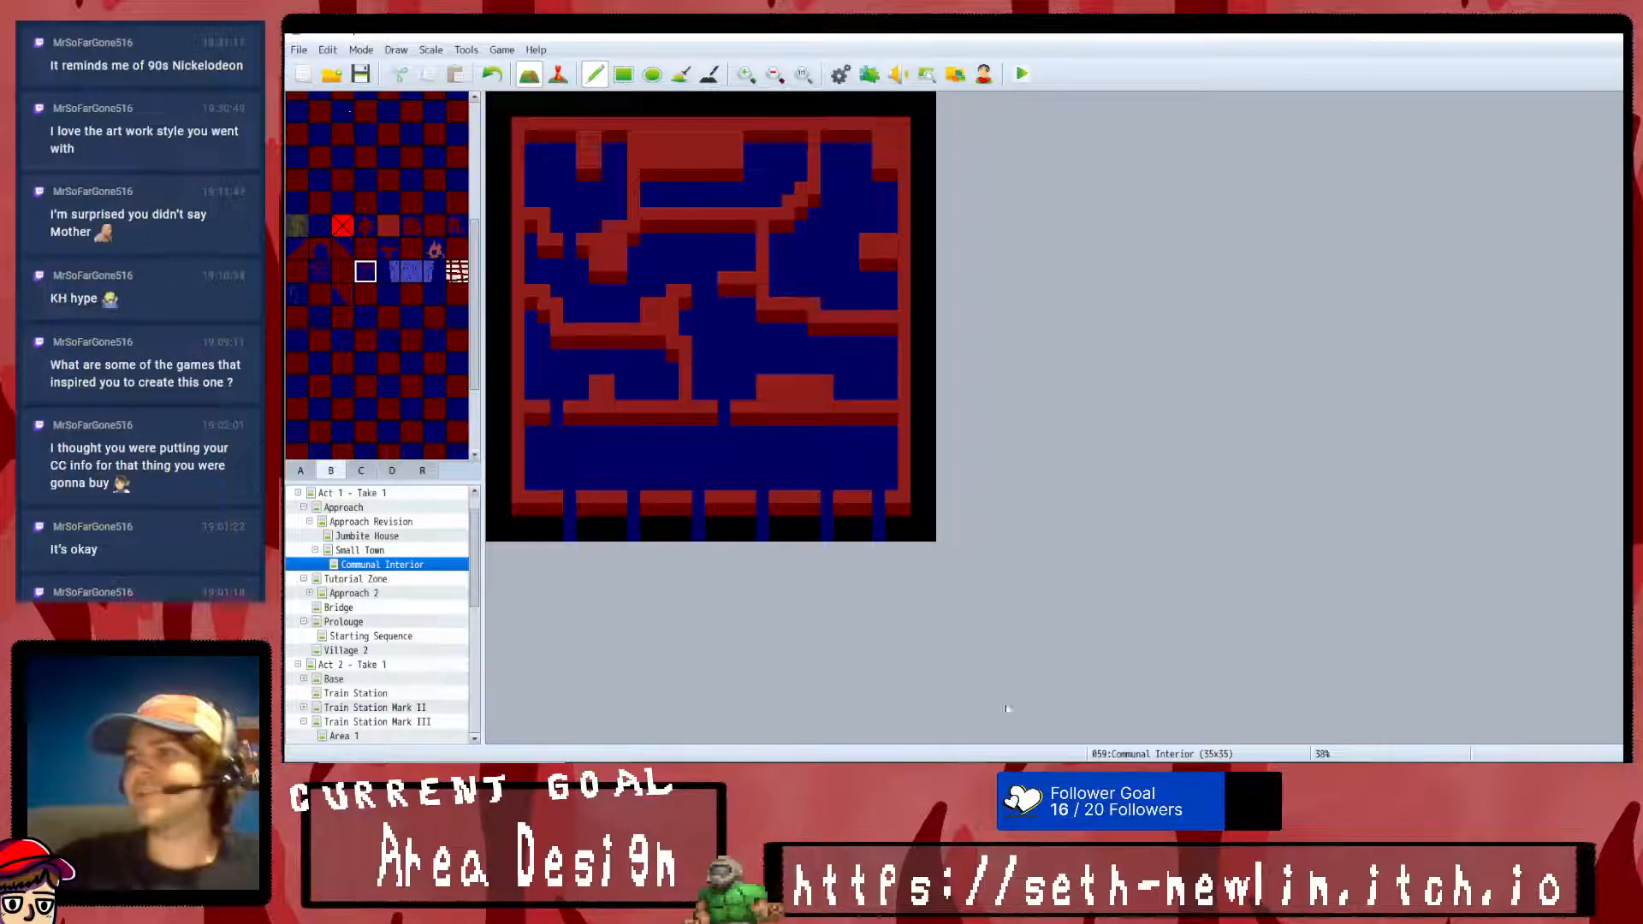
# - Bring up the Small Town map to review its exterior layout
pyautogui.click(361, 579)
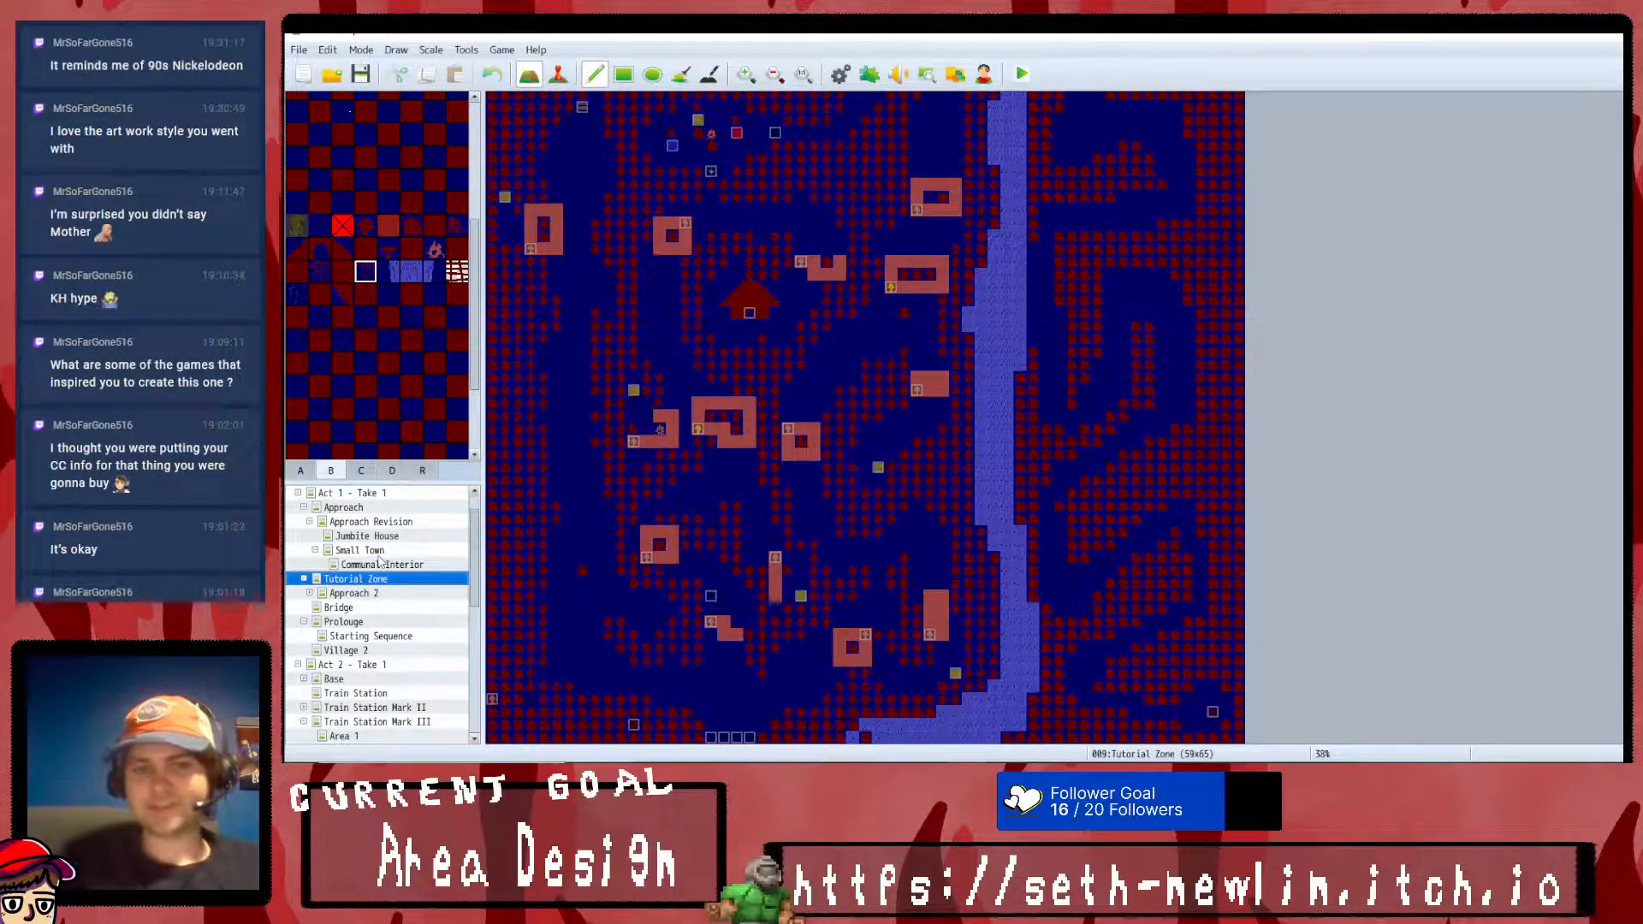
pyautogui.click(376, 551)
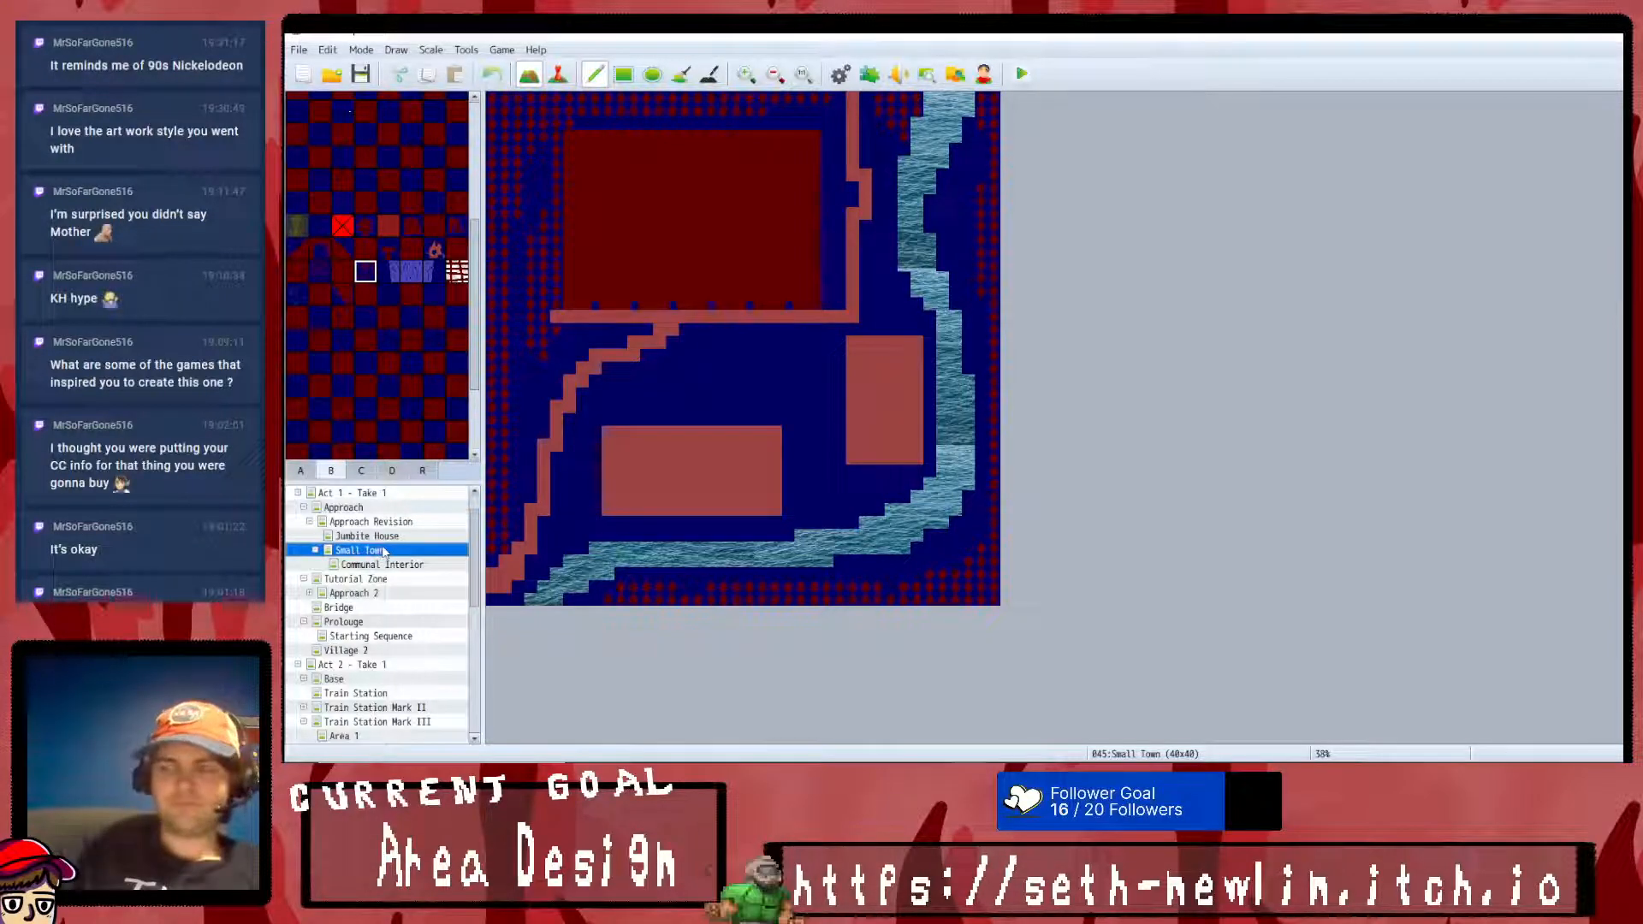
pyautogui.press('Up')
pyautogui.press('Down')
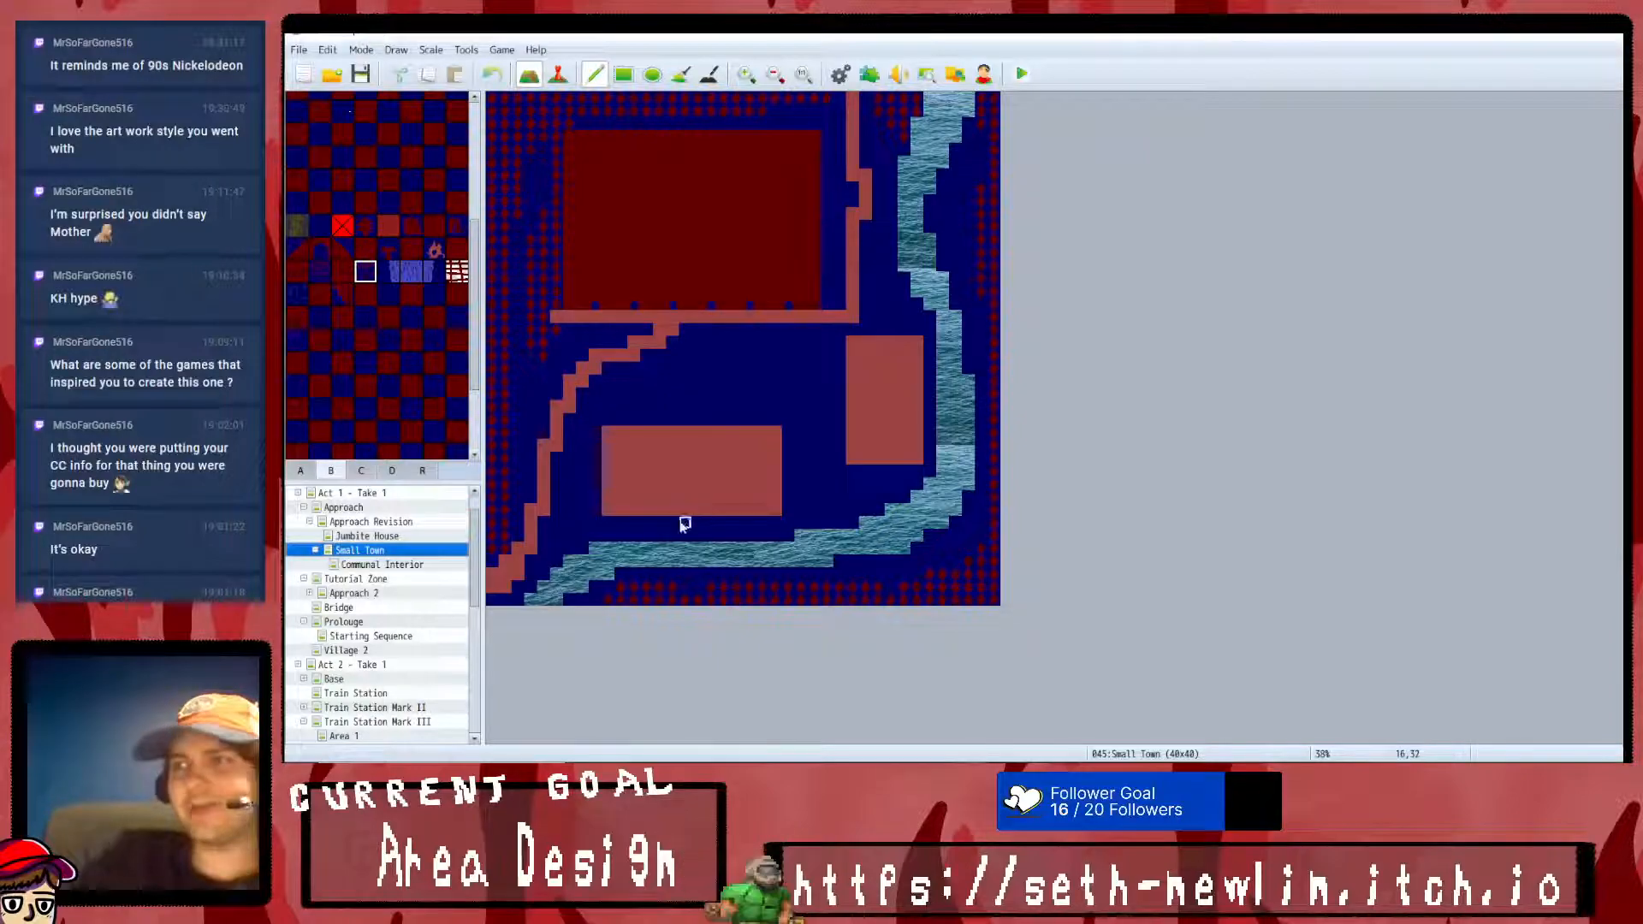
# - Cover the large upper building on the Small Town map with a rectangle of the brighter red tile, leaving its lowest row uncovered
pyautogui.scroll(5, 389, 239)
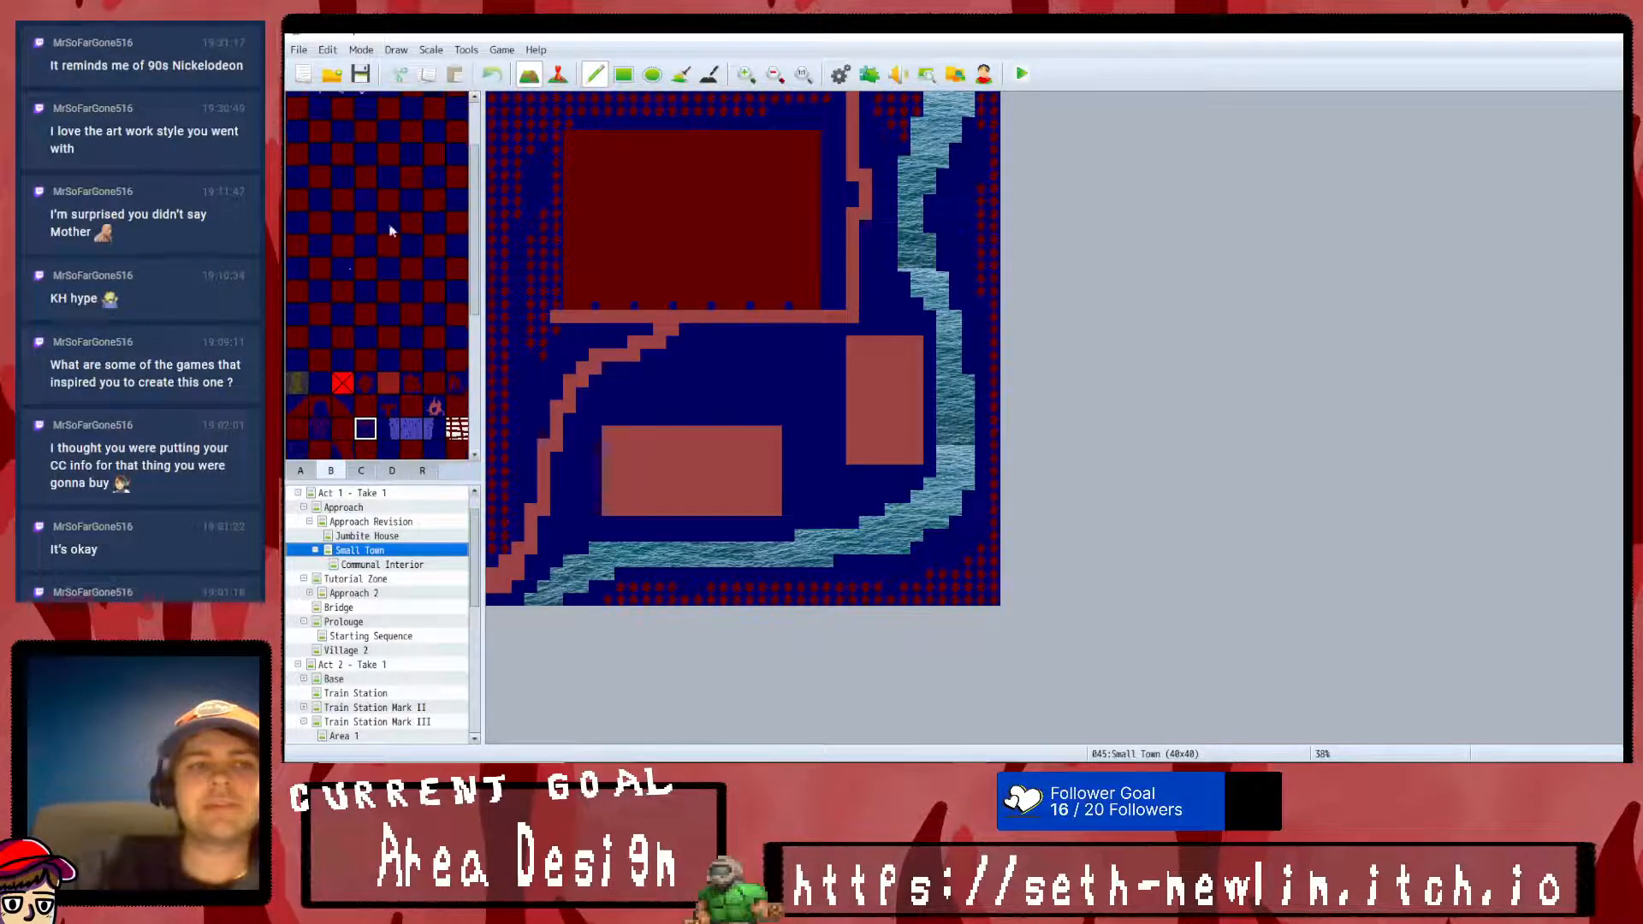
pyautogui.scroll(-5, 380, 231)
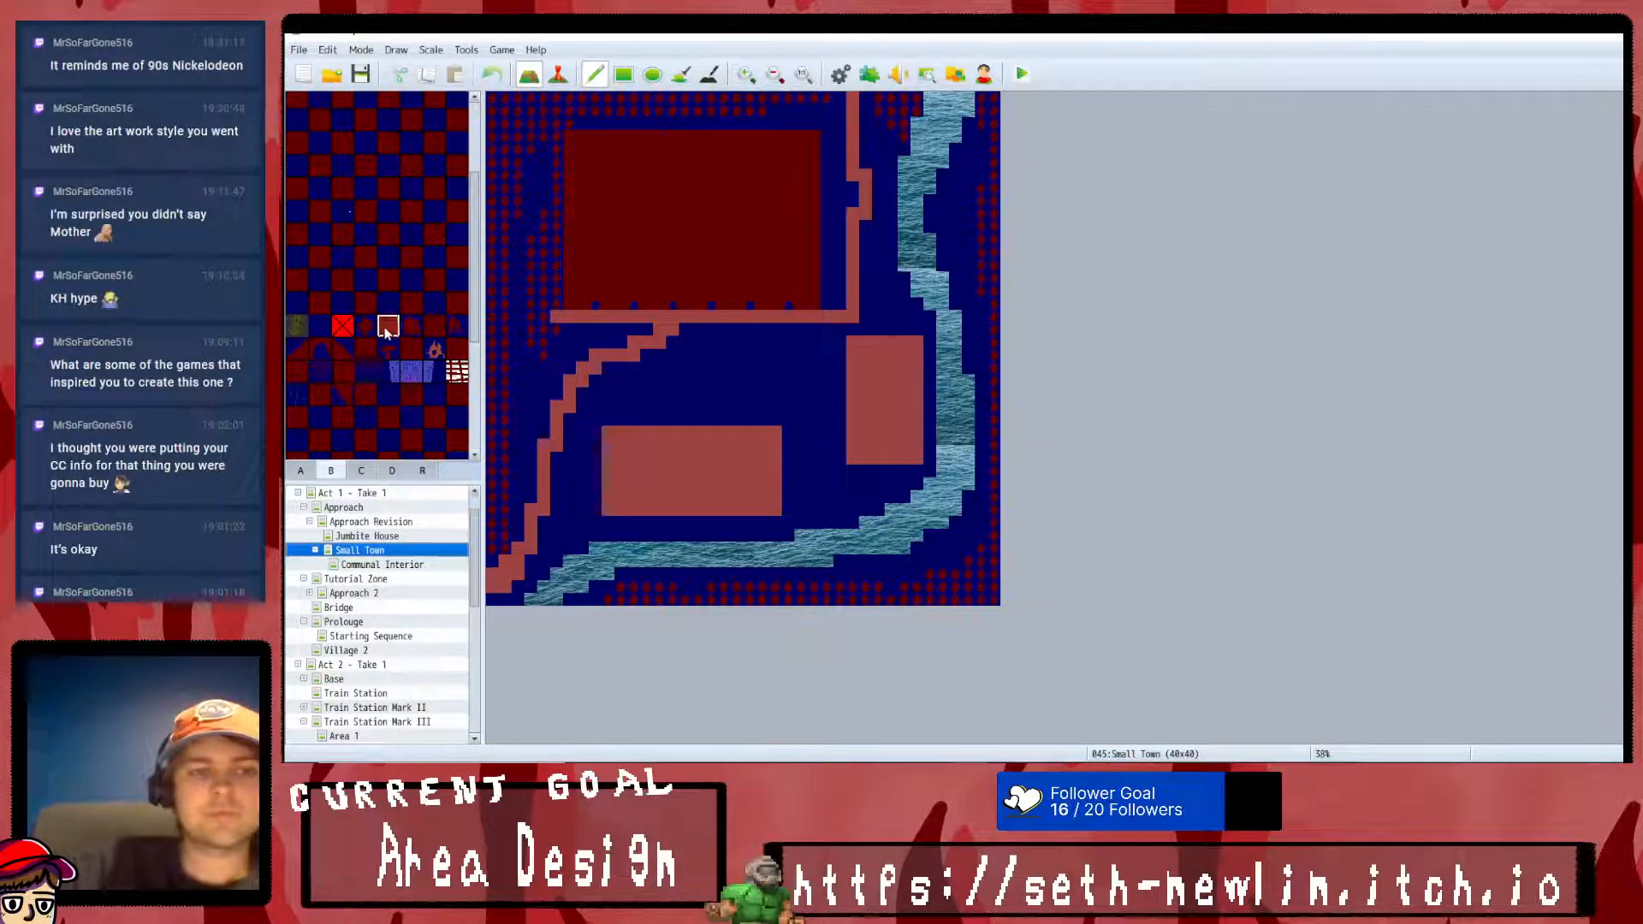
pyautogui.click(634, 76)
pyautogui.moveTo(566, 132); pyautogui.dragTo(824, 284)
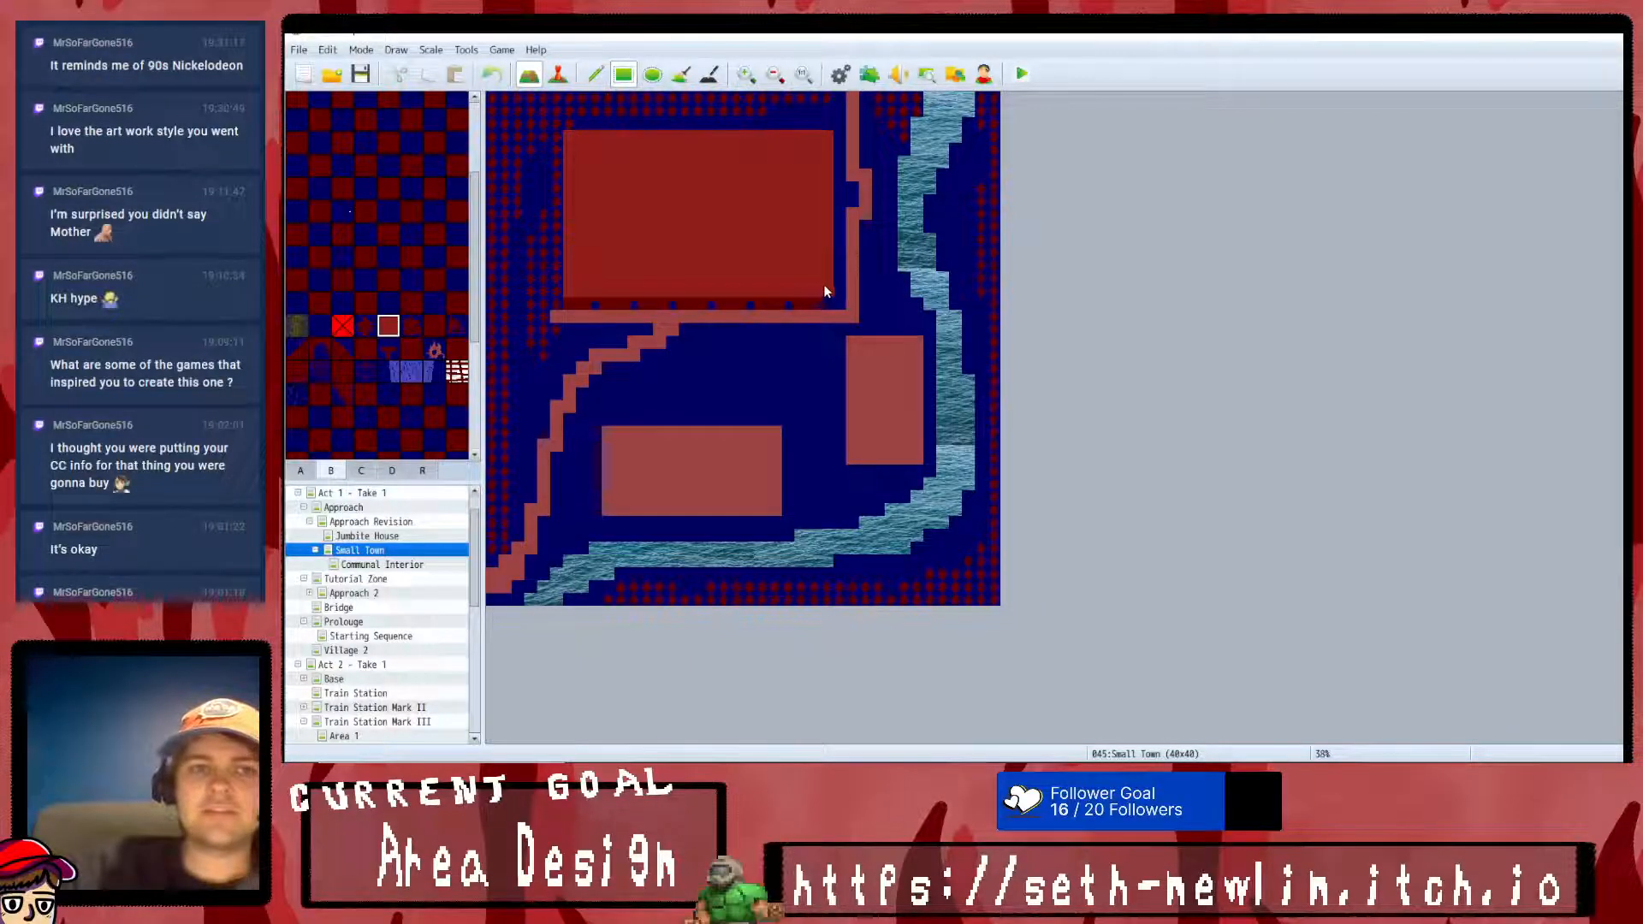
pyautogui.click(492, 74)
pyautogui.moveTo(567, 132); pyautogui.dragTo(809, 297)
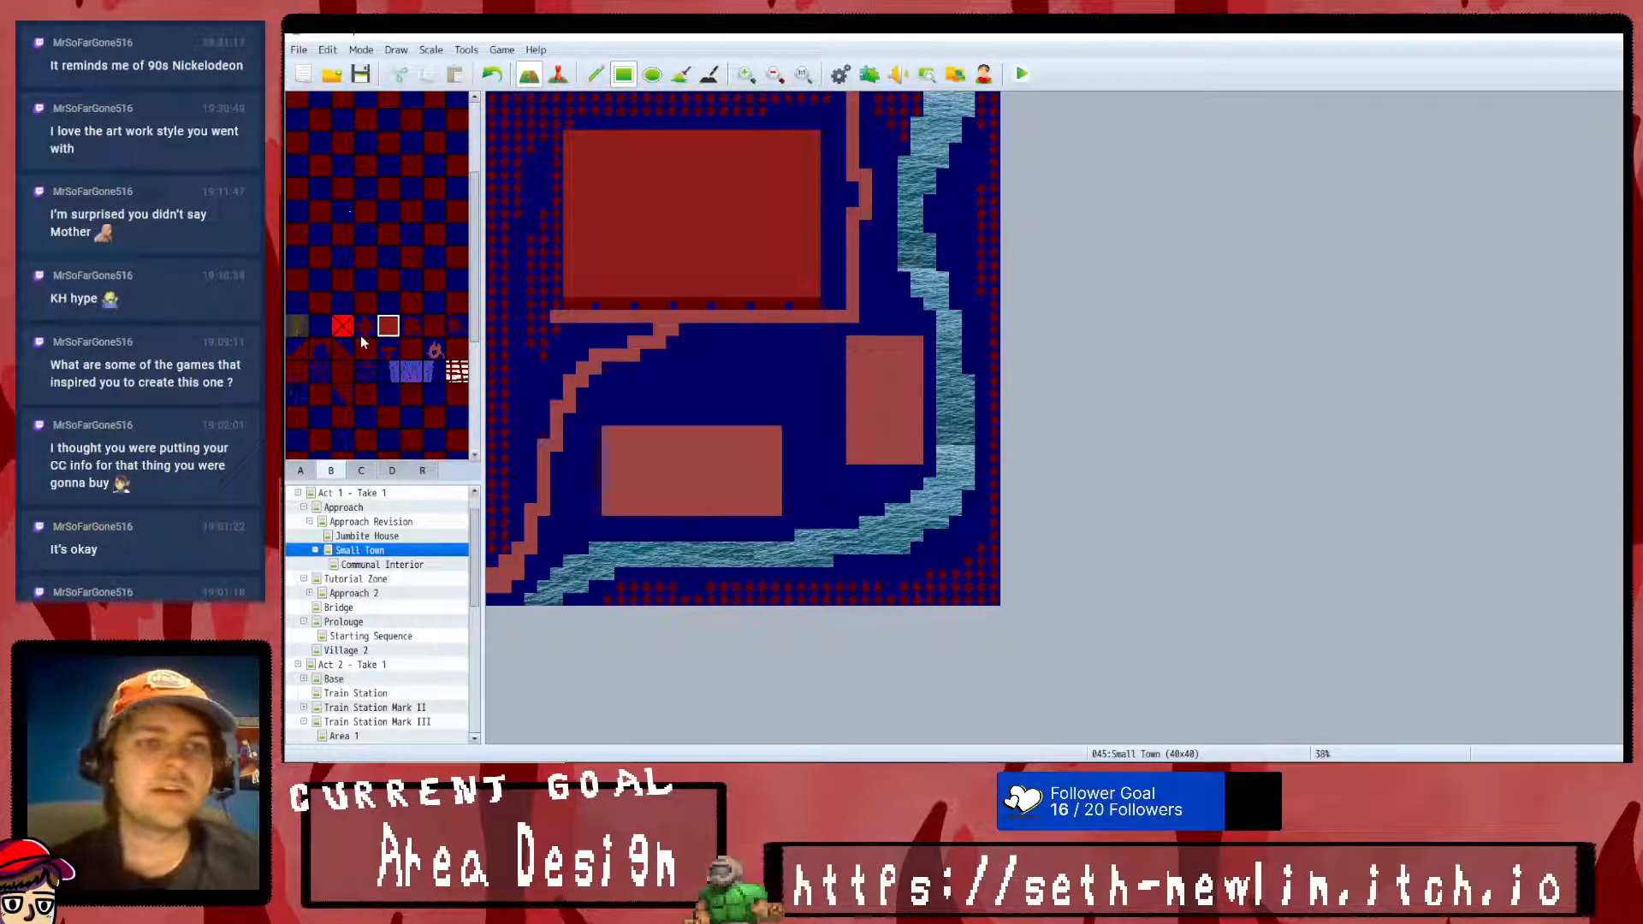
# - Set the Village 2 map's width and height to 35 tiles each in its map properties
pyautogui.scroll(-4, 361, 335)
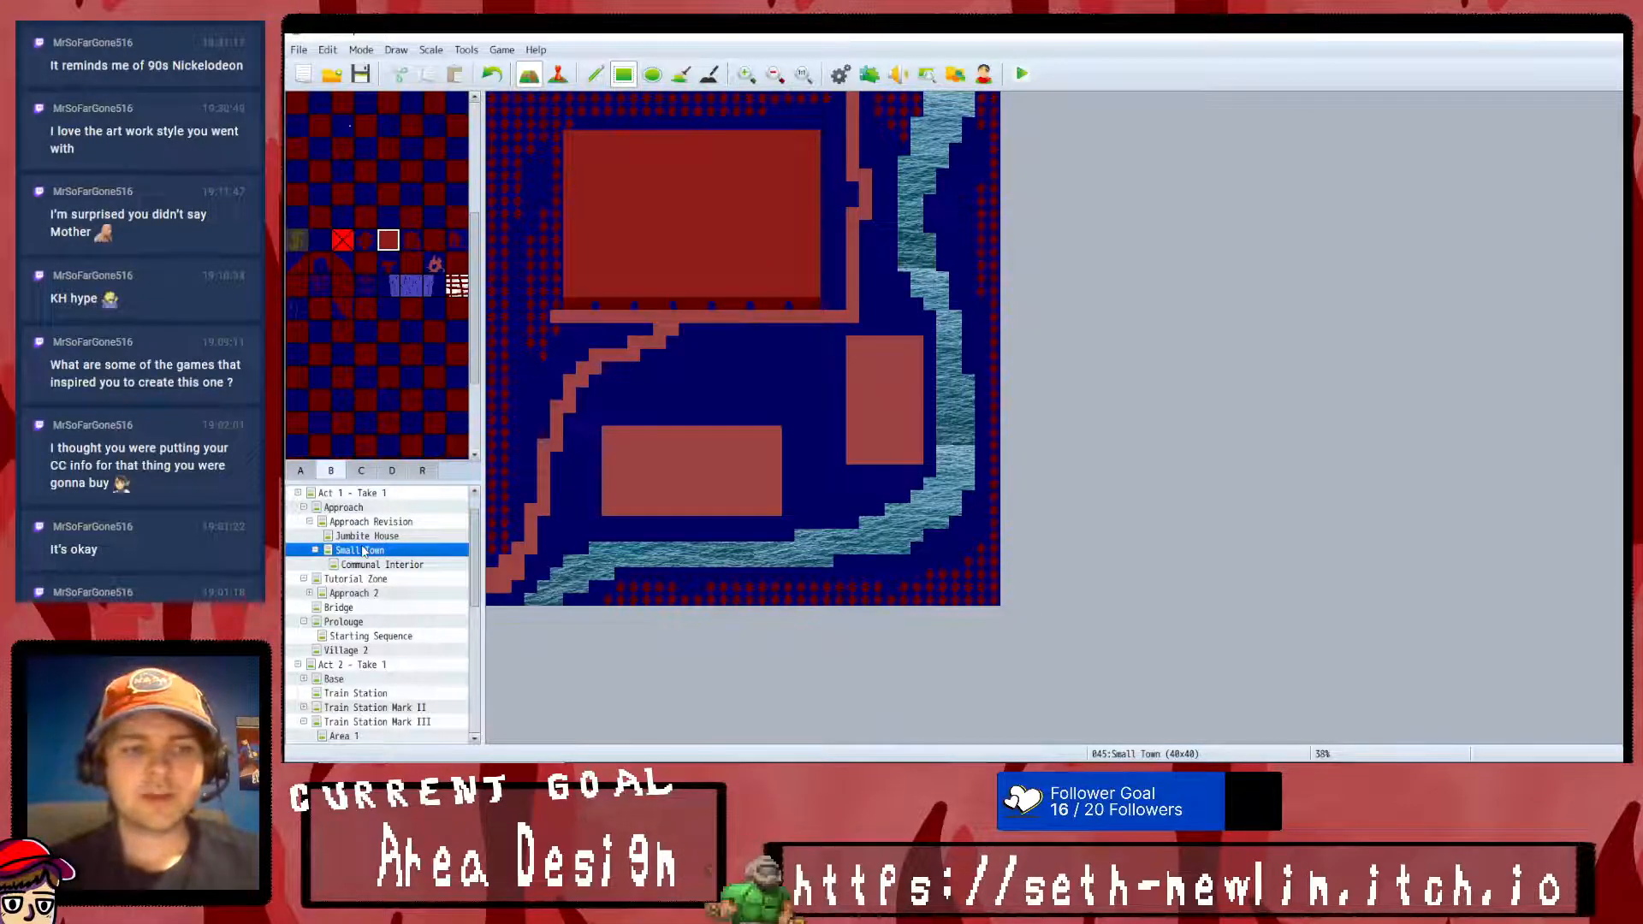
pyautogui.click(373, 654)
pyautogui.rightClick(374, 658)
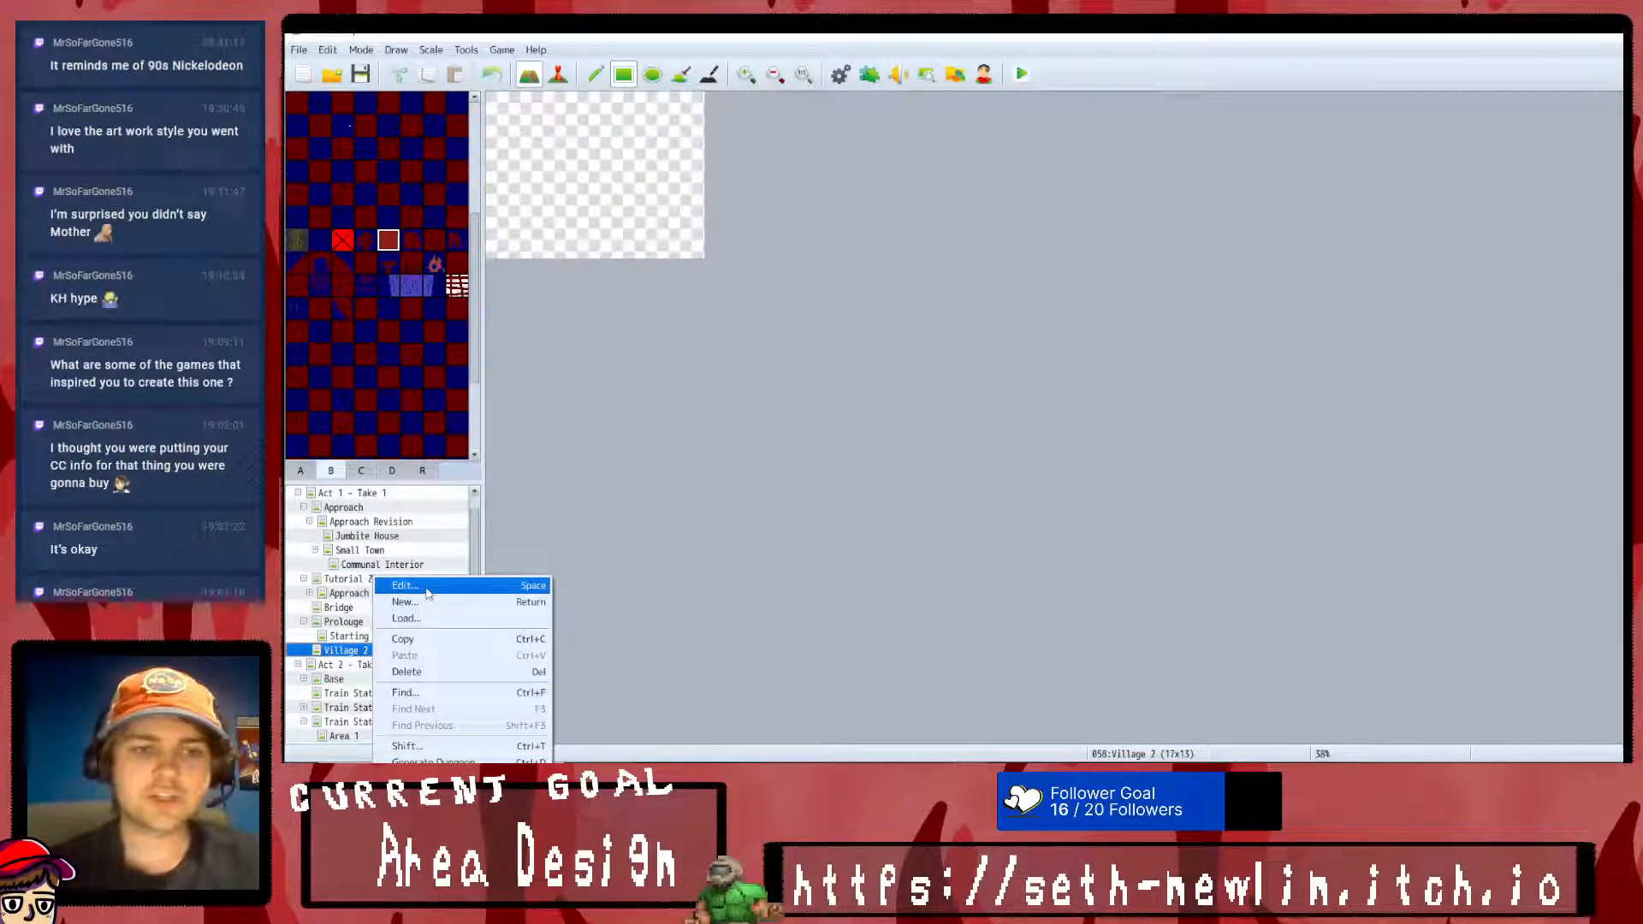
pyautogui.click(402, 585)
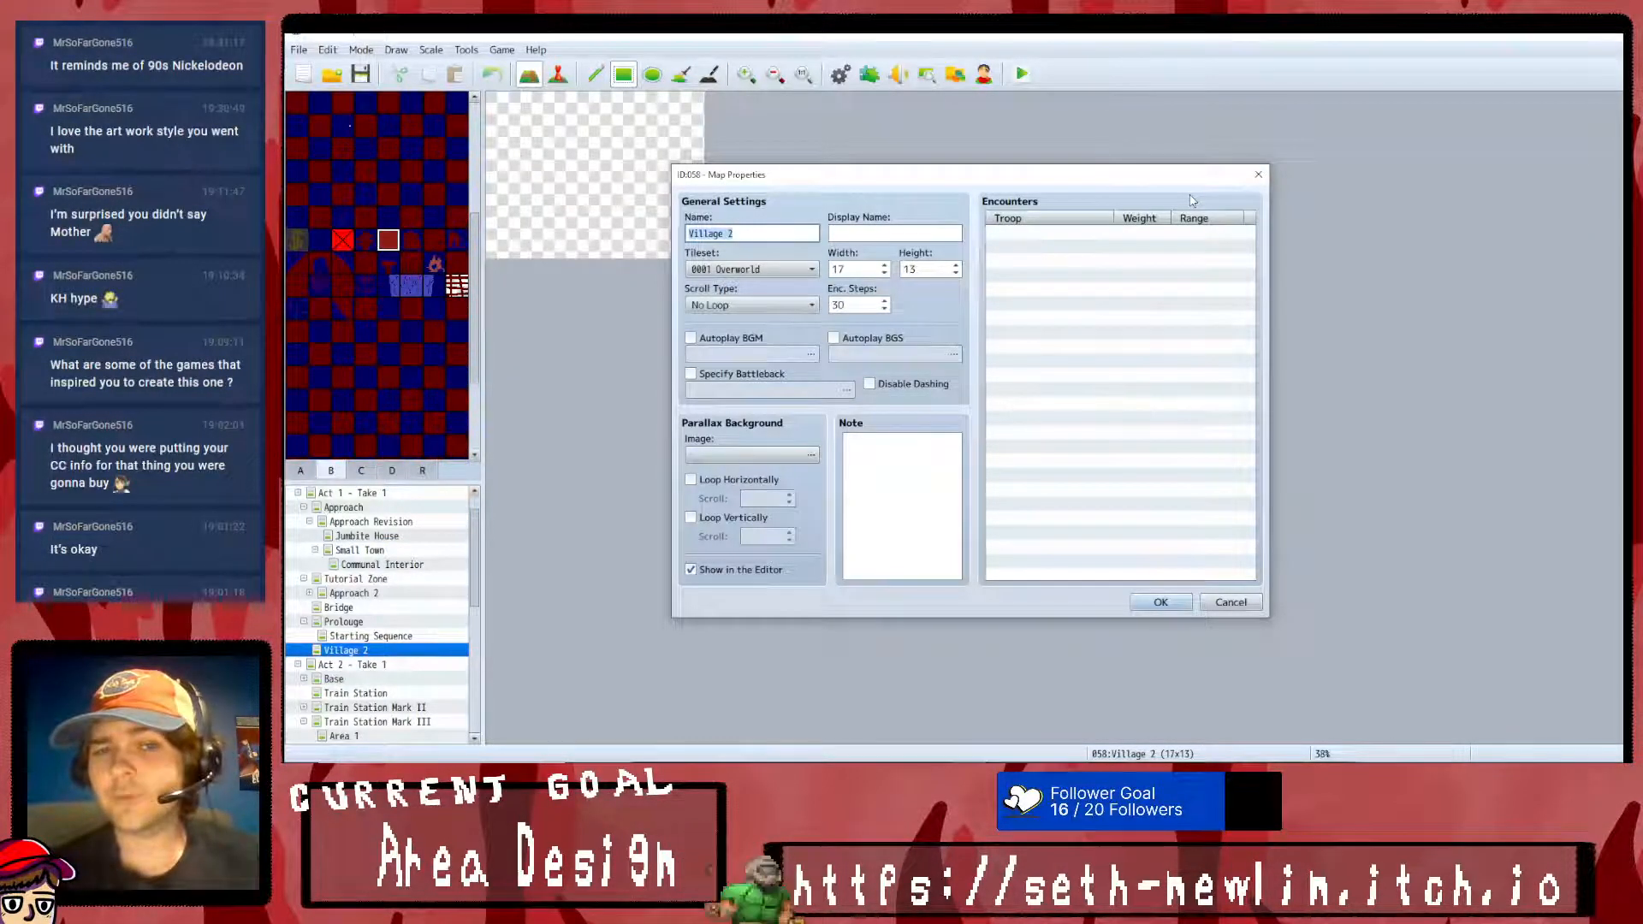
pyautogui.doubleClick(872, 268)
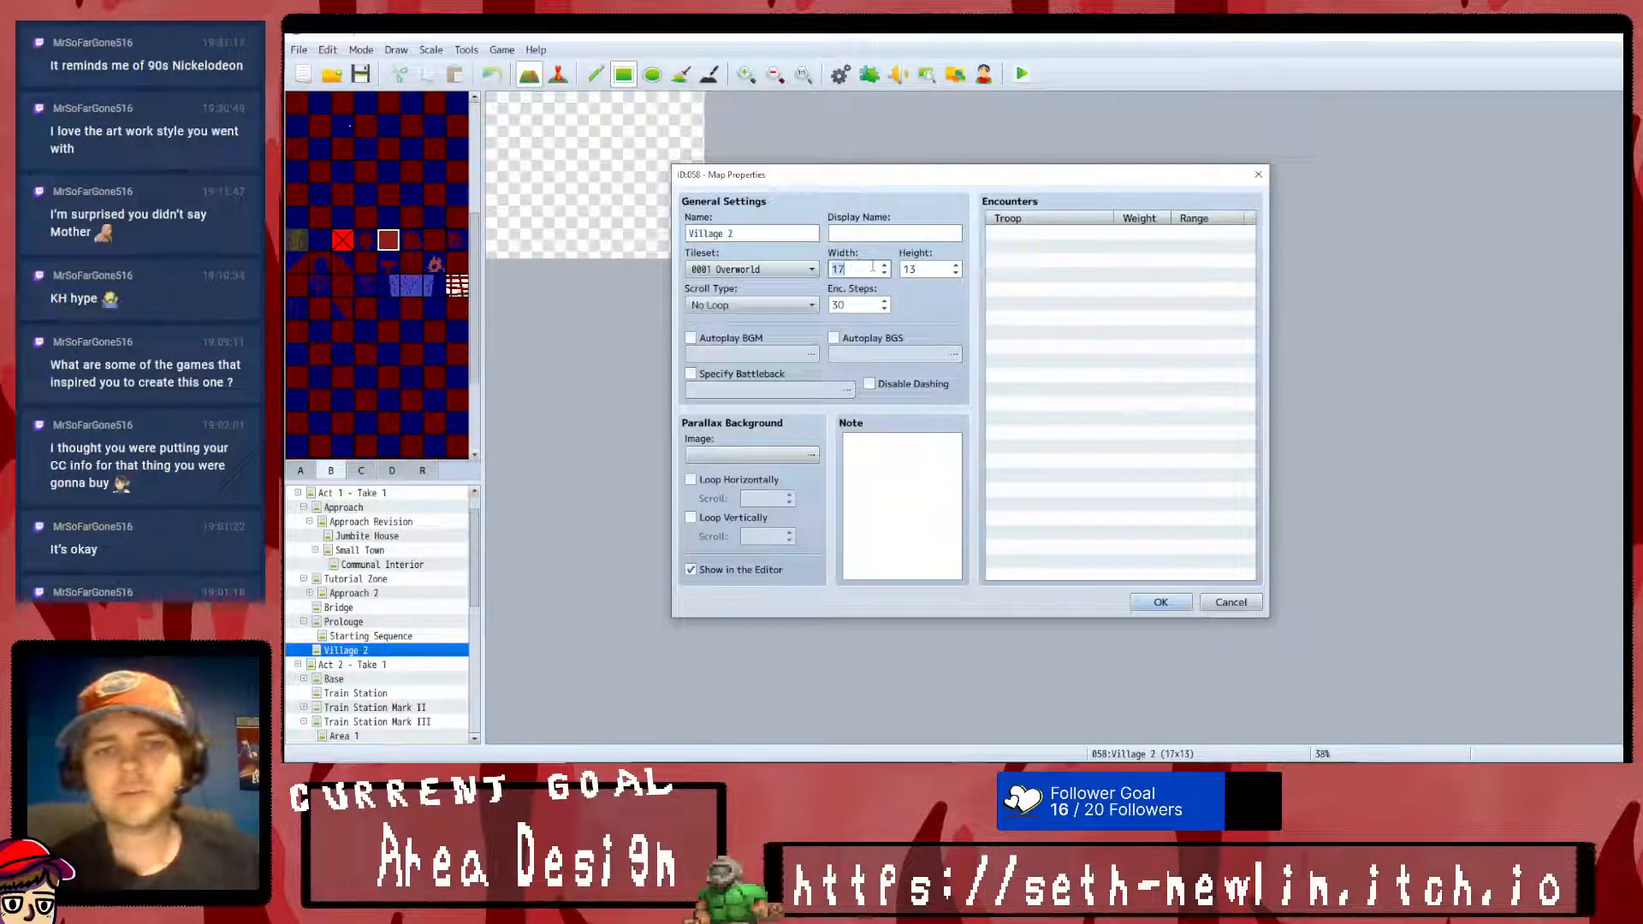
pyautogui.doubleClick(922, 267)
pyautogui.write('35')
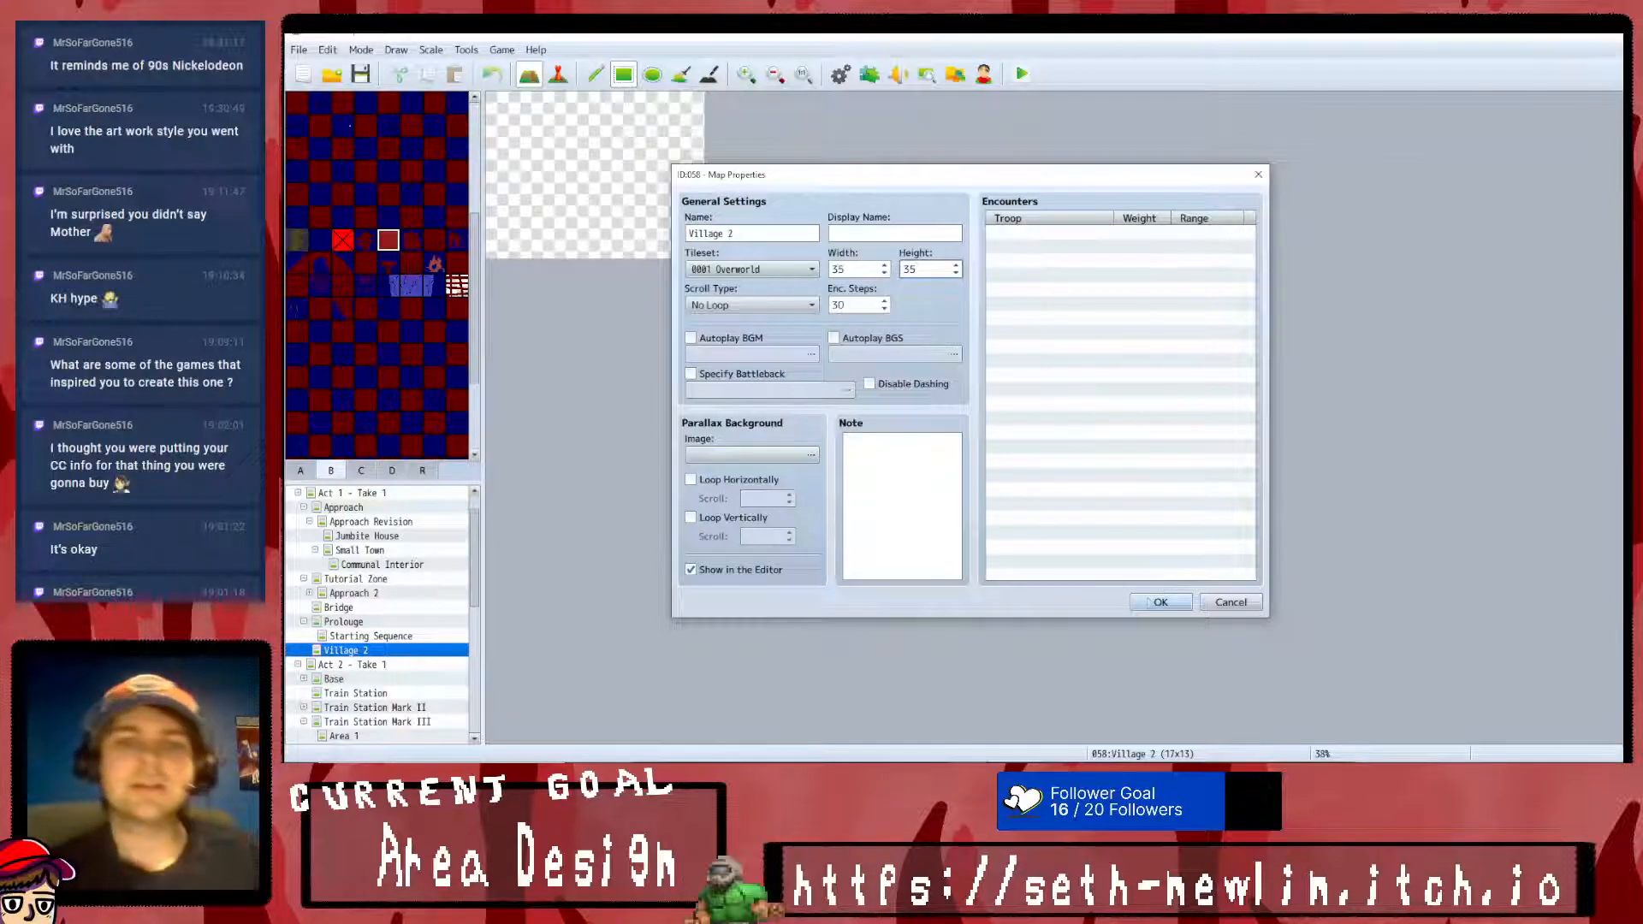
pyautogui.click(1161, 603)
# - Widen the Village 2 map to 50 tiles
pyautogui.rightClick(397, 657)
pyautogui.click(428, 585)
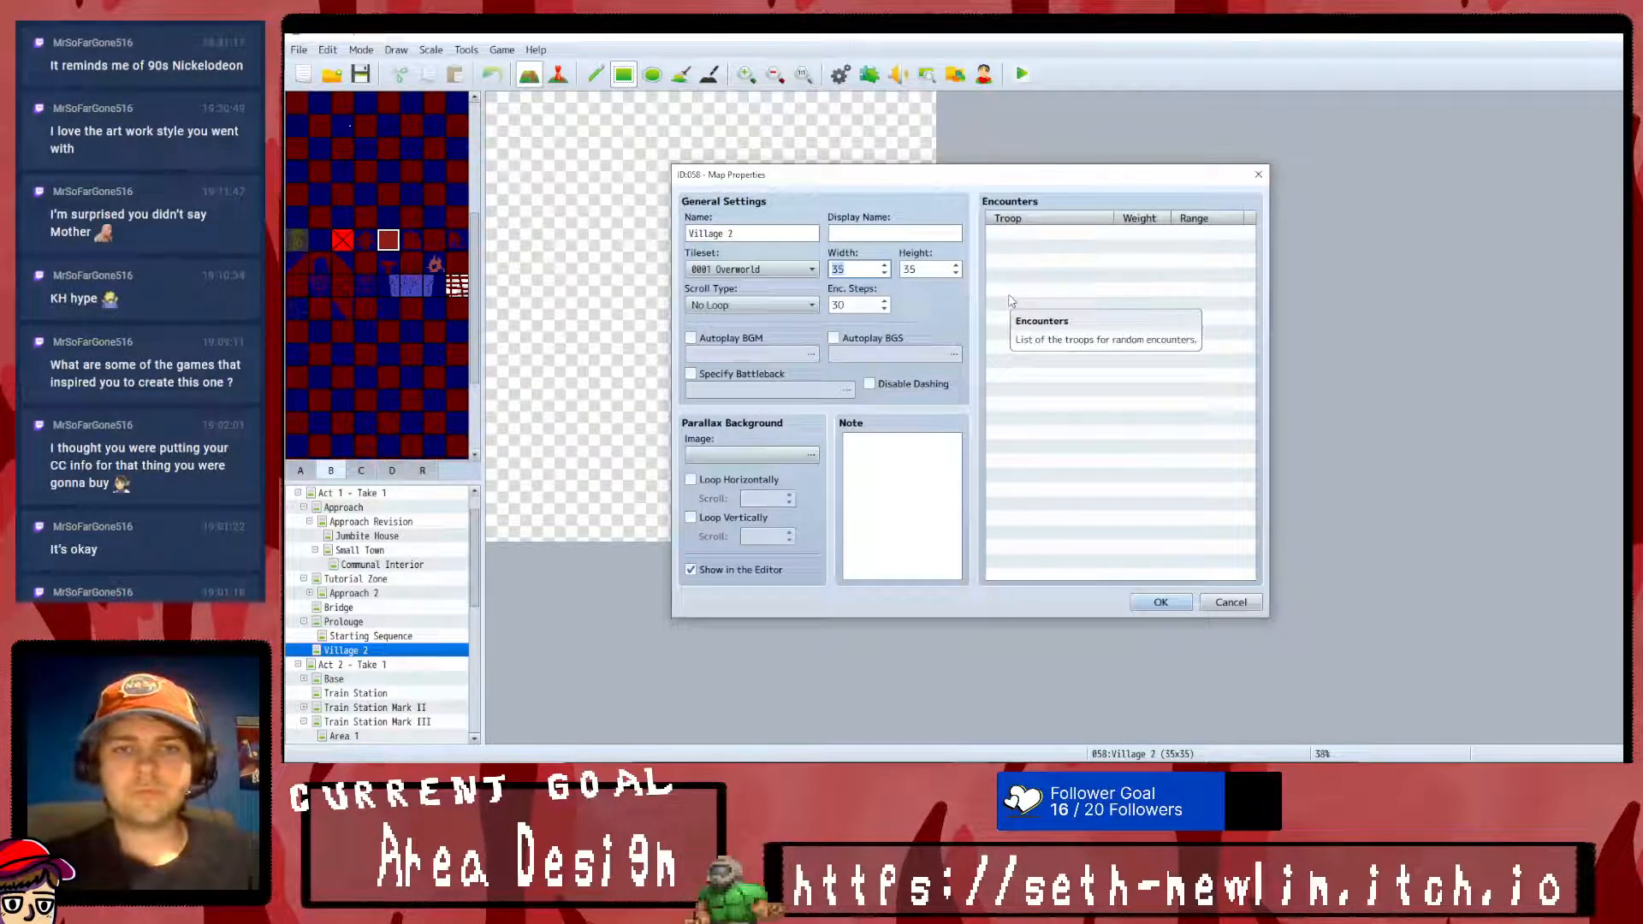
pyautogui.write('50')
pyautogui.press('Return')
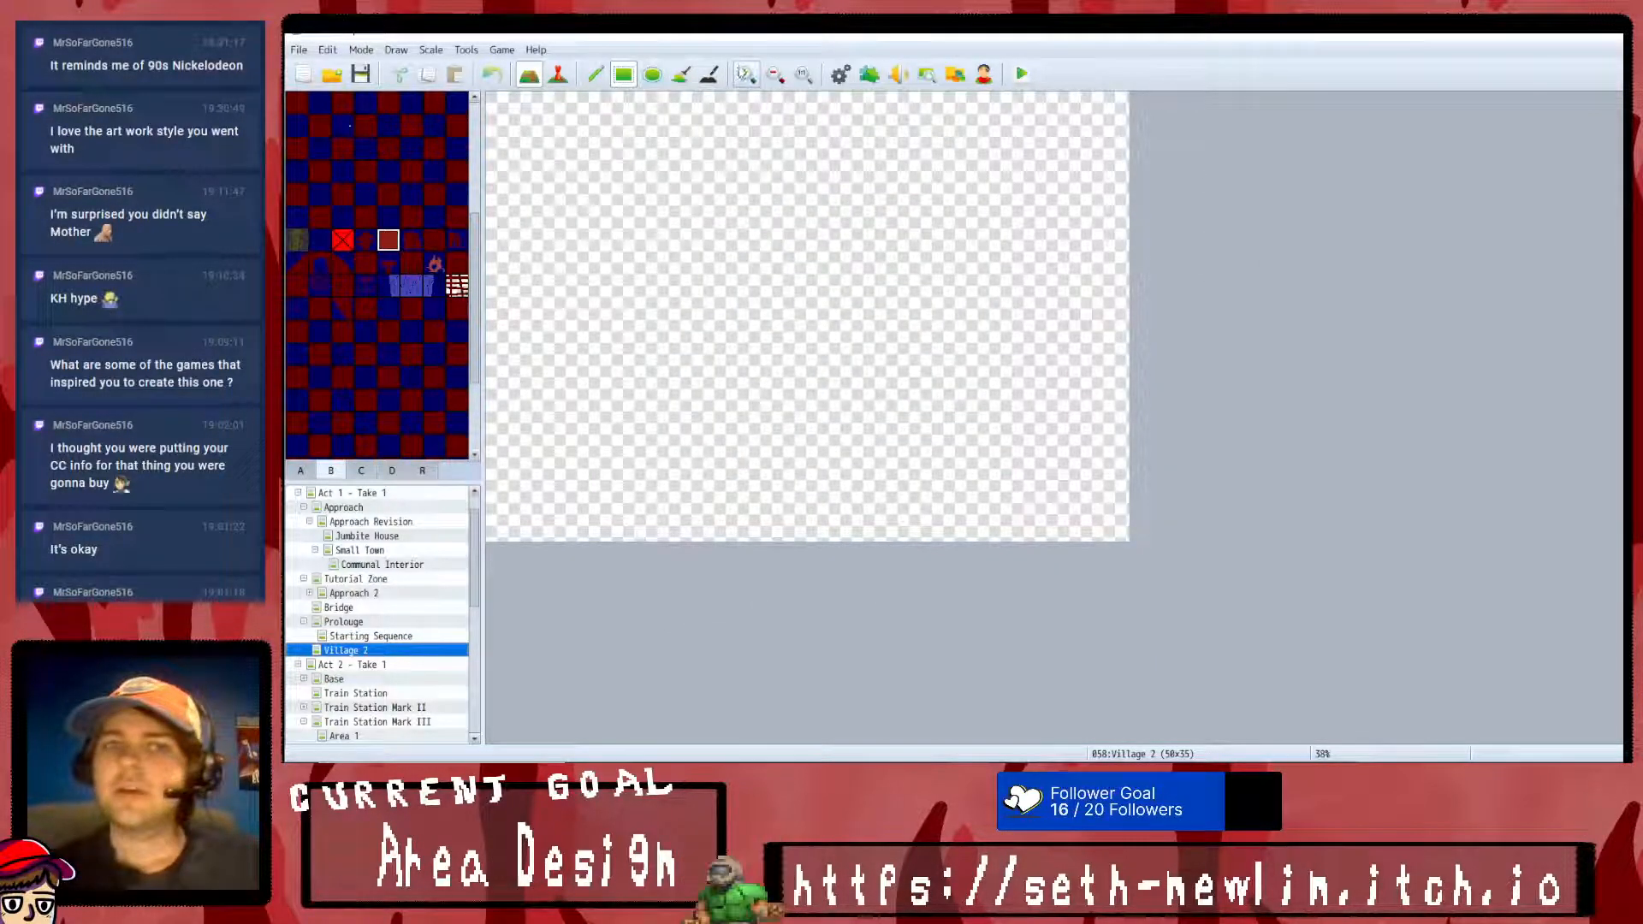
# - Flood-fill the entire Village 2 map with the black tile, undoing the trial fill in dark blue
pyautogui.click(745, 75)
pyautogui.scroll(2, 437, 296)
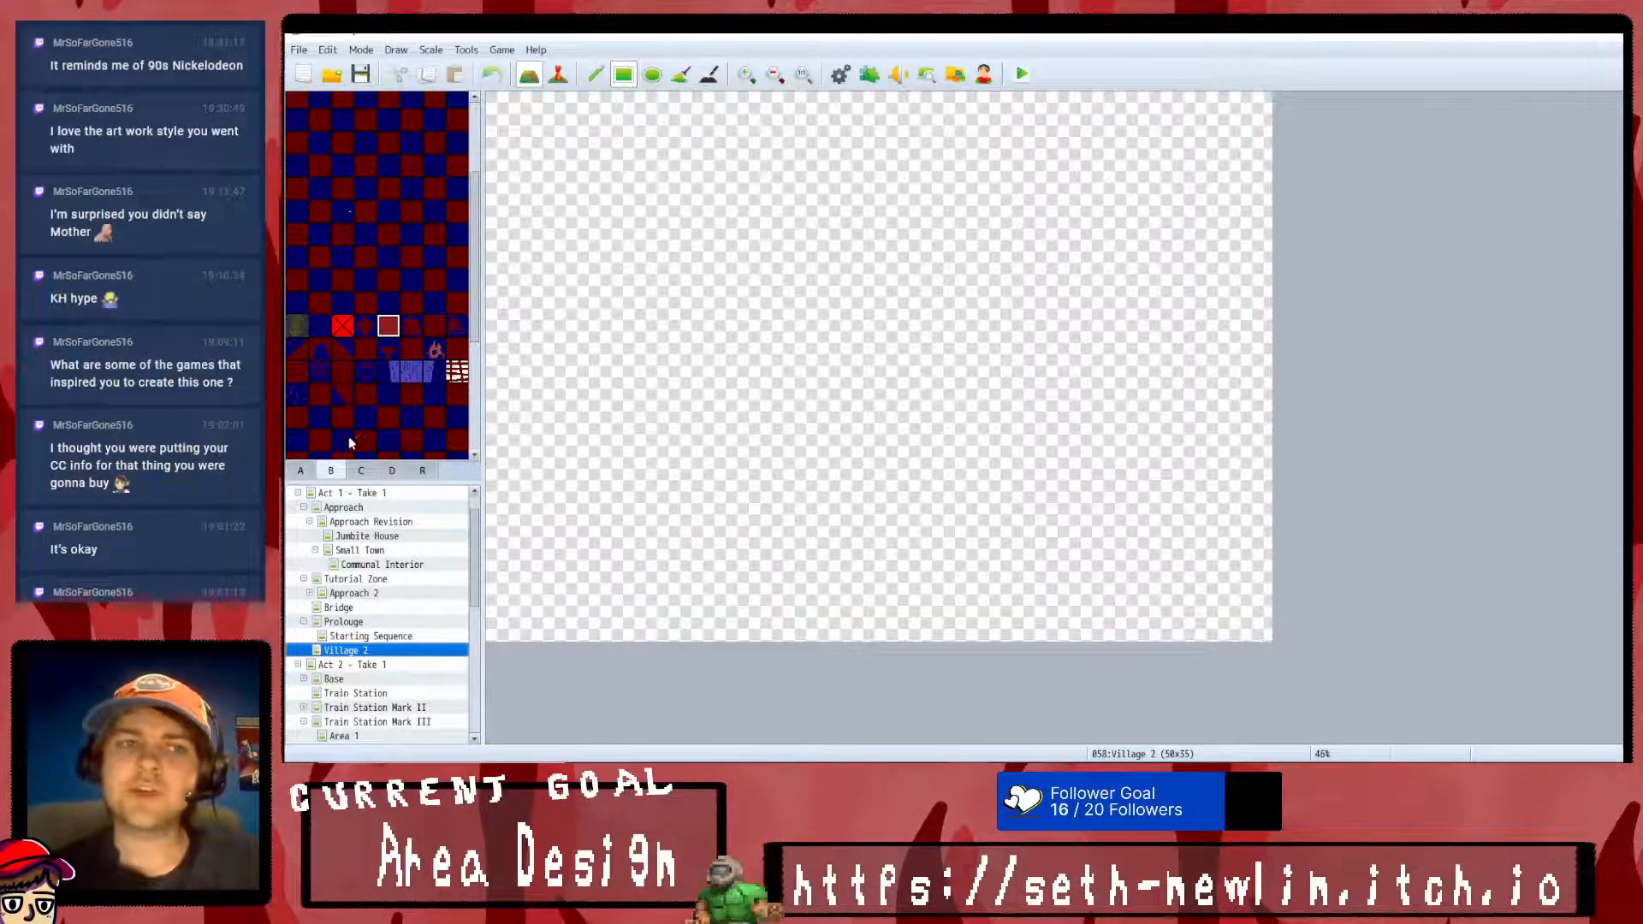
pyautogui.scroll(1, 390, 405)
pyautogui.scroll(5, 390, 405)
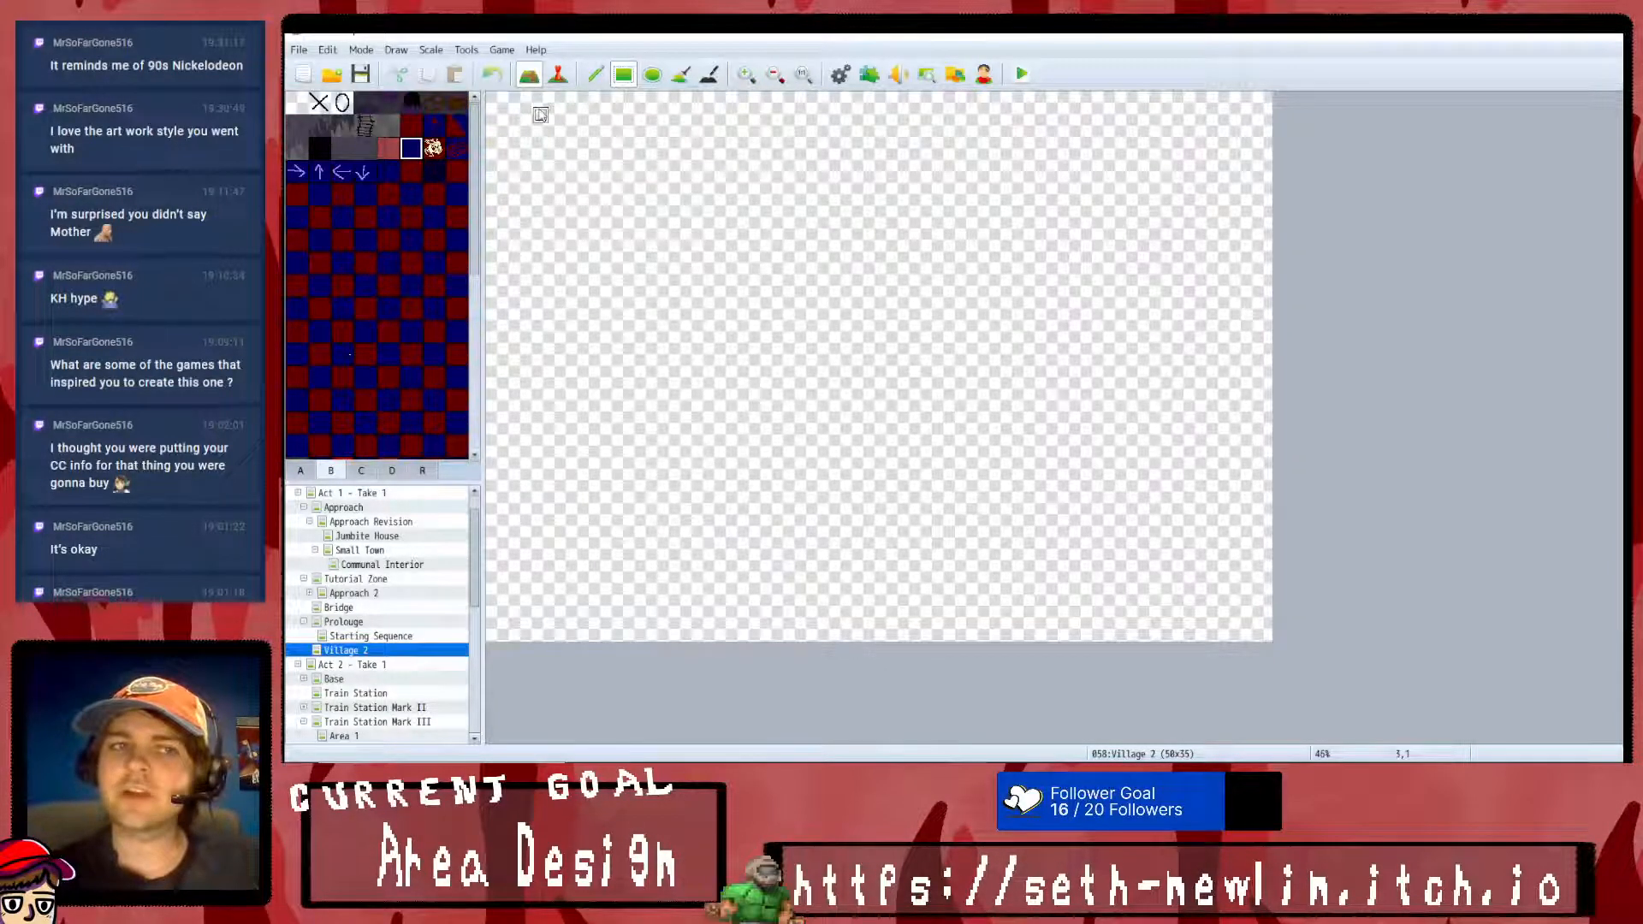
pyautogui.click(680, 77)
pyautogui.click(854, 305)
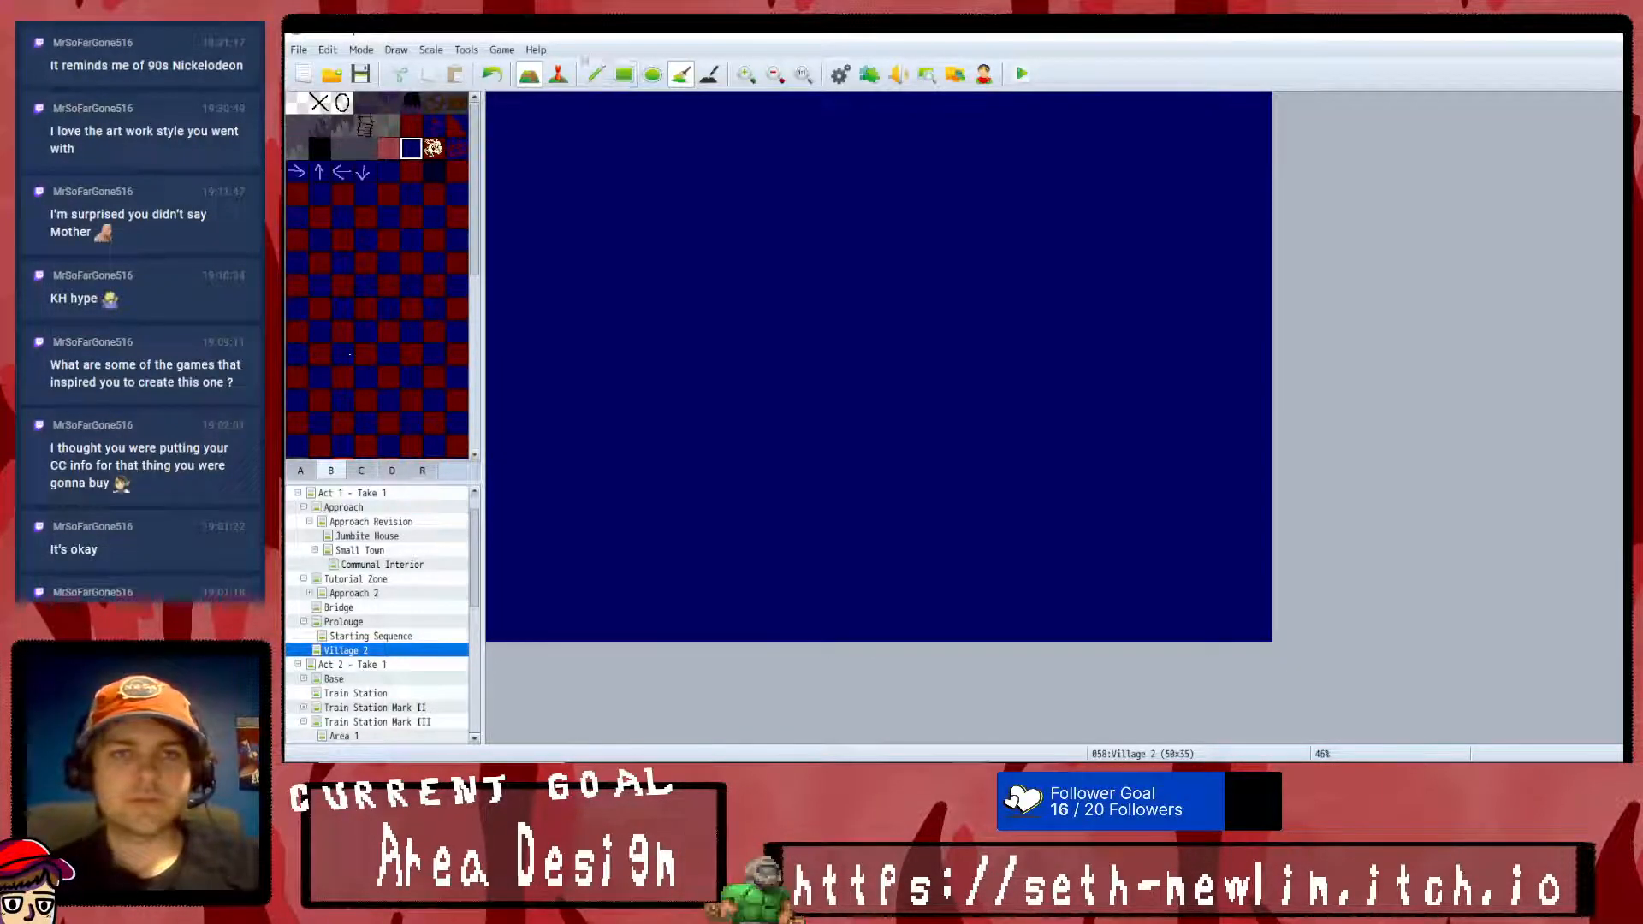
pyautogui.click(494, 77)
pyautogui.click(320, 151)
pyautogui.click(644, 219)
# - Paint short dark blue paths with the pencil, entering from the map's upper-left and upper-right corners and stepping inward
pyautogui.click(411, 148)
pyautogui.click(595, 75)
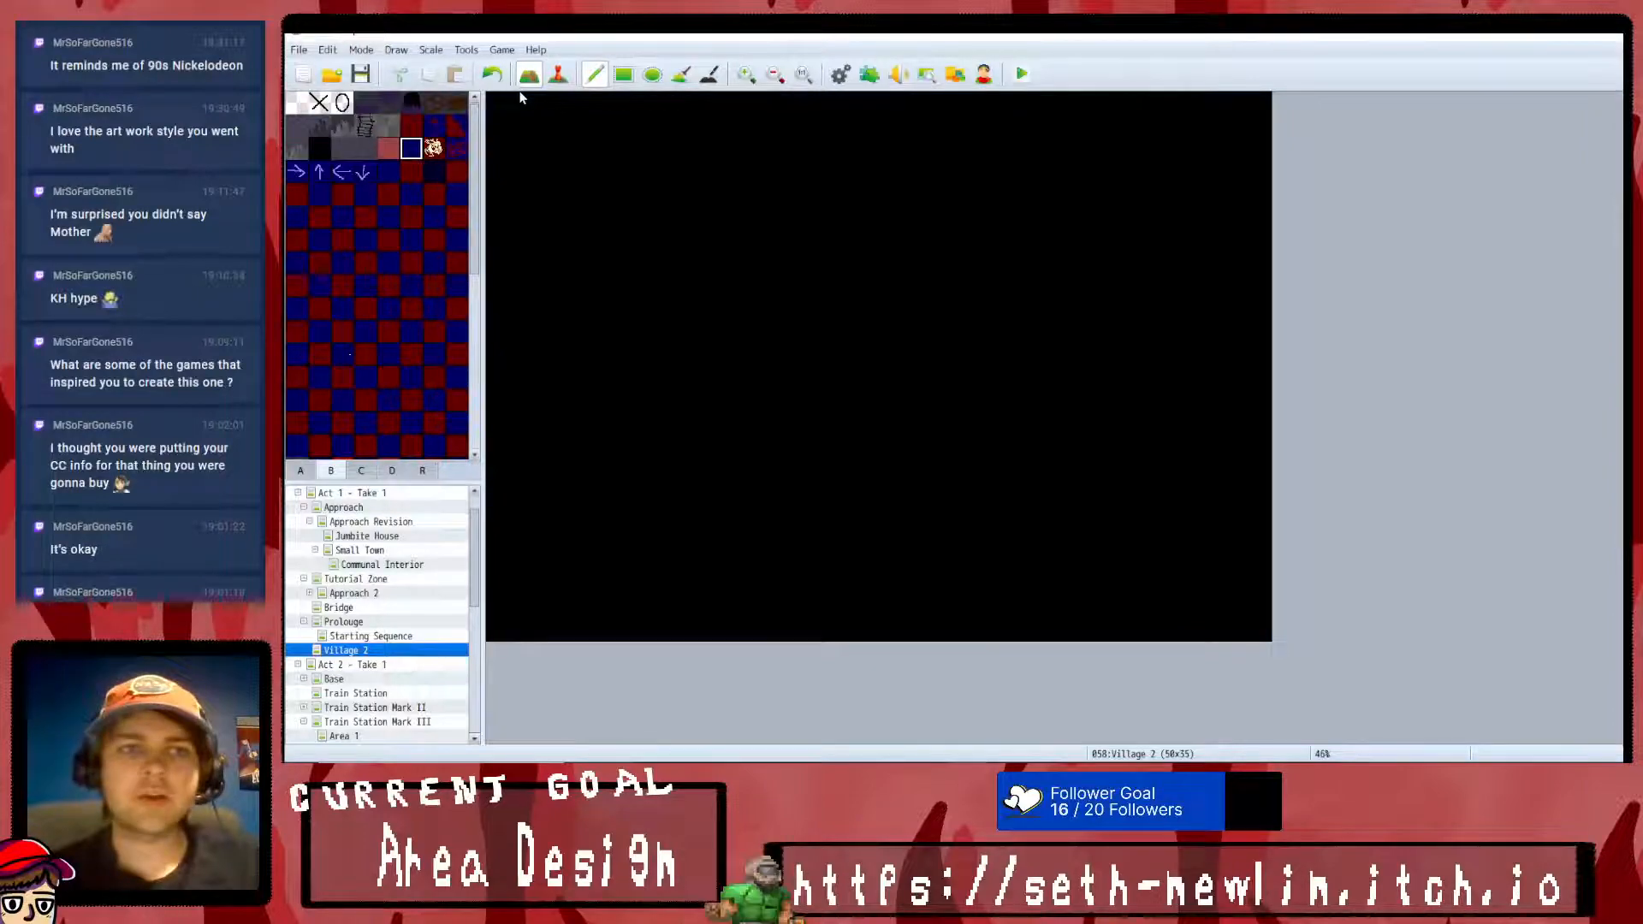
pyautogui.moveTo(525, 100)
pyautogui.mouseDown()
pyautogui.moveTo(539, 191)
pyautogui.moveTo(572, 178)
pyautogui.moveTo(524, 172)
pyautogui.moveTo(603, 195)
pyautogui.moveTo(634, 176)
pyautogui.moveTo(588, 194)
pyautogui.mouseUp()
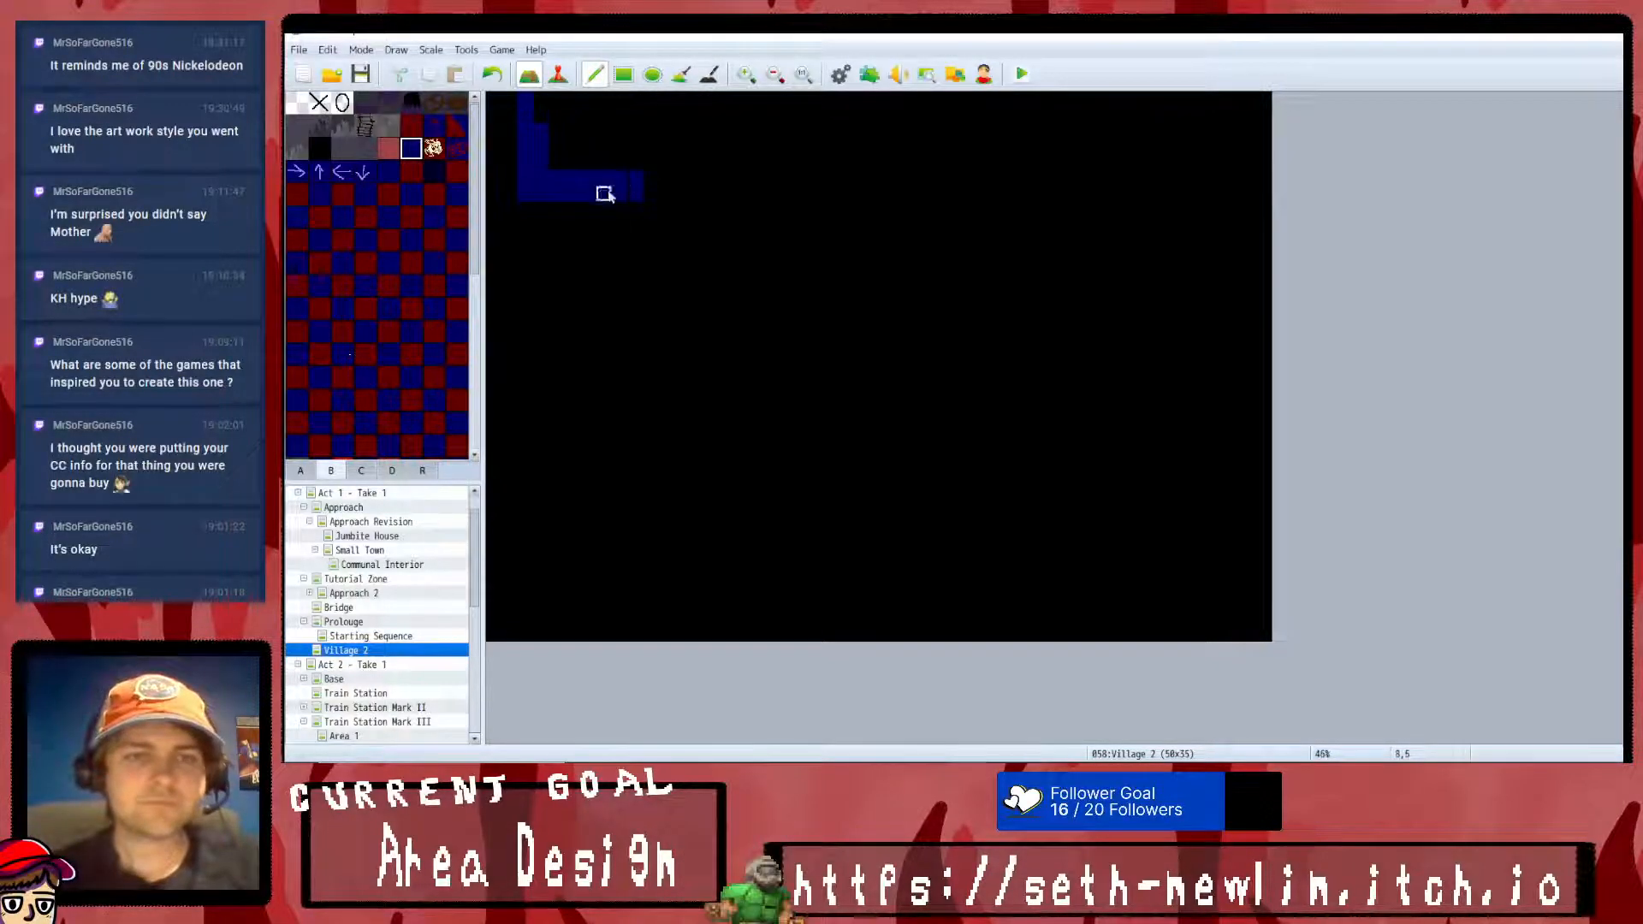
pyautogui.moveTo(1232, 100)
pyautogui.mouseDown()
pyautogui.moveTo(1232, 172)
pyautogui.moveTo(1155, 178)
pyautogui.moveTo(1214, 162)
pyautogui.moveTo(1249, 116)
pyautogui.mouseUp()
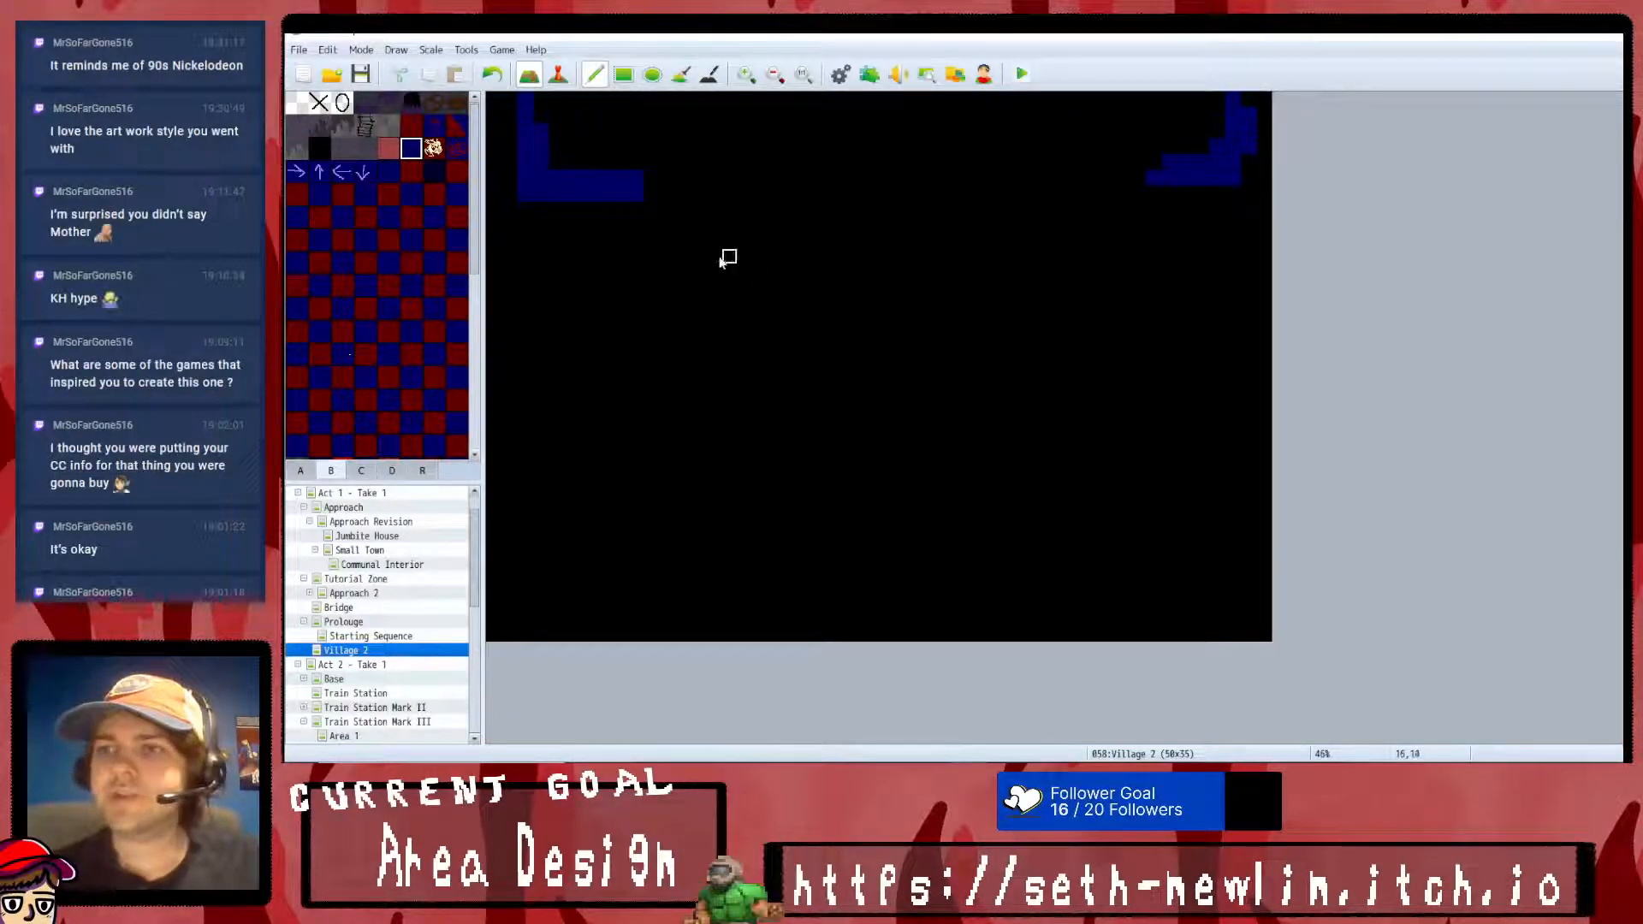
pyautogui.click(634, 210)
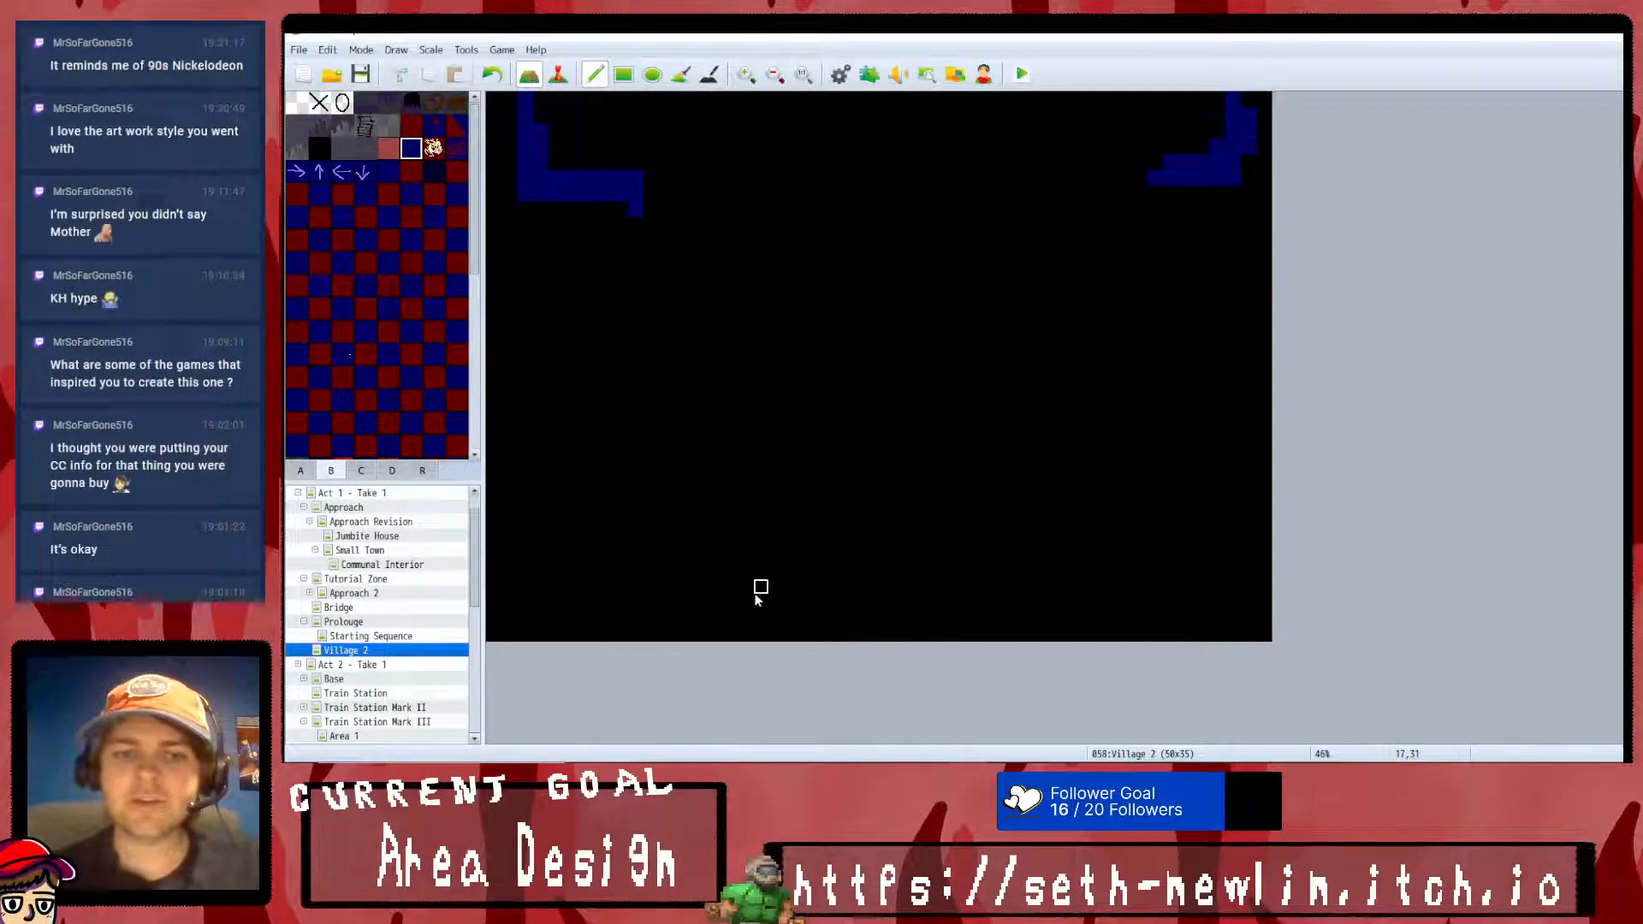
# - Paint a wide oval dark blue clearing near the map's lower edge and link it to both corner entrances with winding paths
pyautogui.moveTo(616, 569)
pyautogui.mouseDown()
pyautogui.moveTo(916, 603)
pyautogui.moveTo(1075, 579)
pyautogui.moveTo(1138, 540)
pyautogui.moveTo(1009, 488)
pyautogui.moveTo(855, 462)
pyautogui.moveTo(650, 493)
pyautogui.moveTo(616, 553)
pyautogui.moveTo(696, 505)
pyautogui.moveTo(884, 488)
pyautogui.moveTo(1069, 522)
pyautogui.moveTo(1107, 553)
pyautogui.moveTo(1045, 539)
pyautogui.moveTo(796, 591)
pyautogui.moveTo(710, 569)
pyautogui.moveTo(775, 541)
pyautogui.moveTo(809, 566)
pyautogui.mouseUp()
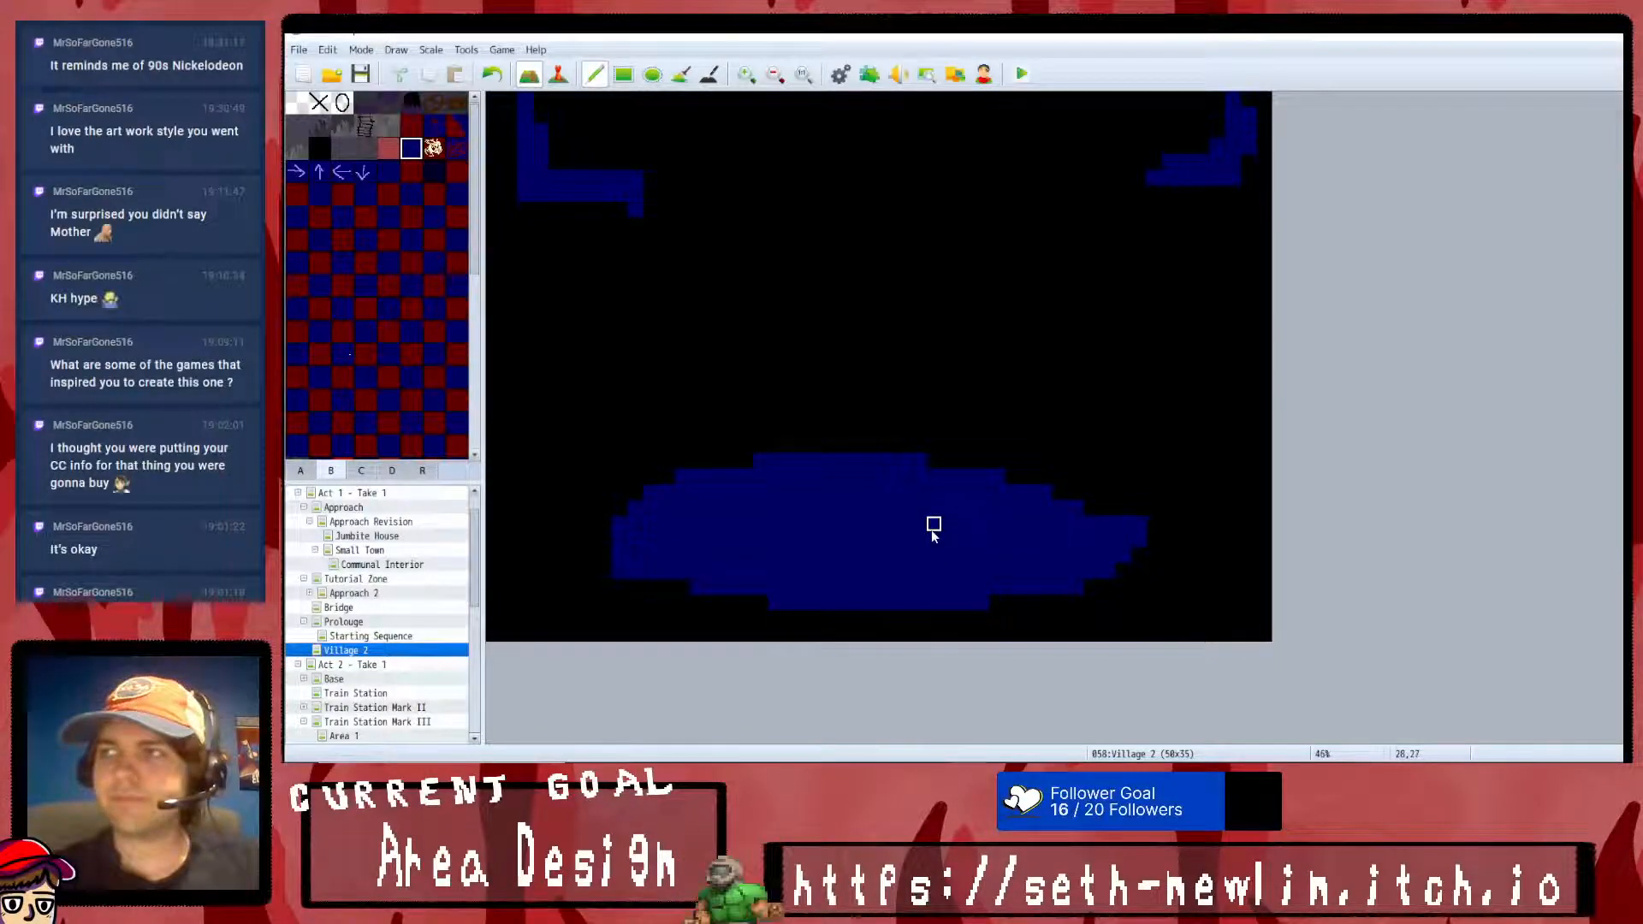
pyautogui.moveTo(636, 214)
pyautogui.mouseDown()
pyautogui.moveTo(633, 286)
pyautogui.moveTo(808, 290)
pyautogui.moveTo(807, 380)
pyautogui.moveTo(524, 382)
pyautogui.moveTo(525, 569)
pyautogui.moveTo(620, 569)
pyautogui.mouseUp()
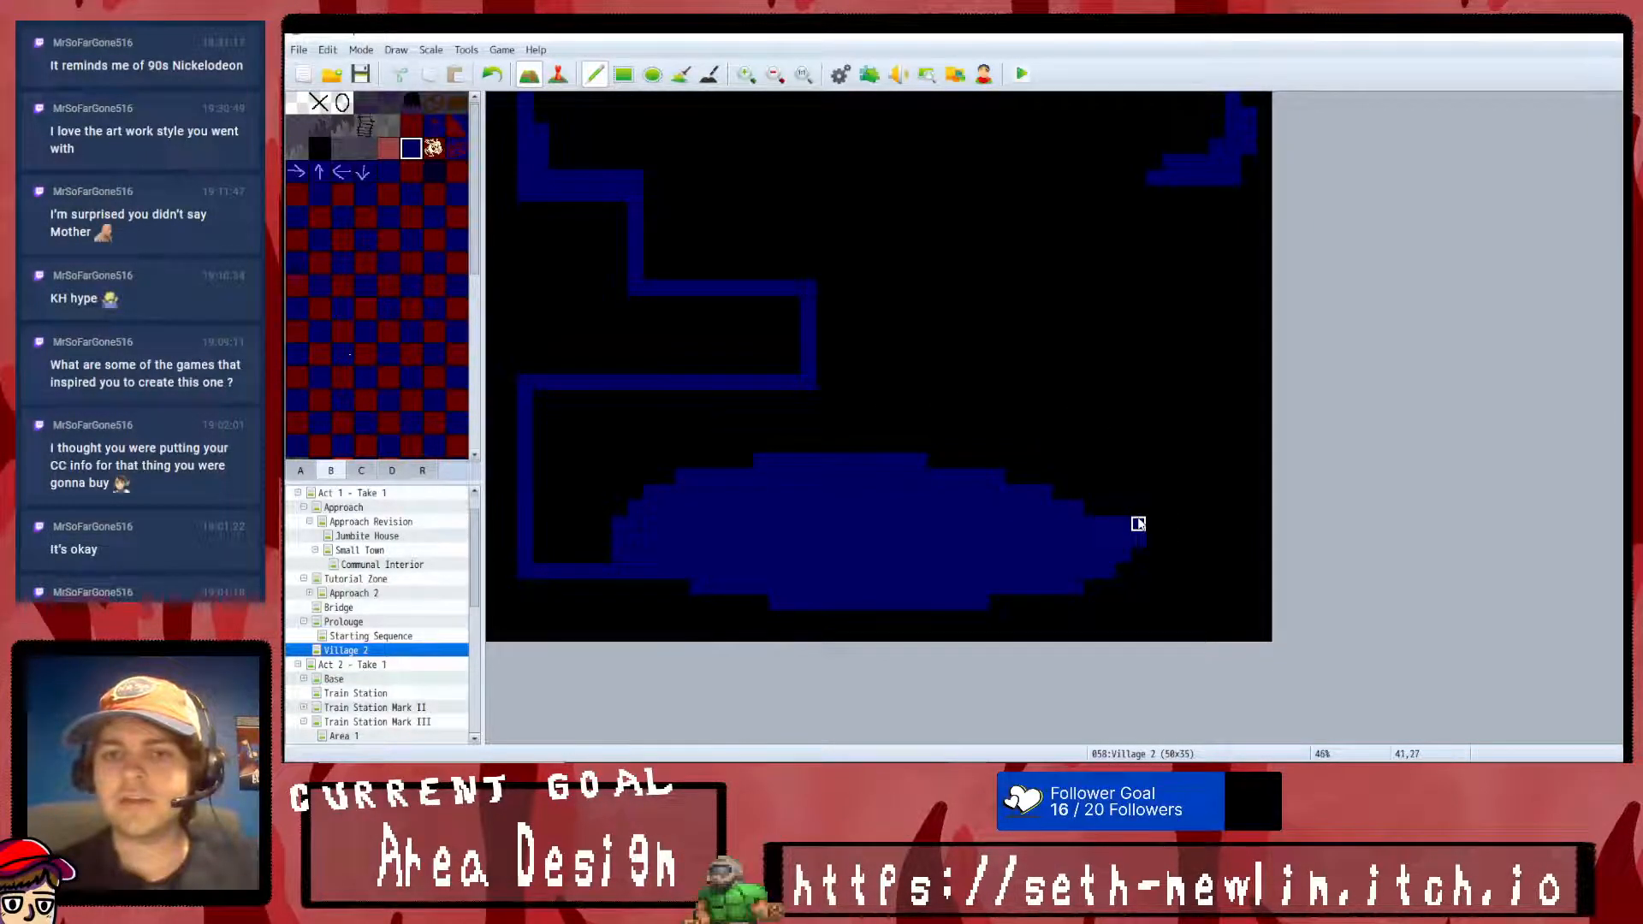
pyautogui.moveTo(1152, 524)
pyautogui.mouseDown()
pyautogui.moveTo(1107, 571)
pyautogui.moveTo(1152, 542)
pyautogui.moveTo(1166, 568)
pyautogui.moveTo(1198, 557)
pyautogui.moveTo(1218, 411)
pyautogui.moveTo(946, 378)
pyautogui.moveTo(932, 351)
pyautogui.moveTo(950, 178)
pyautogui.moveTo(1093, 176)
pyautogui.mouseUp()
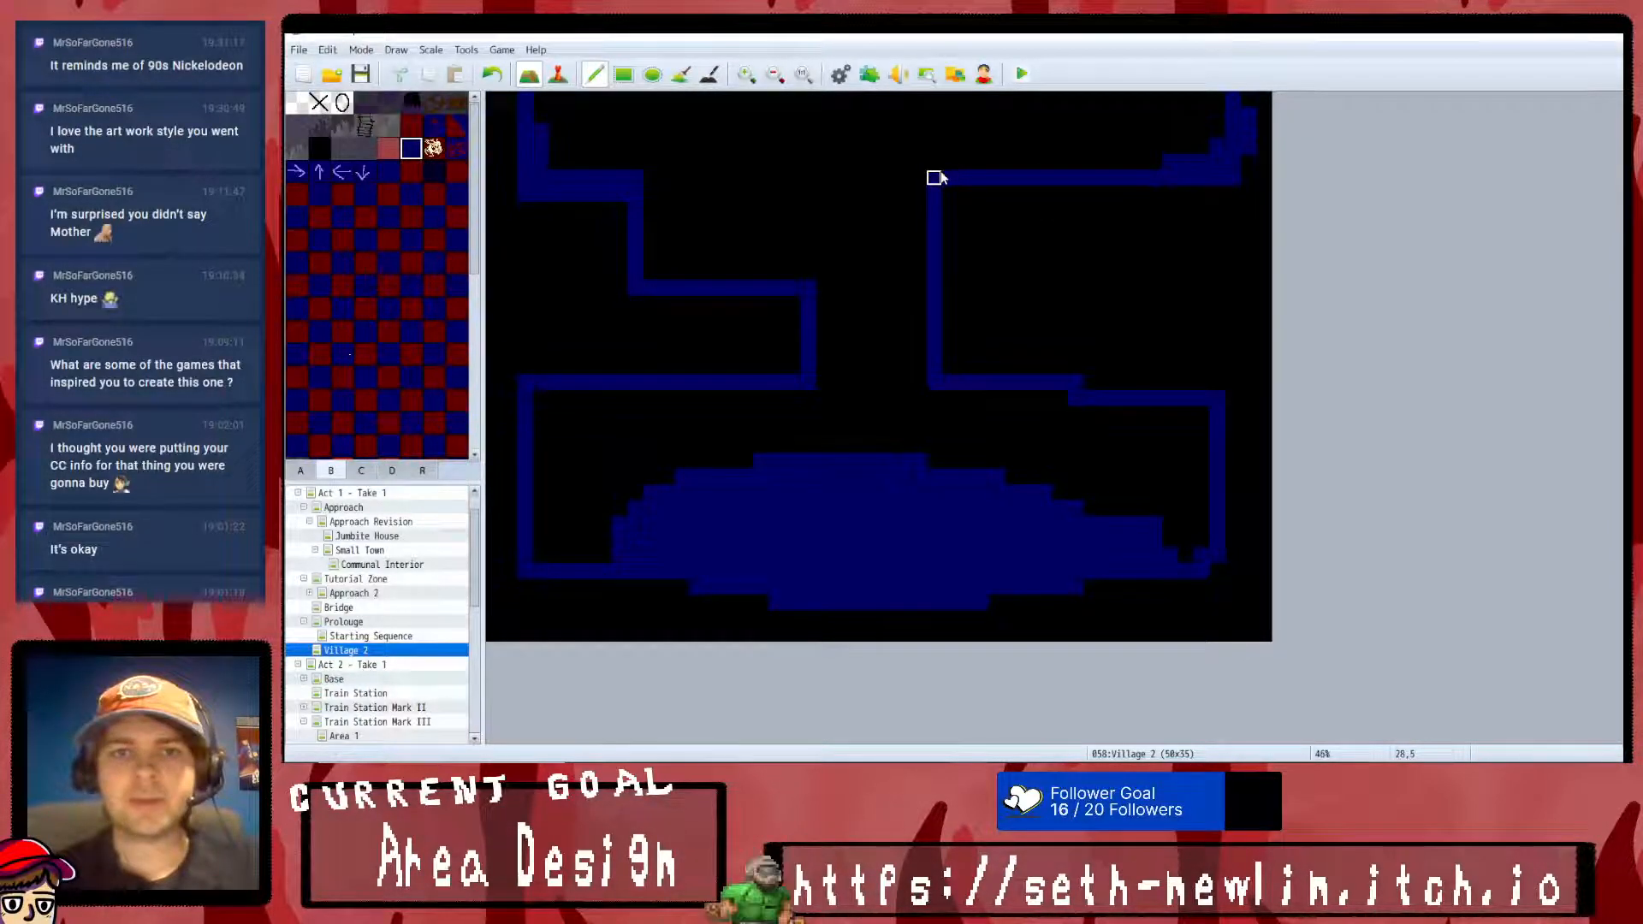
# - Add dark blue connecting paths: an upper central loop, an eastern branch, a link above the clearing and a western shortcut into it
pyautogui.moveTo(982, 163)
pyautogui.mouseDown()
pyautogui.moveTo(979, 114)
pyautogui.moveTo(761, 116)
pyautogui.moveTo(760, 278)
pyautogui.mouseUp()
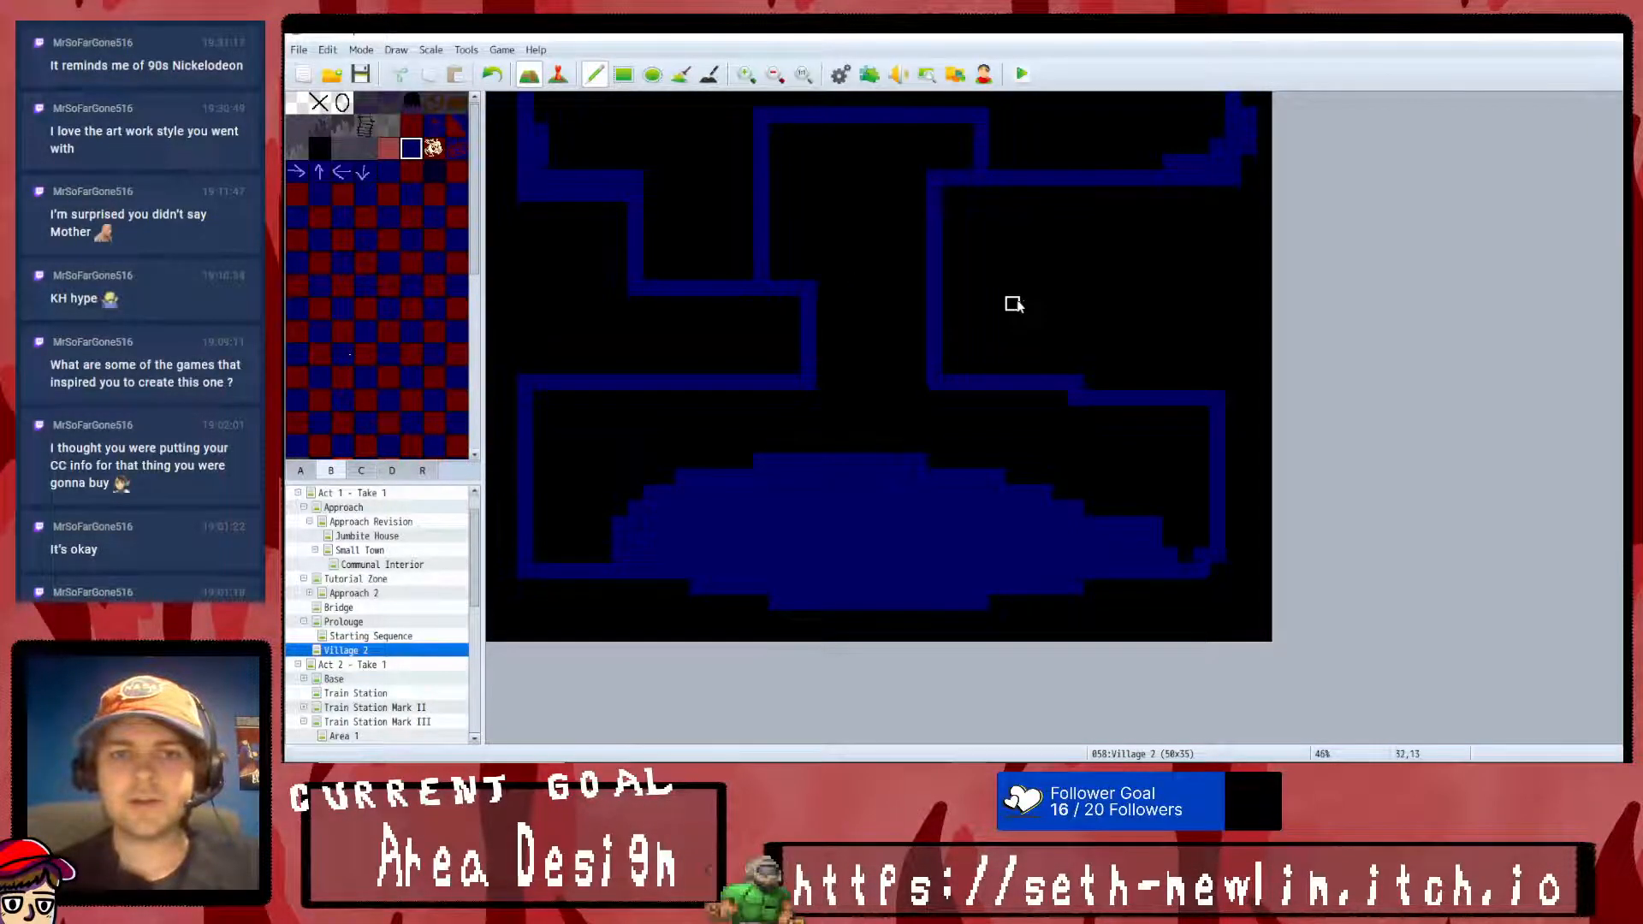
pyautogui.moveTo(938, 305)
pyautogui.mouseDown()
pyautogui.moveTo(1156, 305)
pyautogui.moveTo(1138, 390)
pyautogui.mouseUp()
pyautogui.moveTo(777, 392)
pyautogui.mouseDown()
pyautogui.moveTo(788, 429)
pyautogui.moveTo(992, 430)
pyautogui.moveTo(997, 398)
pyautogui.mouseUp()
pyautogui.click(777, 414)
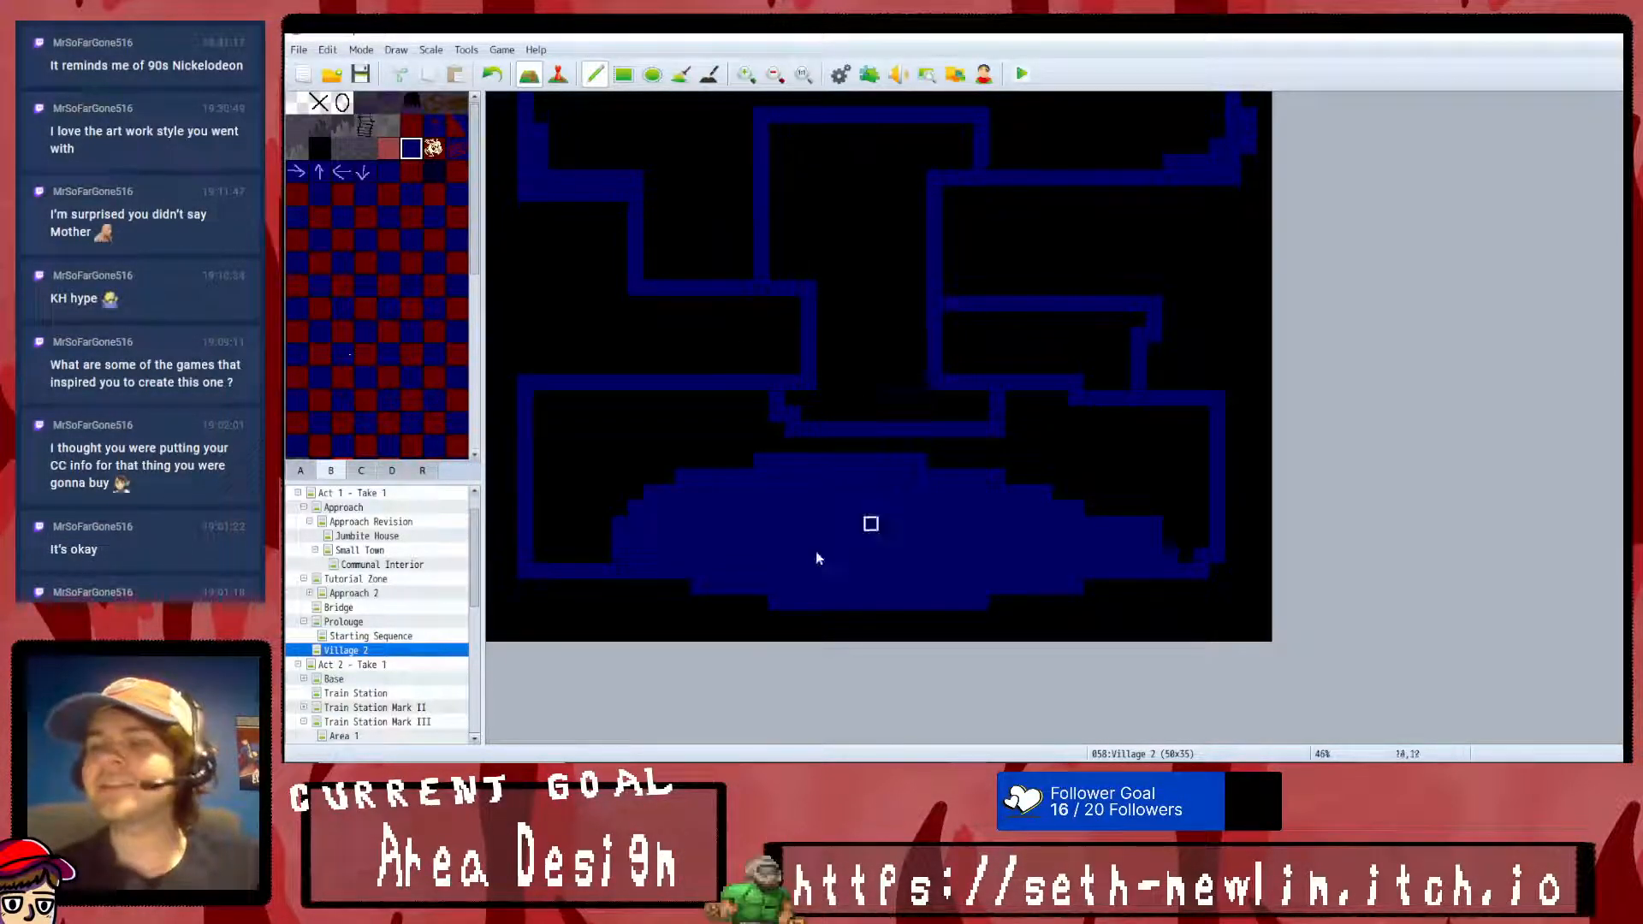
pyautogui.moveTo(634, 397)
pyautogui.mouseDown()
pyautogui.moveTo(633, 436)
pyautogui.moveTo(587, 444)
pyautogui.moveTo(587, 539)
pyautogui.mouseUp()
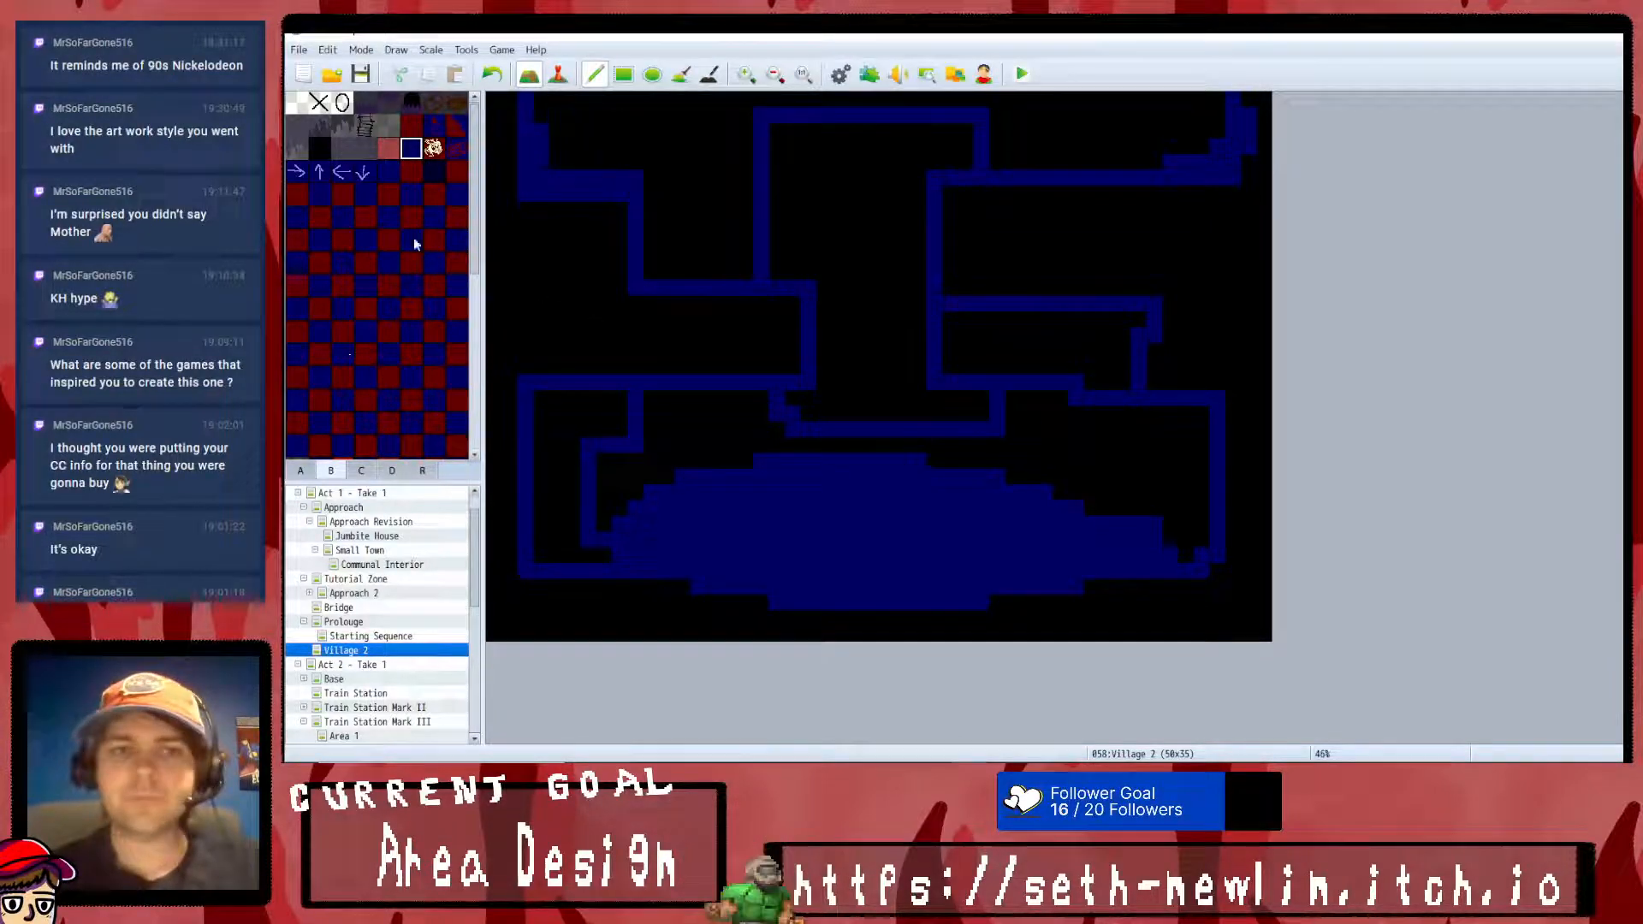
# - Place red doorway tiles along the western and eastern paths and along the lower edge of the oval clearing
pyautogui.scroll(-3, 377, 325)
pyautogui.scroll(-1, 341, 345)
pyautogui.click(320, 277)
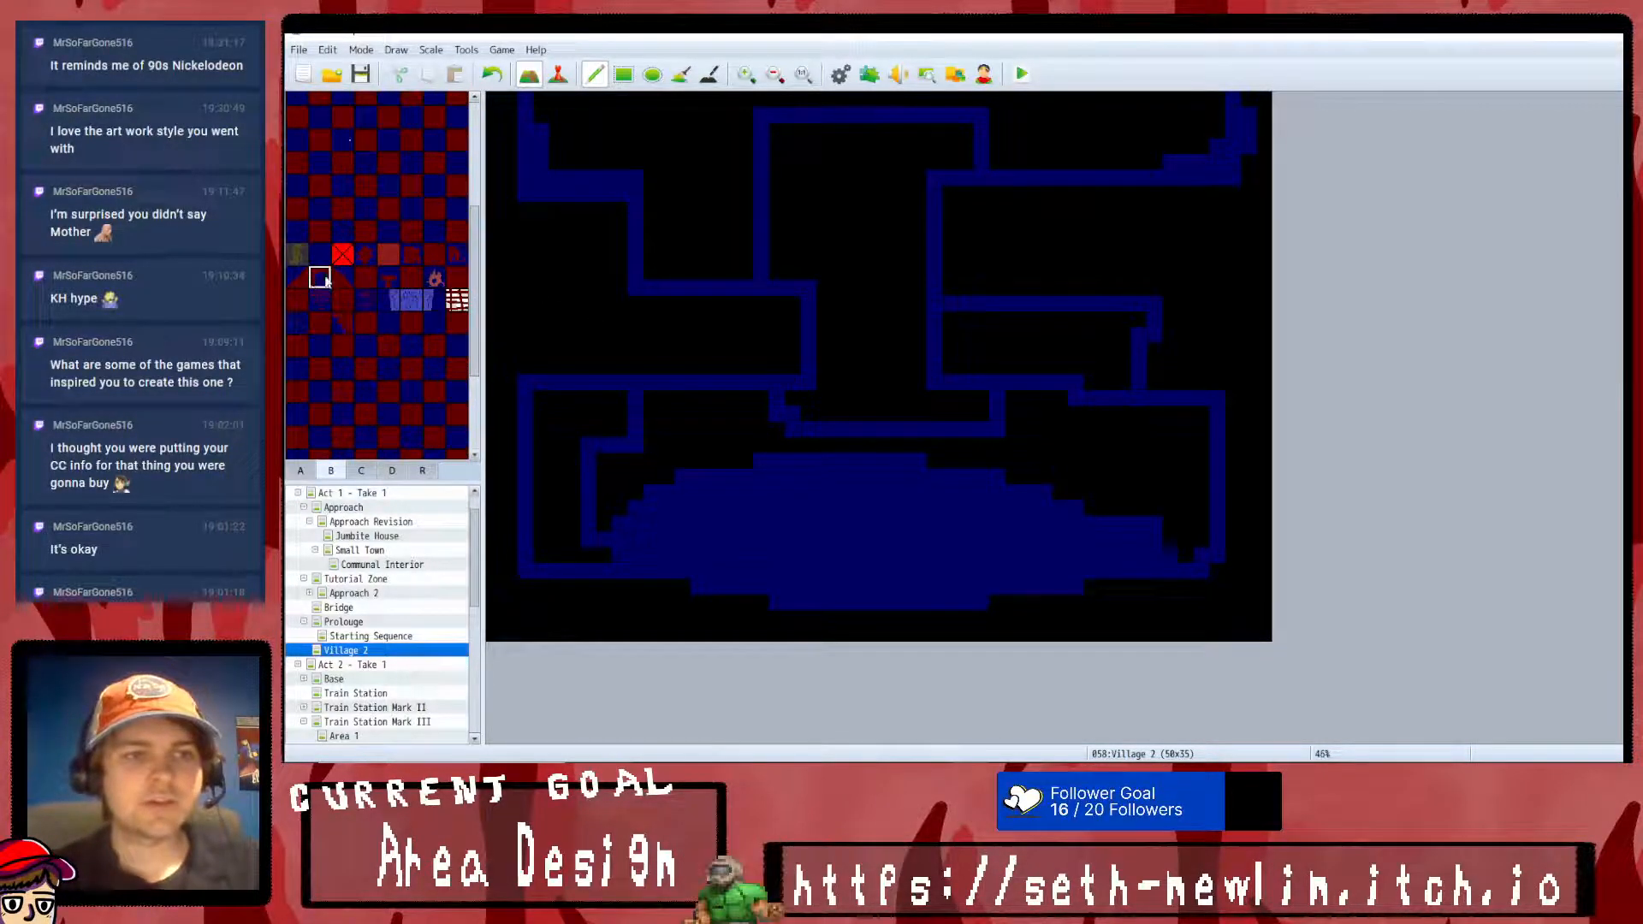
pyautogui.click(697, 272)
pyautogui.click(1060, 287)
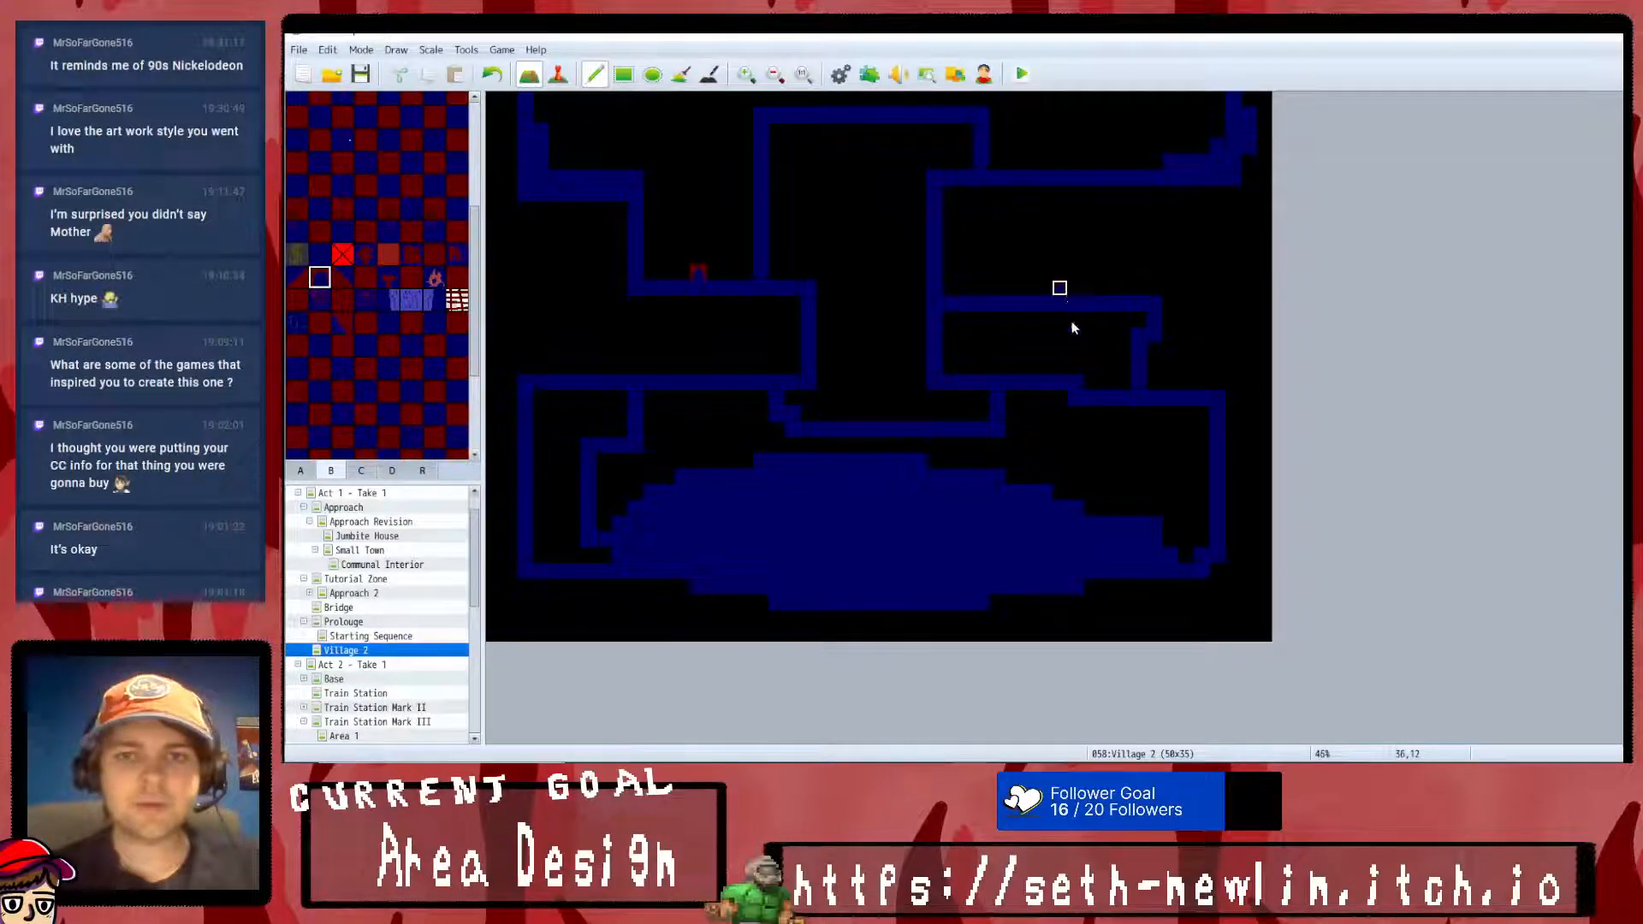
pyautogui.click(1026, 367)
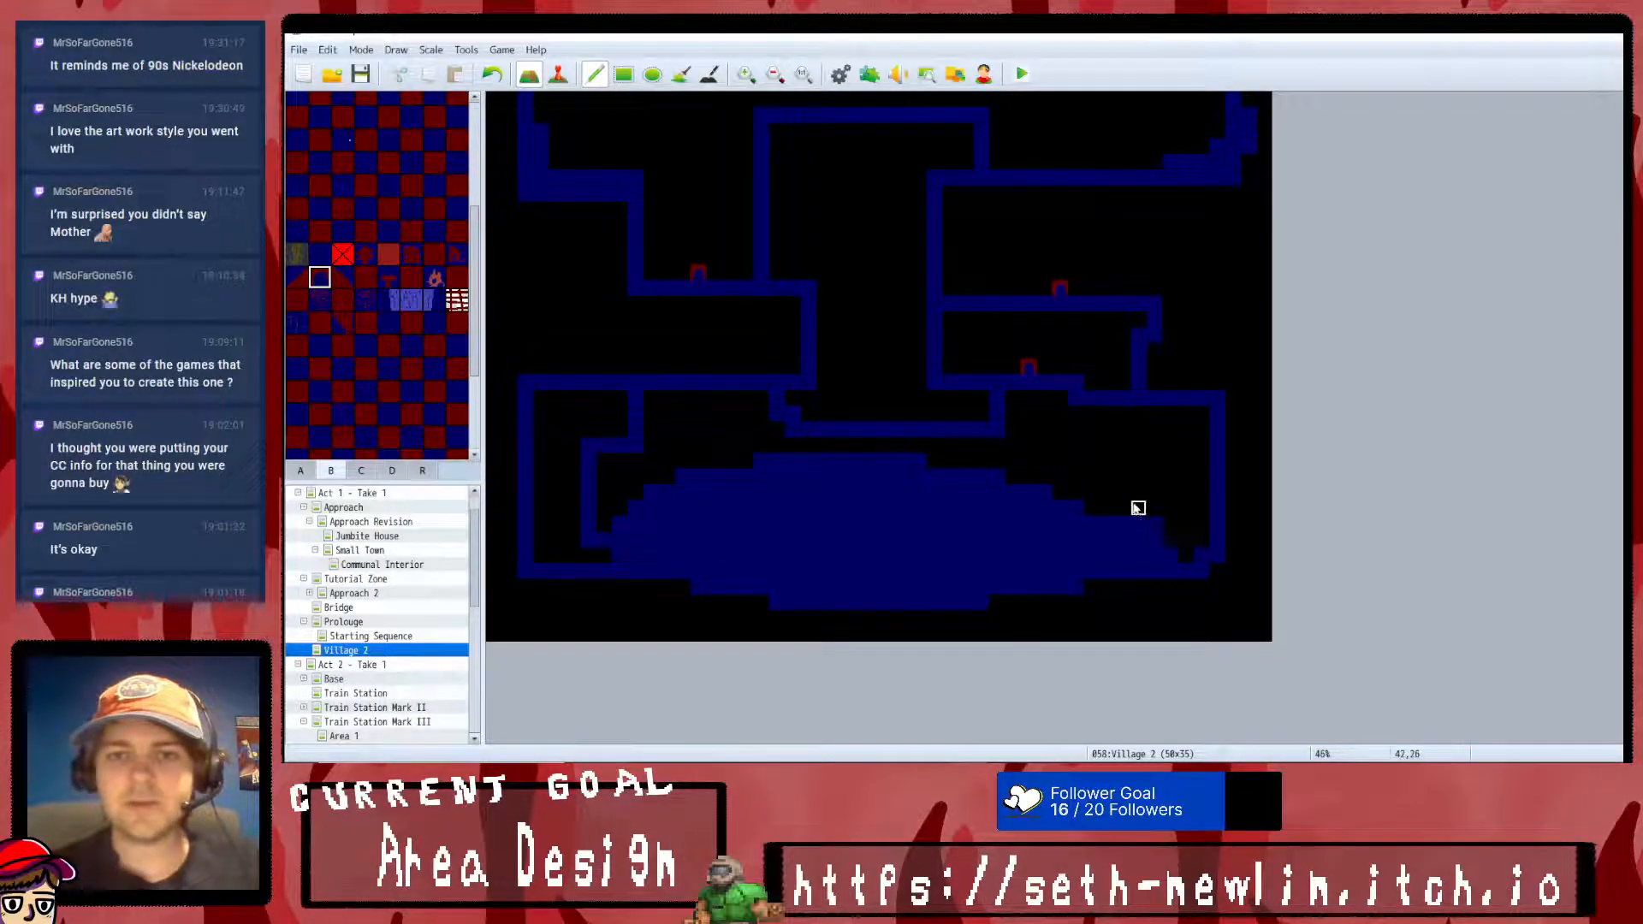
pyautogui.click(729, 585)
pyautogui.click(1046, 585)
pyautogui.click(824, 603)
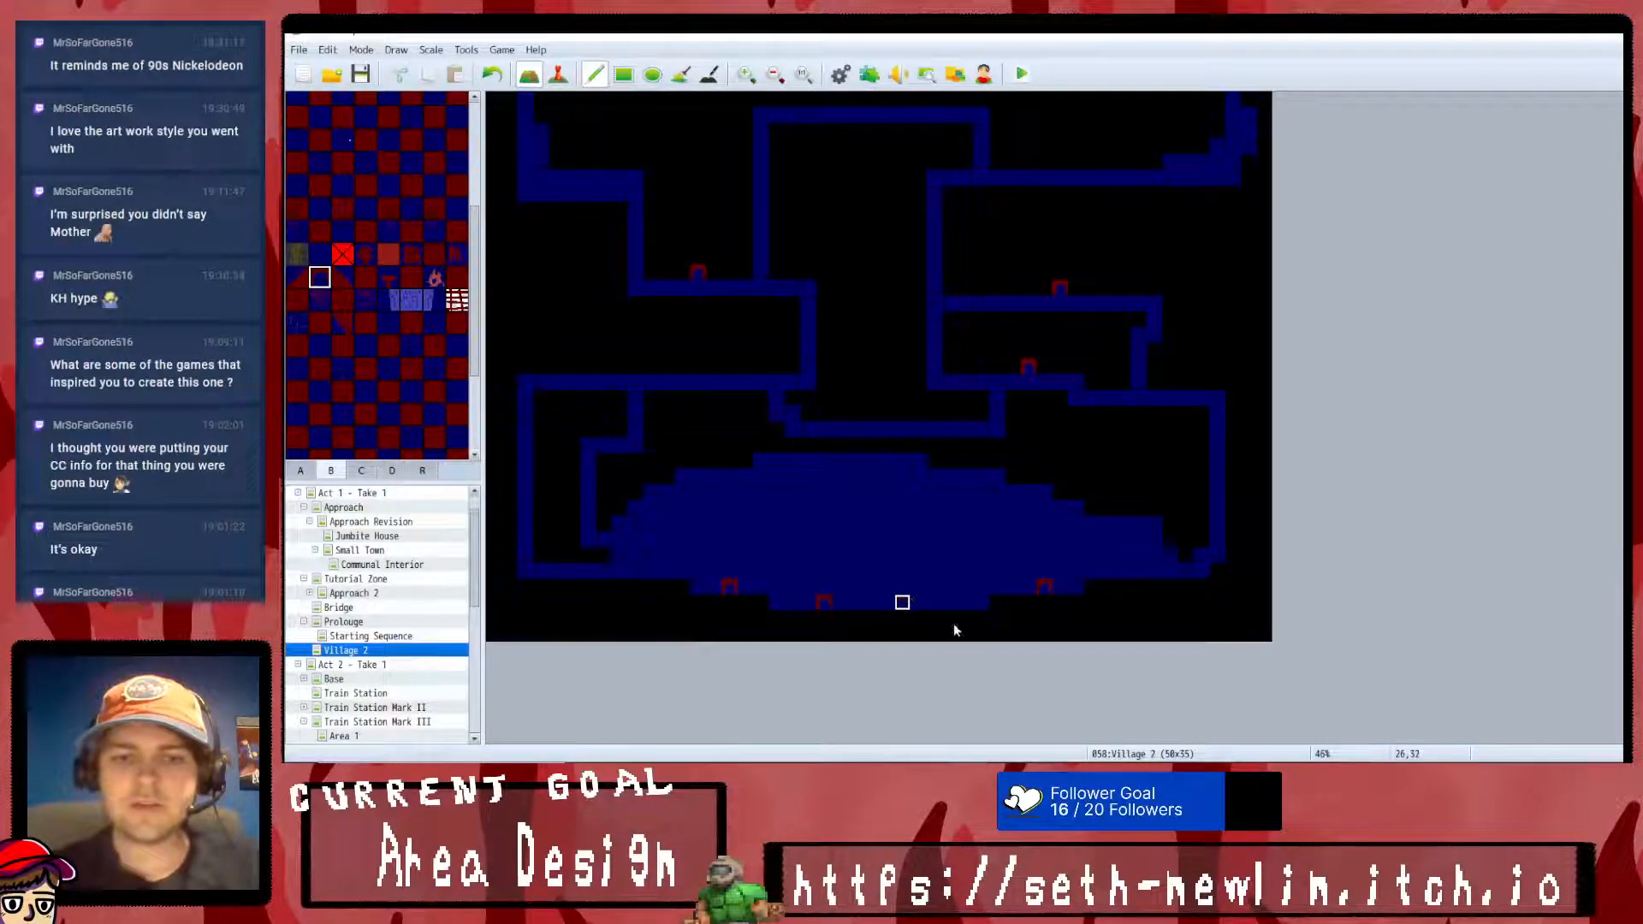
pyautogui.click(570, 366)
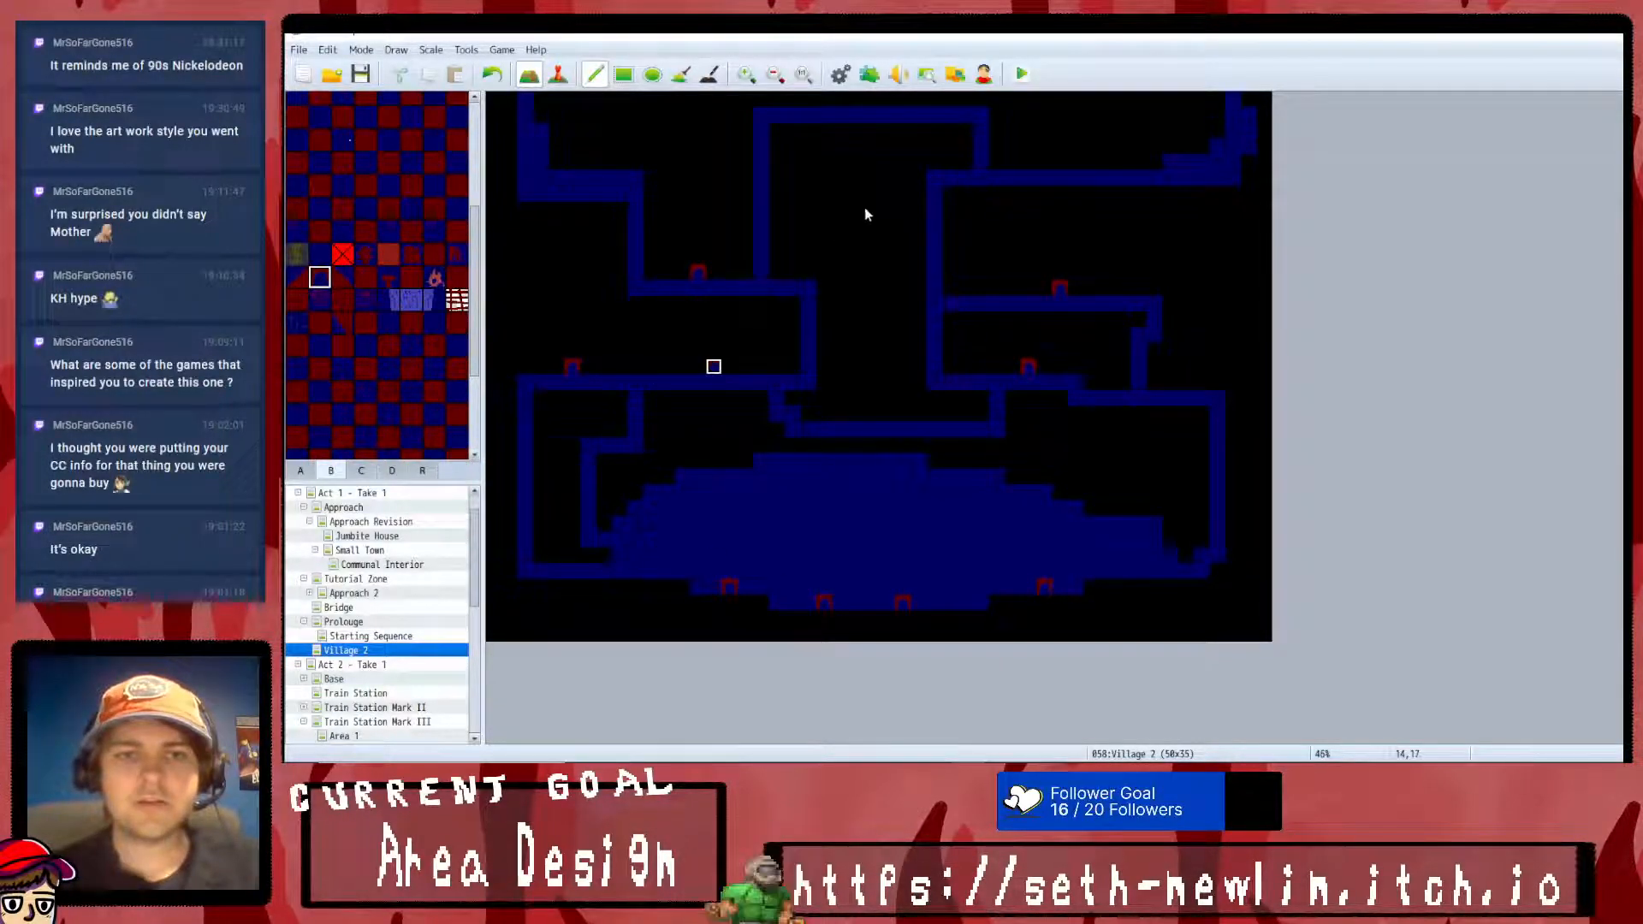
# - Paint a horizontal dark blue path across the upper central loop
pyautogui.scroll(5, 403, 193)
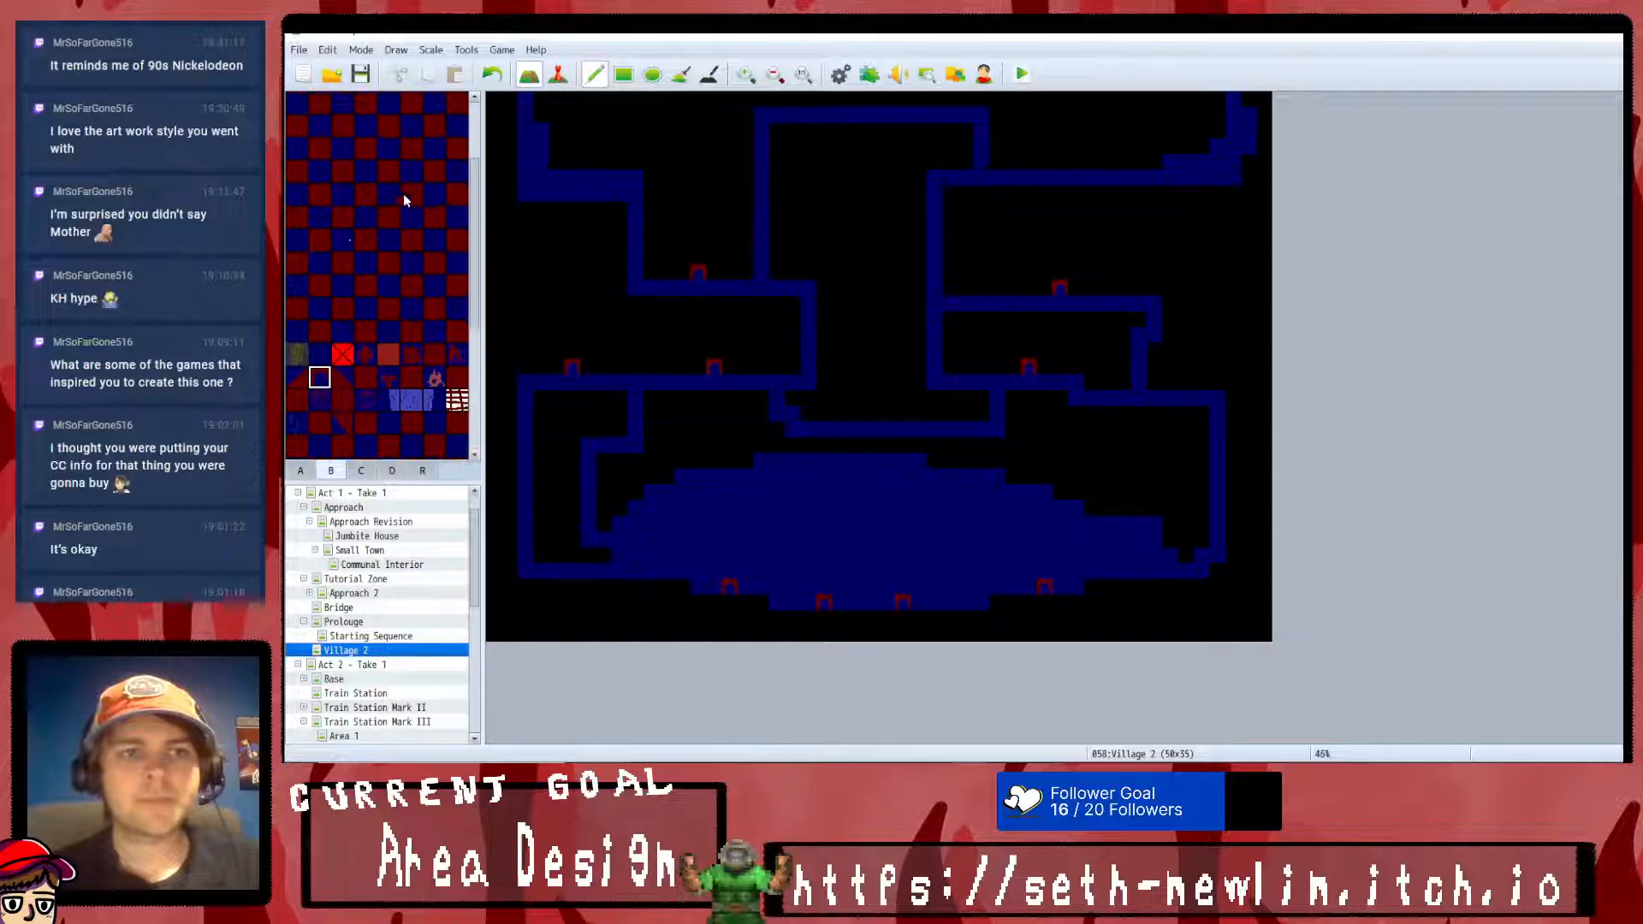
pyautogui.click(410, 148)
pyautogui.moveTo(774, 209); pyautogui.dragTo(922, 210)
# - Add doorway tiles above the new central path, the upper-right path, the far eastern path and the link above the clearing
pyautogui.scroll(-5, 444, 296)
pyautogui.click(319, 220)
pyautogui.click(1059, 163)
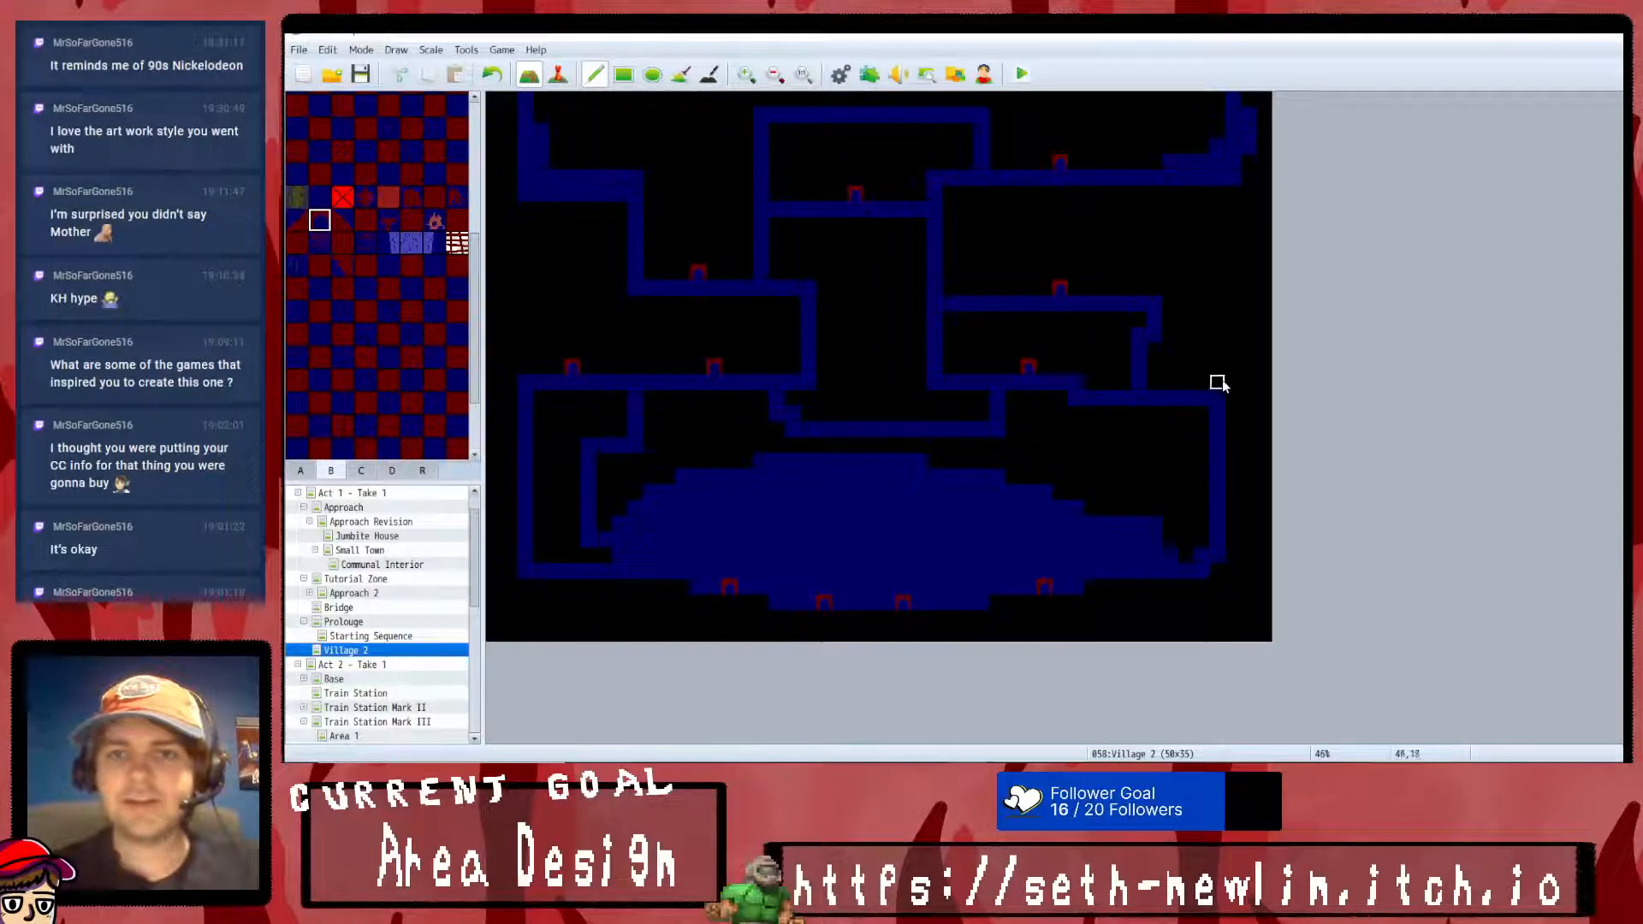
pyautogui.click(1217, 382)
pyautogui.click(886, 415)
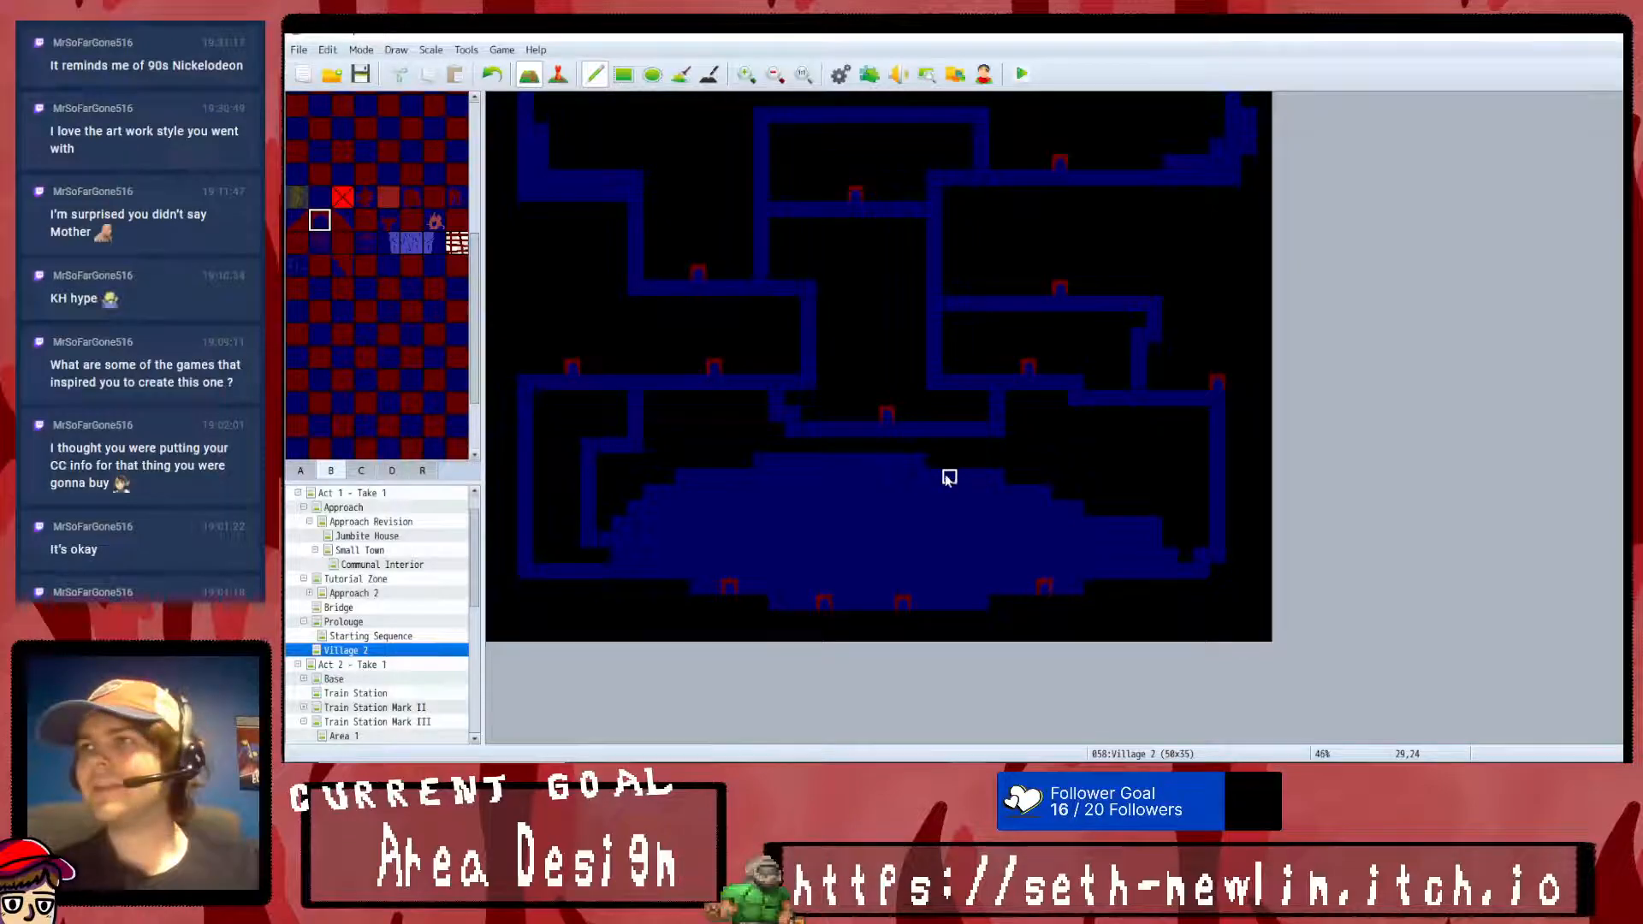
# - Place diagonal red-and-blue corner tiles up-left of the upper-left and far western doorways, undoing the two placed at the upper central and upper-right doorways
pyautogui.scroll(3, 377, 282)
pyautogui.click(296, 362)
pyautogui.click(557, 351)
pyautogui.click(682, 255)
pyautogui.click(840, 178)
pyautogui.click(1045, 148)
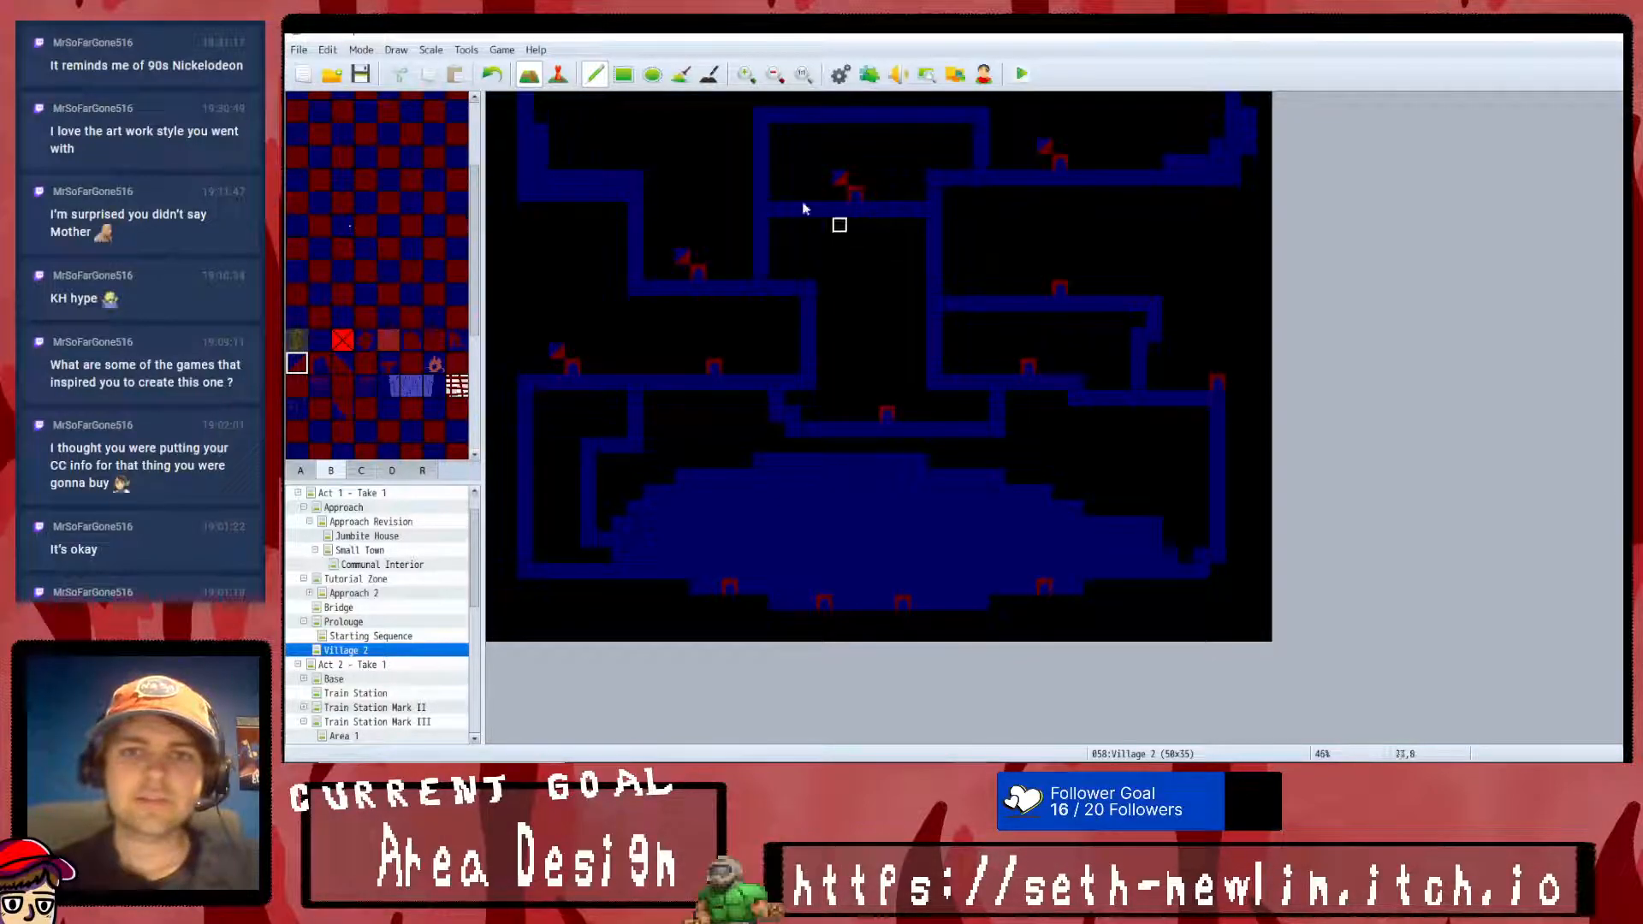
pyautogui.click(491, 73)
pyautogui.click(491, 73)
# - Paint solid dark red house walls around the two western path doorways and the upper-left doorway
pyautogui.scroll(-5, 334, 337)
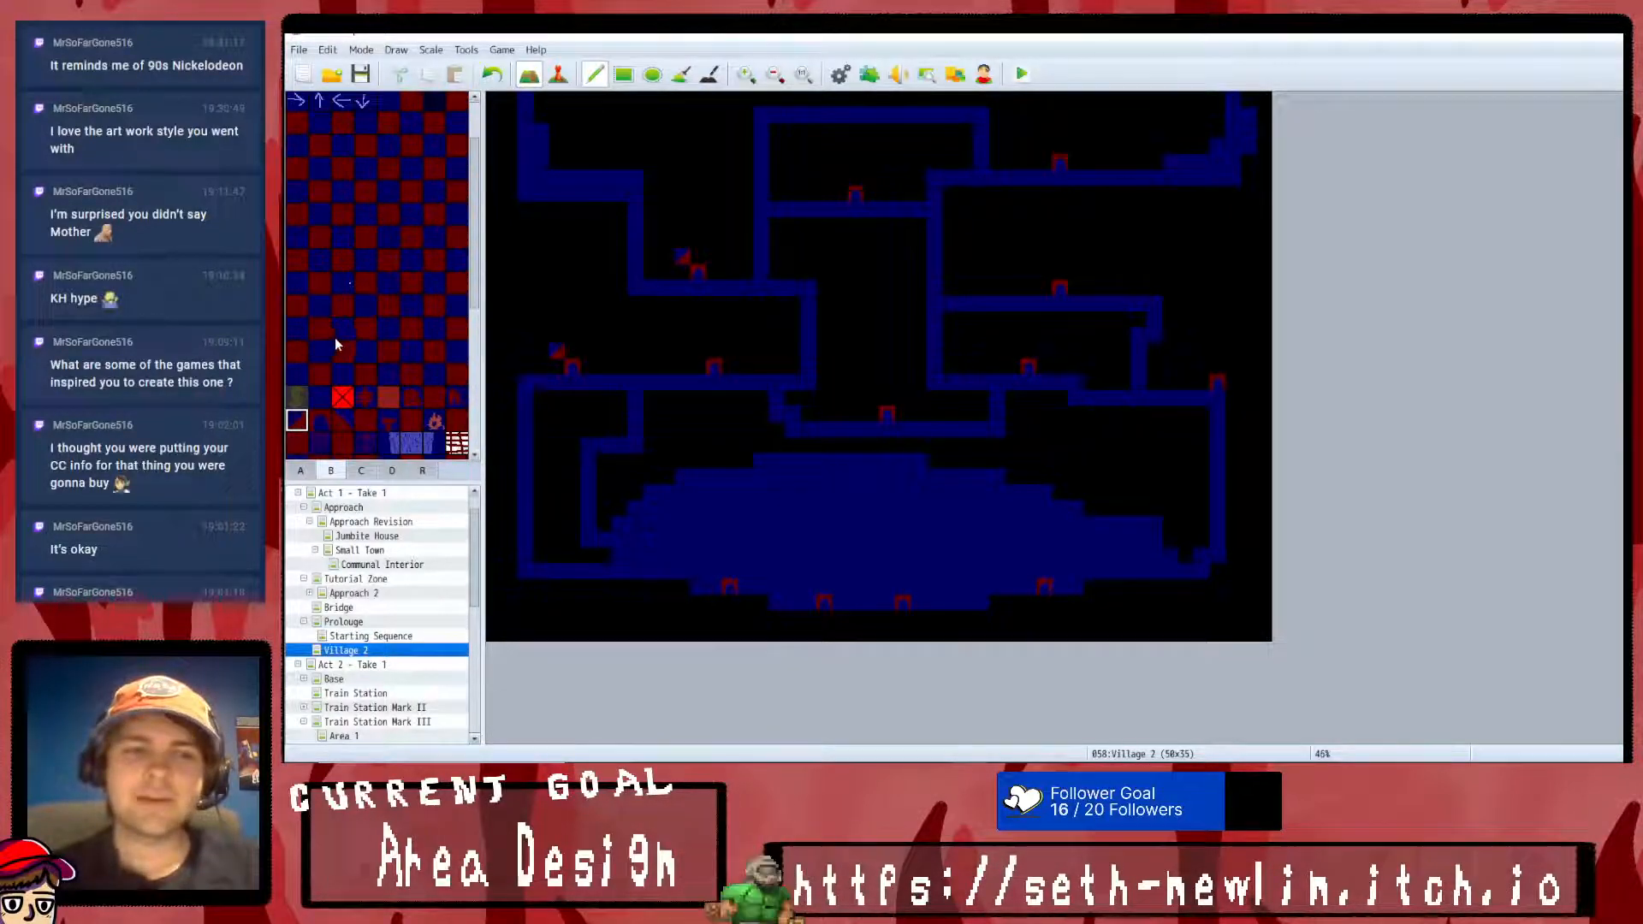
pyautogui.click(411, 125)
pyautogui.click(557, 355)
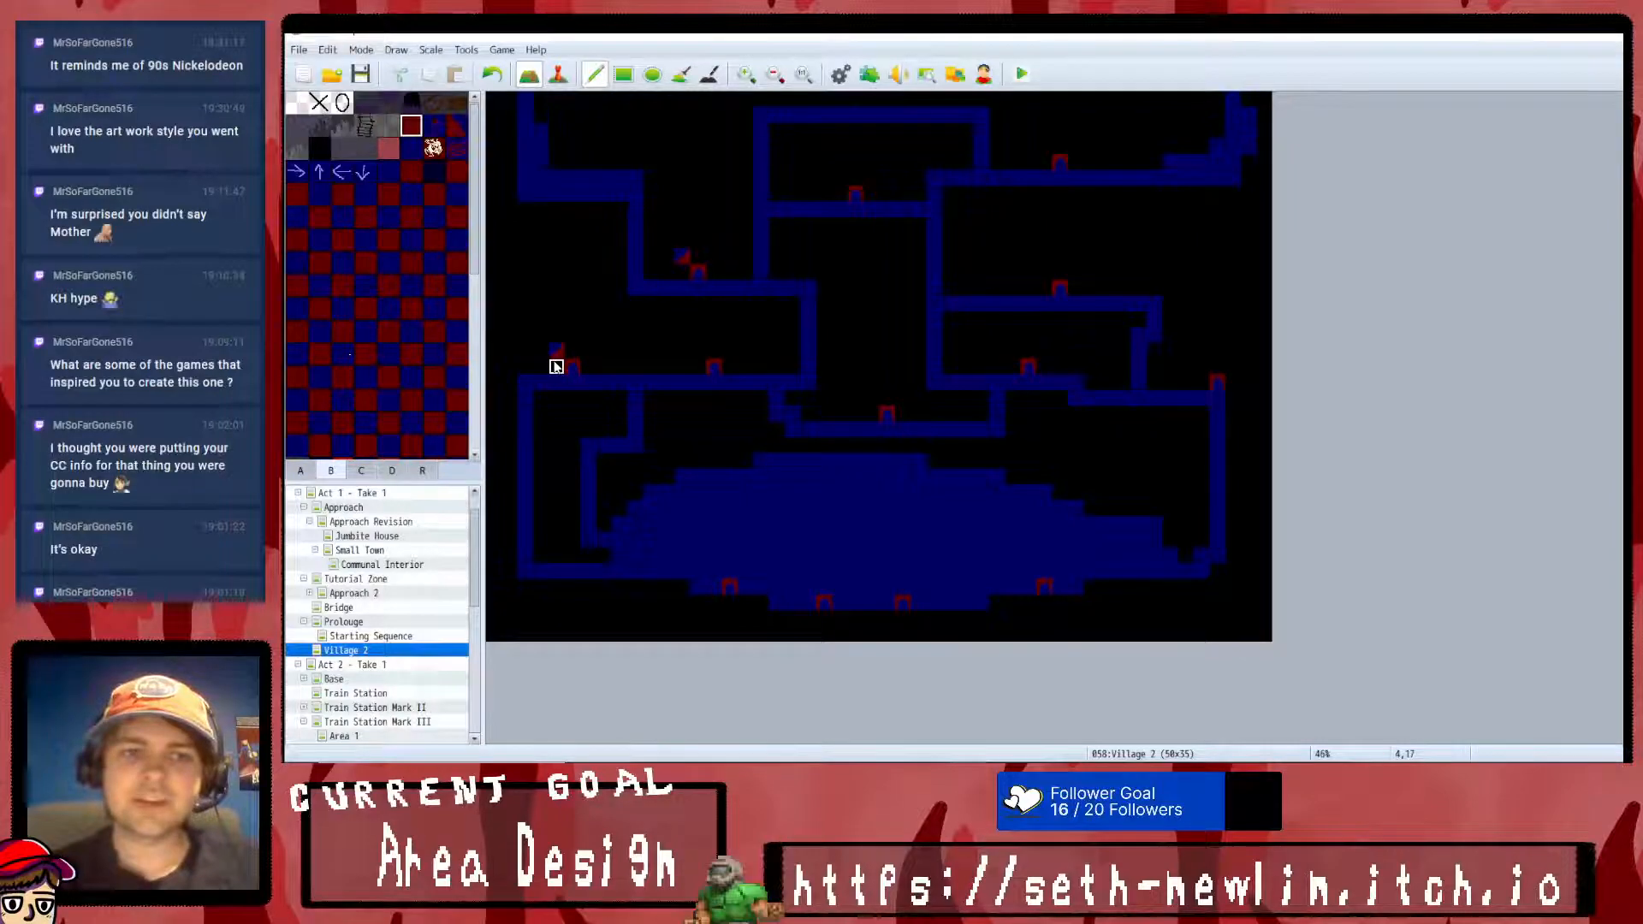
pyautogui.moveTo(580, 348); pyautogui.dragTo(587, 366)
pyautogui.moveTo(698, 367)
pyautogui.mouseDown()
pyautogui.moveTo(713, 351)
pyautogui.moveTo(727, 363)
pyautogui.mouseUp()
pyautogui.click(680, 263)
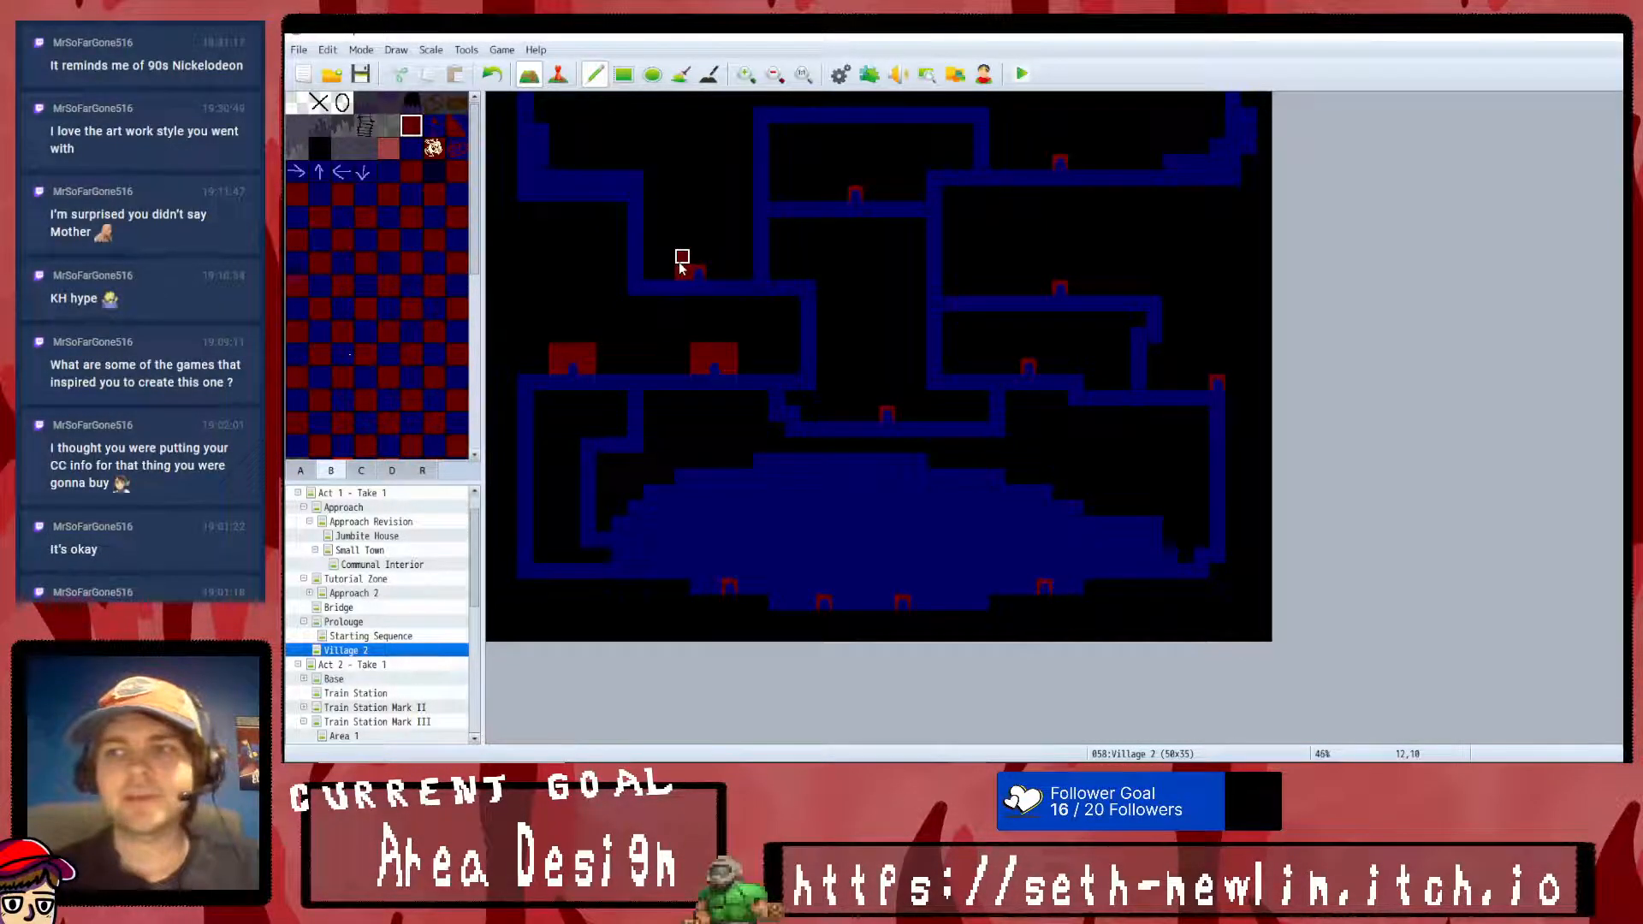
pyautogui.click(702, 262)
# - Surround the upper central doorway and the two upper-right doorways with dark red wall tiles, undoing a misplaced tile
pyautogui.click(841, 181)
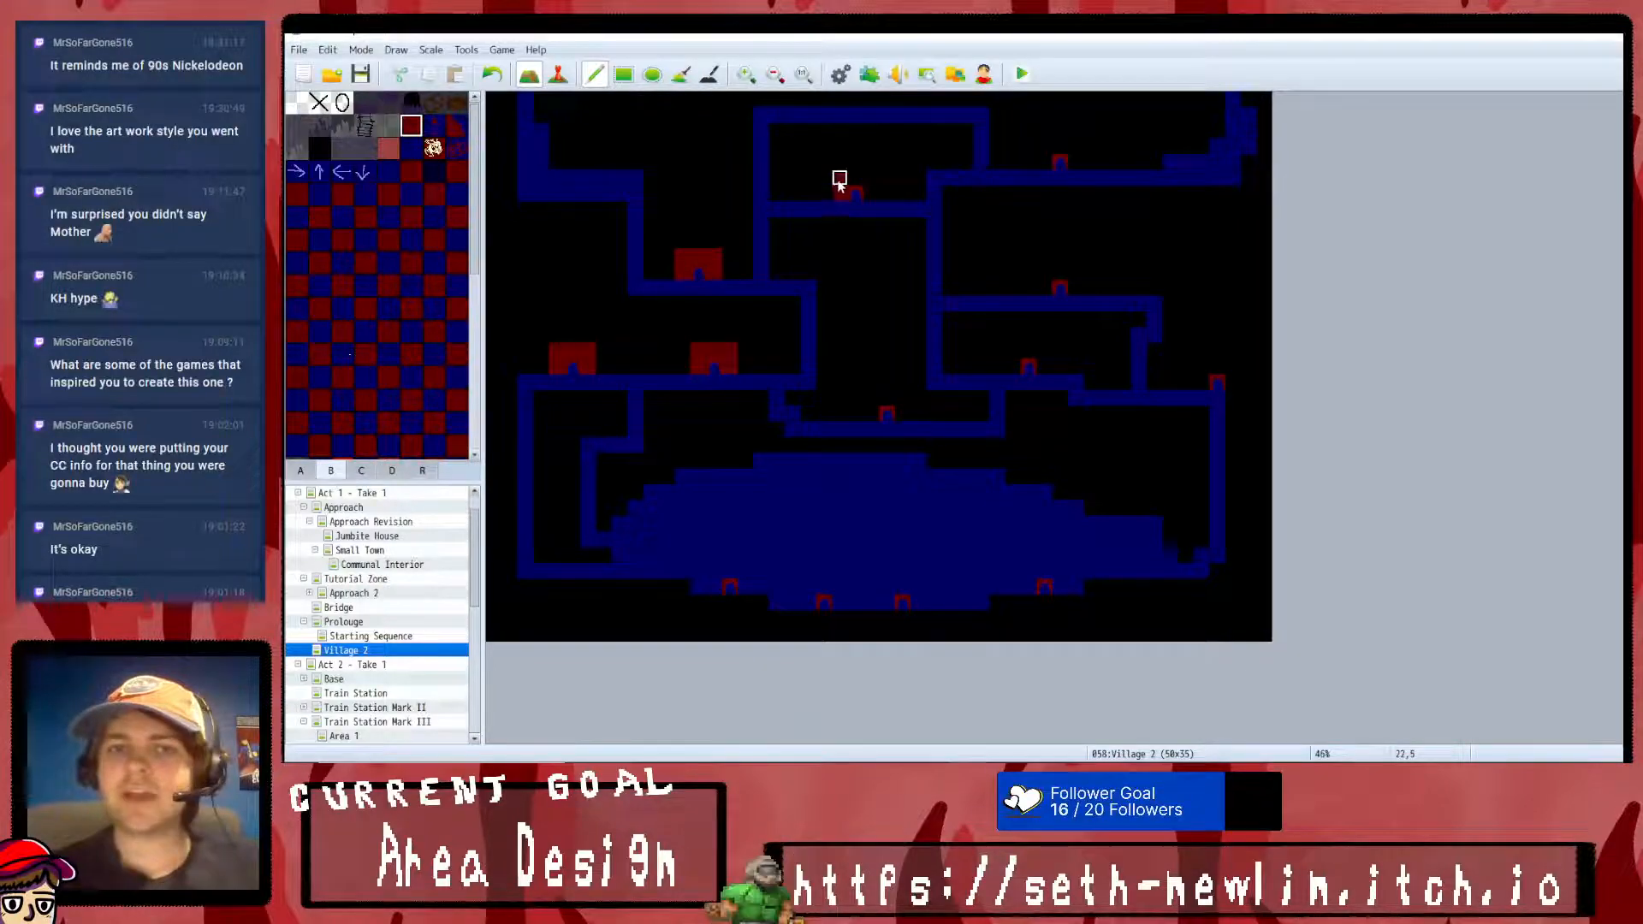
pyautogui.click(492, 74)
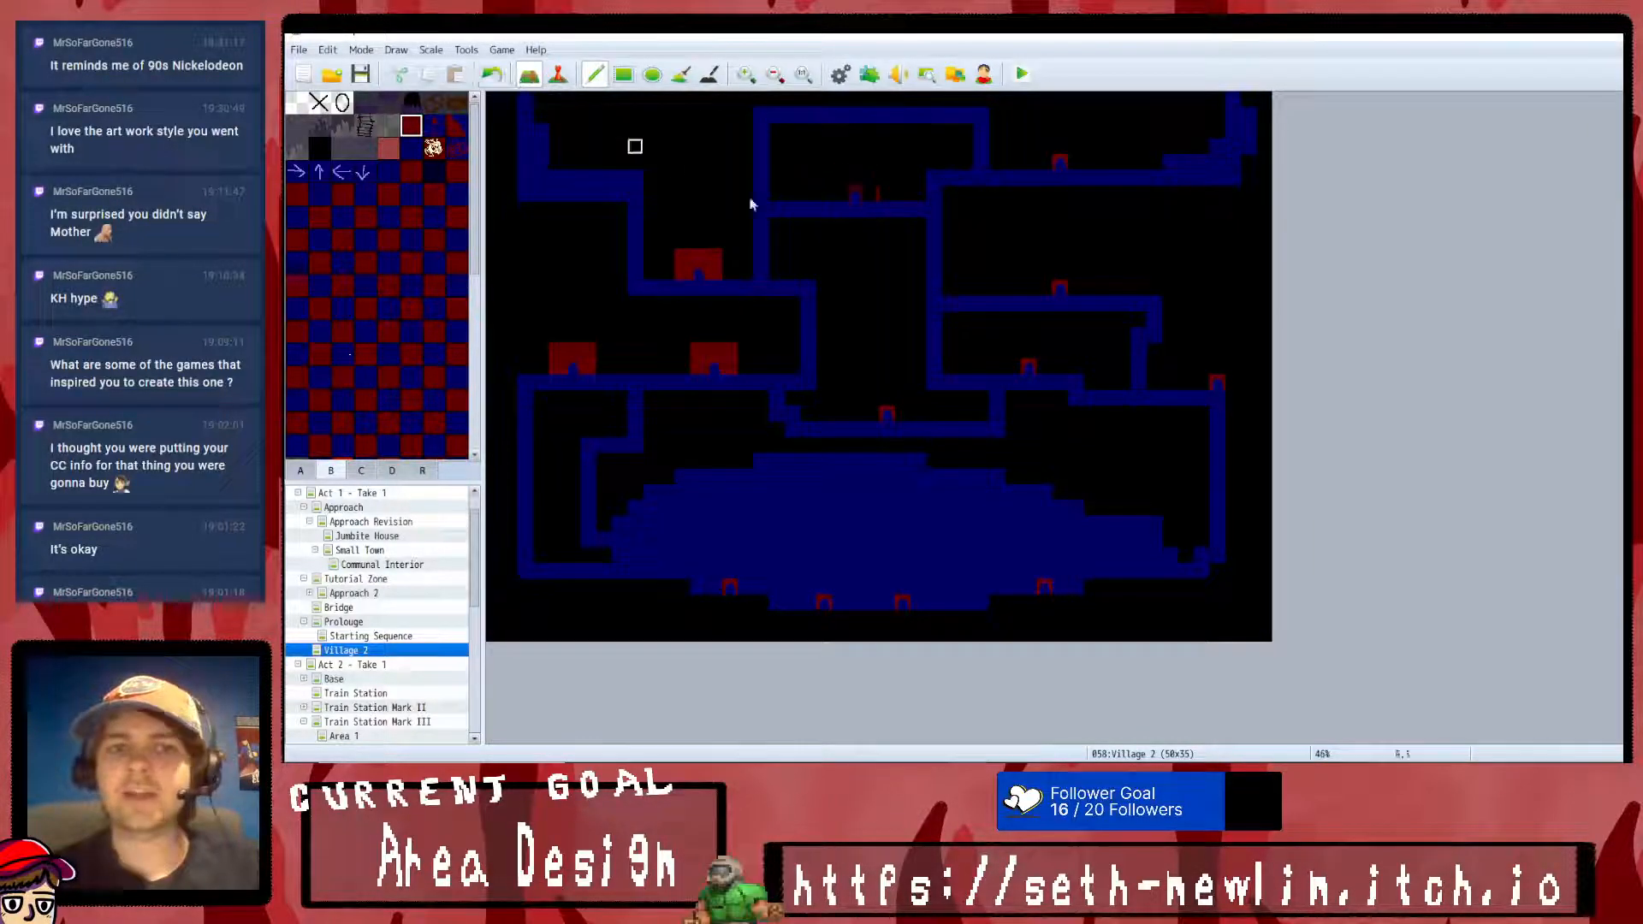
pyautogui.click(854, 181)
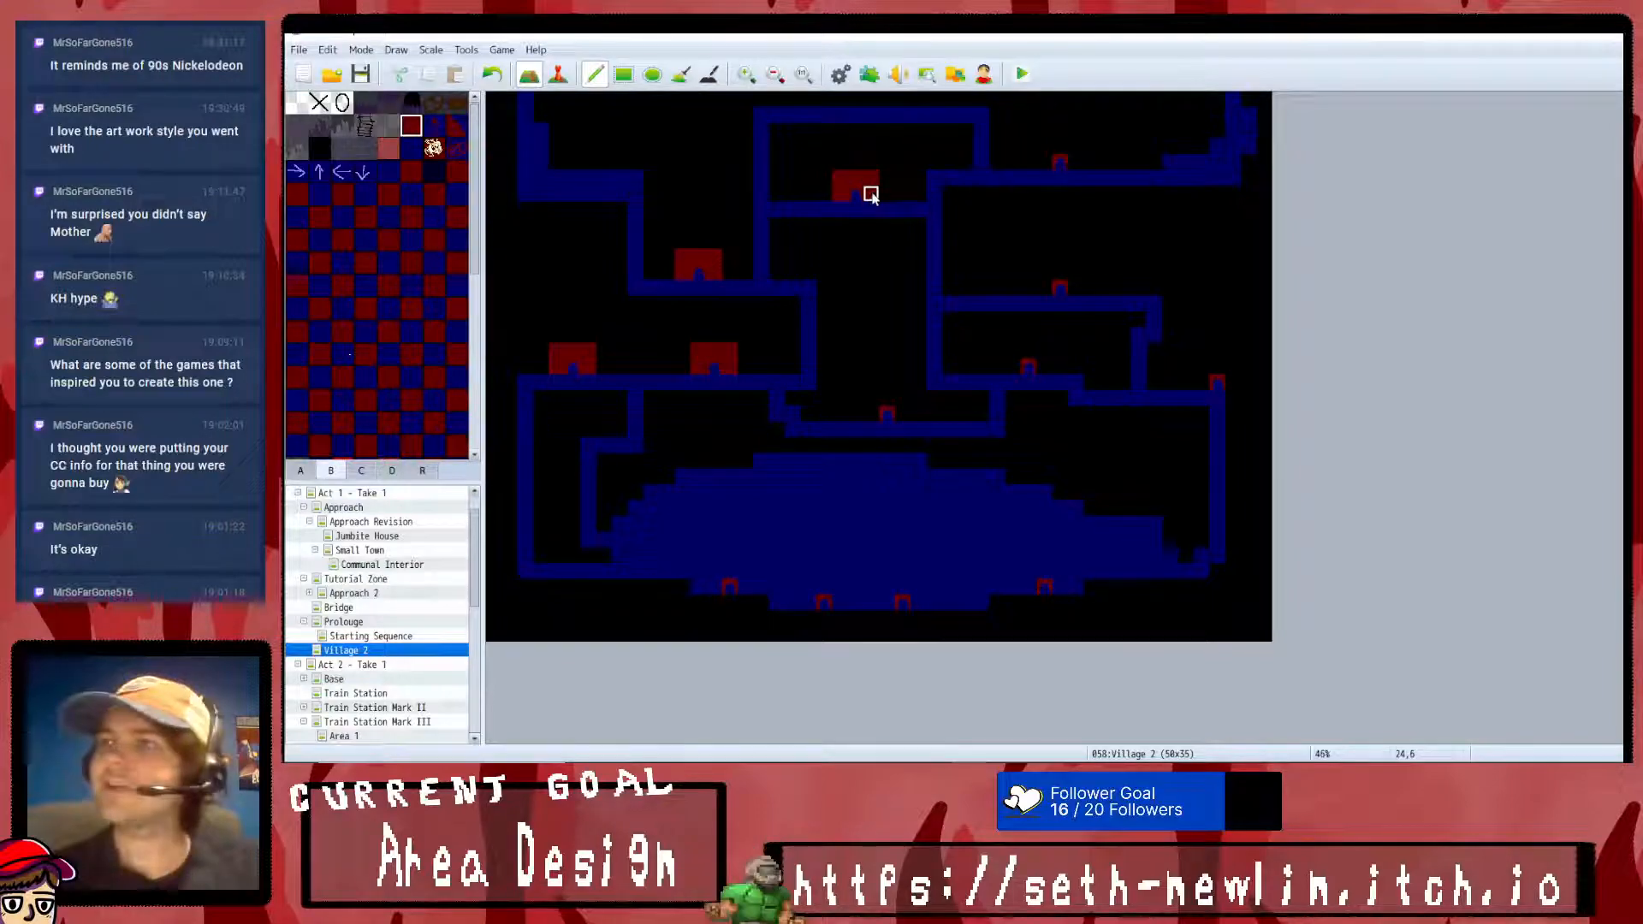
pyautogui.click(1056, 156)
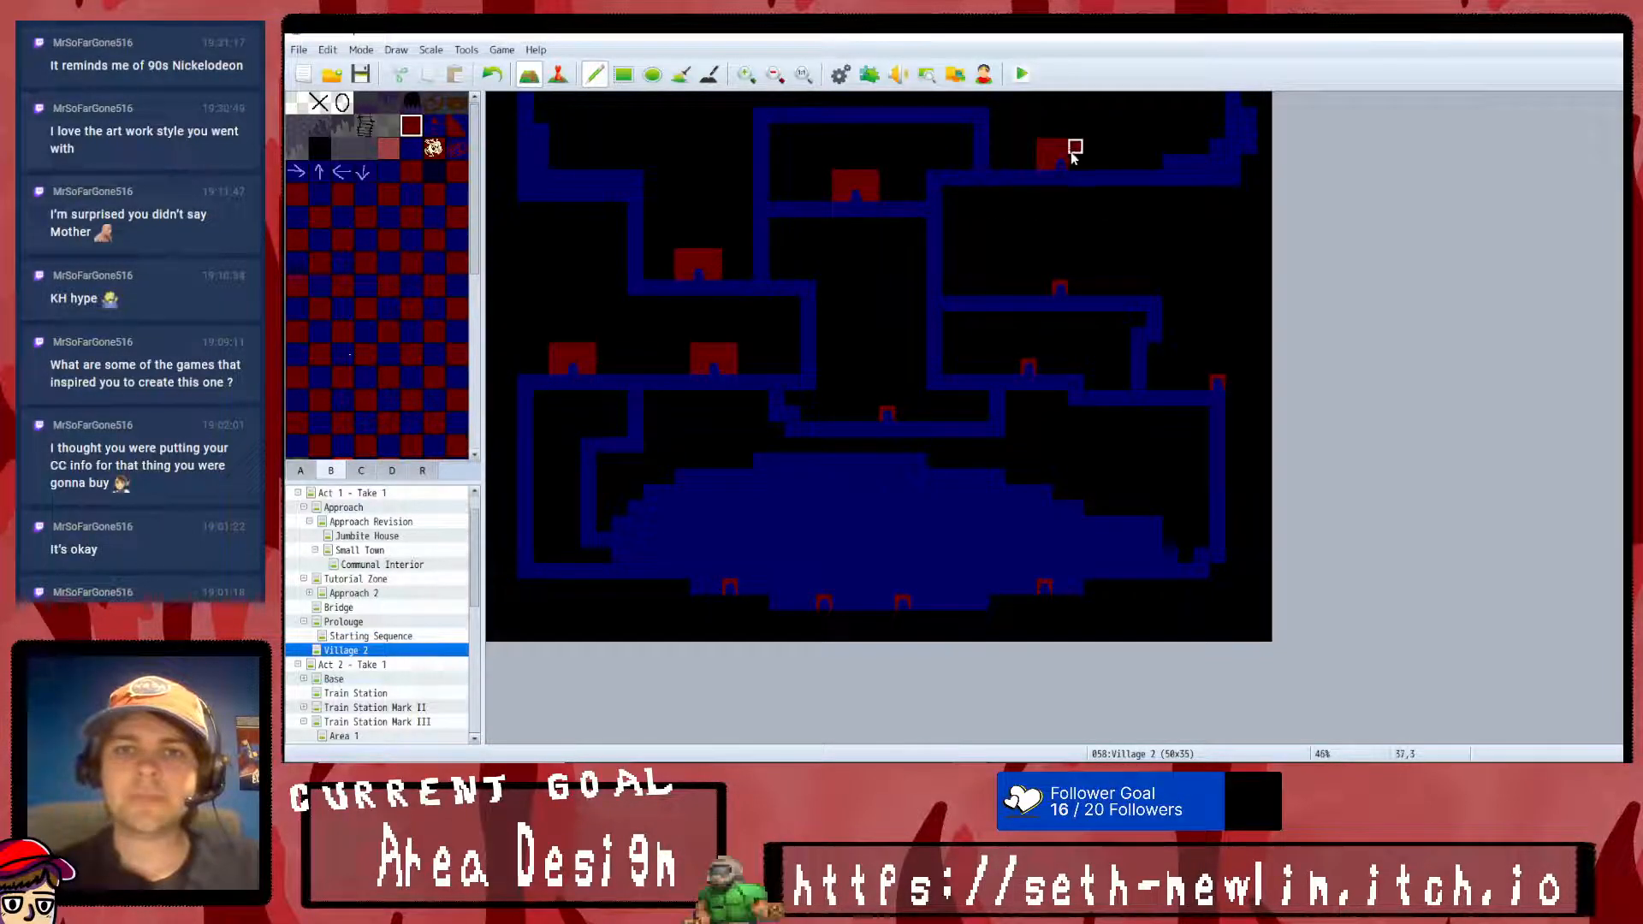
pyautogui.click(1058, 274)
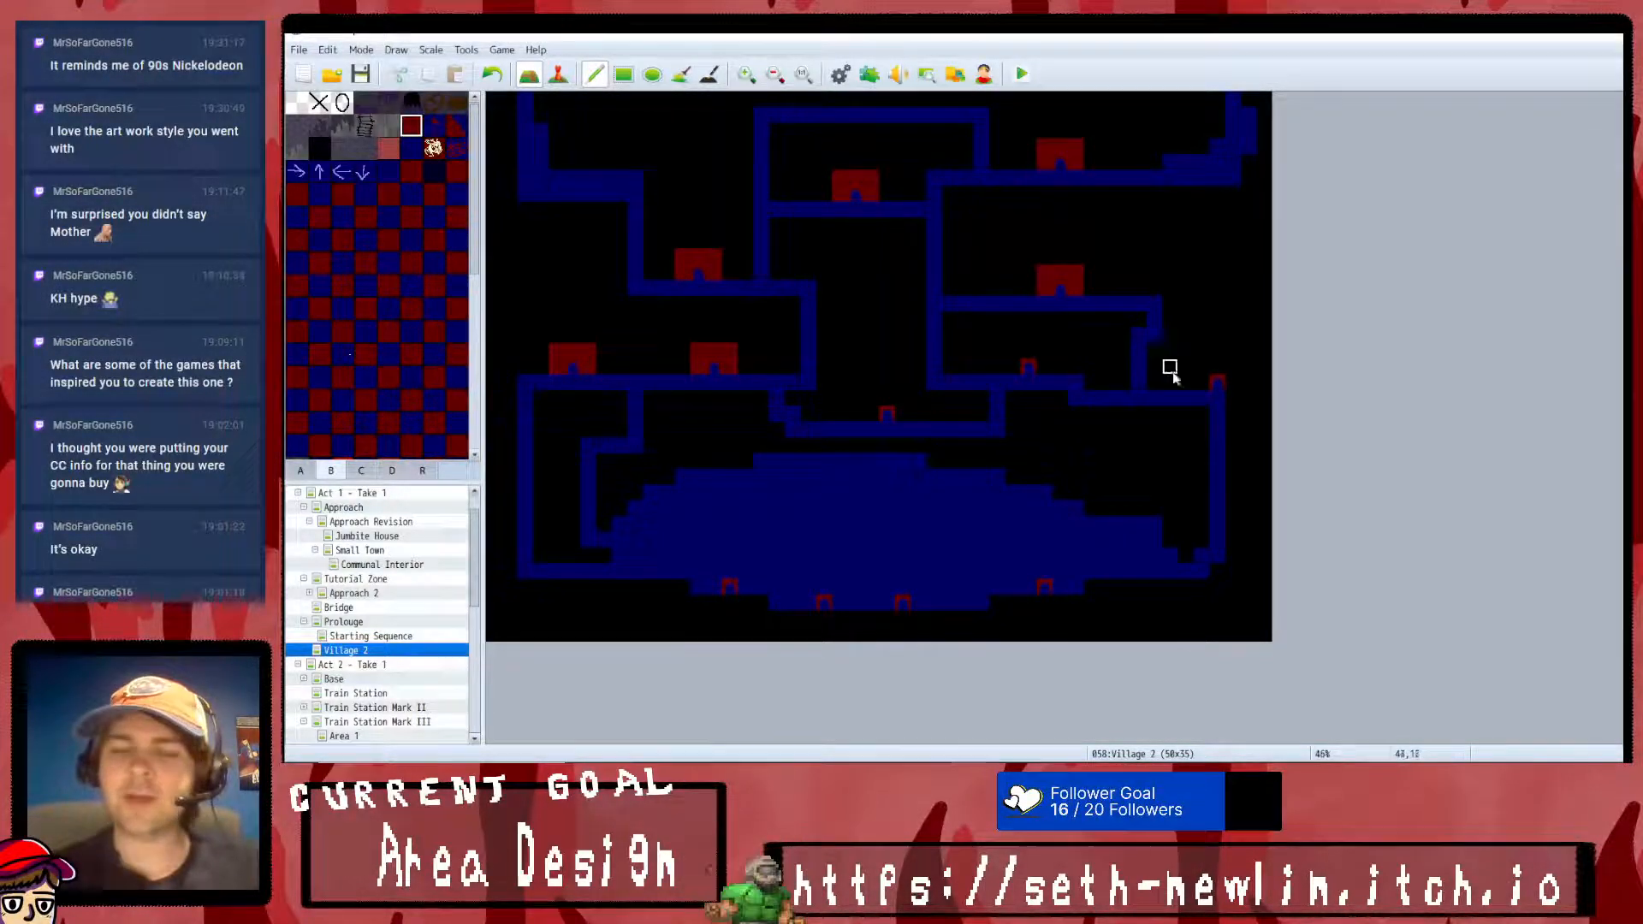
# - Add dark red house walls around the far eastern doorway, the eastern path doorway and the one just above the clearing
pyautogui.click(1215, 370)
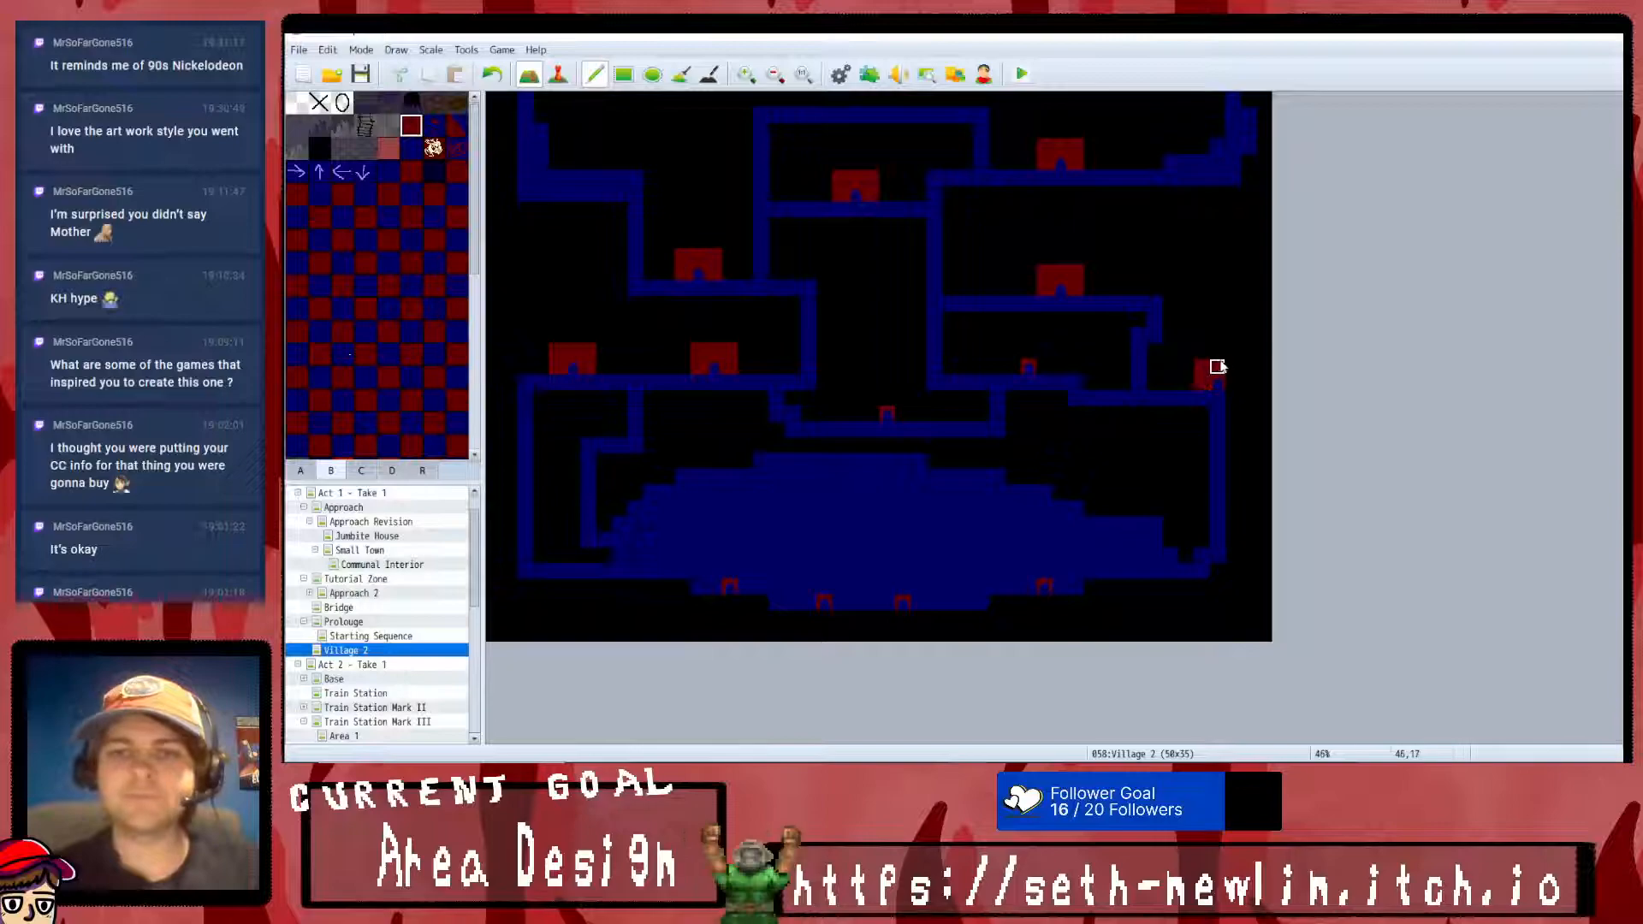
pyautogui.click(1022, 356)
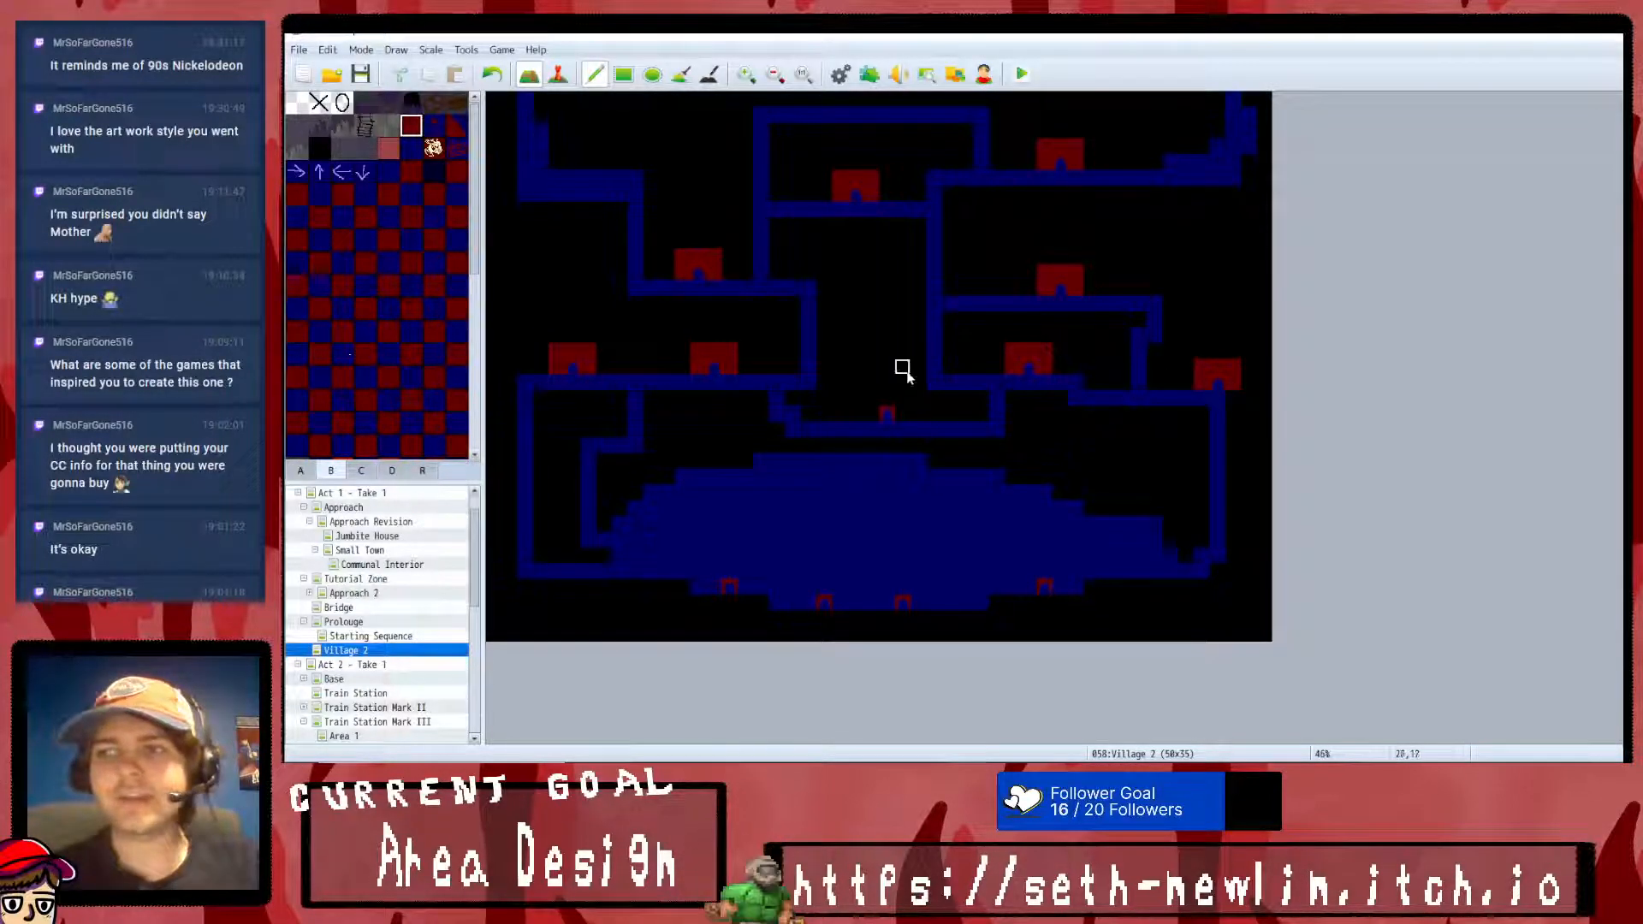
pyautogui.click(877, 409)
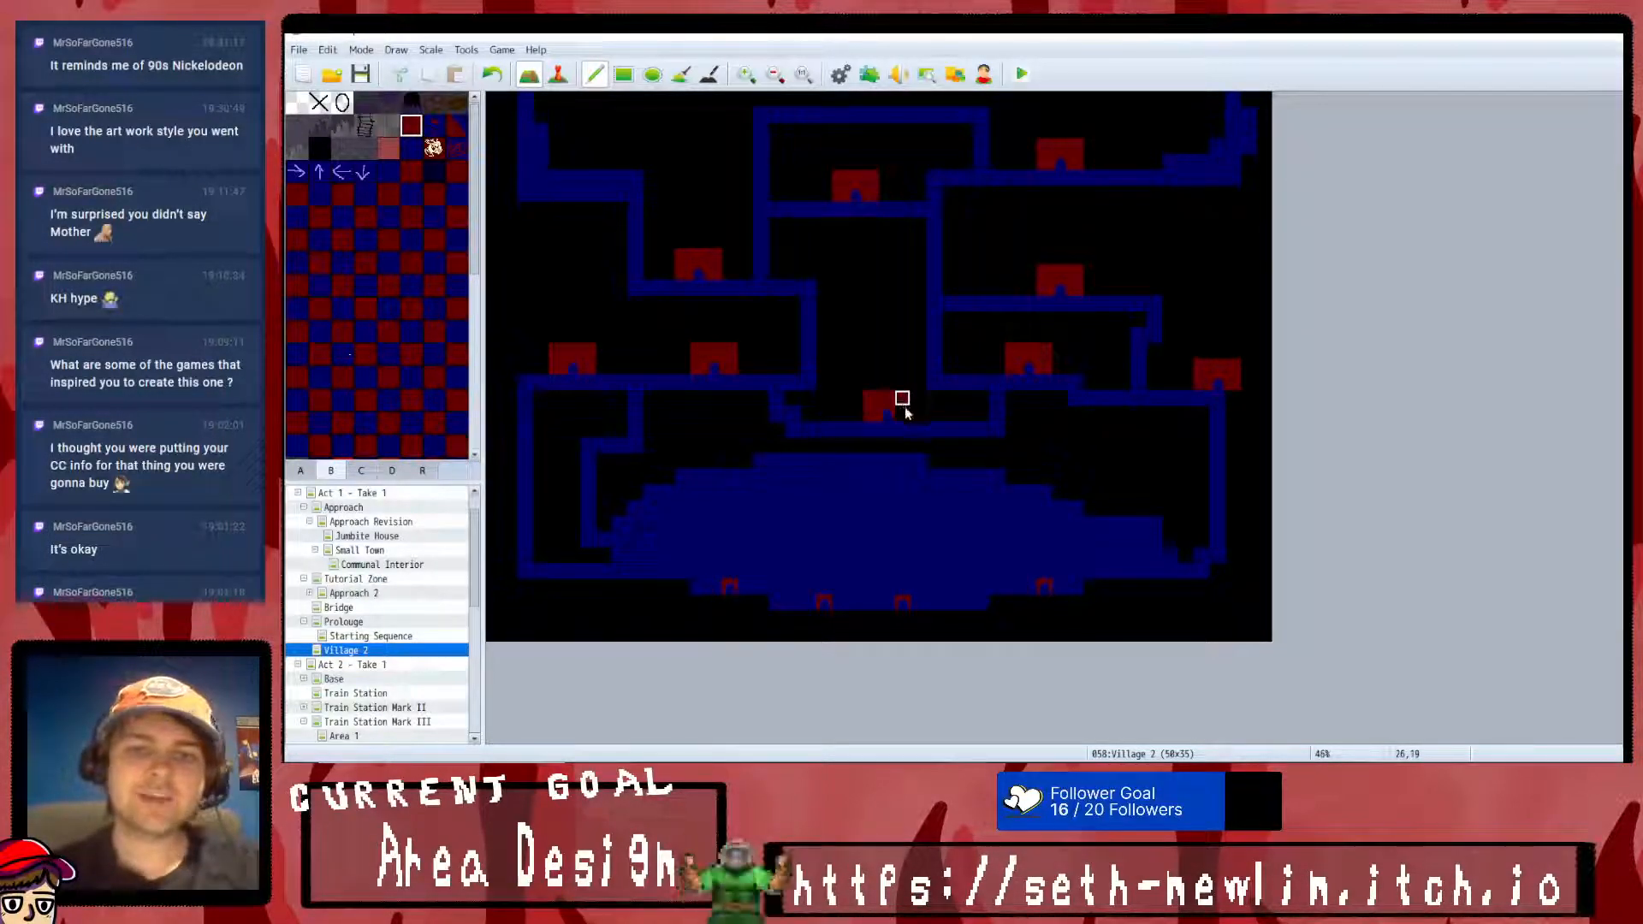
# - Build dark red house walls around the four doorways along the clearing's lower edge
pyautogui.click(1031, 584)
pyautogui.click(890, 591)
pyautogui.click(809, 589)
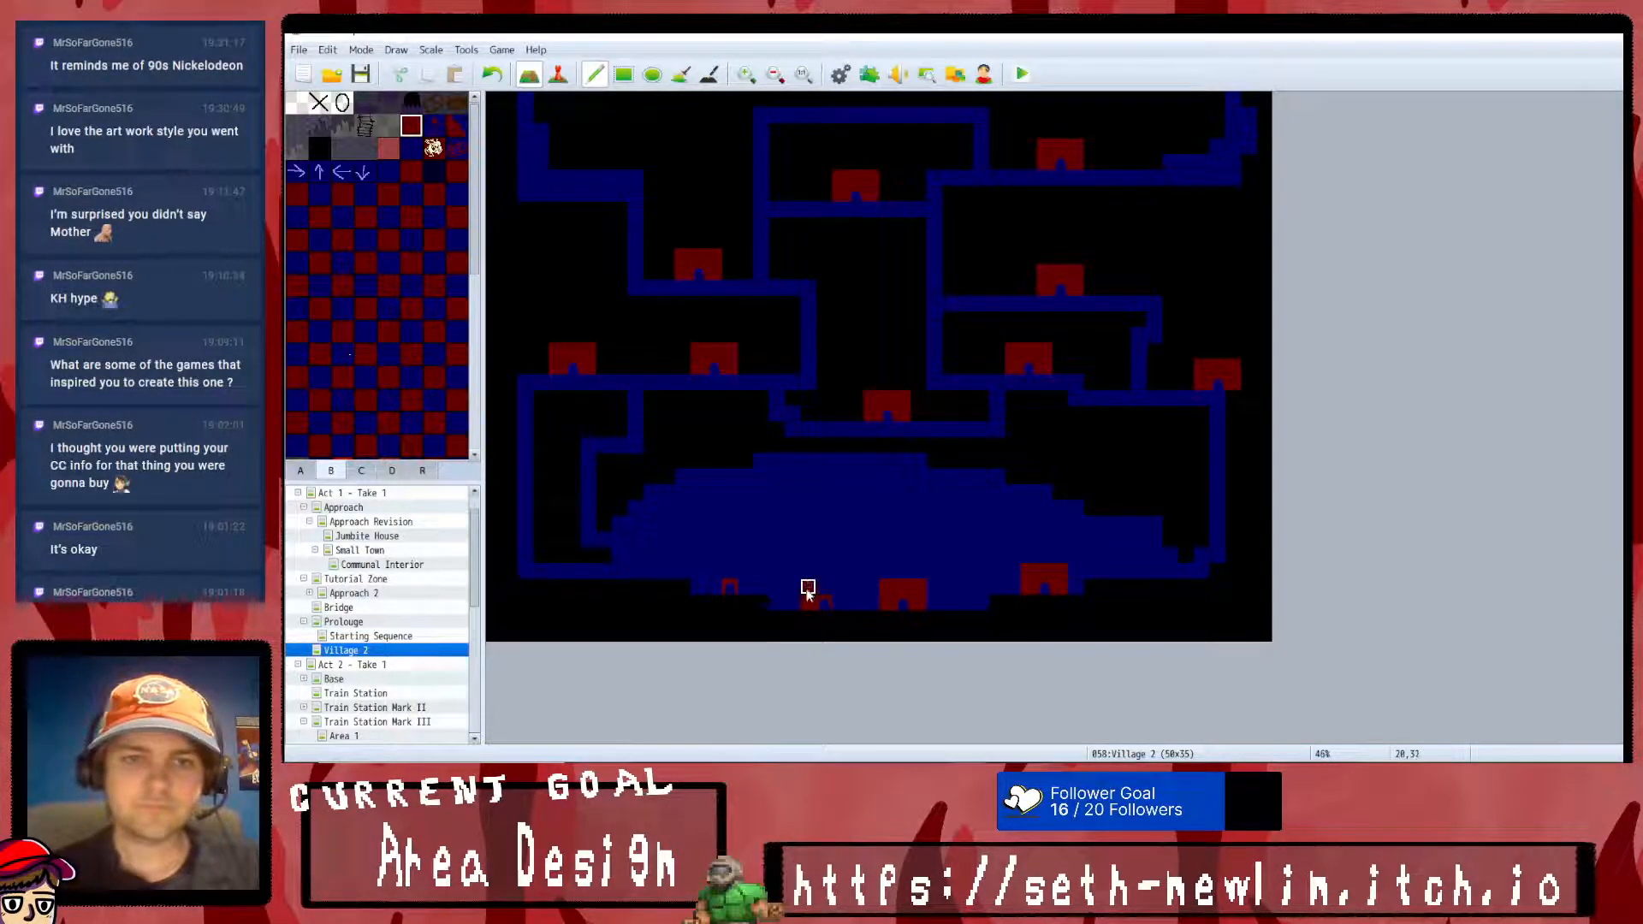
pyautogui.click(732, 576)
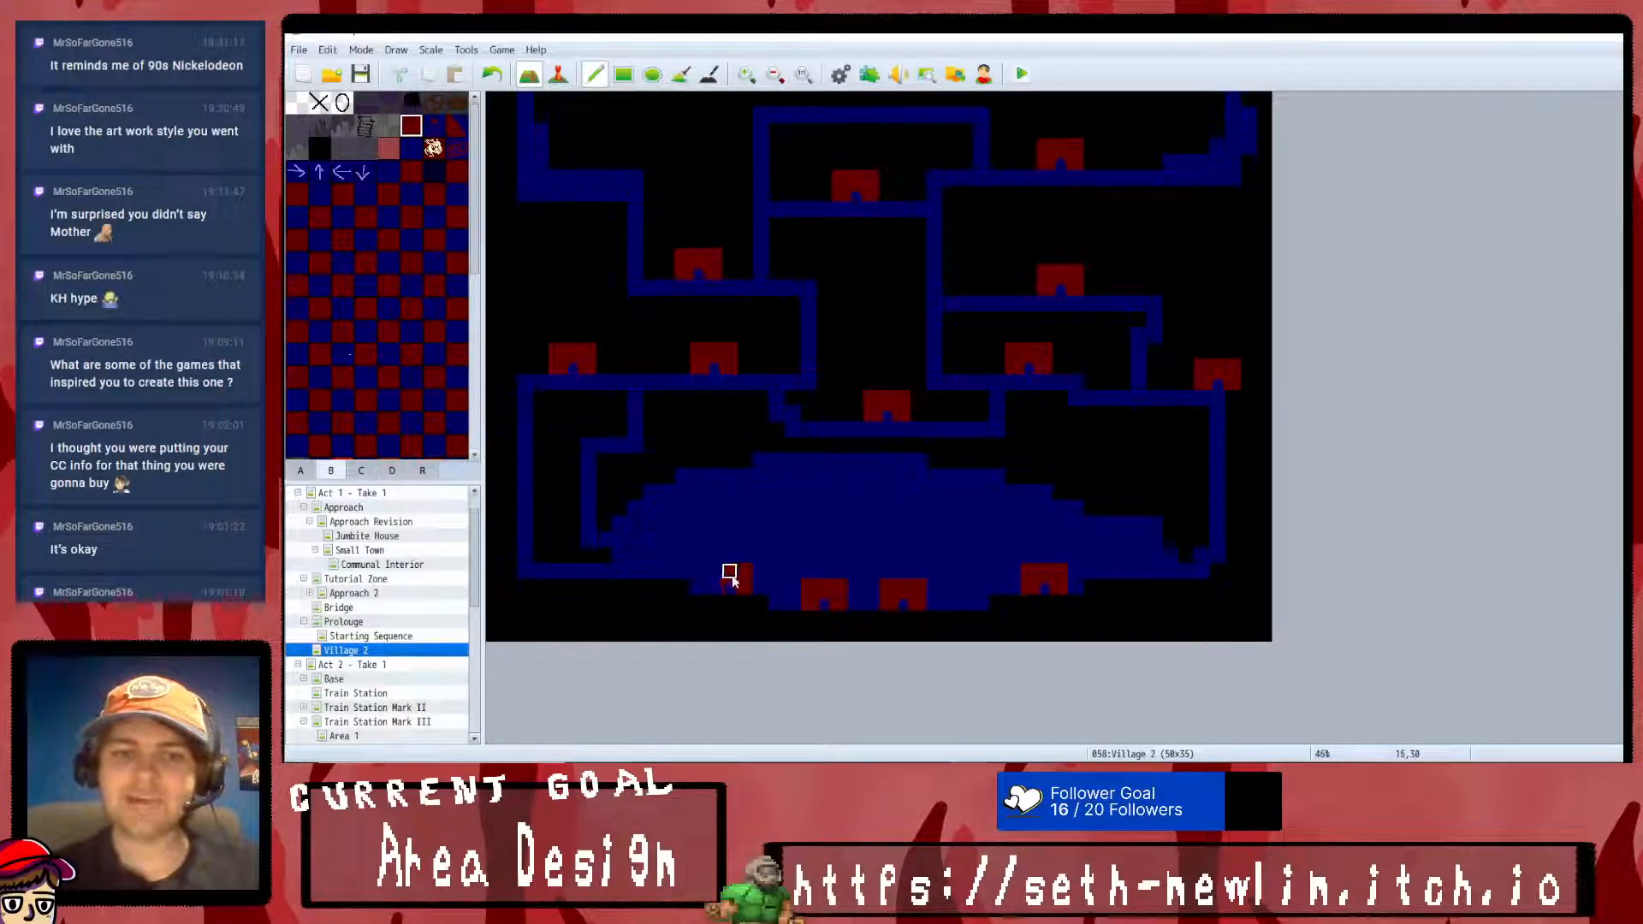
pyautogui.click(715, 582)
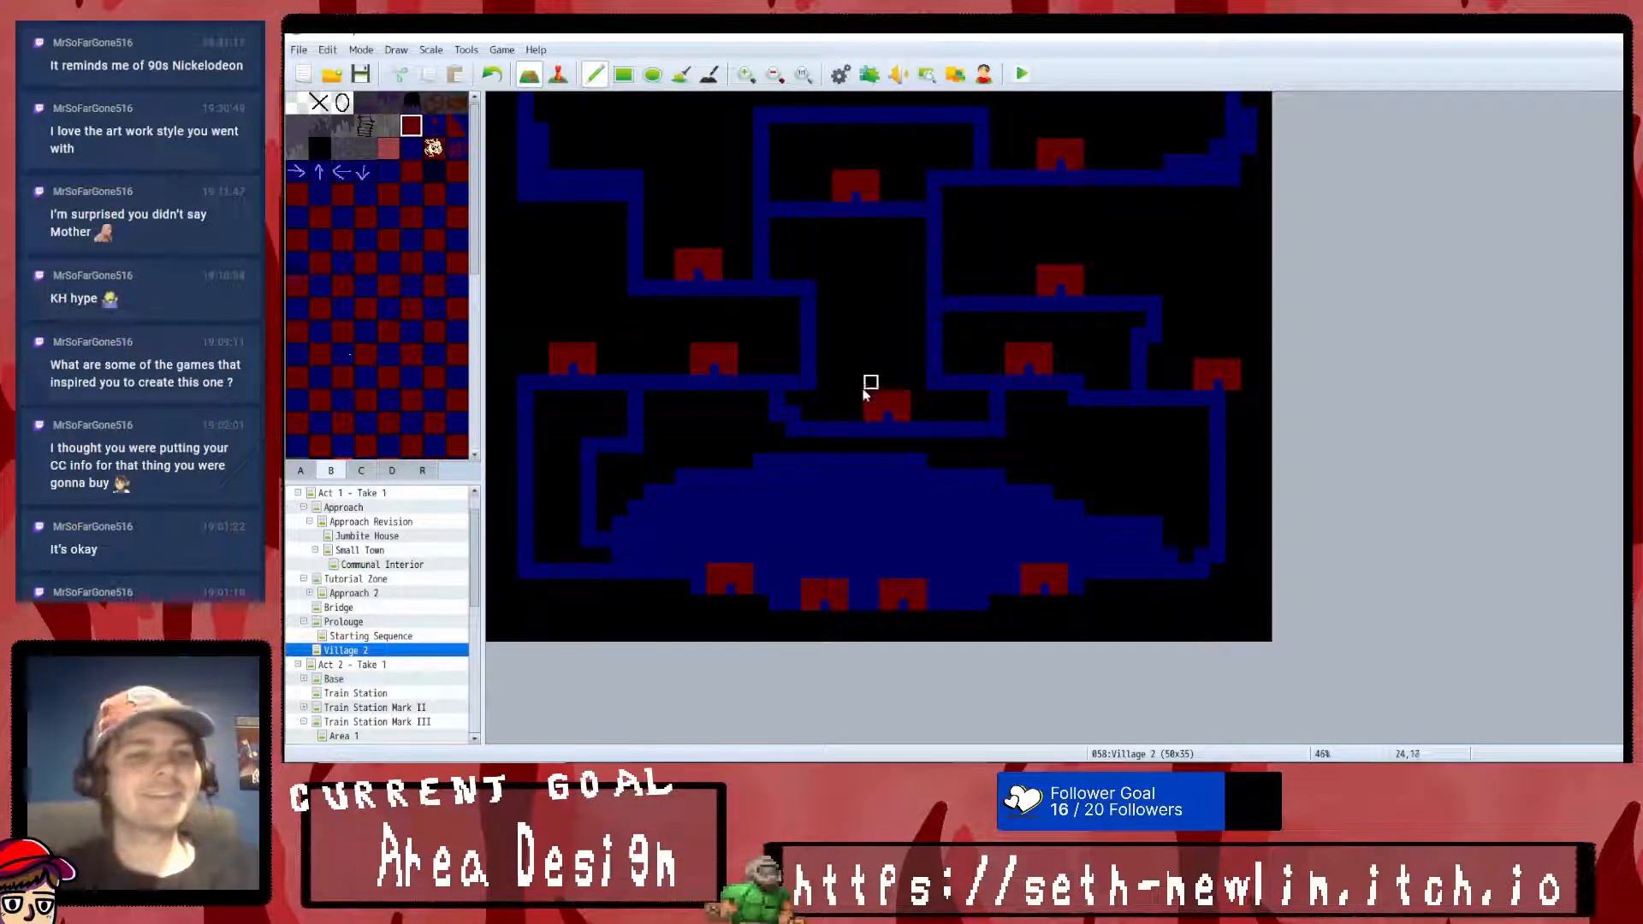
# - Try a lighter red tile as the roof of the far western house, and undo it
pyautogui.scroll(-2, 411, 421)
pyautogui.moveTo(553, 351); pyautogui.dragTo(587, 356)
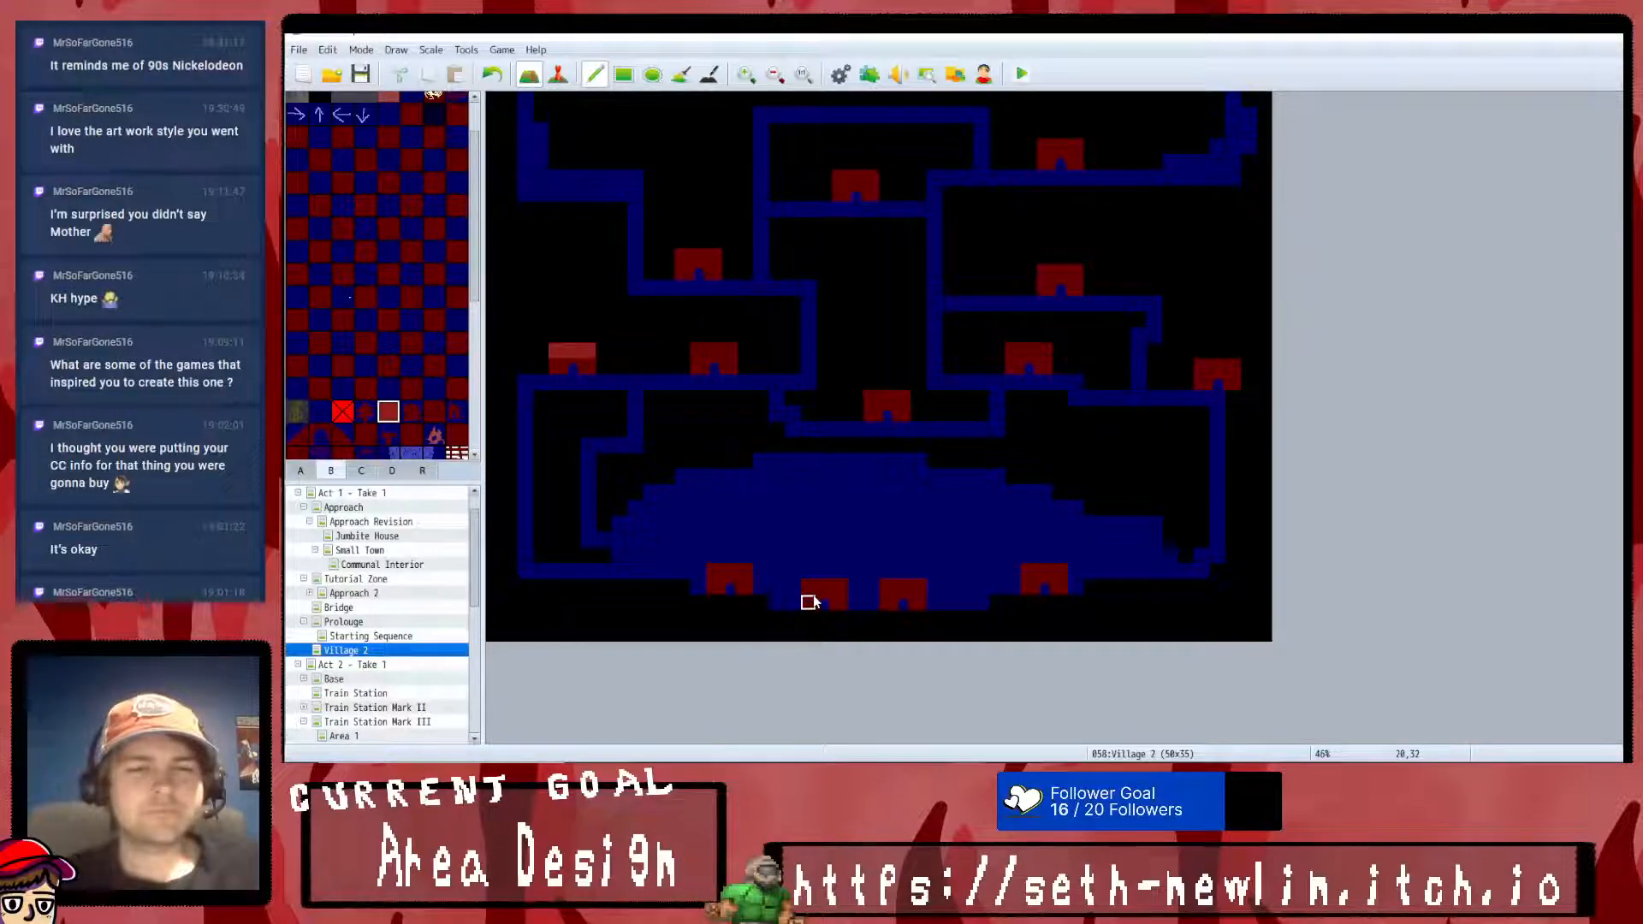
pyautogui.click(495, 75)
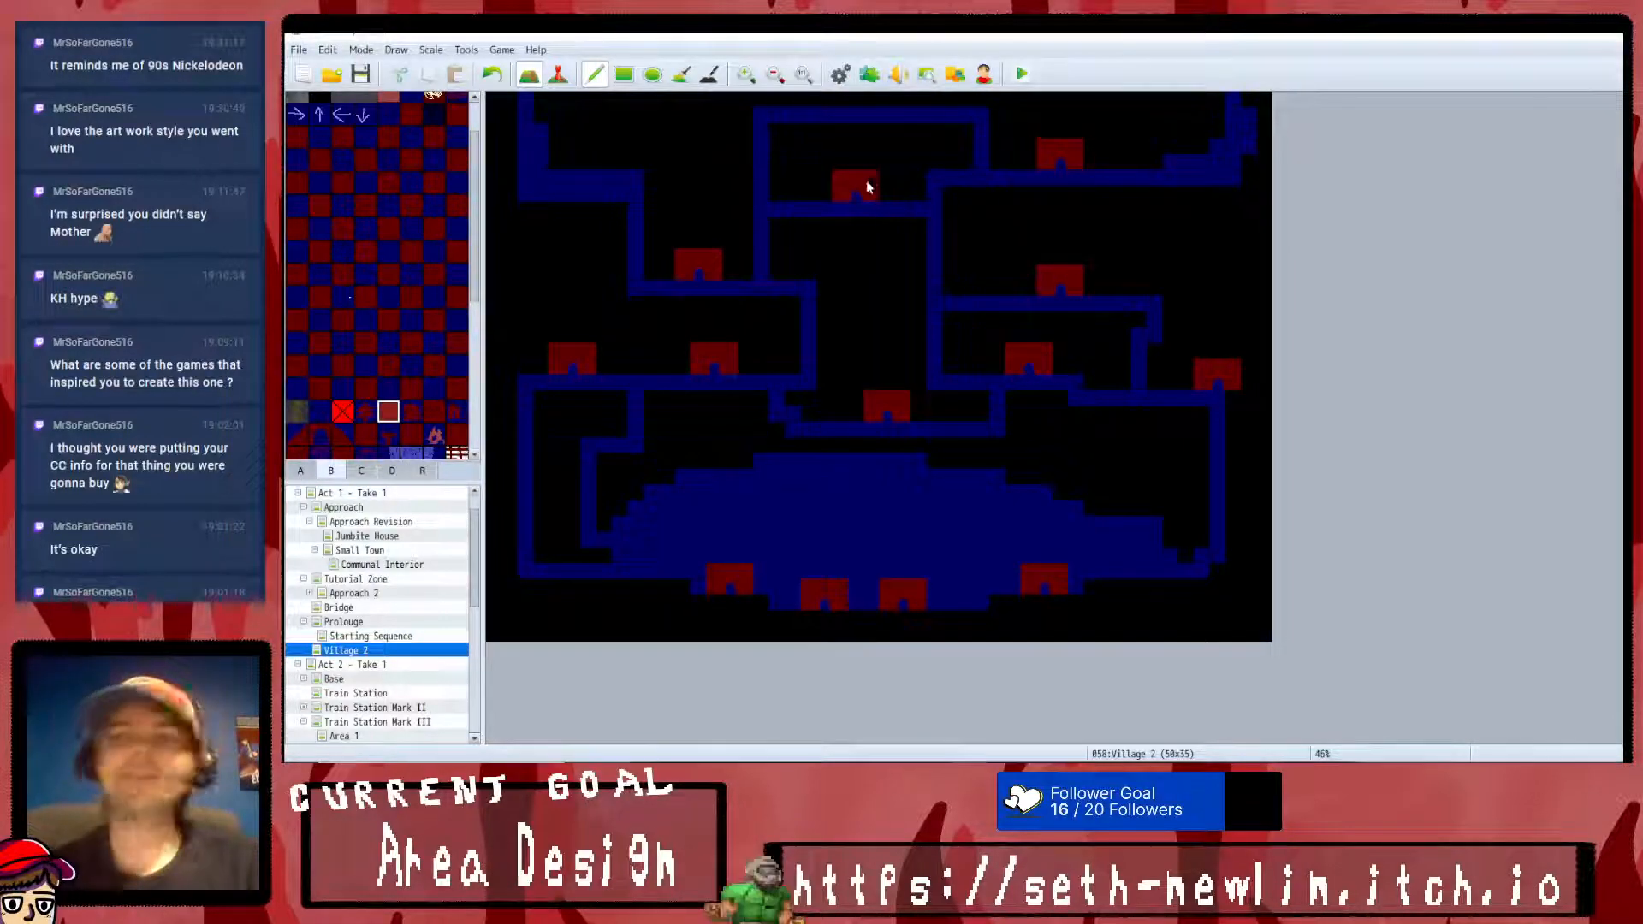
# - Open the game database and look through its enemies, states, troops, skills and classes
pyautogui.click(839, 73)
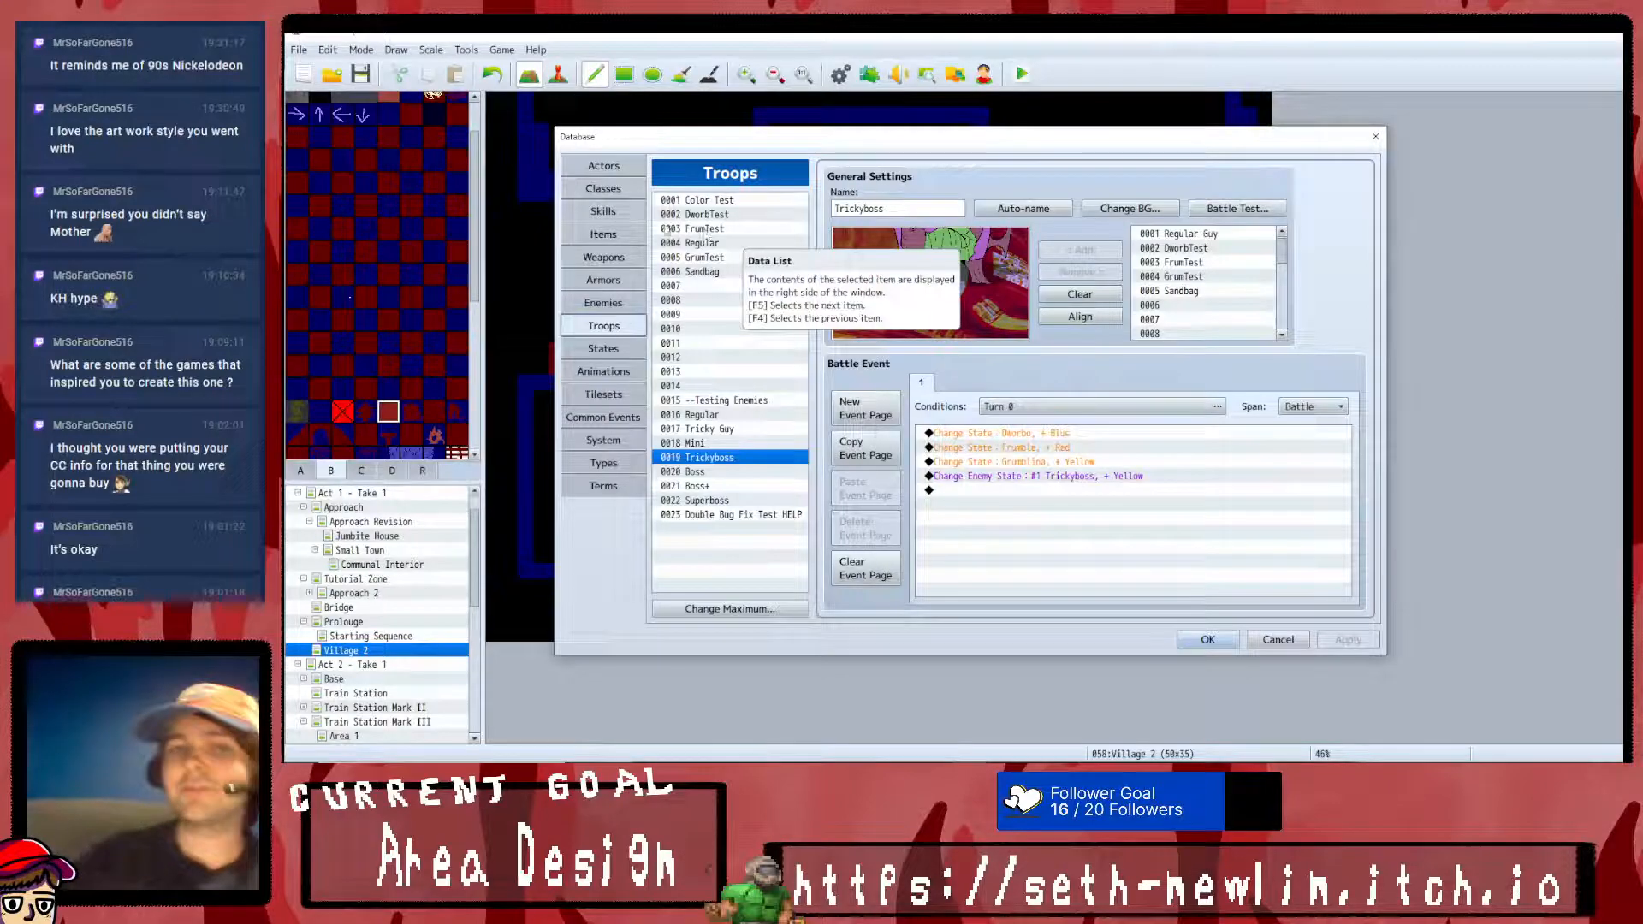
pyautogui.click(604, 302)
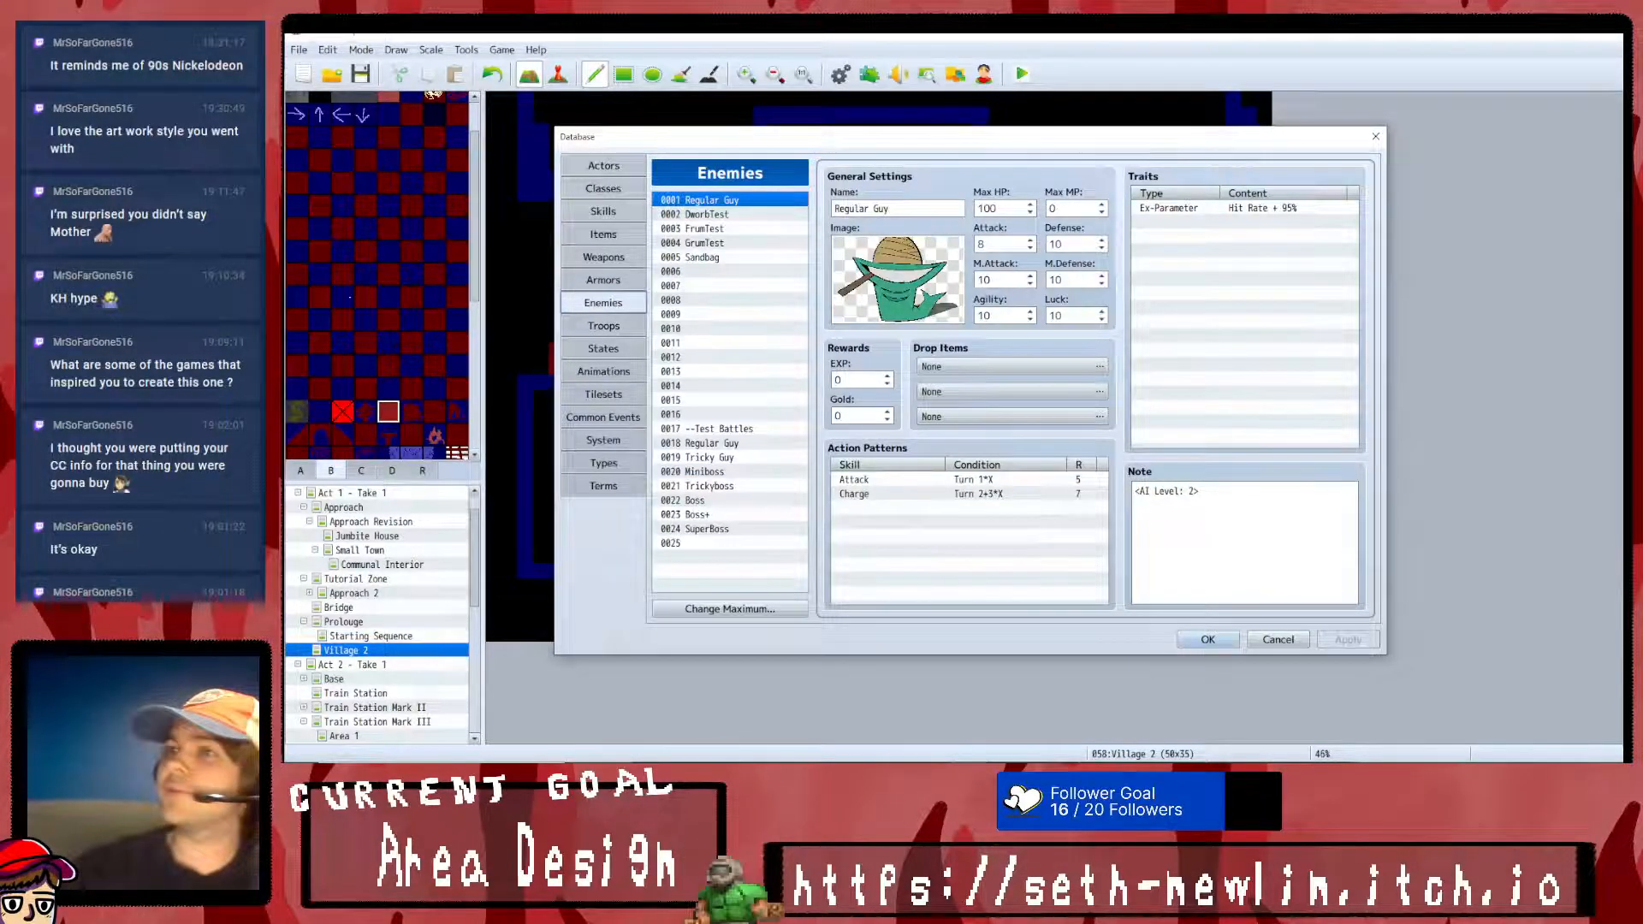
pyautogui.click(623, 376)
pyautogui.click(621, 348)
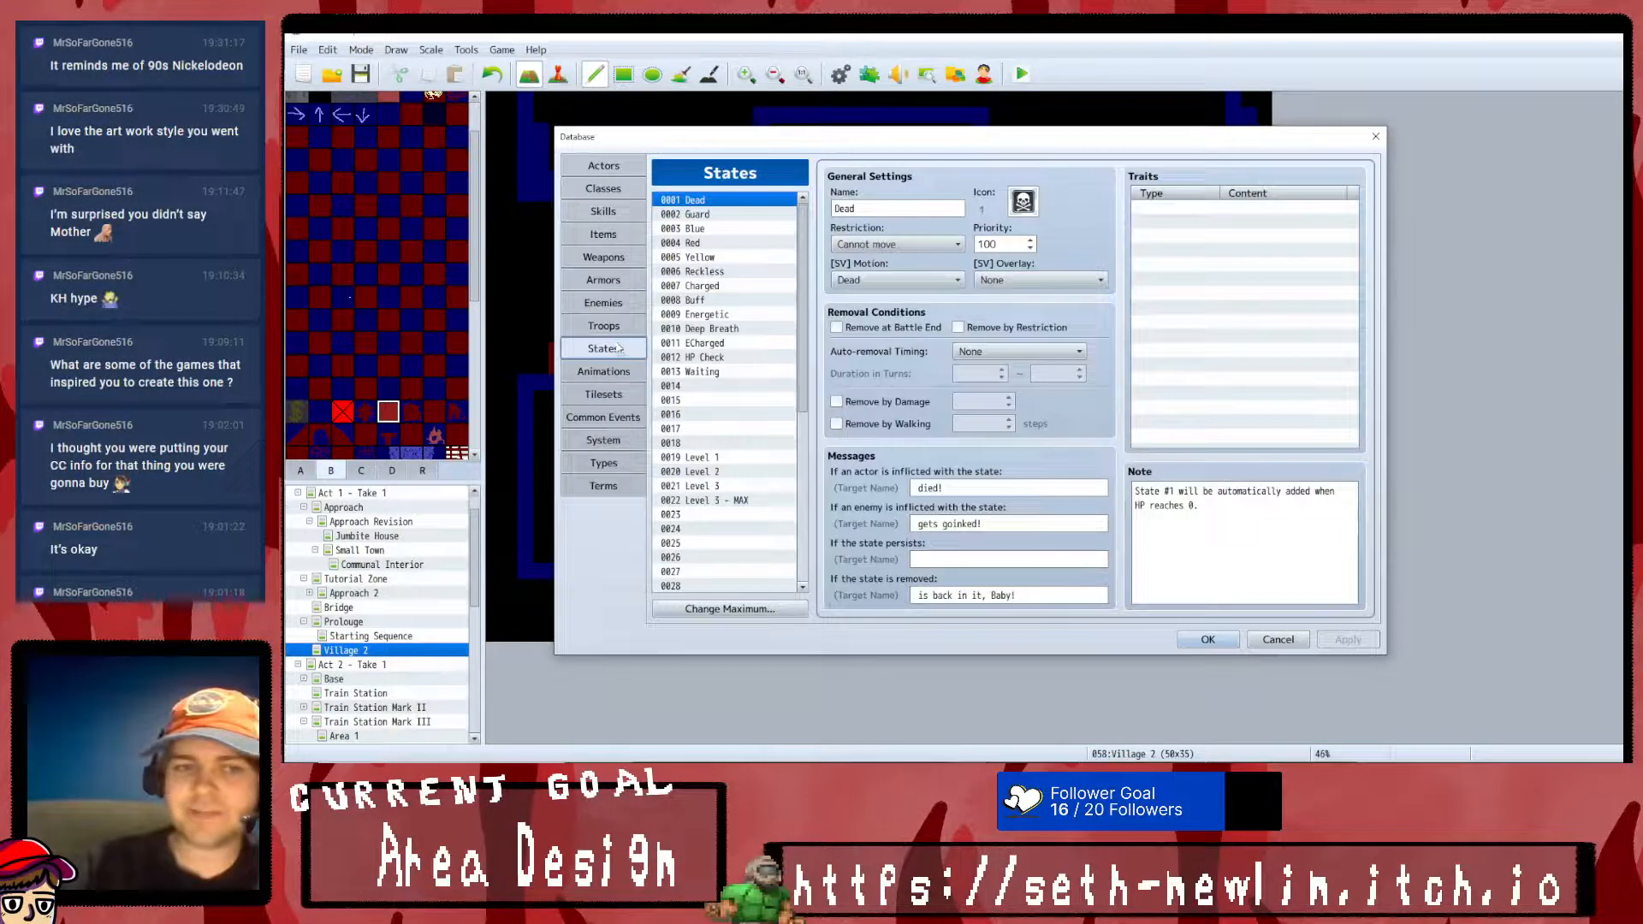
pyautogui.click(618, 328)
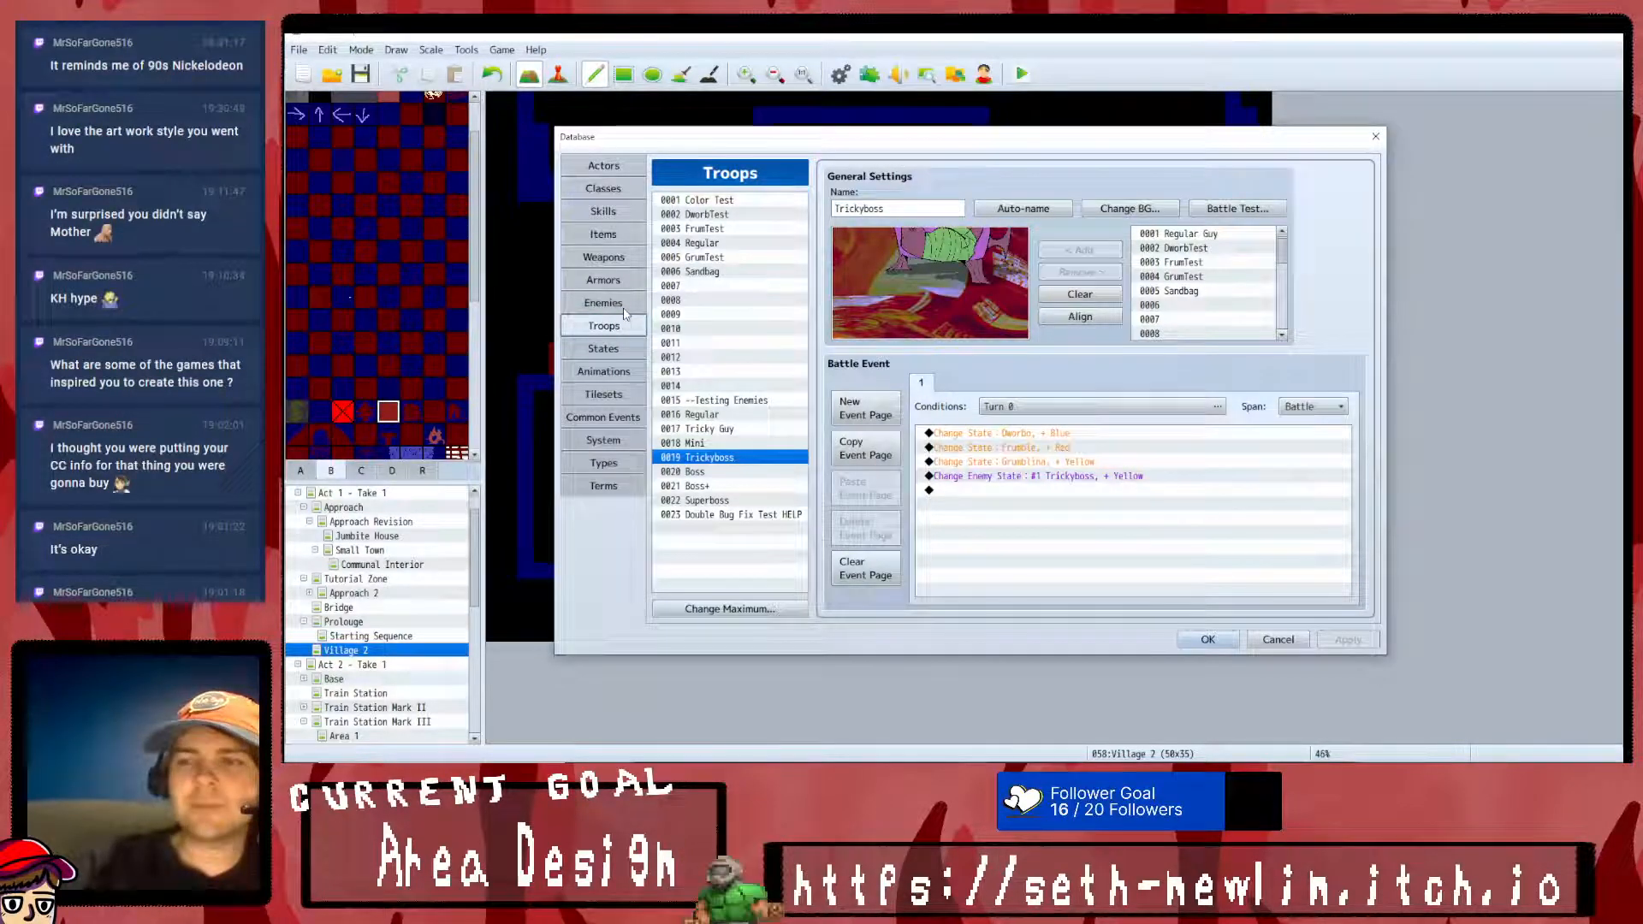
pyautogui.click(624, 306)
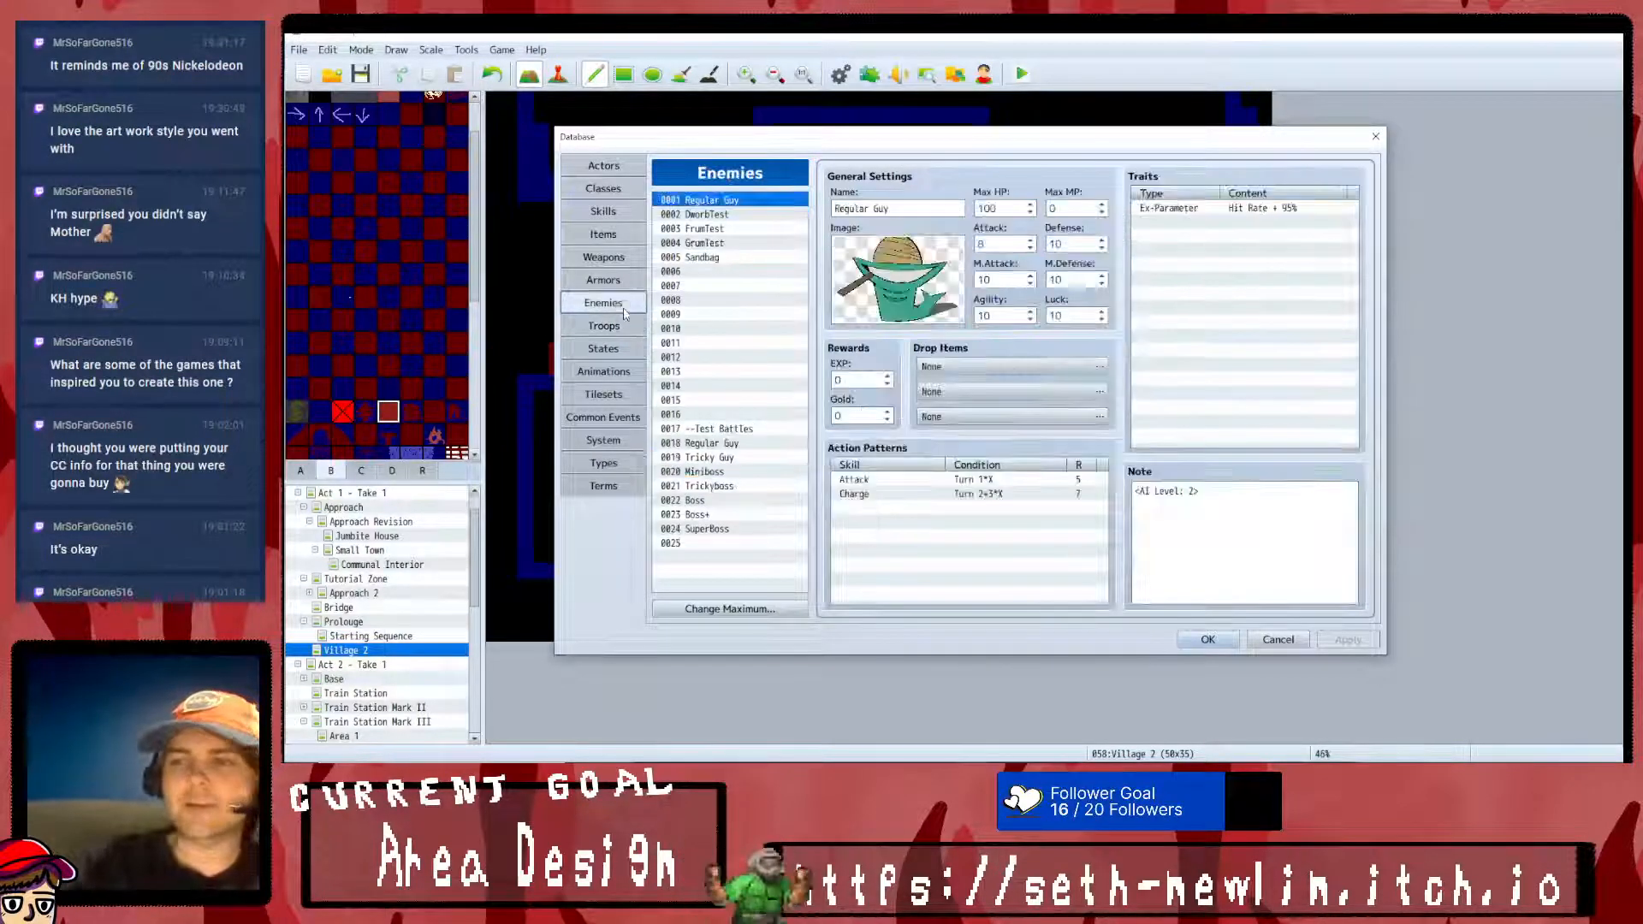
pyautogui.click(622, 213)
pyautogui.click(612, 183)
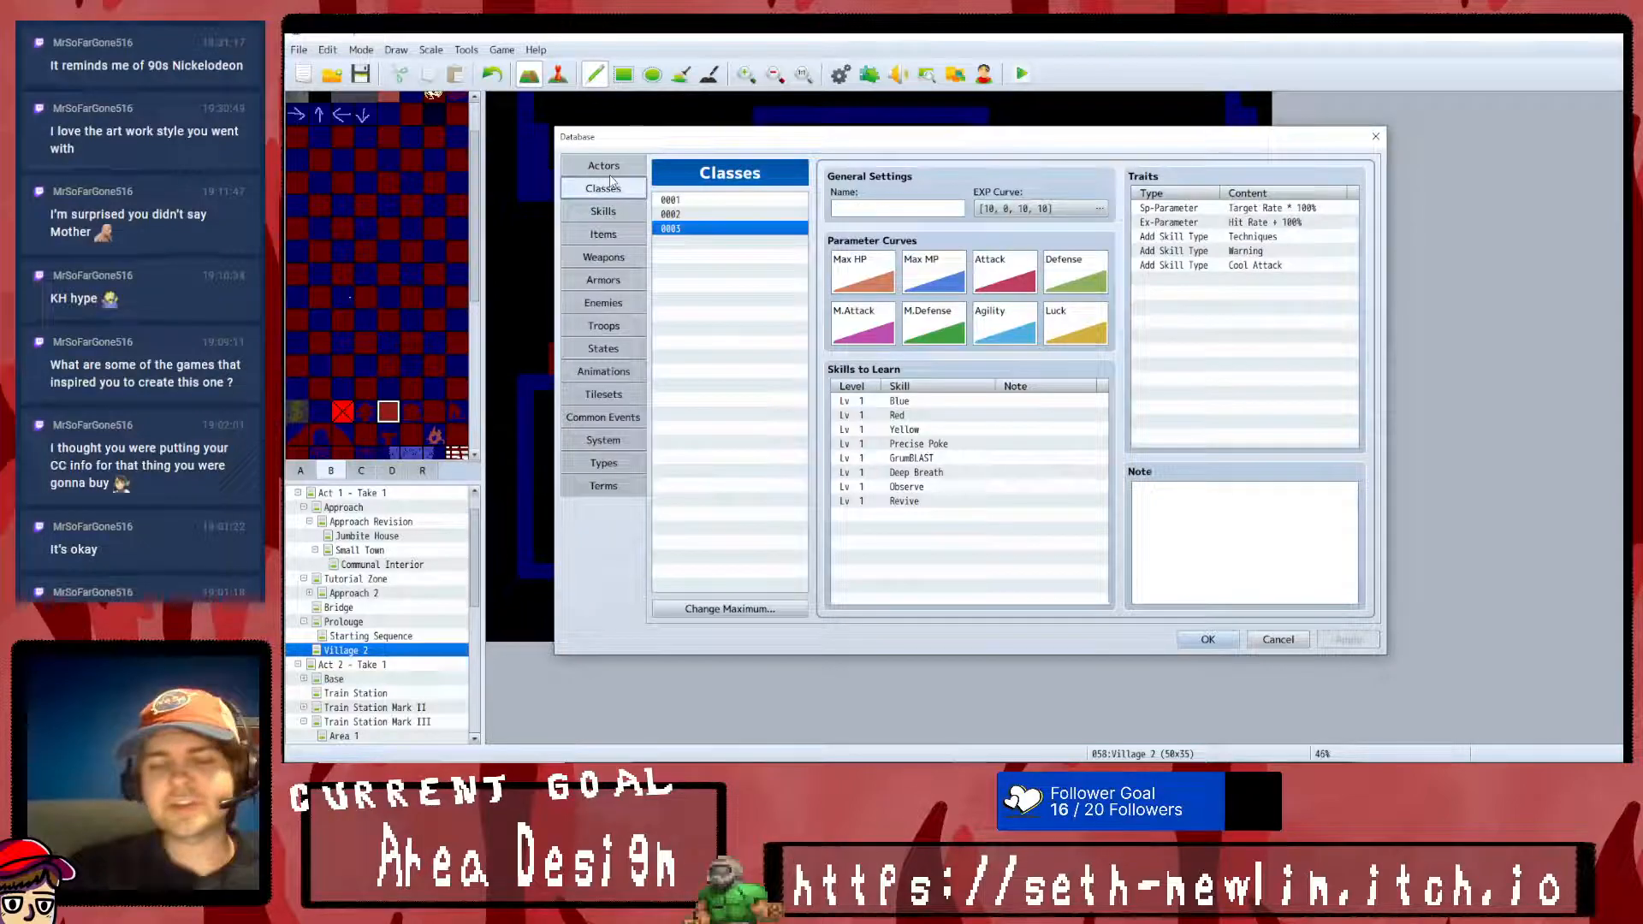
# - Examine the actor entries for Dworbo, Frumble and Grumblina, and close the database
pyautogui.click(612, 168)
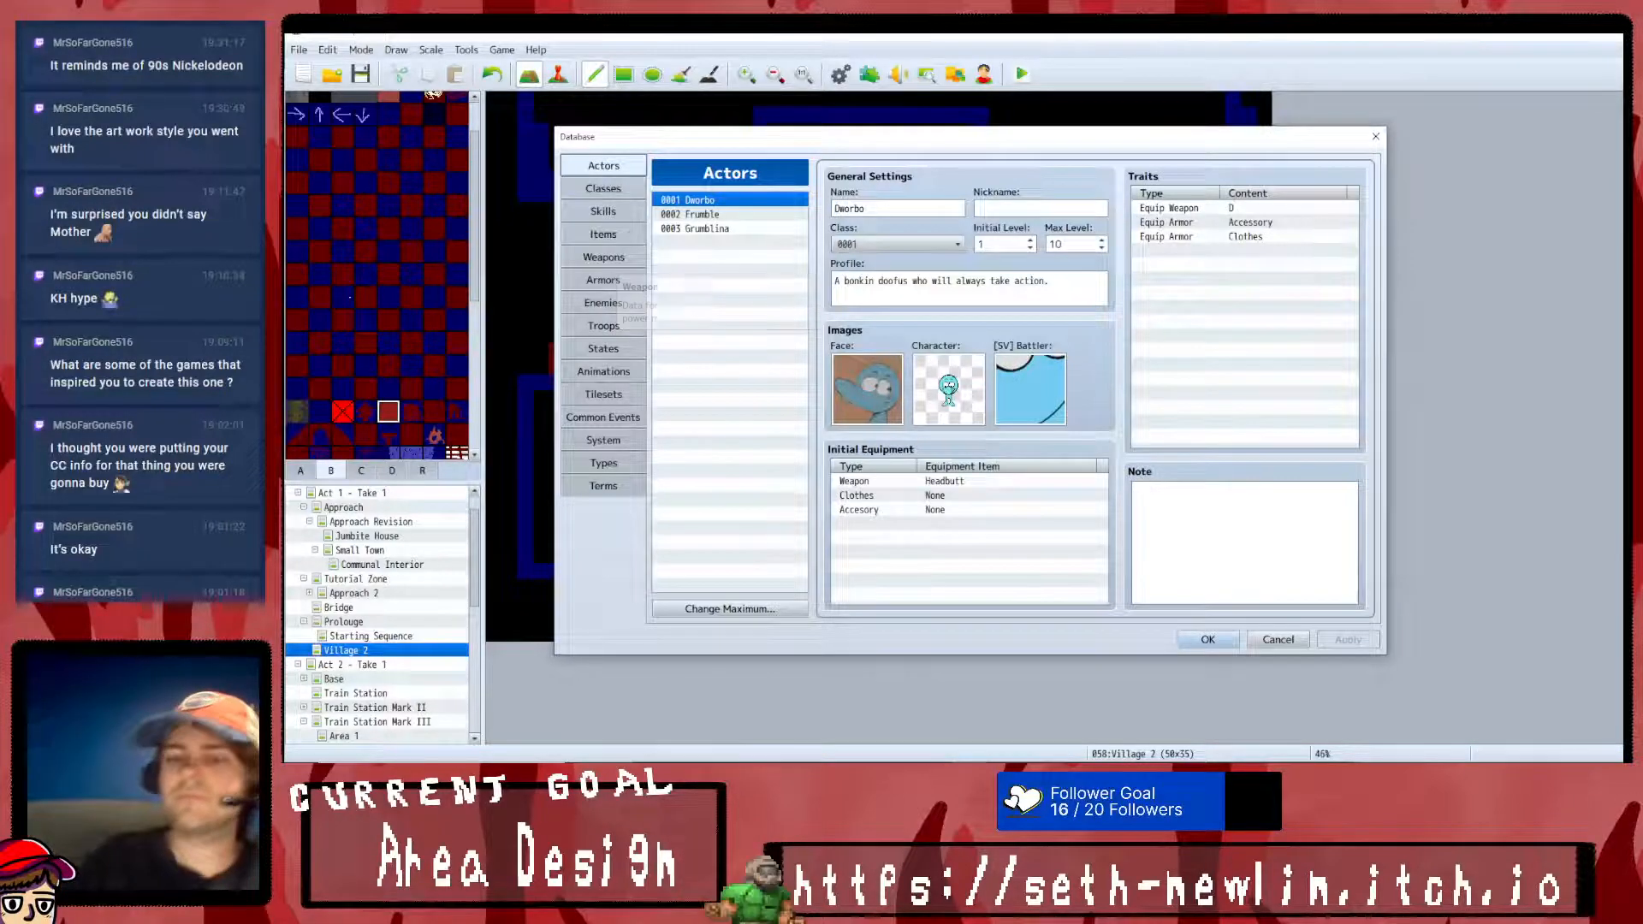
pyautogui.click(617, 188)
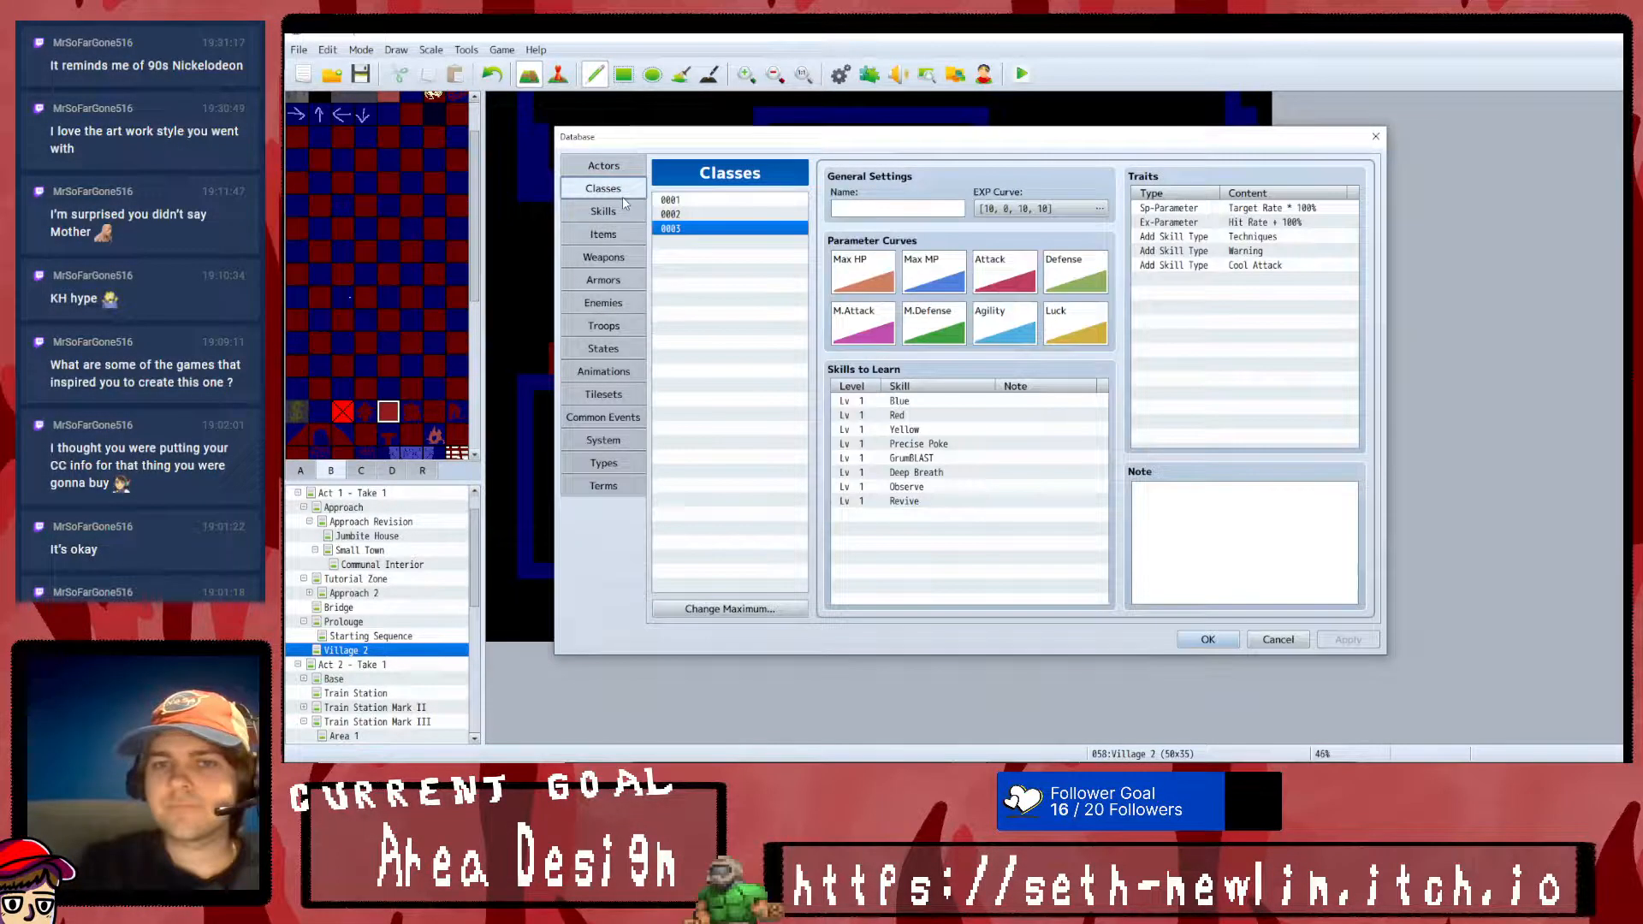
pyautogui.click(609, 166)
pyautogui.click(703, 215)
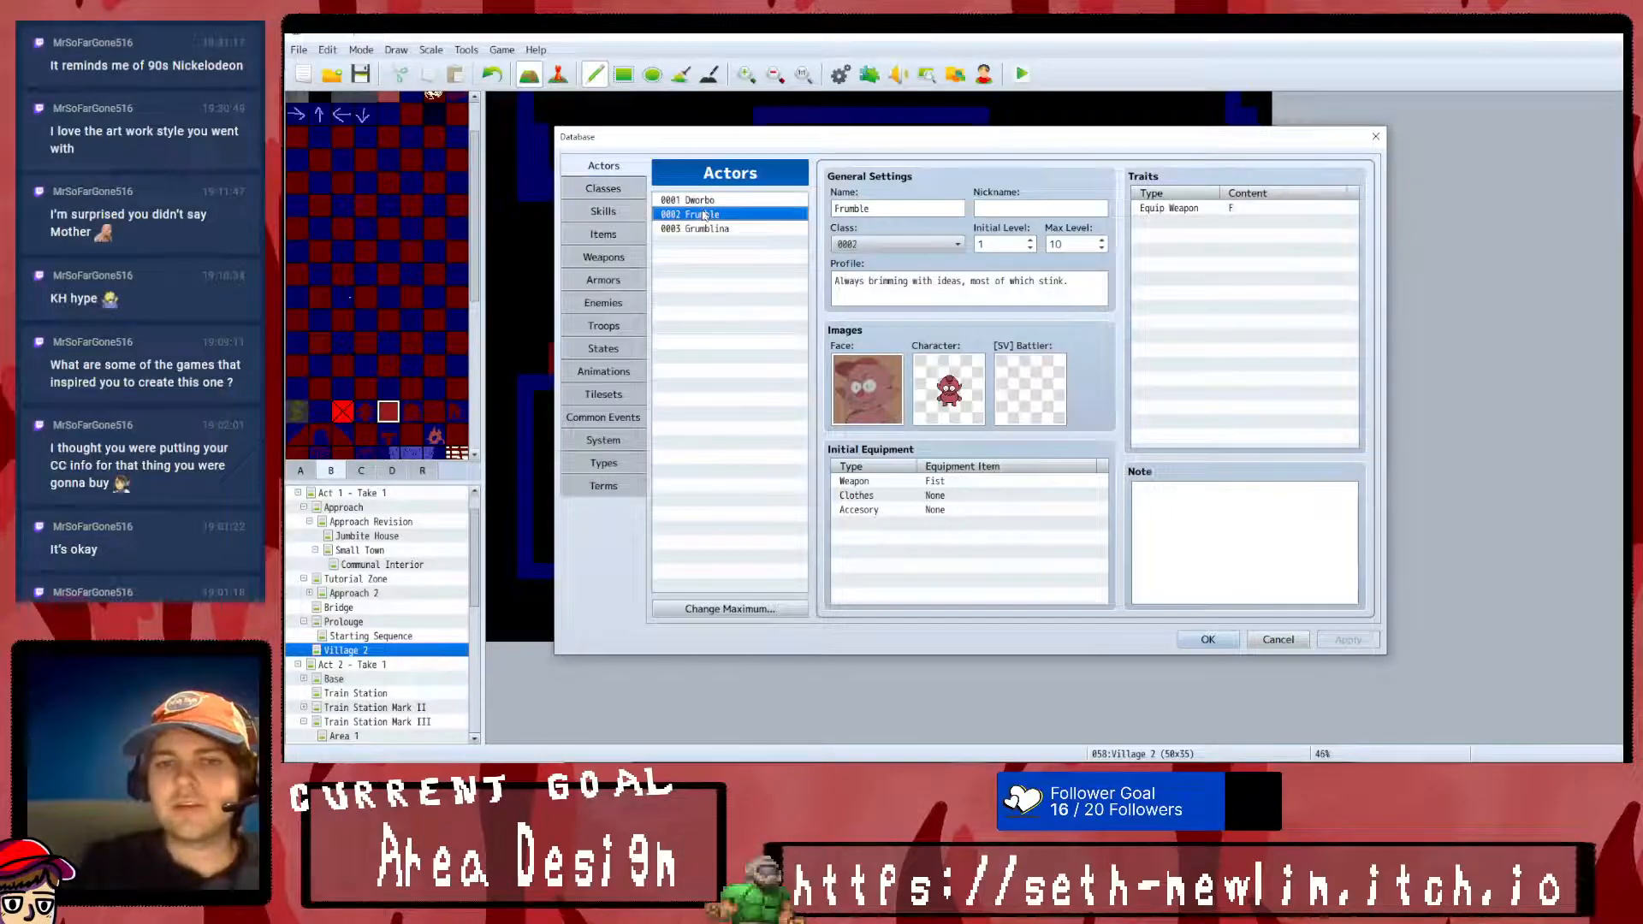
pyautogui.click(706, 228)
pyautogui.click(707, 202)
pyautogui.click(715, 215)
pyautogui.click(729, 230)
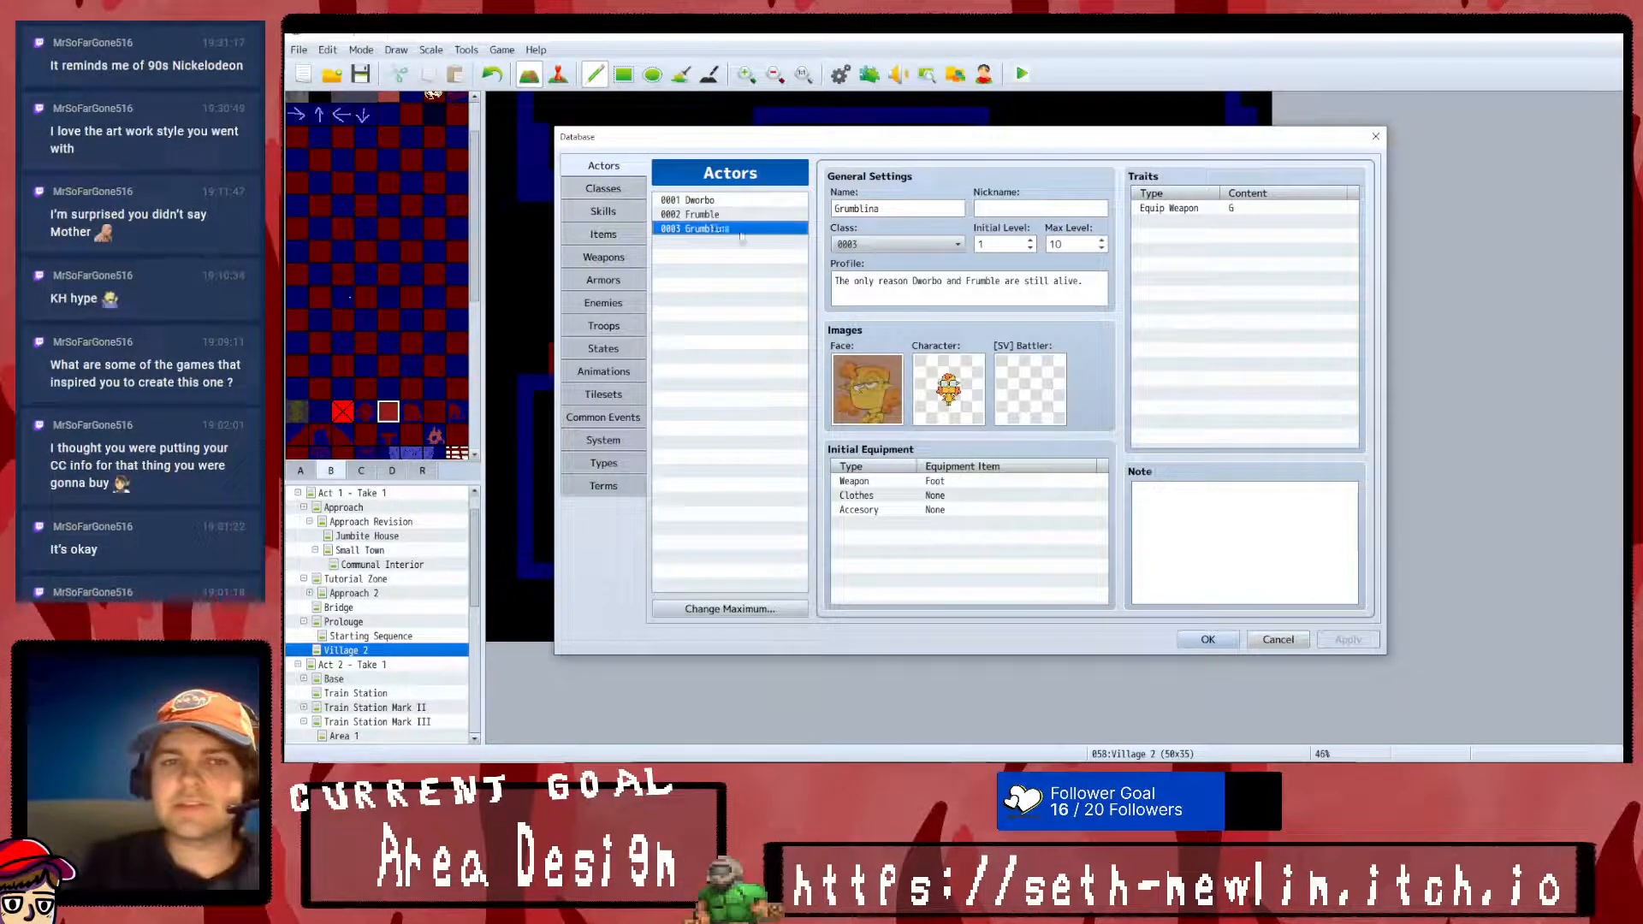
pyautogui.click(1207, 640)
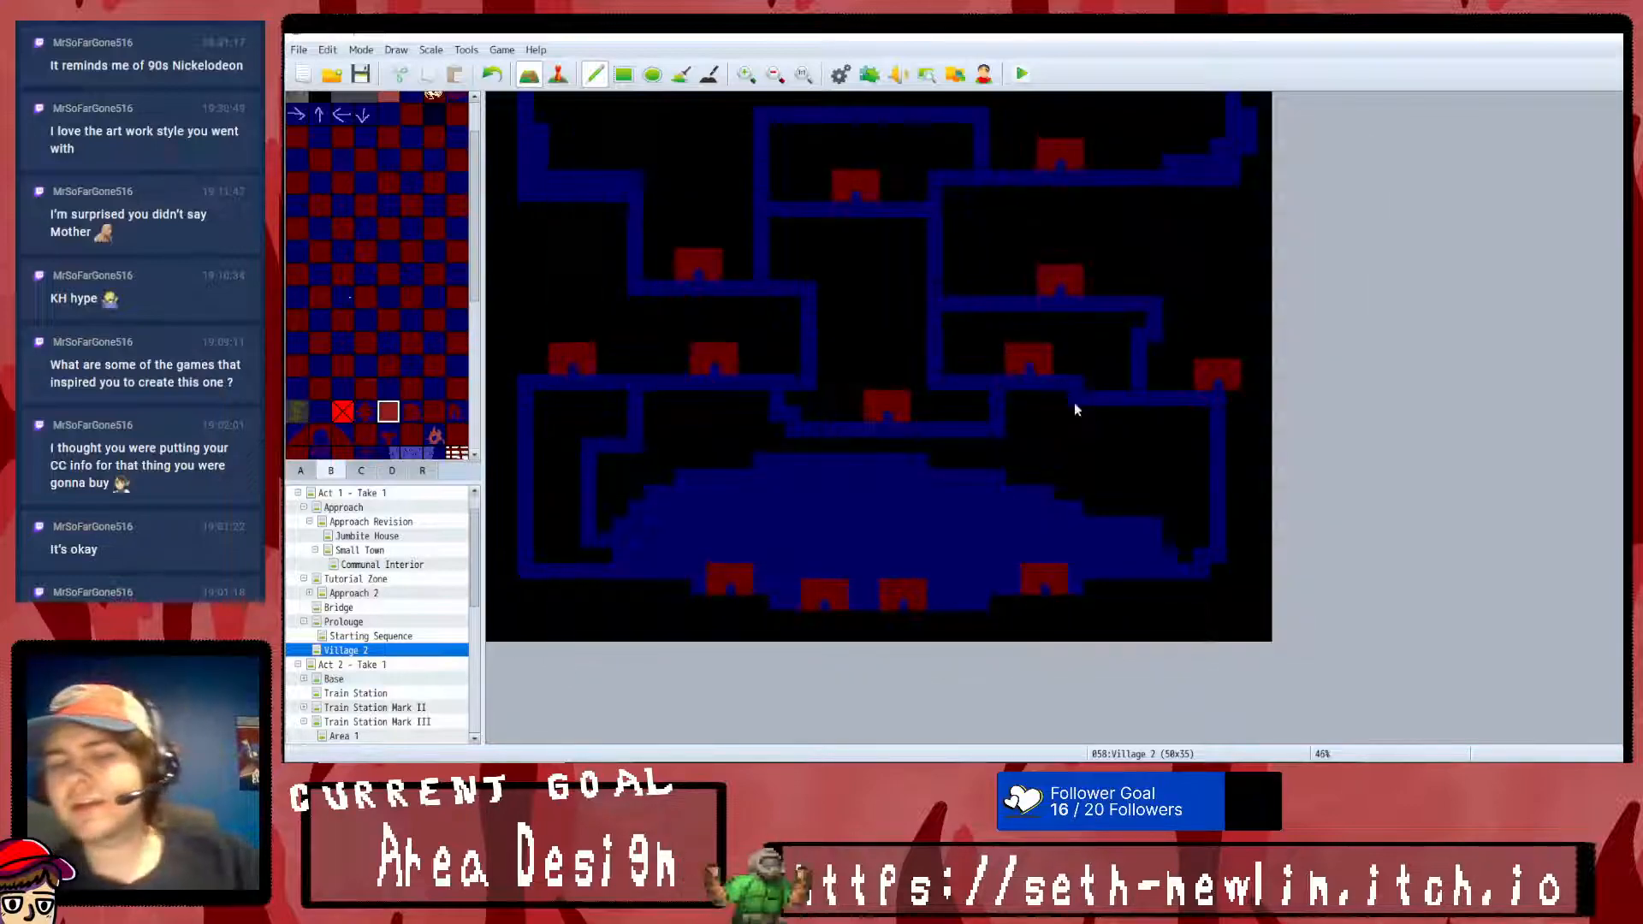
# - Launch a playtest, enter the game from the title screen and dismiss the blocked-door message
pyautogui.click(1021, 74)
pyautogui.click(922, 413)
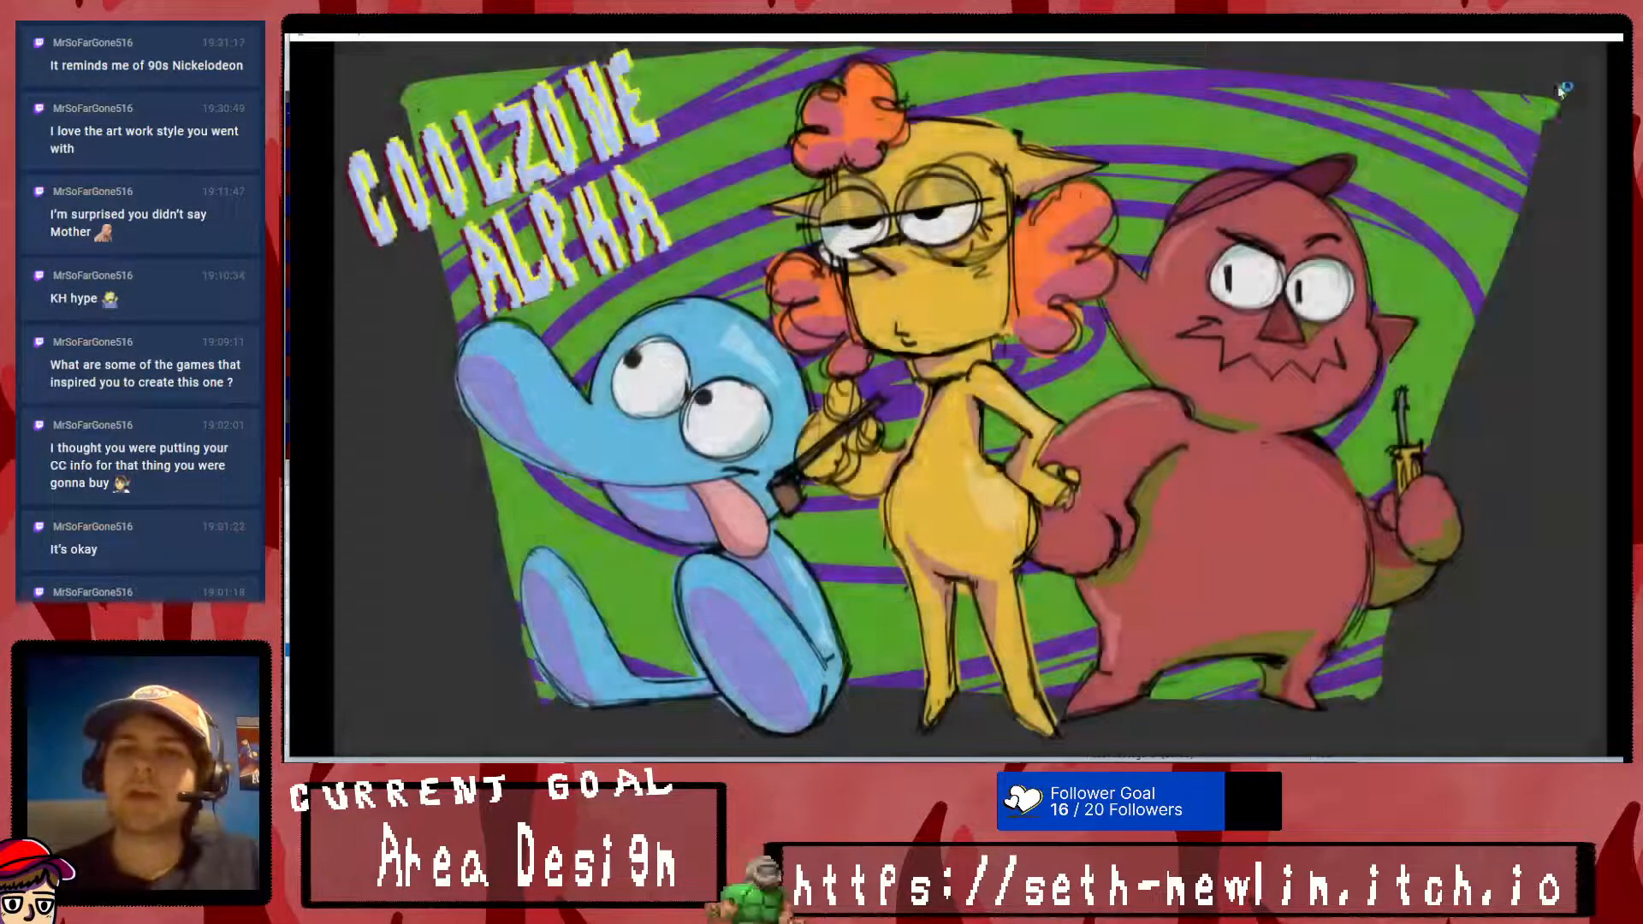
pyautogui.click(983, 620)
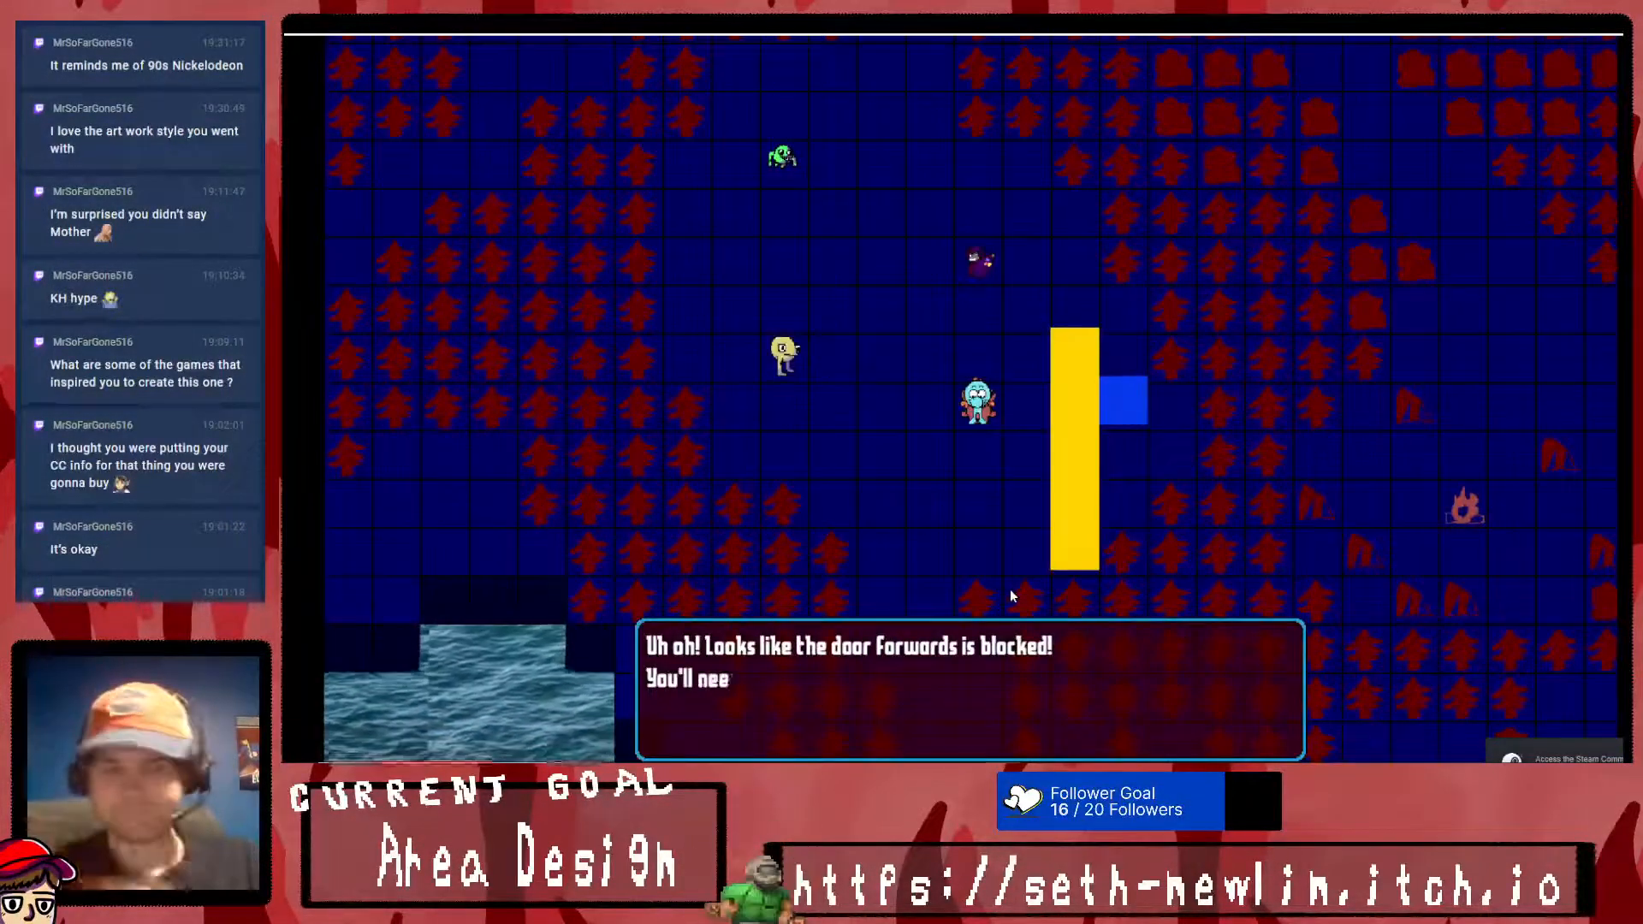
pyautogui.press('Return')
# - Walk the party around the starting area near the yellow barrier and blue block to check movement
pyautogui.press('Up')
pyautogui.press('Up')
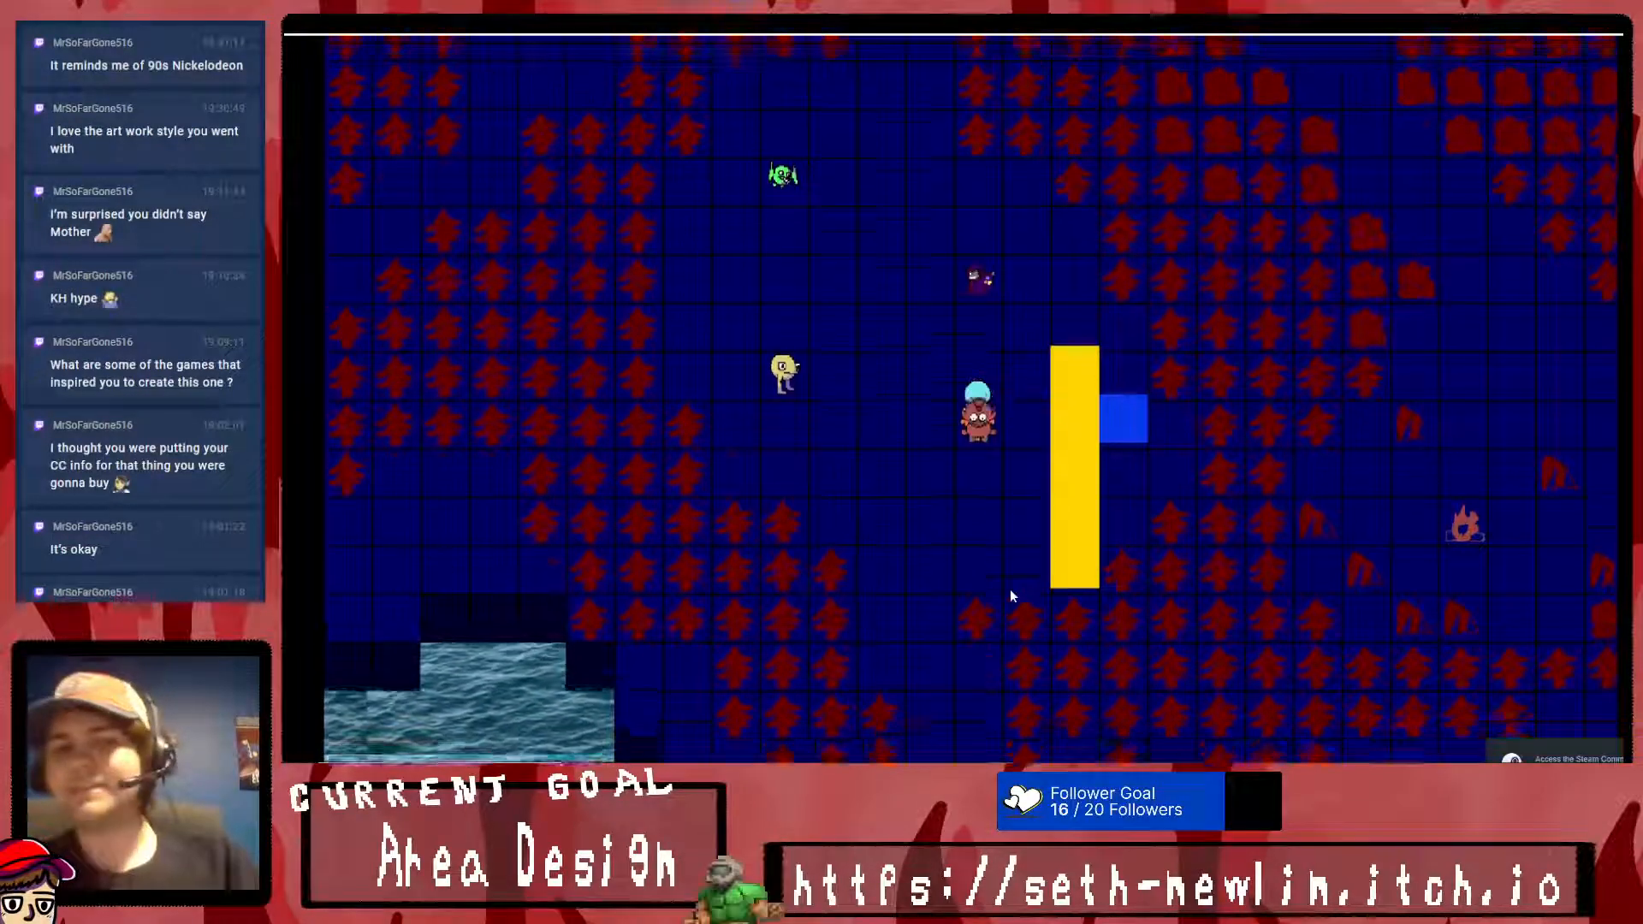
pyautogui.press('Right')
pyautogui.press('Right')
pyautogui.press('Right')
pyautogui.press('Down')
pyautogui.press('Left')
pyautogui.press('Down')
pyautogui.press('Down')
pyautogui.press('Down')
pyautogui.press('Down')
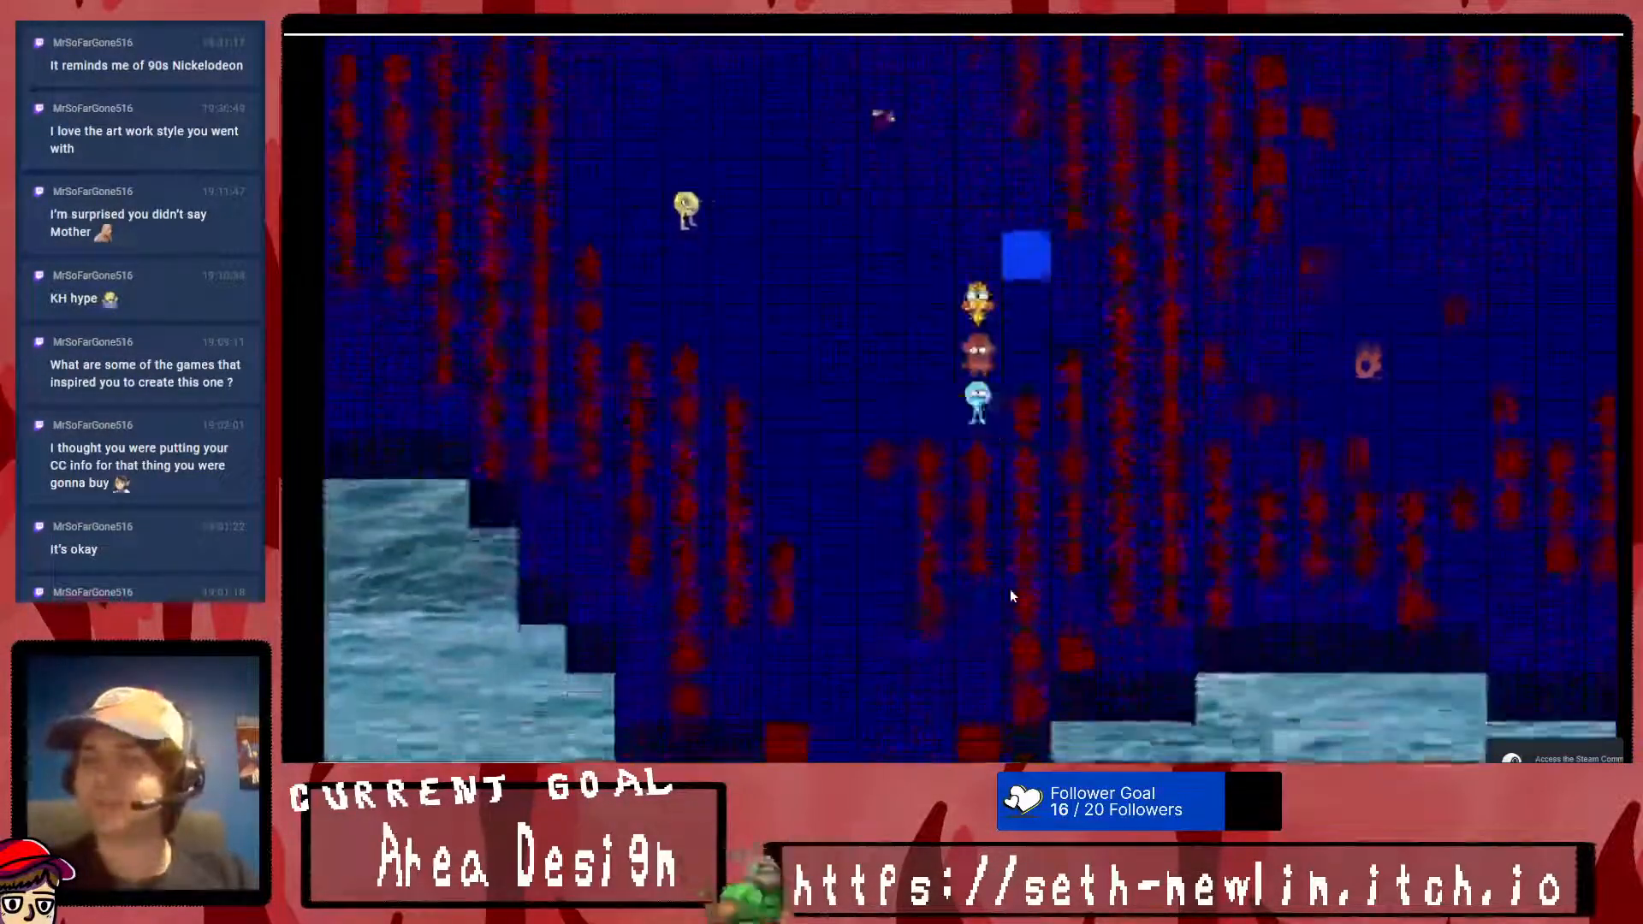
pyautogui.press('Left')
pyautogui.press('Left')
pyautogui.press('Up')
pyautogui.press('Up')
pyautogui.press('Up')
pyautogui.press('Left')
# - Open the in-game party menu and view the Stuff inventory screen, returning to the party menu
pyautogui.press('Escape')
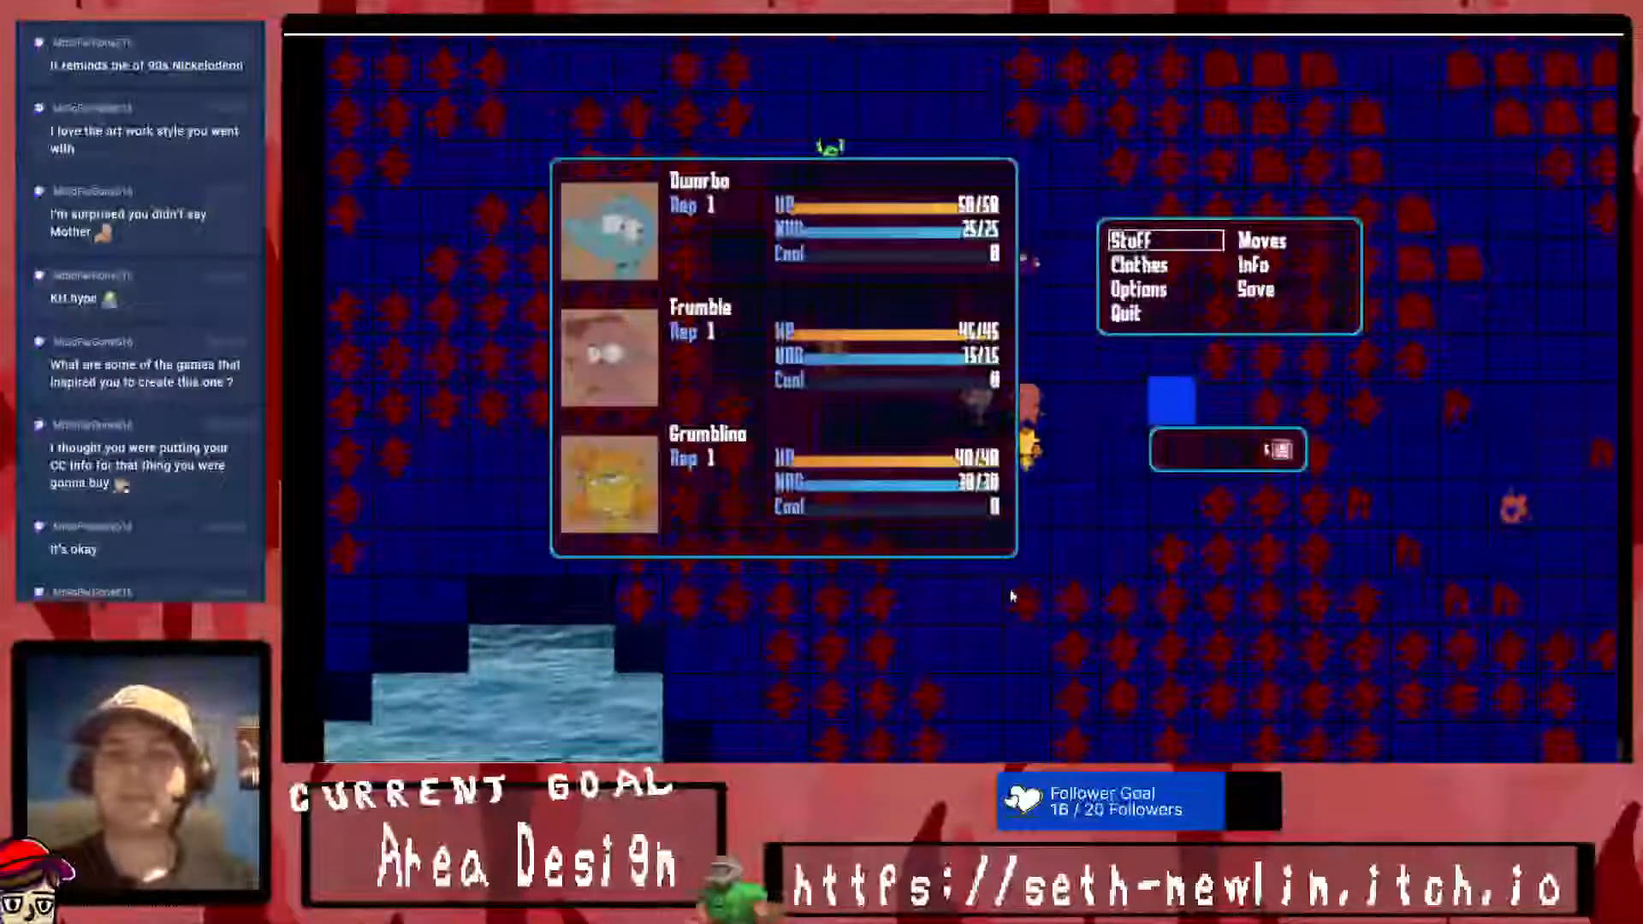
pyautogui.press('Return')
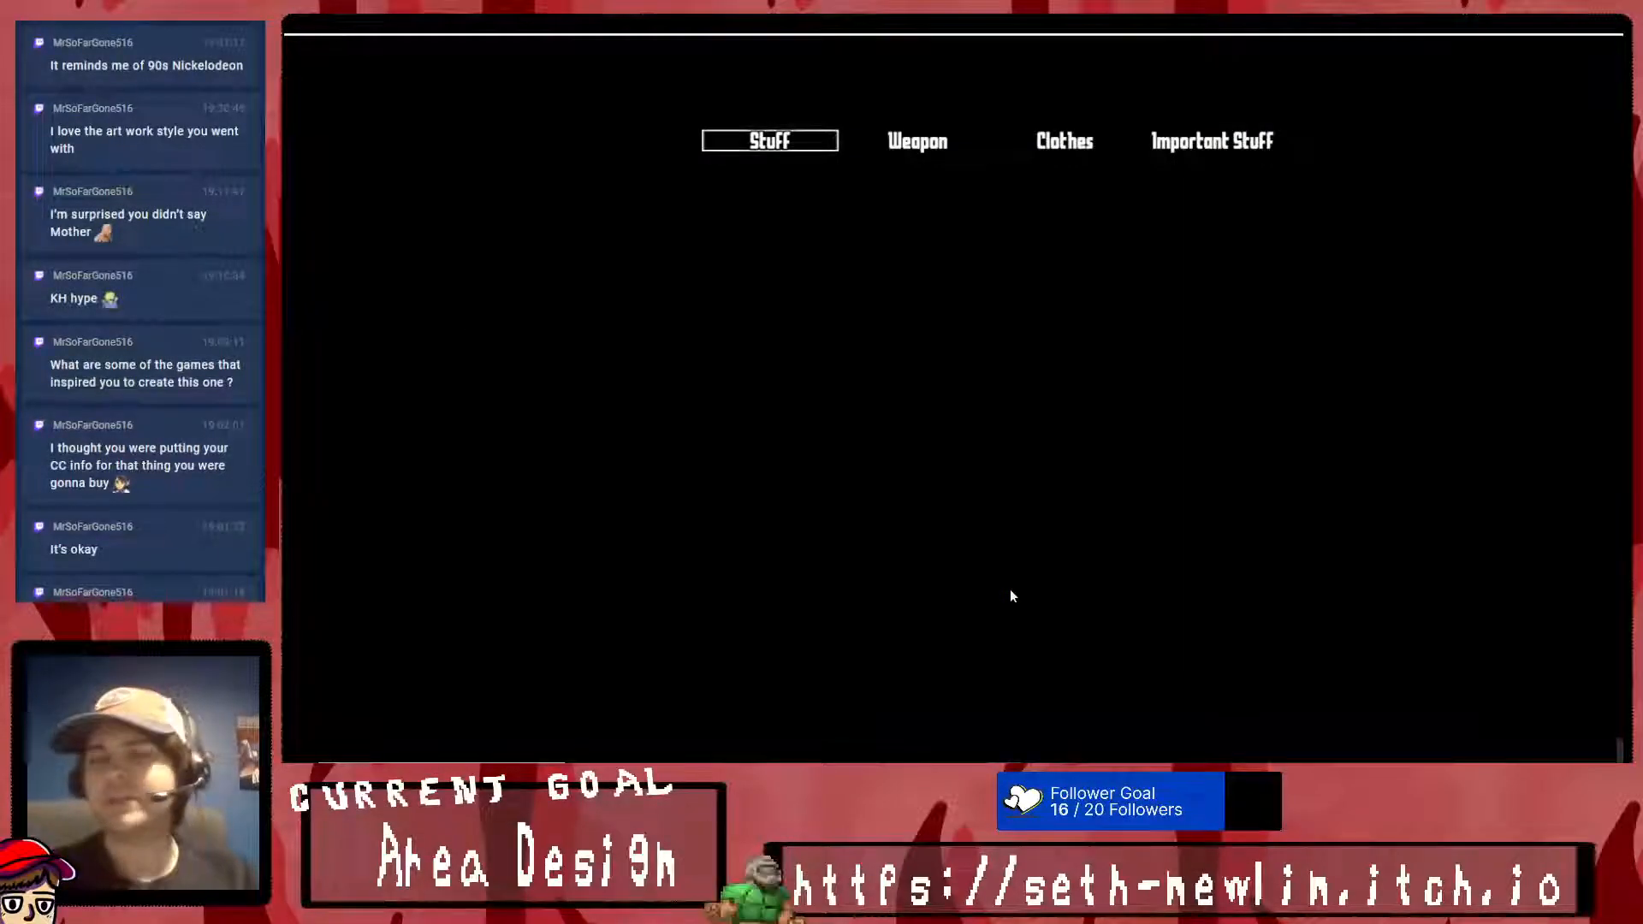
pyautogui.press('Escape')
pyautogui.press('Return')
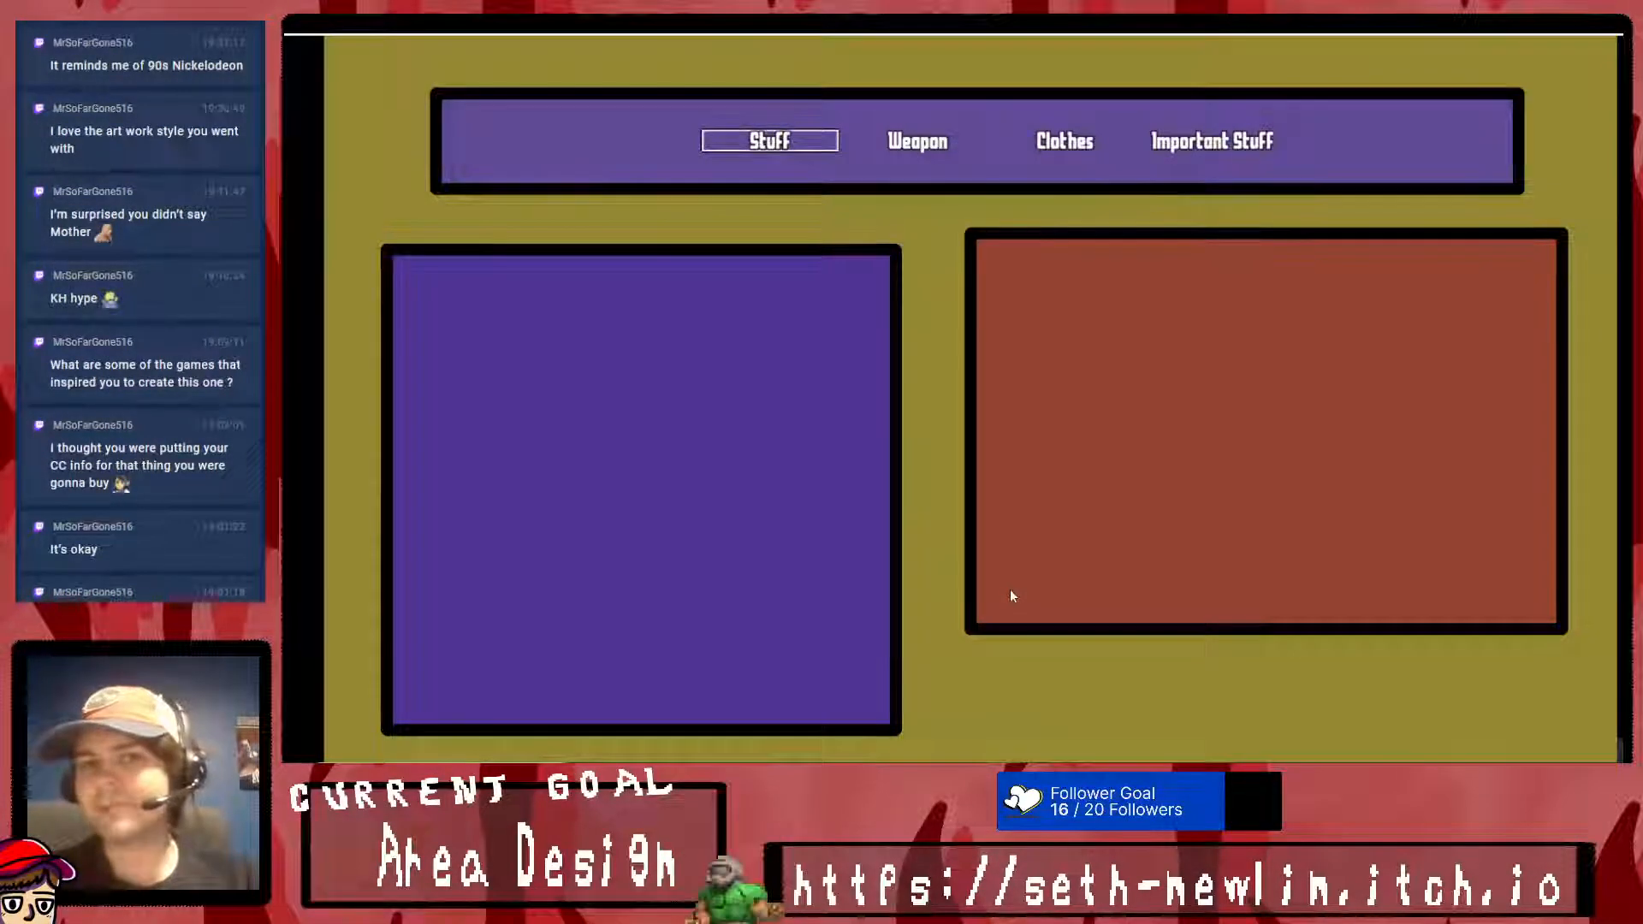
pyautogui.press('Escape')
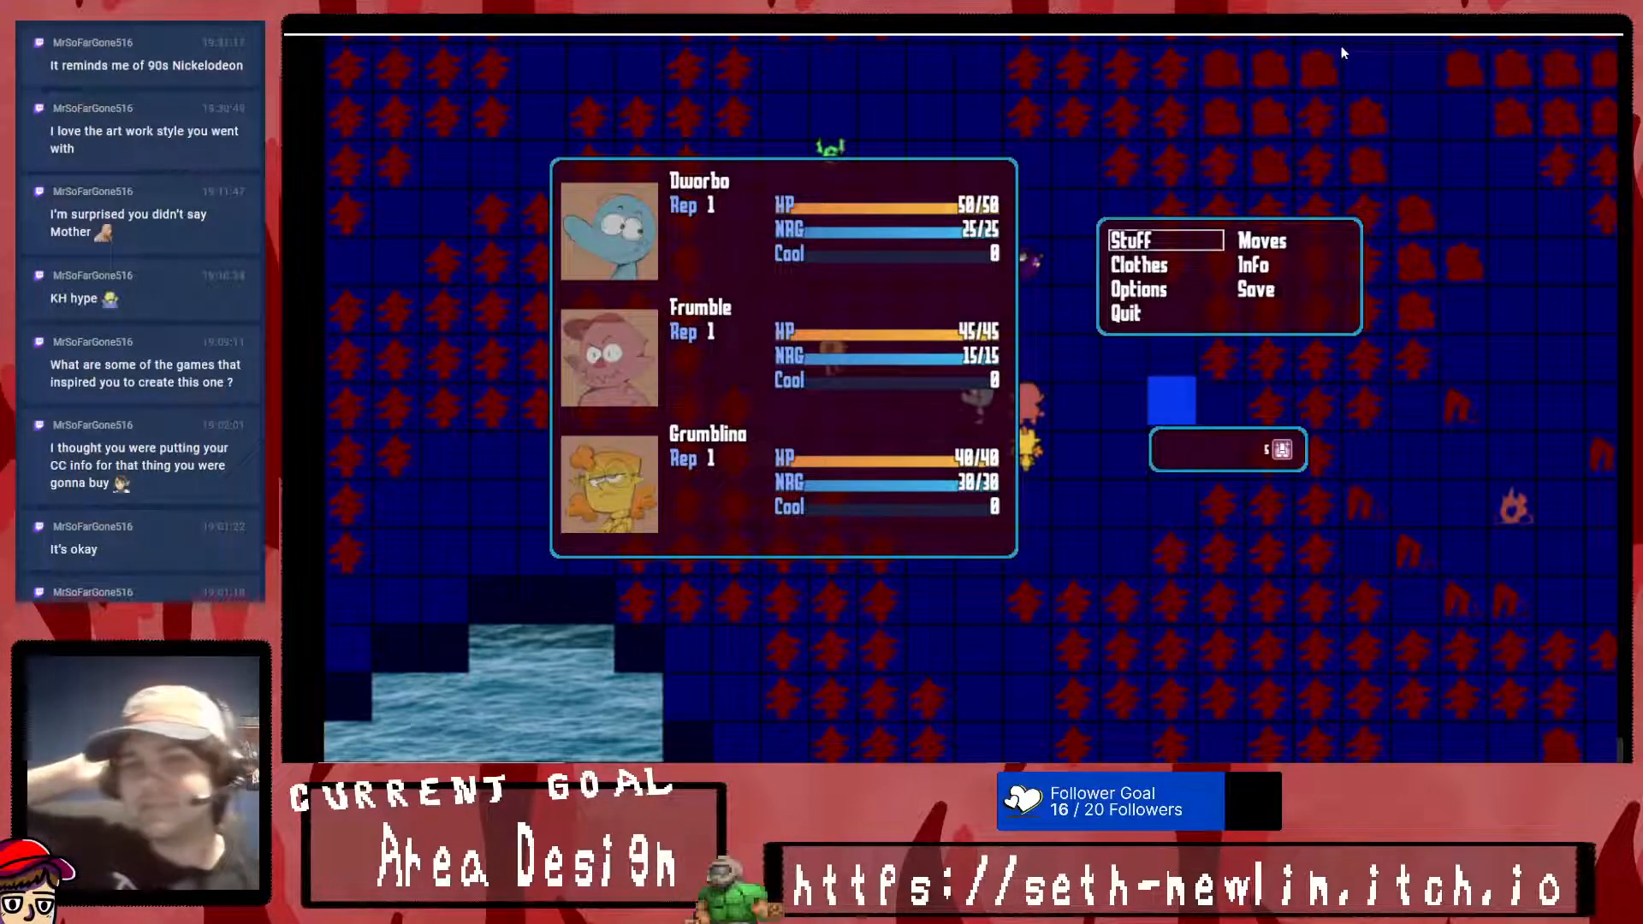
# - Open and leave the Stuff inventory repeatedly from the party menu to test the screen switching
pyautogui.press('Escape')
pyautogui.press('Escape')
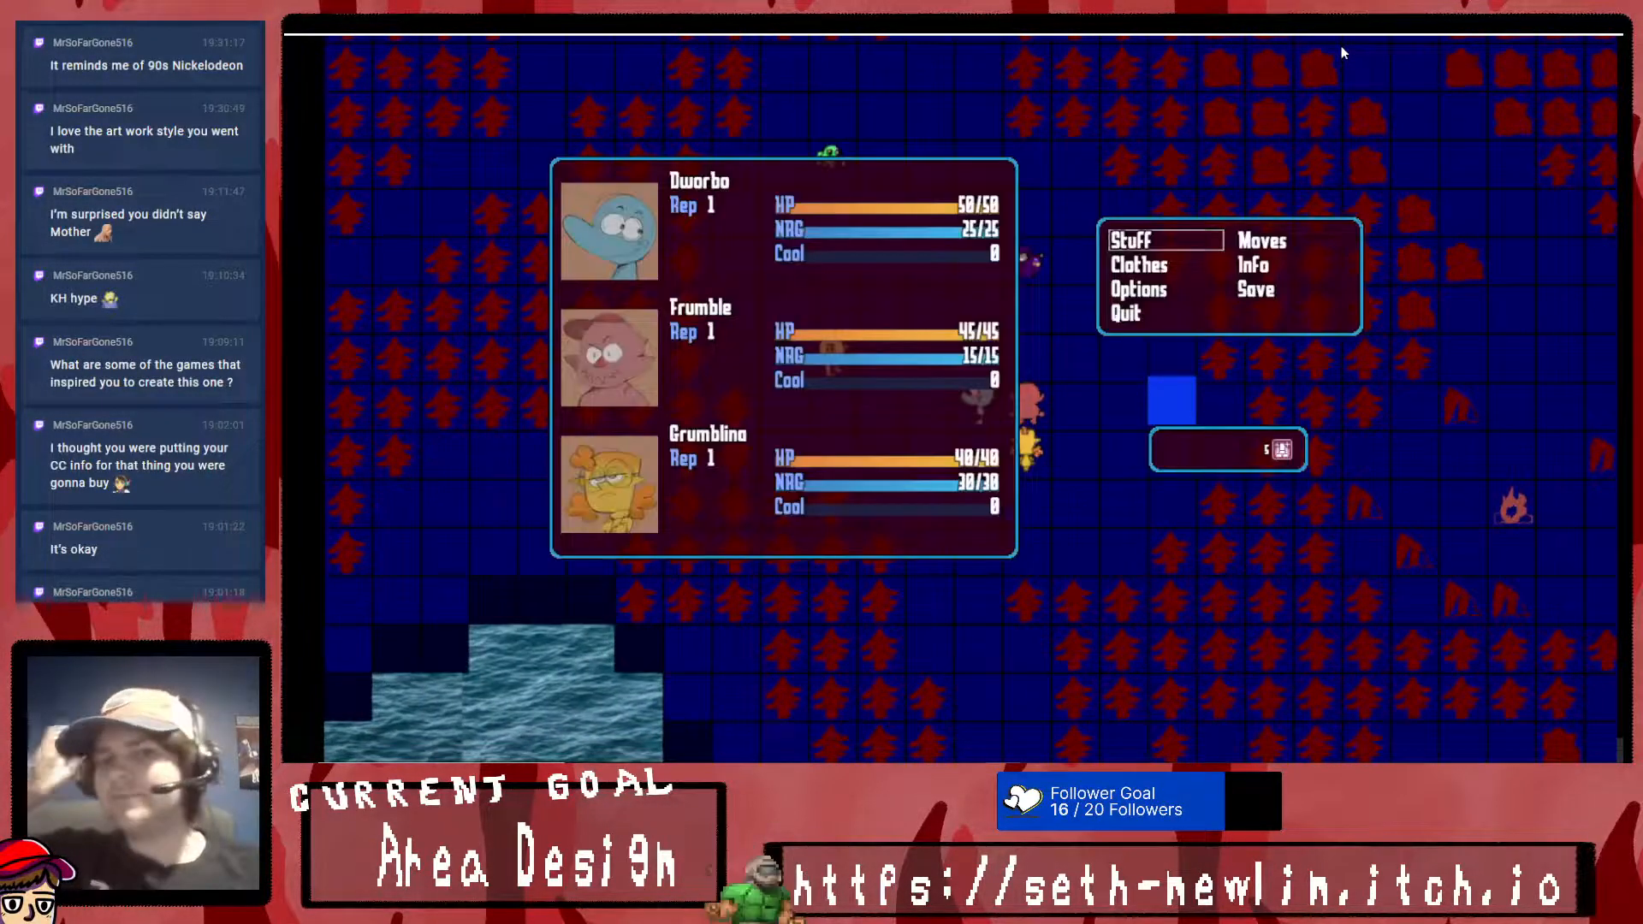
pyautogui.press('Return')
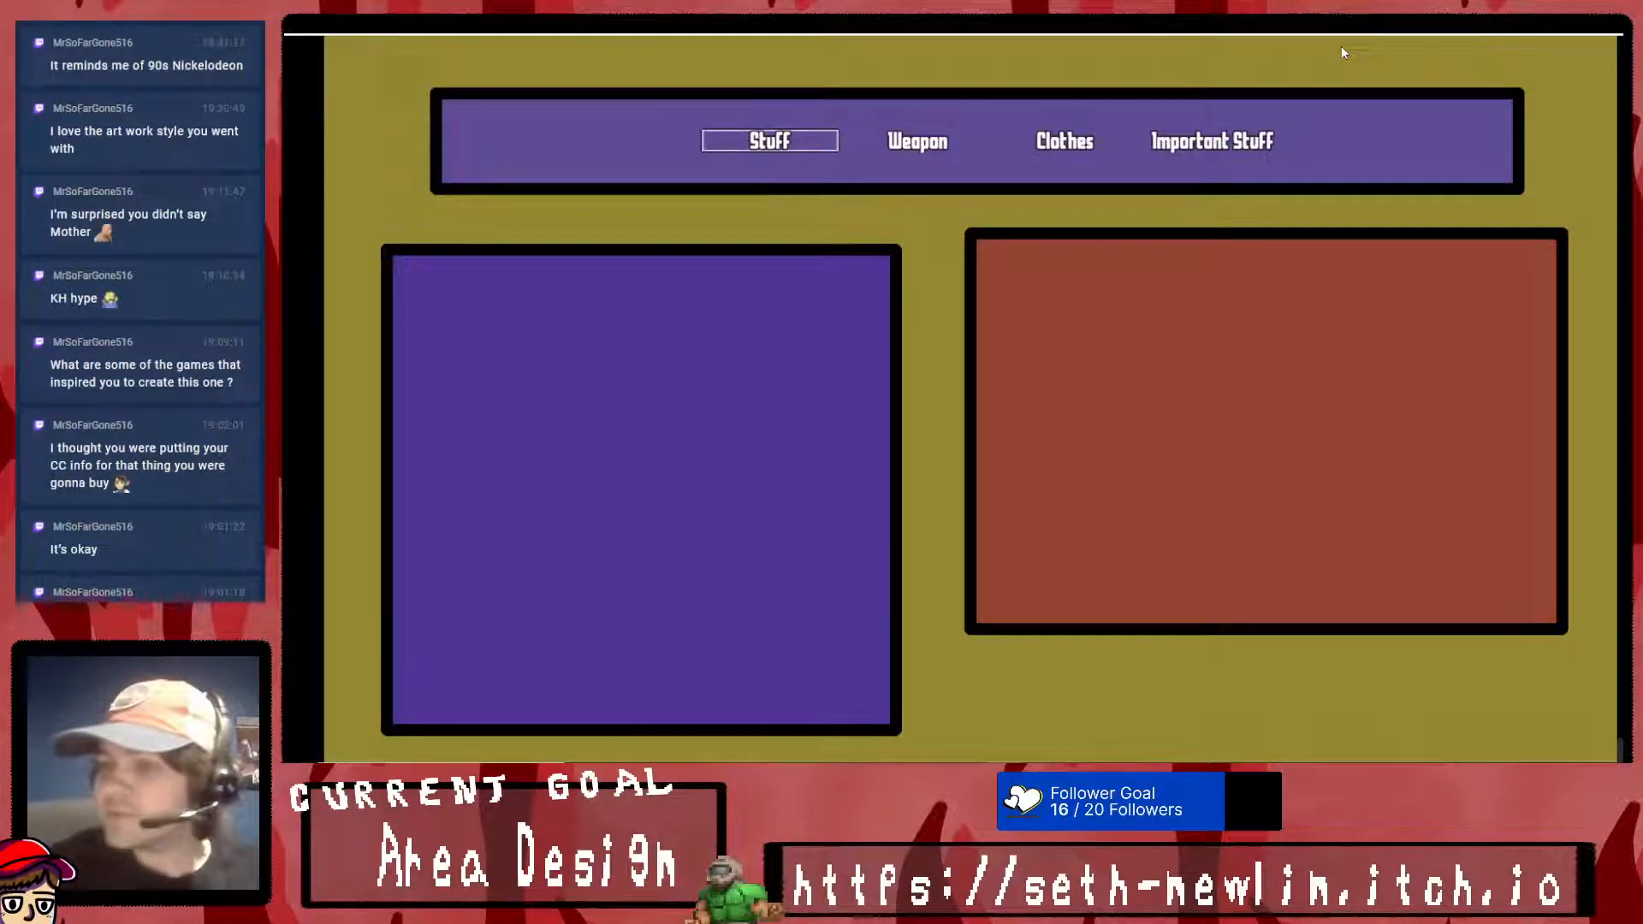
pyautogui.press('Escape')
pyautogui.press('Return')
pyautogui.press('Escape')
pyautogui.press('Escape')
pyautogui.press('Escape')
pyautogui.press('Return')
pyautogui.press('Escape')
pyautogui.press('Escape')
pyautogui.press('Escape')
# - Open the game's Options screen, move to Command Remember, and leave the options unchanged
pyautogui.press('Down')
pyautogui.press('Down')
pyautogui.press('Return')
pyautogui.press('Down')
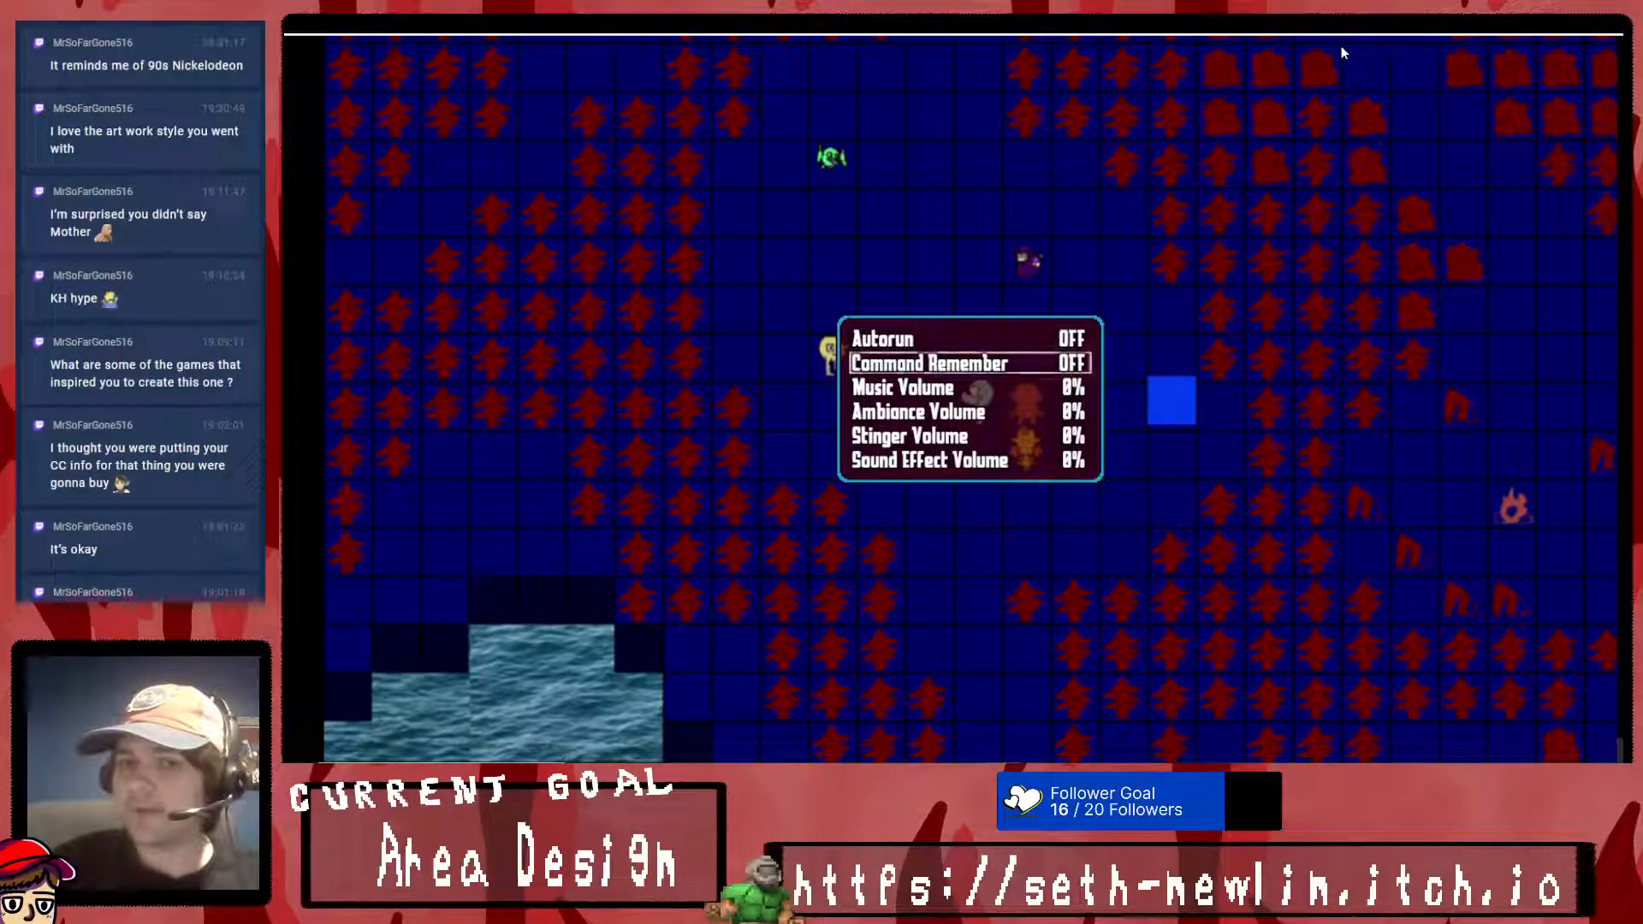
pyautogui.press('Escape')
# - Quit to the title screen and enter the game again
pyautogui.press('Down')
pyautogui.press('Return')
pyautogui.press('Return')
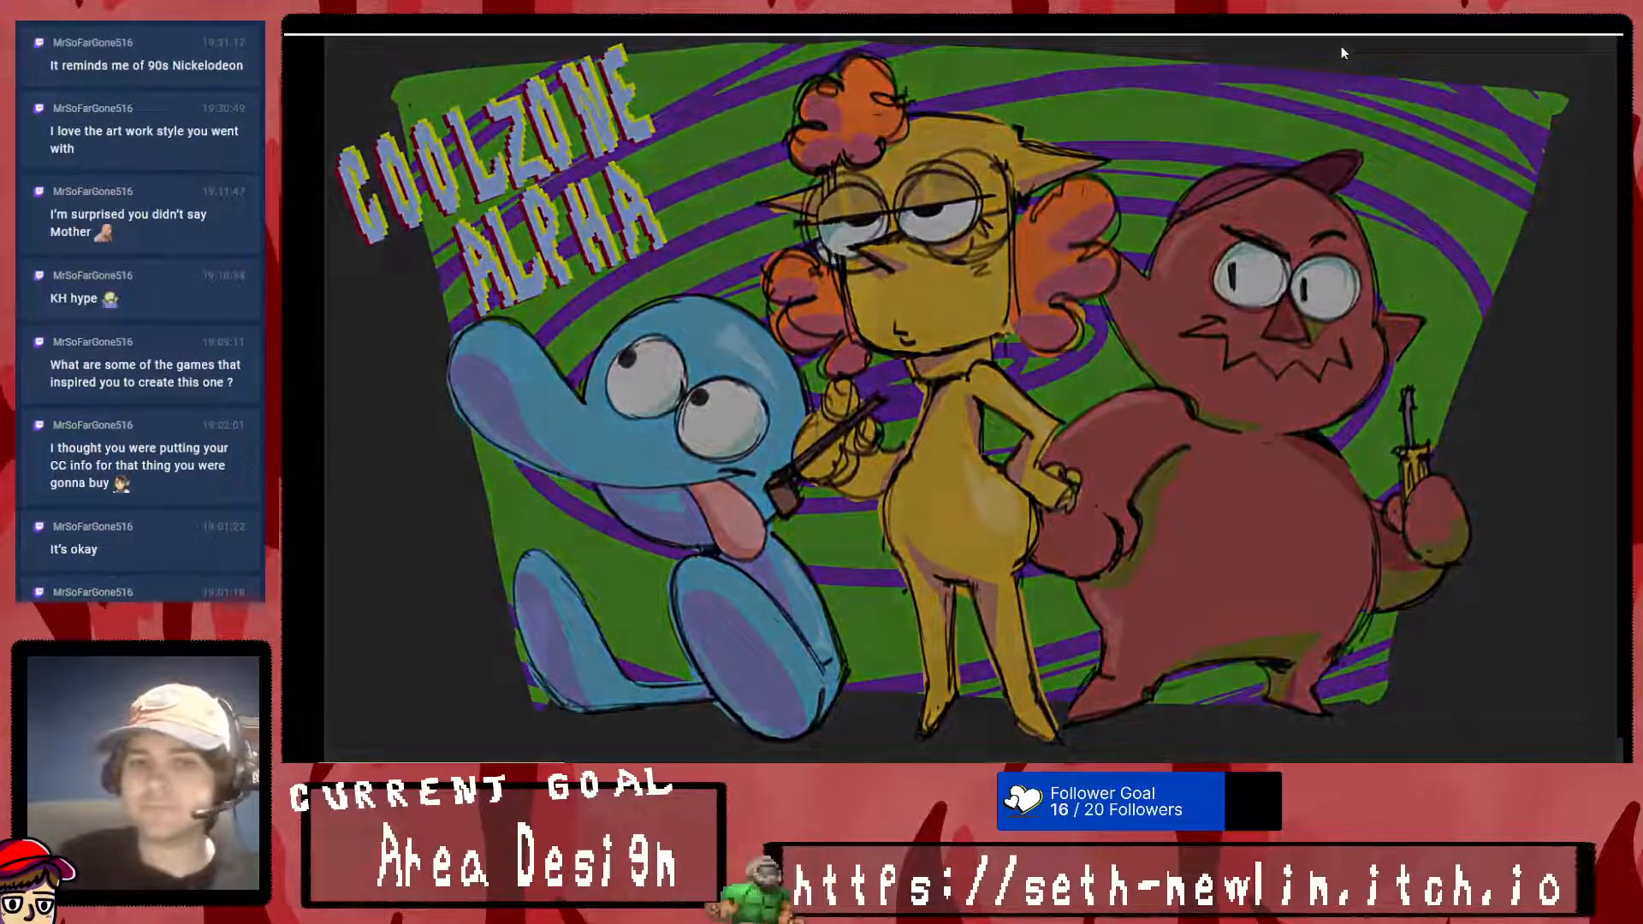
# - Bring up the party menu in the restarted game and retest entering and leaving the Stuff inventory
pyautogui.press('Escape')
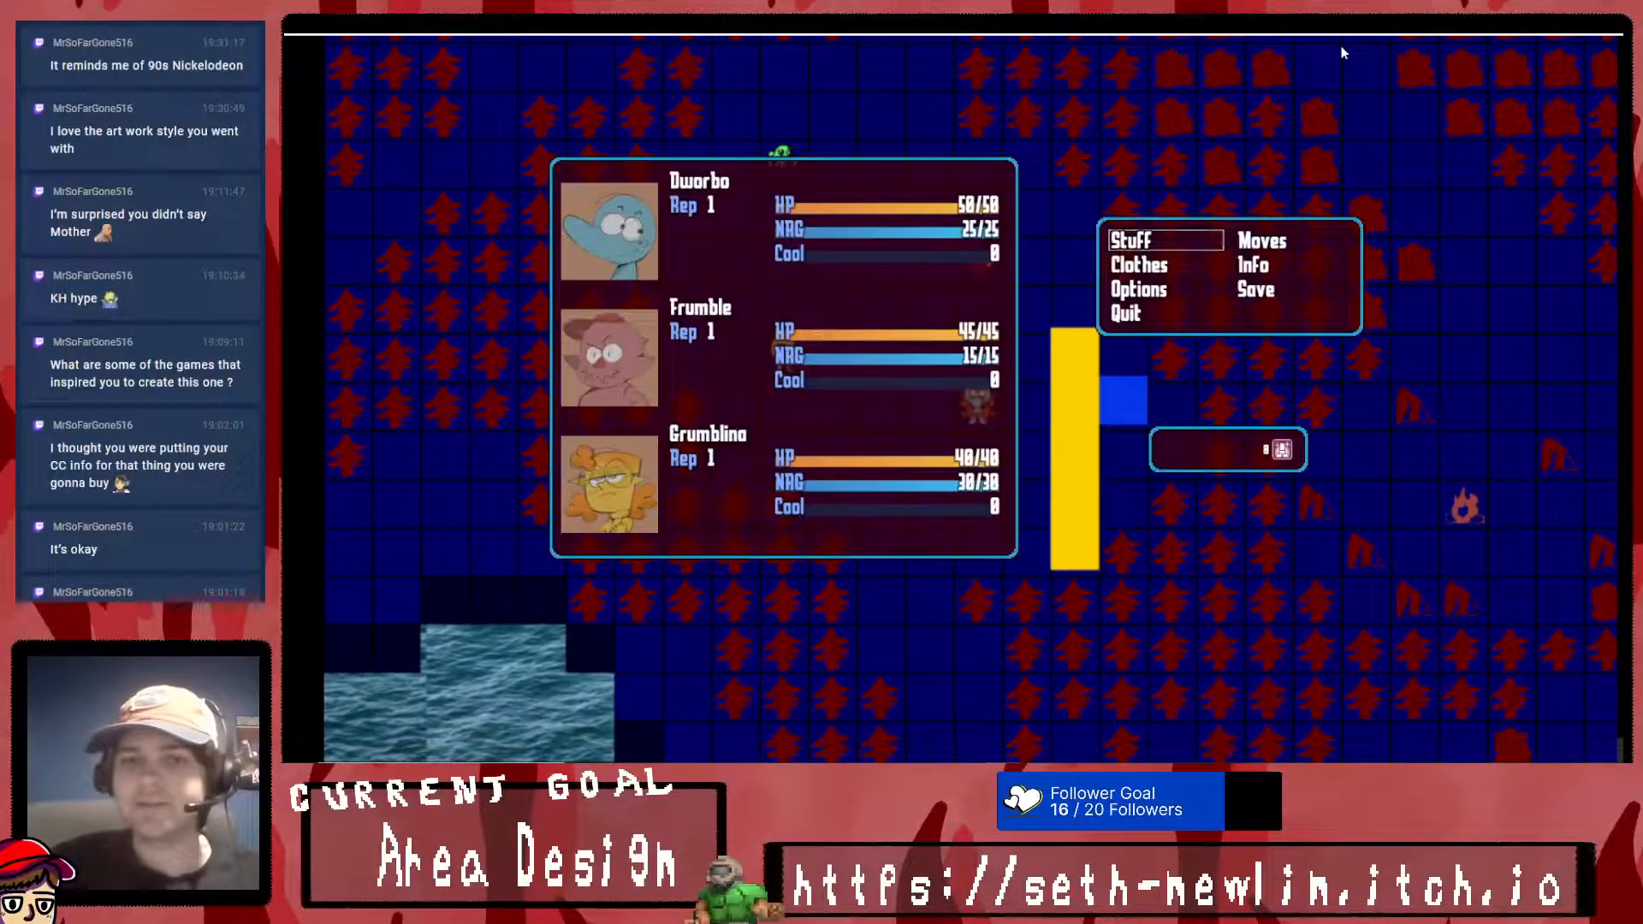
pyautogui.press('Return')
pyautogui.press('Escape')
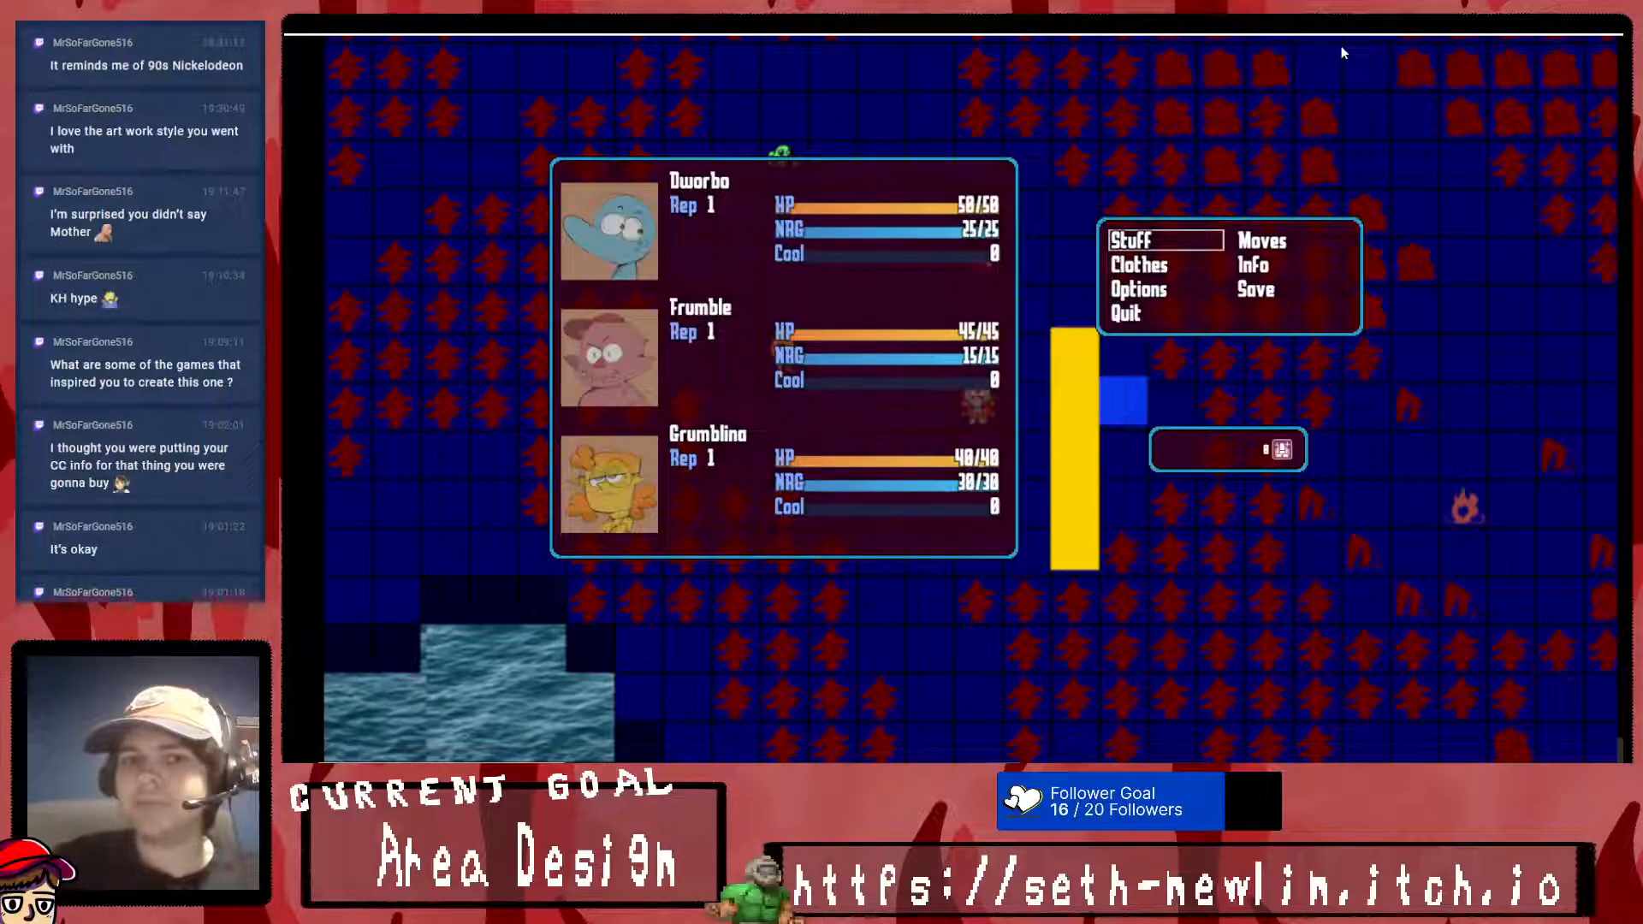
pyautogui.press('Escape')
pyautogui.press('Escape')
pyautogui.press('Return')
# - Walk the party up past the yellow barrier, check the party menu again while moving, and end the playtest
pyautogui.press('Escape')
pyautogui.press('Escape')
pyautogui.press('Up')
pyautogui.press('Left')
pyautogui.press('Up')
pyautogui.press('Escape')
pyautogui.press('Return')
pyautogui.press('Escape')
pyautogui.press('Escape')
pyautogui.press('Right')
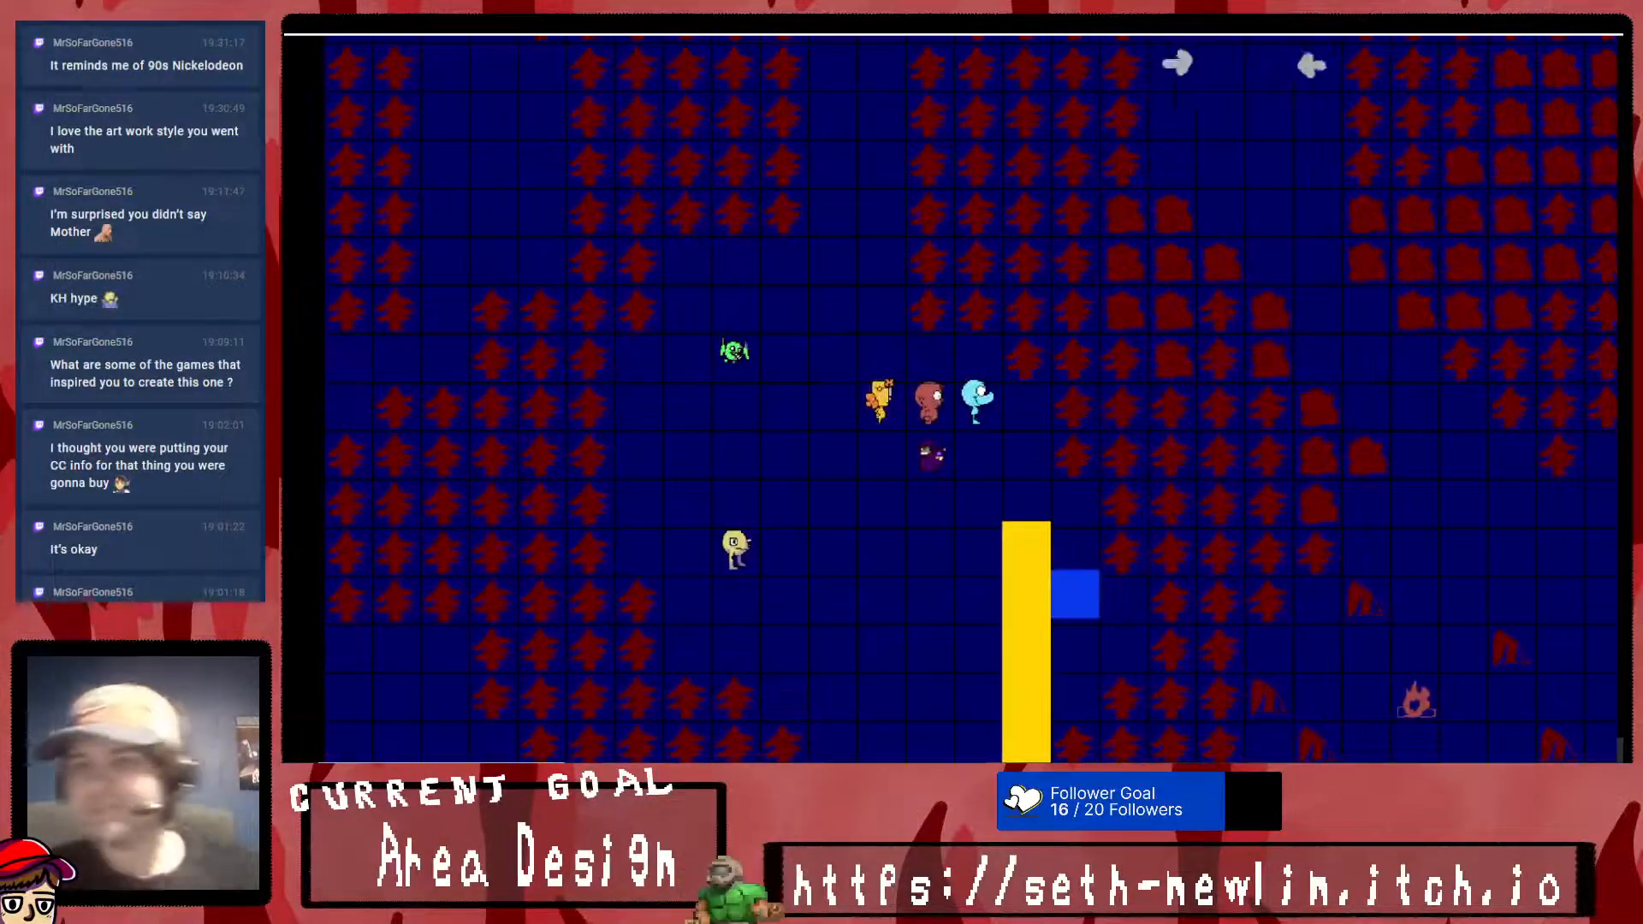
pyautogui.hotkey('alt', 'F4')
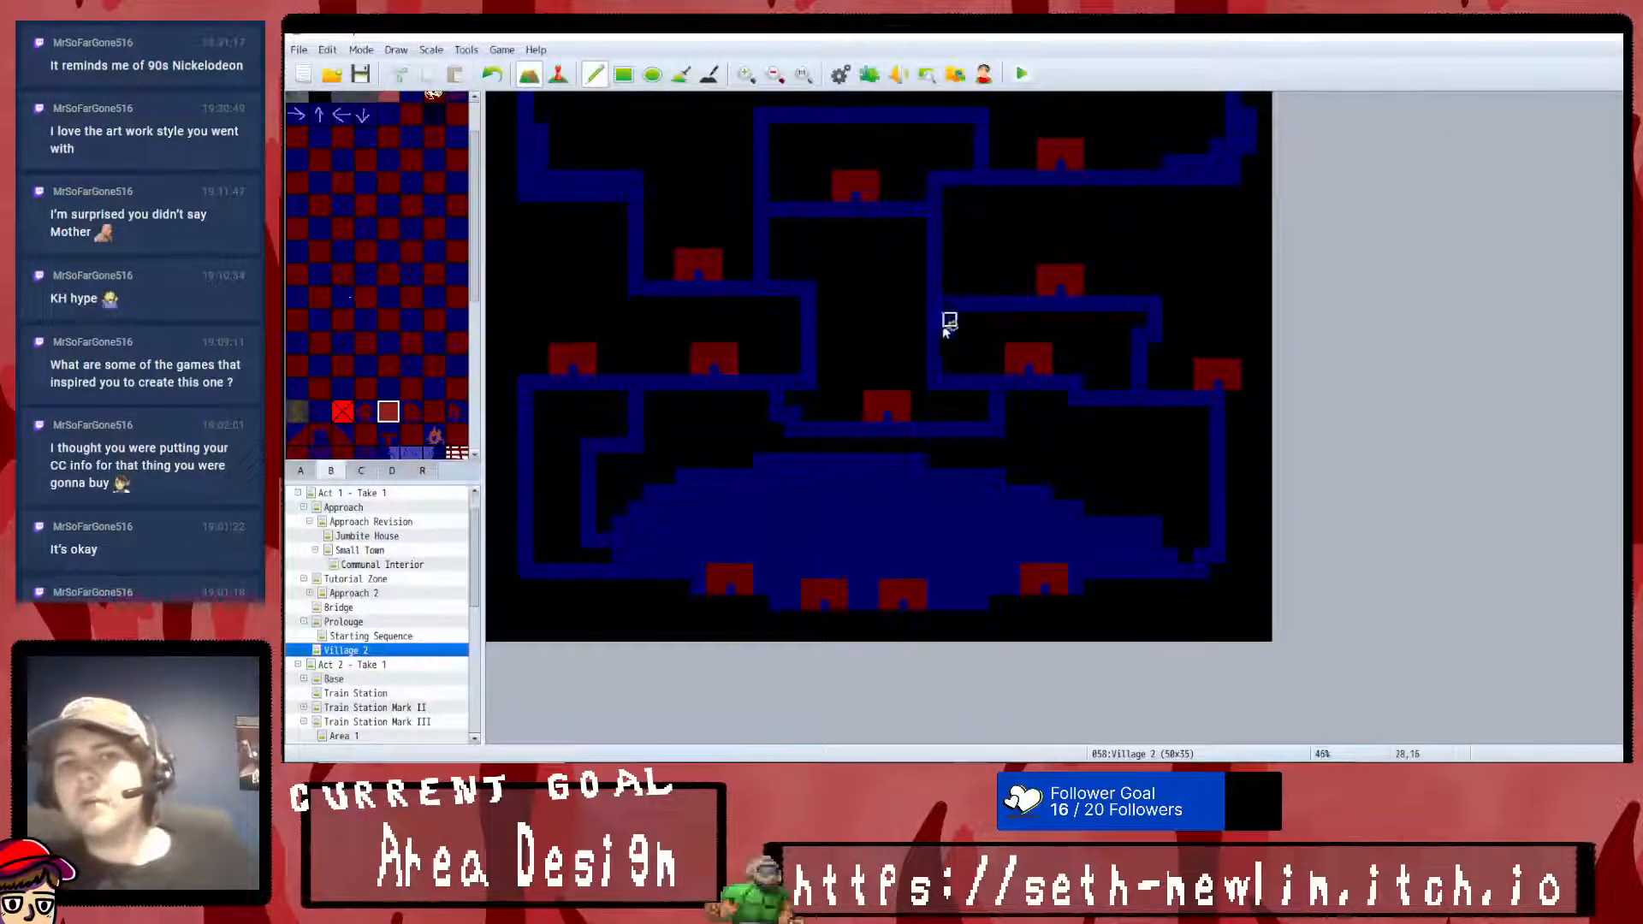
# - Launch a fresh playtest, enter the game, and check opening and closing the party menu and Stuff inventory
pyautogui.press('F9')
pyautogui.press('Return')
pyautogui.press('Return')
pyautogui.press('Escape')
pyautogui.press('Return')
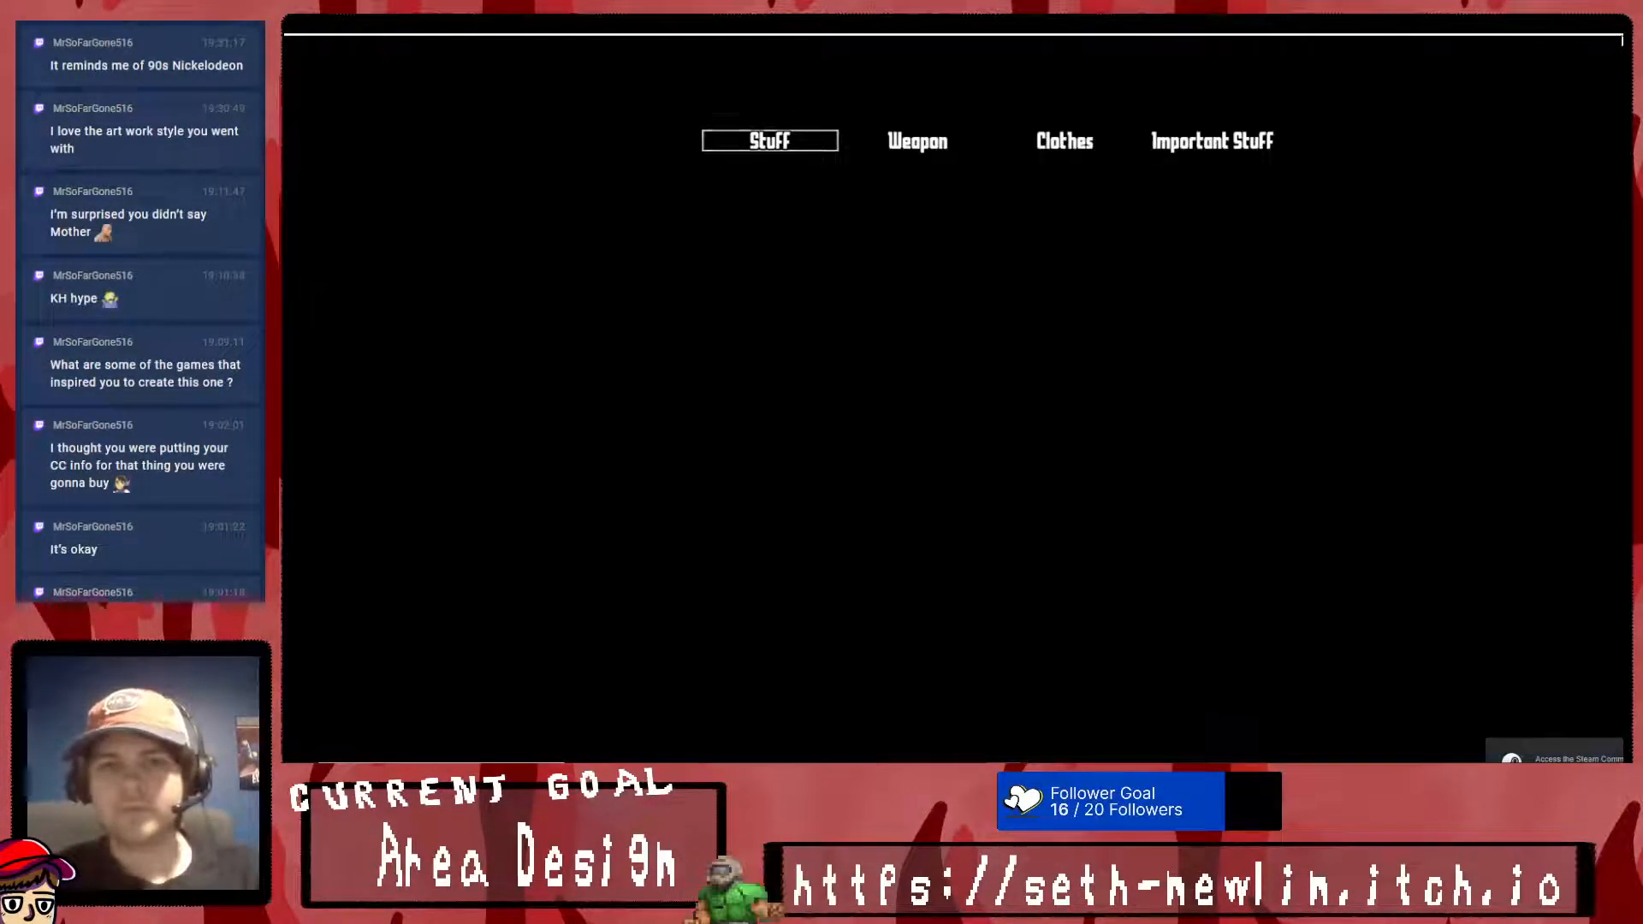
pyautogui.press('Return')
pyautogui.press('Escape')
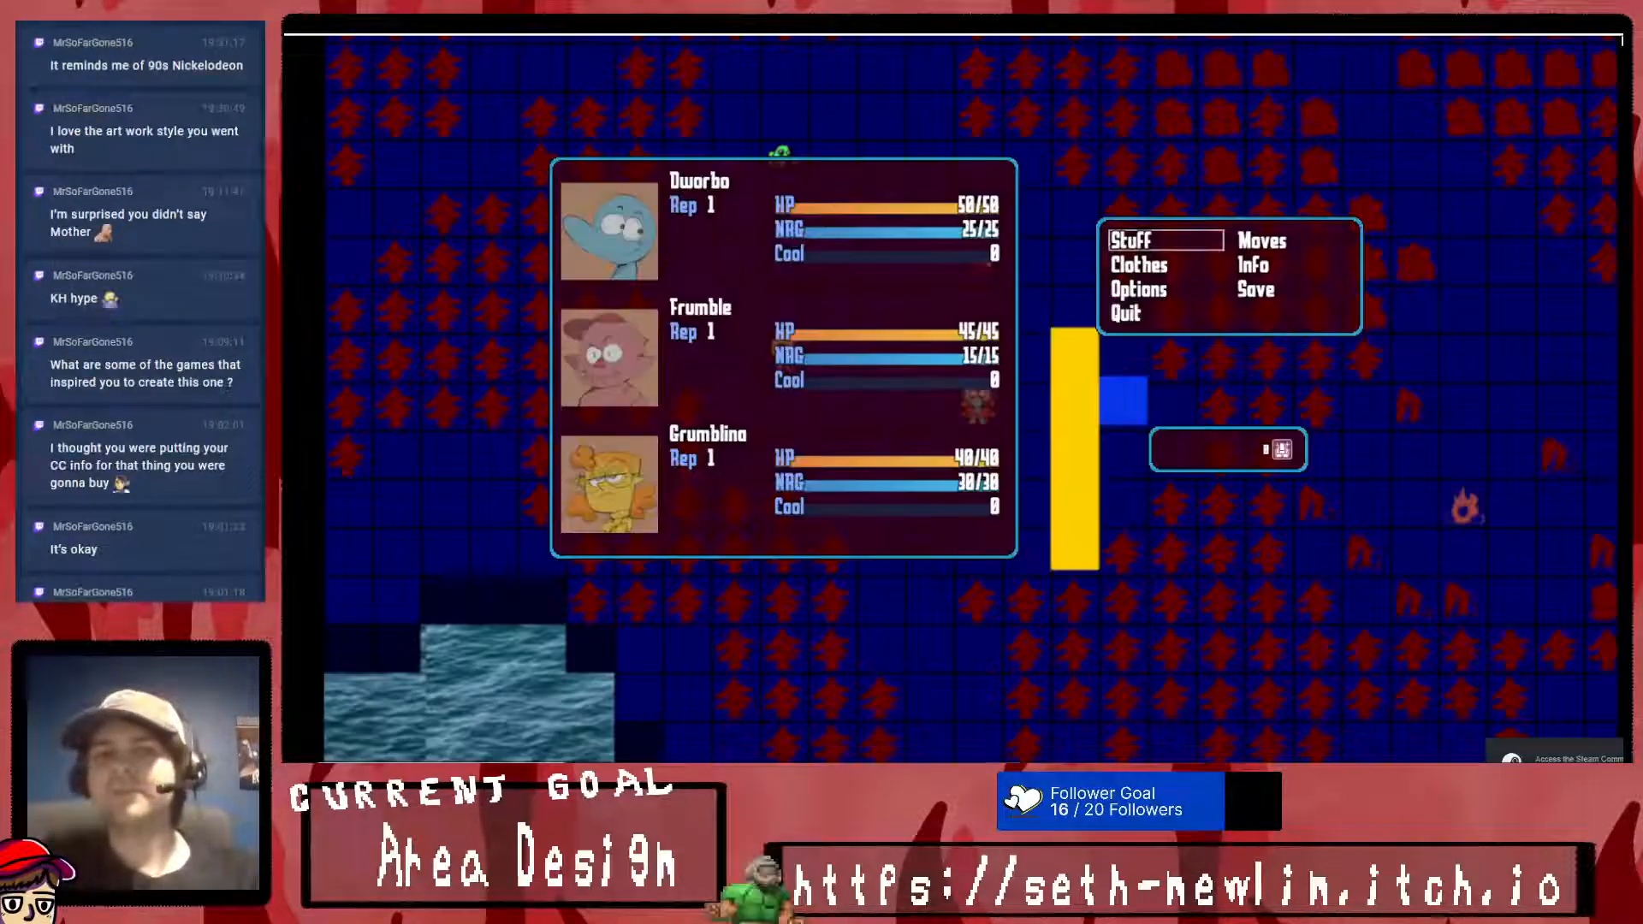
pyautogui.press('Return')
pyautogui.press('Escape')
pyautogui.press('Escape')
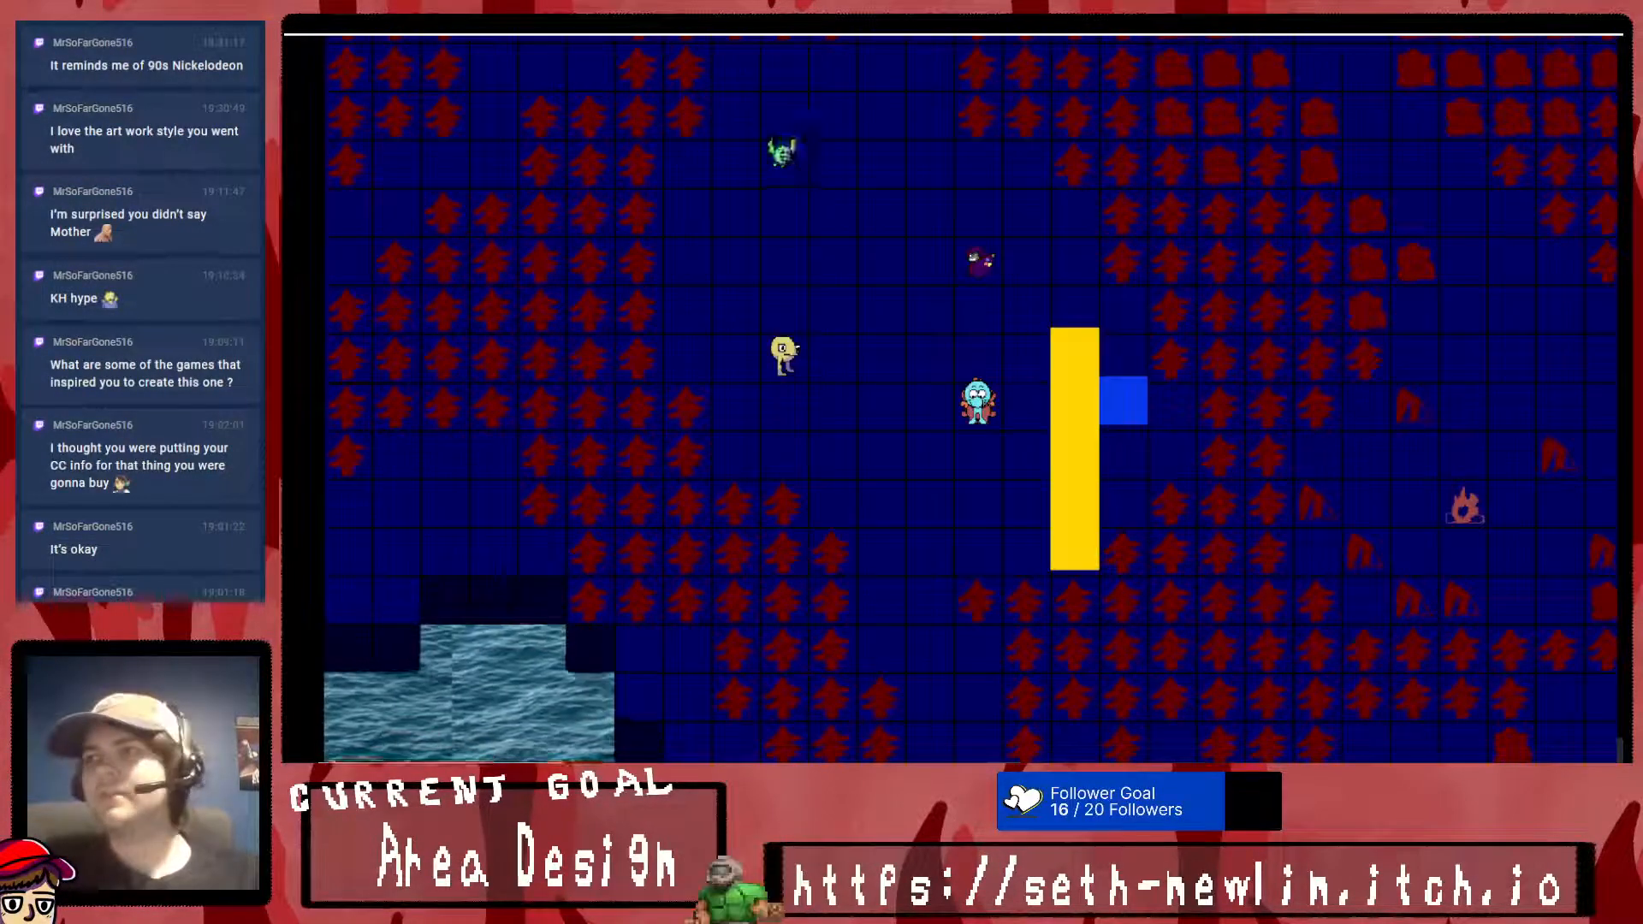
pyautogui.press('Escape')
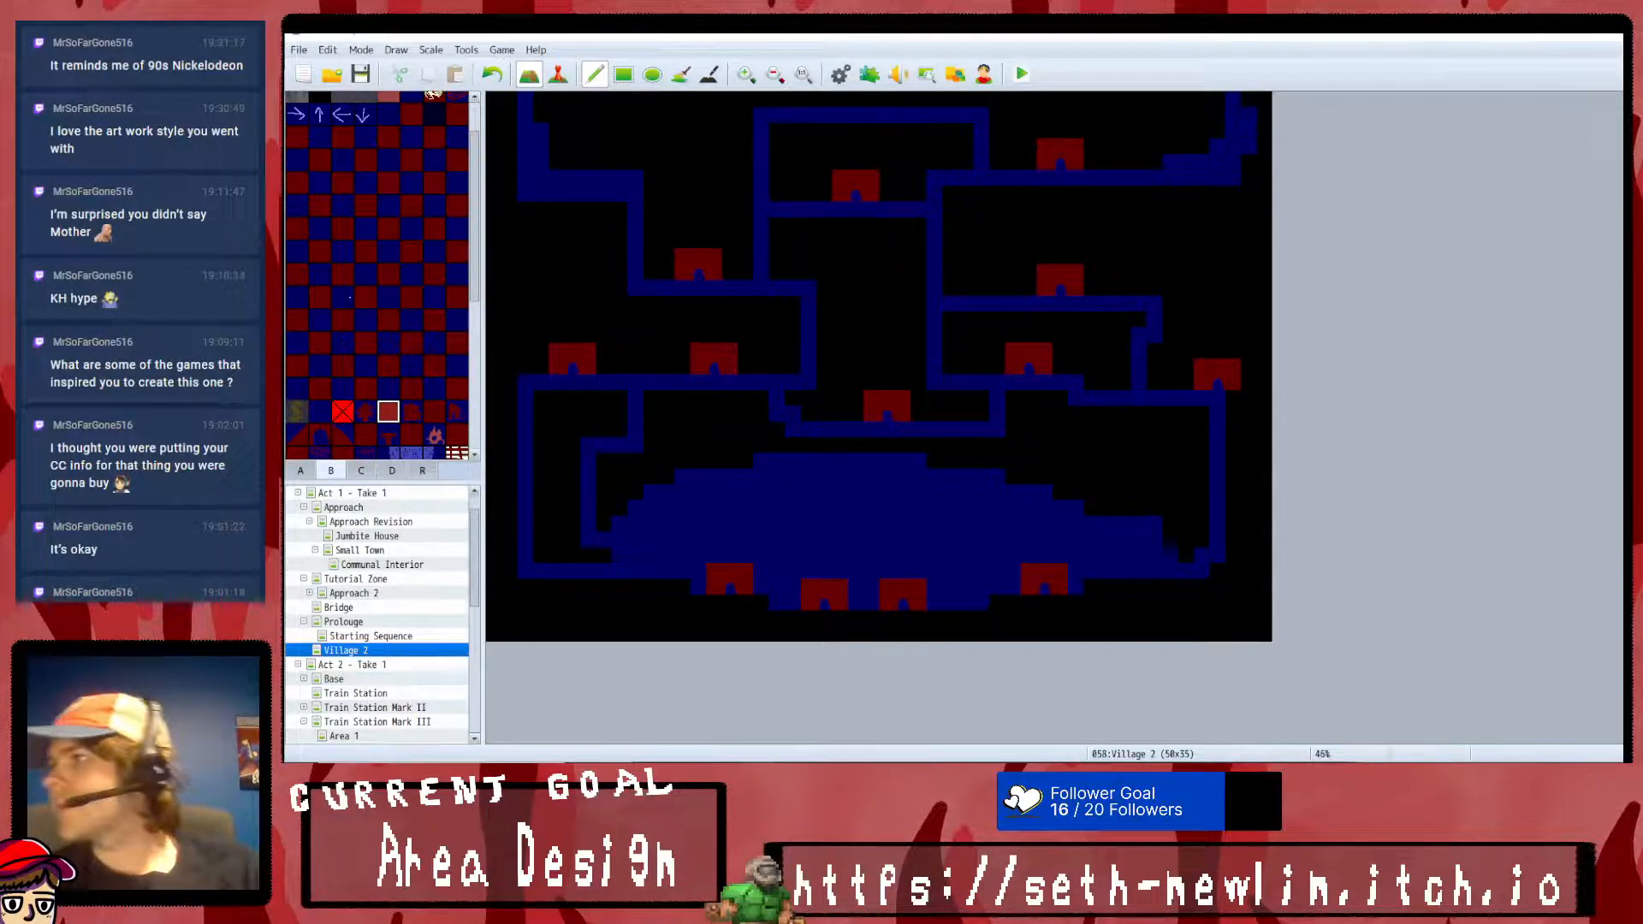
# - Choose SRD_PreloaderCore in a new Plugin Manager entry, select the Game Upgrade URL in its help text, and leave without adding it
pyautogui.click(868, 74)
pyautogui.scroll(-1, 779, 548)
pyautogui.doubleClick(778, 575)
pyautogui.click(771, 224)
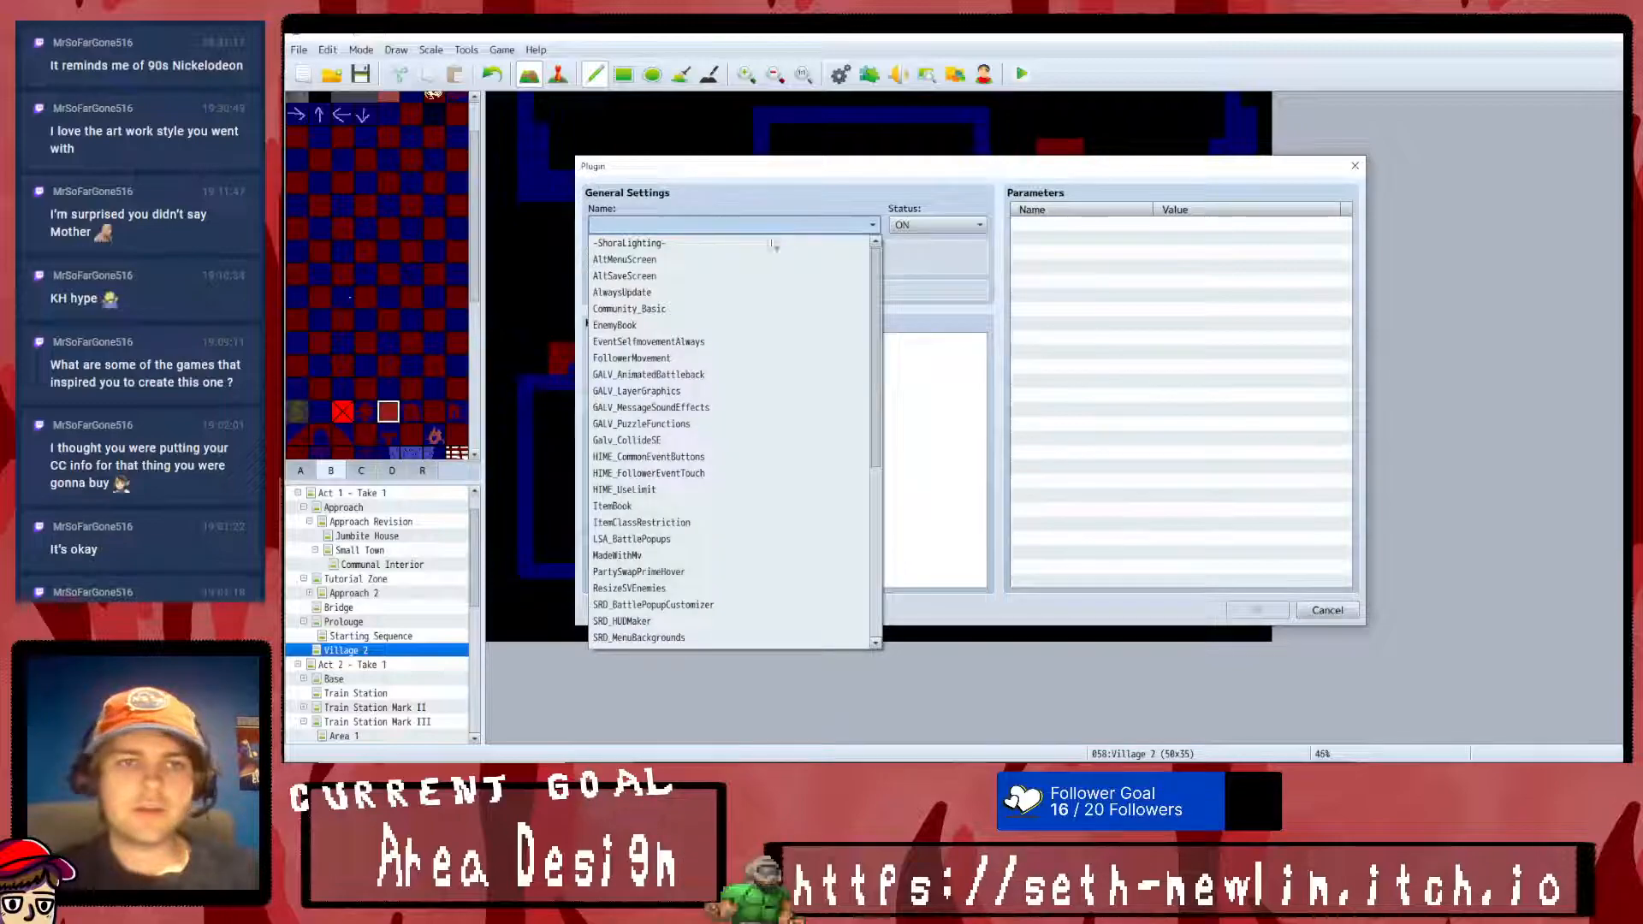
pyautogui.scroll(-1, 768, 372)
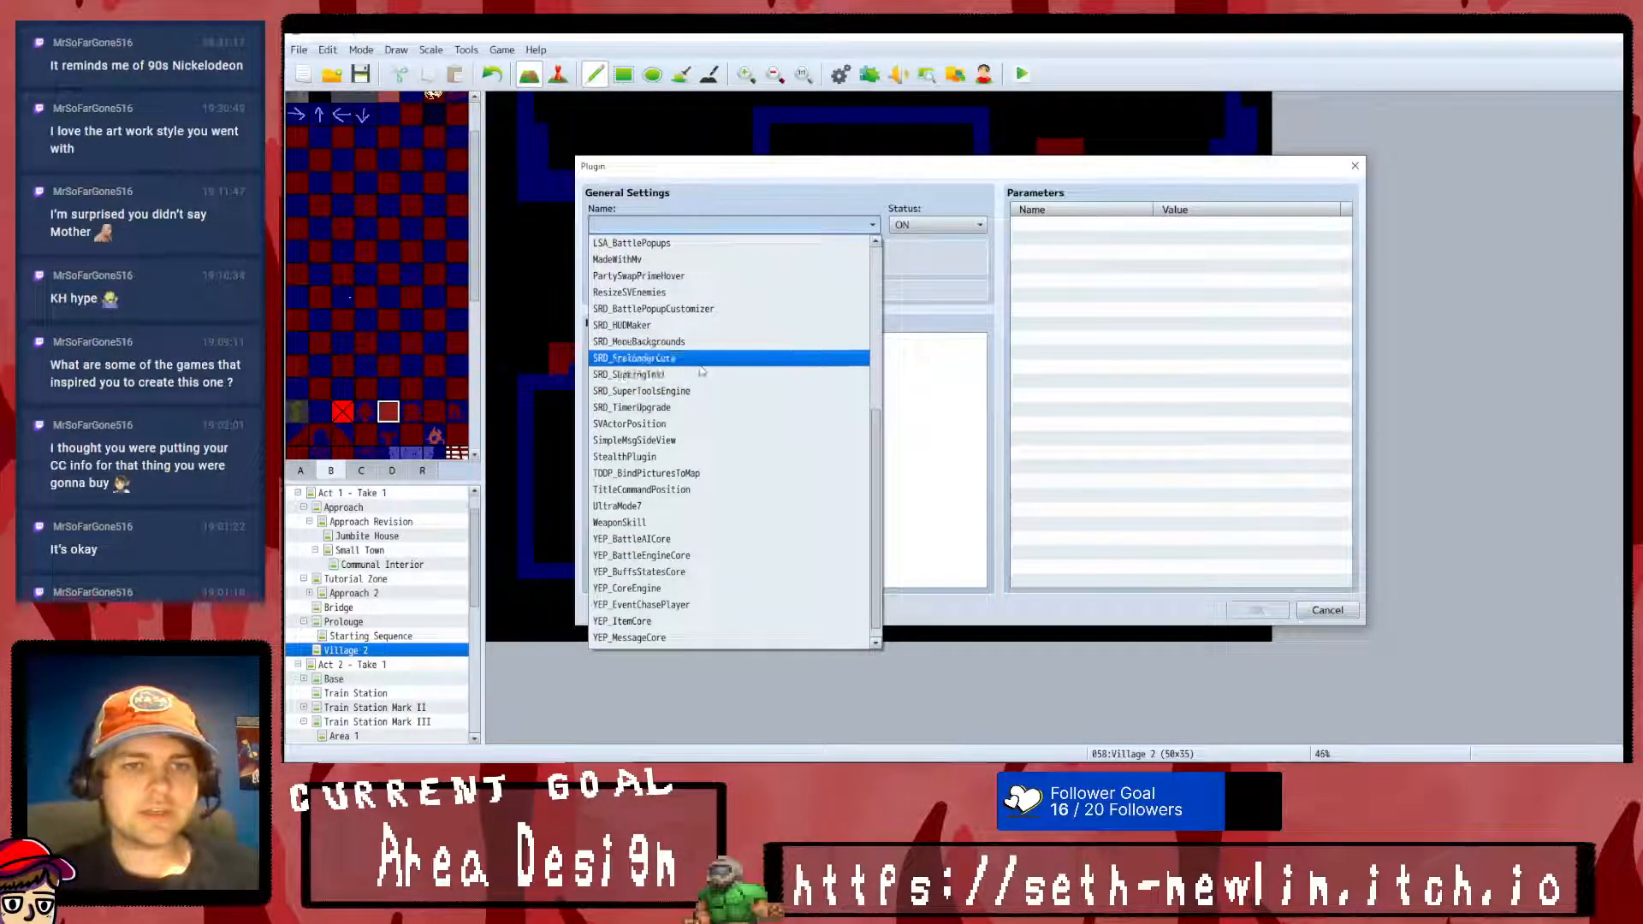
pyautogui.click(753, 357)
pyautogui.scroll(-1, 839, 411)
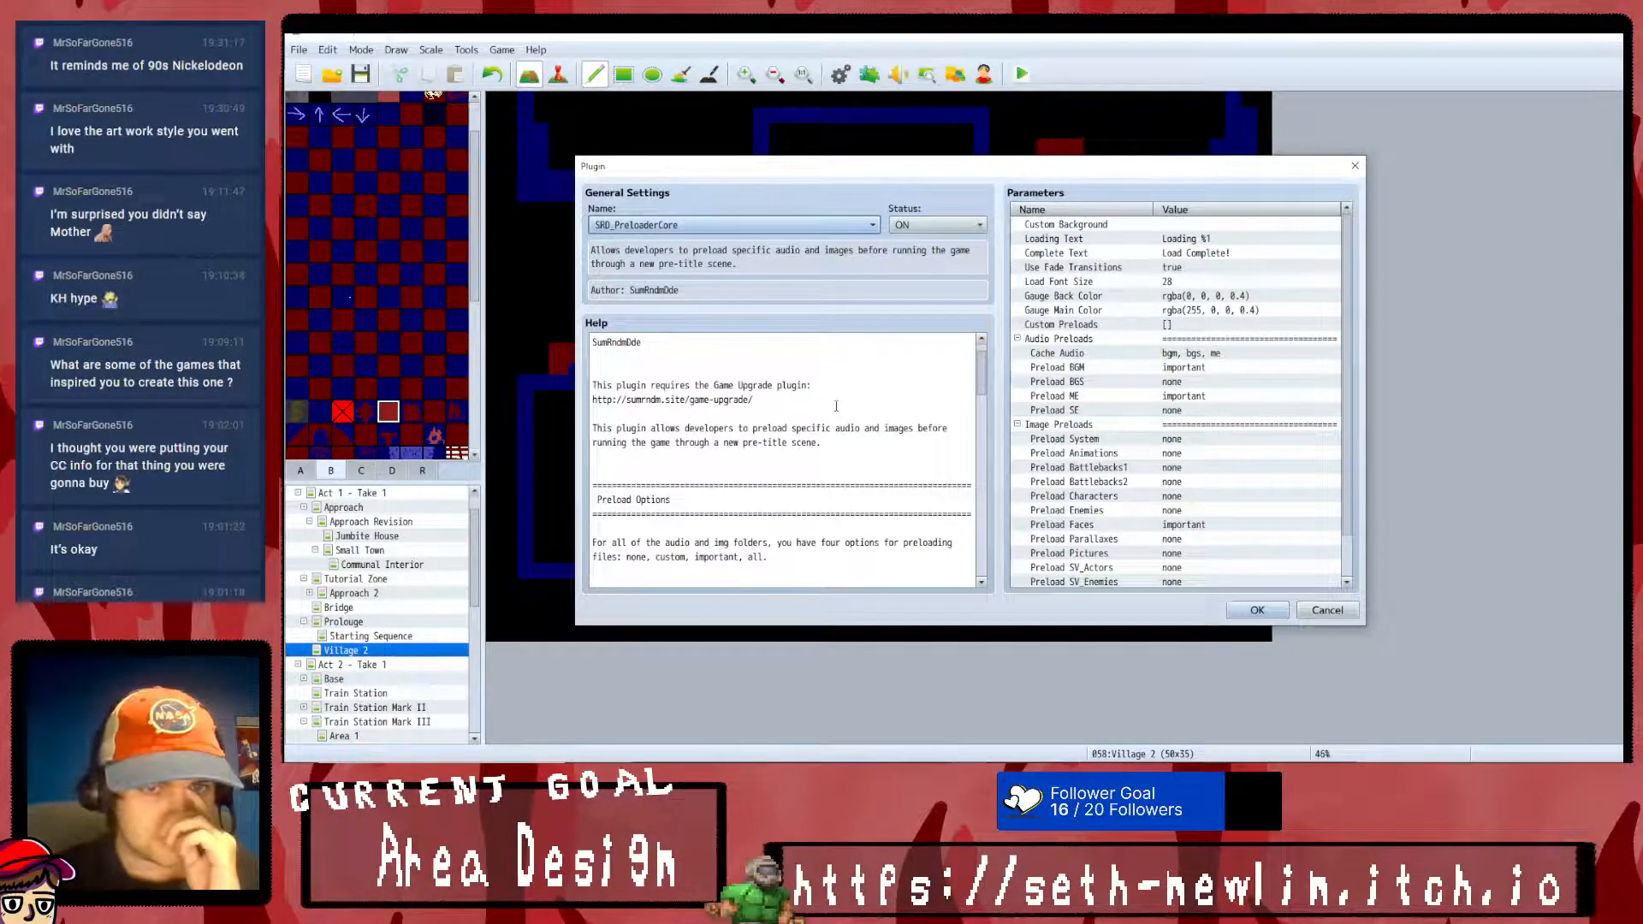
pyautogui.scroll(1, 770, 467)
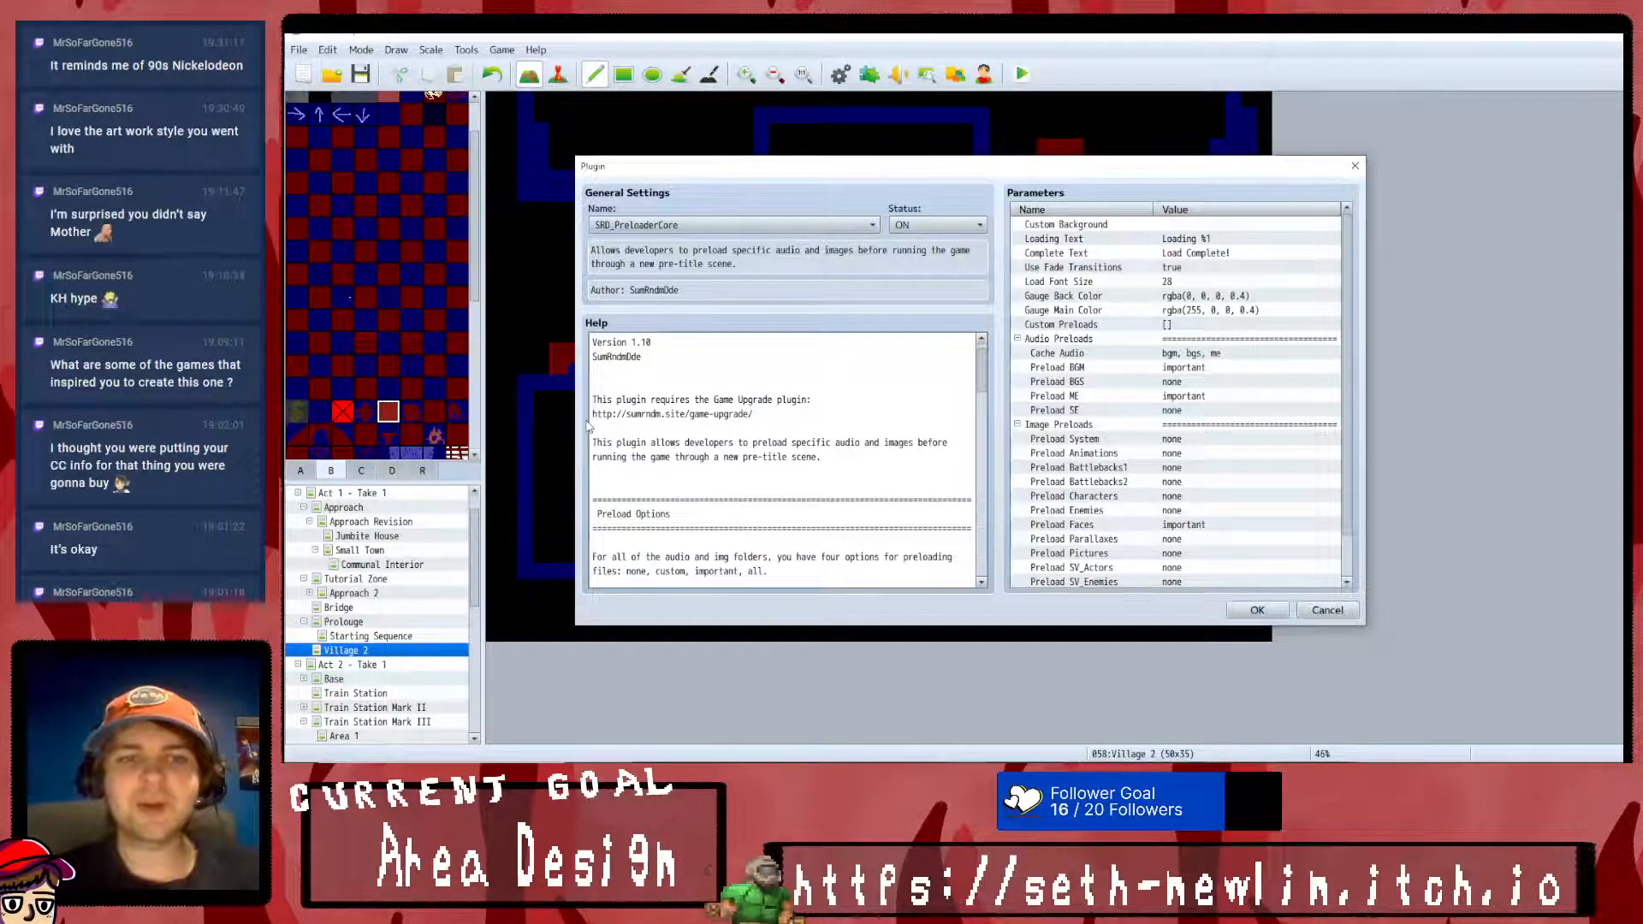
pyautogui.moveTo(591, 414); pyautogui.dragTo(758, 416)
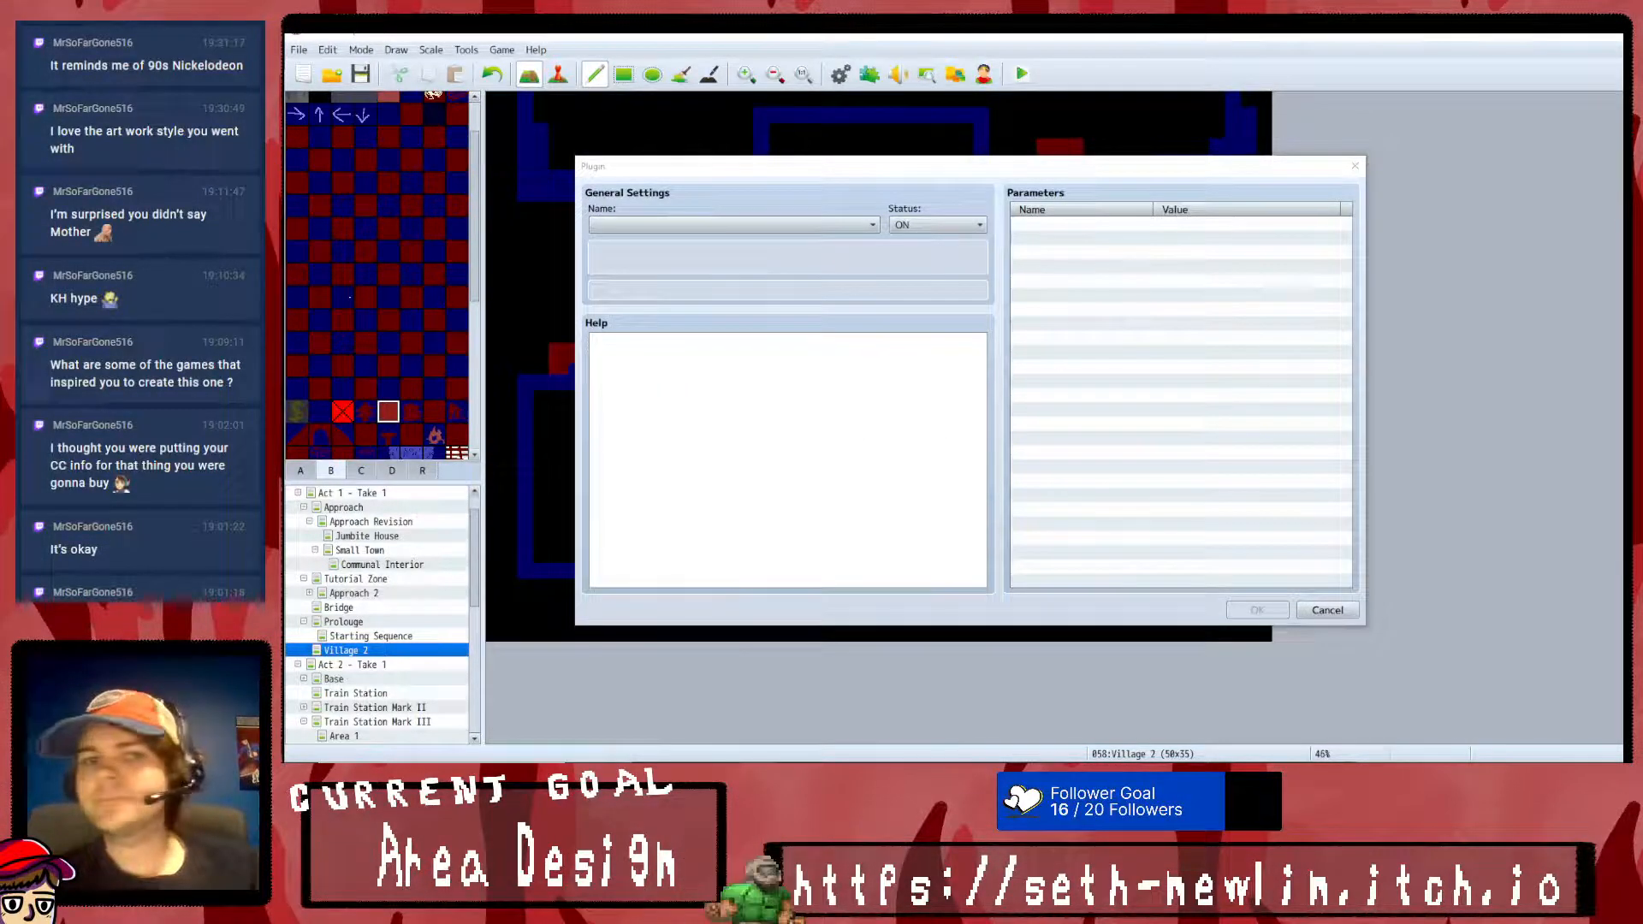
pyautogui.click(1354, 166)
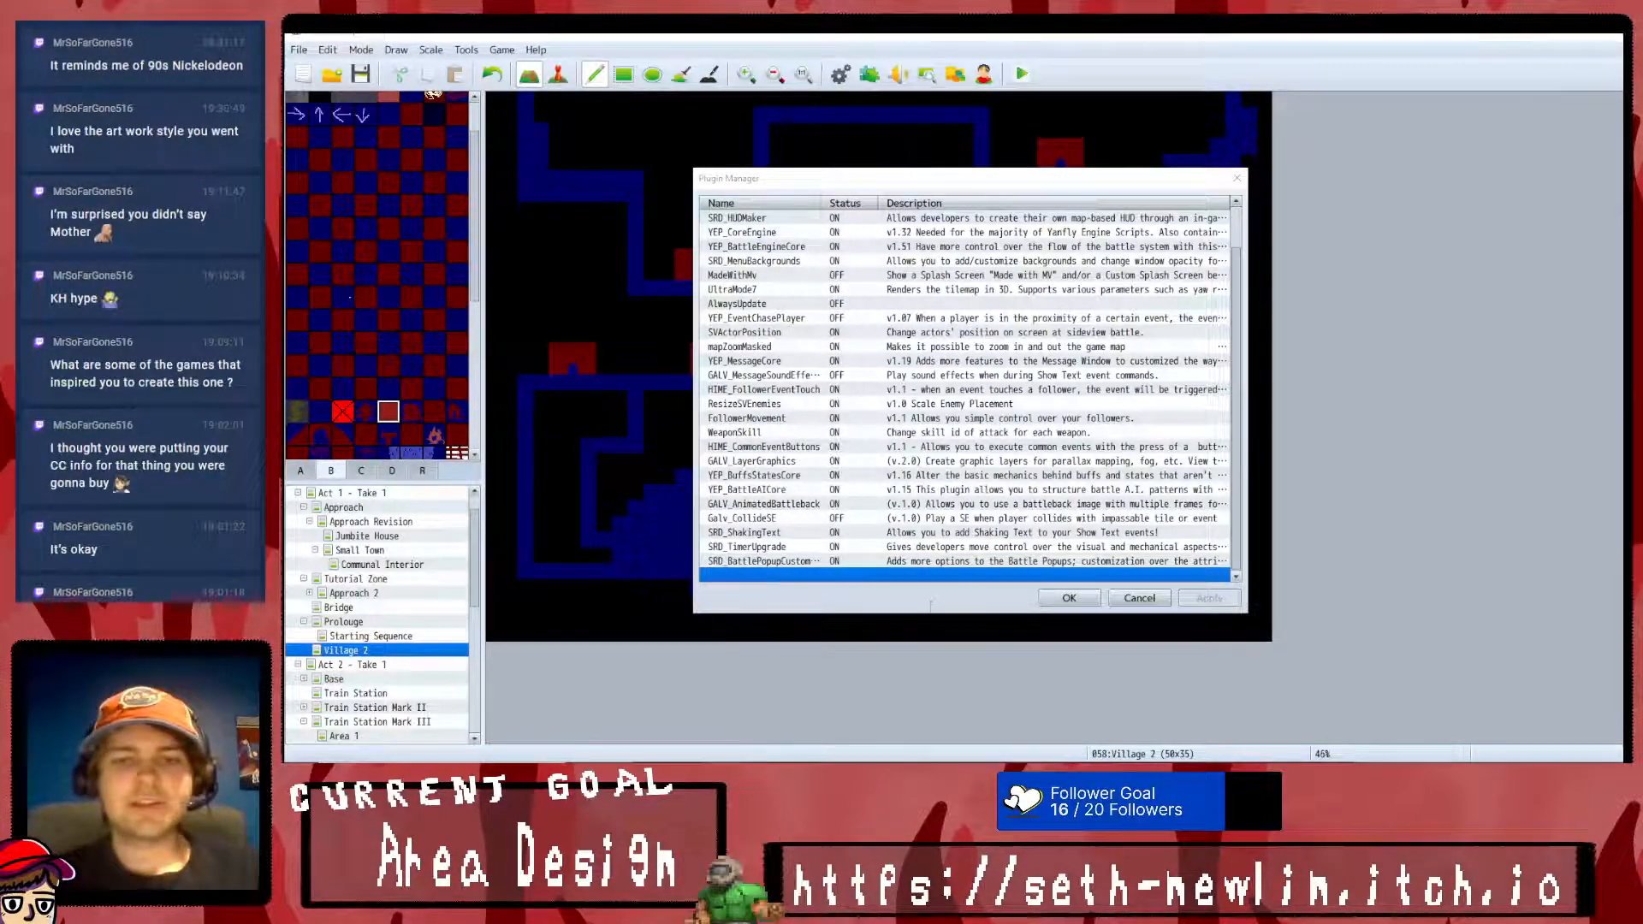
# - Start a new plugin entry in the Plugin Manager and choose SRD_GameUpgrade with its status ON
pyautogui.doubleClick(936, 577)
pyautogui.click(733, 224)
pyautogui.scroll(-5, 704, 556)
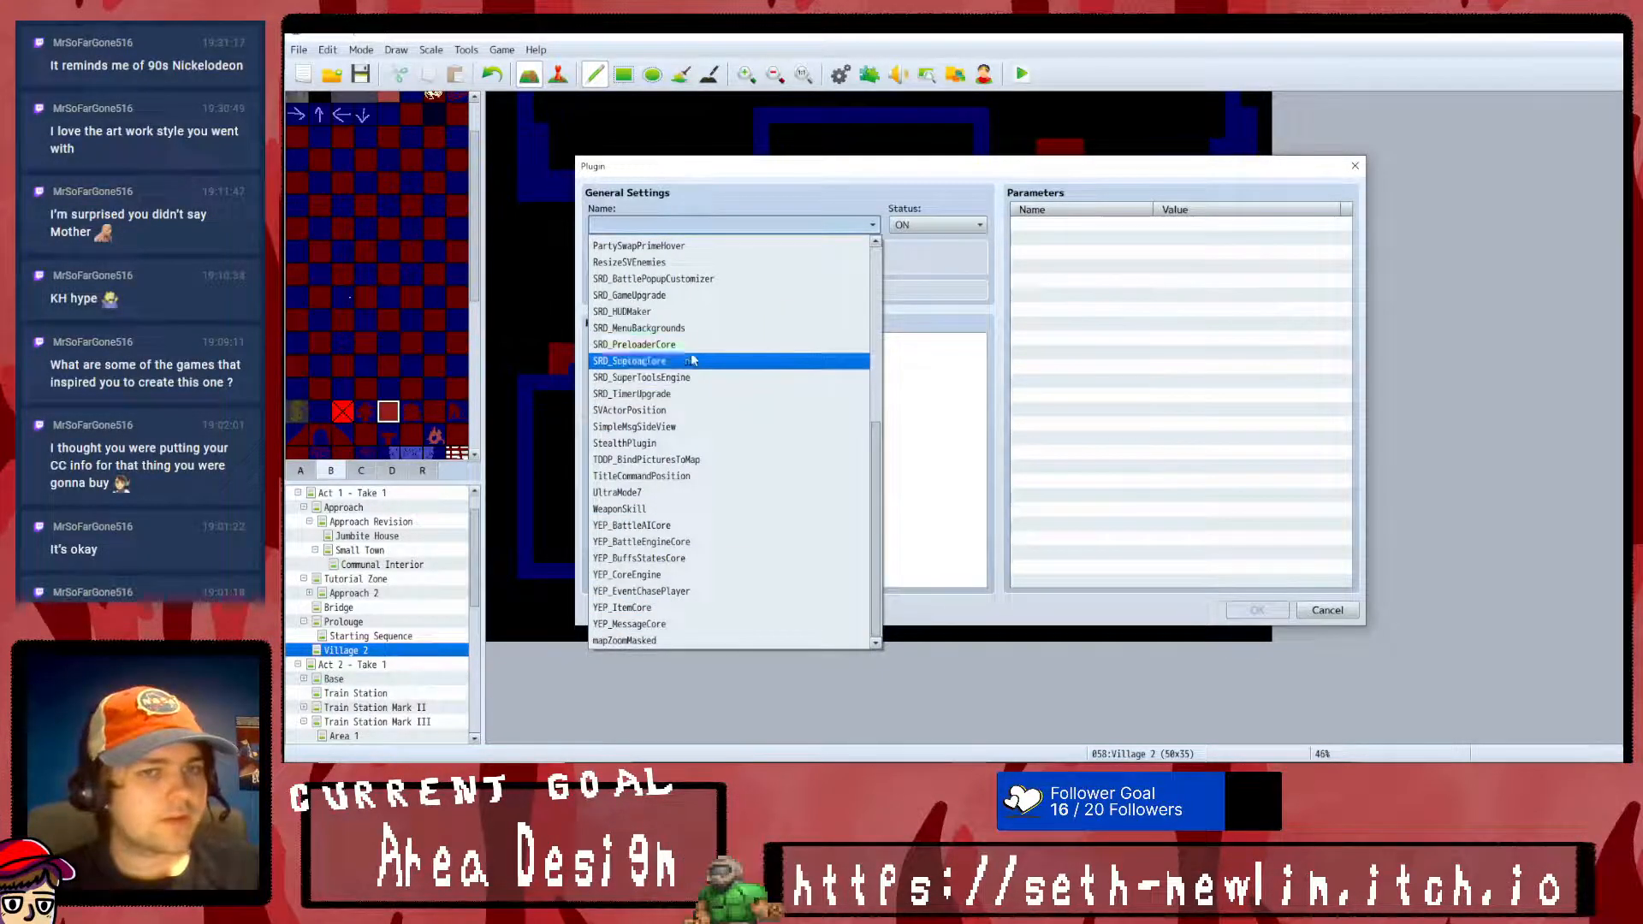
pyautogui.click(650, 295)
pyautogui.scroll(-2, 781, 459)
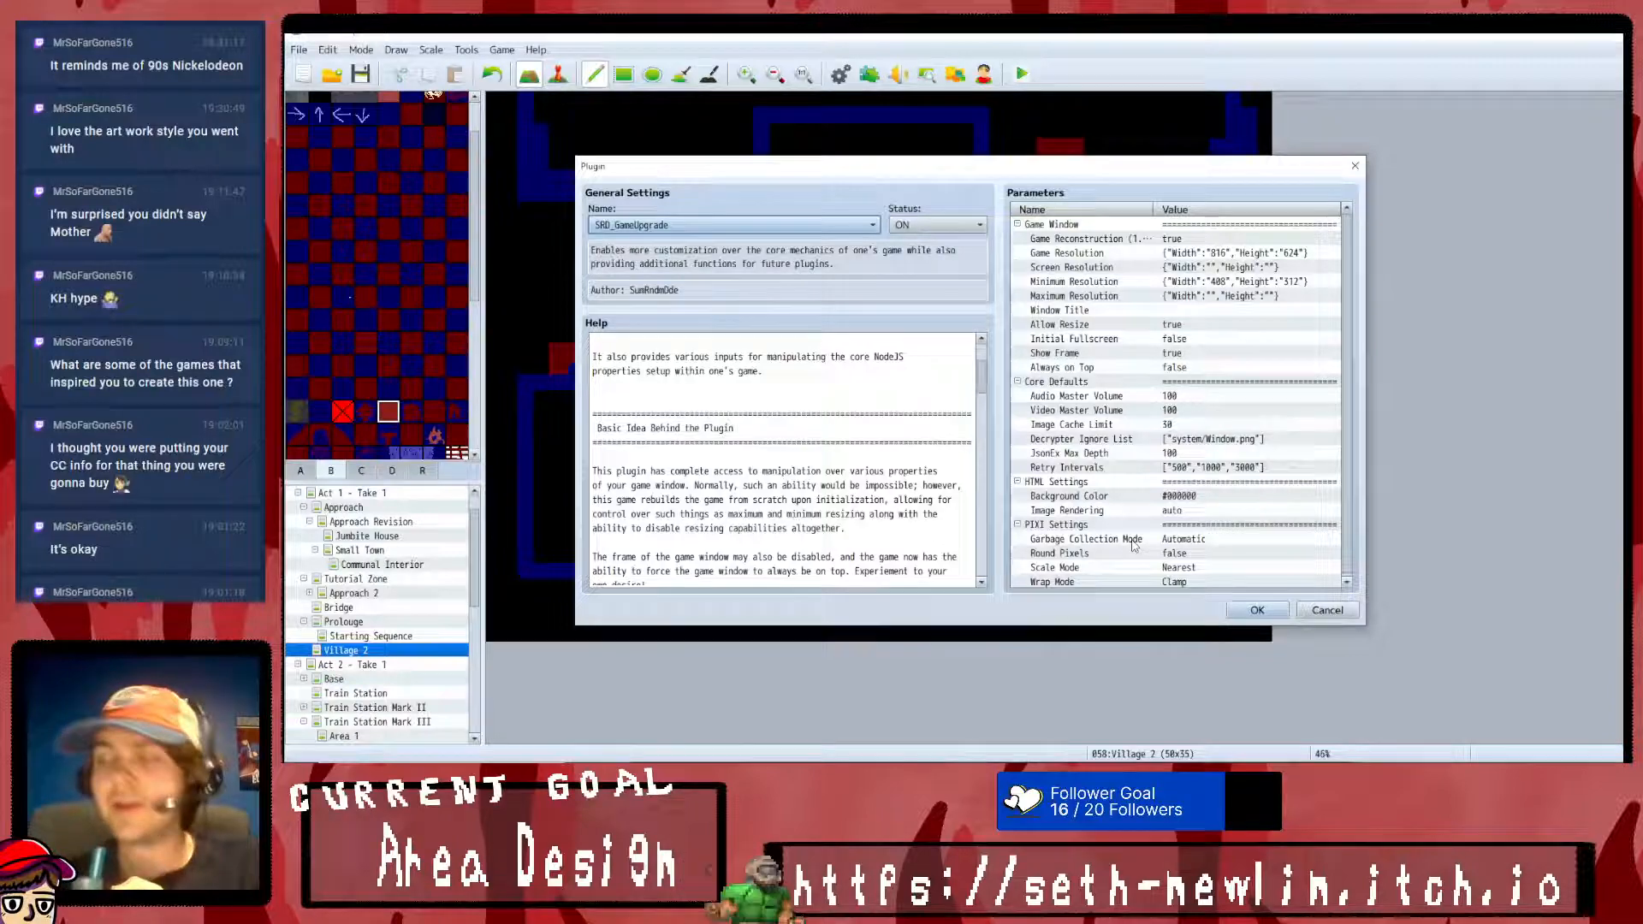
# - Set the Image Rendering parameter of SRD_GameUpgrade to Pixelated
pyautogui.doubleClick(1110, 512)
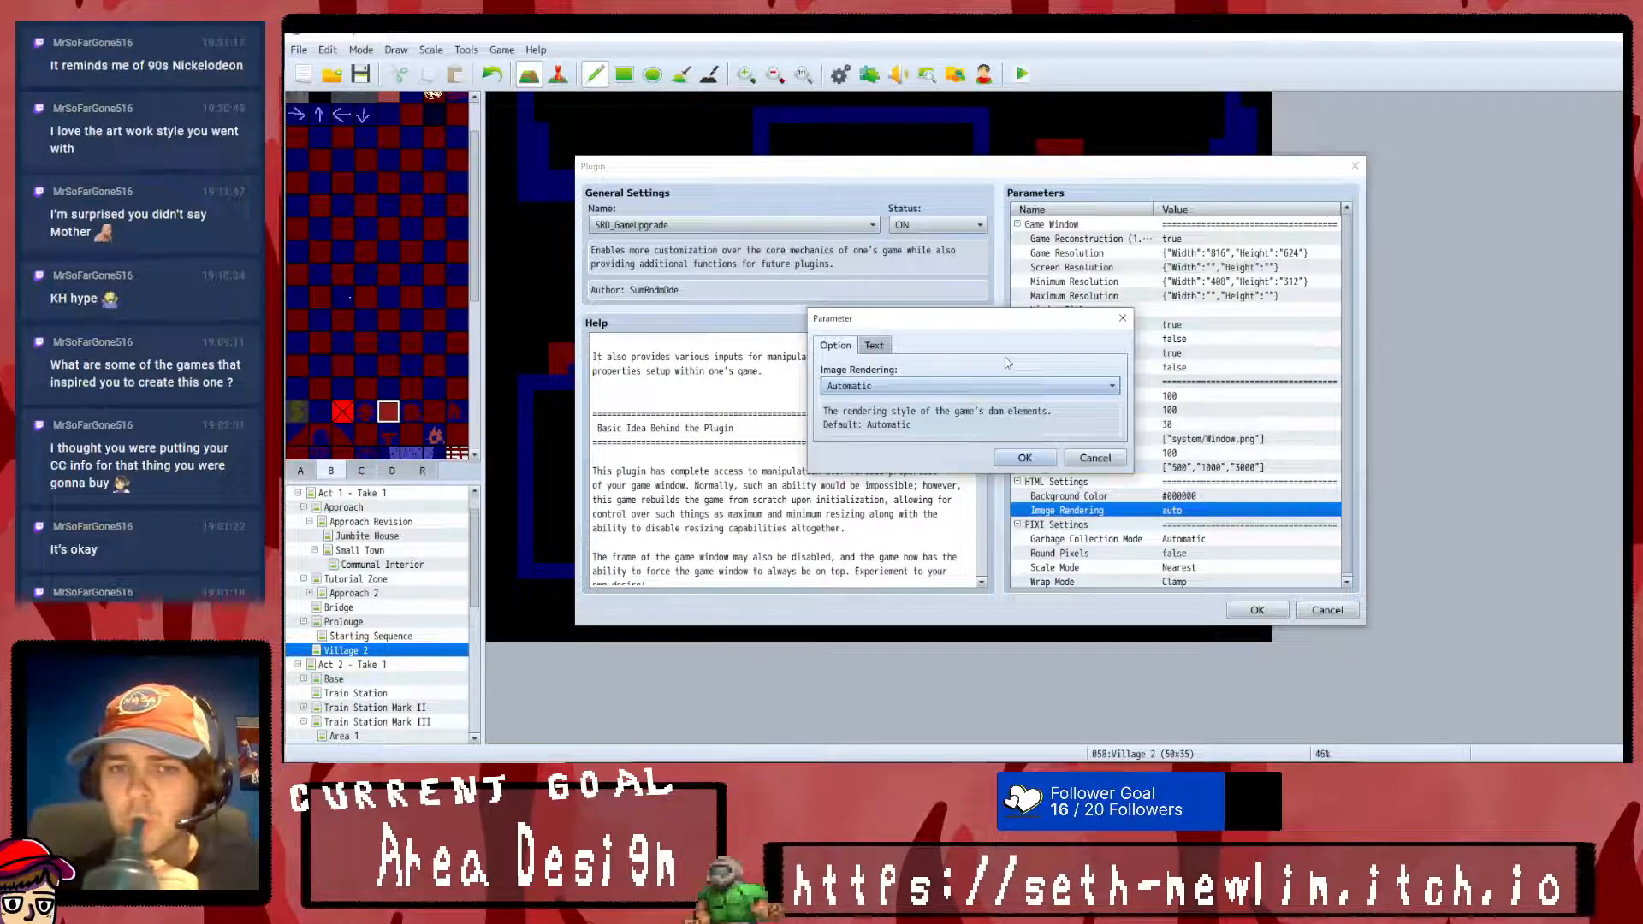
pyautogui.click(1001, 387)
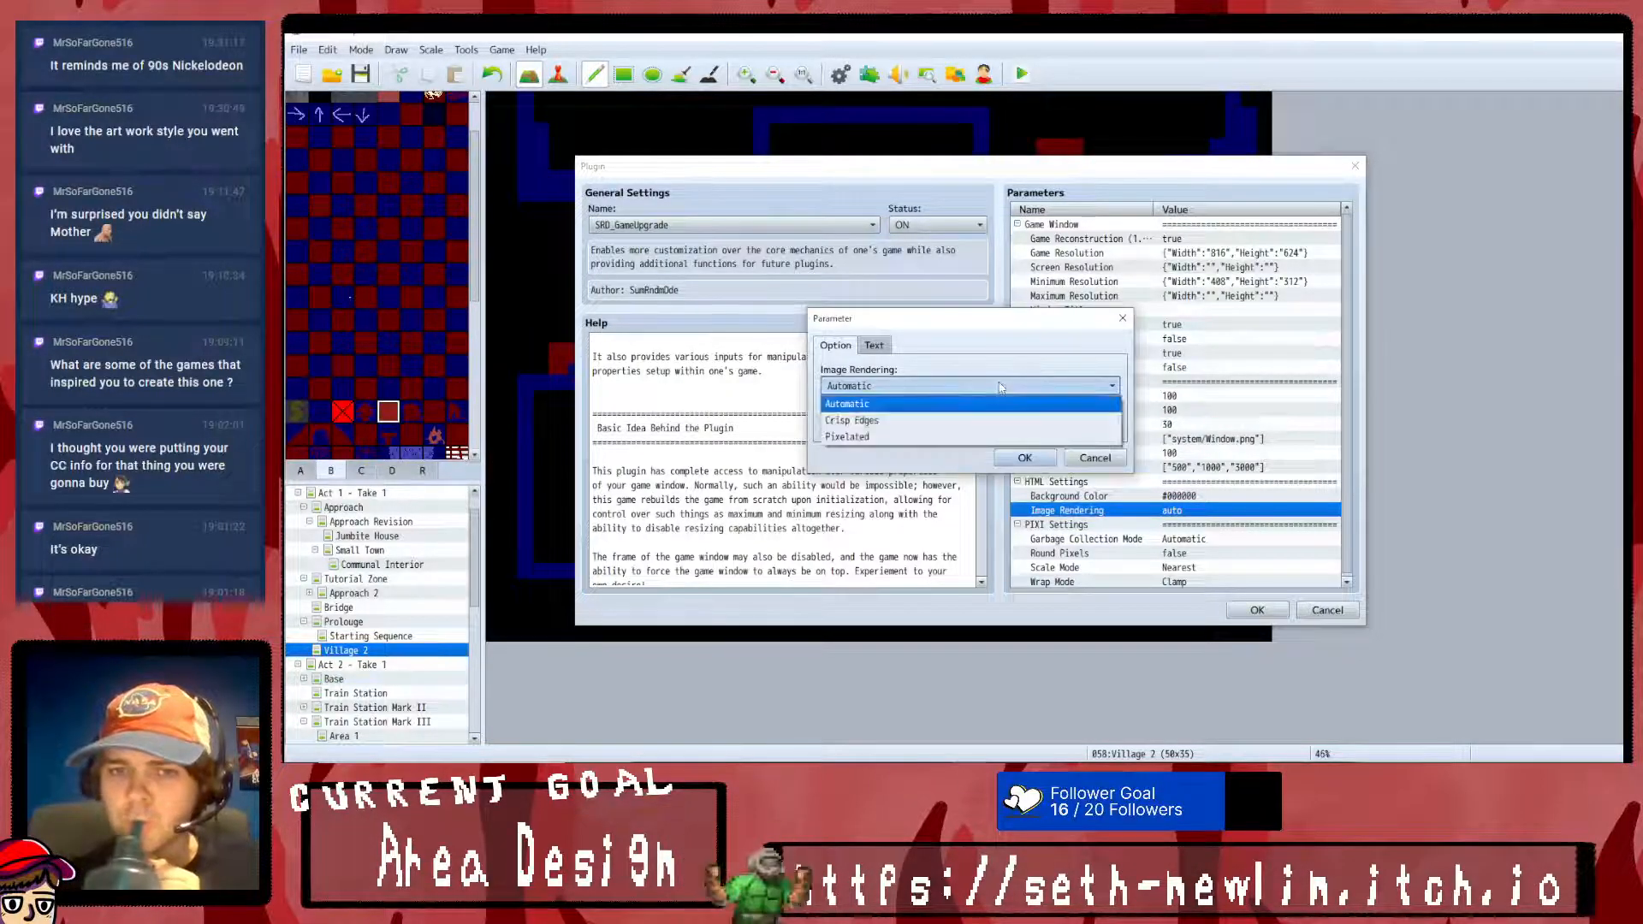
pyautogui.click(982, 437)
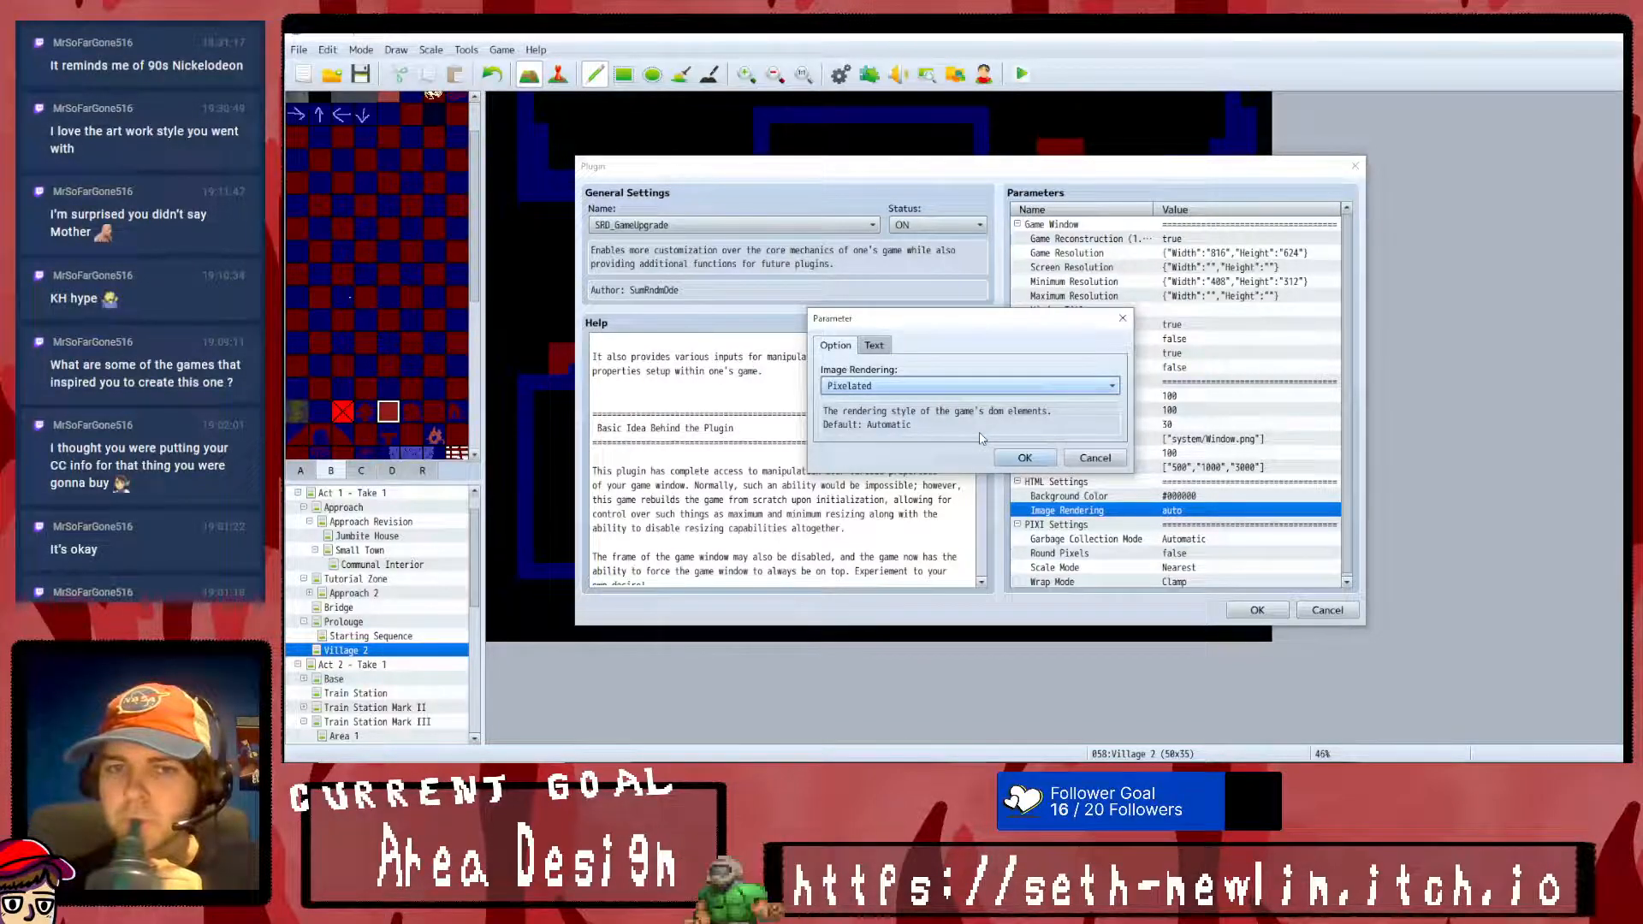
pyautogui.click(1023, 459)
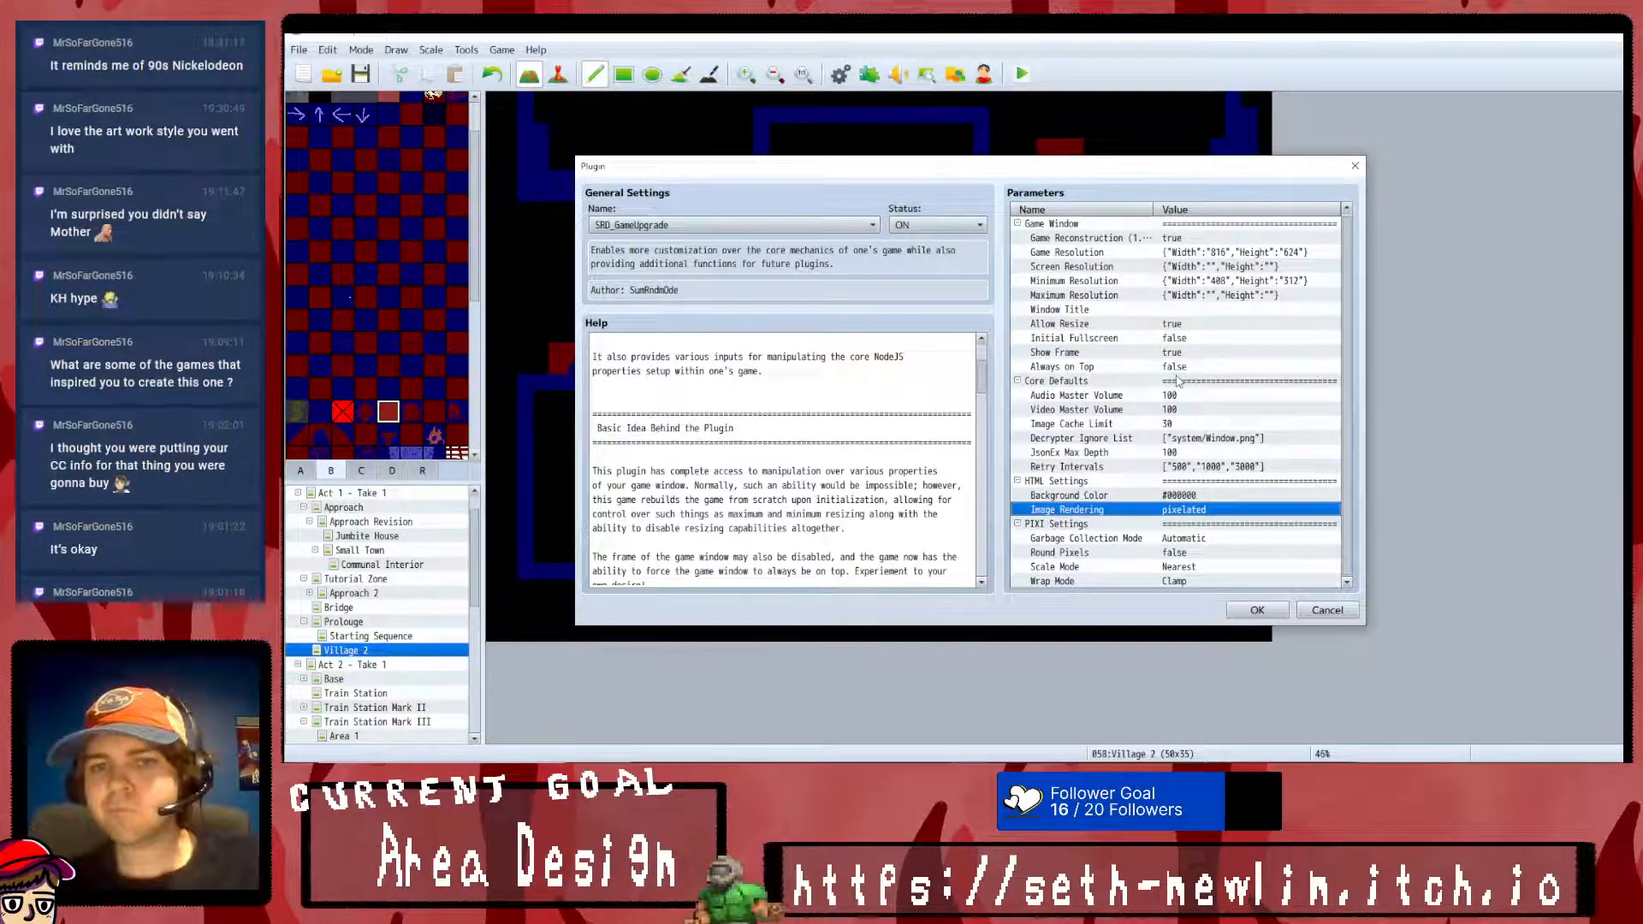
# - Examine the Garbage Collection Mode, Round Pixels and Scale Mode options under PIXI Settings, cancelling each without changes
pyautogui.doubleClick(1135, 541)
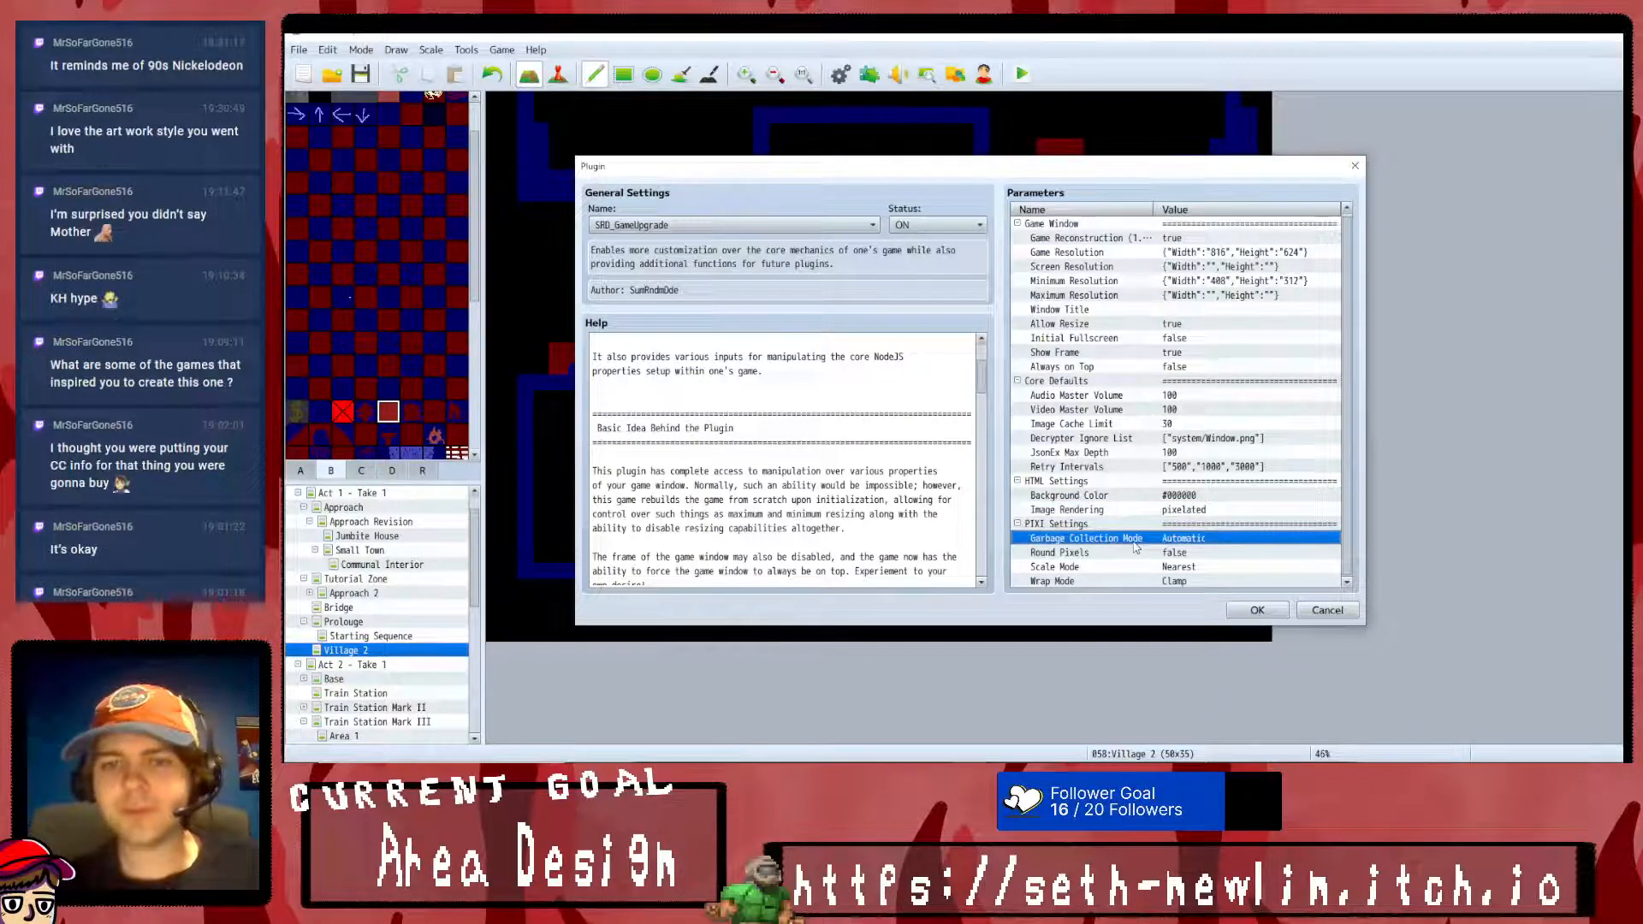
pyautogui.click(1030, 388)
pyautogui.click(1029, 390)
pyautogui.click(1103, 458)
pyautogui.doubleClick(1144, 555)
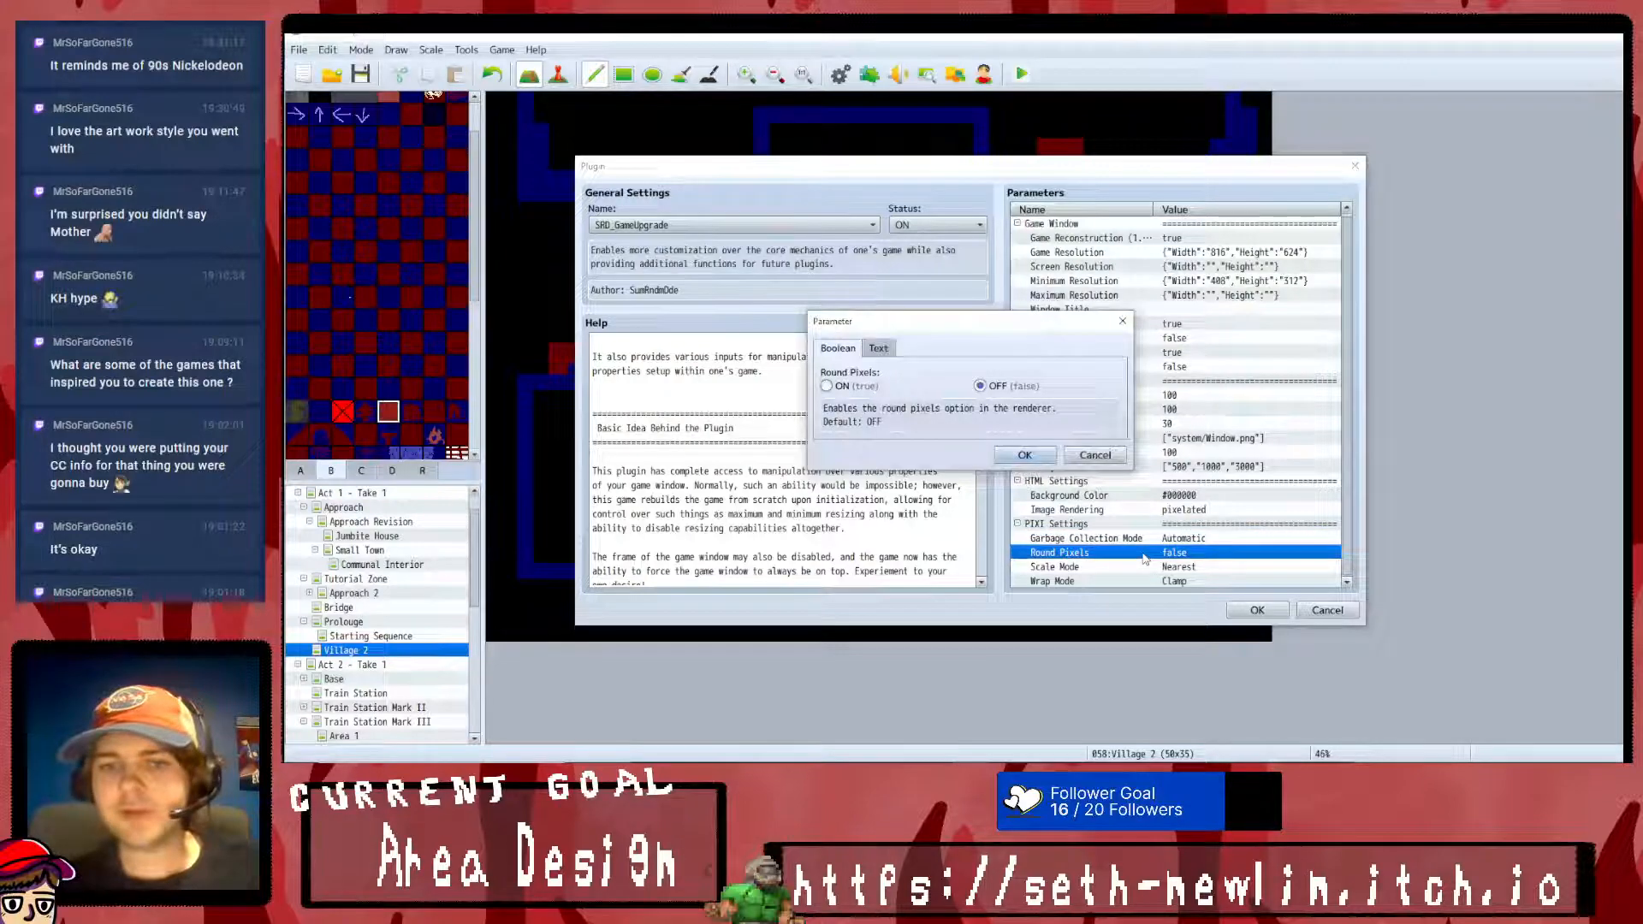
pyautogui.click(1095, 455)
pyautogui.doubleClick(1172, 568)
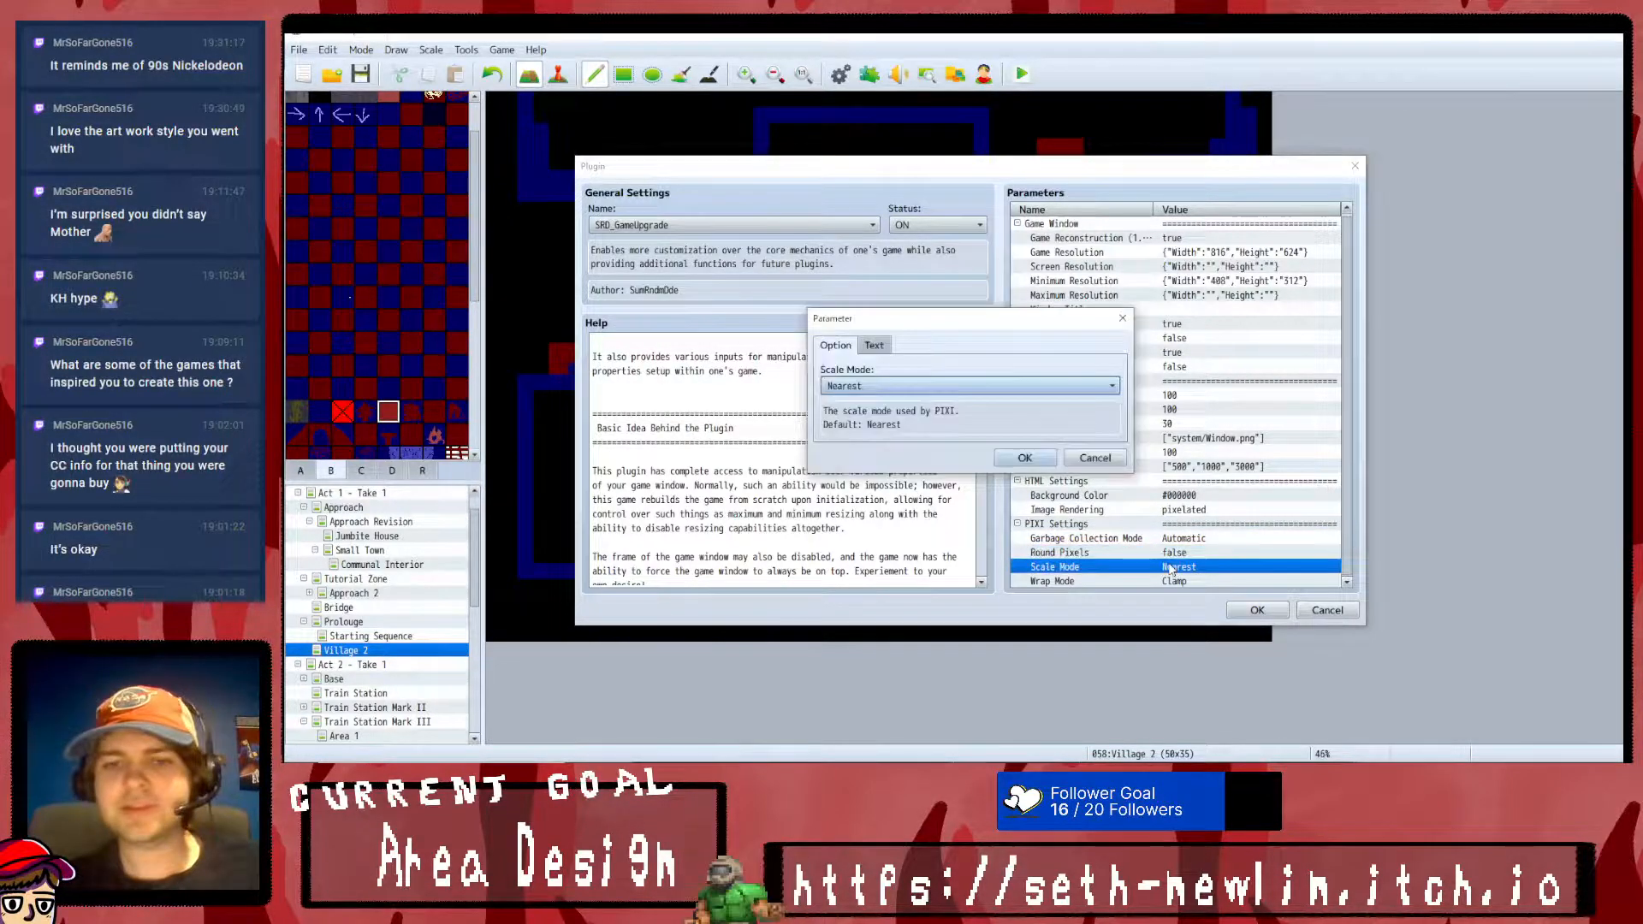
pyautogui.click(1069, 386)
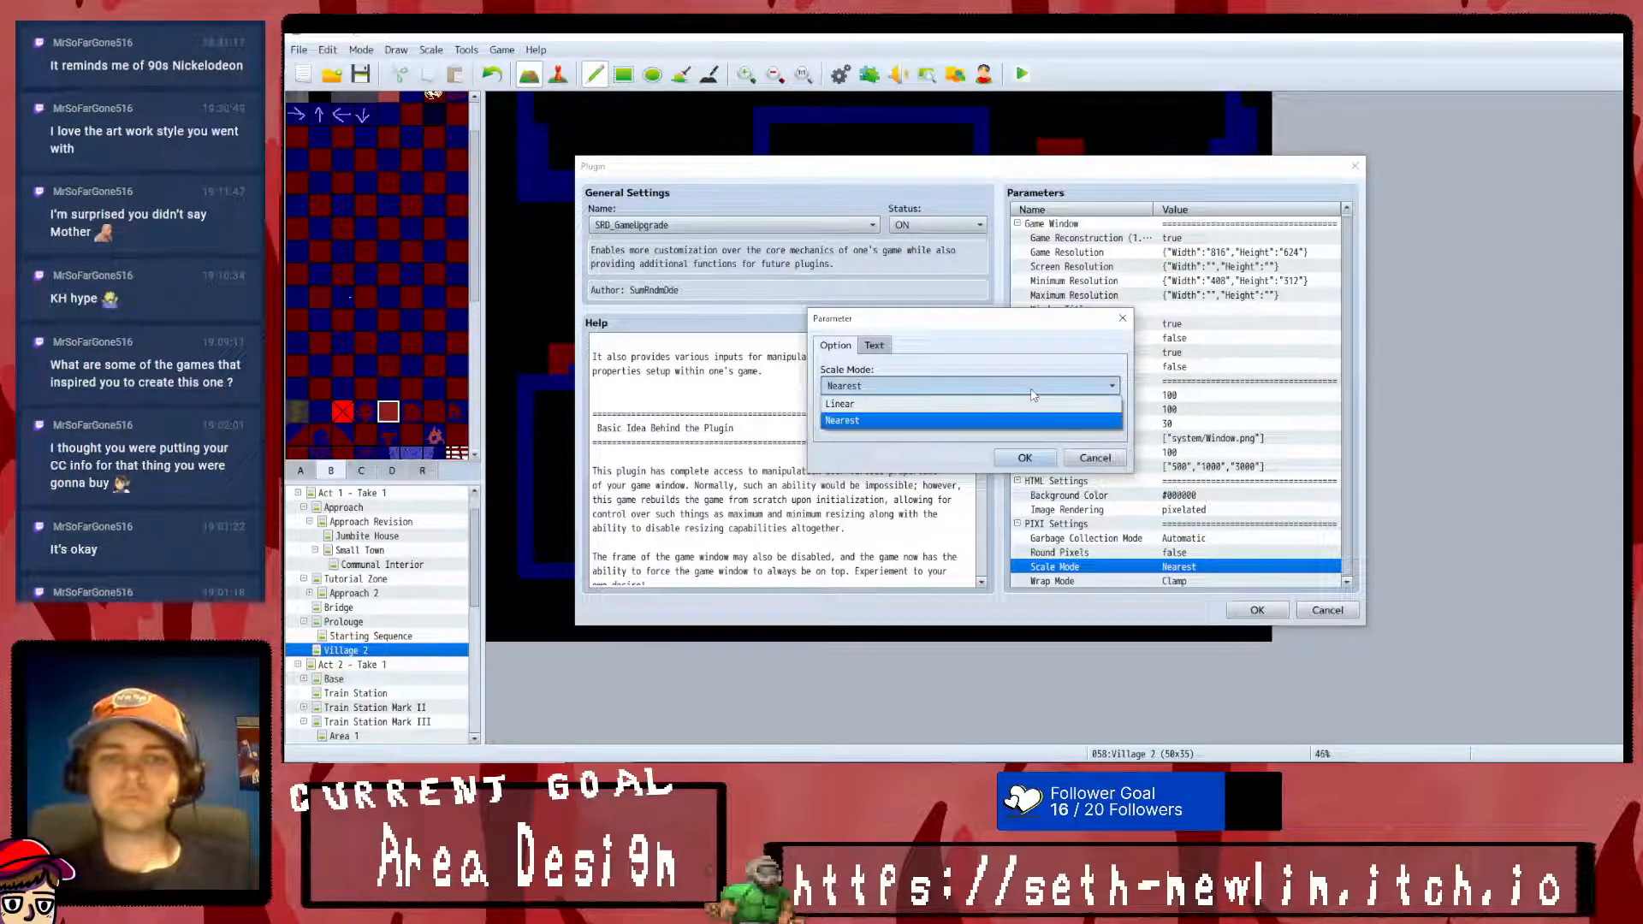
pyautogui.click(1070, 387)
pyautogui.click(1093, 458)
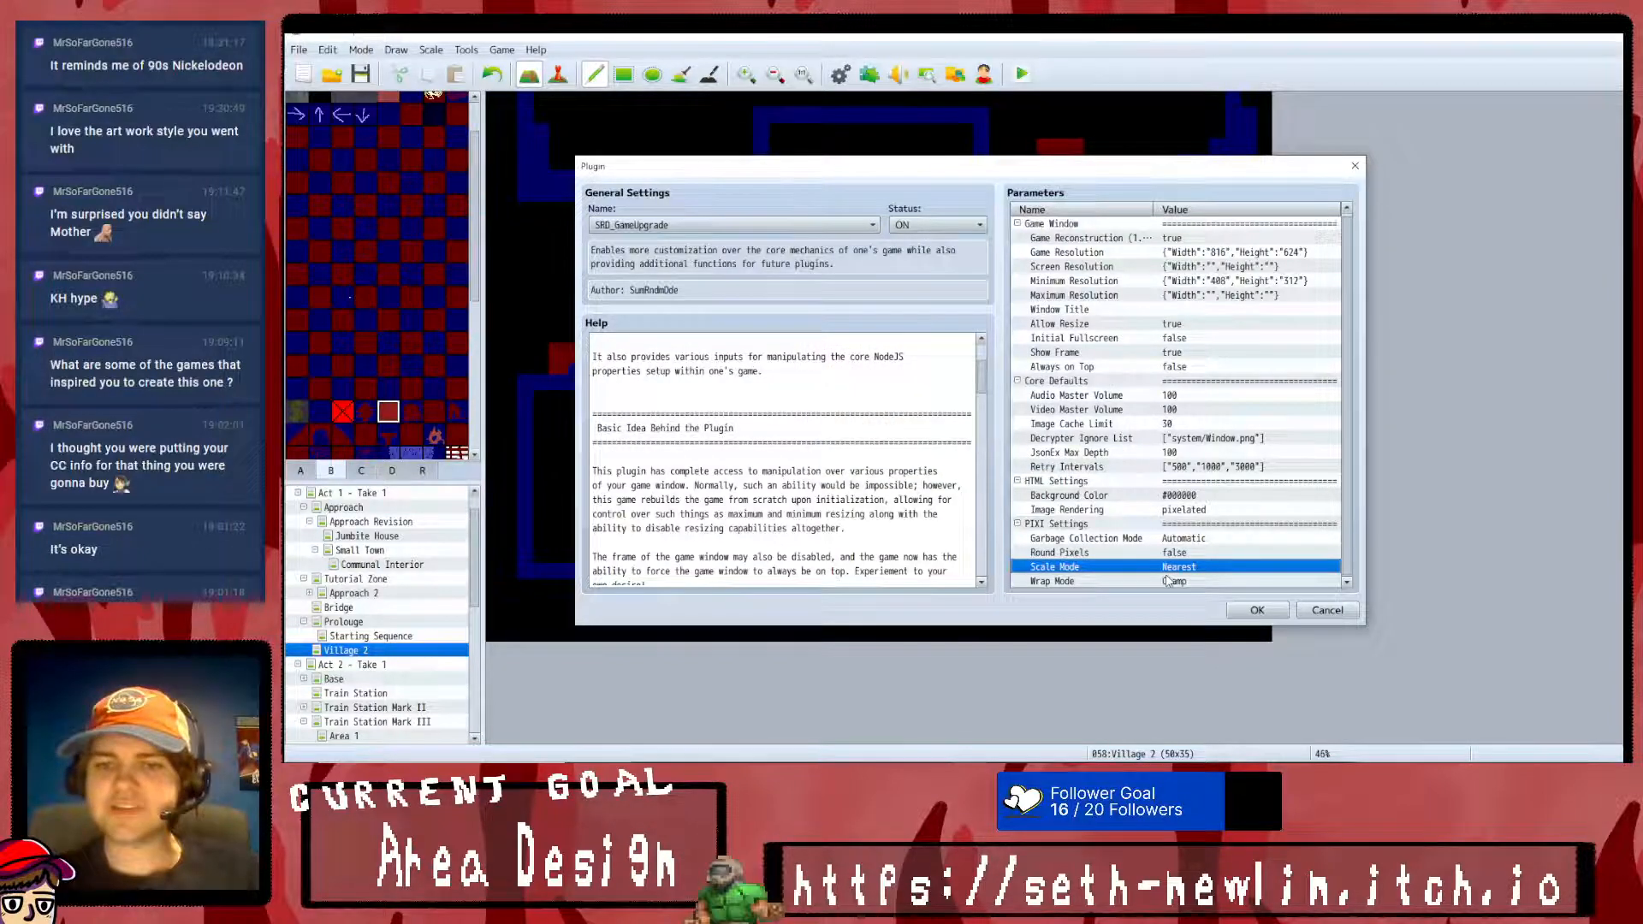
# - Read through the SRD_GameUpgrade help text to its end and add the plugin to the plugin list
pyautogui.scroll(-5, 905, 535)
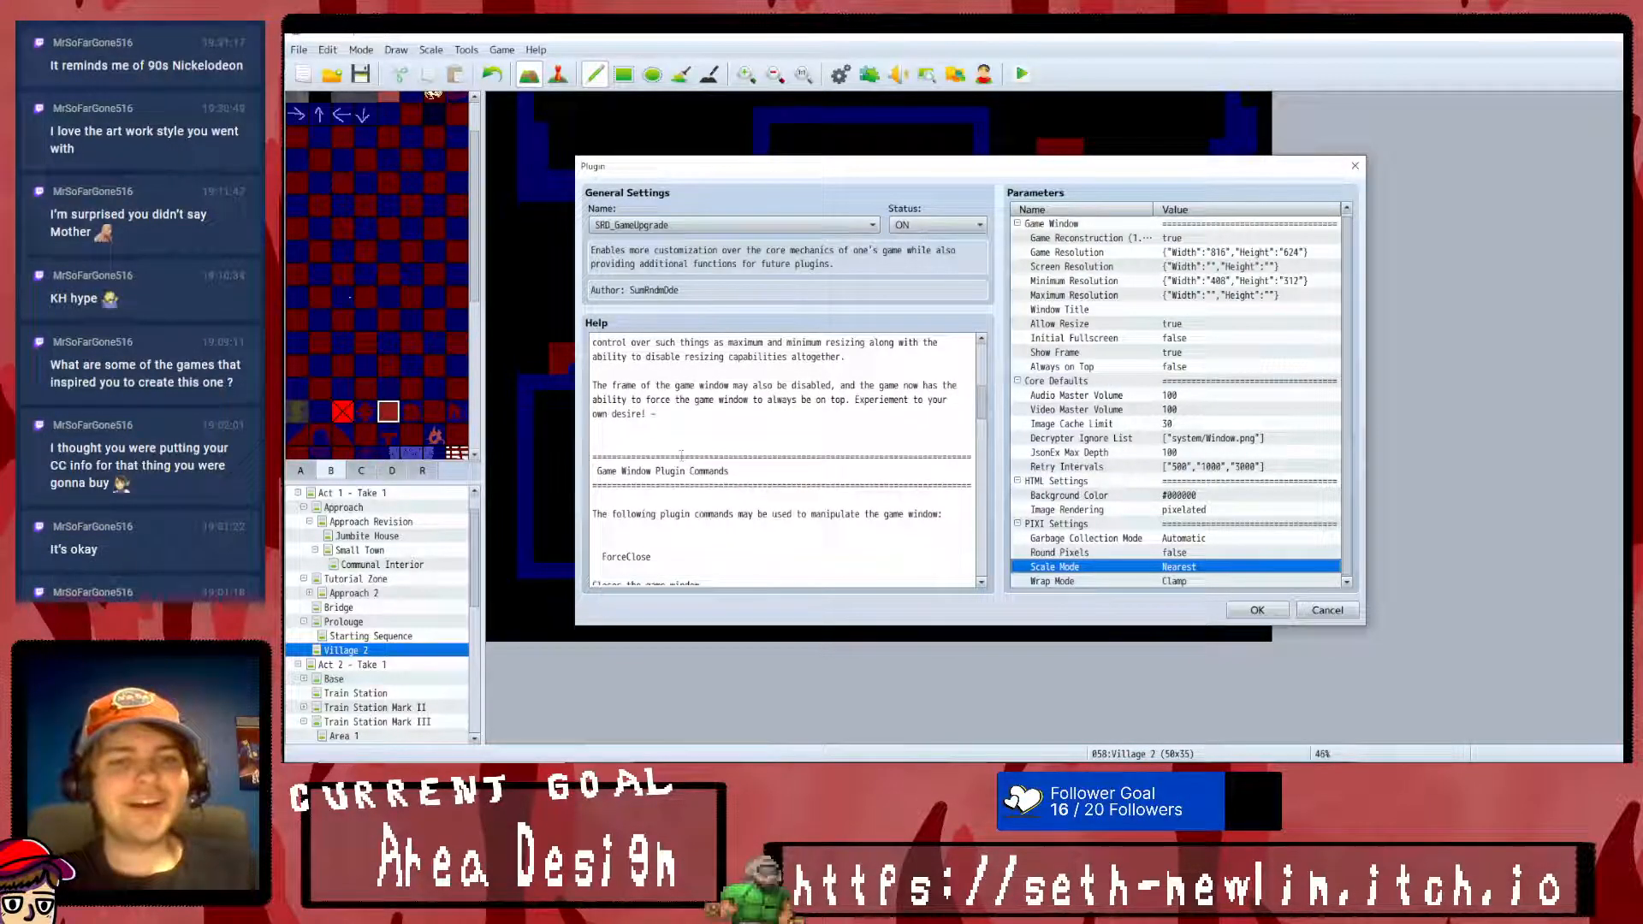
pyautogui.scroll(-4, 686, 465)
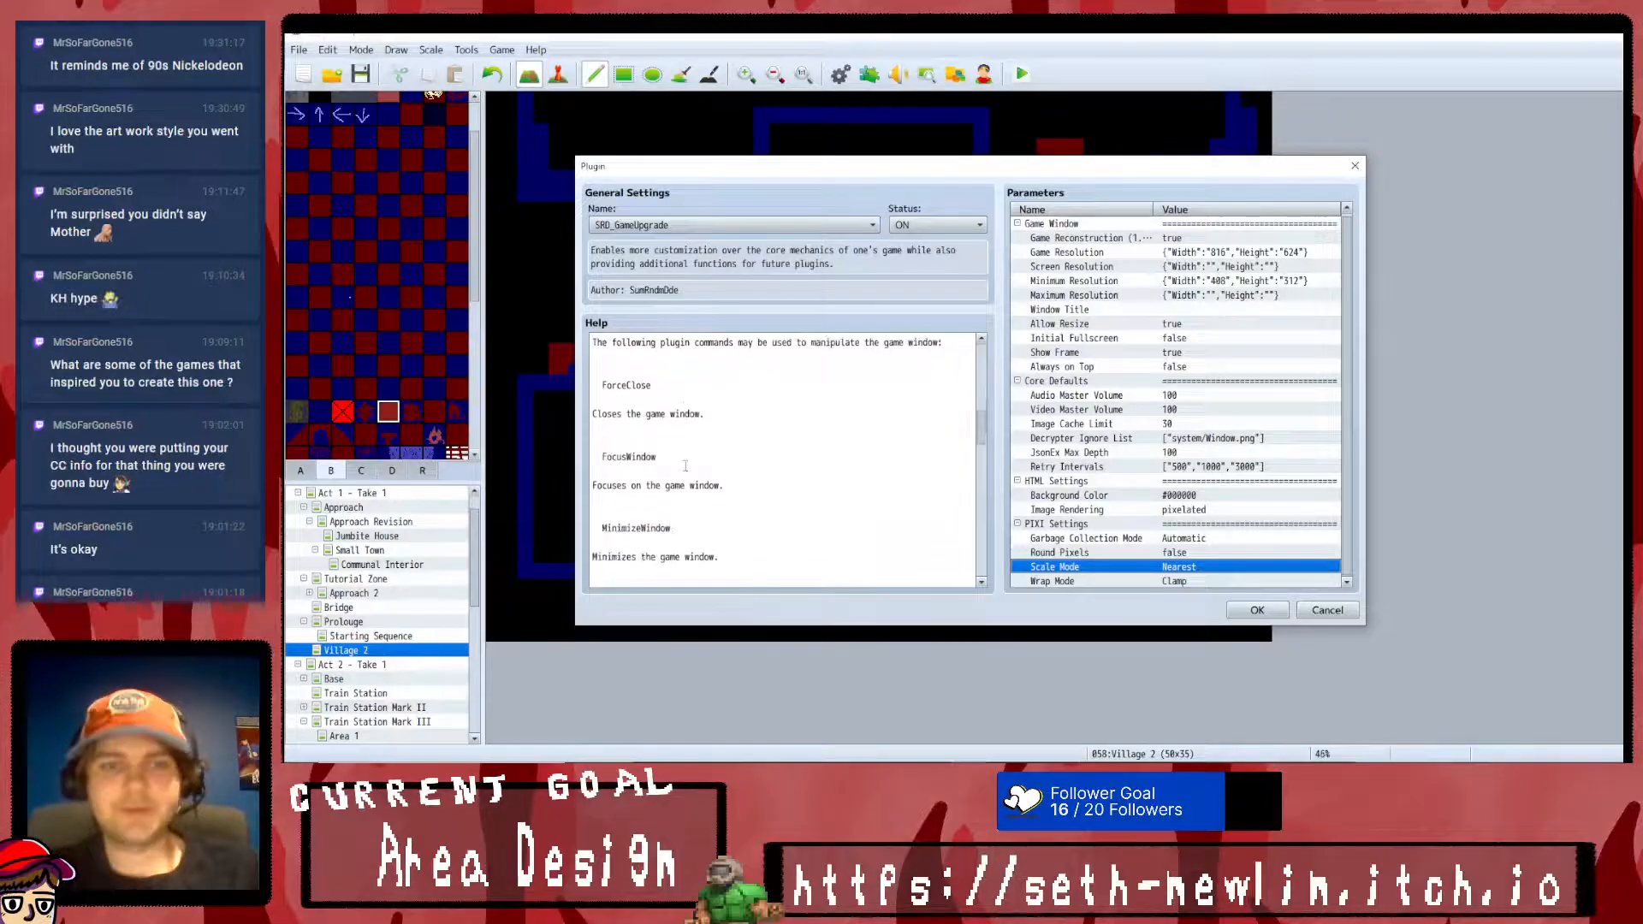
pyautogui.scroll(-6, 685, 466)
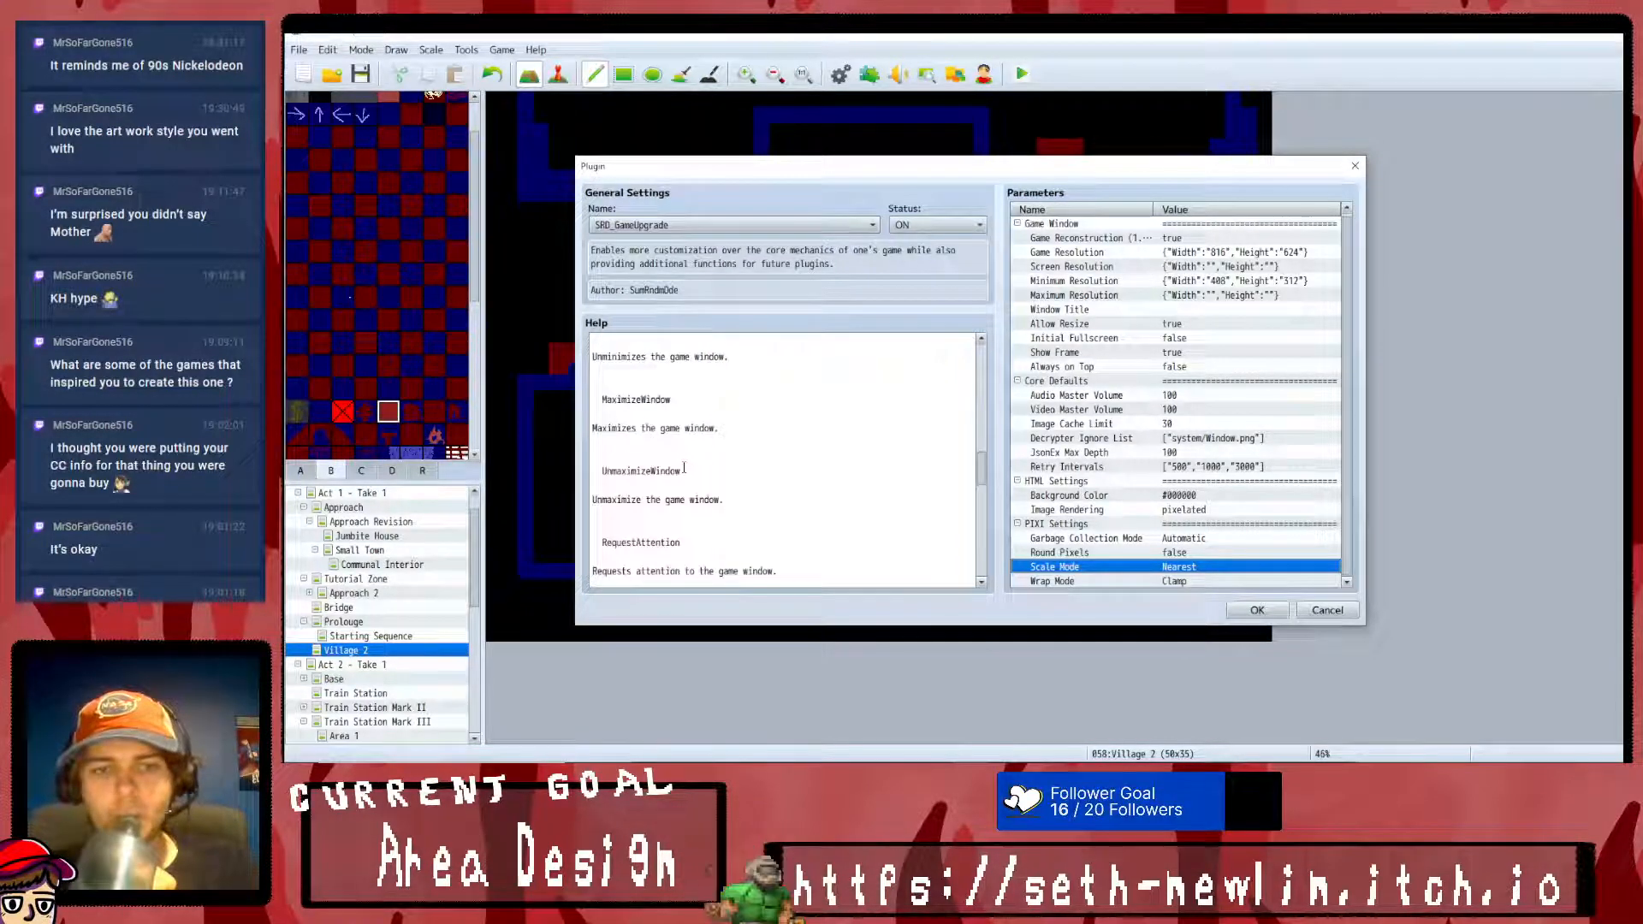
pyautogui.scroll(-10, 683, 468)
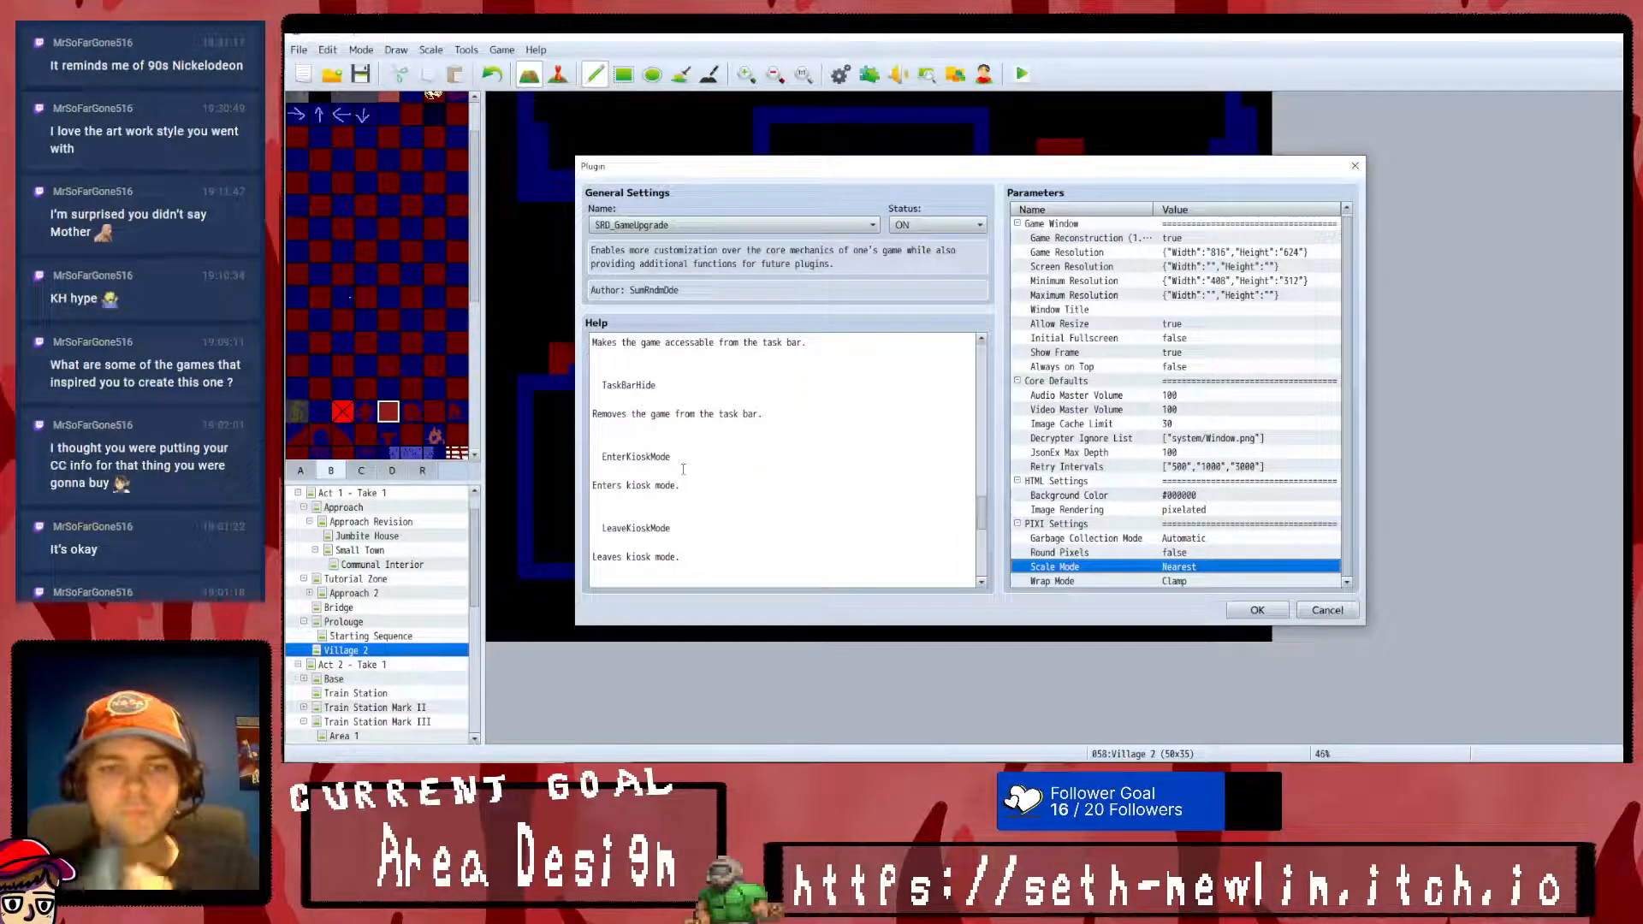
pyautogui.scroll(-4, 686, 470)
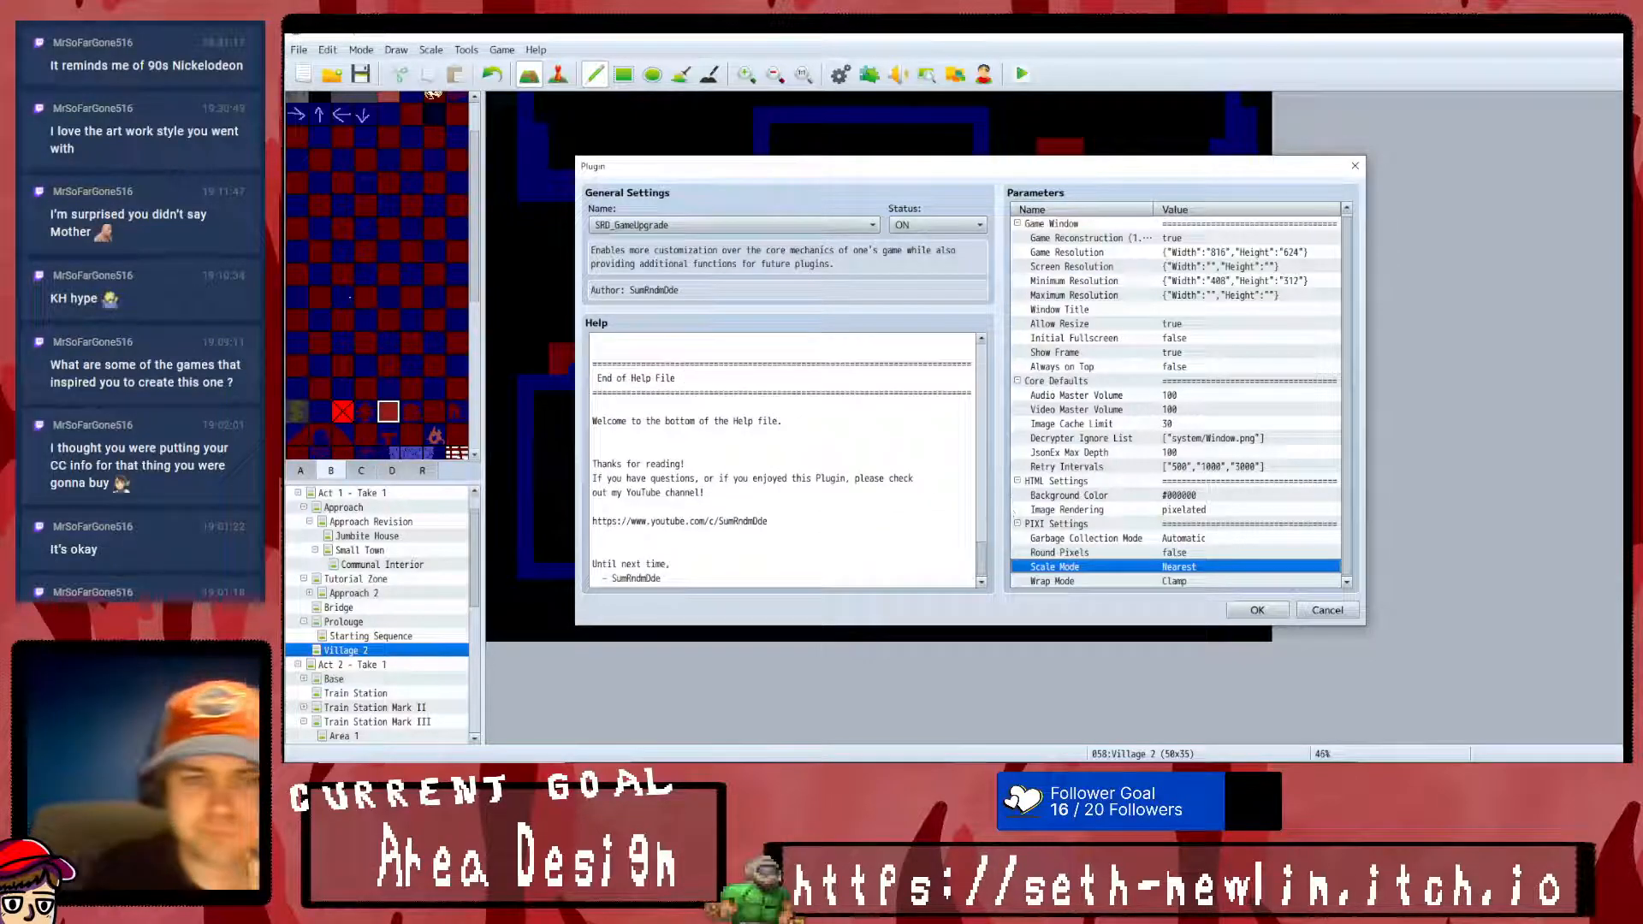
pyautogui.click(1242, 612)
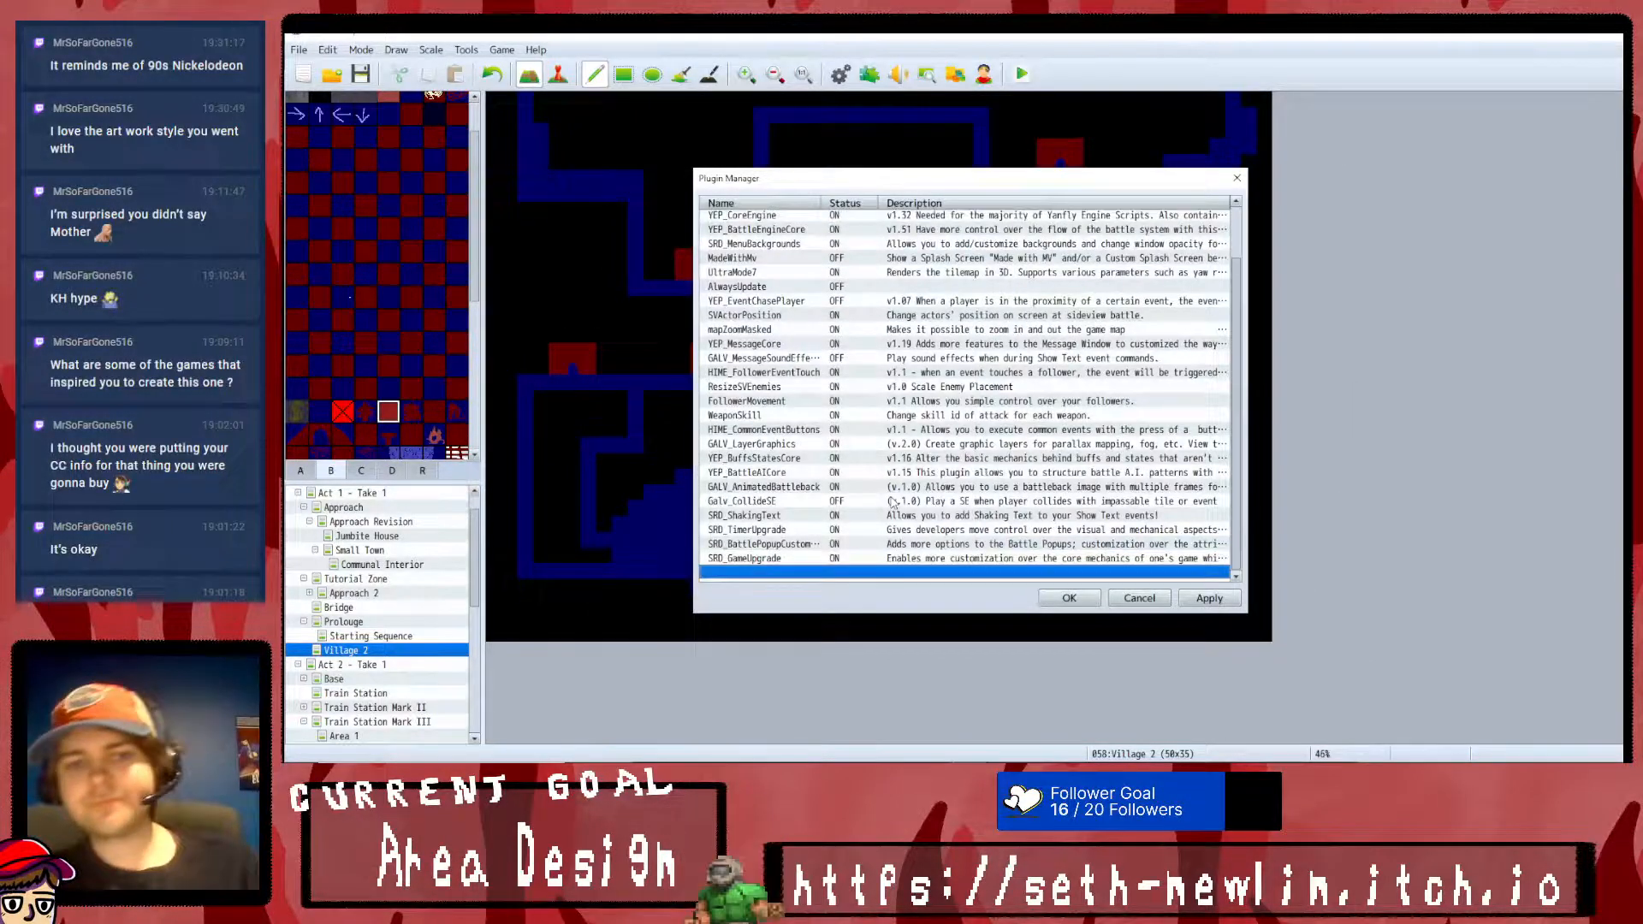
# - Move SRD_GameUpgrade directly below YEP_CoreEngine in the plugin list
pyautogui.scroll(2, 828, 574)
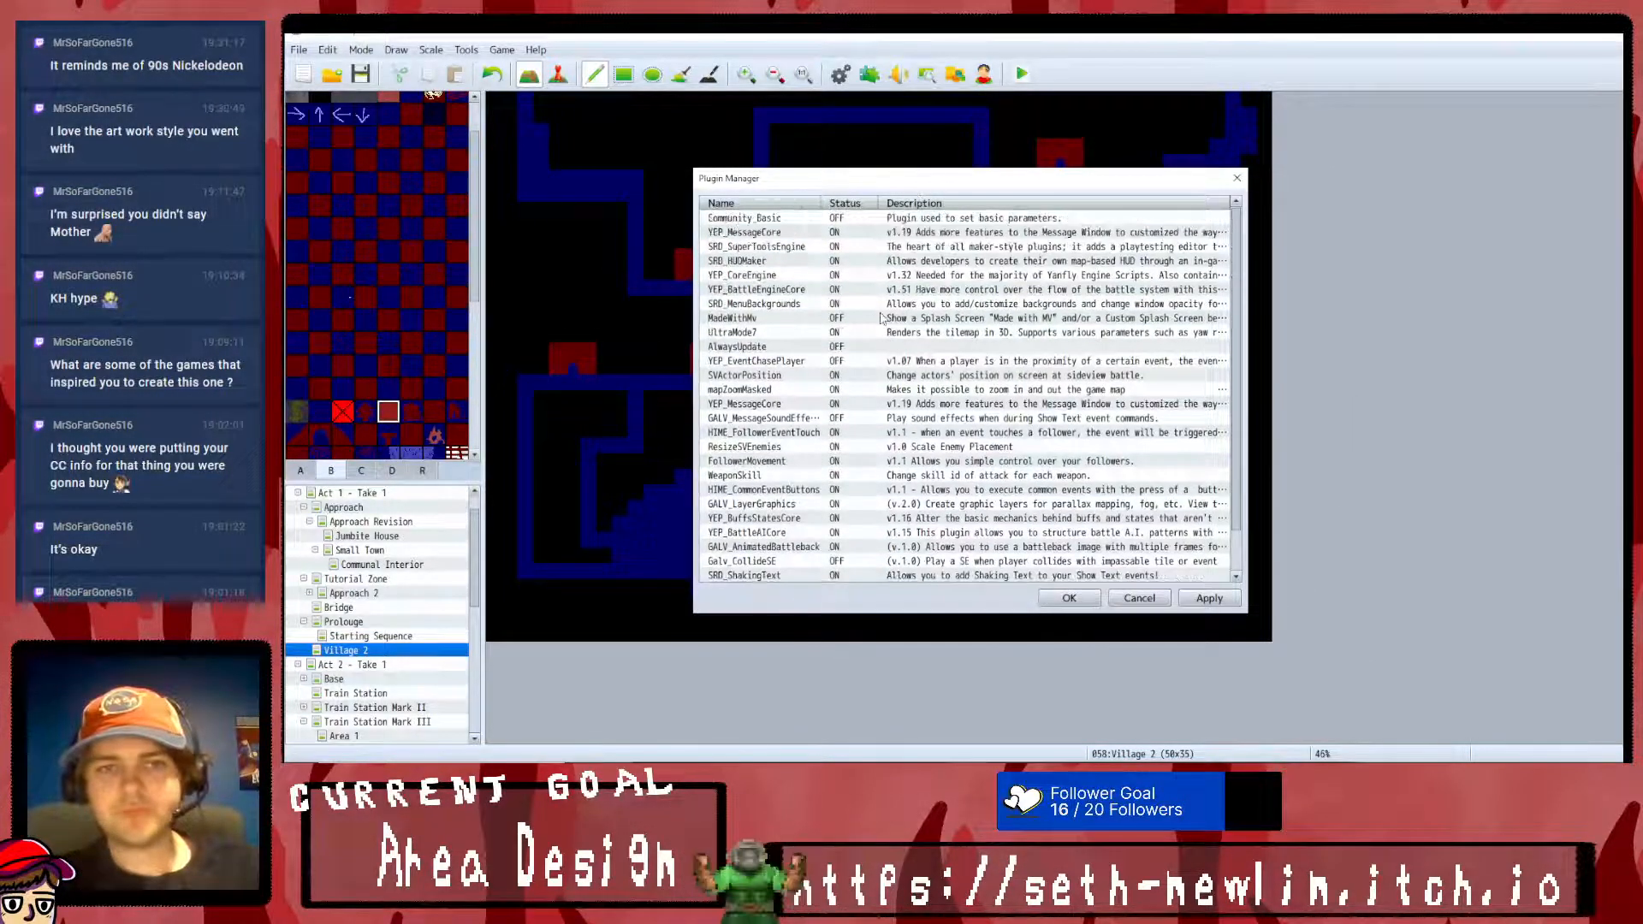
pyautogui.click(801, 260)
pyautogui.click(800, 293)
pyautogui.hotkey('ctrl', 'v')
pyautogui.scroll(-2, 856, 493)
pyautogui.doubleClick(782, 589)
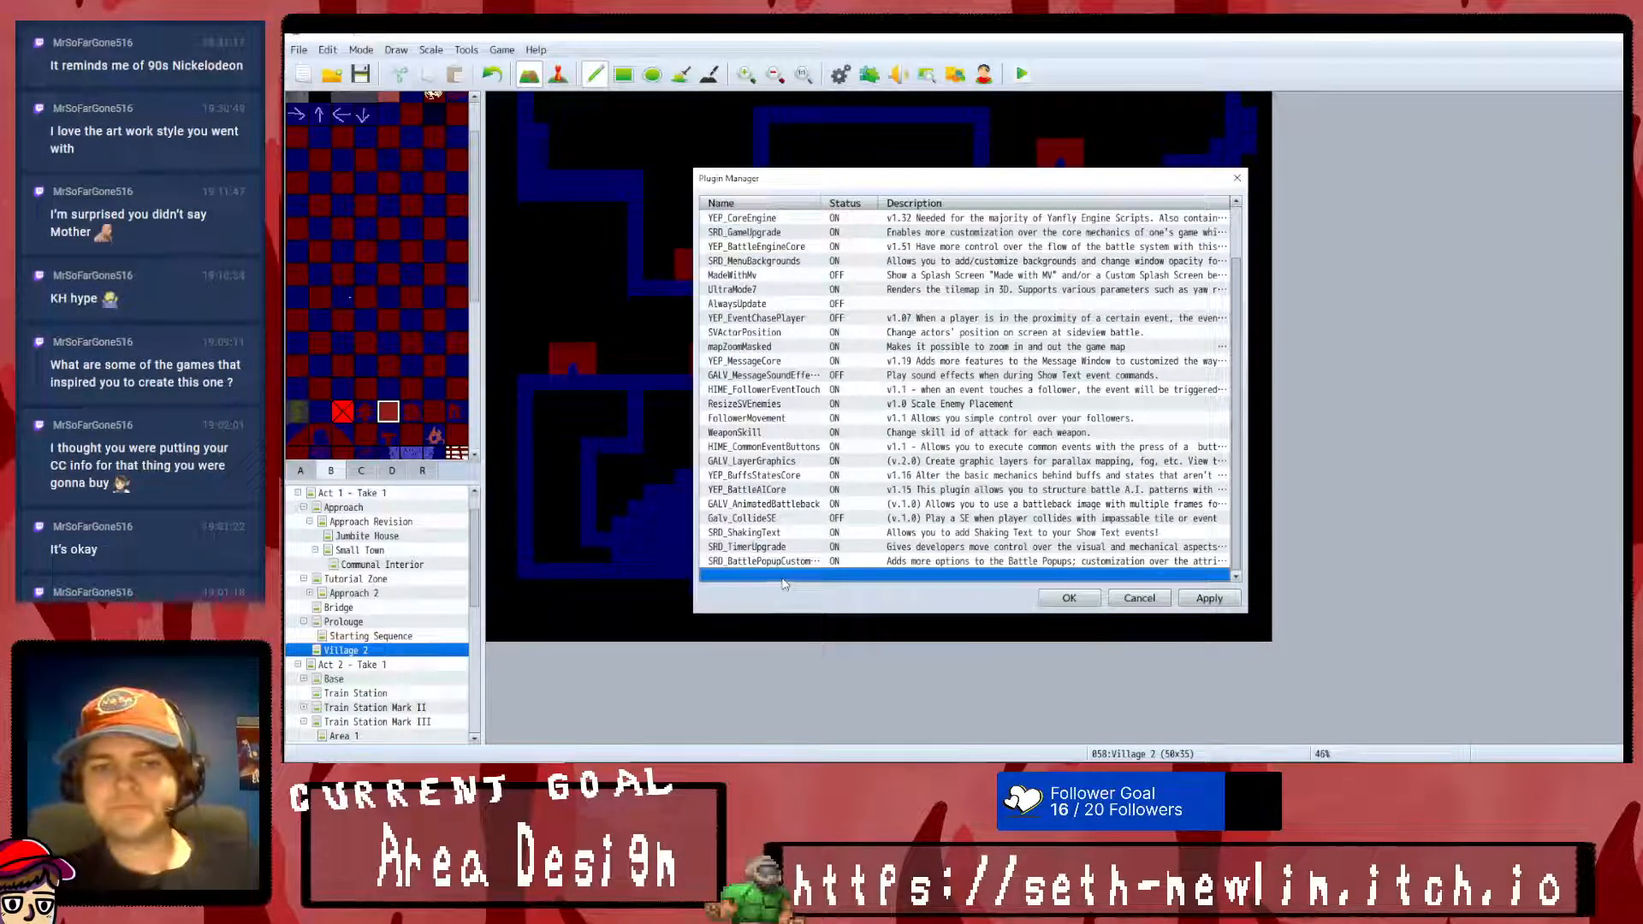
pyautogui.click(715, 225)
pyautogui.scroll(-2, 802, 506)
pyautogui.scroll(-3, 801, 507)
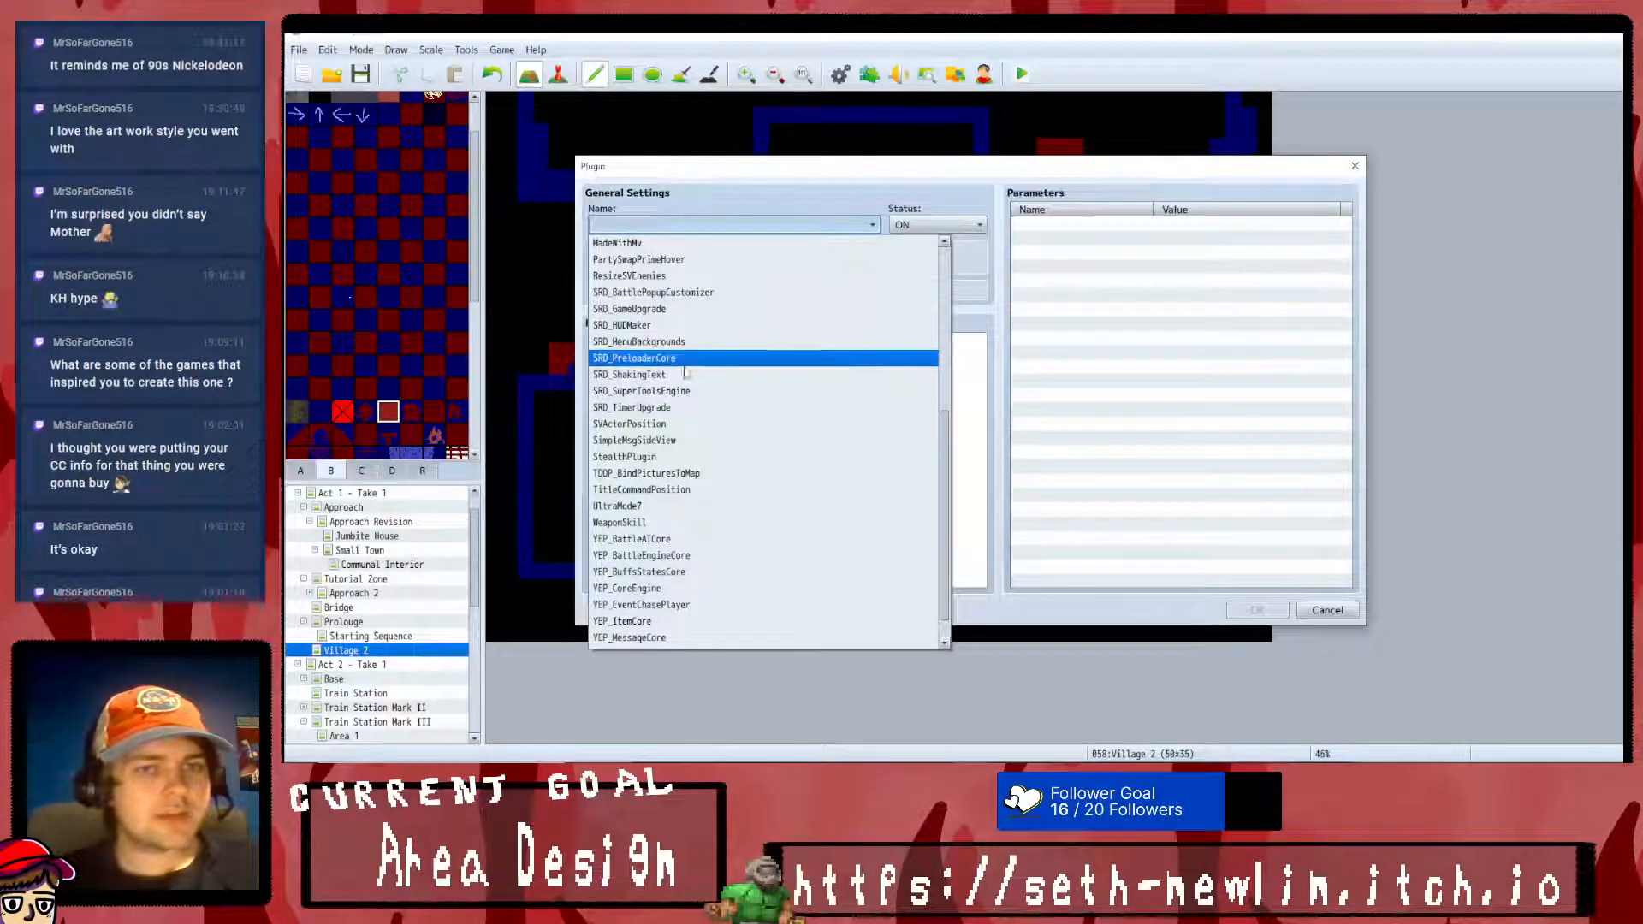
pyautogui.click(685, 341)
pyautogui.click(741, 225)
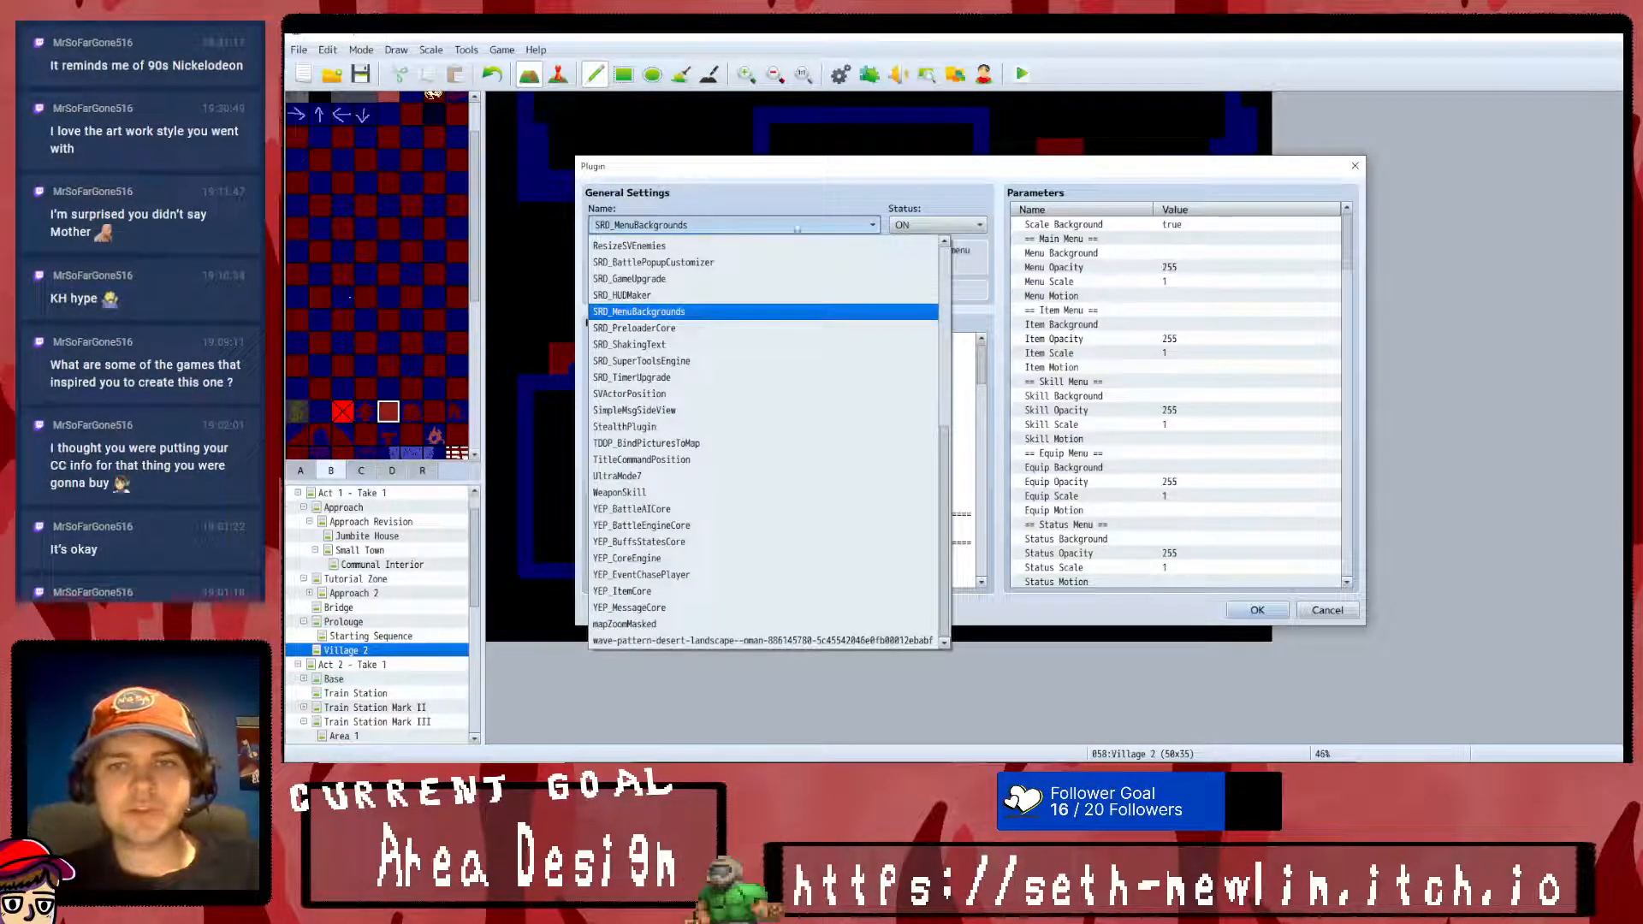
pyautogui.click(805, 224)
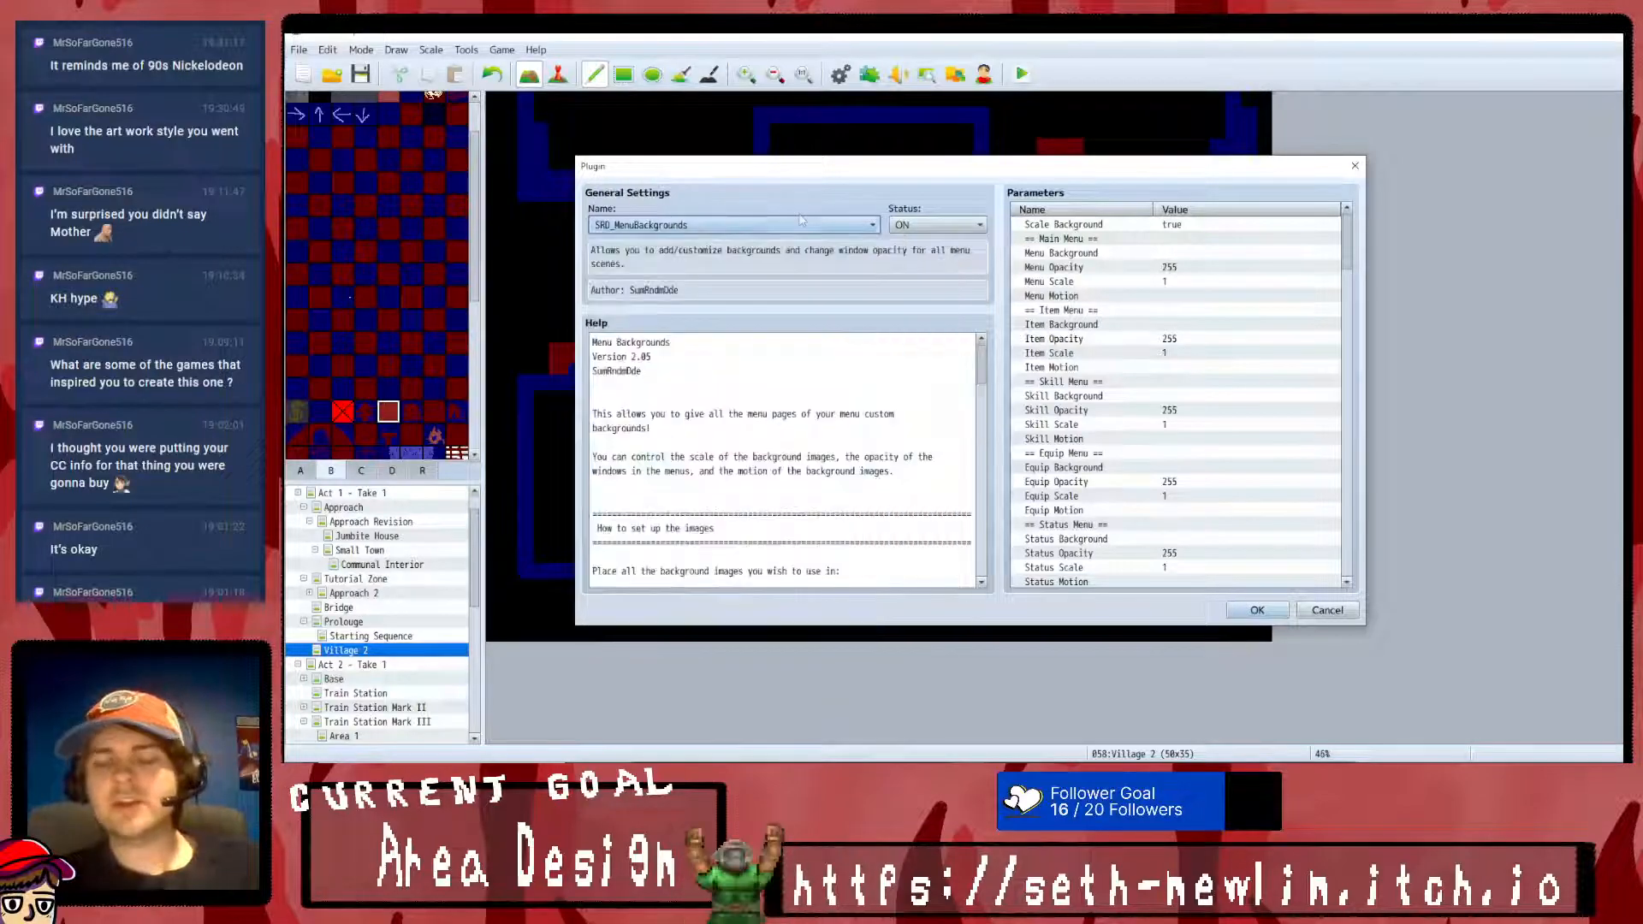
pyautogui.click(1327, 609)
# - Start a new plugin entry at the end of the list and choose SRD_PreloaderCore
pyautogui.doubleClick(835, 572)
pyautogui.click(743, 225)
pyautogui.scroll(-3, 775, 377)
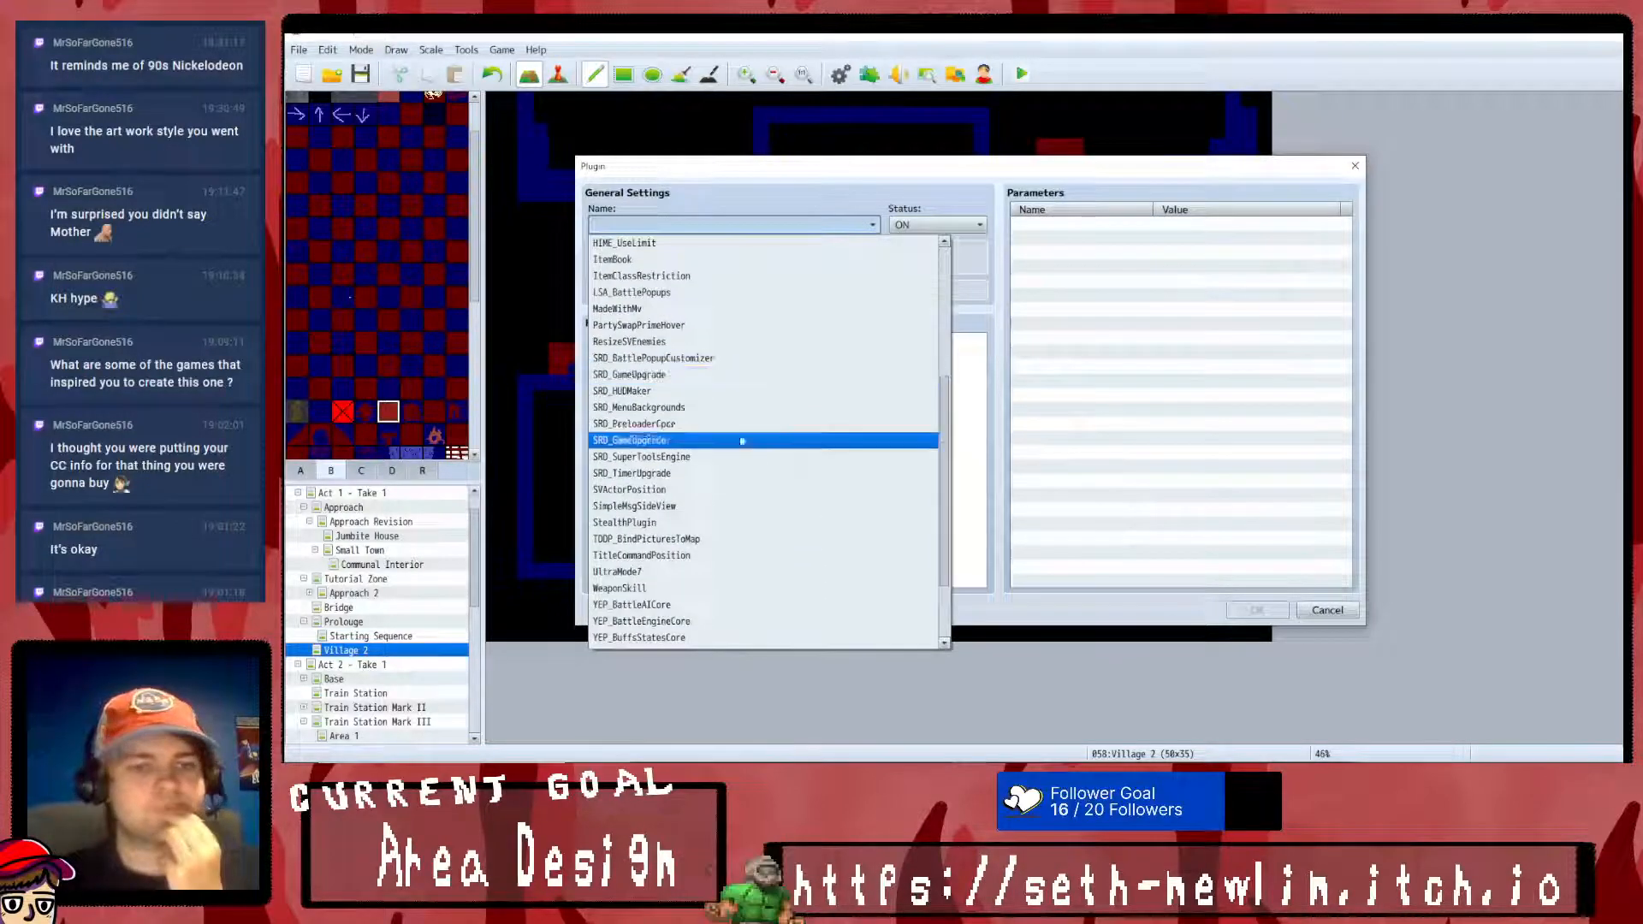
pyautogui.scroll(-2, 753, 415)
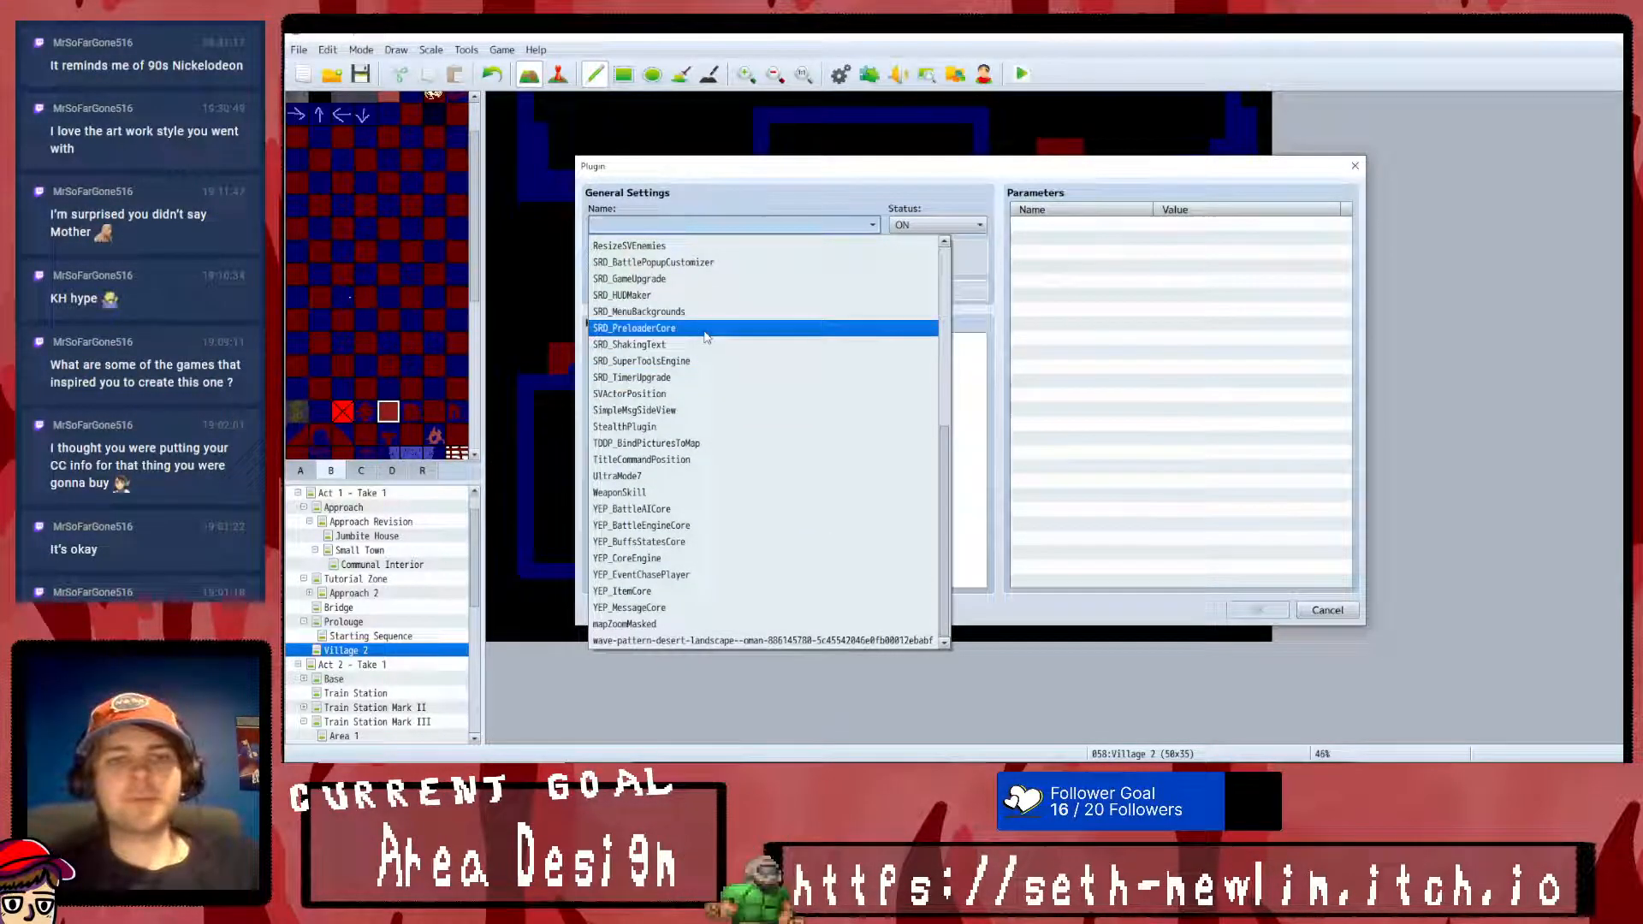
pyautogui.click(633, 328)
pyautogui.scroll(-1, 787, 396)
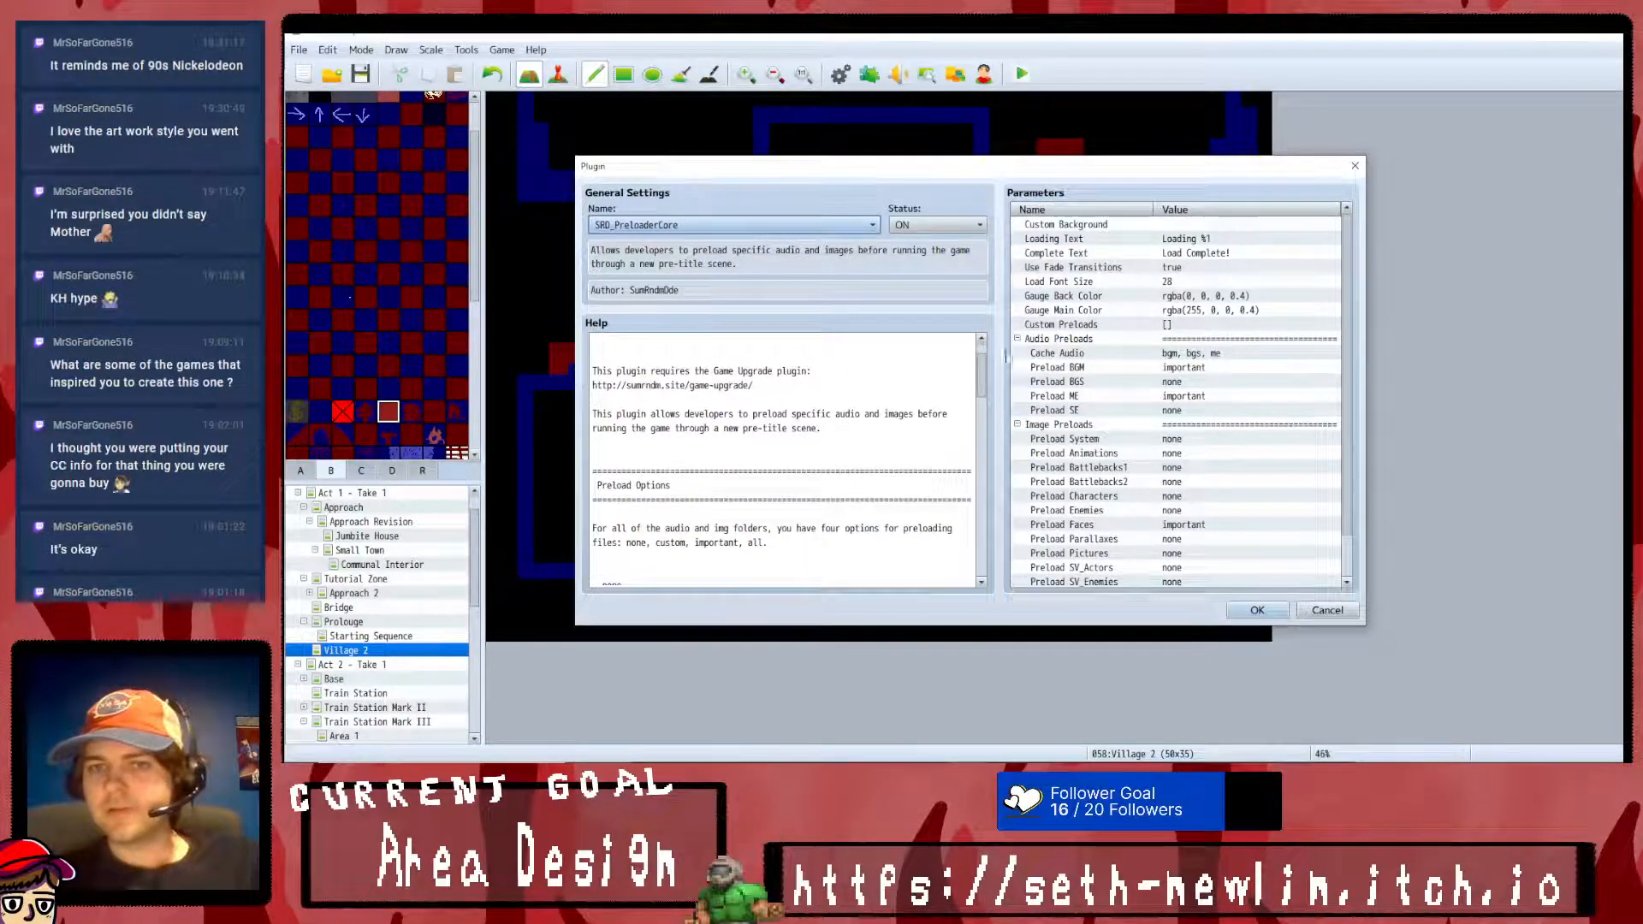
# - Clear the Cache Audio parameter of SRD_PreloaderCore
pyautogui.doubleClick(1216, 353)
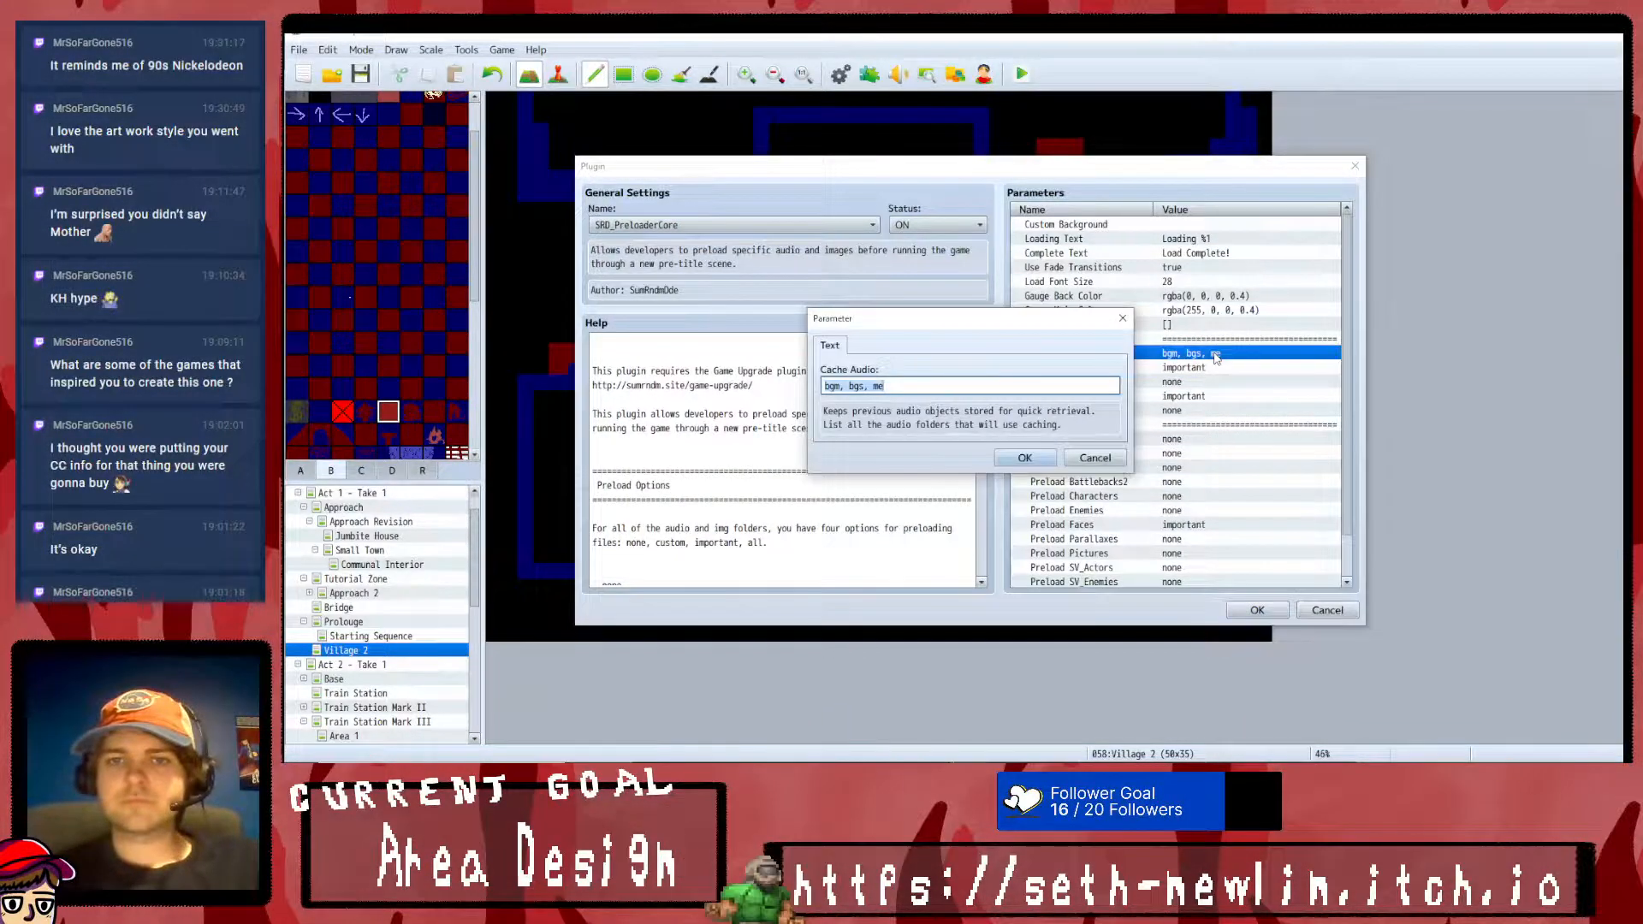
pyautogui.press('BackSpace')
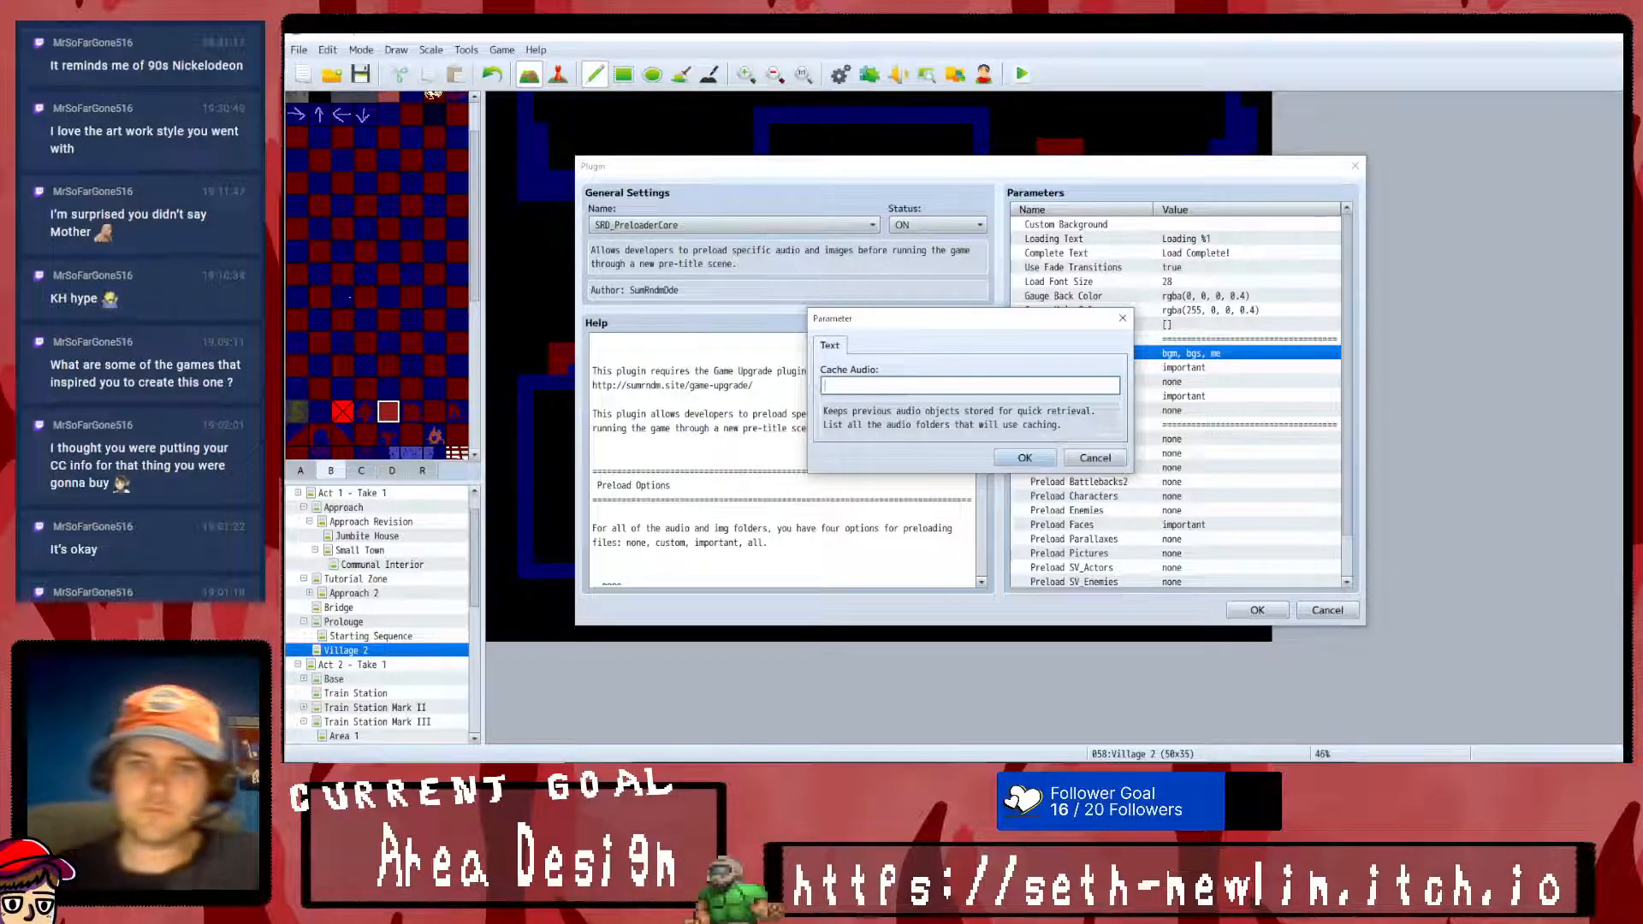
pyautogui.click(1025, 458)
# - Set the Preload BGM and Preload ME parameters to none
pyautogui.doubleClick(1196, 369)
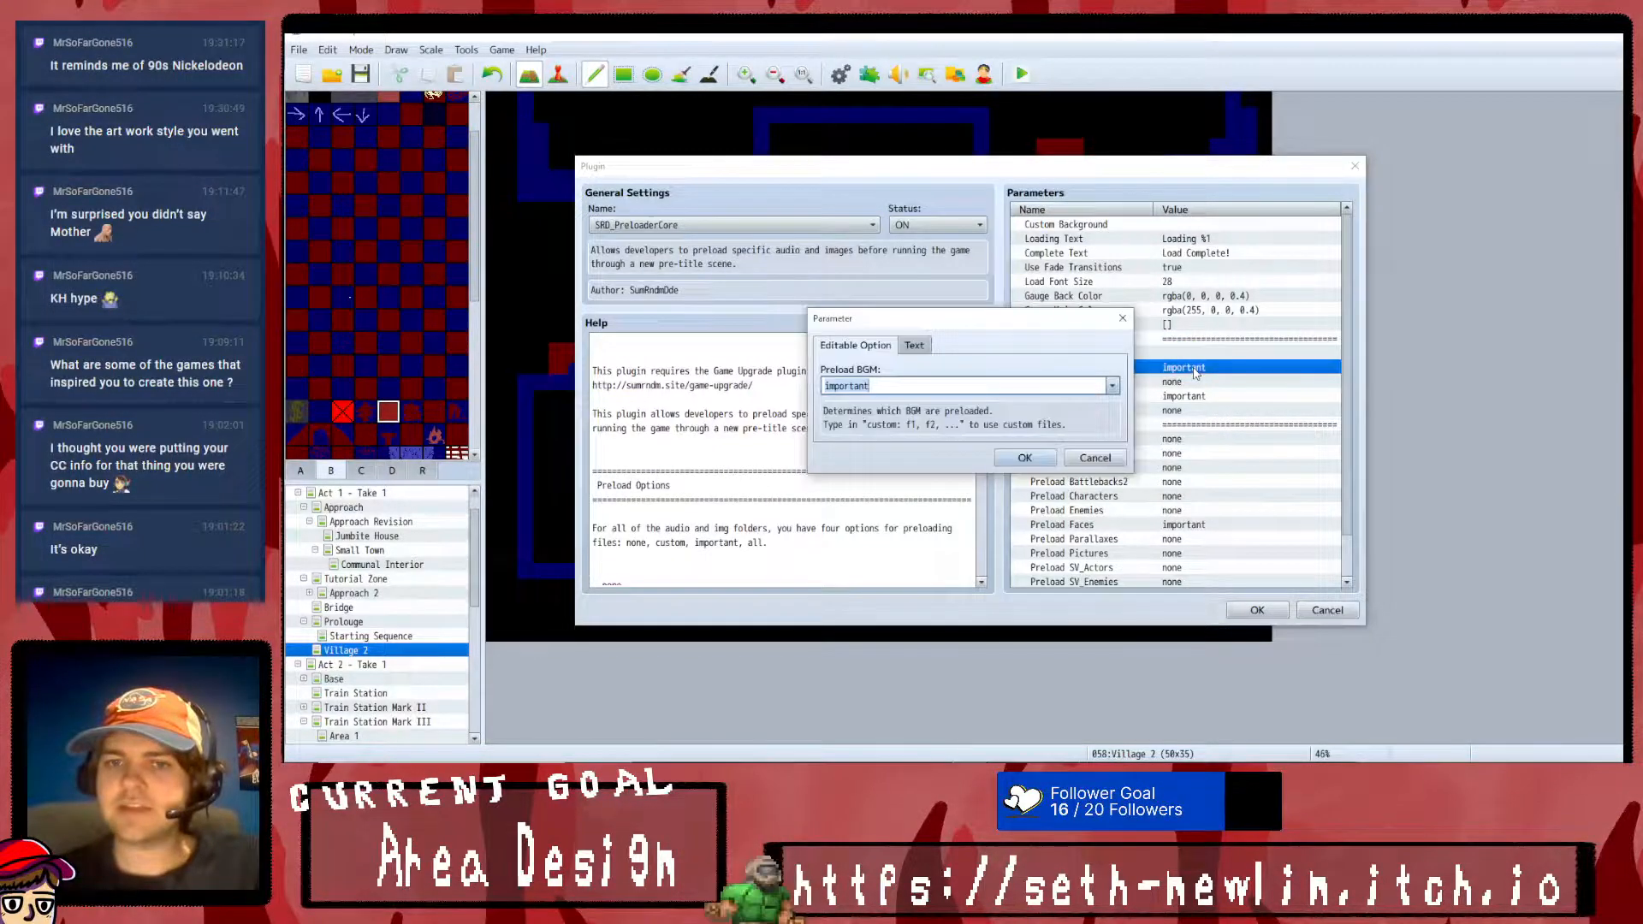
pyautogui.press('BackSpace')
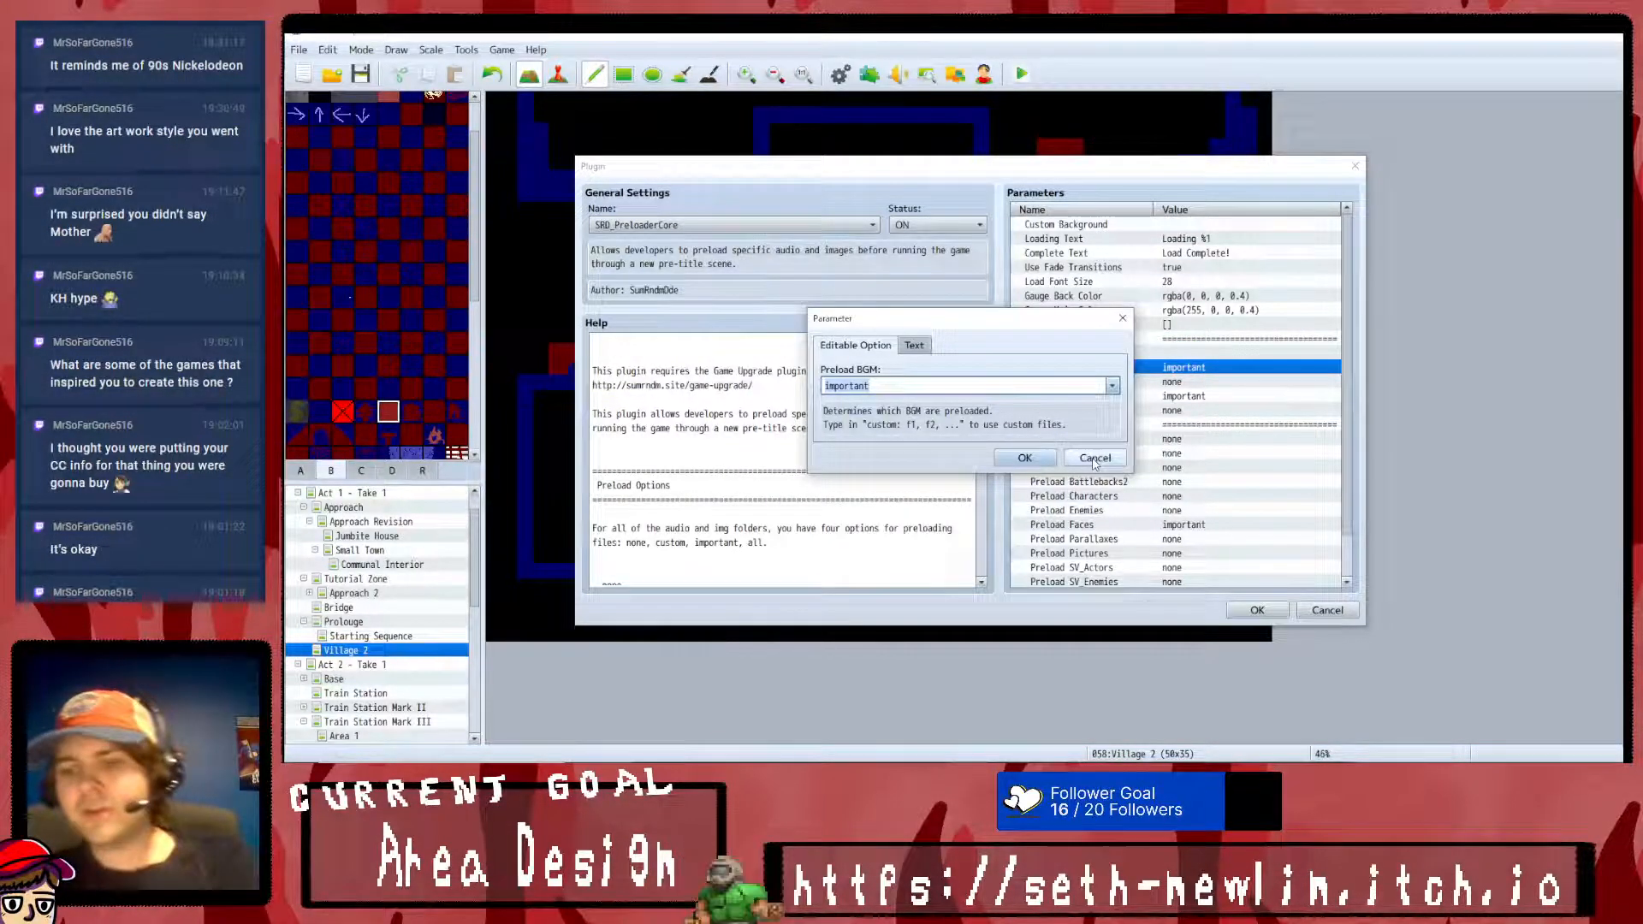
pyautogui.click(1111, 386)
pyautogui.click(1031, 455)
pyautogui.click(1024, 457)
pyautogui.doubleClick(1190, 397)
pyautogui.click(1112, 386)
pyautogui.click(1010, 453)
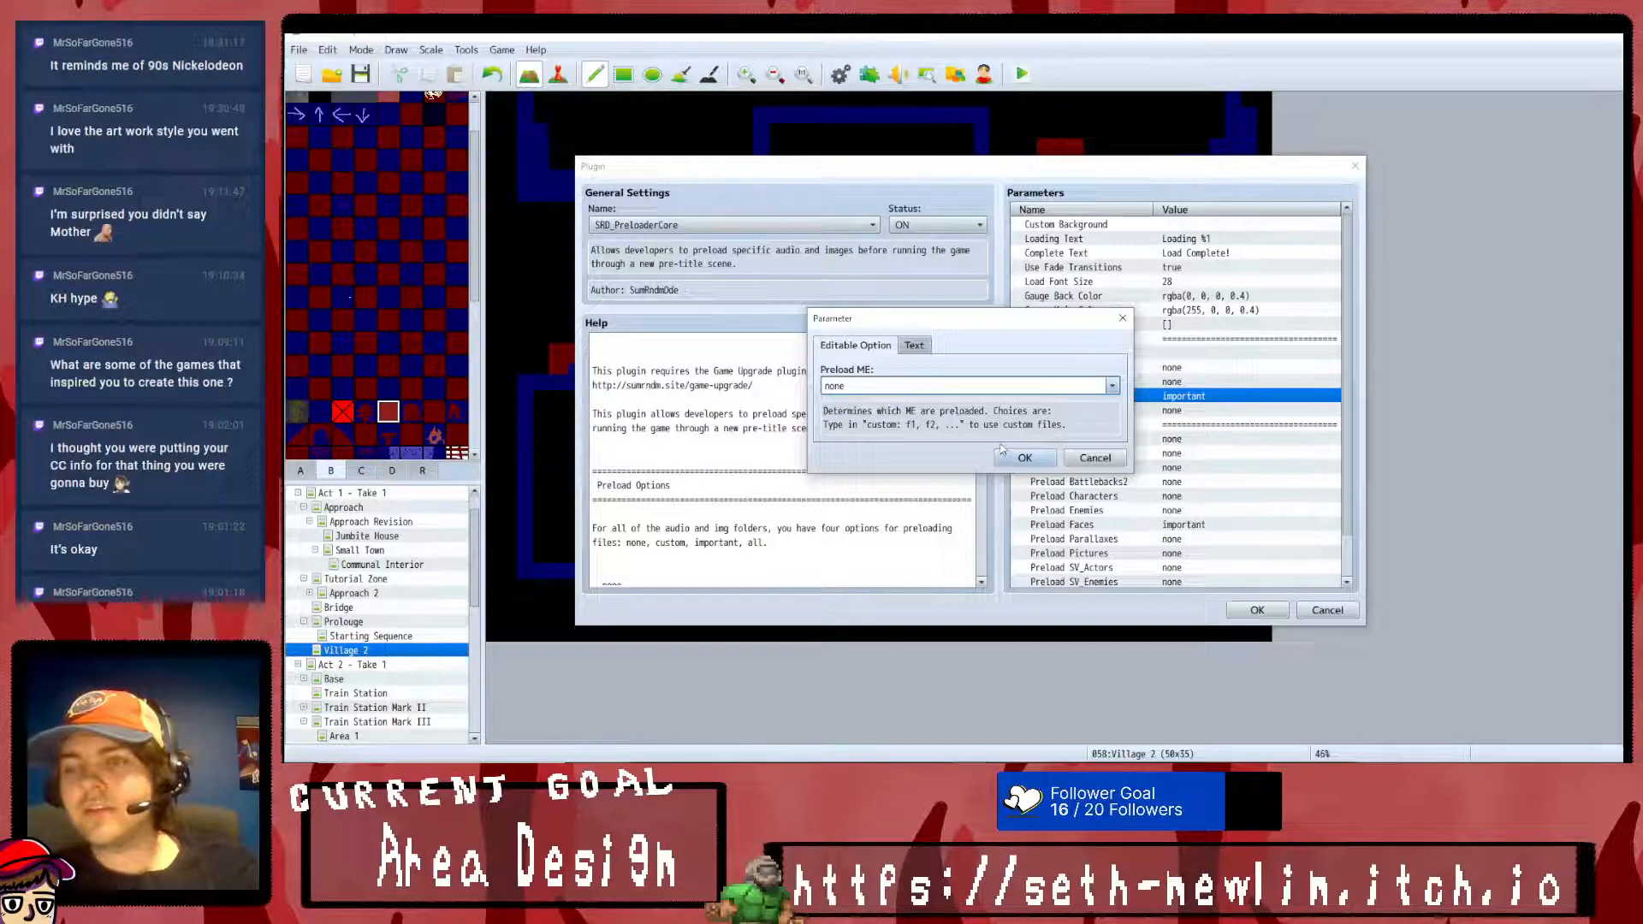
pyautogui.click(1006, 456)
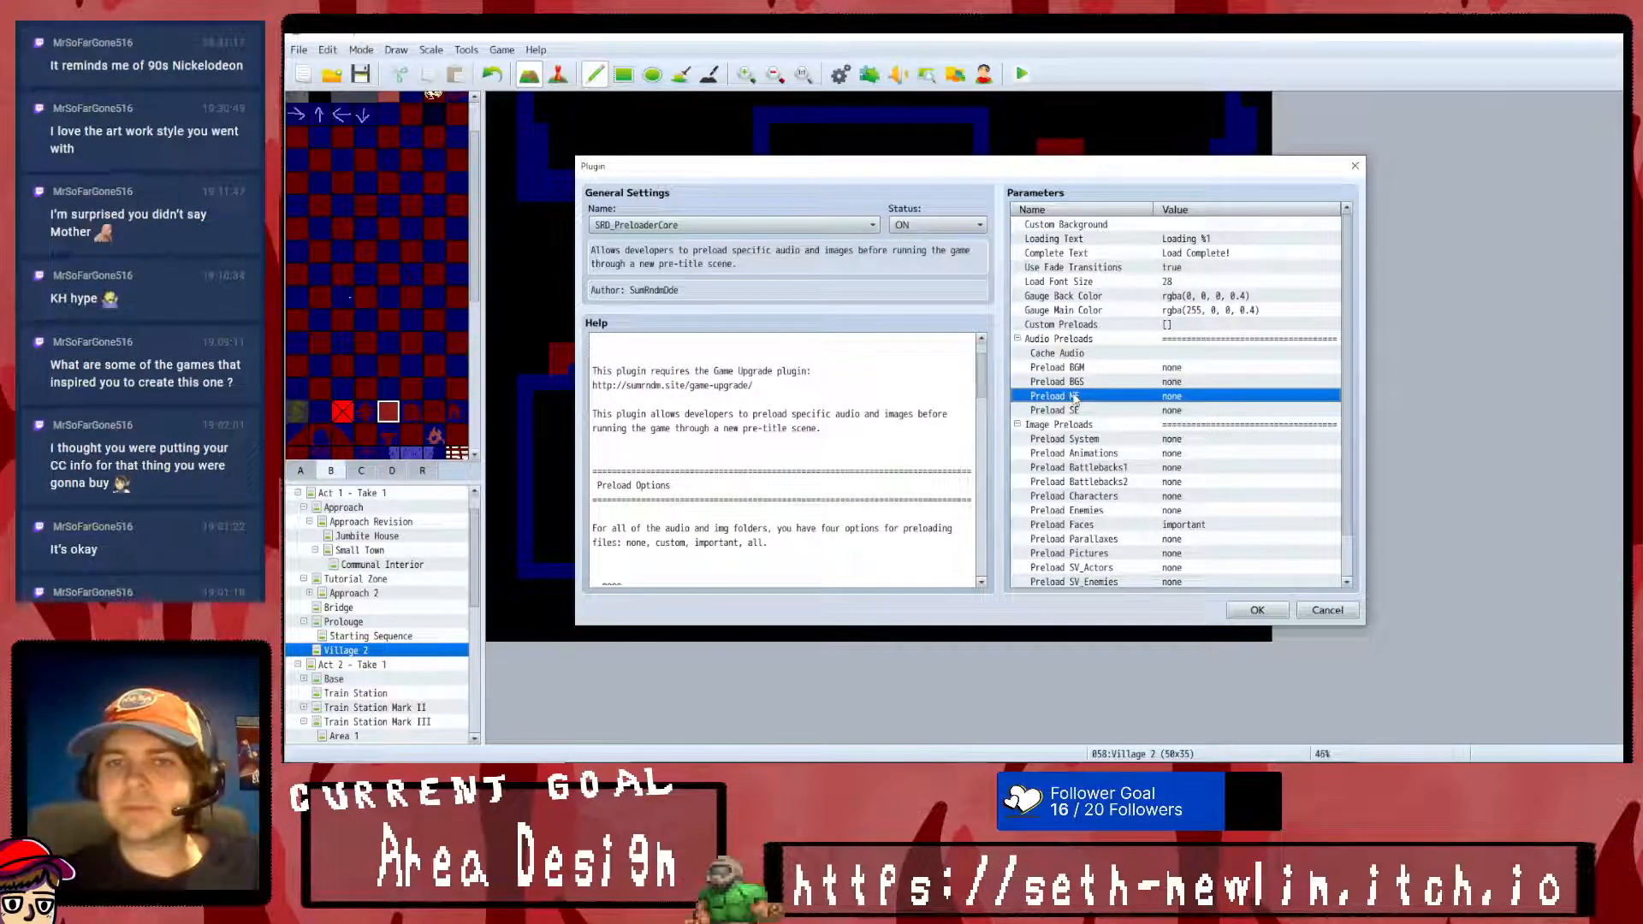
# - Set Preload Pictures to all under Image Preloads and save SRD_PreloaderCore to the plugin list
pyautogui.scroll(-1, 1189, 417)
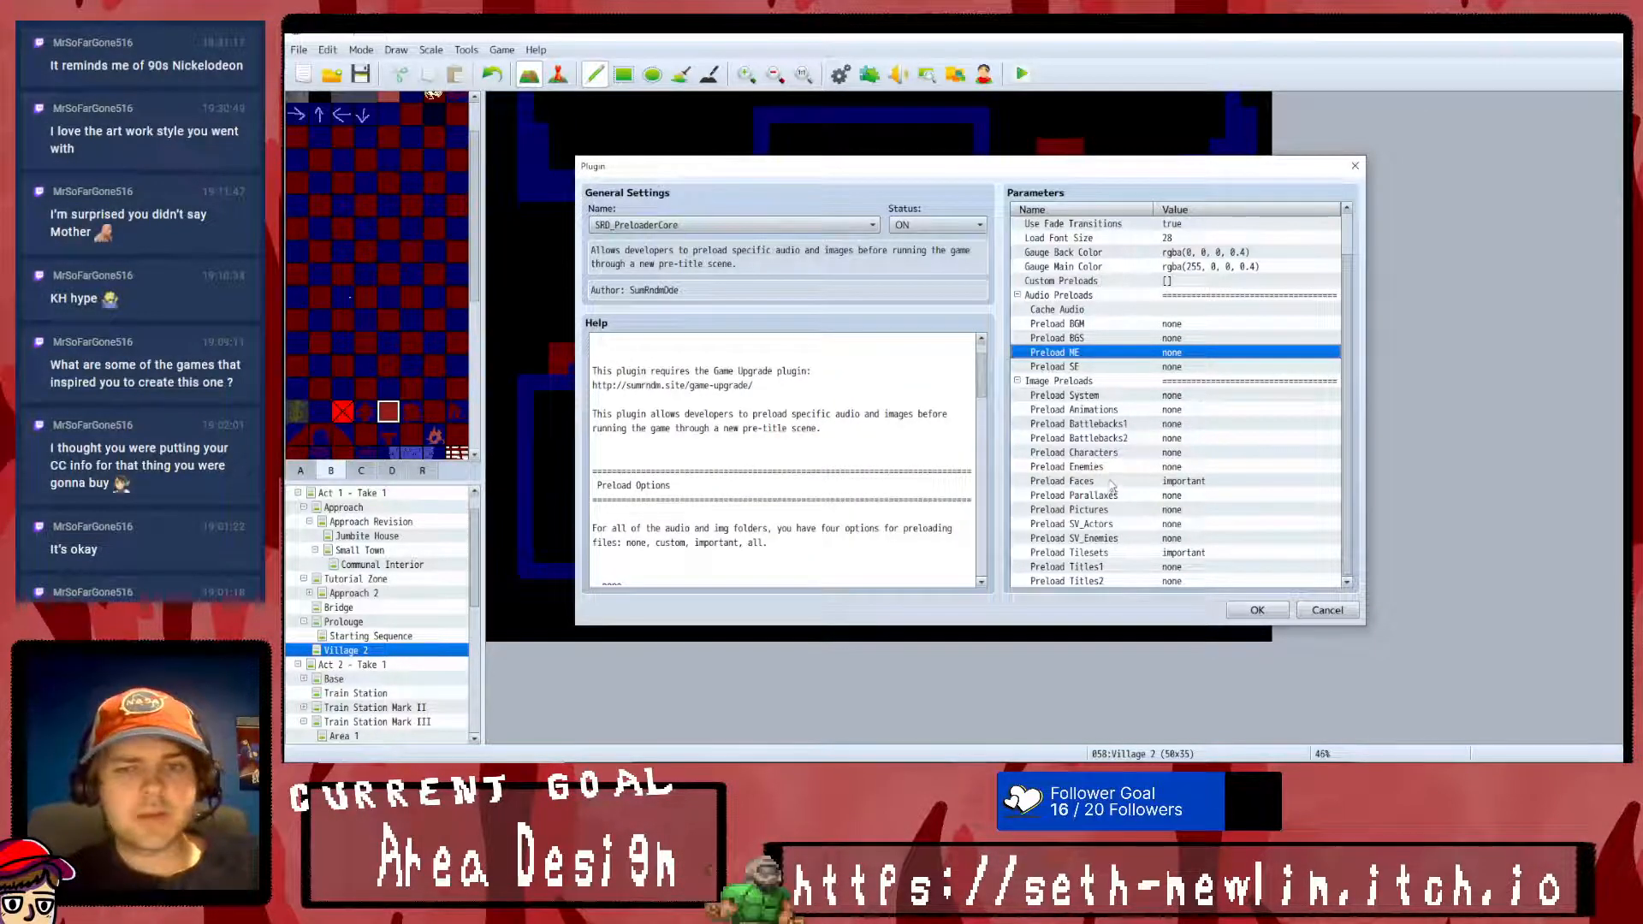
pyautogui.doubleClick(1108, 510)
pyautogui.click(1111, 386)
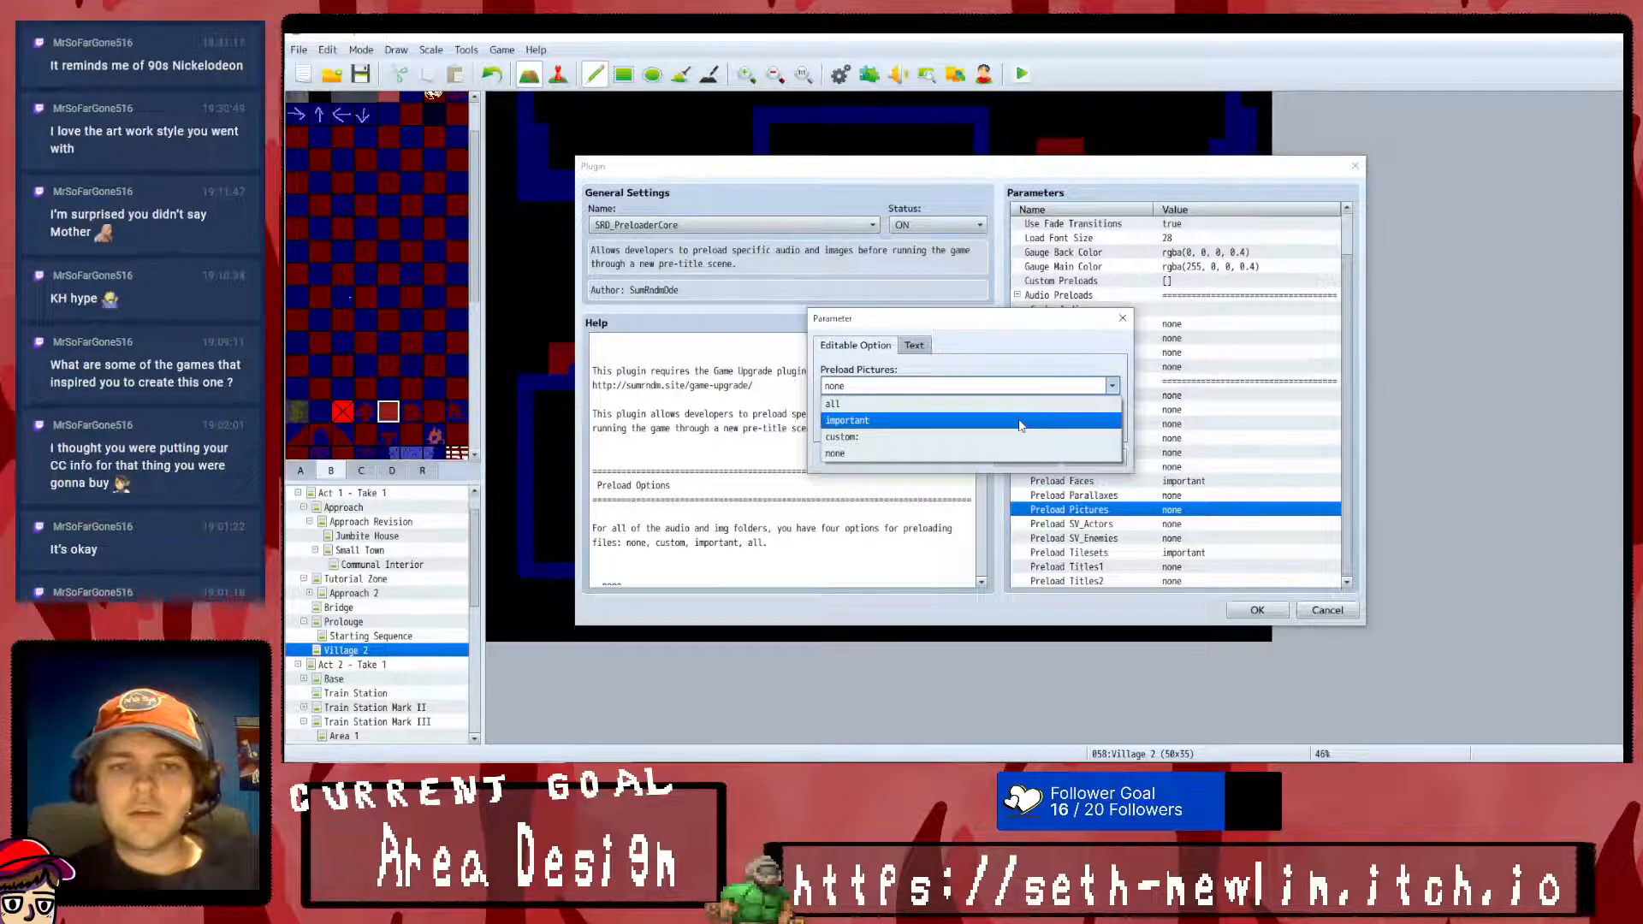
pyautogui.click(978, 407)
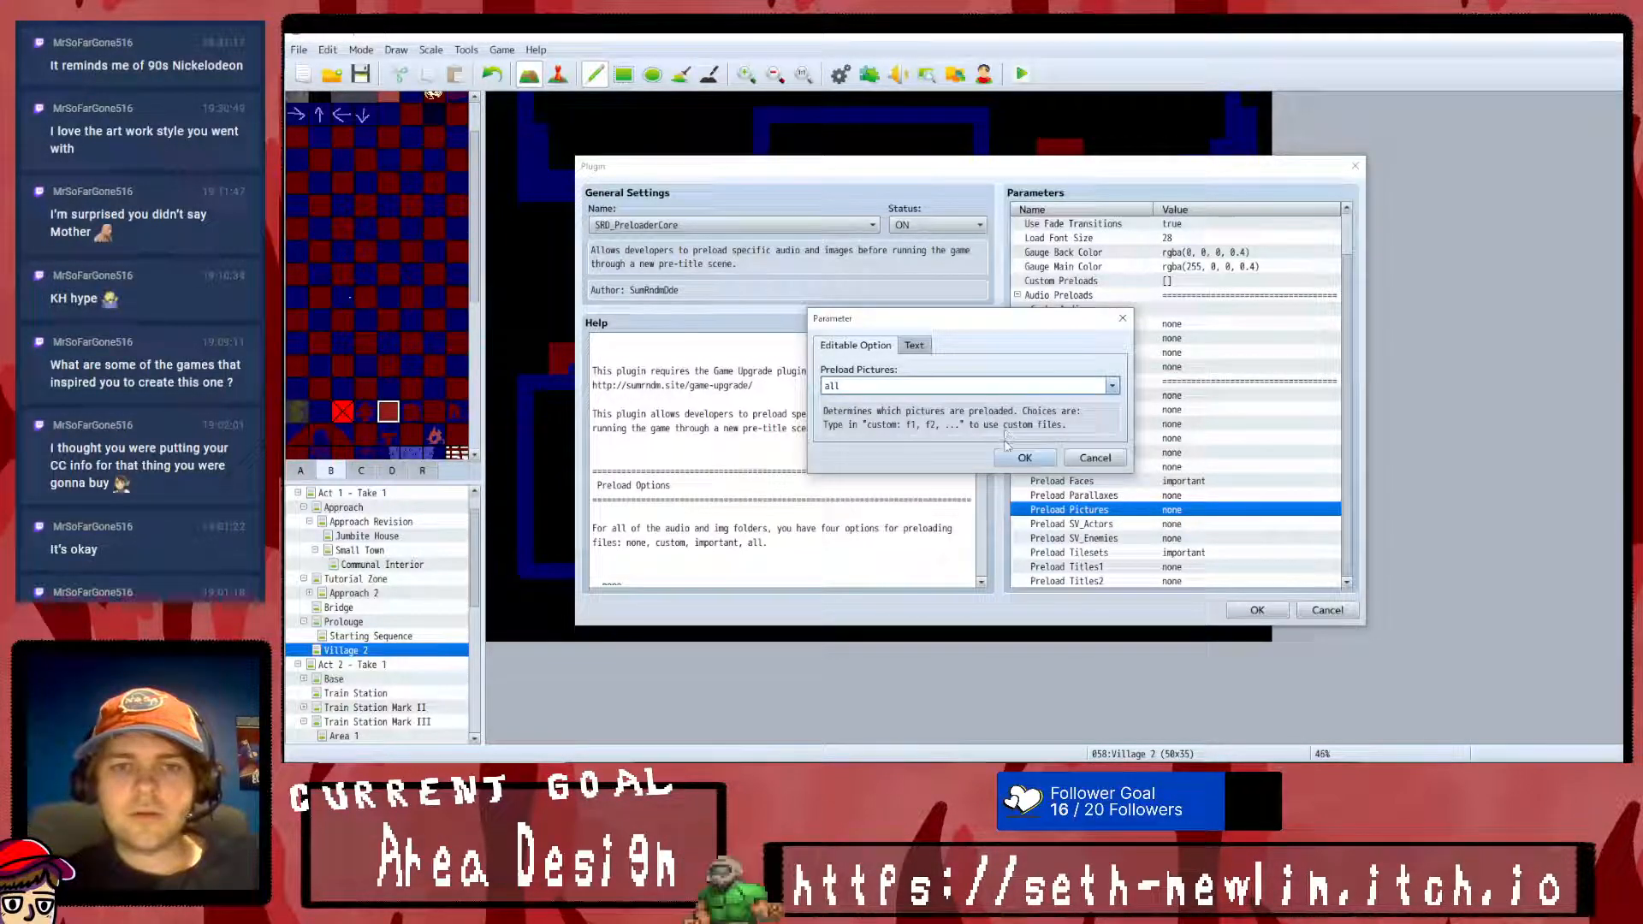
pyautogui.click(1024, 458)
pyautogui.click(1254, 613)
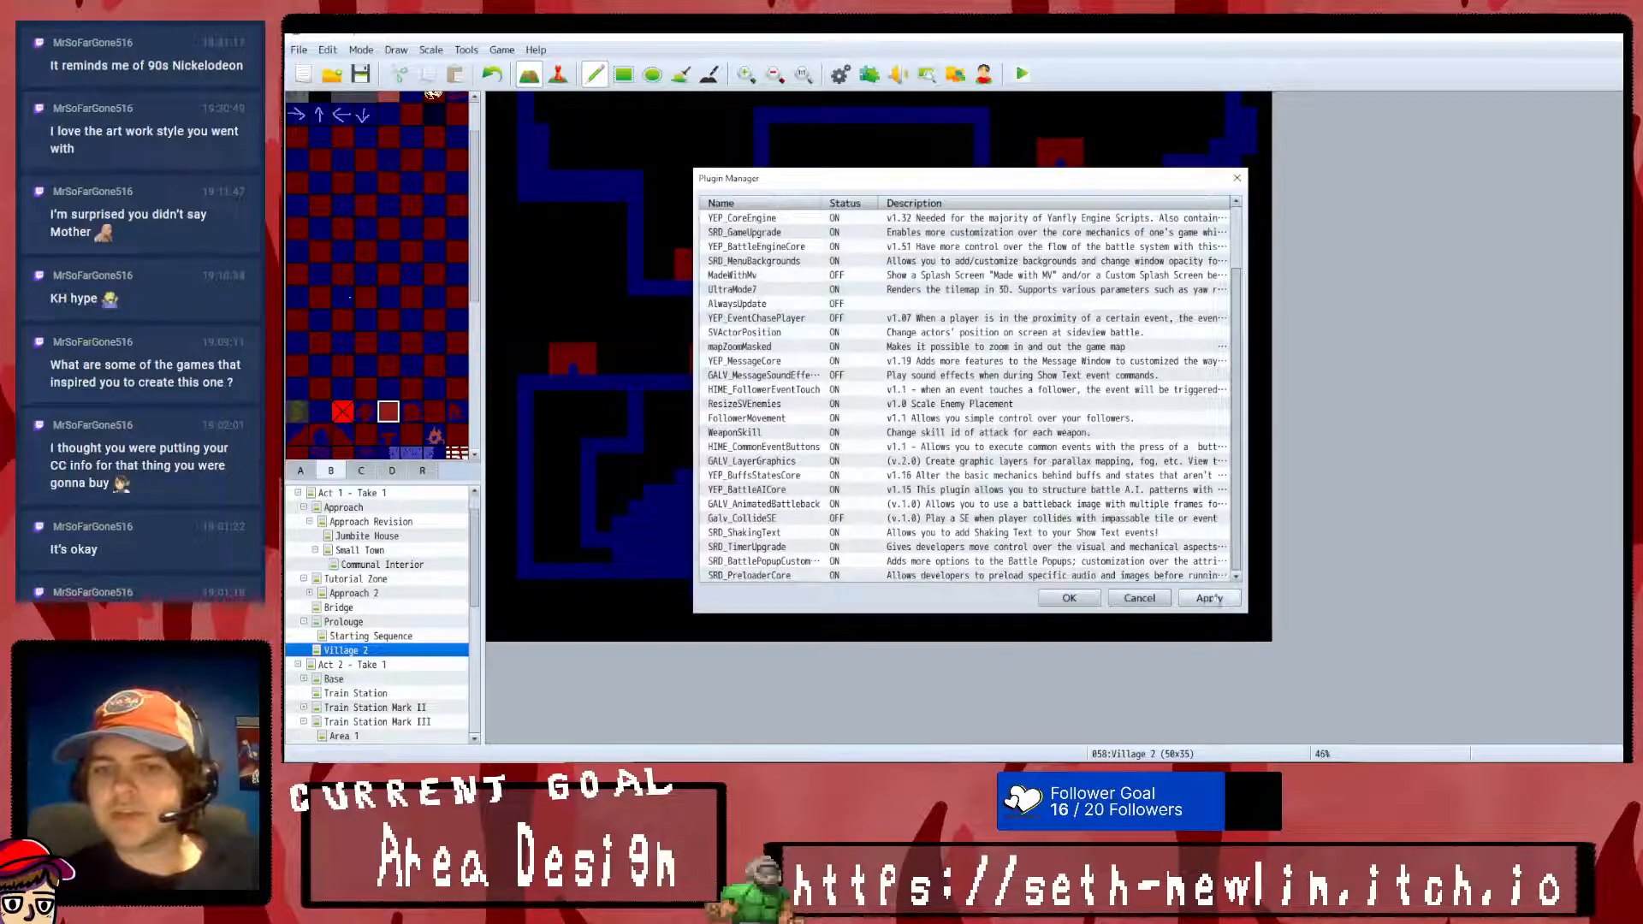
pyautogui.click(1071, 599)
# - Playtest the game with the new plugins, dismiss the restart notice, reload the game and end the playtest
pyautogui.click(1021, 74)
pyautogui.press('Return')
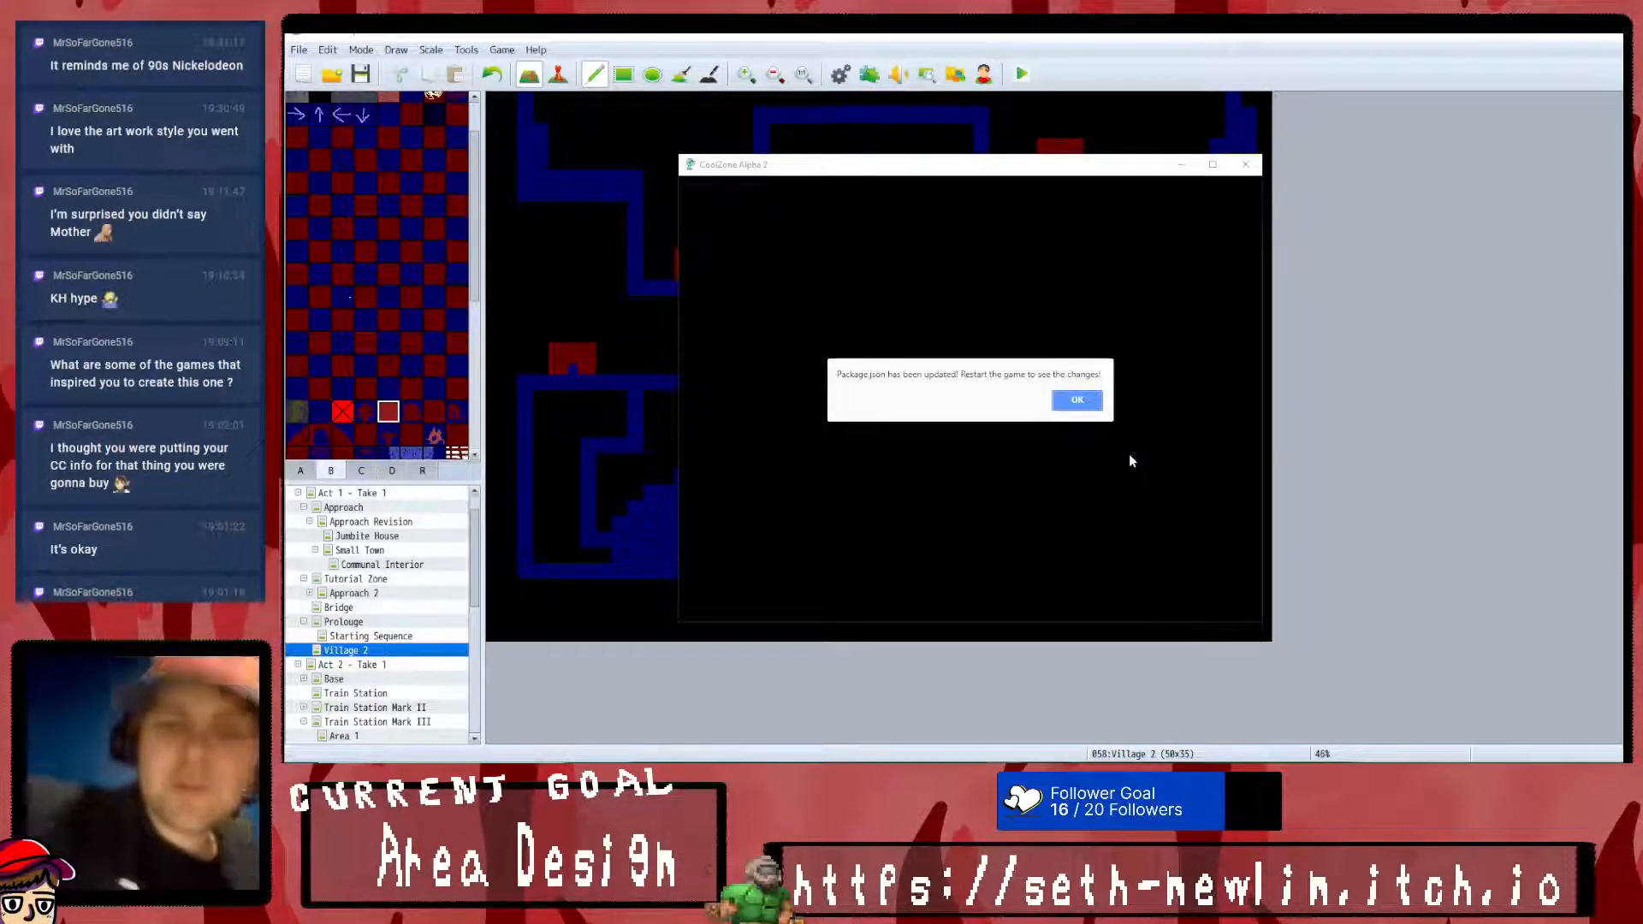
pyautogui.press('Return')
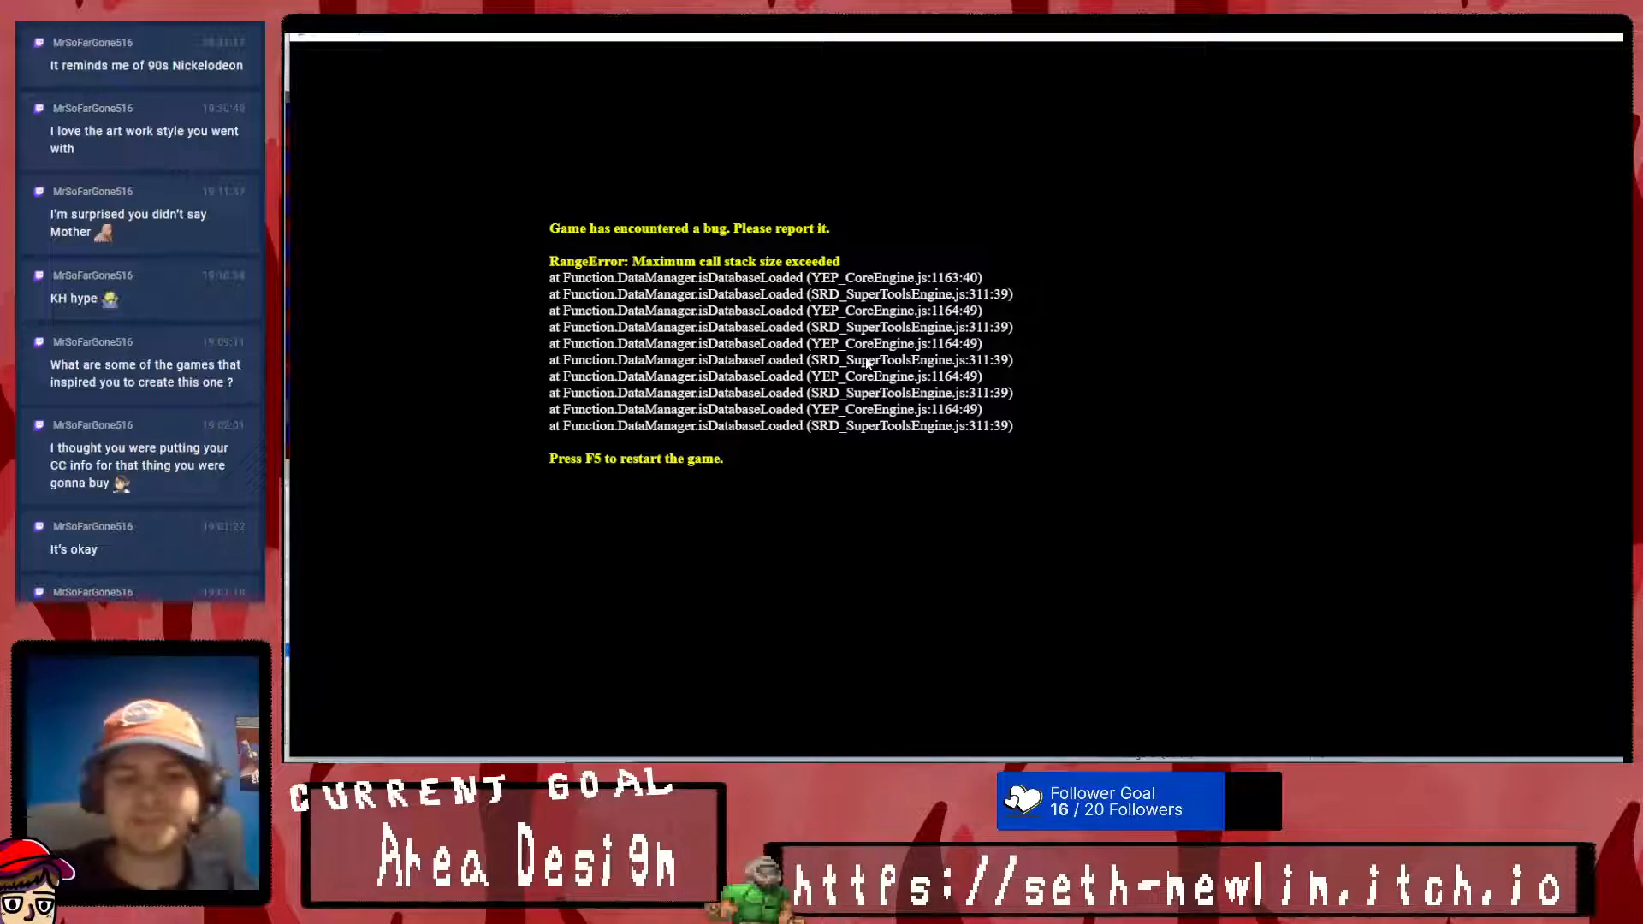
pyautogui.press('F5')
pyautogui.hotkey('alt', 'F4')
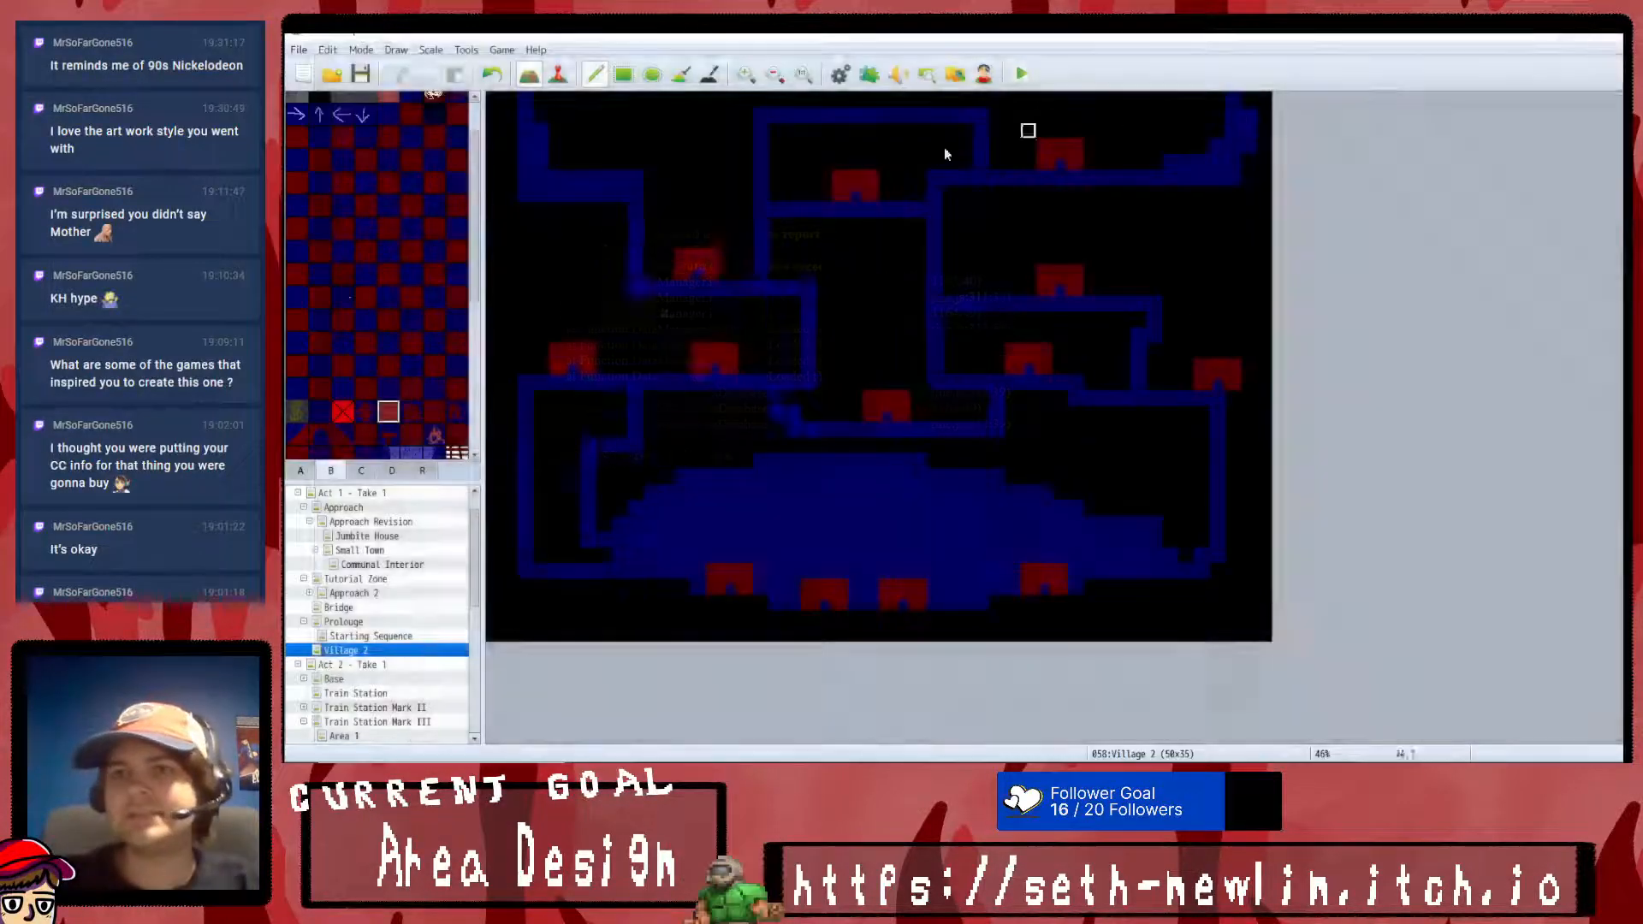
# - Move SRD_GameUpgrade directly above SRD_HUDMaker in the plugin list and apply the new order
pyautogui.click(868, 74)
pyautogui.moveTo(790, 279)
pyautogui.mouseDown()
pyautogui.moveTo(785, 305)
pyautogui.moveTo(788, 272)
pyautogui.moveTo(789, 286)
pyautogui.mouseUp()
pyautogui.press('Delete')
pyautogui.click(788, 274)
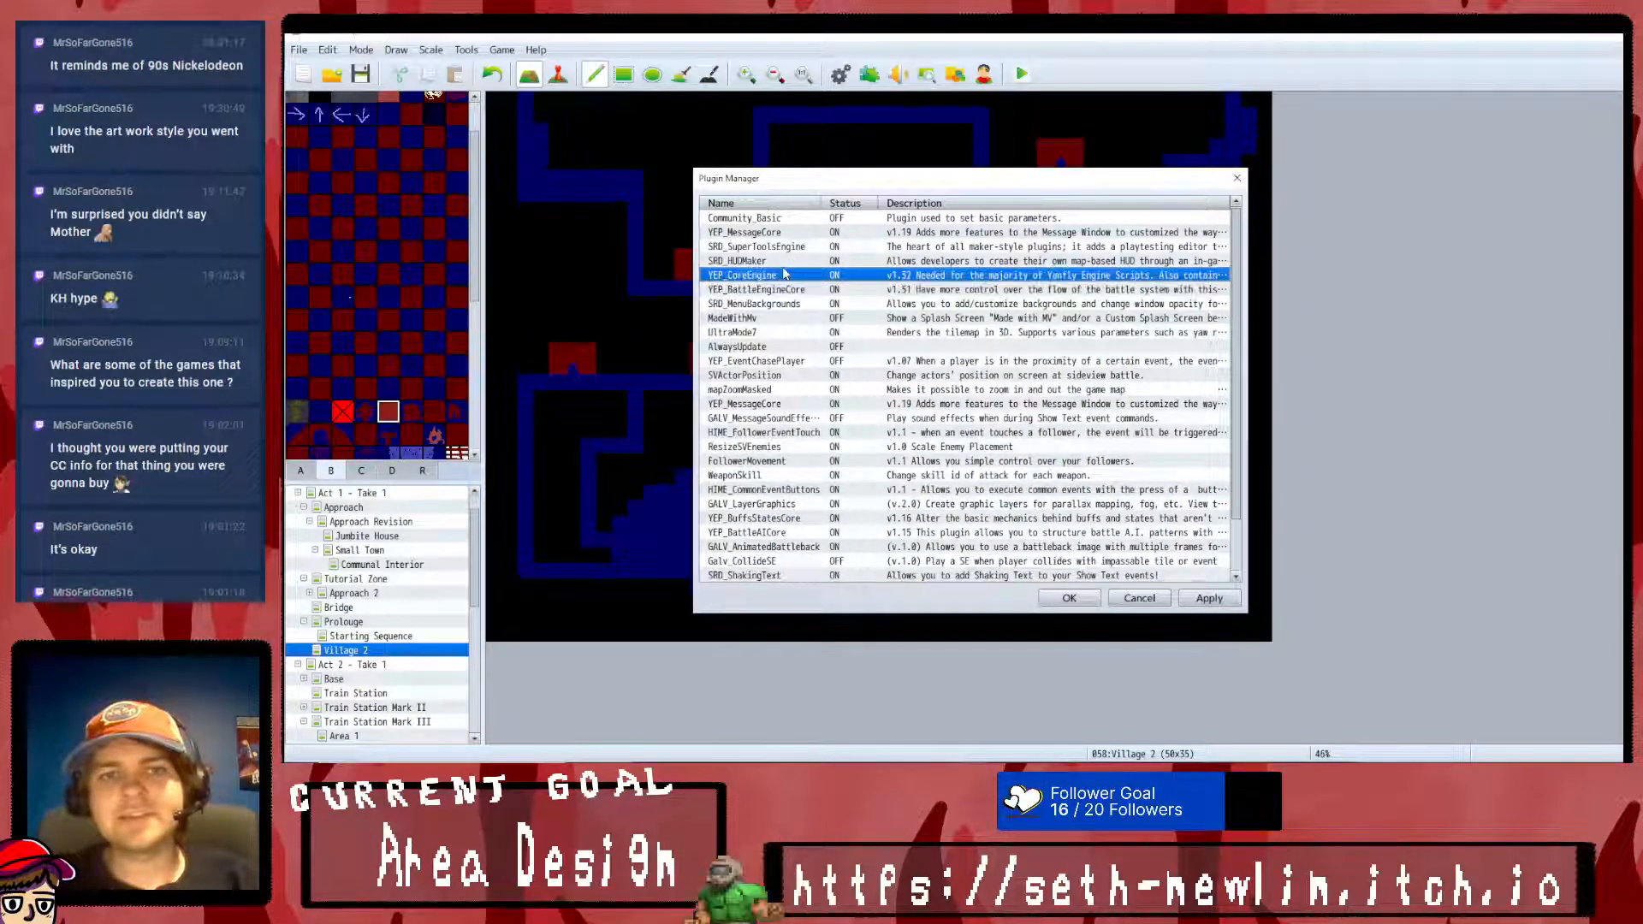
pyautogui.click(787, 263)
pyautogui.hotkey('ctrl', 'v')
pyautogui.click(1200, 596)
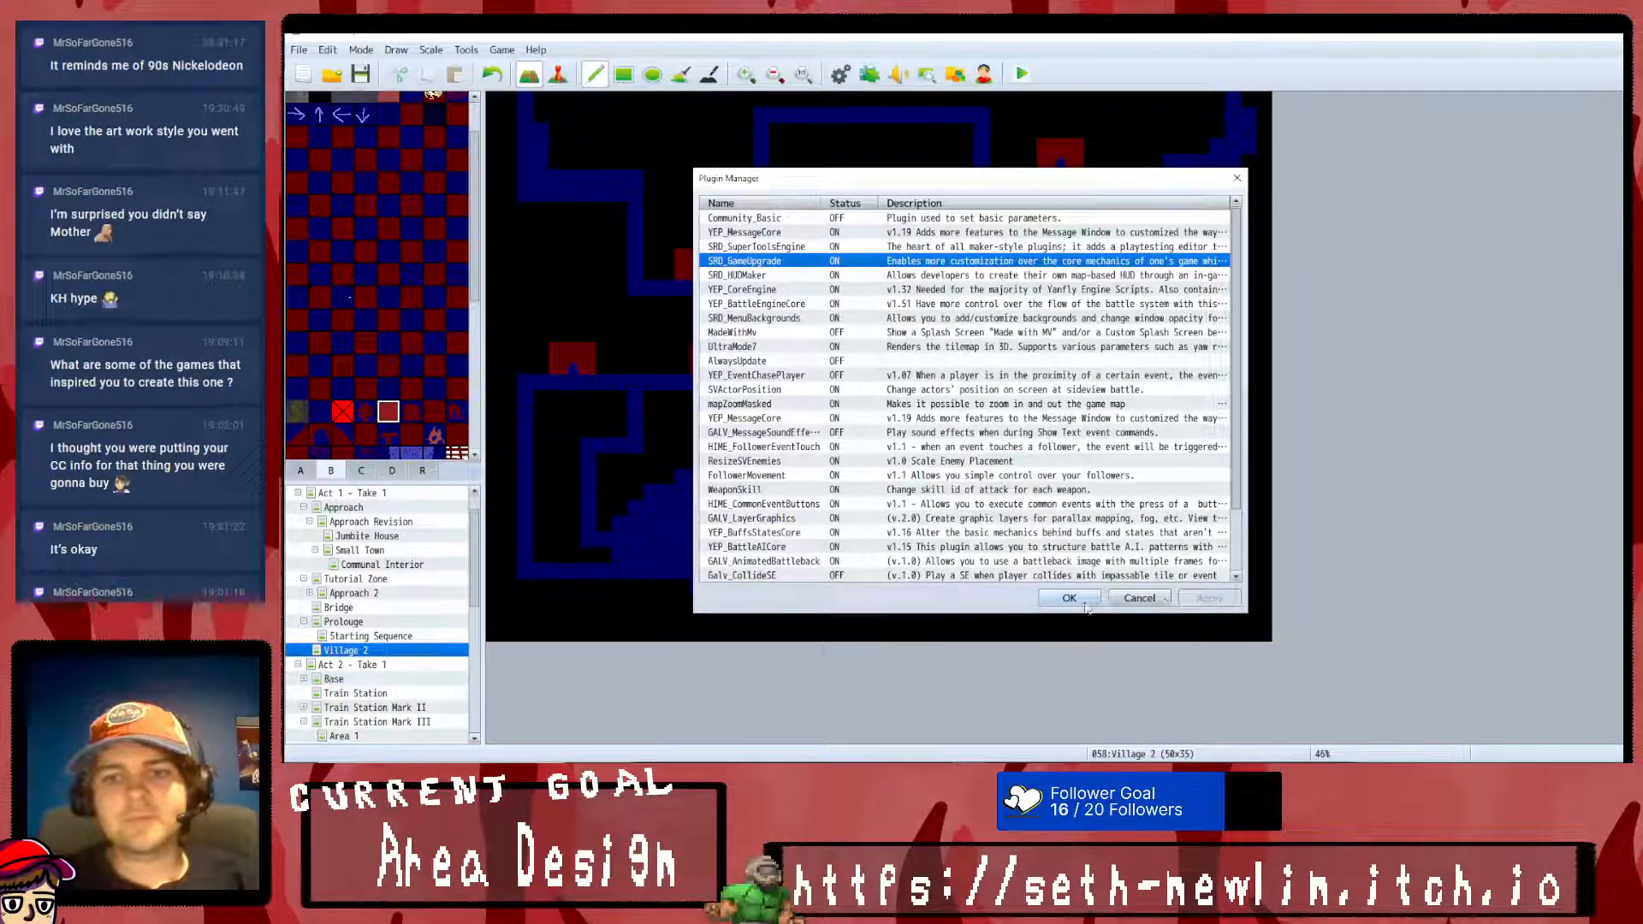
pyautogui.click(1071, 598)
# - Playtest the game with SRD_GameUpgrade placed above SRD_HUDMaker, then close it
pyautogui.click(1022, 79)
pyautogui.click(940, 421)
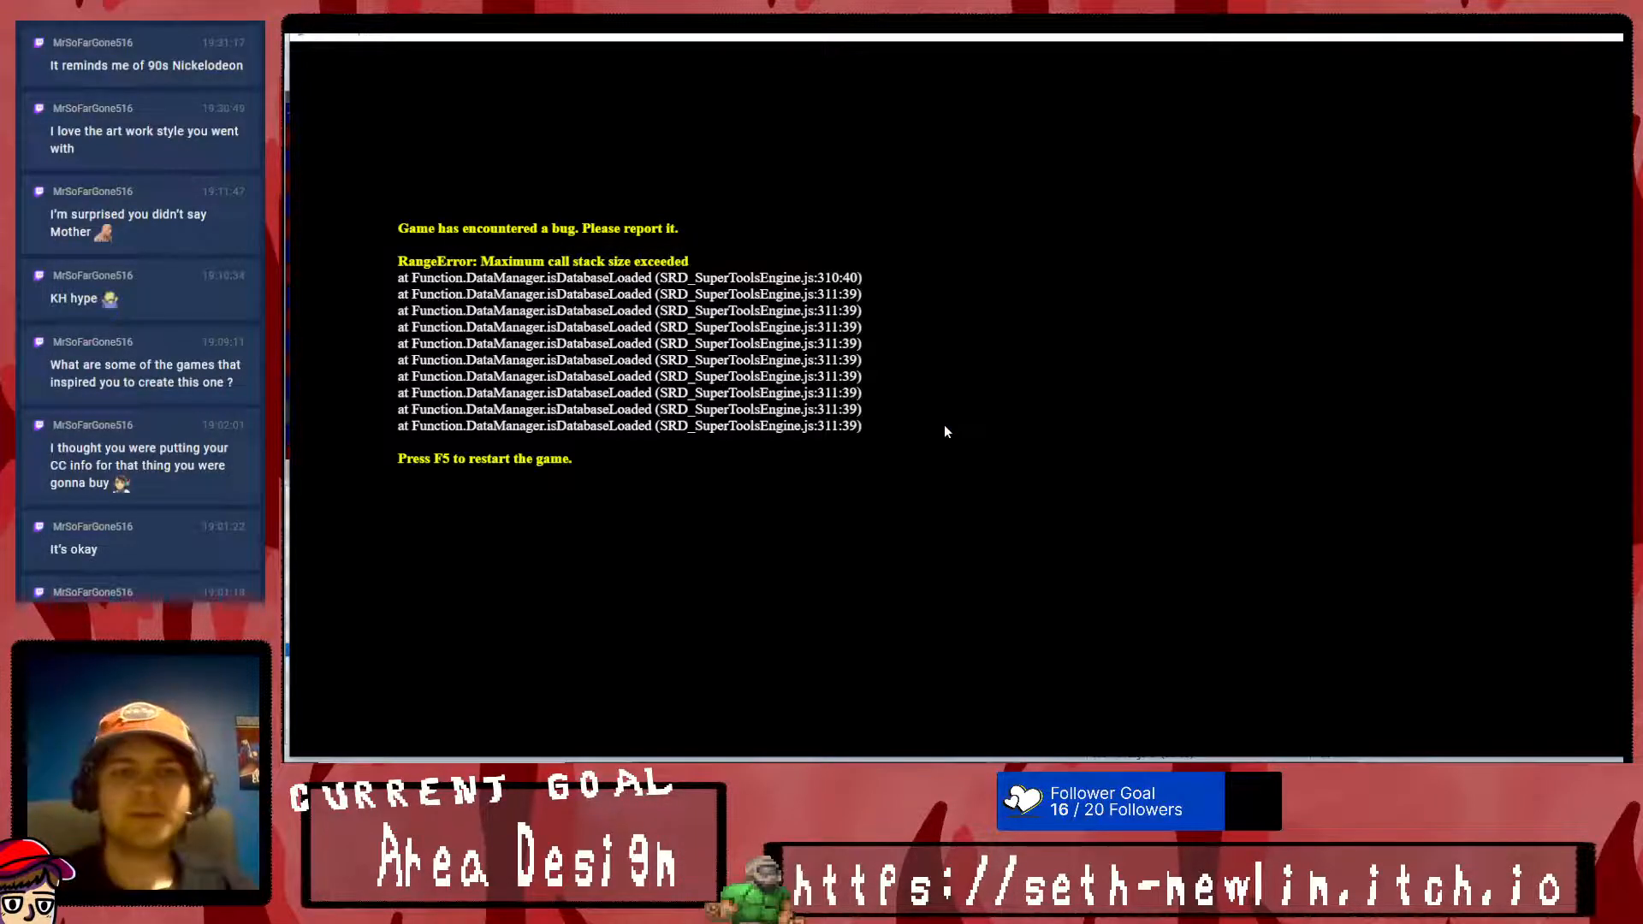
pyautogui.click(1619, 36)
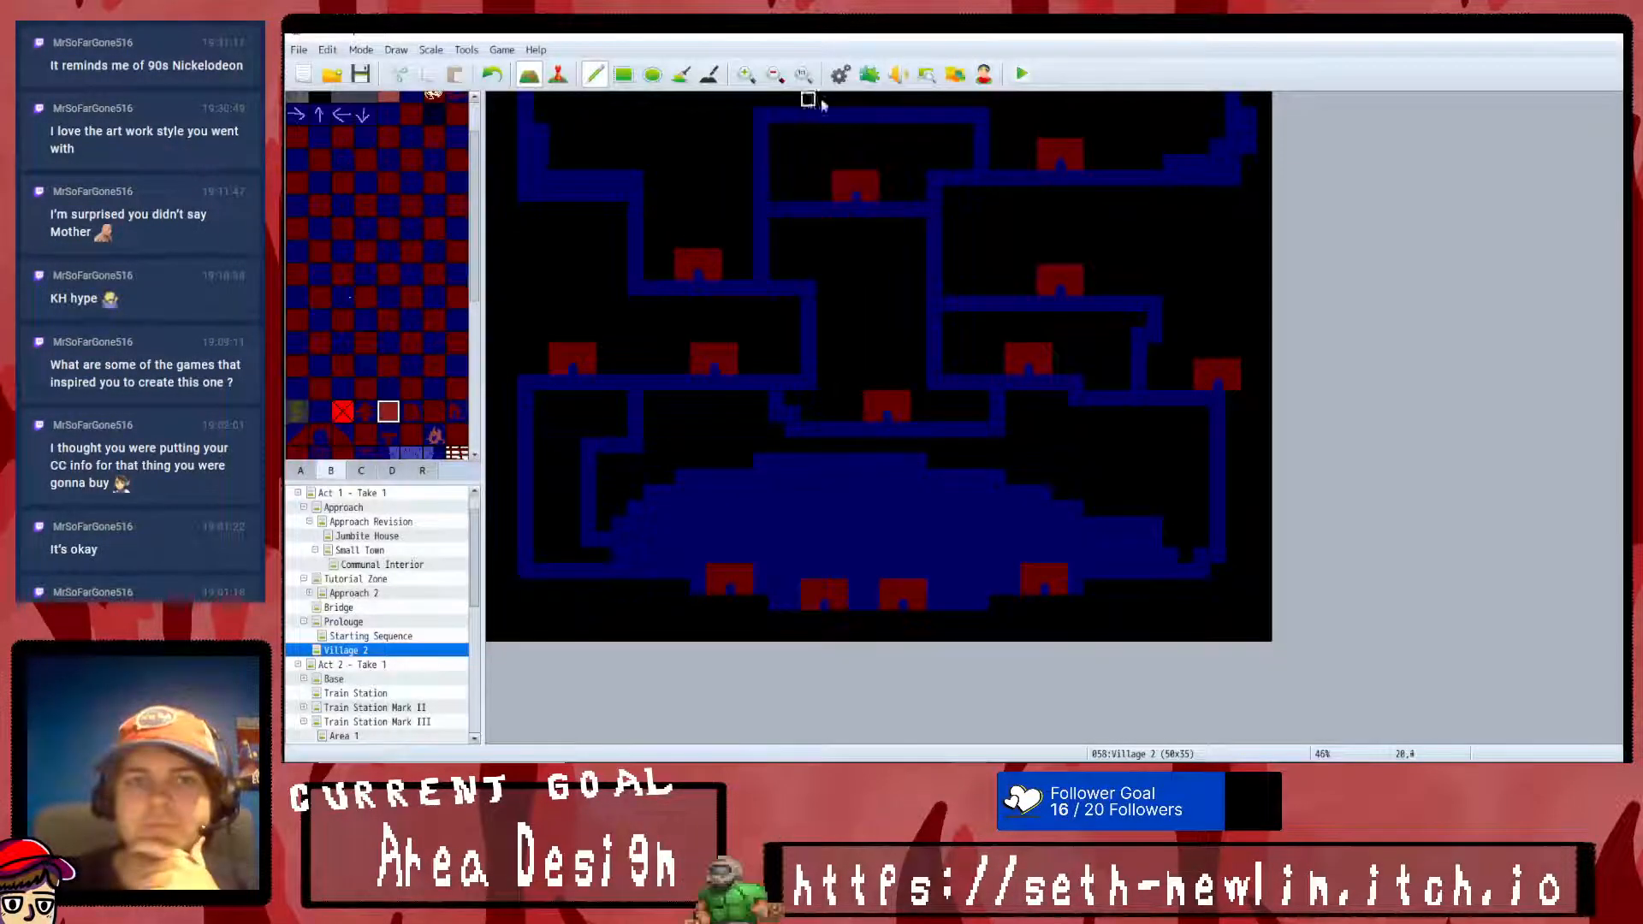
# - Move SRD_GameUpgrade to the first position in the plugin list, above Community_Basic, and save the order
pyautogui.click(869, 76)
pyautogui.click(795, 260)
pyautogui.moveTo(796, 248); pyautogui.dragTo(798, 220)
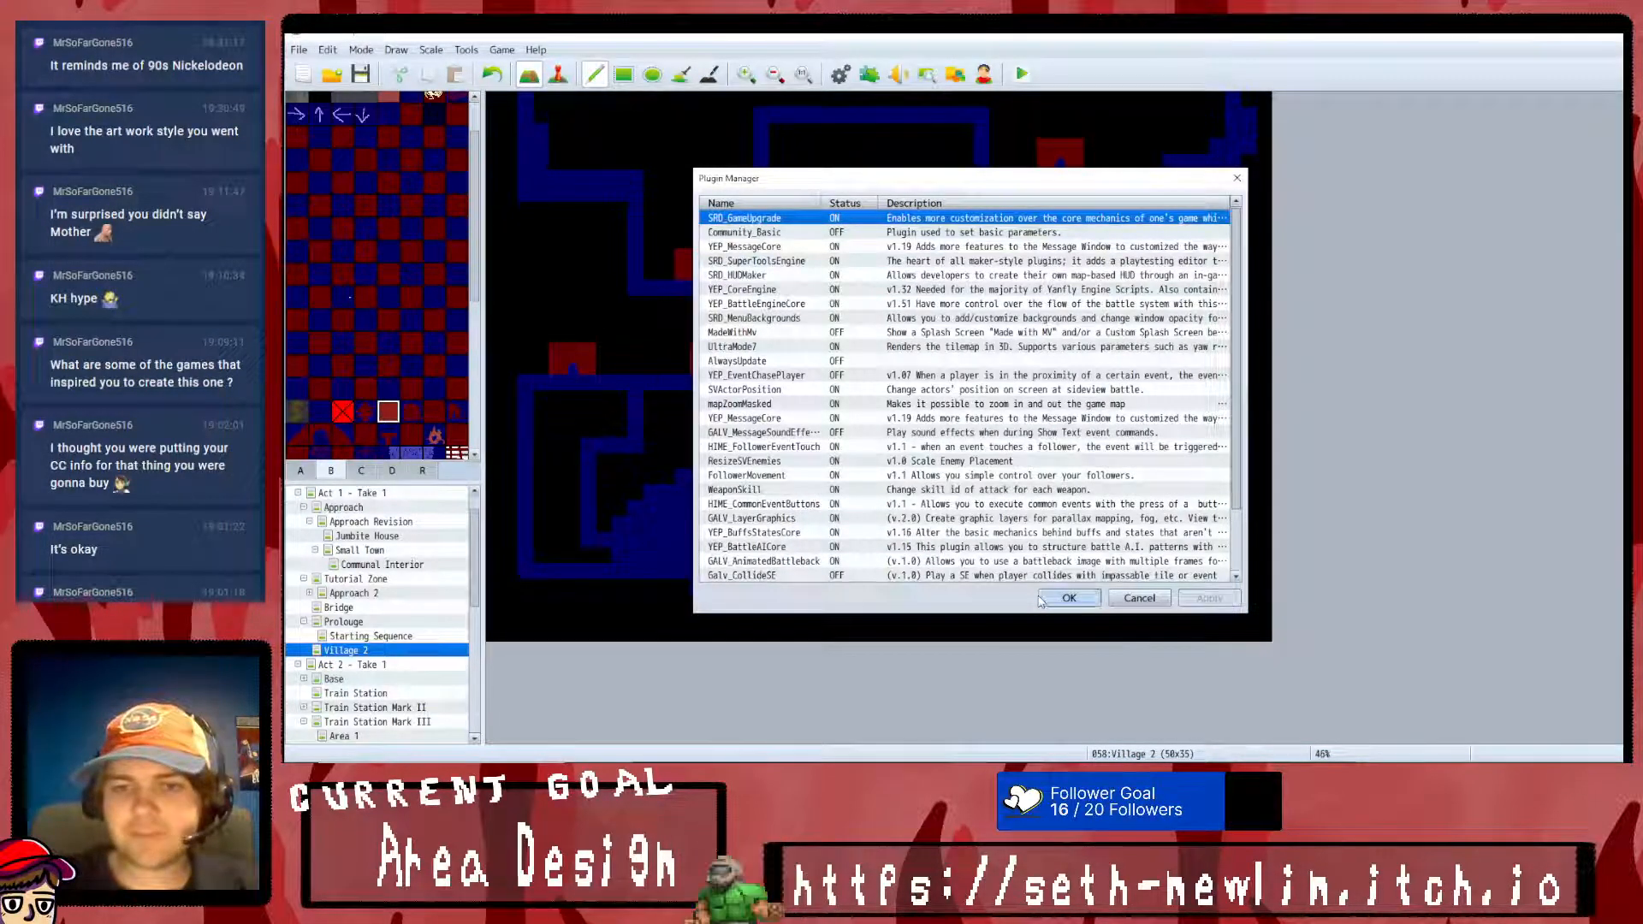
pyautogui.click(1043, 597)
# - Start a playtest, enter the game from its title screen and dismiss the opening dialogue on the map
pyautogui.click(1020, 76)
pyautogui.click(920, 422)
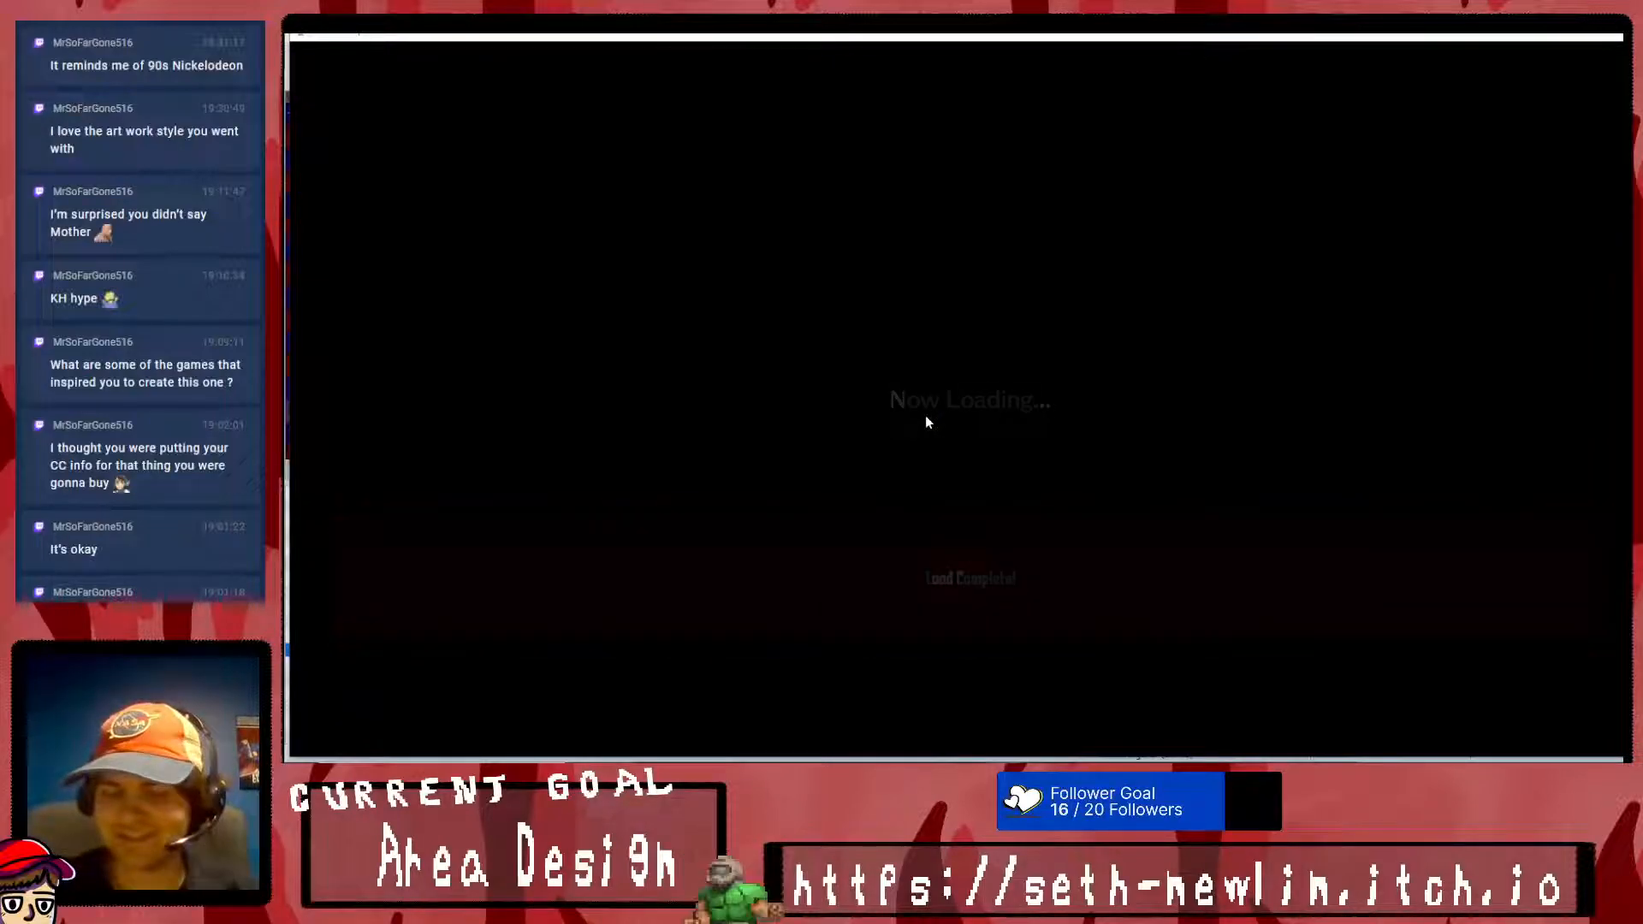
pyautogui.press('Up')
pyautogui.press('Return')
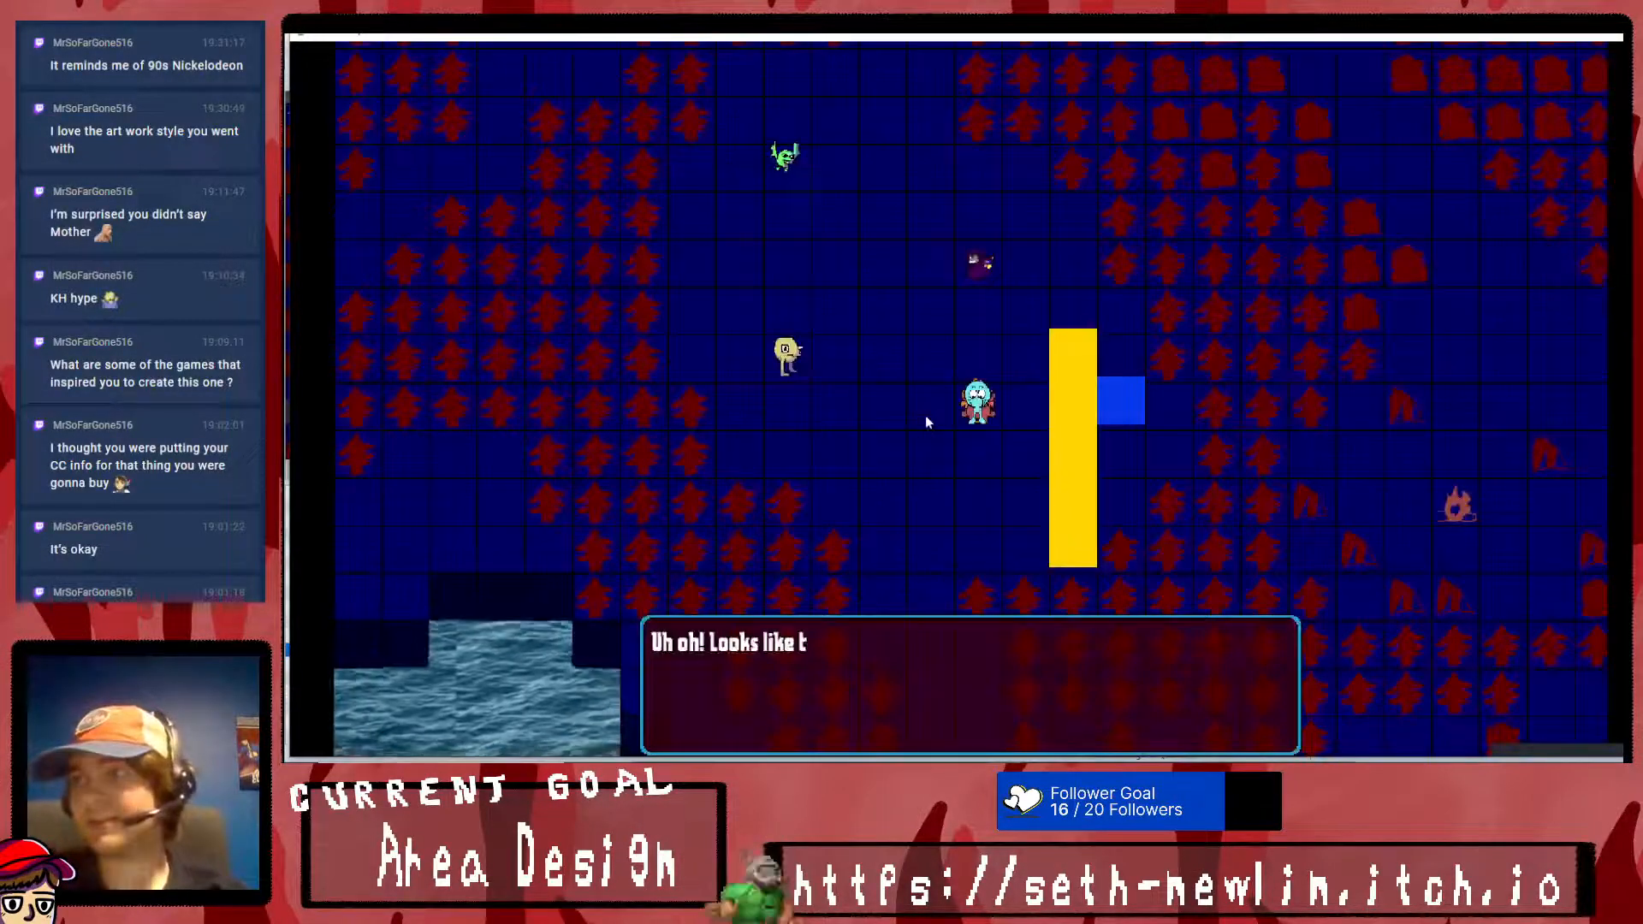
pyautogui.press('Return')
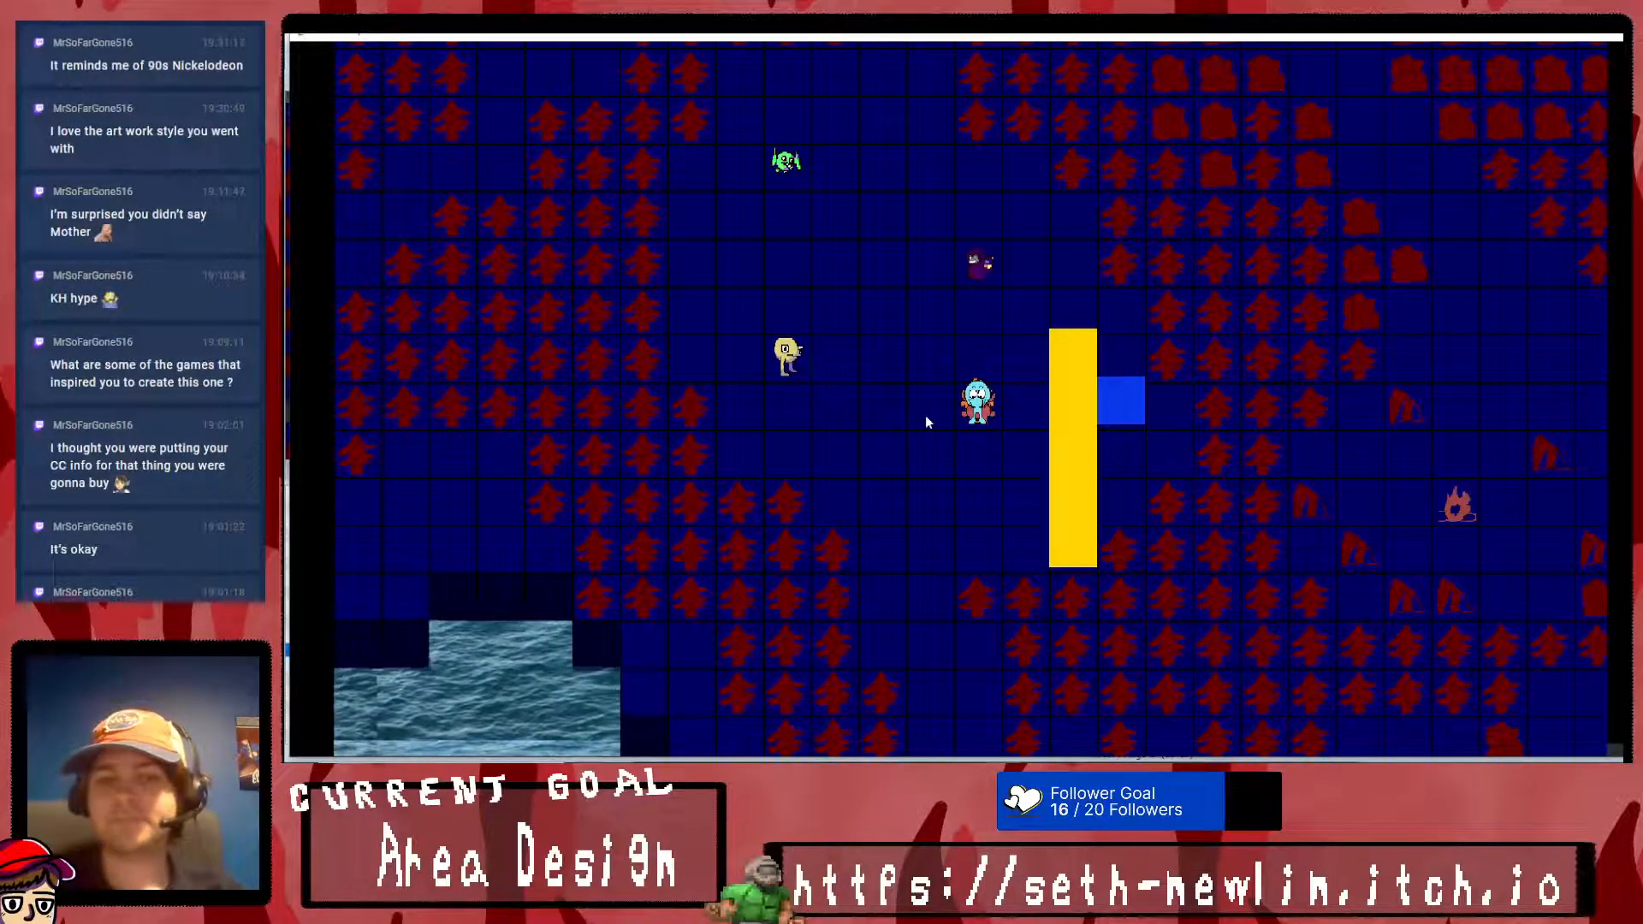
# - Check how the in-game menu and its item screen load, walk the party around the map and end the playtest
pyautogui.press('Escape')
pyautogui.press('Return')
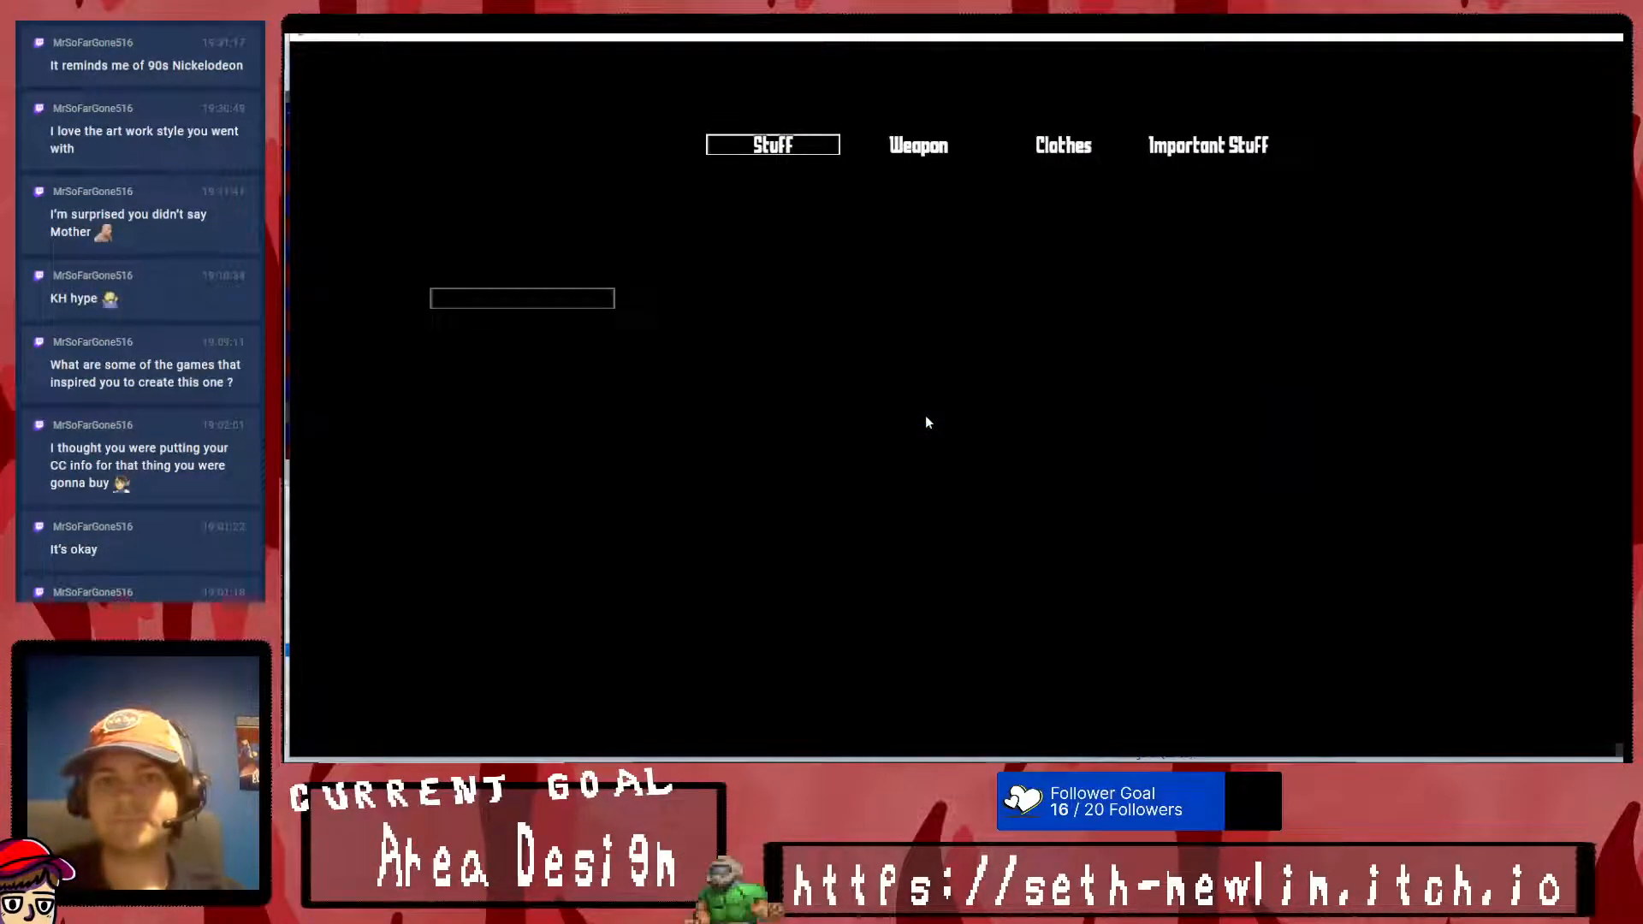
pyautogui.press('Escape')
pyautogui.press('Escape')
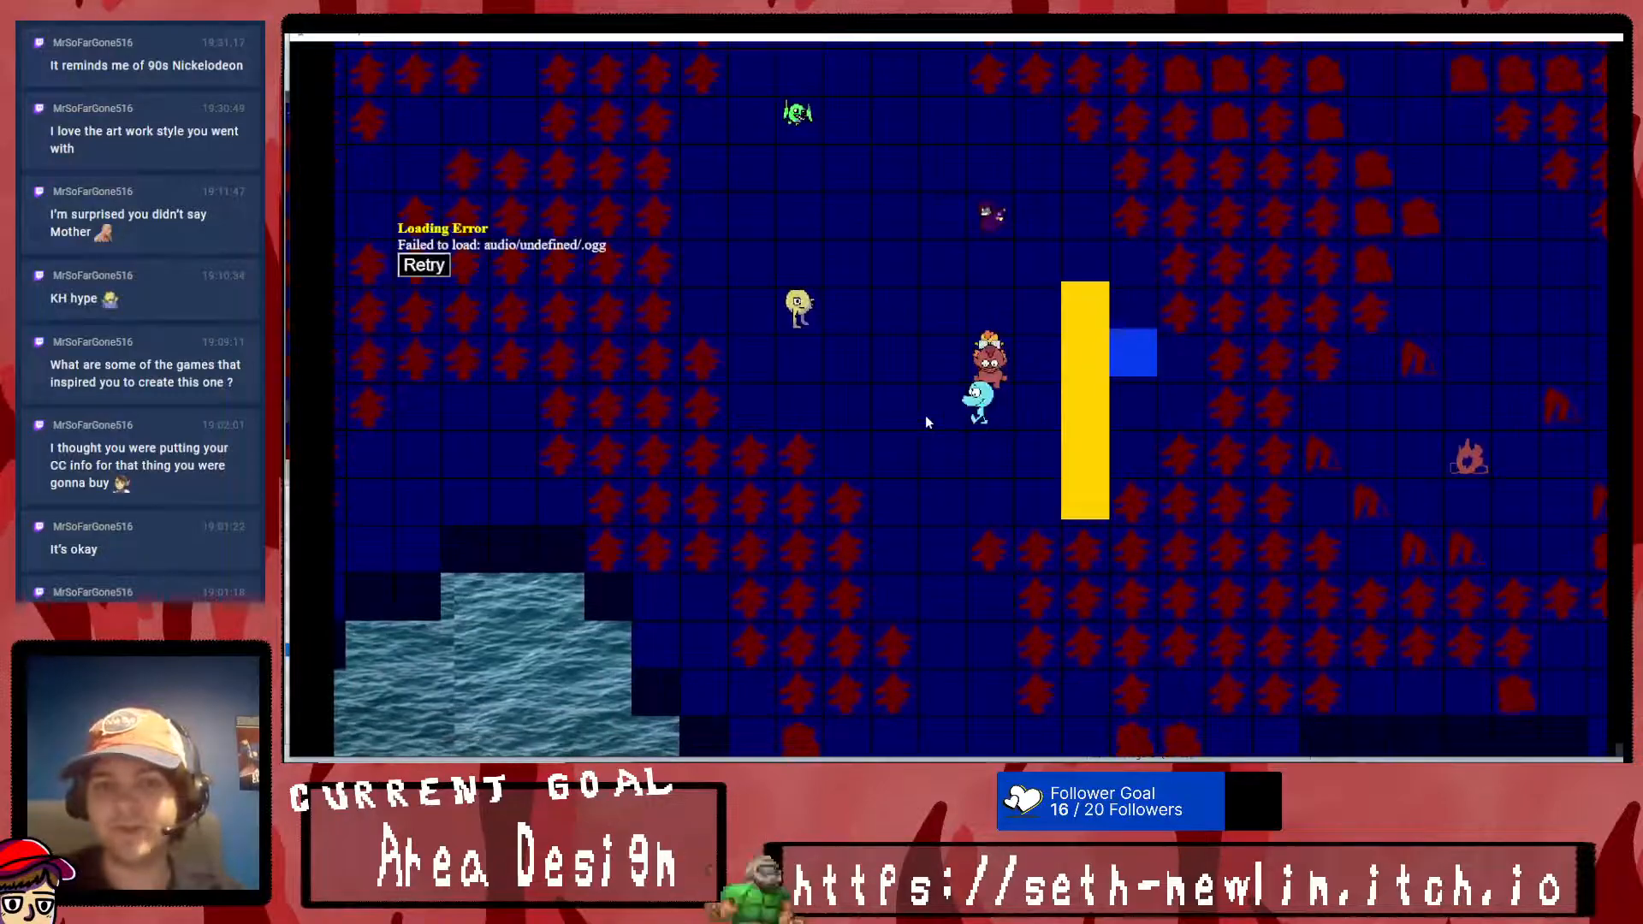
pyautogui.press('Left')
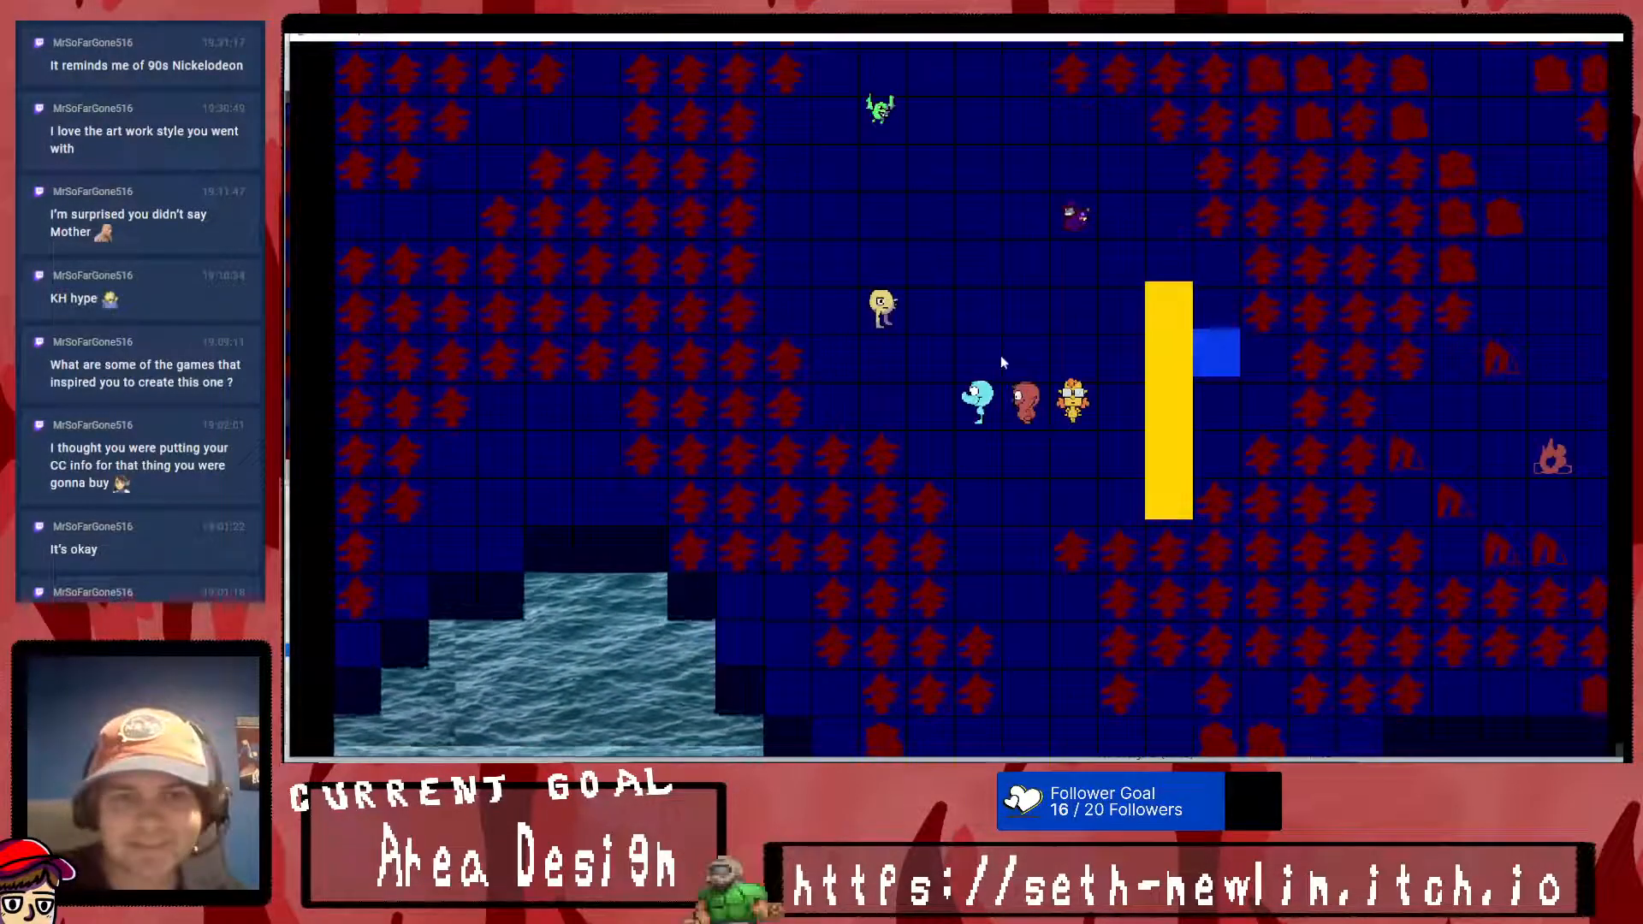
pyautogui.press('Down')
pyautogui.press('Right')
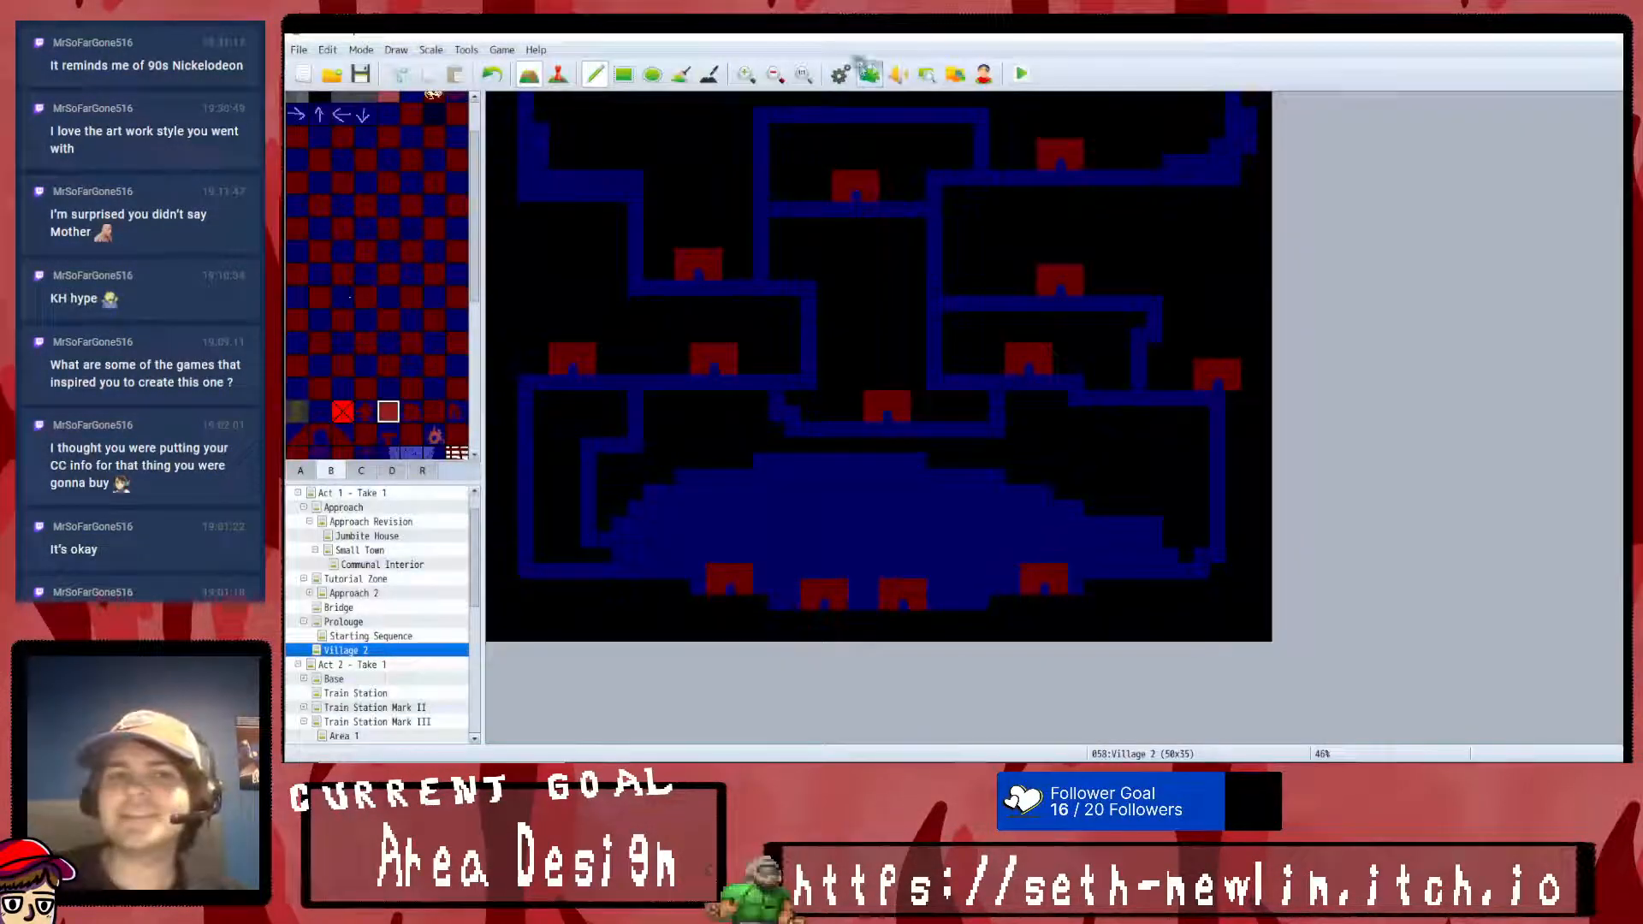
# - Set the Image Rendering parameter of SRD_GameUpgrade to Crisp Edges and accept the plugin settings
pyautogui.click(869, 74)
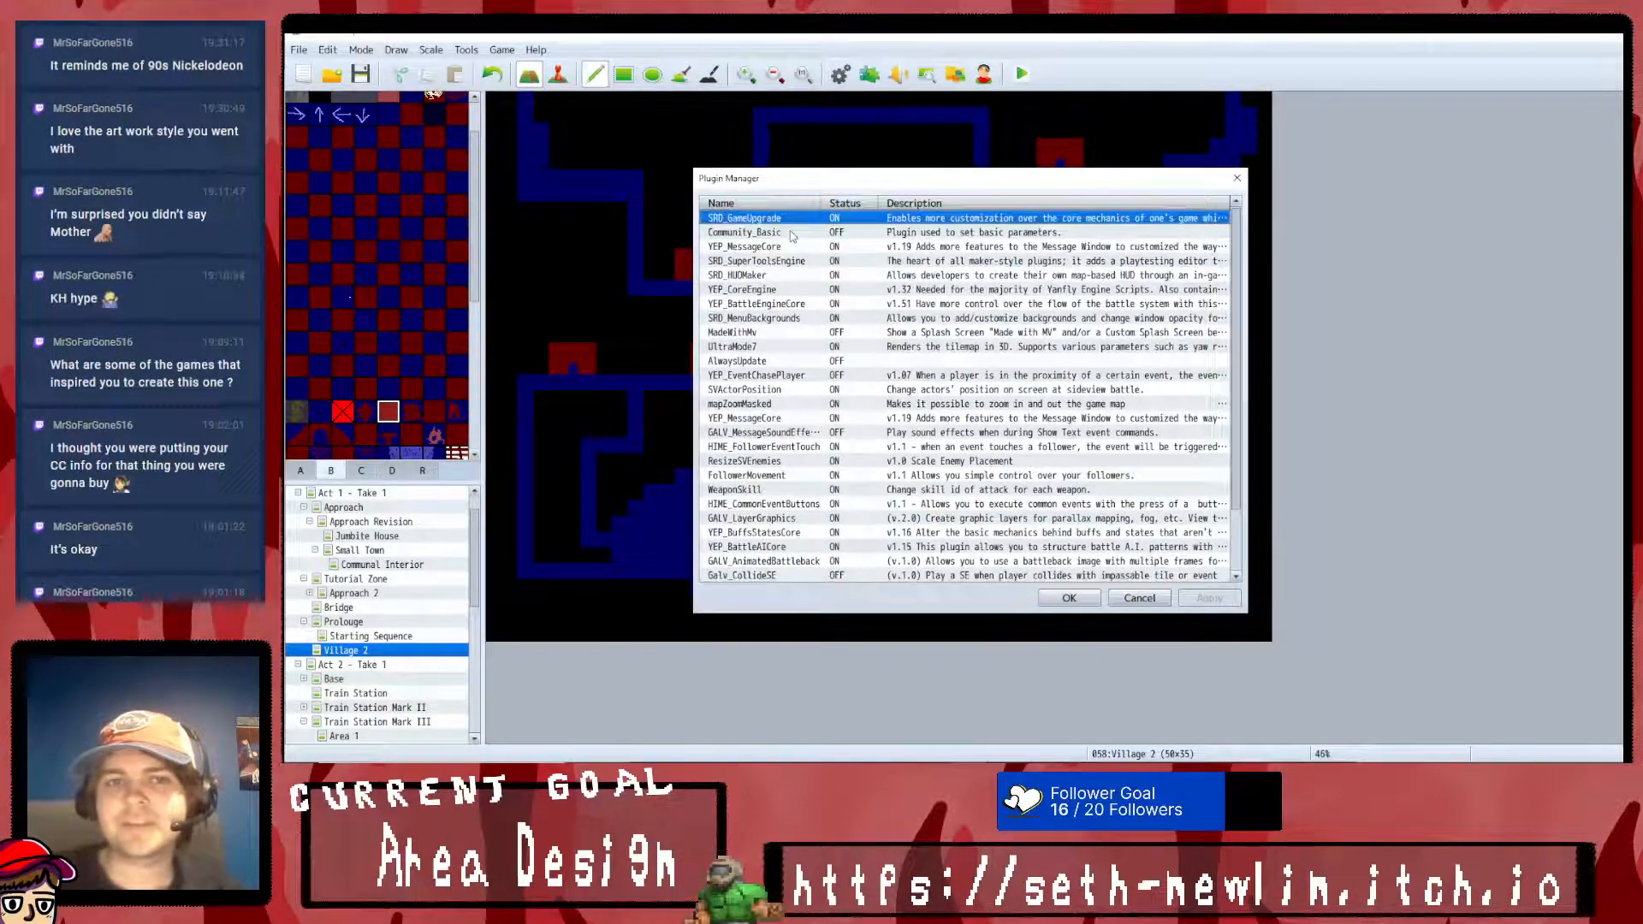
pyautogui.doubleClick(812, 221)
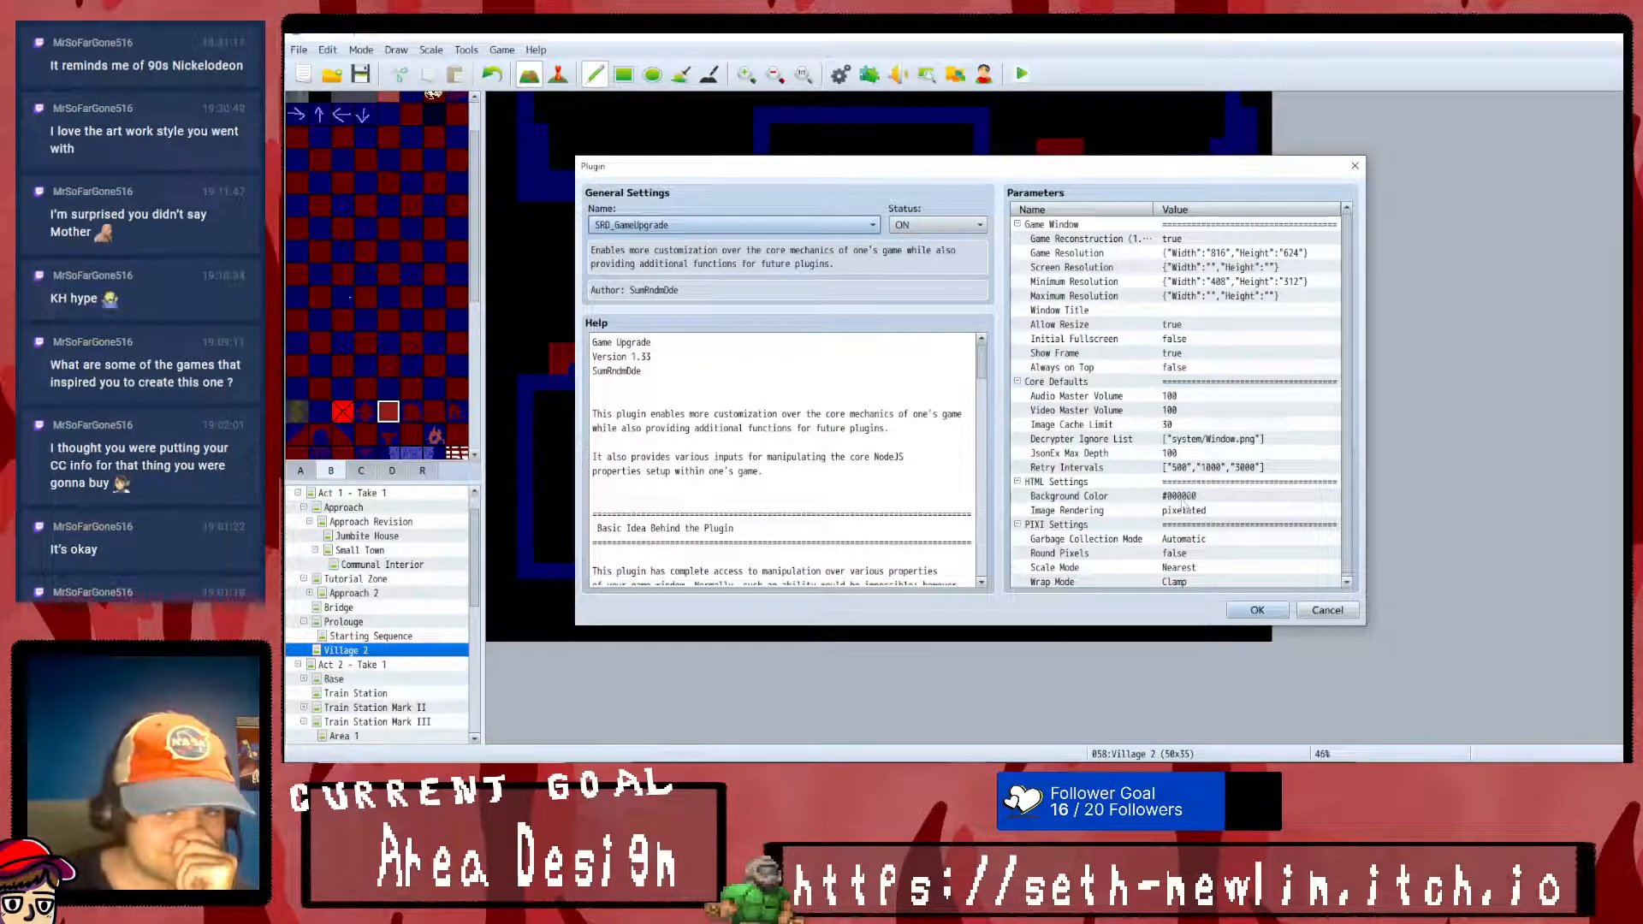
pyautogui.doubleClick(1183, 510)
pyautogui.click(941, 385)
pyautogui.click(920, 435)
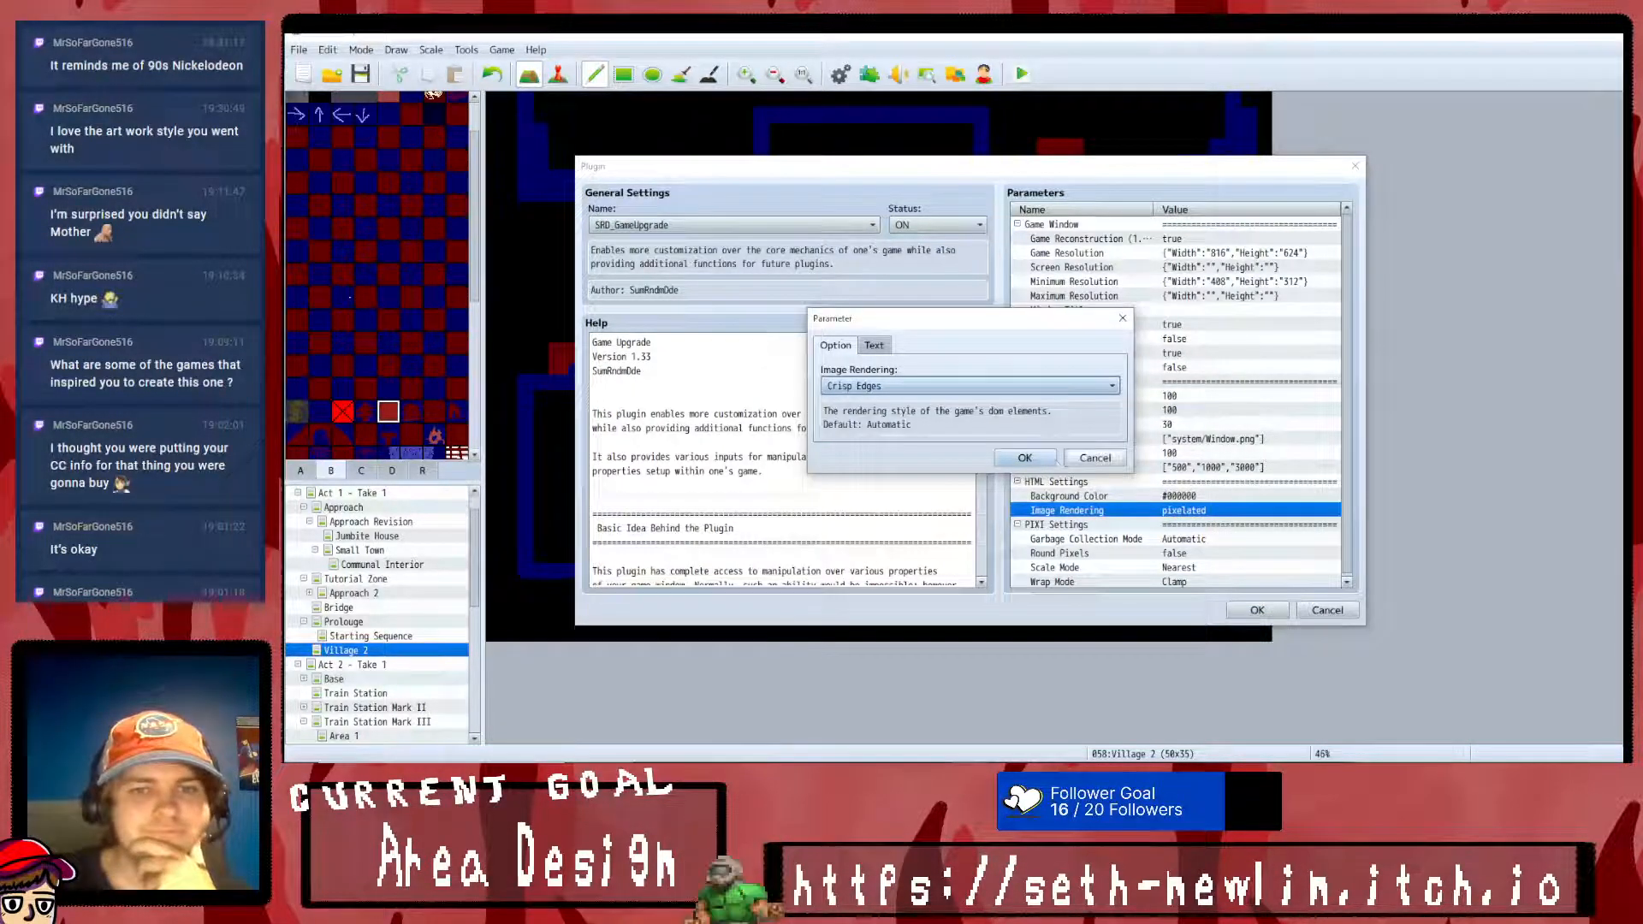
pyautogui.click(1025, 458)
pyautogui.doubleClick(1196, 510)
pyautogui.click(1053, 385)
pyautogui.click(1043, 417)
pyautogui.click(1024, 458)
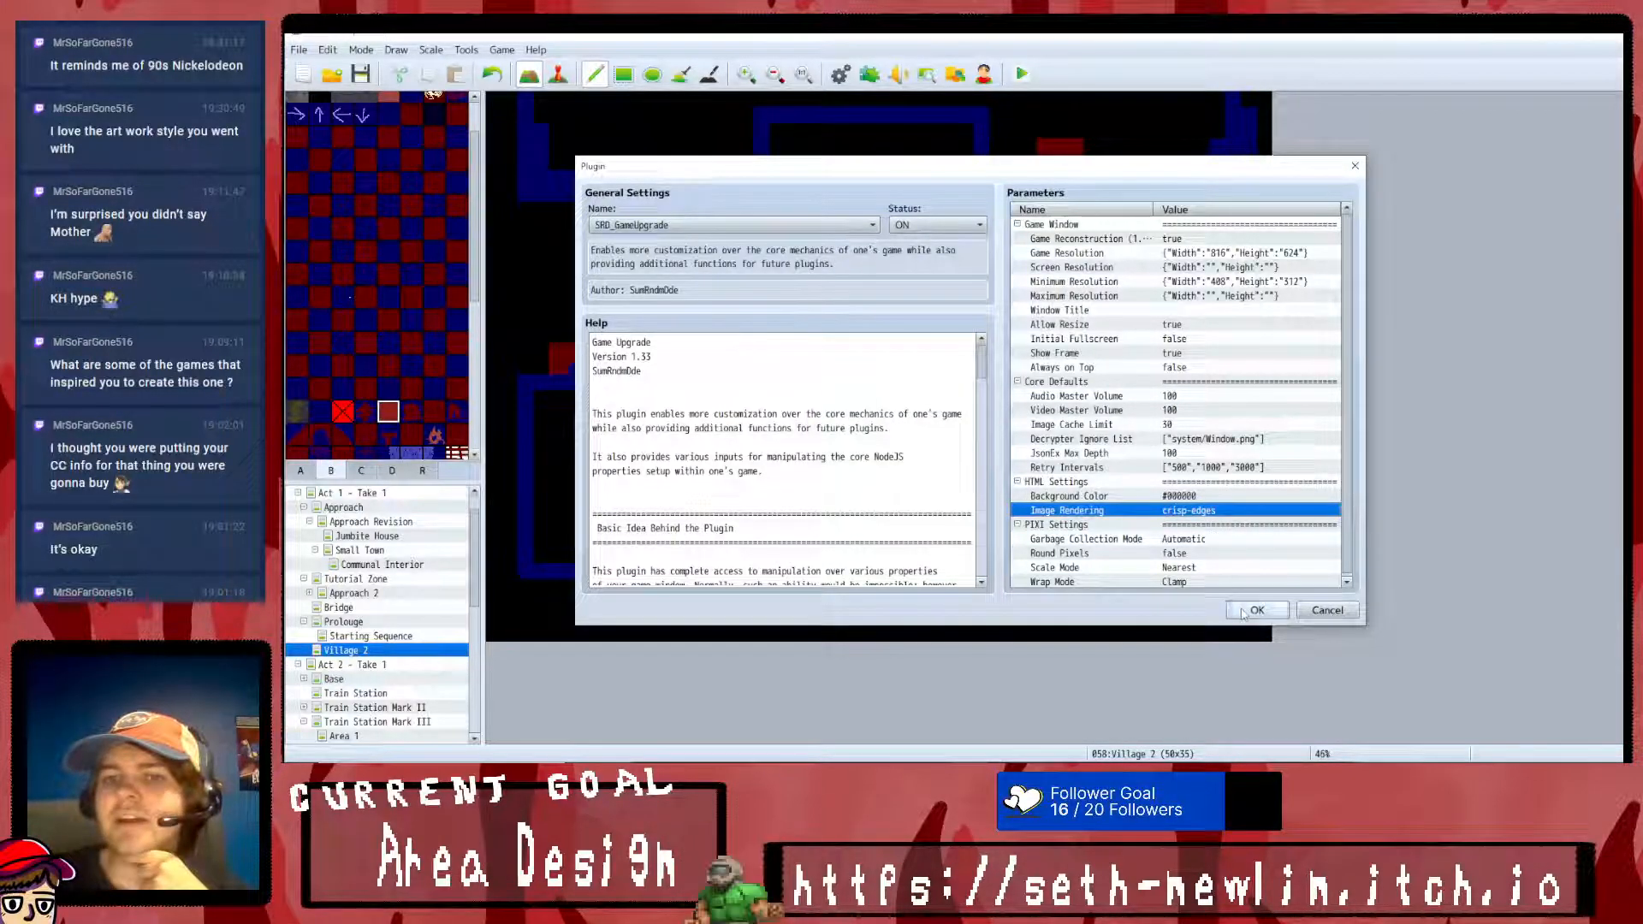
pyautogui.click(1257, 610)
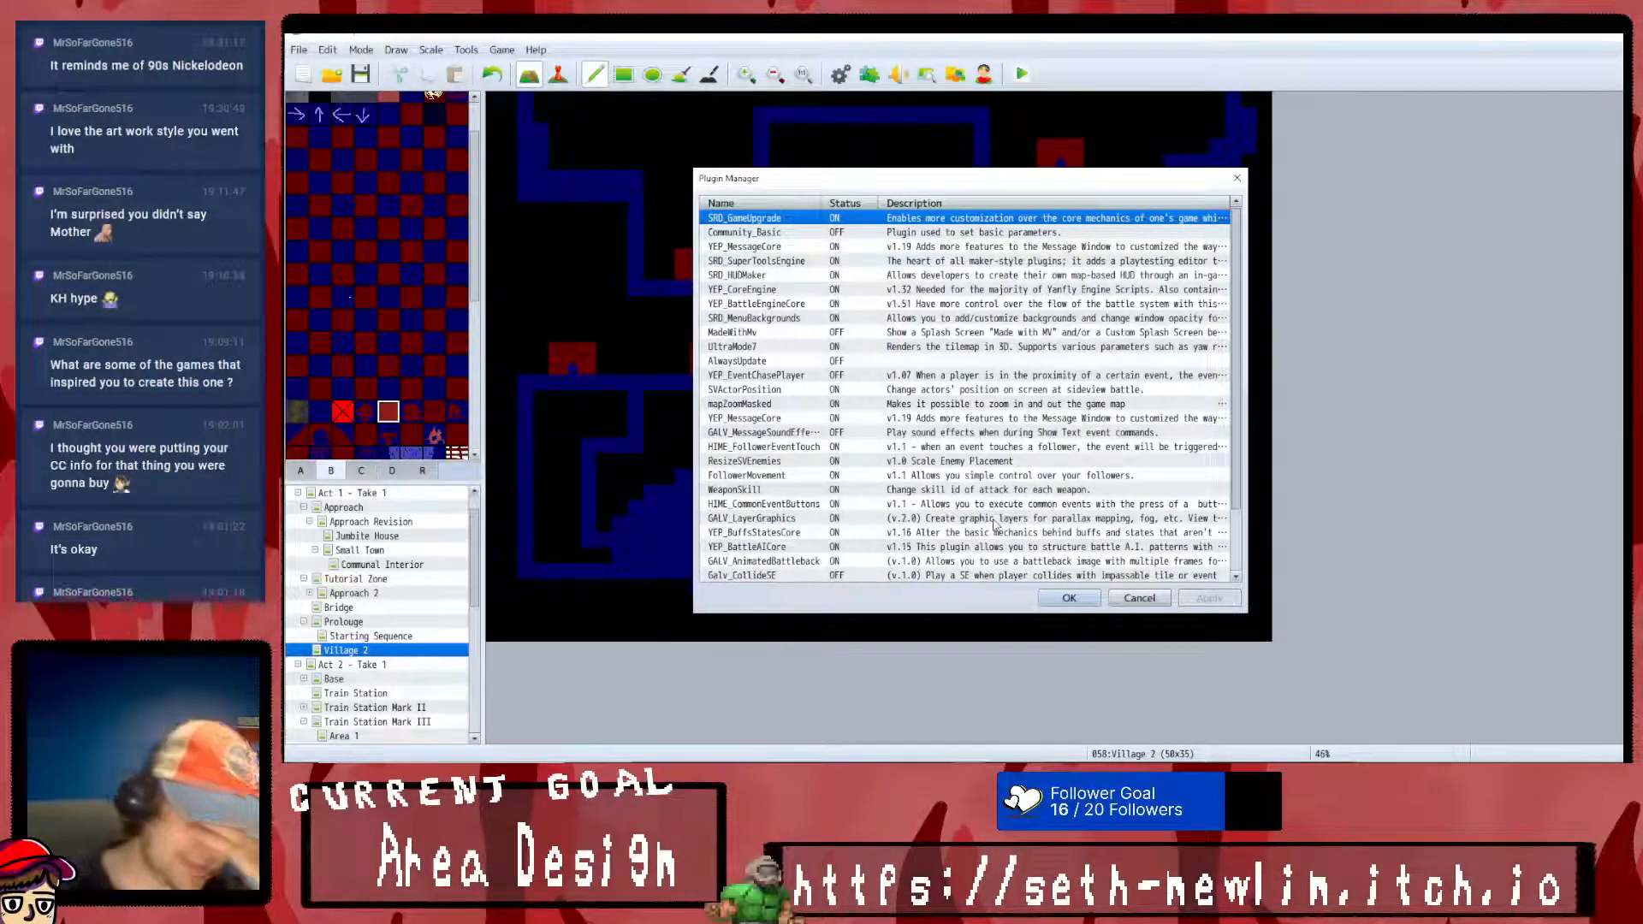
# - Read the SRD_MenuBackgrounds help on image setup, custom scenes and background image motions
pyautogui.scroll(-1, 944, 458)
pyautogui.doubleClick(767, 275)
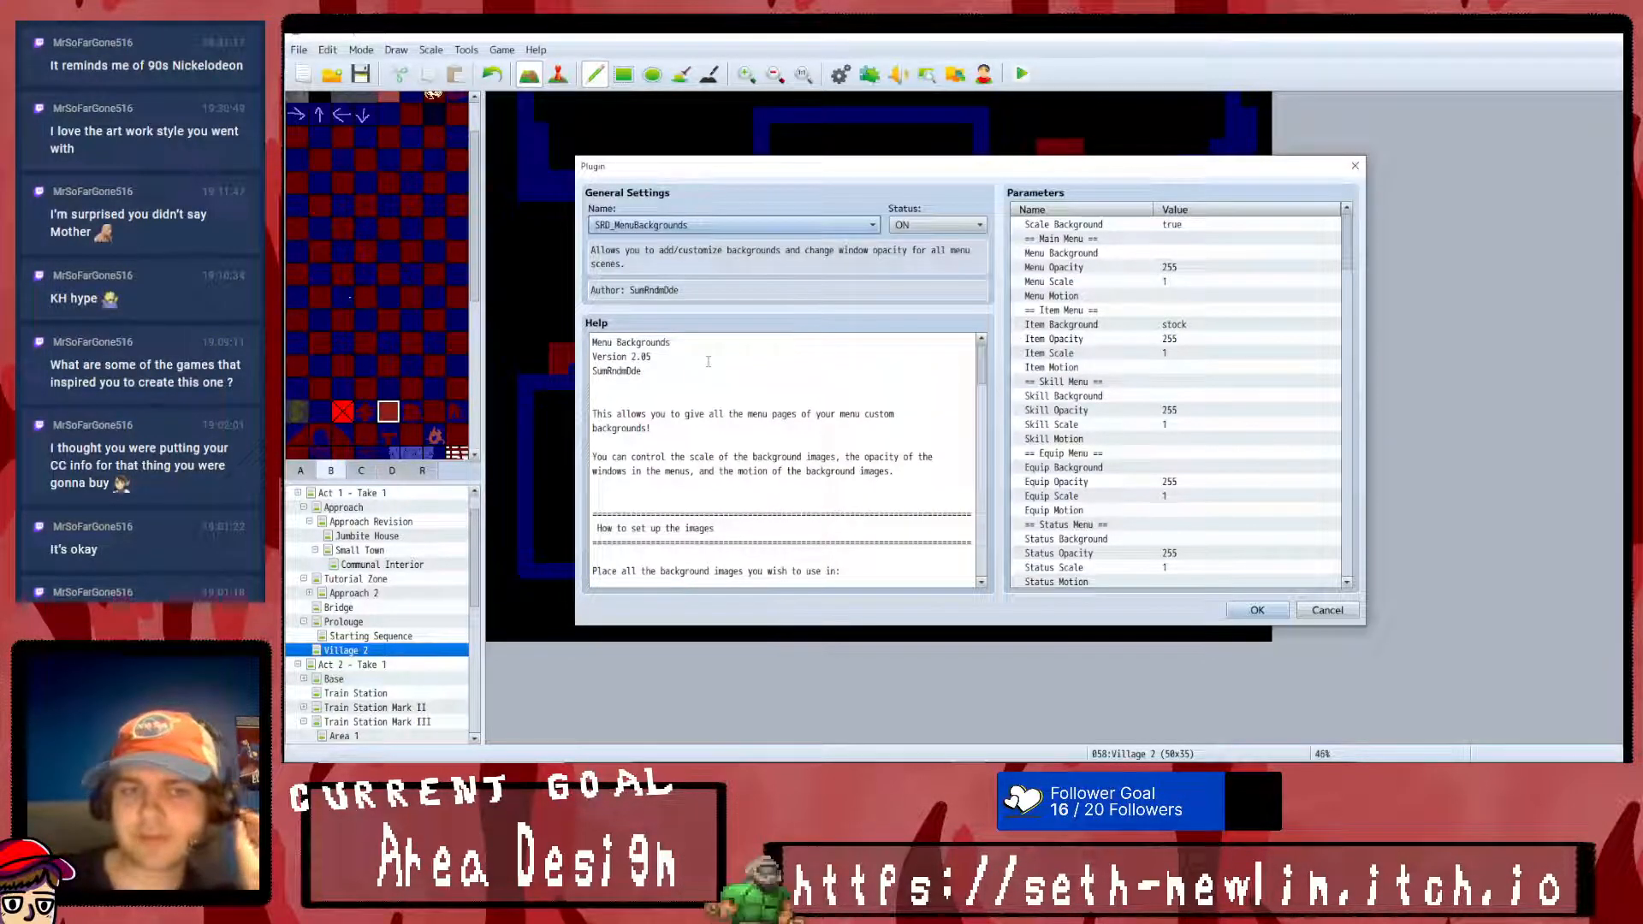
pyautogui.scroll(-6, 709, 361)
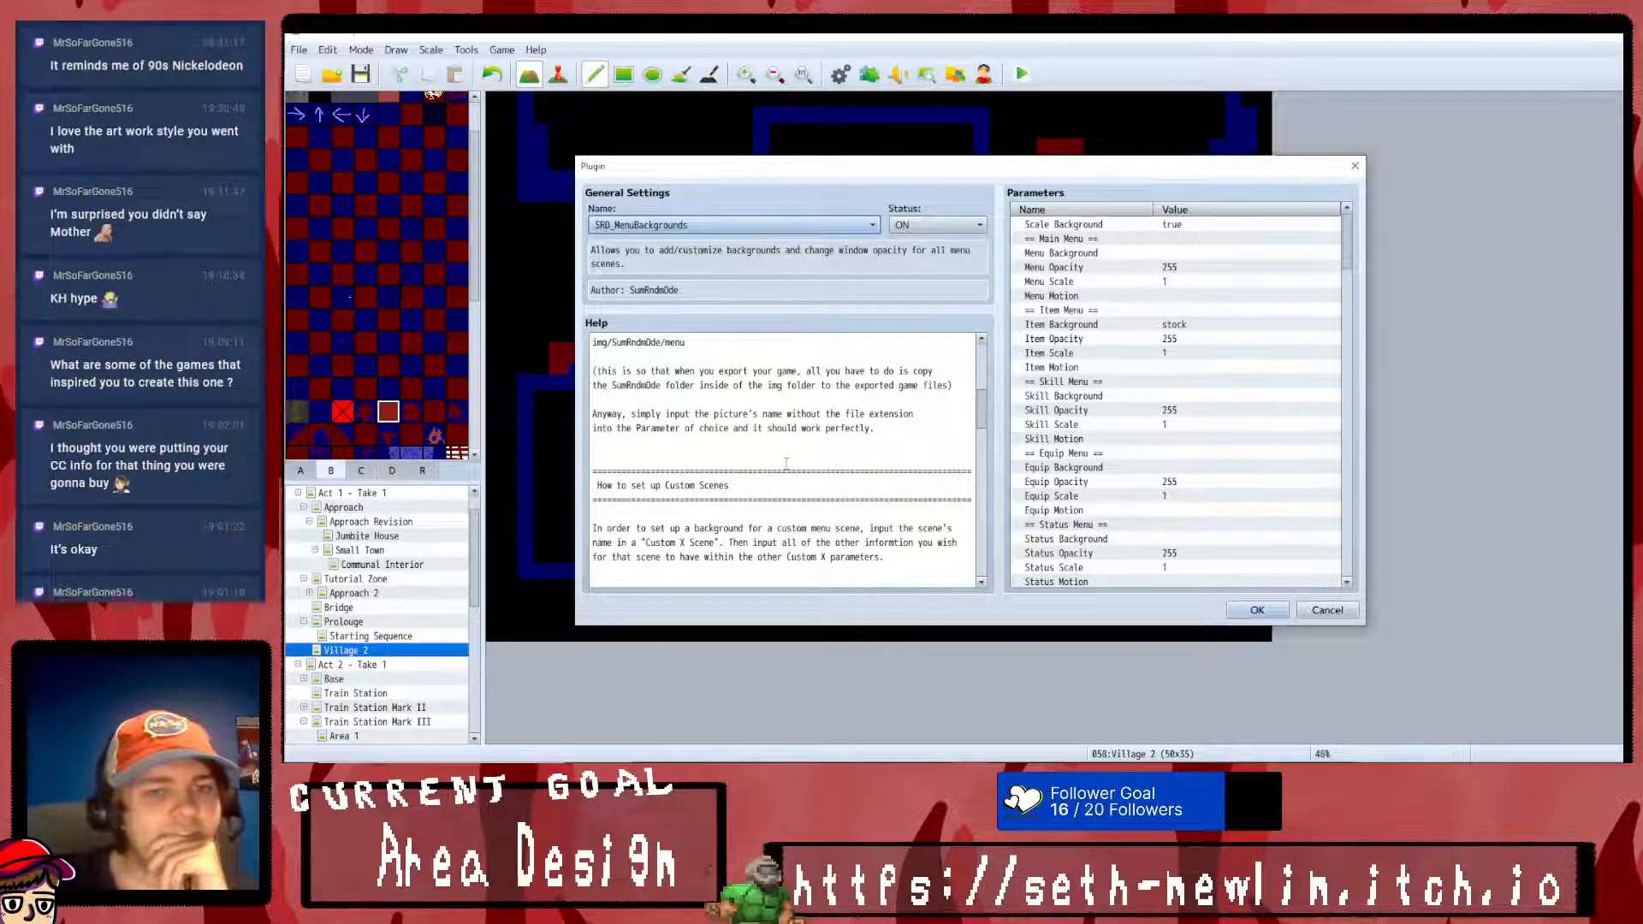
pyautogui.scroll(-2, 785, 463)
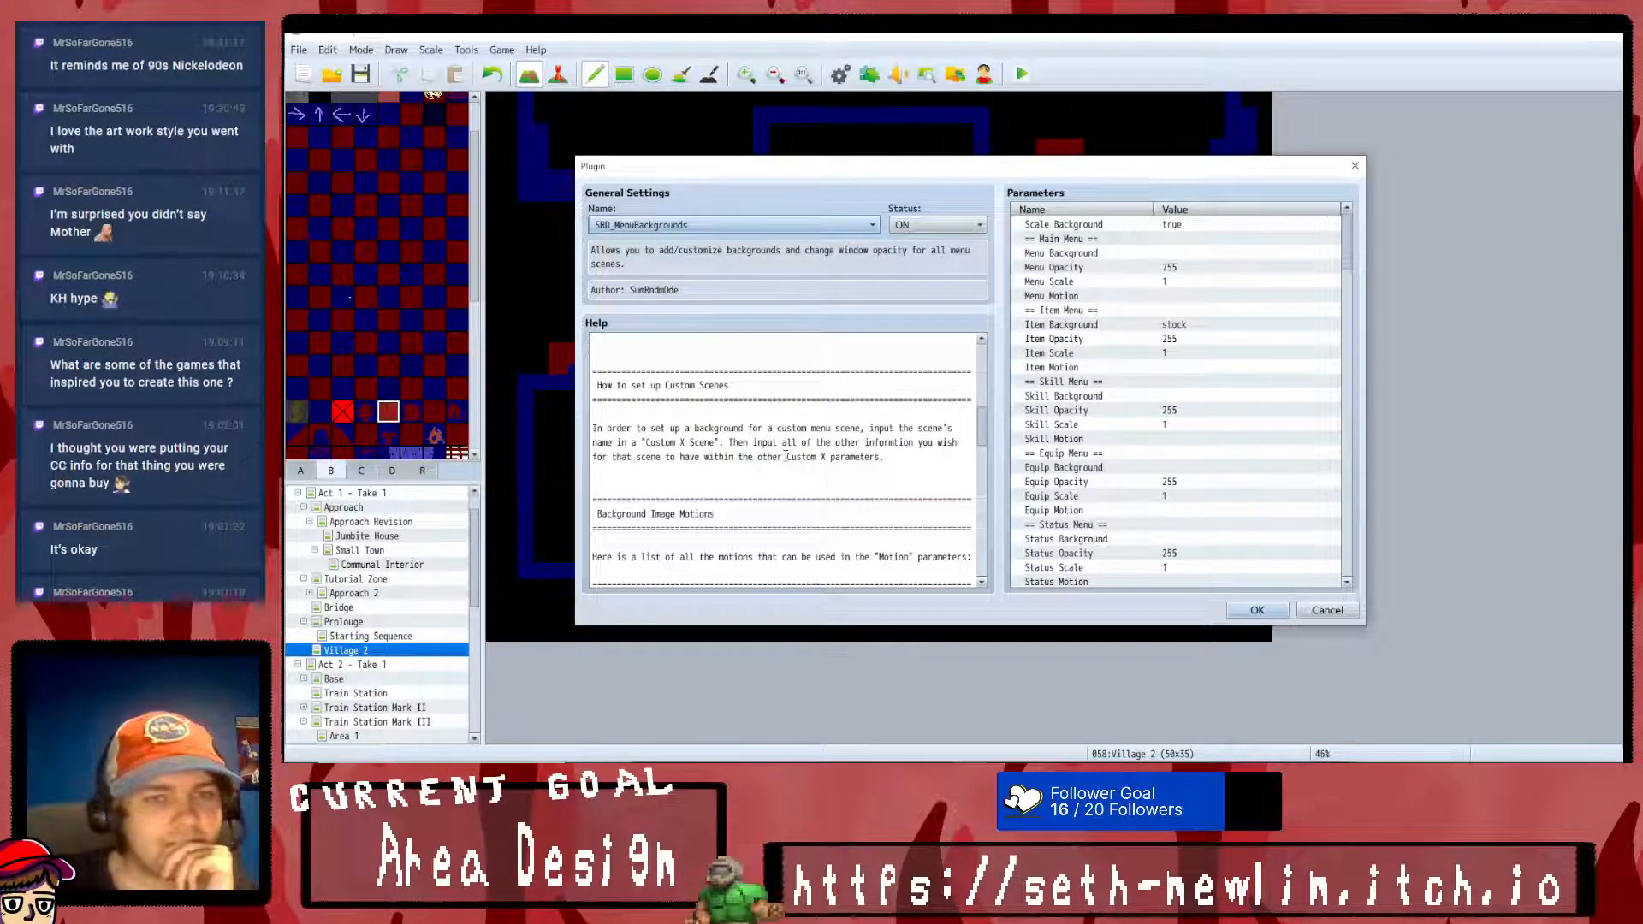
pyautogui.scroll(-3, 784, 454)
pyautogui.scroll(-2, 782, 452)
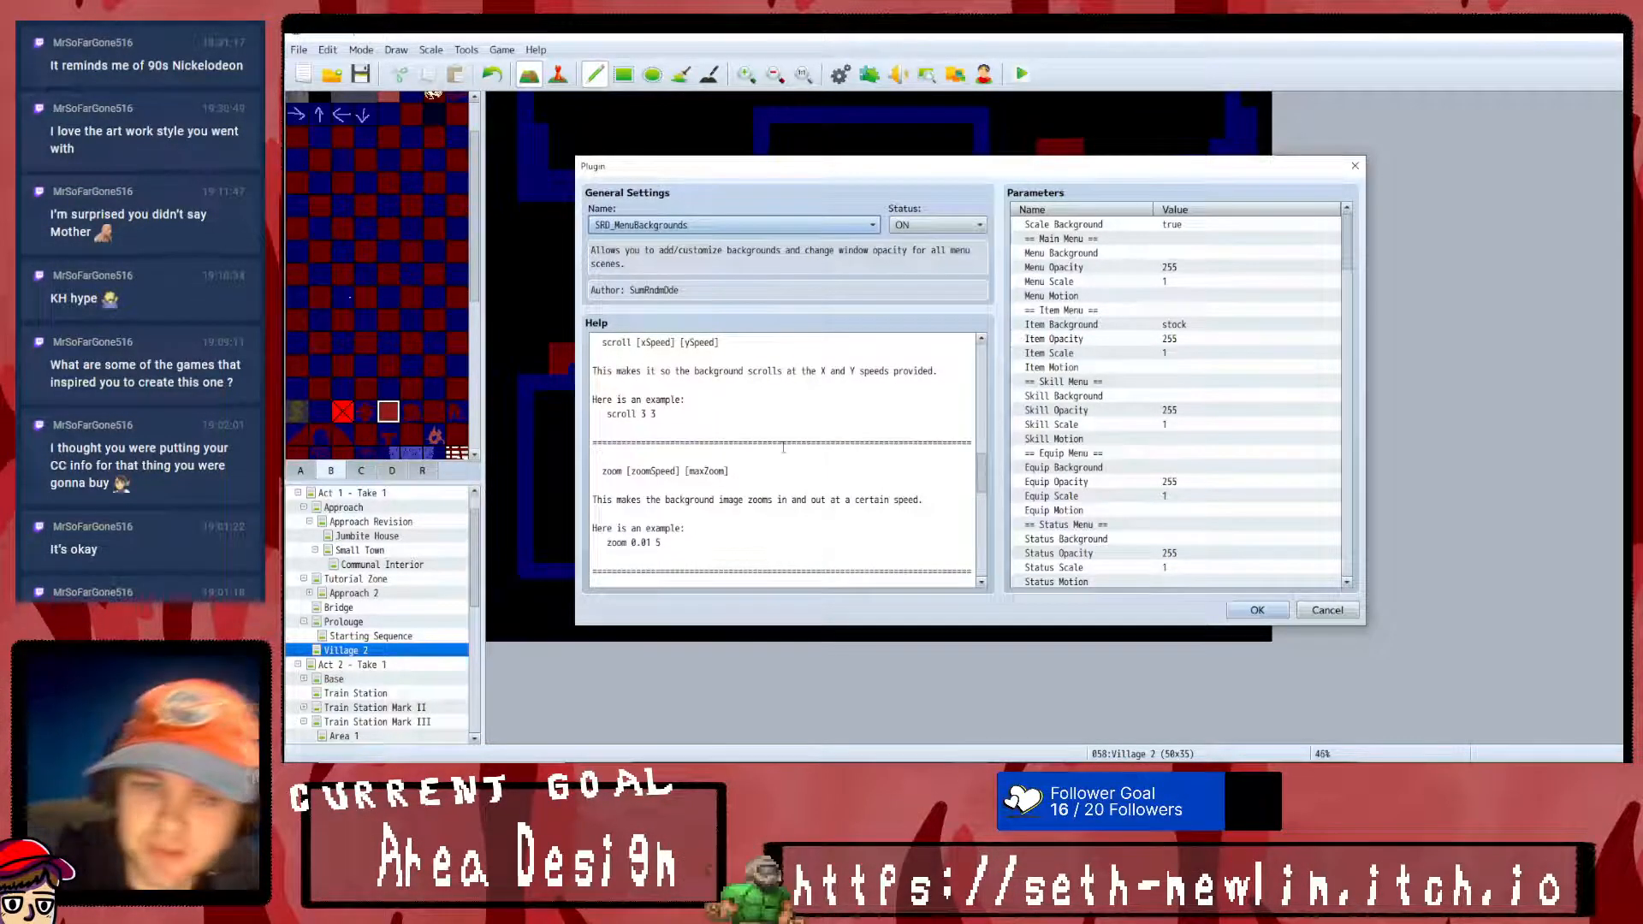
pyautogui.scroll(-5, 629, 432)
pyautogui.press('XF86AudioLowerVolume')
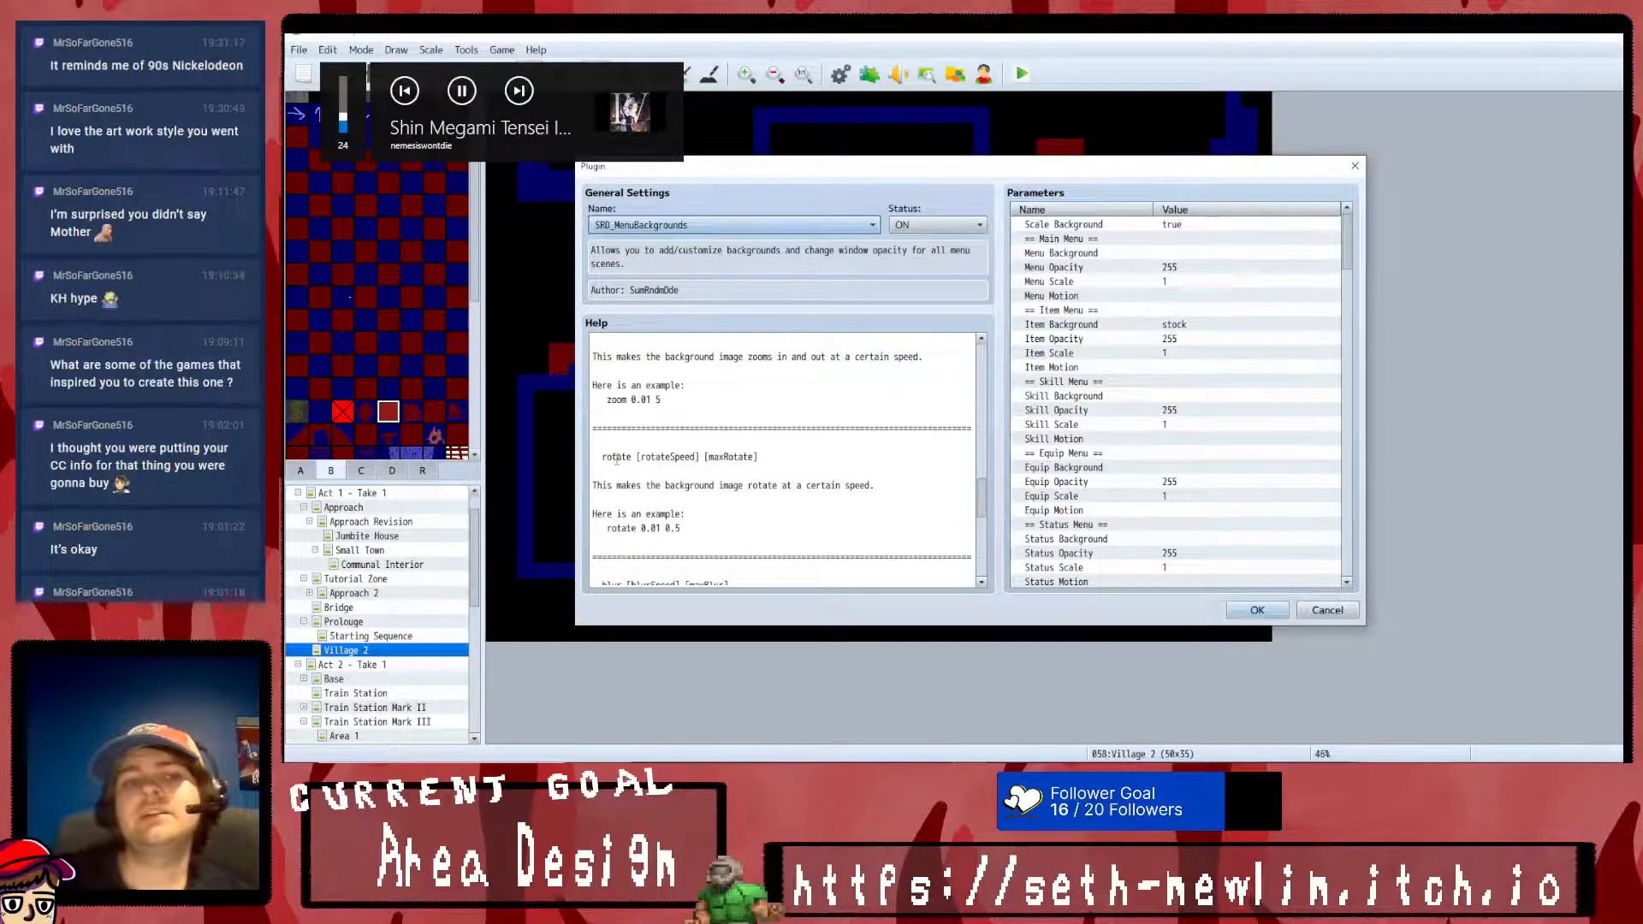
pyautogui.scroll(-10, 717, 451)
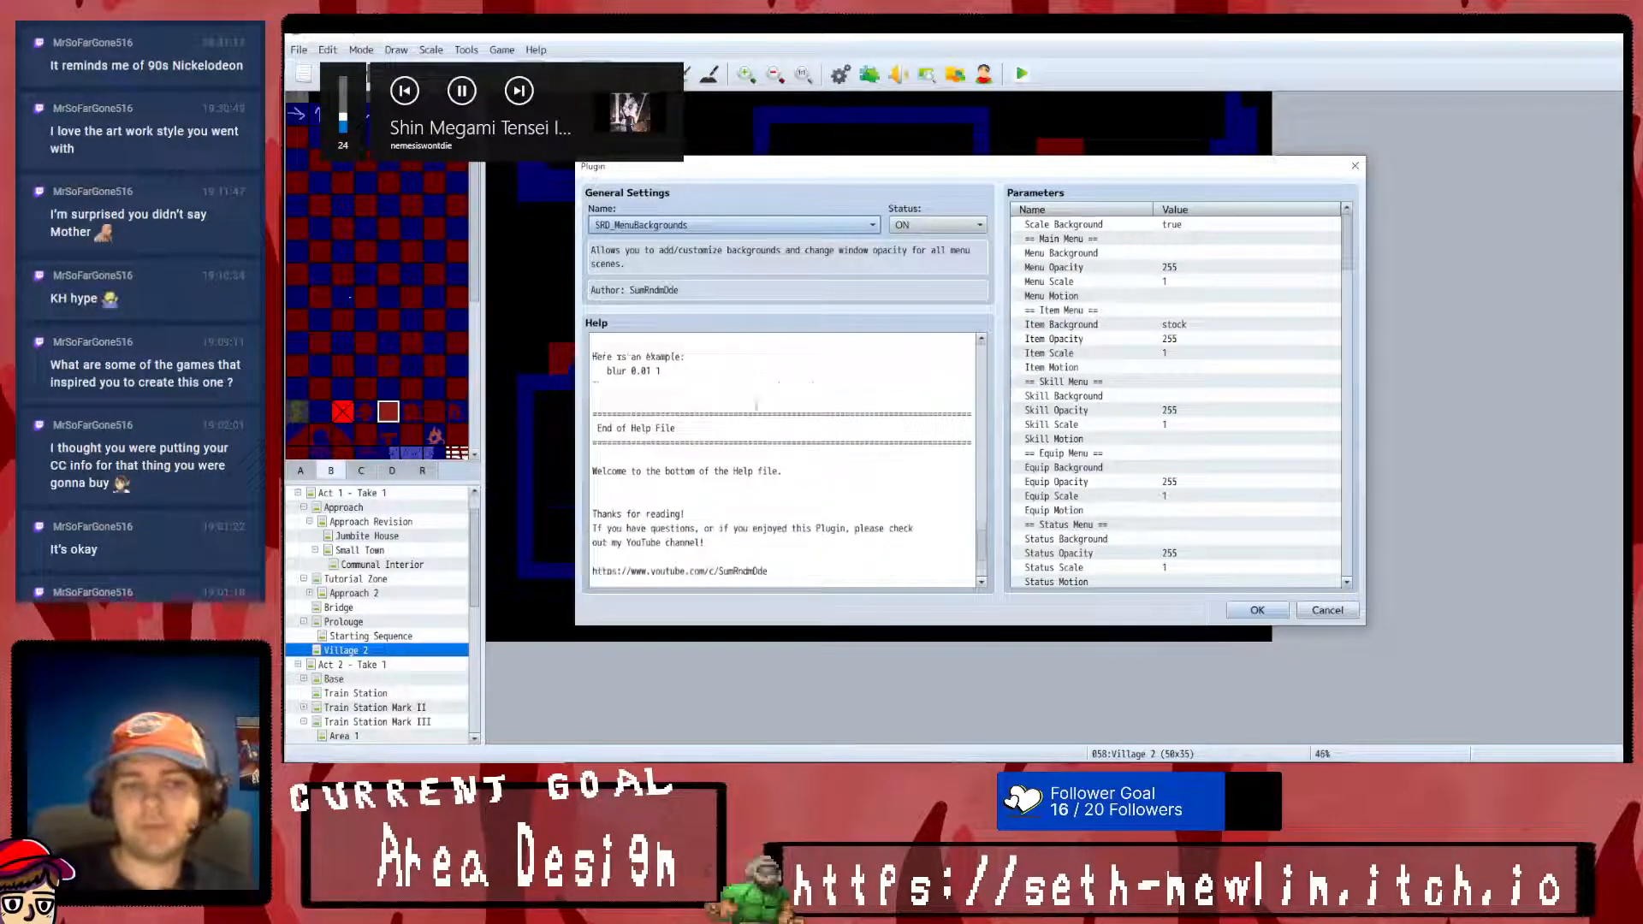
pyautogui.scroll(8, 782, 384)
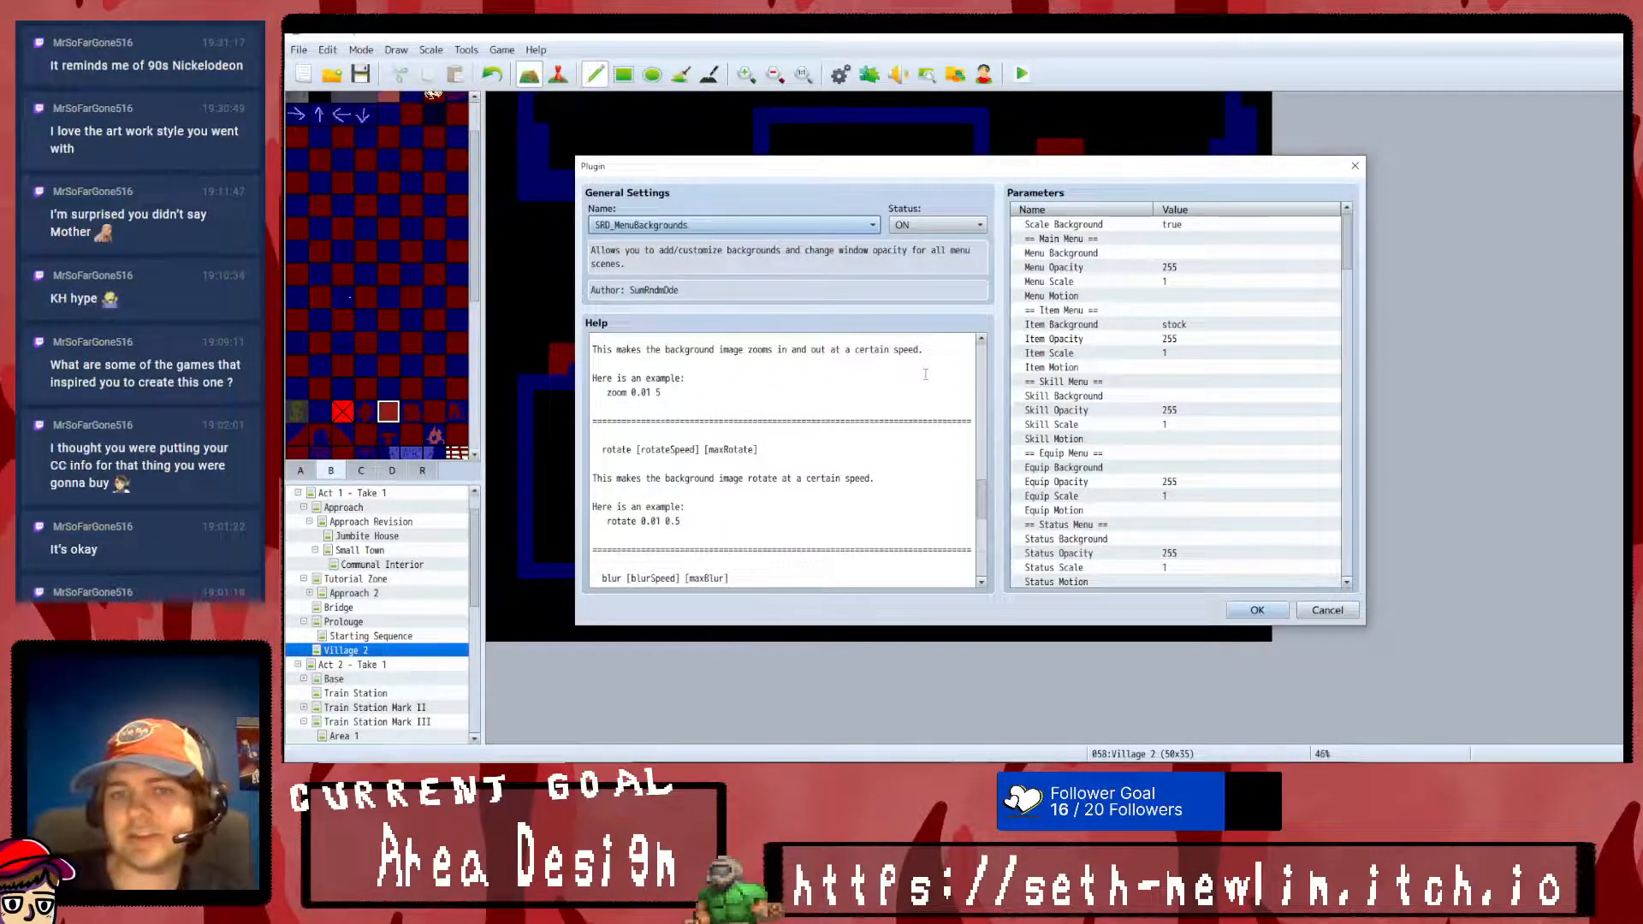
pyautogui.scroll(5, 948, 366)
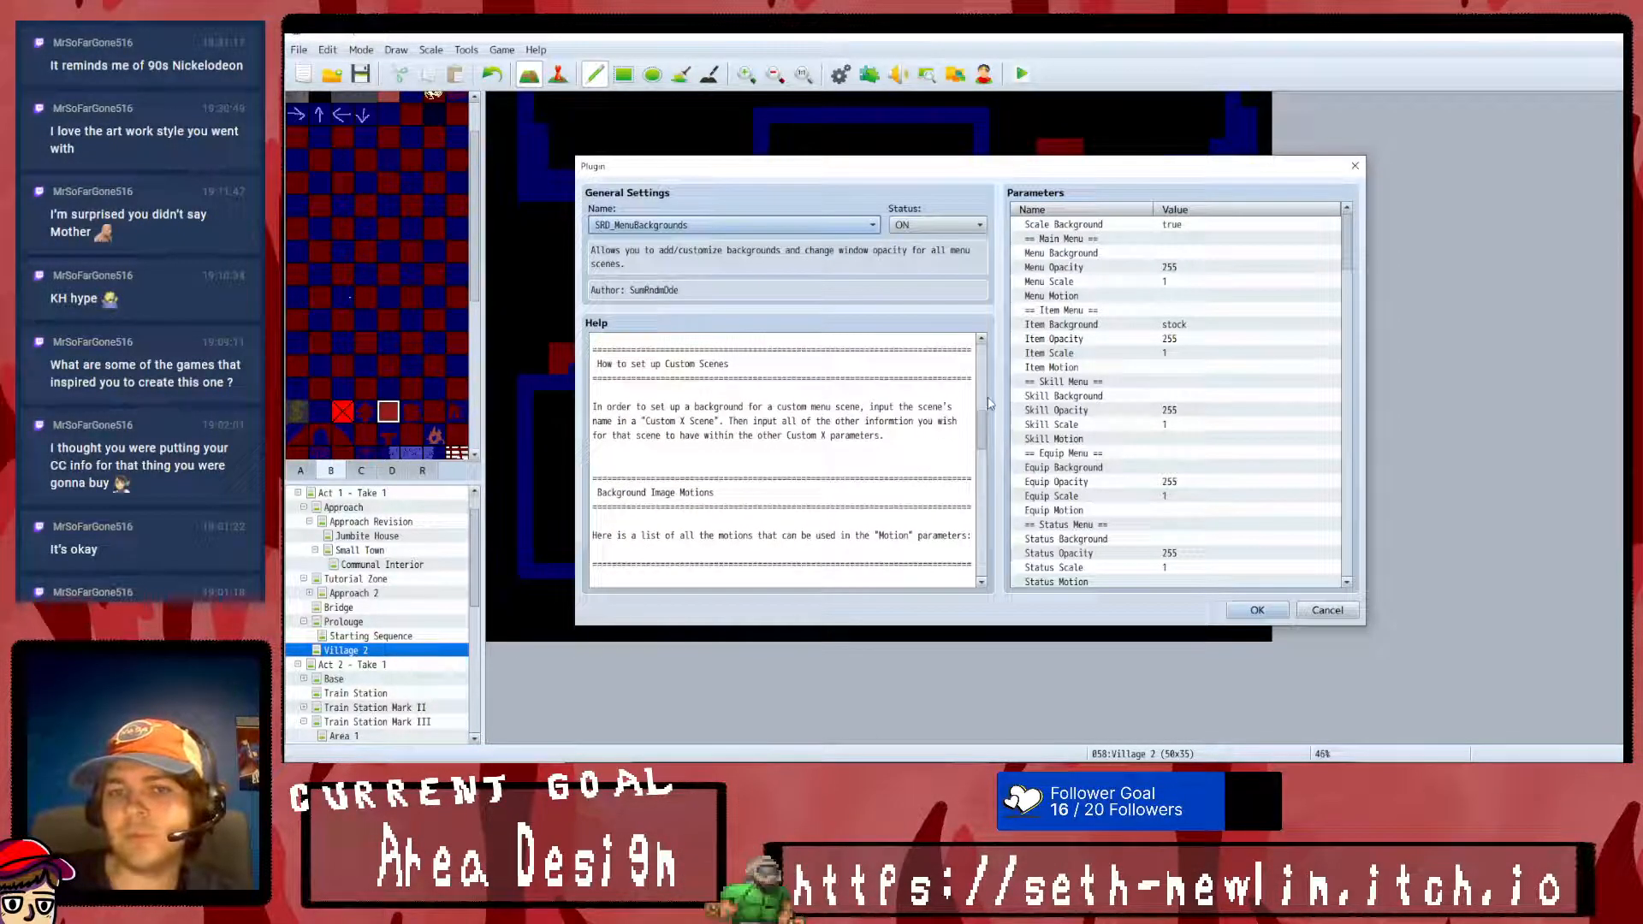
pyautogui.scroll(3, 984, 399)
# - Review the SRD_MenuBackgrounds parameters for each menu, inspect the Item Background entry and close the plugin manager
pyautogui.scroll(-3, 1140, 401)
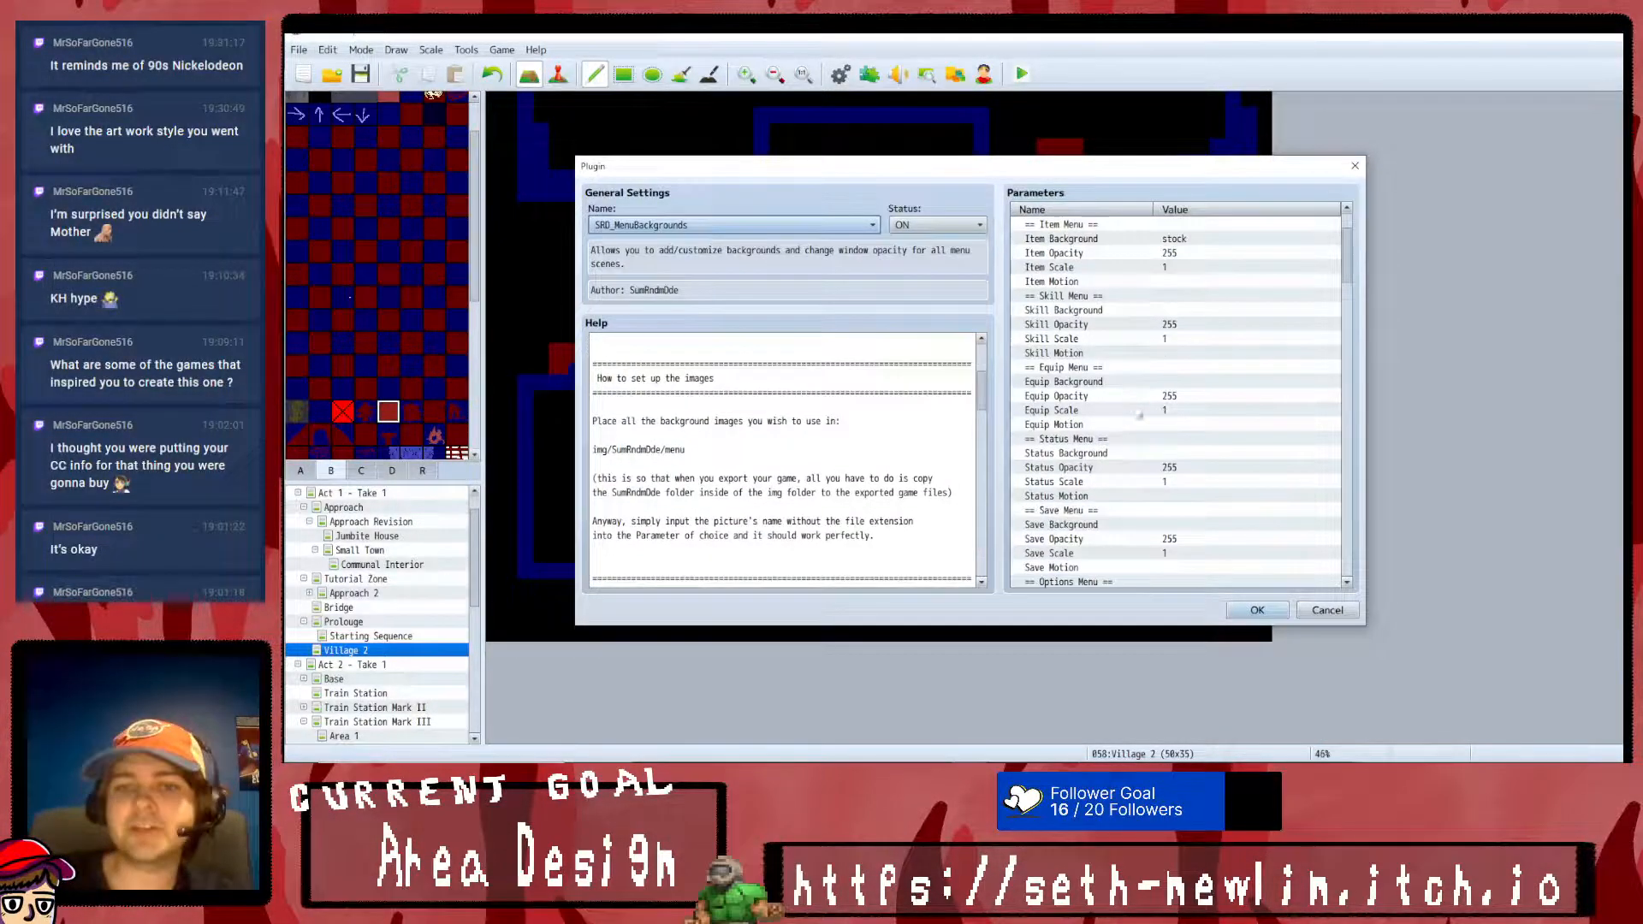
pyautogui.scroll(-3, 1140, 402)
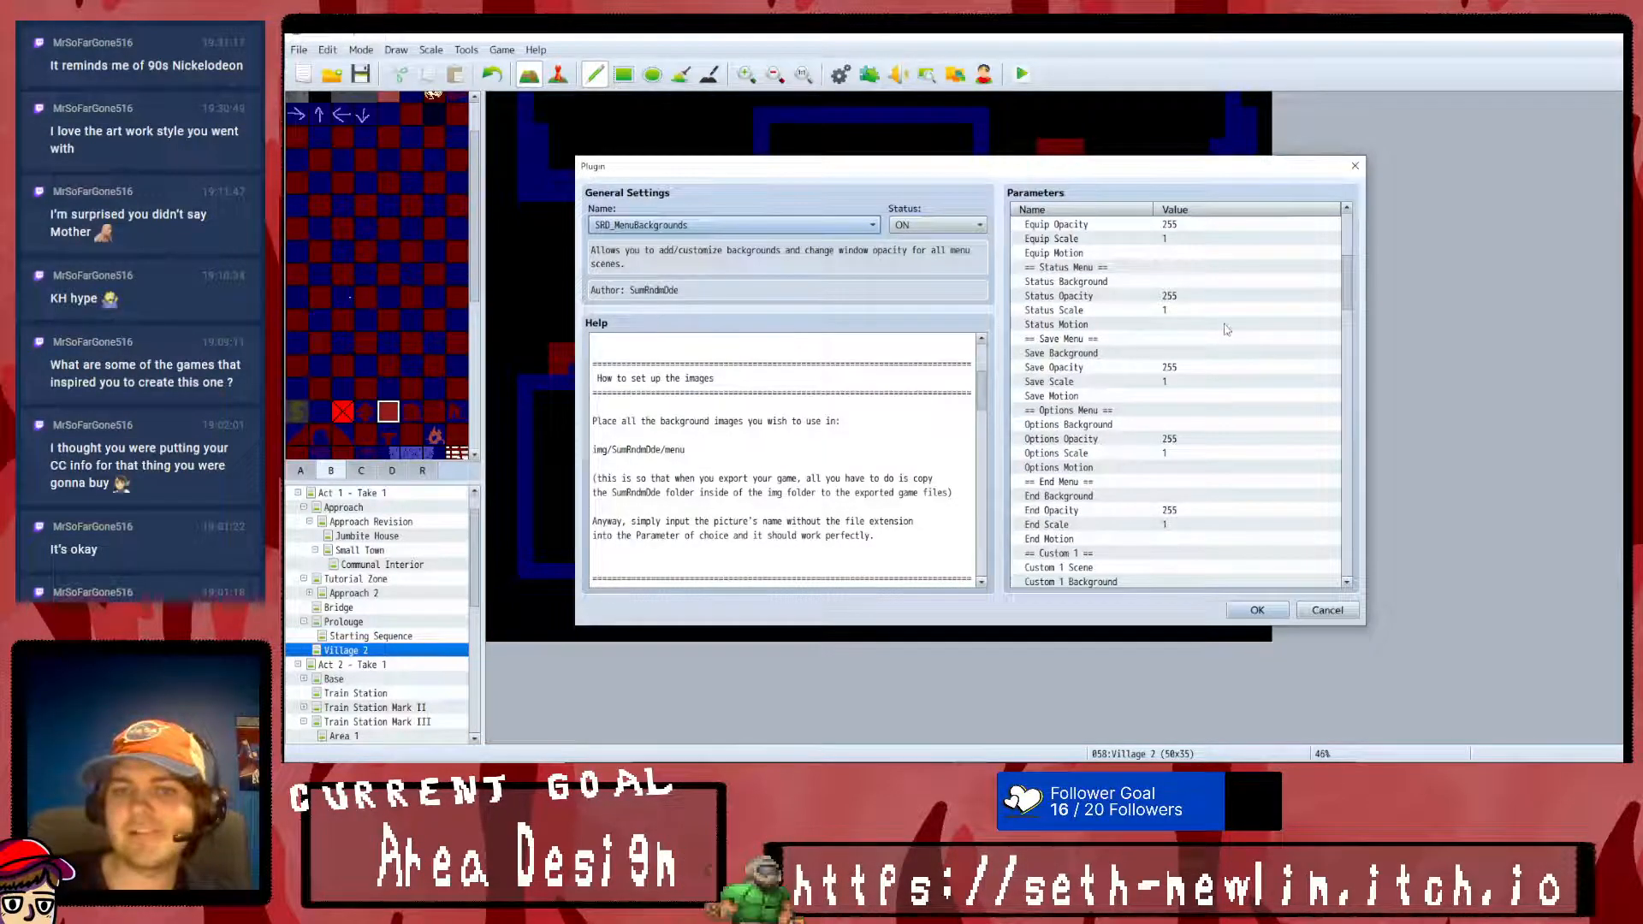
pyautogui.scroll(2, 1117, 452)
pyautogui.scroll(3, 1119, 369)
pyautogui.scroll(2, 1118, 370)
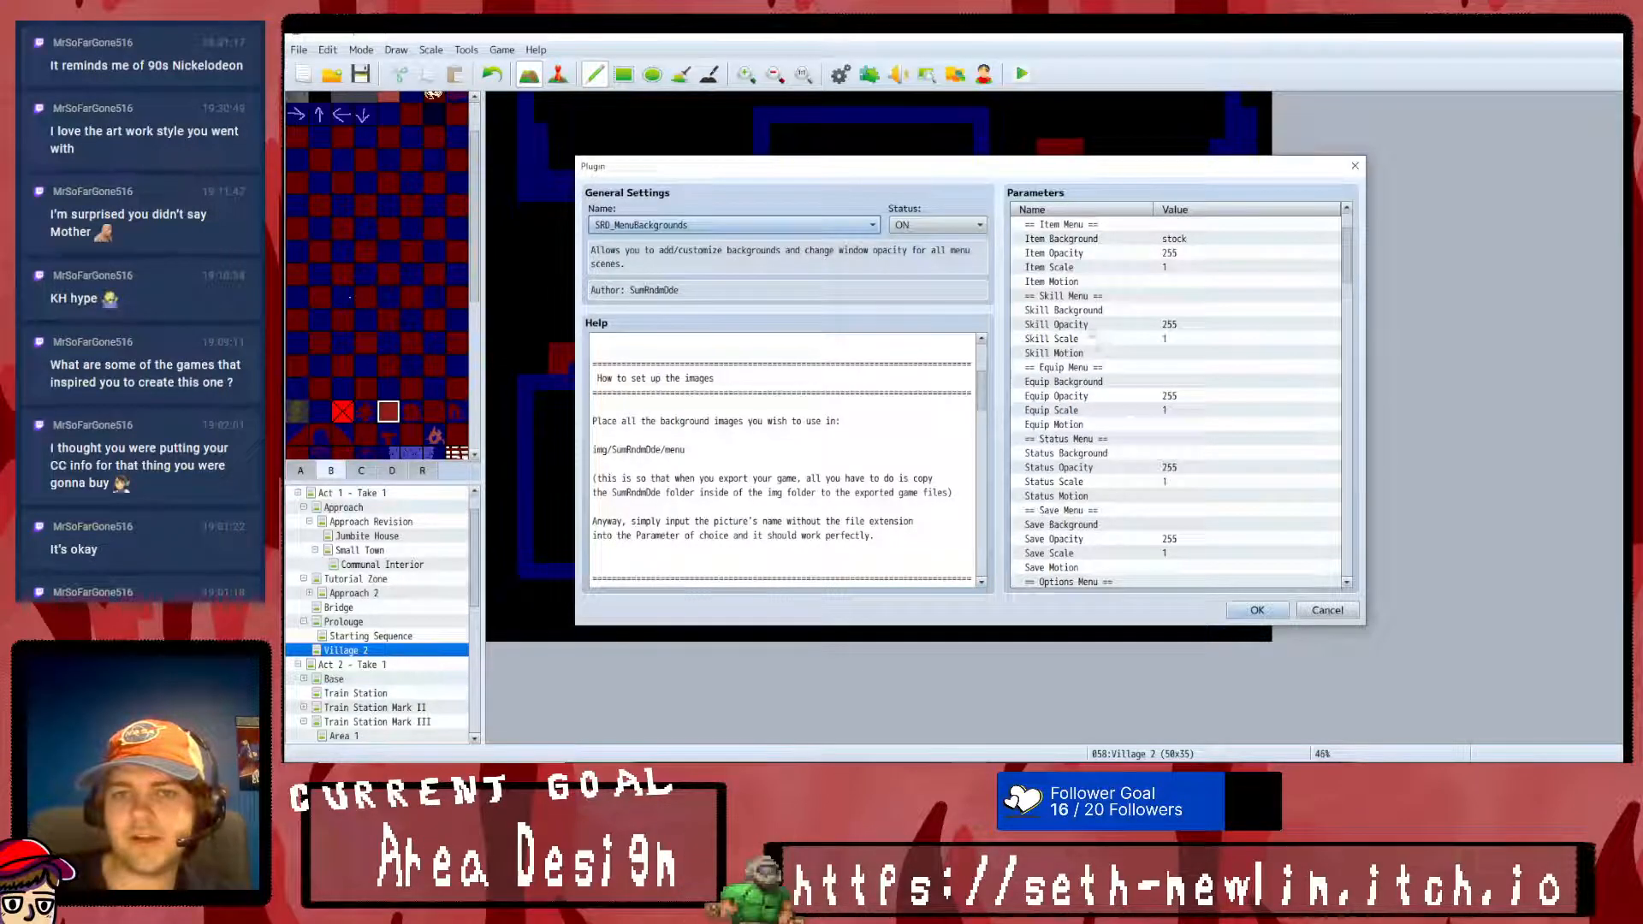
pyautogui.doubleClick(1123, 270)
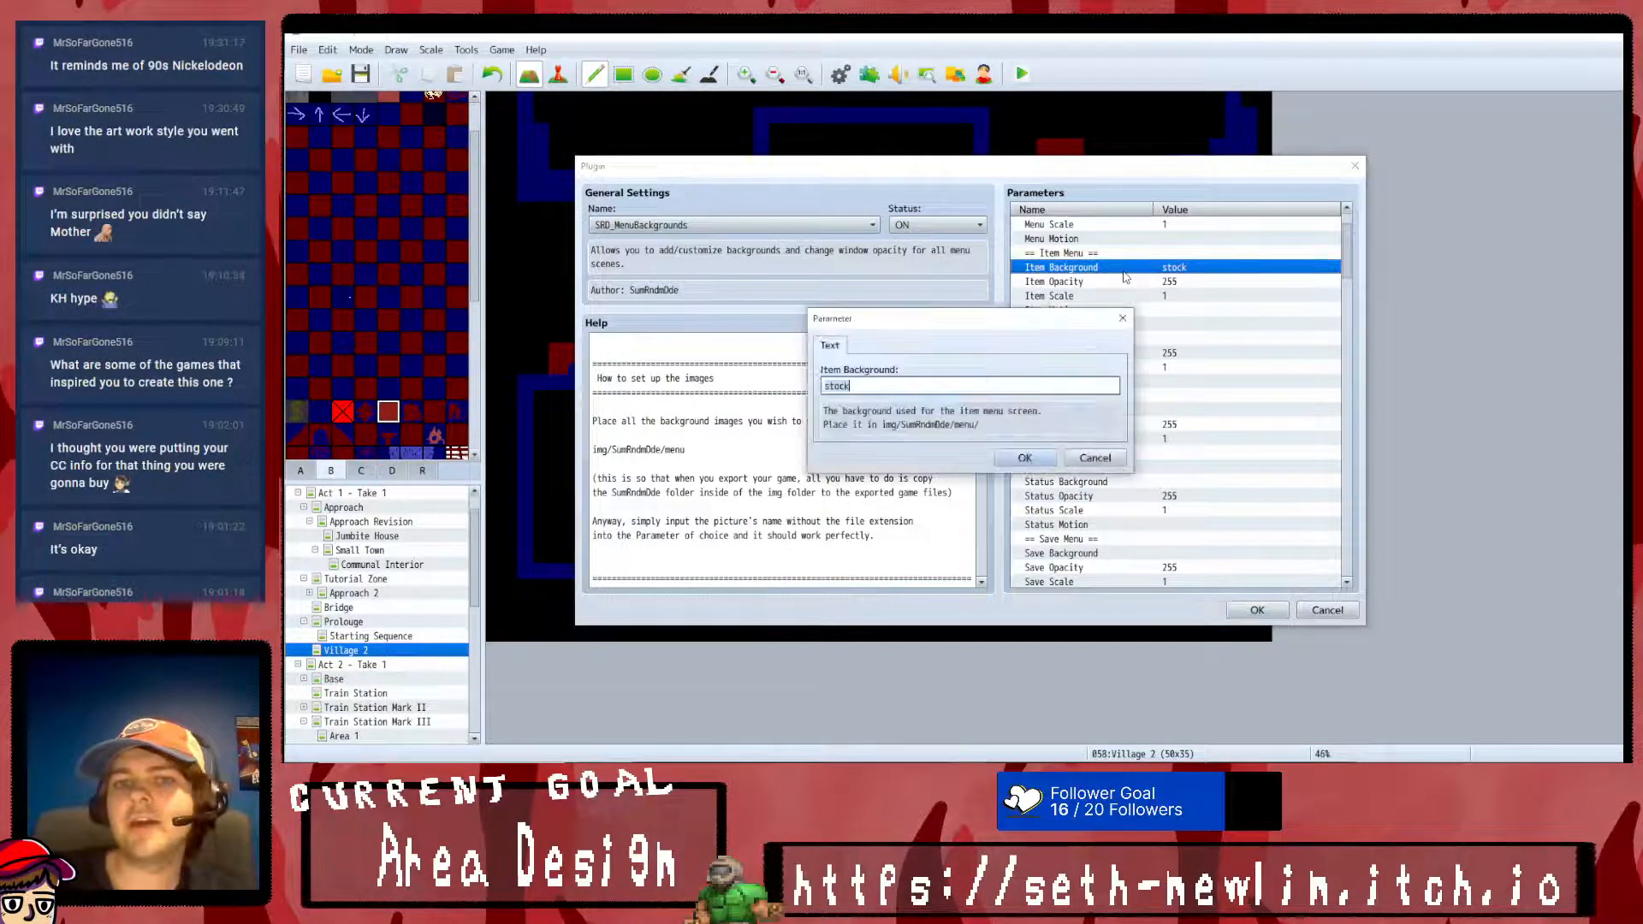
pyautogui.click(1113, 460)
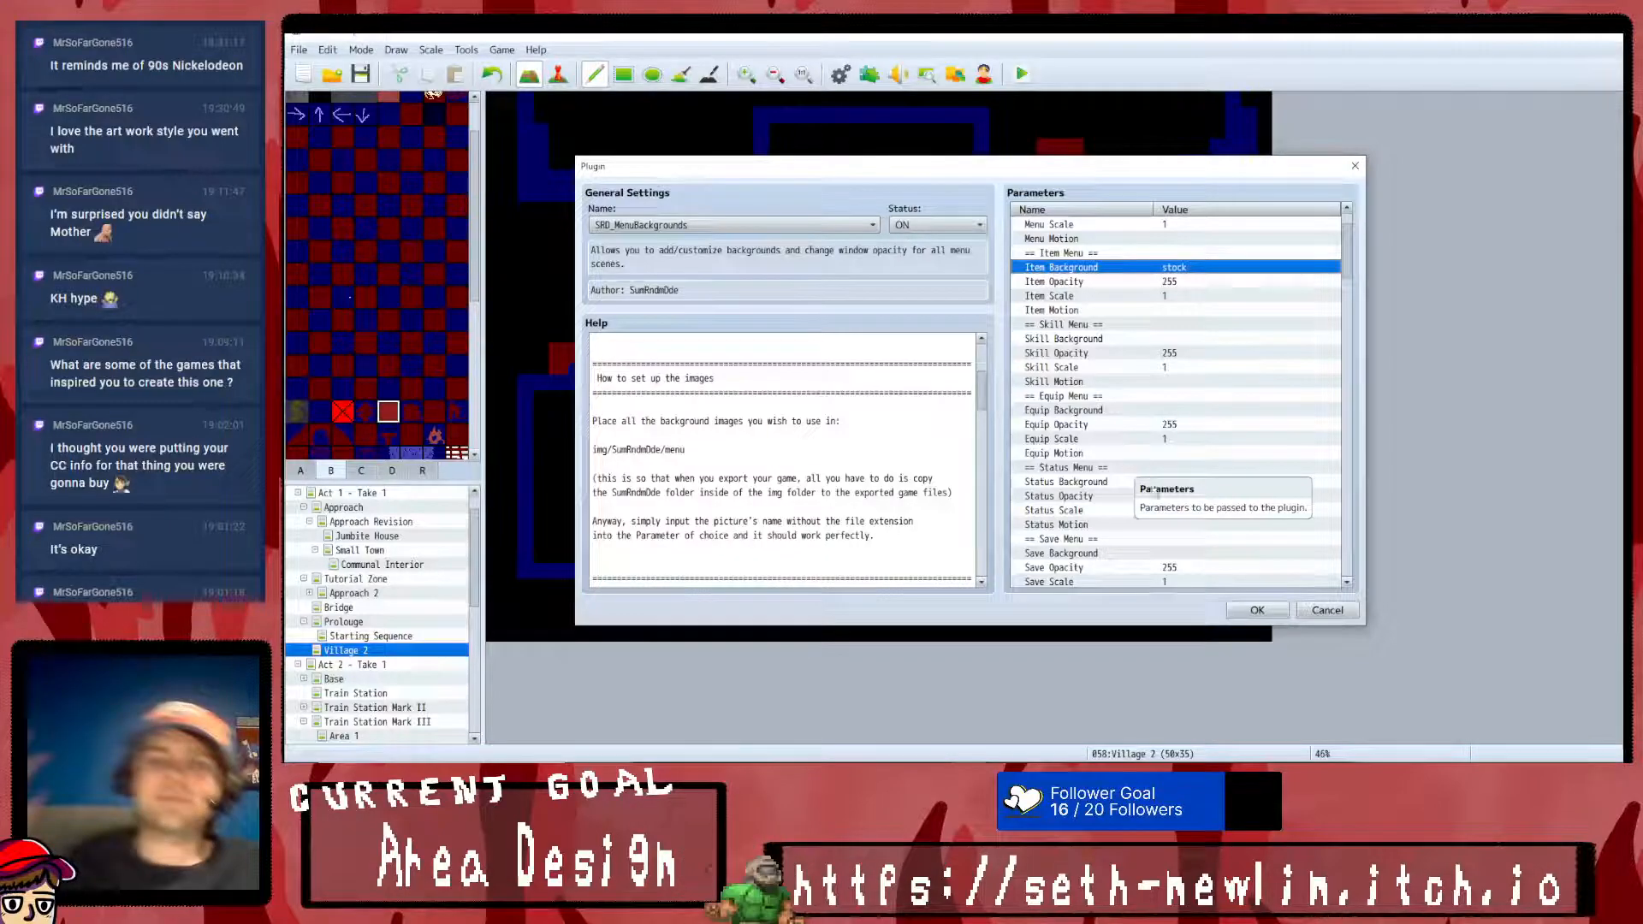
pyautogui.click(1257, 611)
pyautogui.click(1069, 598)
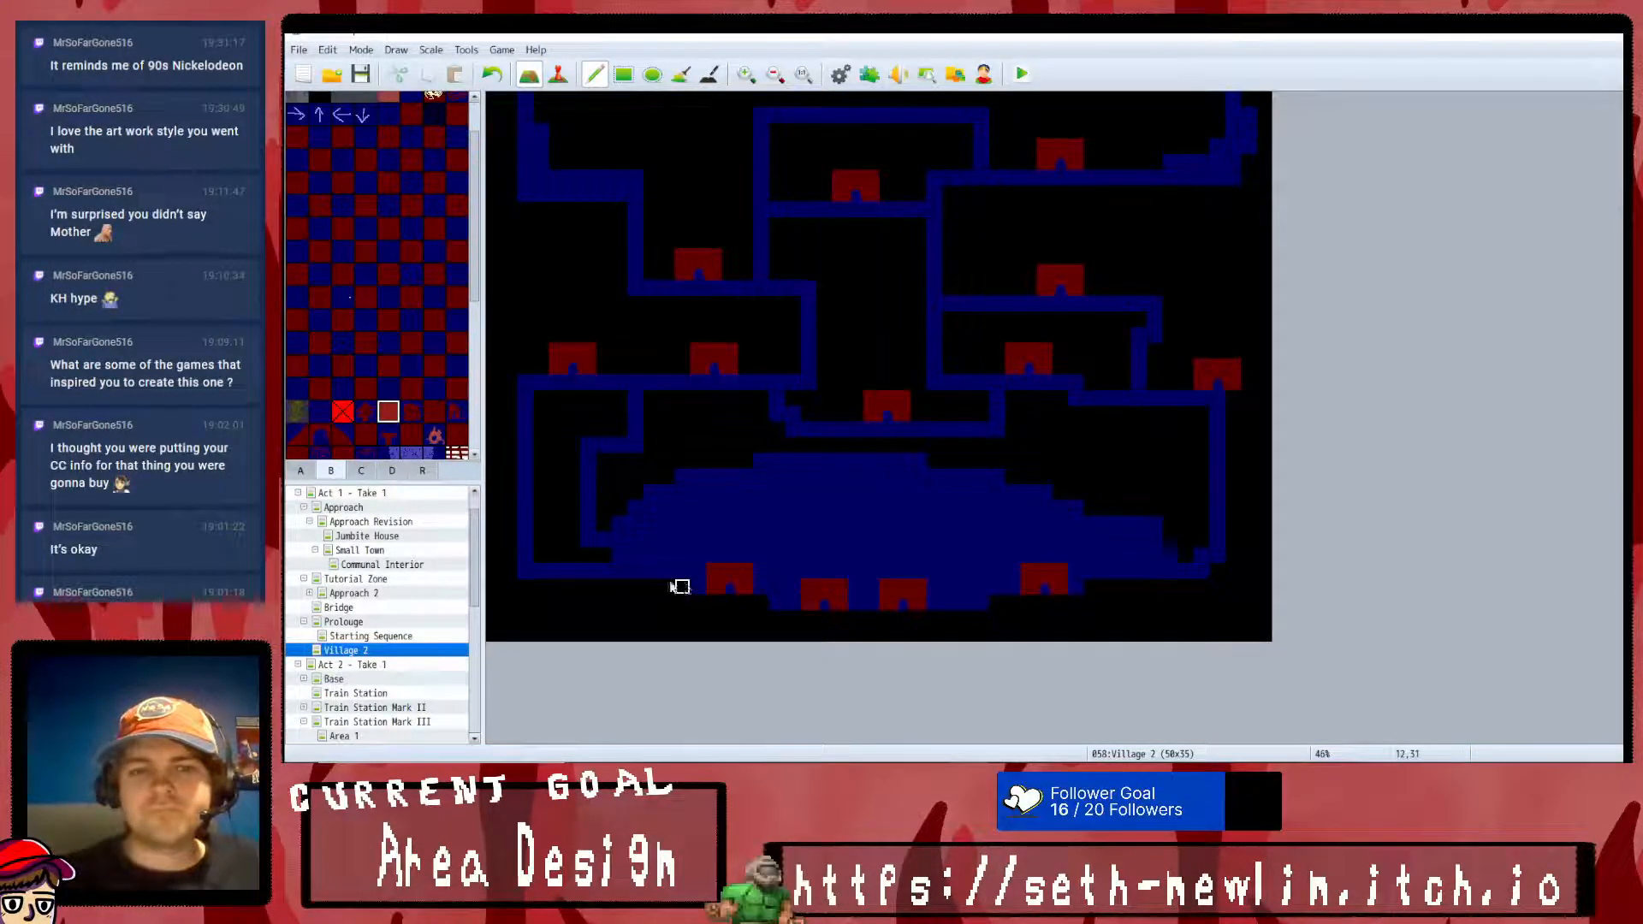
# - Save the changes, playtest the game up to its title screen, retry the audio load and end the playtest
pyautogui.scroll(1, 373, 584)
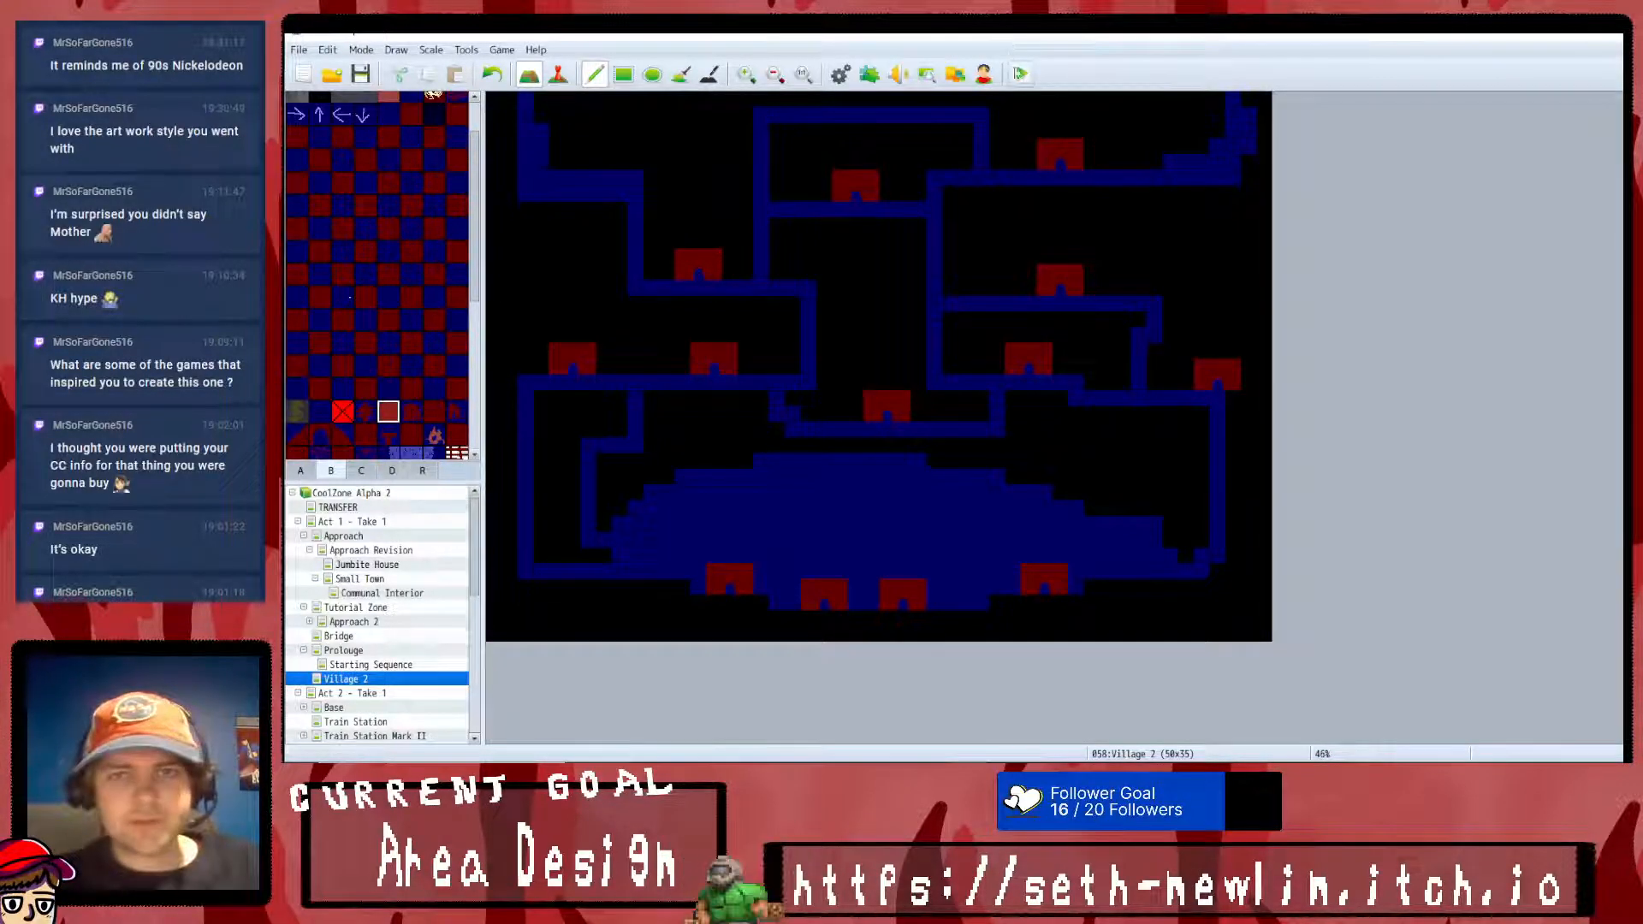
pyautogui.click(1021, 73)
pyautogui.click(900, 420)
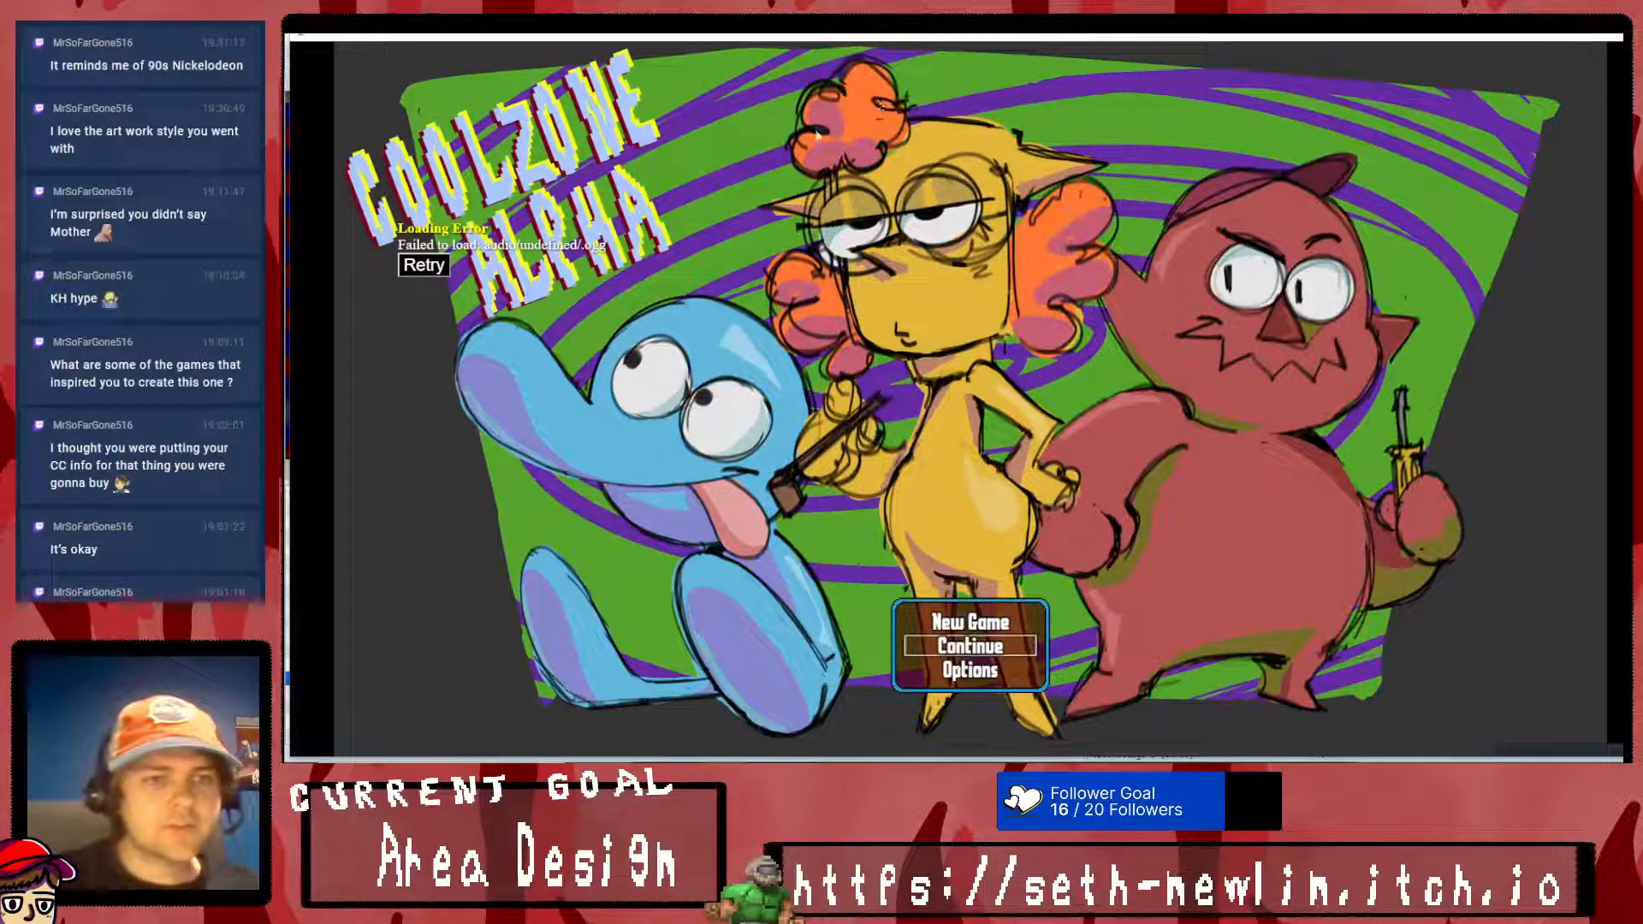
pyautogui.click(423, 265)
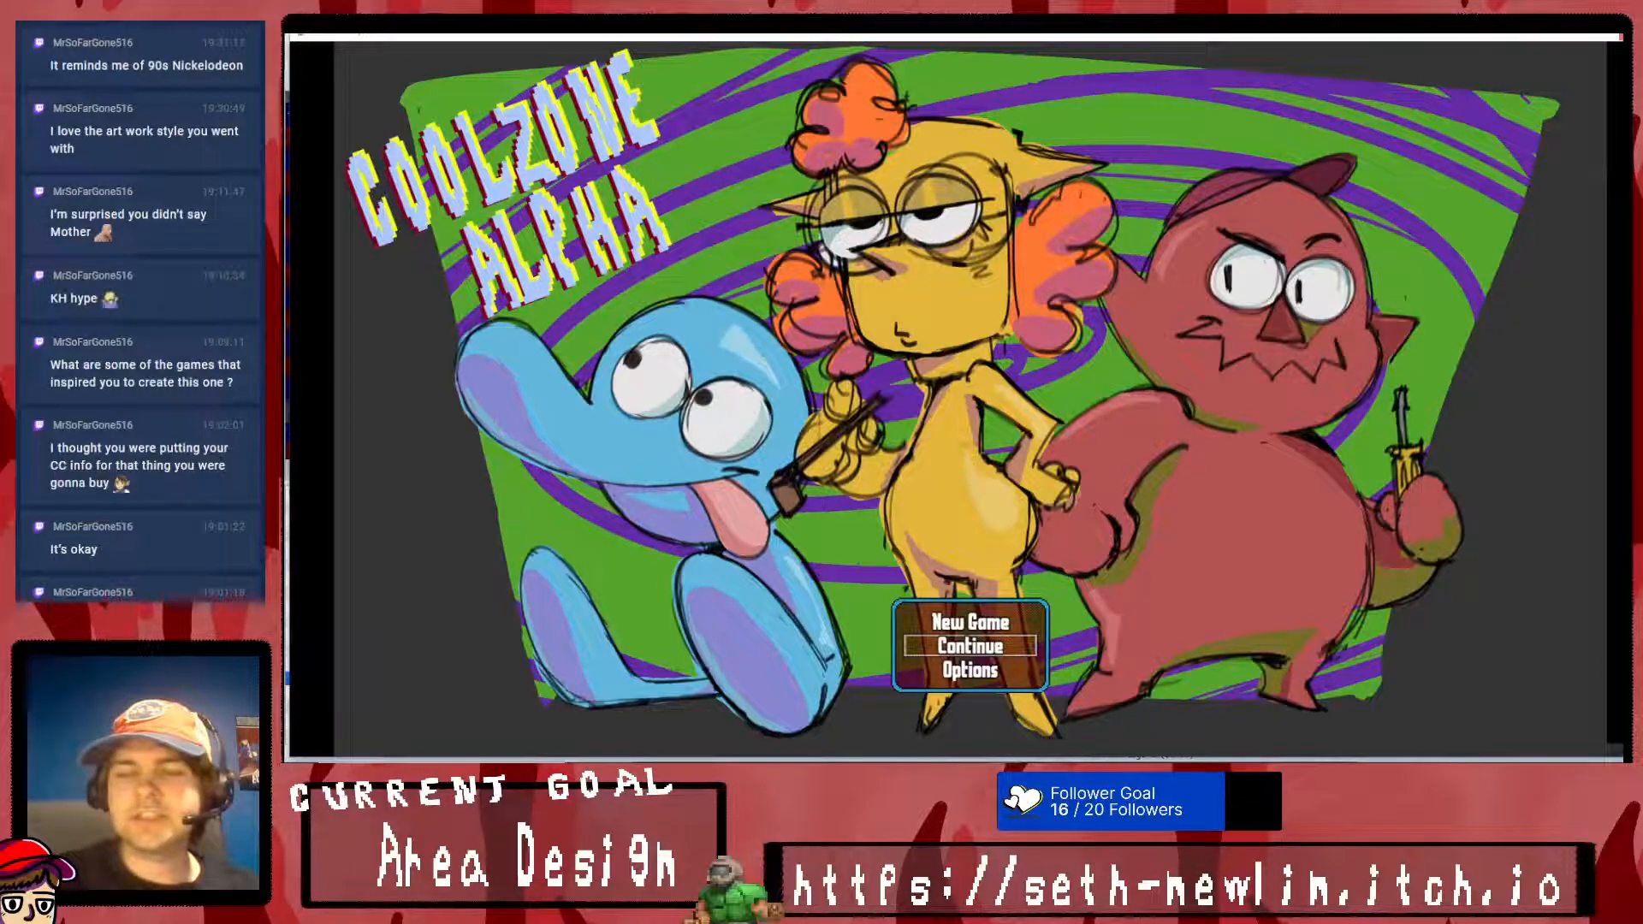
pyautogui.hotkey('alt', 'F4')
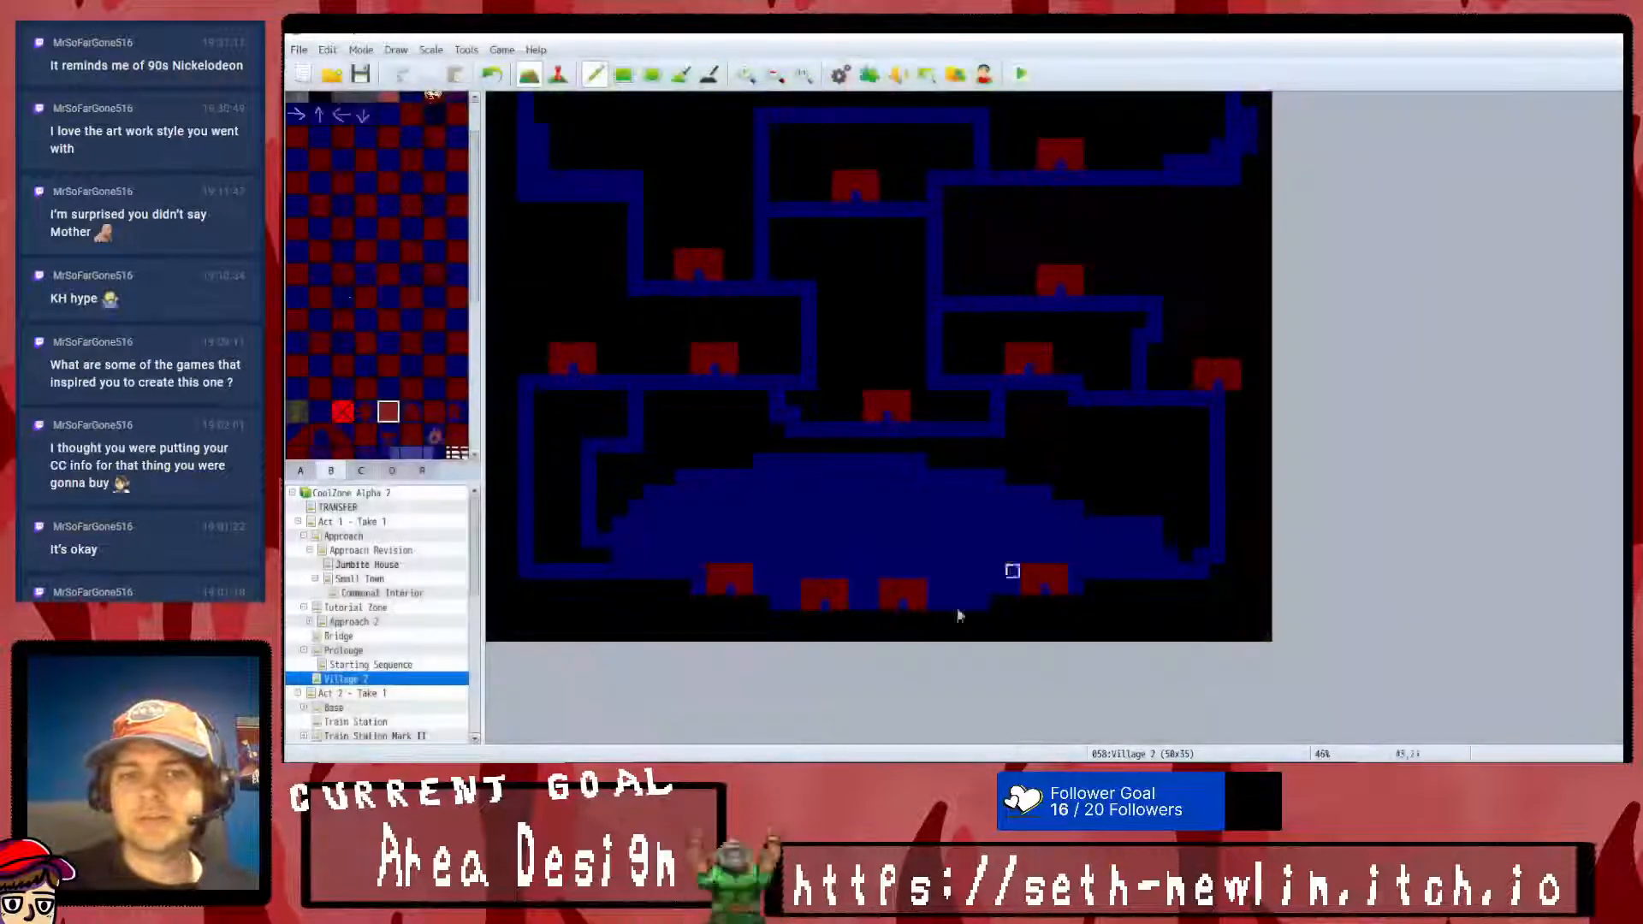
# - Delete SRD_PreloaderCore from the plugin list and apply the change
pyautogui.click(869, 73)
pyautogui.scroll(-2, 803, 470)
pyautogui.click(800, 561)
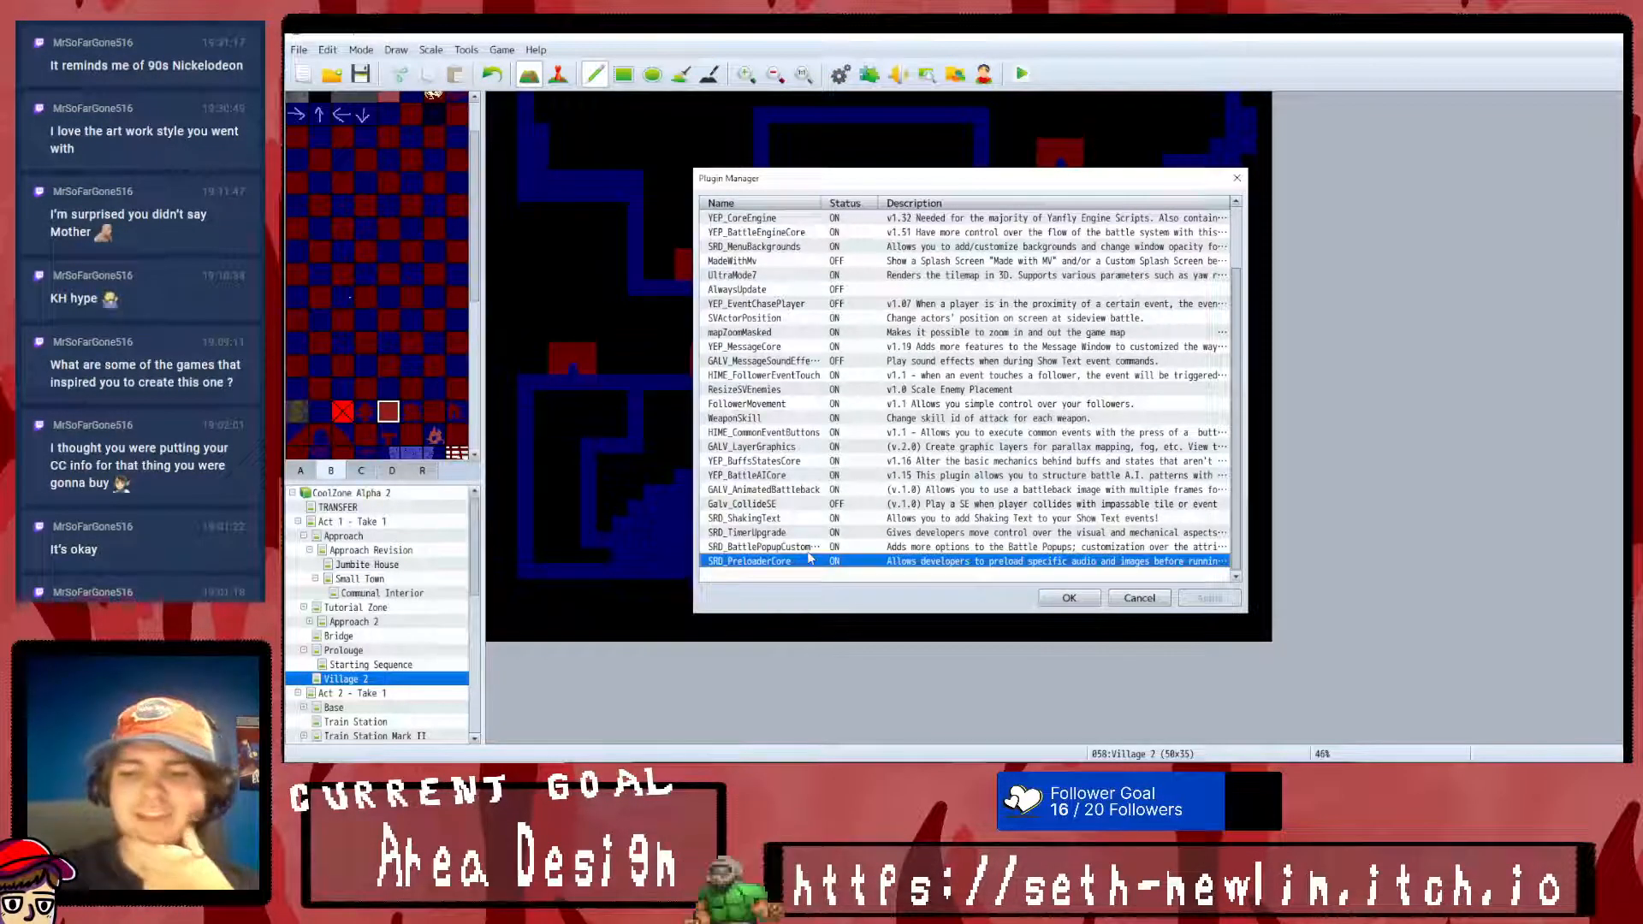
pyautogui.press('Delete')
pyautogui.scroll(-1, 964, 390)
pyautogui.click(1208, 598)
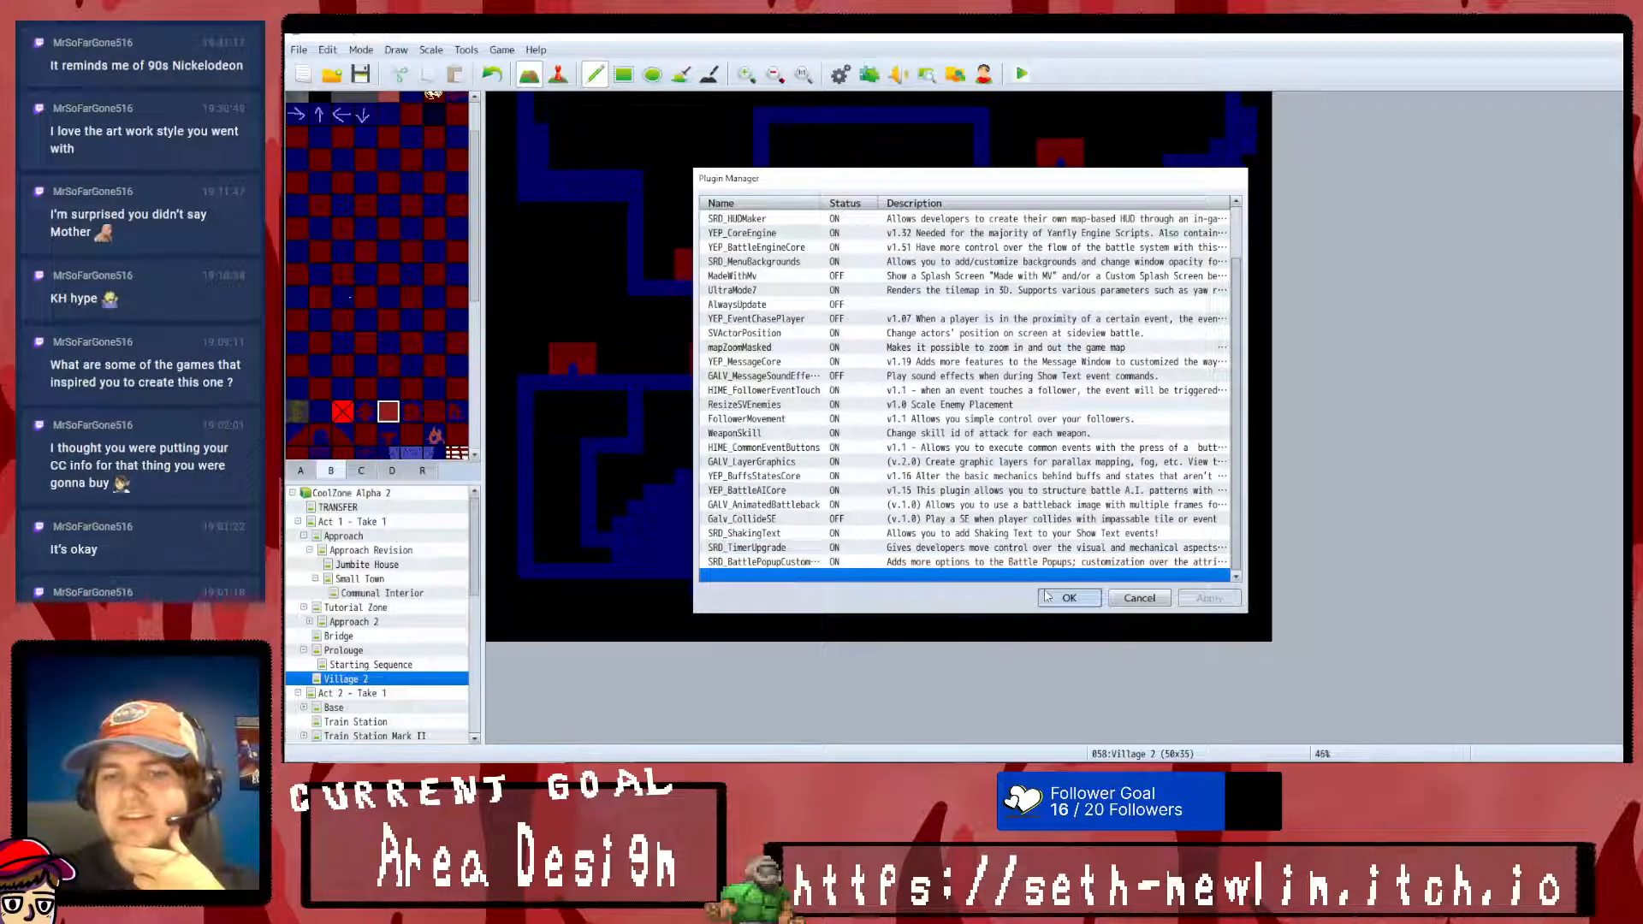
pyautogui.click(1068, 599)
# - Save the changes and start a playtest without SRD_PreloaderCore
pyautogui.click(1021, 74)
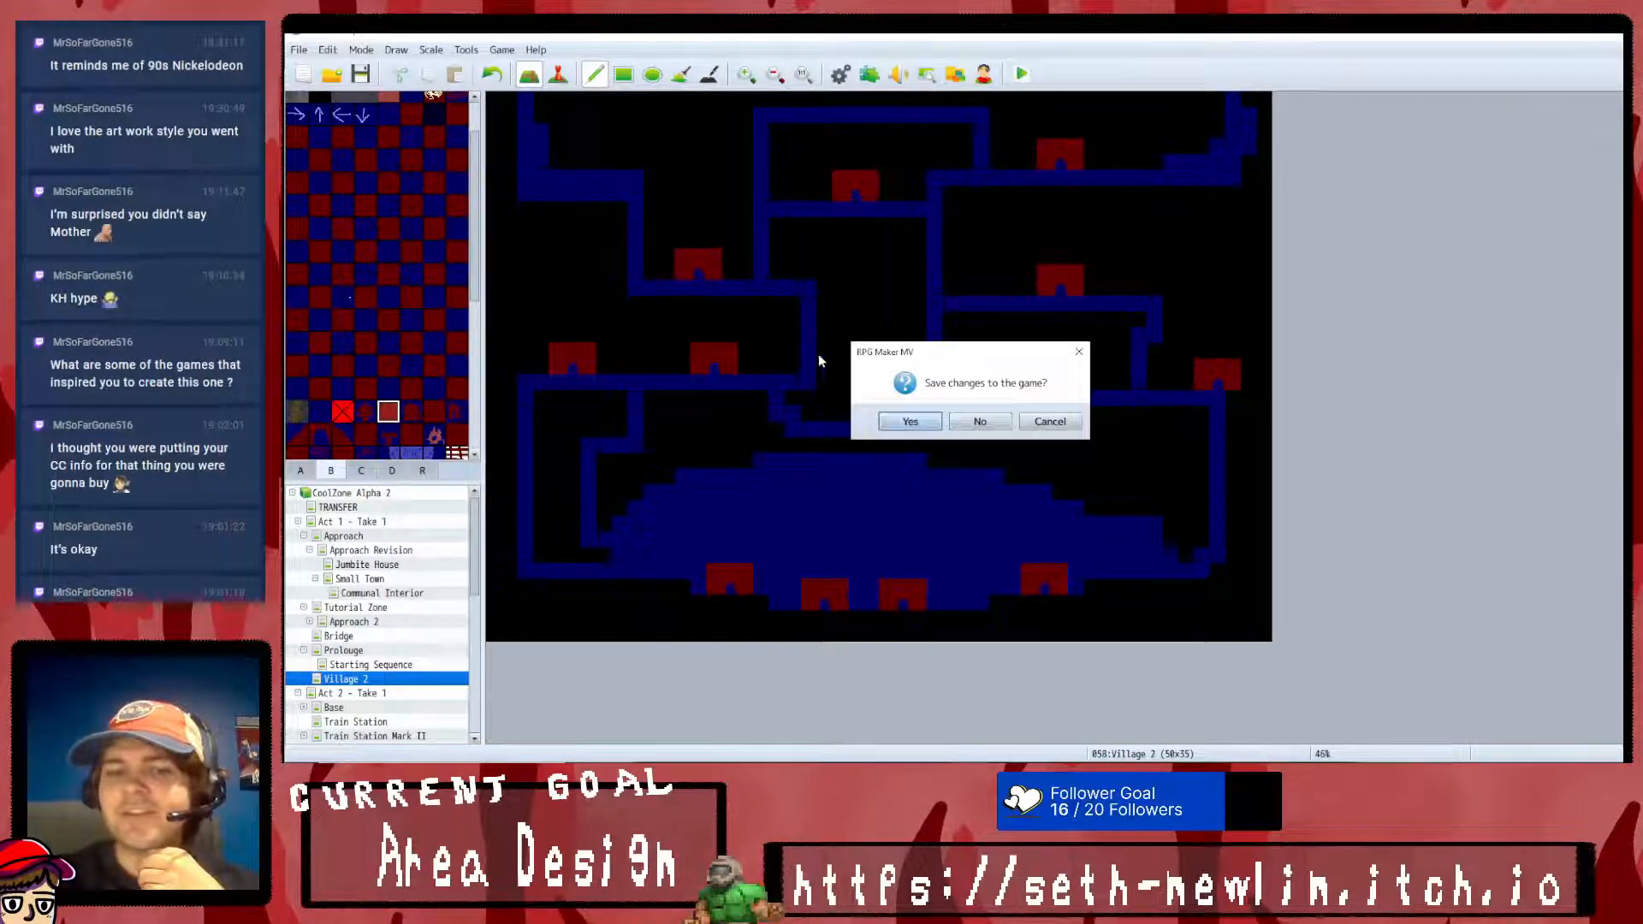
pyautogui.click(909, 429)
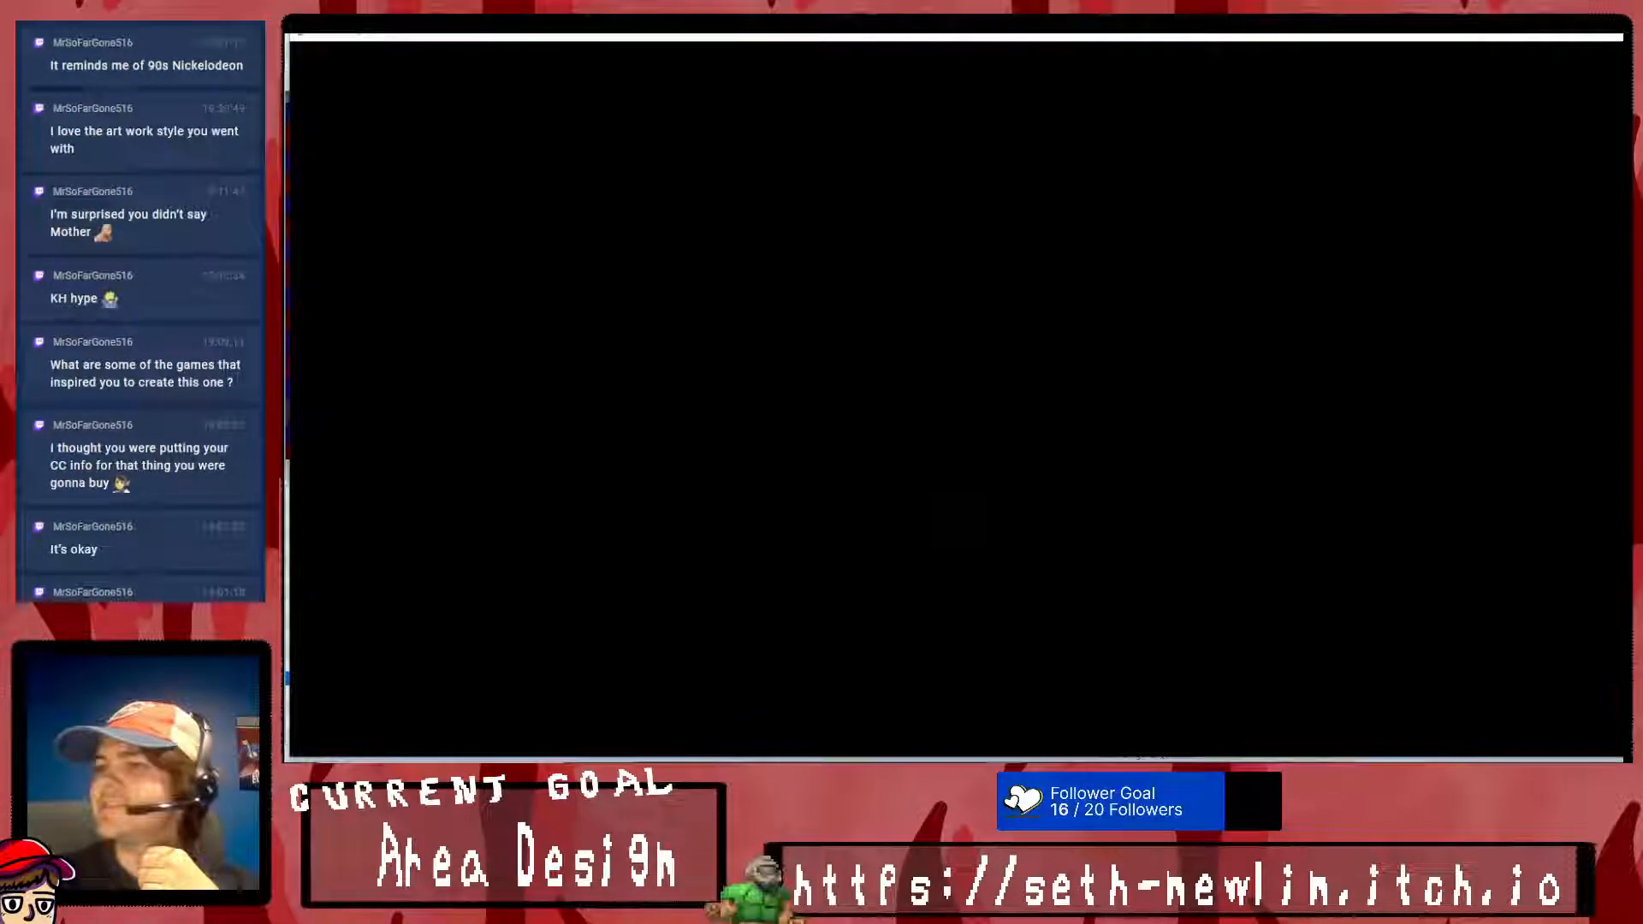
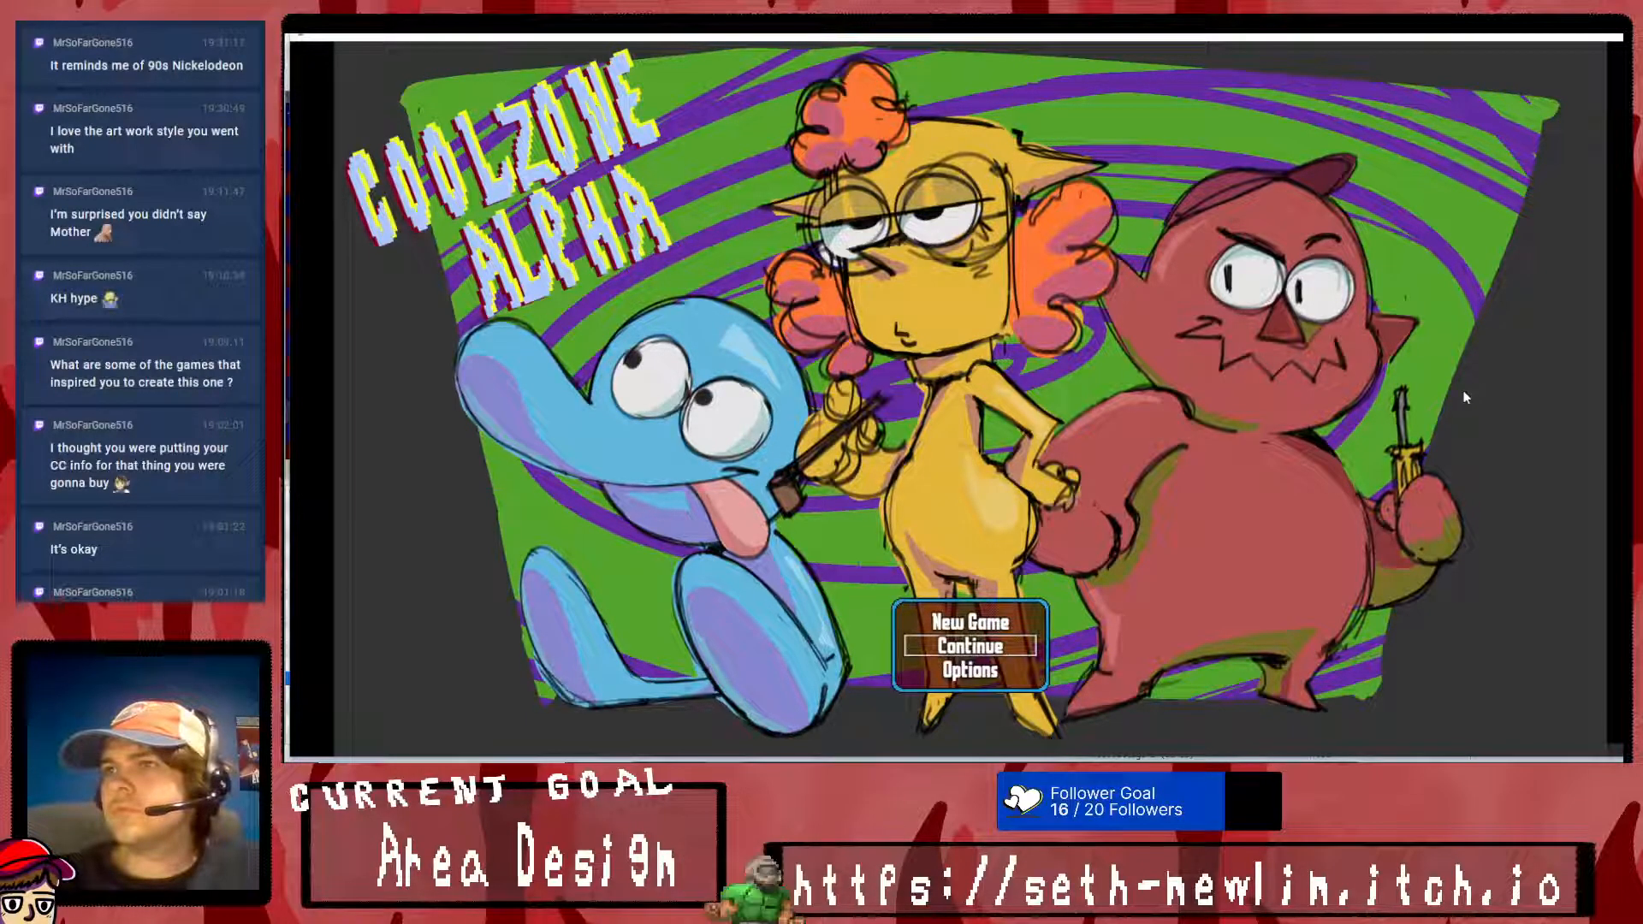
# - Start a new game in the playtest, walk the party a short distance and open the party menu
pyautogui.click(977, 621)
pyautogui.click(959, 499)
pyautogui.click(946, 424)
pyautogui.click(1061, 271)
pyautogui.rightClick(972, 383)
pyautogui.rightClick(963, 393)
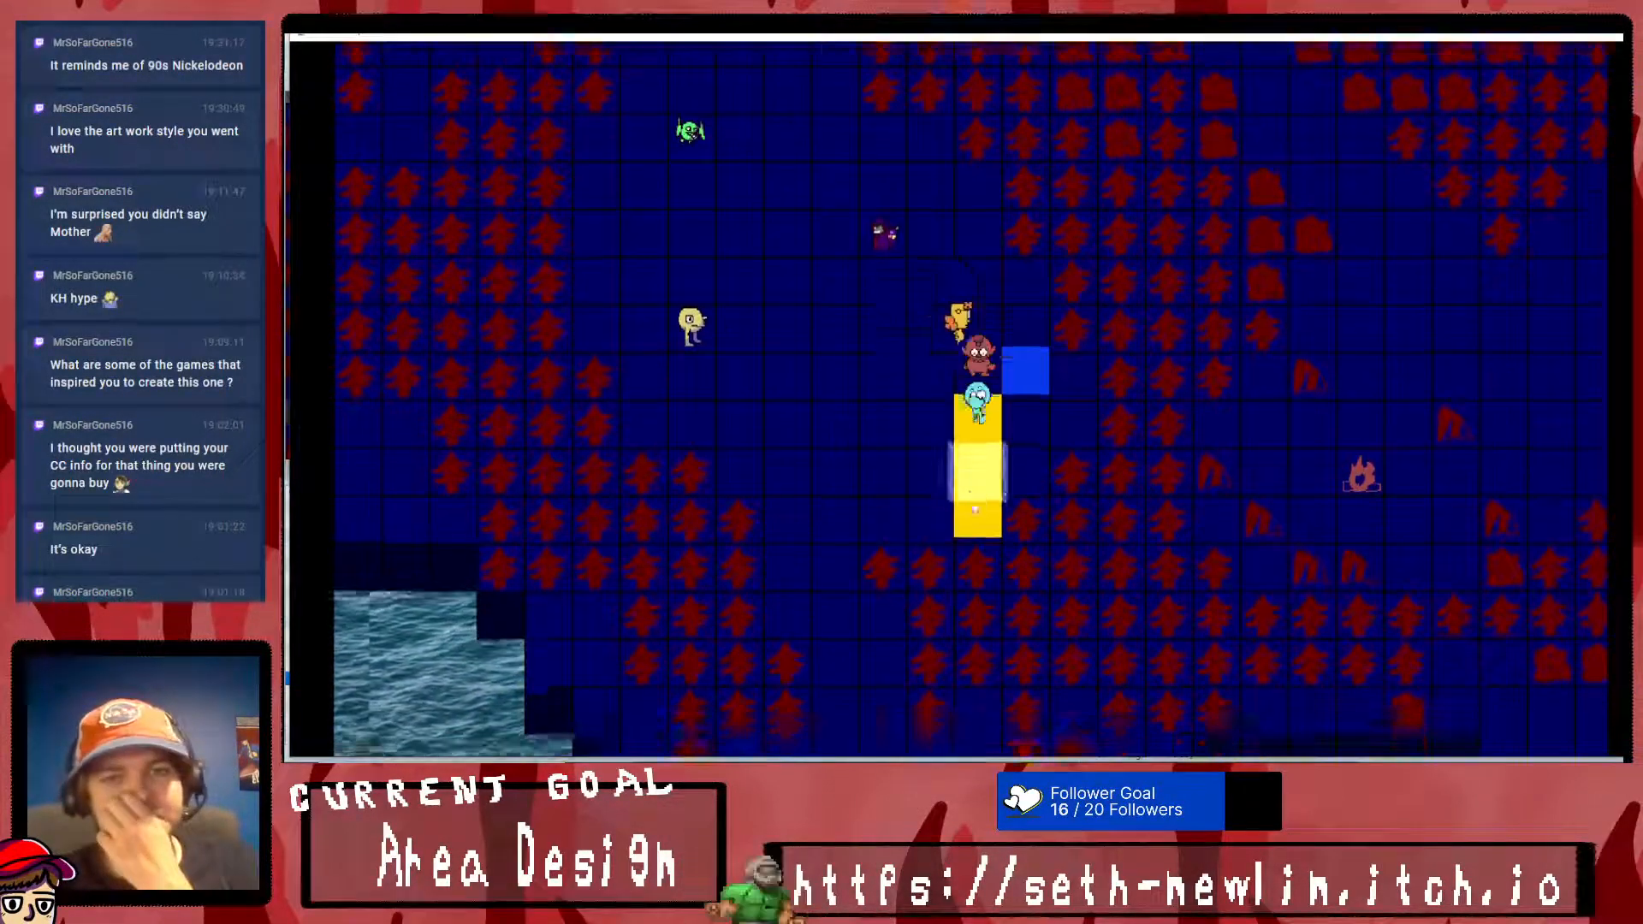
pyautogui.rightClick(943, 306)
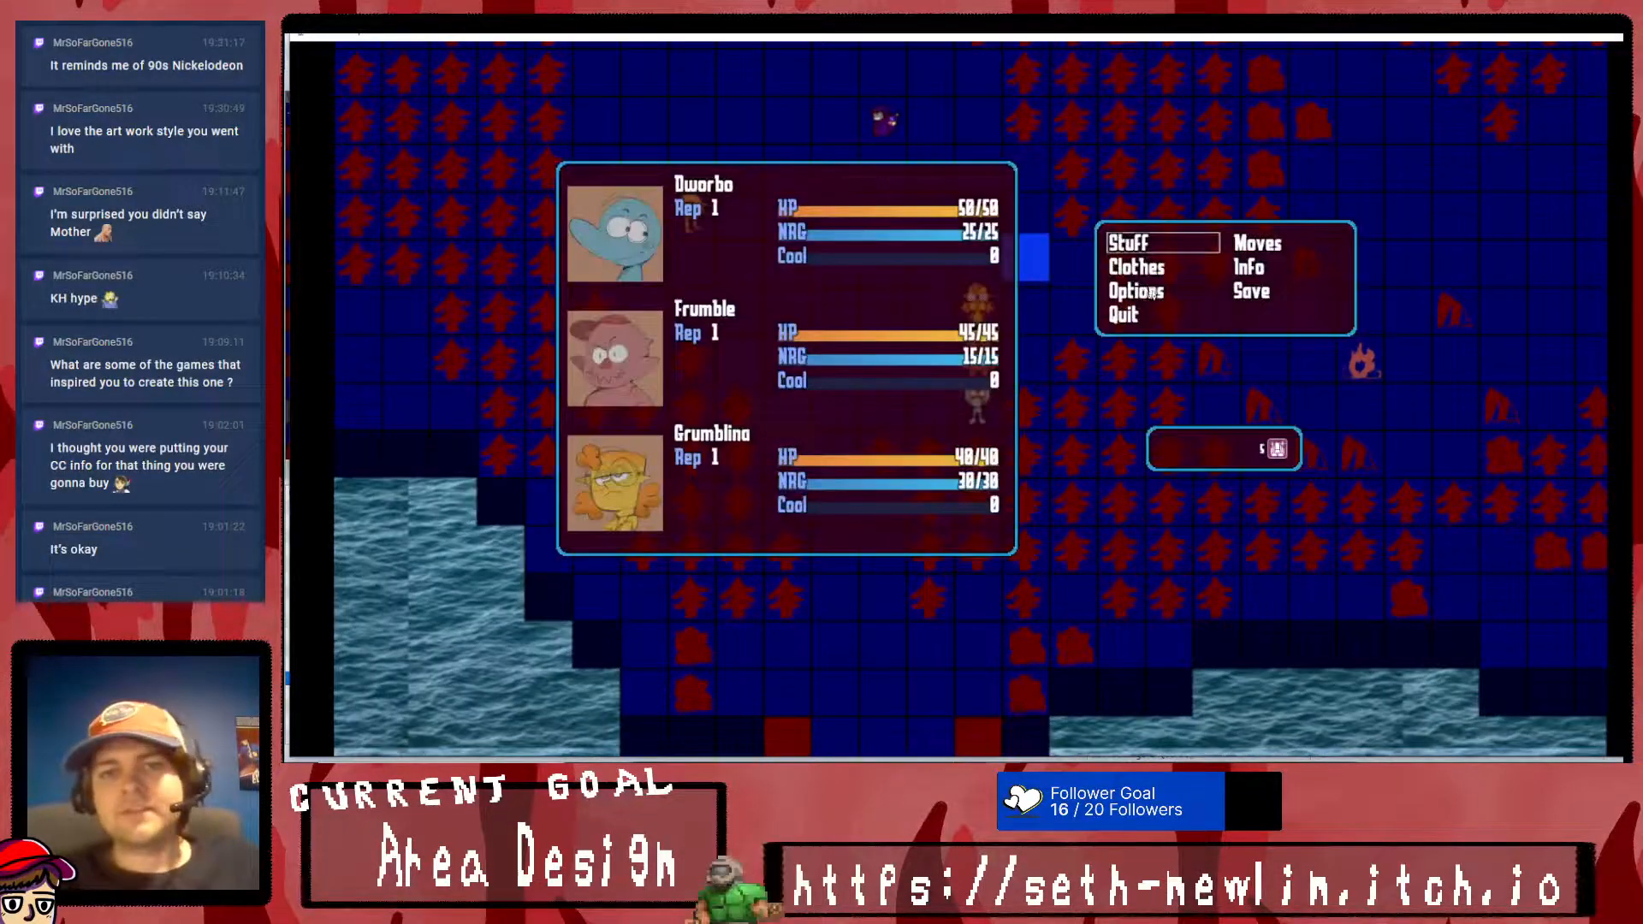
# - Check the Stuff screen from the party menu, then close the playtest
pyautogui.click(1128, 249)
pyautogui.rightClick(1074, 254)
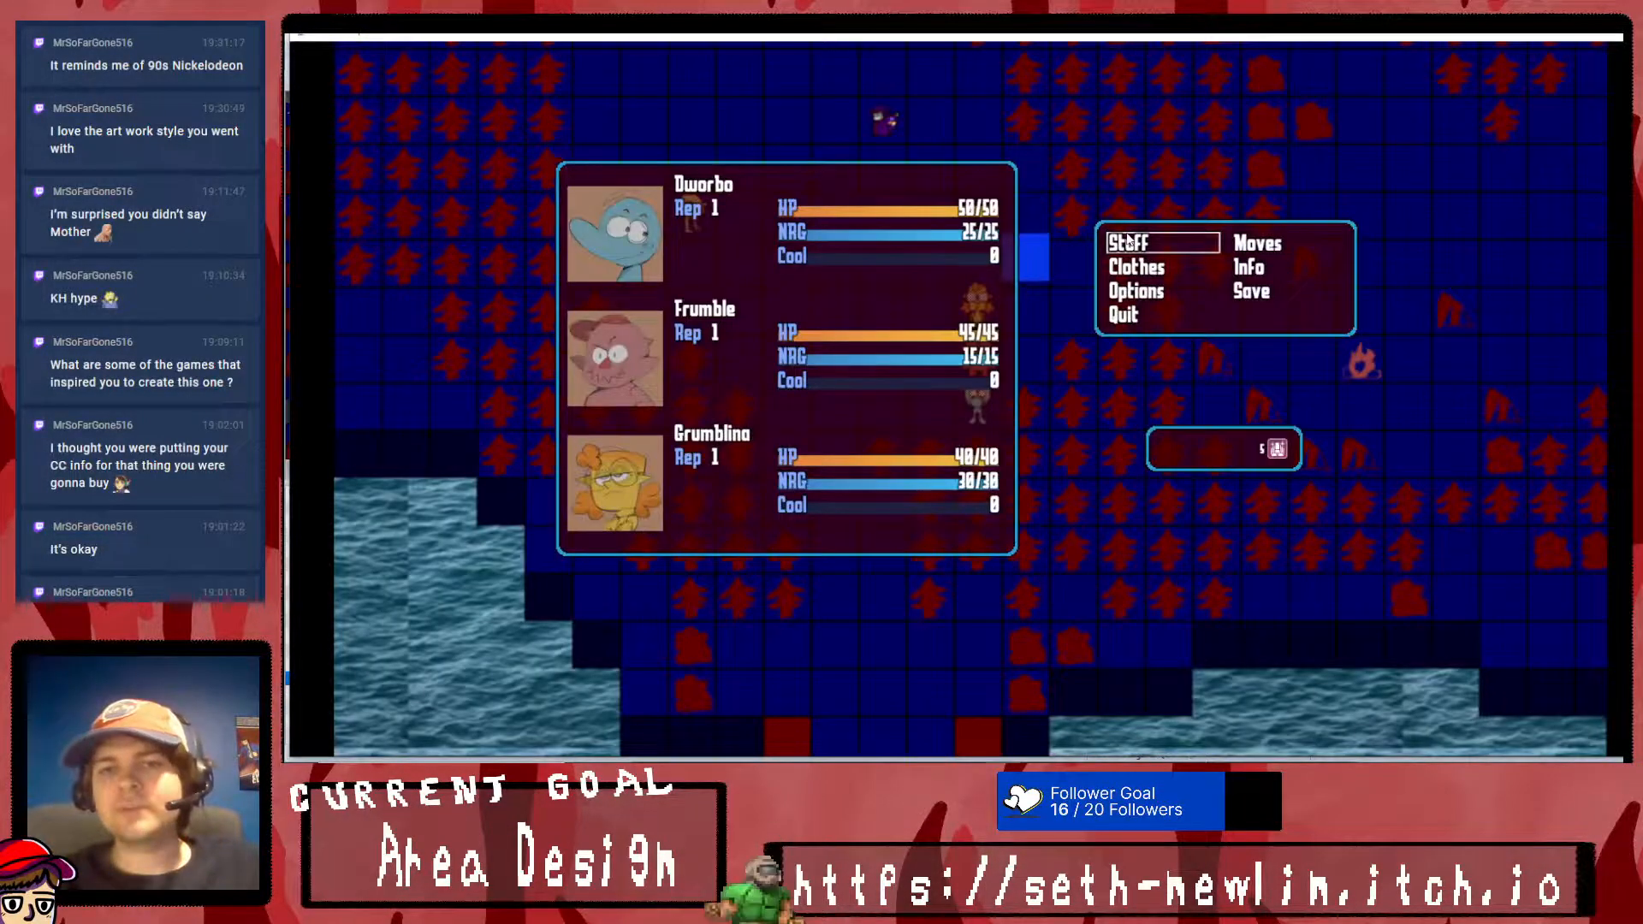
pyautogui.click(1174, 237)
pyautogui.rightClick(1104, 261)
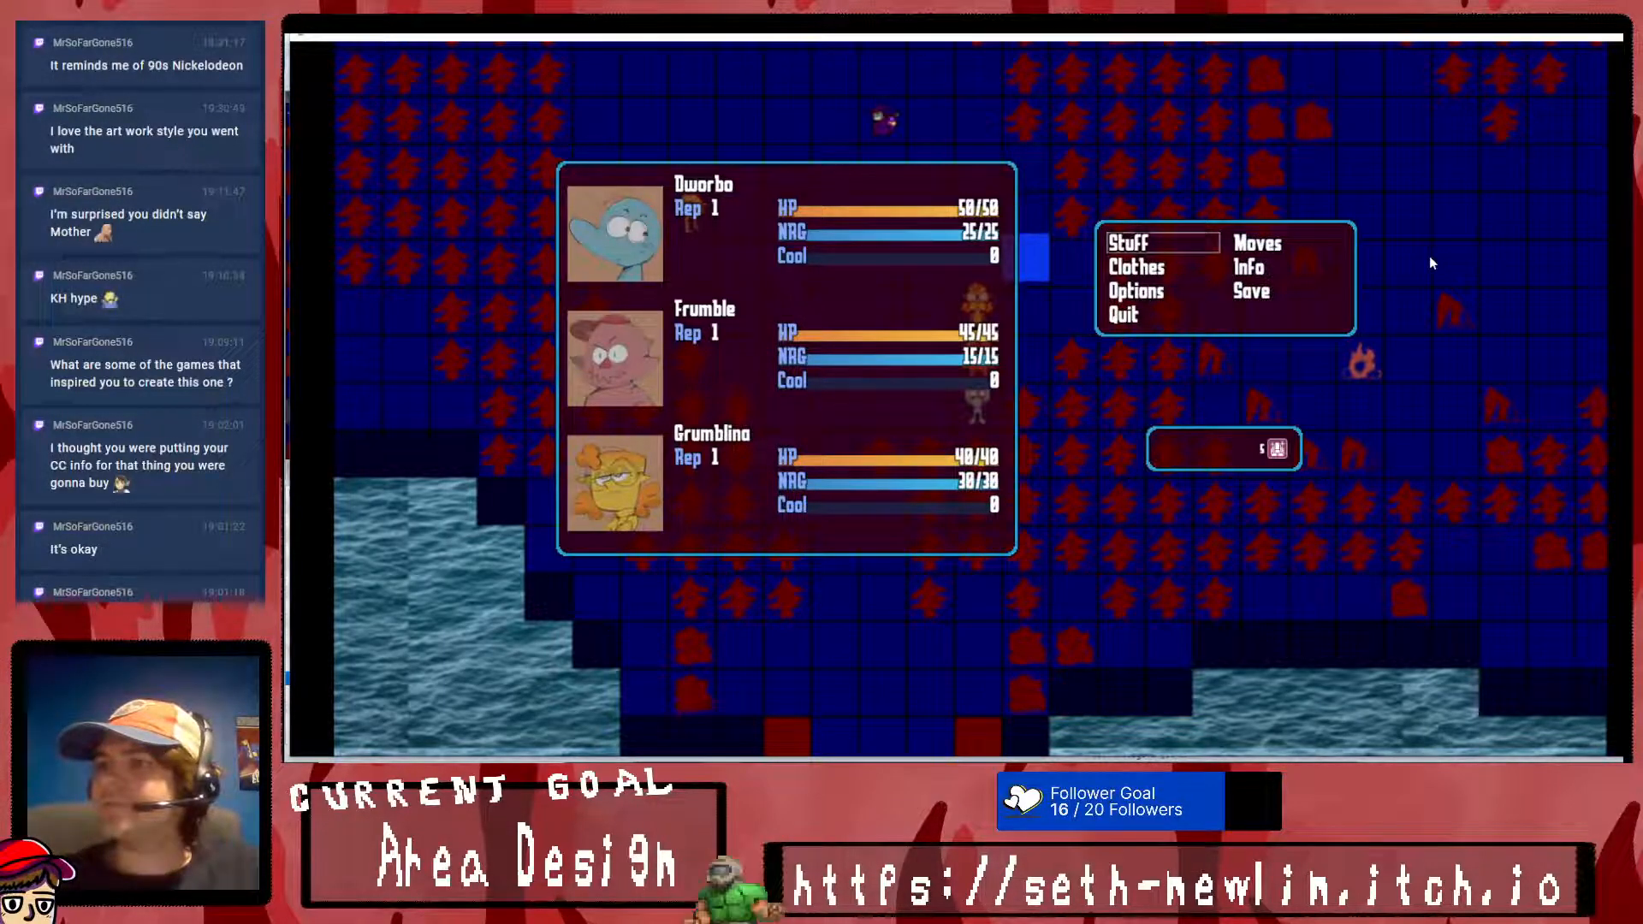
pyautogui.click(1606, 36)
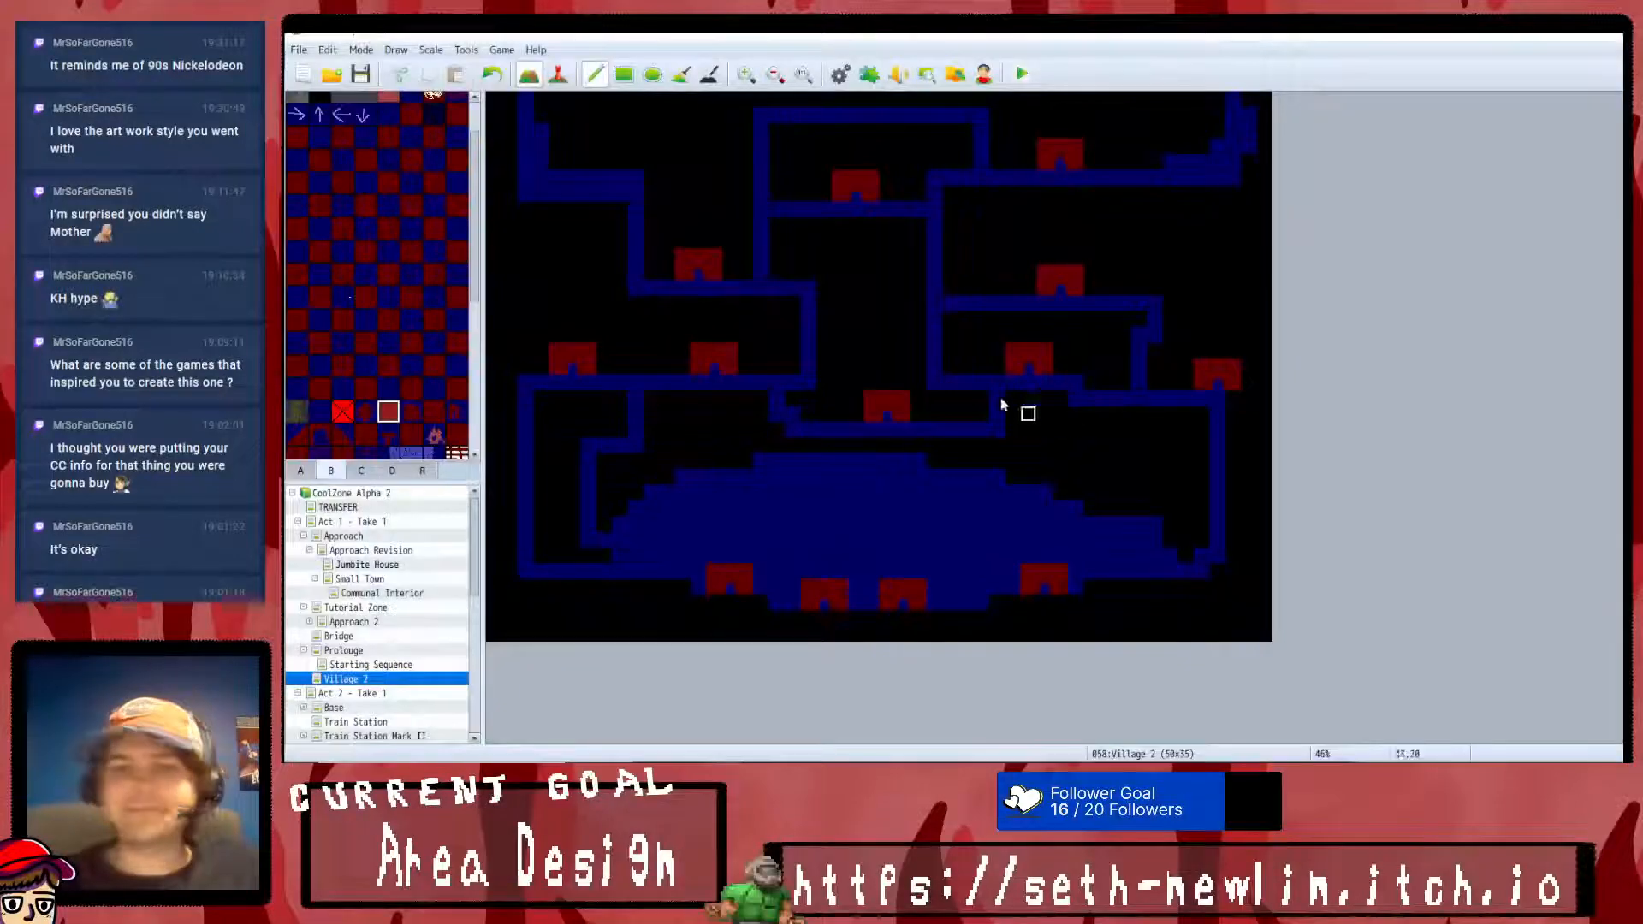
# - Relaunch the playtest, start a new game, dismiss the blocked-door message and open the party menu
pyautogui.press('F9')
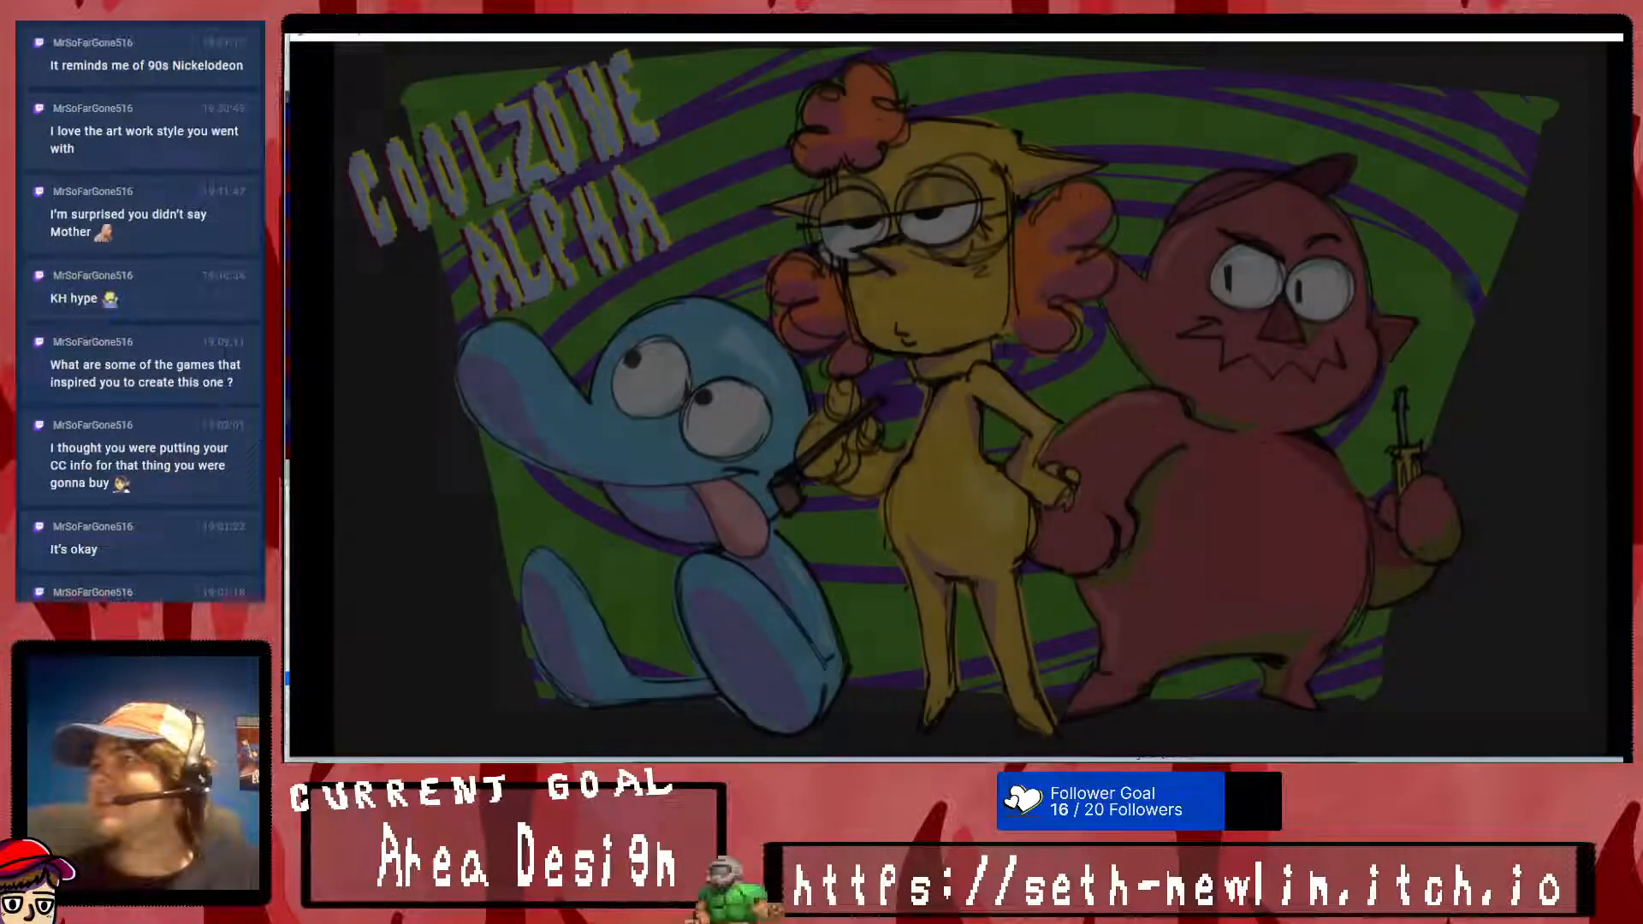
pyautogui.press('Return')
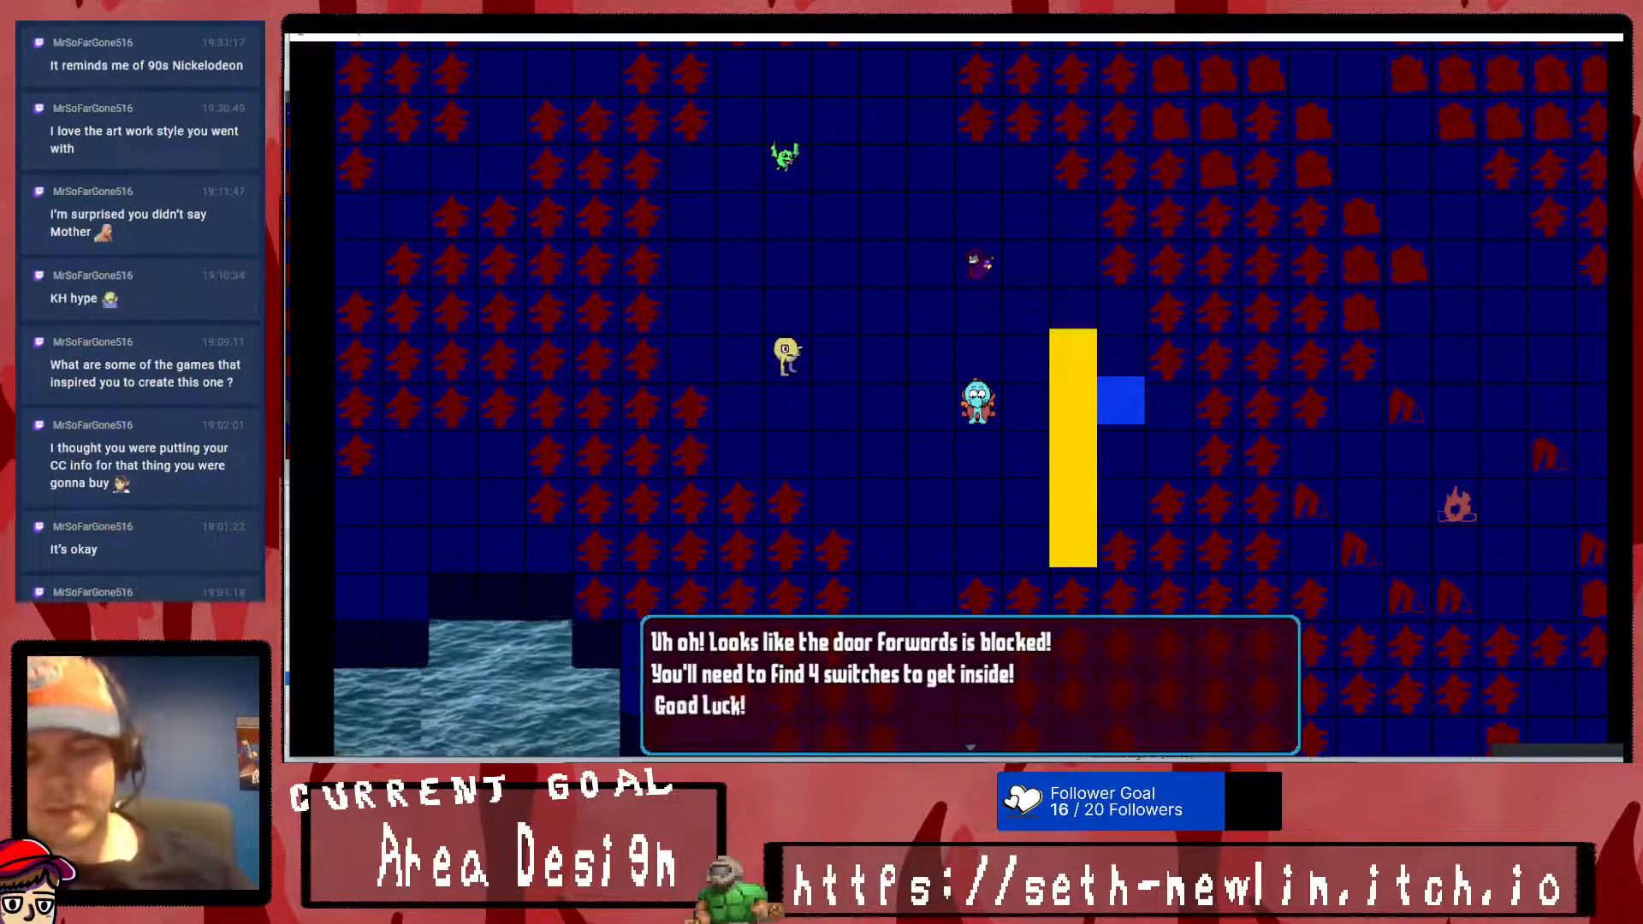
pyautogui.press('Return')
pyautogui.press('Escape')
# - Look through the Stuff screen's Stuff, Weapon, Clothes and Important Stuff categories and return to the party menu
pyautogui.press('Return')
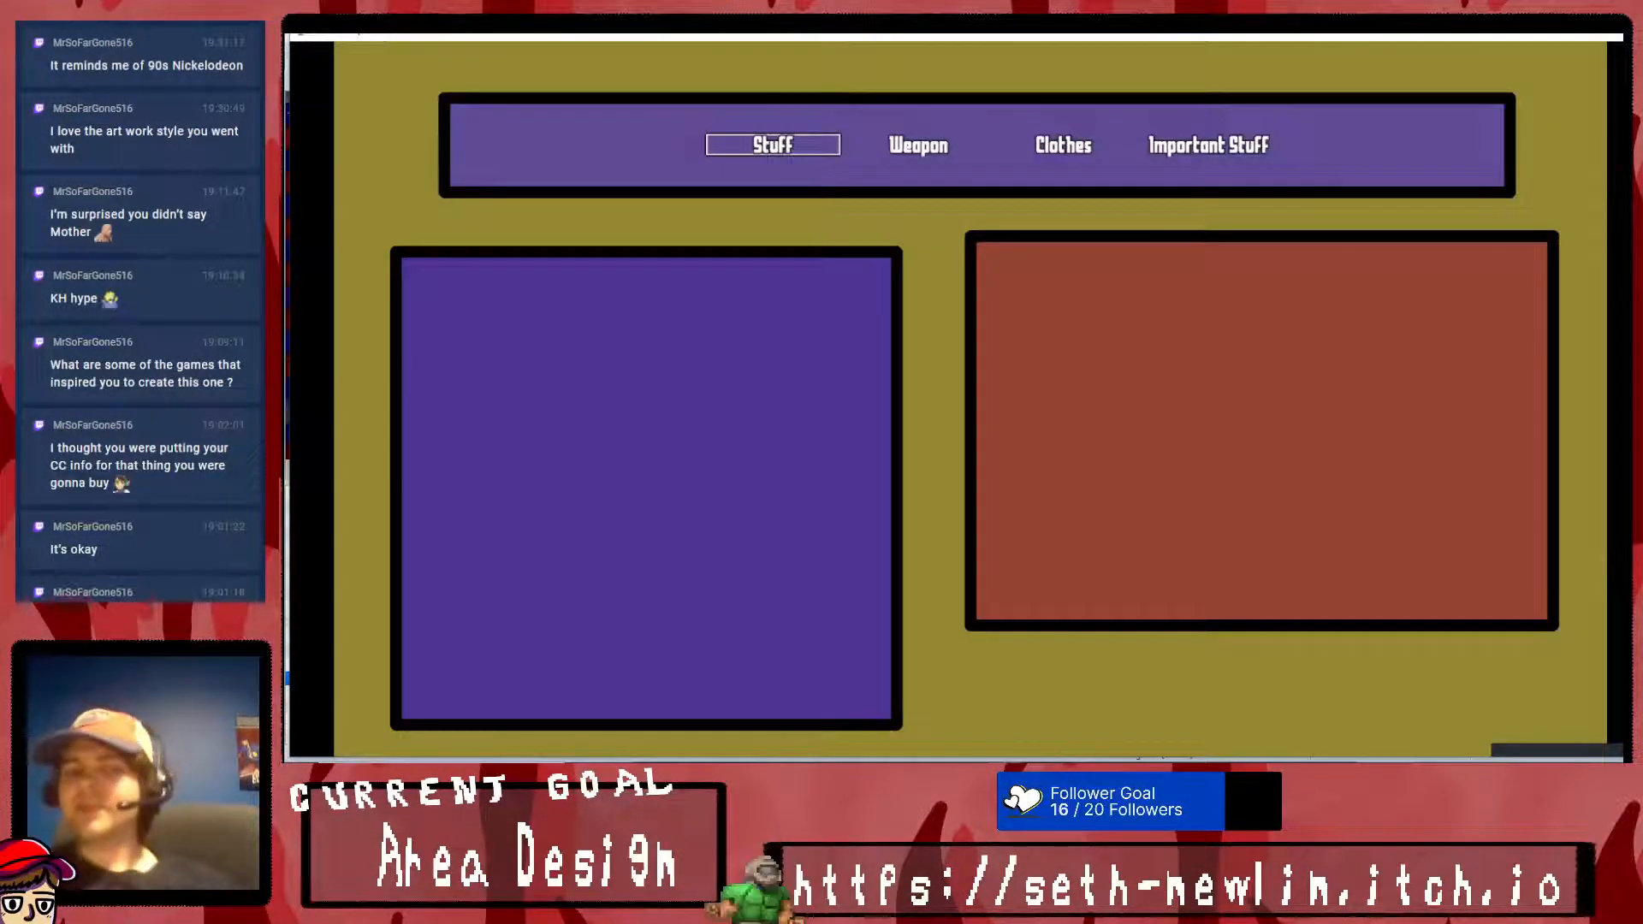
pyautogui.press('Right')
pyautogui.press('Right')
pyautogui.press('Right')
pyautogui.press('Right')
pyautogui.press('Escape')
# - Examine the Abilities, Stances and Cool Attack categories on Dworbo's Moves screen
pyautogui.press('Right')
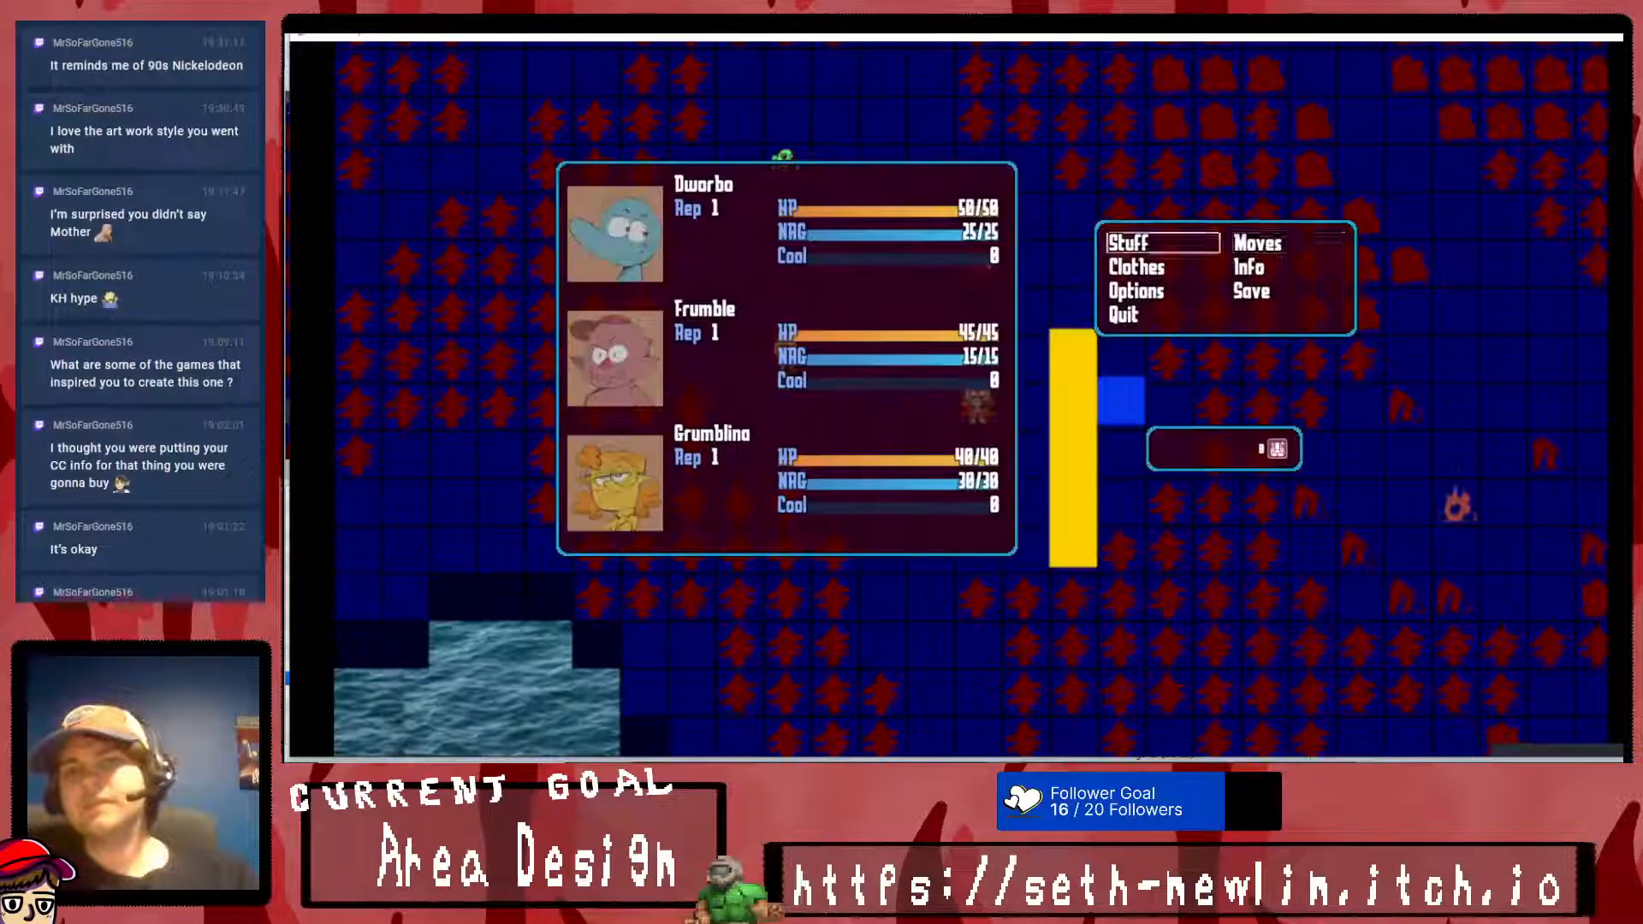
pyautogui.press('Return')
pyautogui.press('Down')
pyautogui.press('Up')
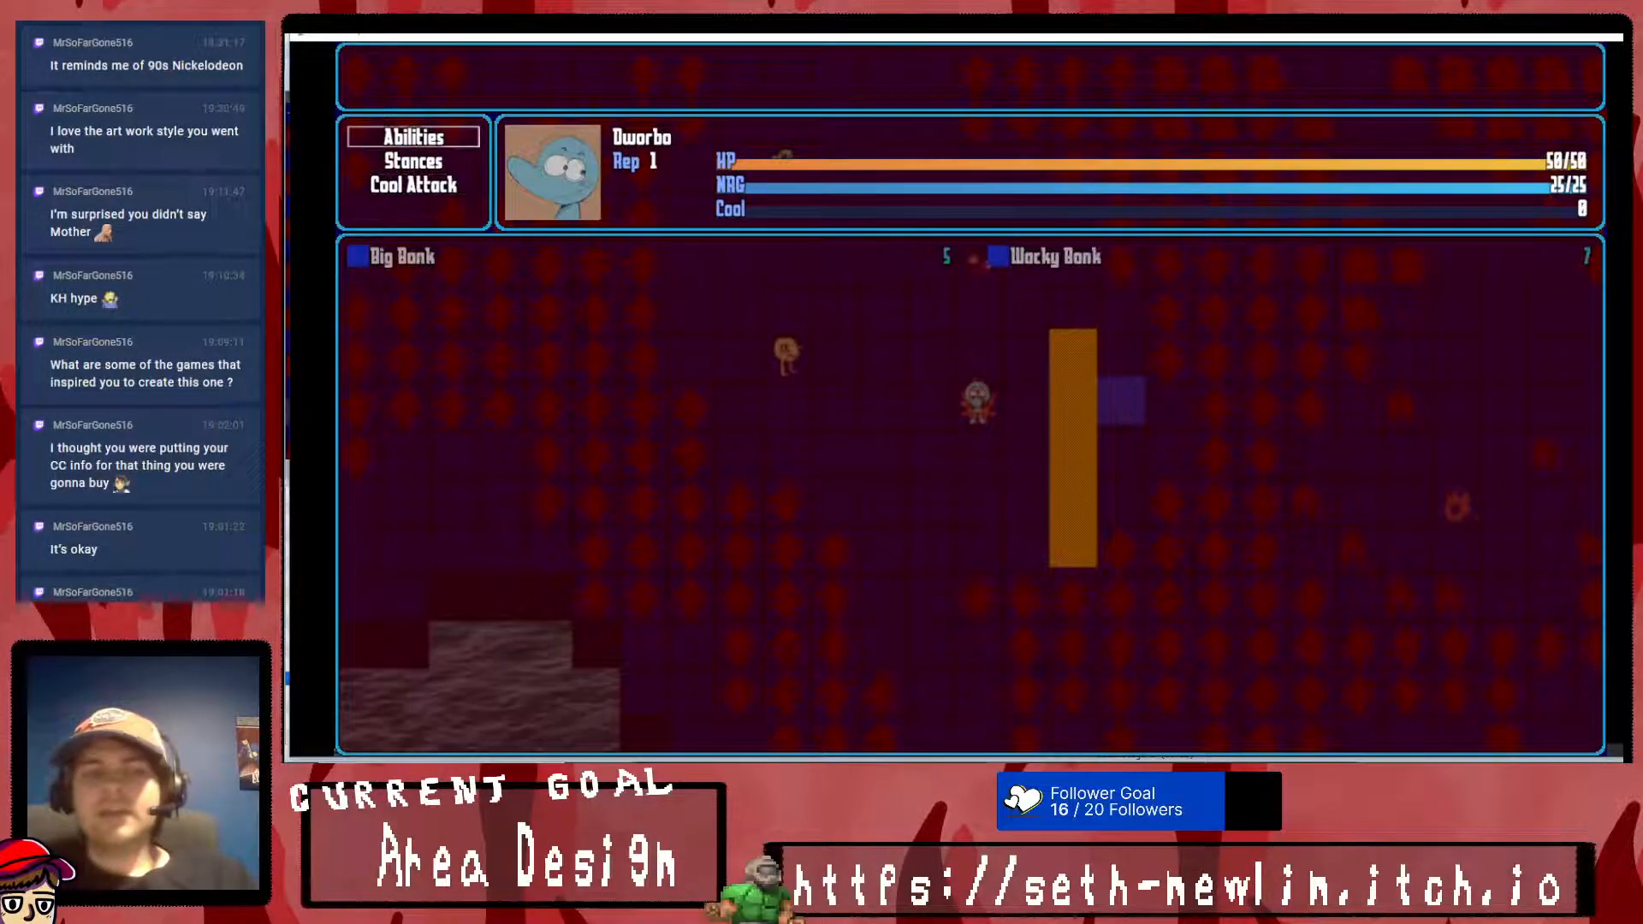
pyautogui.press('Up')
pyautogui.press('Up')
pyautogui.press('Down')
pyautogui.press('Up')
pyautogui.press('Down')
pyautogui.press('Down')
pyautogui.press('Down')
# - Return to the party menu, check its entries and party selection, and reopen Dworbo's Moves screen
pyautogui.press('Up')
pyautogui.press('Down')
pyautogui.press('Down')
pyautogui.press('Escape')
pyautogui.press('Right')
pyautogui.press('Up')
pyautogui.press('Down')
pyautogui.press('Right')
pyautogui.press('Return')
pyautogui.press('Down')
pyautogui.press('Return')
pyautogui.press('Escape')
pyautogui.press('Return')
pyautogui.press('Up')
pyautogui.press('Return')
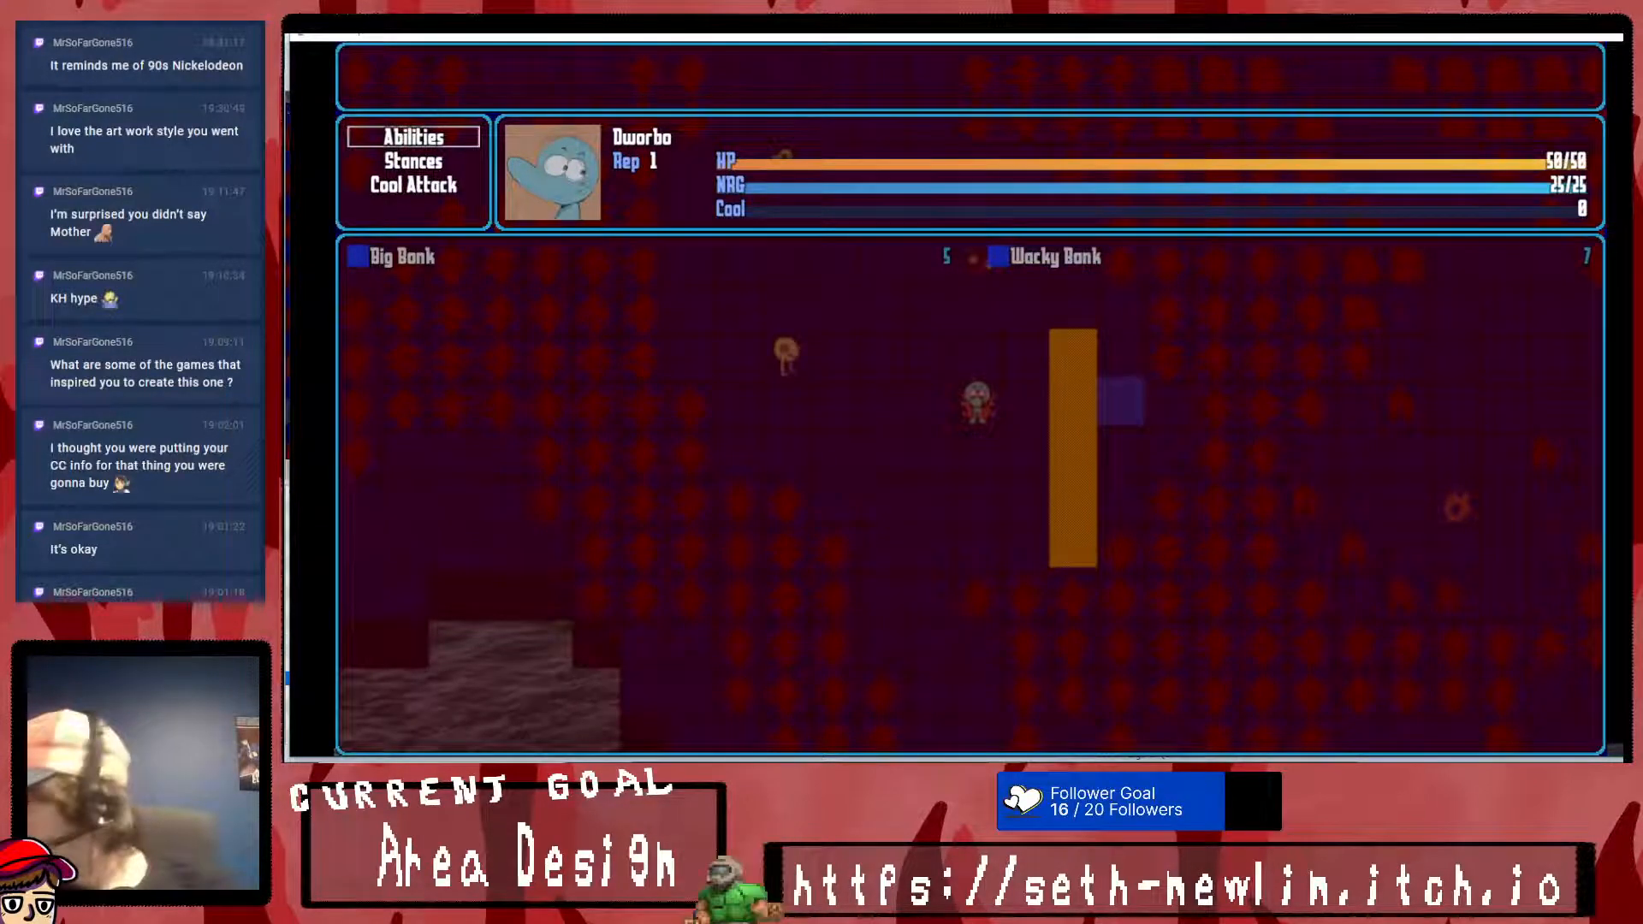
# - Switch to the Super Tools Engine window, try launching HUD Maker and move the window clear of the game's Moves screen
pyautogui.hotkey('alt', 'Tab')
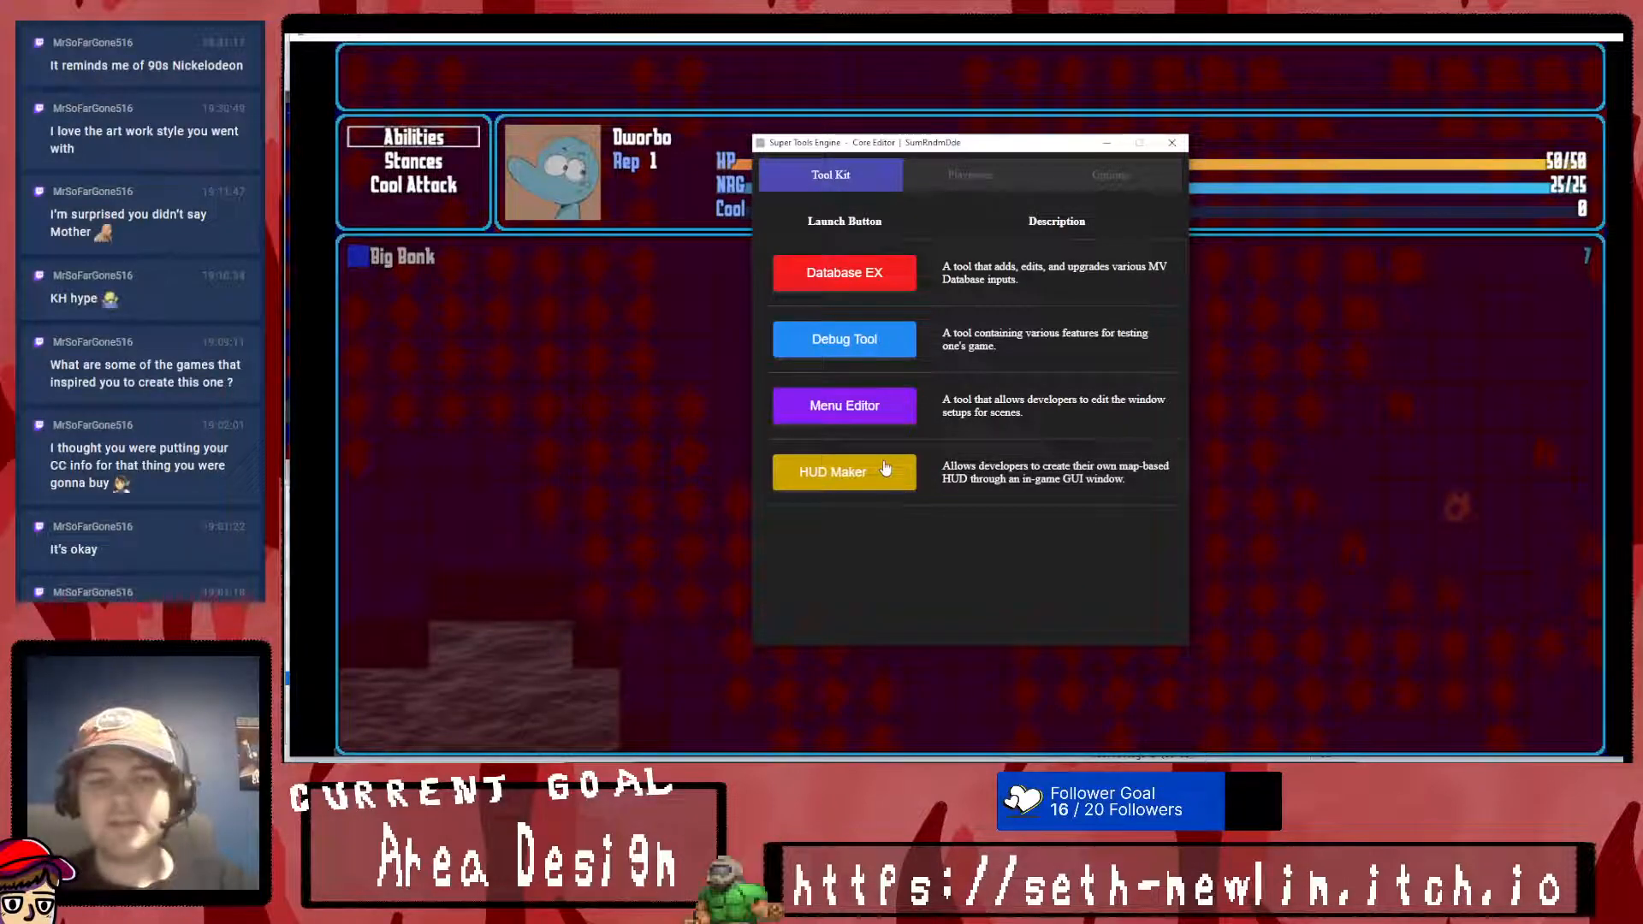
pyautogui.click(844, 471)
pyautogui.click(1082, 409)
pyautogui.moveTo(837, 144); pyautogui.dragTo(1266, 465)
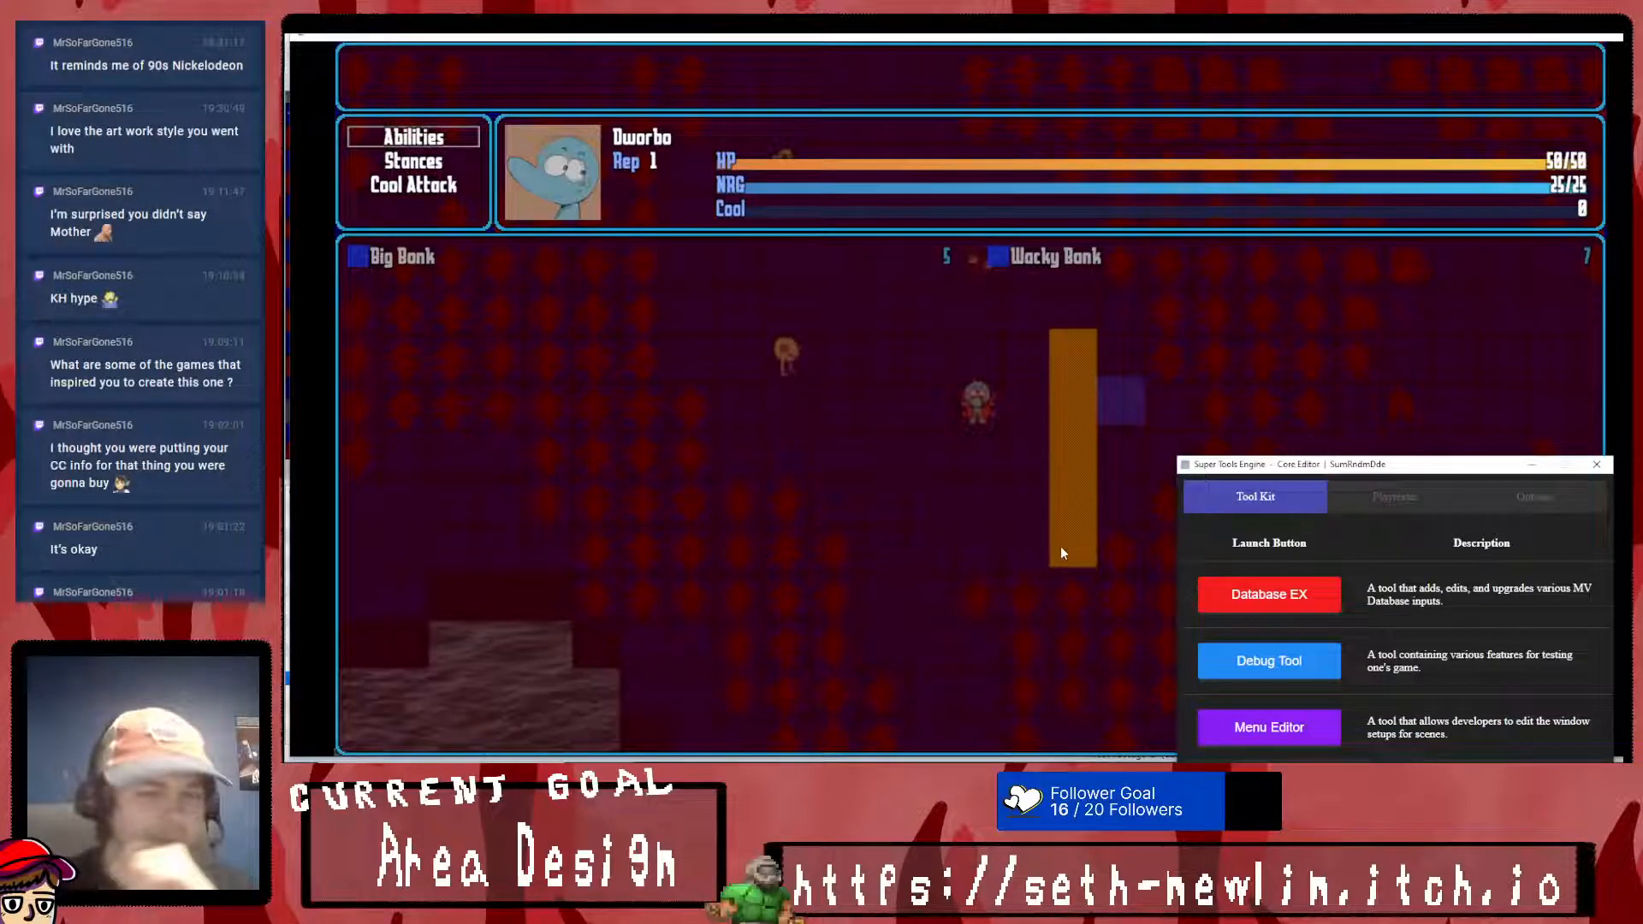
# - Switch to Krita, save DripFeedRev2.kra and create a new custom document of 1920 by 1080 pixels
pyautogui.hotkey('alt', 'Tab')
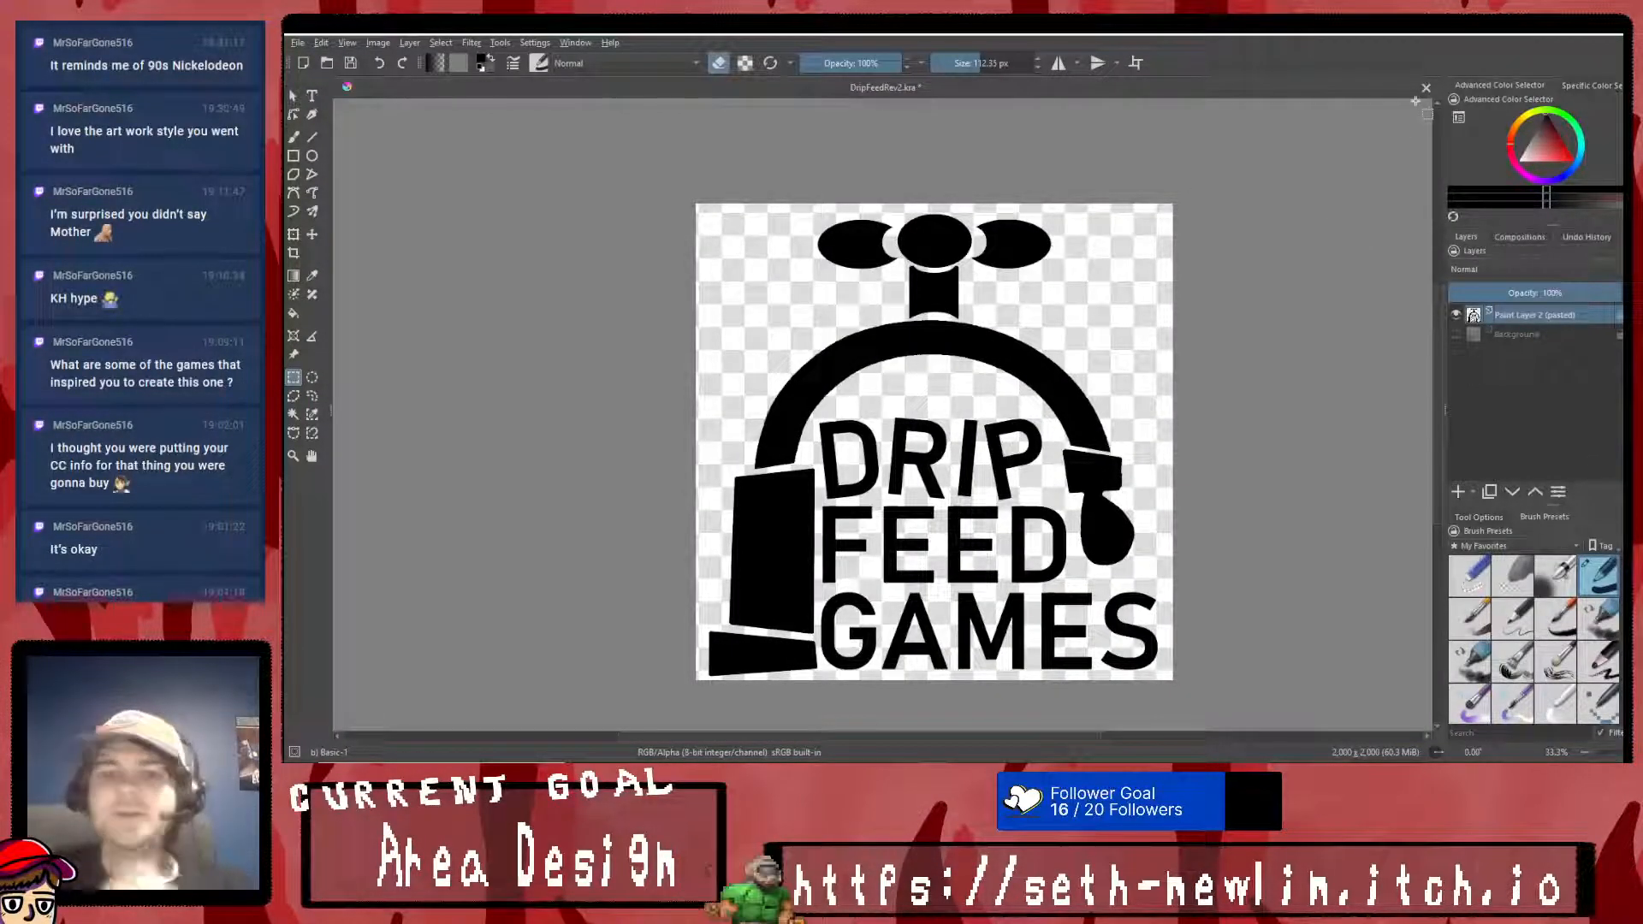
pyautogui.hotkey('ctrl', 's')
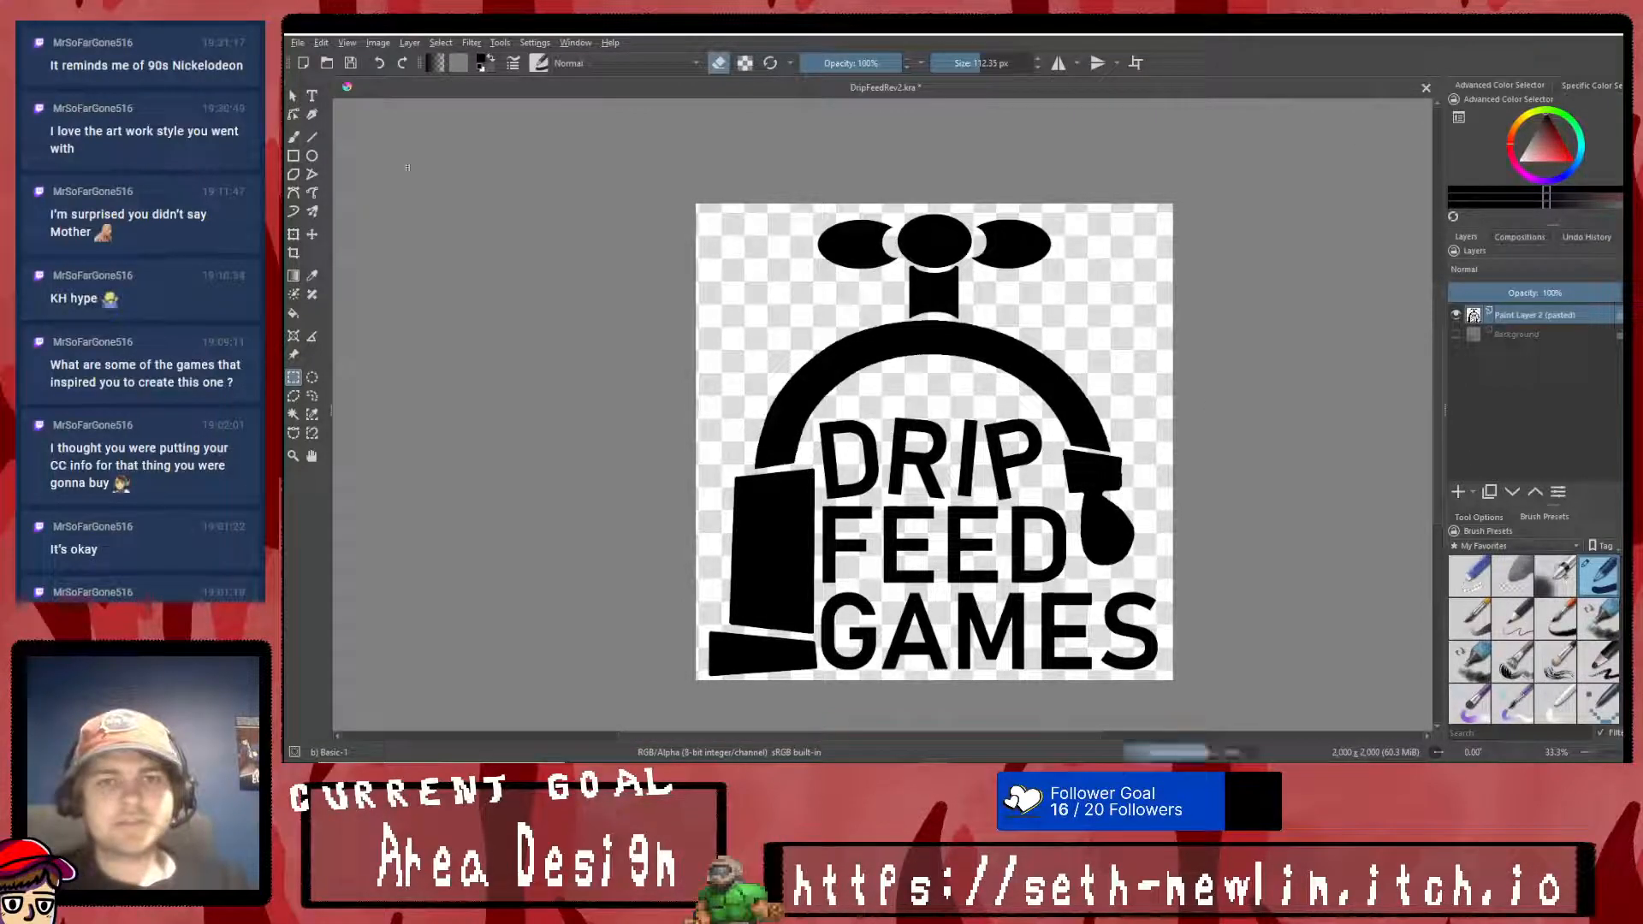
pyautogui.click(298, 43)
pyautogui.click(308, 58)
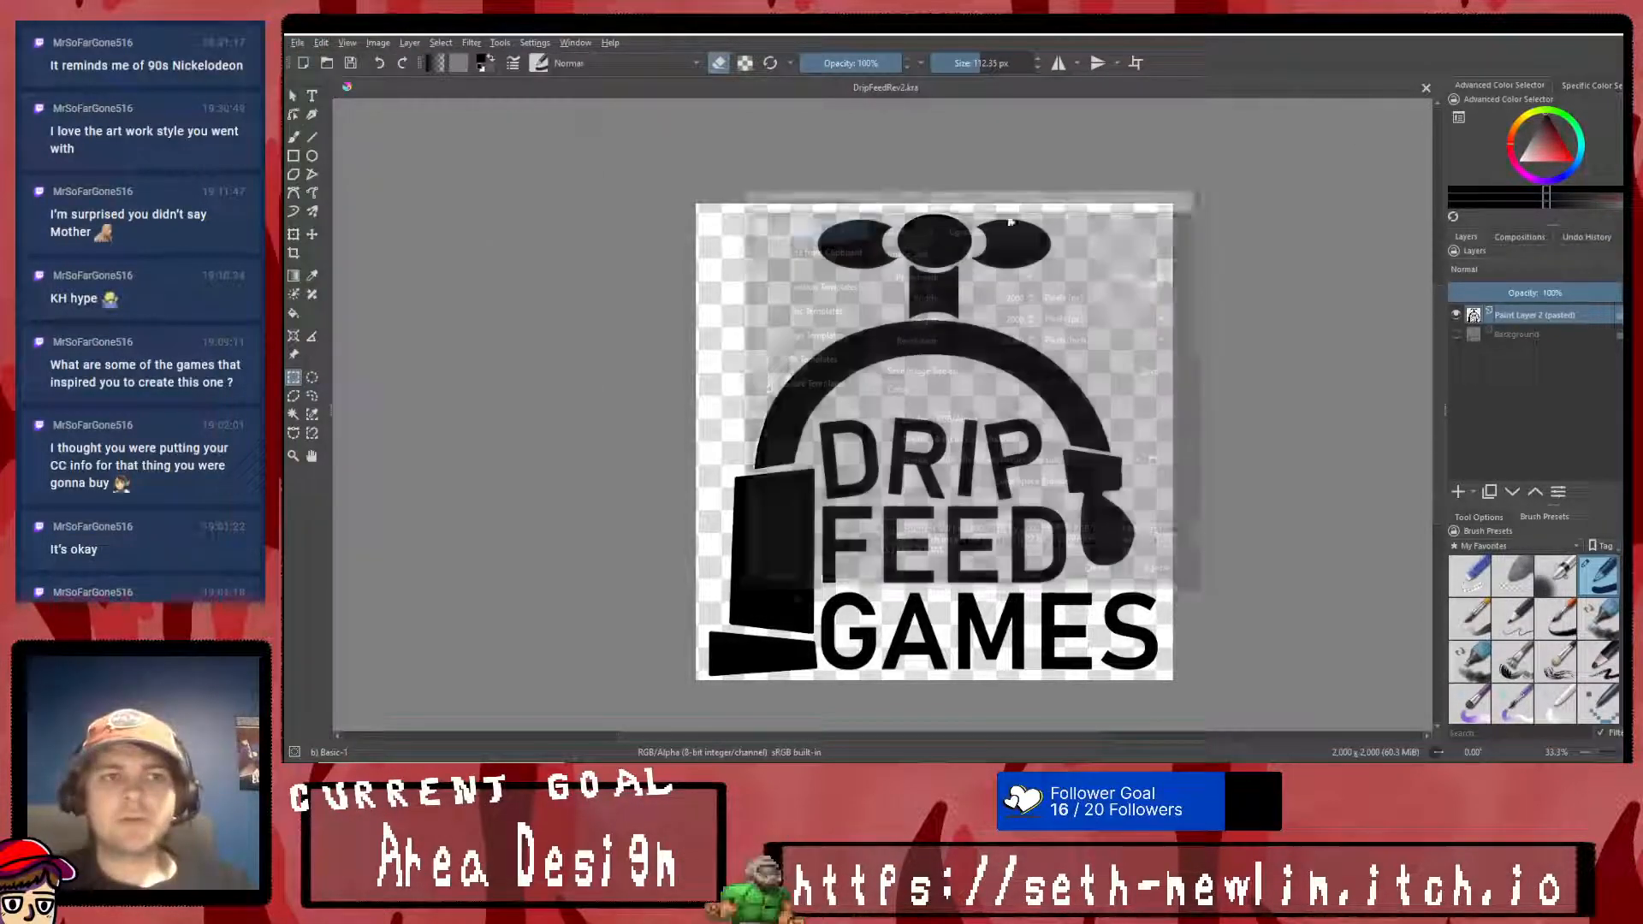
pyautogui.write('1920')
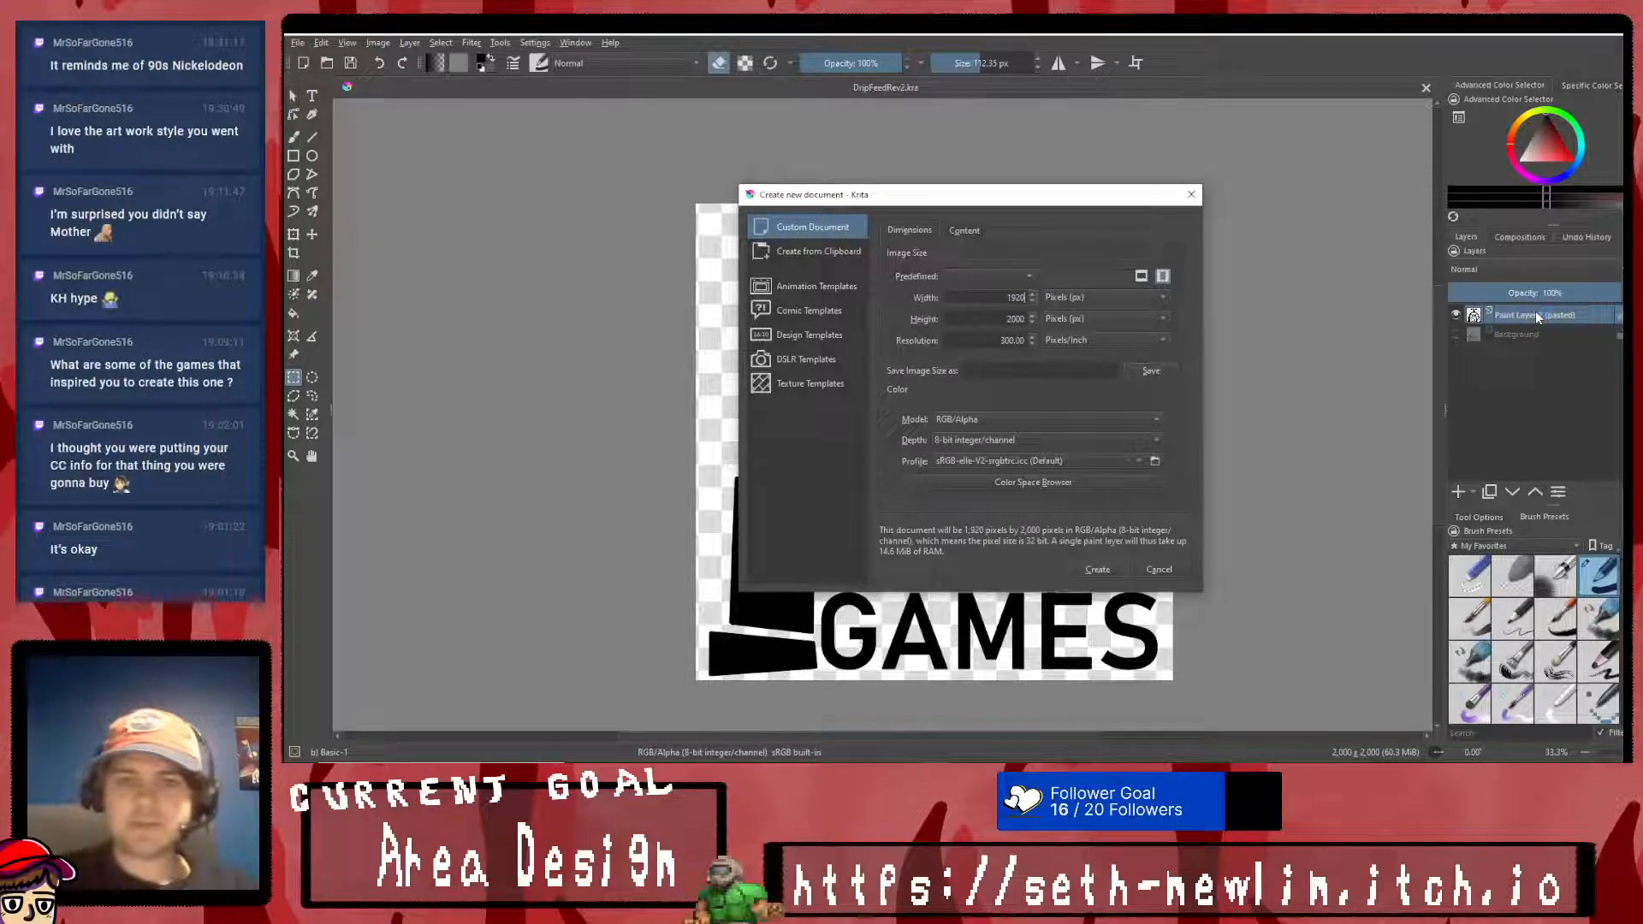
pyautogui.write('1080')
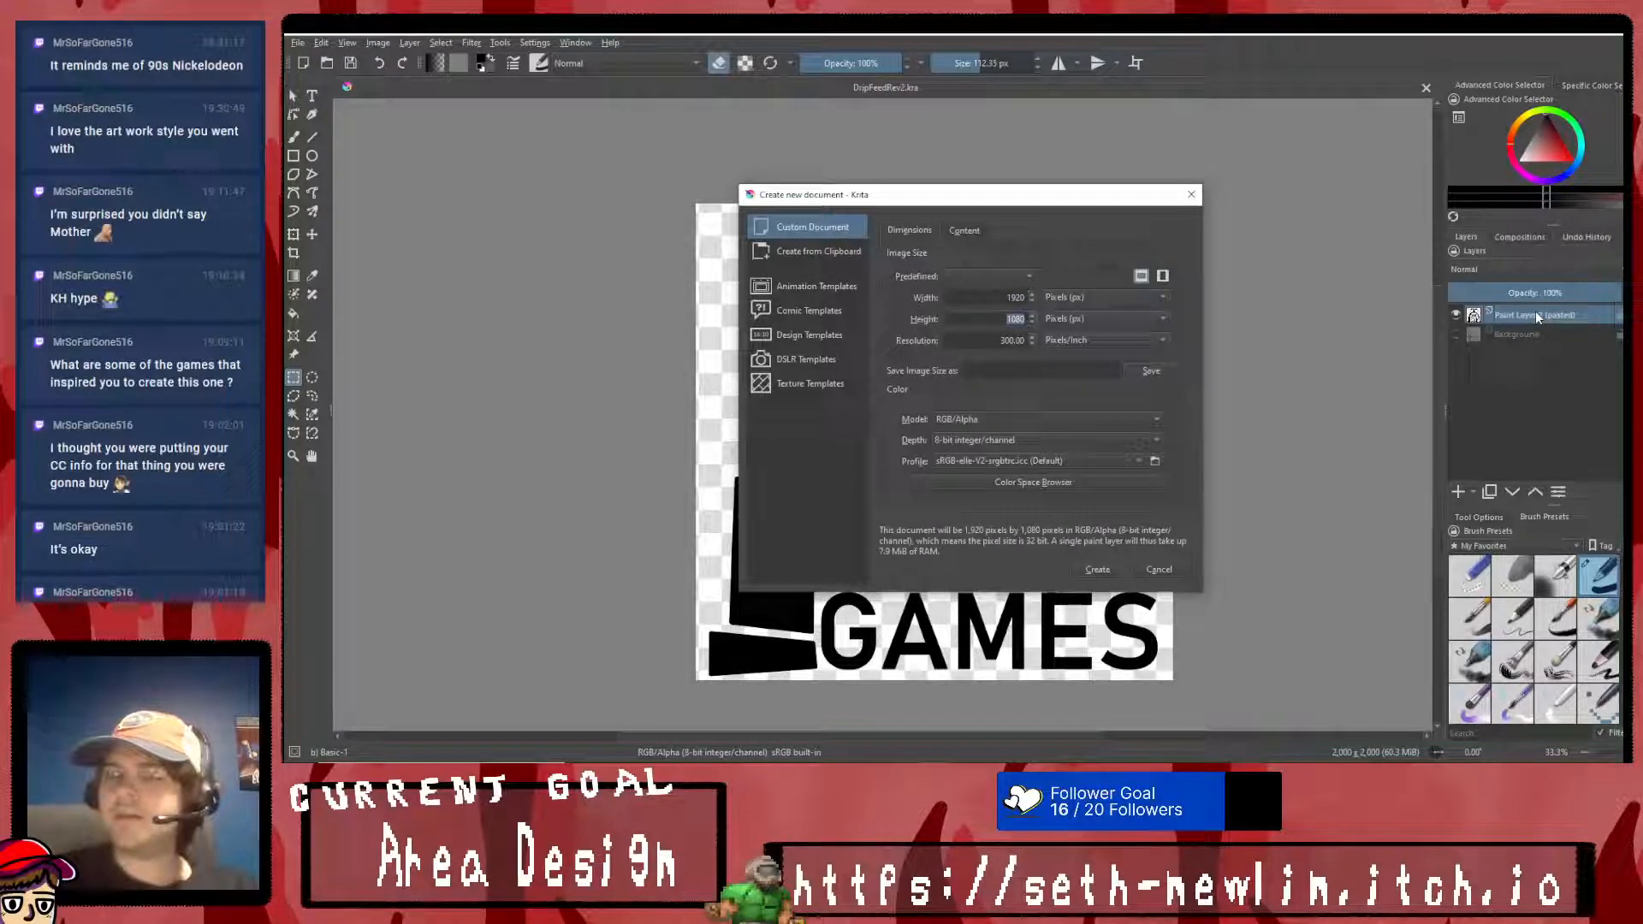
pyautogui.click(1095, 569)
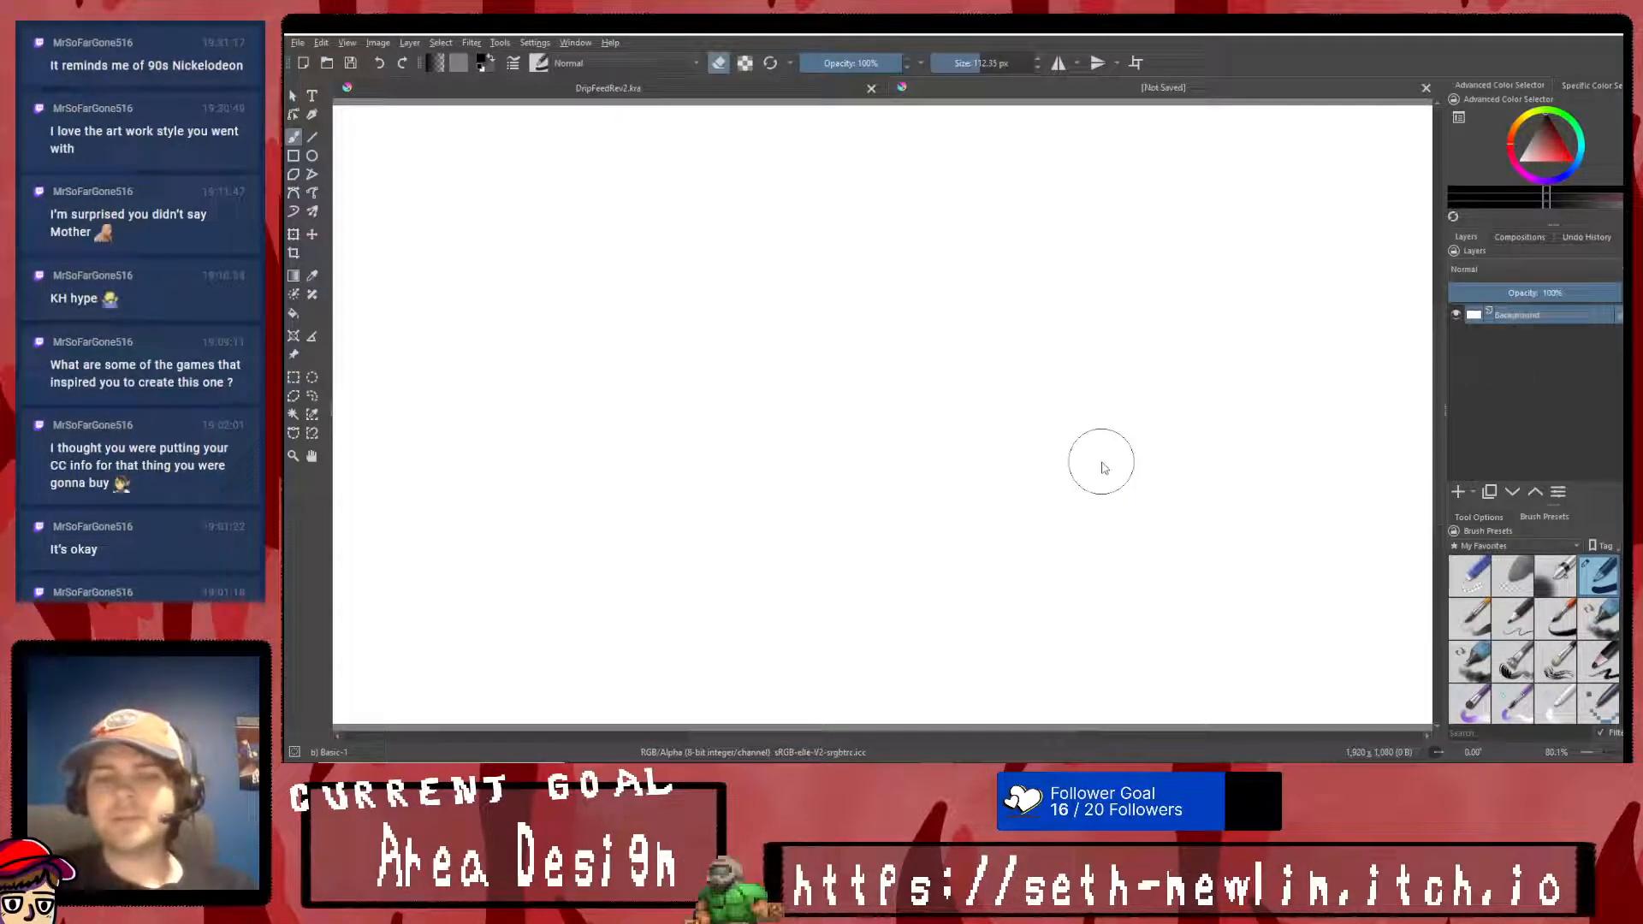
# - Choose the Ink-7 Brush Rough preset and the Rectangle tool, and add a new paint layer above the background
pyautogui.scroll(1, 1103, 464)
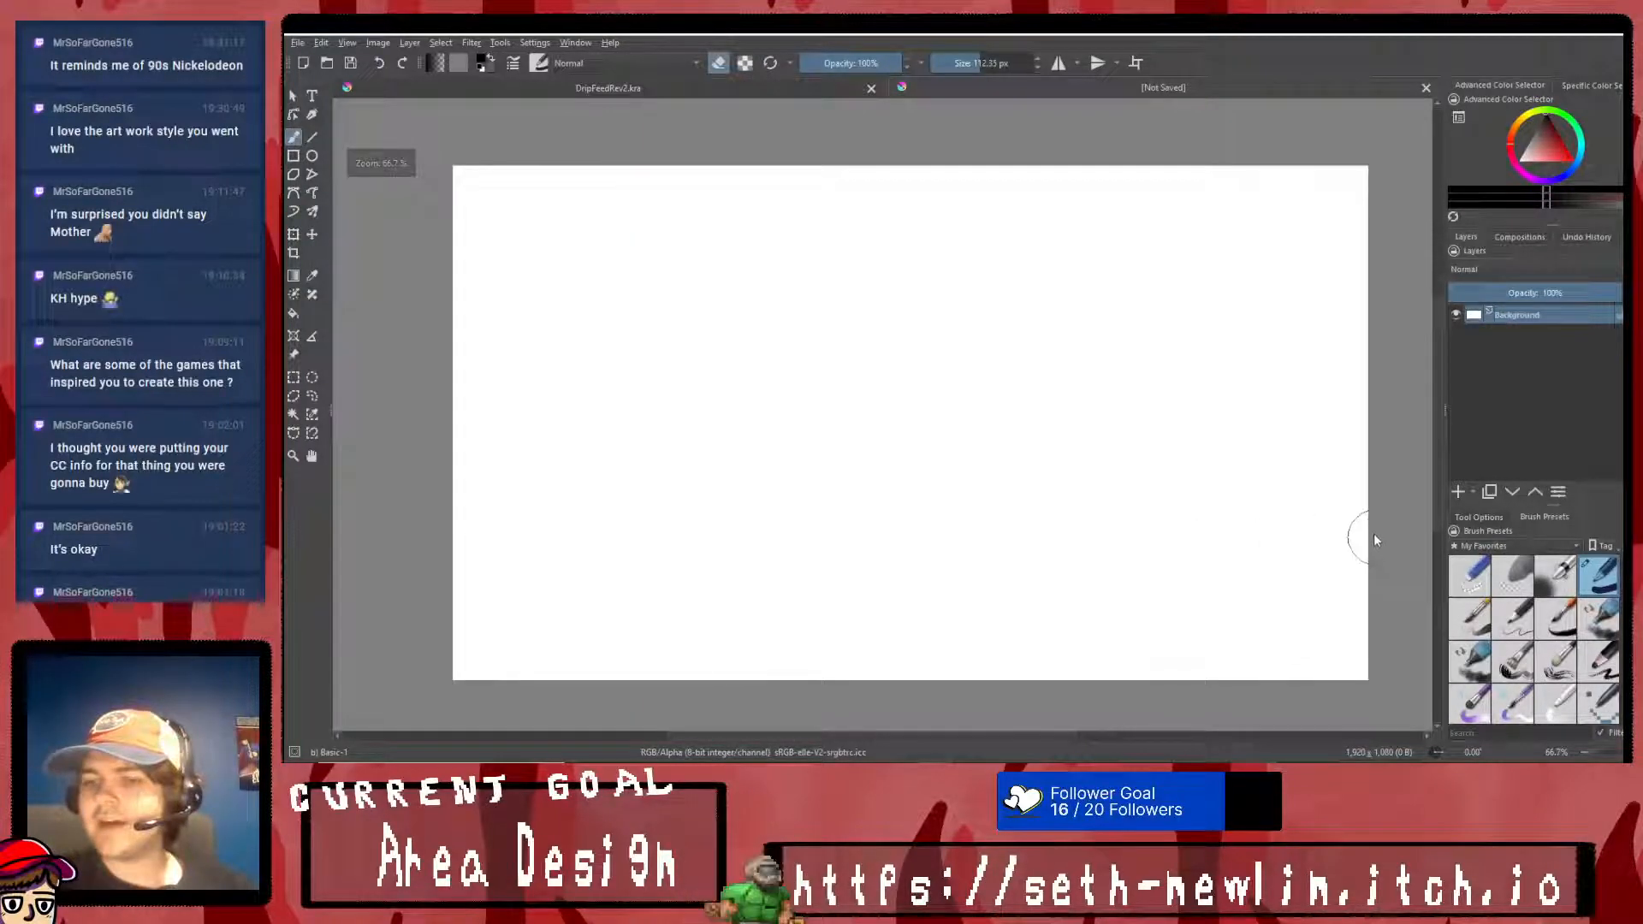
pyautogui.click(1561, 620)
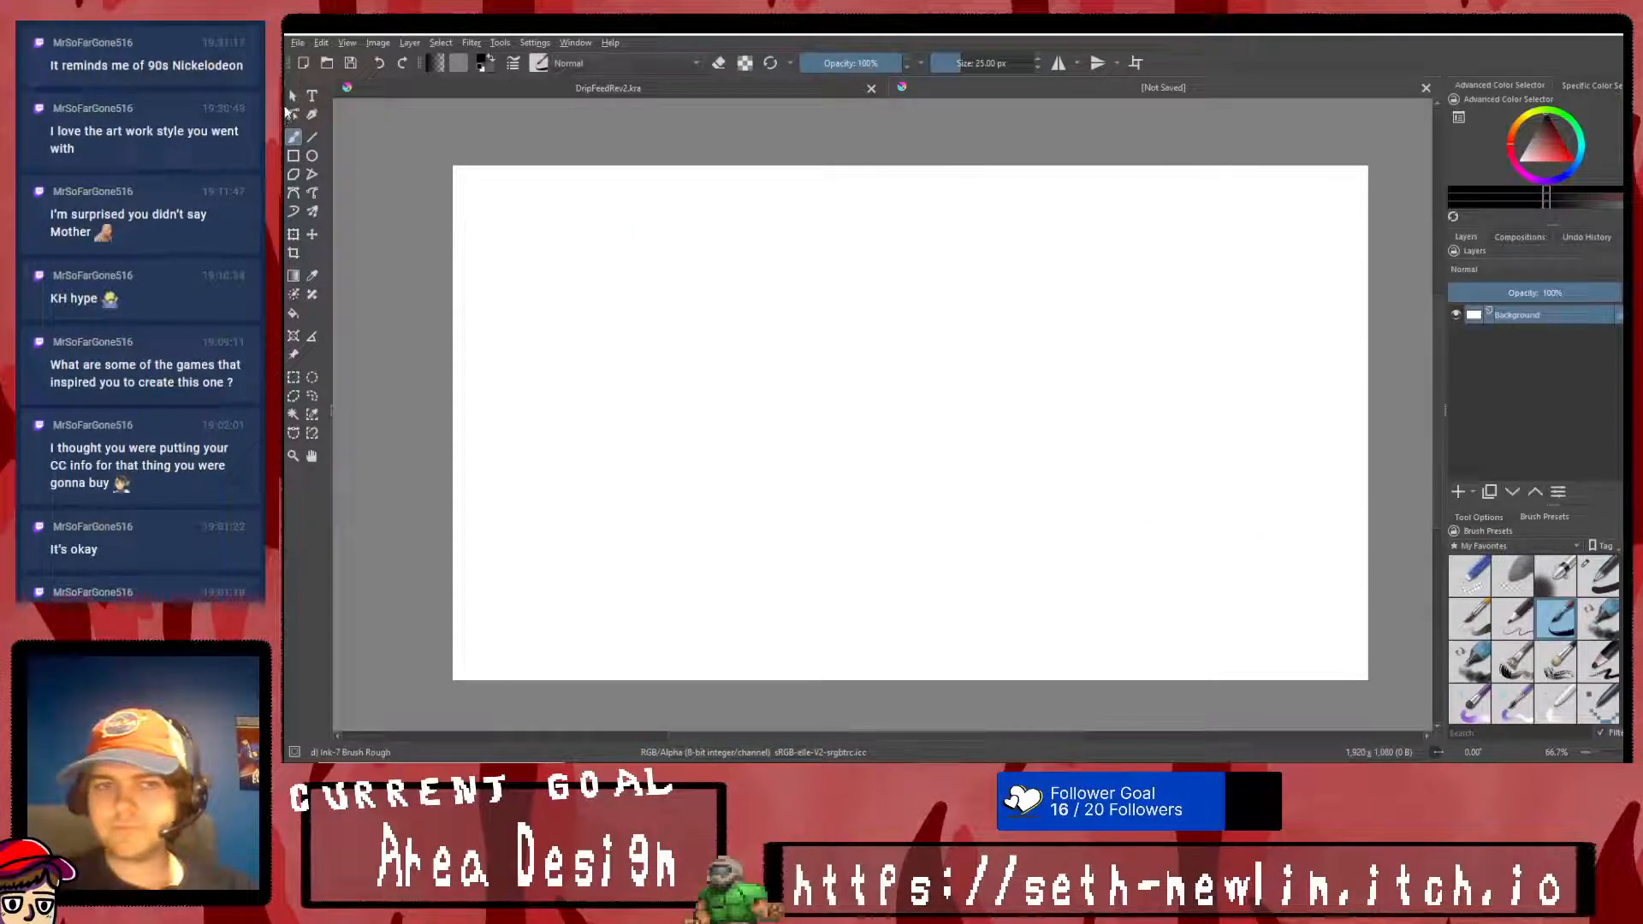
pyautogui.click(293, 156)
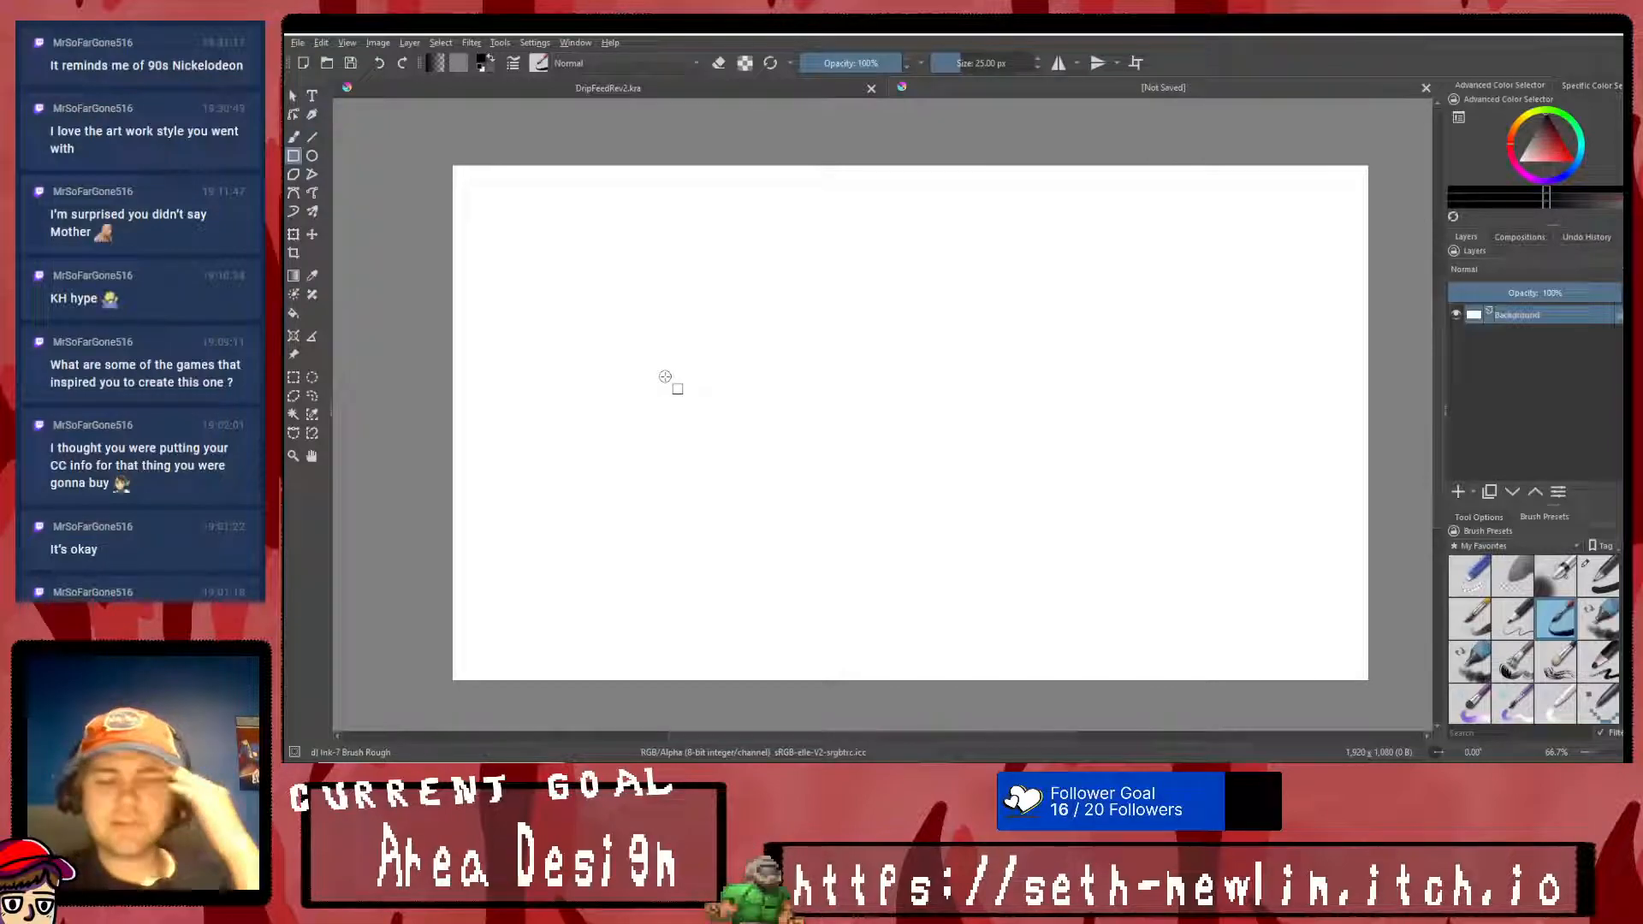
pyautogui.click(1457, 493)
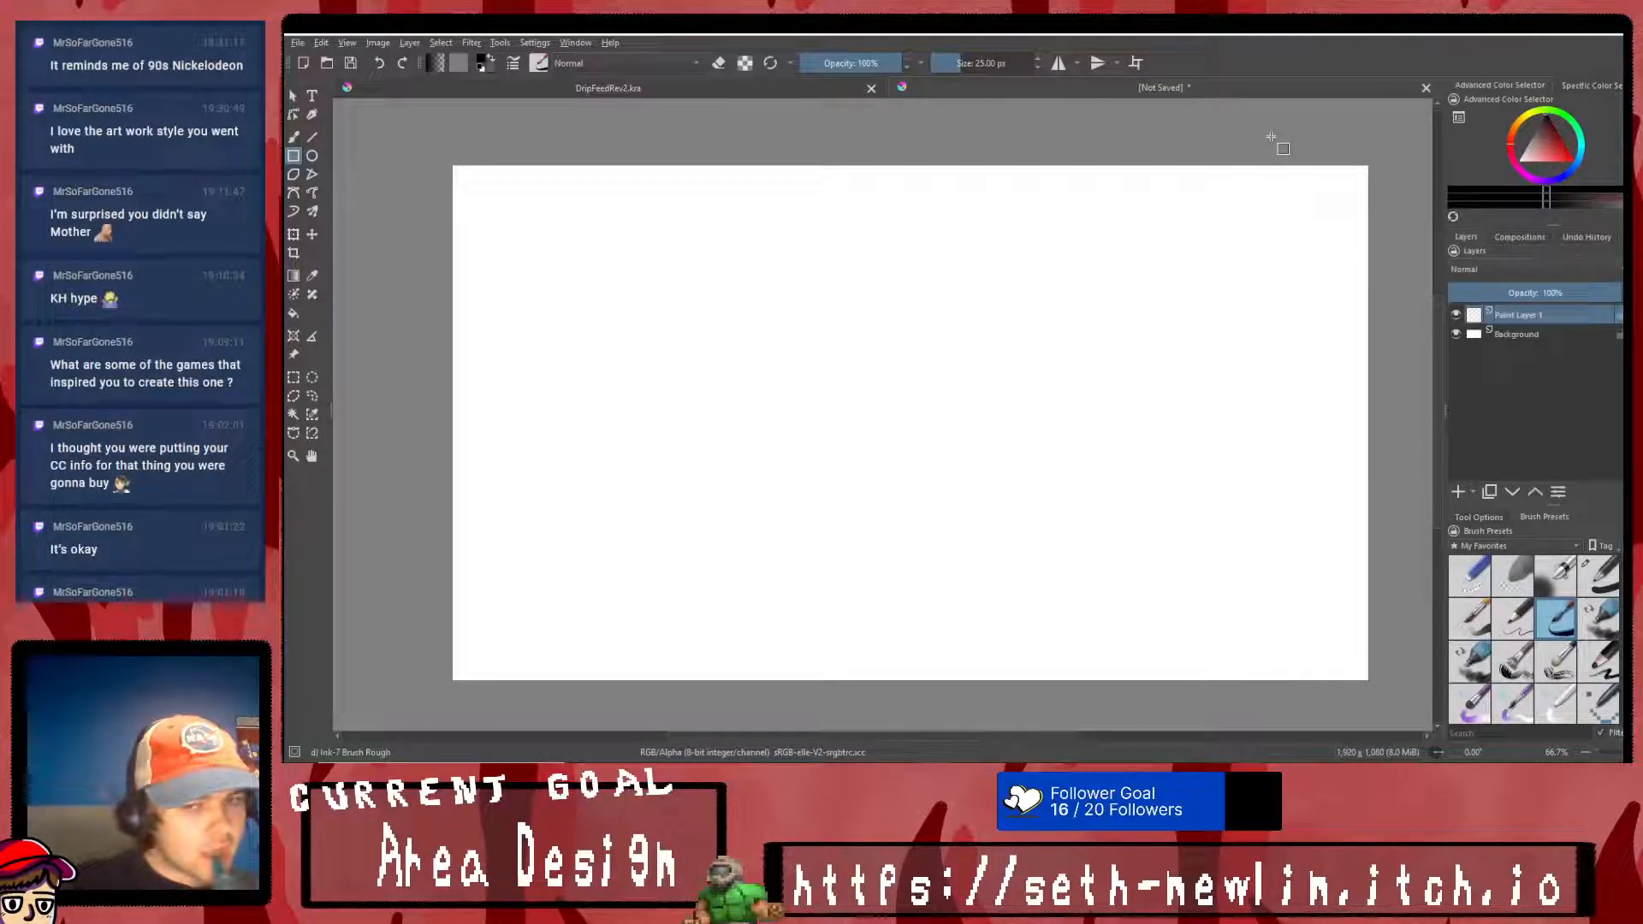
# - Switch back to the running game and open Dworbo's Clothes screen to check its equipment layout
pyautogui.hotkey('alt', 'Tab')
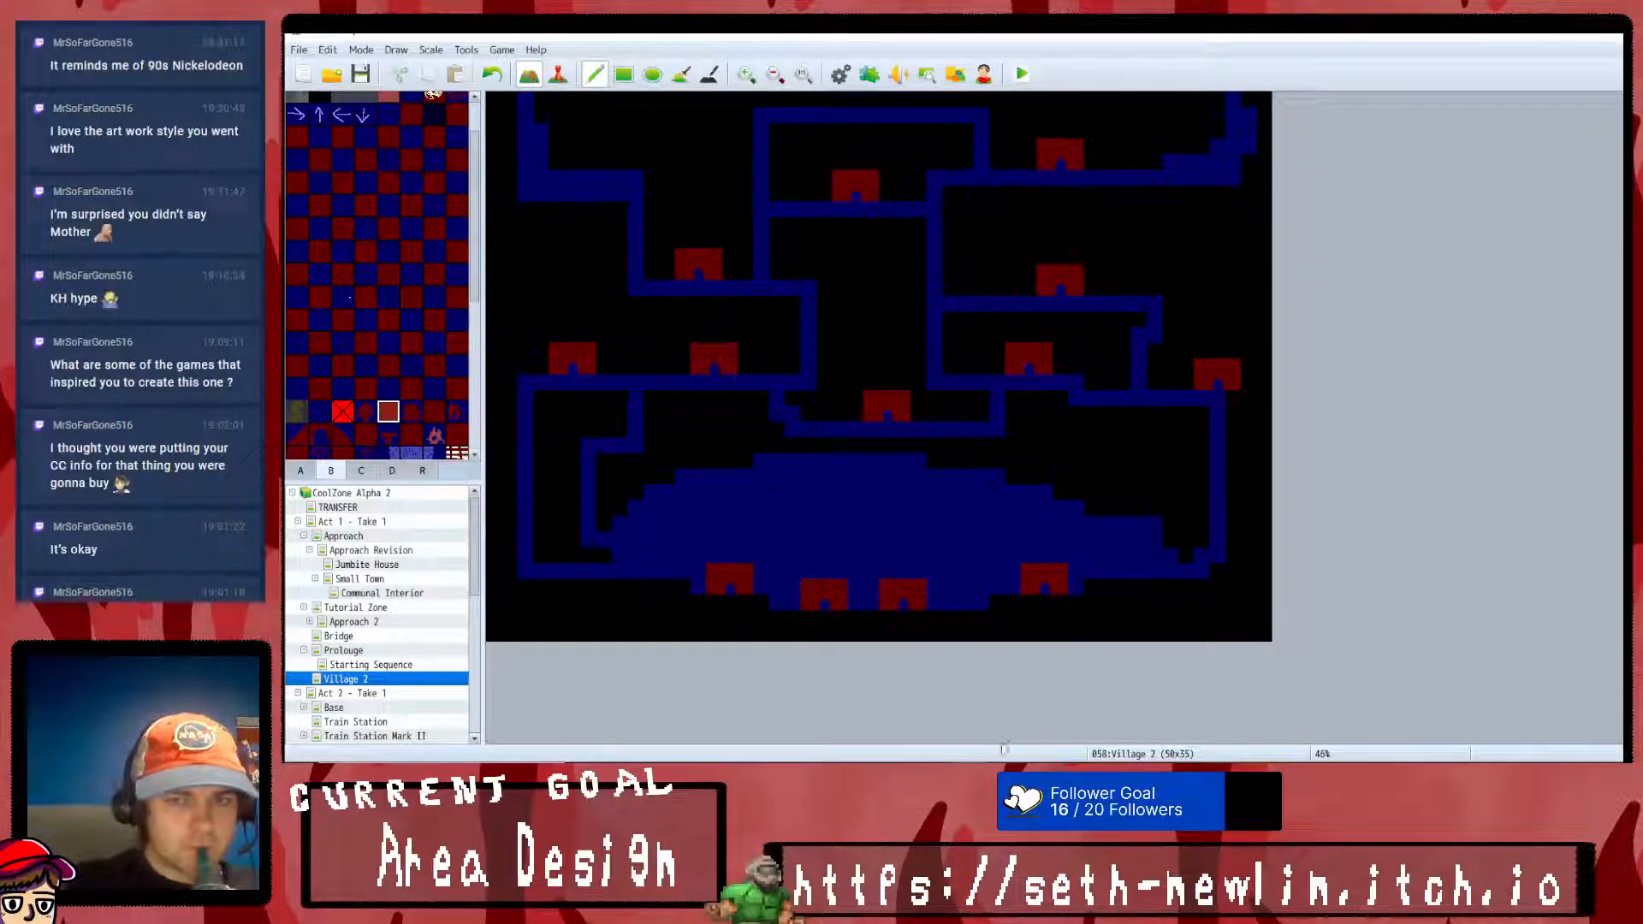
pyautogui.hotkey('alt', 'Tab')
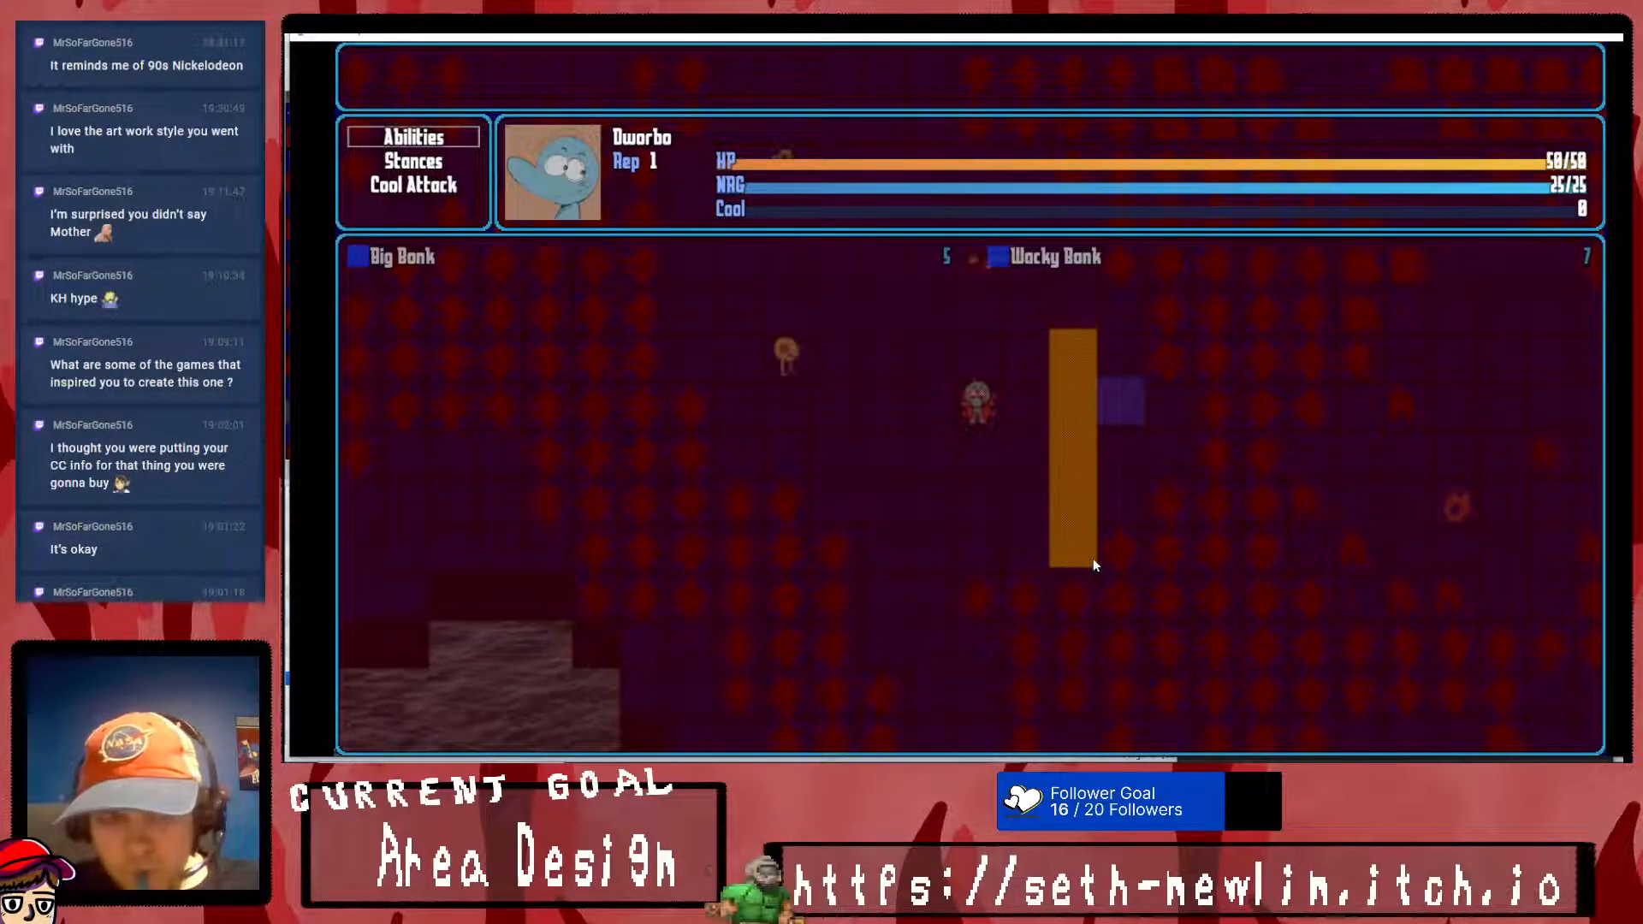
pyautogui.press('Escape')
pyautogui.press('Down')
pyautogui.press('Left')
pyautogui.press('Return')
pyautogui.press('Return')
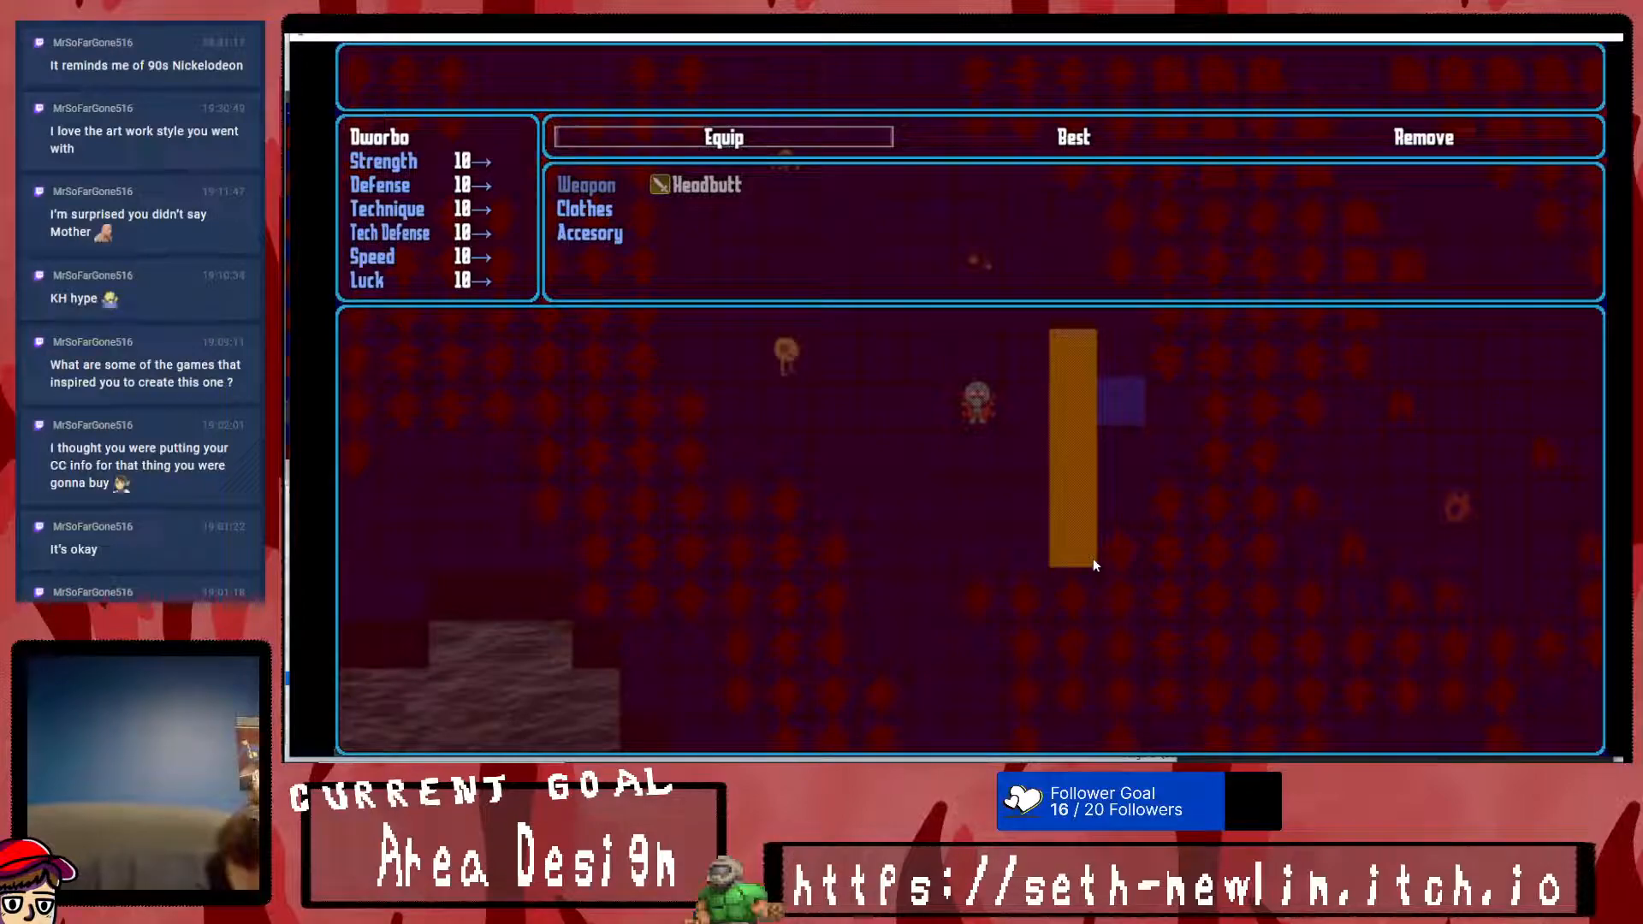
# - Open Dworbo's Info screen to review its layout, then return to the party menu
pyautogui.press('Escape')
pyautogui.press('Right')
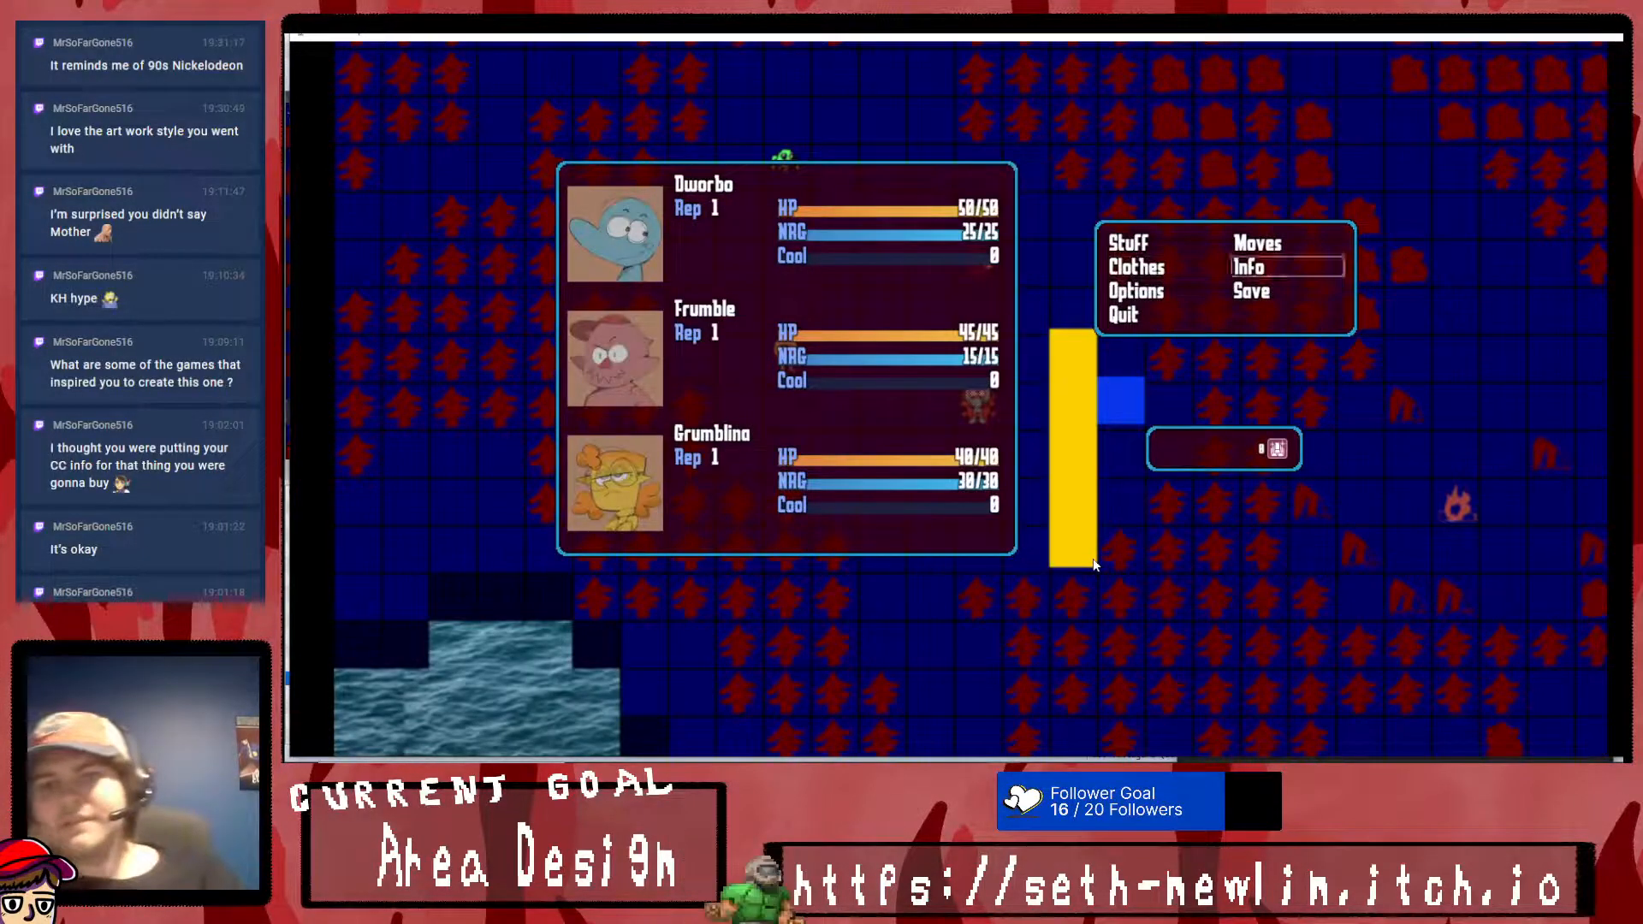
pyautogui.press('Return')
pyautogui.press('Return')
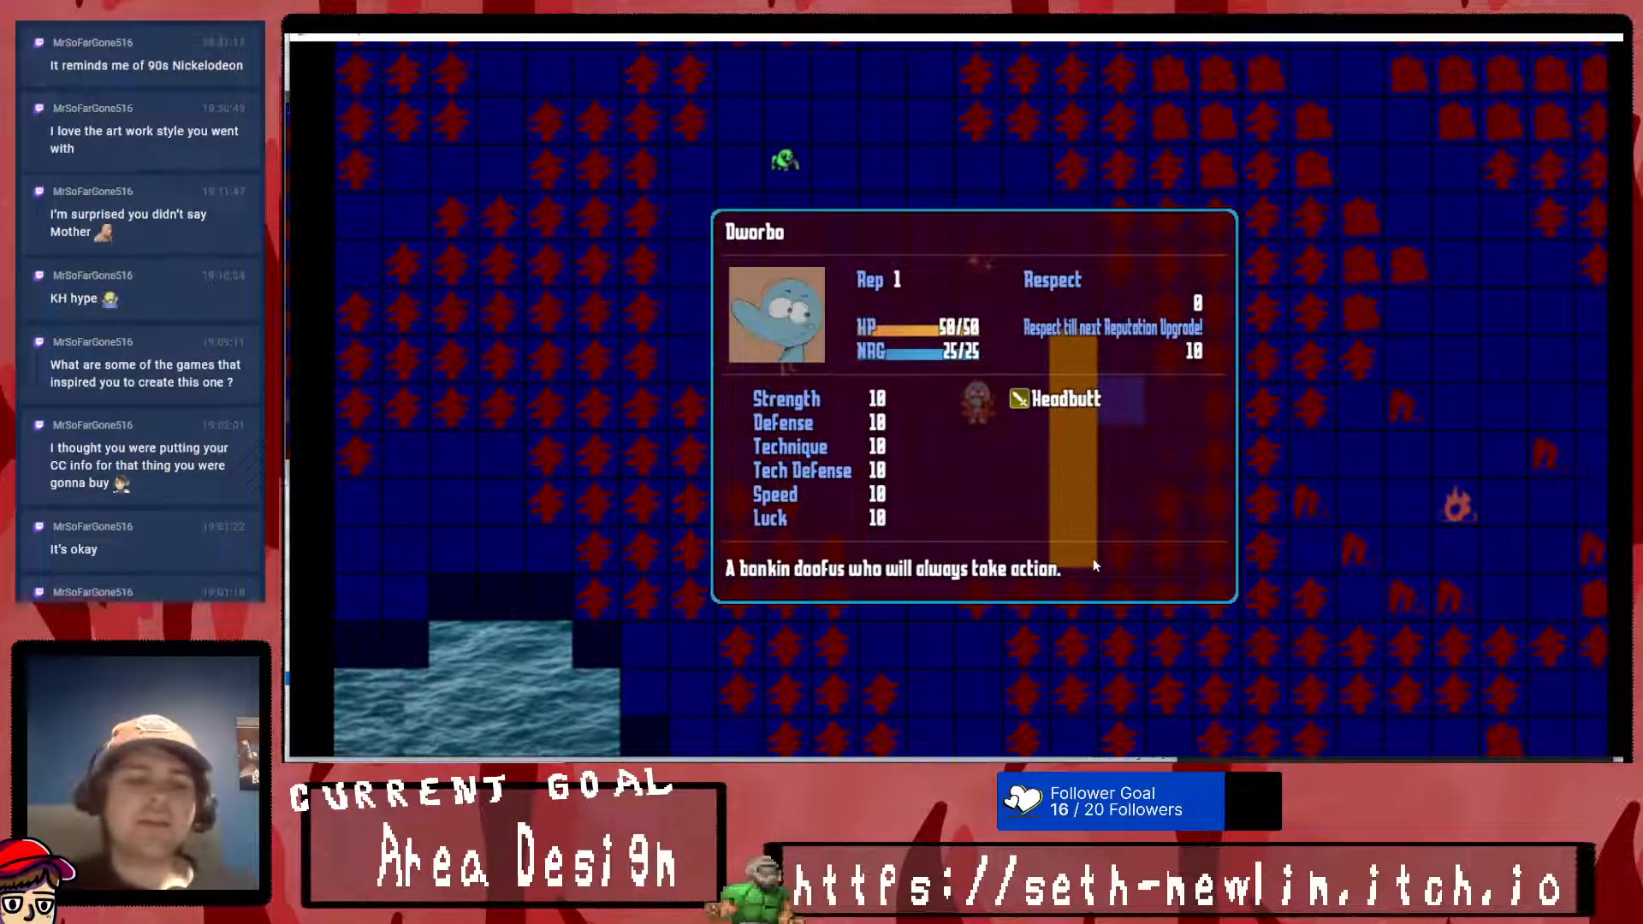
pyautogui.press('Escape')
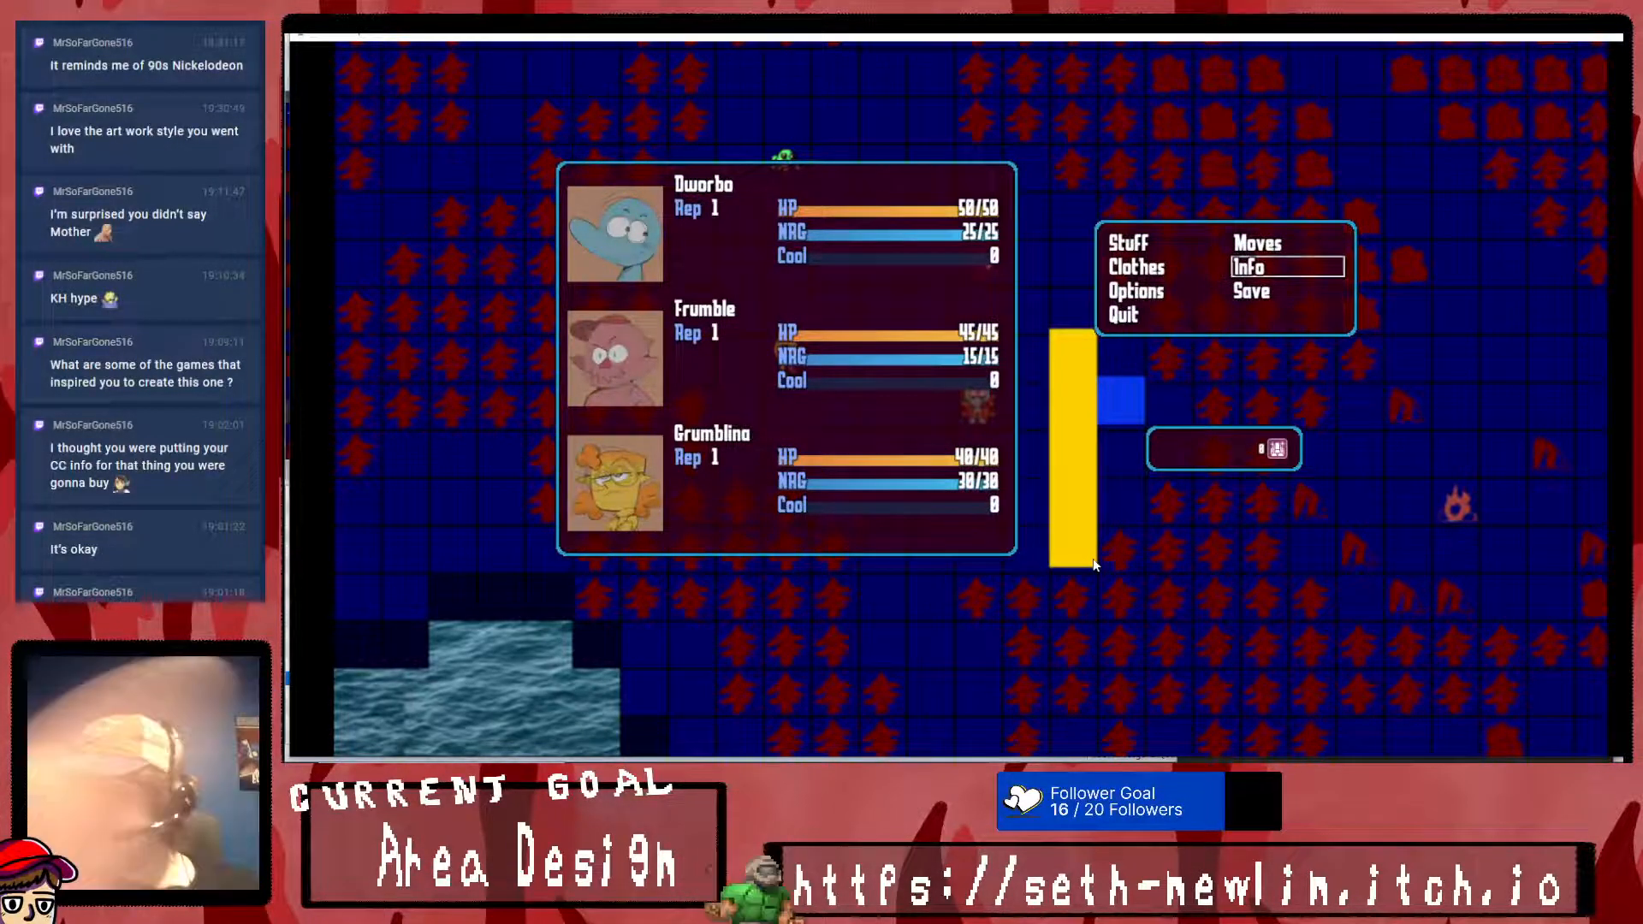
# - Open the game's Options screen and go through its entries down to Sound Effect Volume
pyautogui.press('Left')
pyautogui.press('Right')
pyautogui.press('Down')
pyautogui.press('Right')
pyautogui.press('Return')
pyautogui.press('Escape')
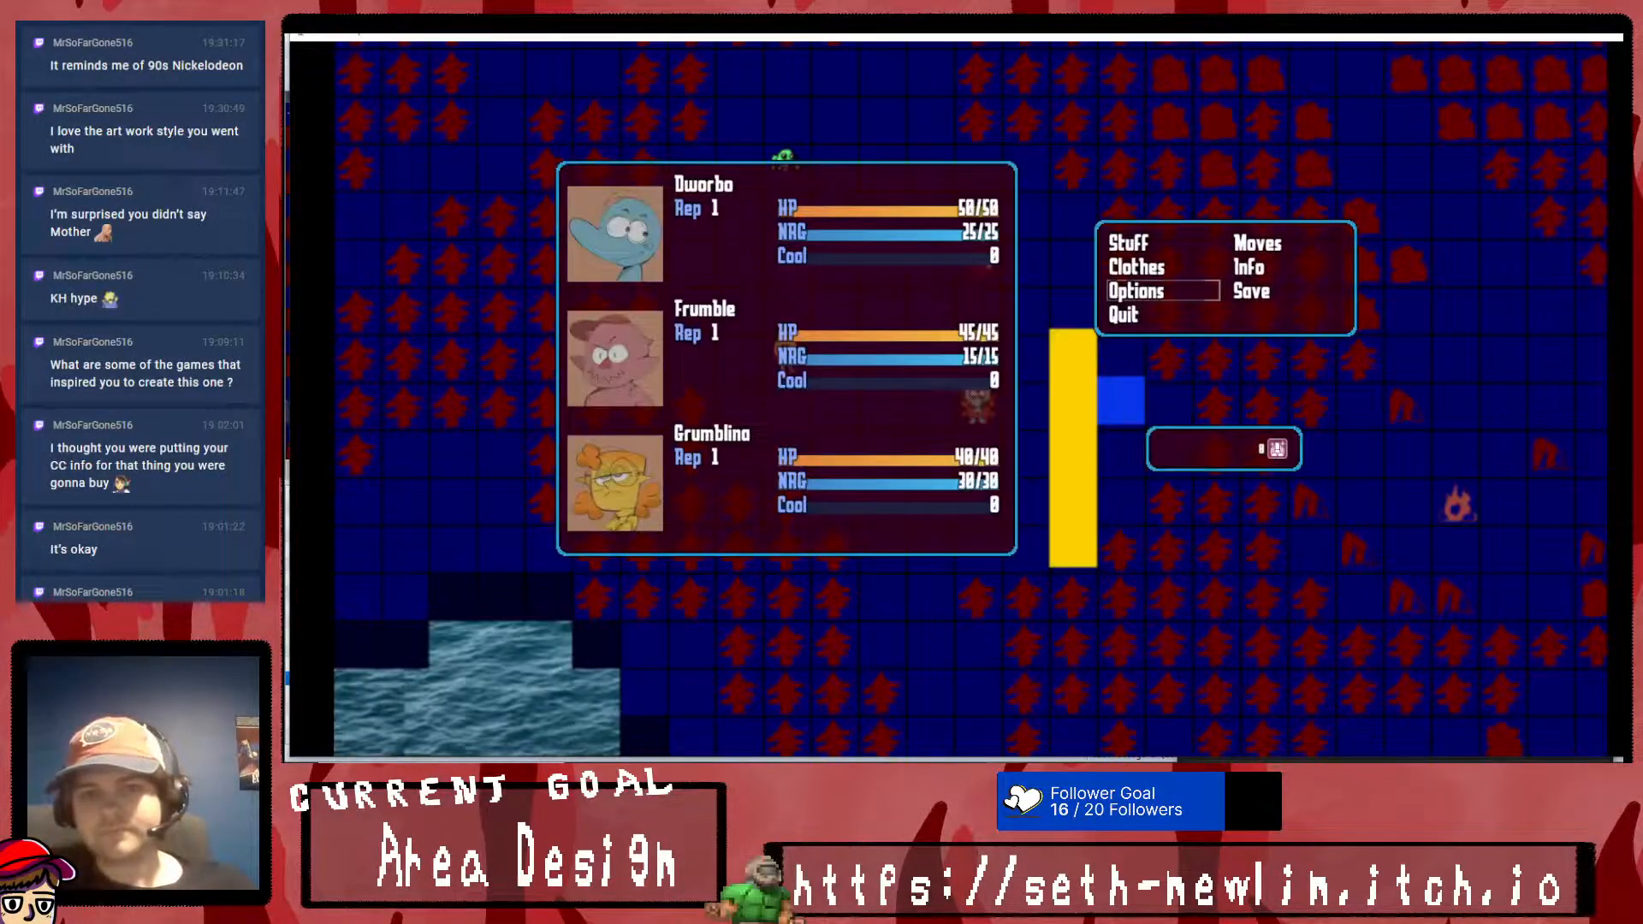
pyautogui.press('Up')
pyautogui.press('Return')
pyautogui.press('Down')
pyautogui.press('Down')
pyautogui.press('Down')
pyautogui.press('Down')
pyautogui.press('Down')
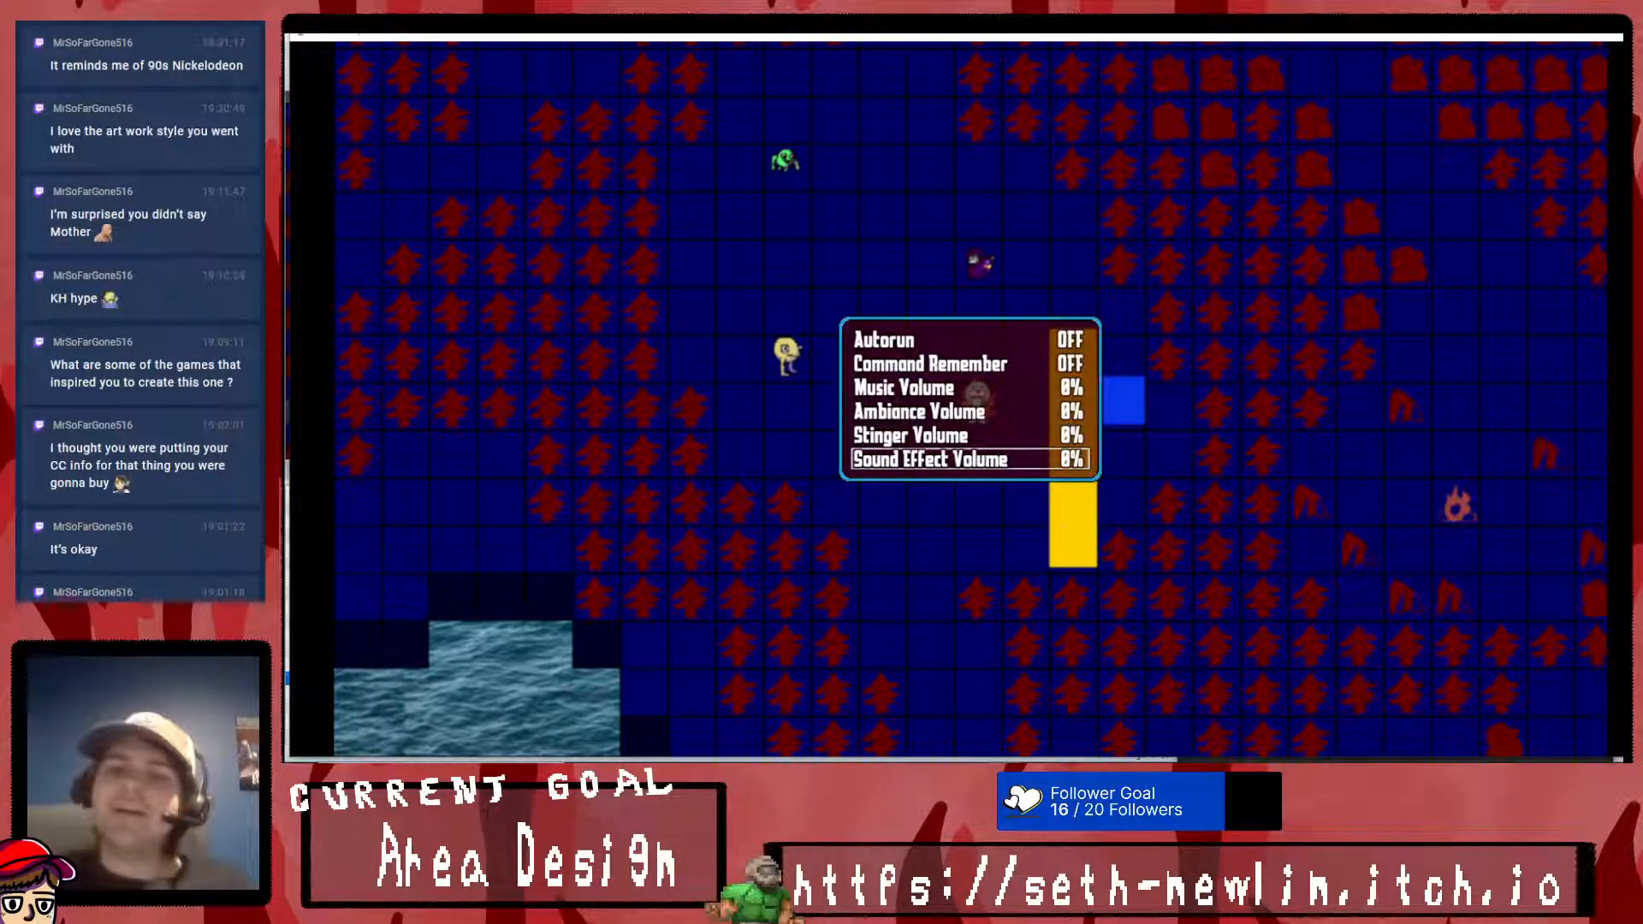
# - Switch to Krita, draw a rectangle outline around the middle of the canvas and shift it slightly left with the Transform tool
pyautogui.hotkey('alt', 'Tab')
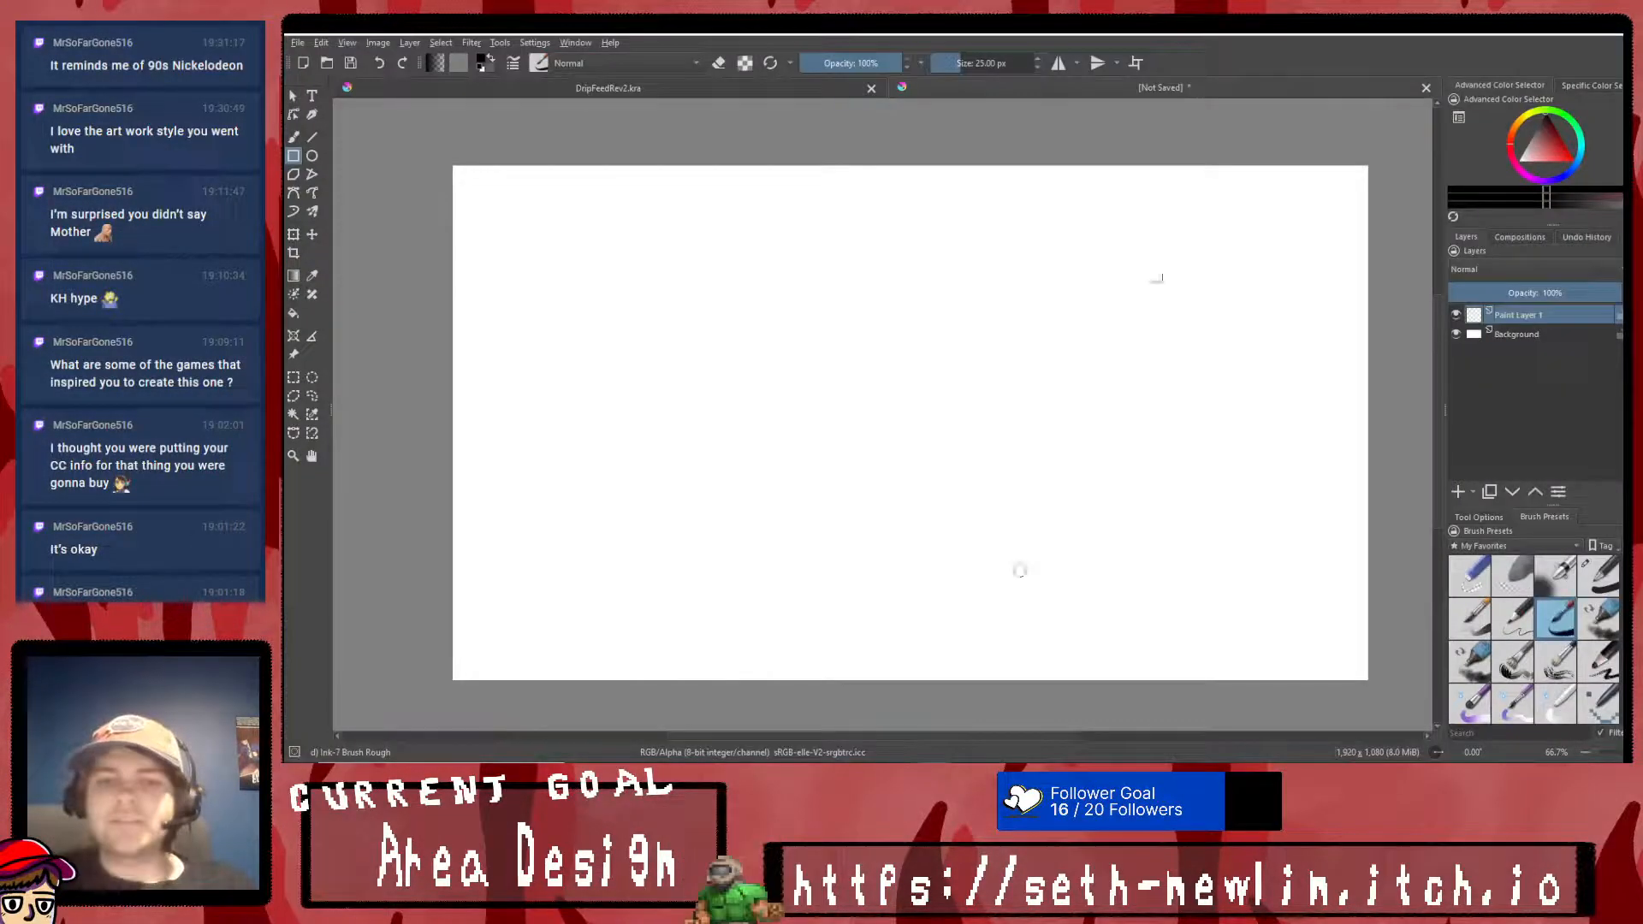
pyautogui.moveTo(781, 290); pyautogui.dragTo(1134, 546)
pyautogui.click(294, 234)
pyautogui.moveTo(993, 382); pyautogui.dragTo(960, 383)
pyautogui.rightClick(960, 382)
pyautogui.click(997, 568)
# - Add the text "OPTIONS!" near the canvas's upper-left corner and set its font to Bahnschrift SemiBold
pyautogui.click(312, 95)
pyautogui.moveTo(539, 205); pyautogui.dragTo(1097, 312)
pyautogui.moveTo(1174, 349); pyautogui.dragTo(854, 342)
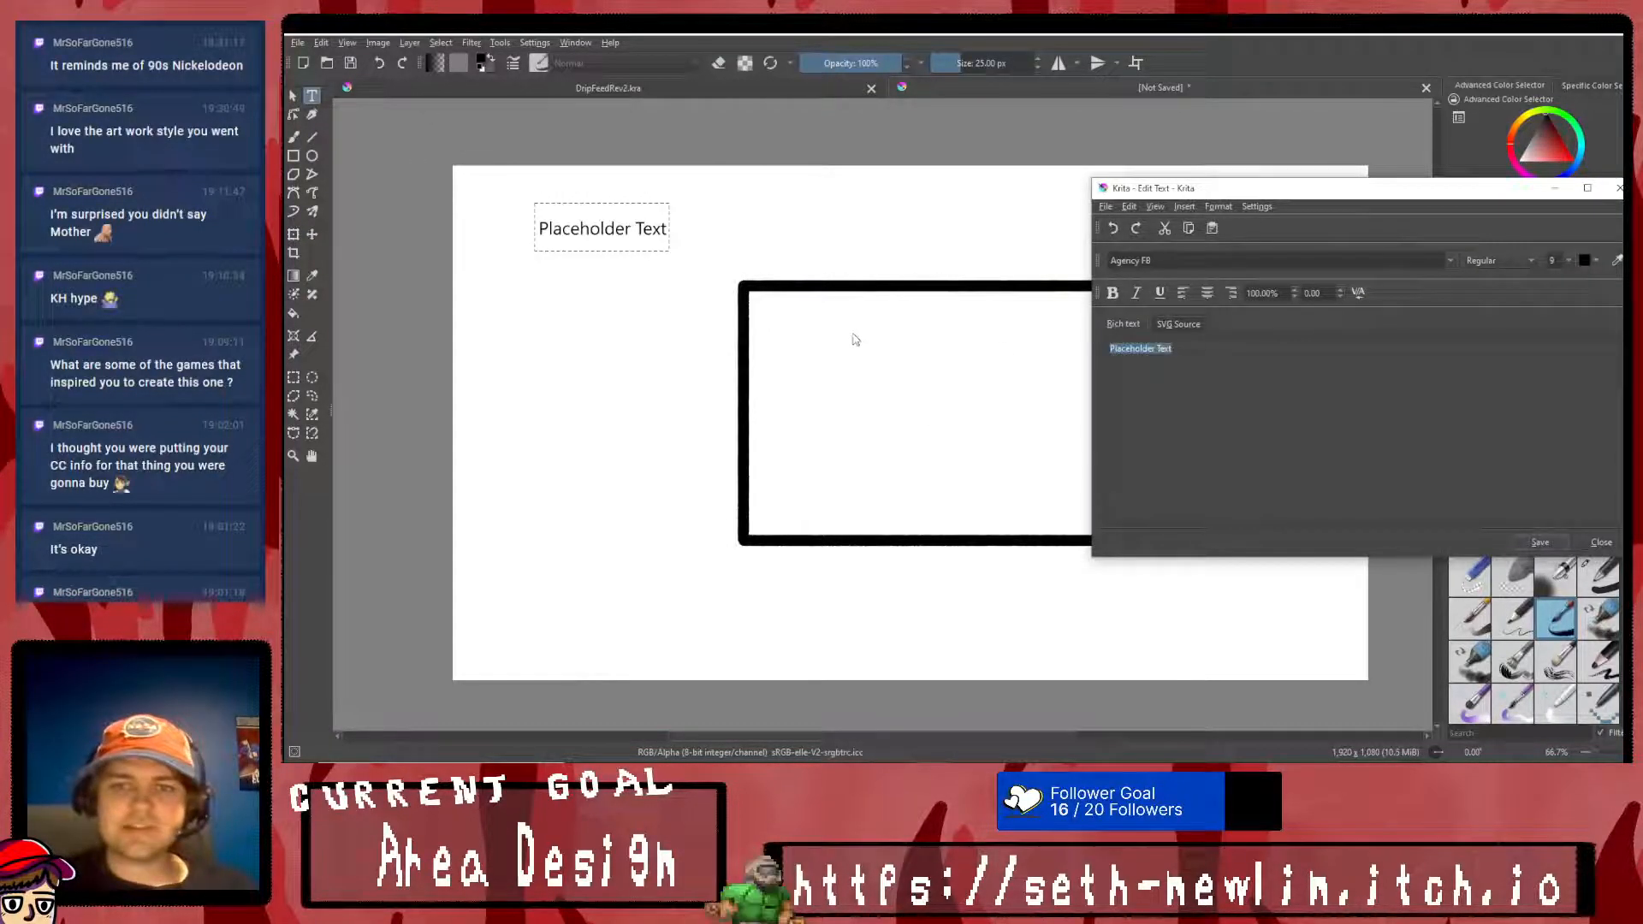
pyautogui.write('The IONS')
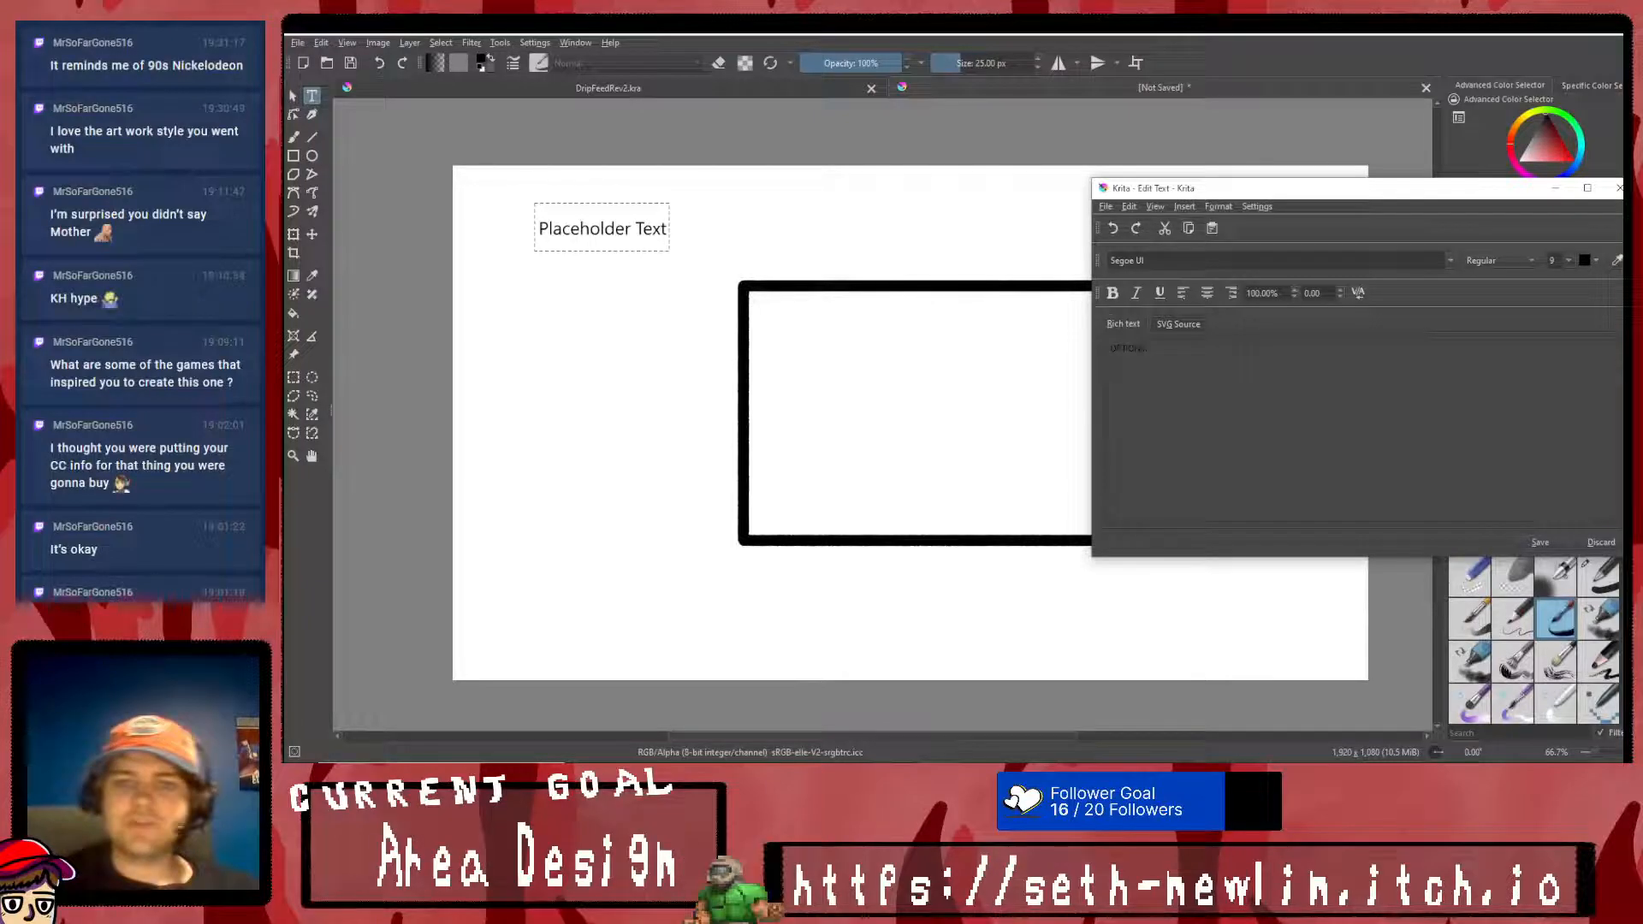
pyautogui.hotkey('ctrl', 'a')
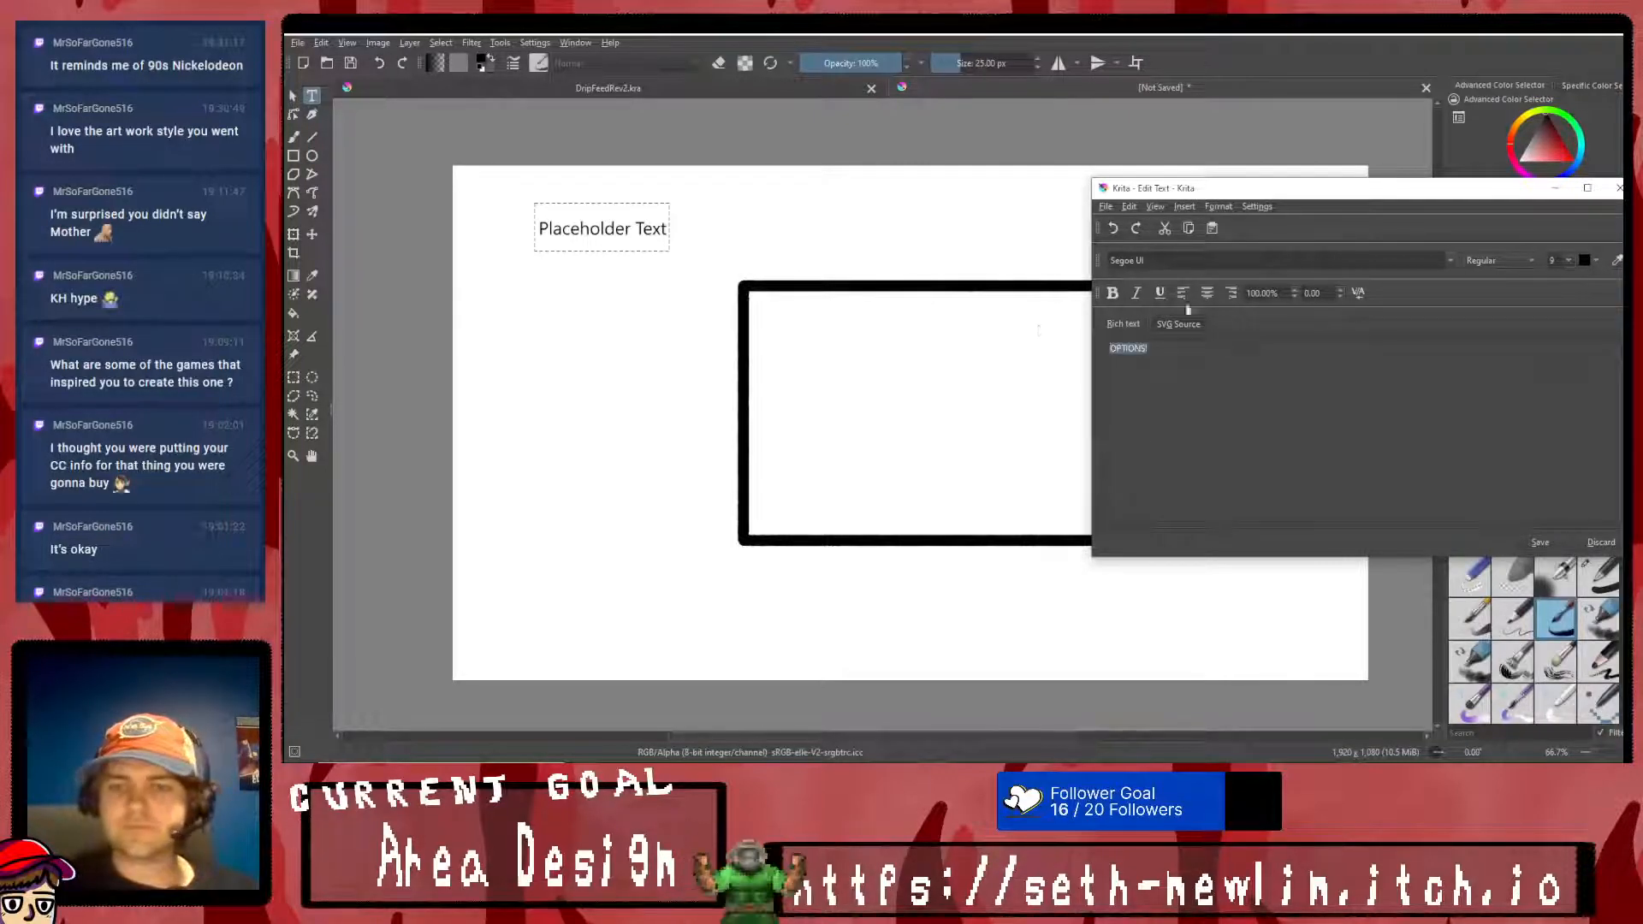
pyautogui.click(1449, 264)
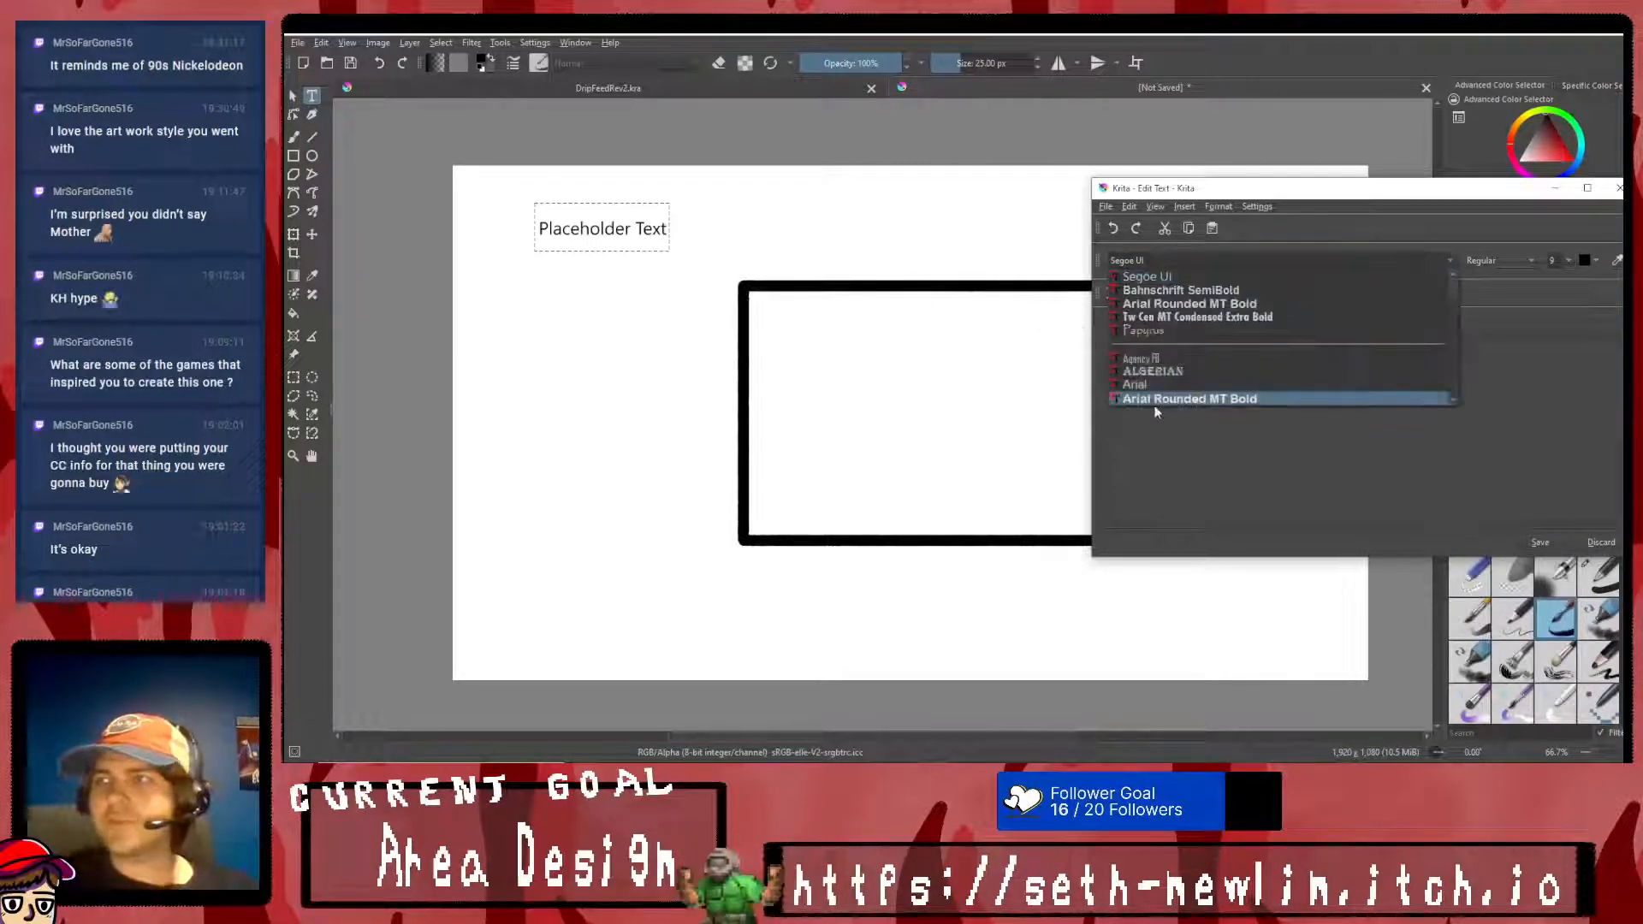
pyautogui.click(1238, 291)
pyautogui.click(1541, 543)
# - Enlarge the OPTIONS! title to about the width of the rectangle and move it directly above the rectangle
pyautogui.click(293, 234)
pyautogui.moveTo(614, 235)
pyautogui.mouseDown()
pyautogui.moveTo(905, 290)
pyautogui.moveTo(982, 249)
pyautogui.moveTo(913, 261)
pyautogui.mouseUp()
pyautogui.hotkey('ctrl', 'z')
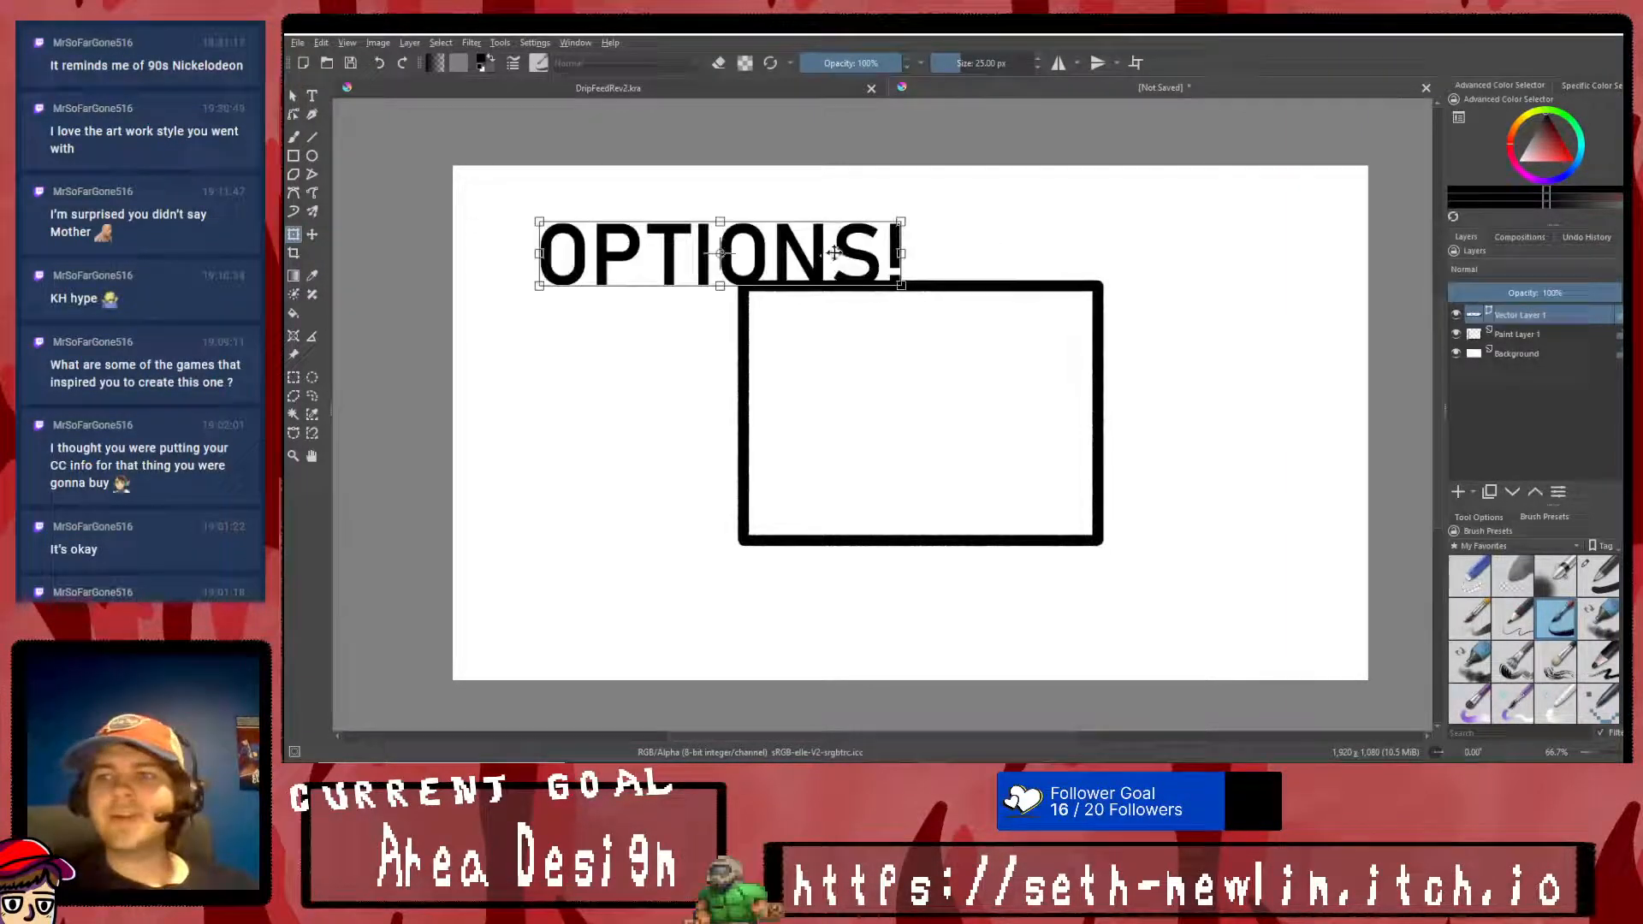
pyautogui.moveTo(745, 251); pyautogui.dragTo(946, 226)
pyautogui.rightClick(946, 227)
pyautogui.click(977, 413)
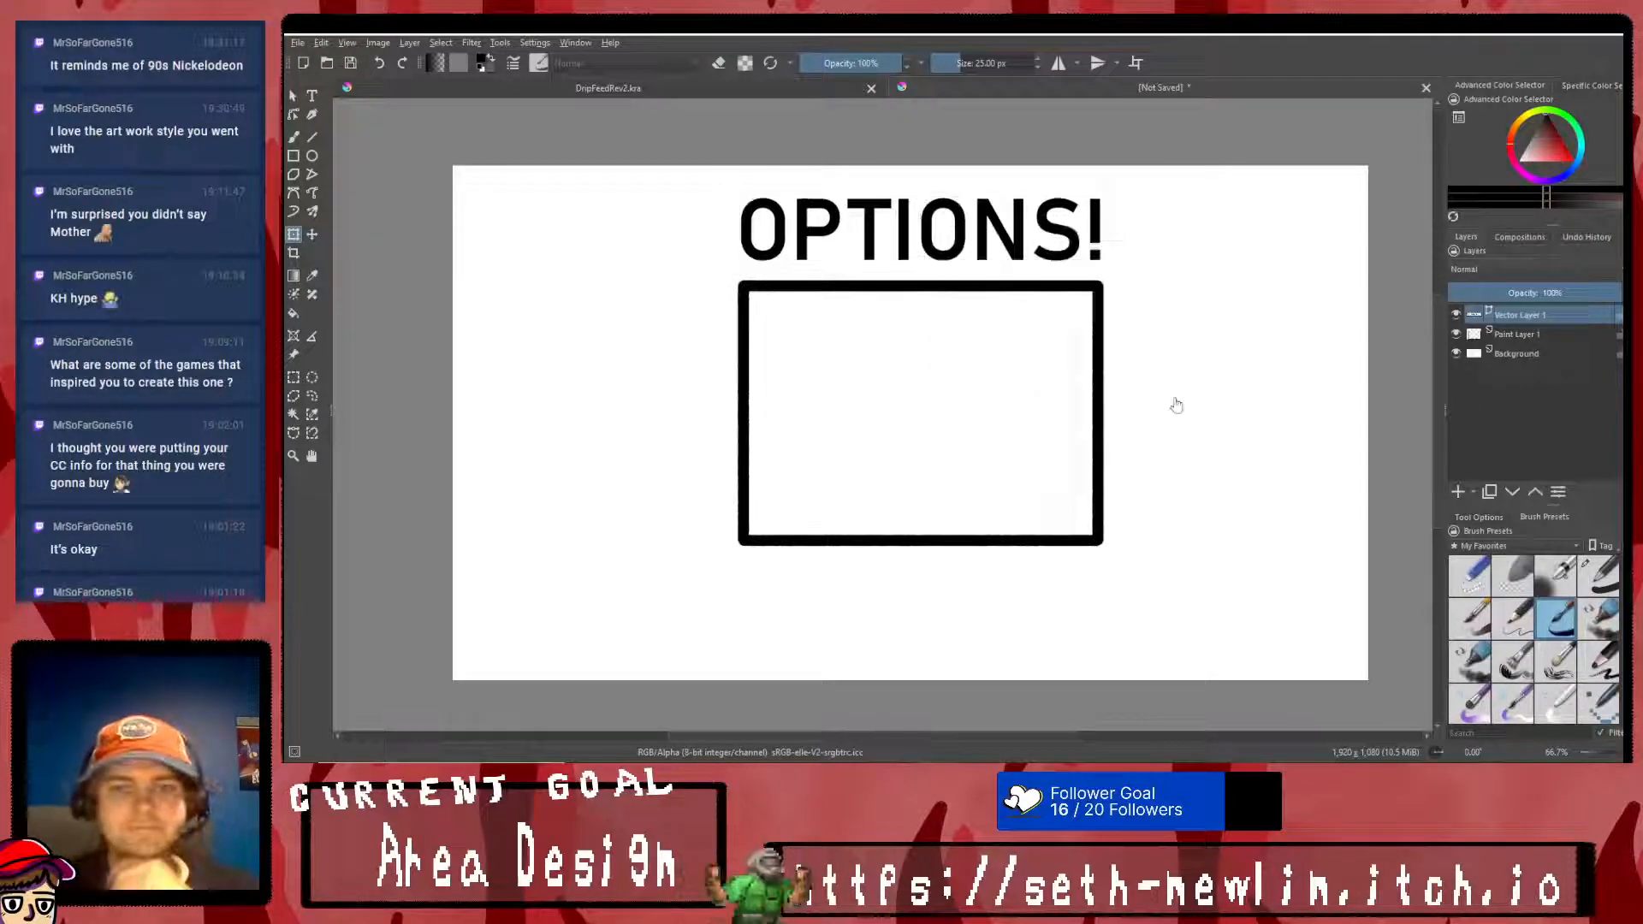
# - Add a paint layer above Paint Layer 1 and merge the OPTIONS! vector layer into it
pyautogui.click(1526, 339)
pyautogui.click(1457, 492)
pyautogui.click(1537, 319)
pyautogui.hotkey('ctrl', 'e')
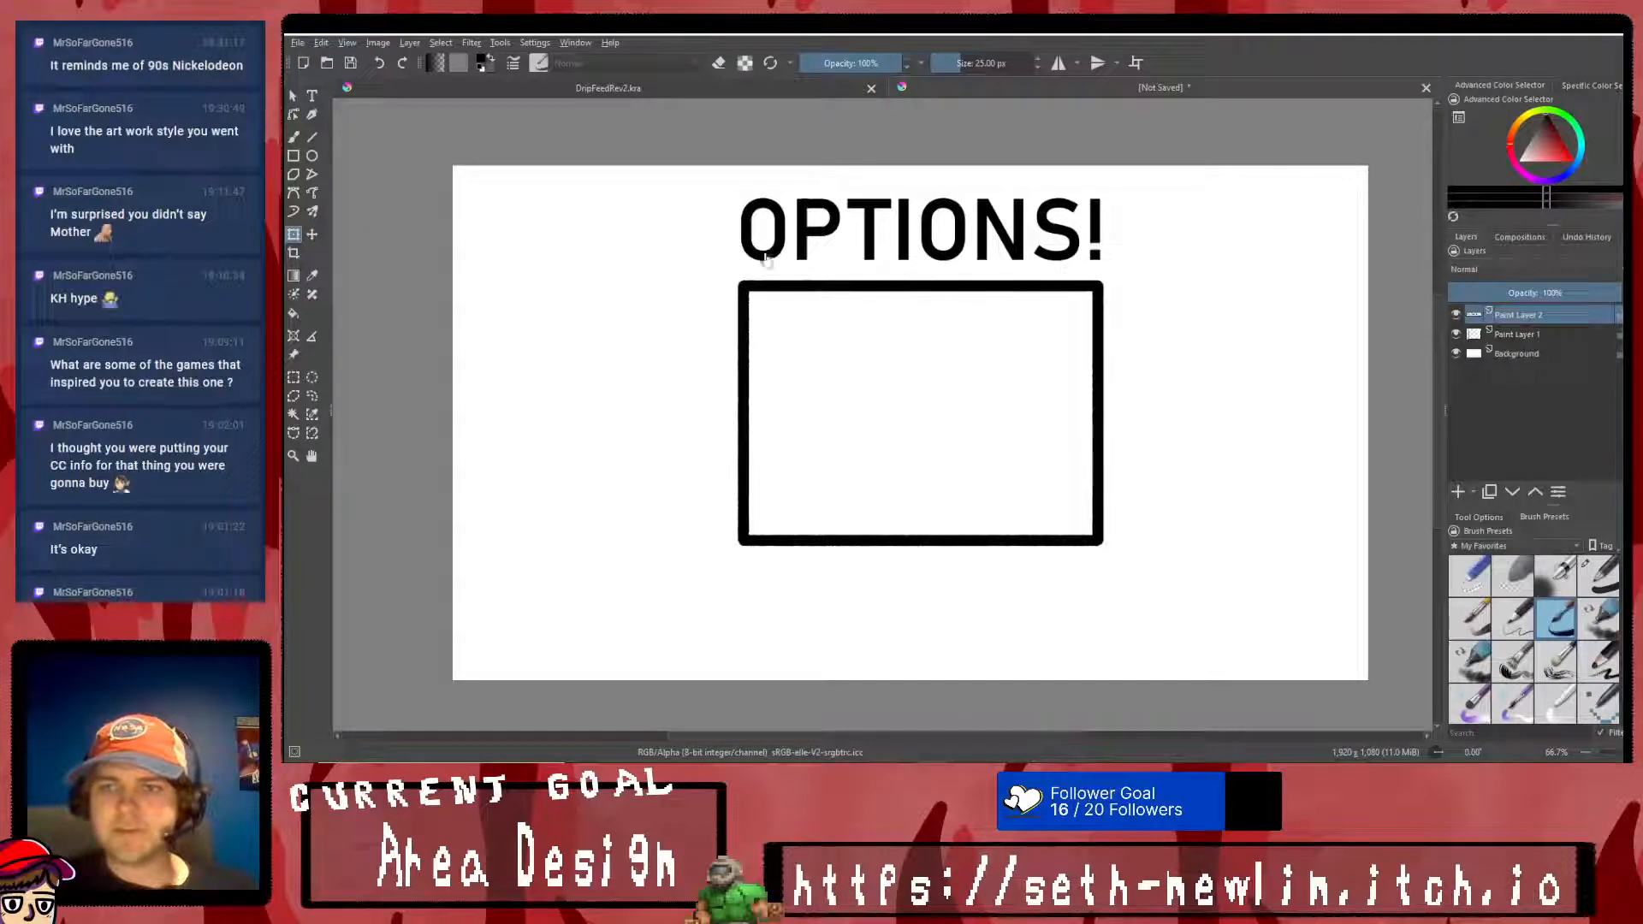
# - Try to select only the title's first O, tilt it clockwise and lower it onto the rectangle's top edge
pyautogui.hotkey('ctrl', 'r')
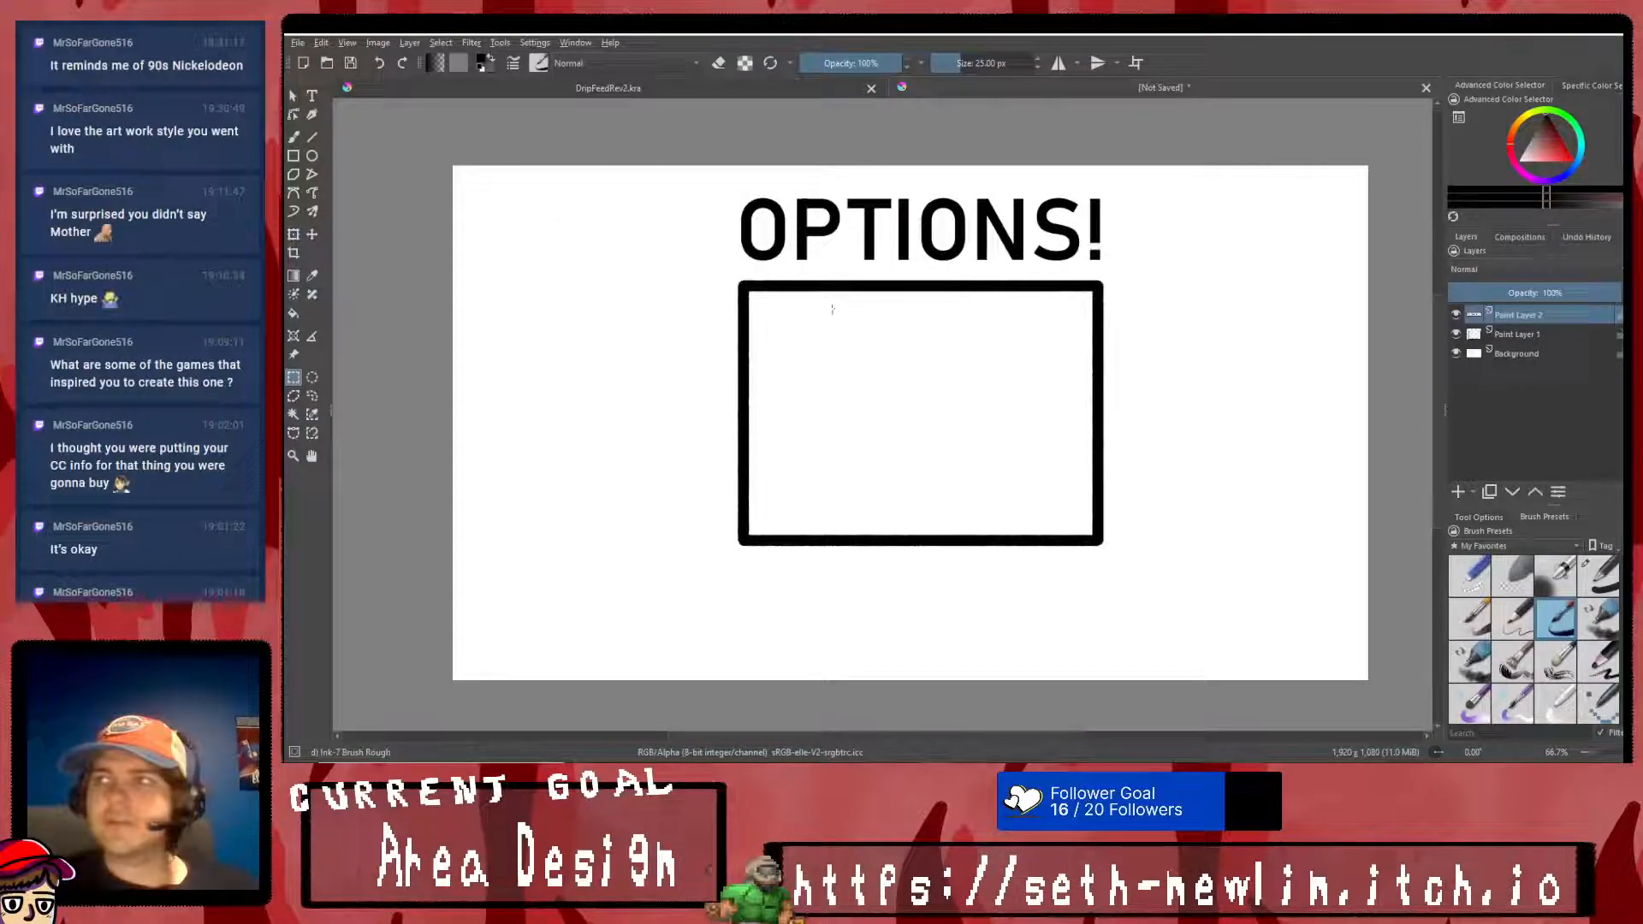
pyautogui.rightClick(835, 309)
pyautogui.moveTo(727, 188); pyautogui.dragTo(792, 265)
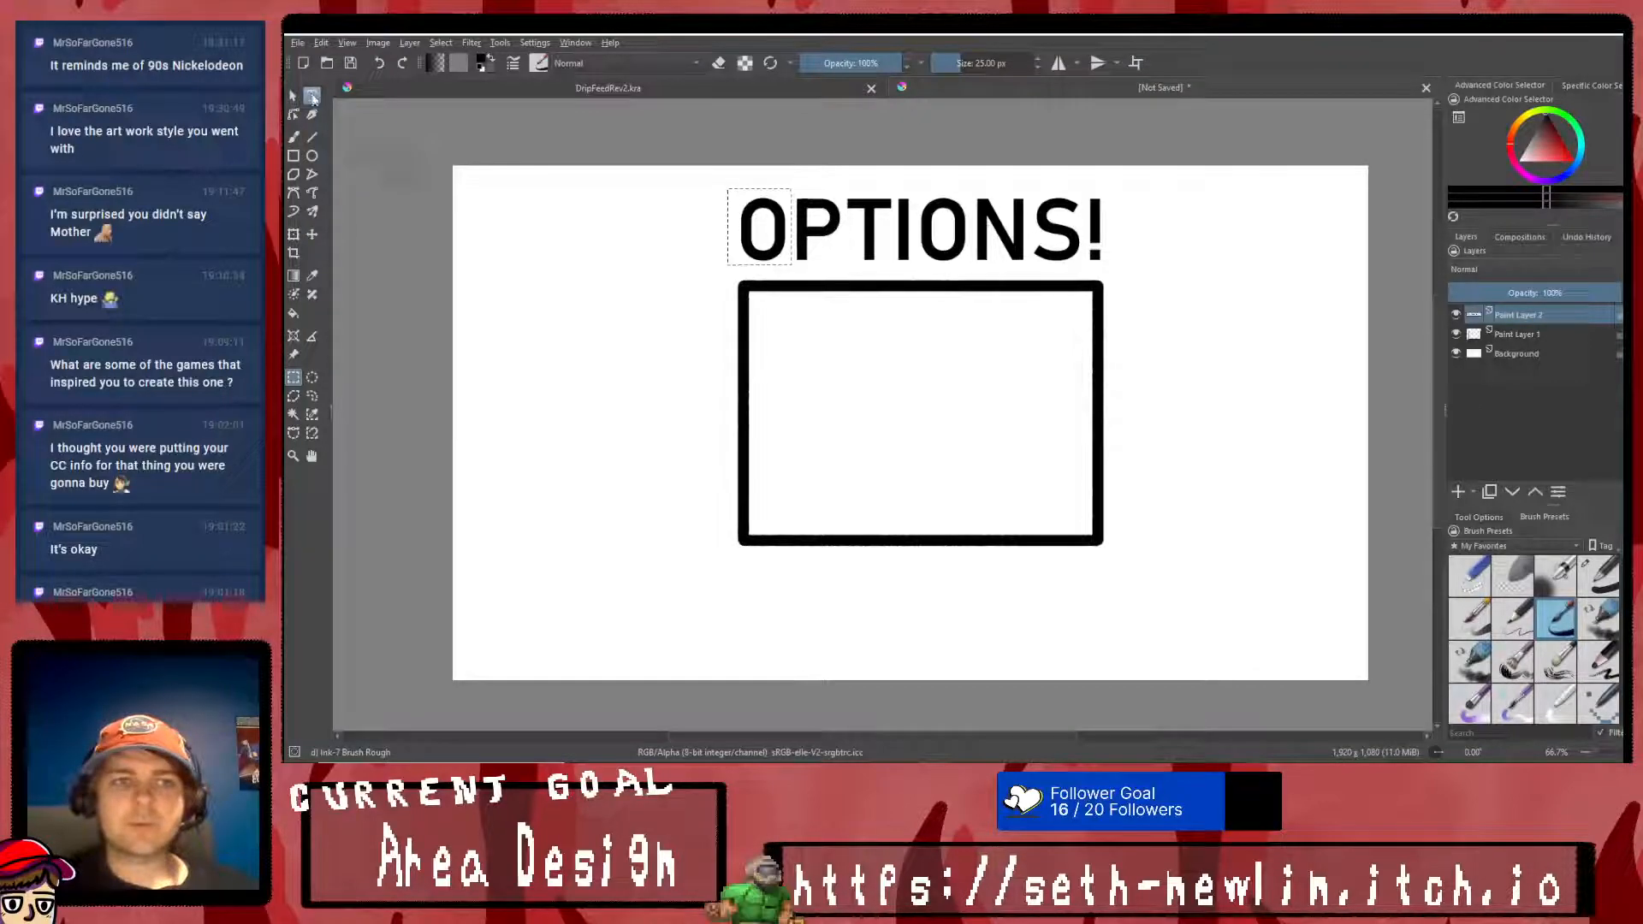
pyautogui.click(313, 97)
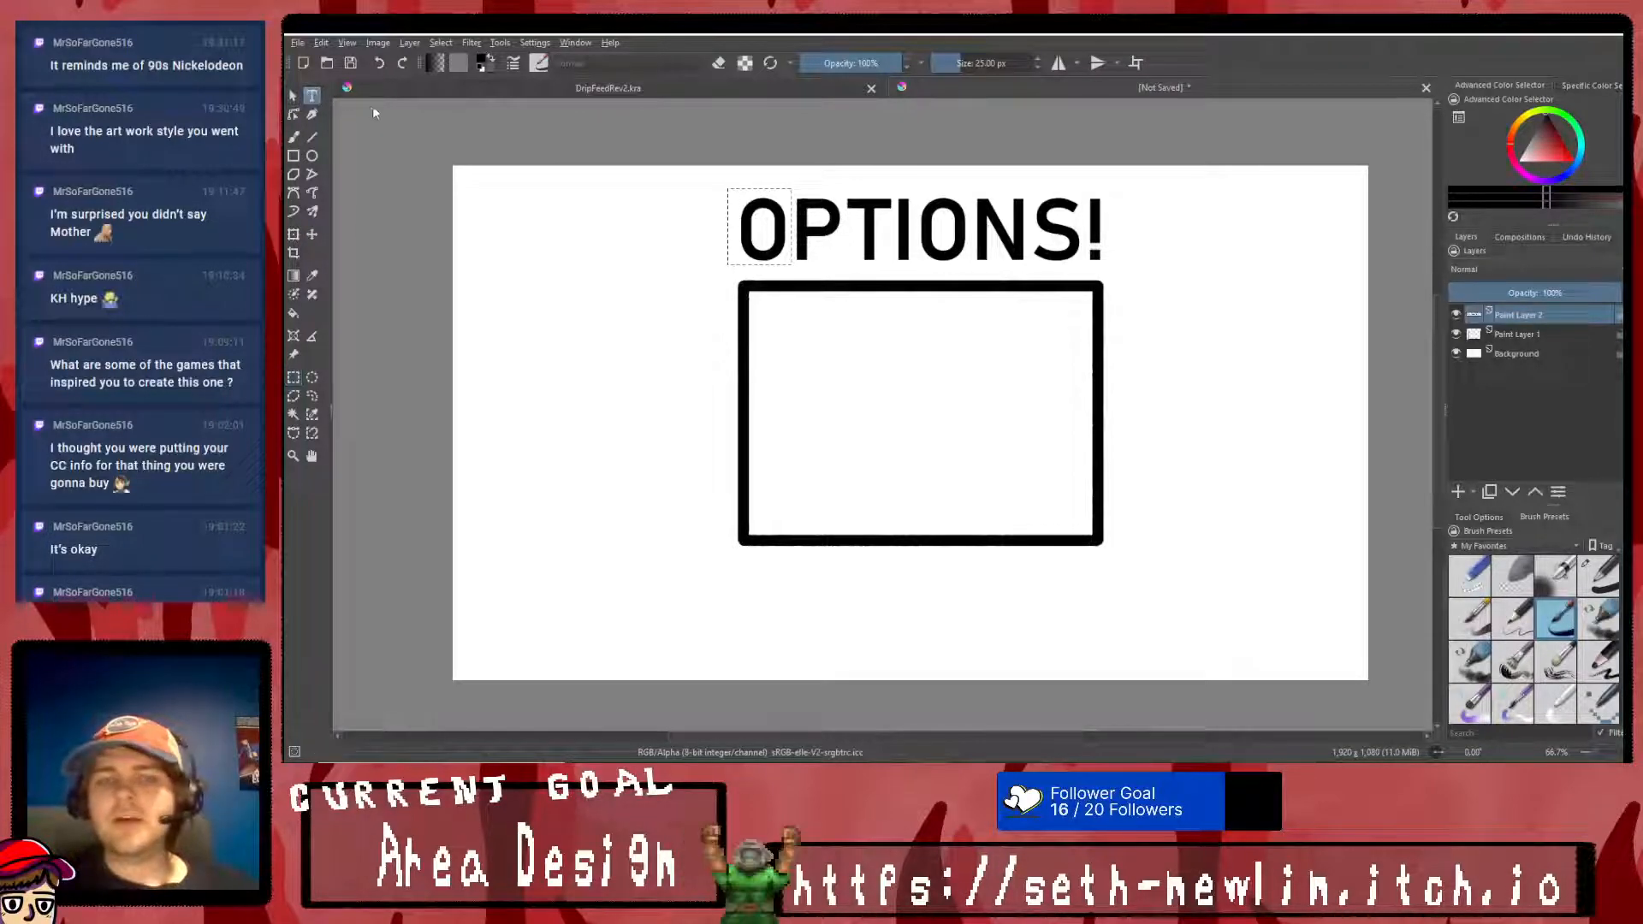
pyautogui.click(288, 381)
pyautogui.rightClick(714, 332)
pyautogui.click(797, 354)
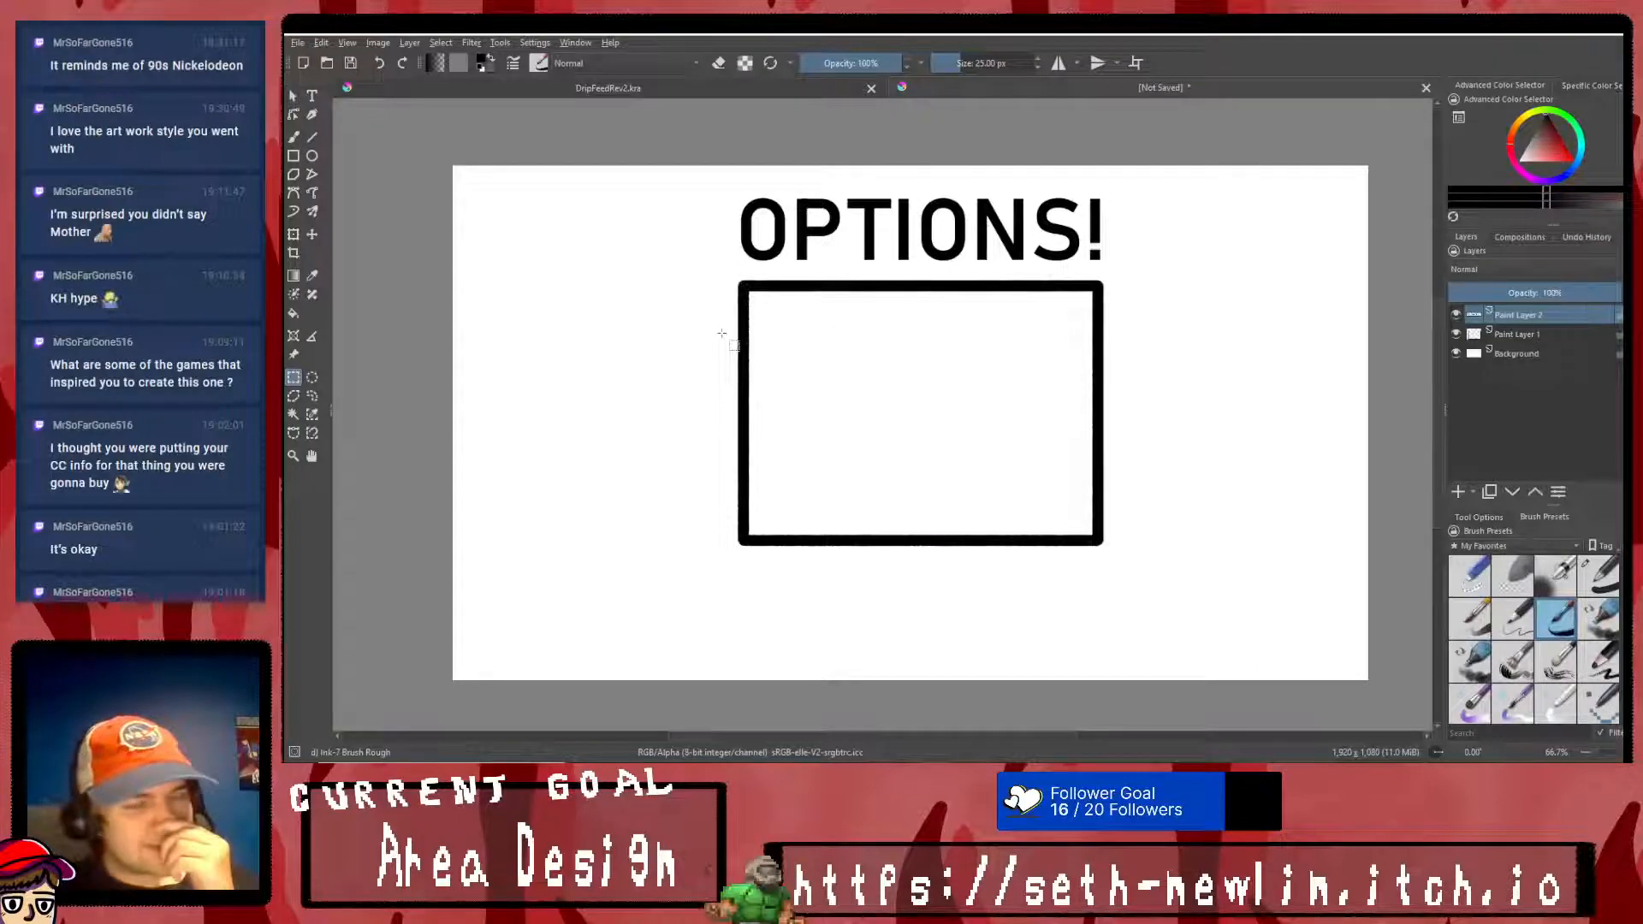
pyautogui.moveTo(730, 185); pyautogui.dragTo(800, 209)
pyautogui.hotkey('ctrl', 't')
# - Try changing the opacity of the title layer and of the rectangle's layer
pyautogui.moveTo(1536, 289); pyautogui.dragTo(1590, 294)
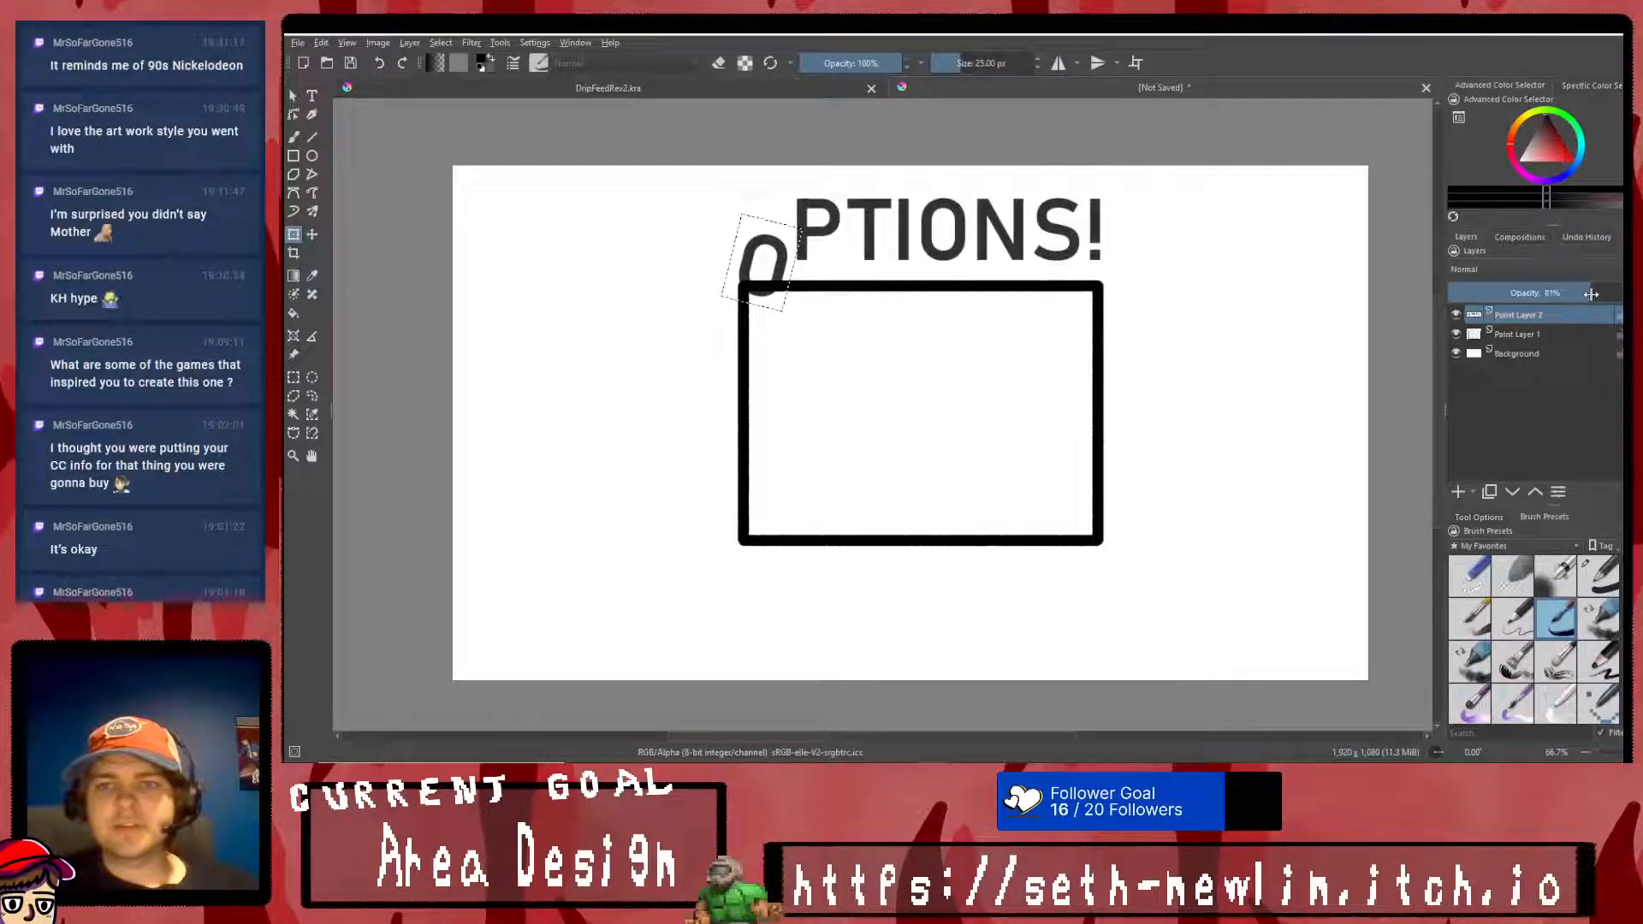
pyautogui.click(1514, 334)
pyautogui.moveTo(1570, 292)
pyautogui.mouseDown()
pyautogui.moveTo(1493, 294)
pyautogui.moveTo(1620, 294)
pyautogui.mouseUp()
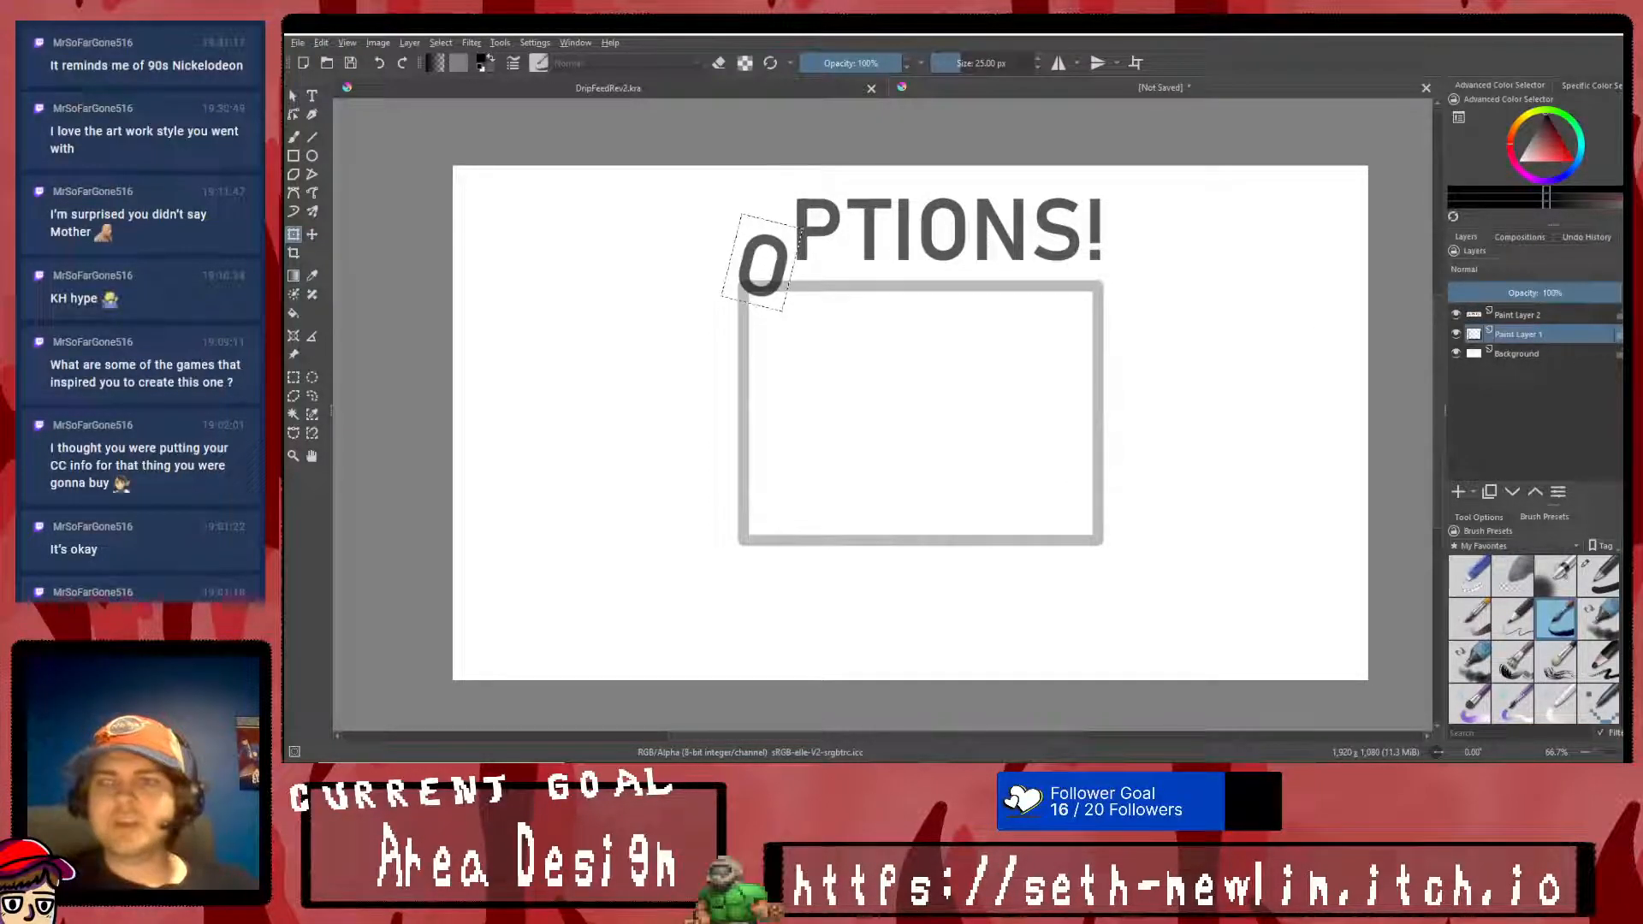
# - Undo the opacity changes, the first O's transform and the title's layer merge
pyautogui.click(378, 64)
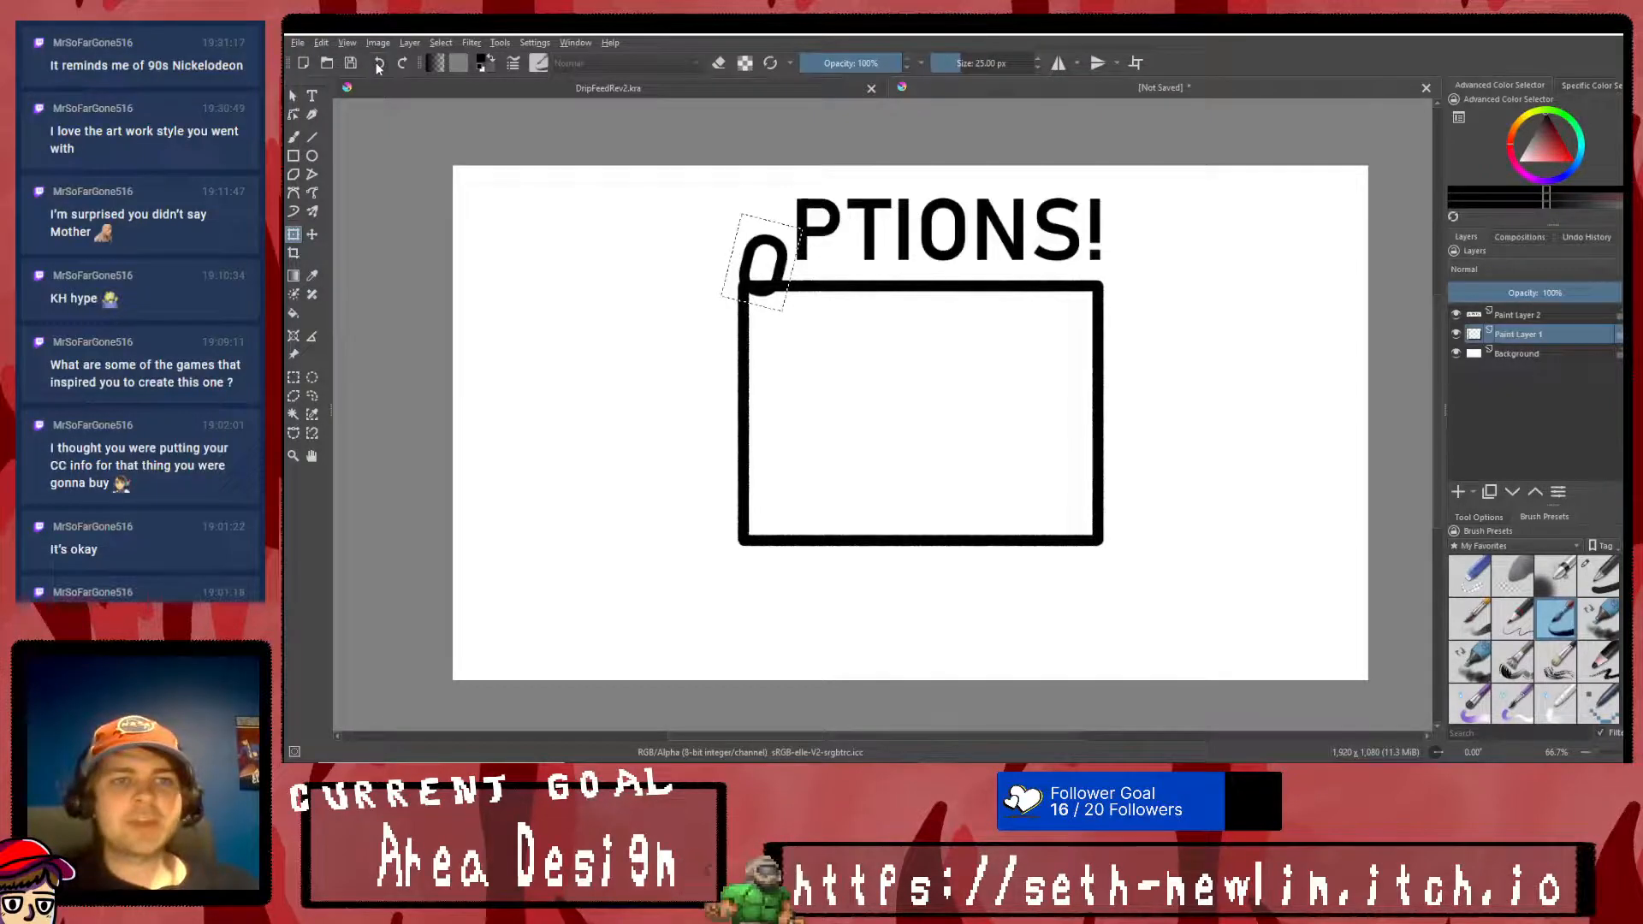
pyautogui.click(378, 63)
pyautogui.click(312, 96)
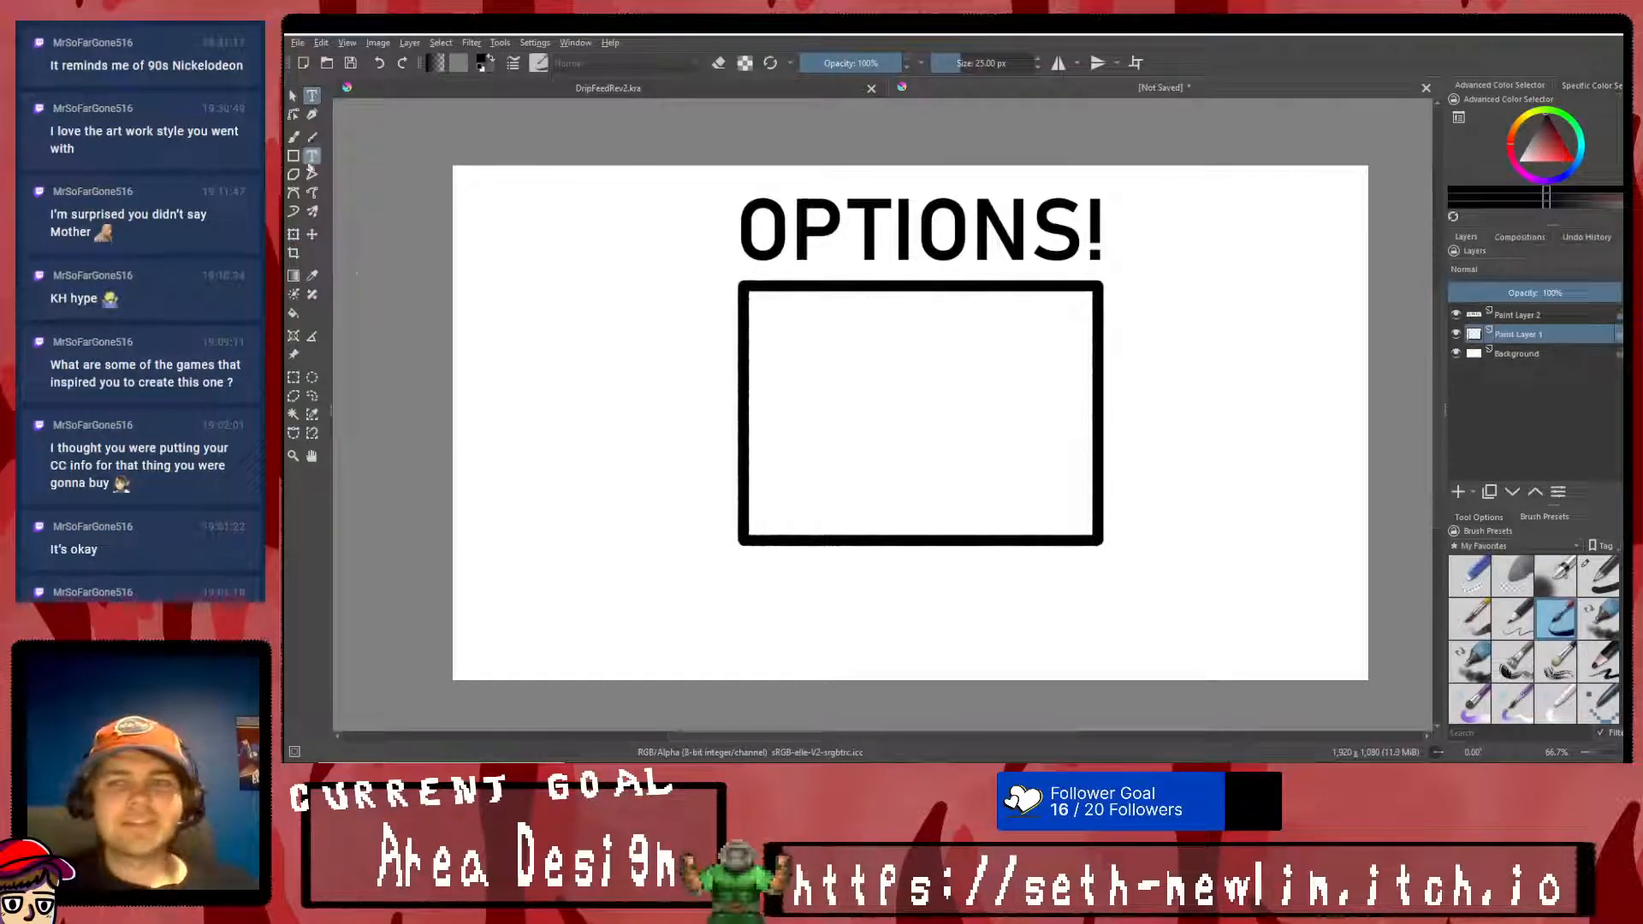
pyautogui.click(379, 63)
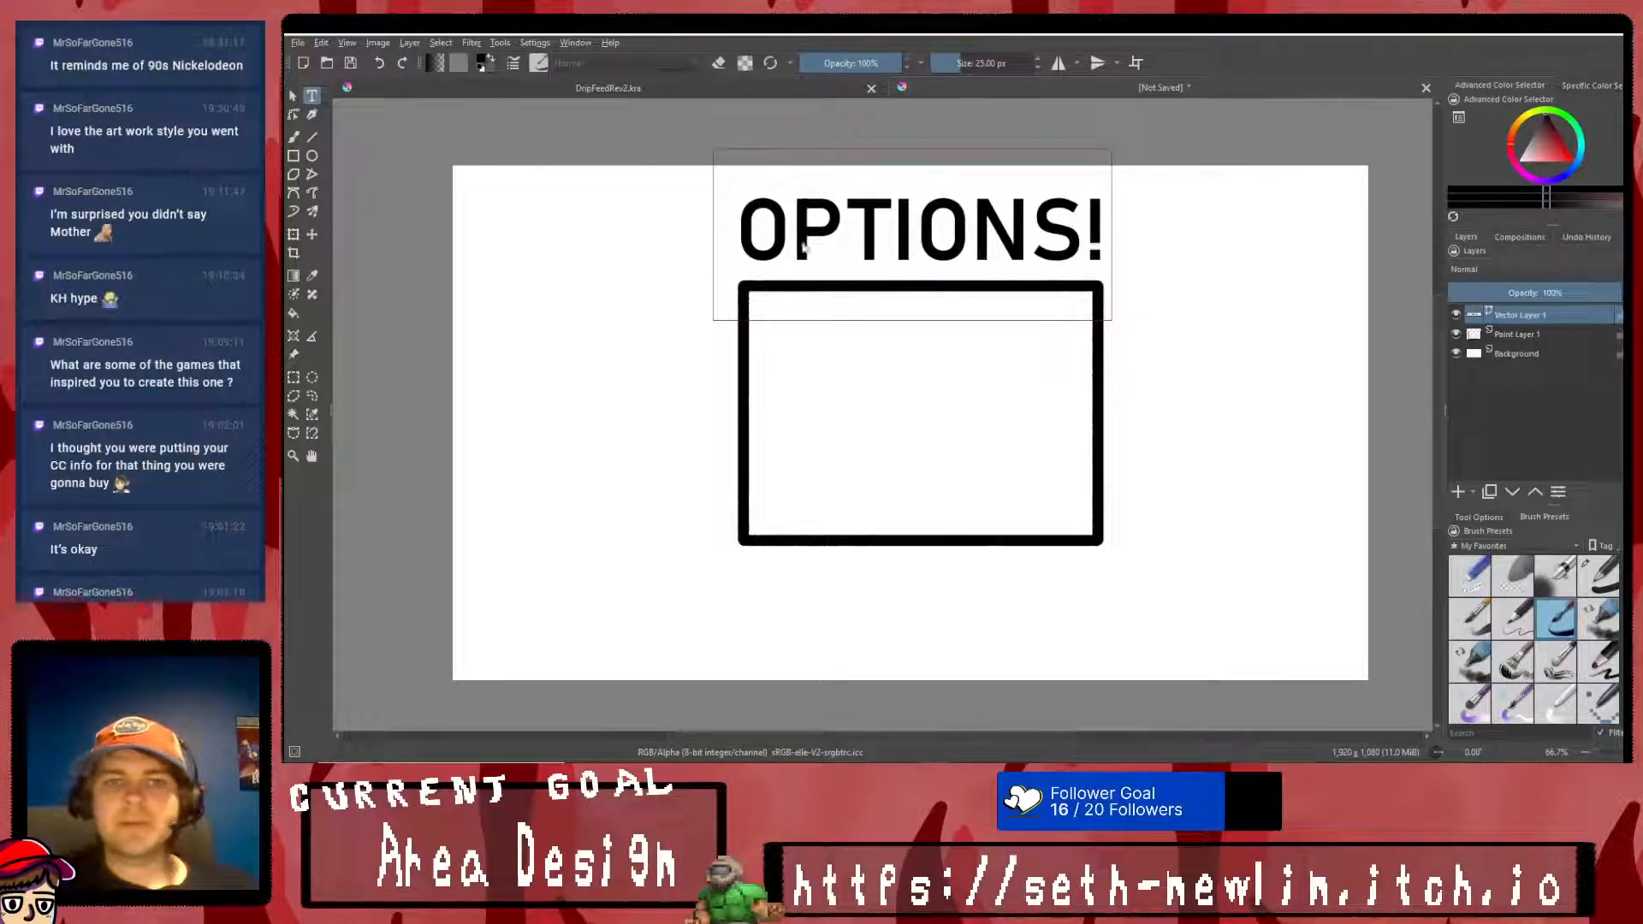
# - Recolor the OPTIONS! text dark grey and nudge it slightly to the right
pyautogui.click(794, 245)
pyautogui.click(1597, 261)
pyautogui.click(1574, 350)
pyautogui.click(1540, 542)
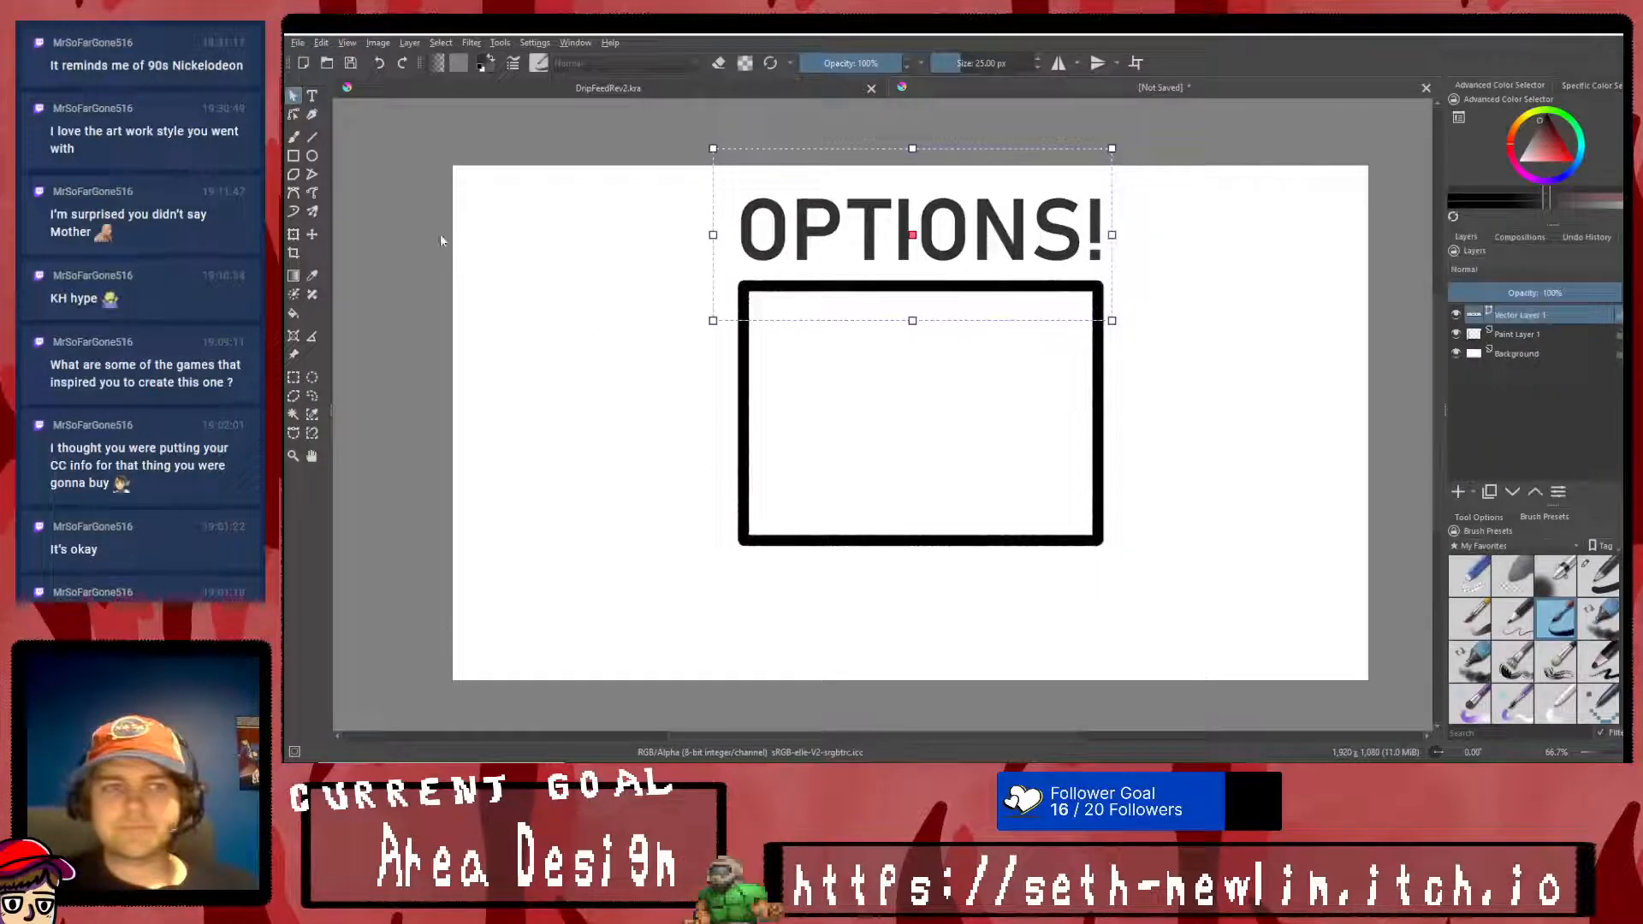
pyautogui.moveTo(885, 204)
pyautogui.mouseDown()
pyautogui.moveTo(895, 253)
pyautogui.moveTo(893, 203)
pyautogui.mouseUp()
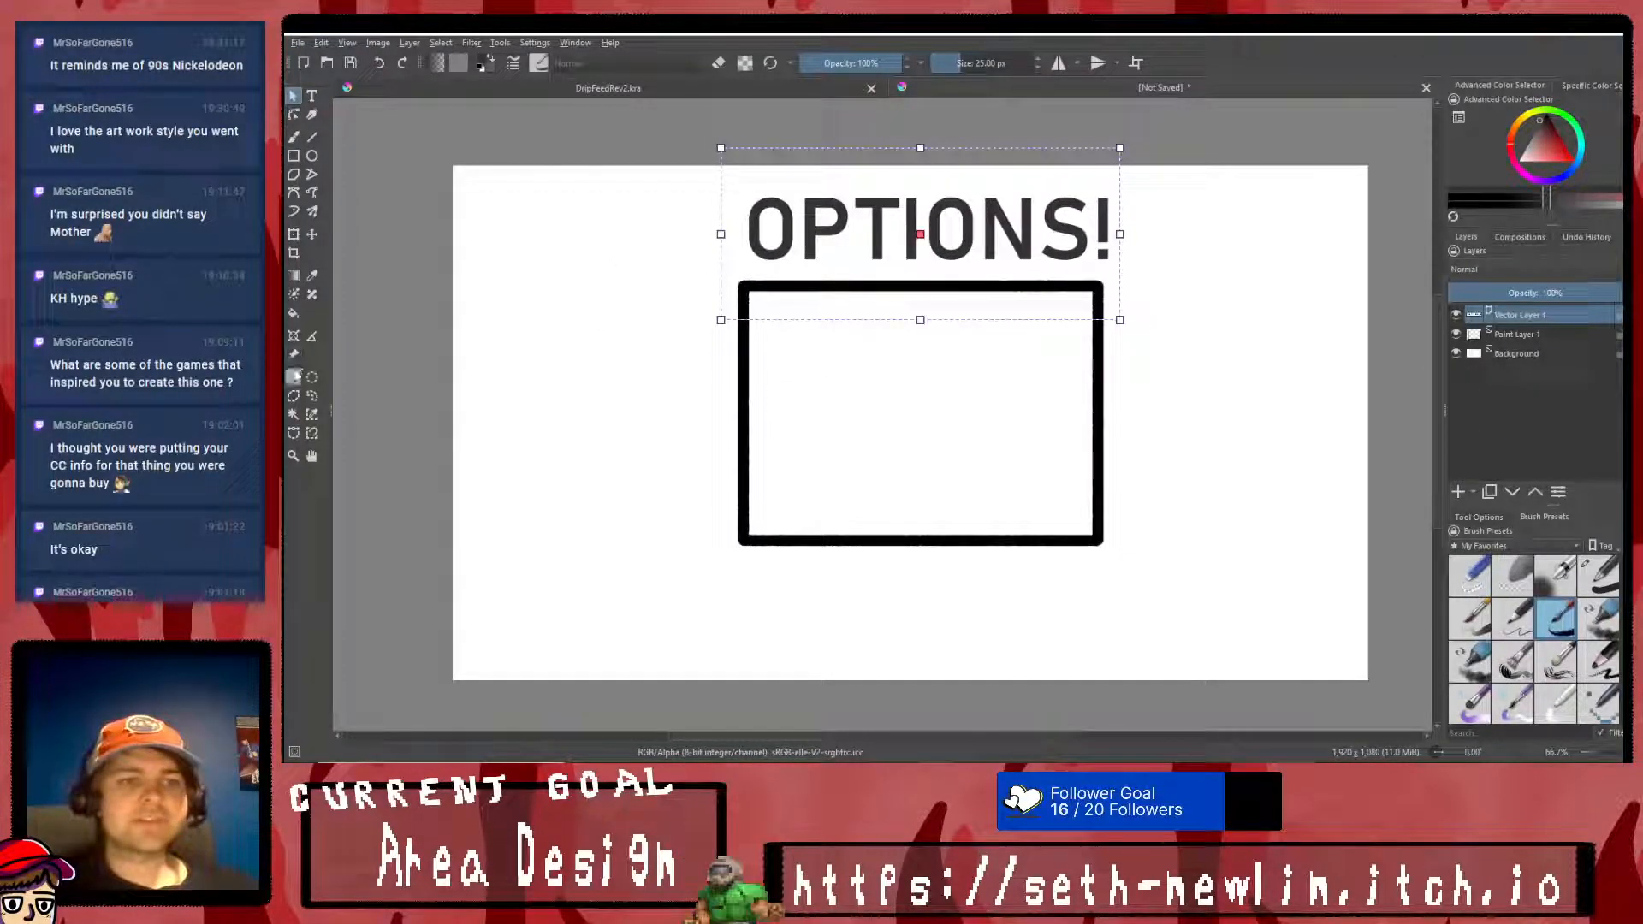
# - Add a new paint layer beneath the title's vector layer and merge the dark grey title into it
pyautogui.click(1579, 335)
pyautogui.click(1457, 492)
pyautogui.click(1536, 317)
pyautogui.hotkey('ctrl', 'e')
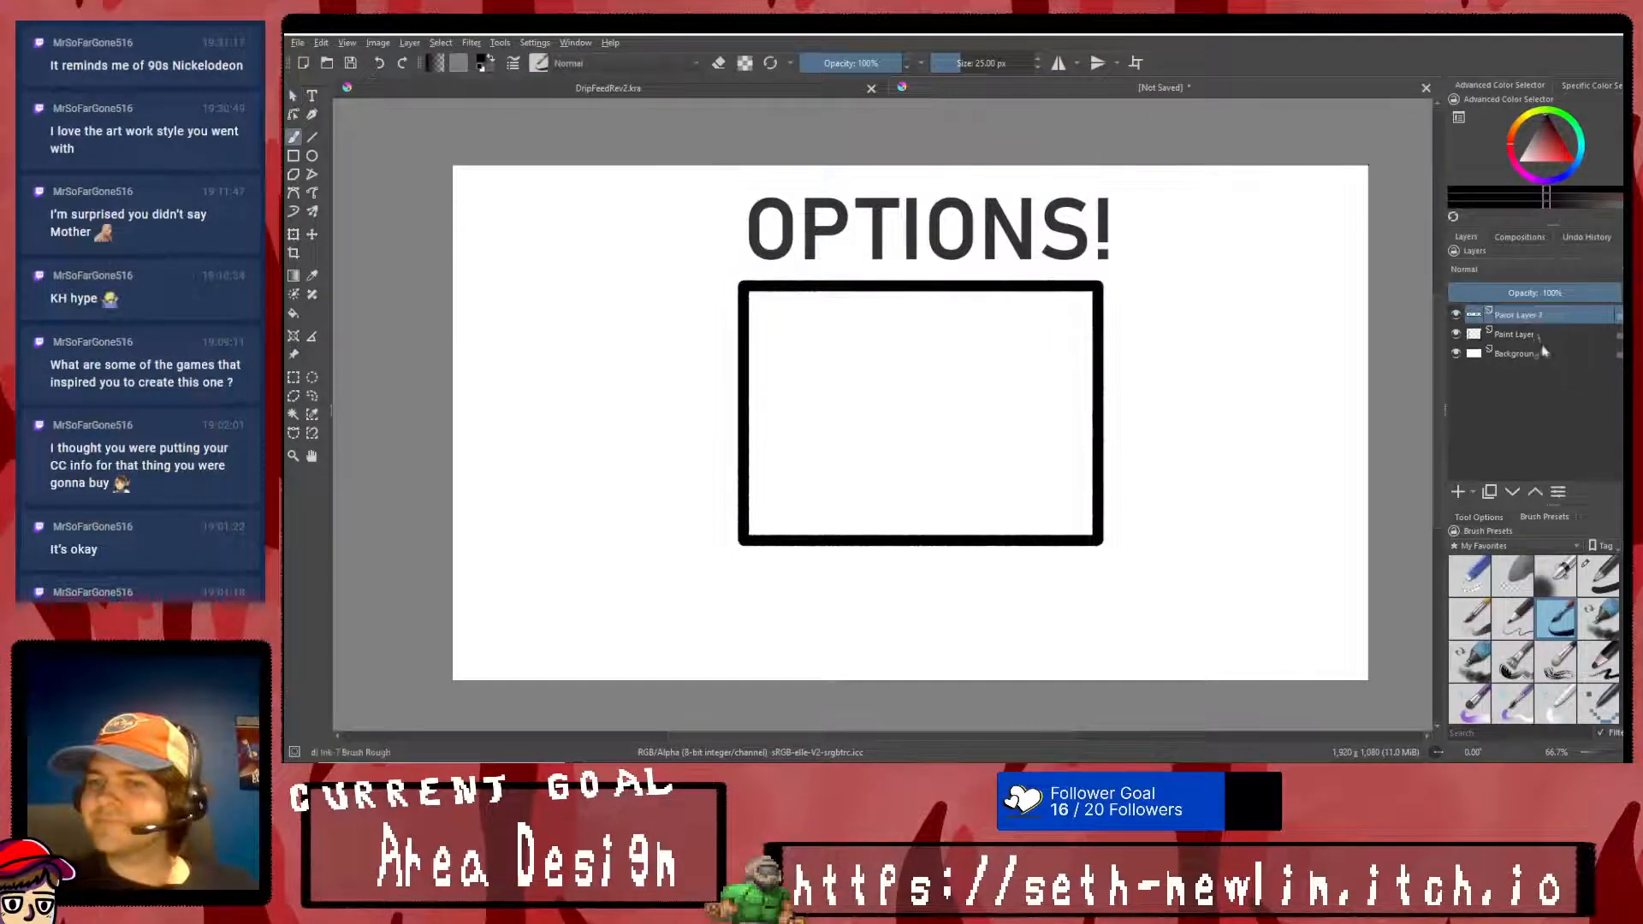
# - Select the title's first O, tilt it slightly clockwise and lower it onto the rectangle's top edge
pyautogui.click(293, 377)
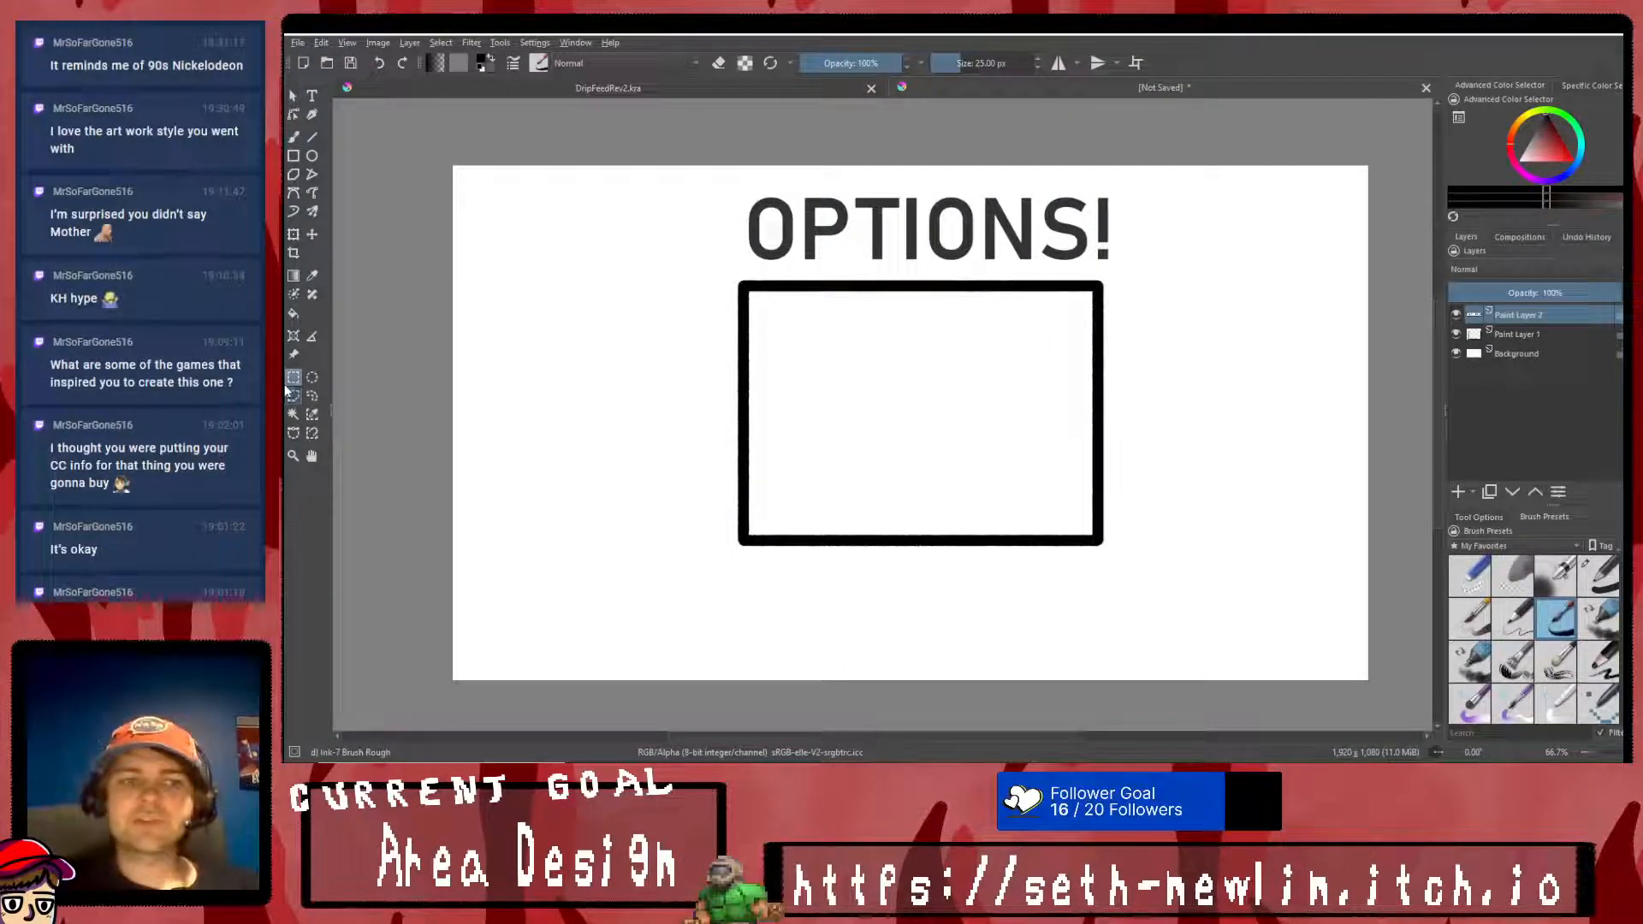
pyautogui.moveTo(735, 174); pyautogui.dragTo(800, 274)
pyautogui.click(293, 233)
pyautogui.moveTo(815, 175); pyautogui.dragTo(839, 183)
pyautogui.moveTo(779, 214); pyautogui.dragTo(777, 254)
pyautogui.rightClick(777, 254)
pyautogui.click(807, 446)
# - Select the P, tilt it slightly counterclockwise and lower it beside the first O on the rectangle's top edge
pyautogui.click(293, 379)
pyautogui.moveTo(846, 190); pyautogui.dragTo(801, 262)
pyautogui.moveTo(795, 184); pyautogui.dragTo(851, 265)
pyautogui.click(293, 234)
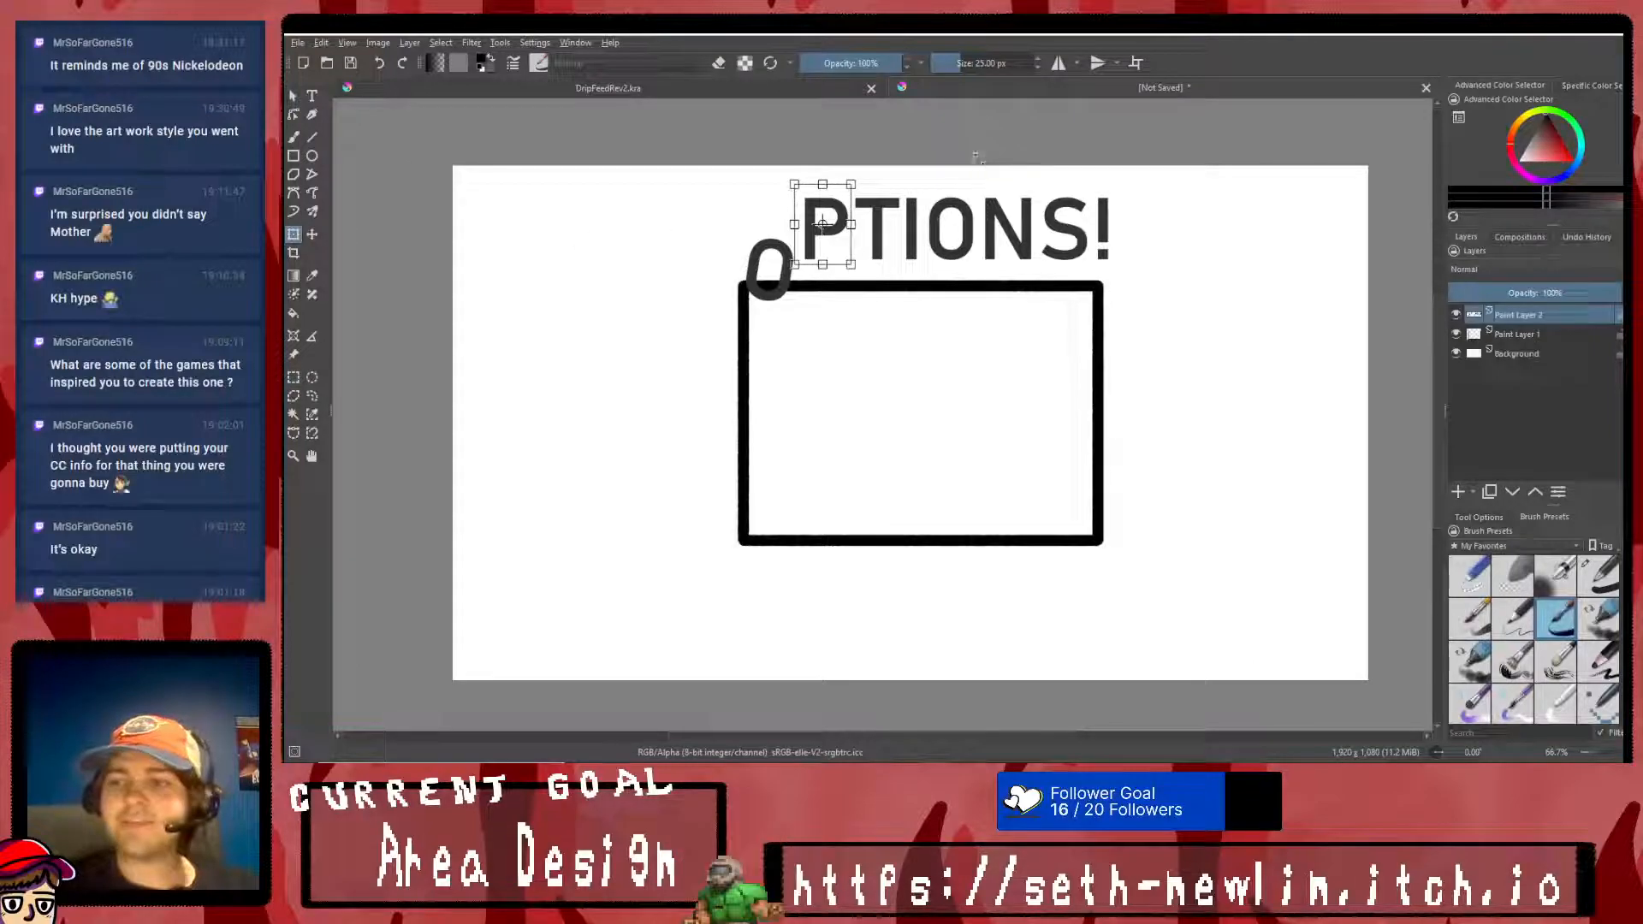
pyautogui.moveTo(828, 216); pyautogui.dragTo(818, 261)
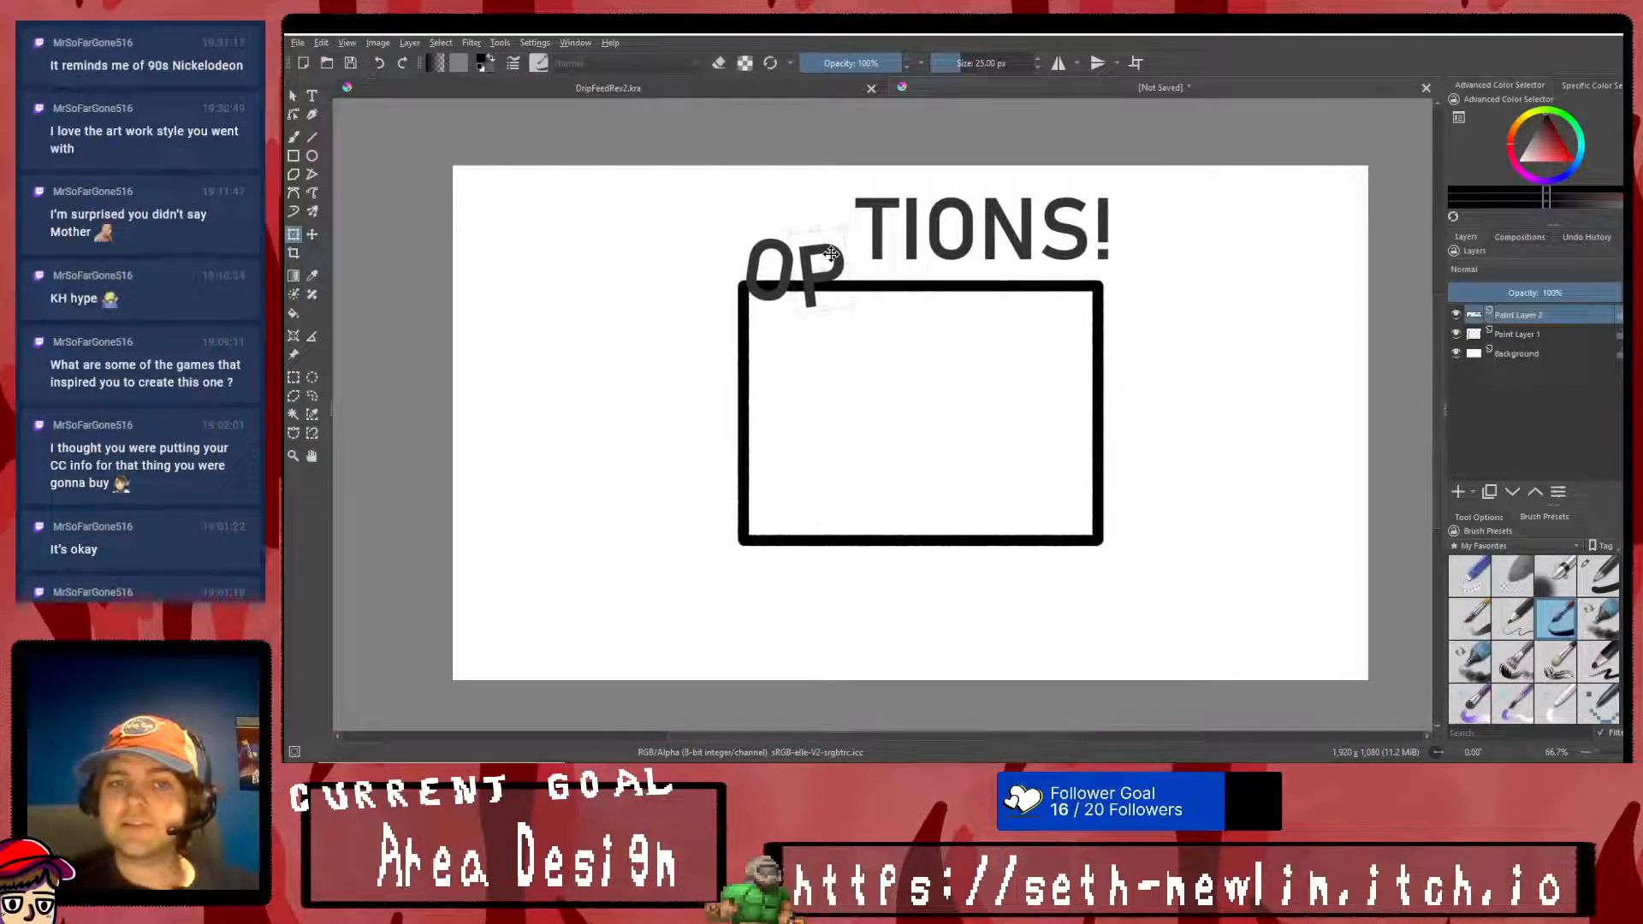
pyautogui.rightClick(830, 252)
pyautogui.click(859, 436)
# - Select the T, tilt it slightly clockwise and lower it beside the P on the rectangle's top edge
pyautogui.hotkey('ctrl', 'r')
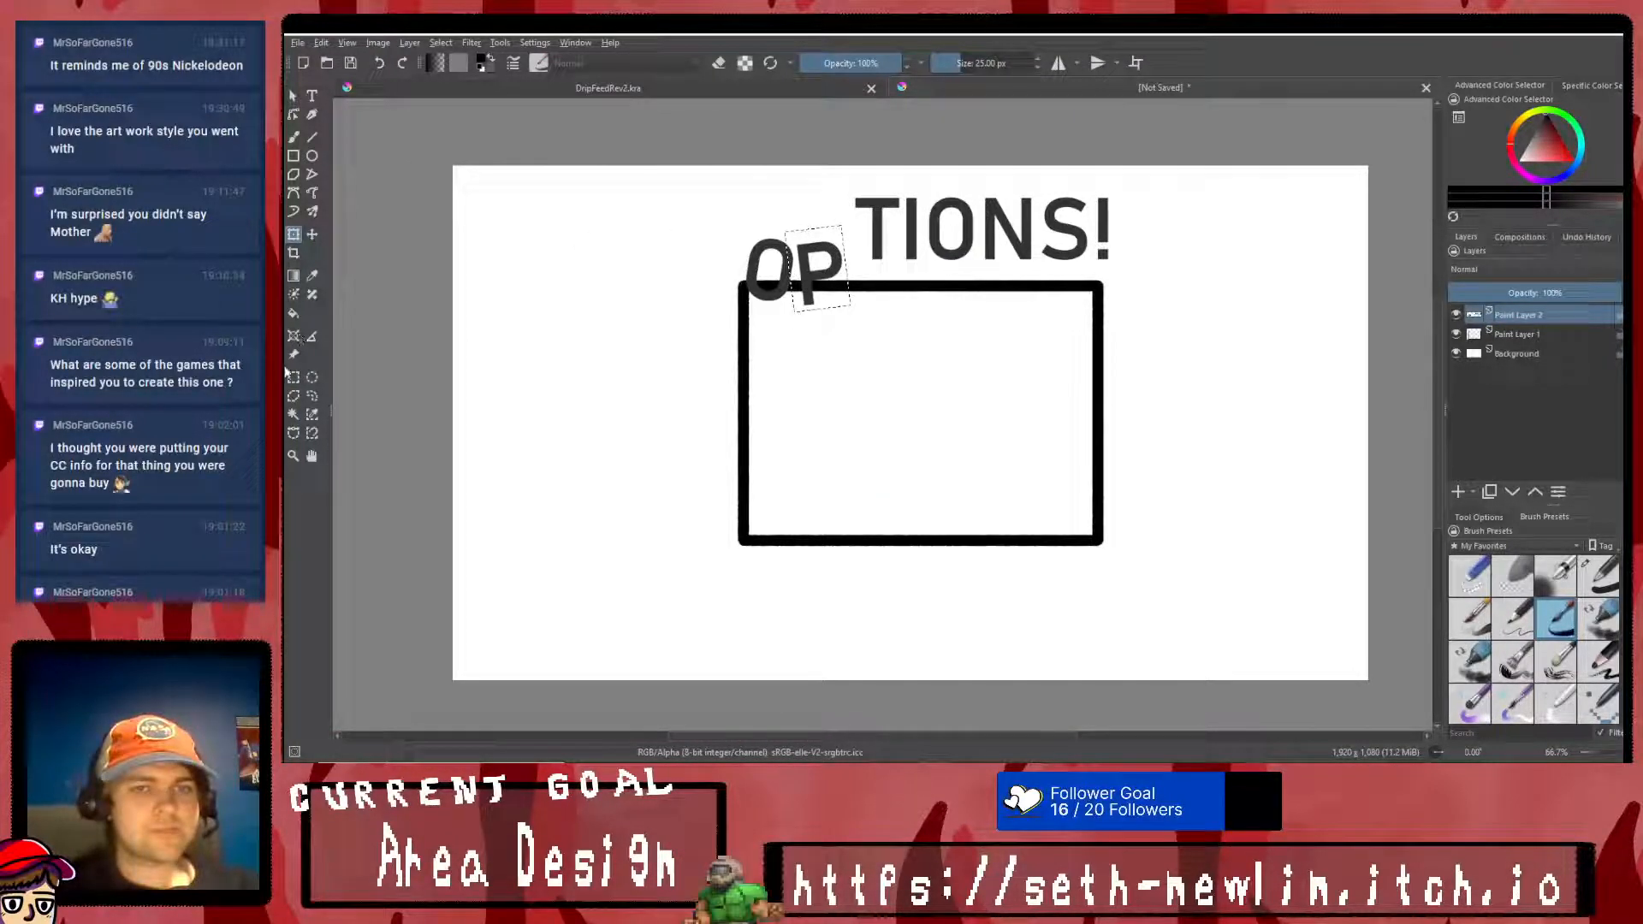
pyautogui.moveTo(847, 187)
pyautogui.mouseDown()
pyautogui.moveTo(903, 269)
pyautogui.moveTo(858, 272)
pyautogui.mouseUp()
pyautogui.hotkey('ctrl', 't')
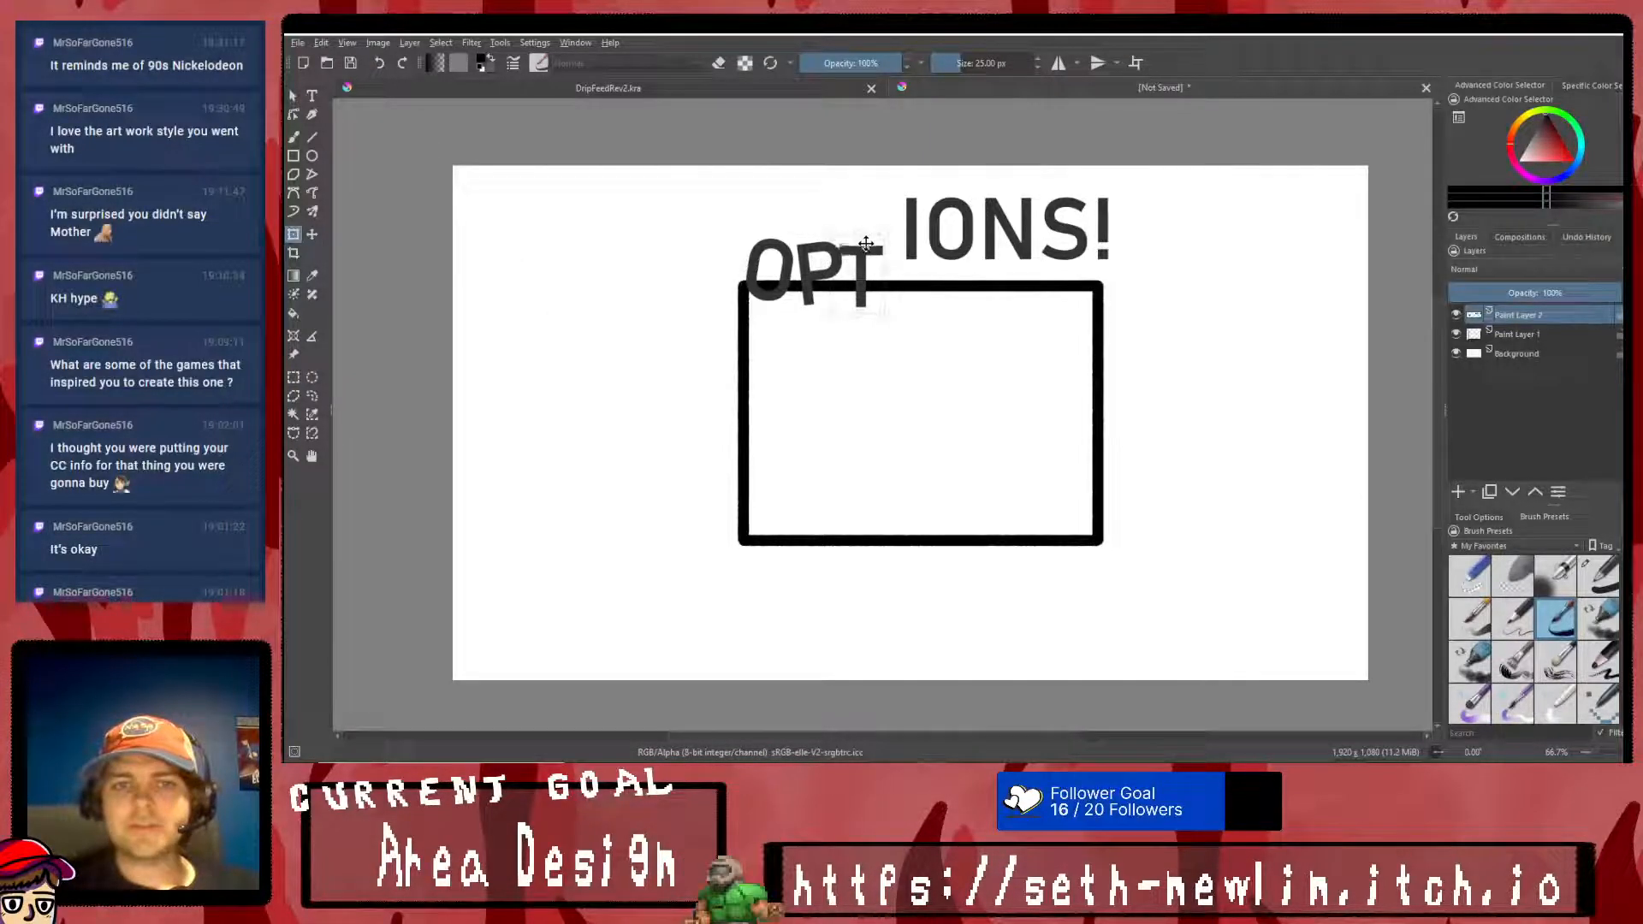
pyautogui.press('Return')
pyautogui.moveTo(914, 212); pyautogui.dragTo(921, 221)
pyautogui.rightClick(873, 249)
pyautogui.click(891, 438)
# - Select the I, tilt it counterclockwise and lower it beside the T on the rectangle's top edge
pyautogui.click(294, 376)
pyautogui.rightClick(769, 314)
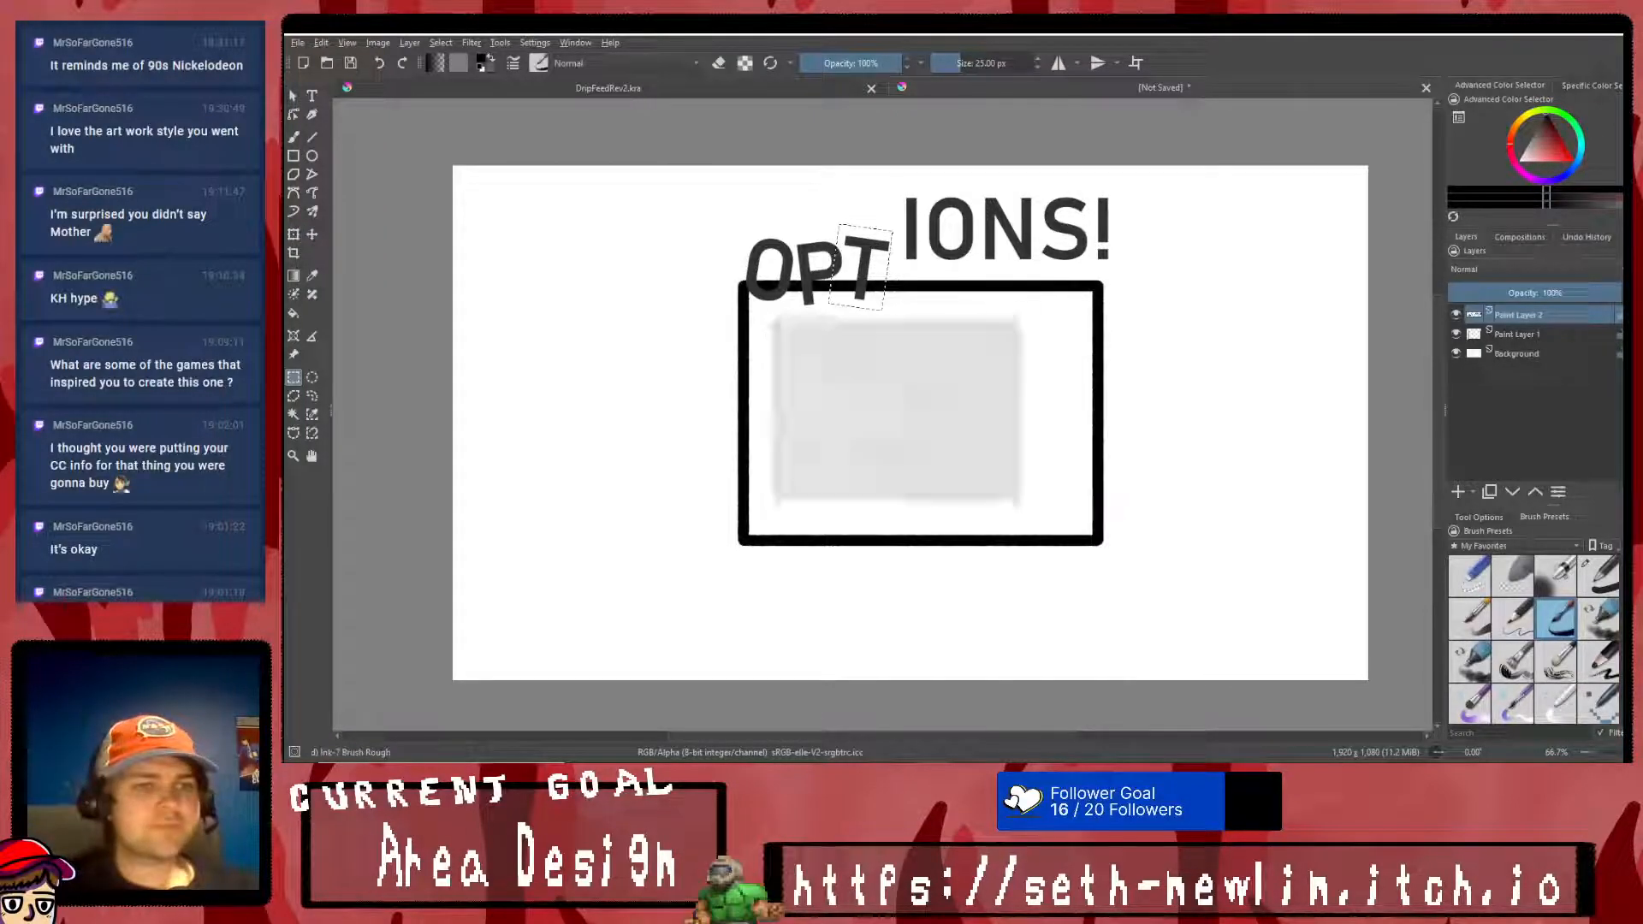
pyautogui.click(865, 335)
pyautogui.moveTo(909, 206); pyautogui.dragTo(908, 243)
pyautogui.click(293, 233)
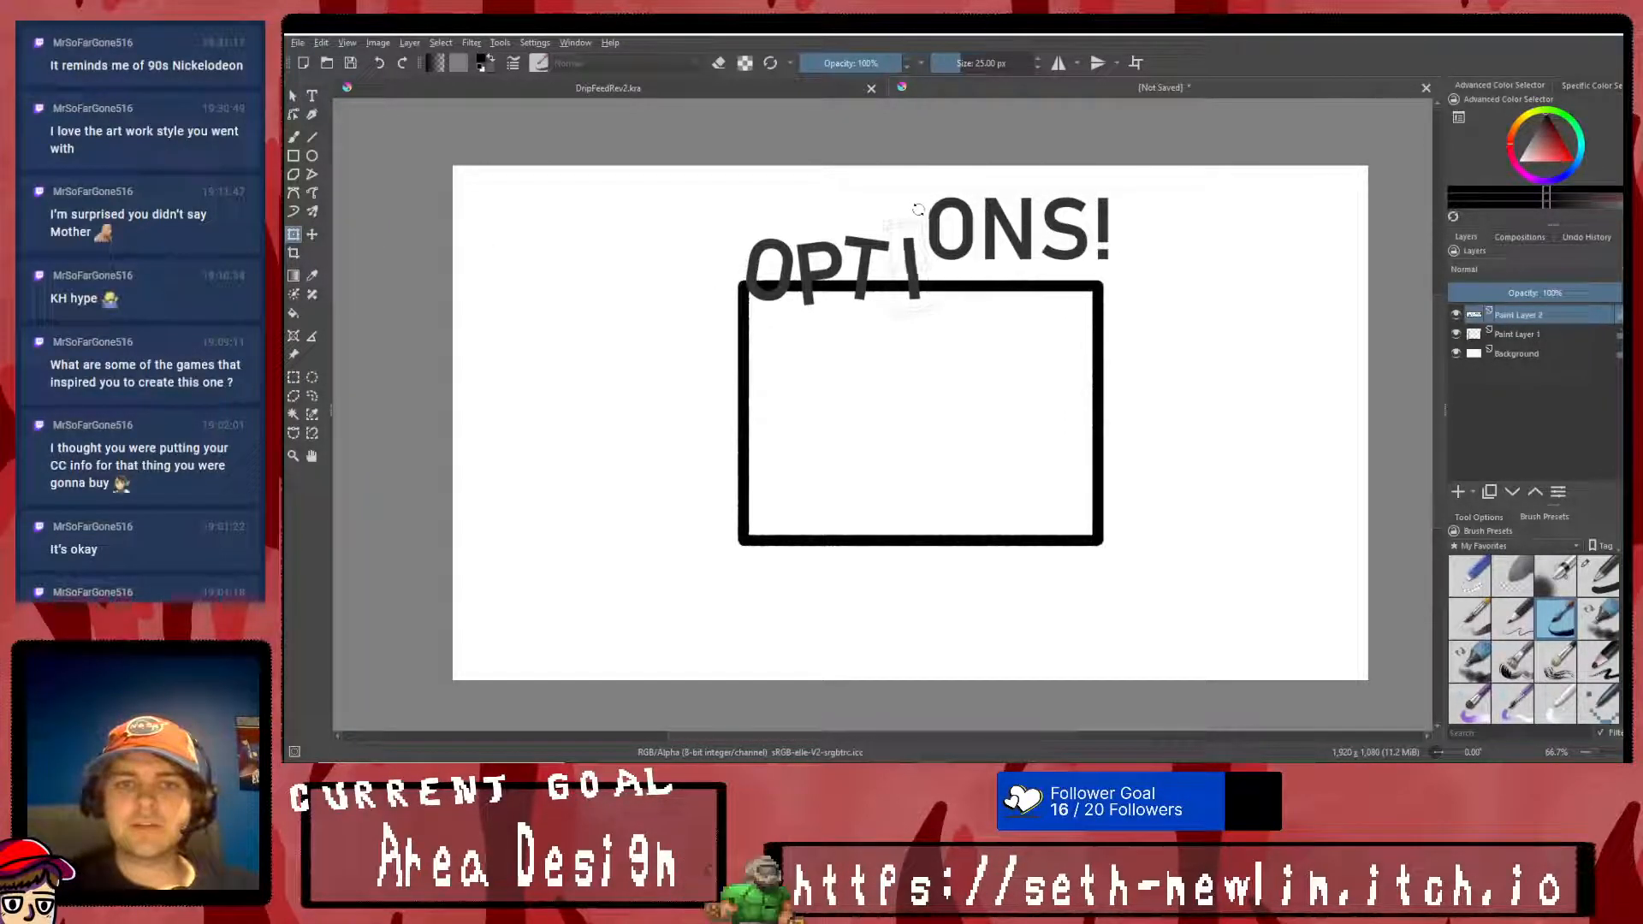
pyautogui.rightClick(906, 256)
pyautogui.click(941, 439)
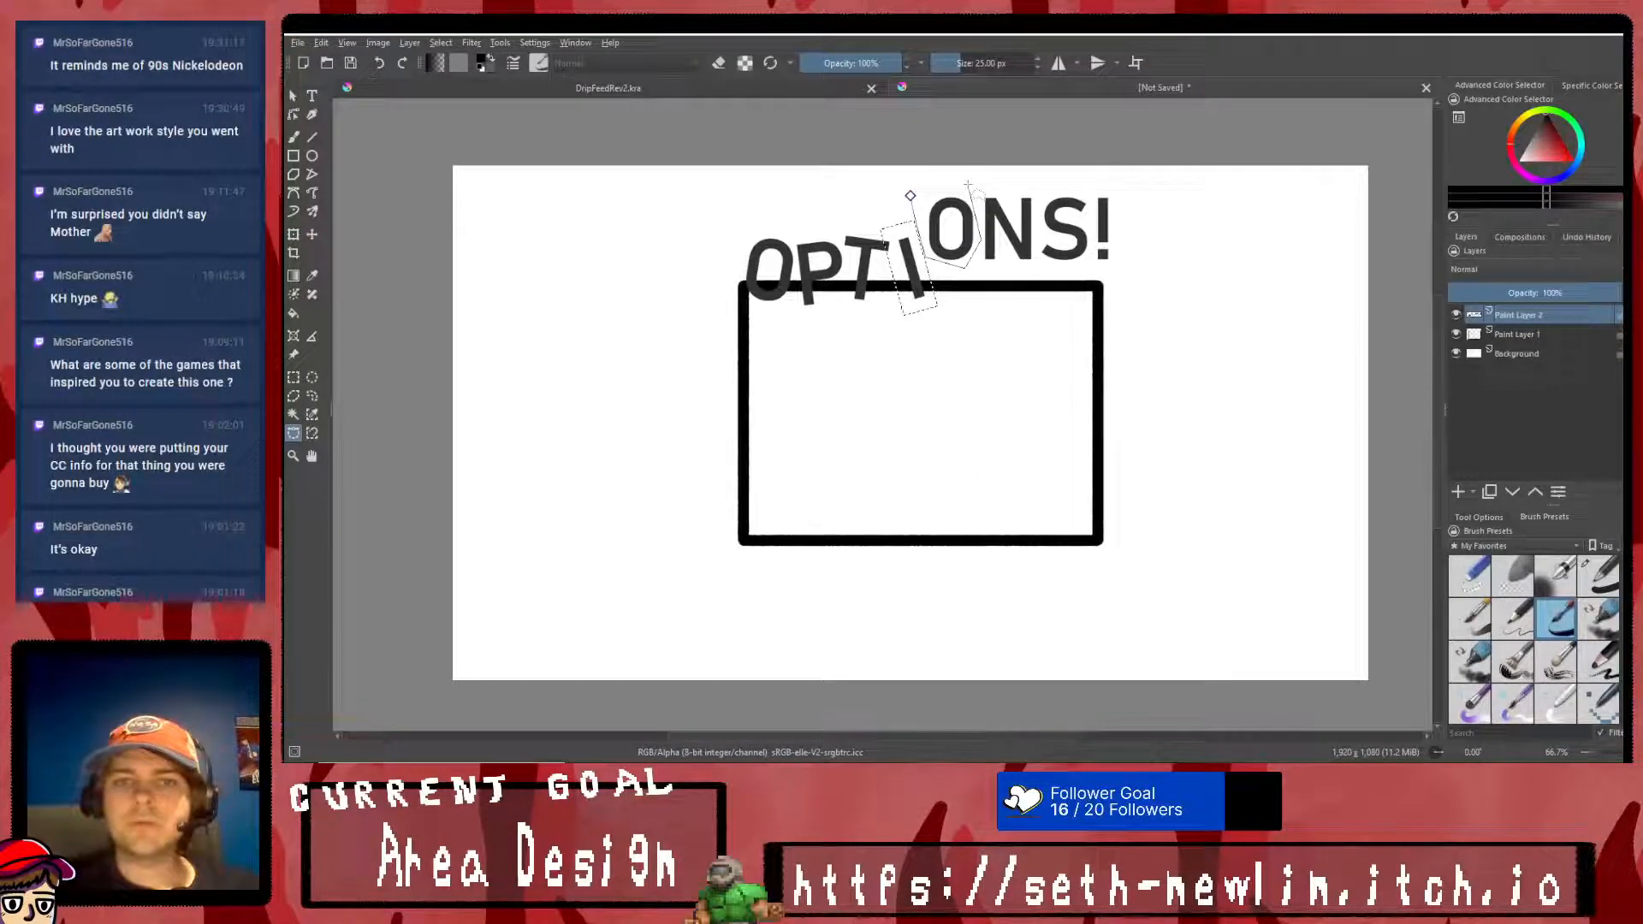
# - Select the title's second O with a freeform outline and lower it beside the I on the rectangle's top edge
pyautogui.click(909, 195)
pyautogui.click(294, 234)
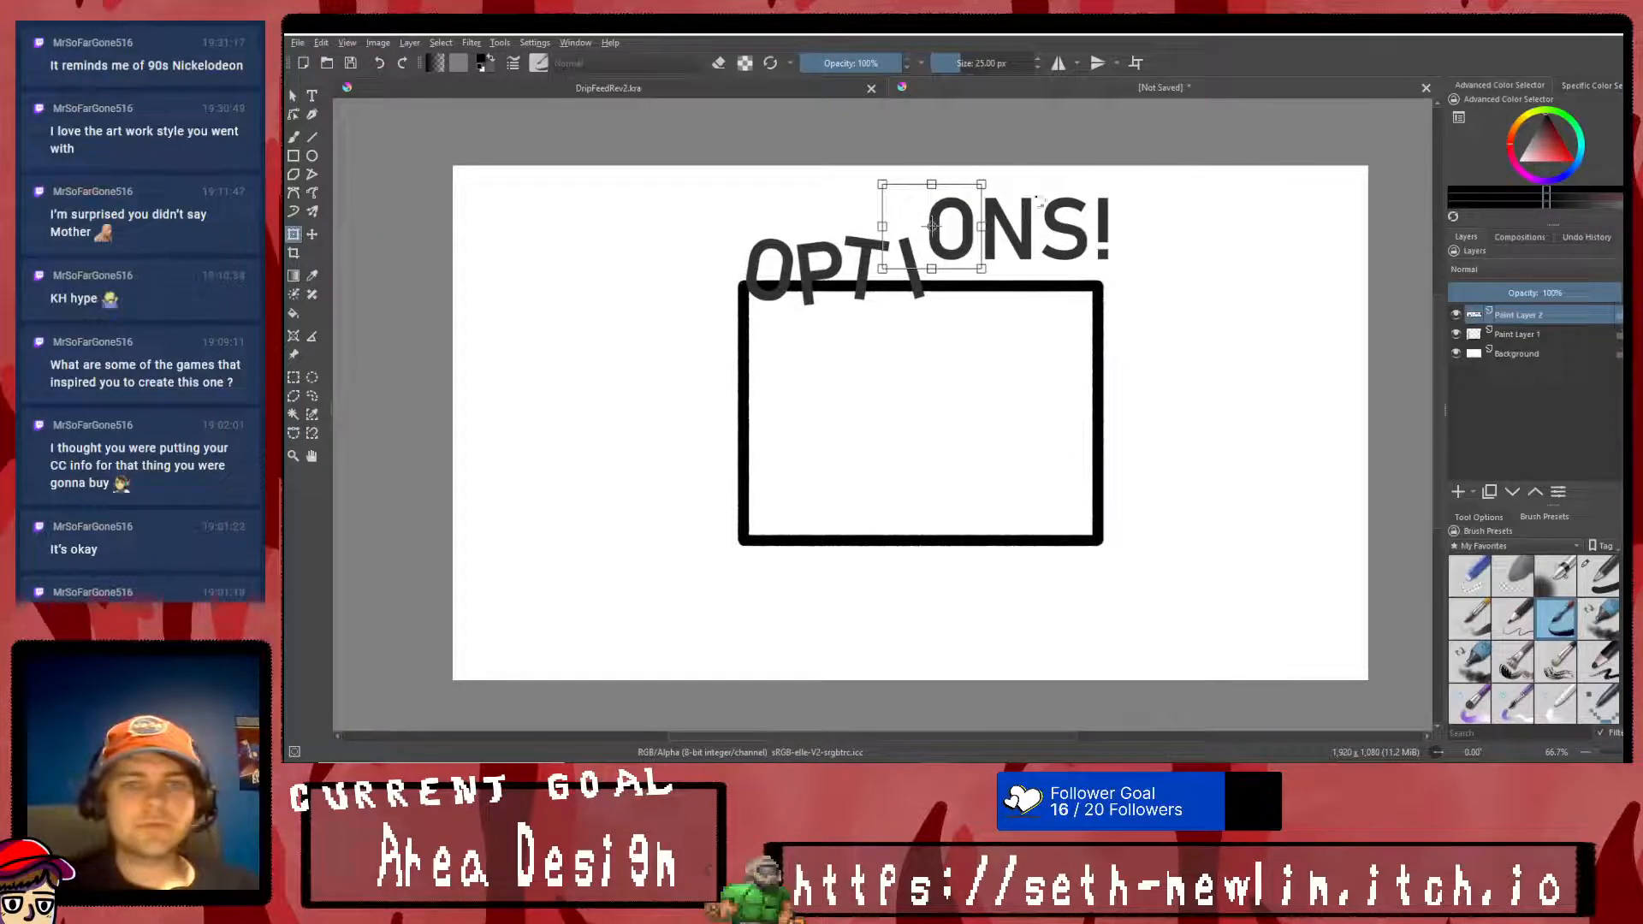
pyautogui.moveTo(959, 248); pyautogui.dragTo(956, 259)
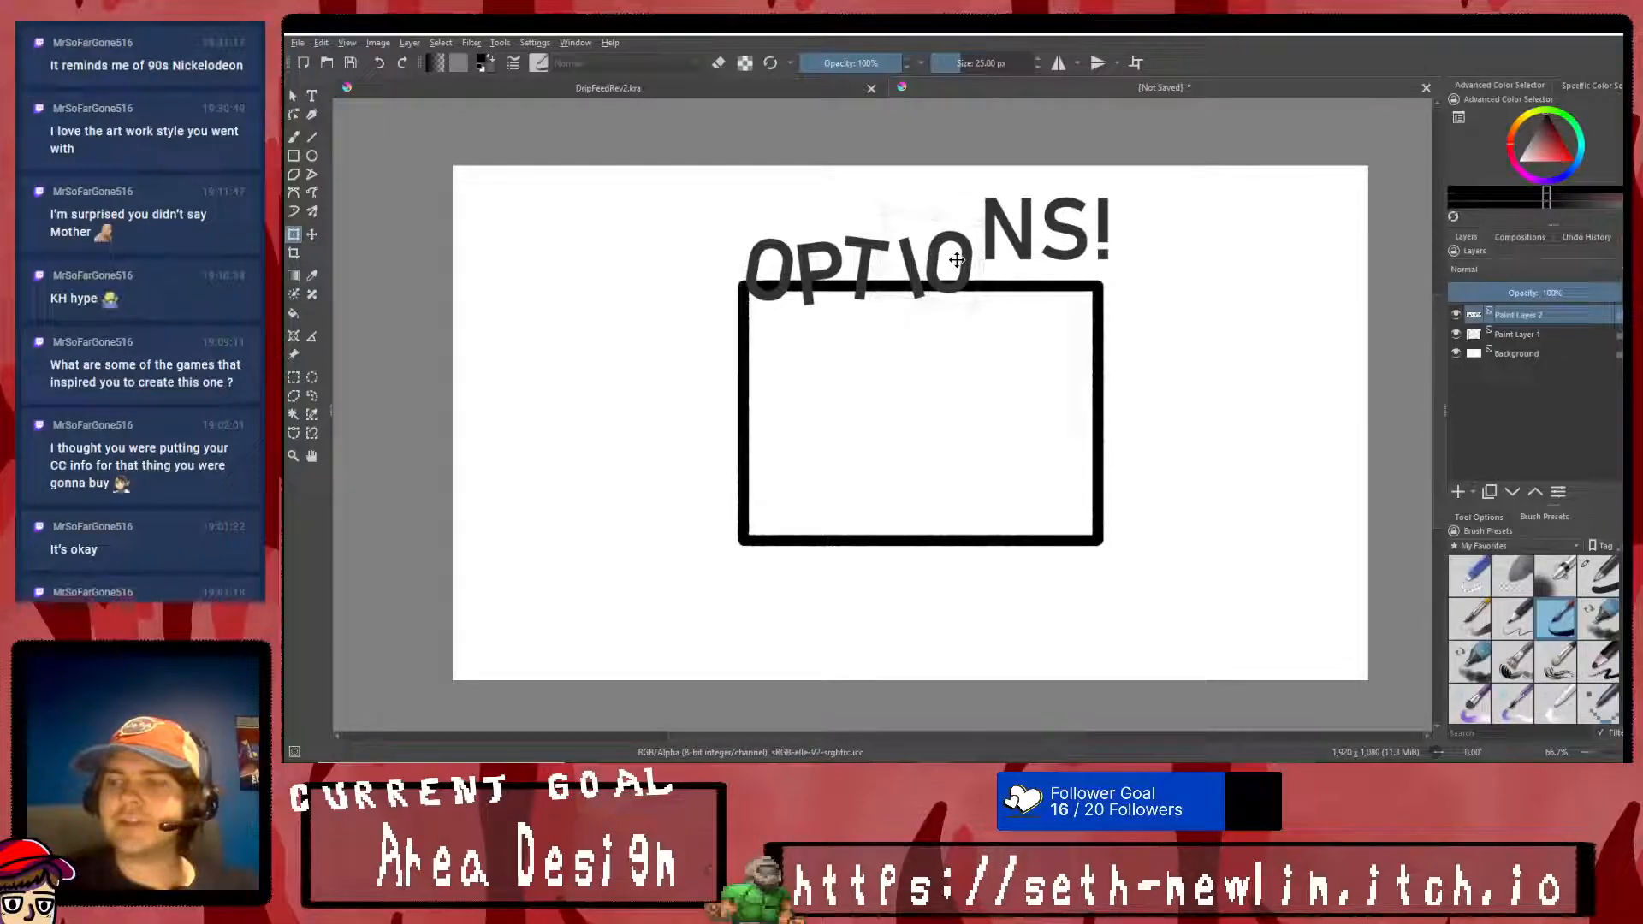
pyautogui.rightClick(957, 263)
pyautogui.click(1002, 450)
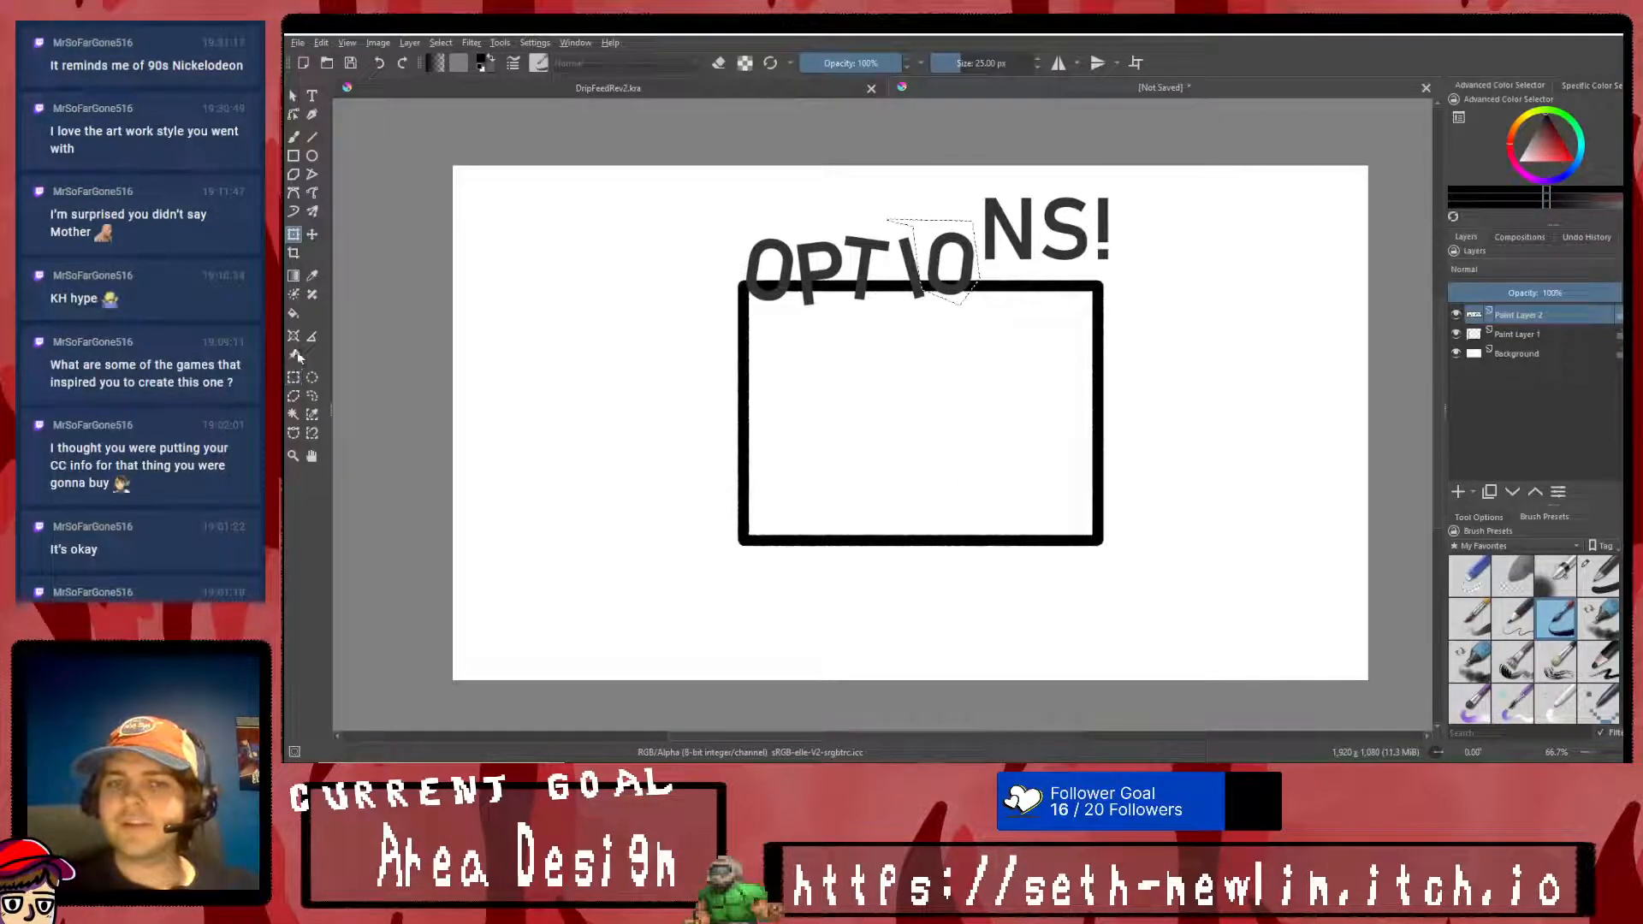
# - Select the N, tilt it slightly counterclockwise and lower it beside the second O on the rectangle's top edge
pyautogui.click(294, 378)
pyautogui.click(621, 365)
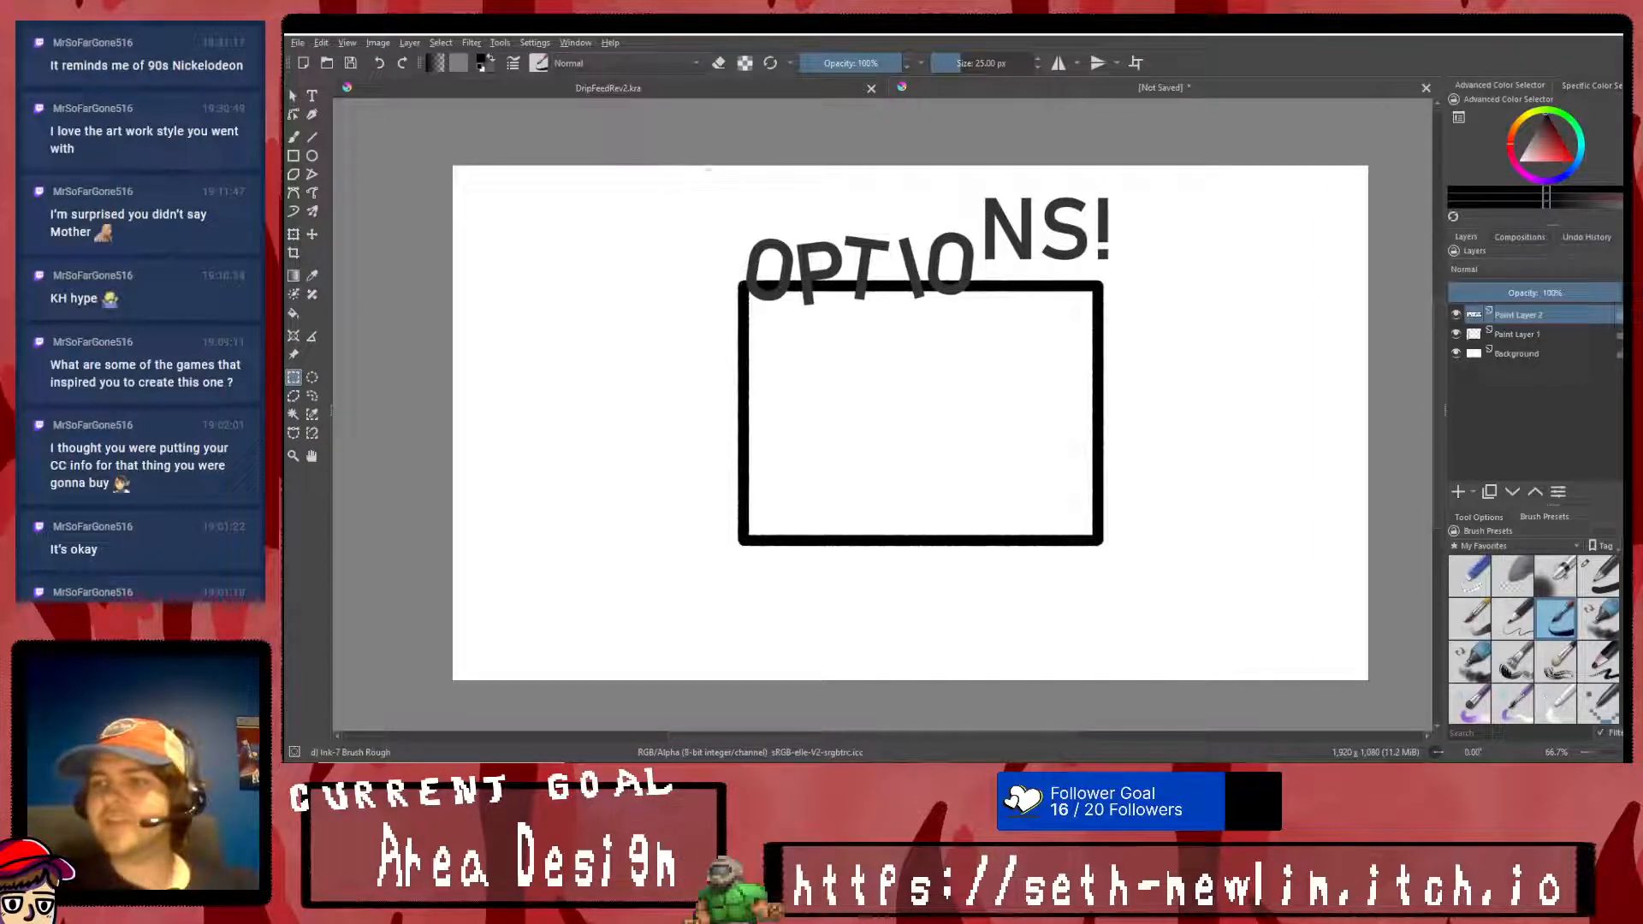
pyautogui.moveTo(979, 185); pyautogui.dragTo(1025, 203)
pyautogui.hotkey('ctrl', 't')
pyautogui.moveTo(1015, 260); pyautogui.dragTo(1014, 254)
pyautogui.rightClick(1013, 254)
pyautogui.click(1023, 434)
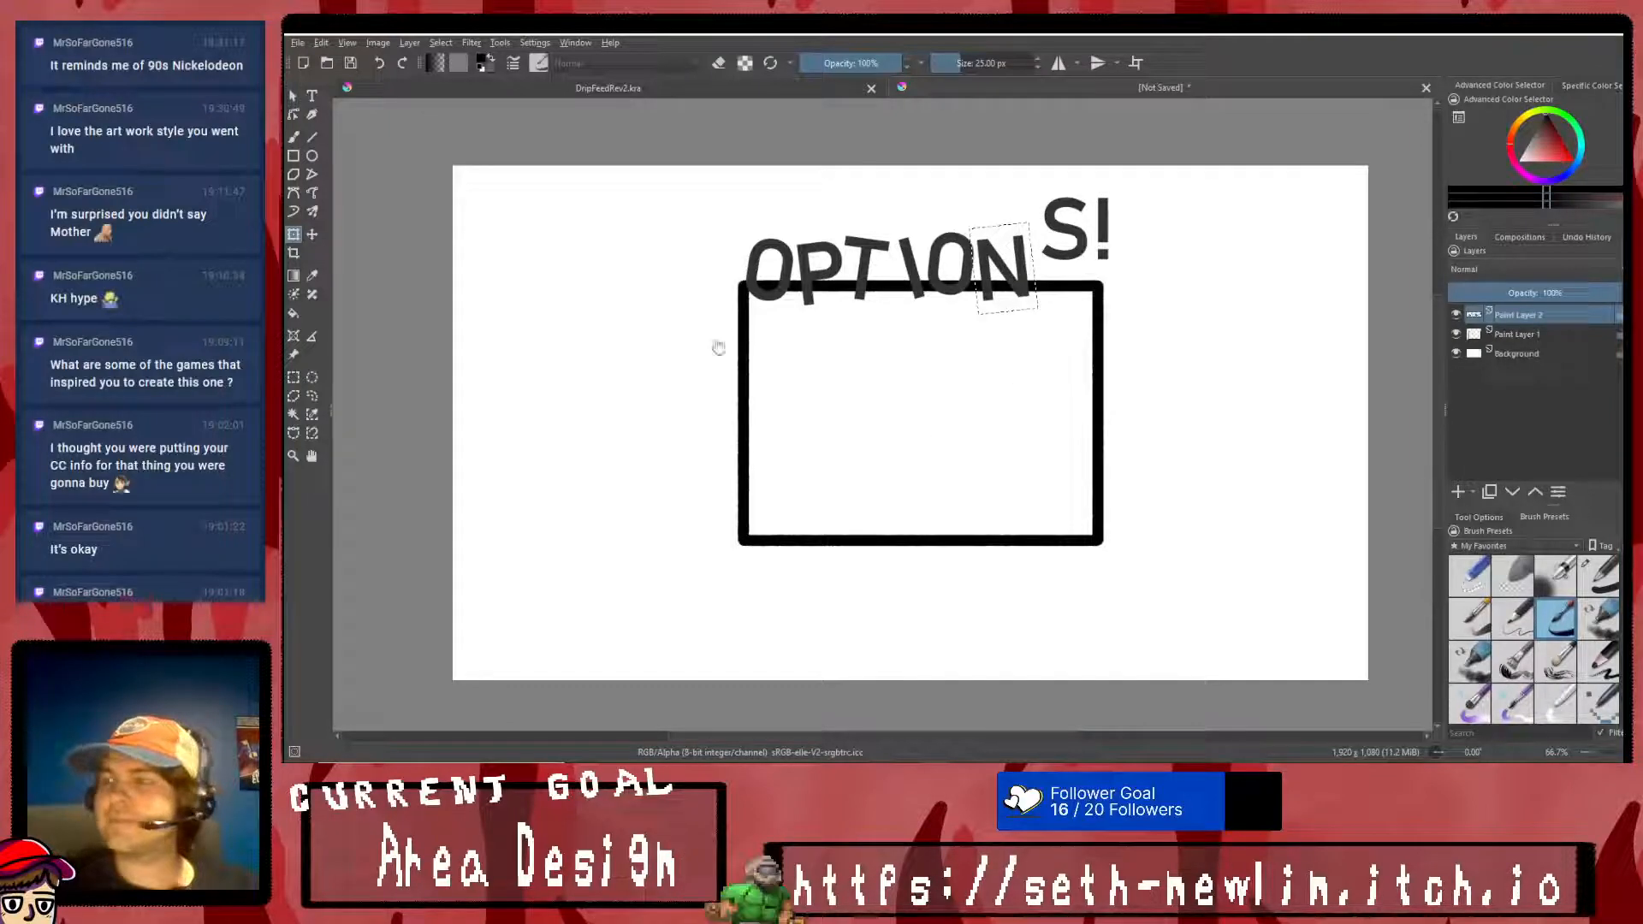
# - Select the S, tilt it clockwise and lower it beside the N on the rectangle's top edge
pyautogui.click(293, 377)
pyautogui.rightClick(788, 336)
pyautogui.click(813, 373)
pyautogui.rightClick(1037, 274)
pyautogui.click(1070, 294)
pyautogui.moveTo(1035, 184); pyautogui.dragTo(1094, 275)
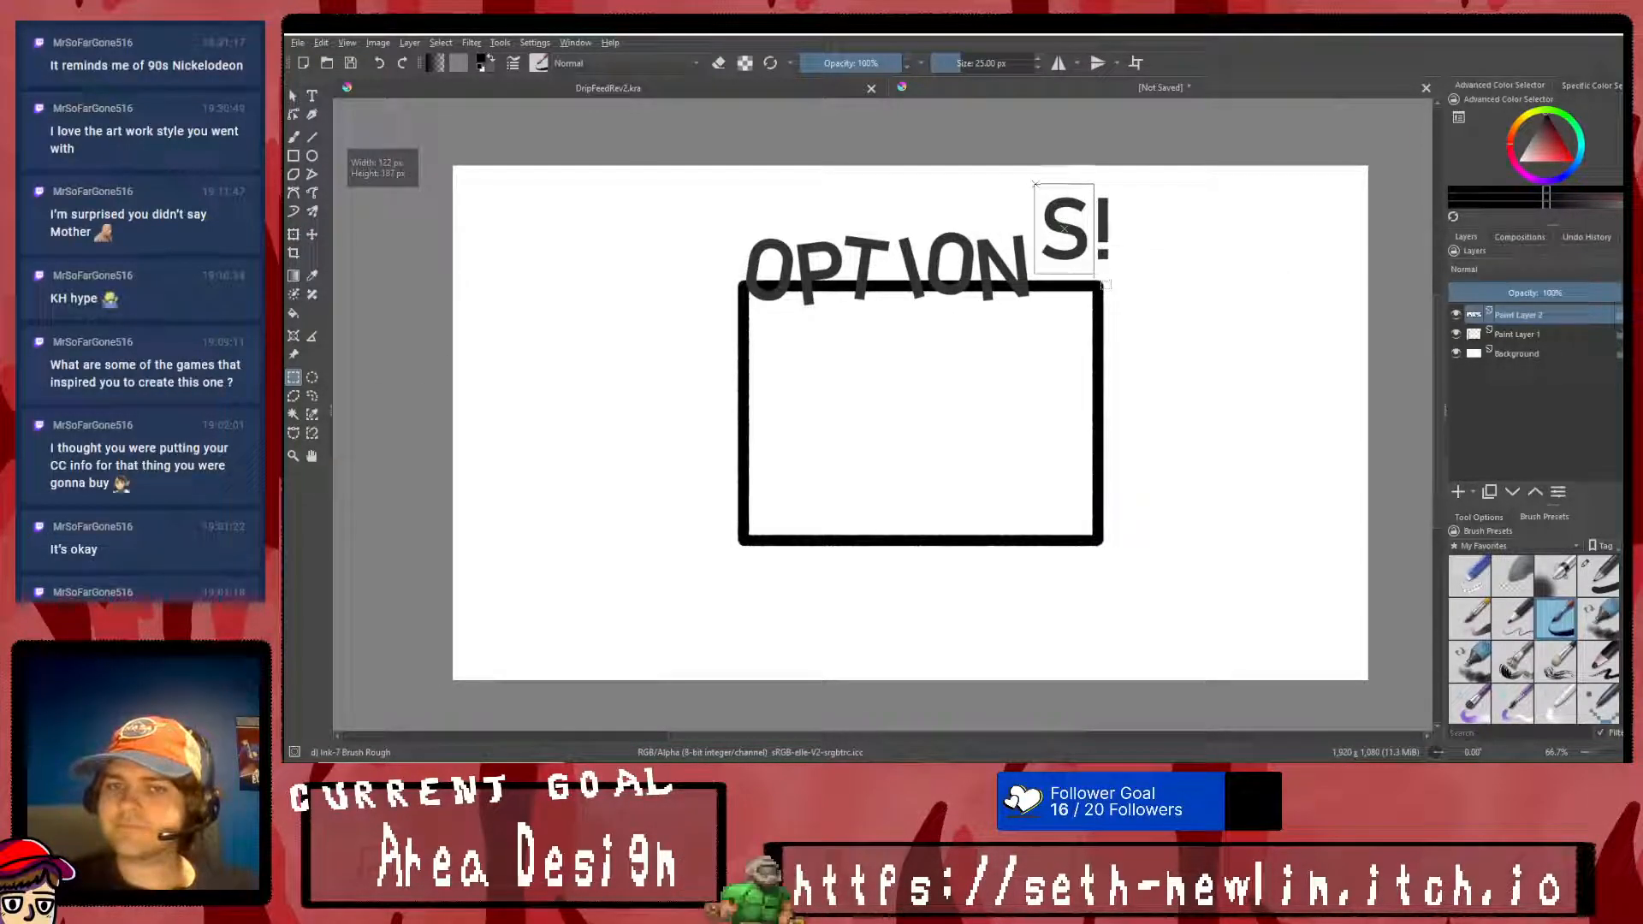
pyautogui.click(293, 234)
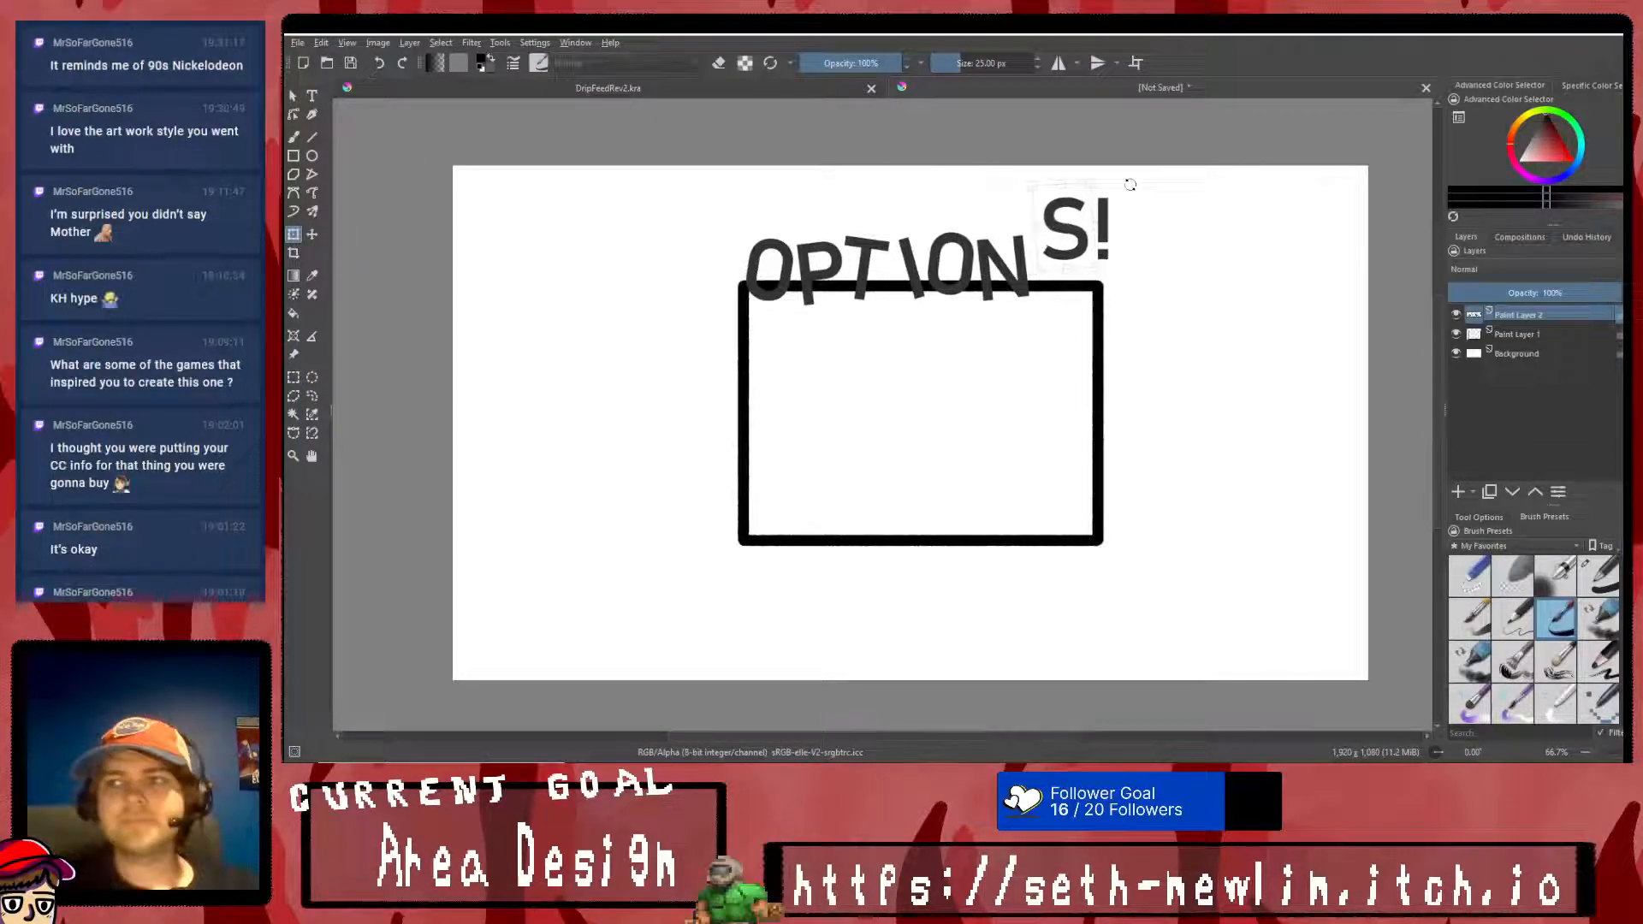
pyautogui.moveTo(1125, 181); pyautogui.dragTo(1136, 213)
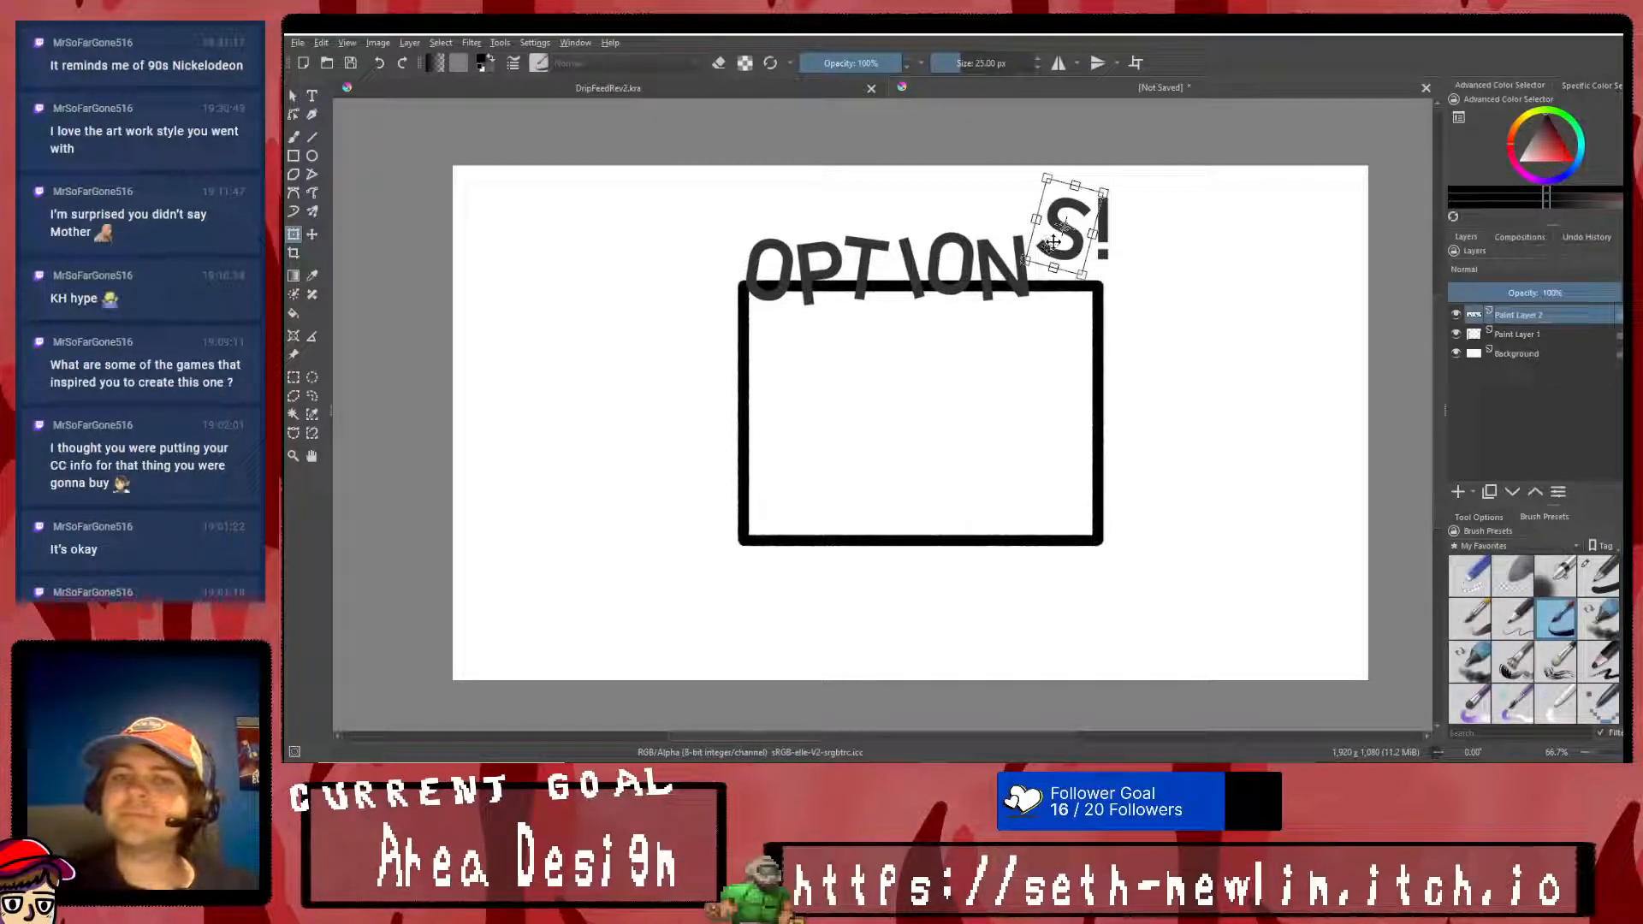
pyautogui.rightClick(1059, 281)
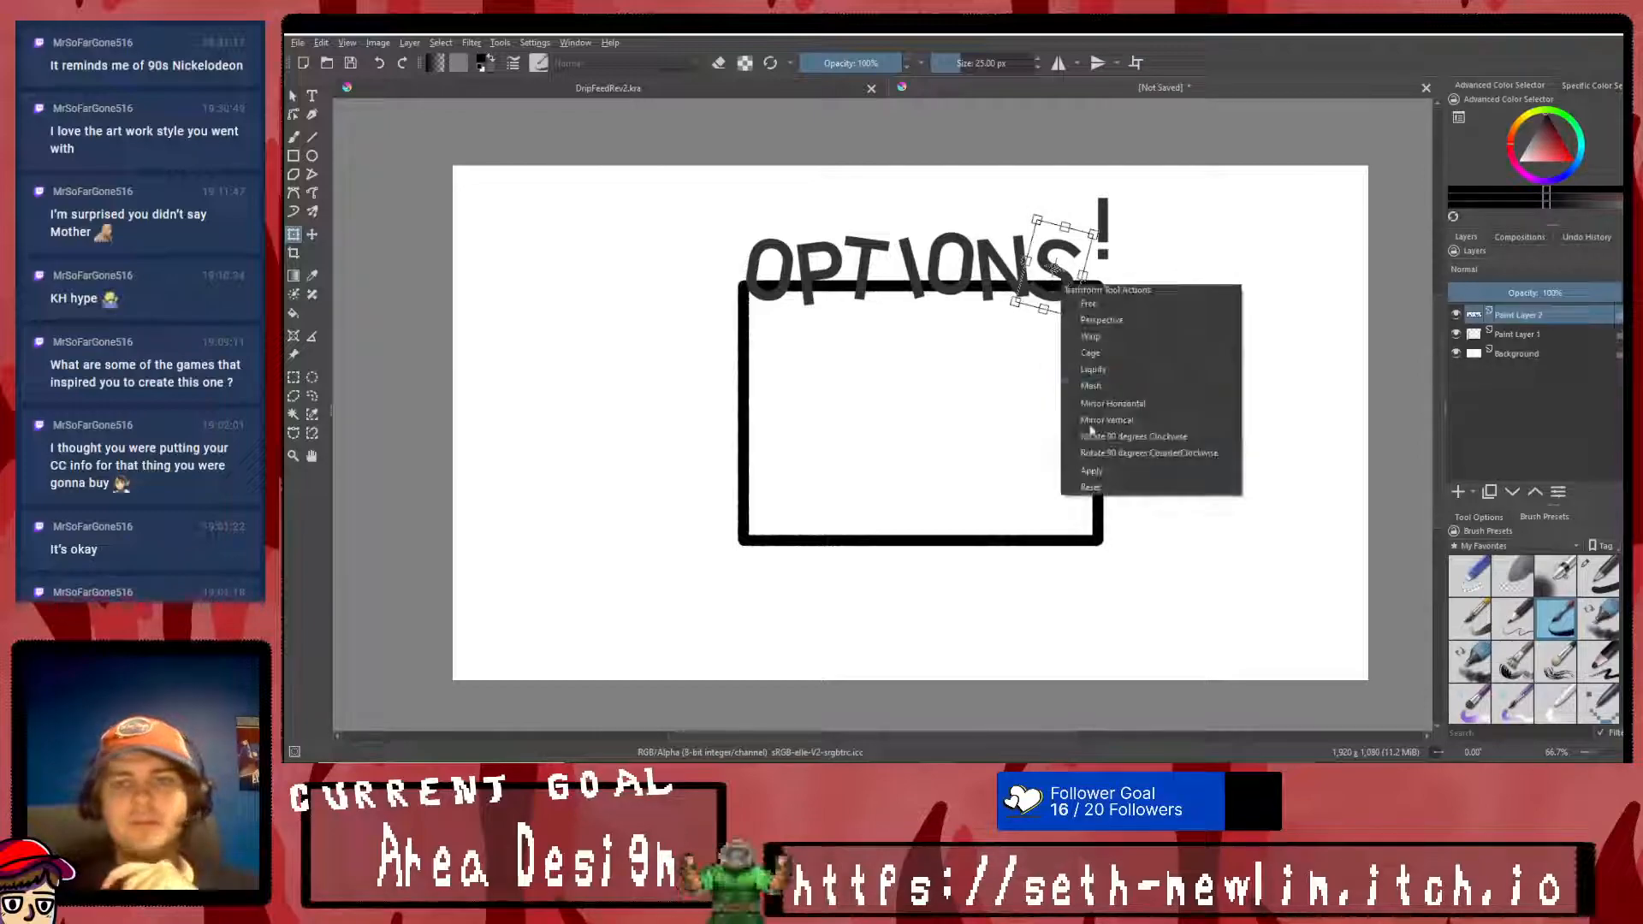
pyautogui.click(1104, 470)
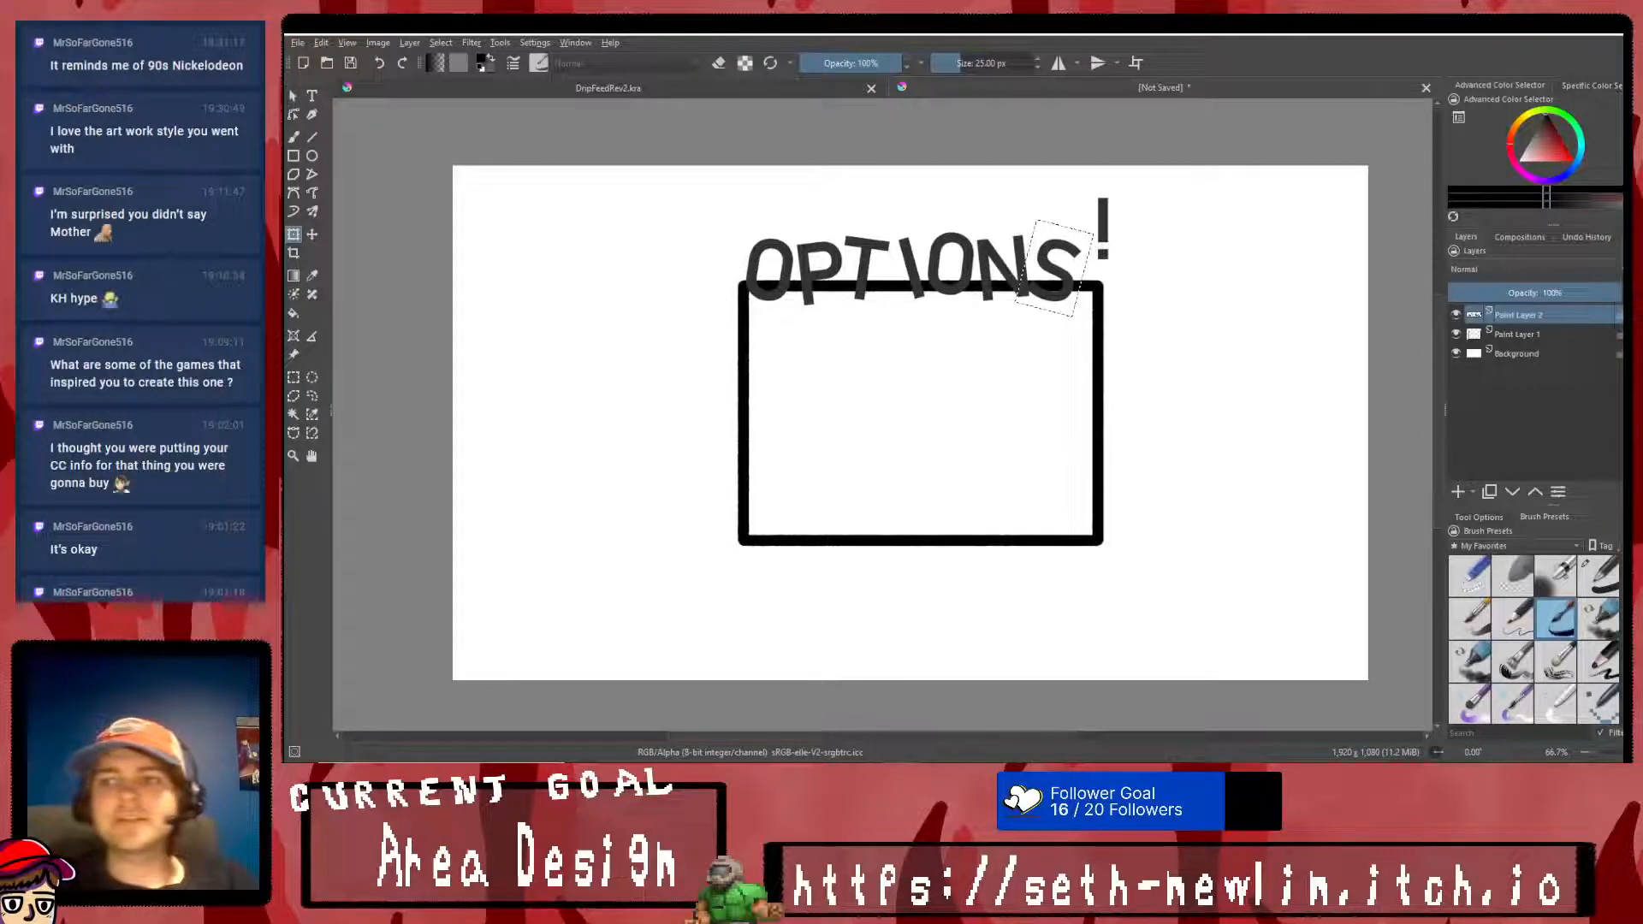
# - Select the exclamation mark, tilt it clockwise and lower it beside the S at the rectangle's upper corner
pyautogui.click(293, 377)
pyautogui.rightClick(902, 332)
pyautogui.click(949, 355)
pyautogui.moveTo(1134, 186); pyautogui.dragTo(1090, 268)
pyautogui.click(293, 234)
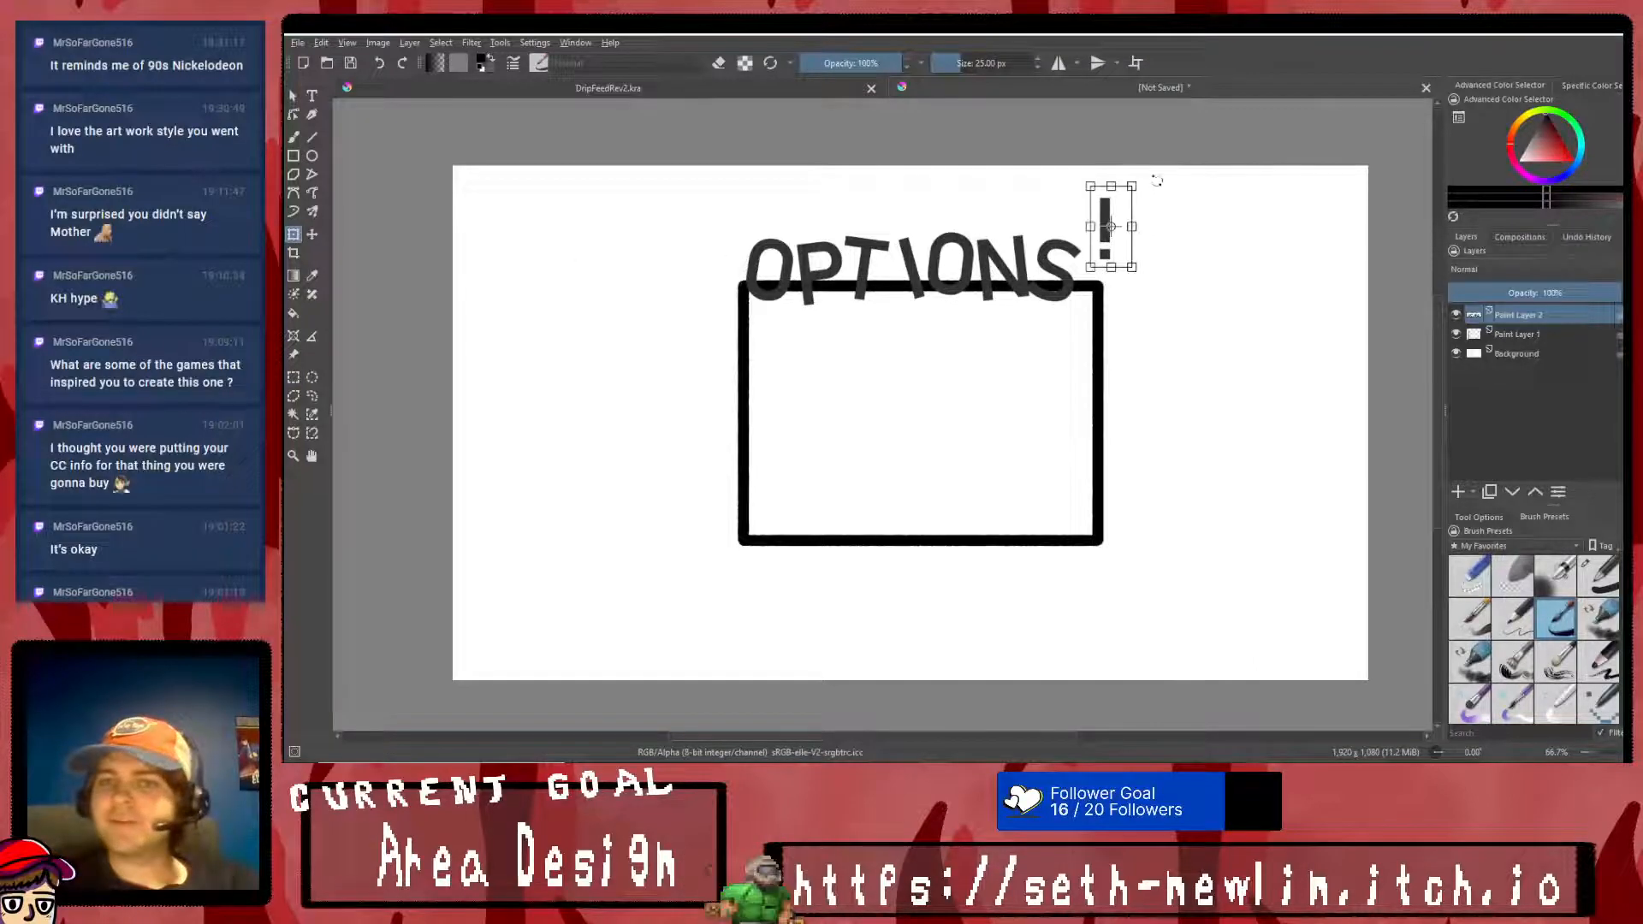
pyautogui.moveTo(1127, 208); pyautogui.dragTo(1101, 242)
pyautogui.press('Return')
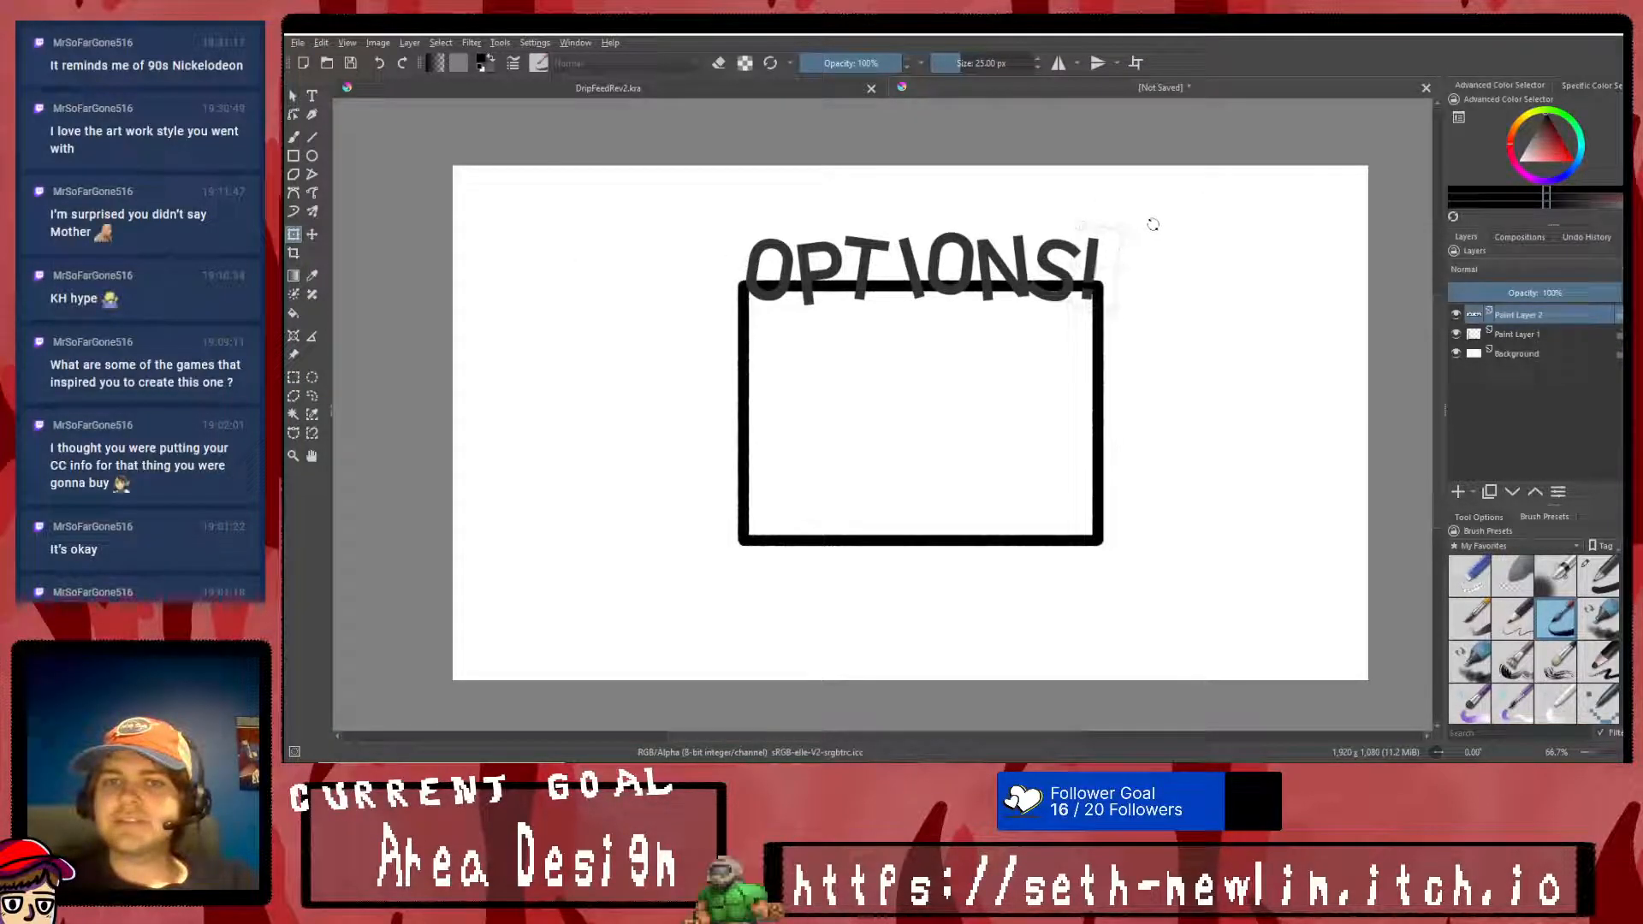
pyautogui.click(1091, 268)
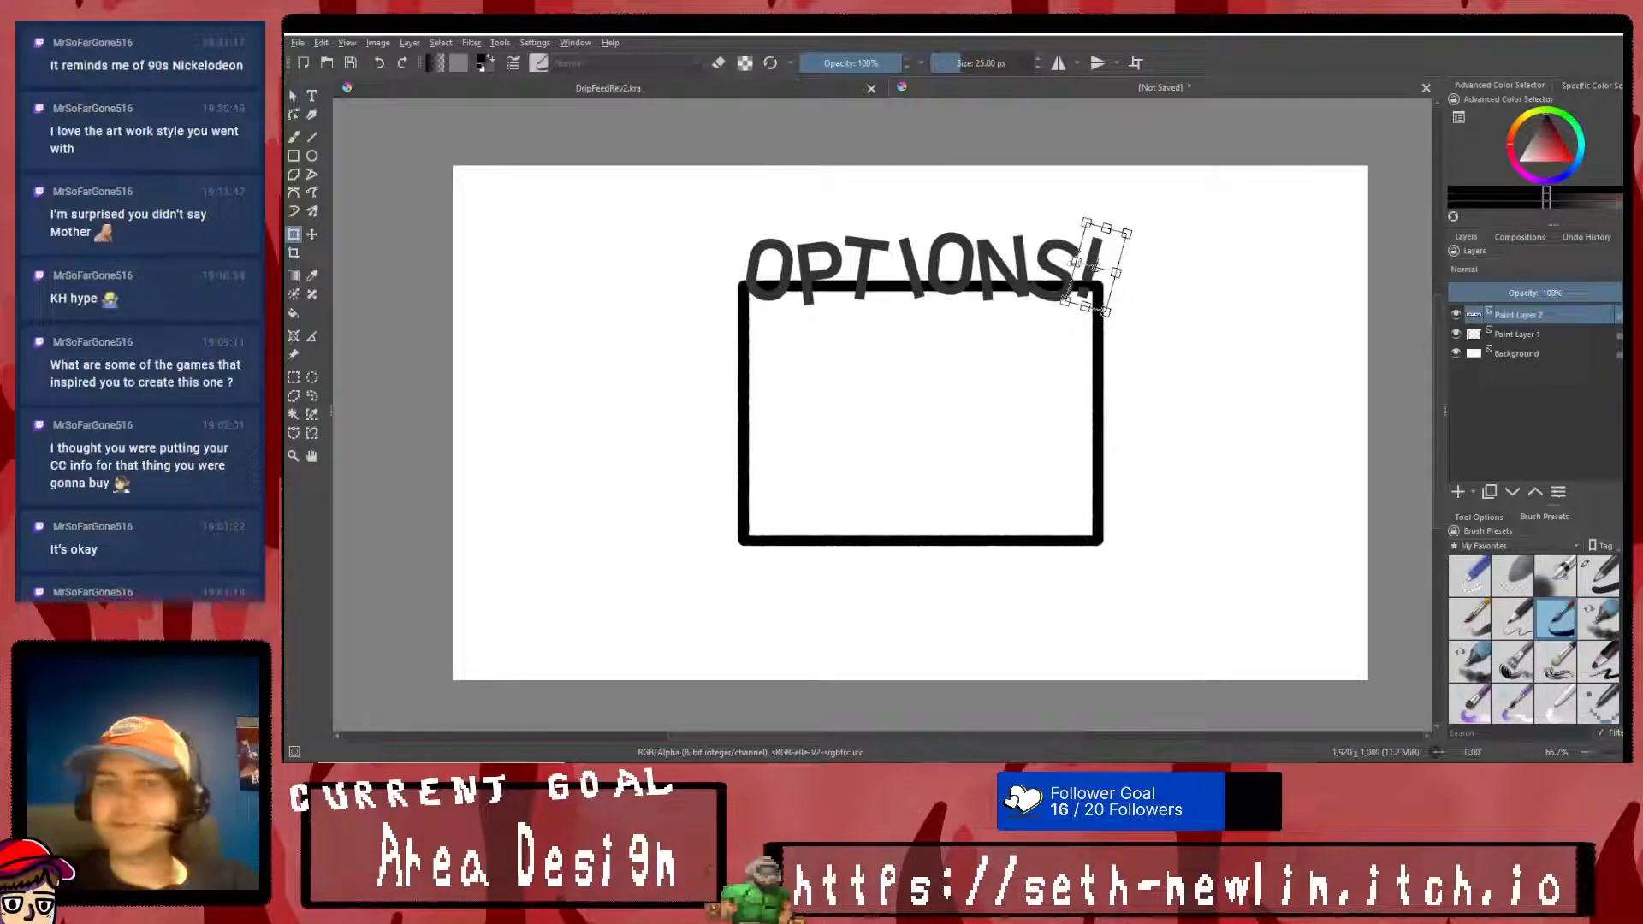
pyautogui.press('Return')
pyautogui.click(1096, 257)
pyautogui.rightClick(1096, 257)
pyautogui.click(1162, 447)
# - Clear the selection around the exclamation mark
pyautogui.click(293, 376)
pyautogui.rightClick(797, 419)
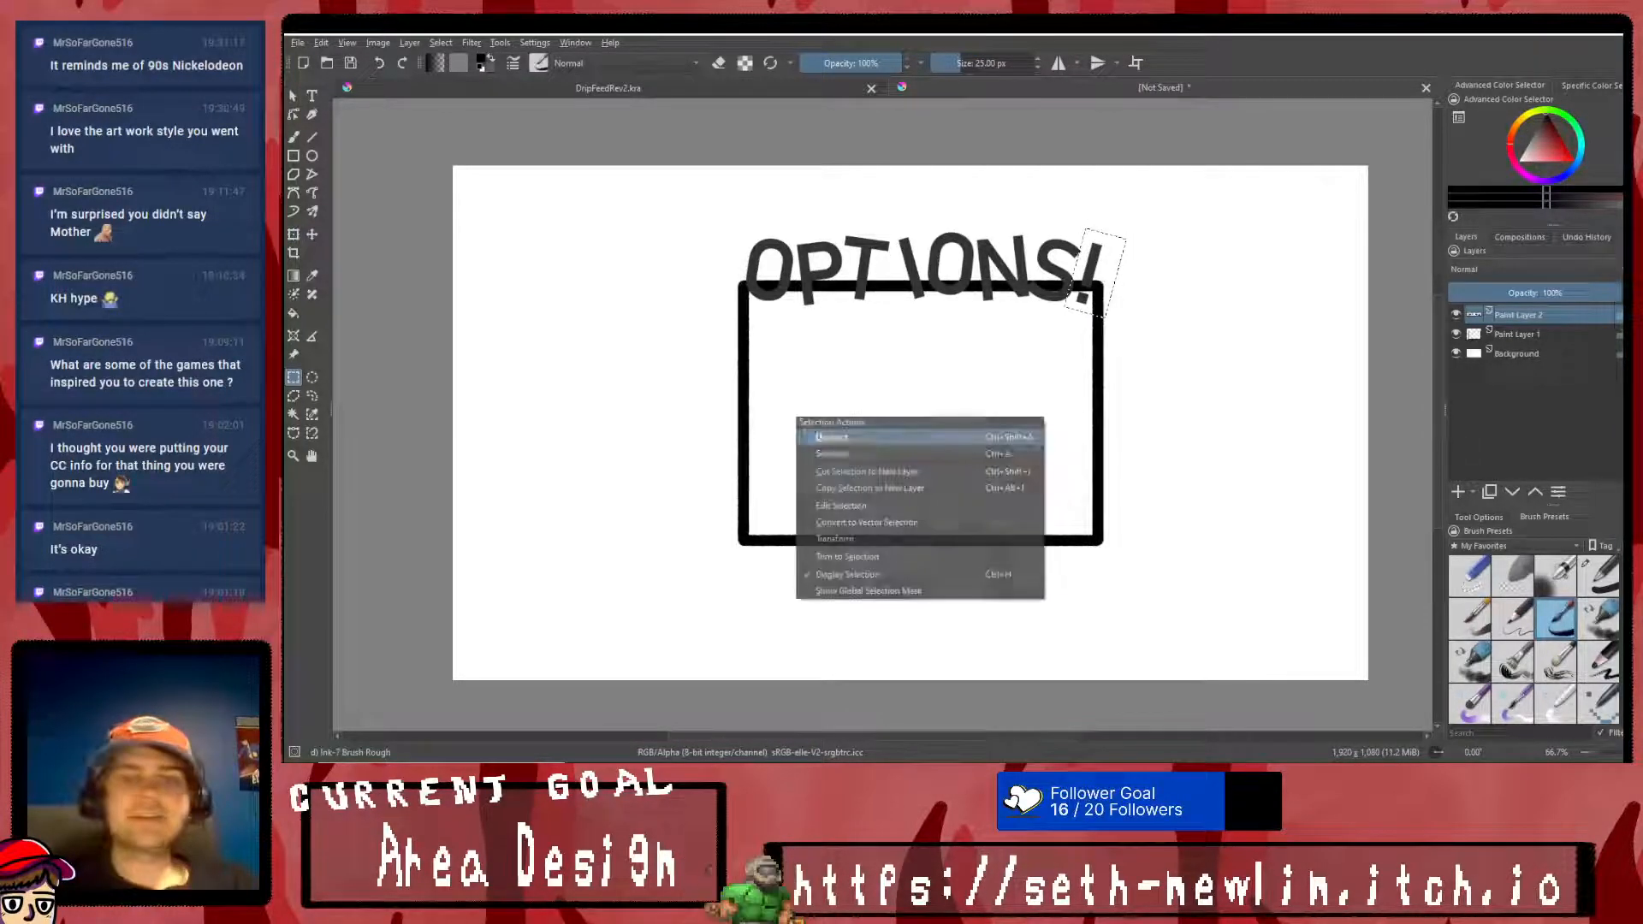
pyautogui.click(834, 439)
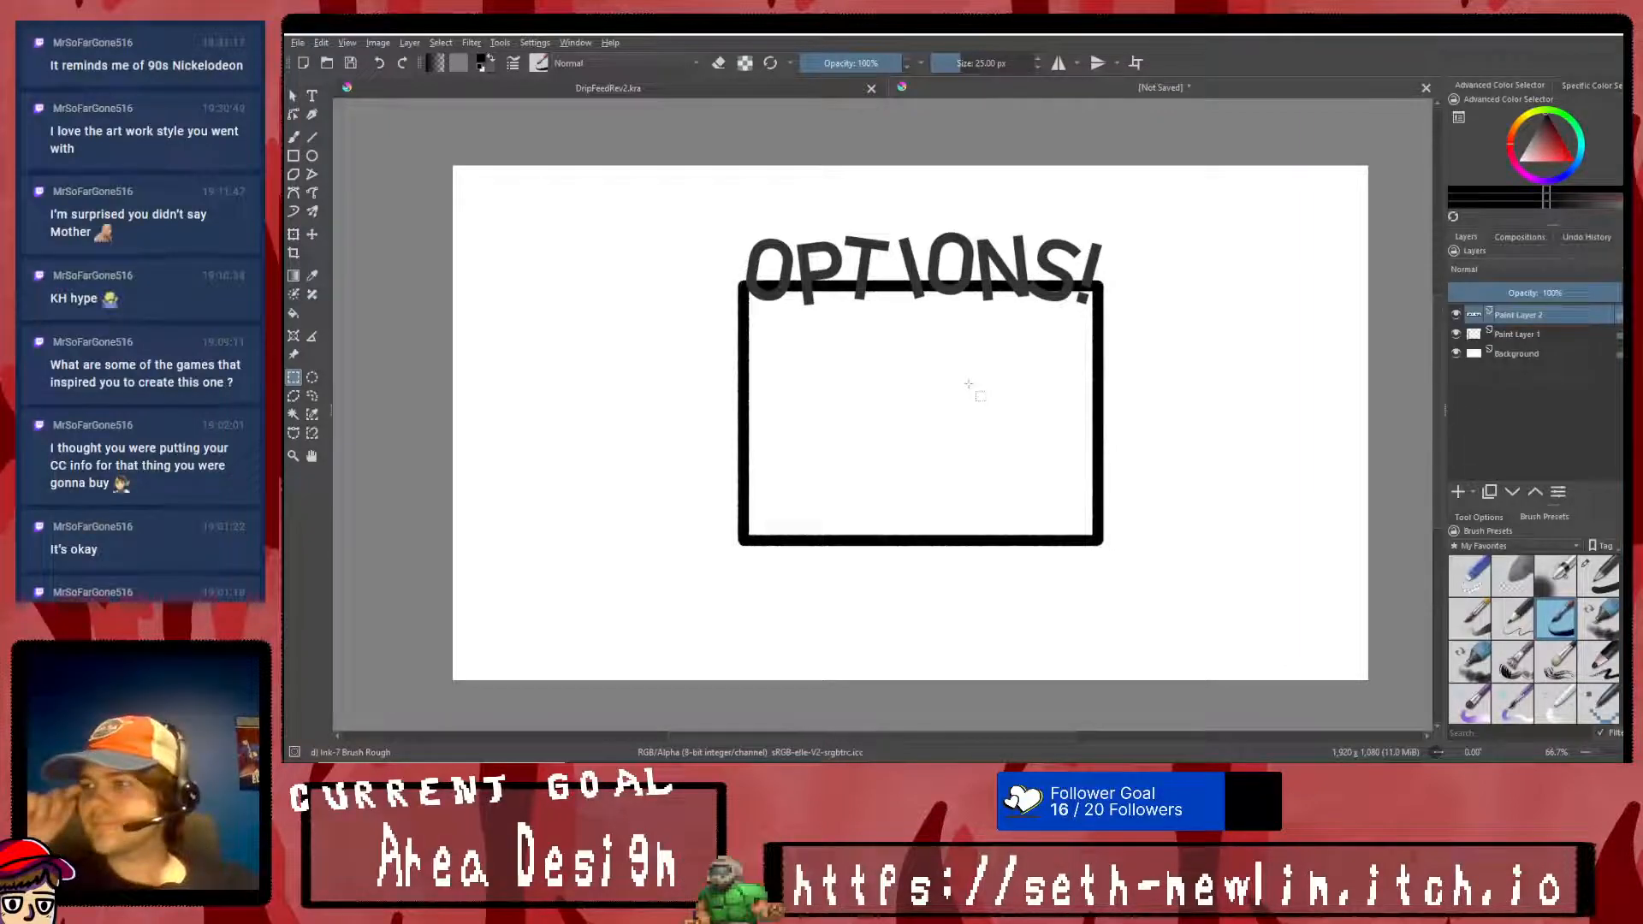
# - Fill the rectangle's interior on Paint Layer 1 with light grey, then refill it with a slightly darker grey
pyautogui.click(1540, 334)
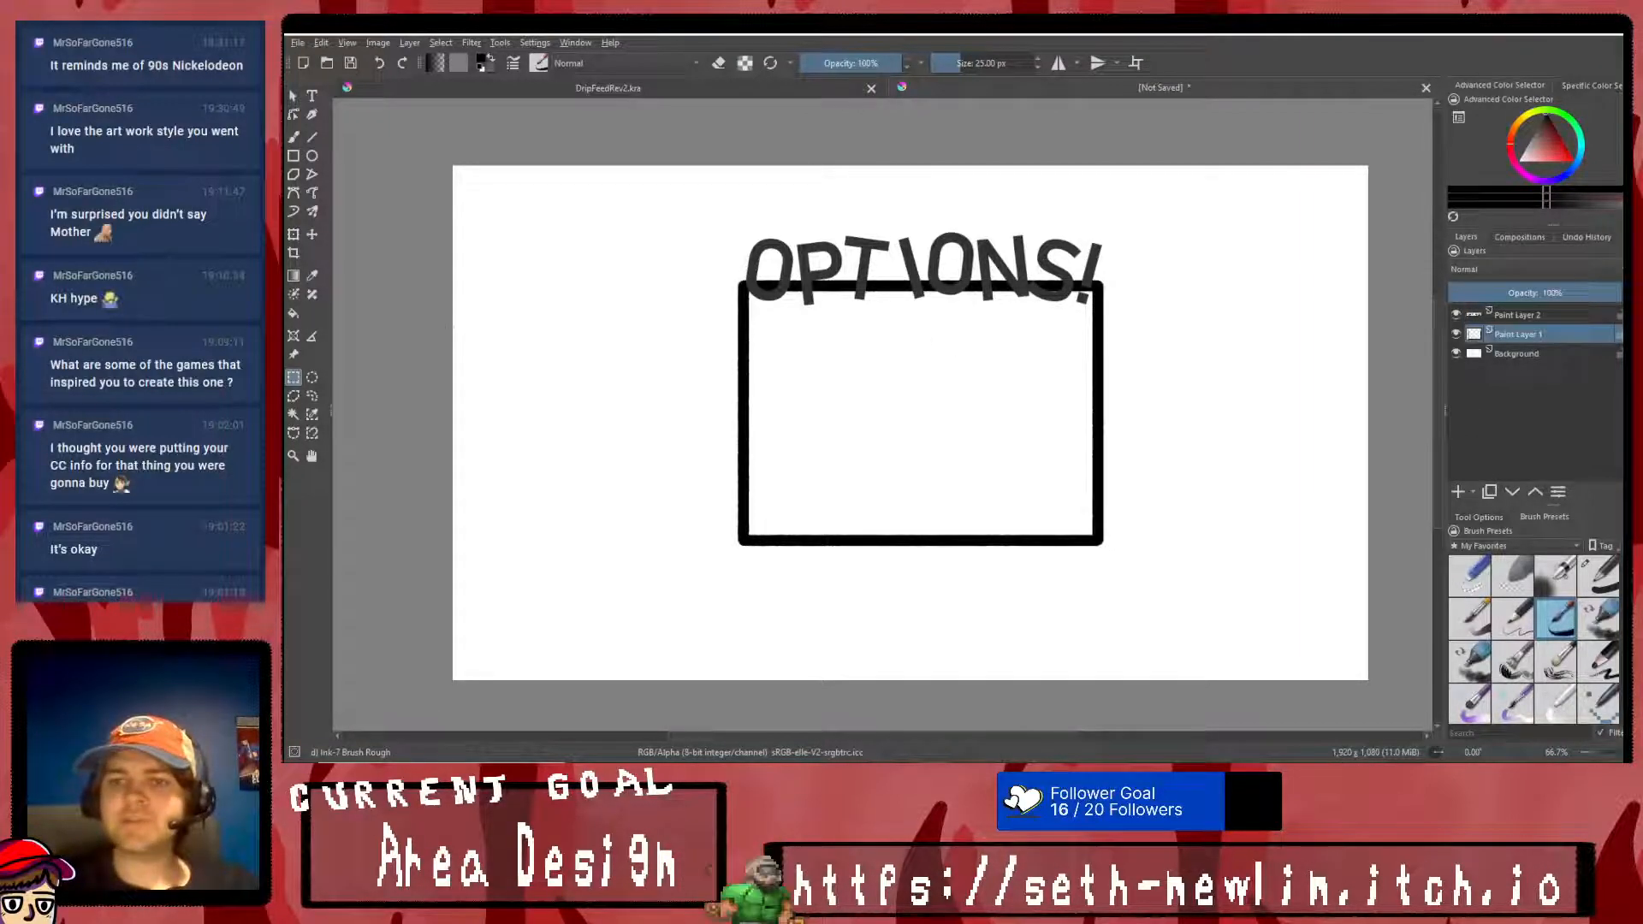
pyautogui.moveTo(1550, 140); pyautogui.dragTo(1495, 149)
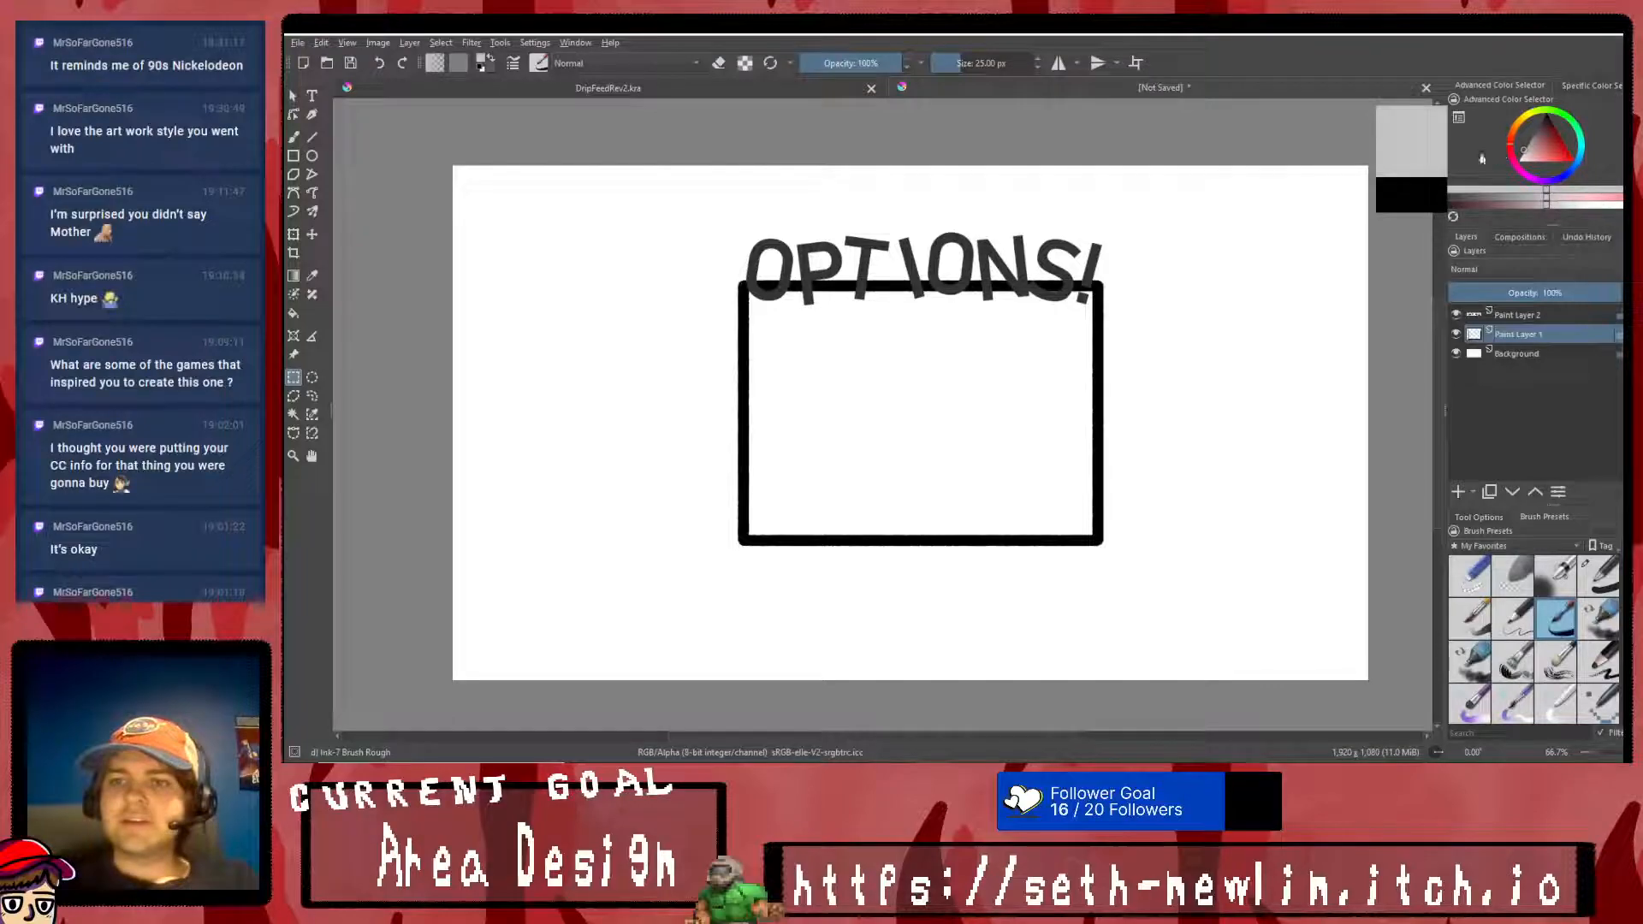
pyautogui.click(294, 313)
pyautogui.click(850, 368)
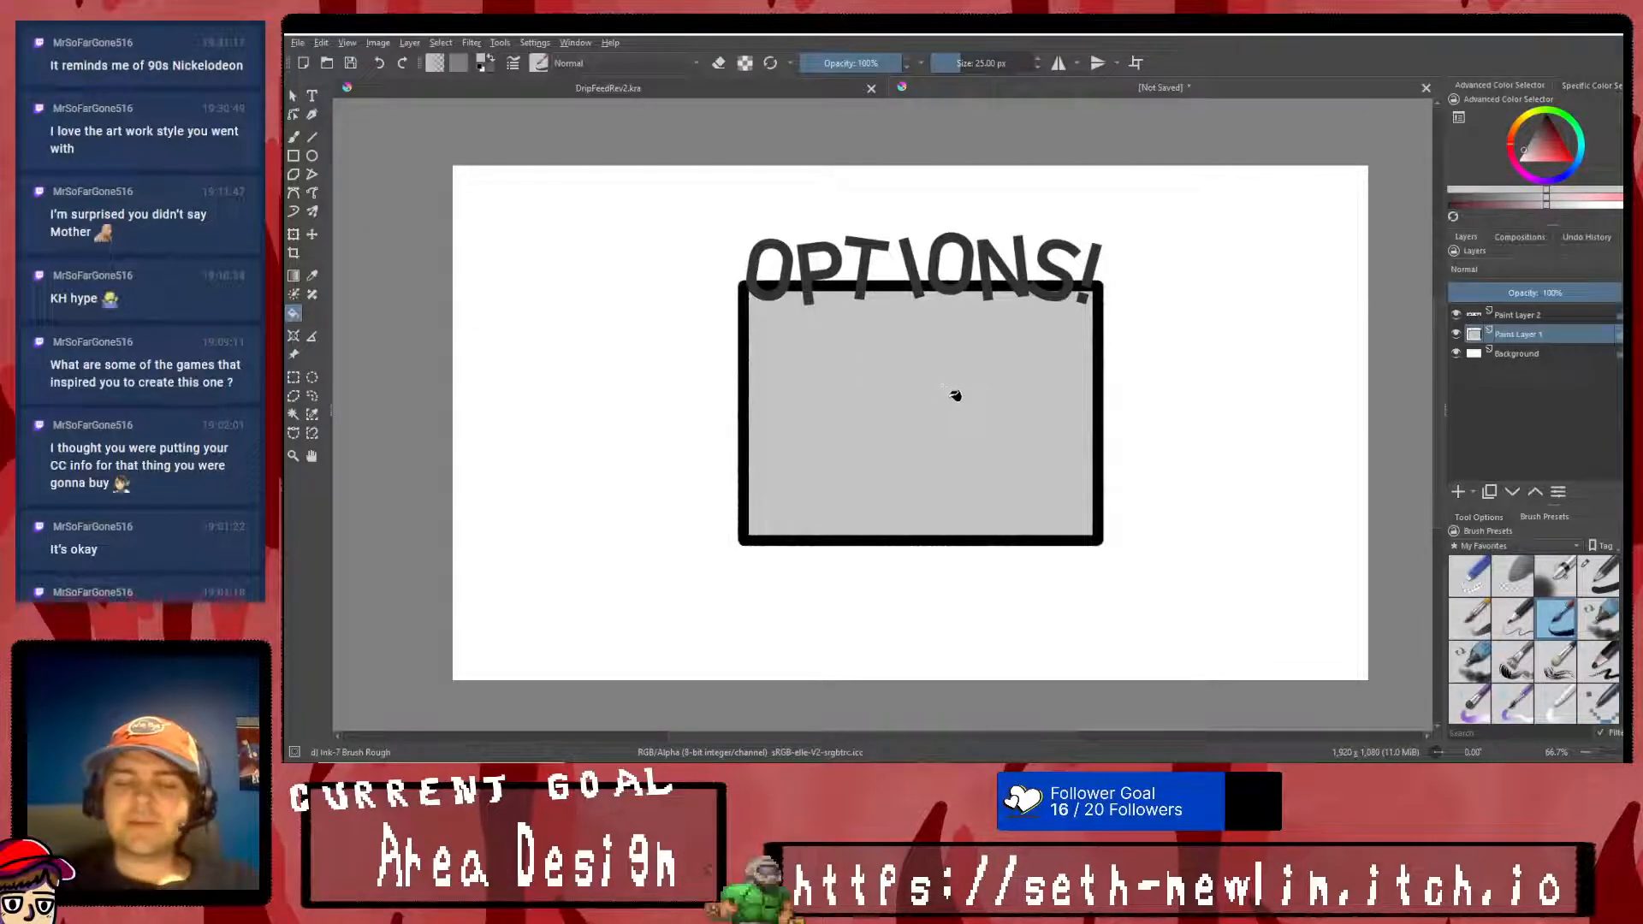
pyautogui.click(1514, 151)
pyautogui.click(907, 385)
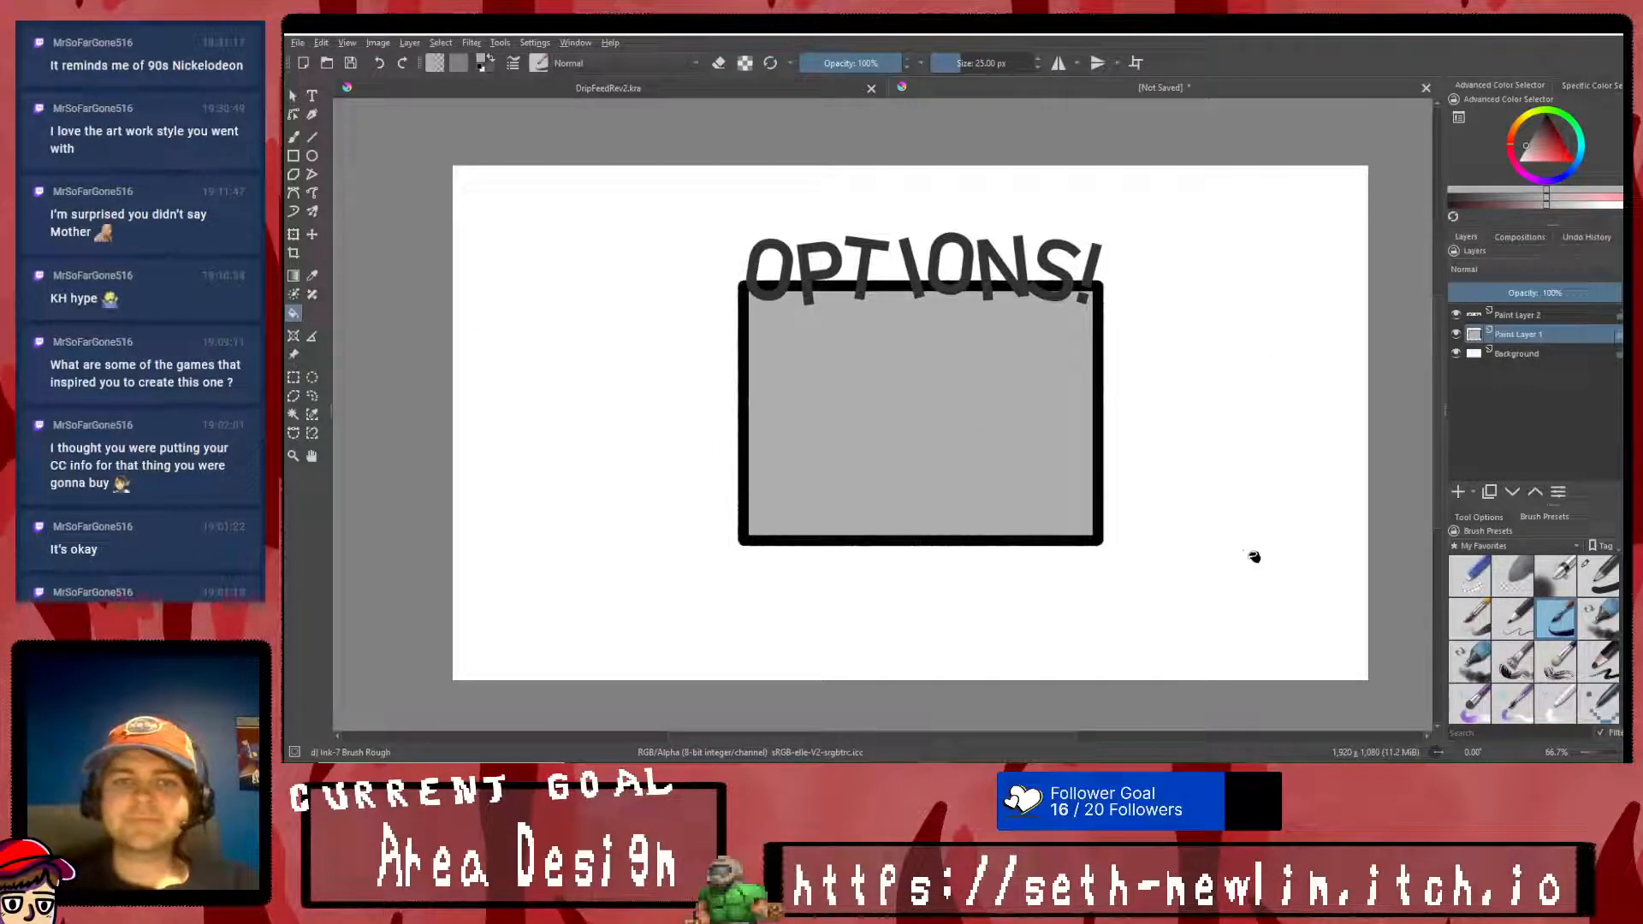
# - Add a paint layer beneath the rectangle's layer and try several fills on it, settling on a medium-dark grey backdrop
pyautogui.click(1543, 358)
pyautogui.click(1458, 492)
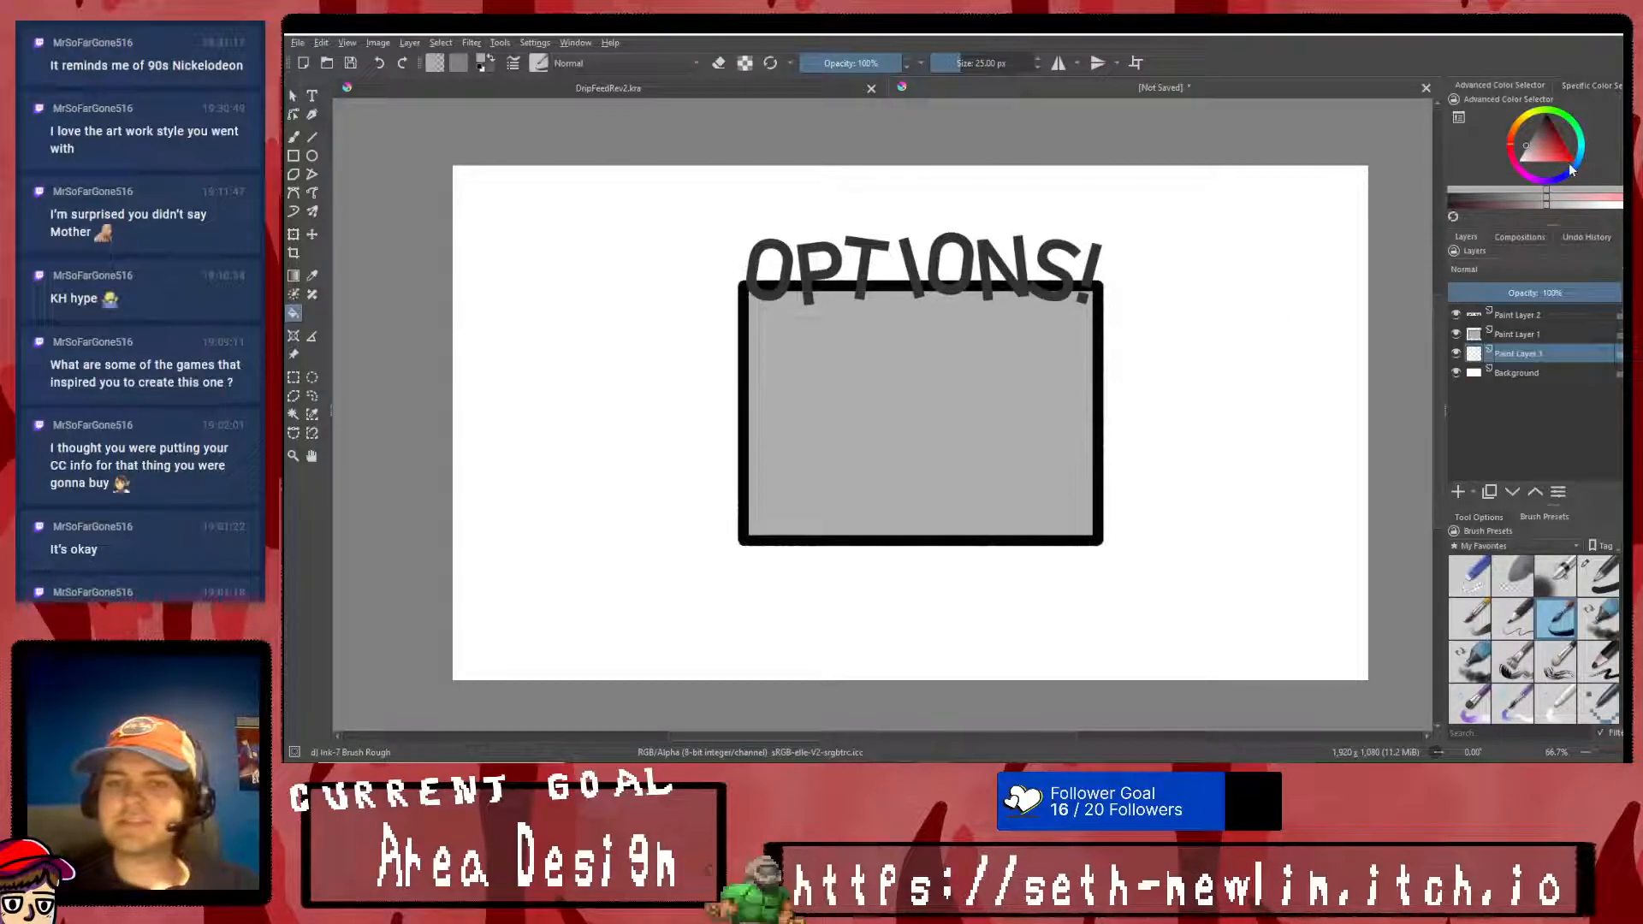
pyautogui.click(1542, 141)
pyautogui.click(1298, 337)
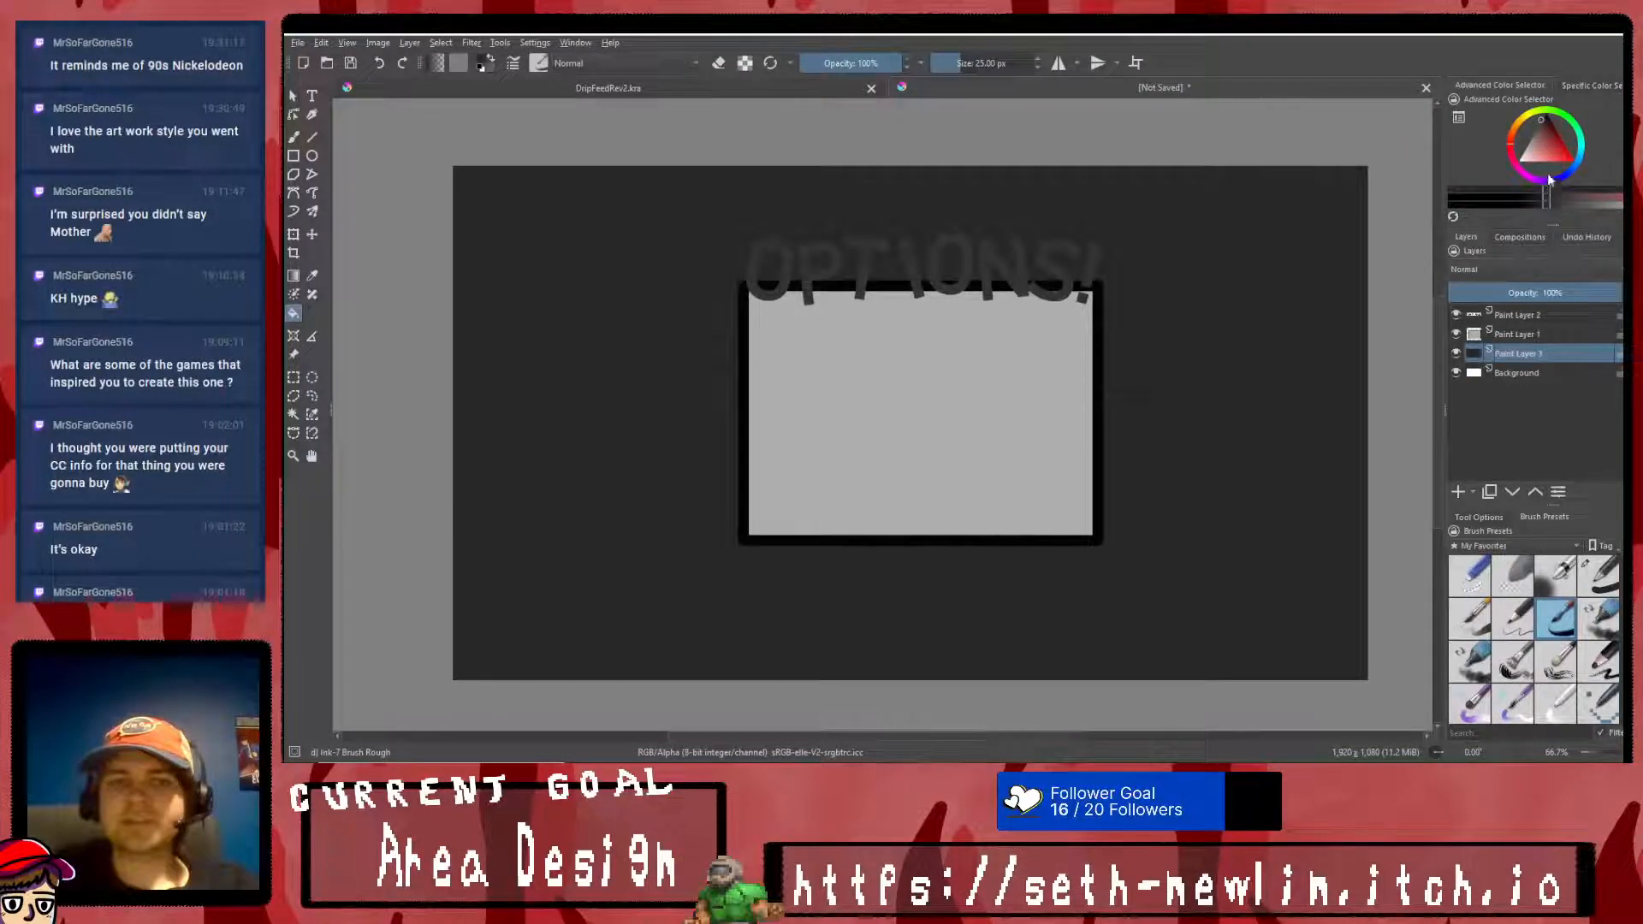
pyautogui.click(1515, 147)
pyautogui.click(1245, 257)
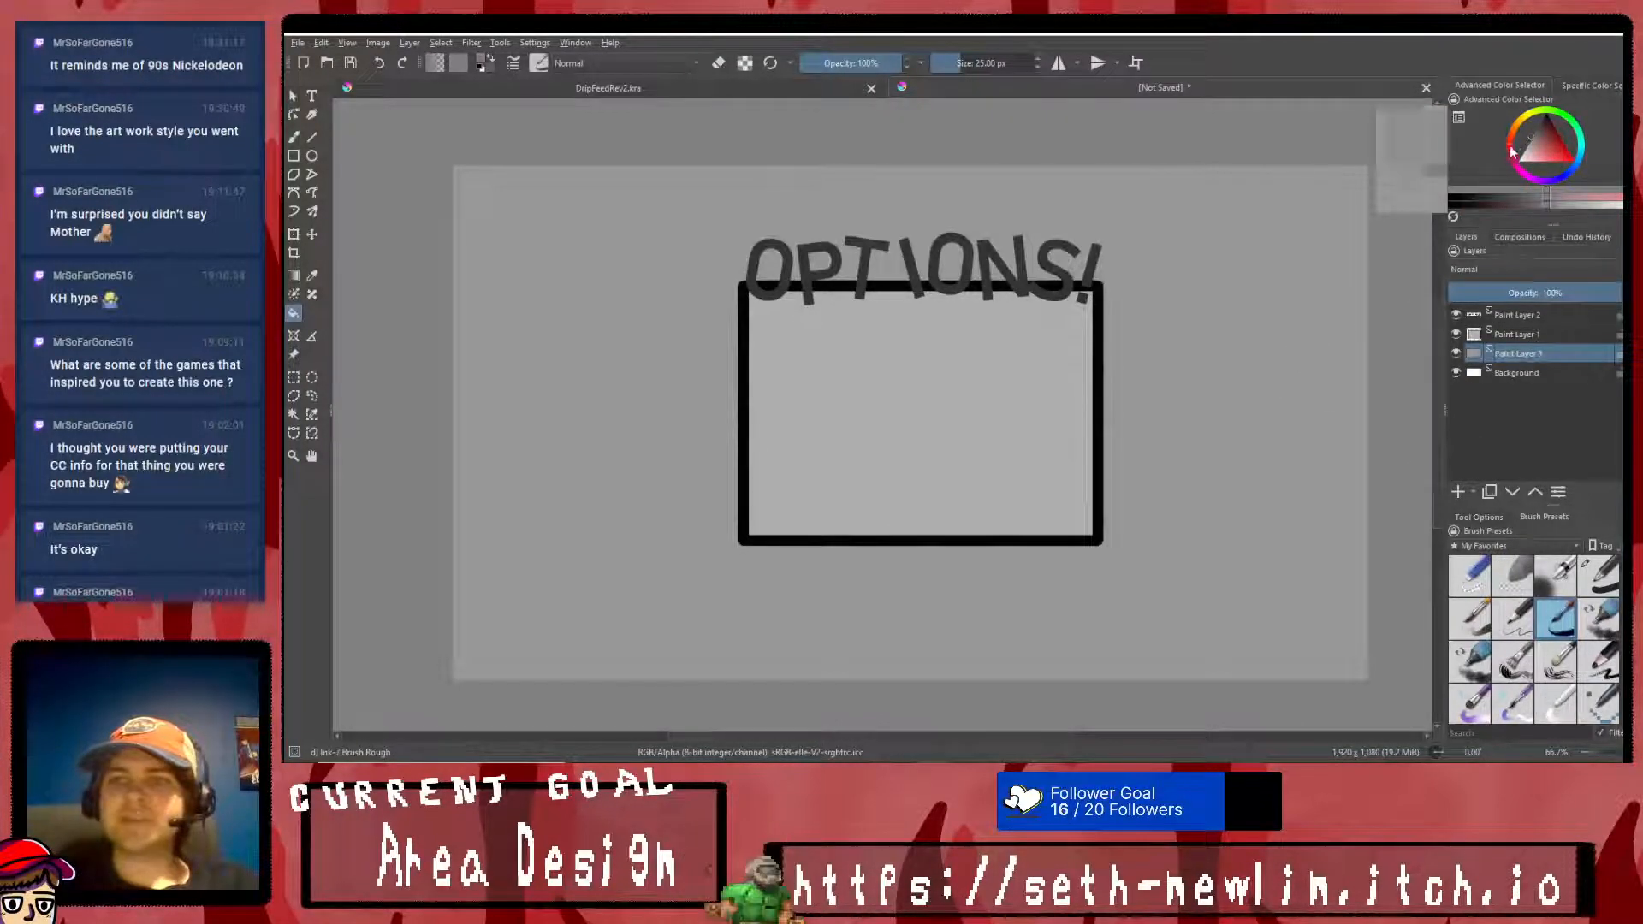
pyautogui.click(1159, 261)
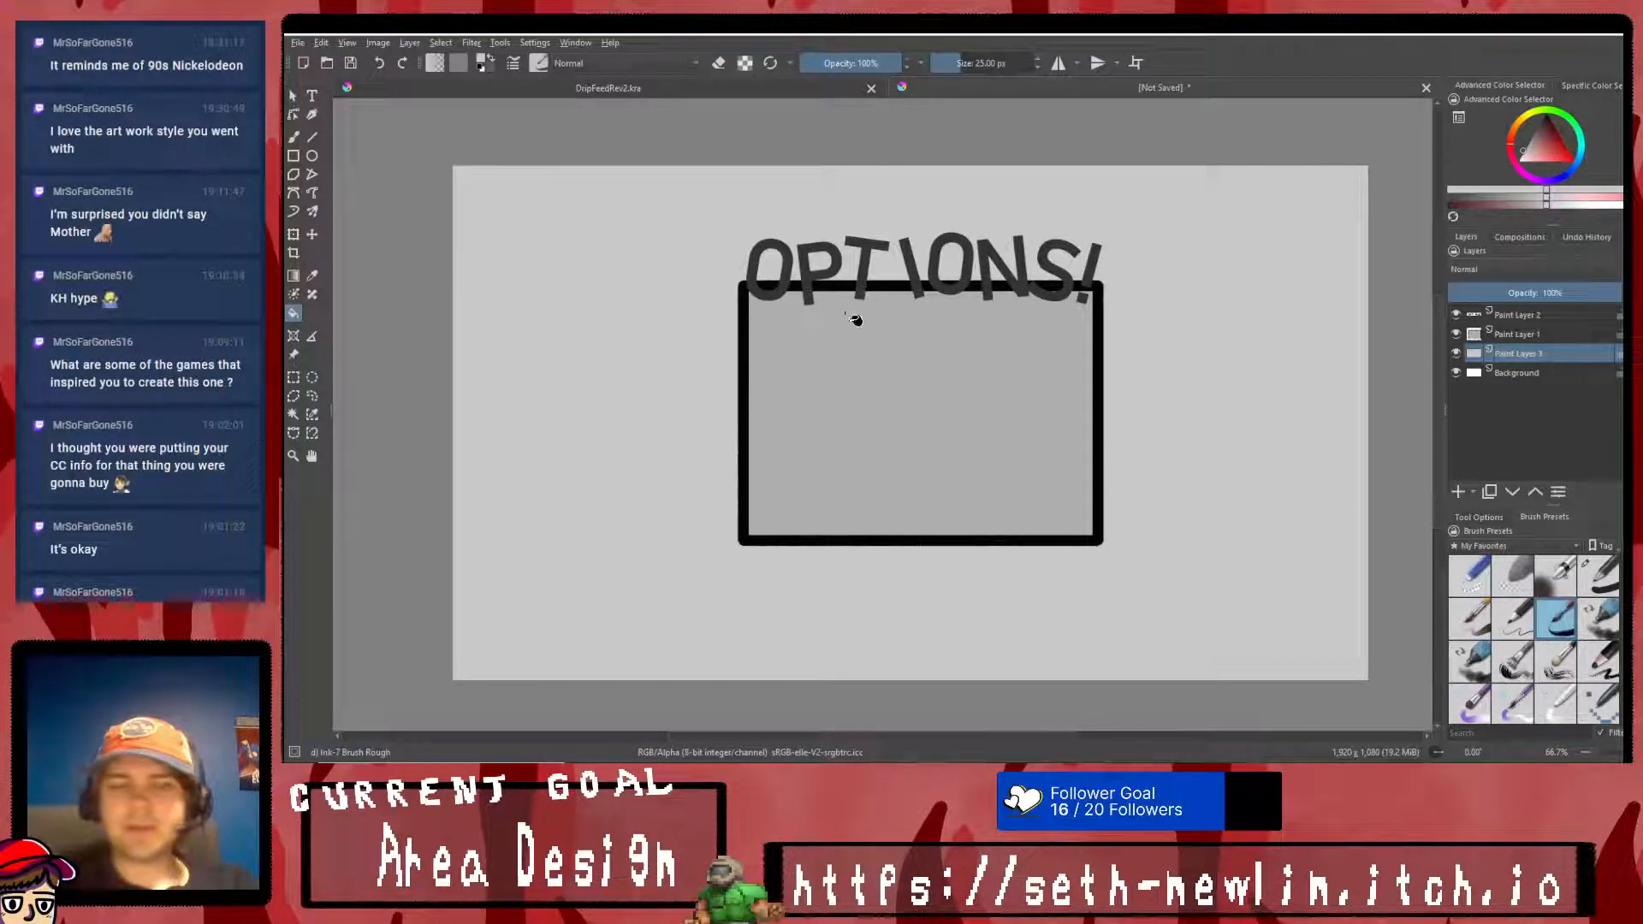
pyautogui.moveTo(1538, 154); pyautogui.dragTo(1531, 138)
pyautogui.click(1139, 315)
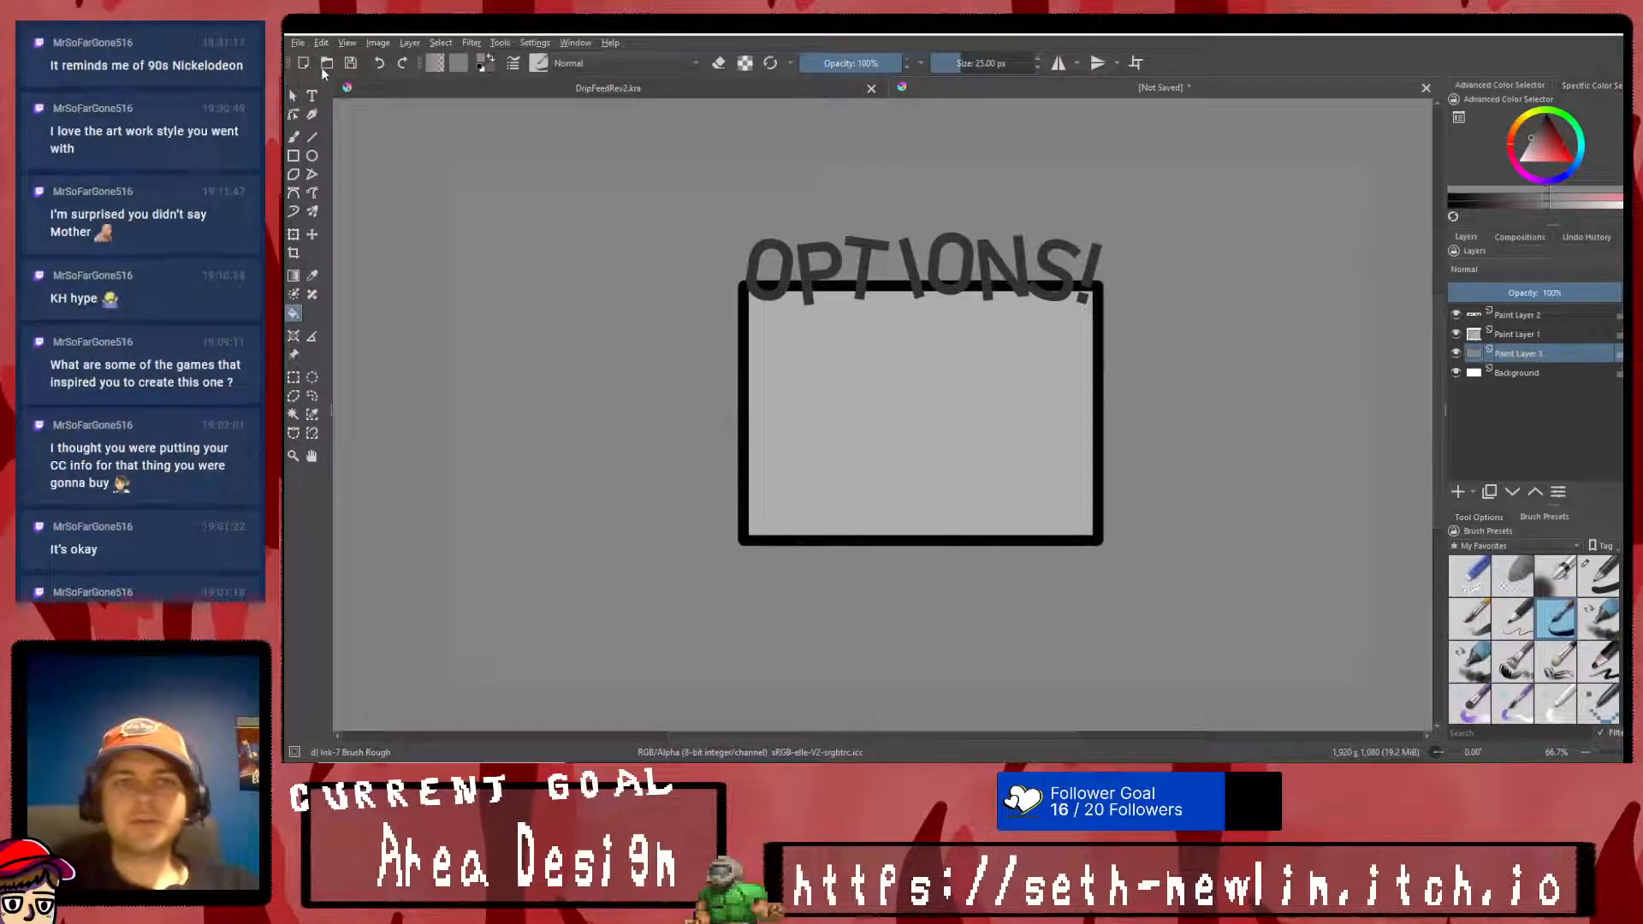
# - Save the Options screen mockup as options.png
pyautogui.click(296, 42)
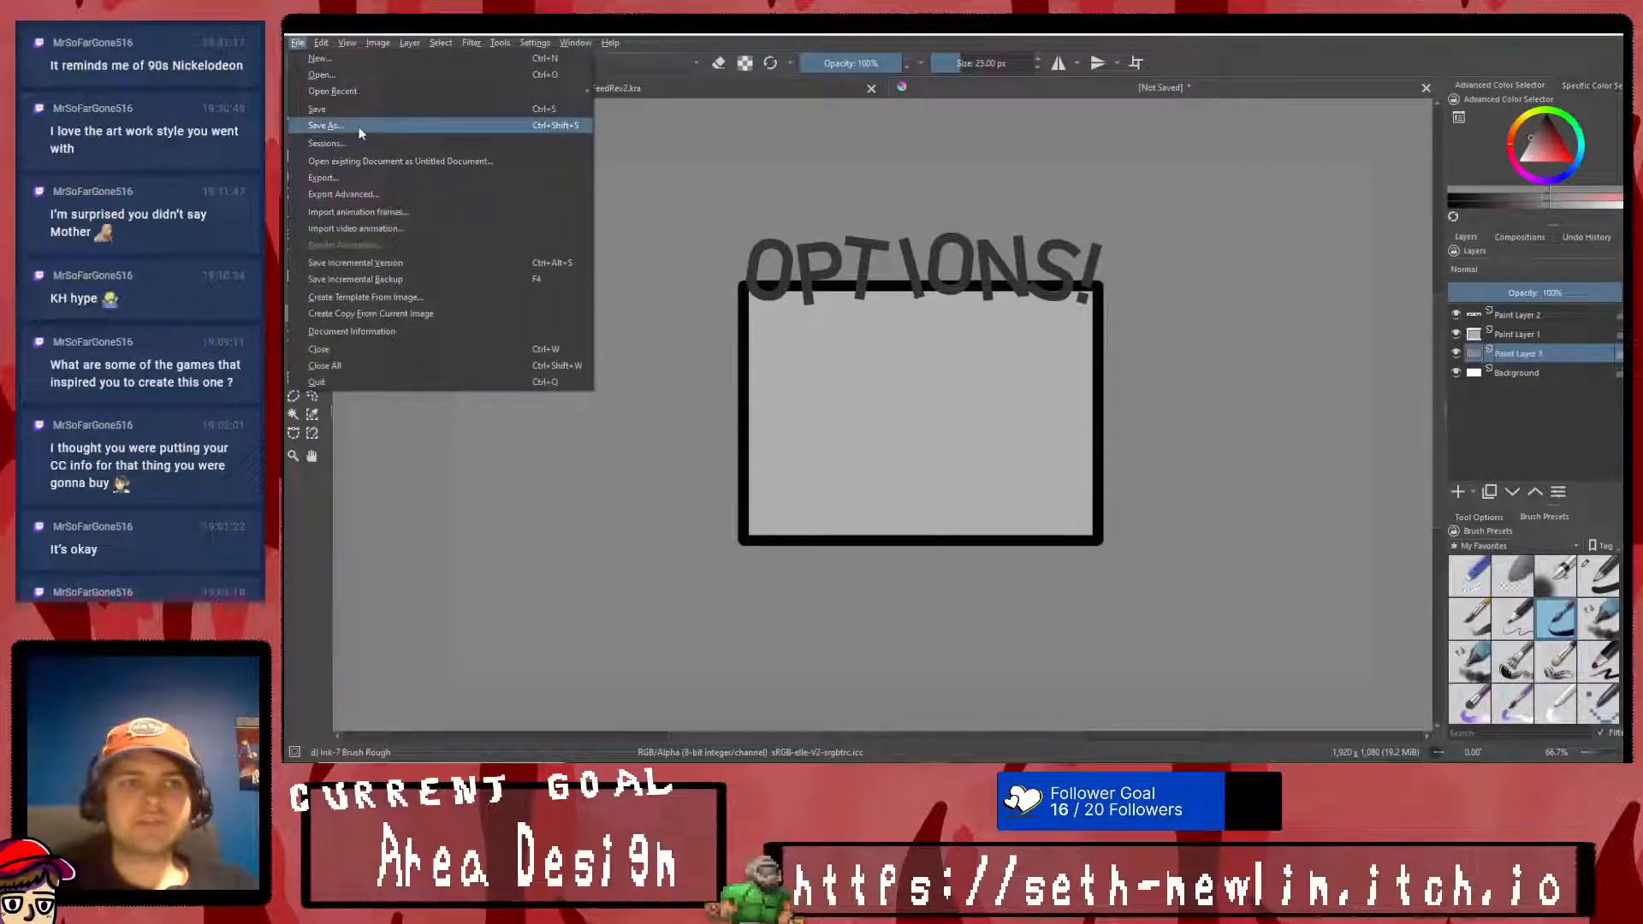
pyautogui.click(358, 126)
pyautogui.moveTo(732, 70); pyautogui.dragTo(1621, 119)
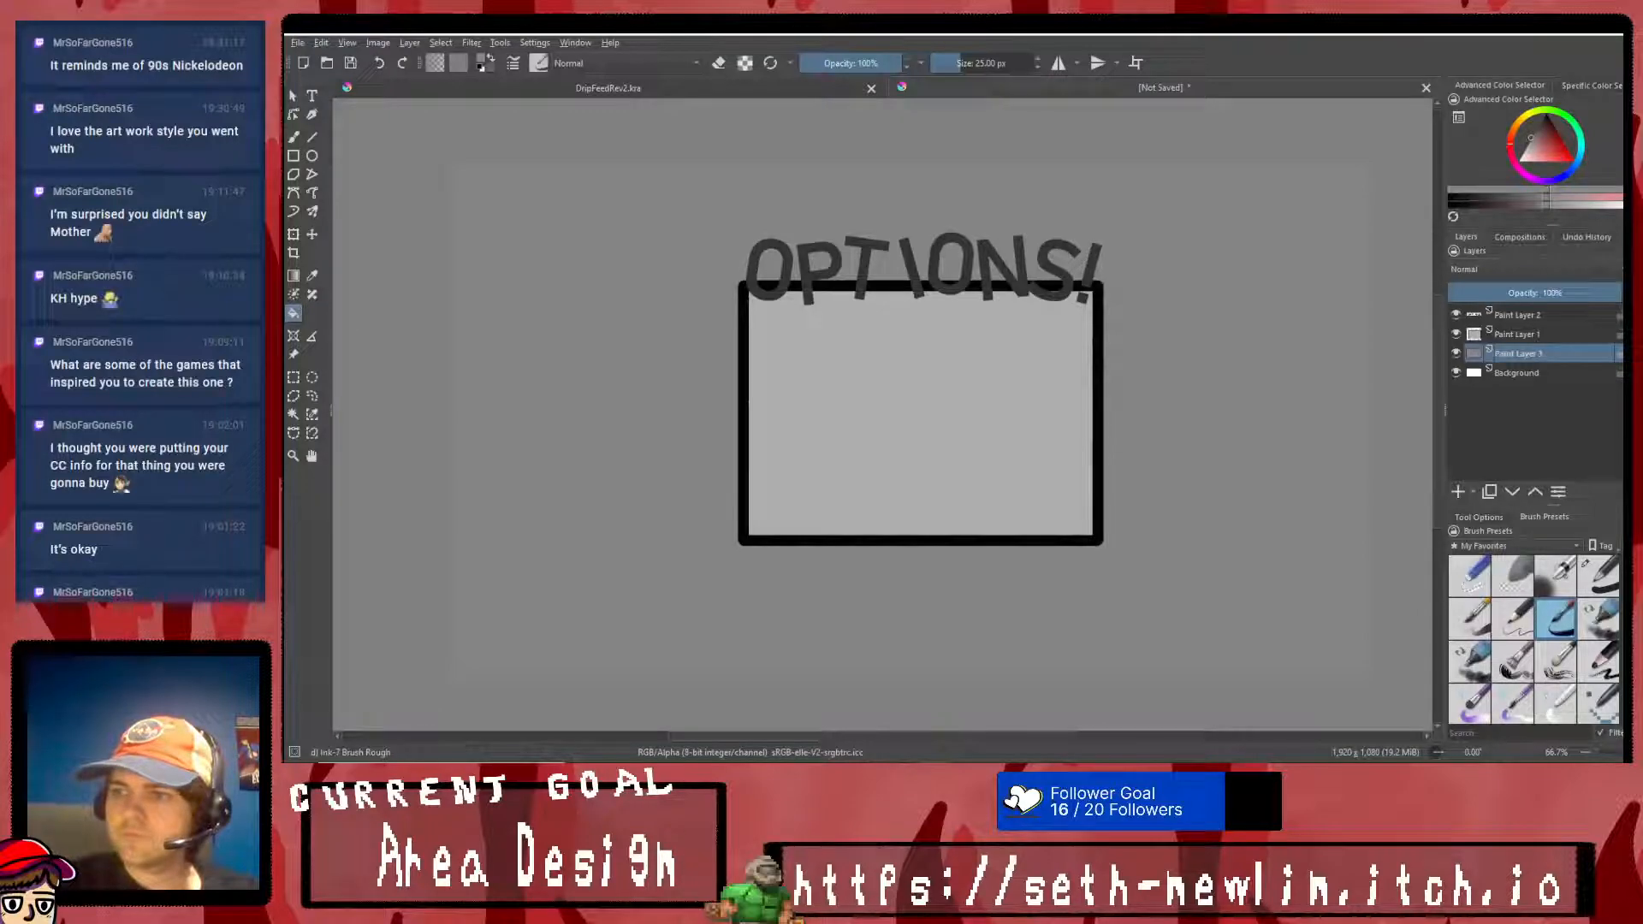
pyautogui.hotkey('ctrl', 's')
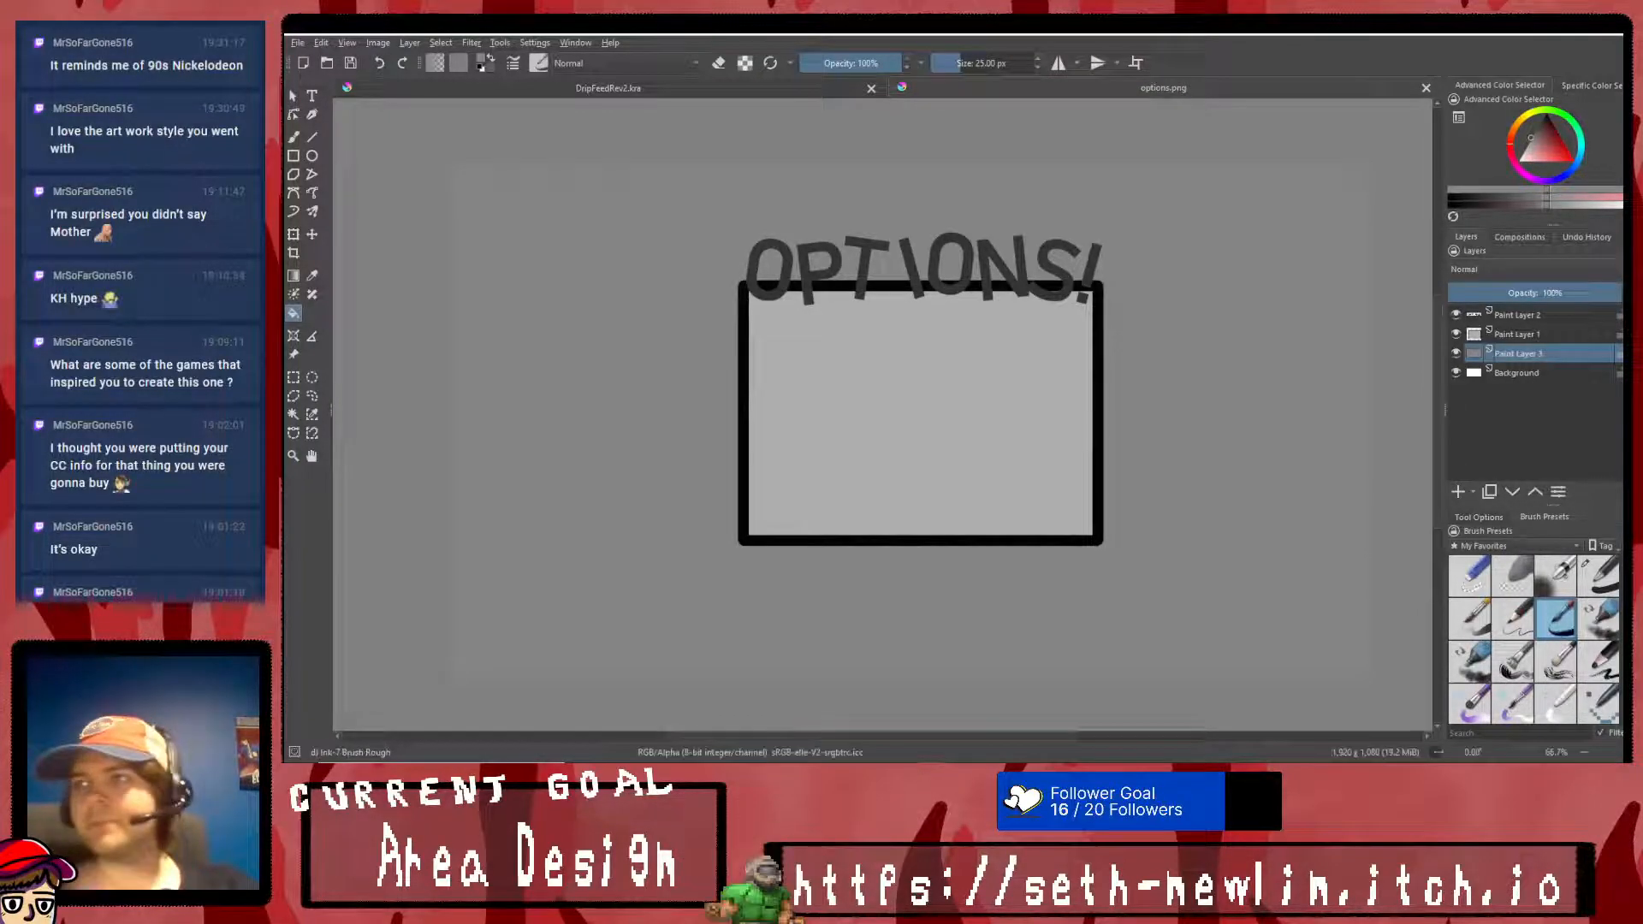
# - Delete Paint Layer 2, which holds the OPTIONS! title, leaving the framed panel's layer selected
pyautogui.click(1539, 335)
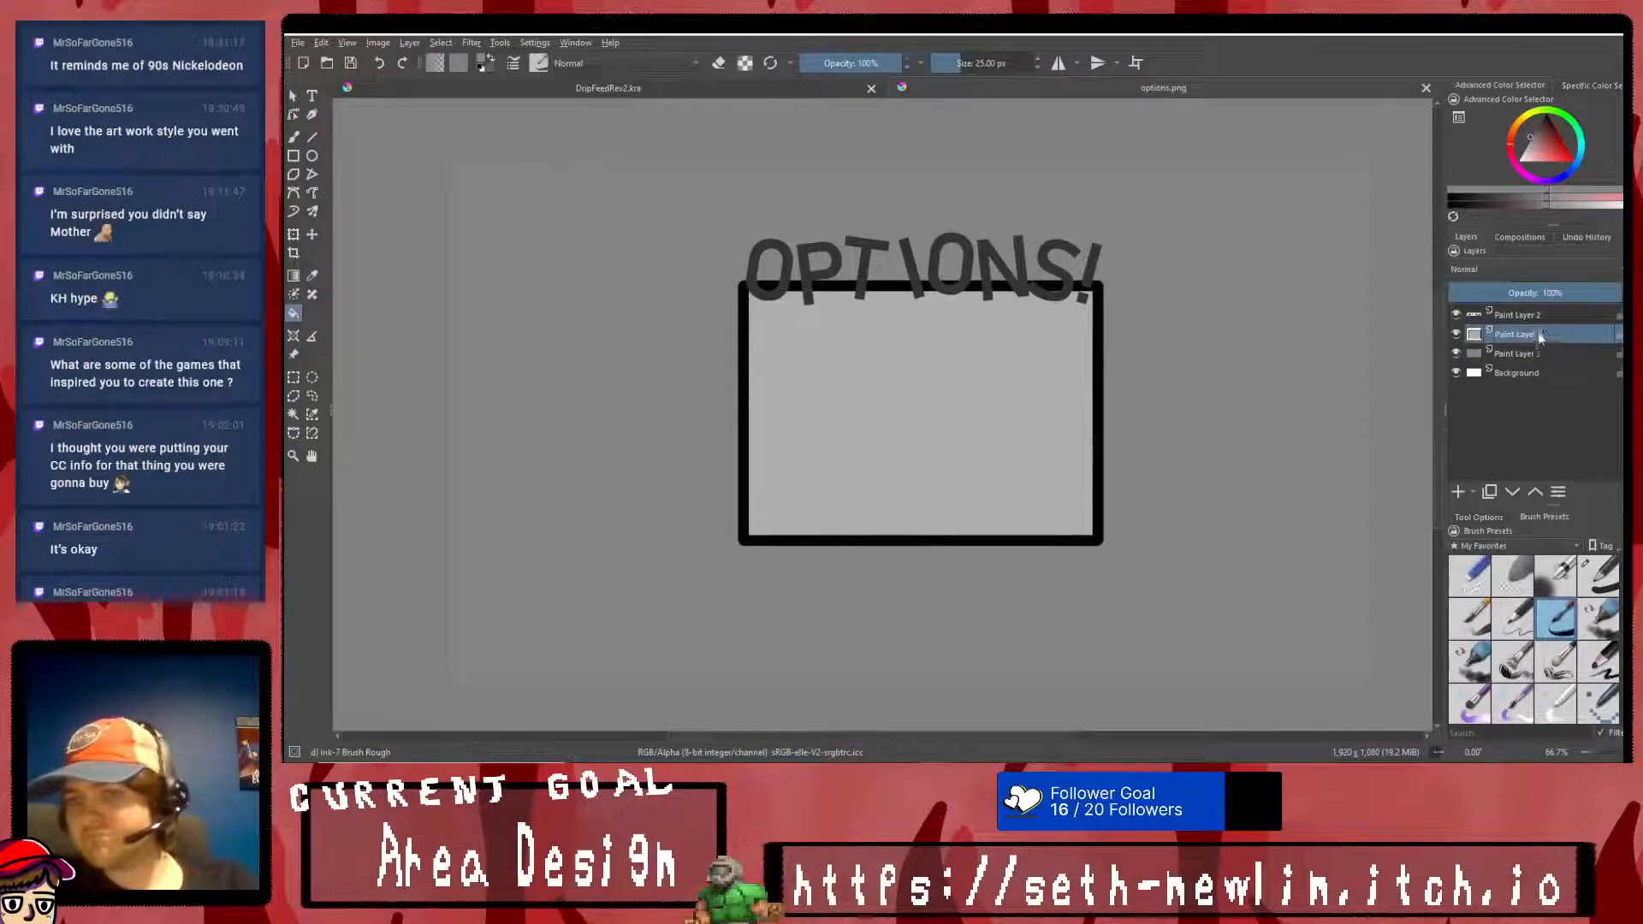
pyautogui.press('pageup')
pyautogui.hotkey('shift', 'Delete')
pyautogui.hotkey('shift', 'Delete')
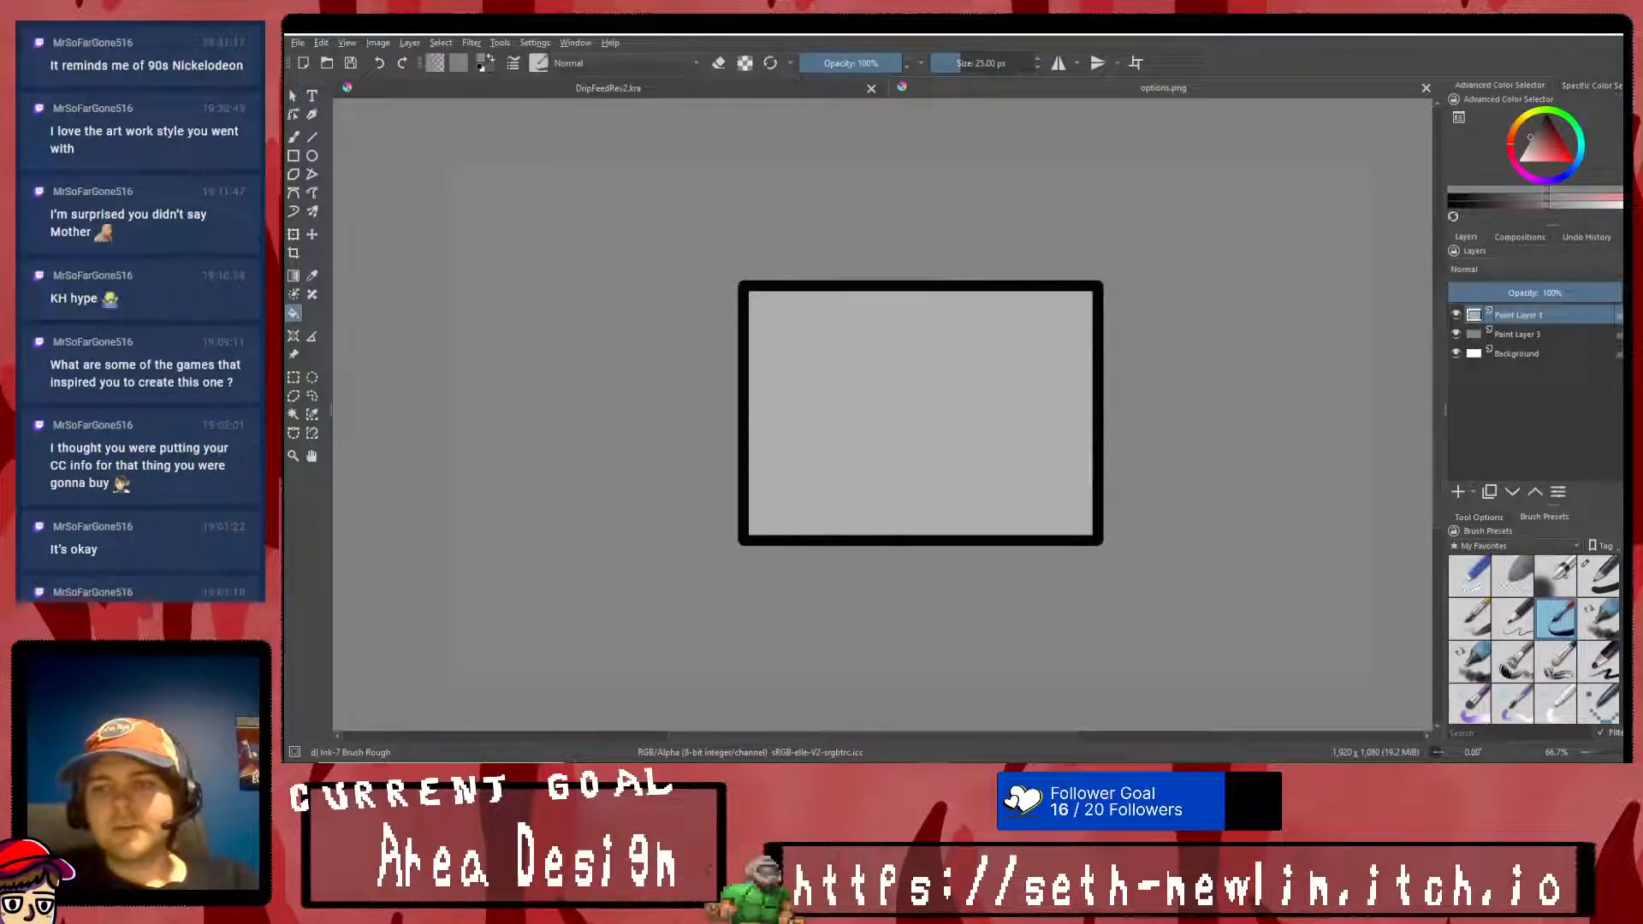
# - Switch to RPG Maker MV and look through the database's Types, Terms and System settings, then close the database
pyautogui.hotkey('alt', 'Tab')
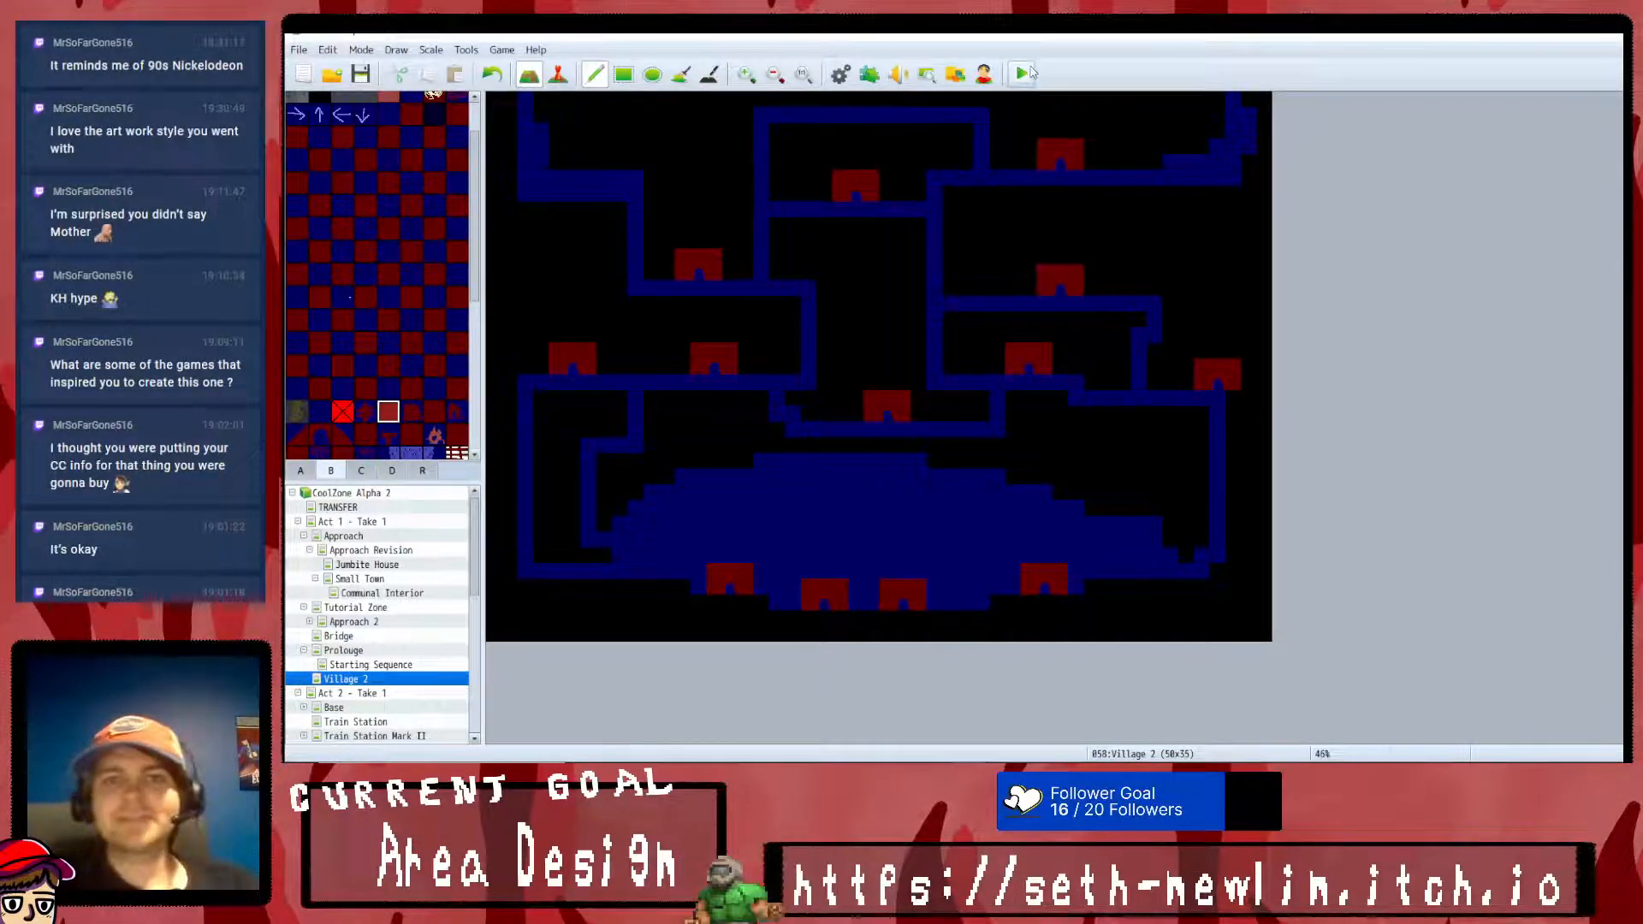
pyautogui.click(840, 74)
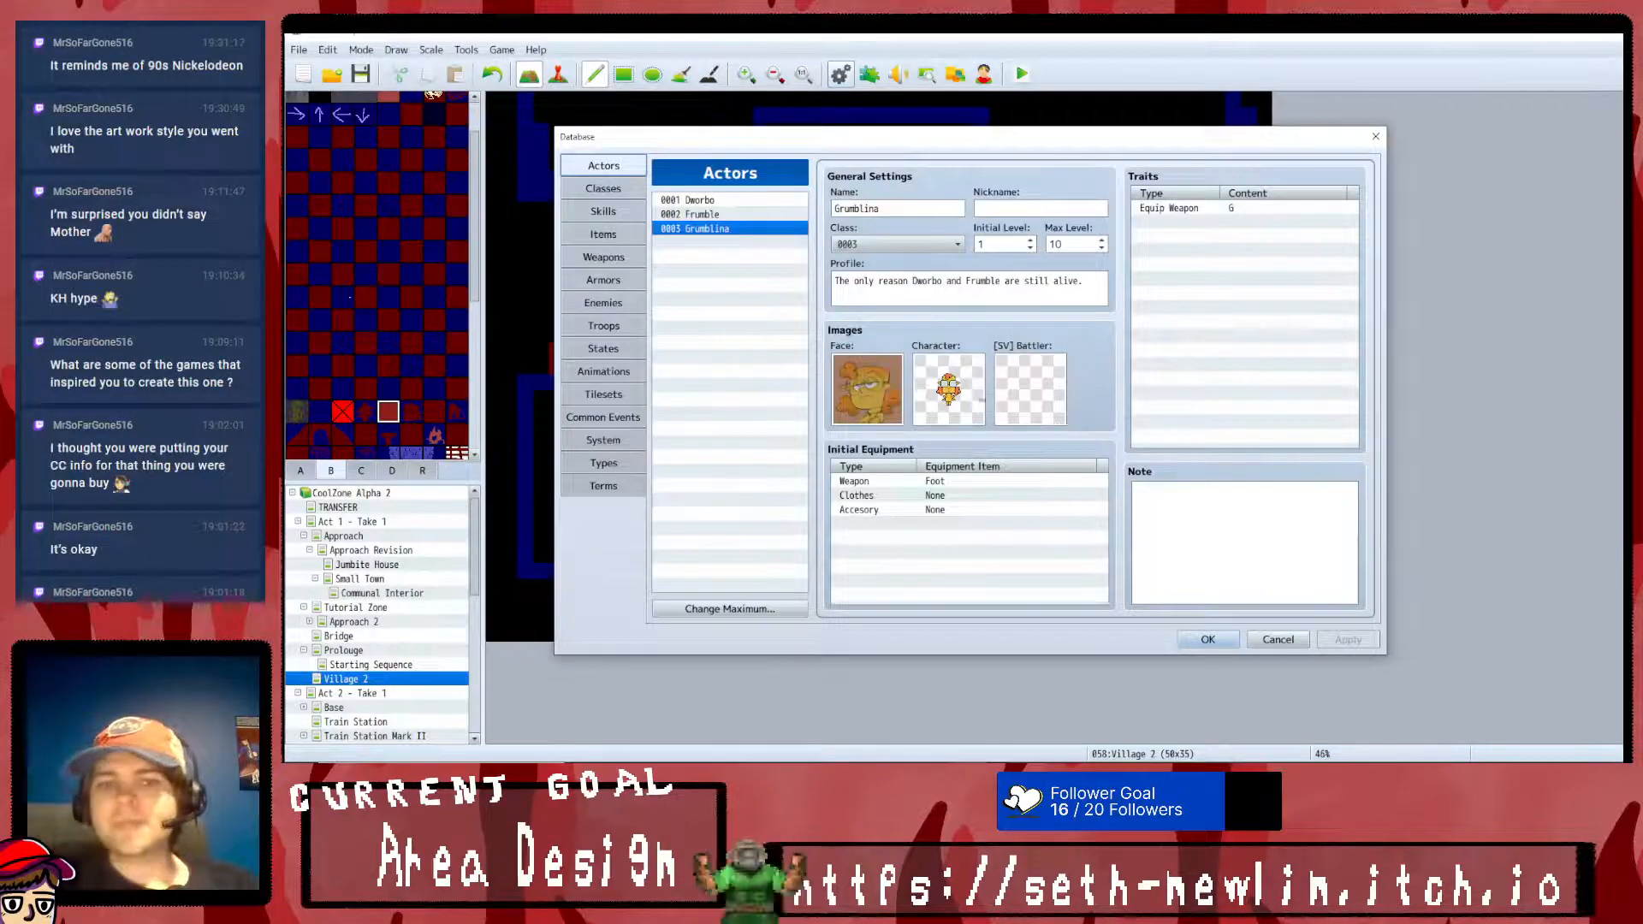
pyautogui.click(610, 463)
pyautogui.click(609, 484)
pyautogui.click(623, 448)
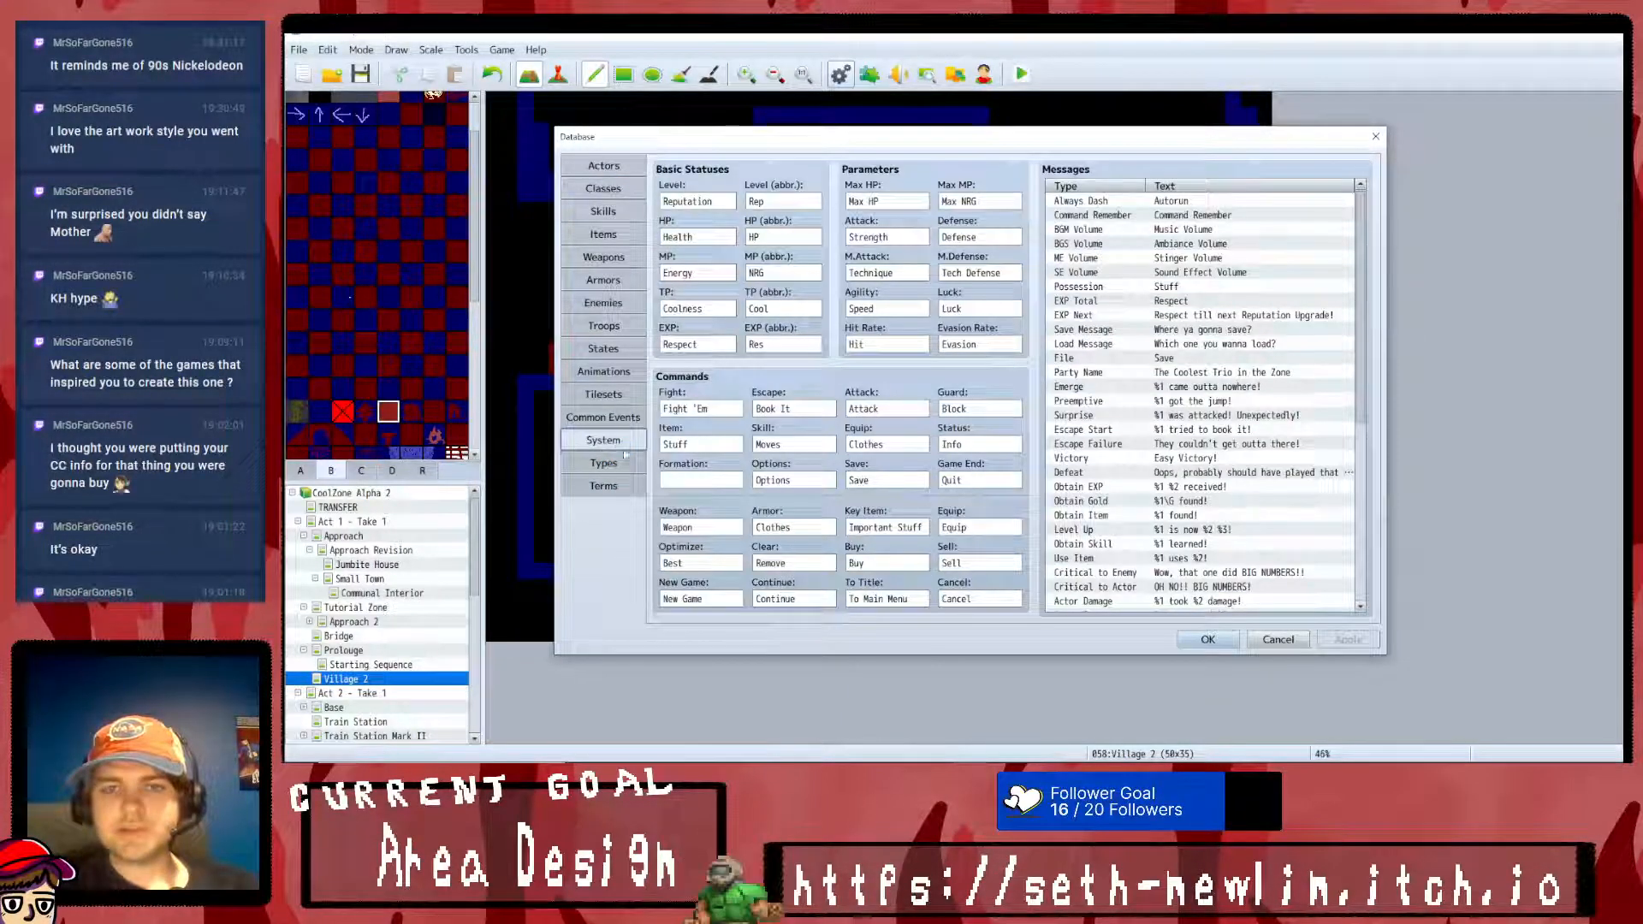
pyautogui.click(1206, 639)
# - Set the Options Background parameter of the SRD_MenuBackgrounds plugin to "options" and apply the plugin changes
pyautogui.click(871, 75)
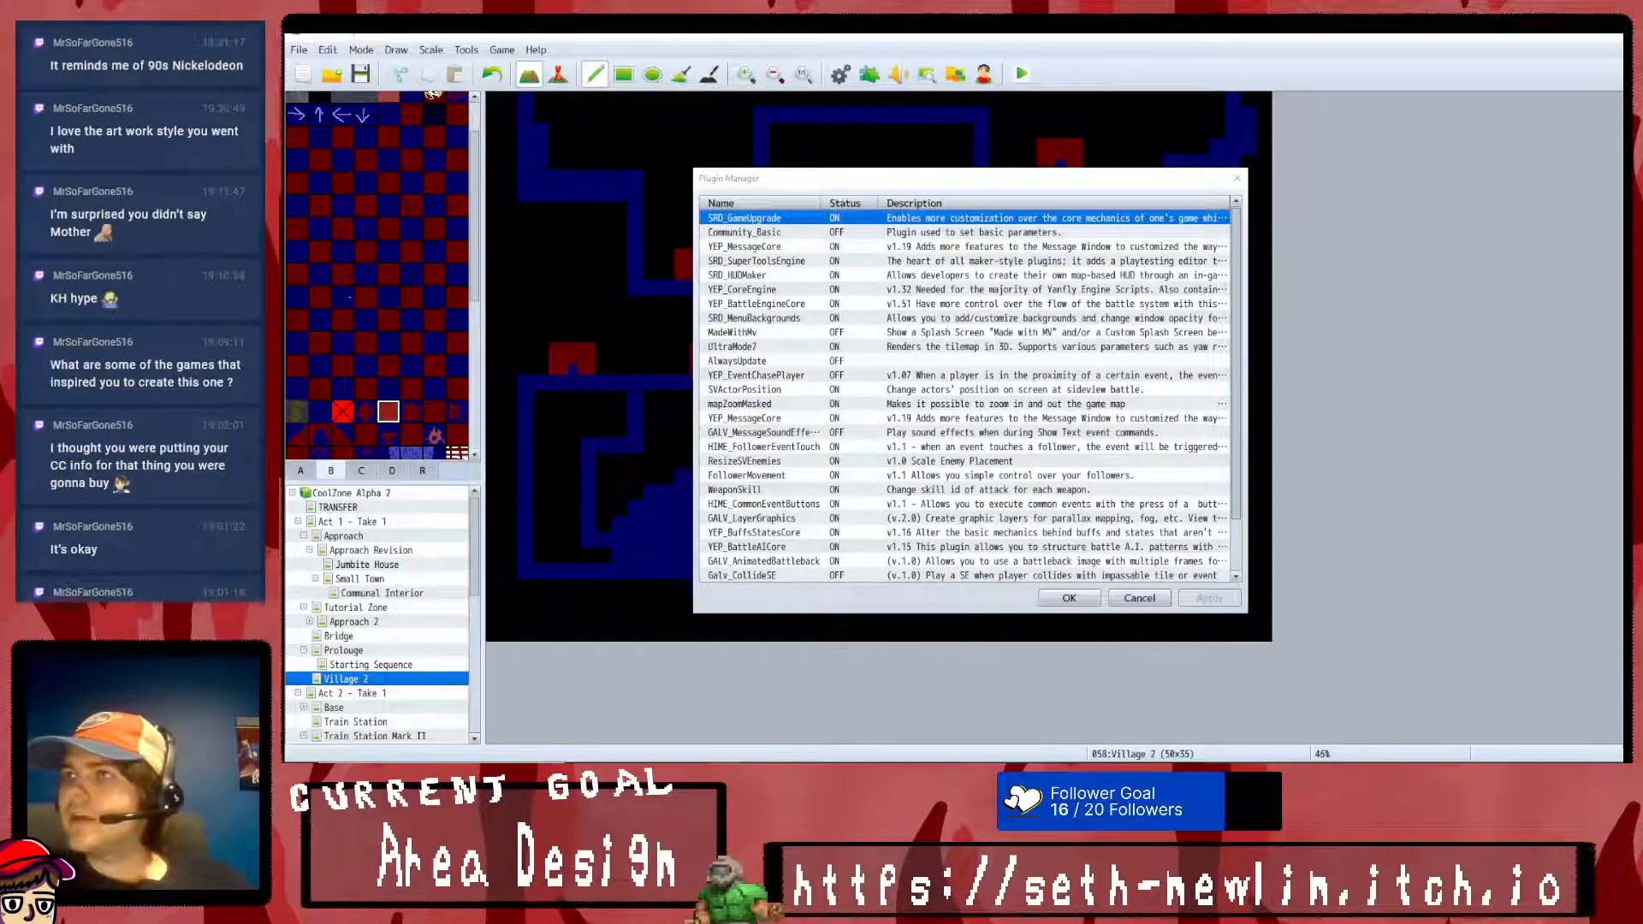
pyautogui.scroll(-2, 842, 559)
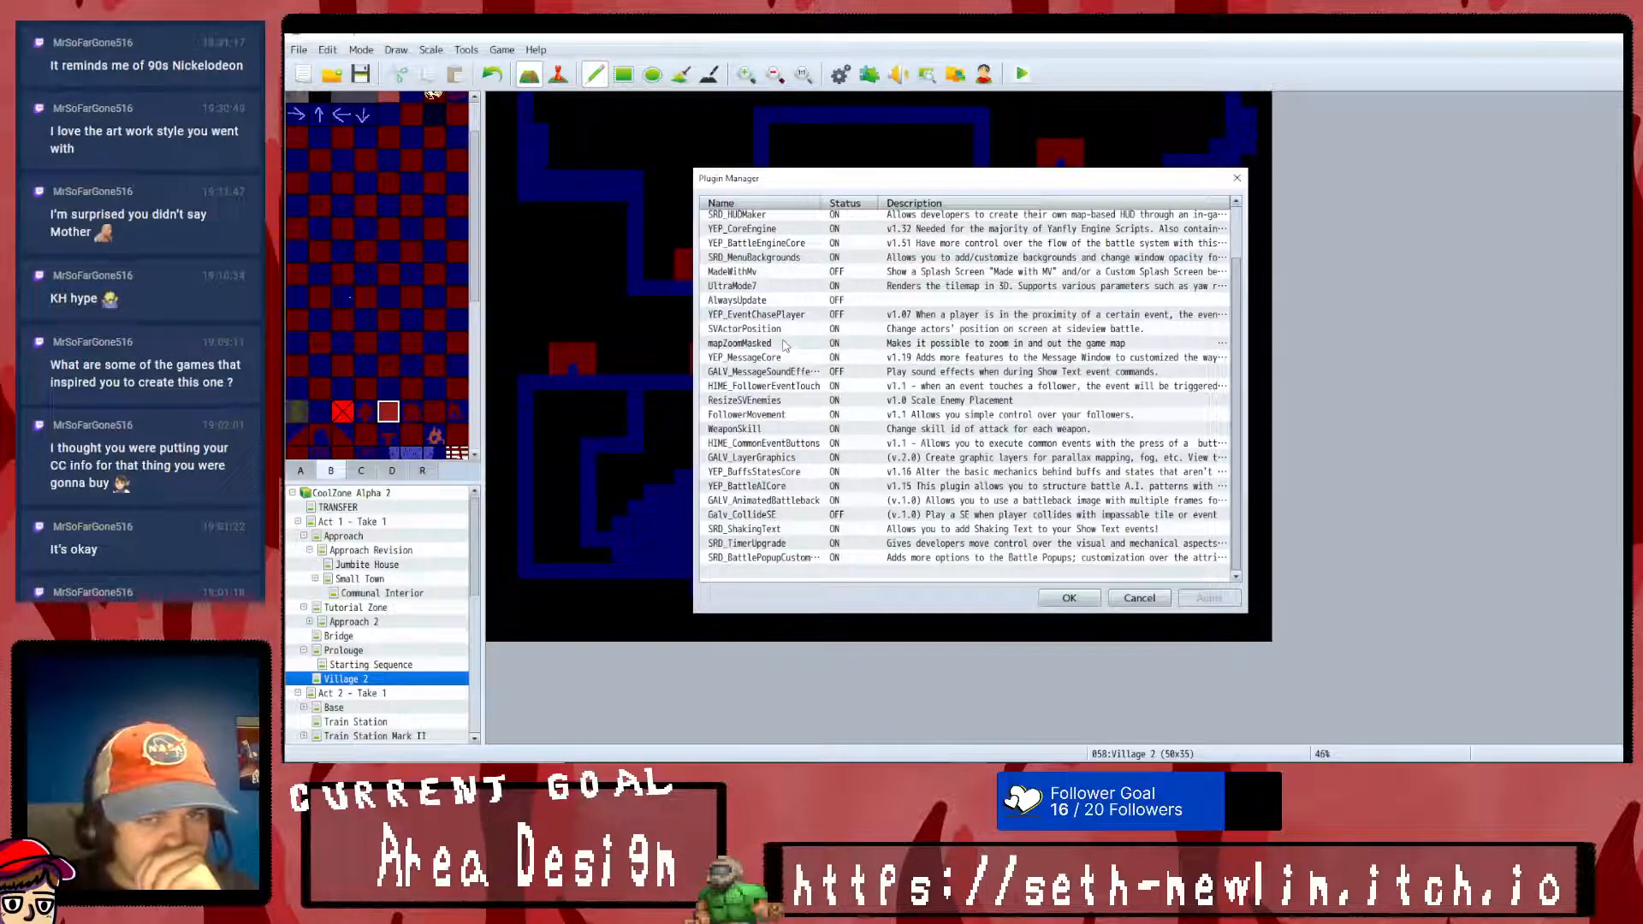
pyautogui.doubleClick(768, 257)
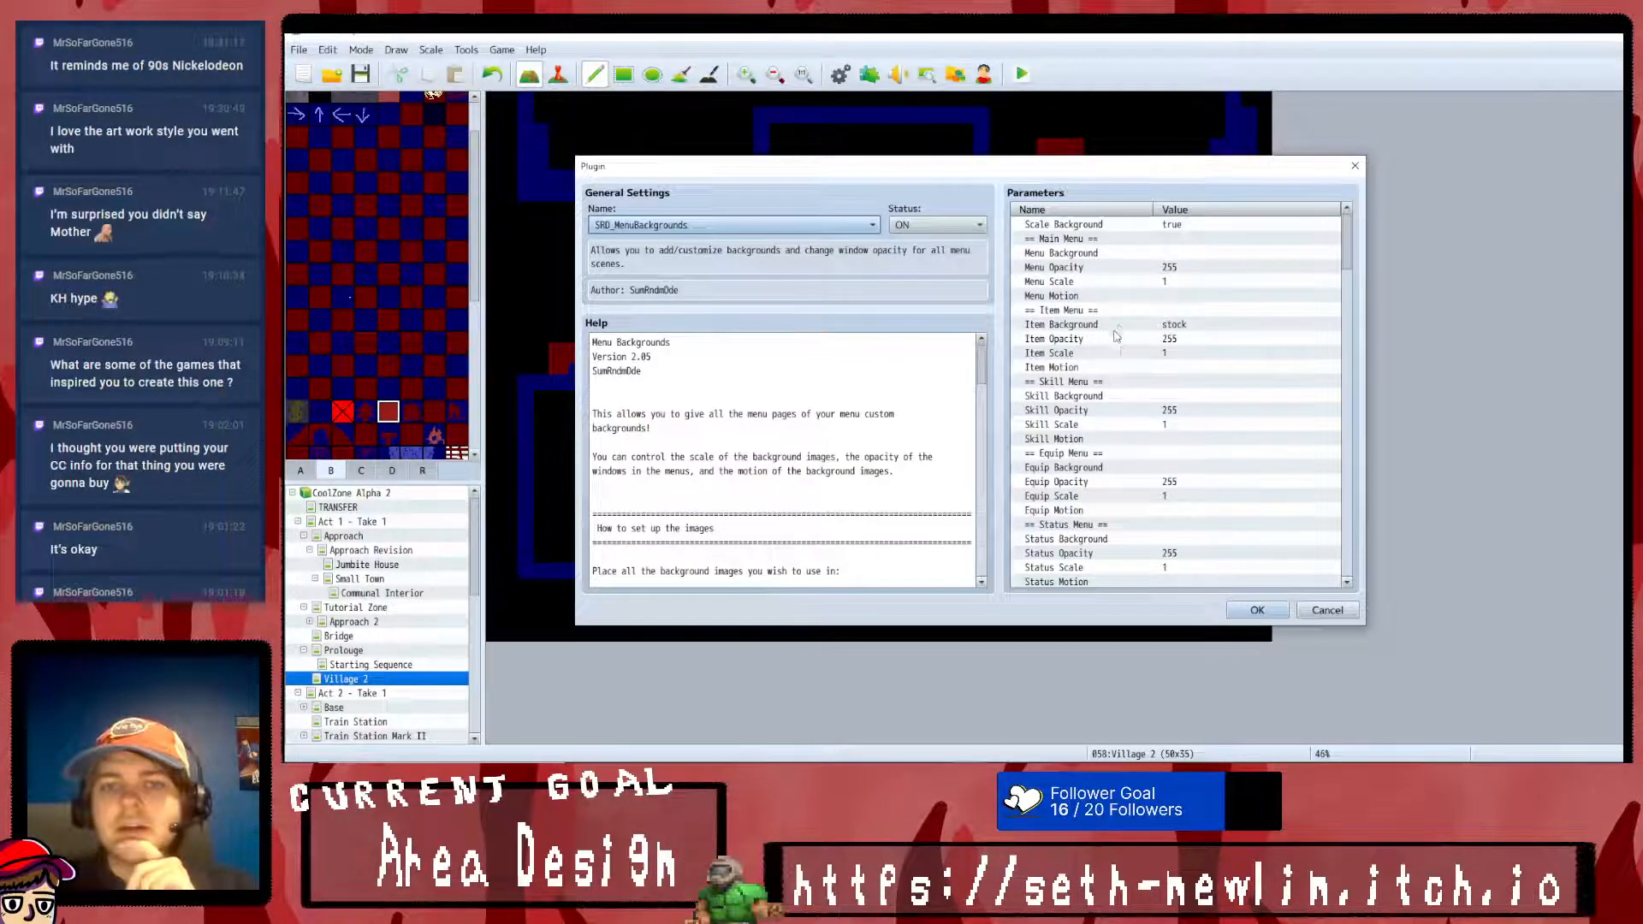
pyautogui.scroll(-2, 1146, 369)
pyautogui.scroll(-4, 1146, 369)
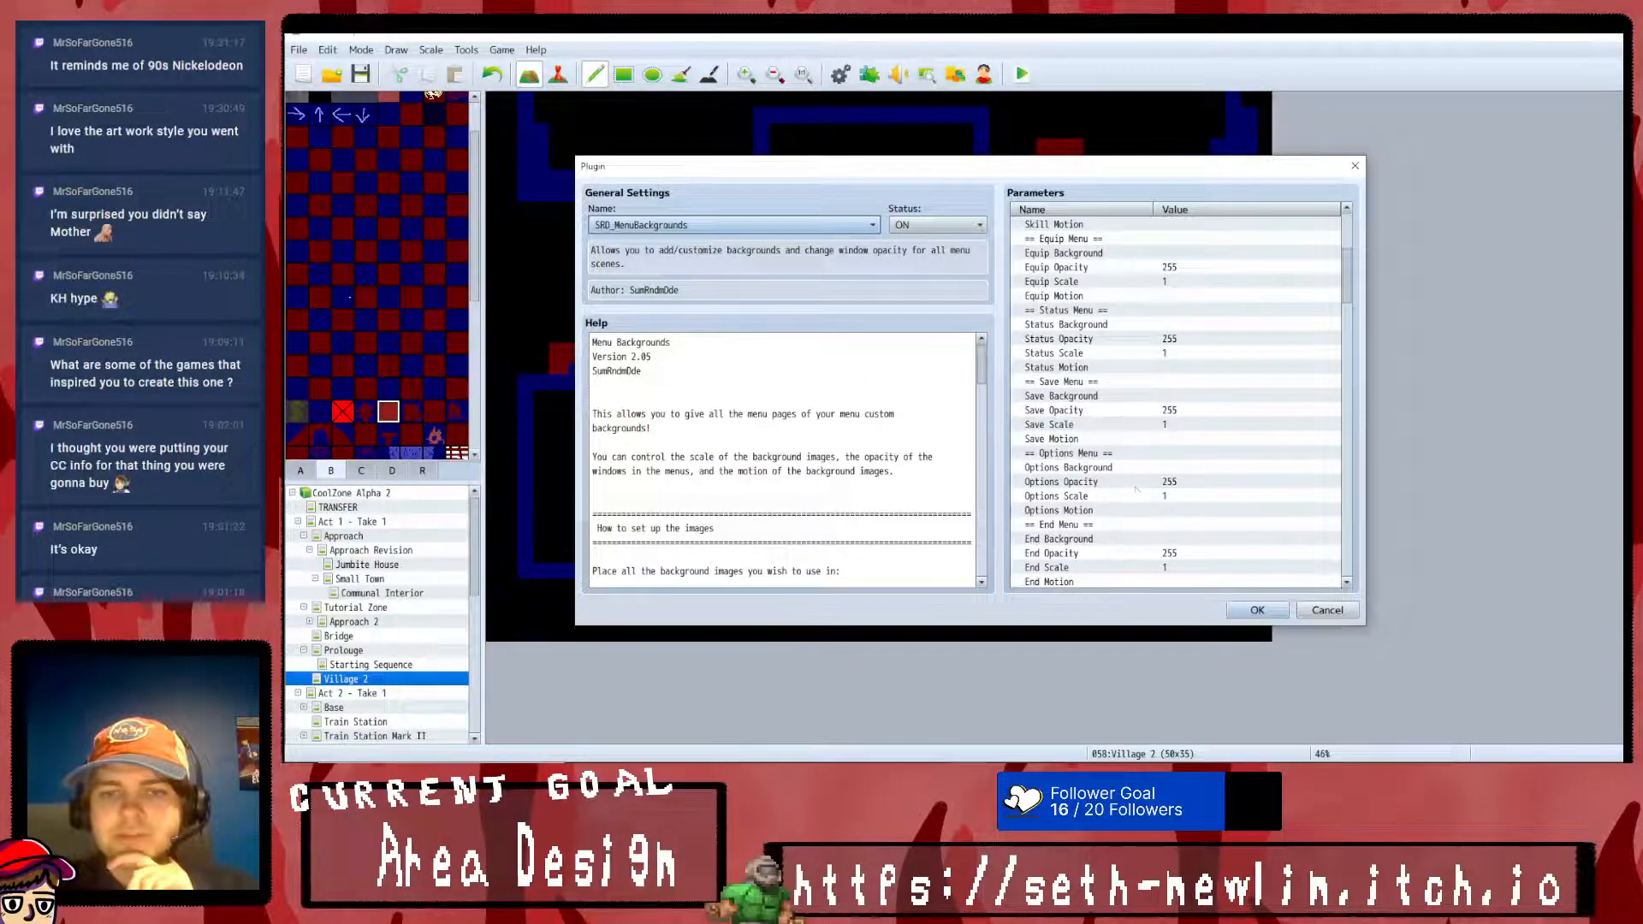
pyautogui.doubleClick(1162, 467)
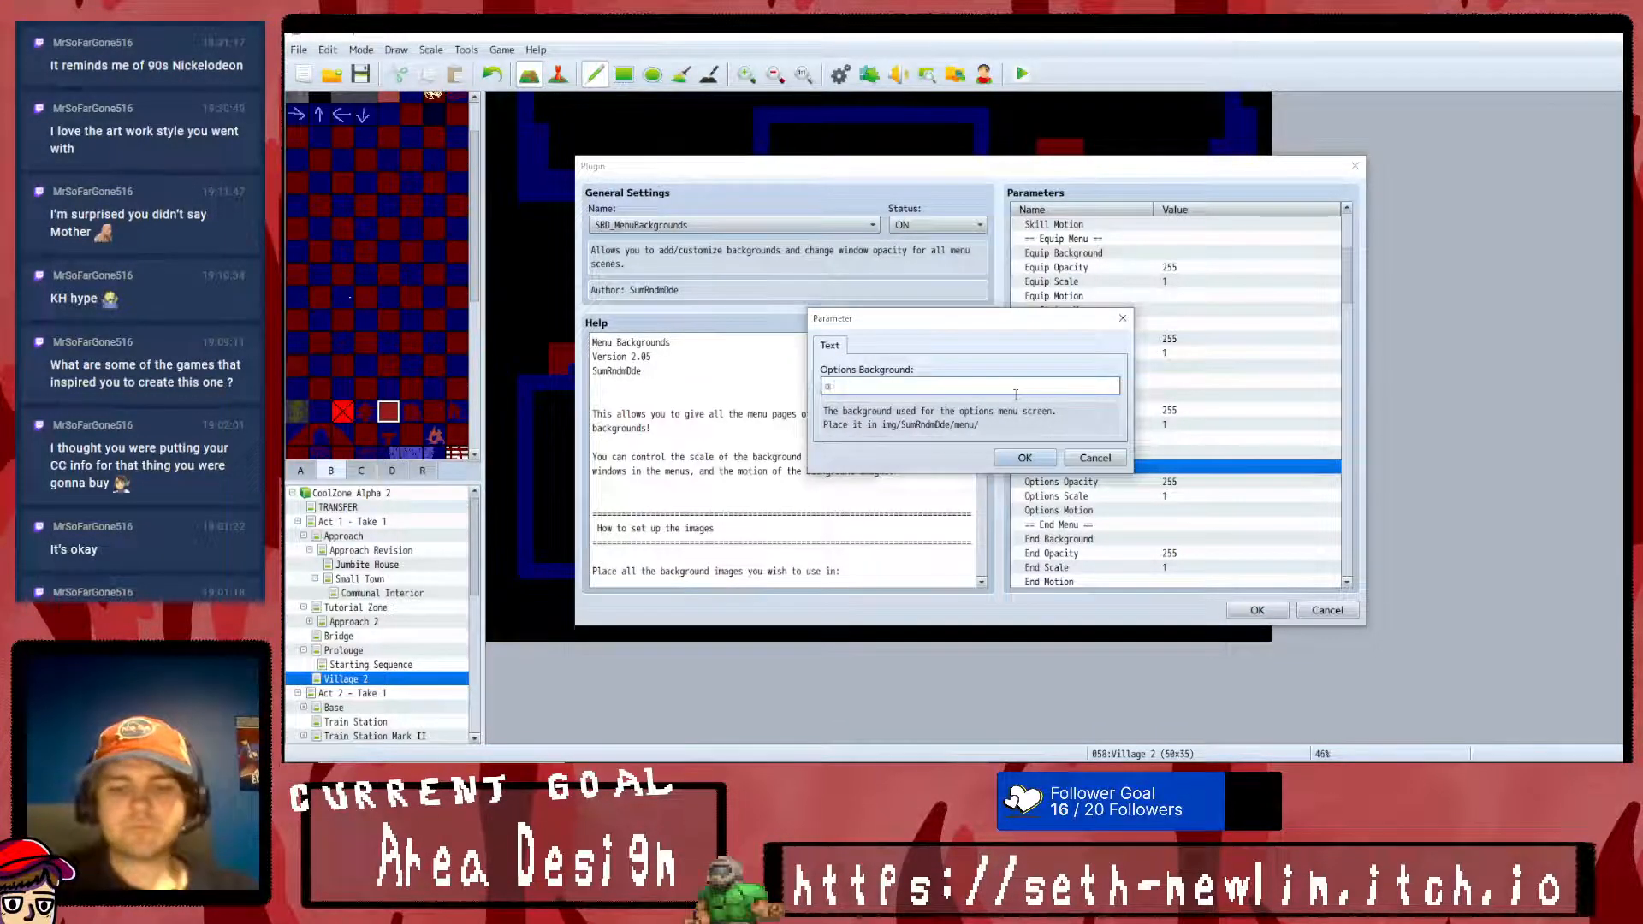
pyautogui.write('options')
pyautogui.press('Return')
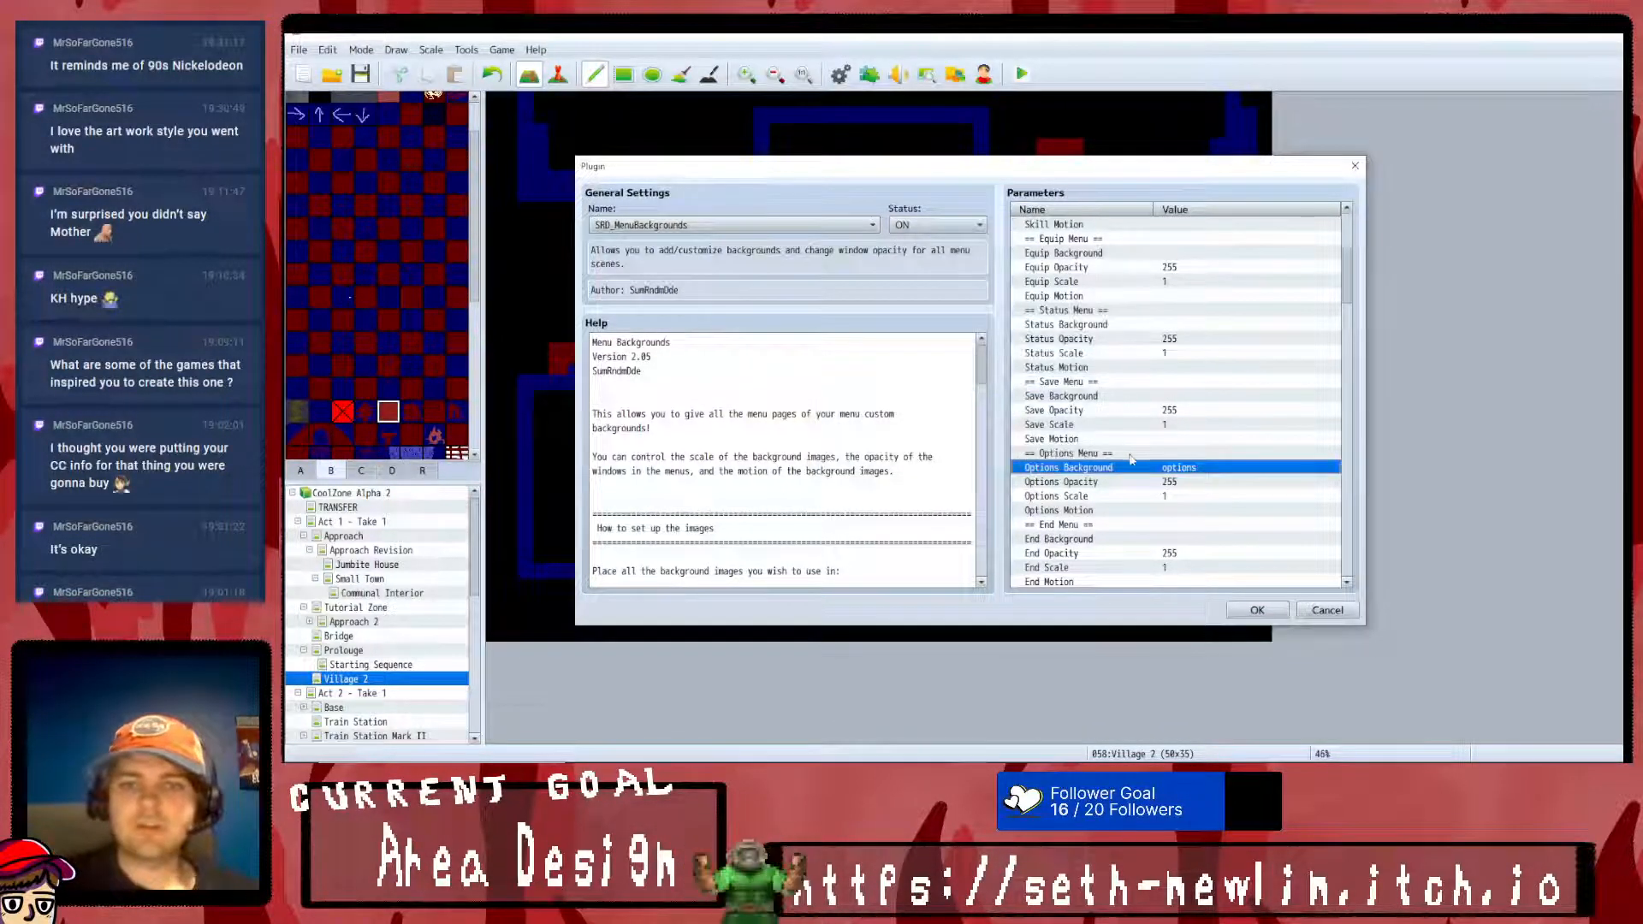
pyautogui.click(1257, 610)
pyautogui.click(1070, 598)
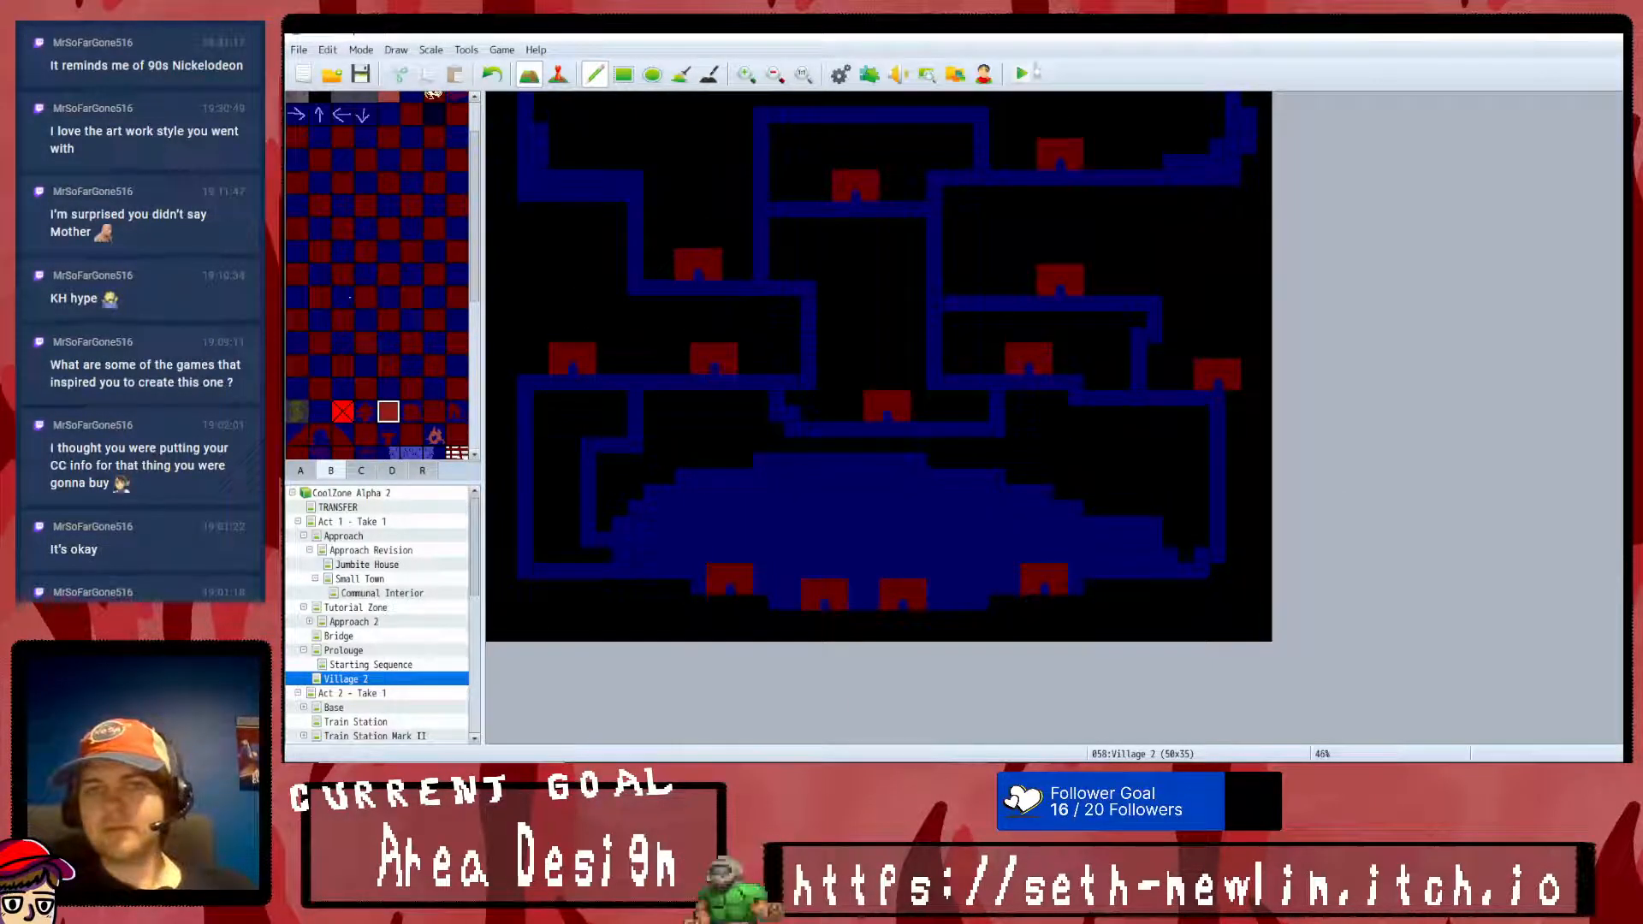
pyautogui.click(923, 422)
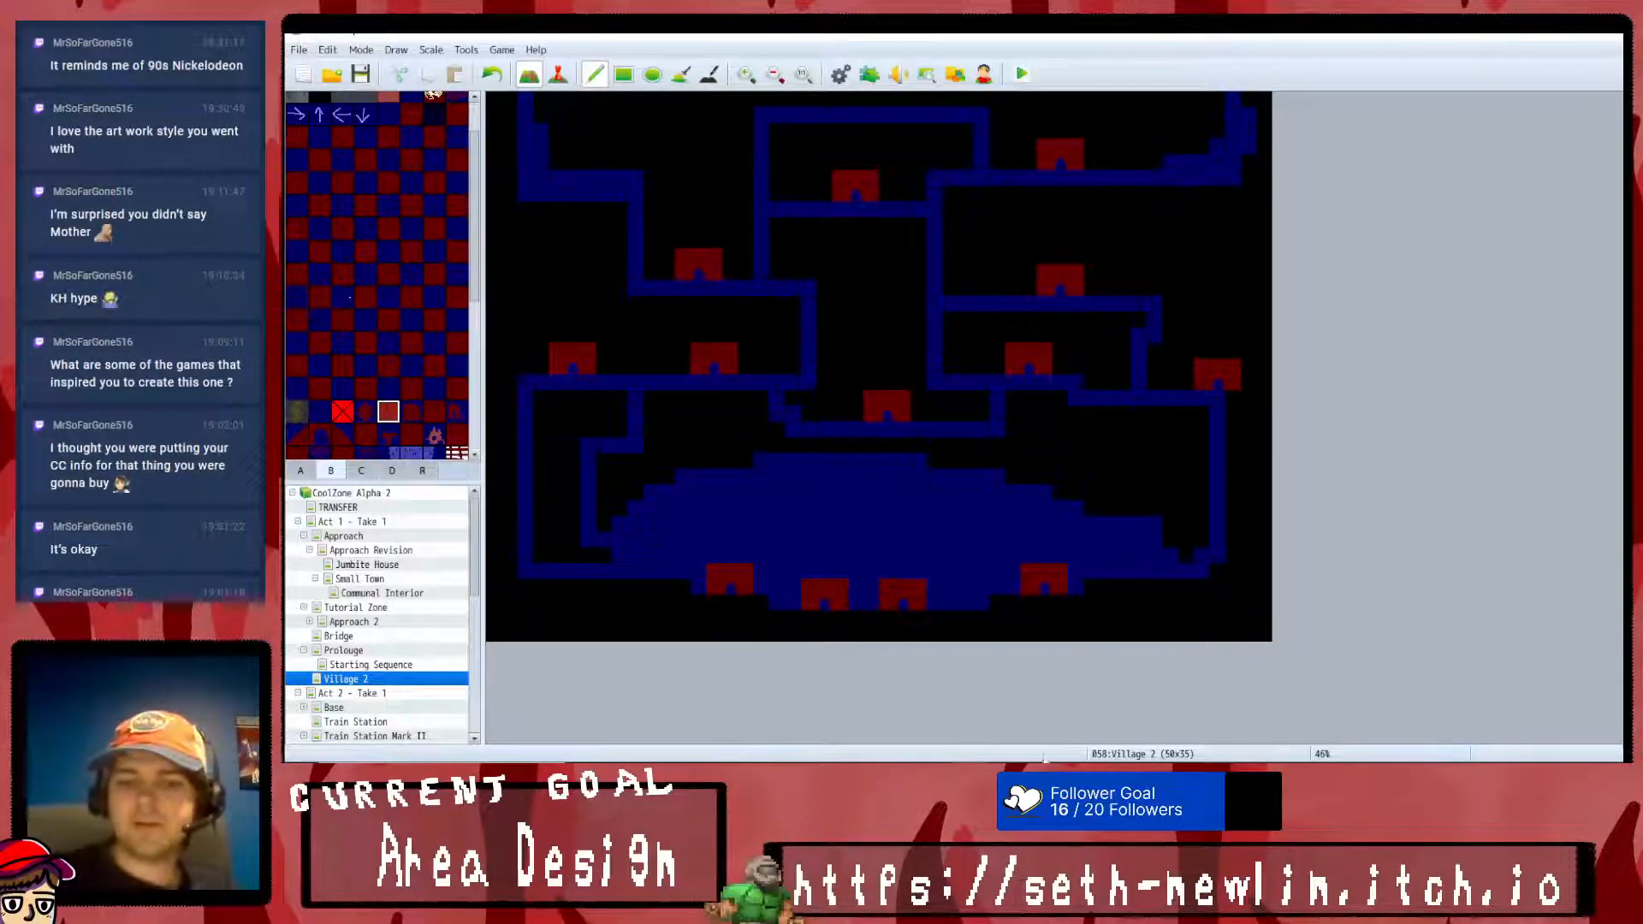
# - Close the running playtest, launch it again, and open the Options screen from the title menu
pyautogui.hotkey('alt', 'Tab')
pyautogui.click(1605, 36)
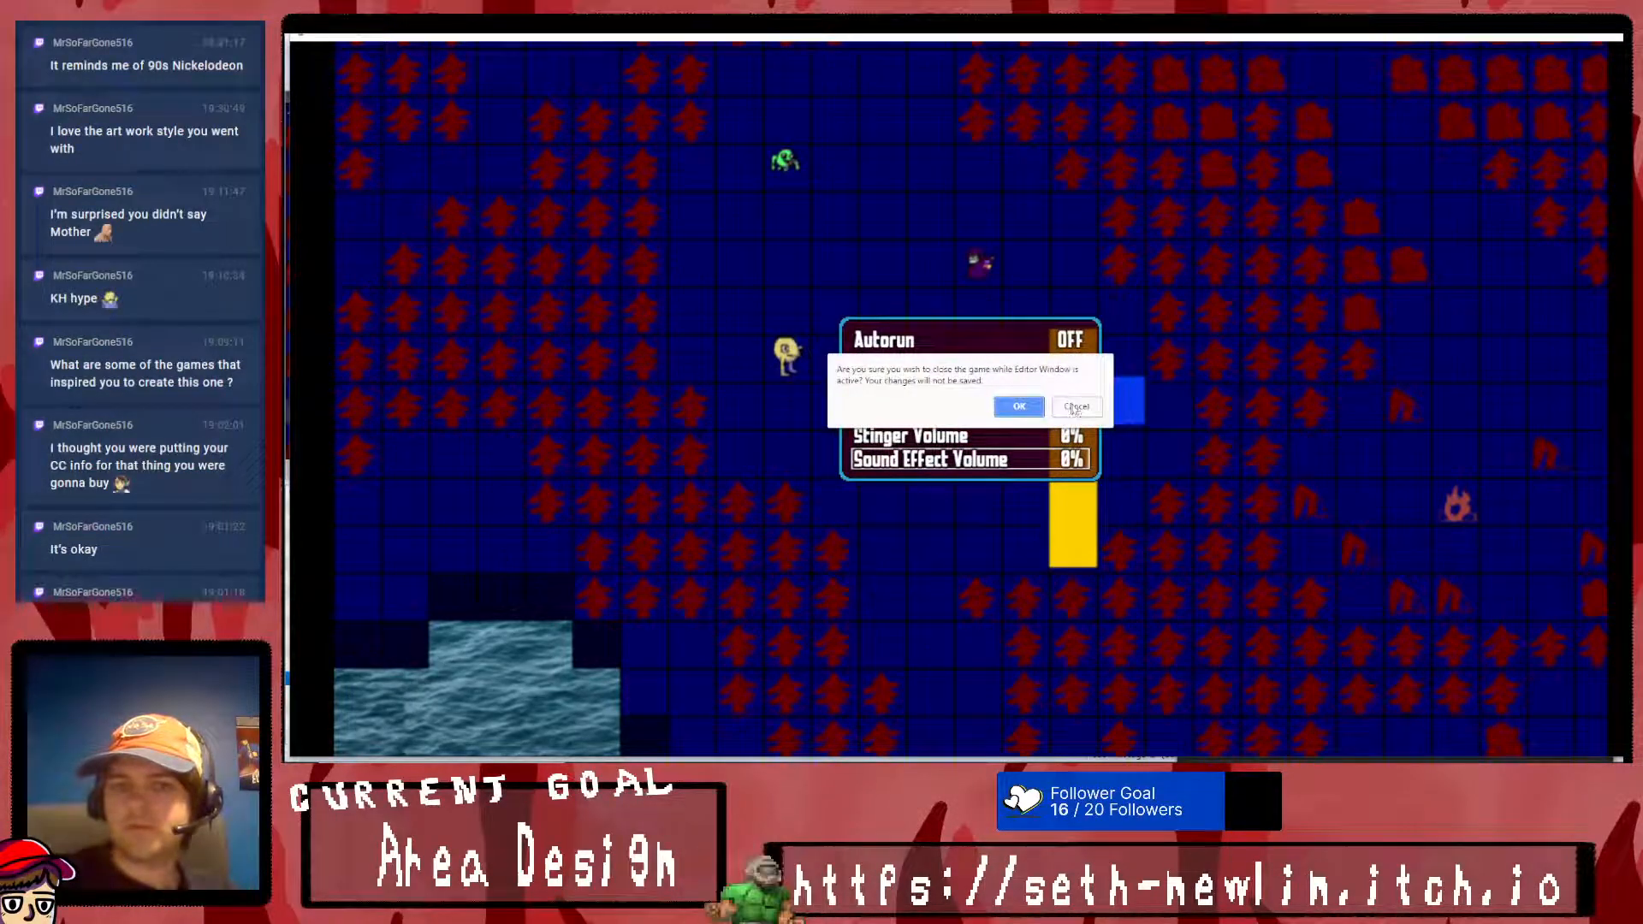
pyautogui.click(1075, 407)
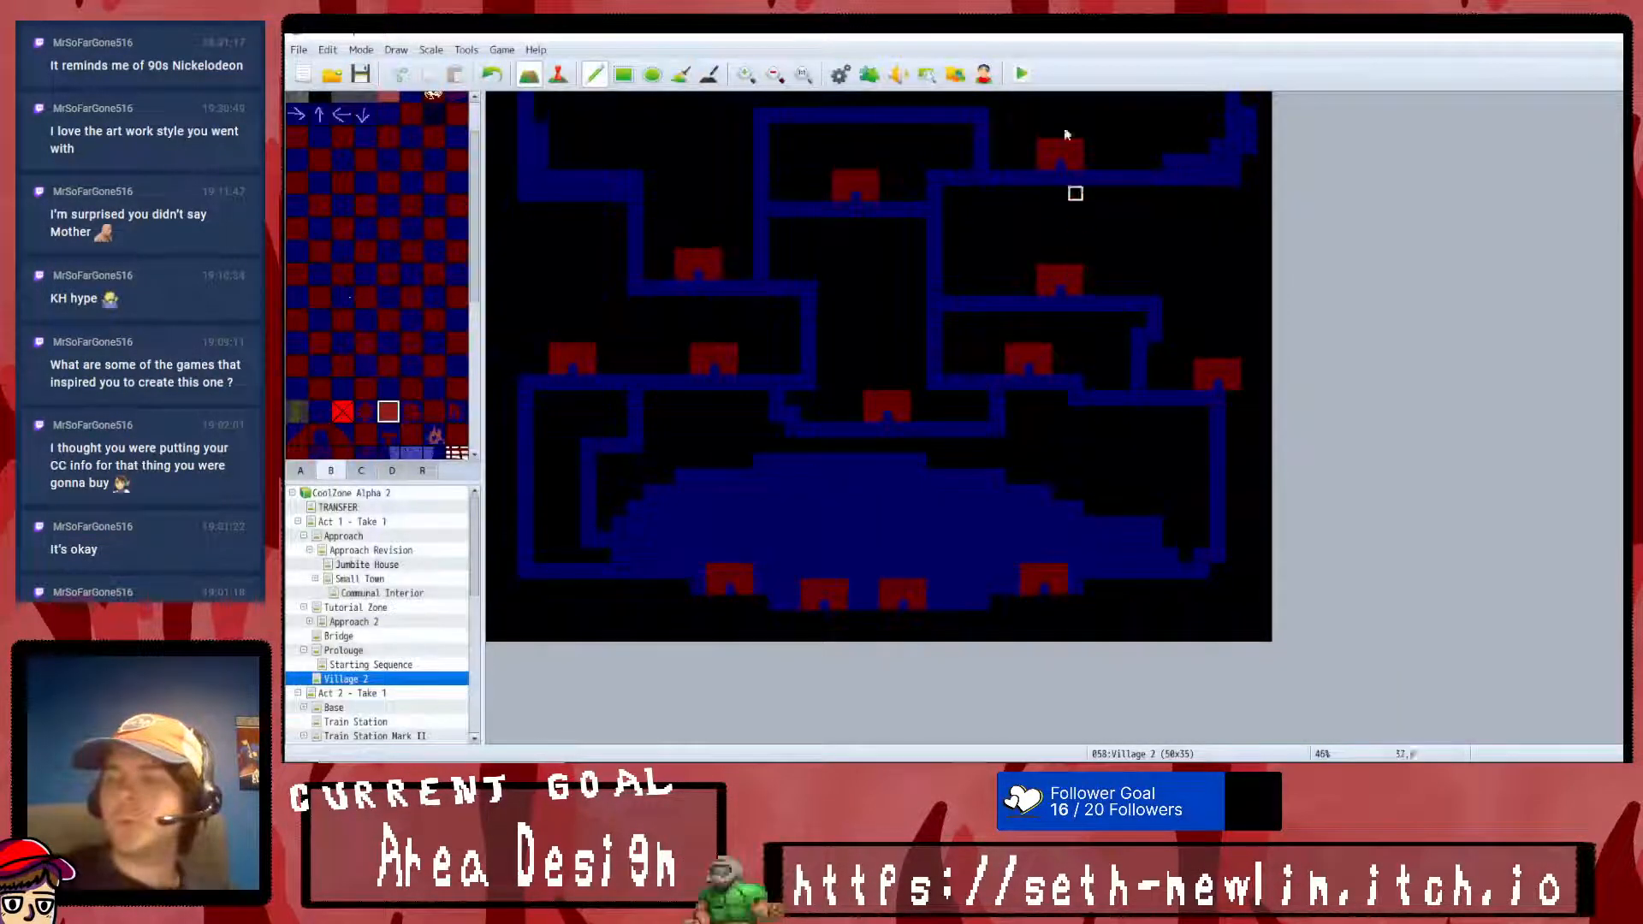
pyautogui.click(1021, 71)
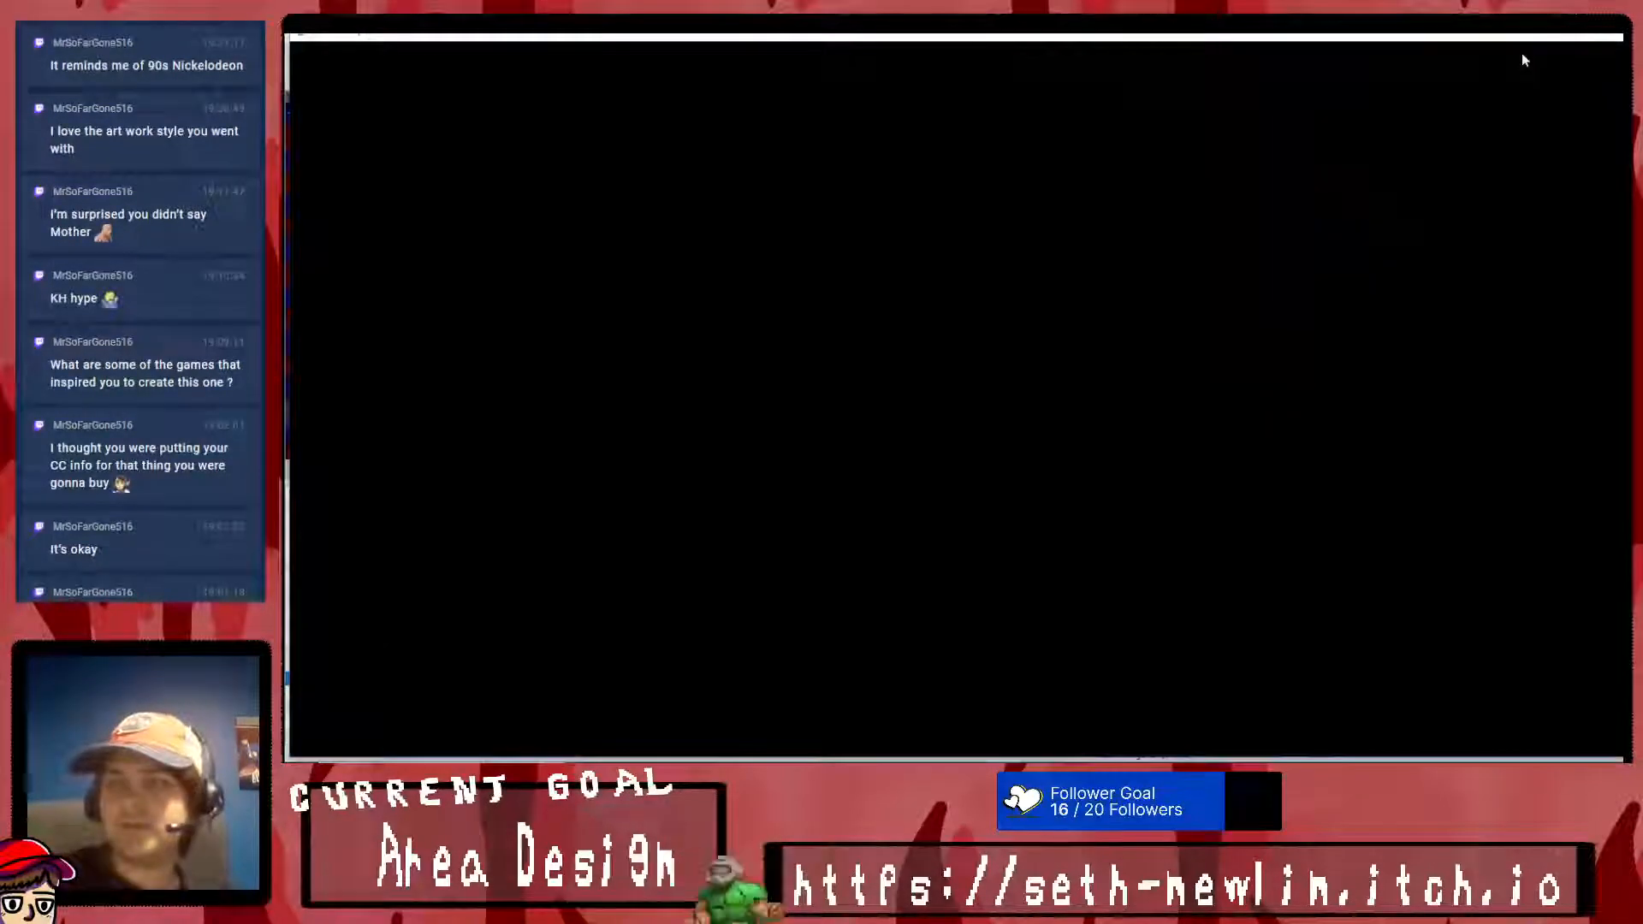
pyautogui.press('Return')
pyautogui.press('Escape')
pyautogui.press('Down')
pyautogui.press('Down')
pyautogui.press('Down')
pyautogui.press('Up')
pyautogui.press('Return')
# - Open the Super Tools Engine's Menu Editor, set Window_Options' opacity to 0, and move the options list up within the panel
pyautogui.press('F12')
pyautogui.moveTo(1036, 141); pyautogui.dragTo(1495, 116)
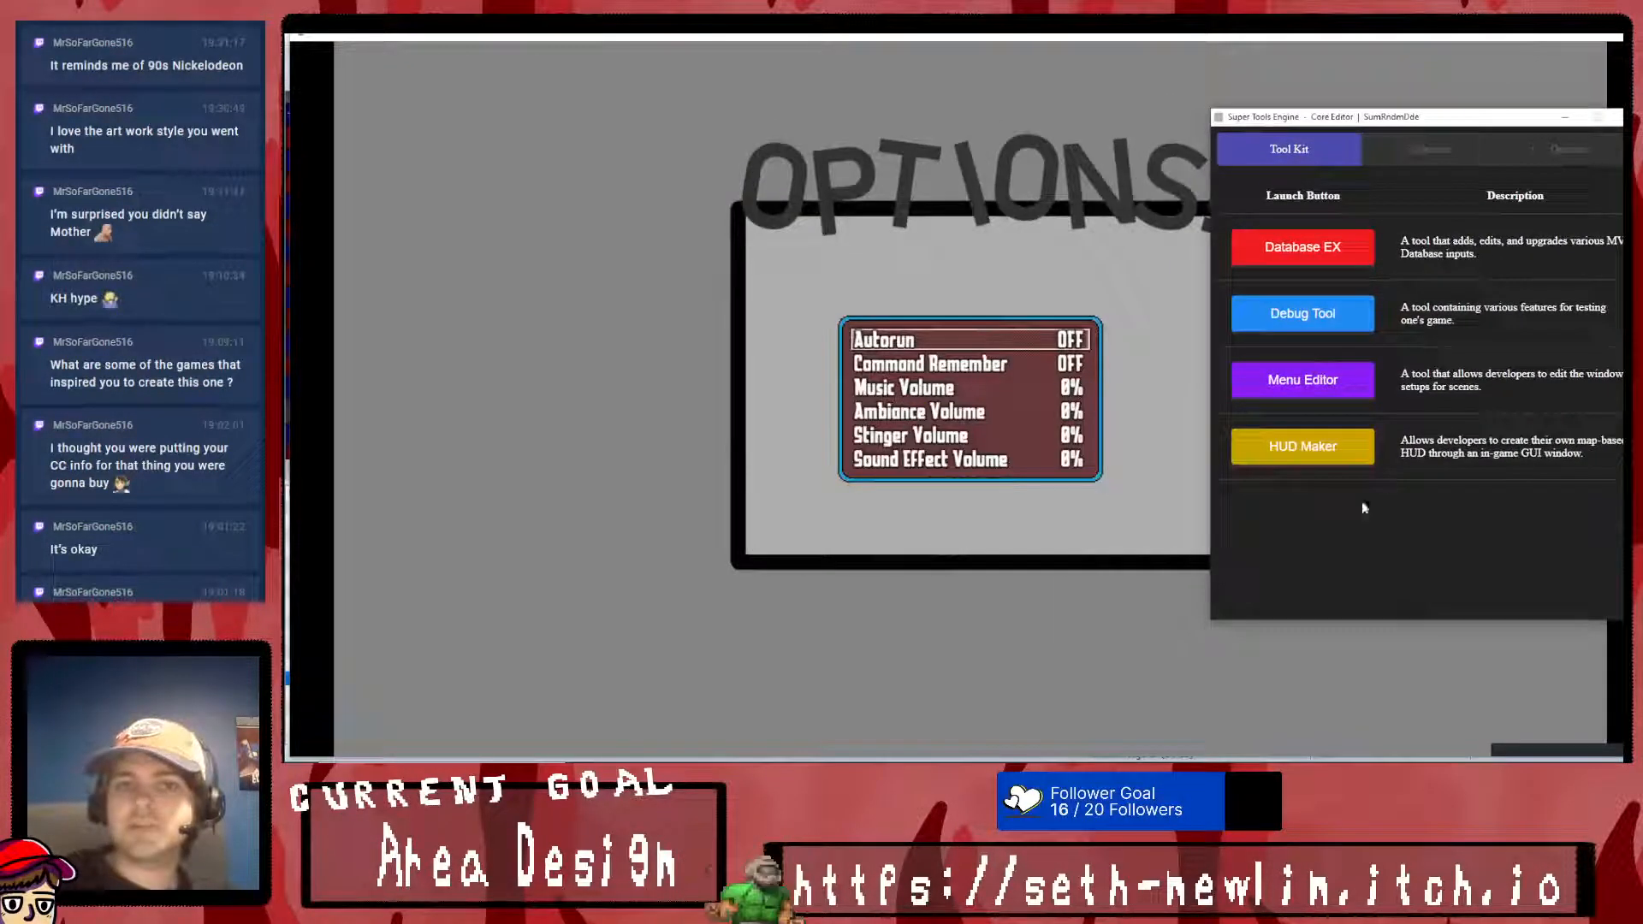
pyautogui.click(1319, 439)
pyautogui.click(1087, 408)
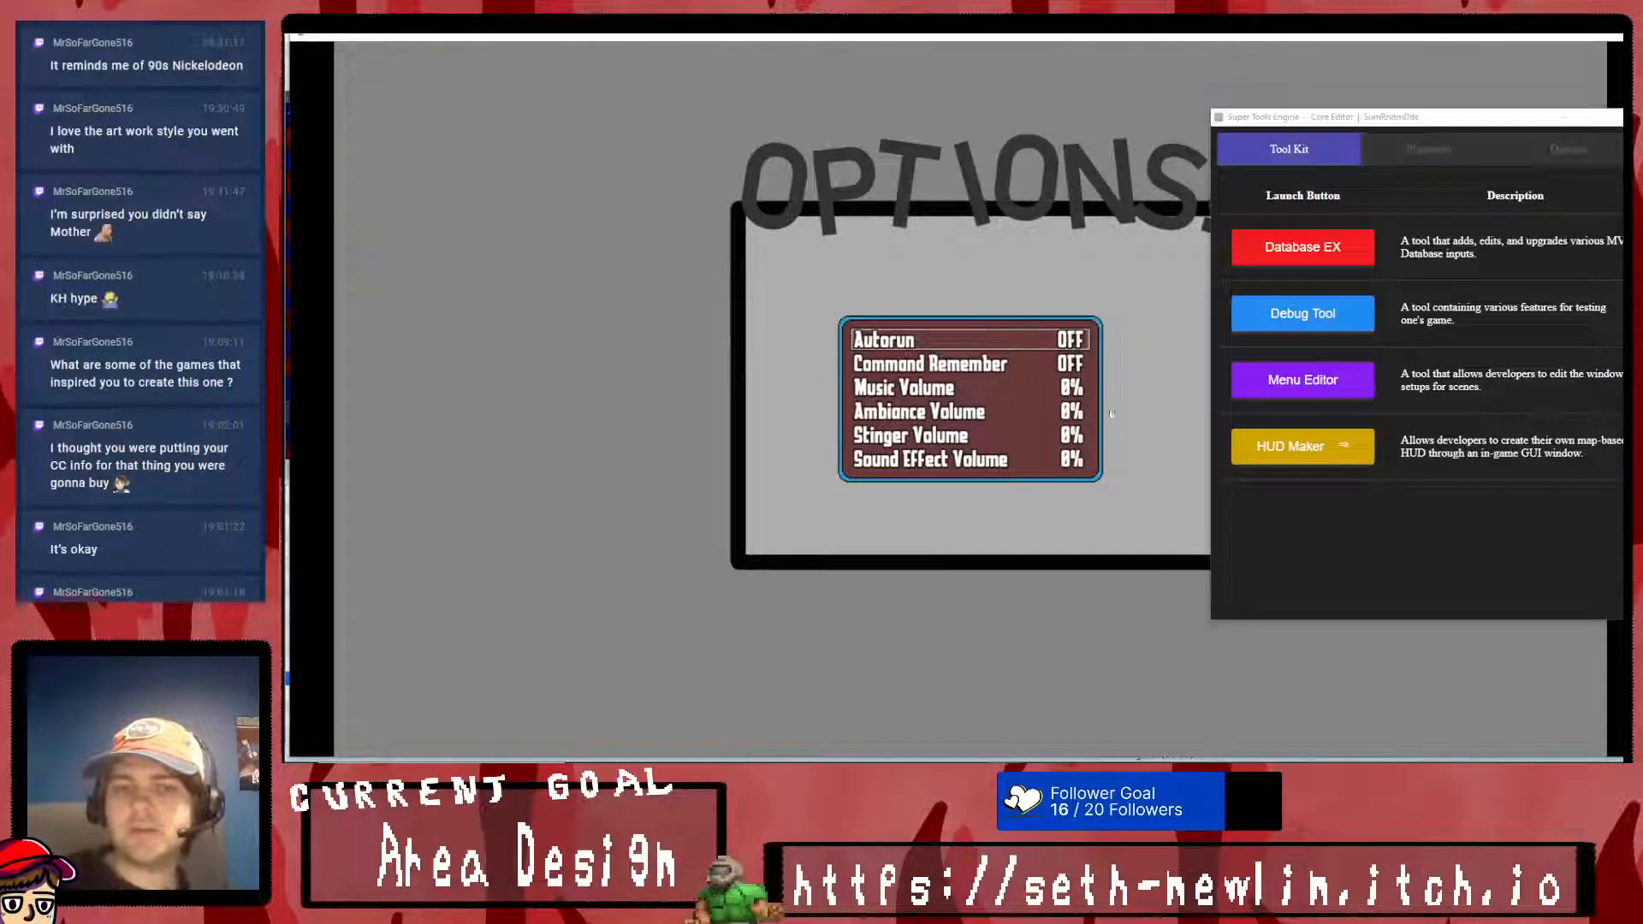
pyautogui.click(1319, 377)
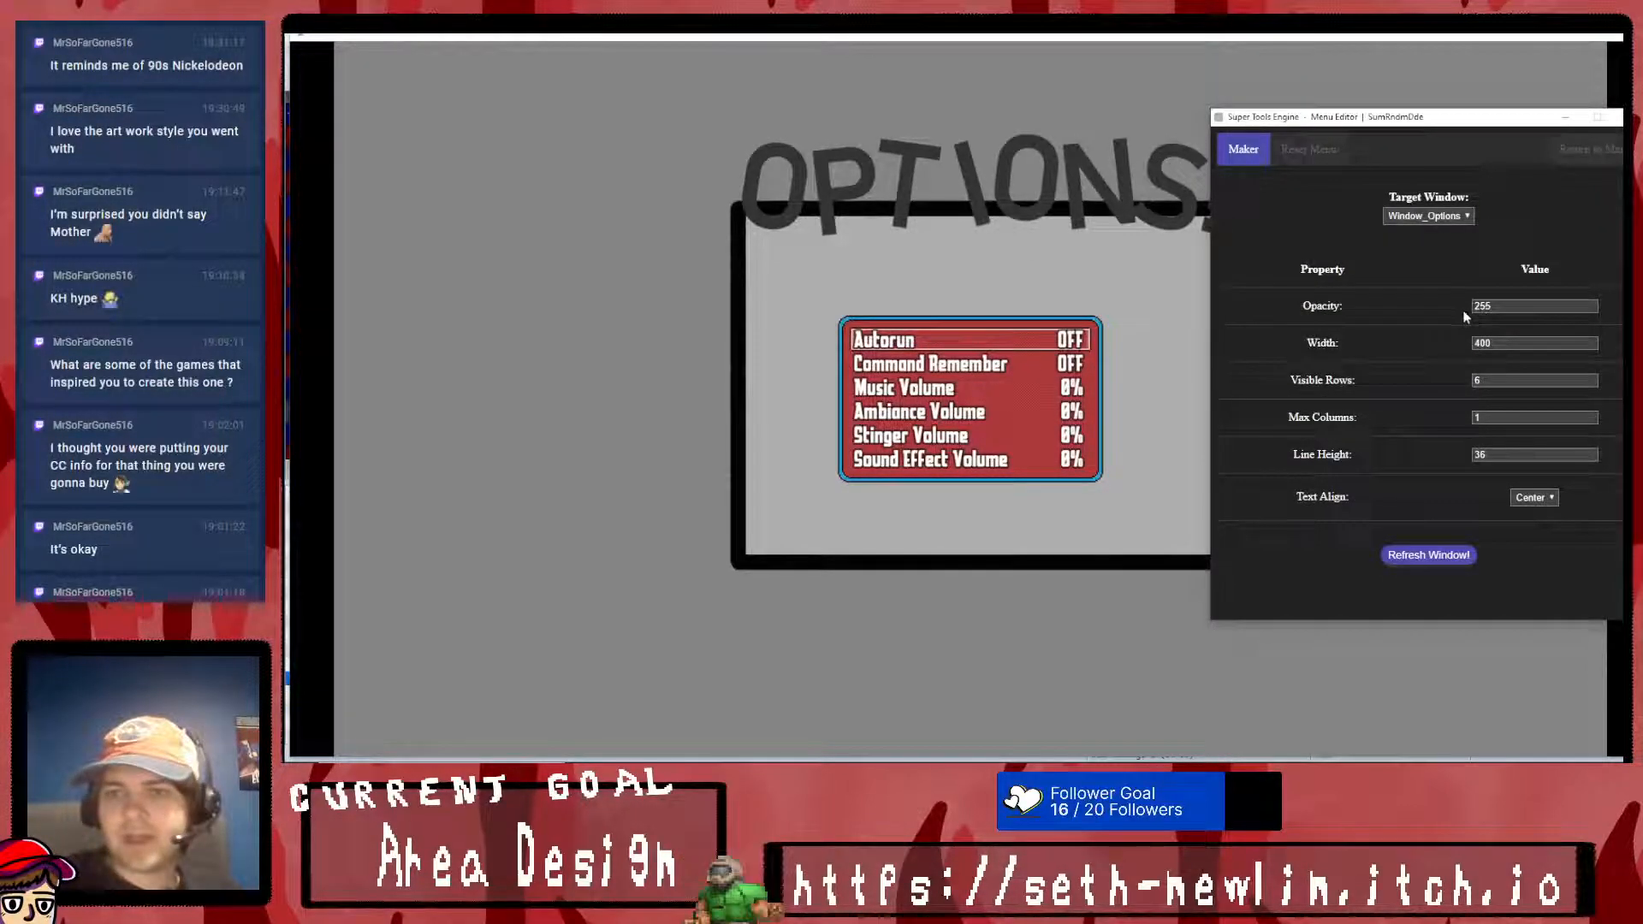
pyautogui.write('0')
pyautogui.click(1428, 555)
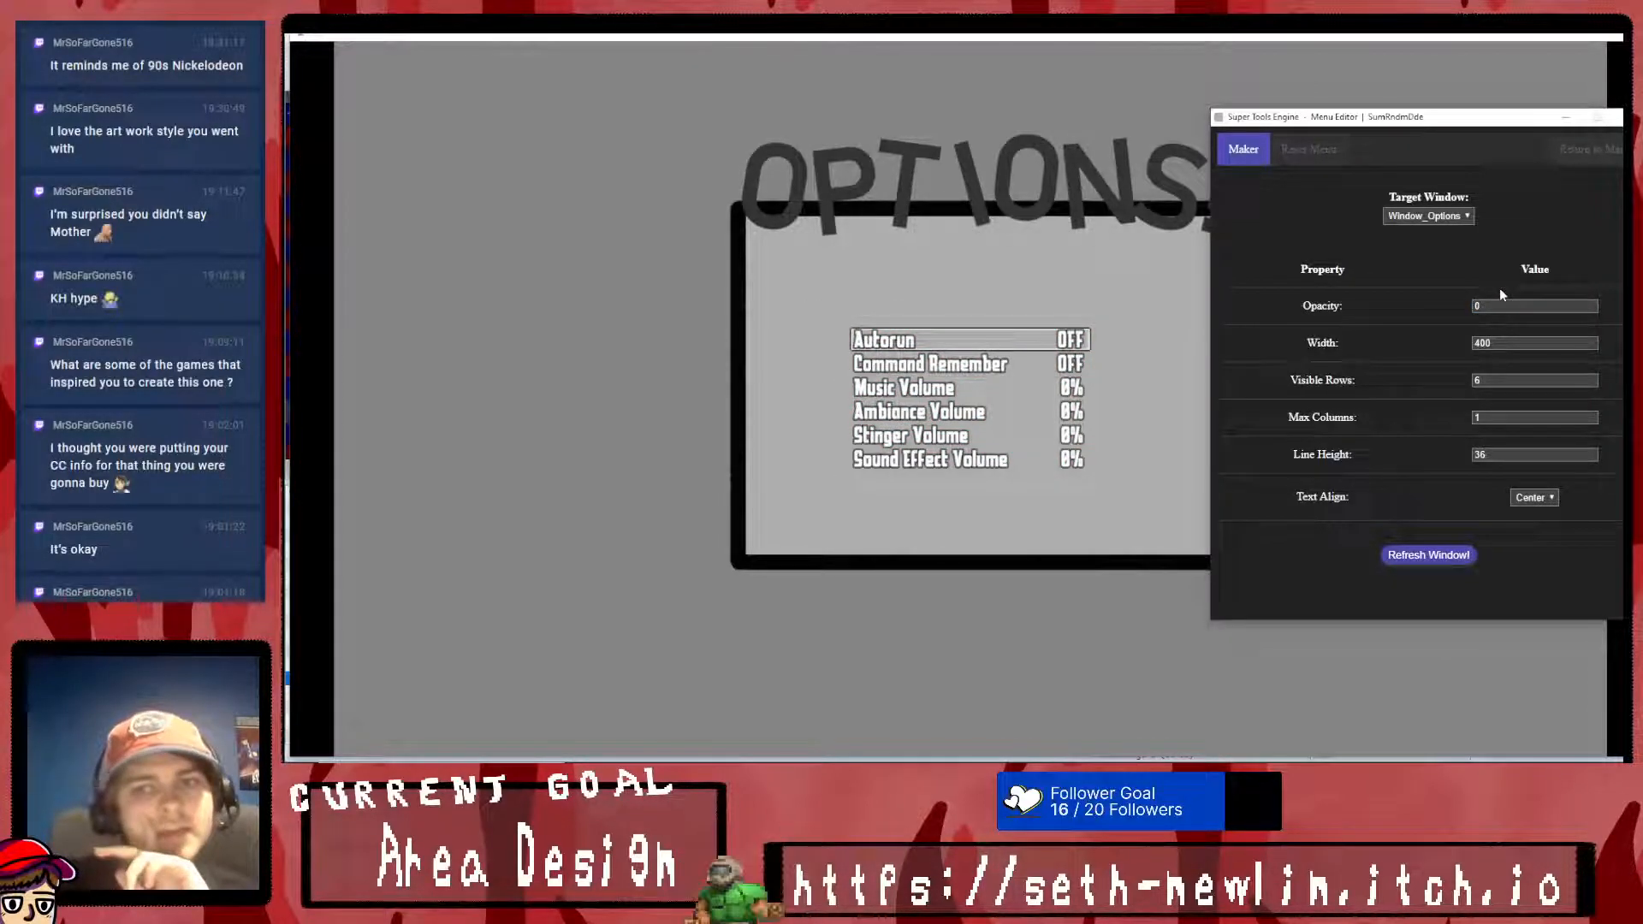
pyautogui.moveTo(842, 320); pyautogui.dragTo(870, 301)
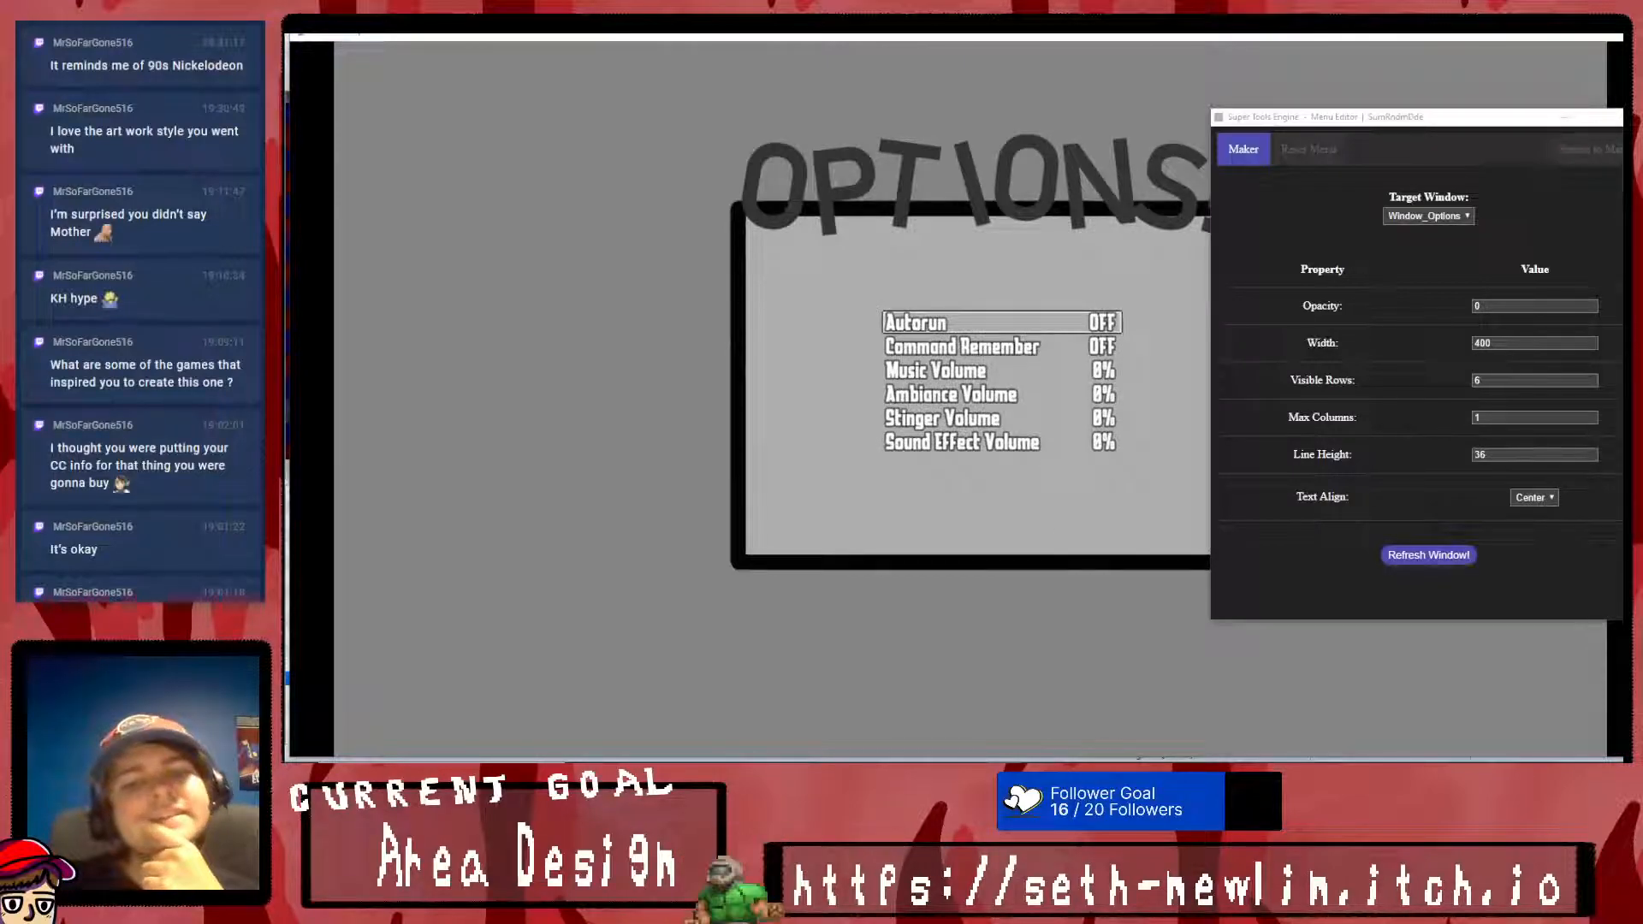
# - Switch to Krita, scale down and reposition the framed OPTIONS! panel artwork, and save options.png
pyautogui.hotkey('alt', 'Tab')
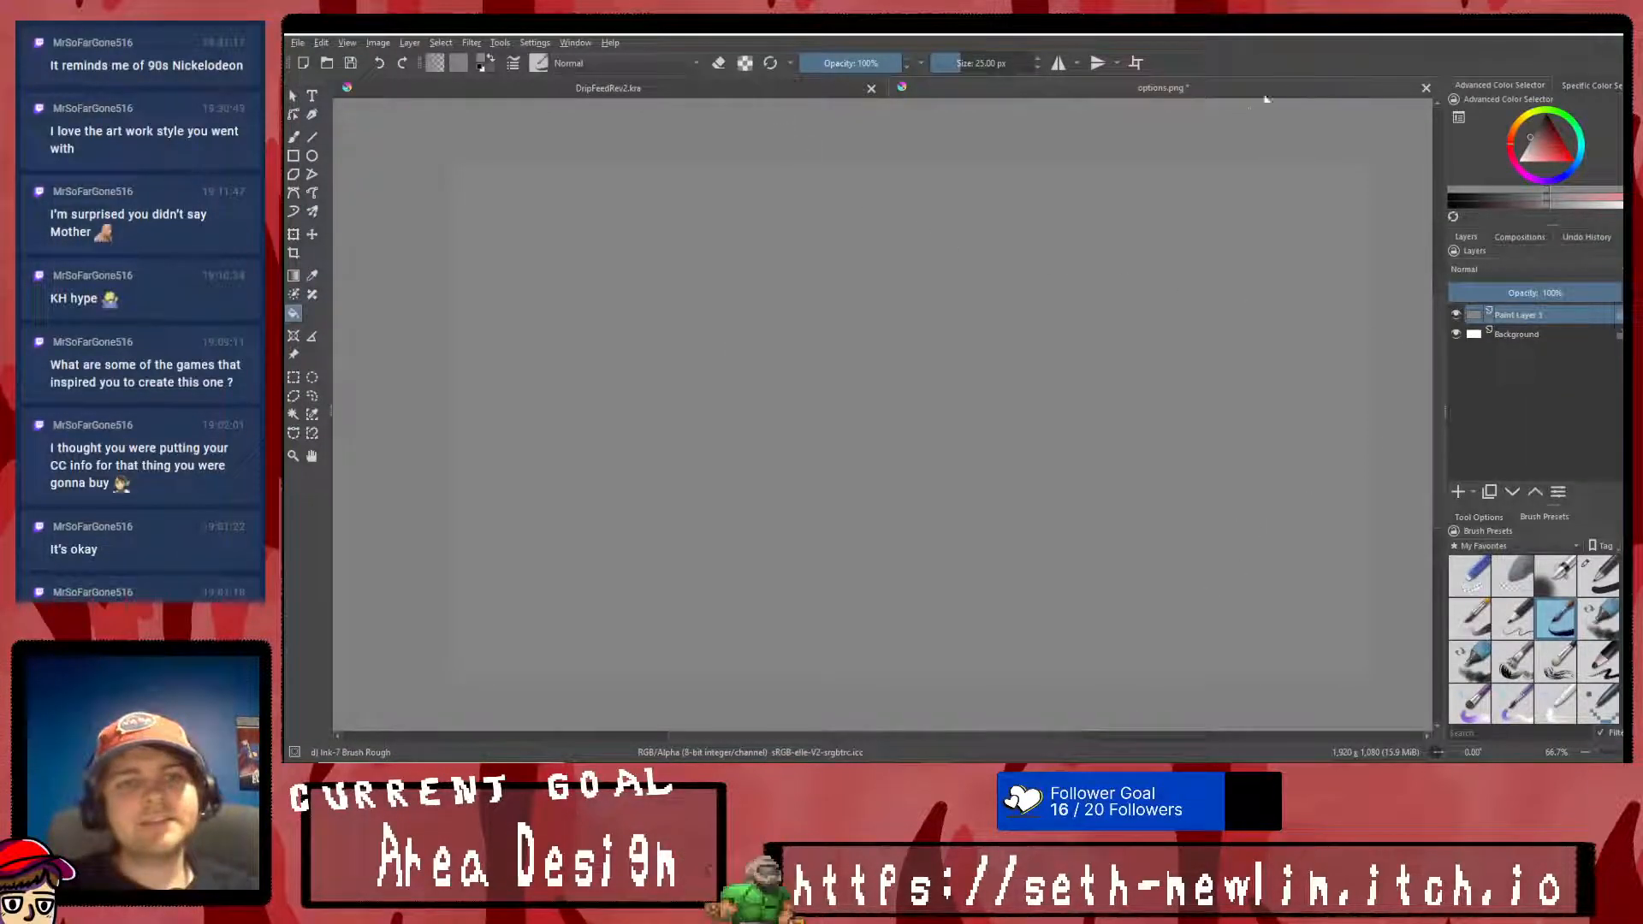
pyautogui.click(294, 233)
pyautogui.hotkey('ctrl', 'e')
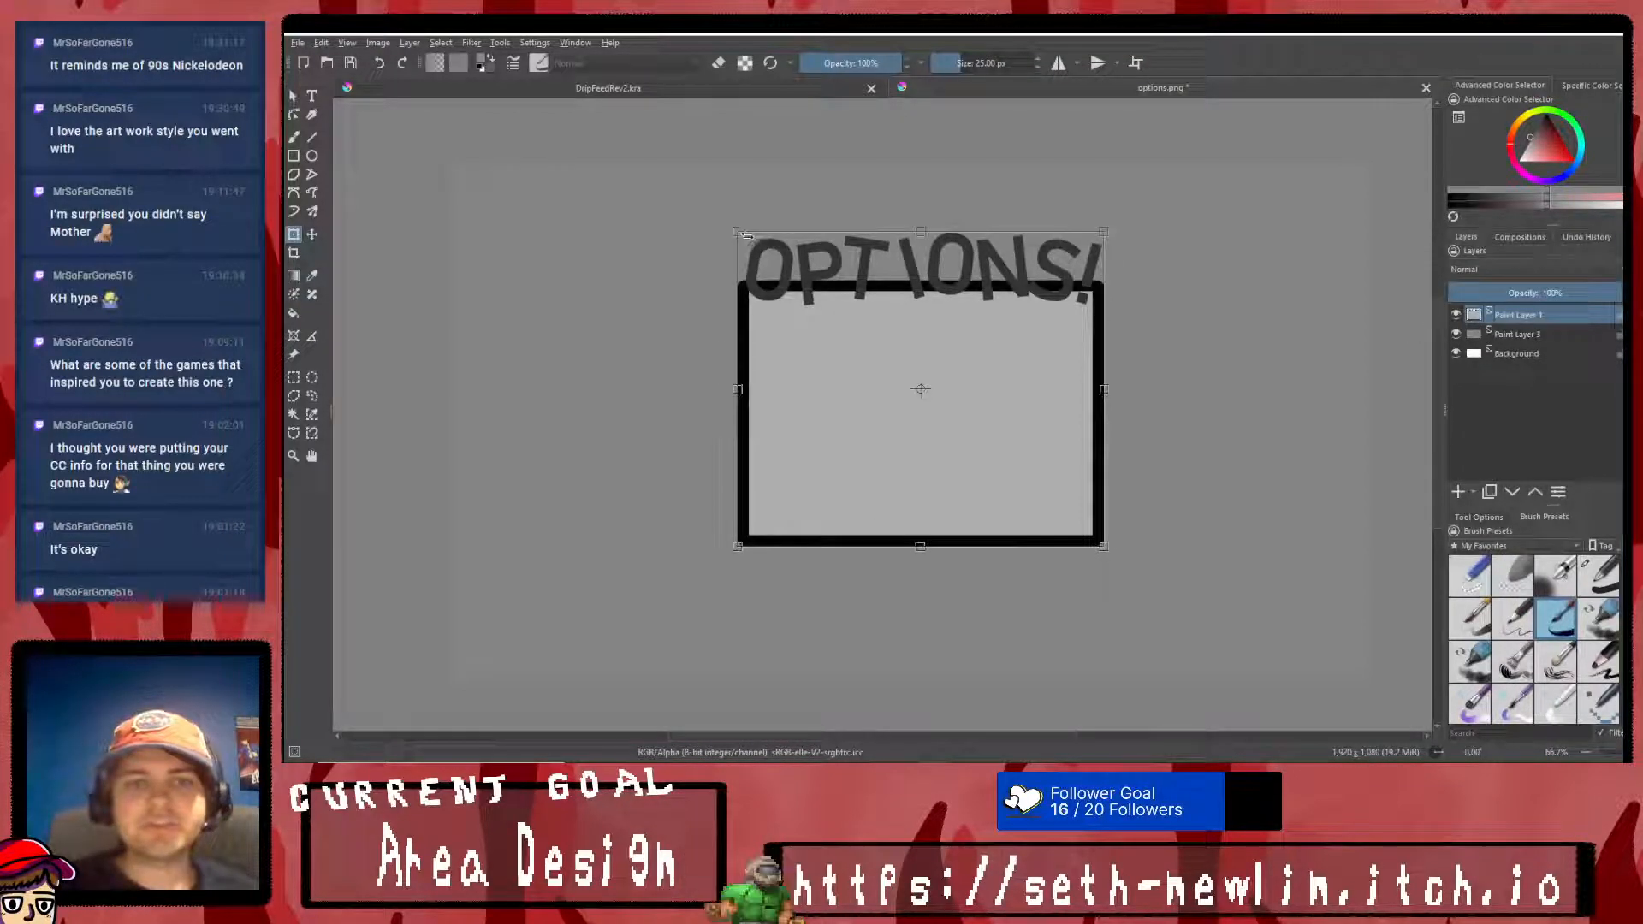
pyautogui.moveTo(736, 231); pyautogui.dragTo(815, 299)
pyautogui.moveTo(1008, 367); pyautogui.dragTo(955, 318)
pyautogui.rightClick(972, 356)
pyautogui.click(1013, 543)
pyautogui.hotkey('ctrl', 's')
pyautogui.click(1166, 657)
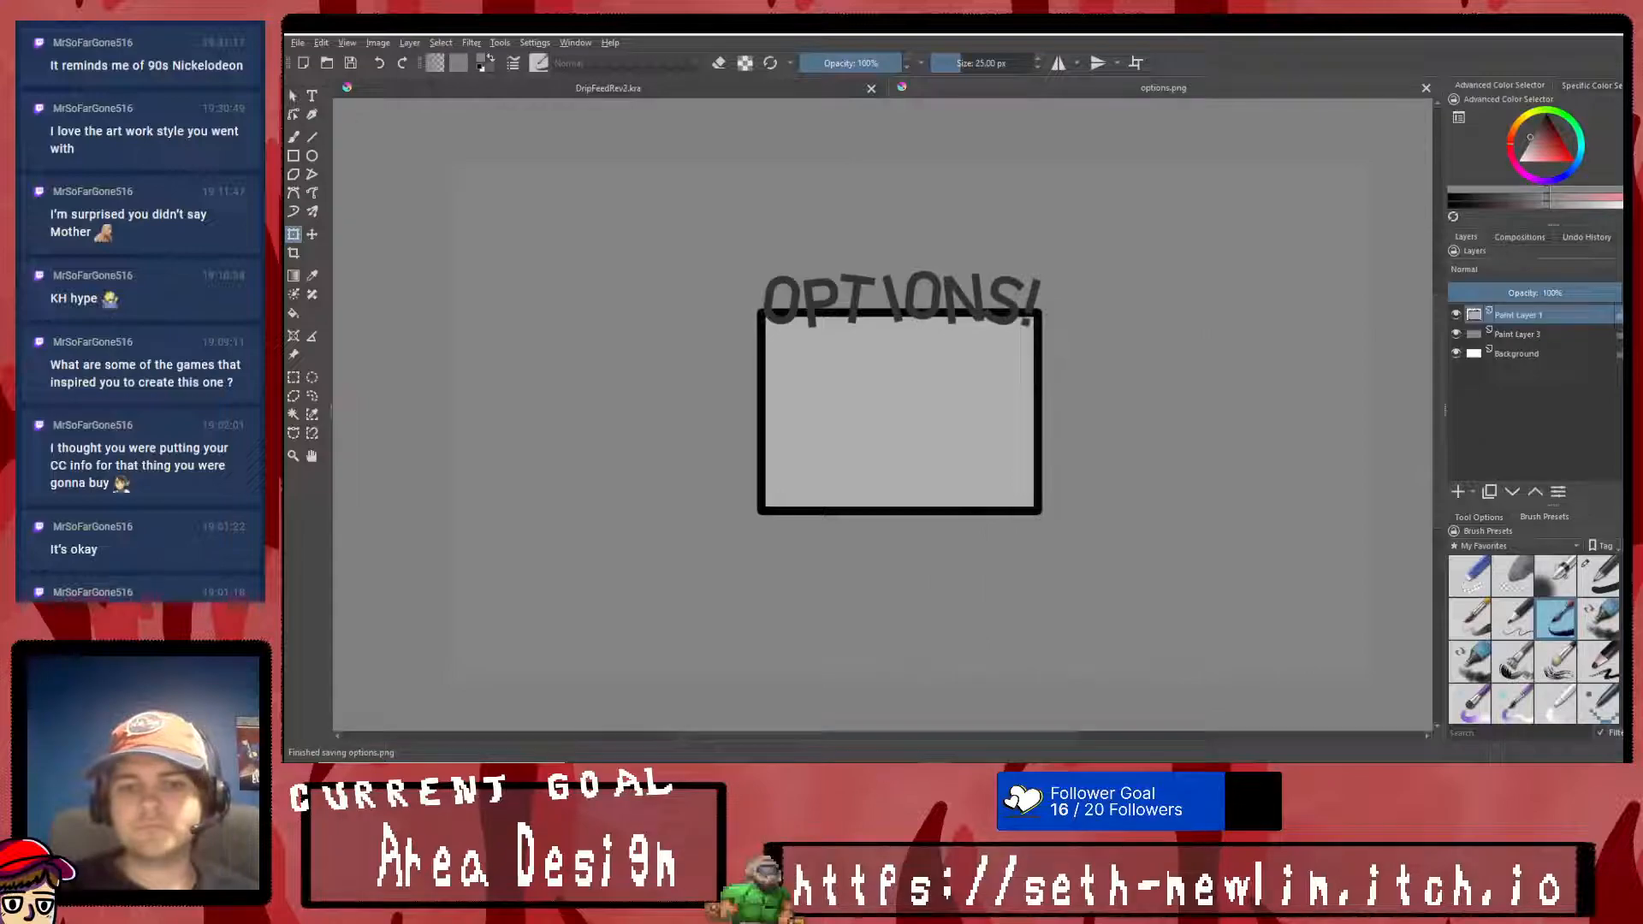
# - Close the old playtest, relaunch the game, and open the Menu Editor on its Options screen
pyautogui.hotkey('alt', 'Tab')
pyautogui.click(1616, 153)
pyautogui.click(1619, 116)
pyautogui.click(1620, 36)
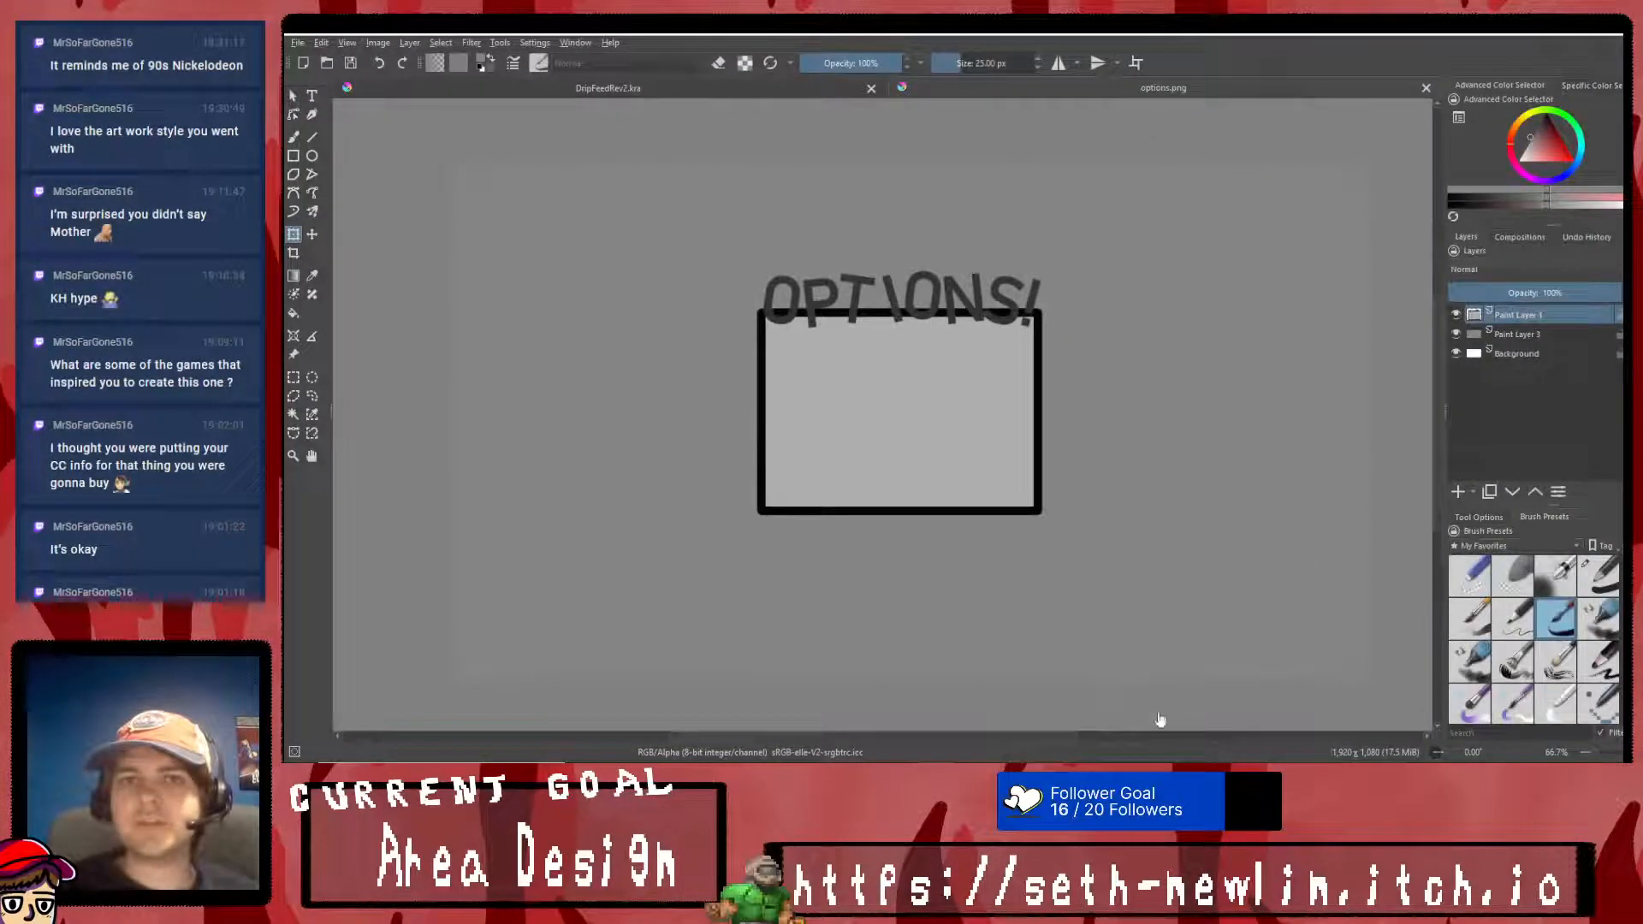
pyautogui.hotkey('alt', 'Tab')
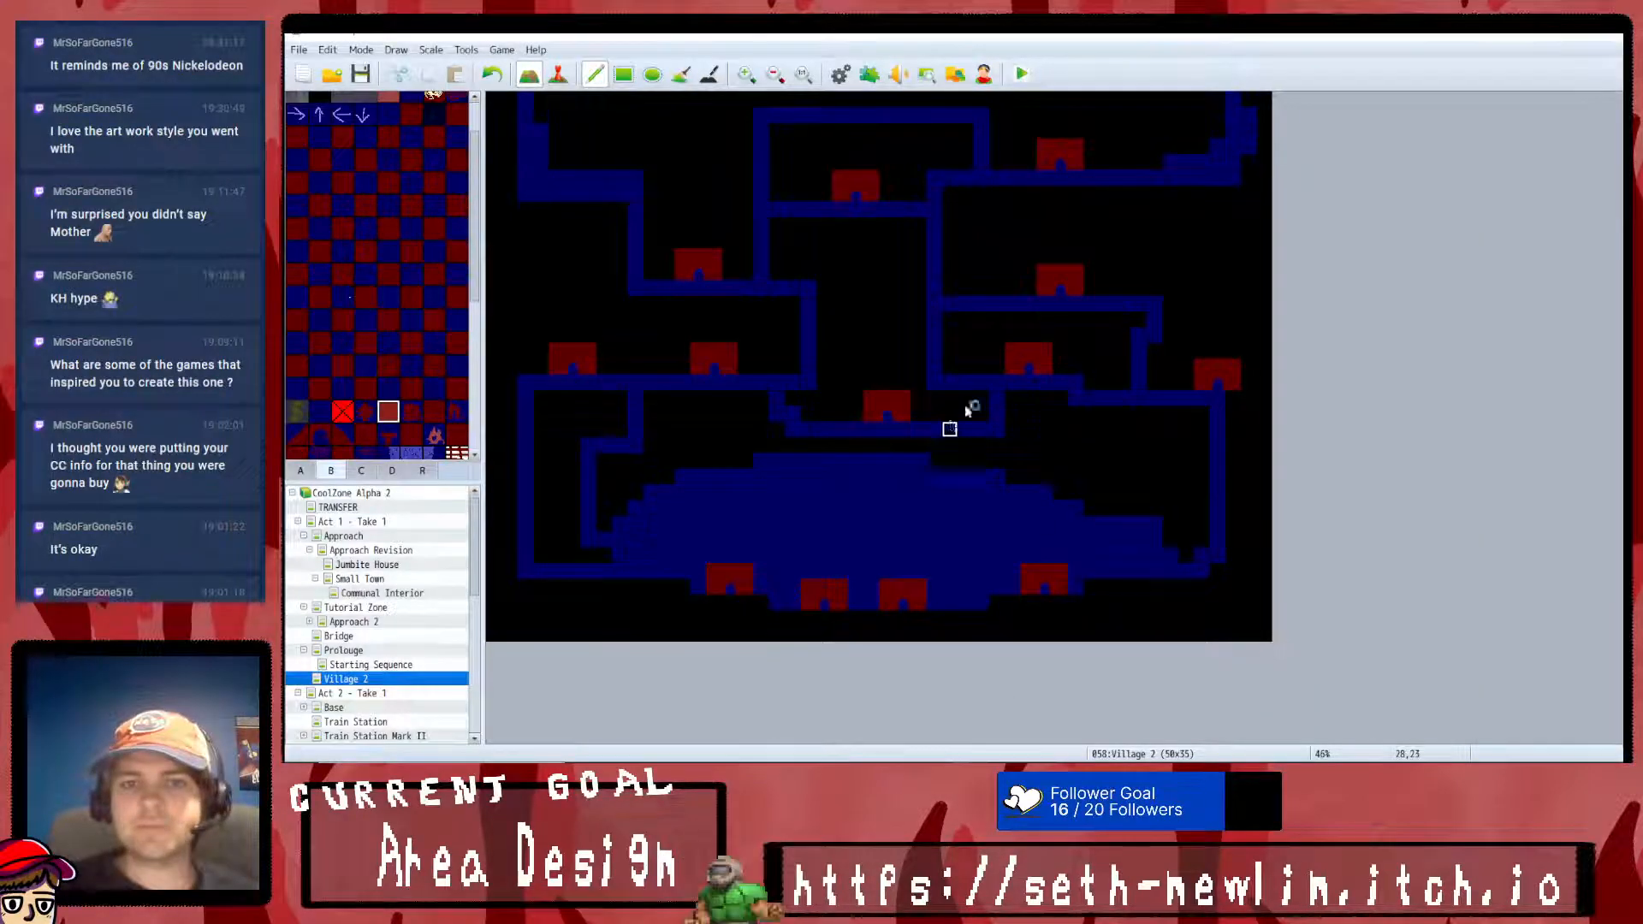
pyautogui.click(1215, 164)
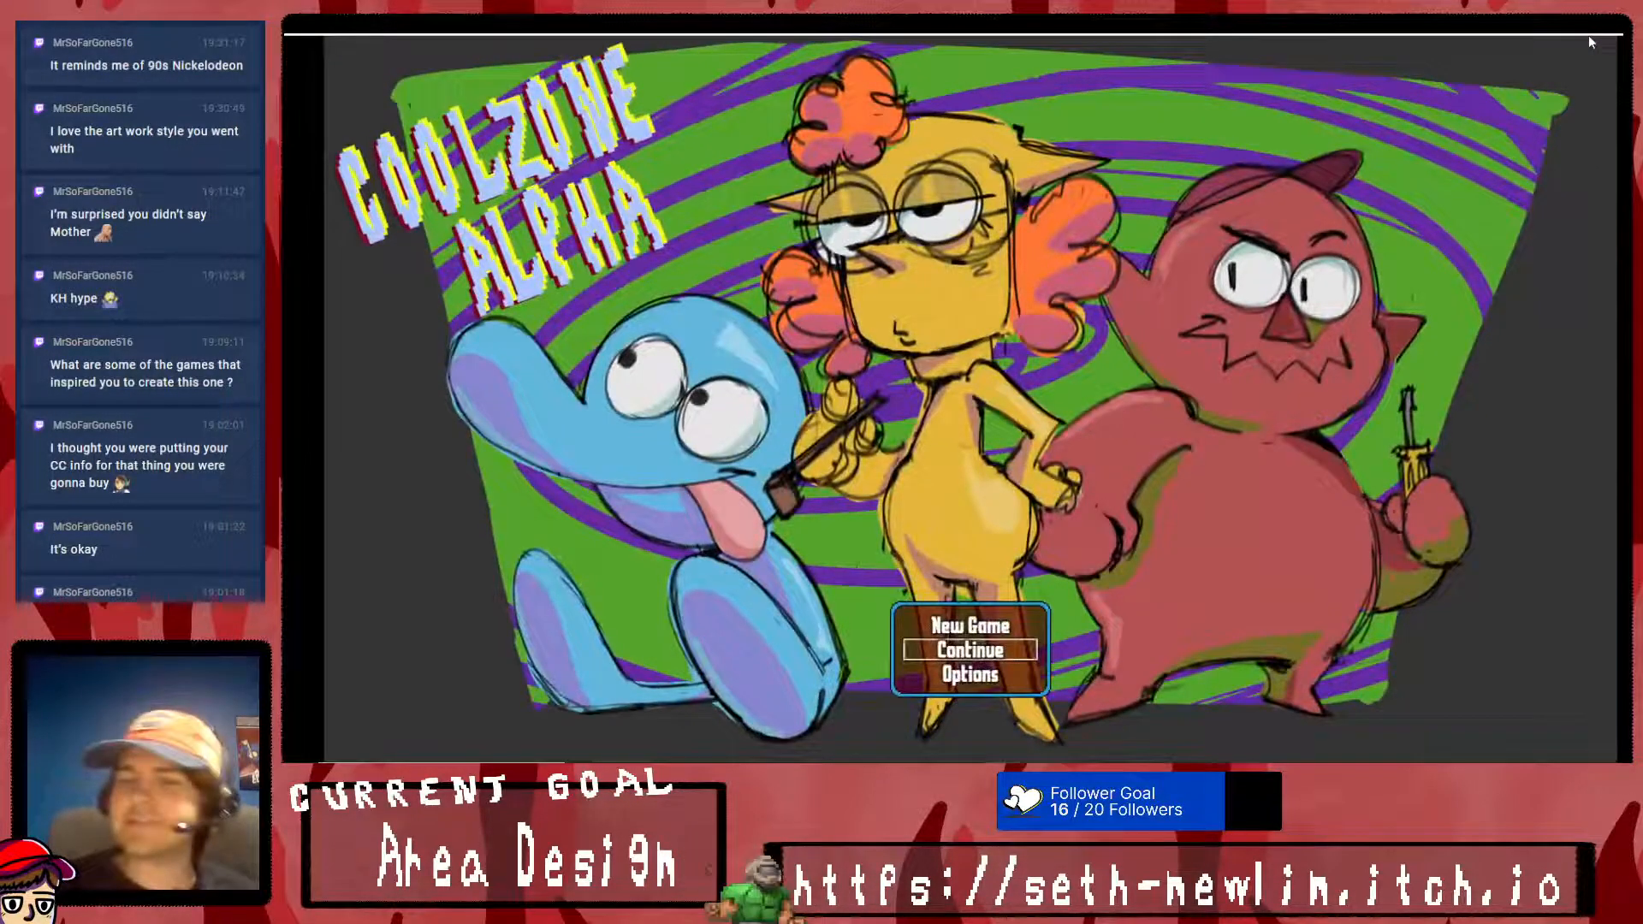
pyautogui.press('Down')
pyautogui.press('Return')
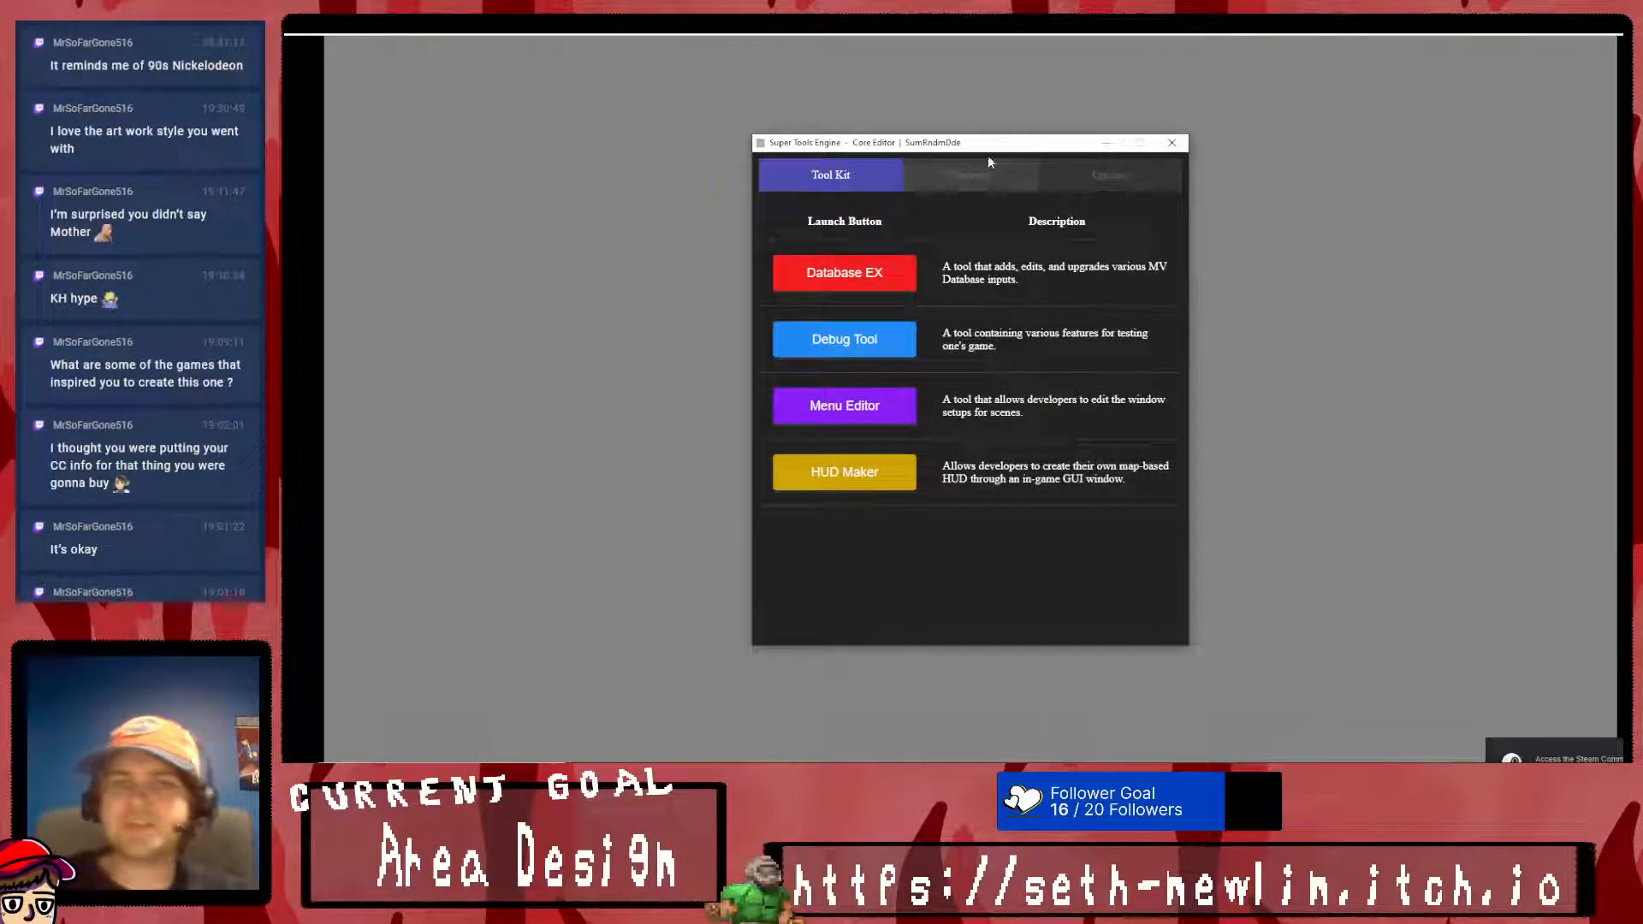
pyautogui.click(1309, 385)
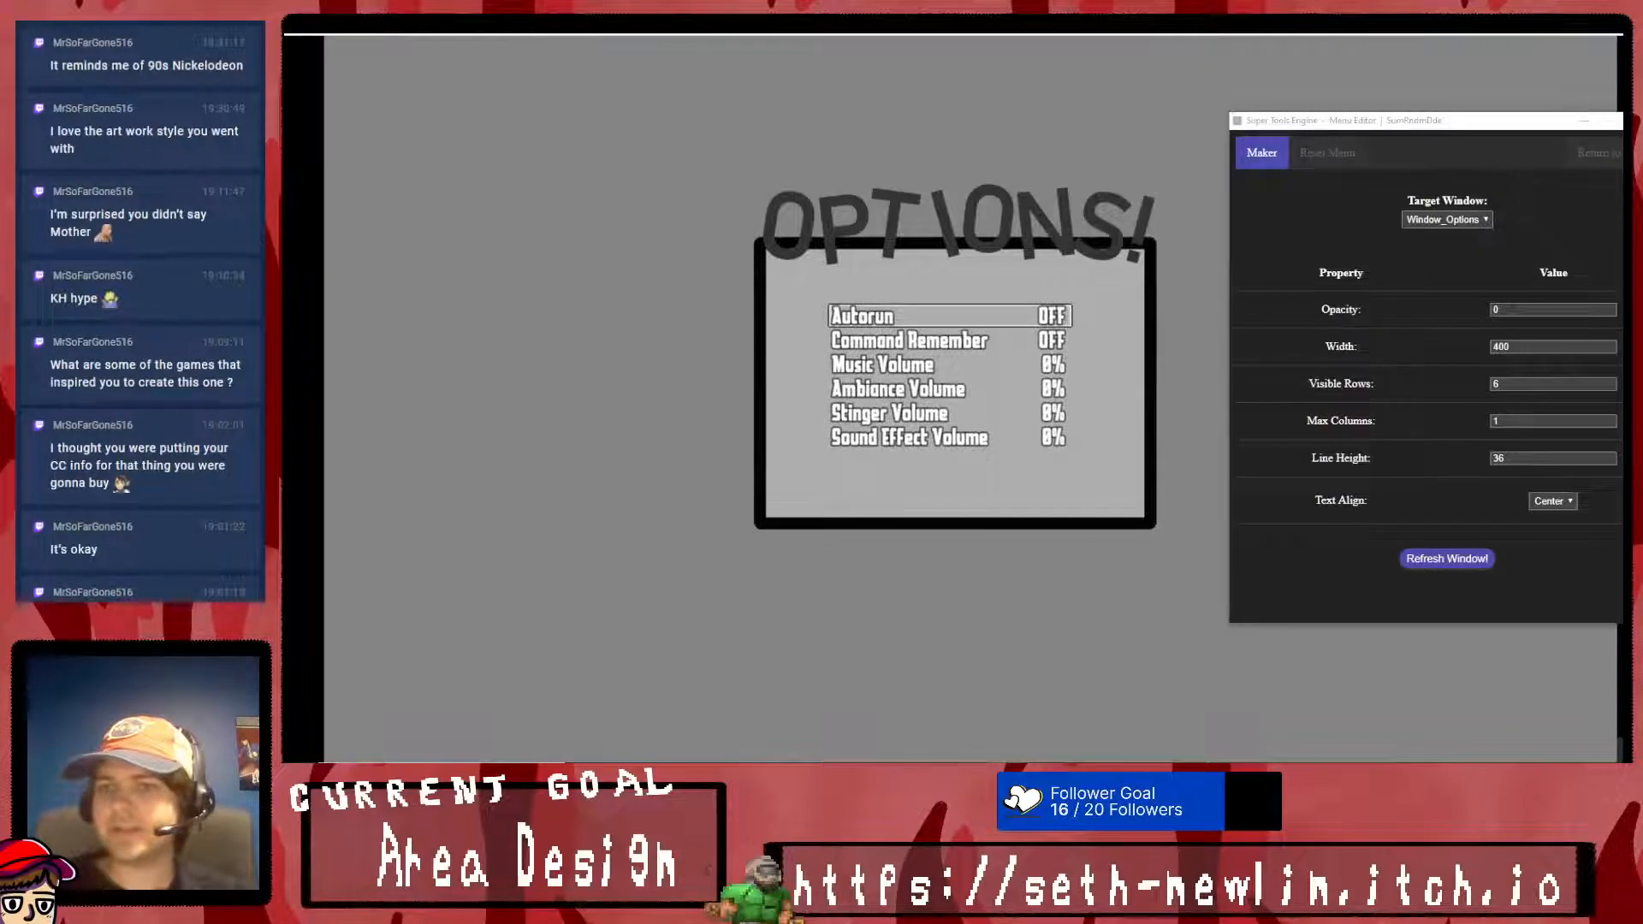
# - Set the Options window's line height to 45, refresh it, and move the list up inside the frame
pyautogui.press('Tab')
pyautogui.write('45')
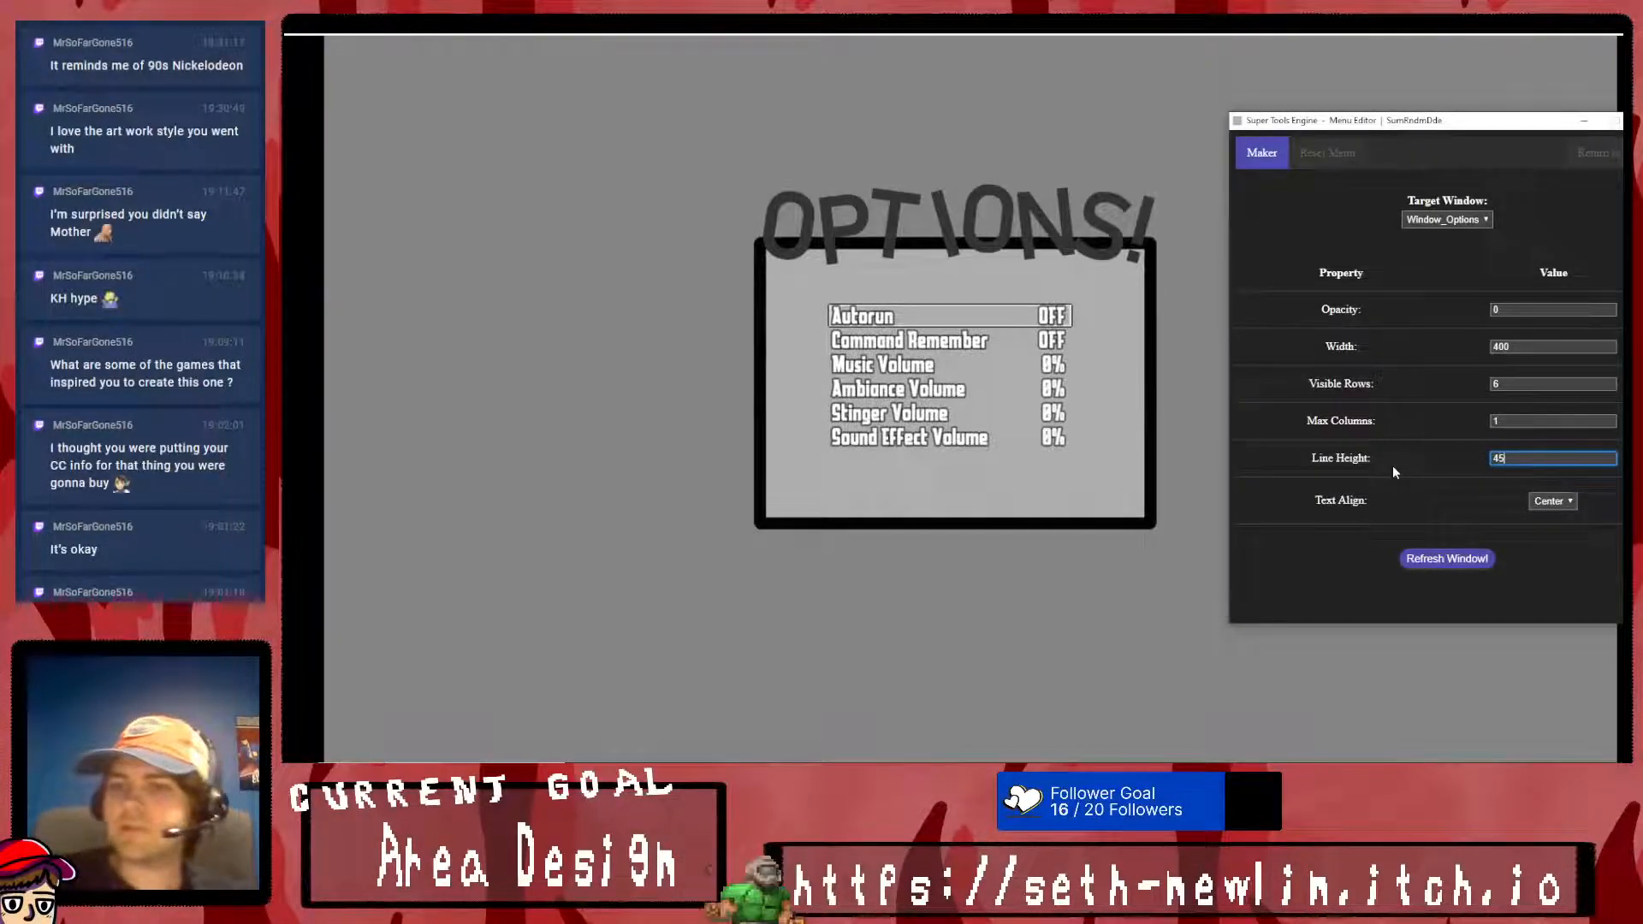
pyautogui.click(1447, 559)
pyautogui.moveTo(838, 301); pyautogui.dragTo(829, 279)
# - Set the Options window's line height to 55, nudge the list up to fit the frame, and close the Menu Editor
pyautogui.moveTo(1527, 459); pyautogui.dragTo(1385, 454)
pyautogui.write('55')
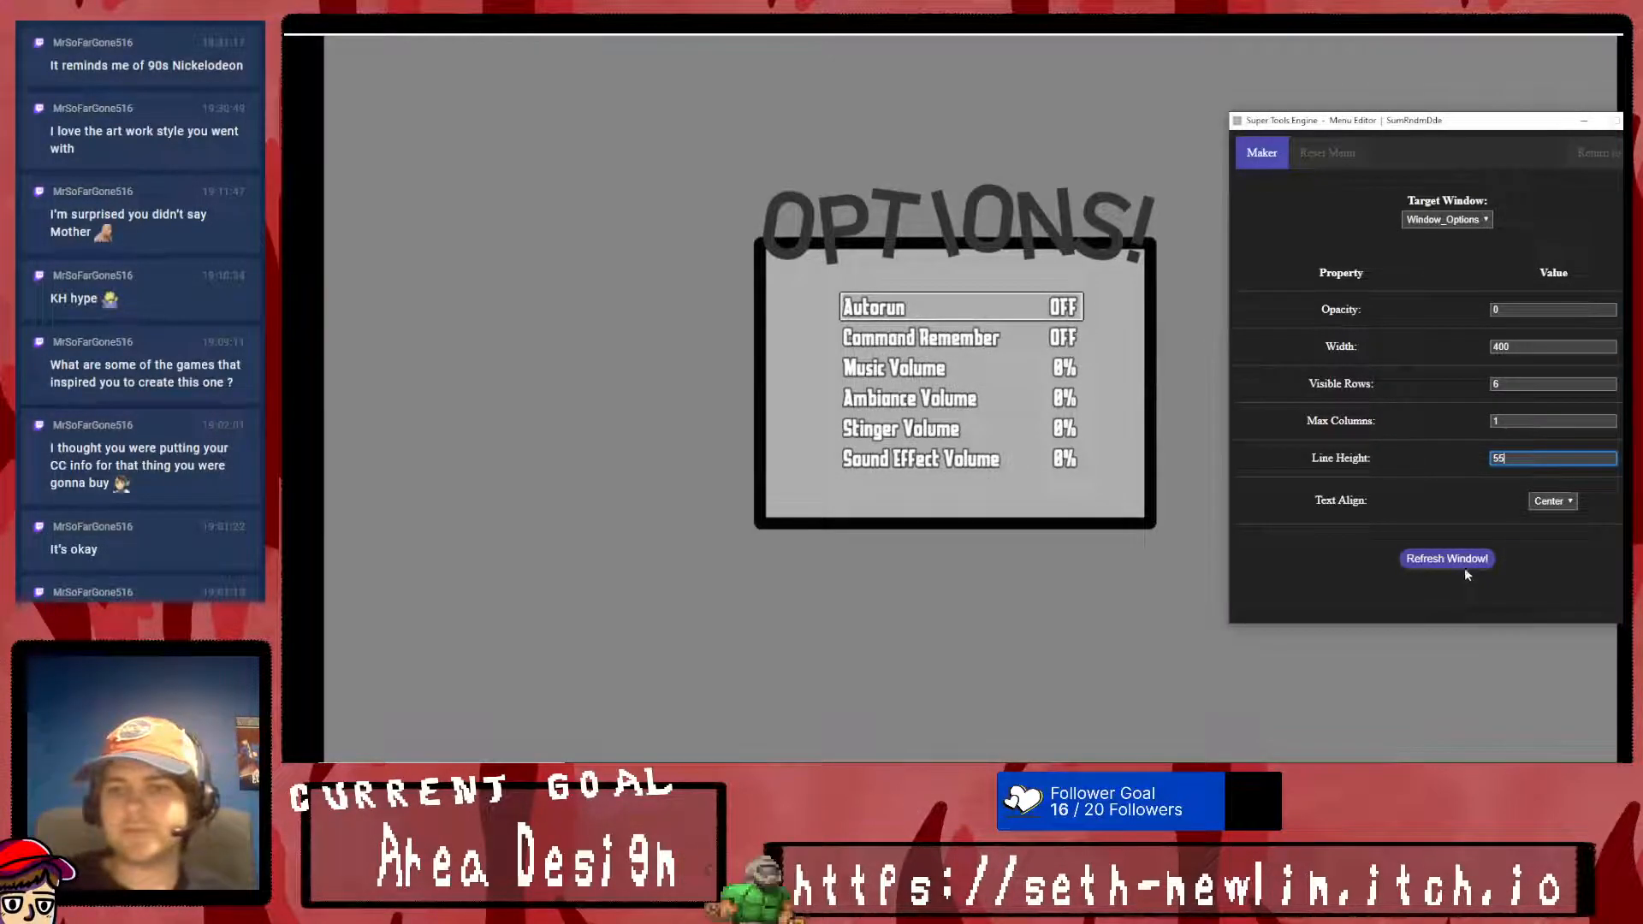
pyautogui.click(1459, 562)
pyautogui.moveTo(826, 279); pyautogui.dragTo(825, 267)
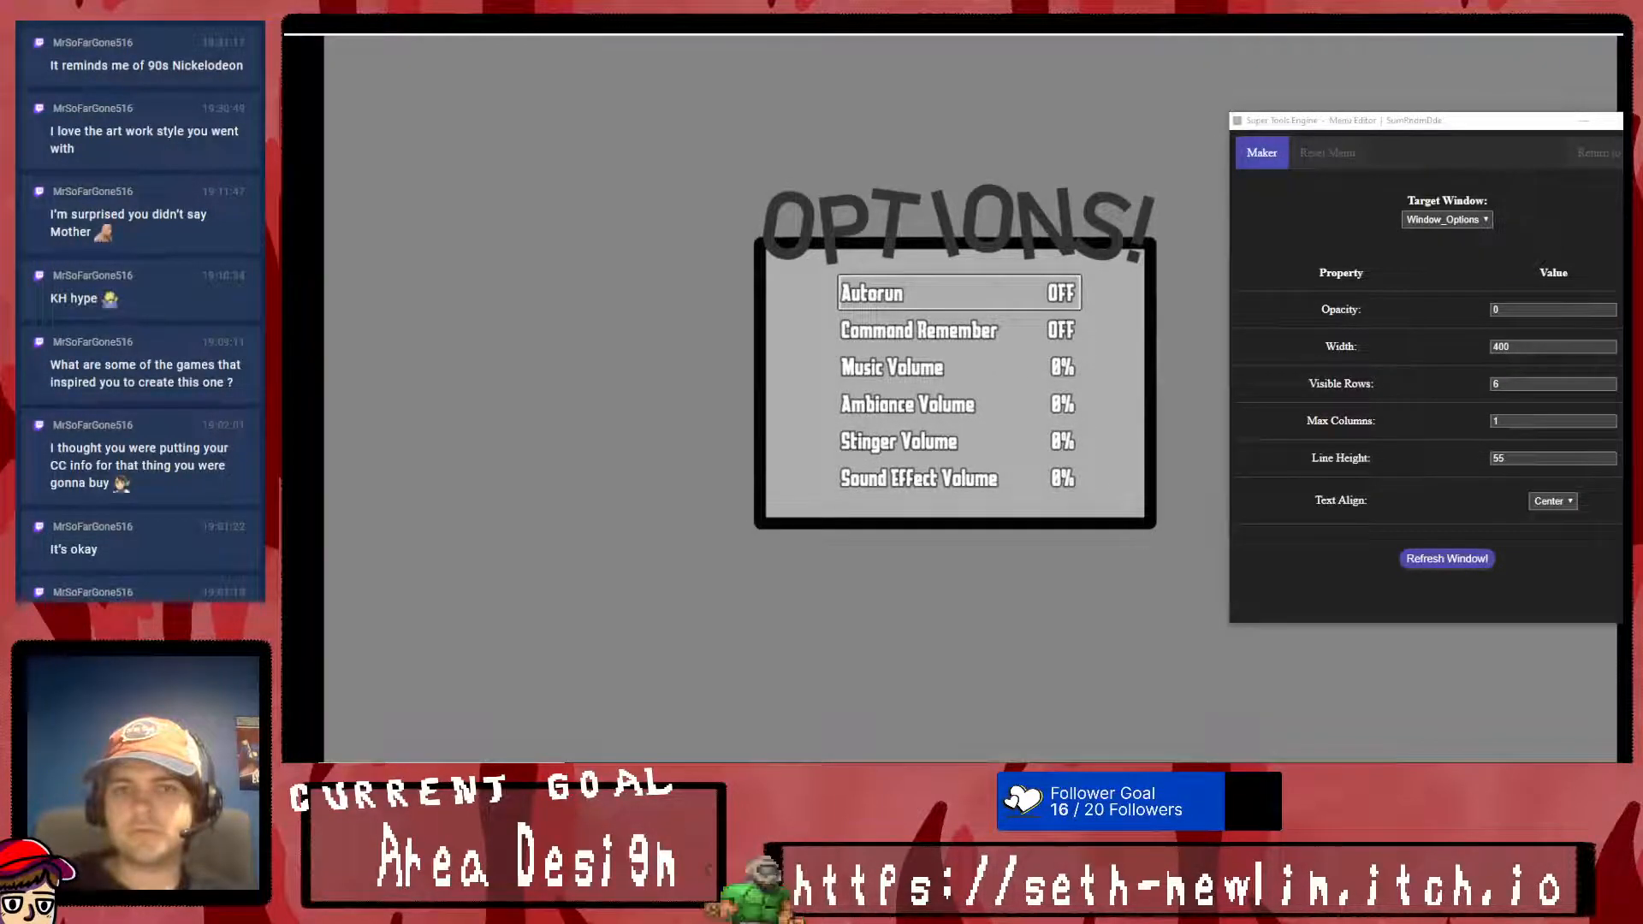
pyautogui.click(1615, 155)
pyautogui.click(1642, 120)
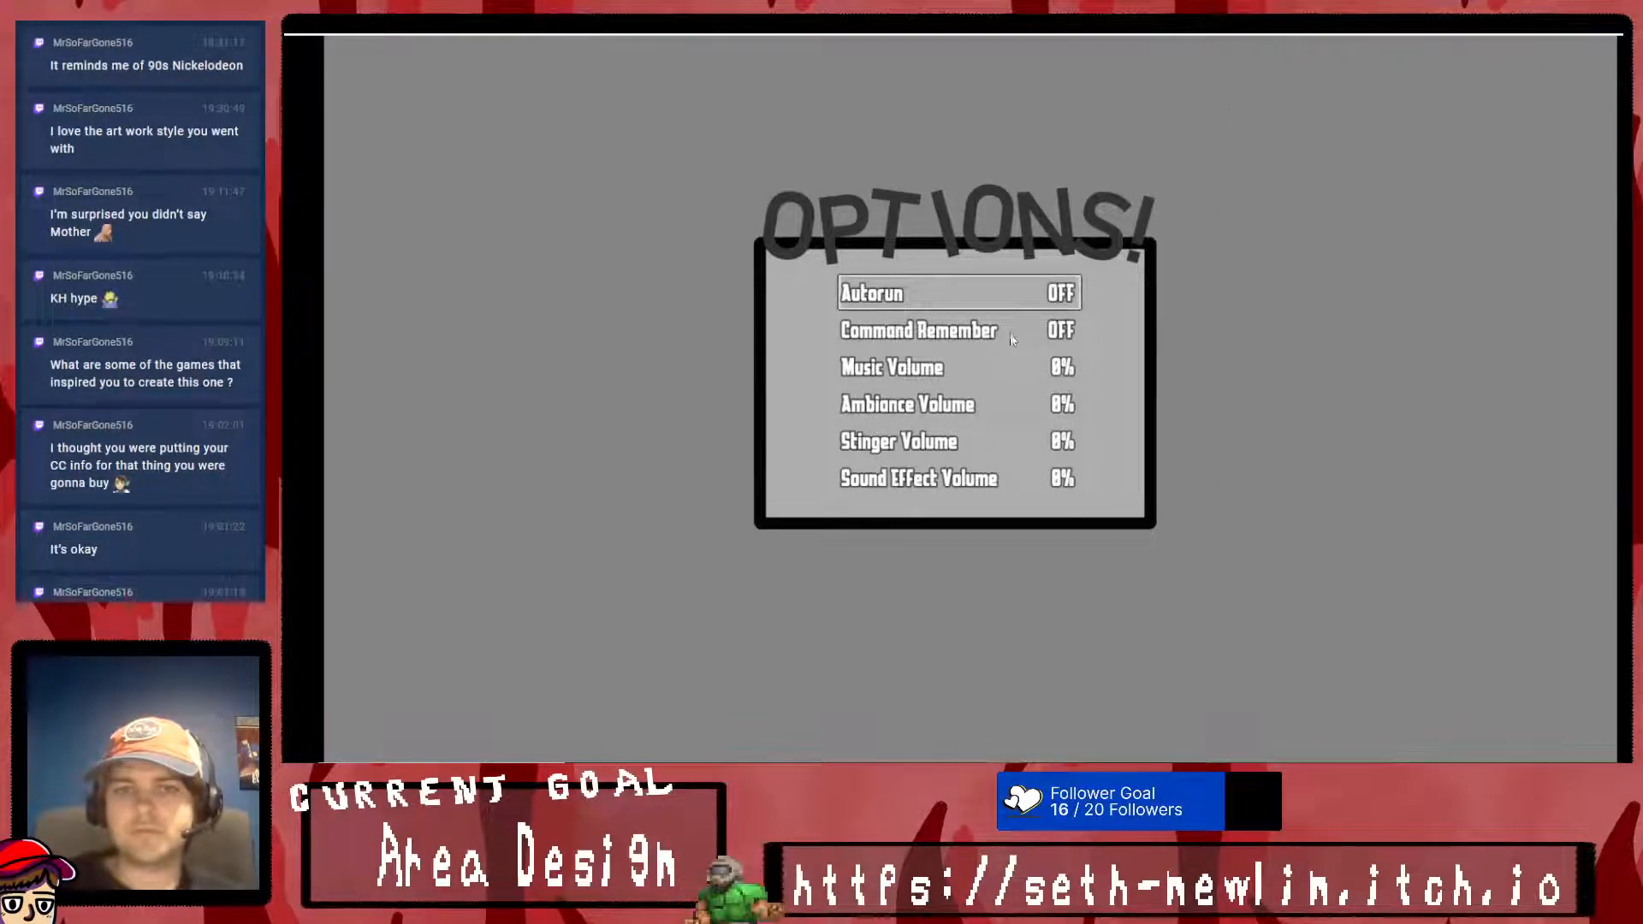
# - Step through the Options entries, return to the title menu, and reopen Options to check the layout
pyautogui.press('Down')
pyautogui.press('Down')
pyautogui.press('Down')
pyautogui.press('Down')
pyautogui.press('Down')
pyautogui.press('Down')
pyautogui.press('Down')
pyautogui.press('Down')
pyautogui.press('Down')
pyautogui.press('Down')
pyautogui.press('Down')
pyautogui.press('Down')
pyautogui.press('Down')
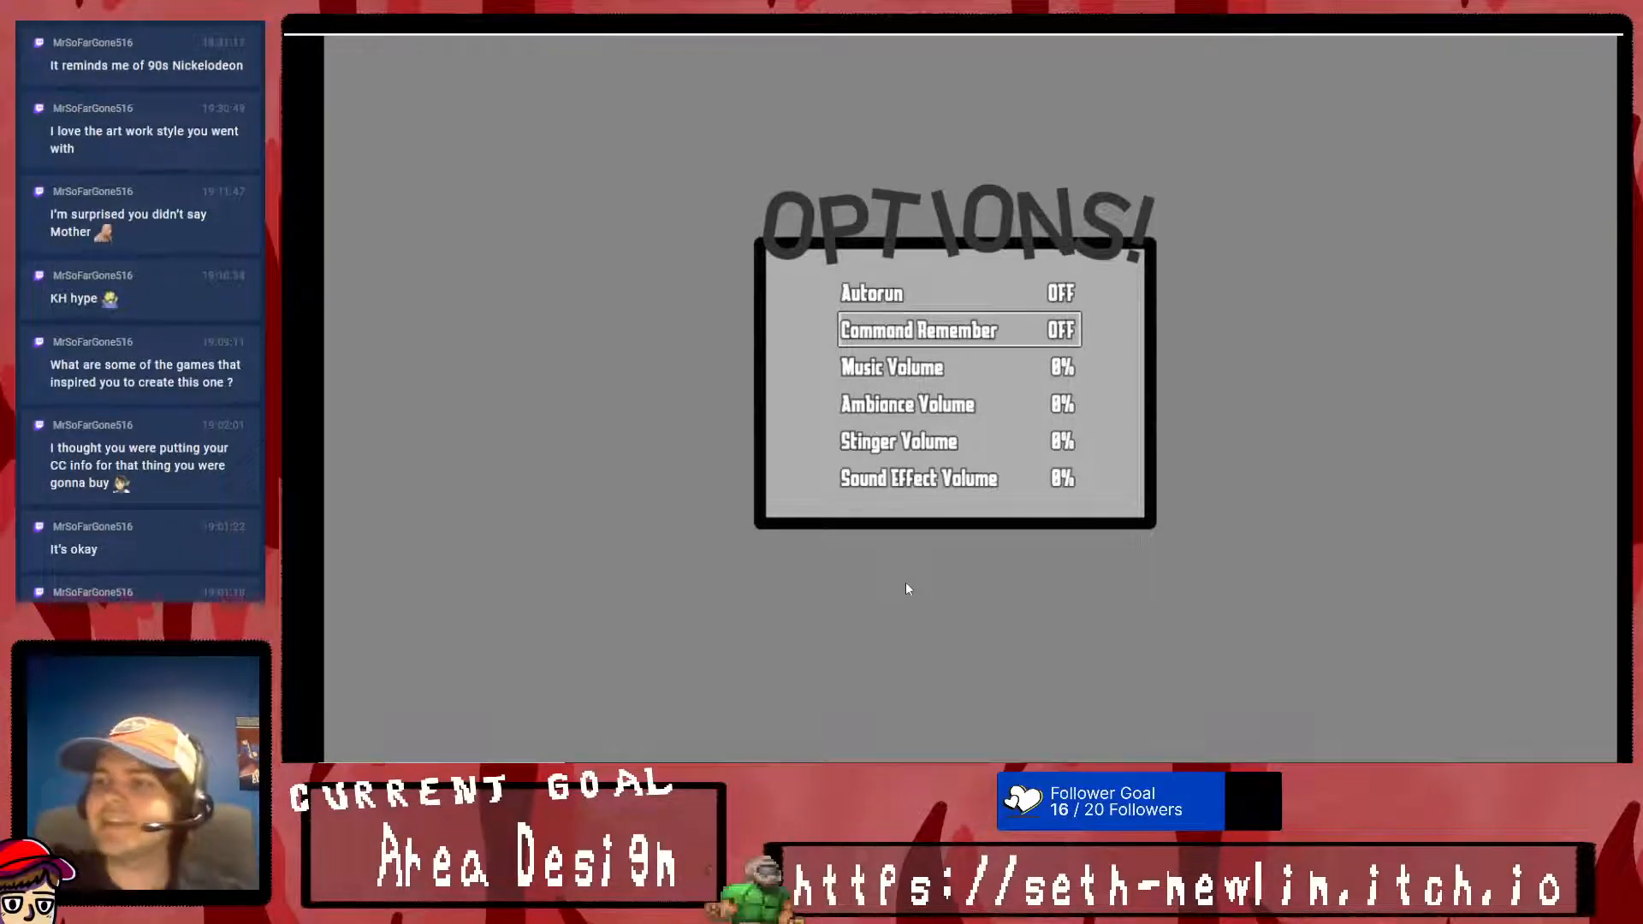
pyautogui.press('Escape')
pyautogui.press('Down')
pyautogui.press('Return')
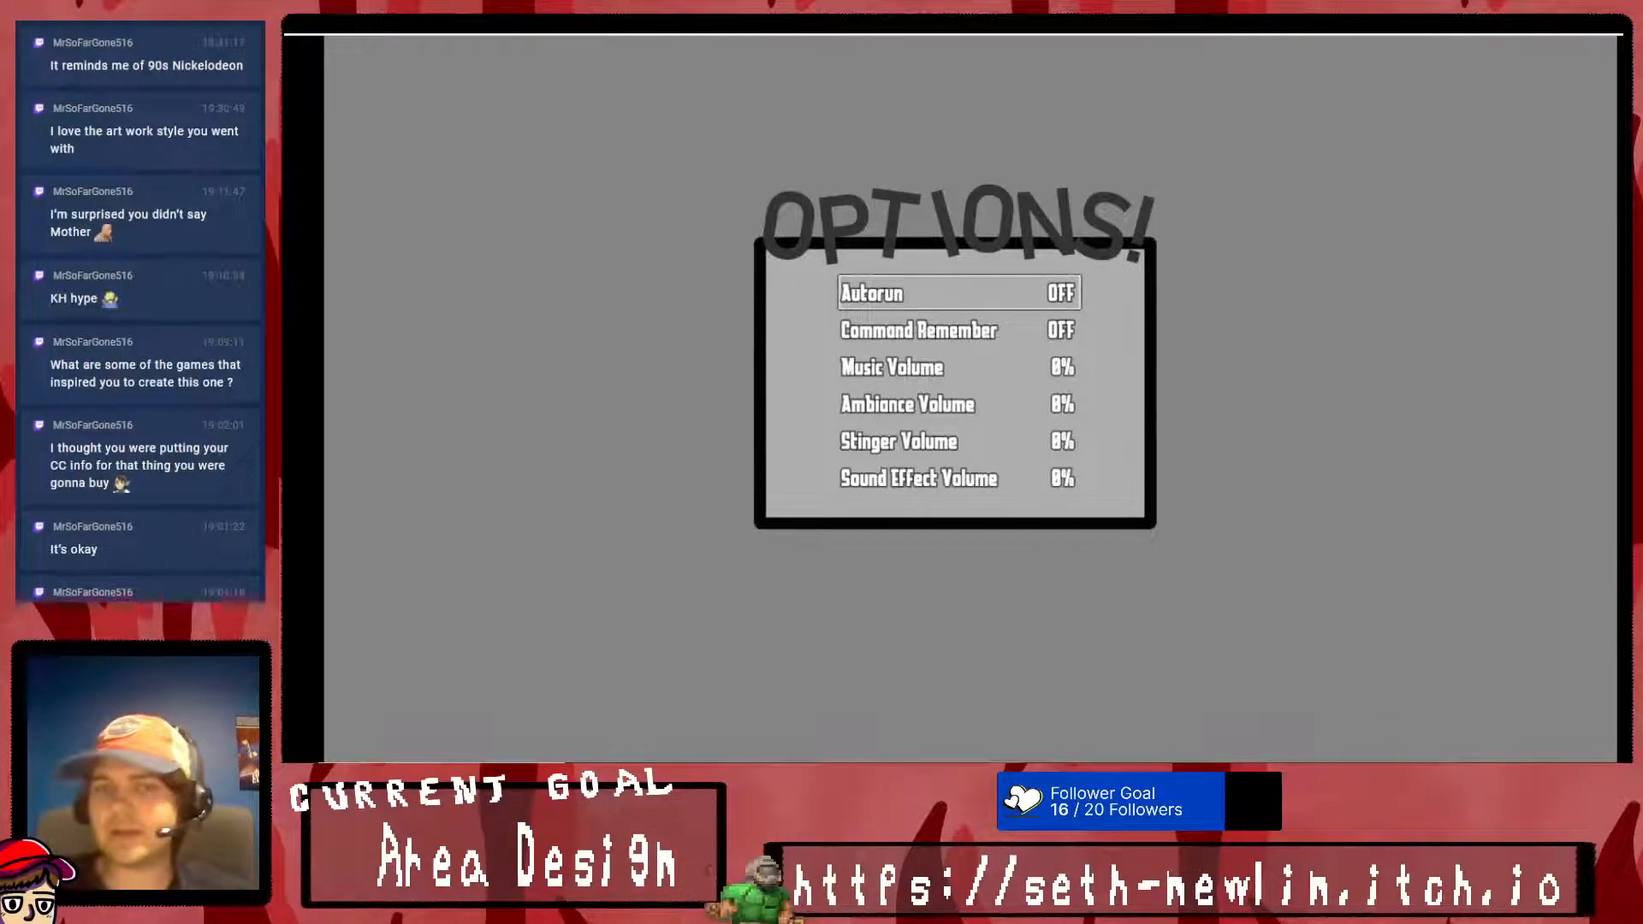
# - Leave the Options screen, start the game from the title menu, and dismiss the opening message
pyautogui.press('Escape')
pyautogui.press('Up')
pyautogui.press('Up')
pyautogui.press('Return')
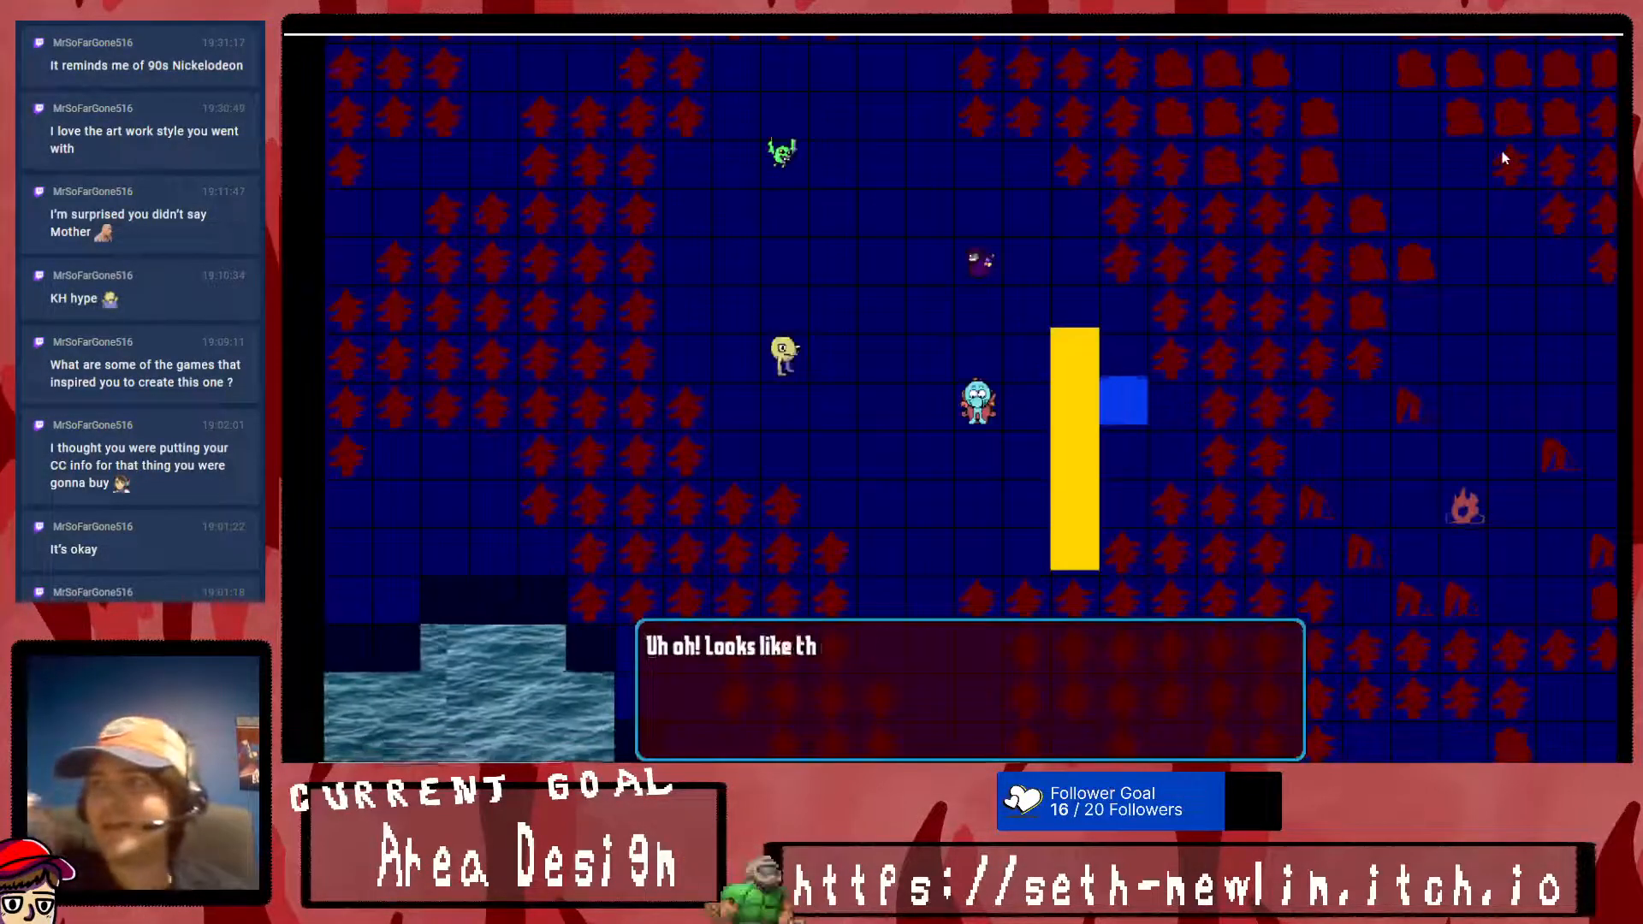
pyautogui.press('Return')
# - Walk the party up to the green character, talk to it, and accept saving to open the save file screen
pyautogui.press('Left')
pyautogui.press('Up')
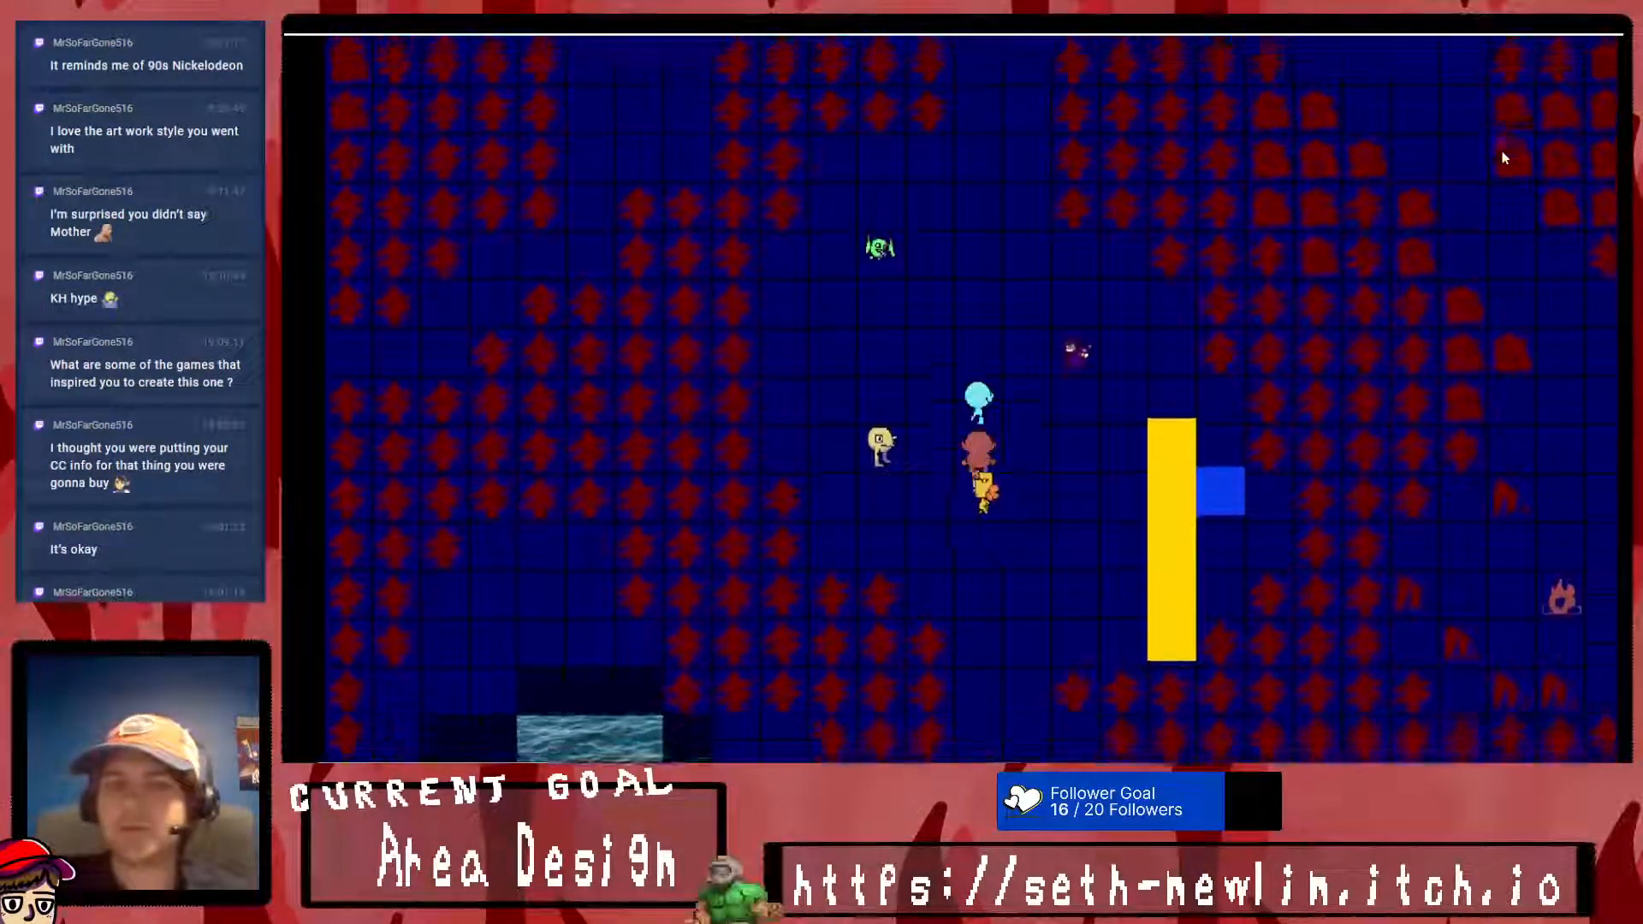
pyautogui.press('Left')
pyautogui.press('Right')
pyautogui.press('Up')
pyautogui.press('Left')
pyautogui.press('Return')
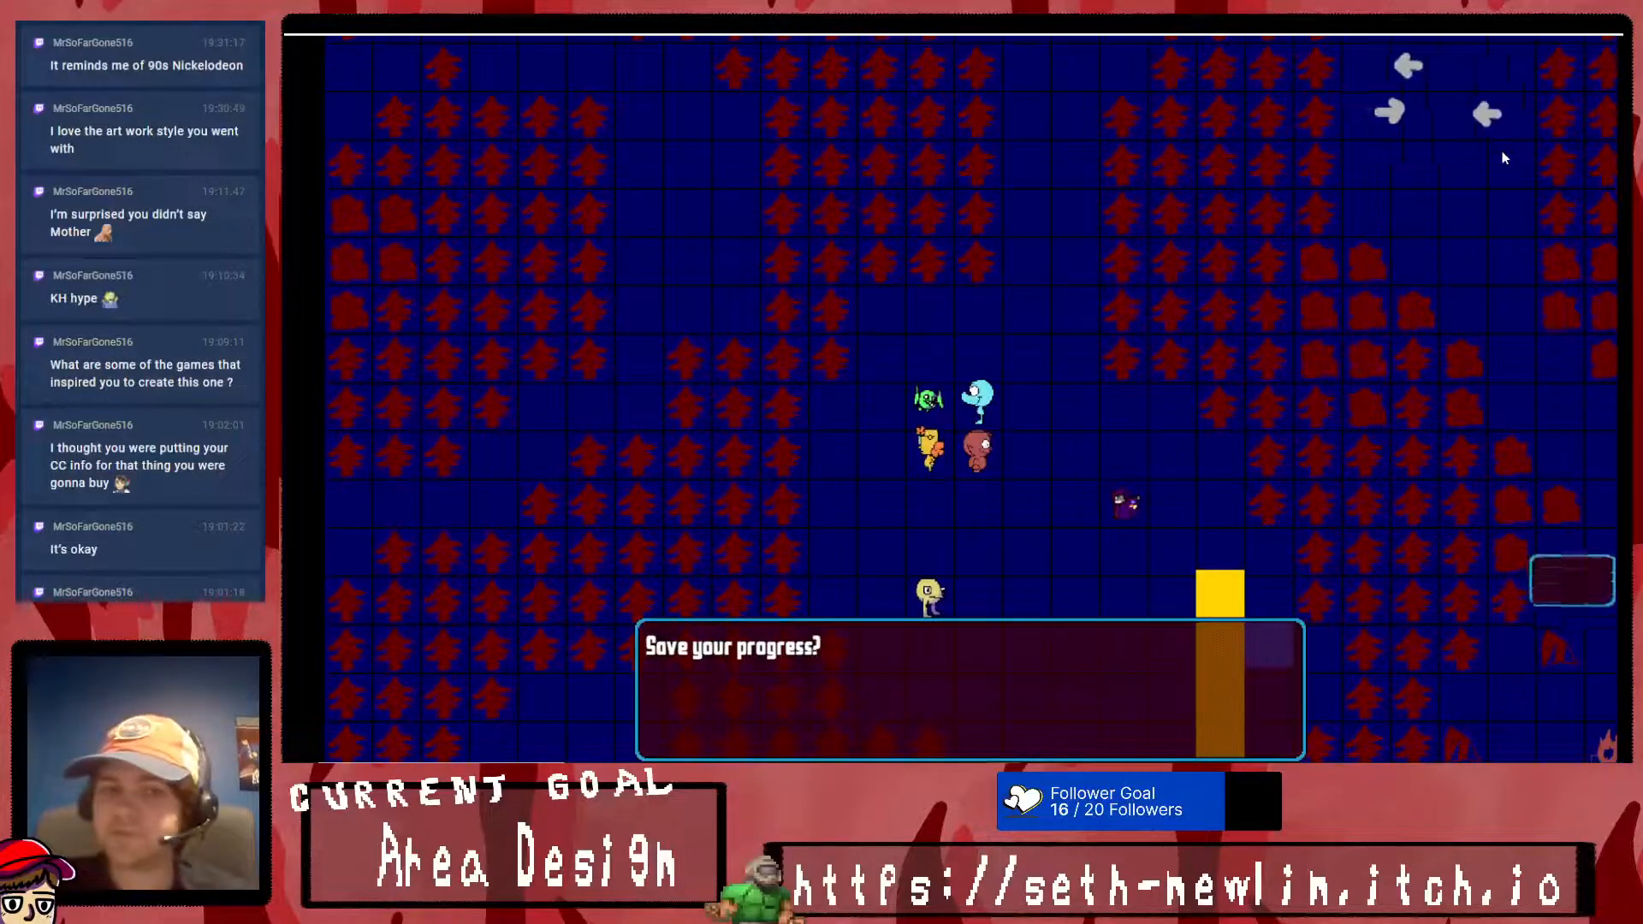
pyautogui.press('Return')
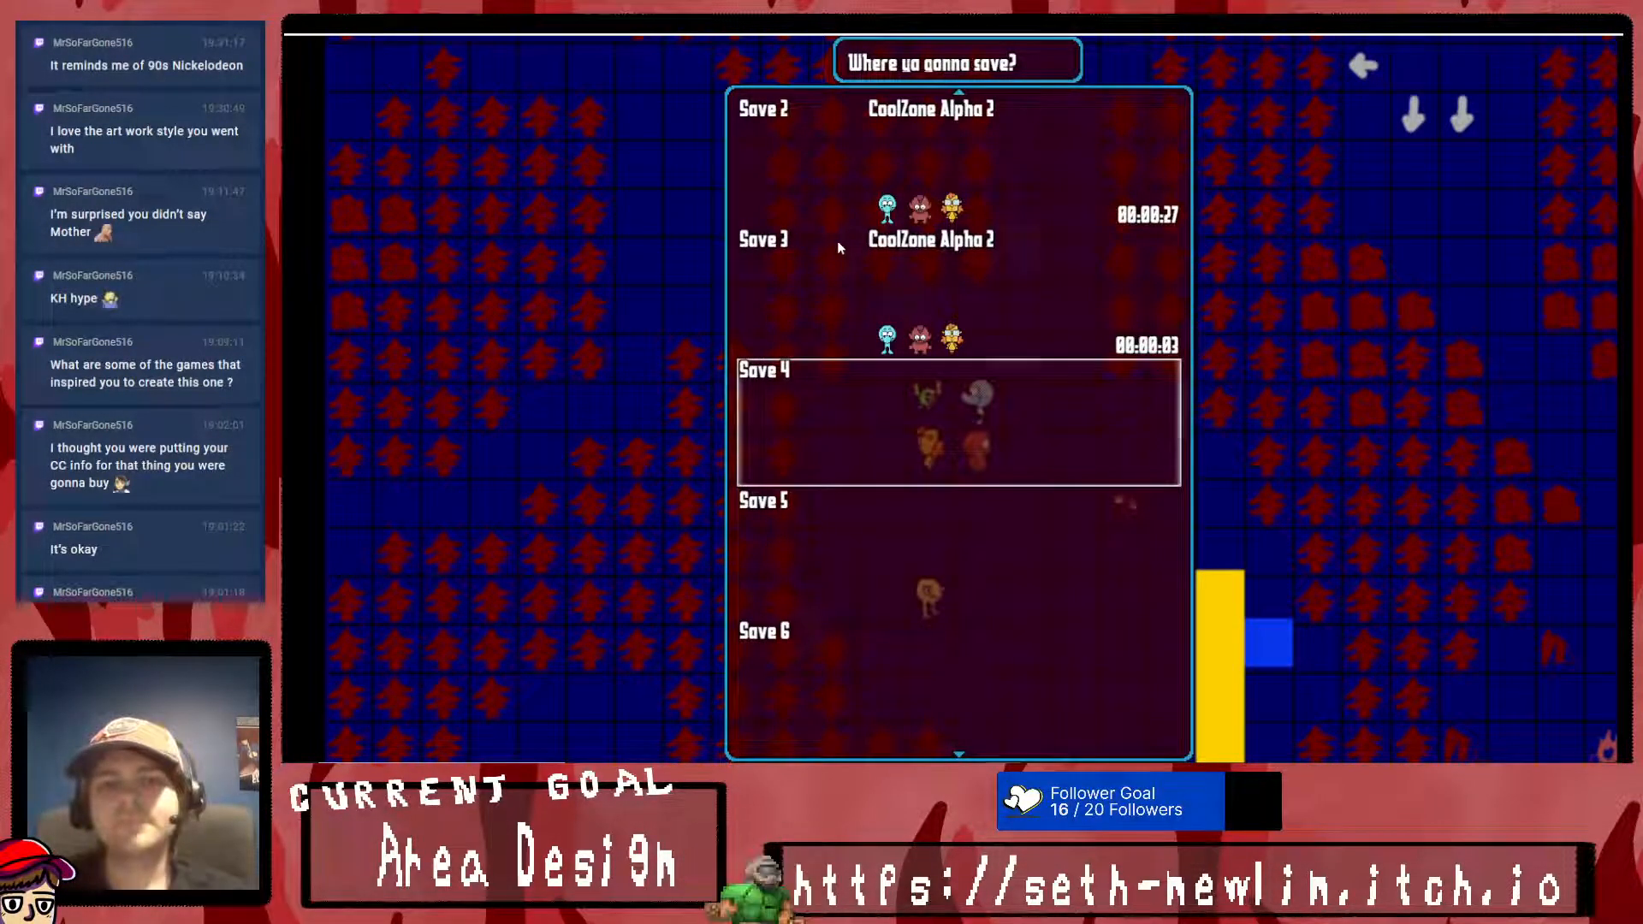
# - Open the Menu Editor over the save screen and set its target window to Window_SavefileList
pyautogui.press('F10')
pyautogui.moveTo(909, 151); pyautogui.dragTo(1414, 114)
pyautogui.click(1341, 368)
pyautogui.click(1479, 205)
pyautogui.click(1465, 232)
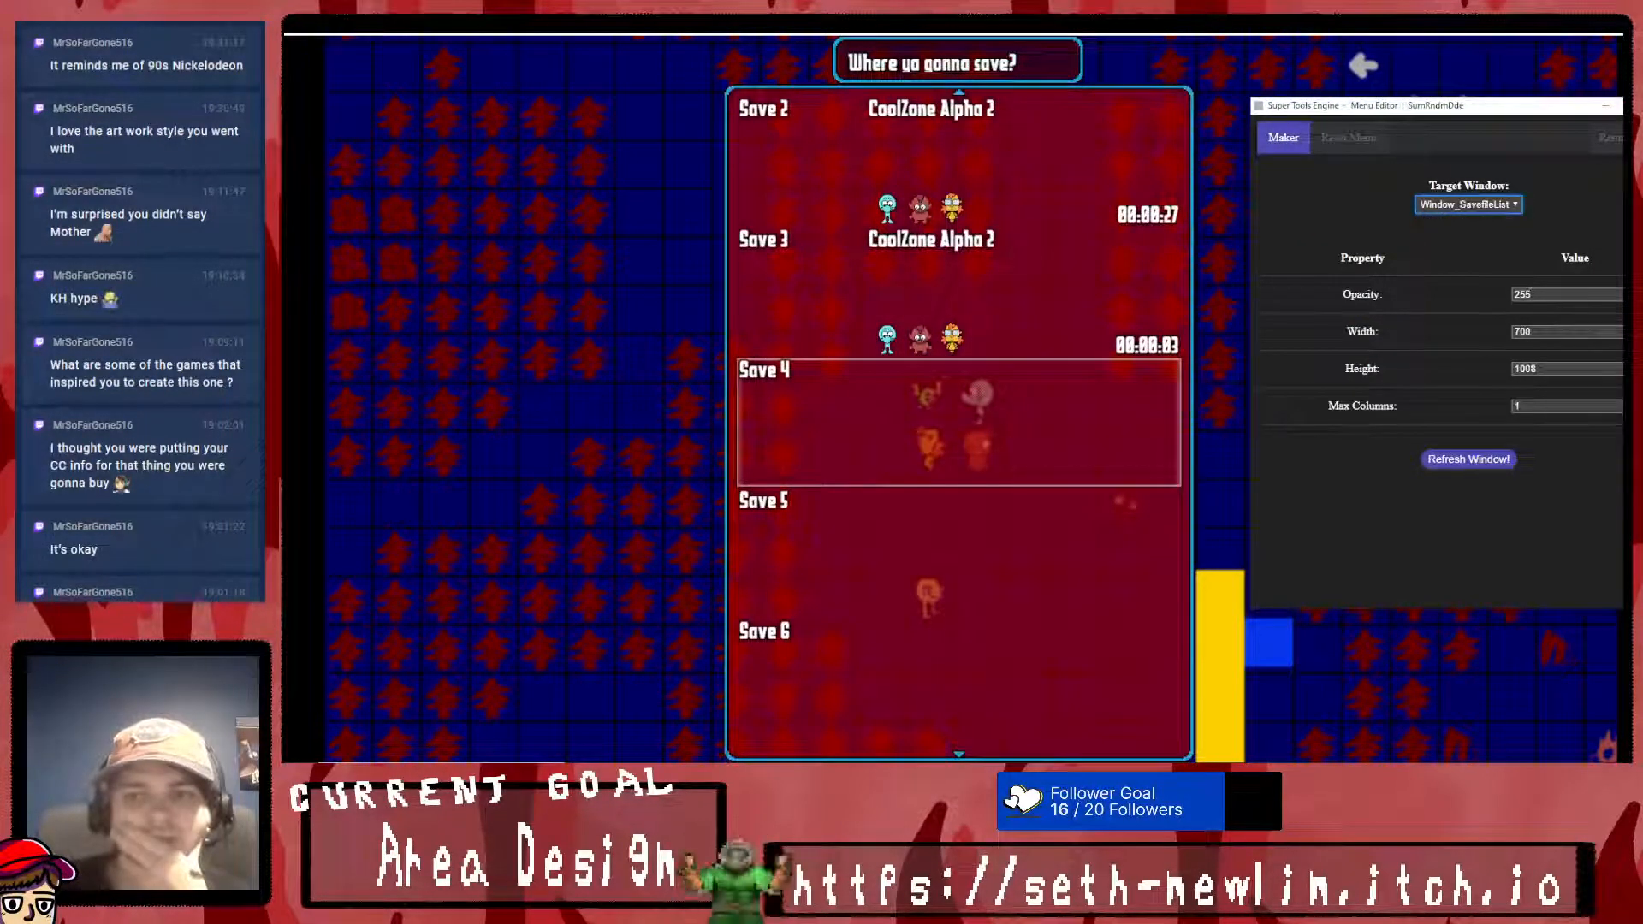
# - Try 2 and 0 as the save file list's max columns, then restore the value to 1
pyautogui.click(1544, 408)
pyautogui.write('2')
pyautogui.click(1476, 462)
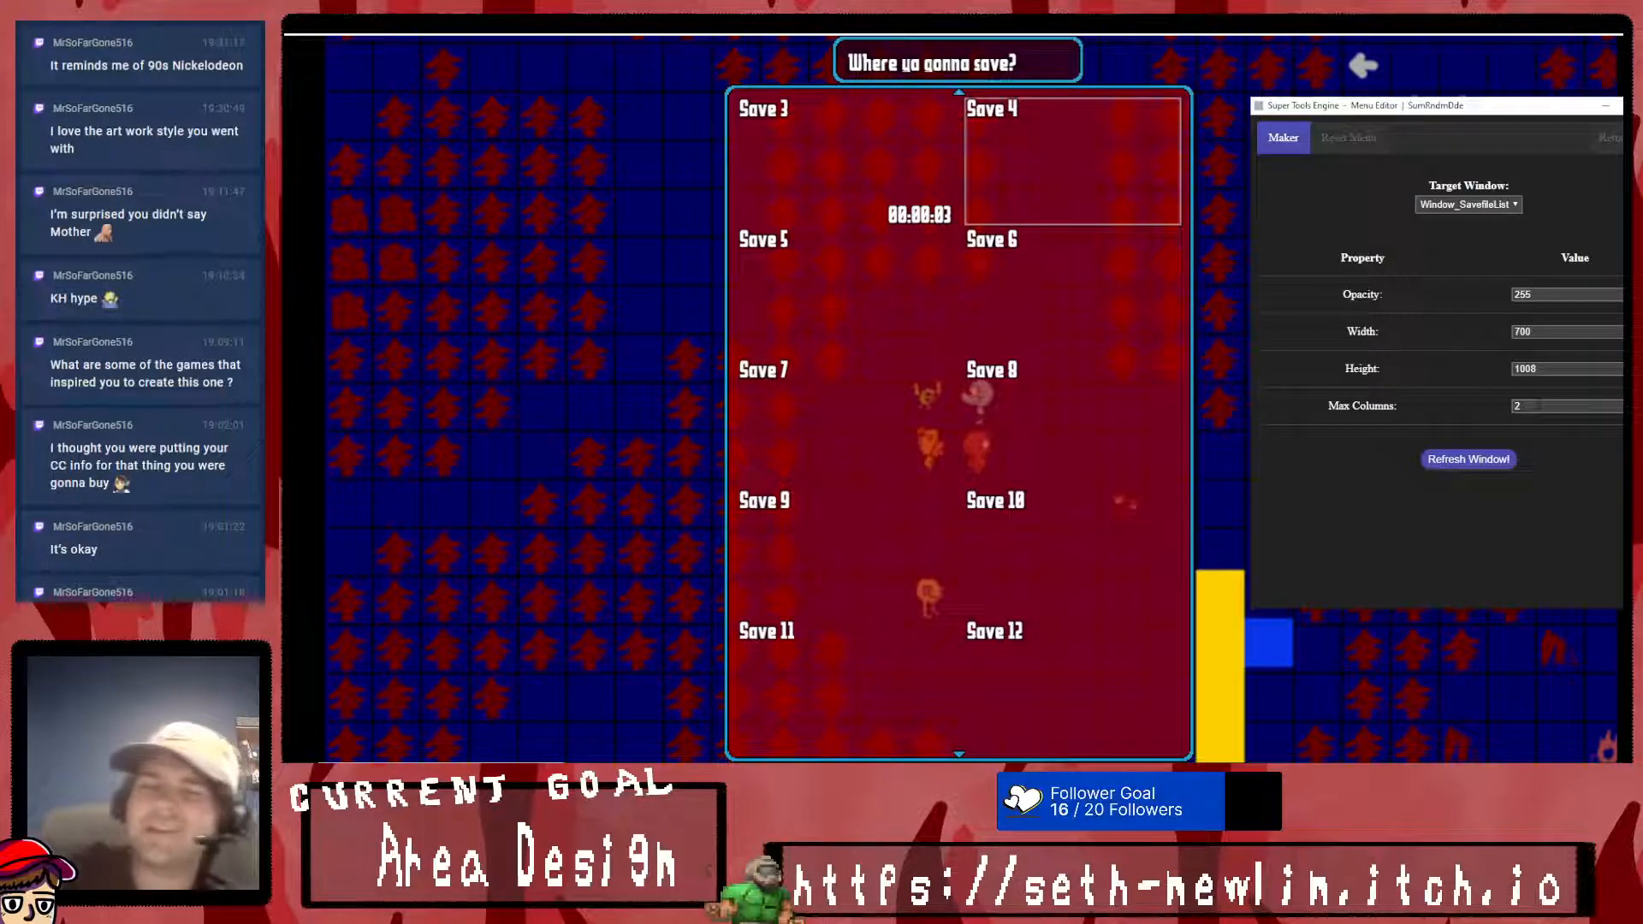
pyautogui.click(1546, 402)
pyautogui.write('0')
pyautogui.click(1505, 459)
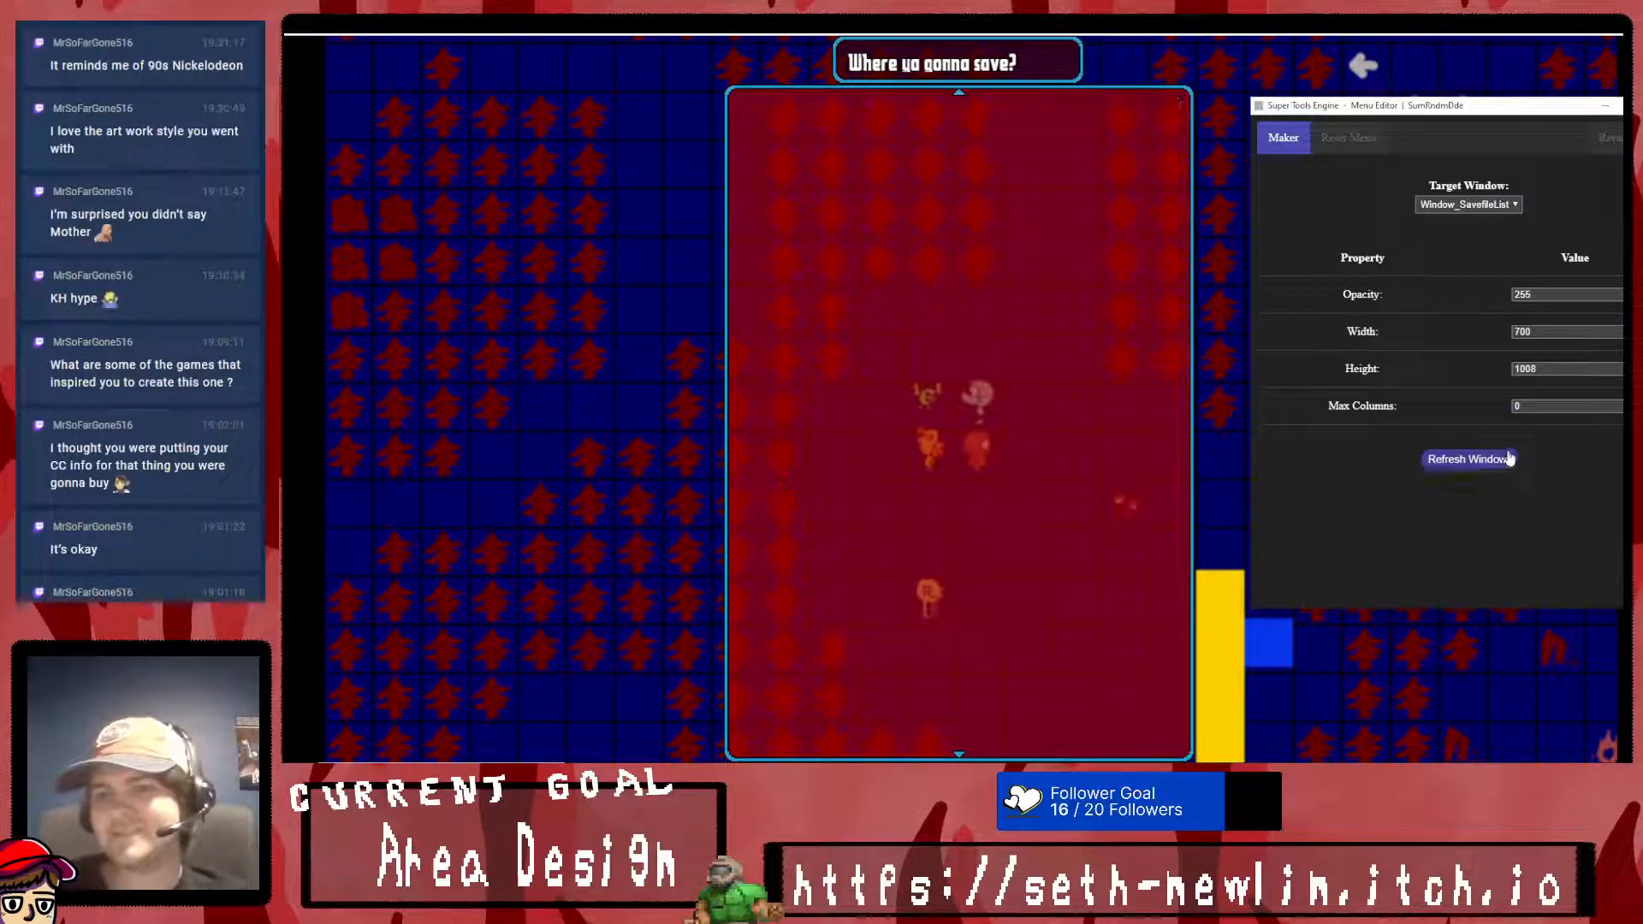
pyautogui.moveTo(1530, 406); pyautogui.dragTo(1260, 410)
pyautogui.write('1')
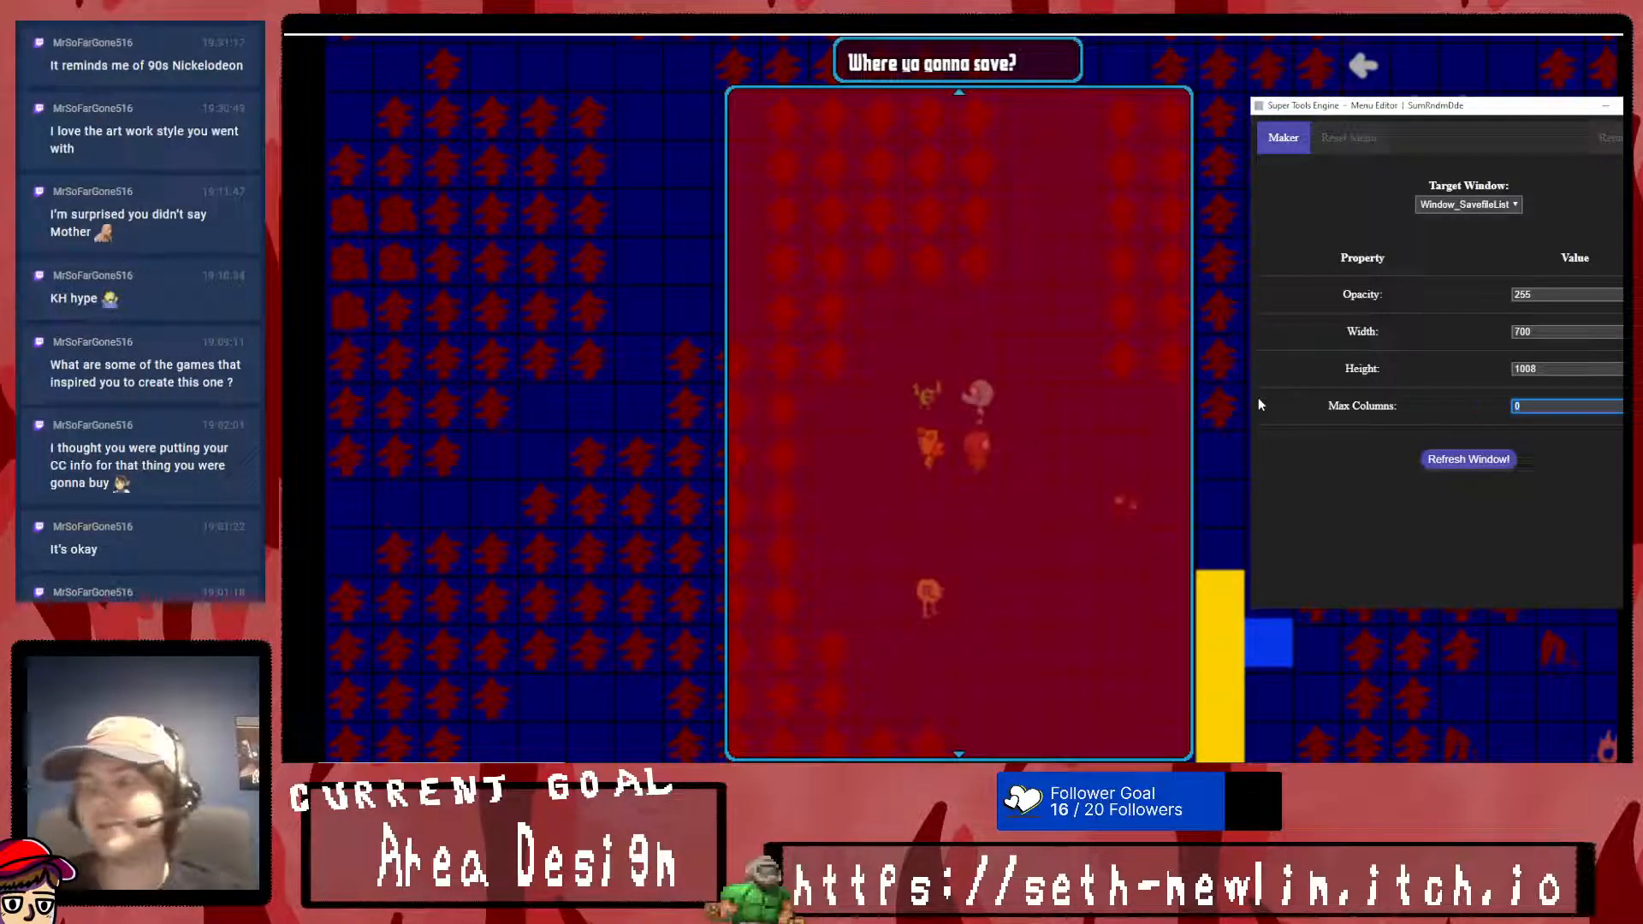
pyautogui.click(1493, 460)
pyautogui.moveTo(1538, 407); pyautogui.dragTo(1446, 438)
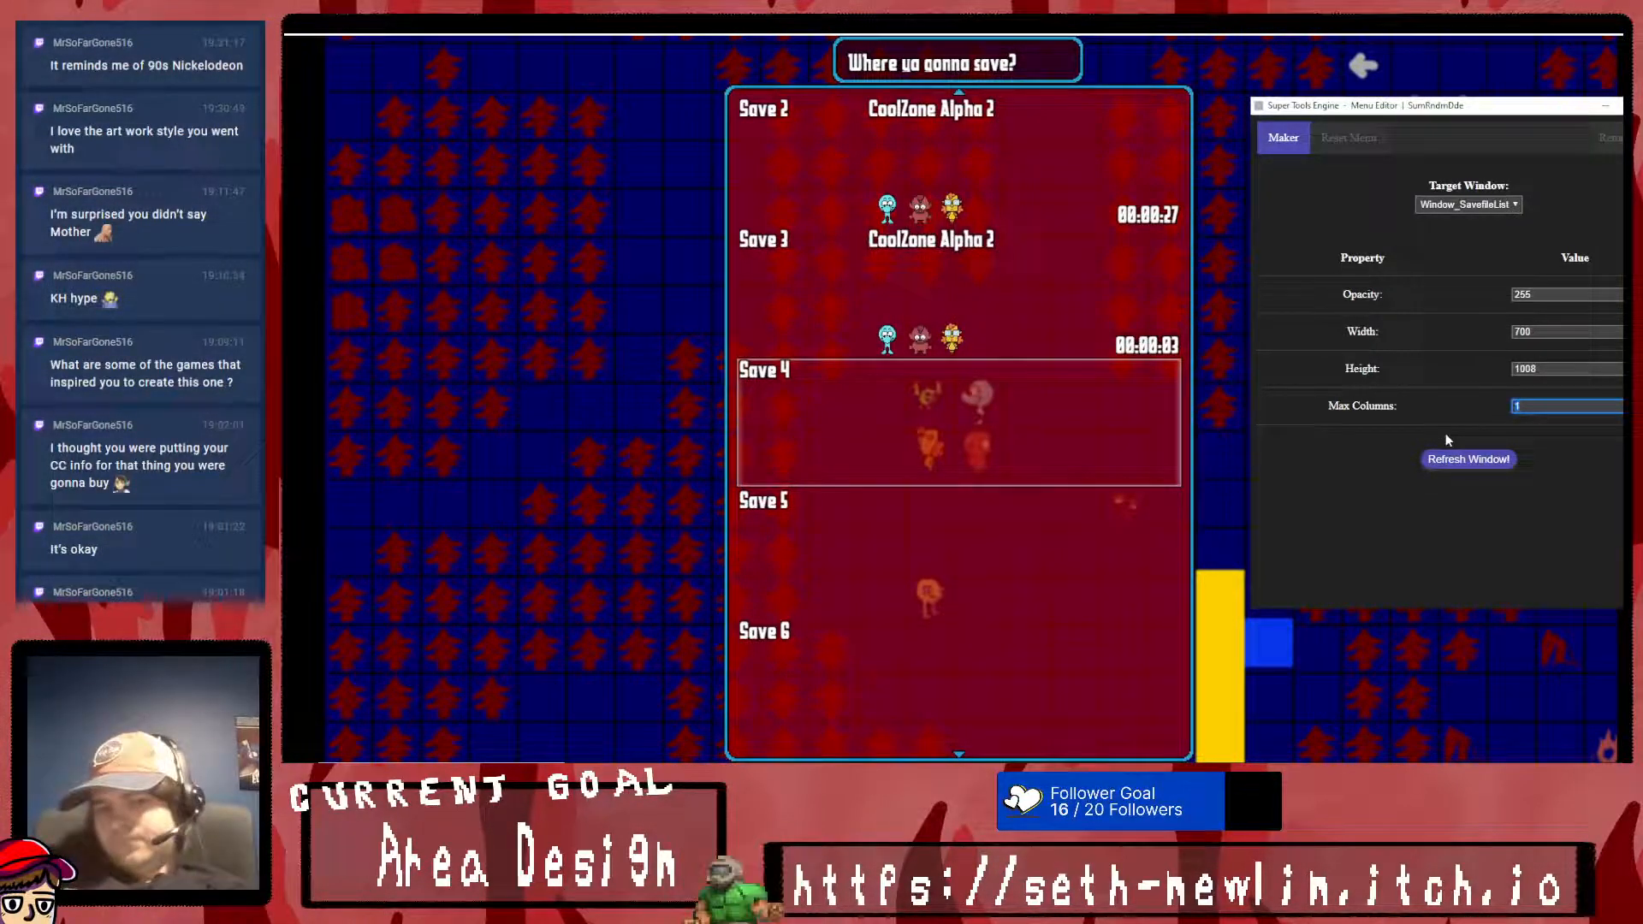
# - Try a height of 600 for the save file list, then set it to 3000, refreshing the window each time
pyautogui.moveTo(1563, 366); pyautogui.dragTo(1295, 391)
pyautogui.write('600')
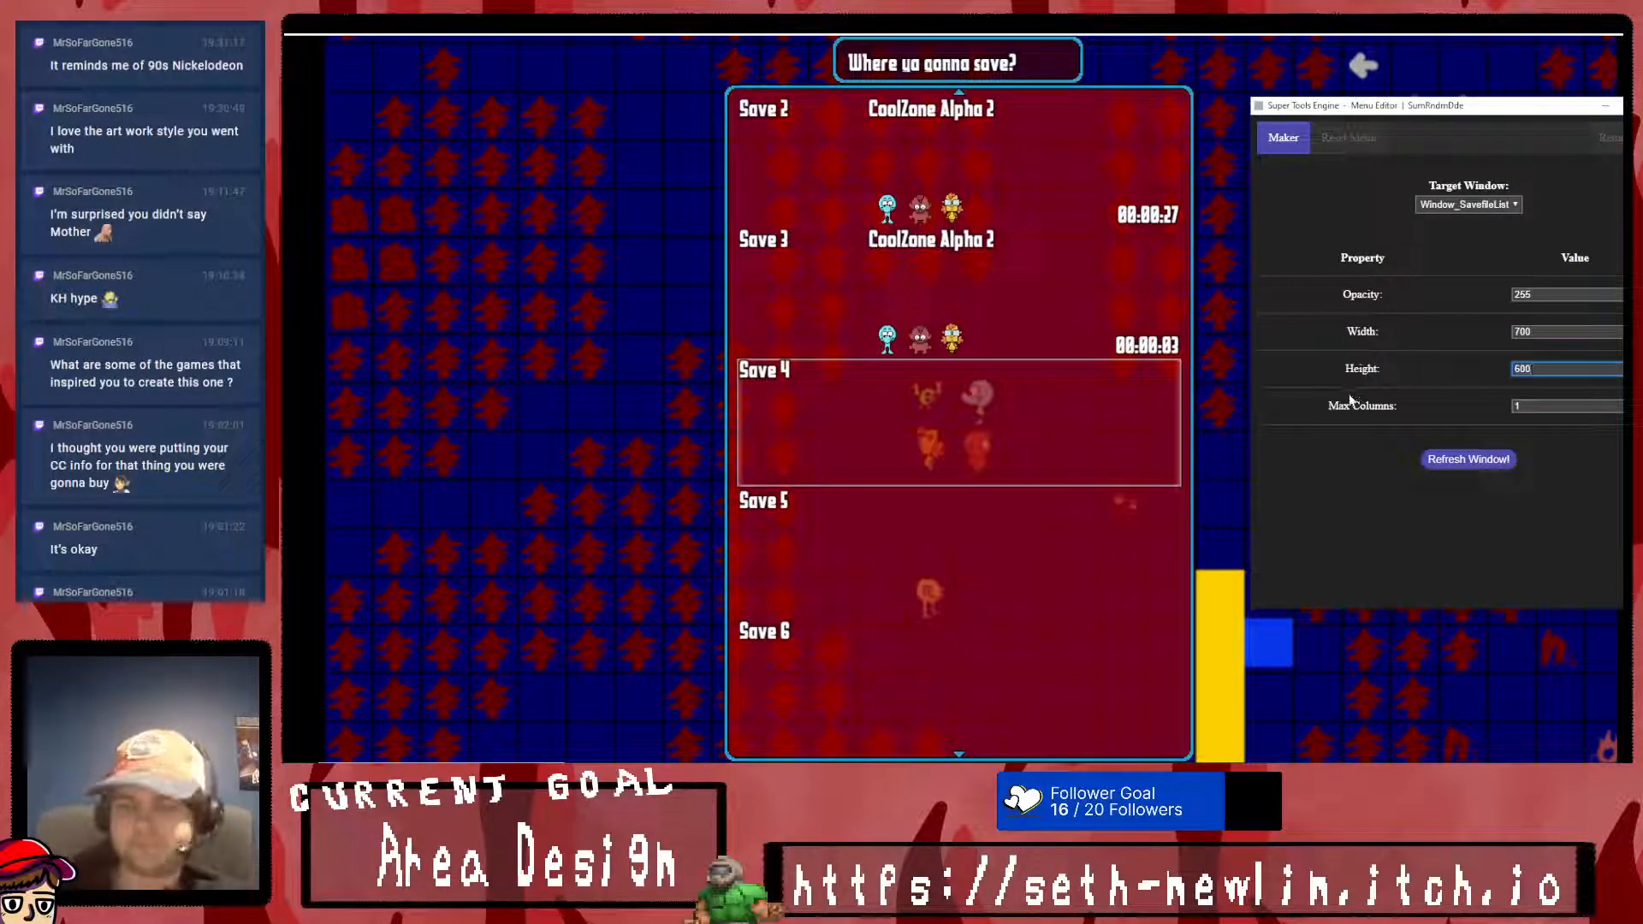
pyautogui.click(1486, 467)
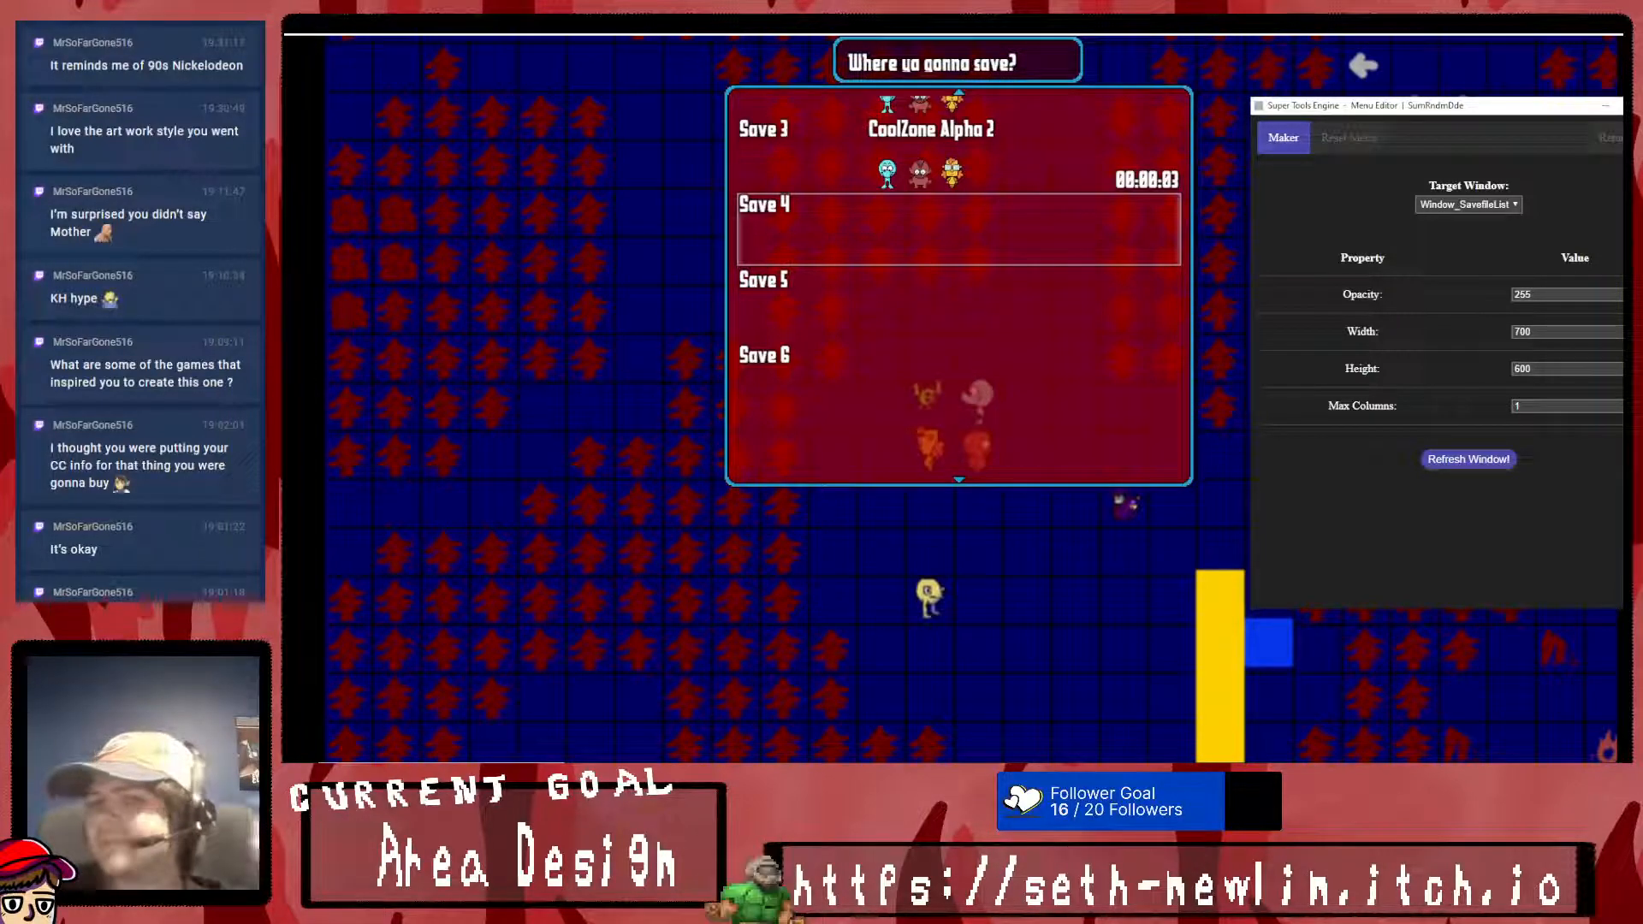
pyautogui.moveTo(1545, 370); pyautogui.dragTo(1494, 371)
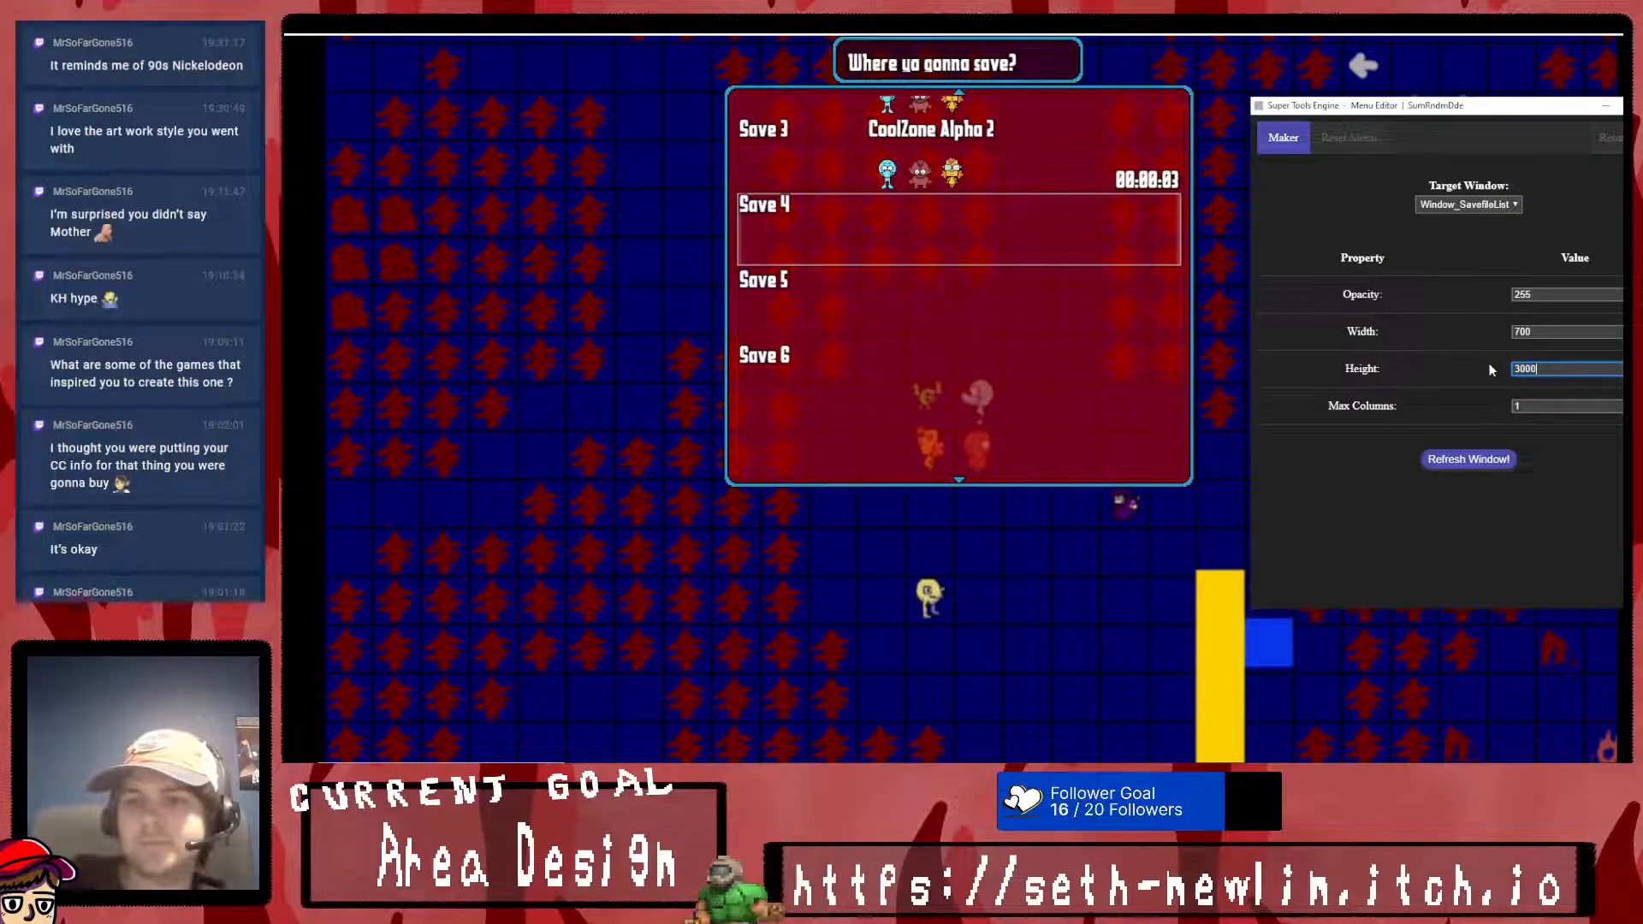
pyautogui.click(1468, 459)
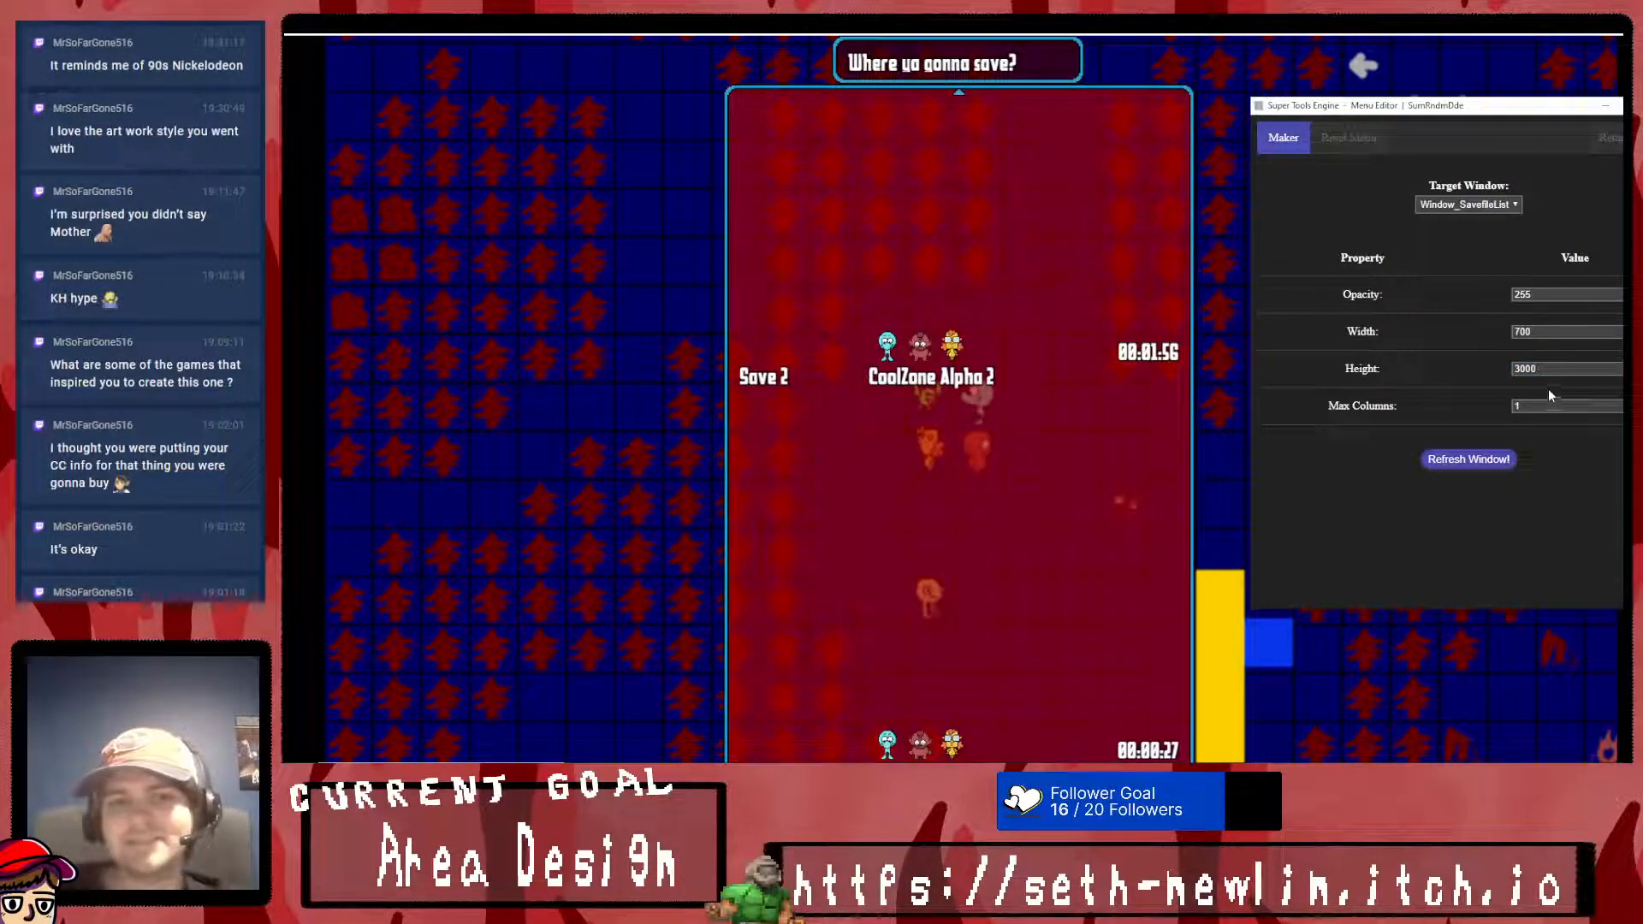
# - Return from the Menu Editor to the Tool Kit and look through the save slots at the enlarged list height
pyautogui.click(1608, 137)
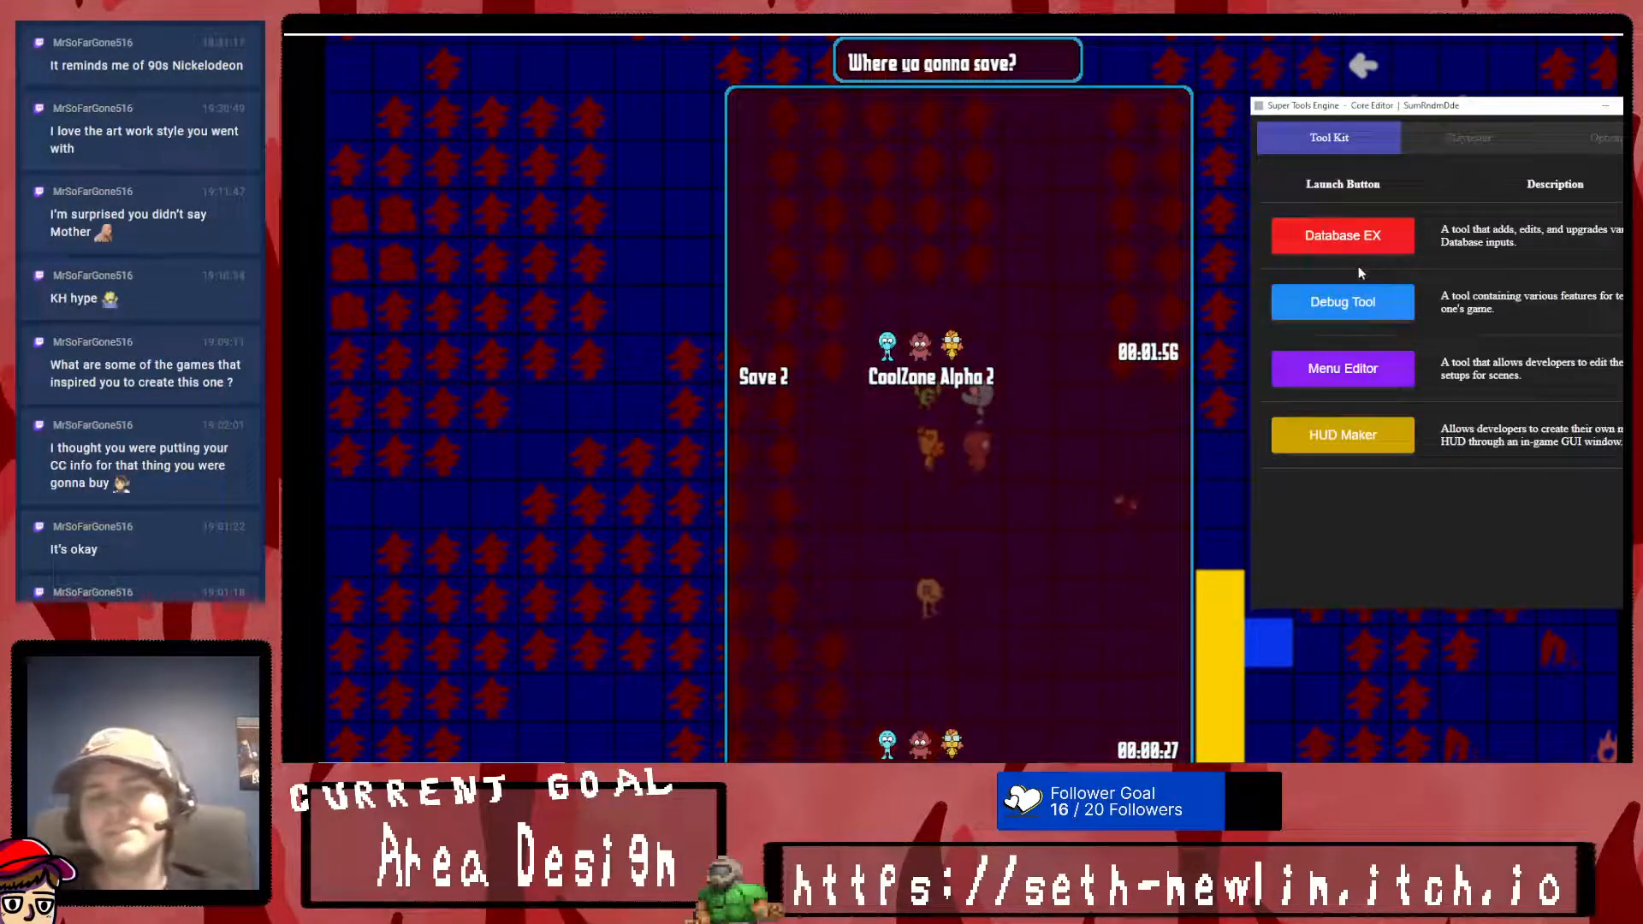
pyautogui.click(1139, 297)
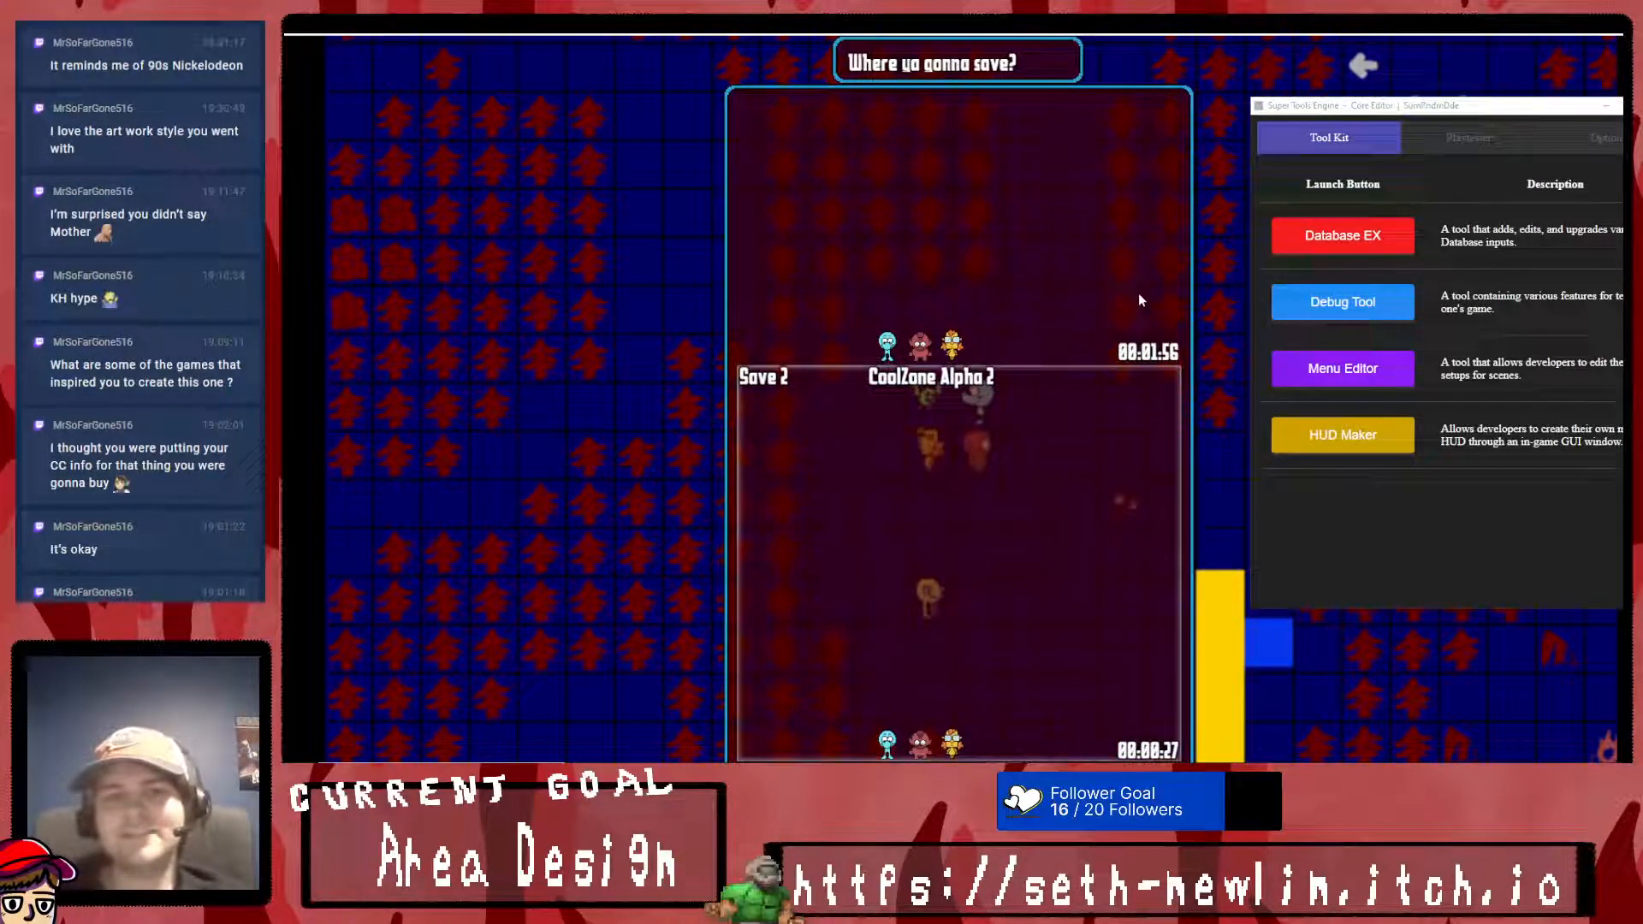
pyautogui.scroll(-6, 1138, 300)
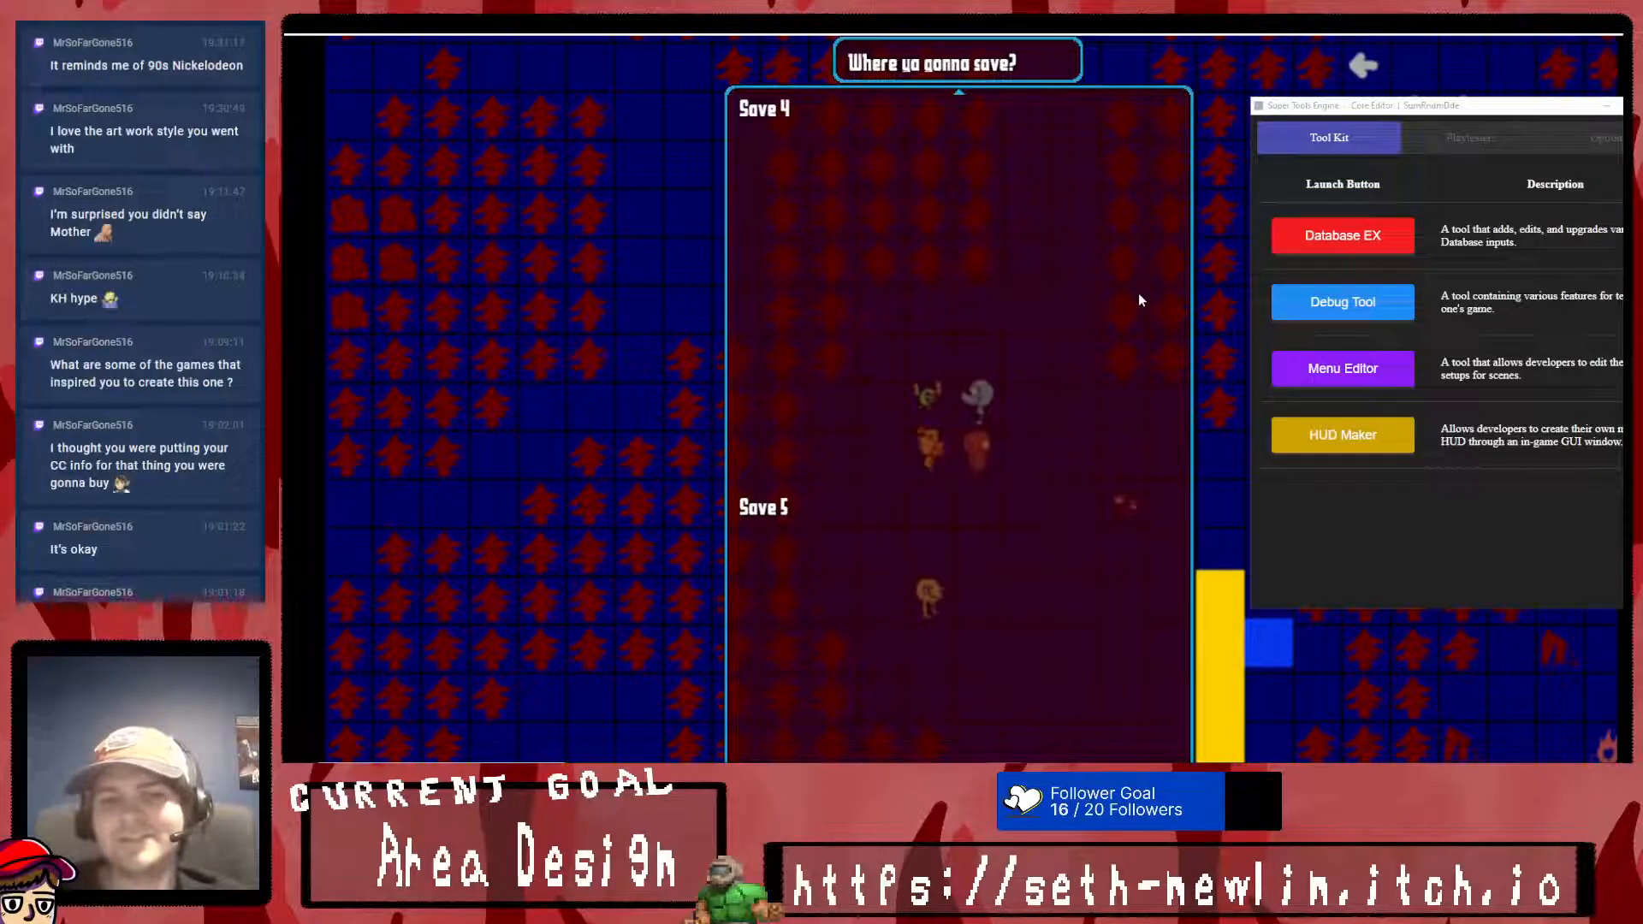
pyautogui.scroll(-3, 1138, 299)
pyautogui.scroll(4, 1138, 299)
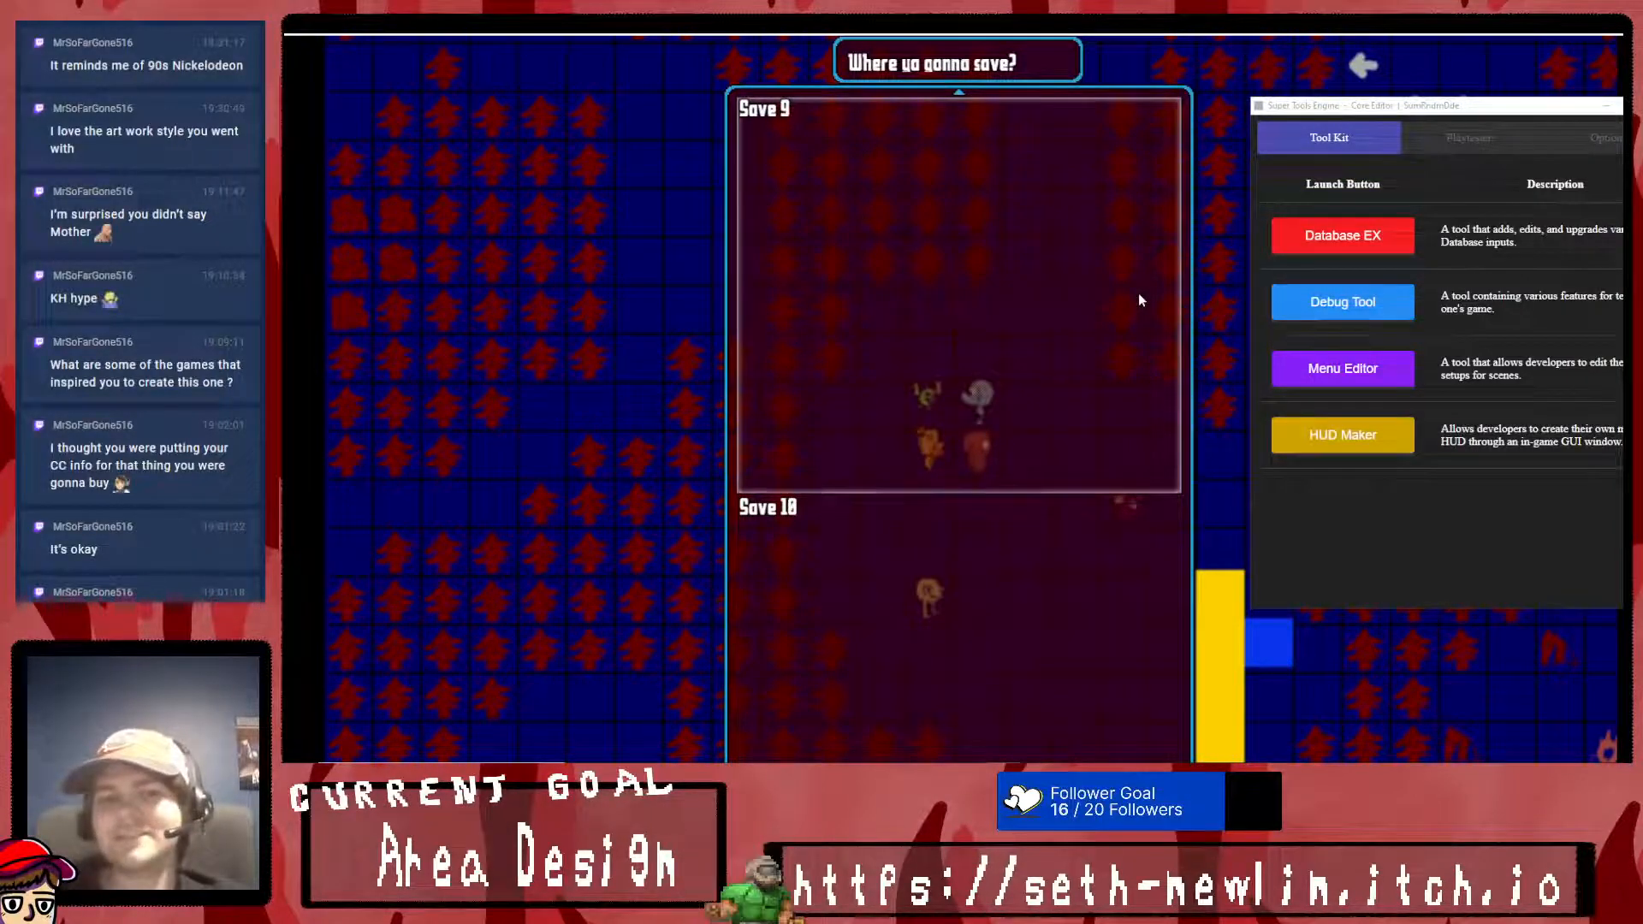
pyautogui.scroll(5, 1138, 299)
# - Reopen the Menu Editor for Window_SavefileList, set its height to 1000, and refresh the window
pyautogui.click(1342, 368)
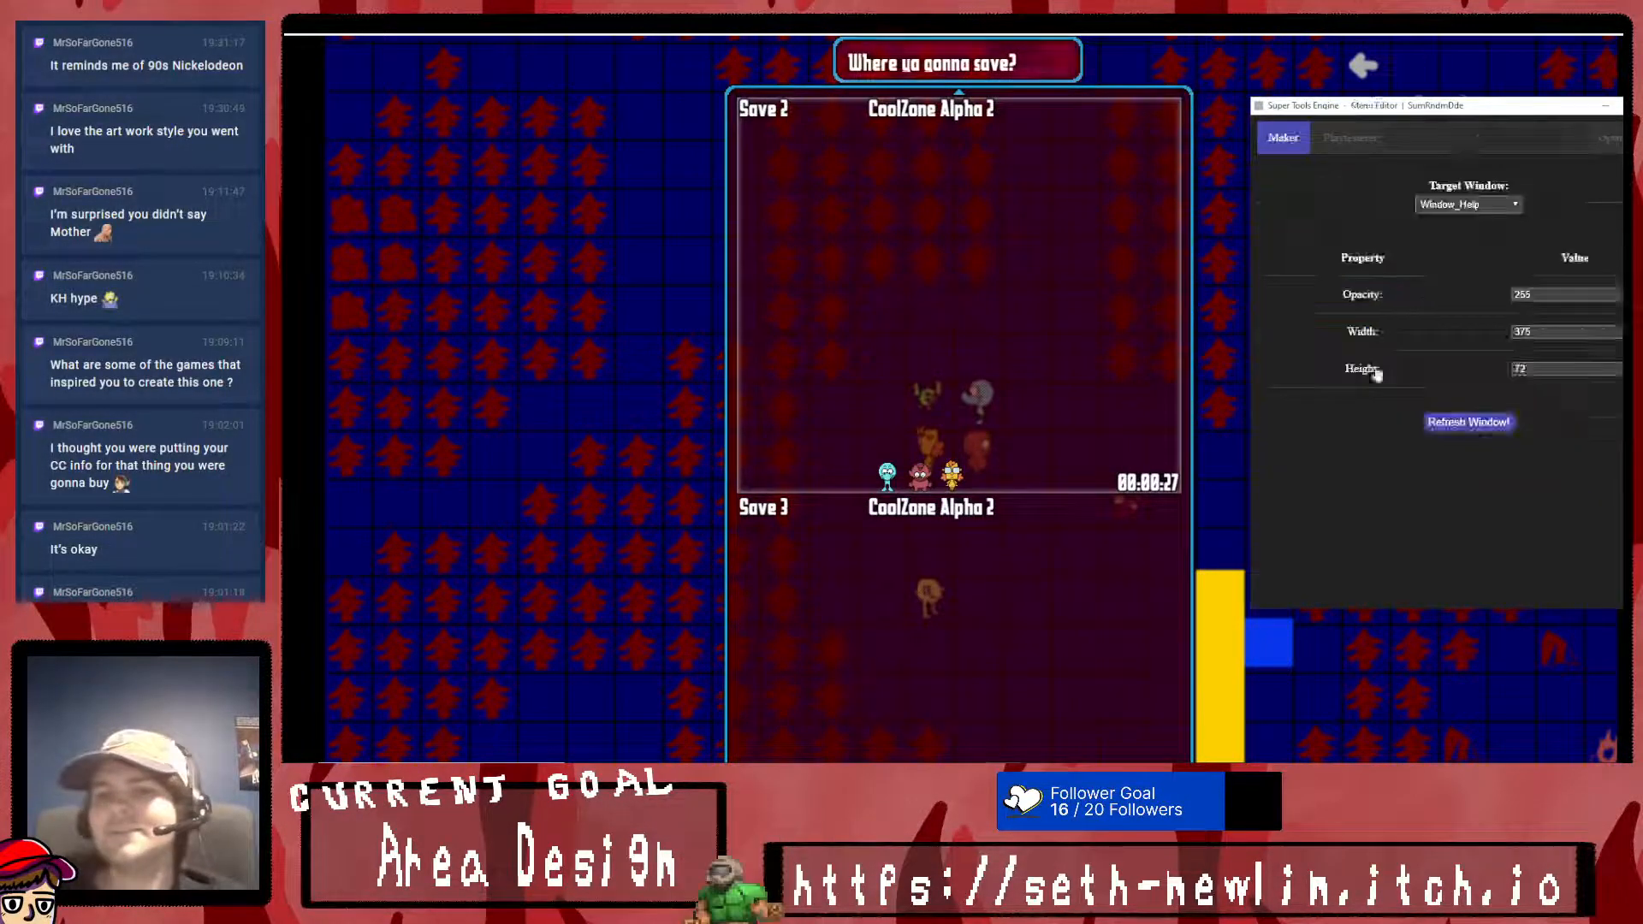
pyautogui.click(1468, 204)
pyautogui.click(1461, 233)
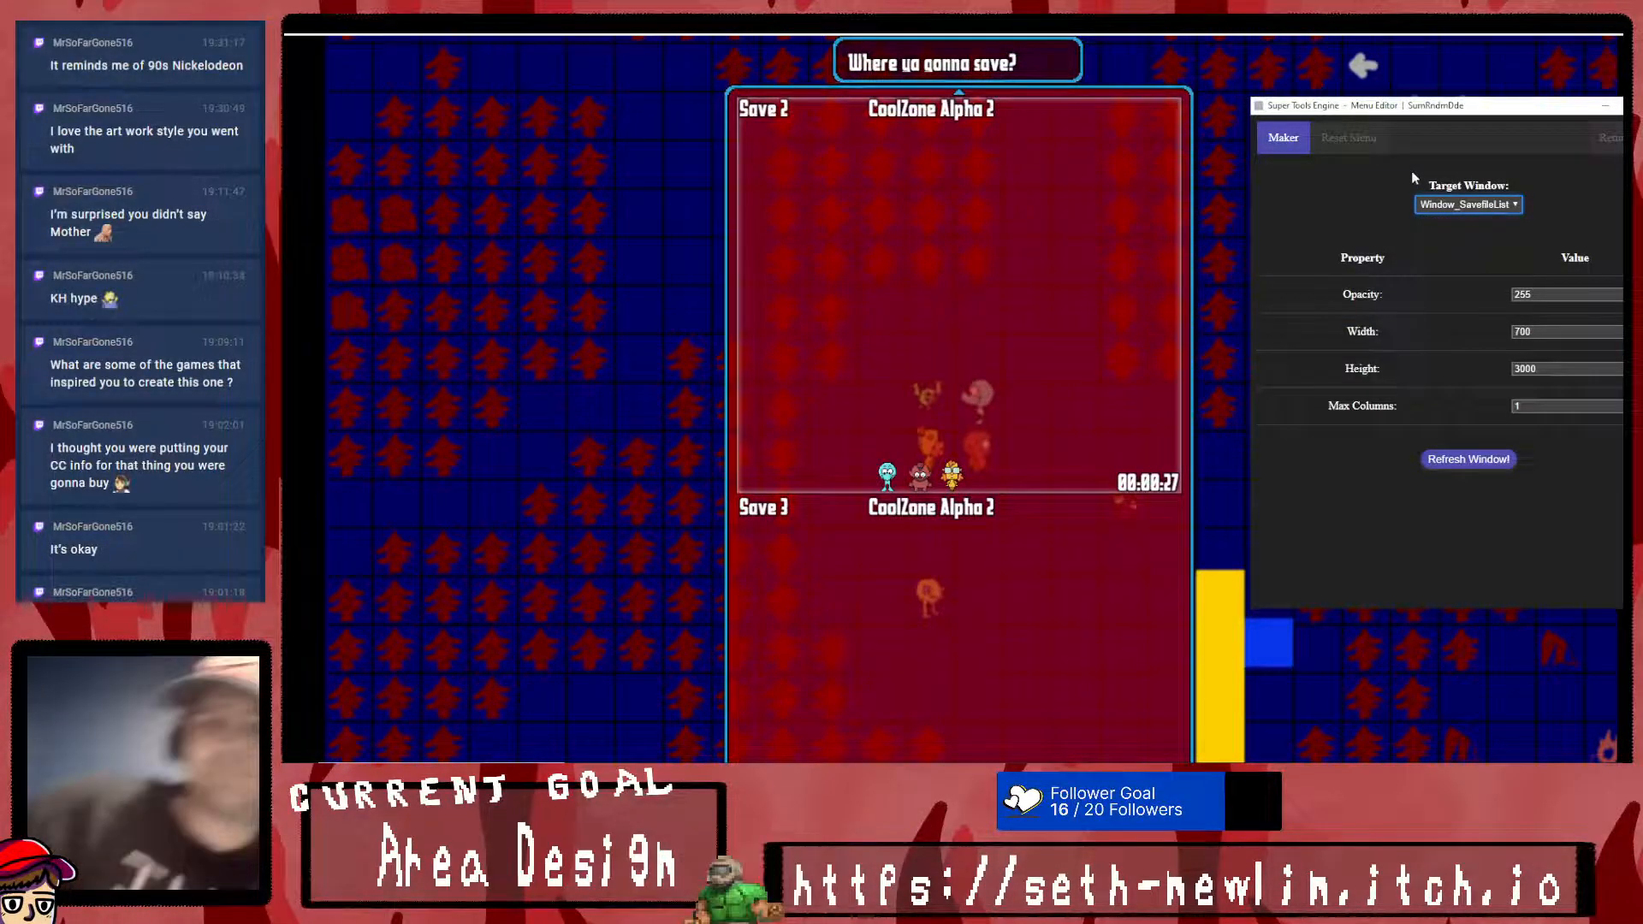
pyautogui.moveTo(1559, 368); pyautogui.dragTo(1250, 347)
pyautogui.write('1000')
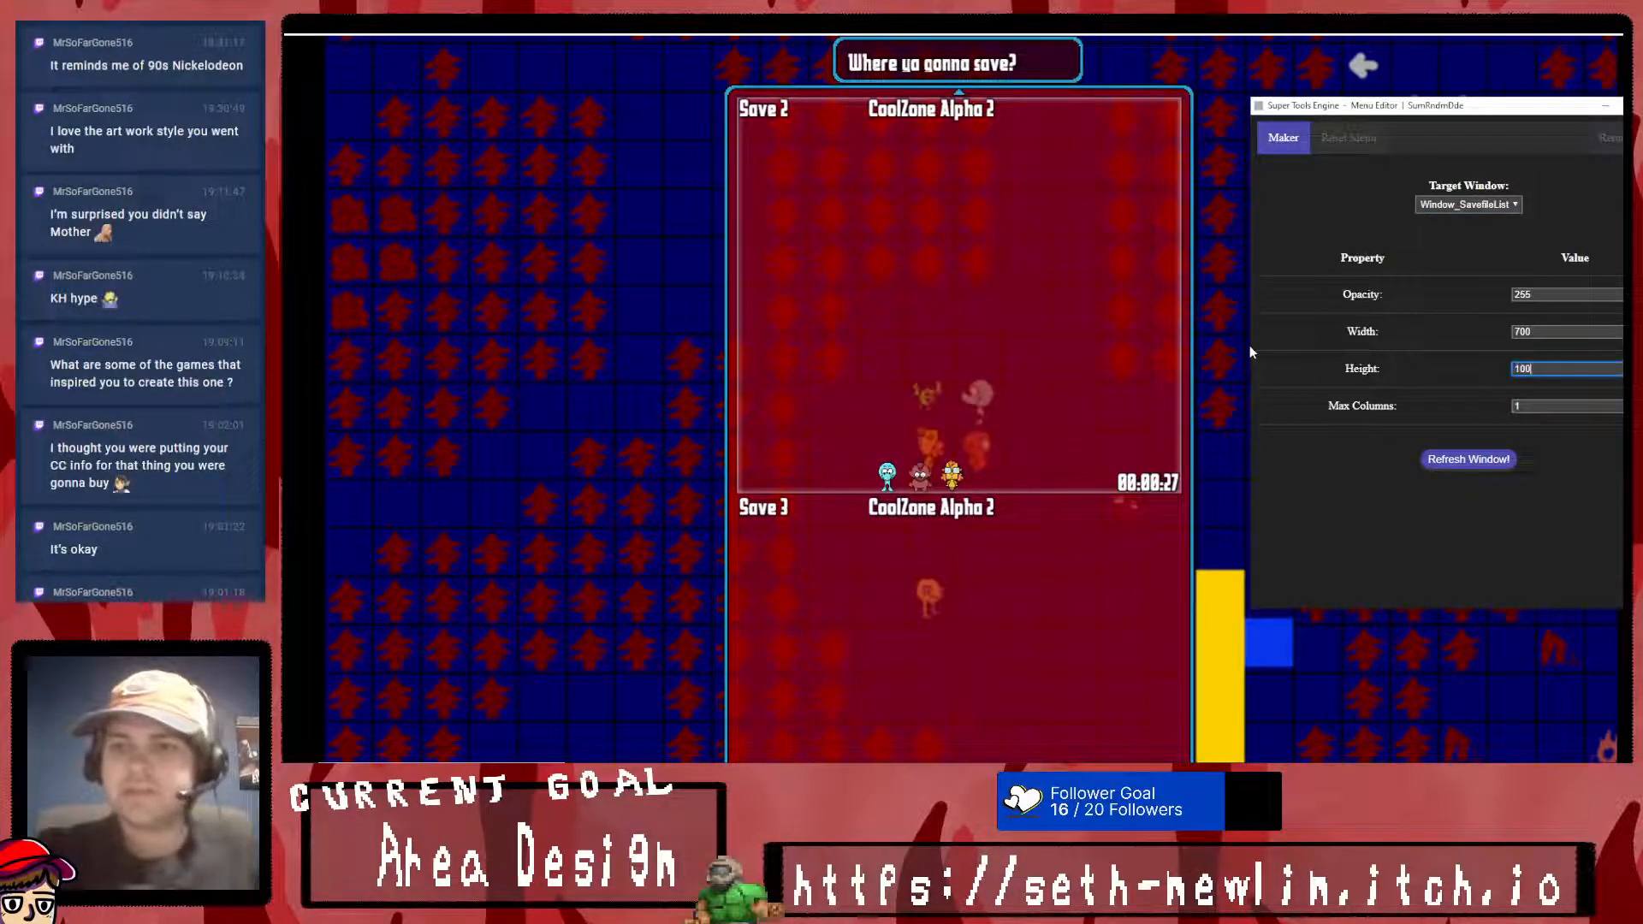
pyautogui.click(1506, 458)
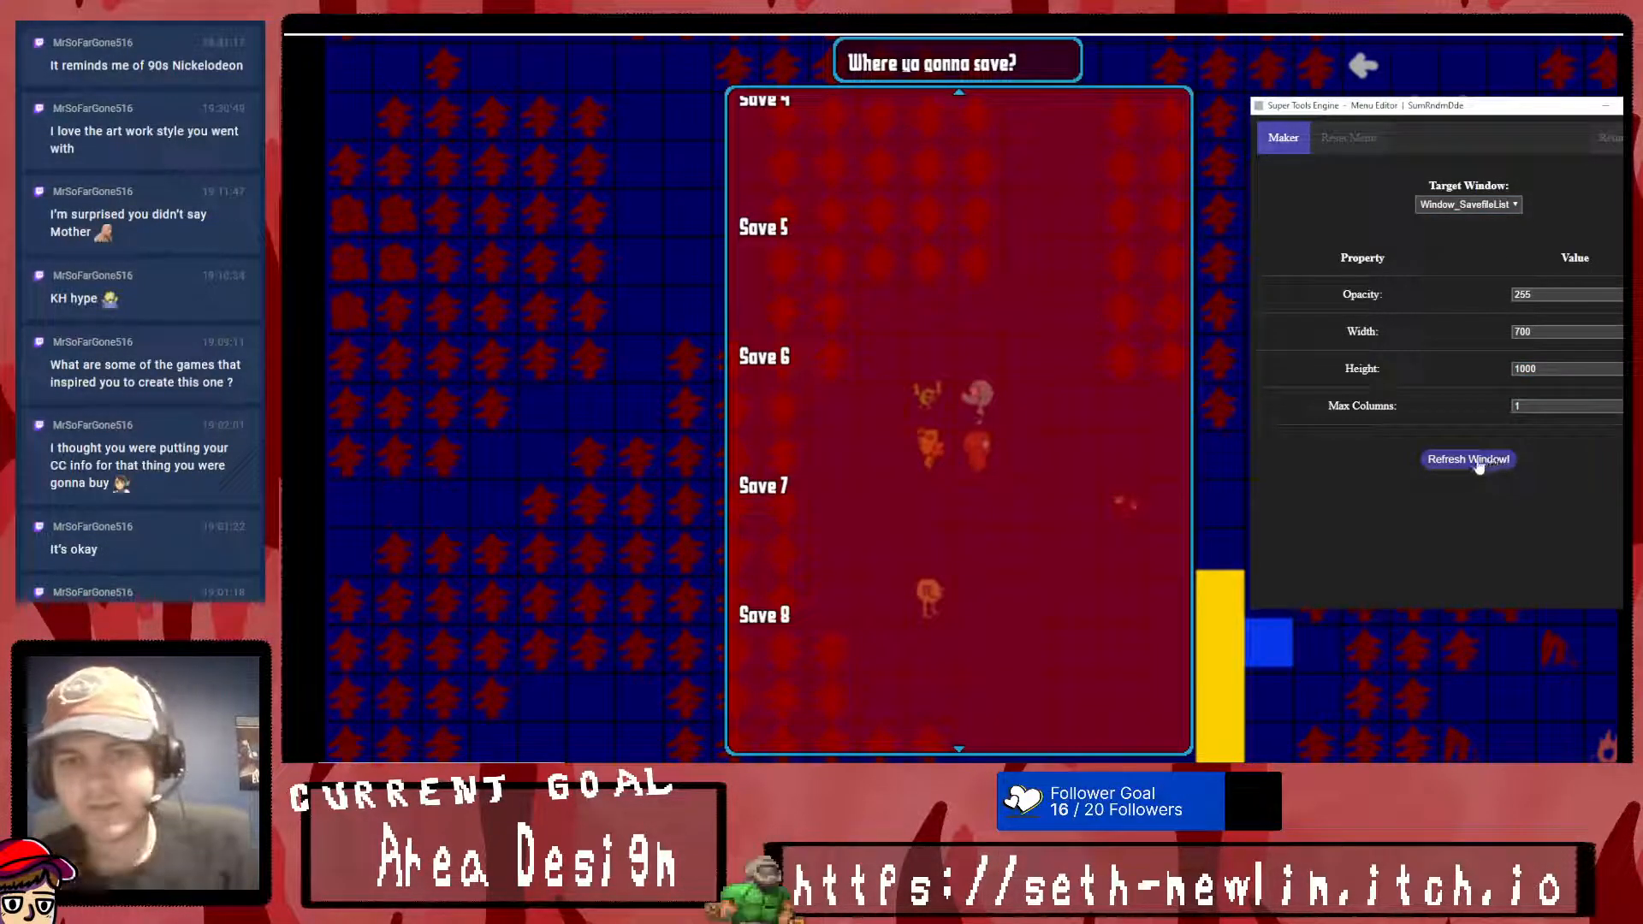
# - Leave the Menu Editor and move through the save slots to check how the resized list displays and scrolls
pyautogui.click(1607, 139)
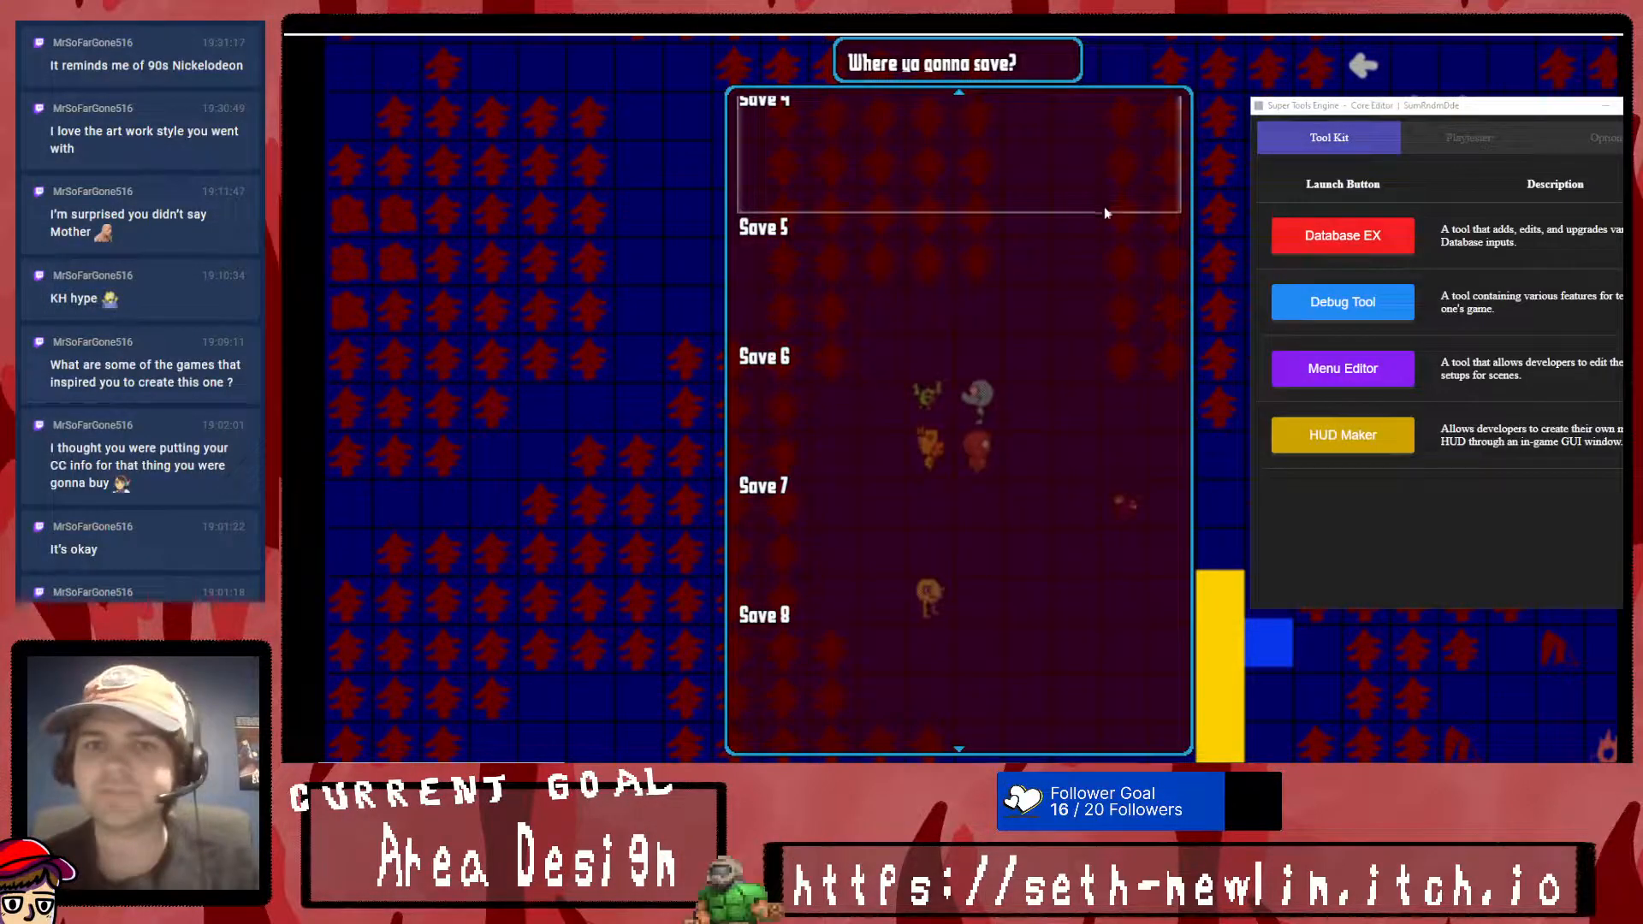
pyautogui.press('Up')
pyautogui.press('Up')
pyautogui.press('Down')
pyautogui.press('Down')
pyautogui.press('Down')
pyautogui.press('Down')
pyautogui.press('Down')
pyautogui.press('Down')
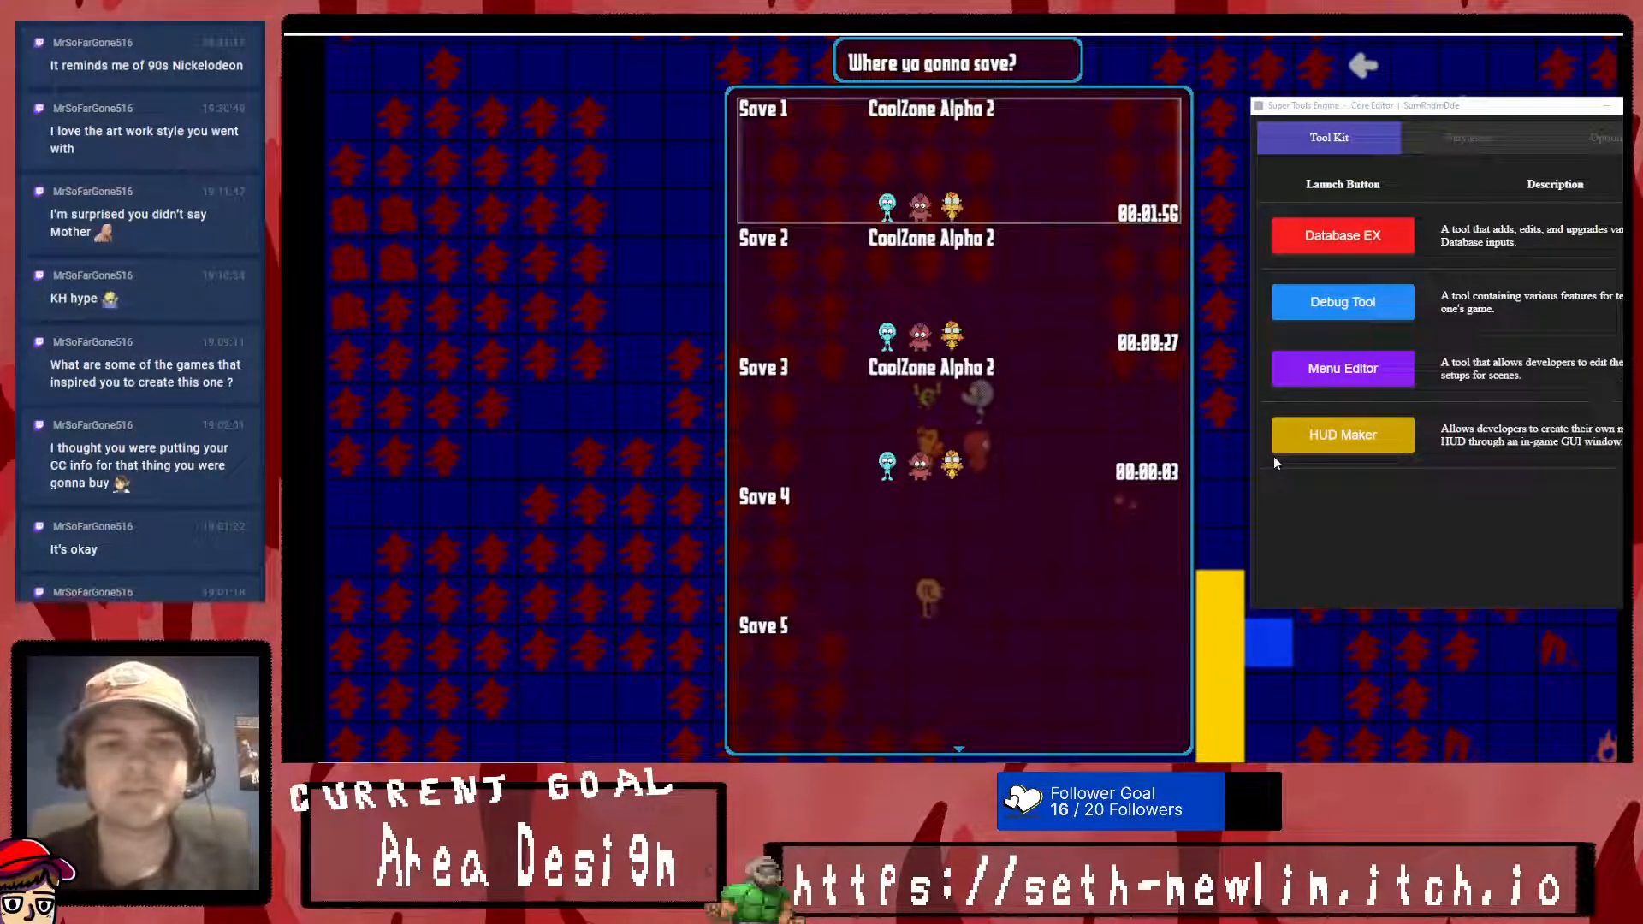
pyautogui.press('Down')
pyautogui.press('Up')
pyautogui.press('Up')
pyautogui.press('Up')
pyautogui.press('Up')
pyautogui.press('Up')
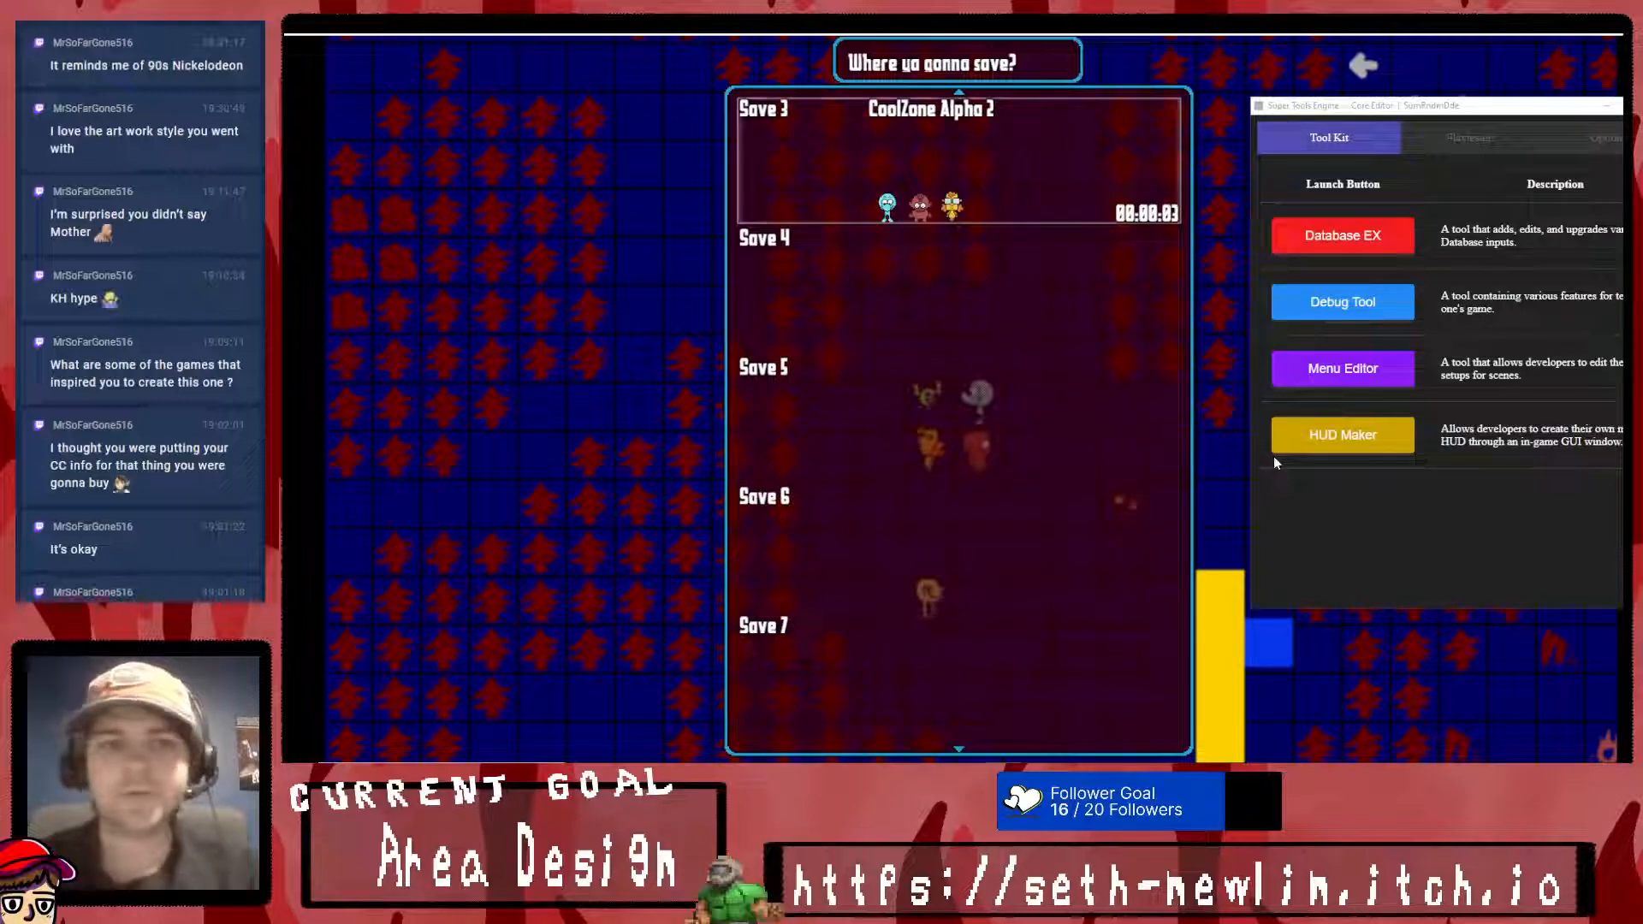
pyautogui.press('Up')
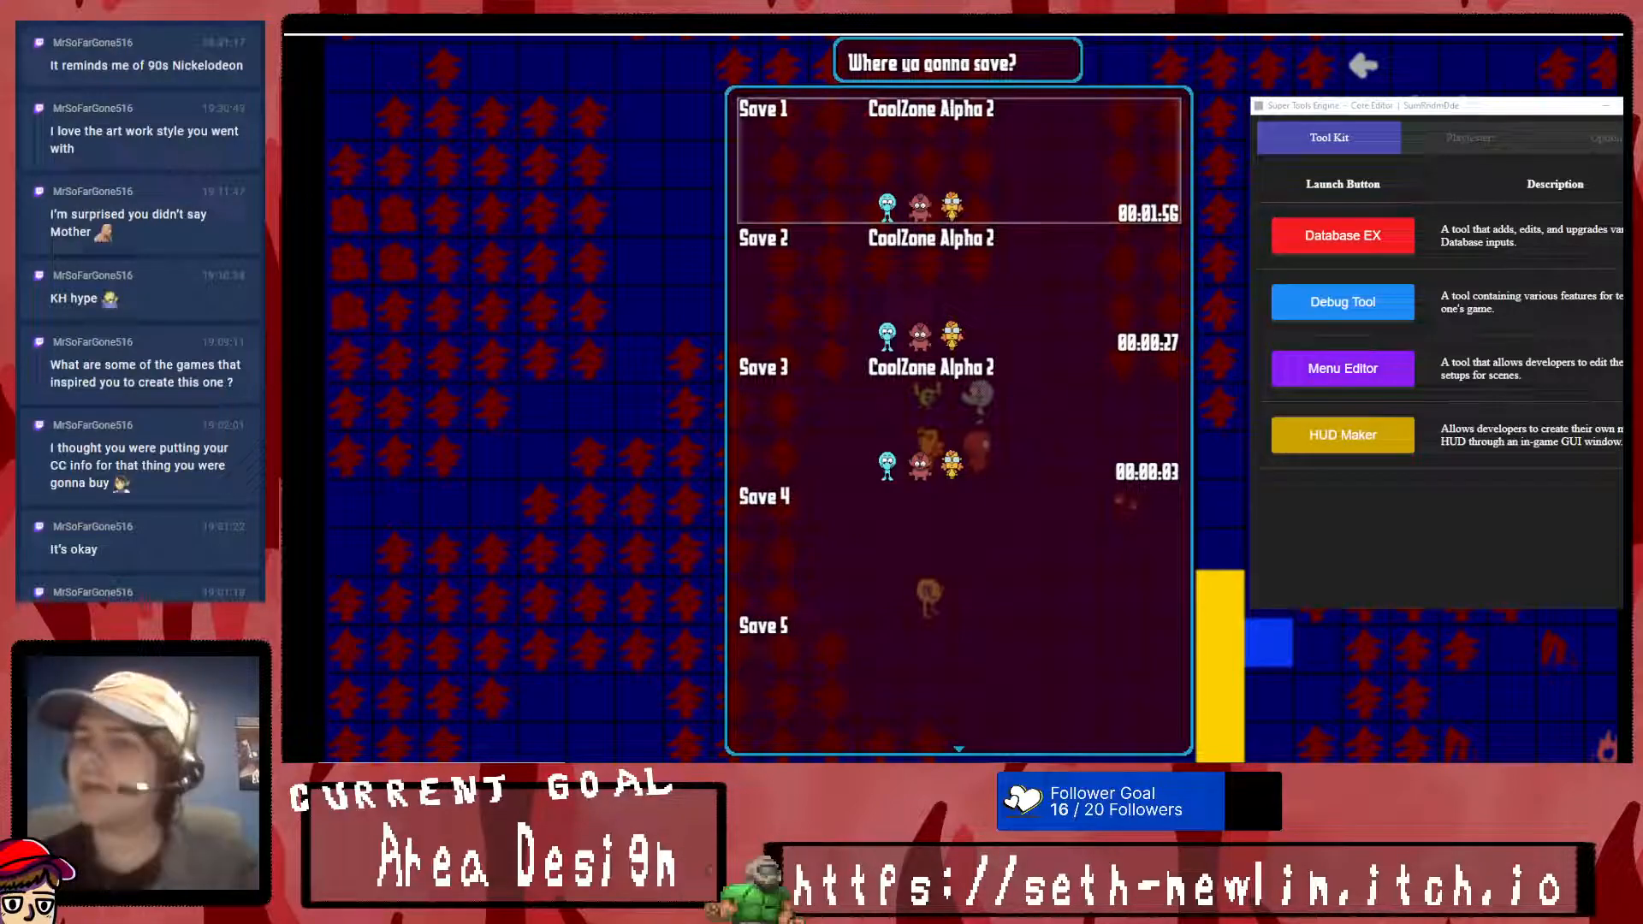
# - Close the Super Tools Engine window and end the playtest to return to the map editor
pyautogui.moveTo(1555, 108); pyautogui.dragTo(1452, 84)
pyautogui.click(1567, 82)
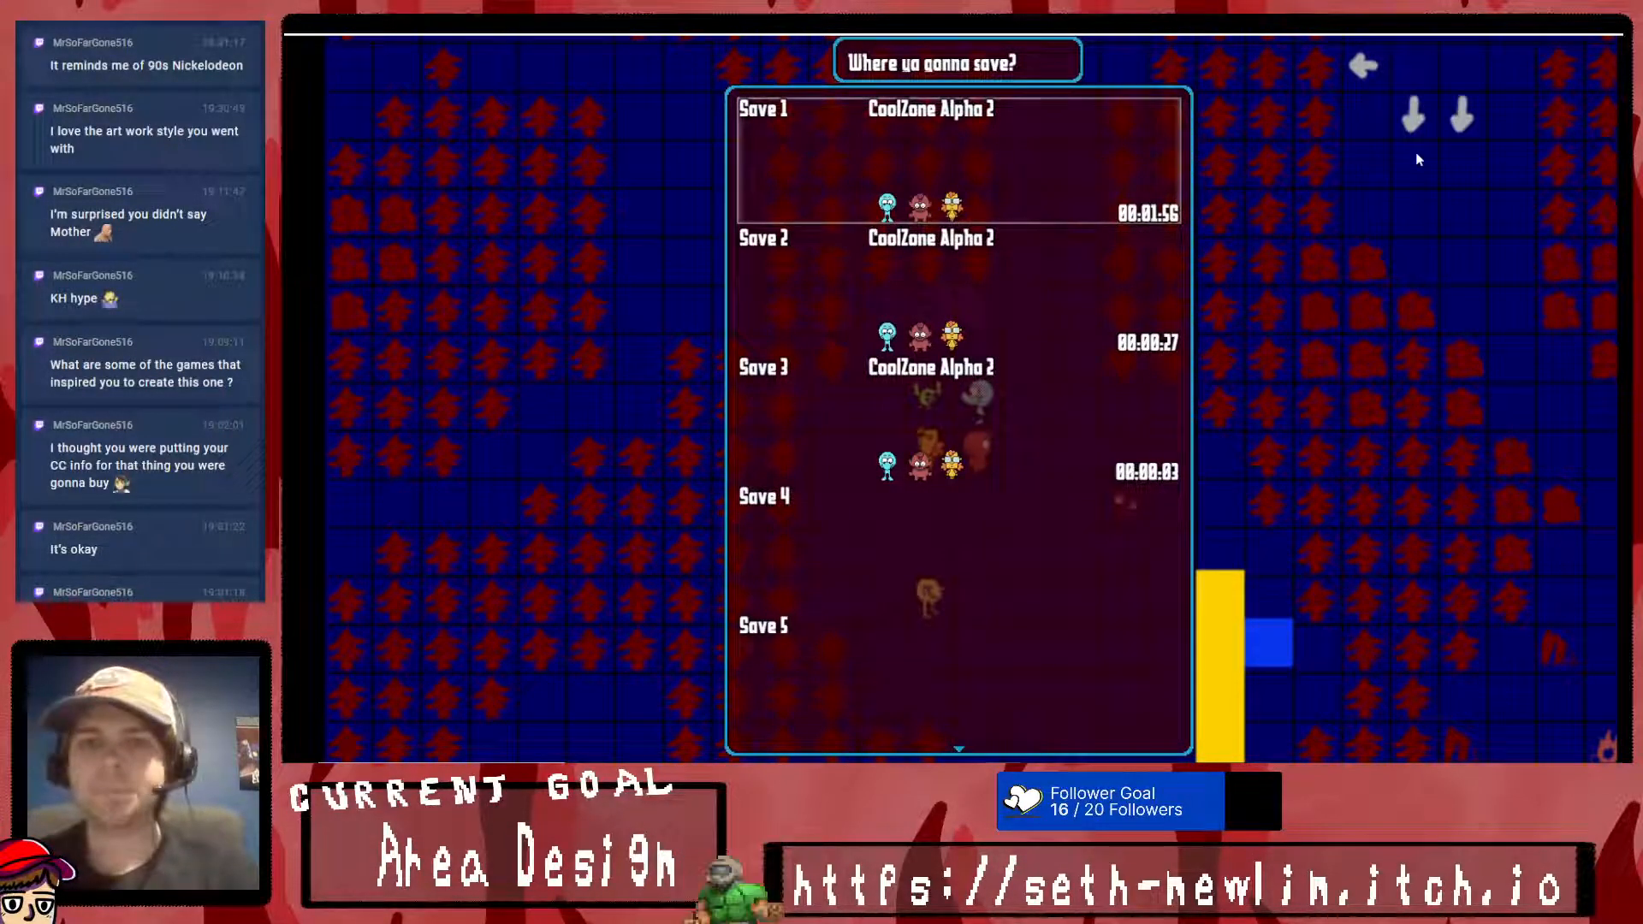
pyautogui.press('Escape')
pyautogui.click(1607, 24)
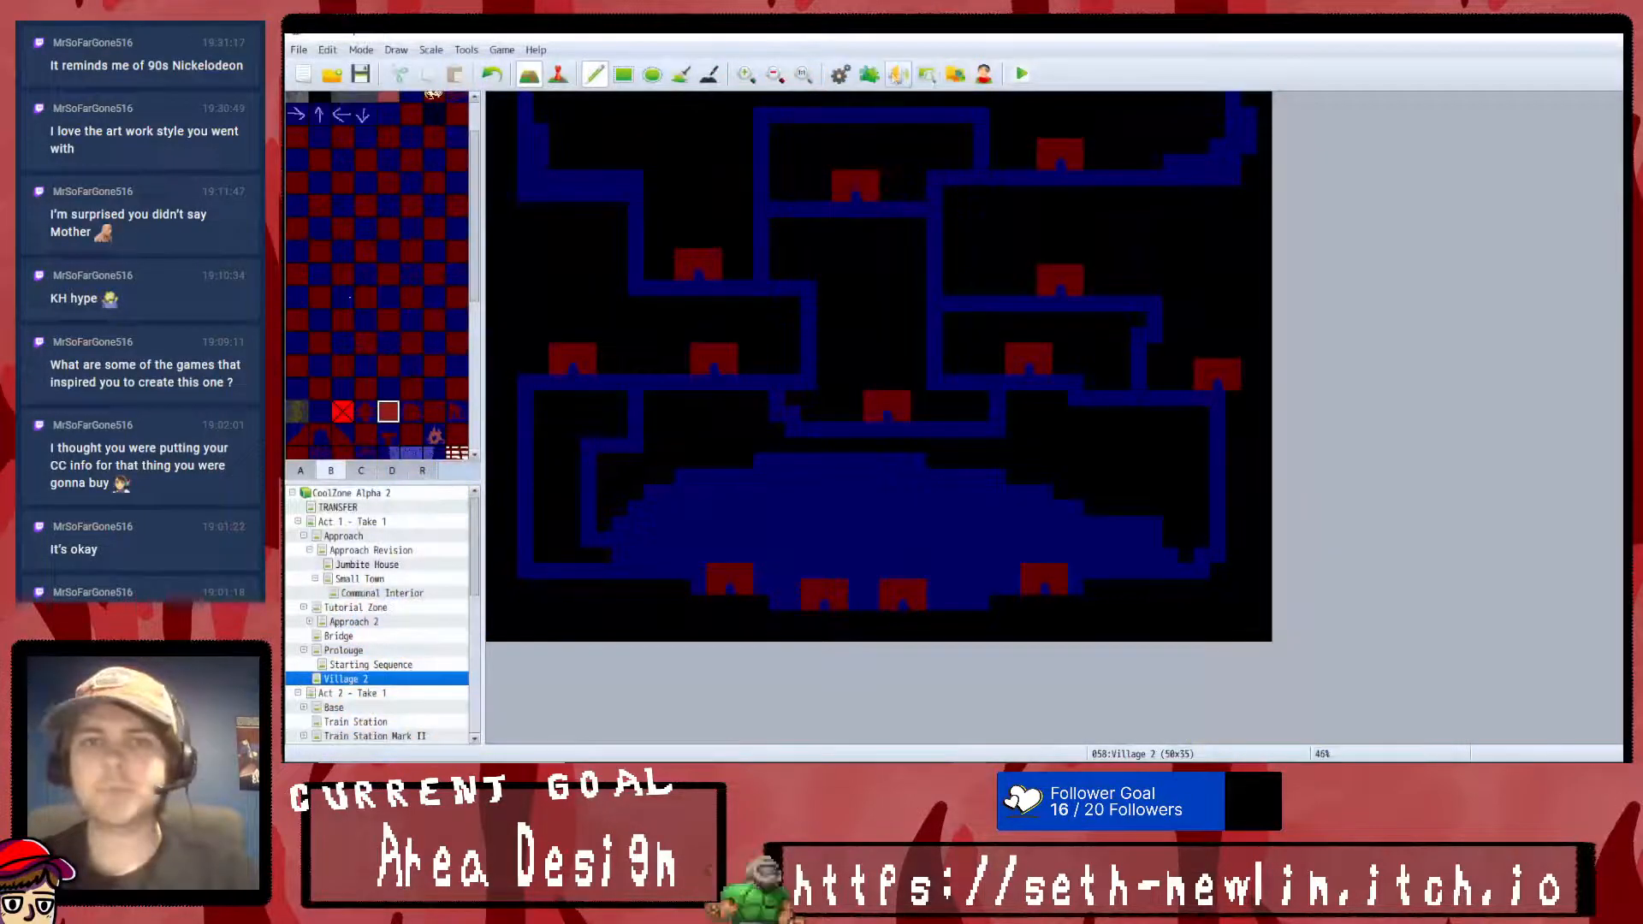
# - Open the Plugin Manager and choose YEP_SaveCore as a new plugin in an empty slot
pyautogui.click(847, 74)
pyautogui.click(1385, 131)
pyautogui.click(869, 74)
pyautogui.scroll(-1, 948, 378)
pyautogui.scroll(-2, 947, 377)
pyautogui.doubleClick(900, 577)
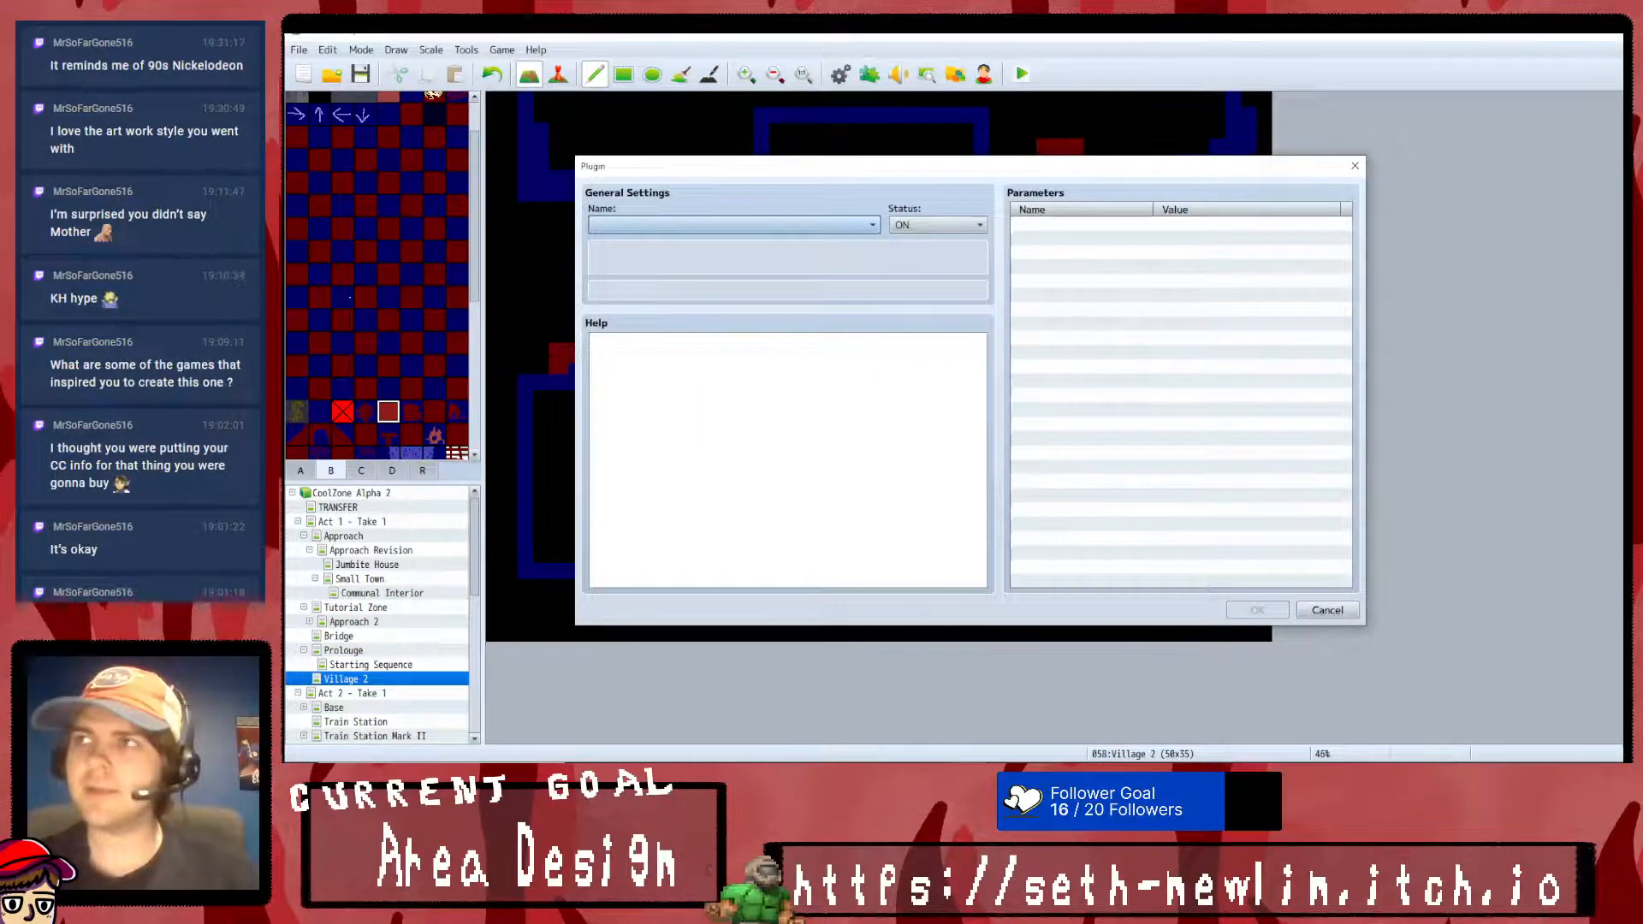
pyautogui.click(818, 229)
pyautogui.scroll(-5, 770, 513)
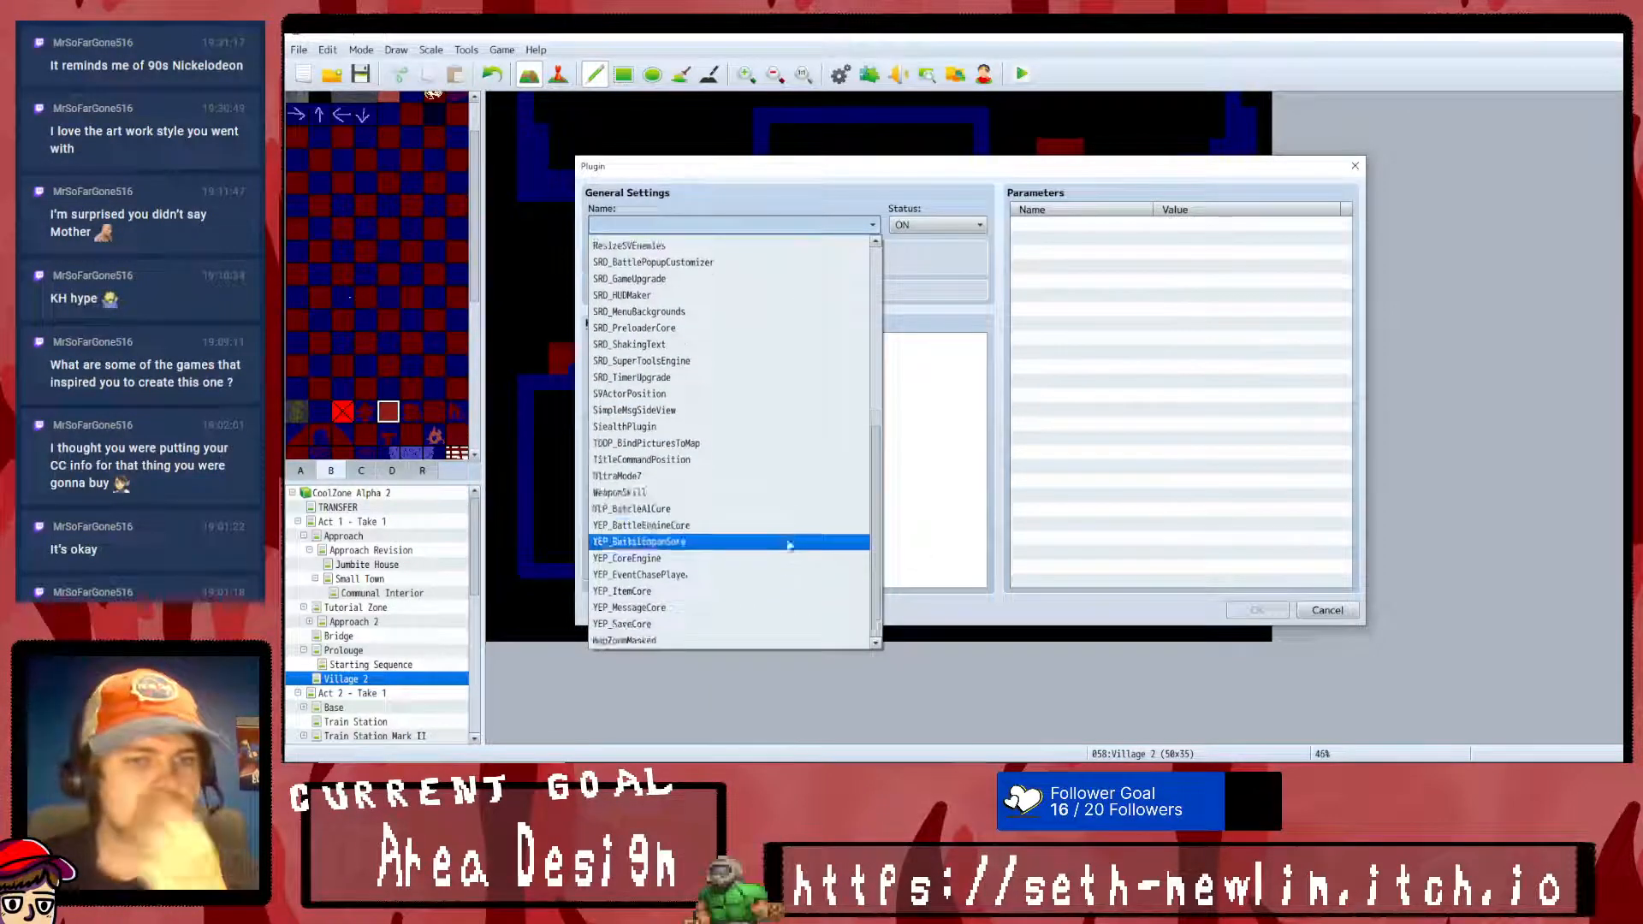
pyautogui.click(666, 624)
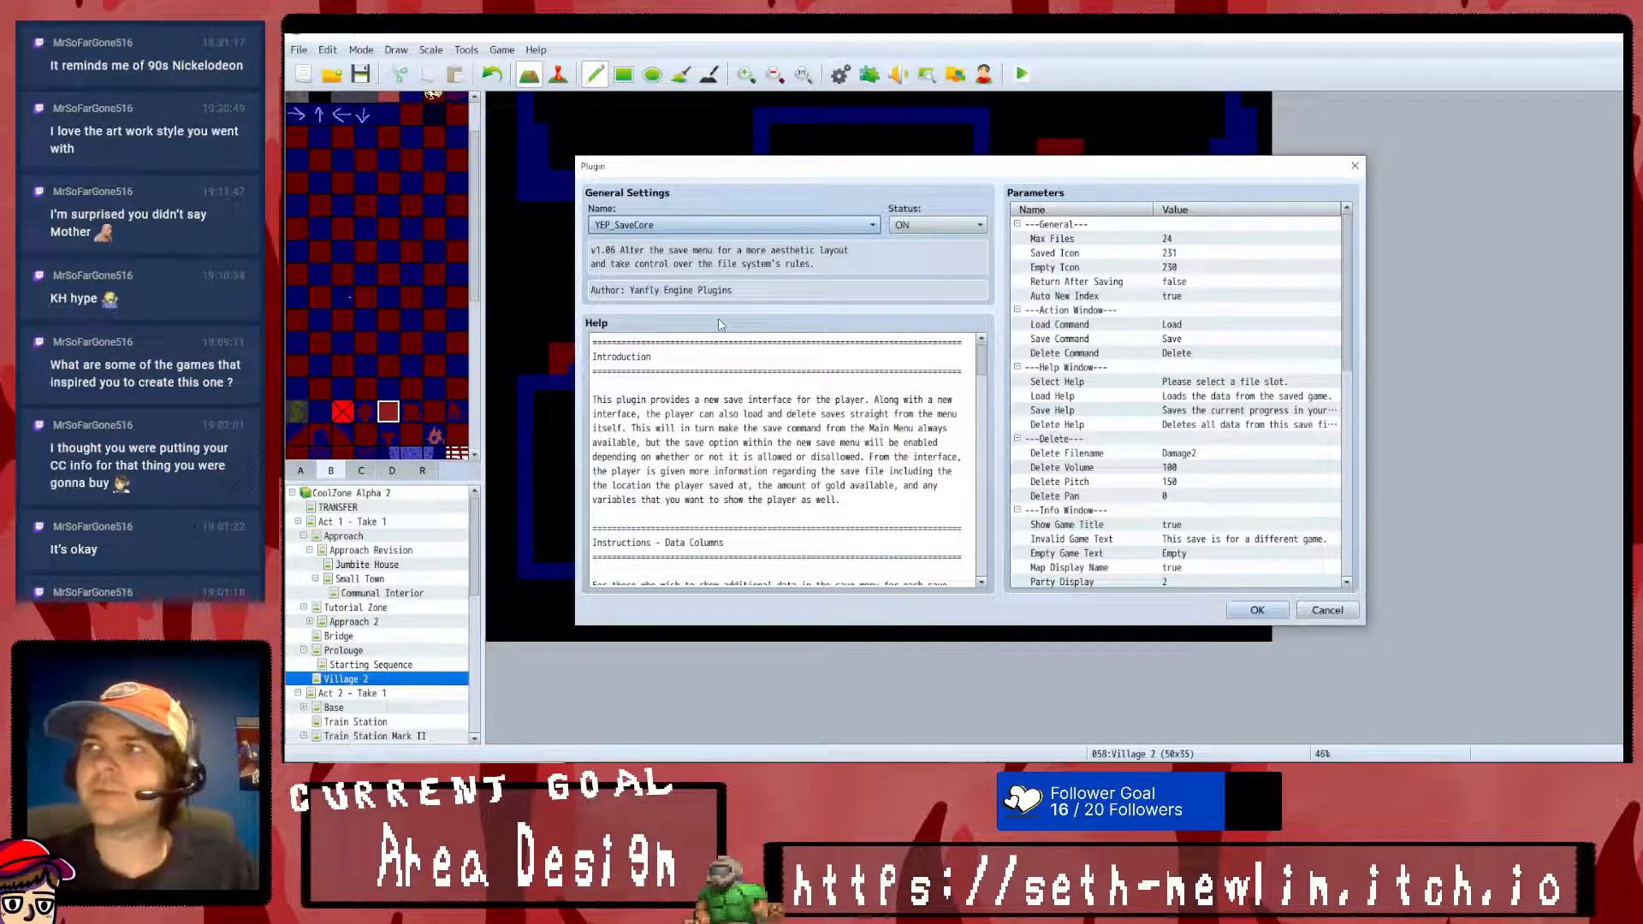
# - Read the YEP_SaveCore help on data column categories, save modes, and save files
pyautogui.scroll(-5, 726, 488)
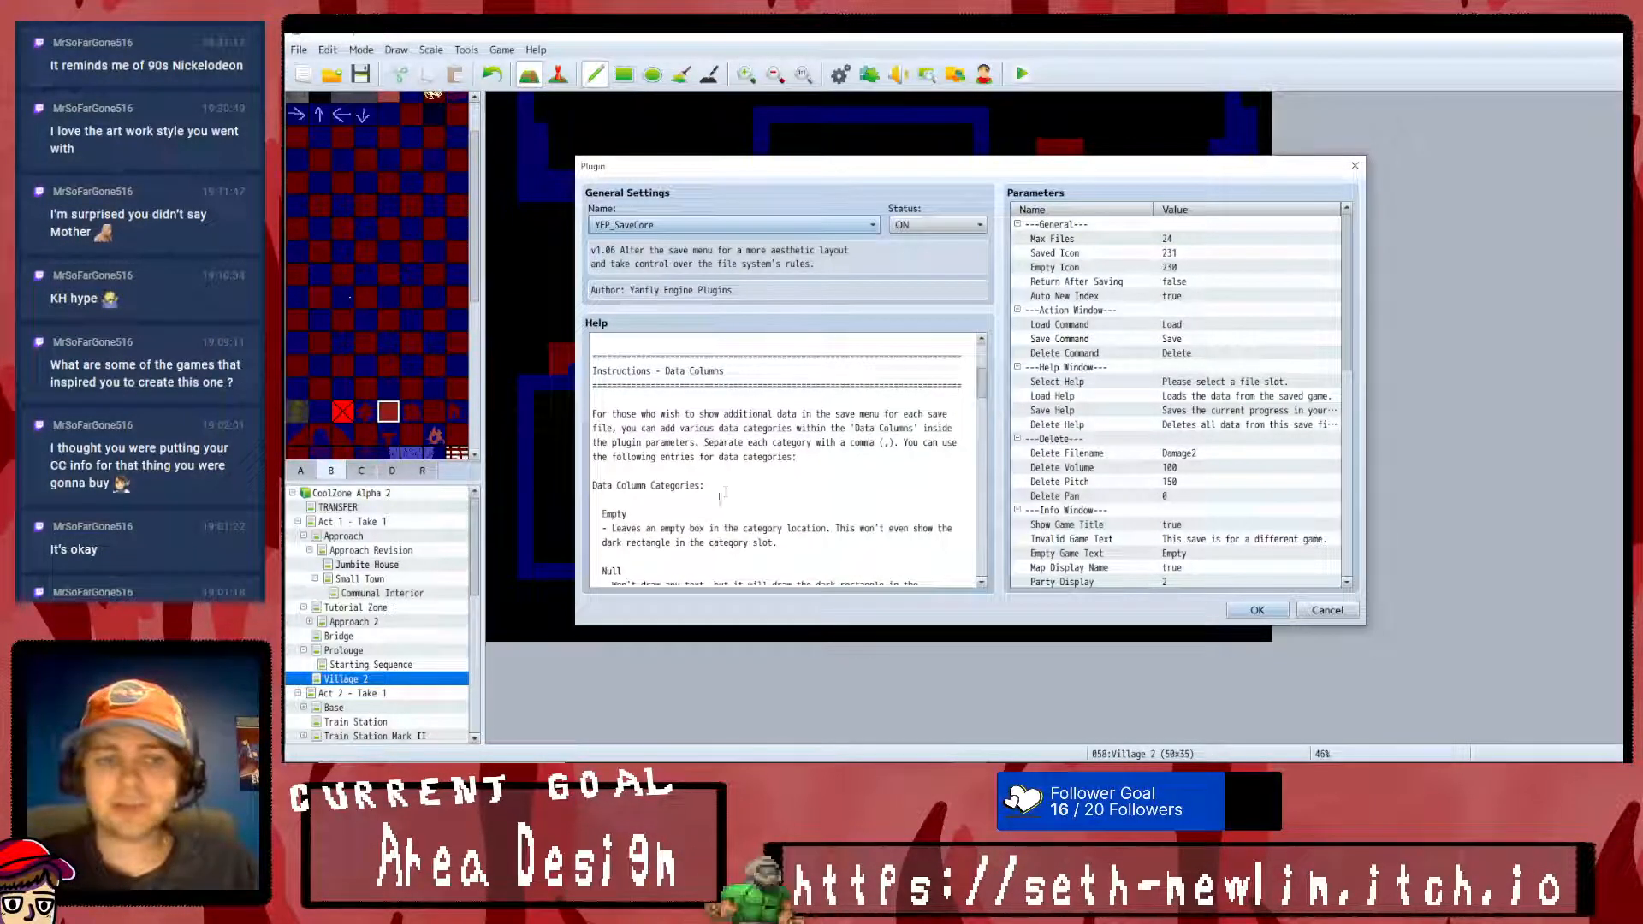
pyautogui.scroll(1, 728, 483)
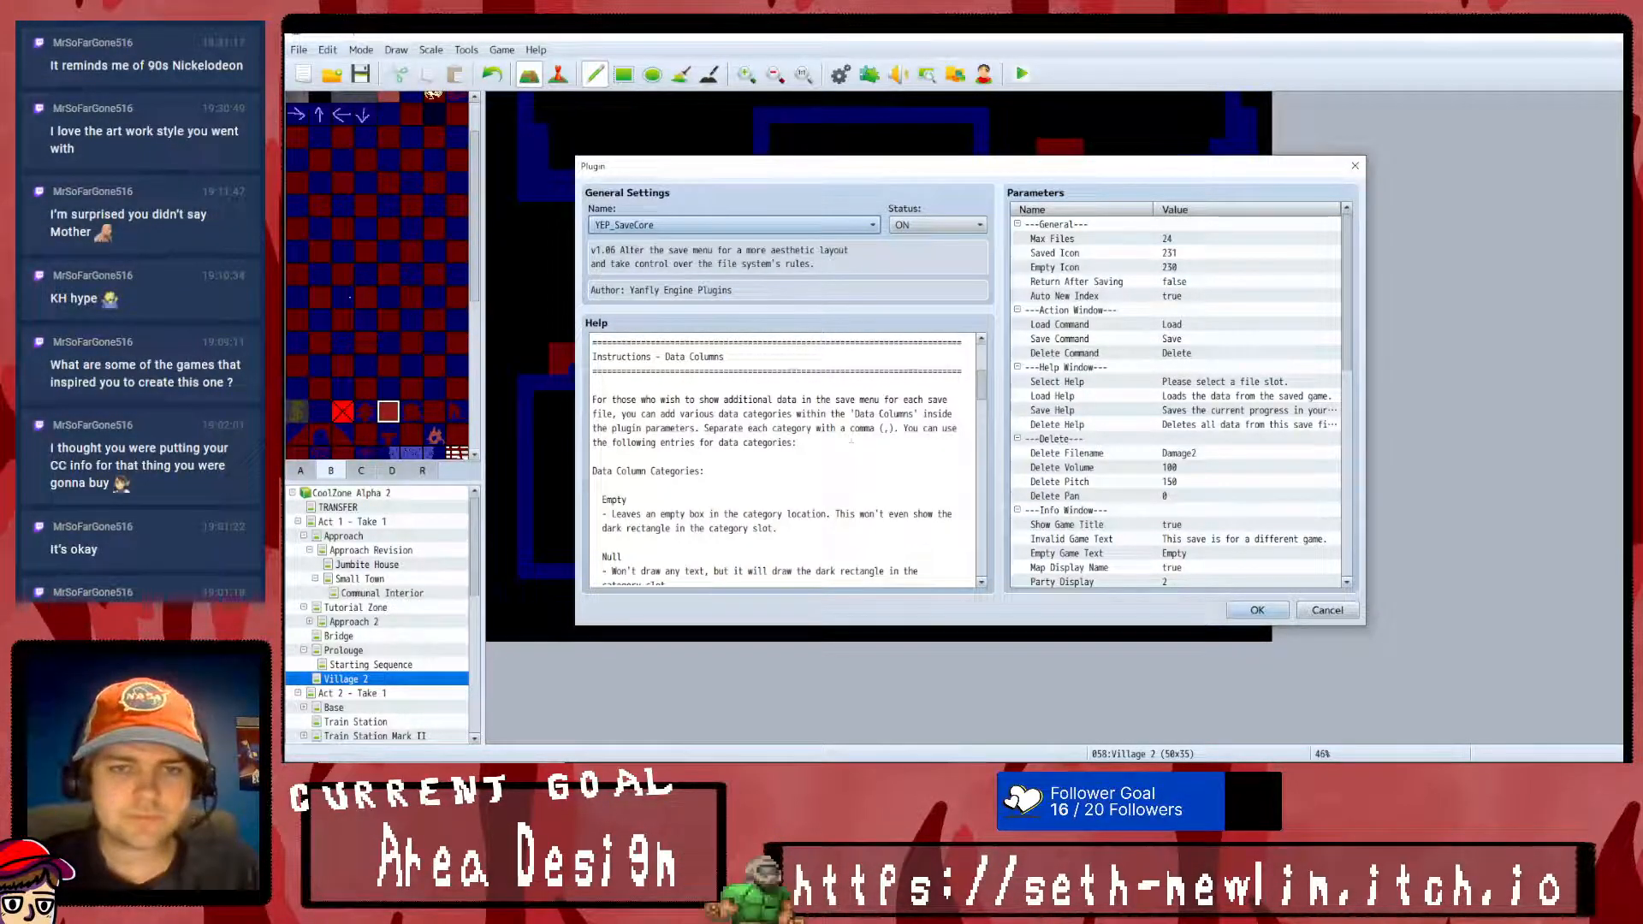
pyautogui.scroll(-3, 856, 445)
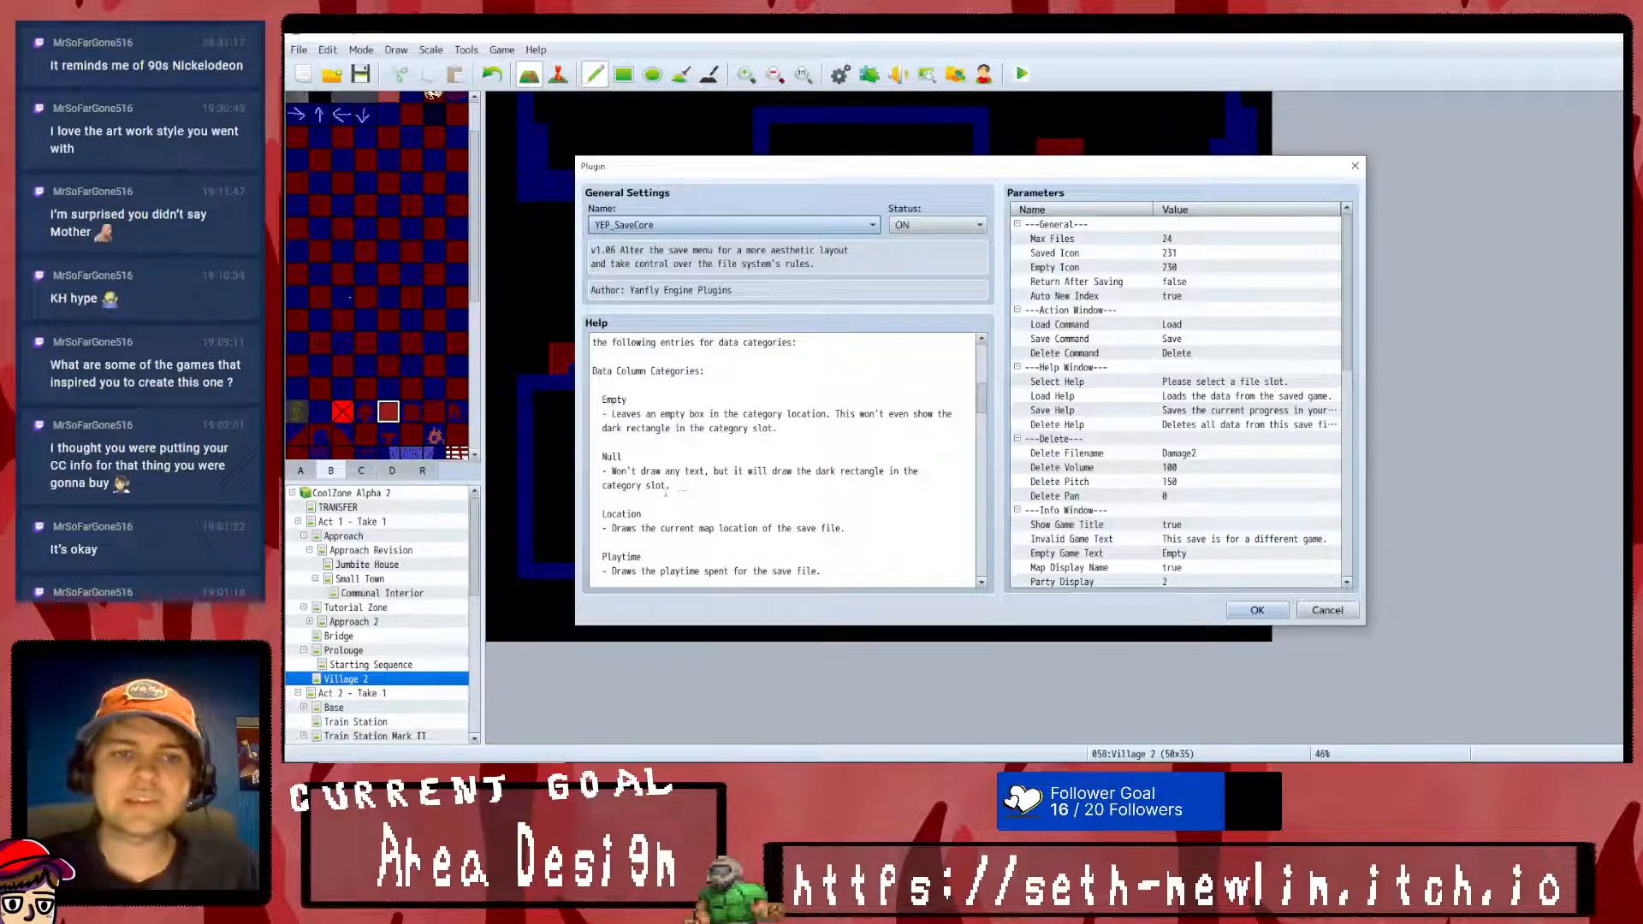
pyautogui.scroll(-2, 668, 493)
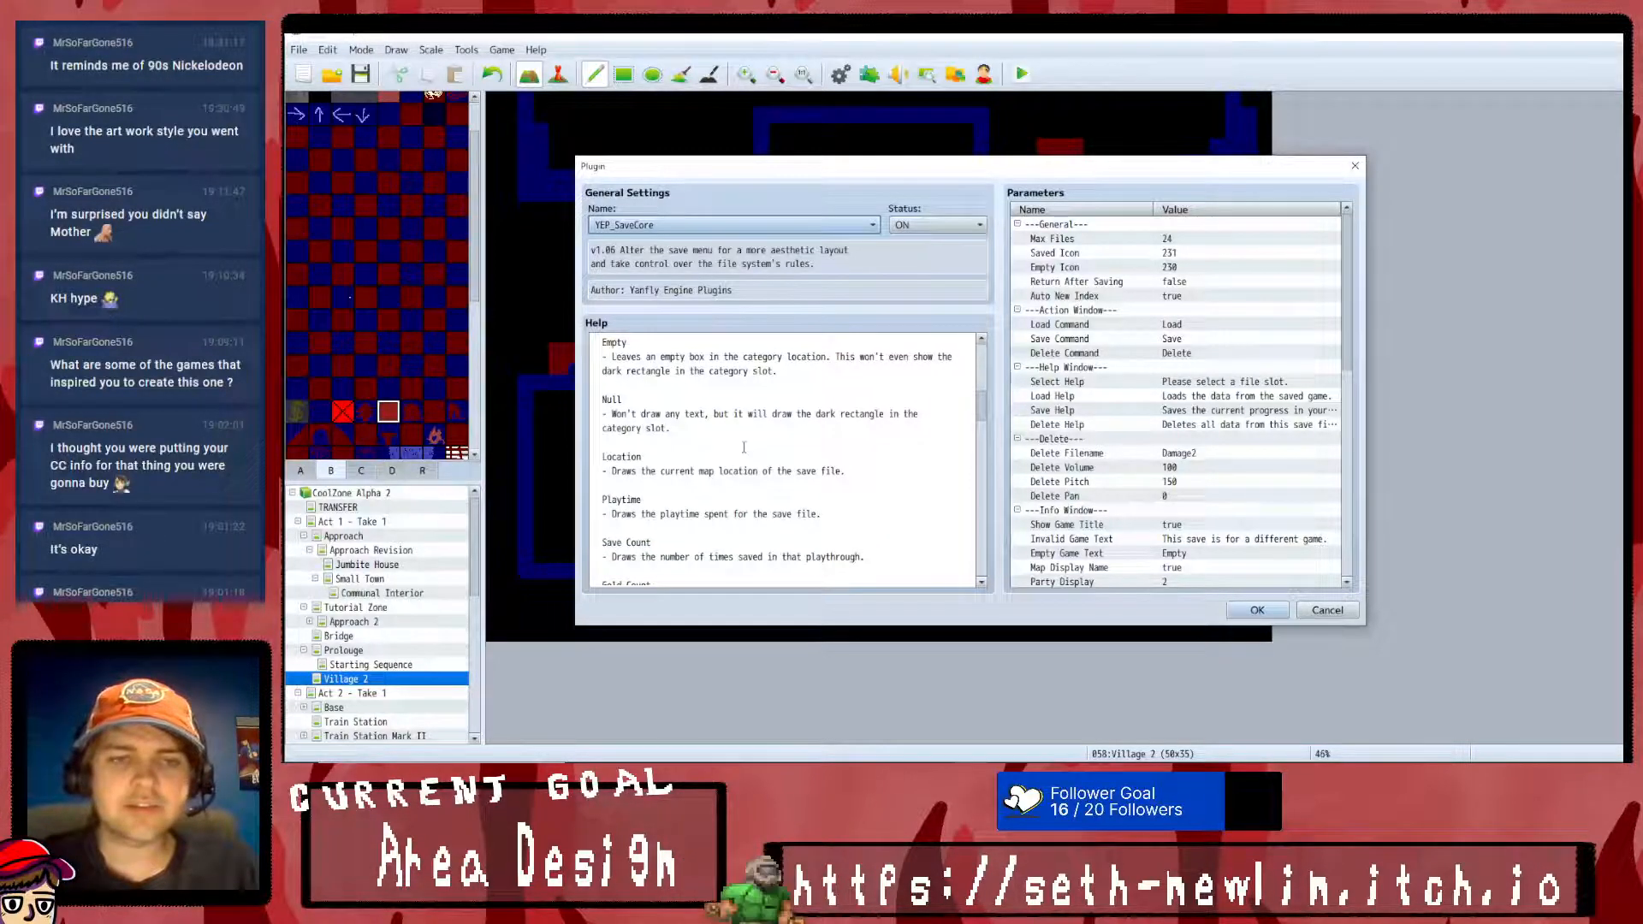
pyautogui.scroll(-1, 841, 500)
pyautogui.scroll(-1, 841, 500)
pyautogui.moveTo(820, 470)
pyautogui.mouseDown()
pyautogui.moveTo(613, 471)
pyautogui.moveTo(865, 514)
pyautogui.mouseUp()
pyautogui.click(613, 470)
pyautogui.click(865, 513)
pyautogui.scroll(-2, 837, 484)
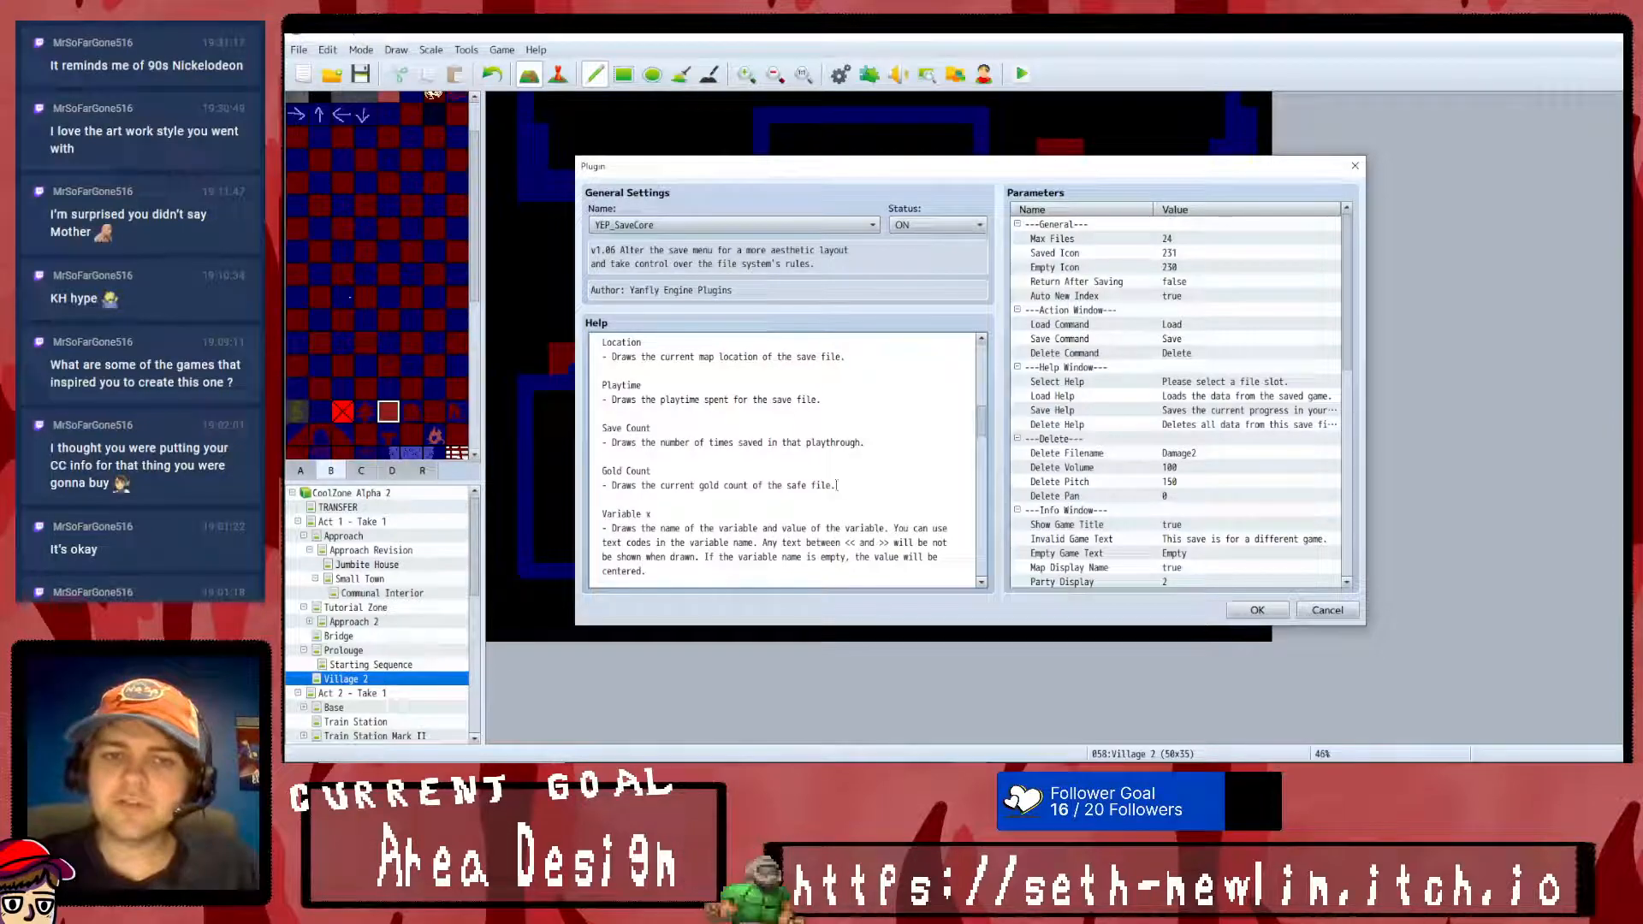
pyautogui.moveTo(623, 485); pyautogui.dragTo(837, 485)
pyautogui.click(837, 485)
pyautogui.scroll(-3, 714, 467)
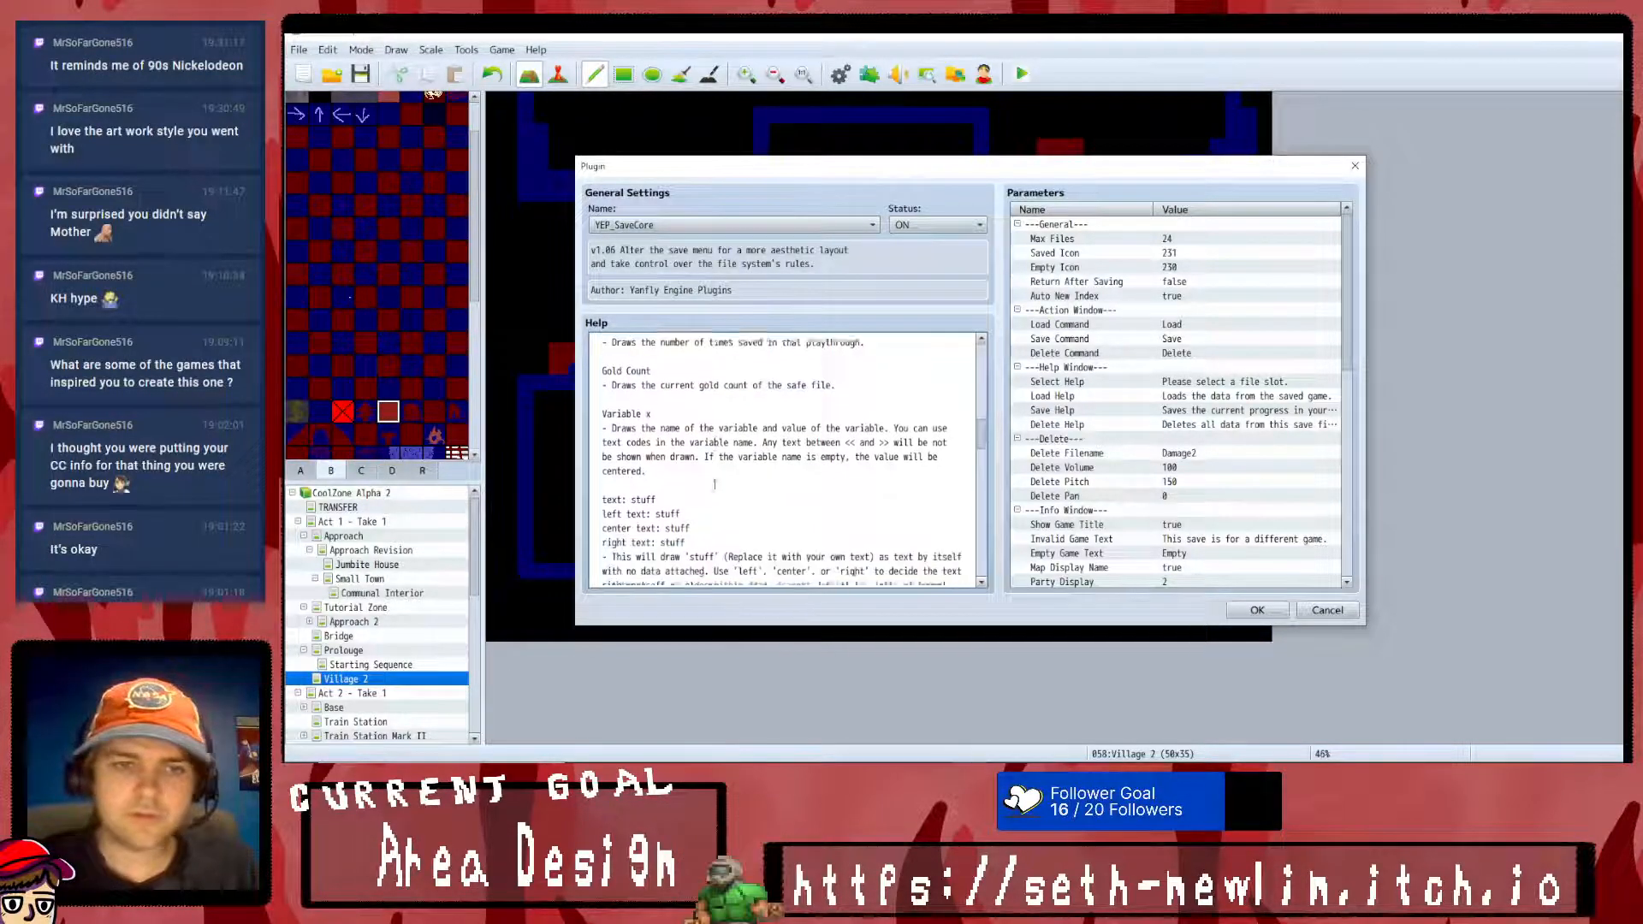
pyautogui.click(695, 434)
pyautogui.moveTo(596, 399)
pyautogui.mouseDown()
pyautogui.moveTo(695, 440)
pyautogui.moveTo(675, 416)
pyautogui.mouseUp()
pyautogui.click(684, 421)
pyautogui.scroll(-2, 716, 452)
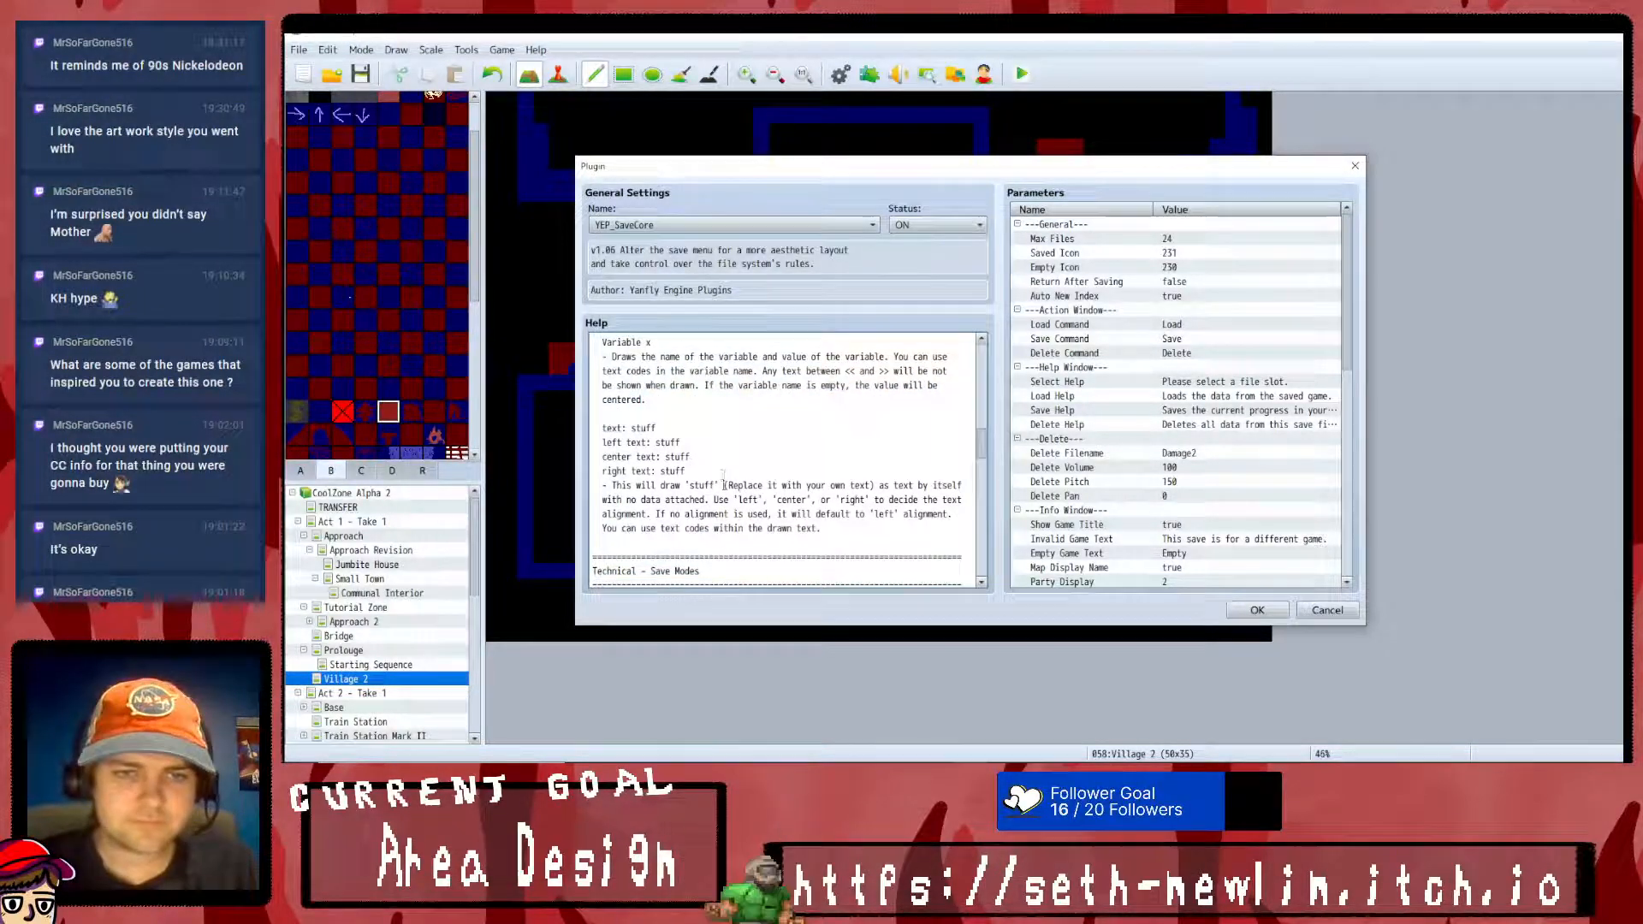
pyautogui.scroll(-6, 777, 485)
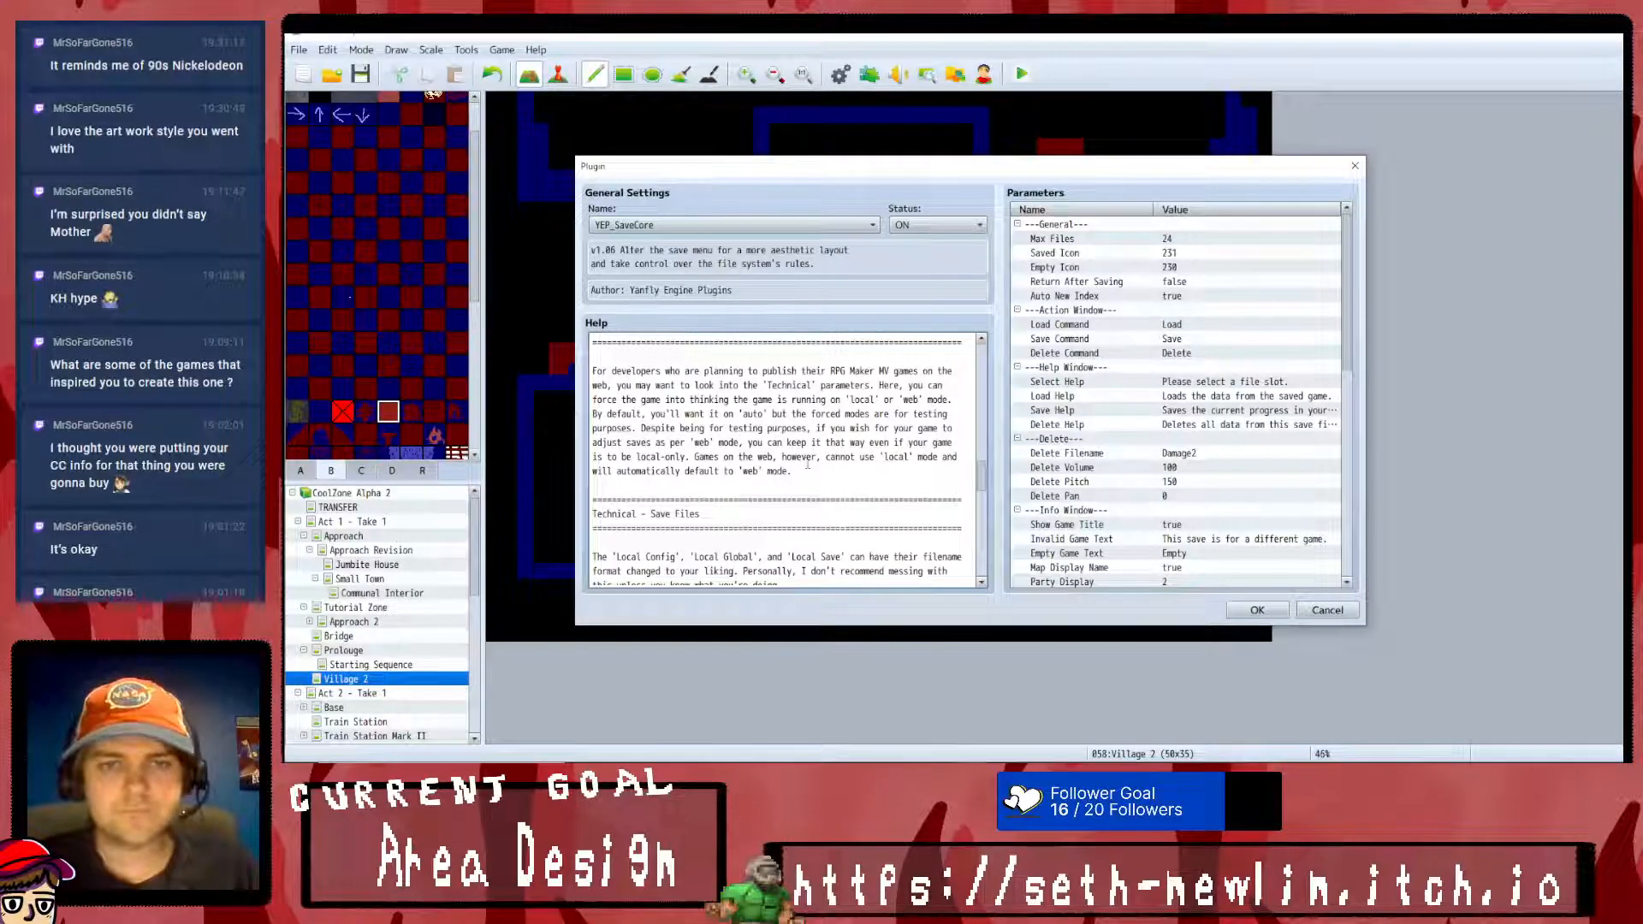
pyautogui.scroll(-2, 809, 457)
pyautogui.scroll(-1, 809, 458)
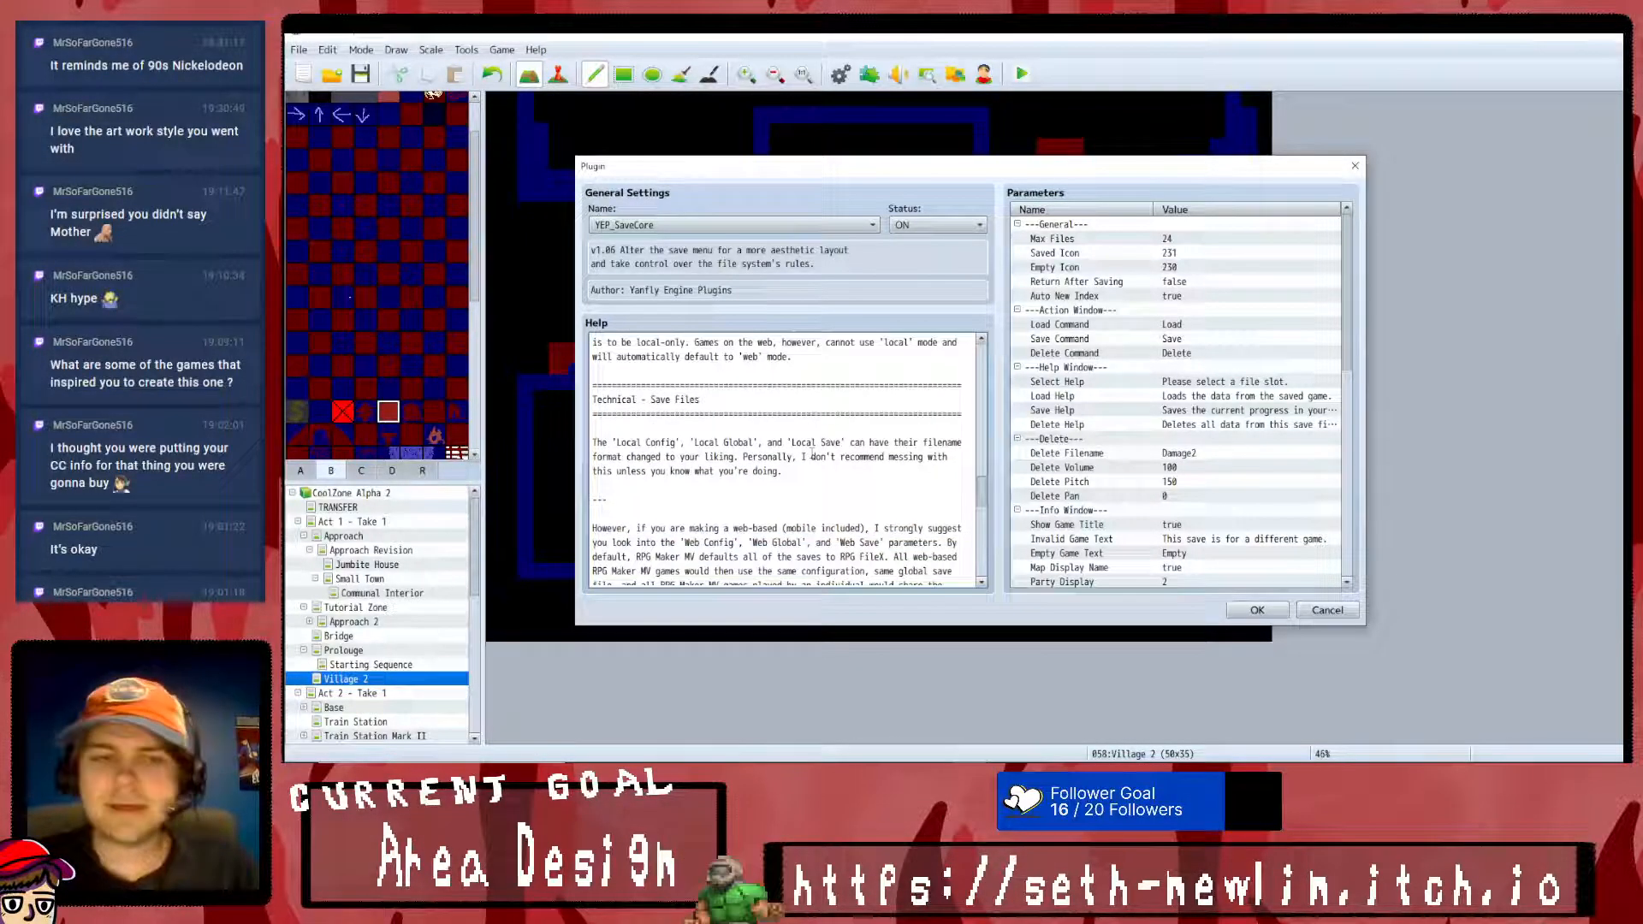
pyautogui.scroll(-1, 811, 455)
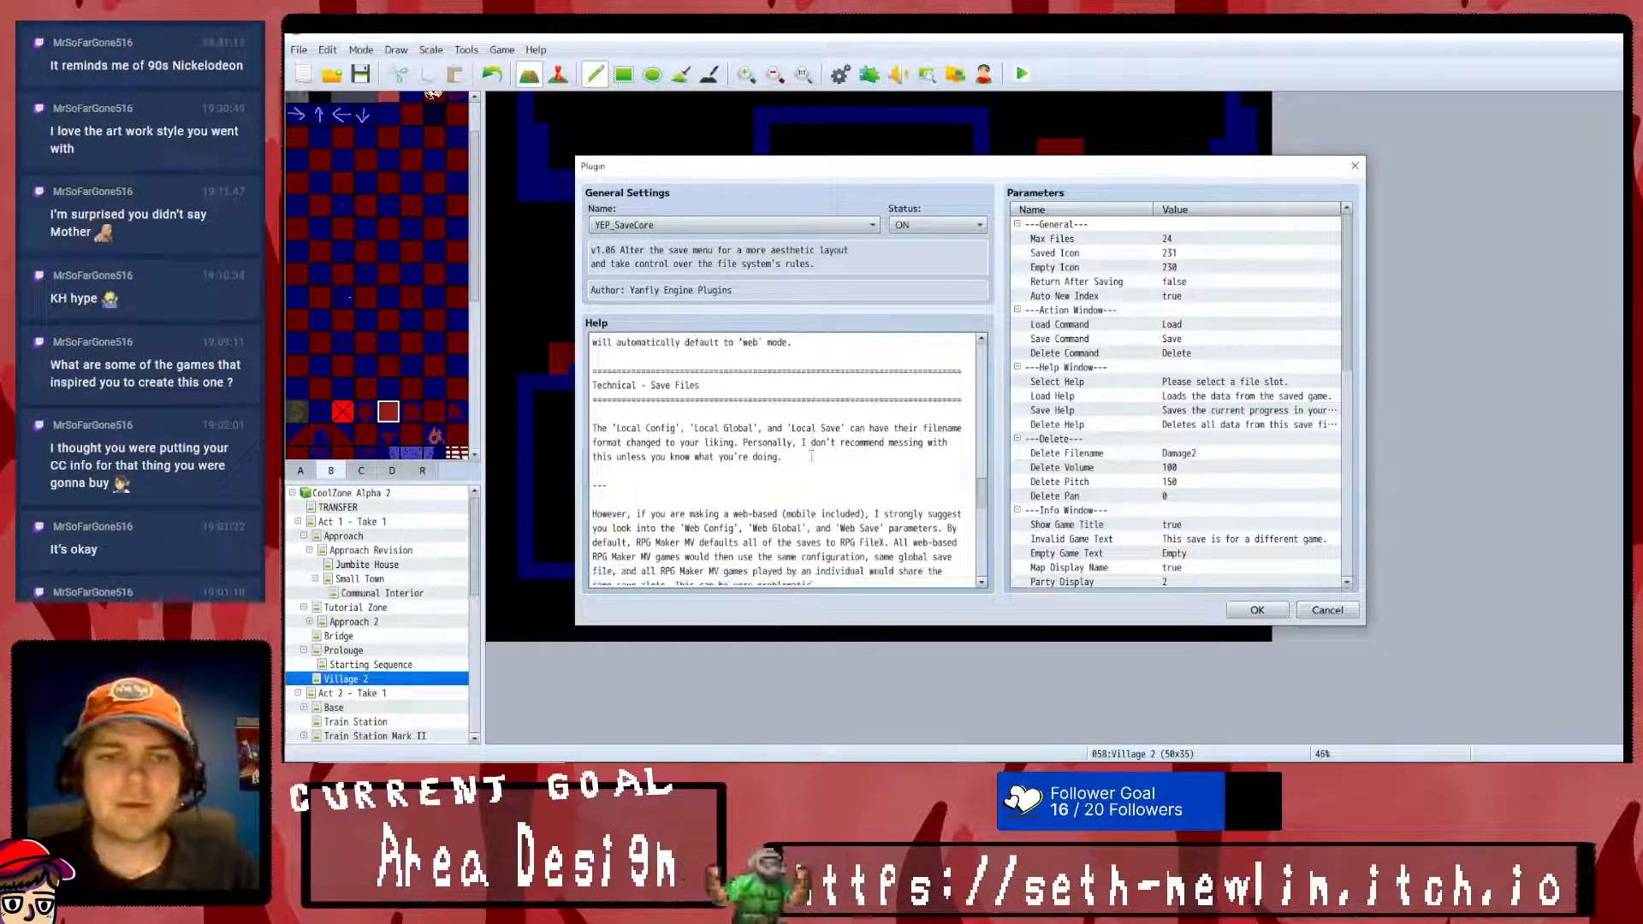
# - Set the save plugin's Max Files parameter to 10 and check the Saved Icon parameter without changing it
pyautogui.doubleClick(1172, 241)
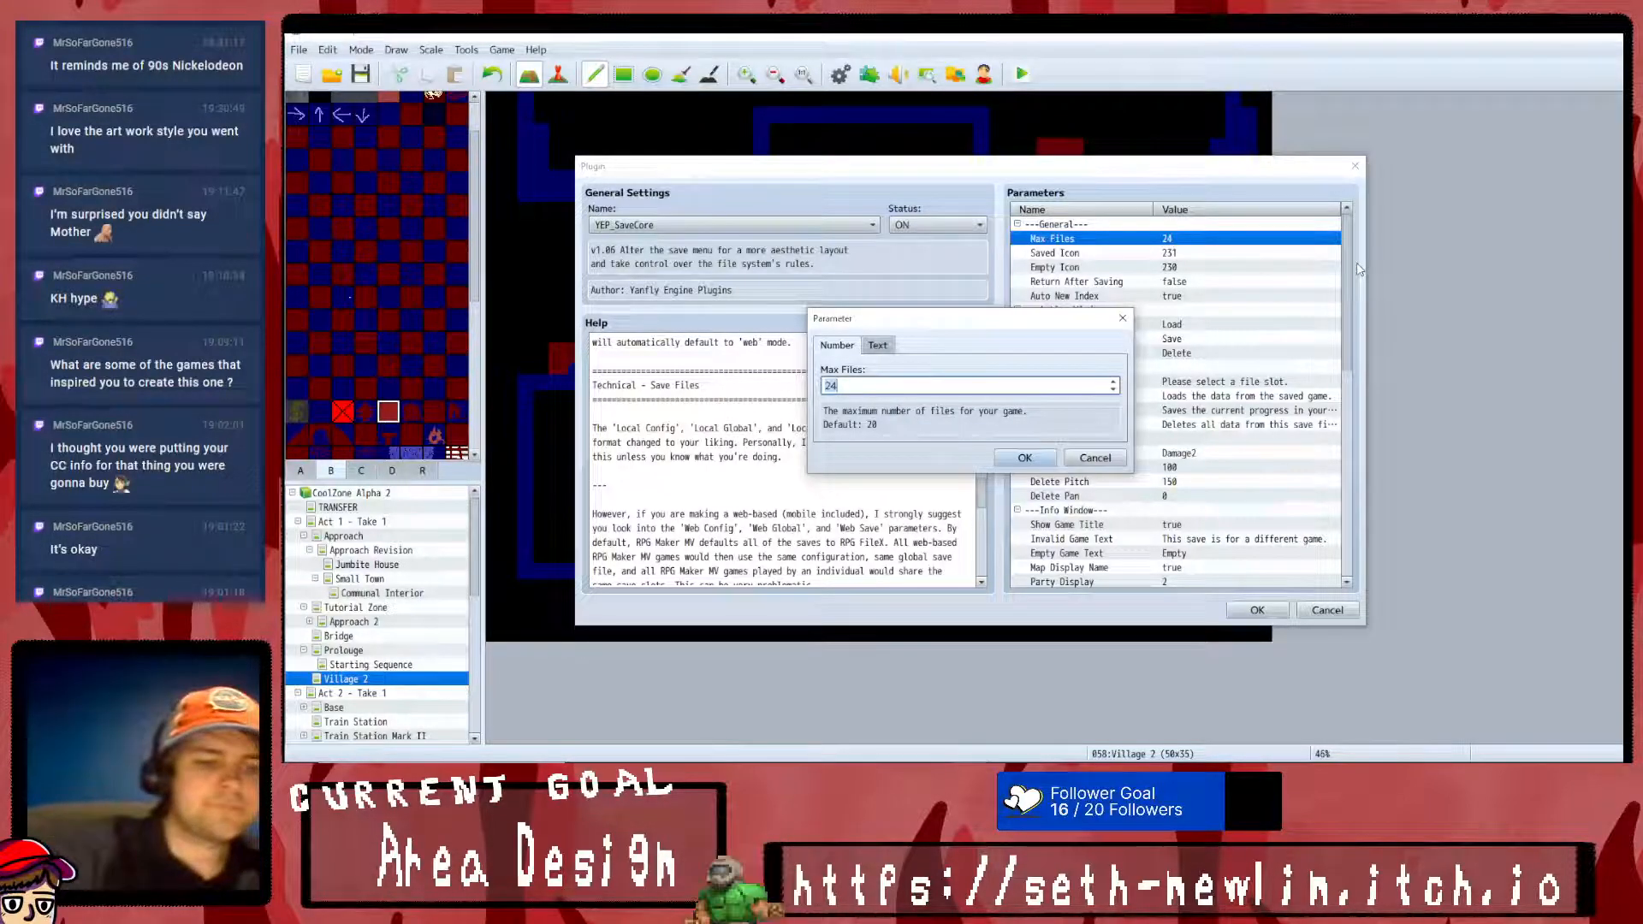
pyautogui.write('10')
pyautogui.click(1025, 458)
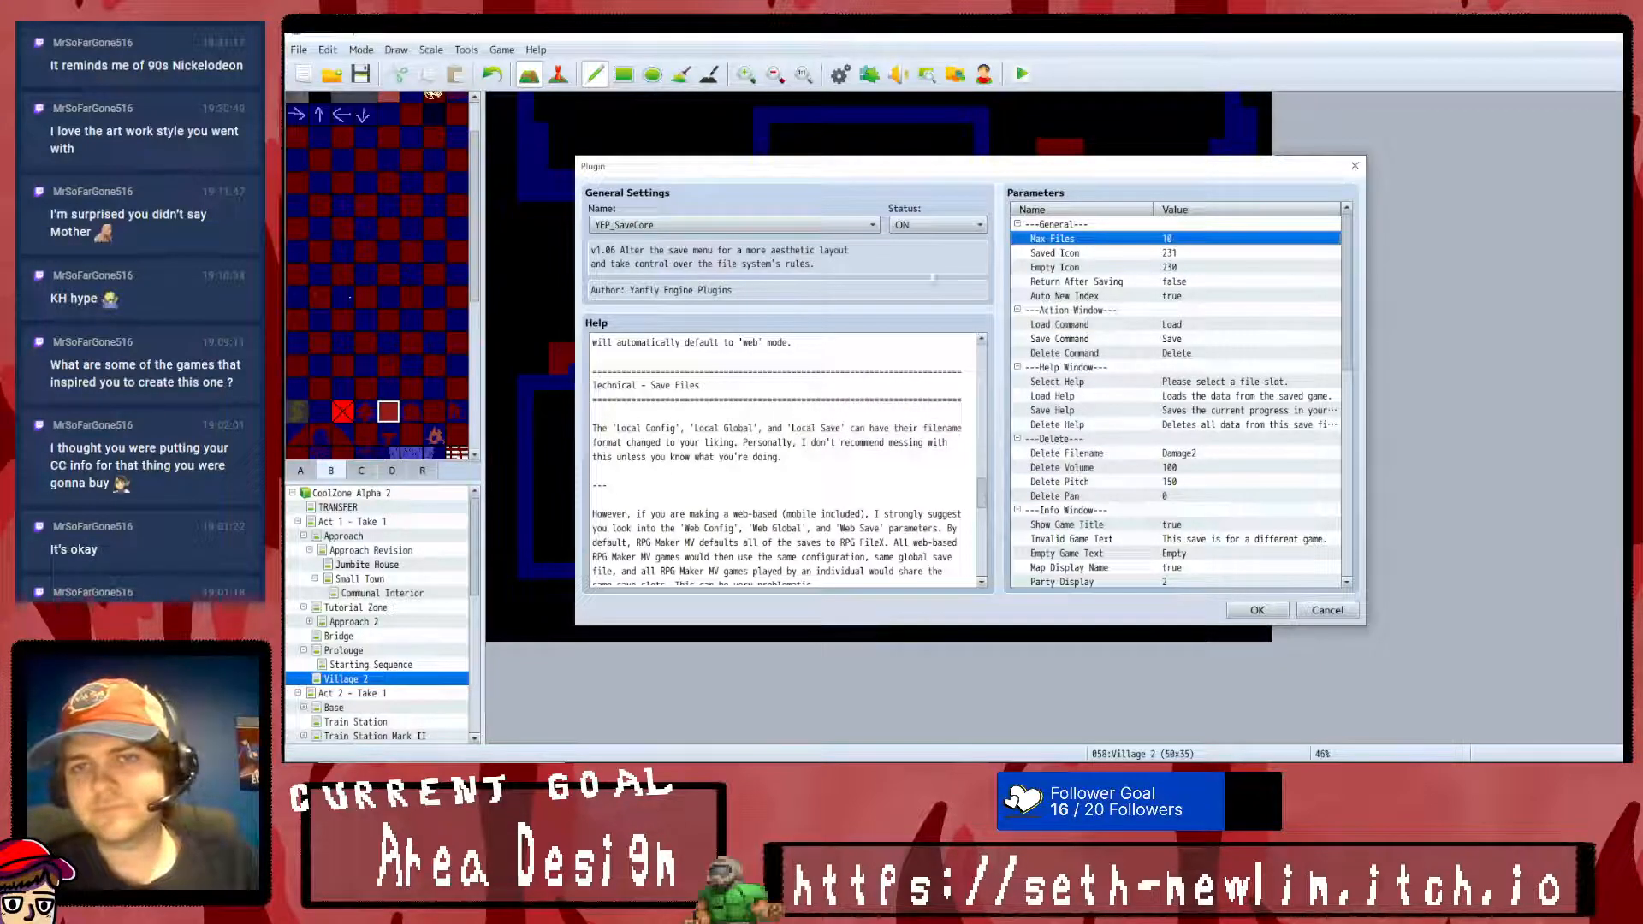
pyautogui.doubleClick(1146, 253)
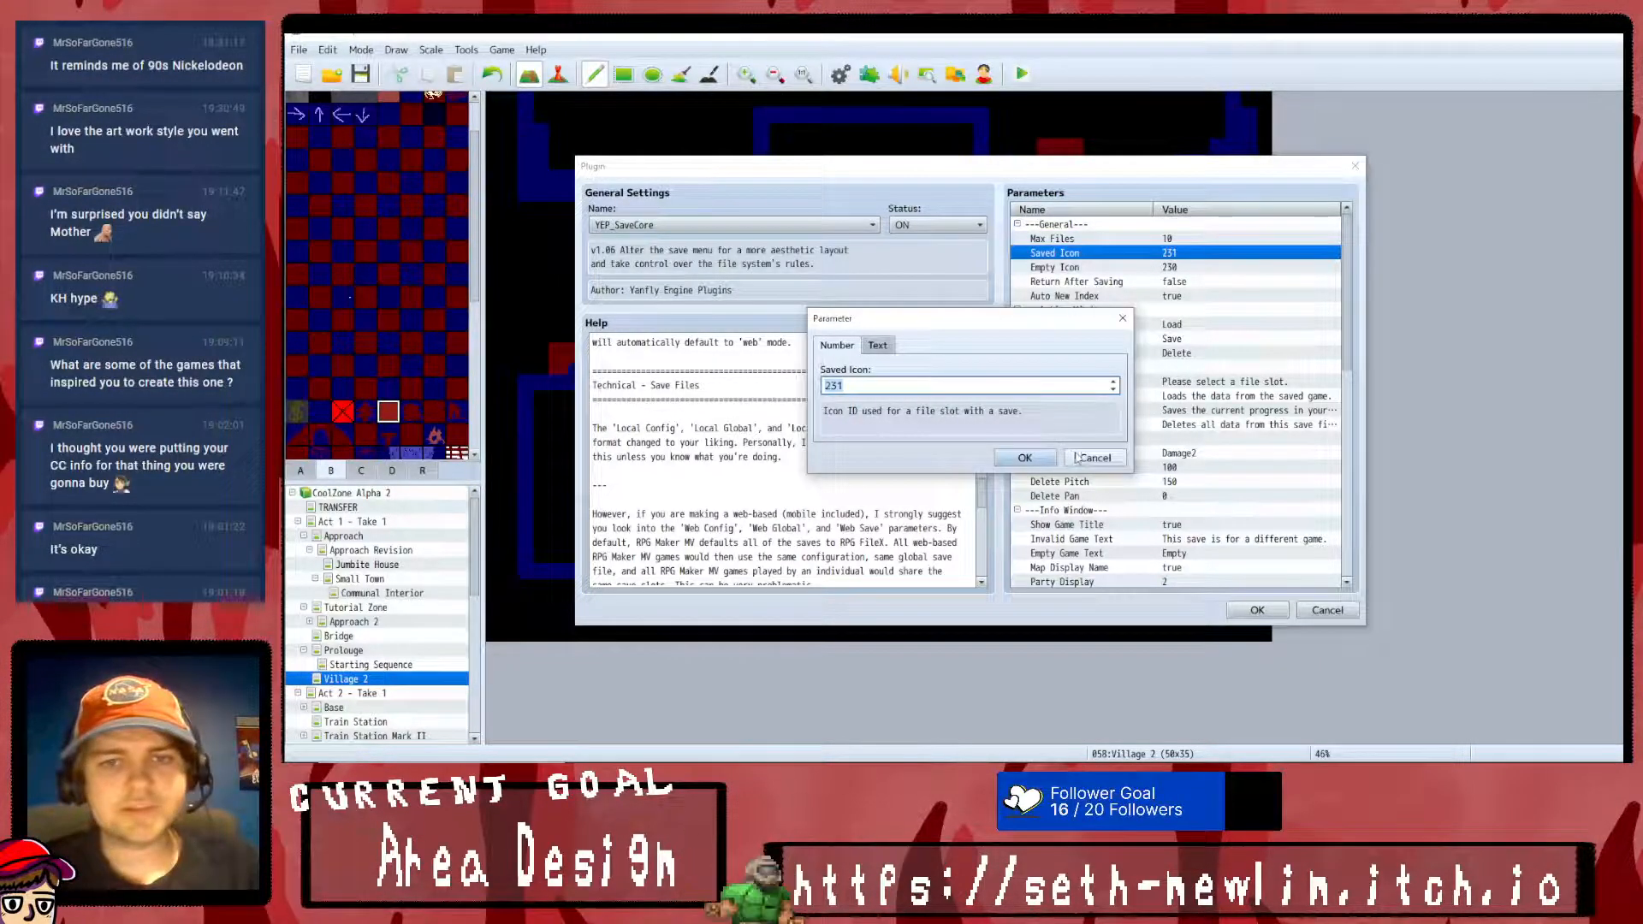
pyautogui.click(1081, 460)
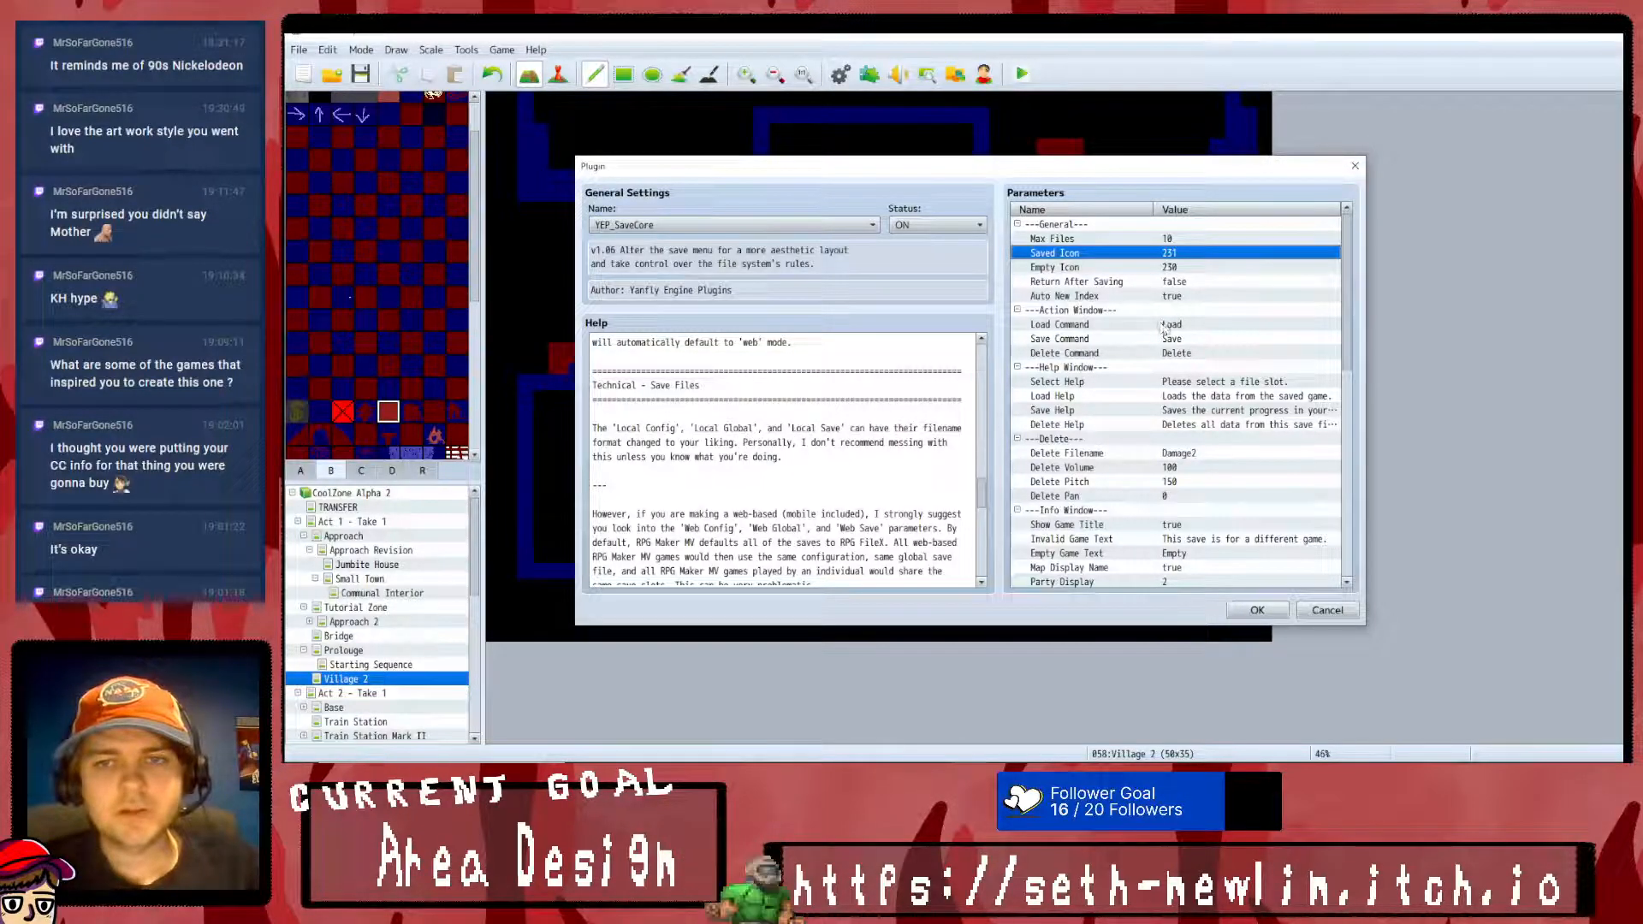
# - Set the save plugin's Select Help text to "Where ya savin' it?"
pyautogui.click(1191, 354)
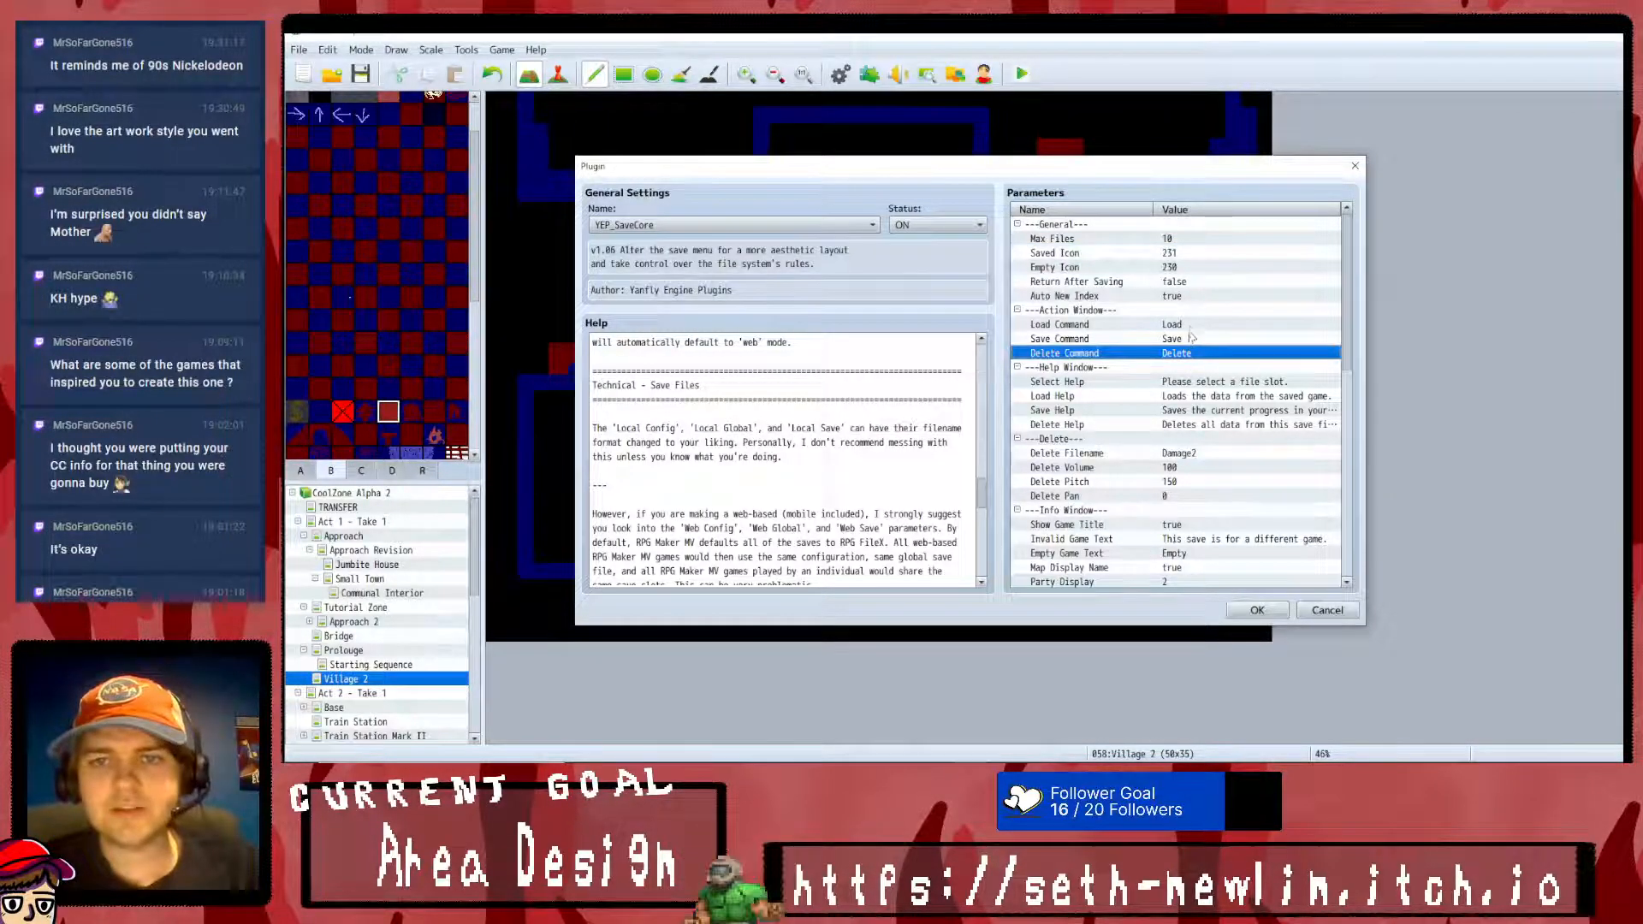
pyautogui.doubleClick(1209, 385)
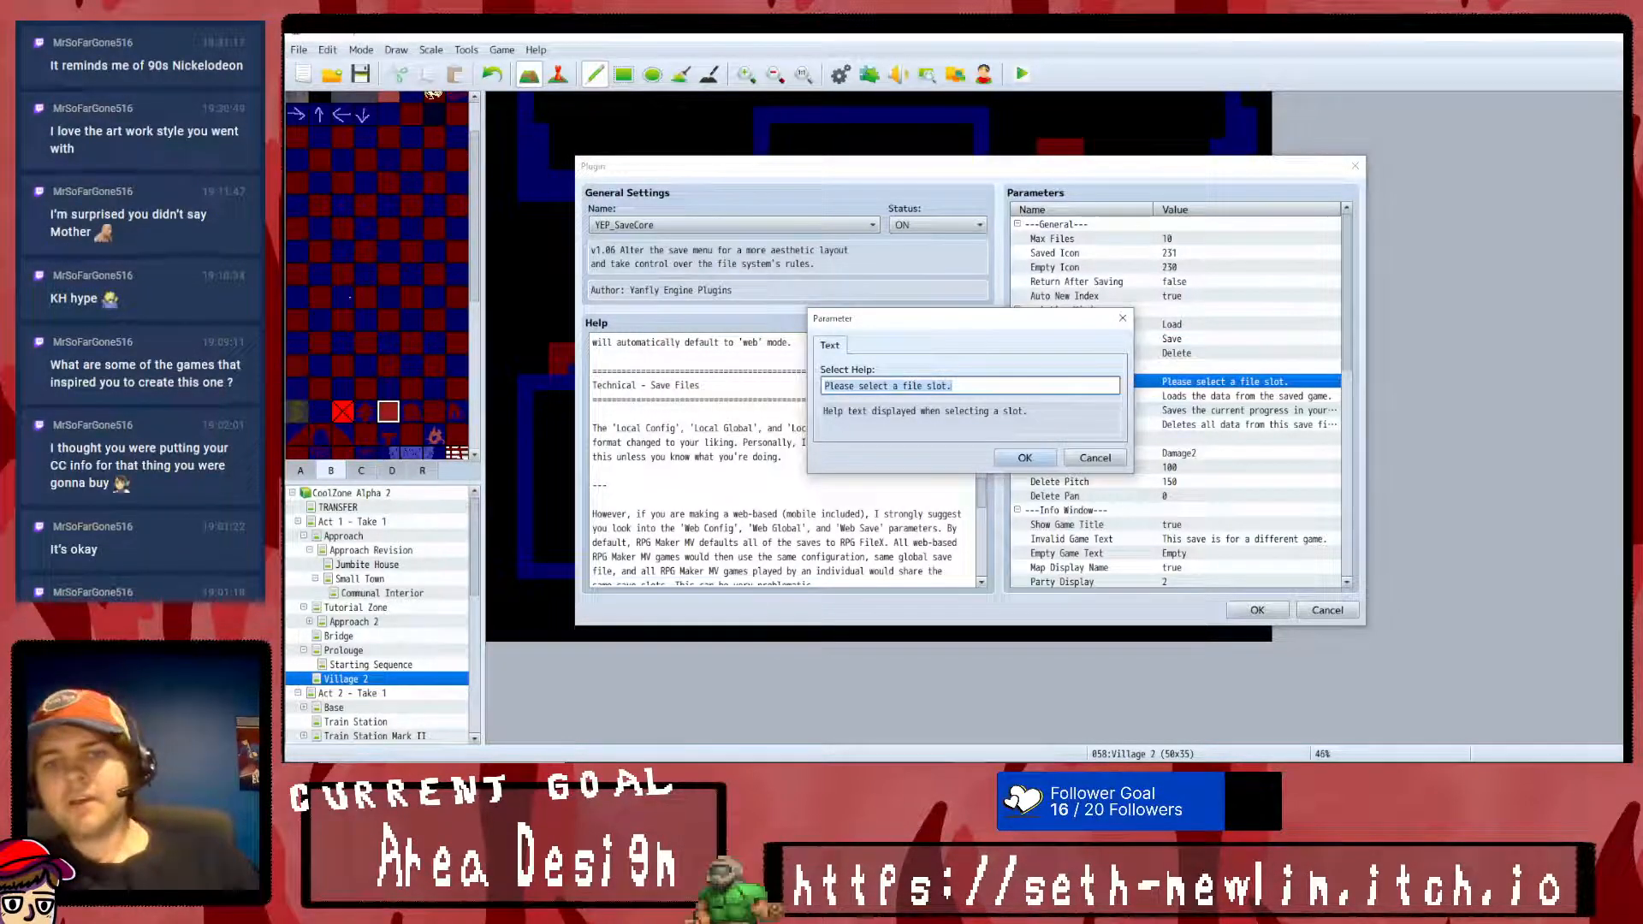
pyautogui.moveTo(997, 328); pyautogui.dragTo(849, 300)
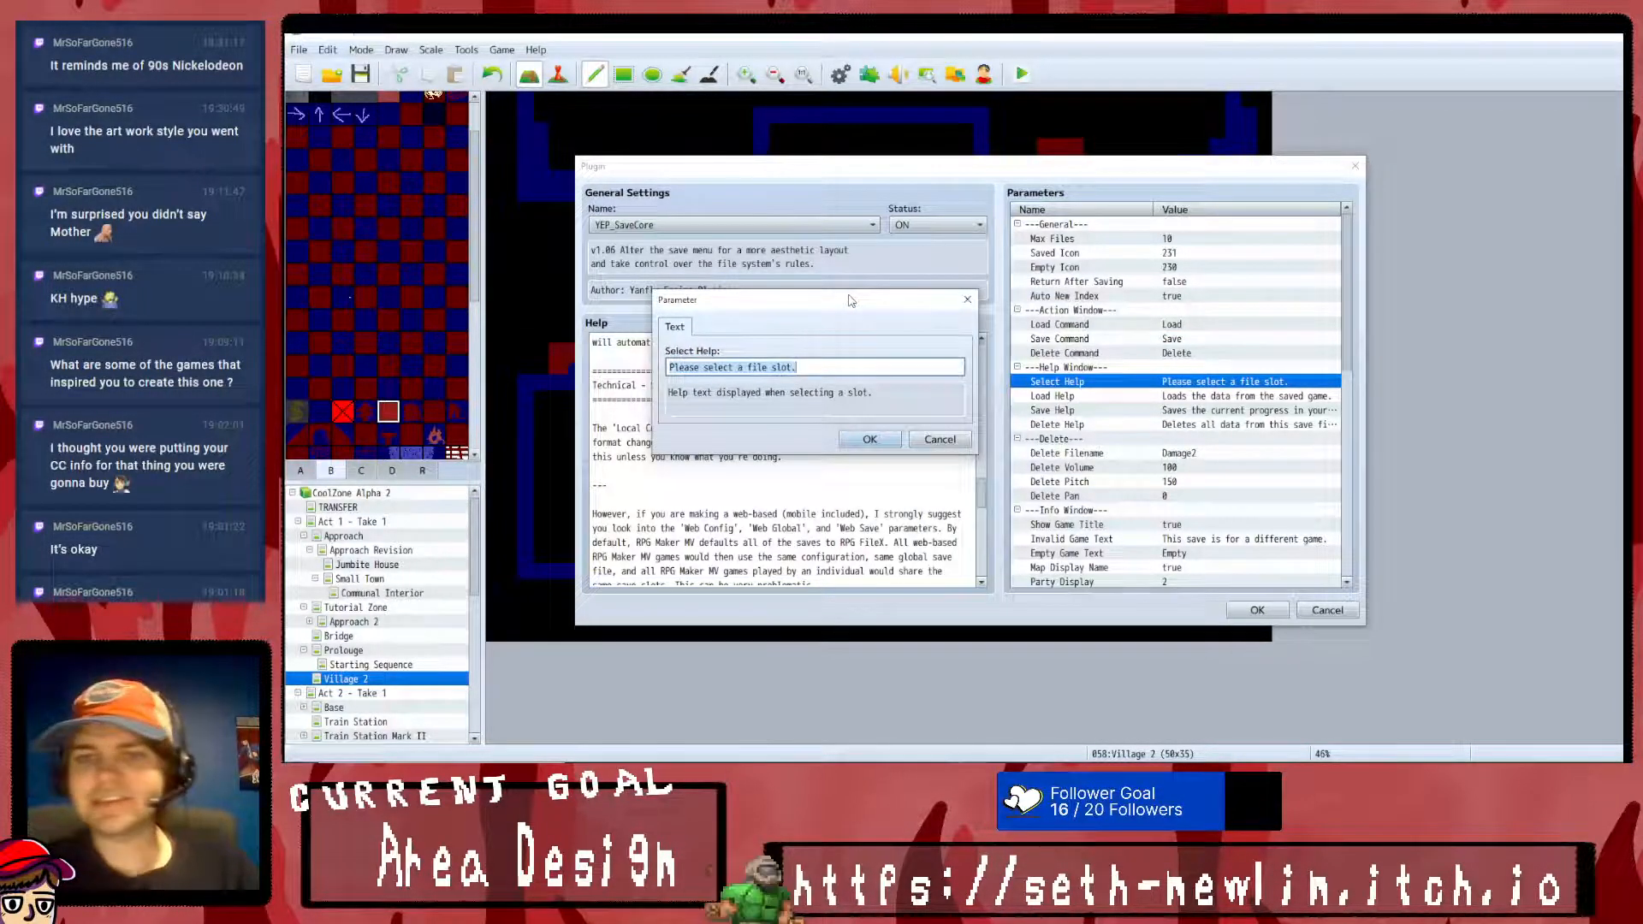
pyautogui.write('Where ya savin it?')
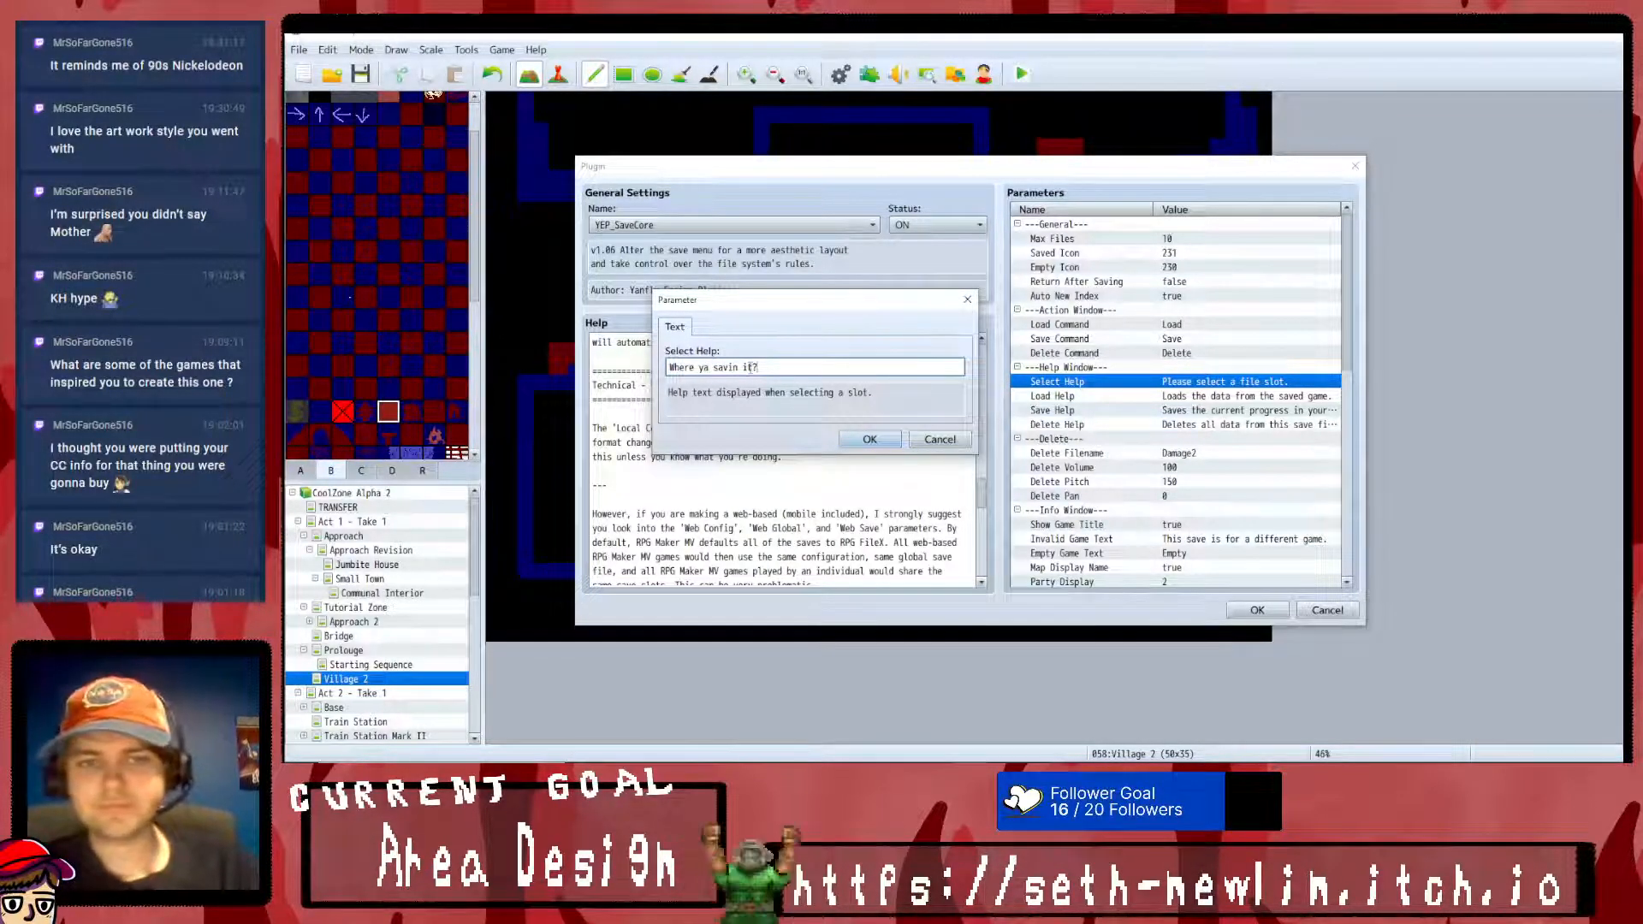
pyautogui.click(738, 366)
pyautogui.write("'")
pyautogui.click(869, 439)
# - Change the Load Help text to "Loads the data from that thingy."
pyautogui.doubleClick(1156, 396)
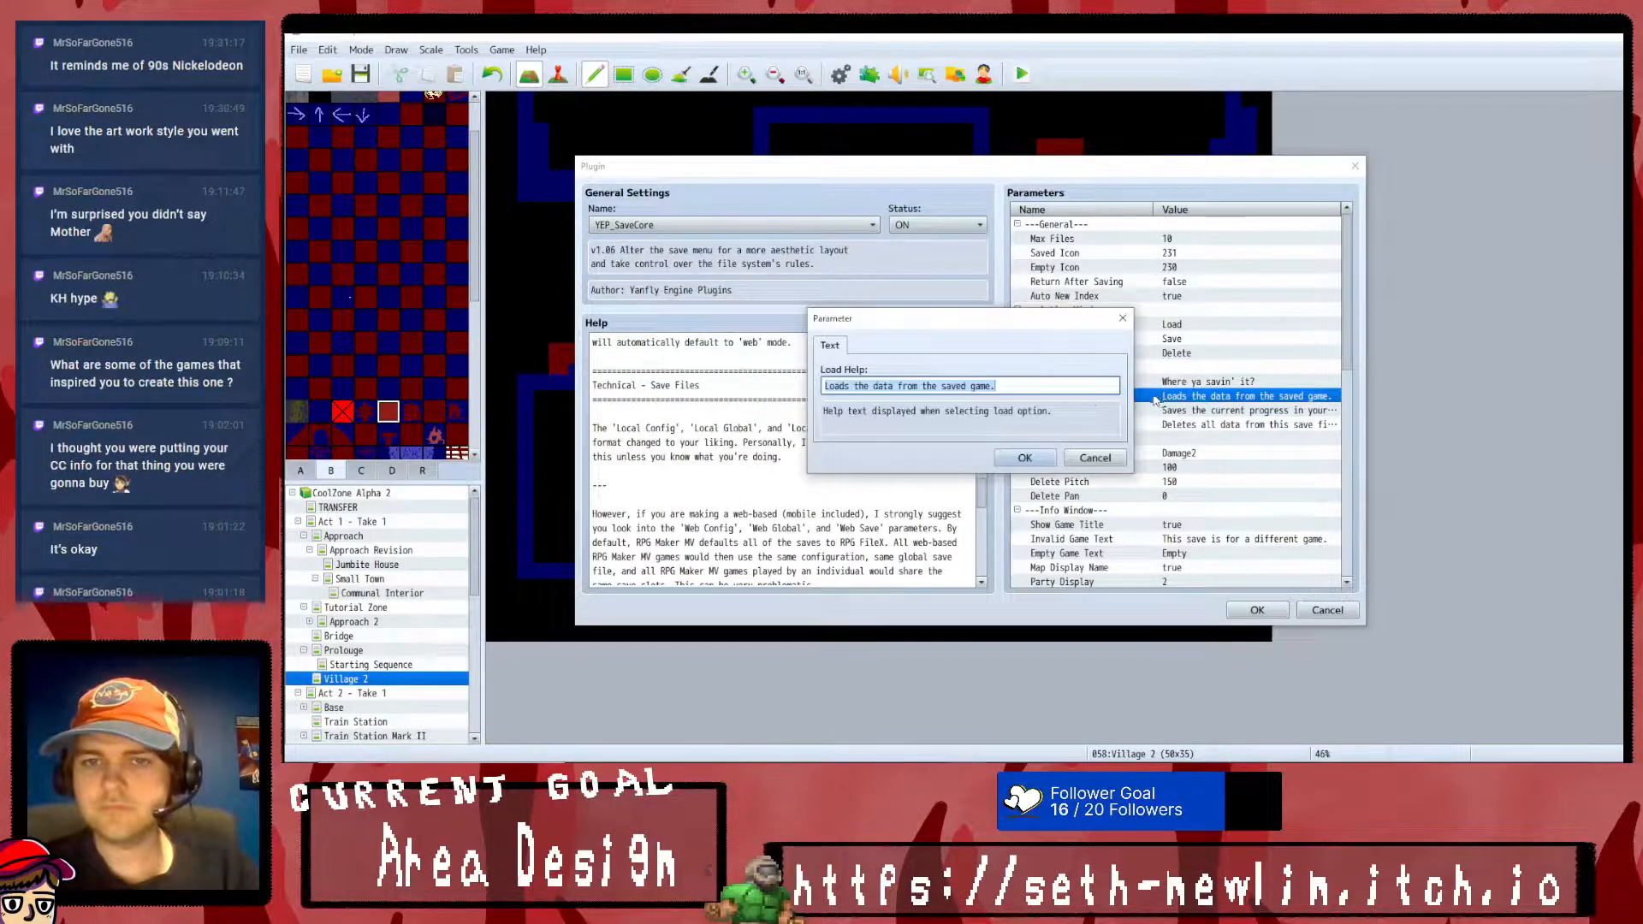
pyautogui.write('Loads the')
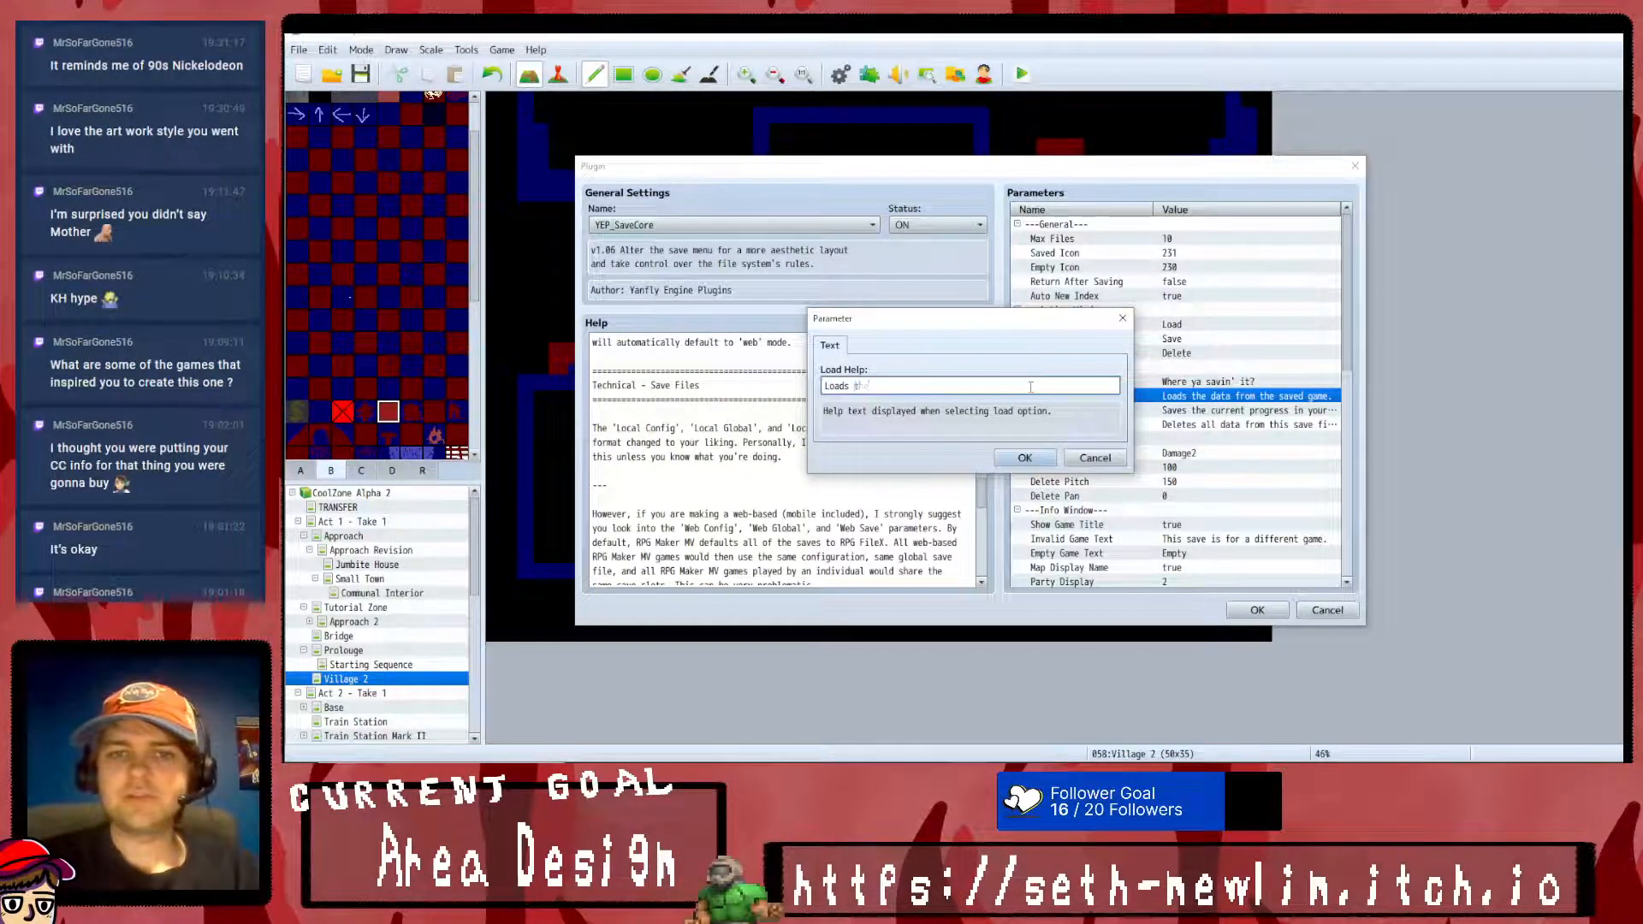
pyautogui.write(' data from that thingy.')
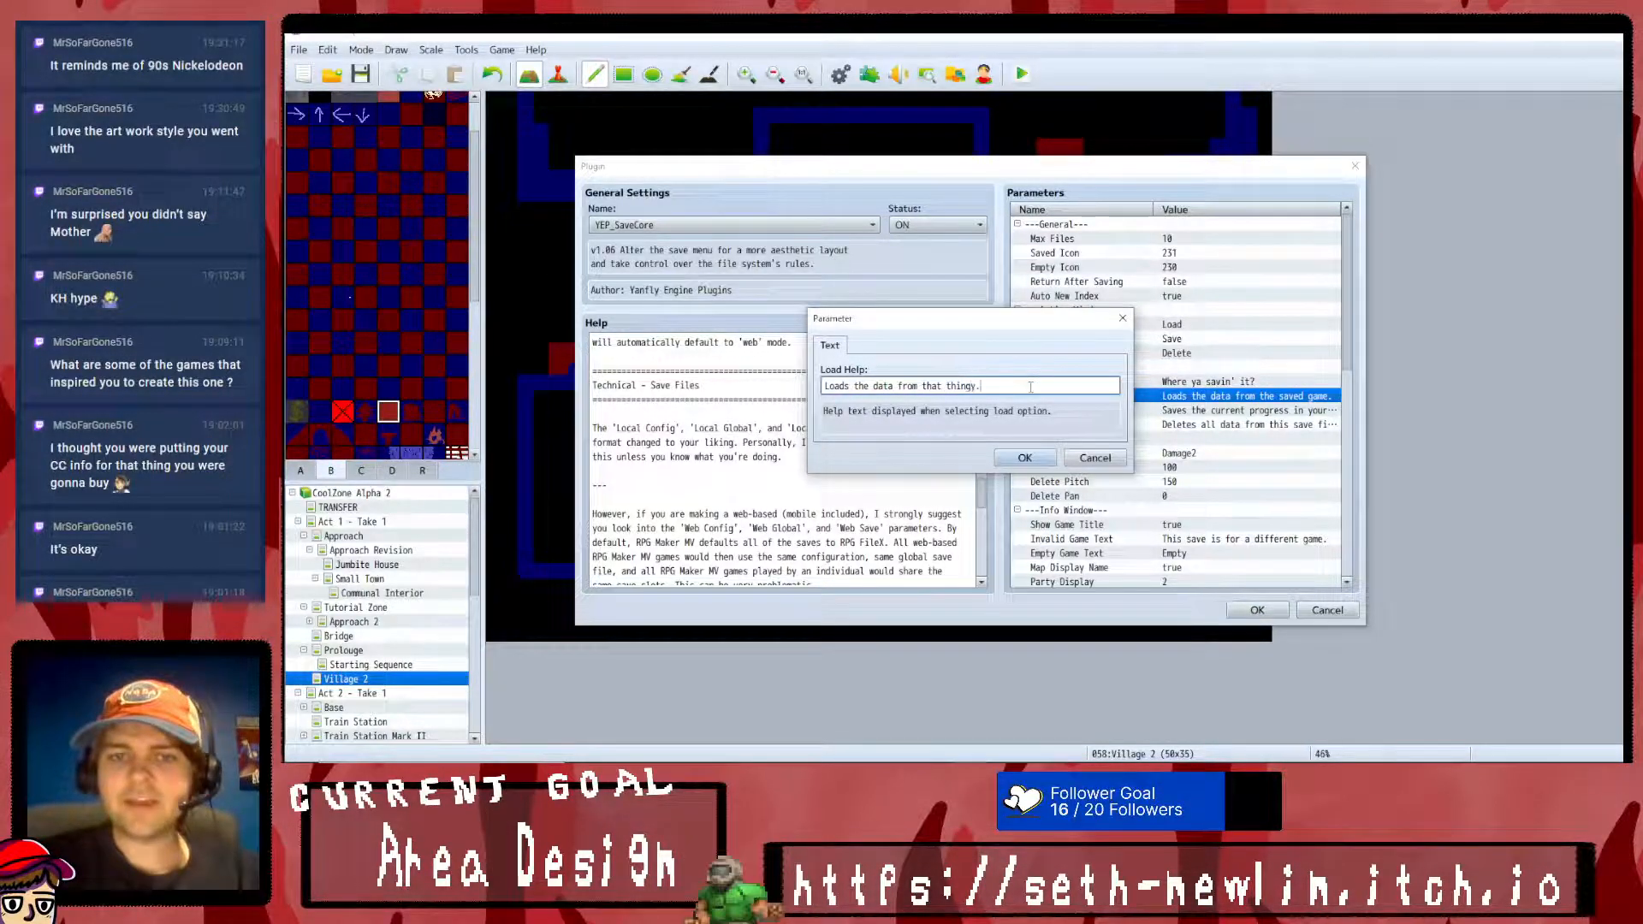
pyautogui.click(1025, 458)
# - Change the Save Help text to "Saves your progress er somethin"
pyautogui.doubleClick(1188, 411)
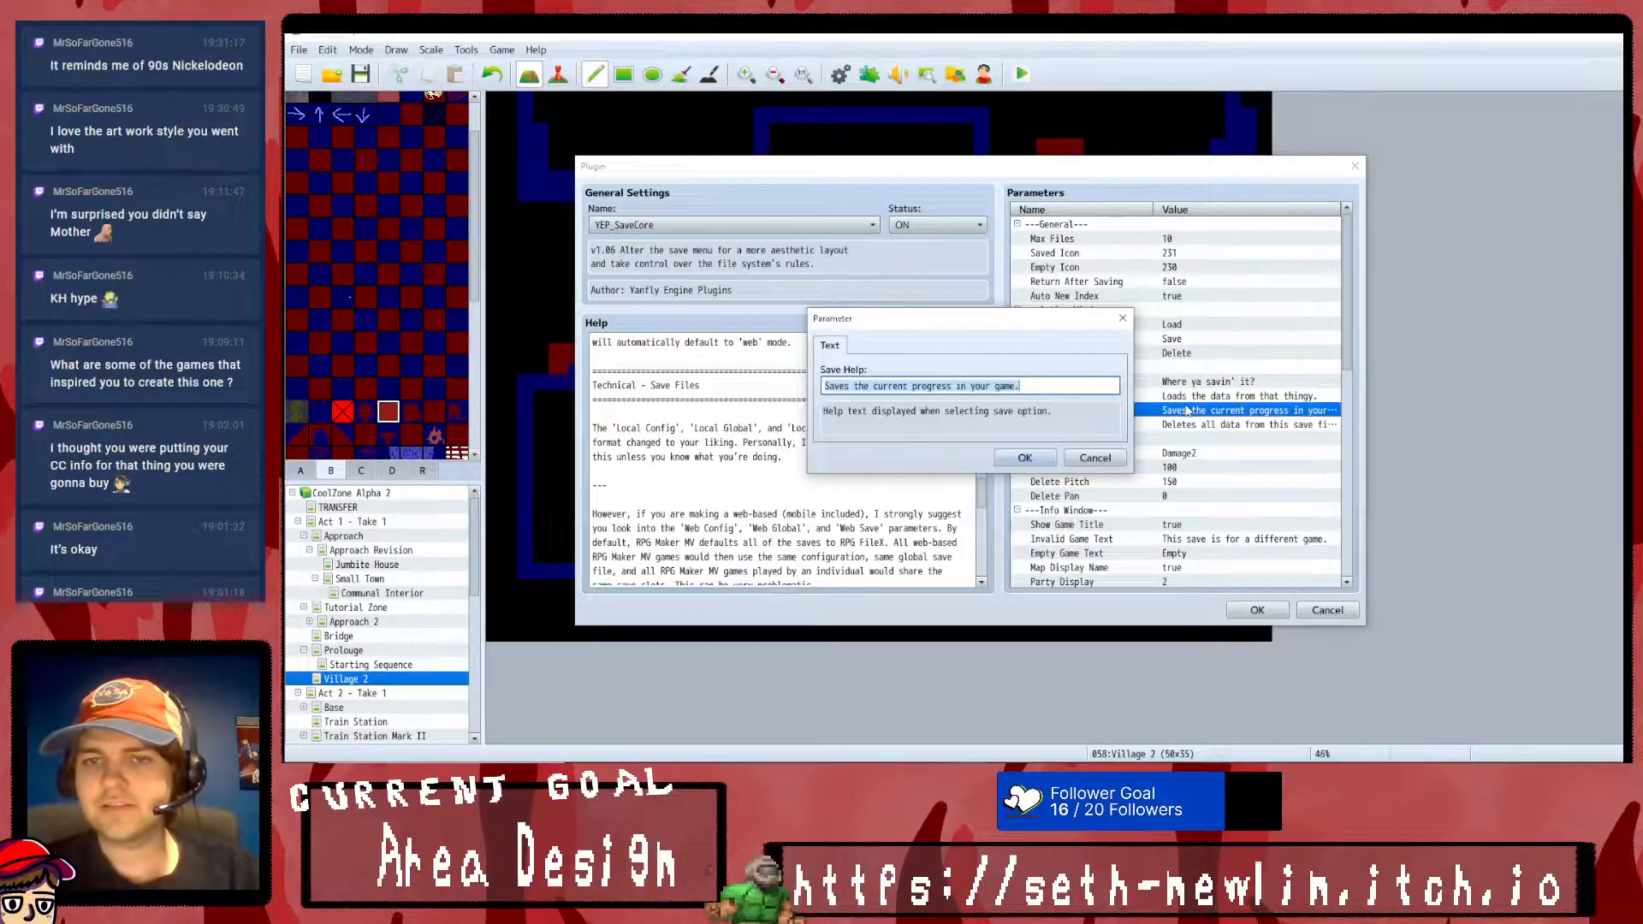
pyautogui.press('BackSpace')
pyautogui.write('Saves your progress er somethin')
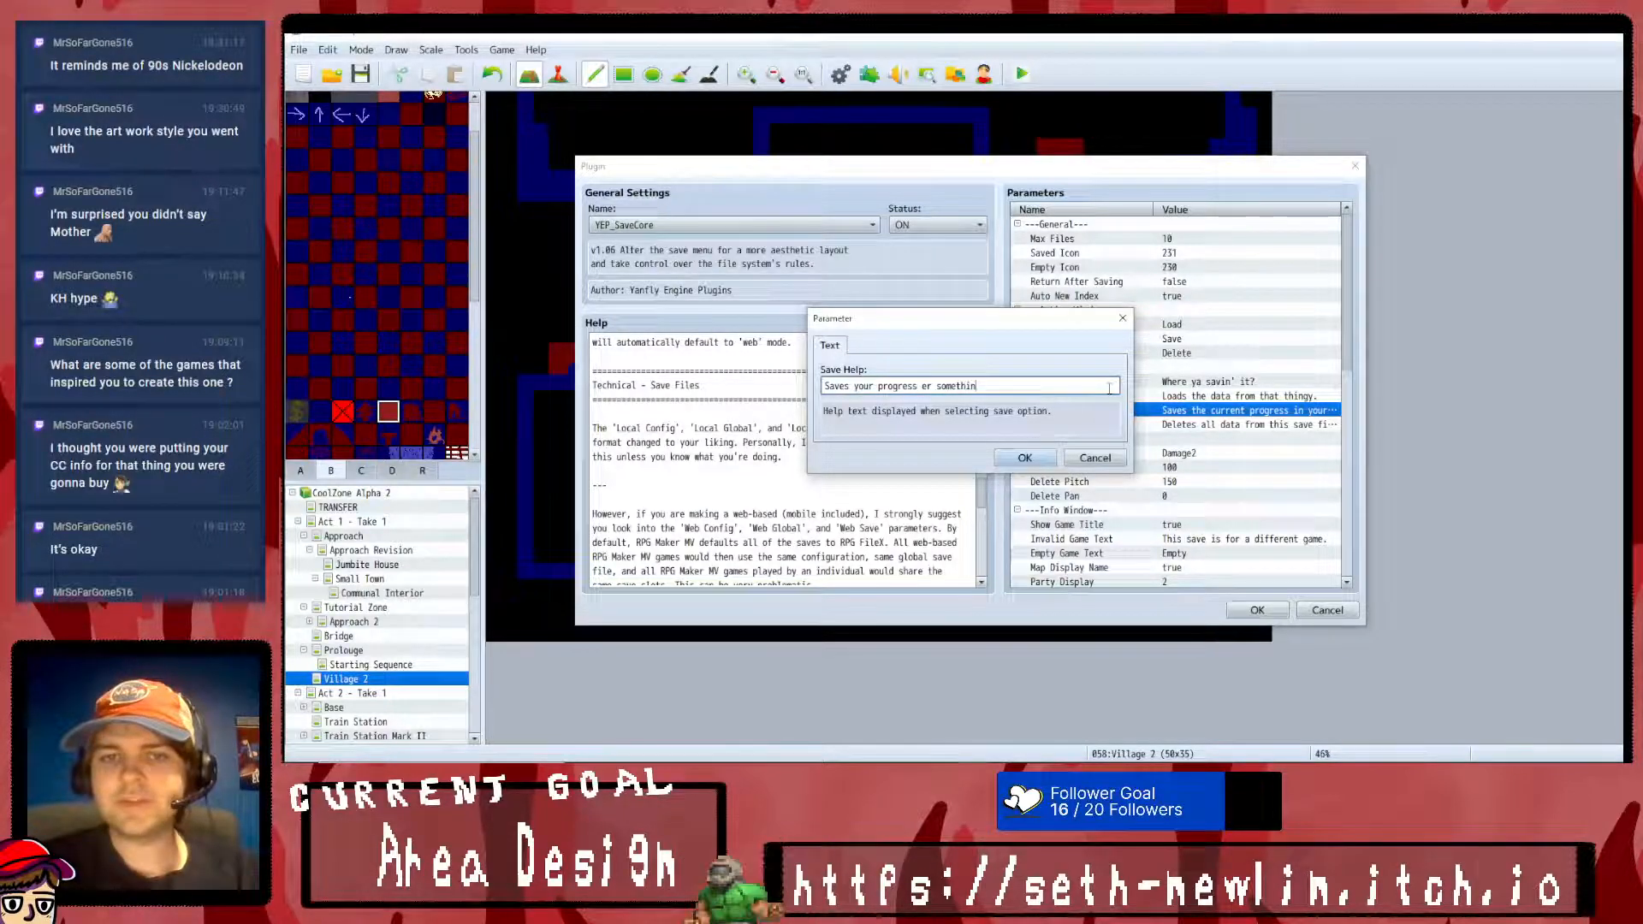
pyautogui.write('.')
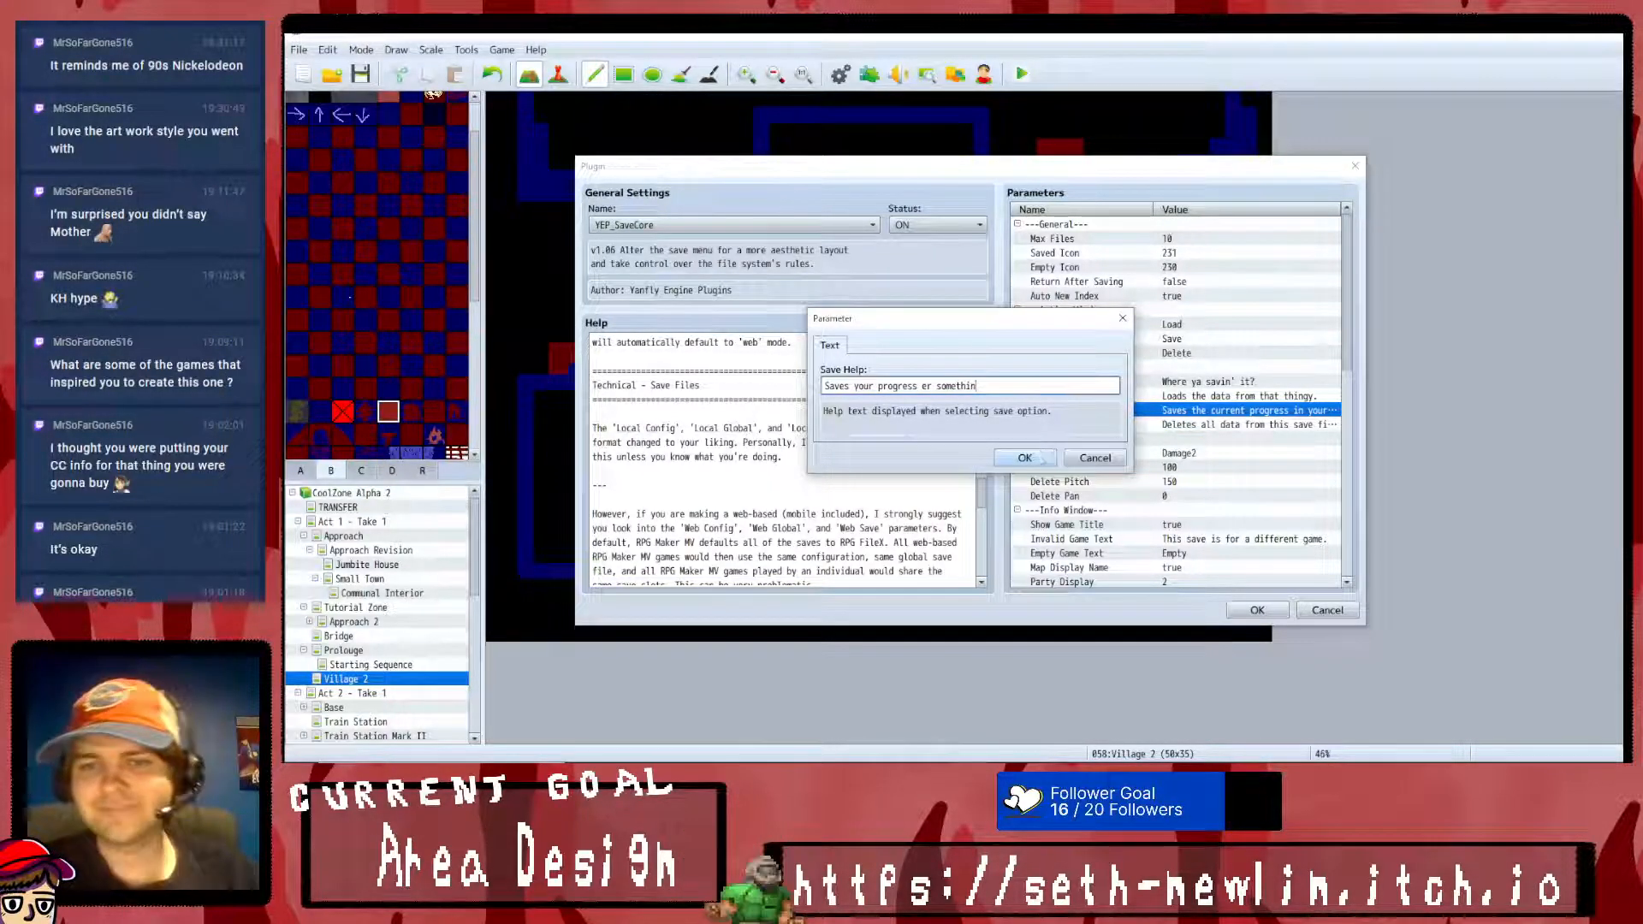
pyautogui.click(1024, 457)
# - Change the Delete Help text to "Deletes the save, like FOREVER!"
pyautogui.click(1165, 425)
pyautogui.doubleClick(1165, 428)
pyautogui.write('Deele')
pyautogui.press('BackSpace')
pyautogui.press('BackSpace')
pyautogui.press('BackSpace')
pyautogui.press('BackSpace')
pyautogui.press('BackSpace')
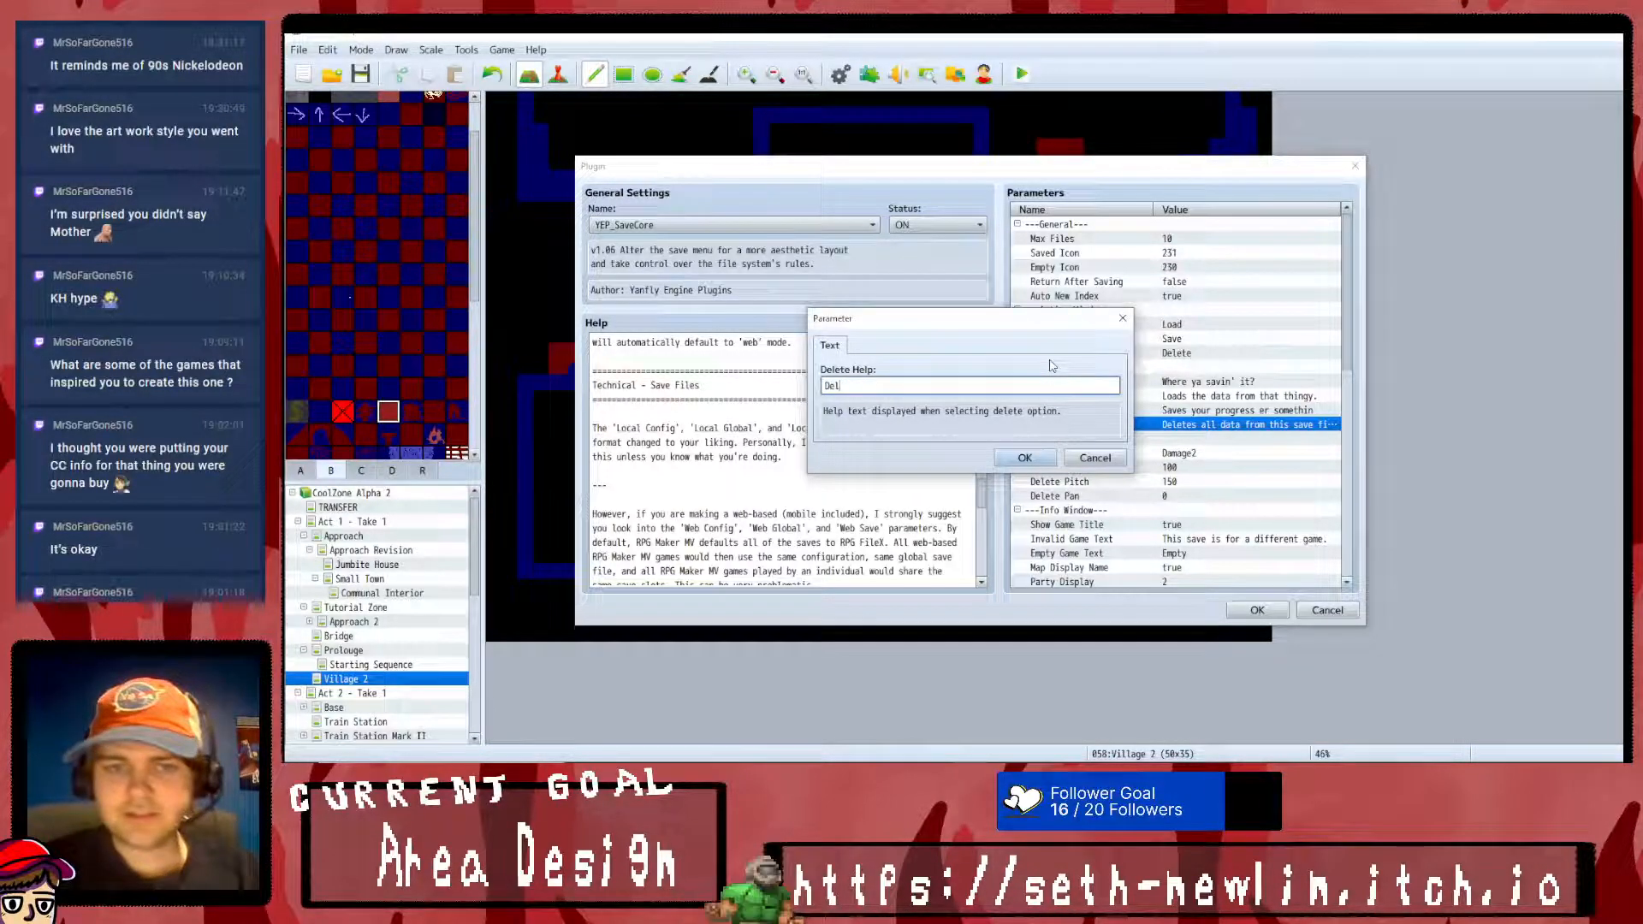
pyautogui.press('BackSpace')
pyautogui.press('BackSpace')
pyautogui.write('tes the save,')
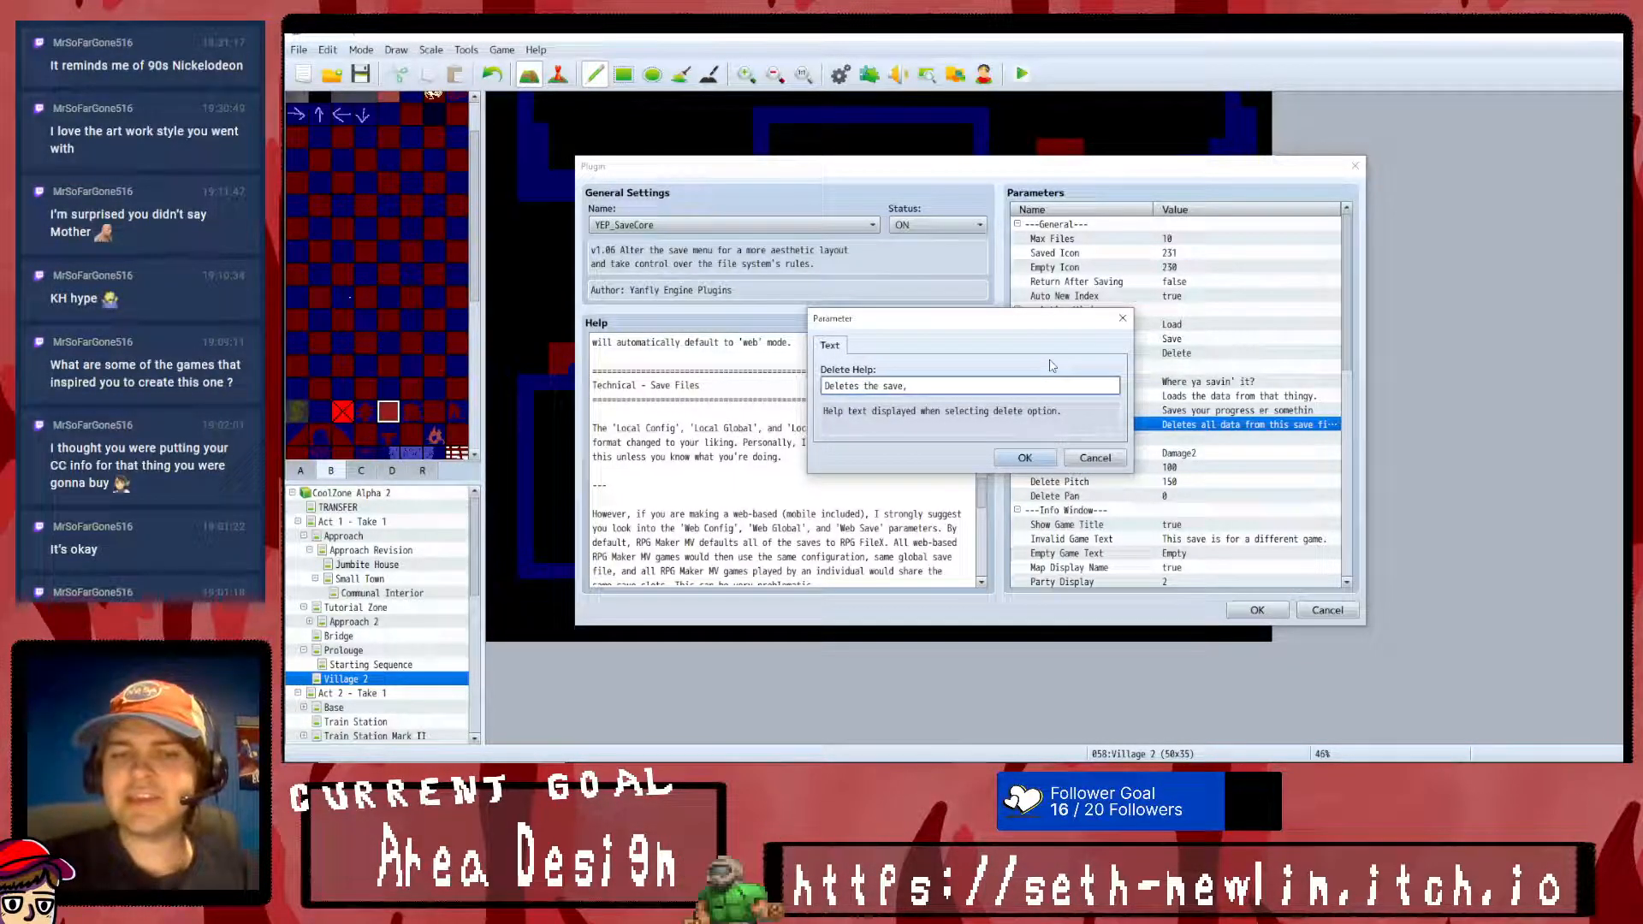
pyautogui.write(' like FOREVER!')
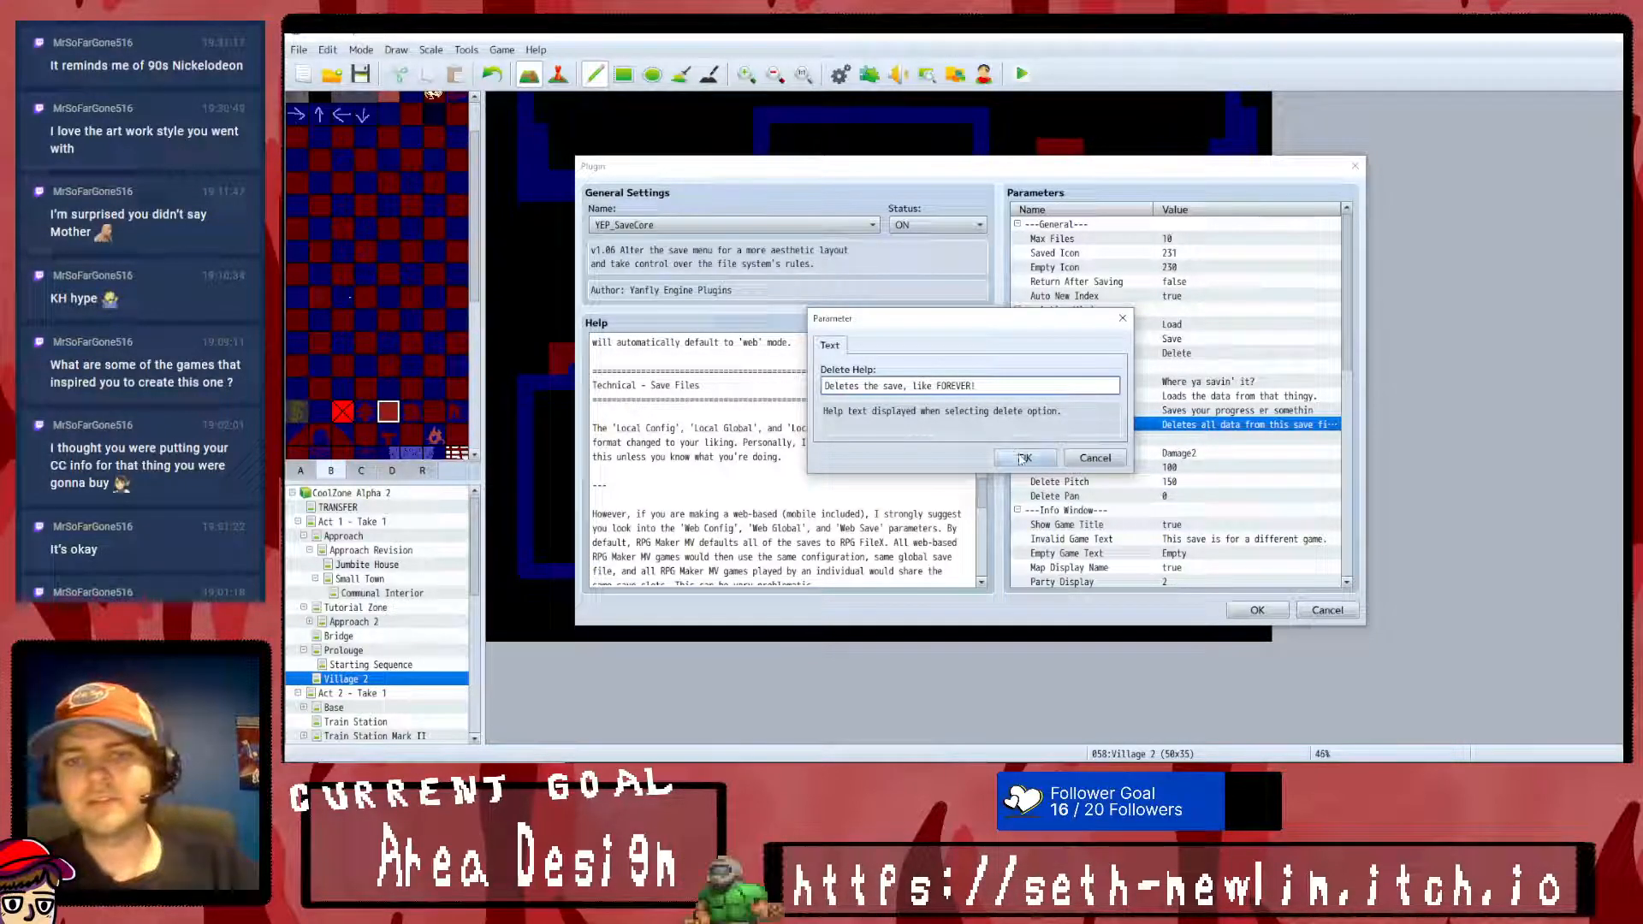
pyautogui.click(1025, 458)
# - Review the save plugin's Info Window parameters, checking the Party Display options and keeping Faces selected
pyautogui.scroll(-1, 1039, 466)
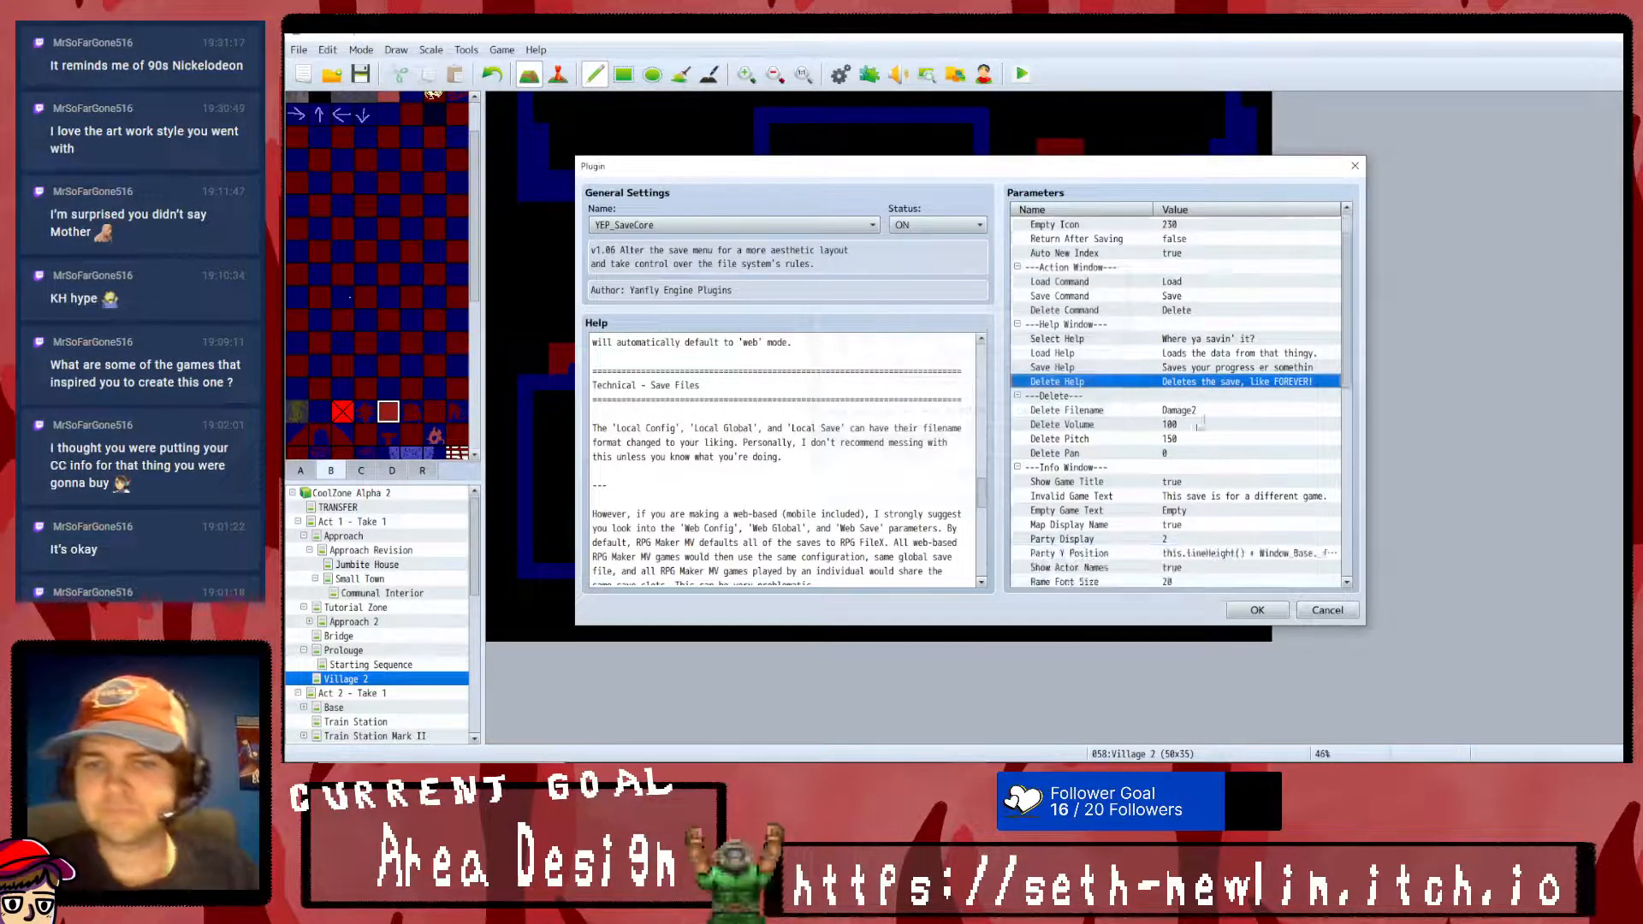
pyautogui.click(1244, 500)
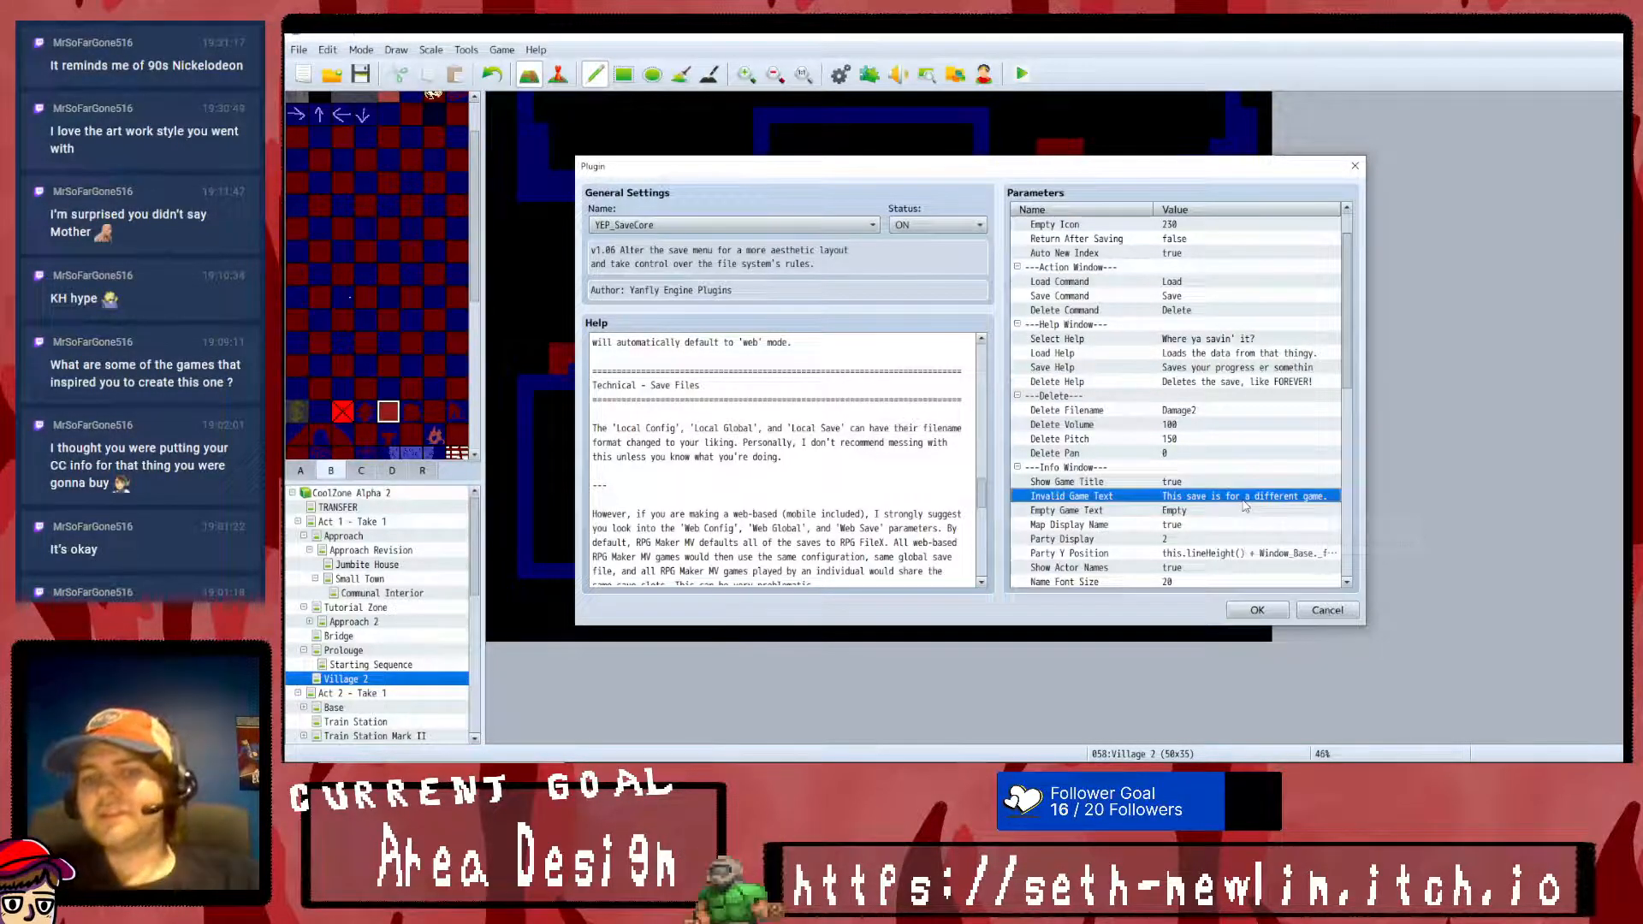
pyautogui.scroll(-1, 1299, 455)
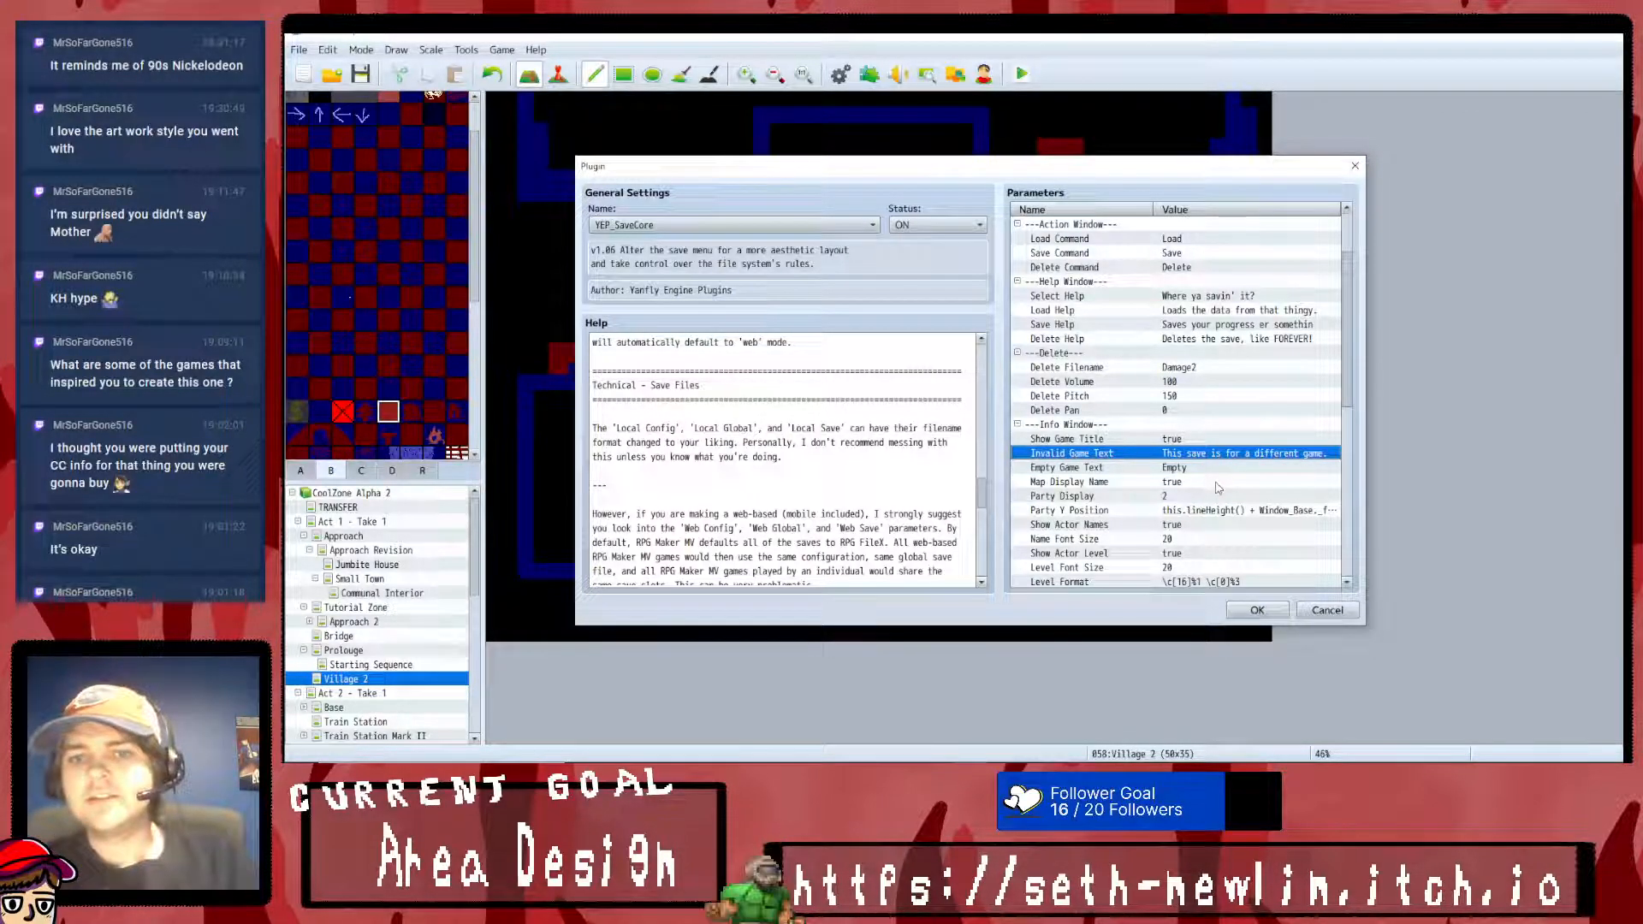
pyautogui.doubleClick(1172, 498)
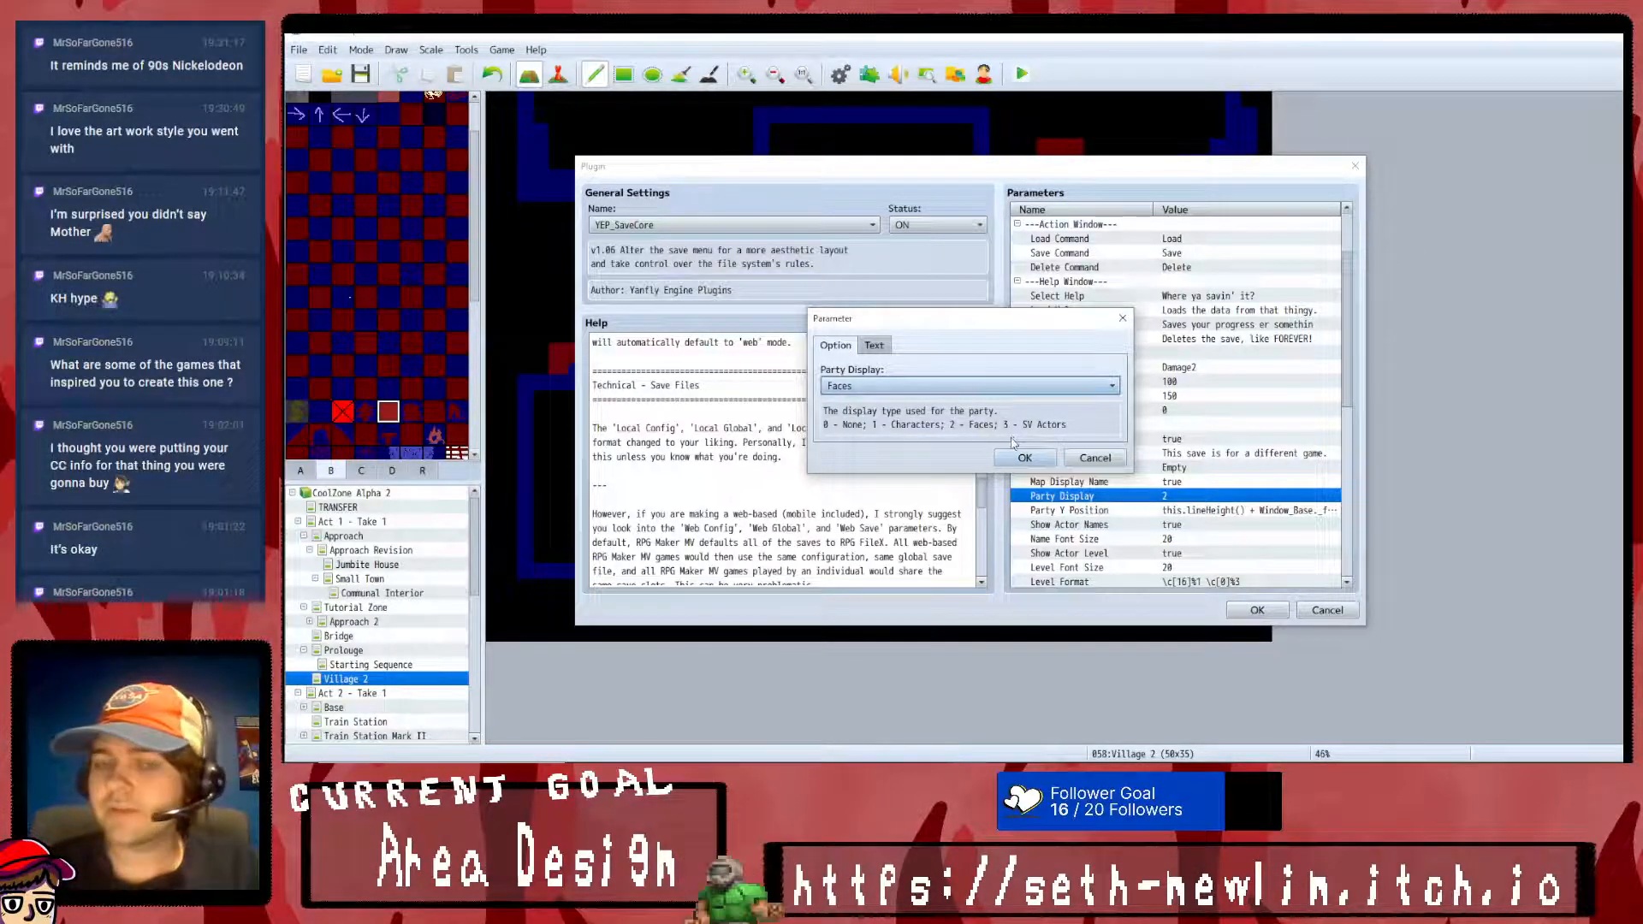
pyautogui.click(995, 391)
pyautogui.click(995, 391)
pyautogui.click(1024, 457)
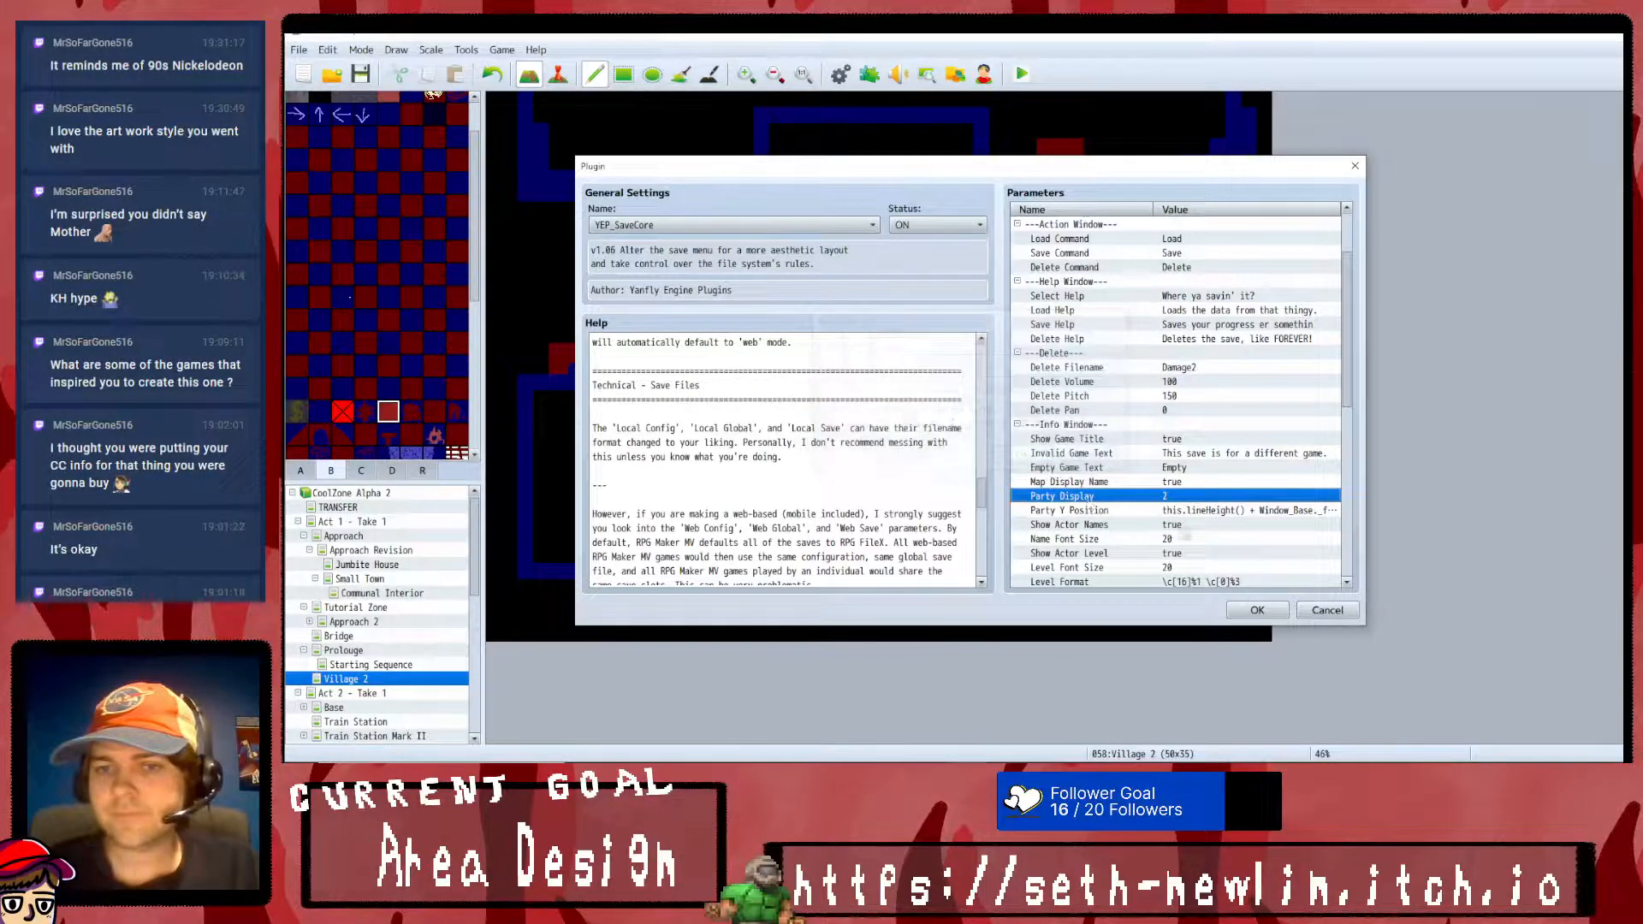
pyautogui.click(1198, 511)
pyautogui.scroll(-2, 1215, 528)
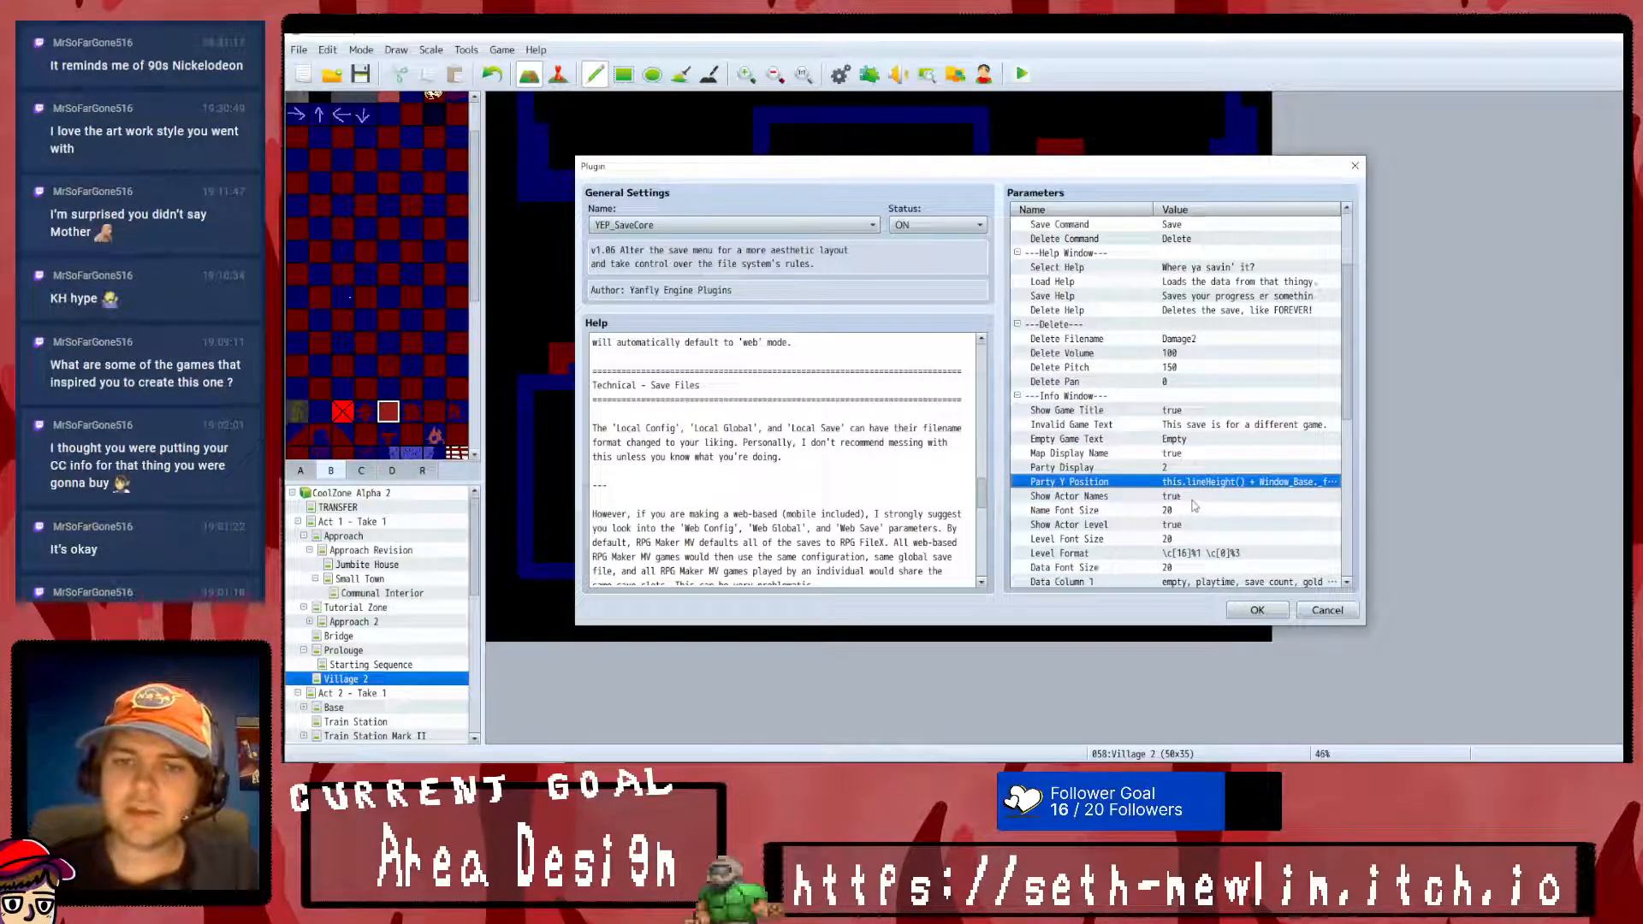
pyautogui.scroll(-1, 1190, 471)
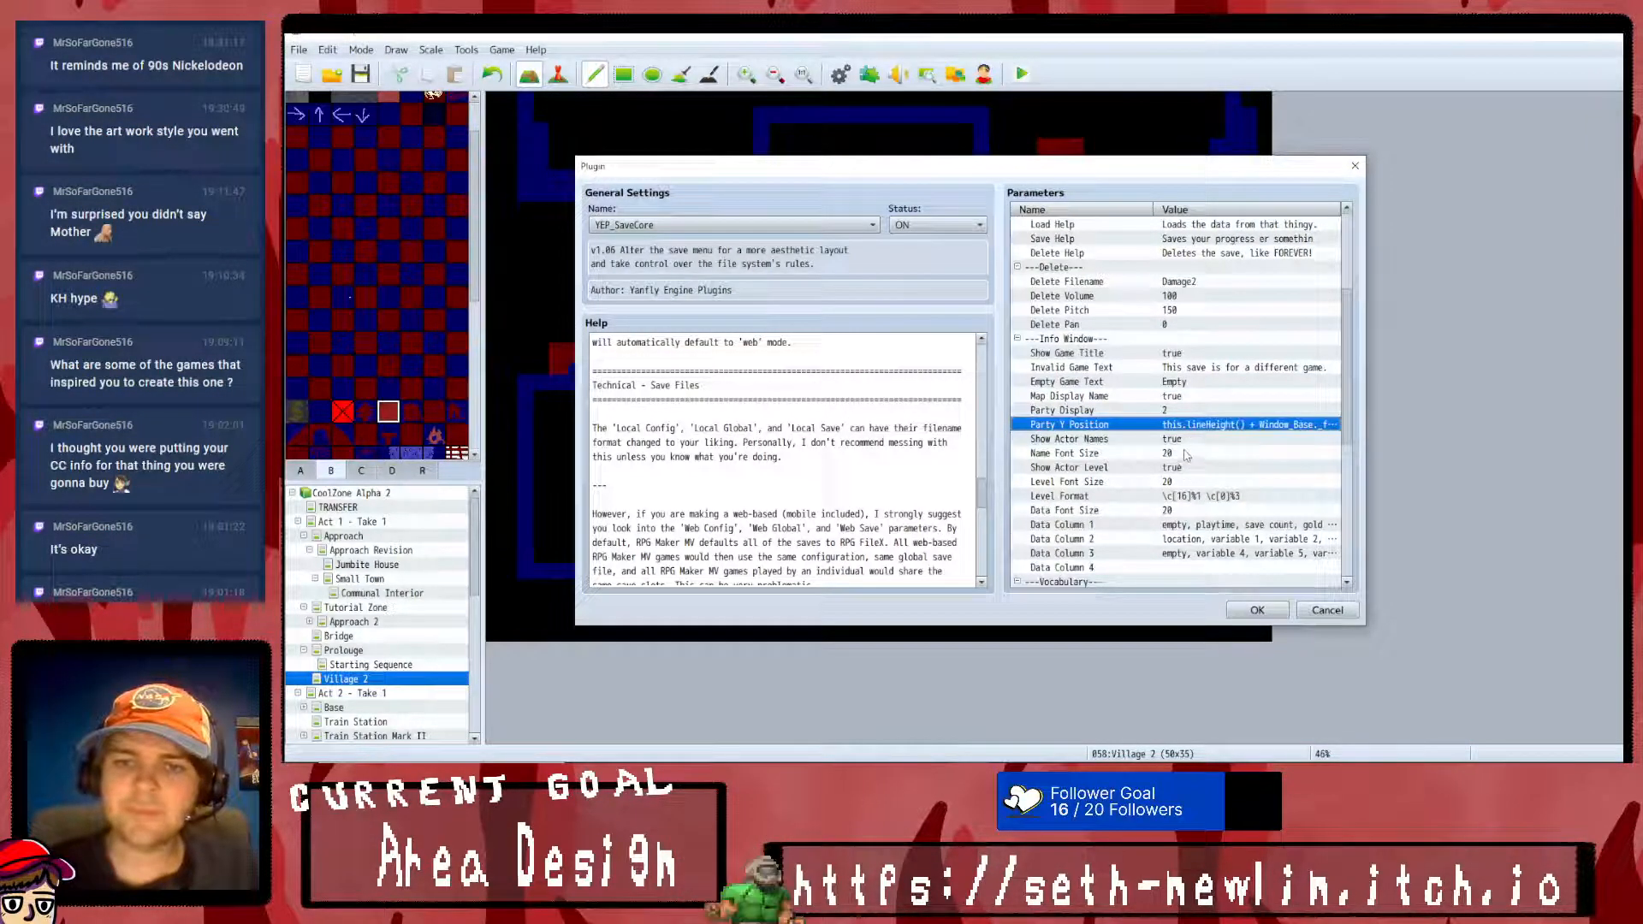
pyautogui.scroll(-3, 1196, 477)
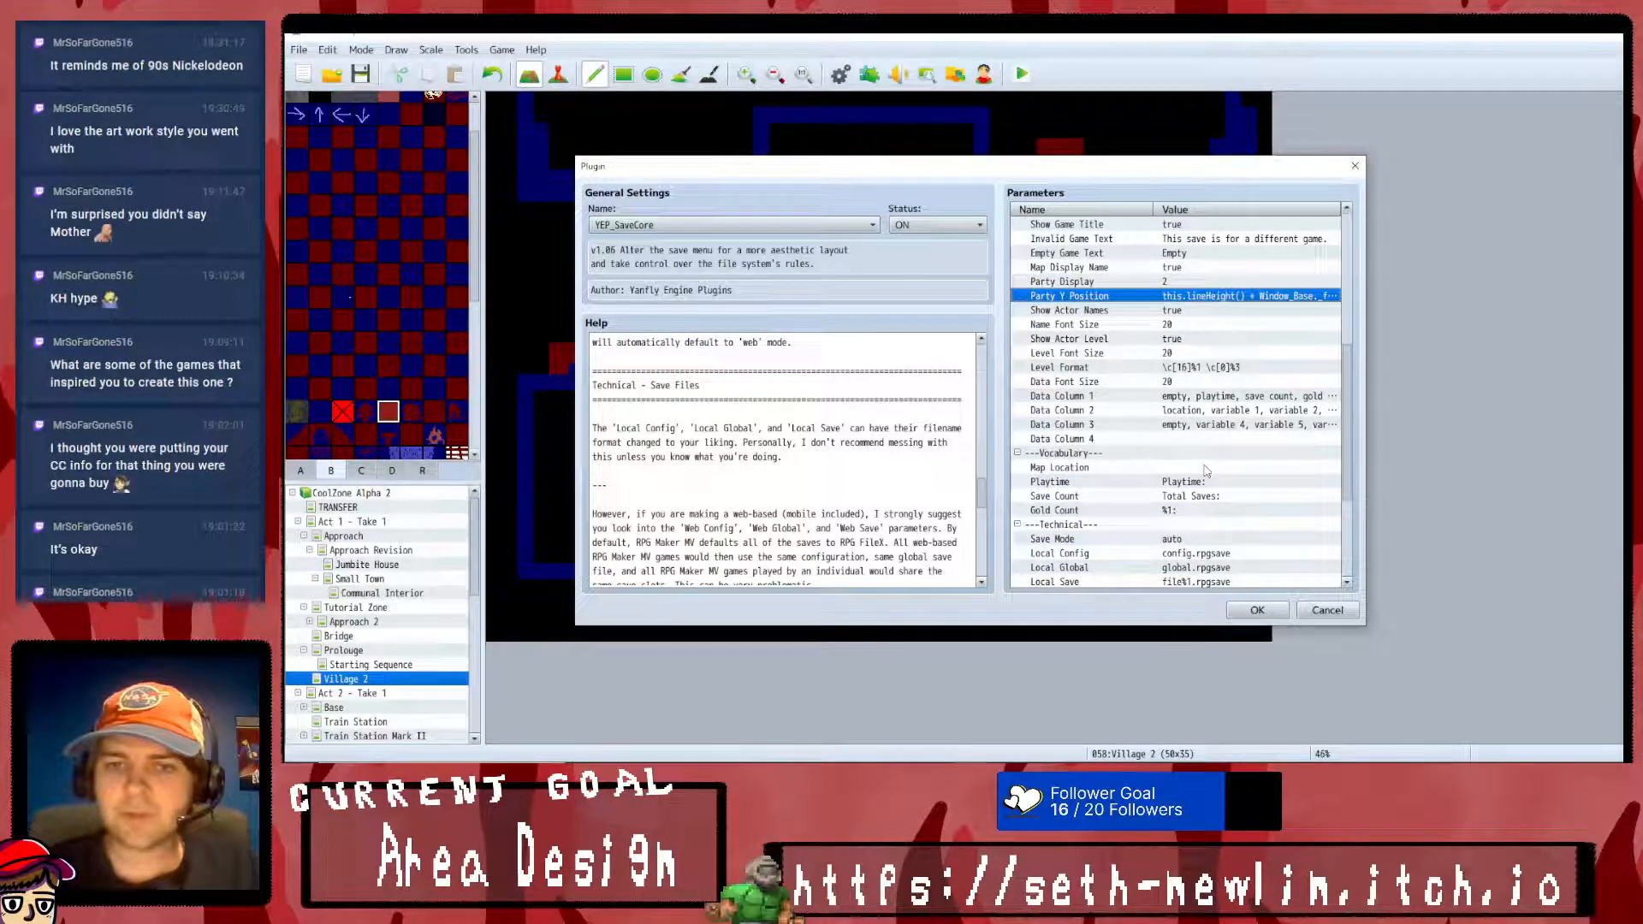
# - Check the Playtime, Save Count and Gold Count vocabulary, and read through the Technical and Confirmation parameters without changing them
pyautogui.click(1209, 468)
pyautogui.click(1189, 496)
pyautogui.click(1193, 482)
pyautogui.click(1197, 468)
pyautogui.click(1198, 496)
pyautogui.doubleClick(1198, 483)
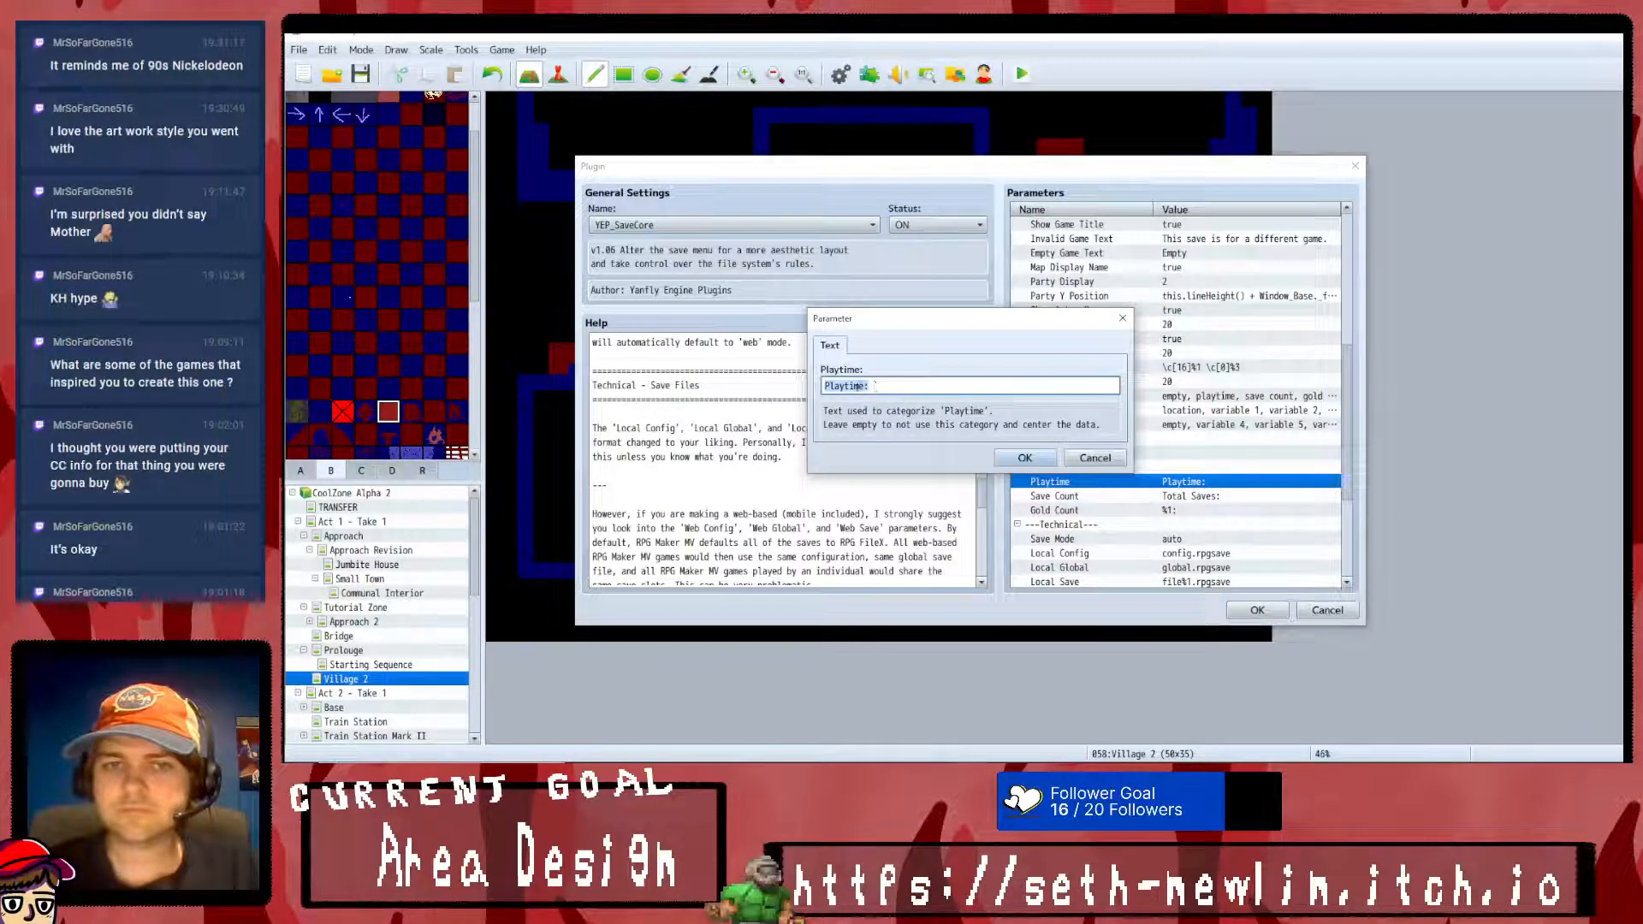
pyautogui.click(1095, 459)
pyautogui.doubleClick(1211, 496)
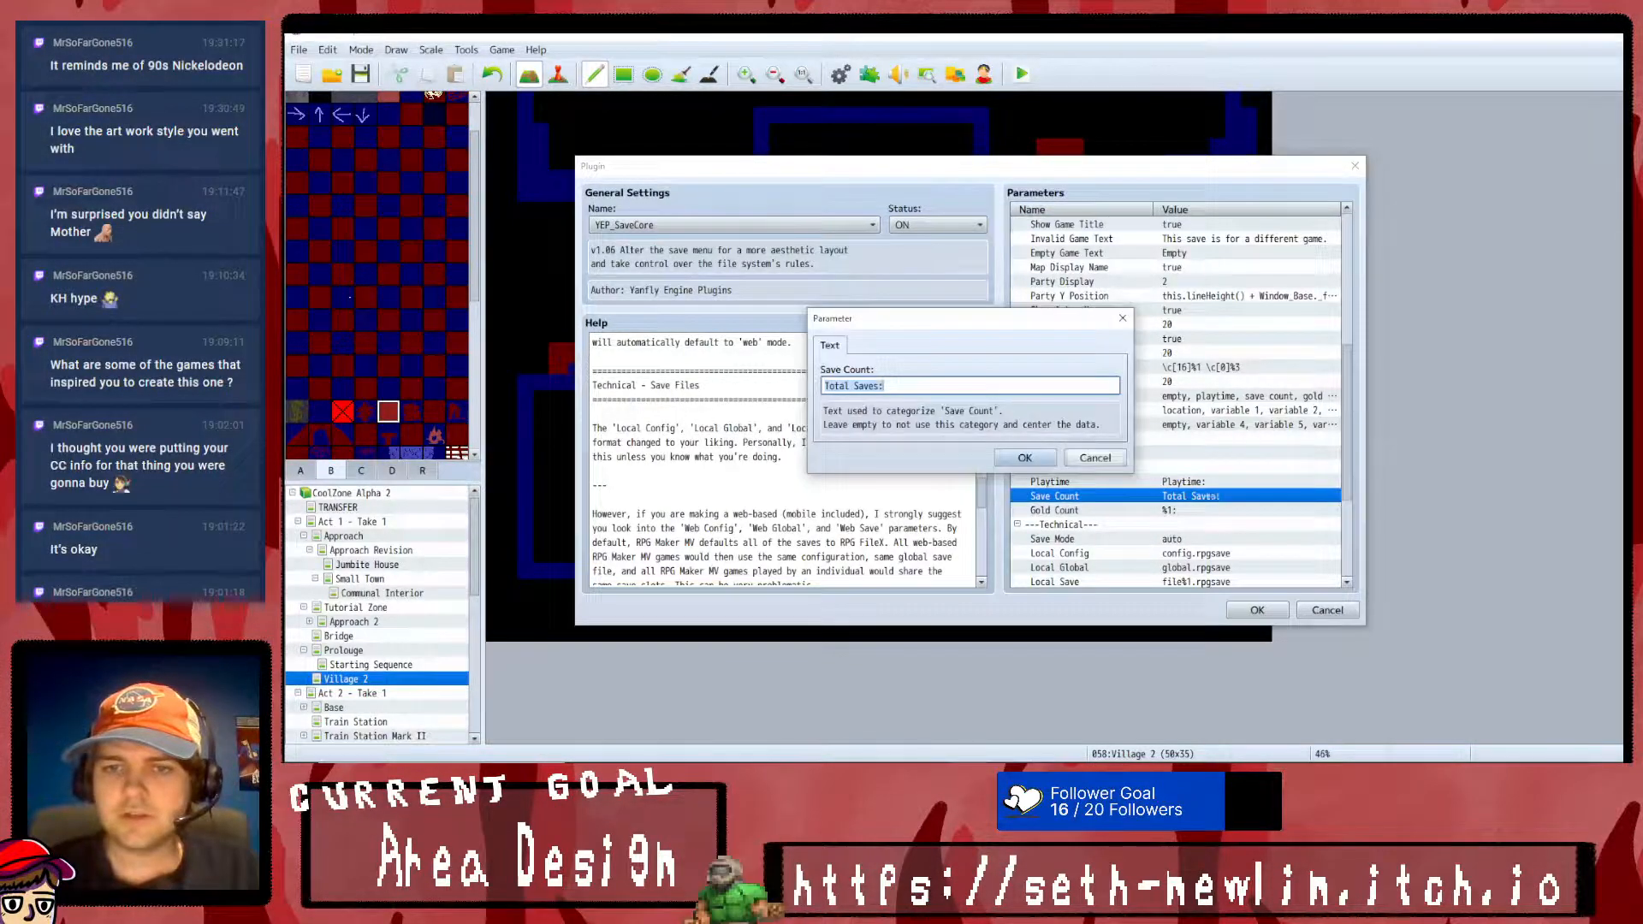
pyautogui.press('Escape')
pyautogui.scroll(-2, 1195, 454)
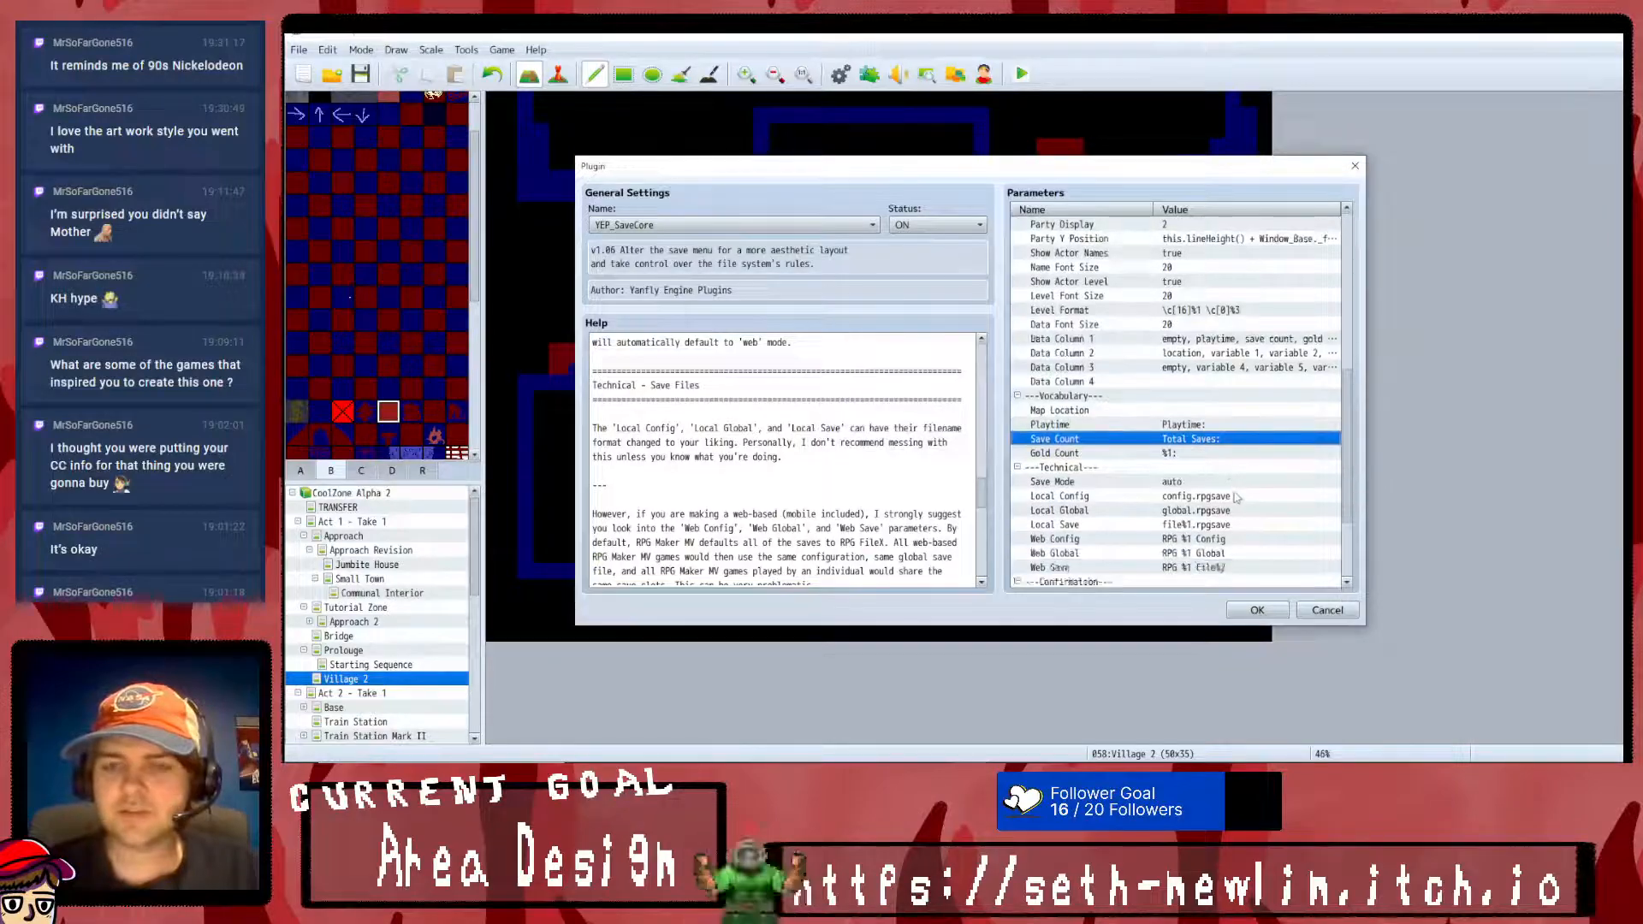
pyautogui.scroll(-1, 1194, 453)
pyautogui.doubleClick(1181, 425)
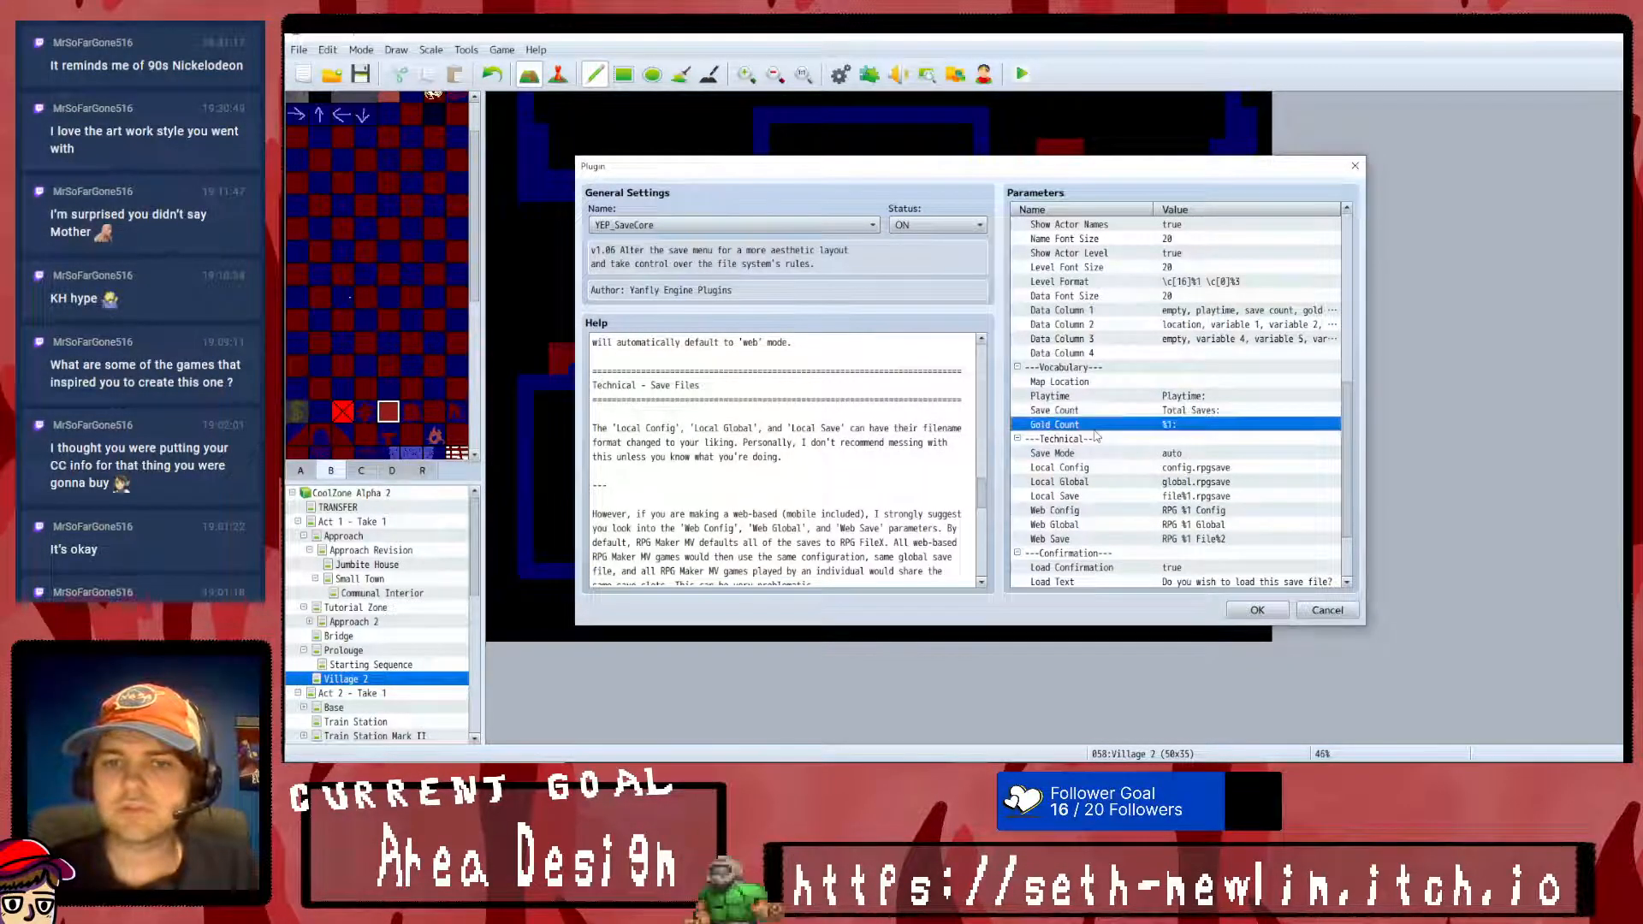
pyautogui.press('Escape')
pyautogui.scroll(-2, 1195, 483)
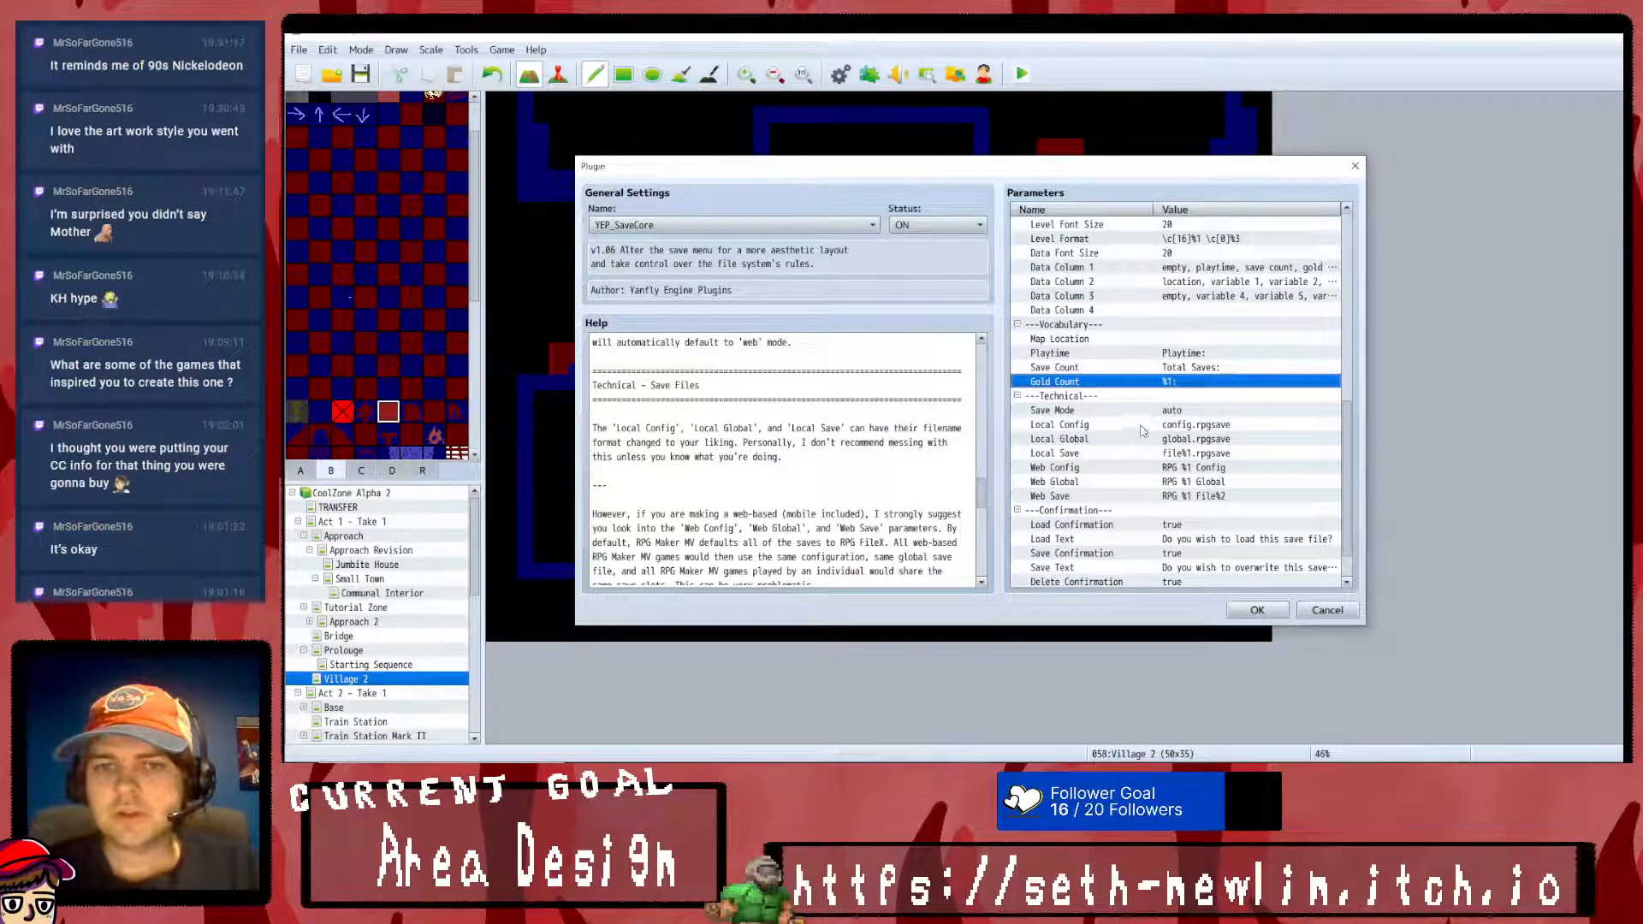
pyautogui.scroll(-2, 1171, 417)
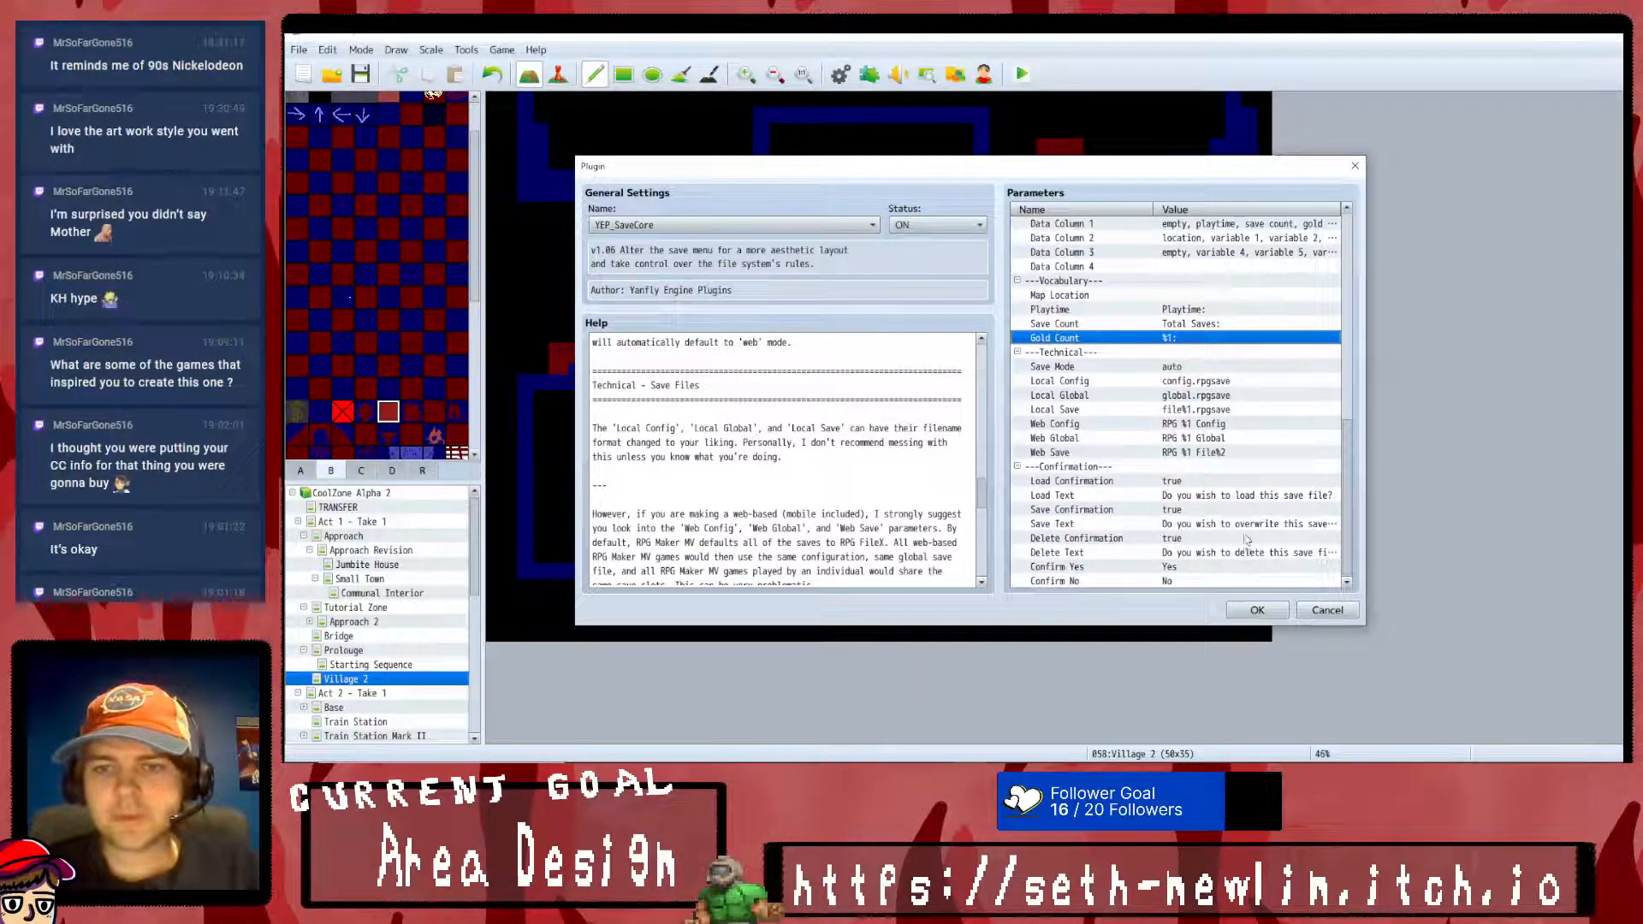
# - Apply the YEP_SaveCore settings and start a new game in a playtest, getting past the opening dialogue
pyautogui.click(1258, 610)
pyautogui.click(1070, 599)
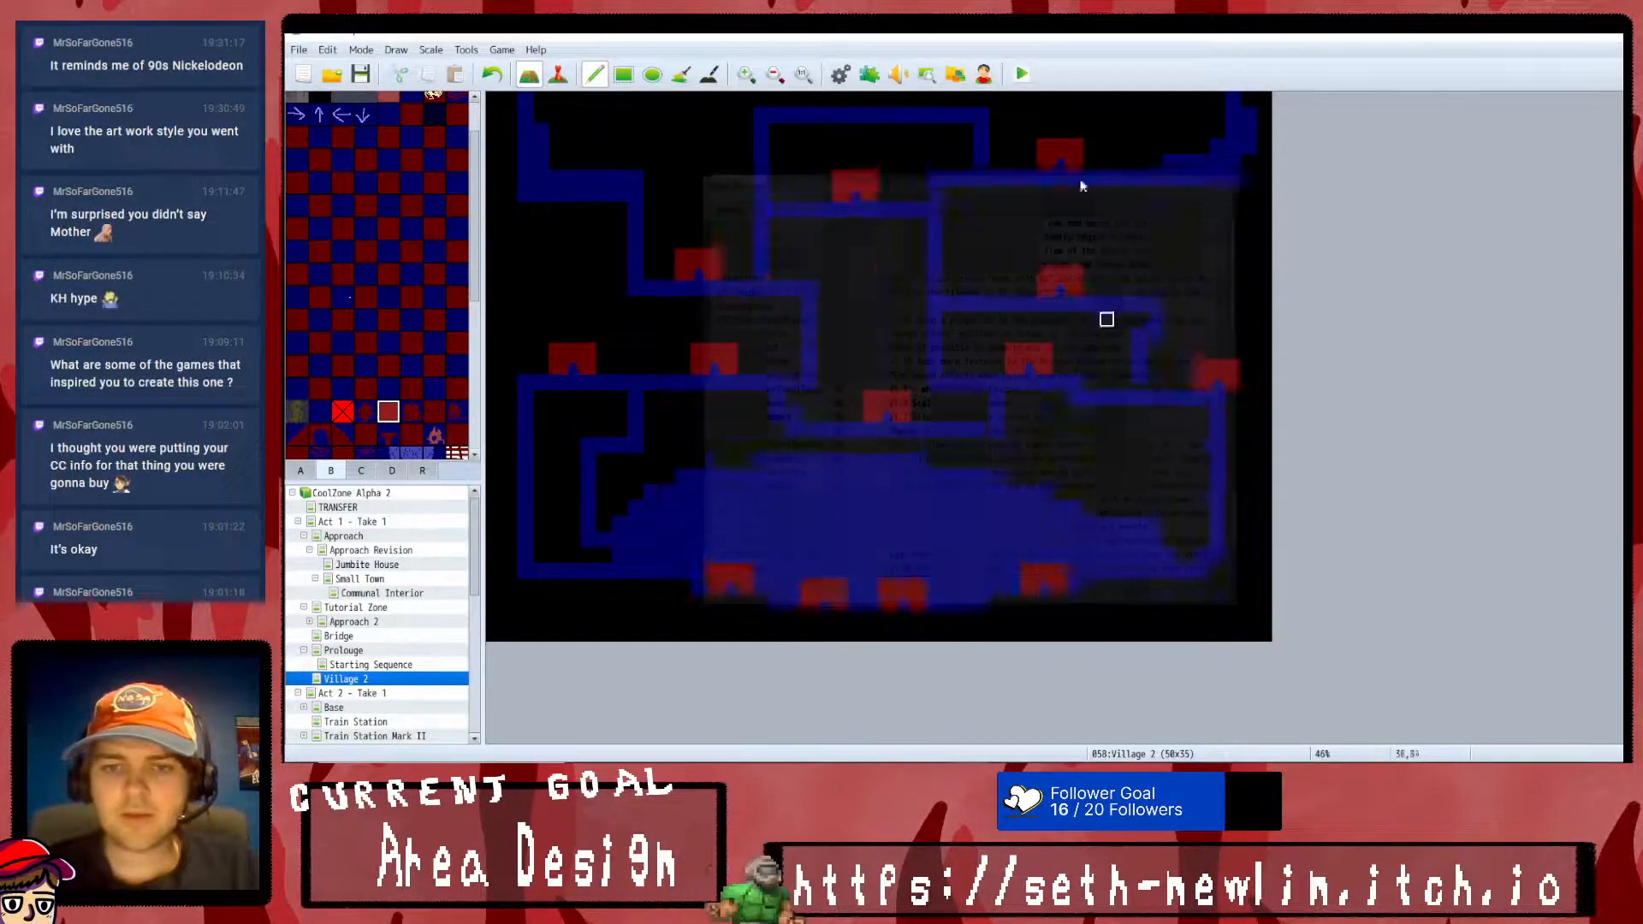
pyautogui.click(1022, 74)
pyautogui.click(936, 416)
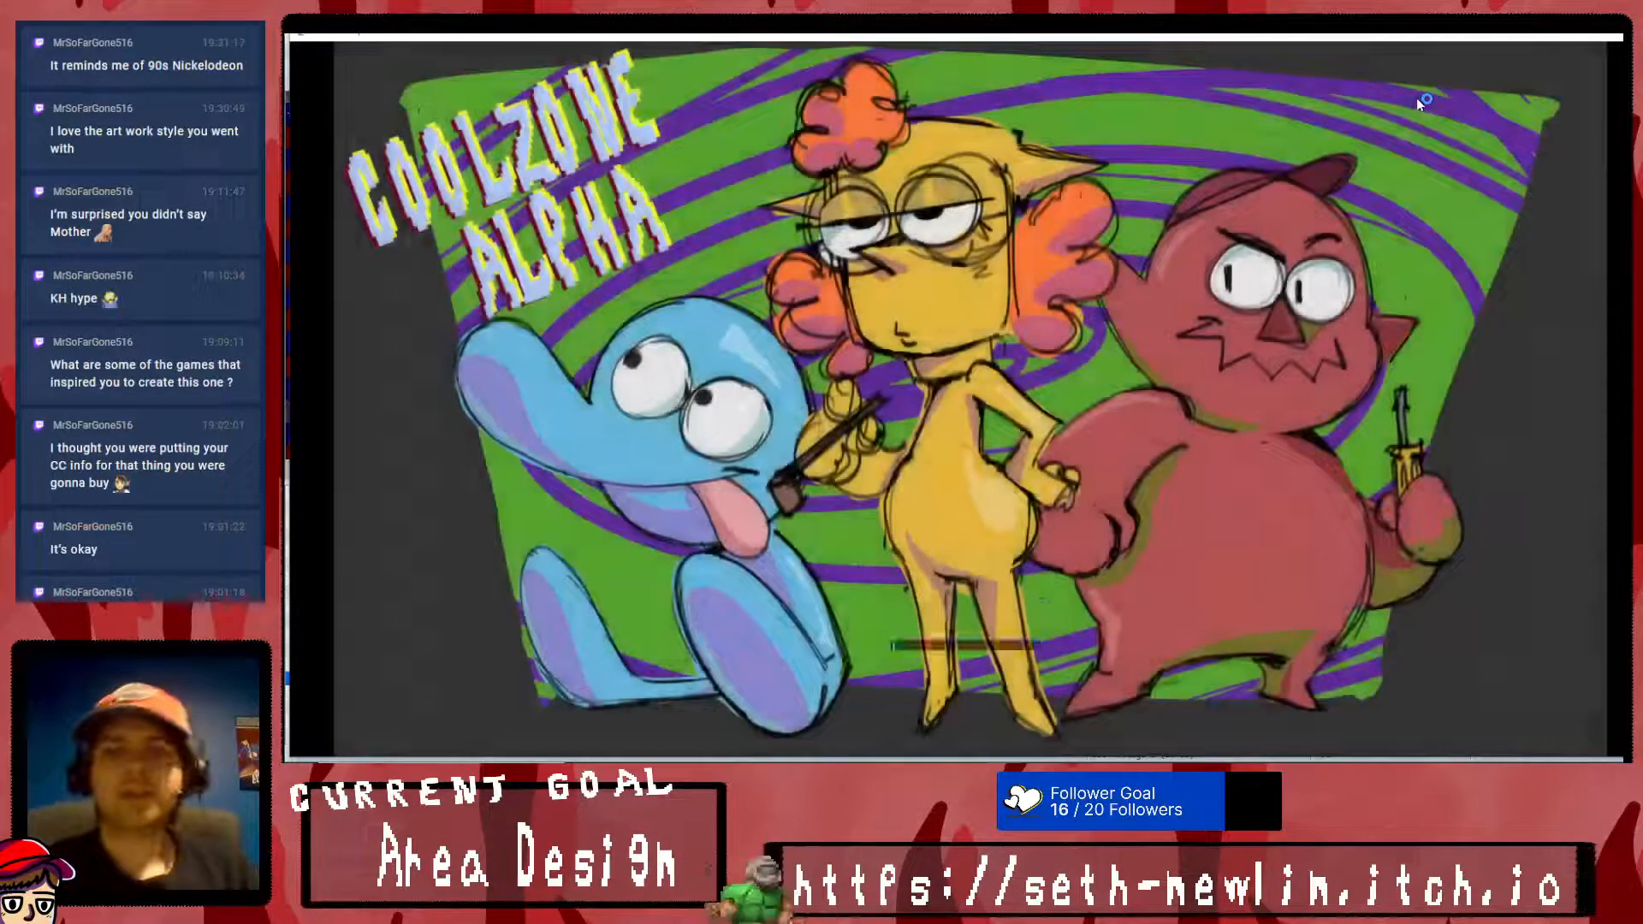
pyautogui.press('Return')
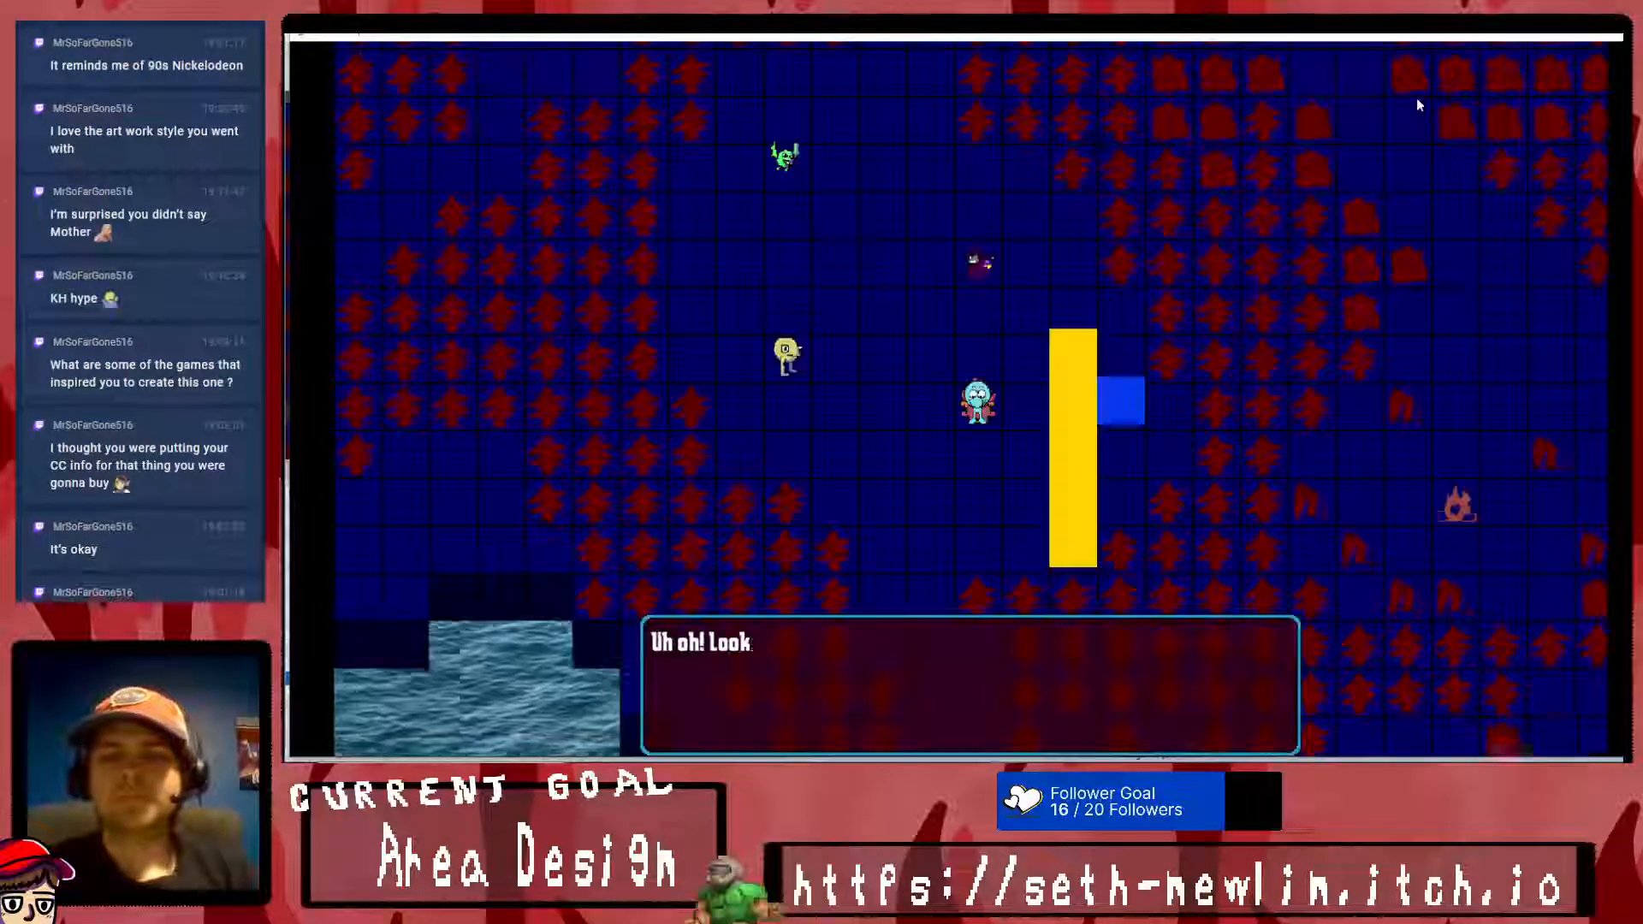
pyautogui.press('Return')
pyautogui.press('Escape')
# - Walk the party up the map, open the in-game save screen and bring up the first slot's Save command
pyautogui.press('Escape')
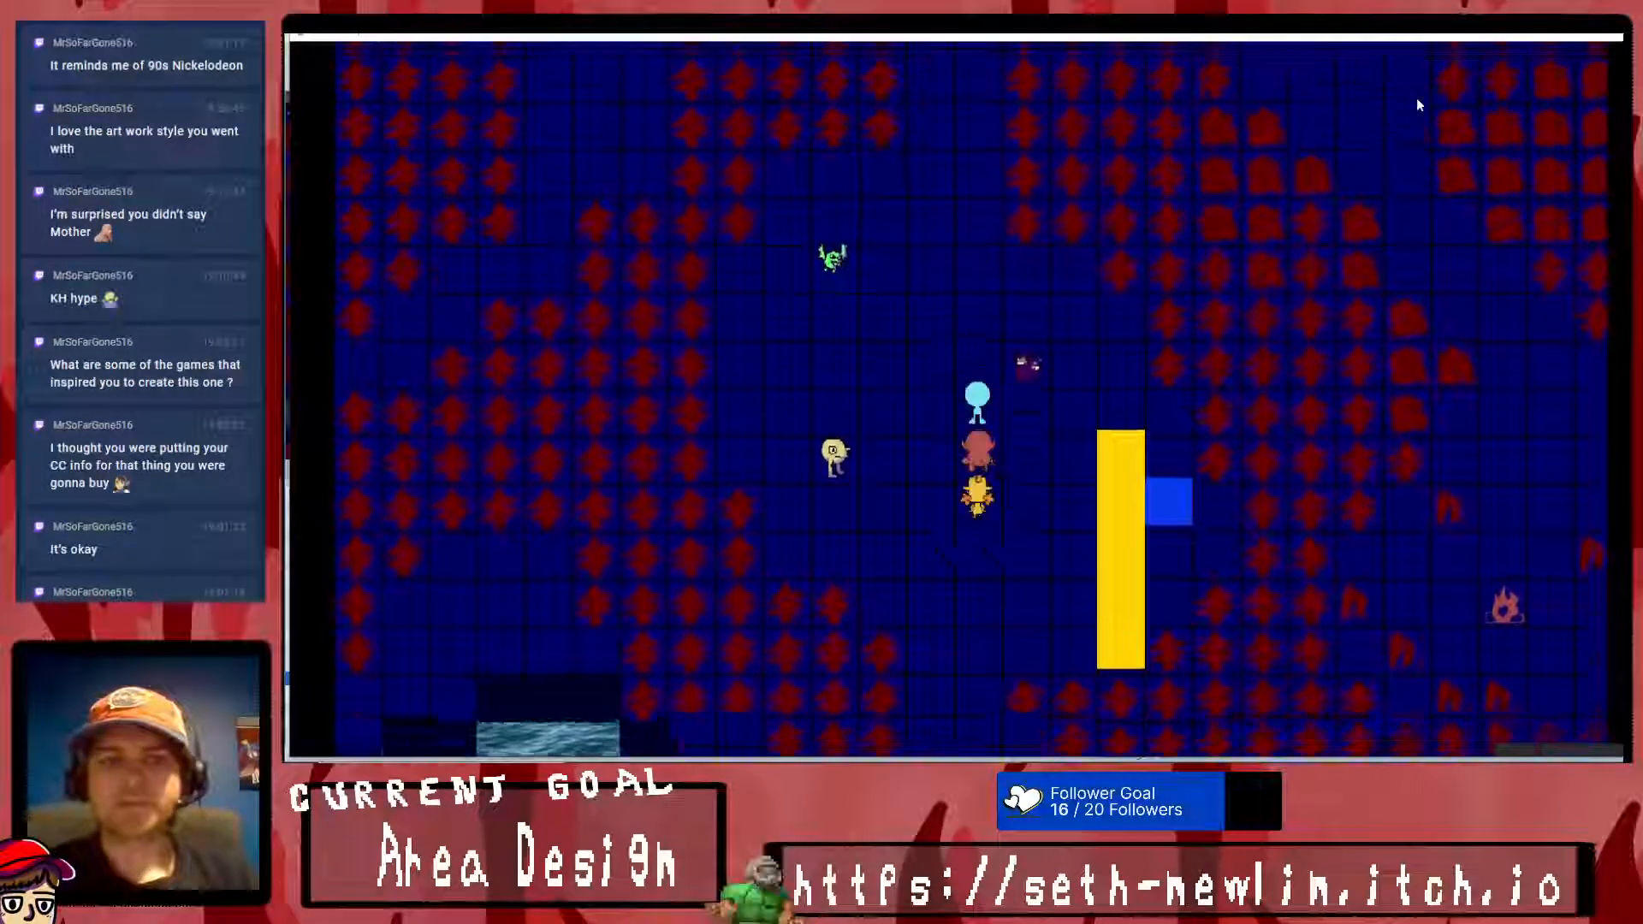
pyautogui.press('Up')
pyautogui.press('Up')
pyautogui.press('Up')
pyautogui.press('Escape')
pyautogui.press('Escape')
pyautogui.press('Escape')
pyautogui.press('Down')
pyautogui.press('Right')
pyautogui.press('Return')
pyautogui.press('Return')
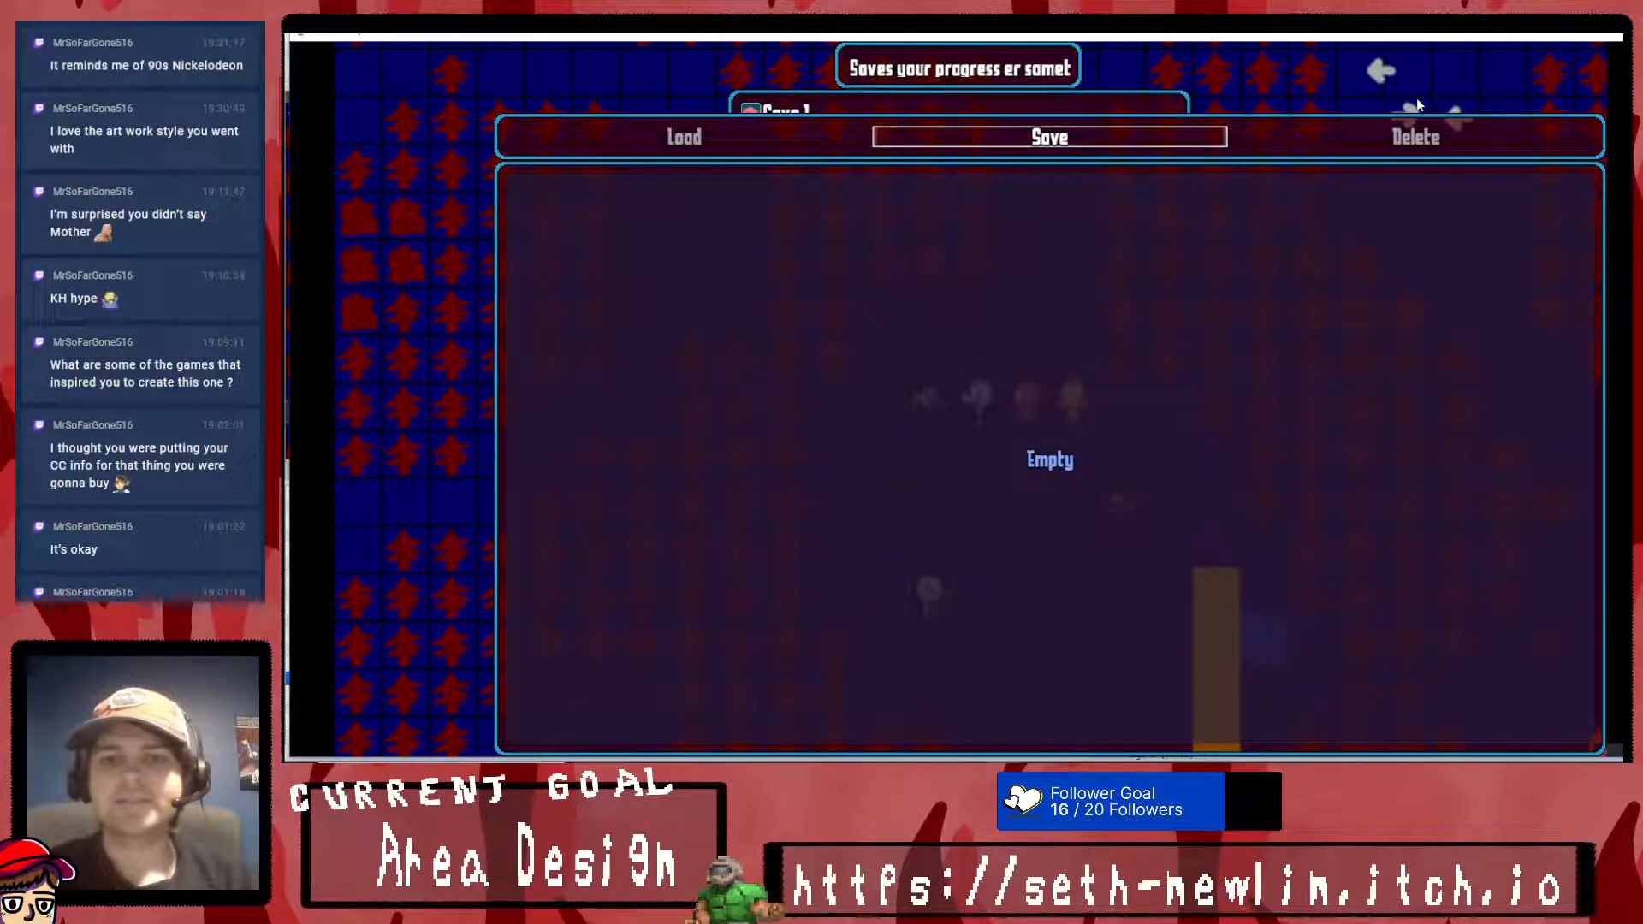
# - Save the game in the first file slot and examine how the save screen lays out its party faces and data columns
pyautogui.press('Left')
pyautogui.press('Left')
pyautogui.press('Left')
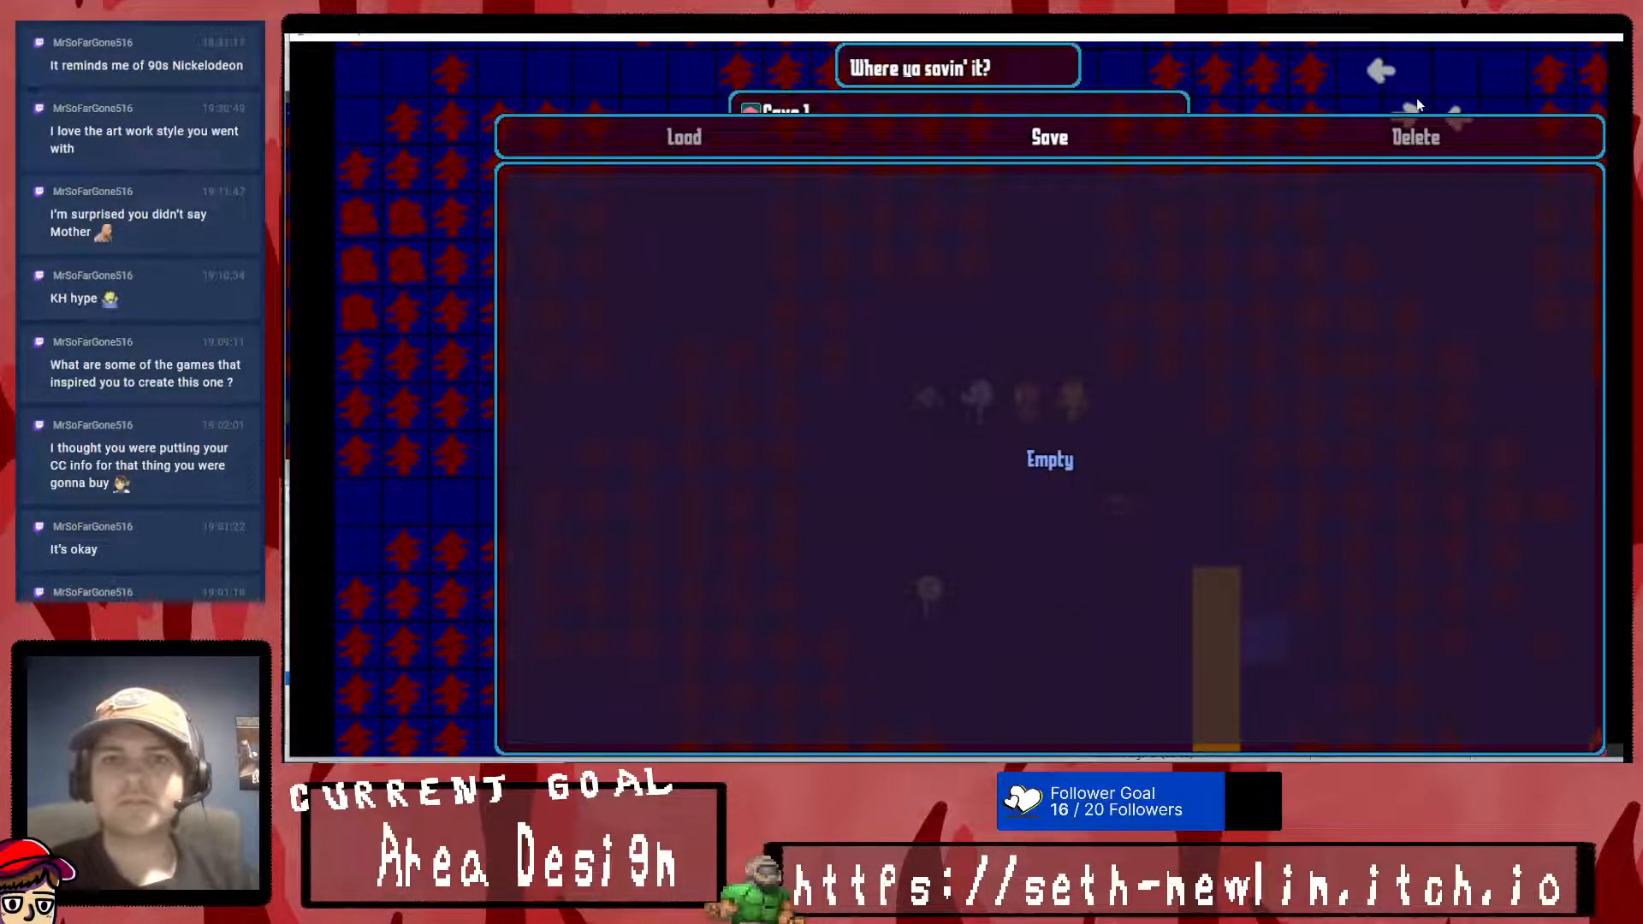
pyautogui.press('Up')
pyautogui.press('Down')
pyautogui.press('Up')
pyautogui.press('Escape')
pyautogui.press('Return')
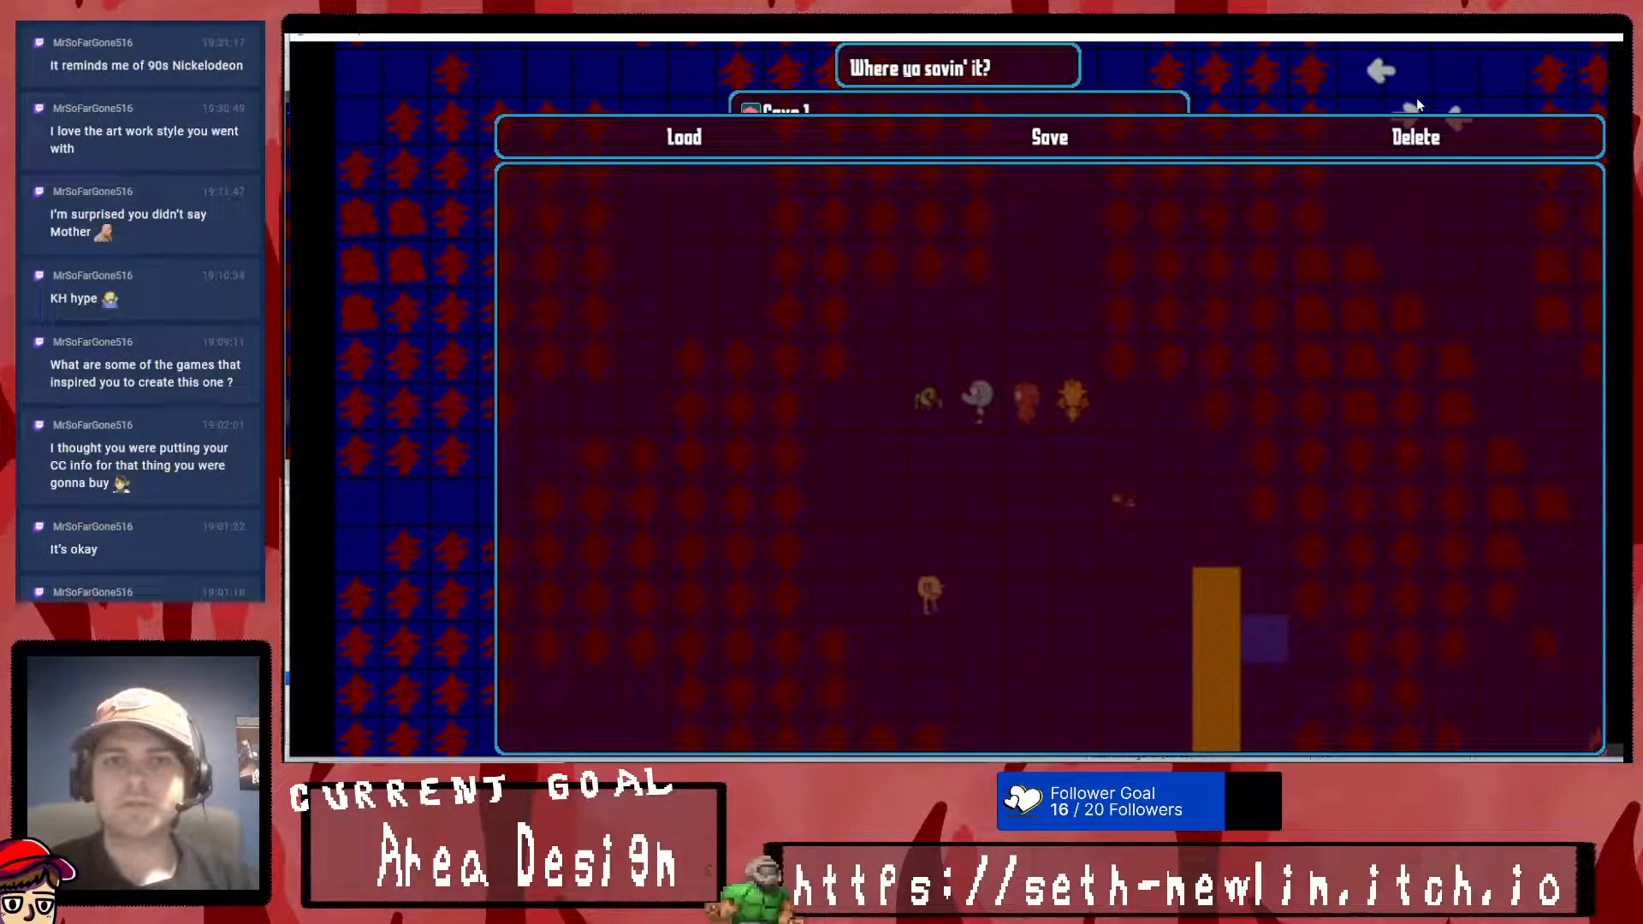
pyautogui.press('Down')
pyautogui.press('Up')
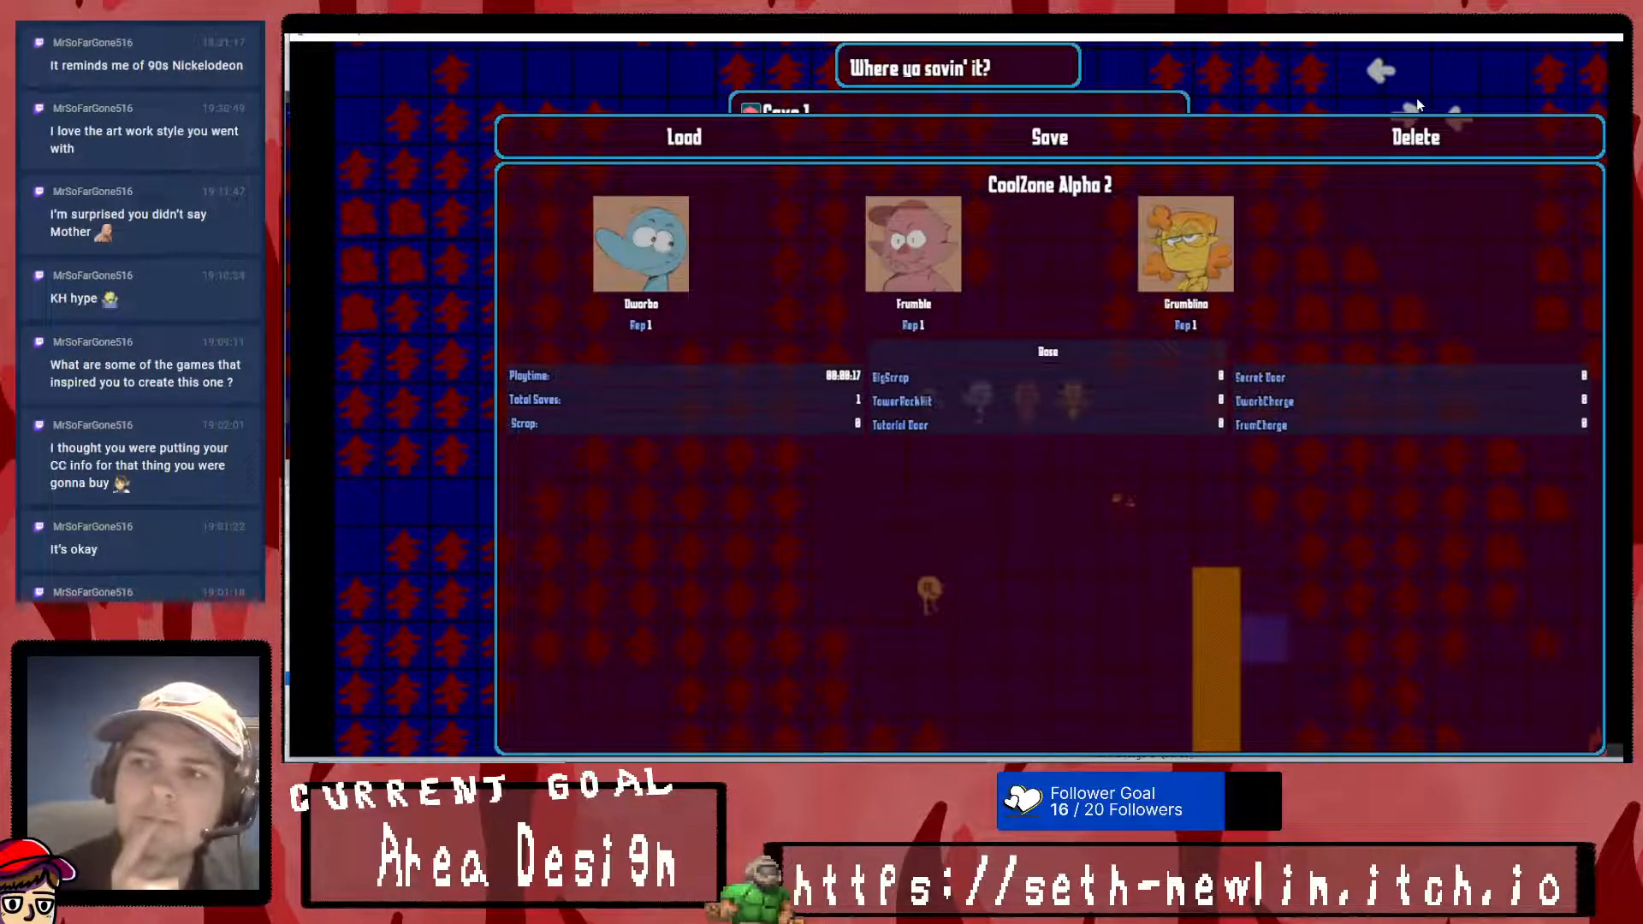
# - Save the game in the first file slot again and check the save screen's layout
pyautogui.press('Return')
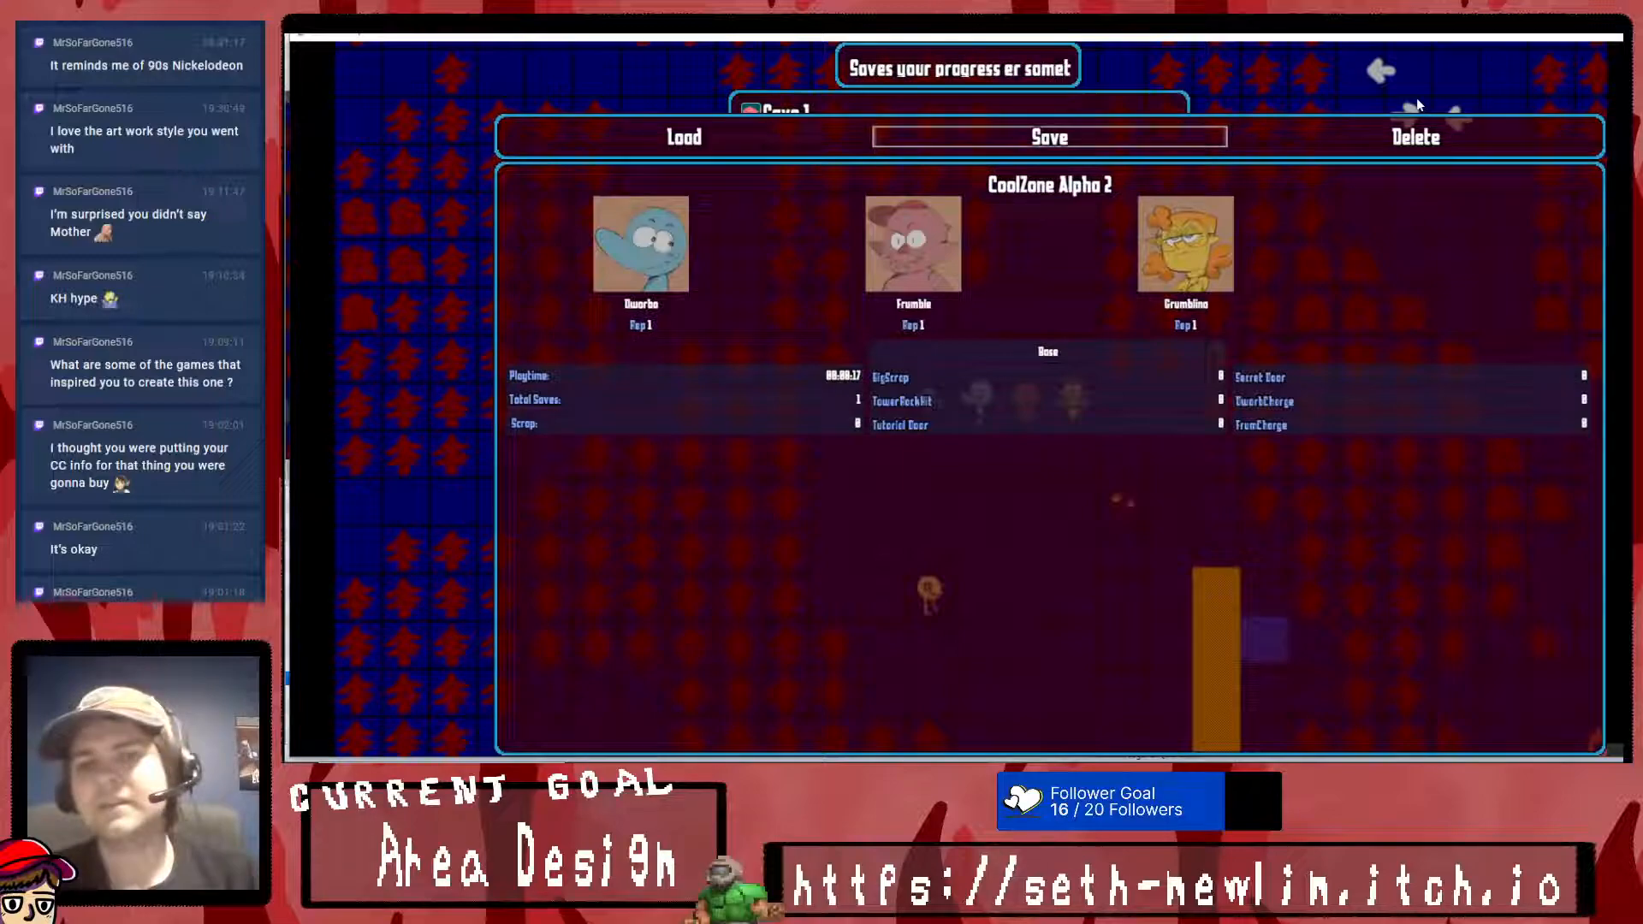
pyautogui.press('Return')
pyautogui.press('Return')
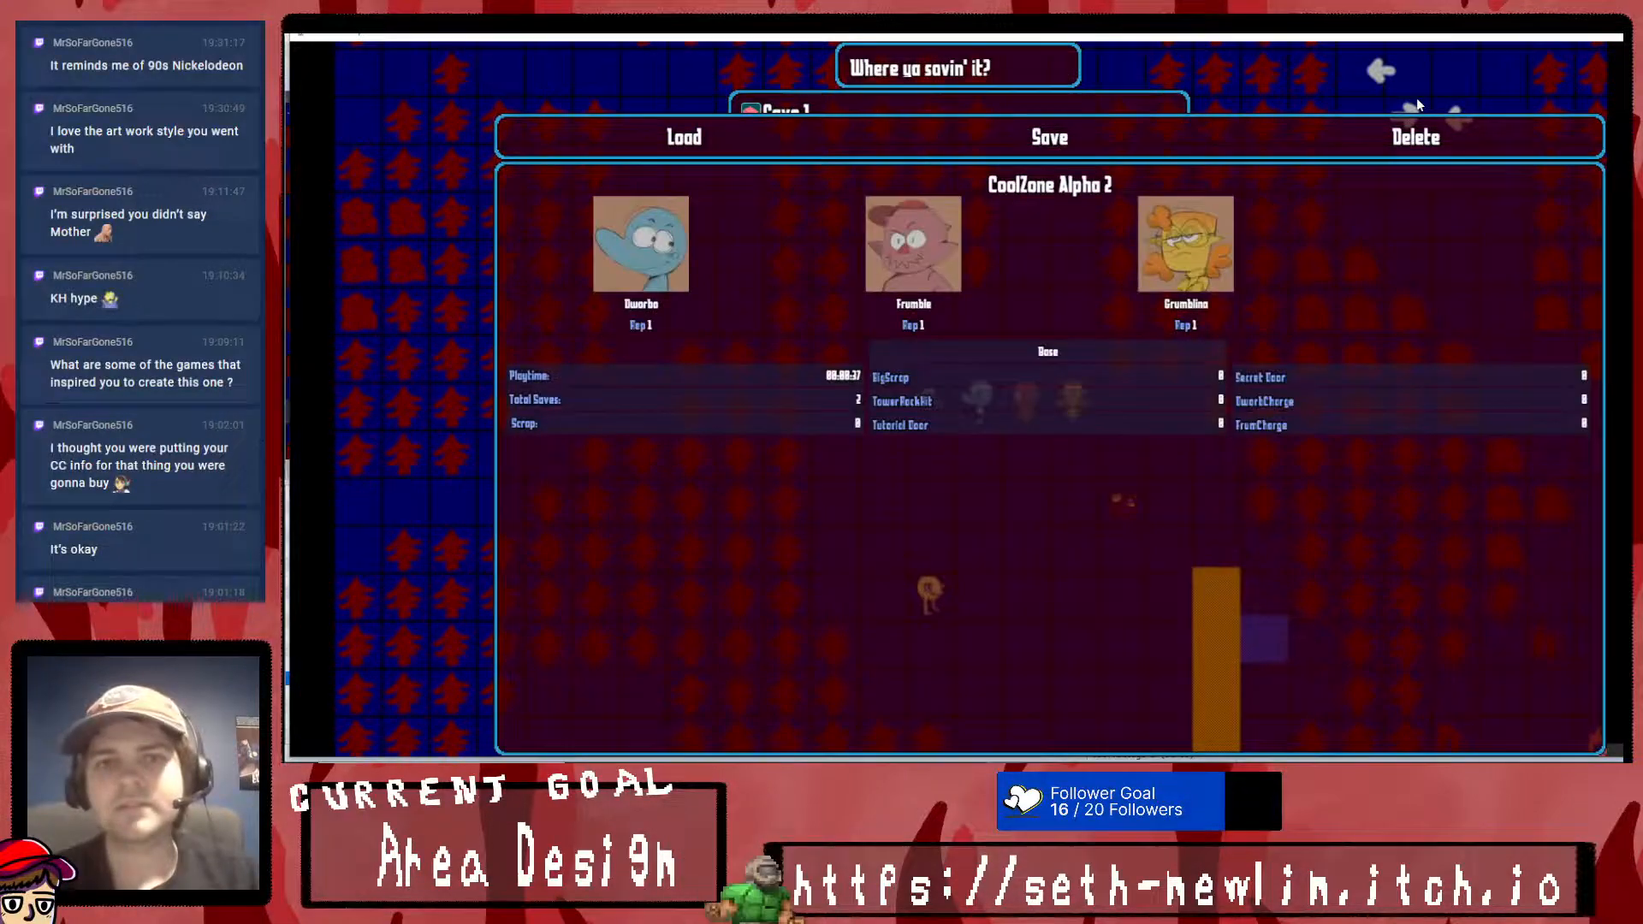
pyautogui.press('Down')
pyautogui.press('Up')
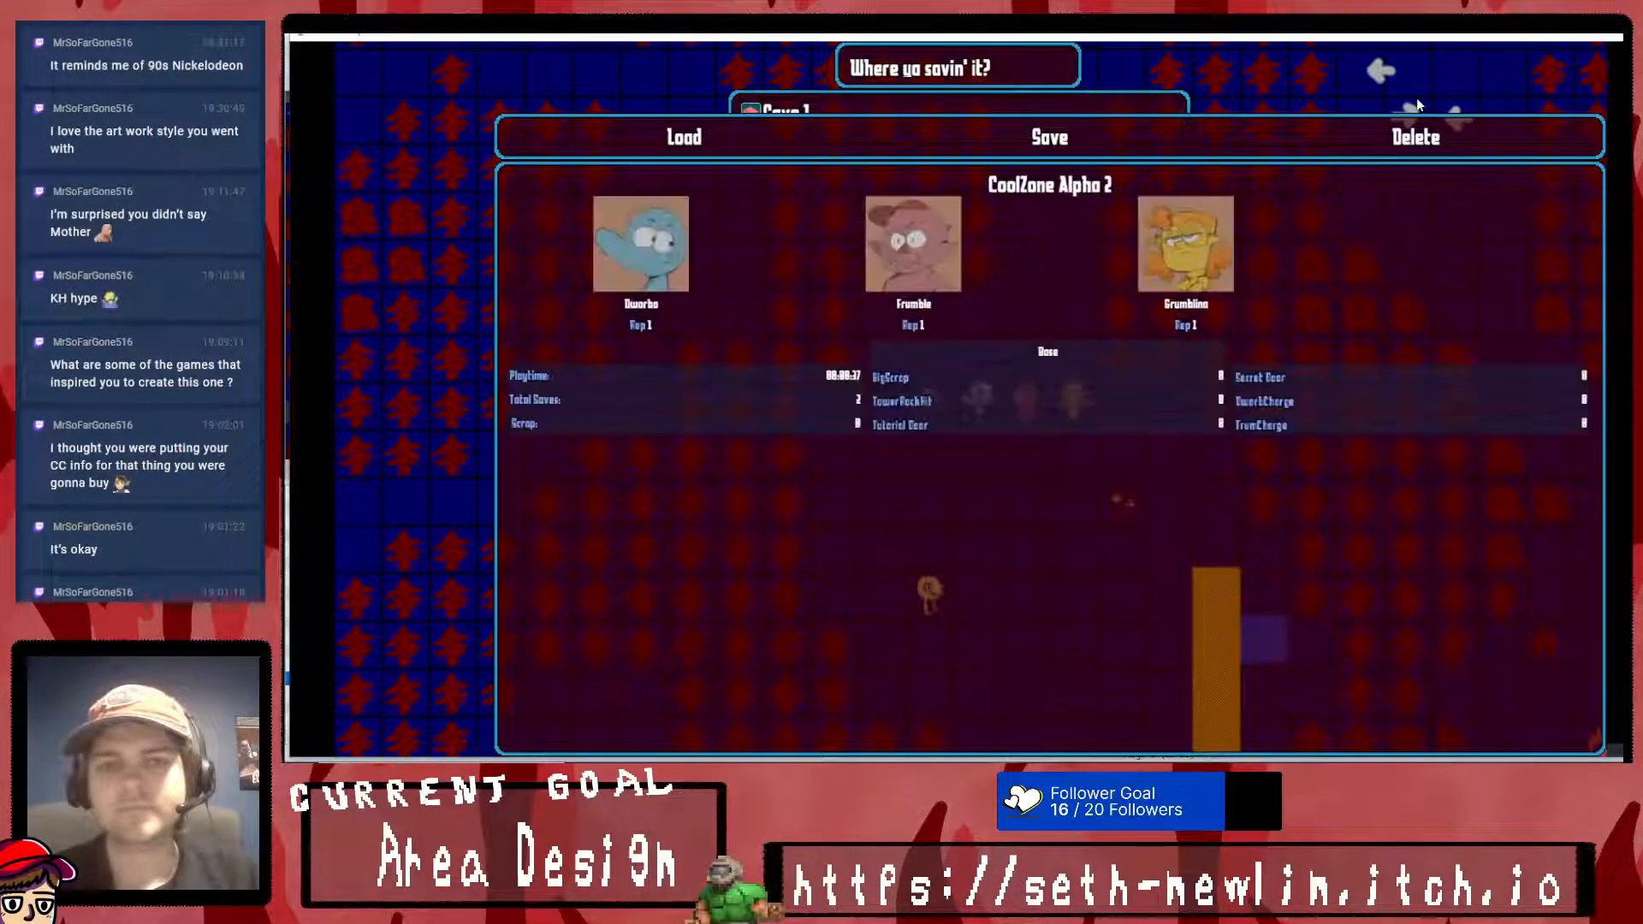
# - Open the Menu Editor over the save screen and target the save info, save action and save file list windows in turn
pyautogui.press('F12')
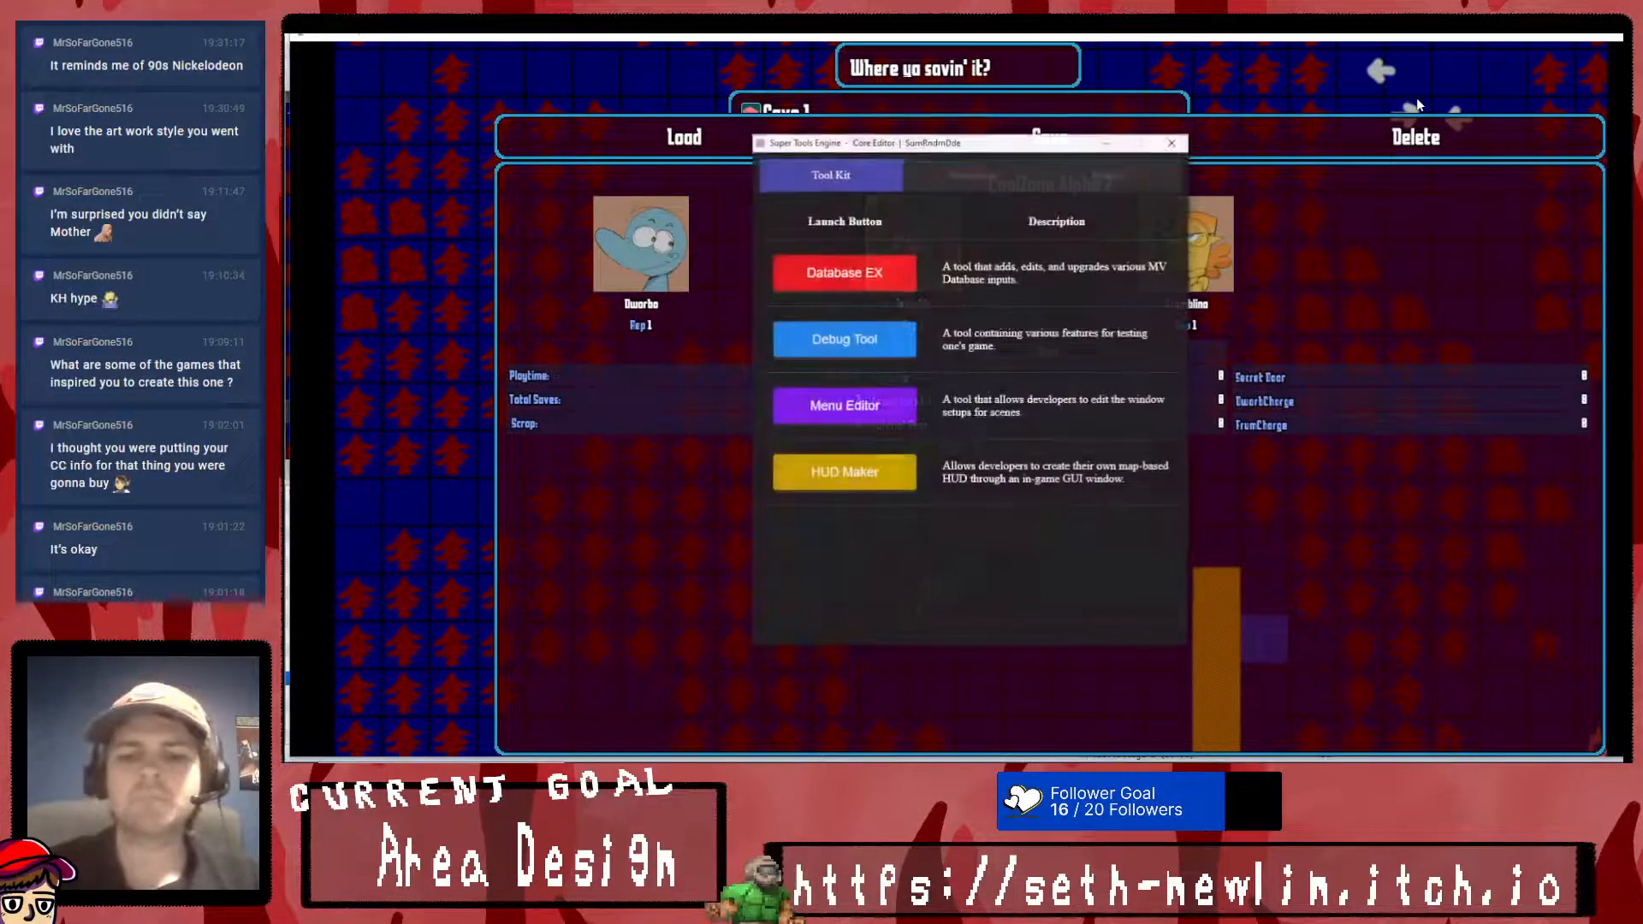
pyautogui.click(848, 406)
pyautogui.moveTo(937, 150); pyautogui.dragTo(1370, 175)
pyautogui.click(1420, 266)
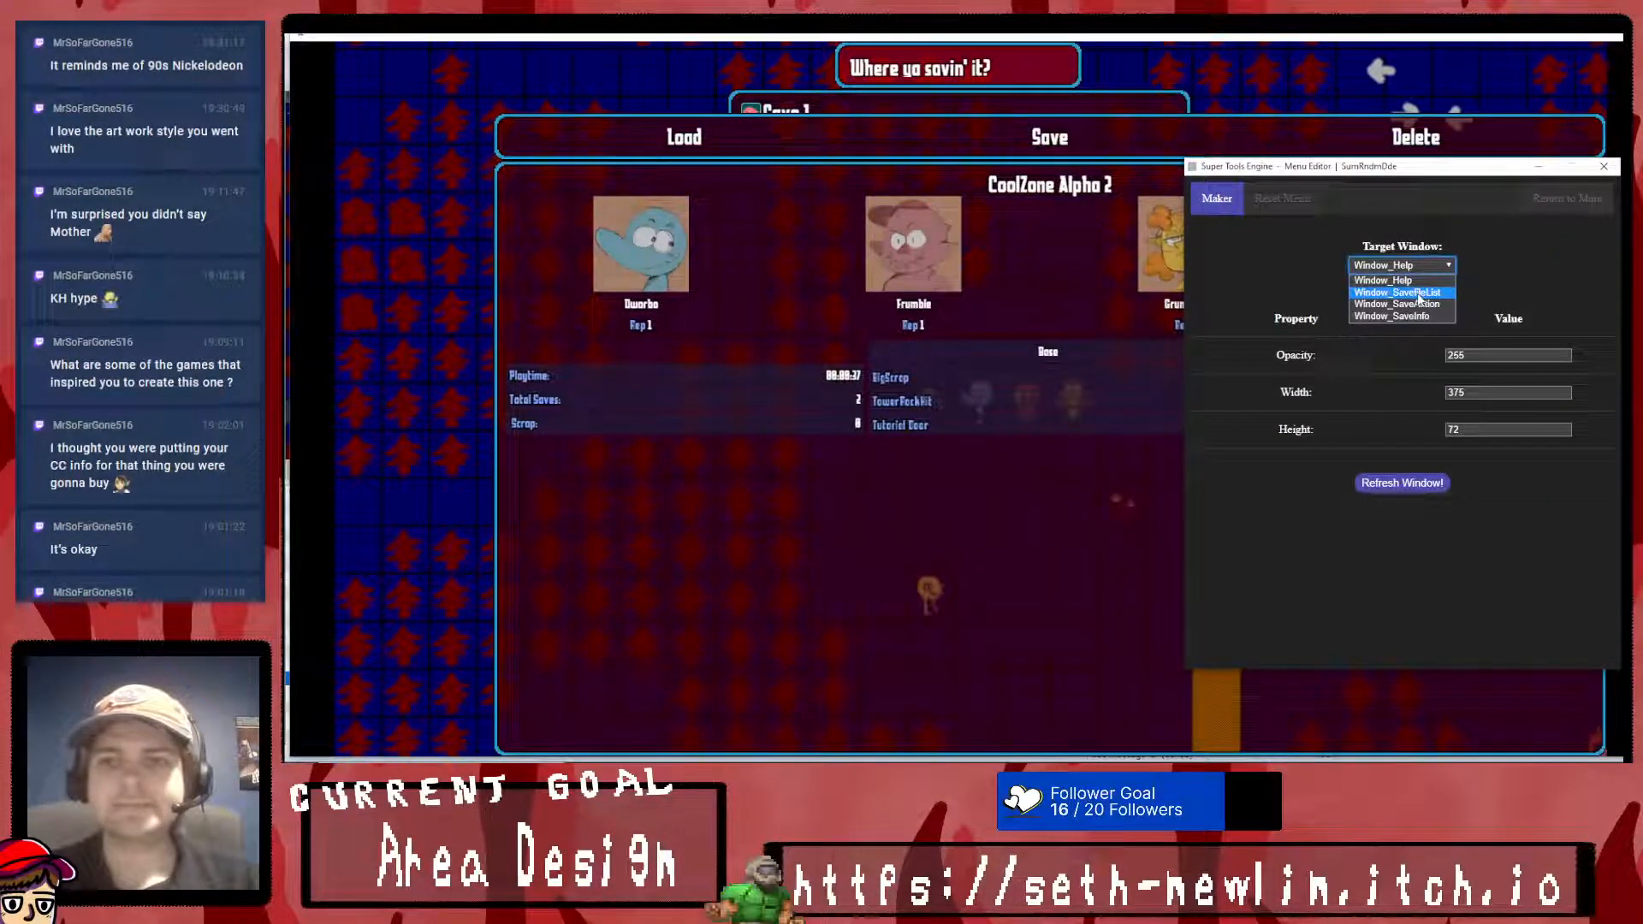
pyautogui.click(1421, 316)
pyautogui.click(1416, 264)
pyautogui.click(1420, 304)
pyautogui.click(1419, 265)
pyautogui.click(1421, 293)
# - Move the save file list window to the left edge of the game screen and close the Menu Editor
pyautogui.click(1421, 263)
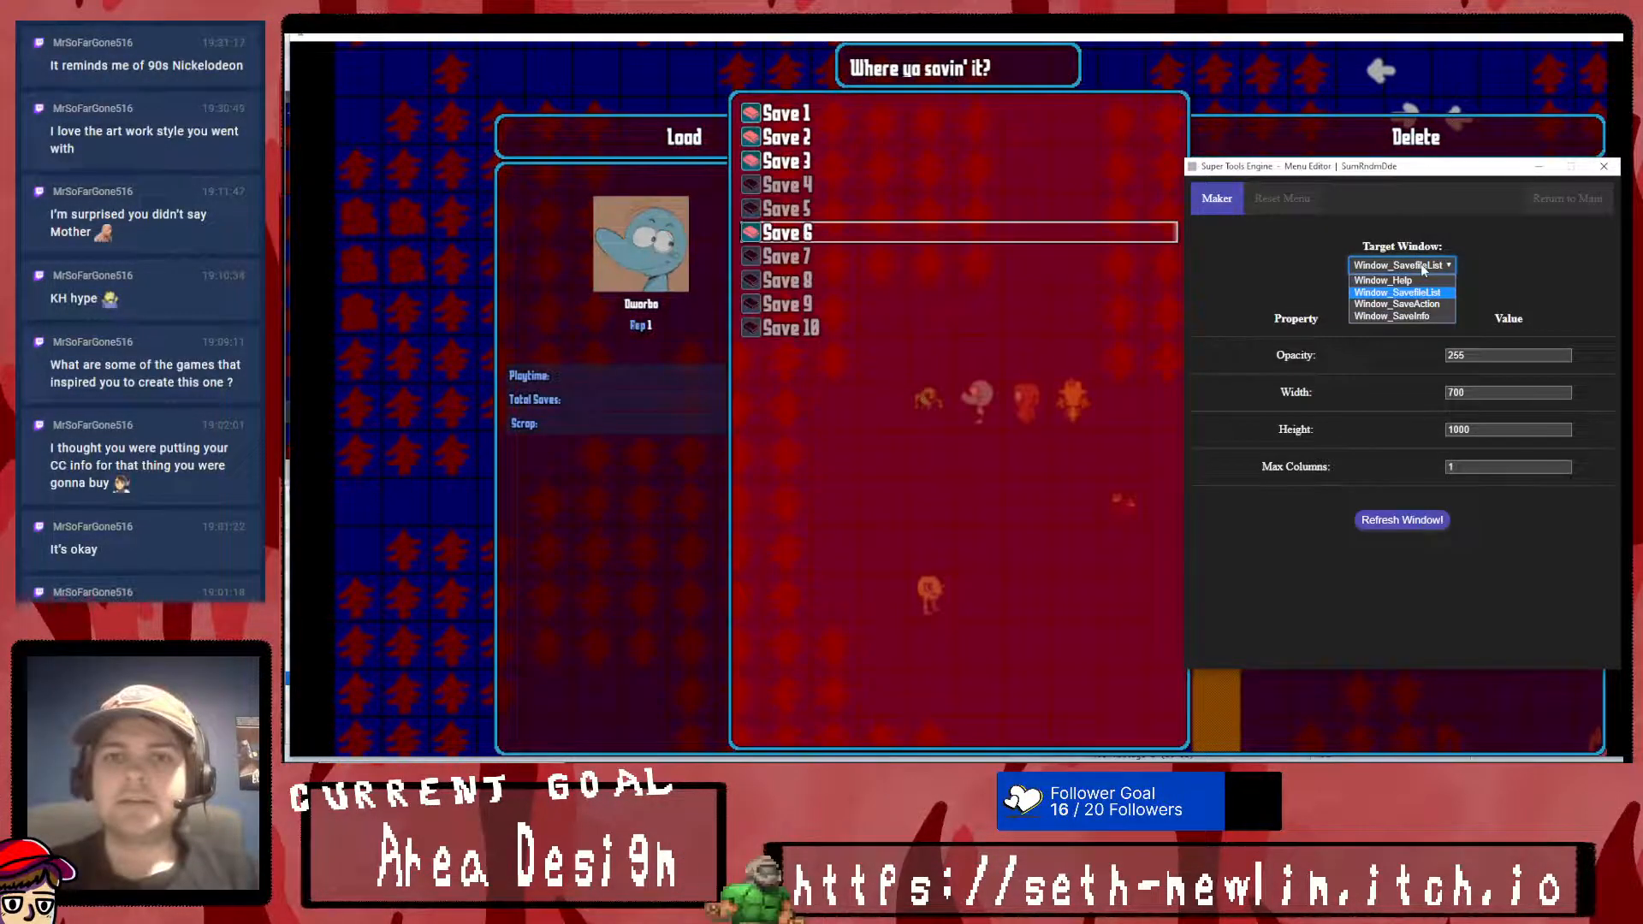
pyautogui.click(469, 141)
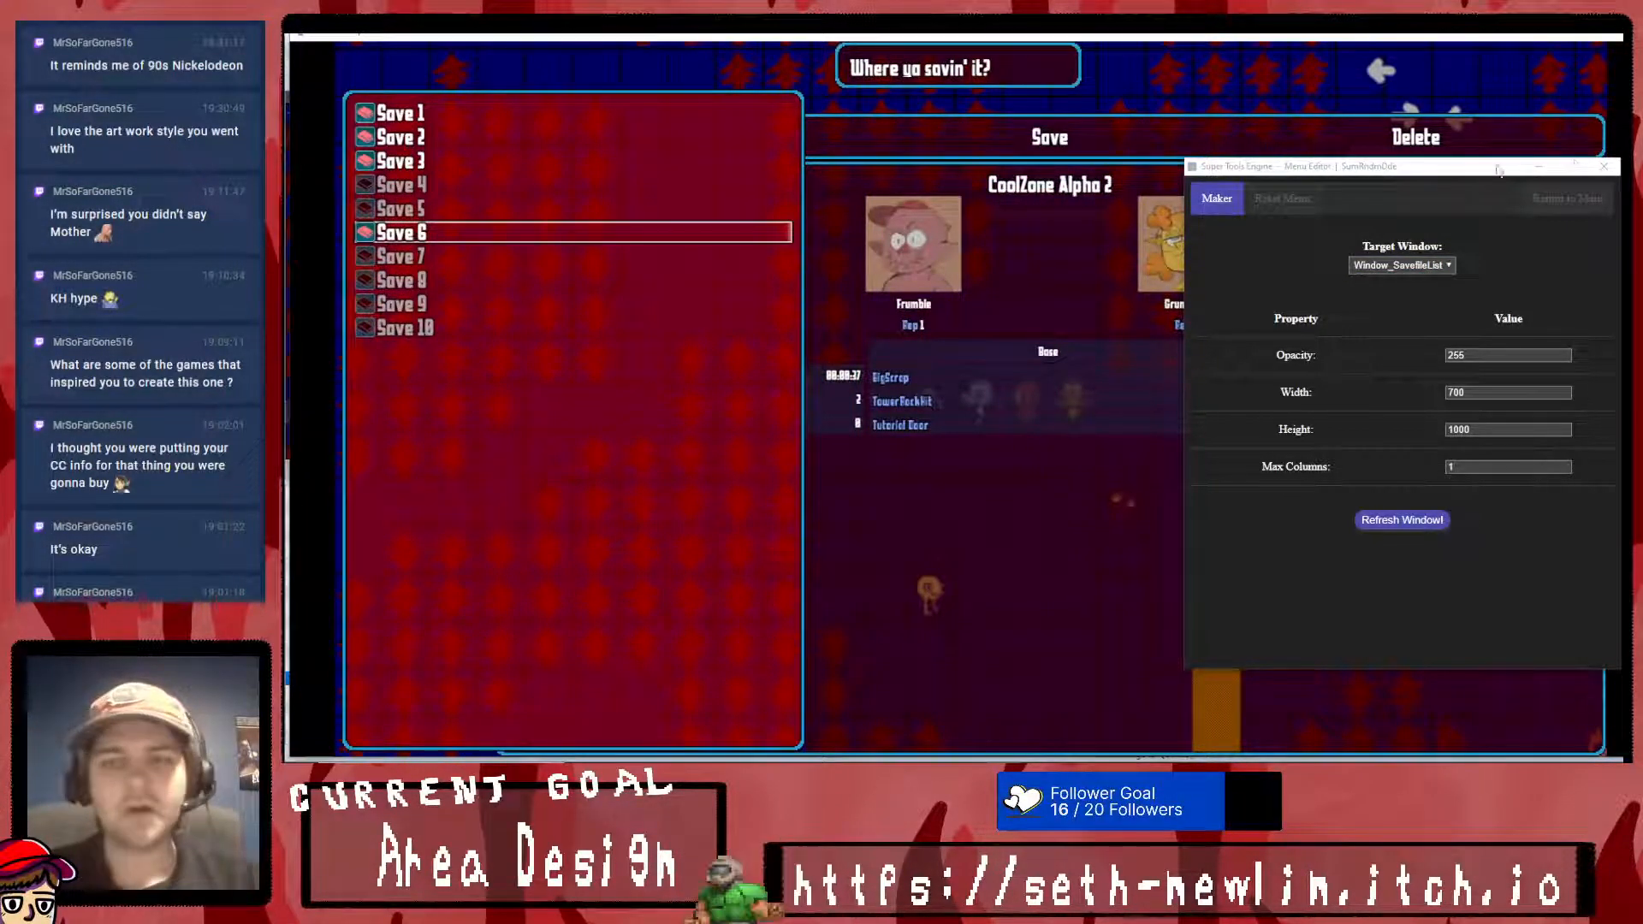
pyautogui.click(1567, 198)
pyautogui.click(1588, 170)
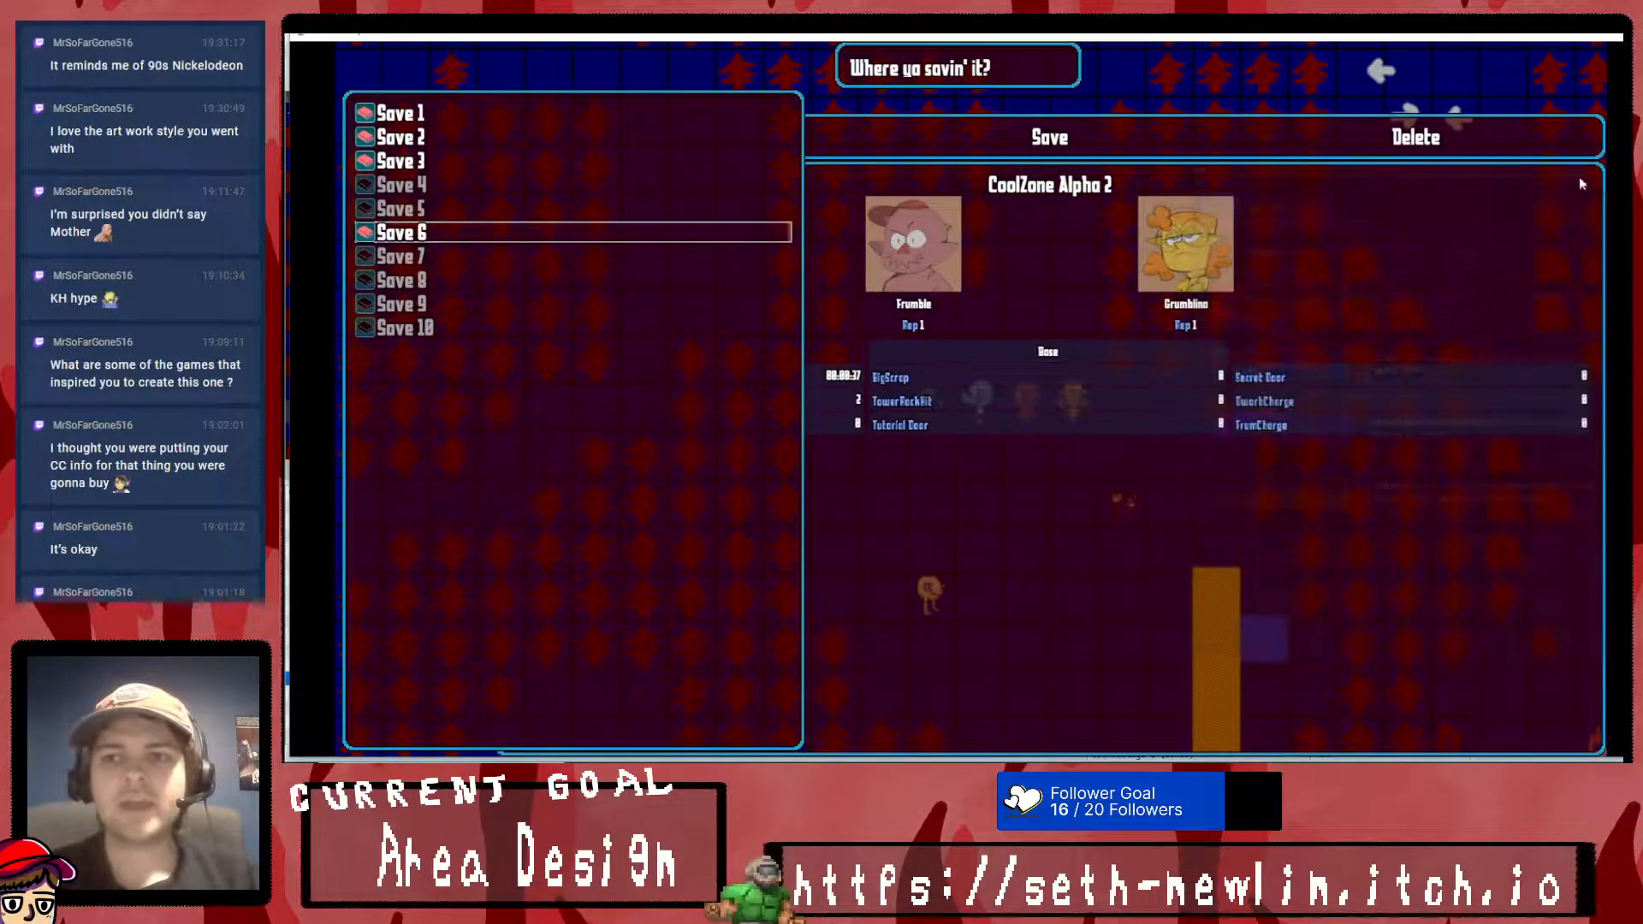
# - Back out of the save screen to the map and dismiss the tool kit window
pyautogui.press('Escape')
pyautogui.press('Return')
pyautogui.press('Escape')
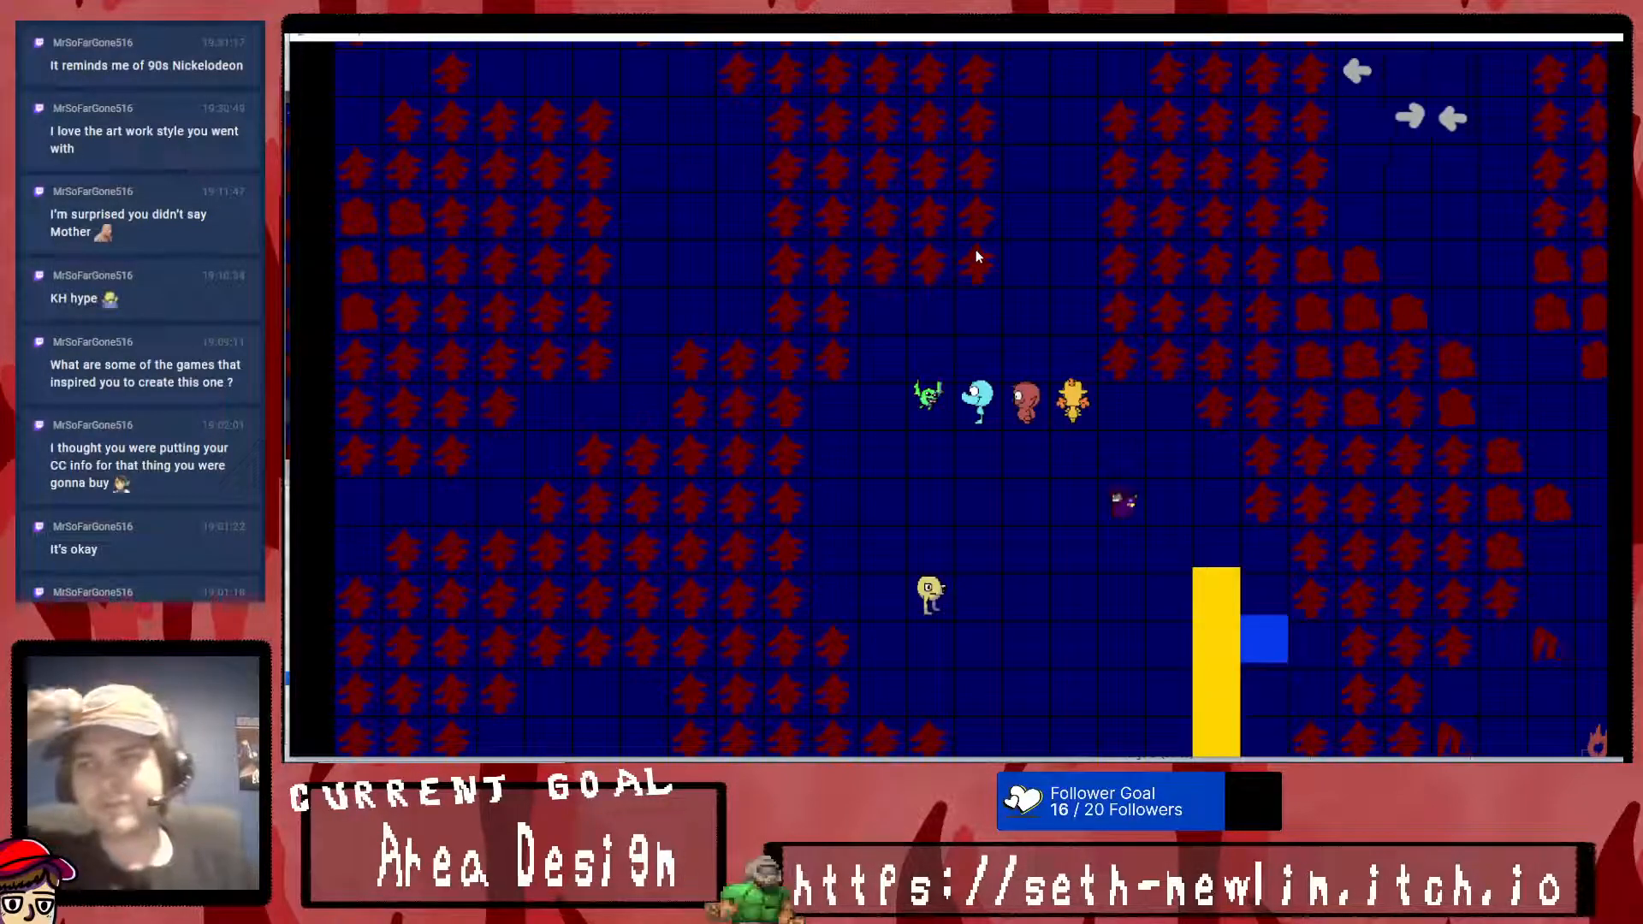
pyautogui.press('F12')
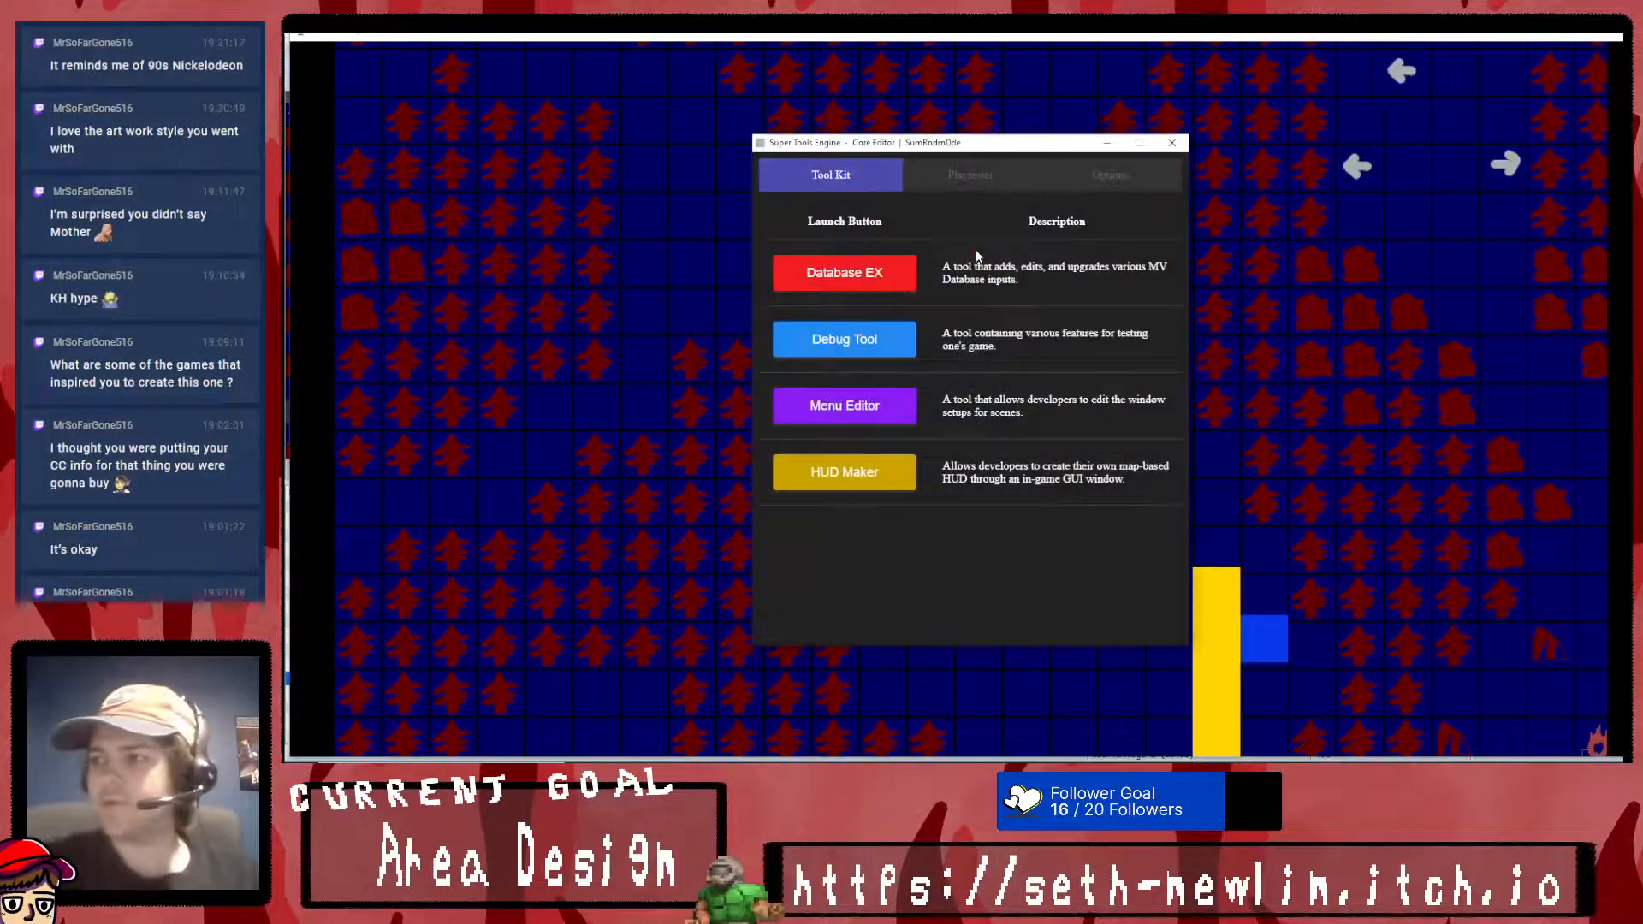
pyautogui.click(1172, 143)
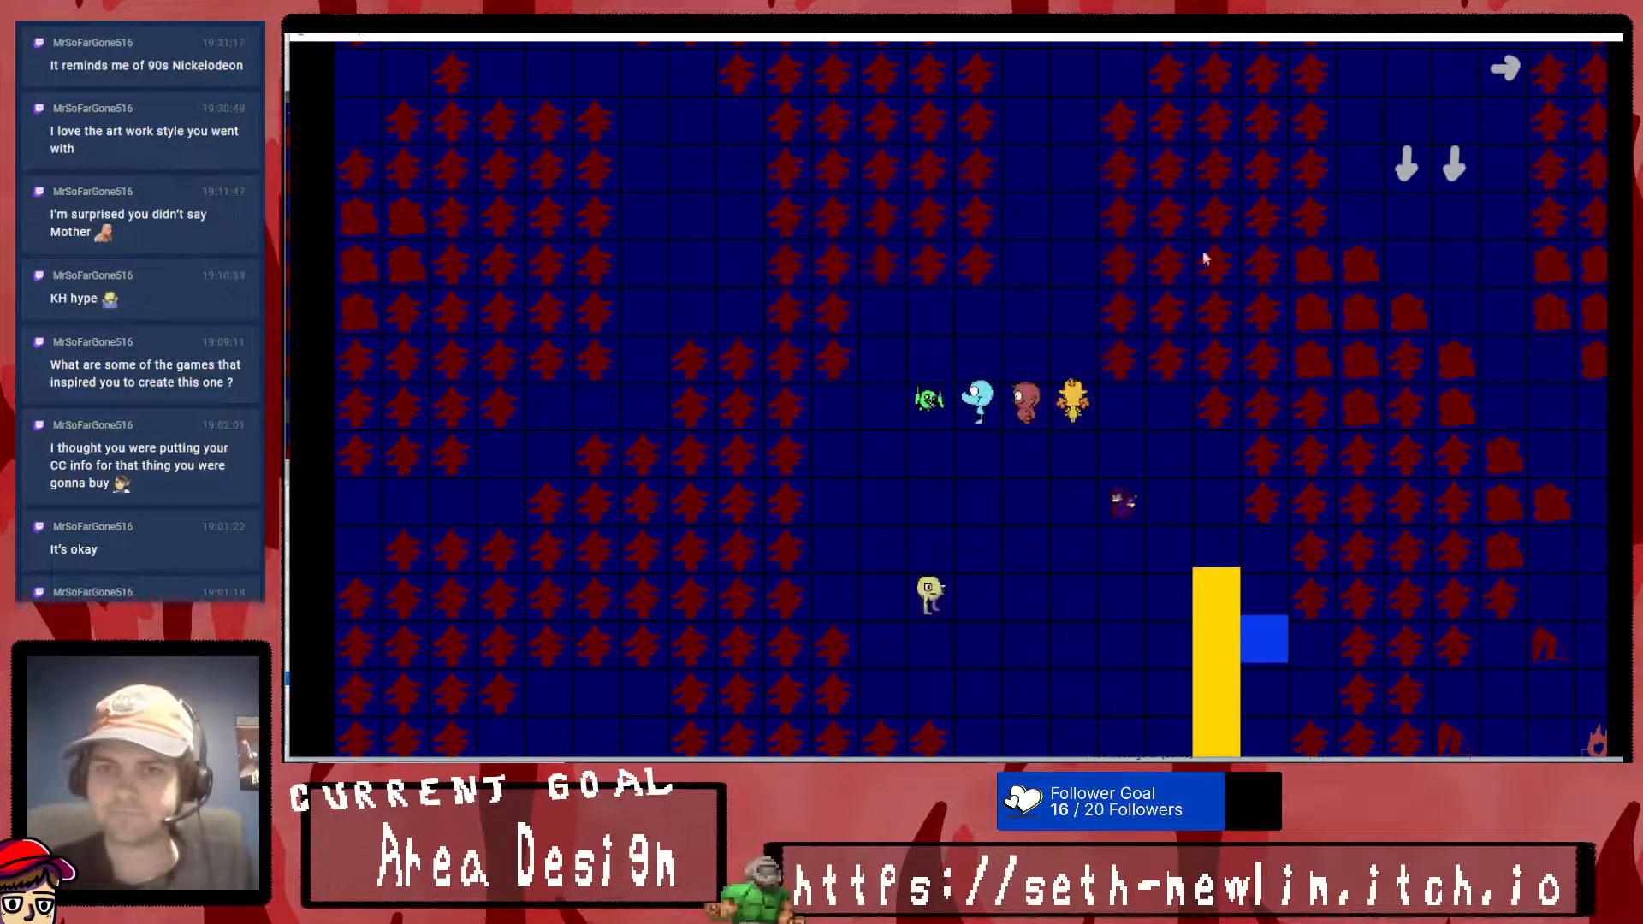
# - Open the in-game menu, choose Quit and return to the main menu to end the playtest
pyautogui.press('Escape')
pyautogui.press('Right')
pyautogui.press('Down')
pyautogui.press('Left')
pyautogui.press('Right')
pyautogui.press('Up')
pyautogui.press('Left')
pyautogui.press('Down')
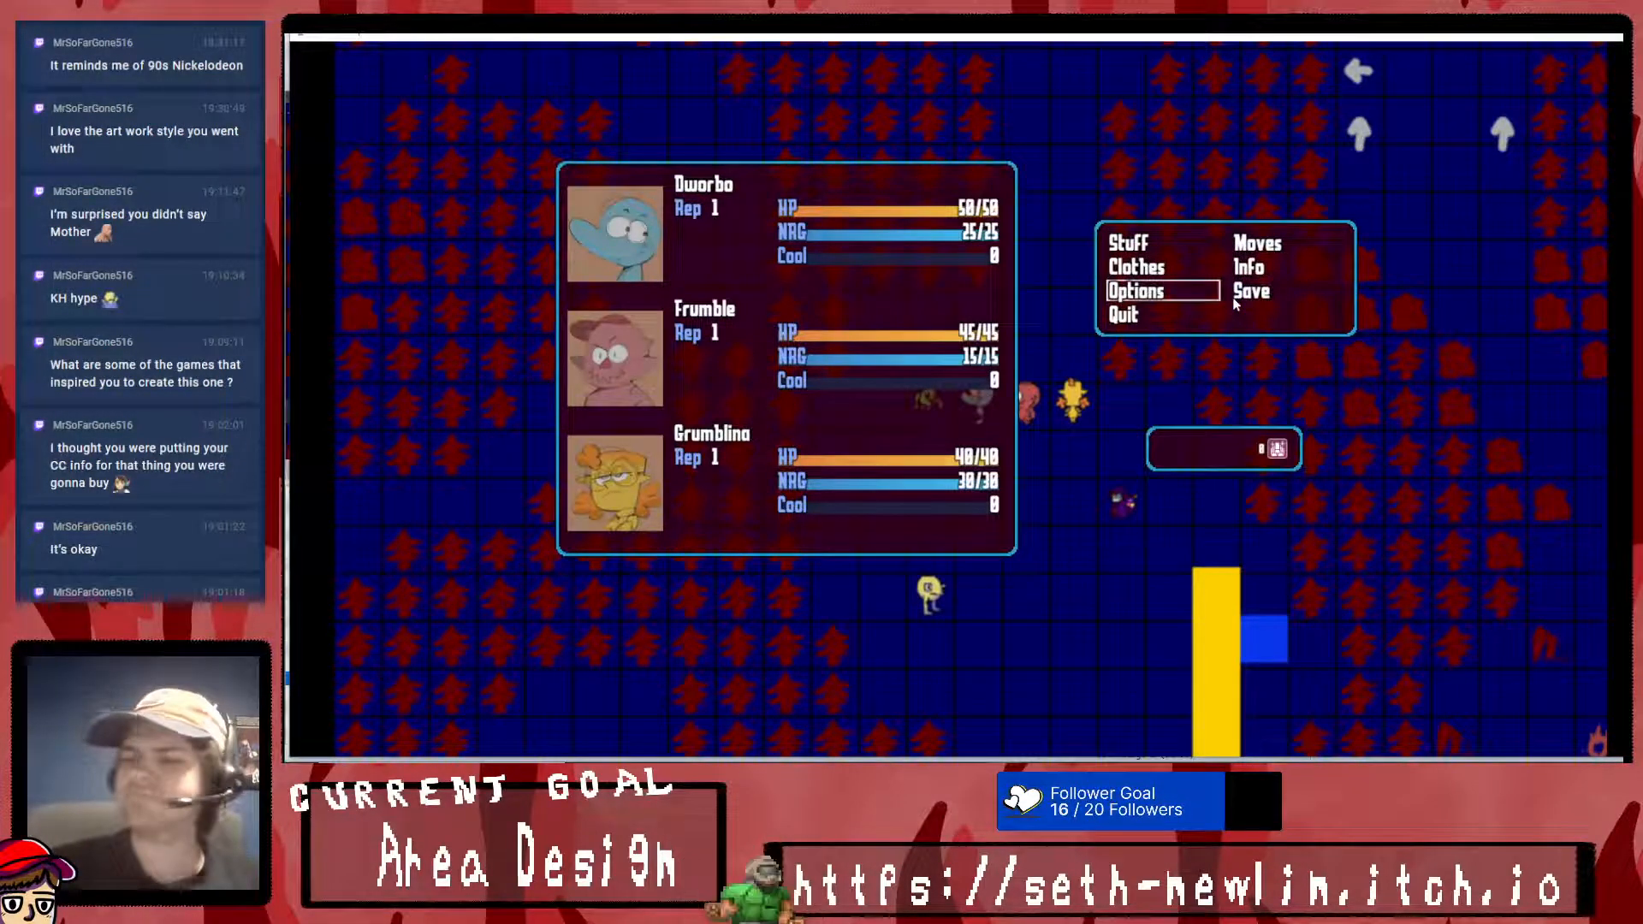
pyautogui.press('Down')
pyautogui.press('Return')
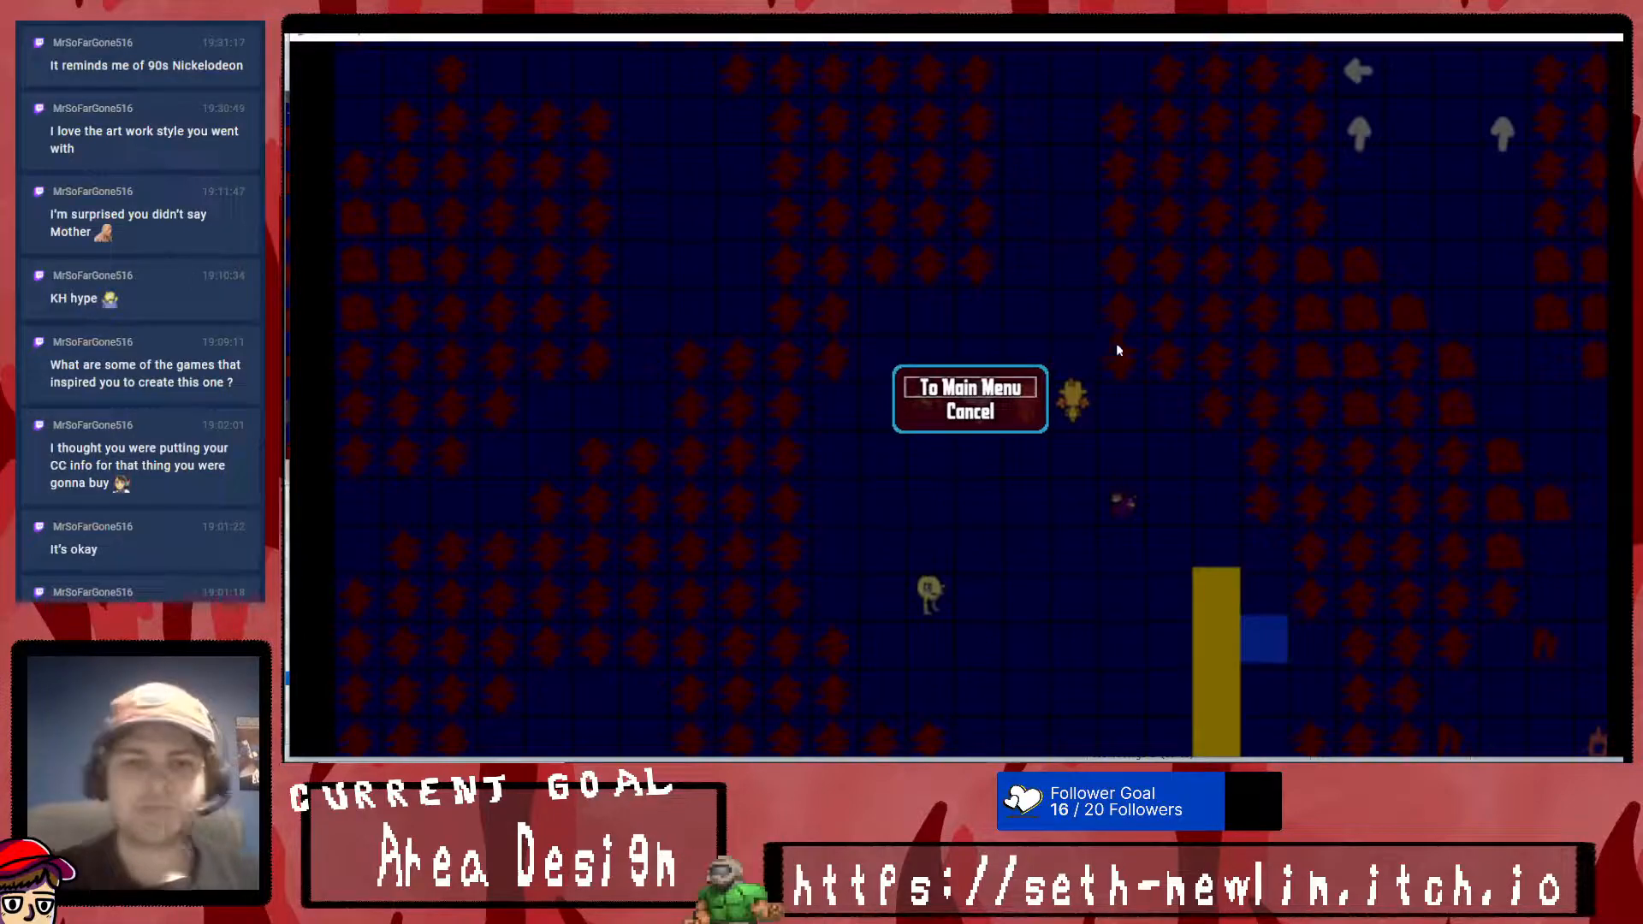
pyautogui.press('Return')
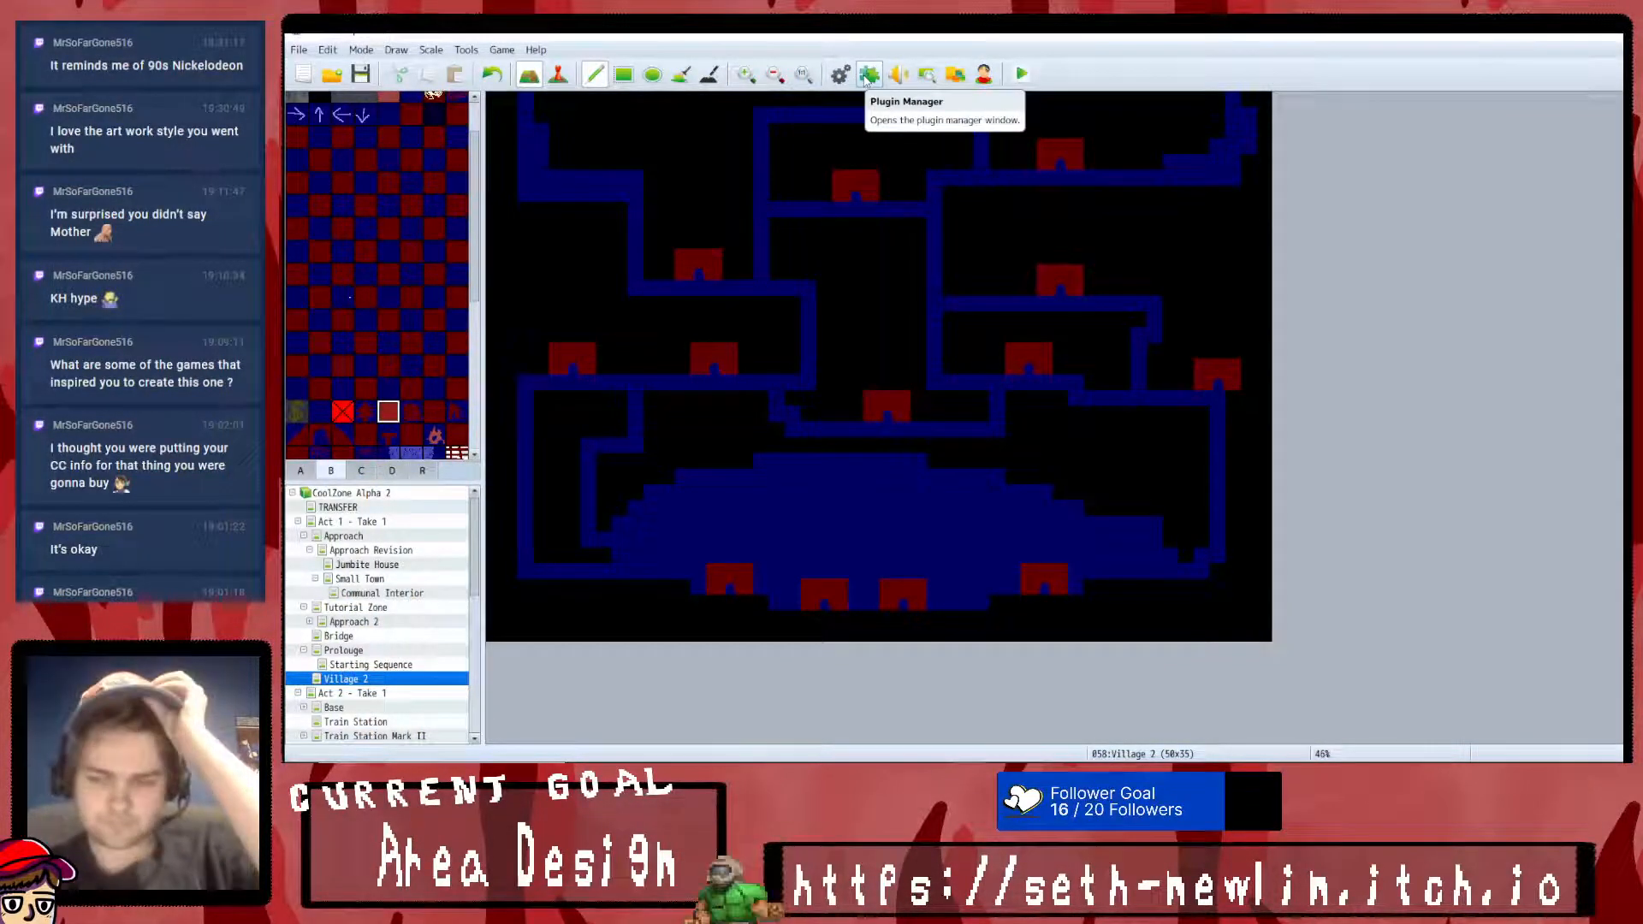
# - Open the Plugin Manager, look over the plugin list and glance at options.png in Krita
pyautogui.click(868, 76)
pyautogui.scroll(-2, 801, 417)
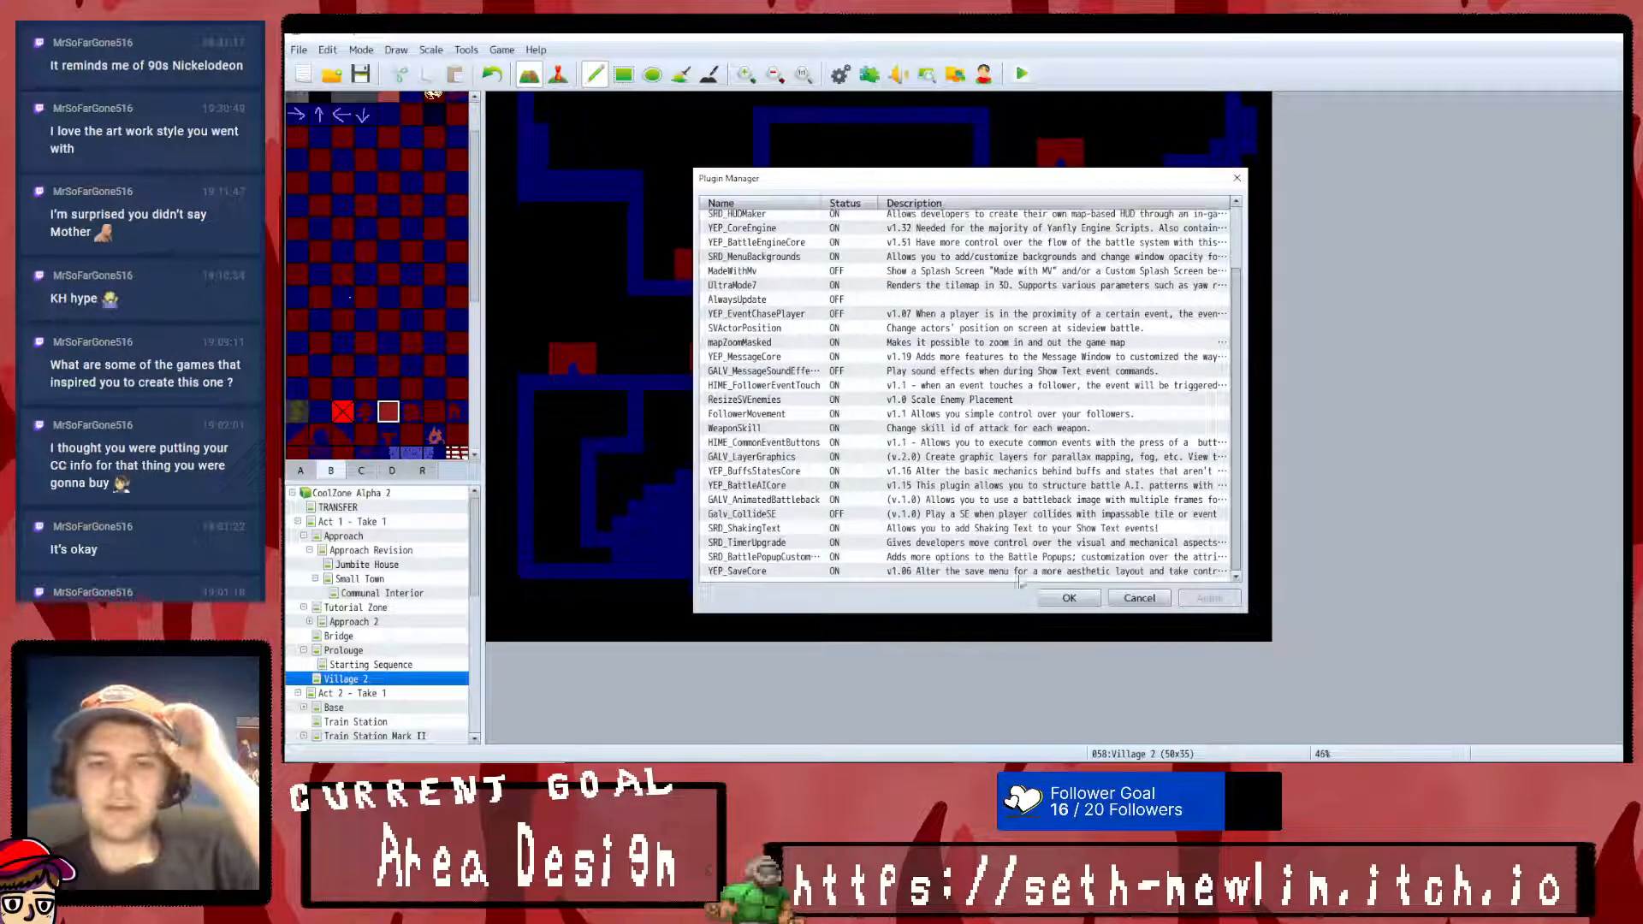
pyautogui.scroll(2, 802, 417)
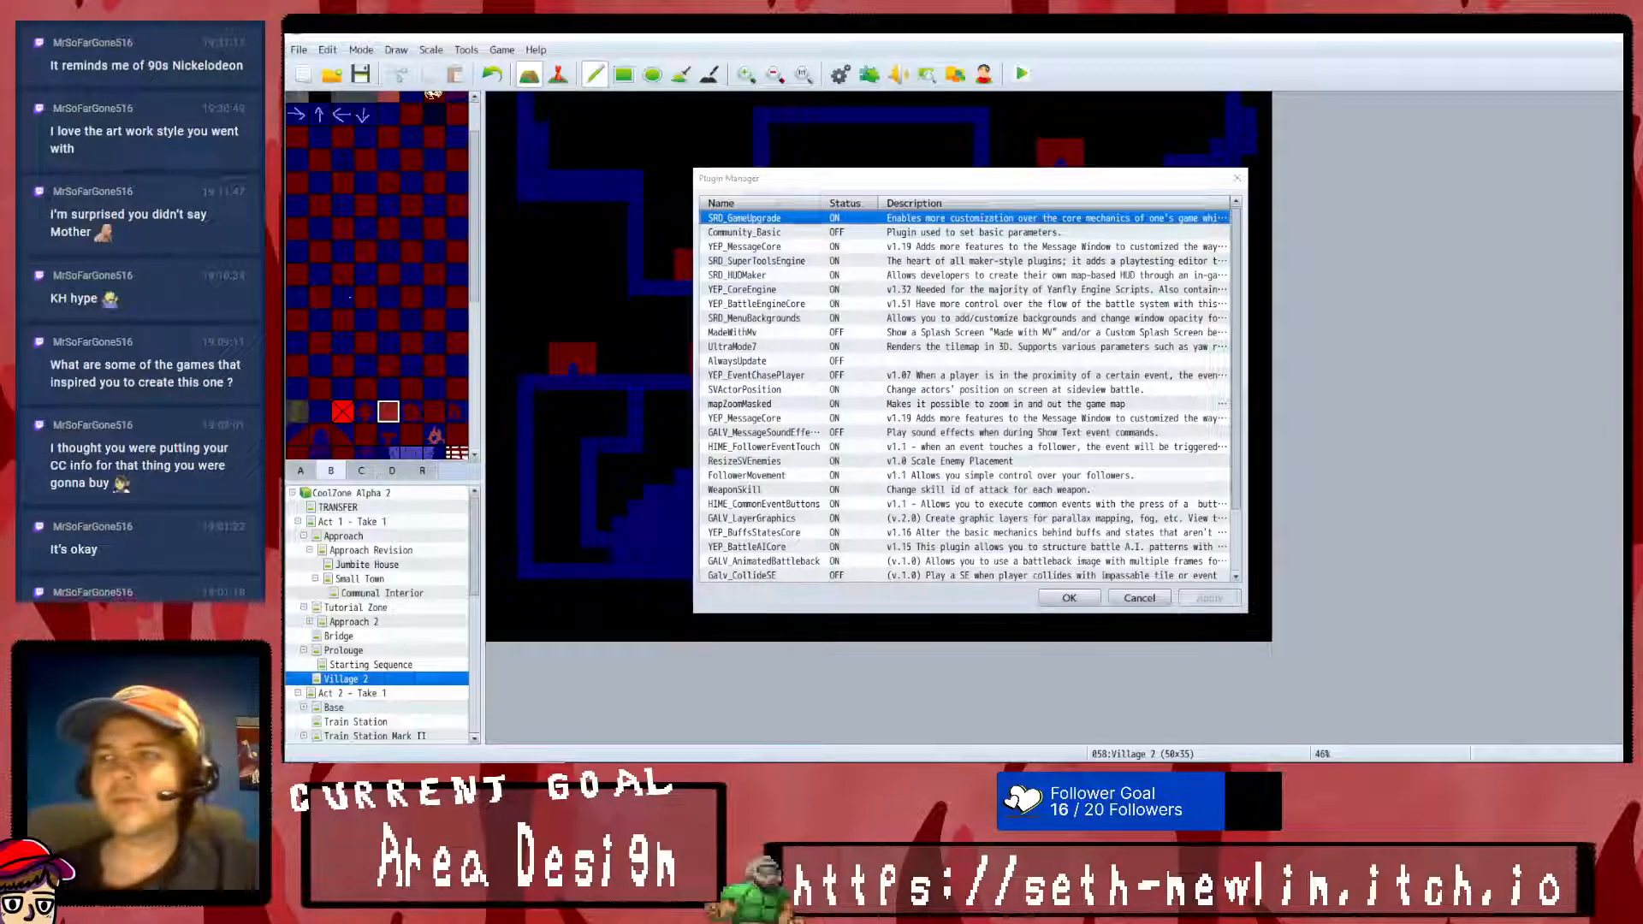
pyautogui.hotkey('alt', 'Tab')
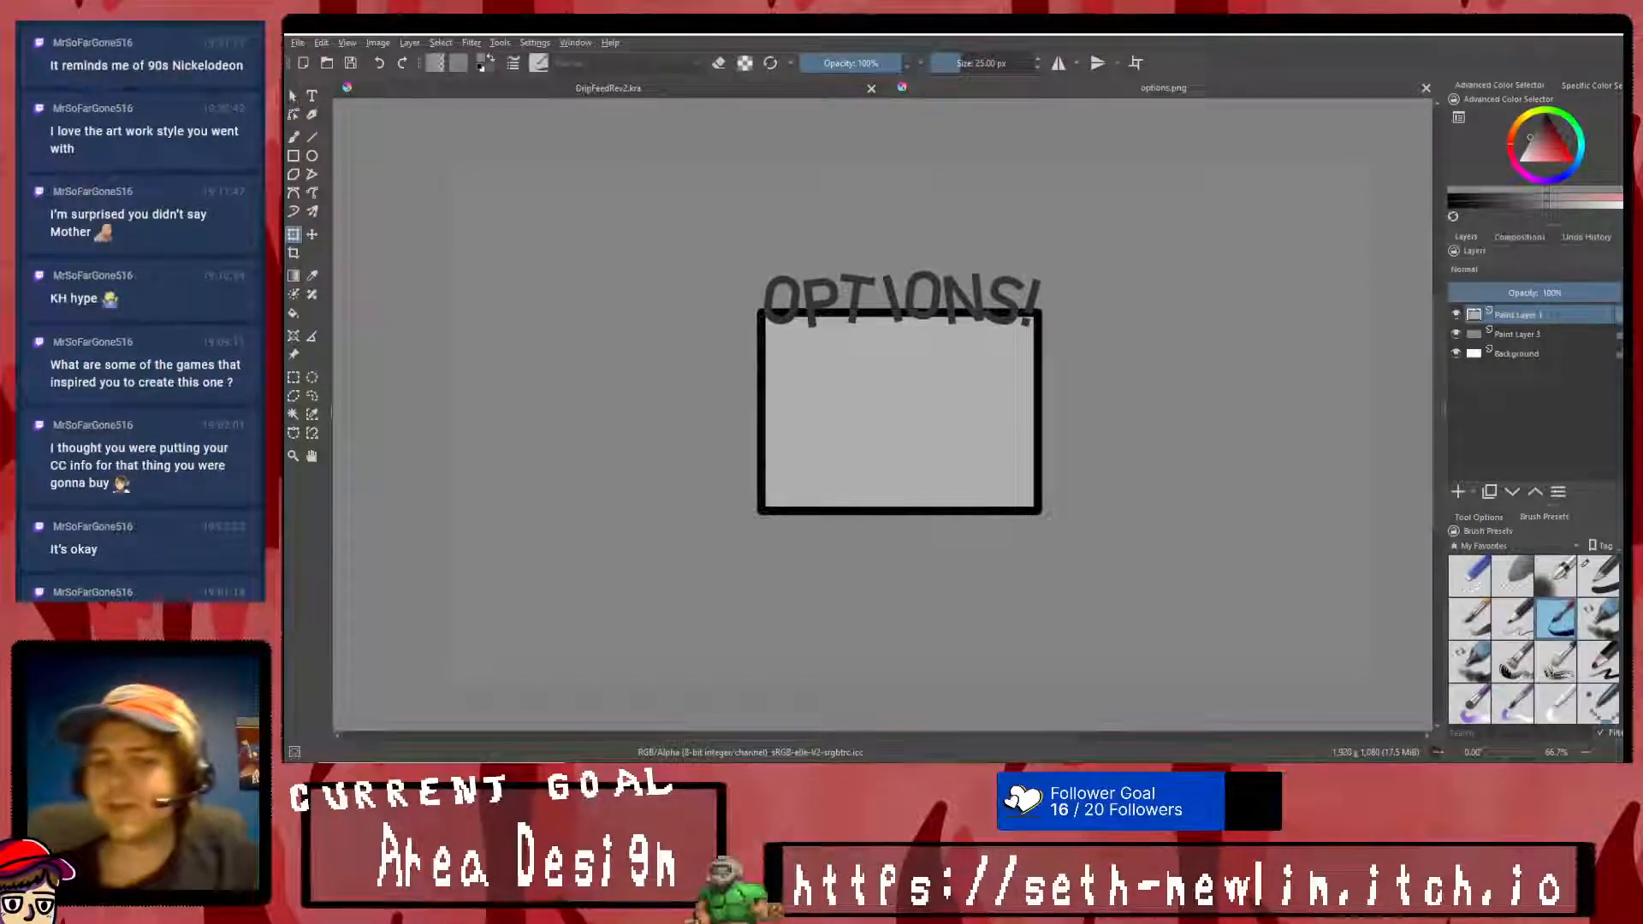
pyautogui.hotkey('alt', 'Tab')
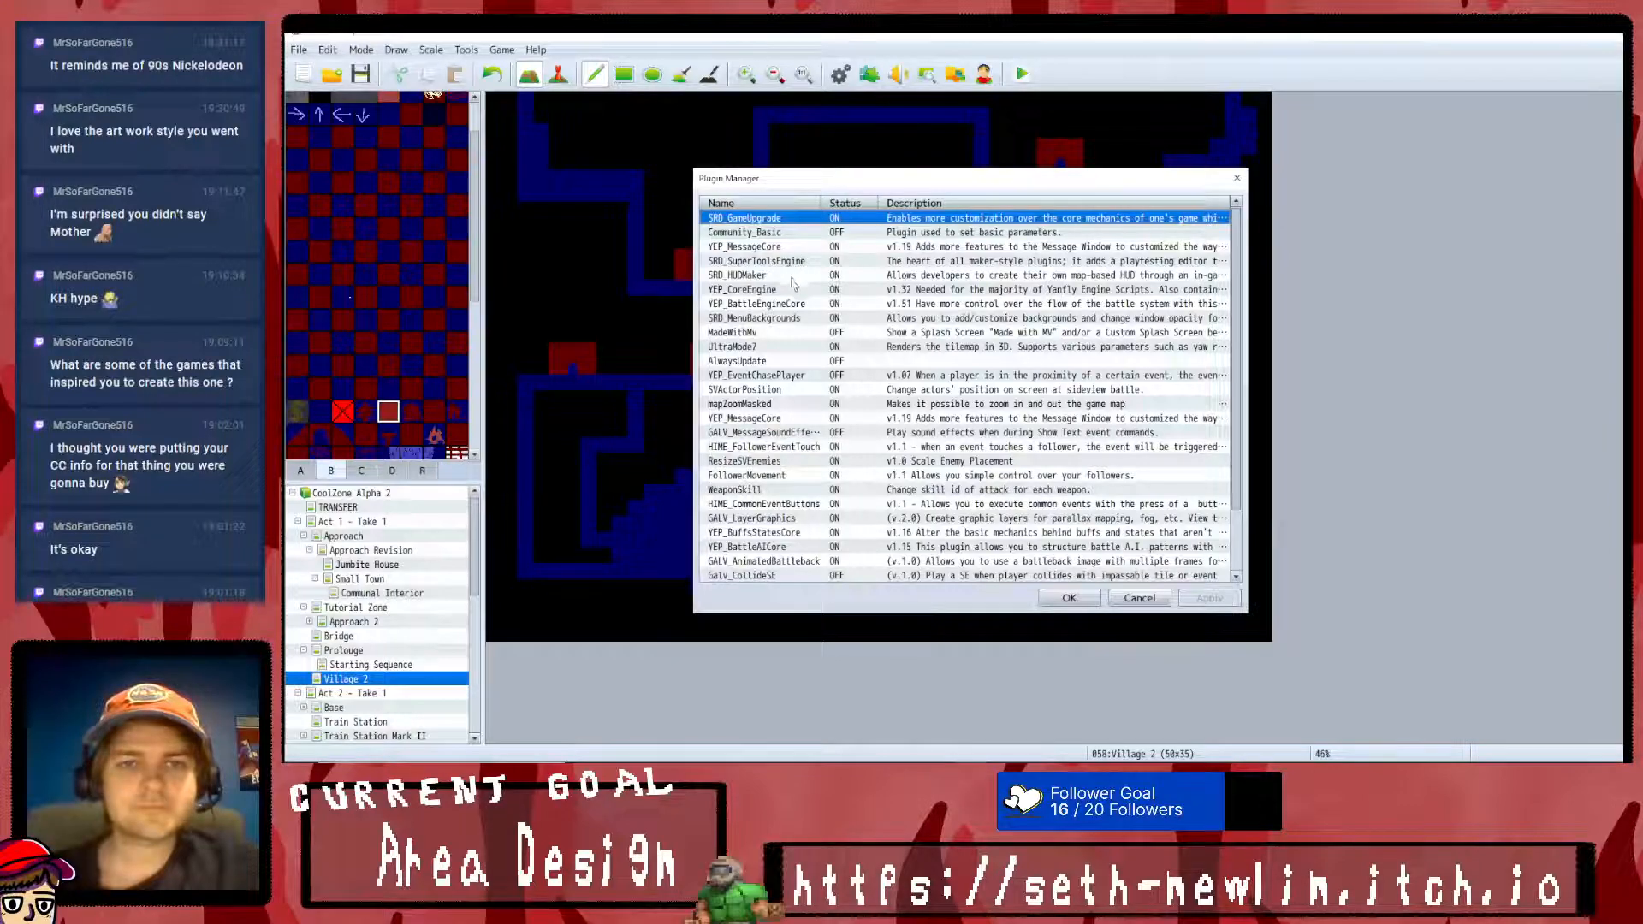
# - Open the SRD_MenuBackgrounds plugin, look through its parameters and leave them unchanged
pyautogui.click(794, 305)
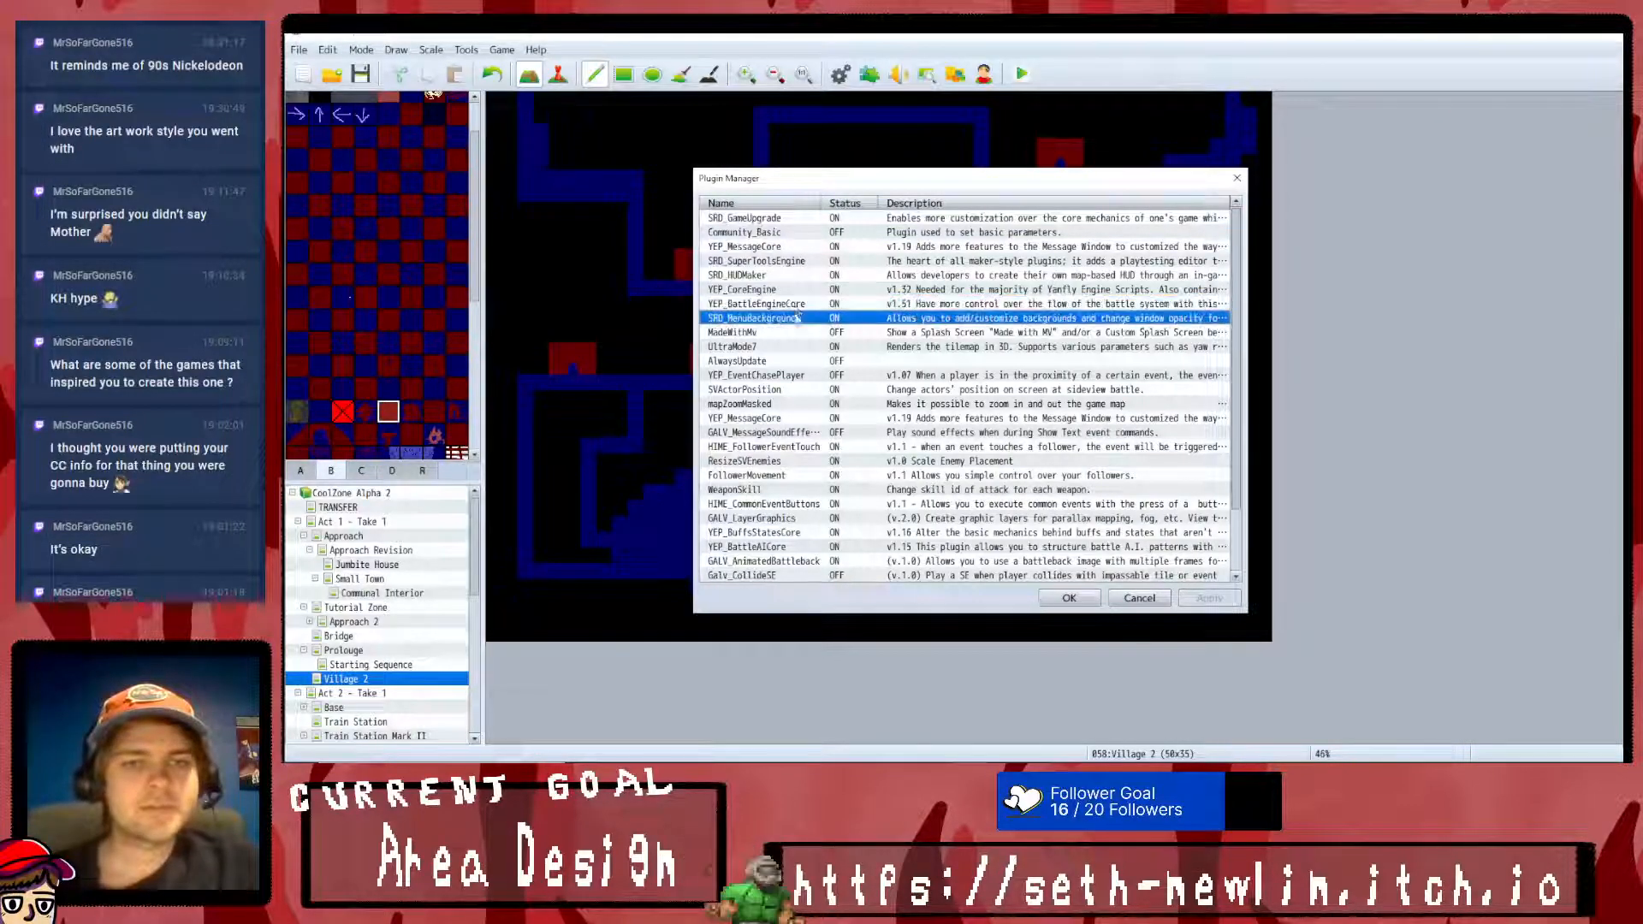
pyautogui.click(791, 316)
pyautogui.click(794, 305)
pyautogui.click(795, 315)
pyautogui.click(796, 306)
pyautogui.click(796, 315)
pyautogui.click(797, 305)
pyautogui.click(797, 314)
pyautogui.click(797, 306)
pyautogui.click(799, 315)
pyautogui.moveTo(798, 311); pyautogui.dragTo(798, 330)
pyautogui.doubleClick(796, 318)
pyautogui.scroll(-5, 1182, 453)
pyautogui.scroll(-2, 1183, 453)
pyautogui.click(1257, 610)
# - Switch to options.png in Krita, then move the OPTIONS! frame to the canvas's upper-right area, scale it down and apply the transform
pyautogui.hotkey('alt', 'Tab')
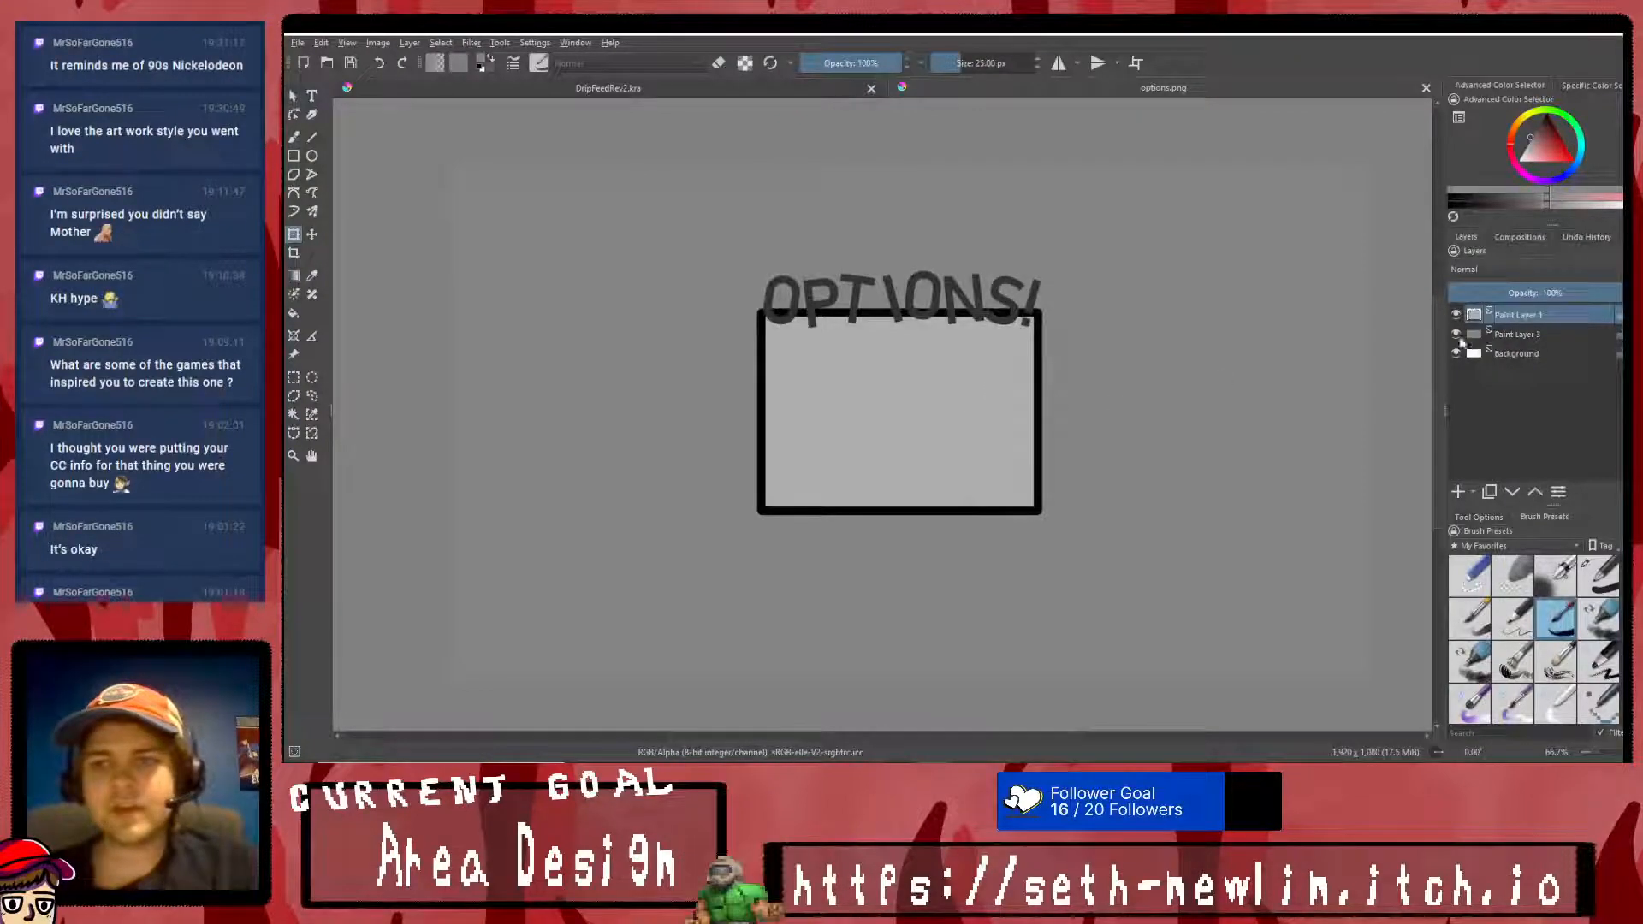
pyautogui.click(1007, 280)
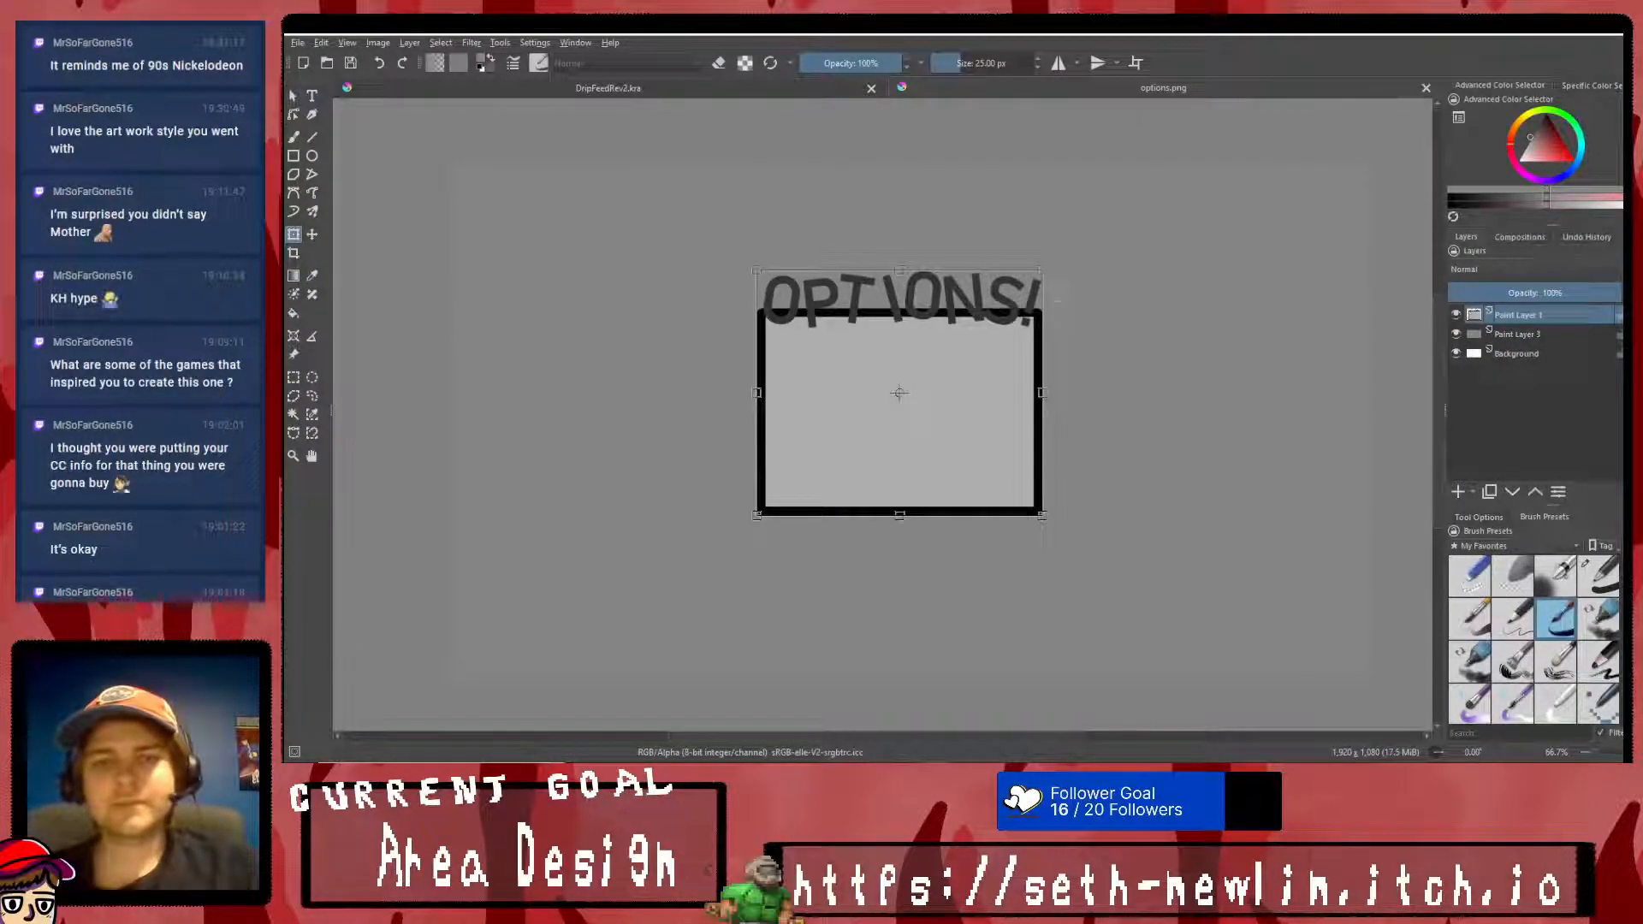
pyautogui.moveTo(952, 359); pyautogui.dragTo(1265, 271)
pyautogui.moveTo(1356, 183); pyautogui.dragTo(1272, 250)
pyautogui.moveTo(1225, 300); pyautogui.dragTo(1292, 233)
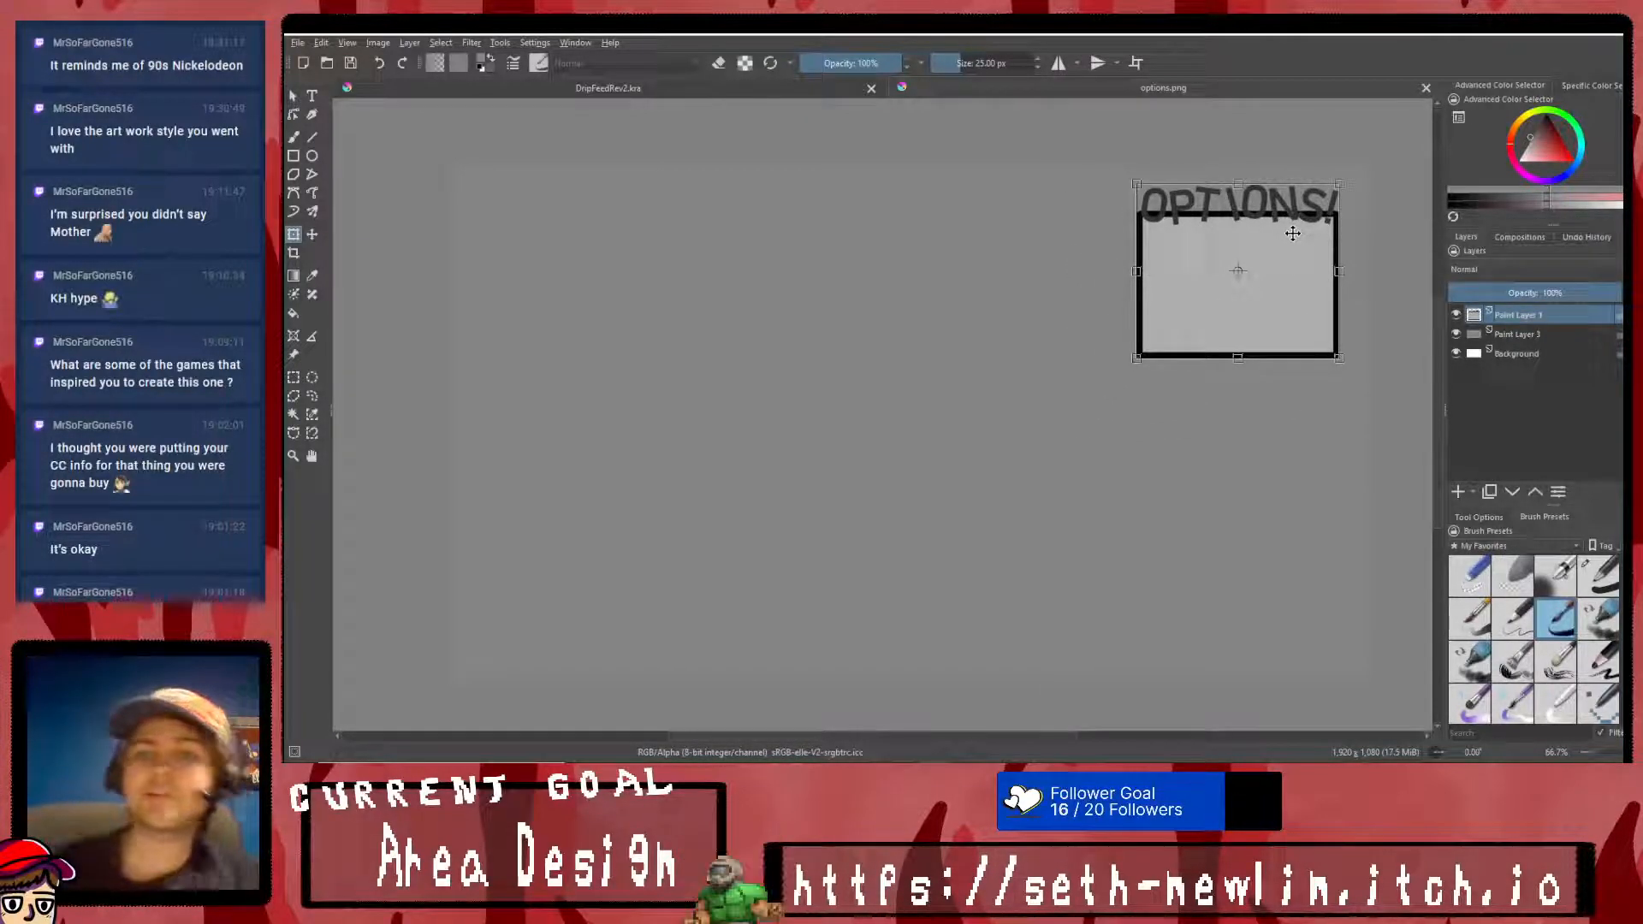
pyautogui.rightClick(1188, 229)
pyautogui.click(1251, 419)
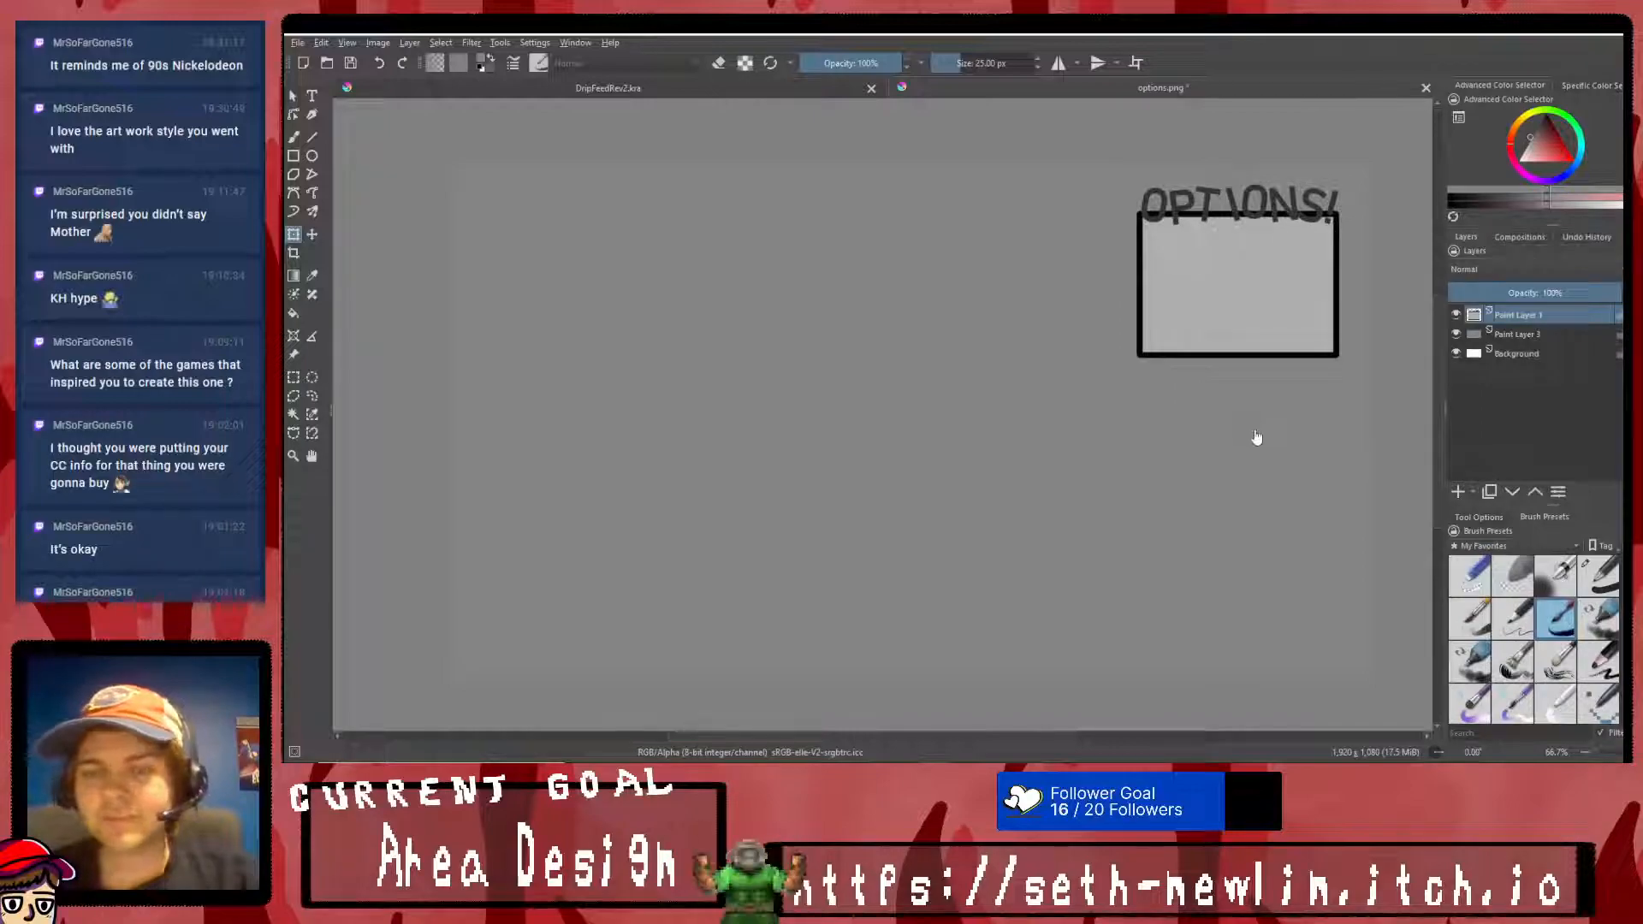
# - Shrink the OPTIONS! frame further, fit it into the canvas's upper-right corner and apply the transform
pyautogui.click(1265, 258)
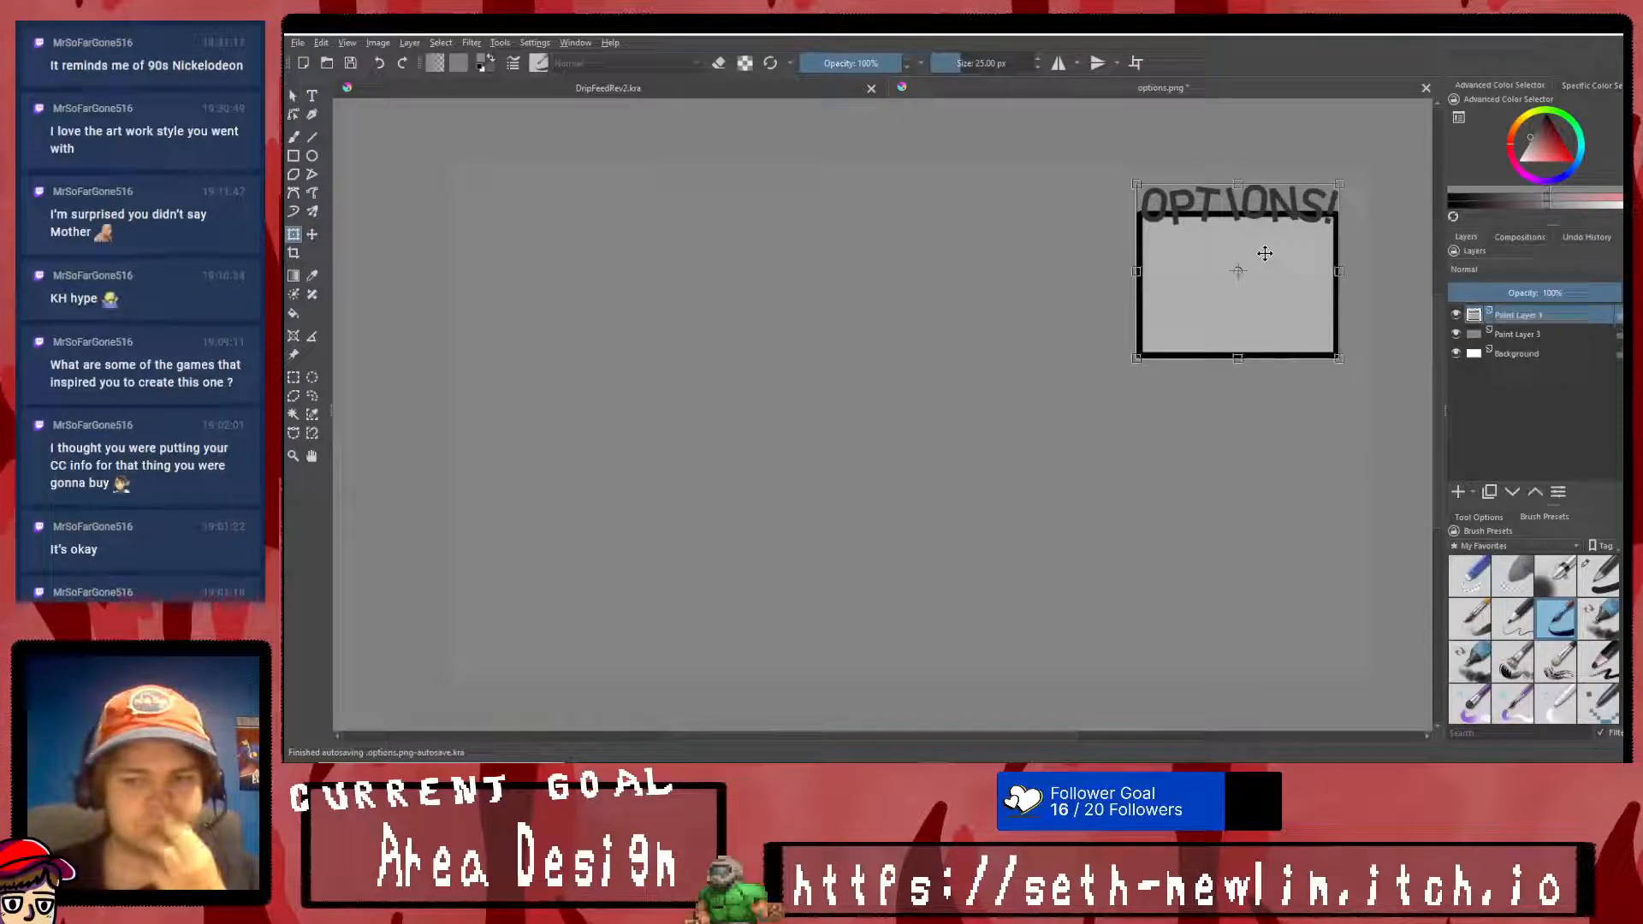
pyautogui.moveTo(1340, 183)
pyautogui.mouseDown()
pyautogui.moveTo(1291, 216)
pyautogui.moveTo(1289, 238)
pyautogui.moveTo(1365, 180)
pyautogui.moveTo(1351, 178)
pyautogui.mouseUp()
pyautogui.moveTo(1317, 211); pyautogui.dragTo(1318, 212)
pyautogui.rightClick(1318, 211)
pyautogui.click(1328, 400)
# - Outline the OPTIONS! frame with a black rectangle using the Basic-1 brush at about 10 px
pyautogui.click(294, 155)
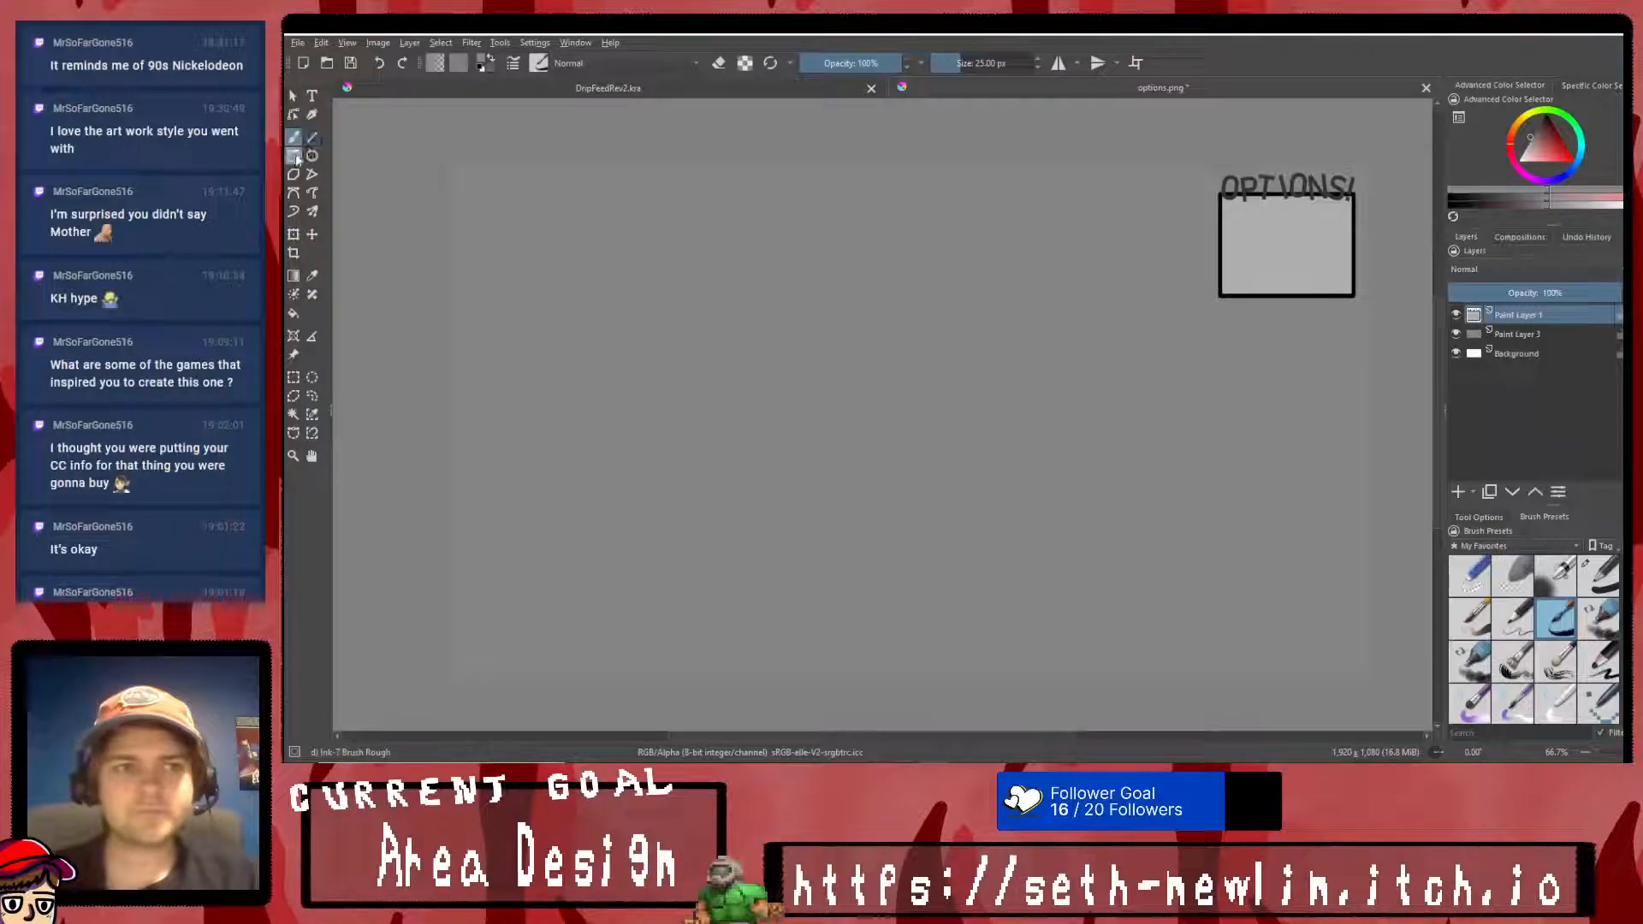
pyautogui.click(1545, 116)
pyautogui.scroll(3, 1232, 196)
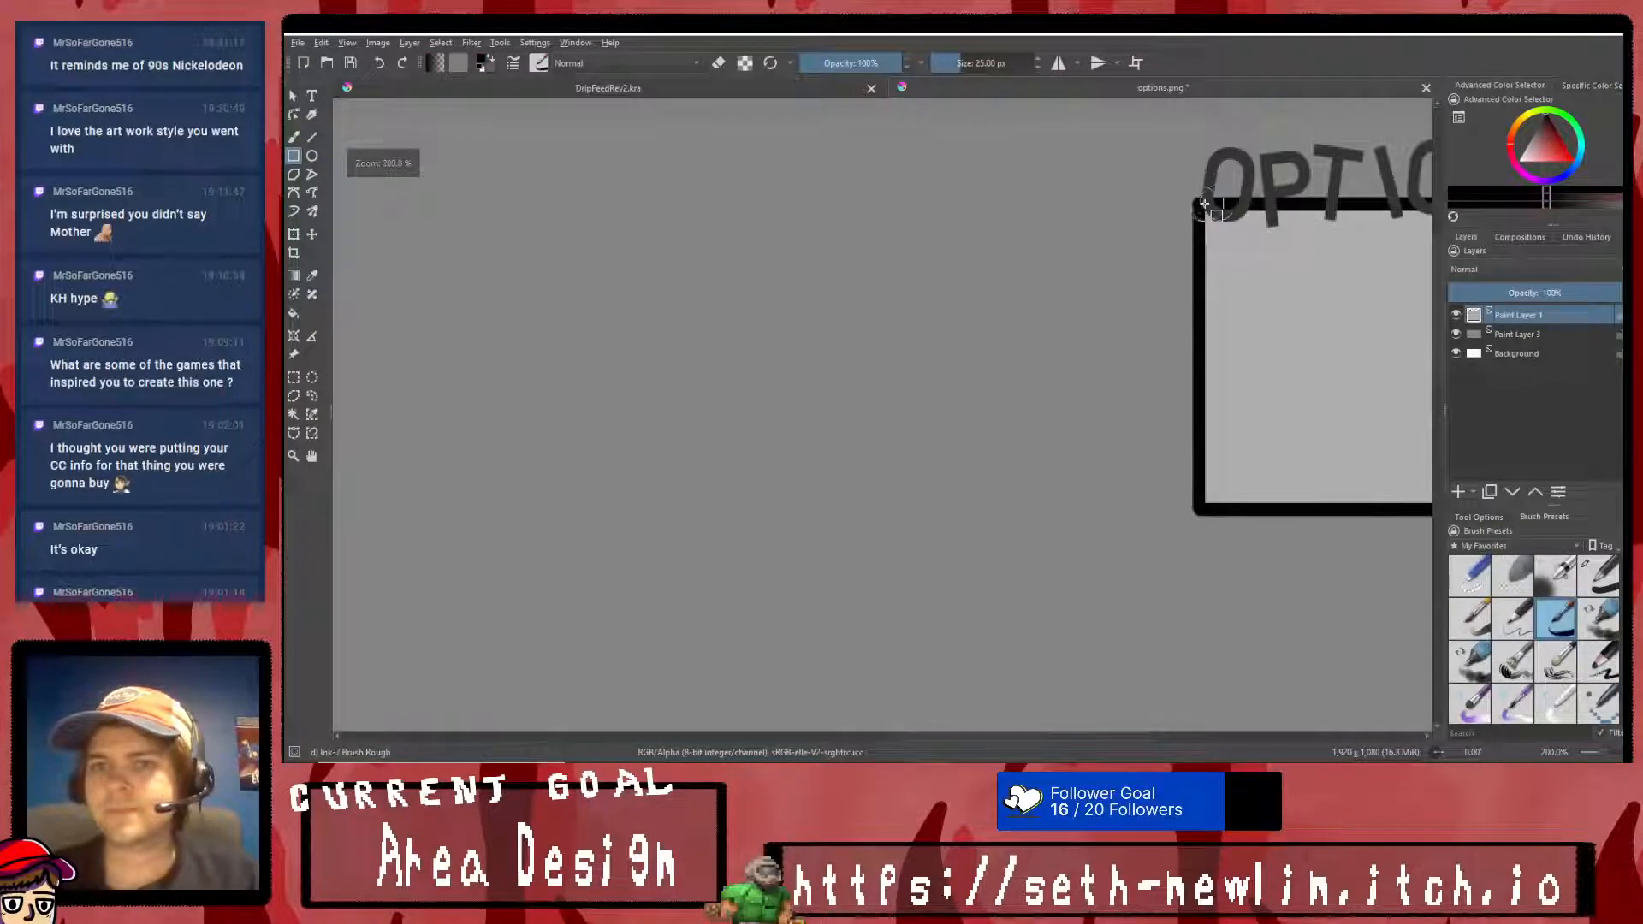
pyautogui.scroll(-6, 1207, 212)
pyautogui.scroll(3, 1309, 258)
pyautogui.scroll(2, 1211, 399)
pyautogui.click(1597, 578)
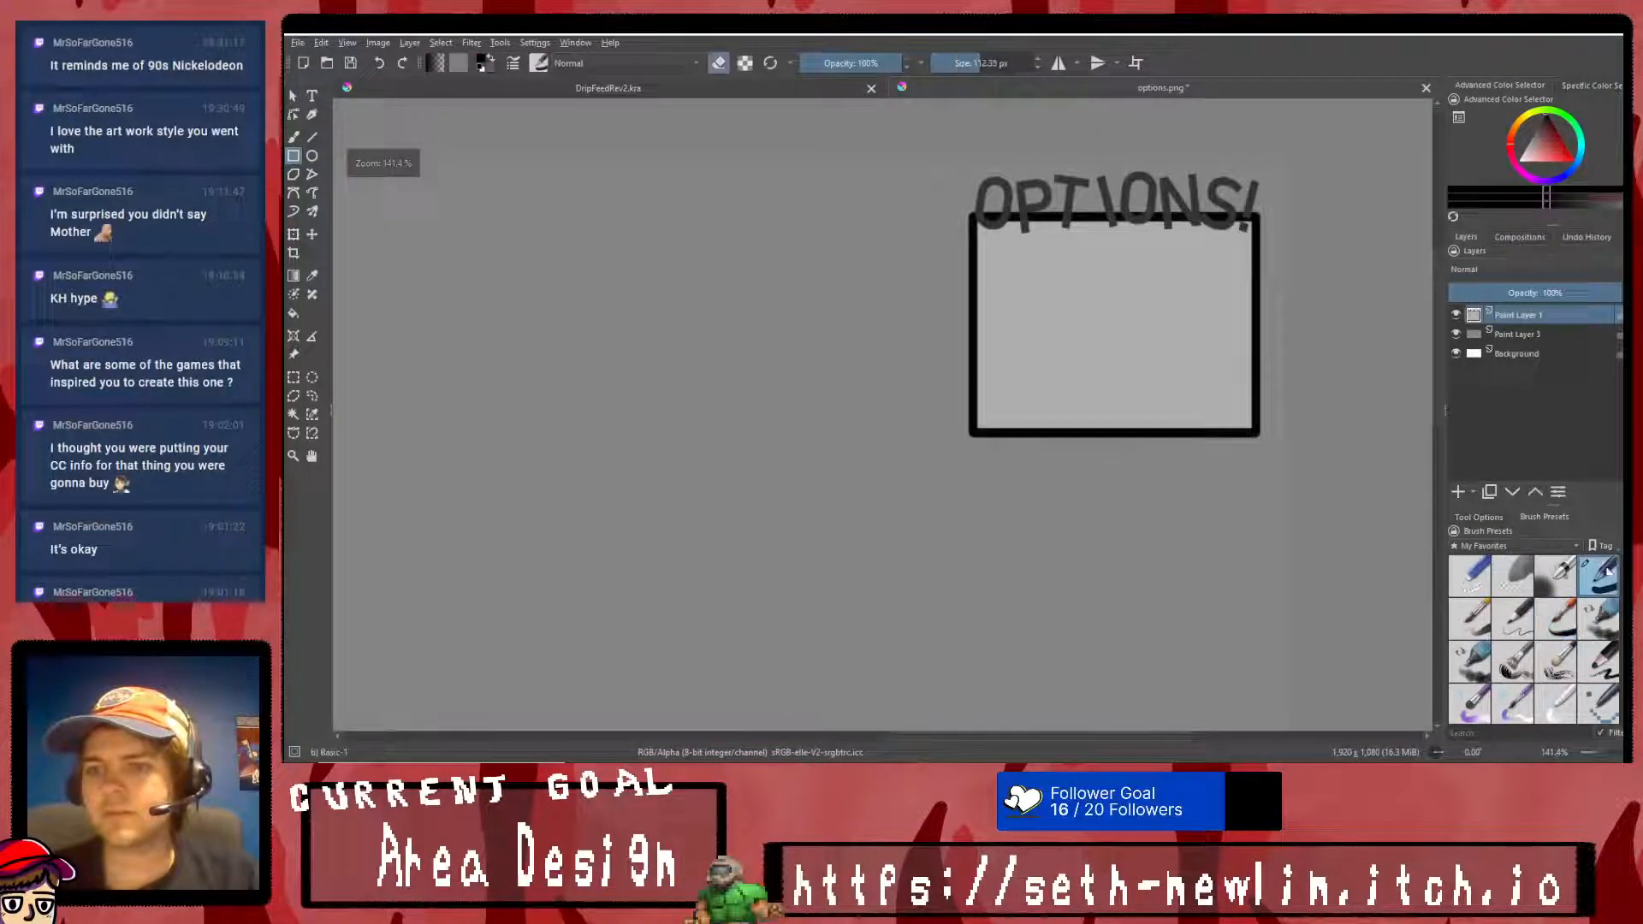
pyautogui.press('e')
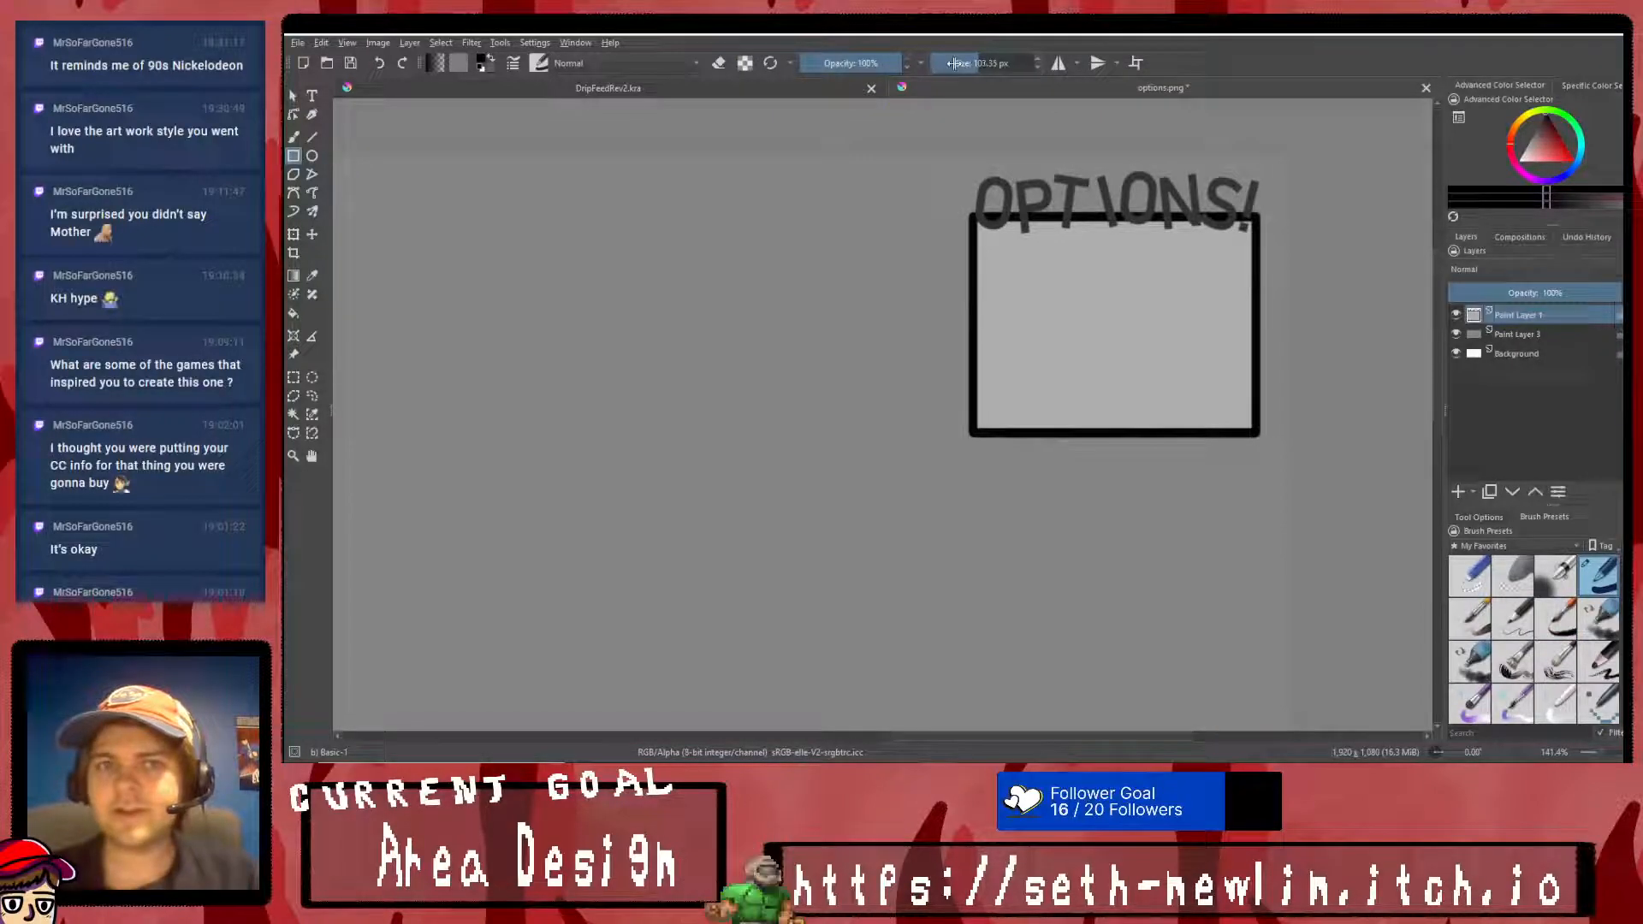
pyautogui.scroll(-3, 987, 53)
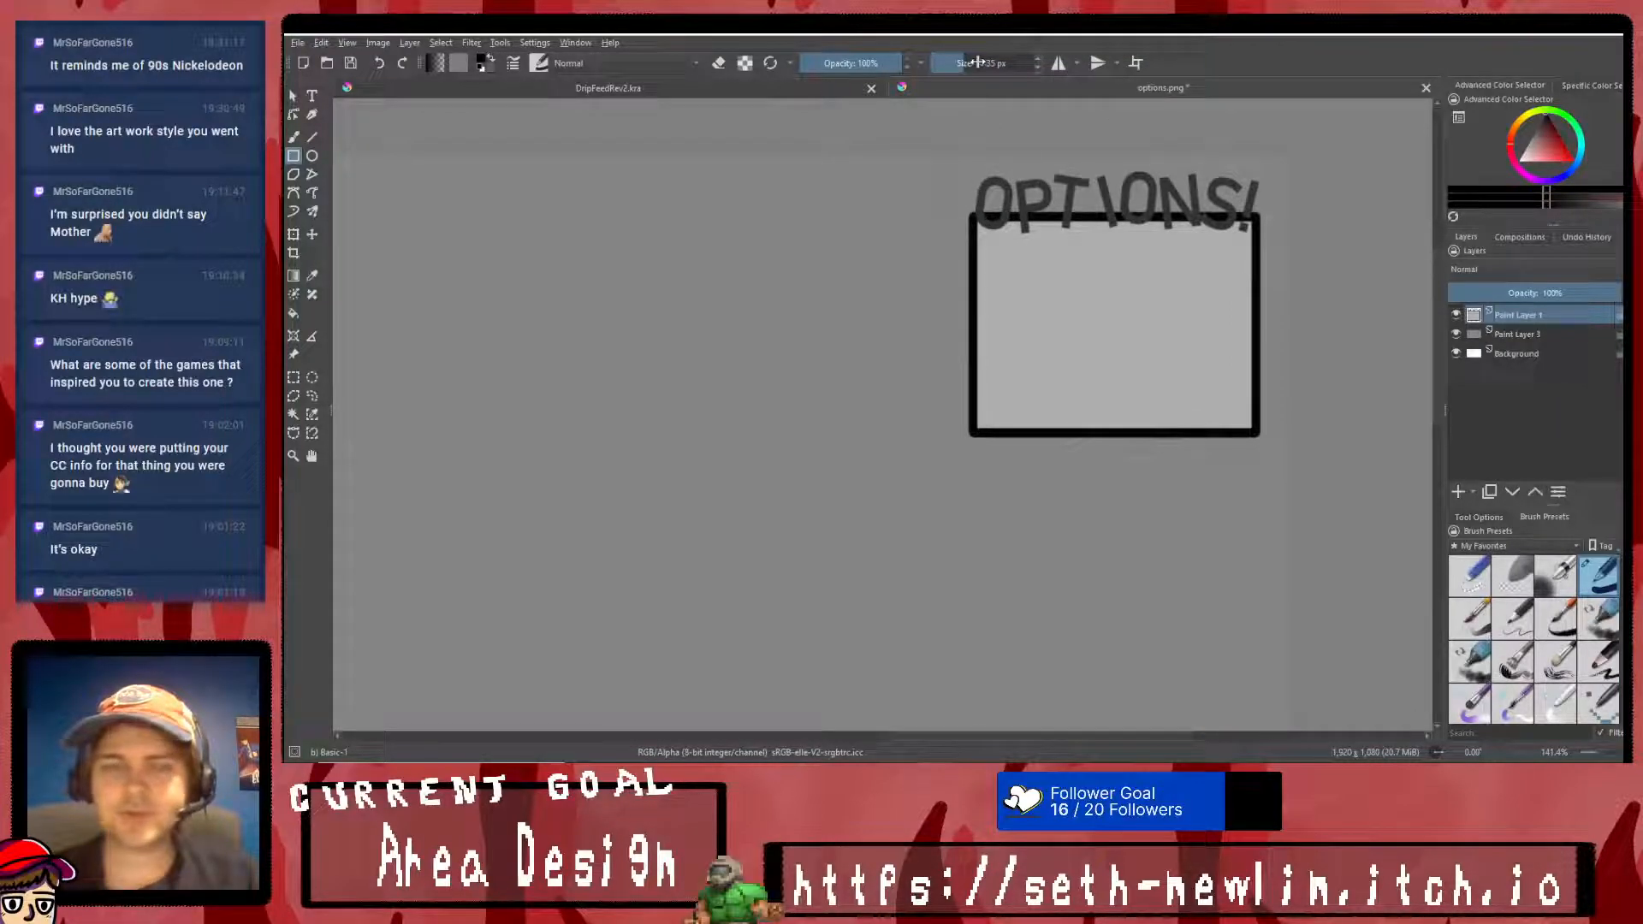
pyautogui.scroll(-2, 987, 66)
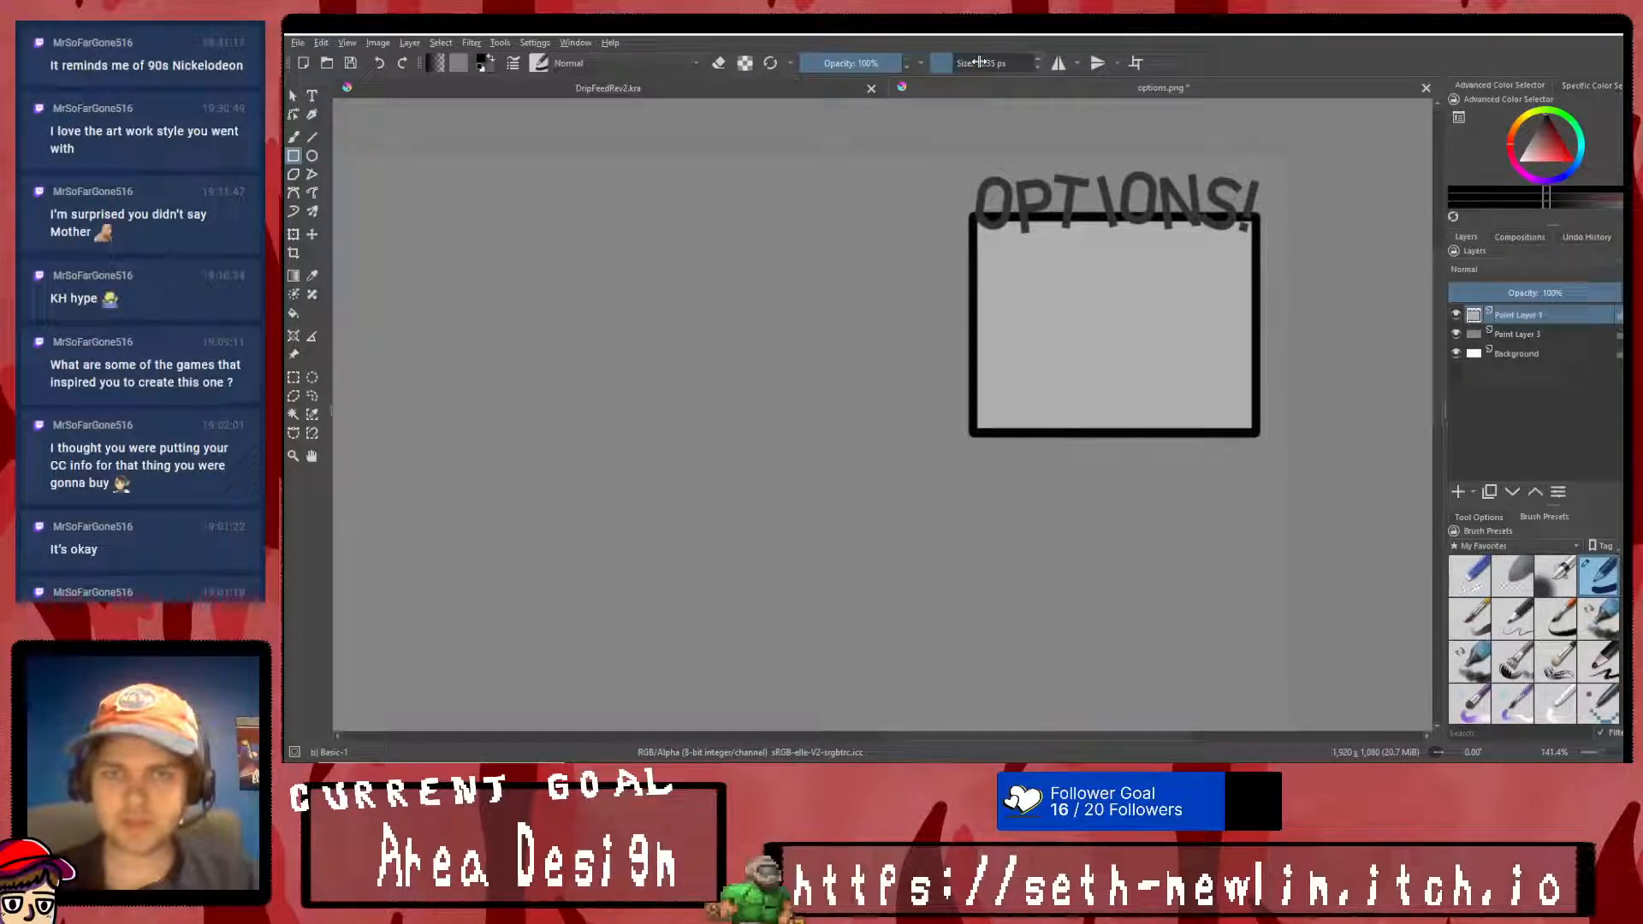
pyautogui.moveTo(973, 216); pyautogui.dragTo(1247, 441)
# - Check the layers' visibility, add a new paint layer, draw the black frame rectangle on it and hide Paint Layer 1
pyautogui.click(1456, 334)
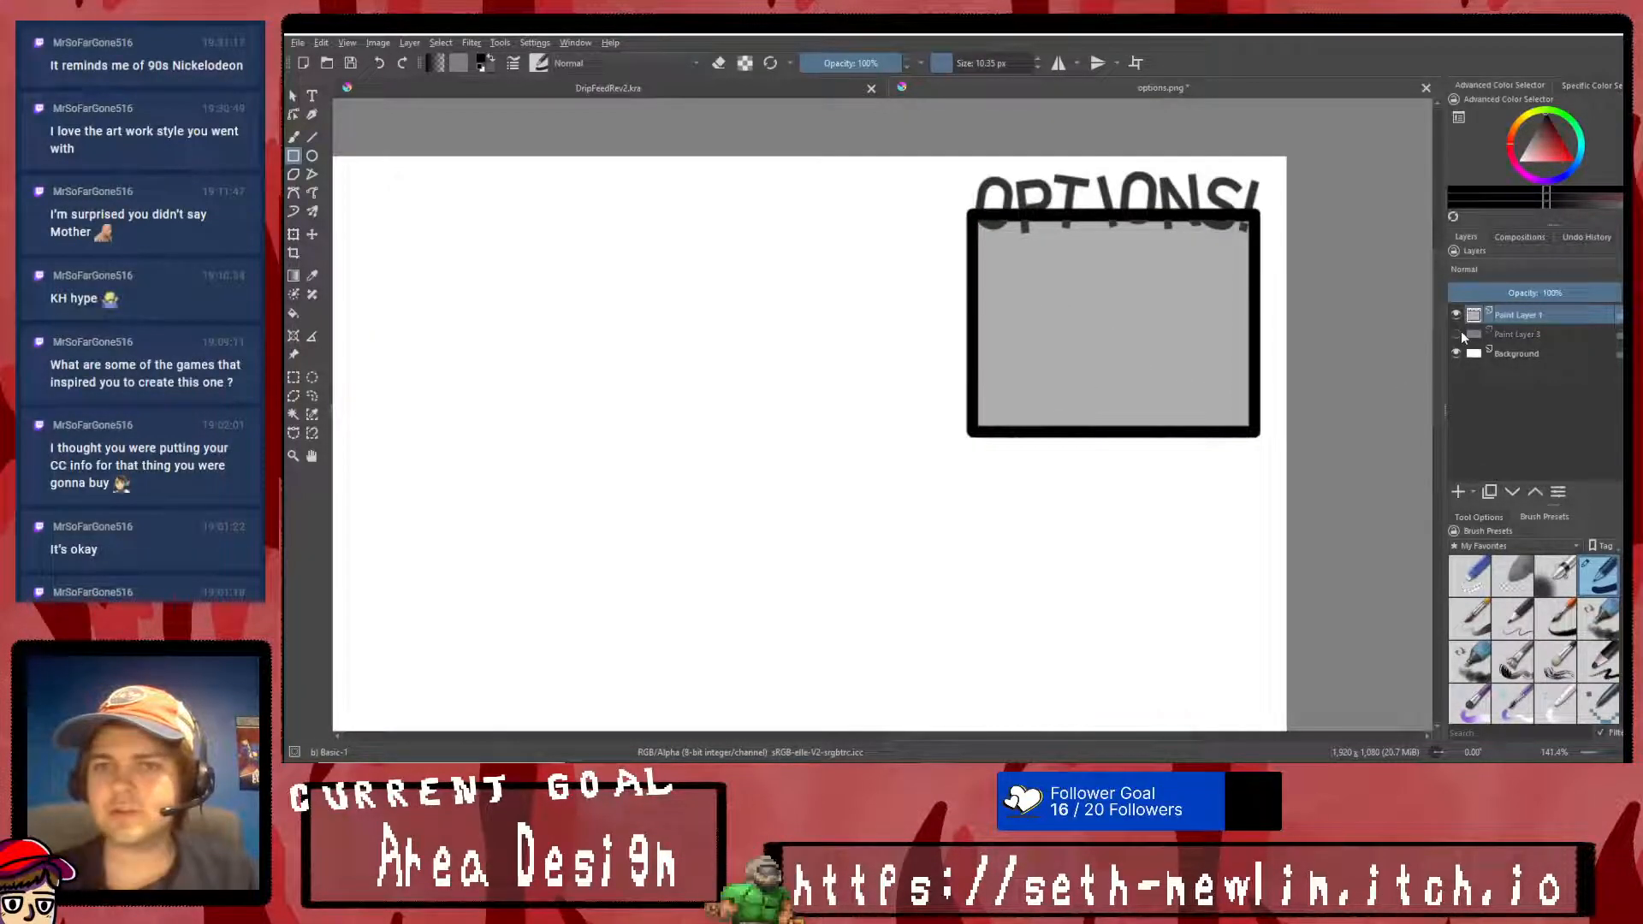
pyautogui.click(1457, 335)
pyautogui.click(1457, 315)
pyautogui.click(1457, 315)
pyautogui.click(1457, 314)
pyautogui.click(1457, 314)
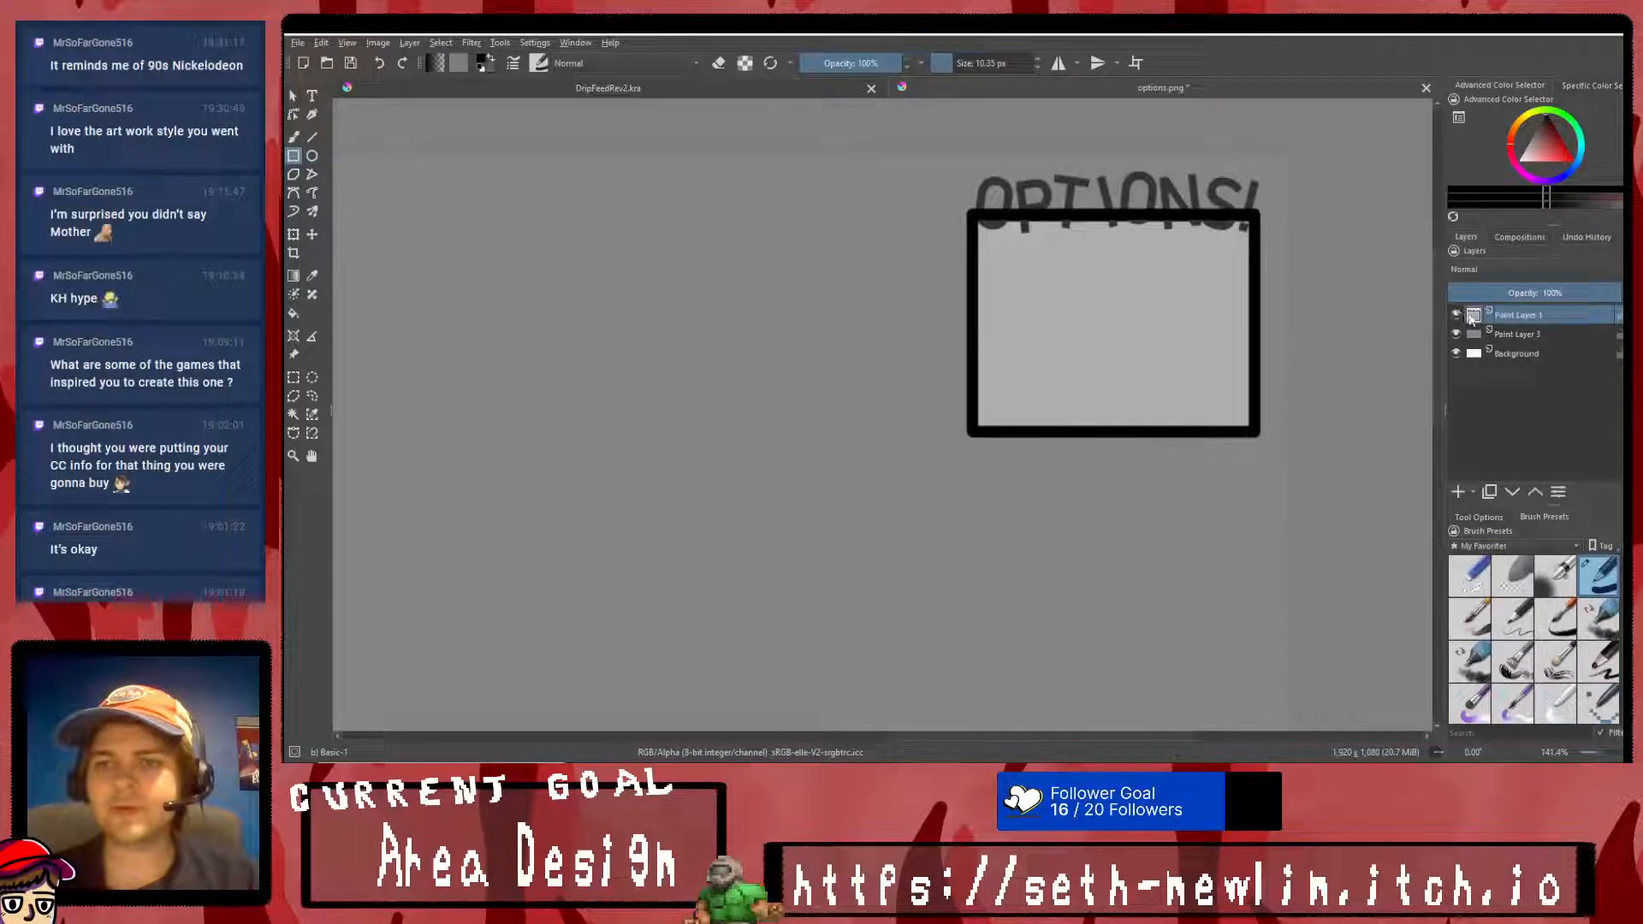
pyautogui.click(1458, 492)
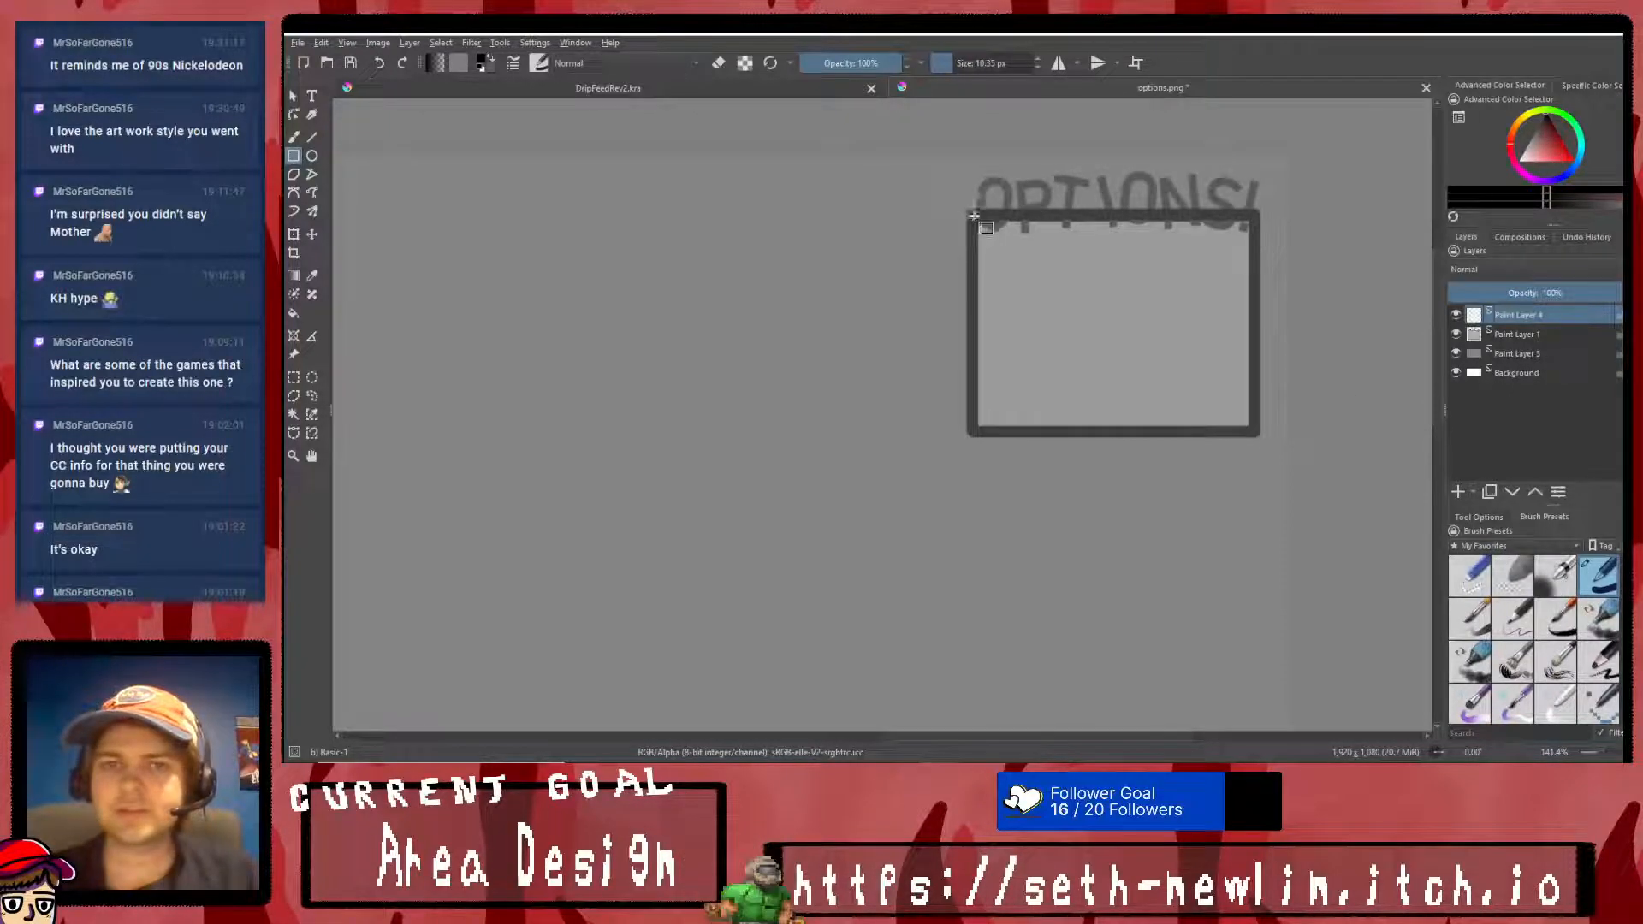
pyautogui.moveTo(973, 216); pyautogui.dragTo(1256, 433)
pyautogui.click(1455, 333)
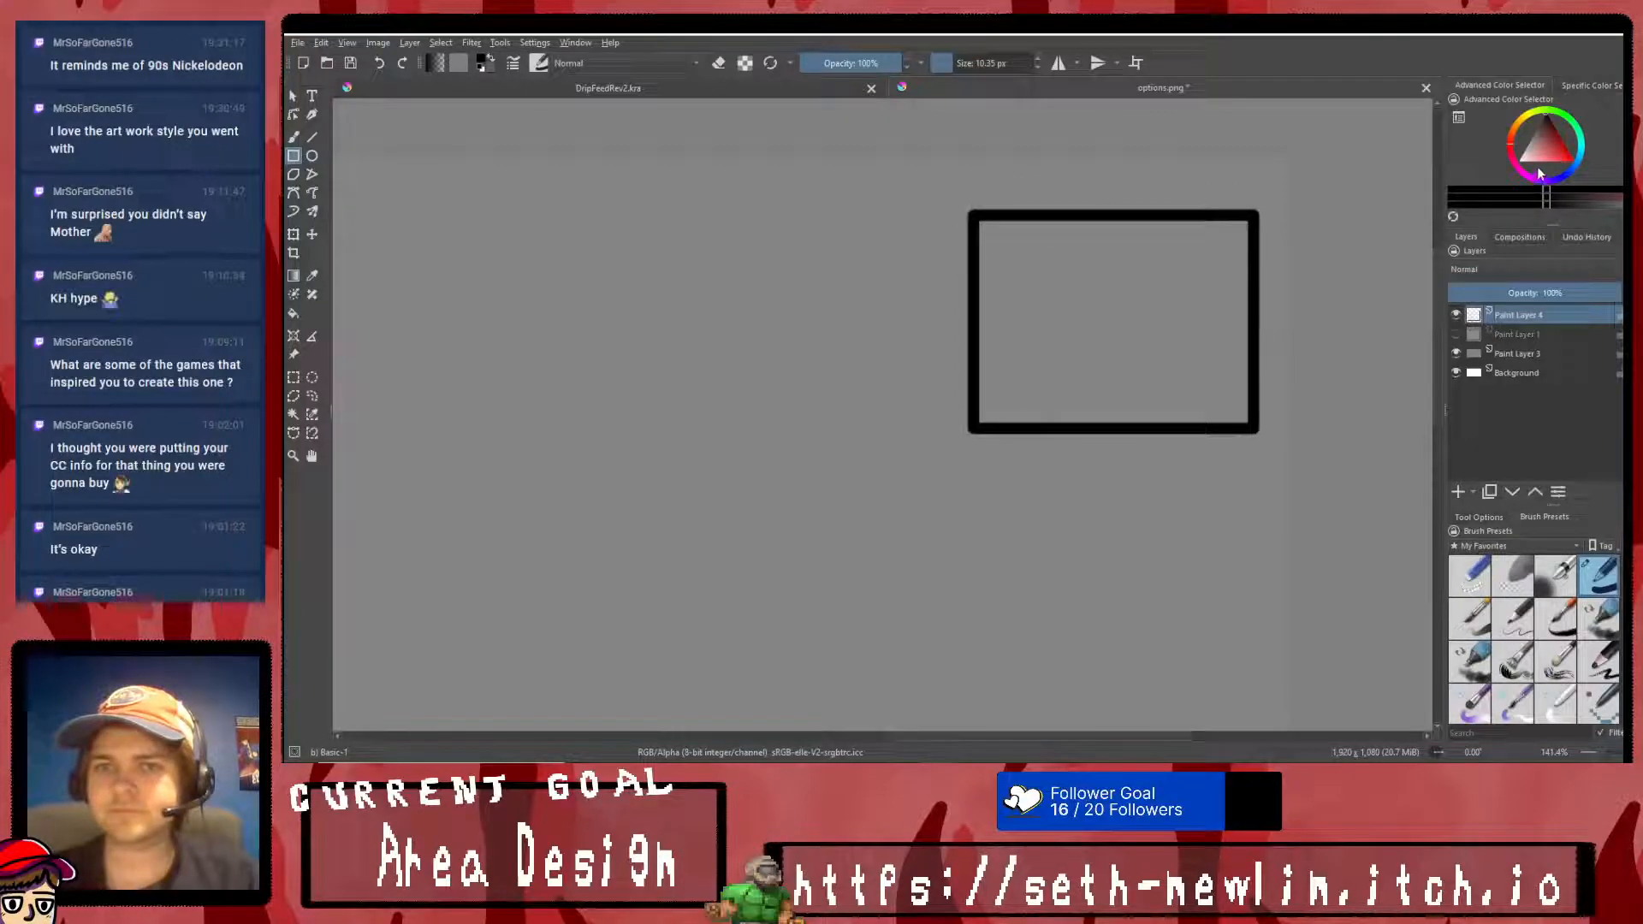
# - Fill the interior of the black frame with light grey and save the image as quit.png
pyautogui.click(292, 313)
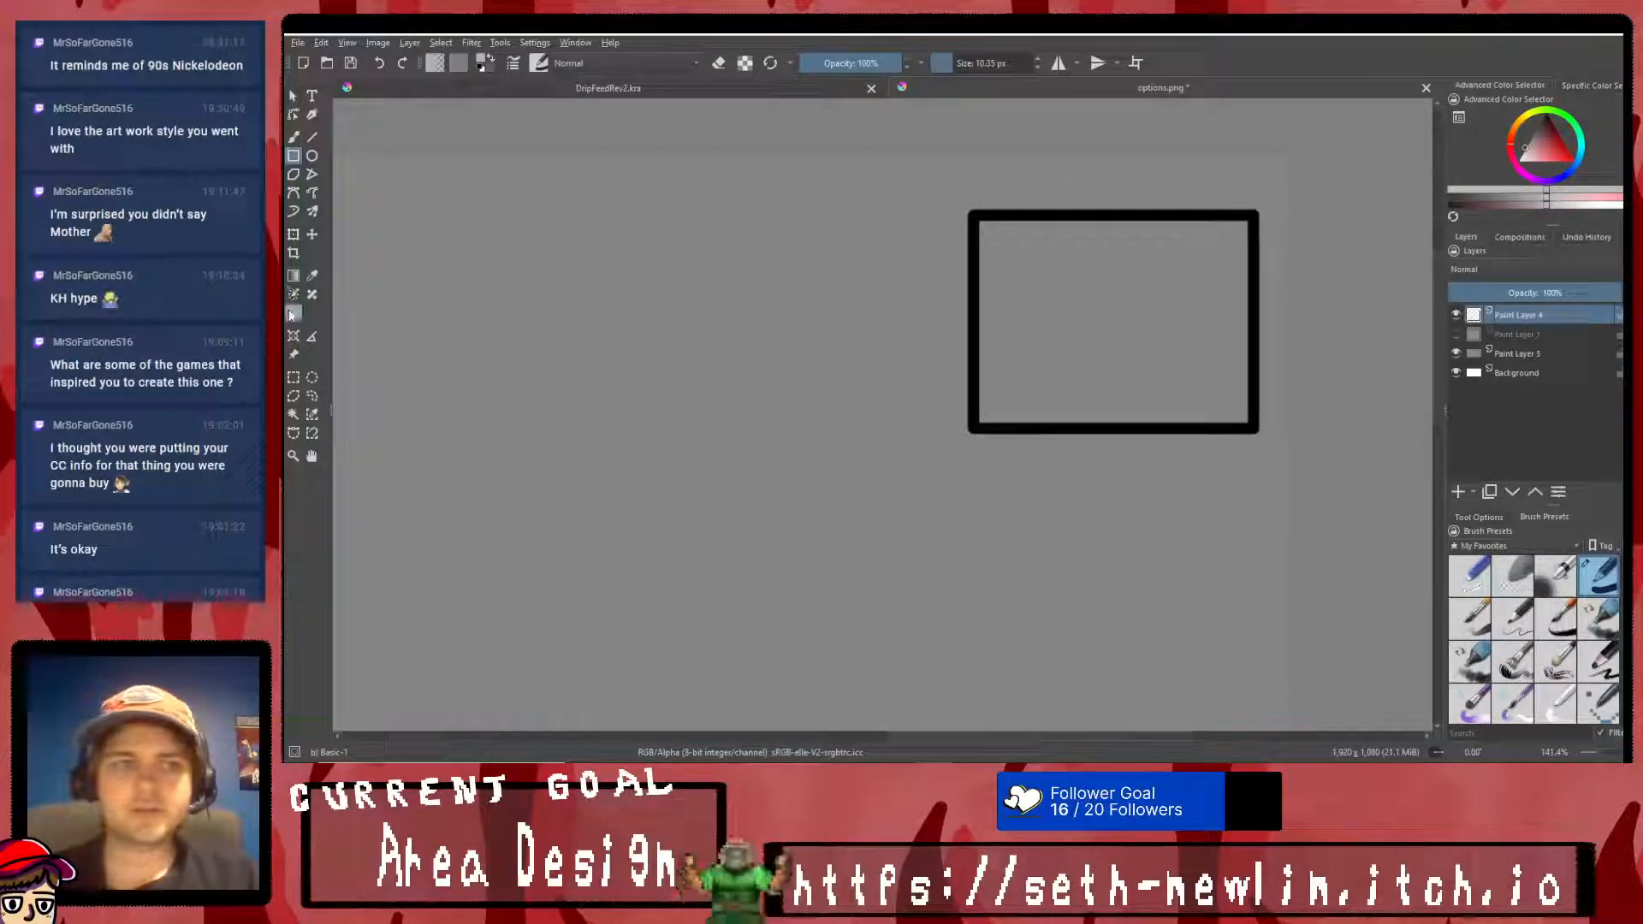
pyautogui.click(1089, 305)
pyautogui.scroll(-5, 1156, 411)
pyautogui.scroll(2, 1156, 415)
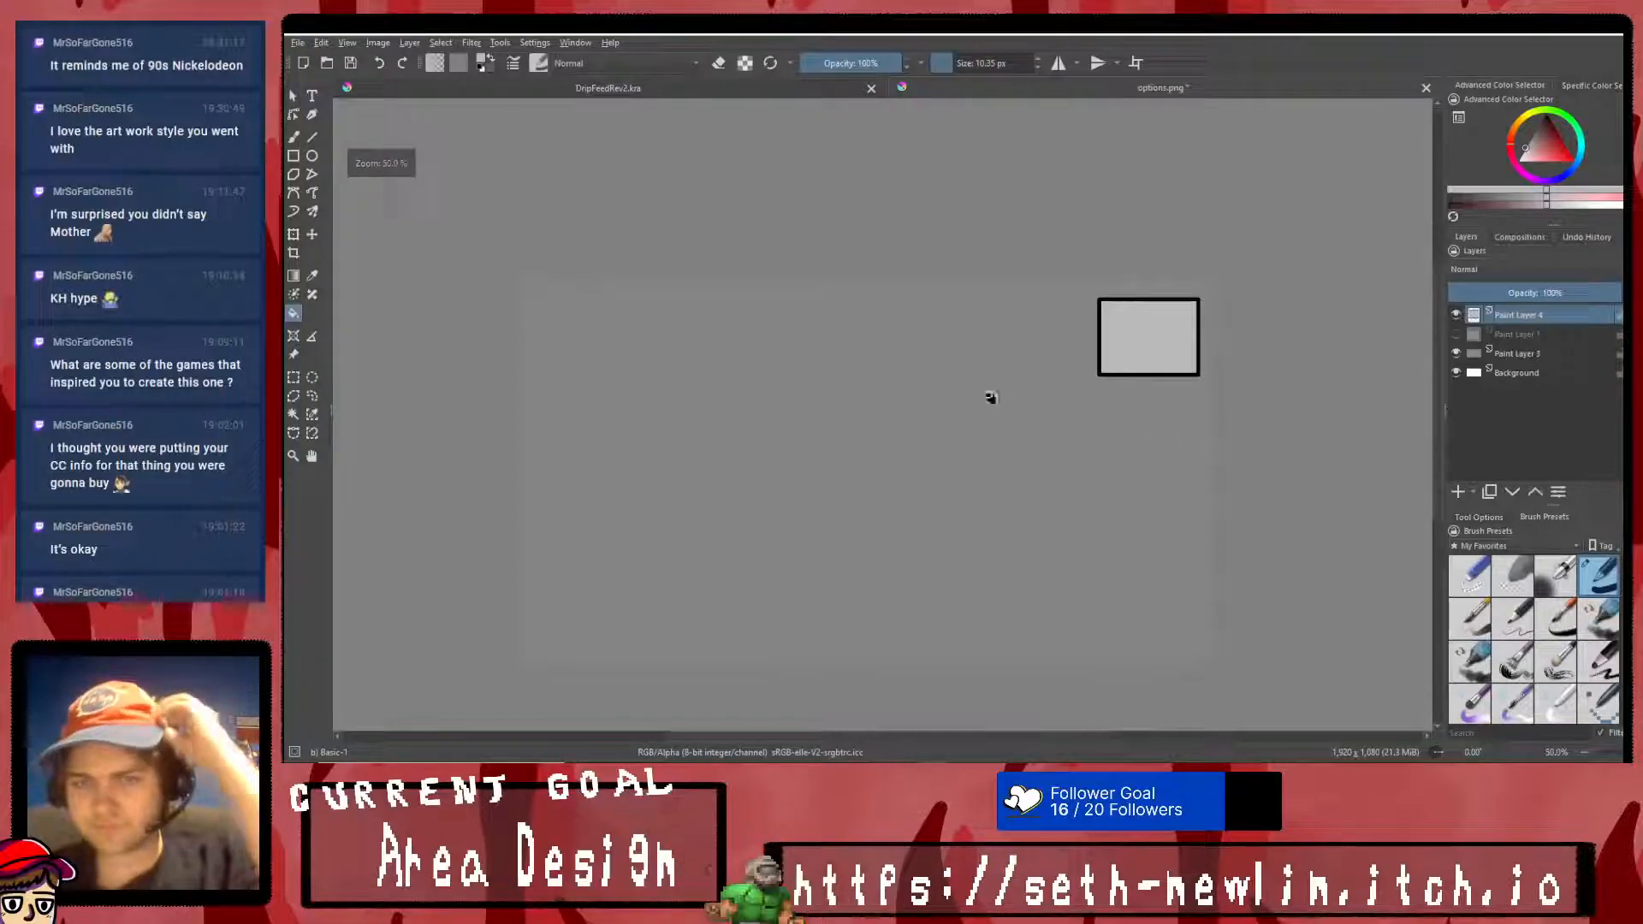
pyautogui.click(298, 43)
pyautogui.click(344, 128)
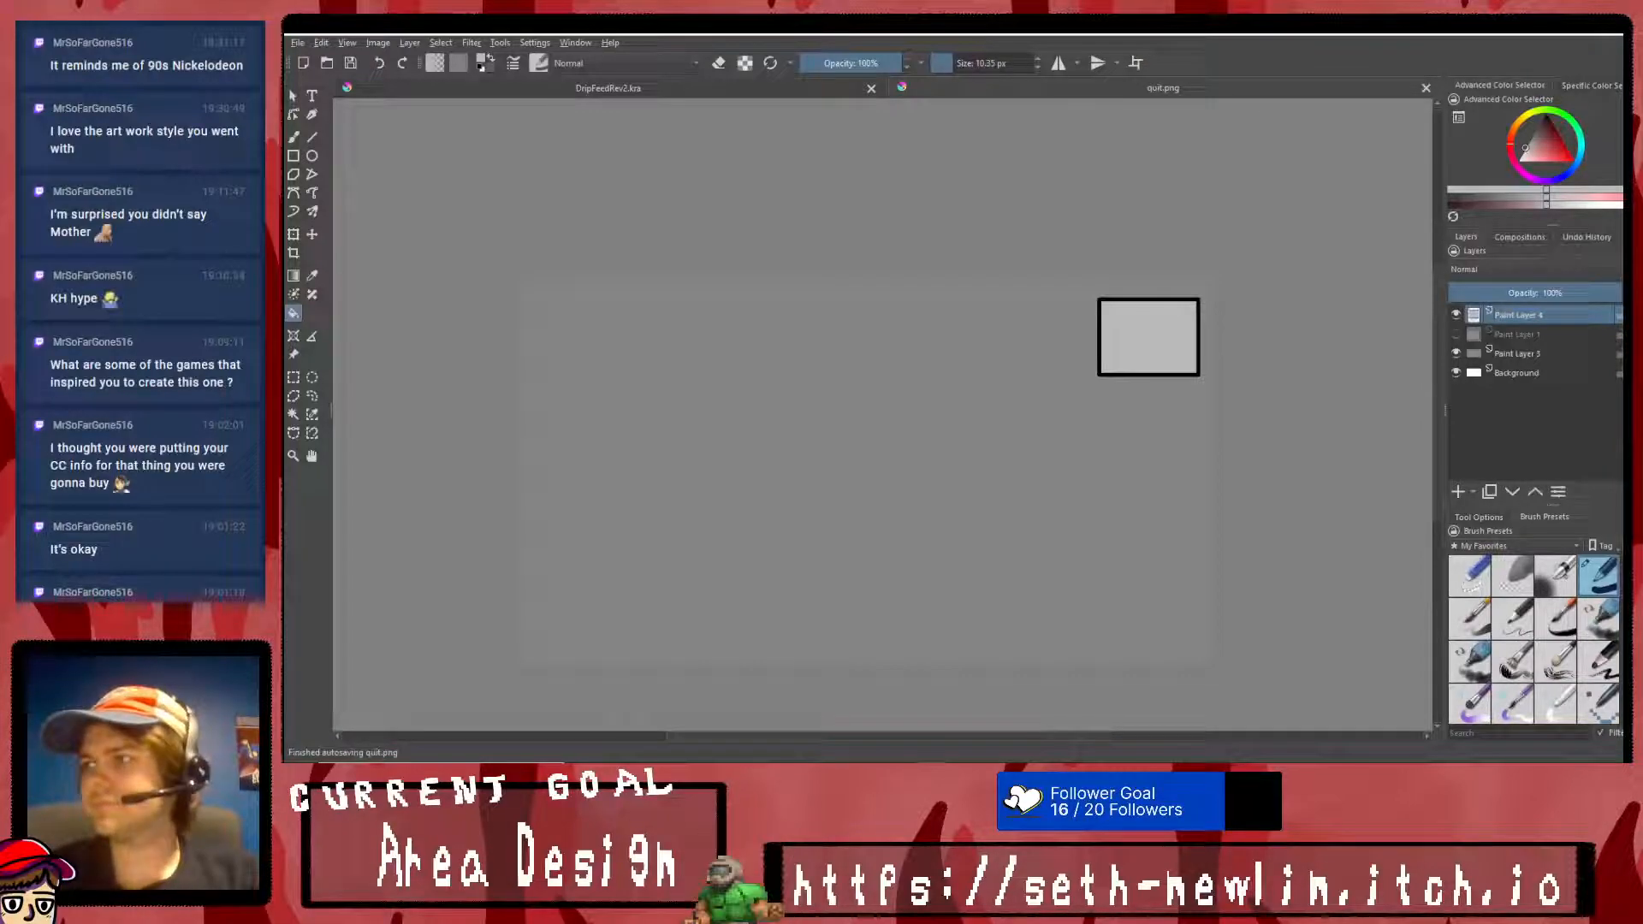
# - Switch to RPG Maker MV, set the SRD_MenuBackgrounds plugin's End Background parameter to quit and accept the plugin changes
pyautogui.hotkey('alt', 'Tab')
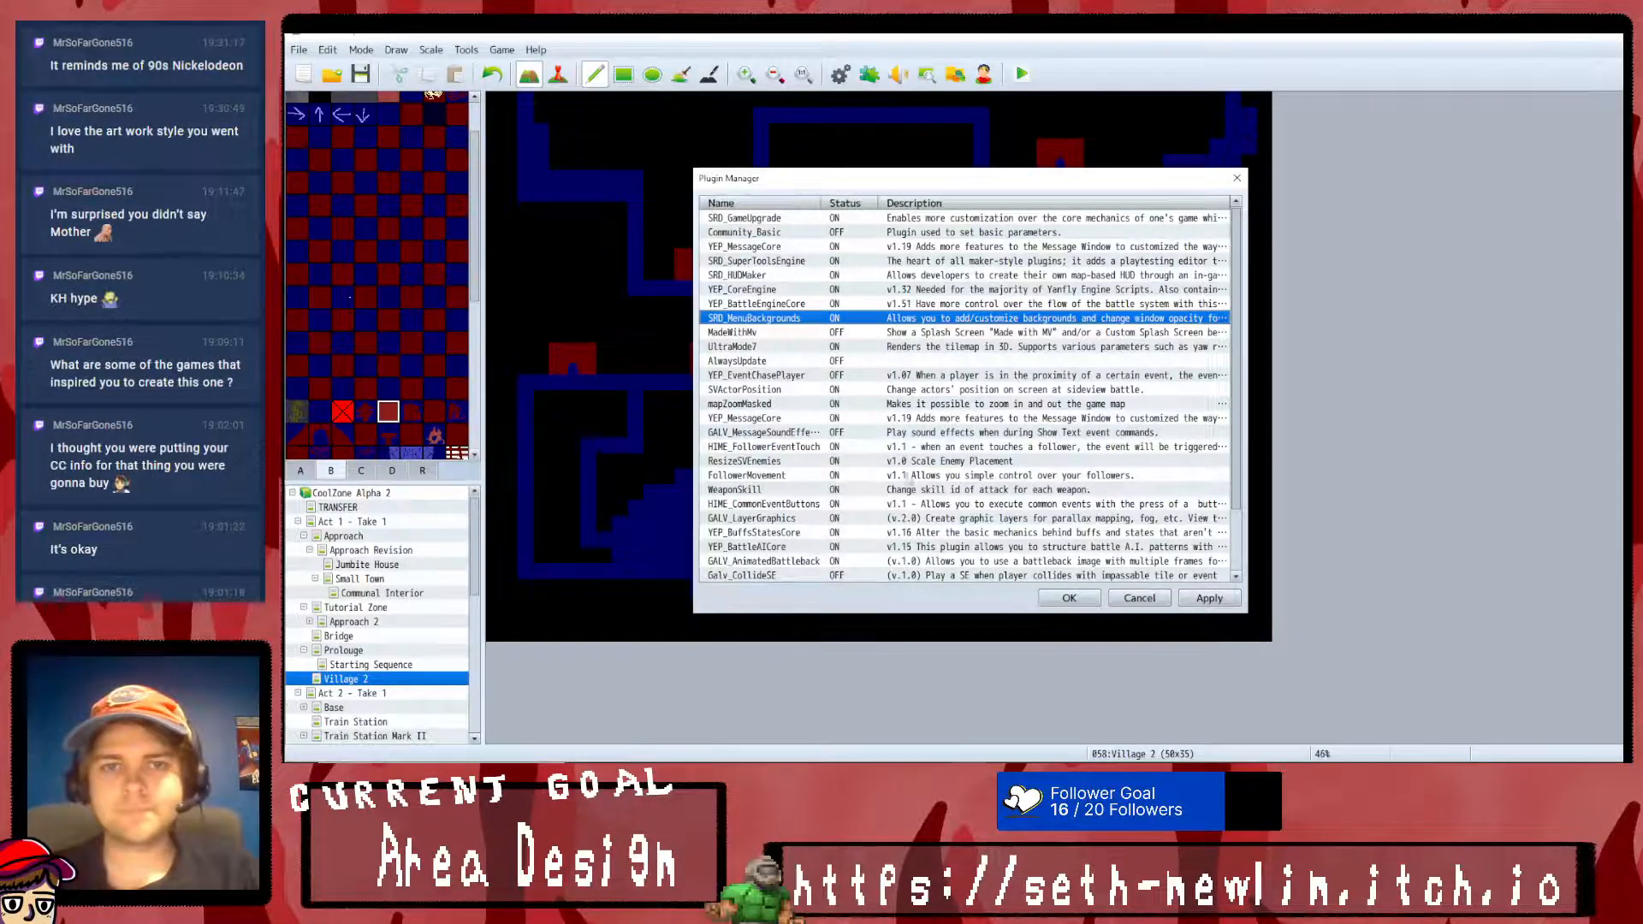
pyautogui.doubleClick(768, 320)
pyautogui.scroll(-5, 1291, 308)
pyautogui.scroll(-8, 1139, 443)
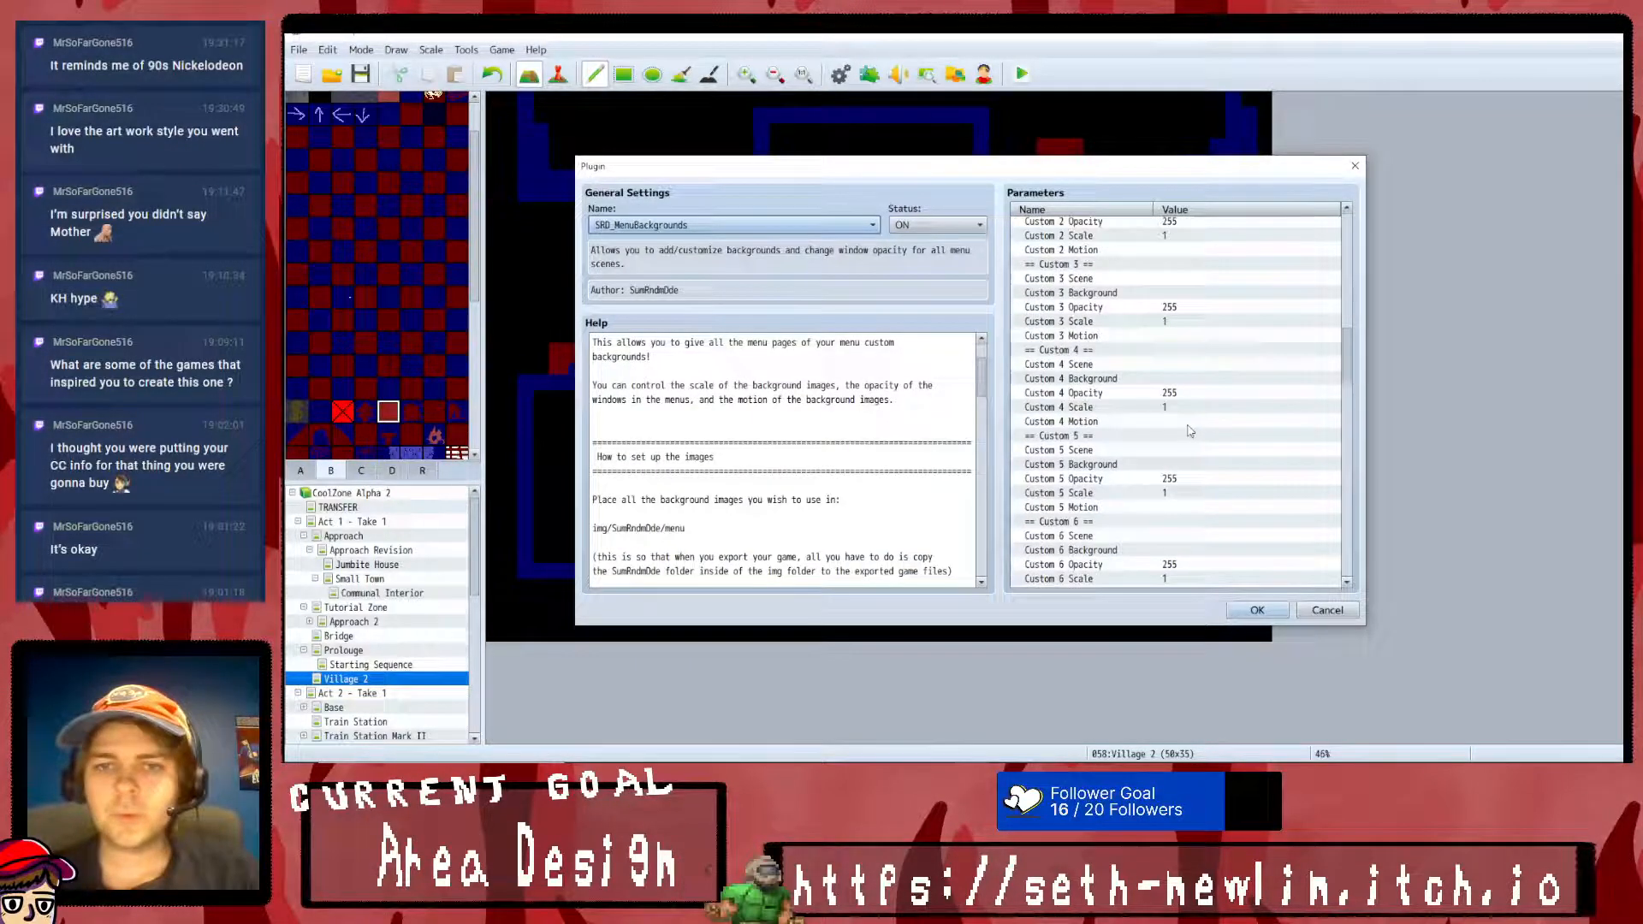
pyautogui.scroll(3, 1134, 443)
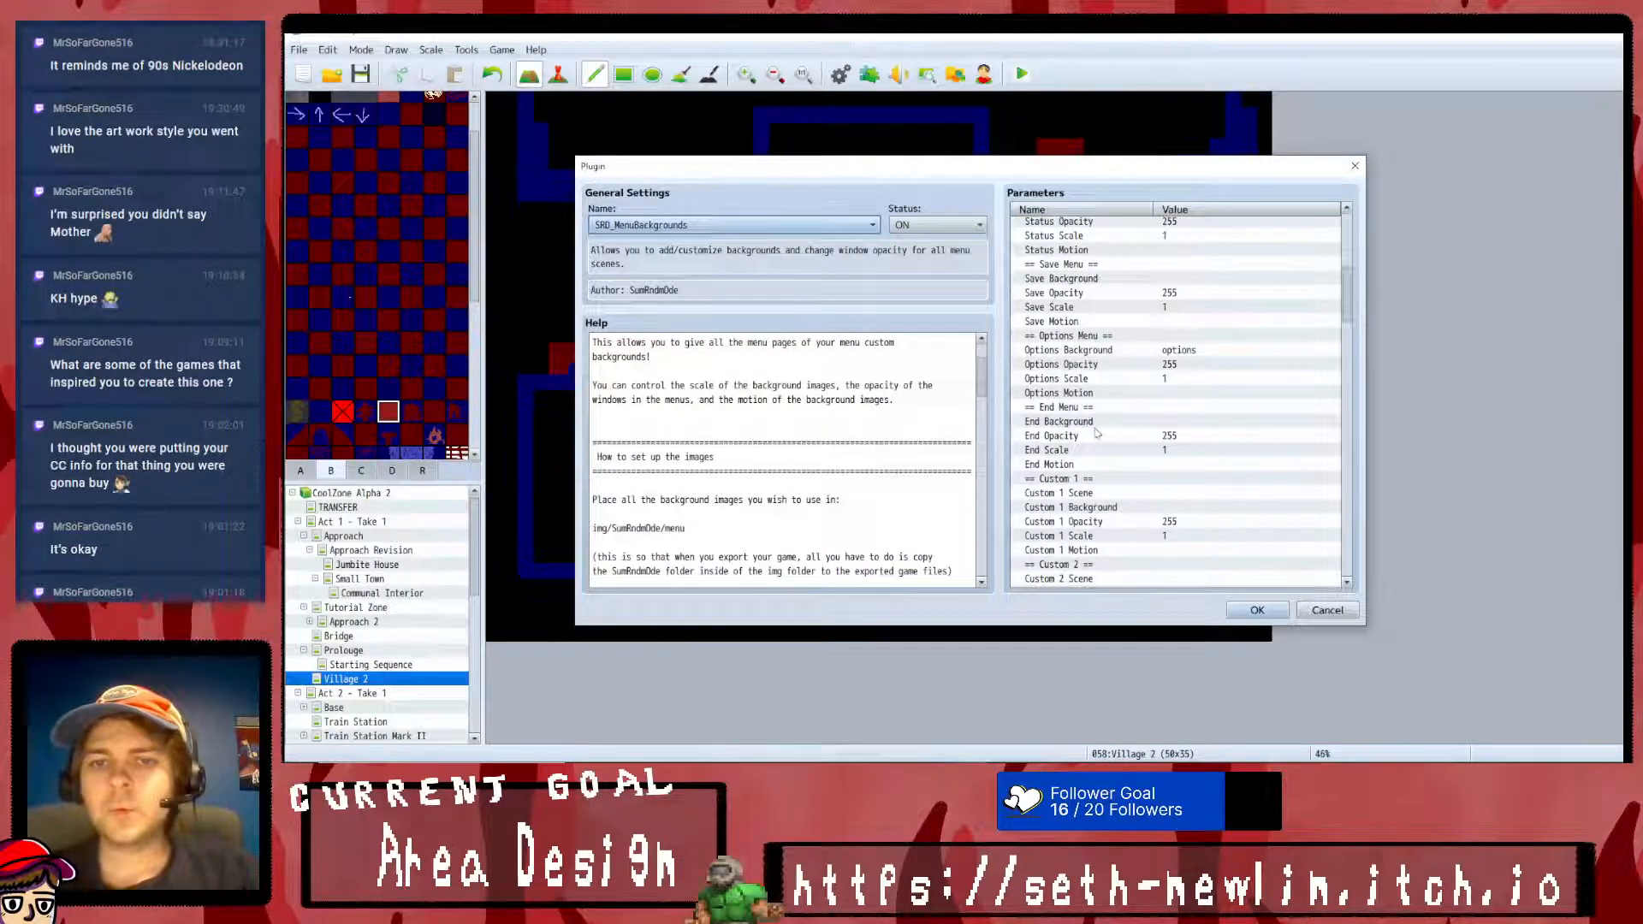
pyautogui.doubleClick(1095, 421)
pyautogui.write('q')
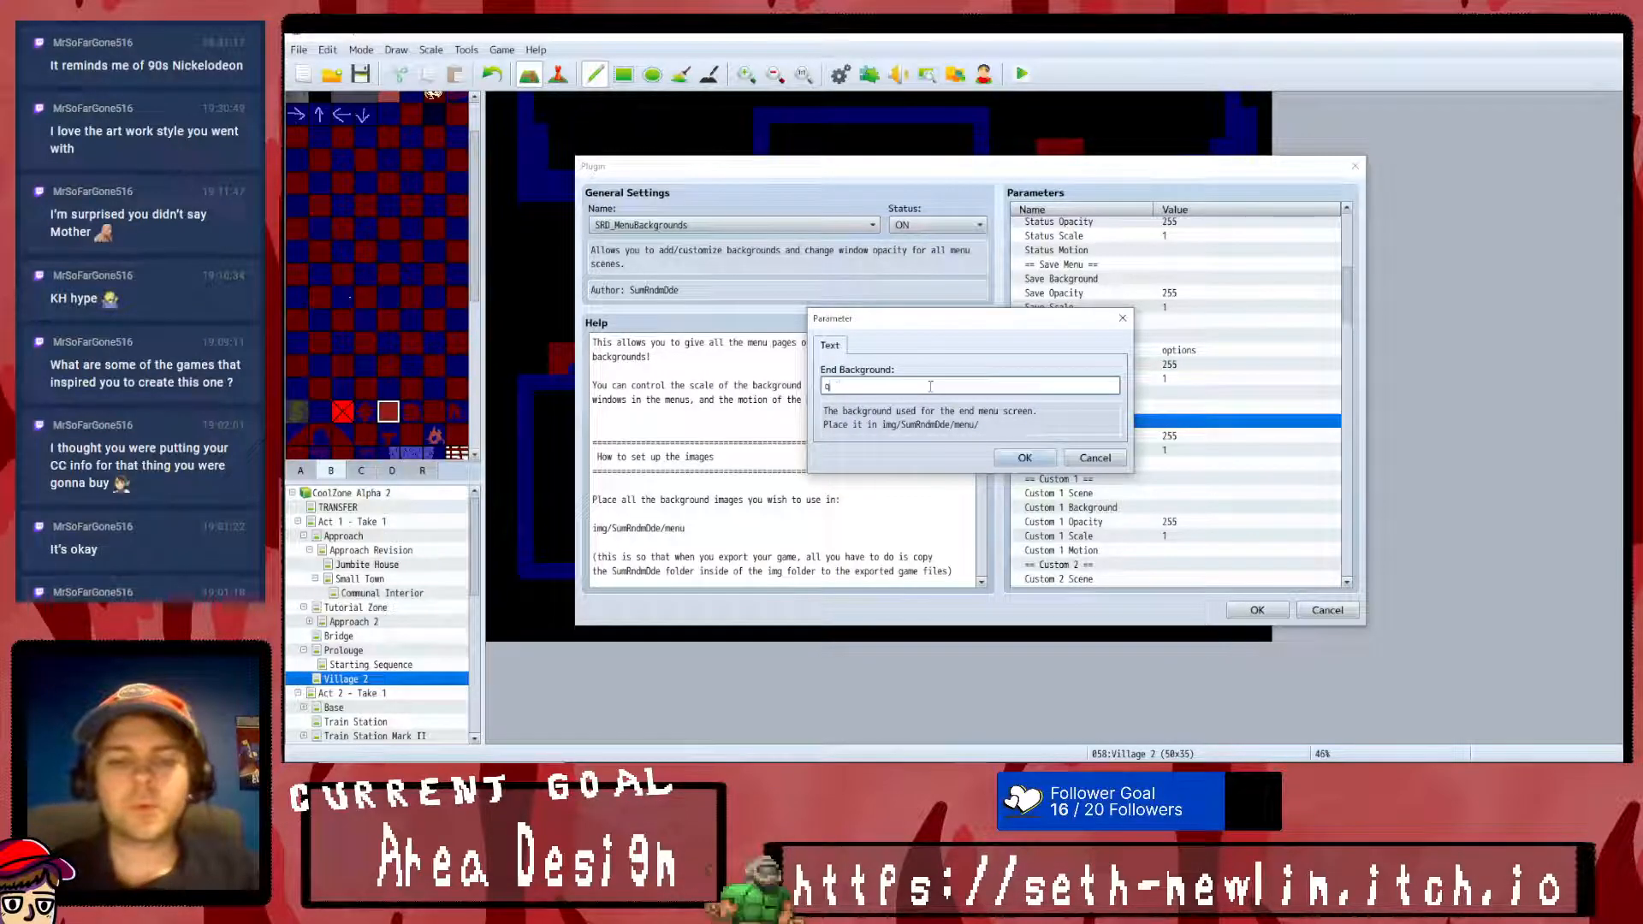
pyautogui.write('uit')
pyautogui.press('Return')
pyautogui.click(1257, 610)
pyautogui.click(1080, 599)
# - Start a playtest of the game and open the Quit screen from the in-game menu
pyautogui.click(1023, 72)
pyautogui.click(912, 422)
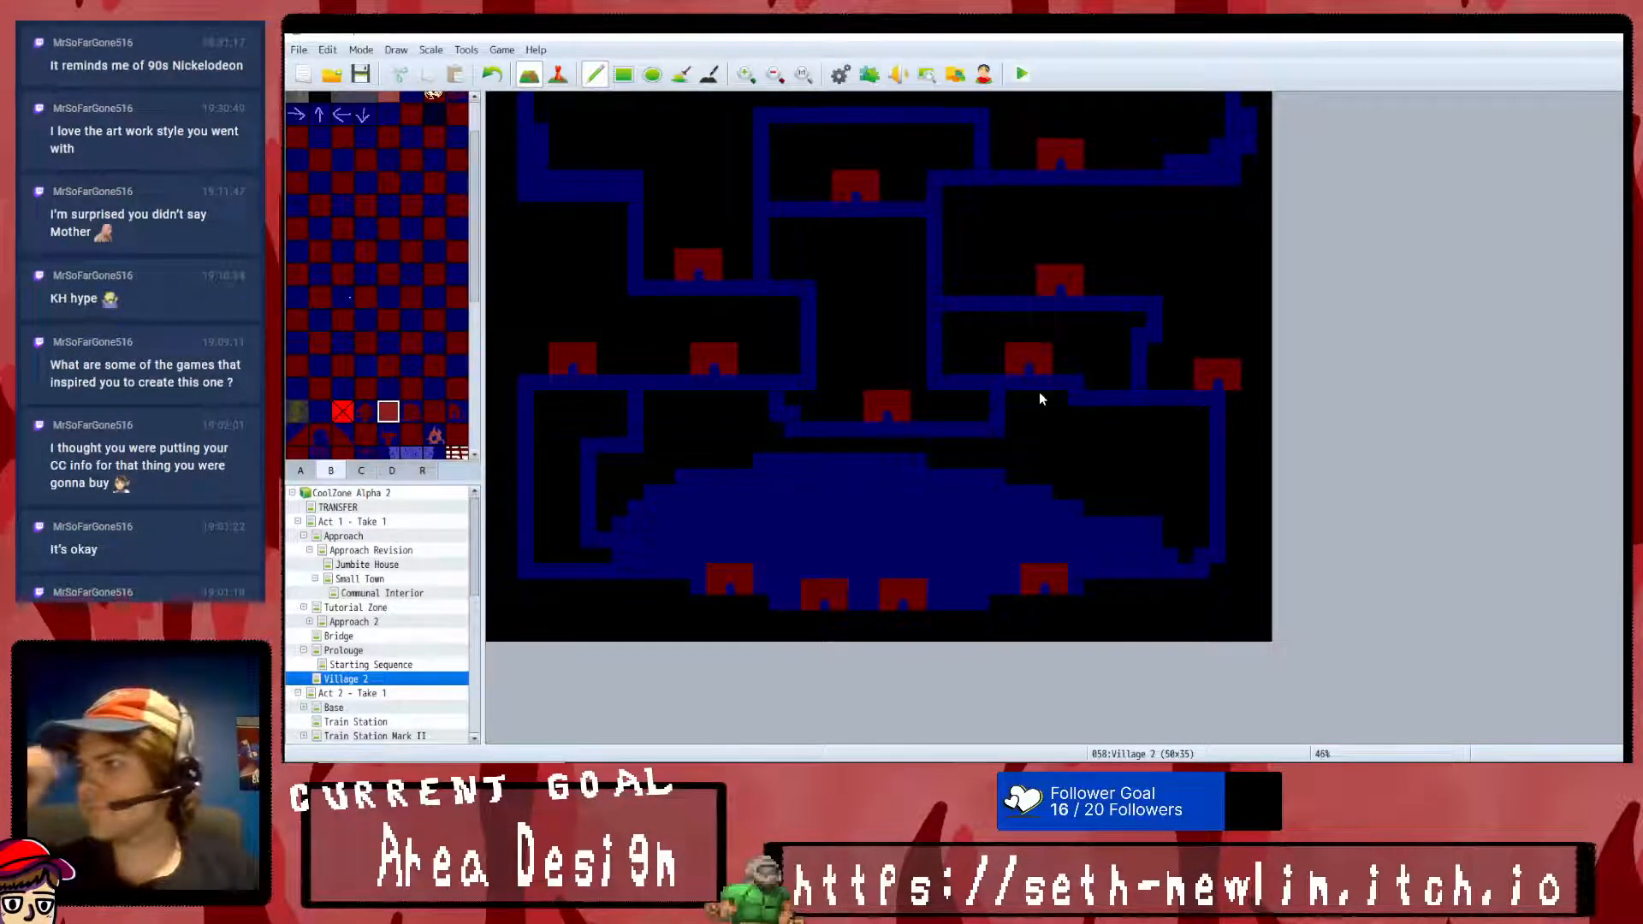
pyautogui.press('Return')
pyautogui.press('Return')
pyautogui.press('Escape')
pyautogui.press('Return')
pyautogui.press('Escape')
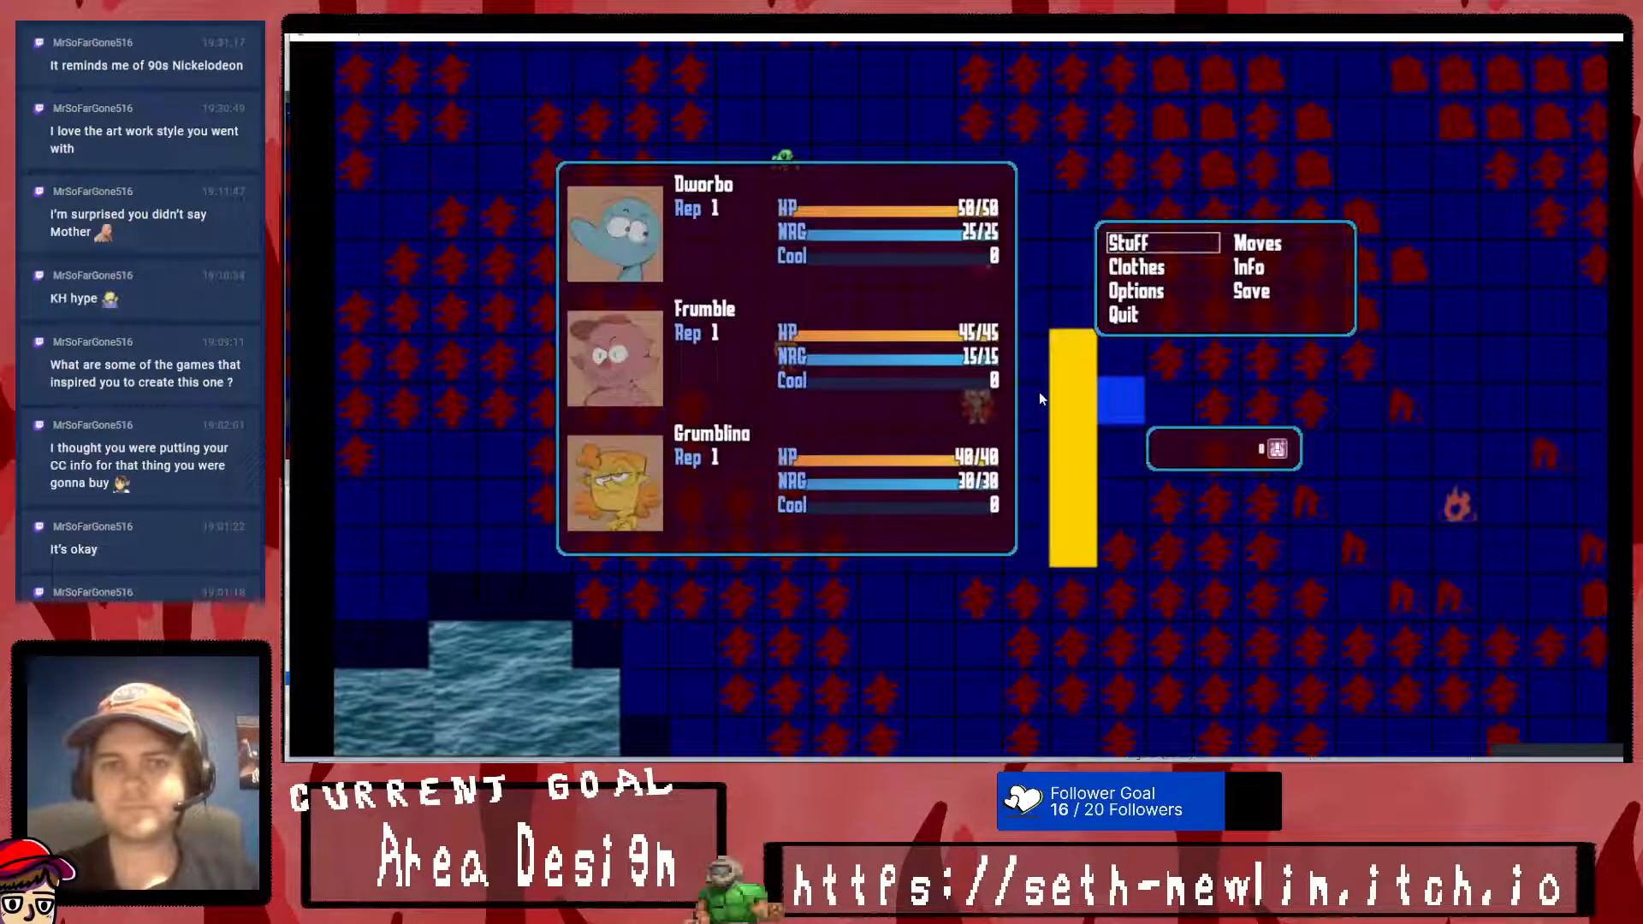
pyautogui.press('Down')
pyautogui.press('Down')
pyautogui.press('Down')
pyautogui.press('Return')
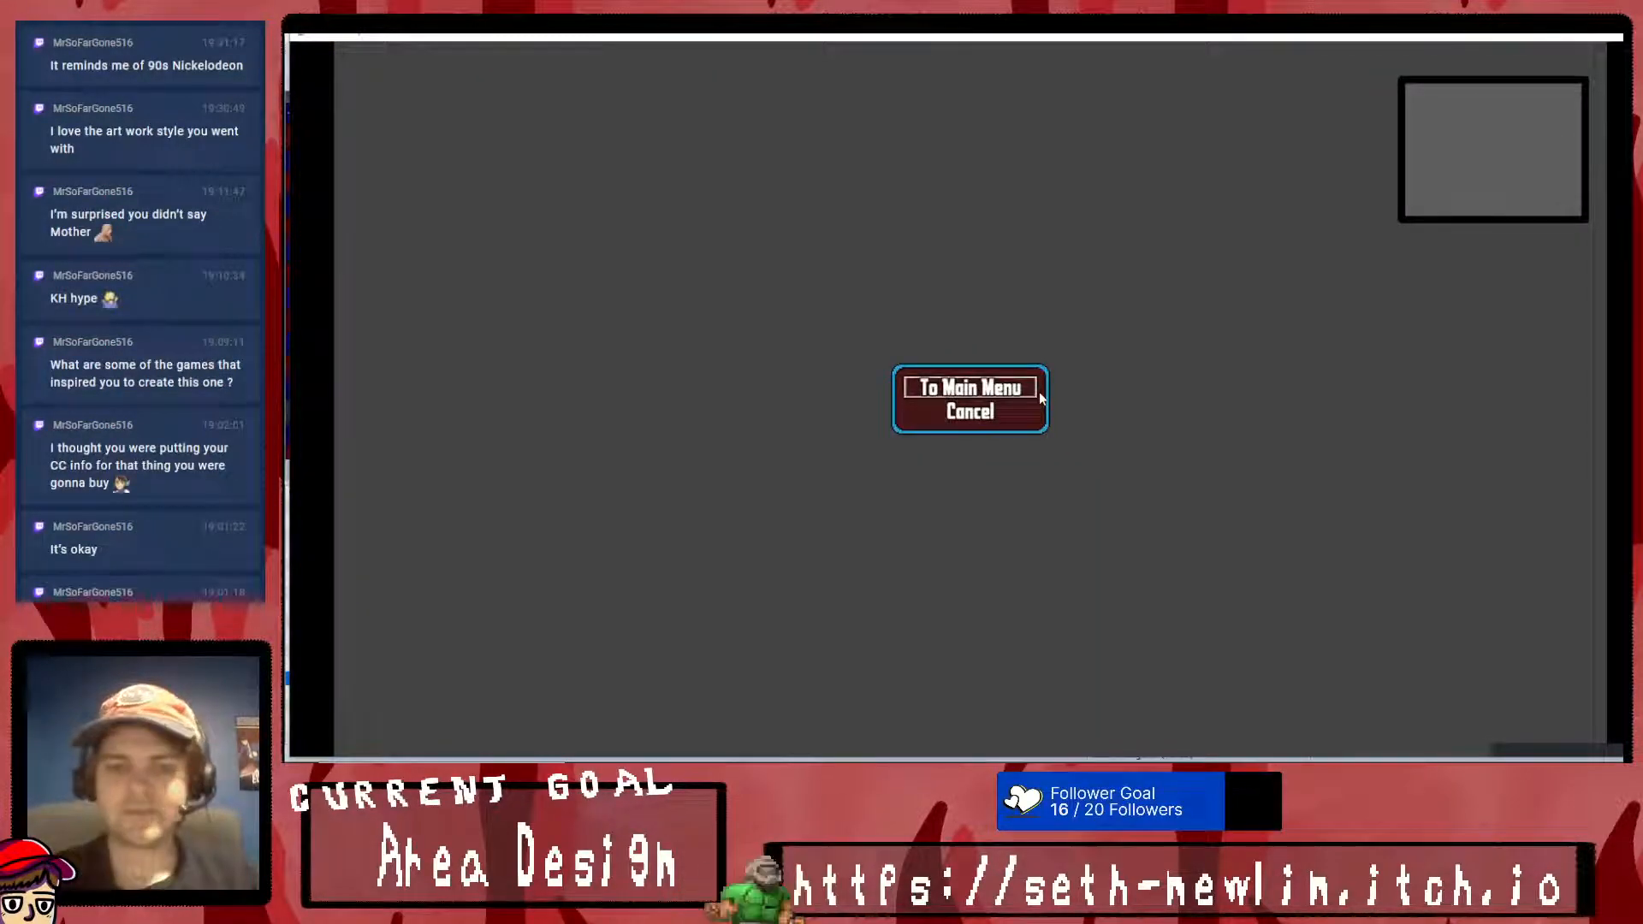
# - Open the Super Tools Engine's Menu Editor and place the Window_GameEnd window inside the frame in the Quit screen's upper-right corner
pyautogui.hotkey('alt', 'Tab')
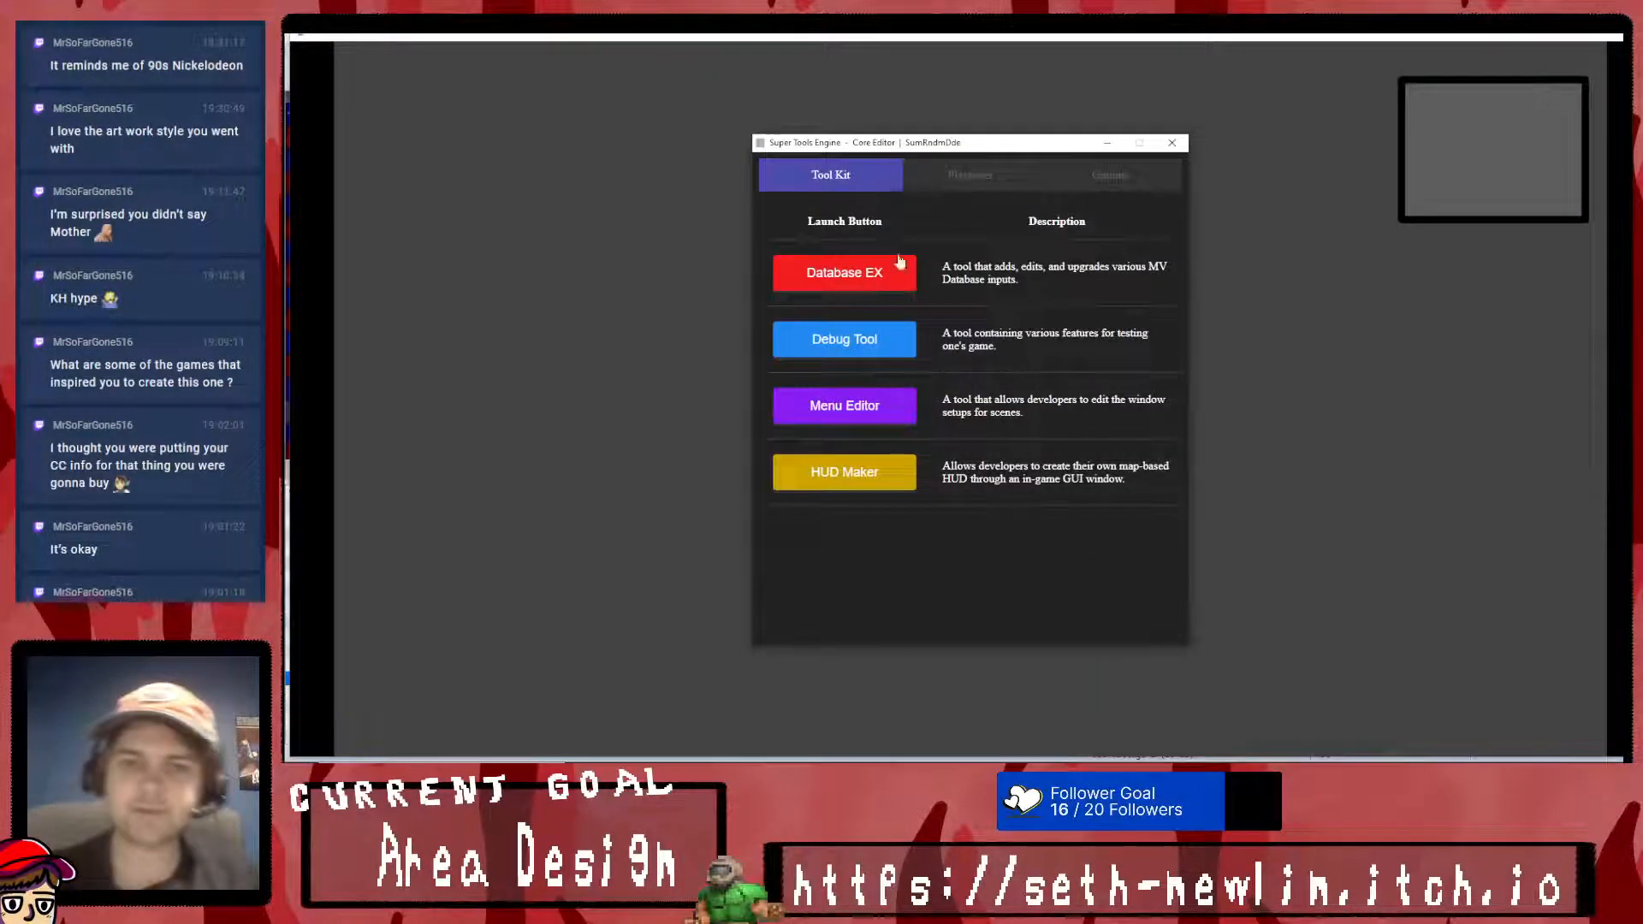
pyautogui.click(858, 414)
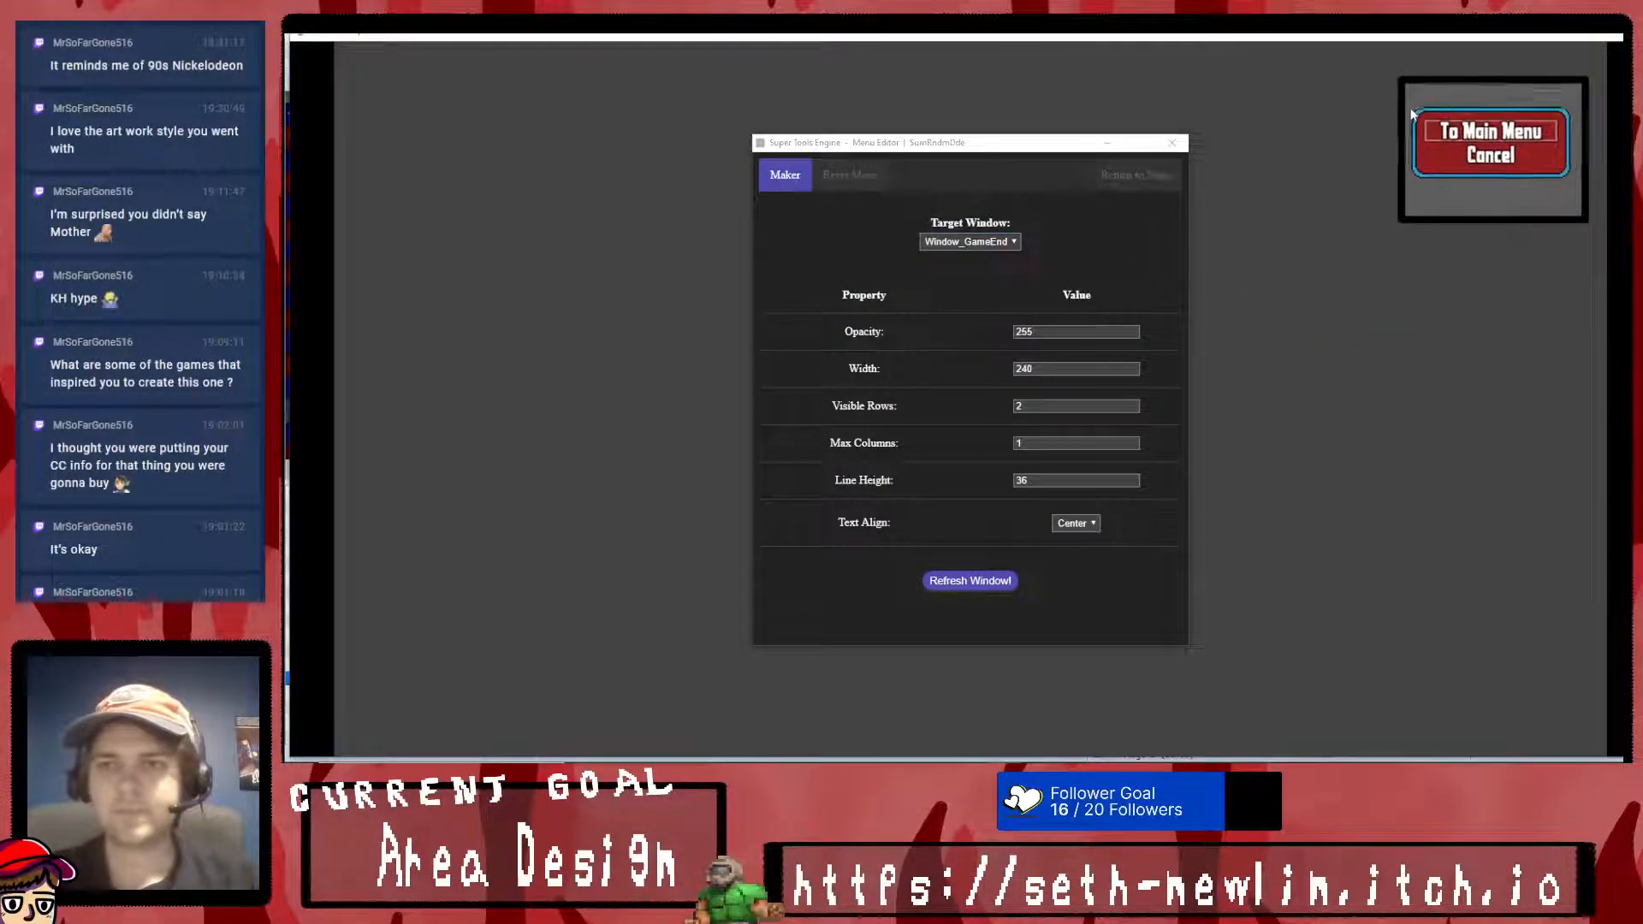
pyautogui.click(1412, 120)
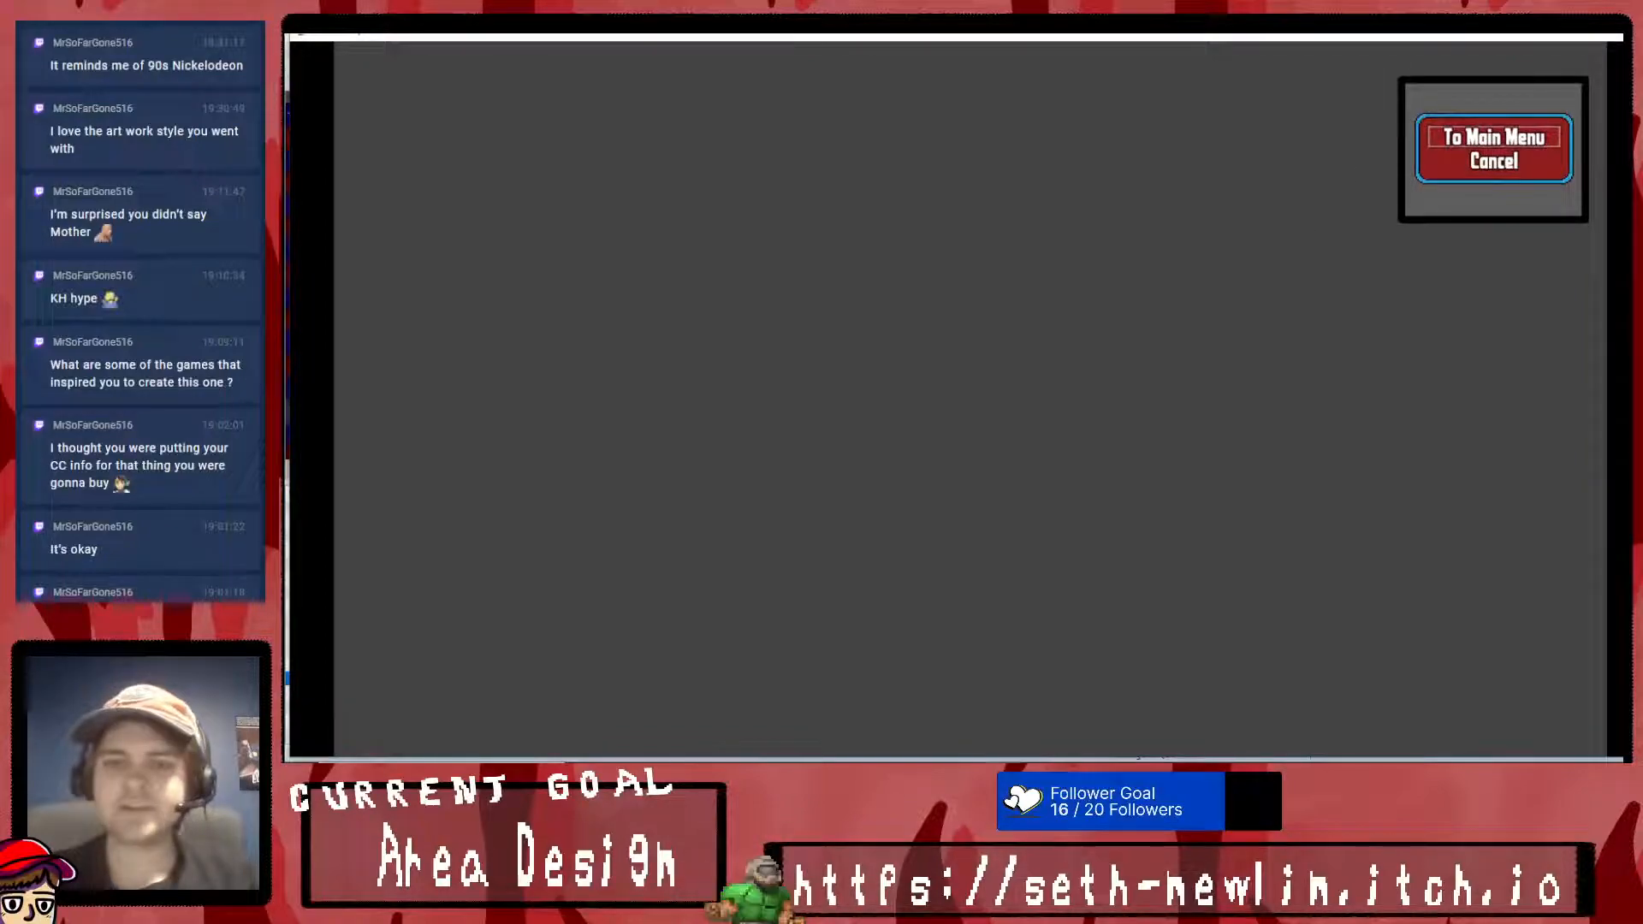
# - Set the opacity of Window_GameEnd to 0, refresh the window and close the Menu Editor
pyautogui.hotkey('alt', 'Tab')
pyautogui.hotkey('alt', 'Tab')
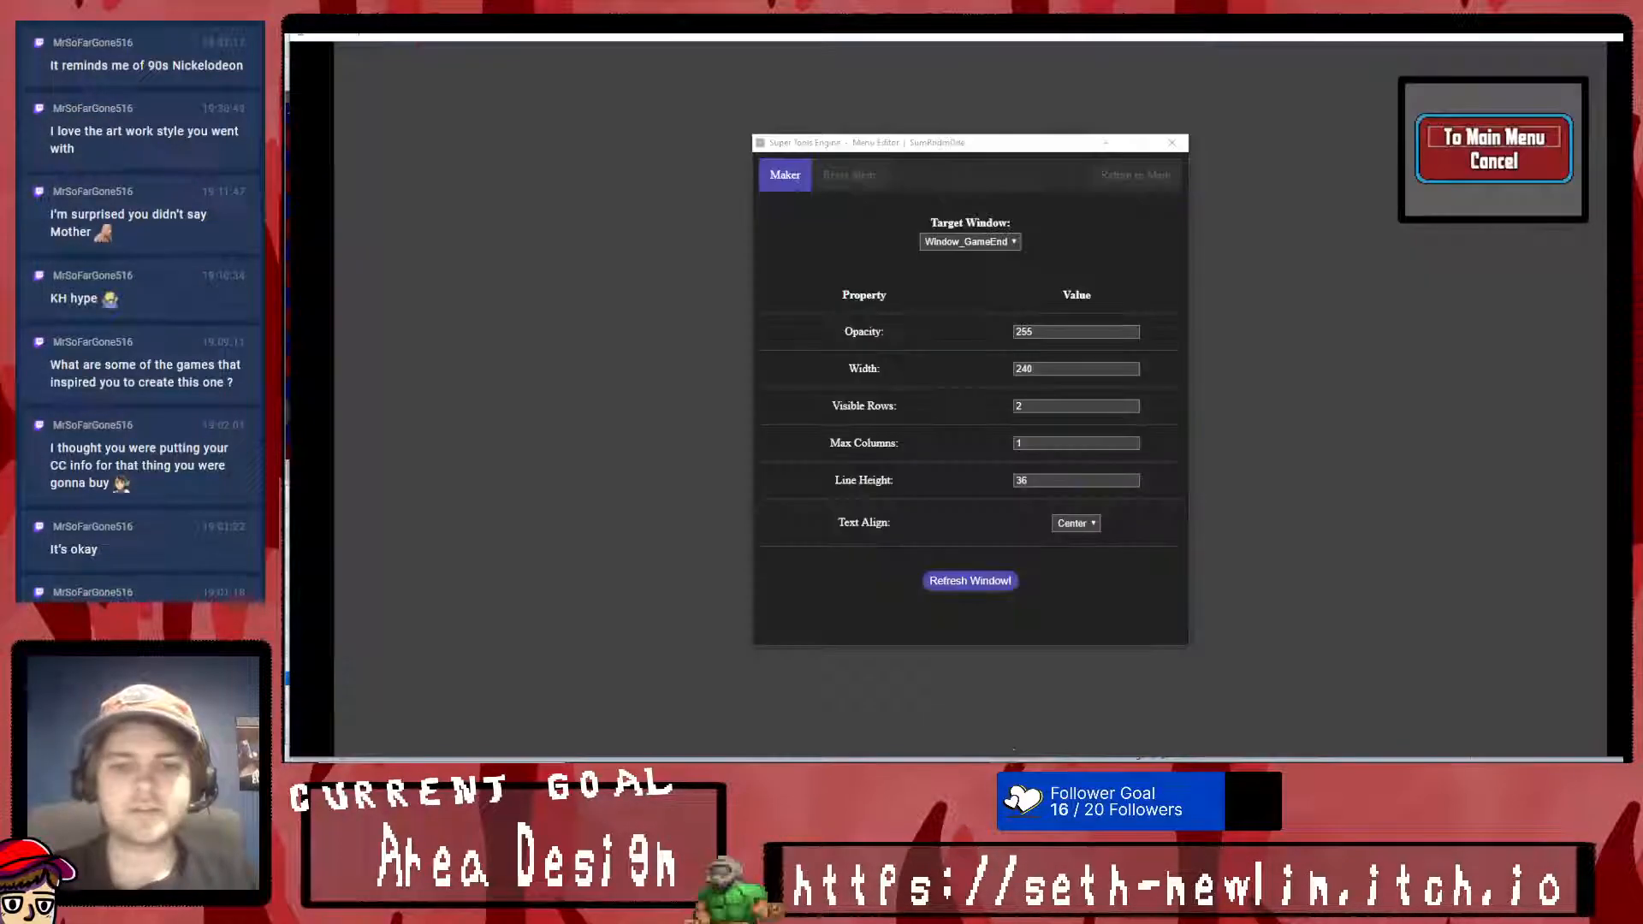
pyautogui.doubleClick(1063, 326)
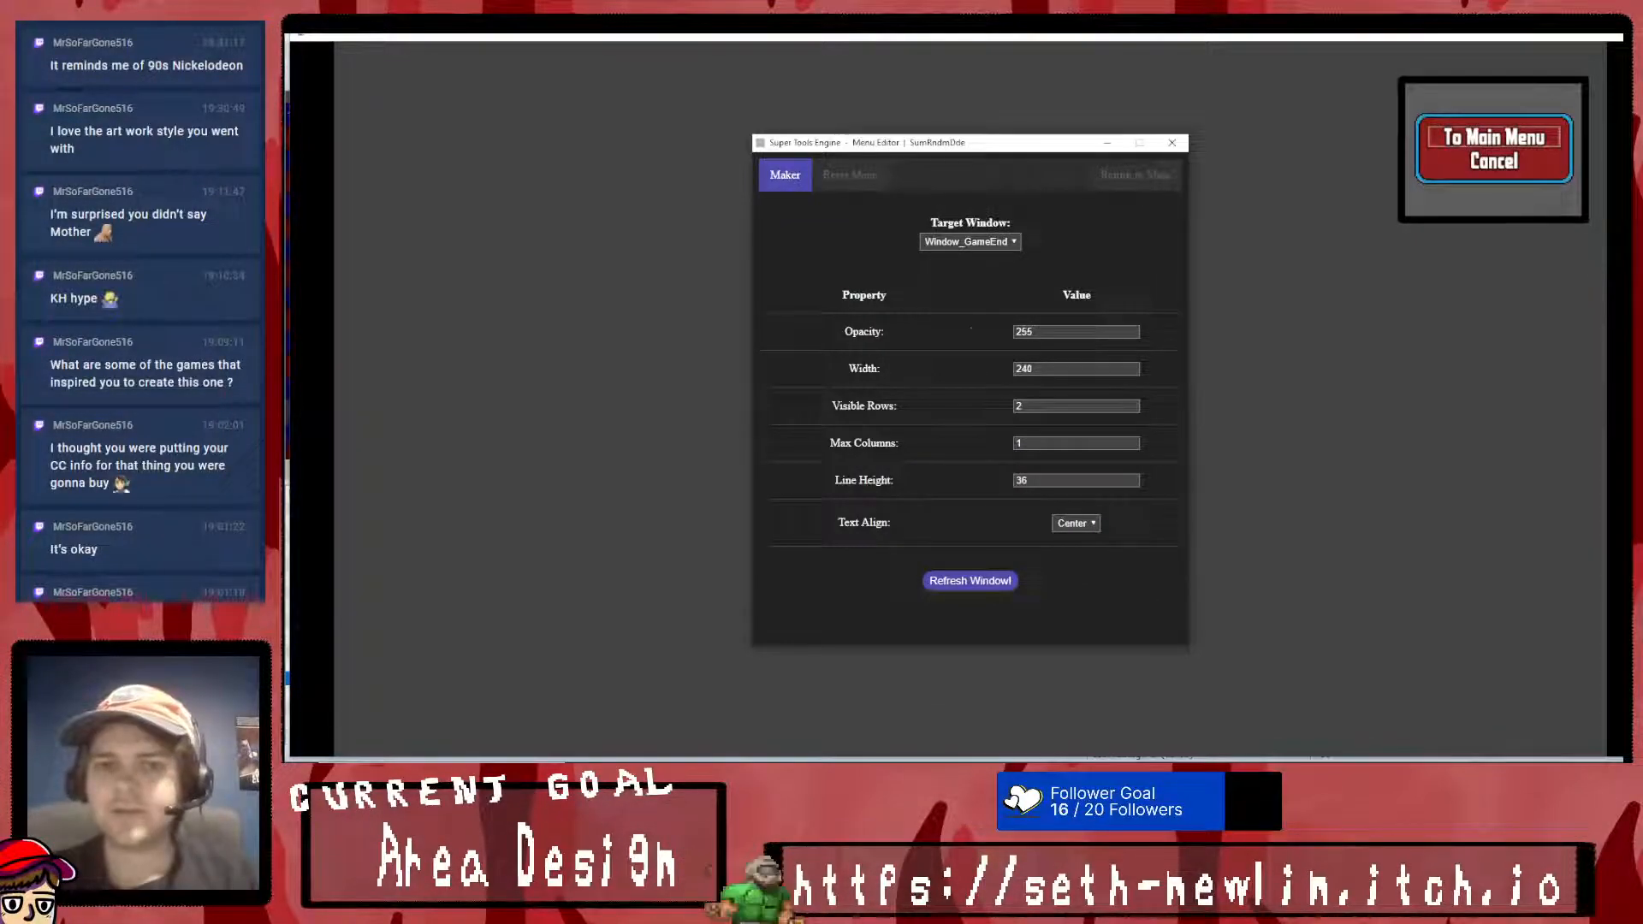
pyautogui.write('0')
pyautogui.click(997, 578)
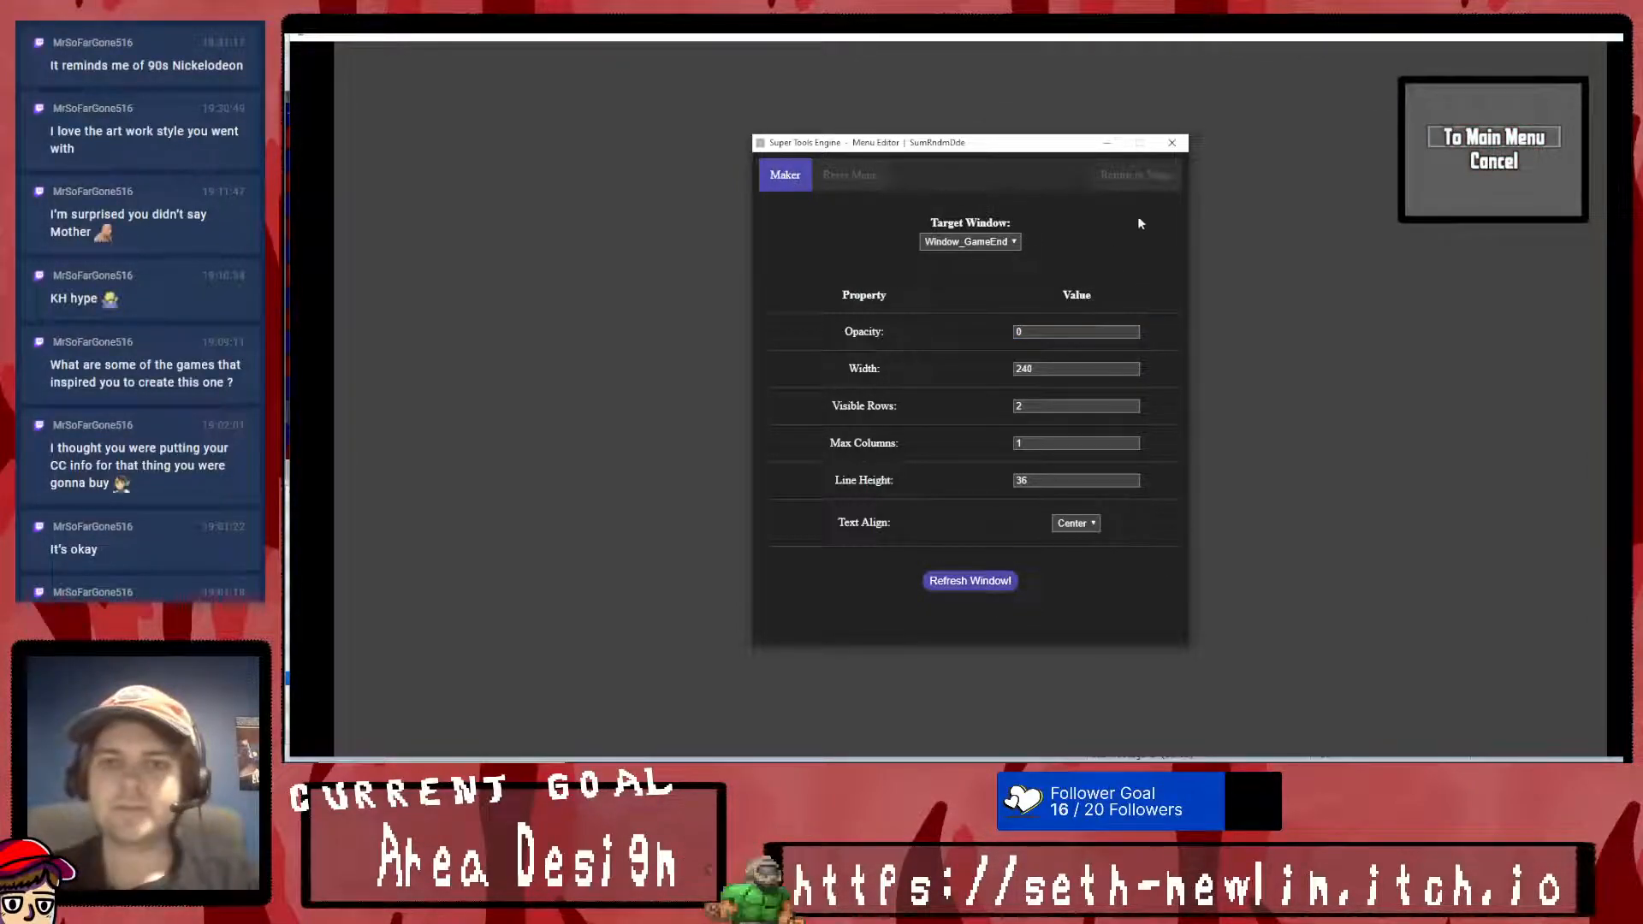
pyautogui.click(1161, 173)
pyautogui.click(1172, 143)
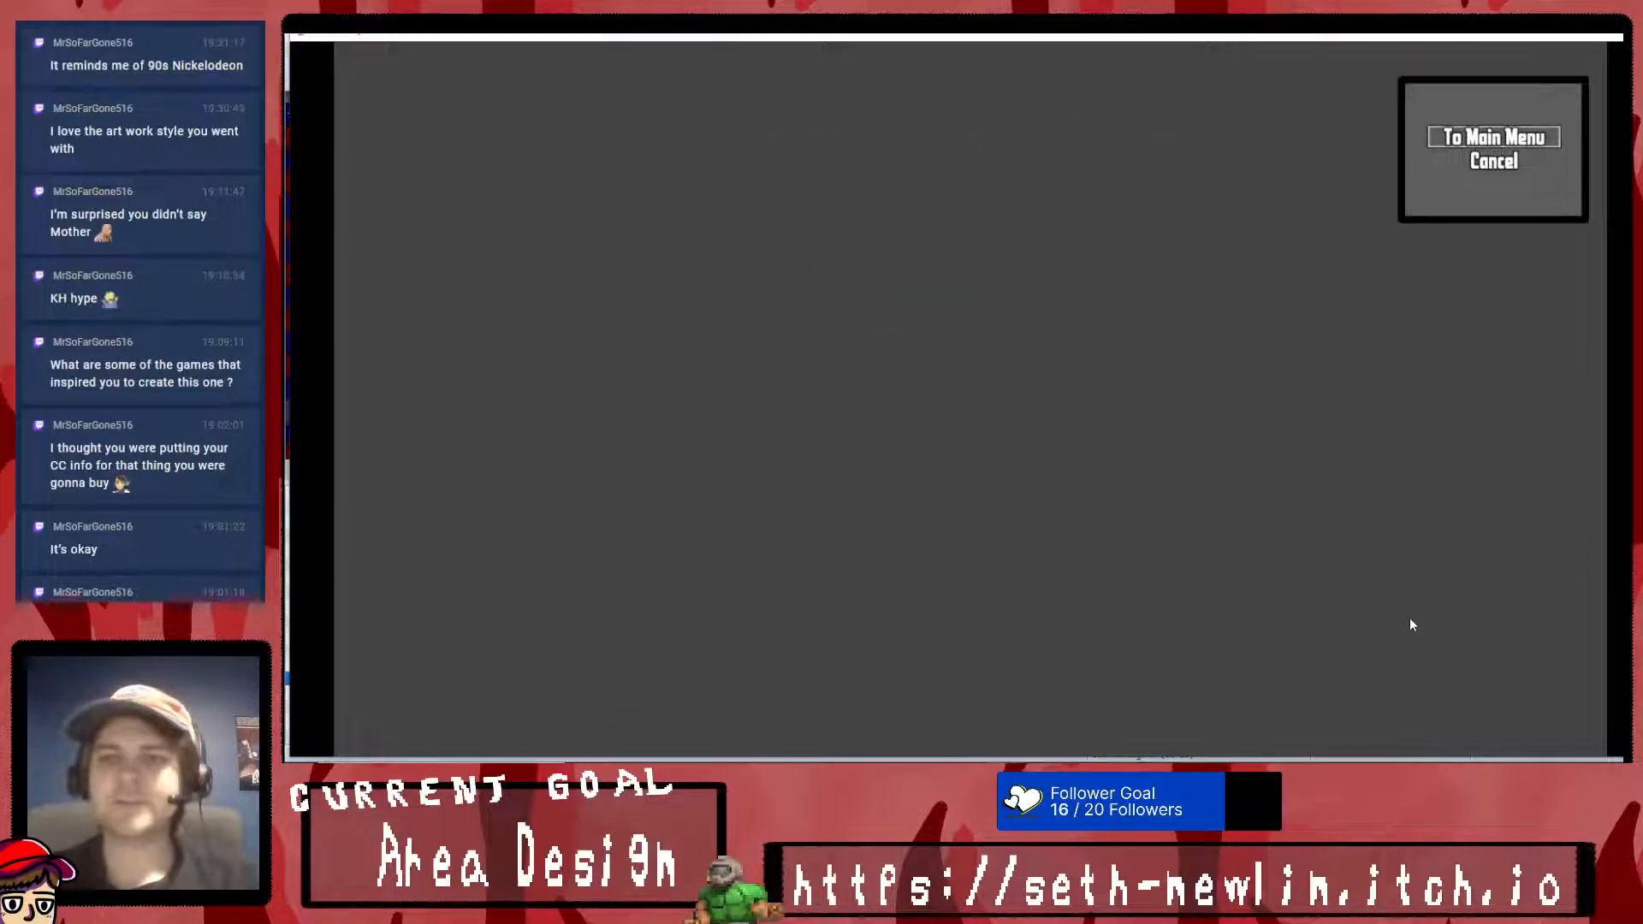
# - Test the Quit screen's Cancel command and review the Options screen in the playtest
pyautogui.press('Down')
pyautogui.press('Return')
pyautogui.press('Return')
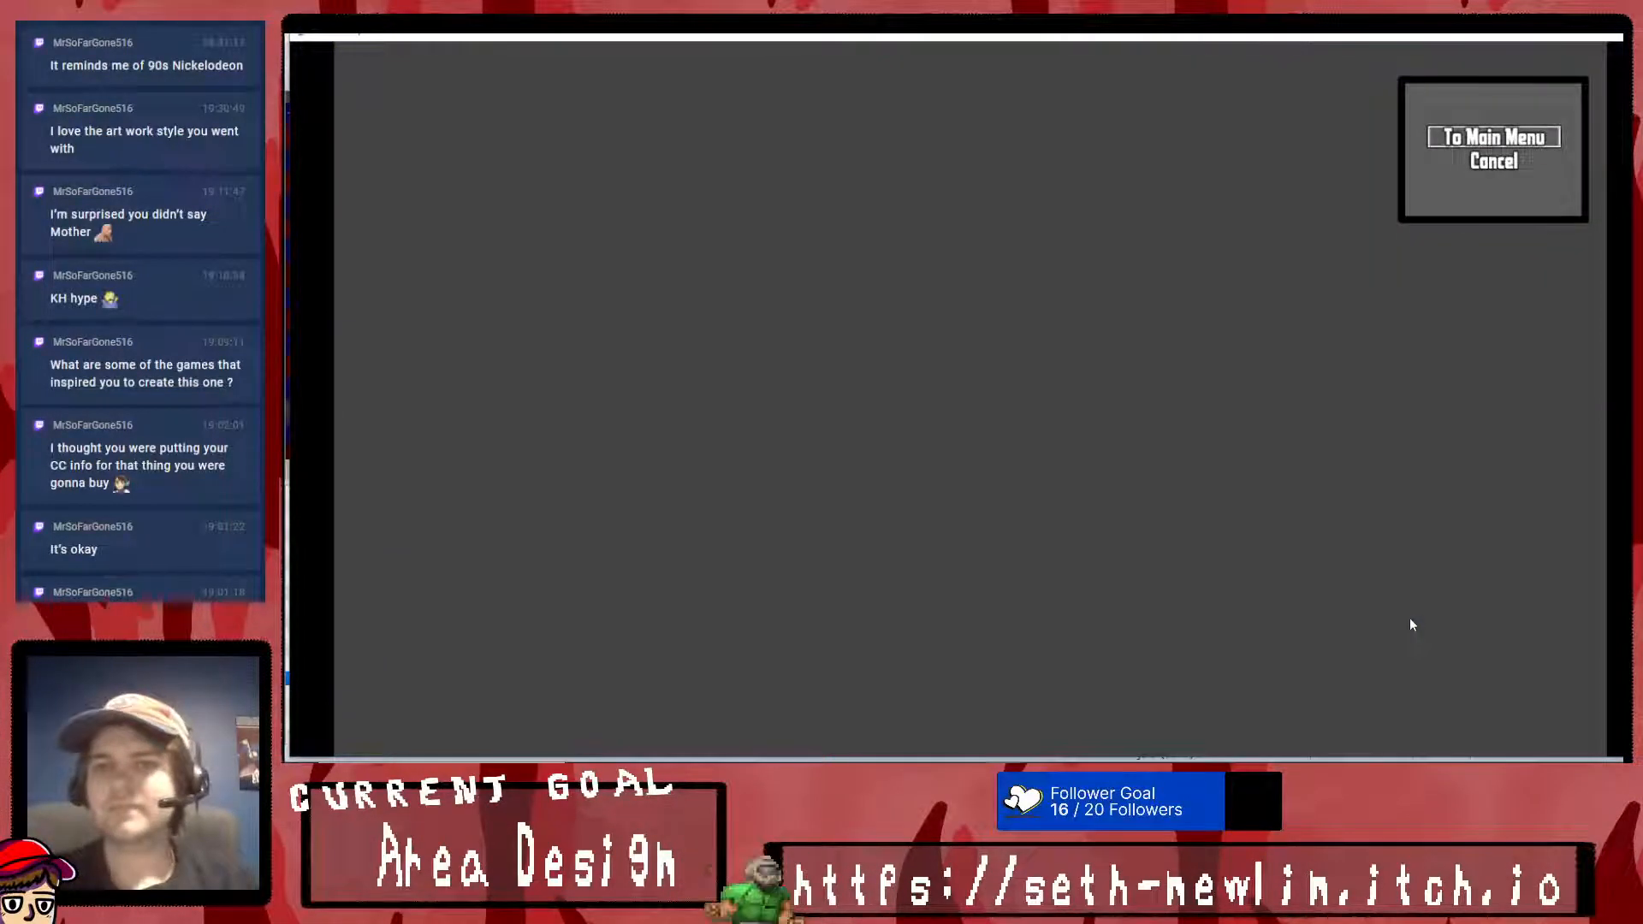
pyautogui.press('Escape')
pyautogui.press('Up')
pyautogui.press('Return')
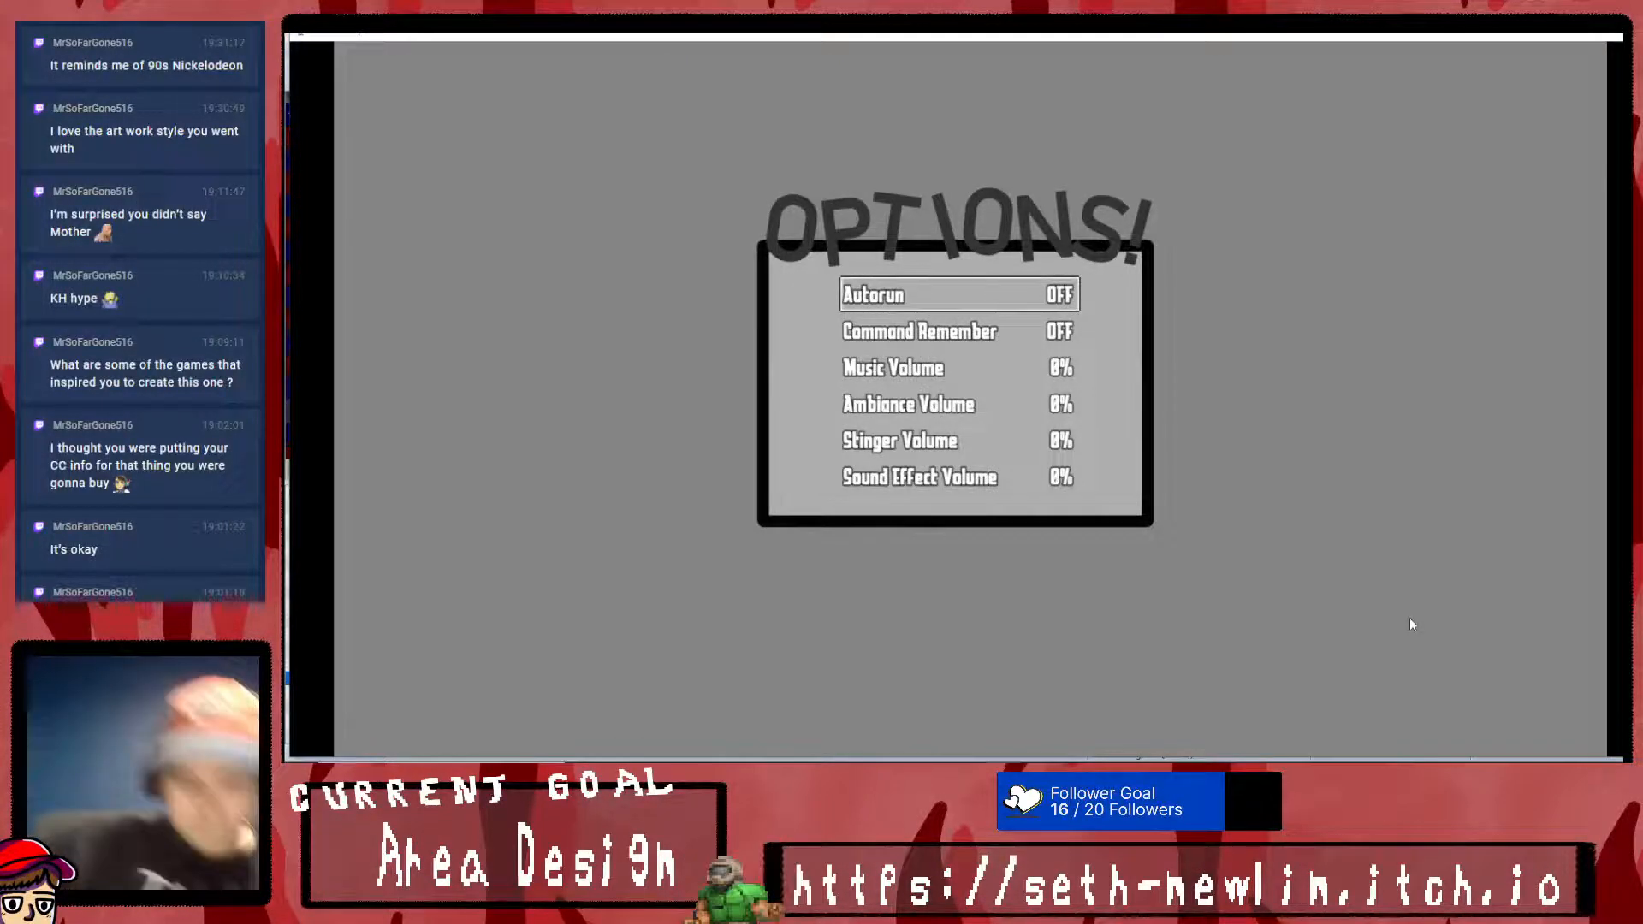
# - Open Dworbo's Clothes screen and examine its window layout while moving between the Equip, Best and Remove commands
pyautogui.press('Escape')
pyautogui.press('Up')
pyautogui.press('Return')
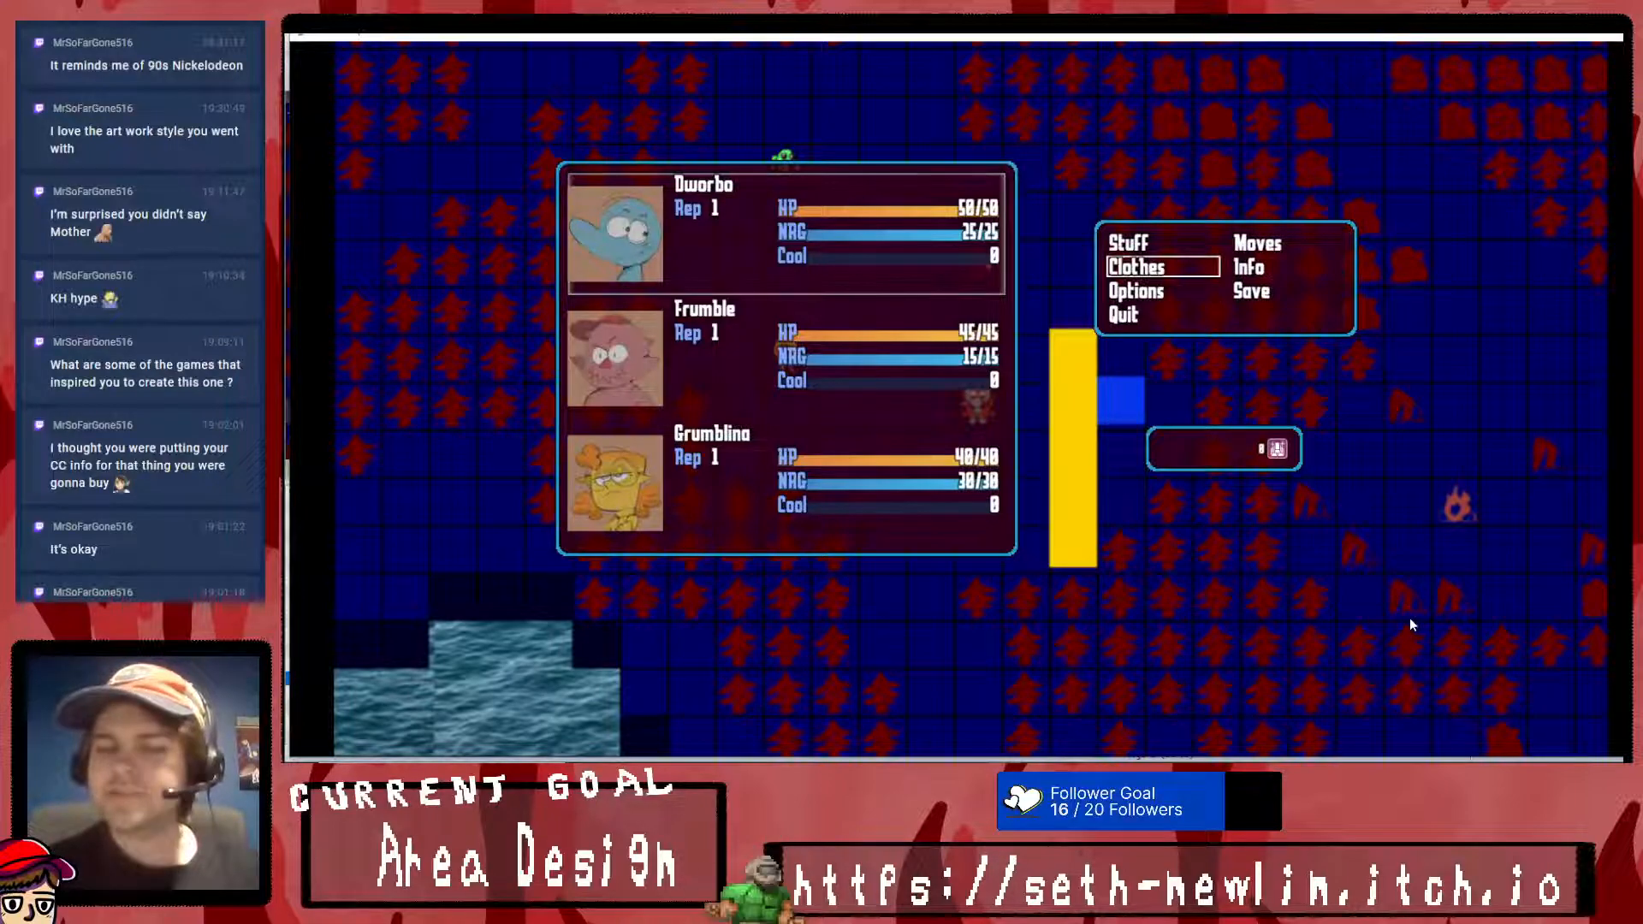
pyautogui.press('Return')
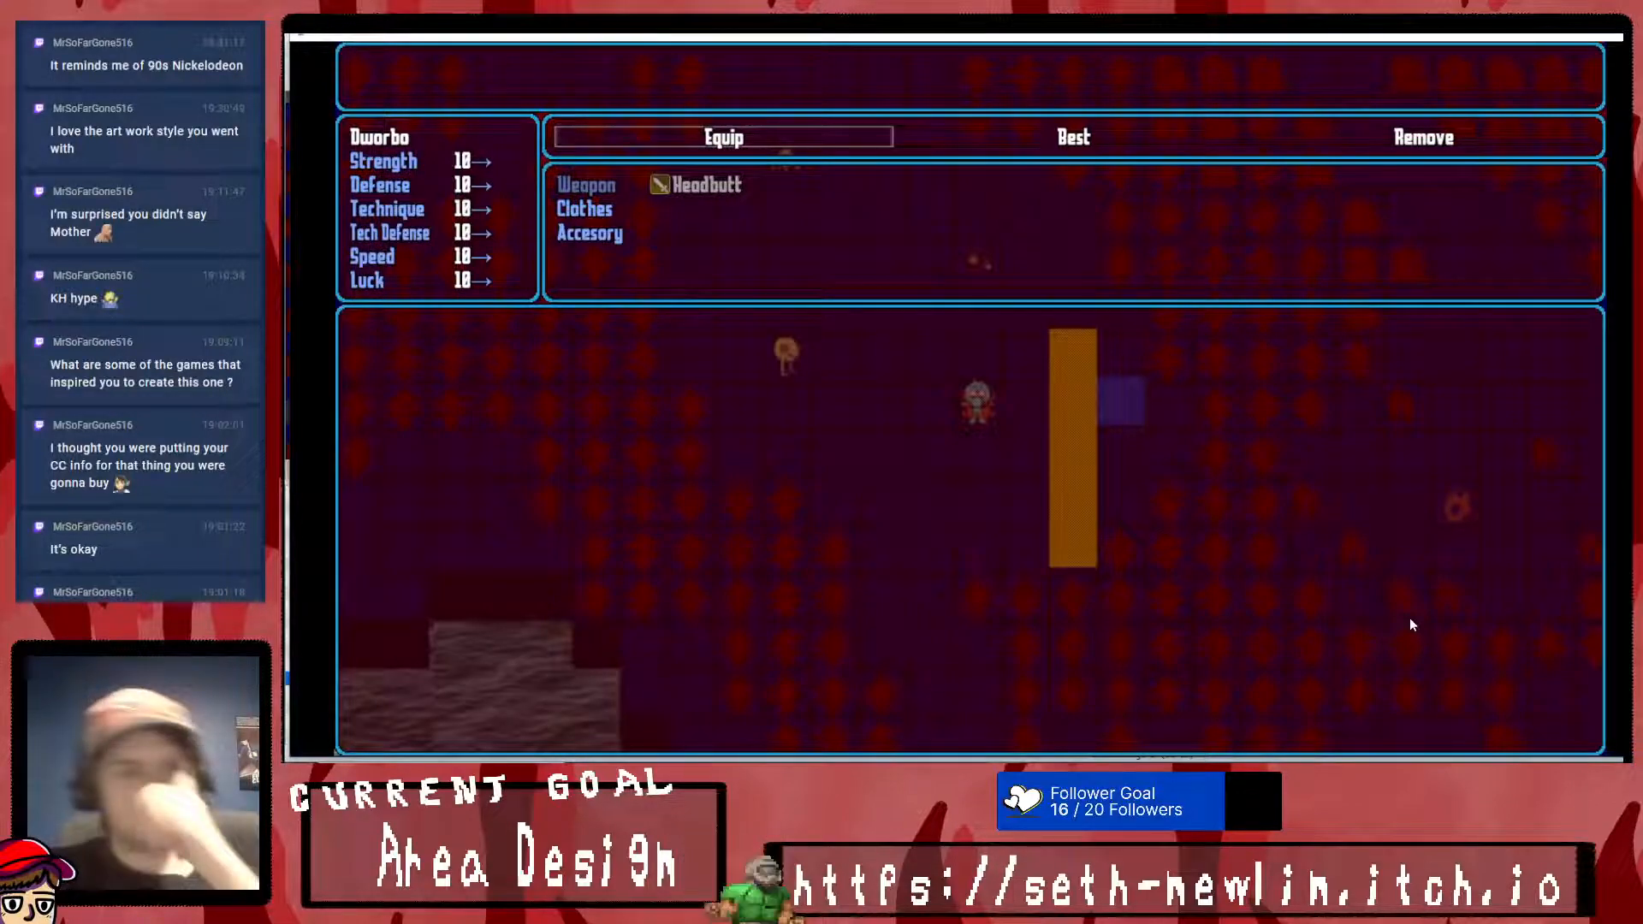
pyautogui.press('Right')
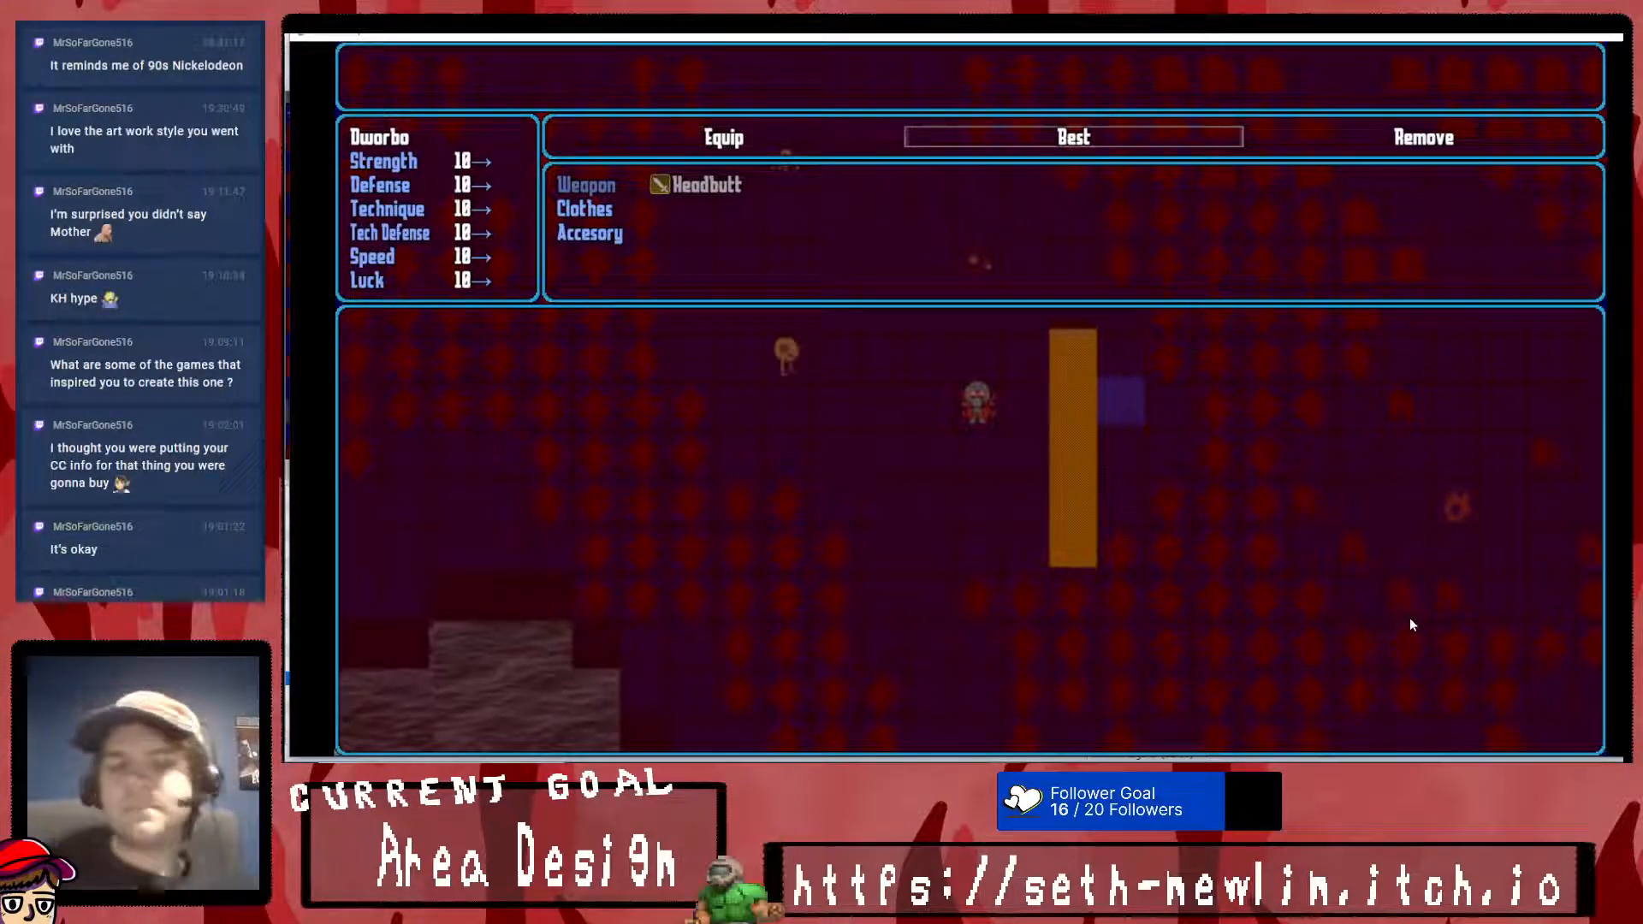
pyautogui.press('Left')
pyautogui.press('Left')
pyautogui.press('Left')
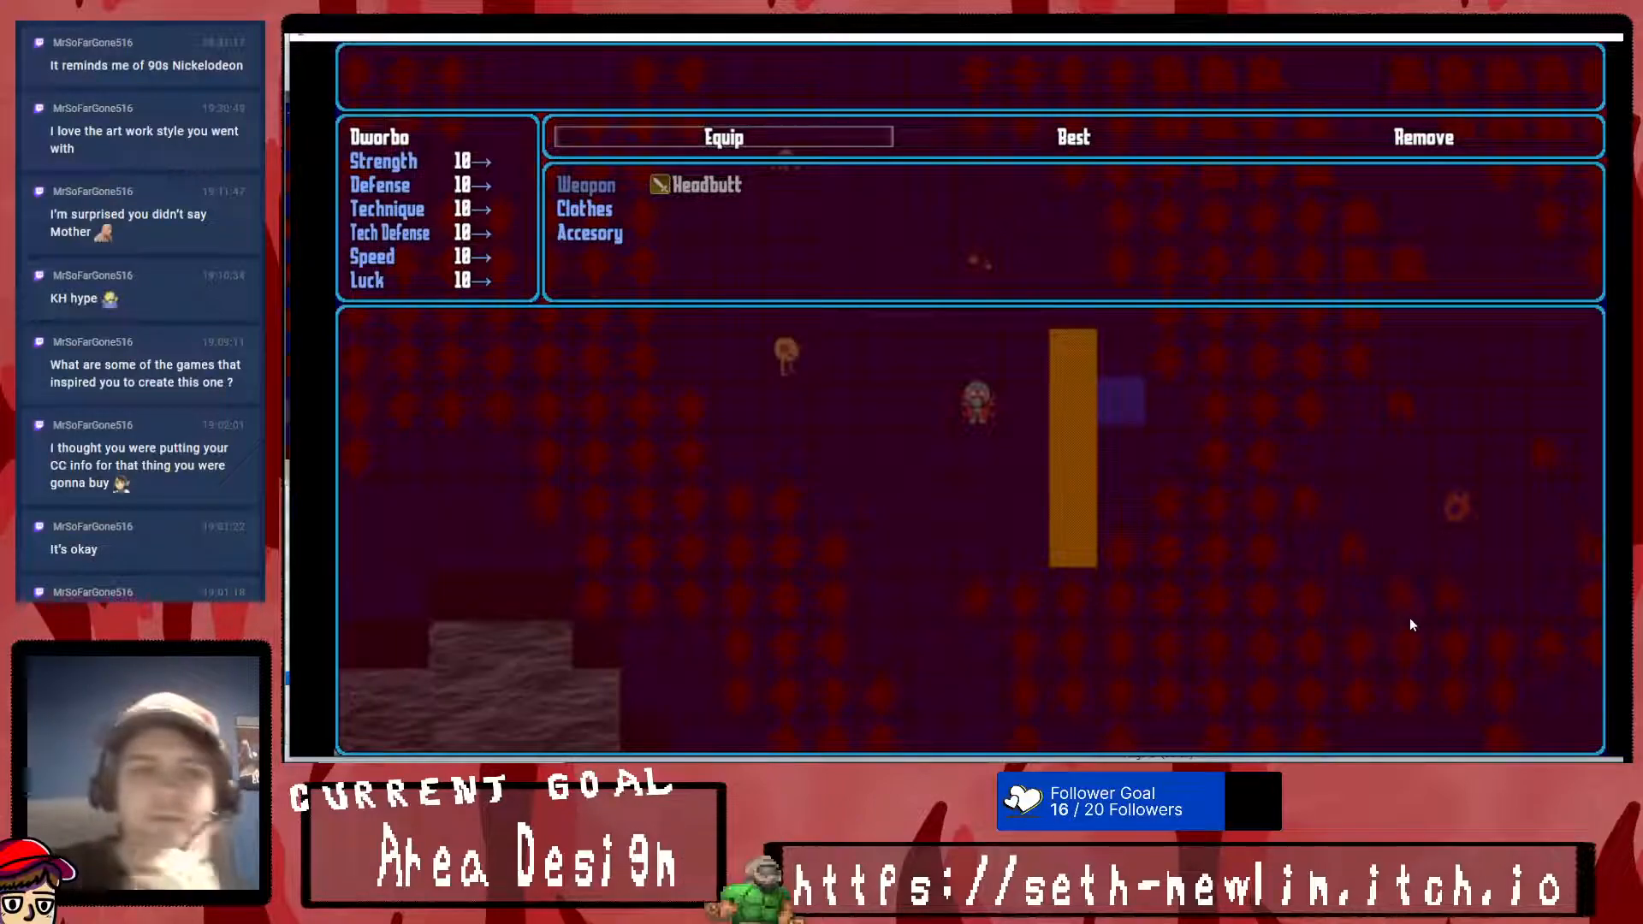
pyautogui.press('Left')
pyautogui.press('Left')
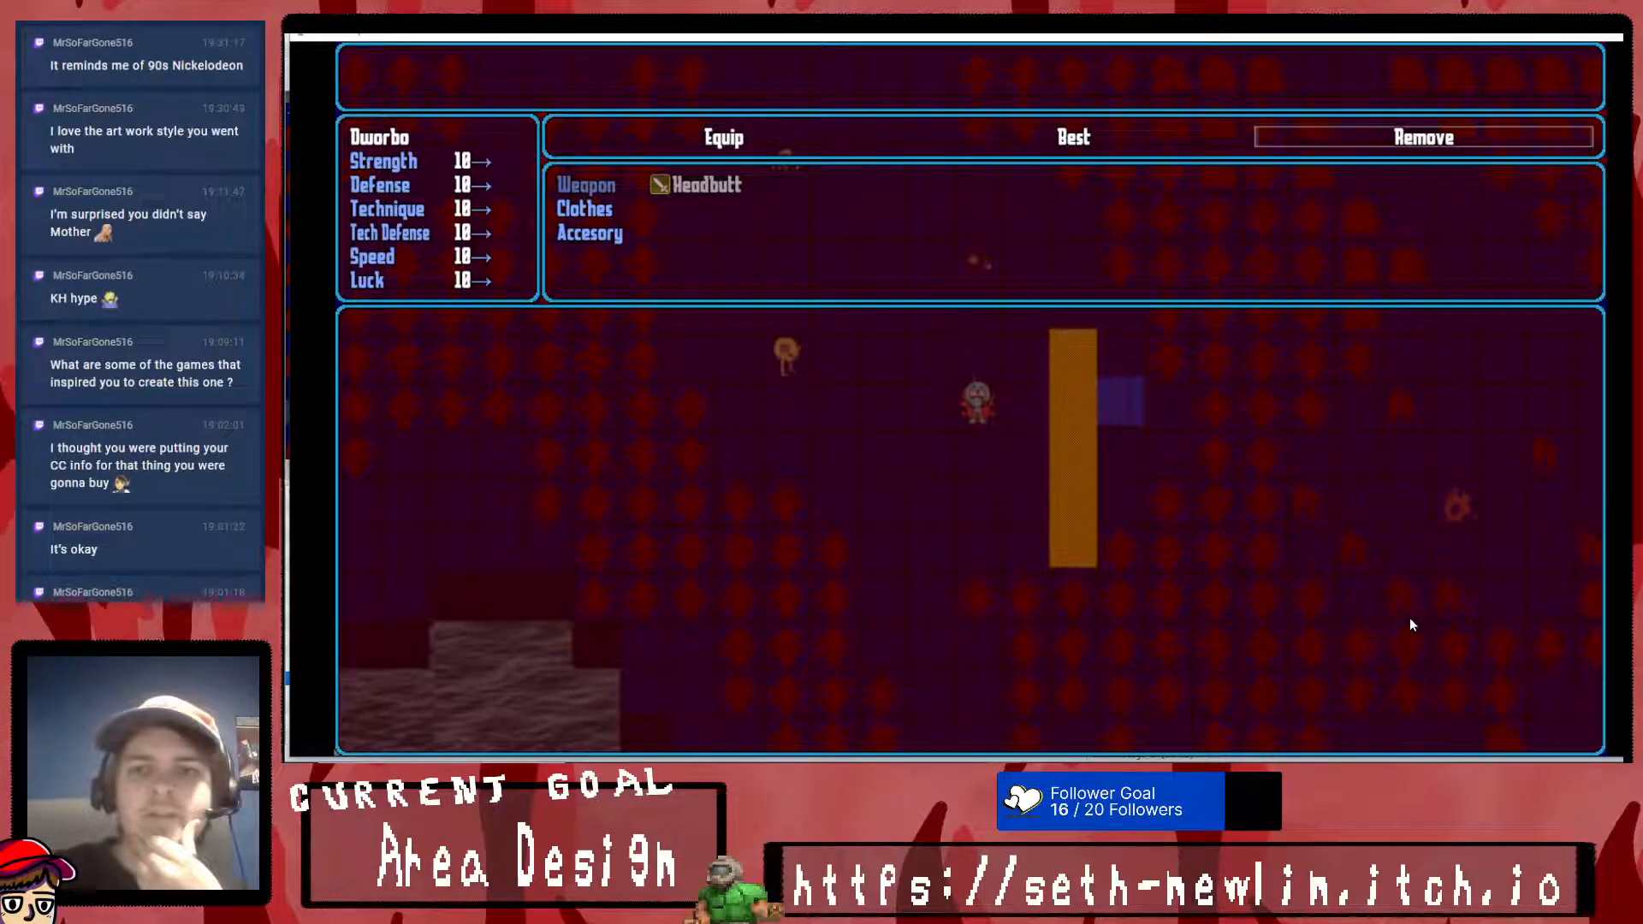
pyautogui.press('Right')
pyautogui.press('Left')
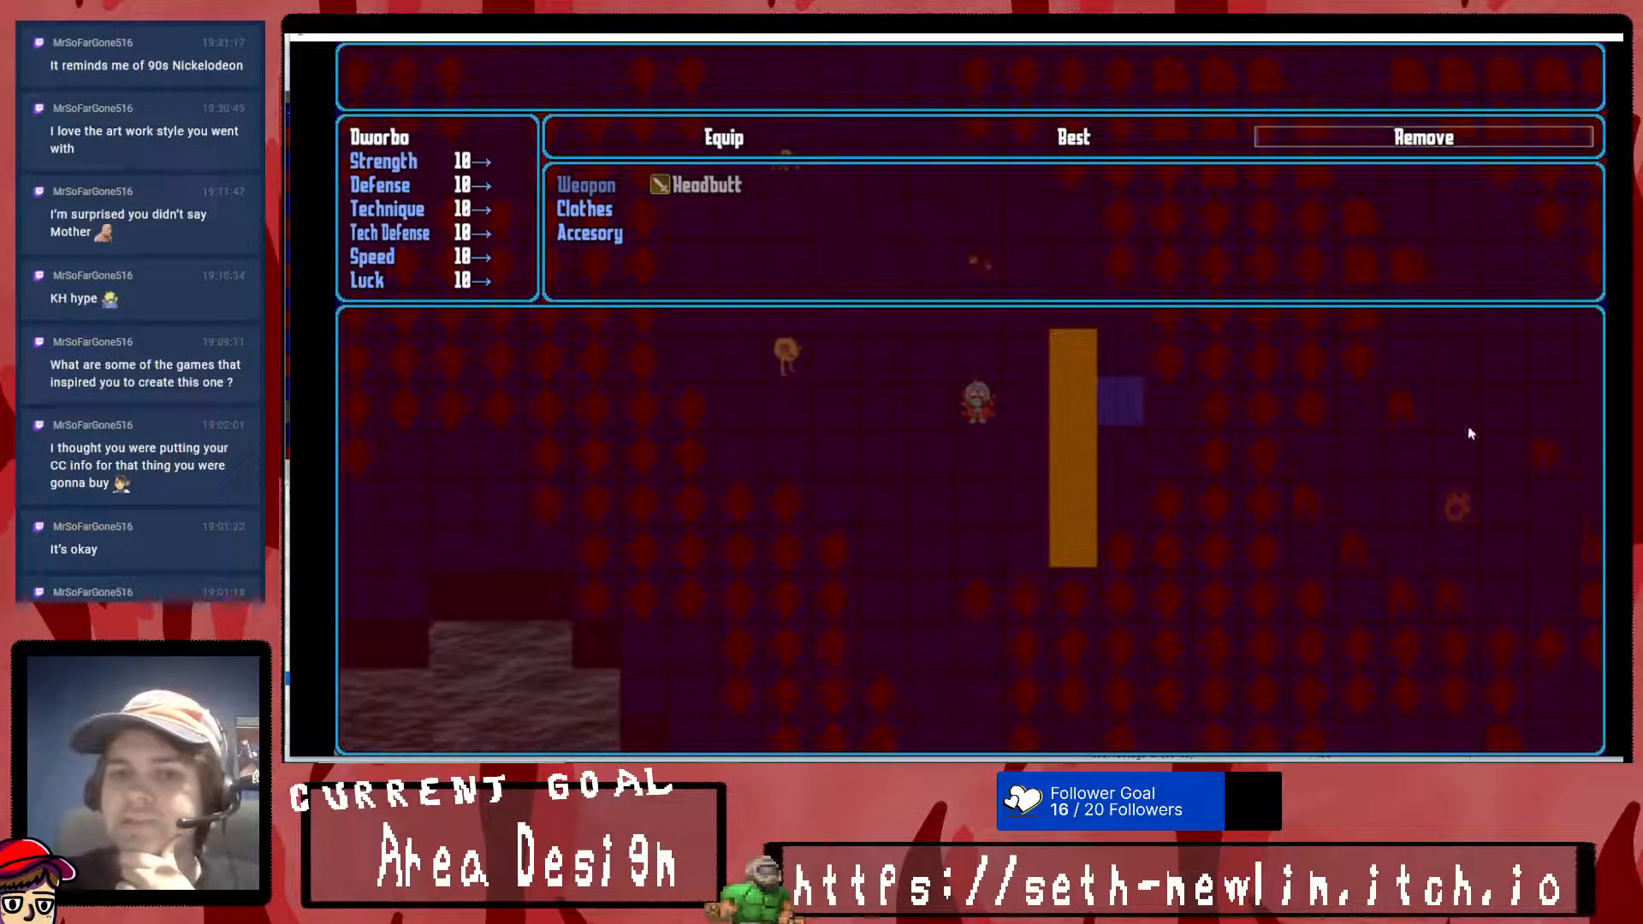
# - Switch to Krita, hide Paint Layer 4 and add a new paint layer above it
pyautogui.click(951, 772)
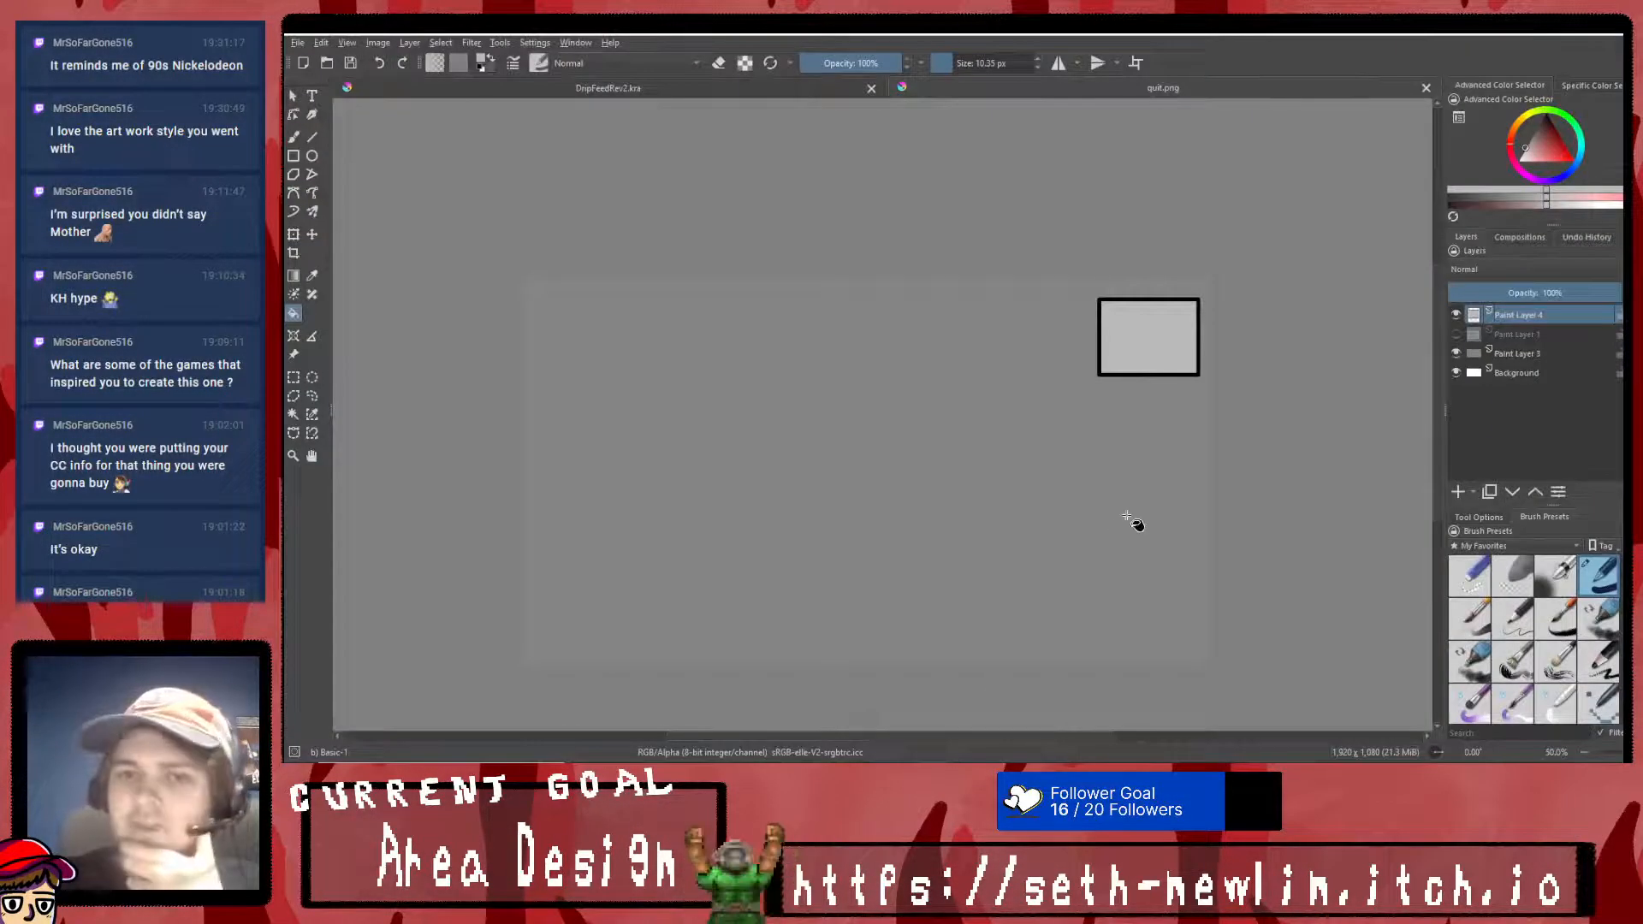
pyautogui.click(1456, 314)
pyautogui.click(1458, 492)
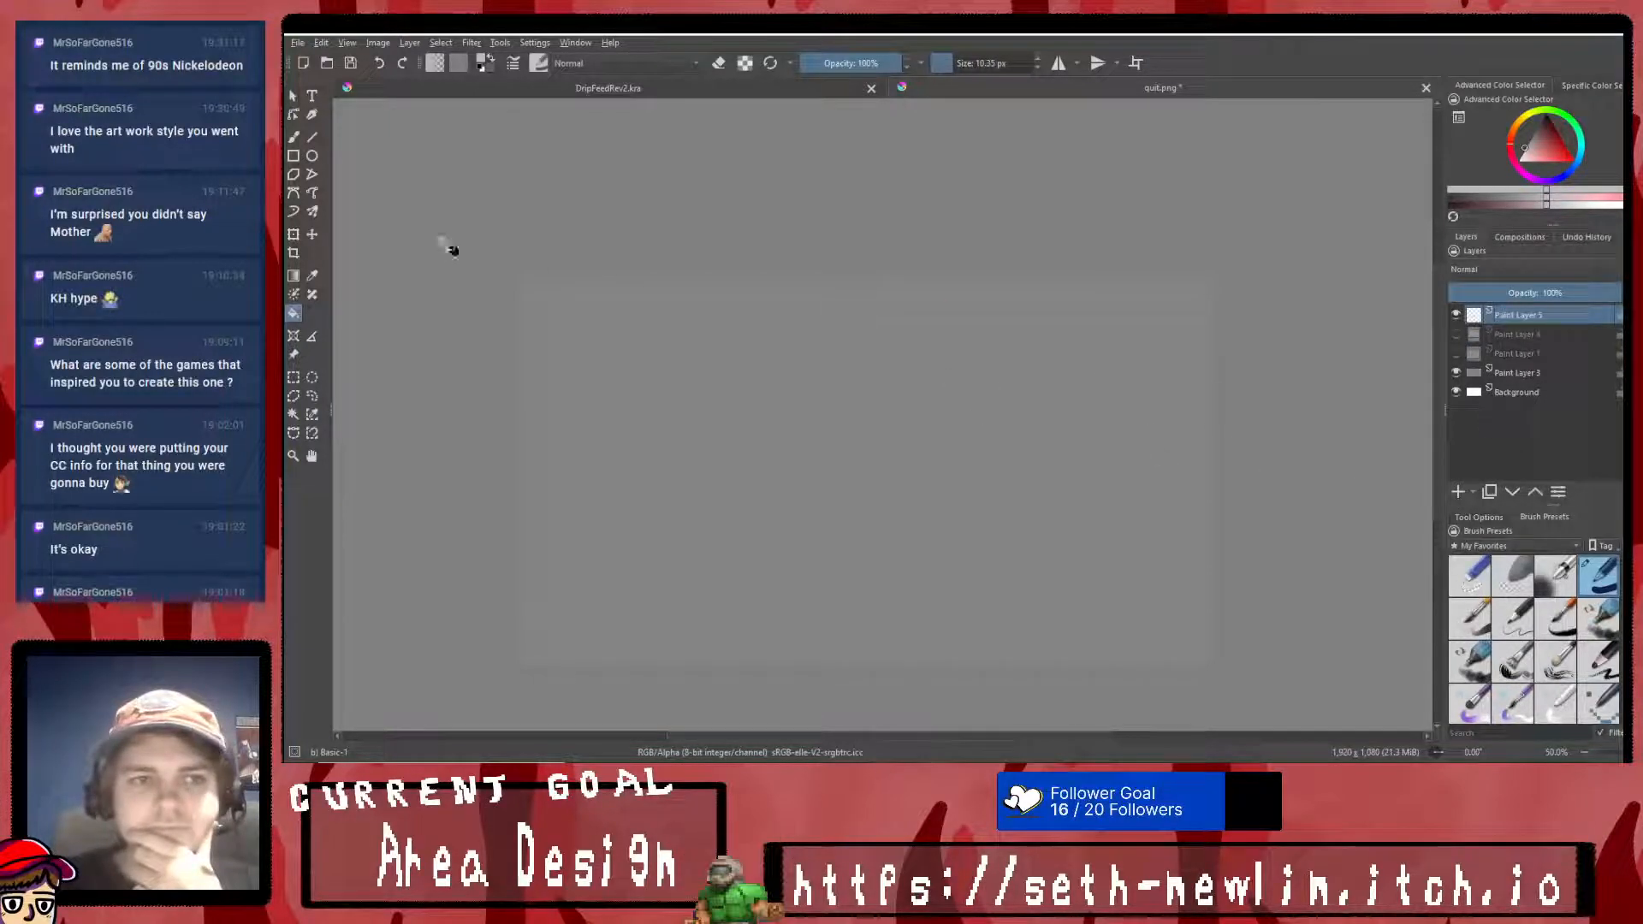
# - Reset the foreground color to black and draw a large rectangle outline in the canvas's lower-right area, replacing the light-colored attempt
pyautogui.click(293, 156)
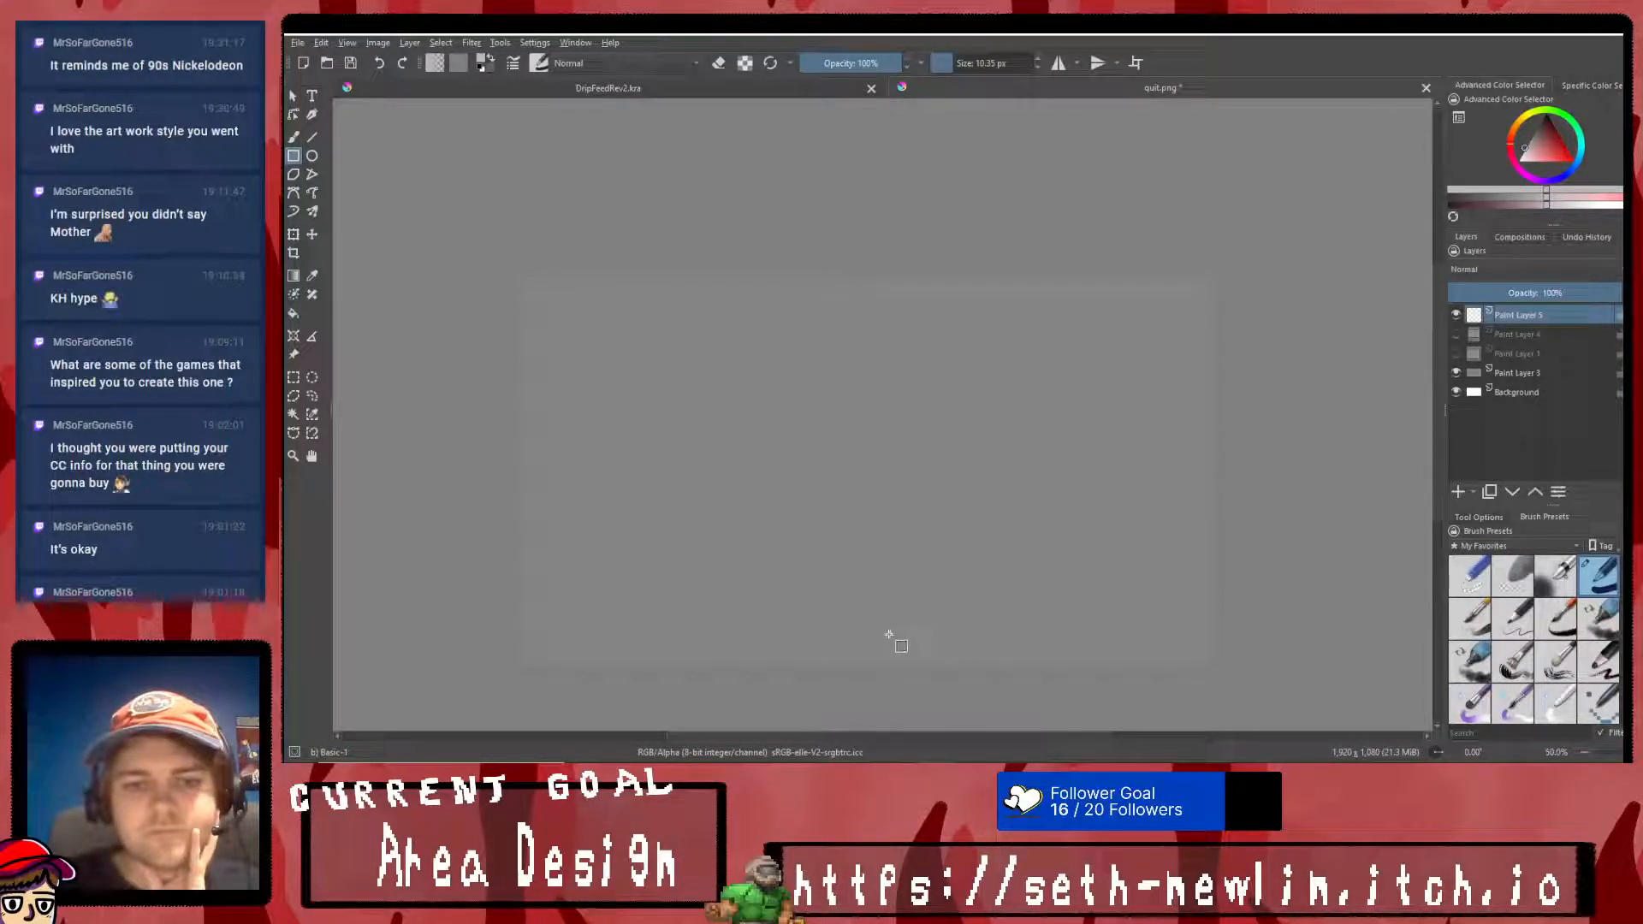
pyautogui.moveTo(892, 658); pyautogui.dragTo(1193, 444)
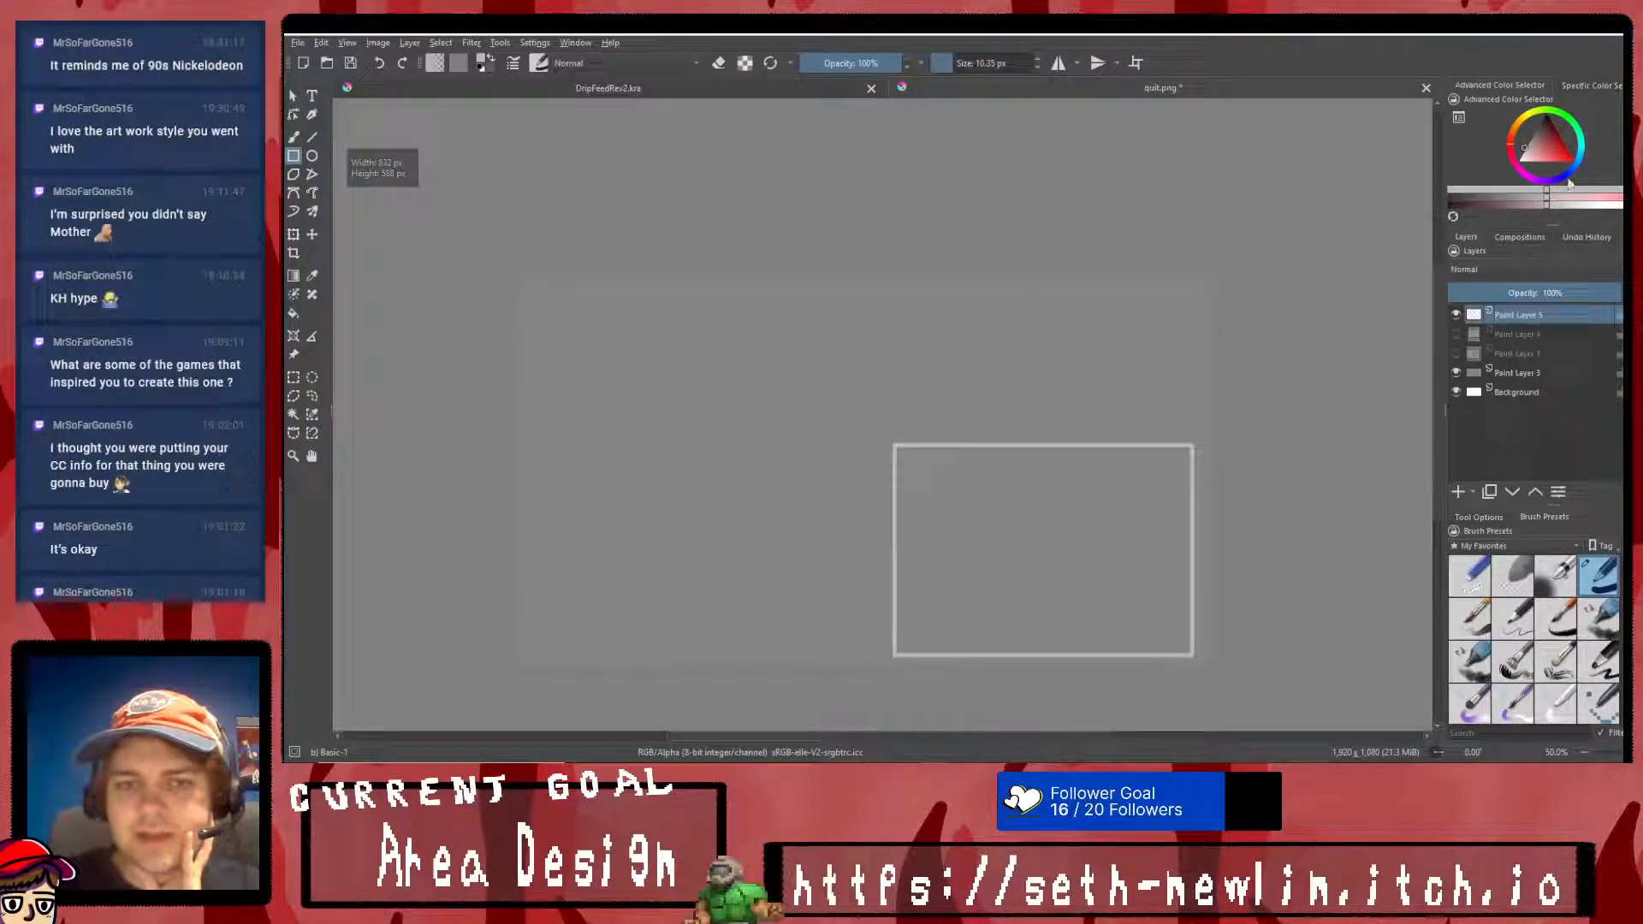
pyautogui.press('d')
pyautogui.hotkey('ctrl', 'z')
pyautogui.moveTo(890, 660)
pyautogui.mouseDown()
pyautogui.moveTo(1038, 506)
pyautogui.moveTo(1195, 416)
pyautogui.mouseUp()
pyautogui.keyDown('ctrl'); pyautogui.scroll(4, 890, 414); pyautogui.keyUp('ctrl')
pyautogui.moveTo(883, 431)
pyautogui.mouseDown()
pyautogui.moveTo(995, 390)
pyautogui.moveTo(1379, 351)
pyautogui.moveTo(1189, 674)
pyautogui.moveTo(1232, 334)
pyautogui.moveTo(1256, 335)
pyautogui.moveTo(1258, 290)
pyautogui.mouseUp()
pyautogui.scroll(-3, 1080, 404)
pyautogui.scroll(-3, 1018, 377)
pyautogui.scroll(2, 1027, 551)
pyautogui.scroll(-1, 984, 590)
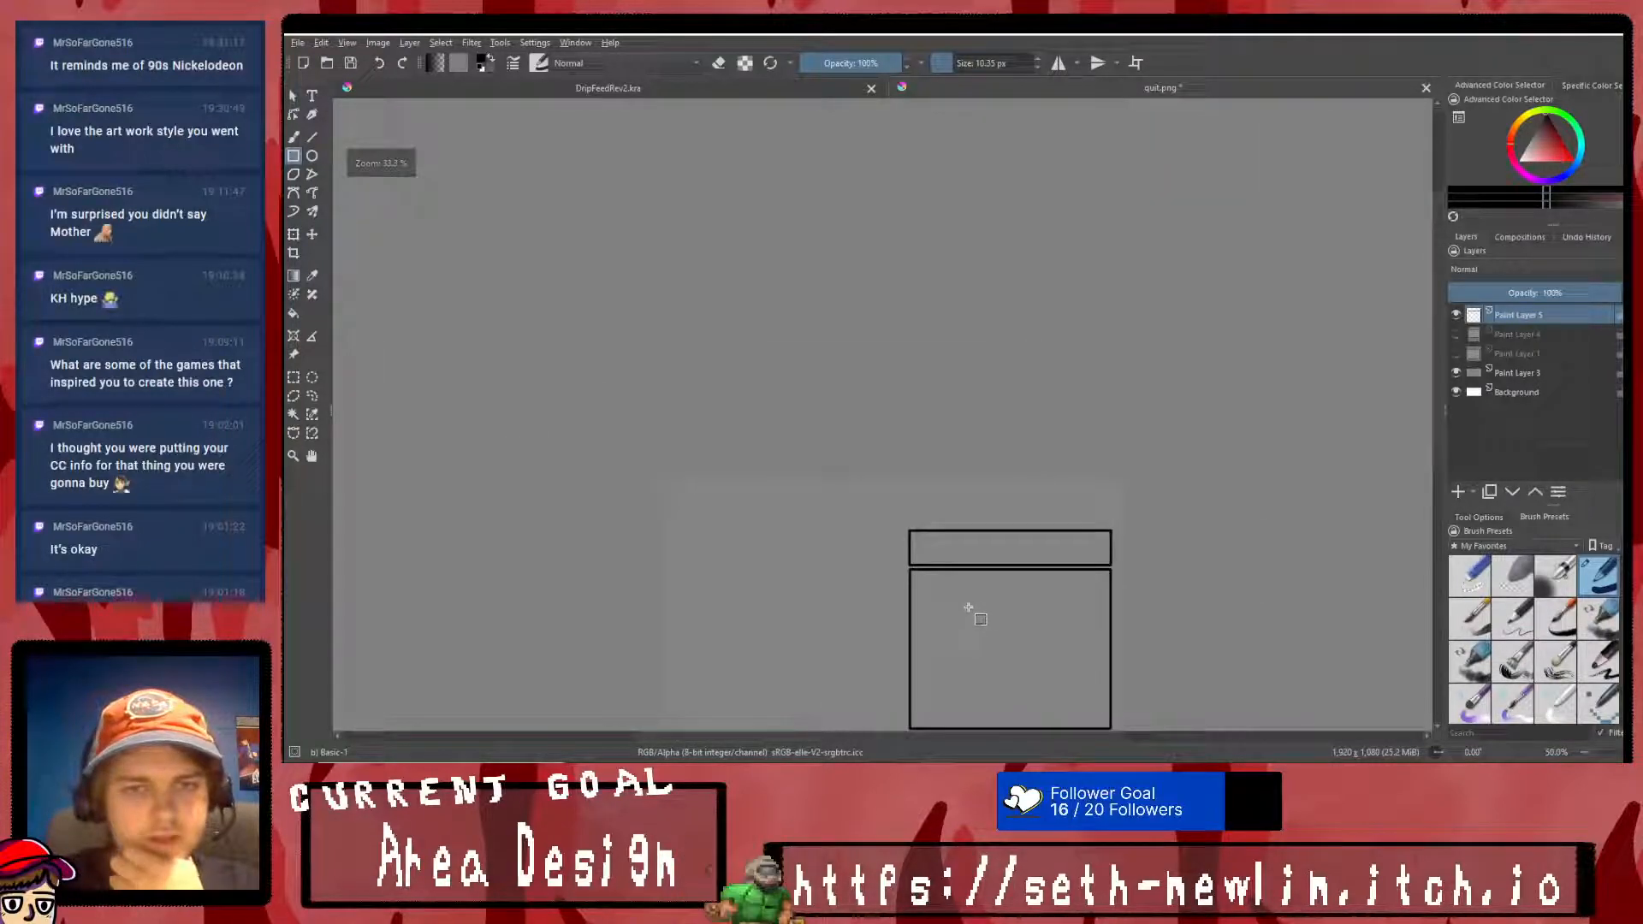
pyautogui.scroll(2, 975, 616)
pyautogui.scroll(-1, 932, 372)
pyautogui.scroll(1, 915, 273)
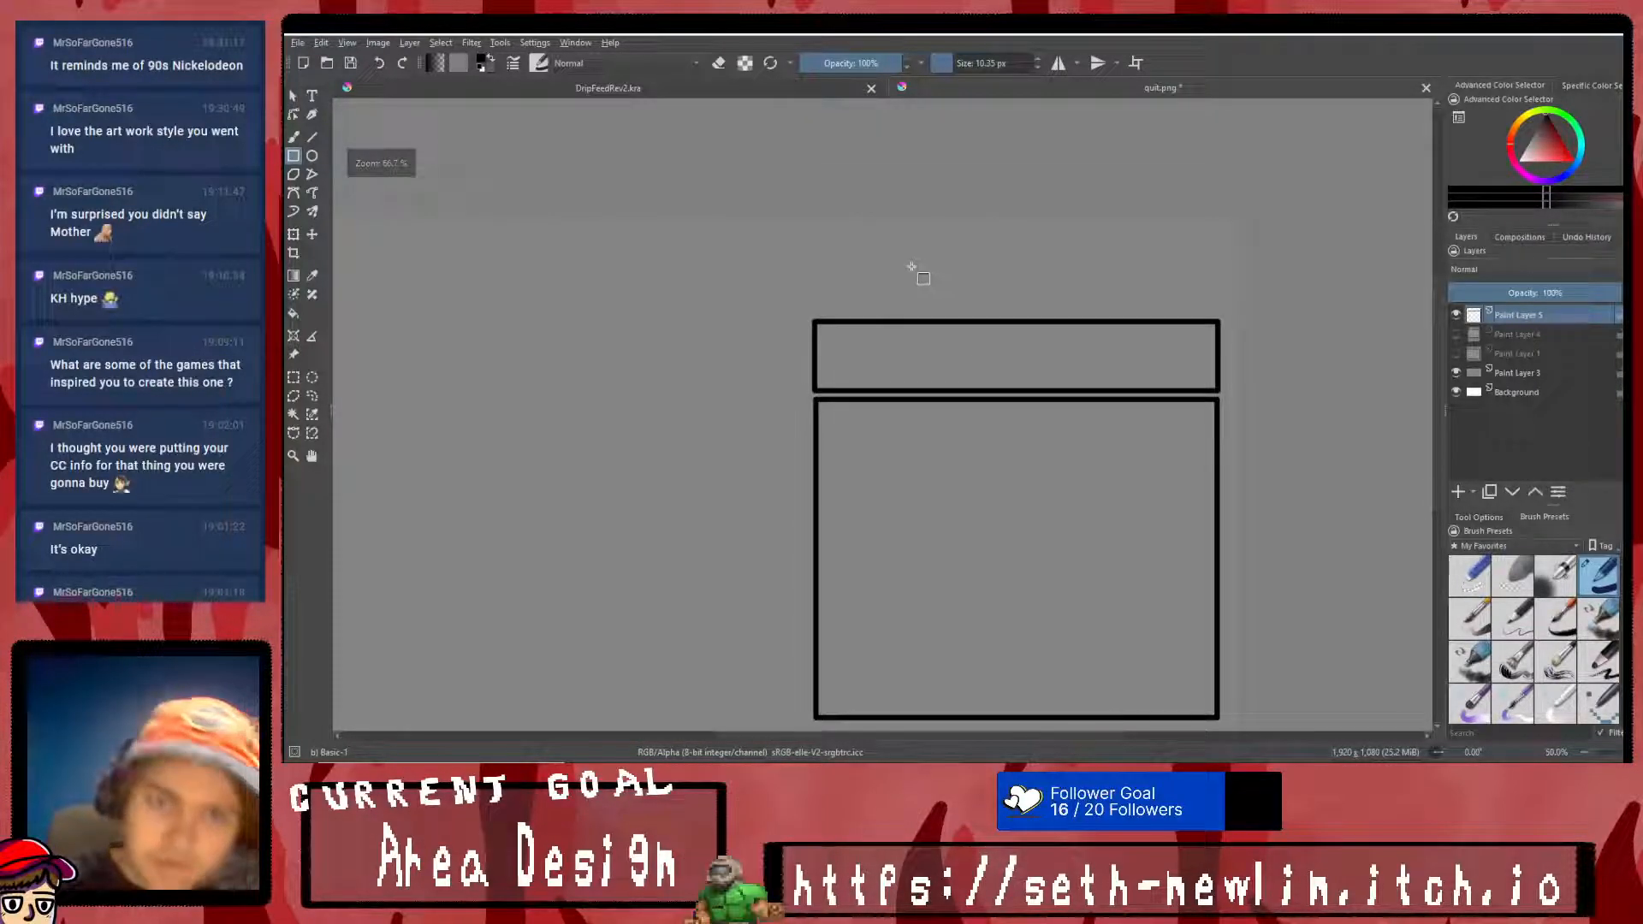
pyautogui.hotkey('ctrl', 'z')
# - Draw a thin bar and a medium-height rectangle above the large rectangle, and compare the layout with the game's Clothes screen
pyautogui.moveTo(814, 230); pyautogui.dragTo(1225, 263)
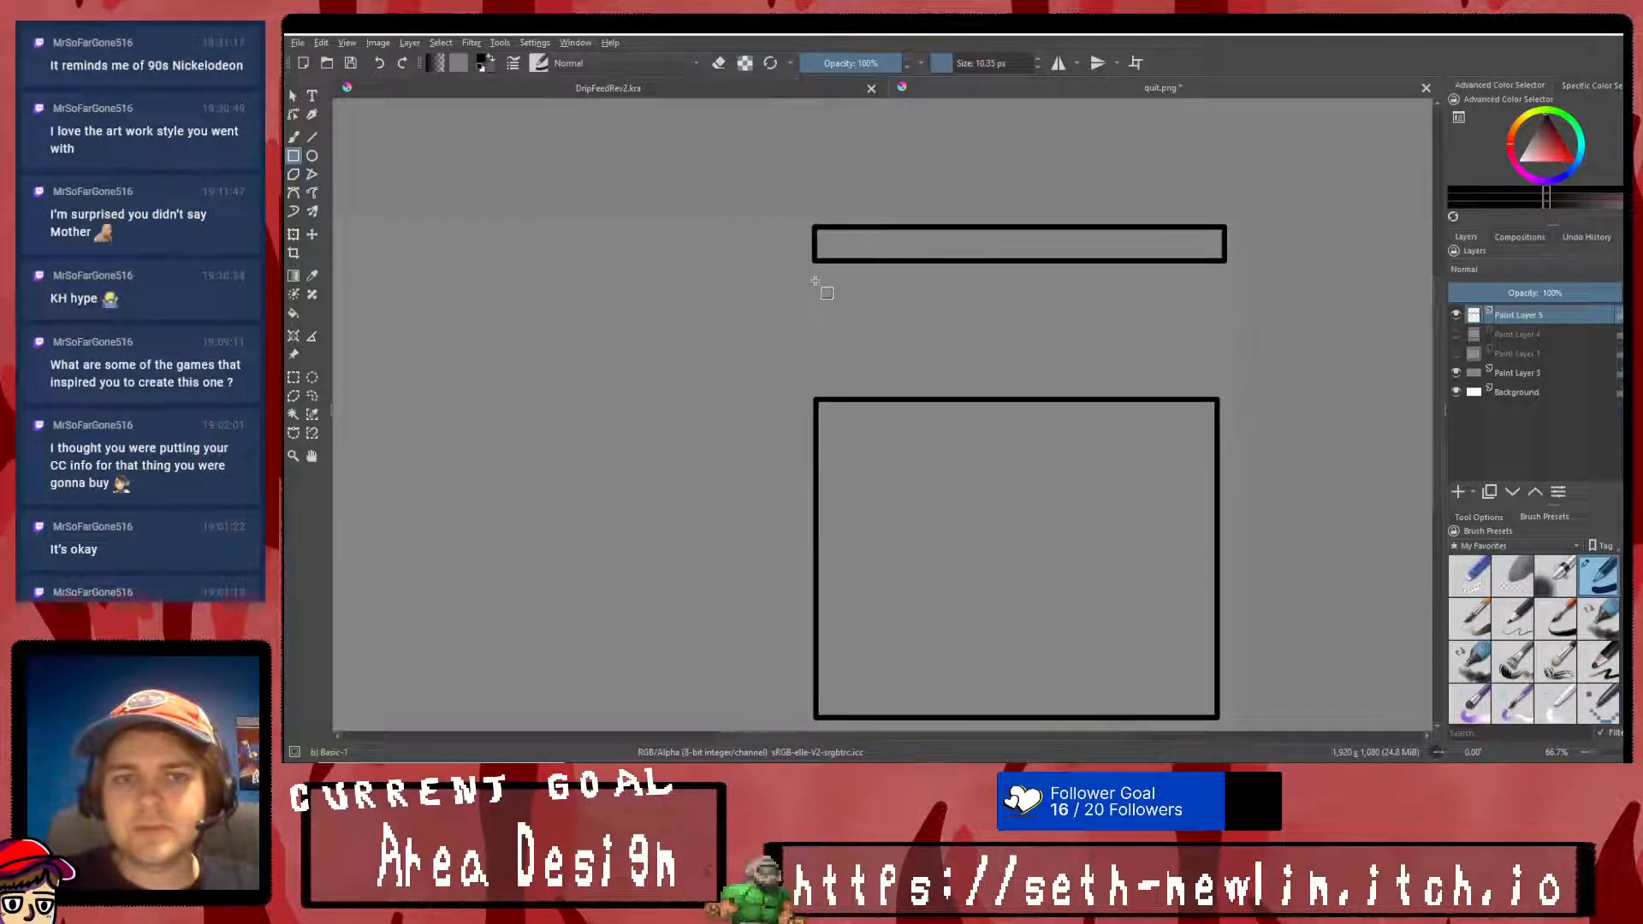
pyautogui.moveTo(817, 280); pyautogui.dragTo(1225, 376)
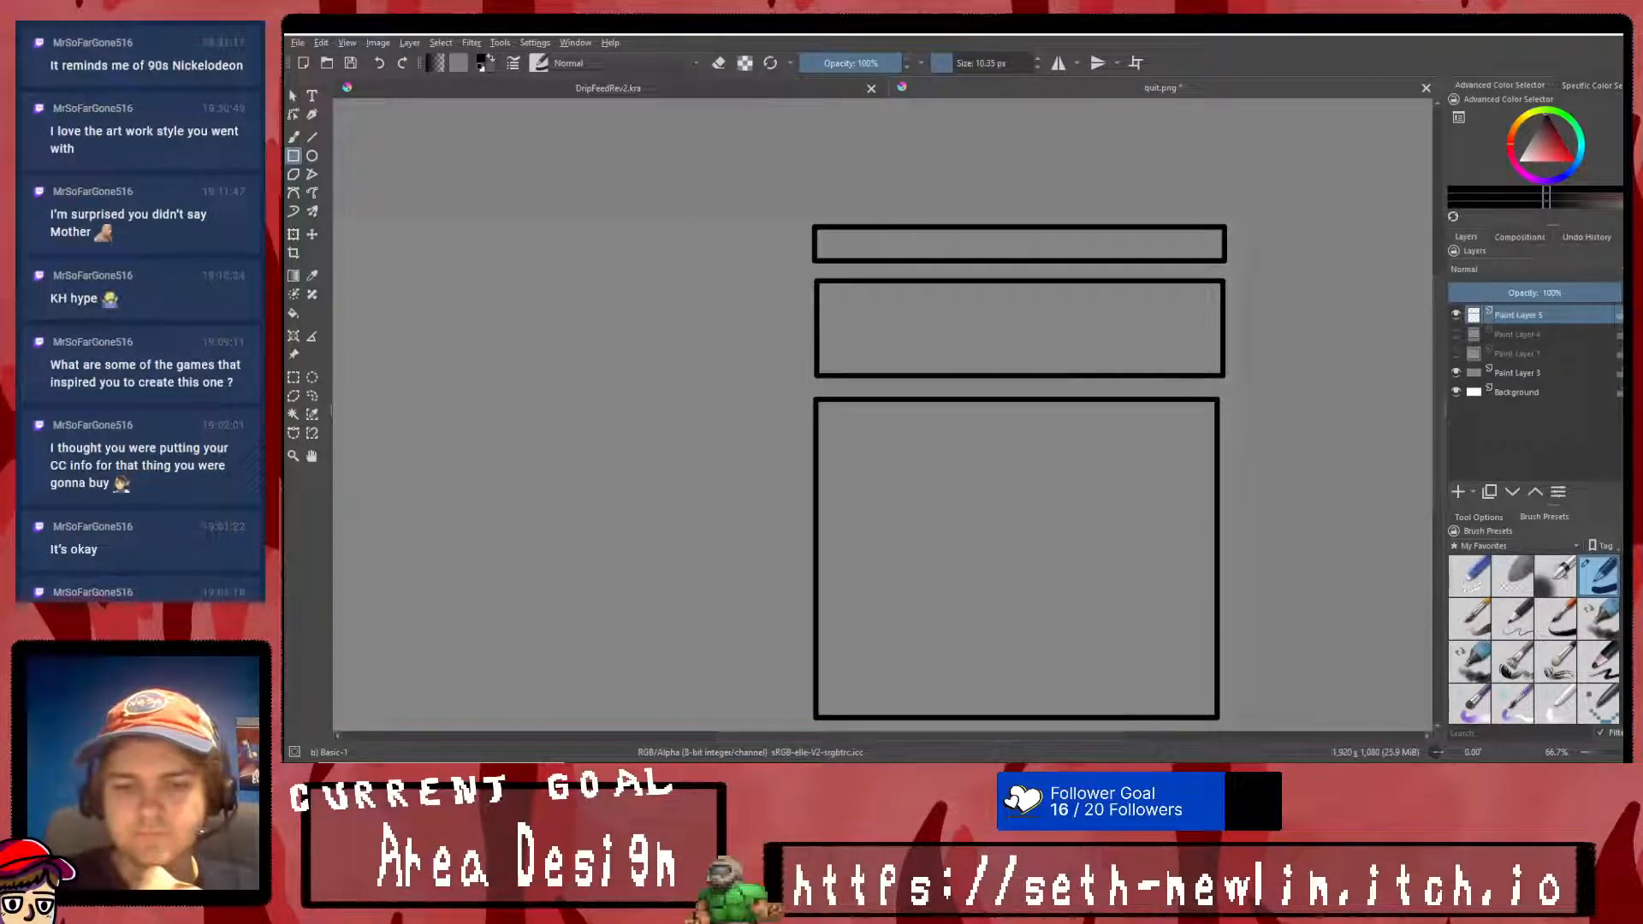
pyautogui.click(932, 774)
pyautogui.click(963, 773)
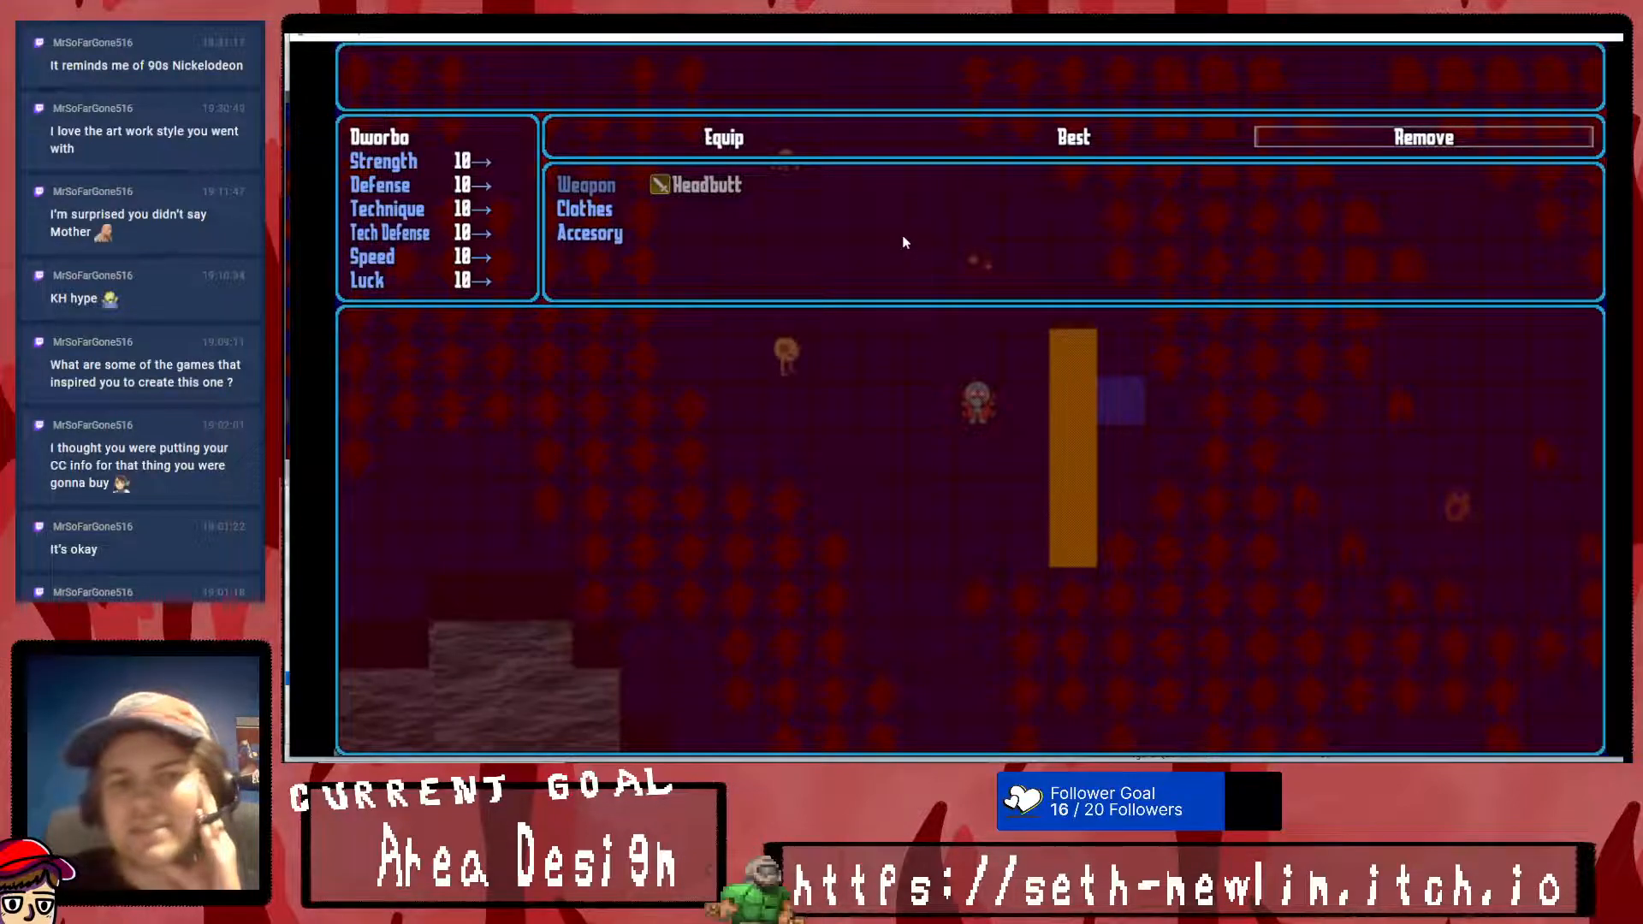
pyautogui.click(950, 774)
pyautogui.scroll(-1, 999, 512)
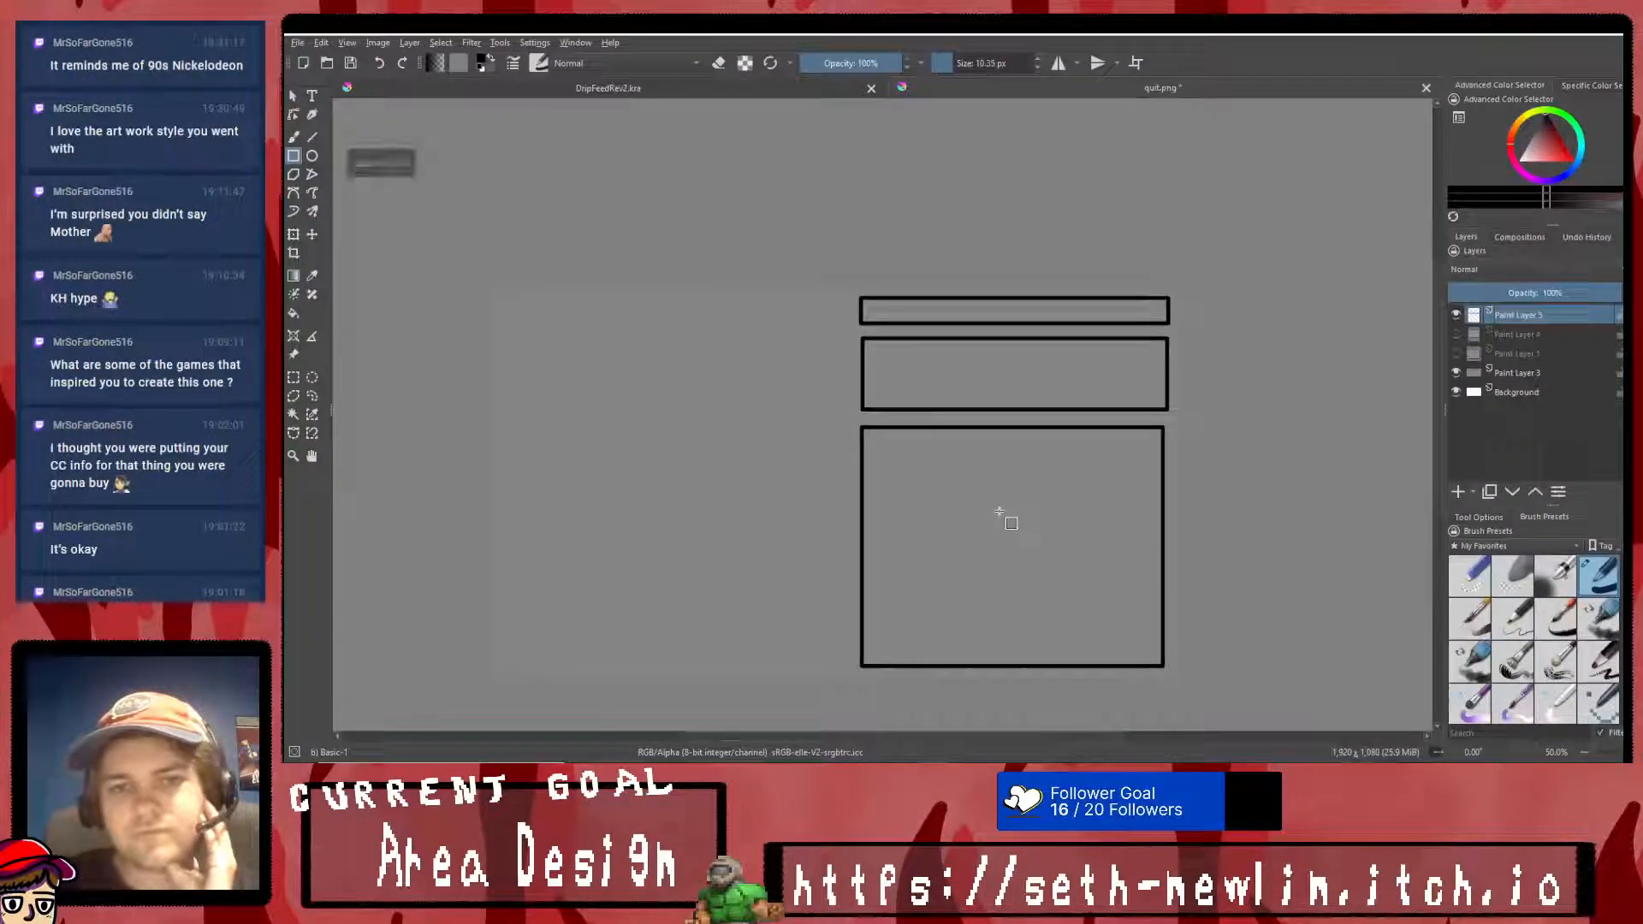
# - Select the medium-height rectangle, move it up slightly toward the thin top bar, and apply the transform
pyautogui.click(293, 376)
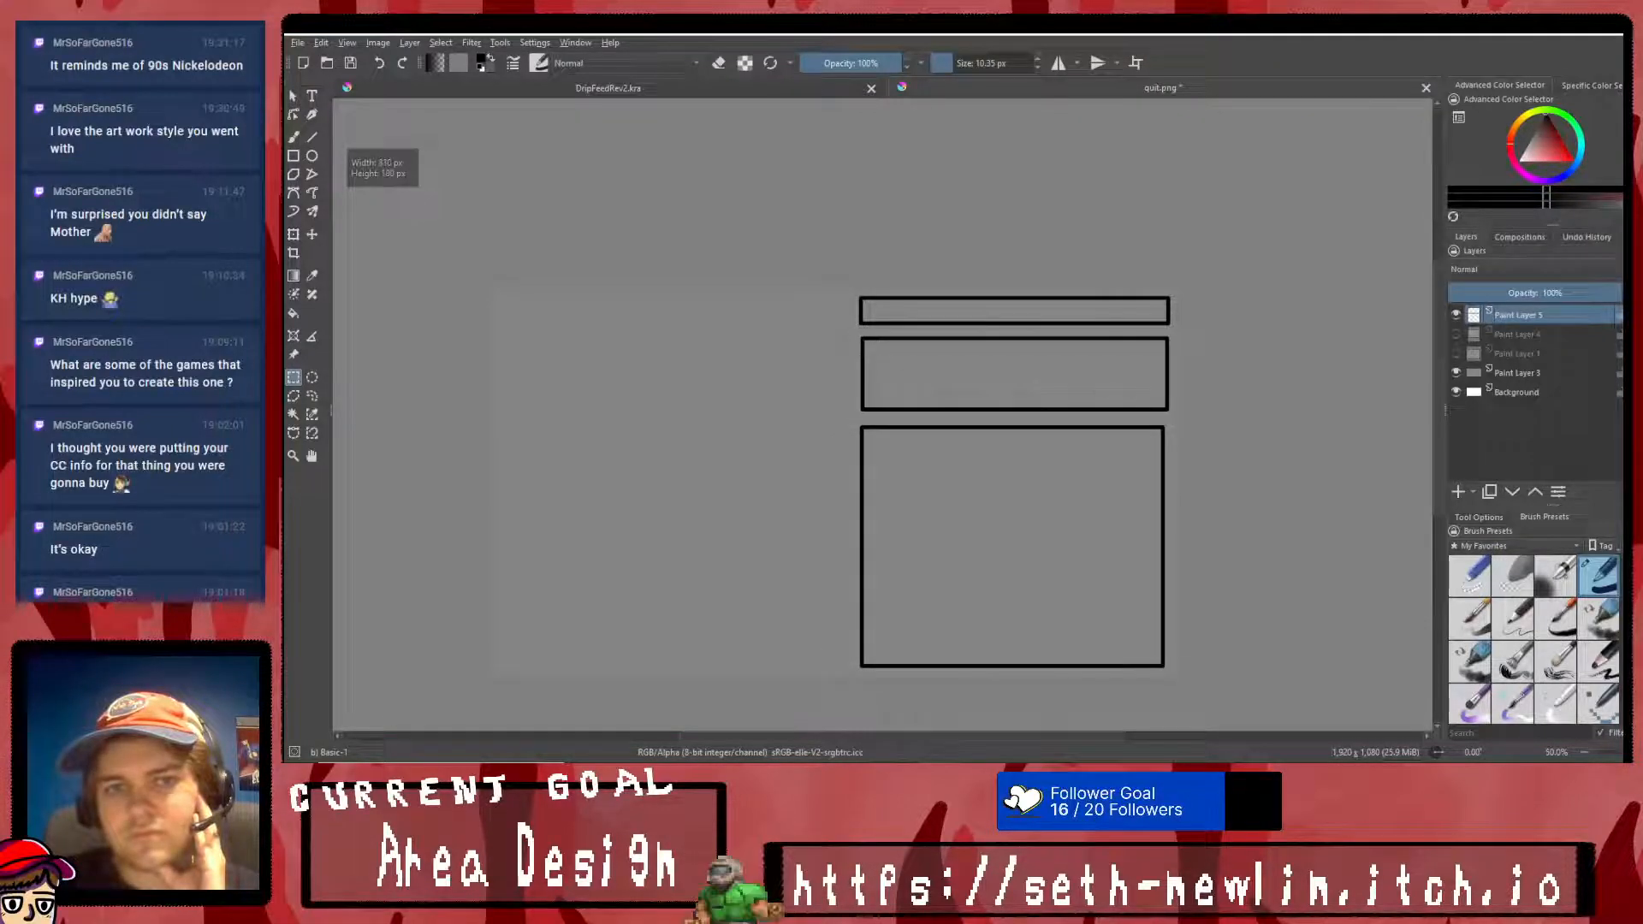
pyautogui.click(294, 235)
pyautogui.moveTo(980, 372); pyautogui.dragTo(975, 366)
pyautogui.rightClick(982, 368)
pyautogui.click(1032, 558)
# - Select the large rectangle and shorten it by lowering its top edge, leaving a wider gap beneath the medium-height rectangle
pyautogui.click(294, 379)
pyautogui.moveTo(843, 424); pyautogui.dragTo(1224, 692)
pyautogui.click(293, 234)
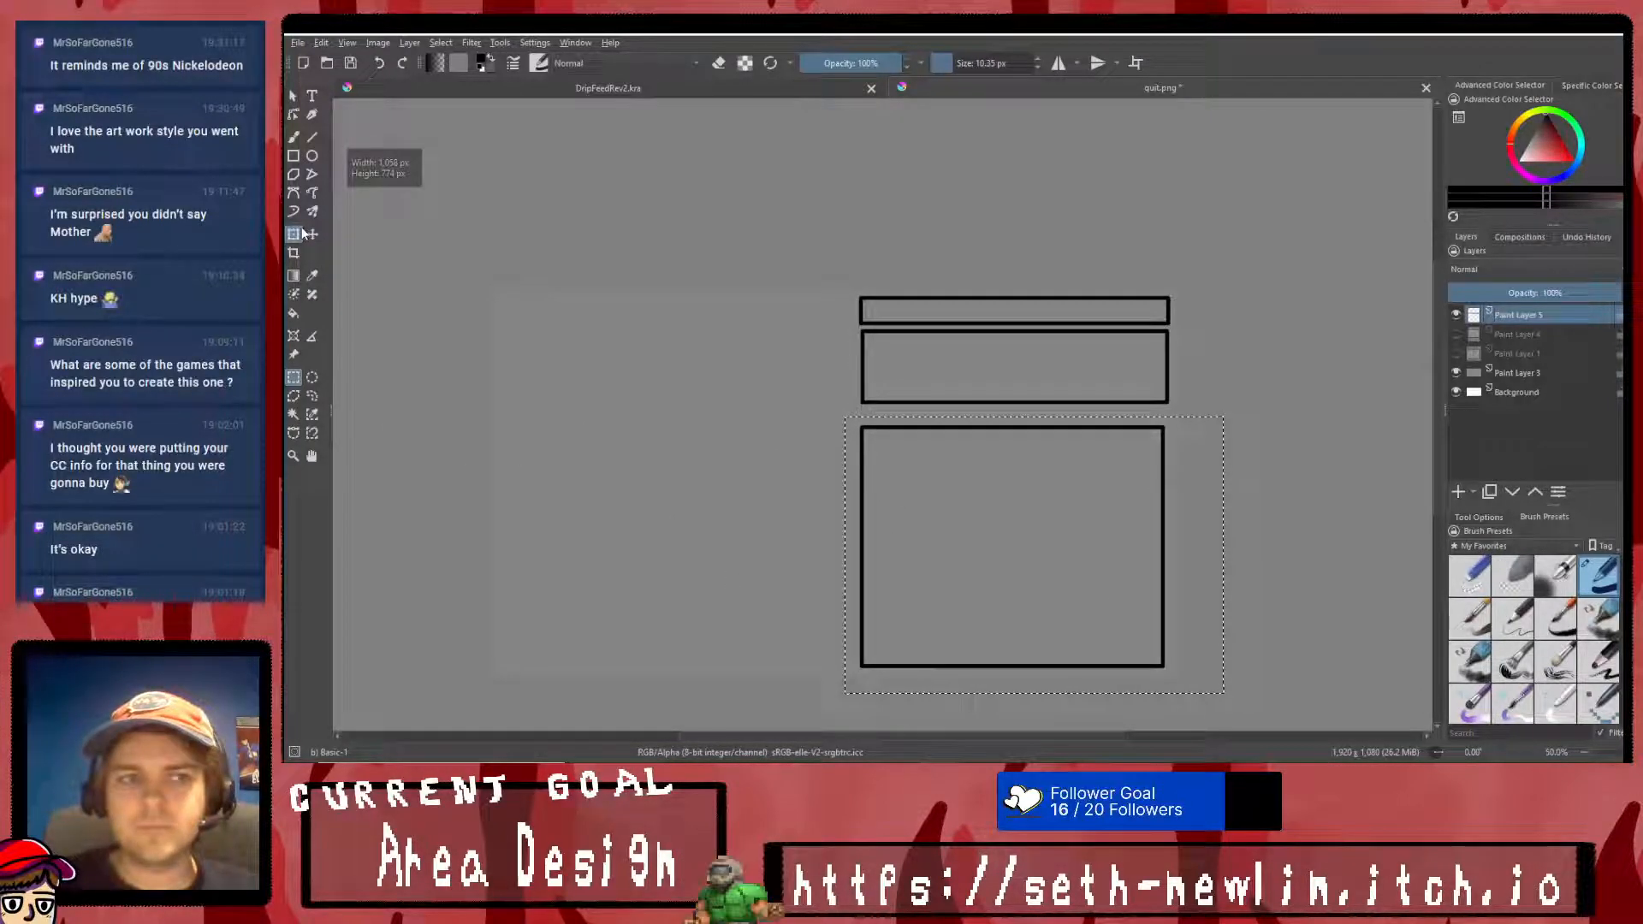
pyautogui.moveTo(1049, 507); pyautogui.dragTo(1041, 490)
pyautogui.rightClick(1057, 504)
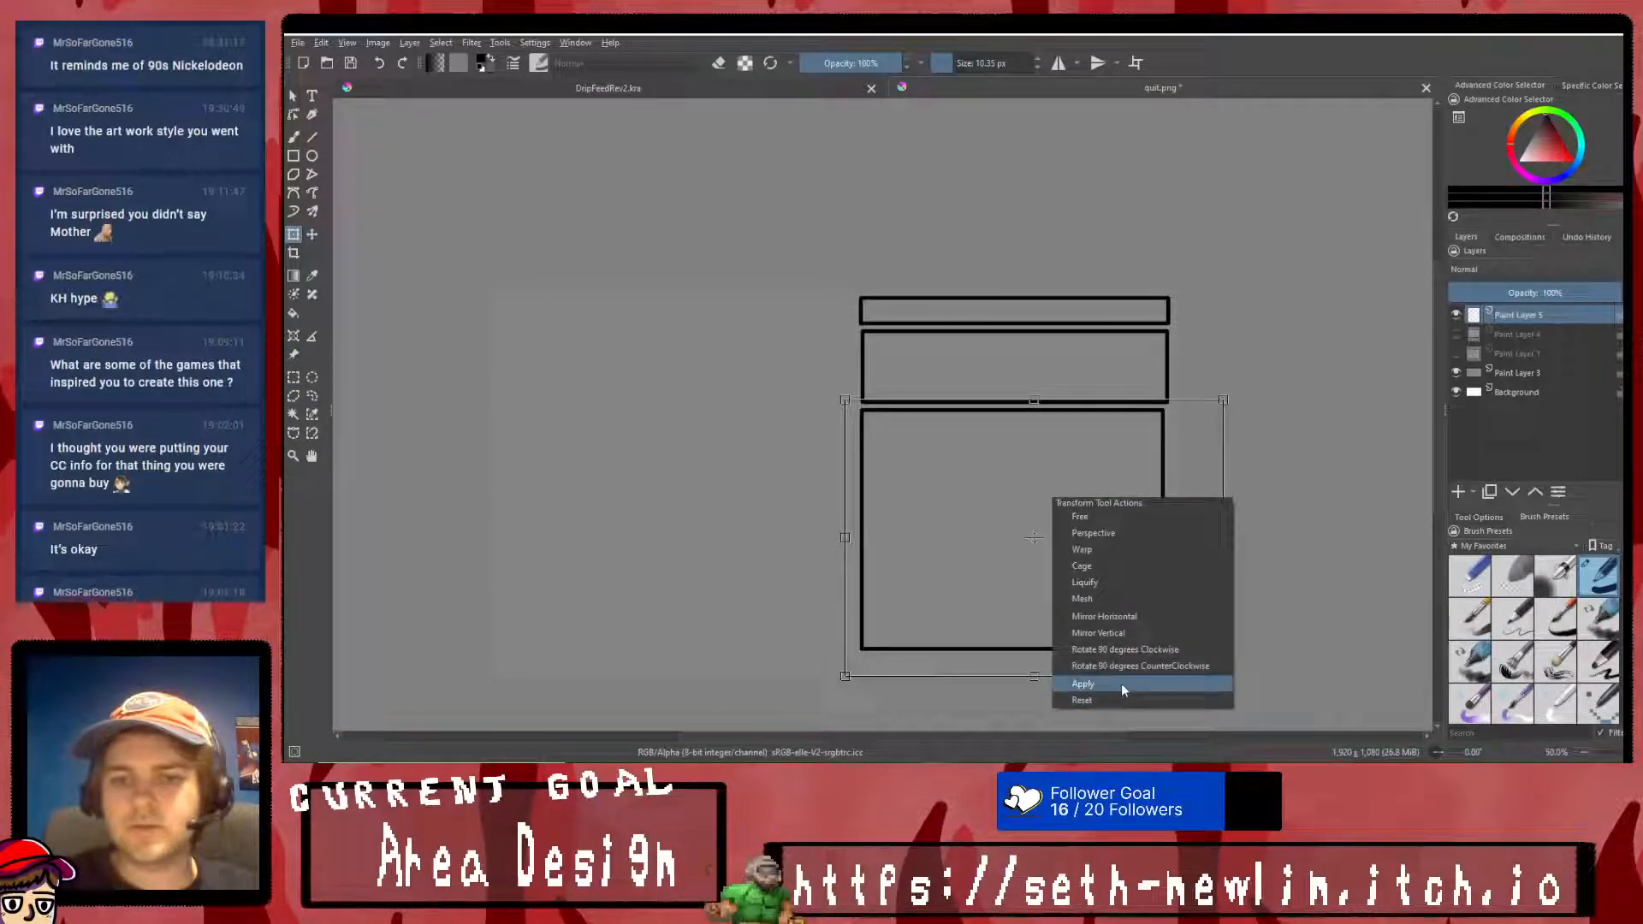
pyautogui.click(1083, 686)
pyautogui.moveTo(1018, 676)
pyautogui.mouseDown()
pyautogui.moveTo(1034, 651)
pyautogui.moveTo(1047, 665)
pyautogui.mouseUp()
pyautogui.moveTo(1070, 525); pyautogui.dragTo(1069, 539)
pyautogui.moveTo(1034, 413); pyautogui.dragTo(1036, 449)
pyautogui.rightClick(1053, 478)
pyautogui.click(1098, 668)
# - Clear the selection and draw a narrow rectangle outline in the gap between the medium-height and large rectangles
pyautogui.click(293, 379)
pyautogui.rightClick(606, 413)
pyautogui.click(628, 427)
pyautogui.click(293, 155)
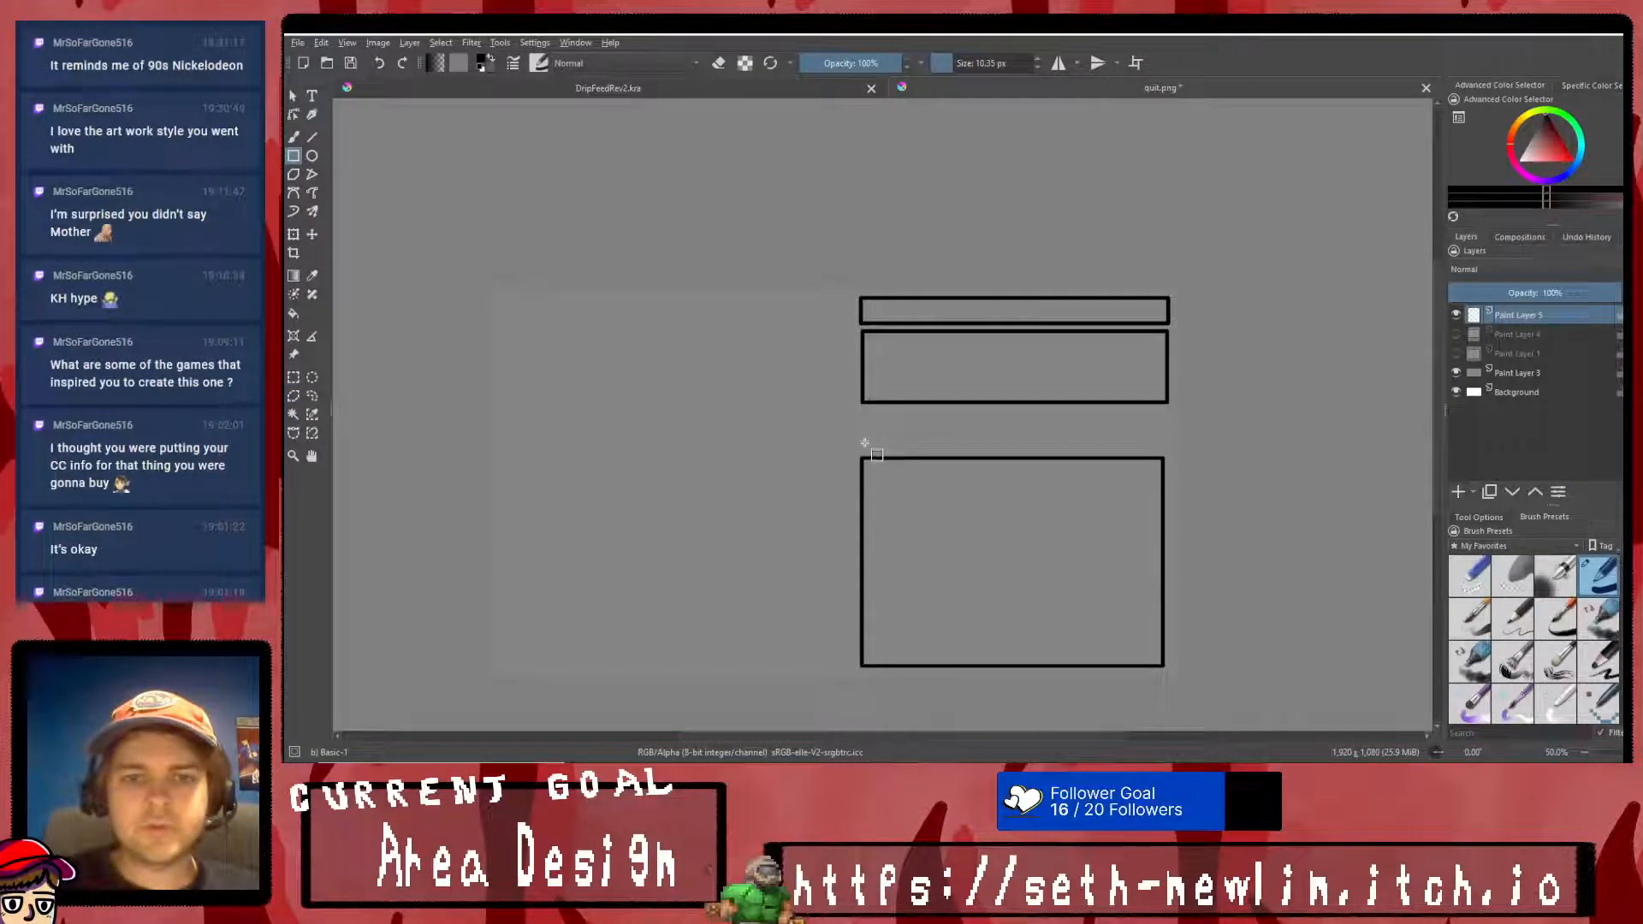
pyautogui.moveTo(864, 448); pyautogui.dragTo(1169, 412)
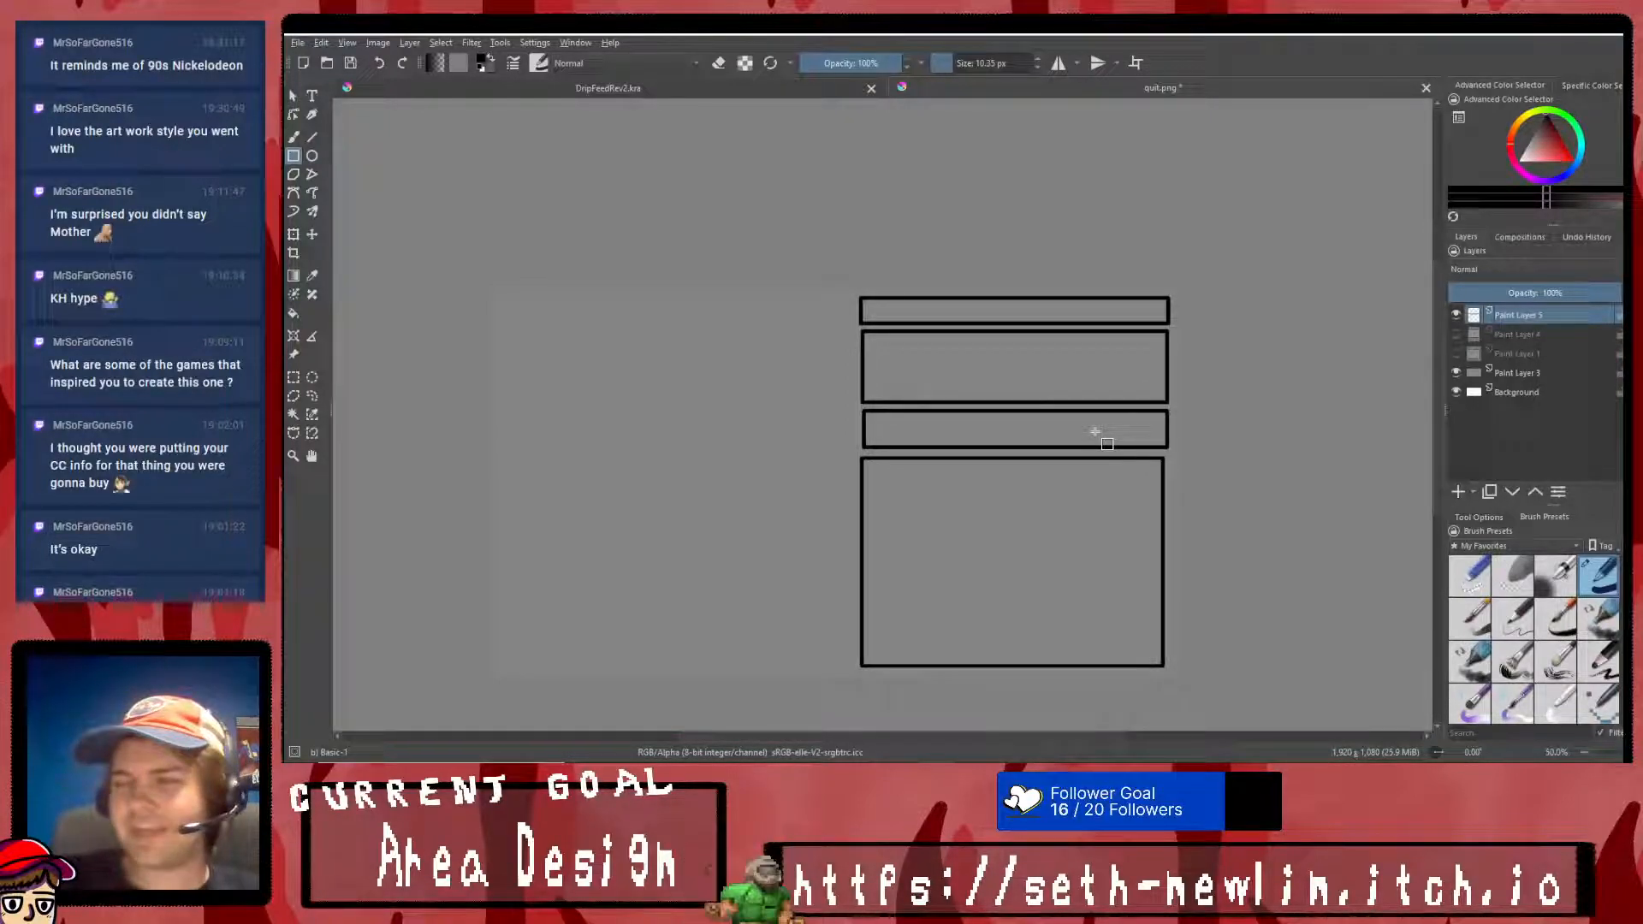
# - Close quit.png without saving, switch to the RPG Maker editor, and view the Tutorial Zone and Communal Interior maps
pyautogui.click(1426, 88)
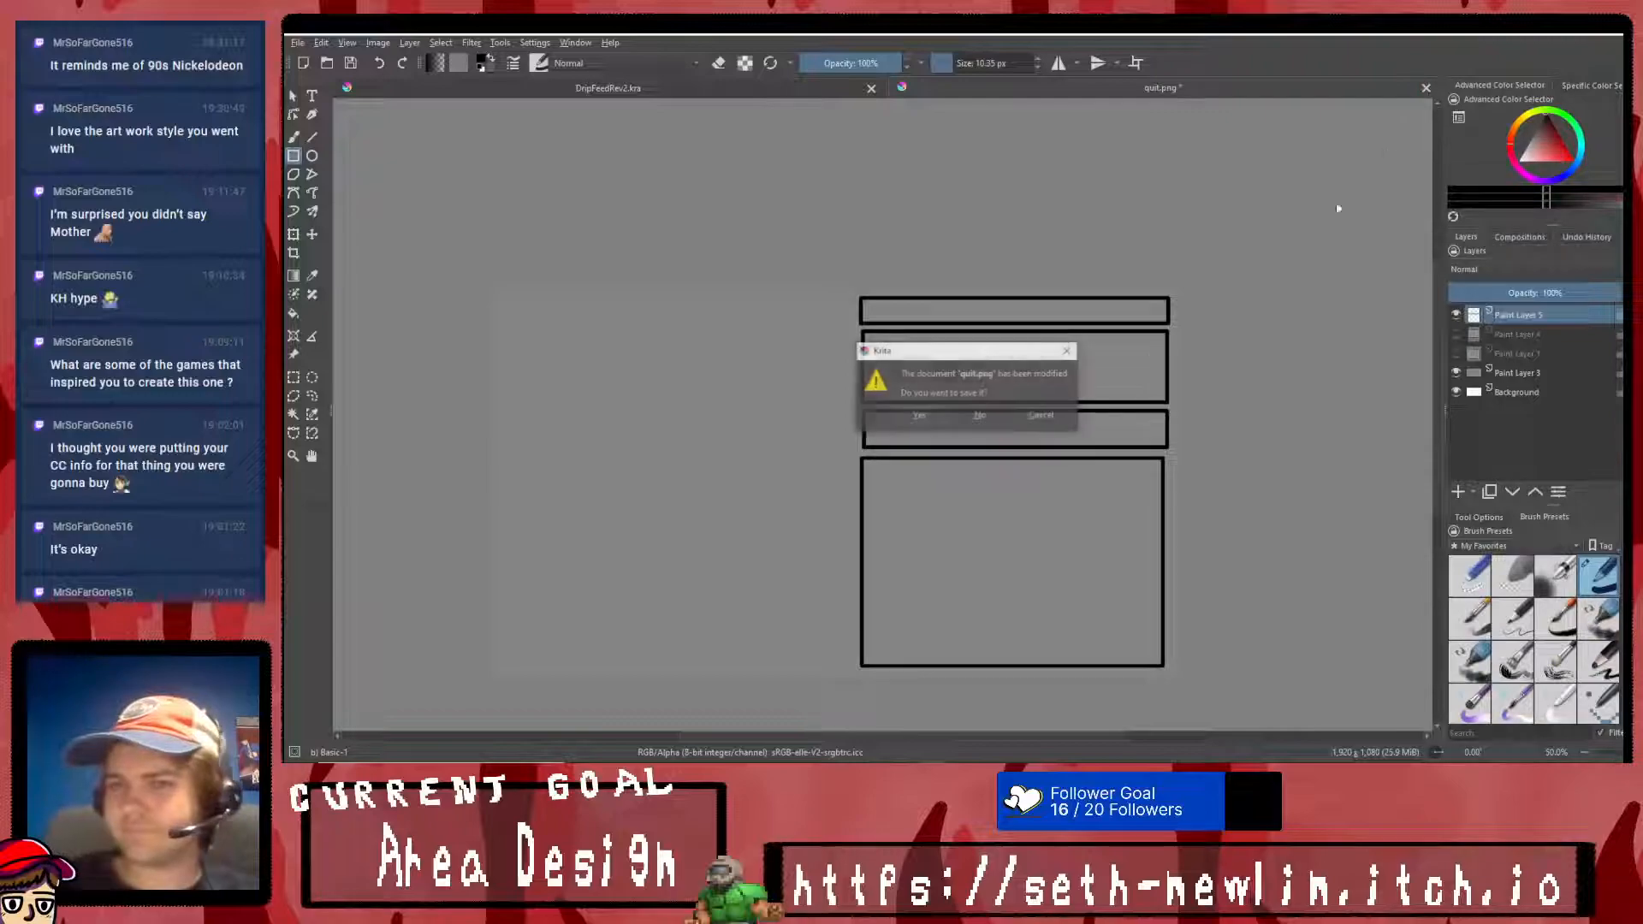
pyautogui.click(983, 415)
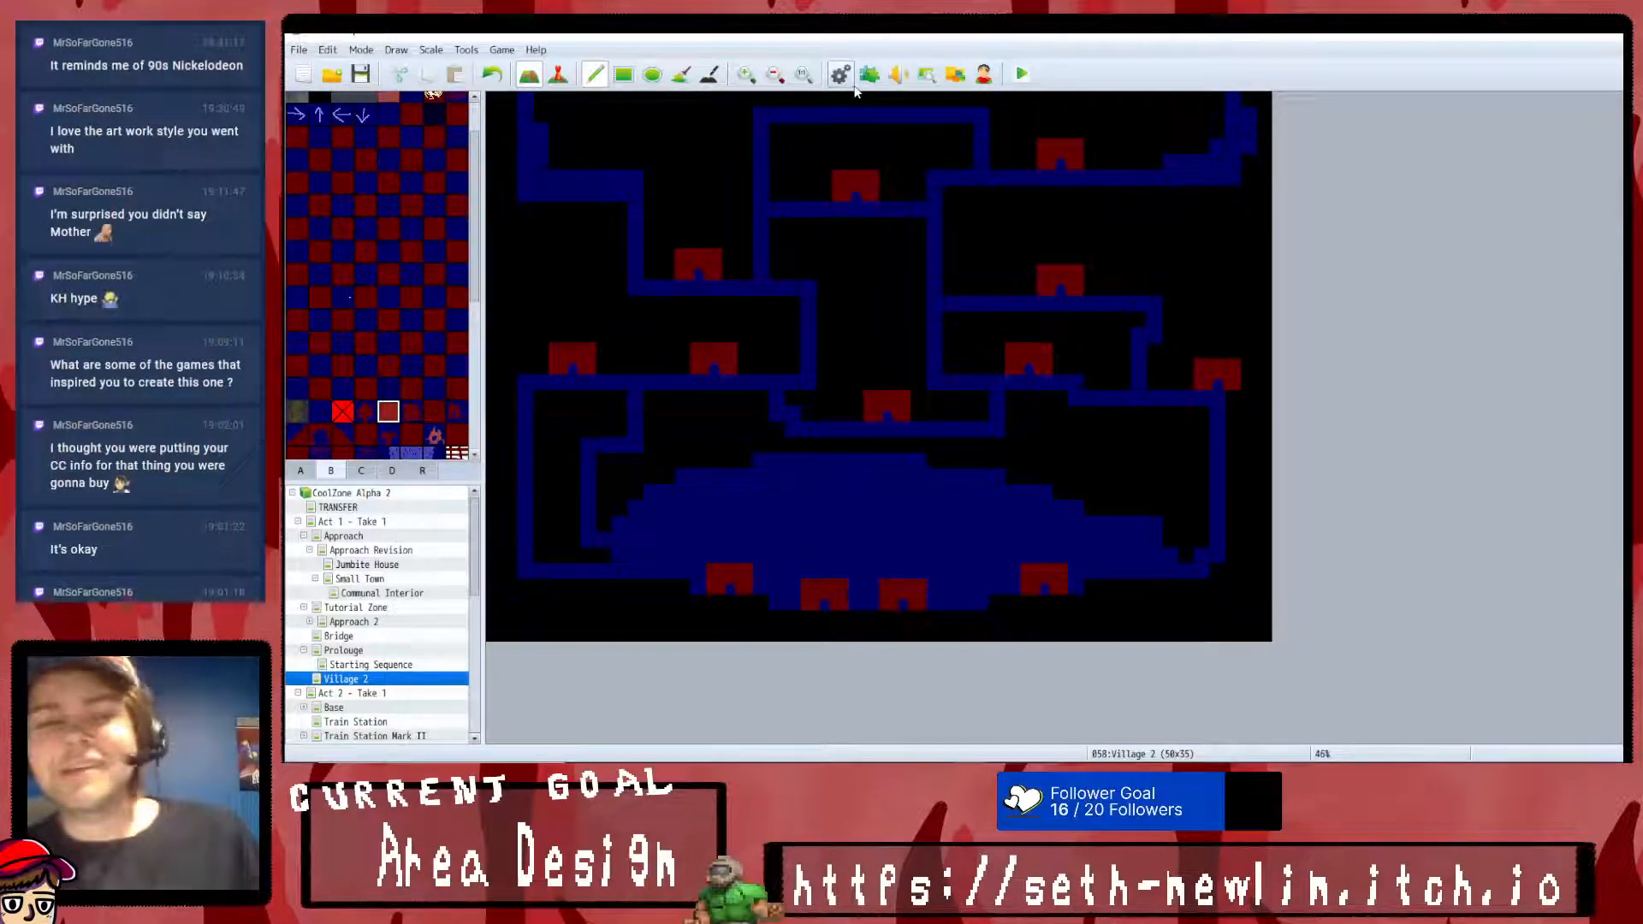
pyautogui.click(377, 606)
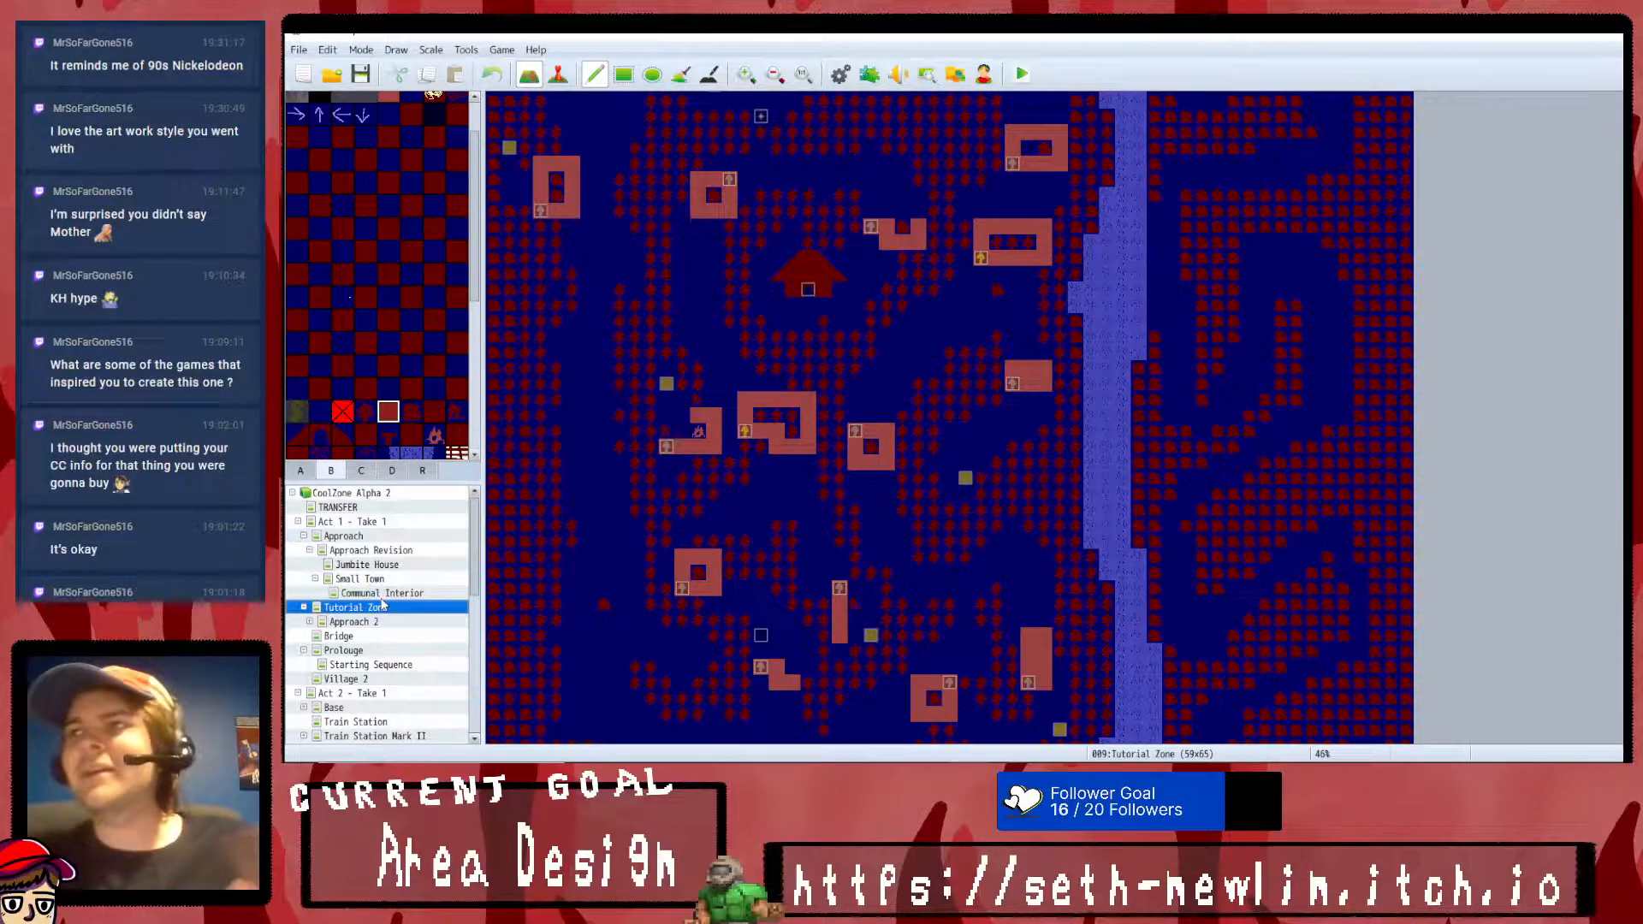
pyautogui.click(383, 593)
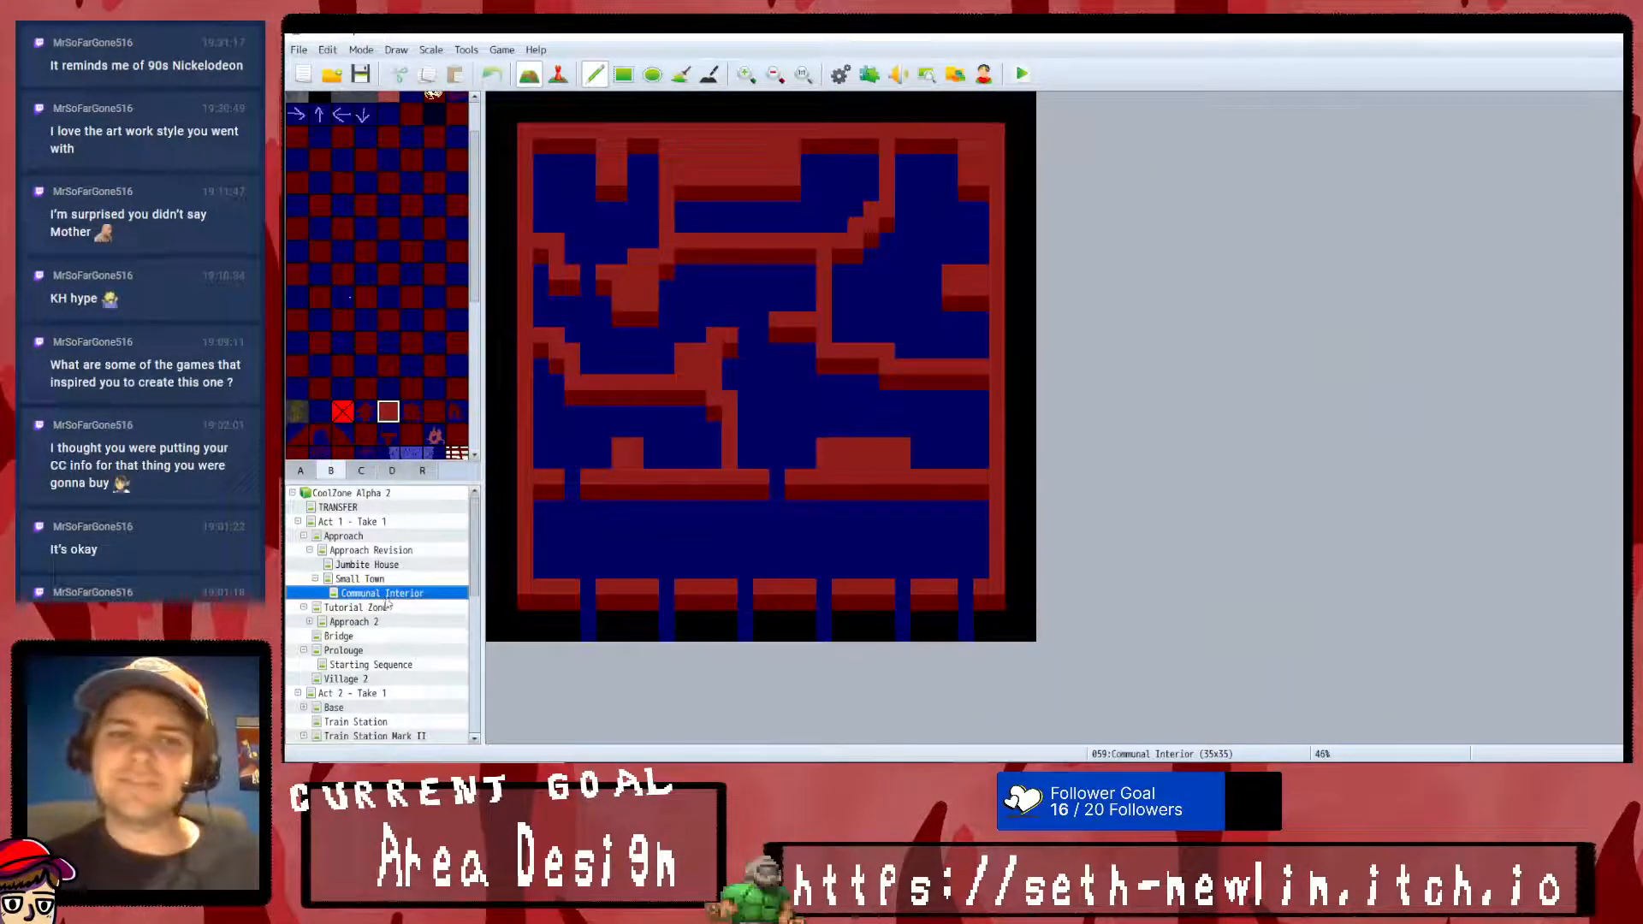